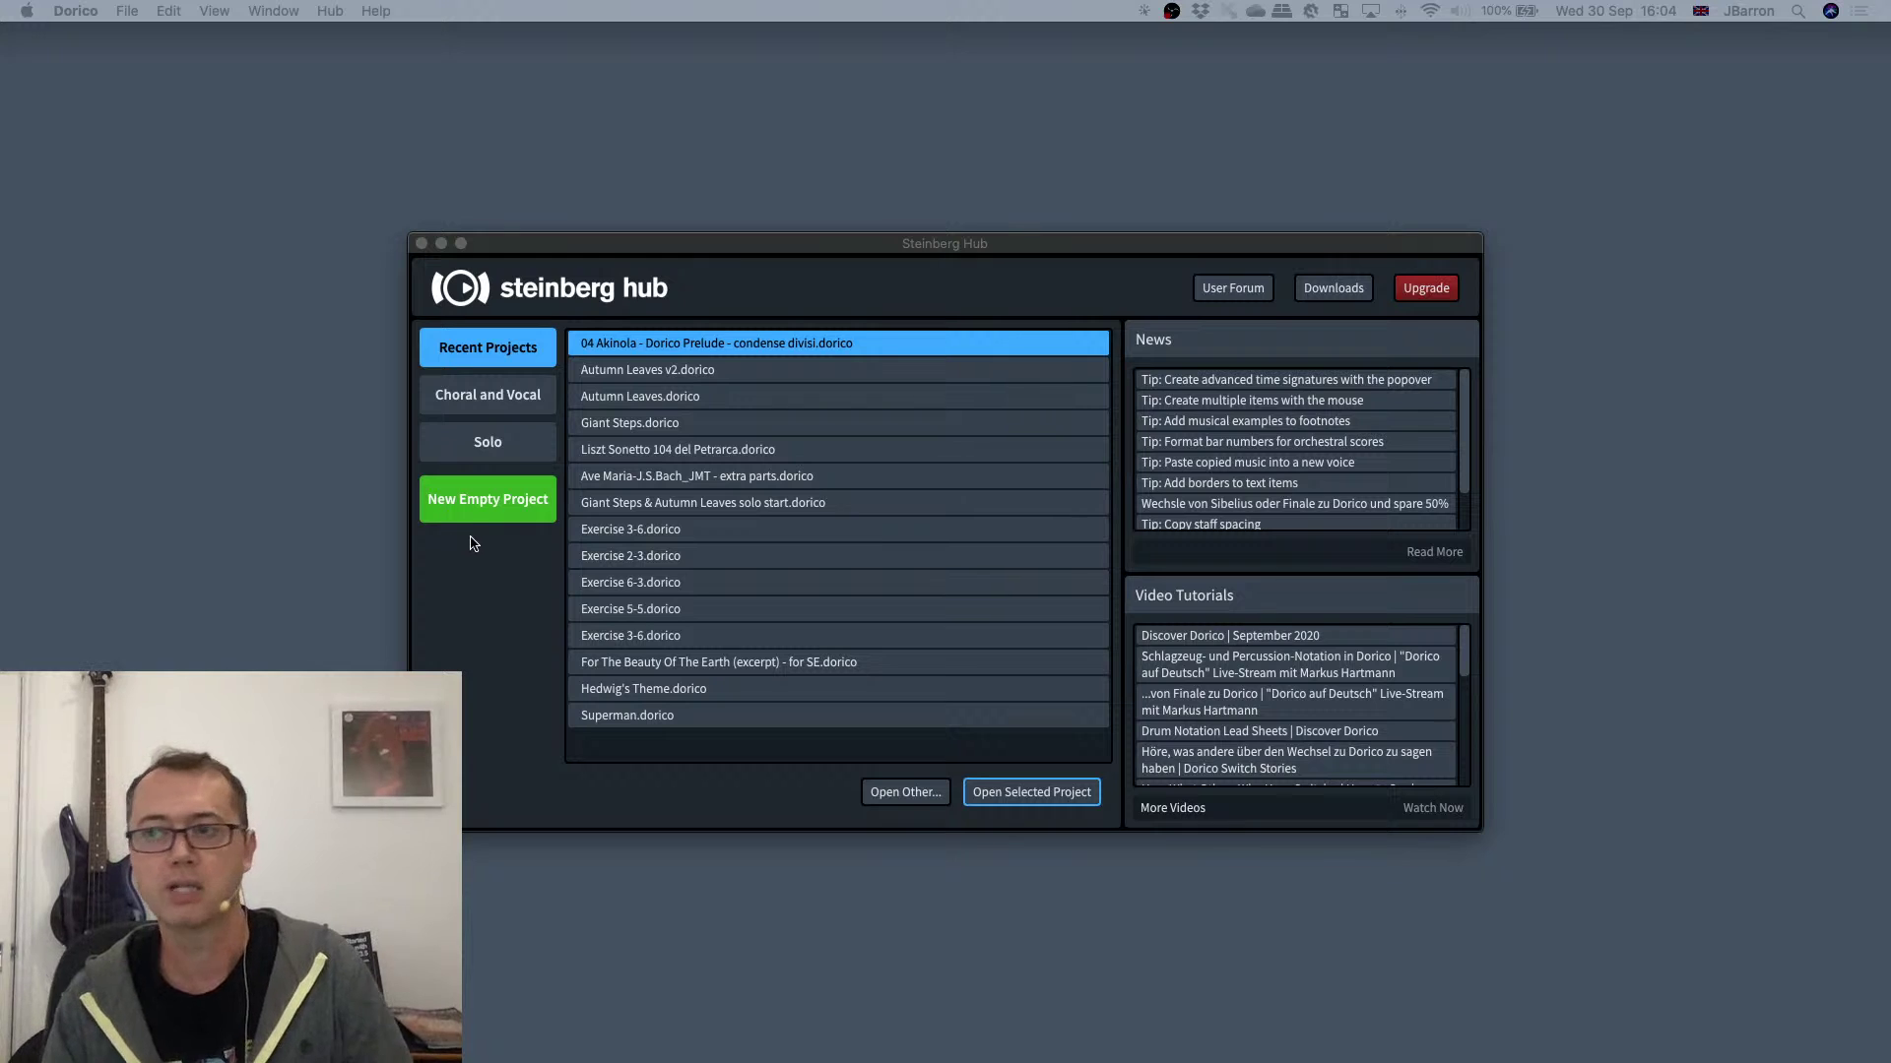
- Create a new empty project and expand its window to full screen
click(497, 589)
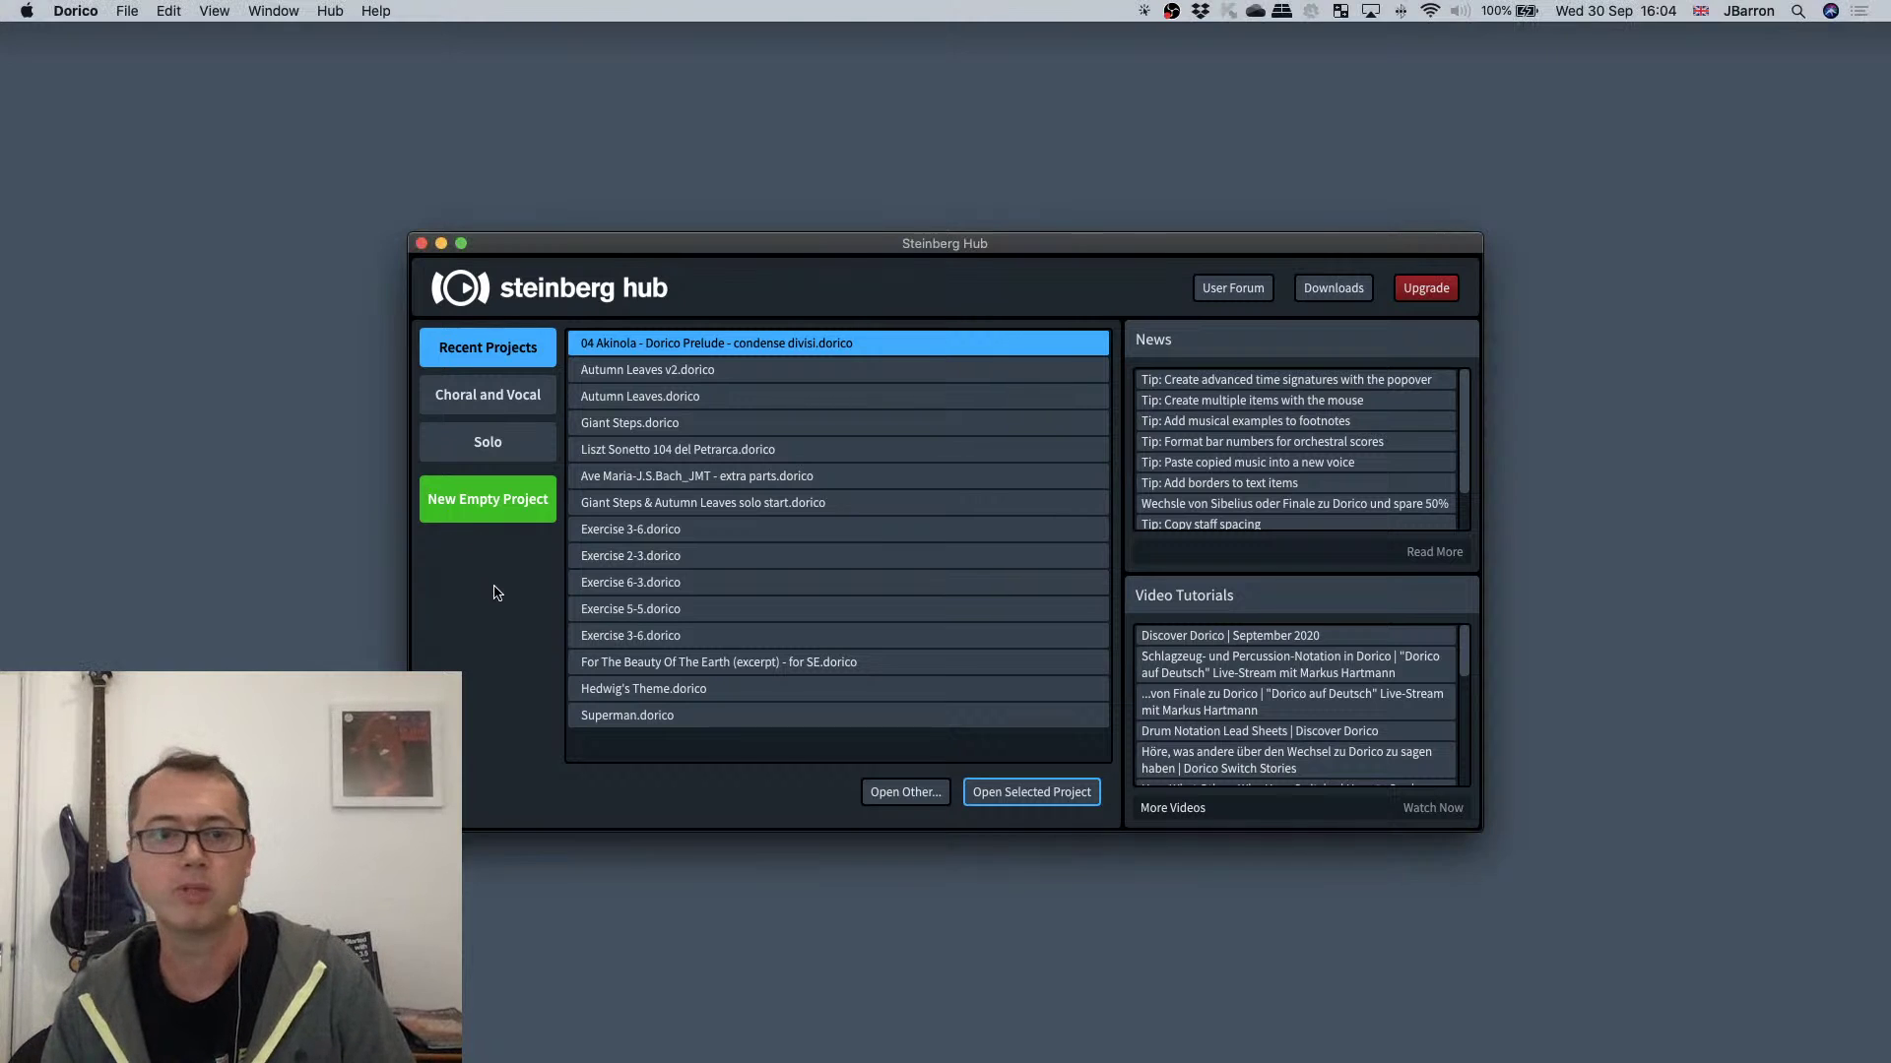
click(476, 497)
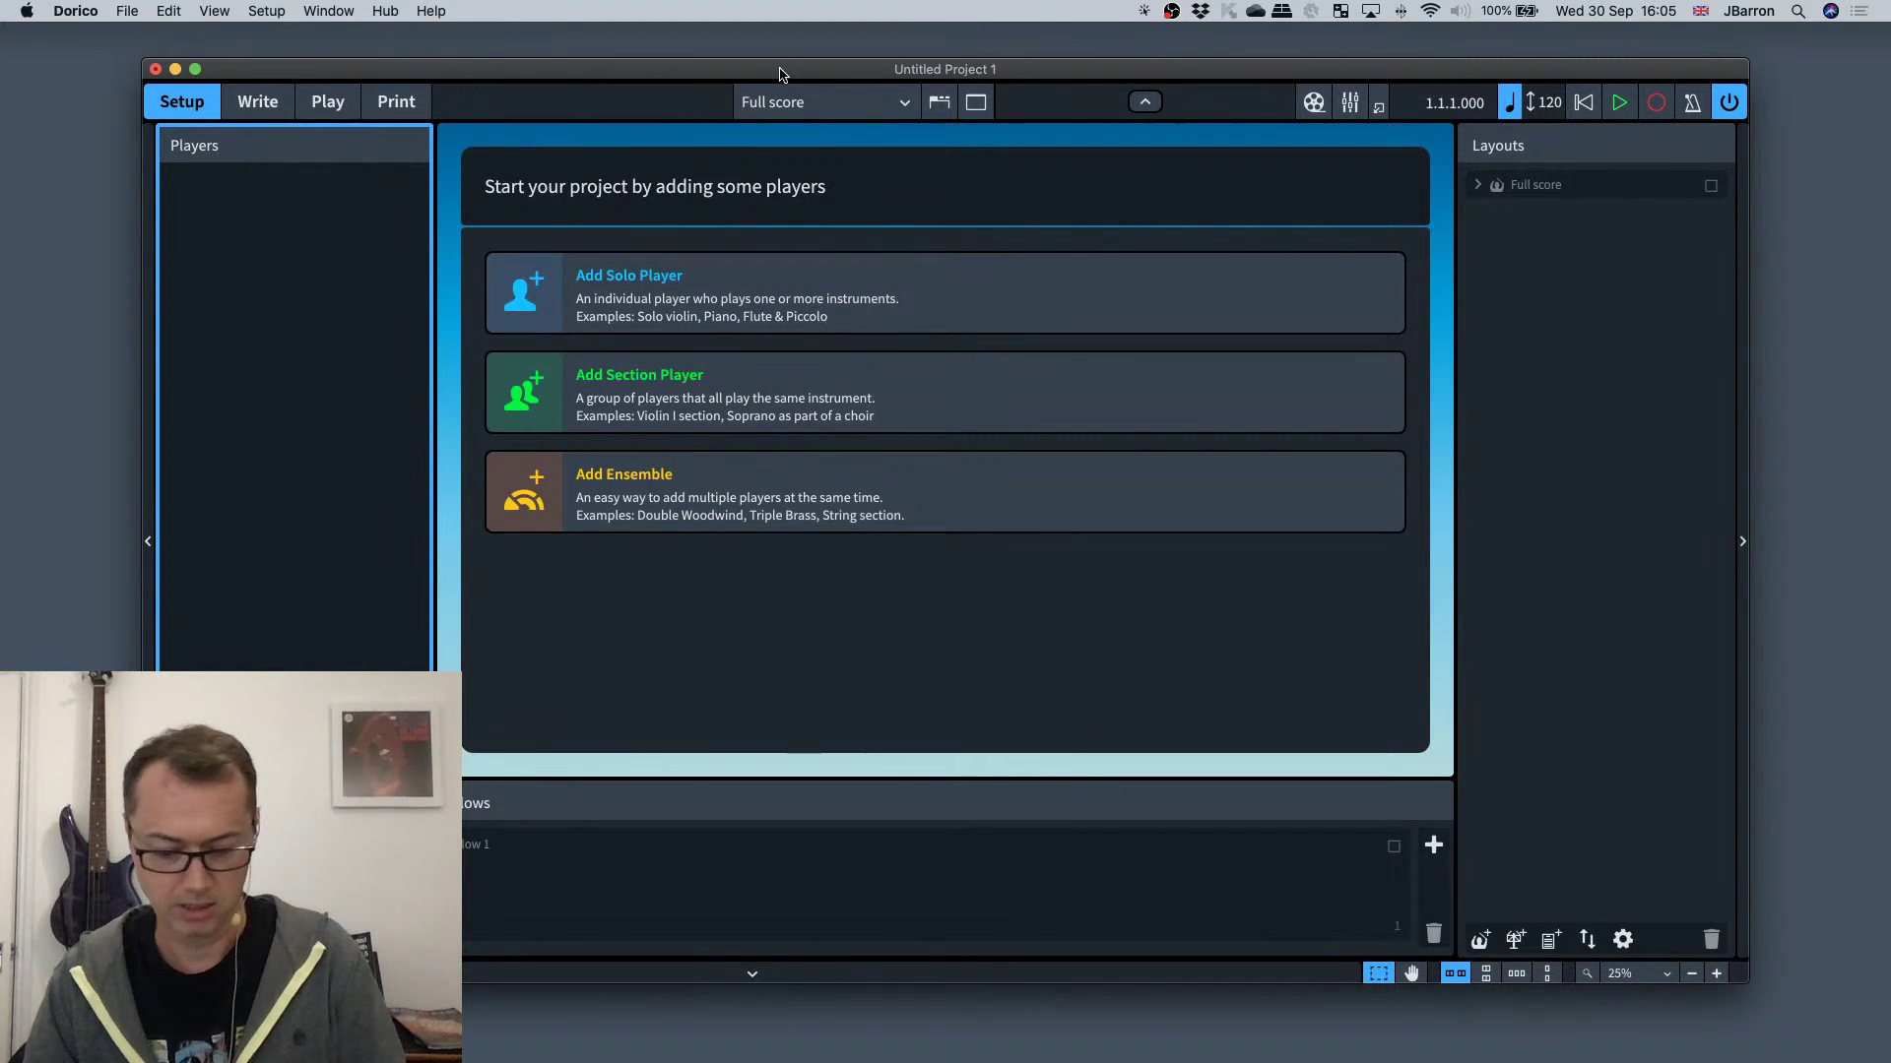
key(alt+super+f)
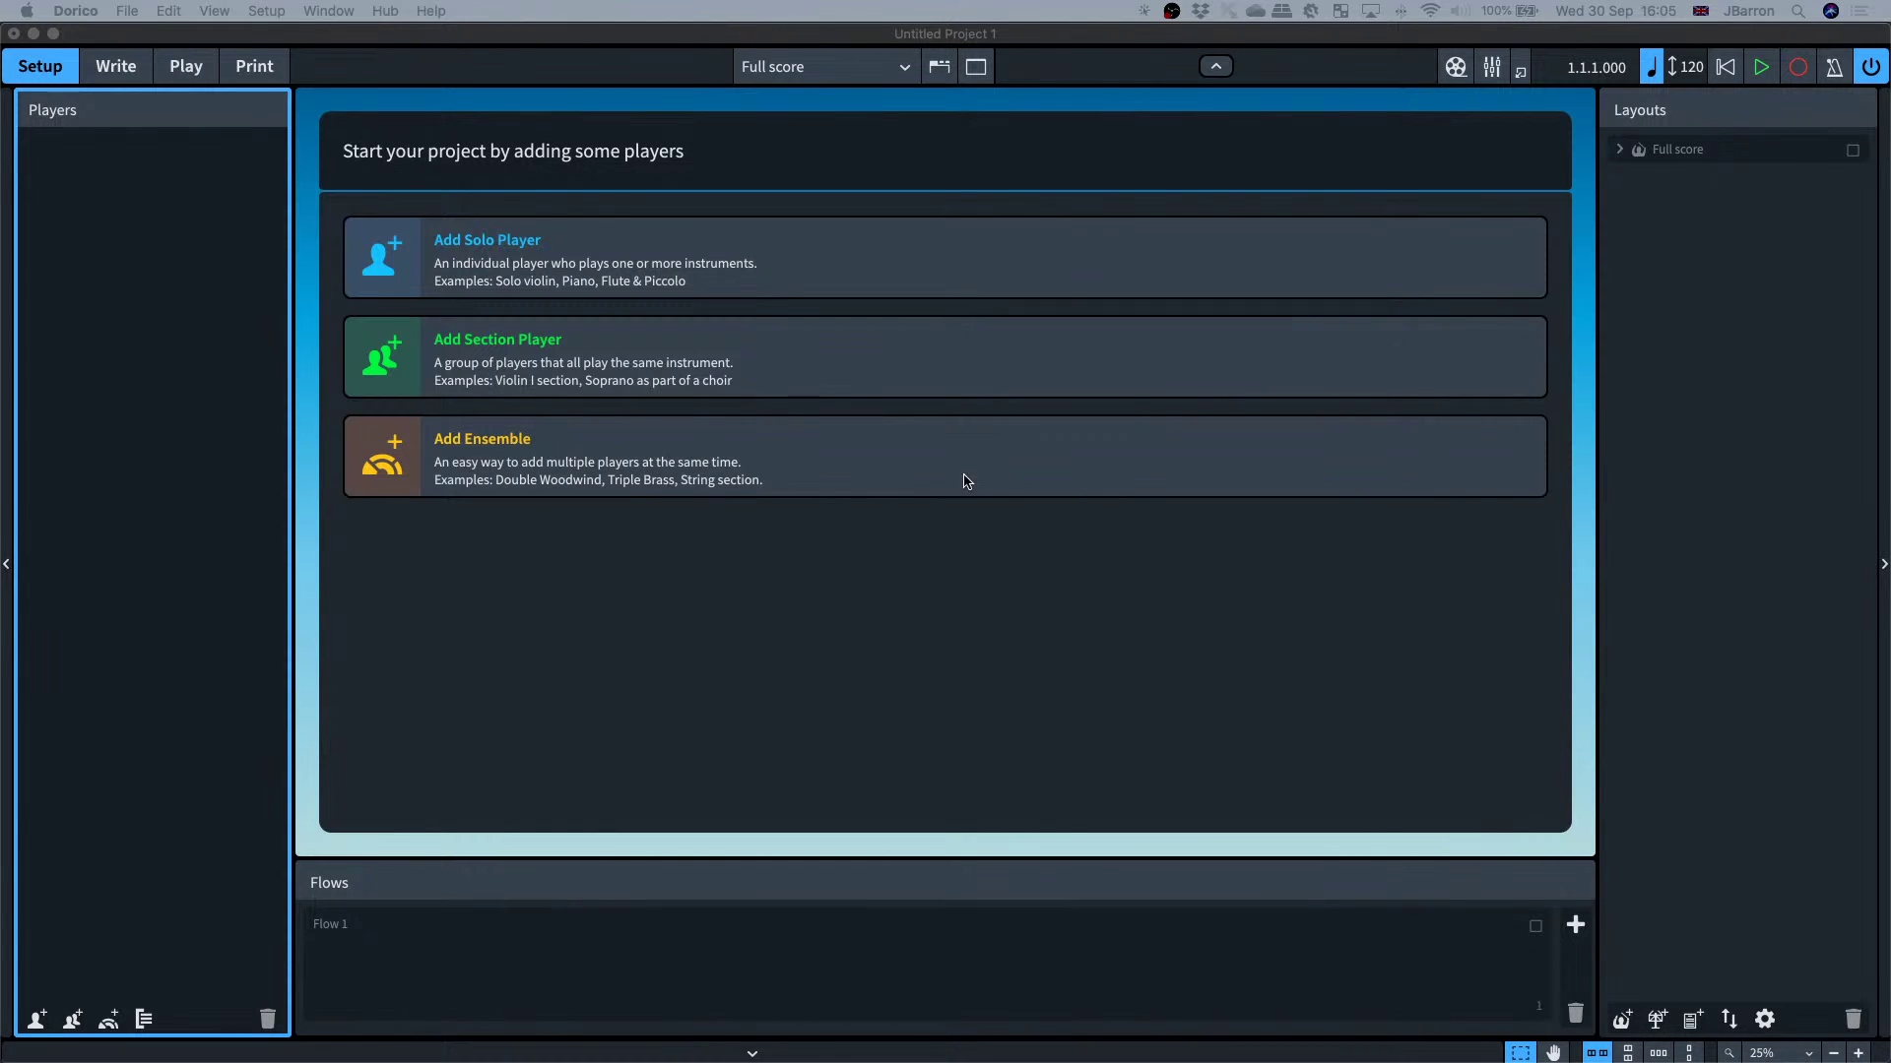
- Add a solo player holding a 3-octave vibraphone
click(744, 524)
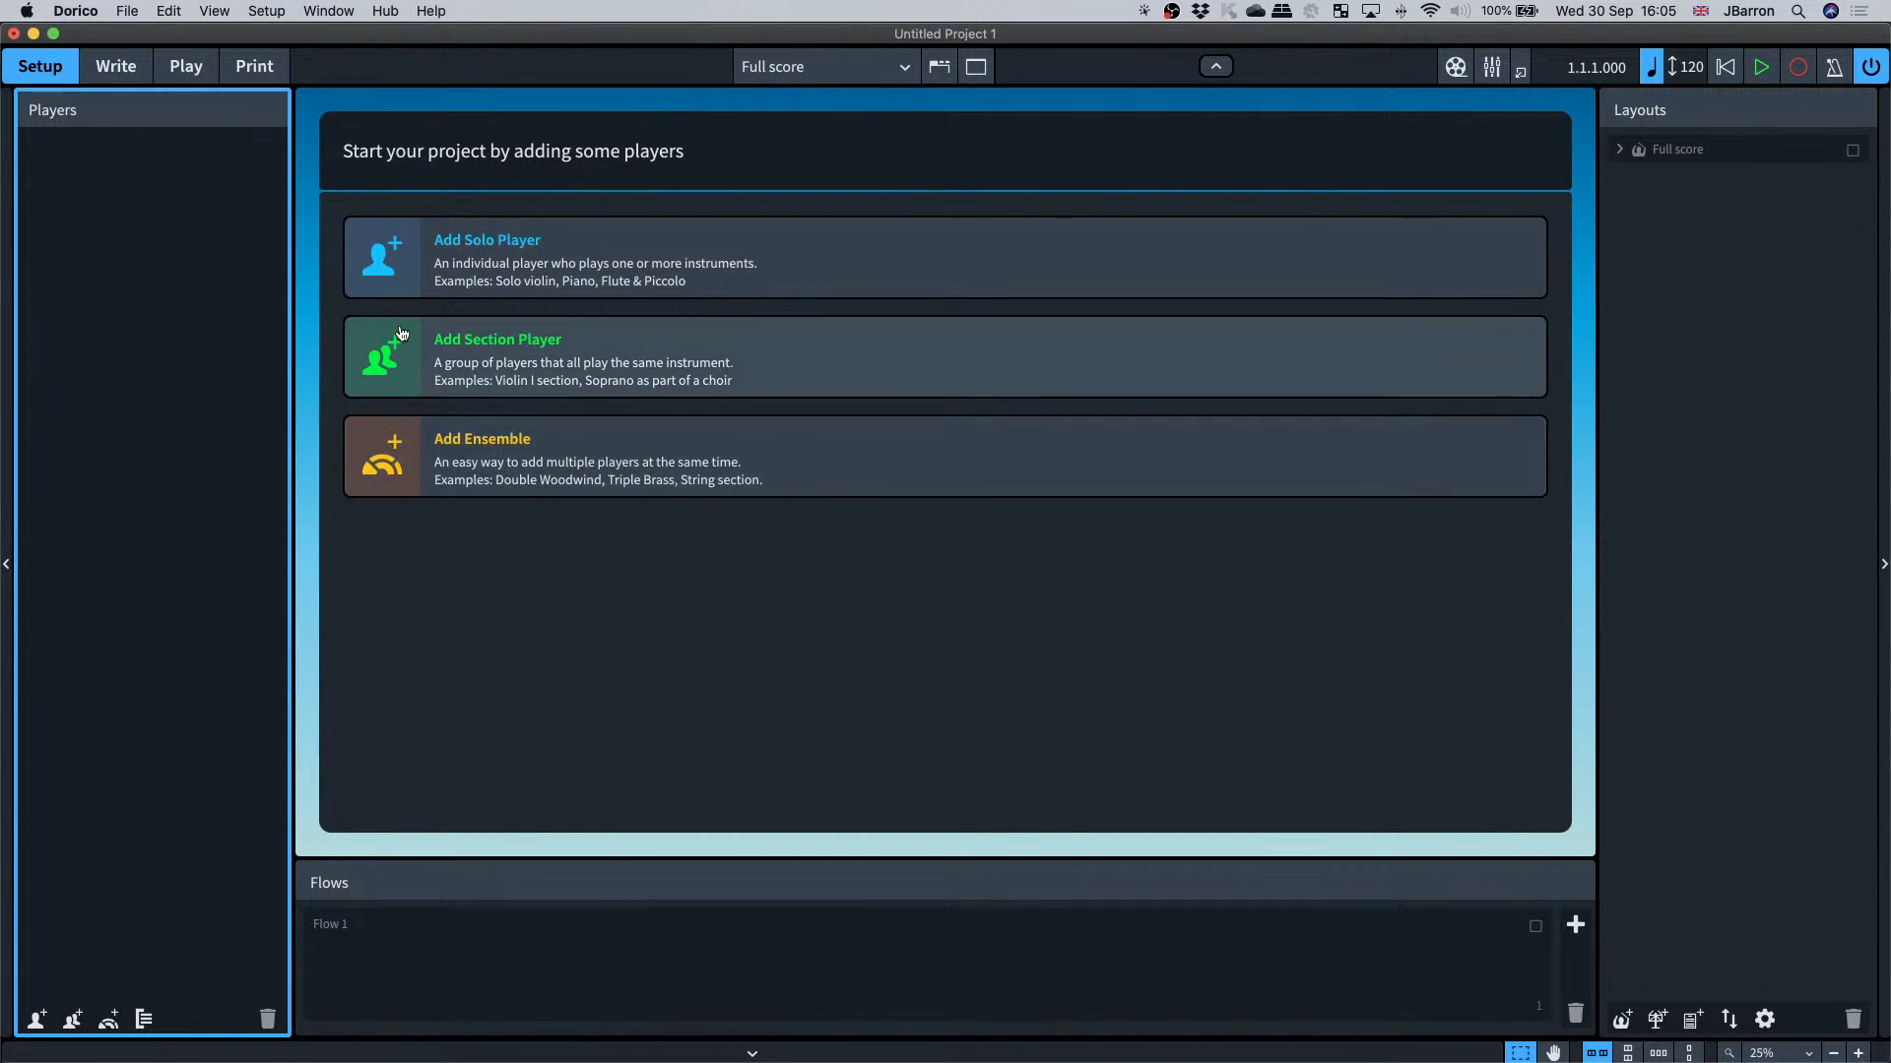
click(394, 244)
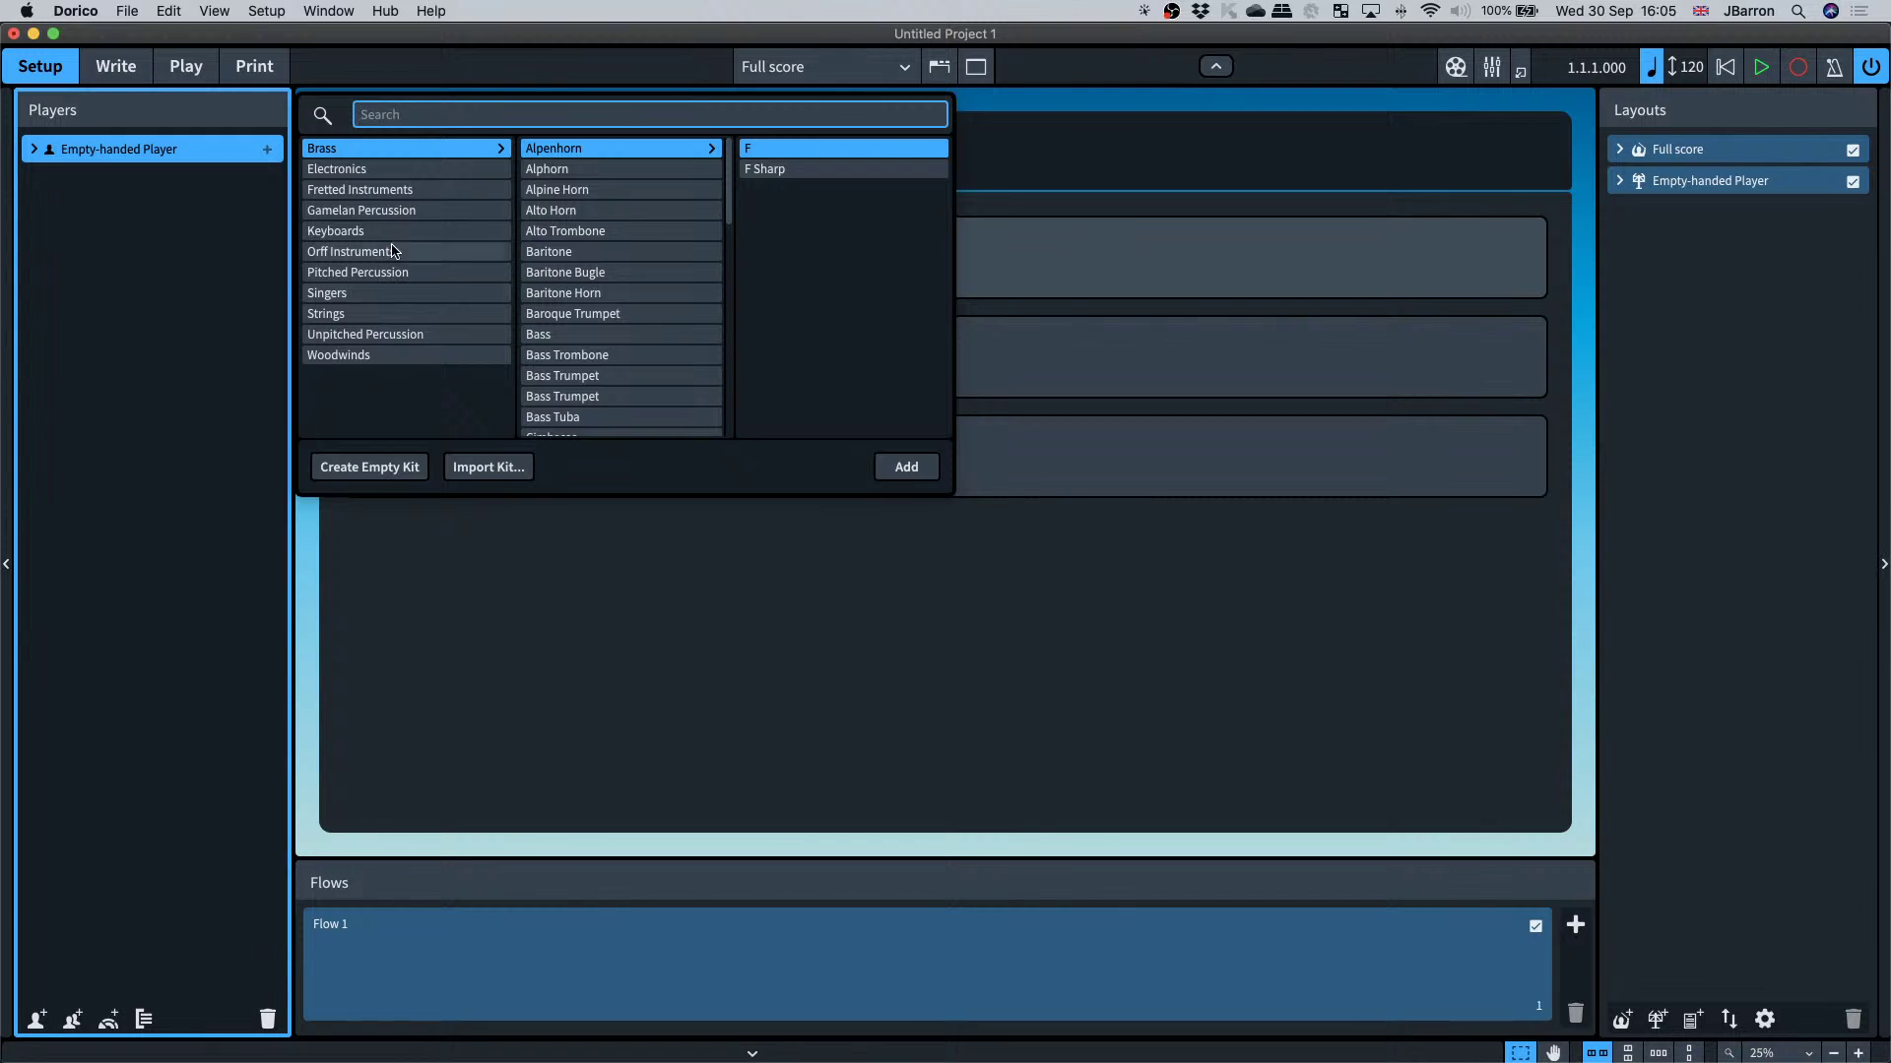
text(vibr)
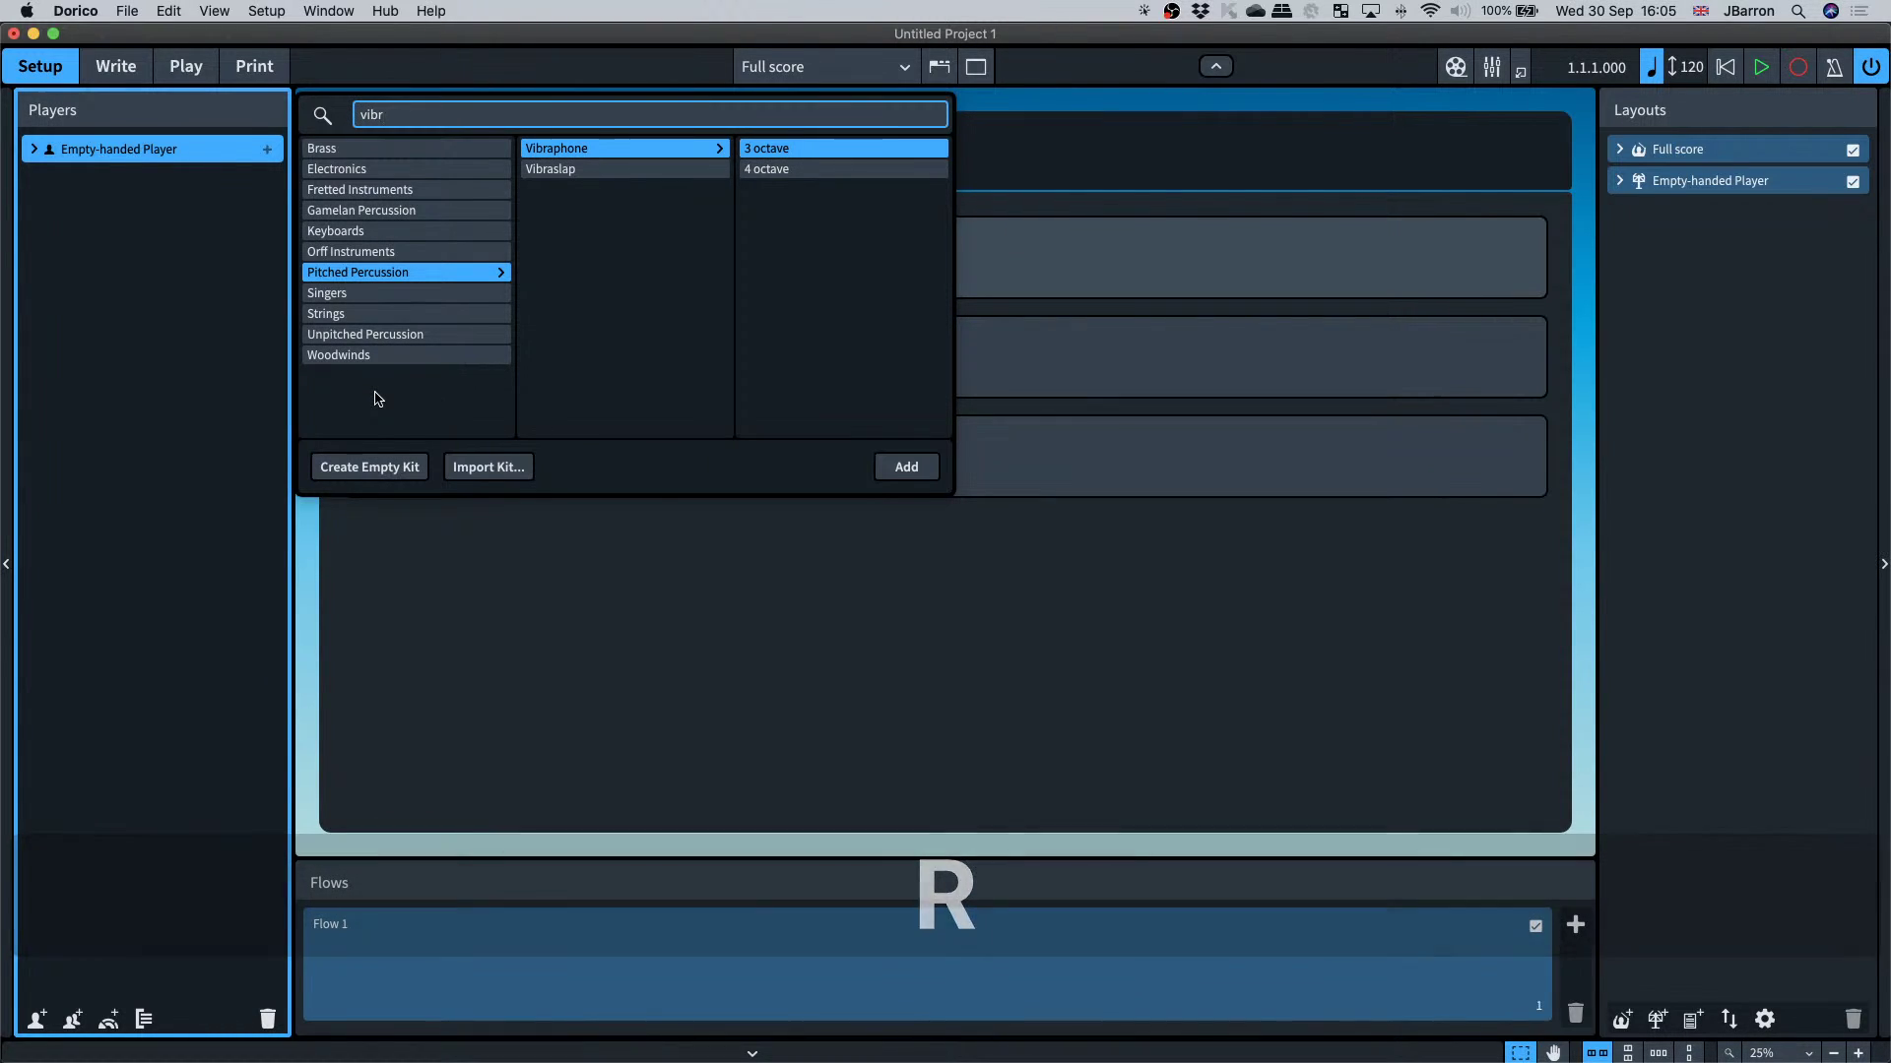
key(Return)
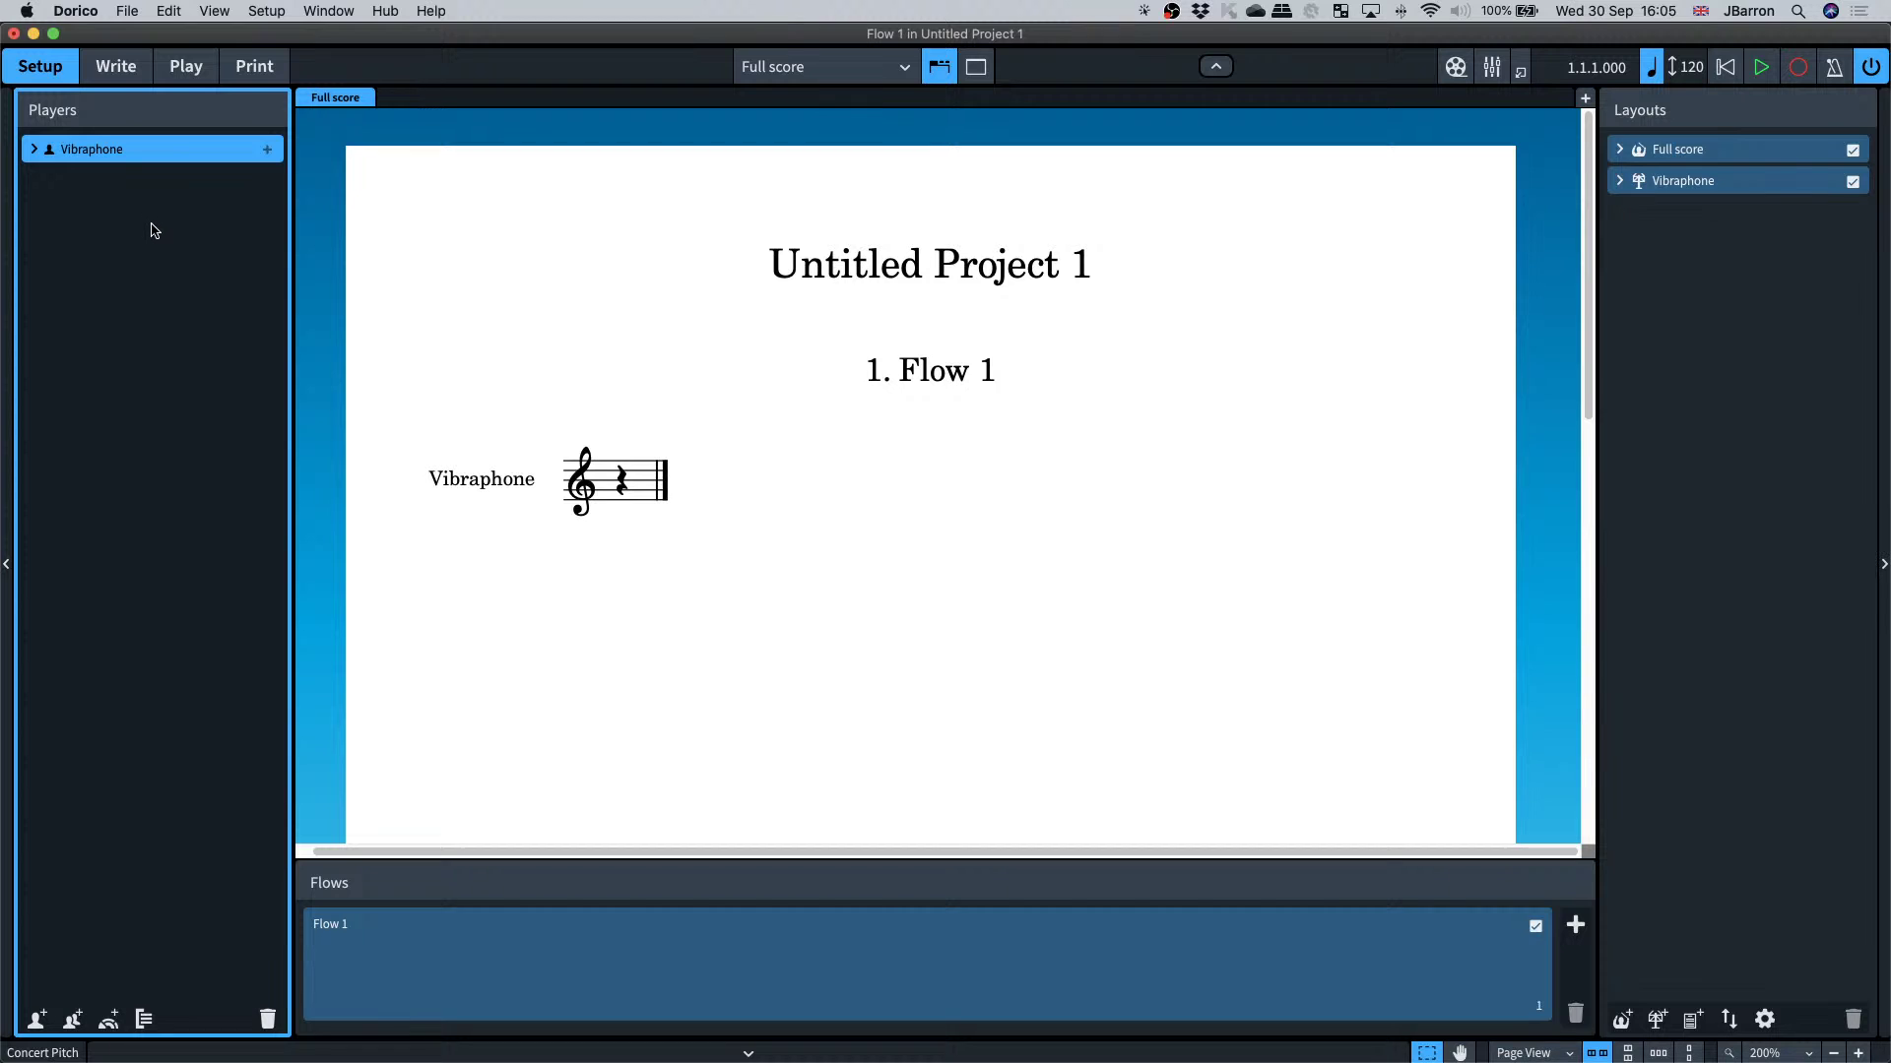
- Switch to Write mode and add a 4/4 time signature at the start of the flow
key(super+2)
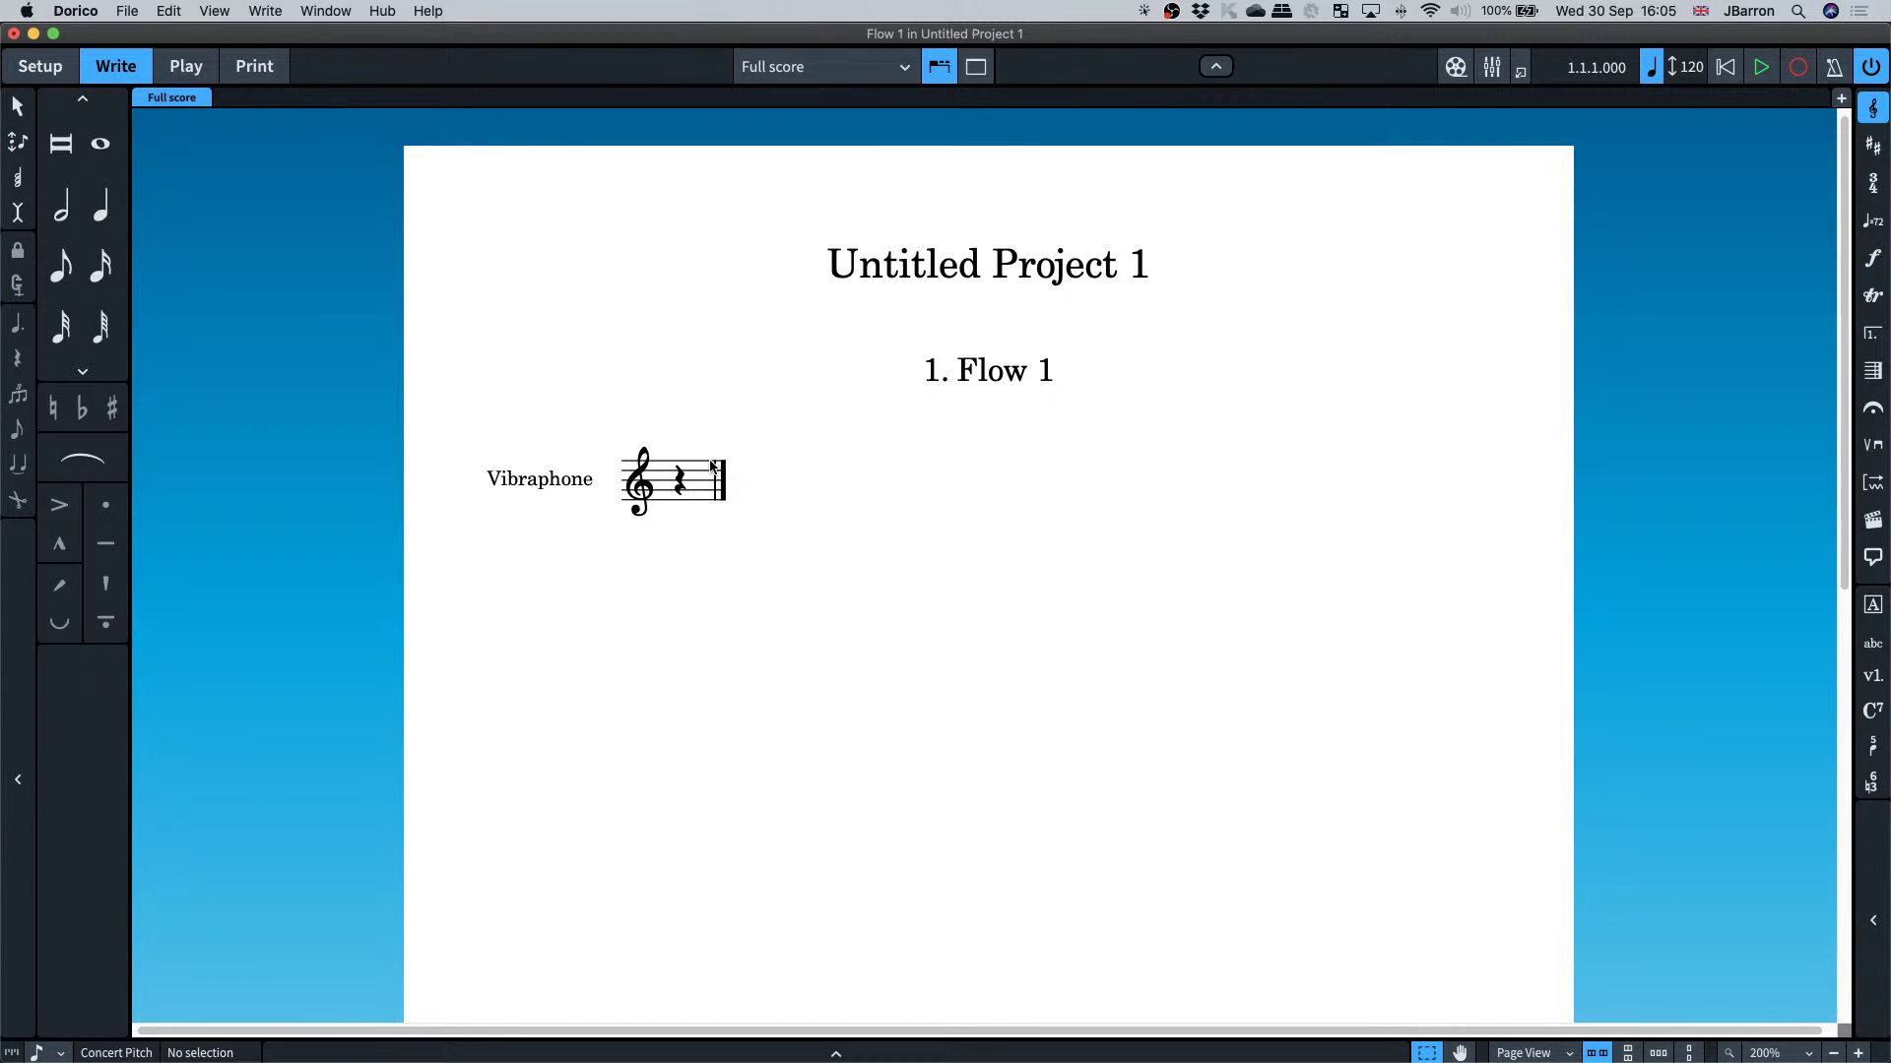
key(super+equal)
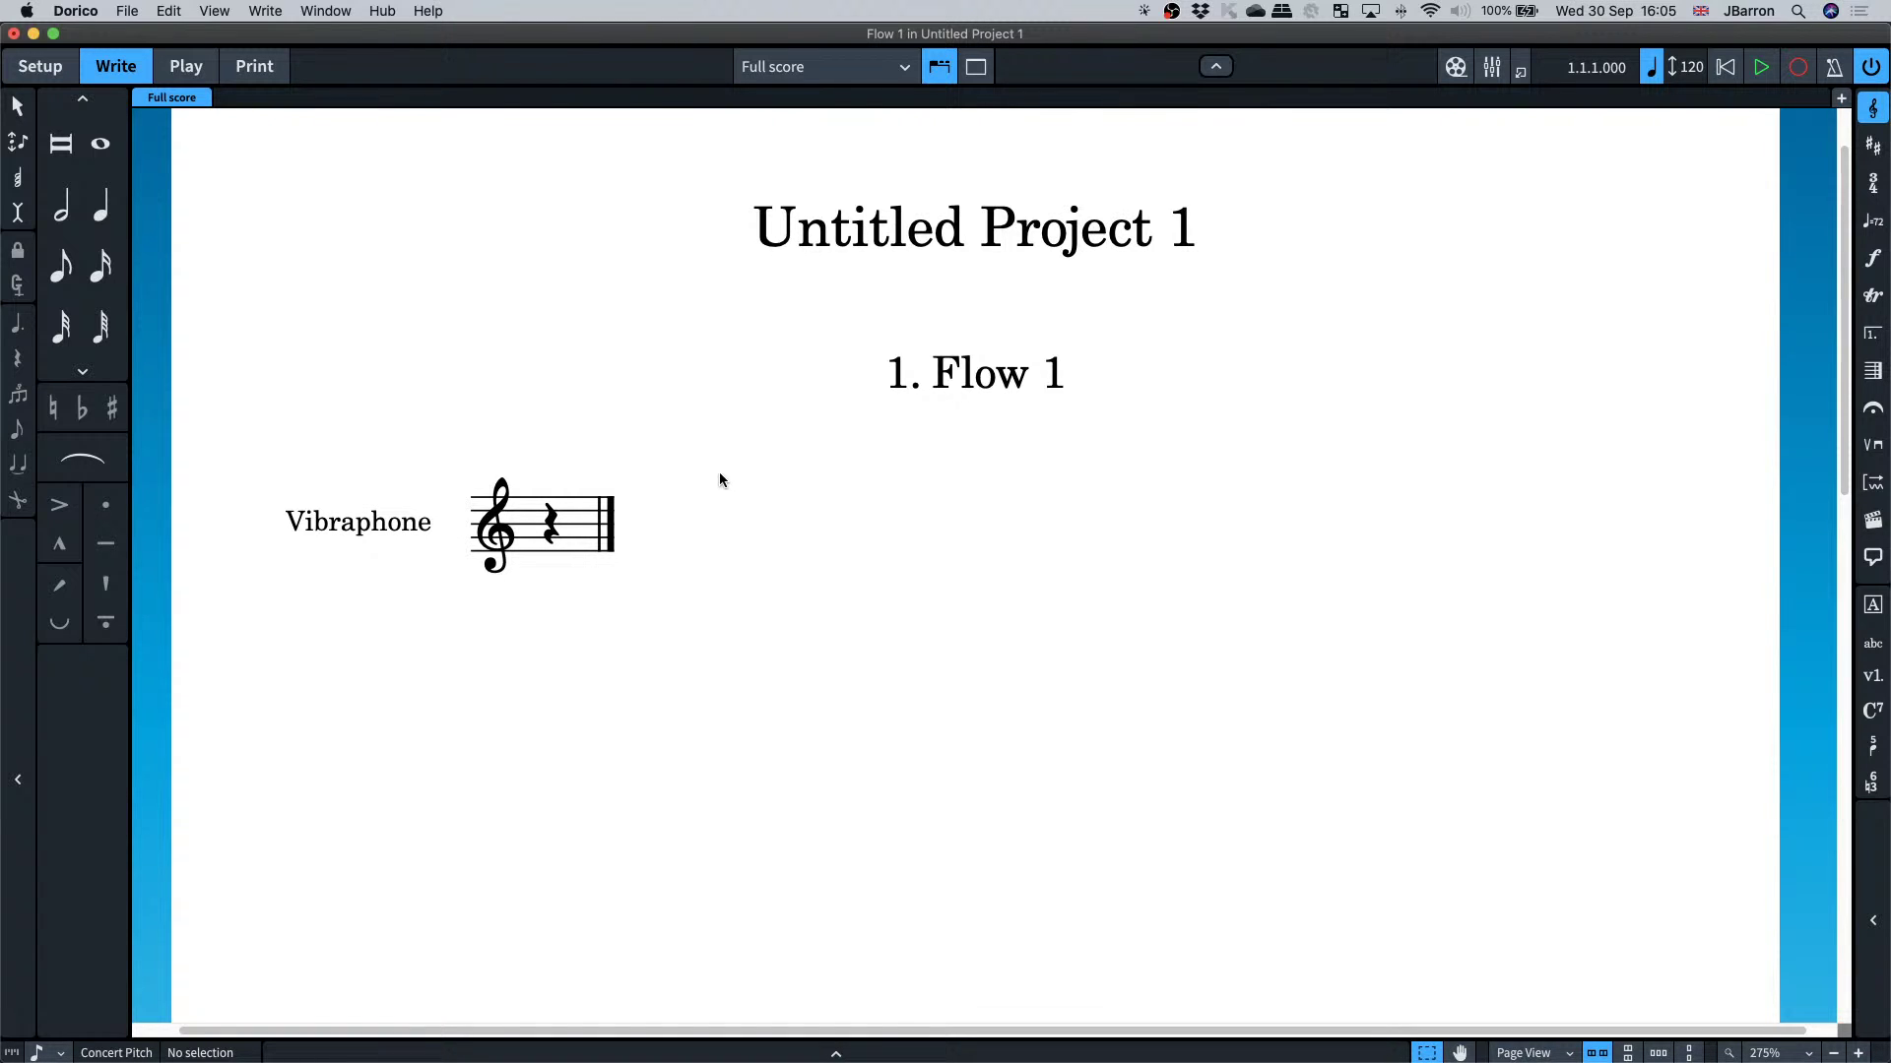
key(super+minus)
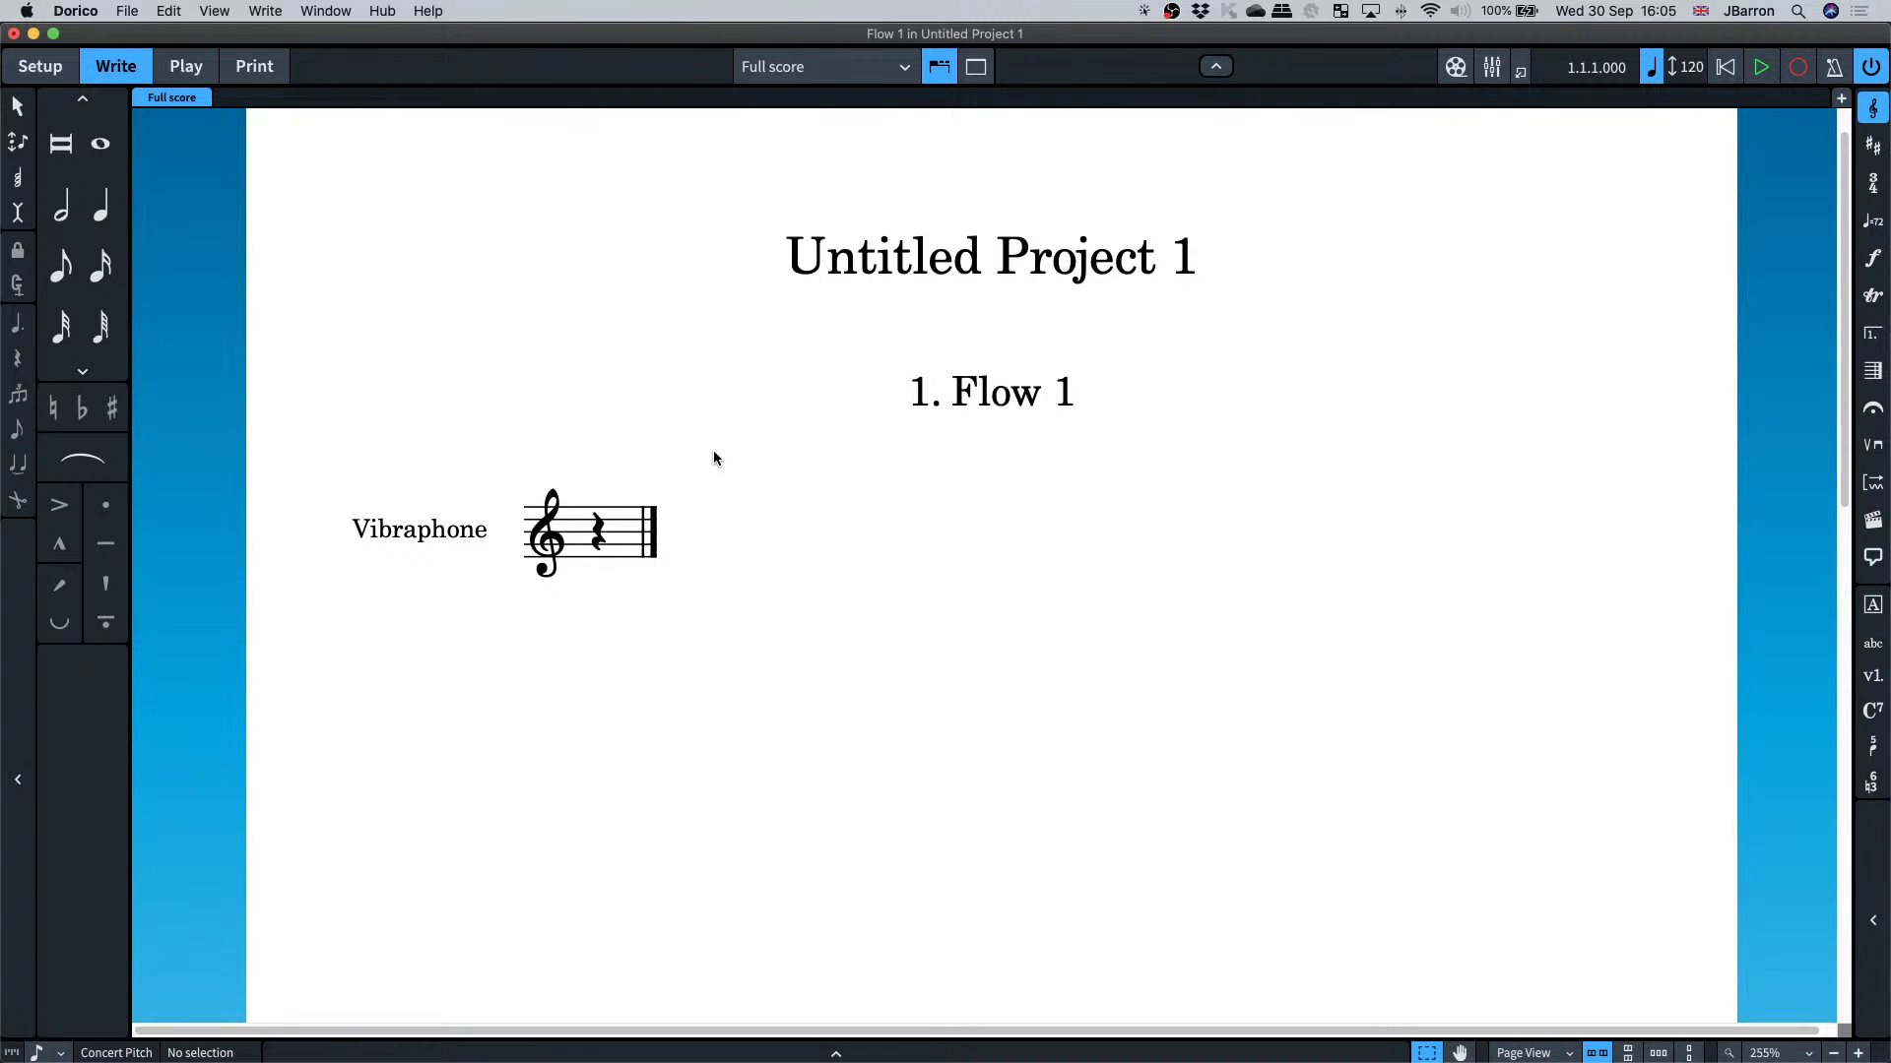
click(589, 541)
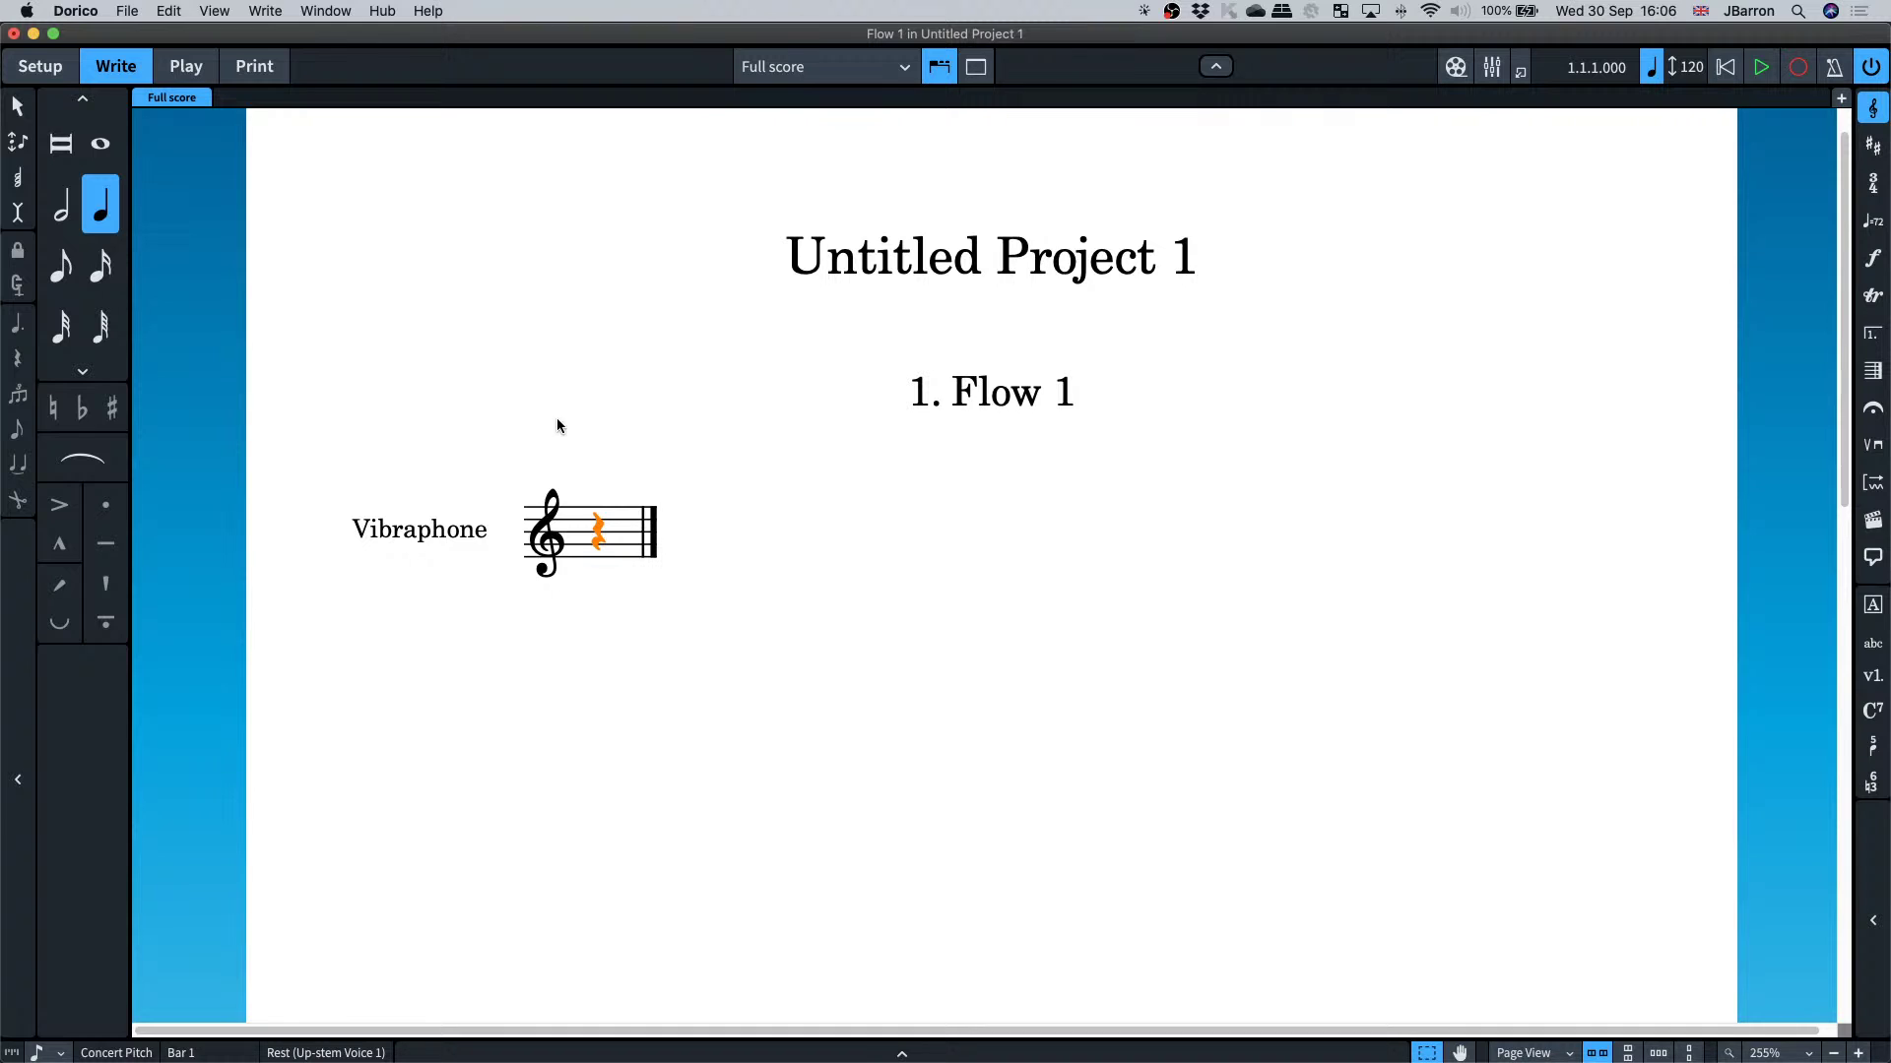
click(1864, 177)
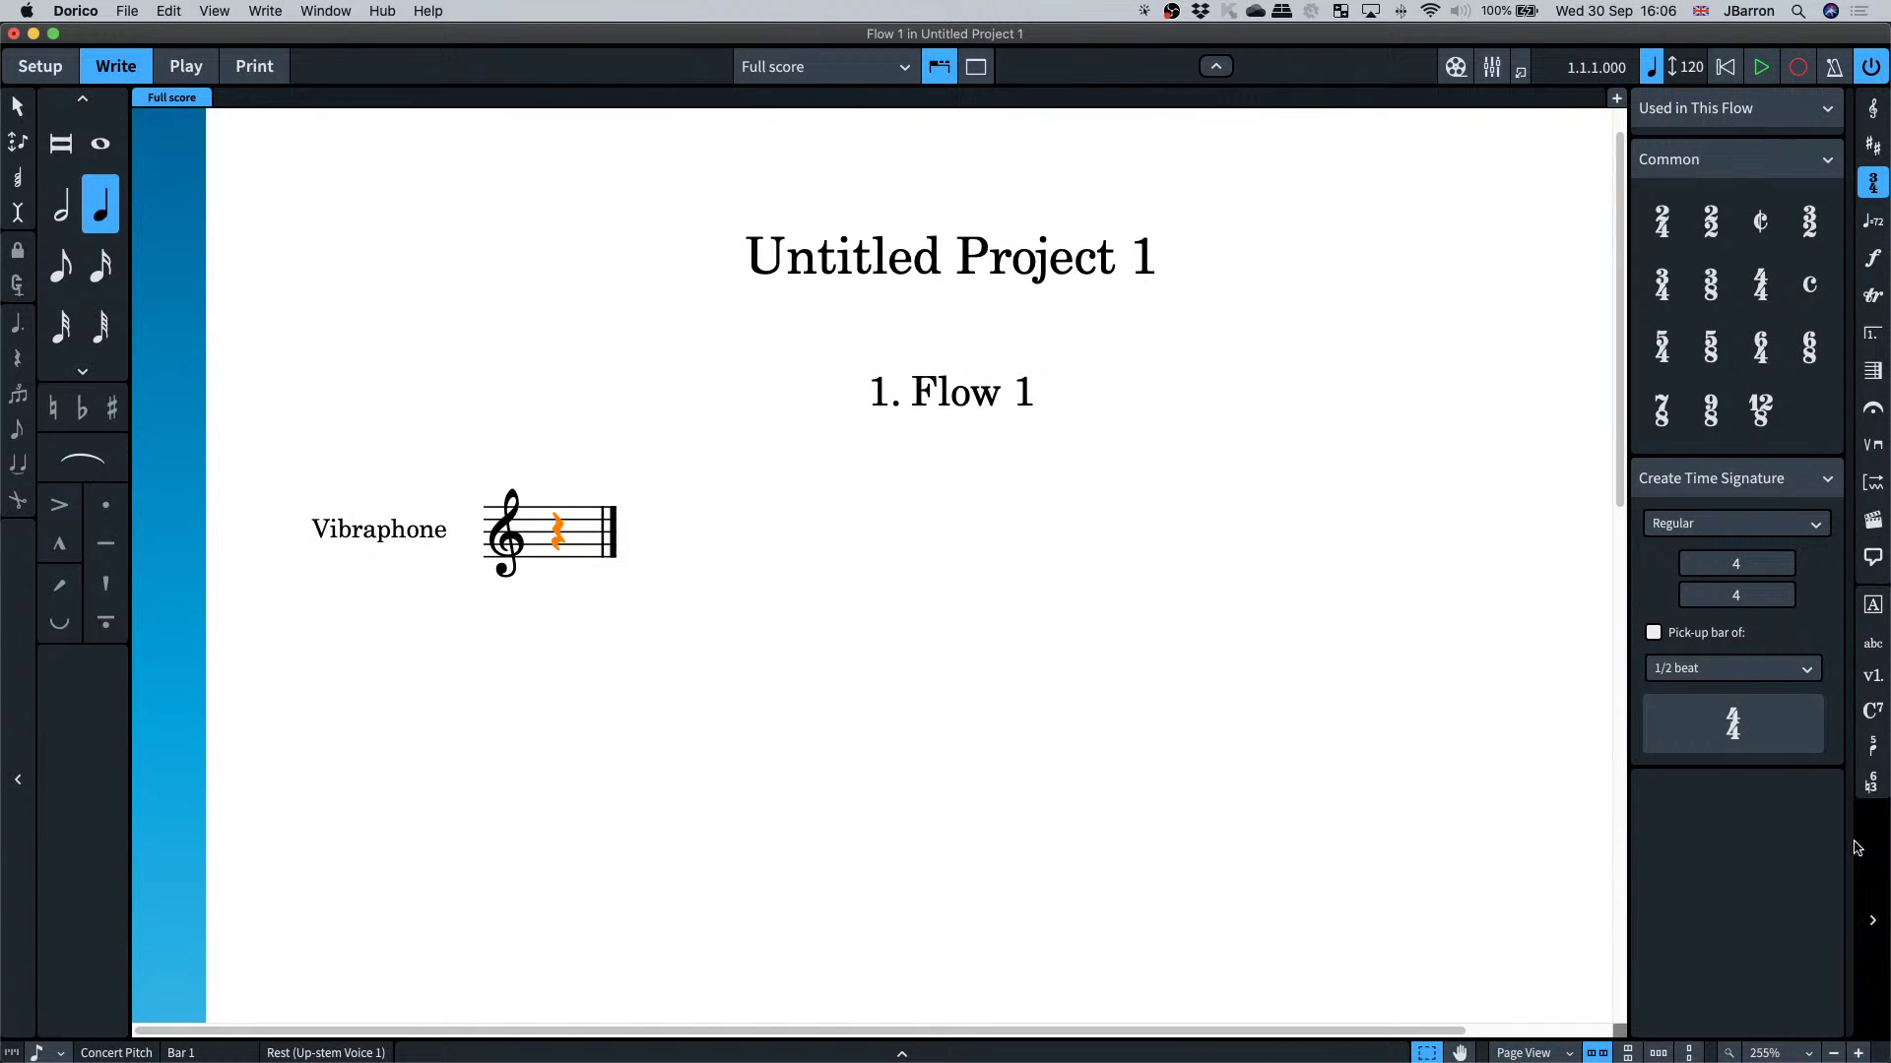
click(1872, 920)
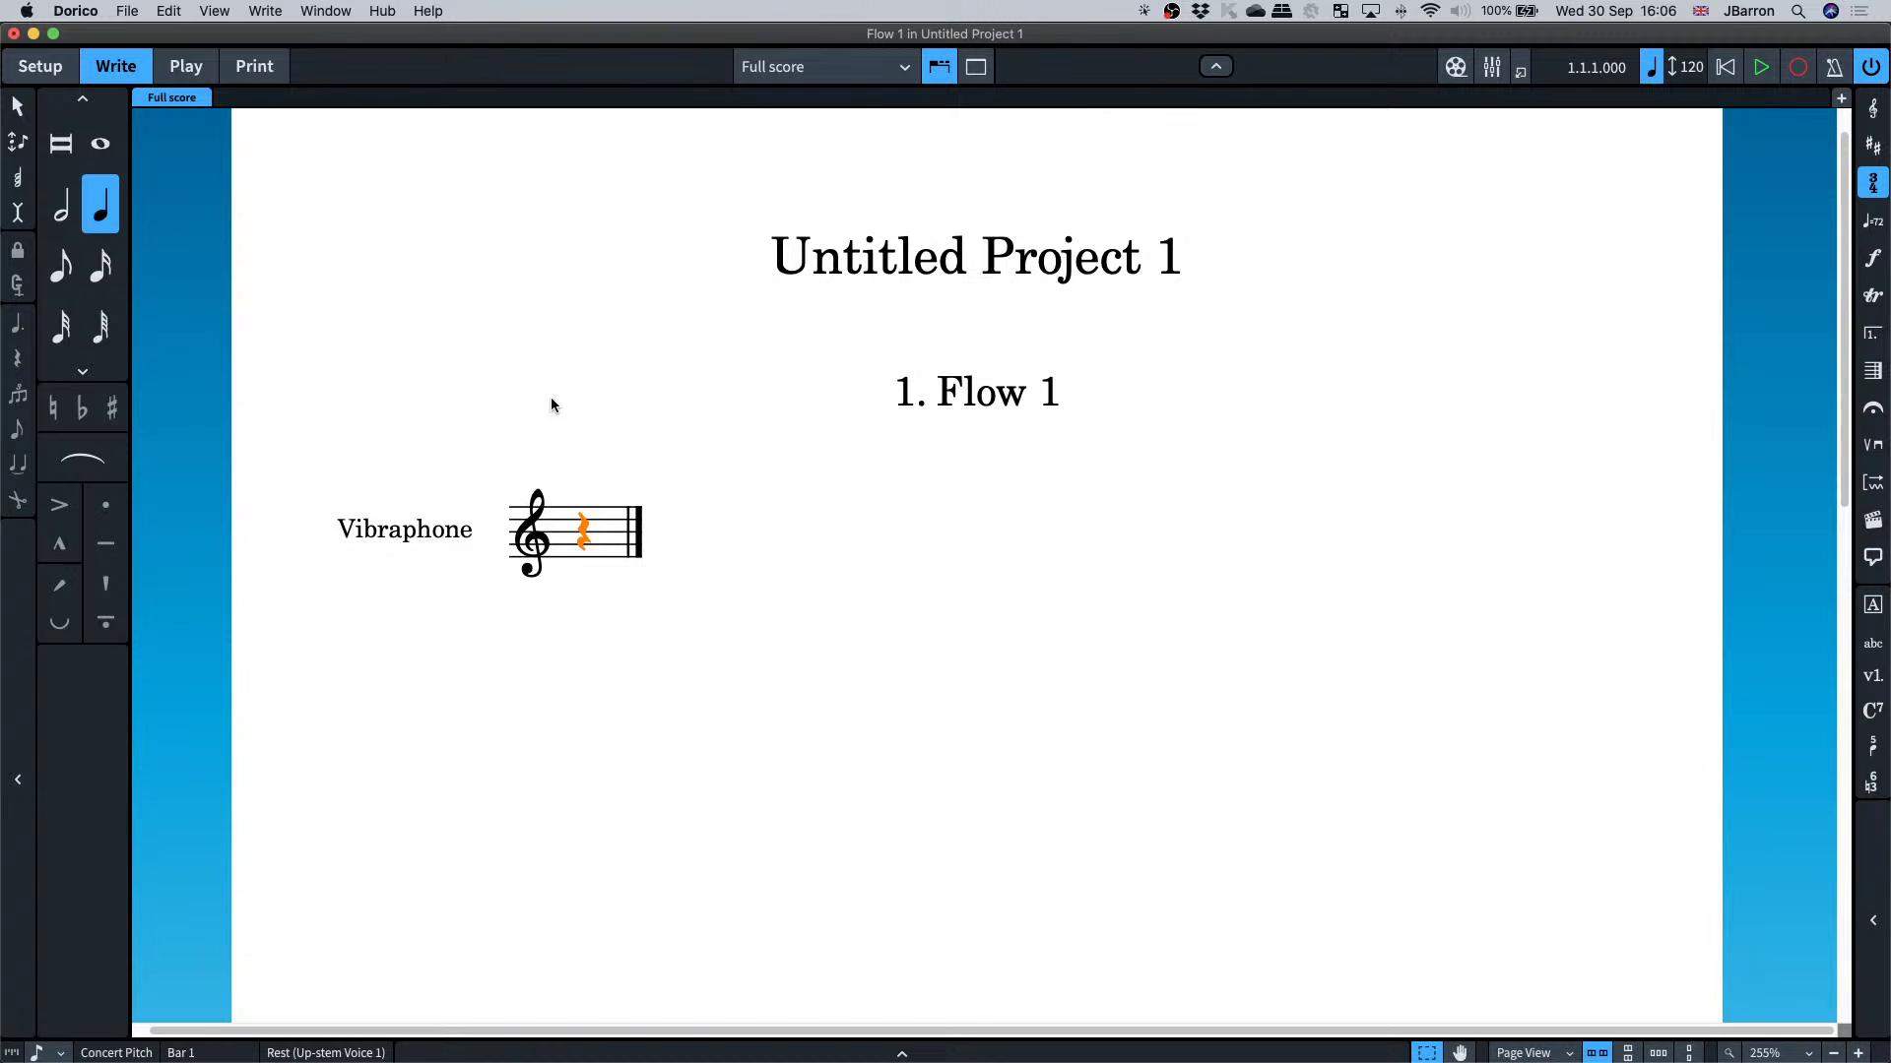
key(shift+m)
text(4/4)
key(Return)
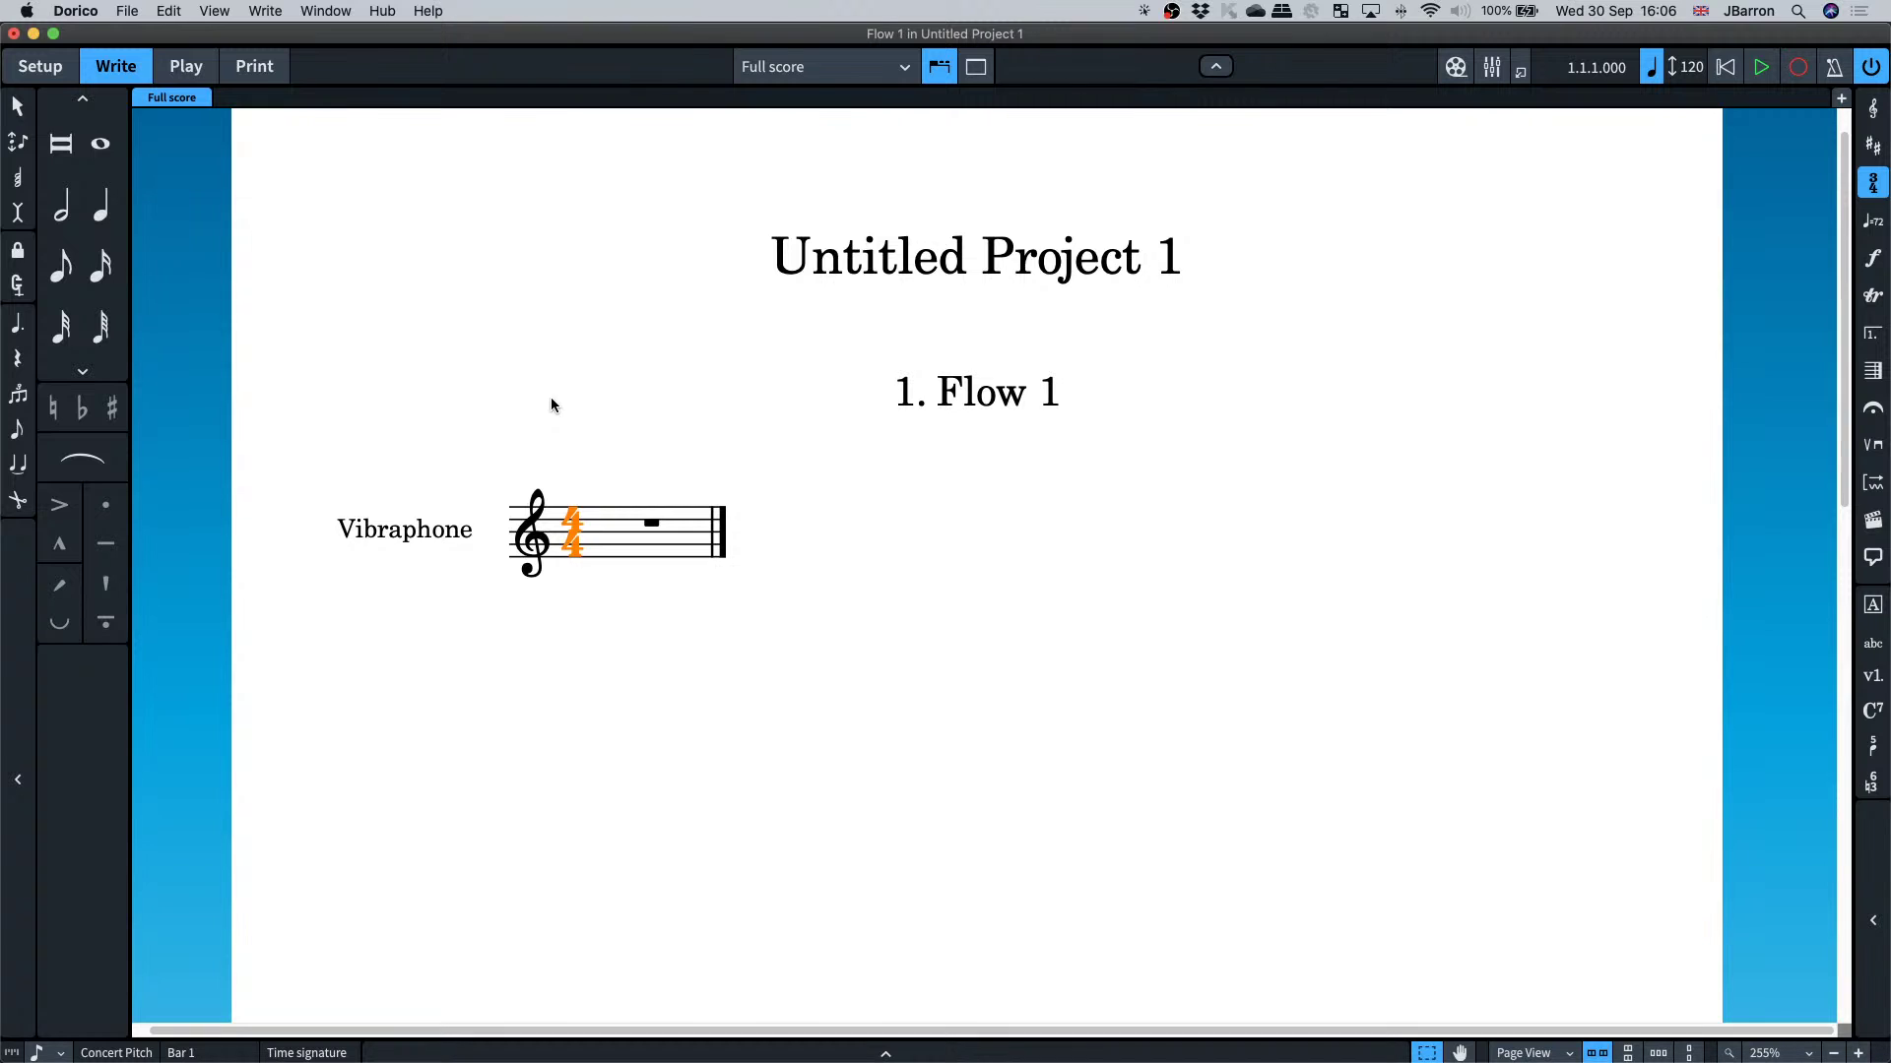
- Start note input at the beginning of bar 1 with the half-note duration
click(648, 530)
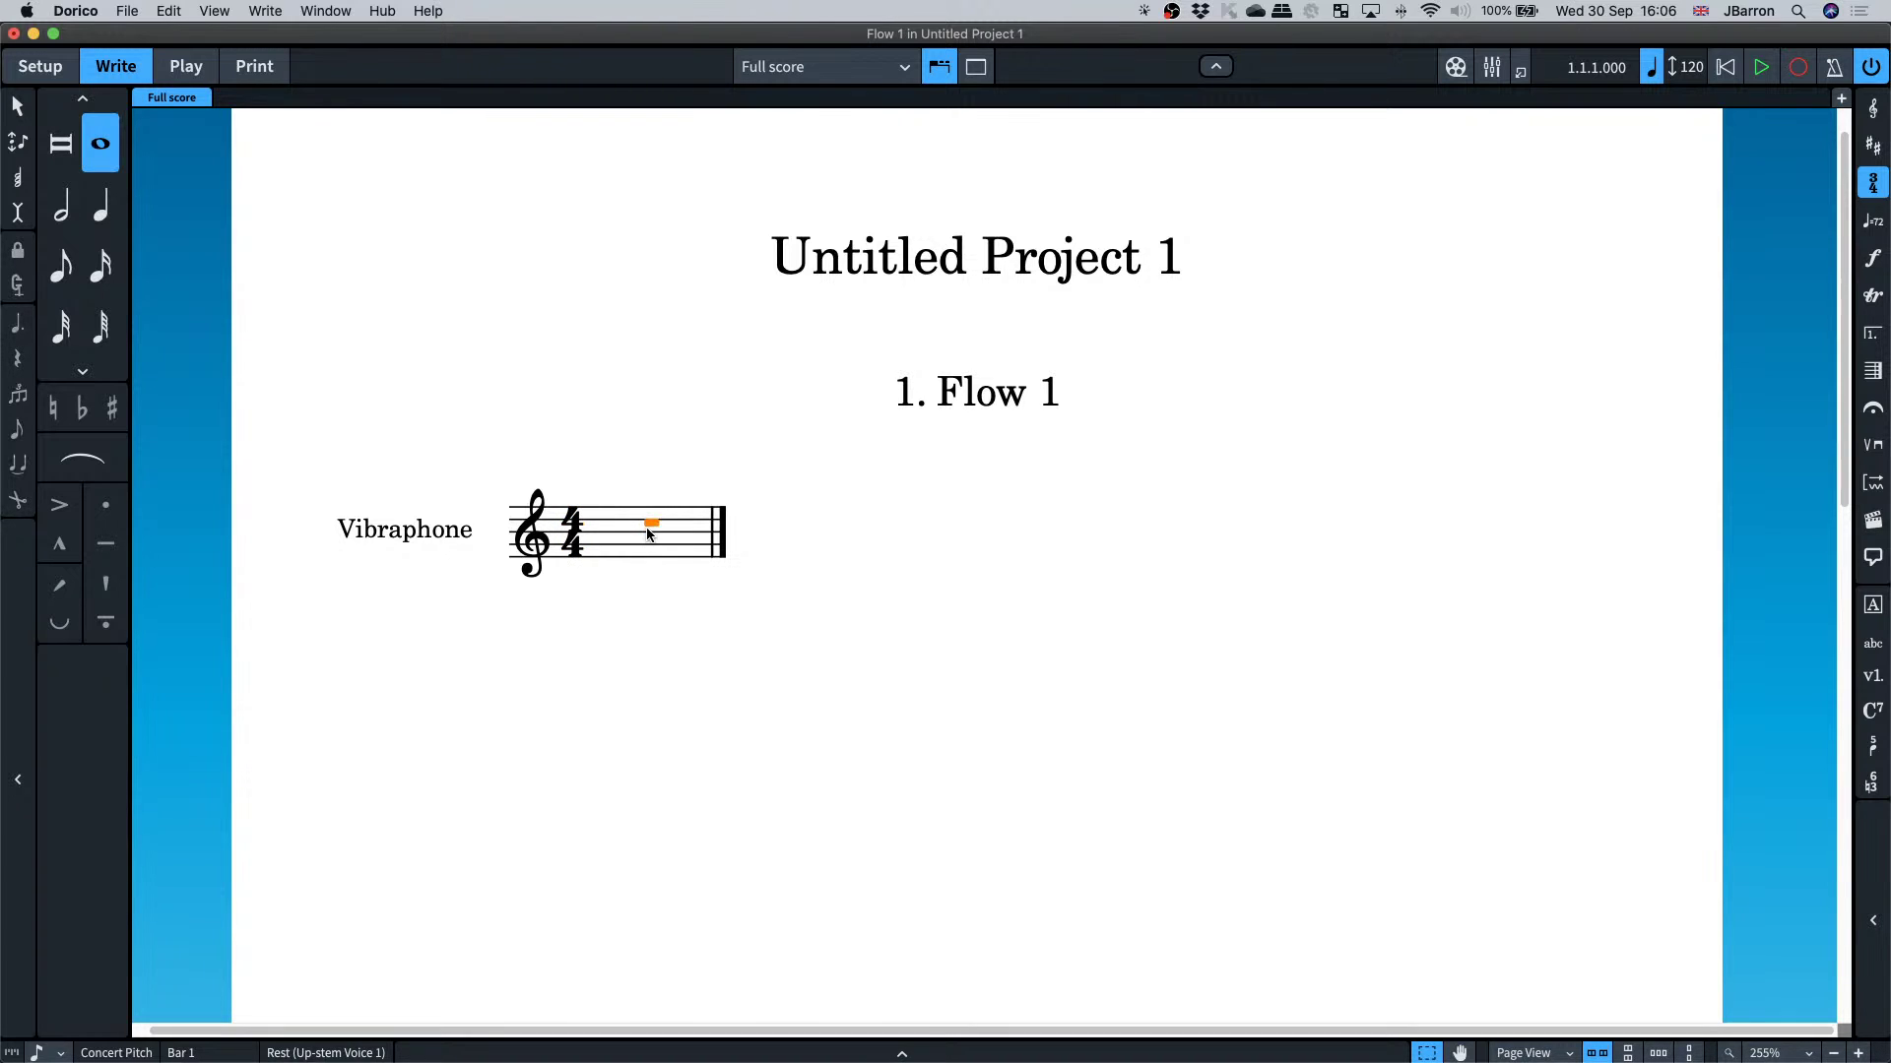
key(Return)
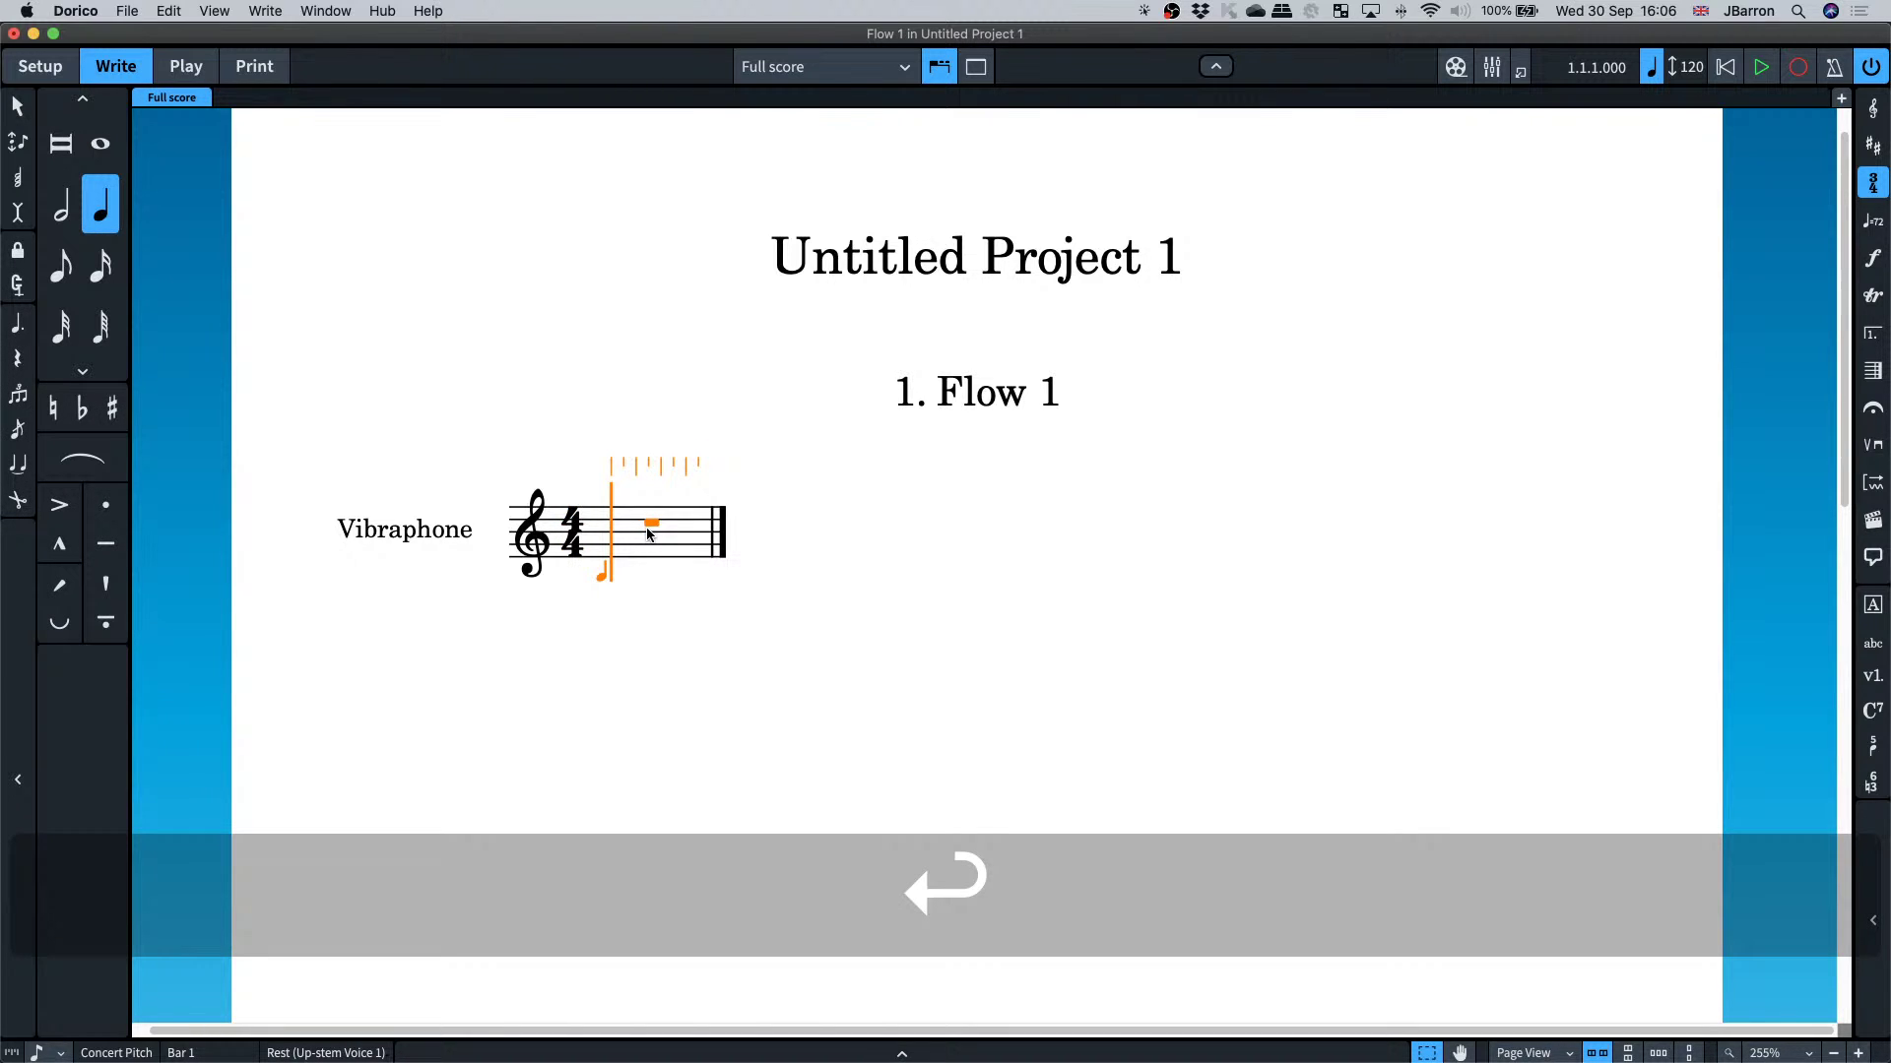
key(7)
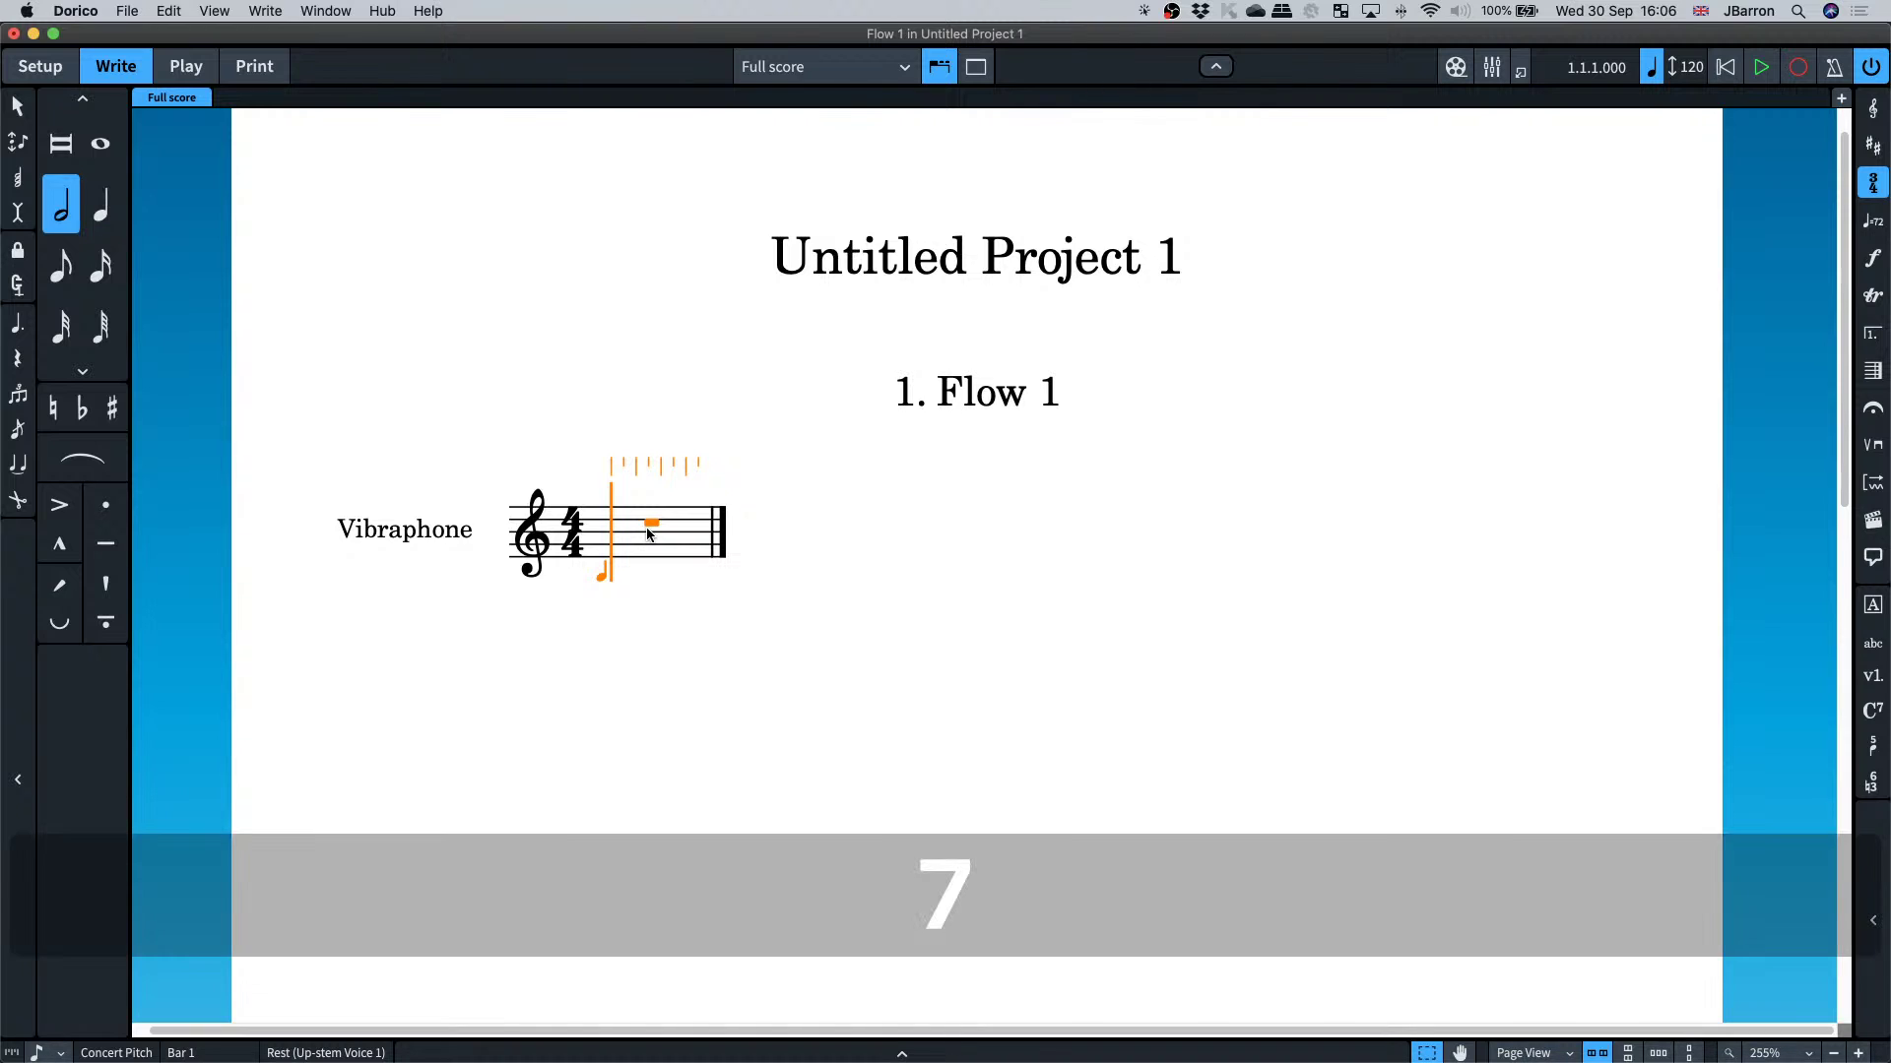
key(equal)
key(f)
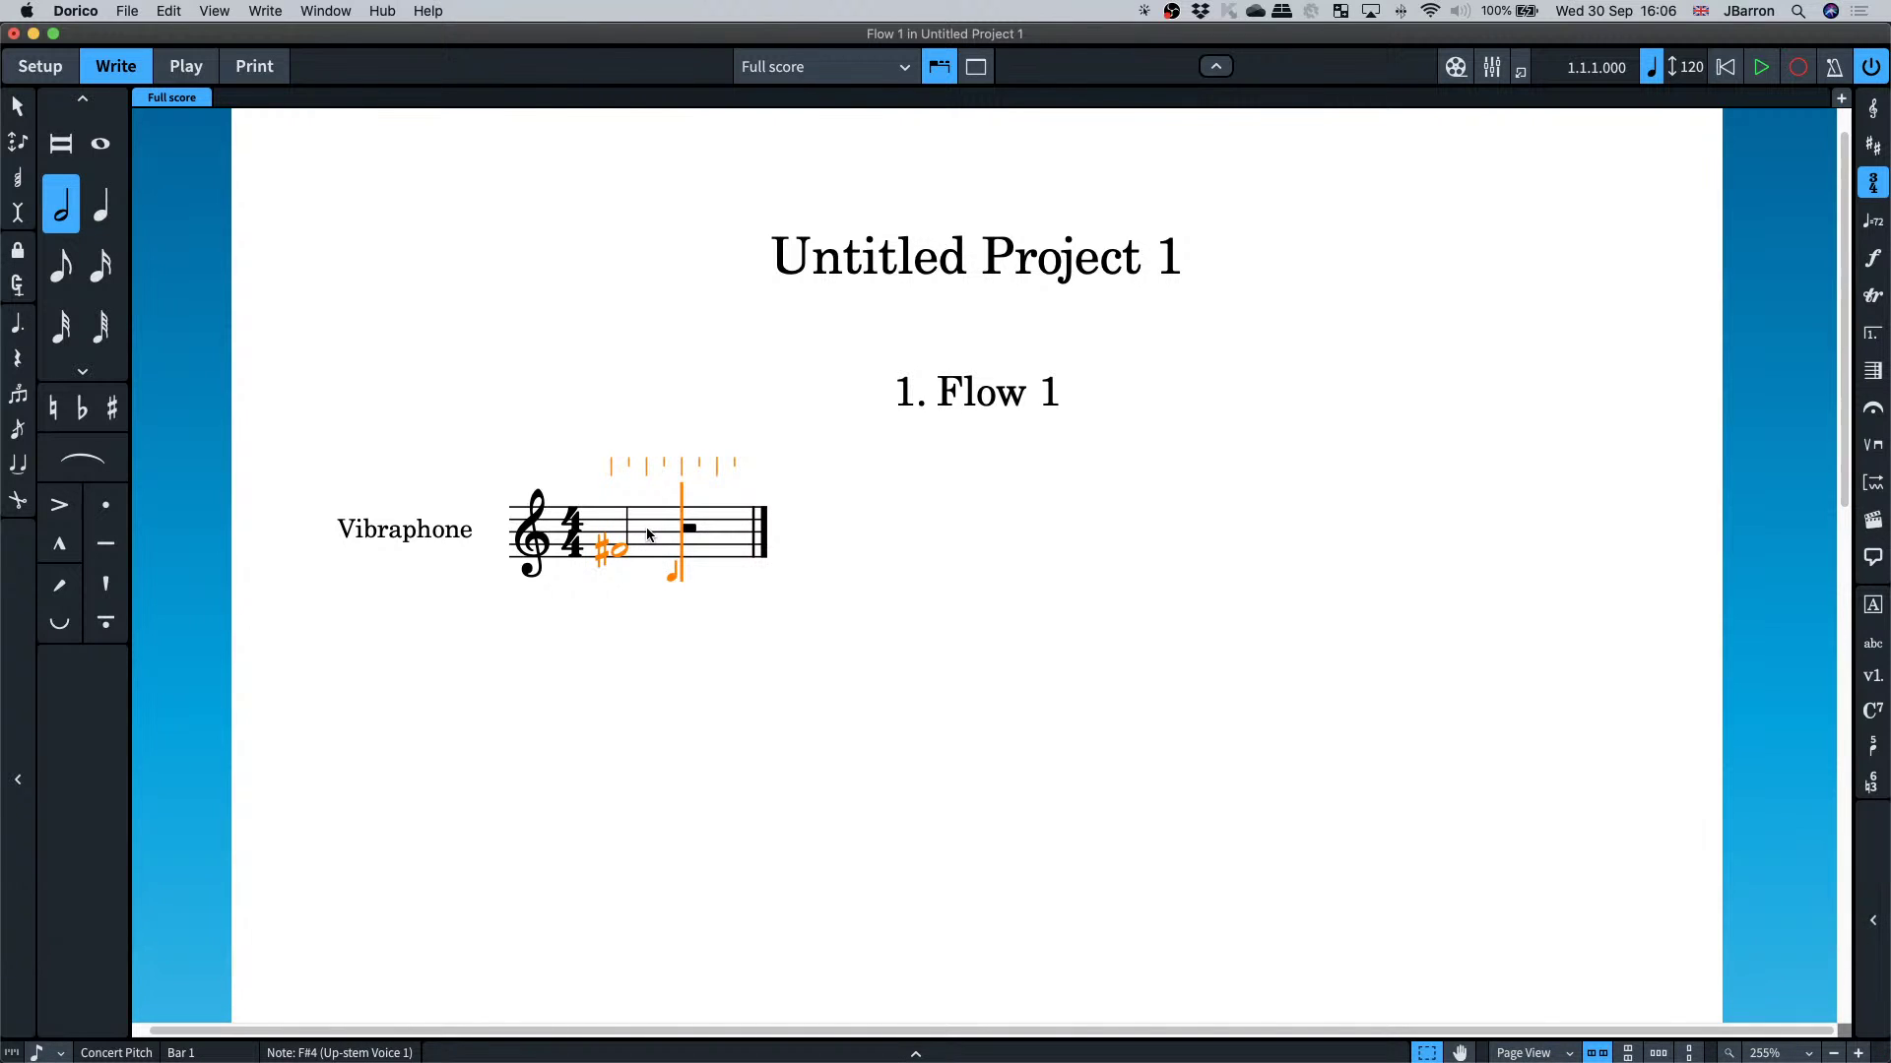
key(super+z)
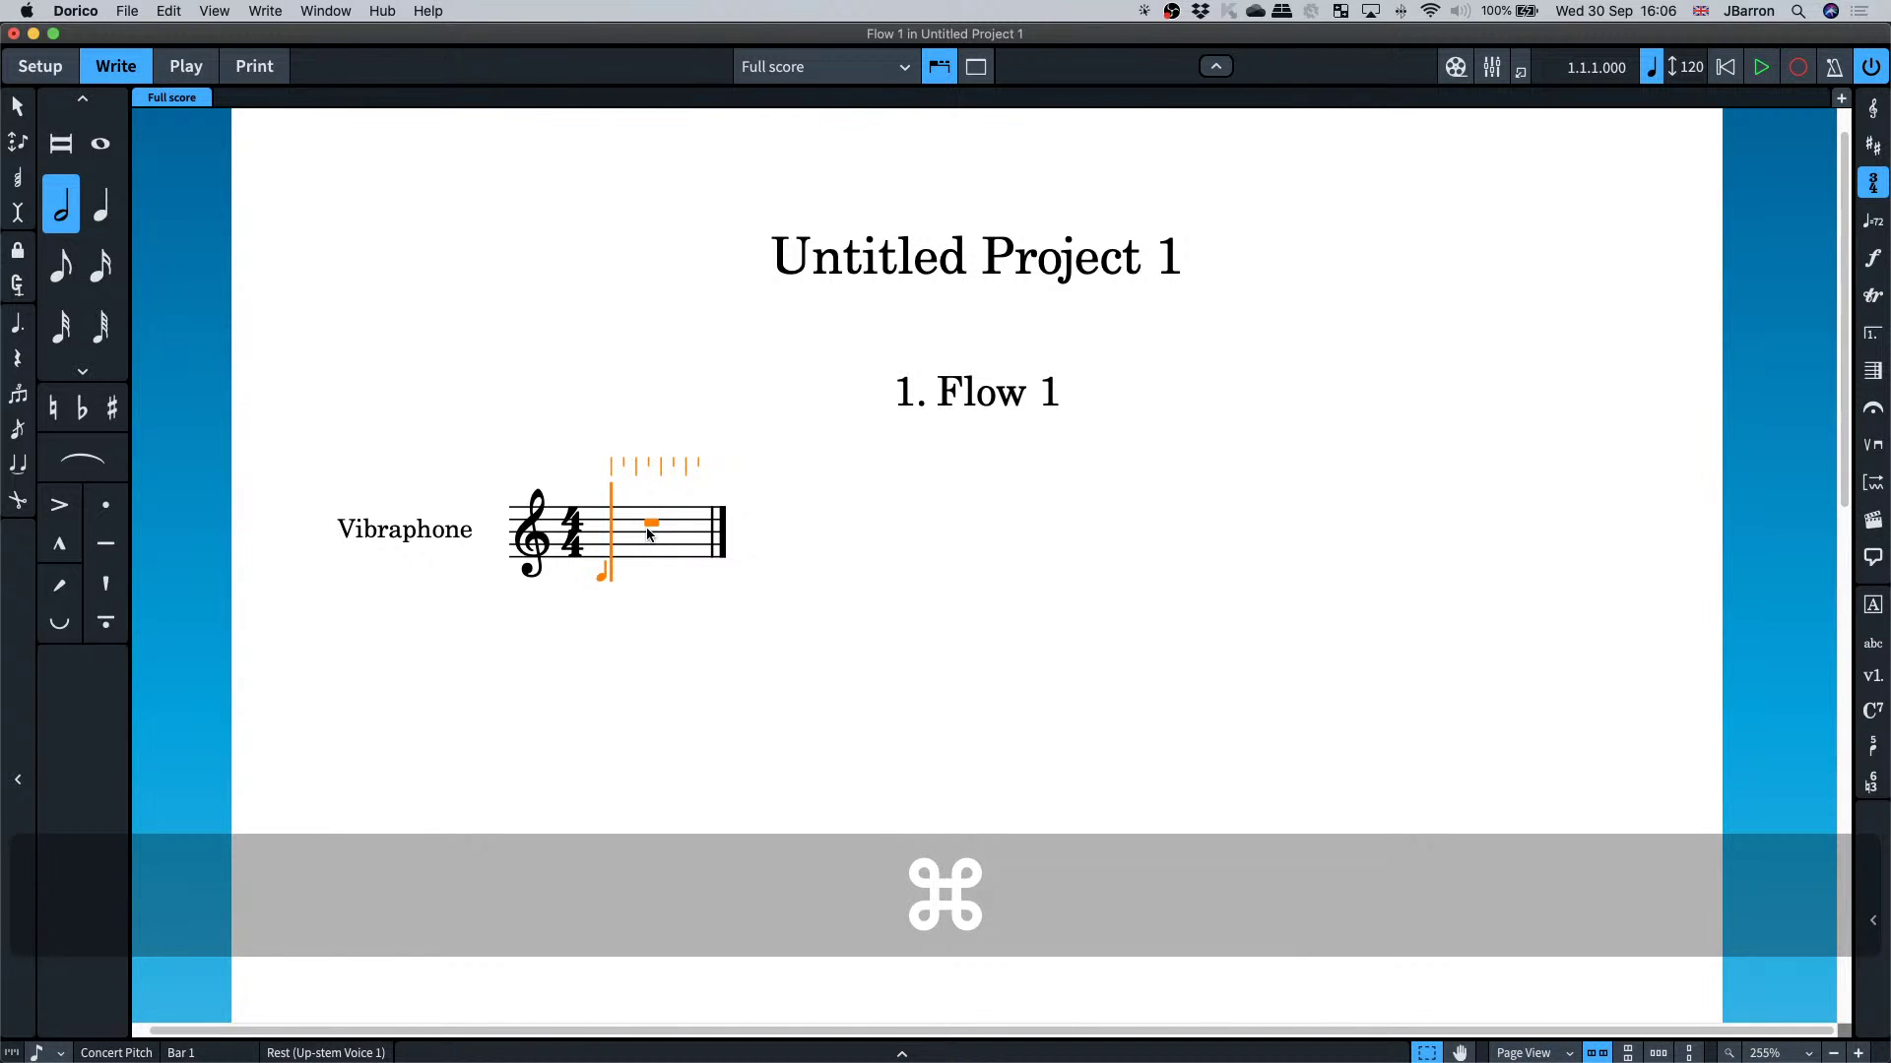
- Enter half notes F♯5, D5, B4, G4, B♭4 and B4 in bars 1 to 3
key(equal)
key(f)
key(d)
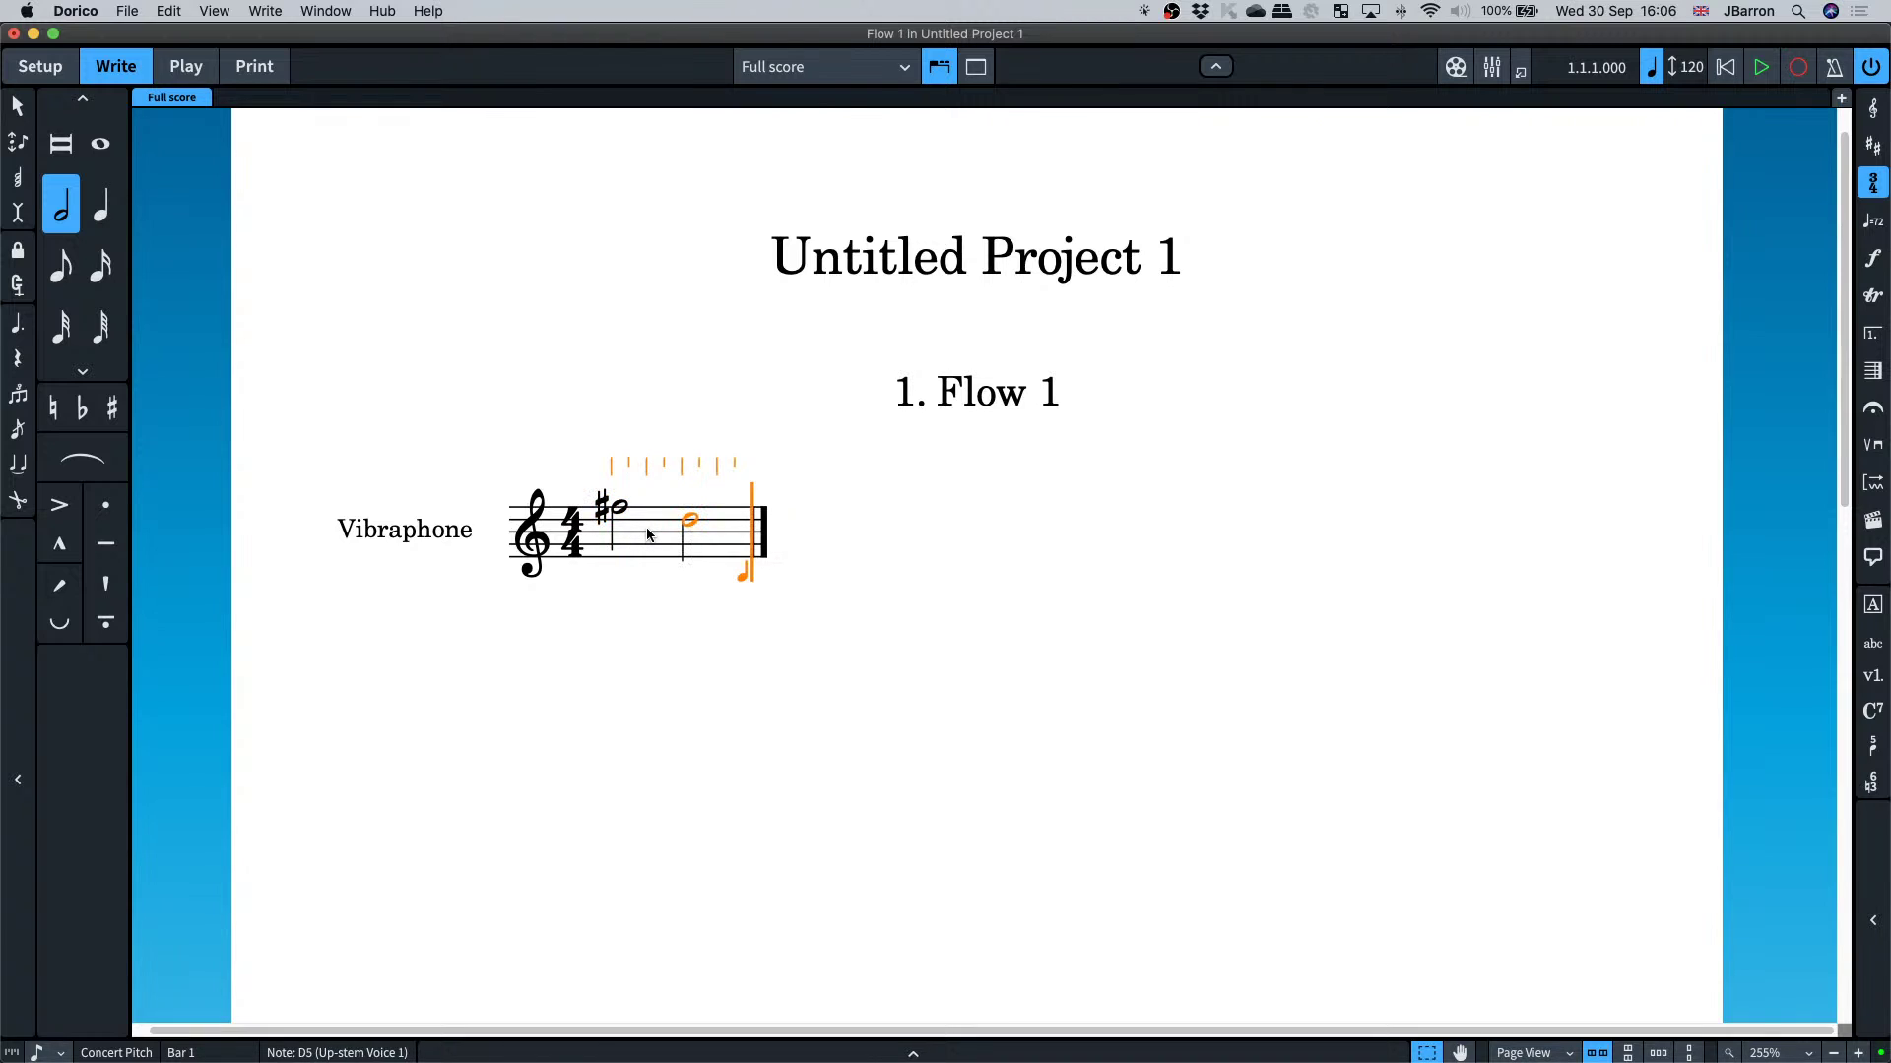
key(b)
key(g)
key(minus)
key(b)
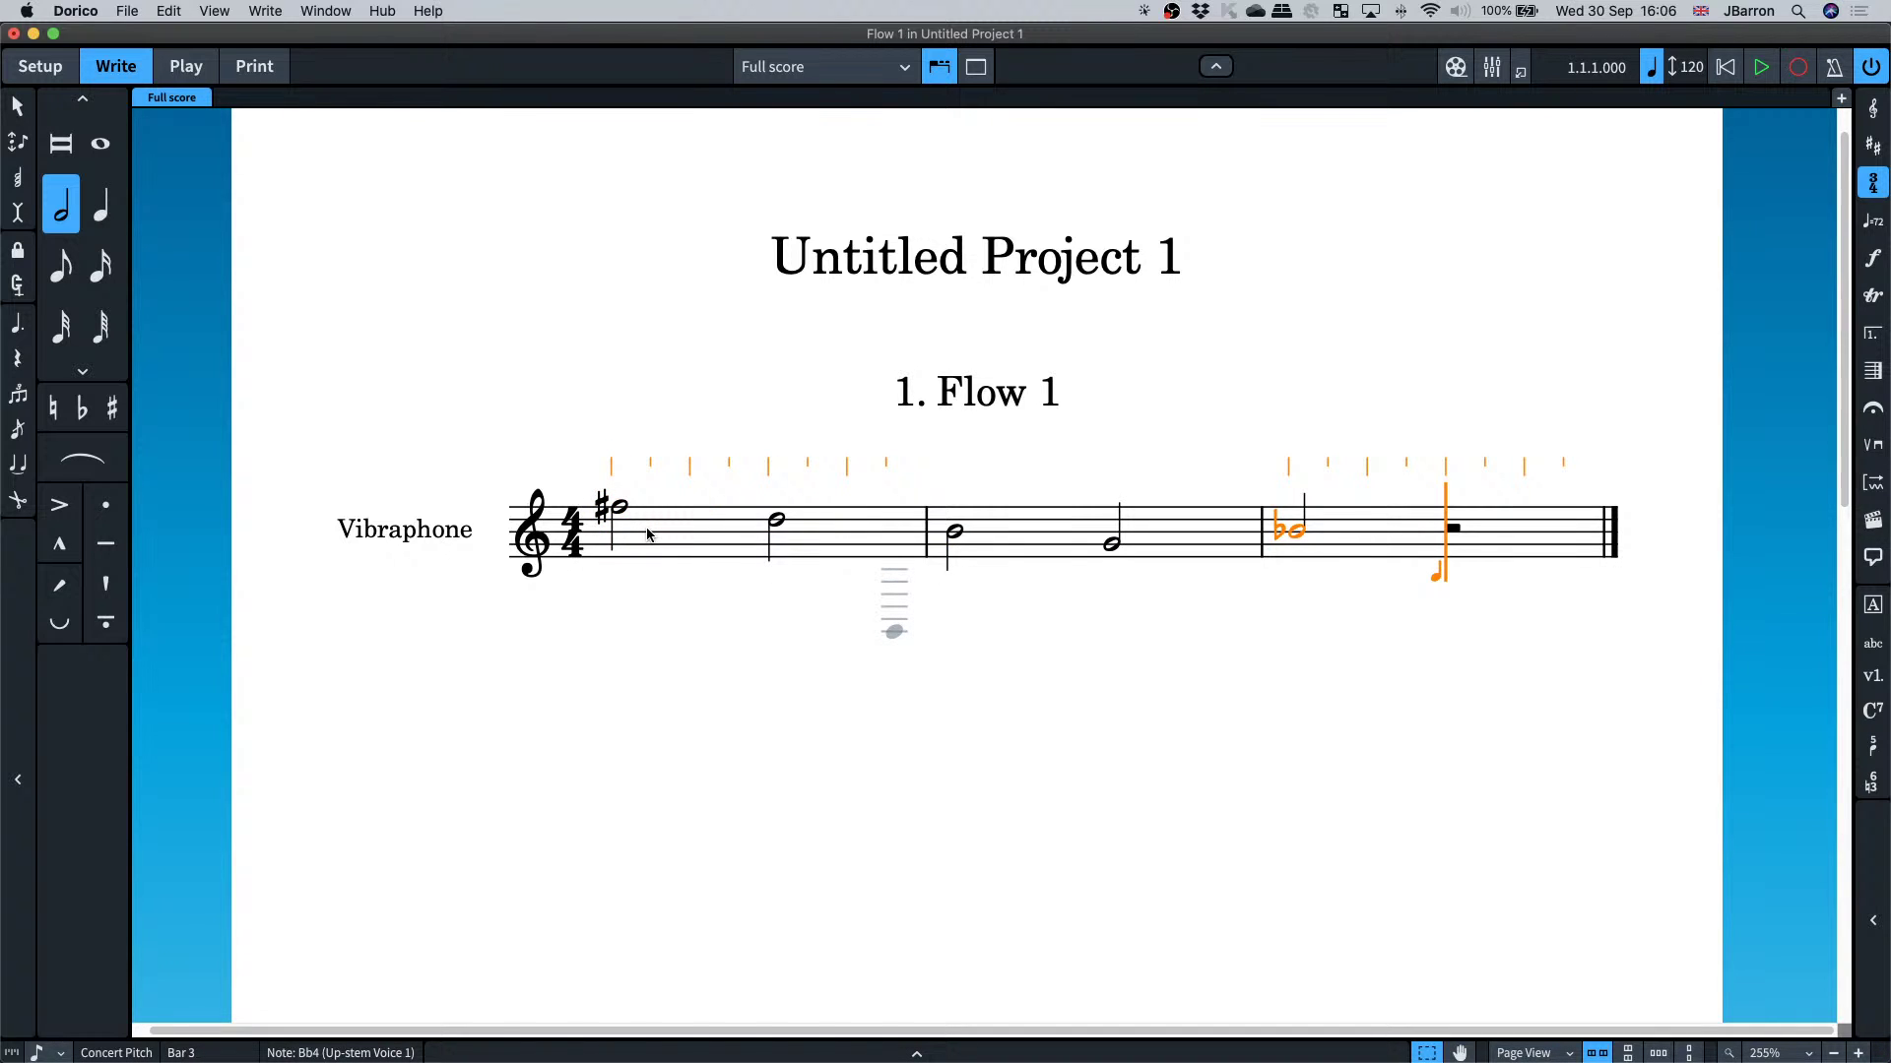
key(b)
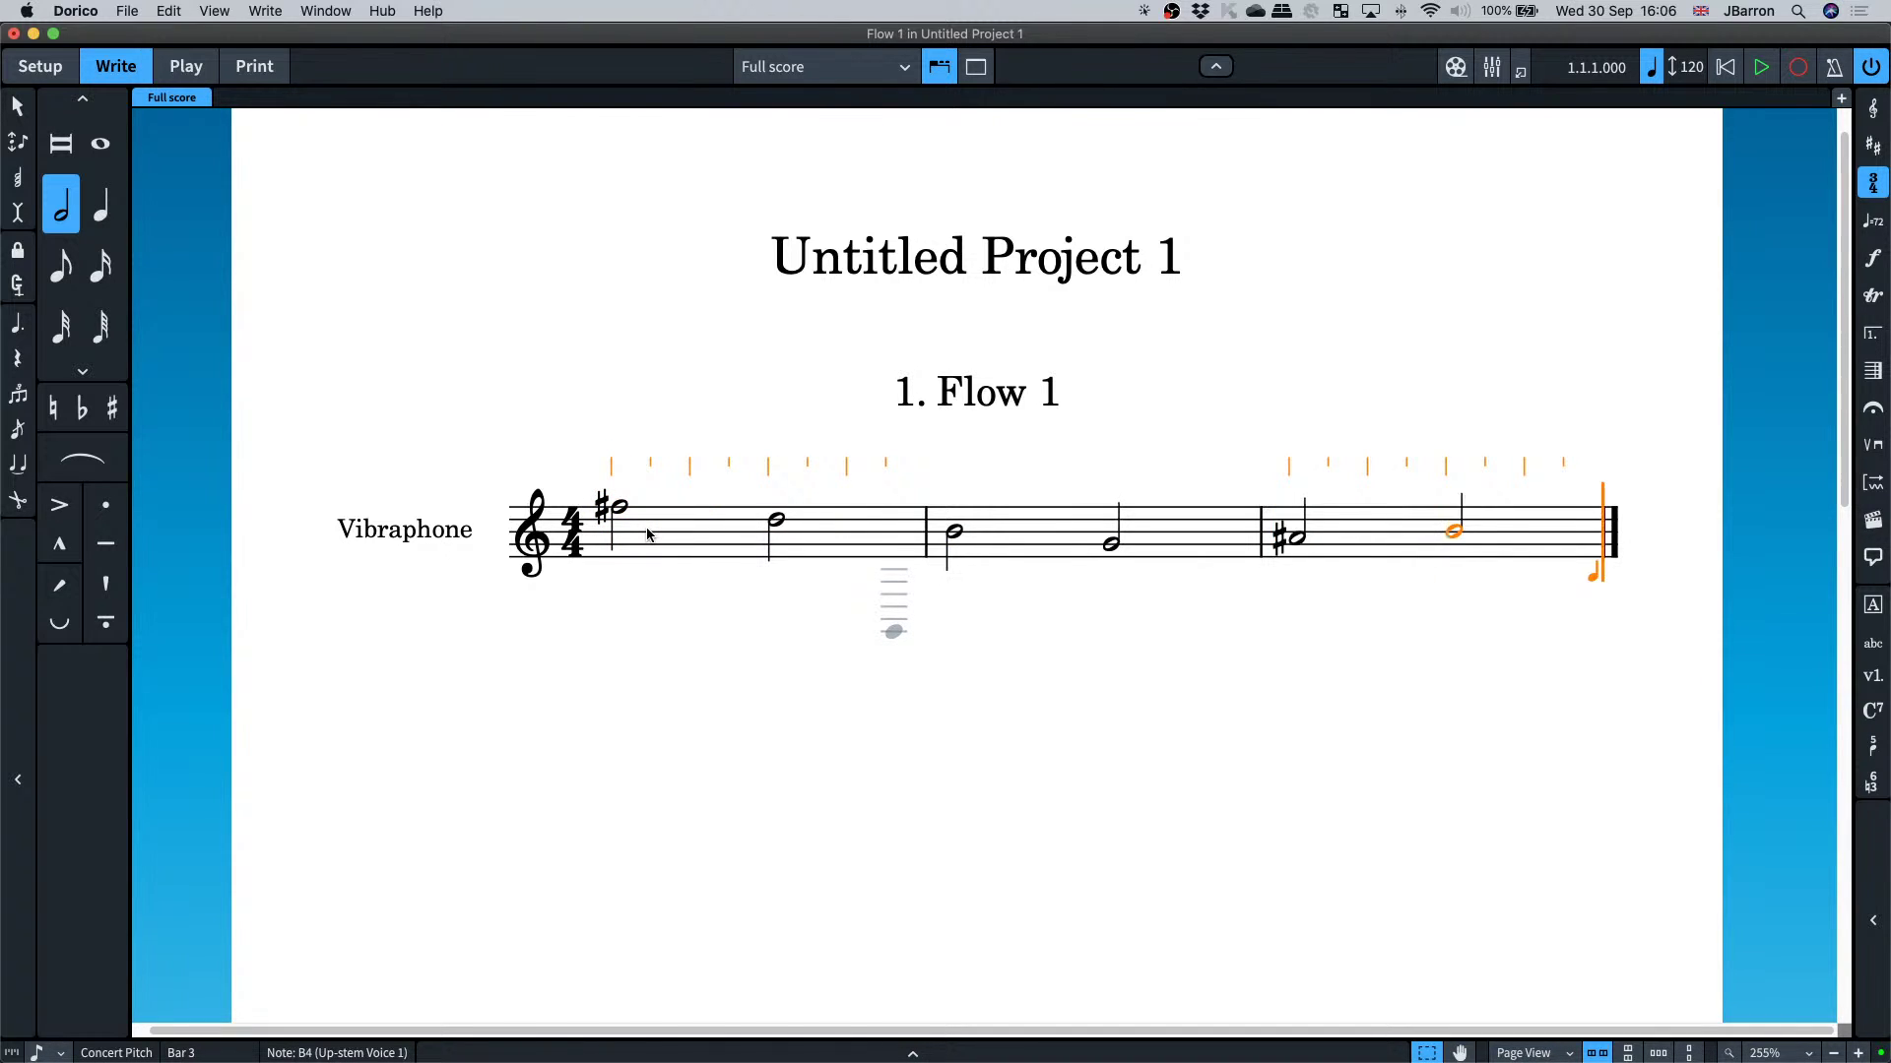
- Enter half notes A4, D5, B♭4, G4, E♭4 and G♭4 in bars 4 to 6
key(a)
key(d)
key(minus)
key(b)
key(g)
key(minus)
key(e)
key(minus)
key(g)
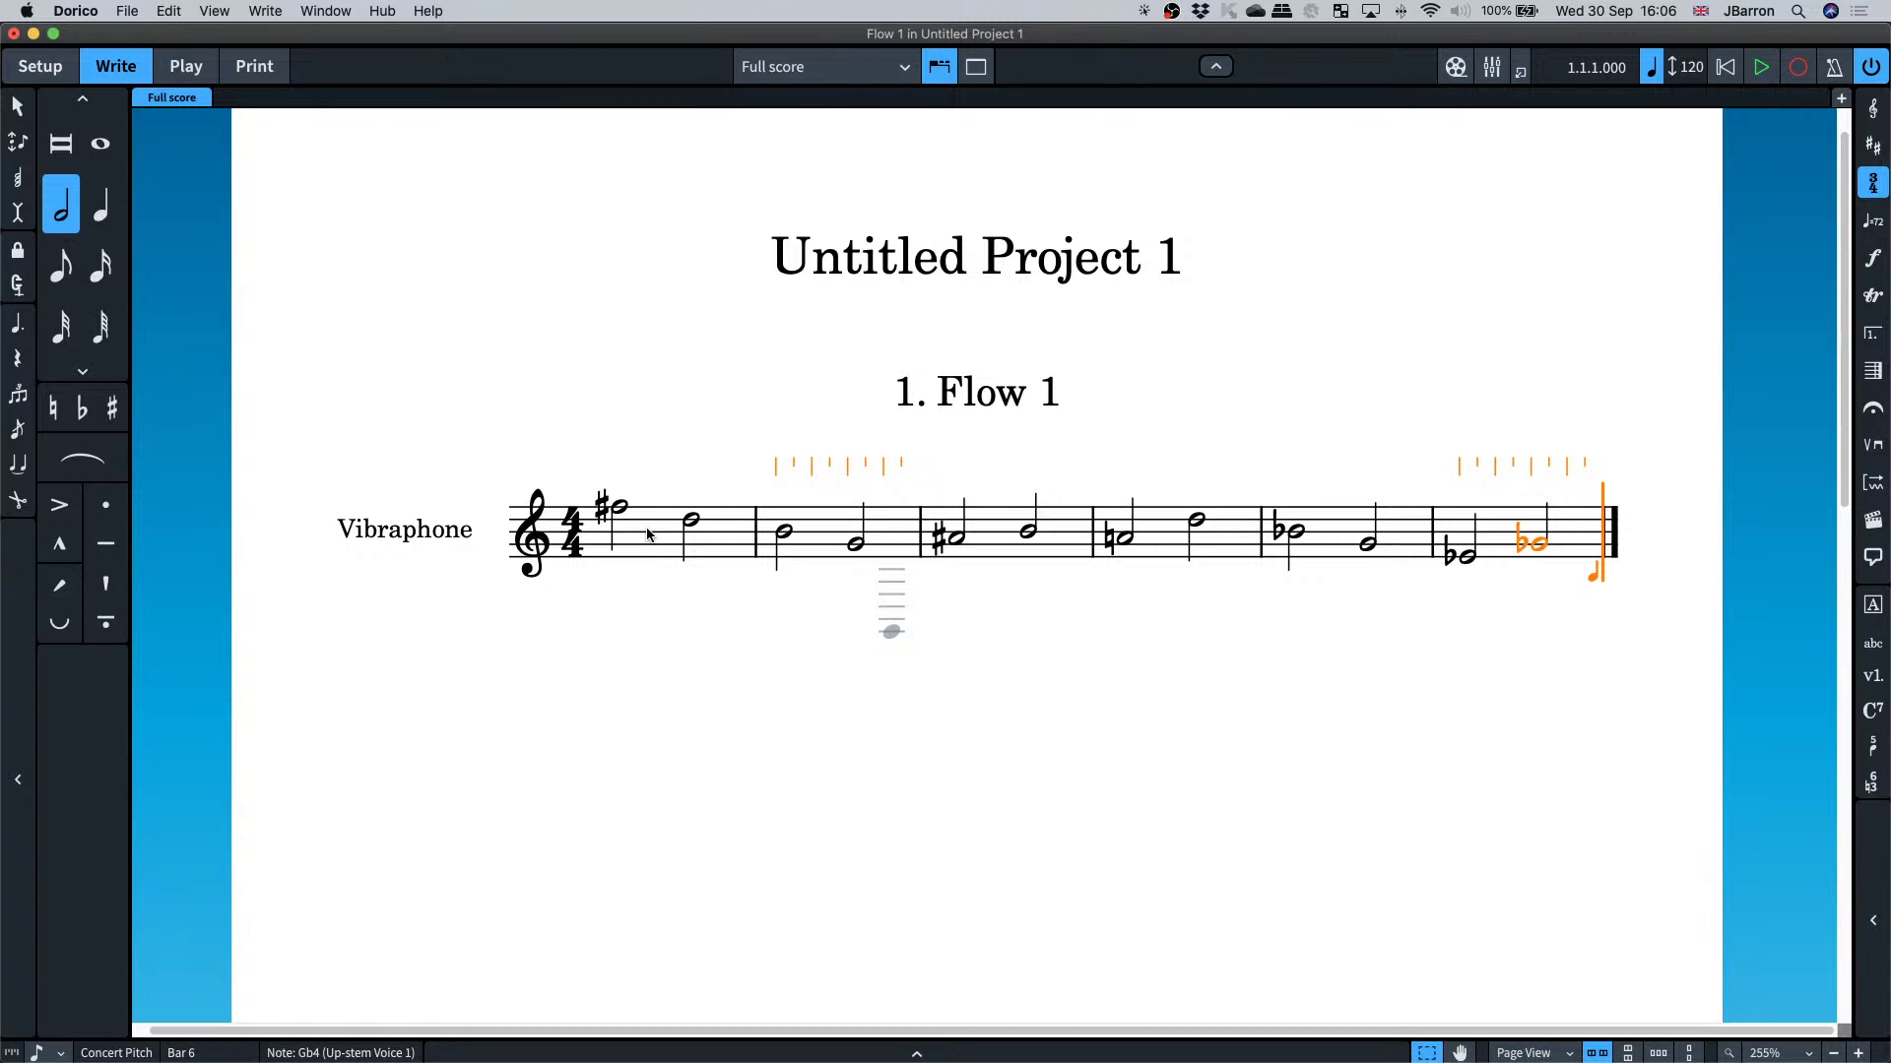
- Enter half notes G4, F4, B♭4, B4, A4 and D5 in bars 7 to 9
key(g)
key(f)
key(minus)
key(b)
key(b)
key(a)
key(d)
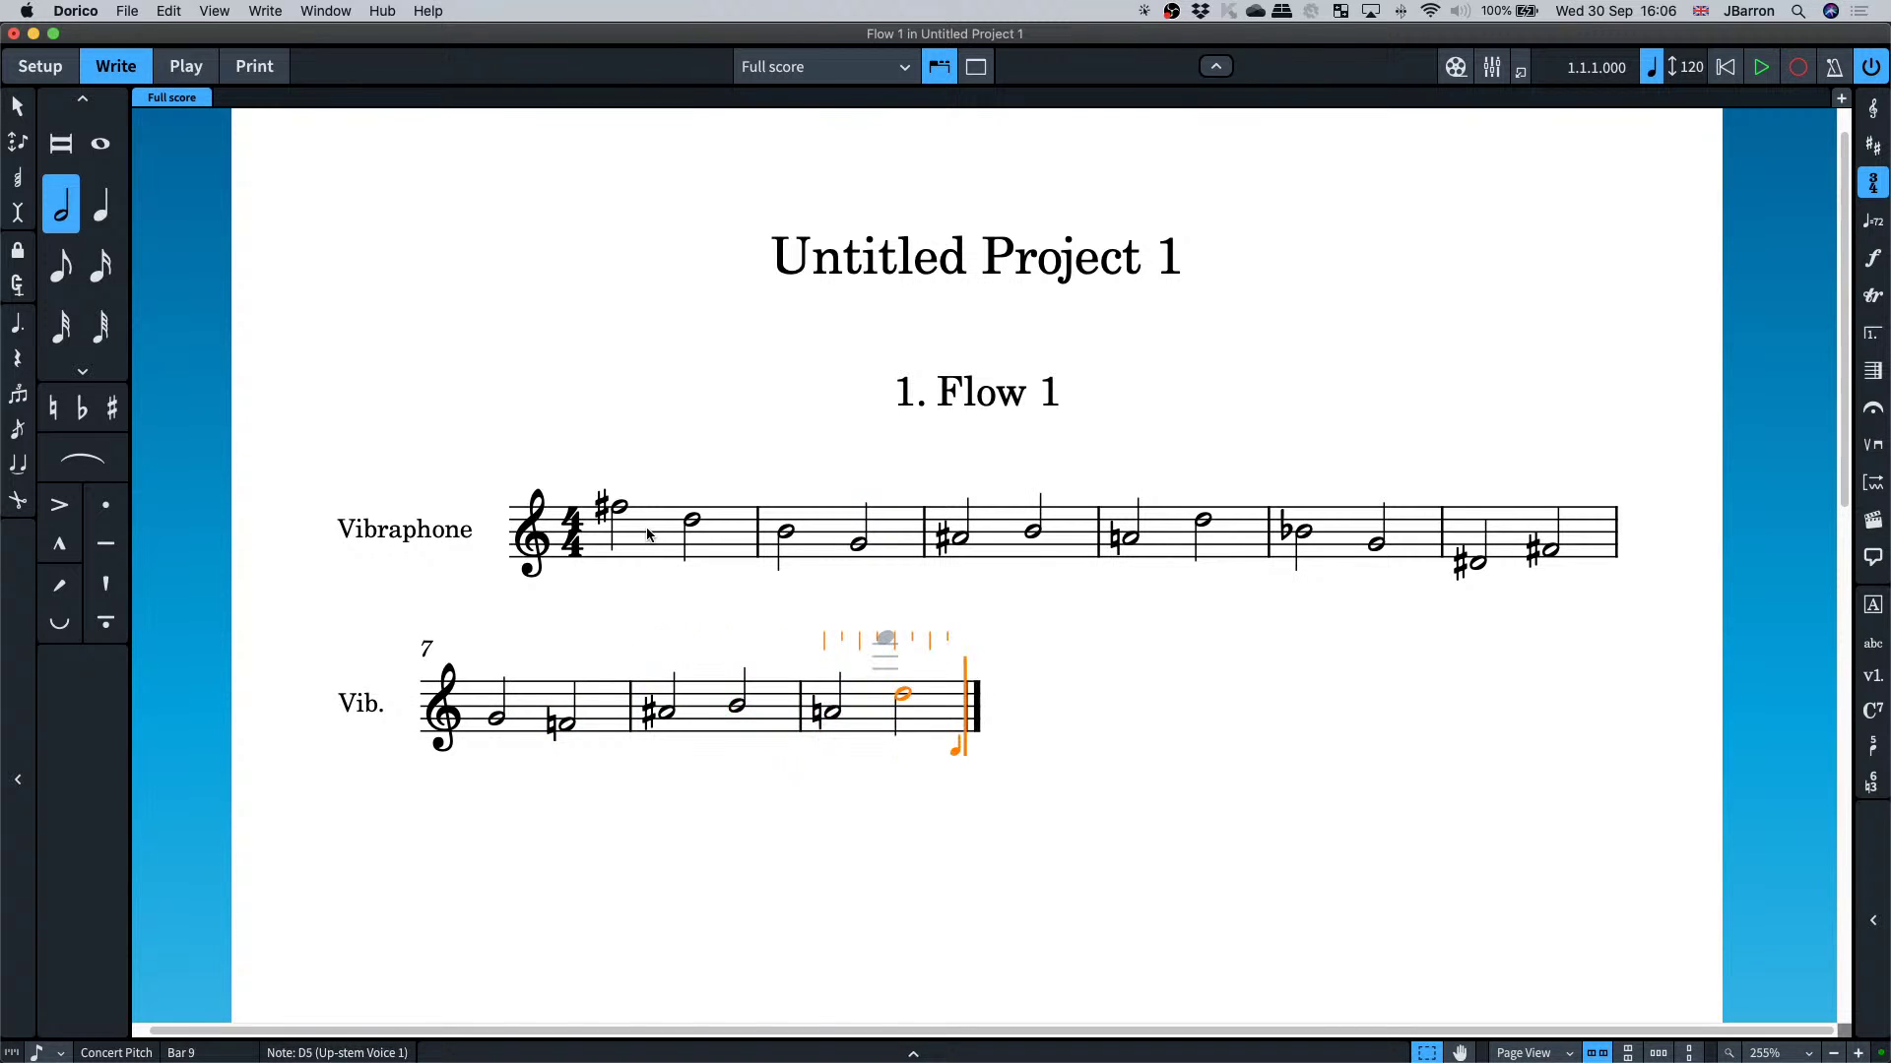
- Enter half notes E♭5, D♭5, G♭5, G♭5, G5 and F5 in bars 10 to 12
key(minus)
key(e)
key(minus)
key(d)
key(minus)
key(g)
key(minus)
key(g)
key(minus)
key(a)
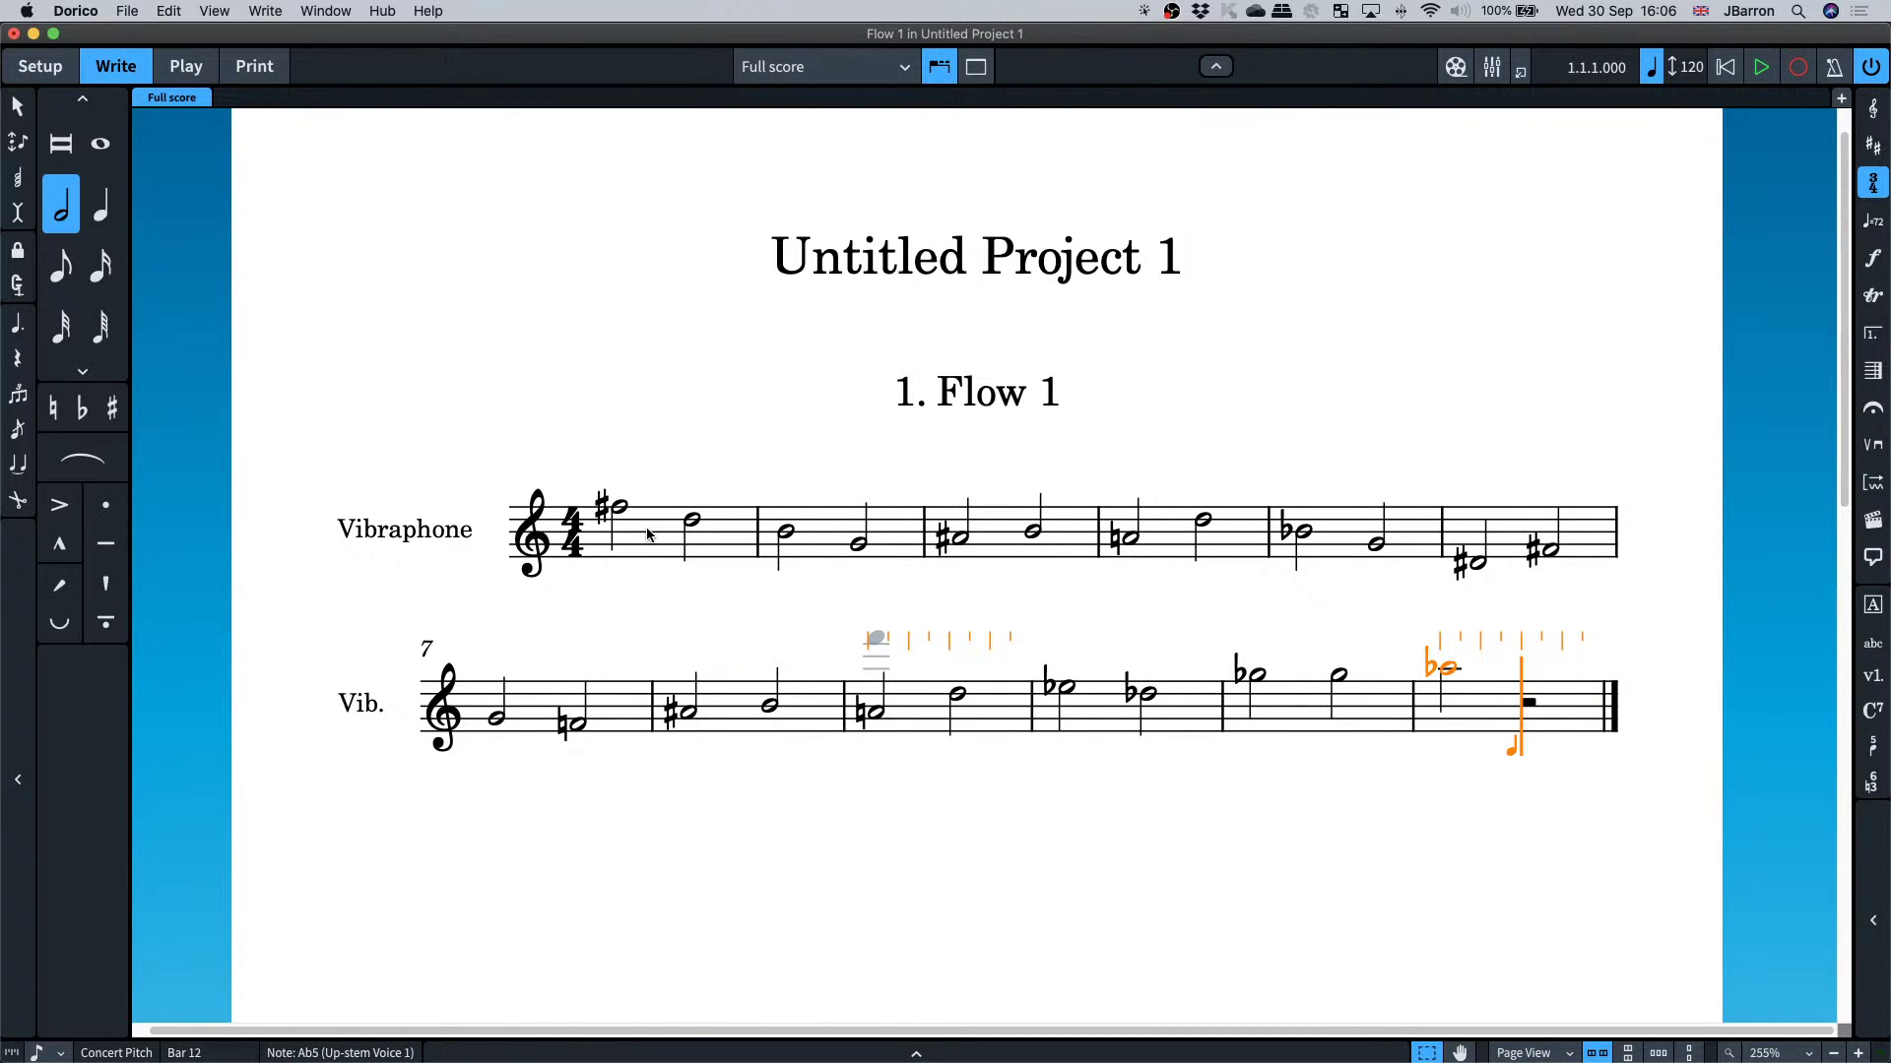
key(f)
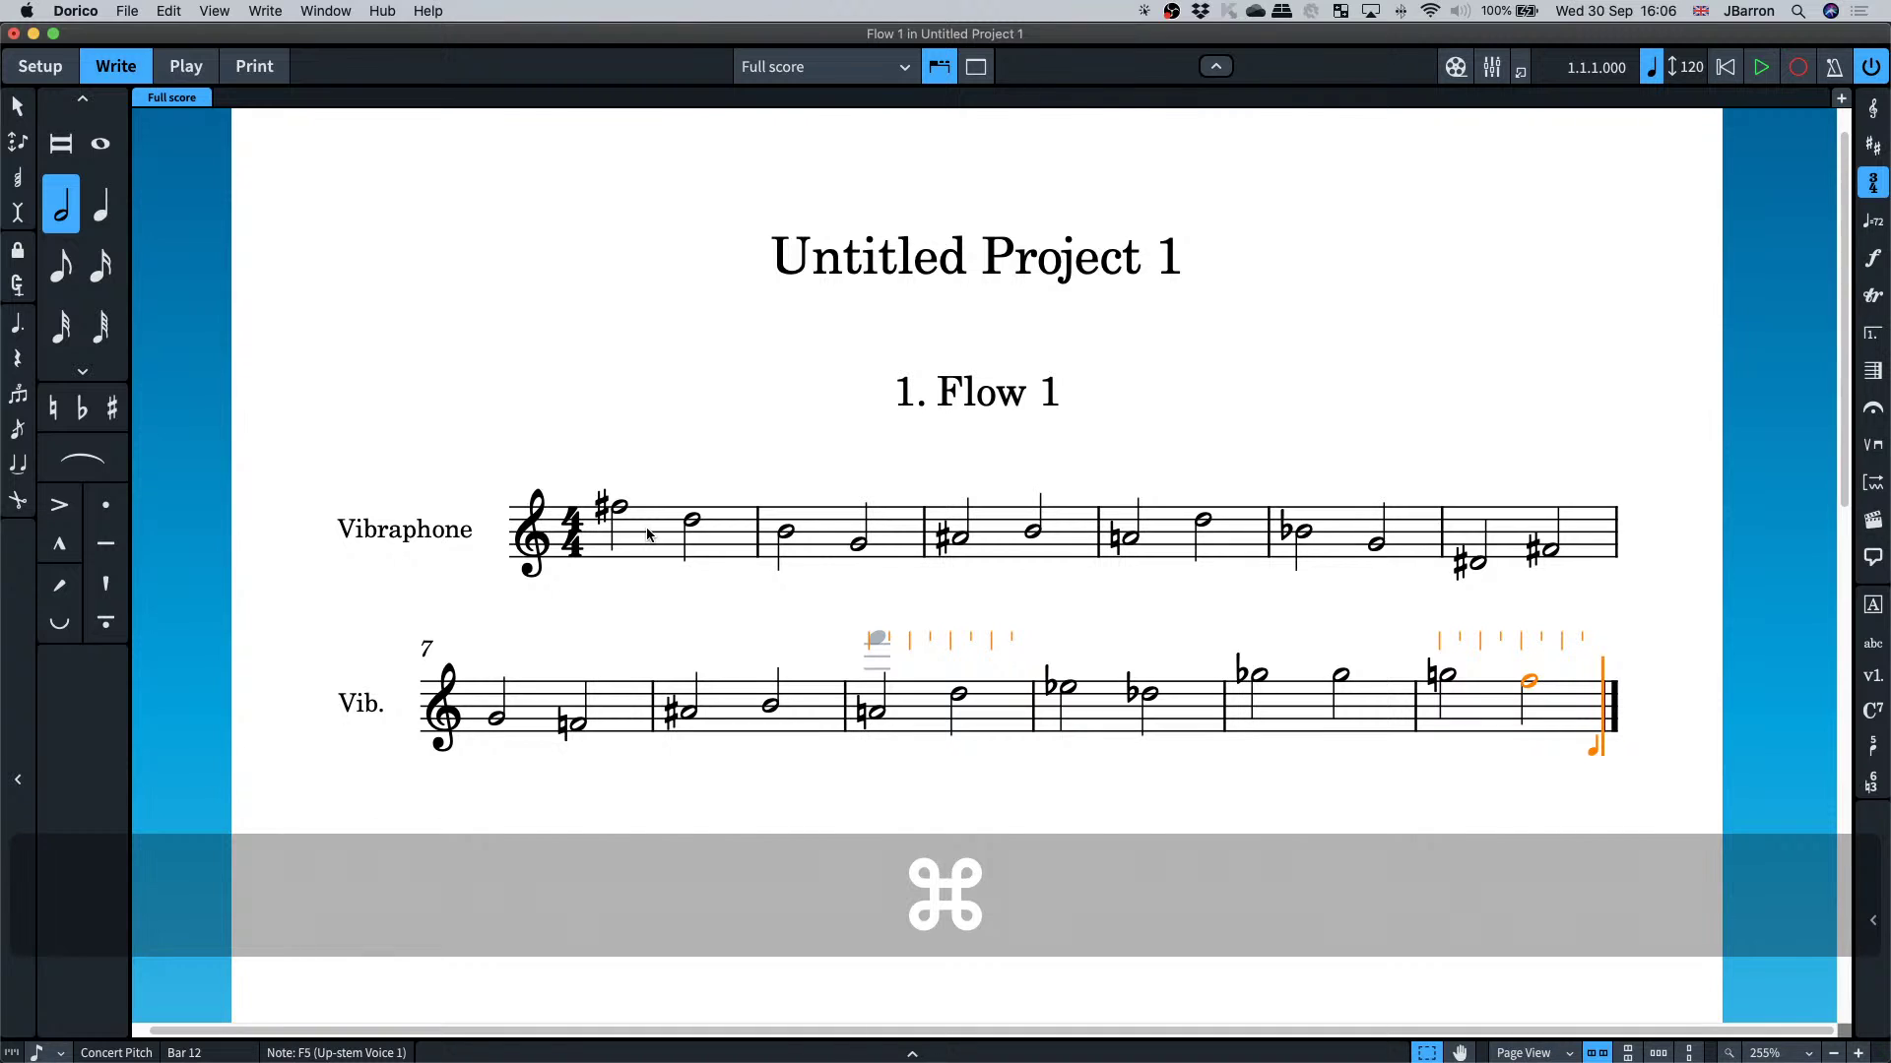
- Enter half notes B♭5 and G♭5 in bar 13 and G♭5 in bar 14, and end note input
key(minus)
key(b)
key(minus)
key(g)
key(minus)
key(g)
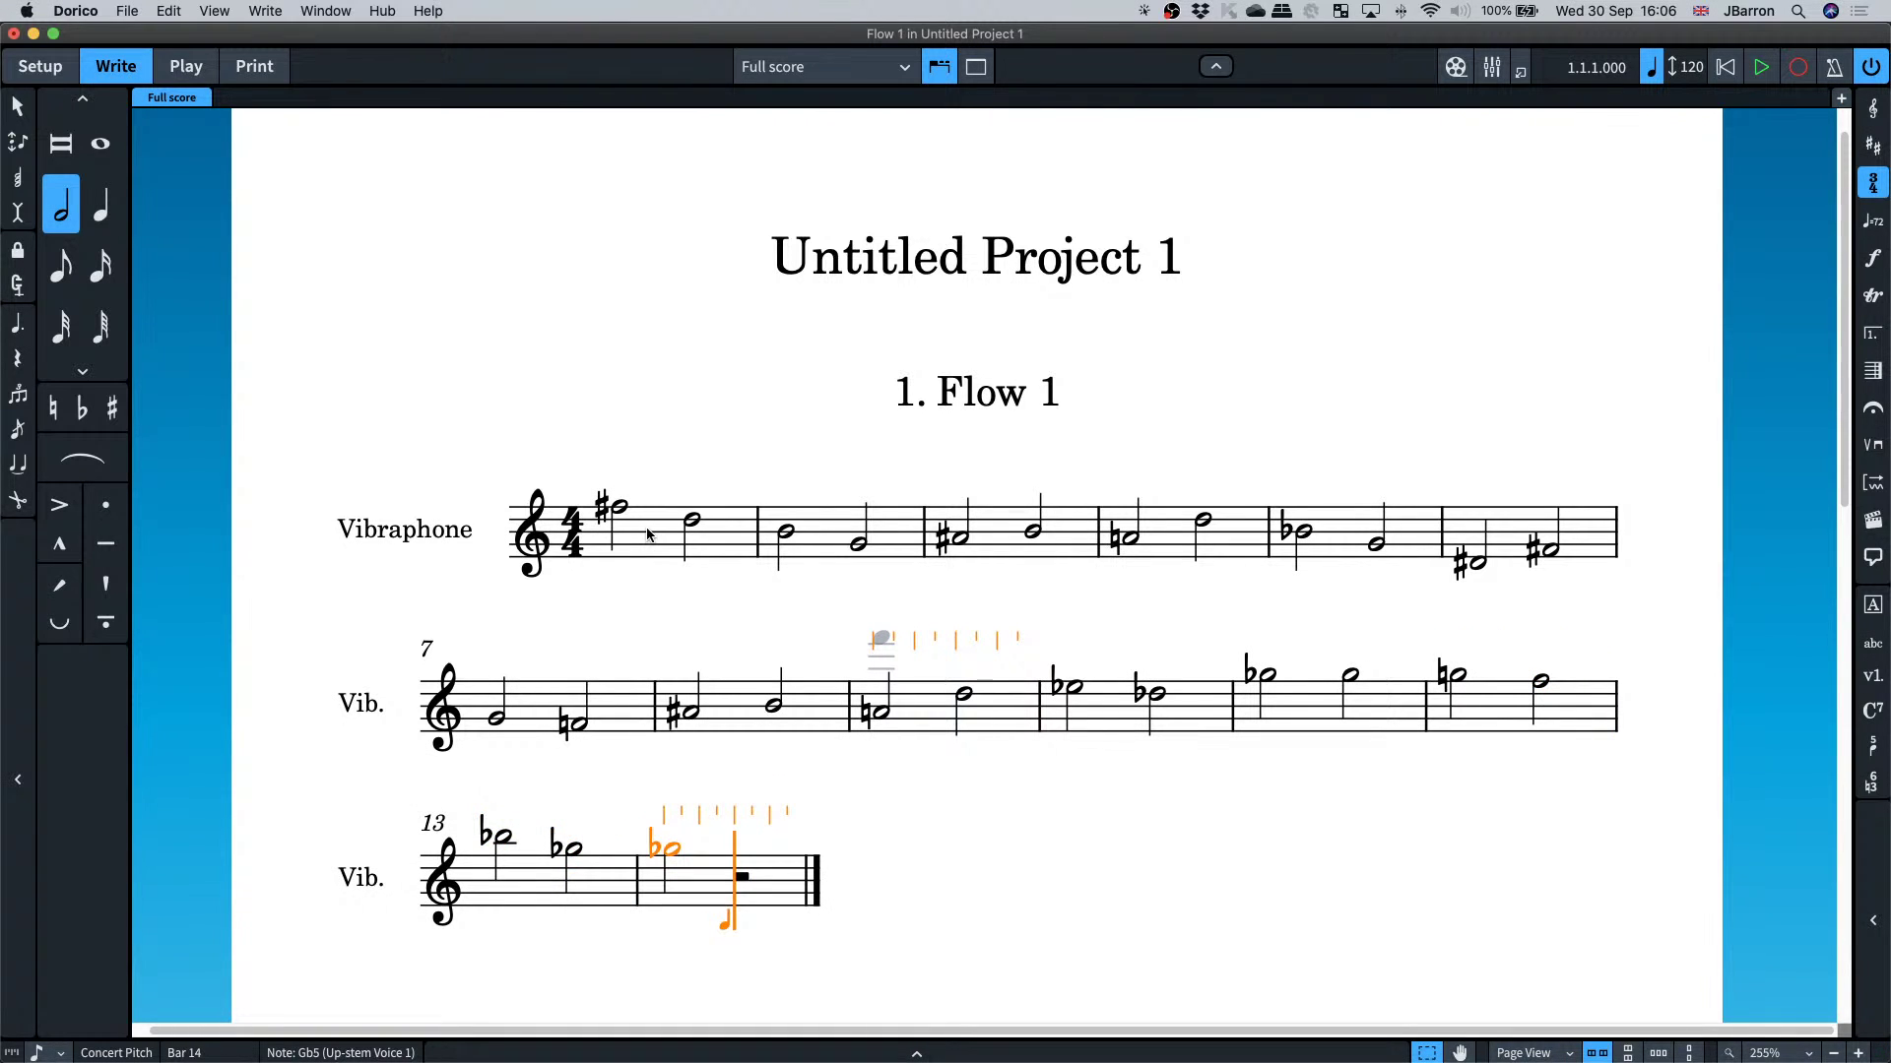
key(Escape)
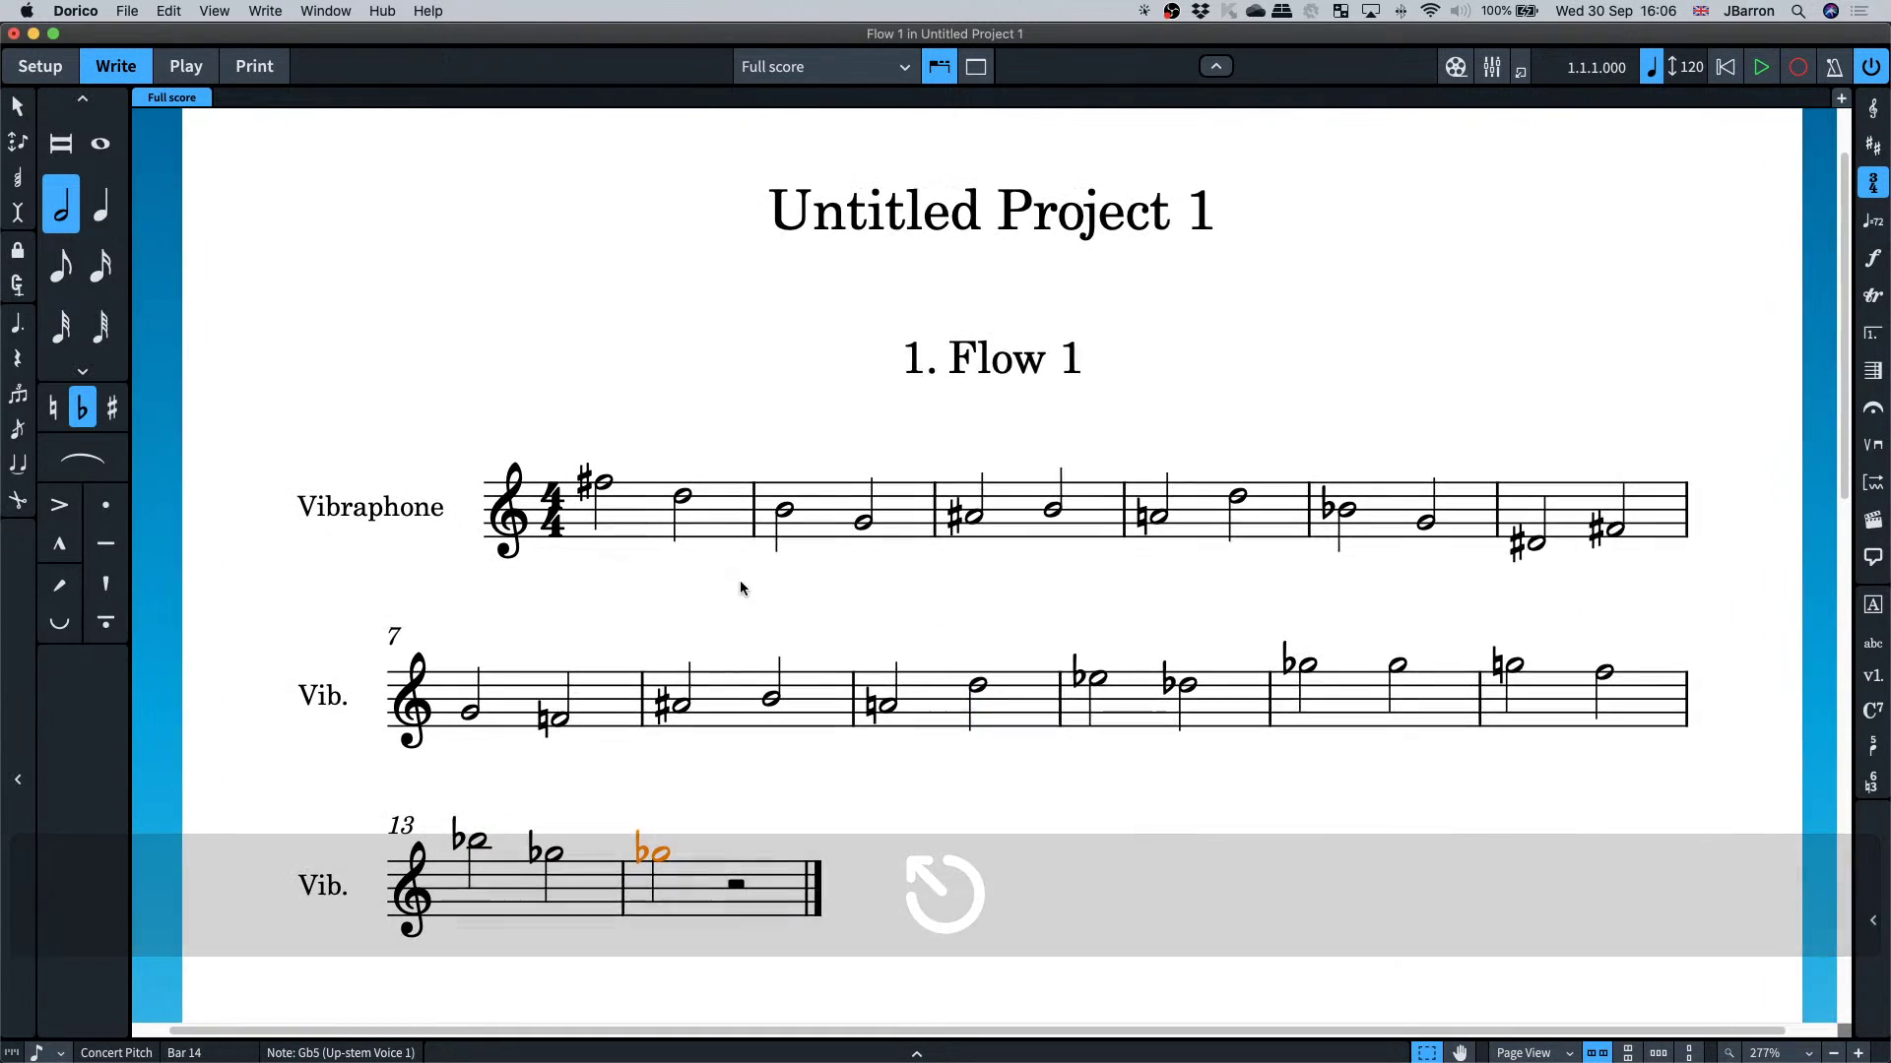
- Try shortening the half-note G in bar 2 by one eighth-note grid unit, and undo the change
scroll(741, 581, up, 3)
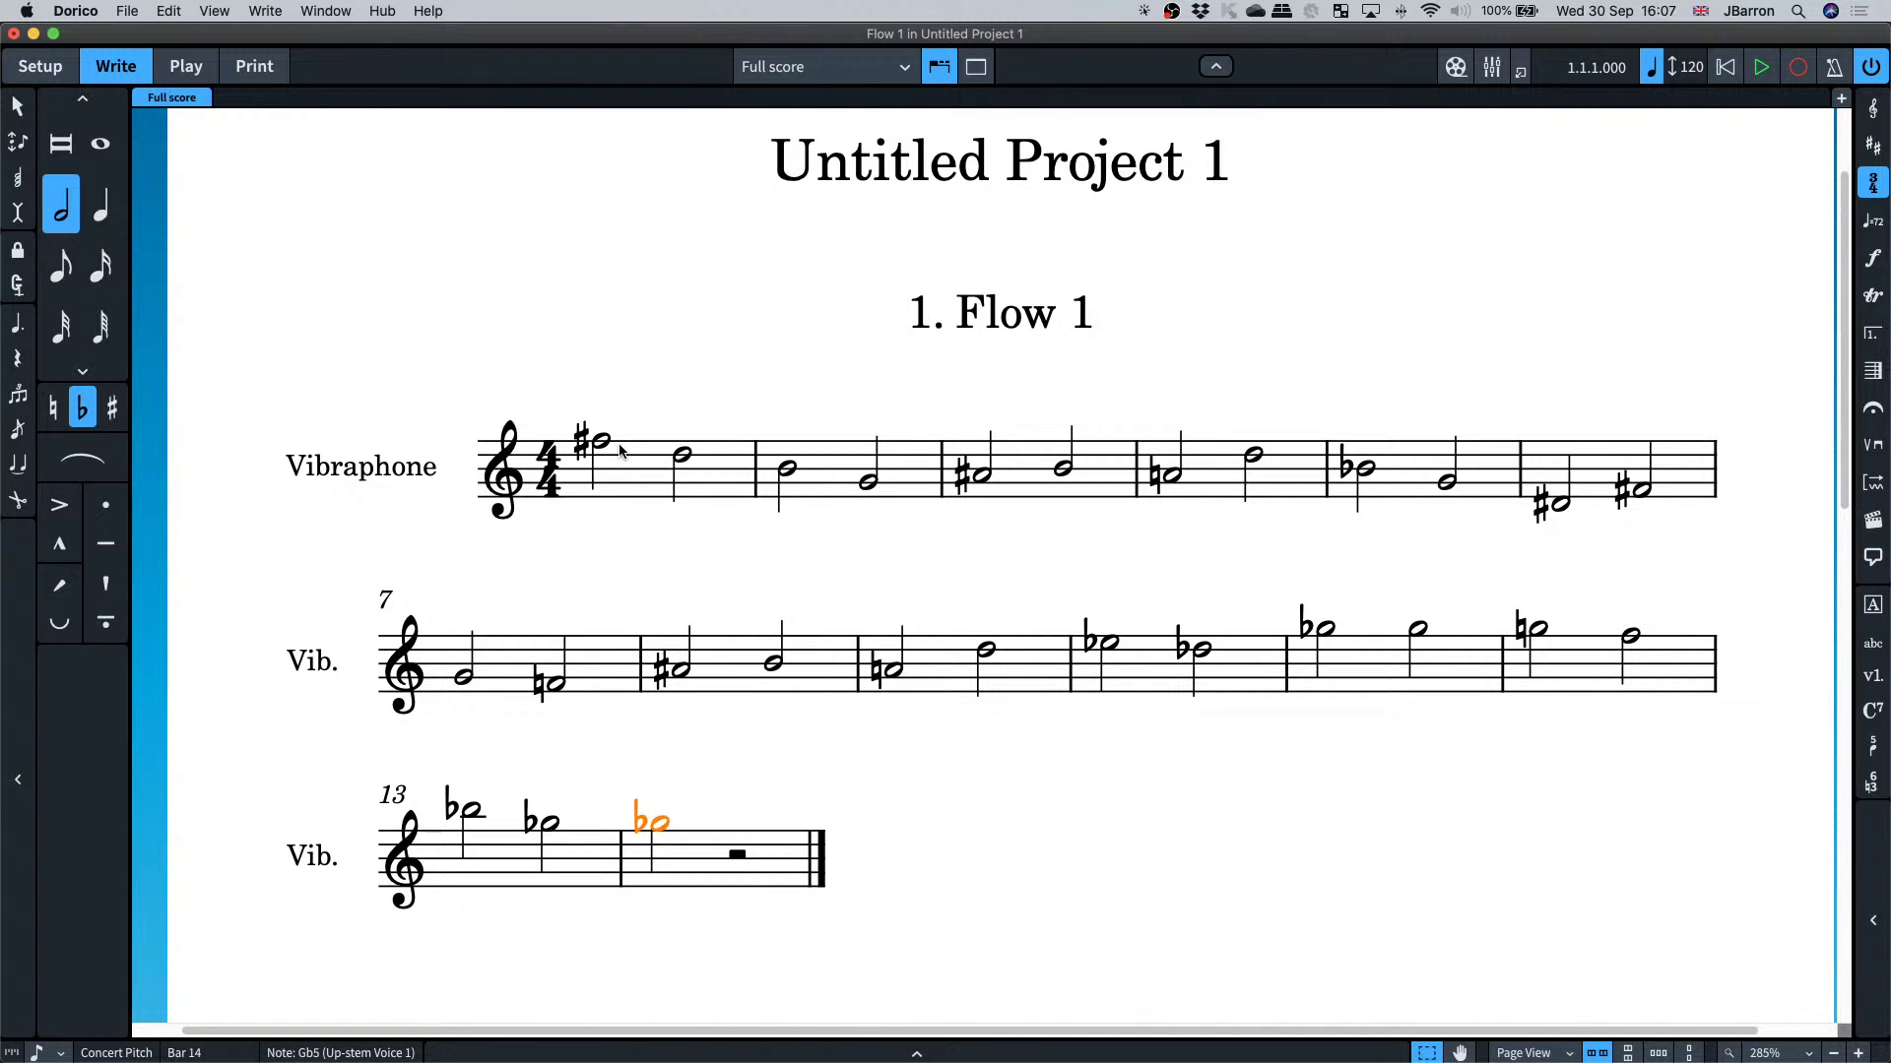
click(867, 483)
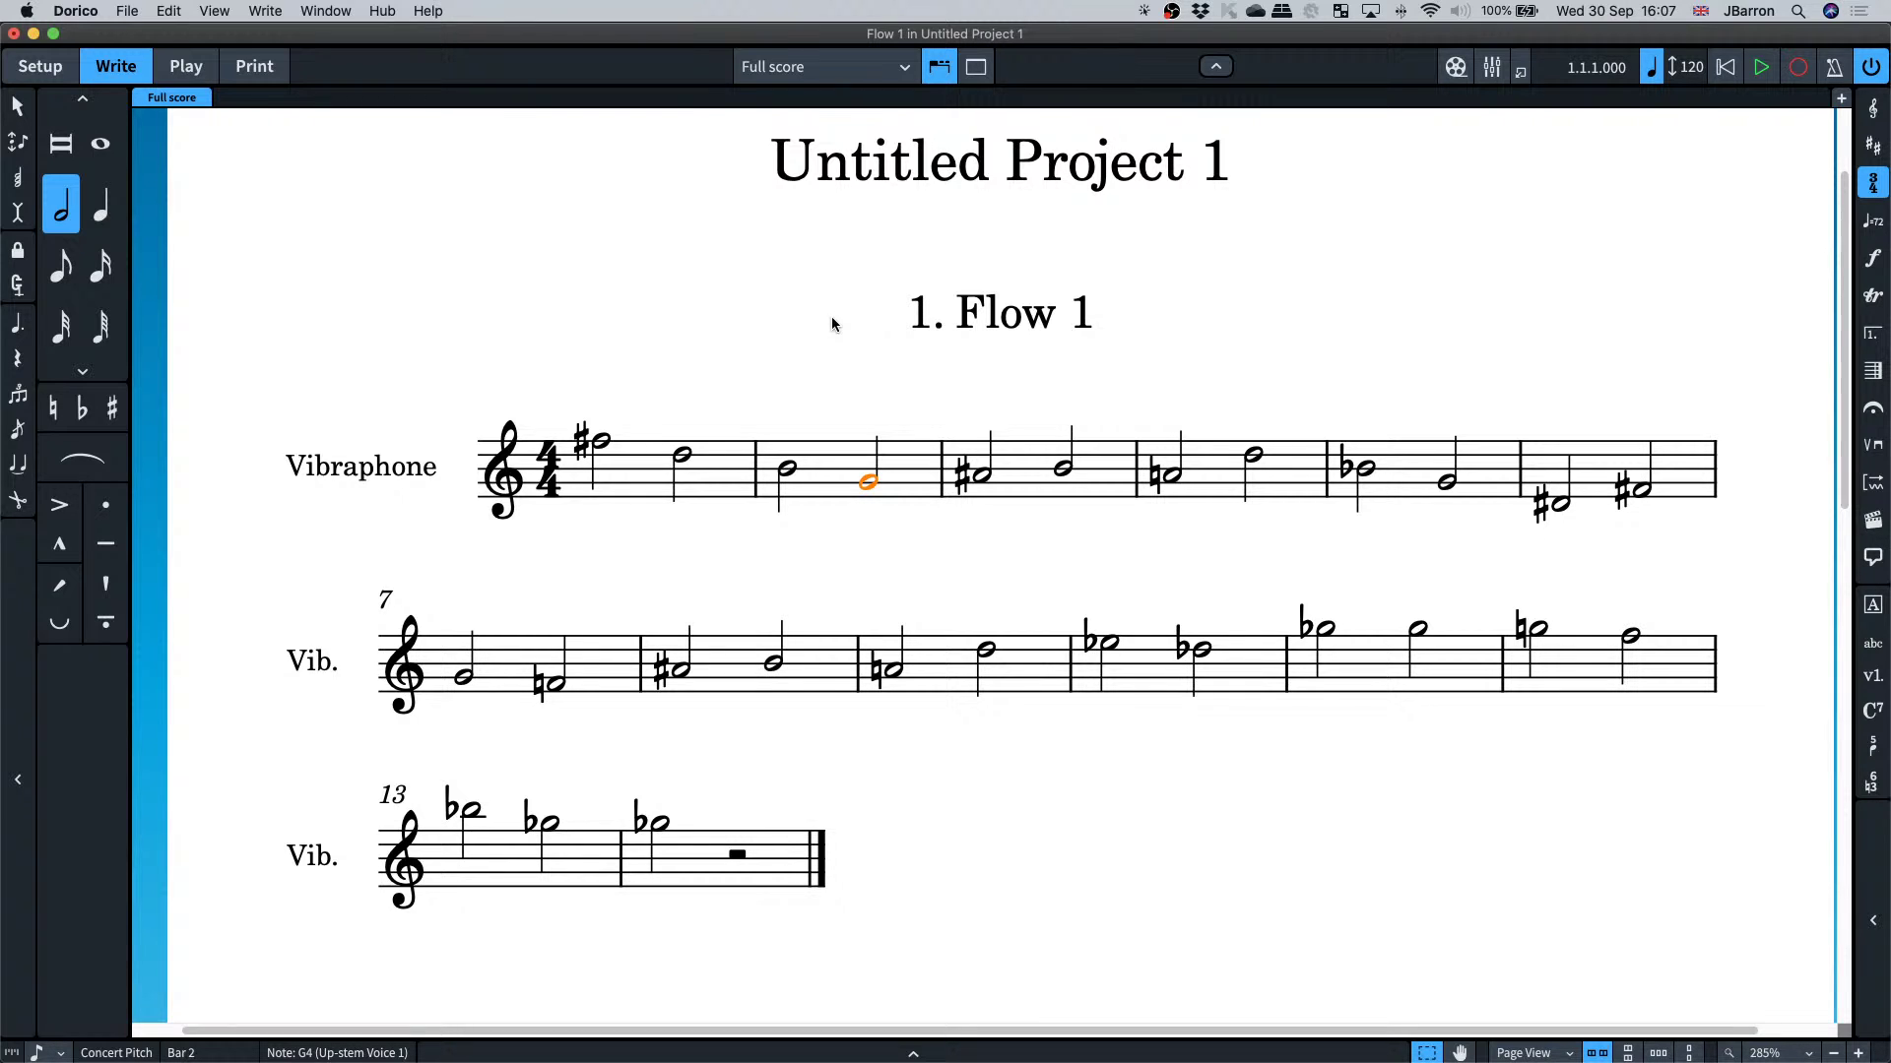
key(alt+shift+Left)
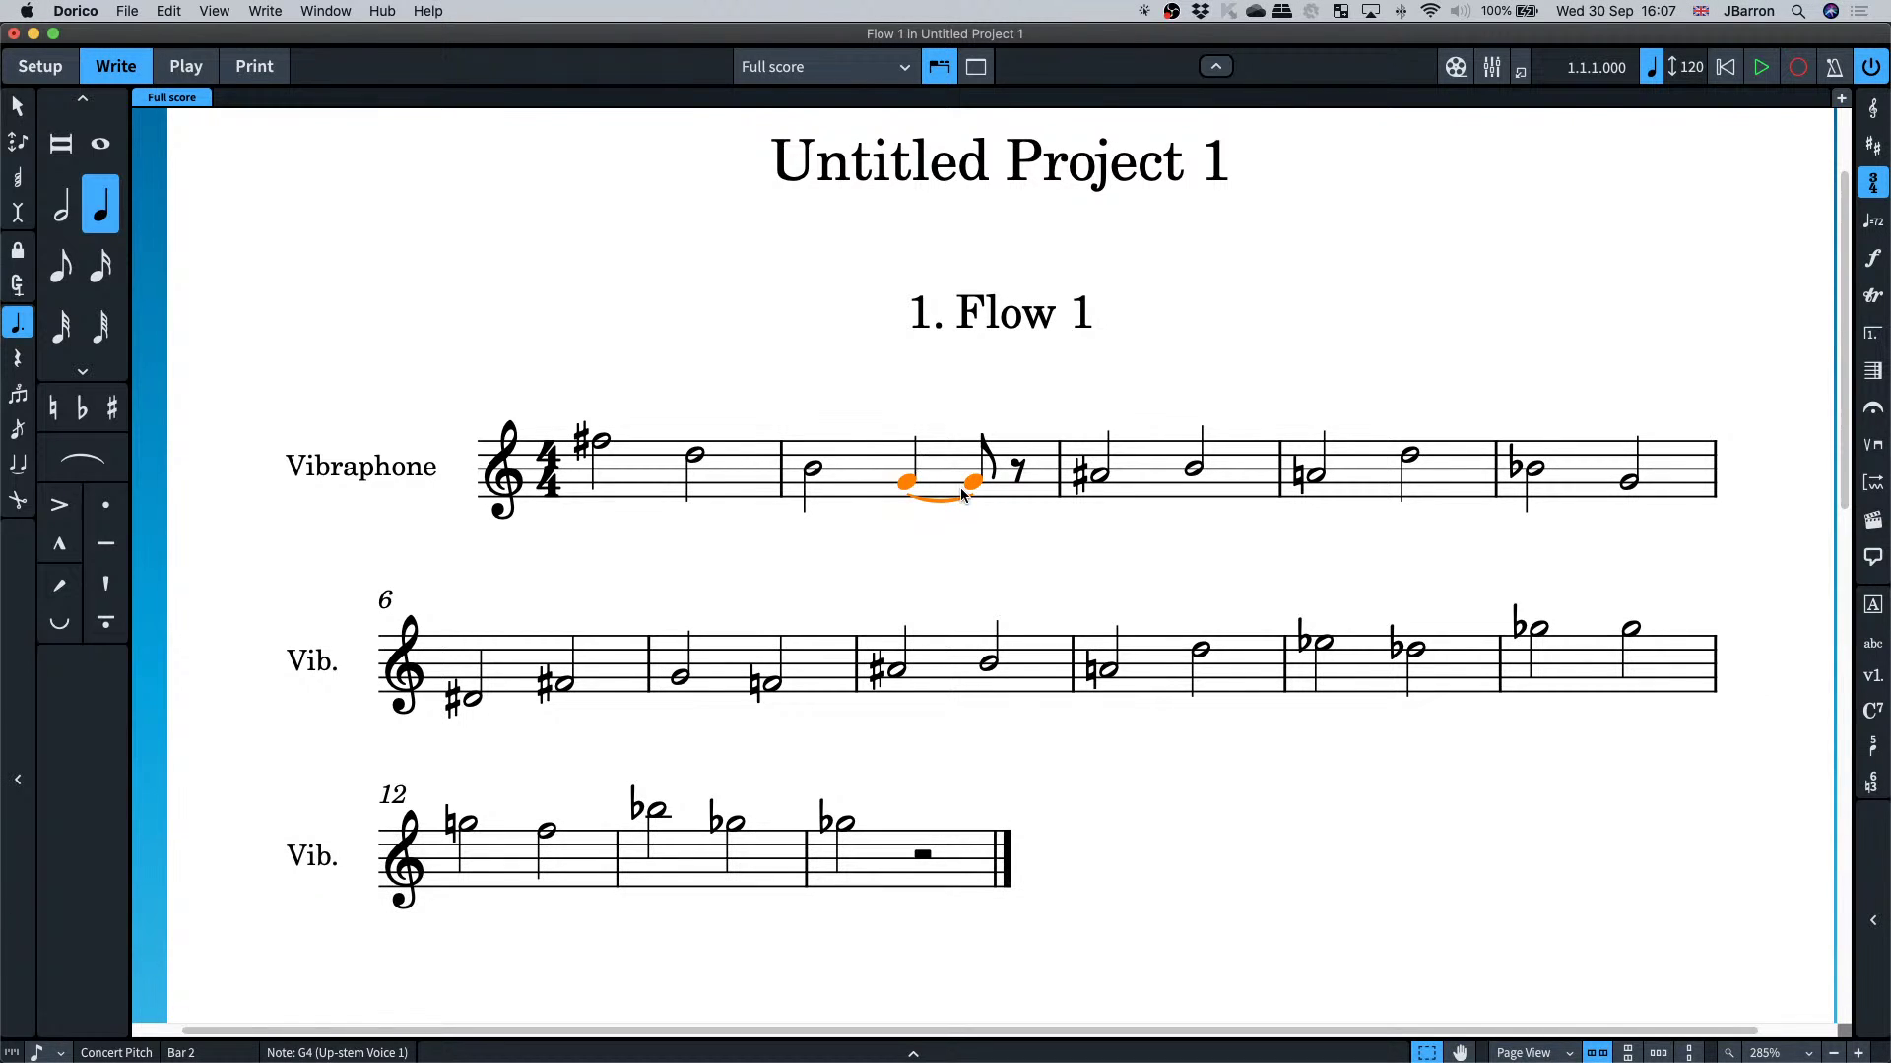
click(60, 1053)
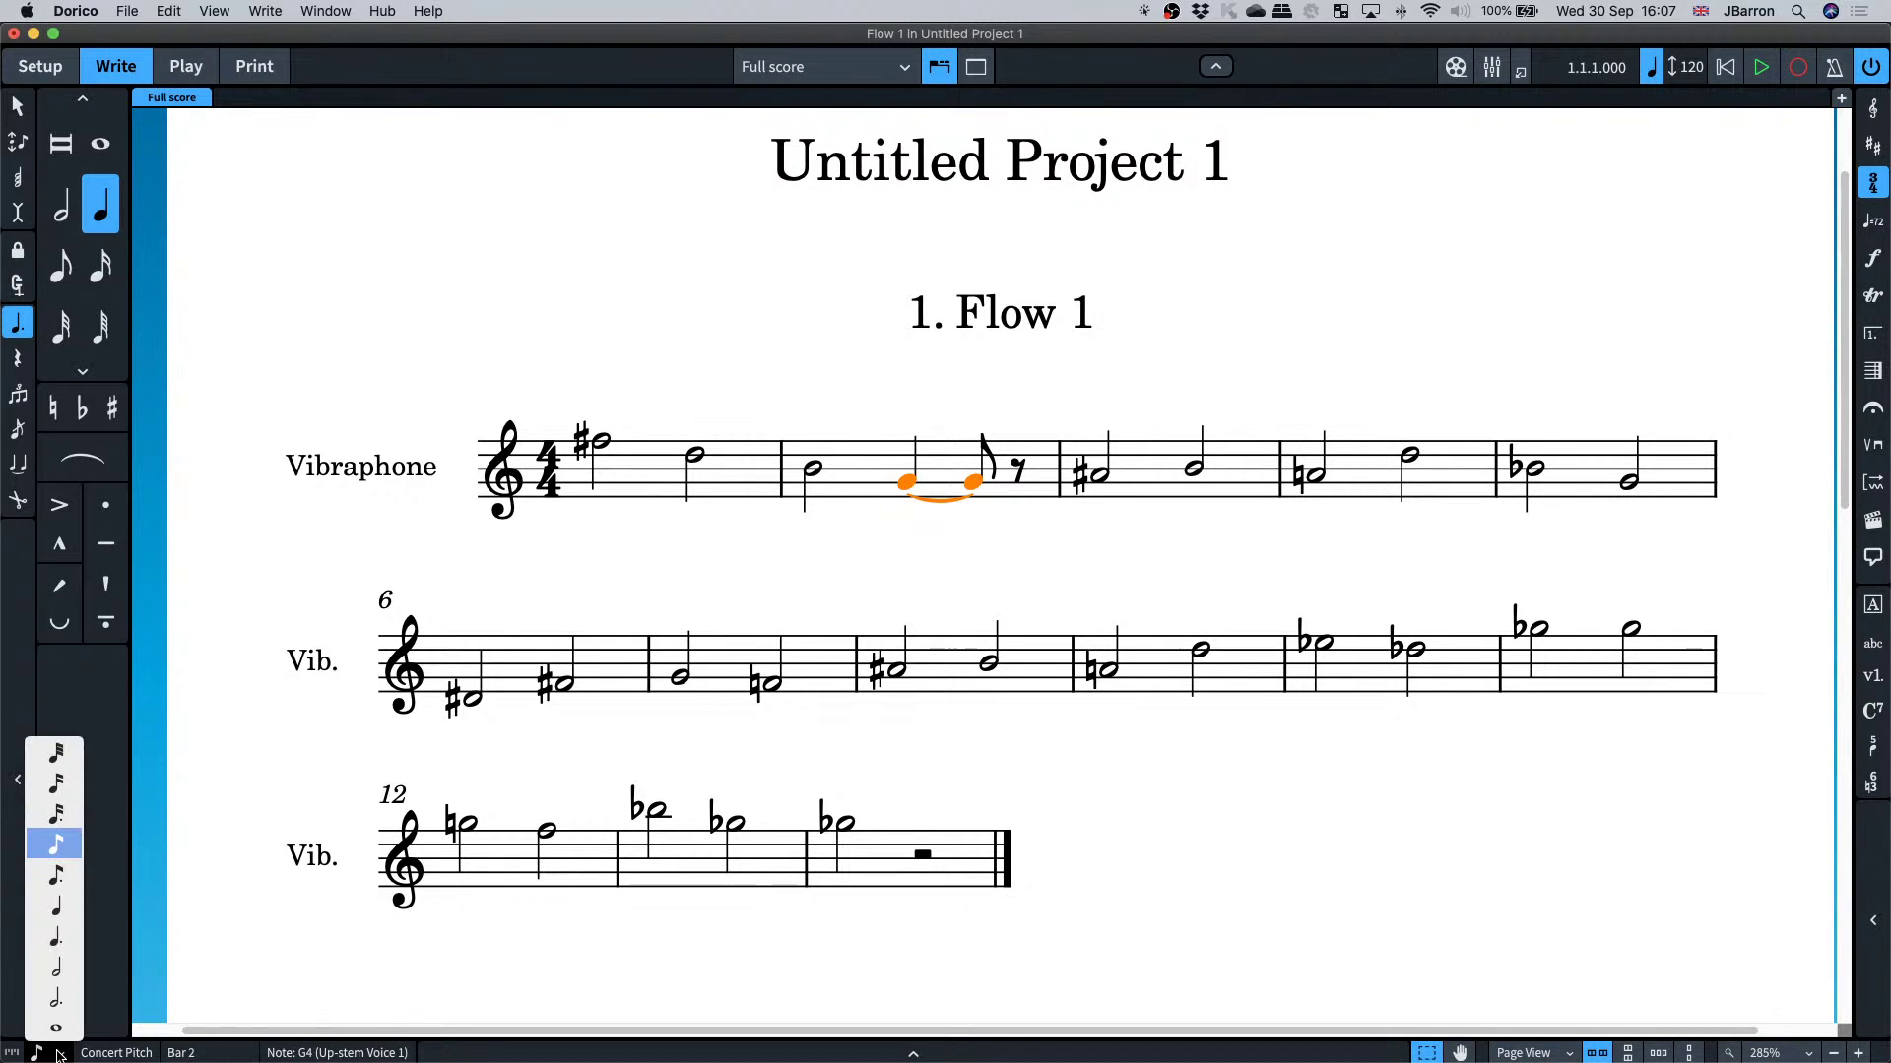
click(60, 1053)
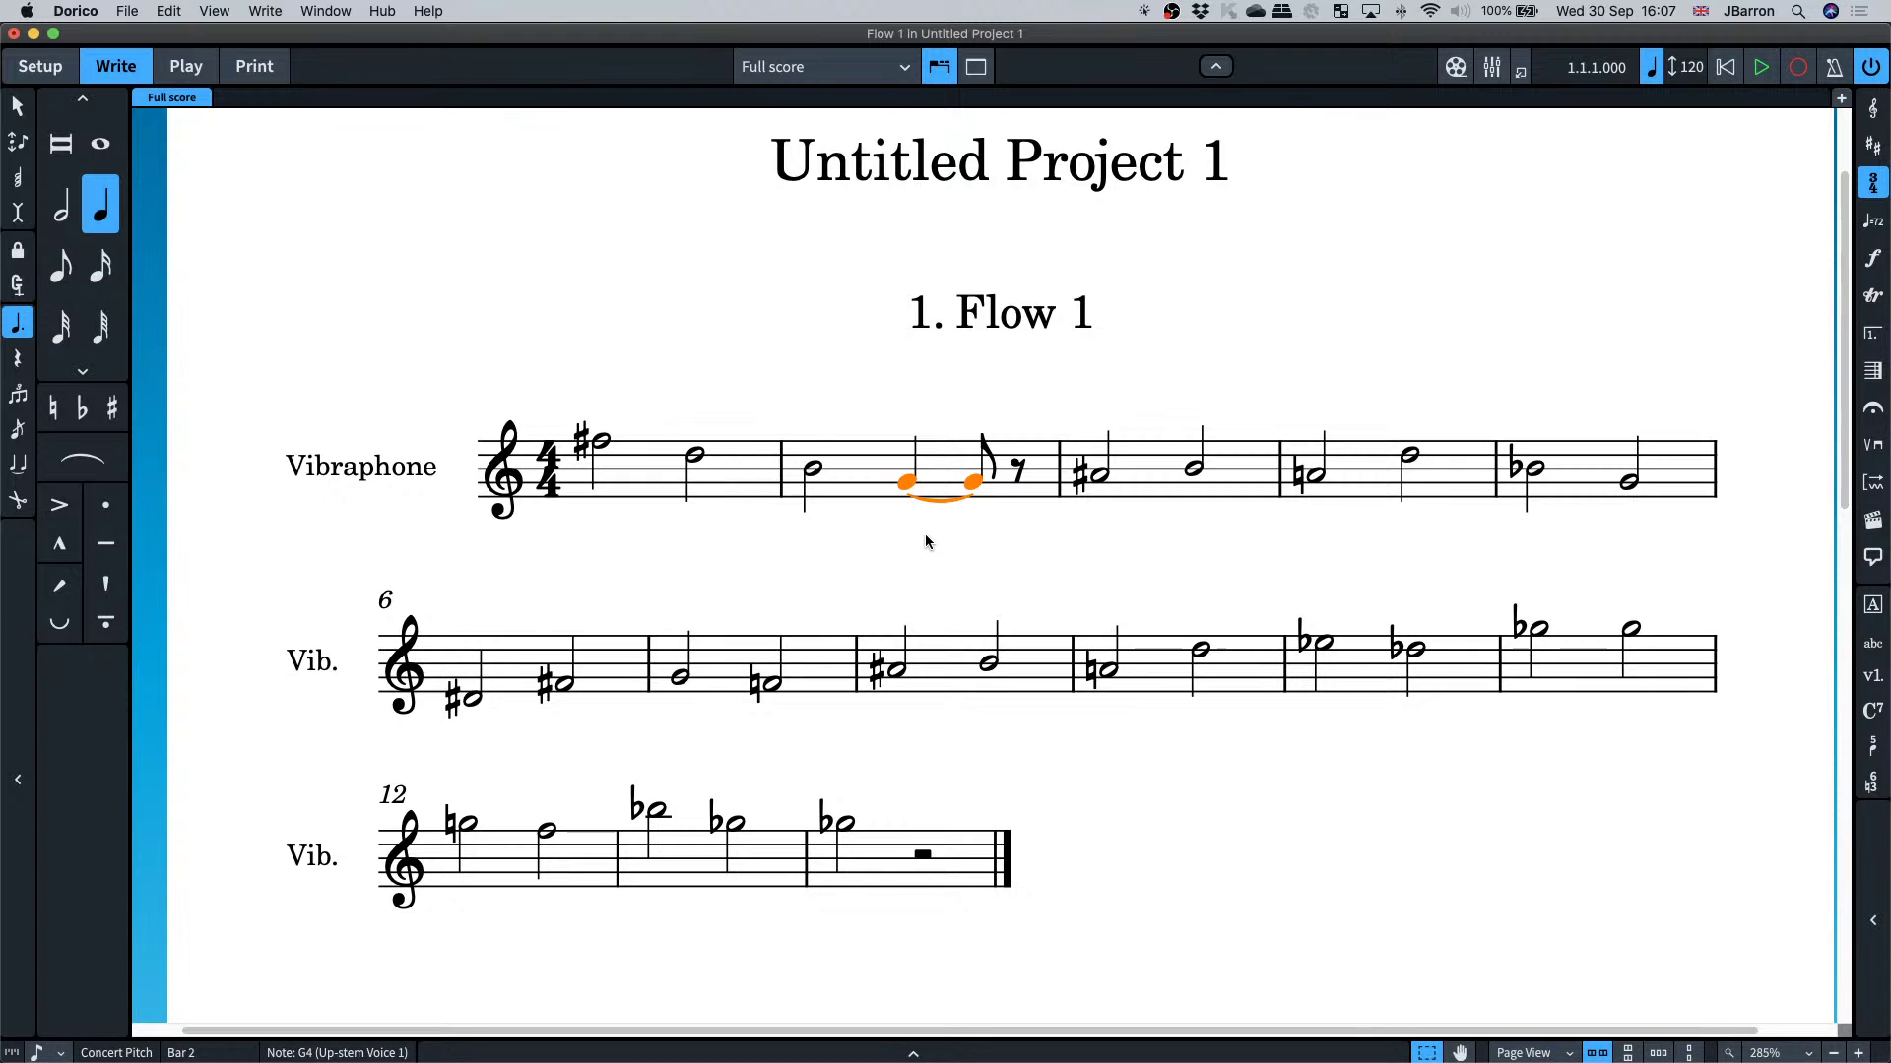
key(super+z)
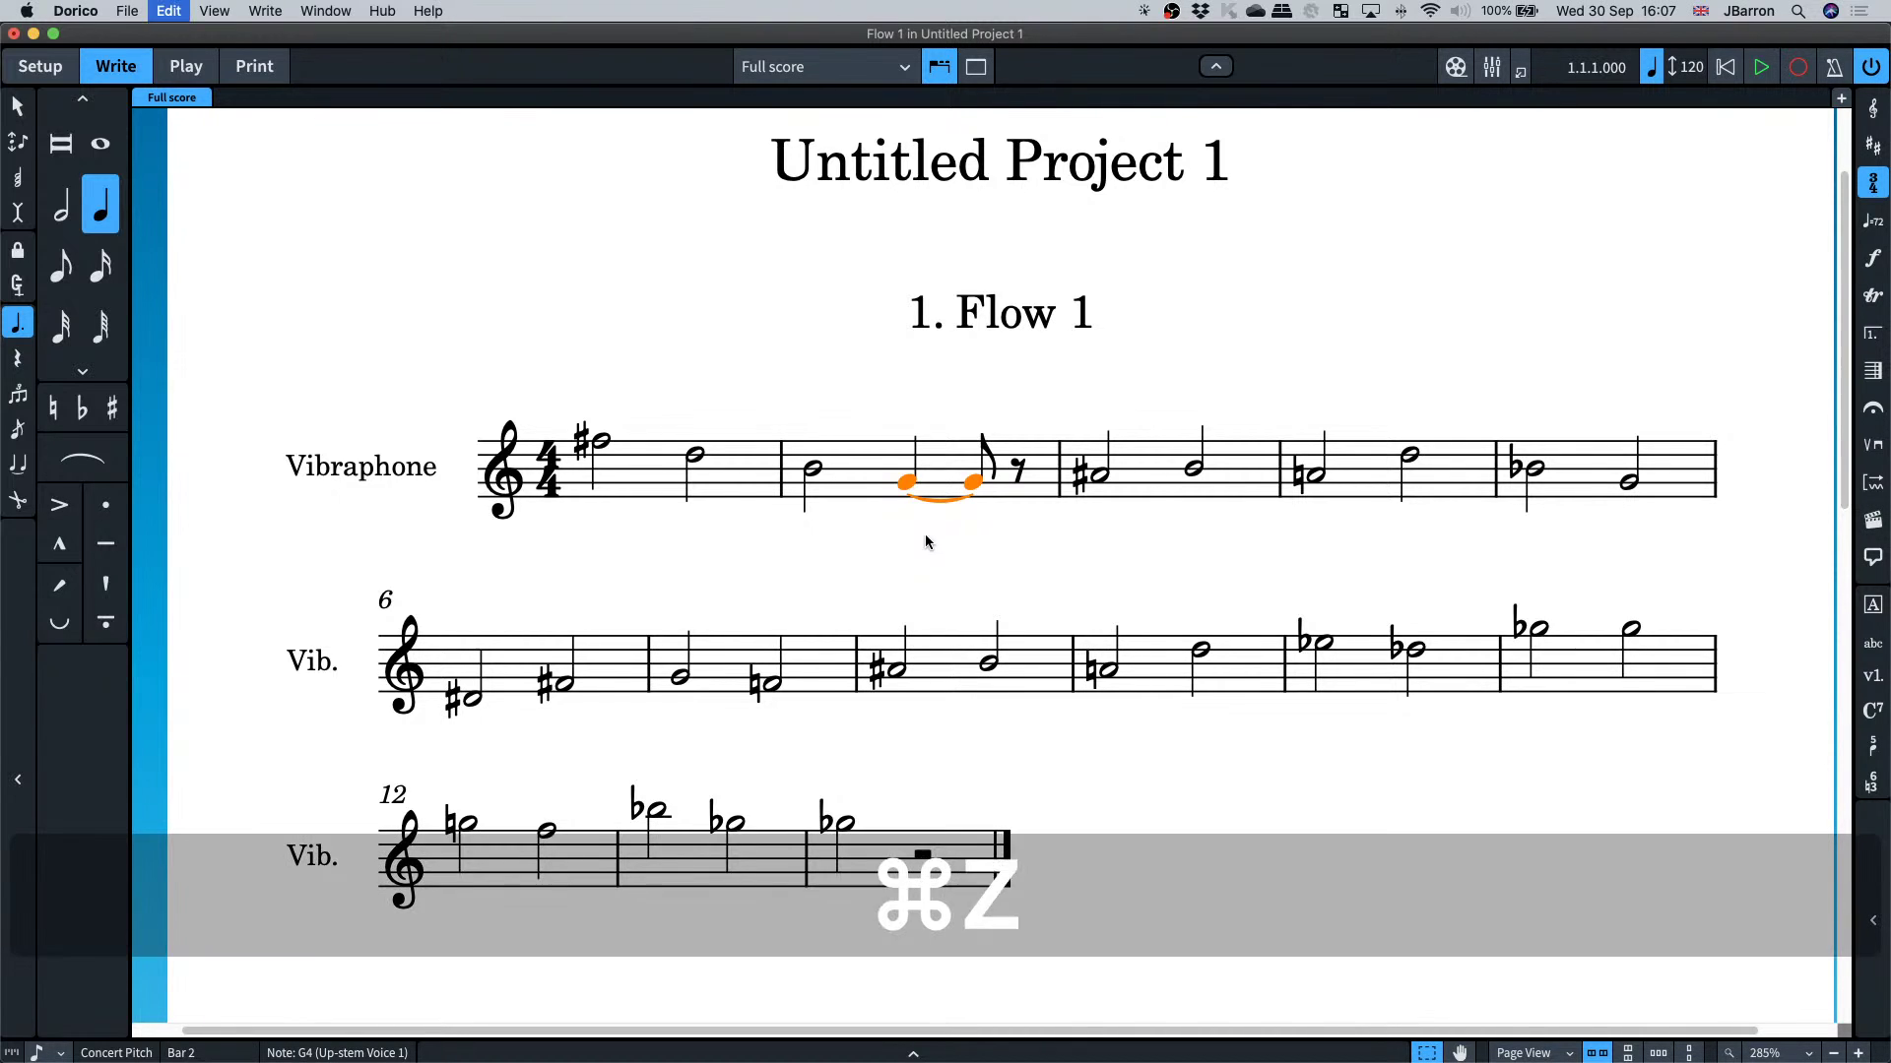
- Shorten the G in bar 2 to a dotted quarter note with Insert mode on, pulling the following music earlier
key(alt+shift+Left)
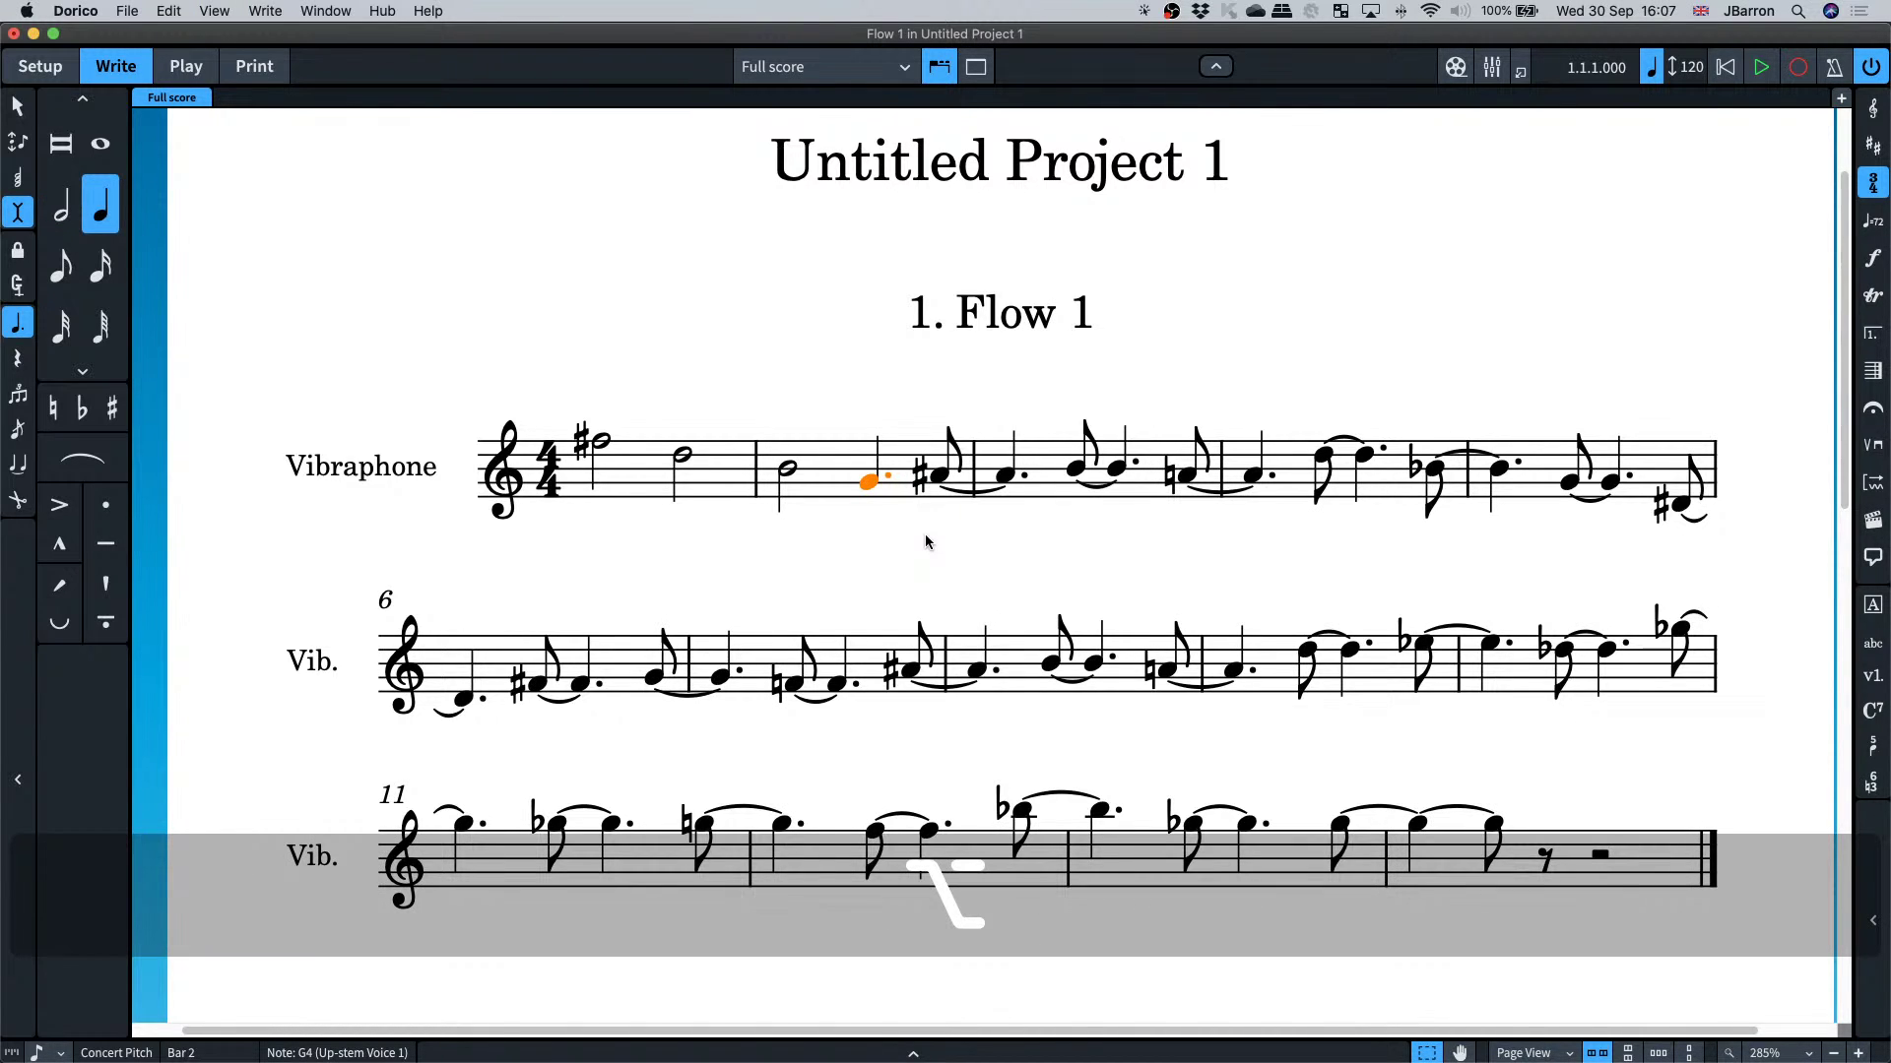
- Respell the A♯ across bars 2 and 3 as B♭ and lengthen it to an eighth note tied to a whole note
key(Right)
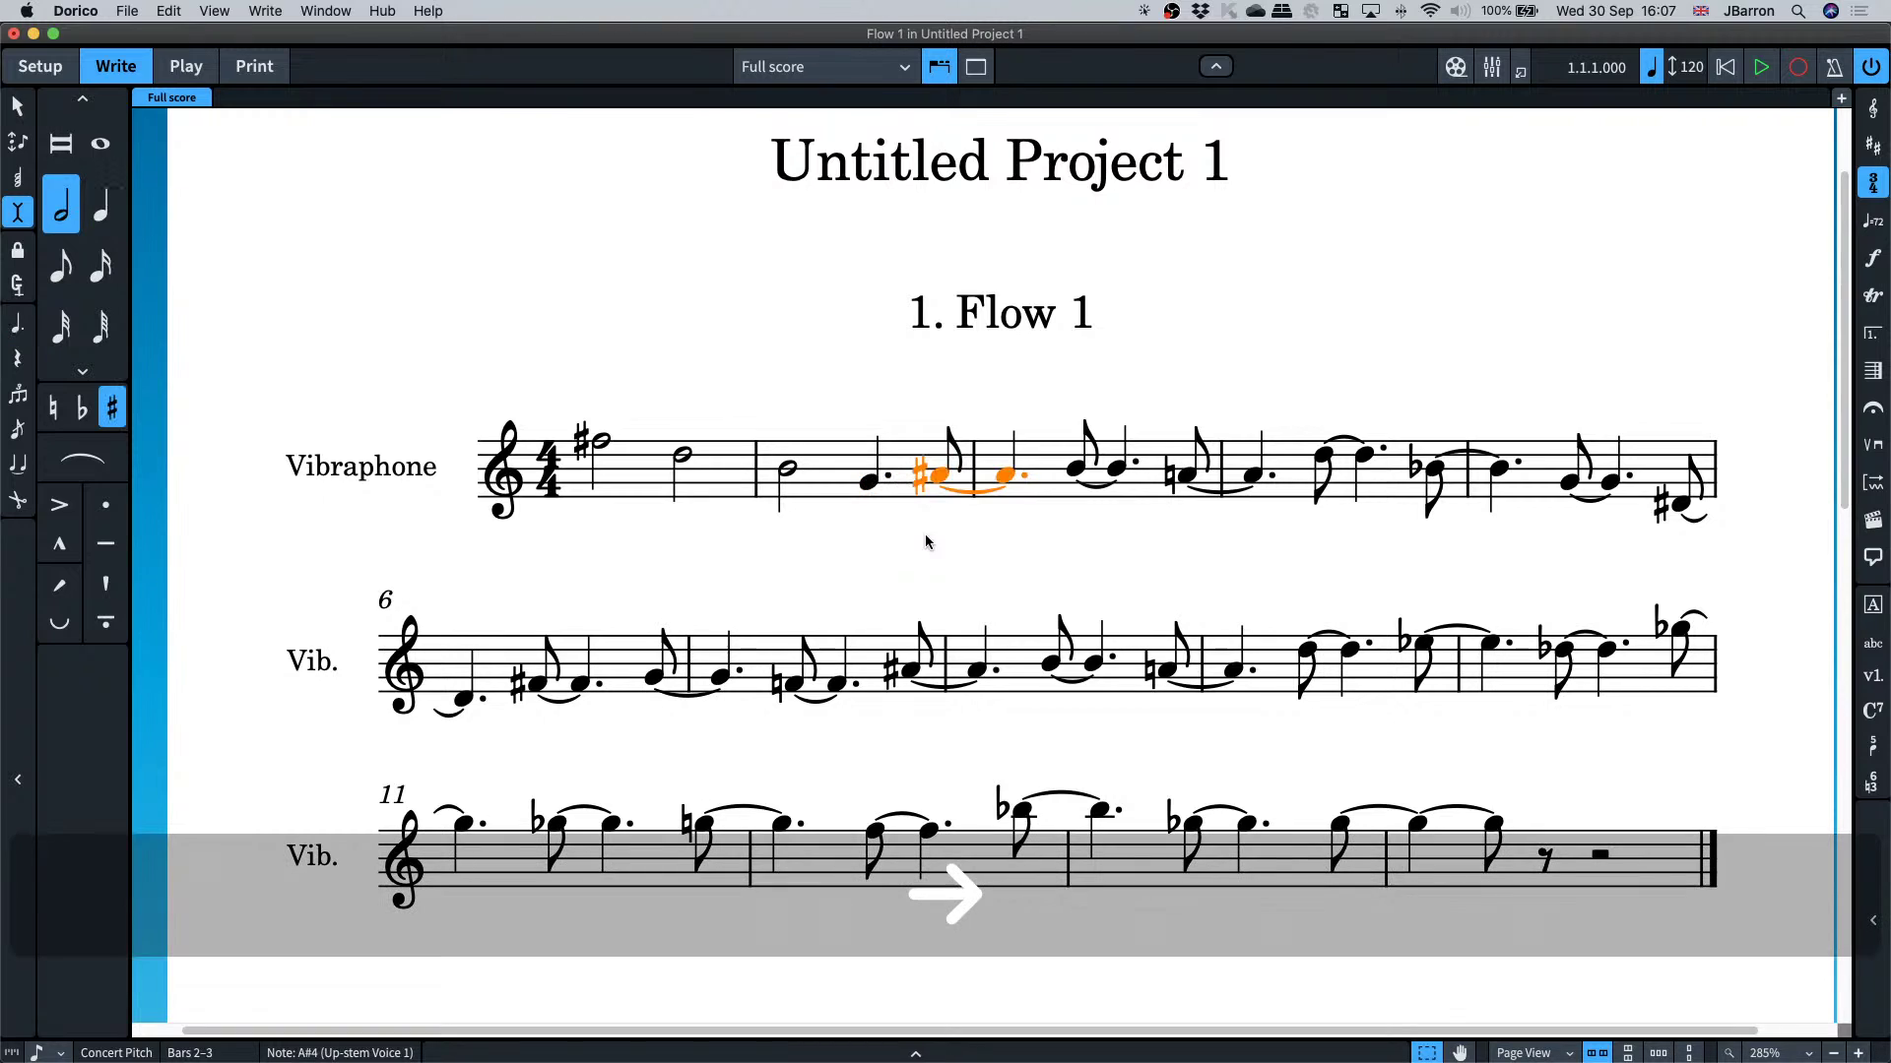
key(alt+equal)
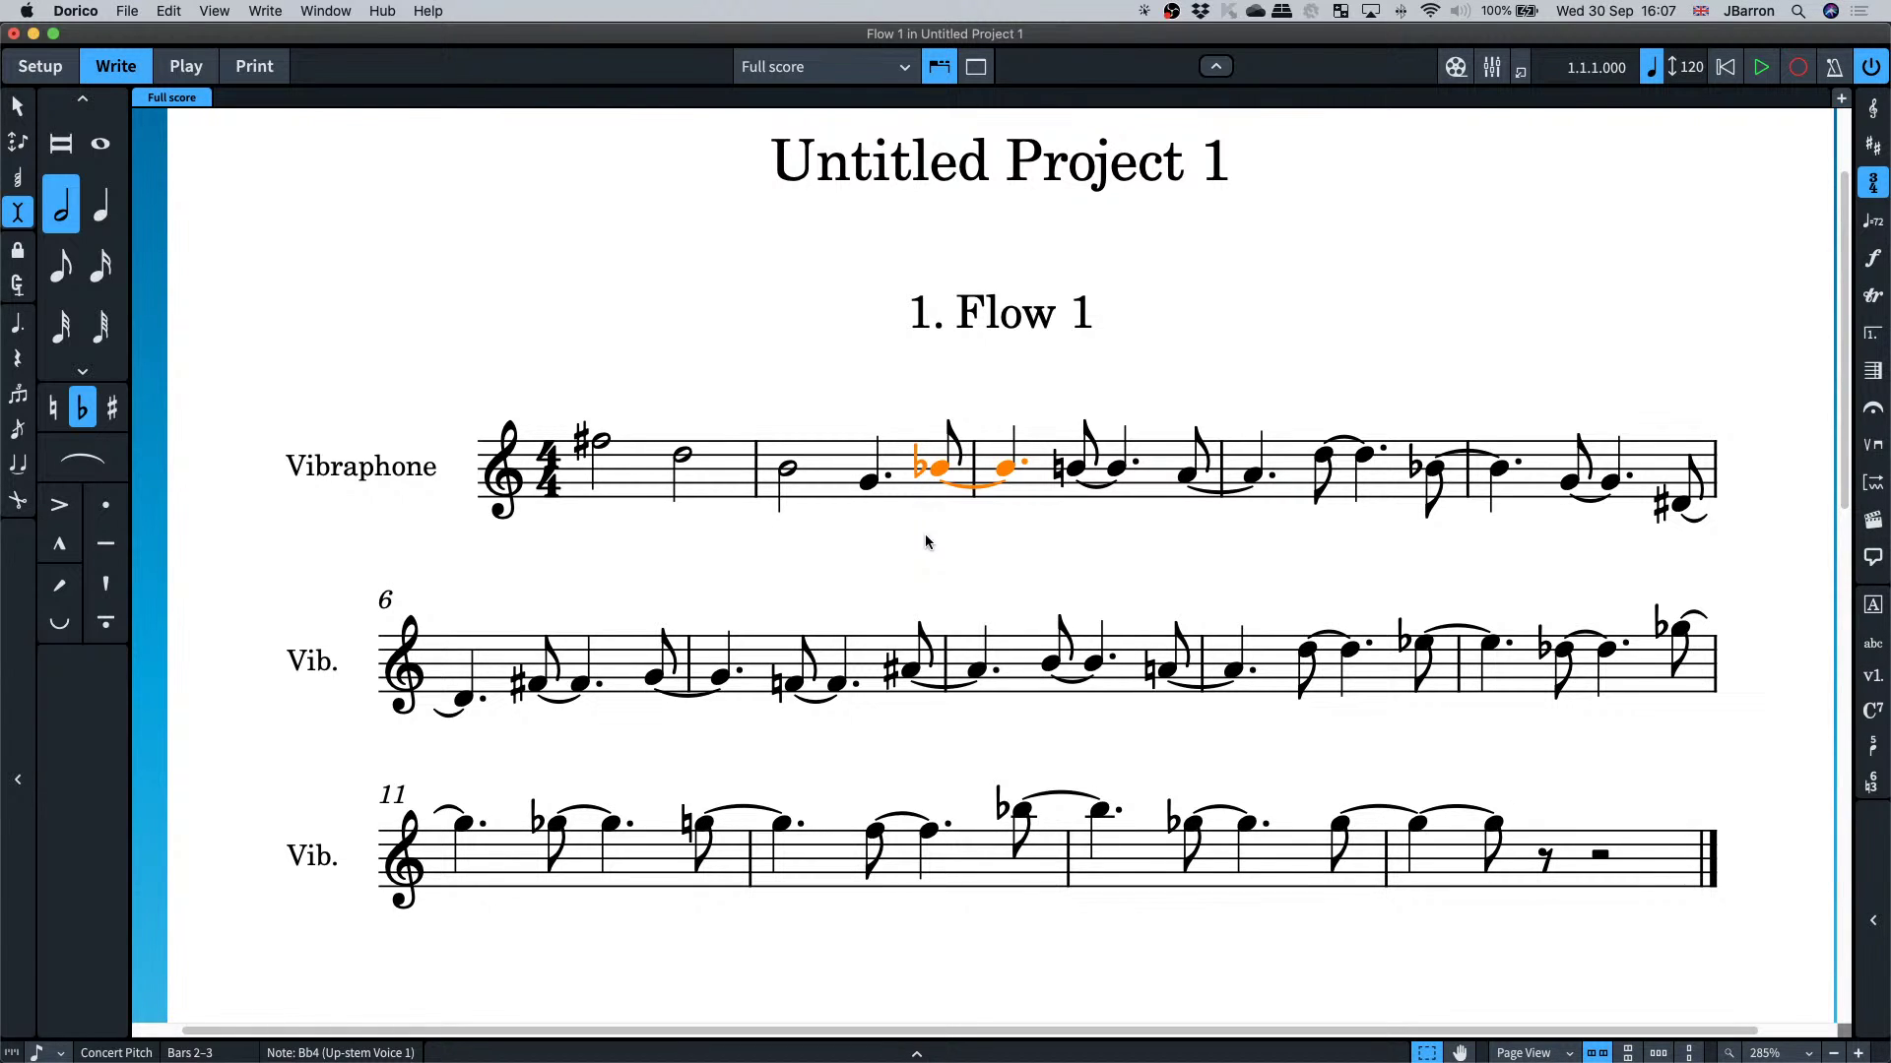
key(8)
key(alt+shift+Right)
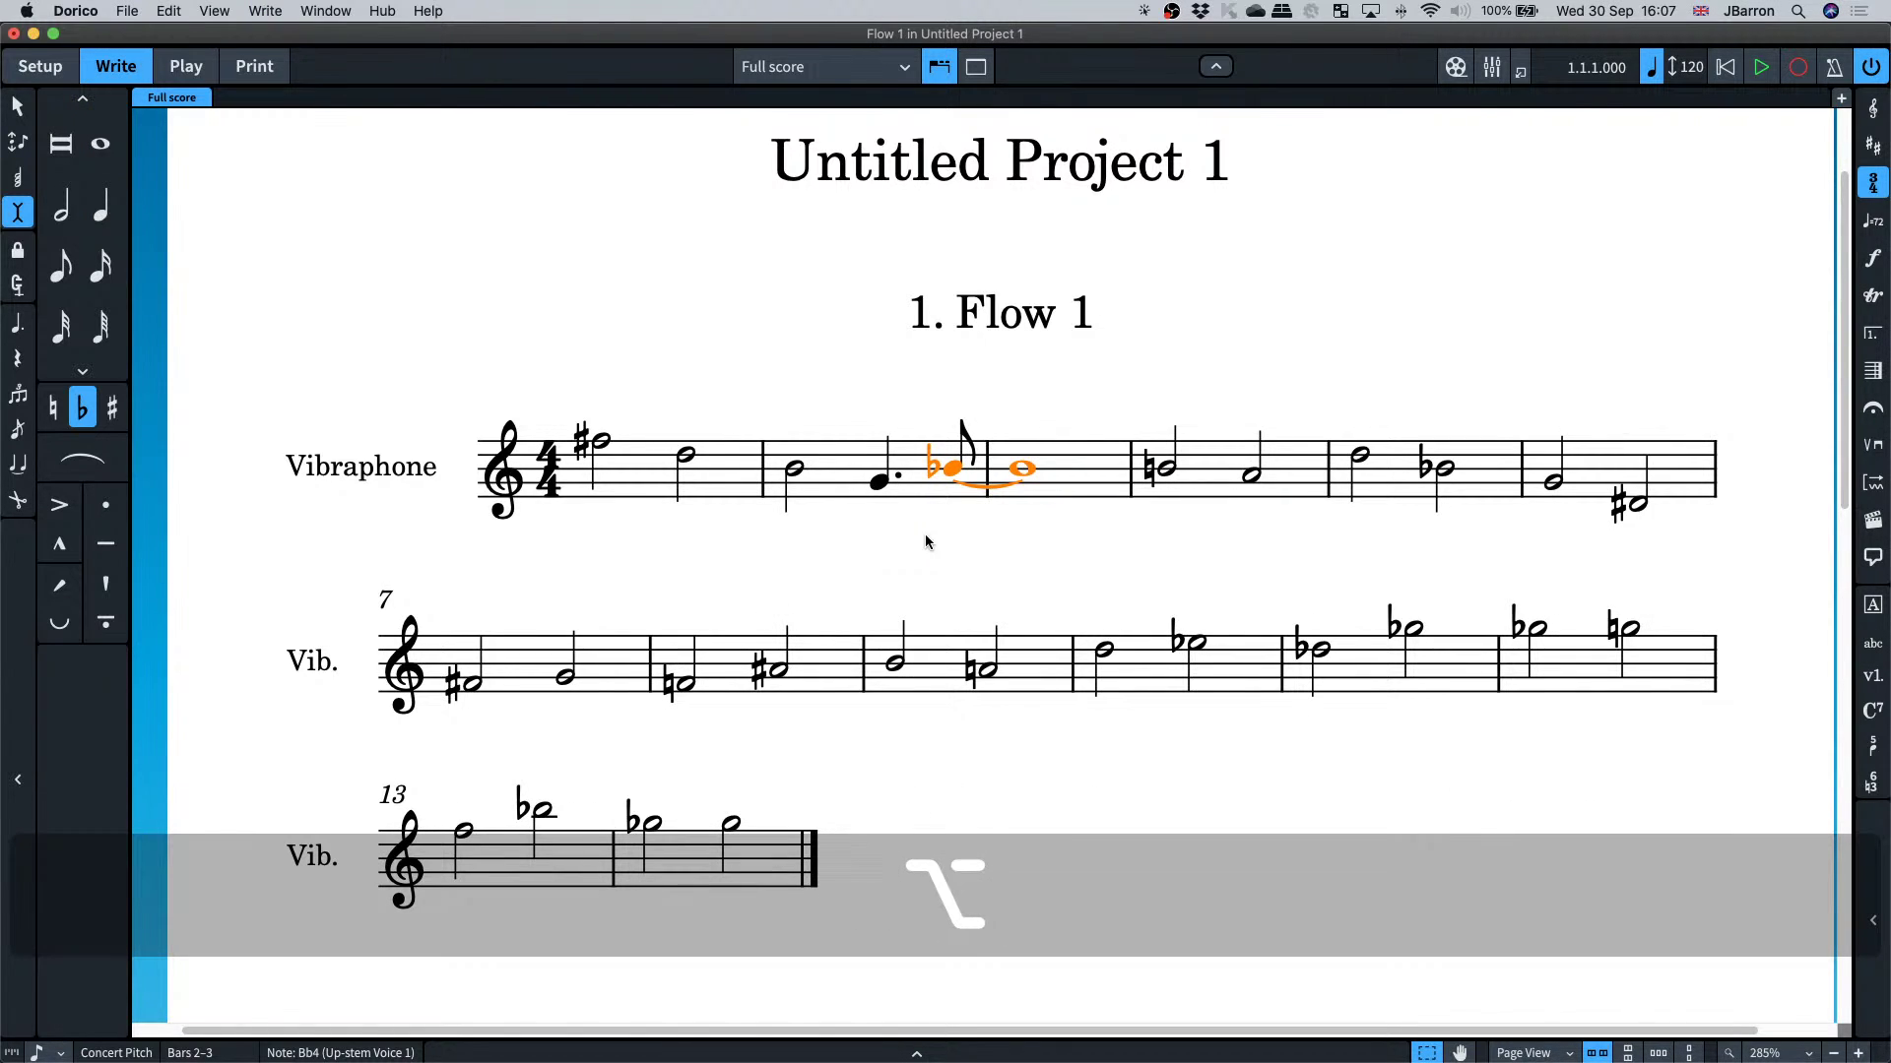
- Shorten the B in bar 4 to a dotted quarter note and lengthen the following A to an eighth note tied to a half note
key(Right)
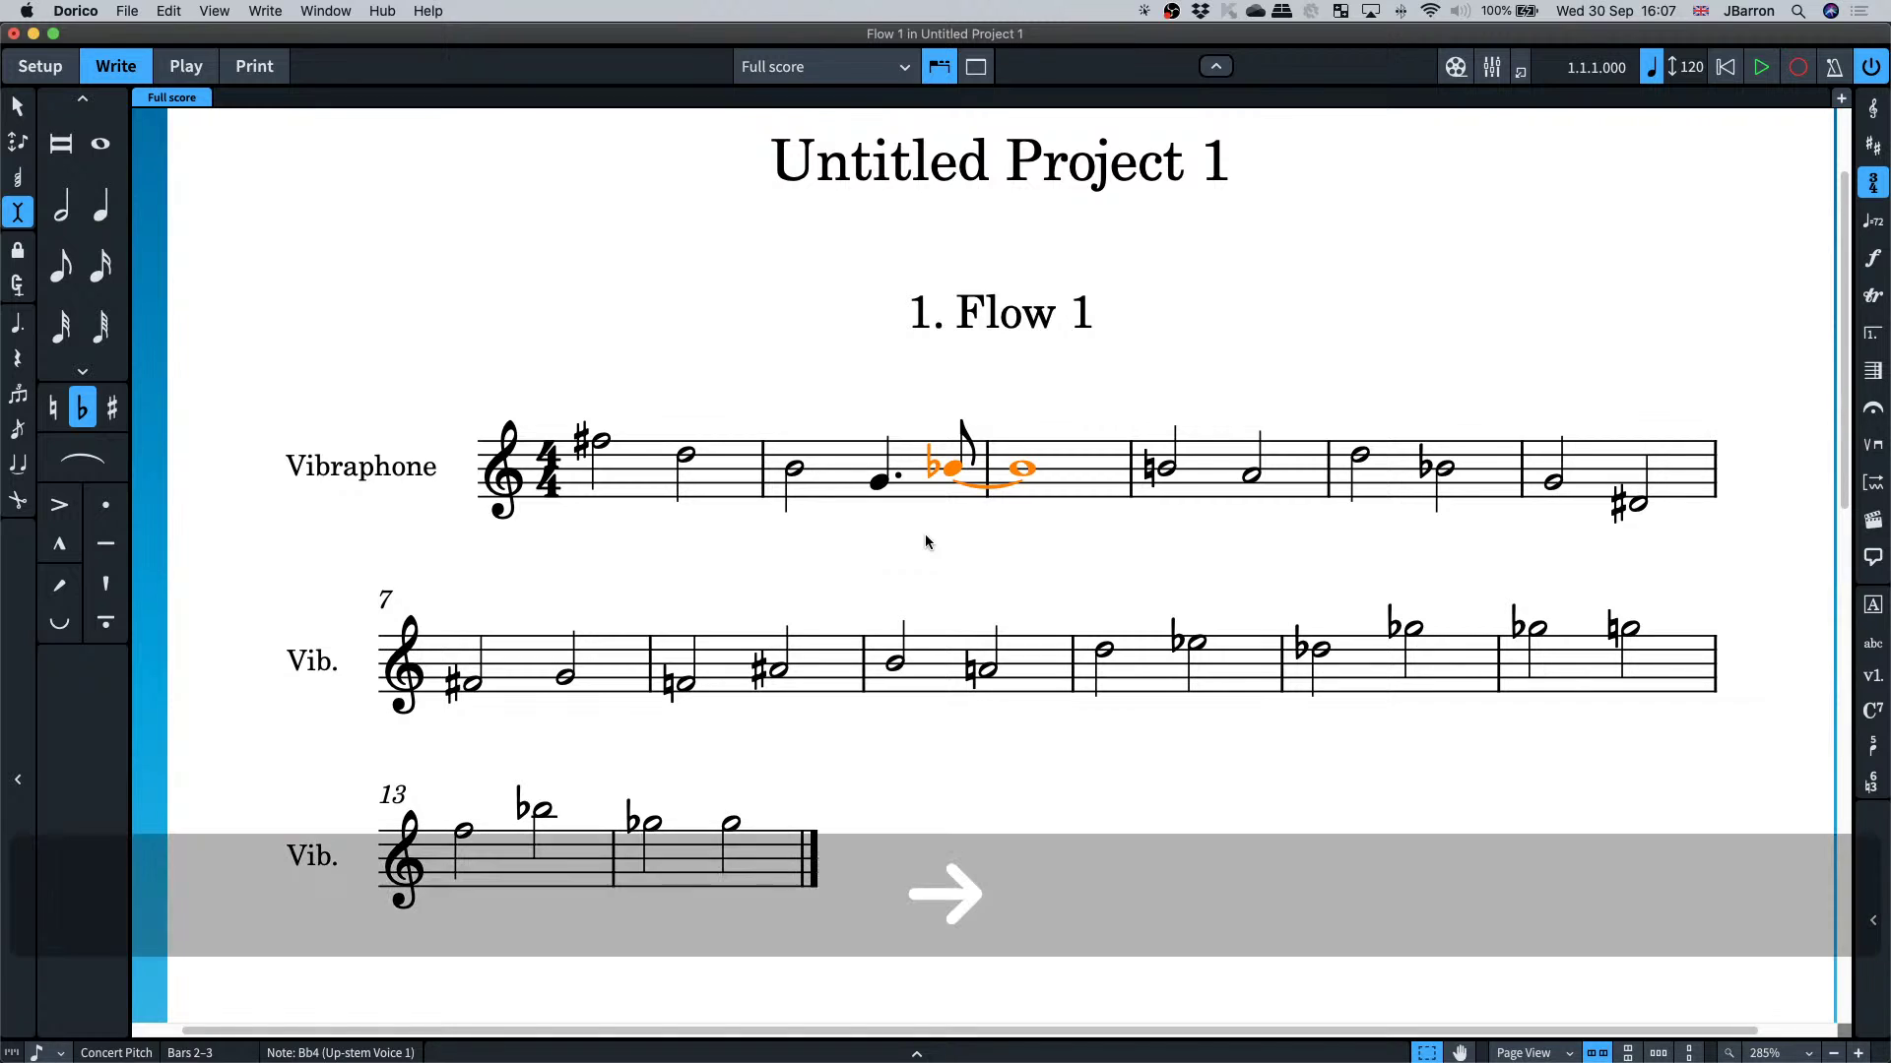
key(Right)
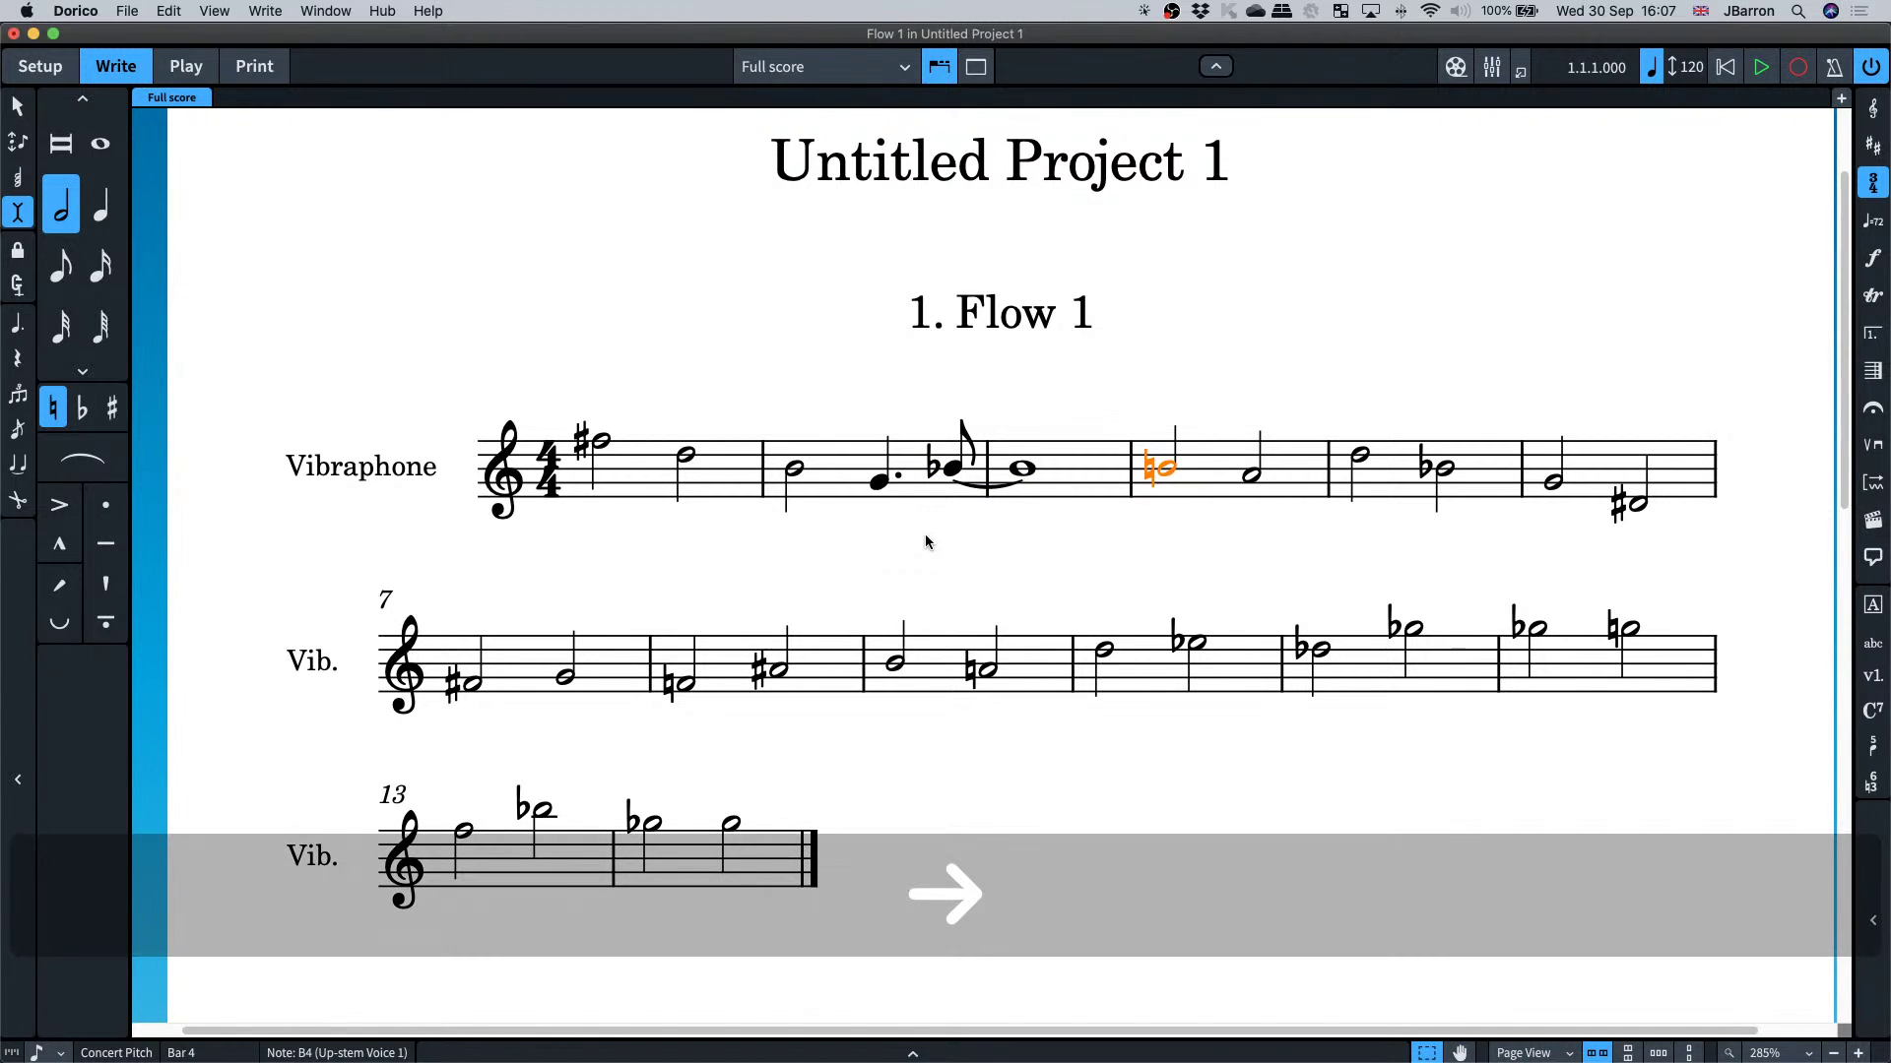
key(Left)
key(alt+shift+Left)
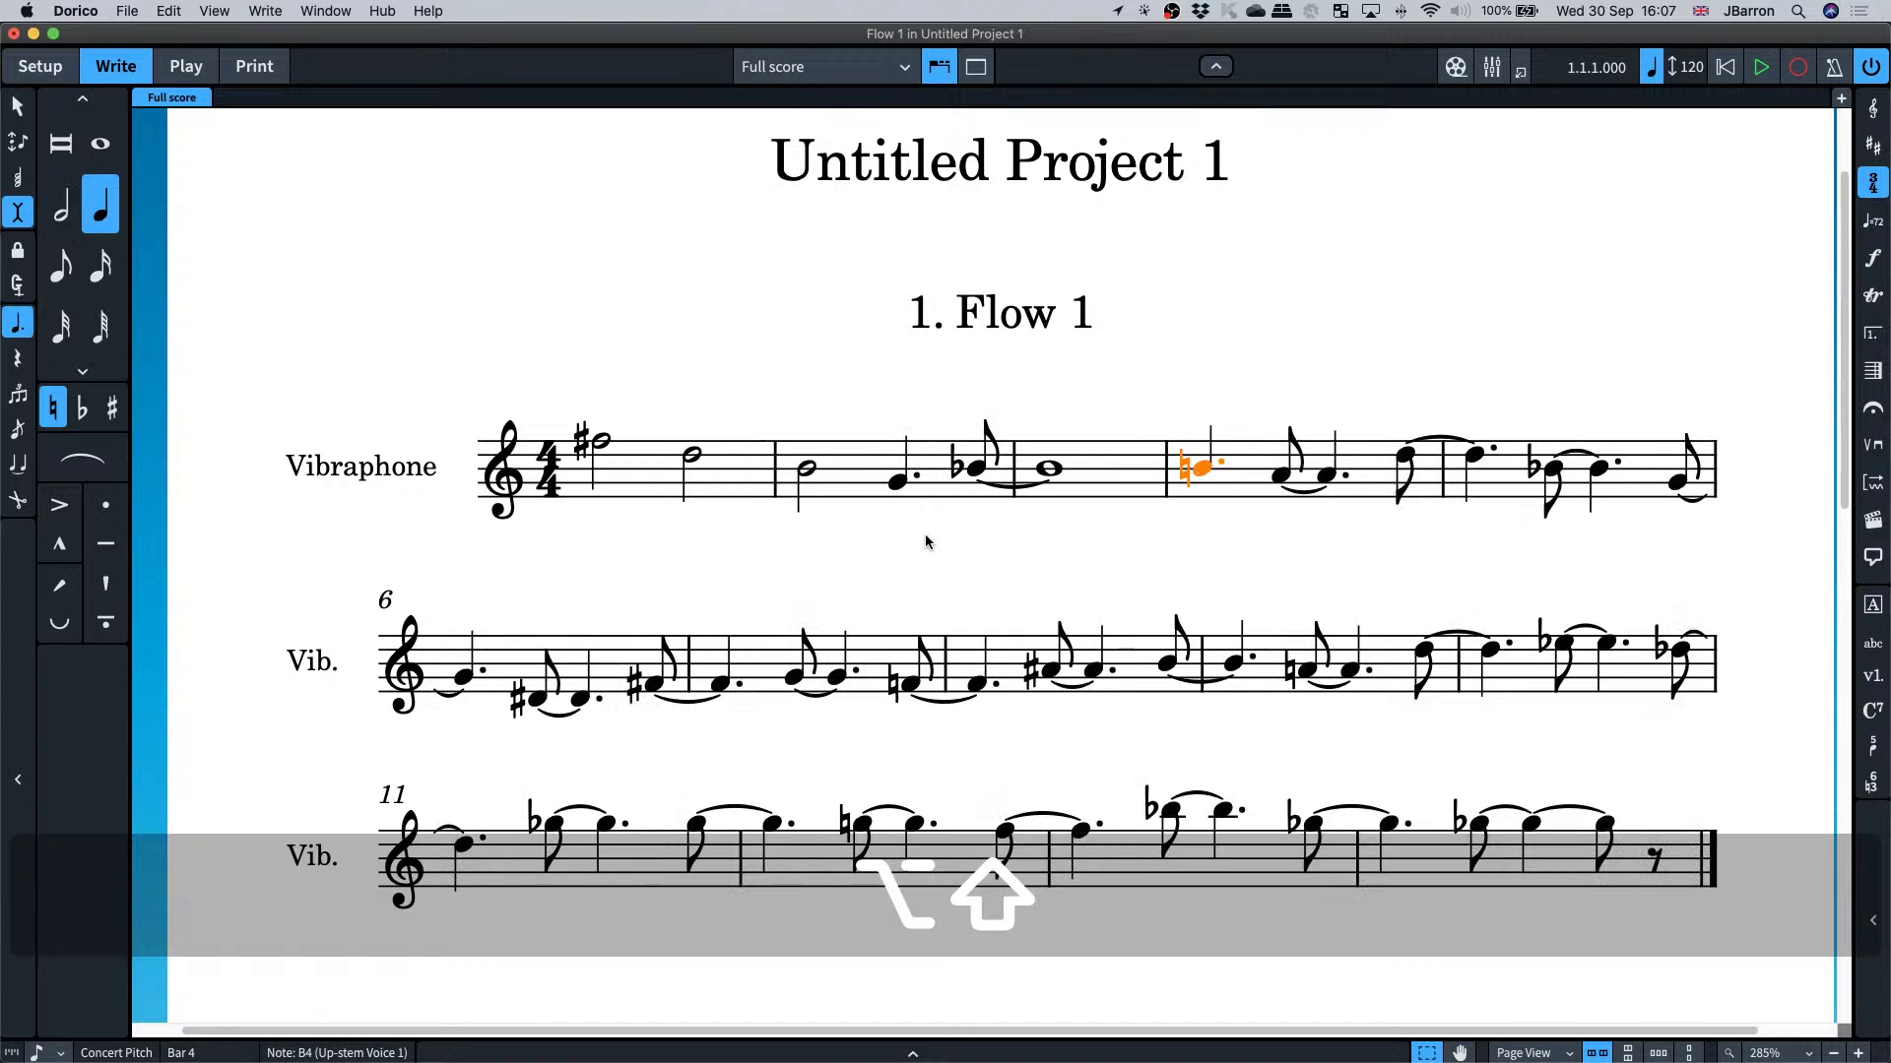
key(Right)
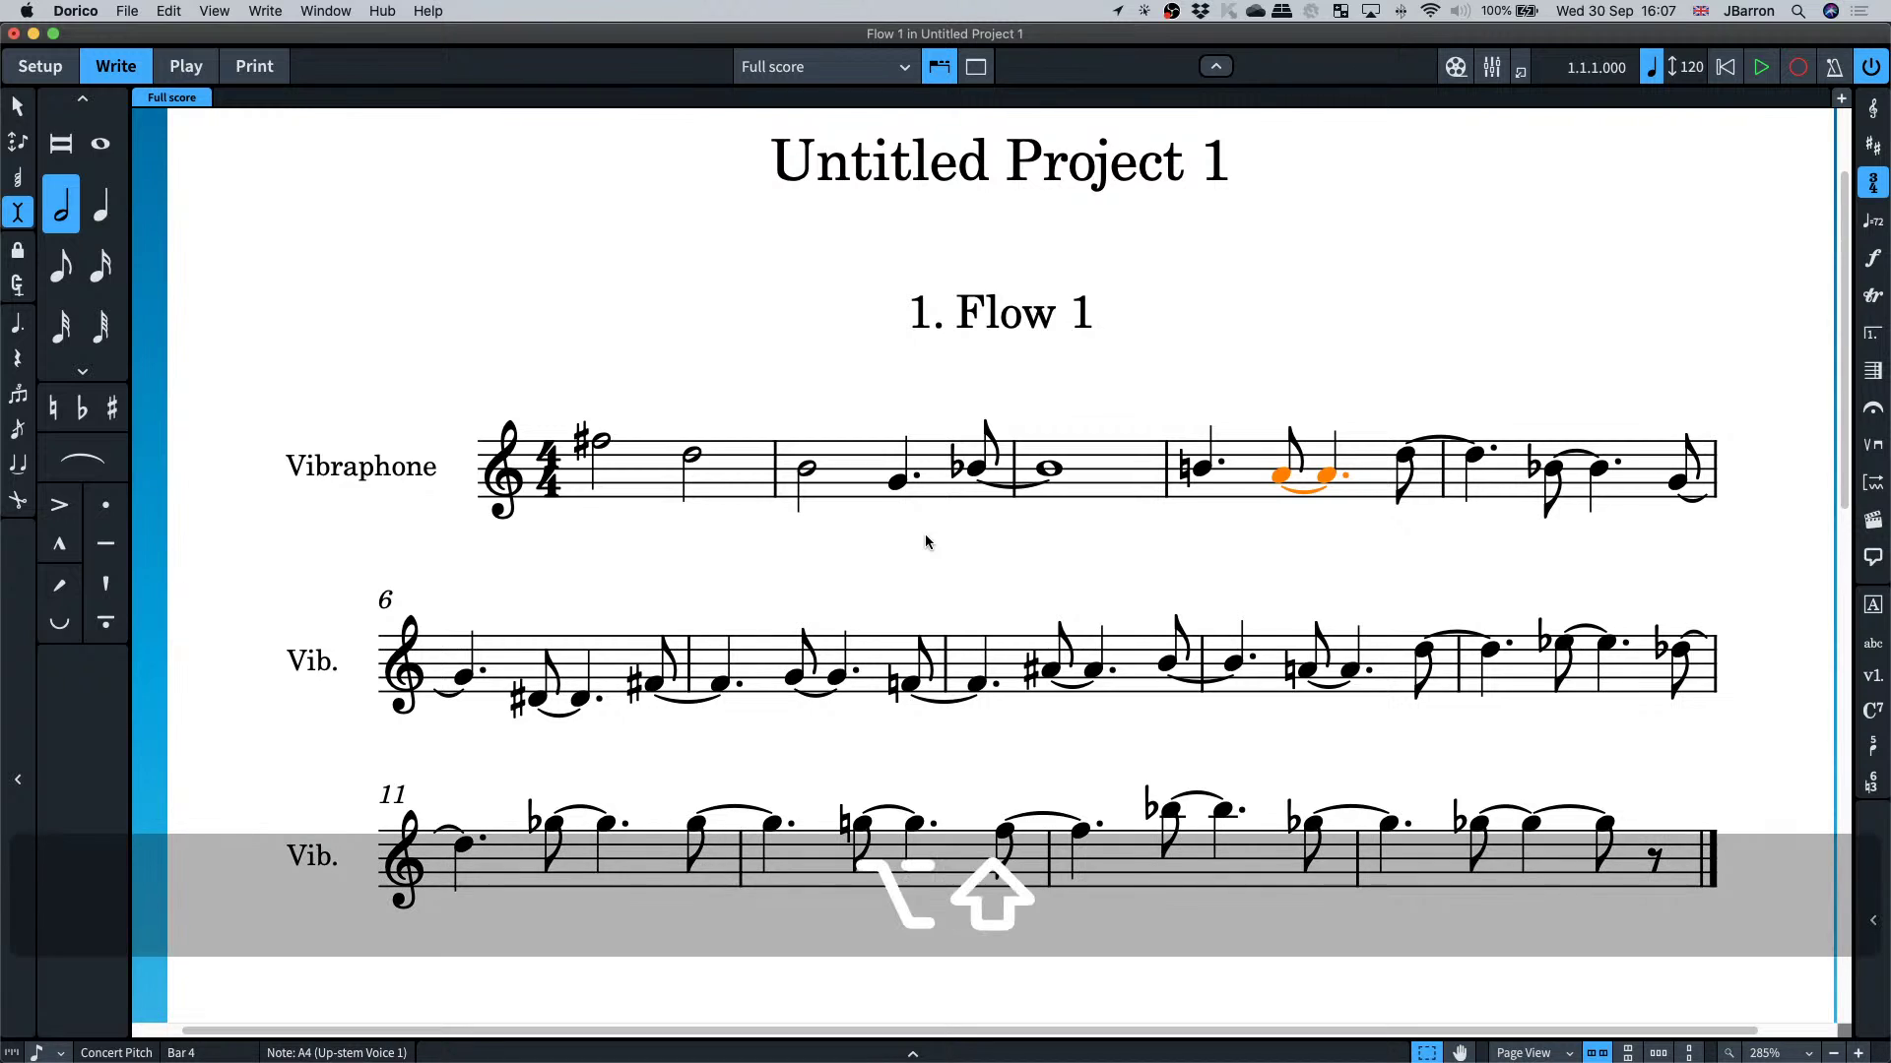
key(alt+shift+Right)
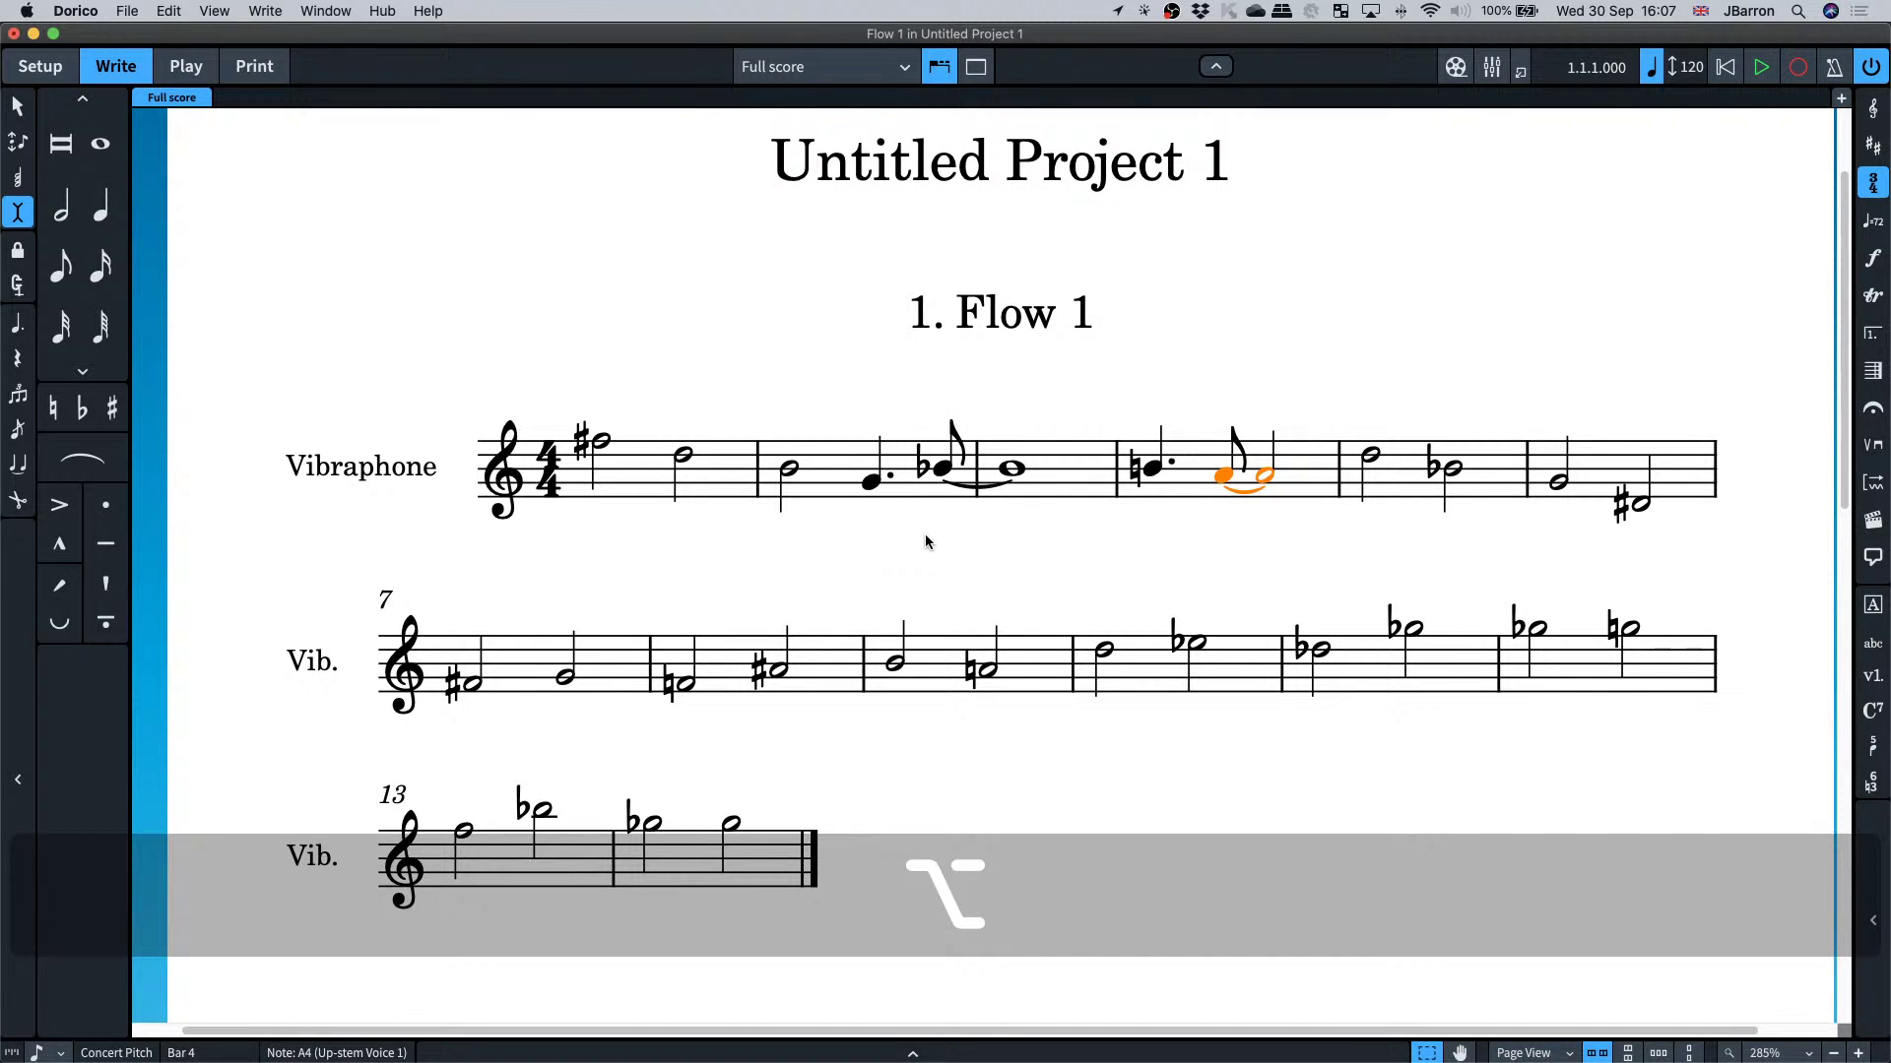
- Shorten the D♯ in bar 6 to a dotted quarter note and lengthen the following F♯ to an eighth note tied to a whole note
key(Right)
key(Right)
key(Right)
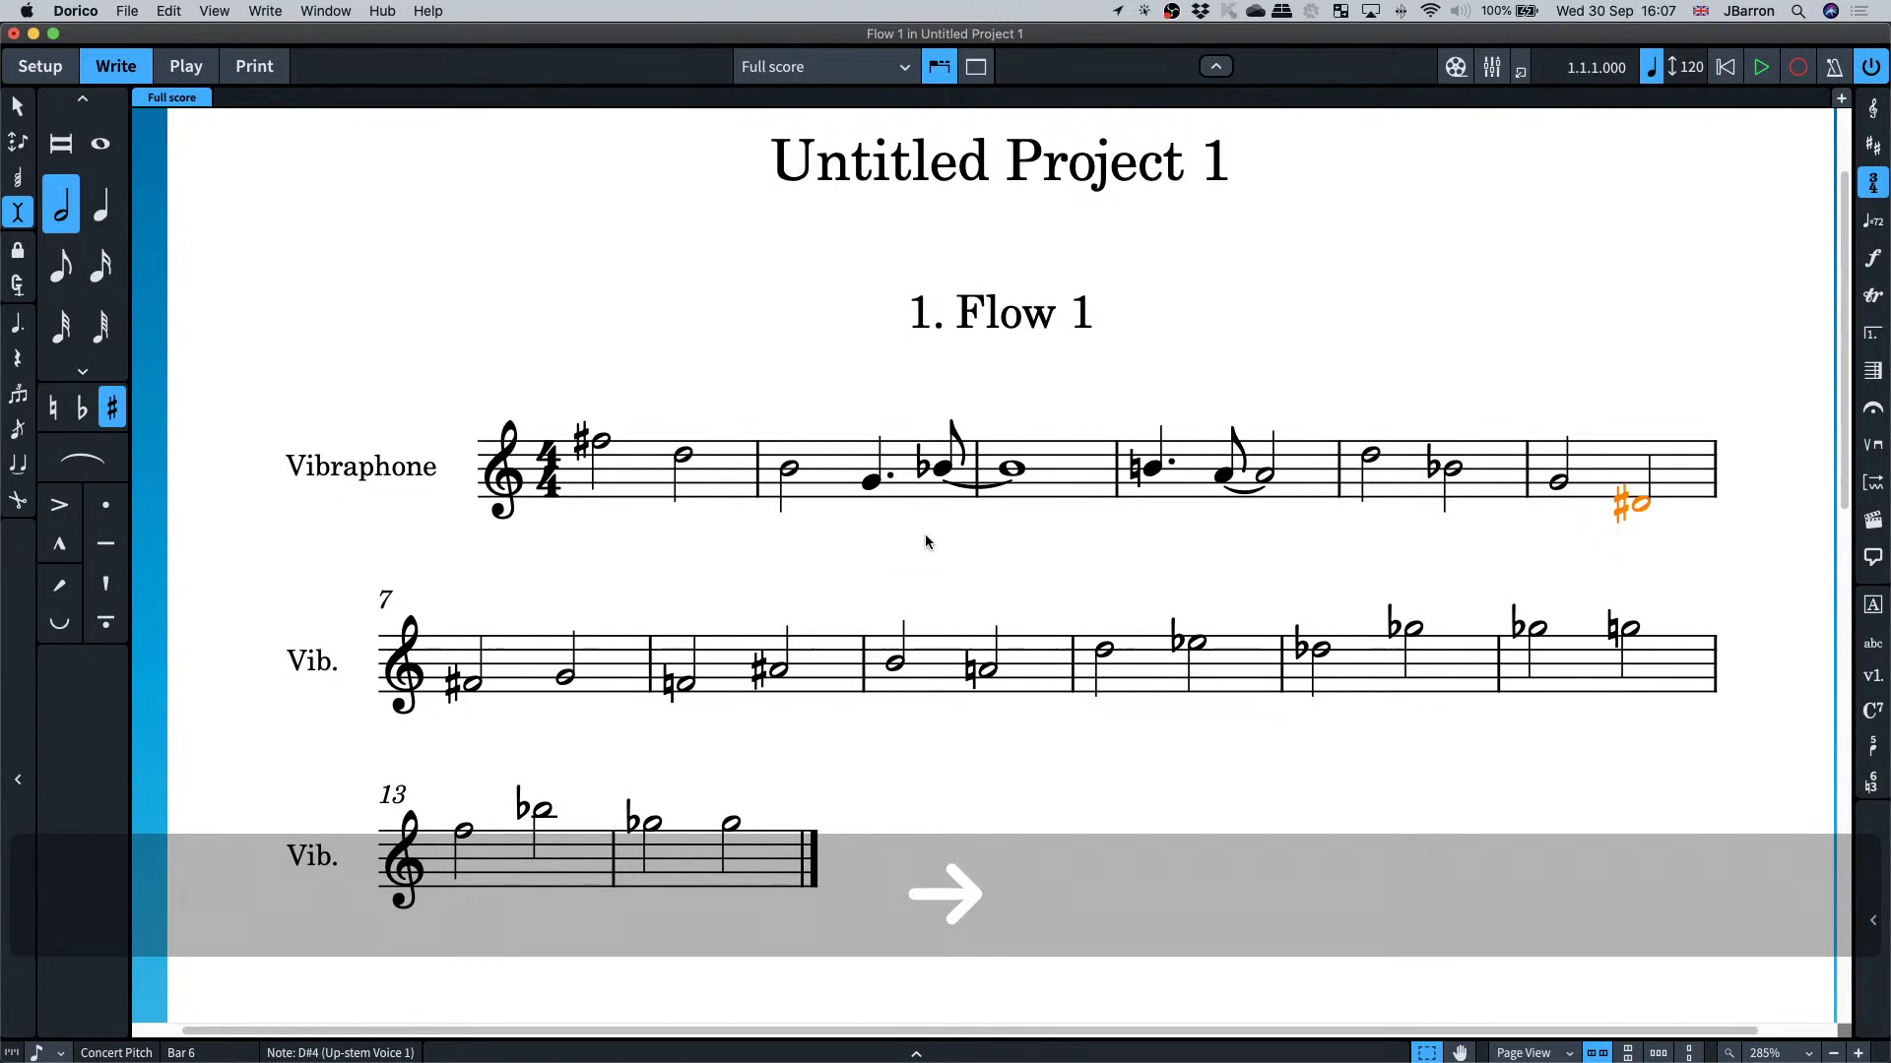
key(alt+shift+Left)
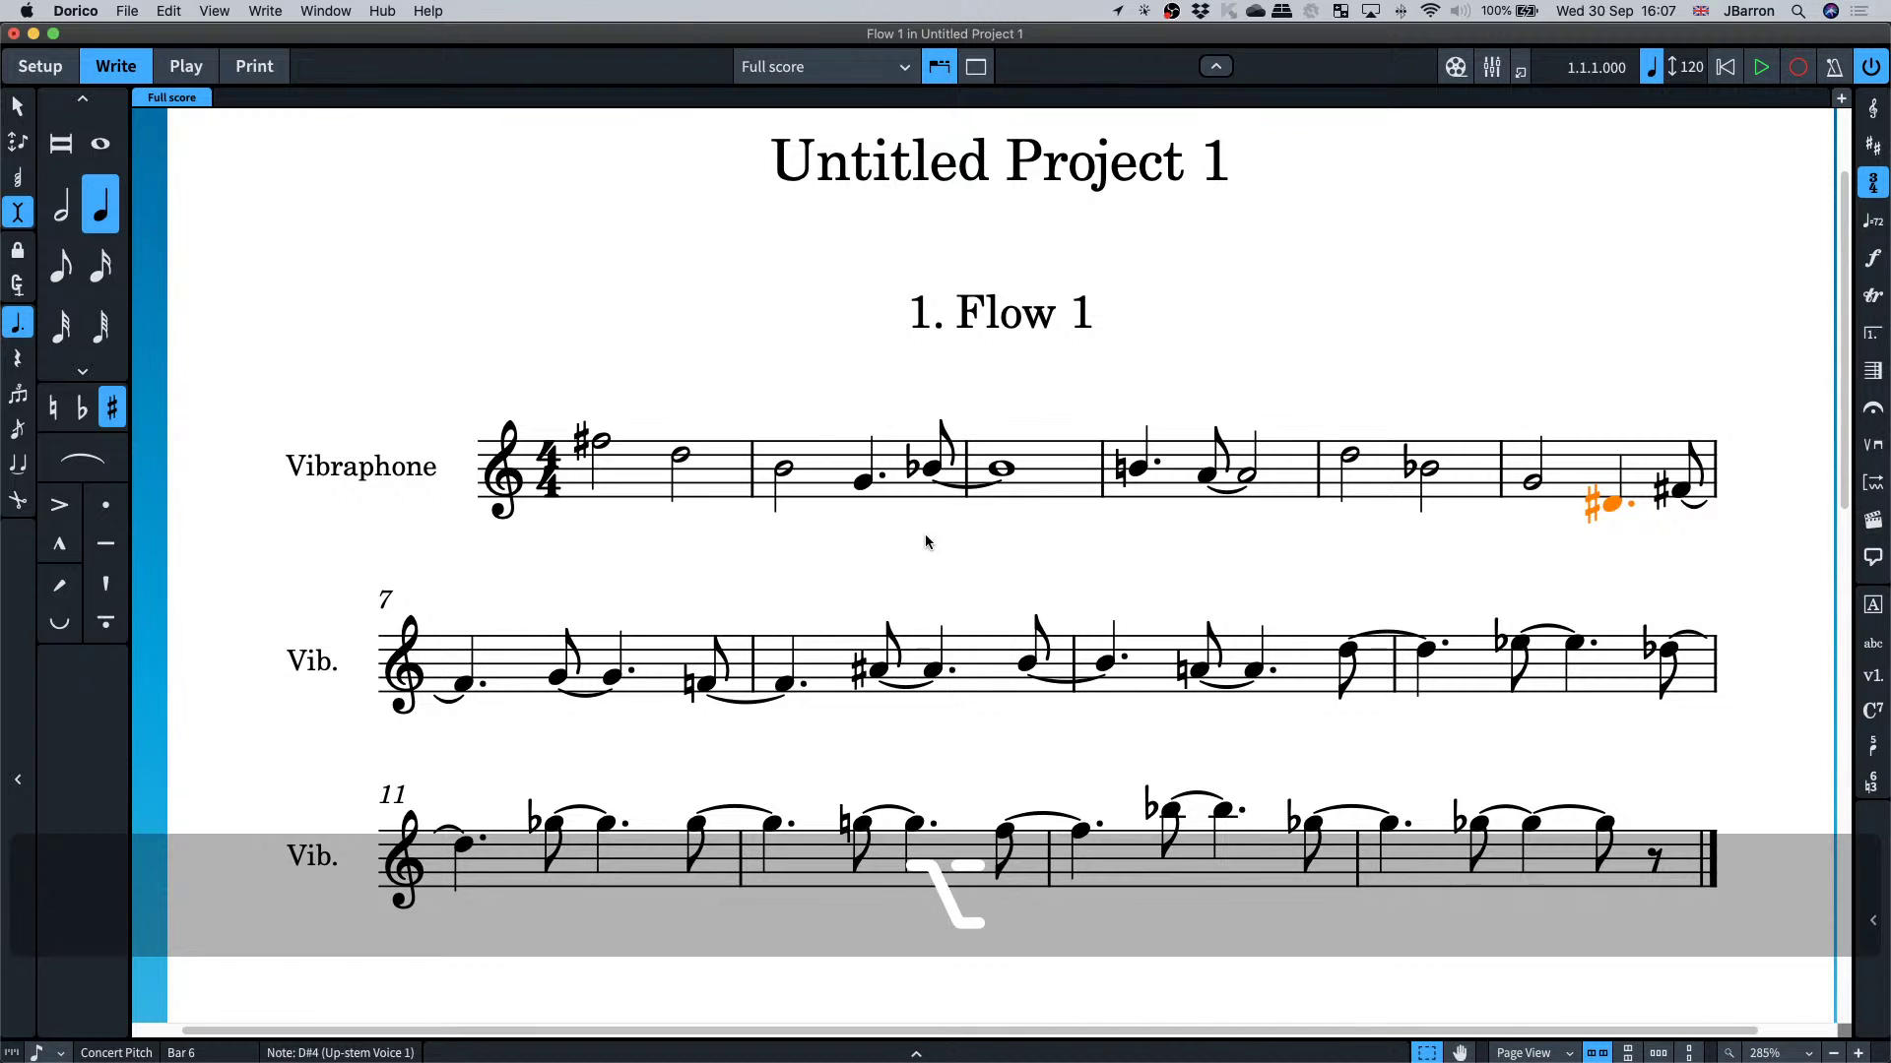
key(Right)
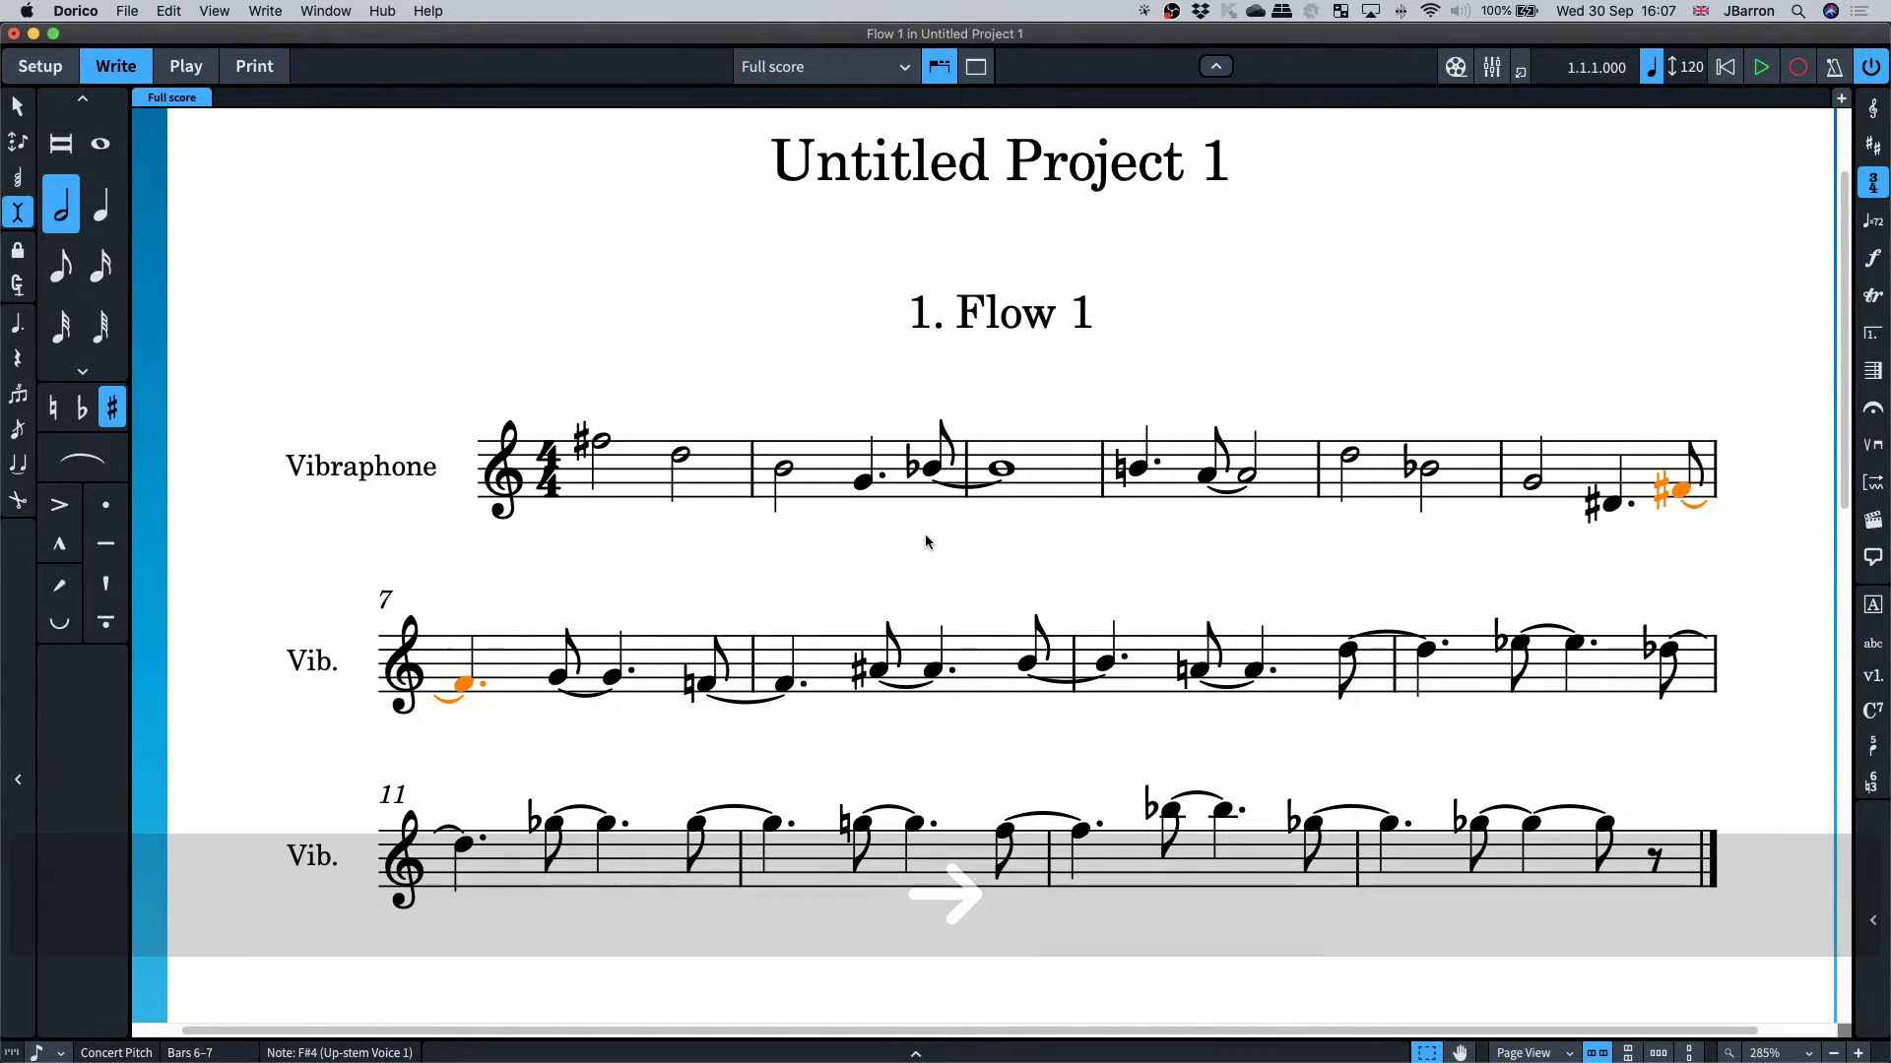
key(8)
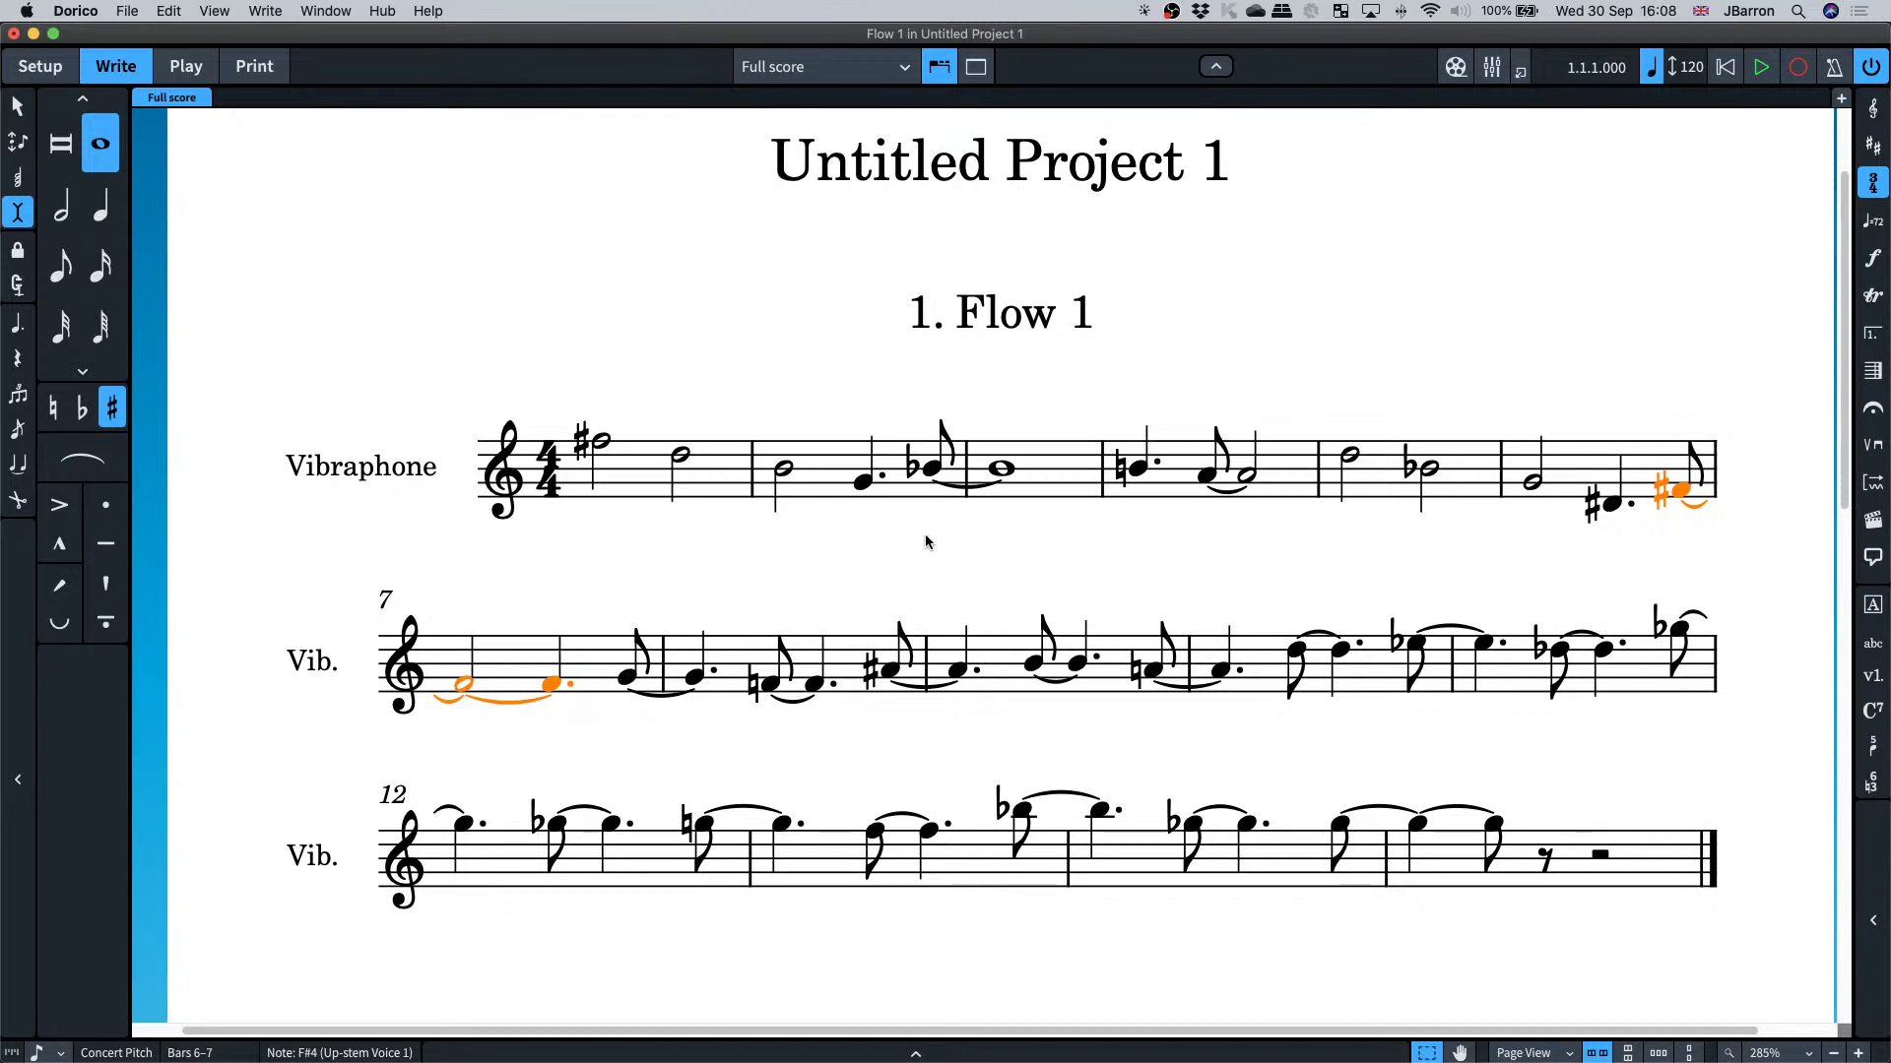
key(alt+shift+Right)
- In bars 8 and 9, make the F a dotted quarter note and the A♯ a B♭ eighth note tied to a whole note
key(Right)
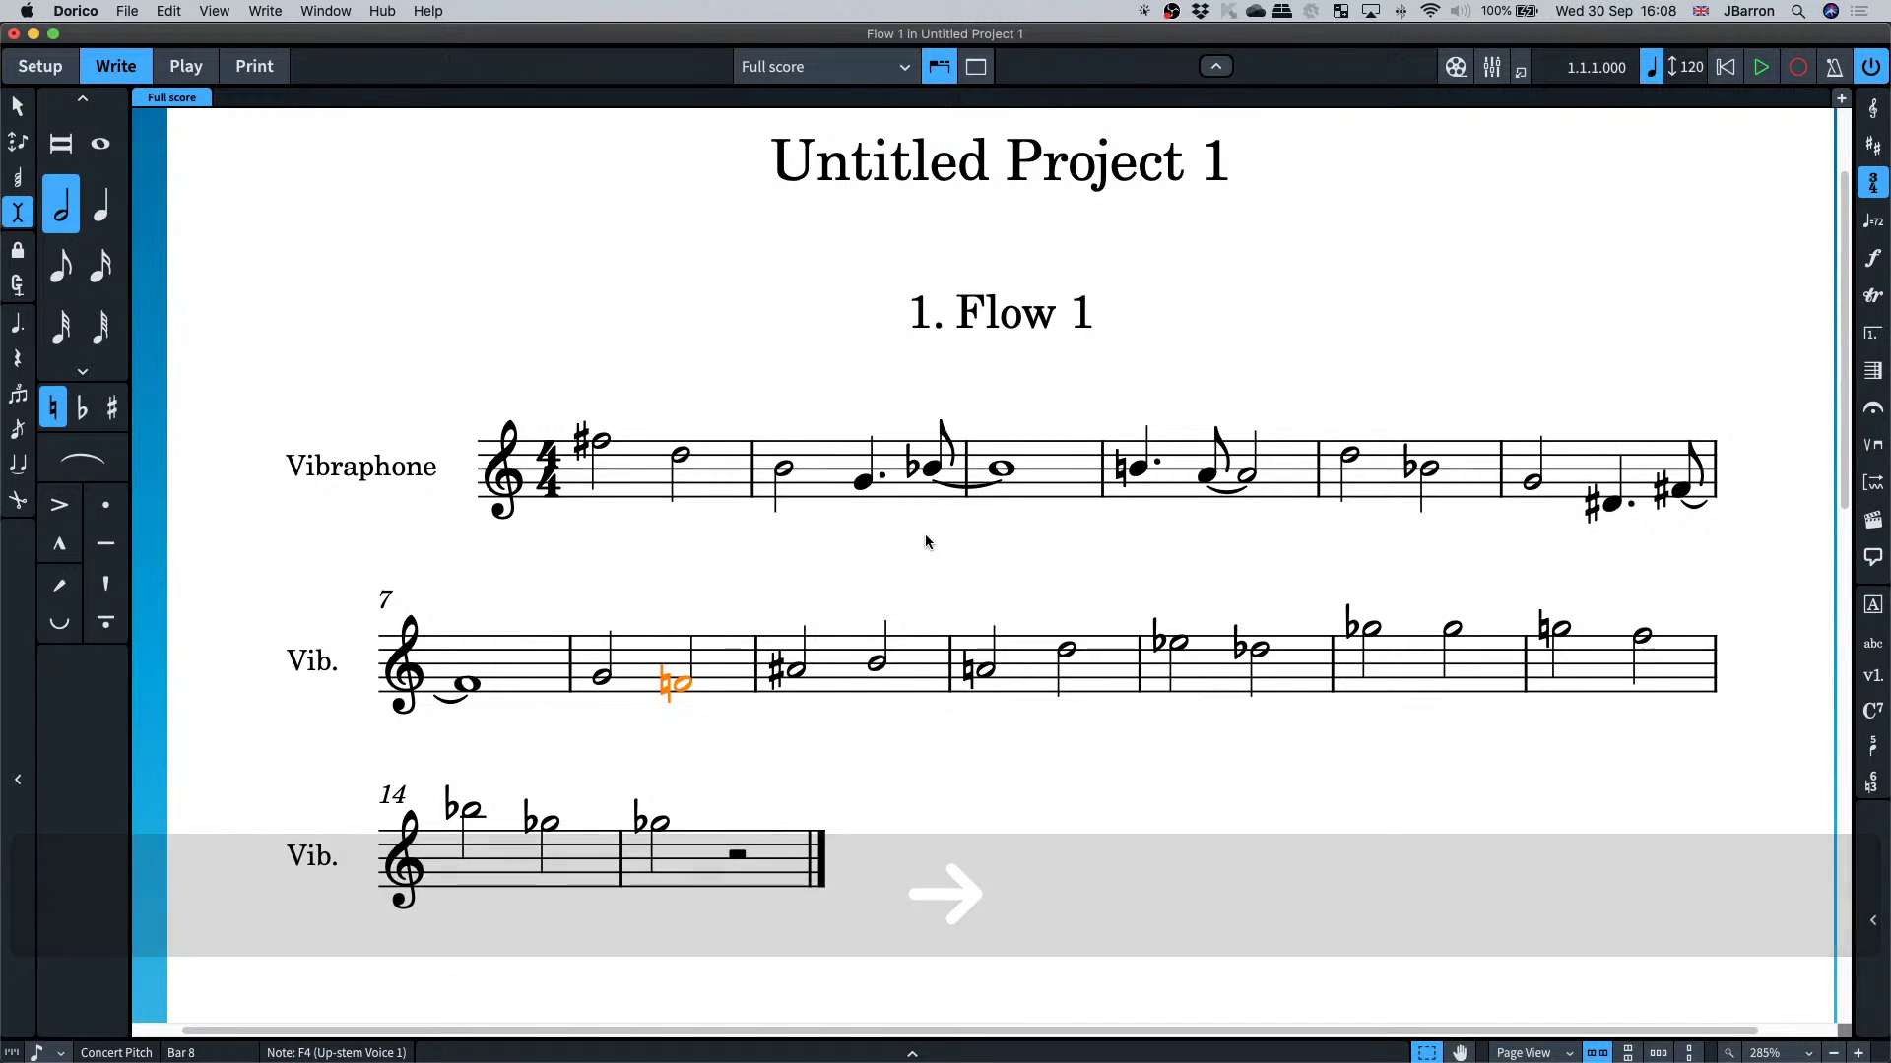
key(alt+shift+Left)
key(Right)
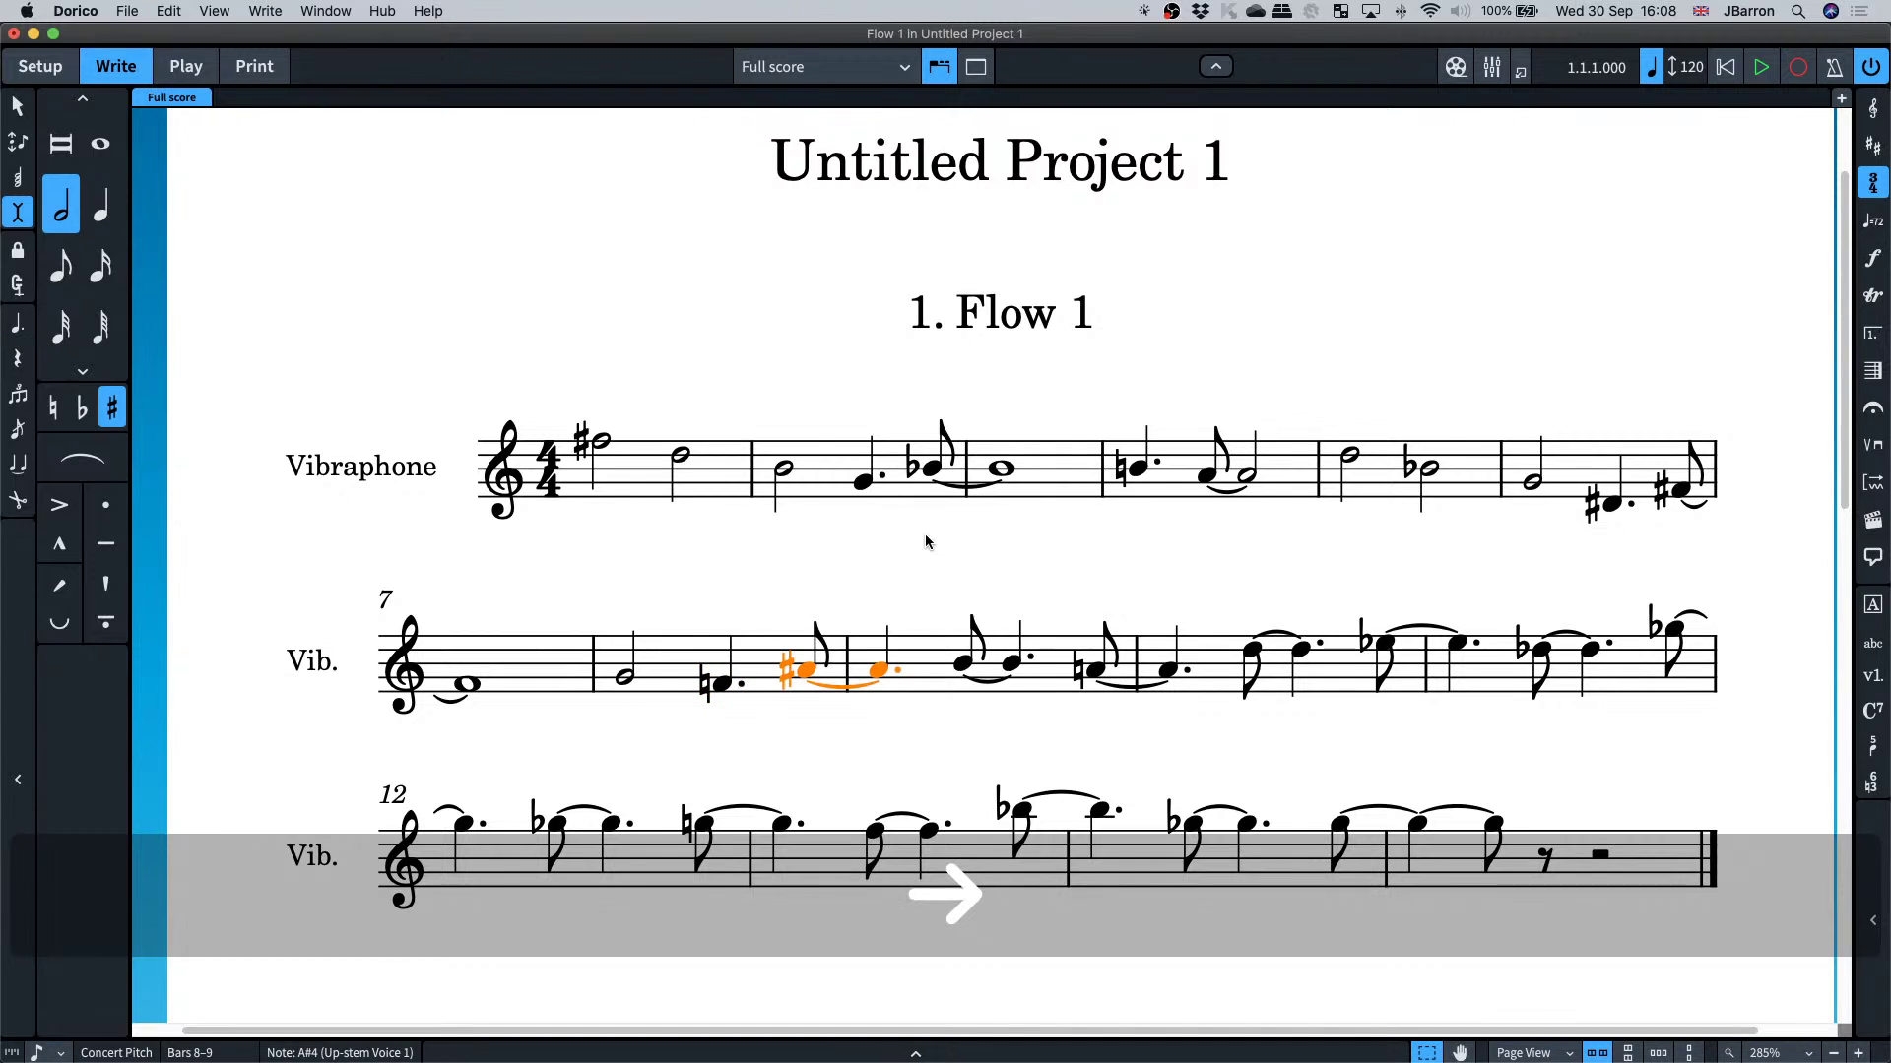
key(alt+equal)
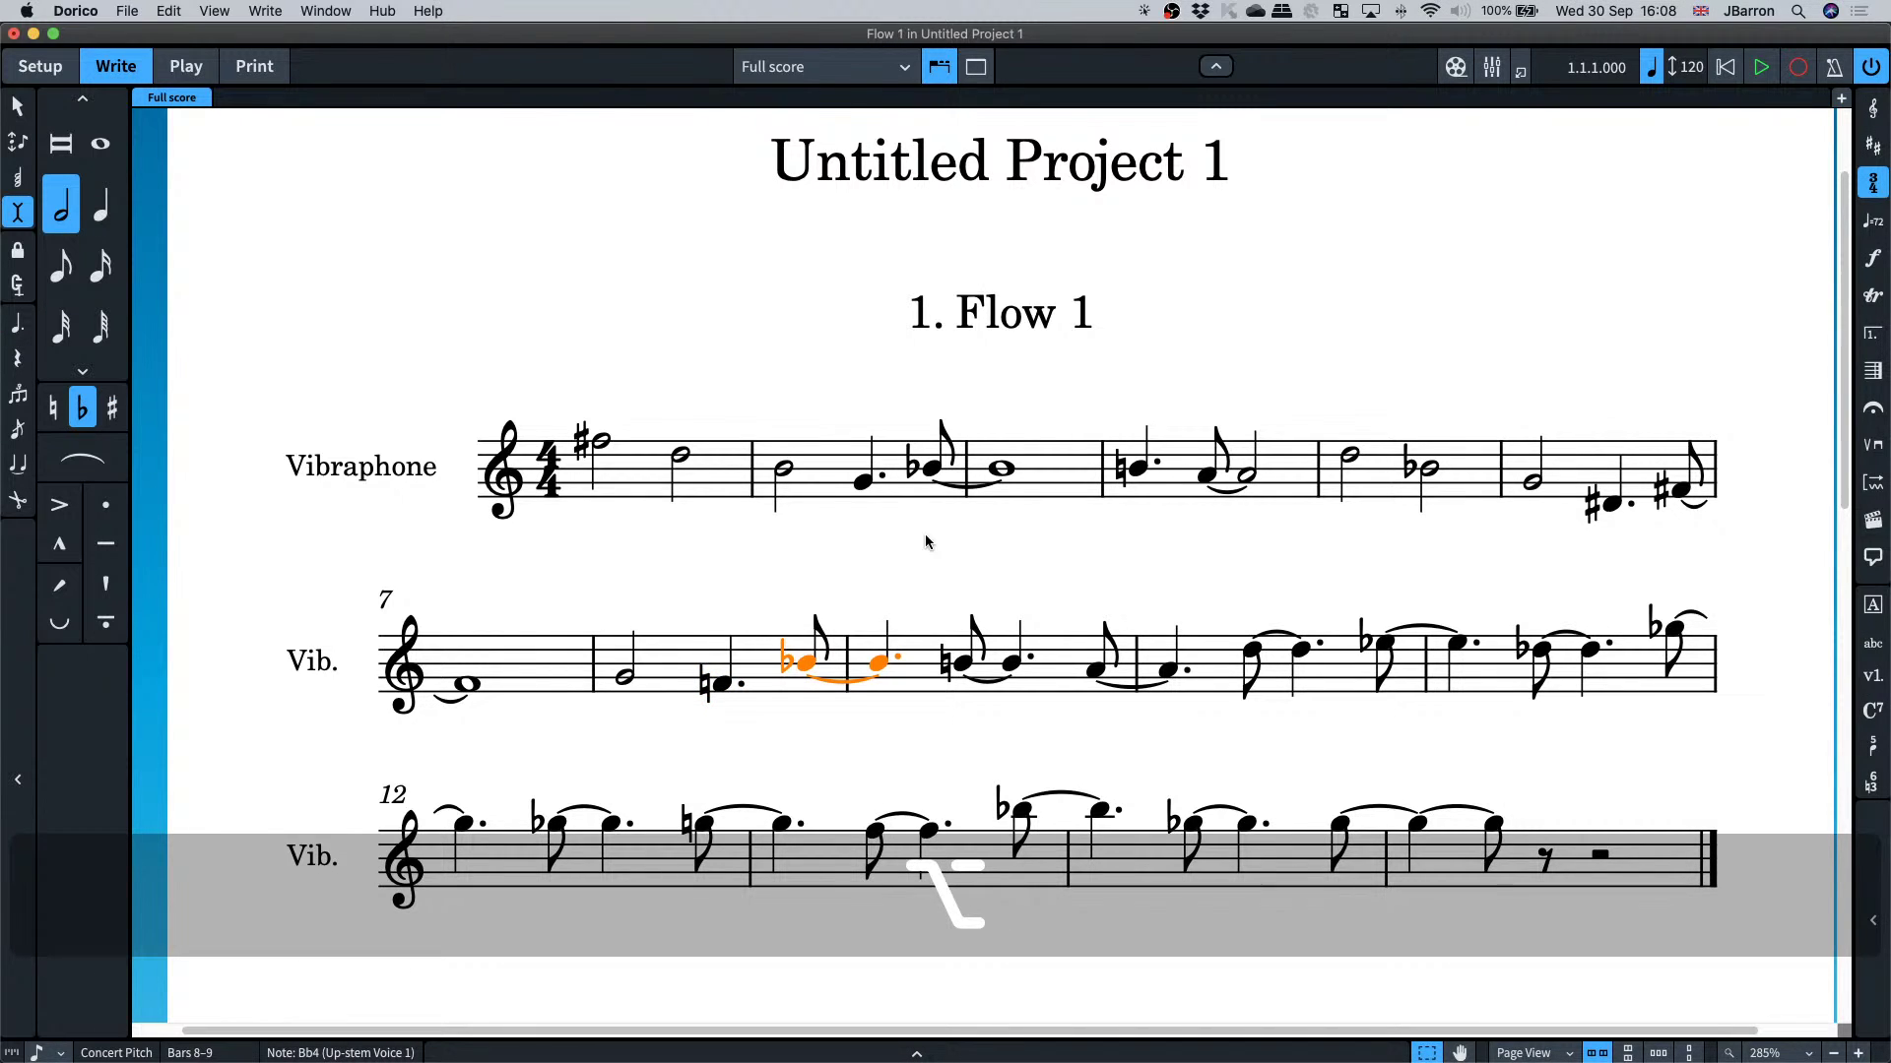
key(8)
key(alt+shift+Right)
- Shorten the A in bar 10 to a dotted quarter note and lengthen the following D to an eighth note tied to a whole note
key(Right)
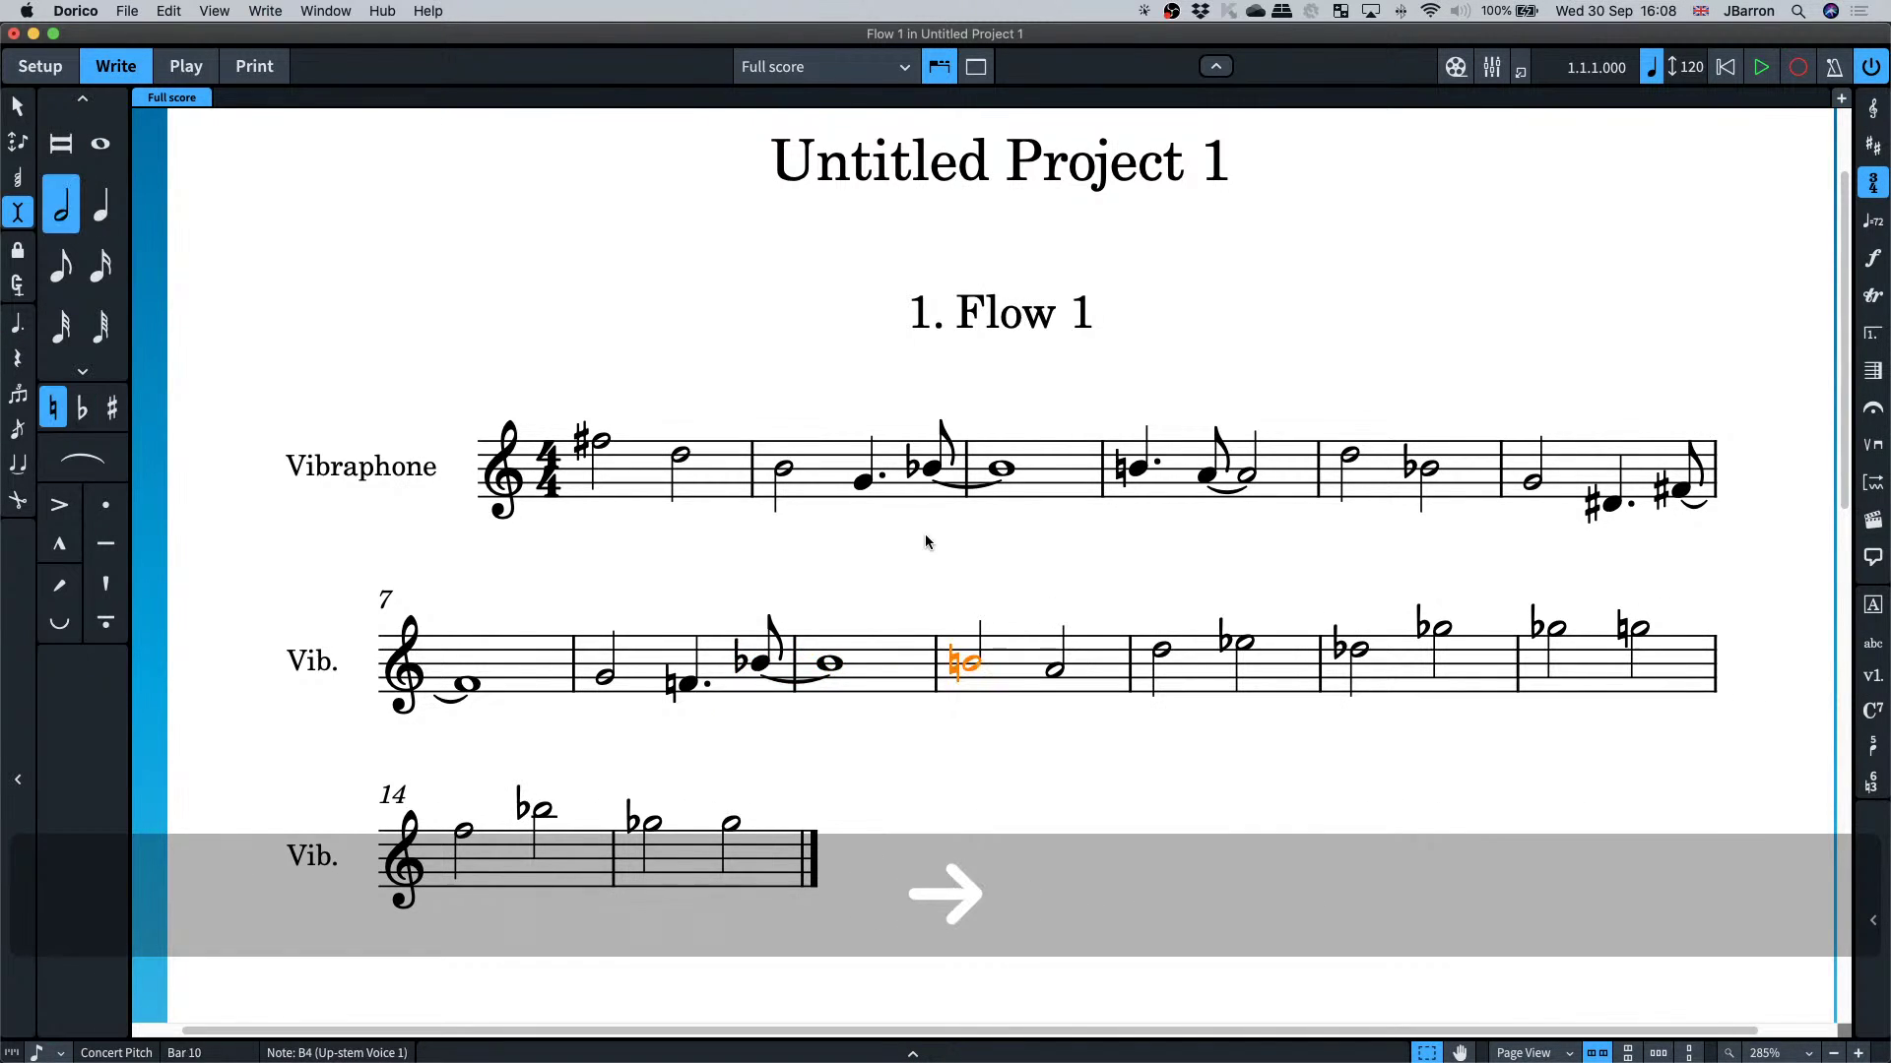
key(Right)
key(alt+shift+Left)
key(Right)
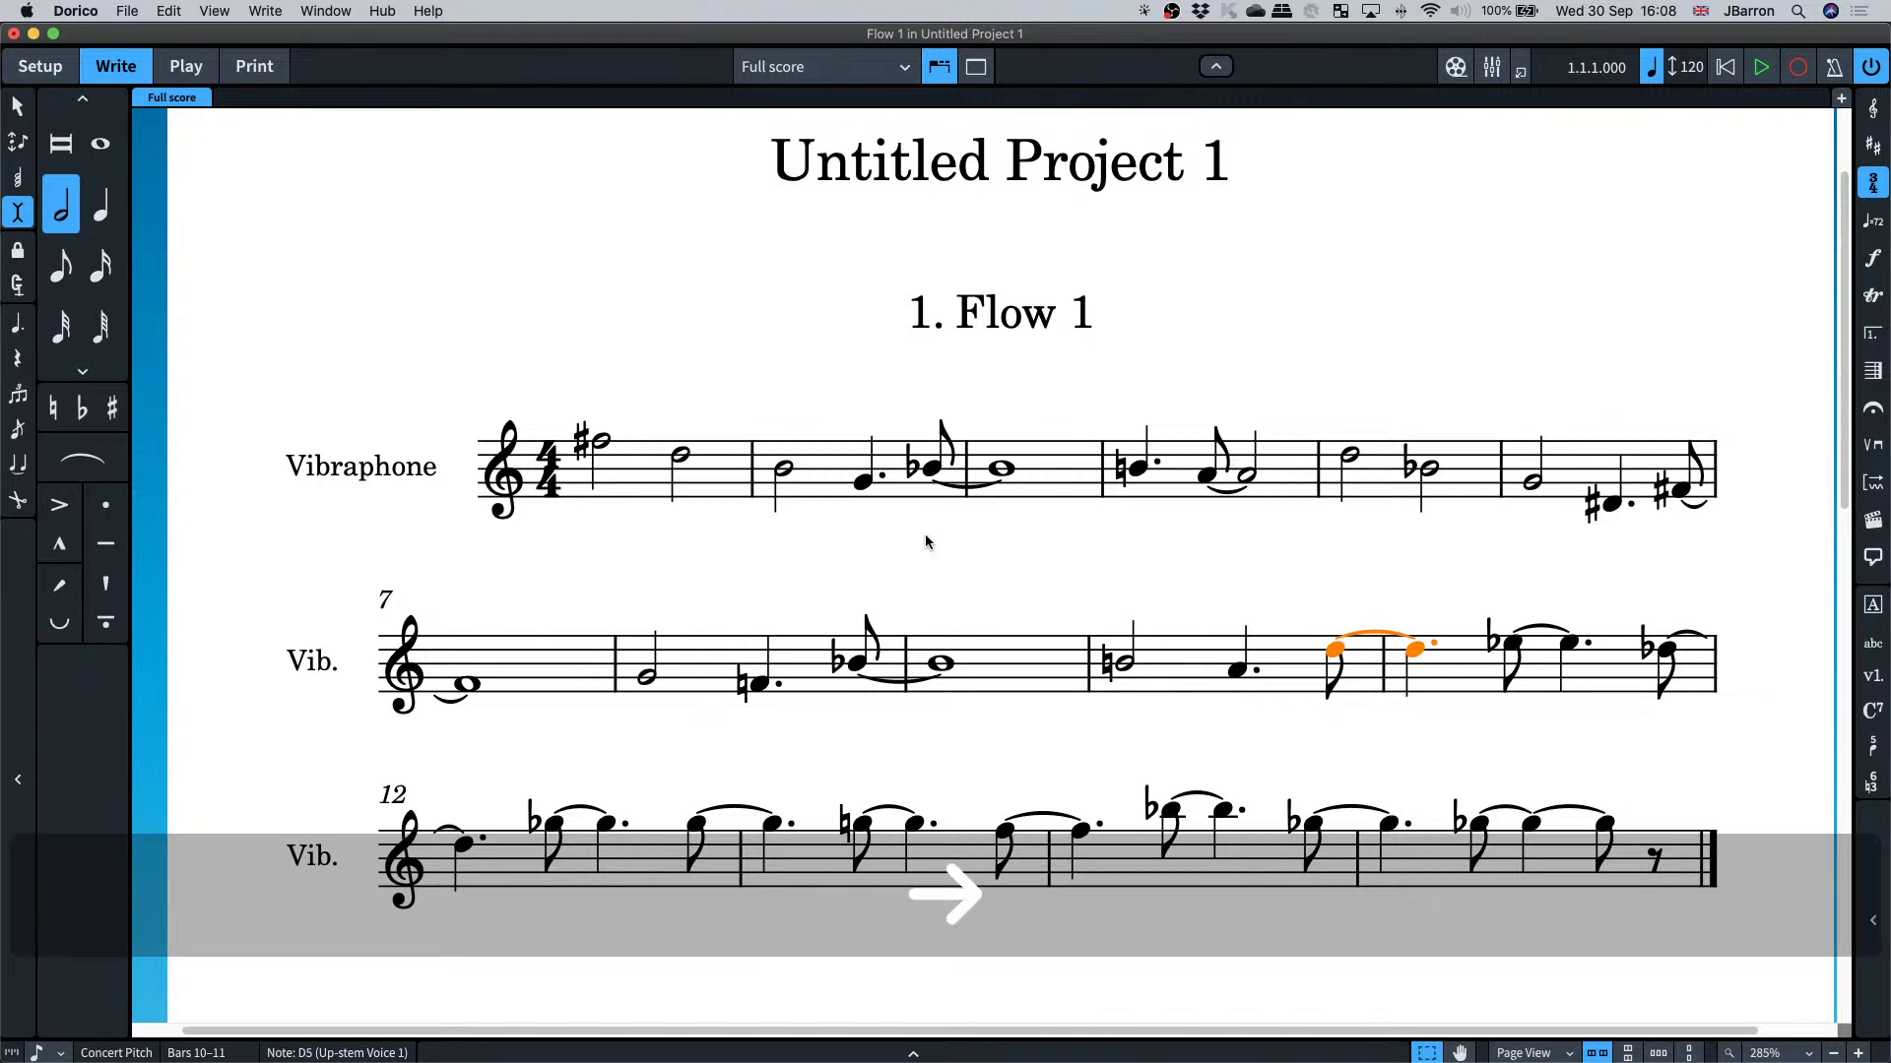
key(alt+shift+Right)
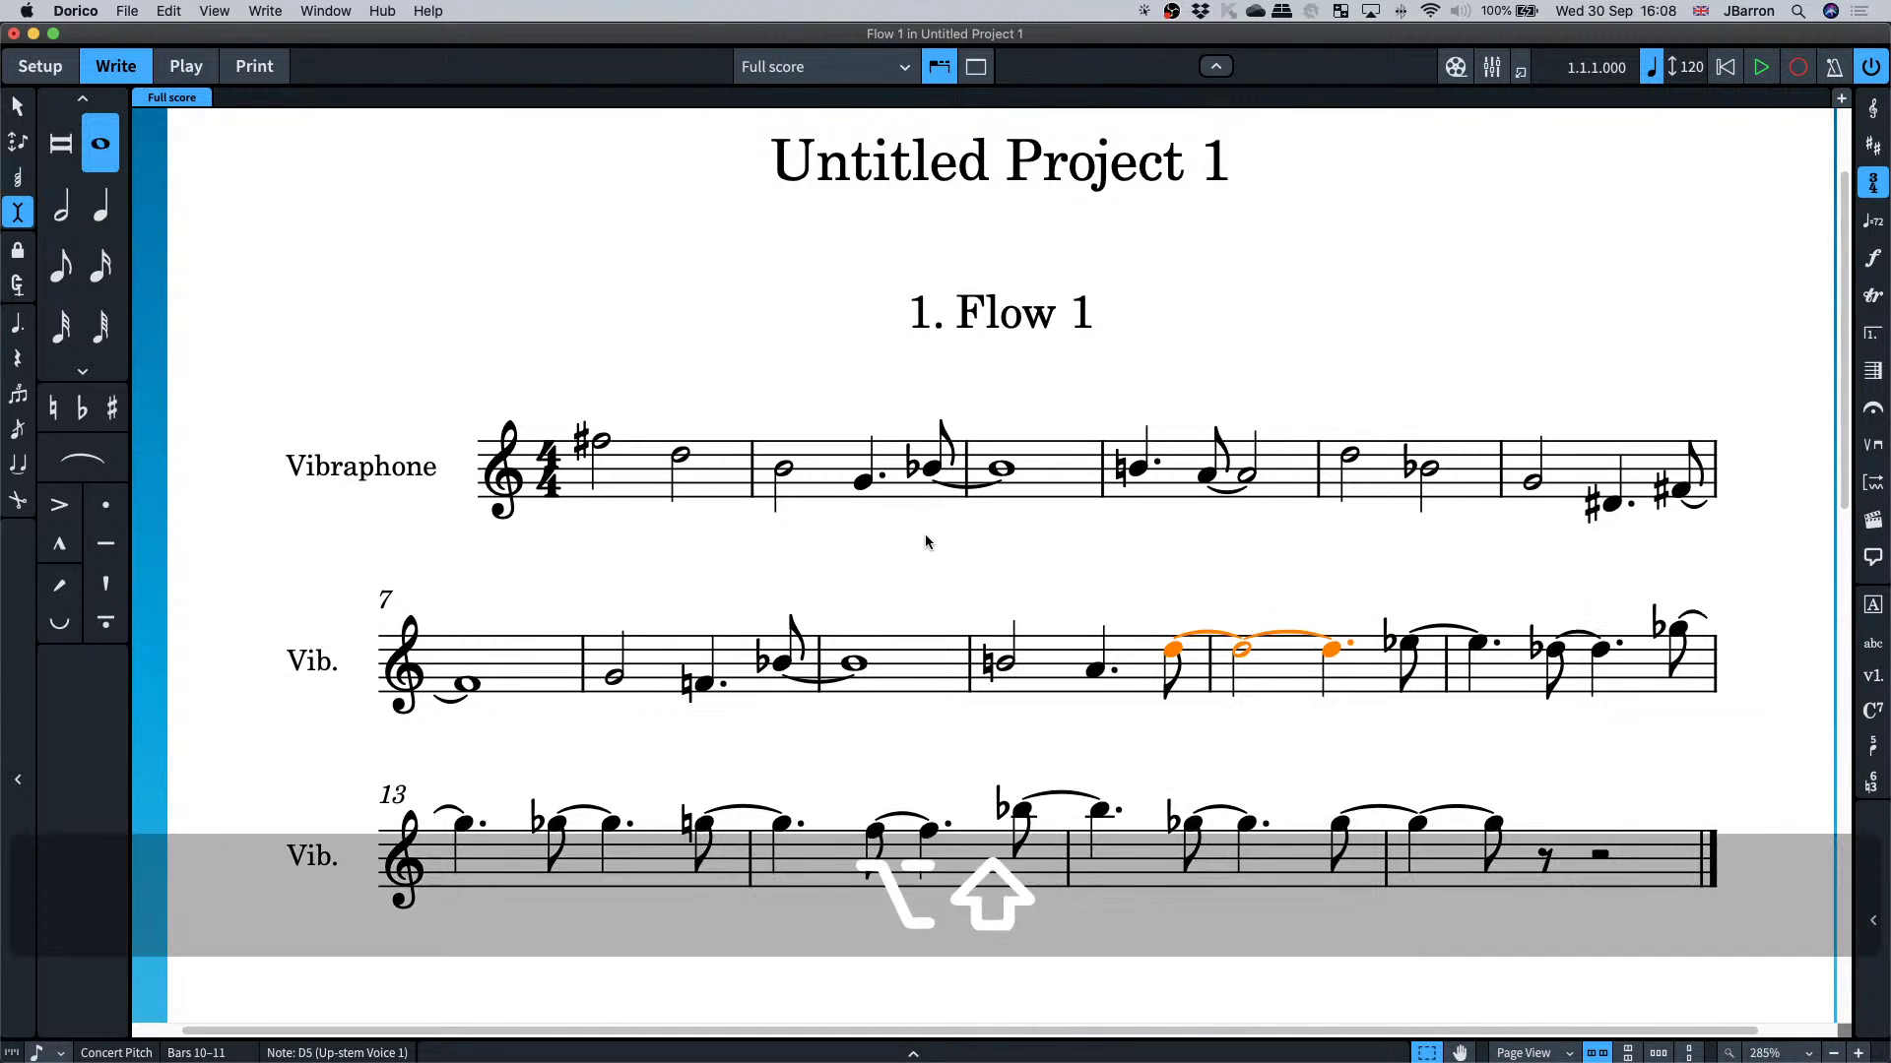
- Respell the E♭ and D♭ in bar 12 as D♯ and C♯
key(Right)
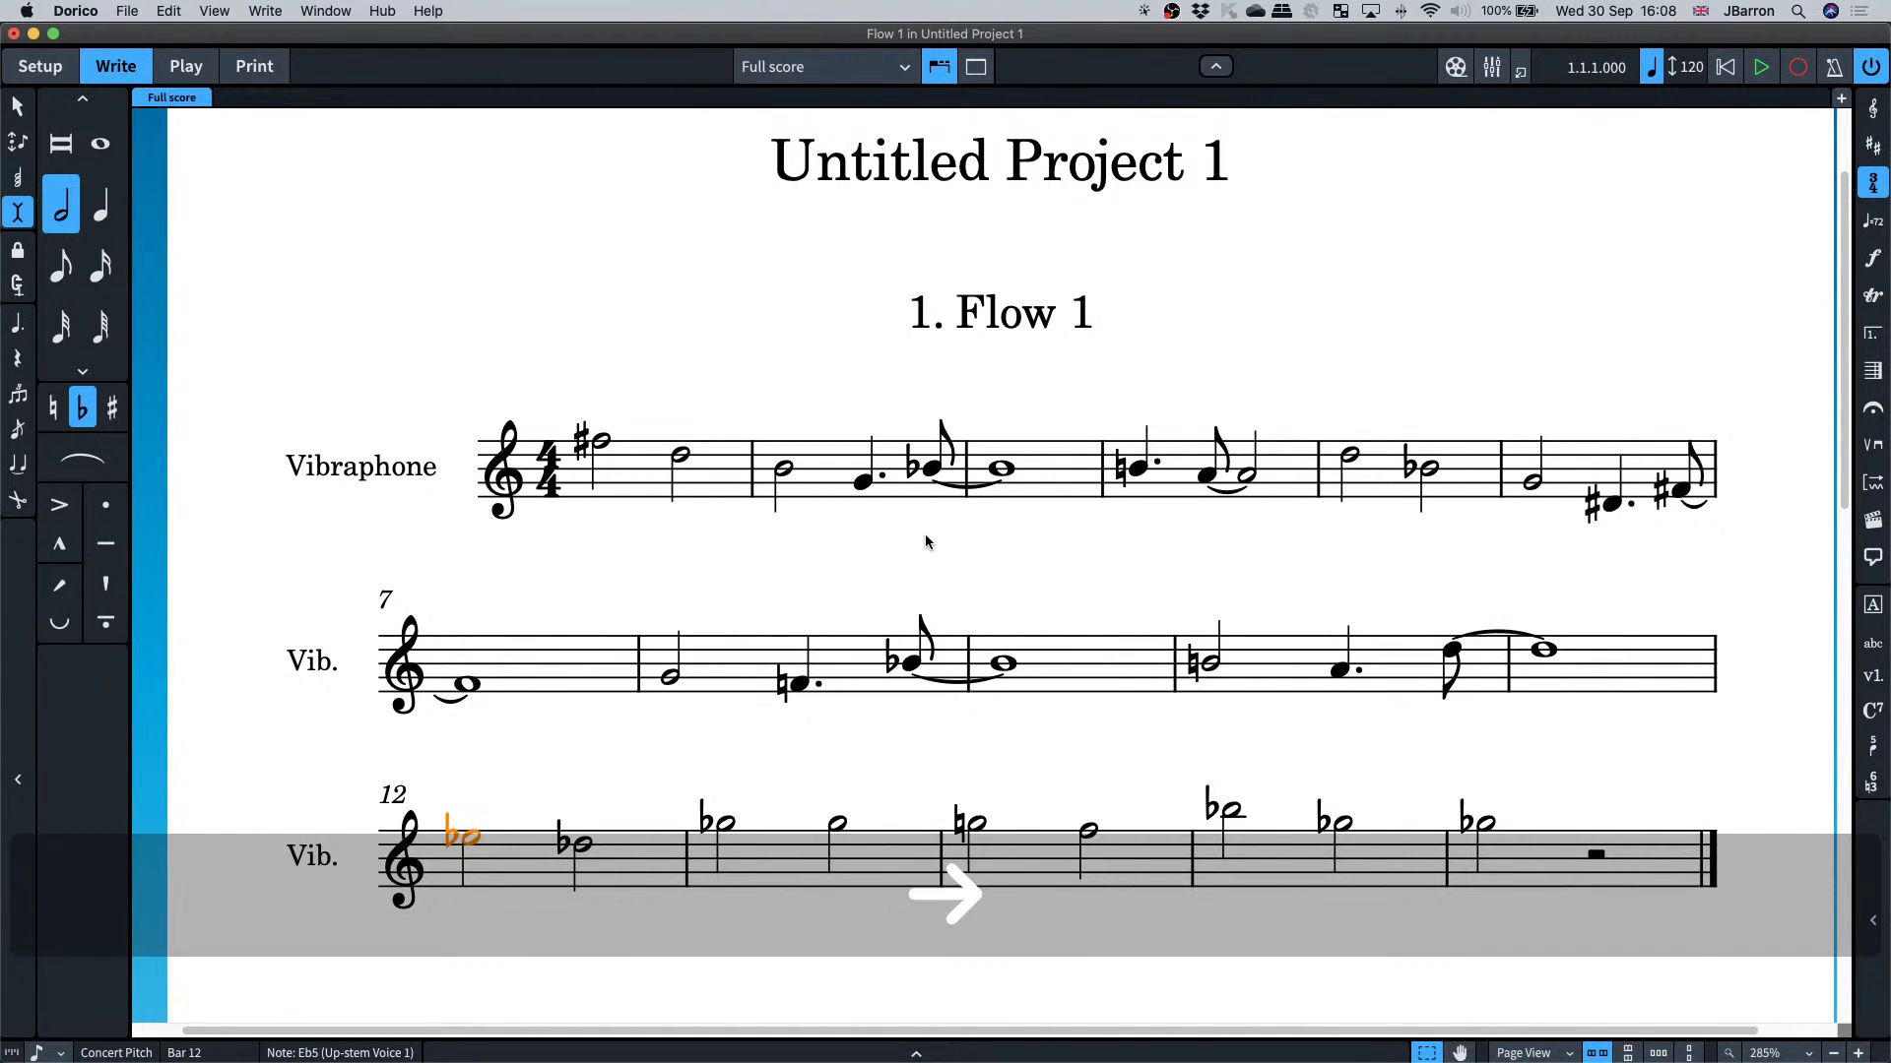
key(alt+minus)
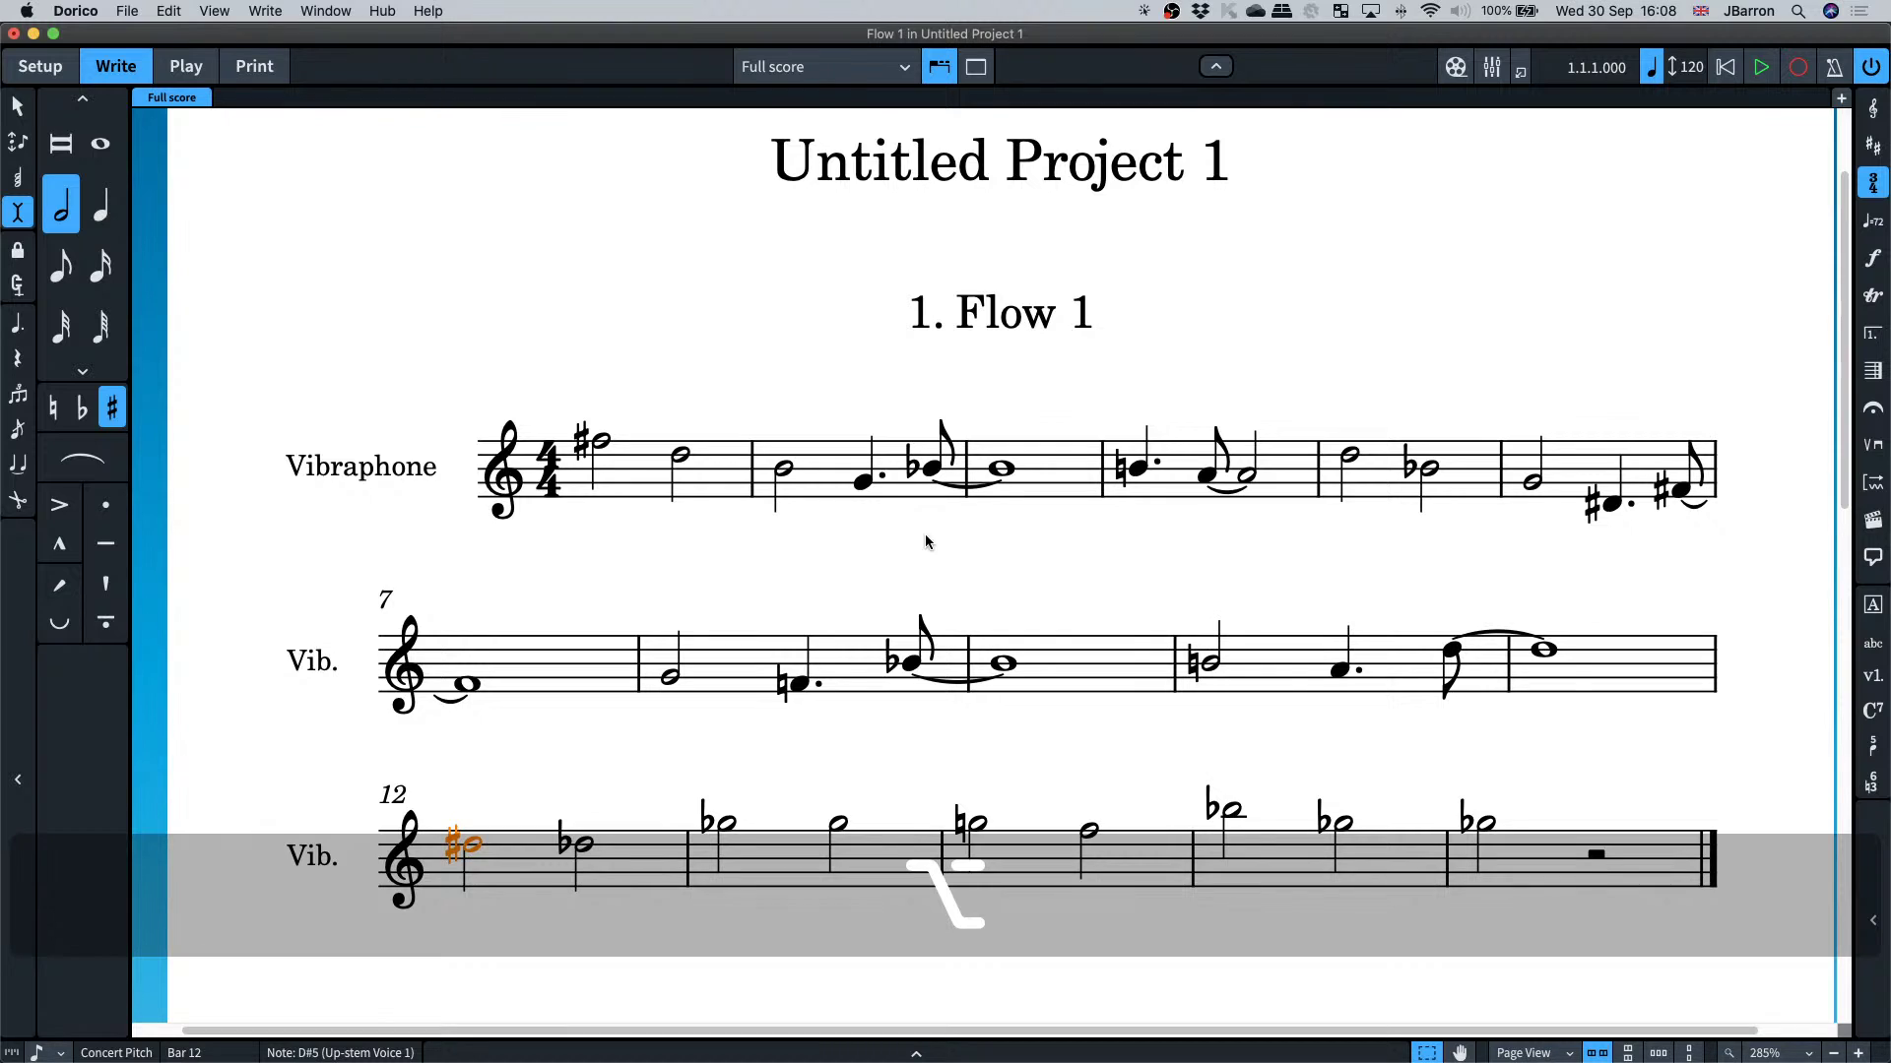
key(Right)
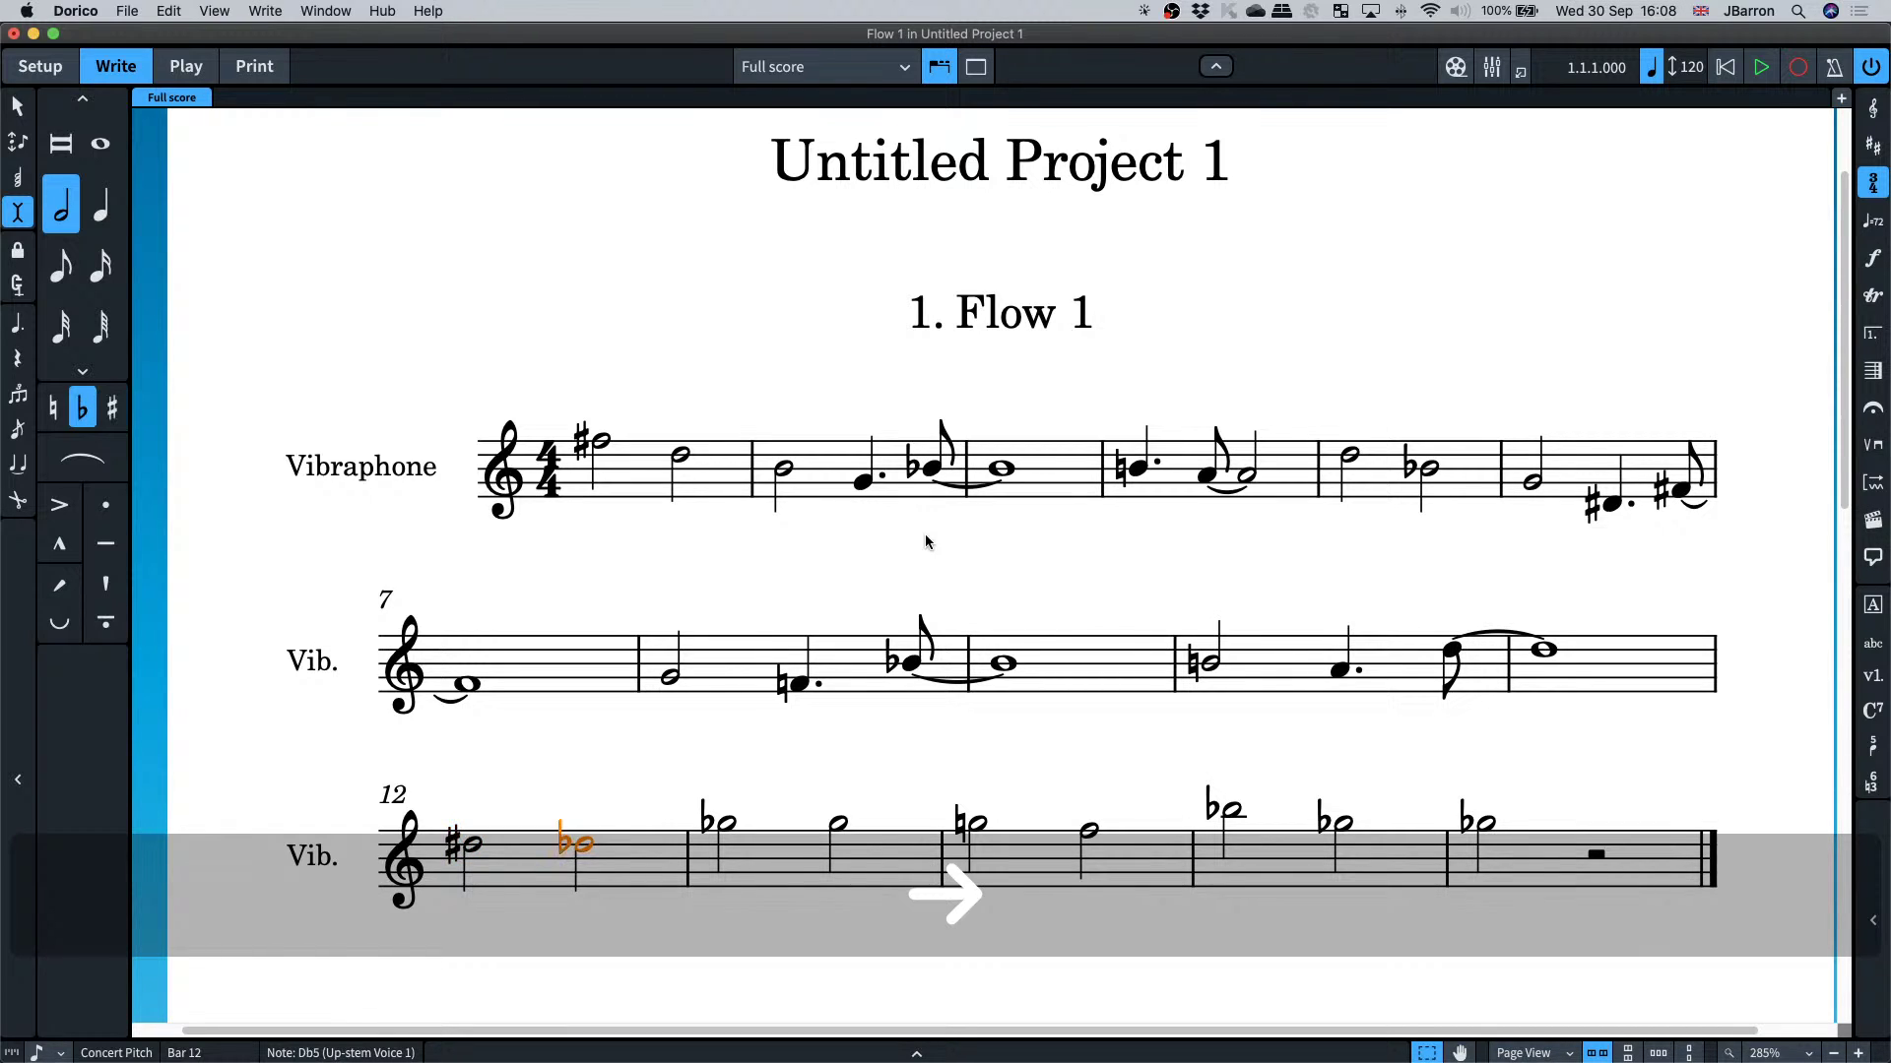
key(alt+minus)
- Shorten the C♯ in bar 12 to a dotted quarter note and lengthen the following G♭ to an eighth note tied to a half note
key(alt+shift+Left)
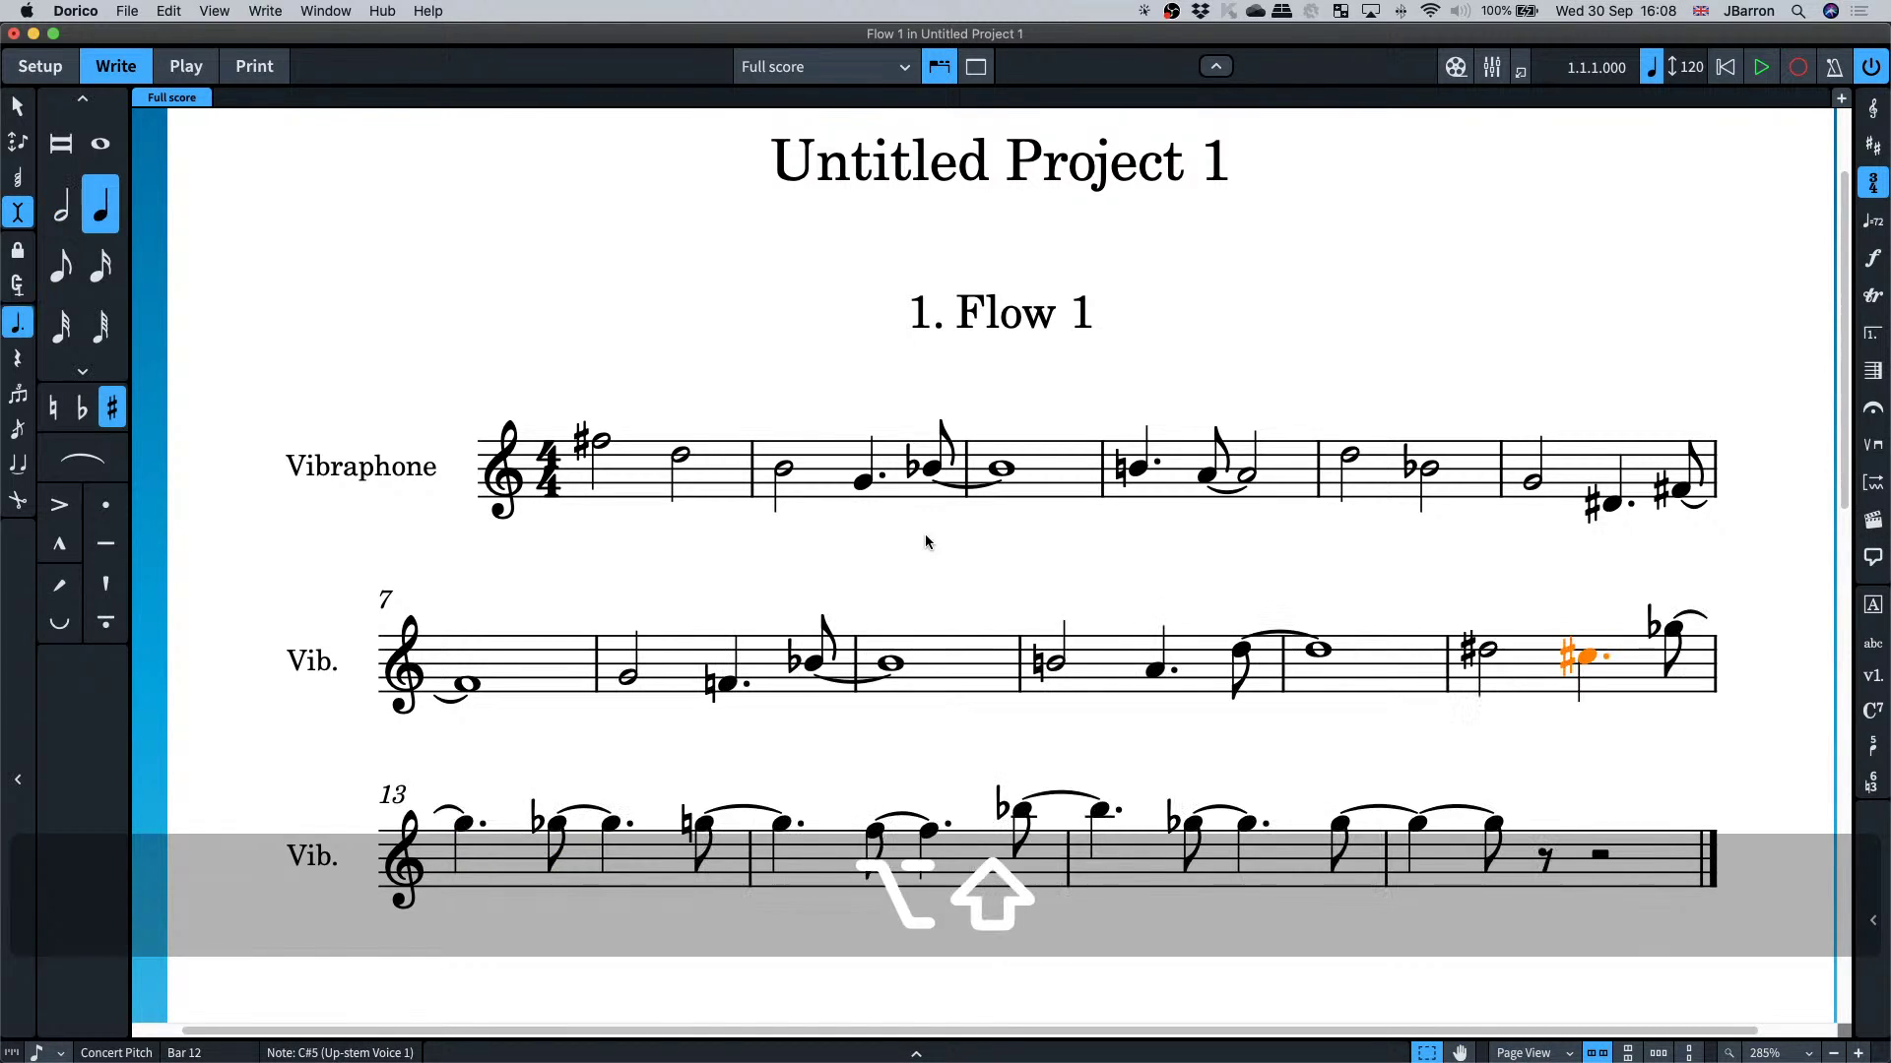
key(Right)
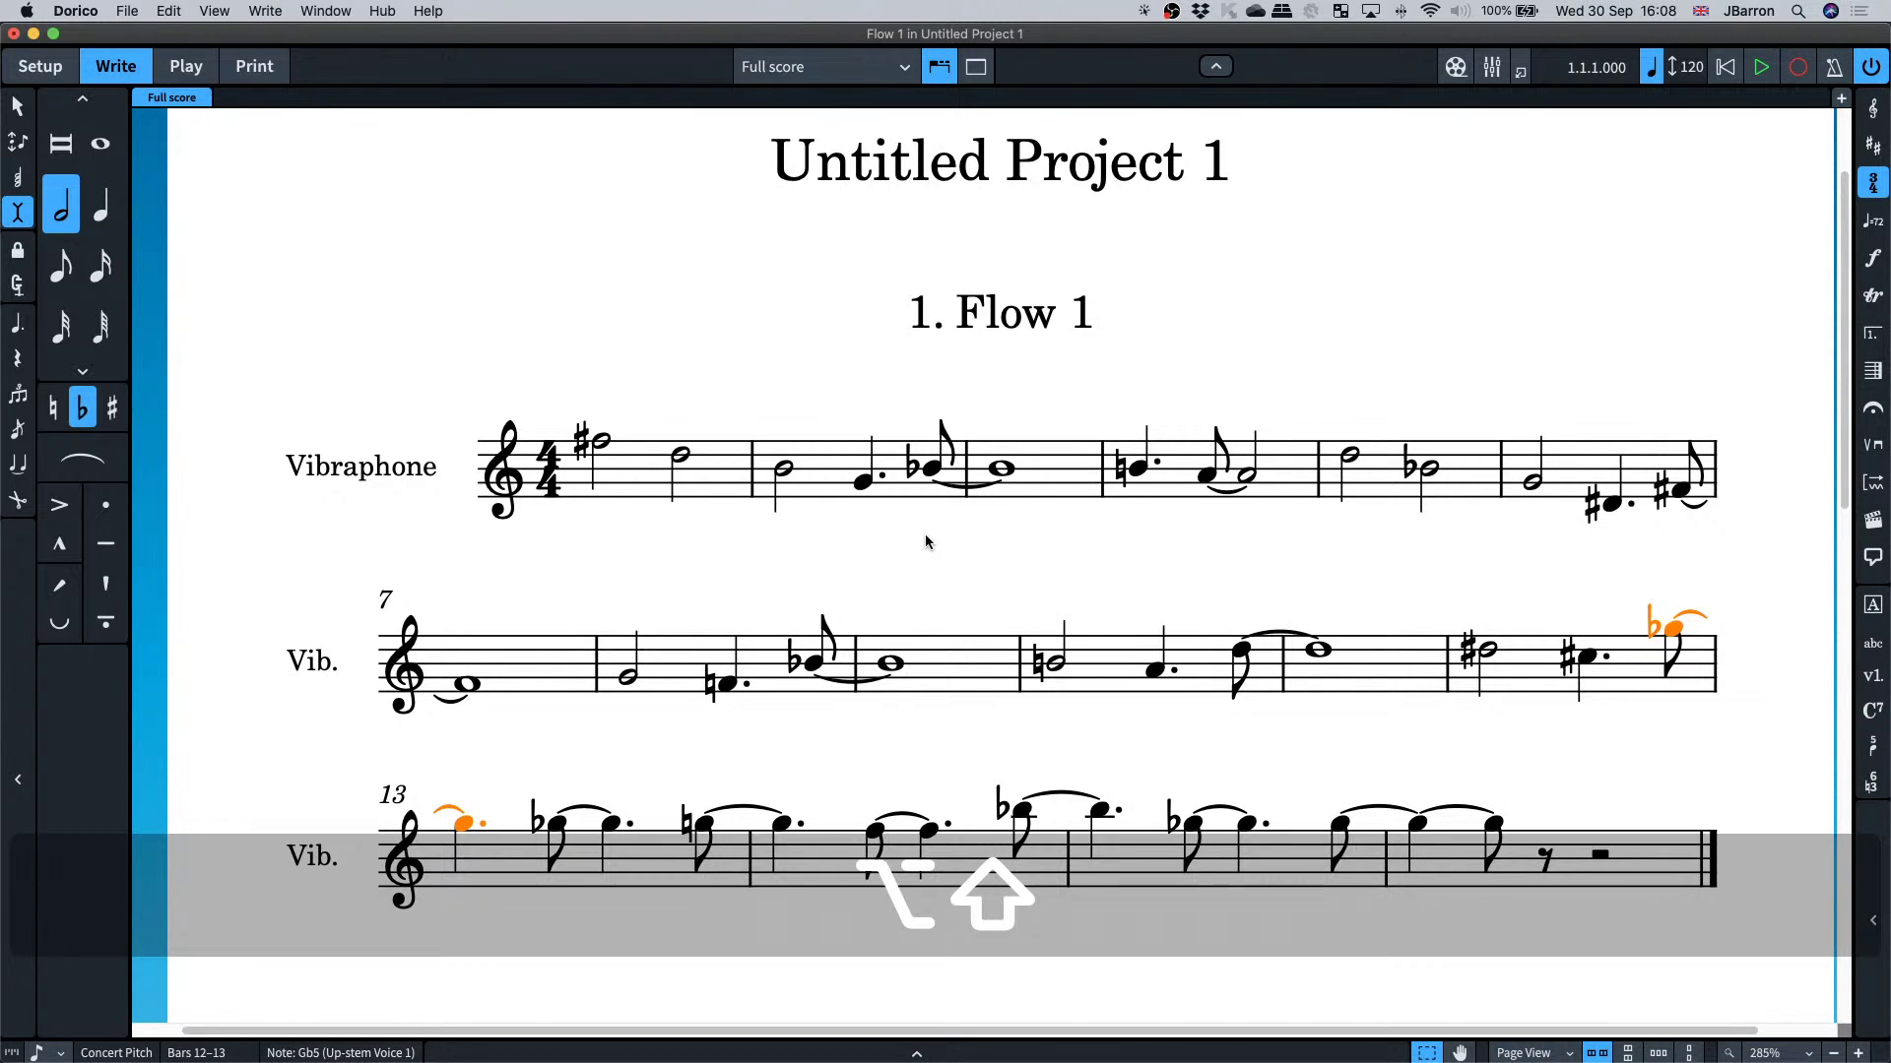
key(alt+shift+Right)
- Respell the tied G♭ across bars 12 and 13 and the next G♭ in bar 13 as F♯
key(Right)
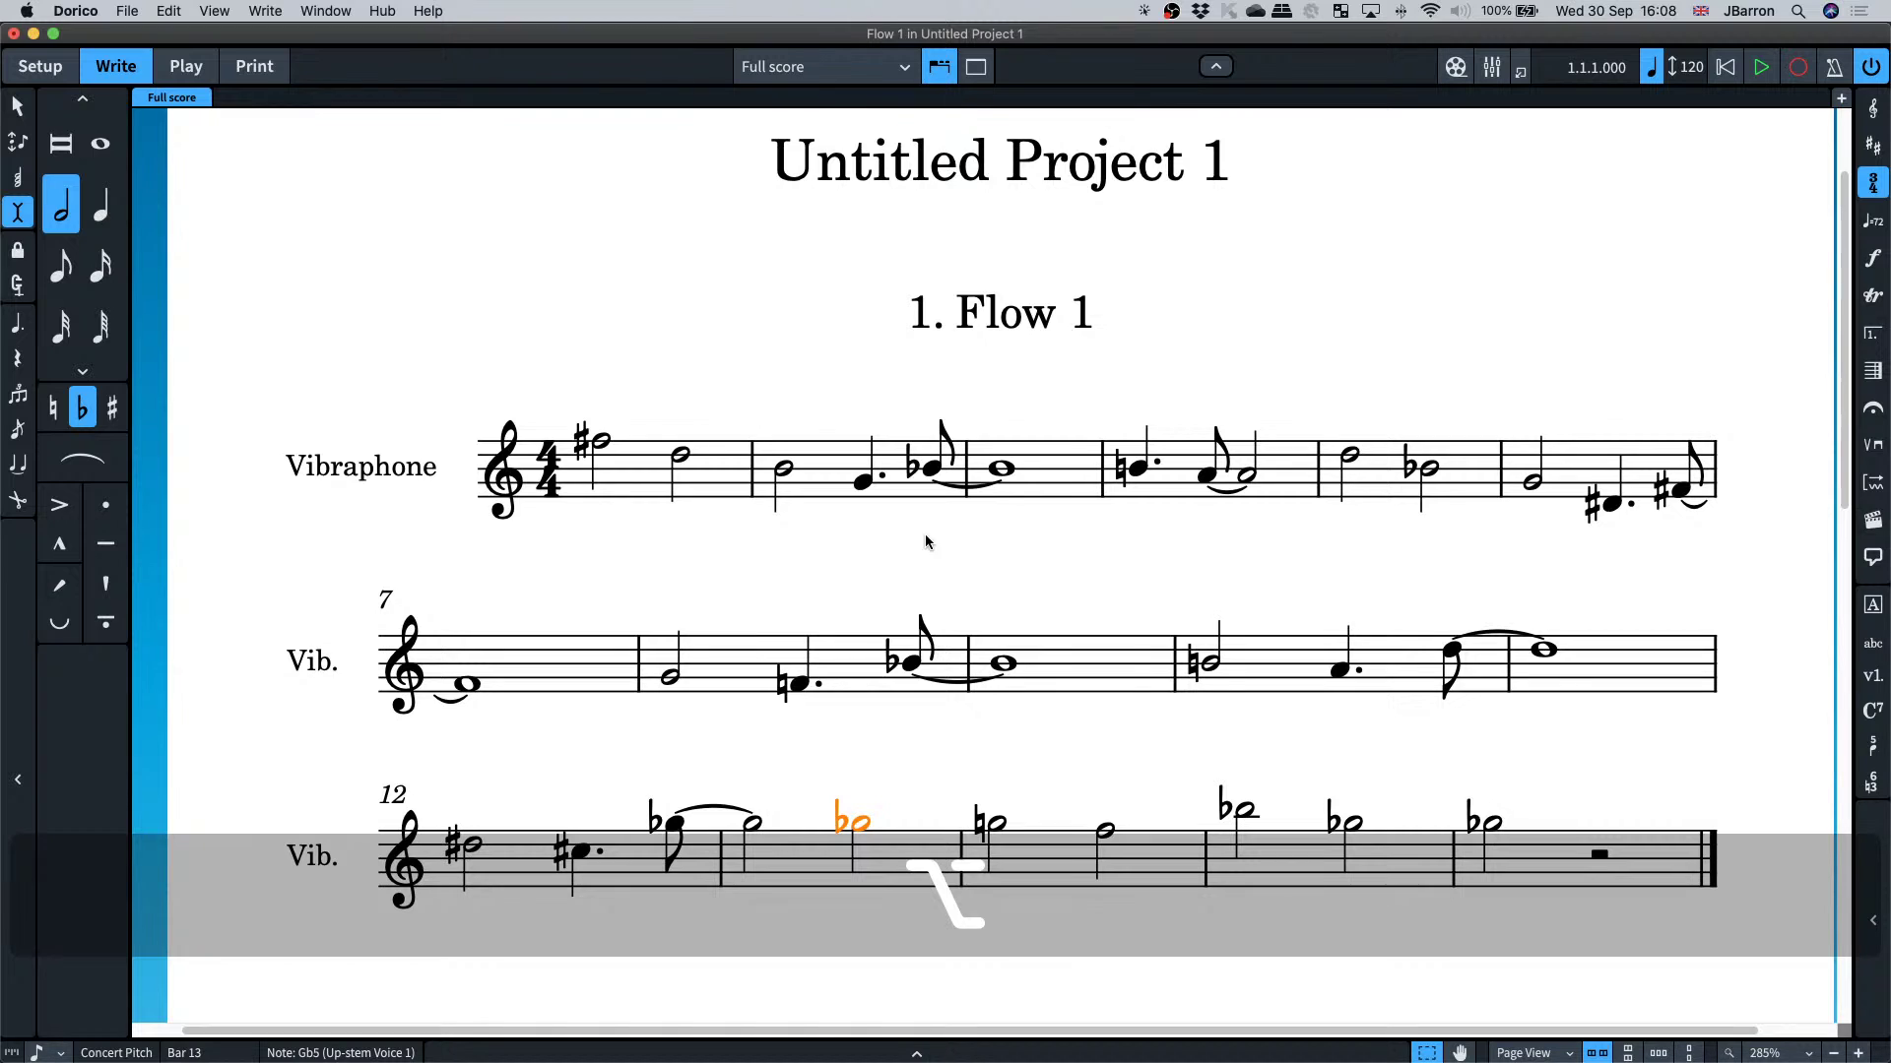
key(Left)
key(alt+minus)
key(Right)
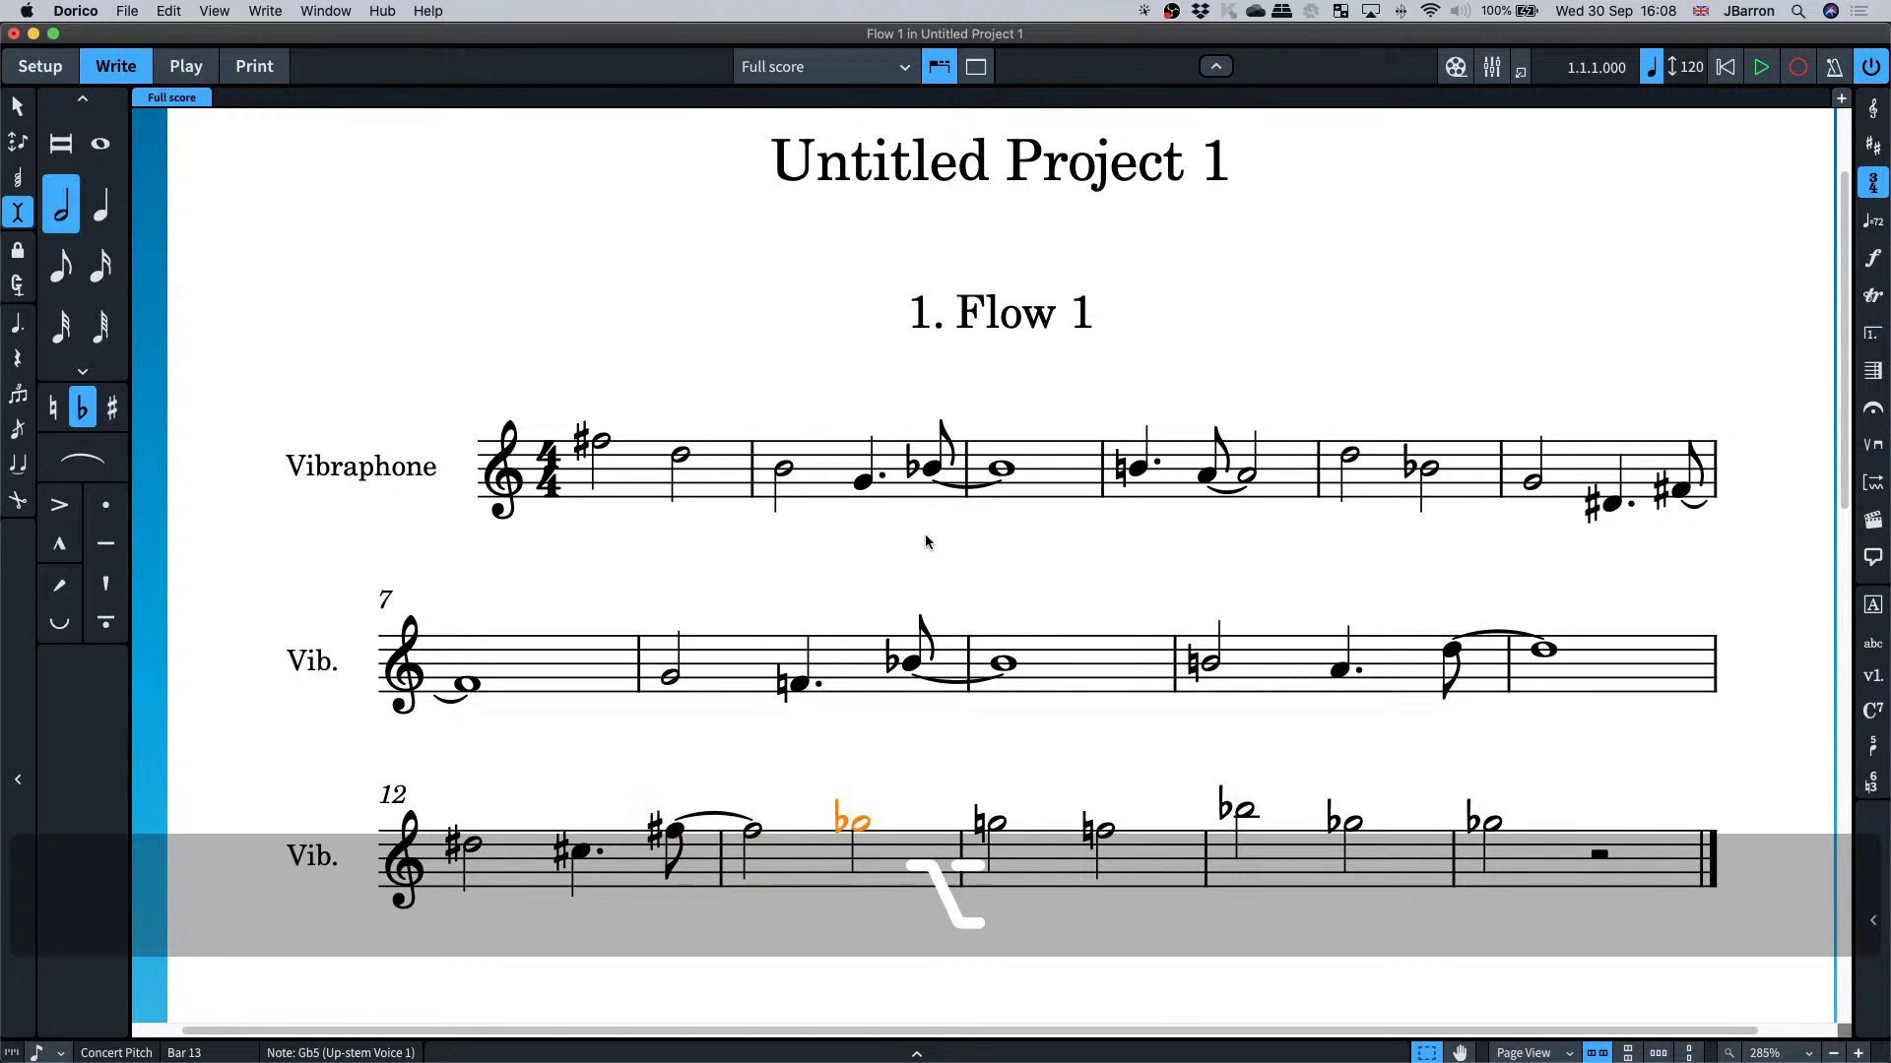
key(alt+minus)
- Shorten the F in bar 14 to a dotted quarter note and lengthen the following B♭ to an eighth note tied to a whole note
key(Right)
key(Right)
key(alt+shift+Left)
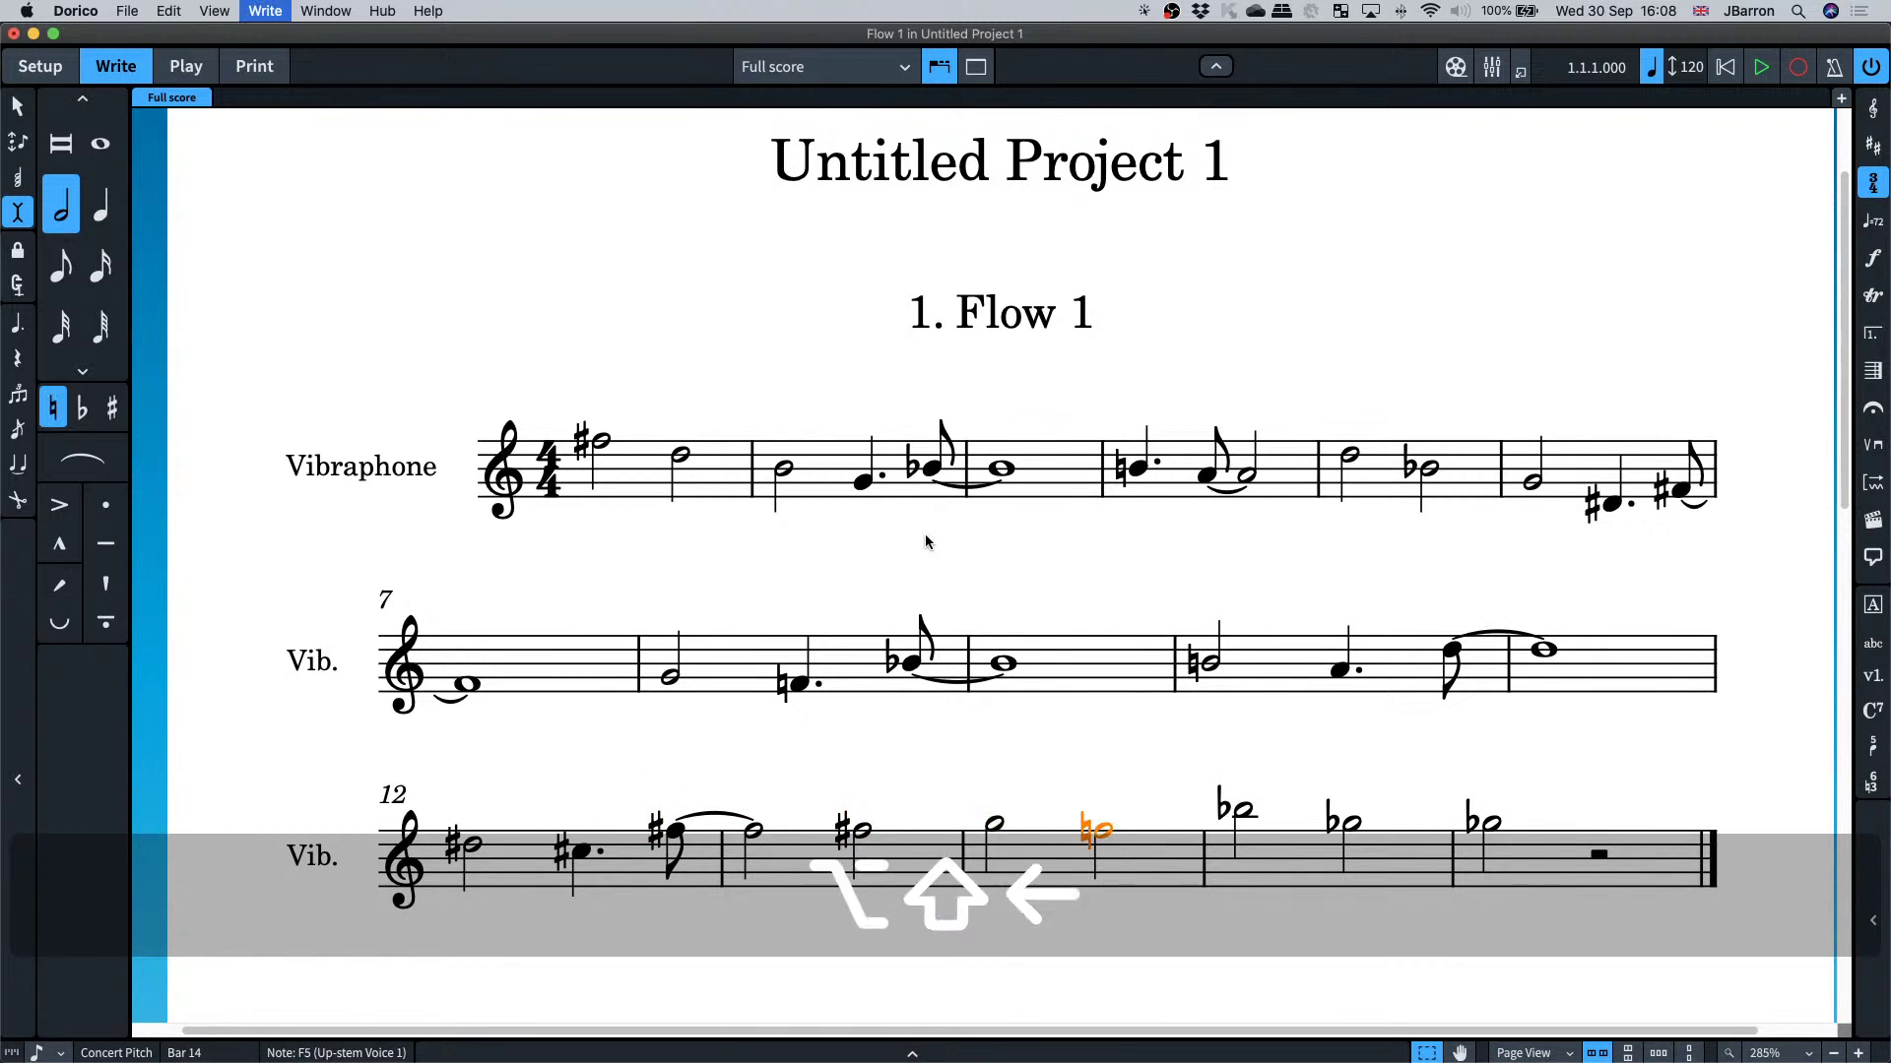
key(Right)
key(8)
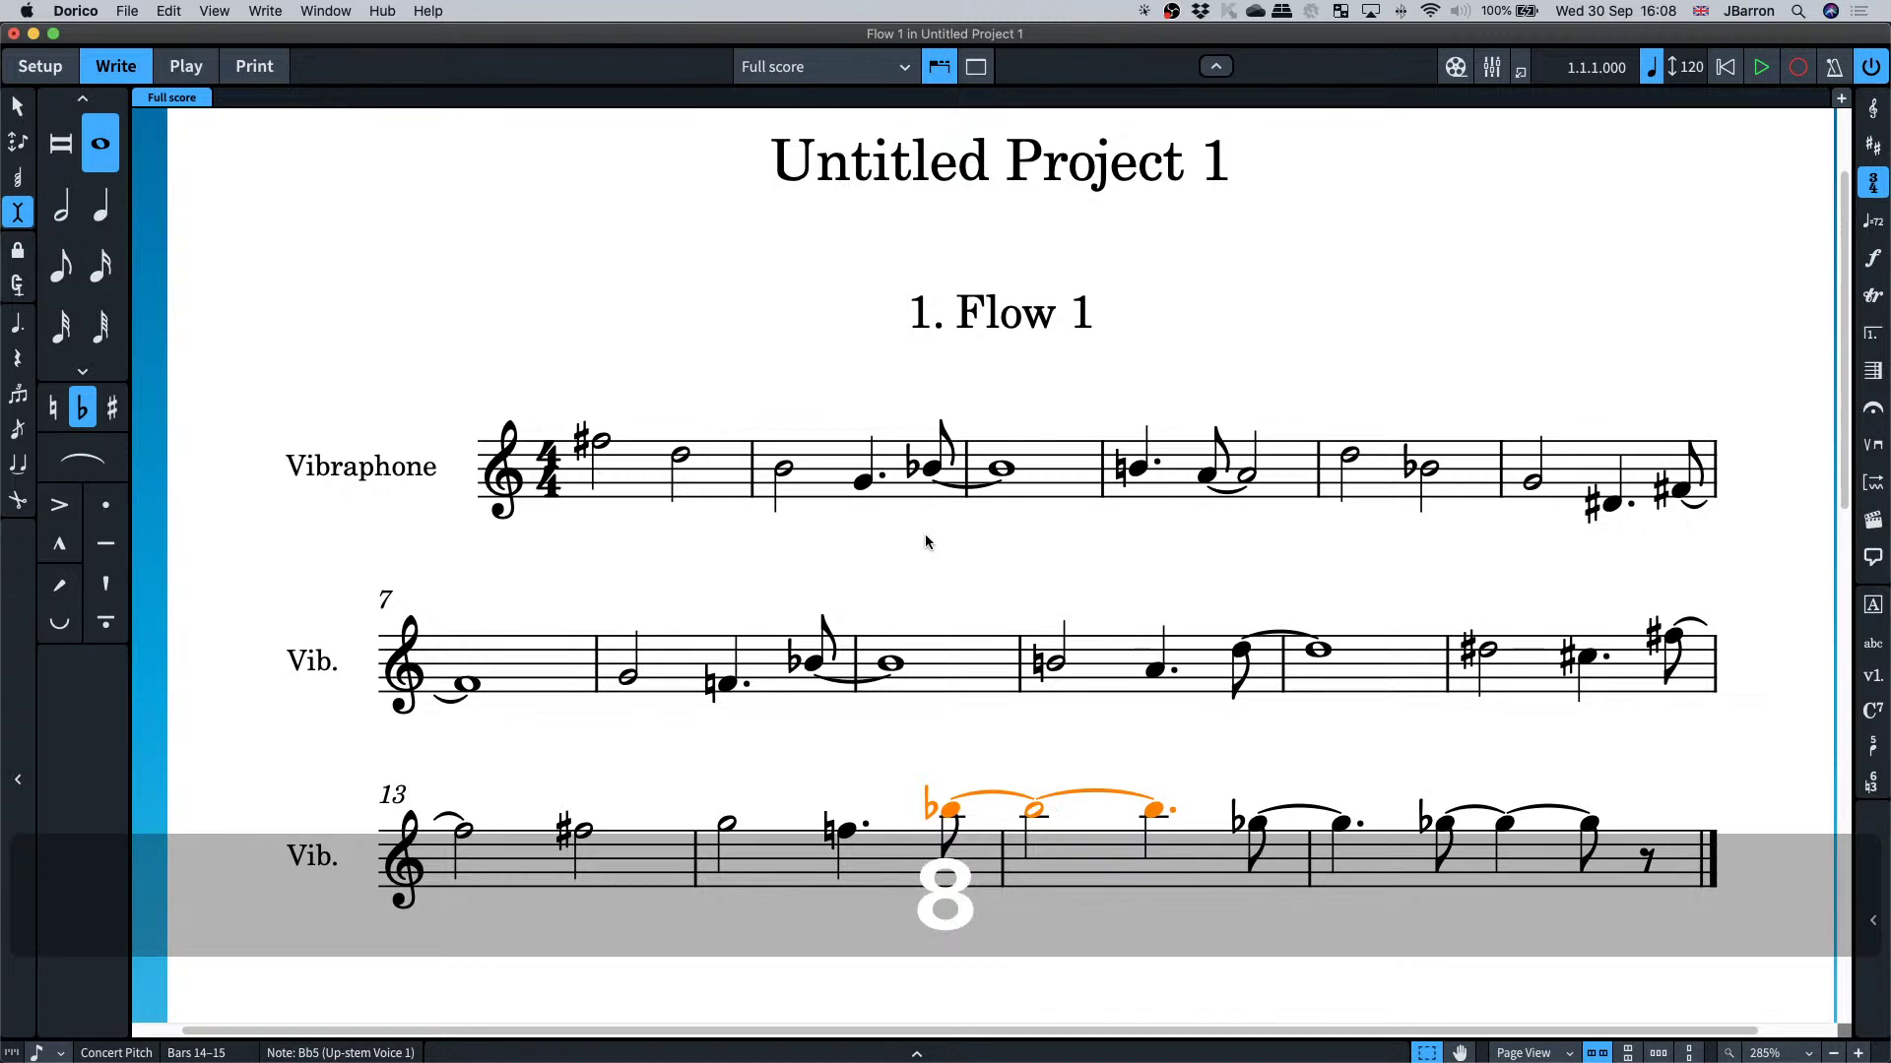
key(alt+shift+Right)
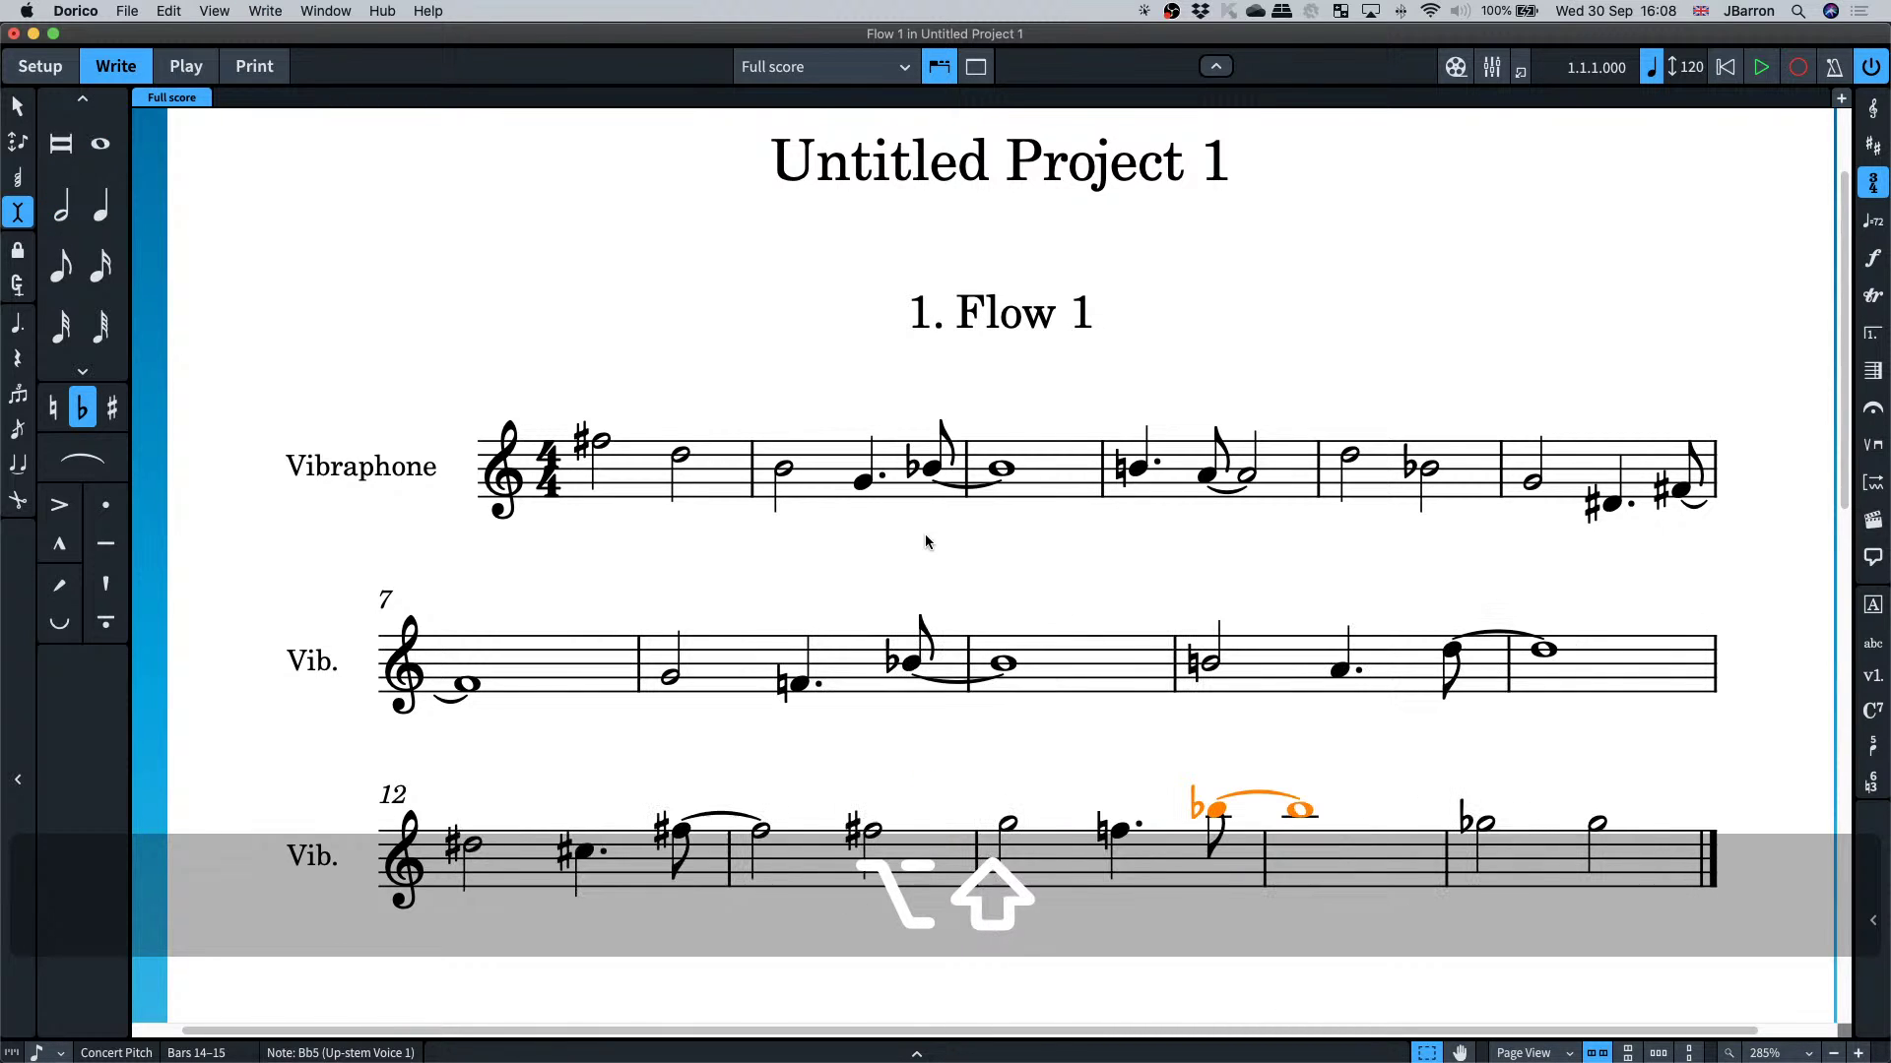
- Respell both G♭ half notes in bar 16 as F♯
key(Right)
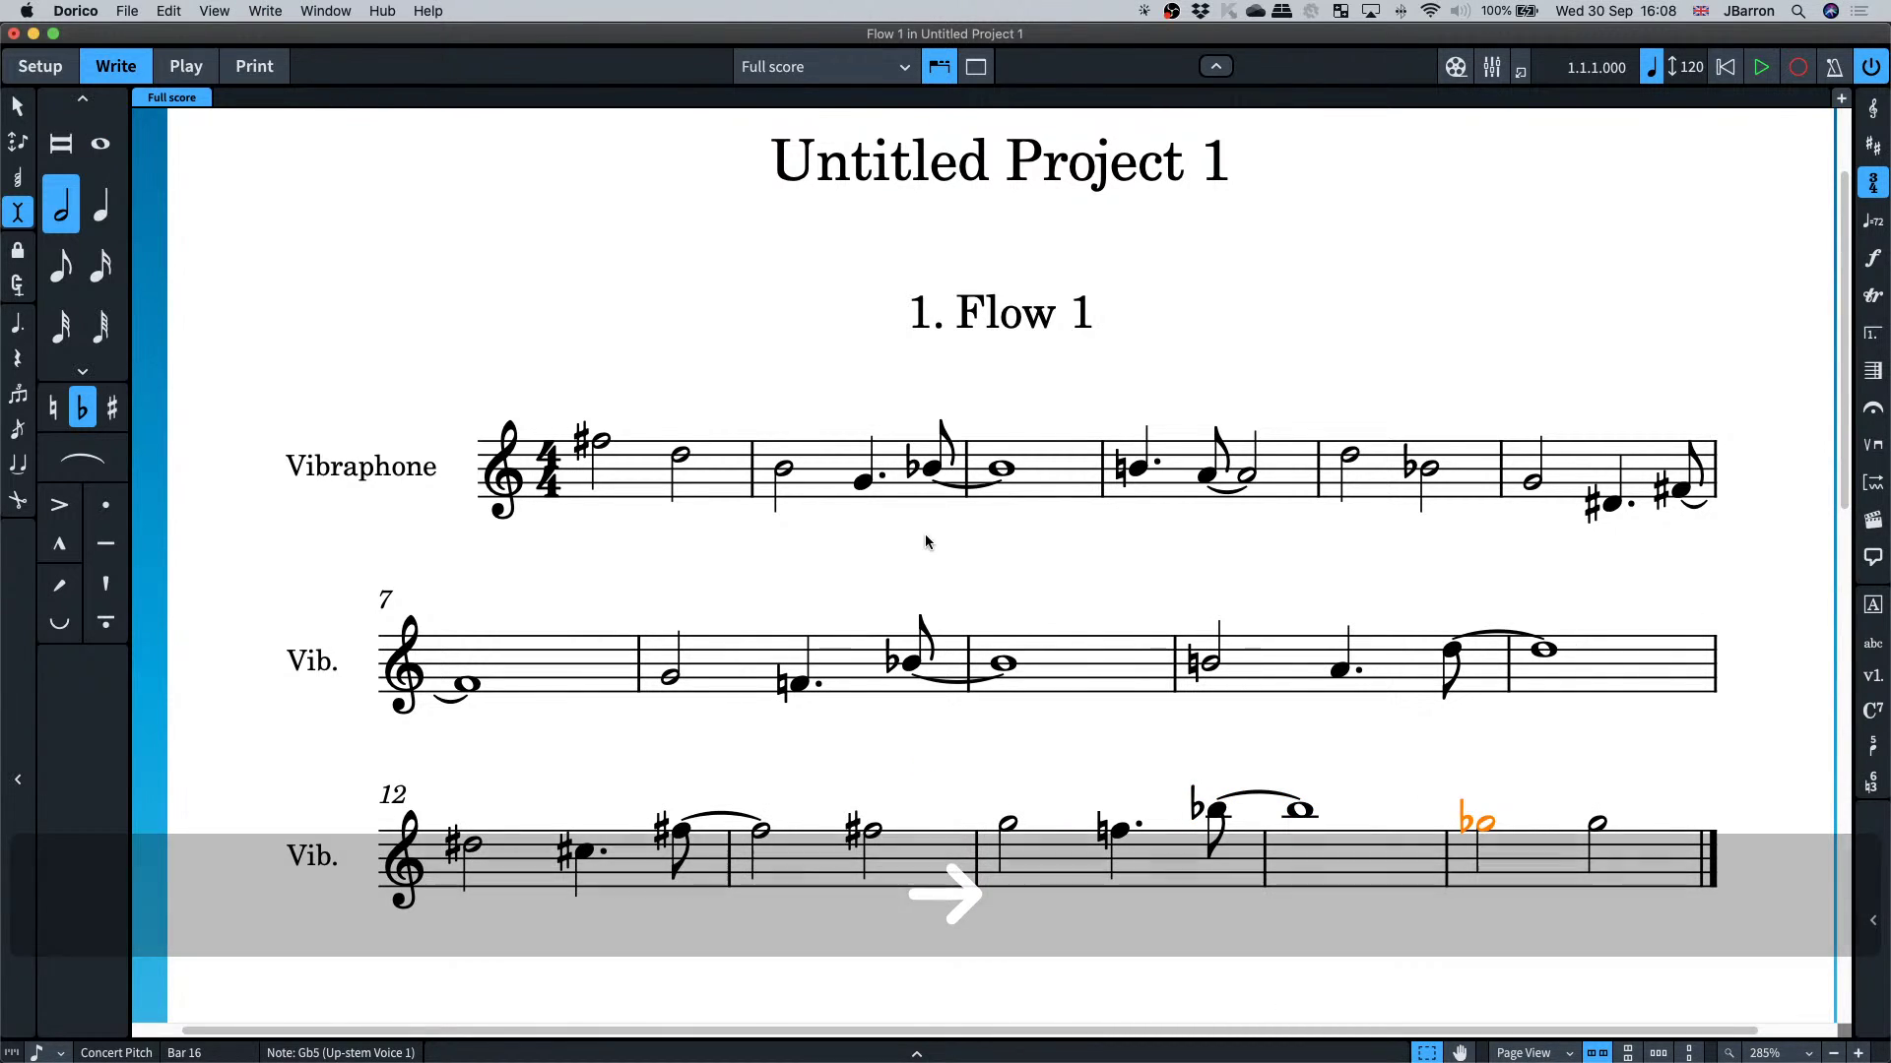
key(shift+Right)
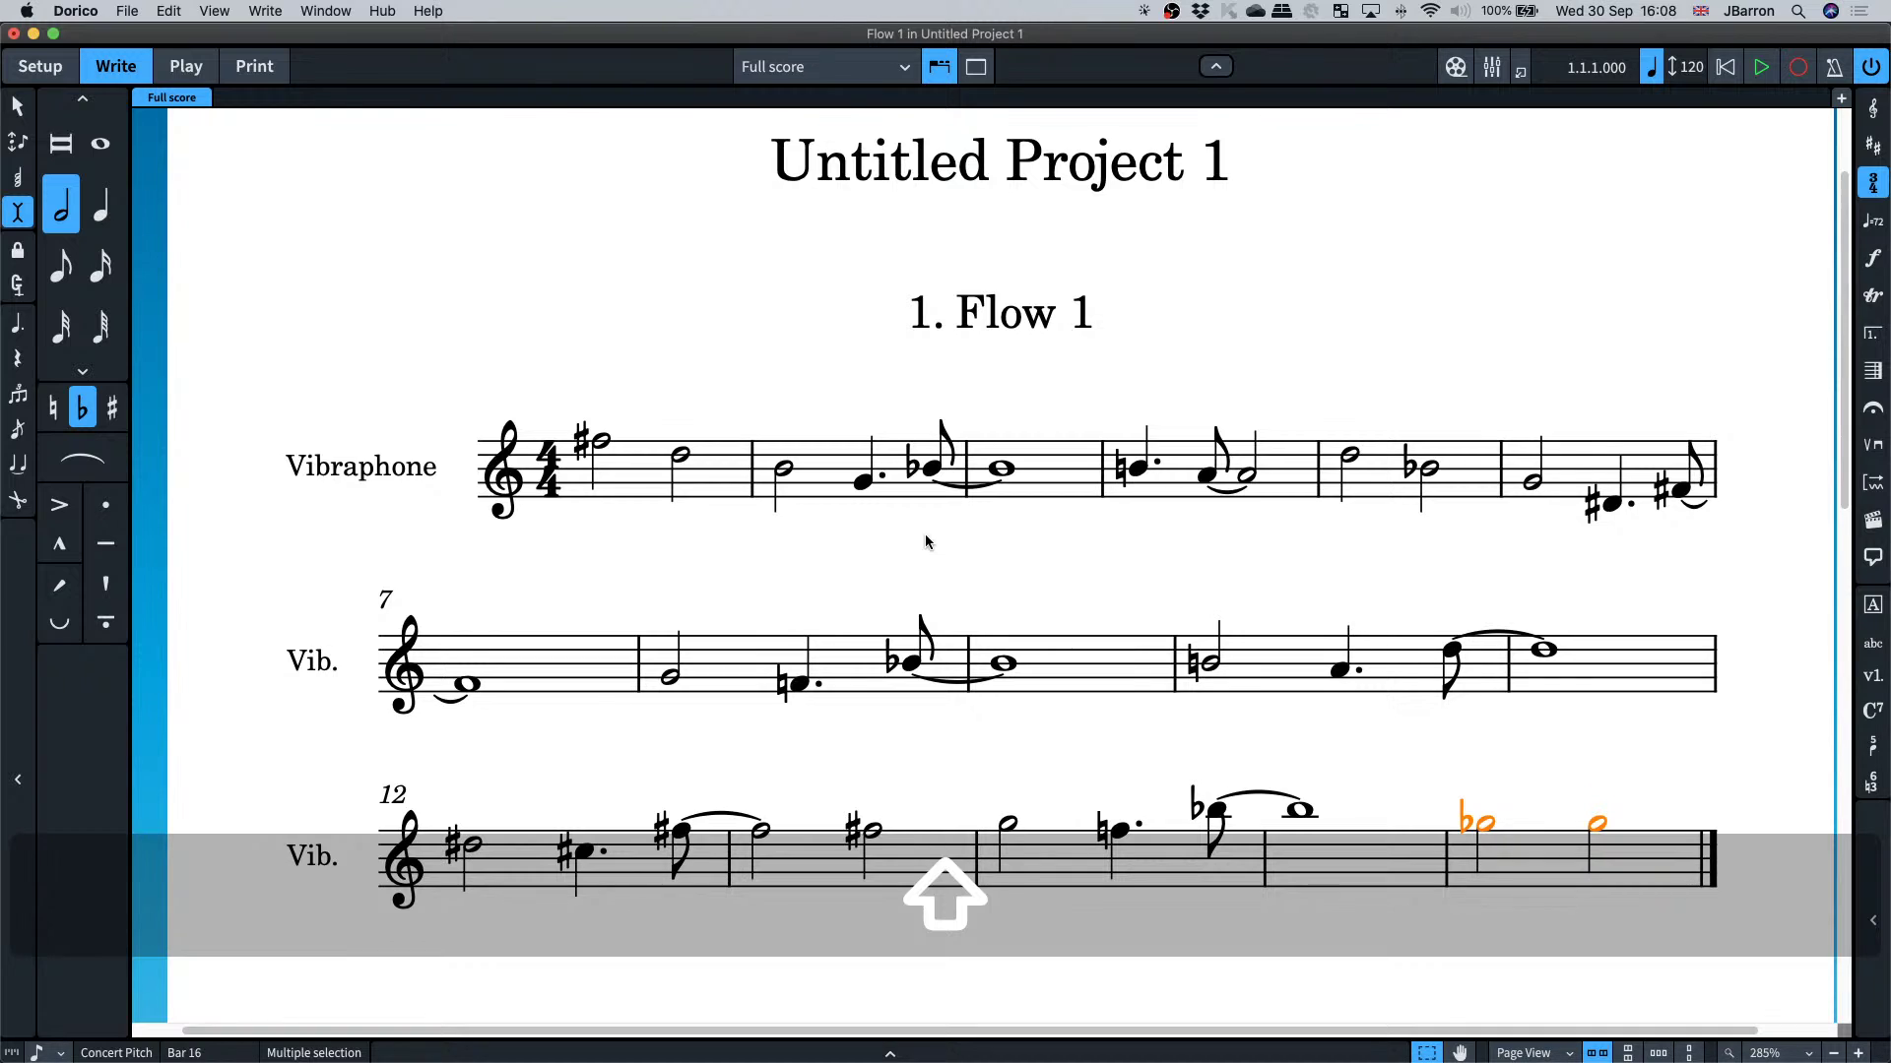
key(alt+minus)
key(Left)
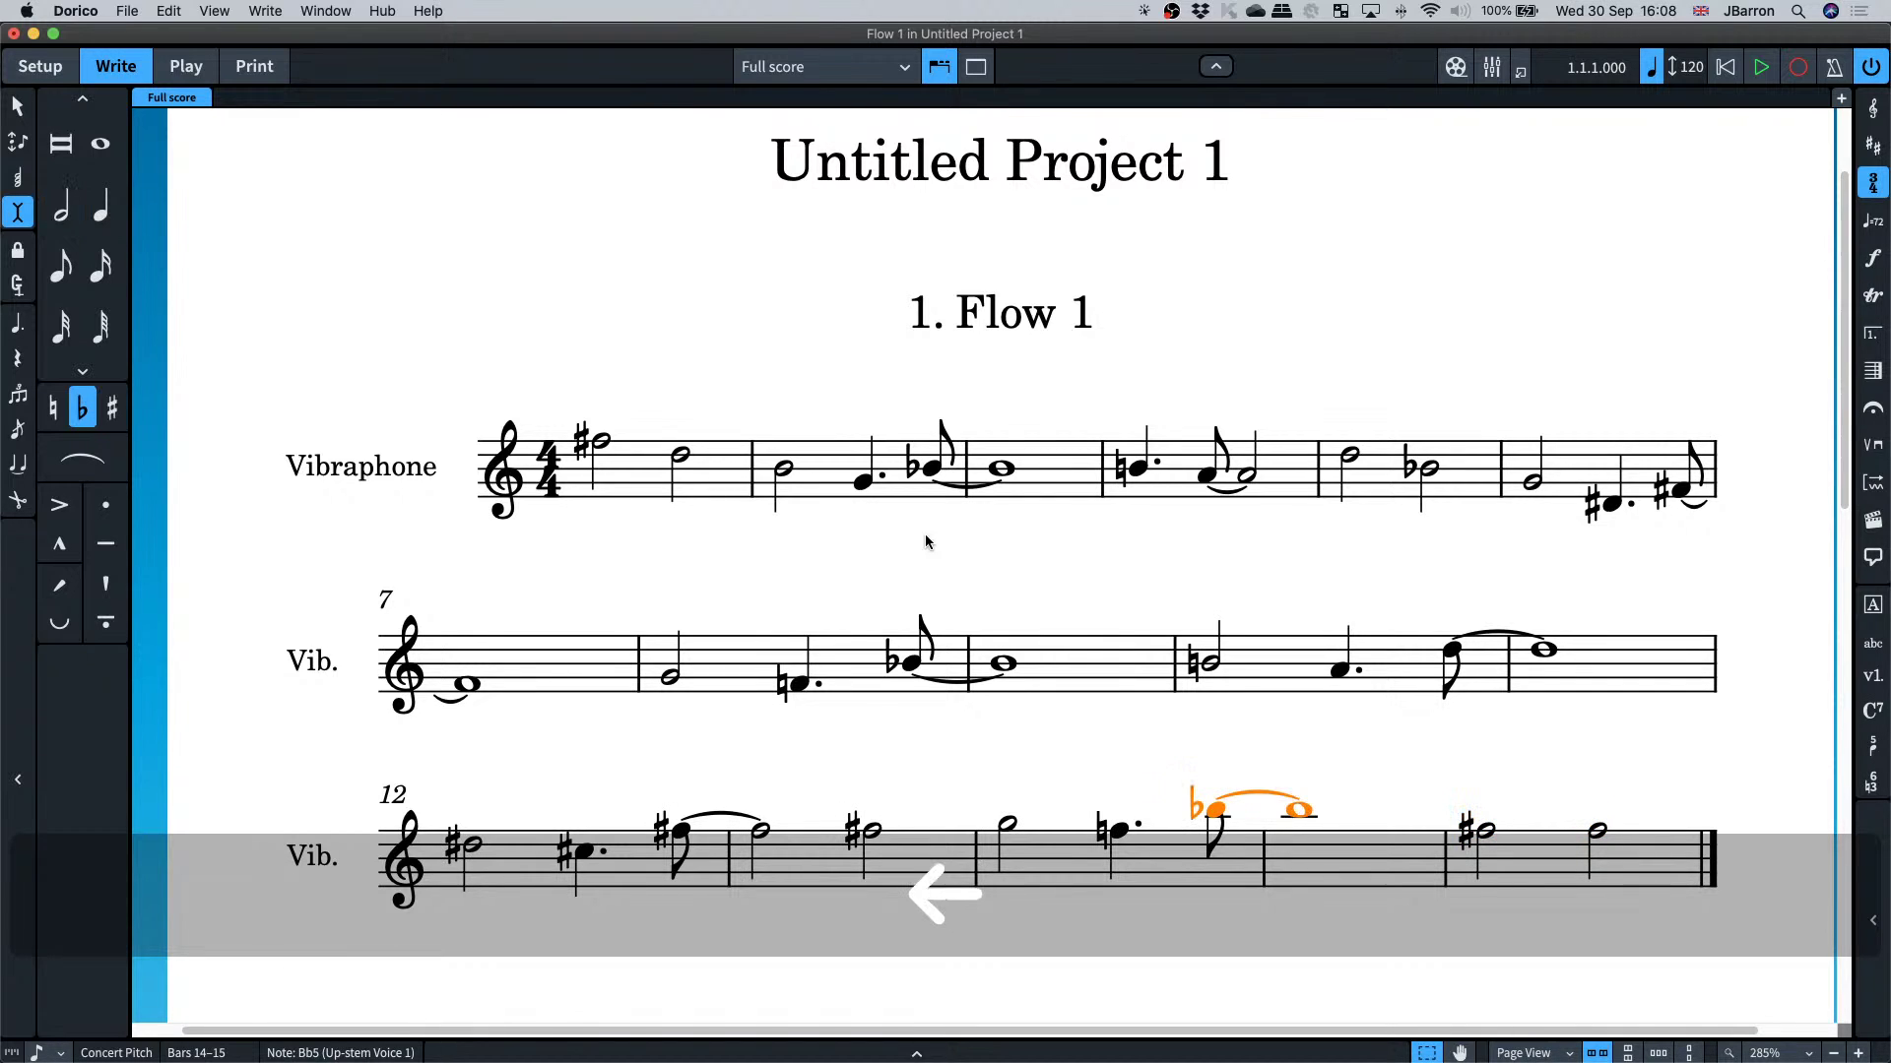
- In bar 16, make the first F♯ a dotted quarter note and the second an eighth tied to a half, and turn Insert mode off
key(Right)
key(alt+shift+Left)
key(Right)
key(alt+shift+Right)
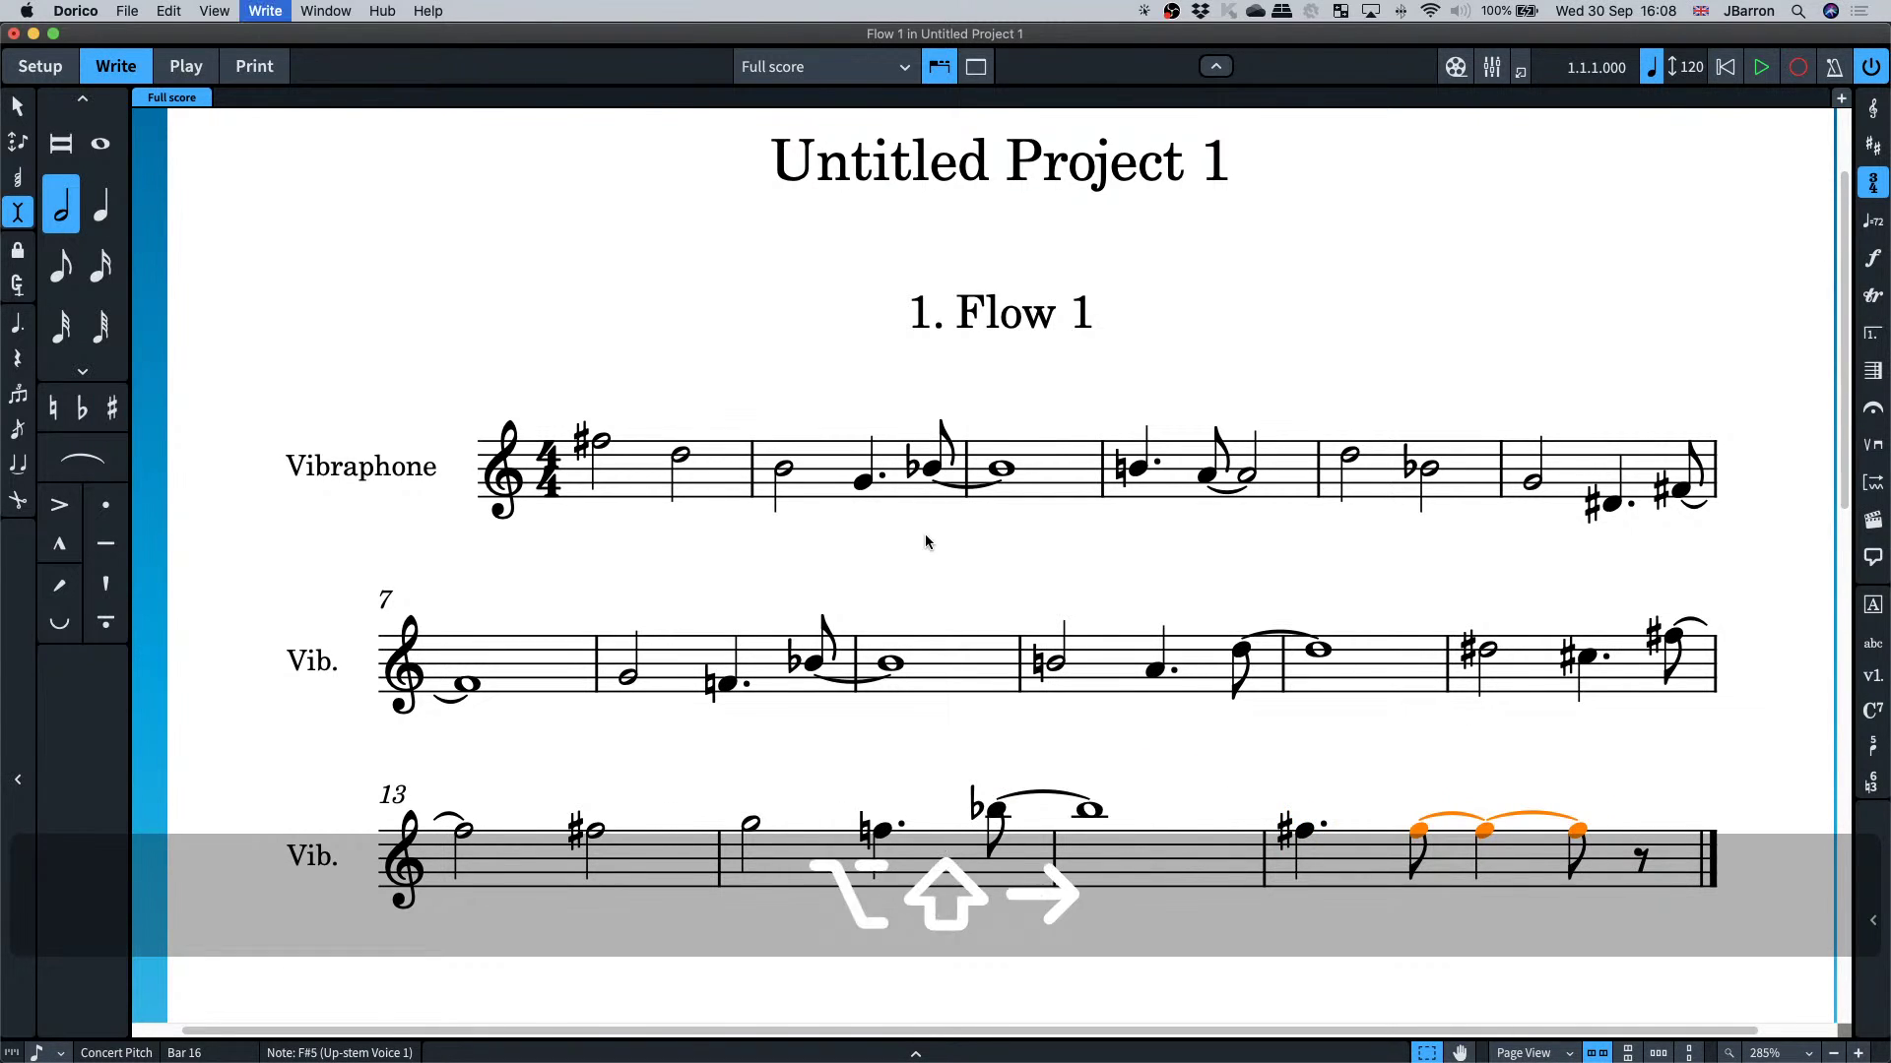
key(i)
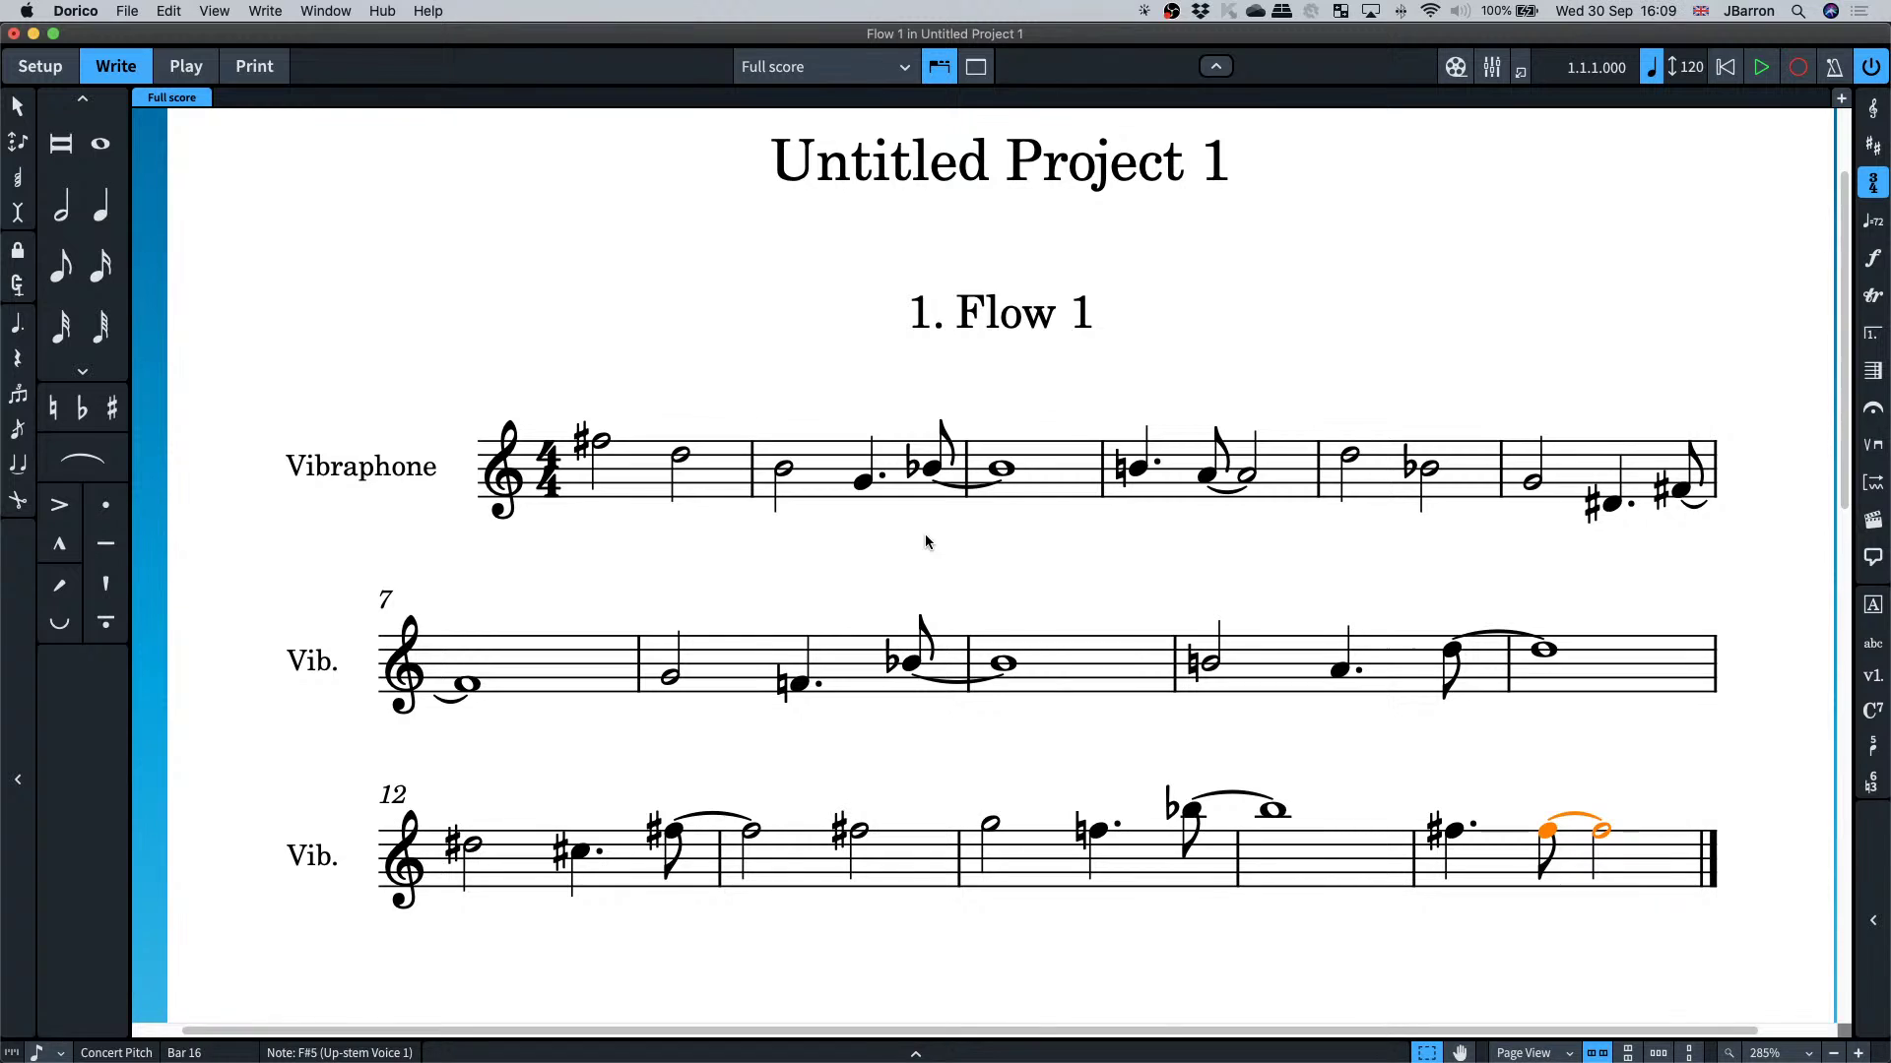
- Try adding notes above both half notes in bar 1 with the intervals m3,5,7, and undo the addition
click(722, 485)
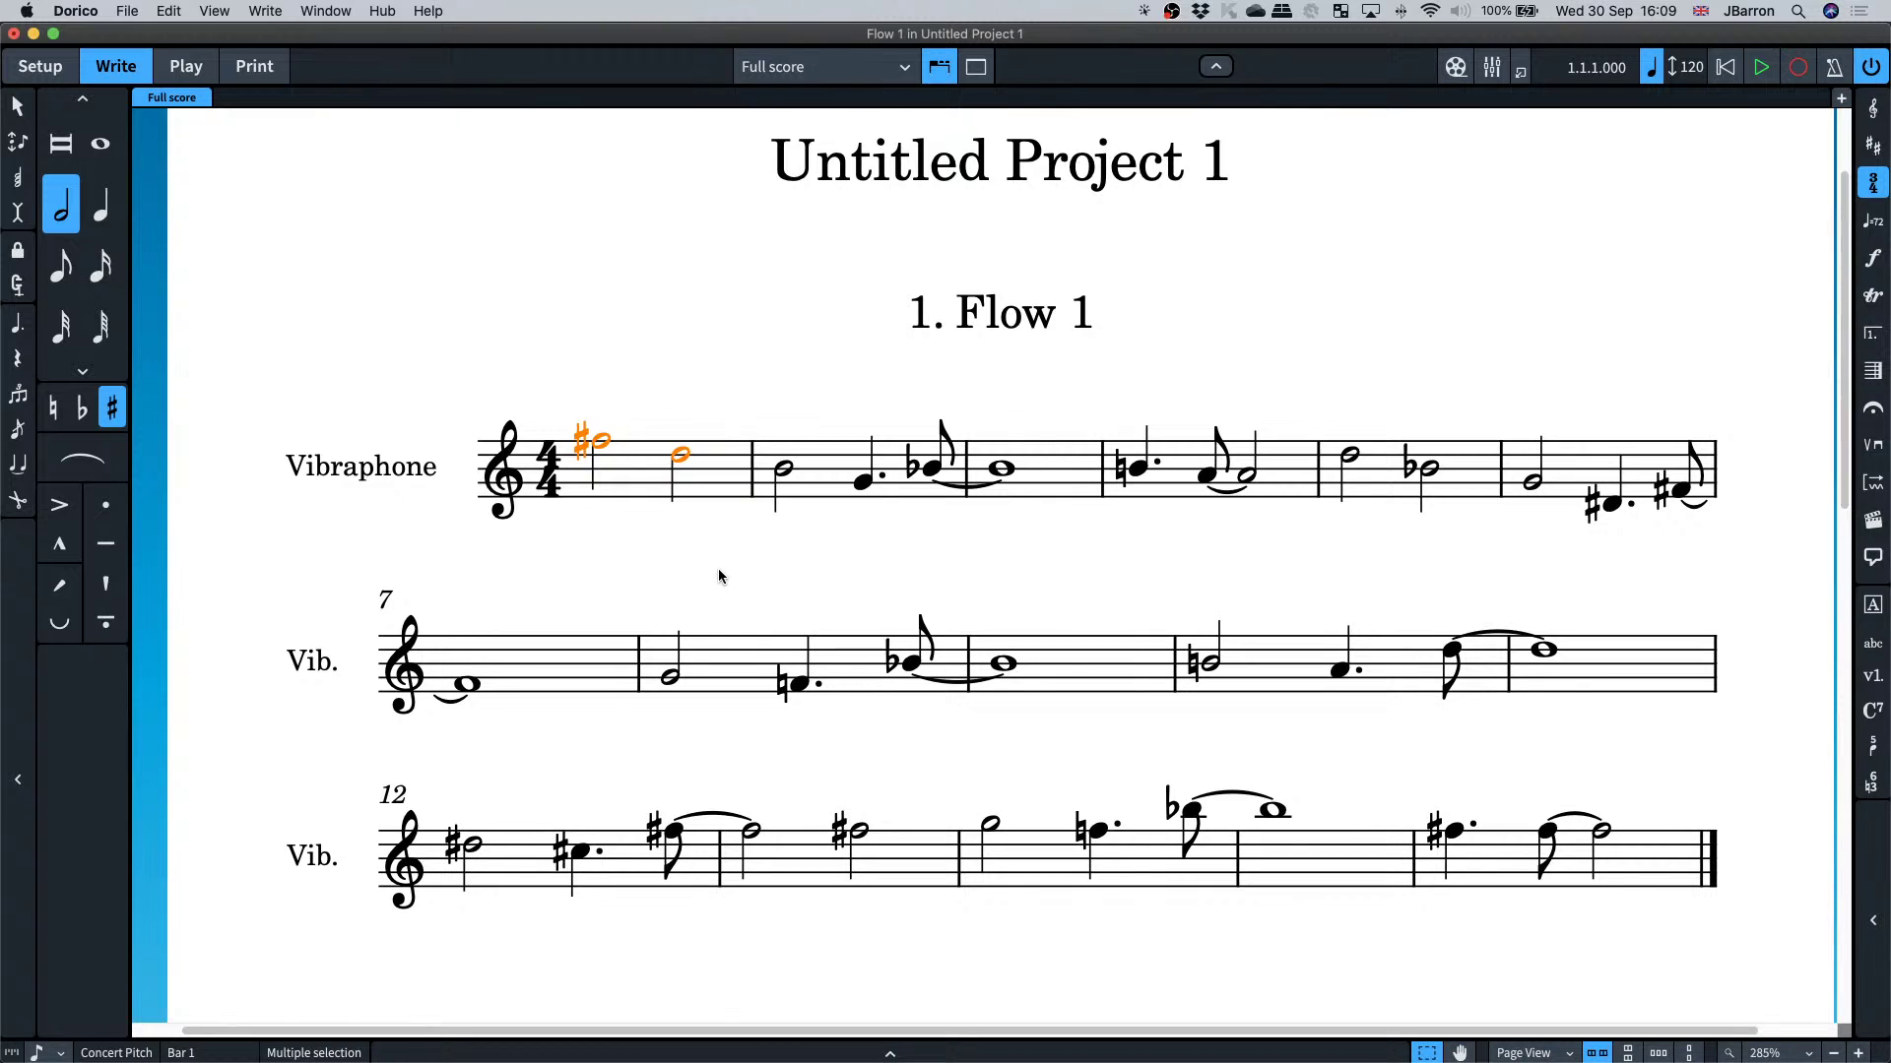
key(shift+t)
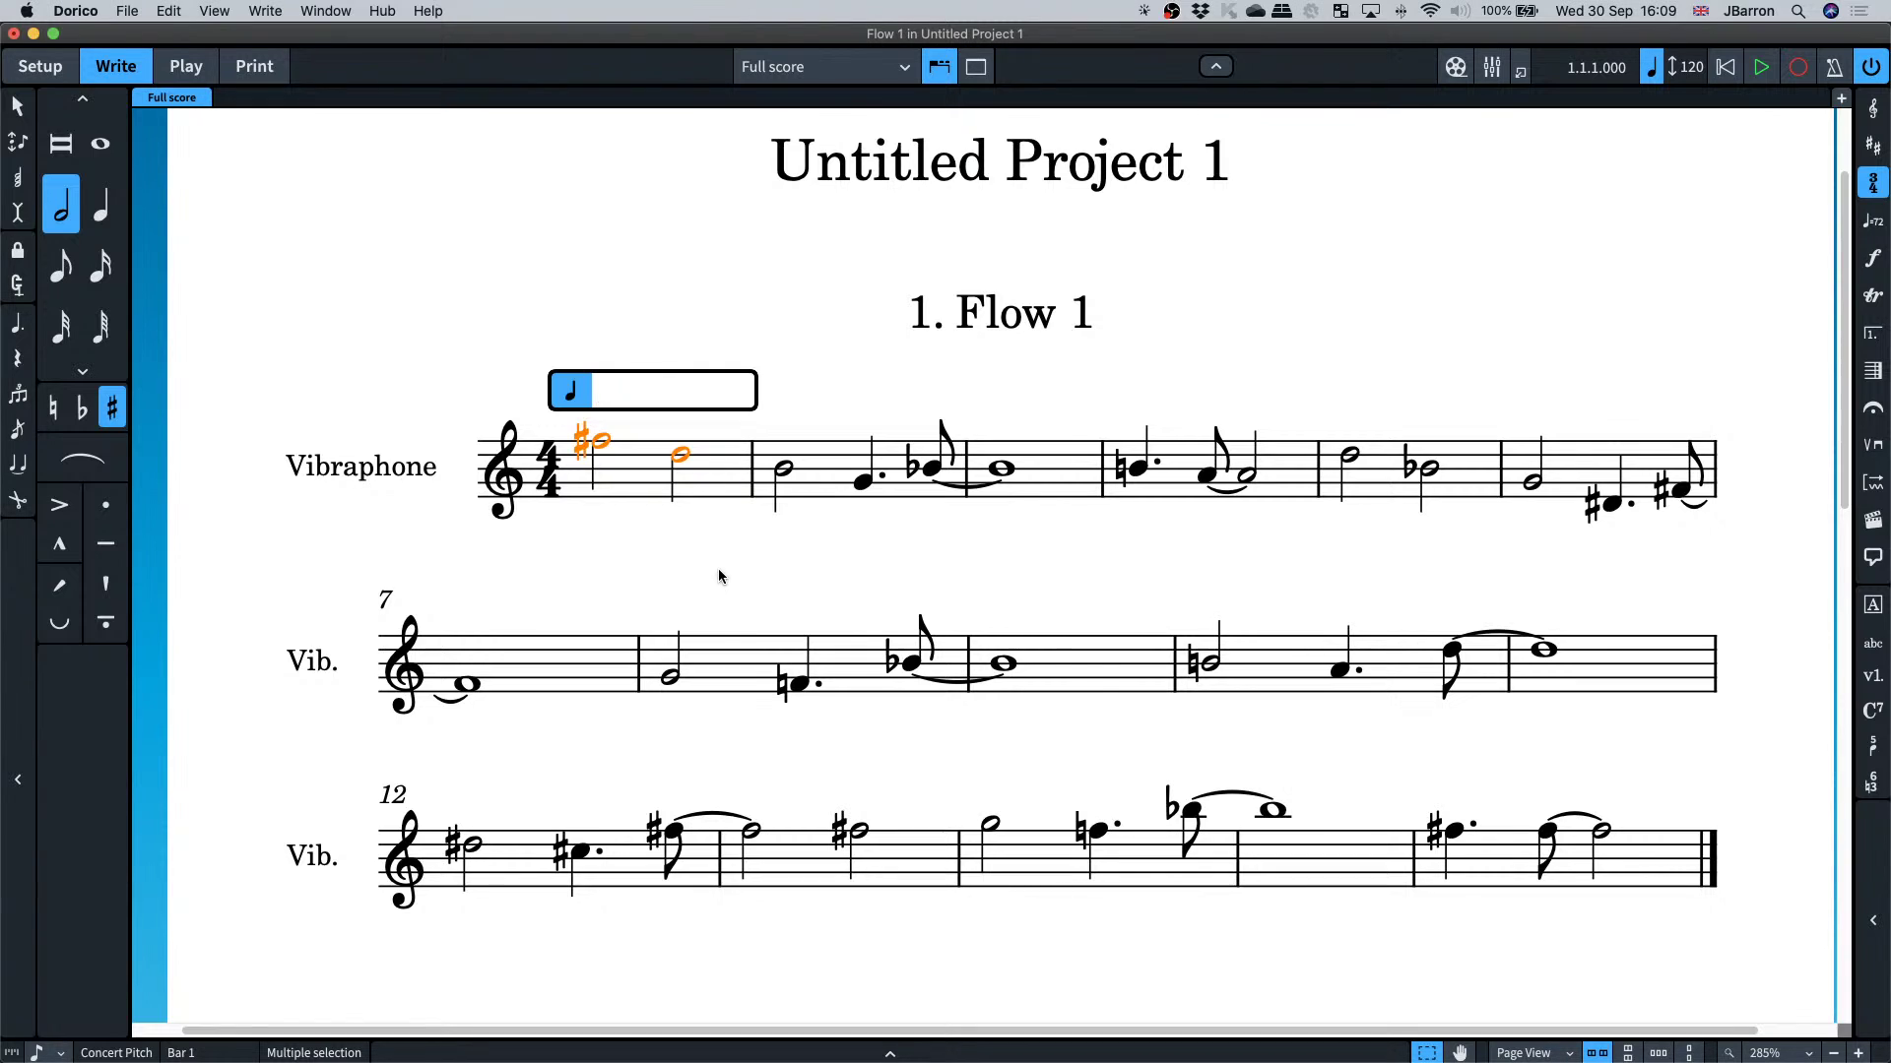
text(m3,5,7)
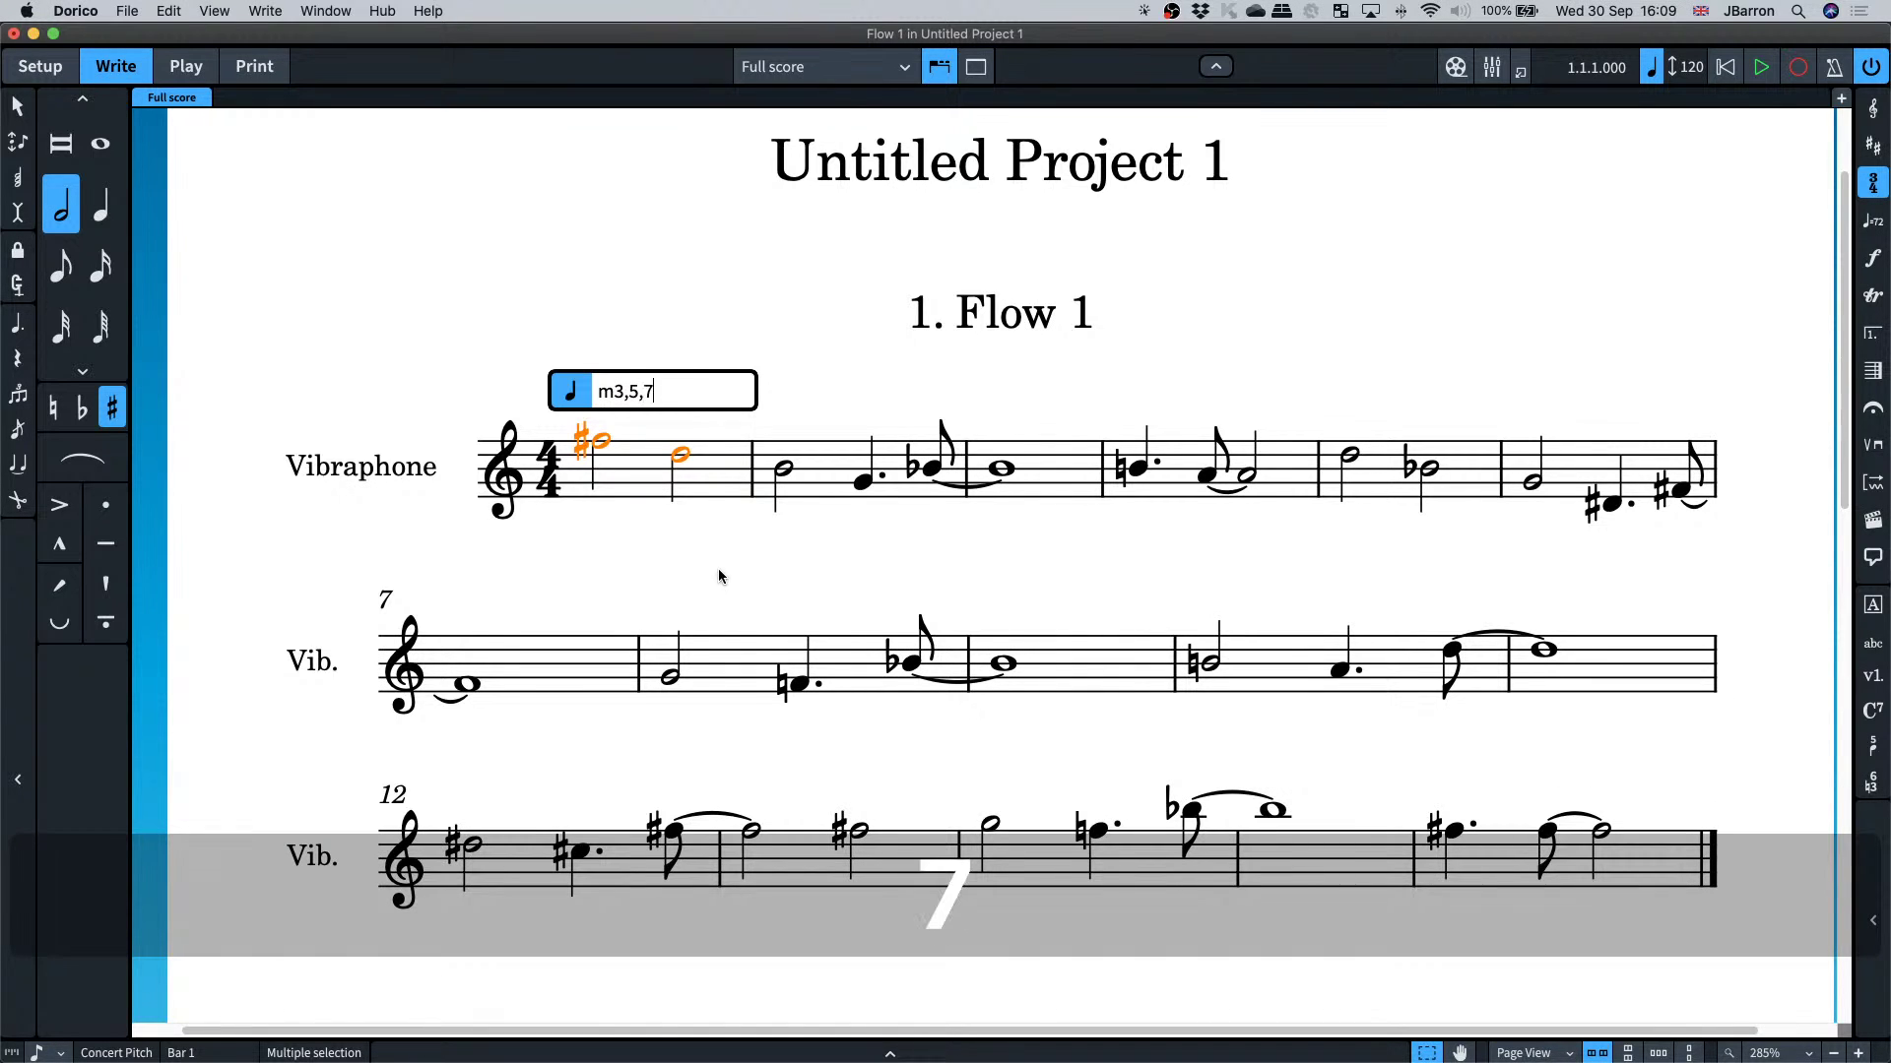
key(Return)
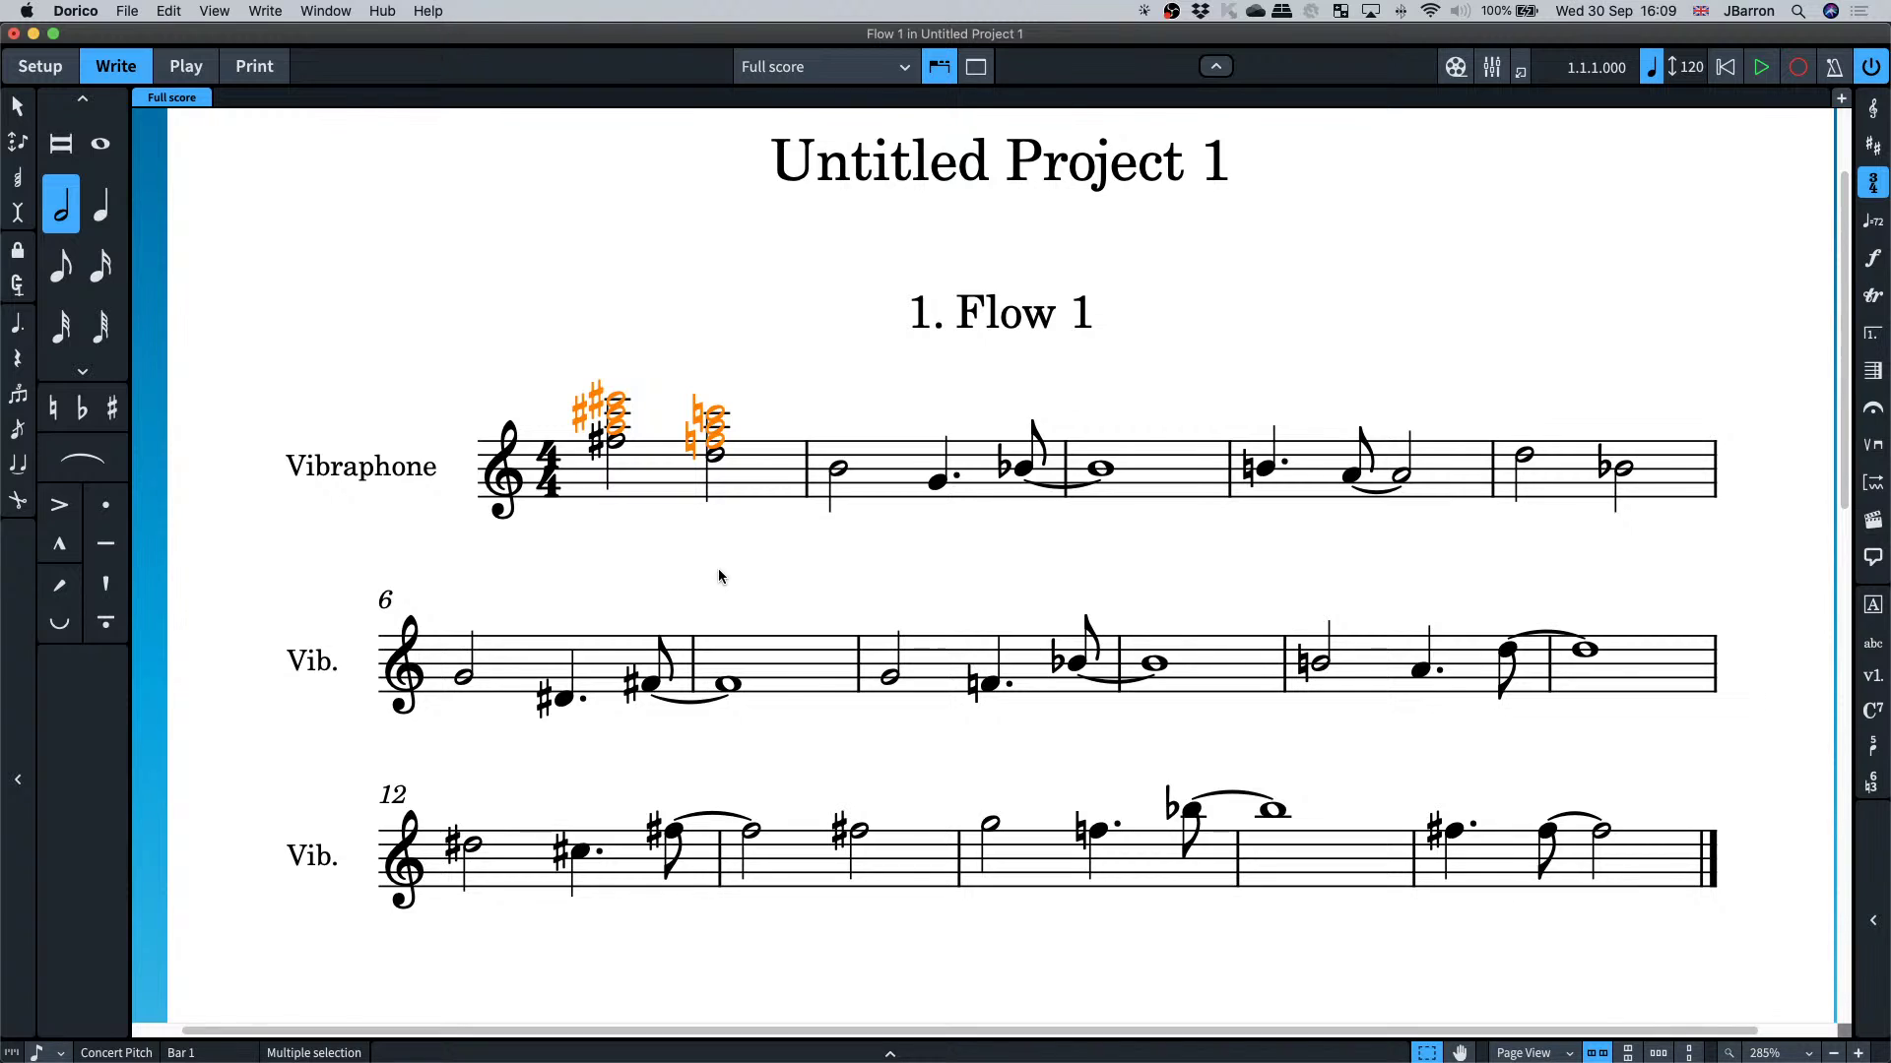
key(super+z)
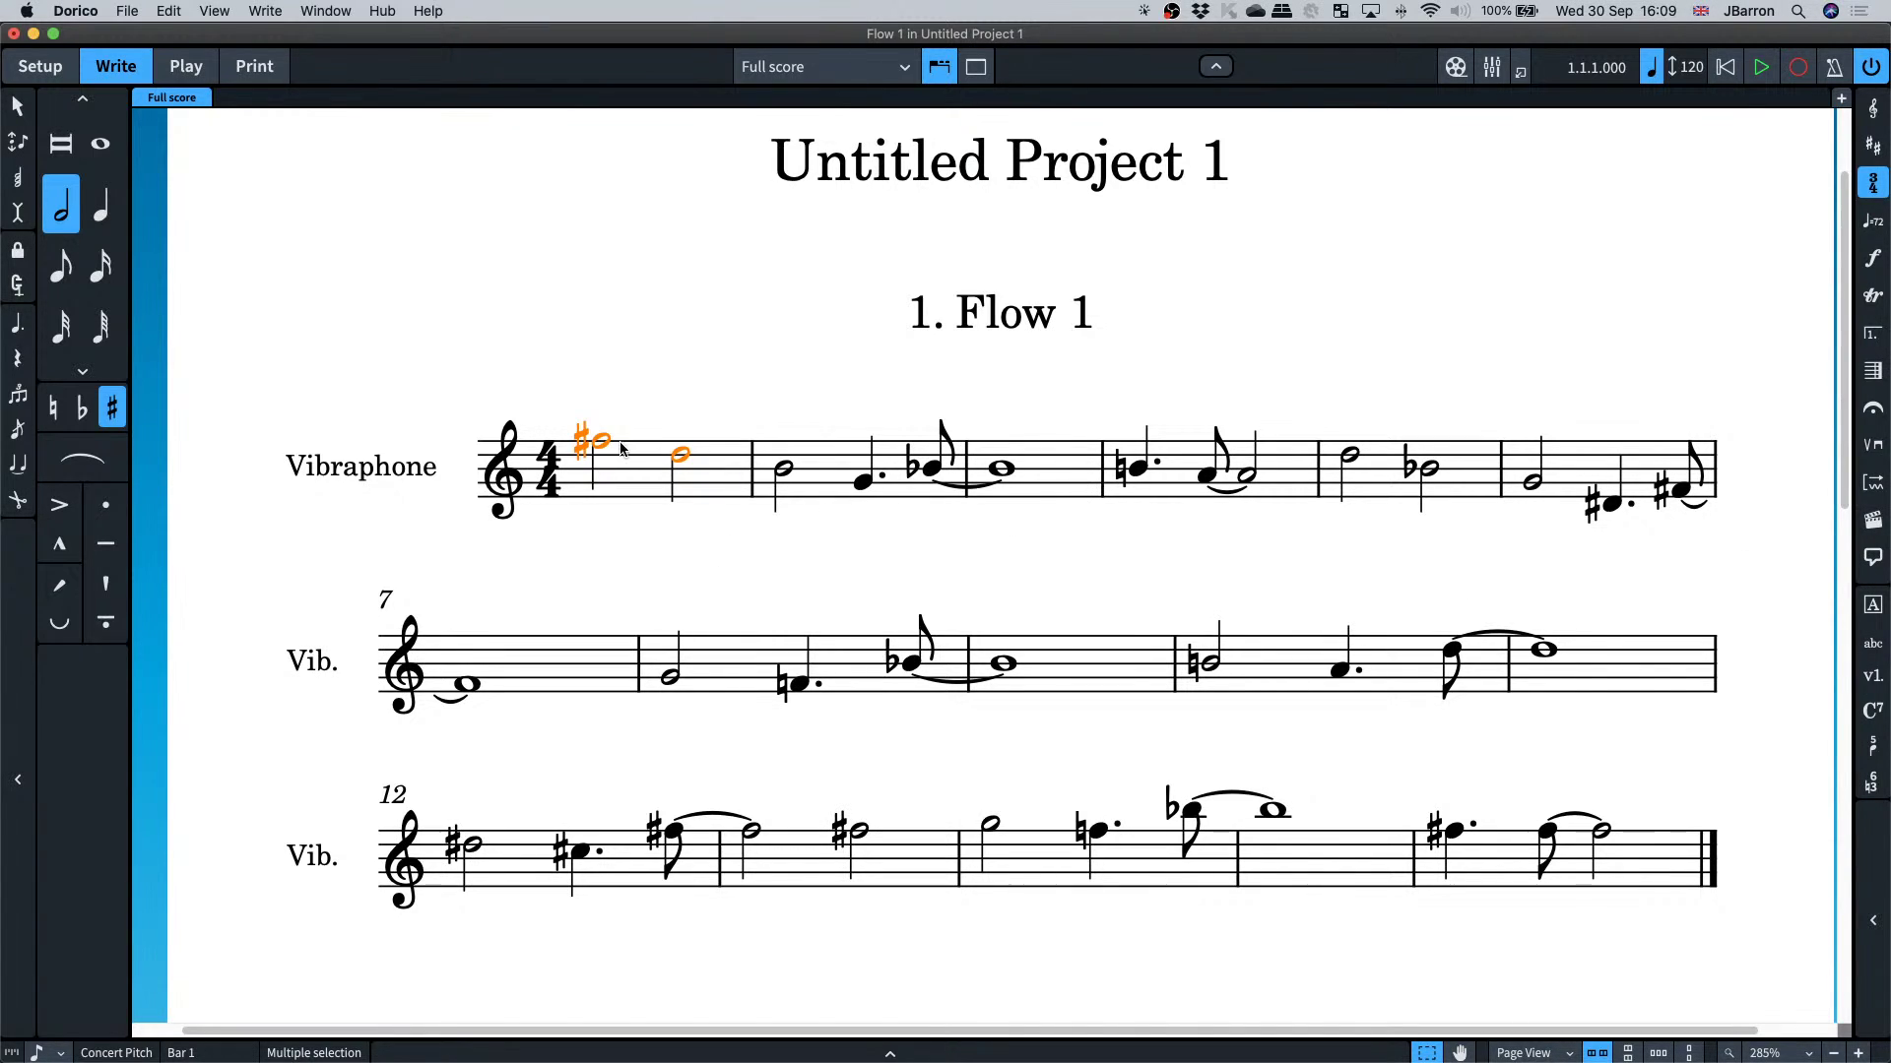
- Add a B chord symbol above the F♯ at the start of bar 1
click(591, 448)
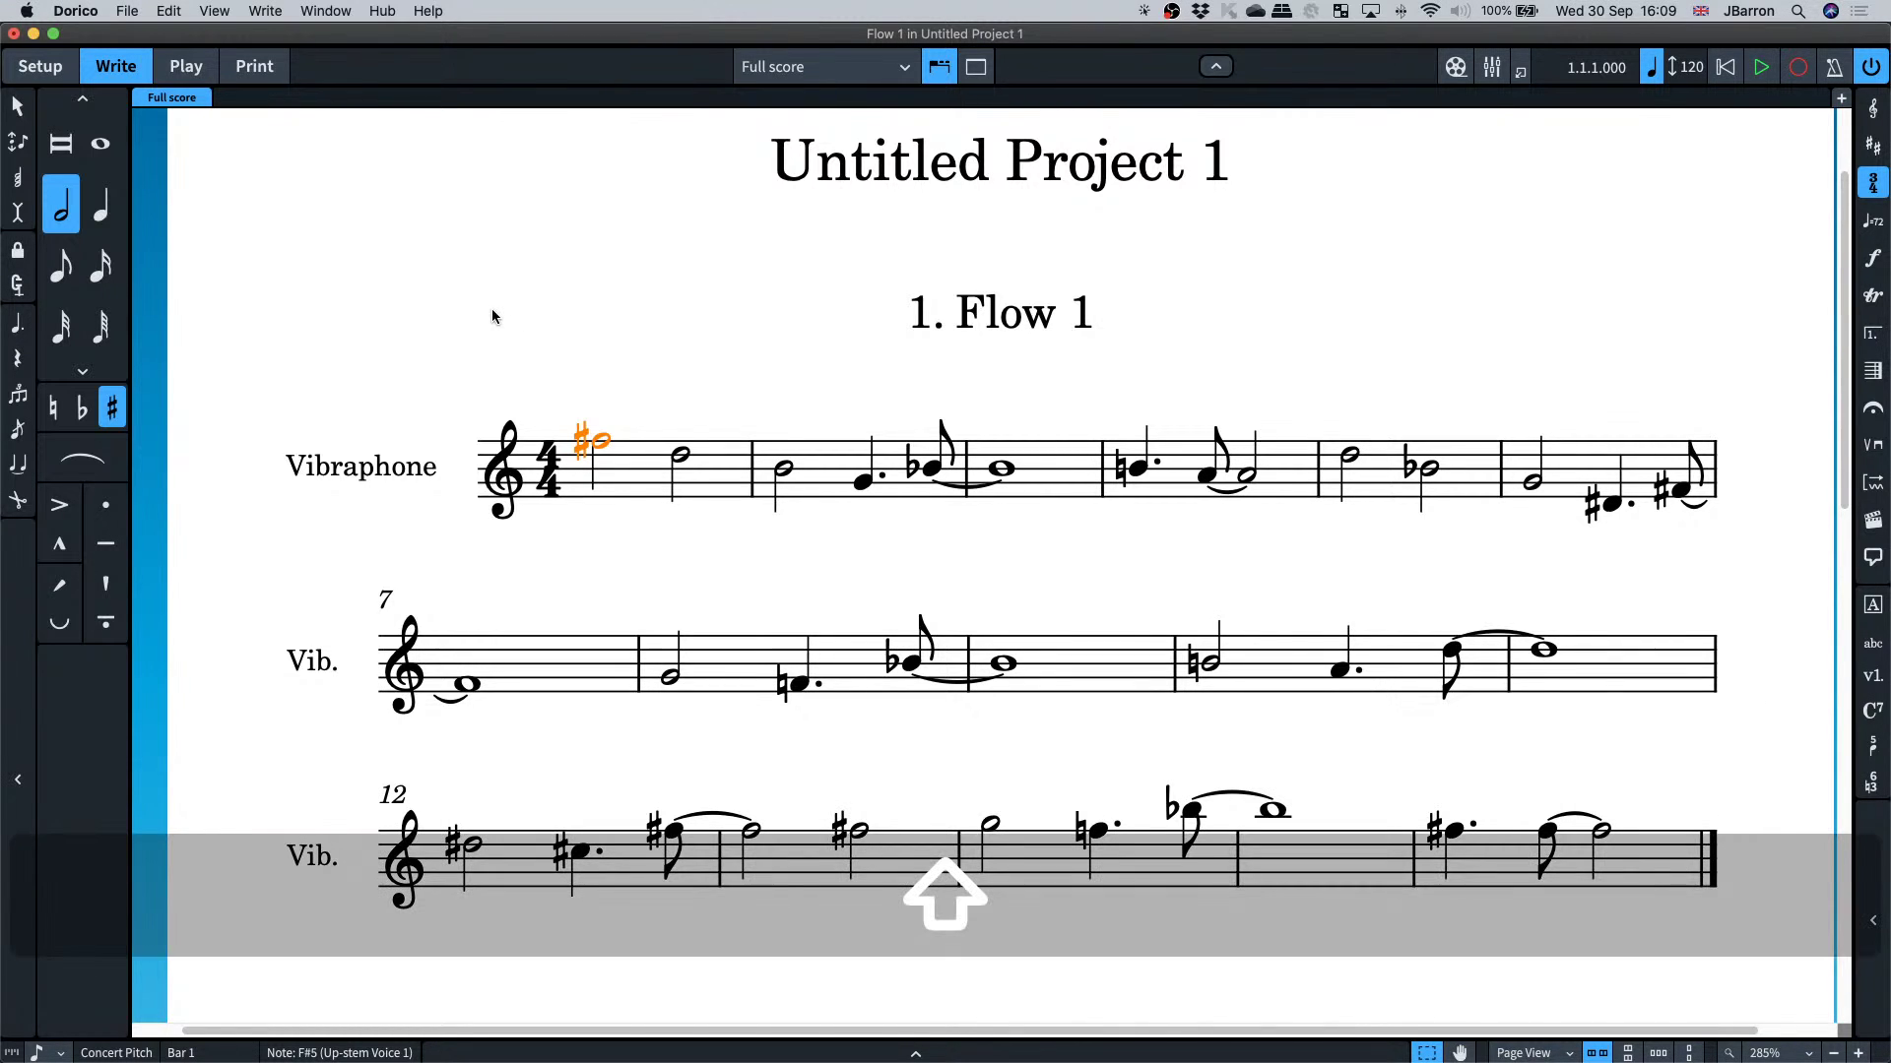
key(shift+q)
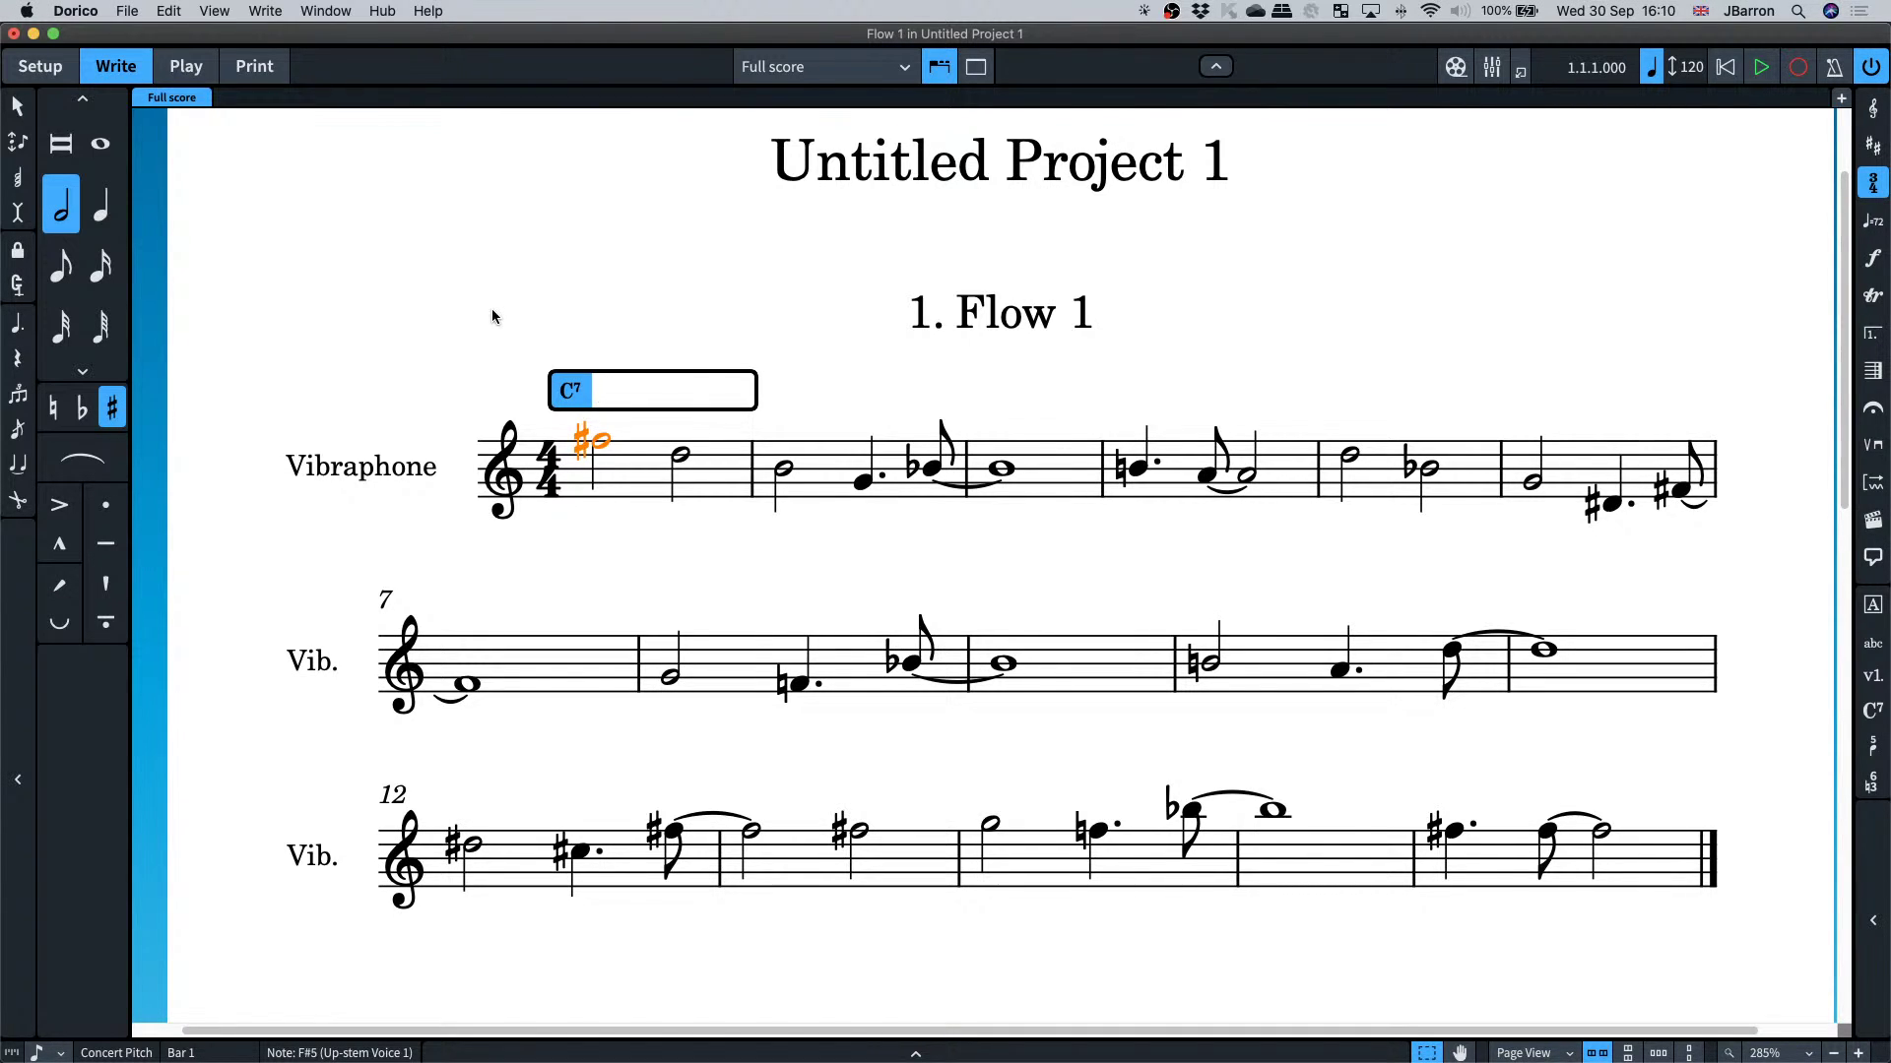
key(space)
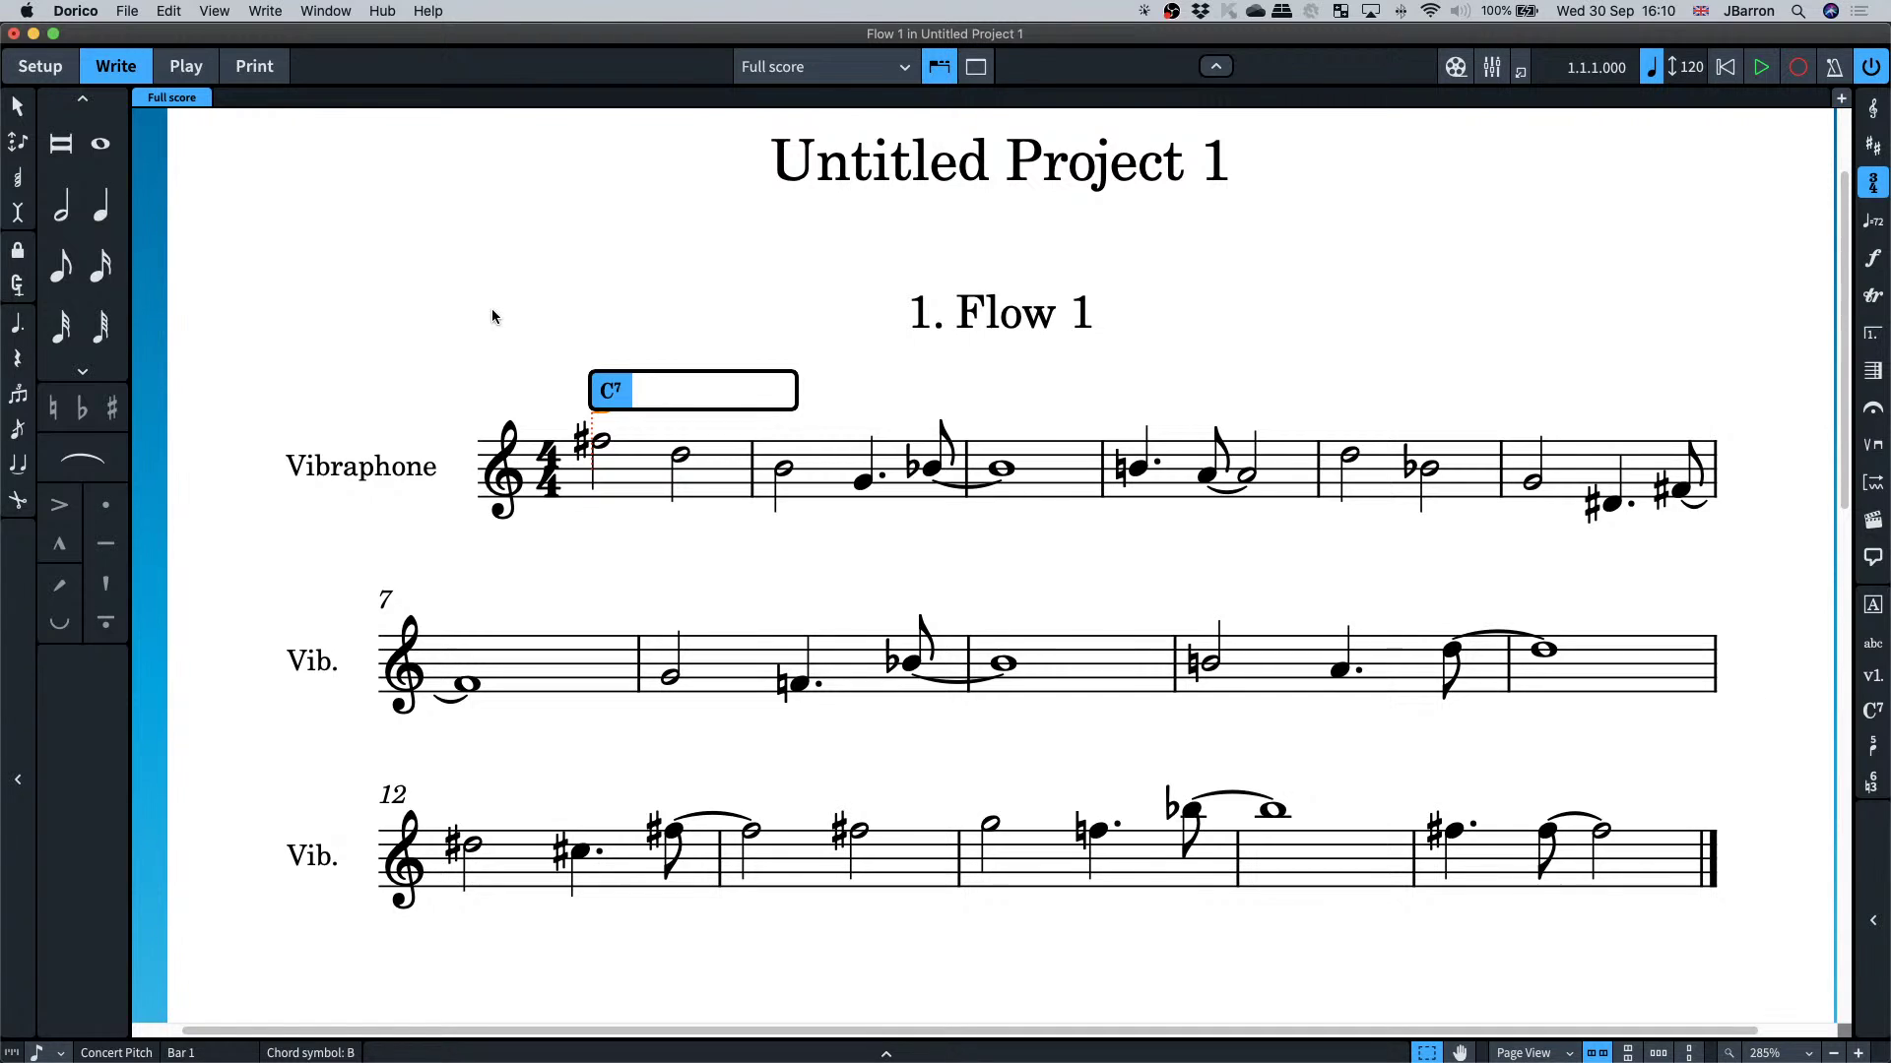
key(space)
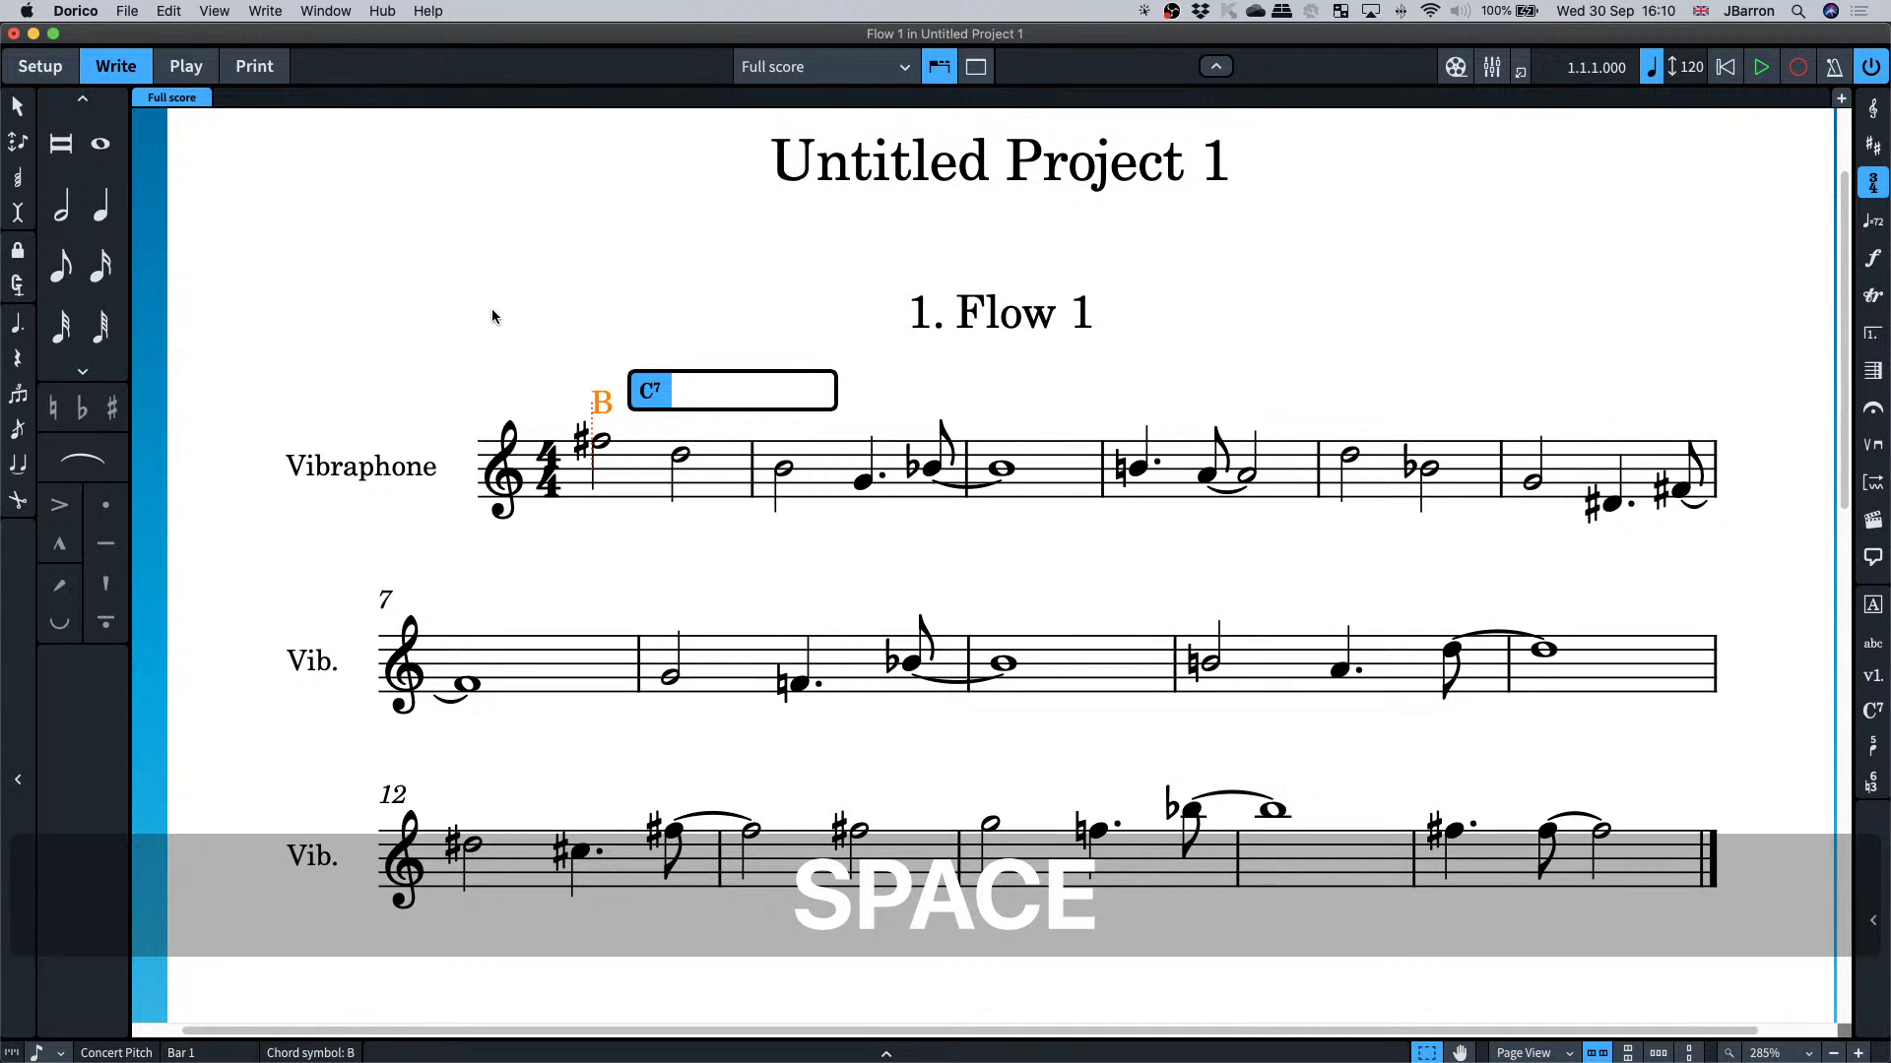
key(space)
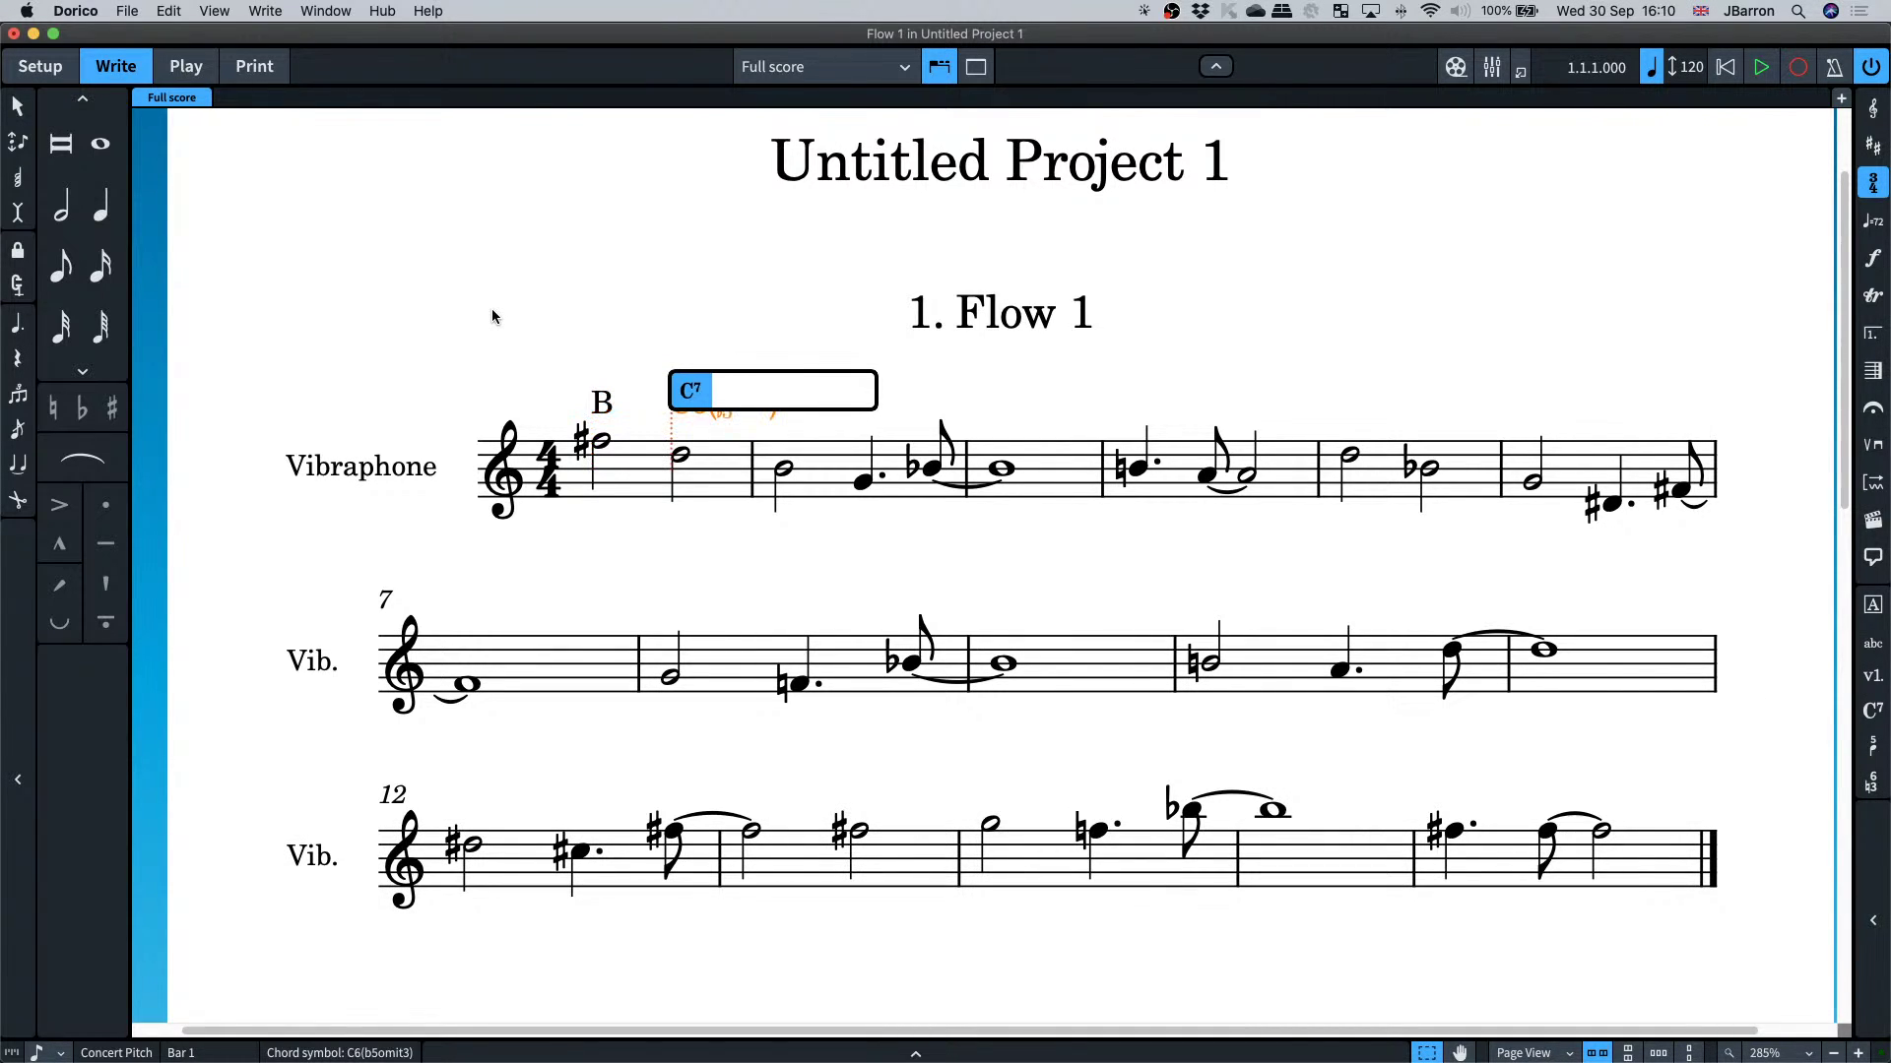
key(Escape)
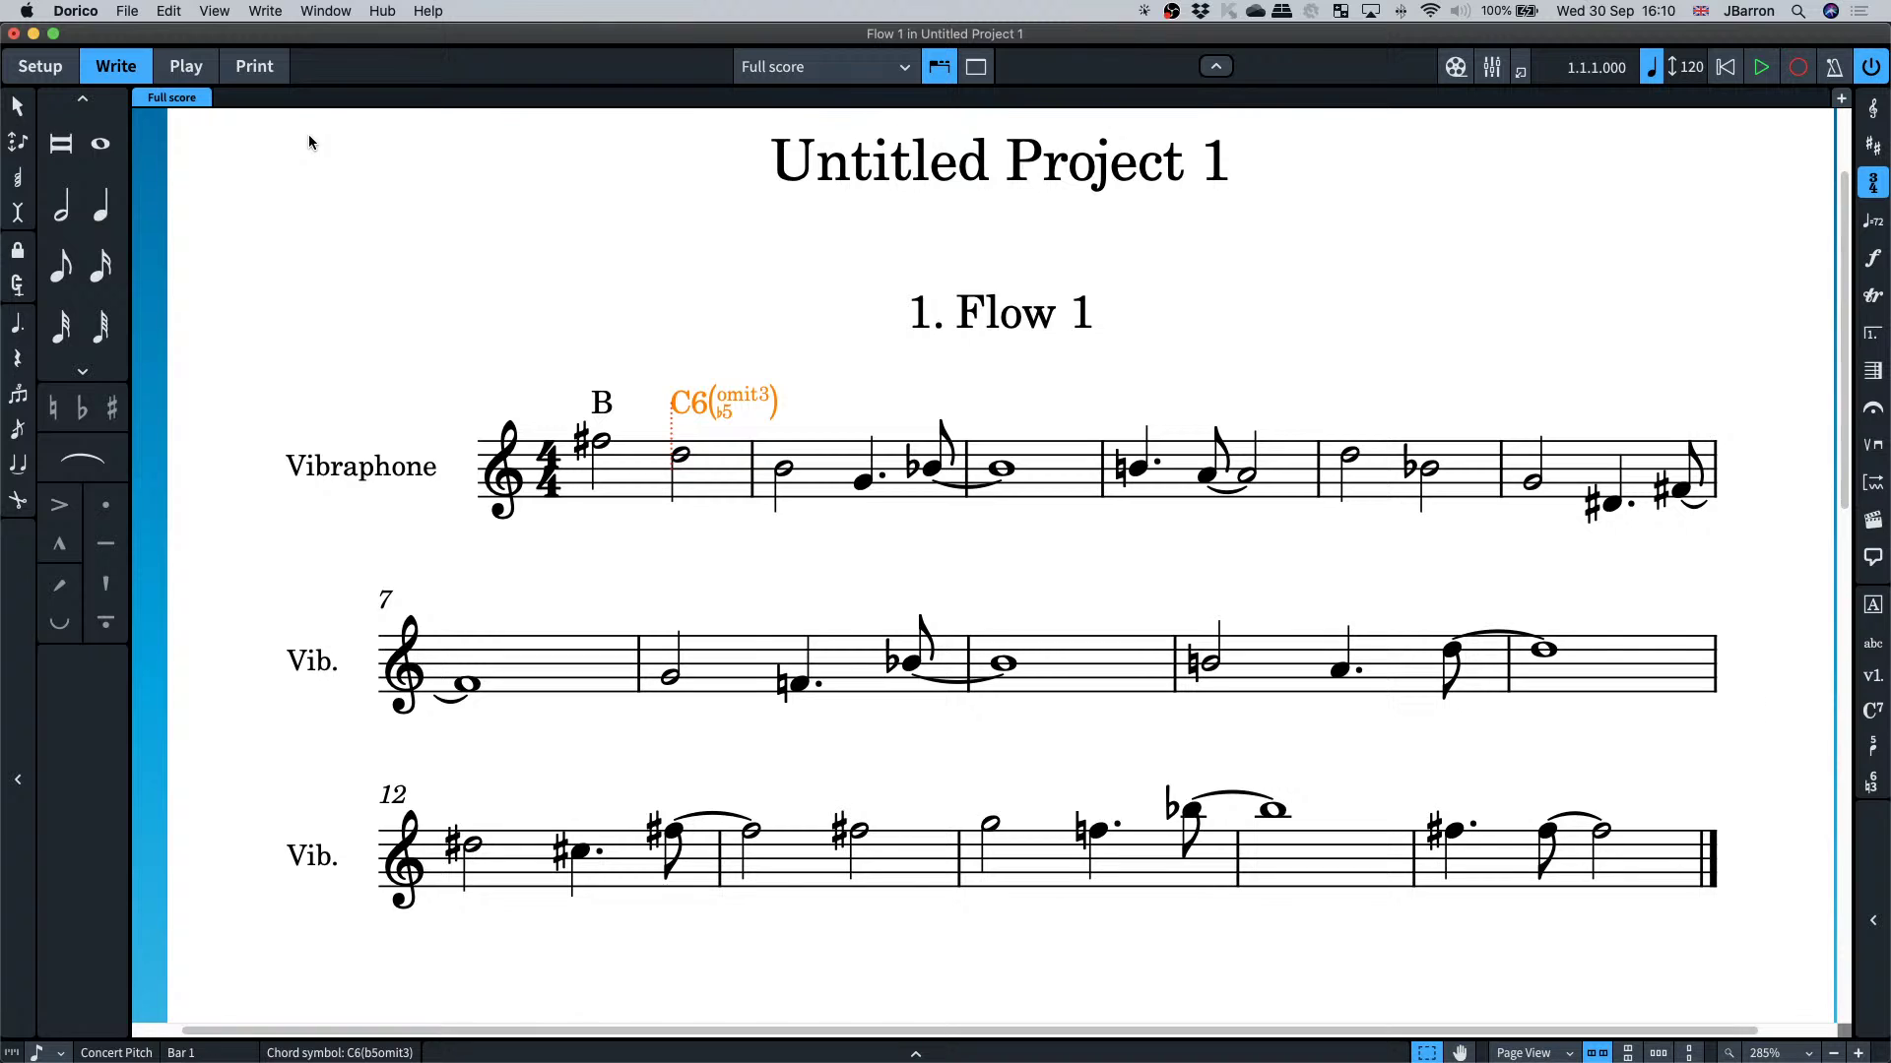
key(BackSpace)
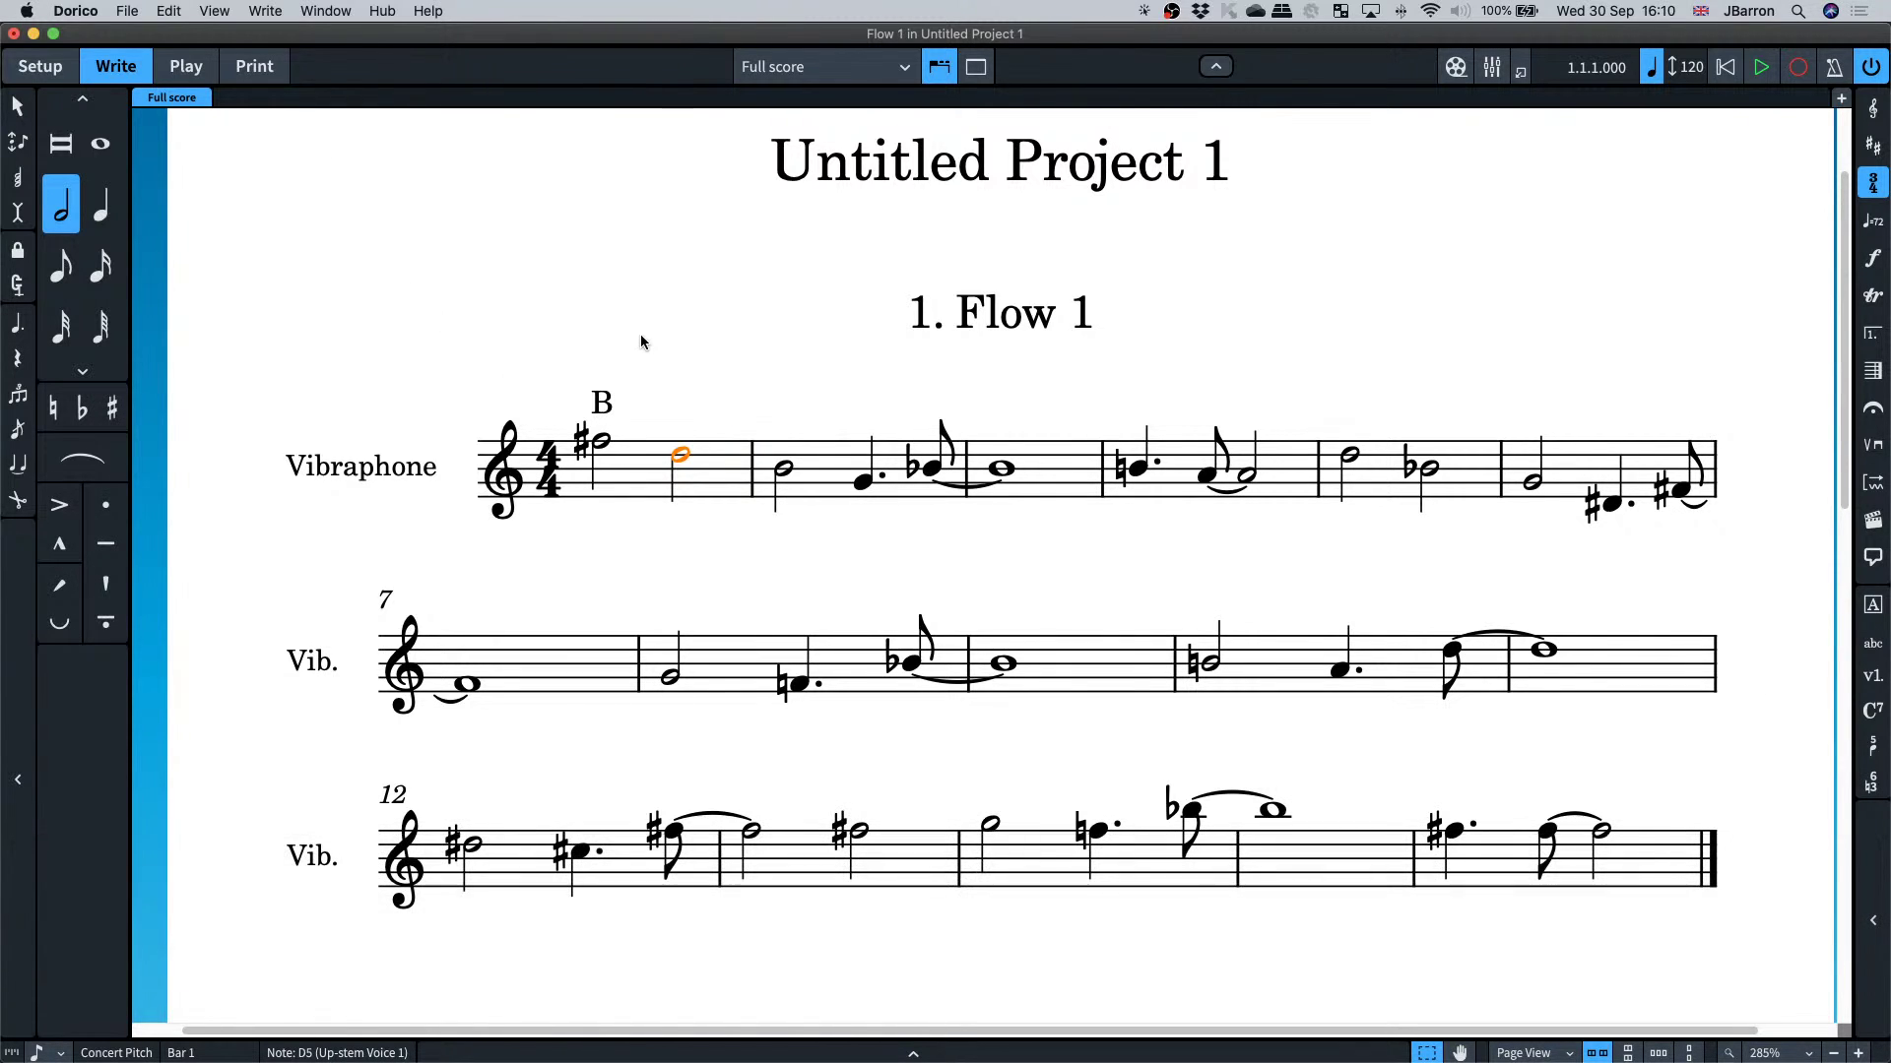
- Add the chord symbols D7 above the D in bar 1, and G and Bdim7 above the B and G in bar 2
key(shift+q)
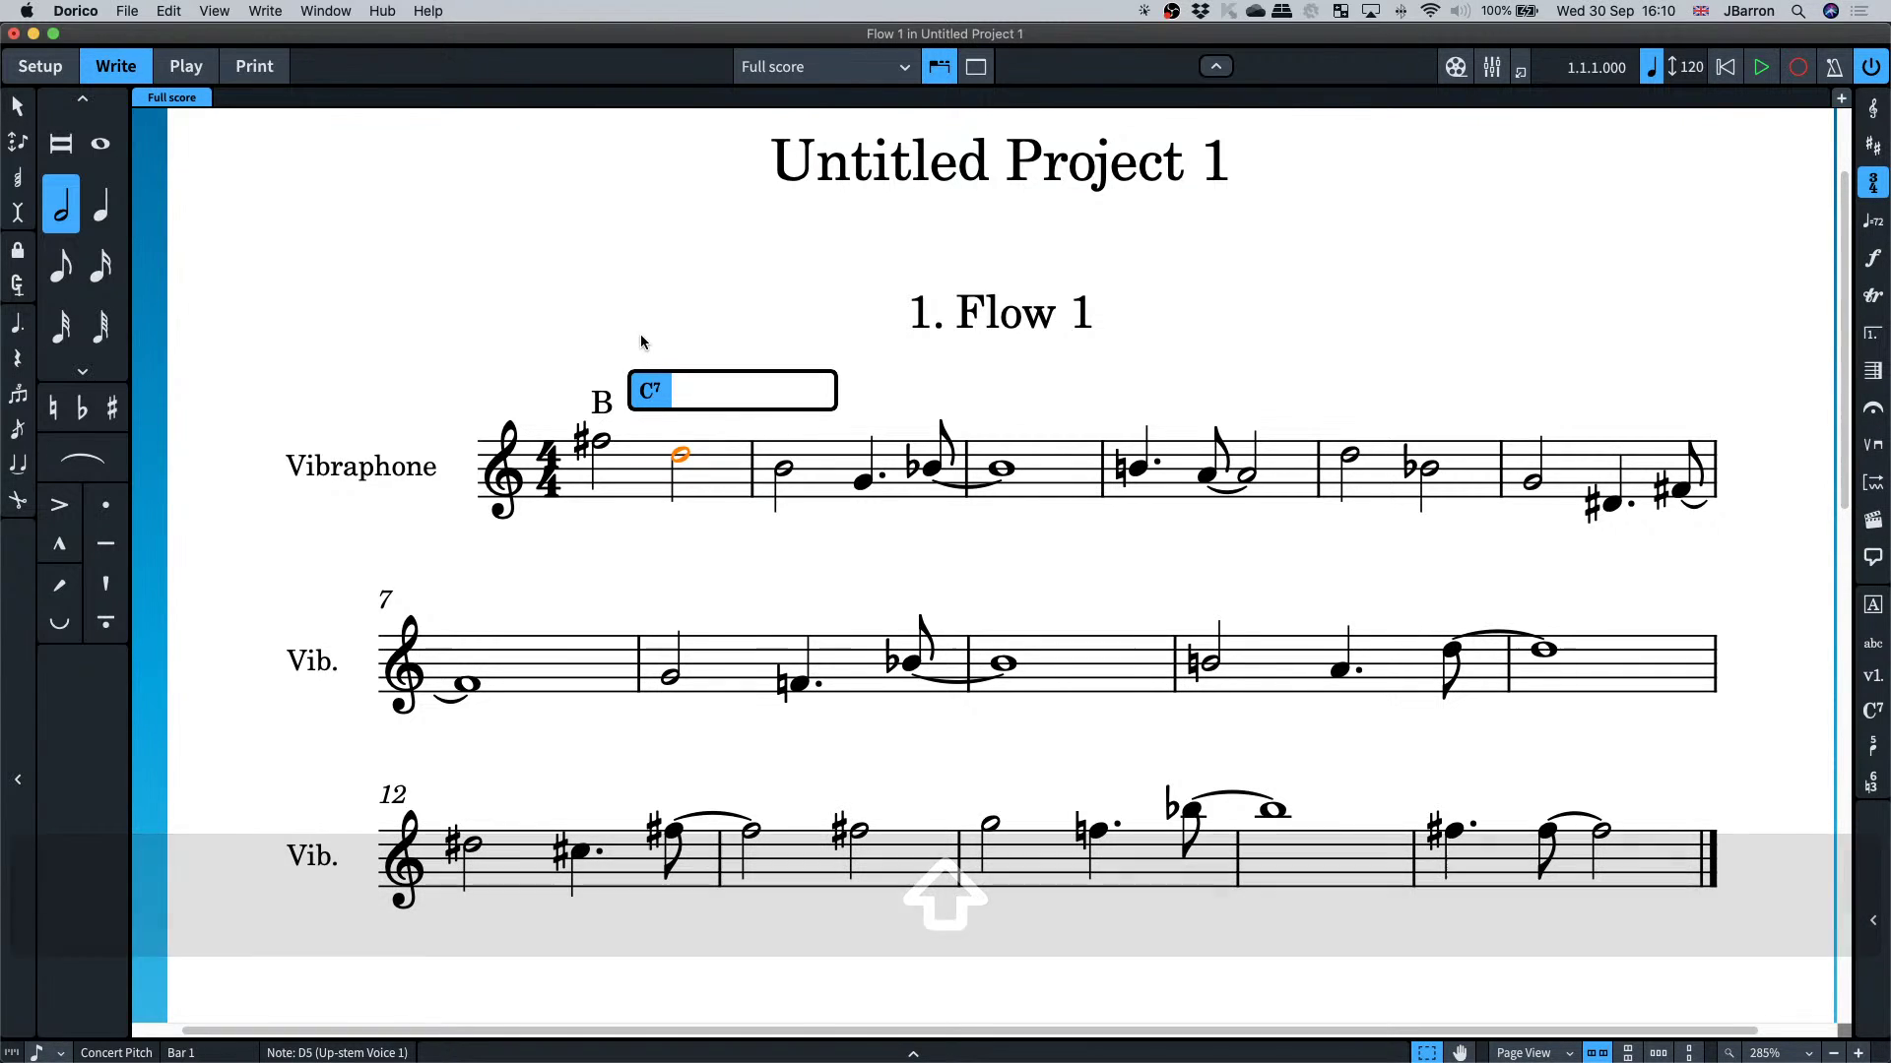
key(space)
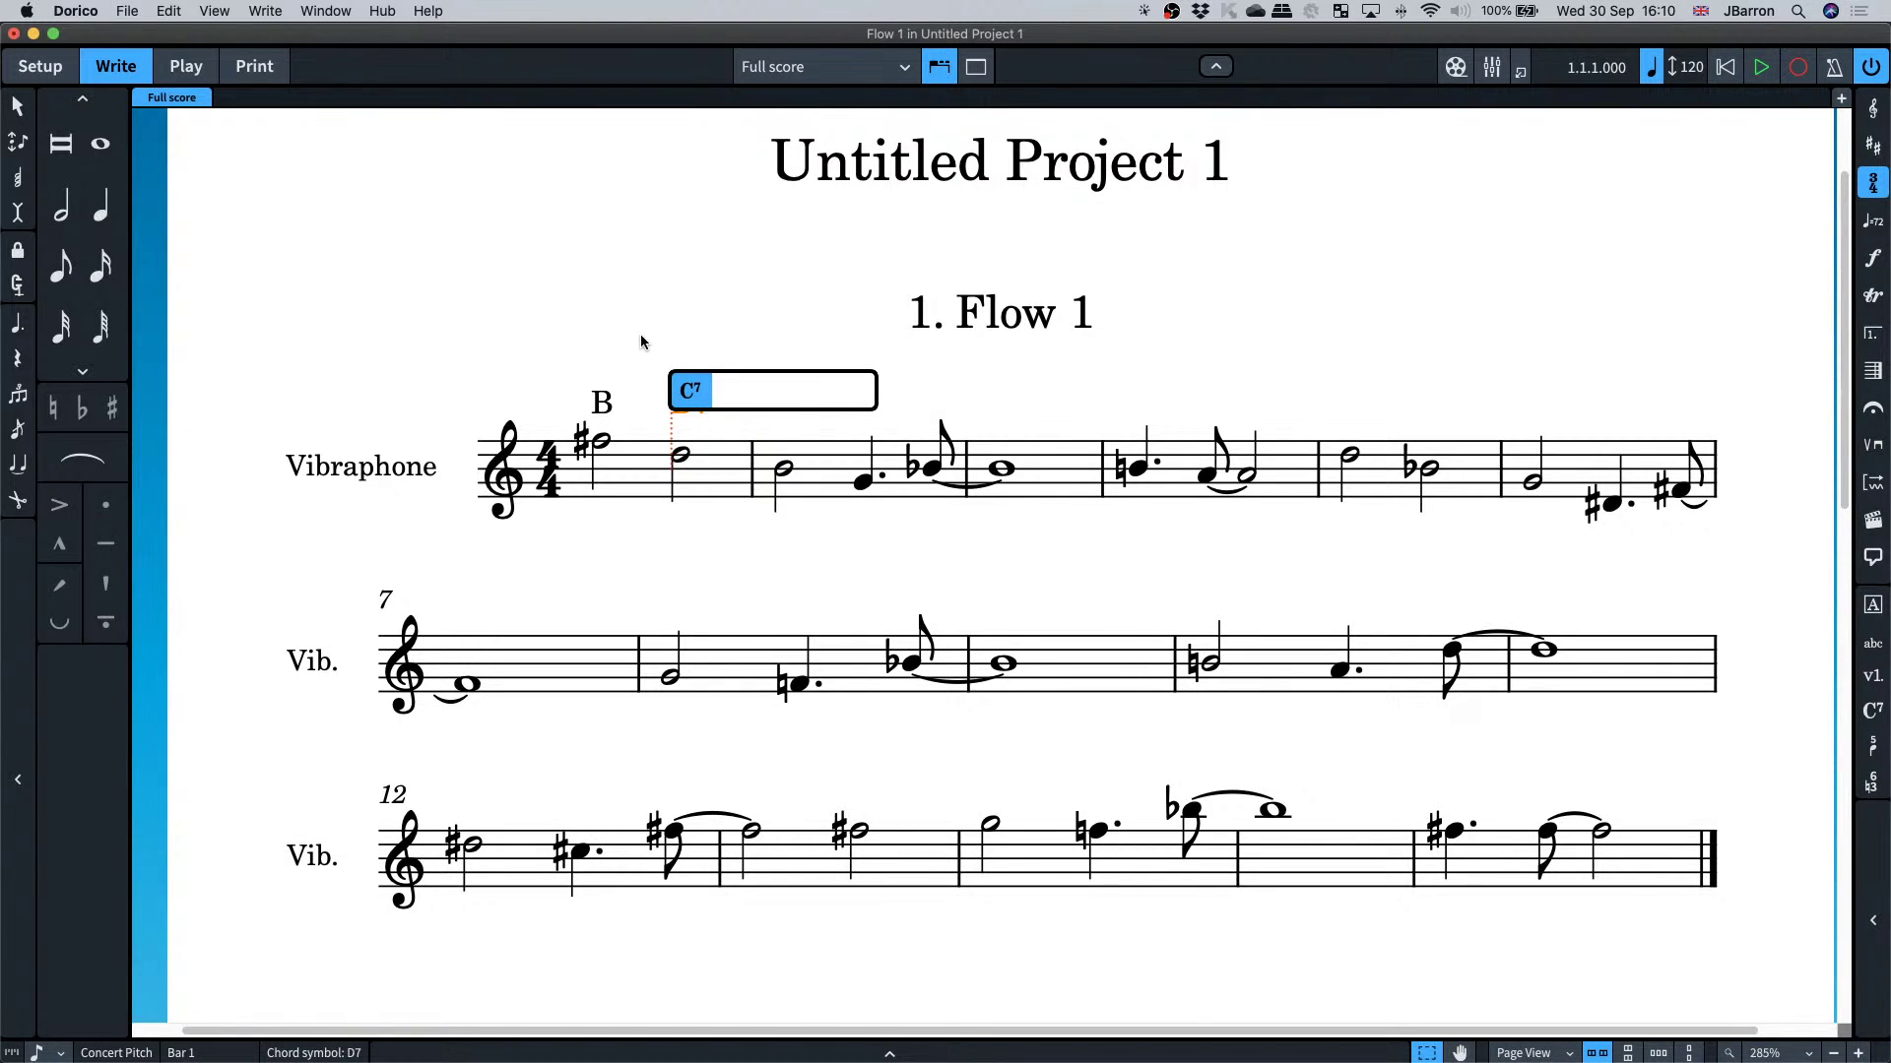
key(space)
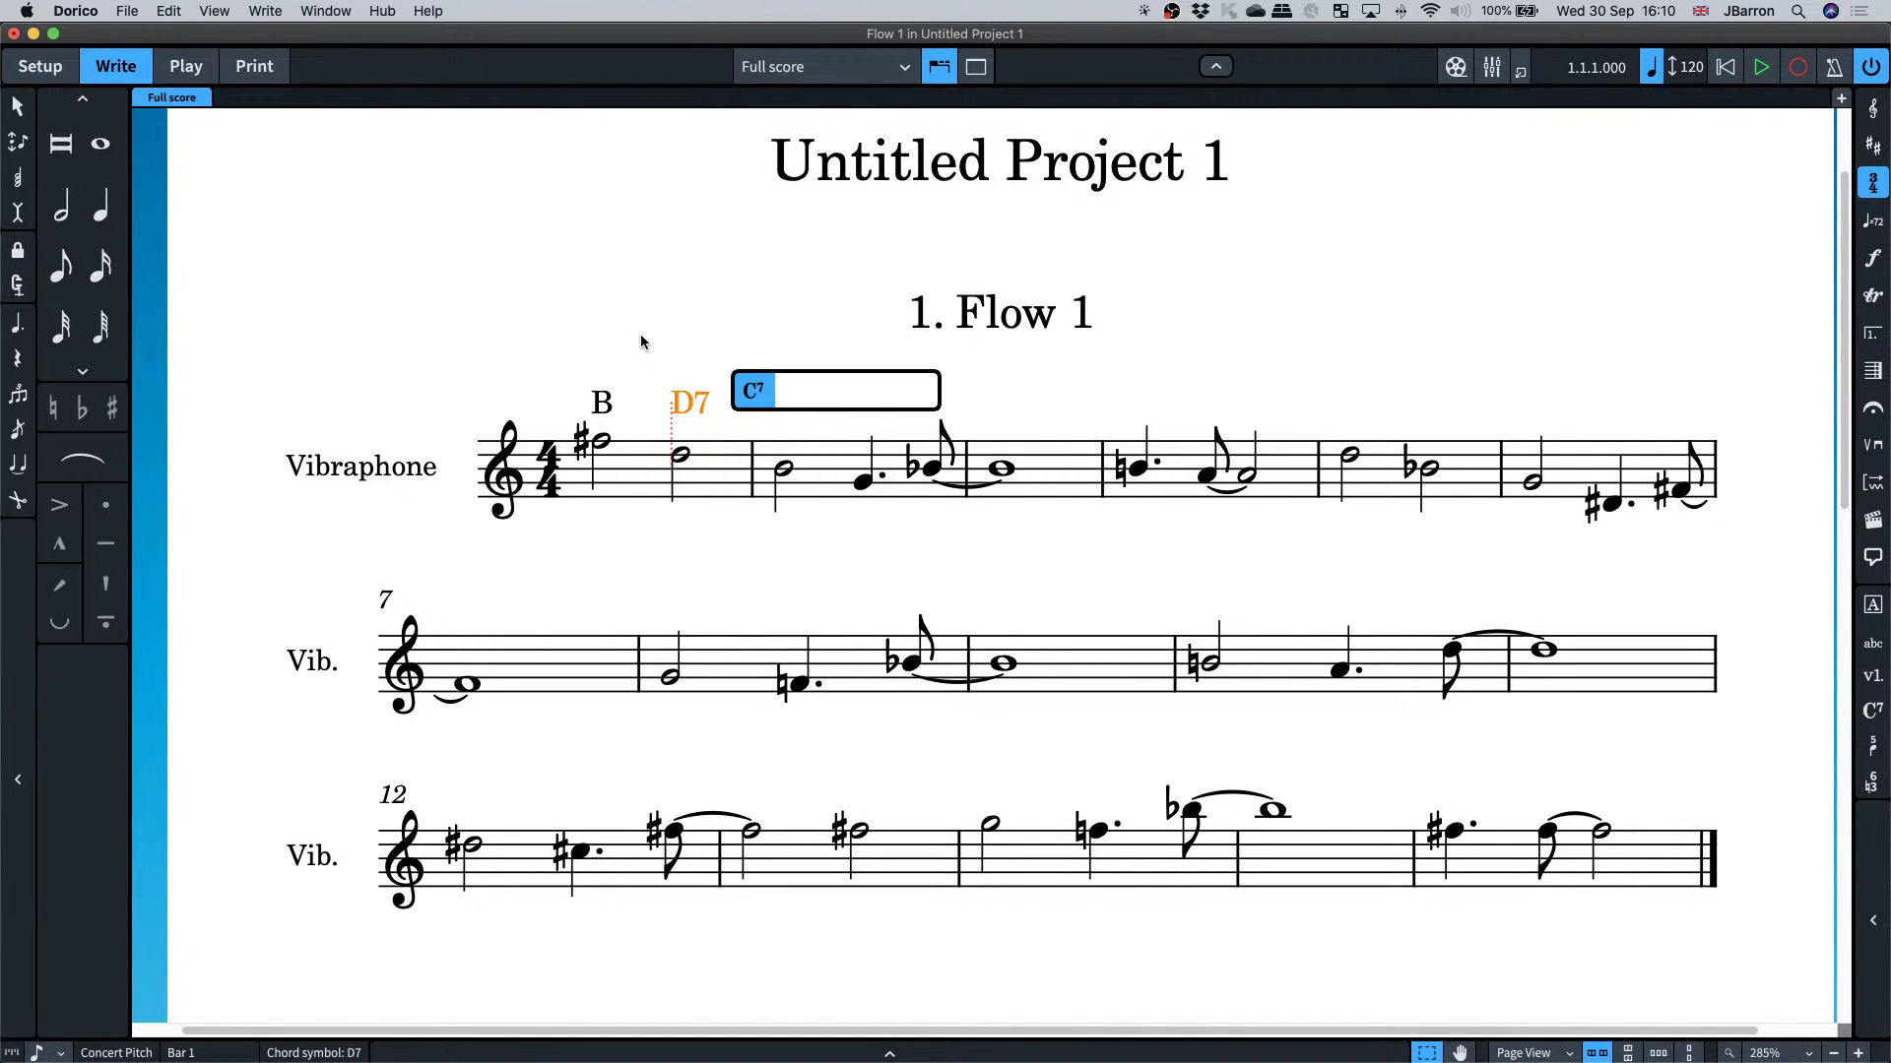
key(space)
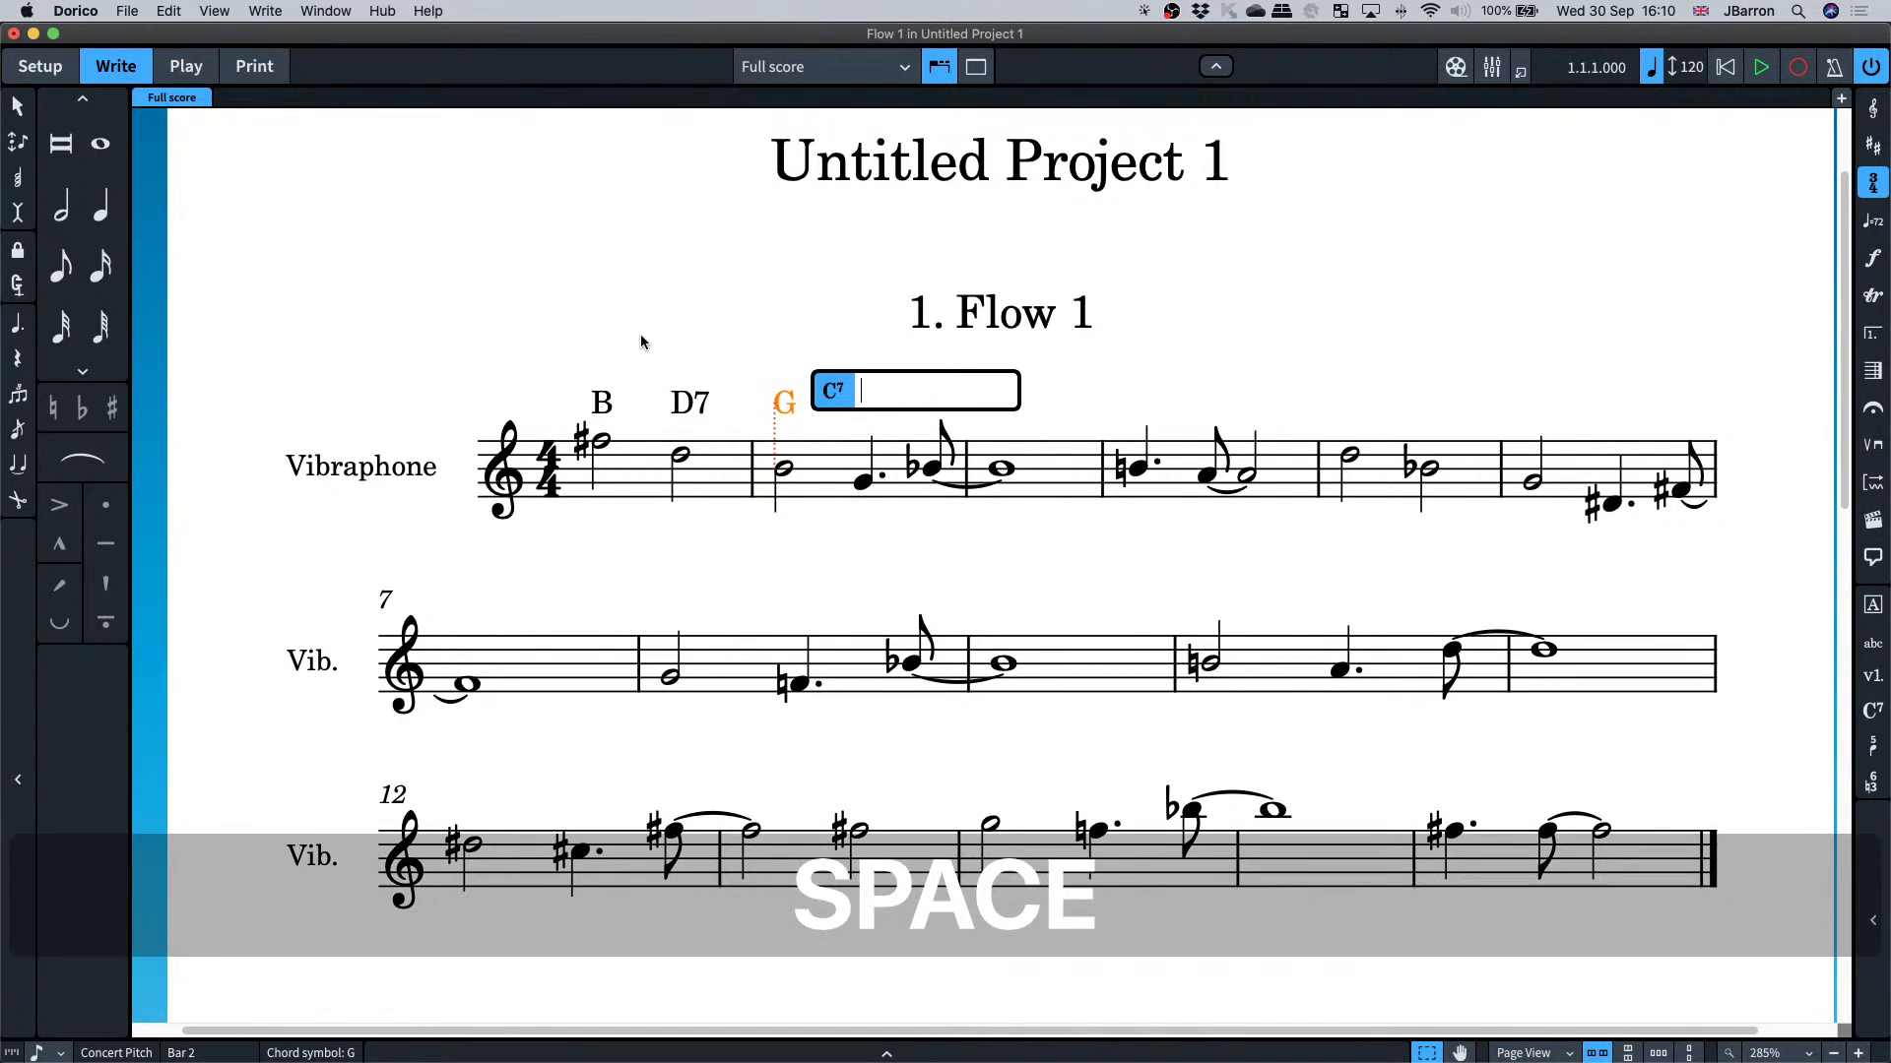
text(Bdim7)
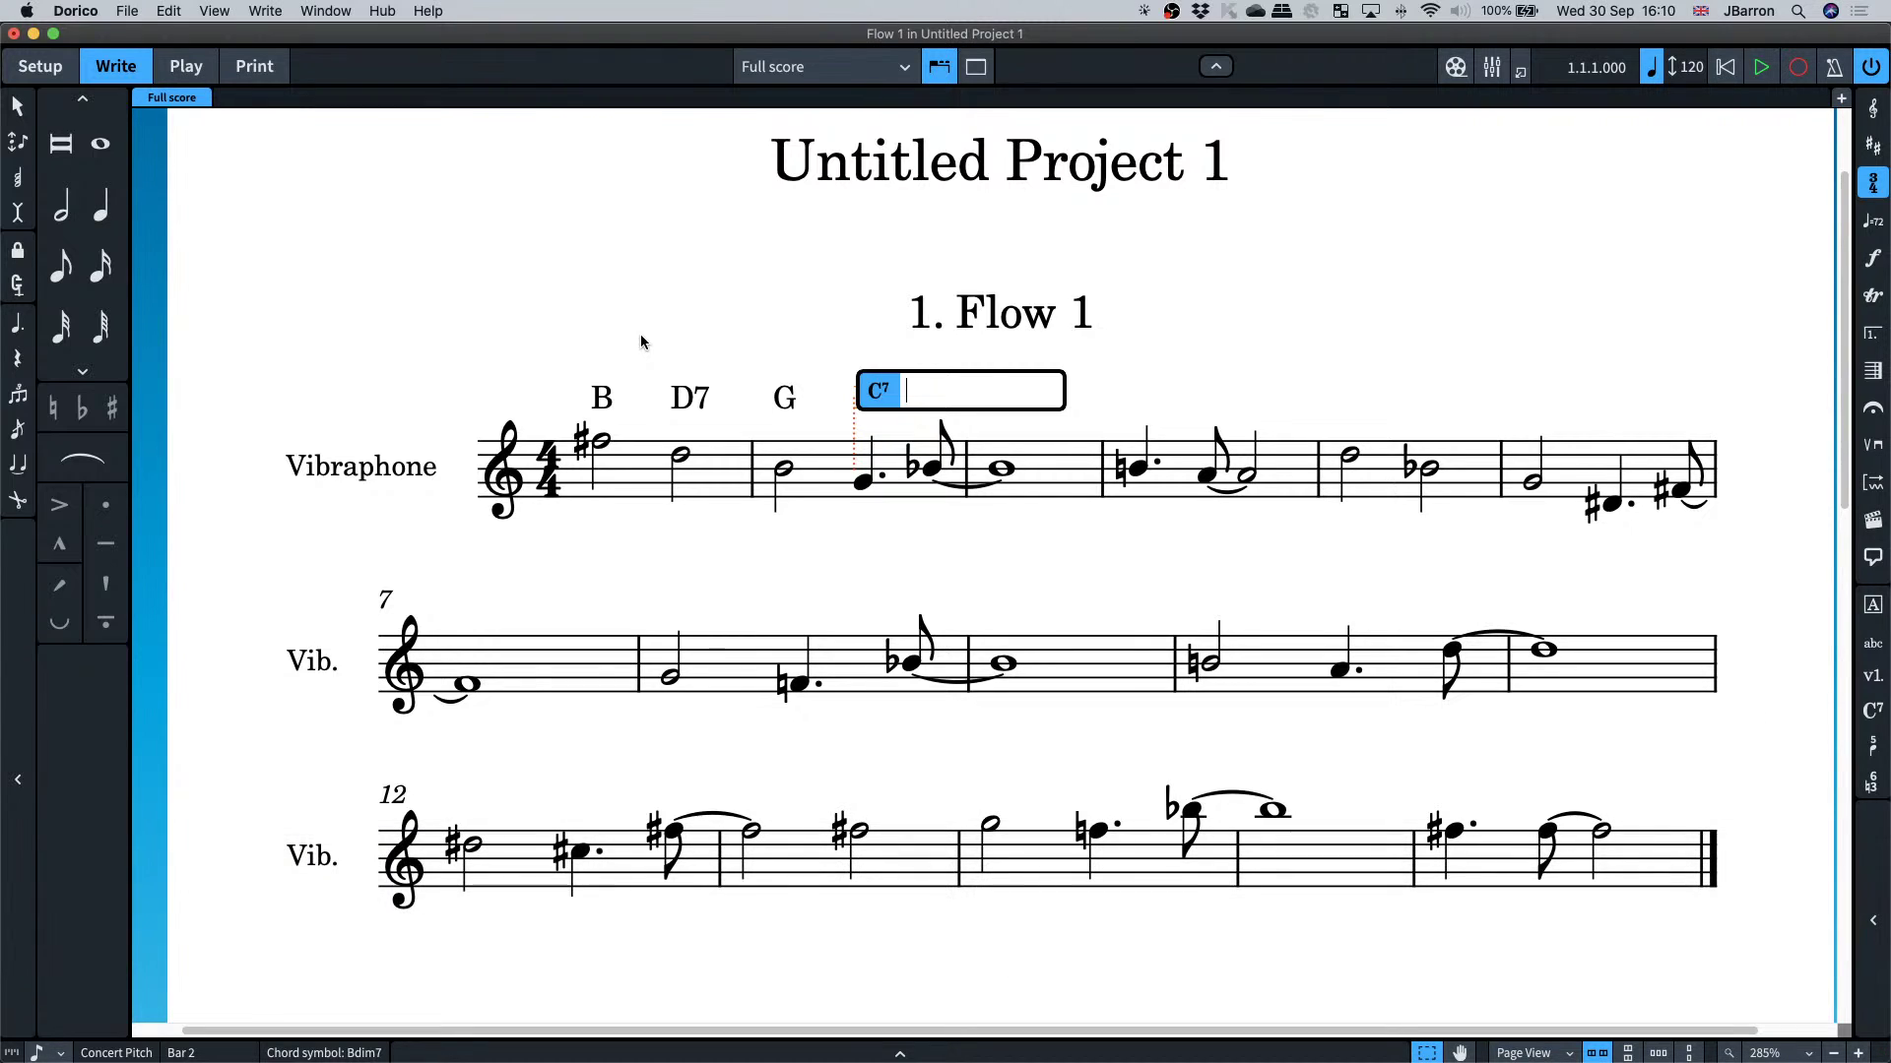
key(space)
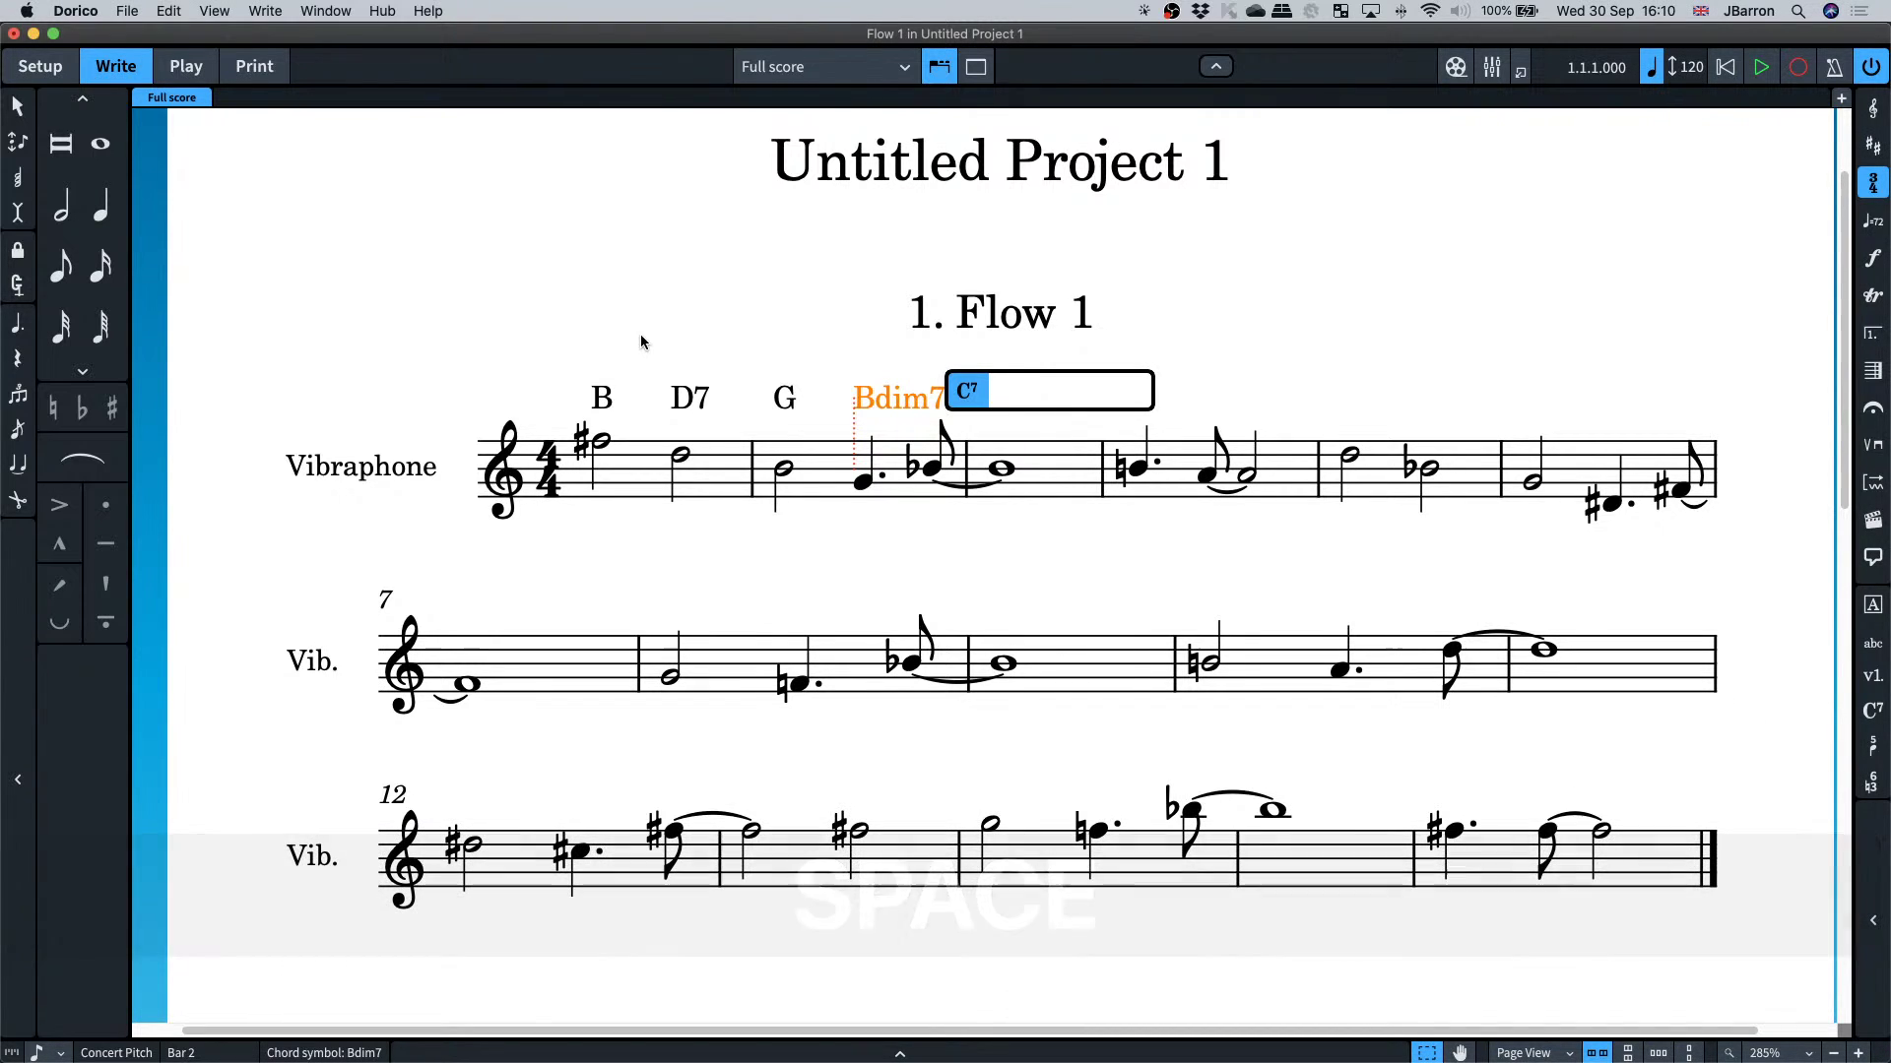
- Replace the Bdim7 chord symbol in bar 2 with B♭7 and add E♭ at the start of bar 3
key(super+Left)
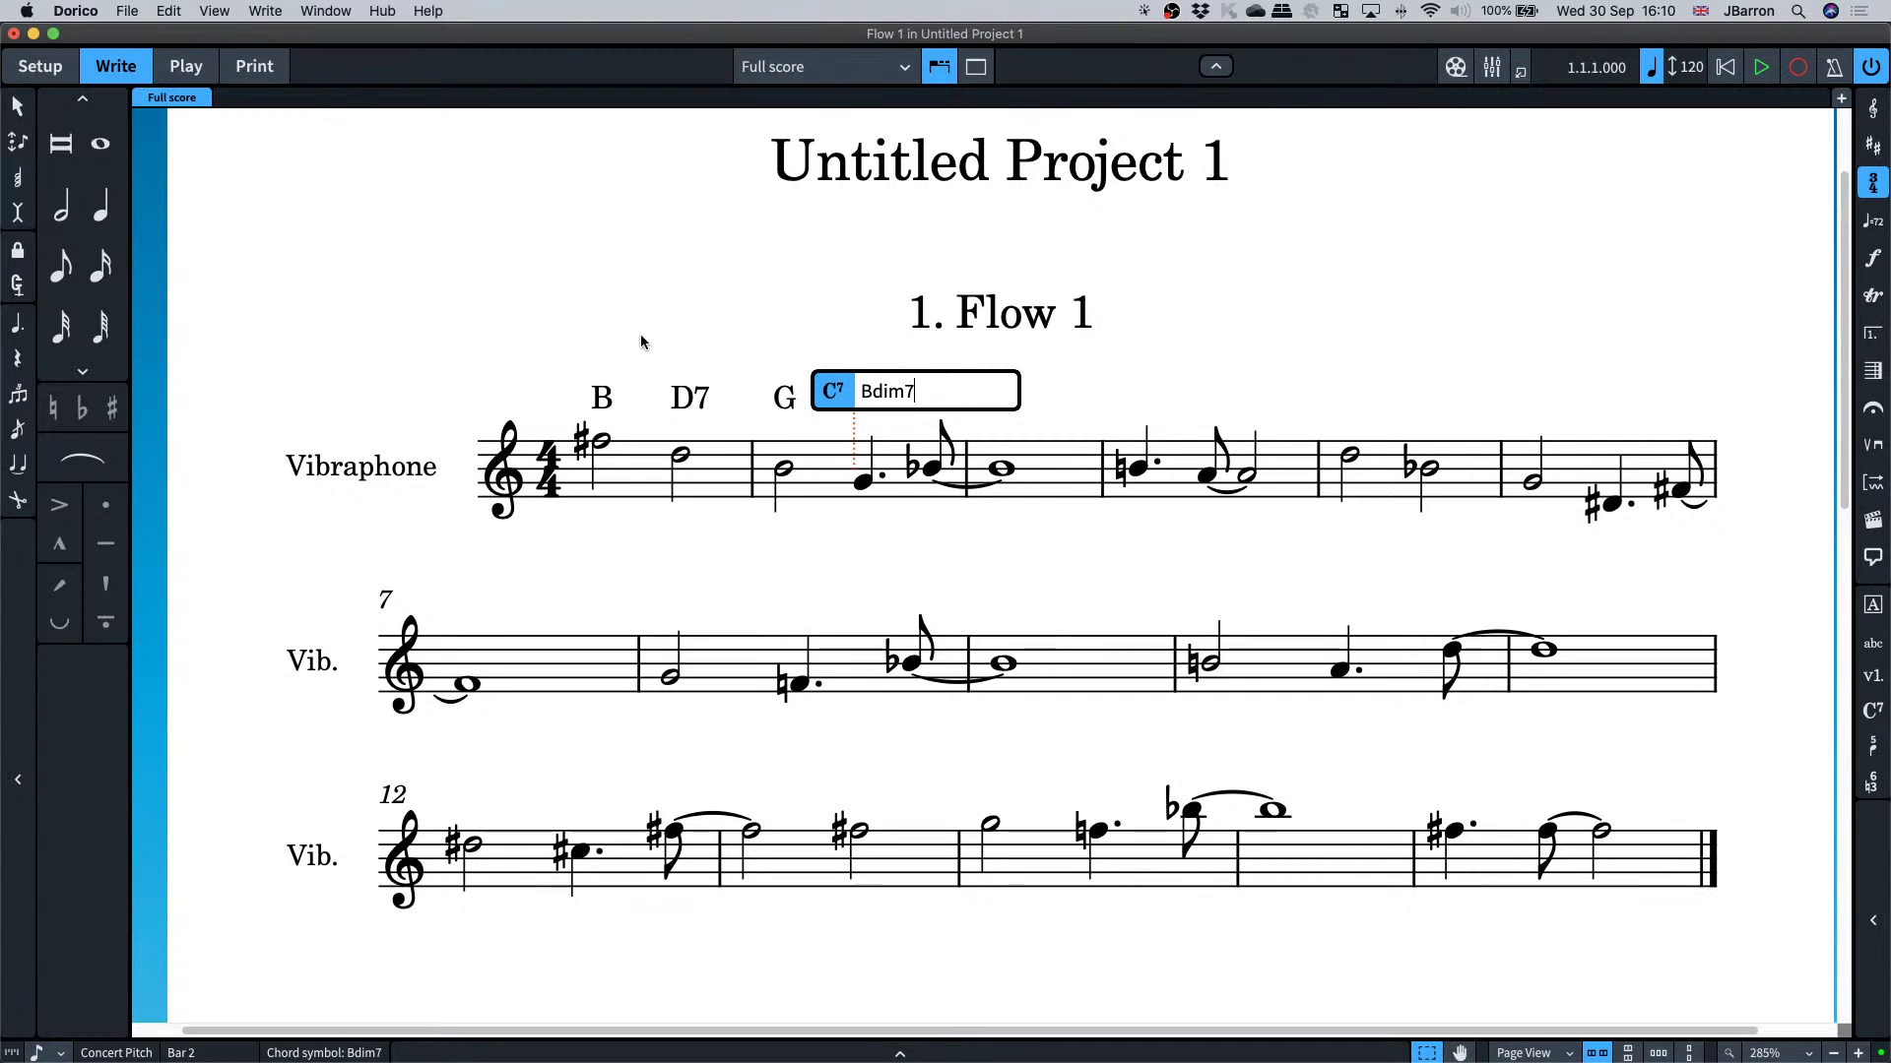
key(BackSpace)
key(BackSpace)
key(BackSpace)
key(BackSpace)
key(BackSpace)
text(Bb7)
key(space)
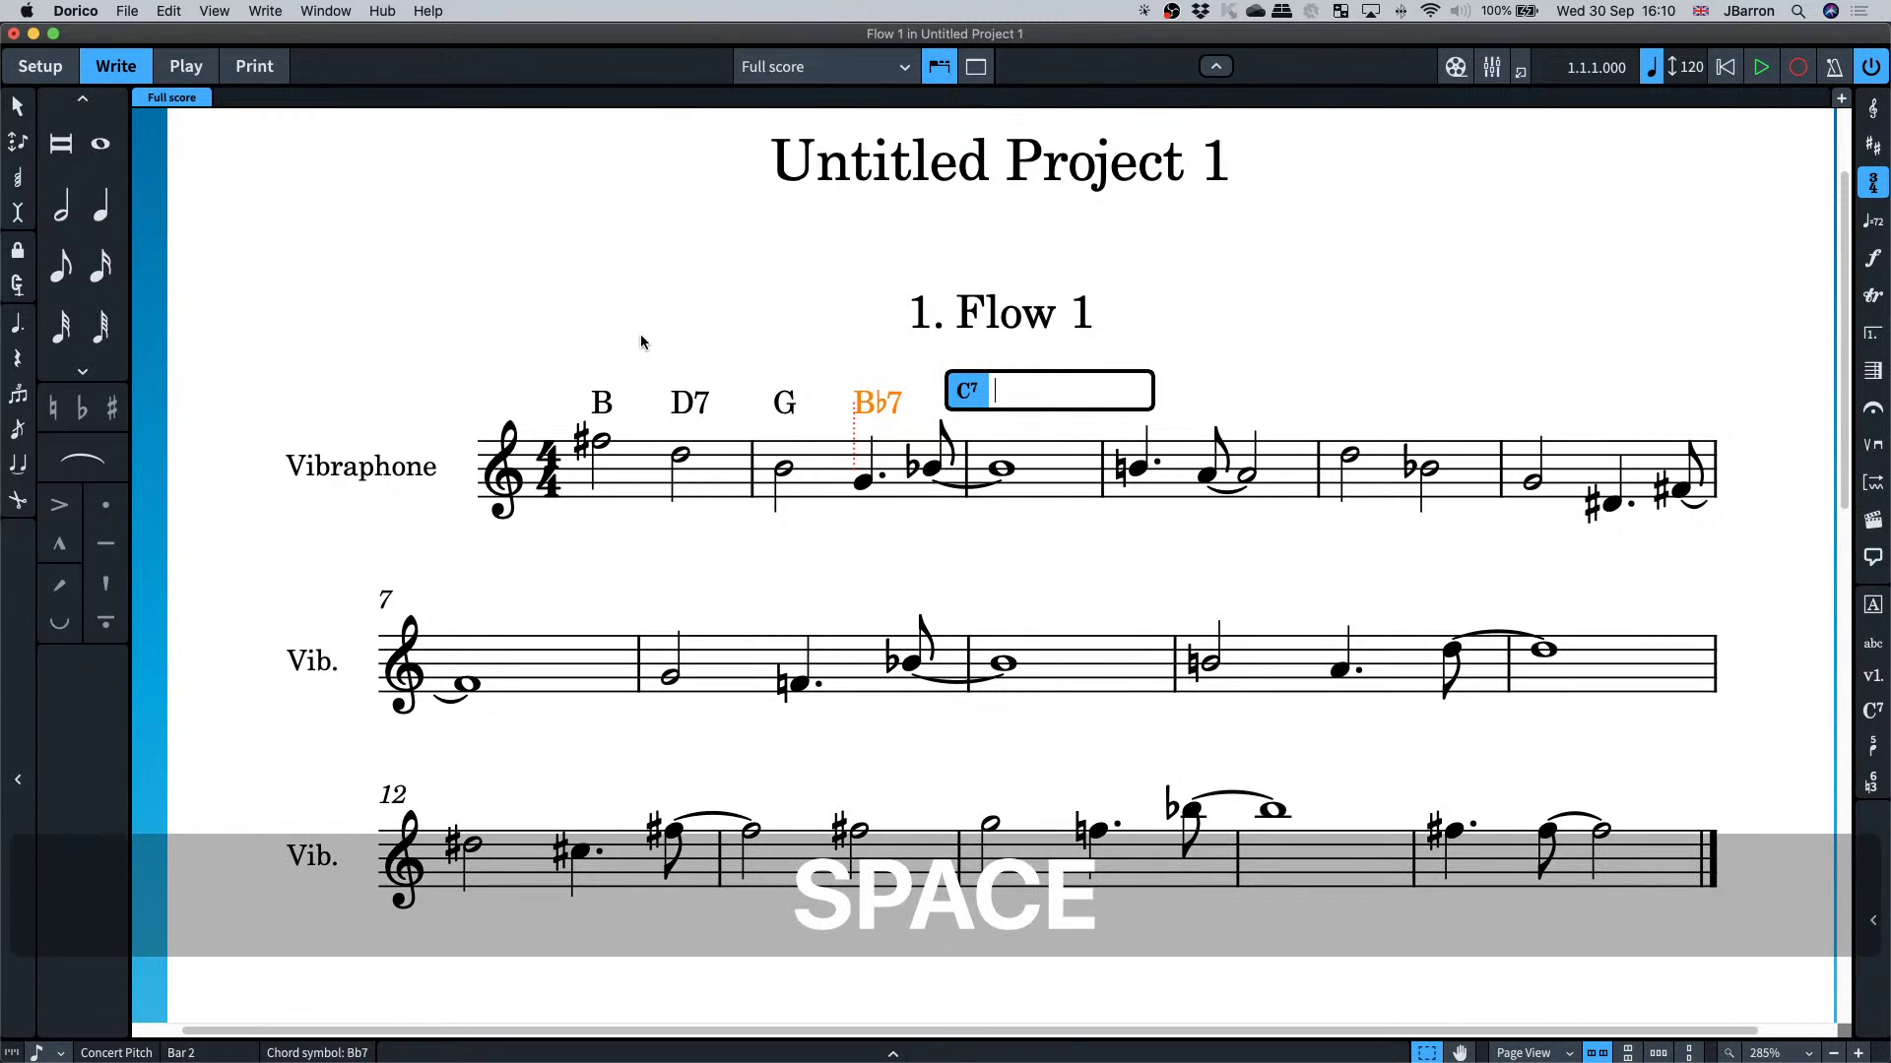
text(Eb)
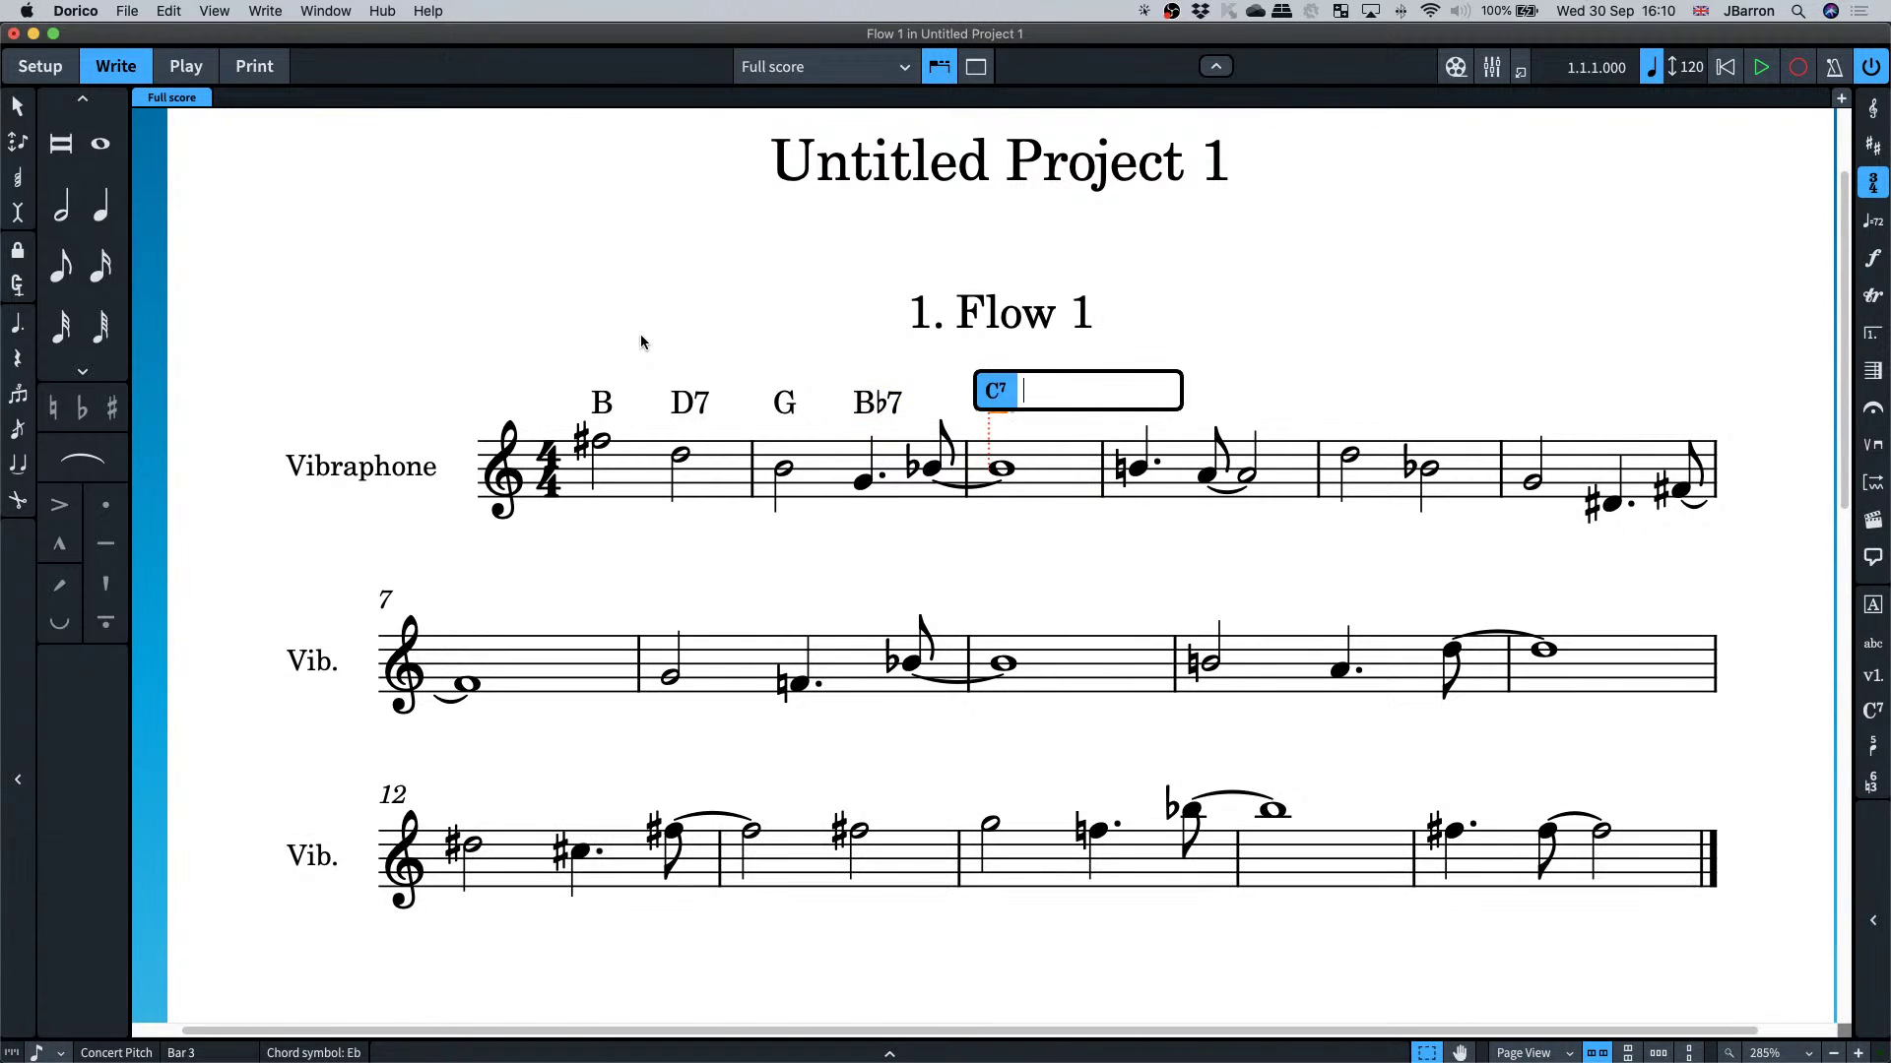
key(space)
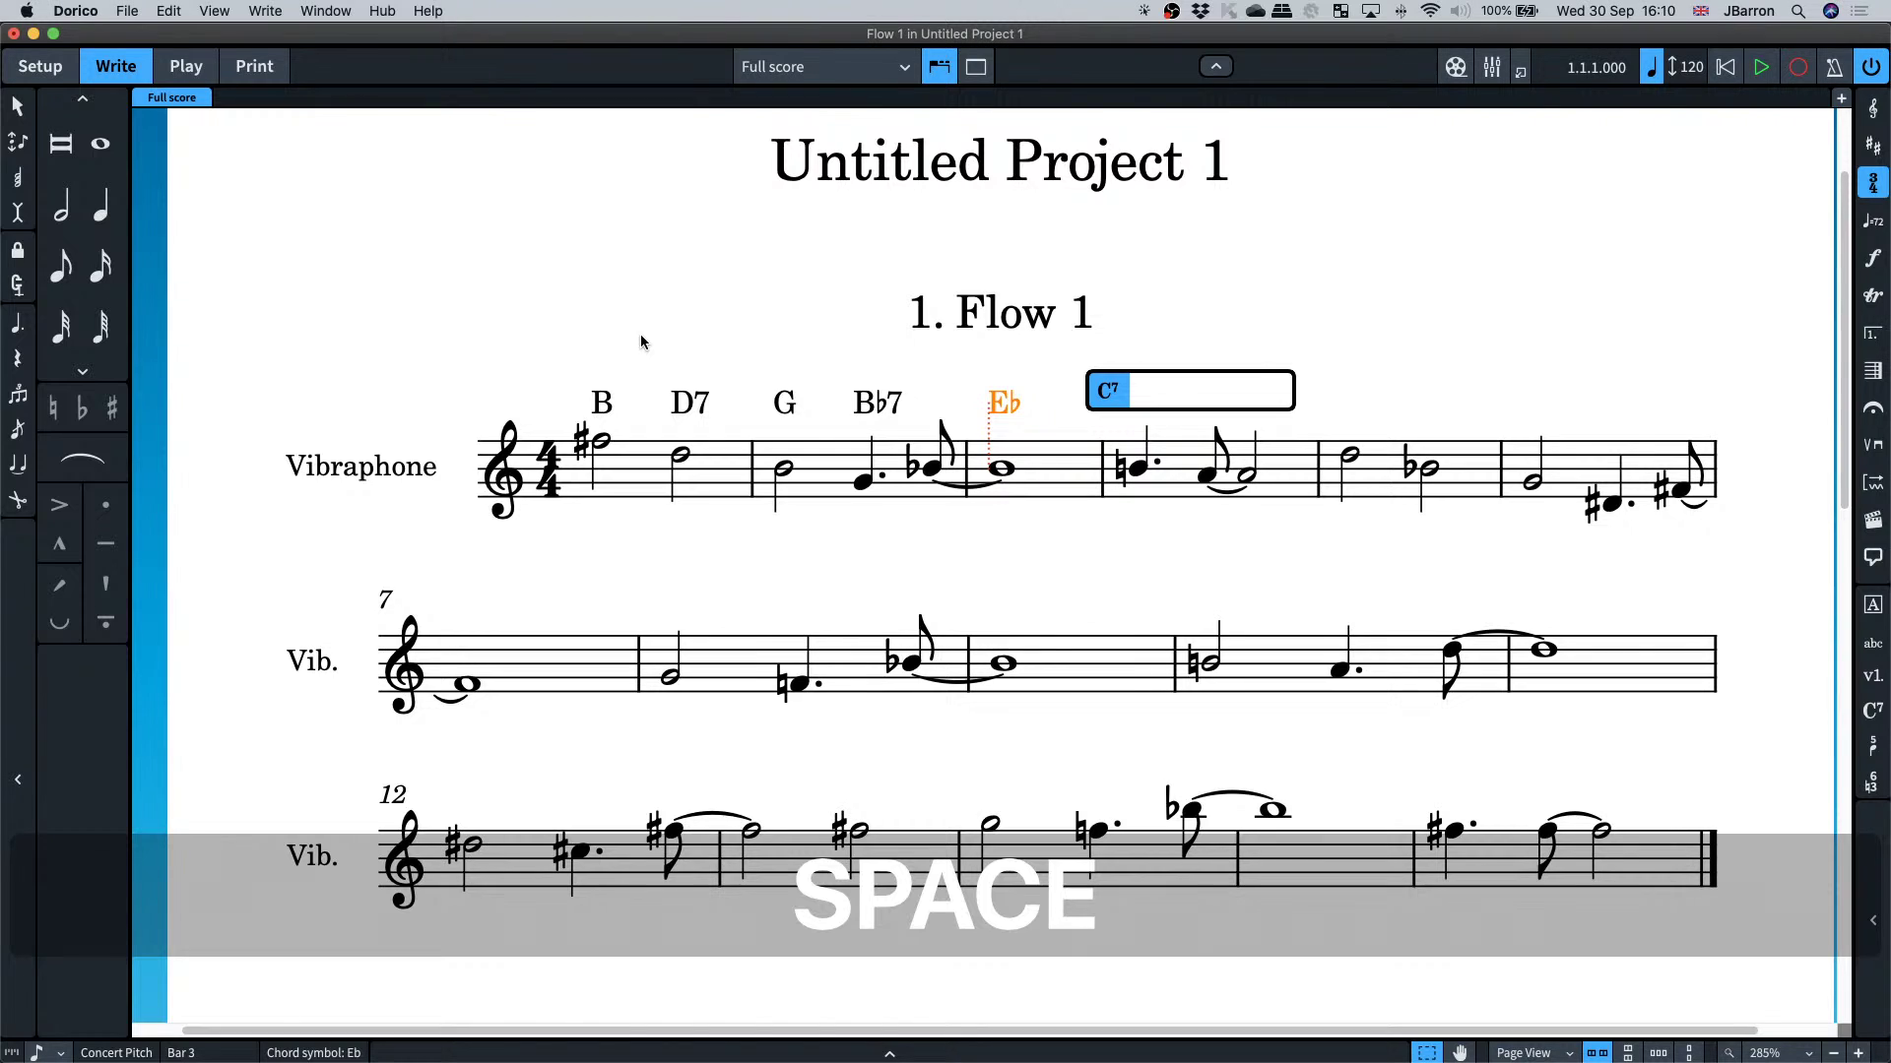
- Try to enter an A-7 chord symbol at the start of bar 4
key(shift)
text(A-7)
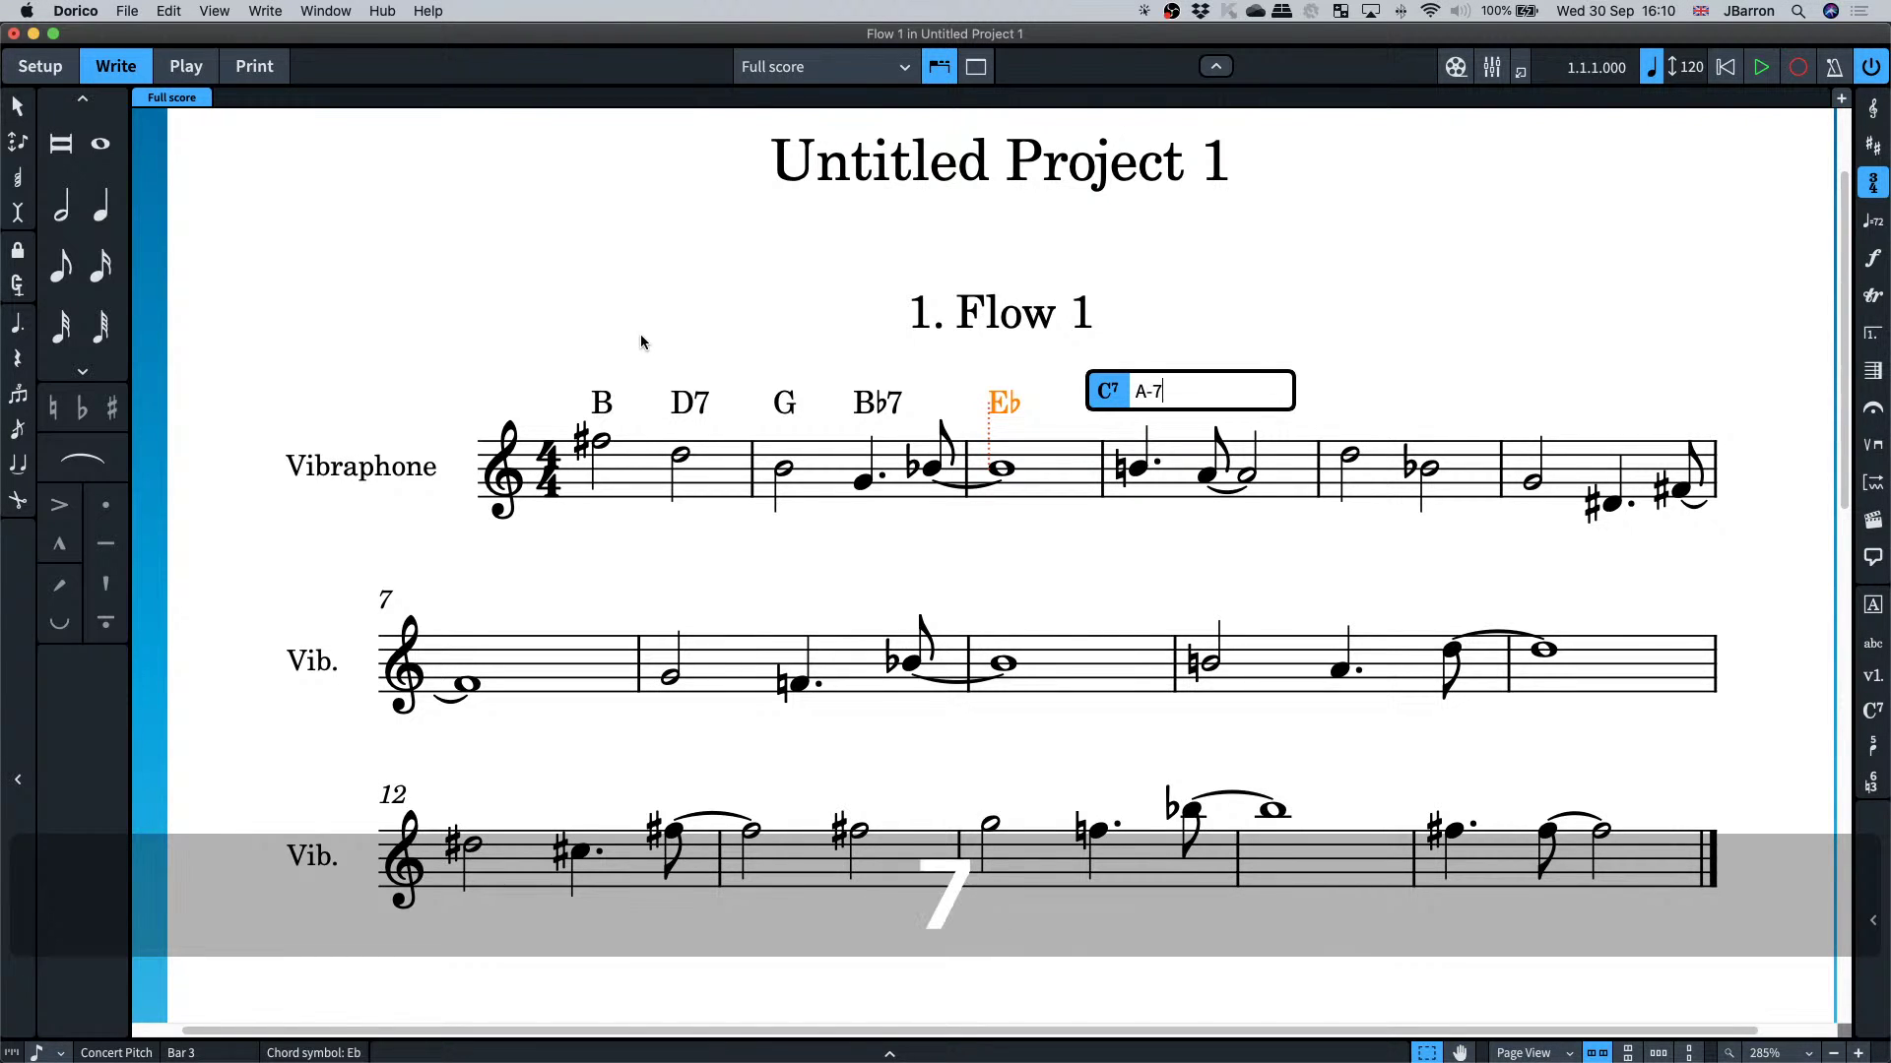
key(space)
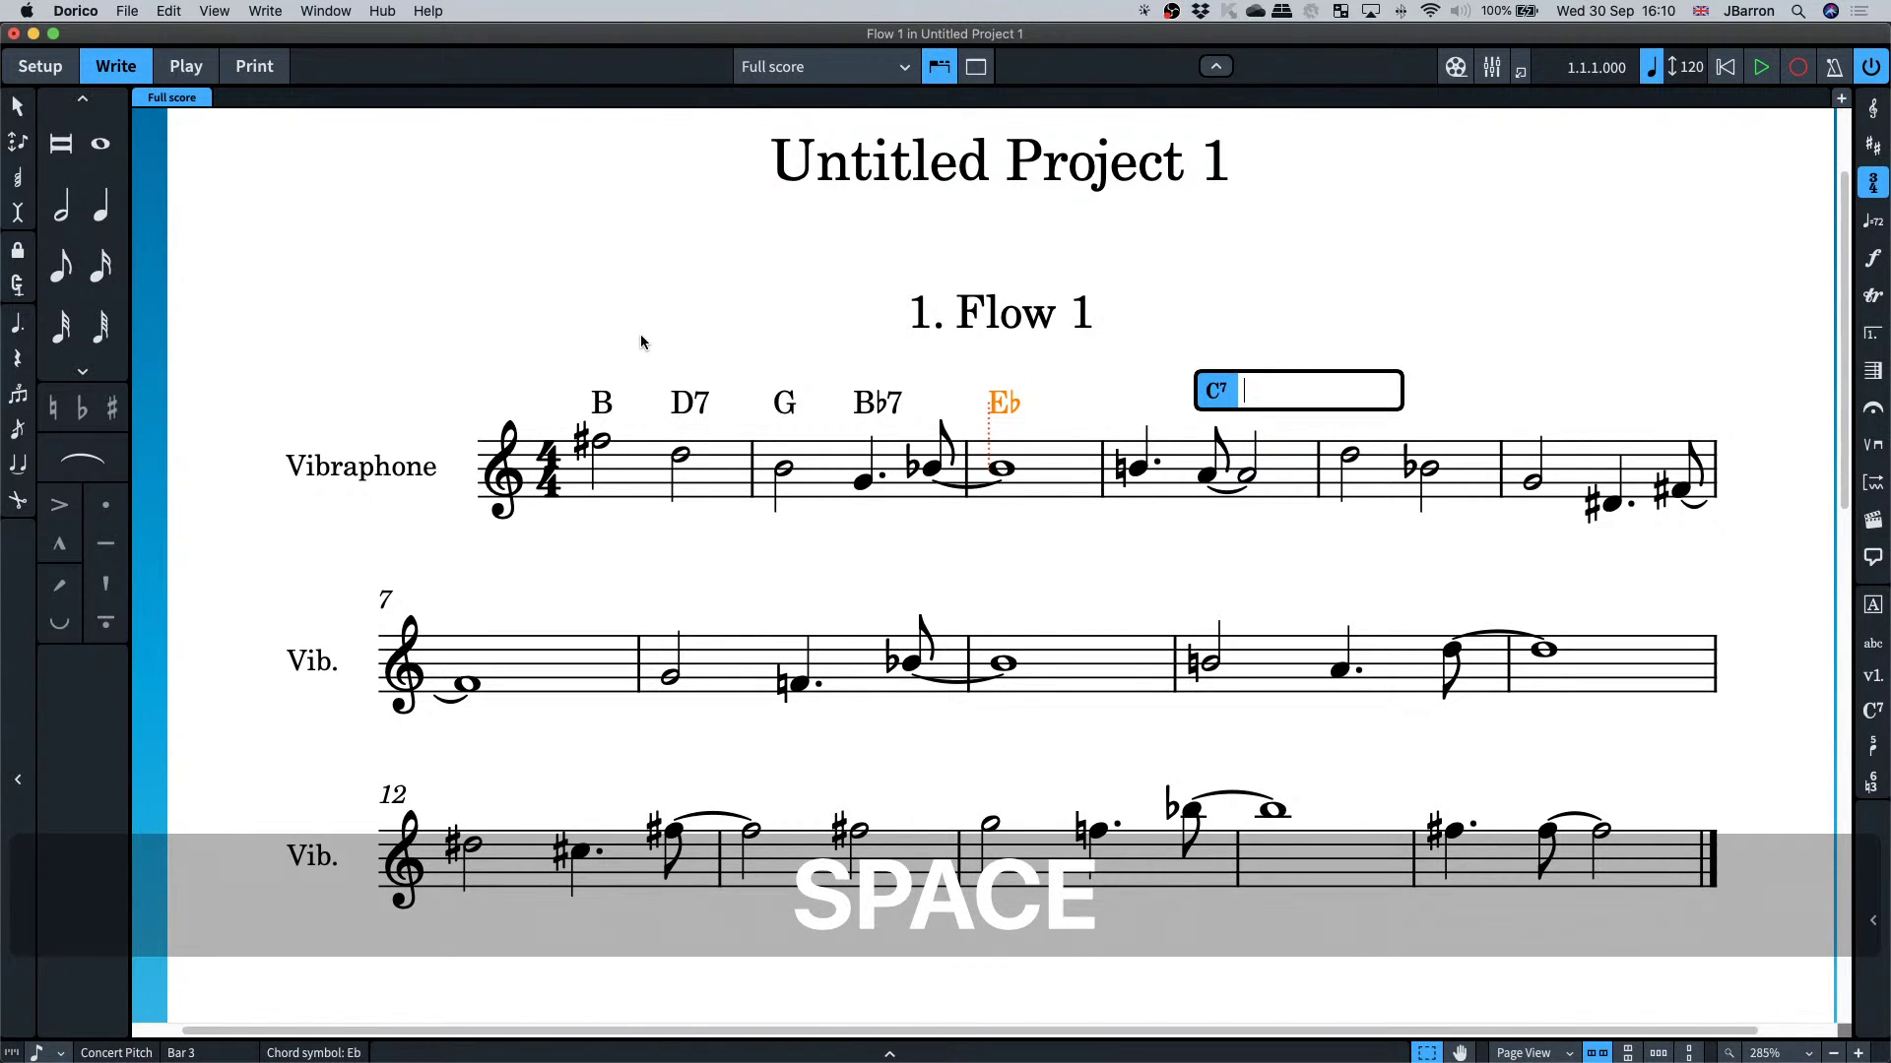
key(Escape)
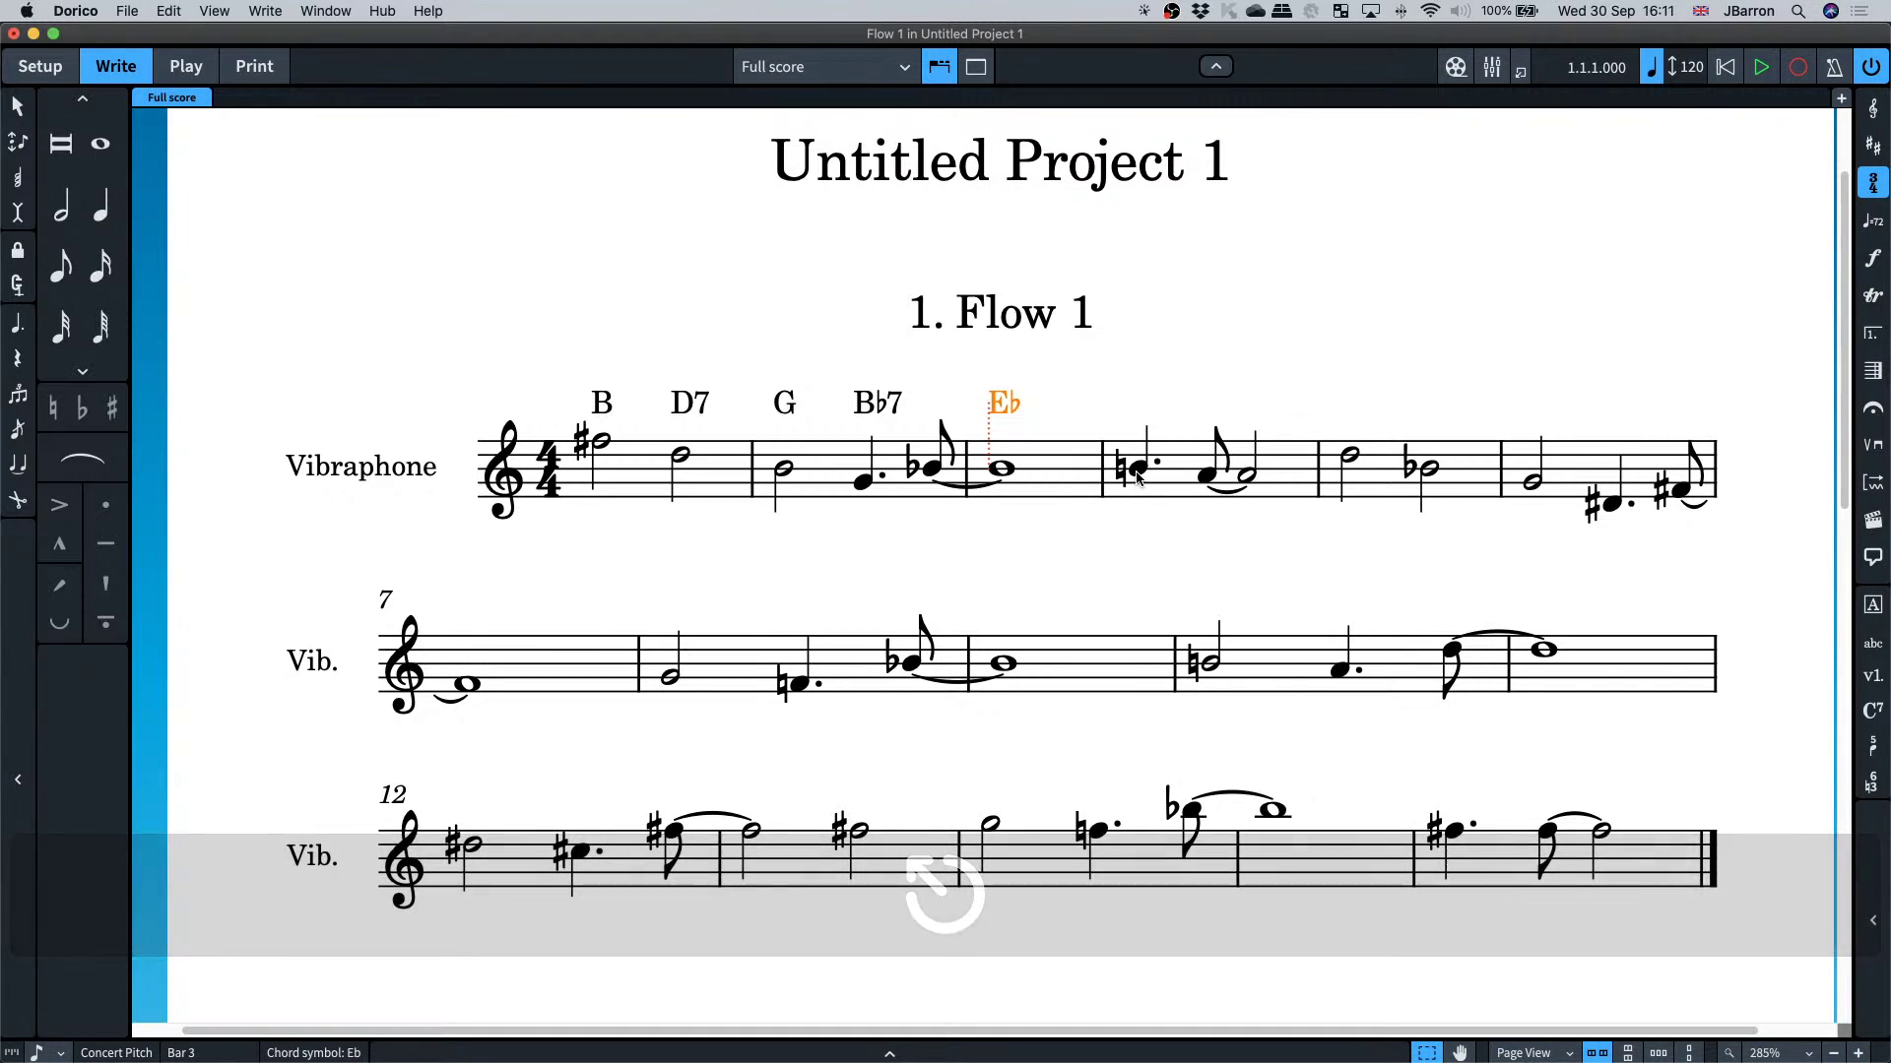
click(1136, 477)
key(shift+q)
text(A-7)
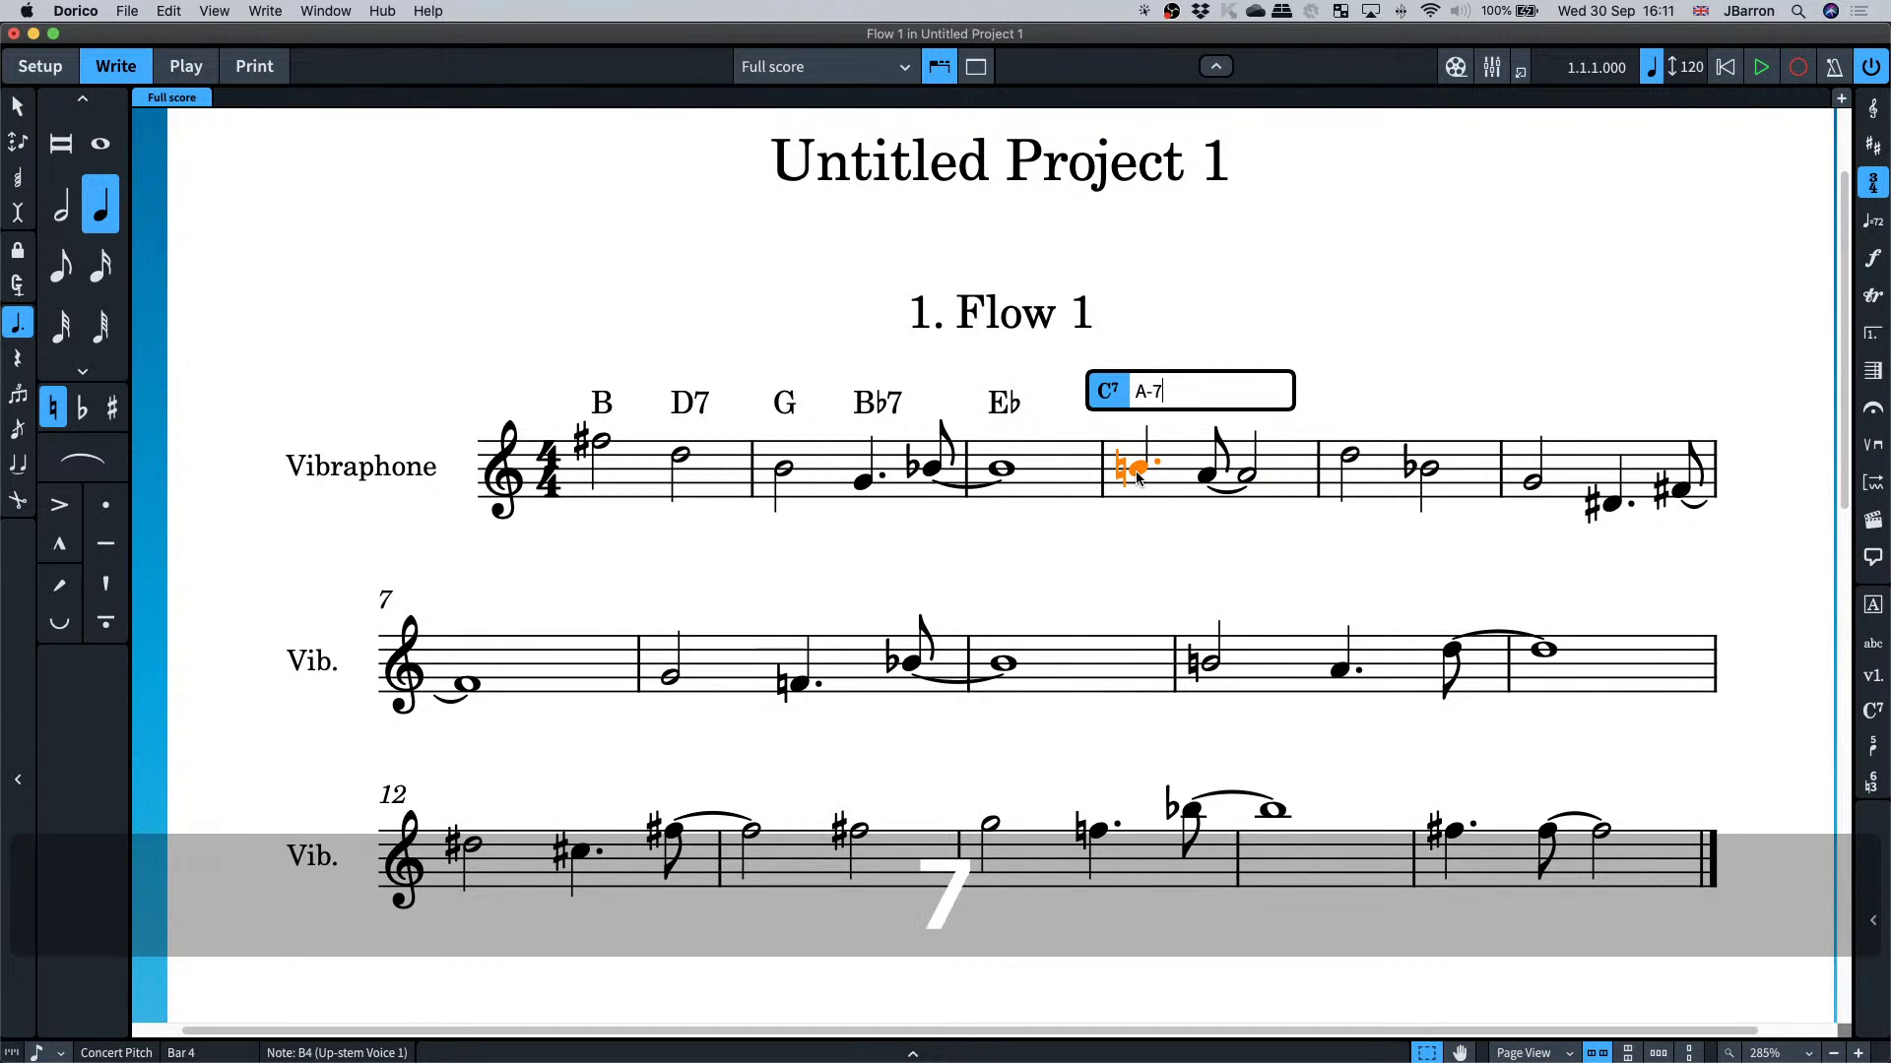
key(Return)
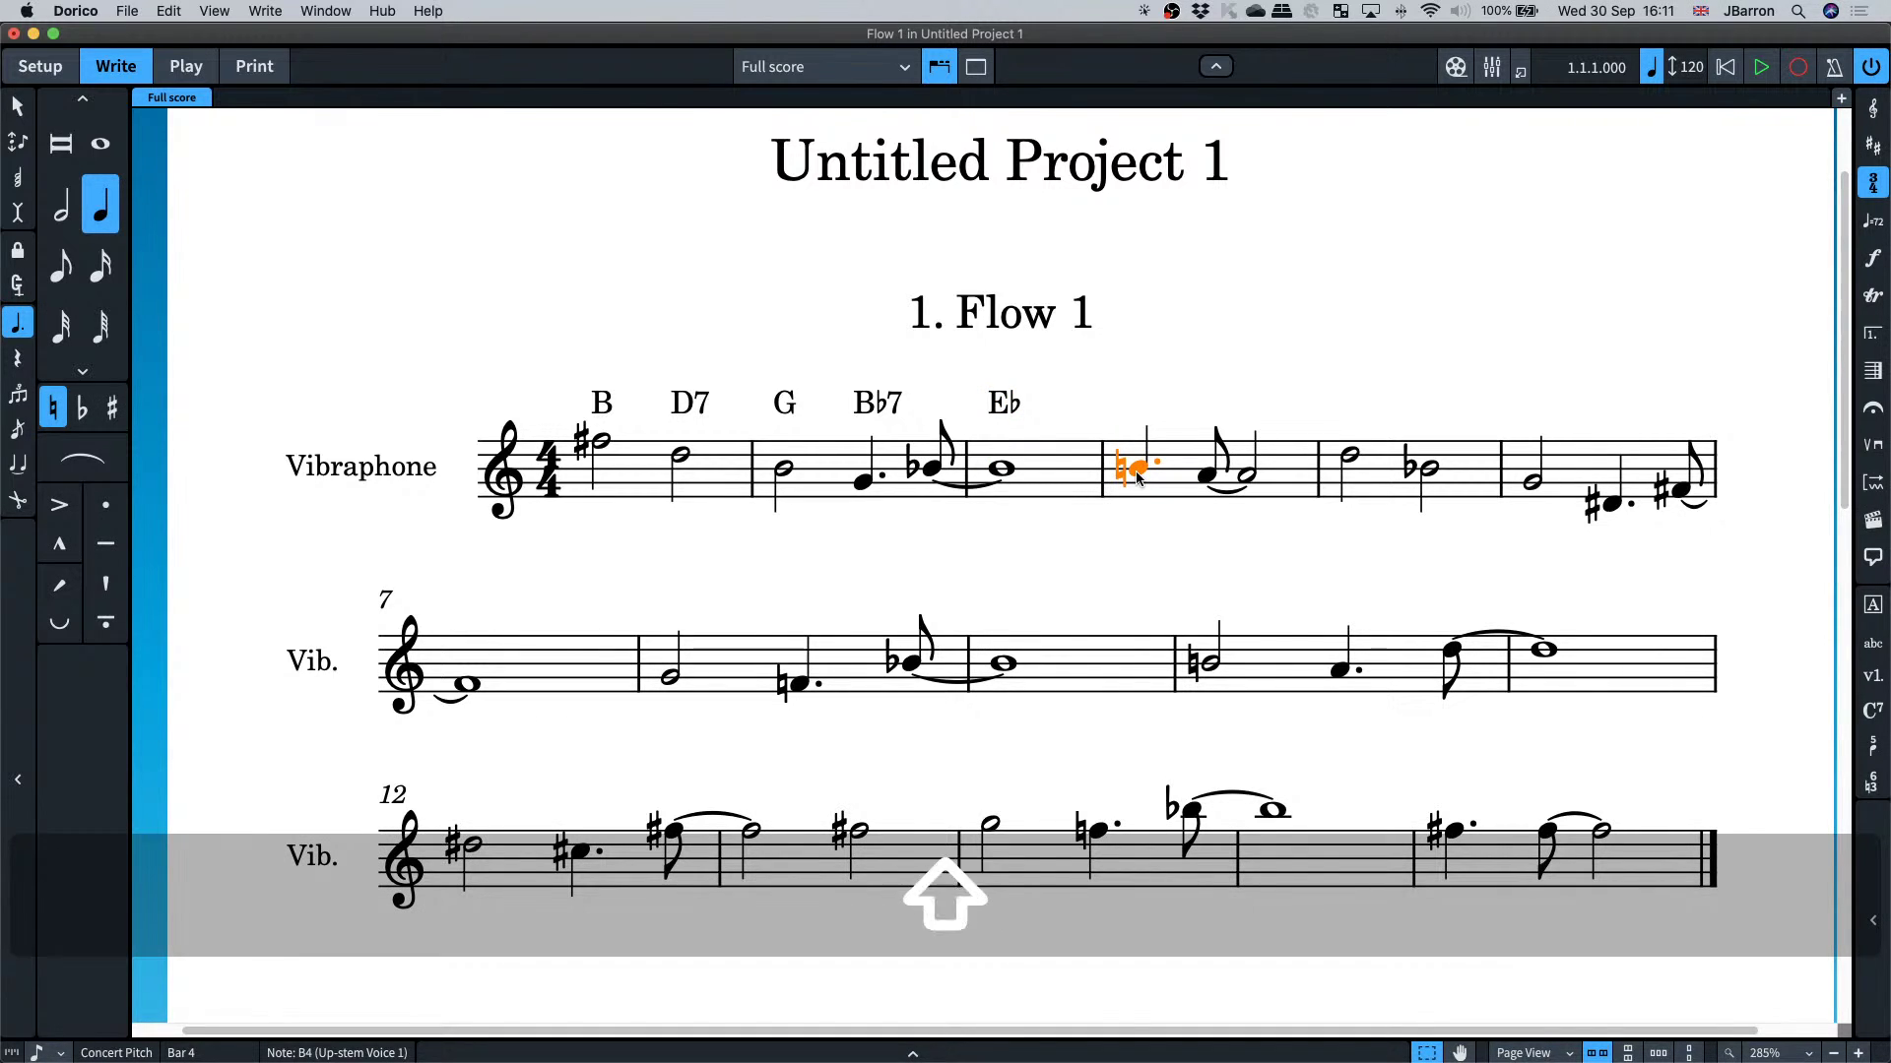
- Add the chord symbols Am7 at the start of bar 4 and D7 on its third beat
key(shift+q)
key(space)
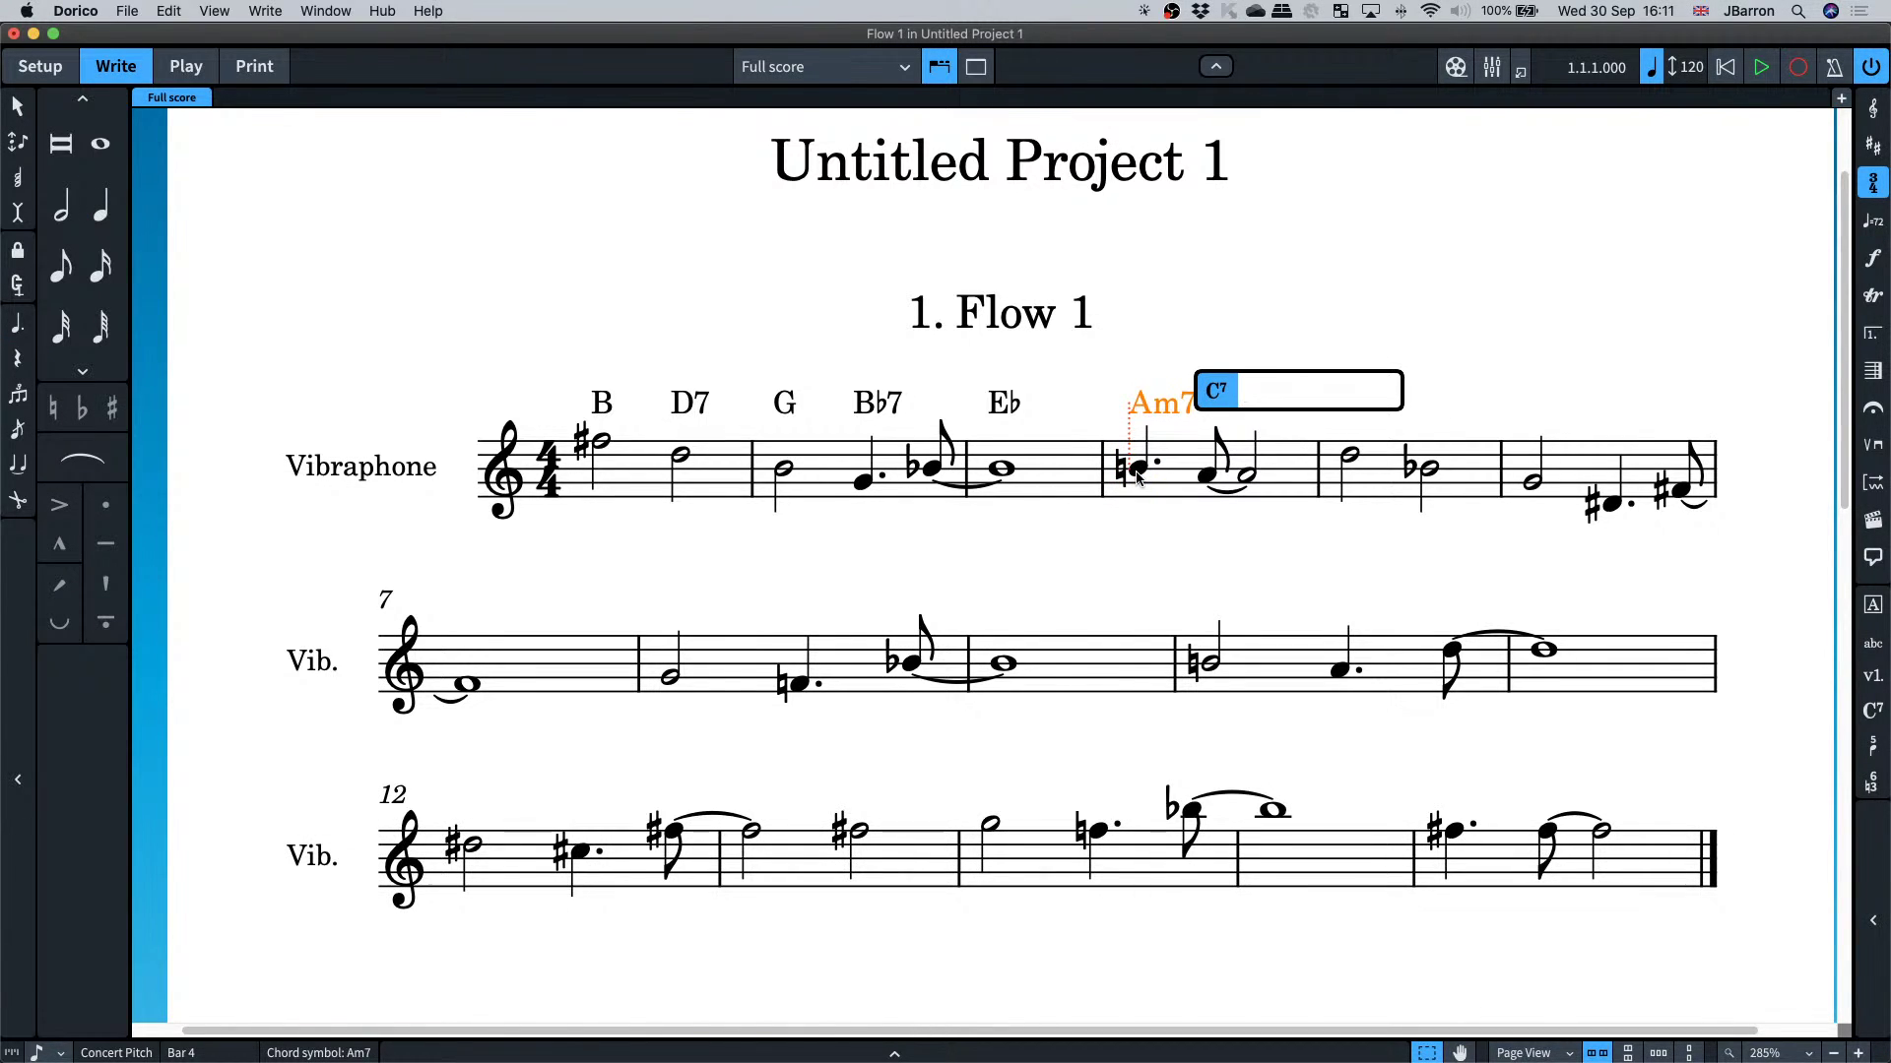
text(D7)
key(space)
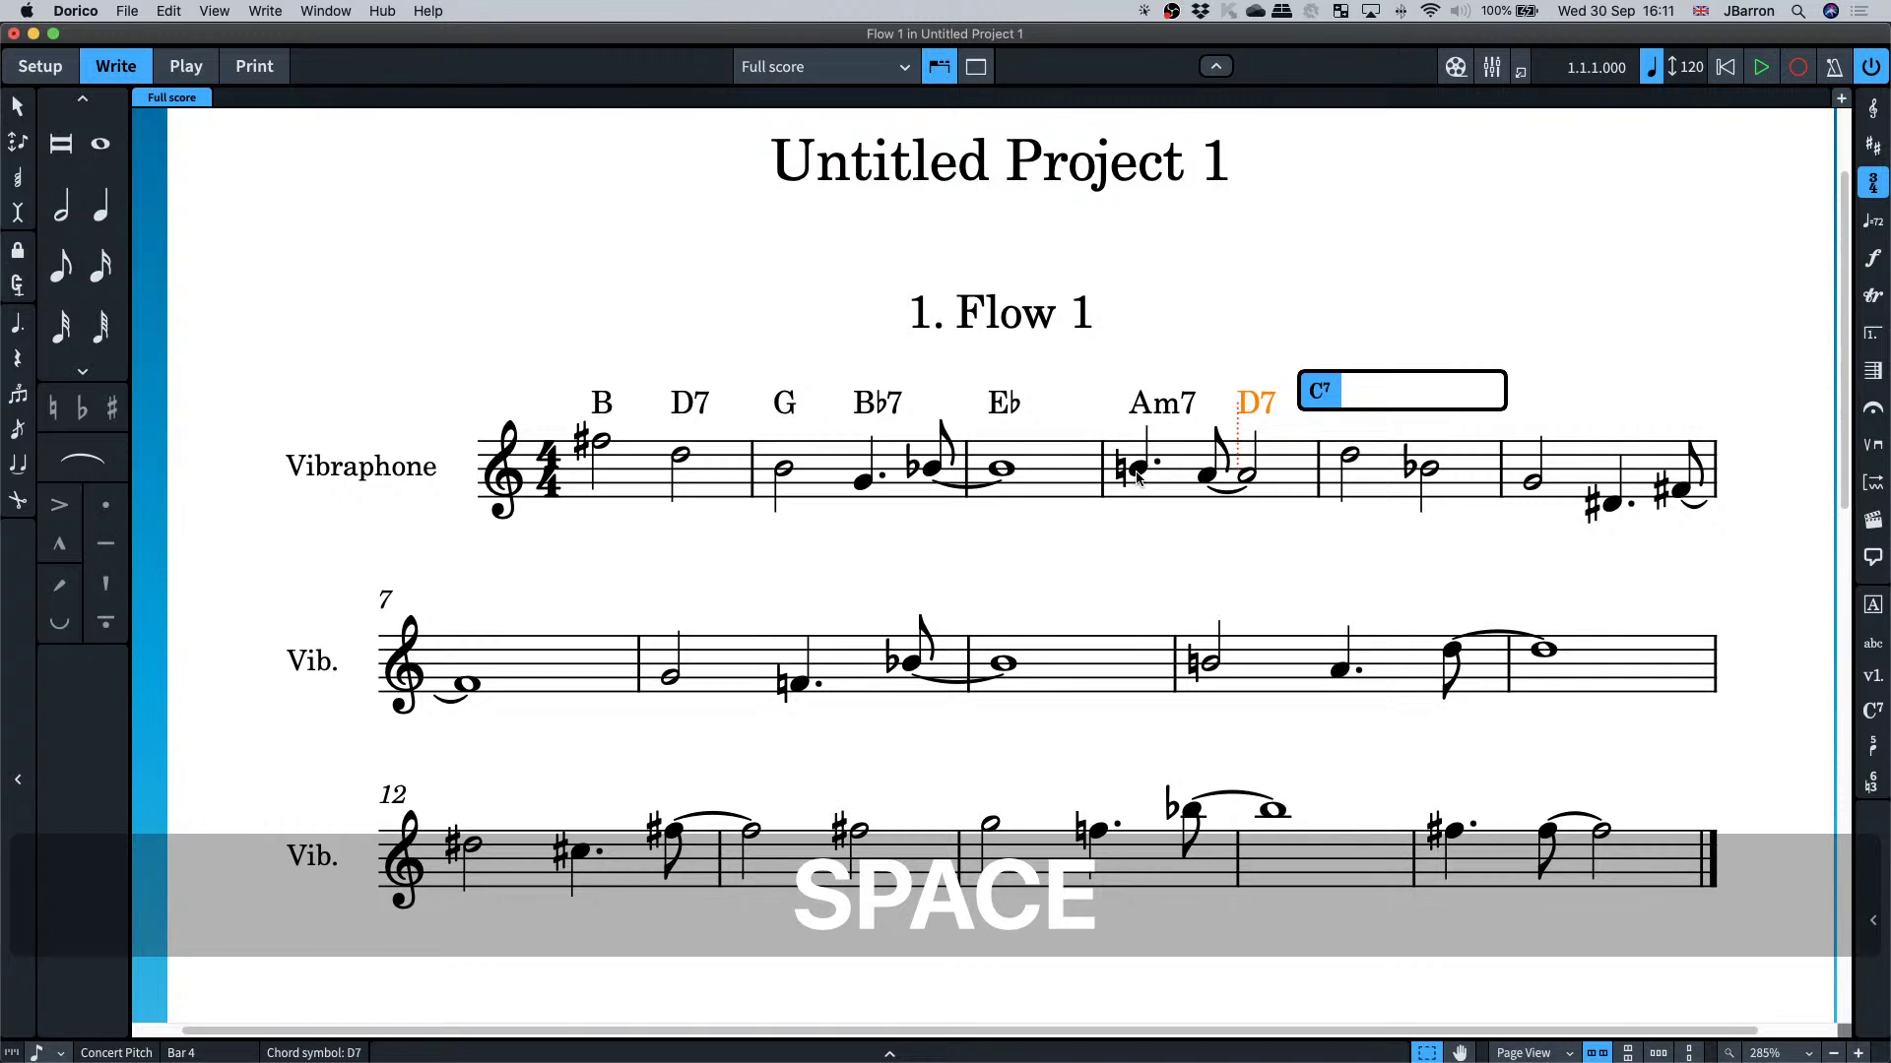
- Add the chord symbols G above the D and B♭7 above the B♭ in bar 5
key(space)
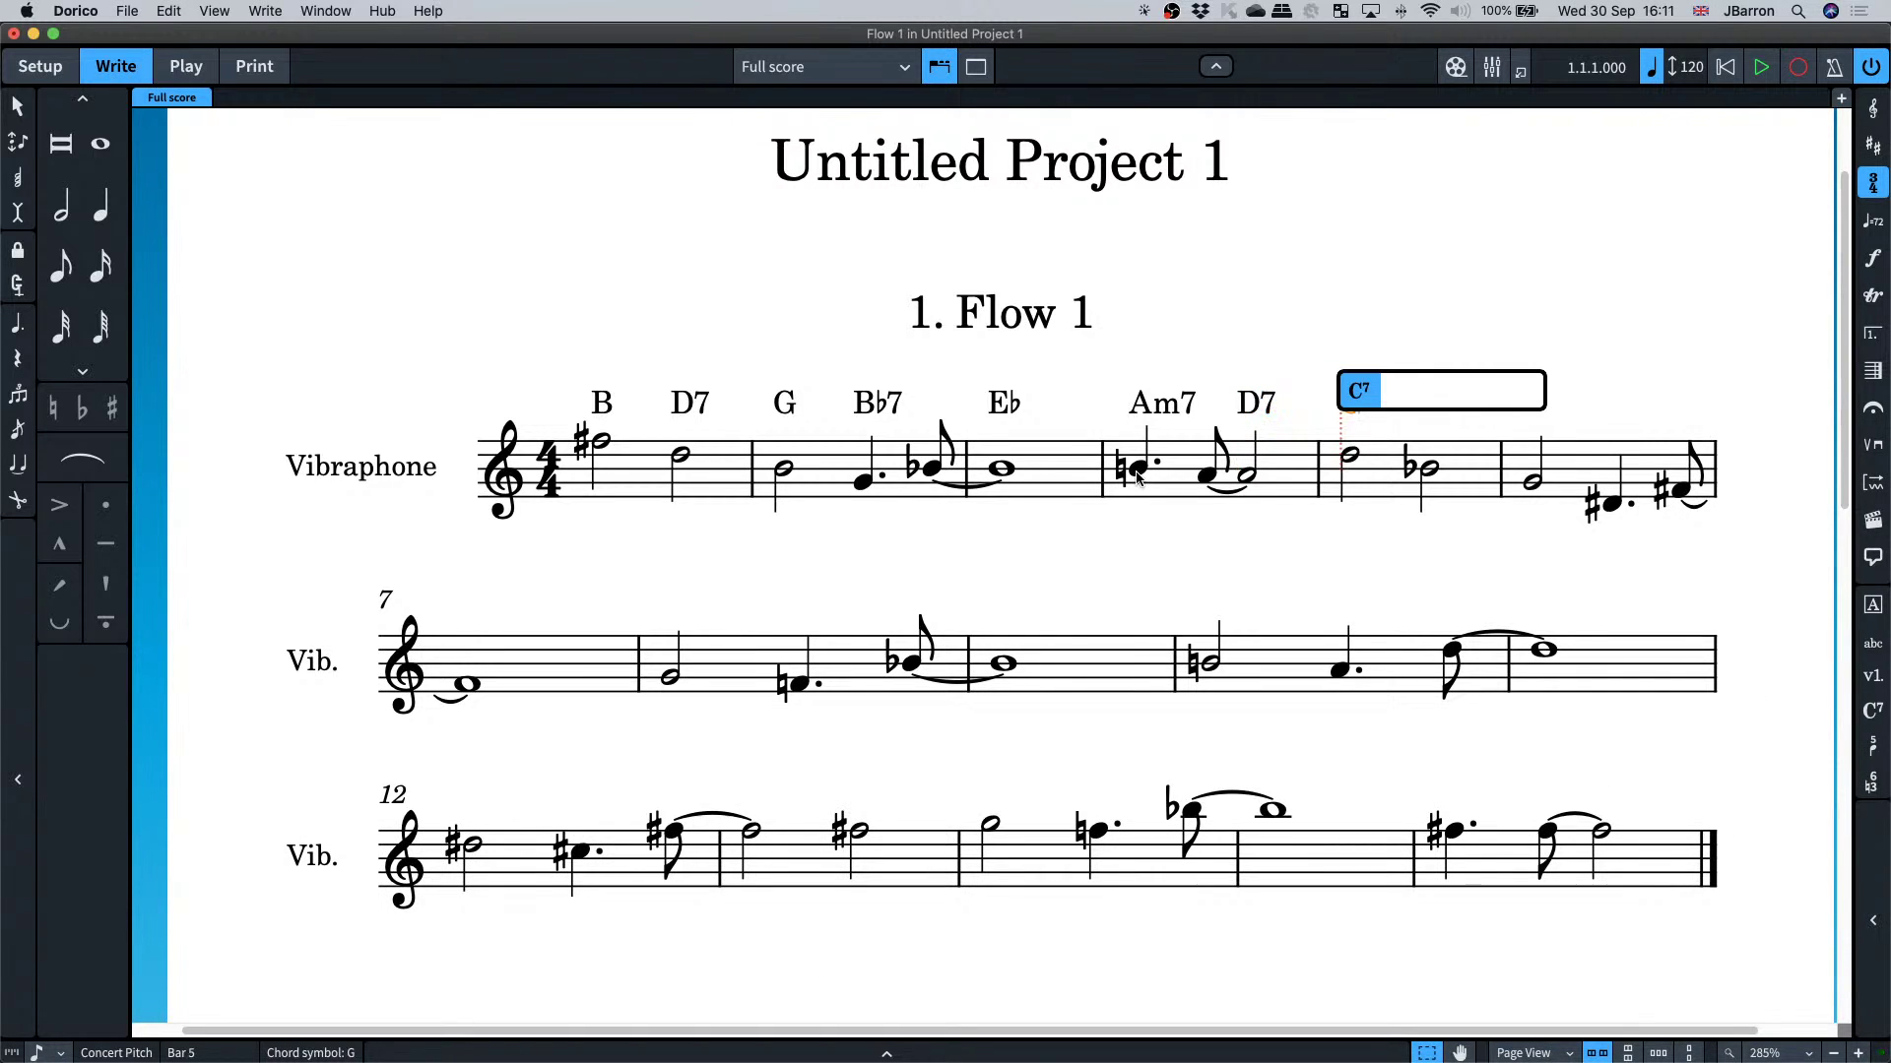
text(G)
key(space)
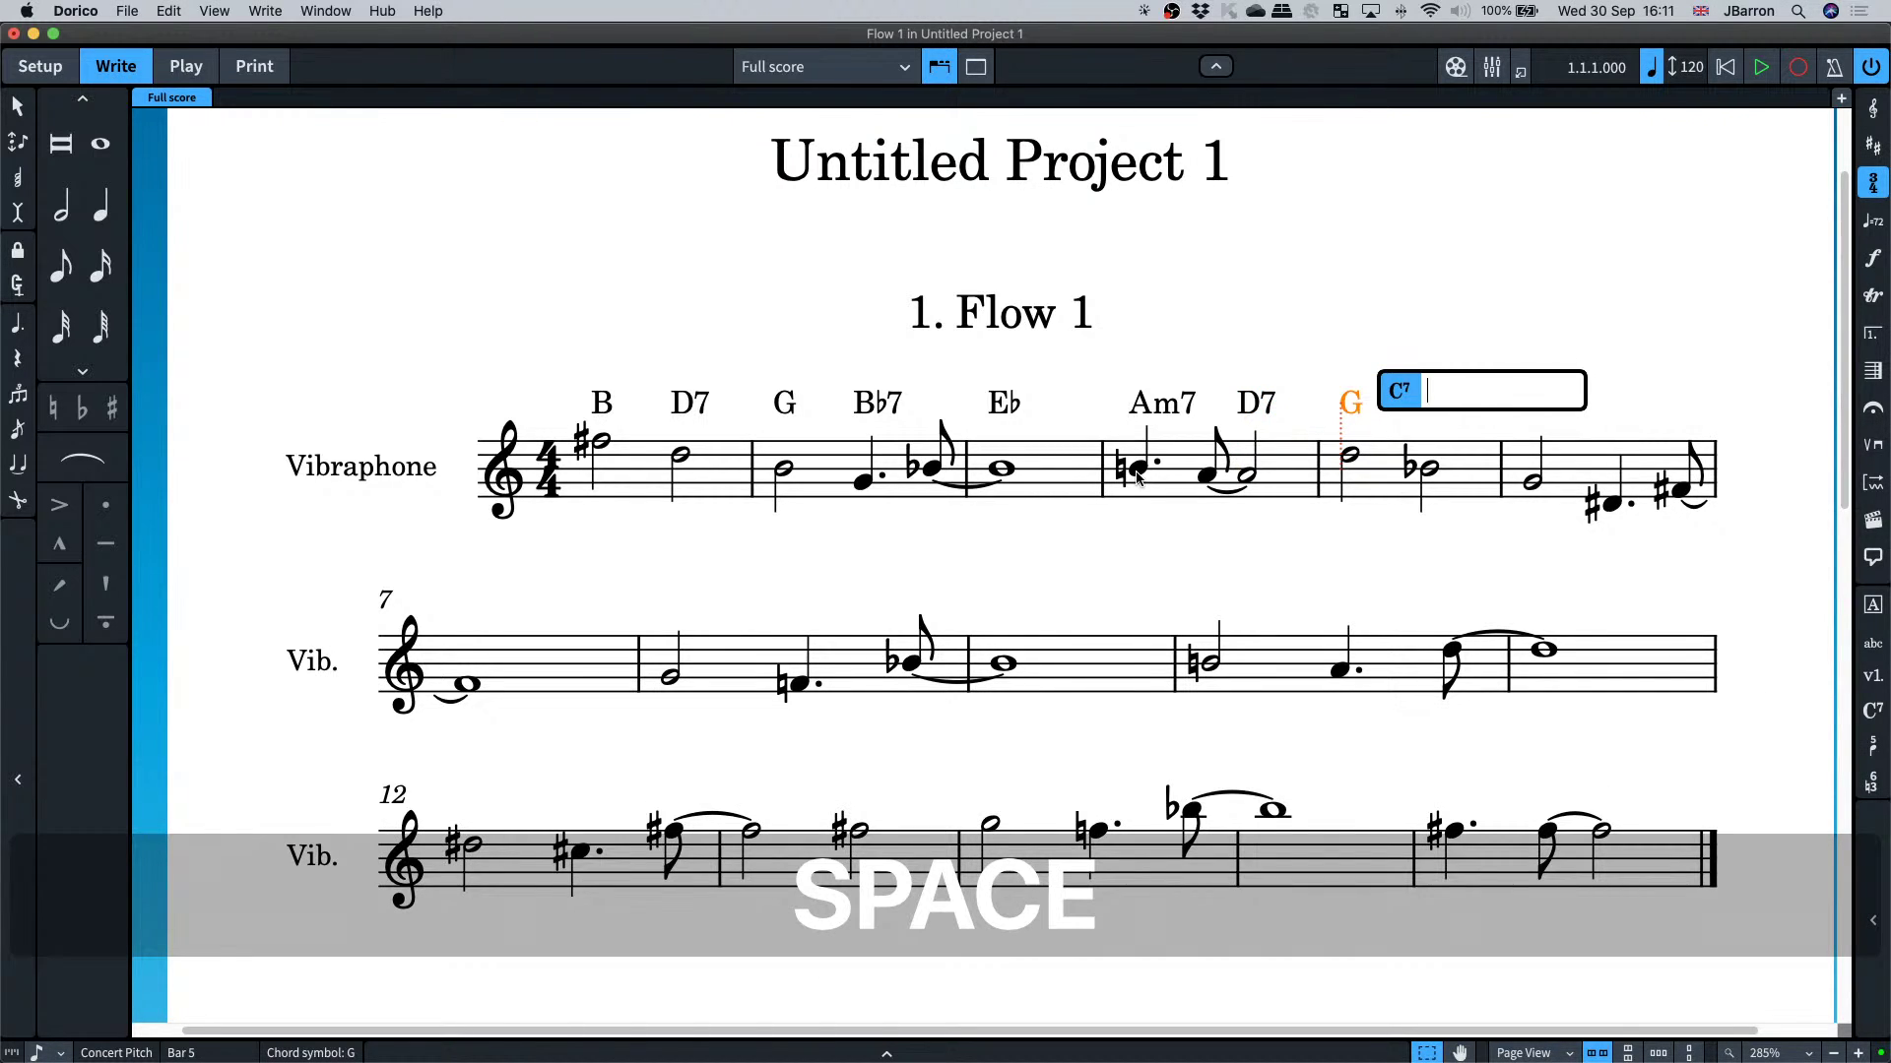
text(Bb7)
key(space)
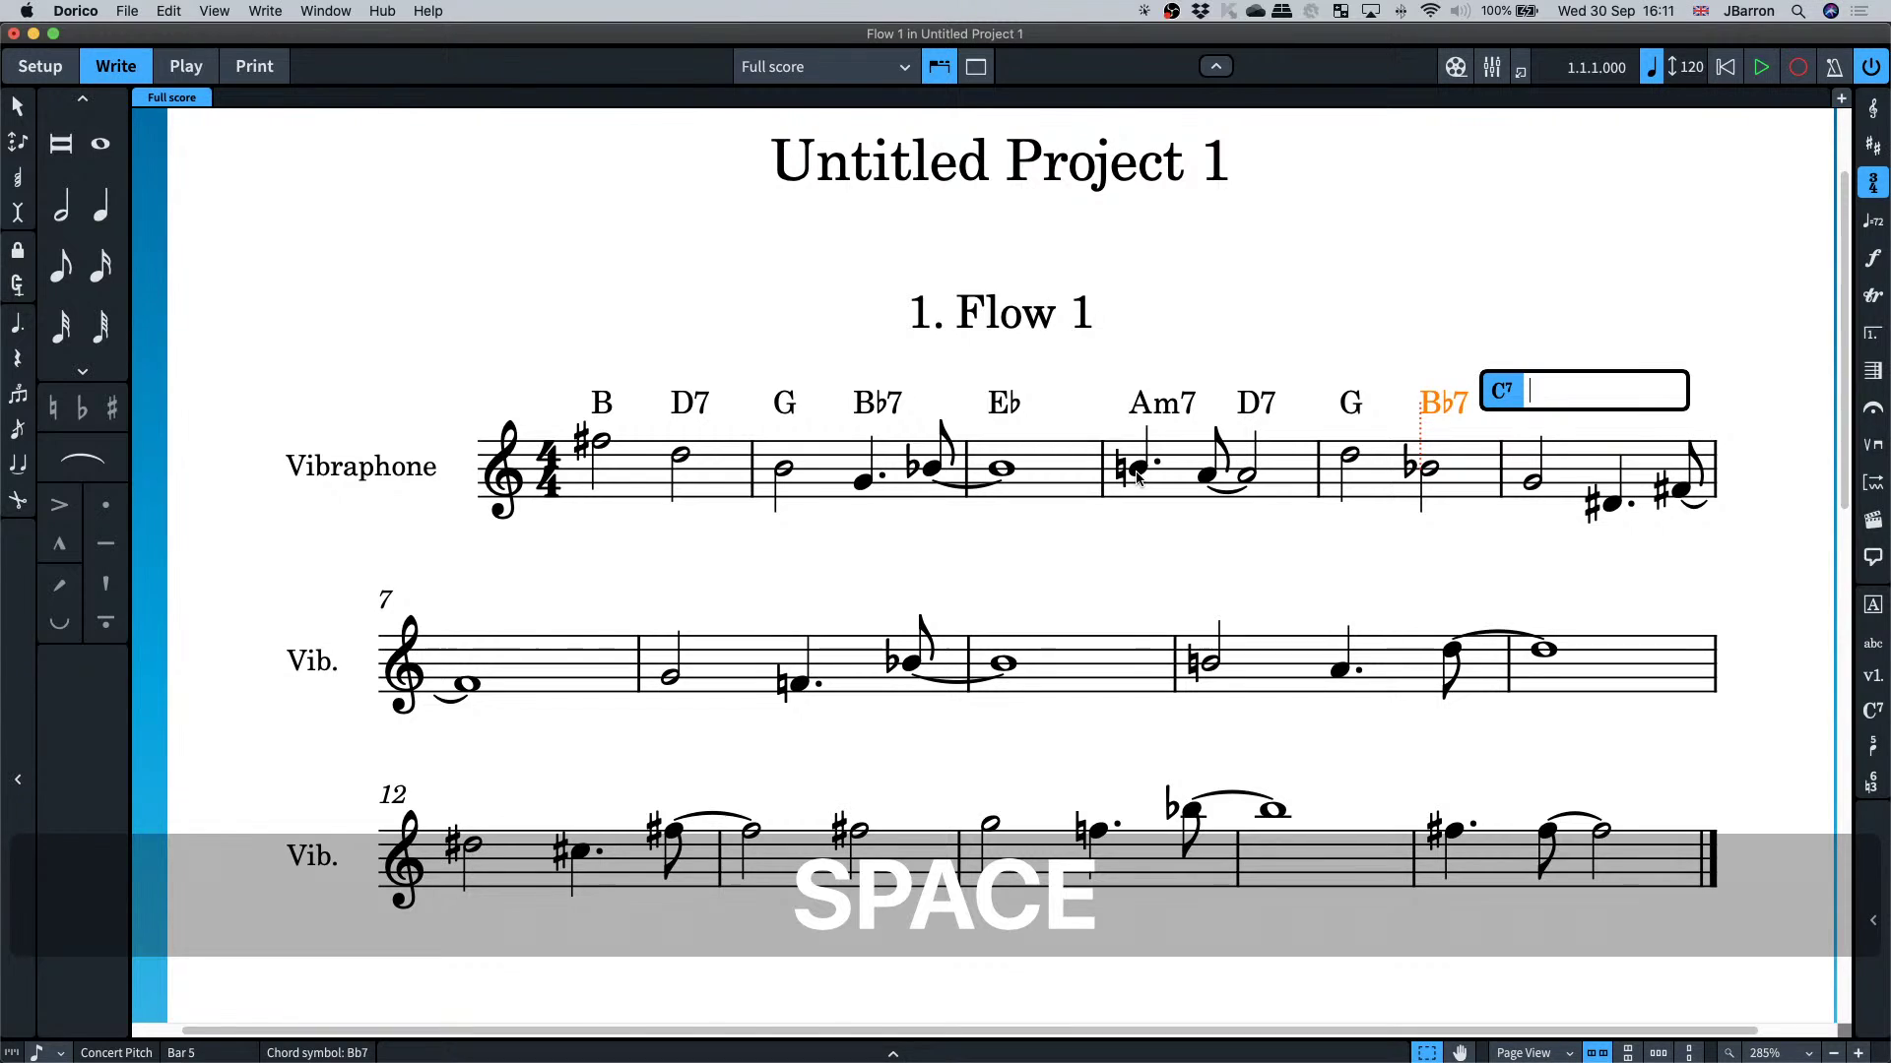
- Add the chord symbols E♭ above the G and F♯7 above the D♯ in bar 6
key(space)
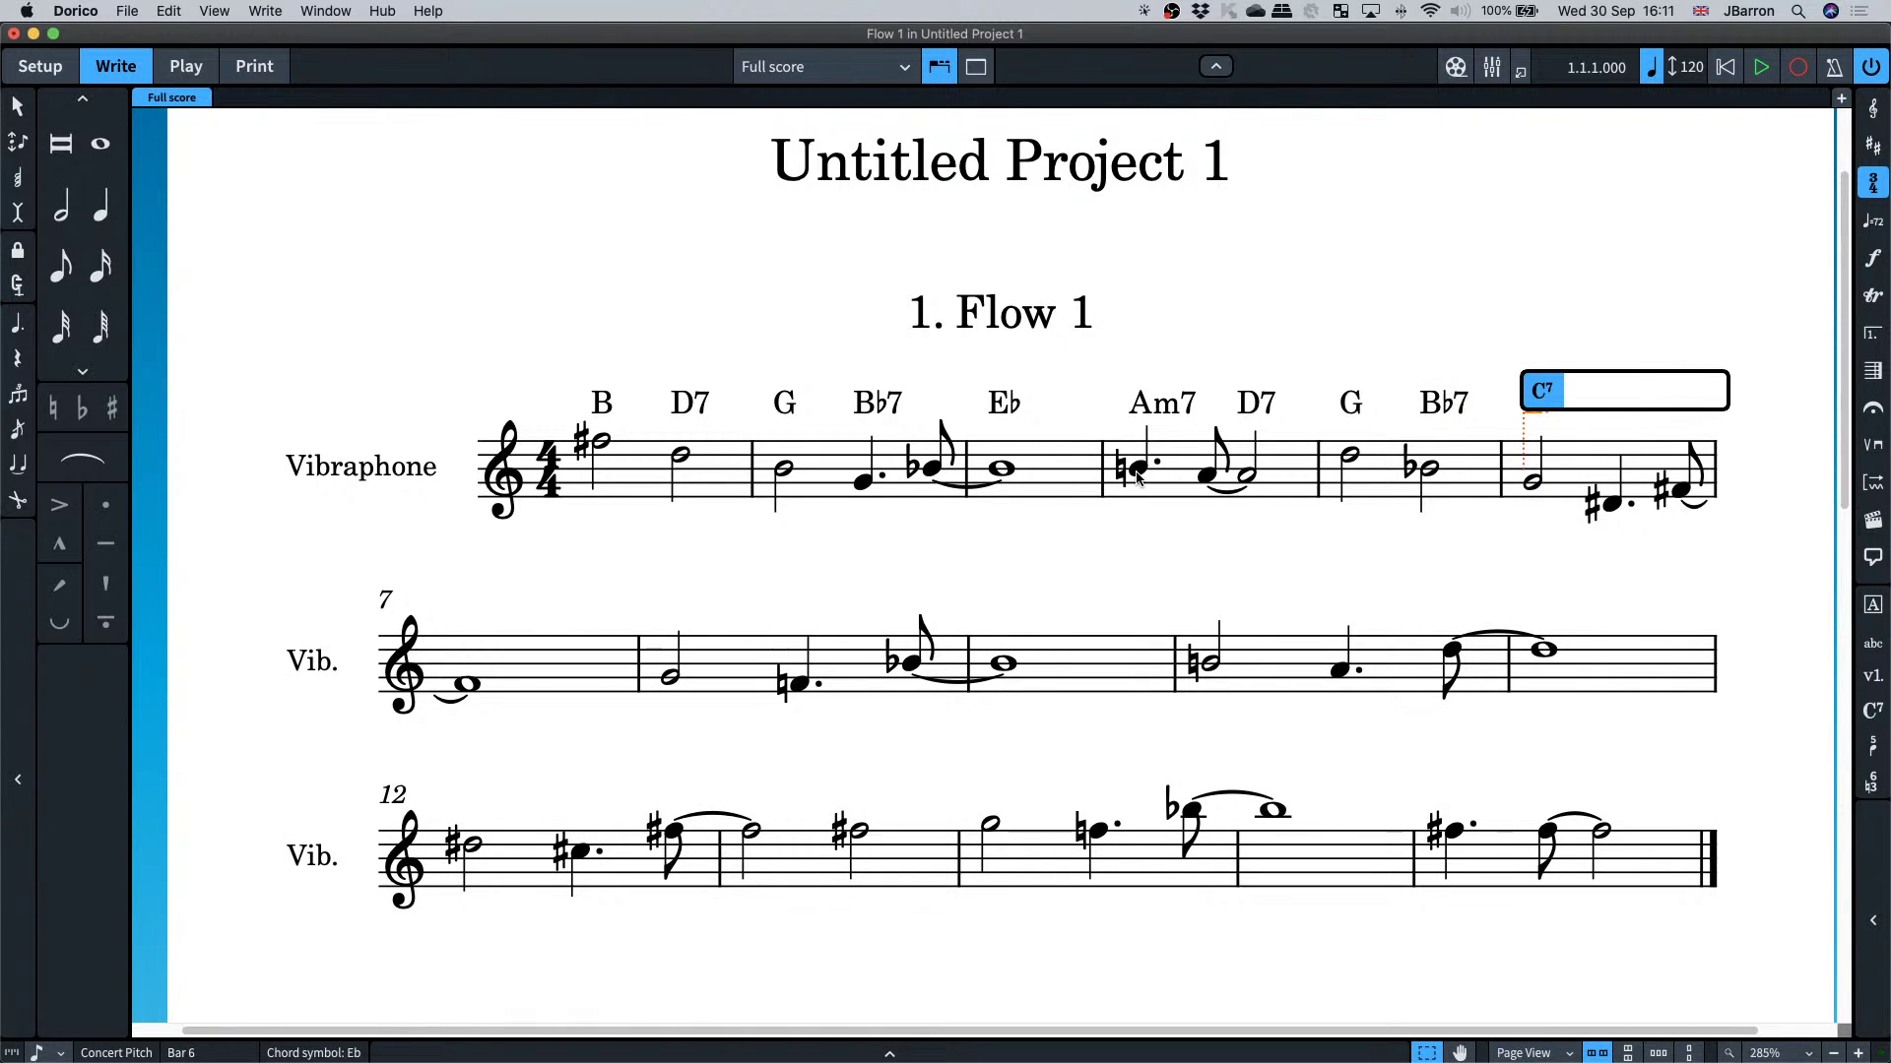
text(Eb)
key(space)
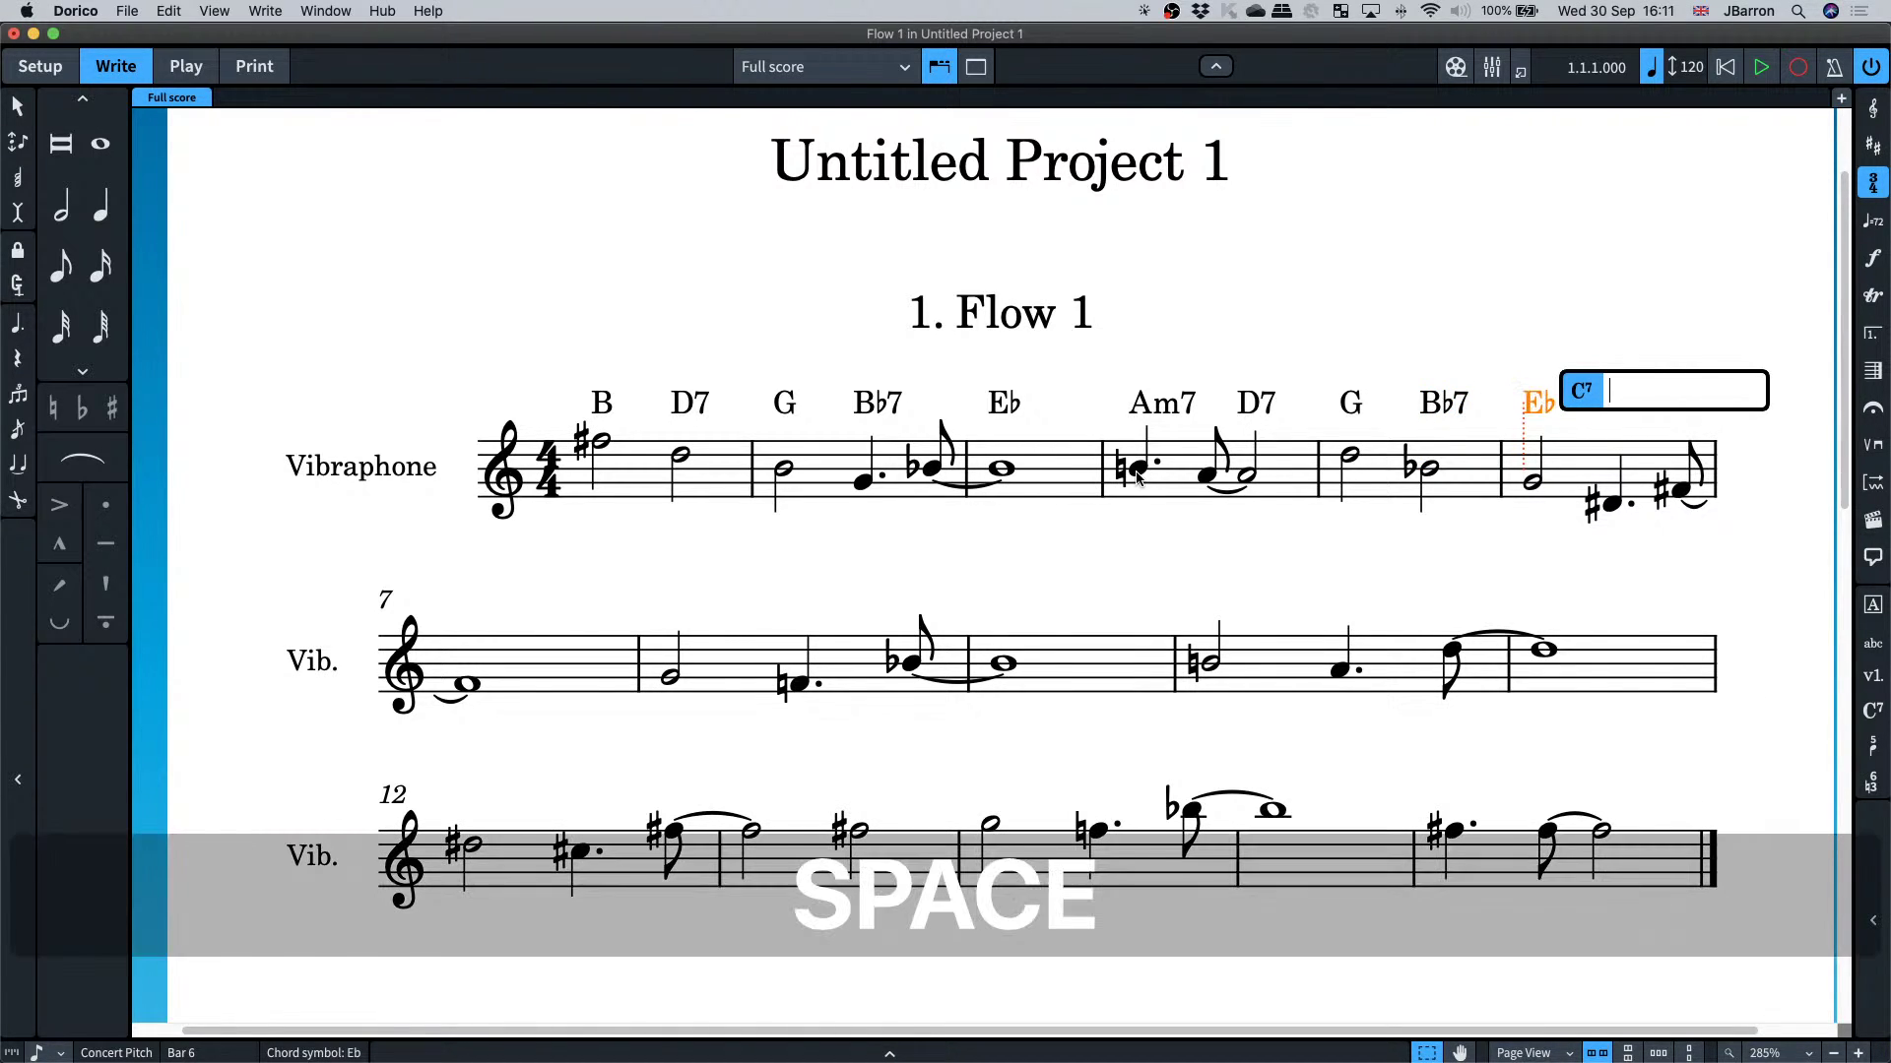
key(space)
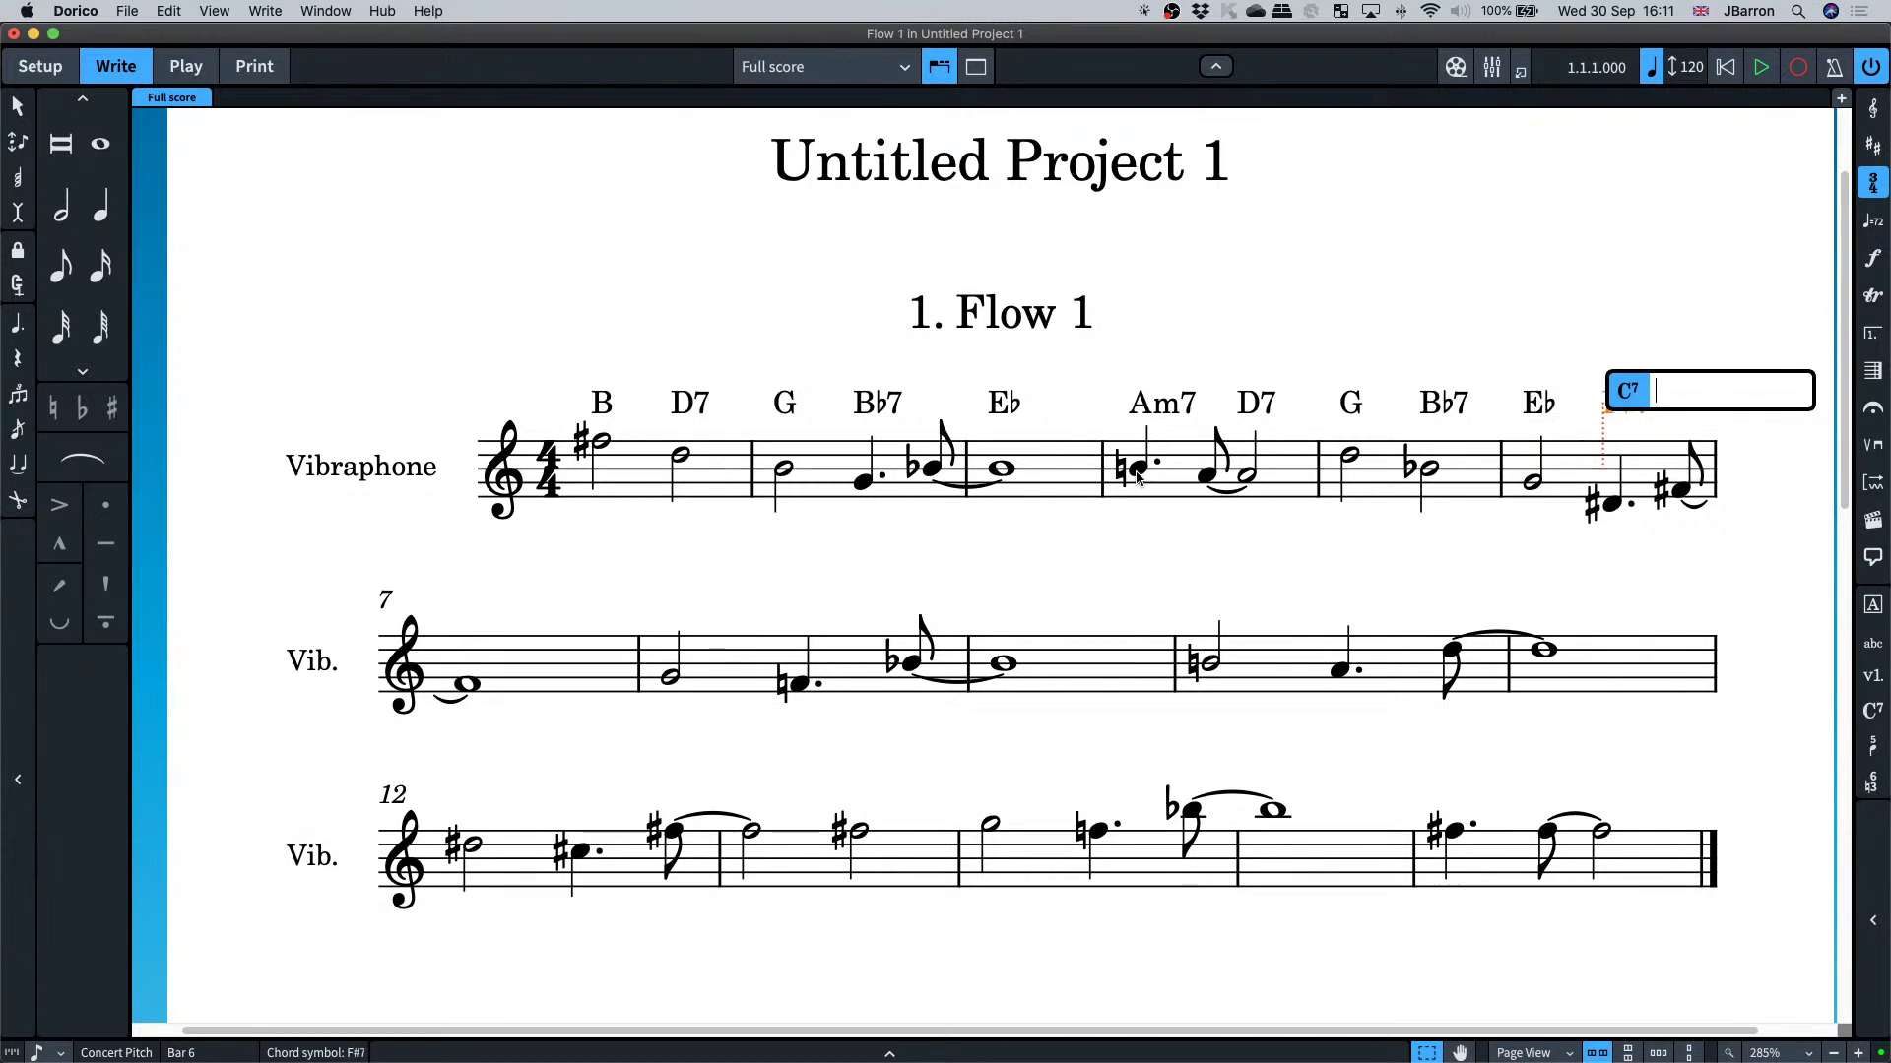
- Enter the chord symbols F♯7 above the D♯ in bar 6 and B7 at the start of bar 7
text(F#7)
key(space)
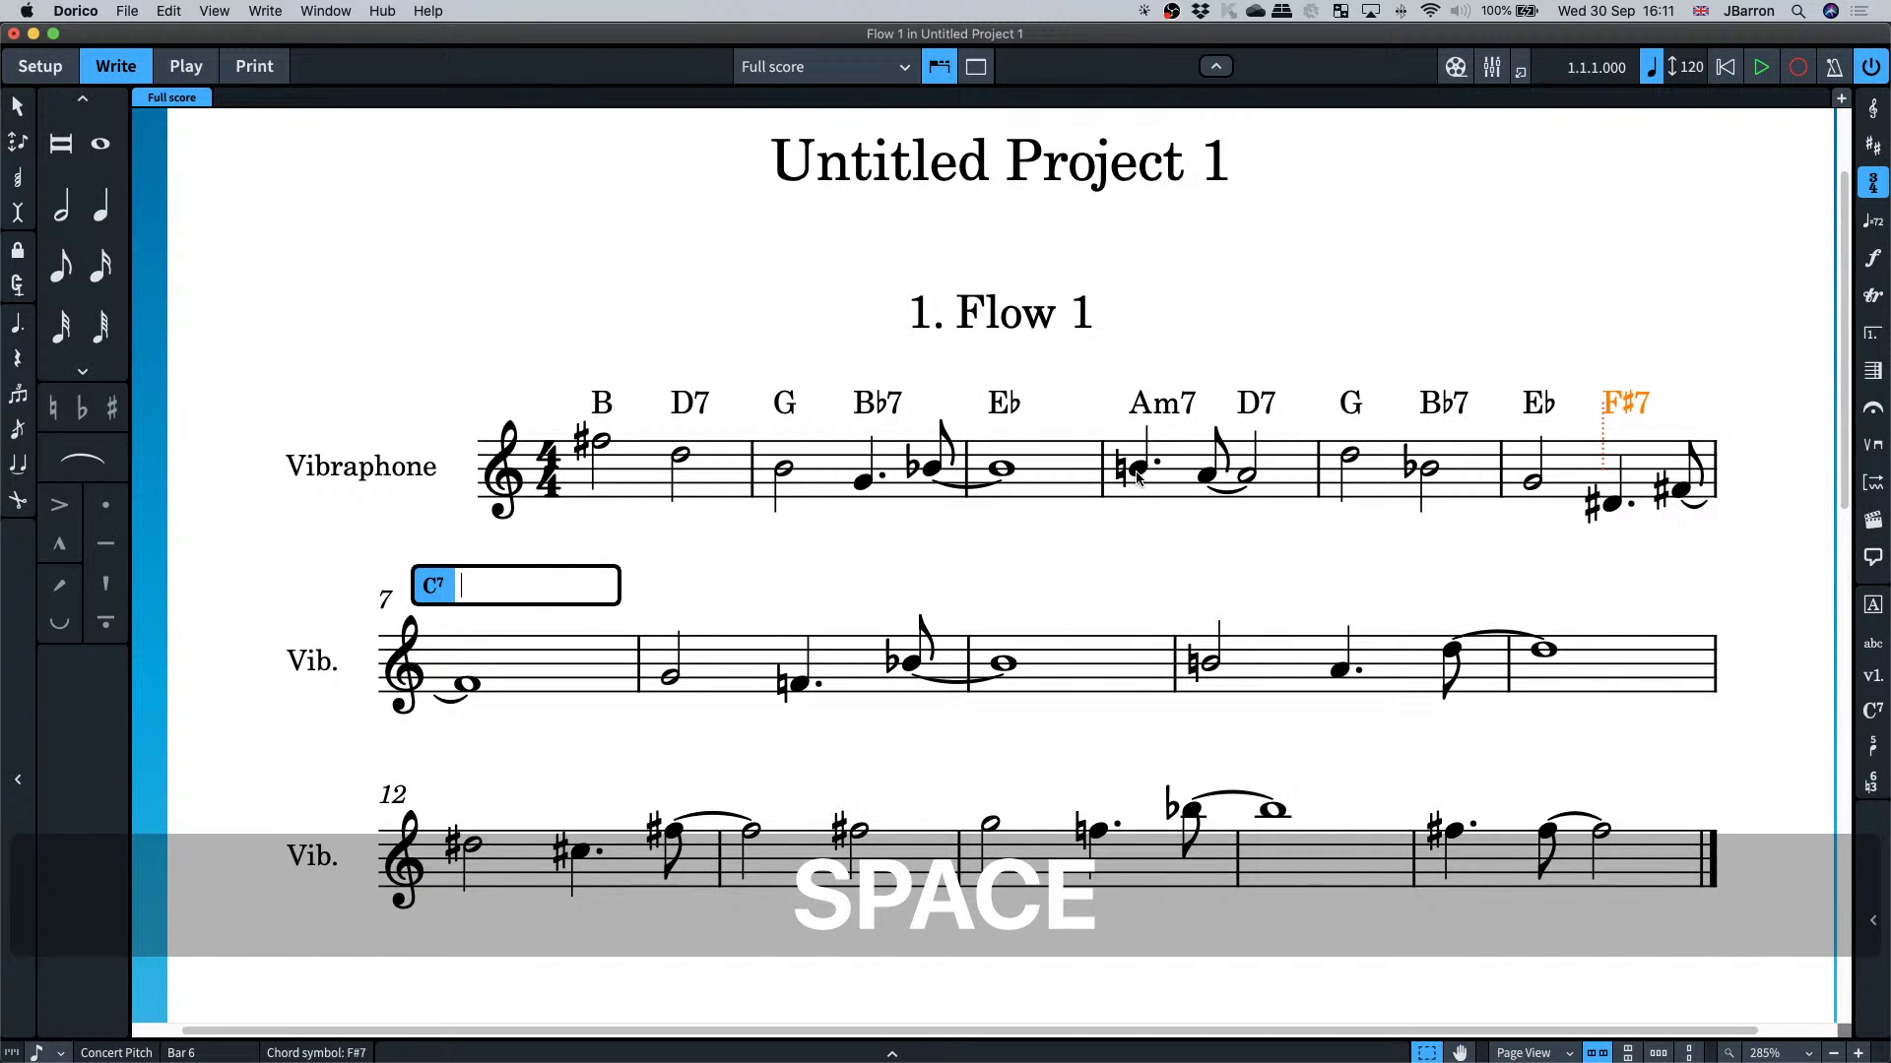
key(Escape)
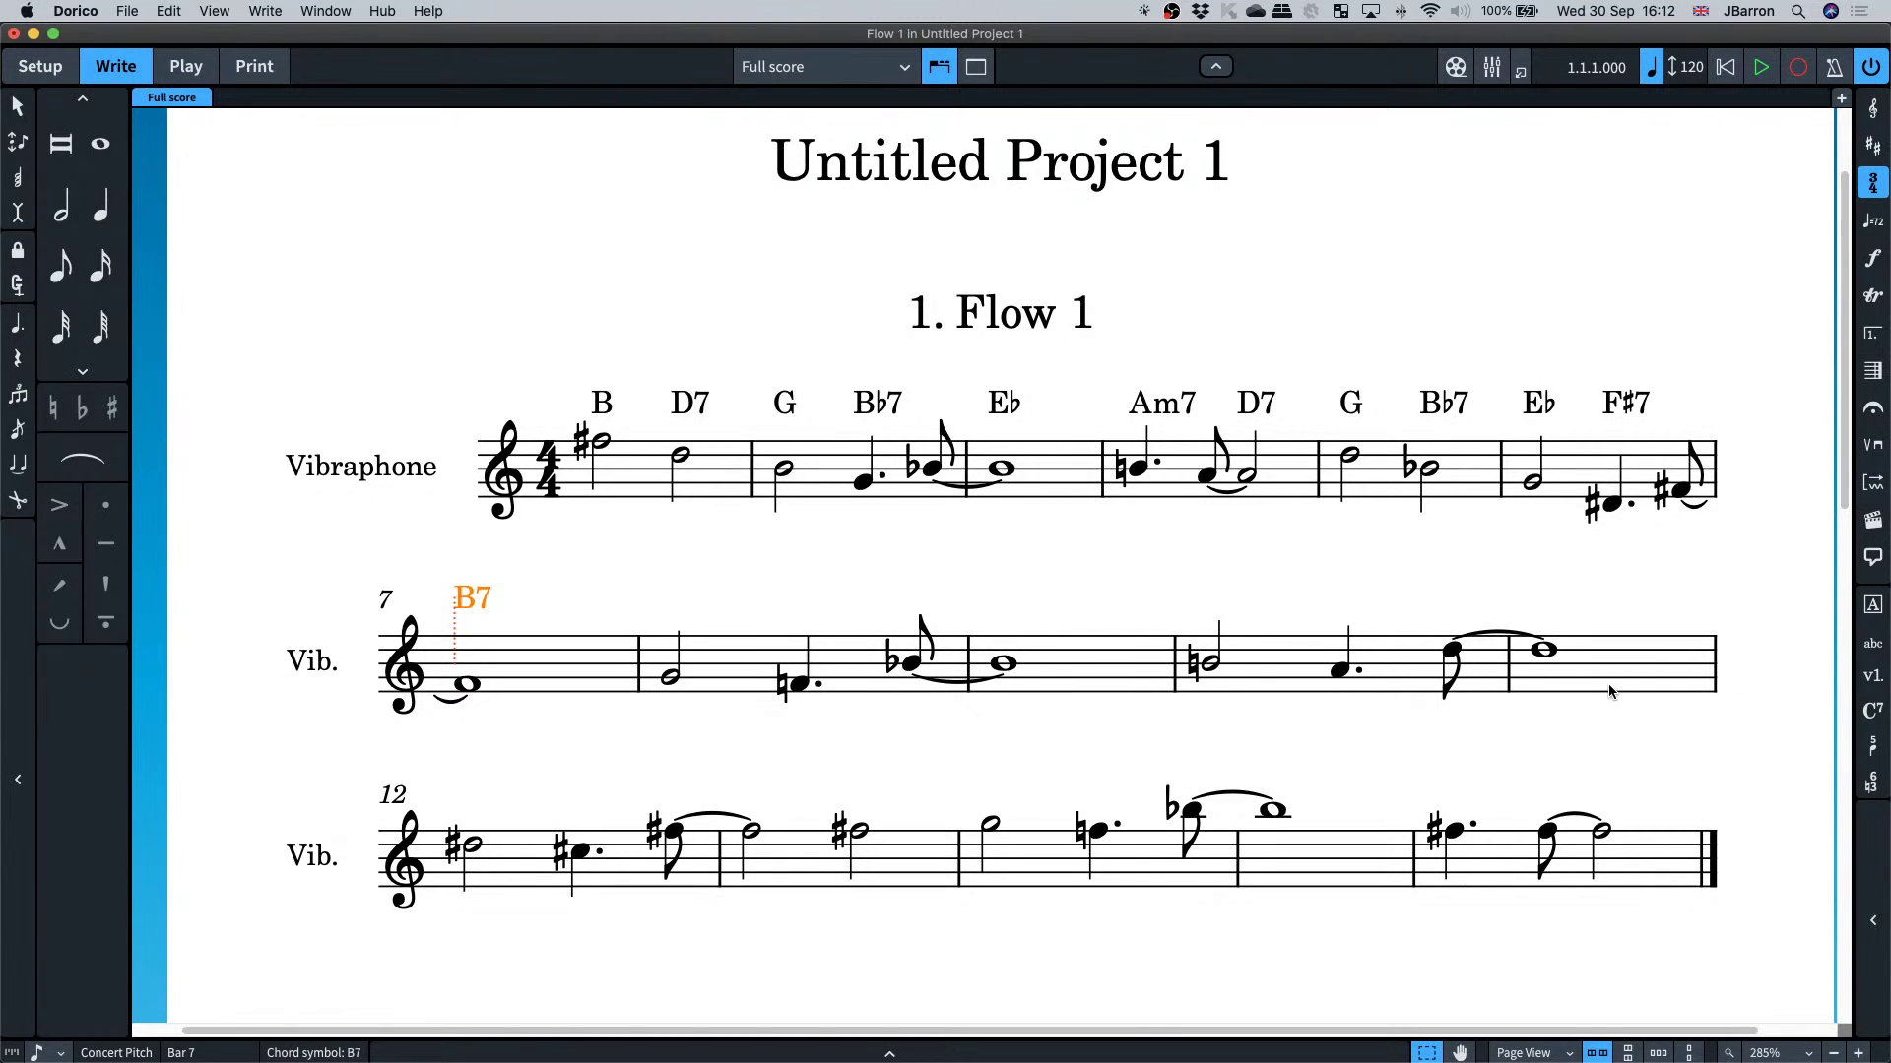
scroll(837, 548, right, 2)
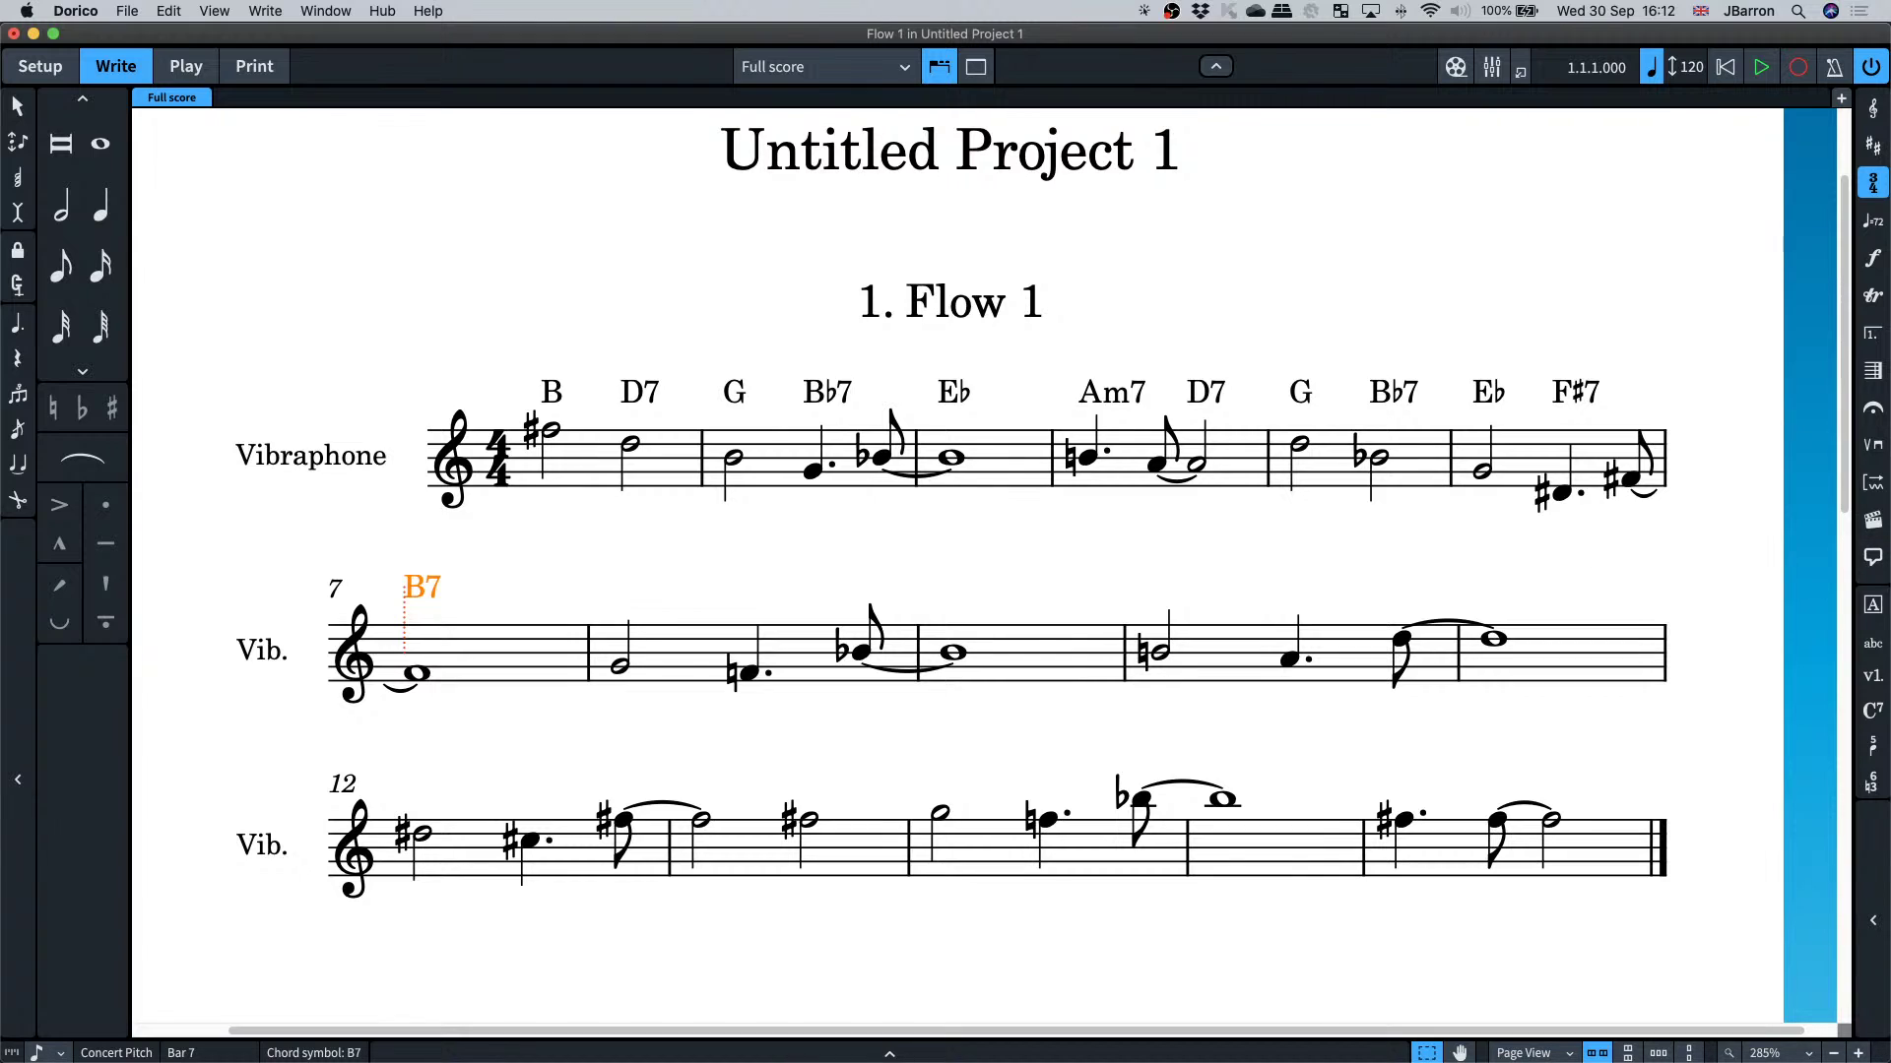
click(555, 538)
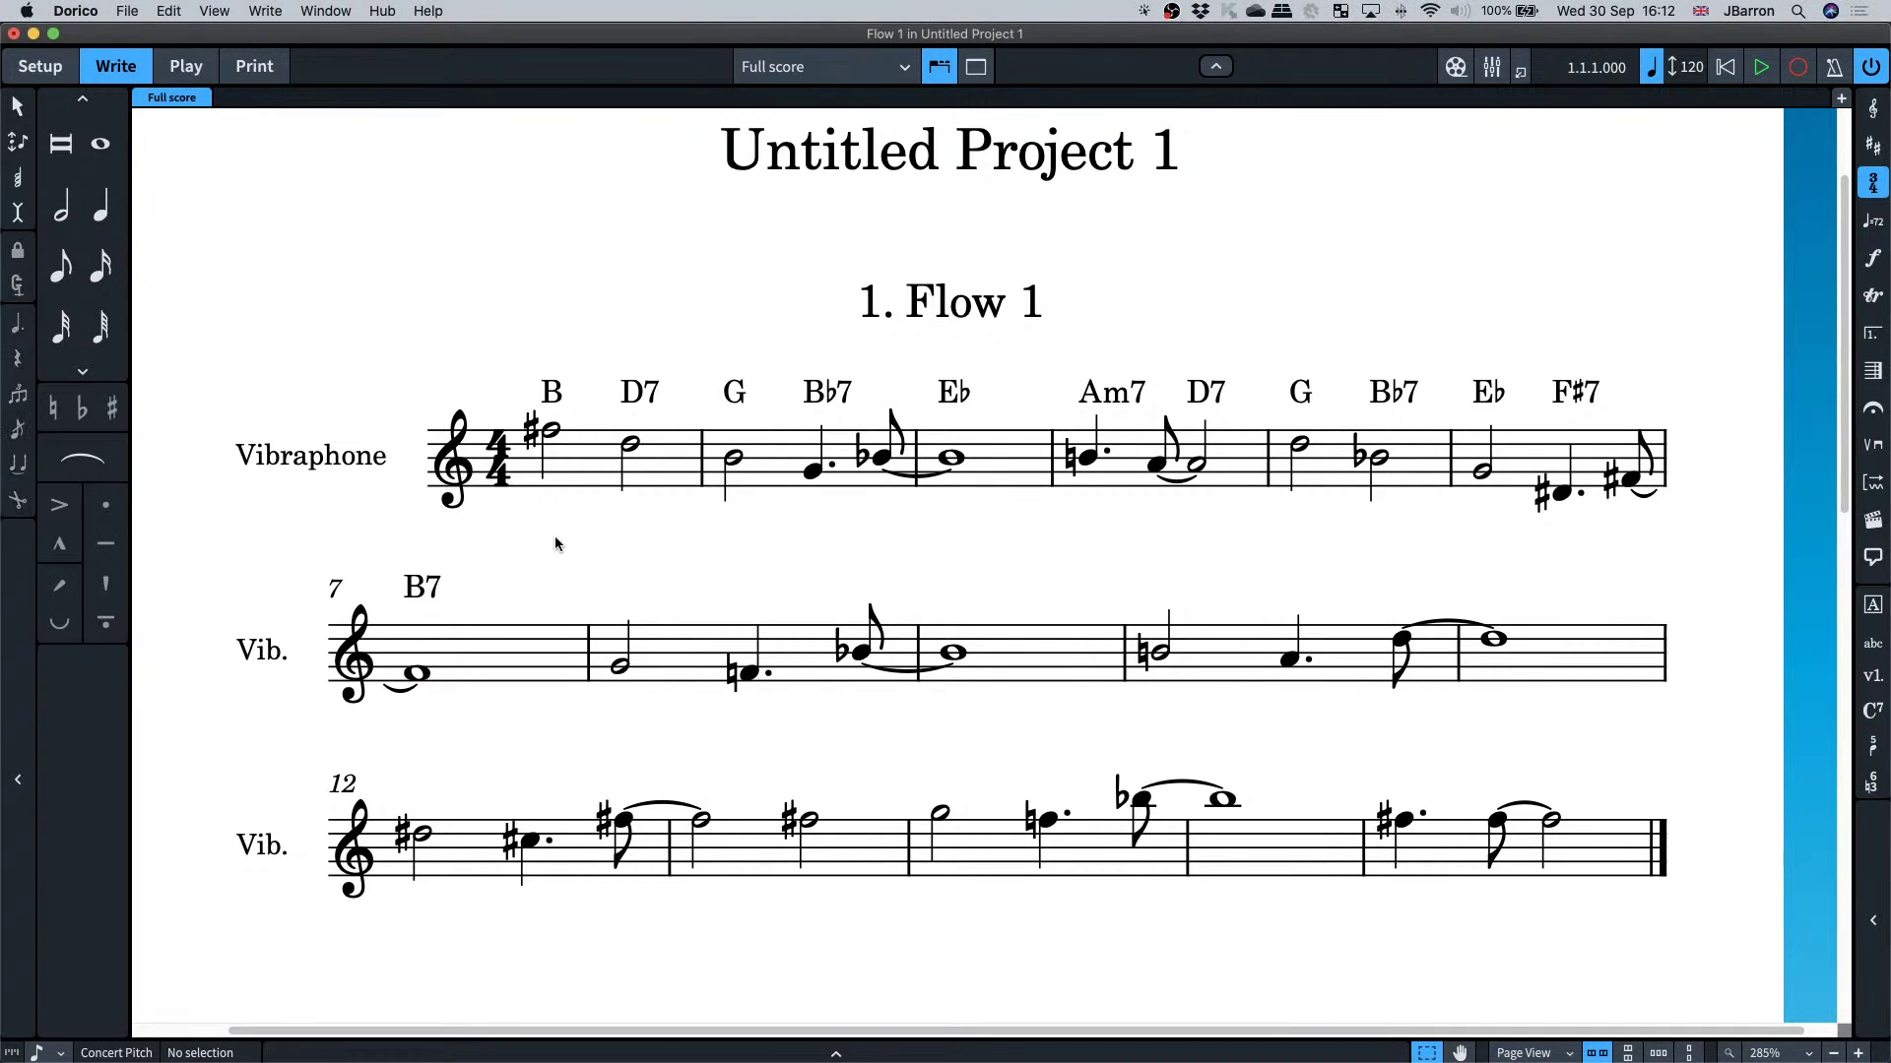
- Select the B chord symbol in bar 1, extend the selection to the first system's other chord symbols with Select More, and clear the selection
scroll(555, 538, down, 1)
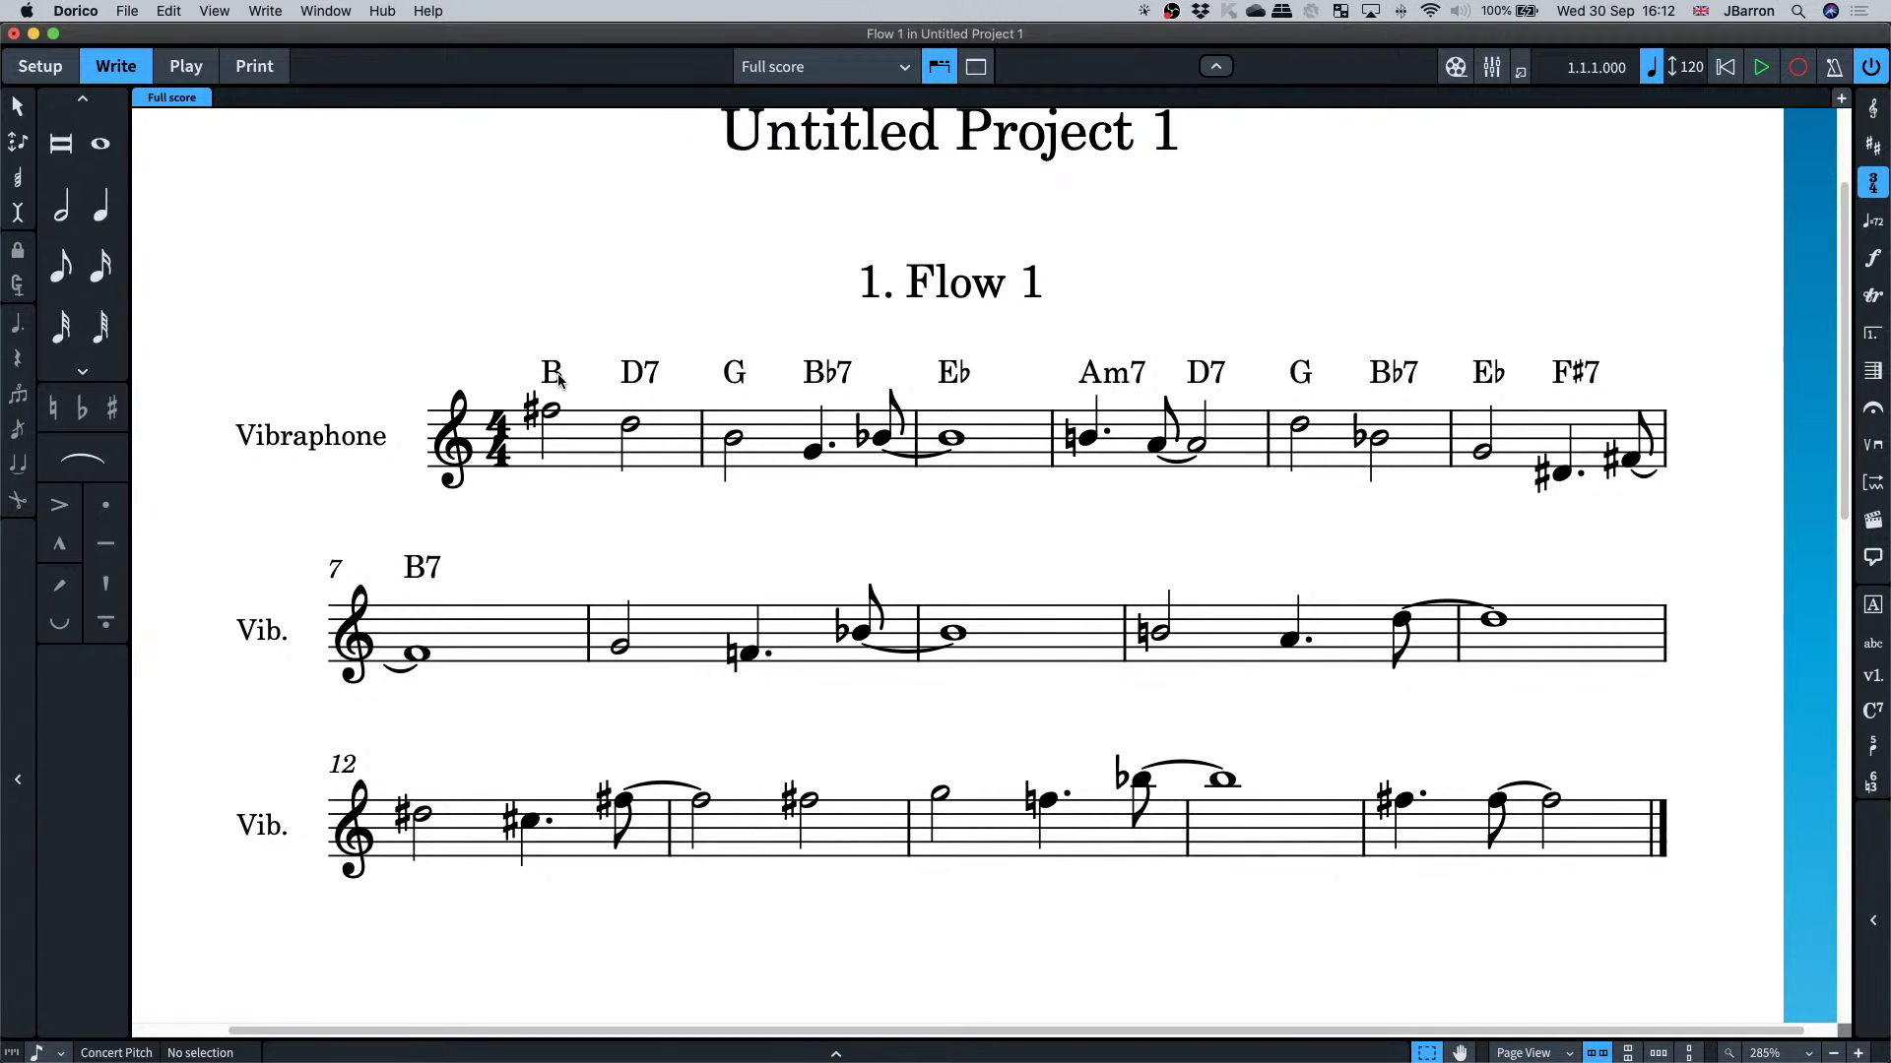
click(554, 374)
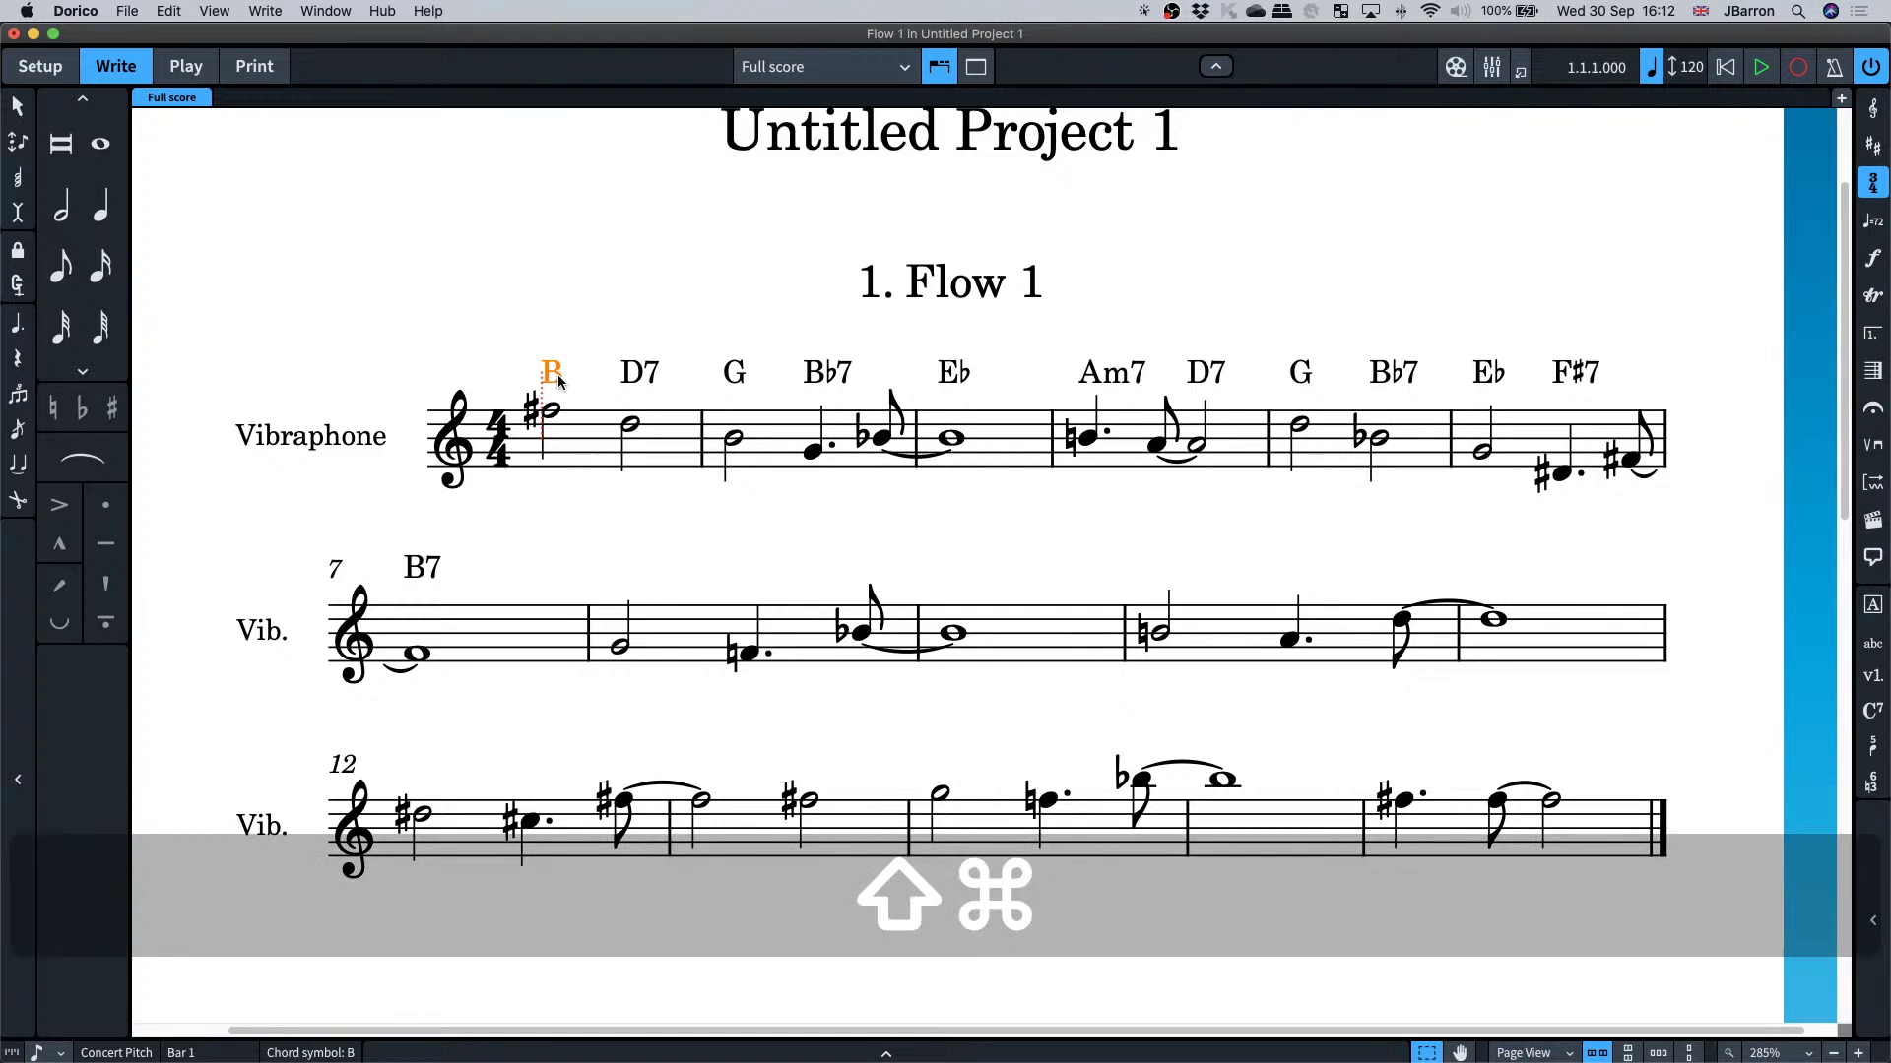
key(super+shift+a)
key(super+shift+a)
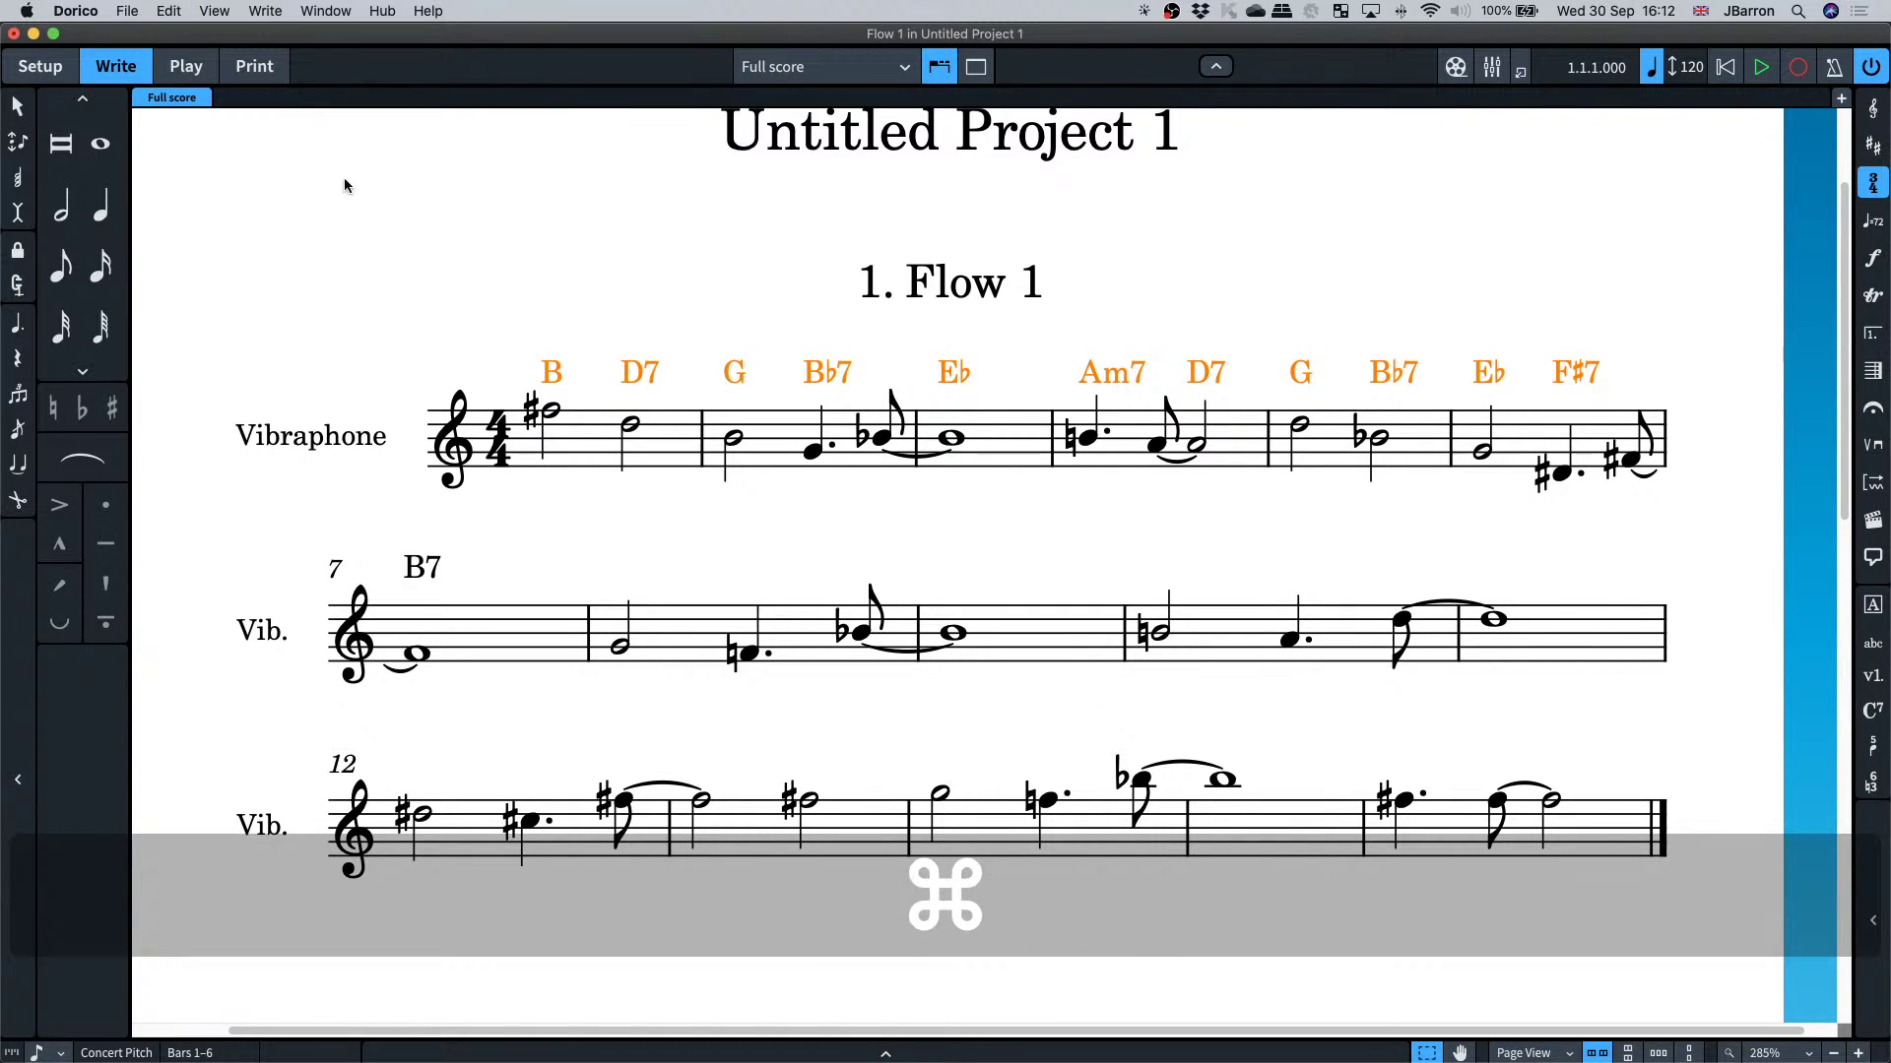
click(175, 11)
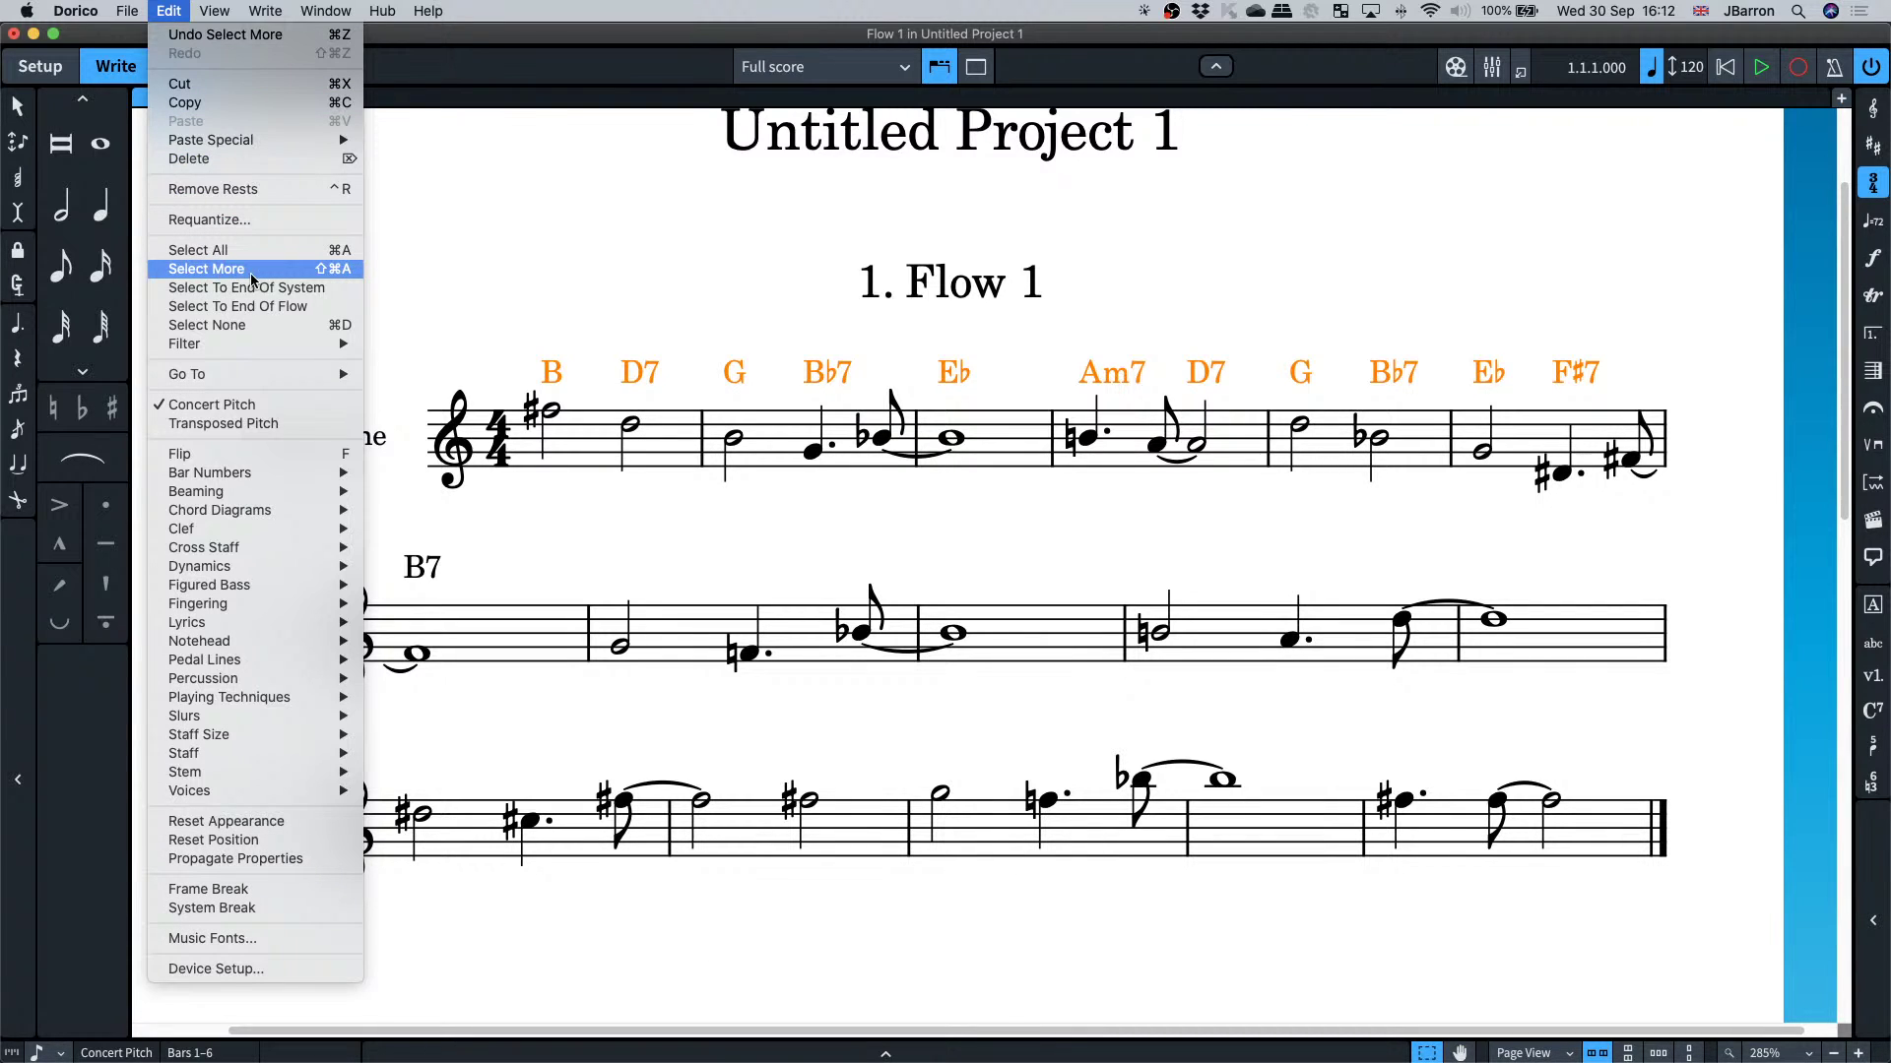
click(220, 271)
key(Escape)
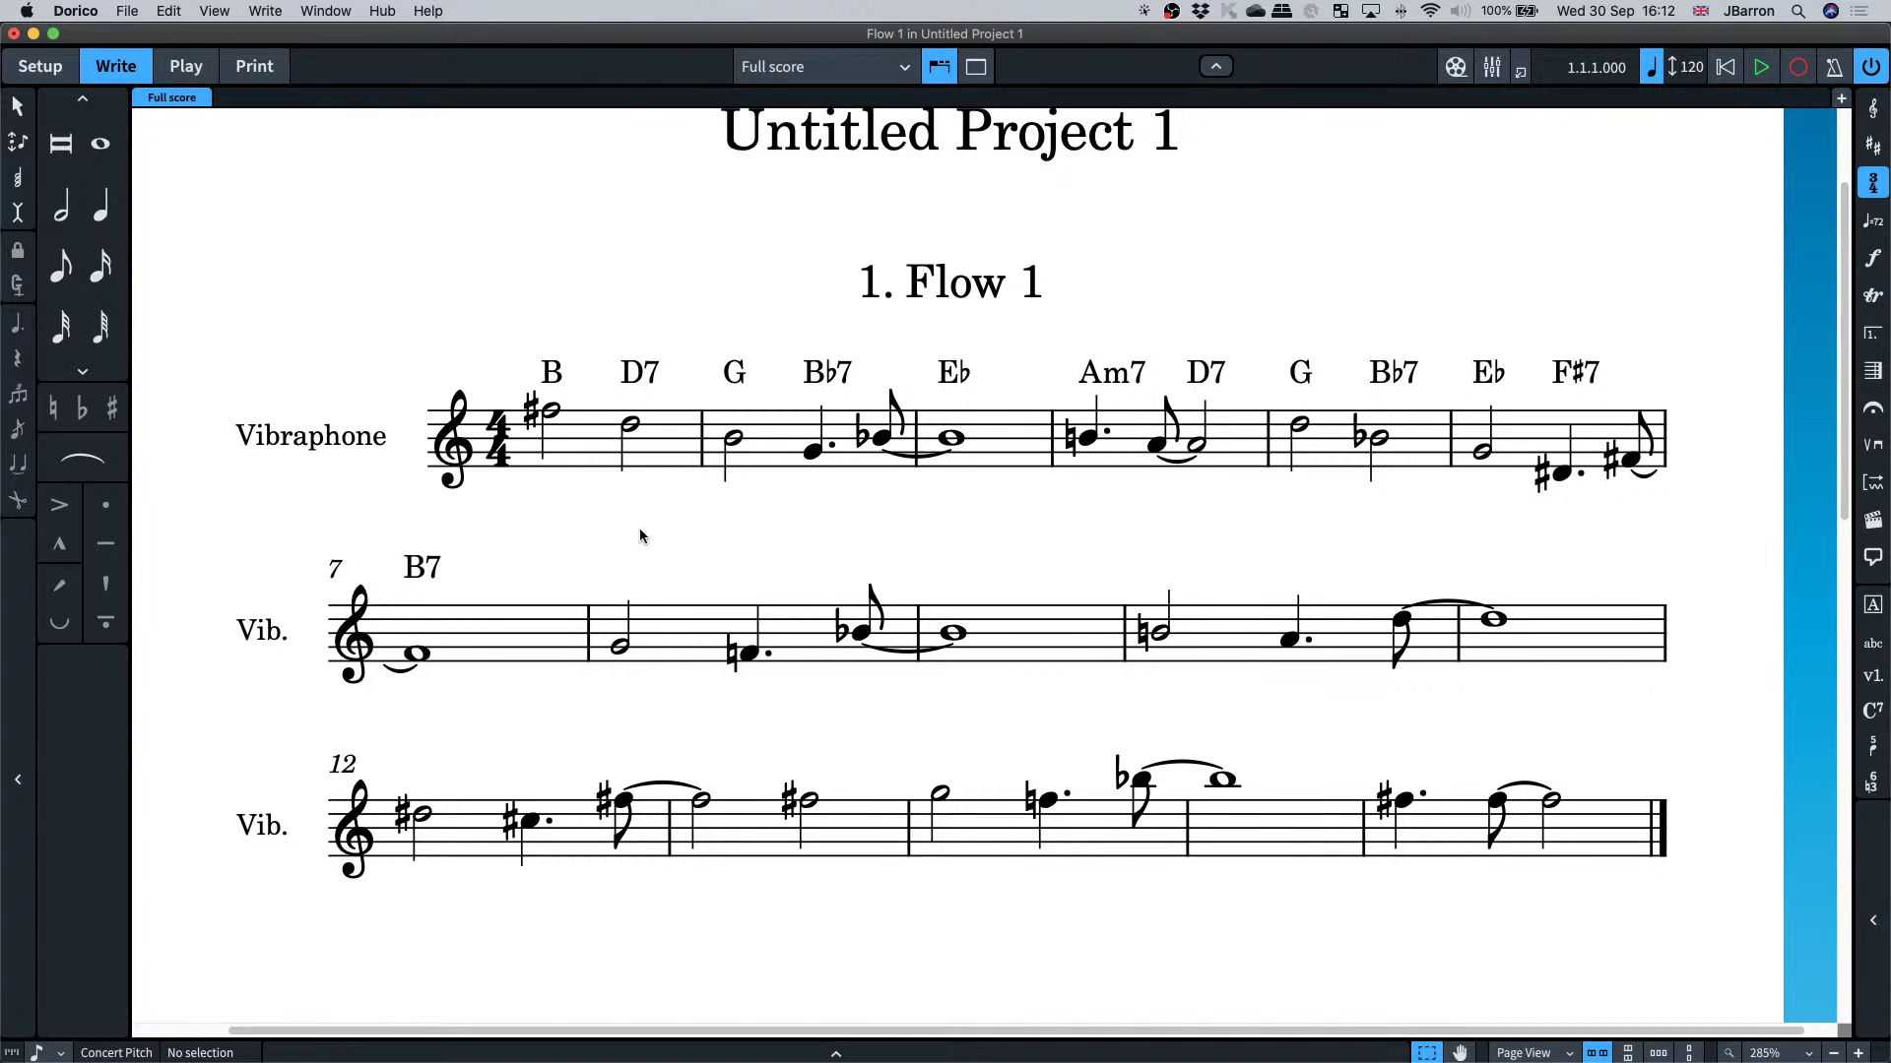
- Open the flow heading above the first system in the text editor to inspect its tokens, and close the editor
scroll(679, 536, up, 2)
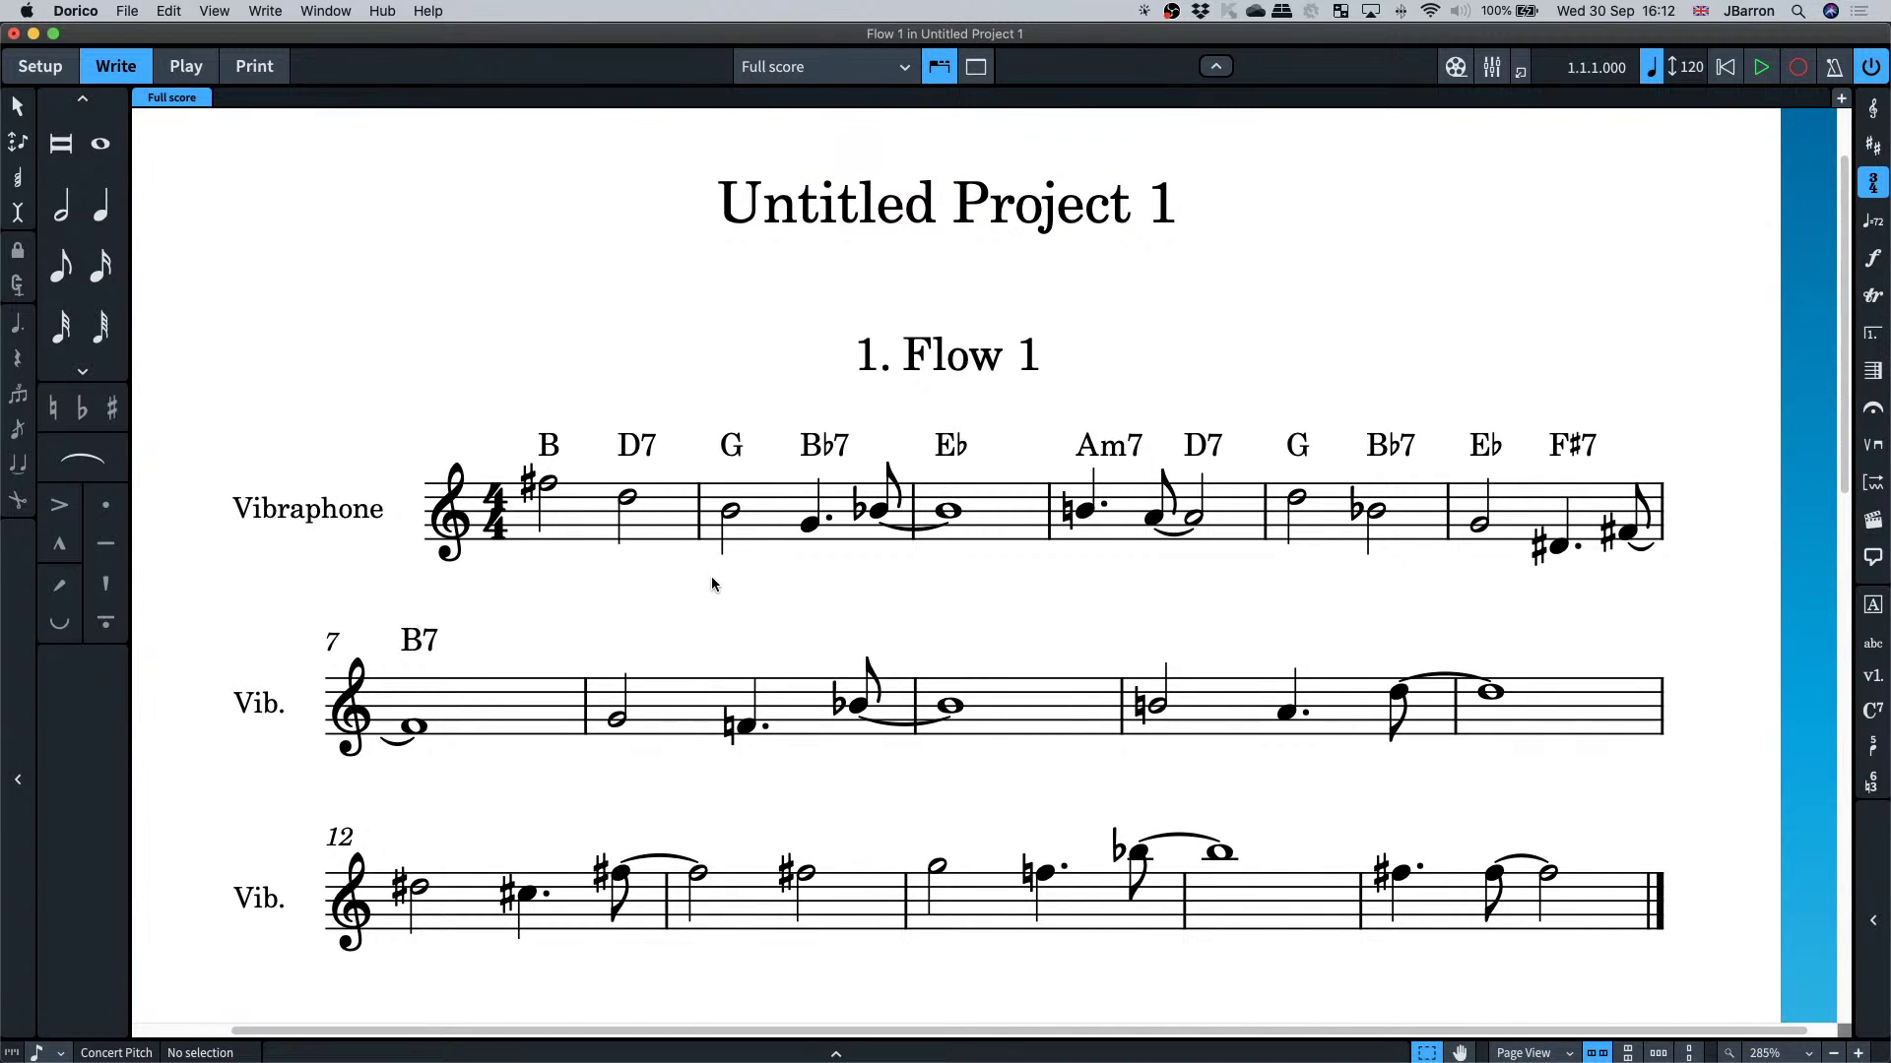
scroll(711, 577, down, 2)
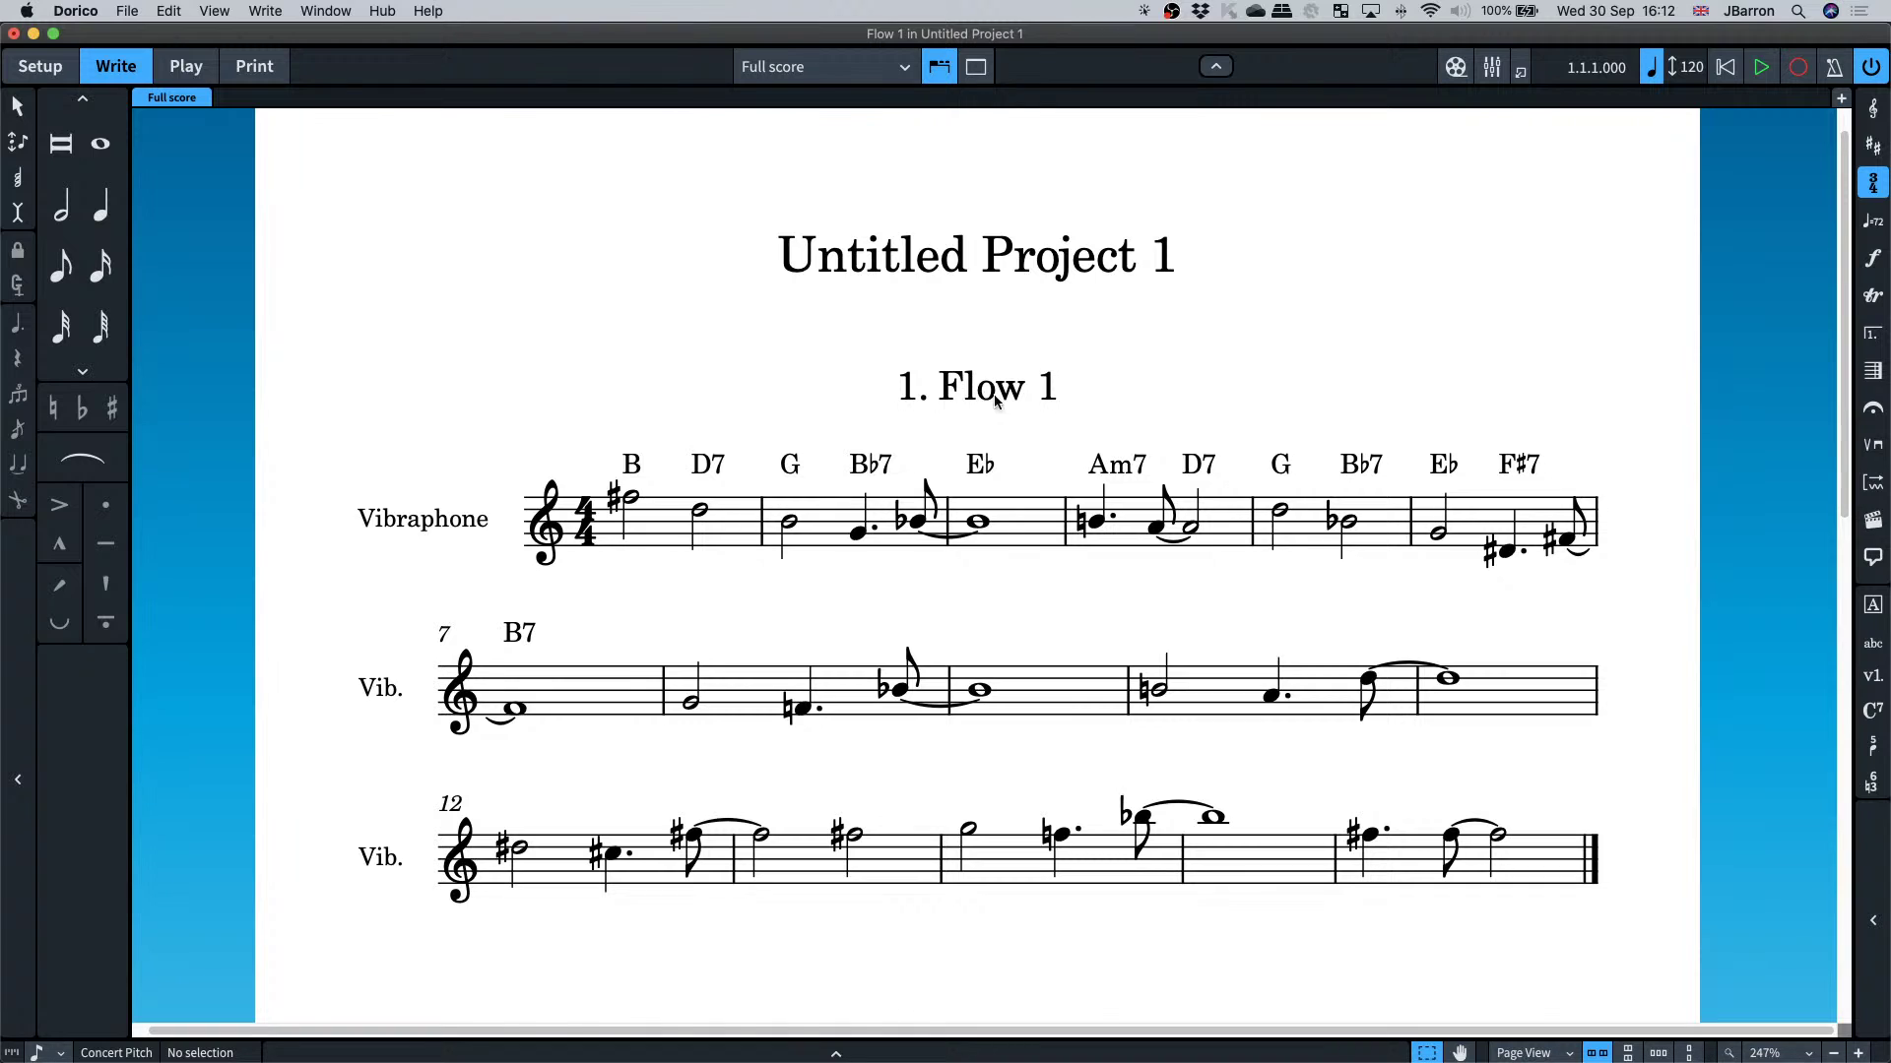
double_click(985, 393)
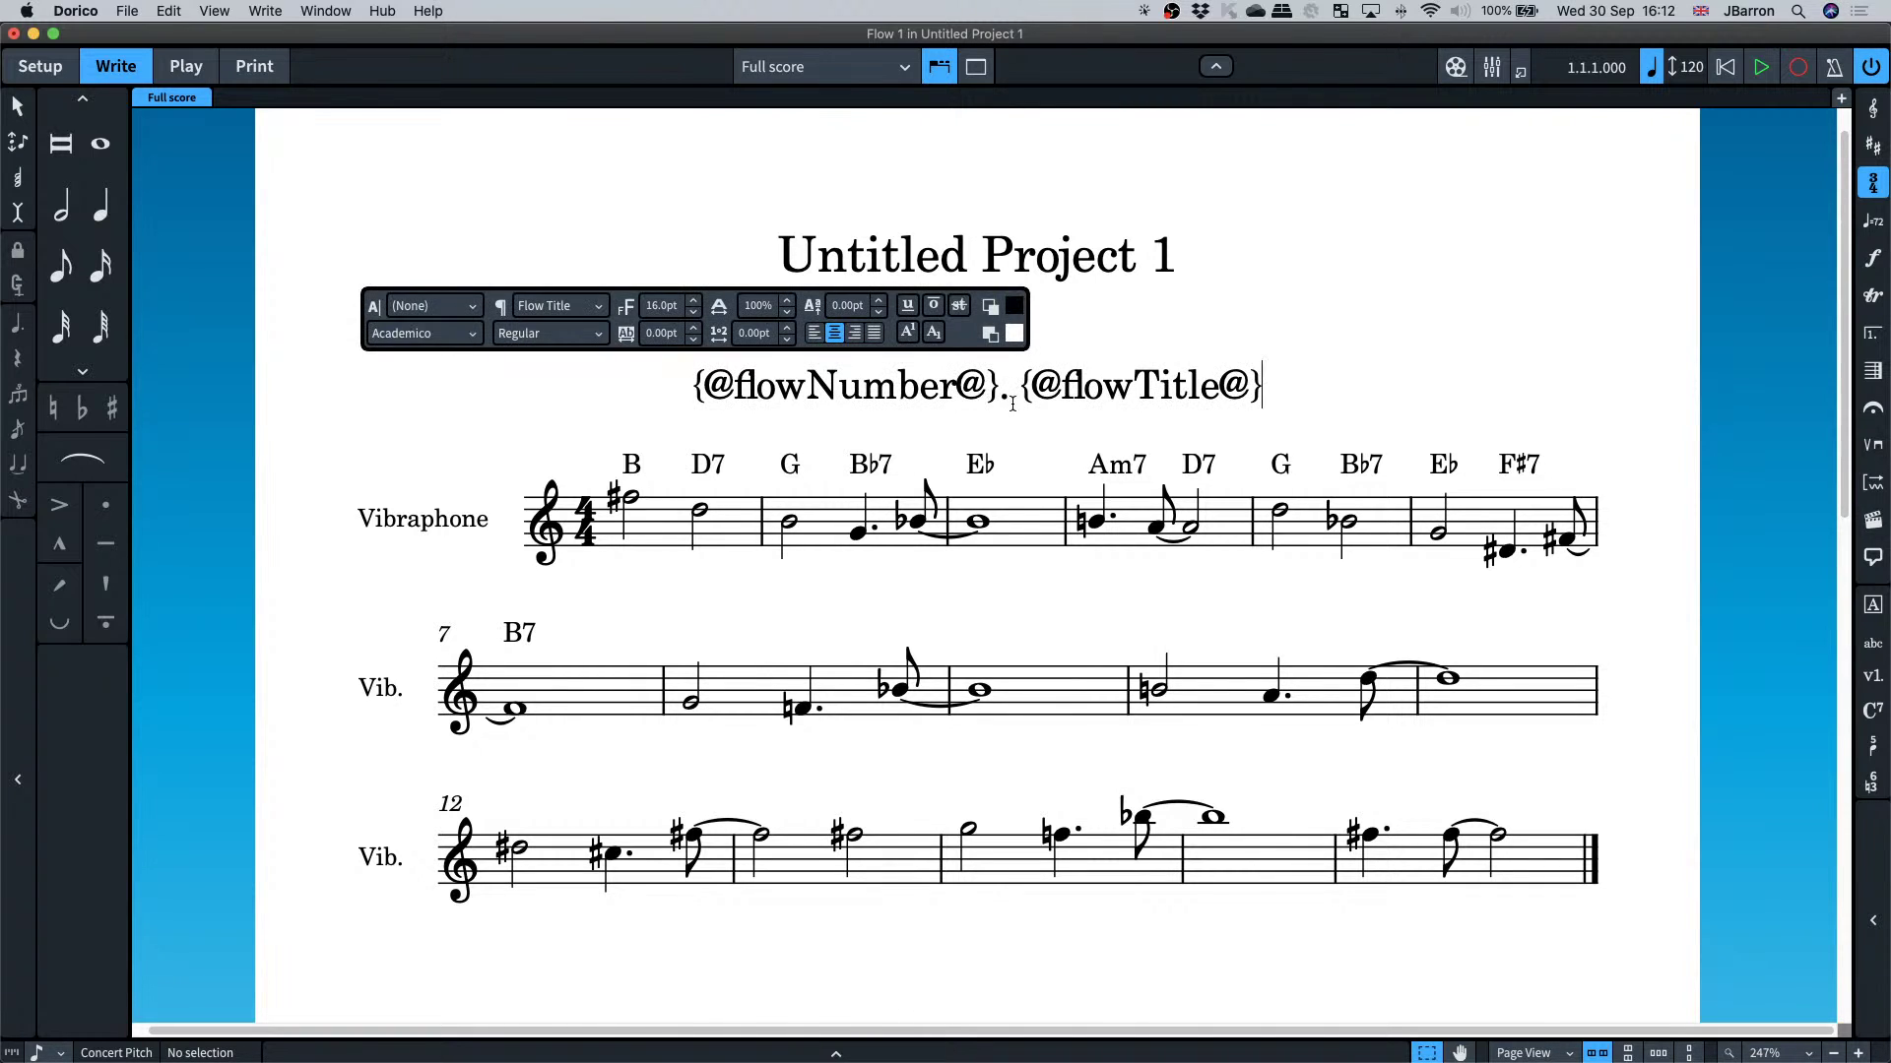
key(Escape)
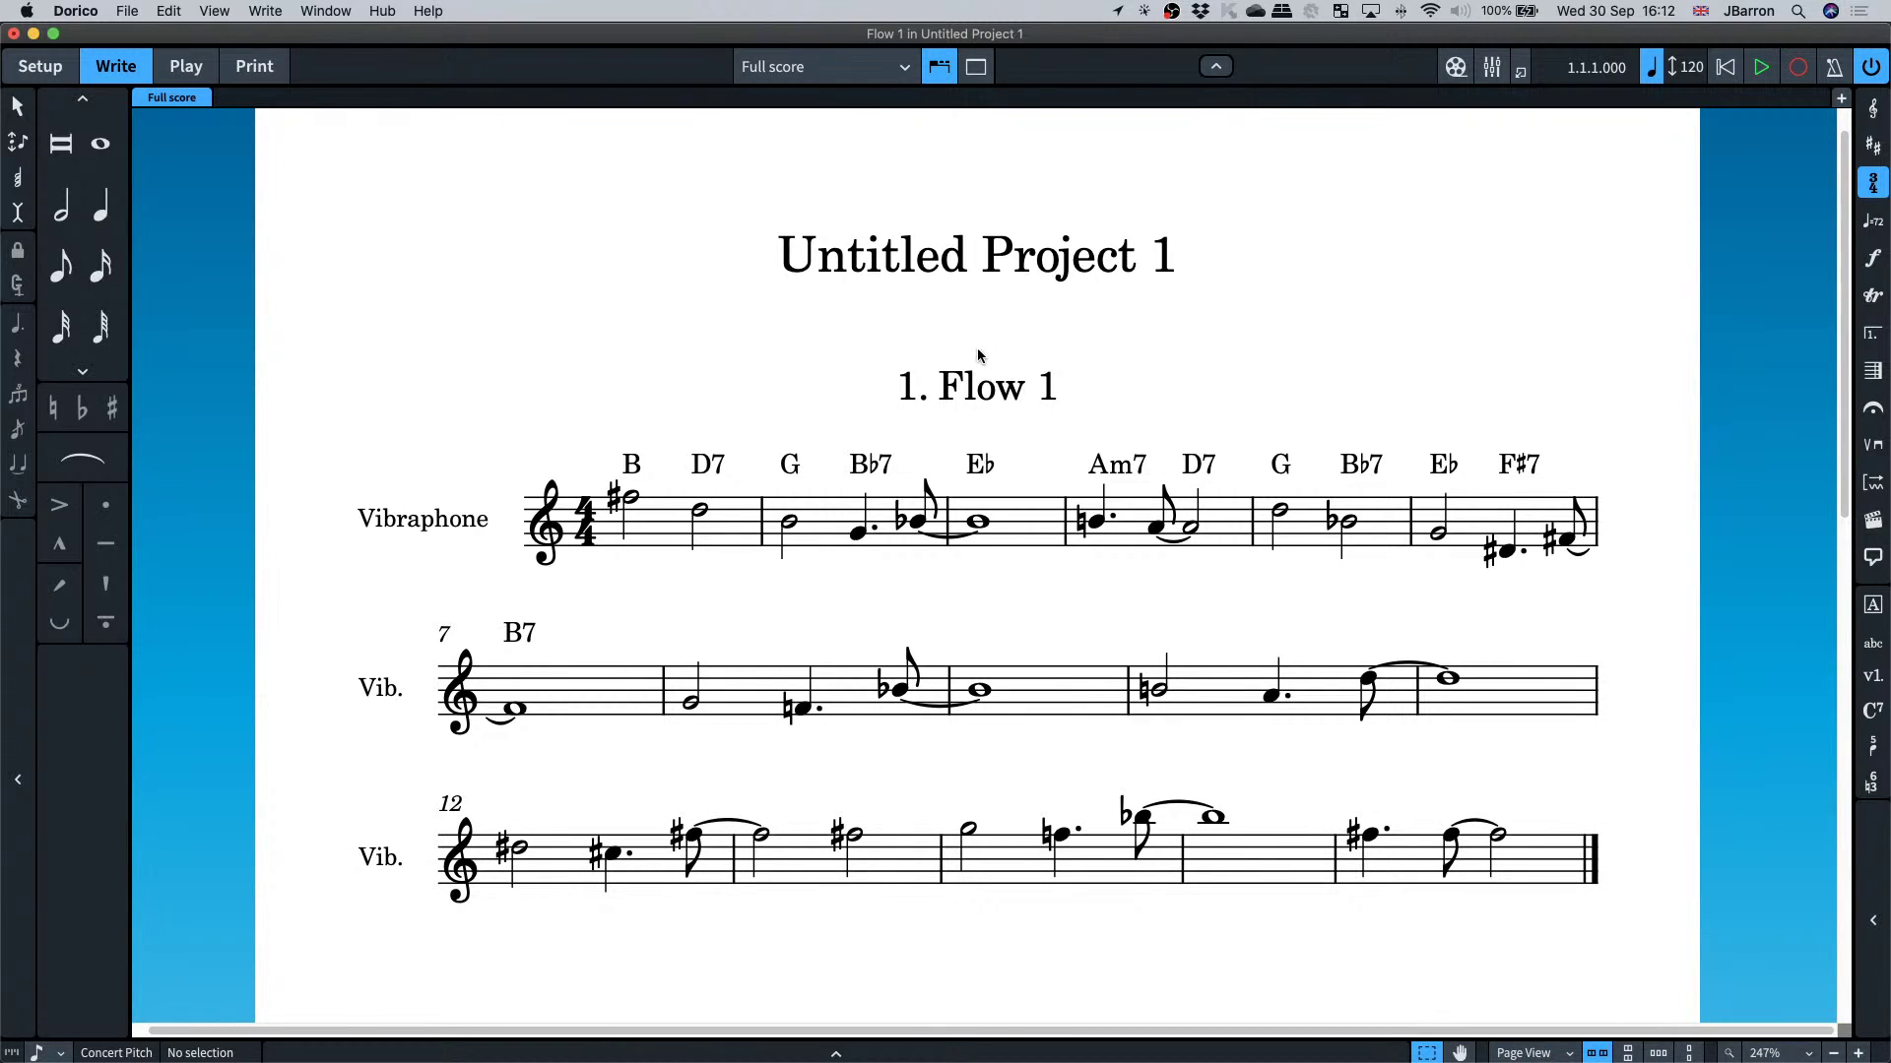
scroll(978, 360, down, 2)
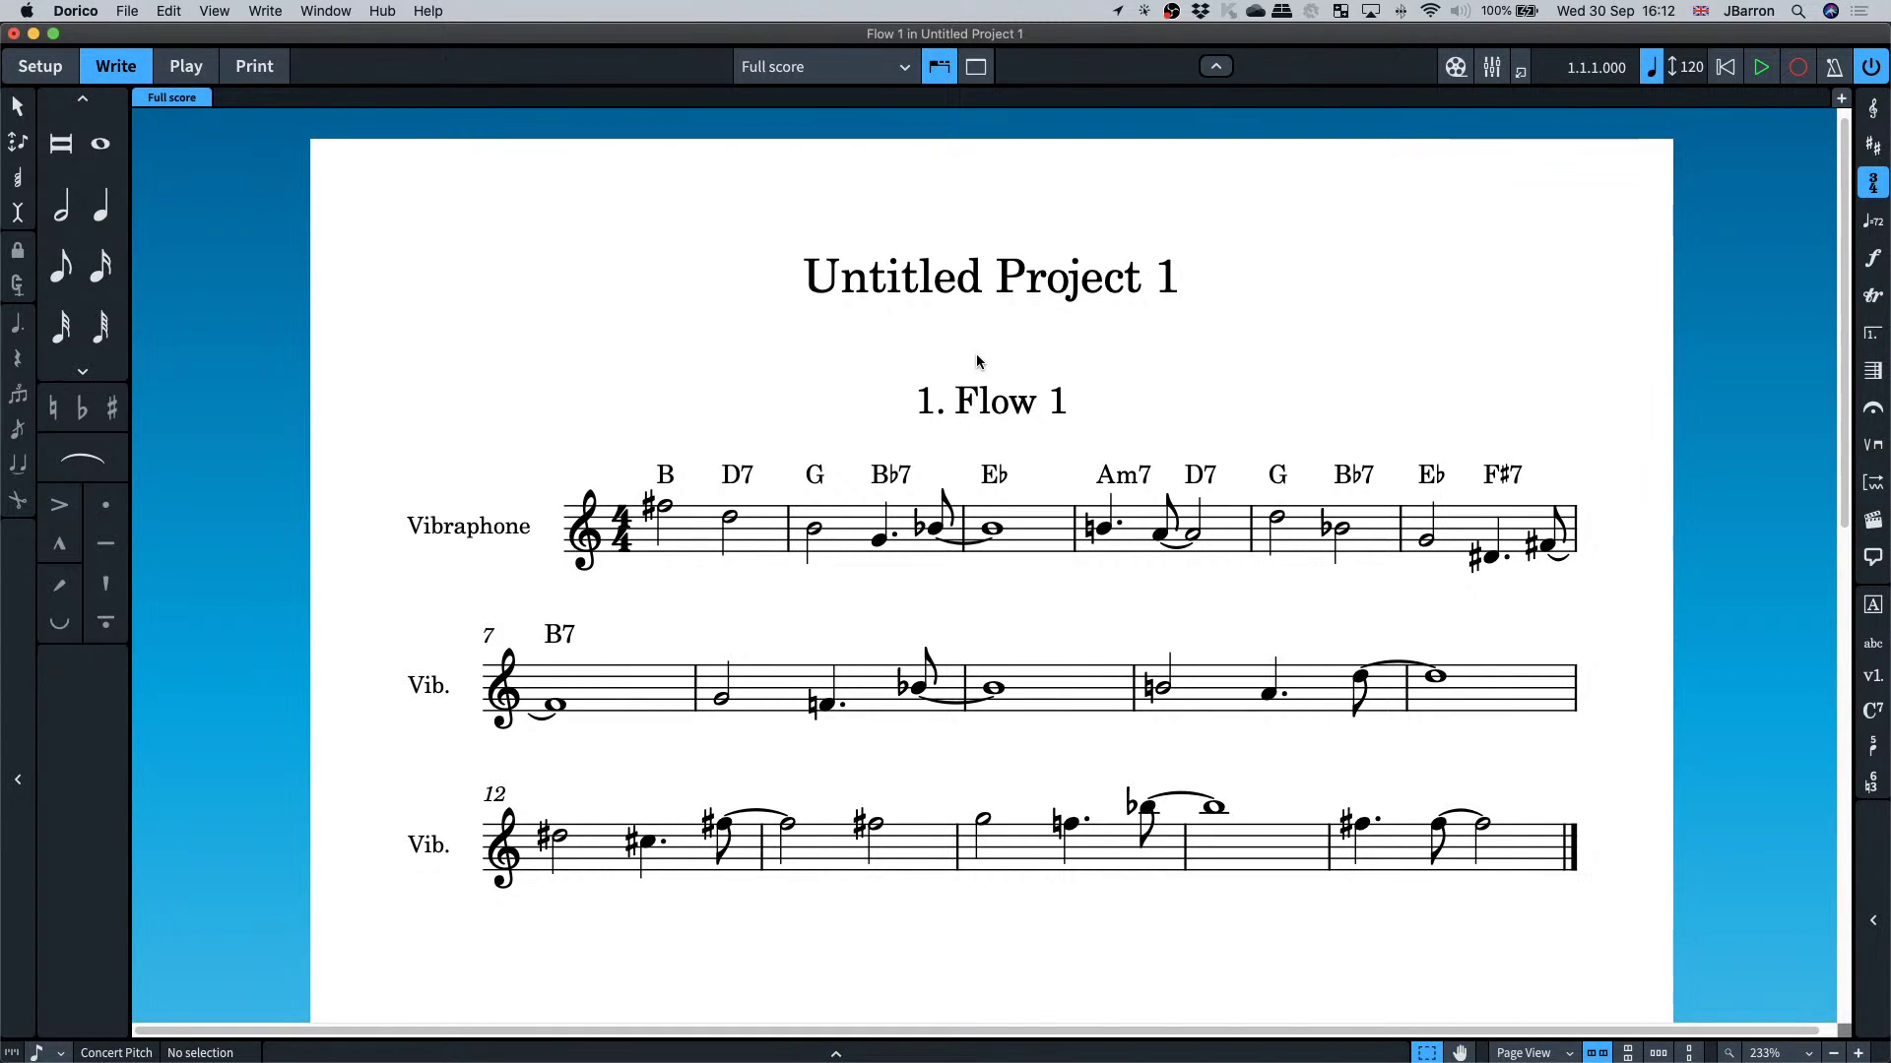
- Open the project information and set the project title to Giant Steps
click(133, 11)
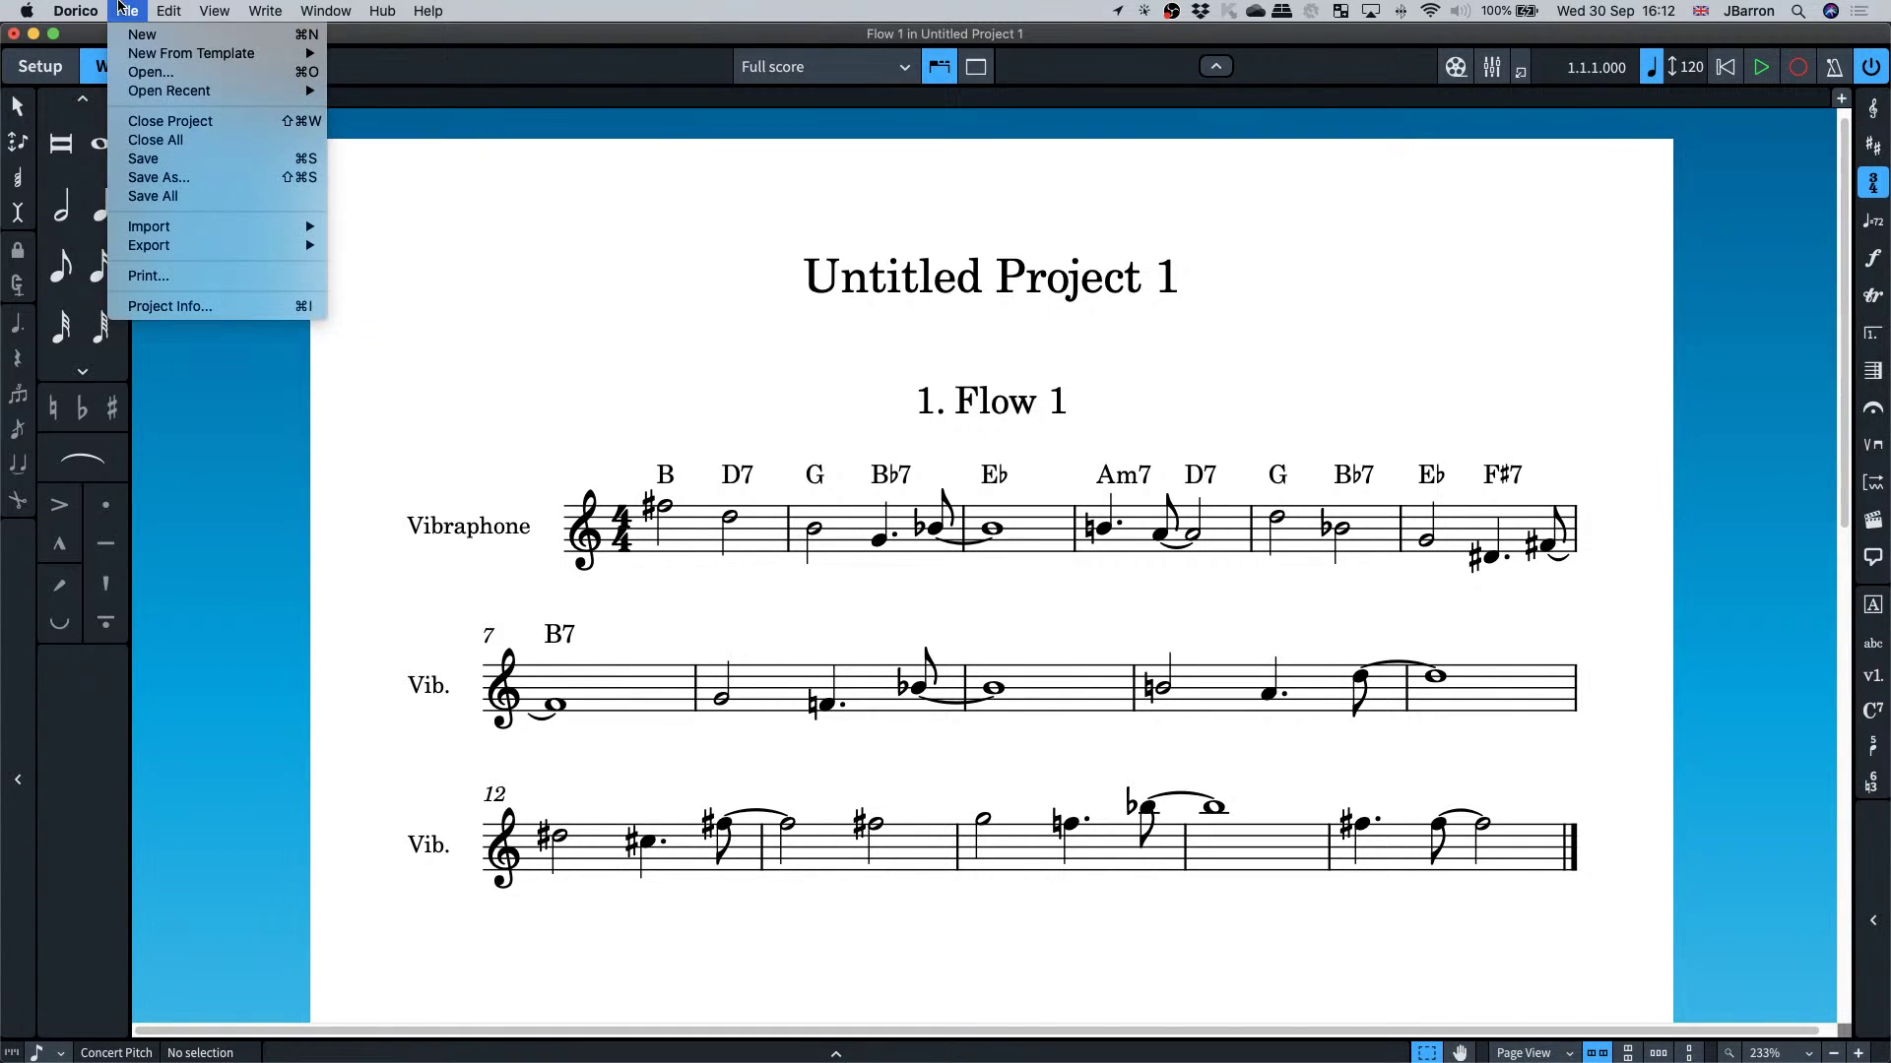
click(138, 308)
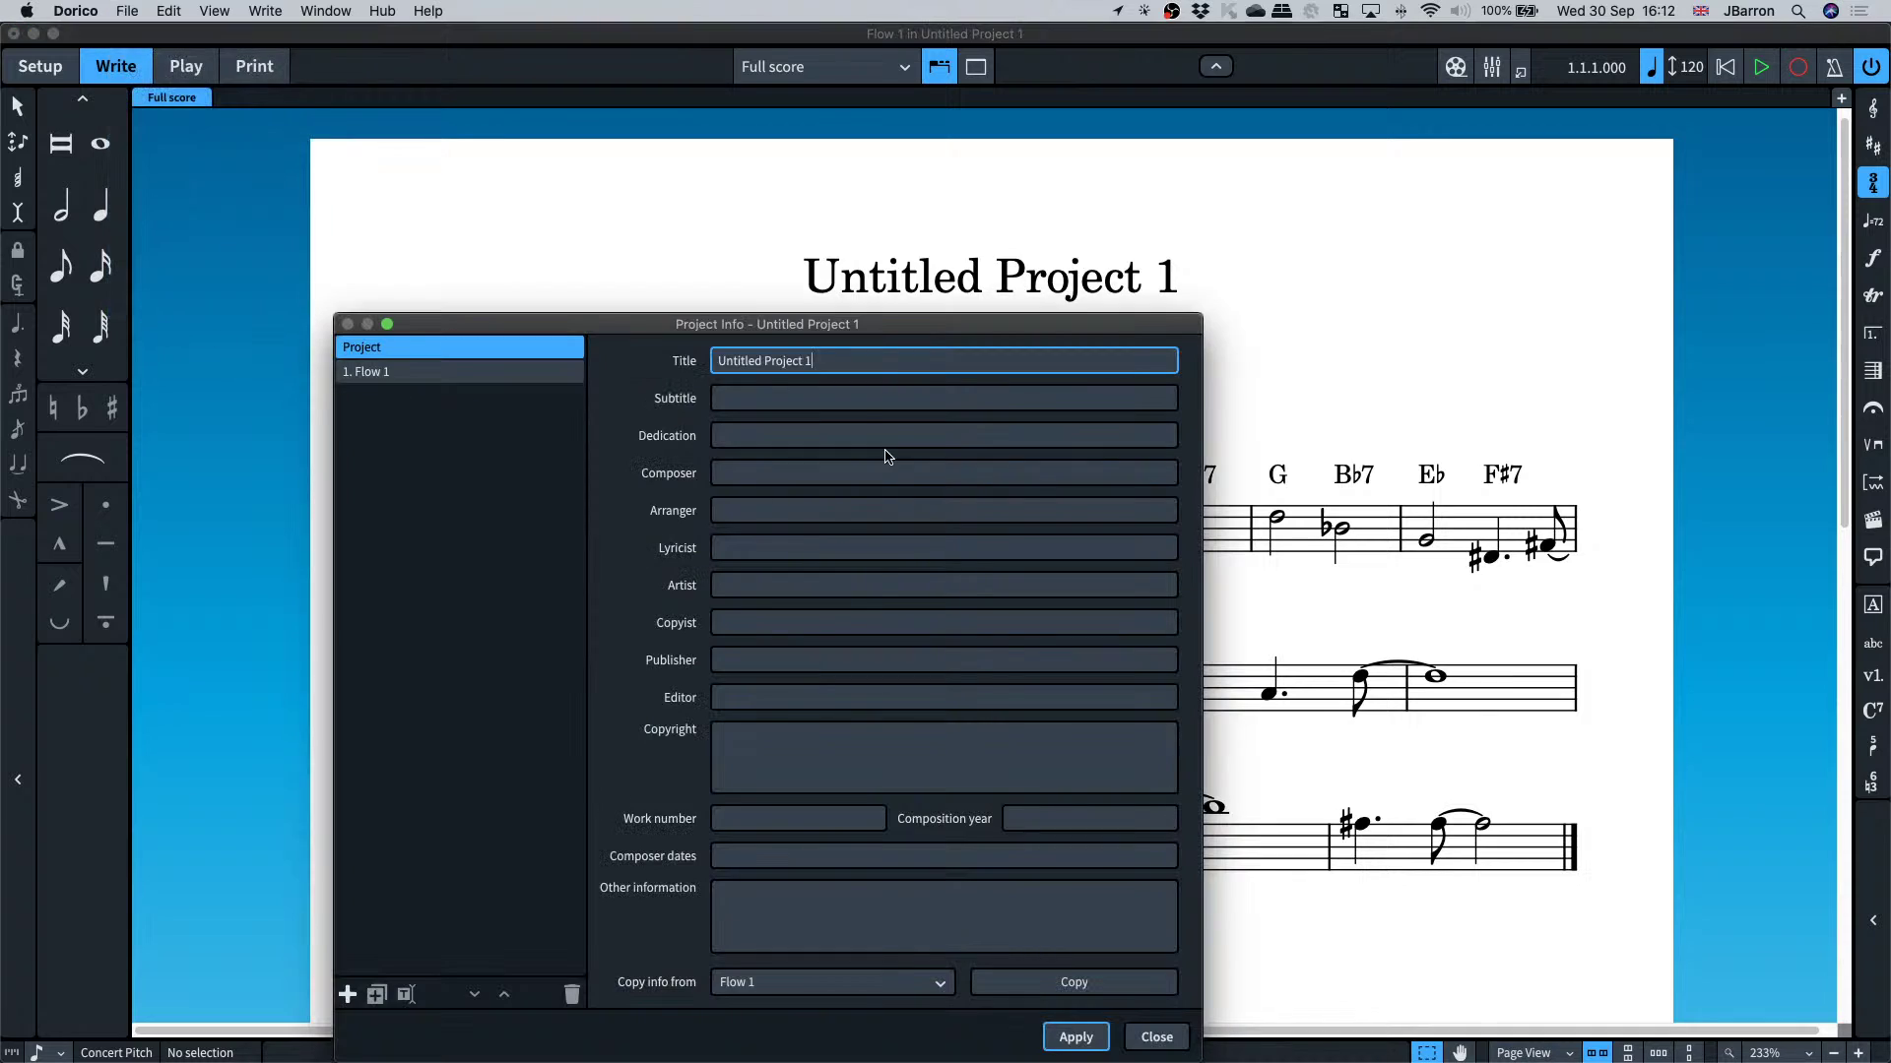
drag(813, 361, 667, 357)
text(Giant Steps)
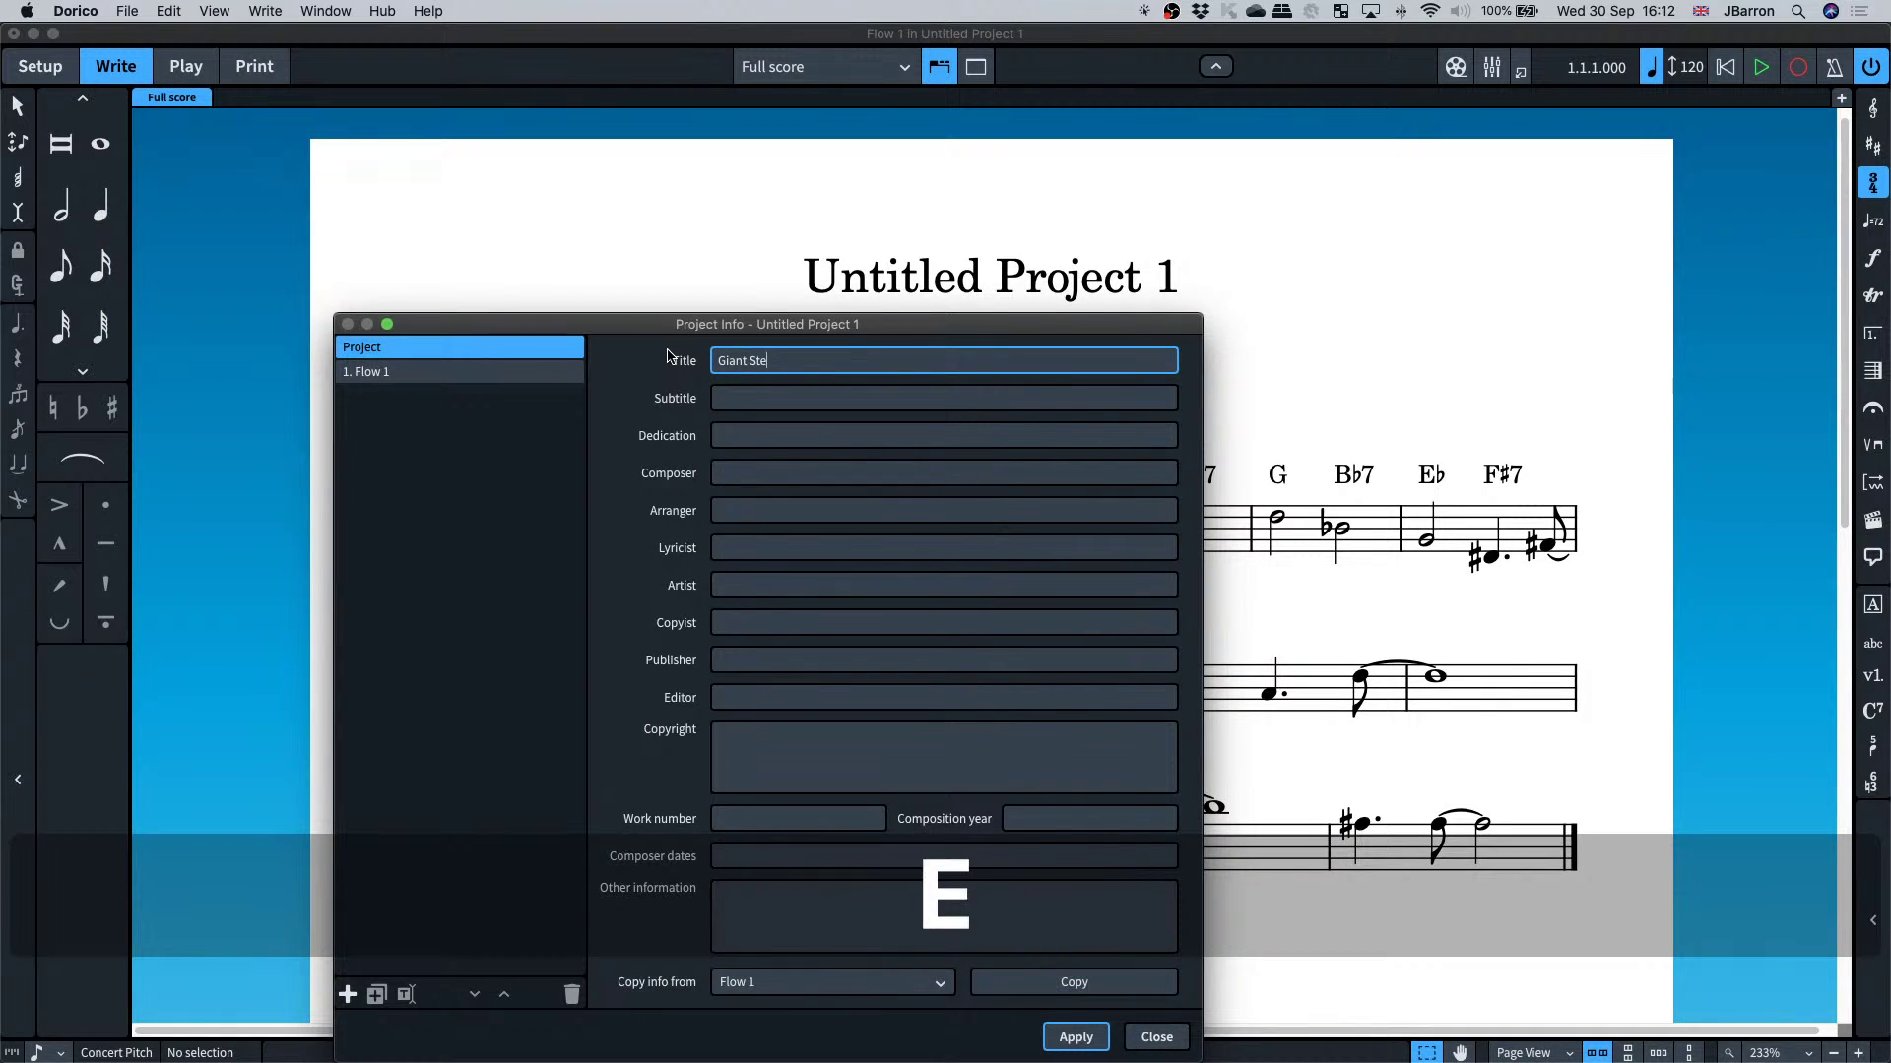
- Enter John Coltrane as the project's composer
key(Return)
key(Return)
key(Return)
text(Kohn)
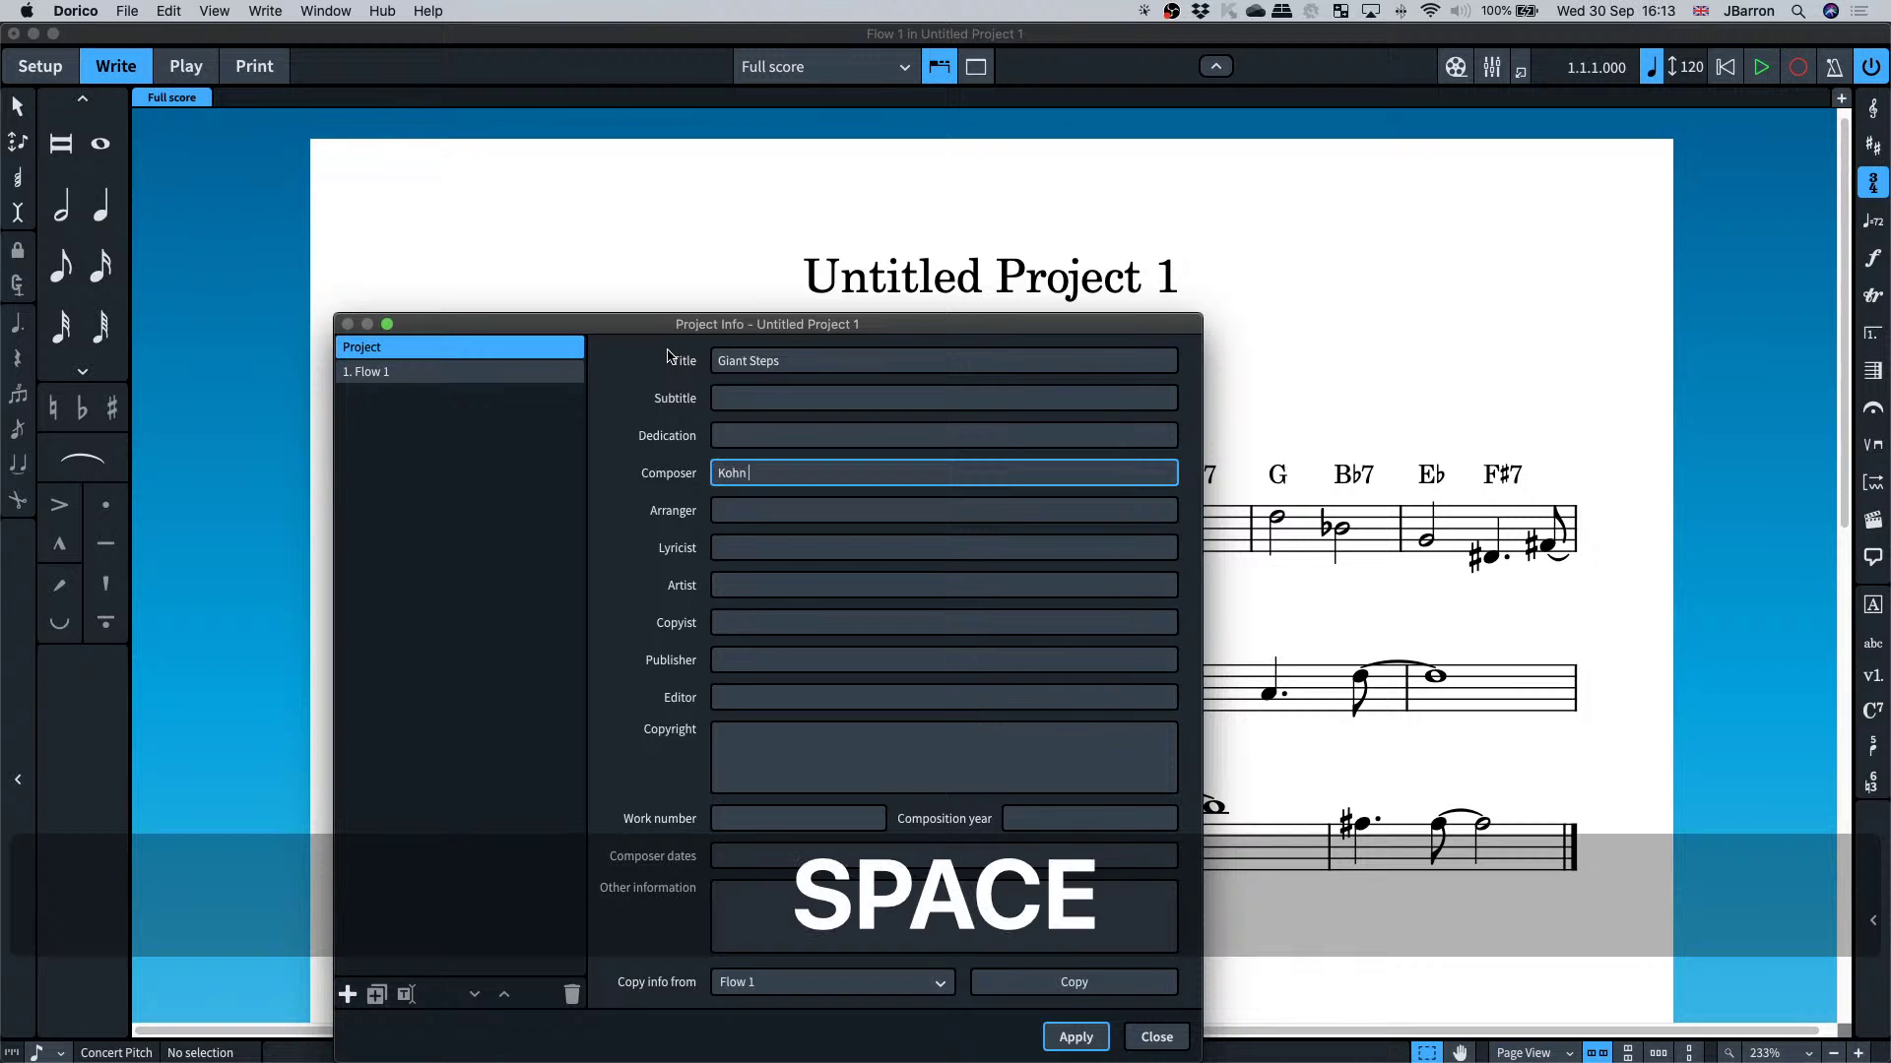
key(BackSpace)
text(John )
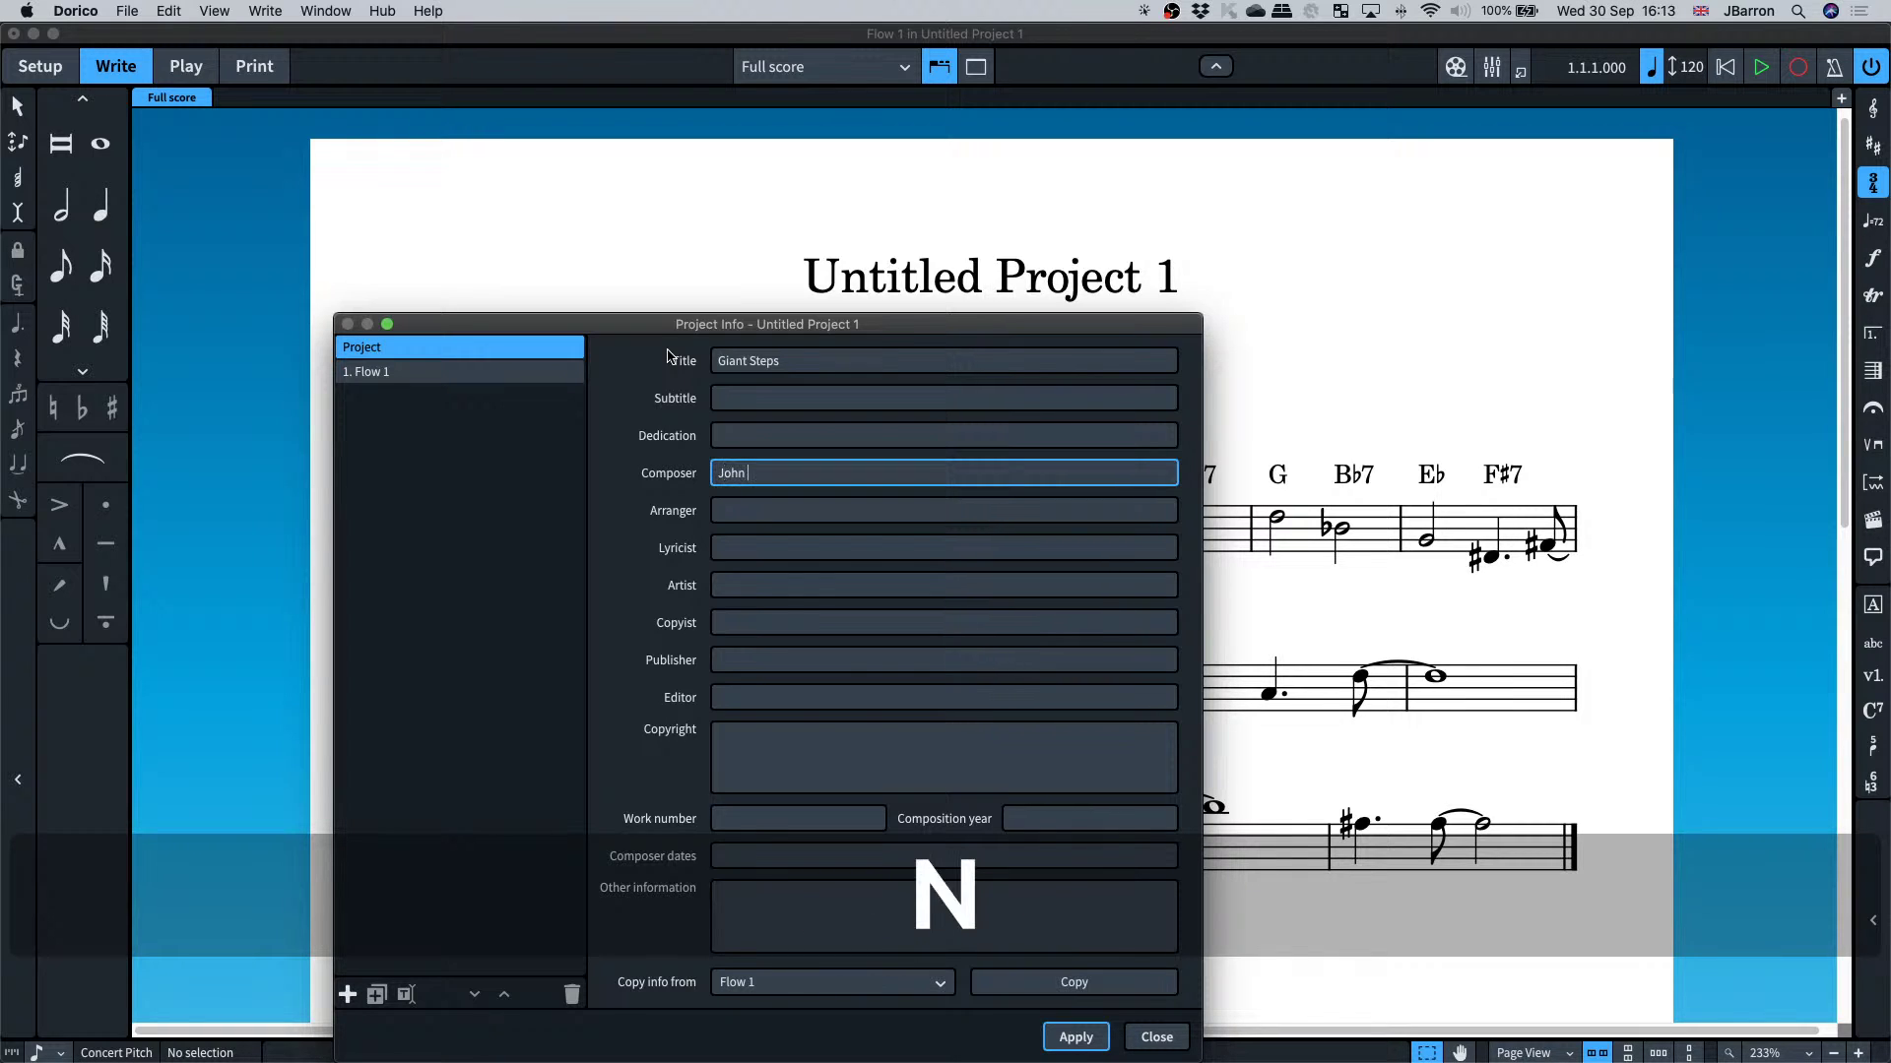
text(Coltrane)
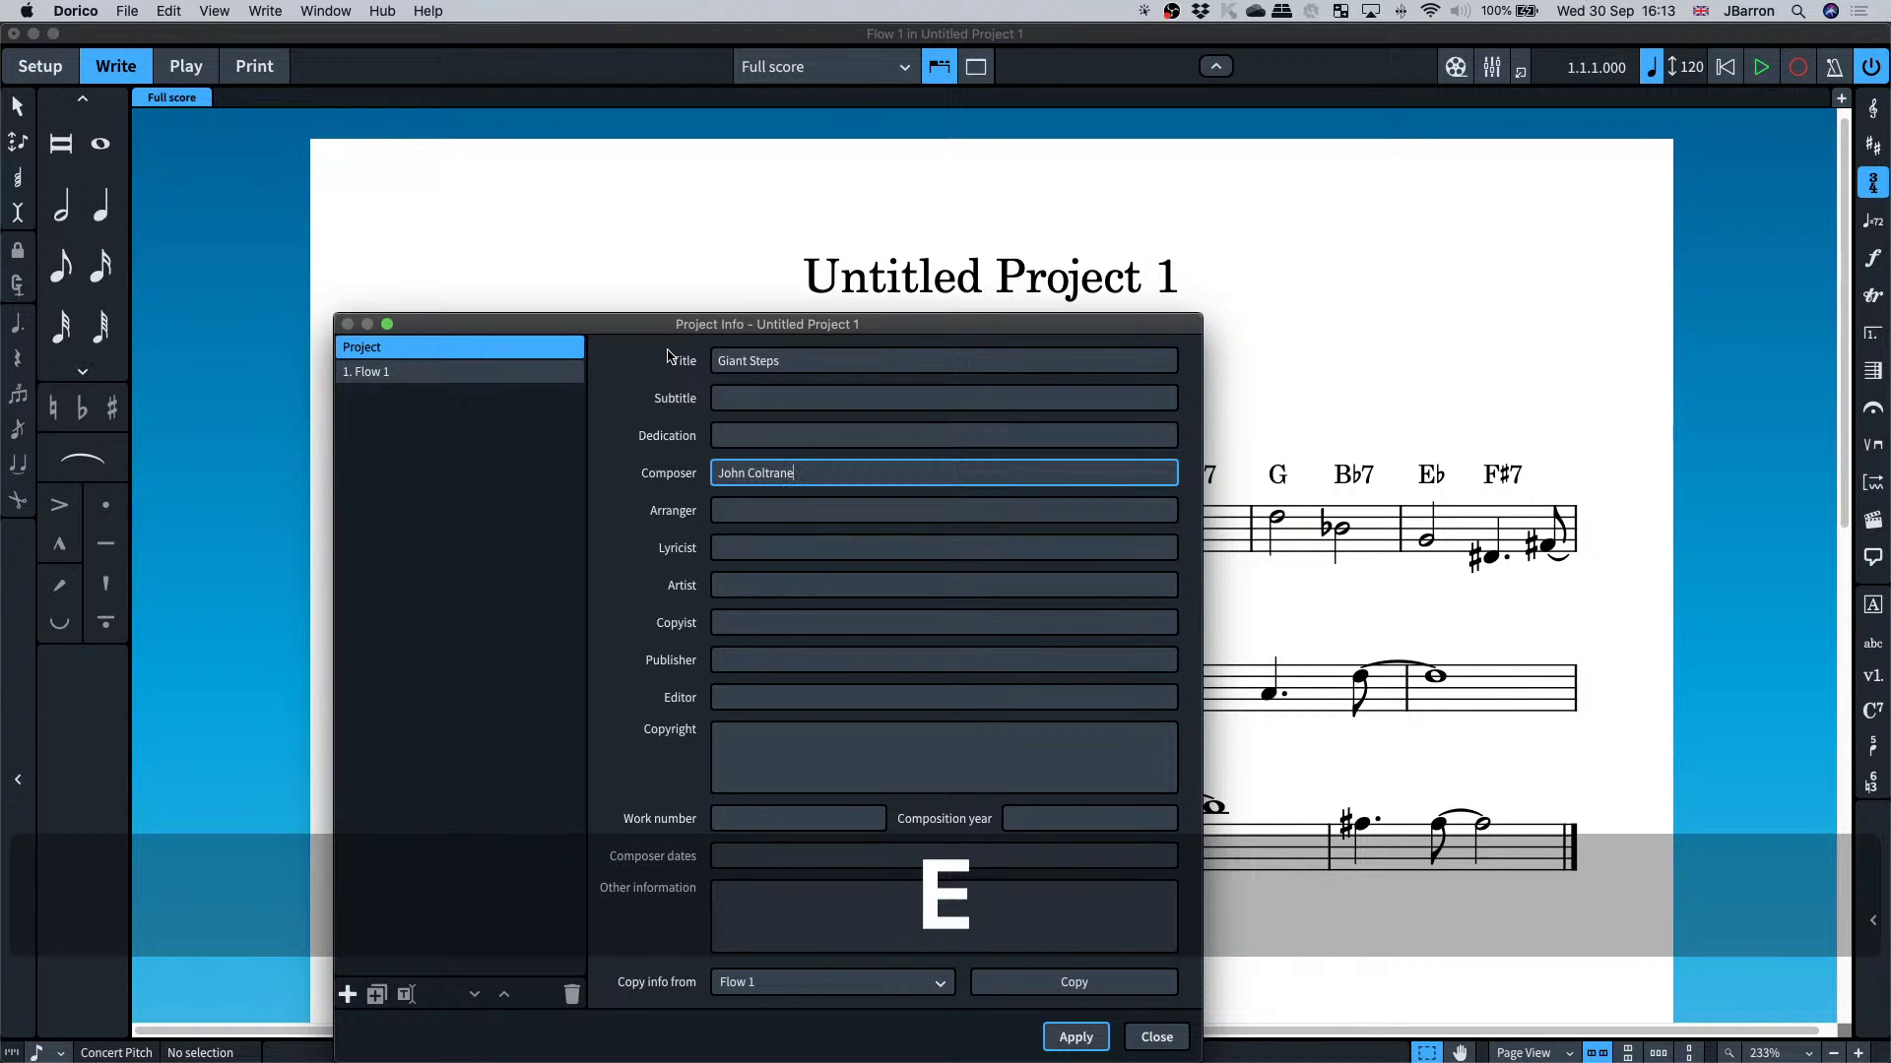
key(Tab)
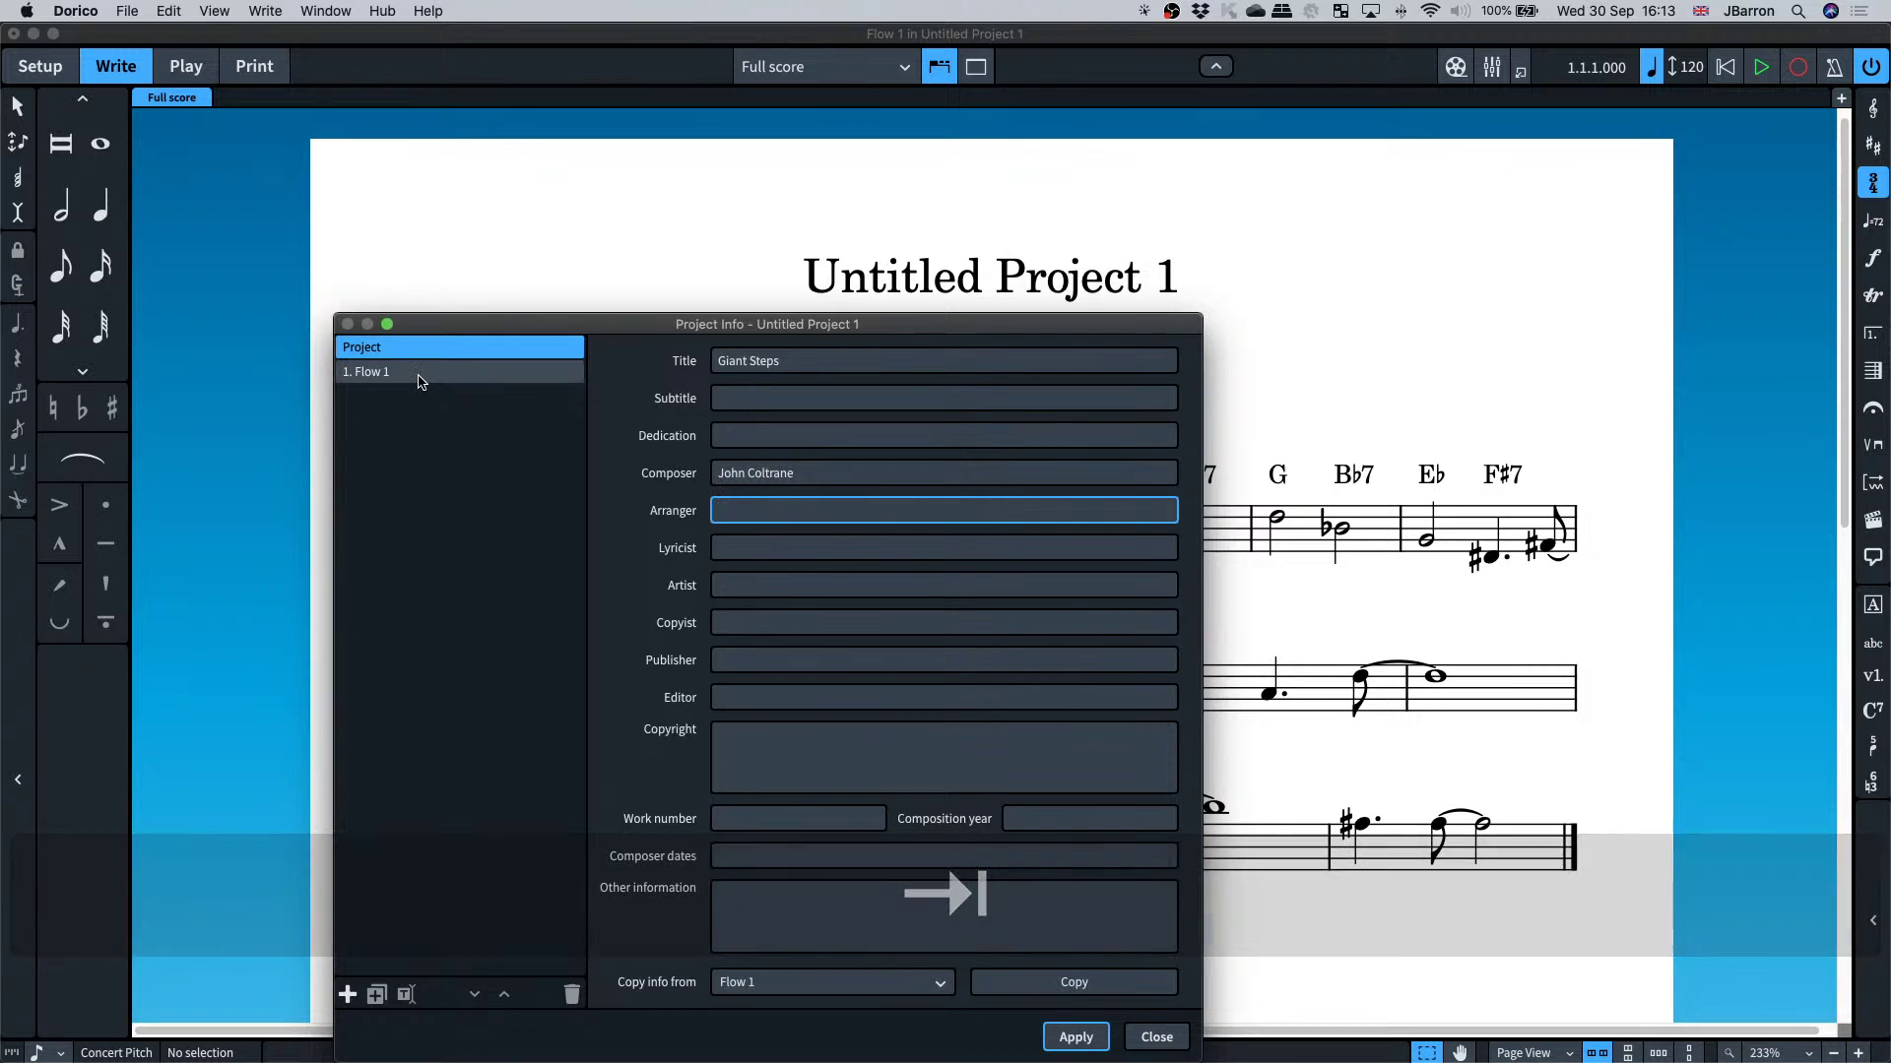
- Set Flow 1's title to "This is the flow title" and apply the project information
click(475, 379)
key(Tab)
text(T)
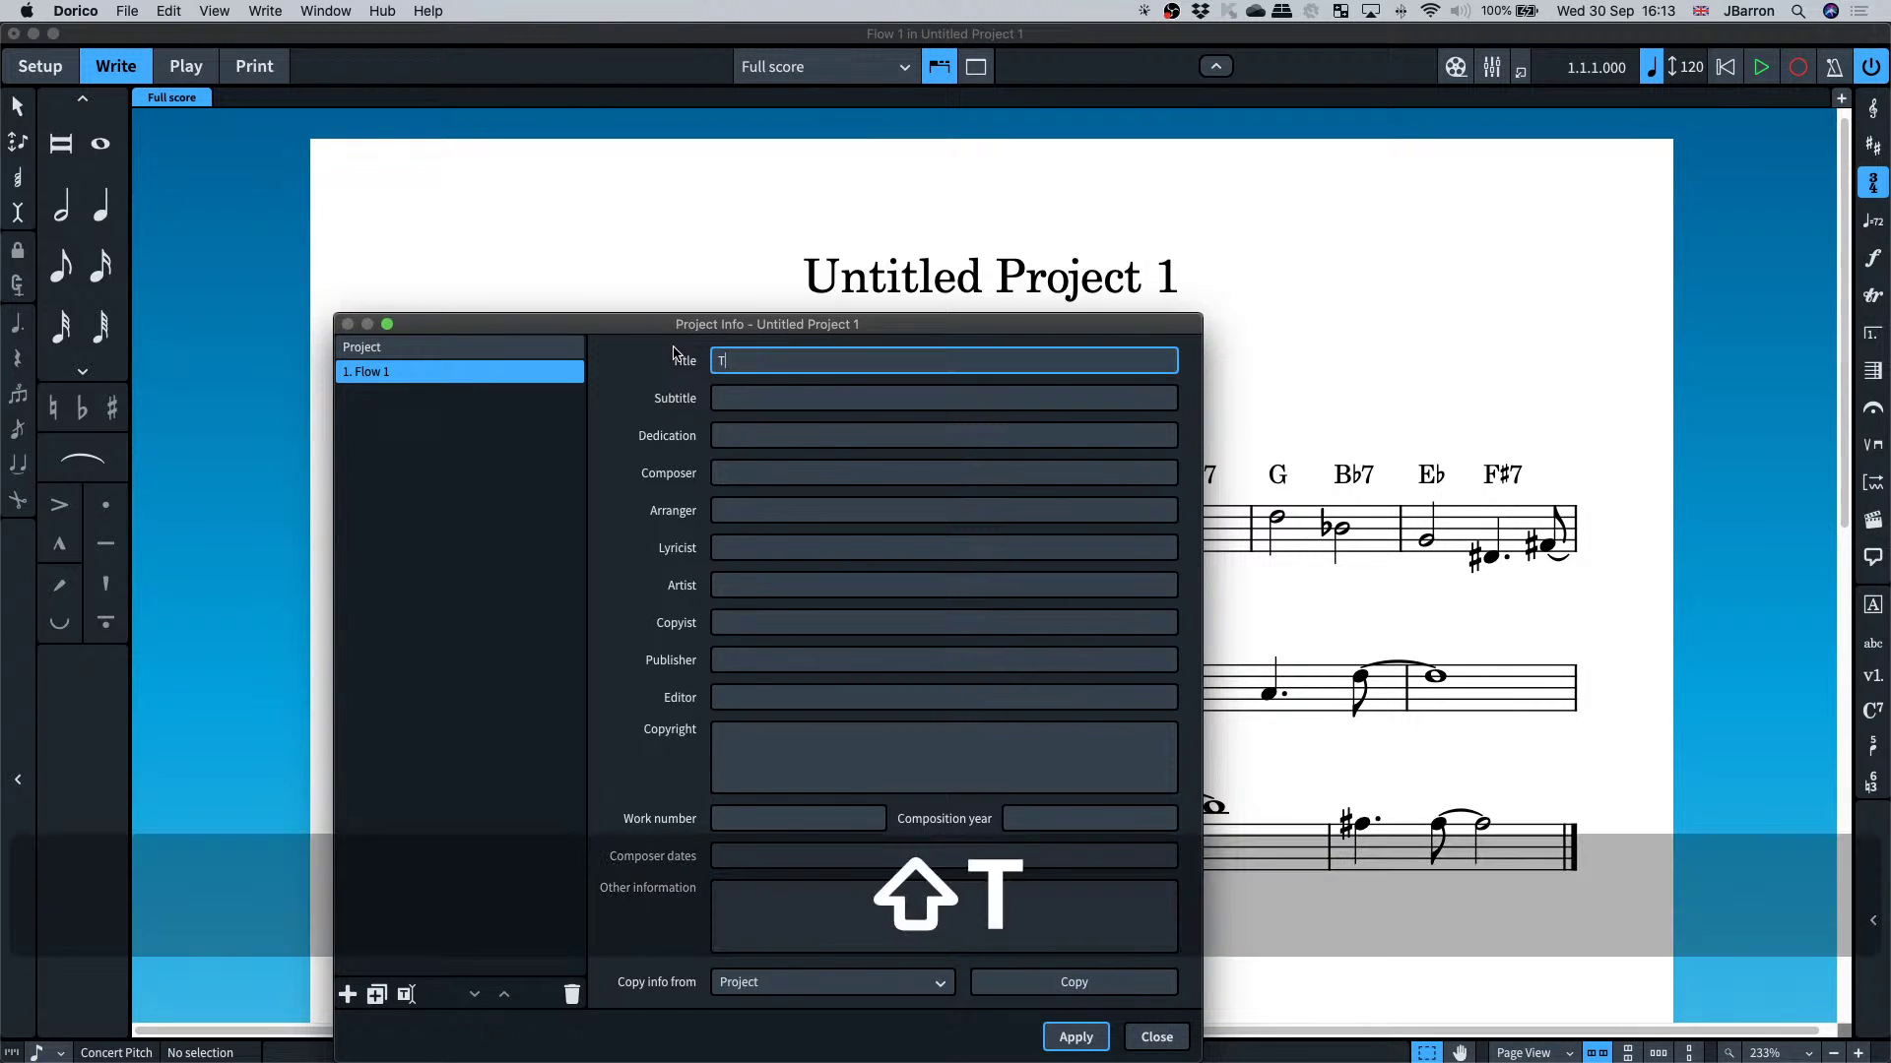
text(his is the flow title)
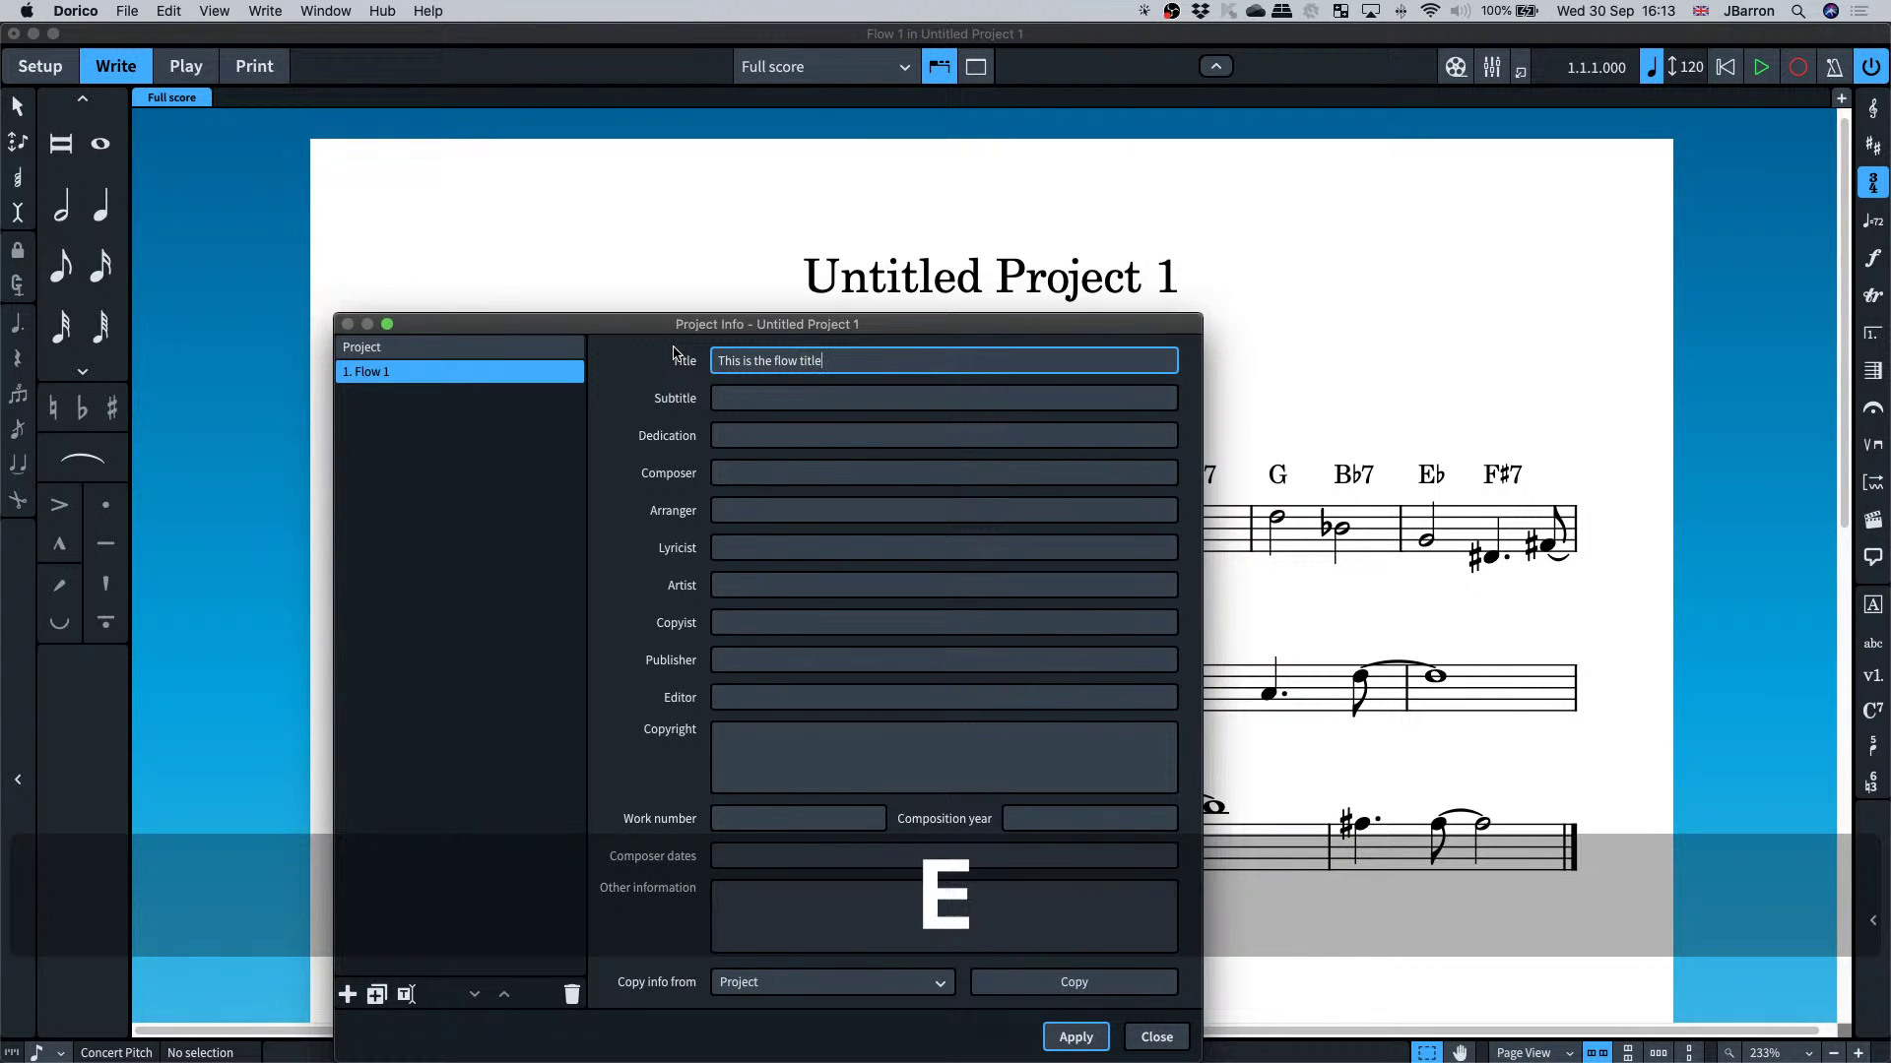
key(Tab)
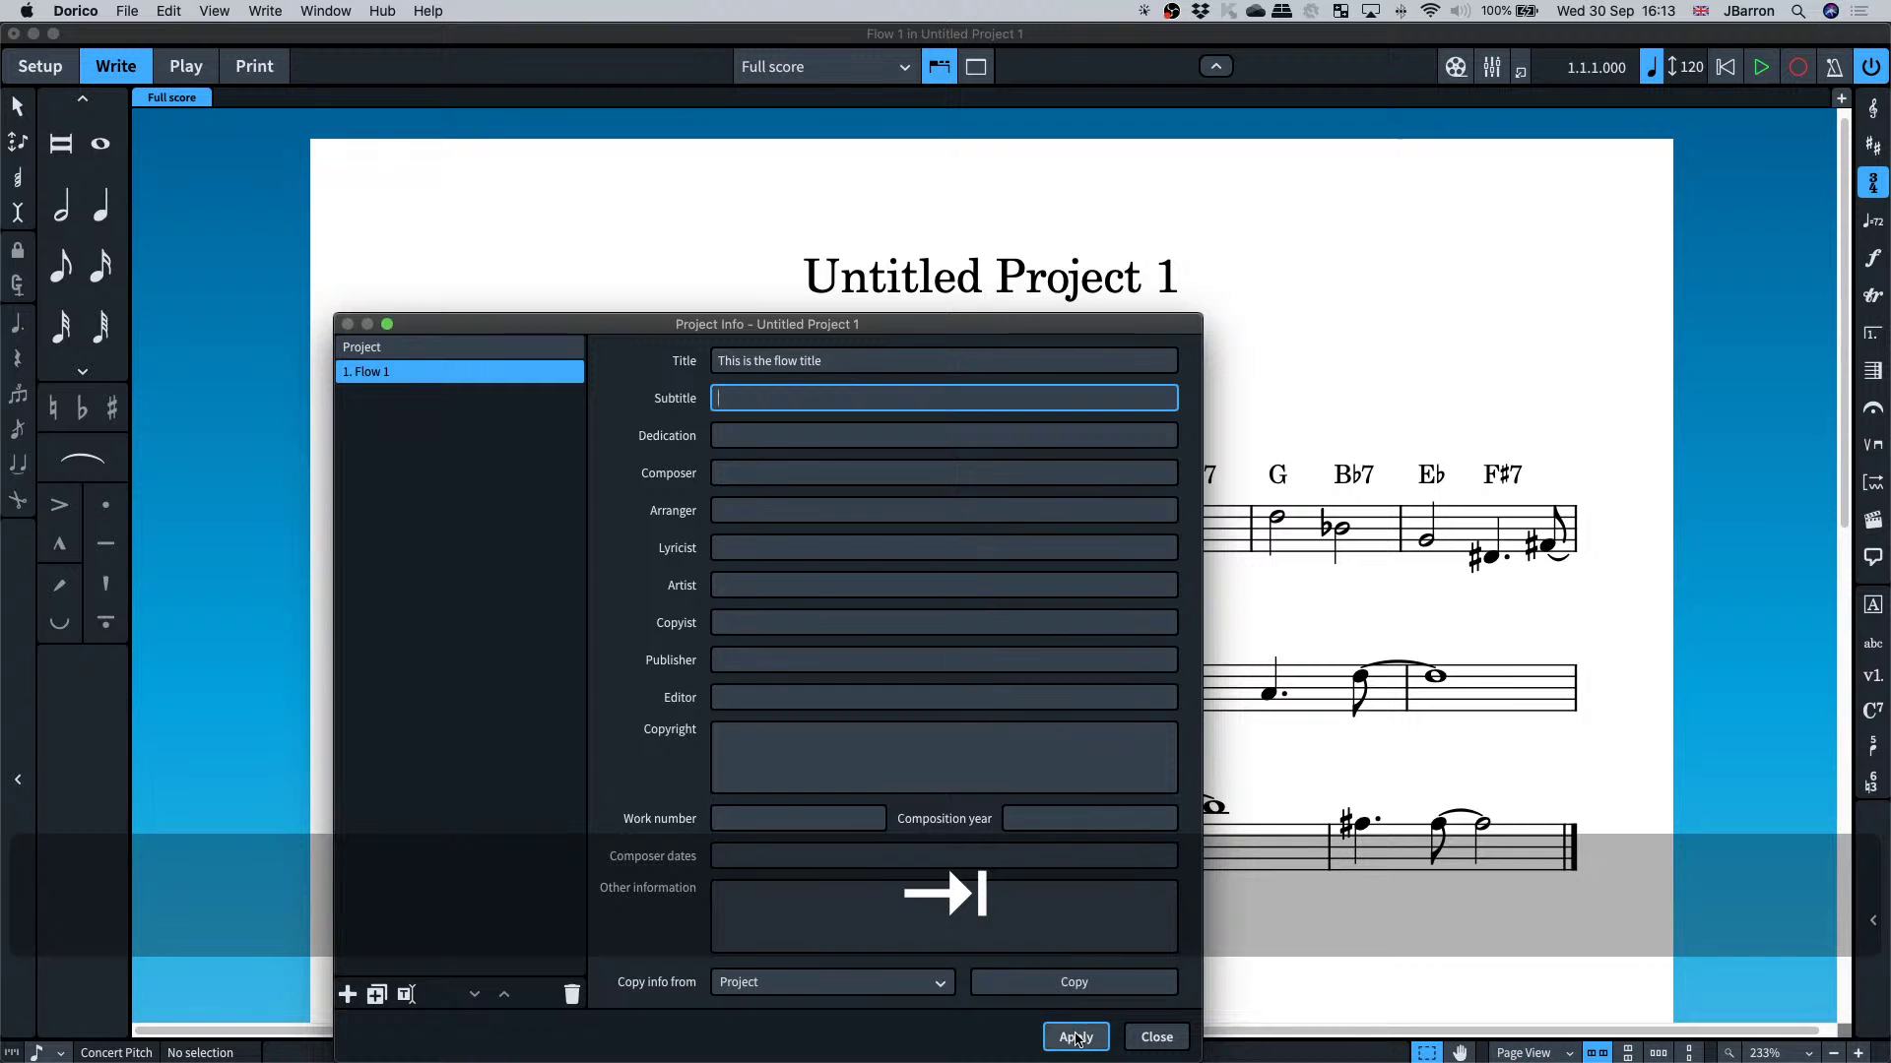
click(1075, 1035)
click(1154, 1037)
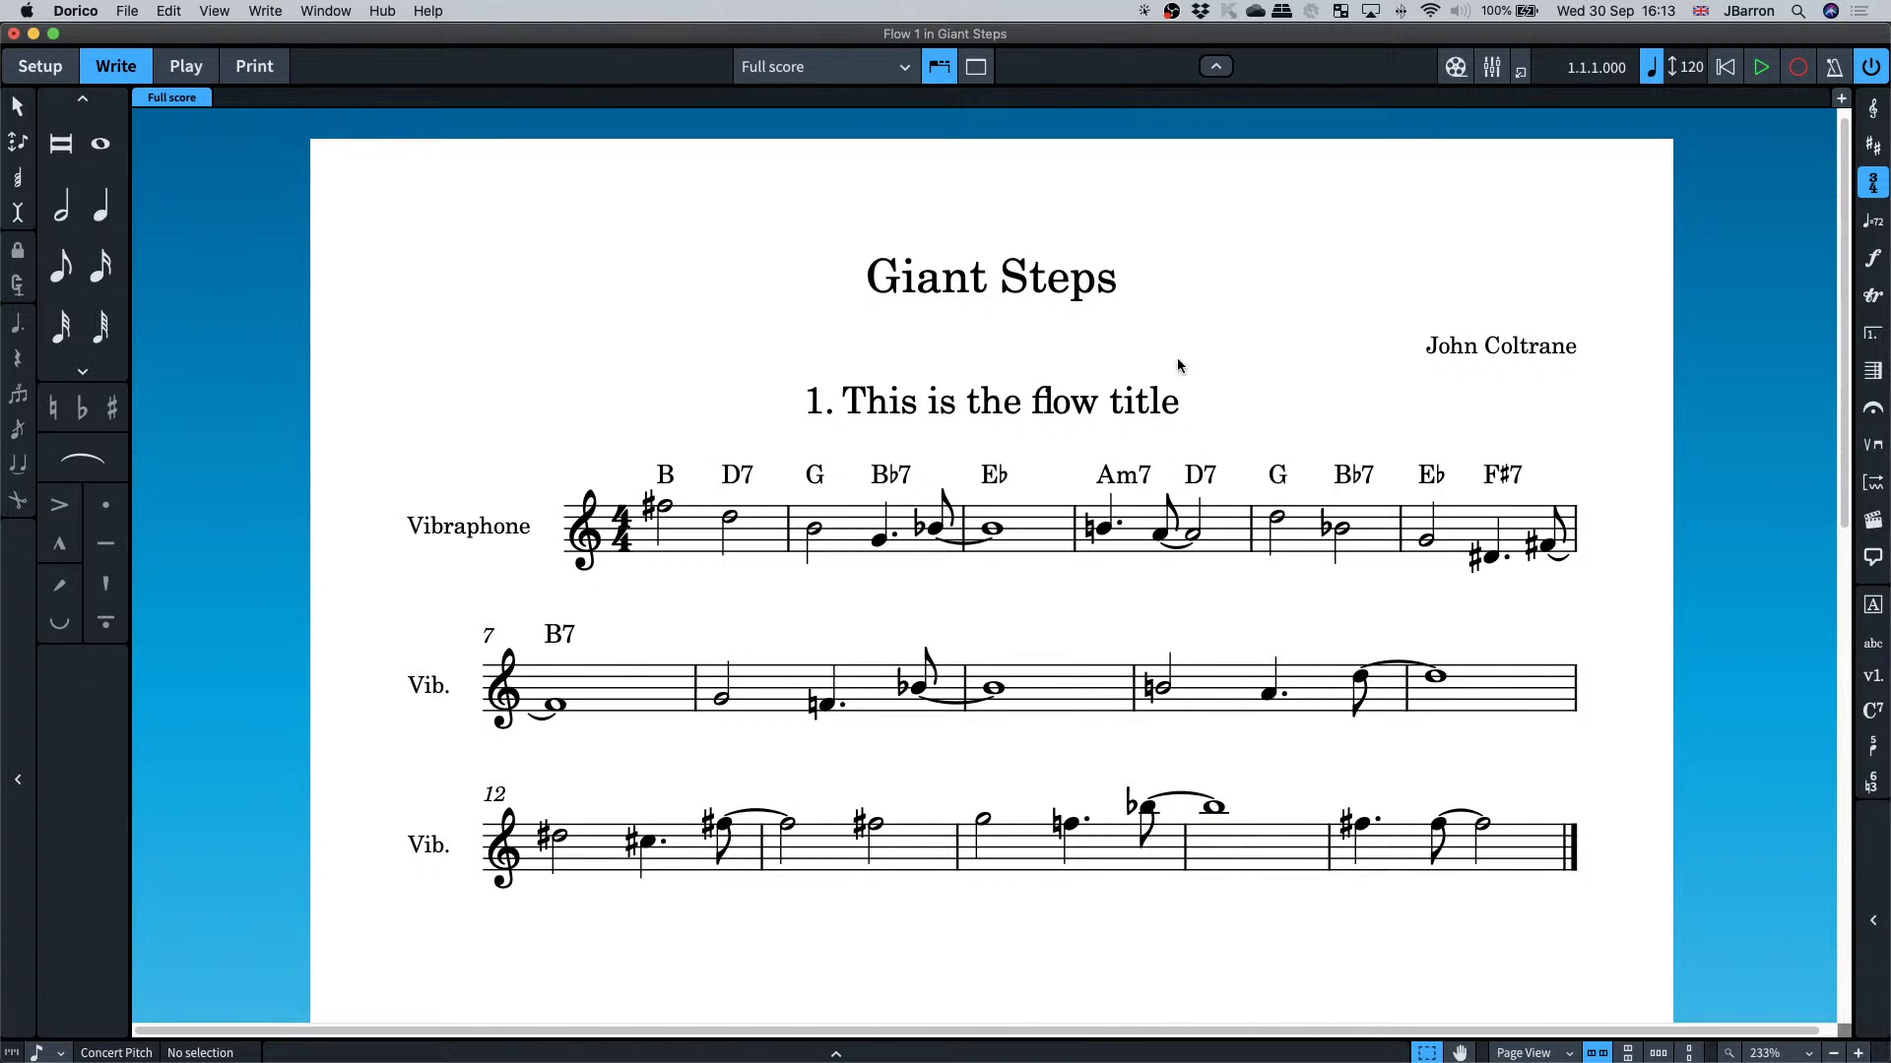
- Enter "from the album Giant Steps" as the project's copyright text, apply it and check the page
key(super+i)
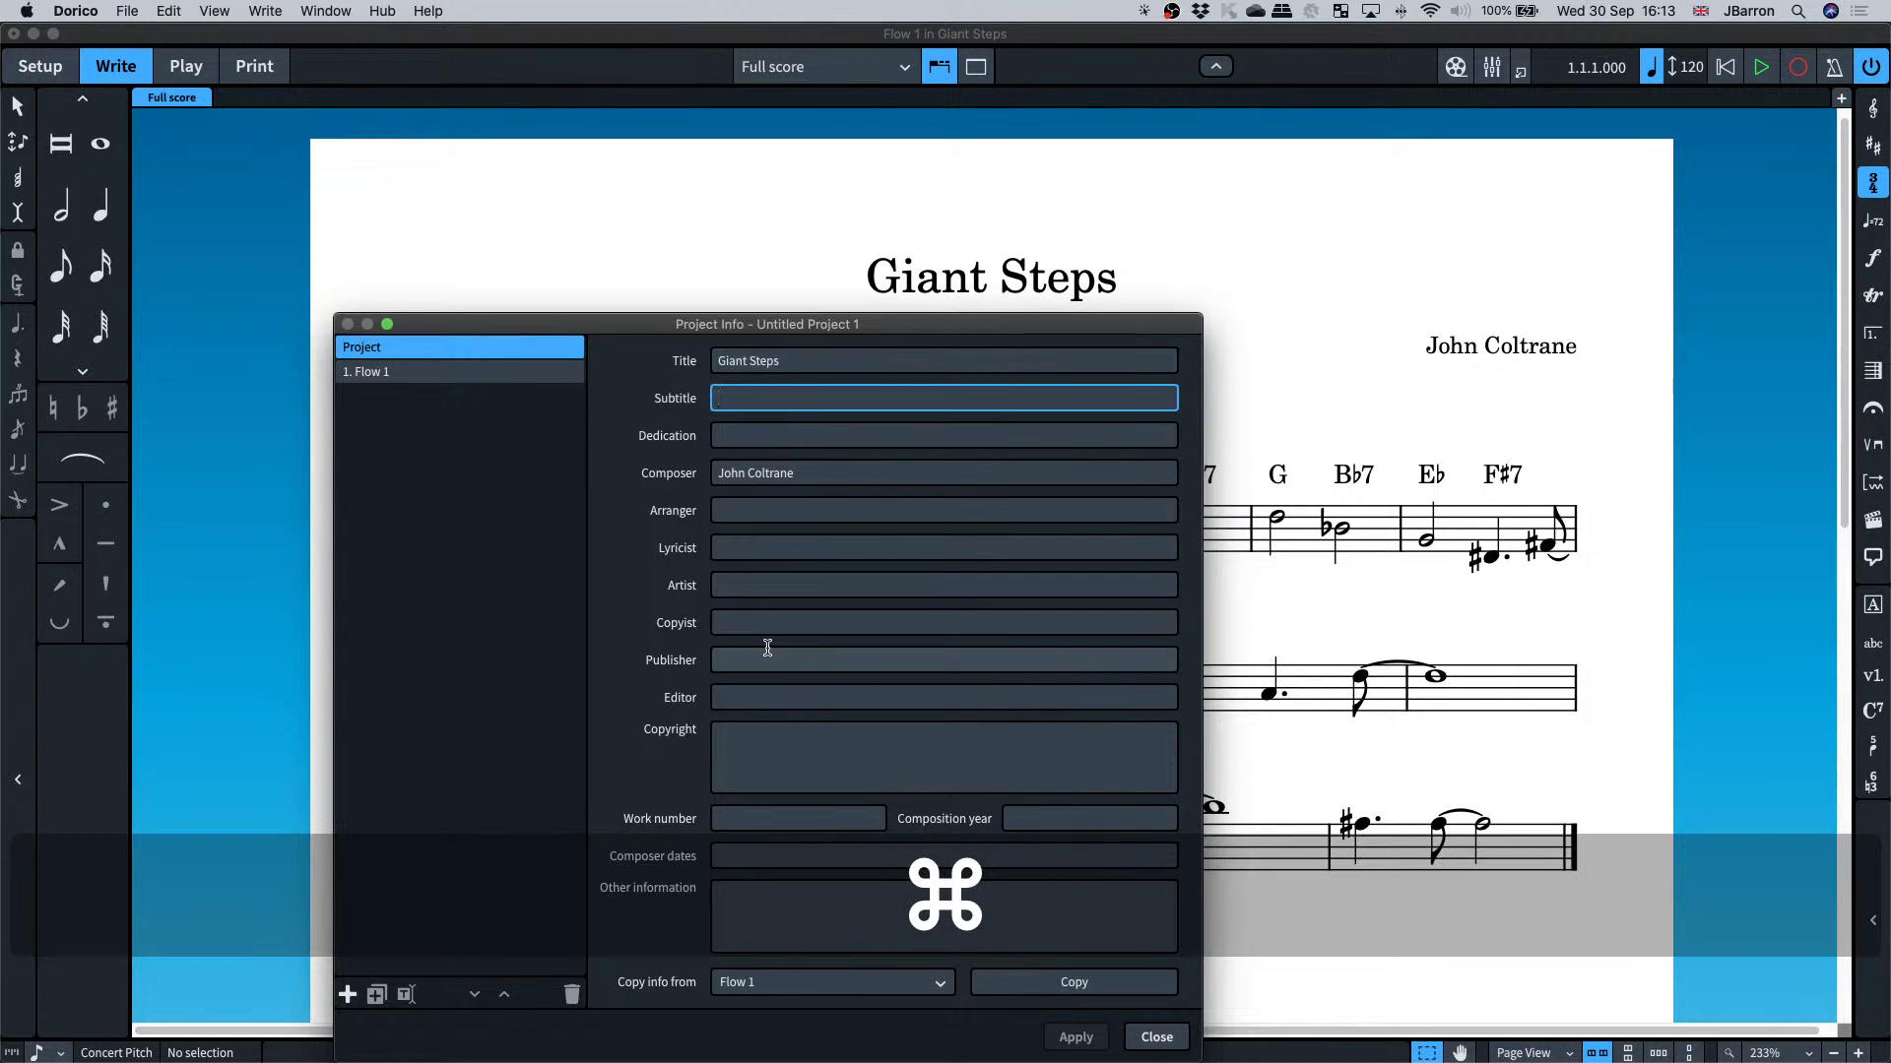
drag(565, 316, 577, 182)
click(791, 619)
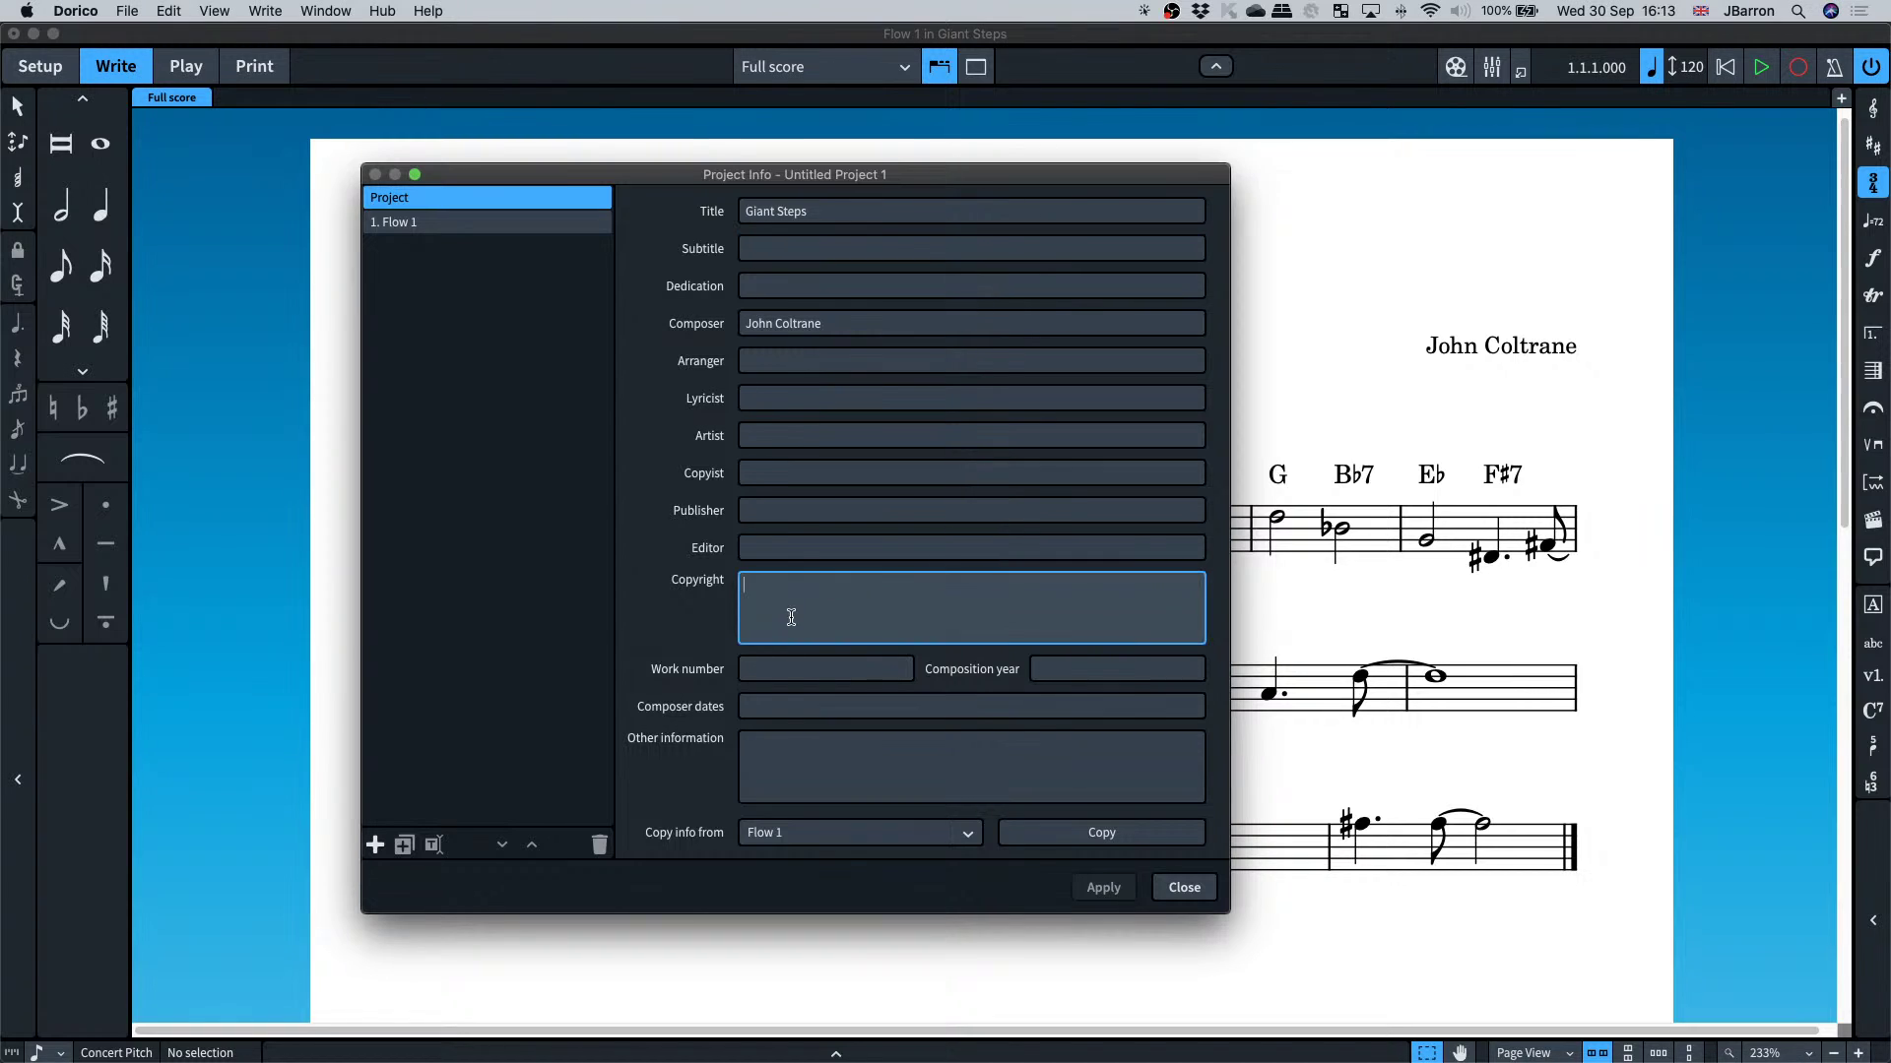
text(from the )
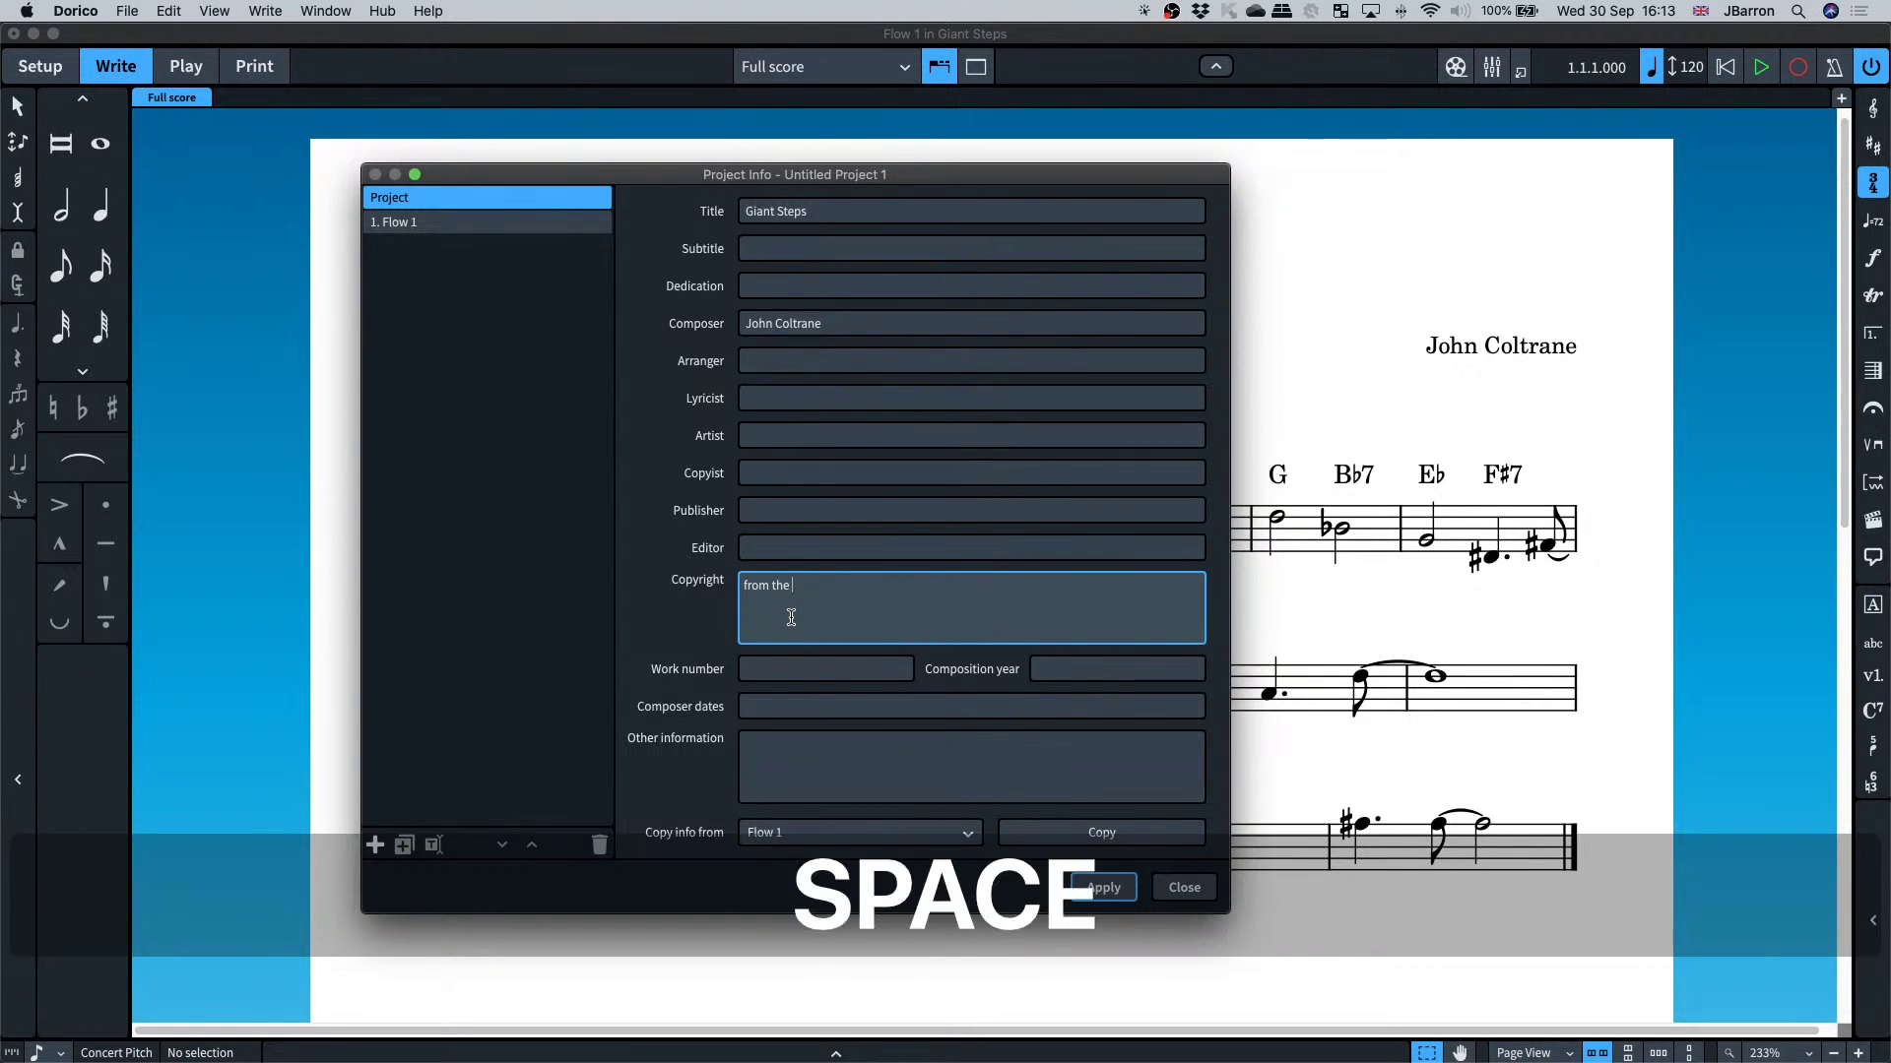
text(album Giant Steps)
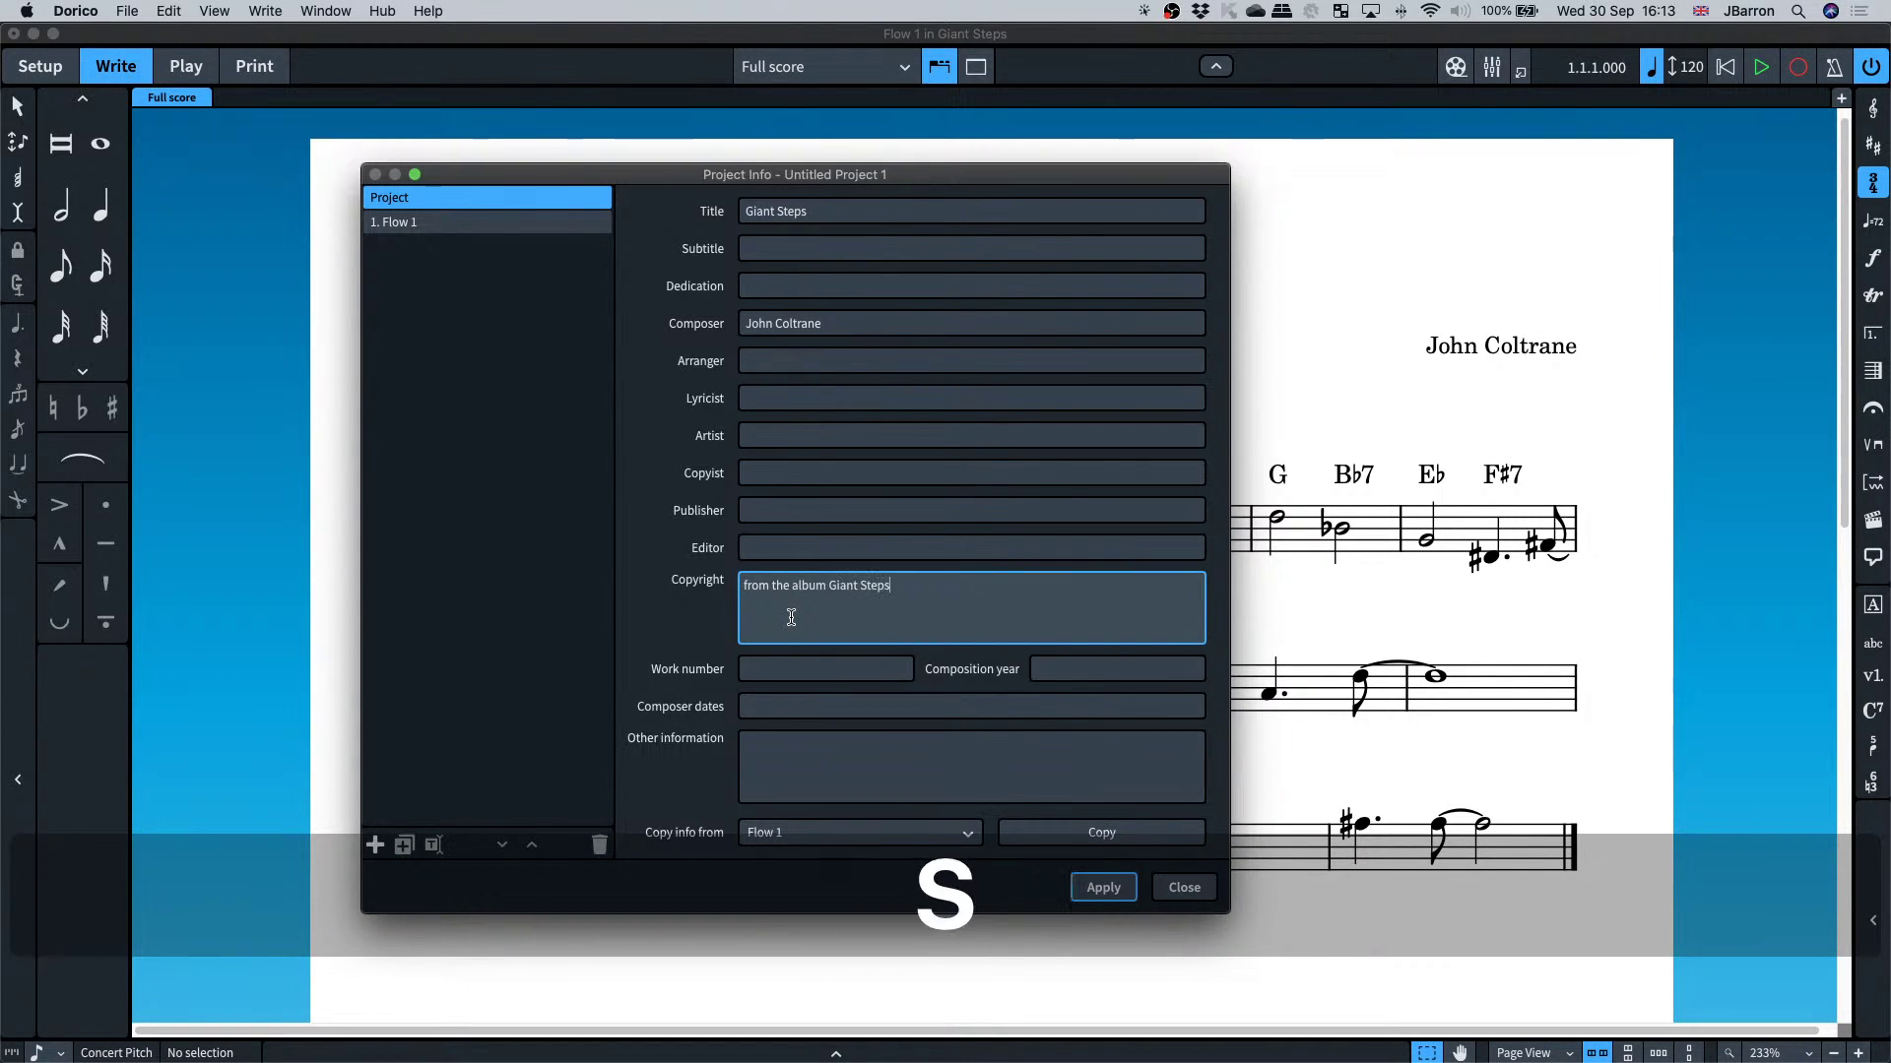
click(1103, 887)
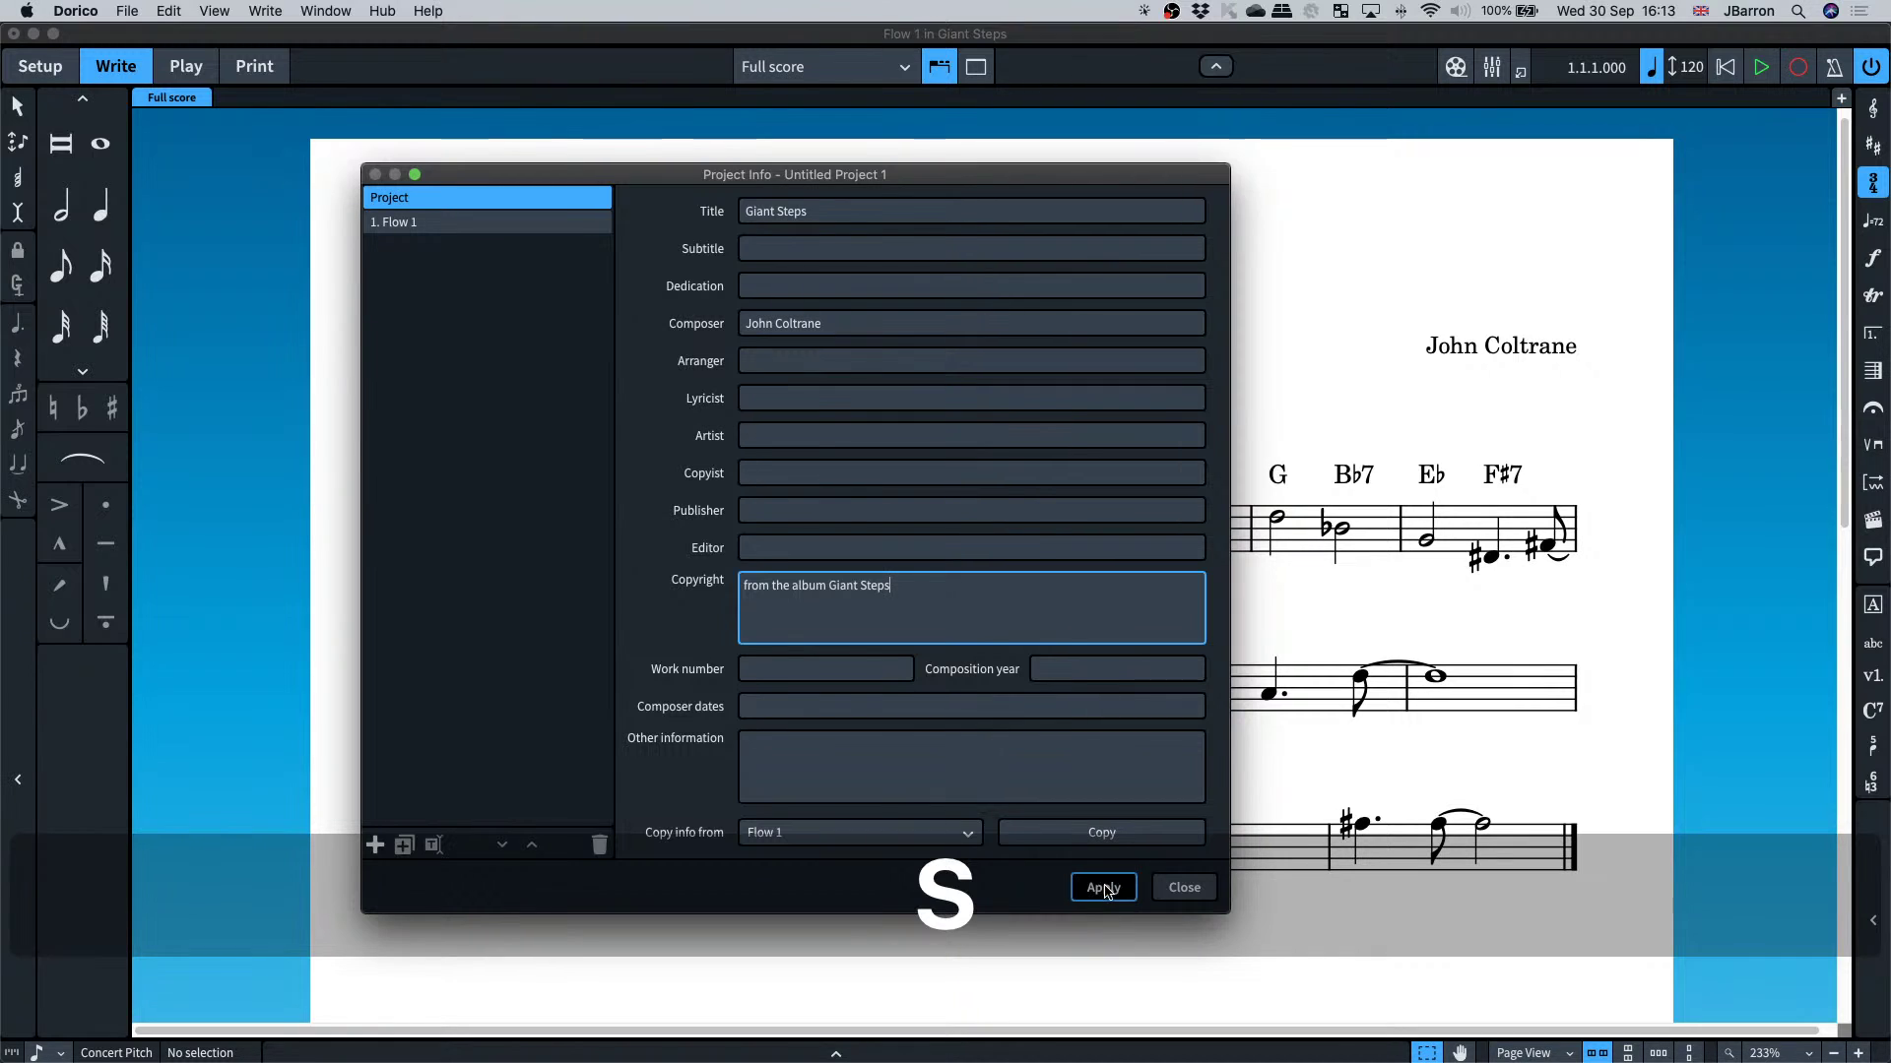
click(1184, 887)
scroll(1017, 758, down, 15)
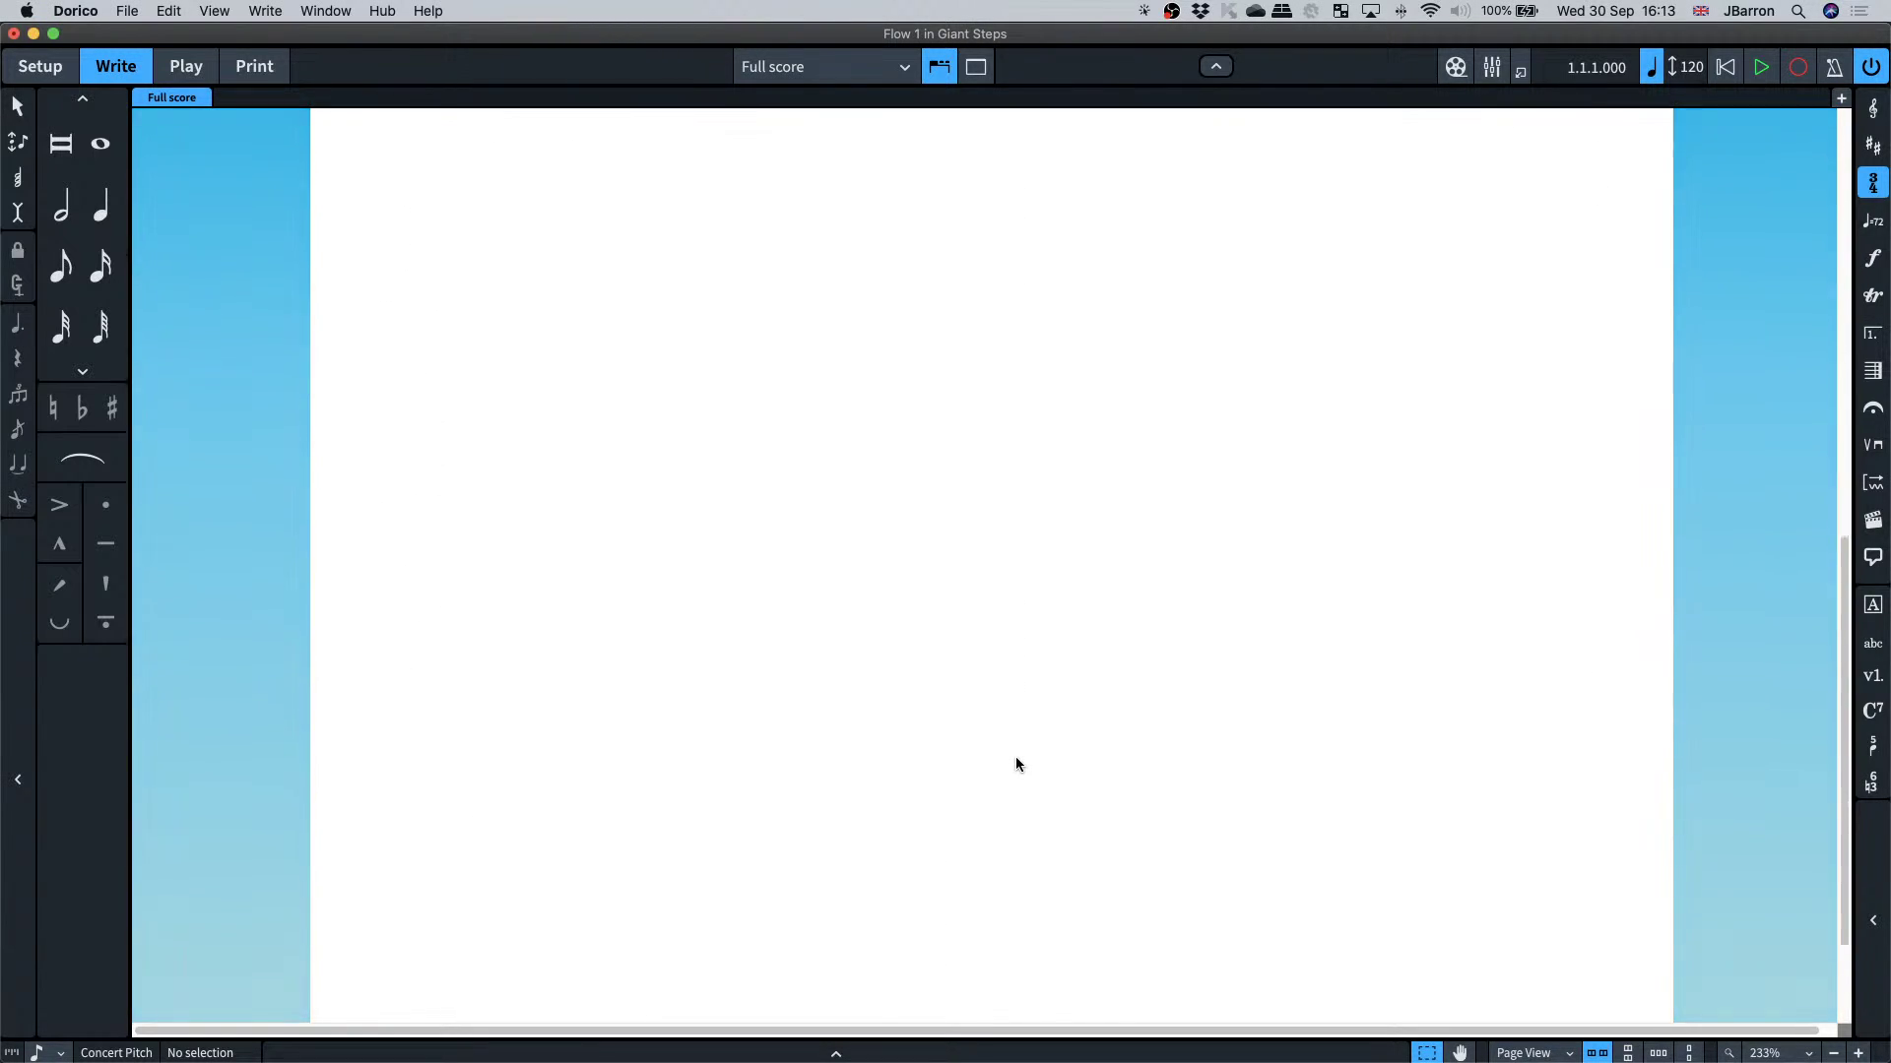
scroll(995, 899, up, 15)
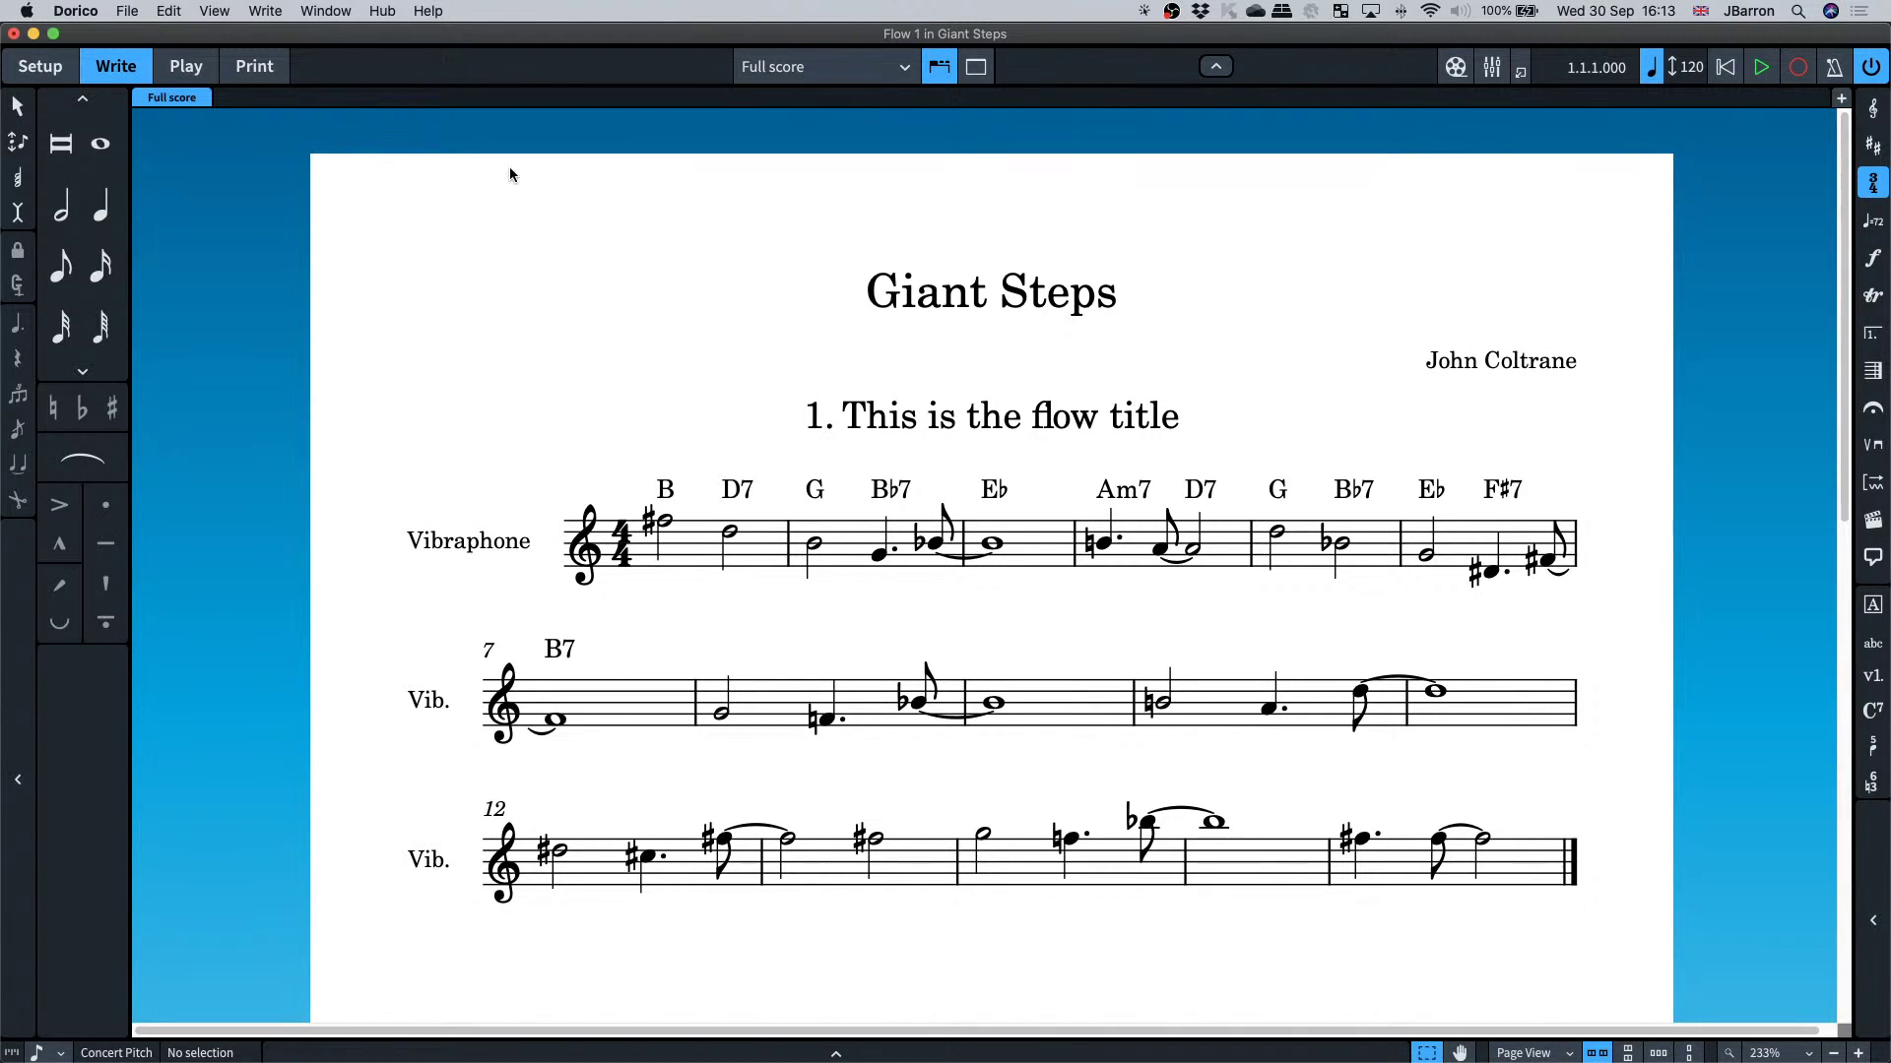
- In the layout options, set flow headings to never show in the full score and apply the change
click(44, 71)
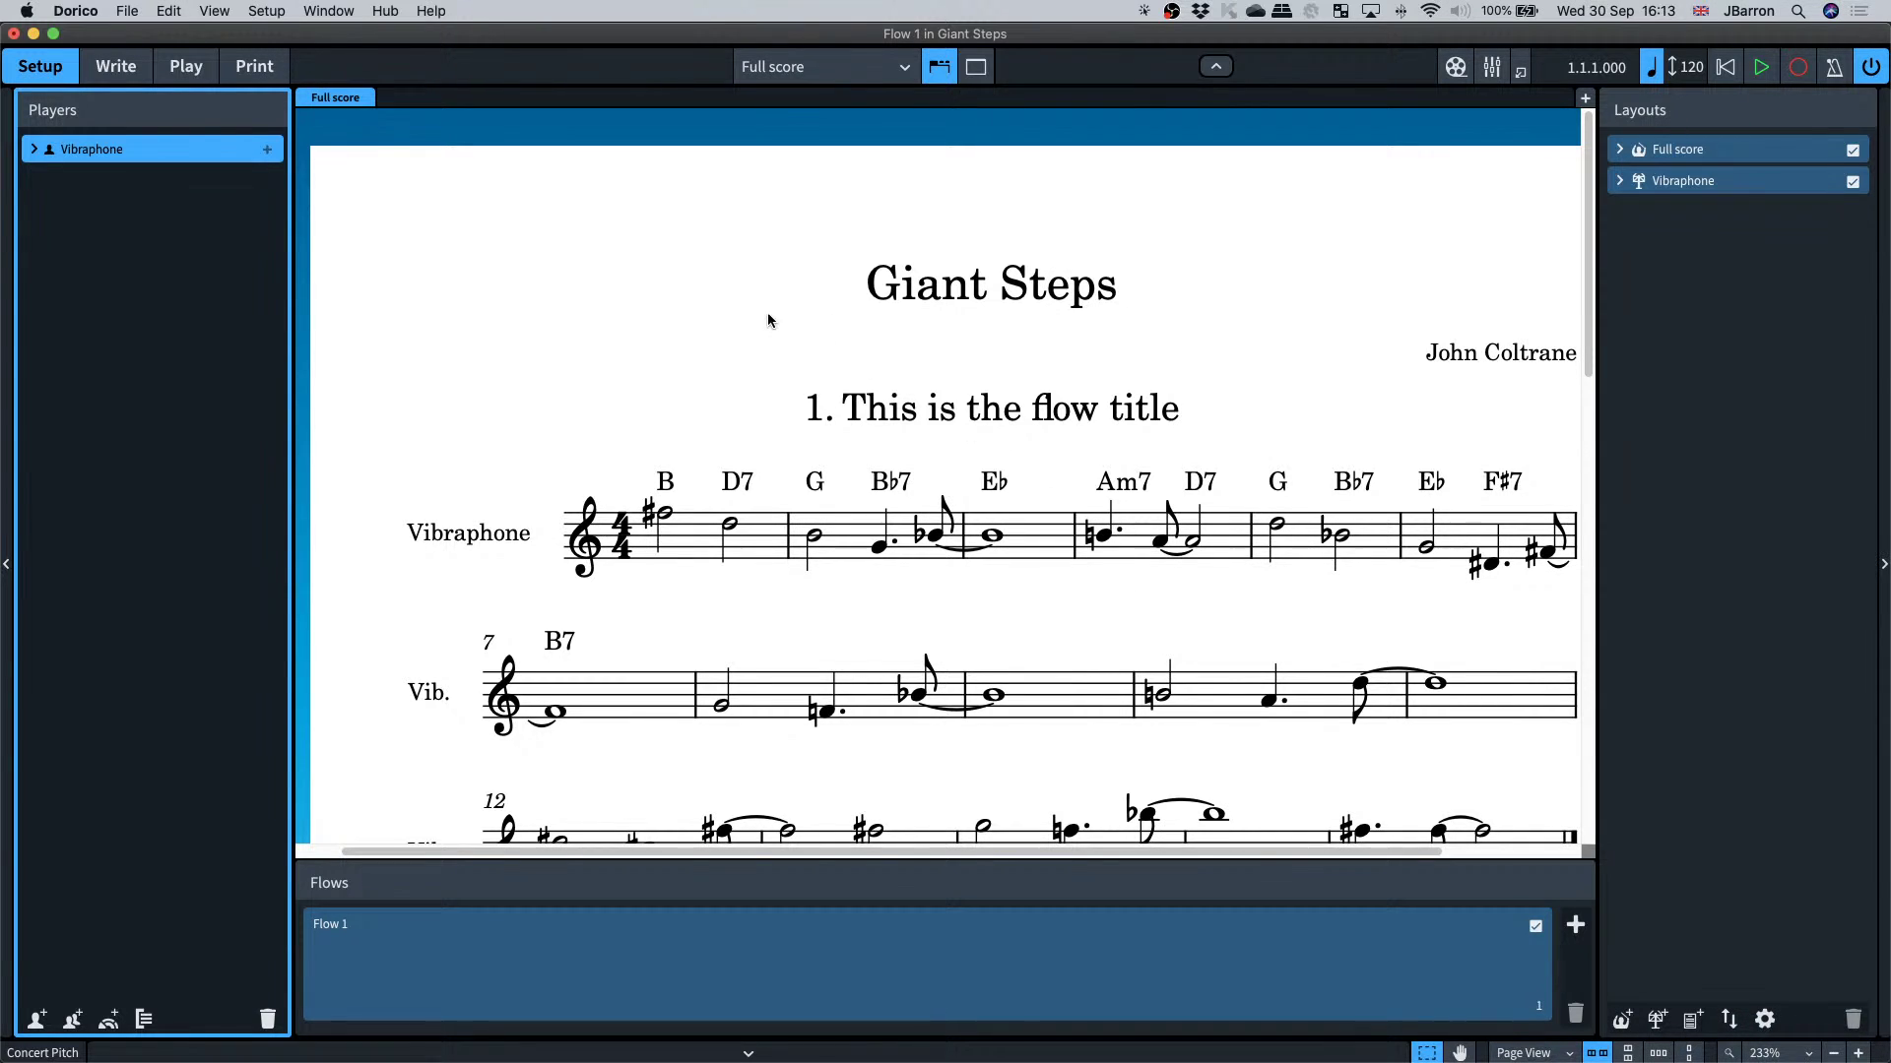
key(super+2)
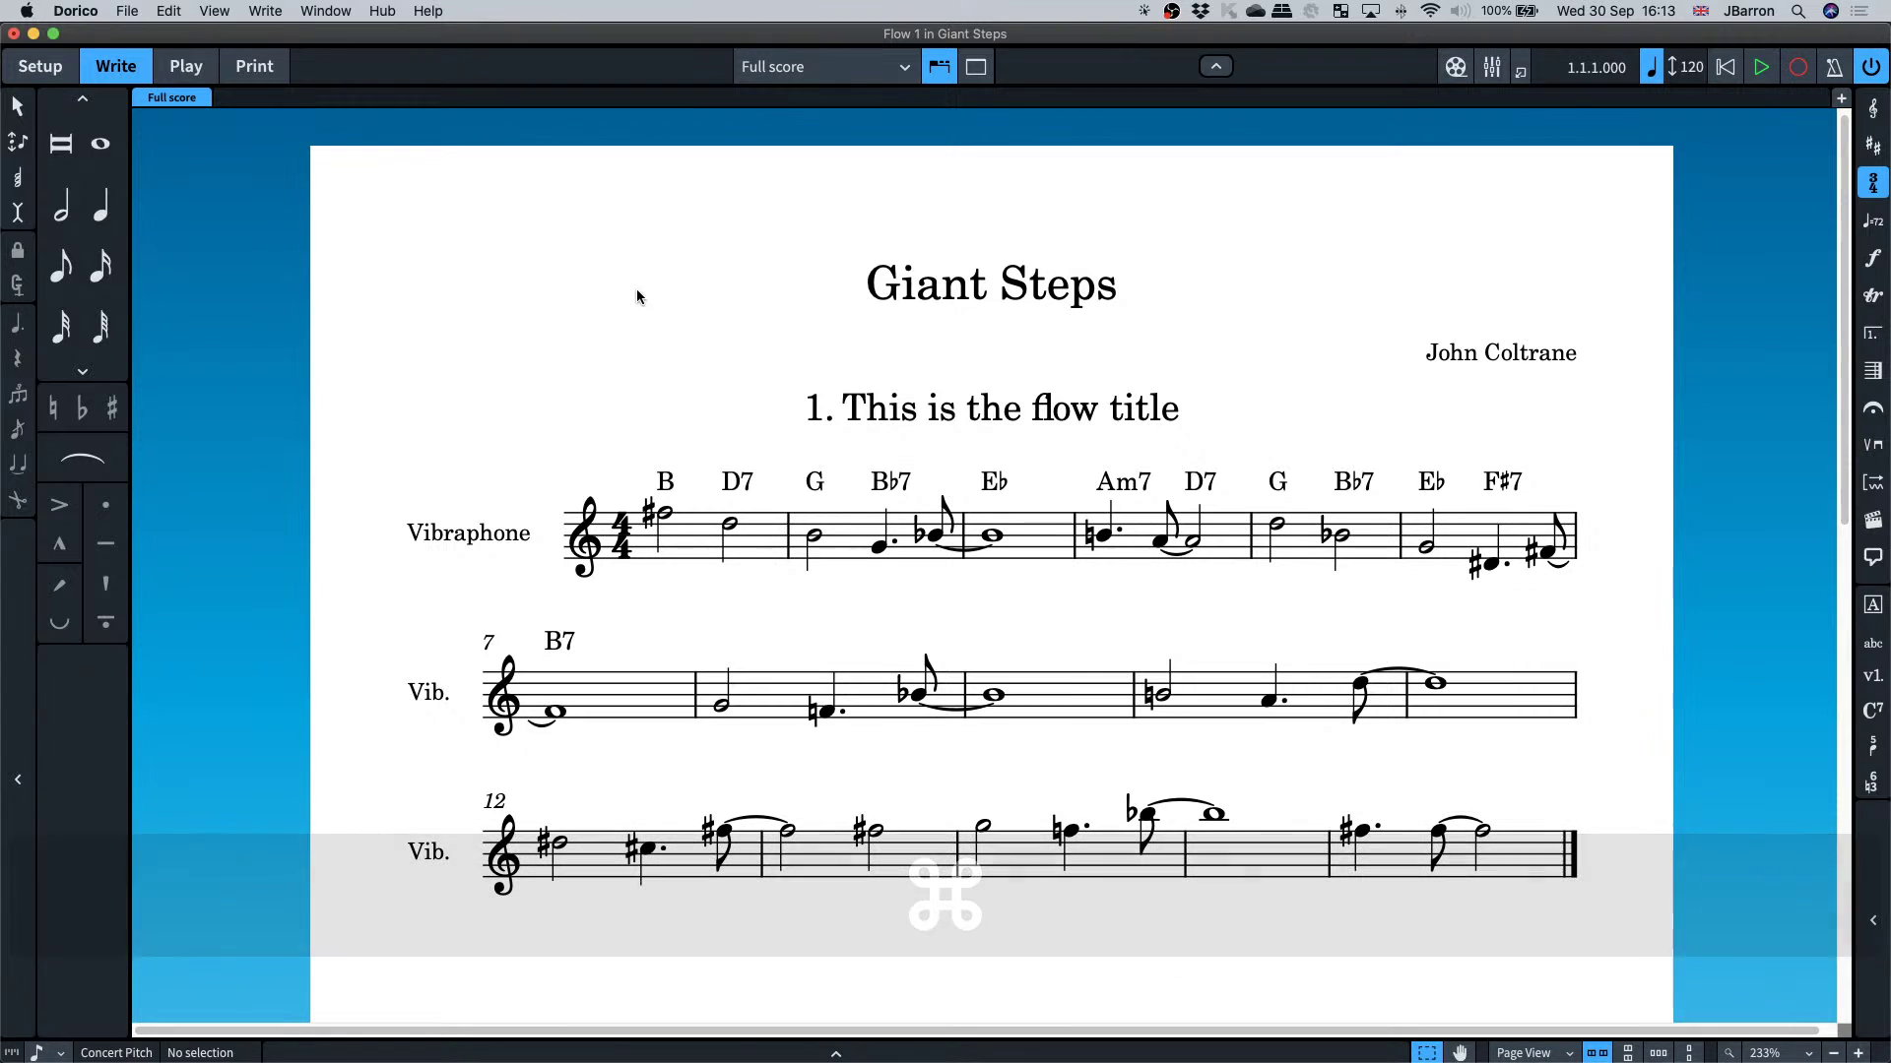
key(super+shift+l)
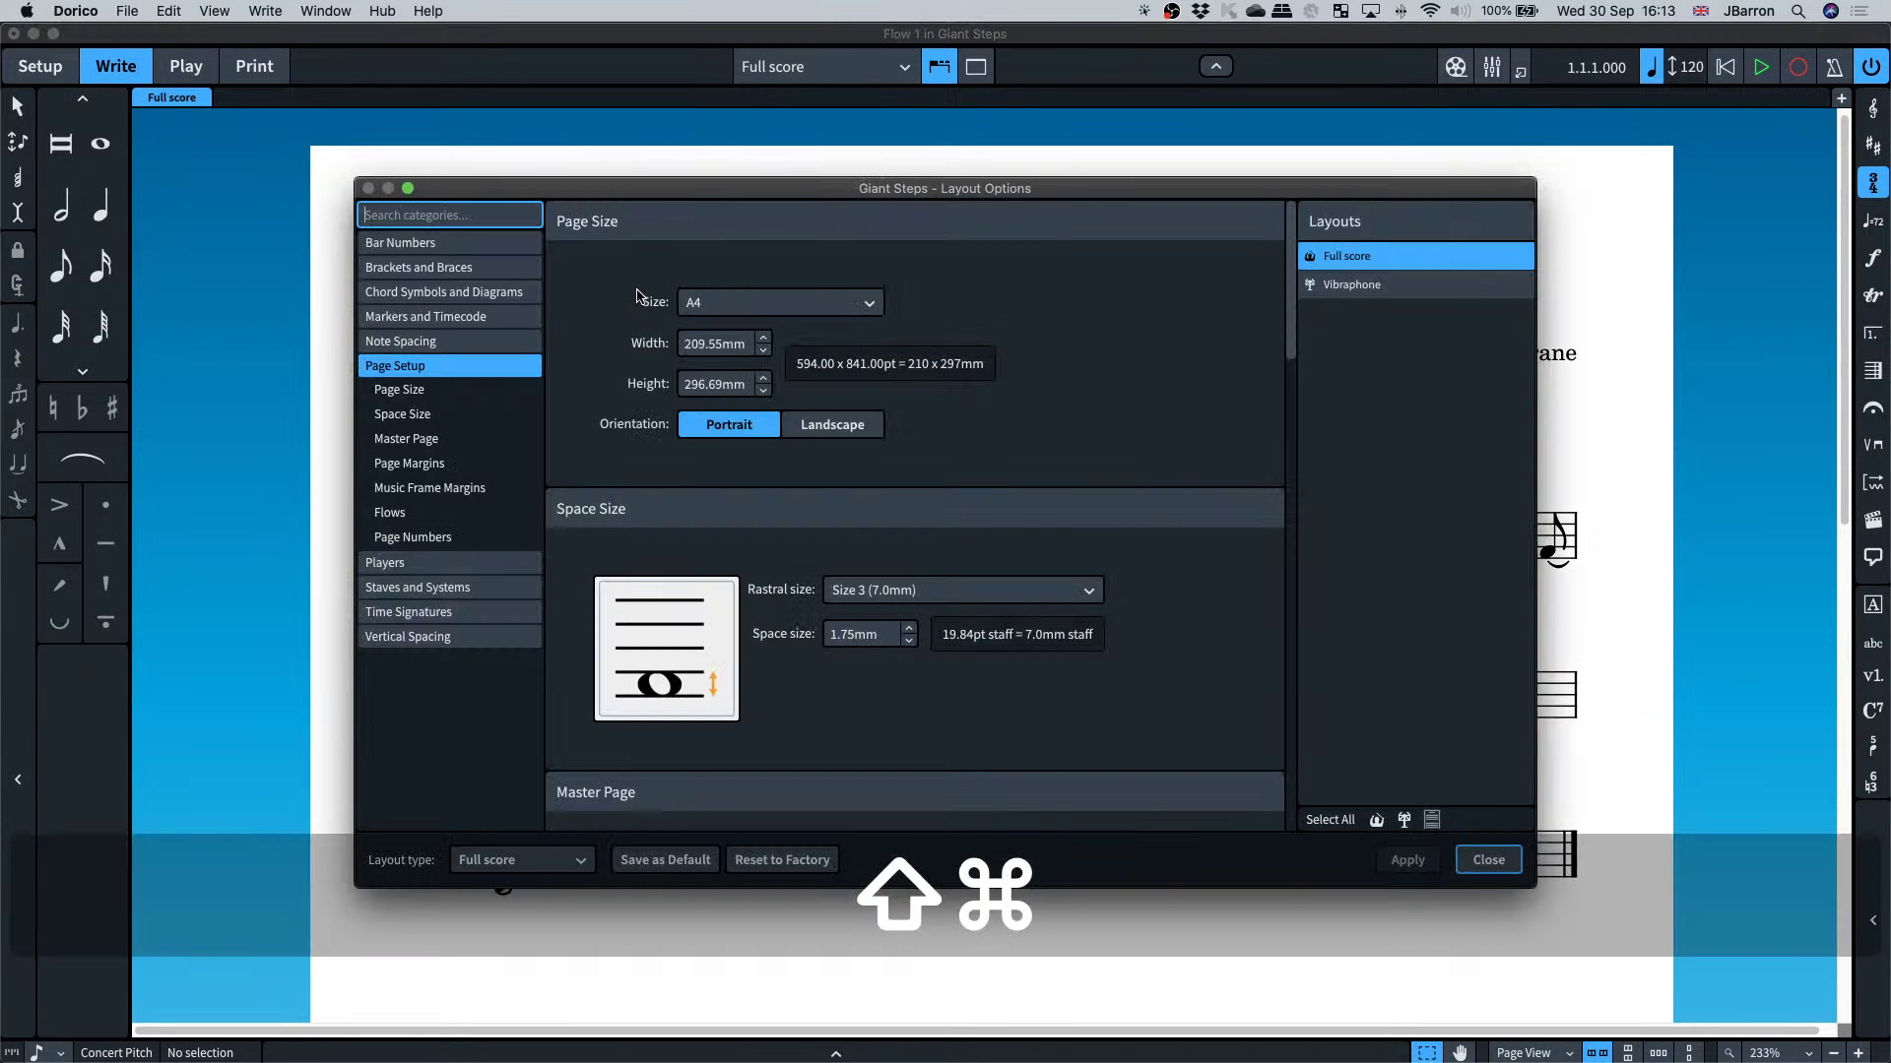
click(445, 514)
click(843, 493)
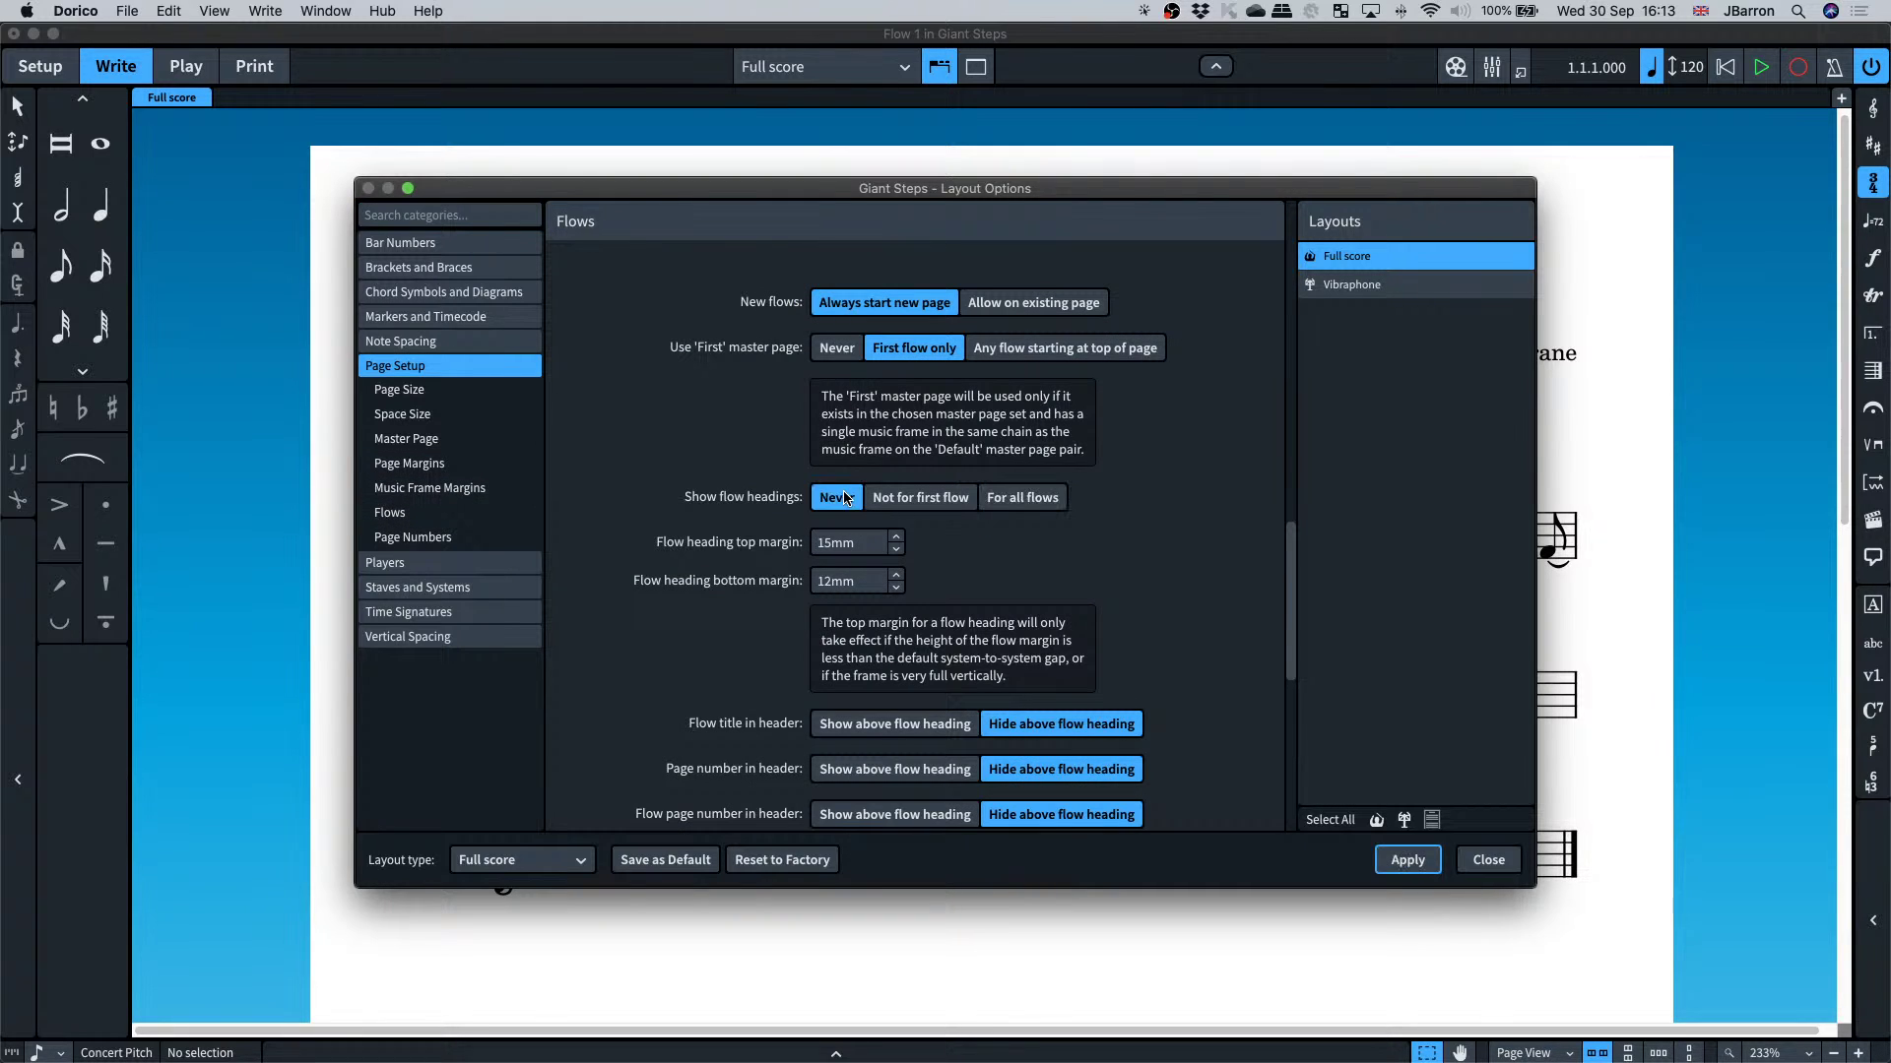
click(1400, 863)
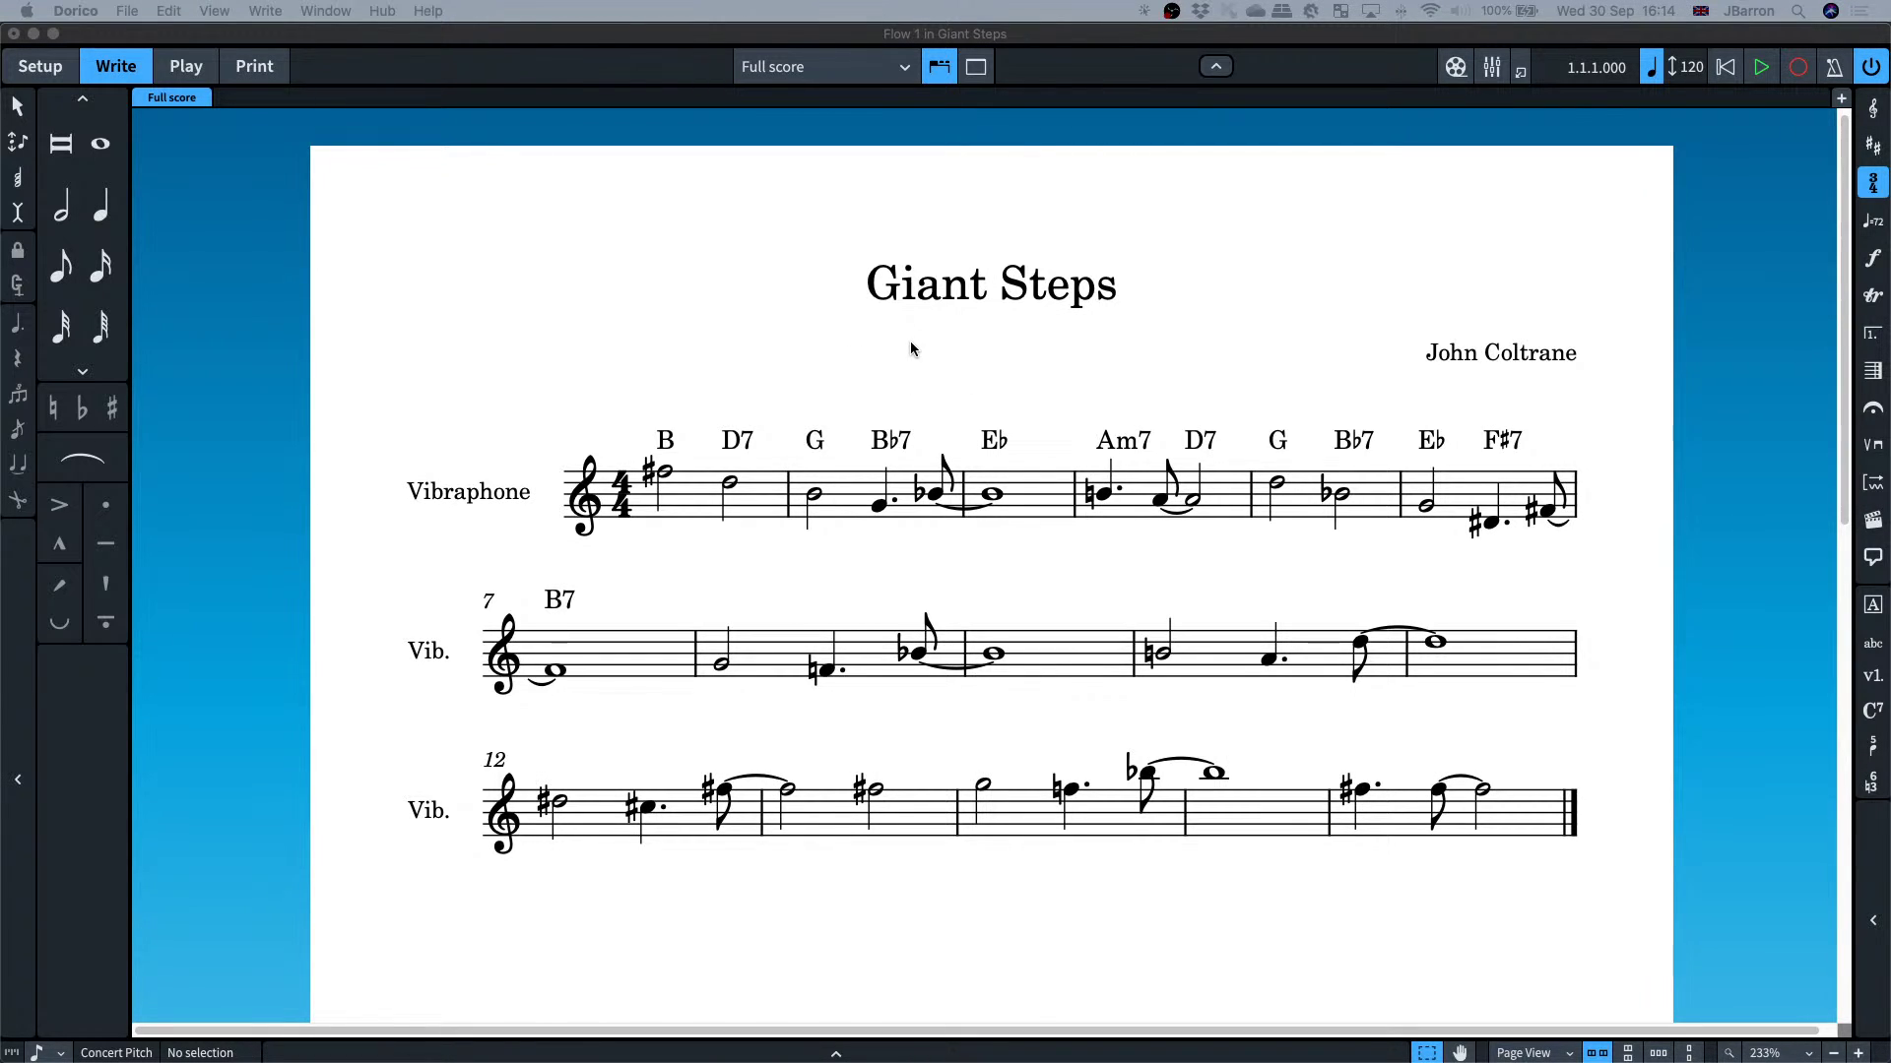
- Display the Vibraphone part and set flow headings to Never for both the Full score and Vibraphone layouts
click(760, 193)
click(792, 67)
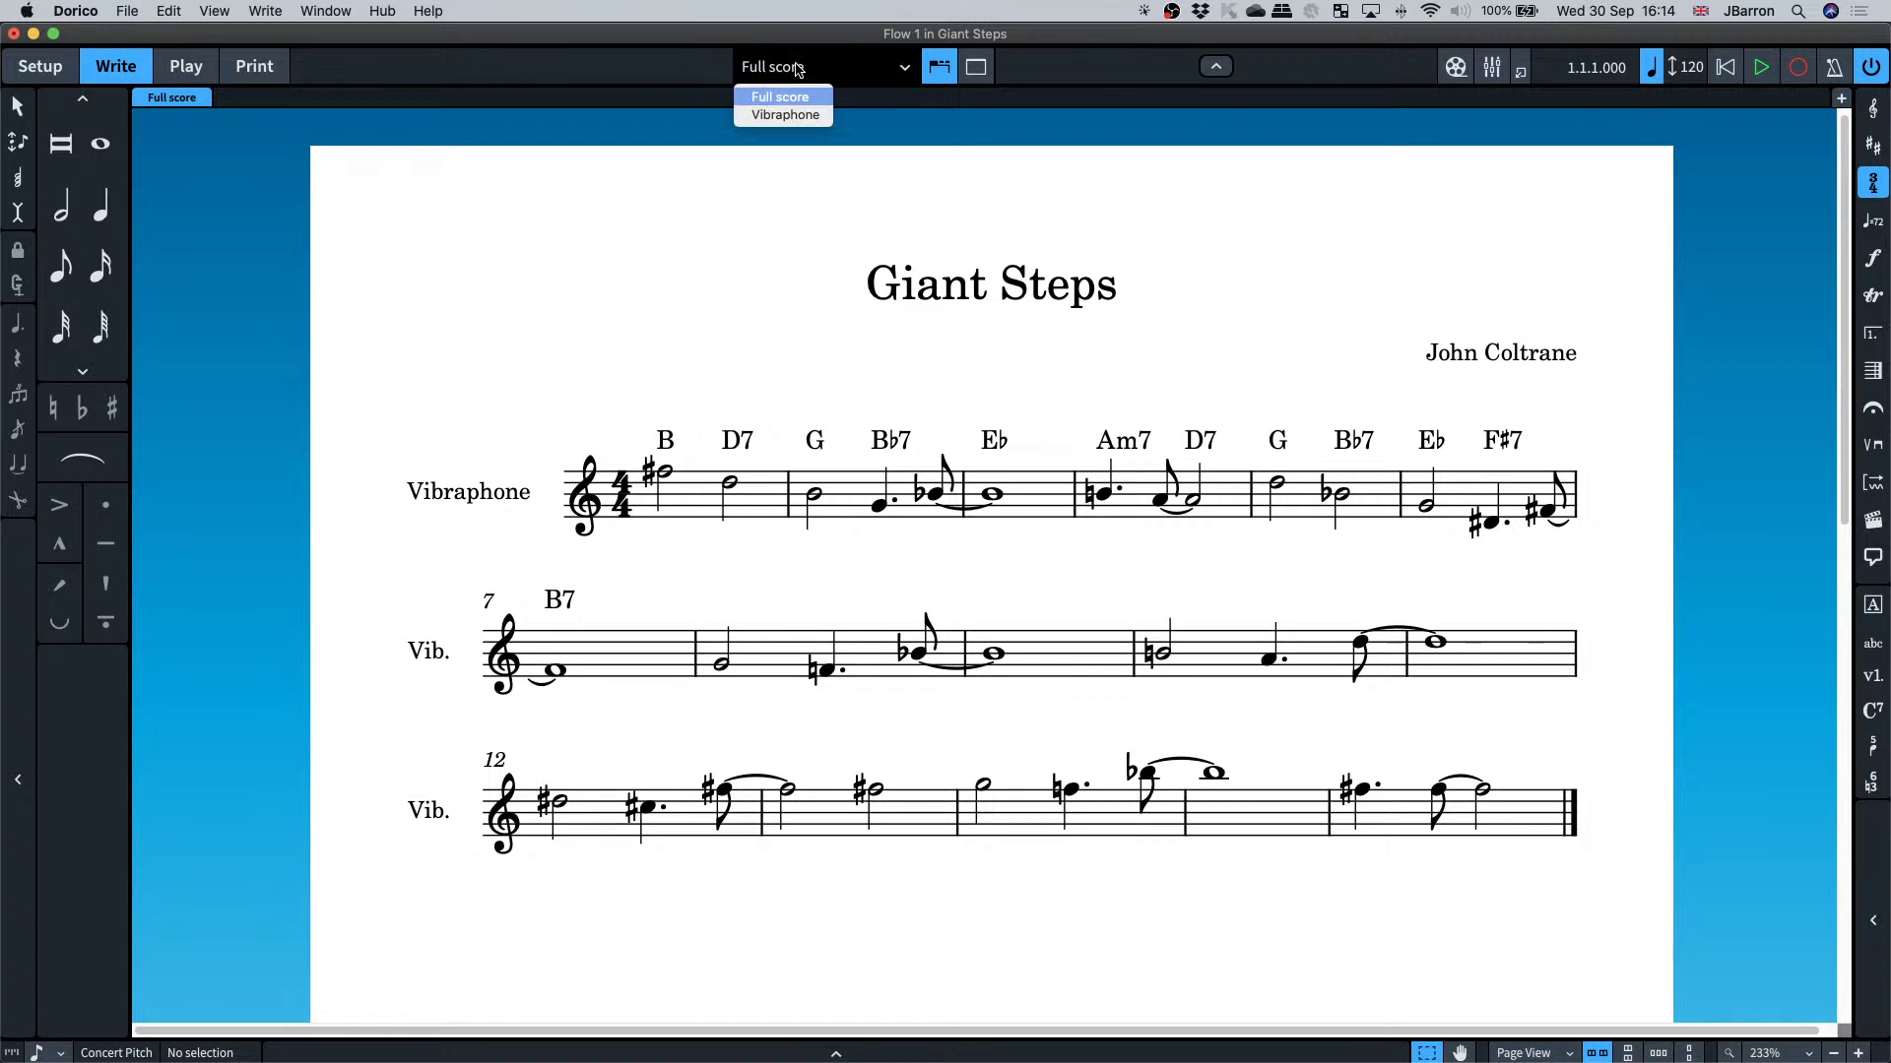
click(787, 115)
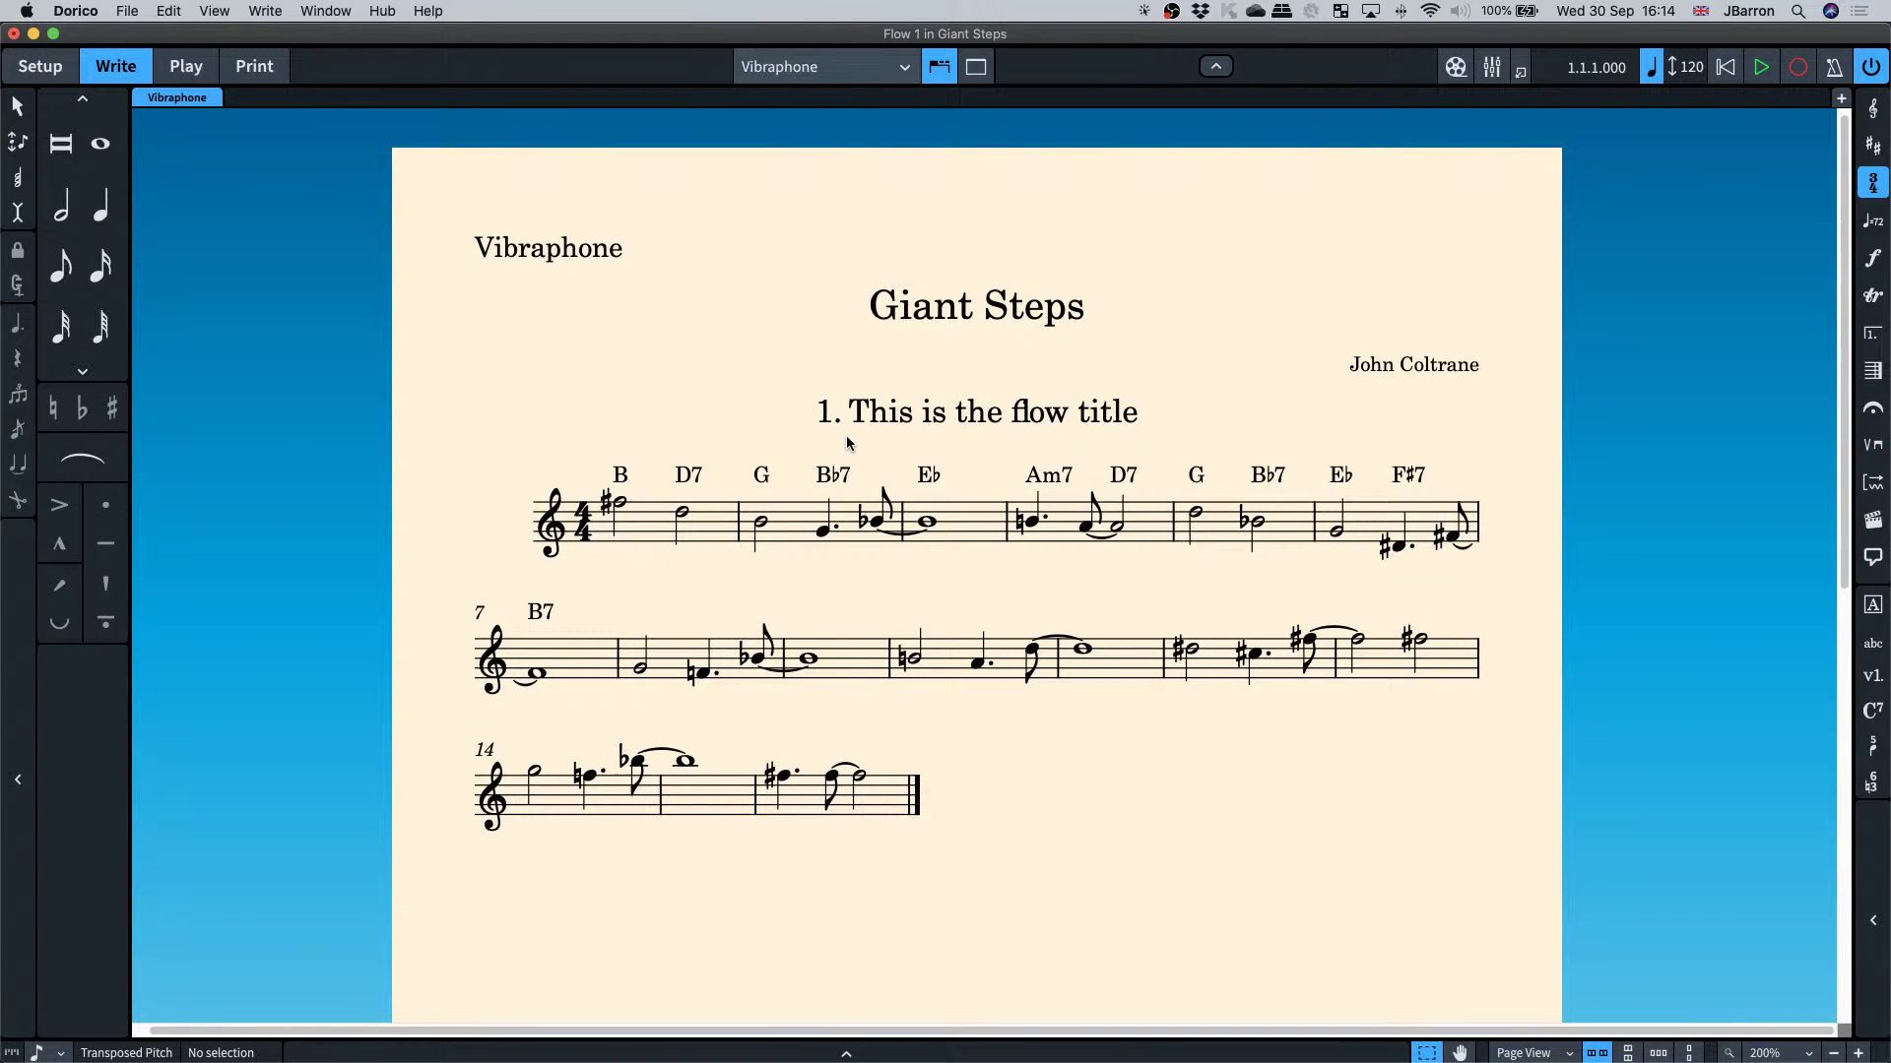
drag(1533, 332, 856, 218)
shift+click(1502, 315)
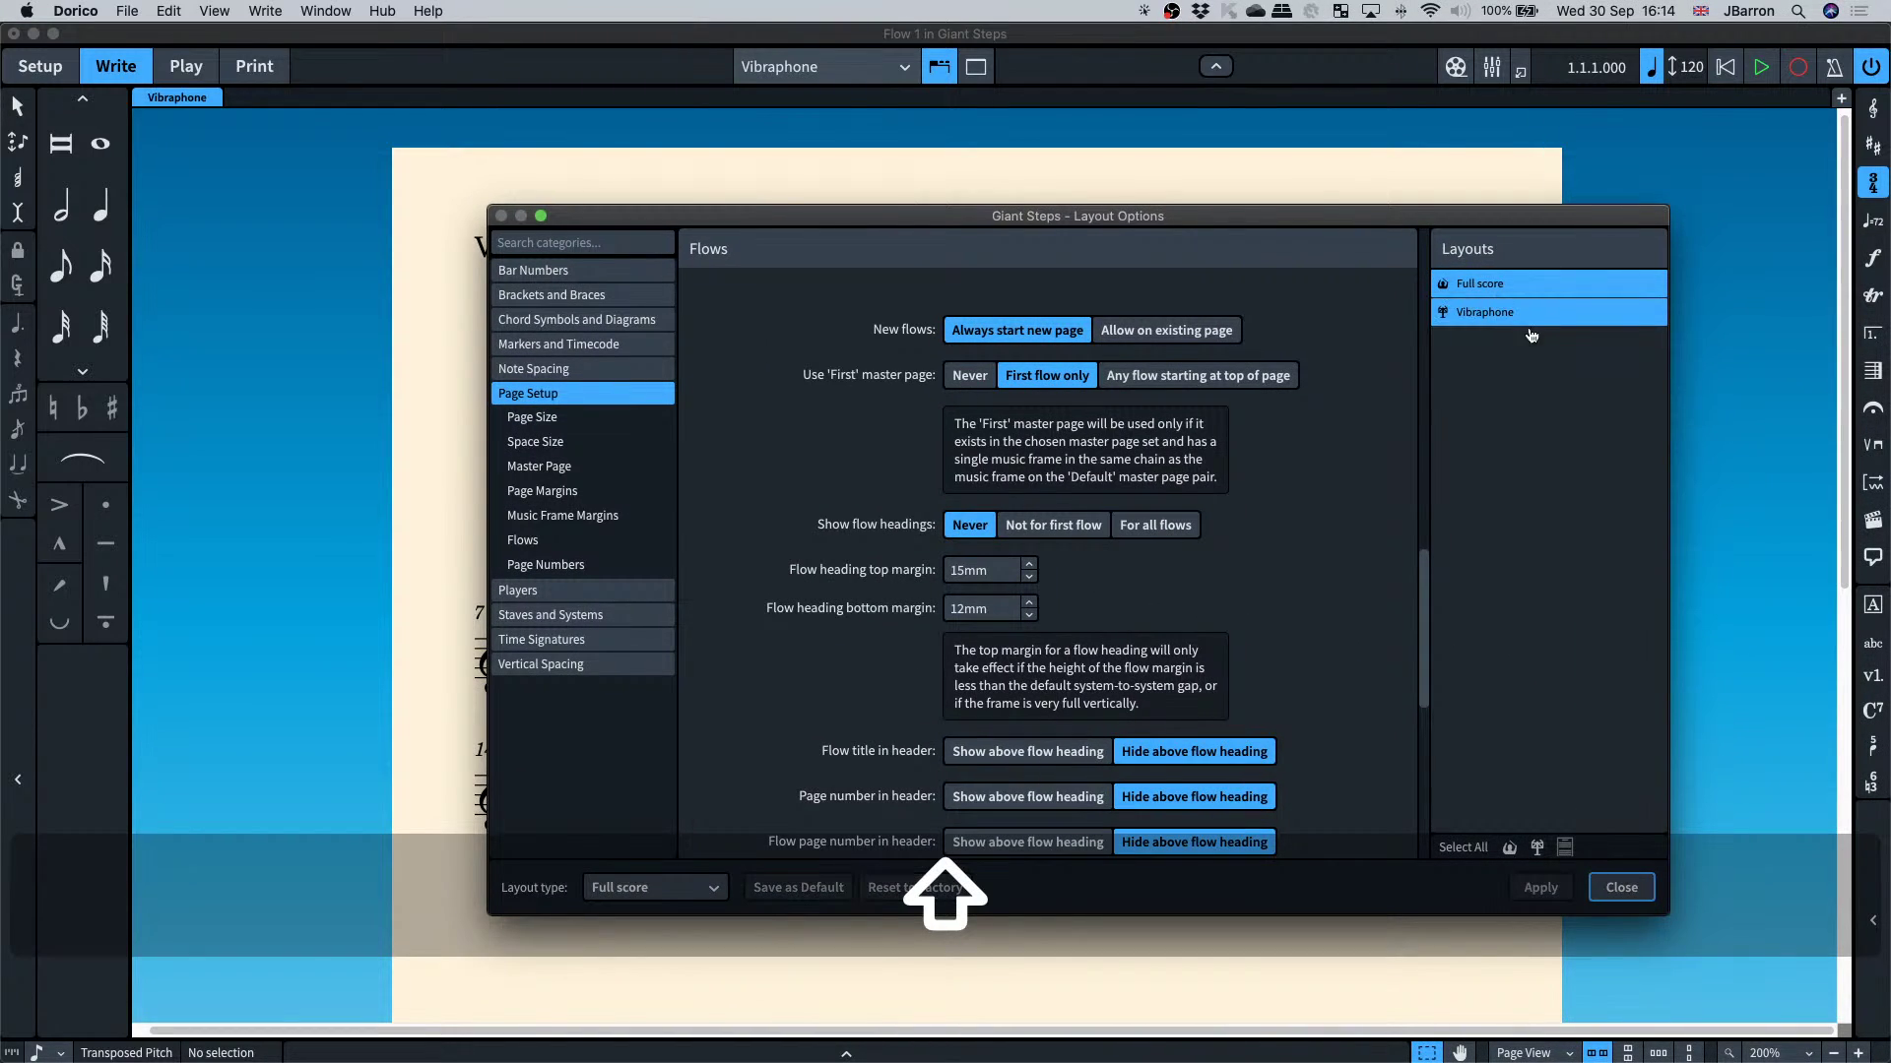
click(970, 529)
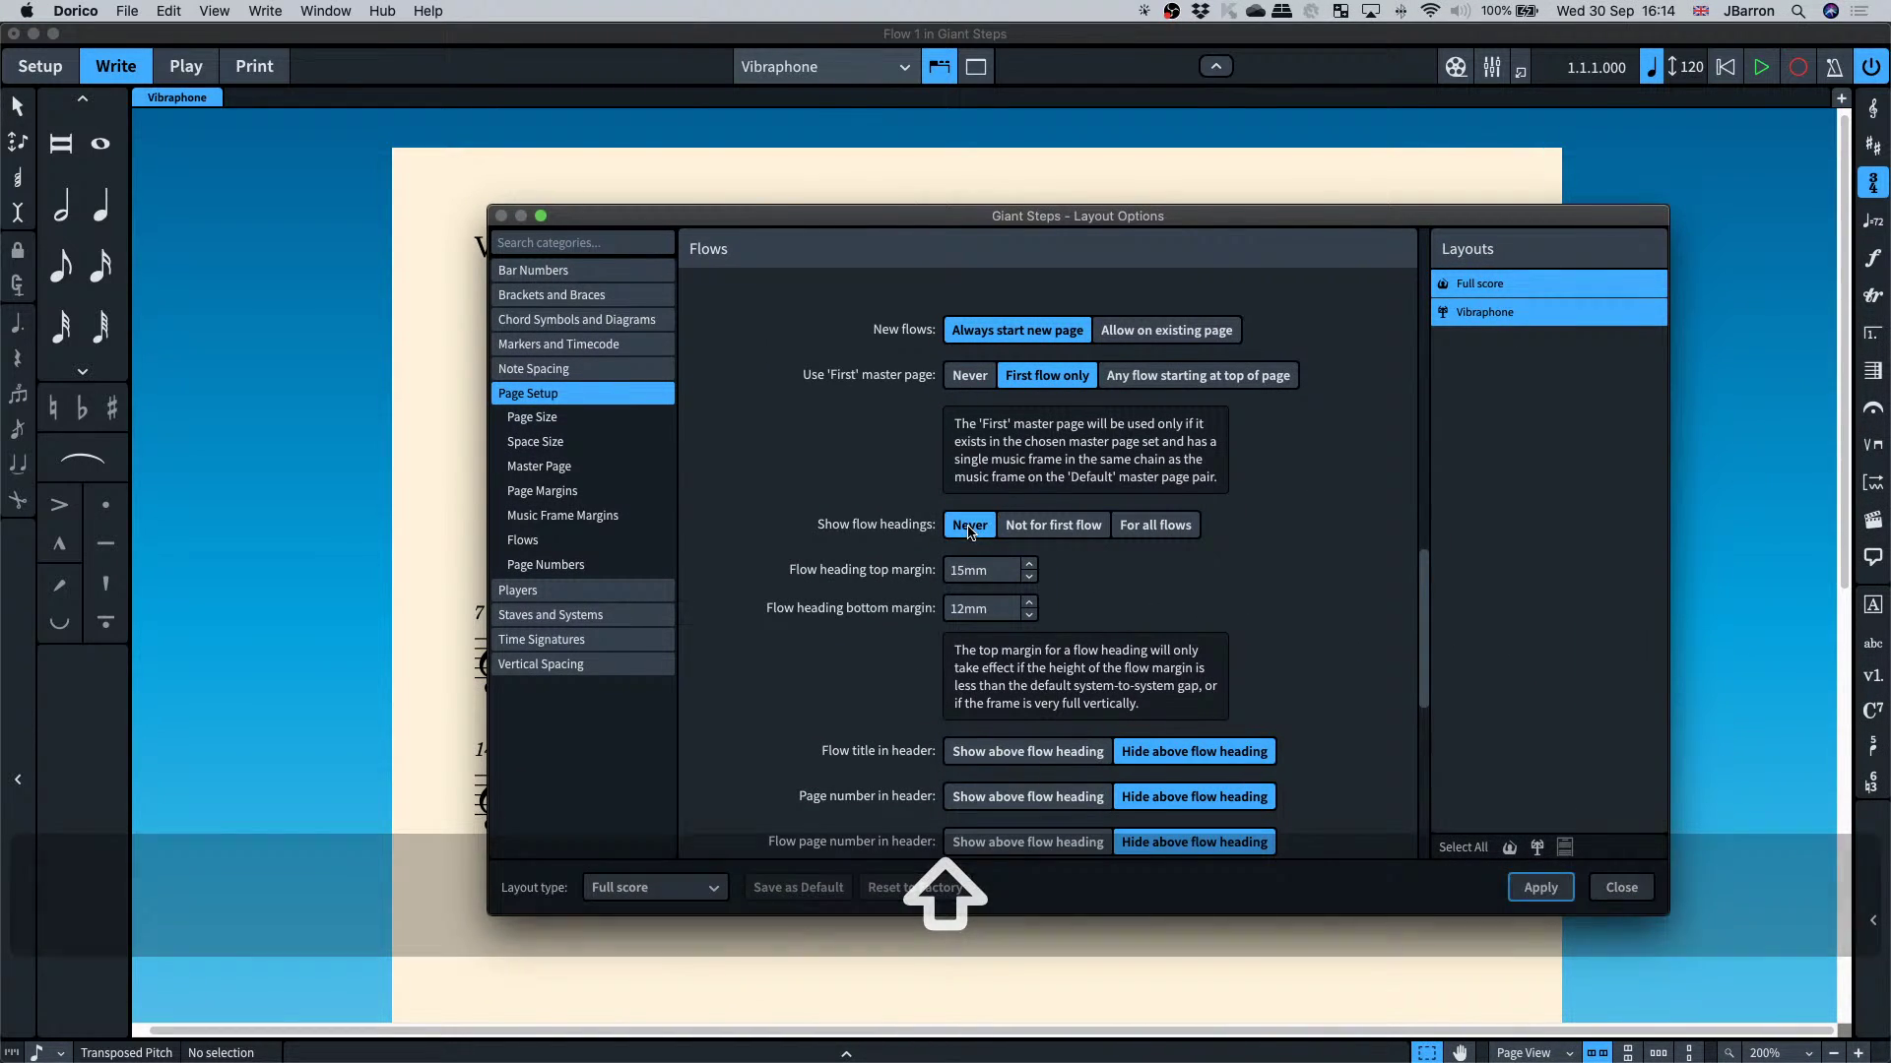
click(1541, 887)
drag(948, 206, 1889, 335)
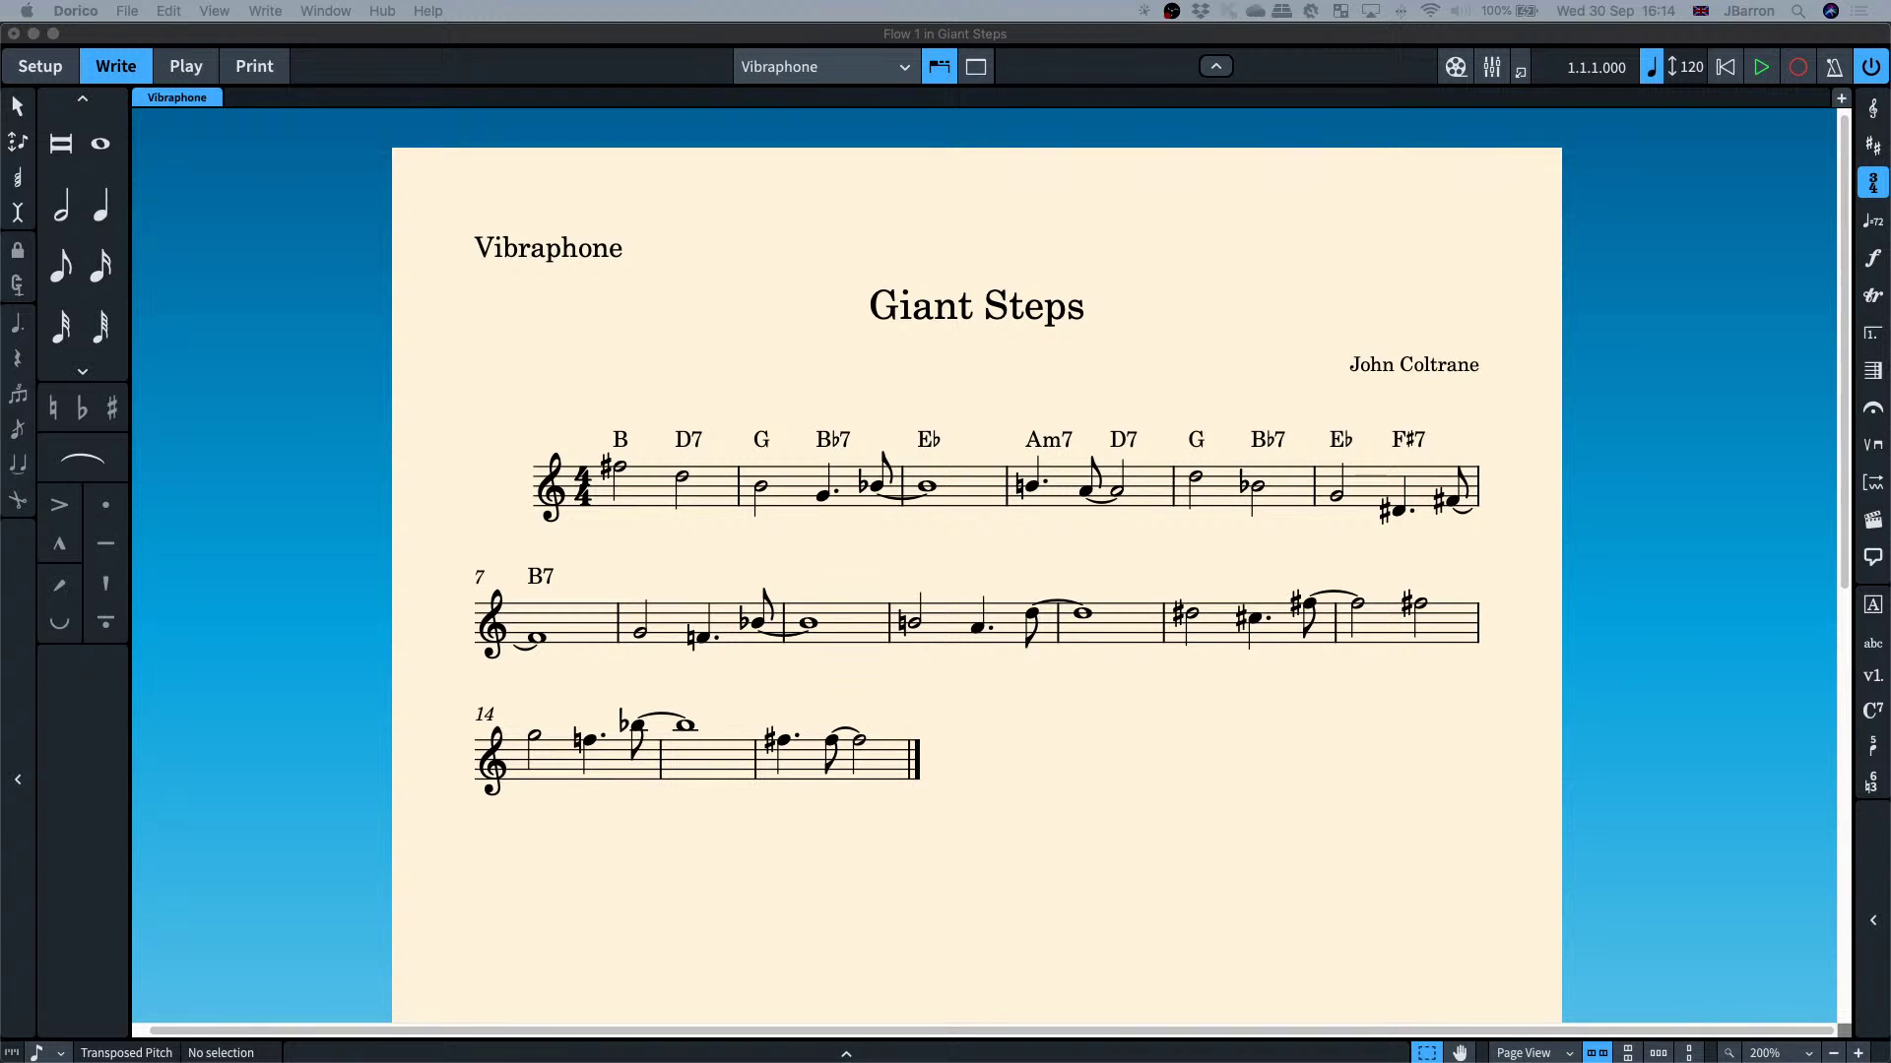
- Apply a fixed casting off of 4 bars per system to both the Full score and Vibraphone layouts
drag(1890, 338, 1084, 317)
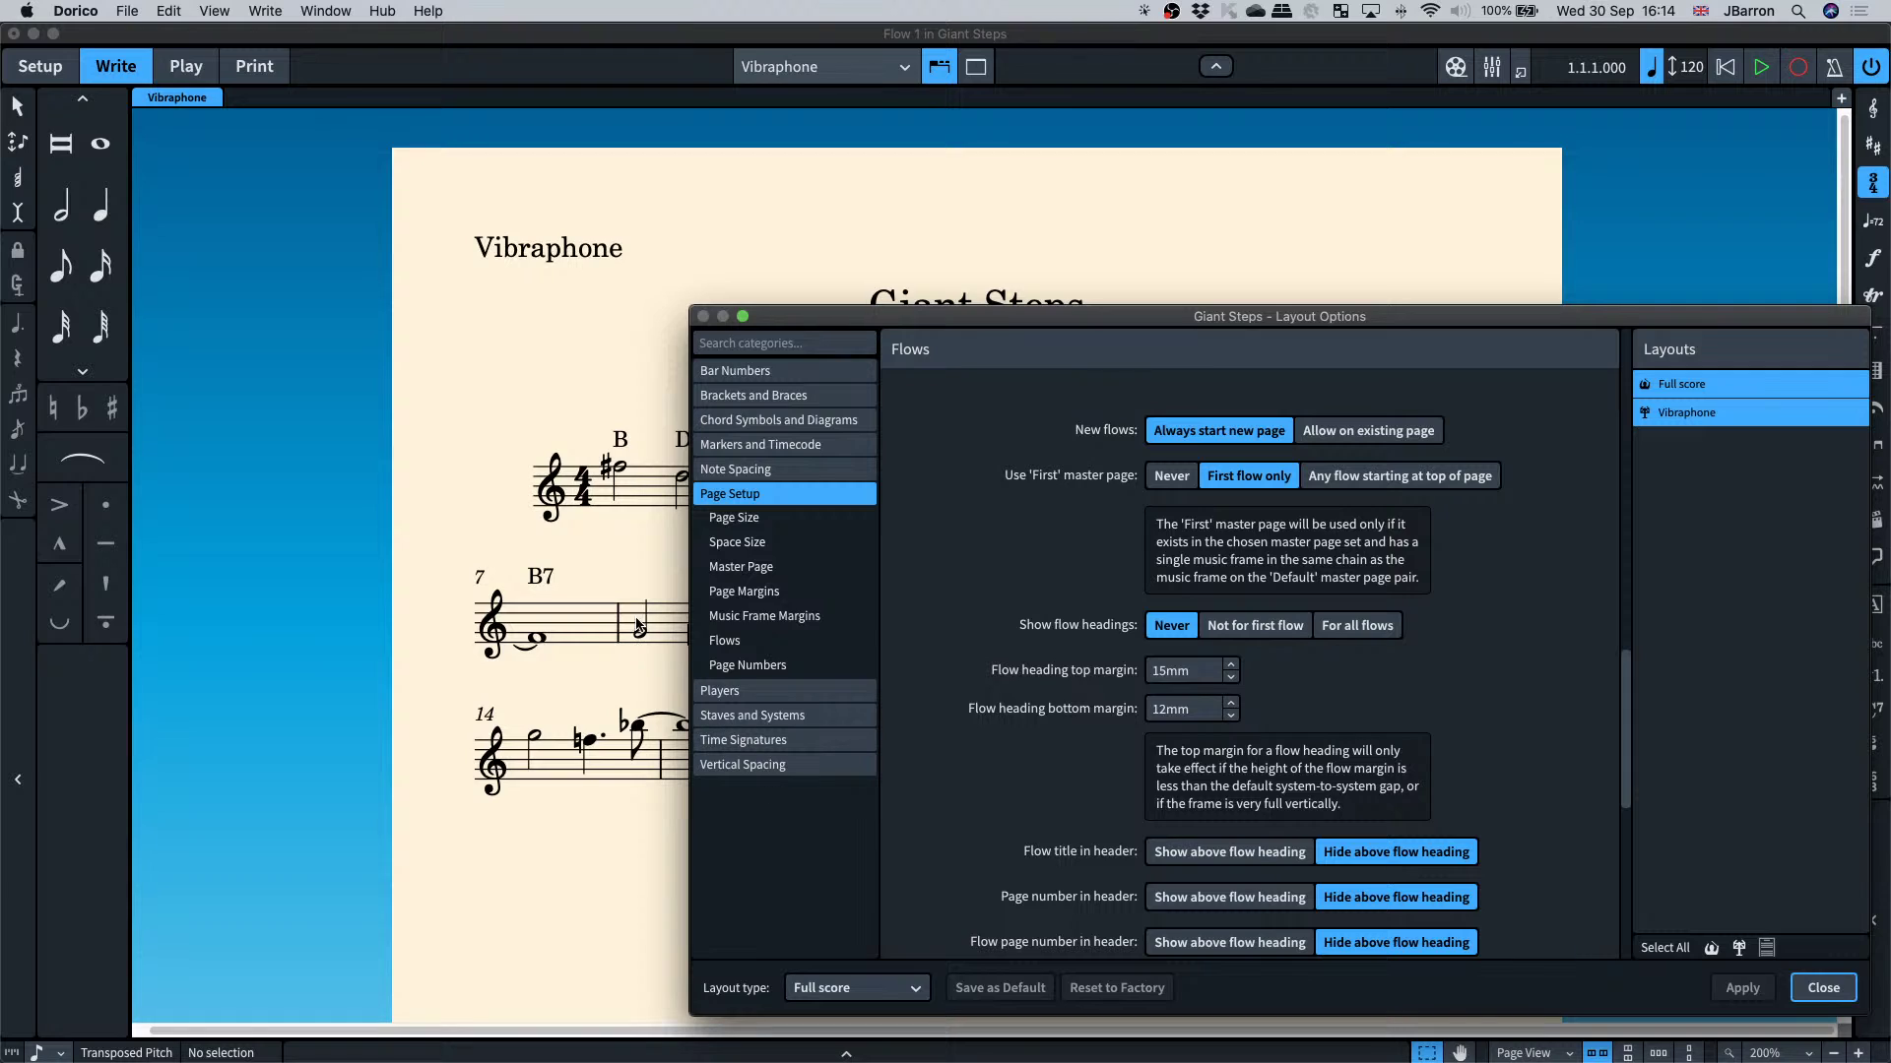
click(782, 714)
click(741, 617)
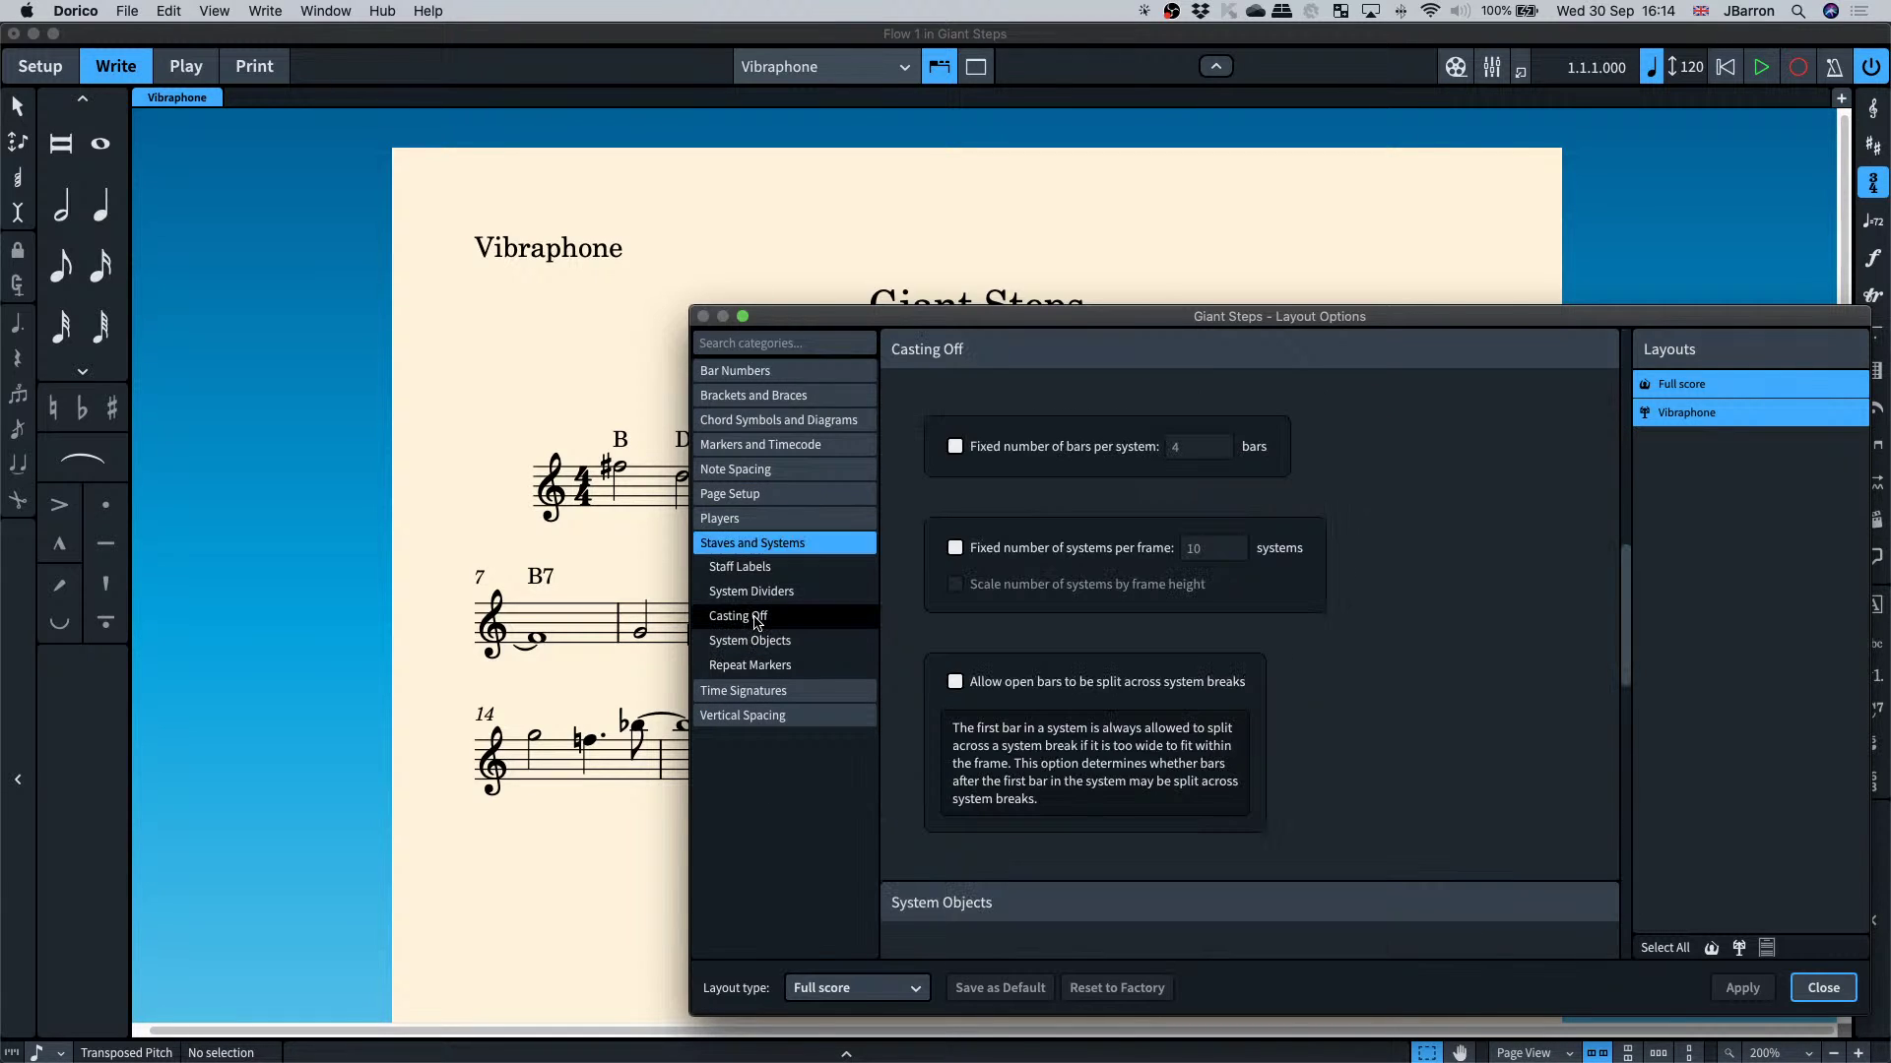
click(1032, 449)
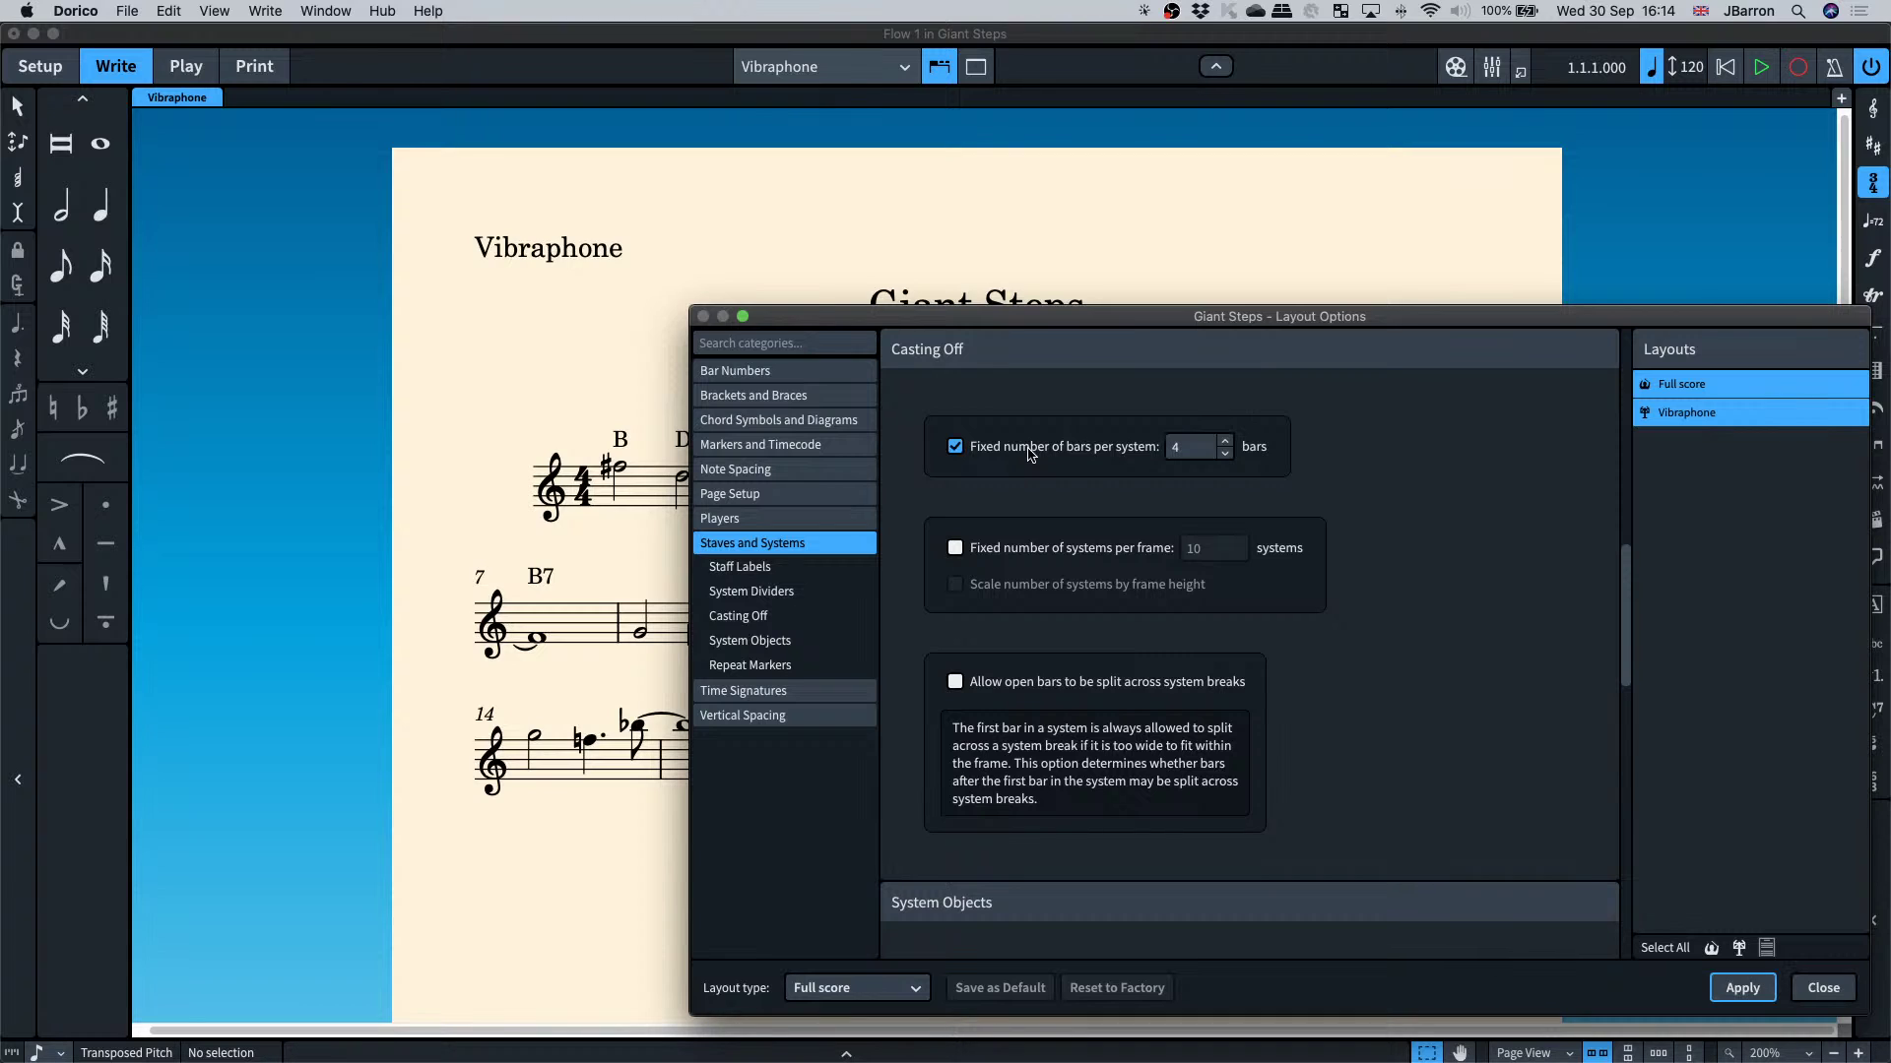
drag(978, 320, 934, 563)
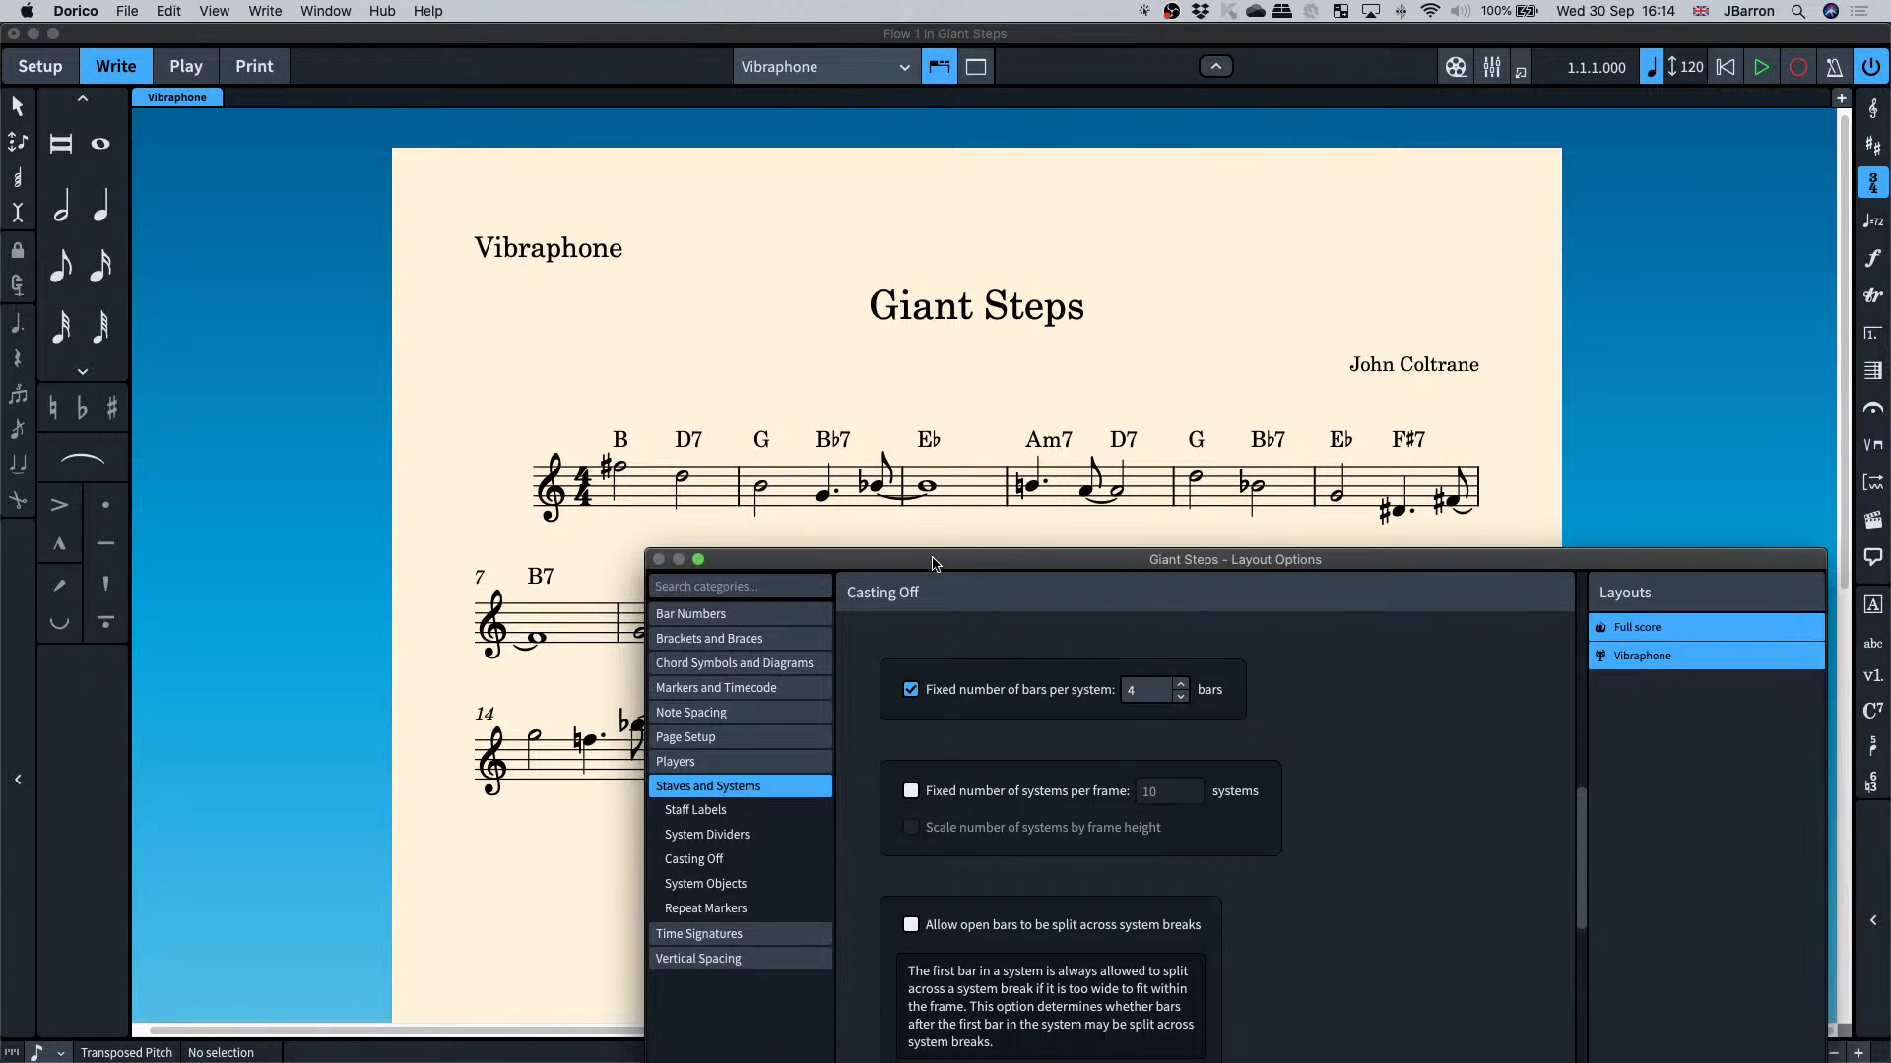
scroll(884, 394, down, 4)
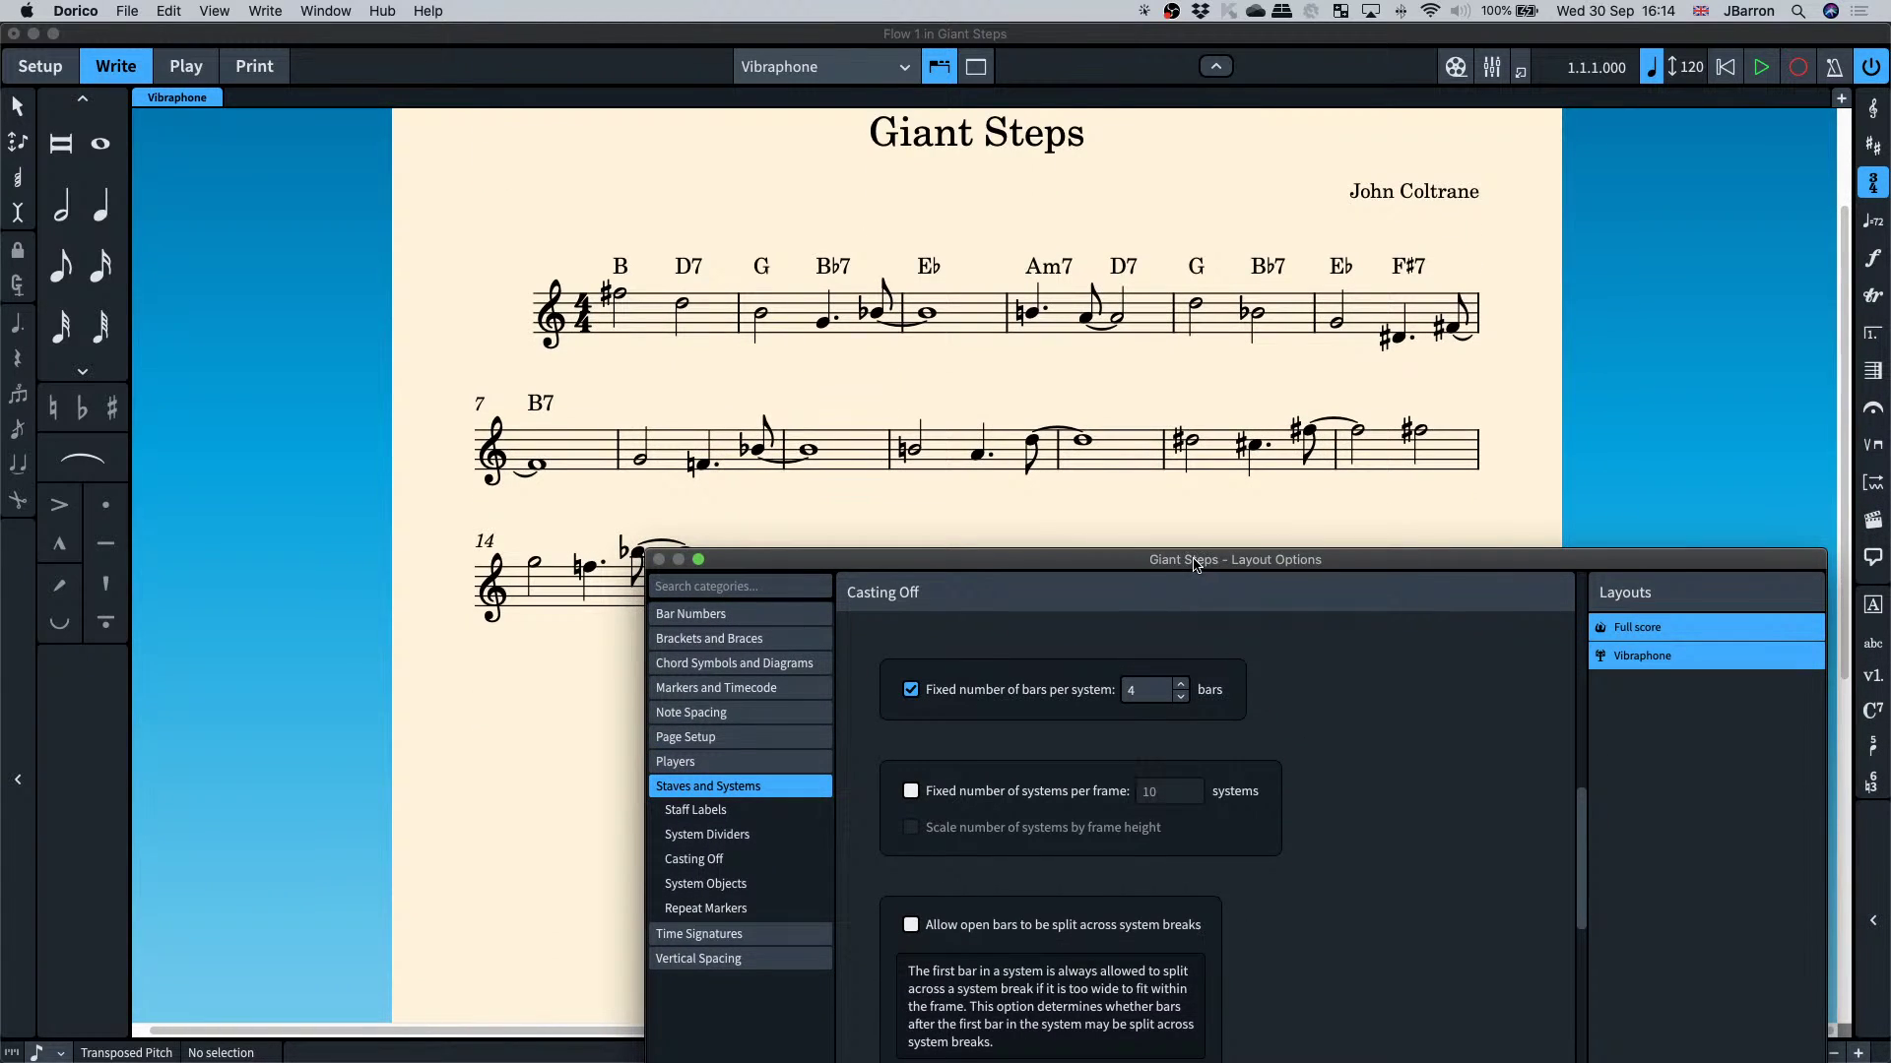
drag(1193, 564, 1185, 371)
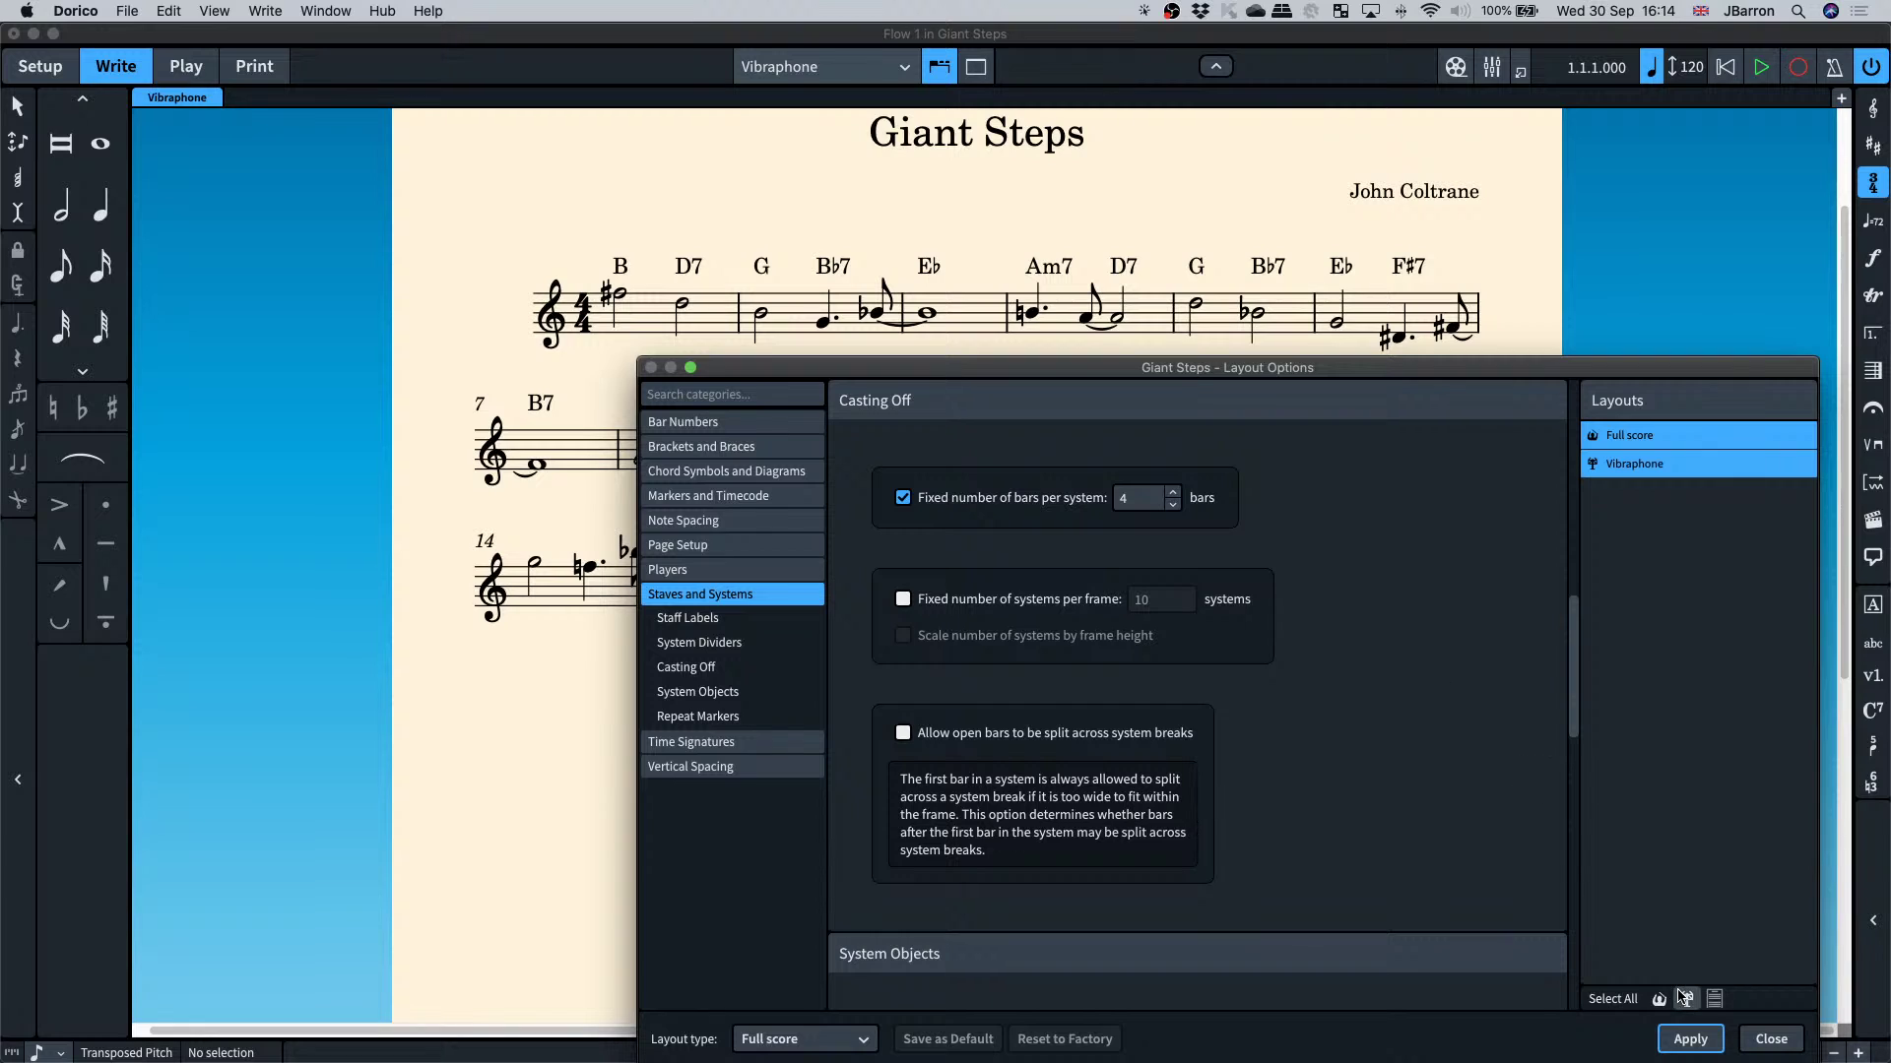
click(1689, 1039)
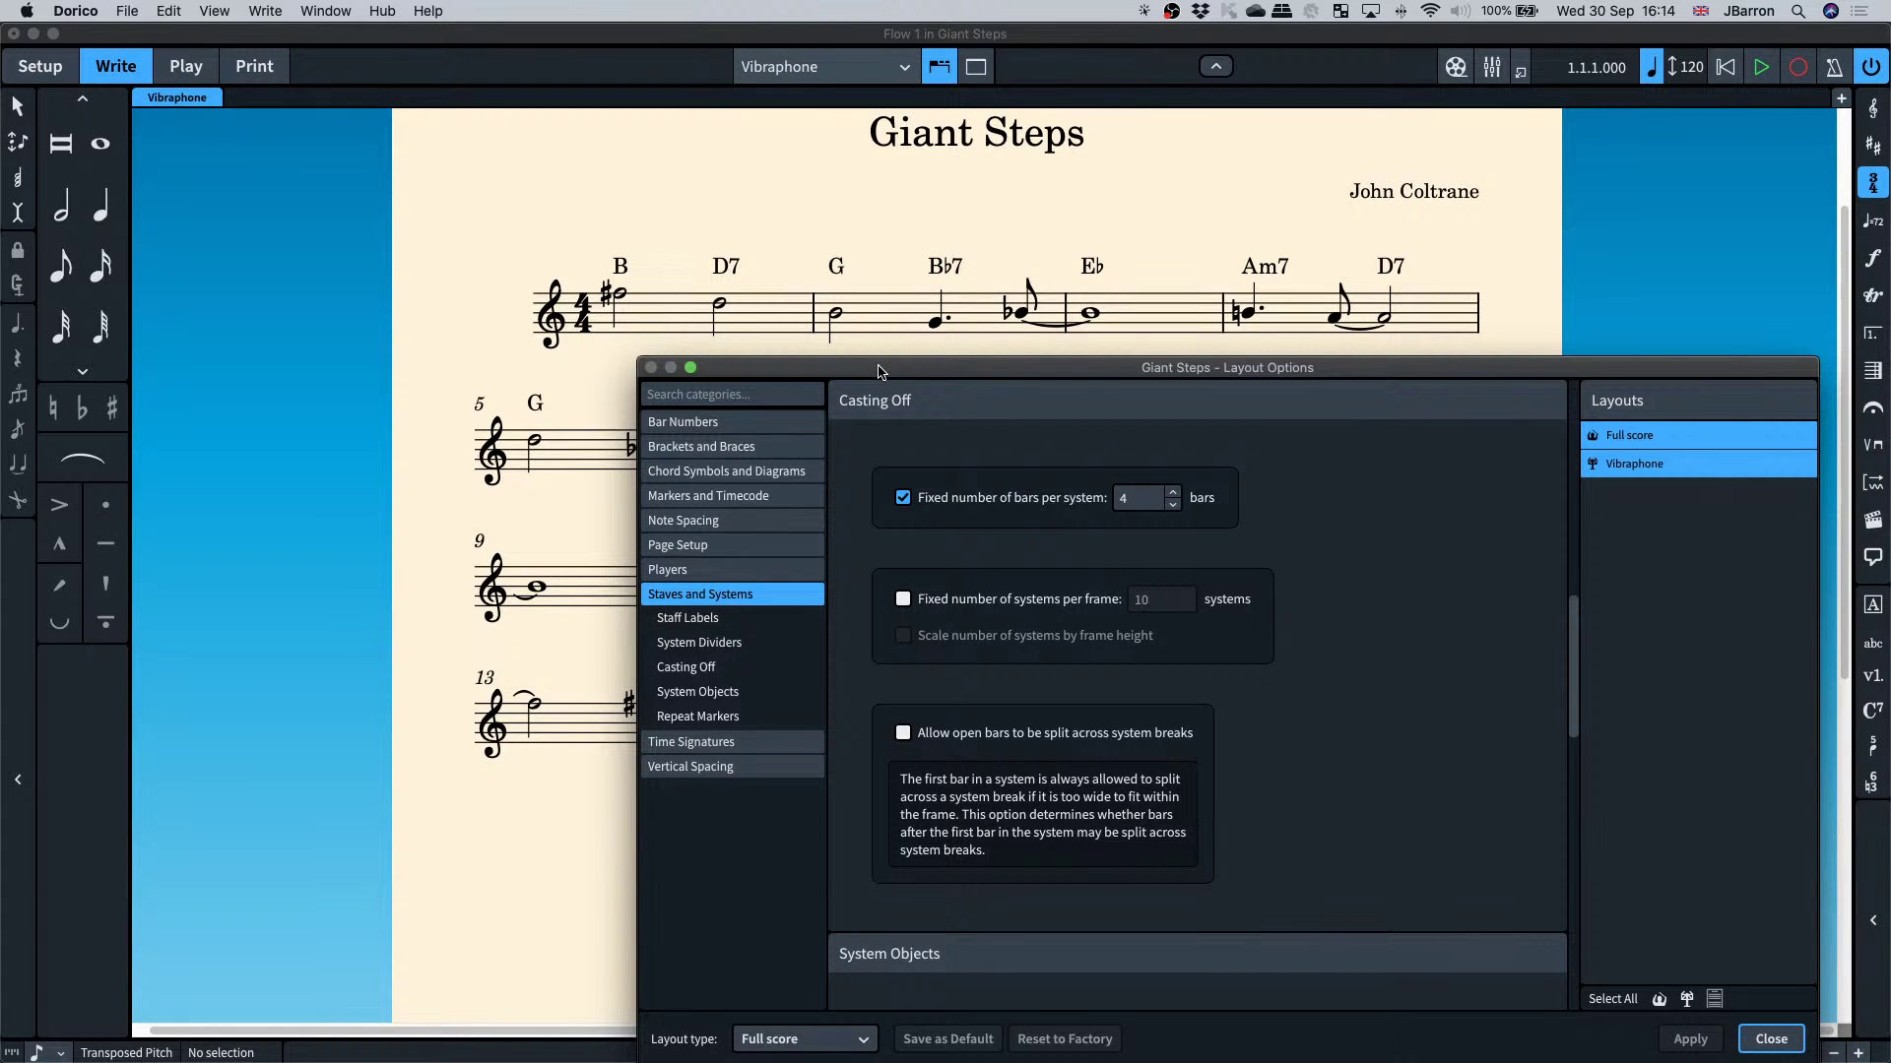
scroll(670, 300, down, 2)
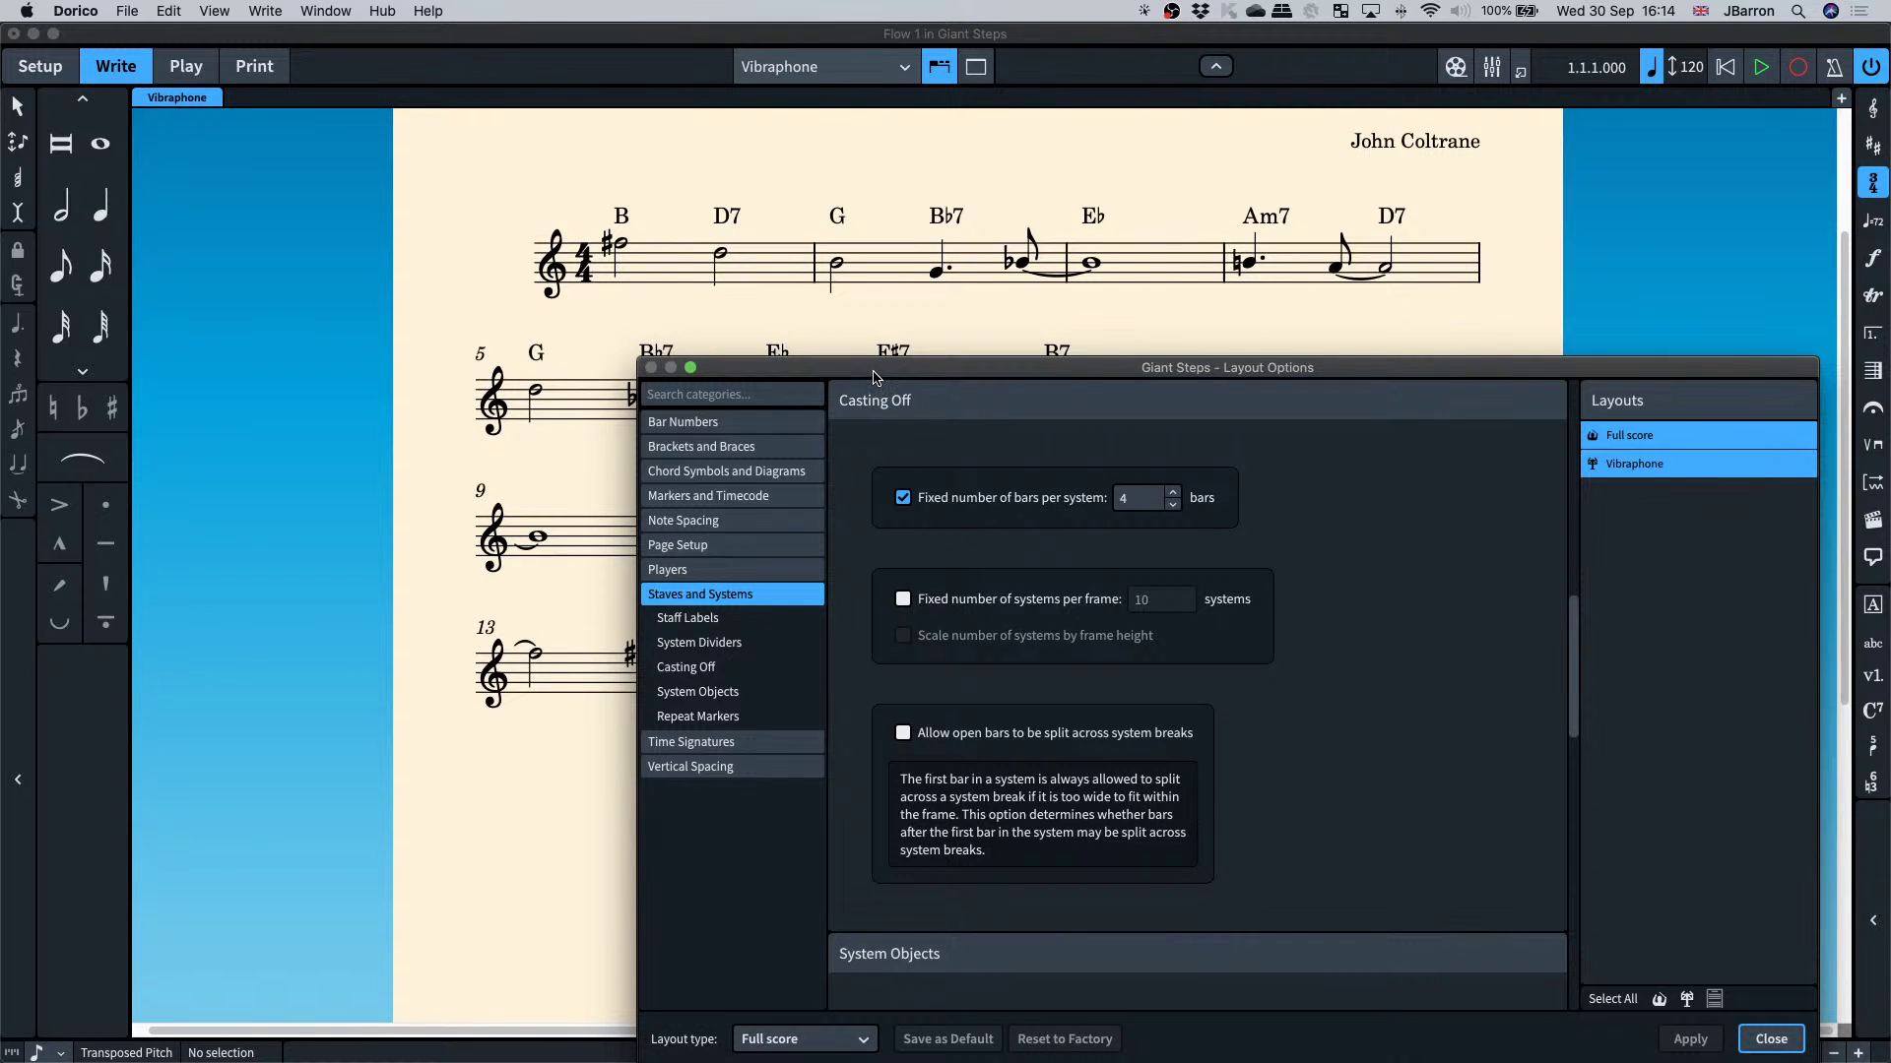
- Set bar numbers to None for both layouts, apply the change and close the layout options
drag(873, 377, 833, 333)
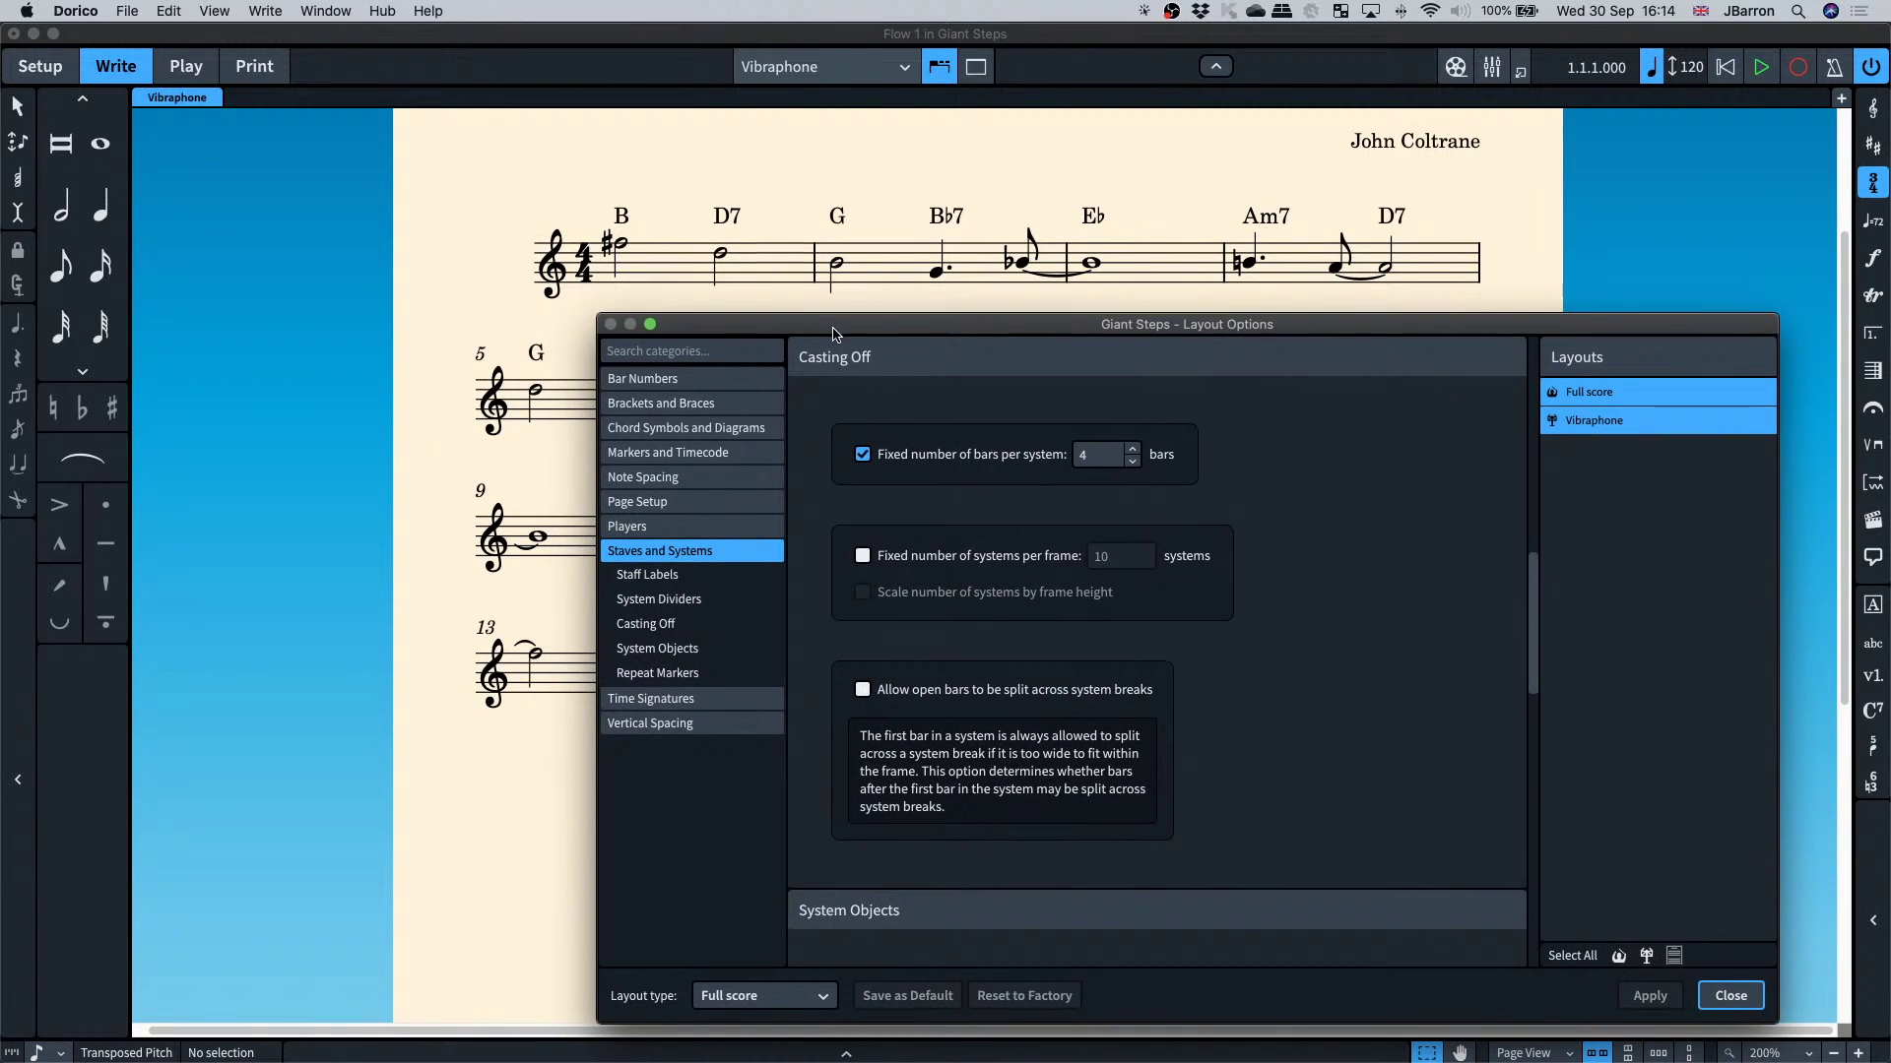
click(678, 381)
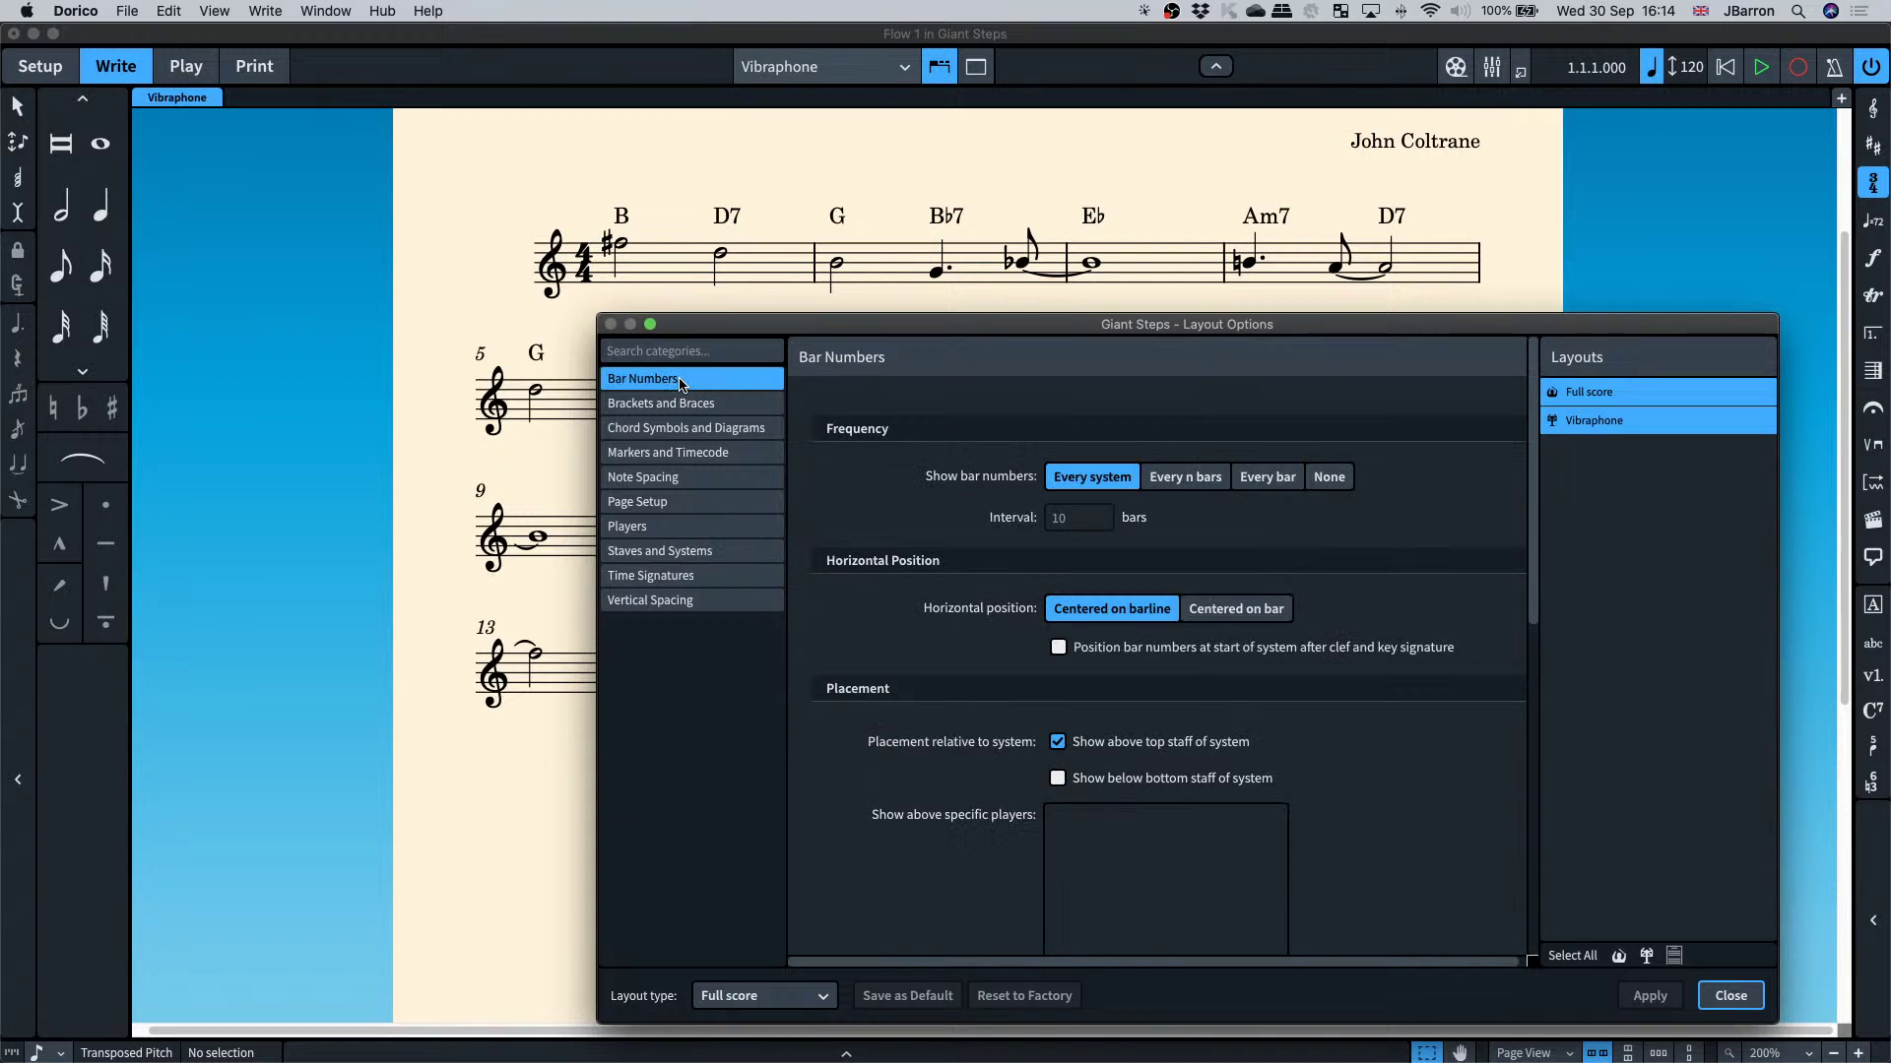
click(1331, 479)
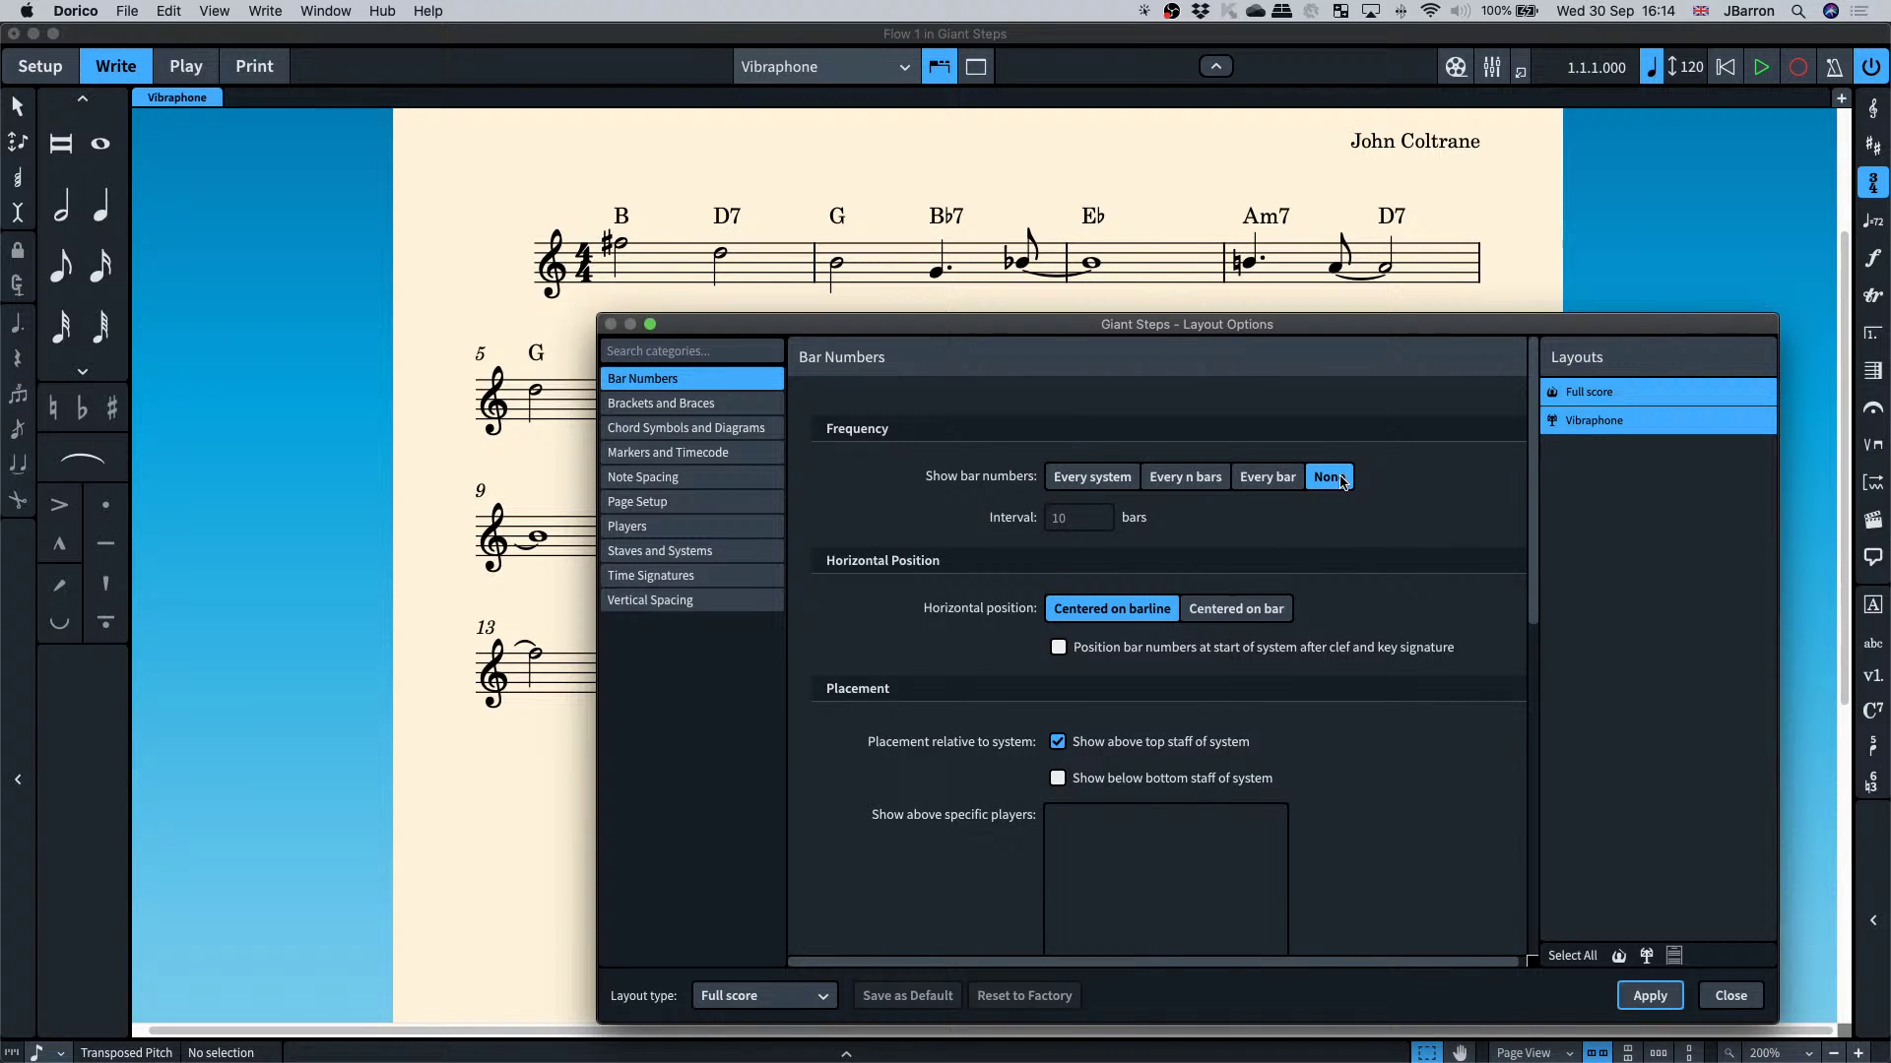
click(1649, 996)
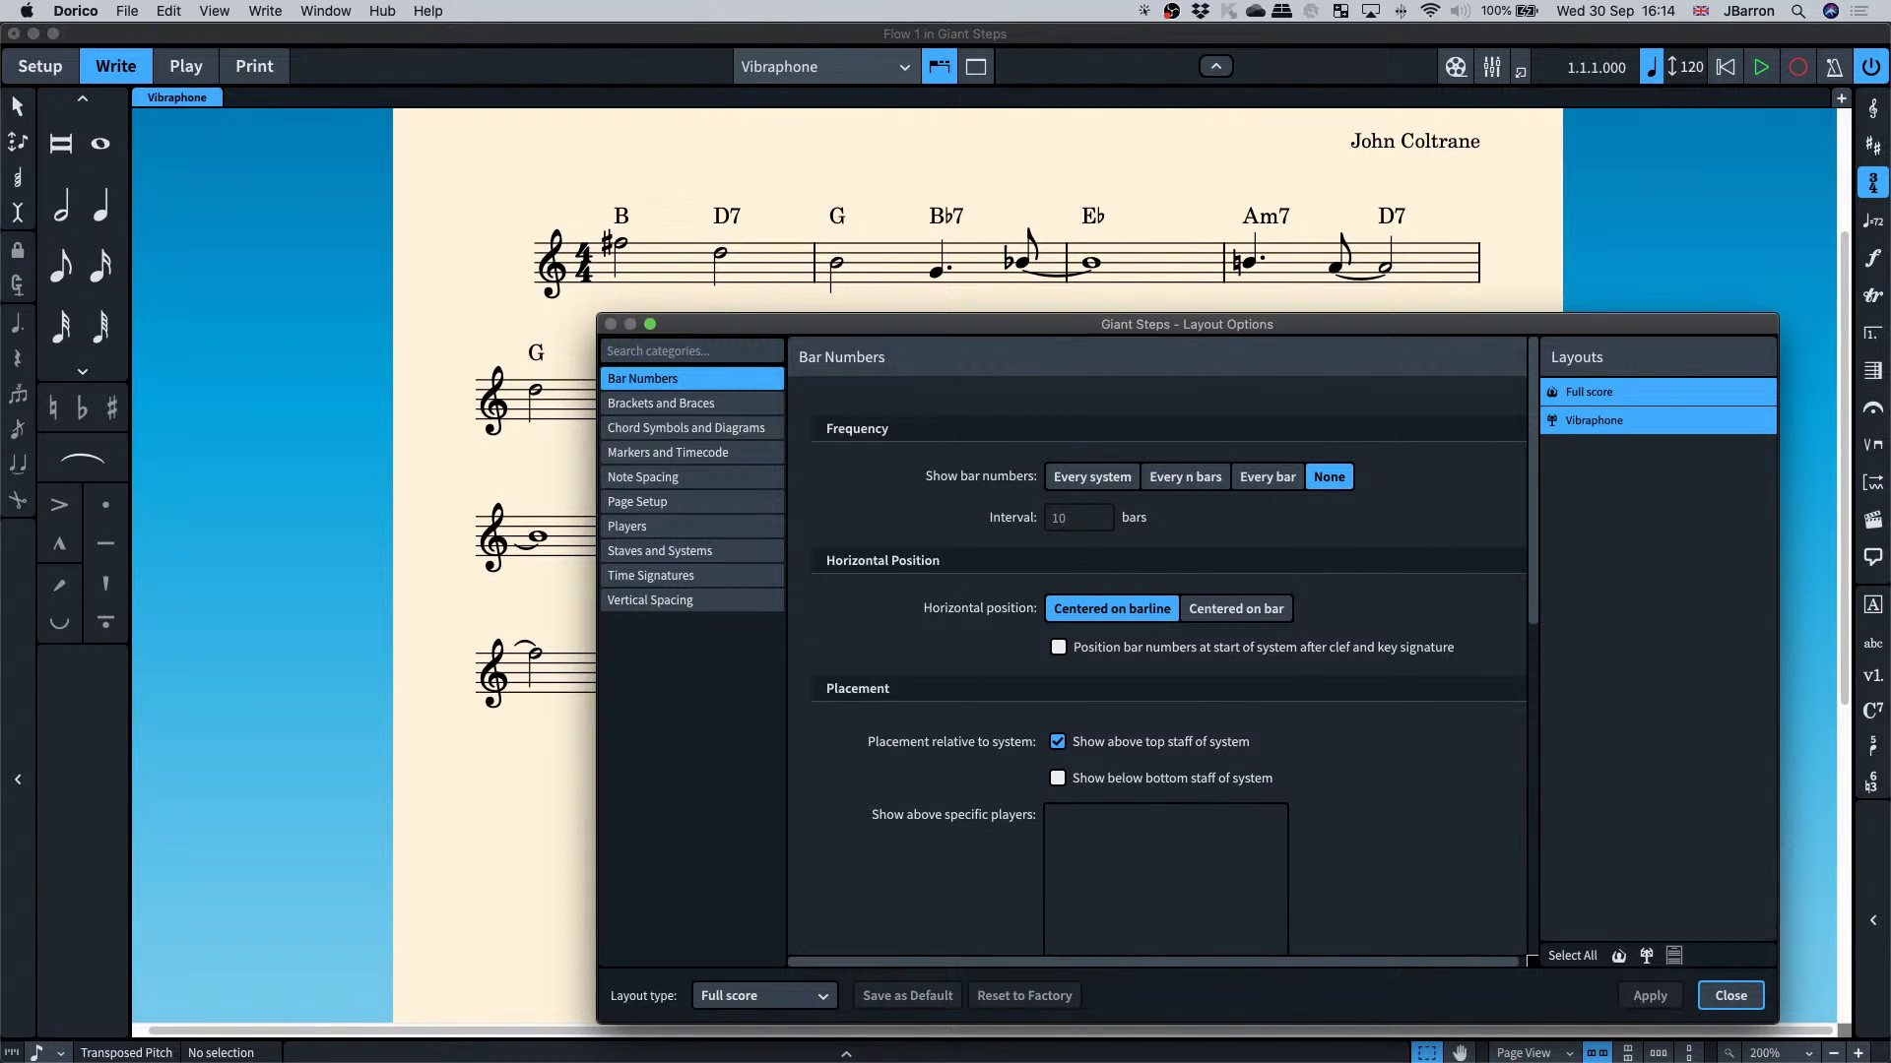
click(1730, 995)
scroll(789, 477, up, 3)
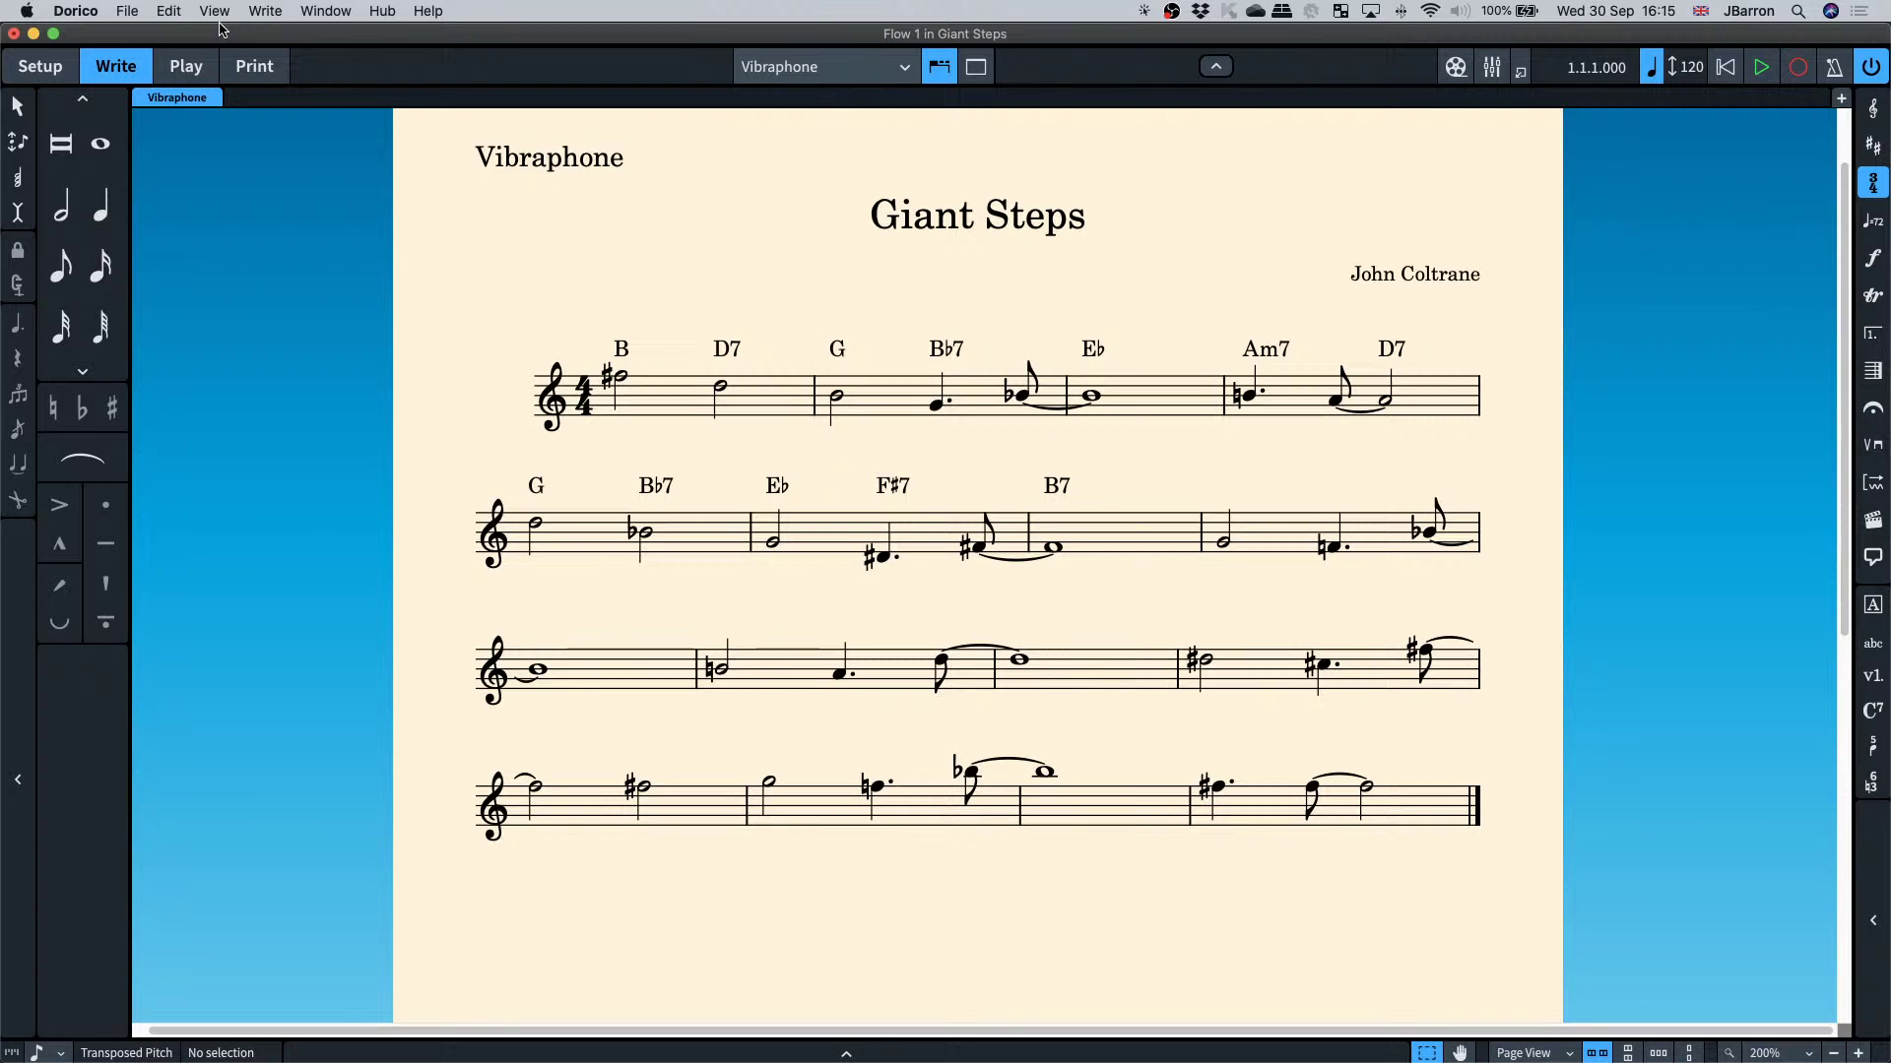
- Change the music font to Petaluma, keeping the text font update and recommended engraving options enabled
click(168, 12)
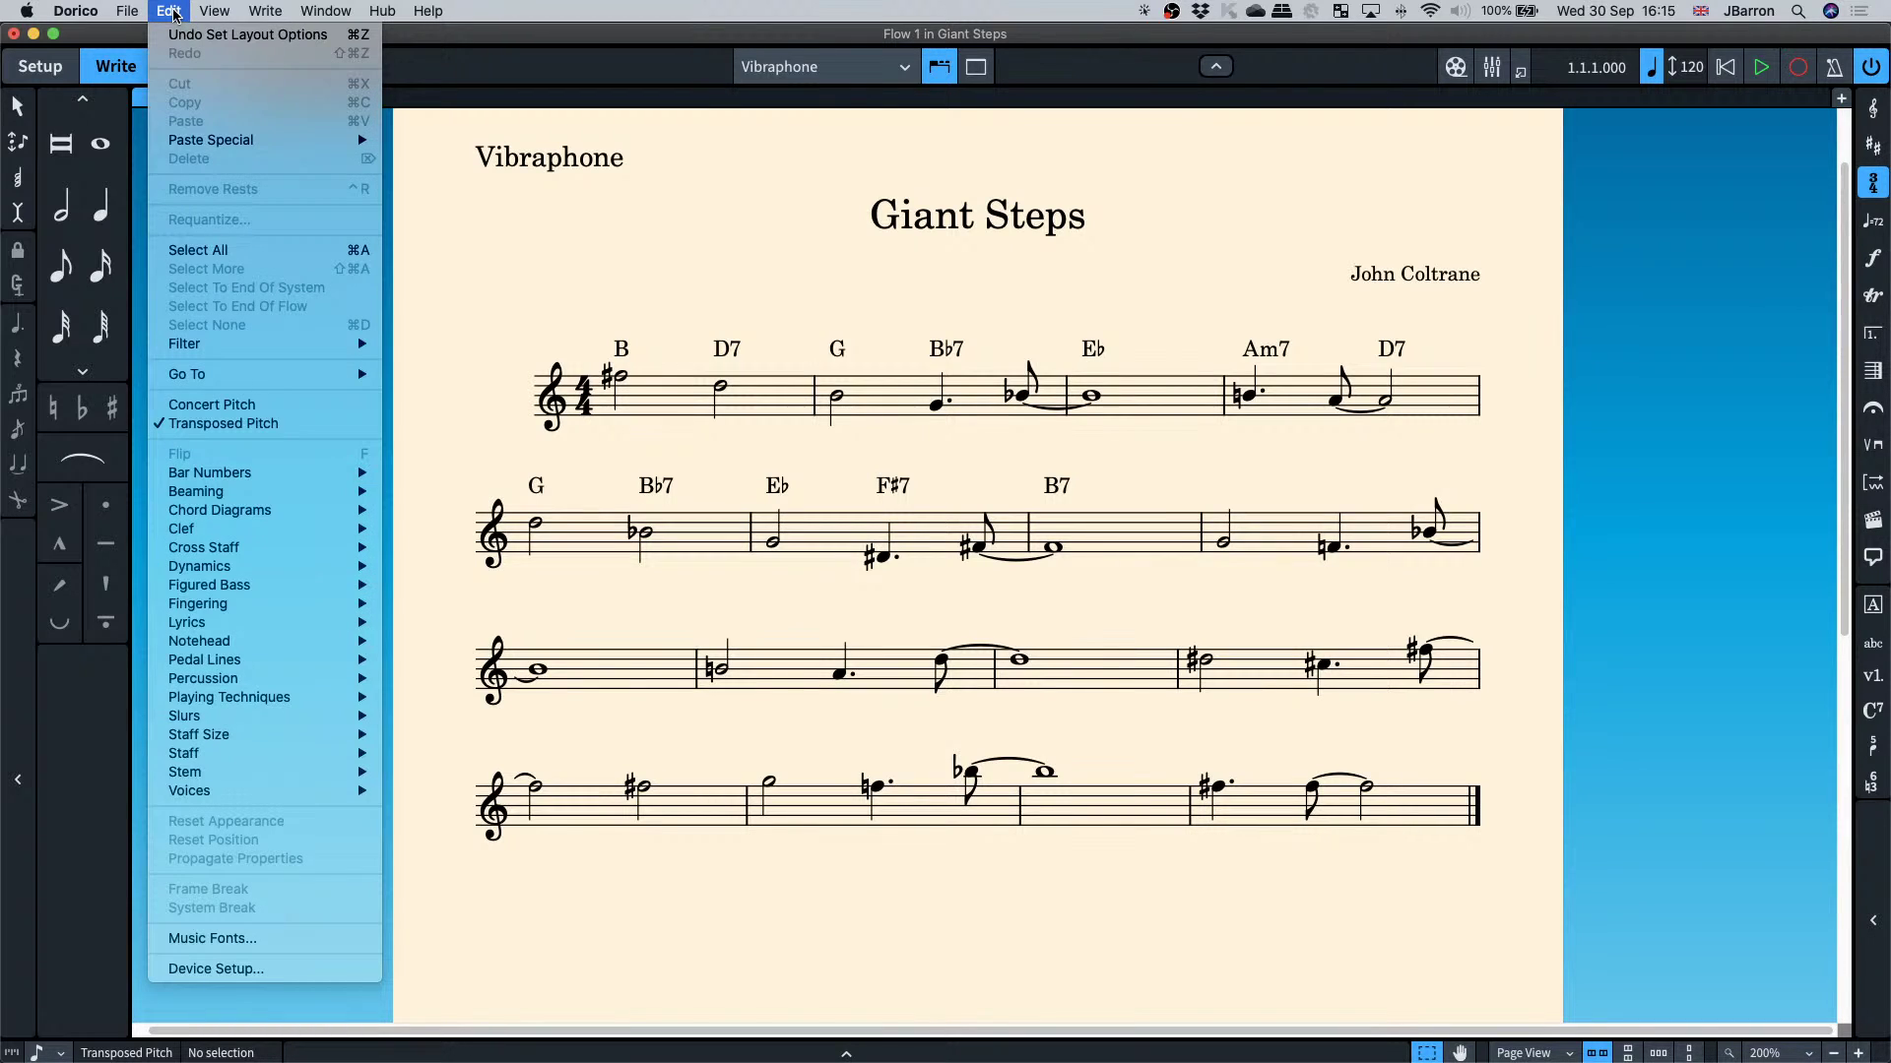
click(263, 939)
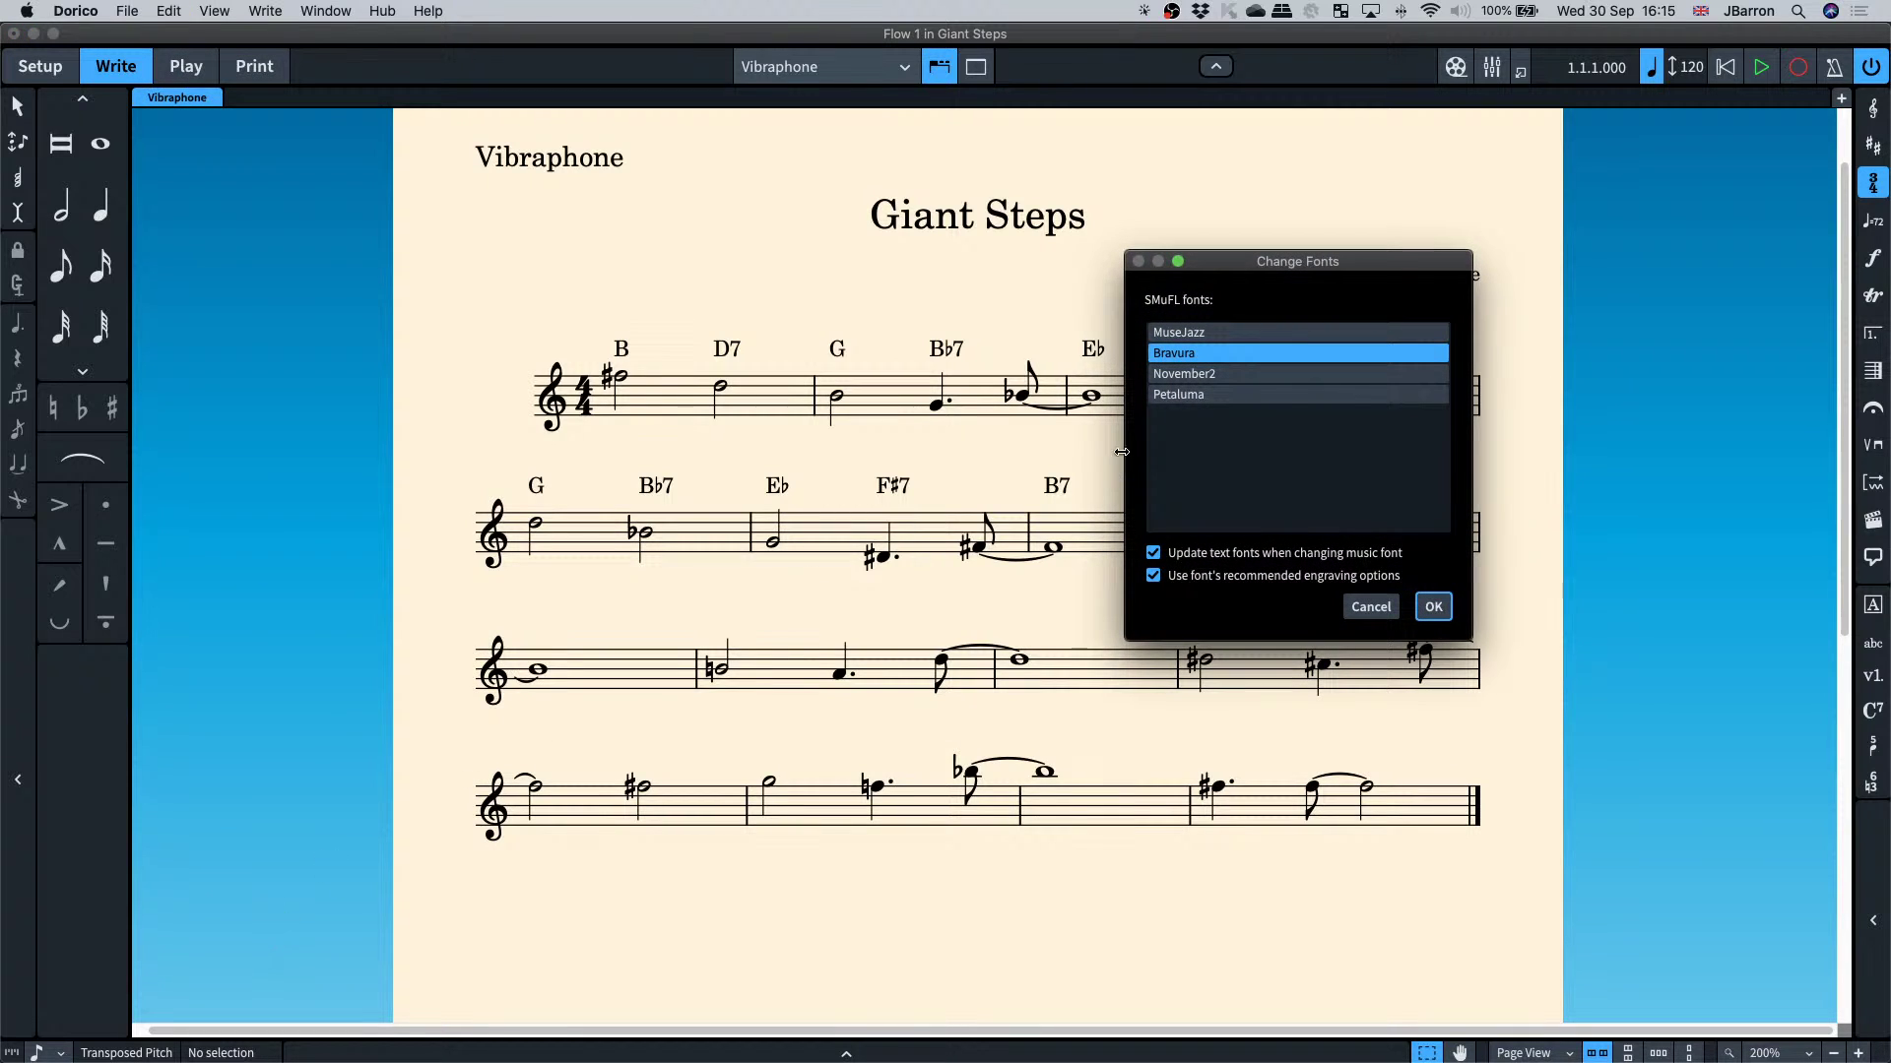
click(1182, 396)
click(1433, 607)
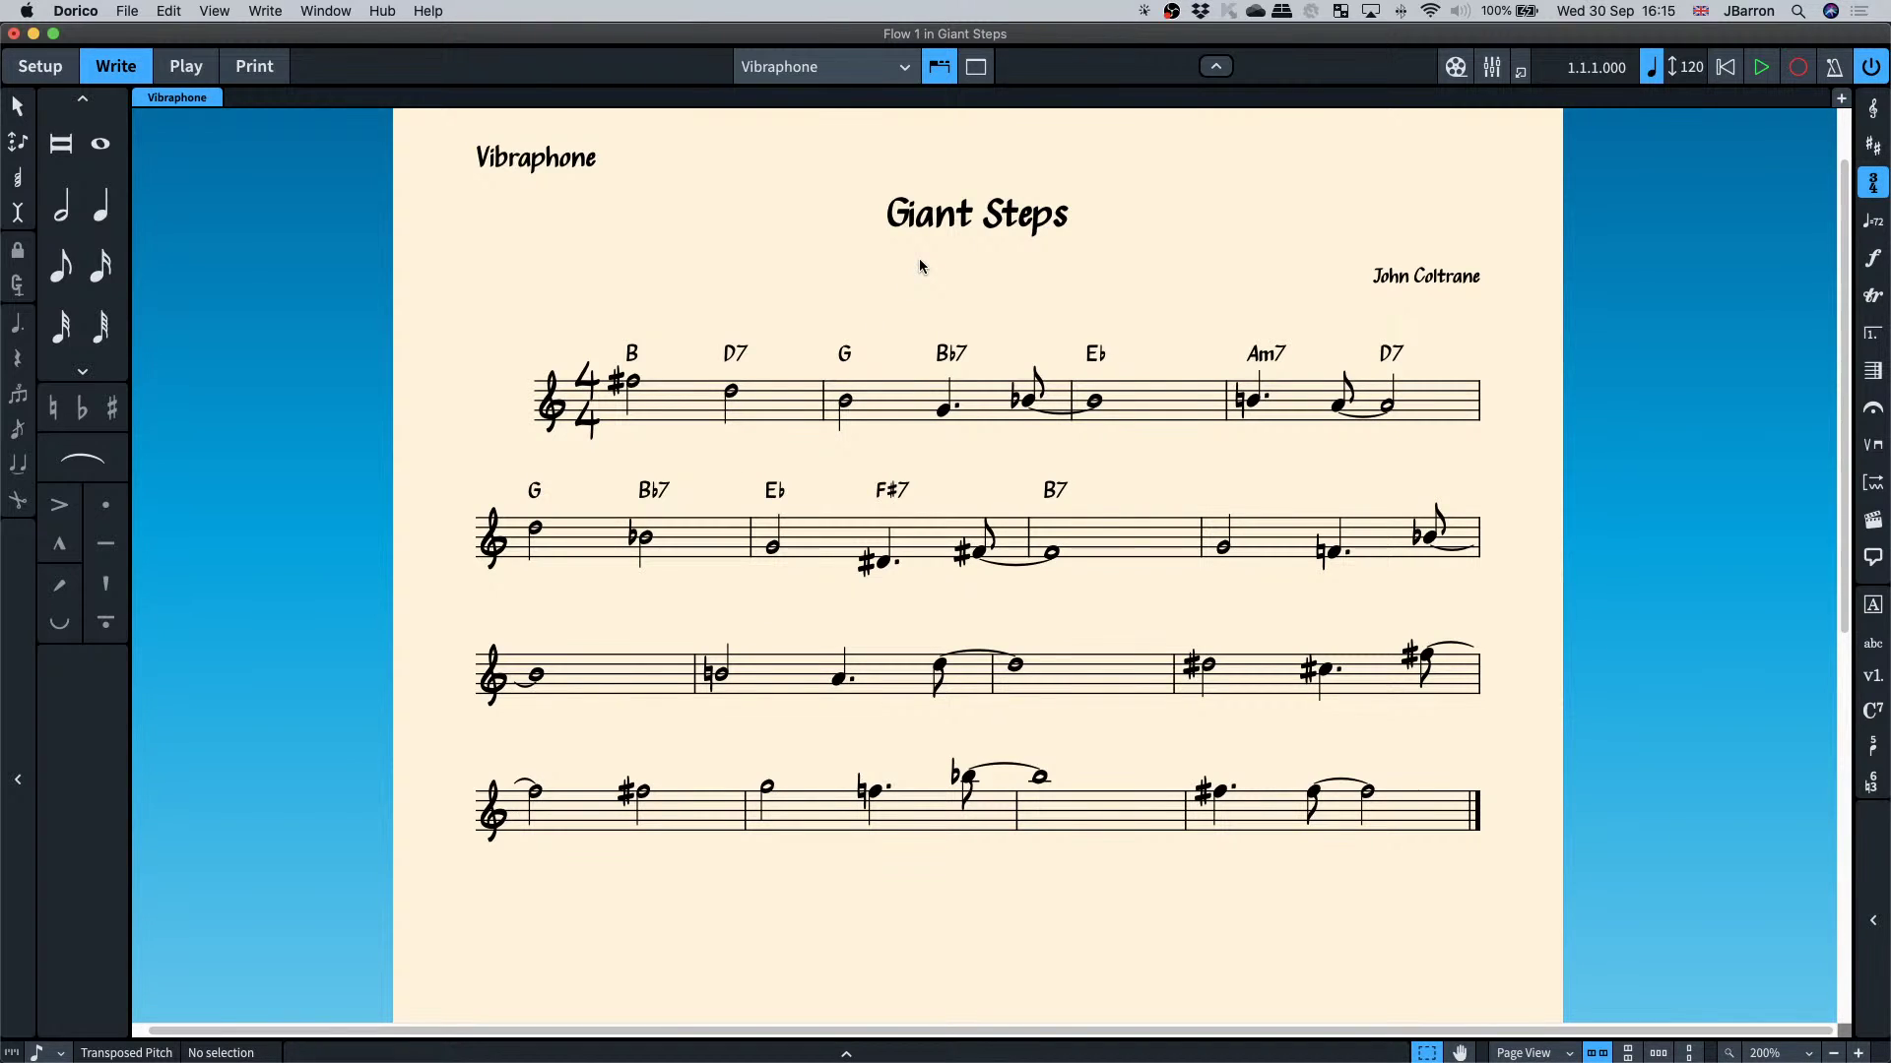
- Open the page title's text for editing, examine its font settings and leave the editor
scroll(920, 266, up, 1)
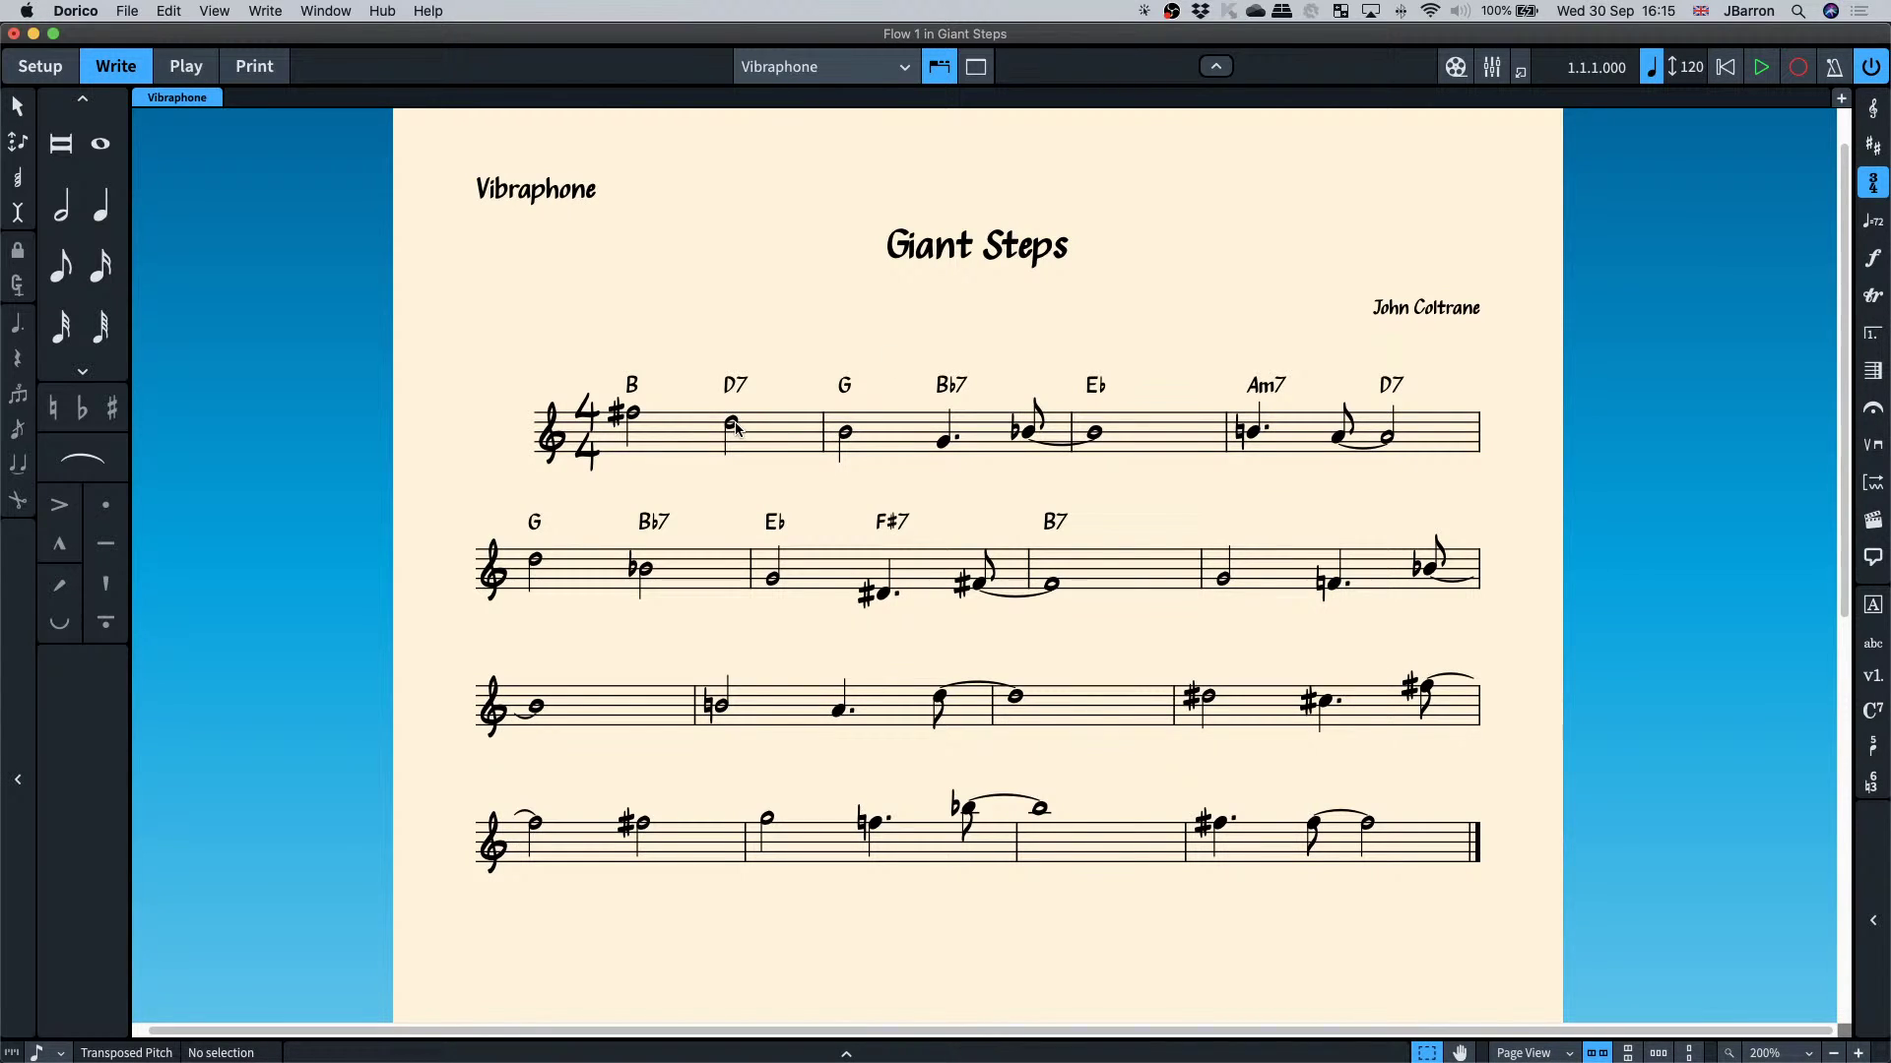
double_click(944, 245)
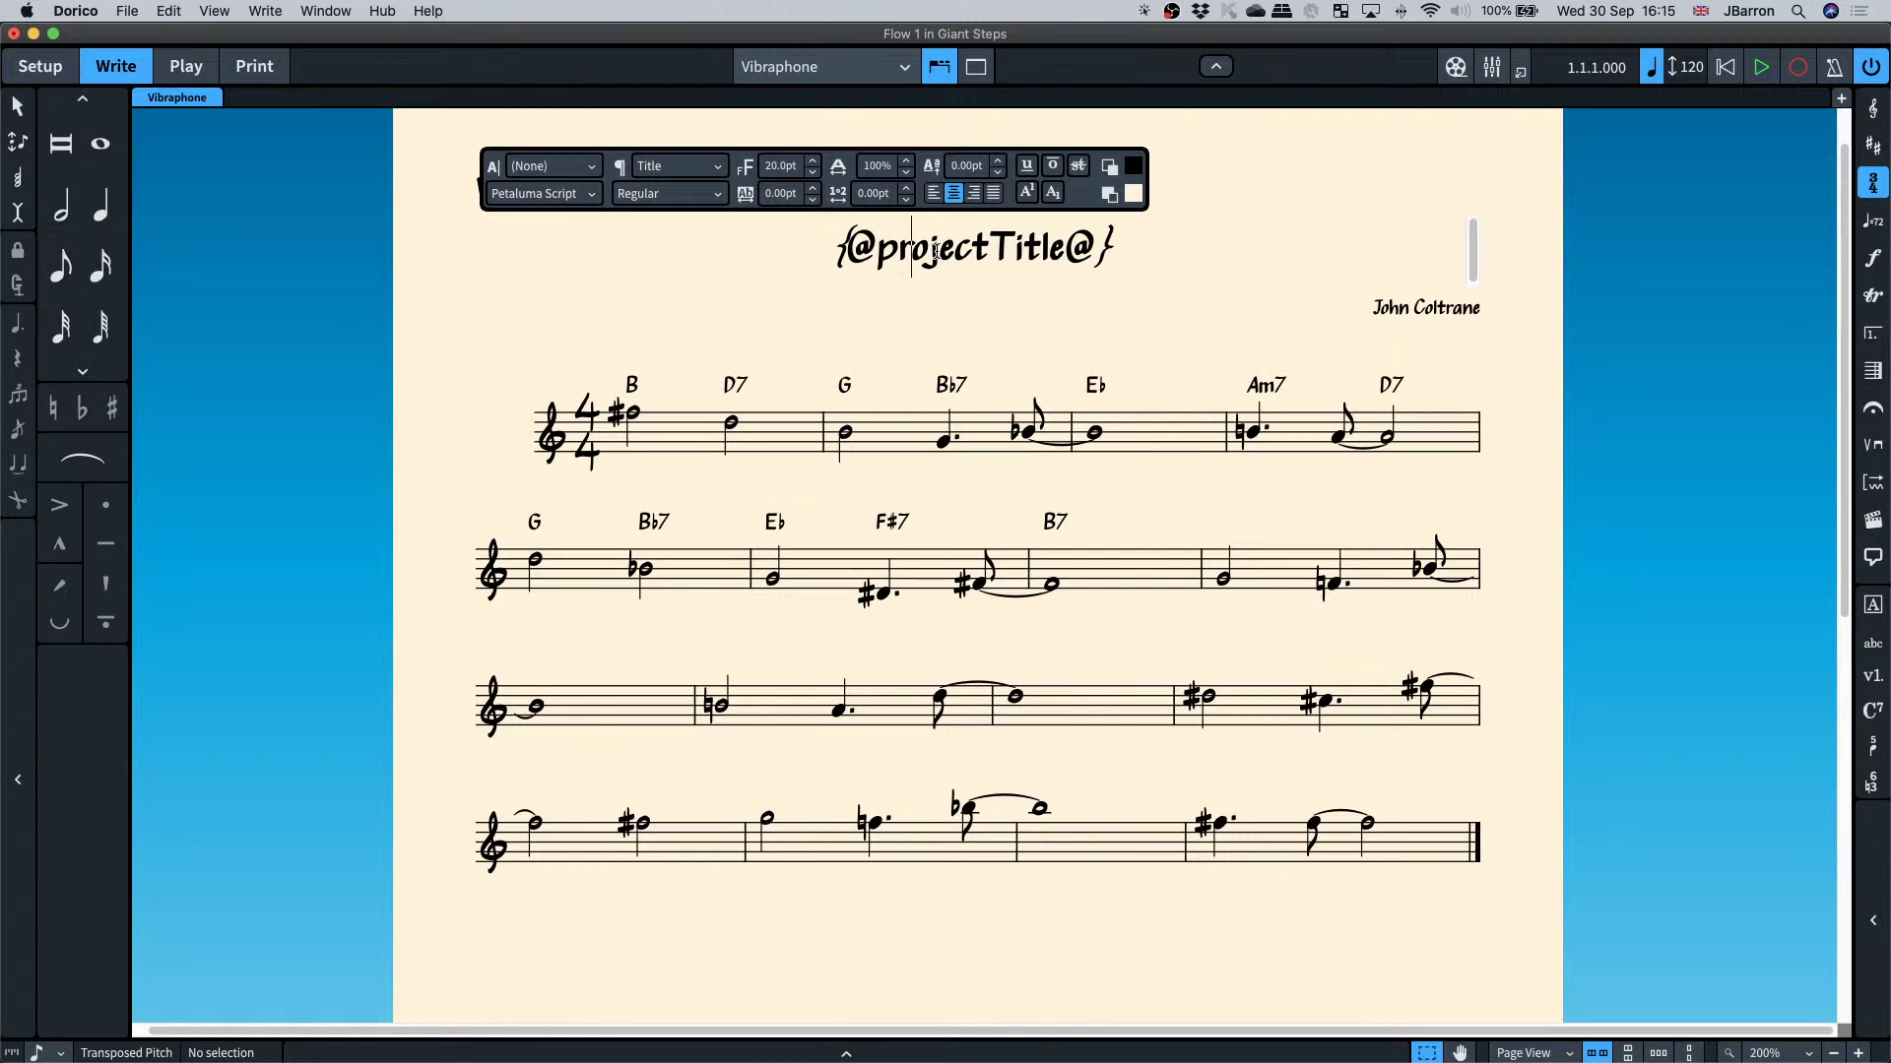
double_click(935, 250)
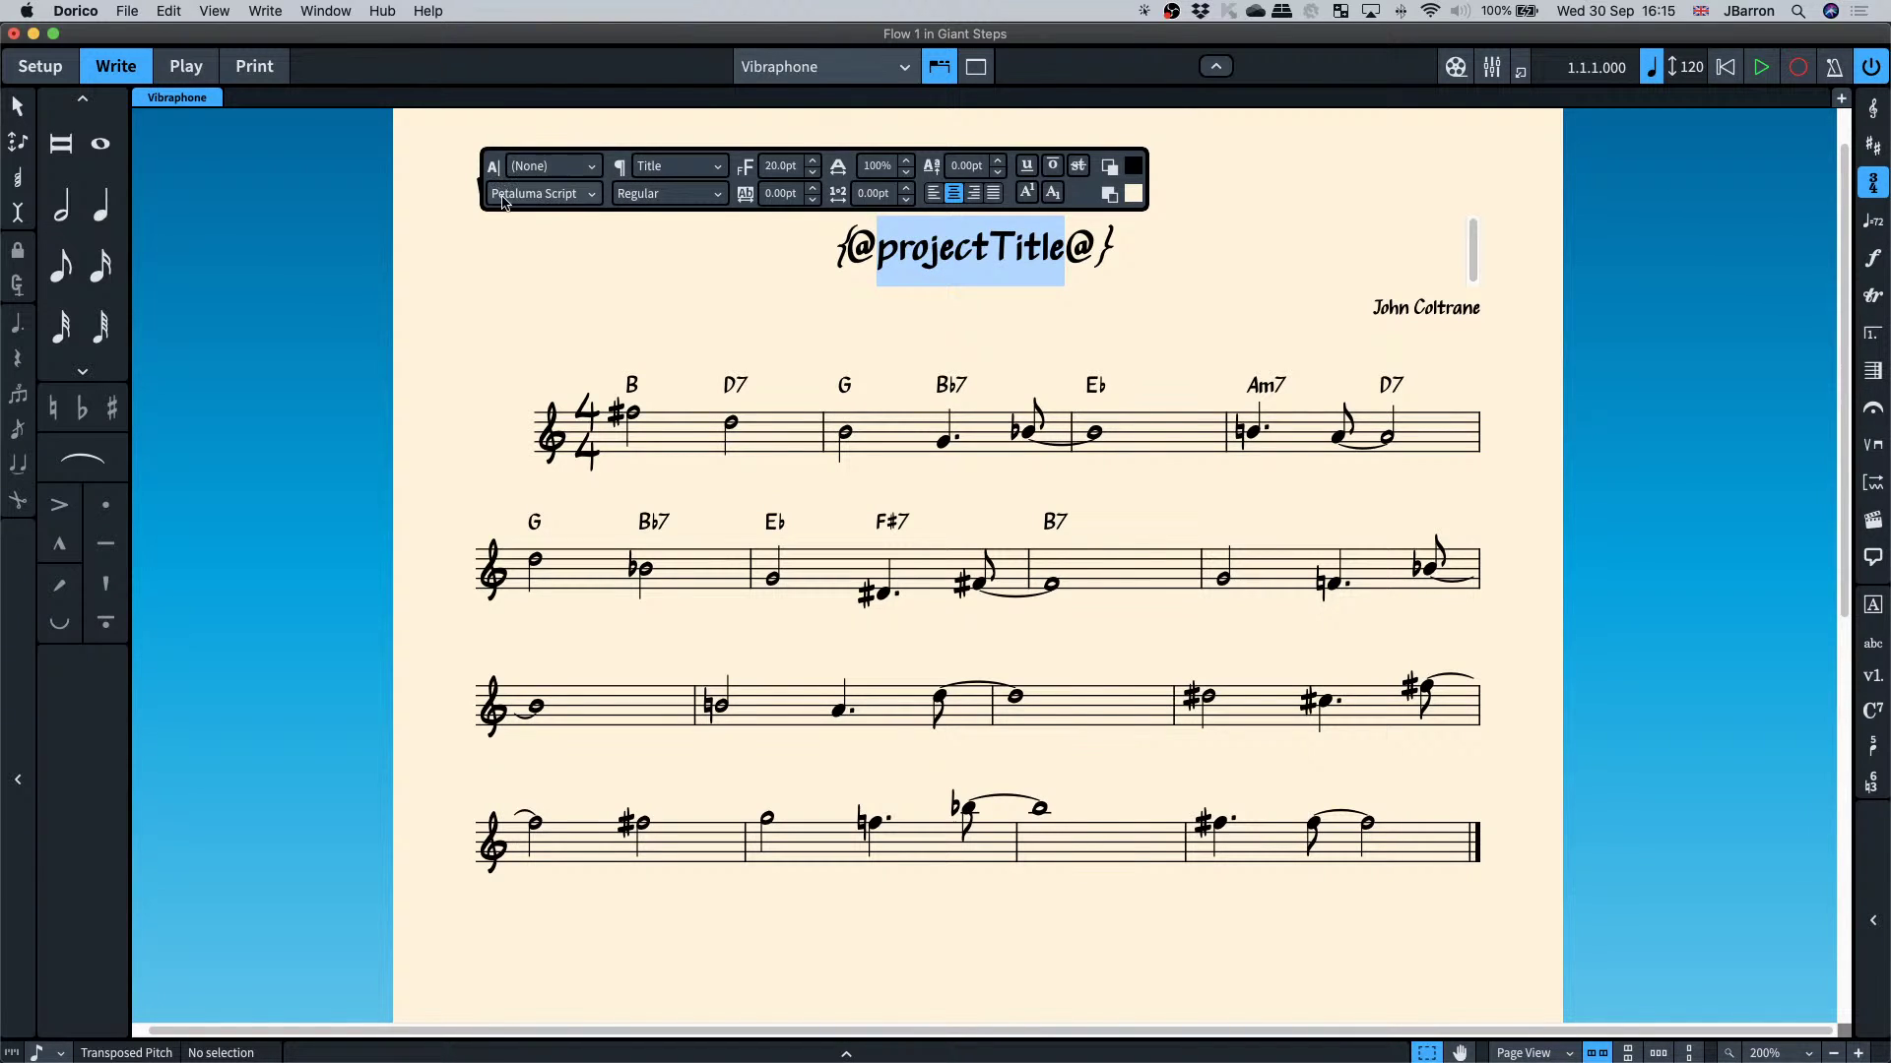
click(653, 310)
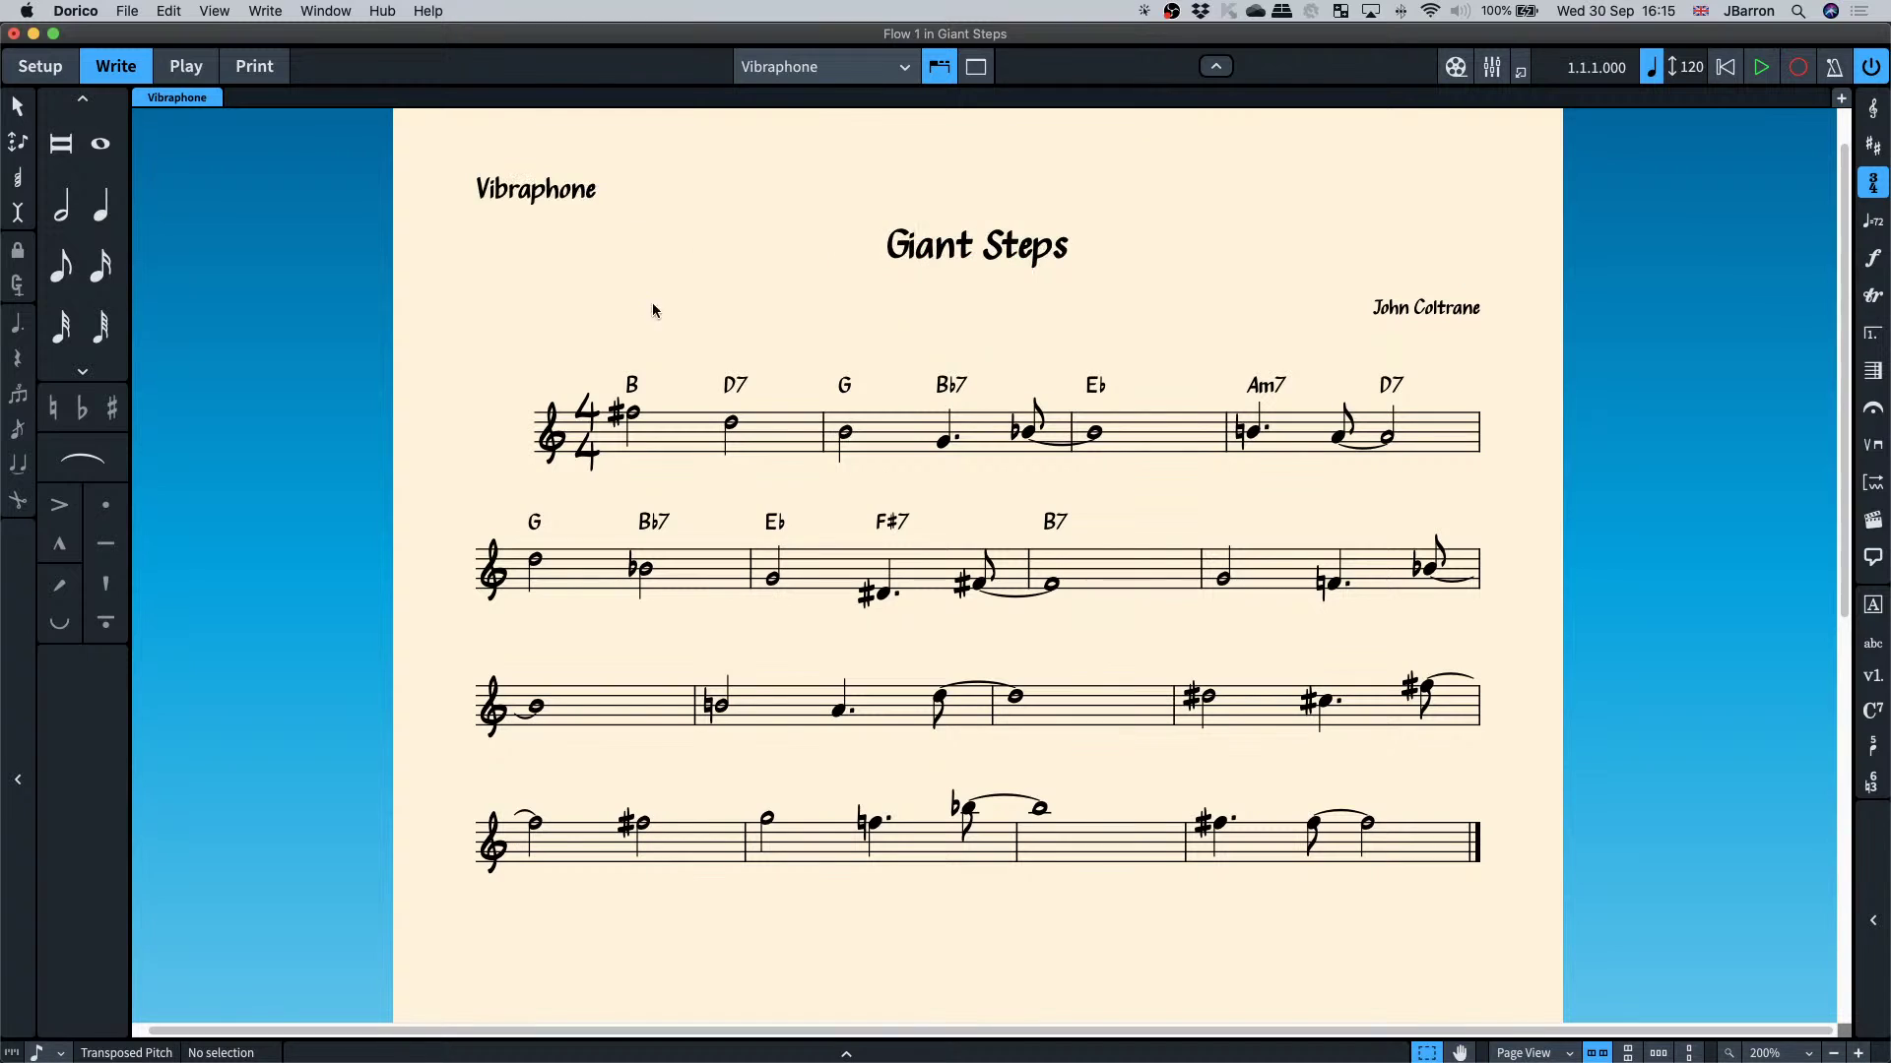
- Add the staff text "put some text" at the second note of bar 1 and flip it below the staff
click(731, 425)
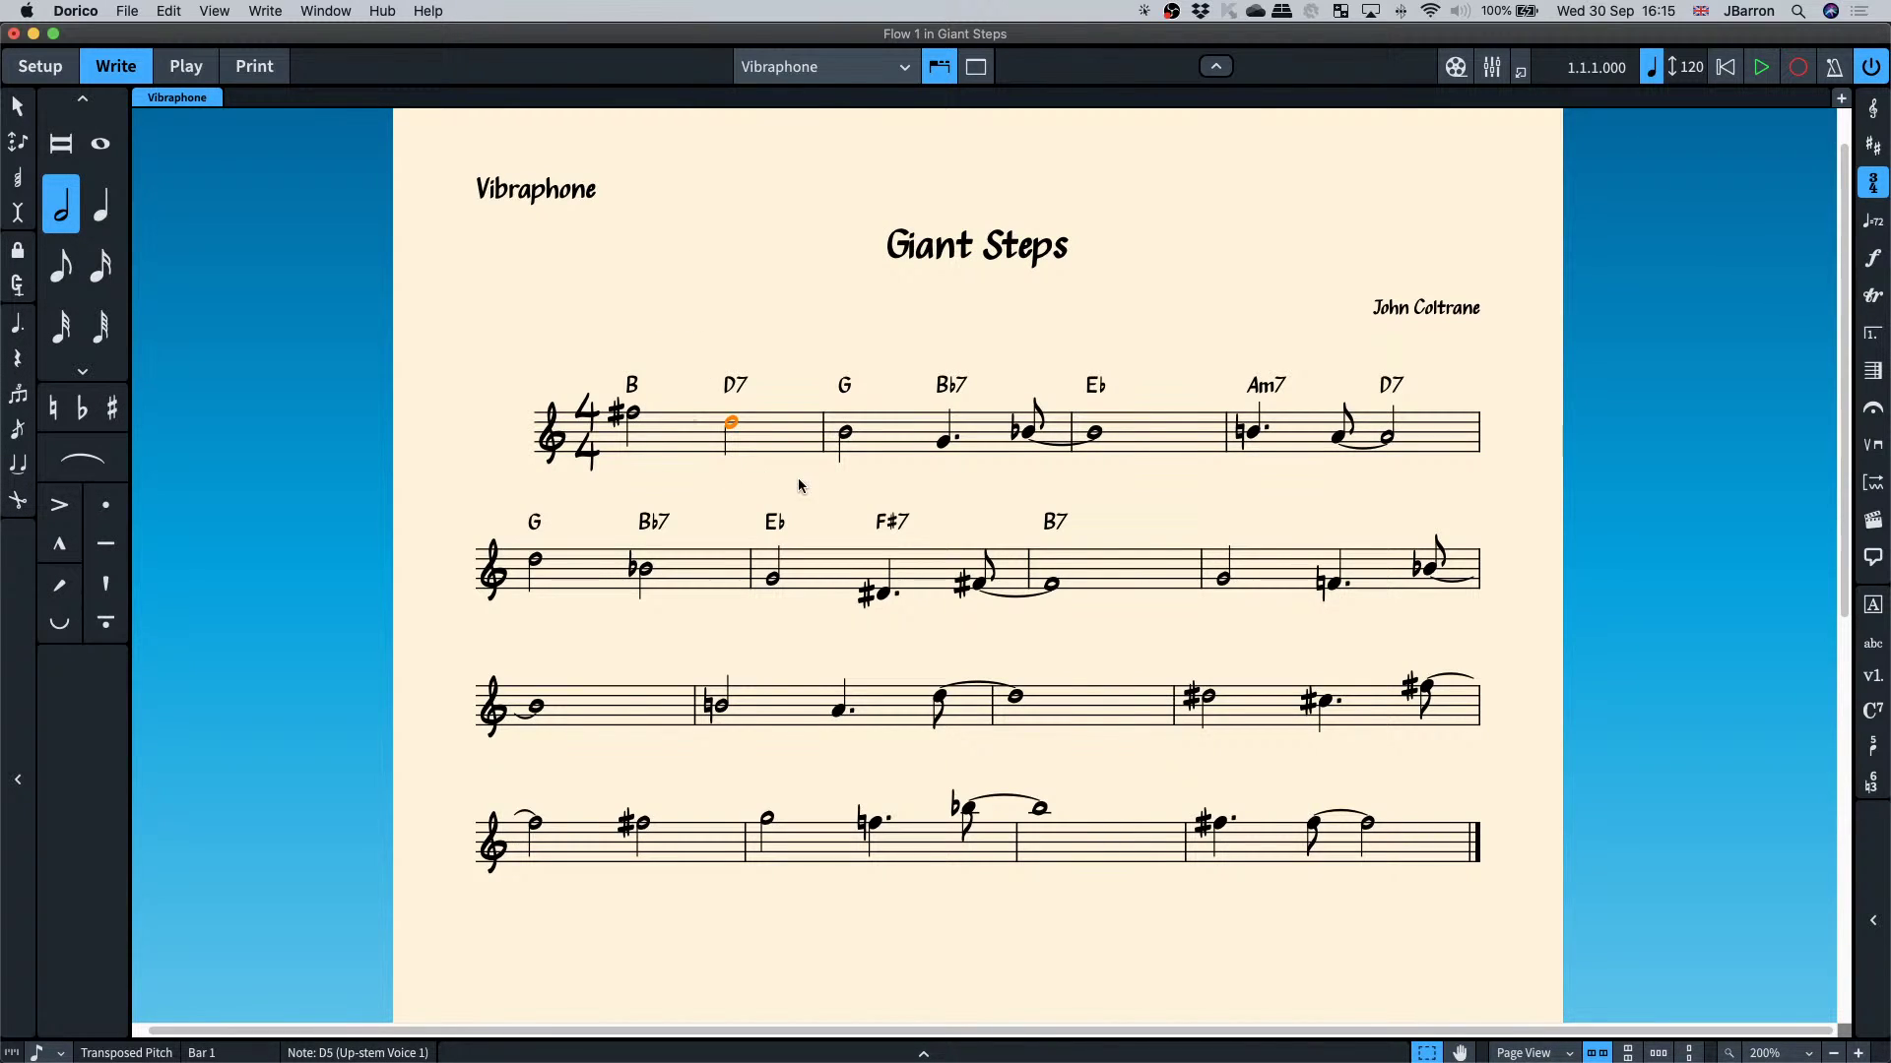
key(shift+x)
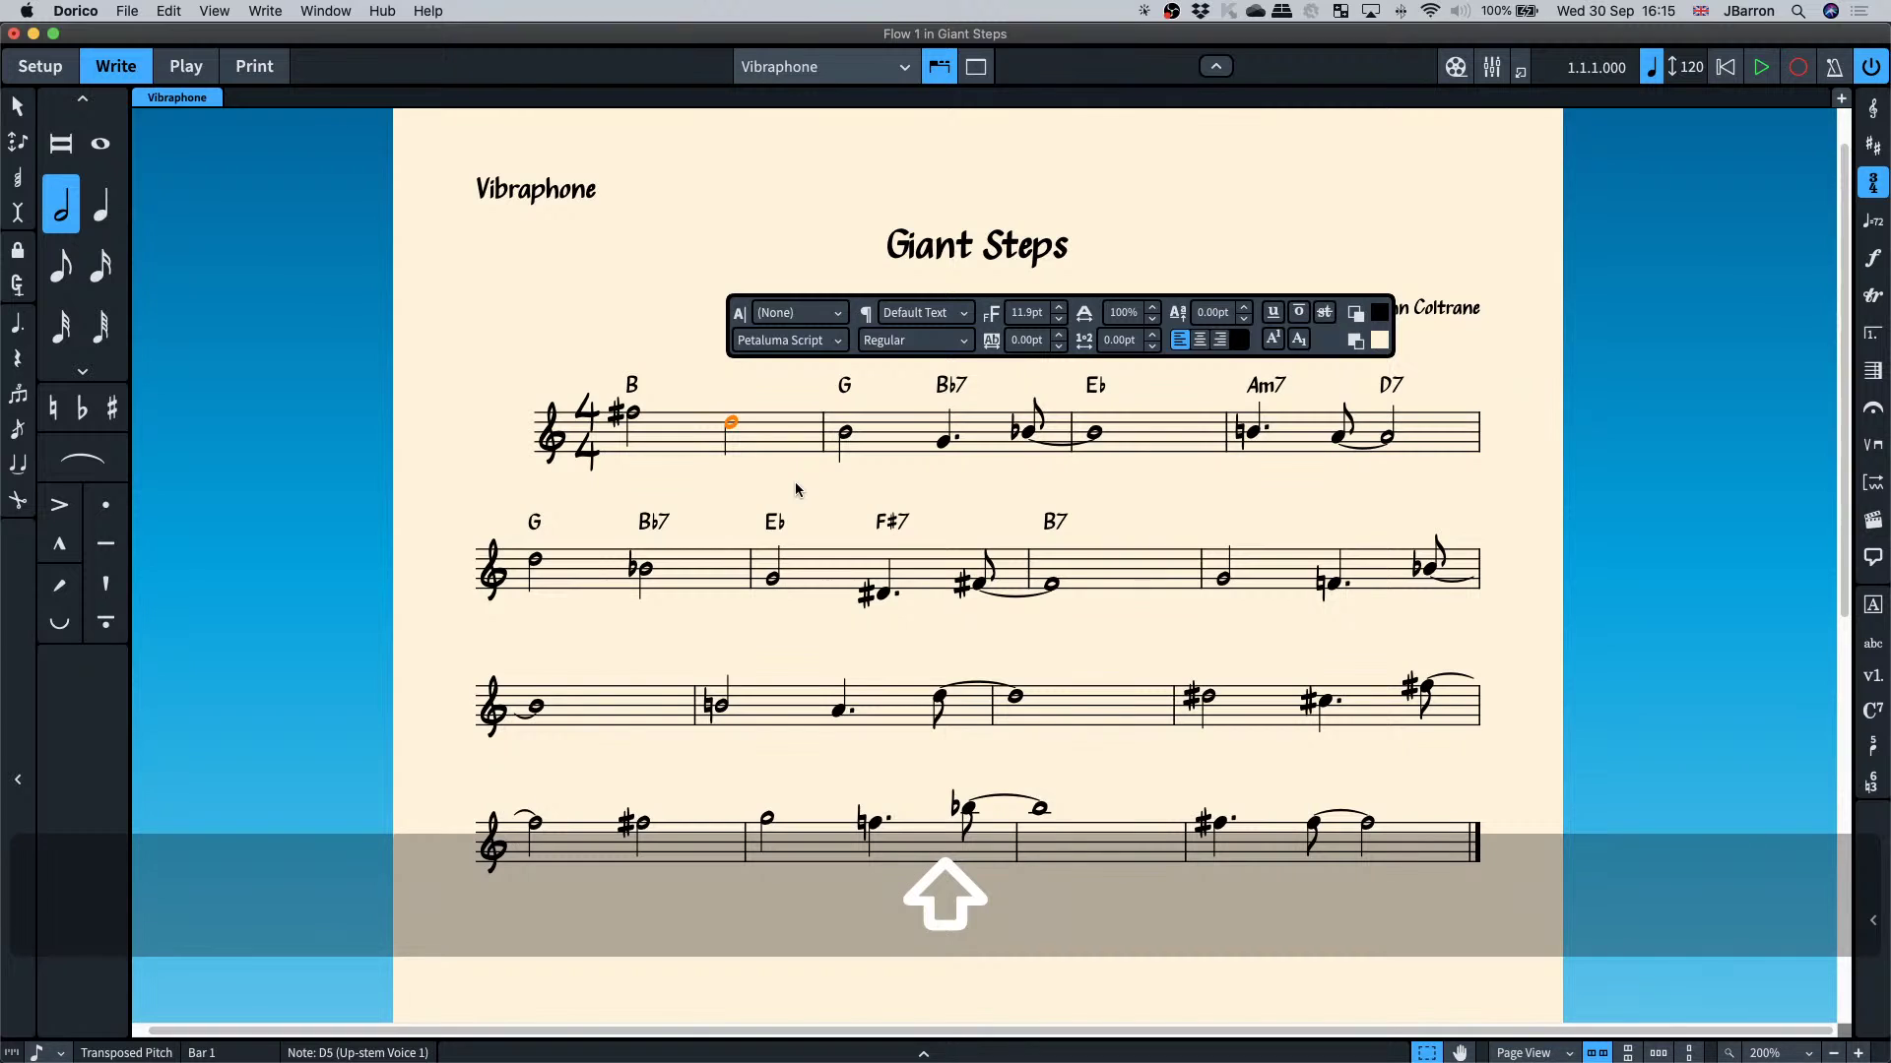
text(put some text)
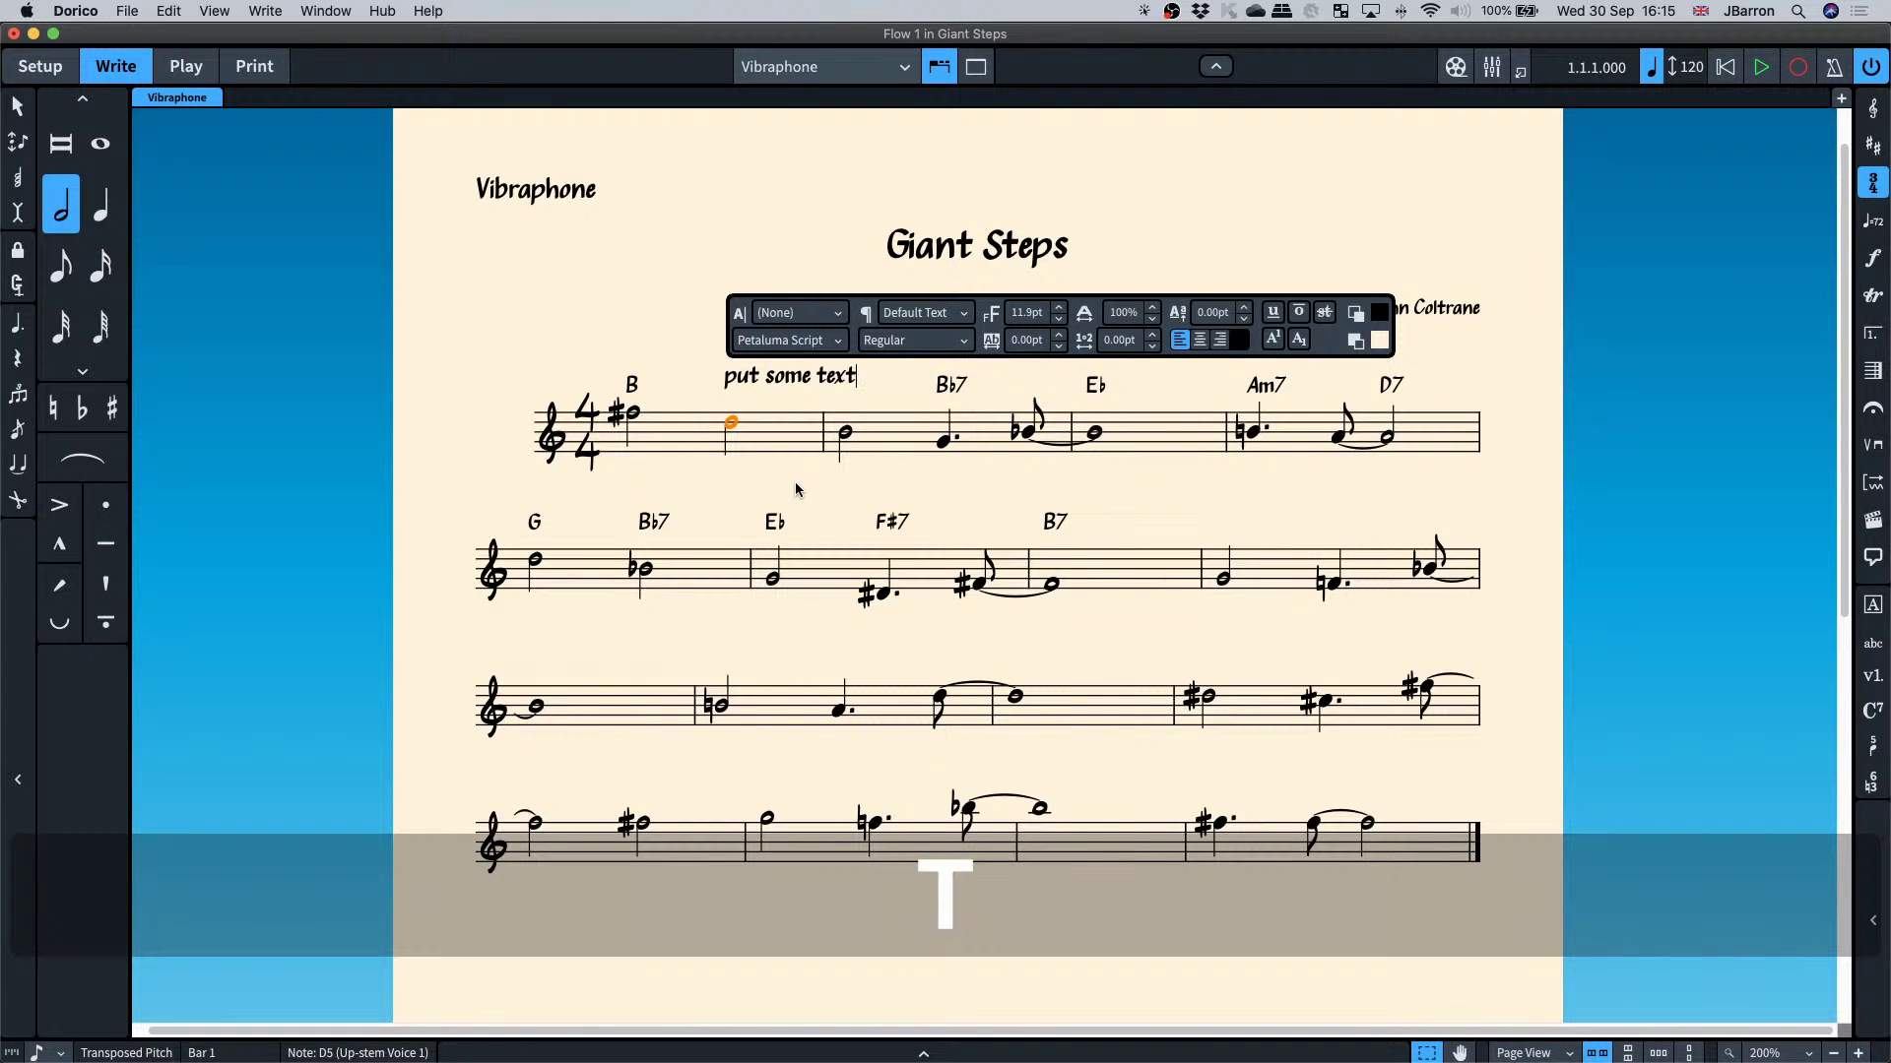
click(795, 481)
click(759, 359)
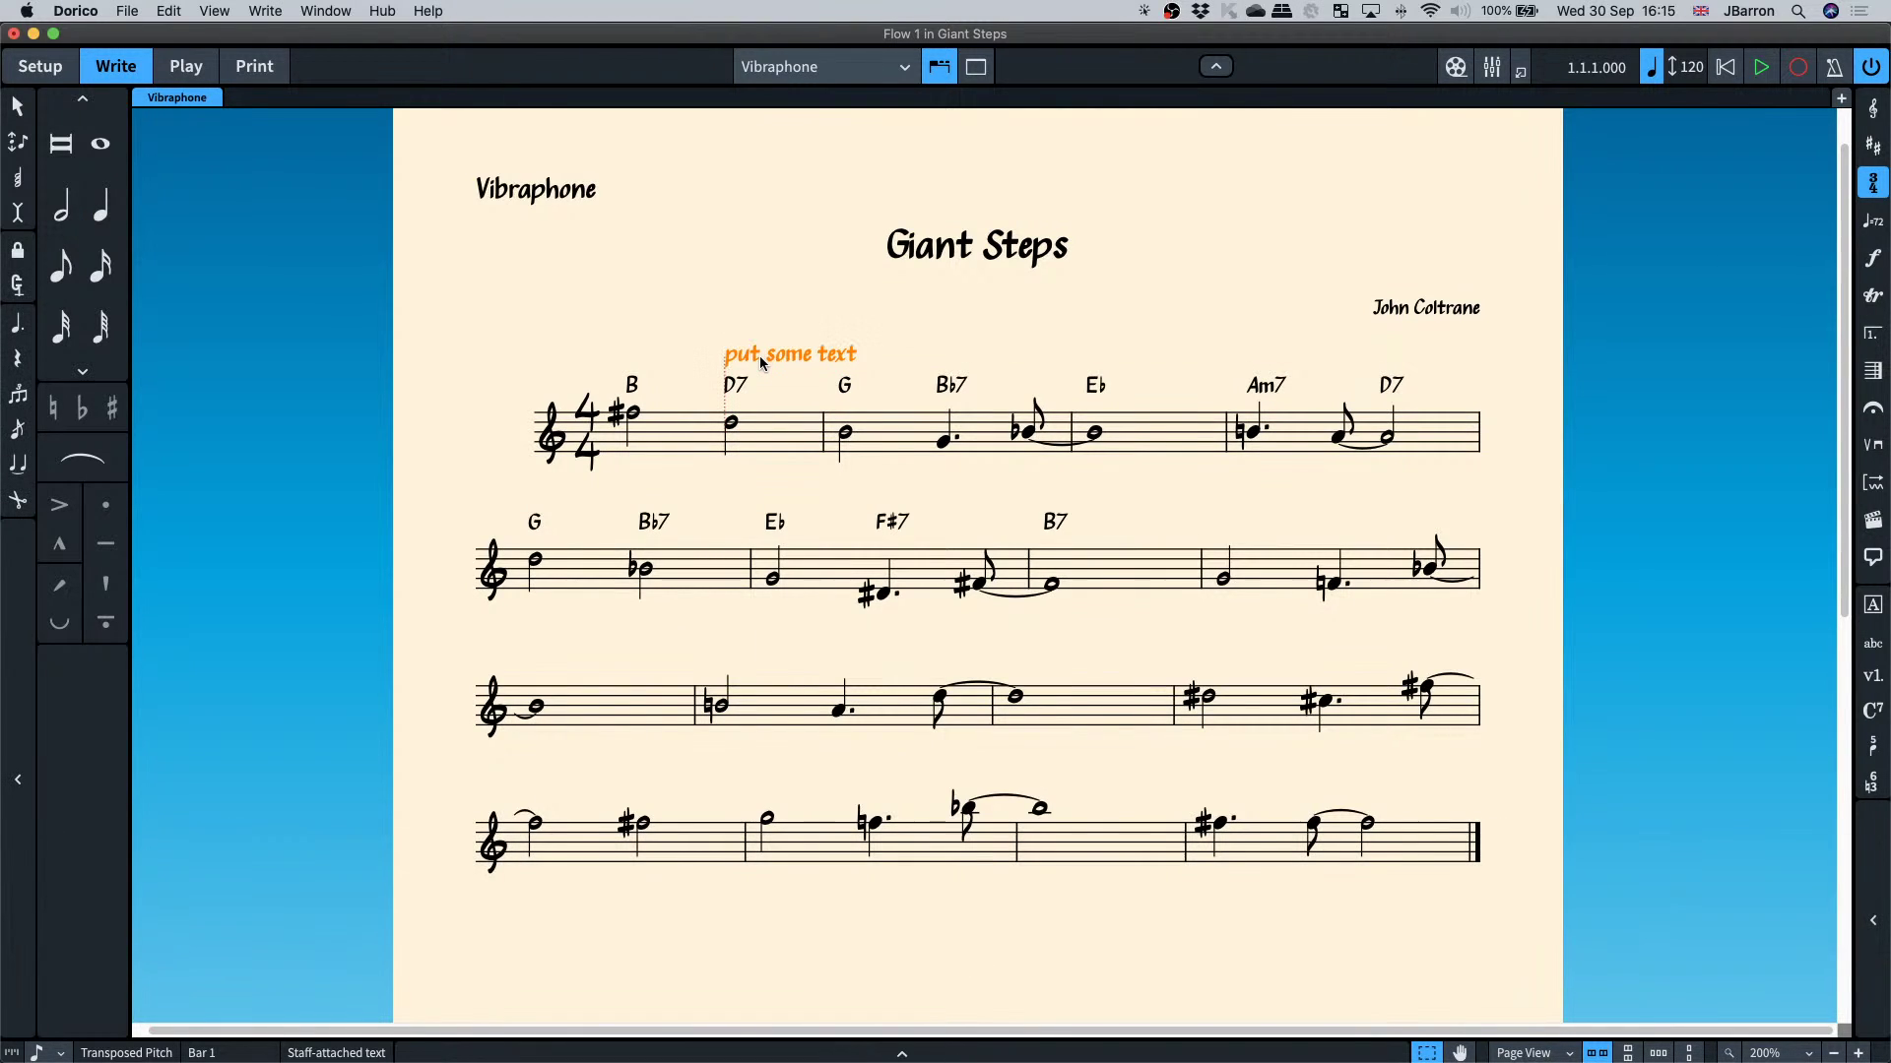
key(f)
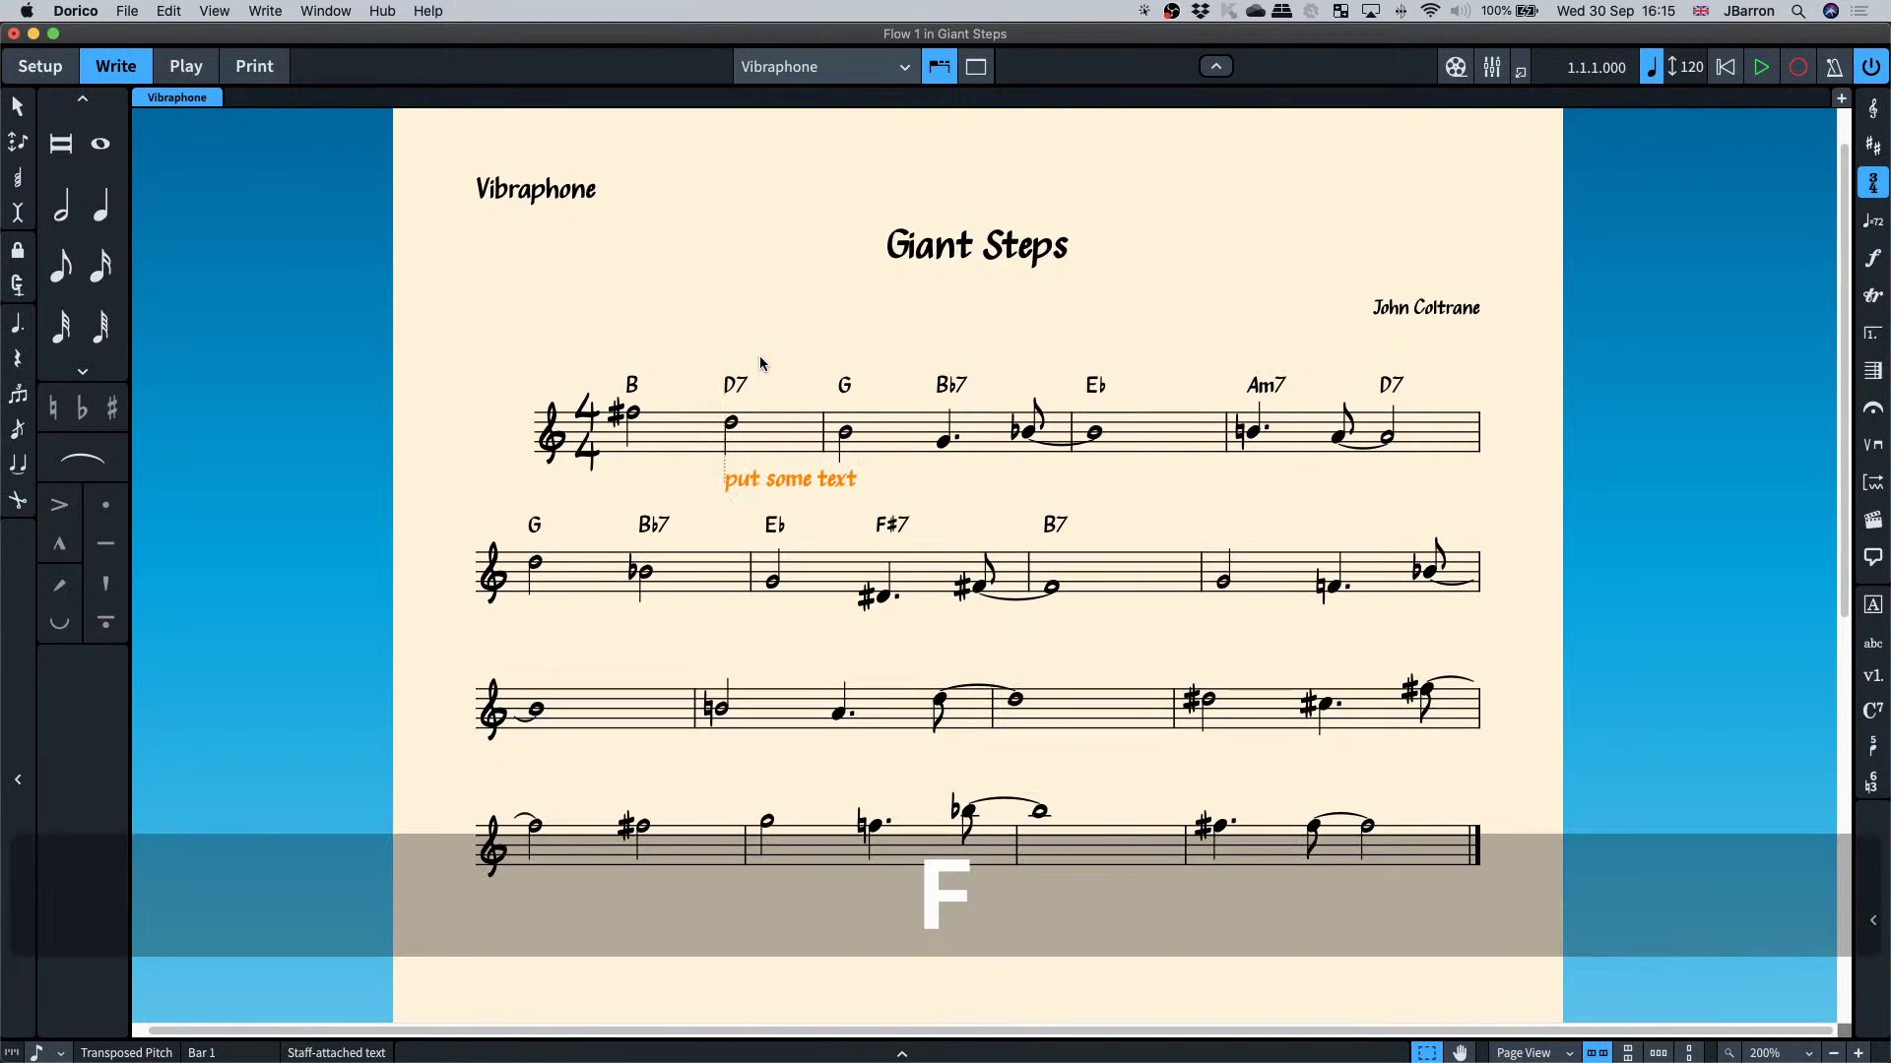
- Examine the font and paragraph style choices for the "put some text" staff text, keeping Default Text, and leave the editor
double_click(752, 481)
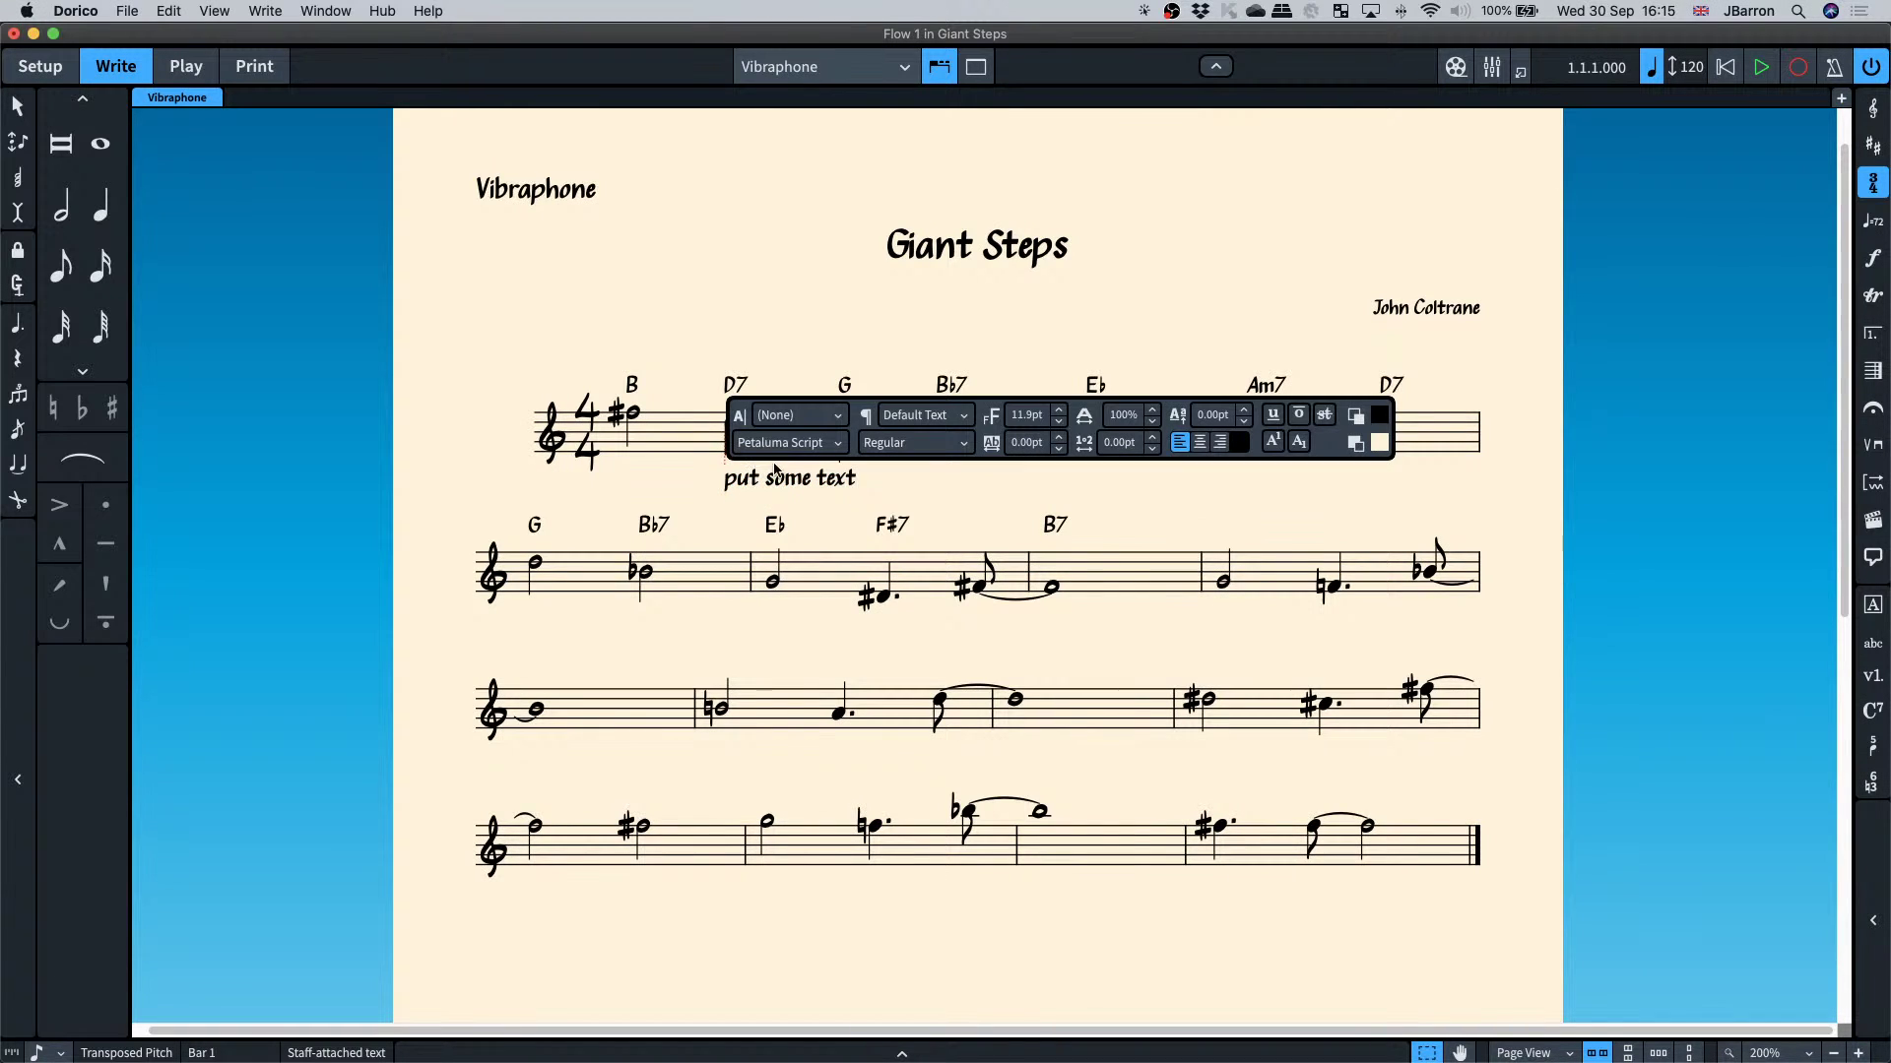
click(783, 452)
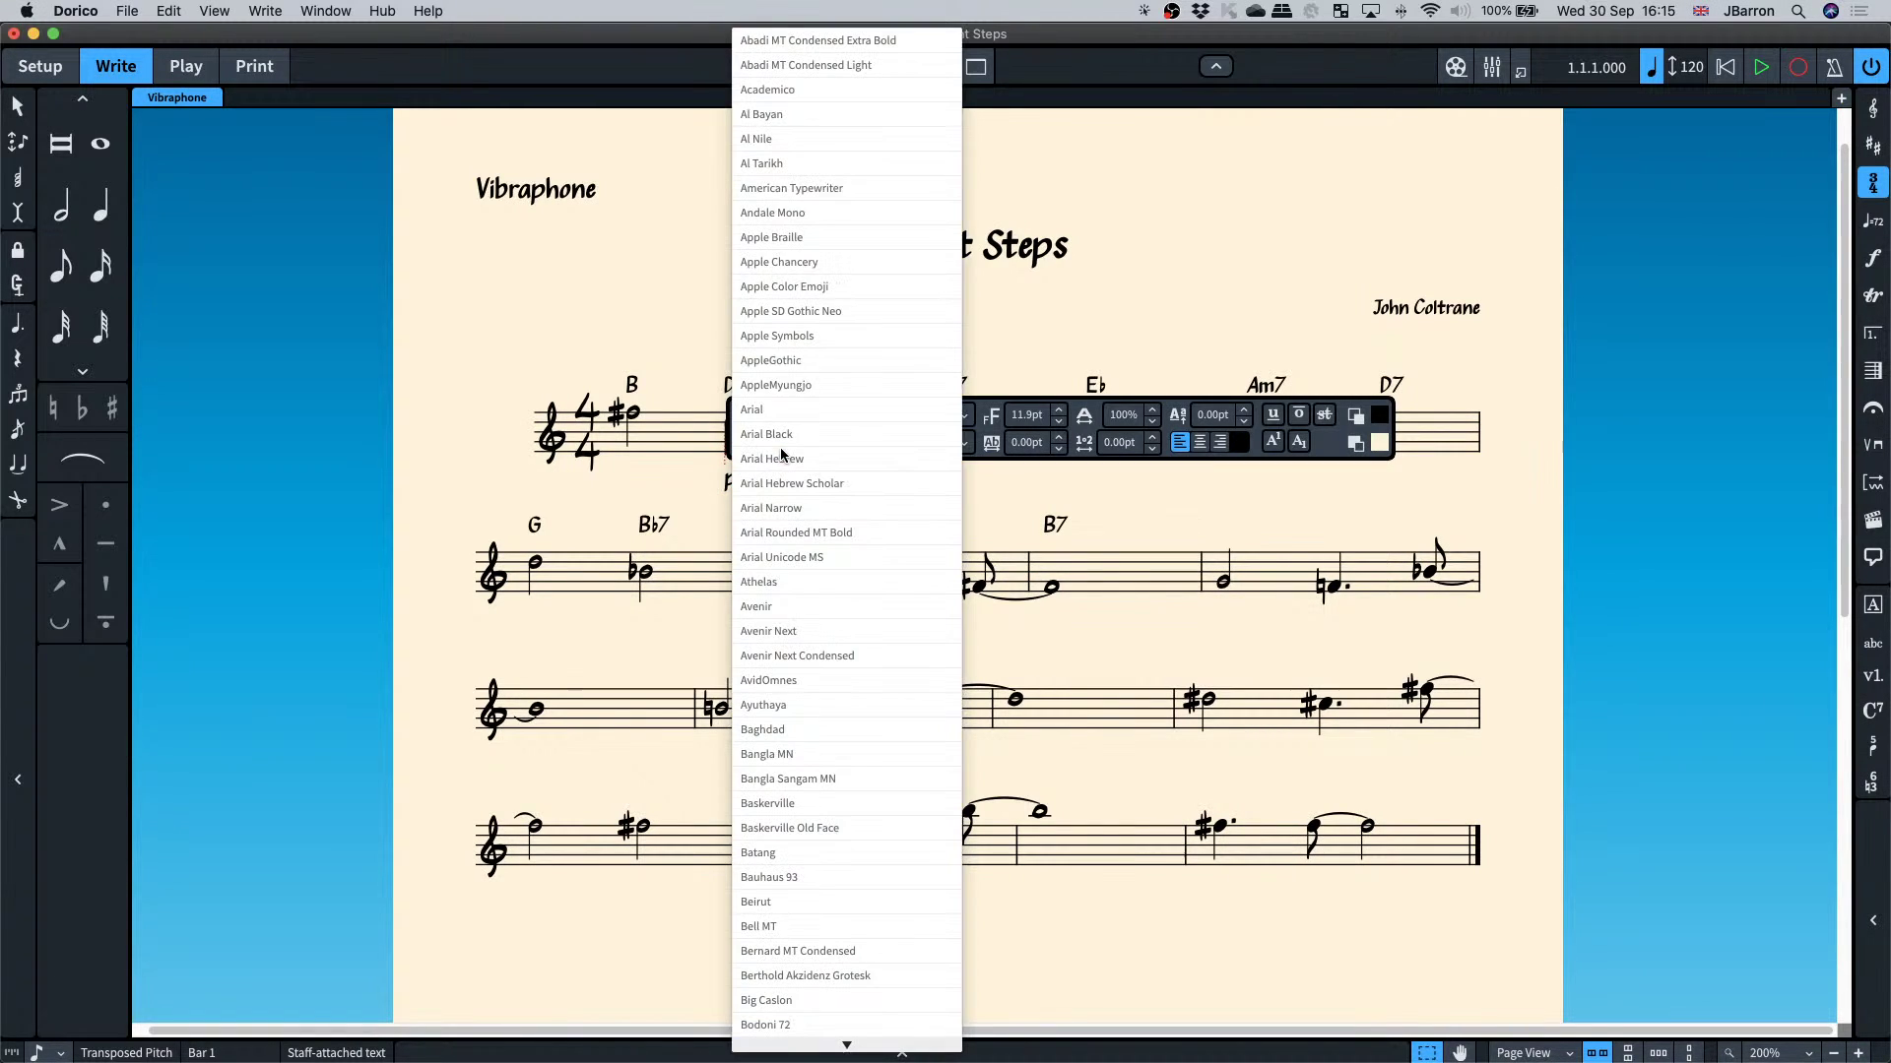
click(658, 498)
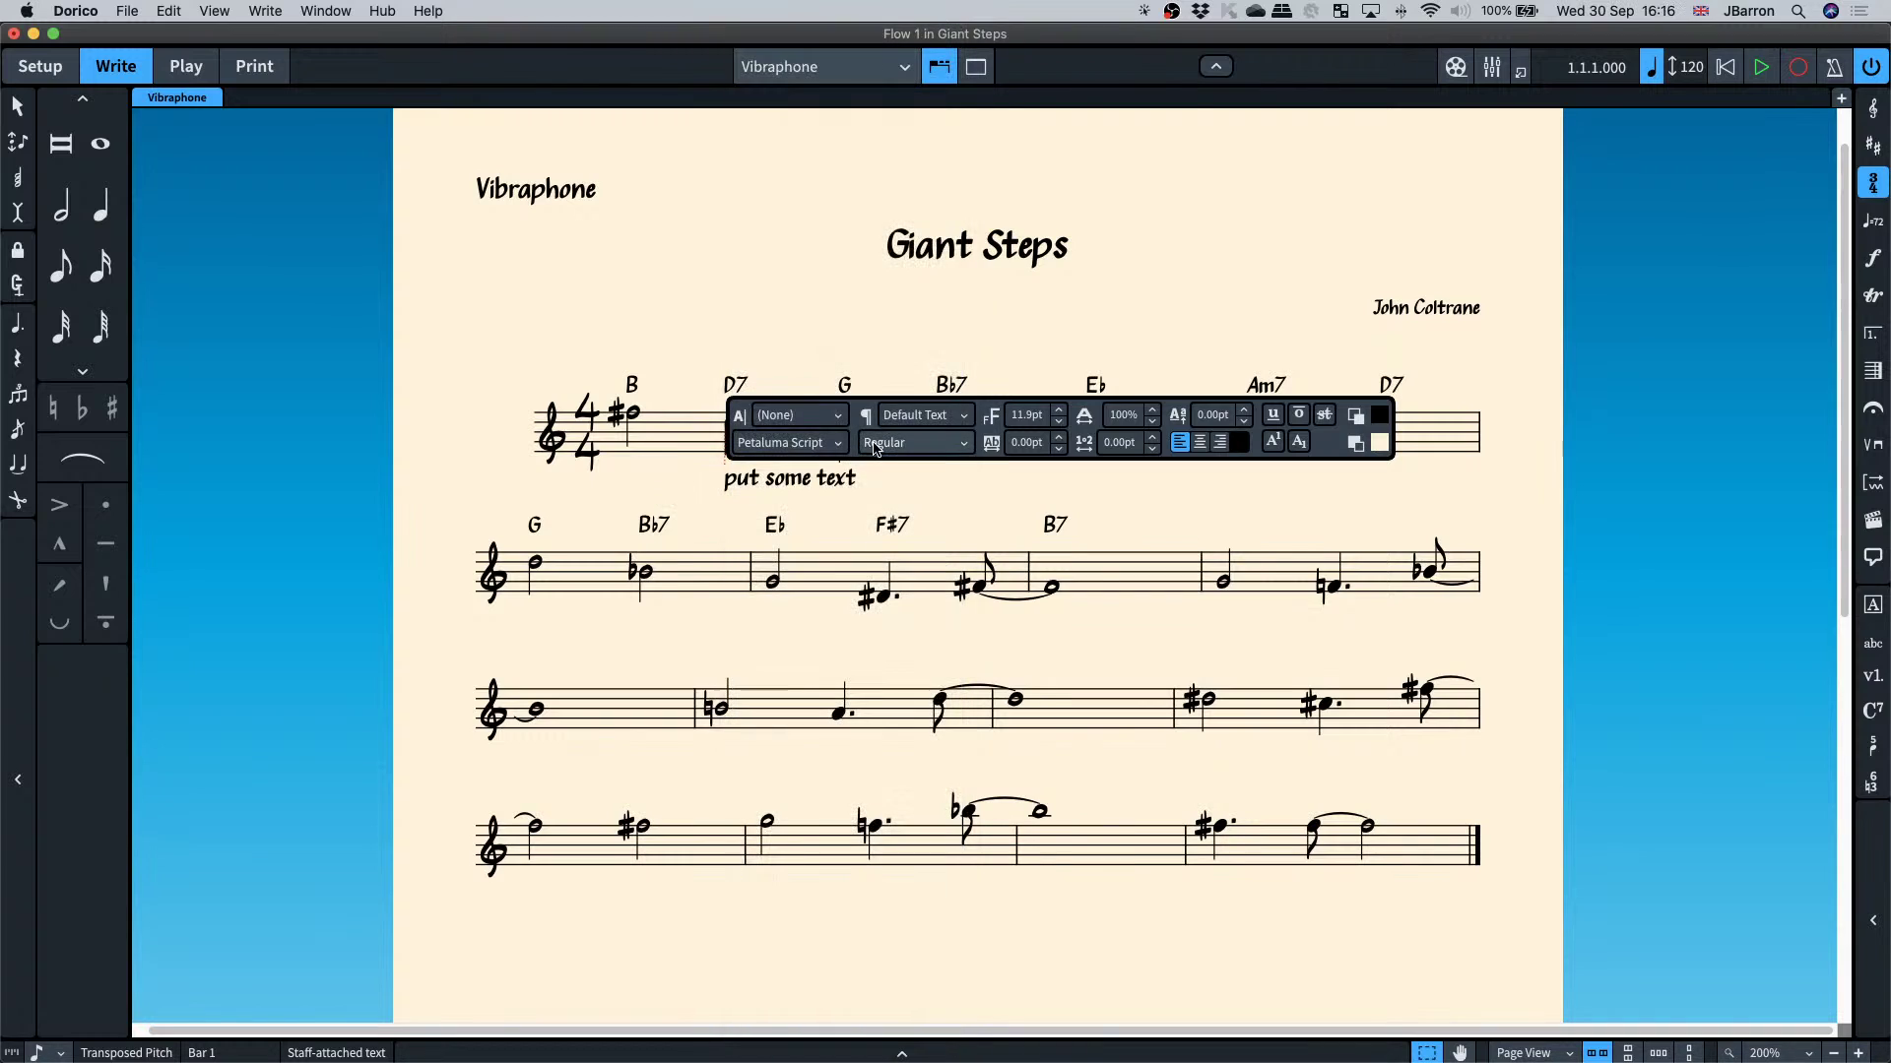
click(920, 415)
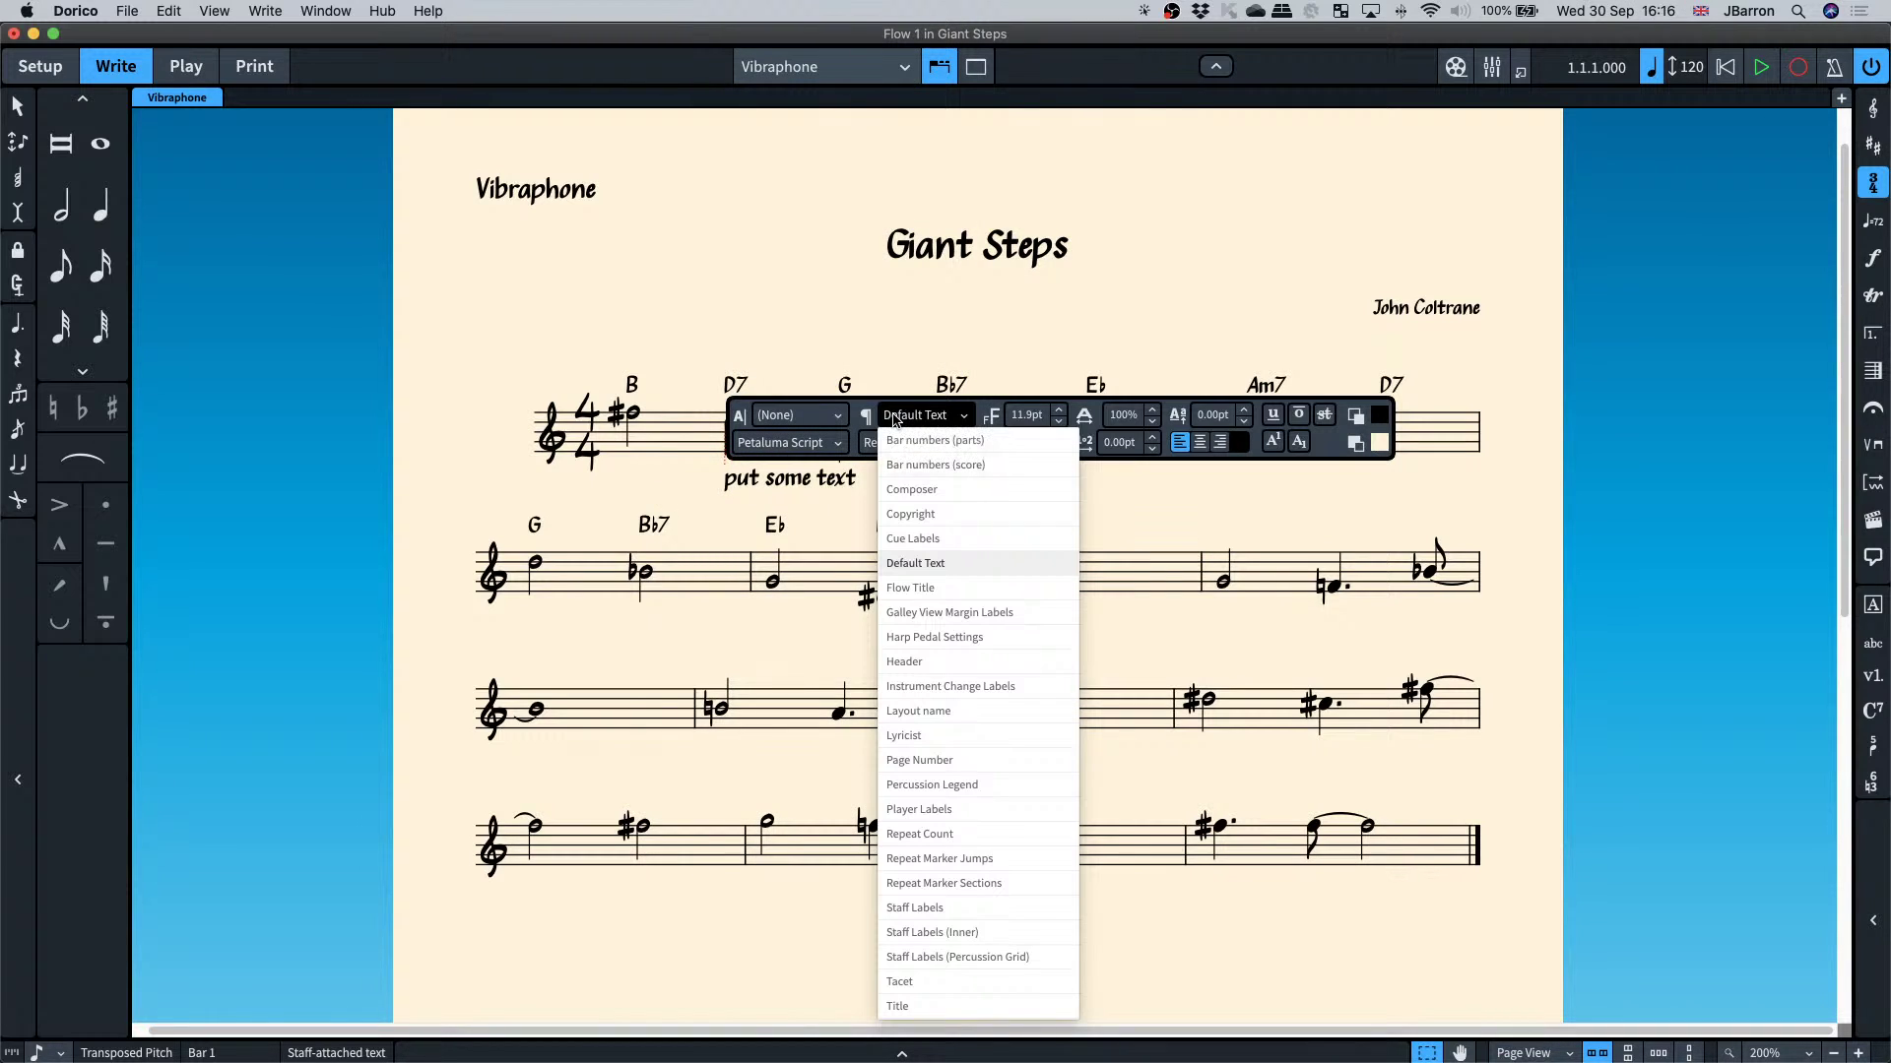
click(916, 563)
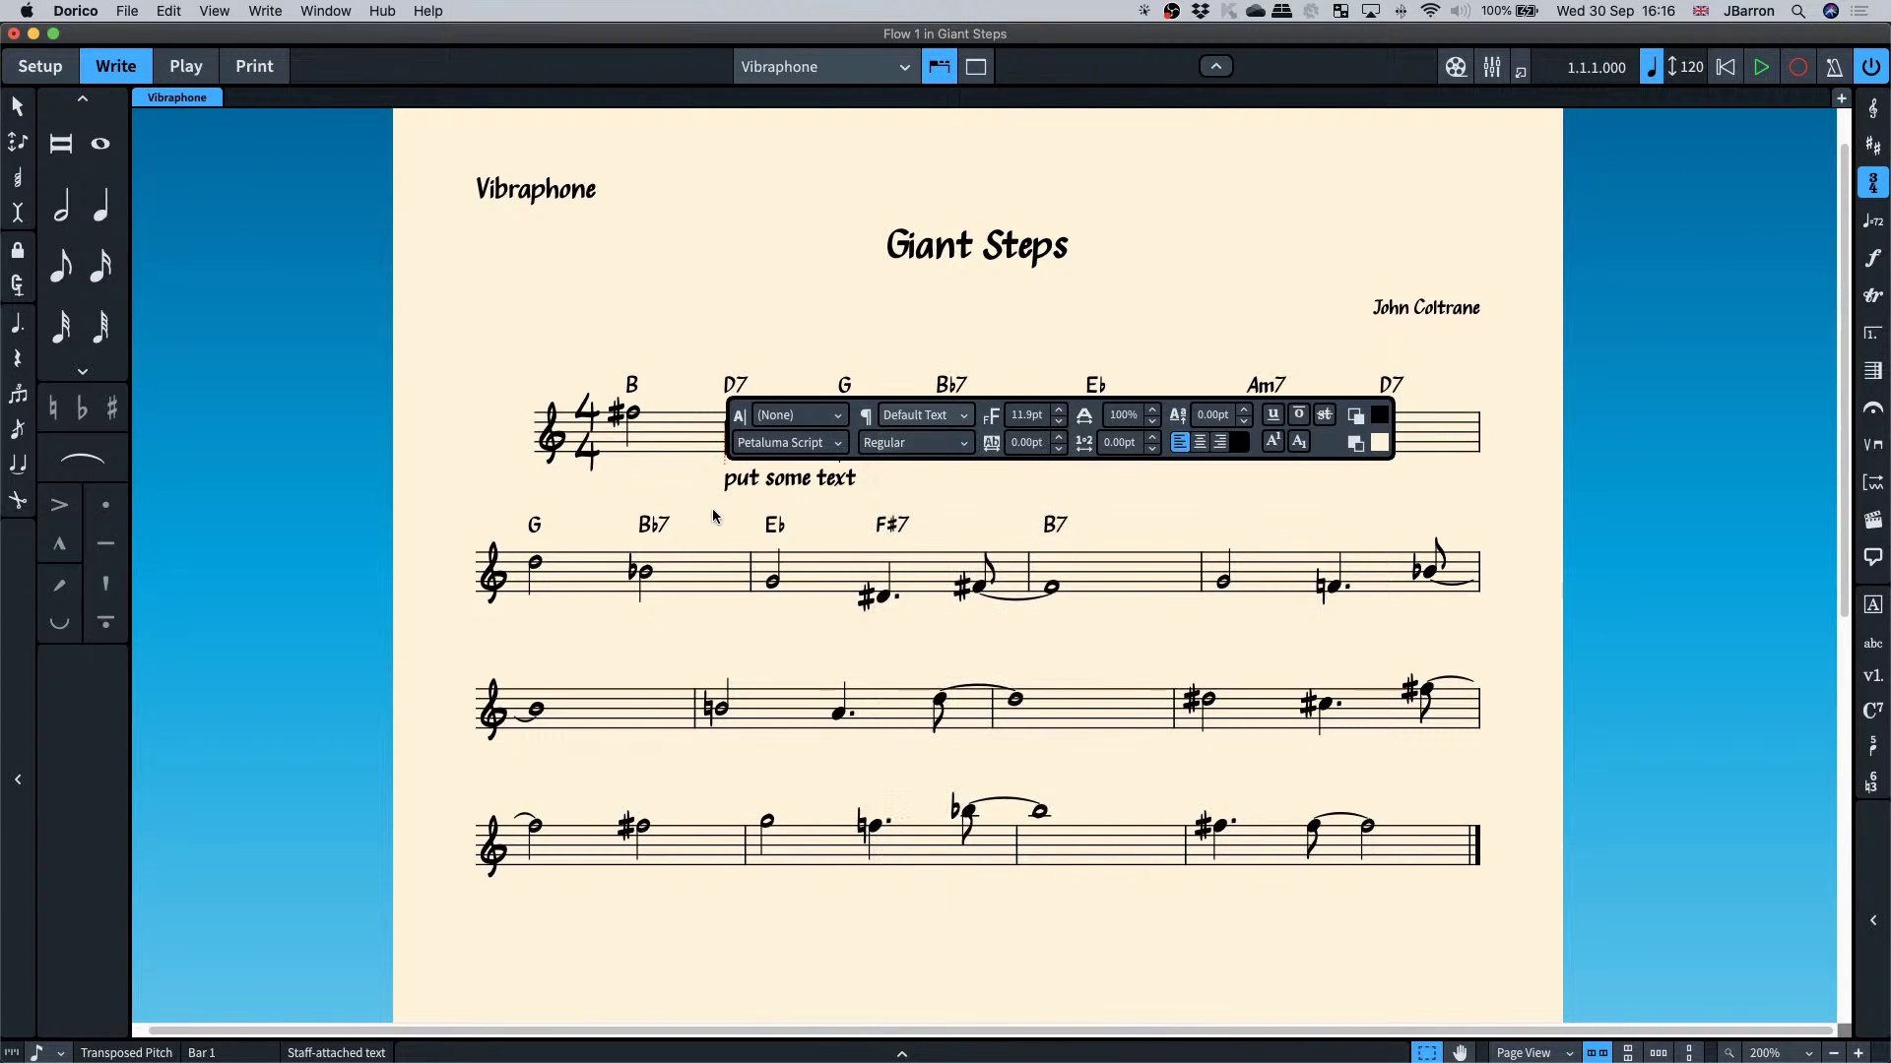
click(936, 497)
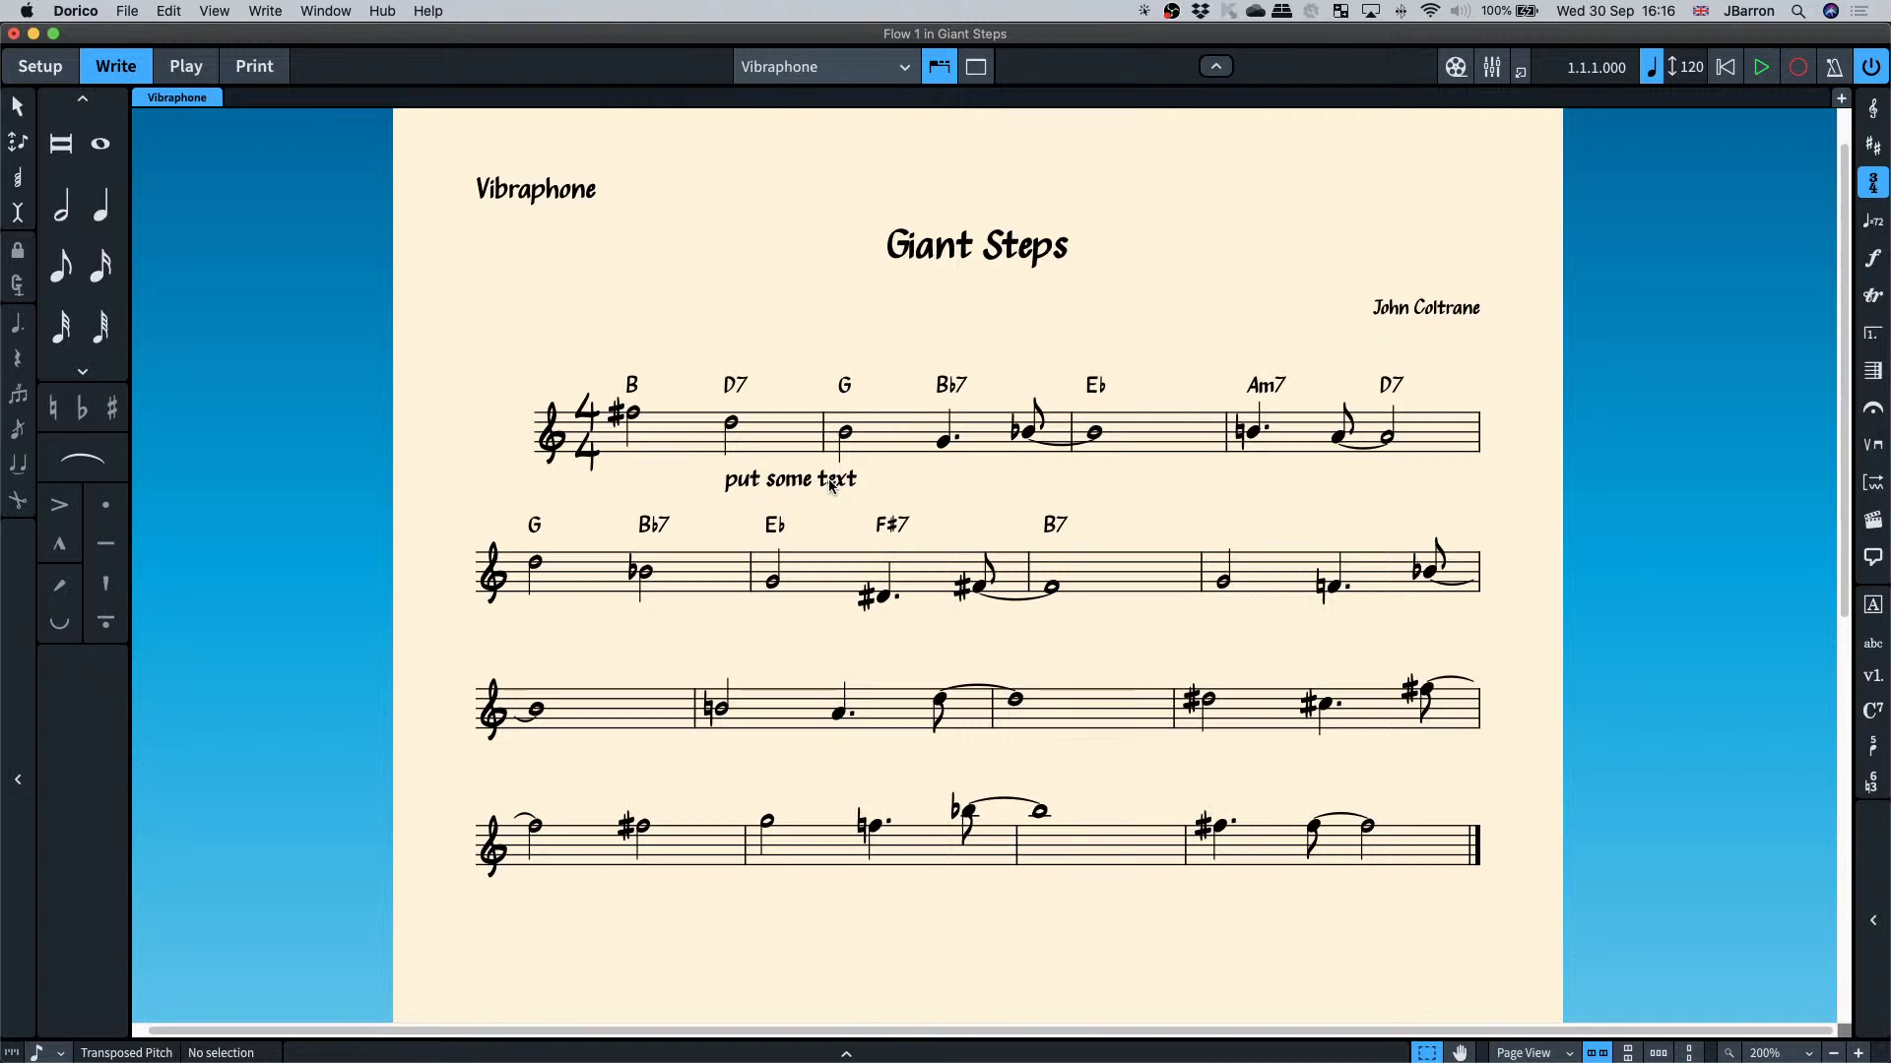
click(830, 482)
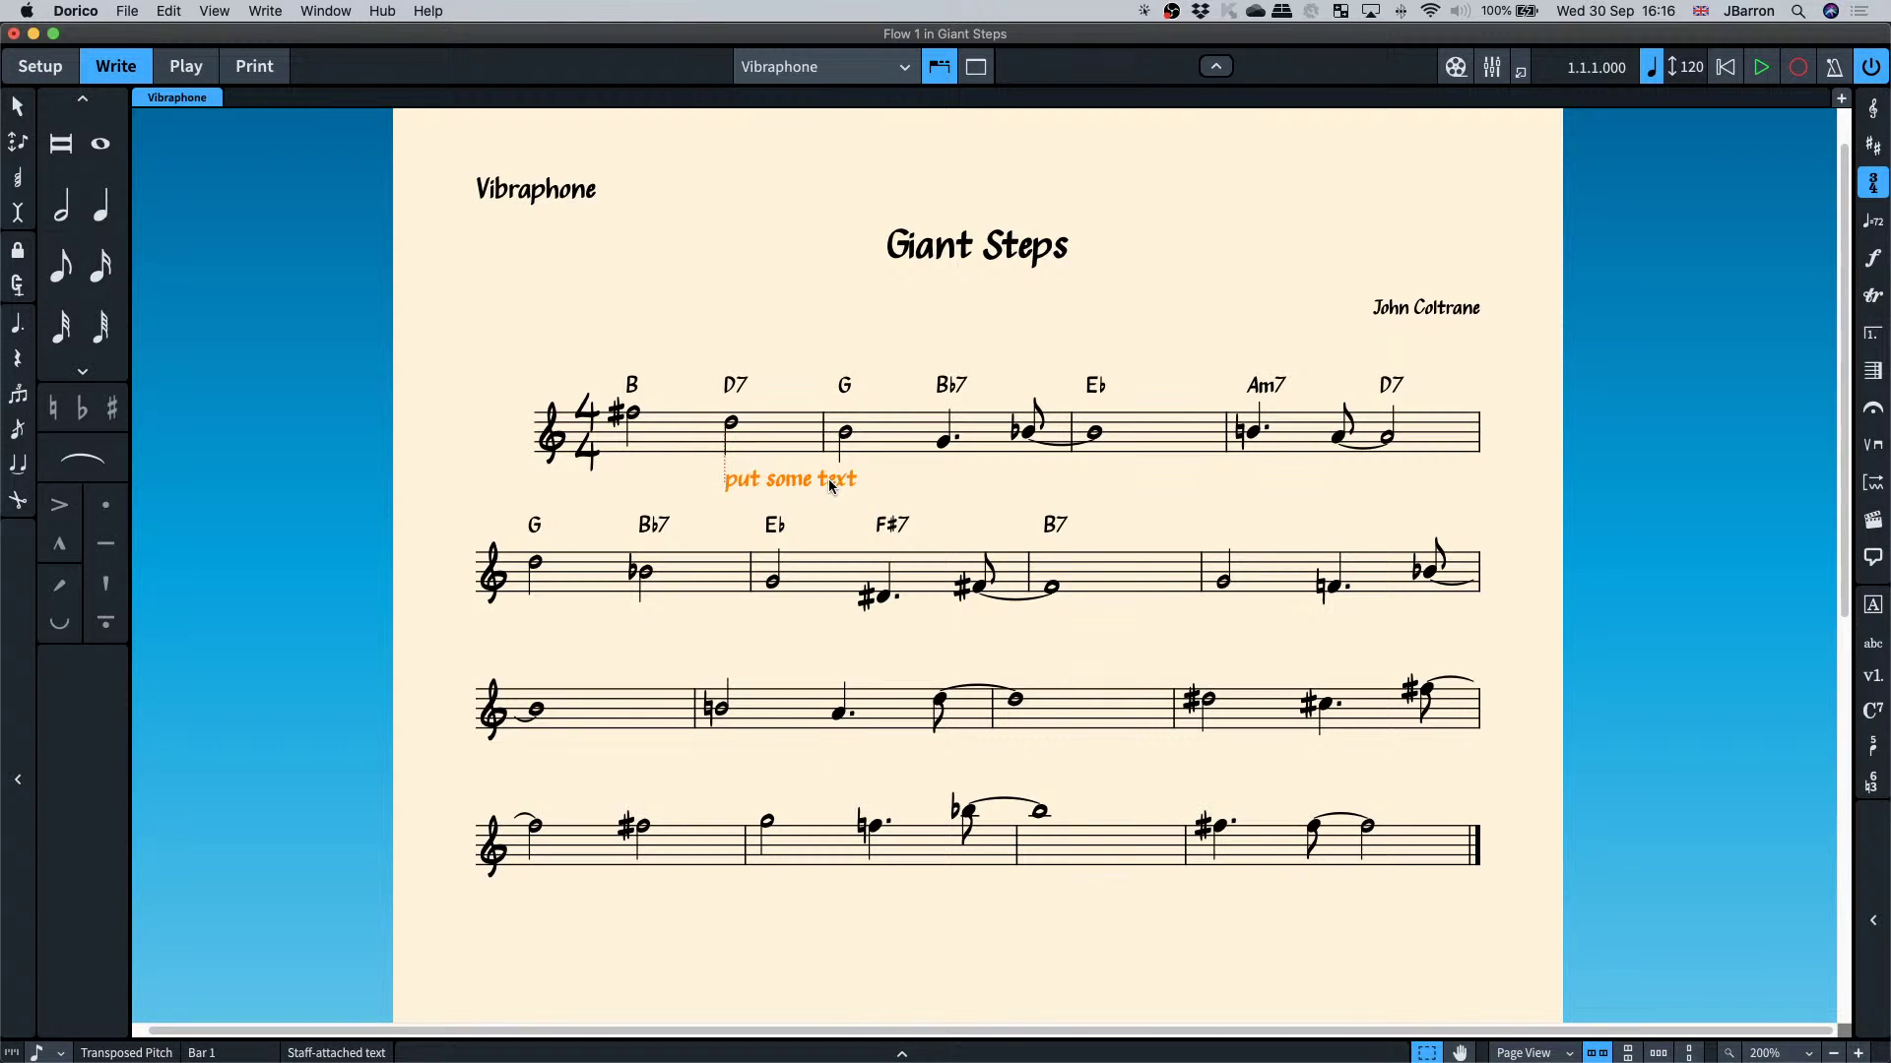
click(663, 323)
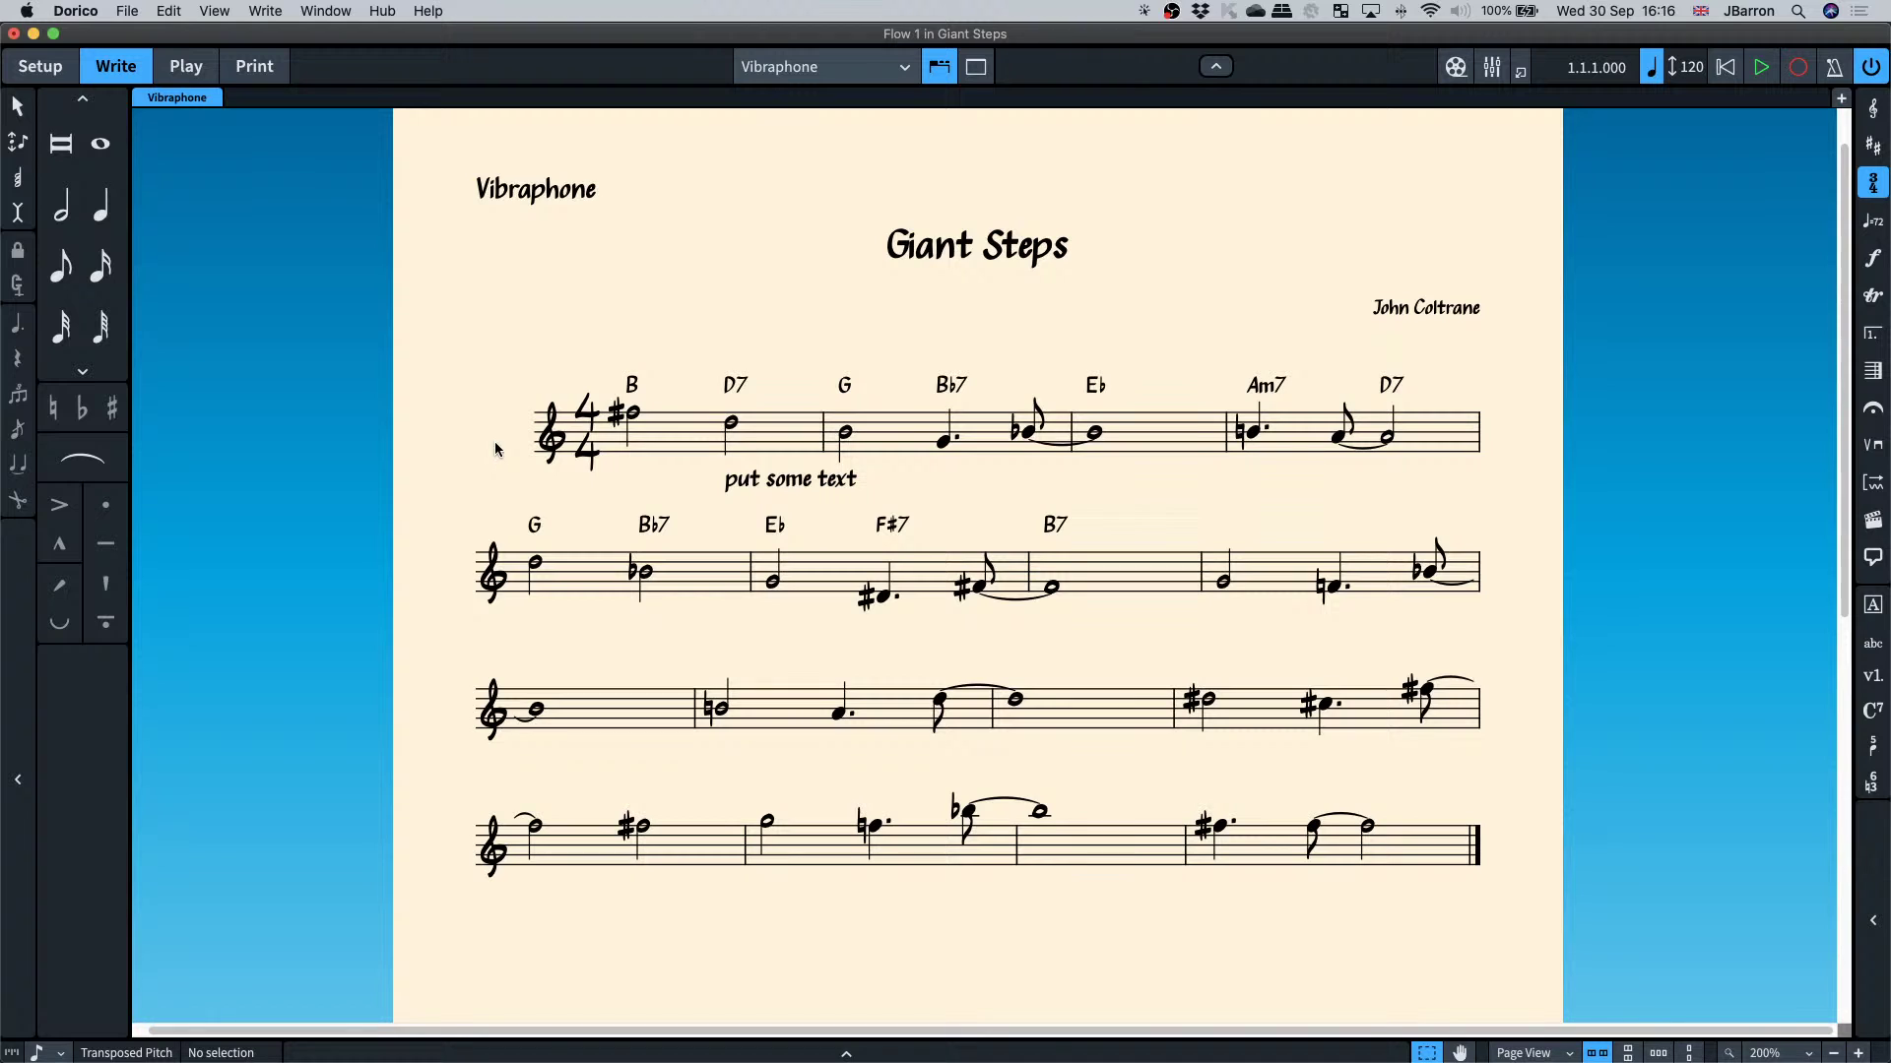
- Set the first-system indent of each flow to 0 spaces in the Vibraphone layout, apply it and close the layout options
key(super+shift+l)
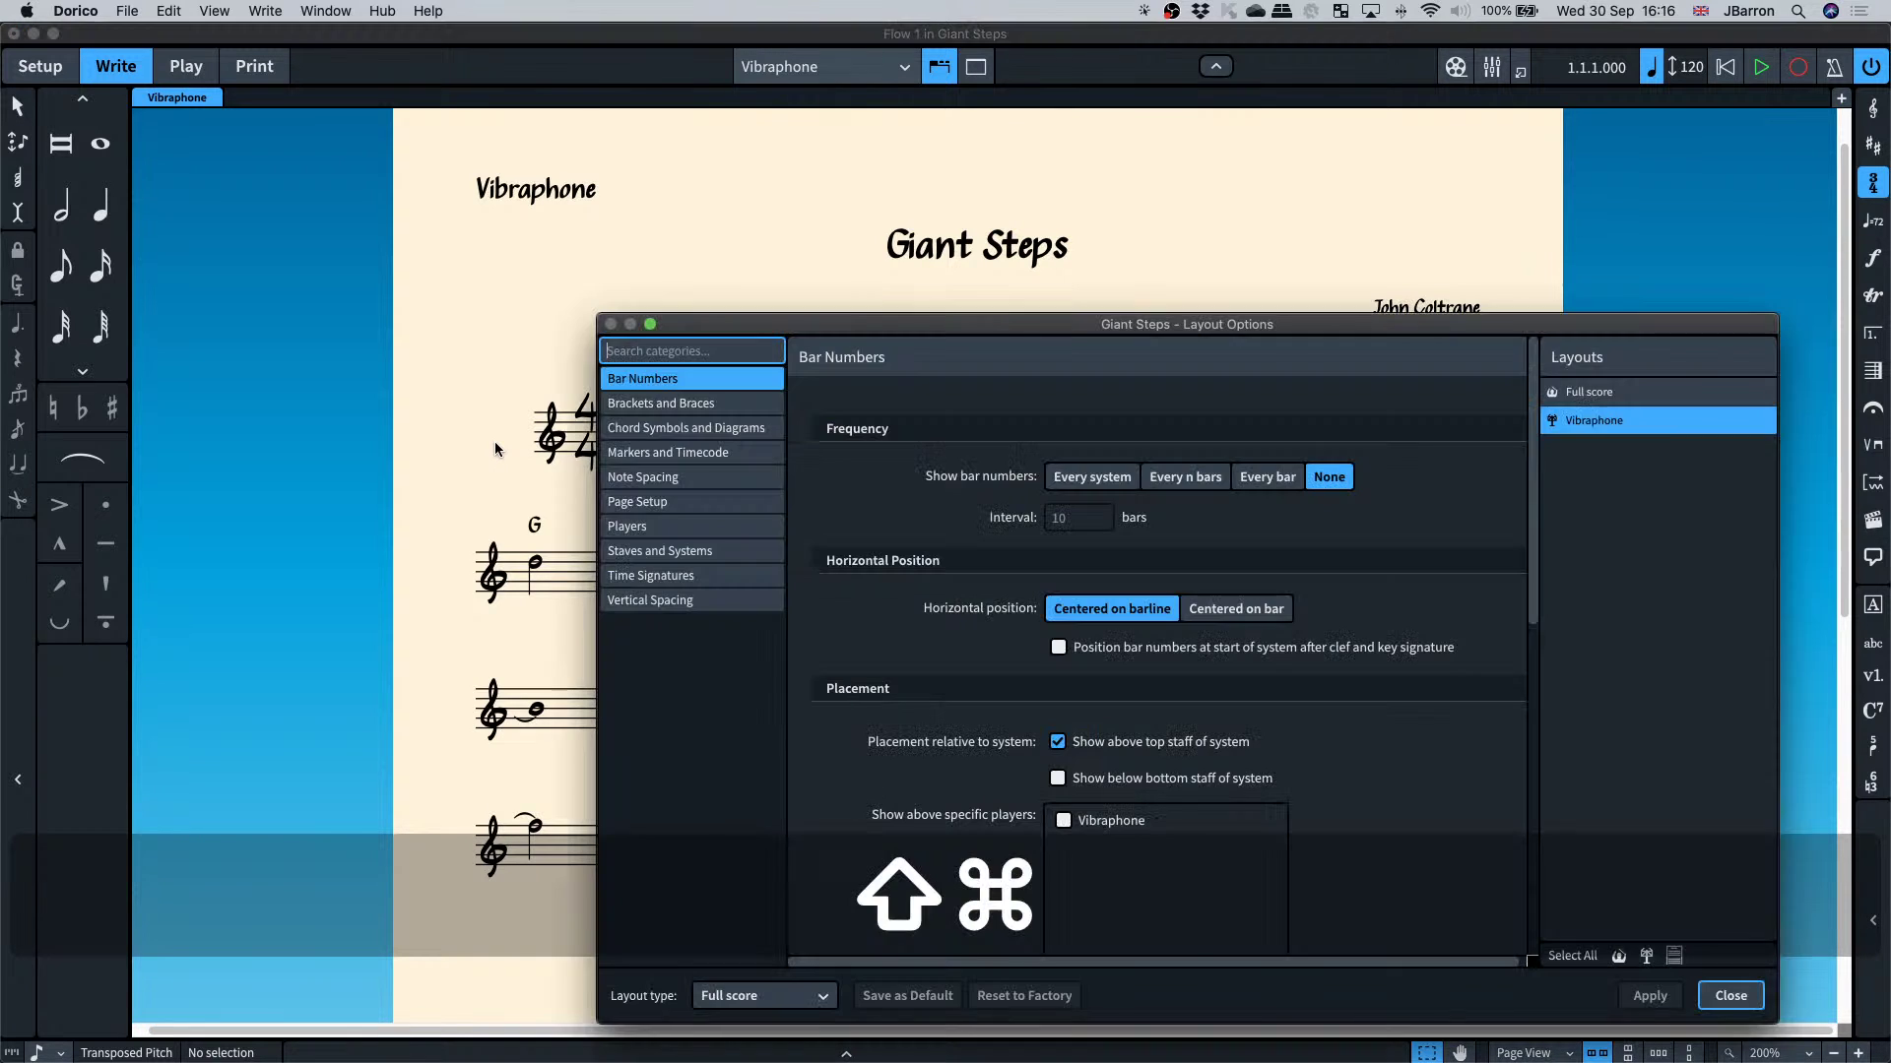
click(630, 525)
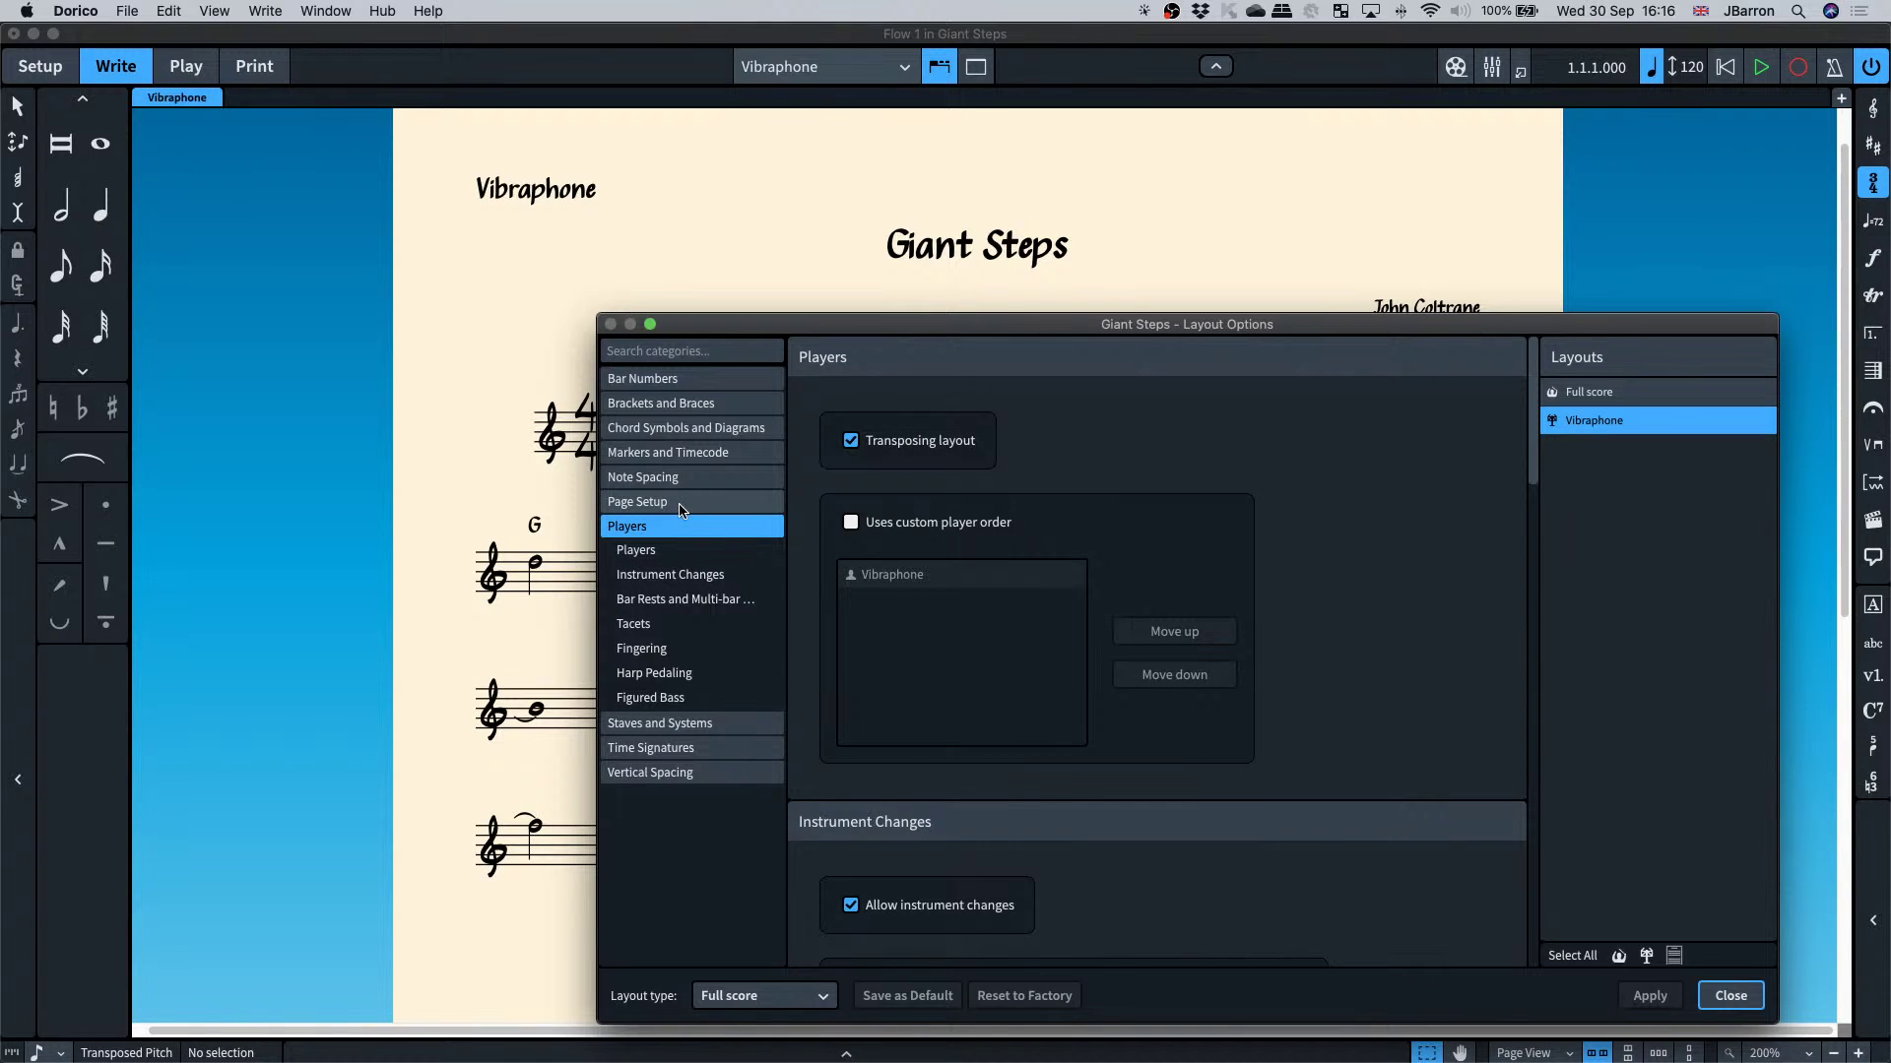
click(664, 725)
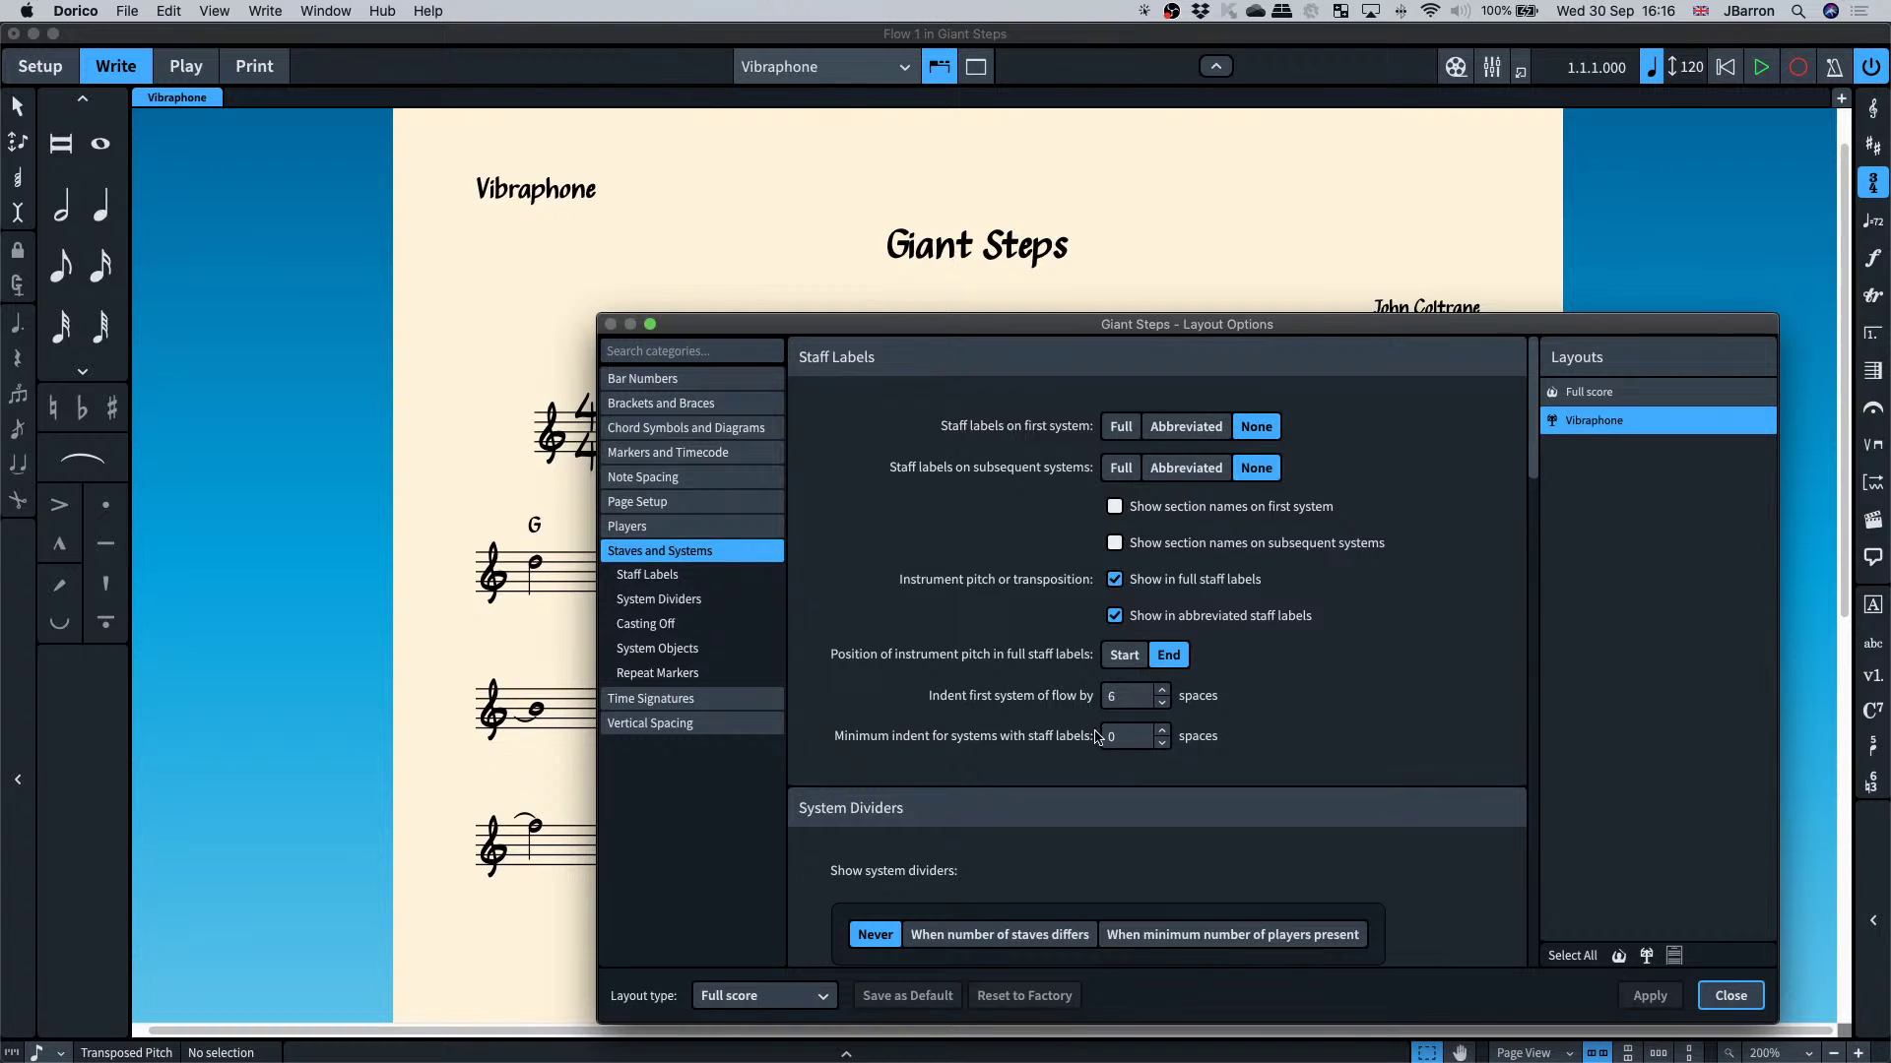
click(1113, 696)
key(Tab)
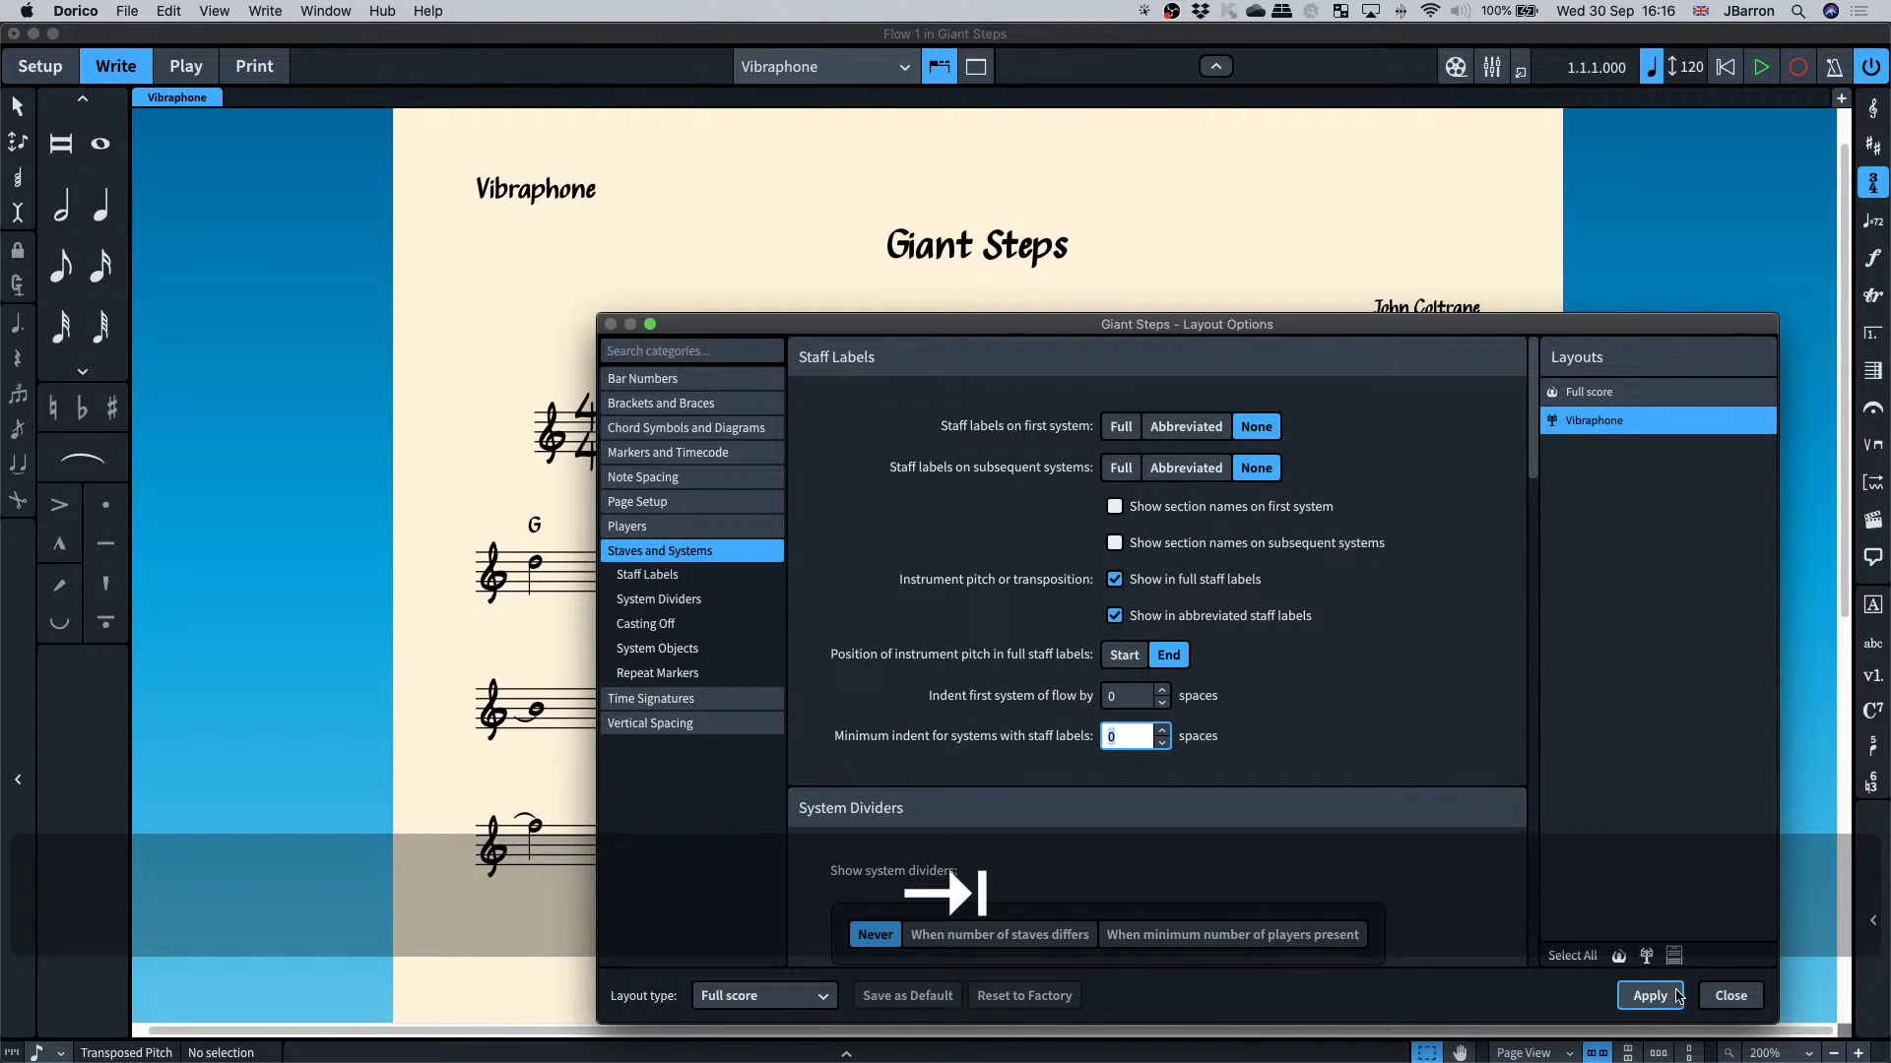
click(1733, 1002)
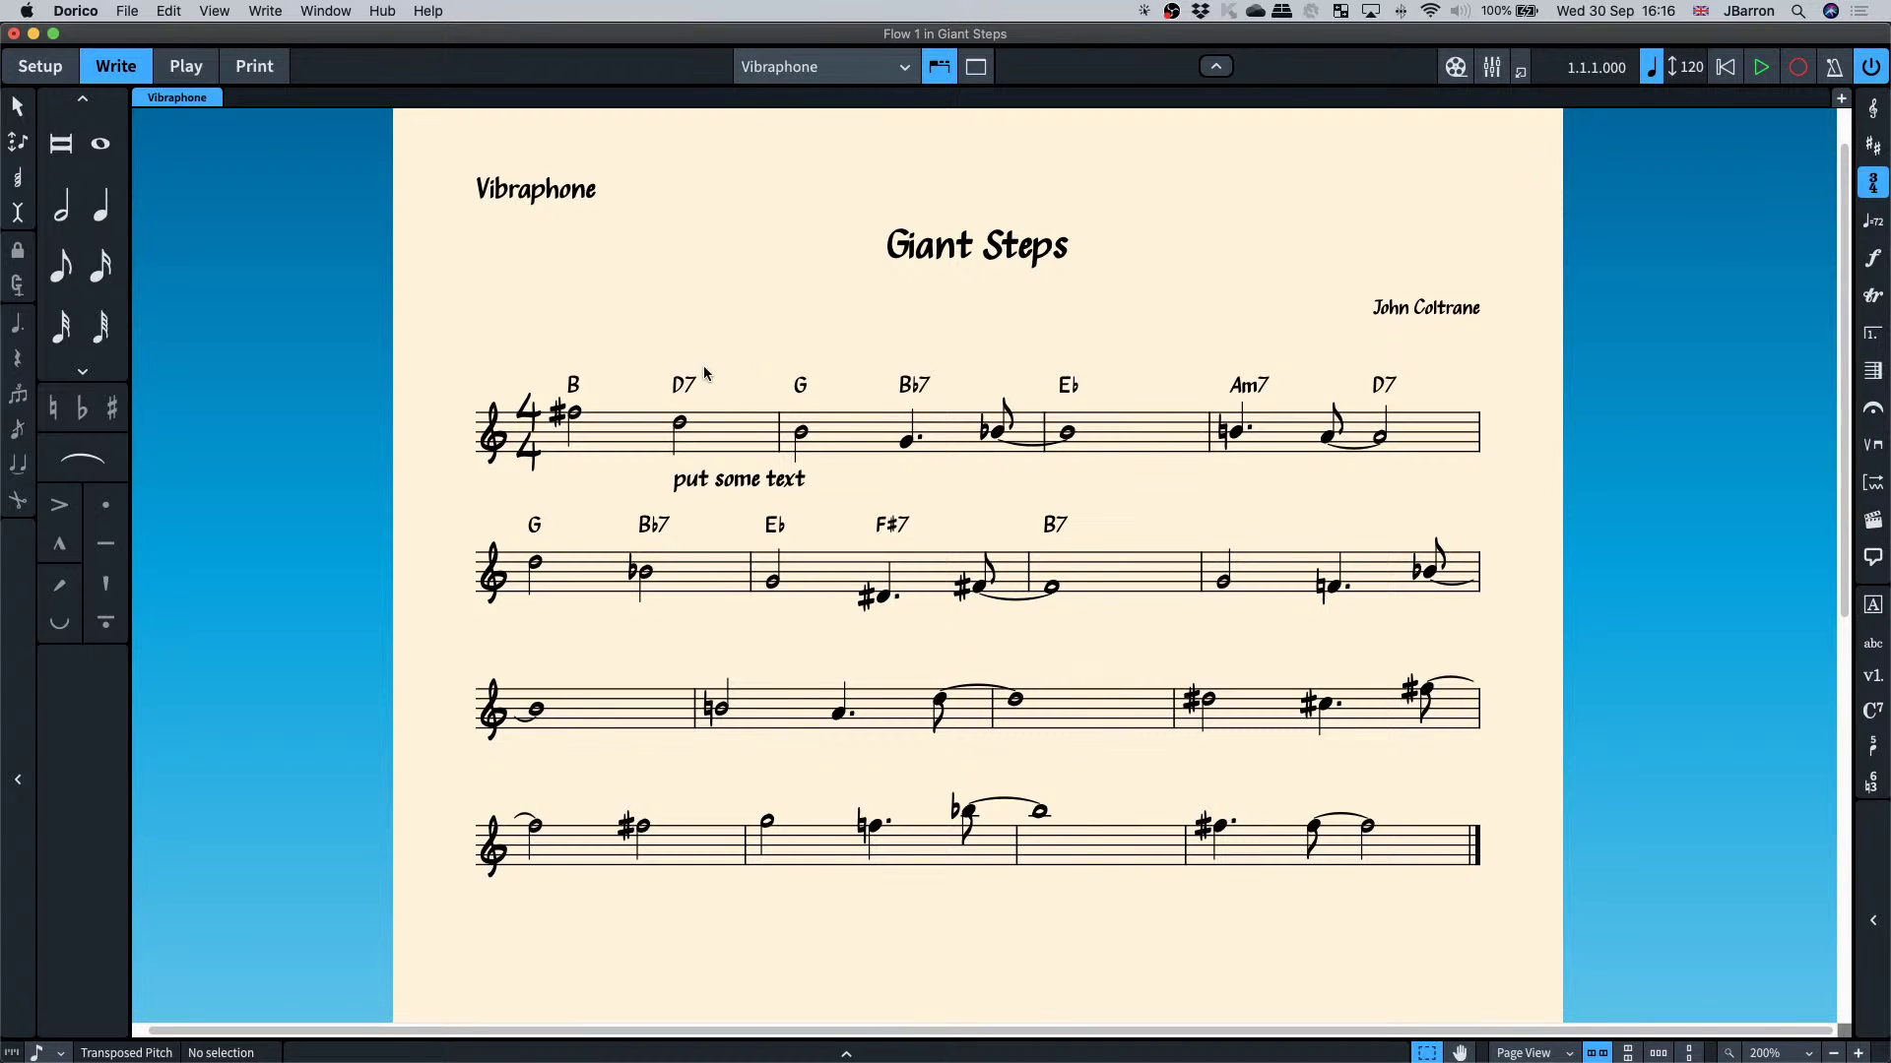
scroll(655, 331, up, 2)
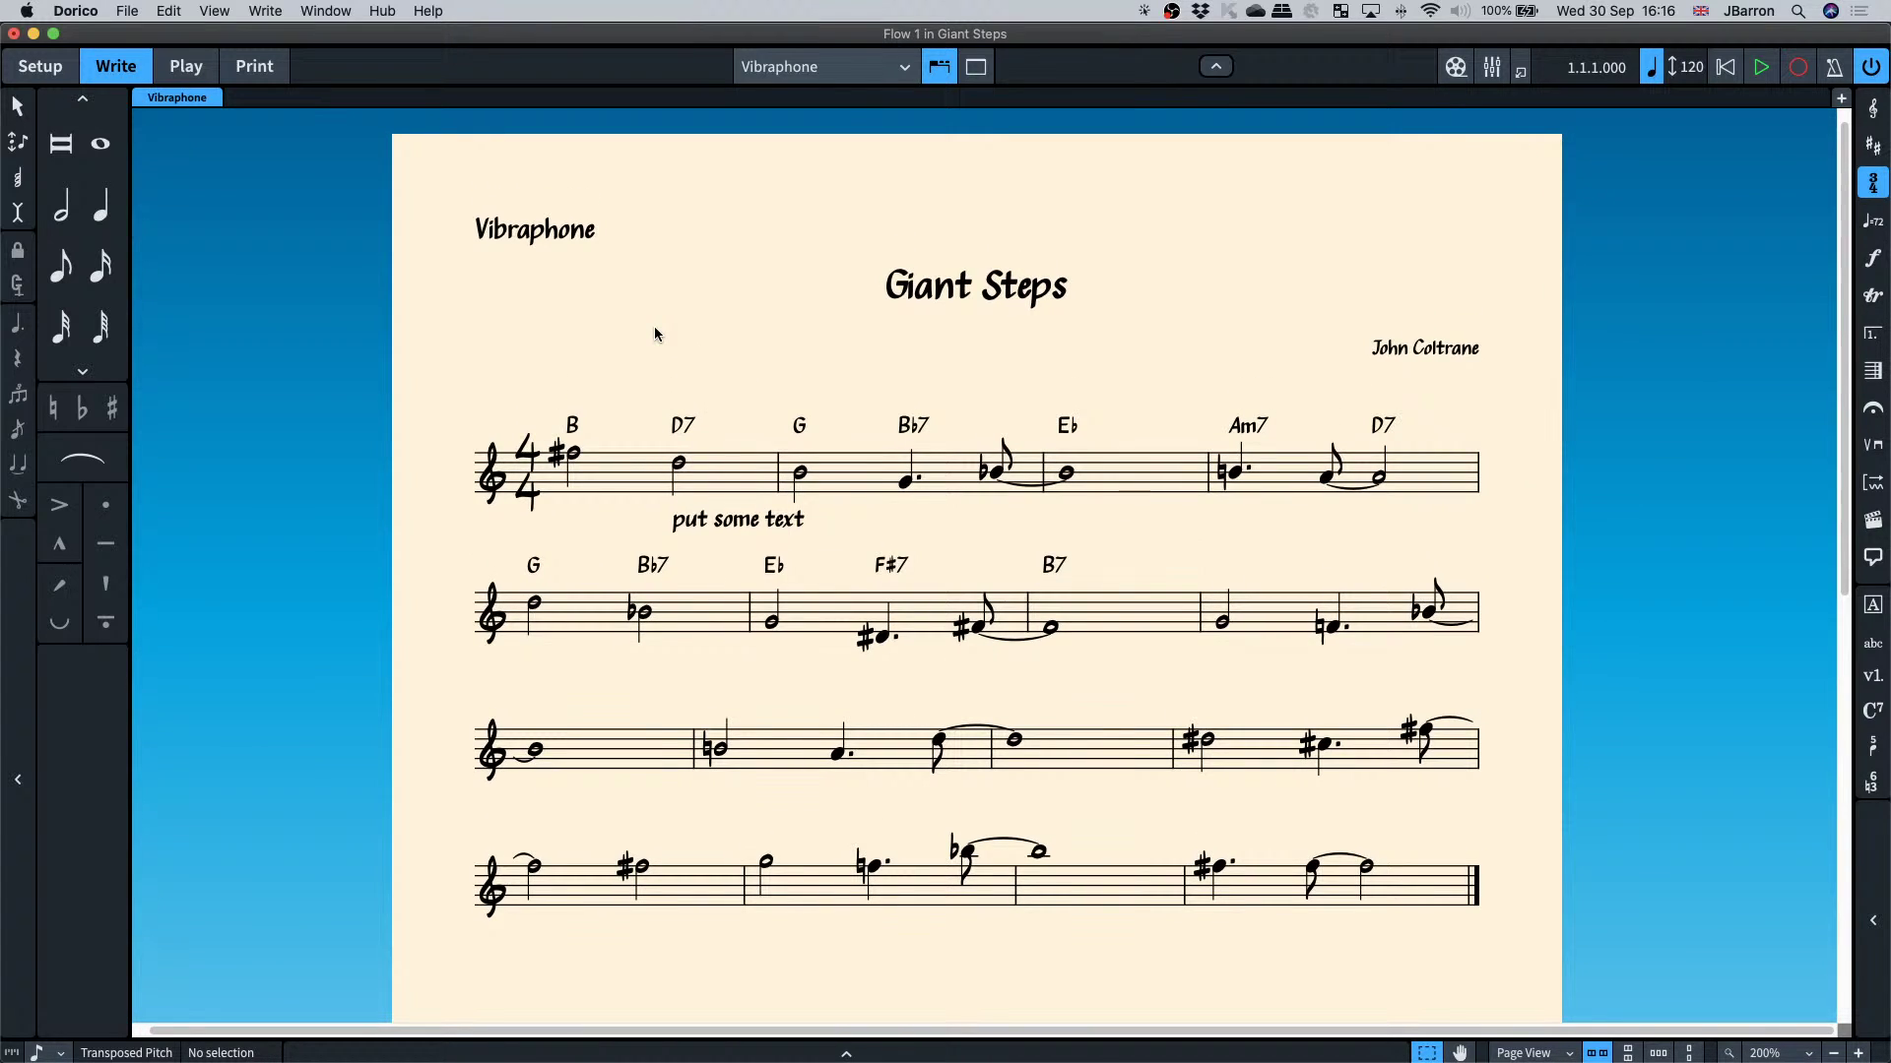
scroll(655, 333, down, 1)
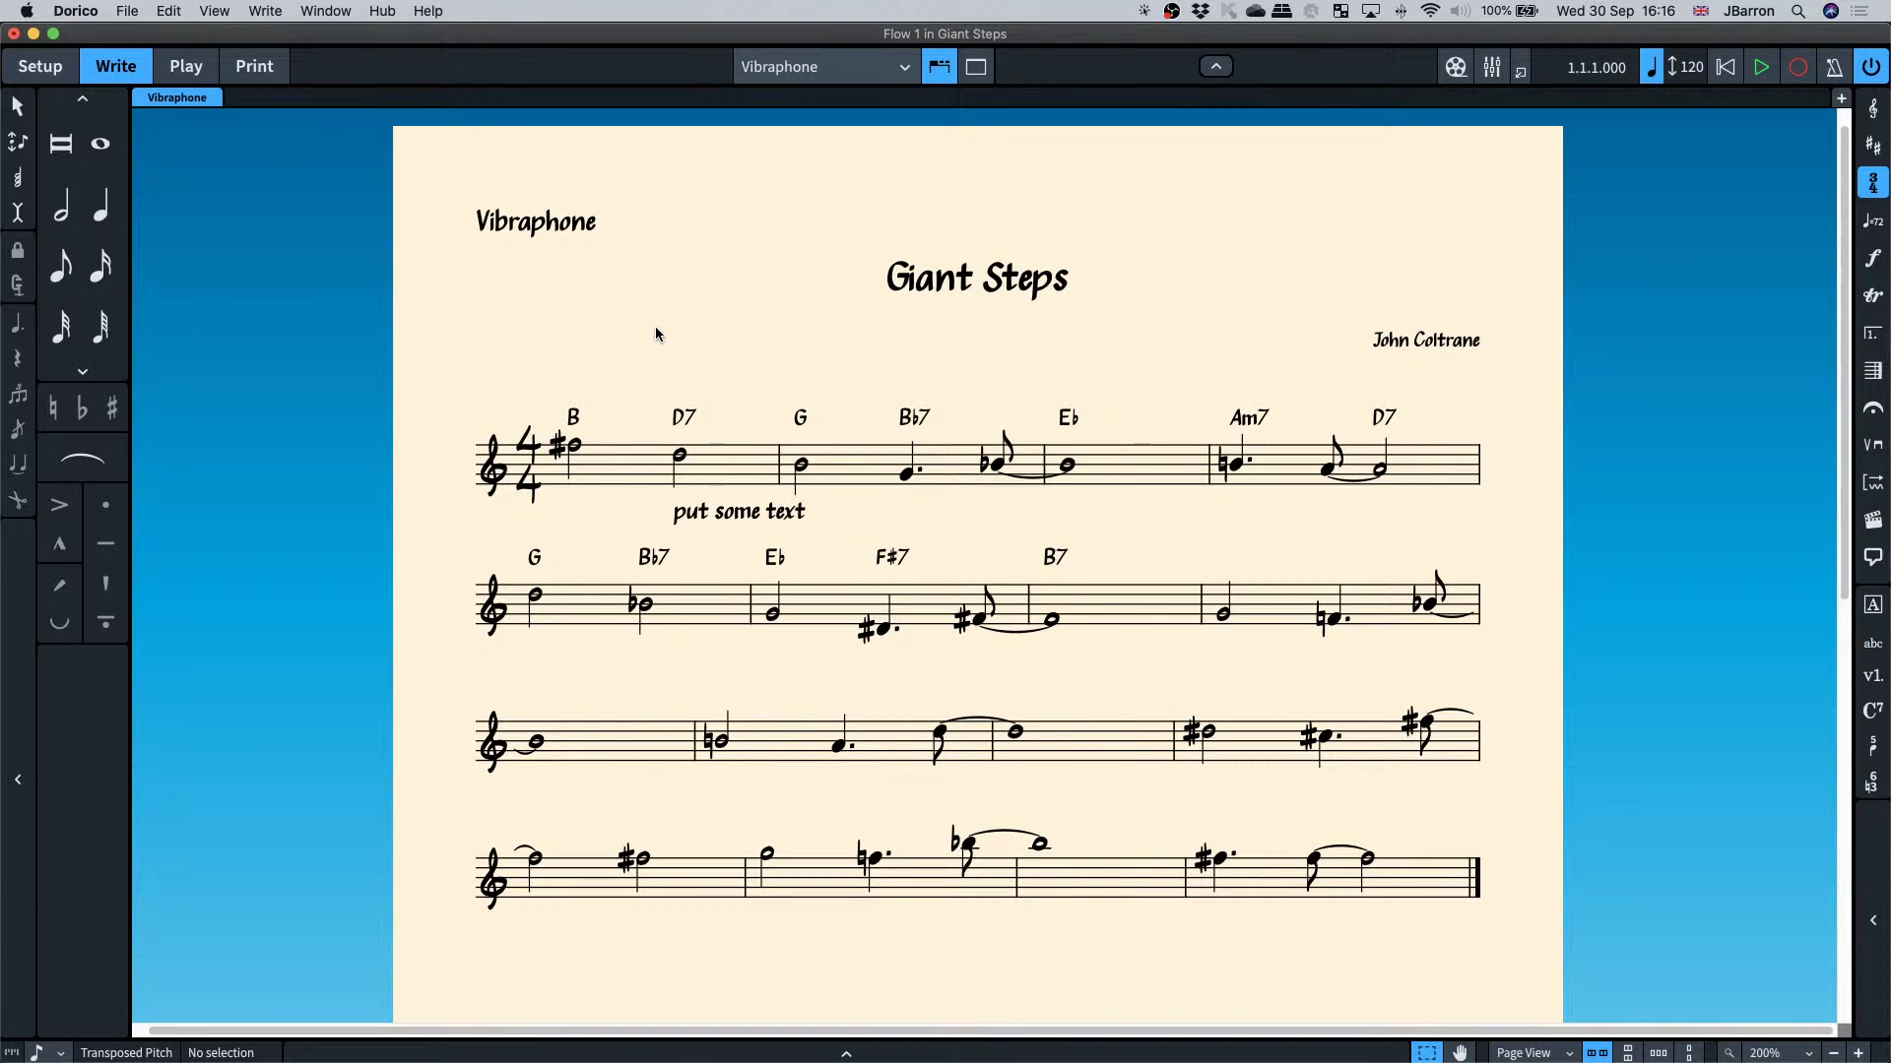
- Add a second flow to the project in Setup mode and return to Write mode to view it in the score
key(super+1)
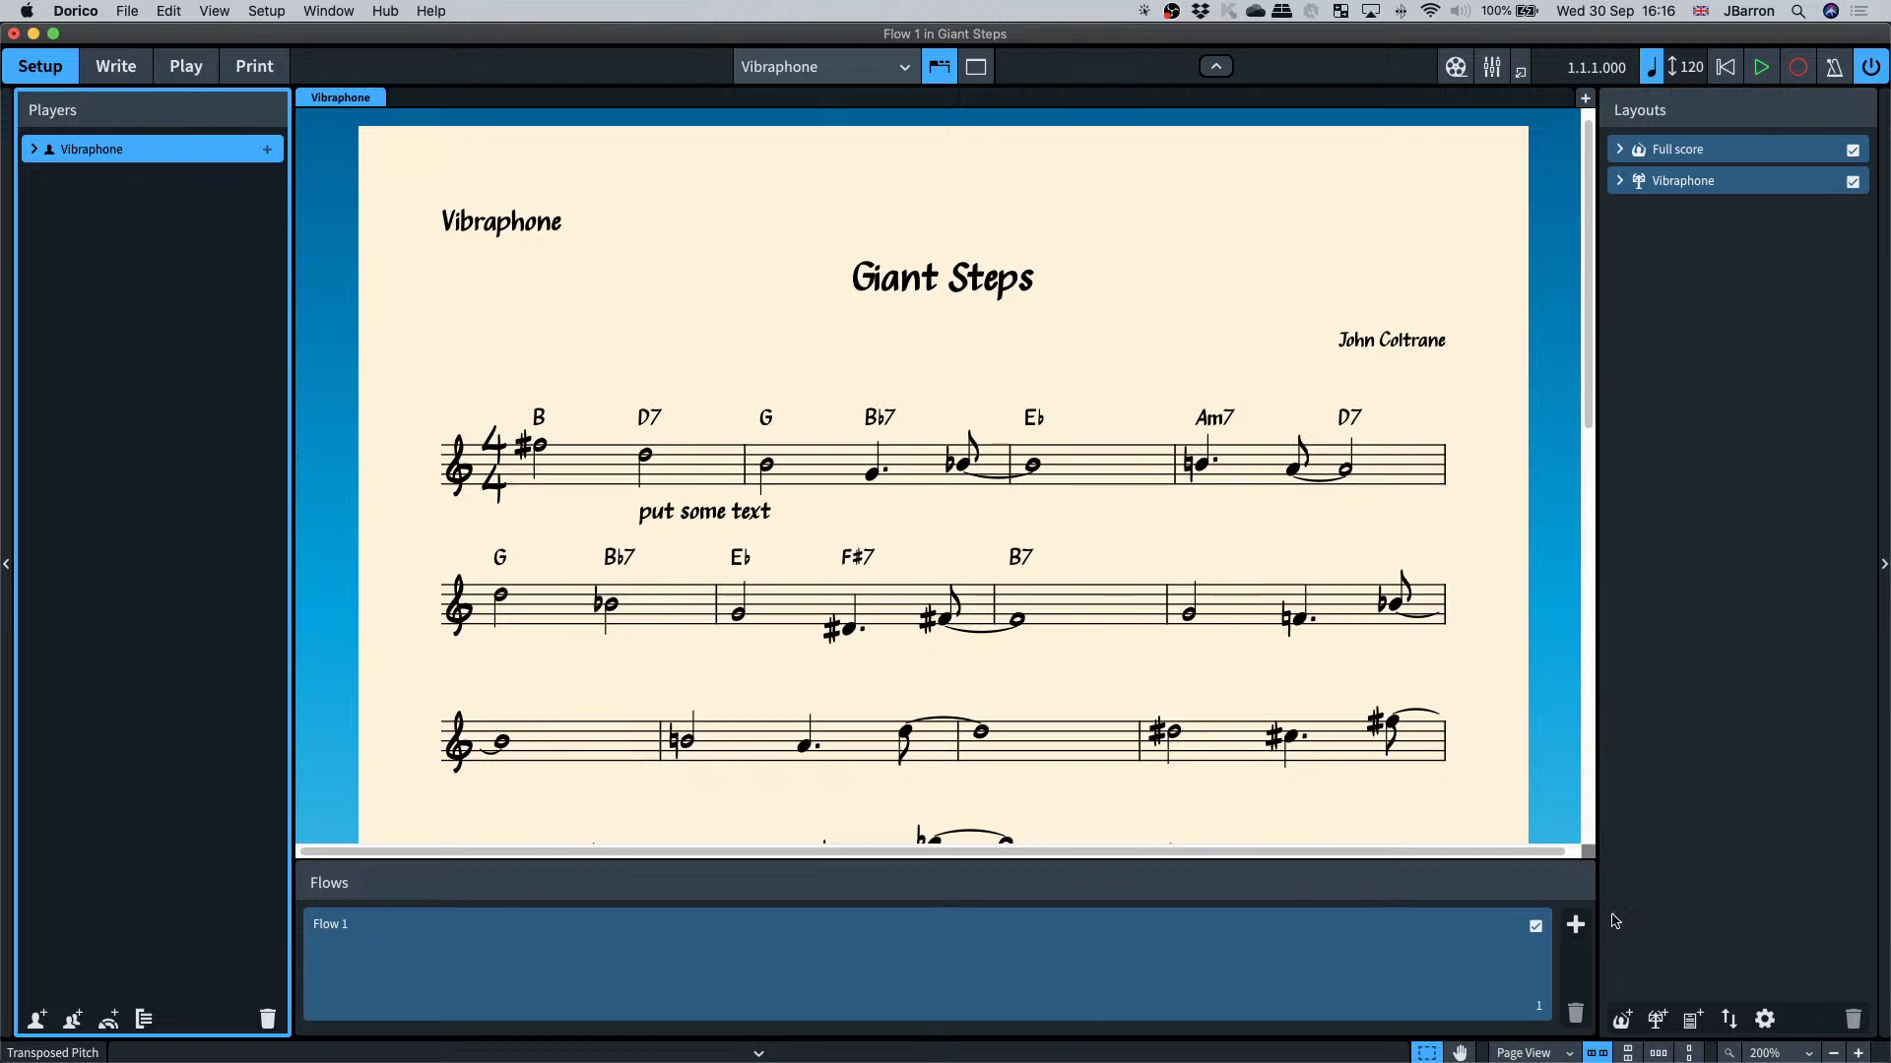
click(1576, 926)
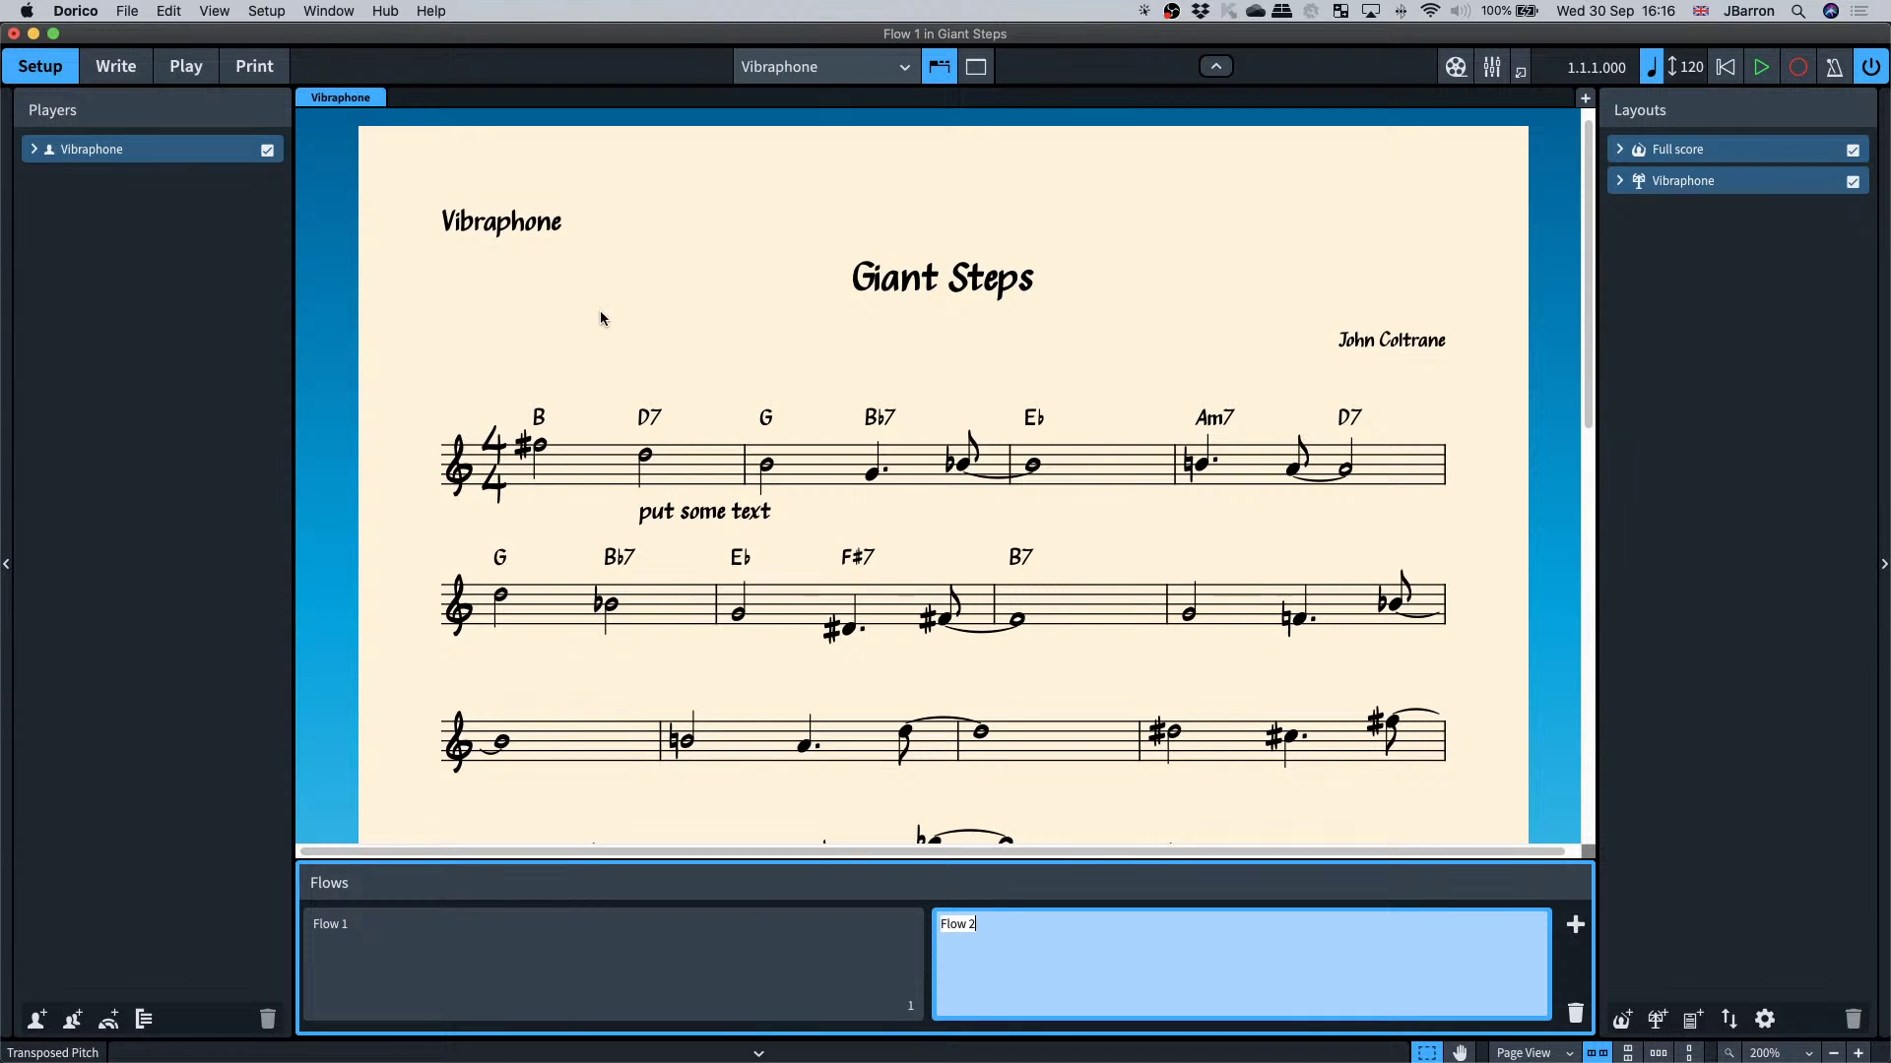
key(super+2)
scroll(804, 581, down, 5)
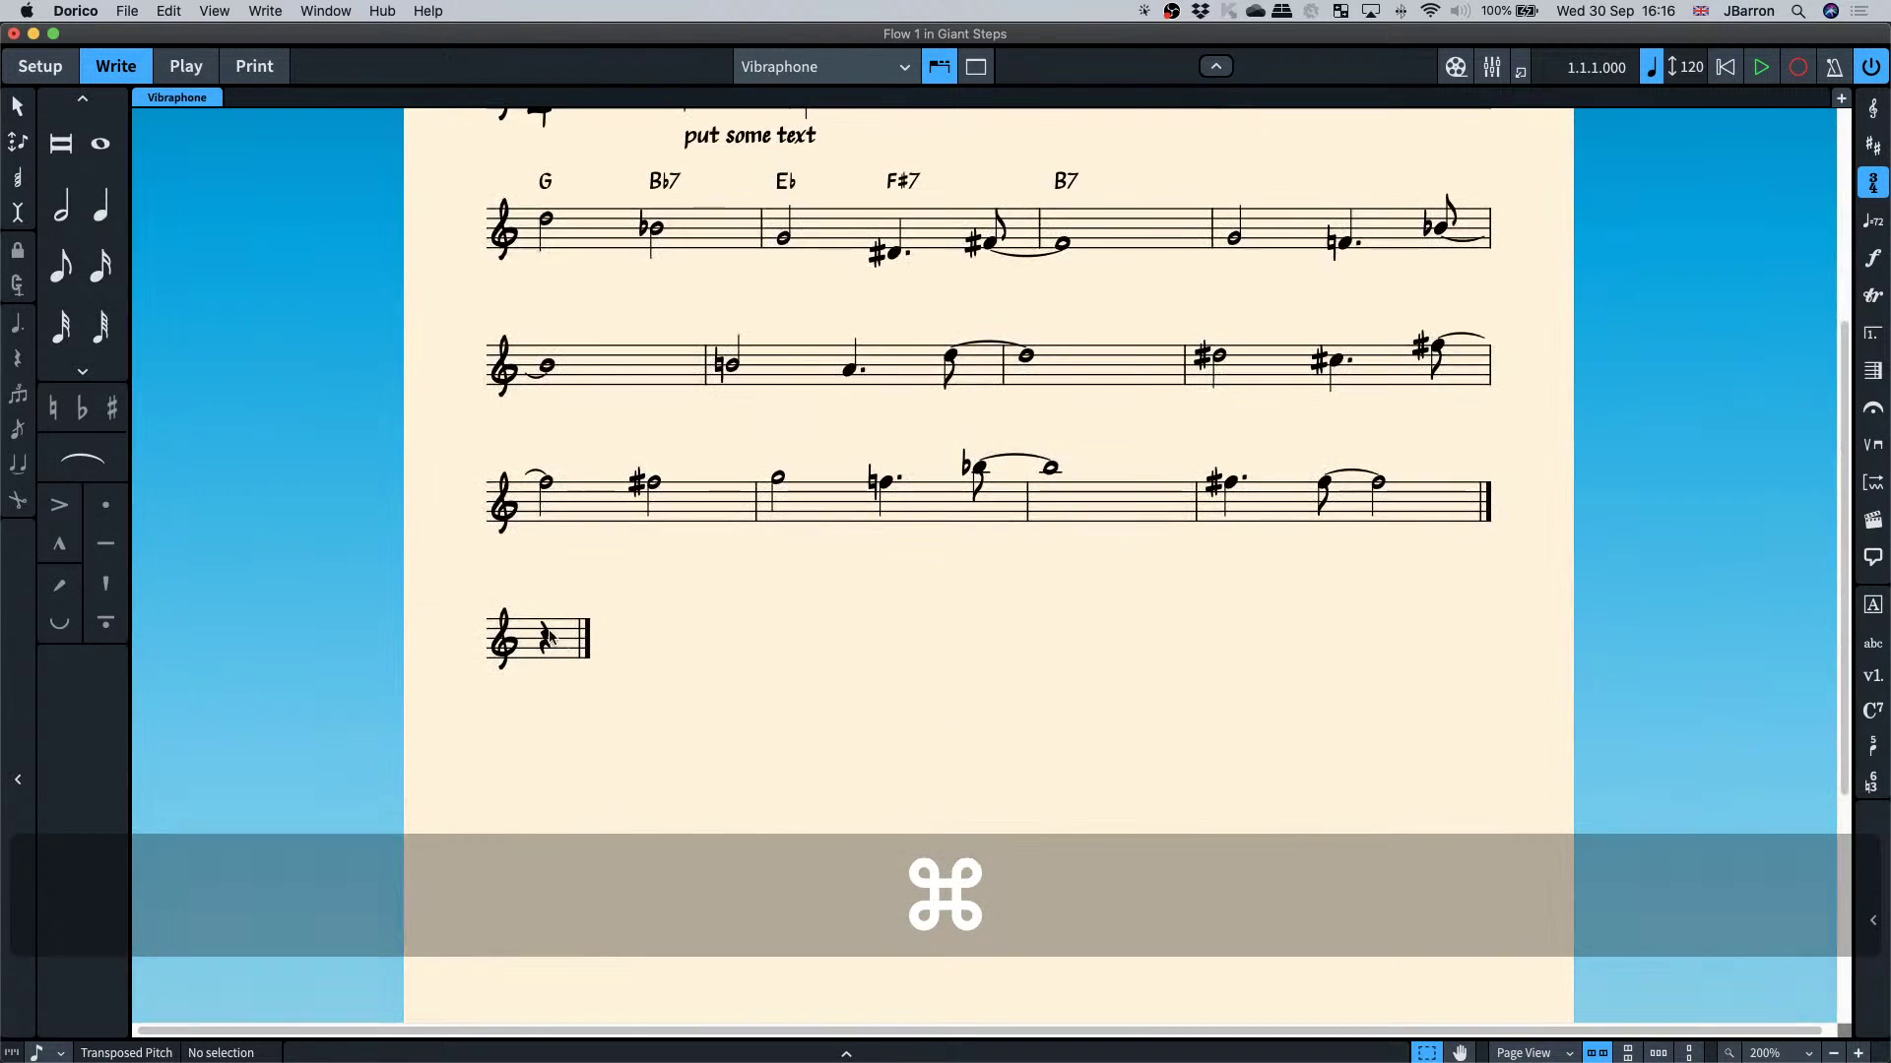
- Show flow headings for all flows in the Vibraphone layout, apply the change and review the headings on the page
key(super+shift+l)
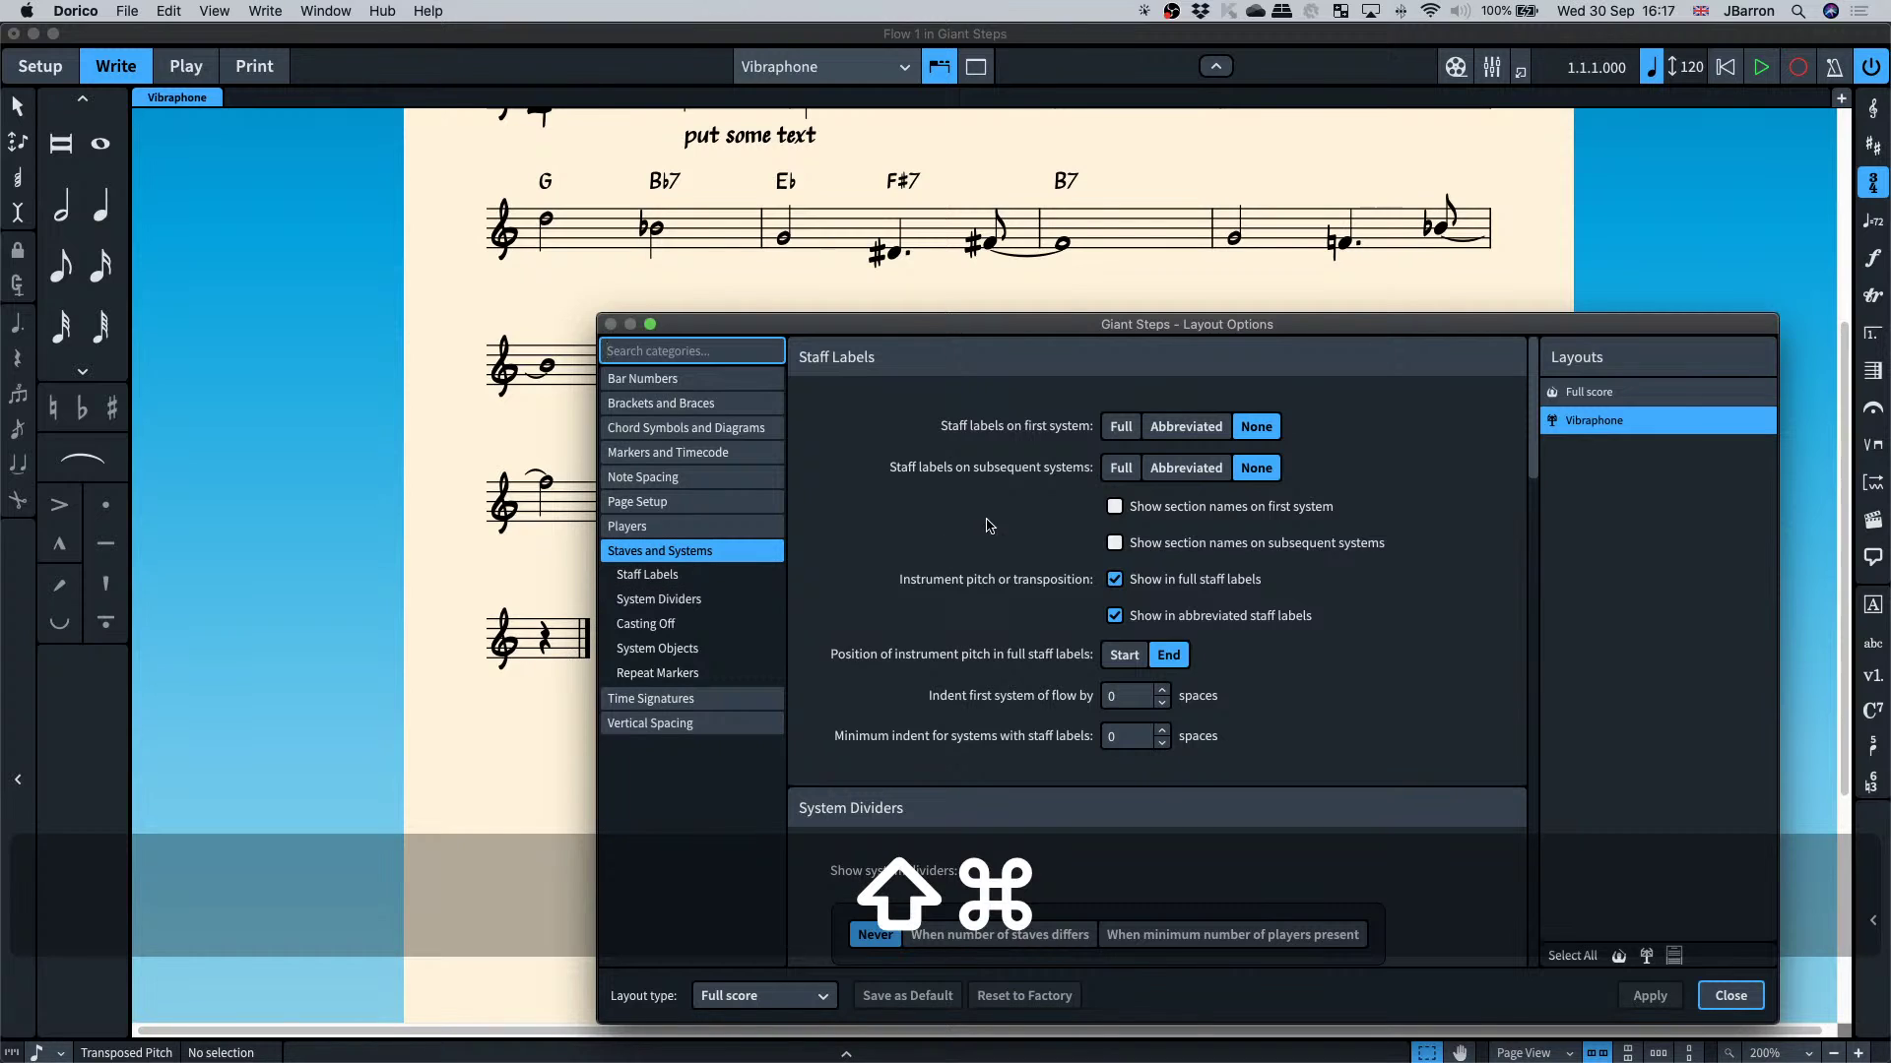
click(669, 504)
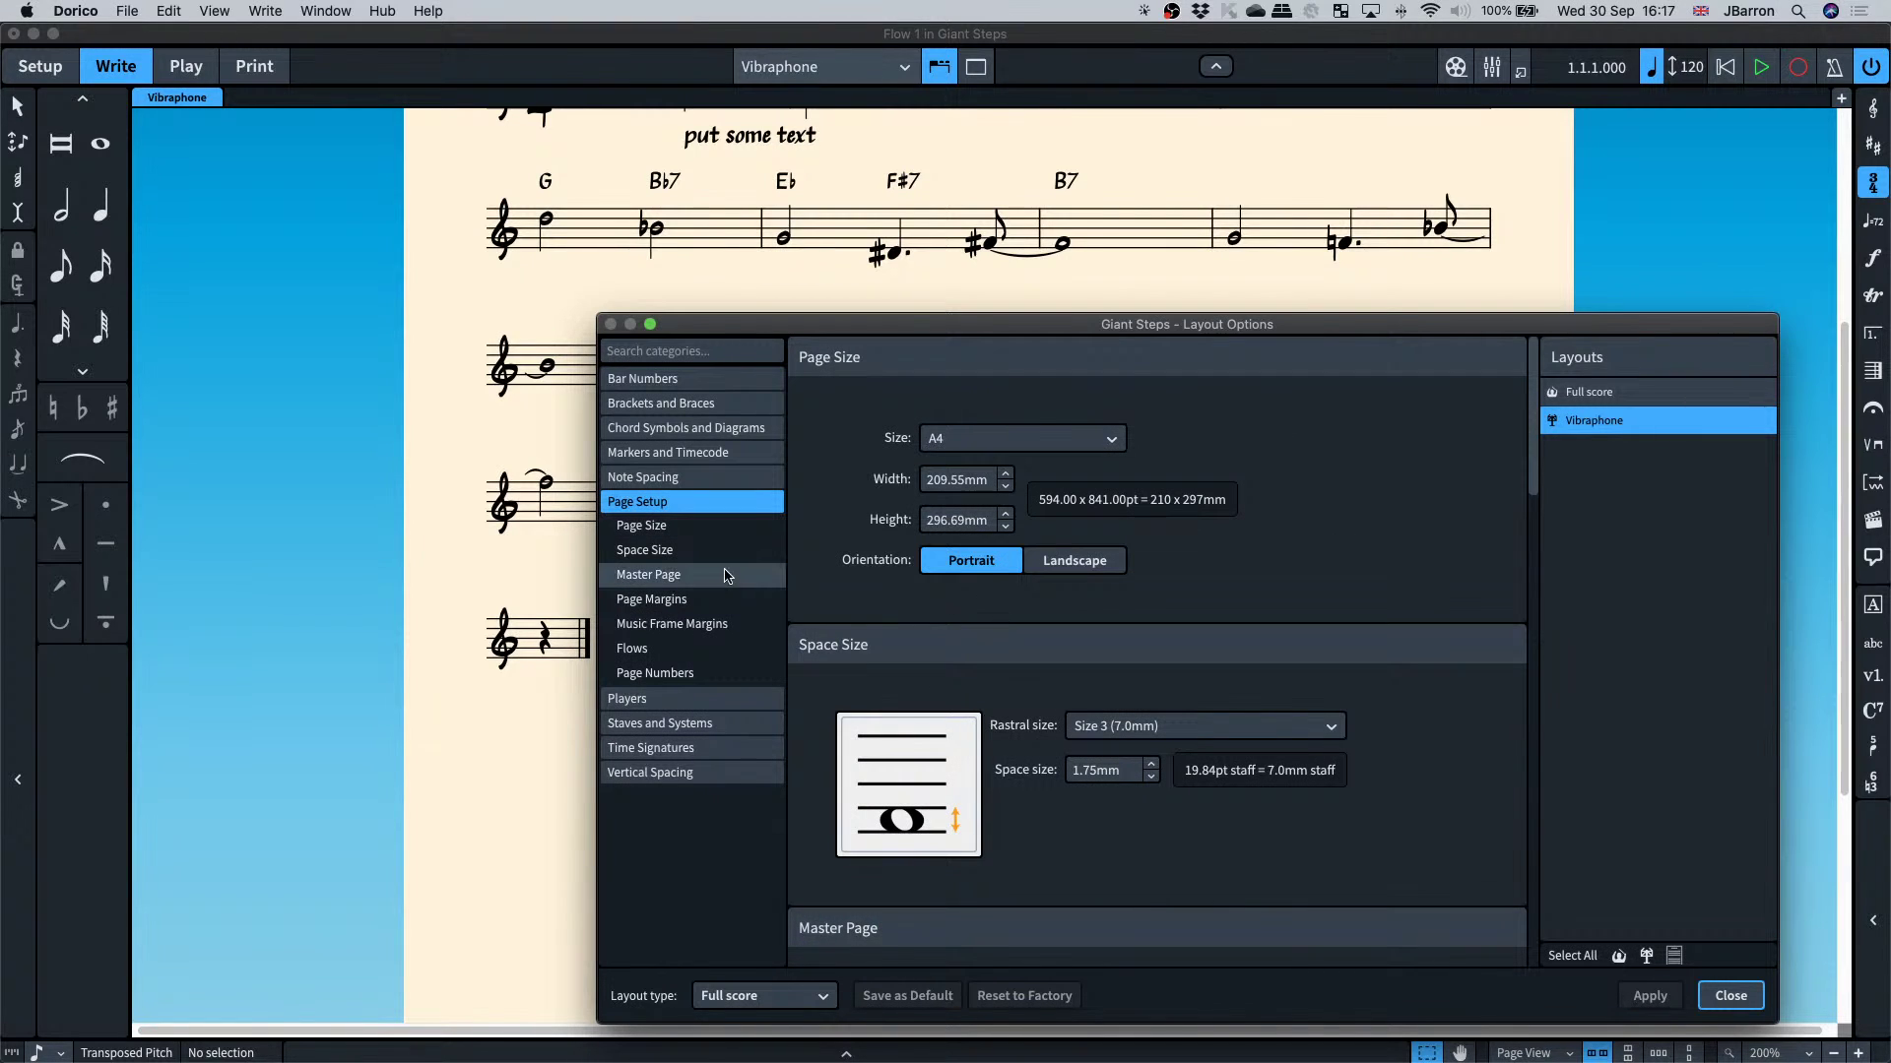
click(679, 648)
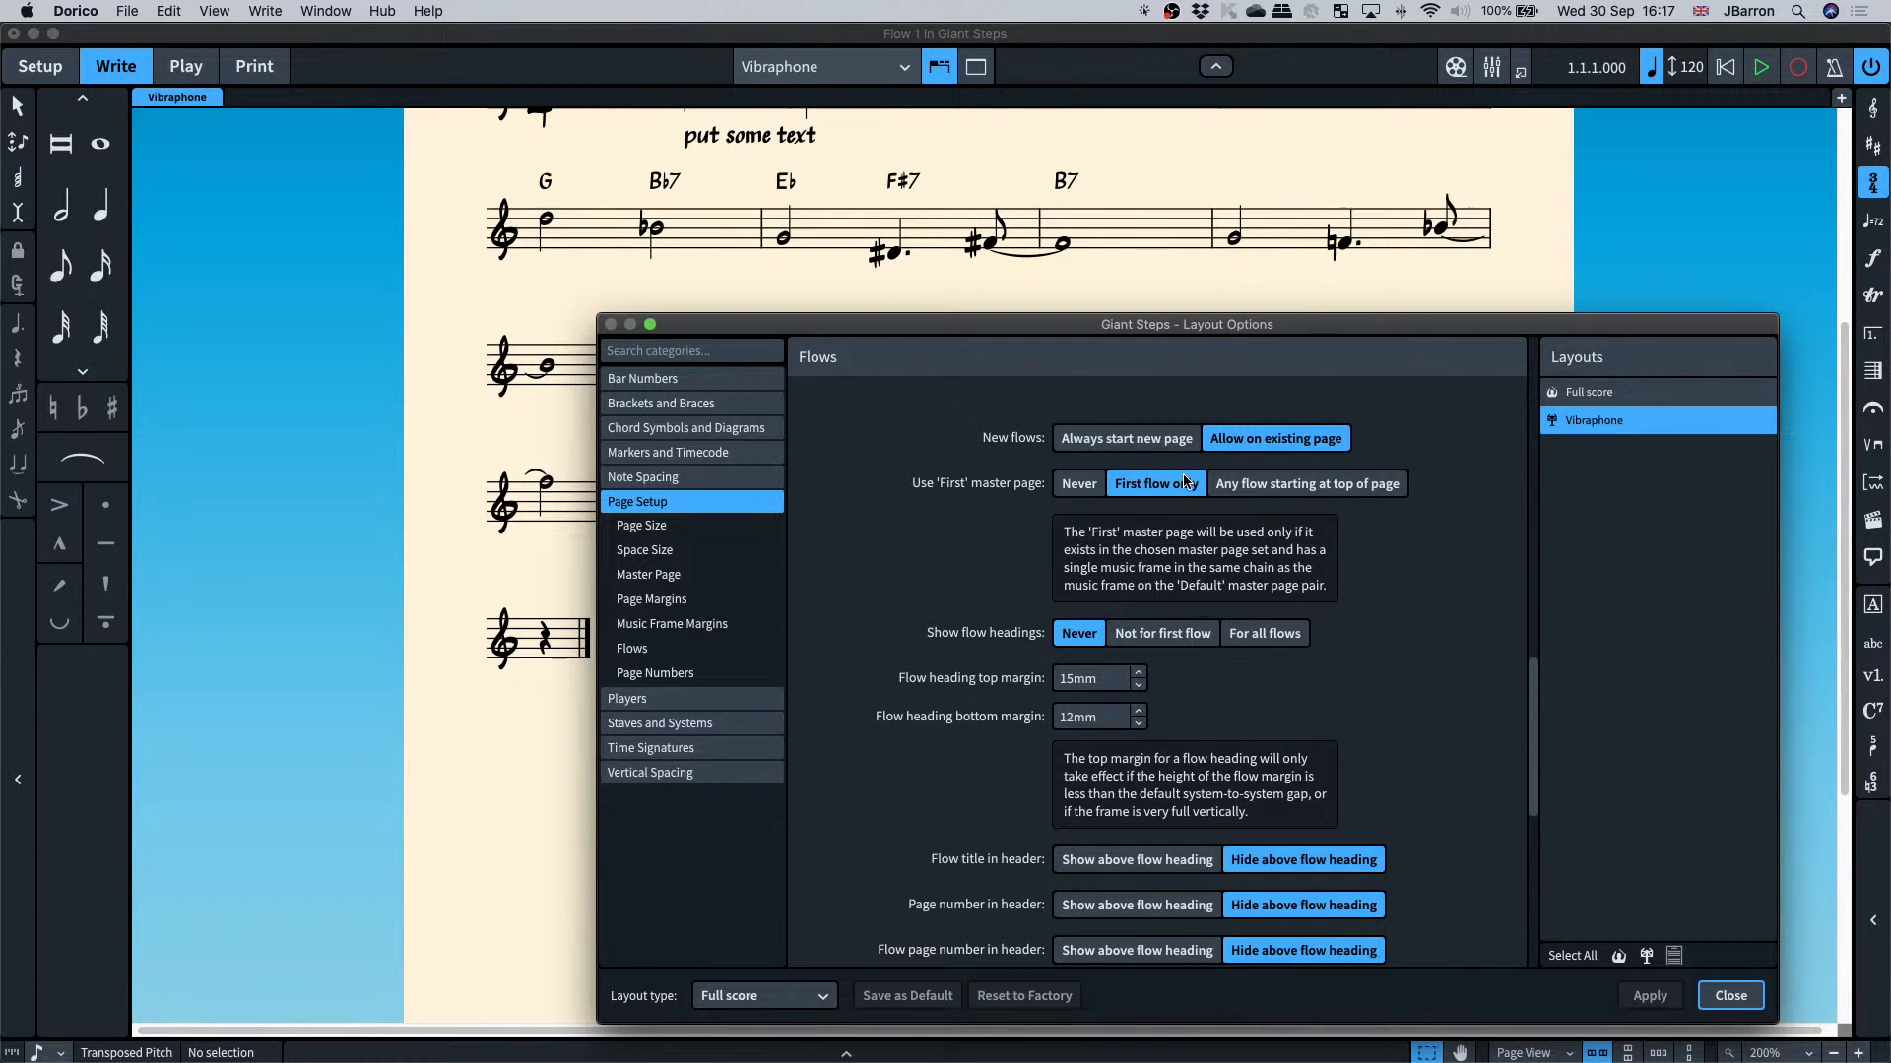
click(1261, 634)
click(1649, 996)
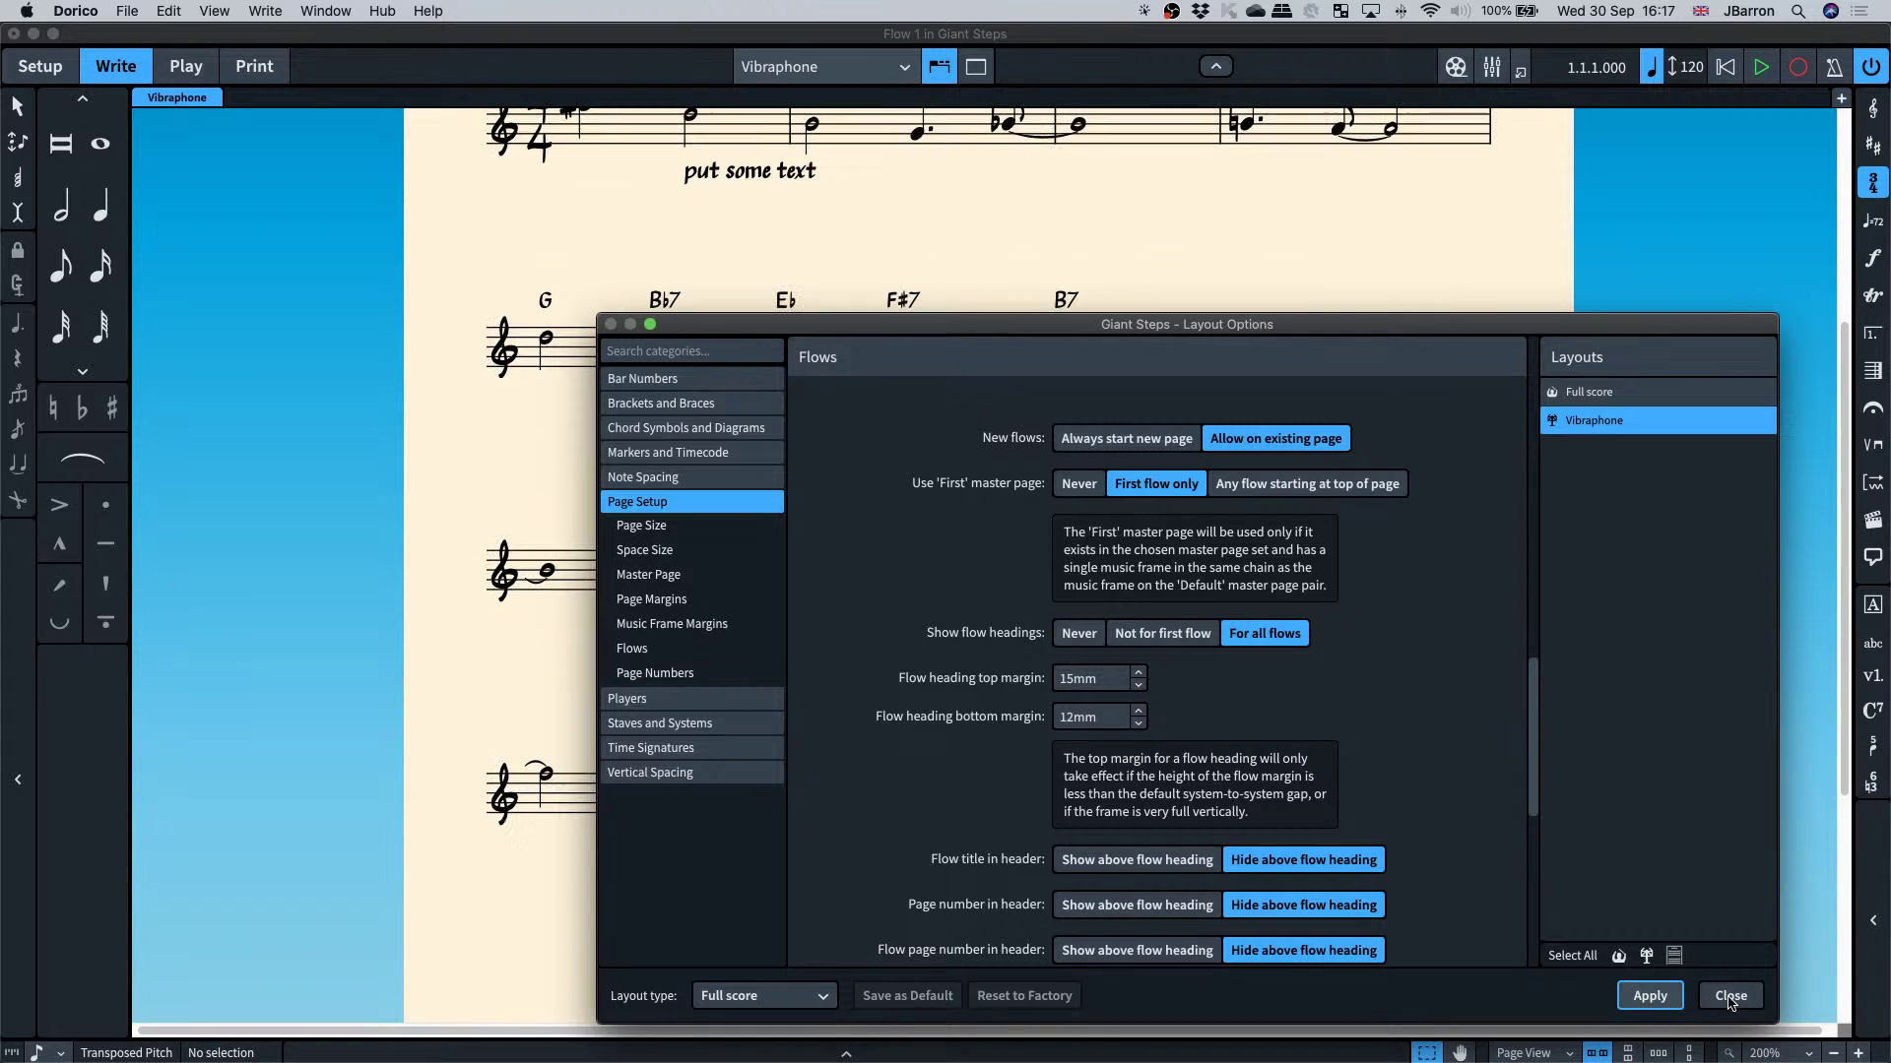
click(1731, 995)
scroll(928, 517, up, 5)
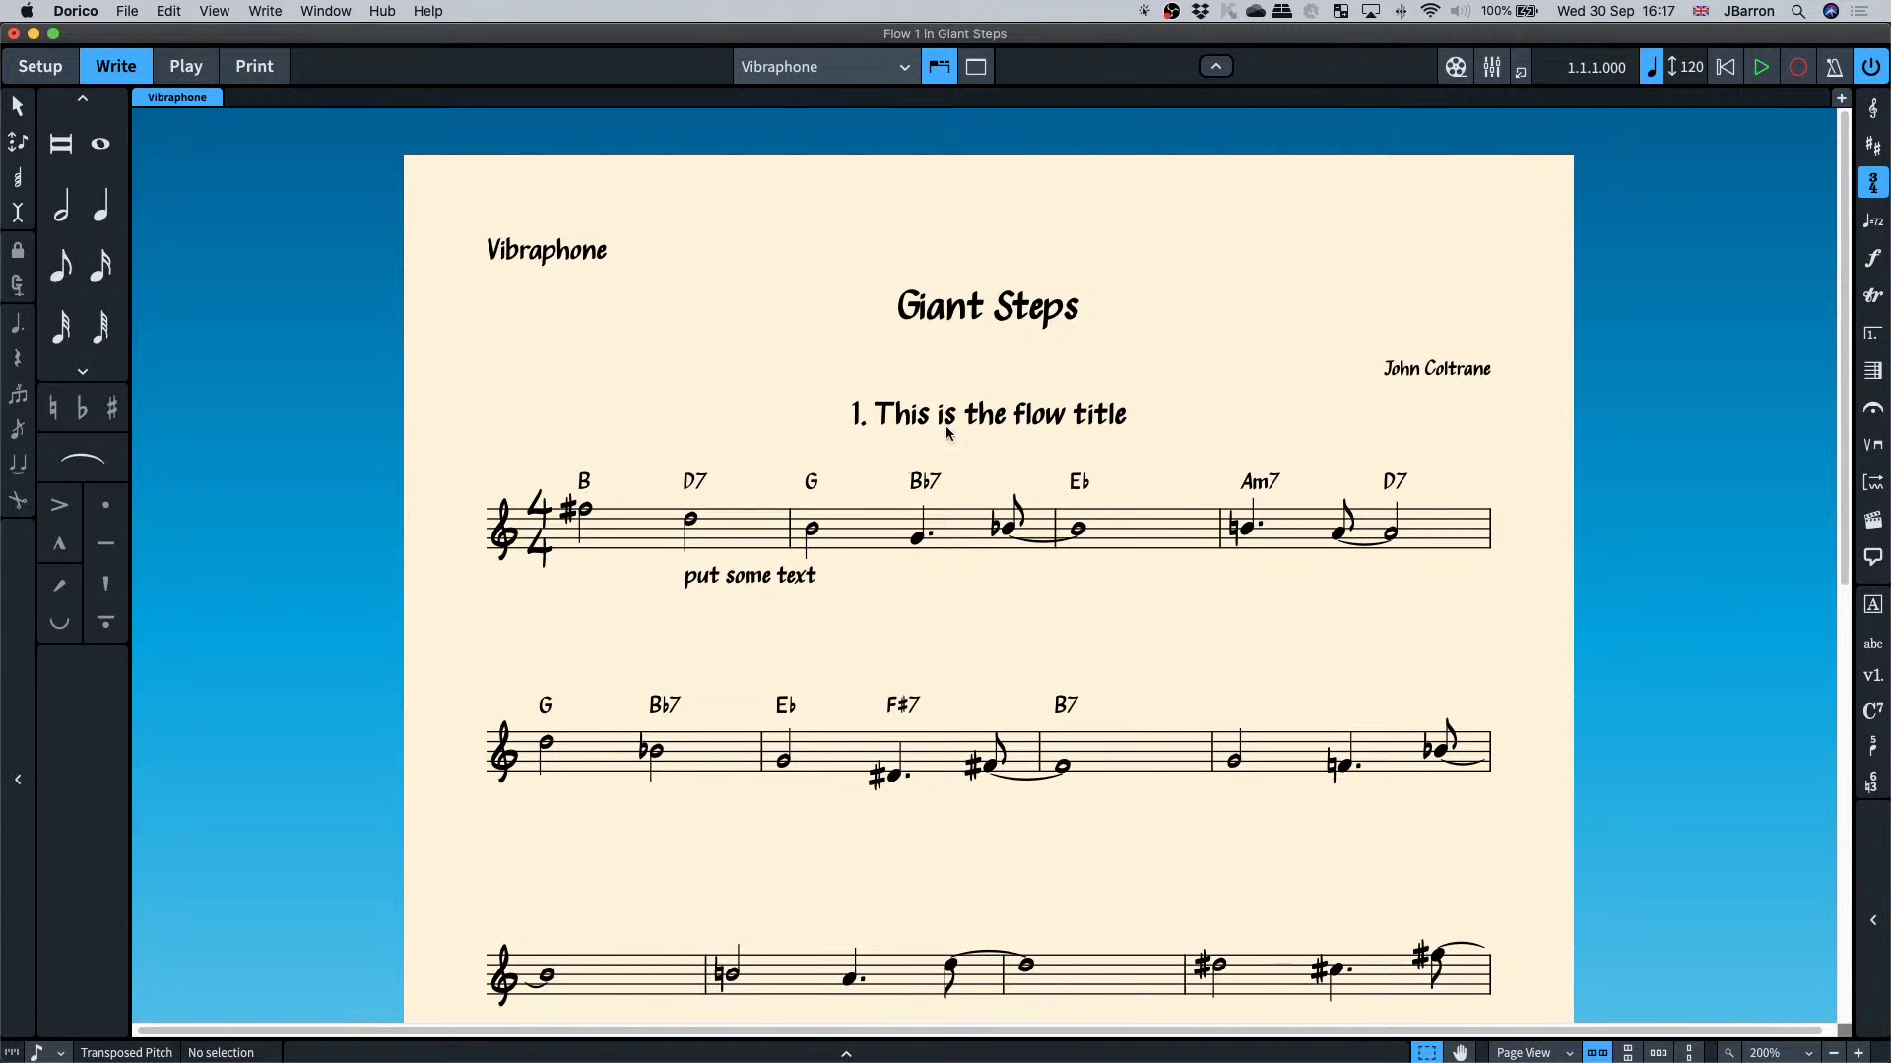
scroll(945, 427, down, 10)
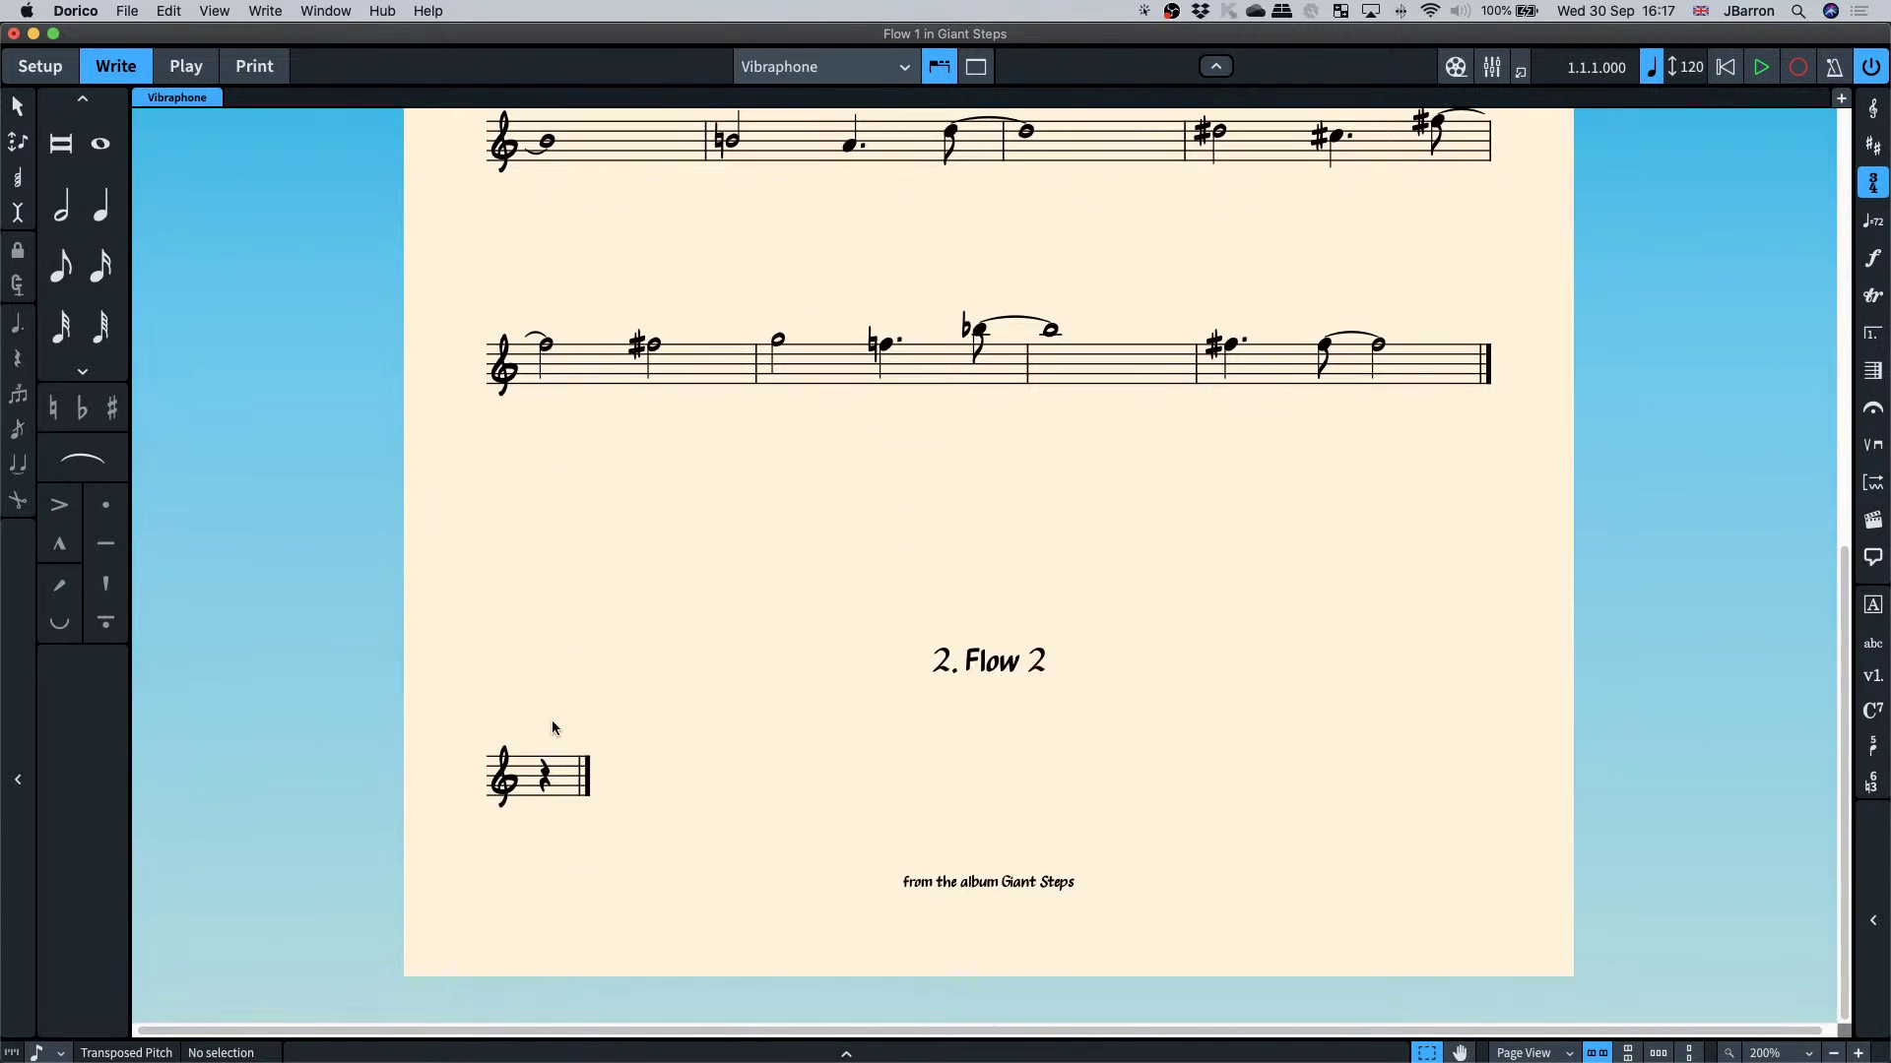
- Switch to the full score and give the second flow a 4/4 time signature with a three-beat pickup
click(544, 780)
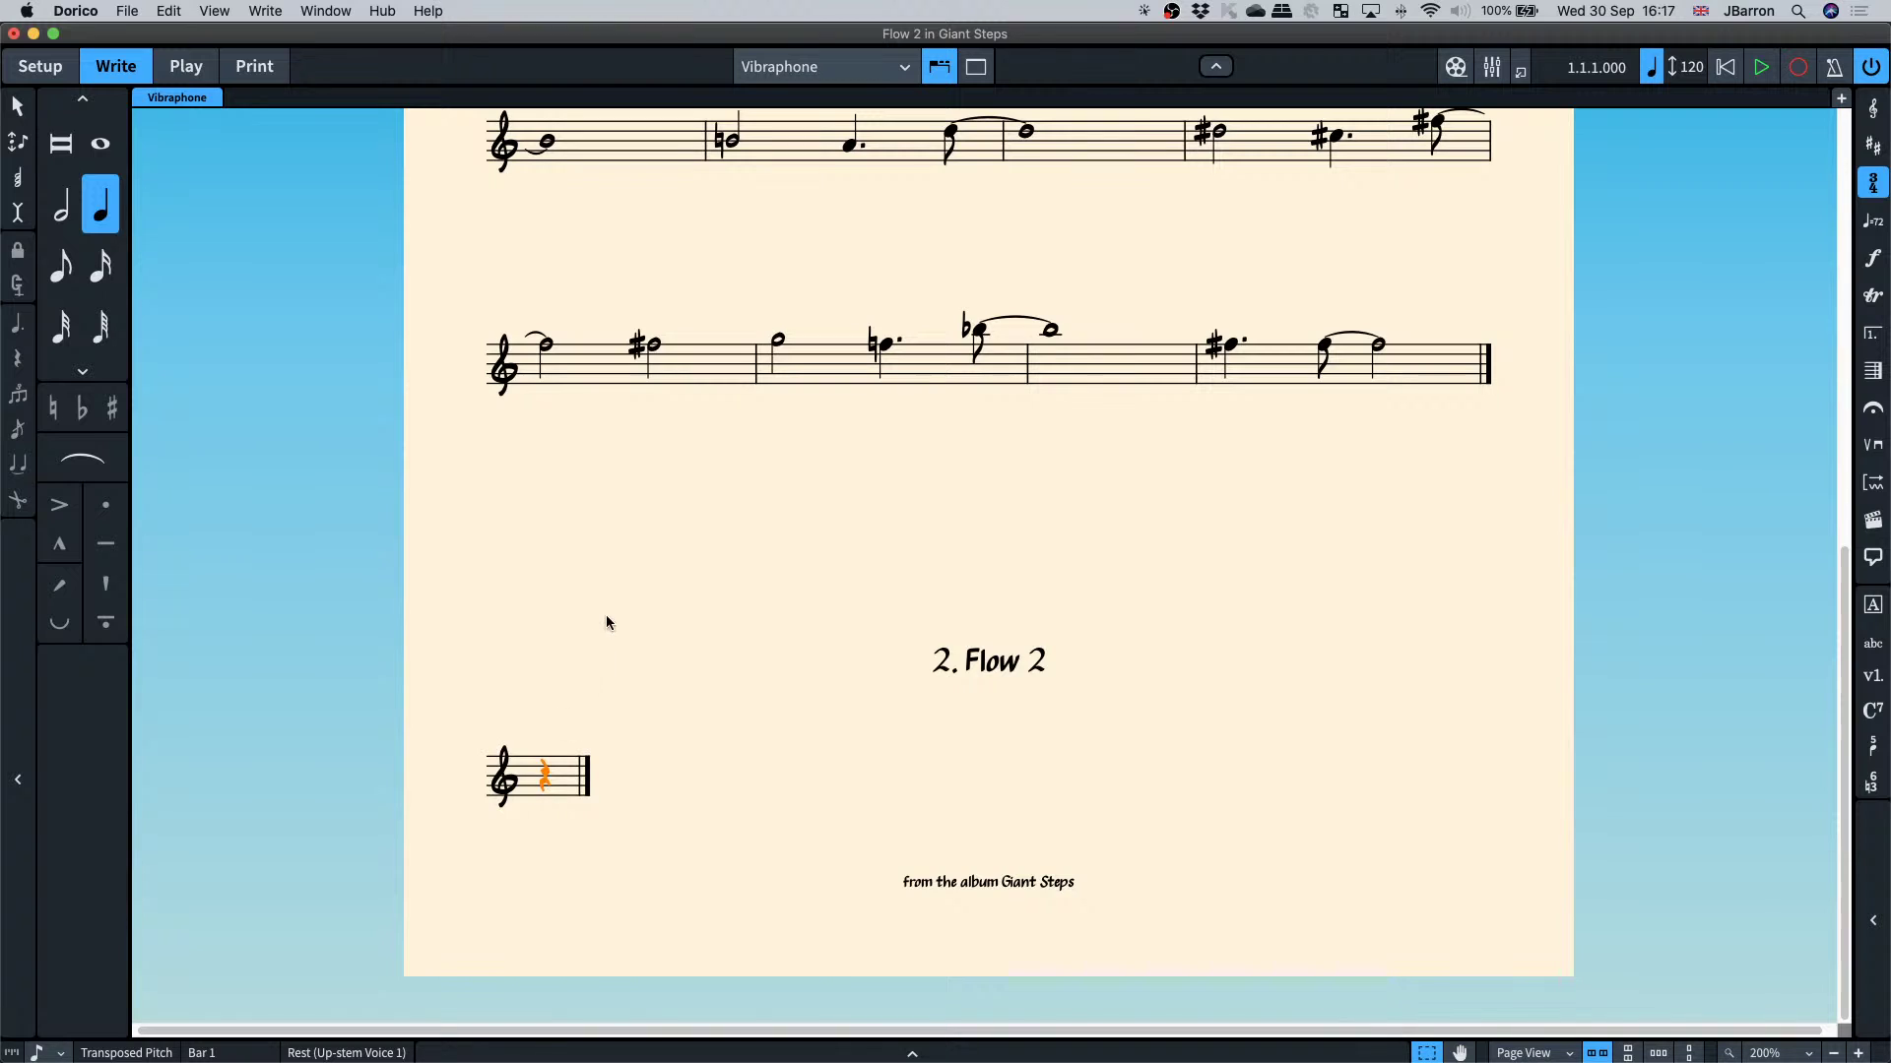
key(w)
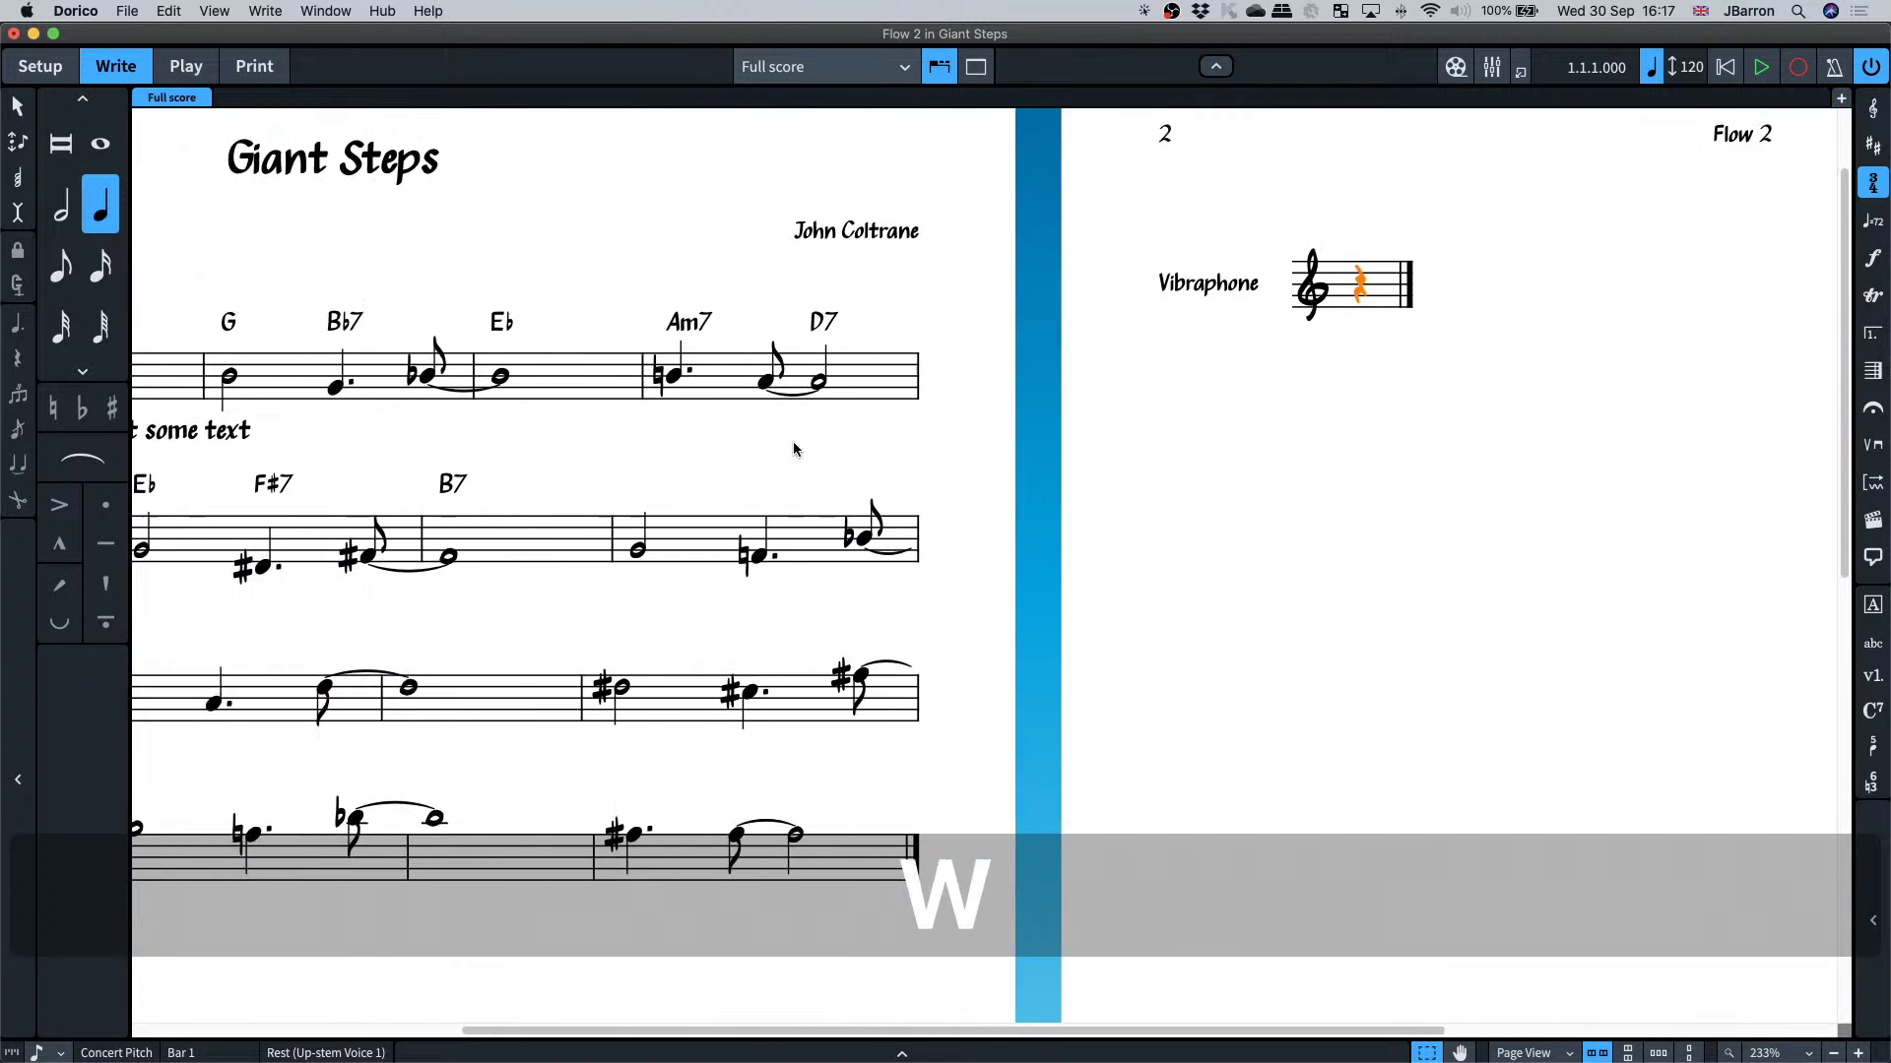
key(super+minus)
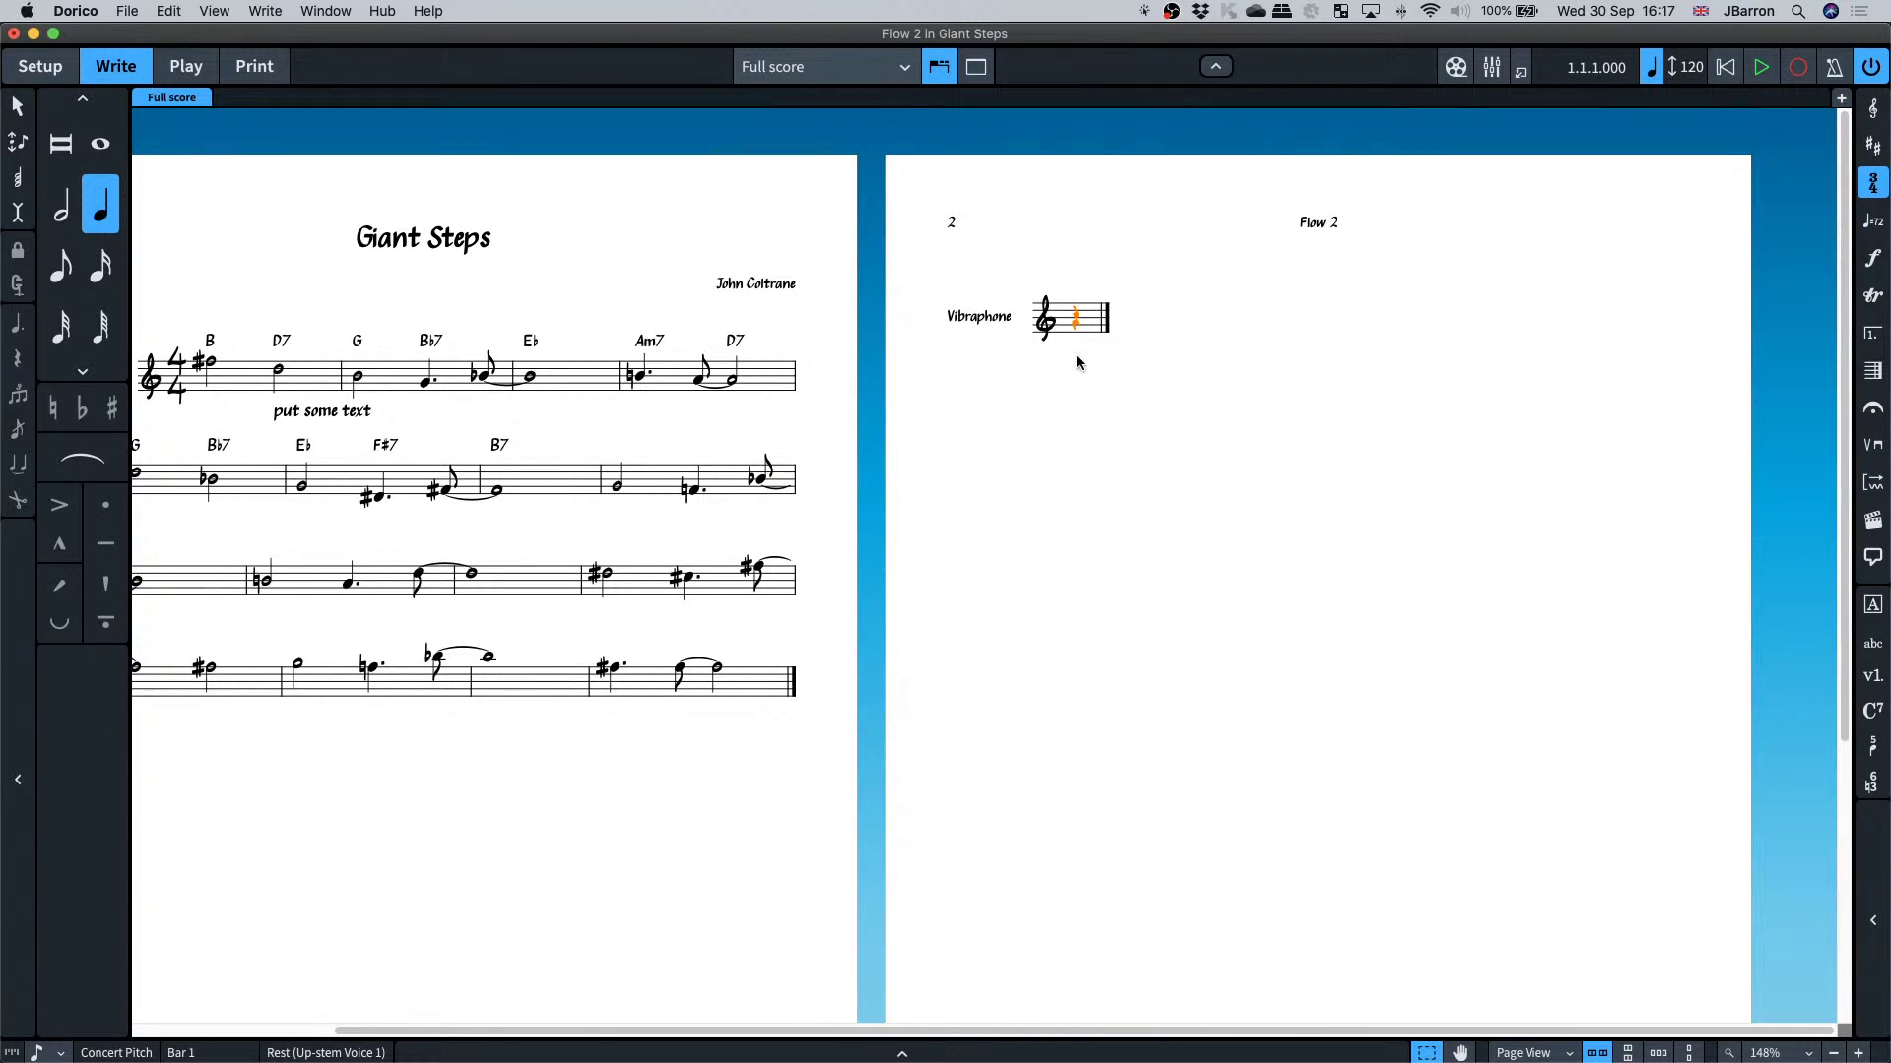
key(super+equal)
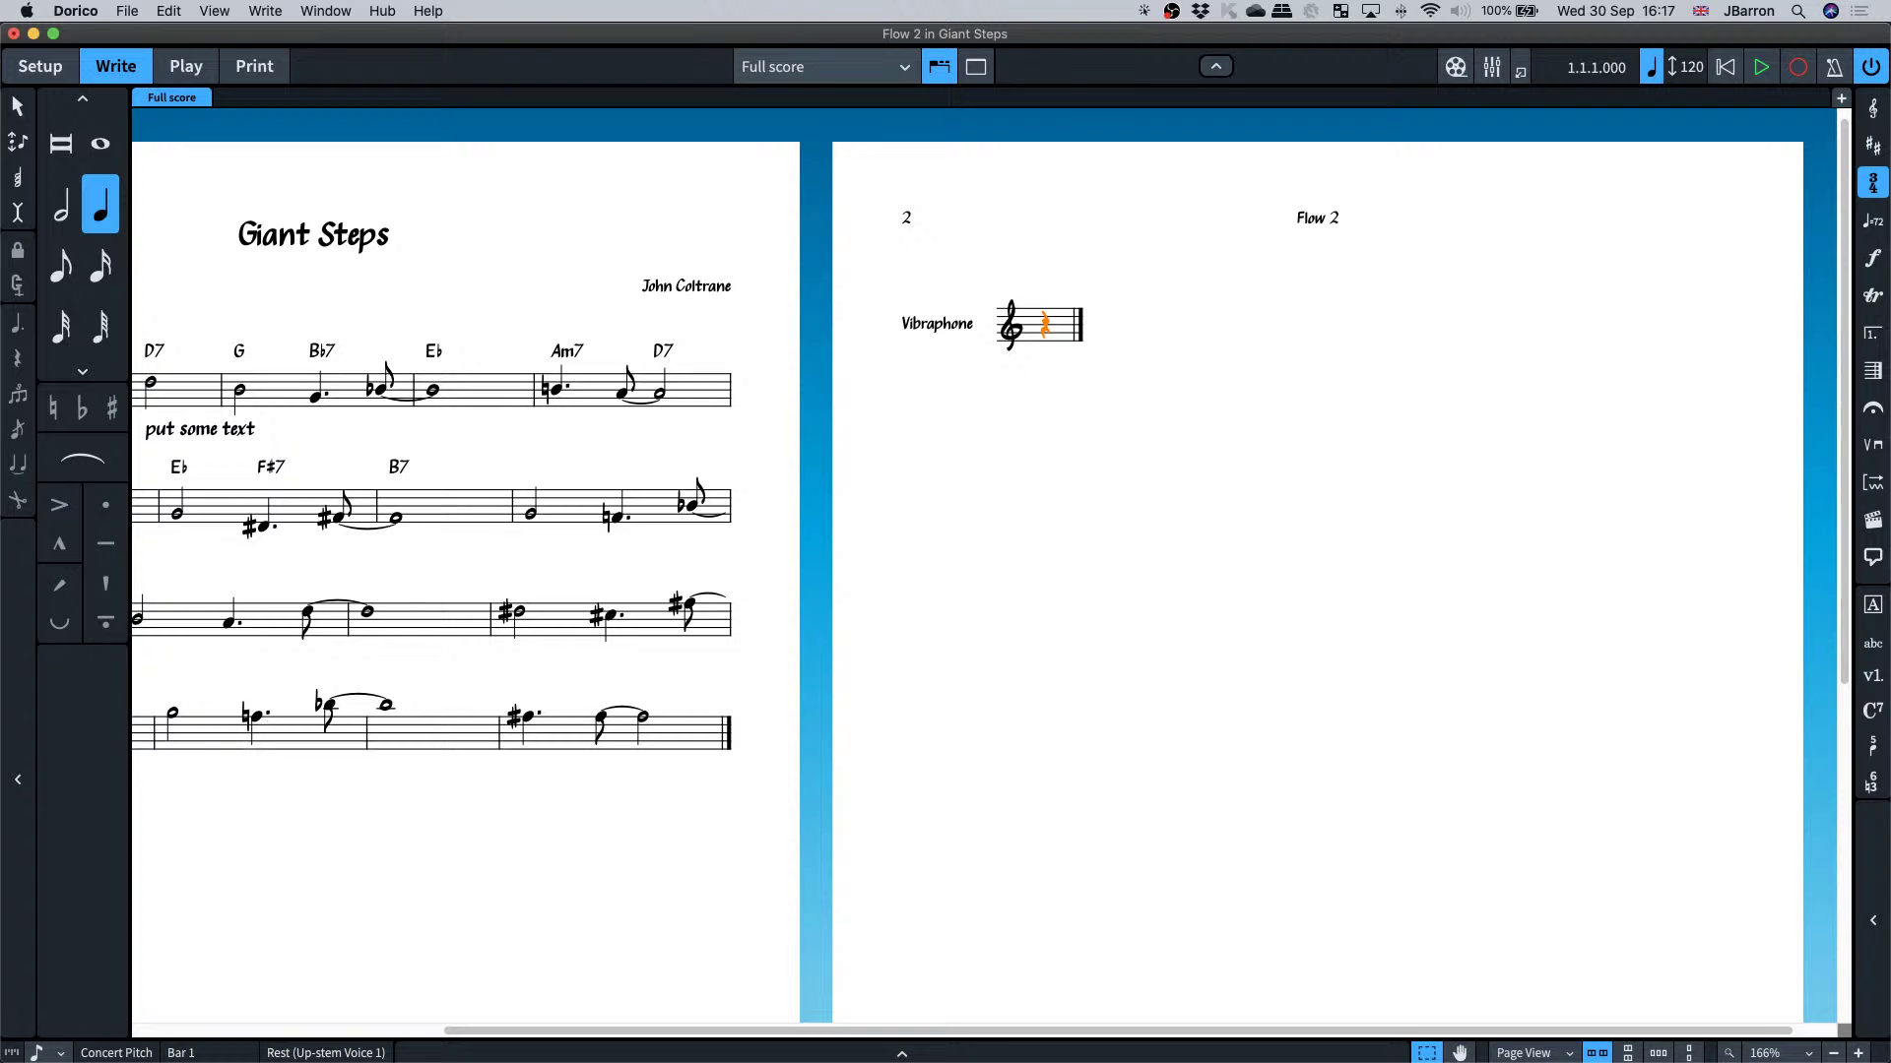
click(1044, 327)
key(shift+m)
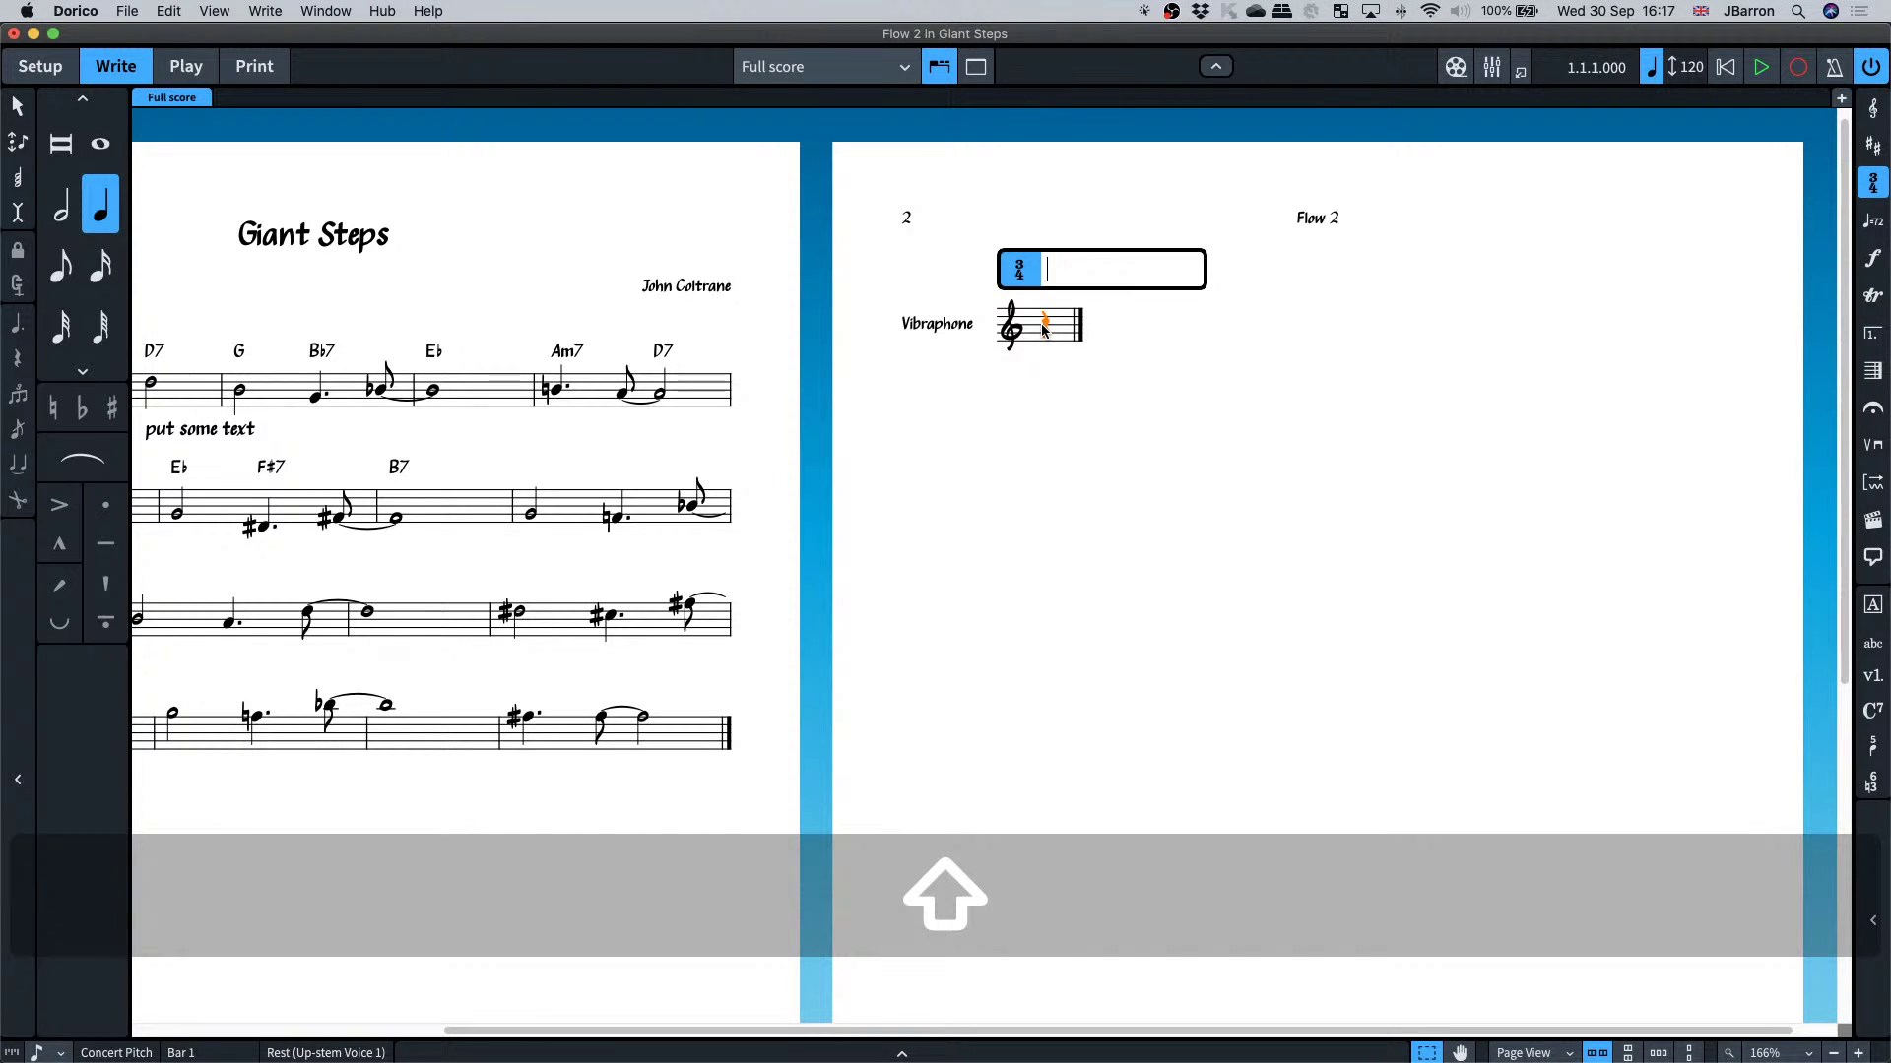
text(4/4,3)
key(Return)
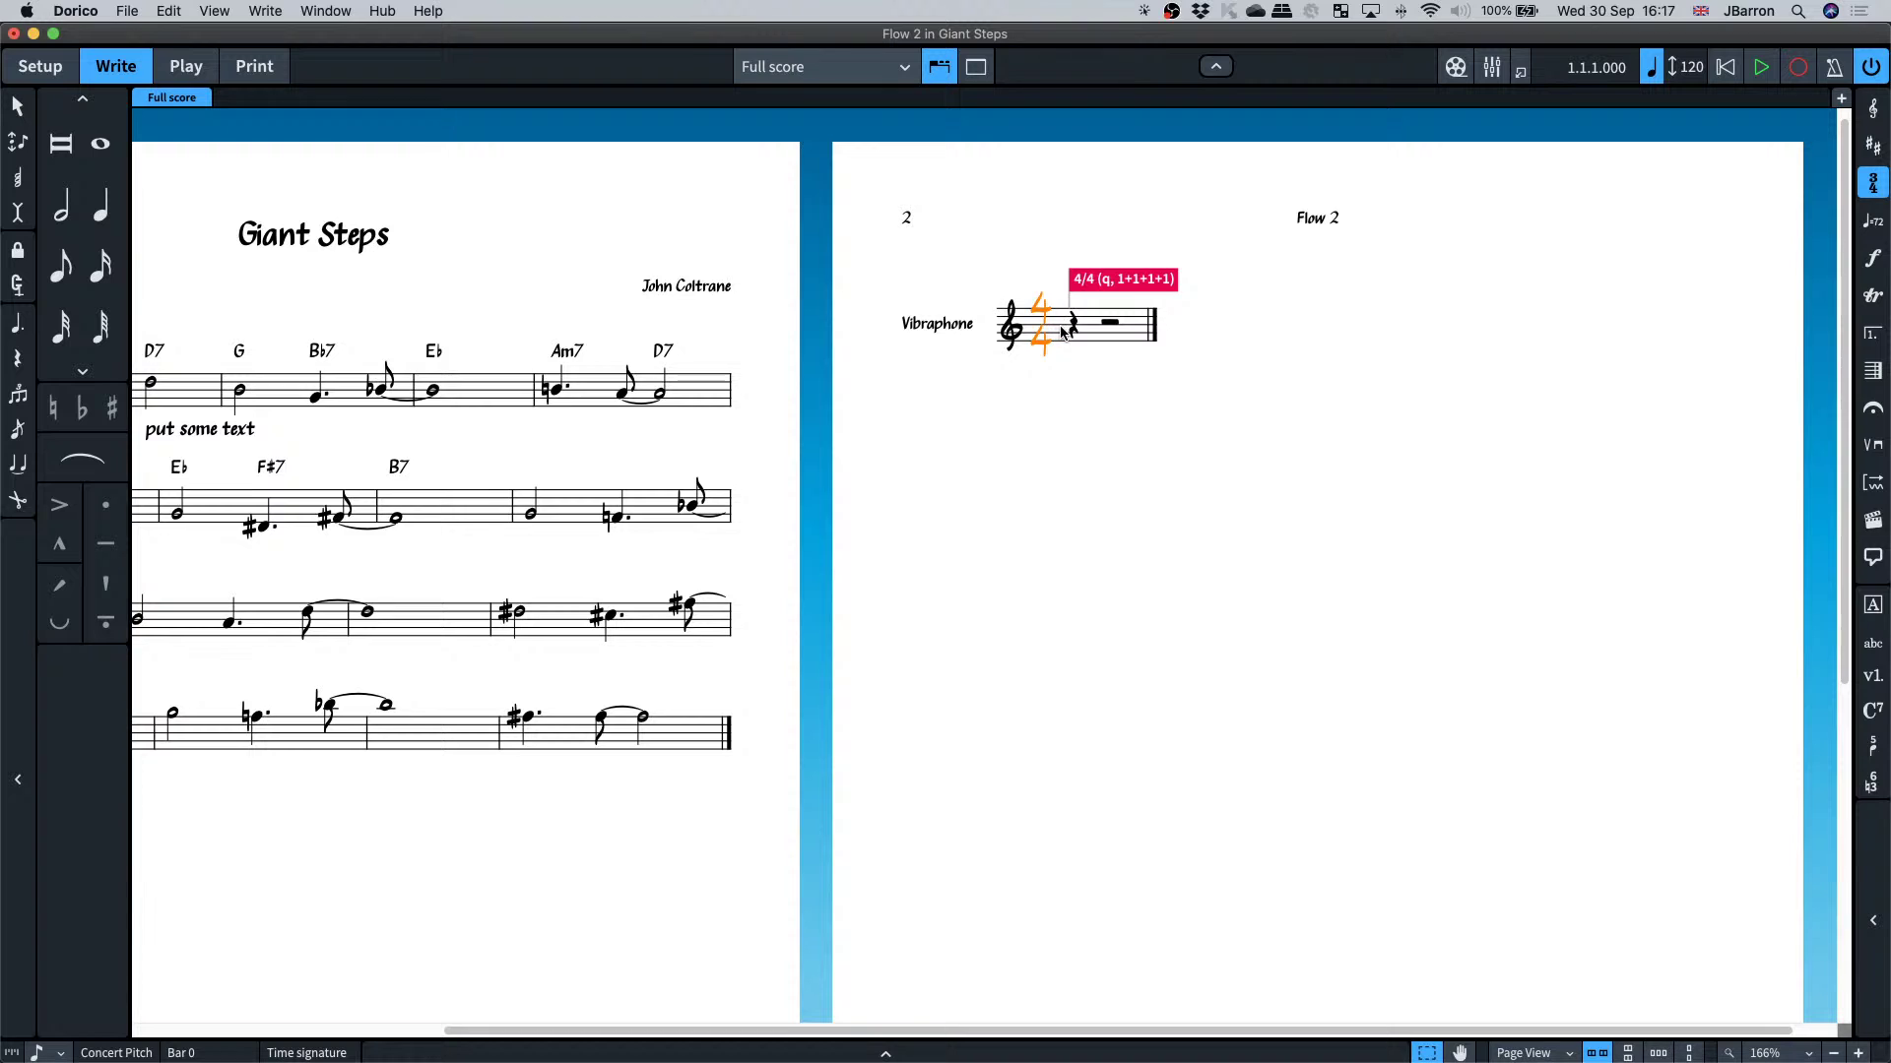
- Start note input at the pickup rest of the second flow and add an E minor key signature
click(1072, 327)
key(6)
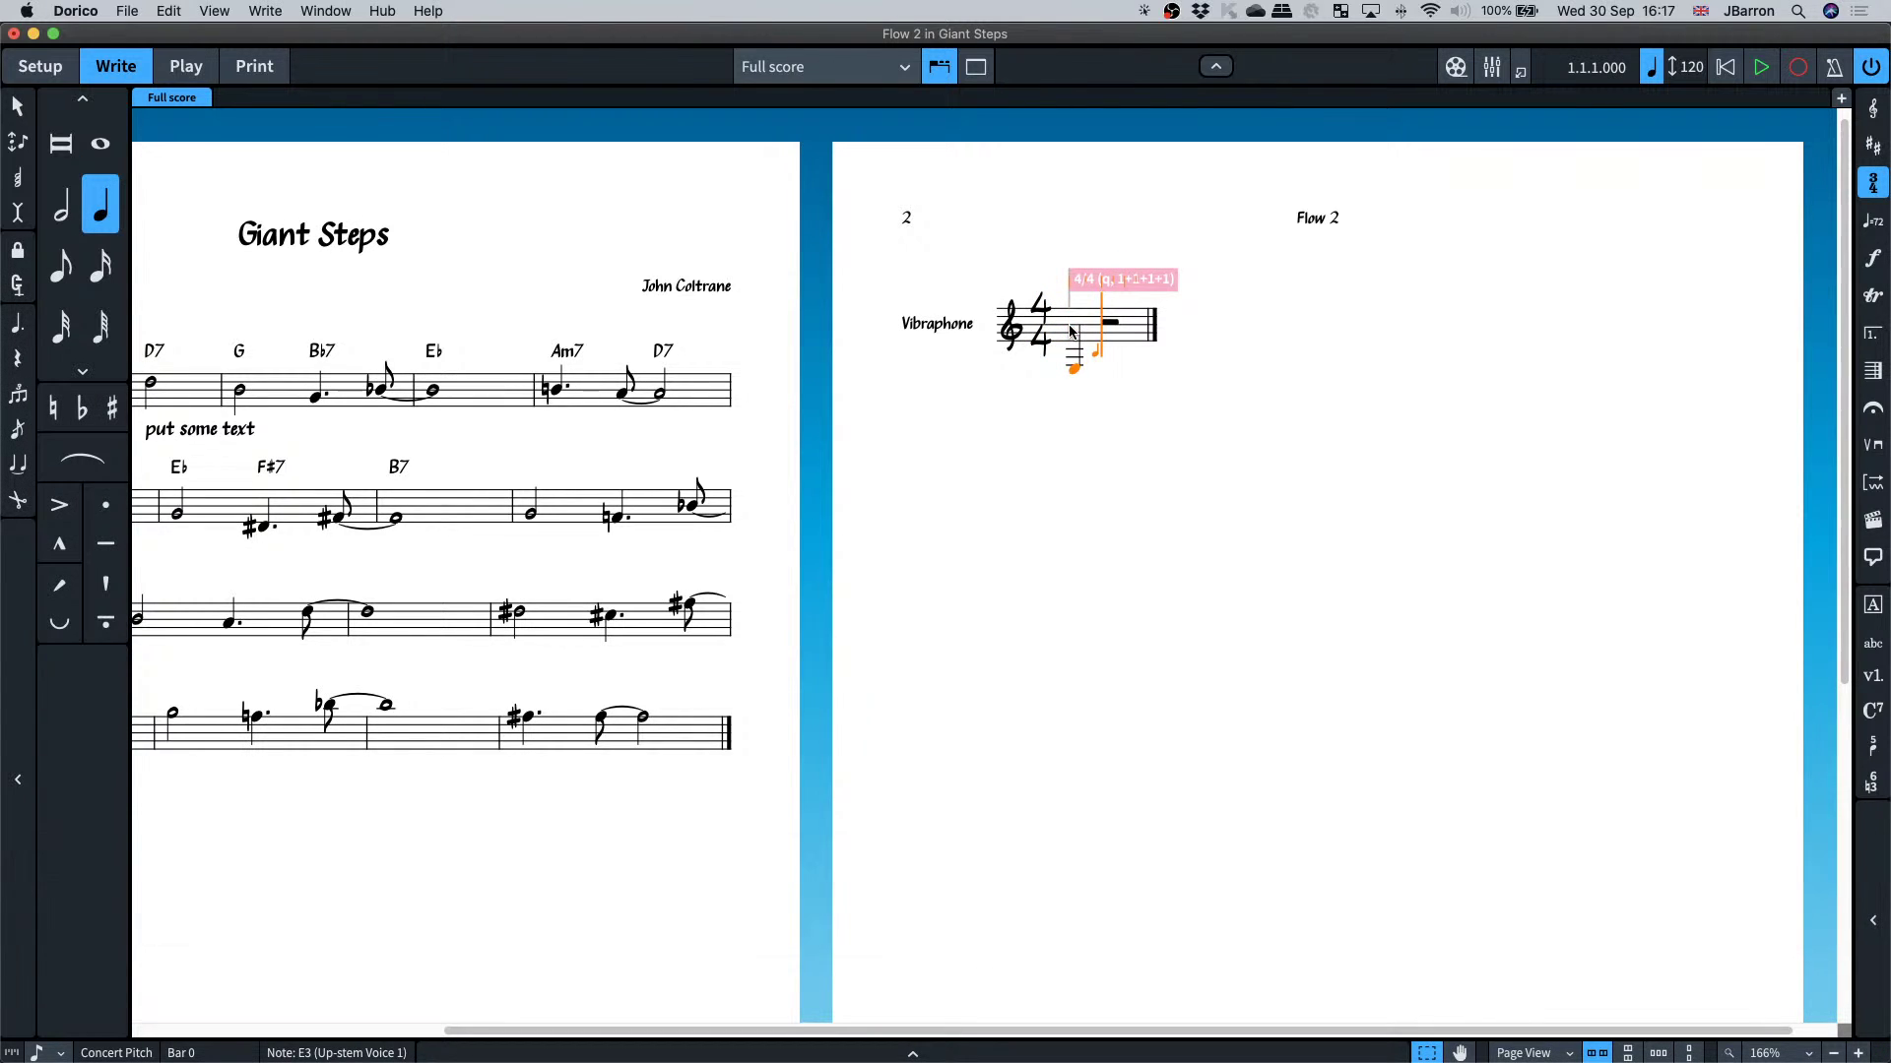
click(1072, 332)
key(shift+k)
text(e)
key(Return)
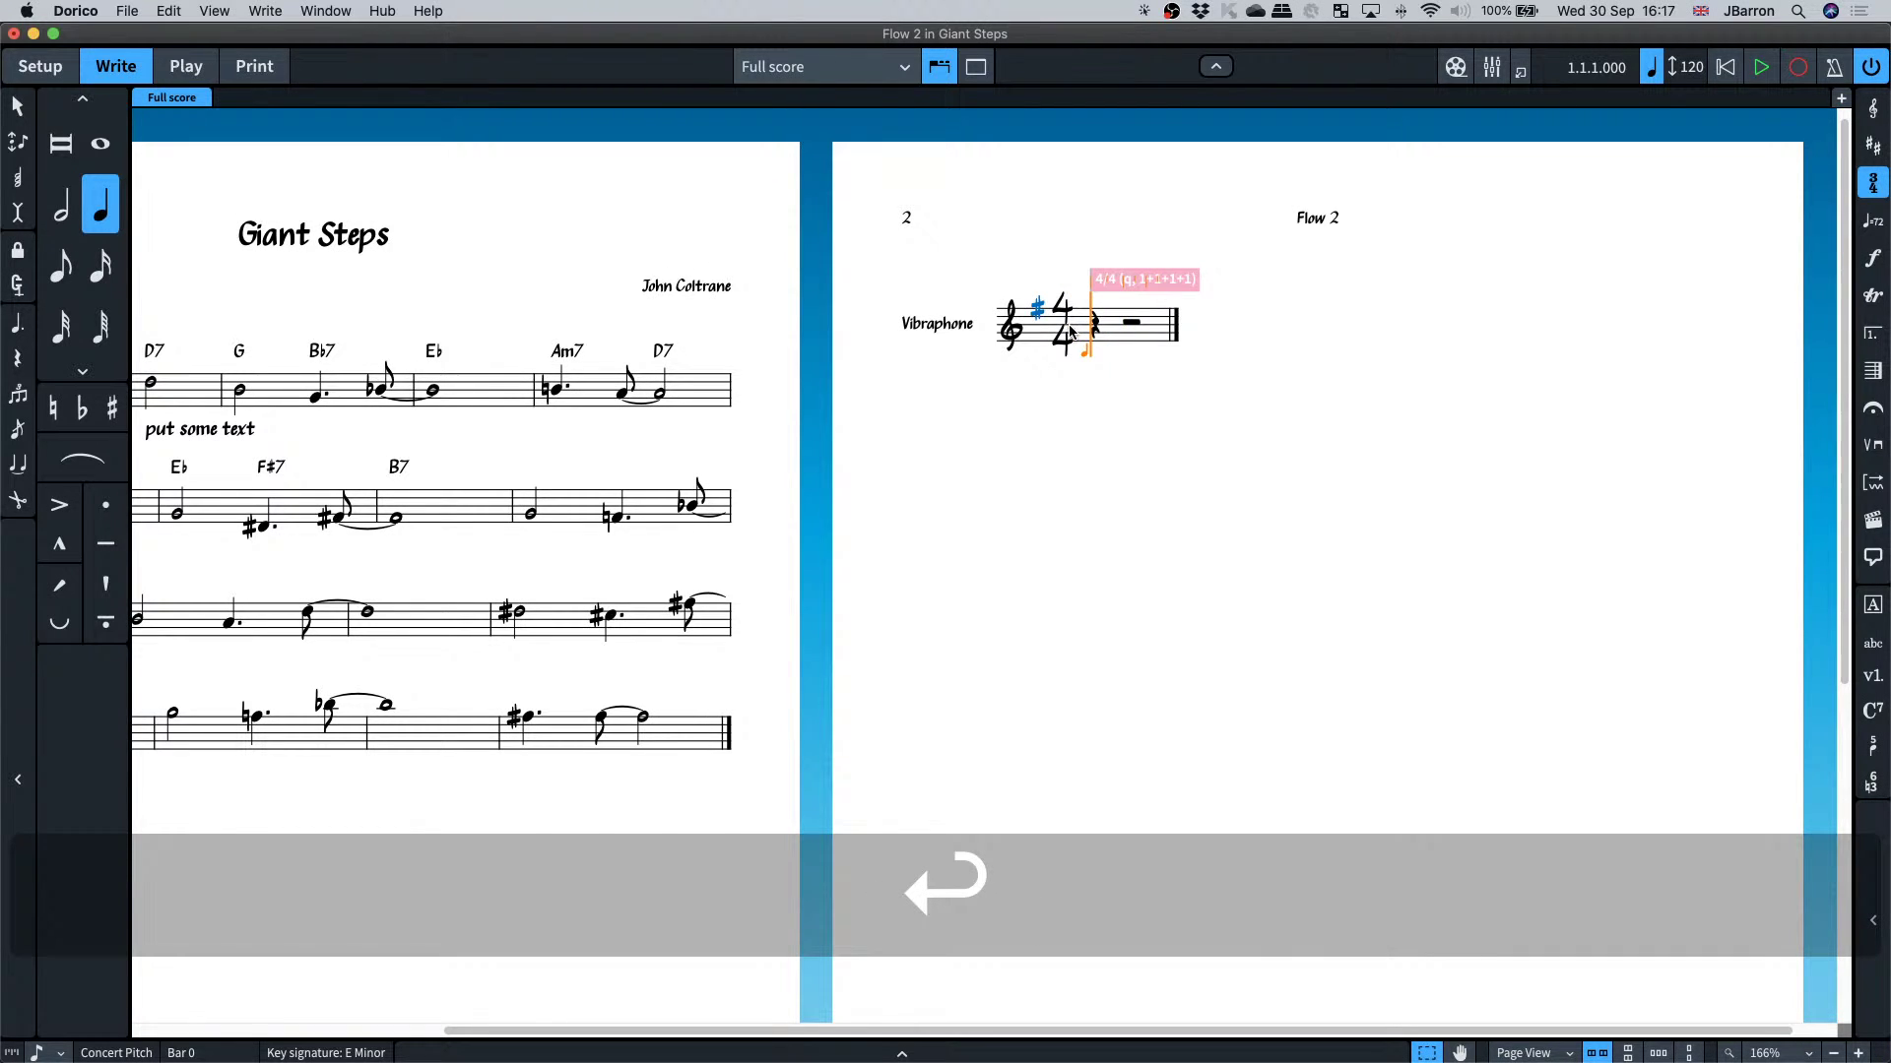
- Enter quarter notes E, F and G in the pickup bar, followed by a whole-note C extended by a quarter note into bar 2
key(e)
key(f)
key(g)
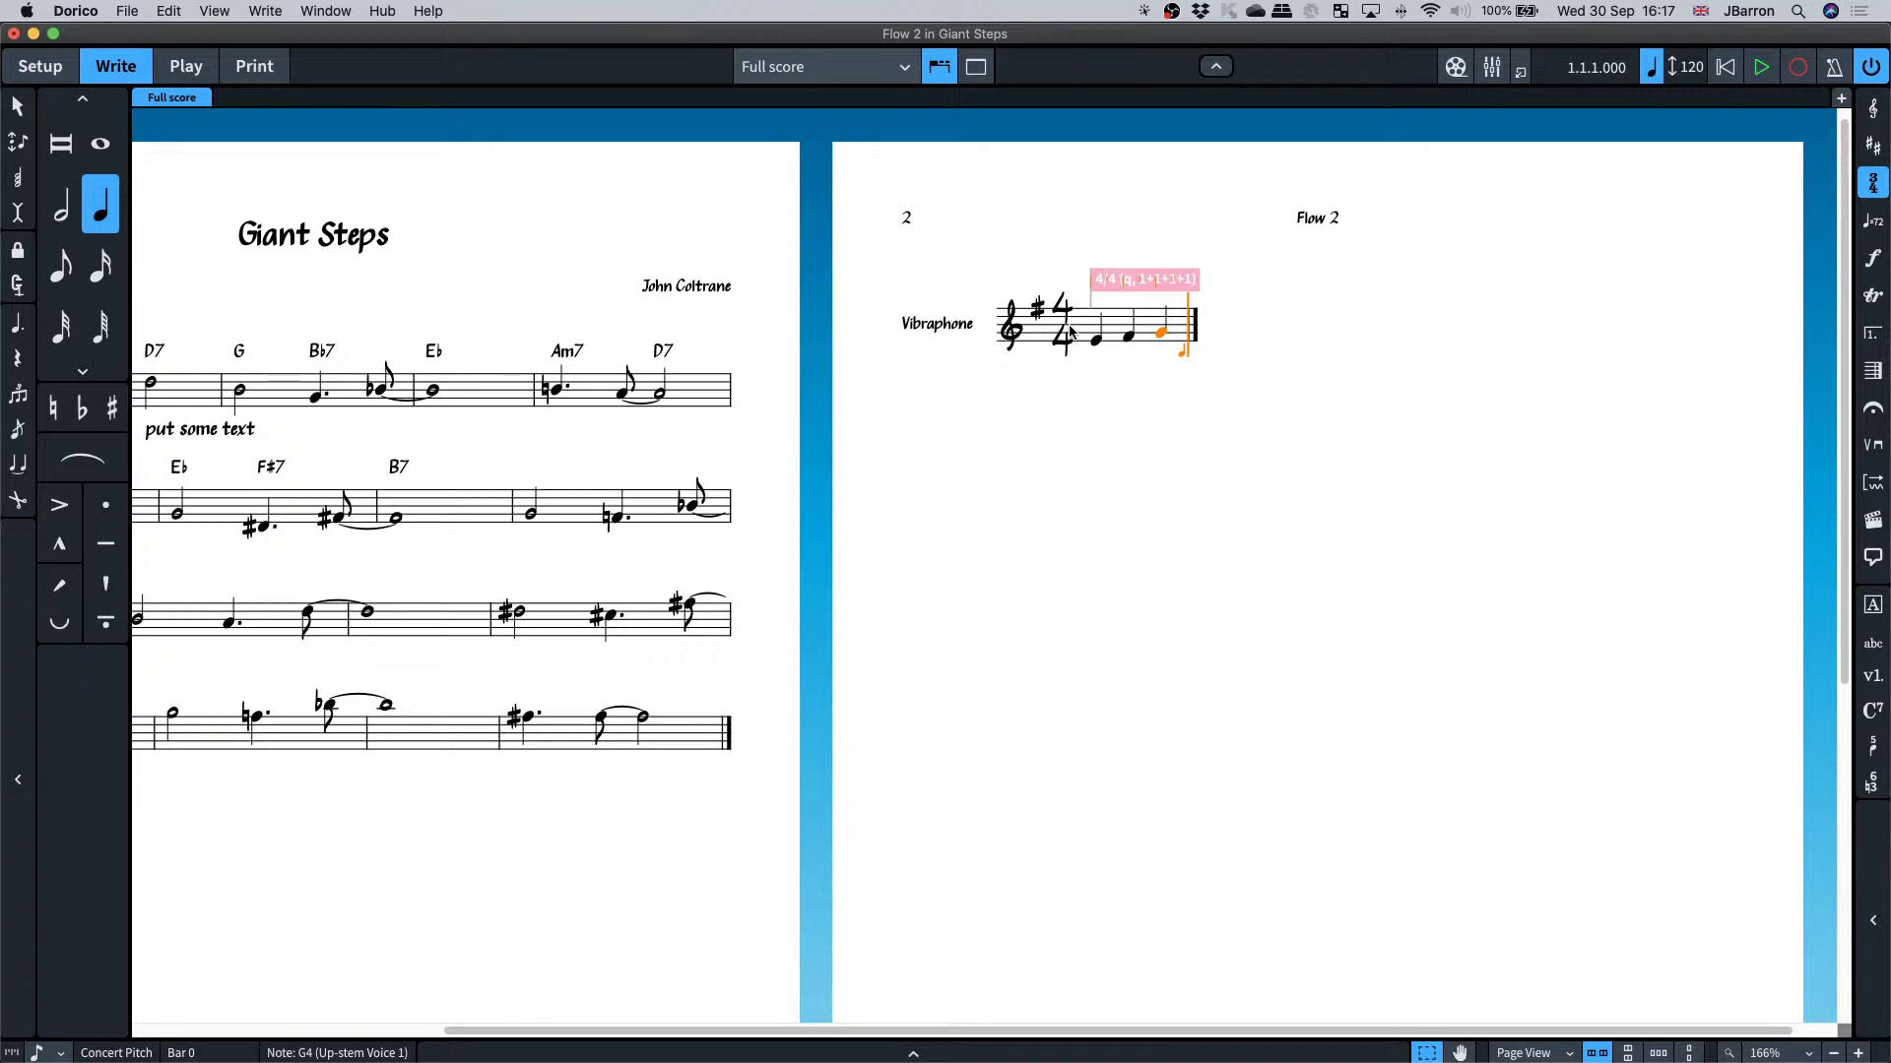
key(8)
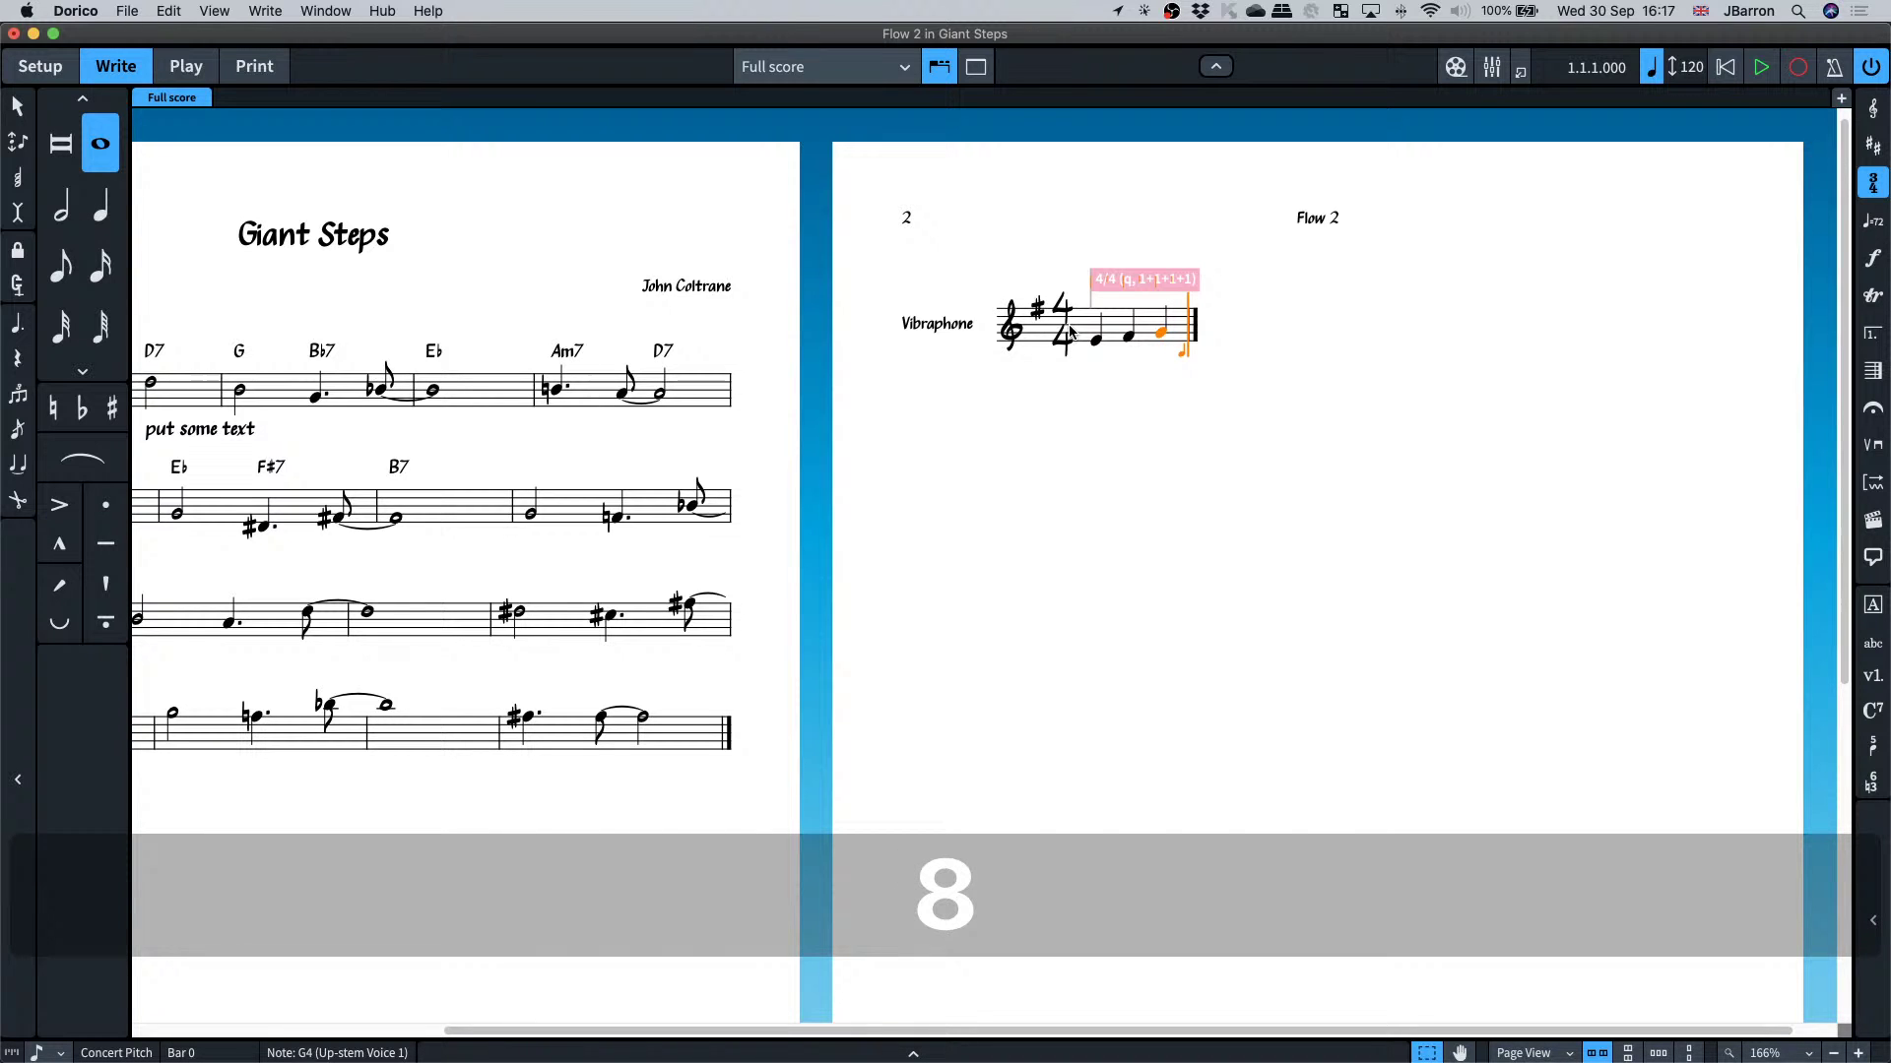
key(shift+alt+c)
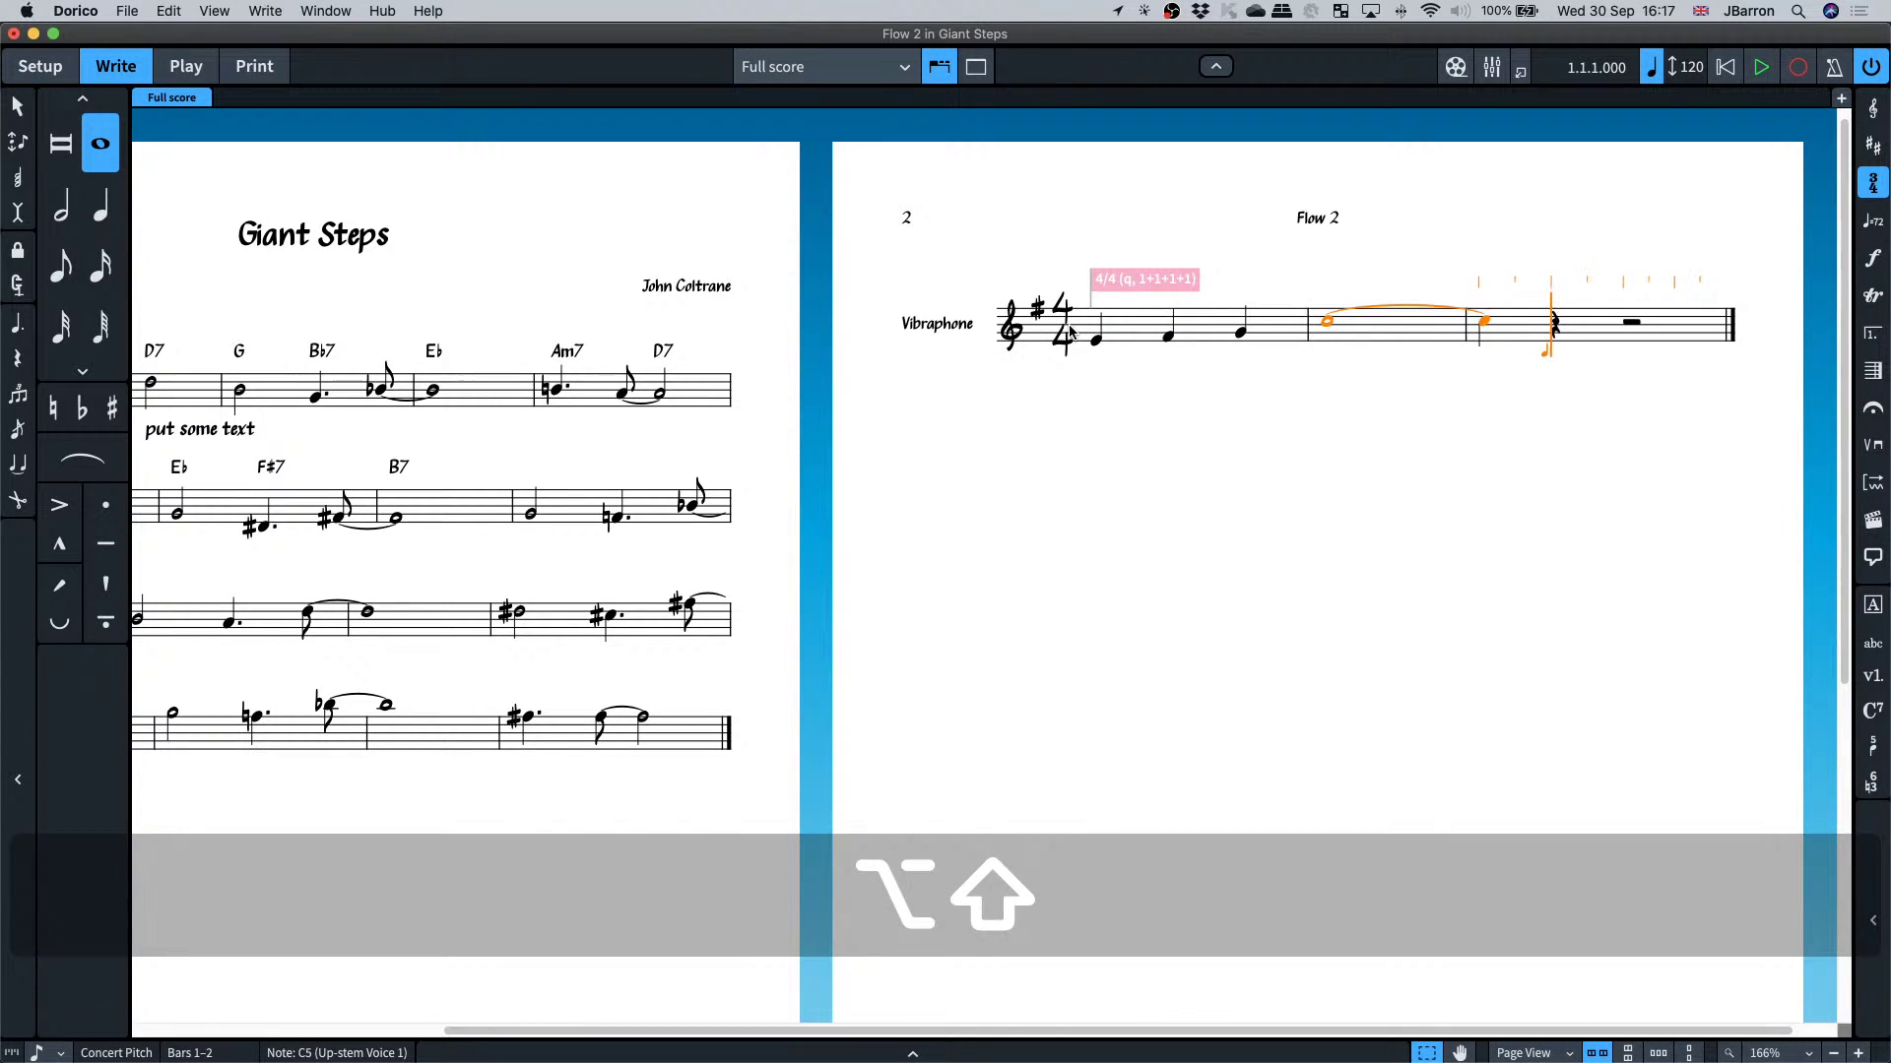
- Enter quarter notes D, E and F in bar 2 and two half-note Bs in bar 3, extending the second by a quarter note
key(6)
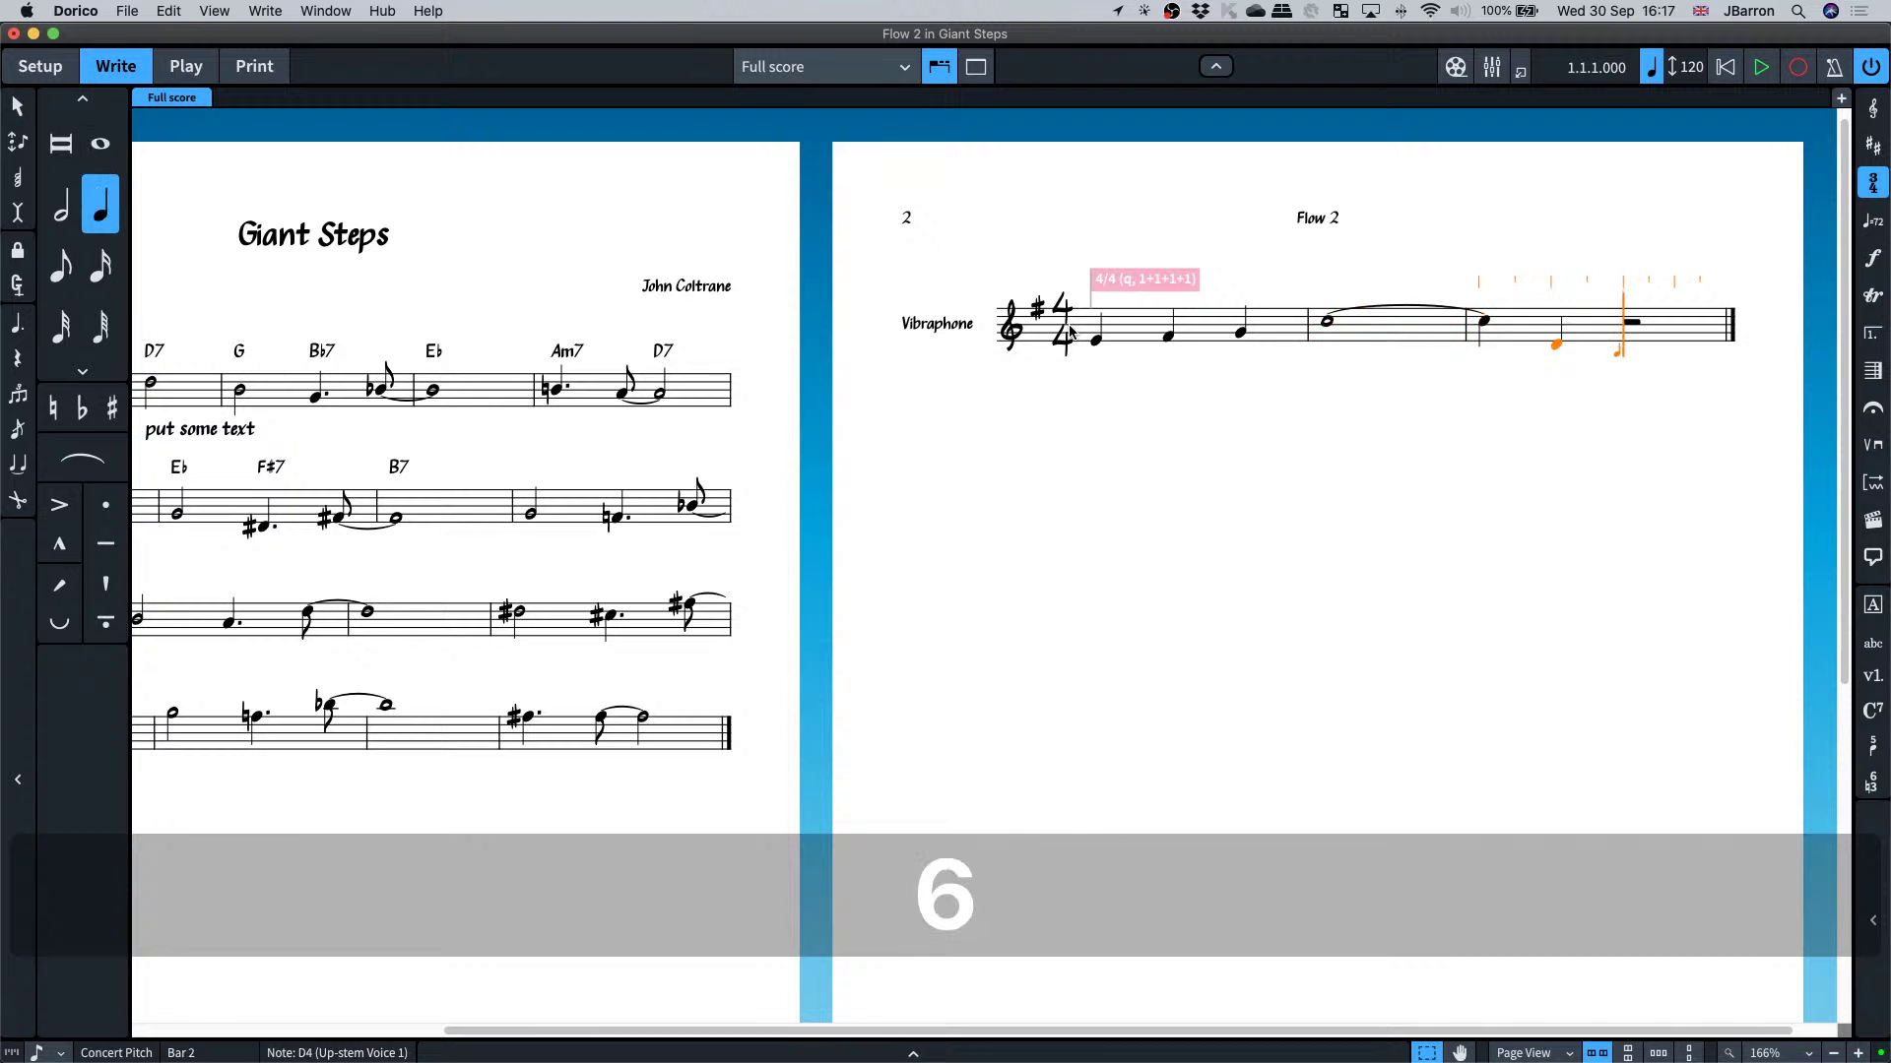
key(d)
key(e)
key(f)
key(7)
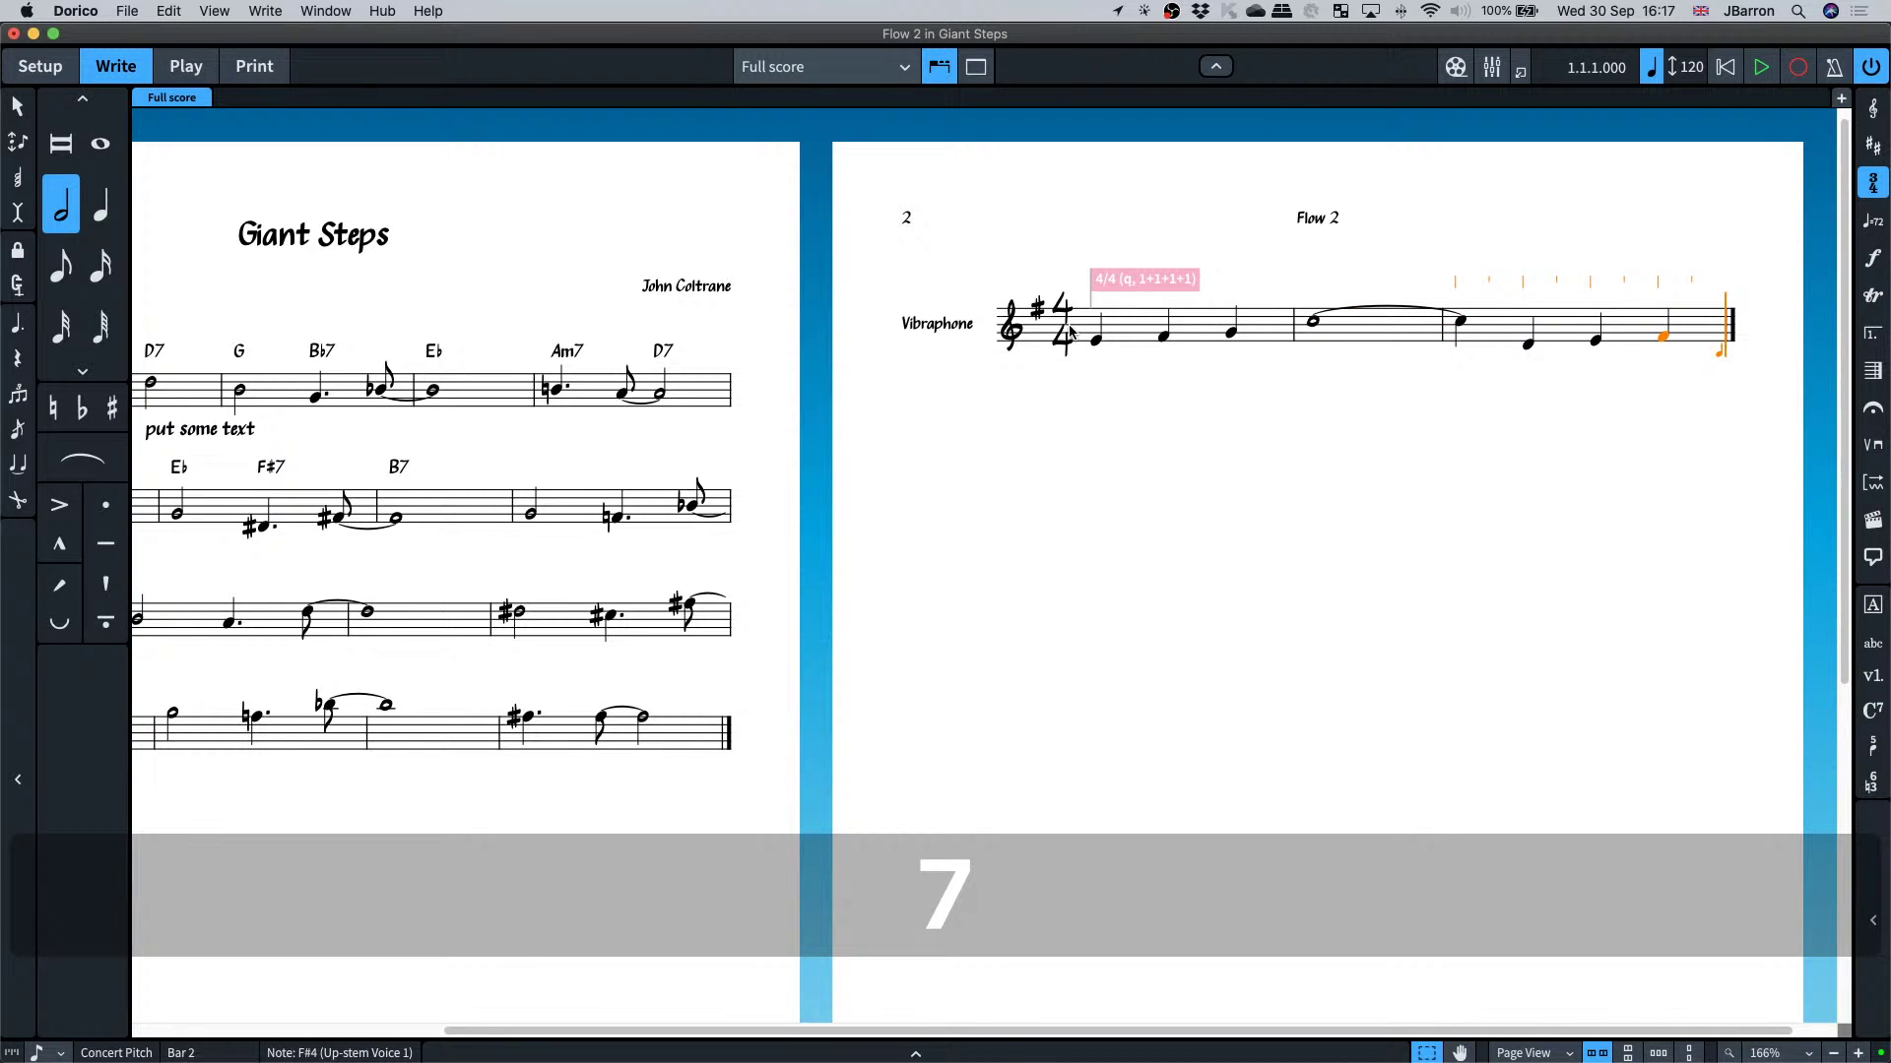
key(b)
key(shift+alt+Right)
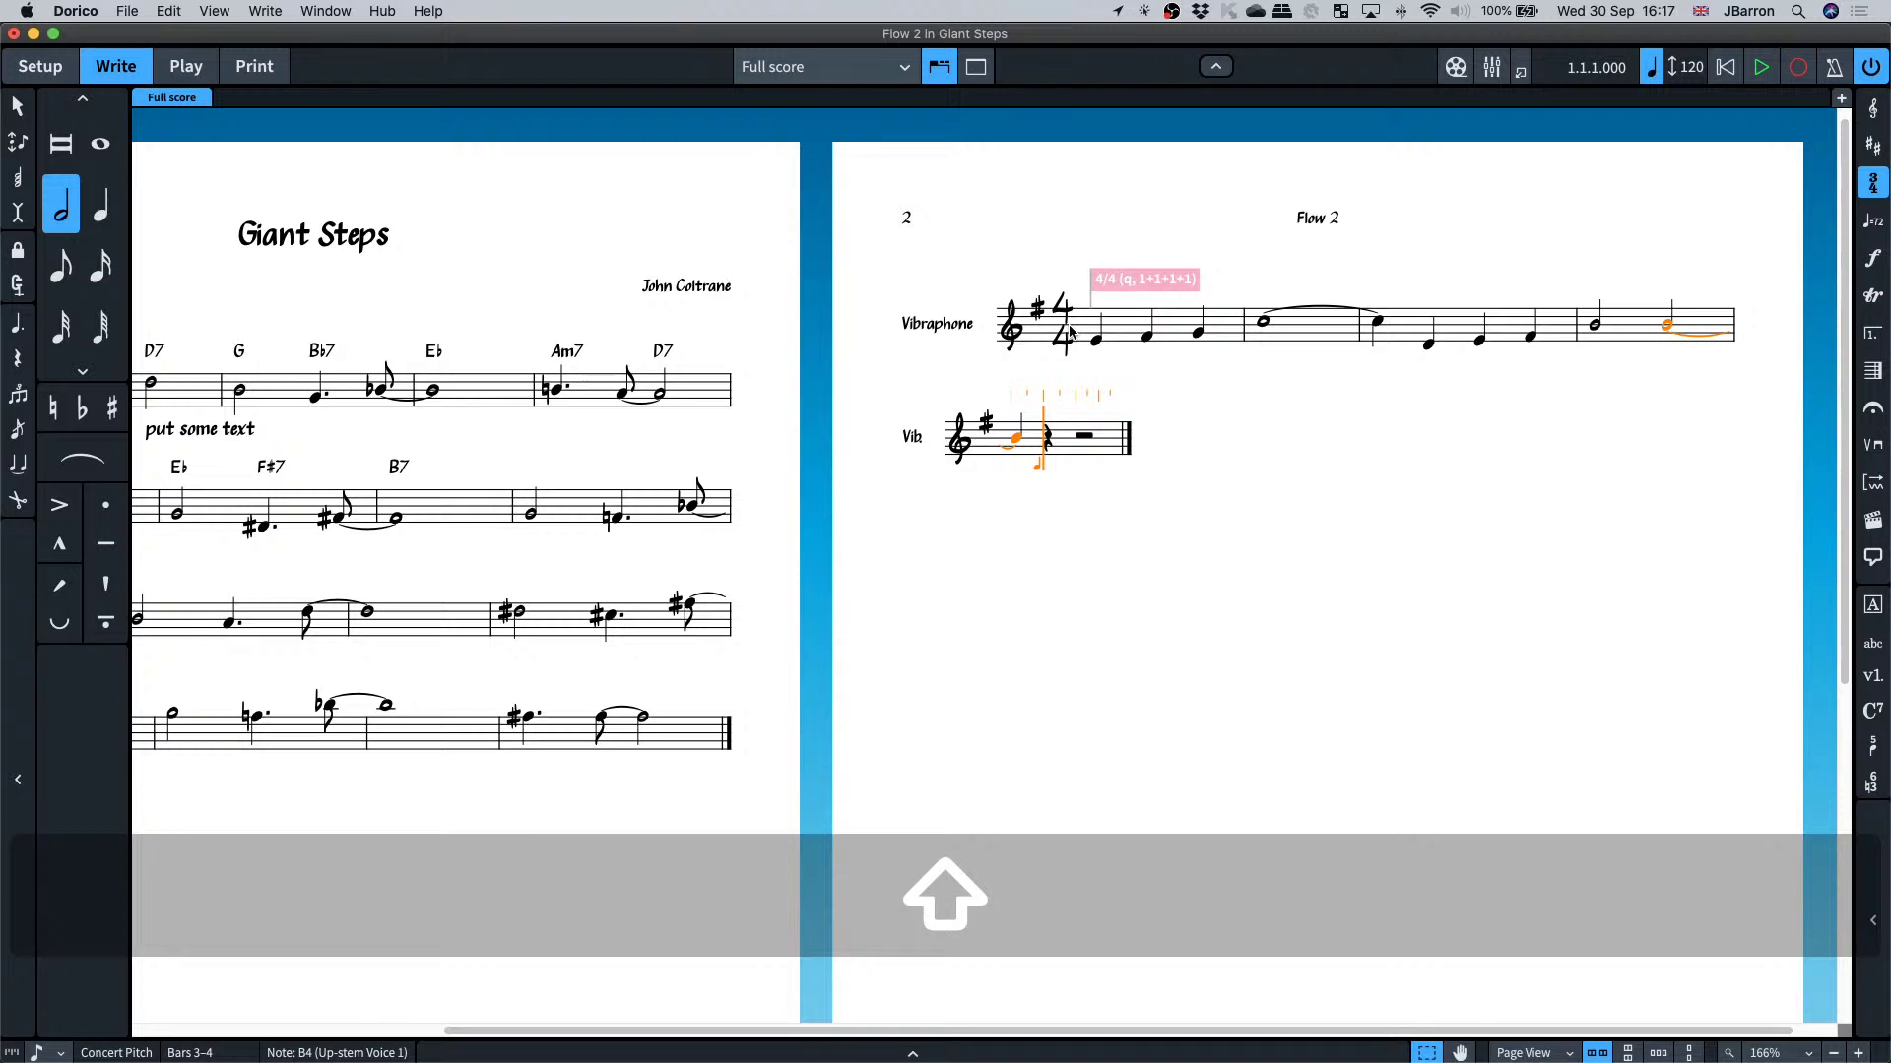
- Enter quarter notes C, D and E in bar 4 and a whole-note A filling bar 5
key(6)
key(c)
key(d)
key(e)
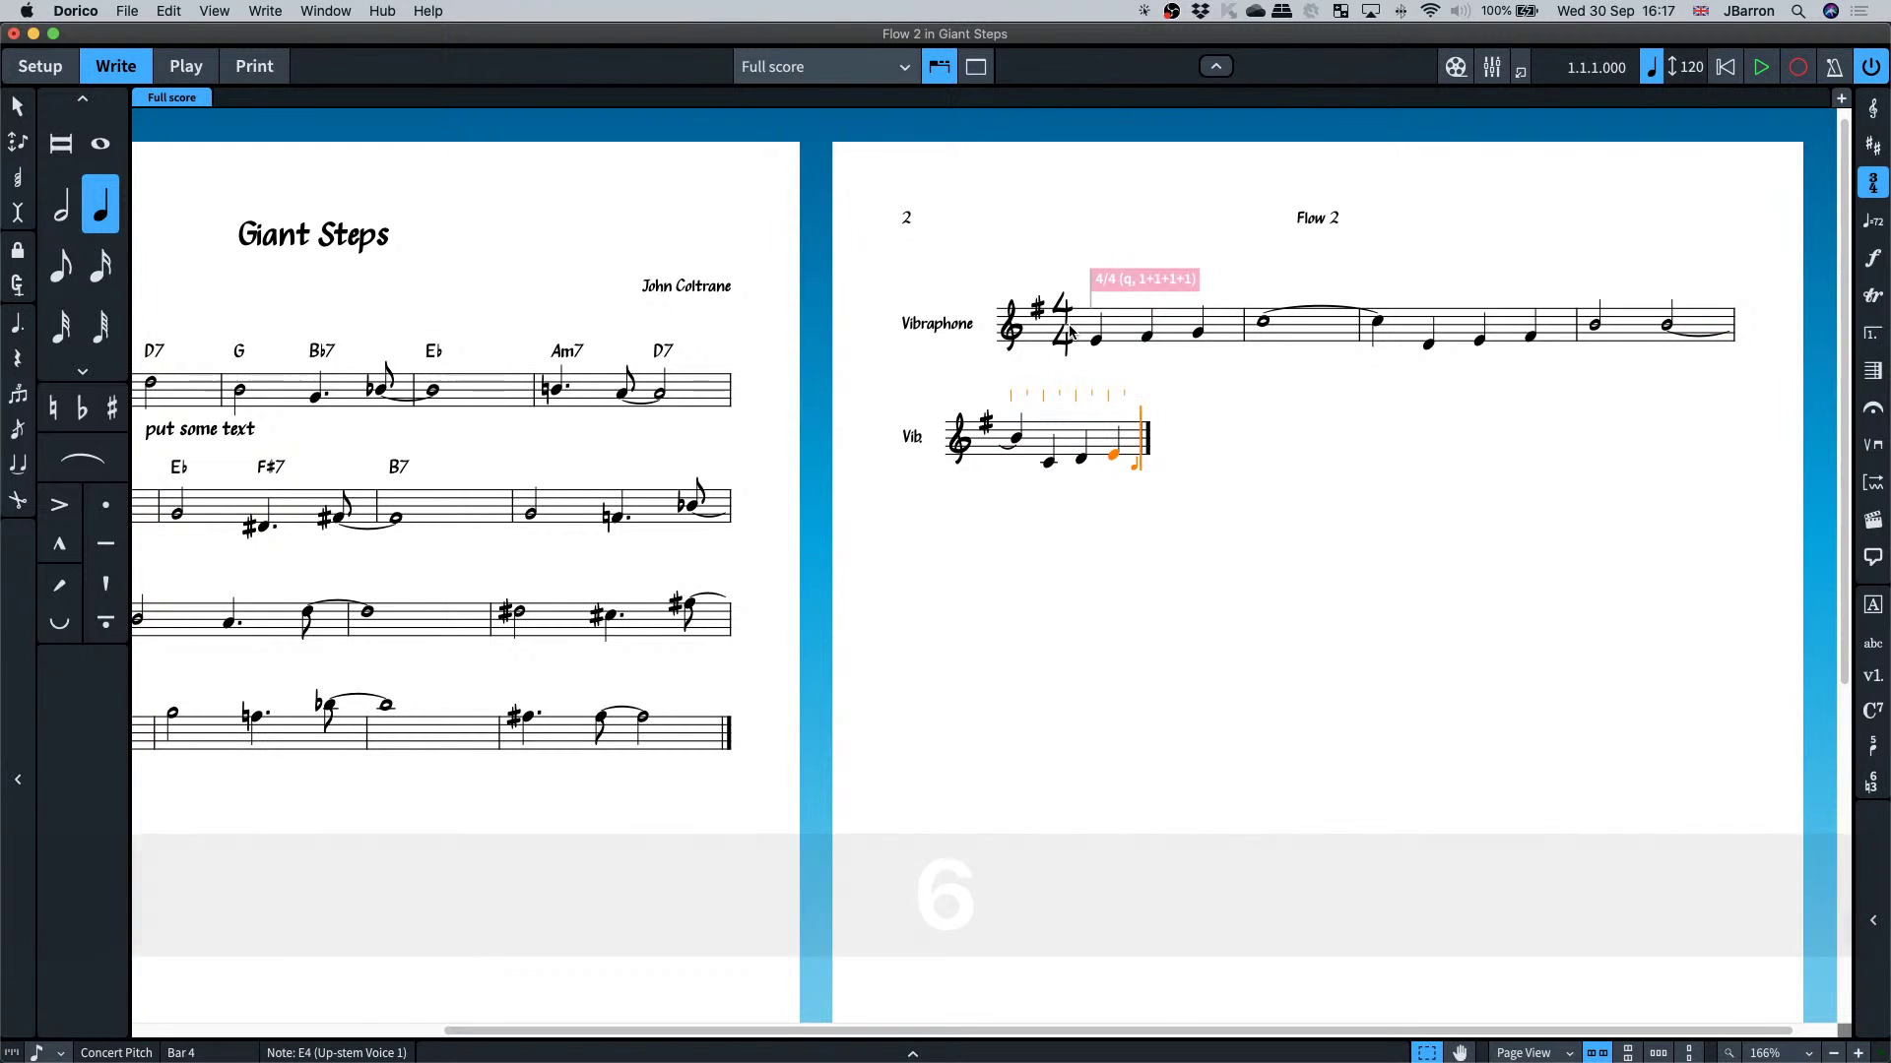
key(8)
key(a)
key(shift+alt+Right)
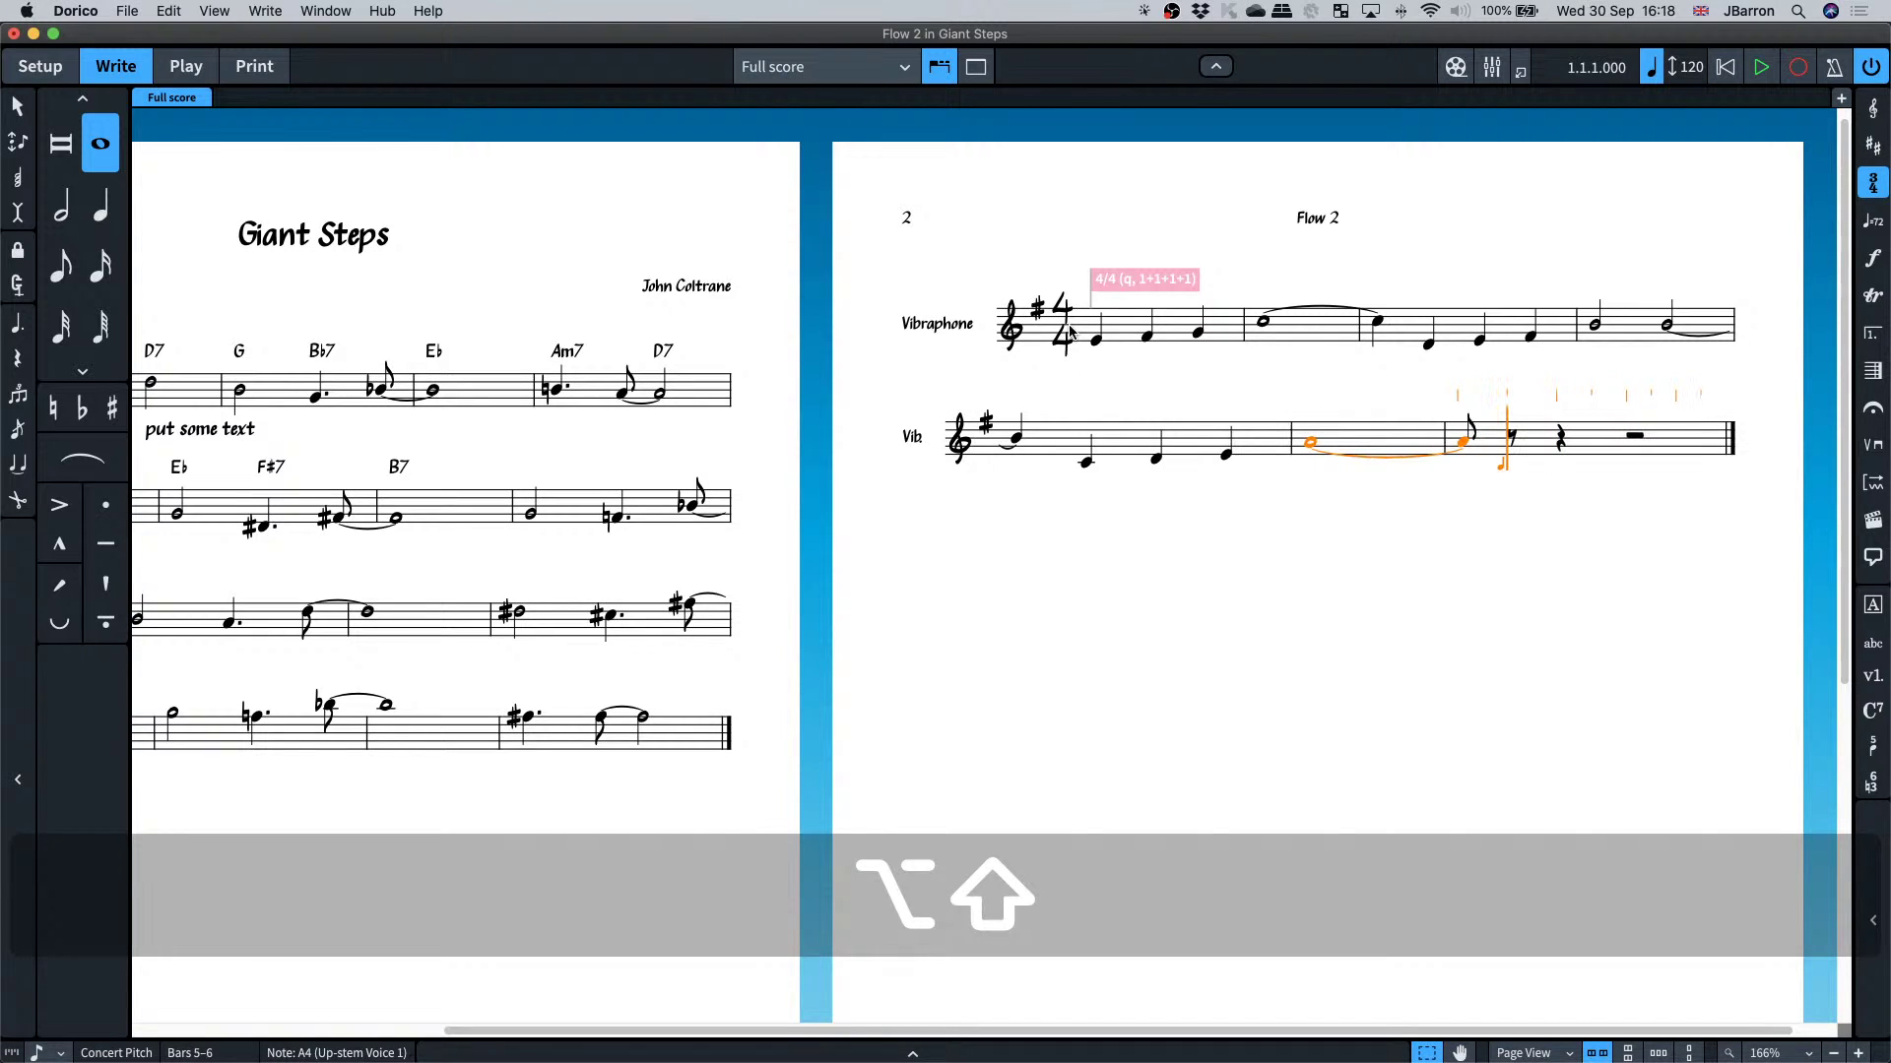
key(shift+alt+Left)
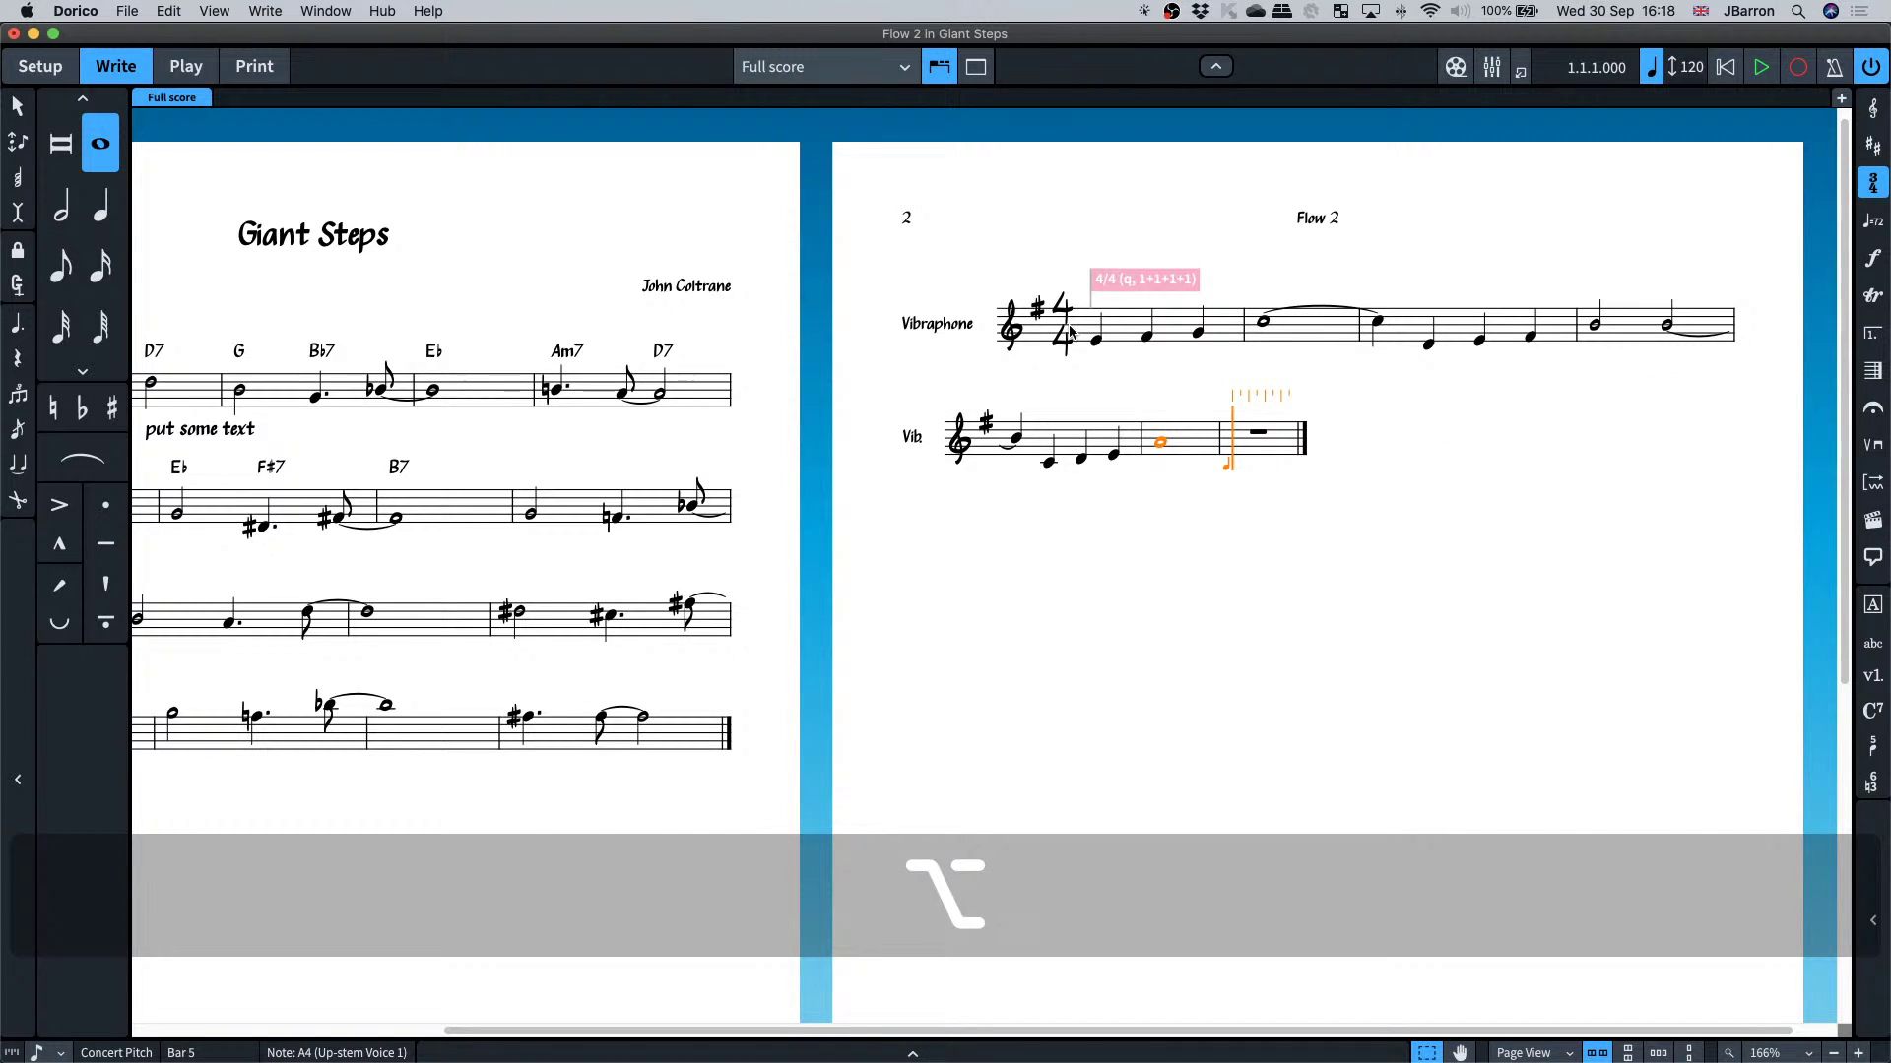
- Enter a quarter rest and quarter notes B, C♯ and D♯ in bar 6, plus a whole-note G in bar 7
key(6)
key(space)
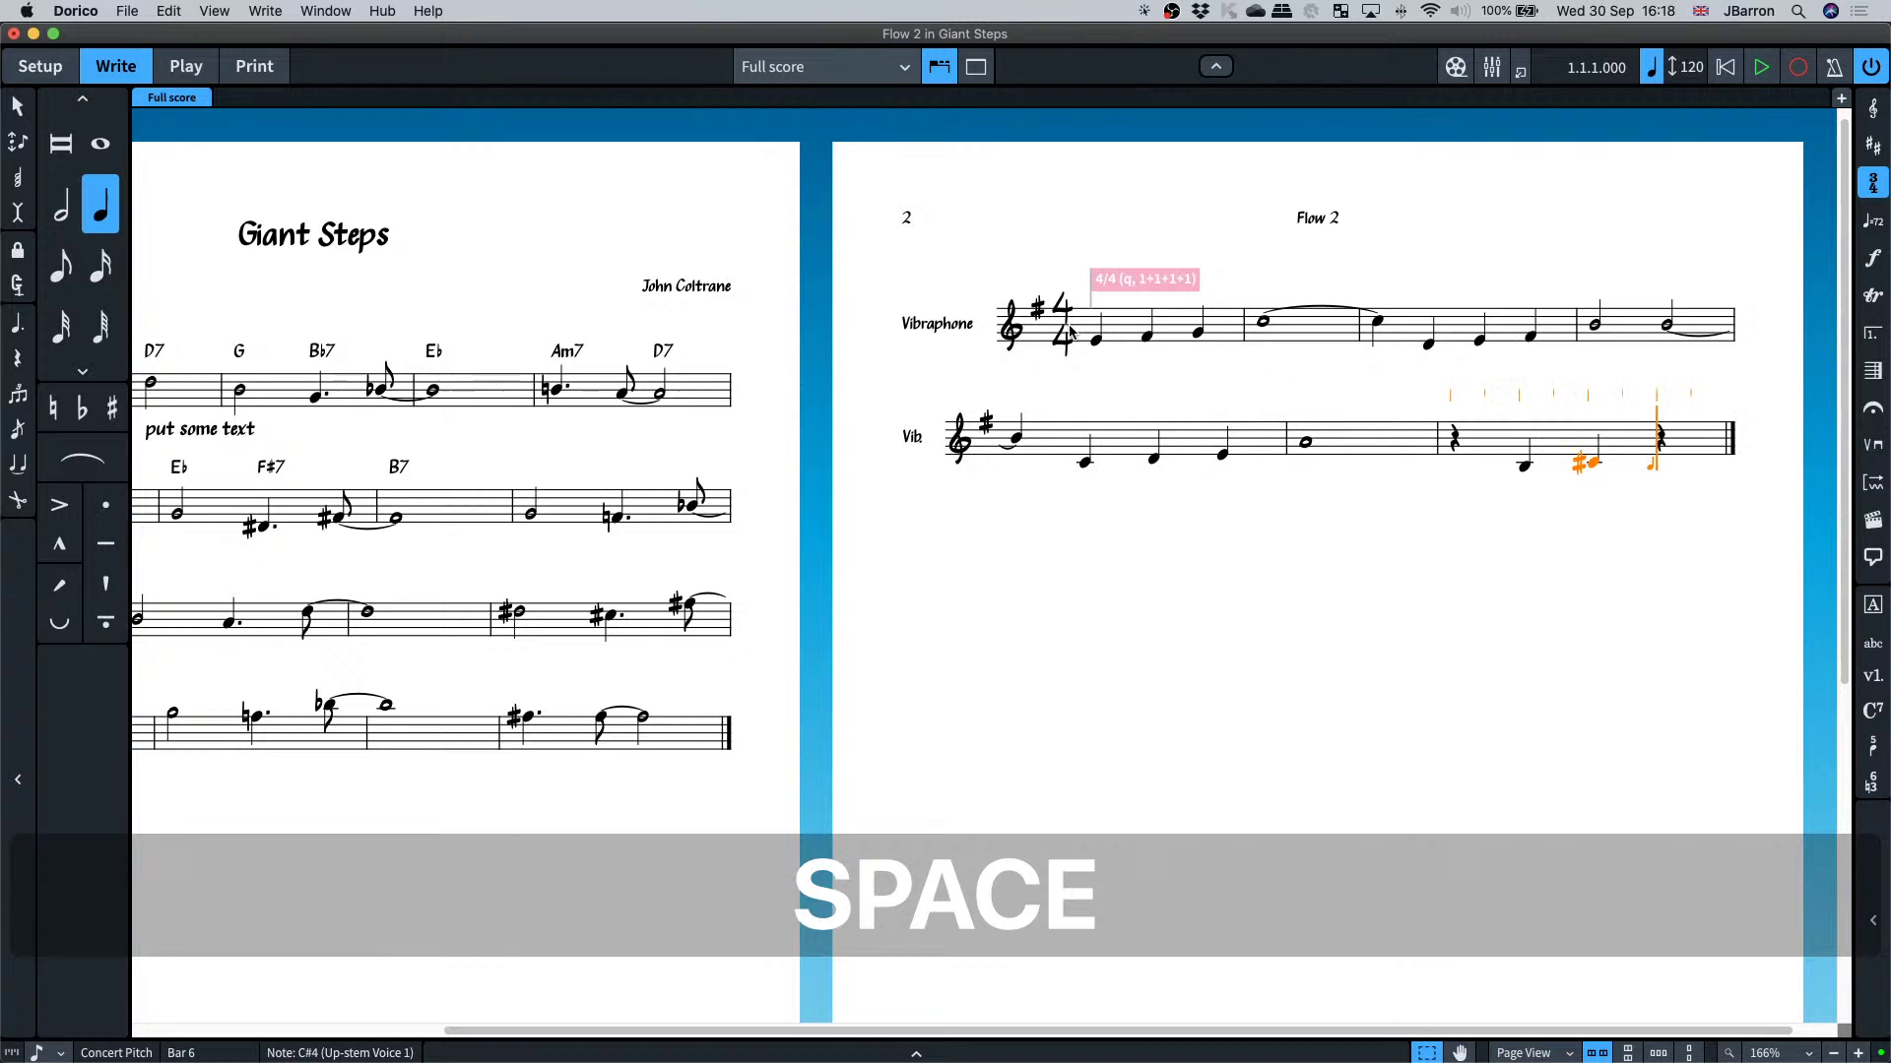
key(8)
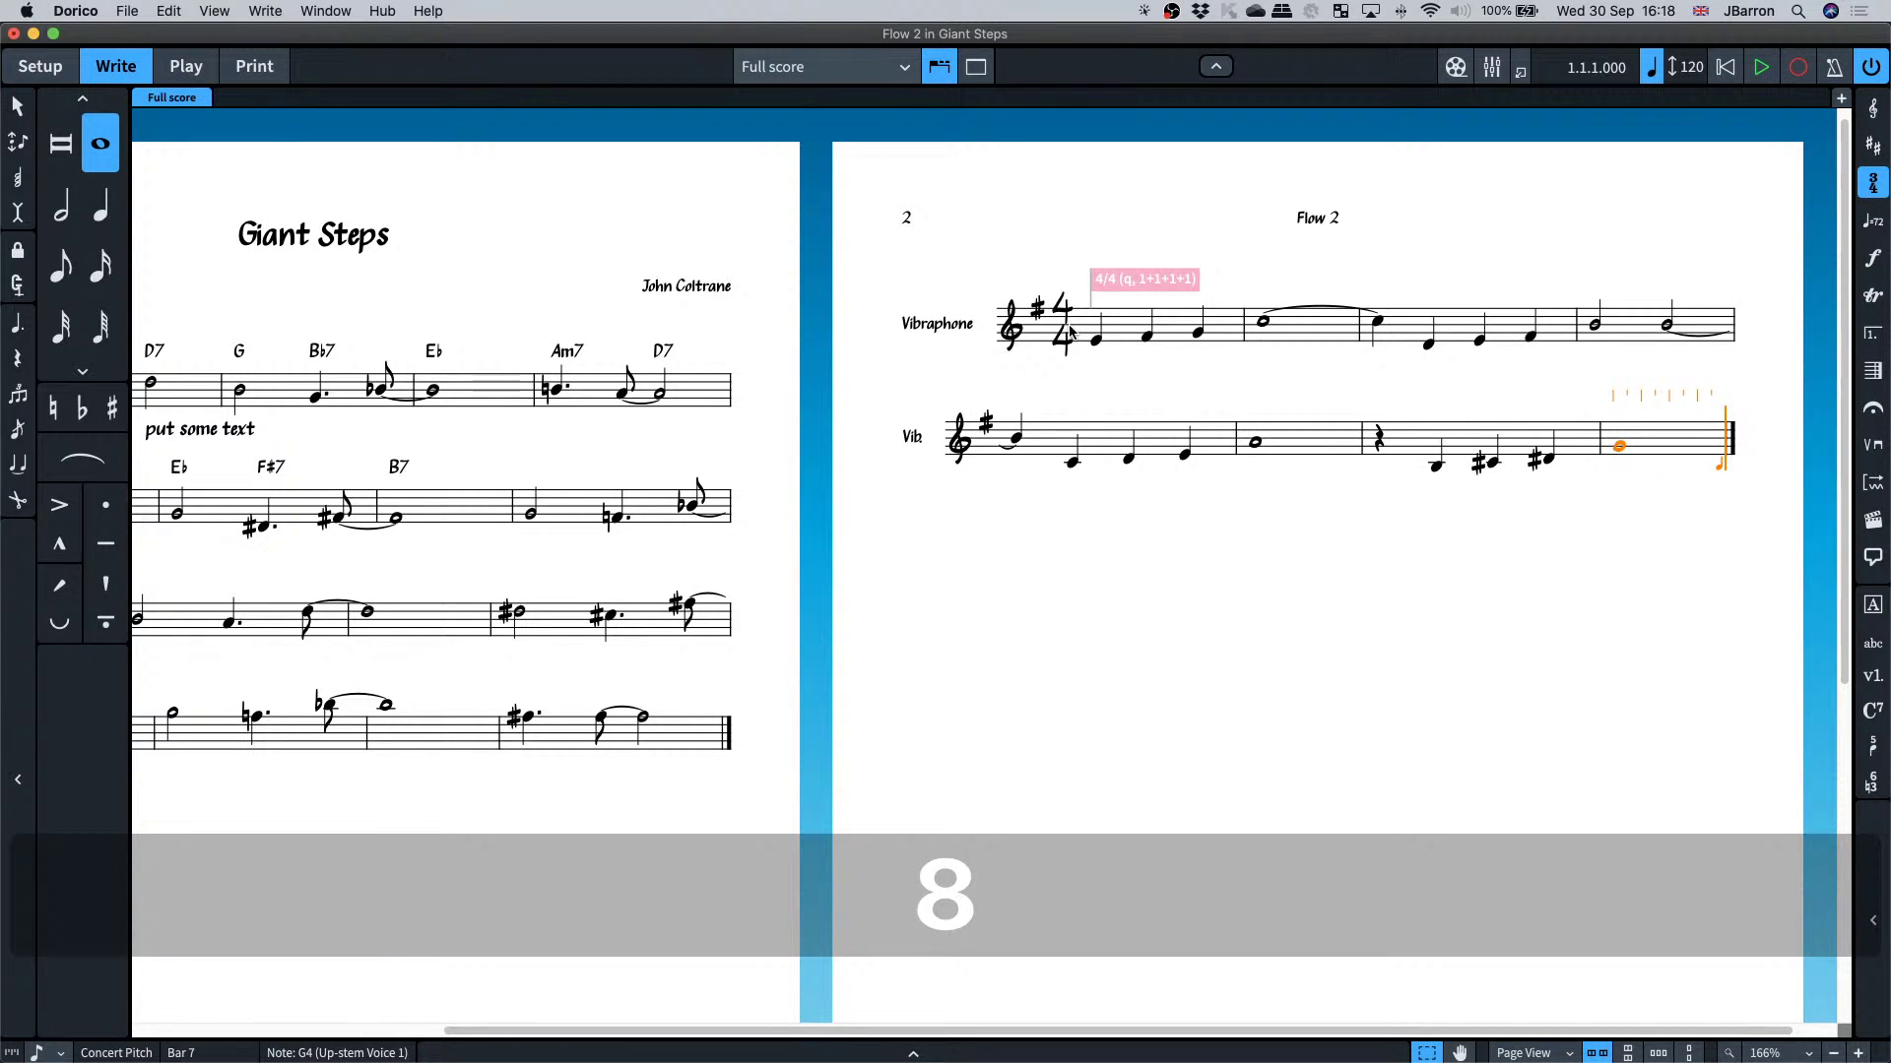
- Enter a quarter rest followed by quarter notes E, F and G in bar 8
key(6)
key(space)
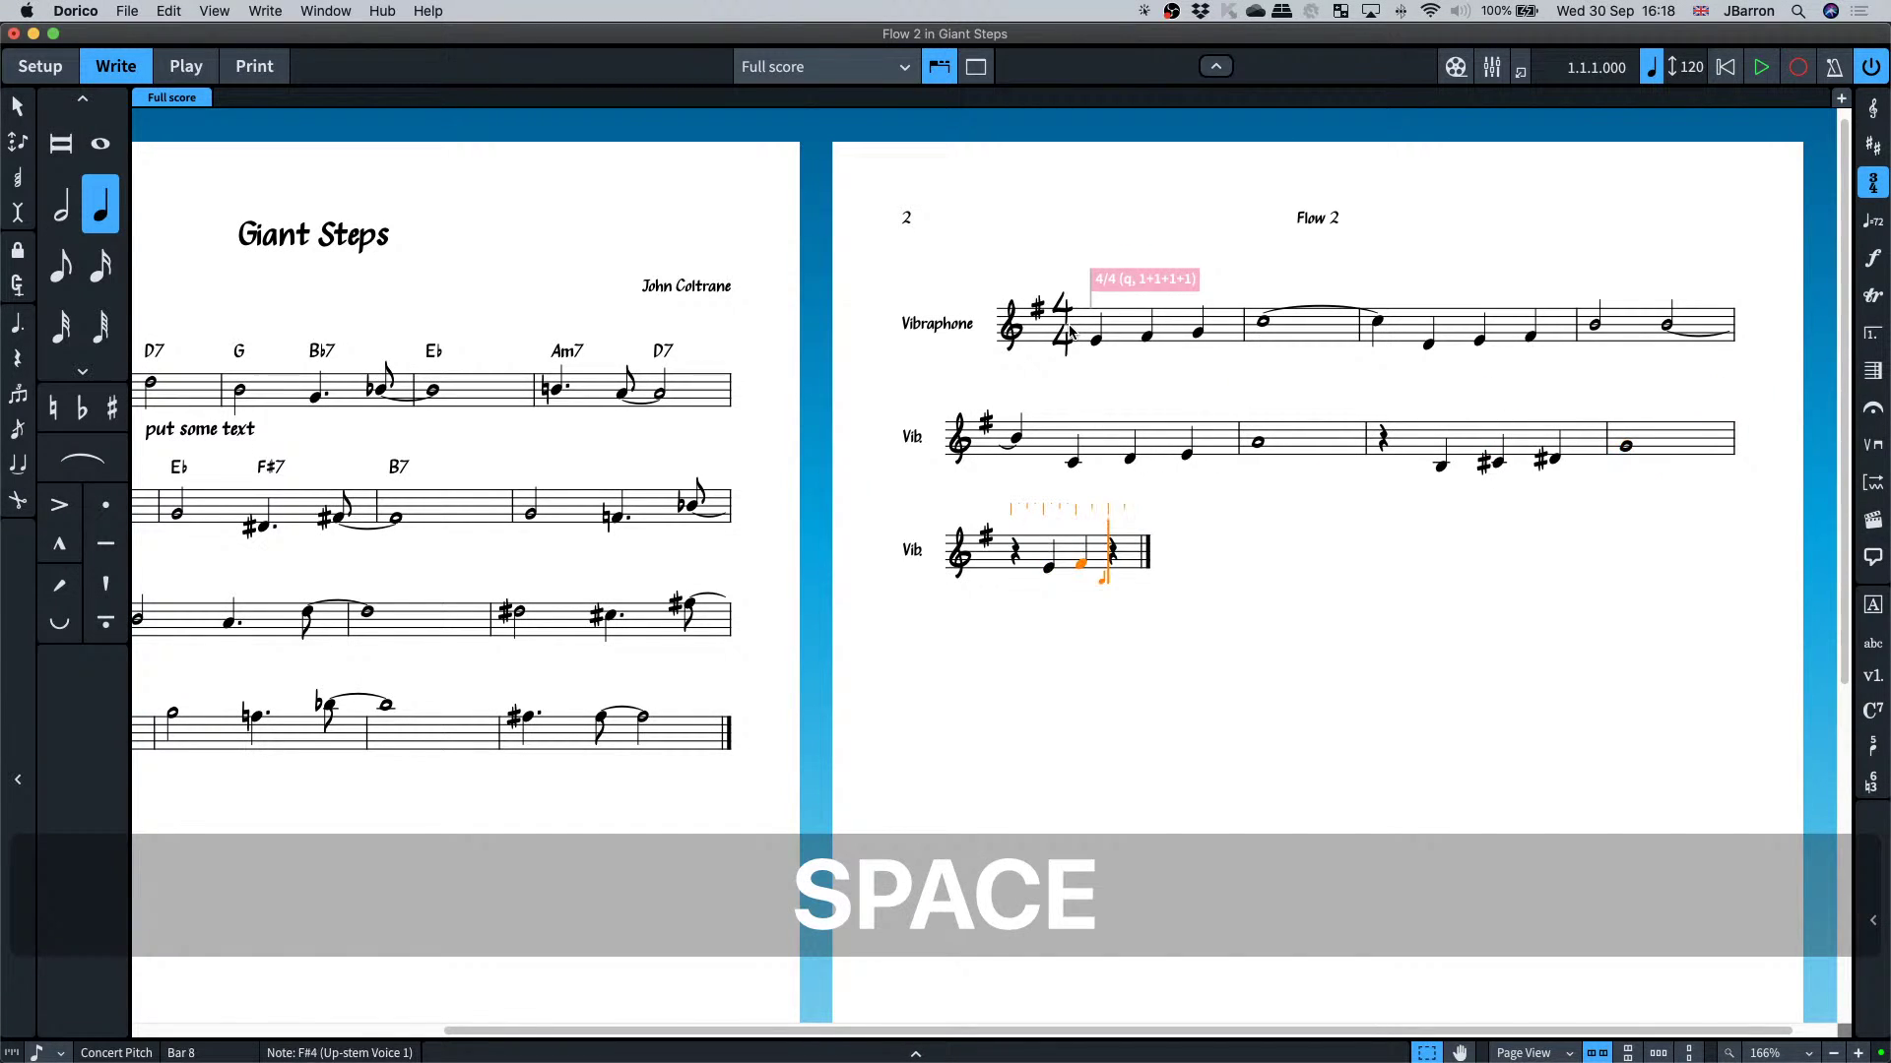
key(Escape)
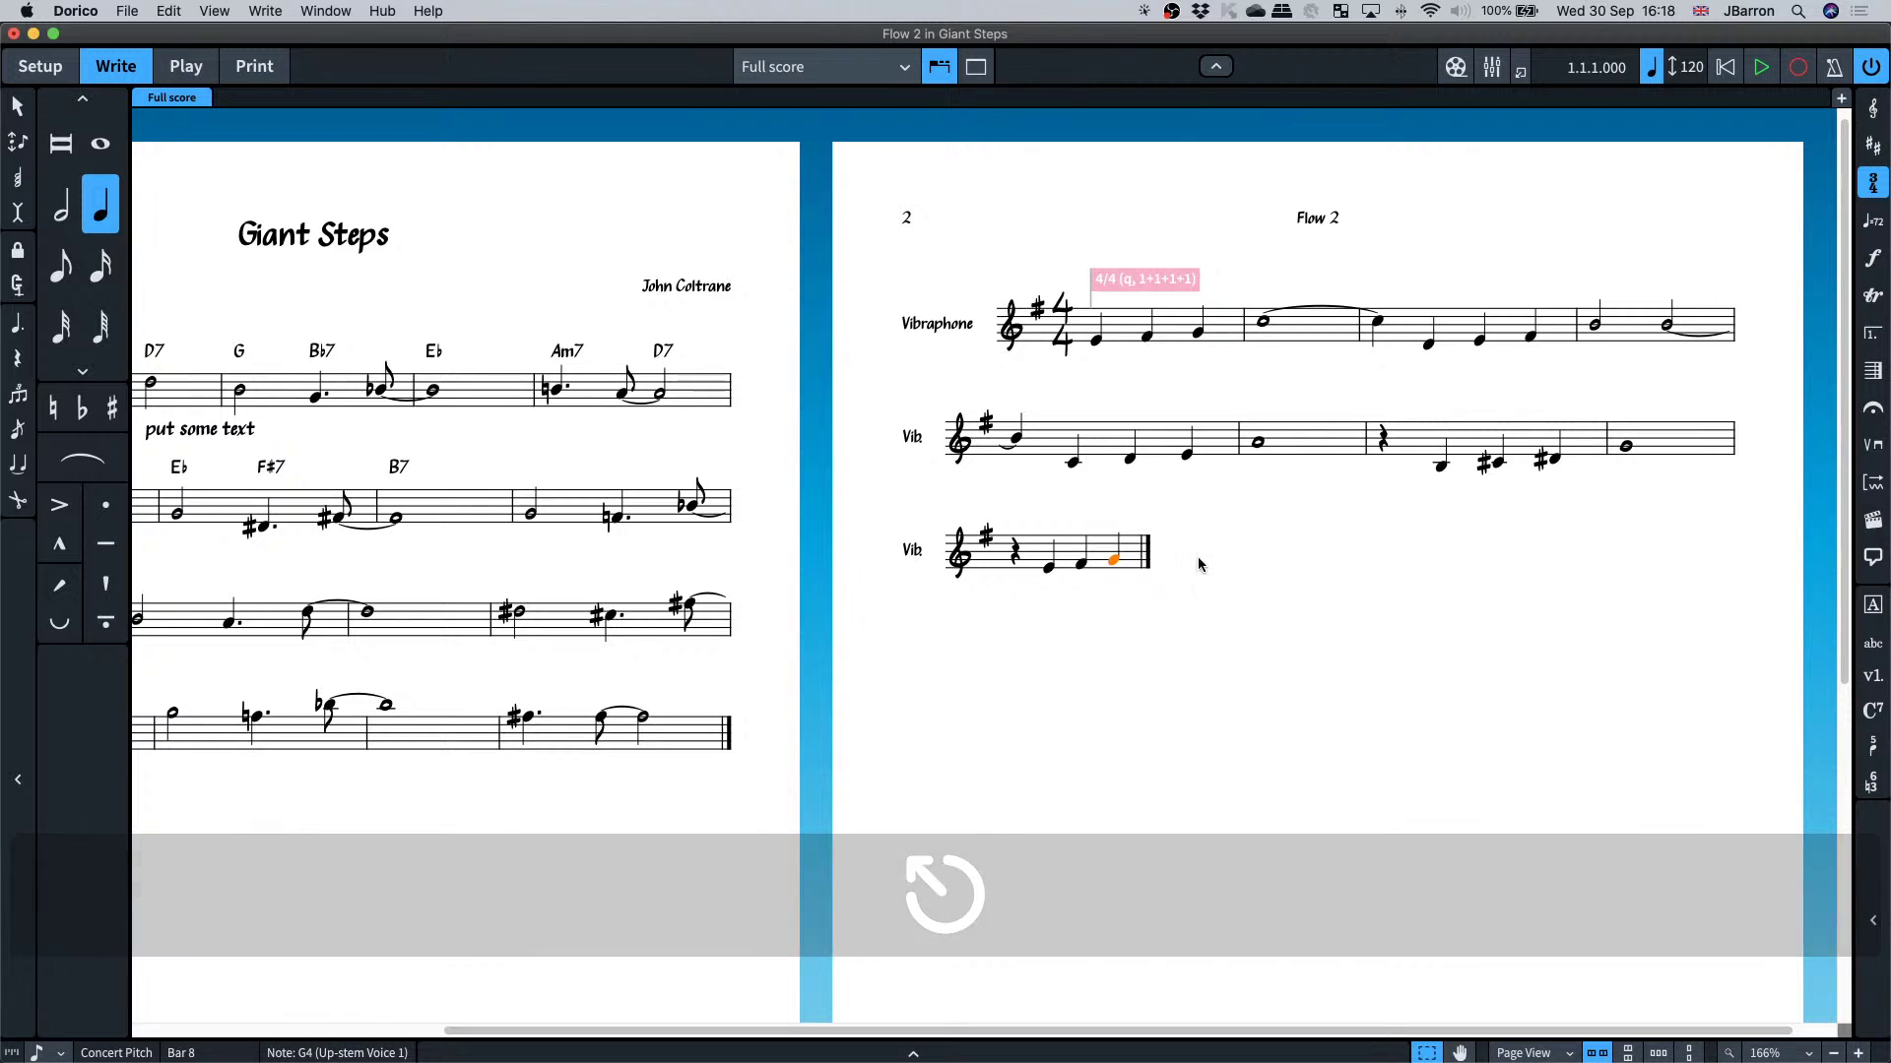
- Add bar 9 with a quarter rest and quarter notes F, A and G, plus a whole-note E in bar 10
key(Return)
key(Right)
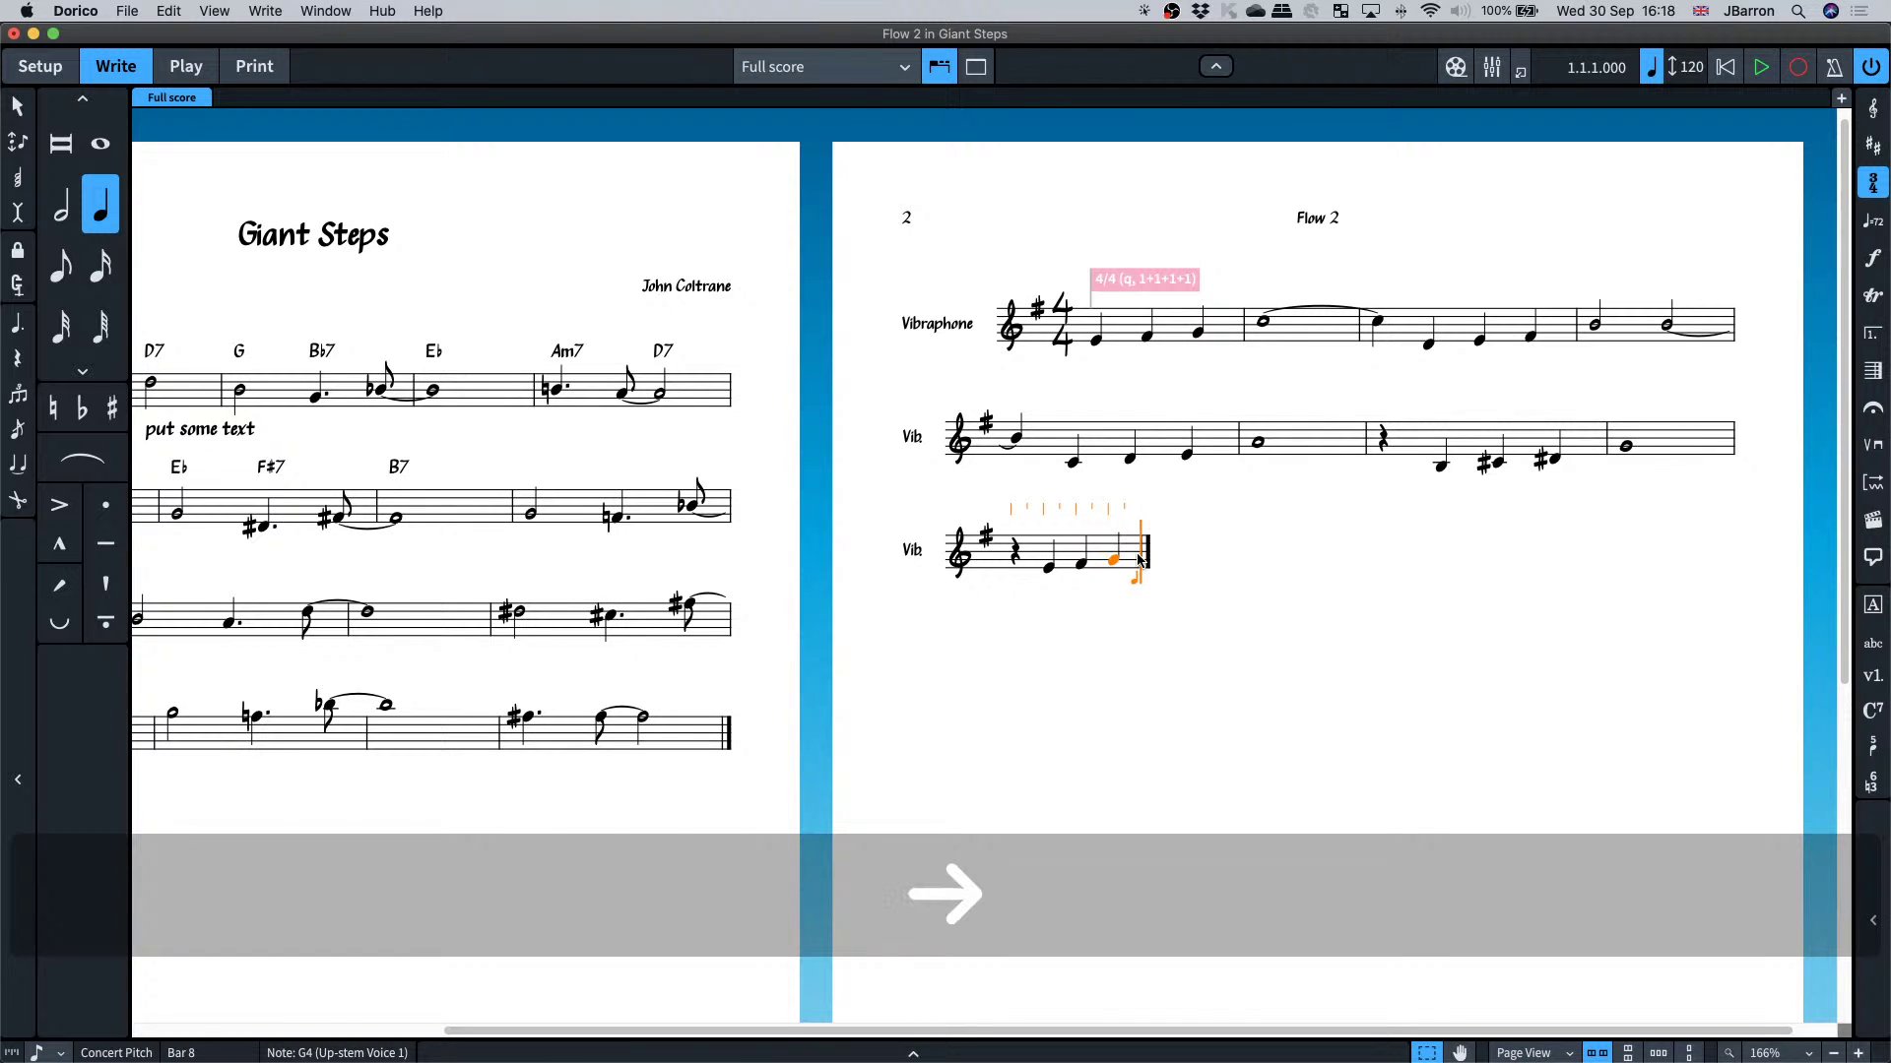
key(space)
key(space)
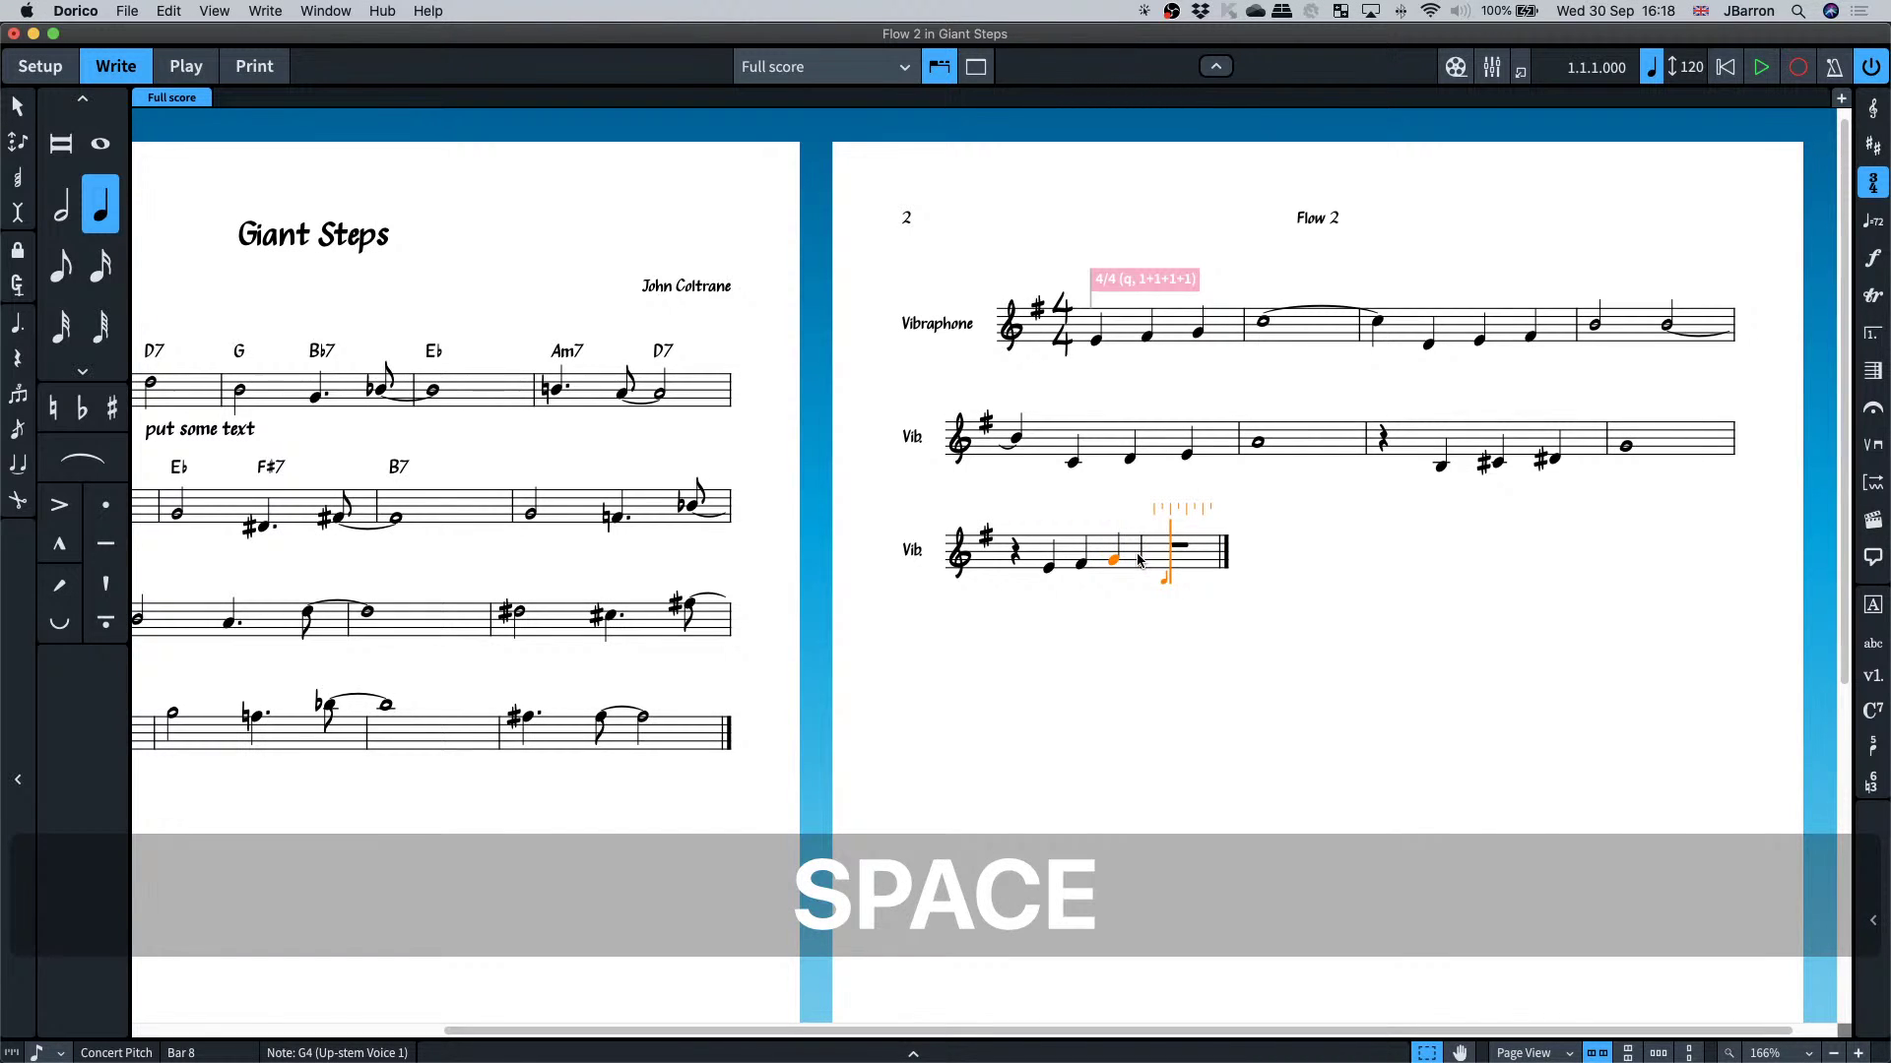
key(8)
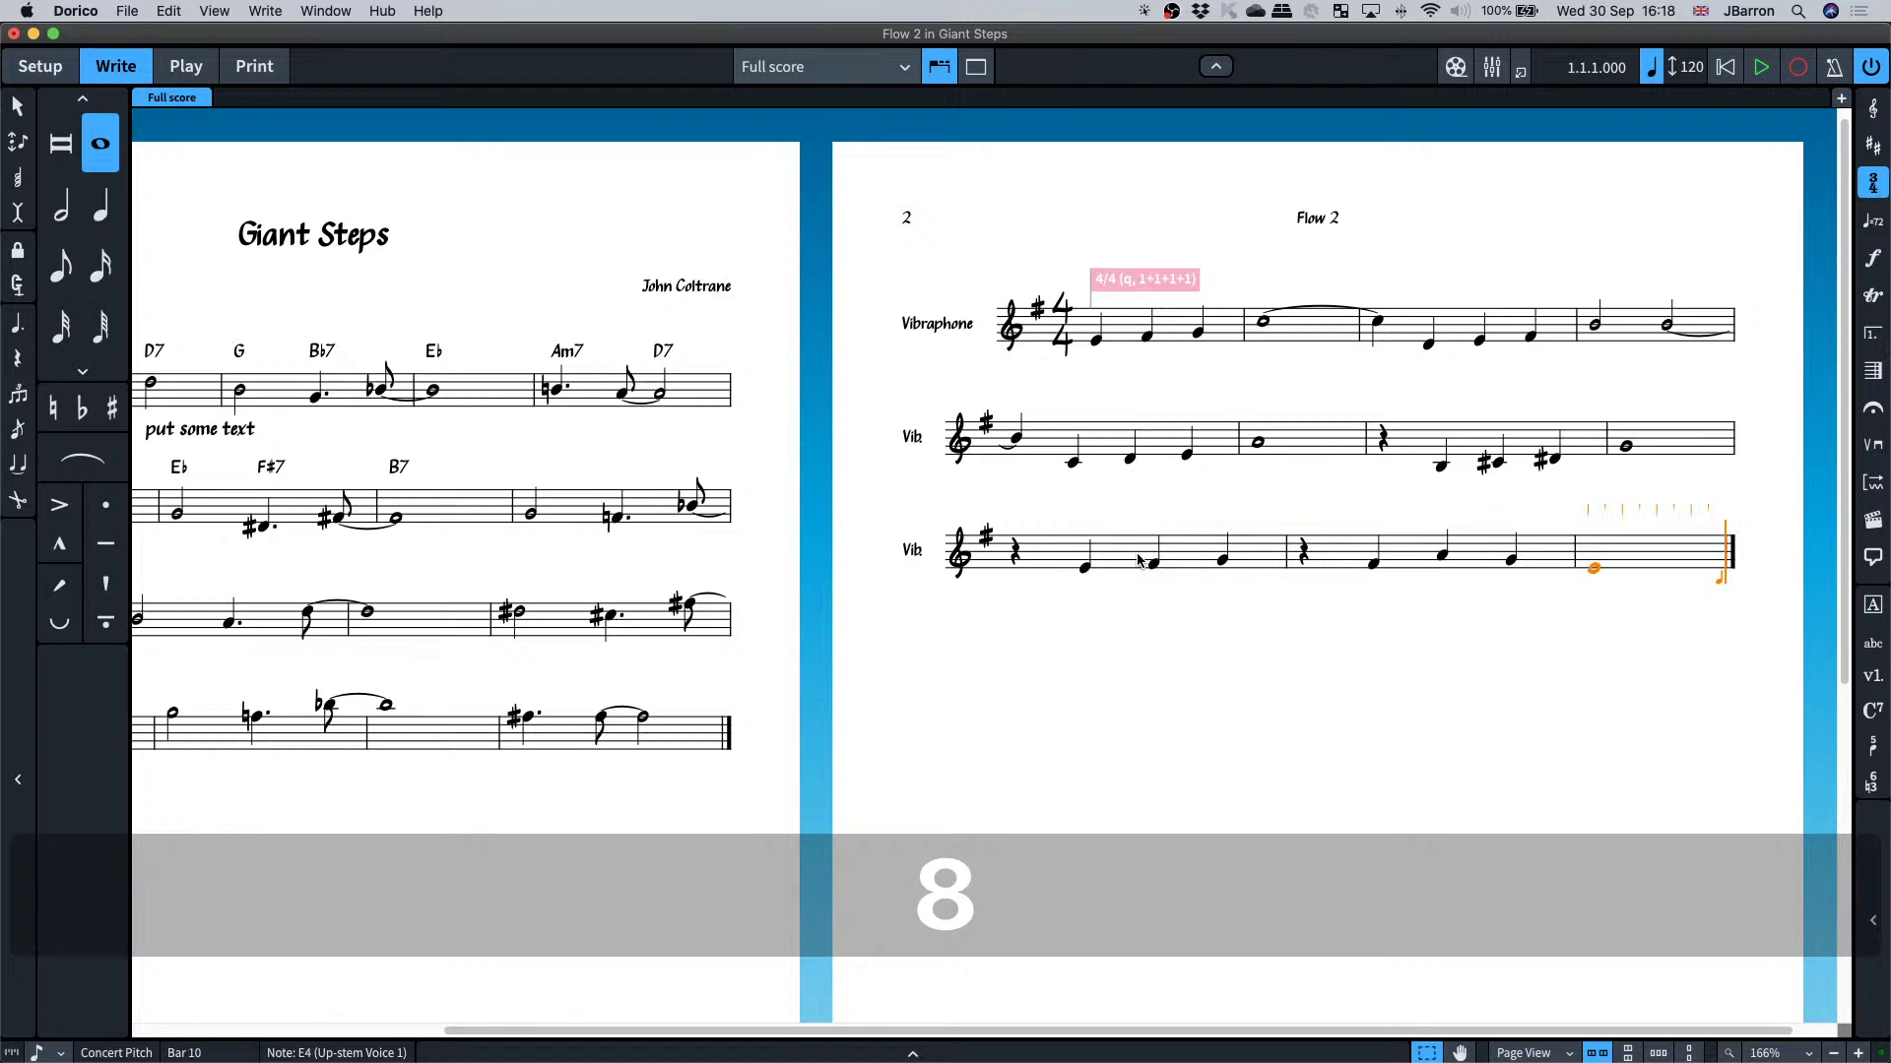
key(Escape)
- Add first and second repeat endings to the second flow, with the first ending spanning bars 6 to 8
click(1466, 436)
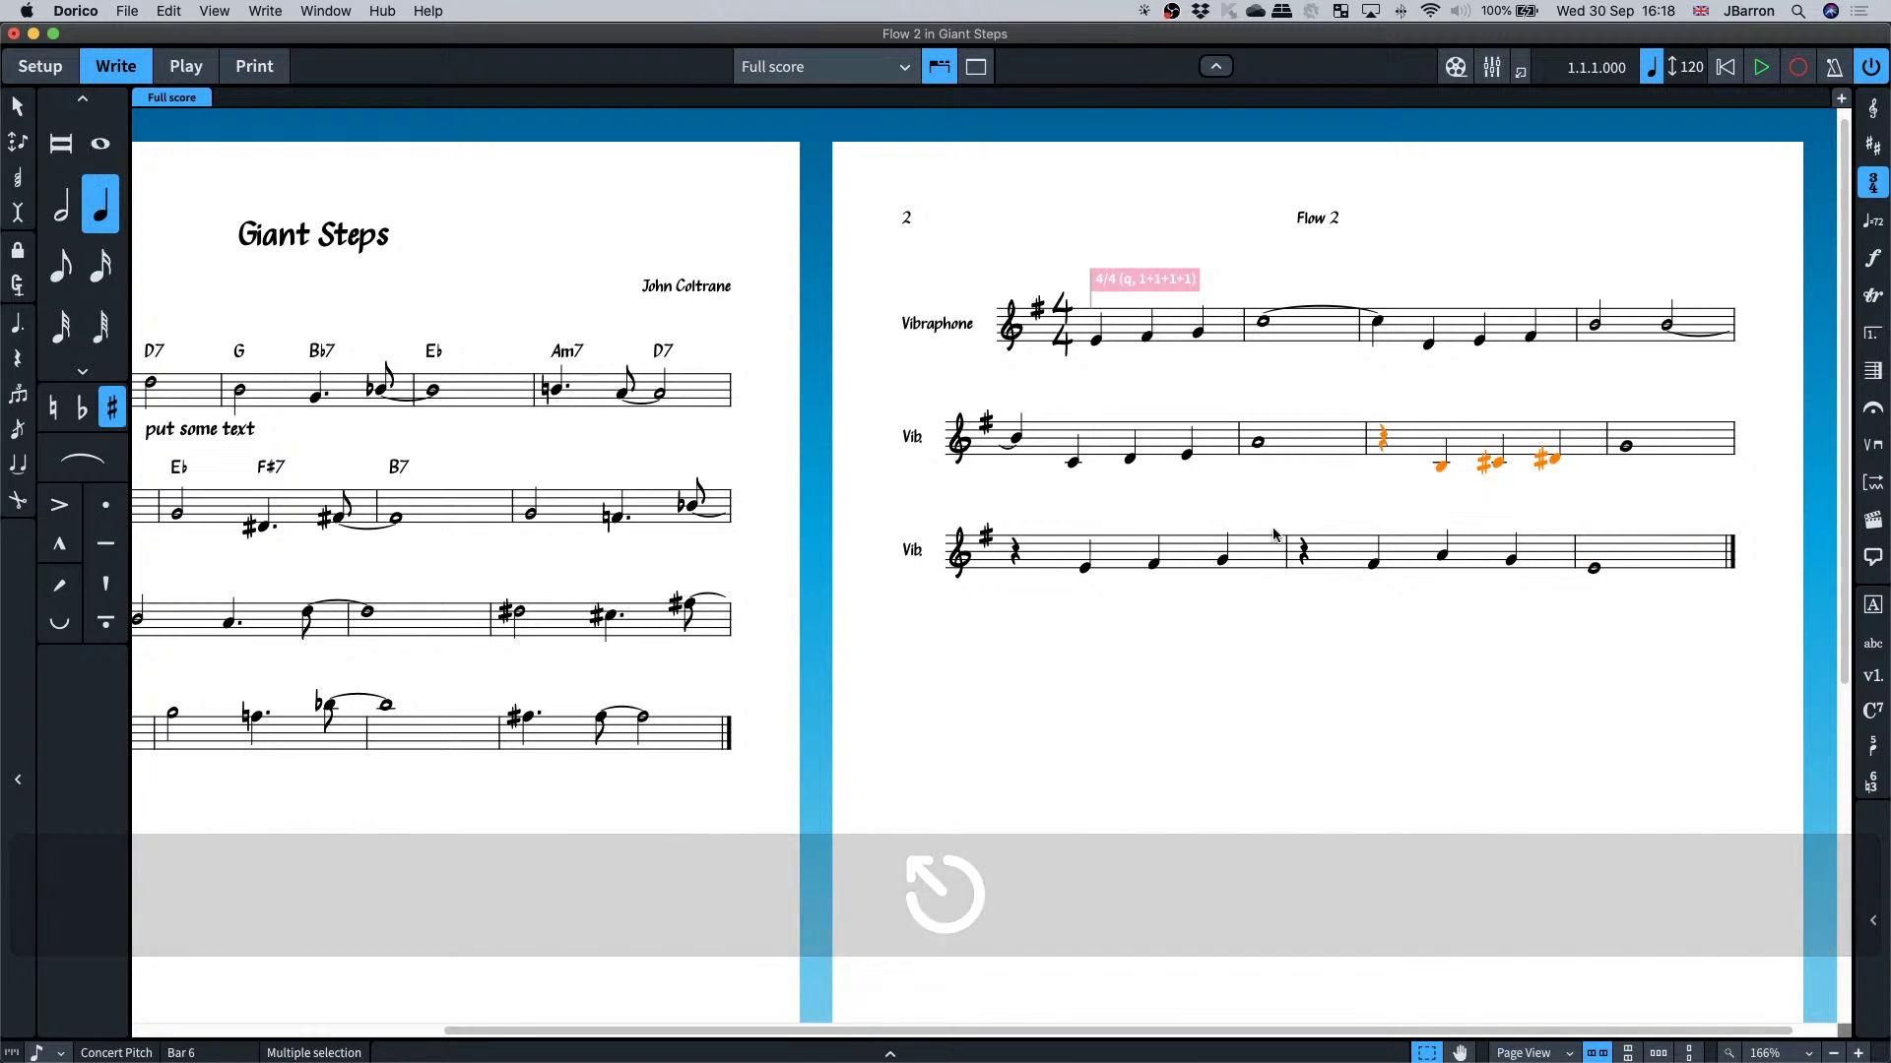
shift+click(1260, 552)
key(shift+r)
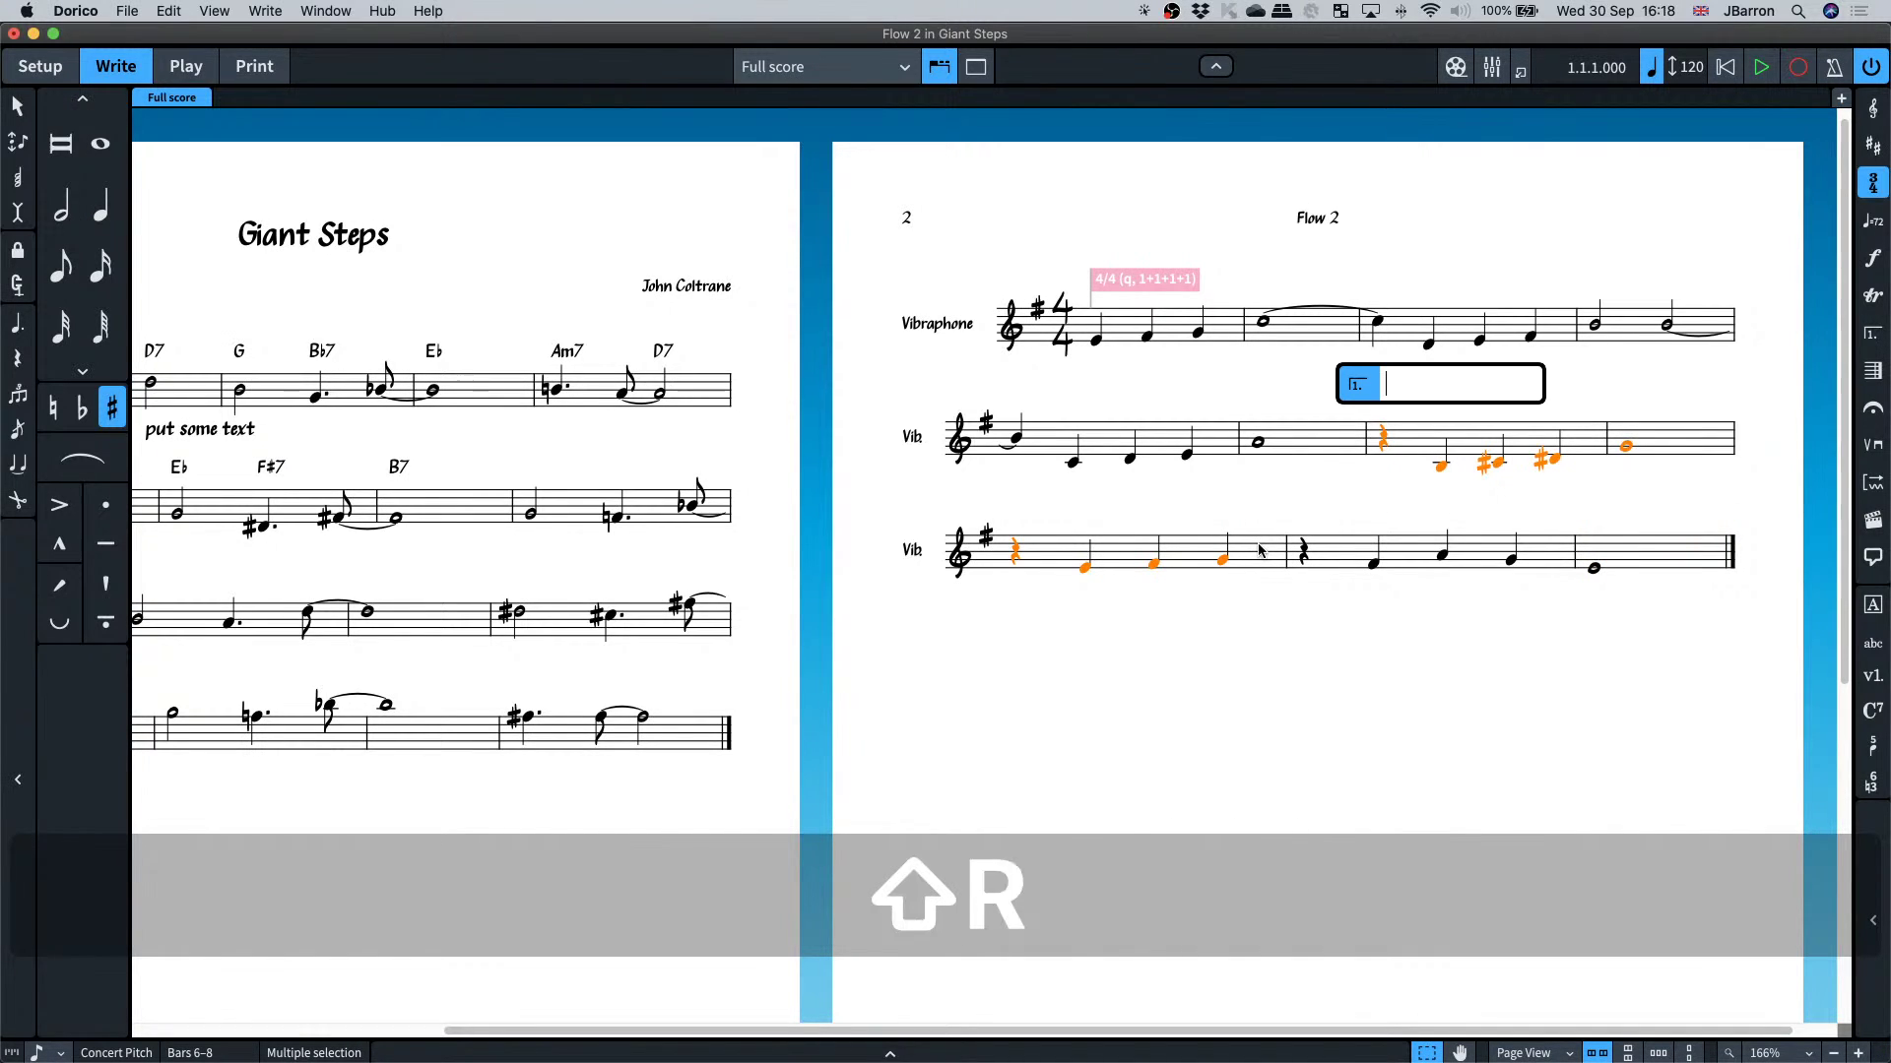
text(e)
key(Return)
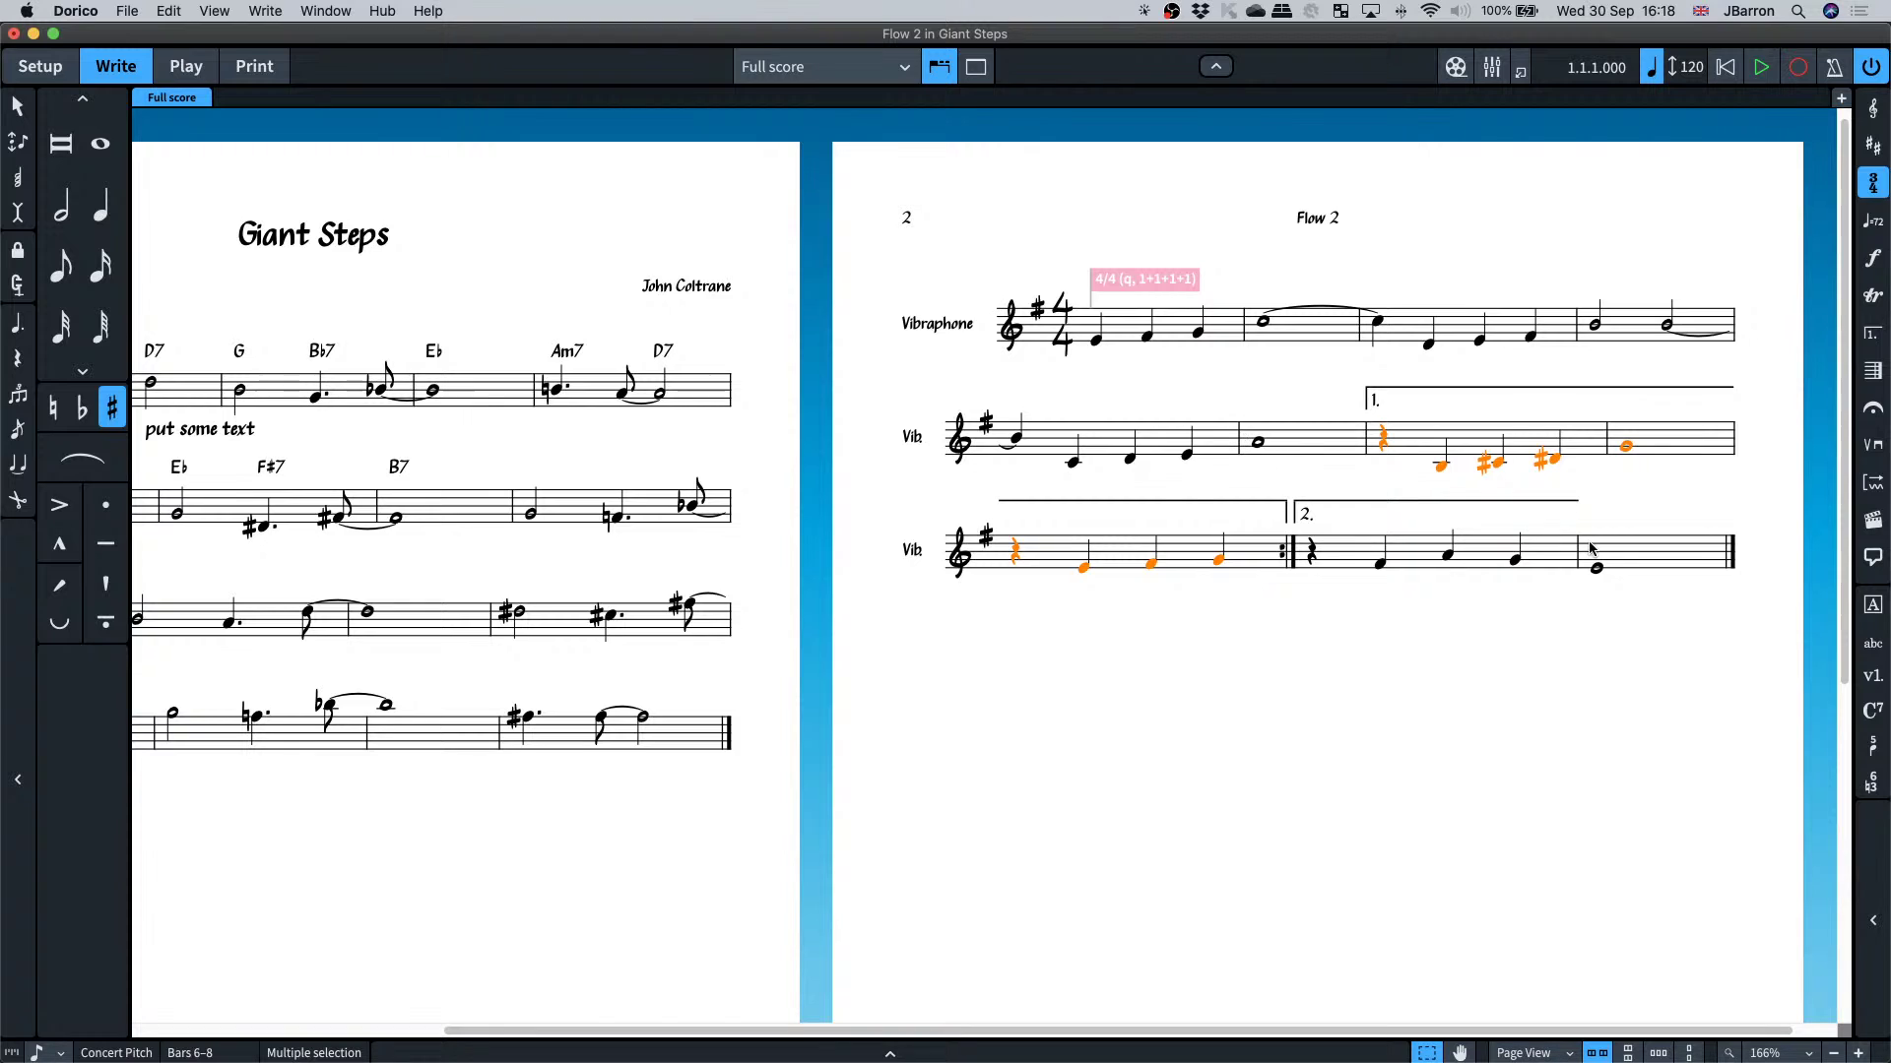
- Change the final barline of the second flow to a double barline
click(1732, 554)
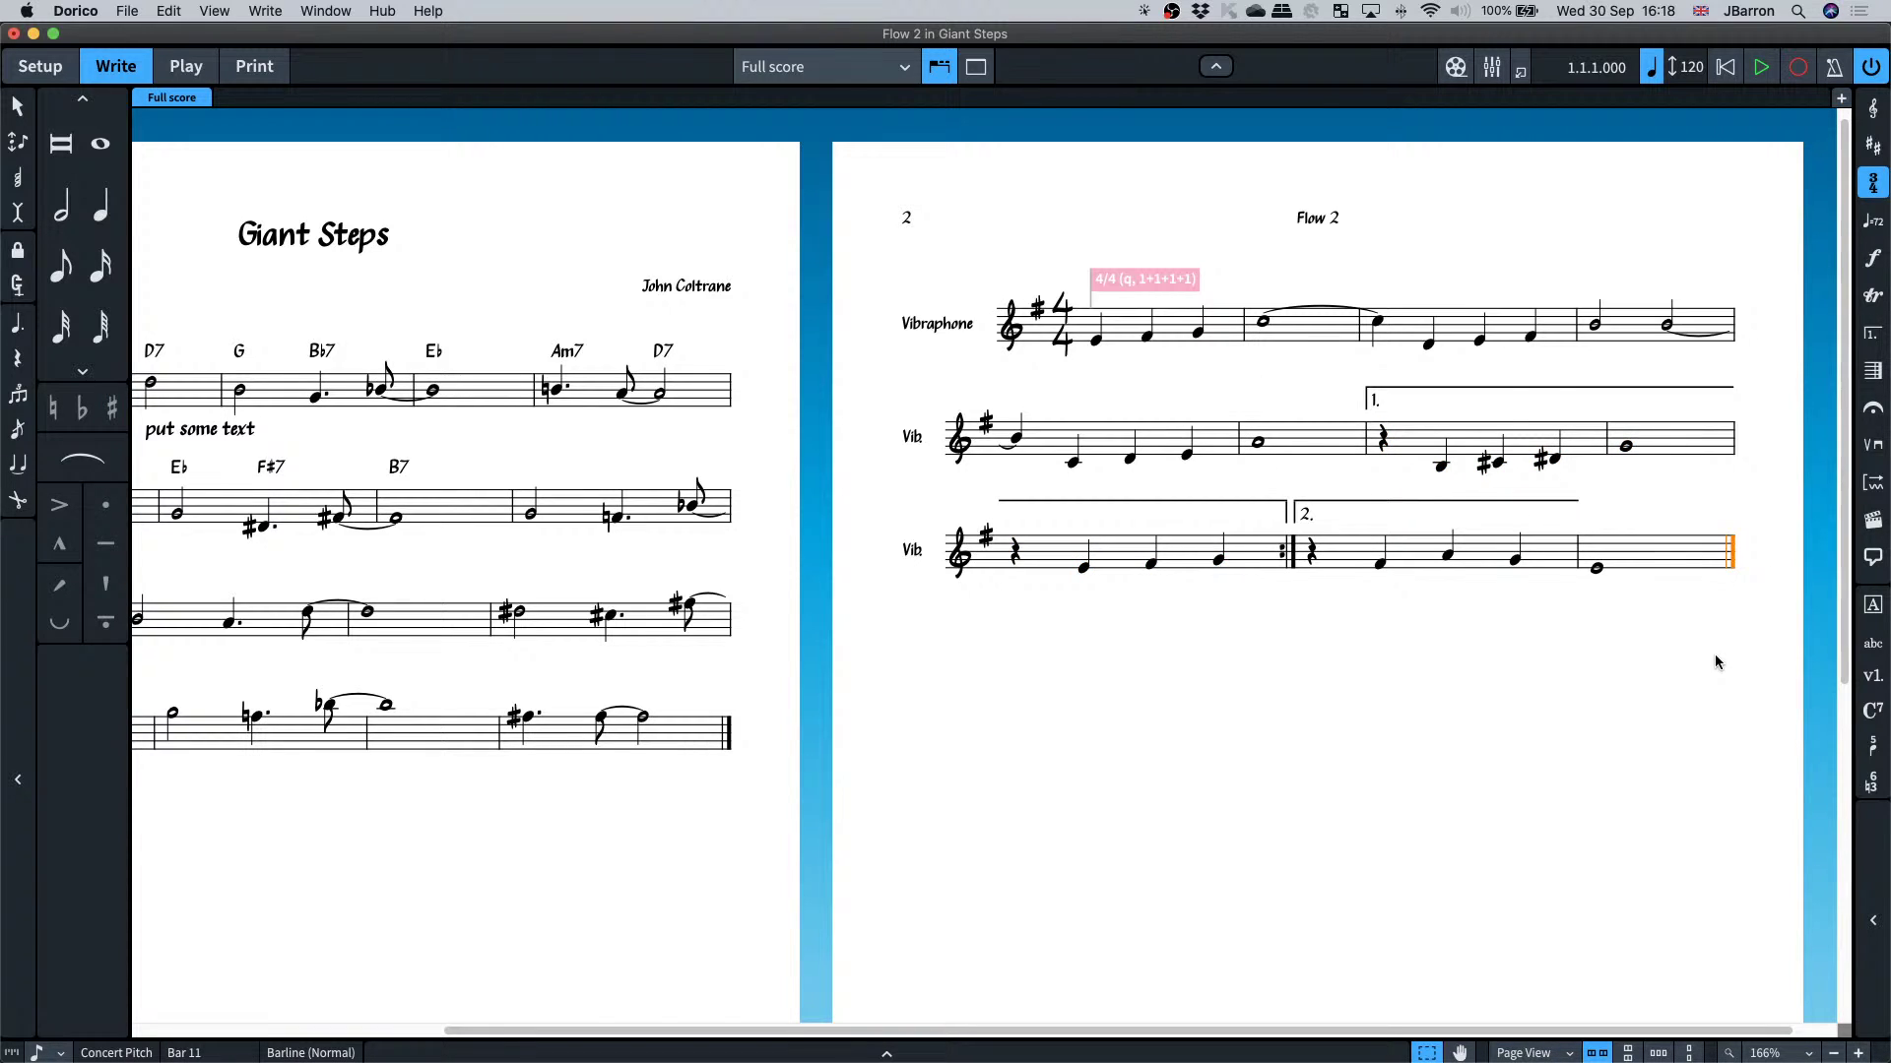
key(shift+b)
text(||)
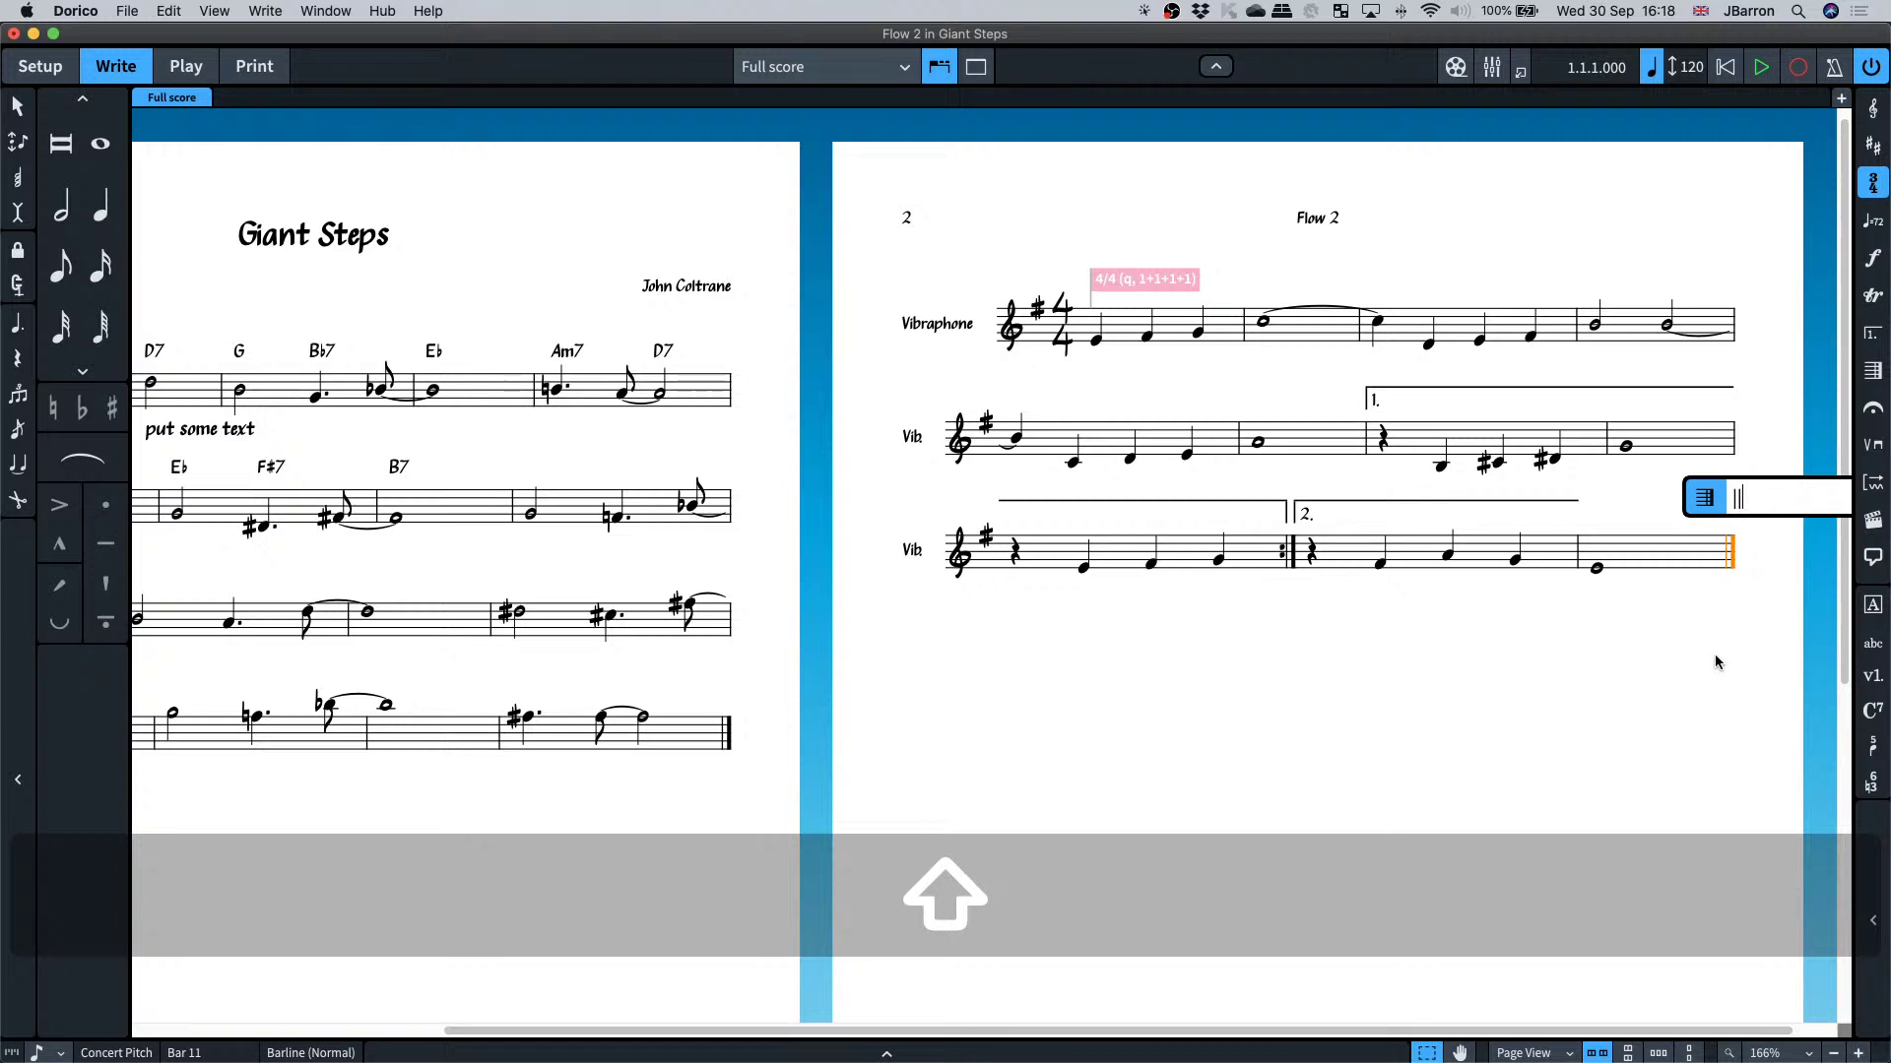
key(Return)
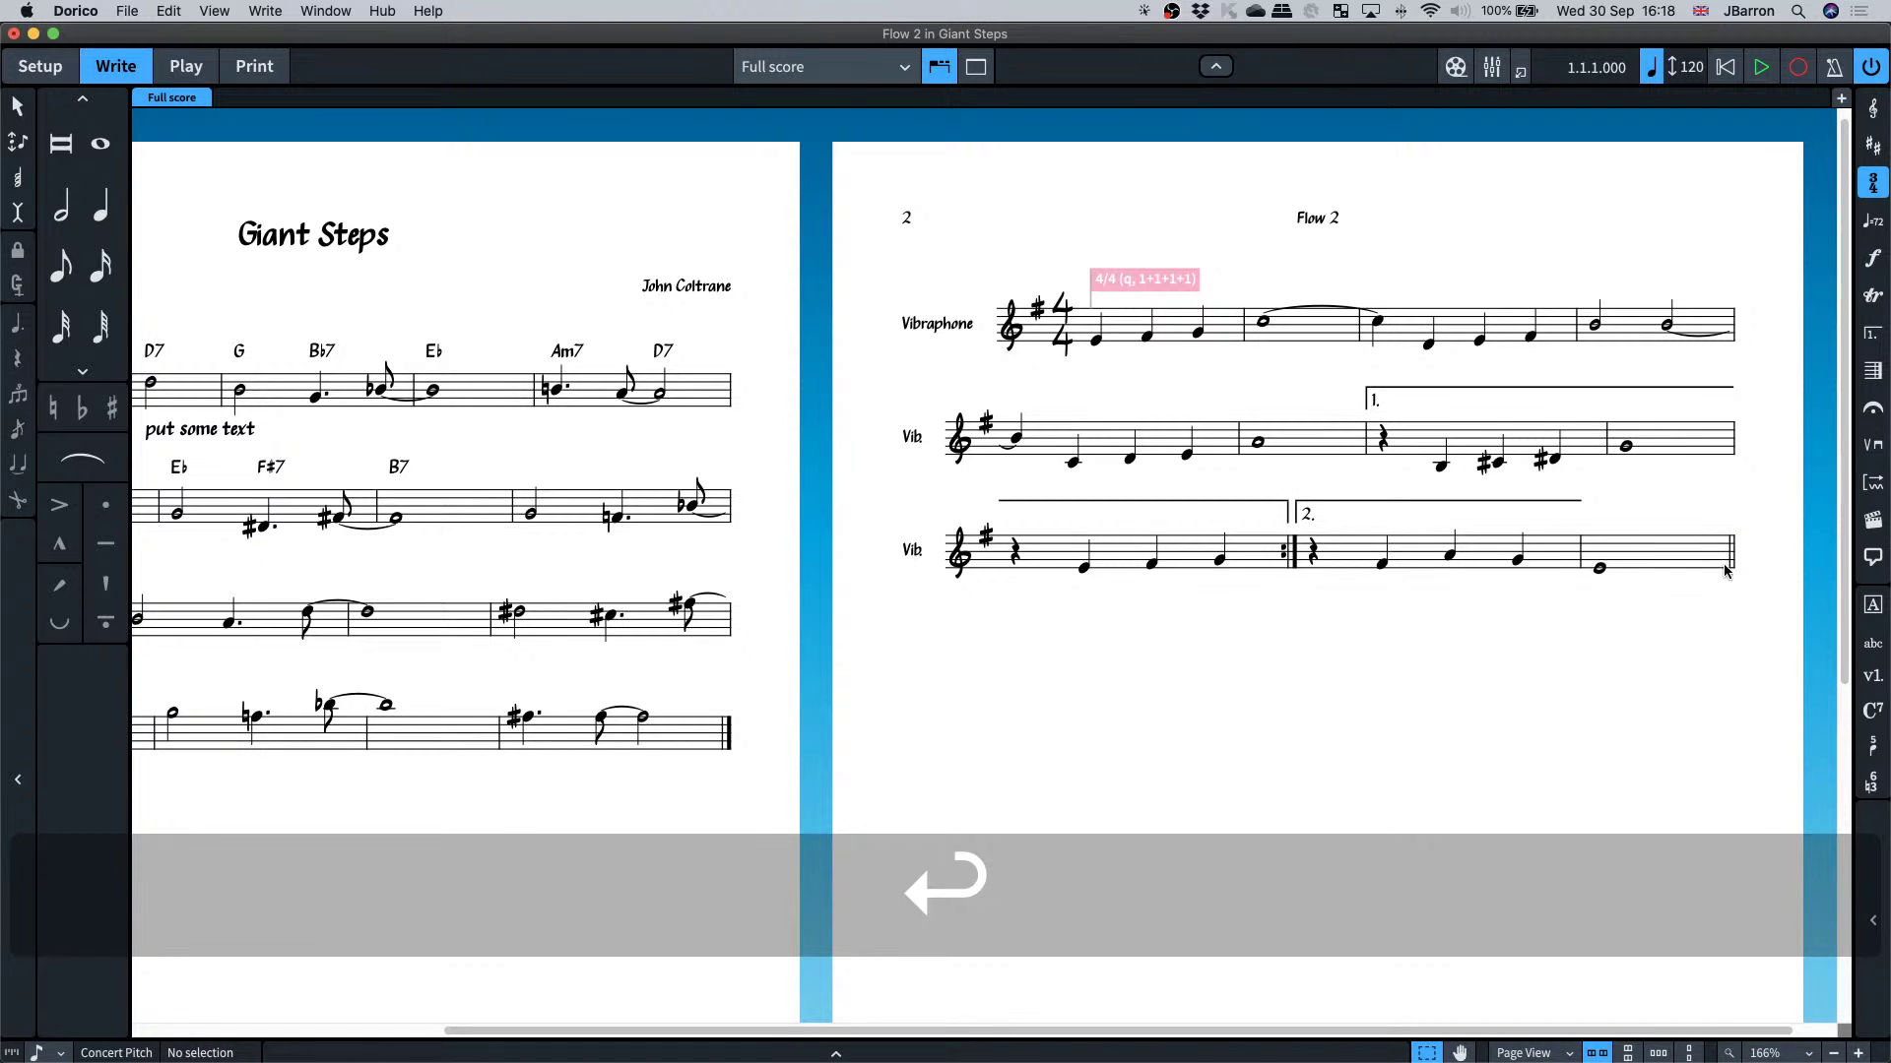
- Add 12 empty bars at the end of the second flow
key(shift+b)
text(+12)
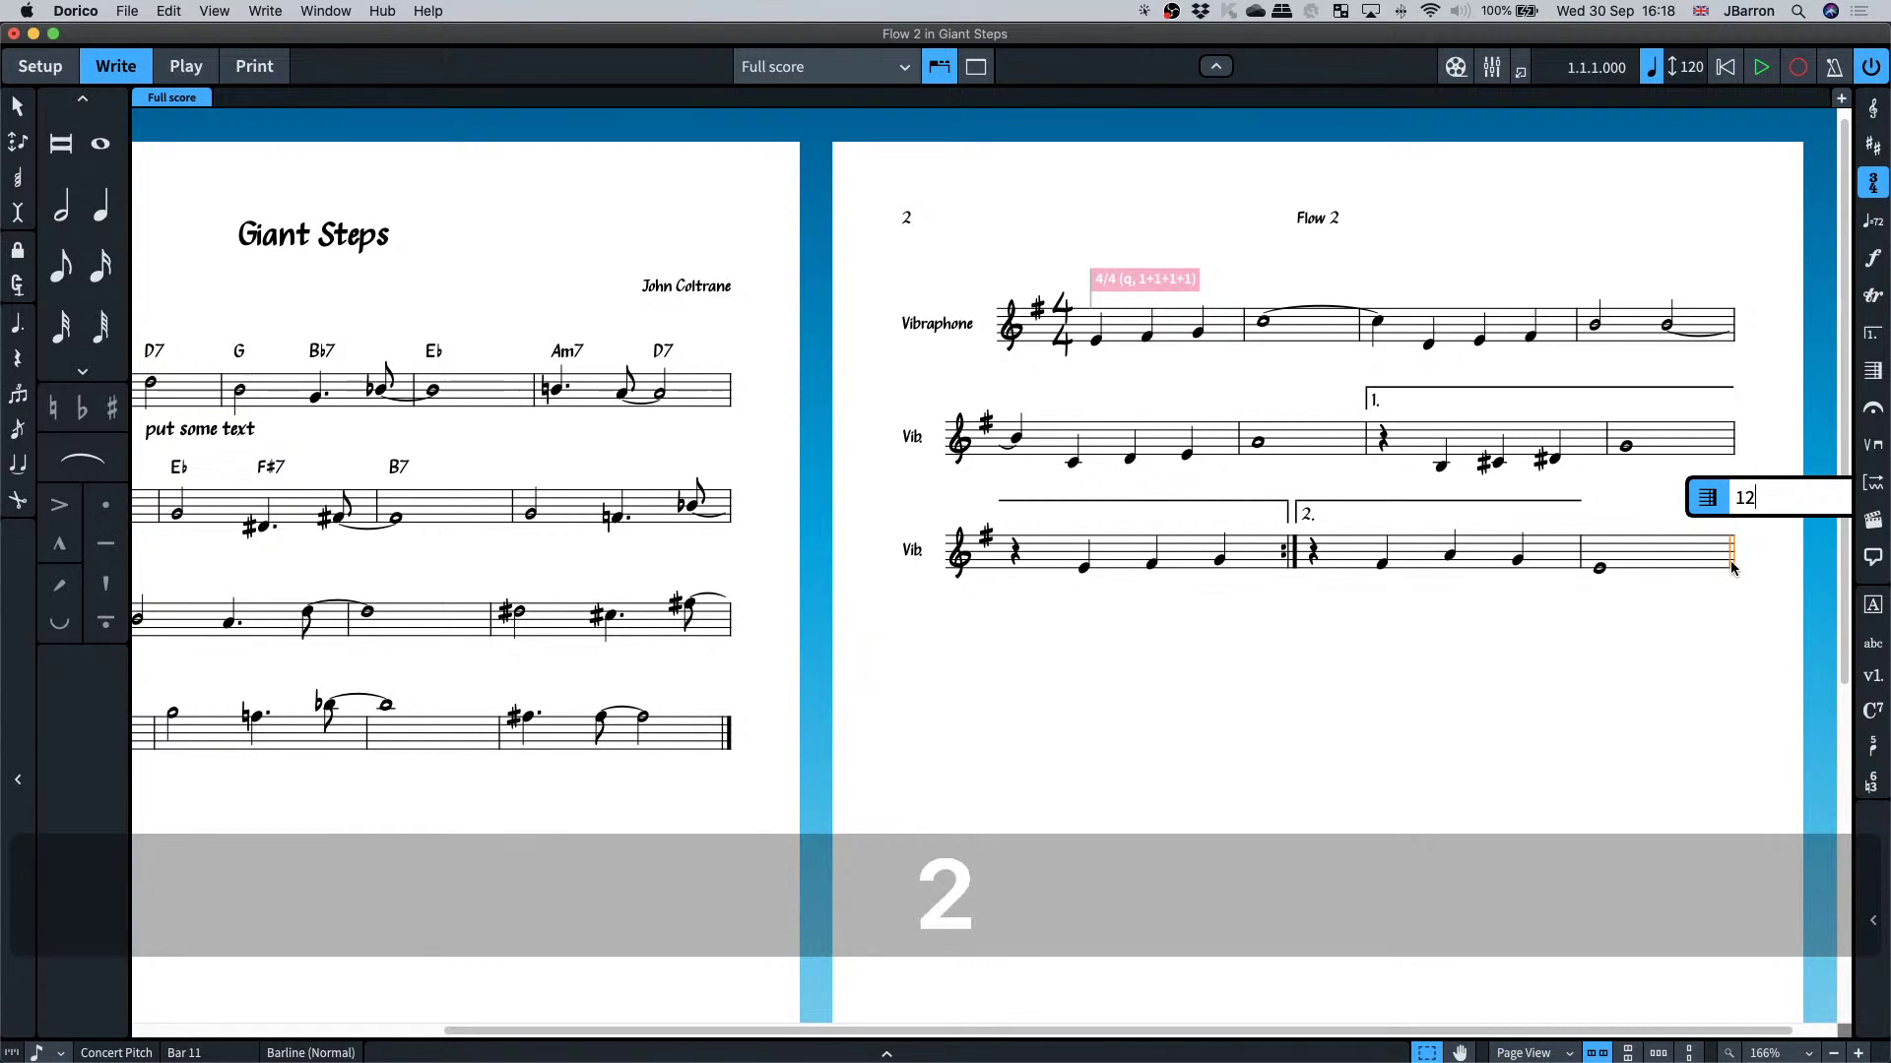
key(Return)
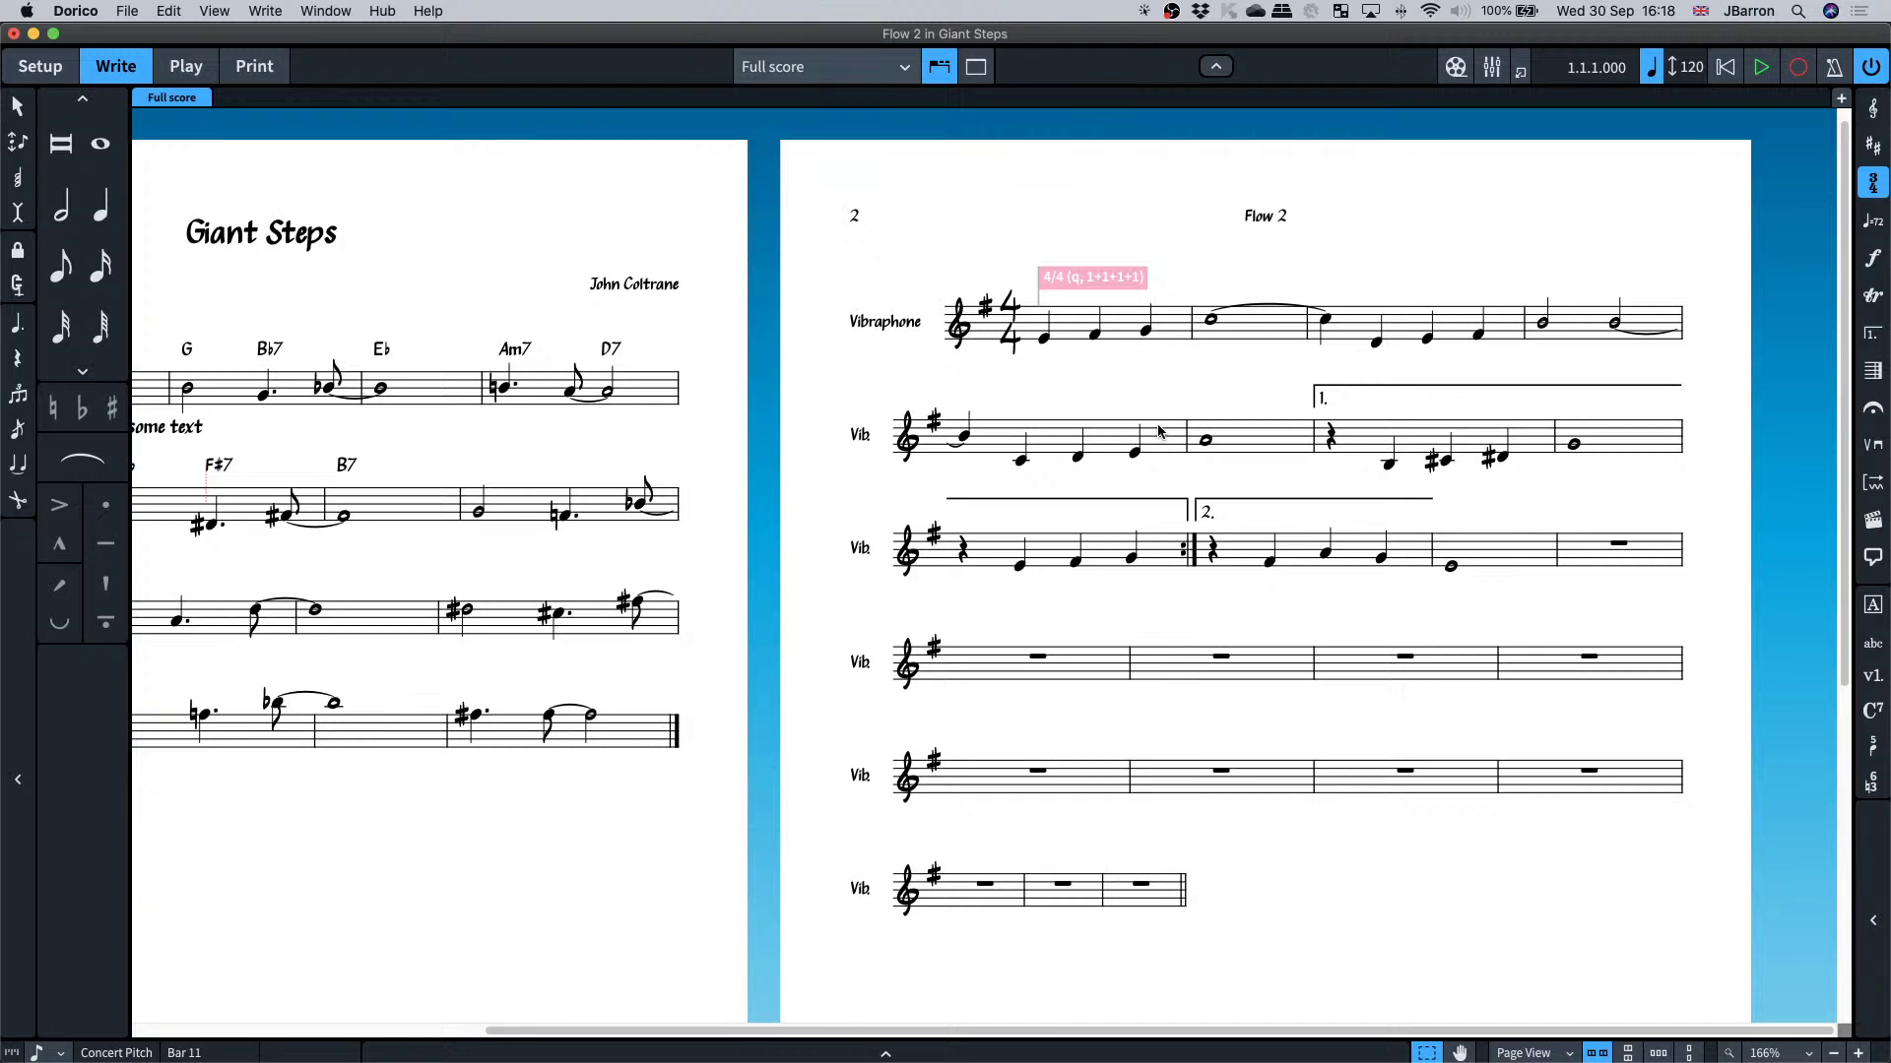
click(883, 245)
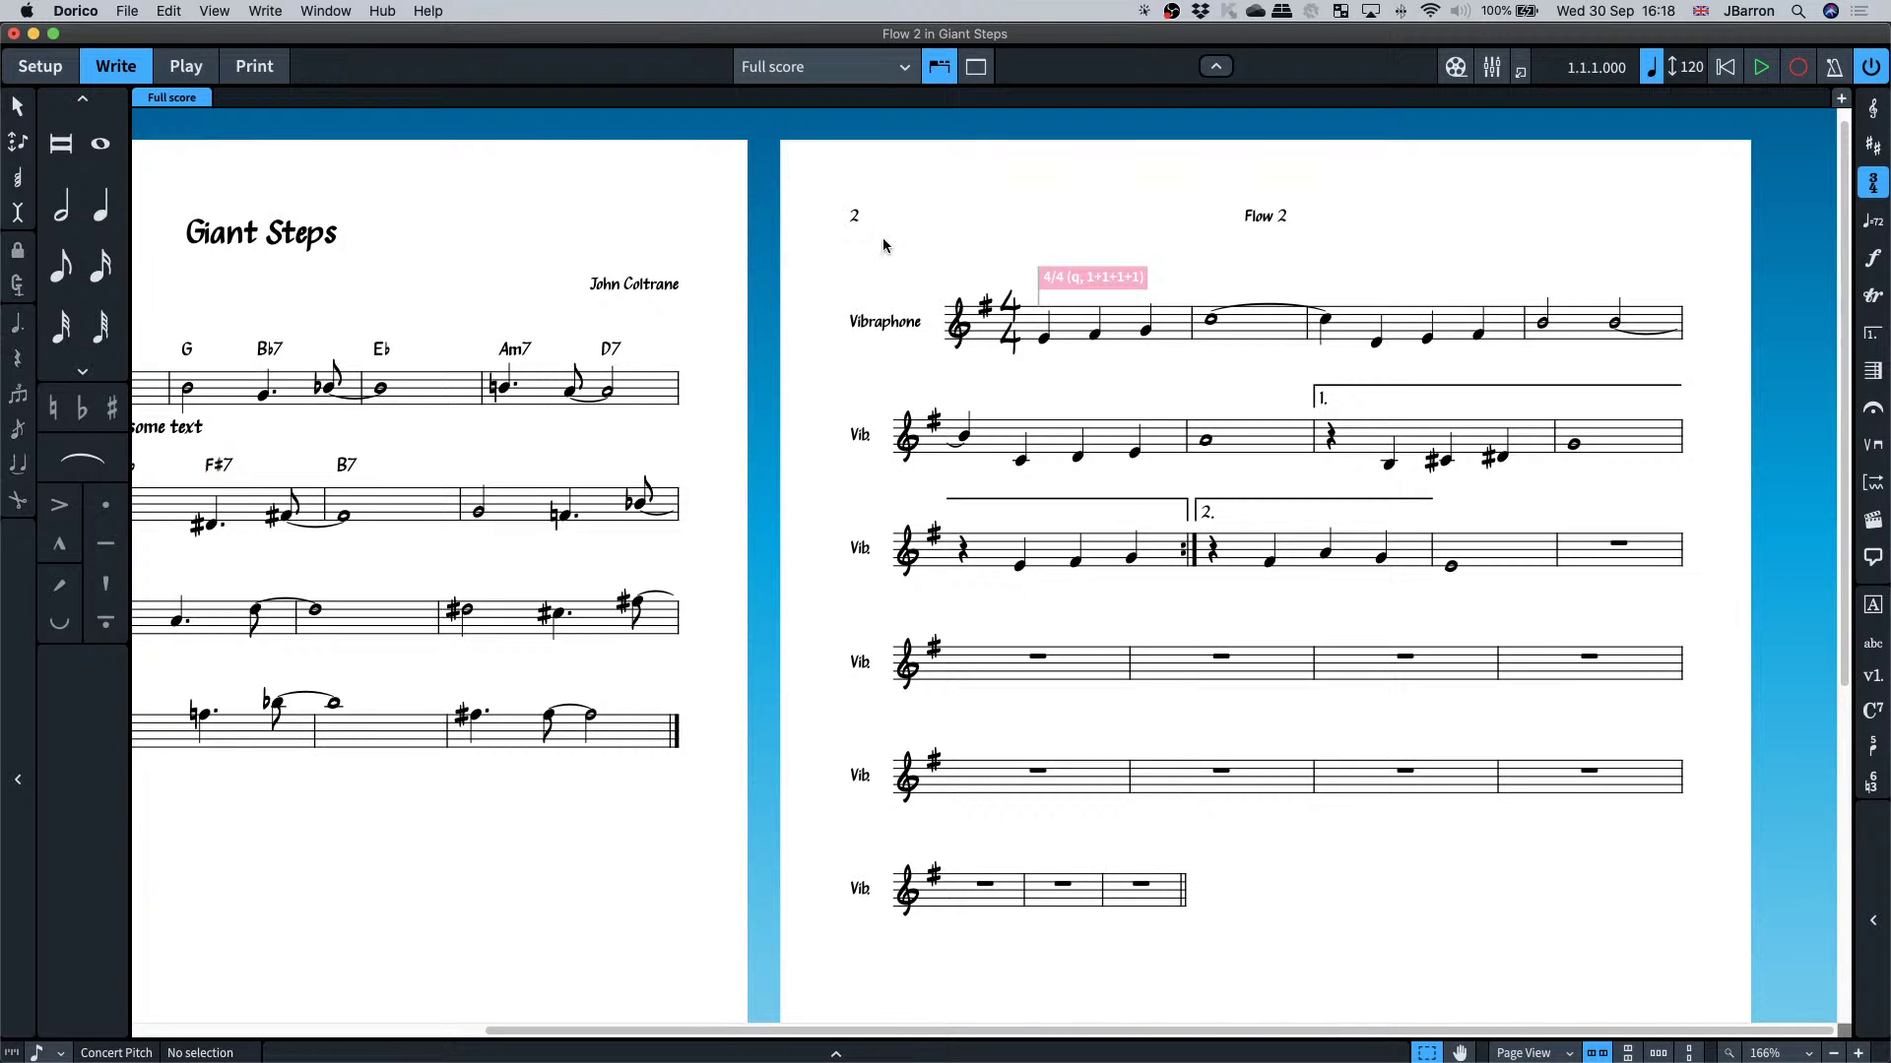
scroll(1418, 213, left, 3)
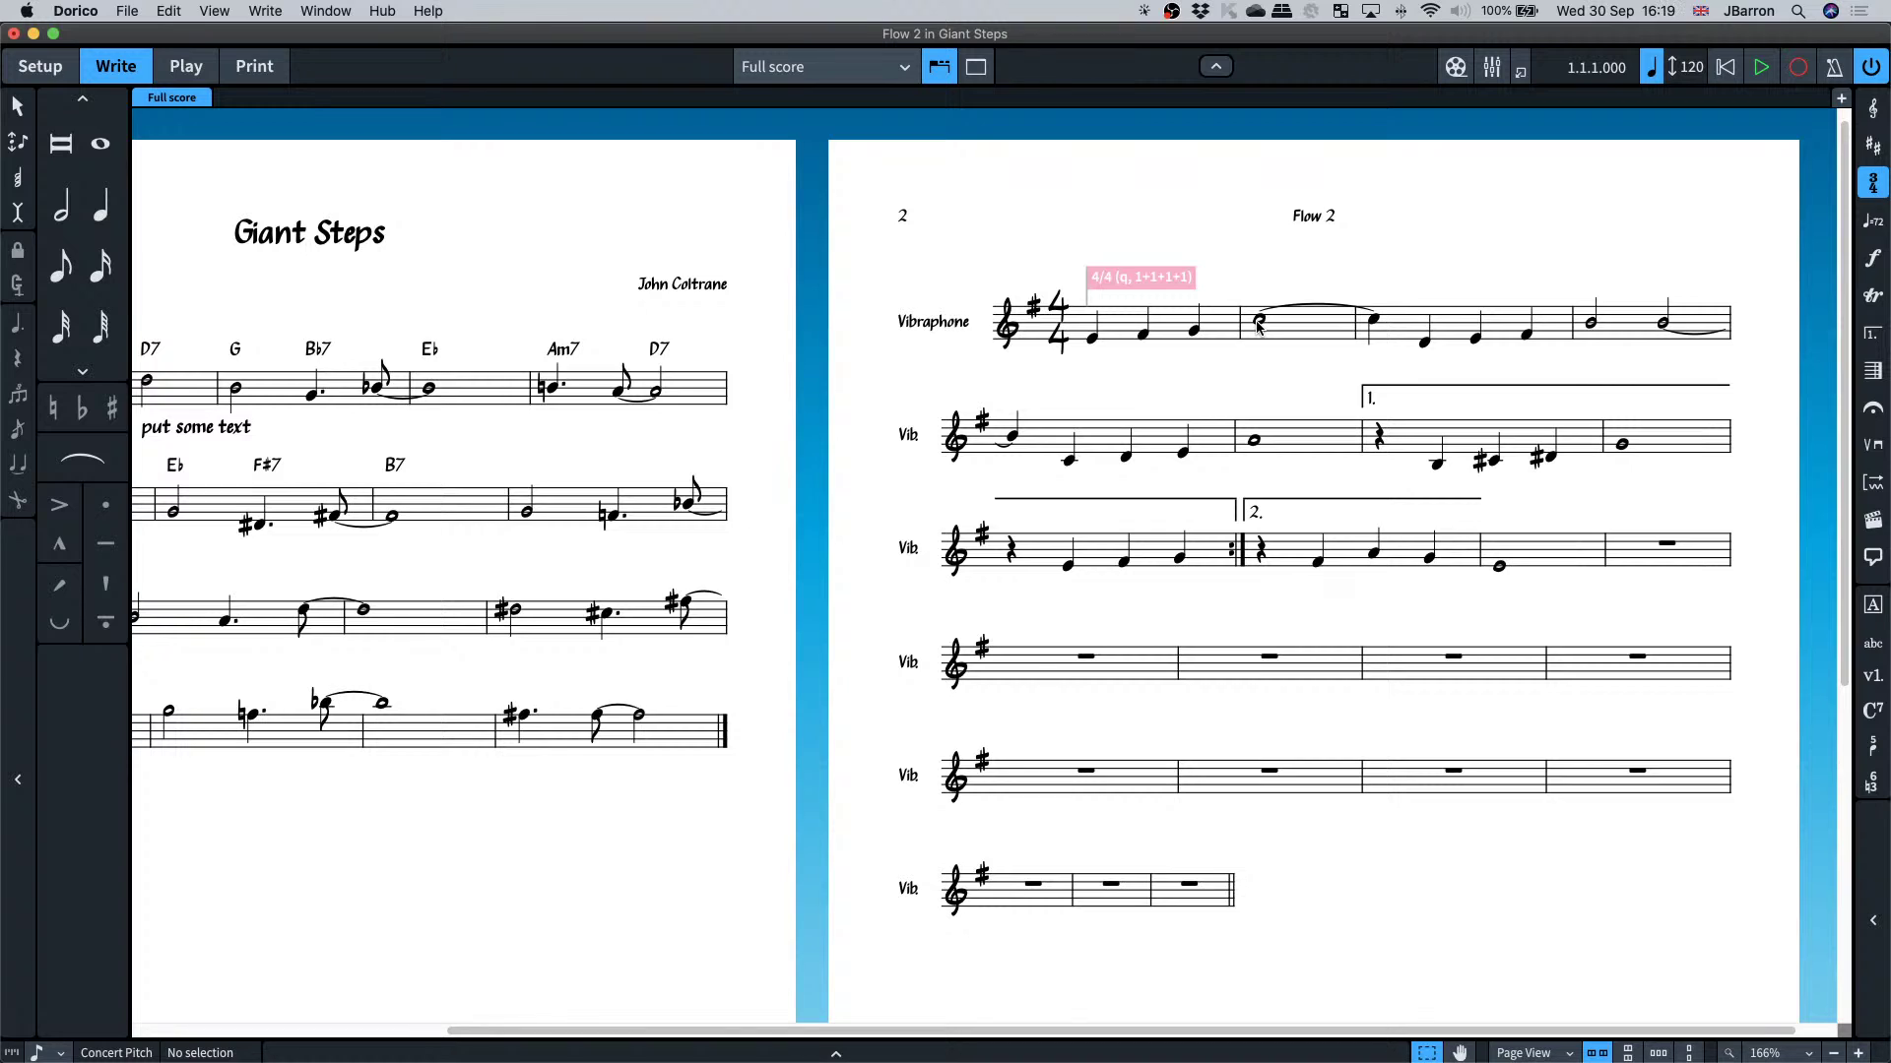
click(169, 11)
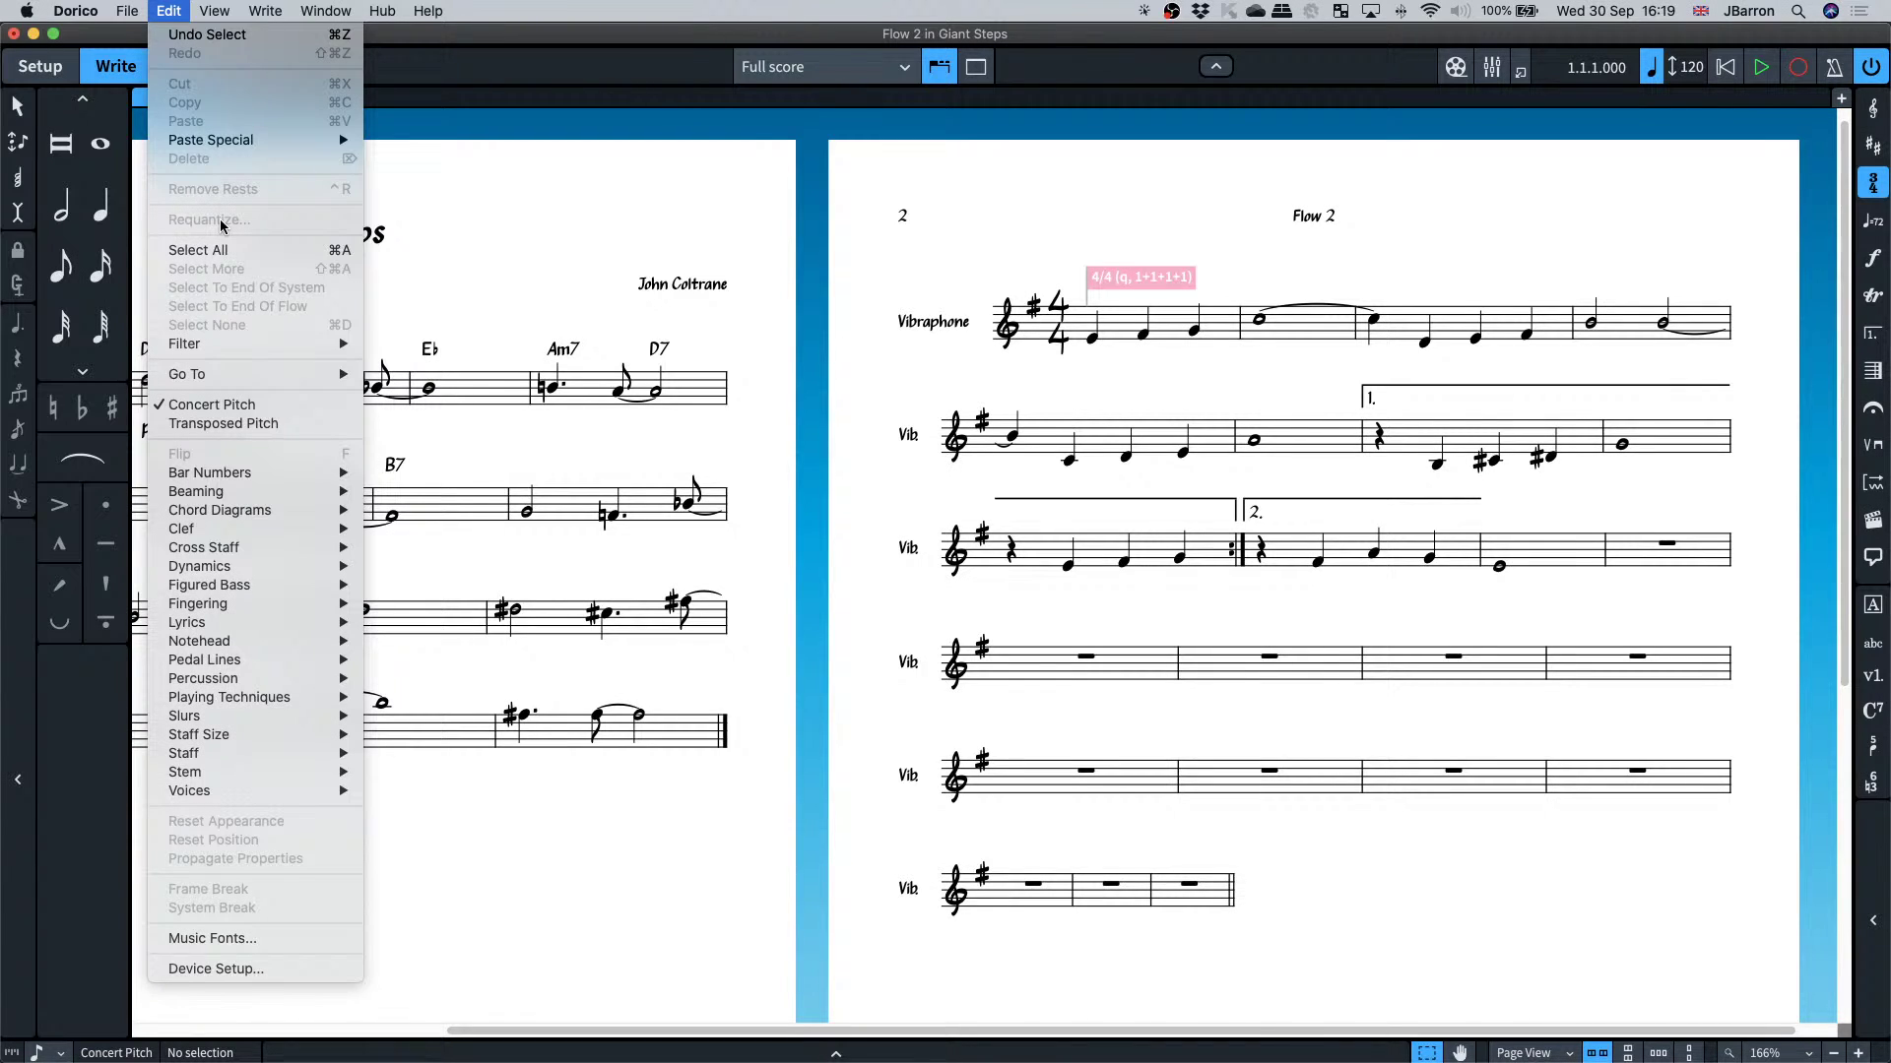
click(506, 210)
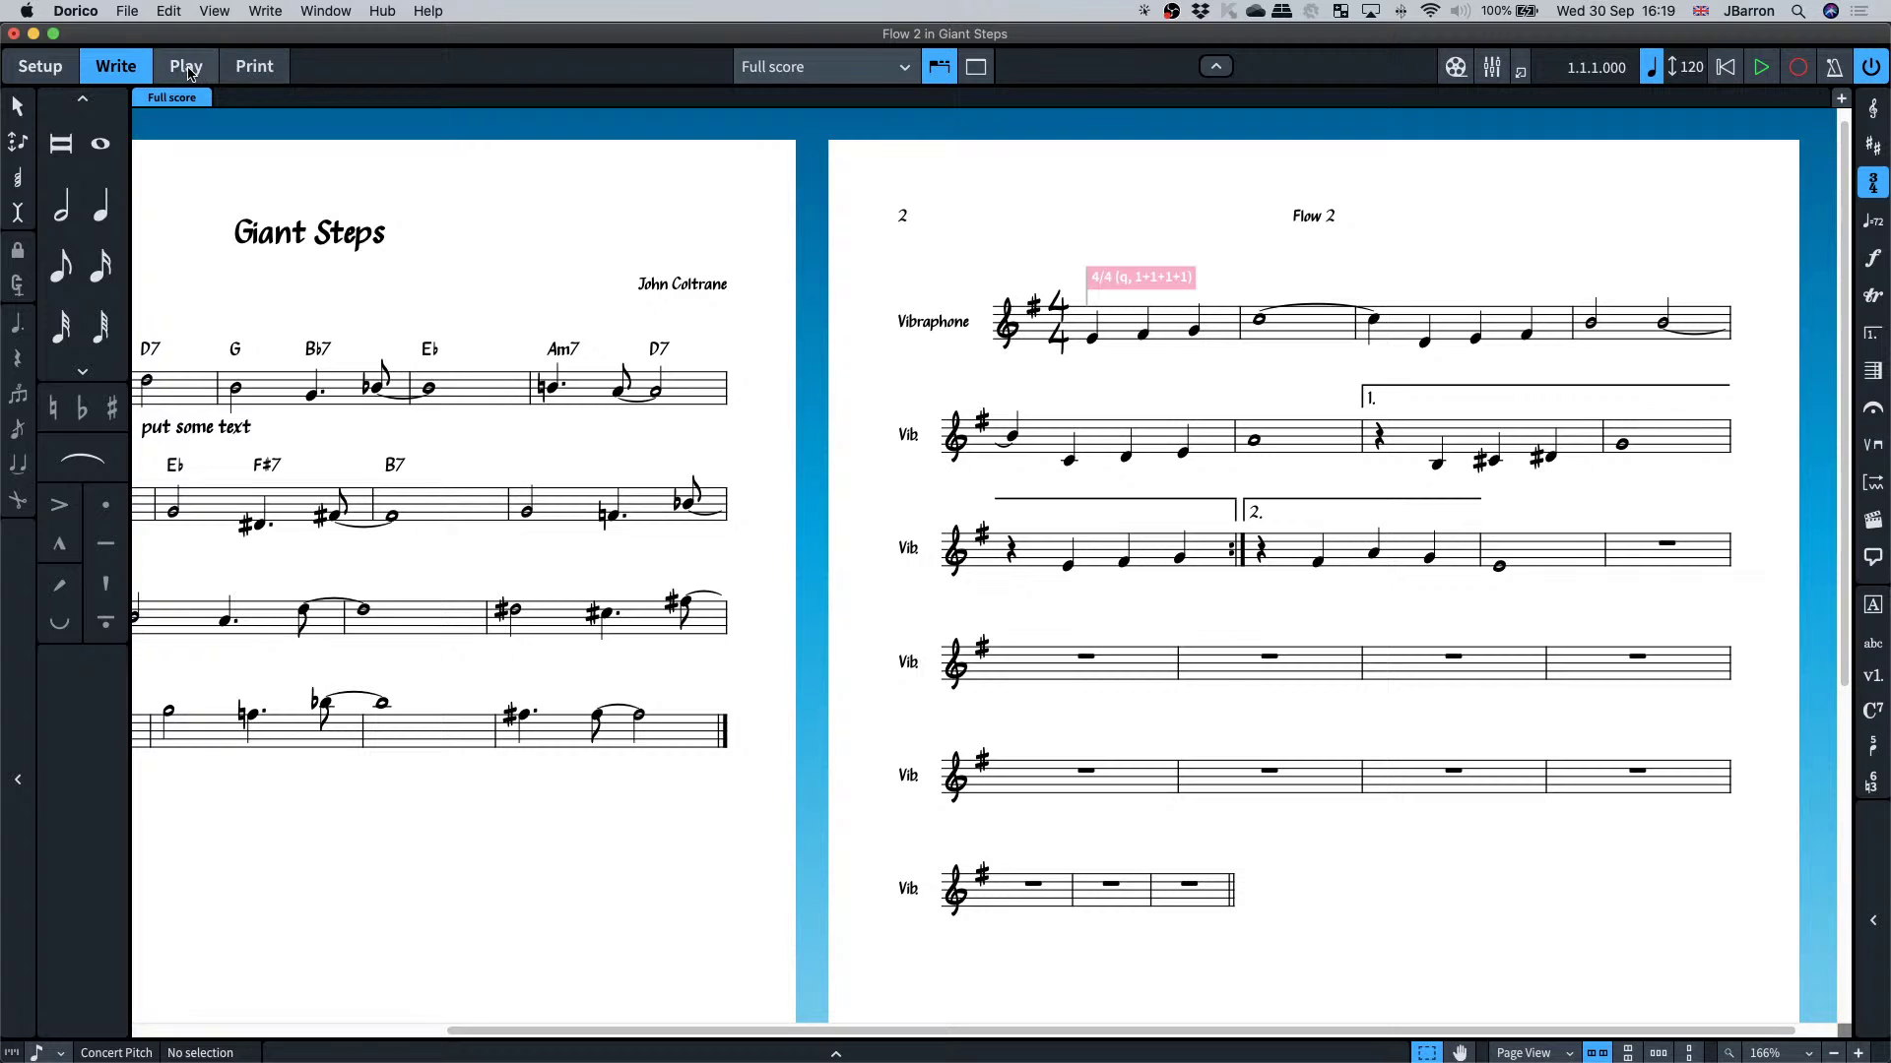
- Switch to Play mode, expand the Vibraphone and Time tracks, and show the vibraphone's dynamics, velocity and MIDI CC lanes
click(185, 66)
click(64, 182)
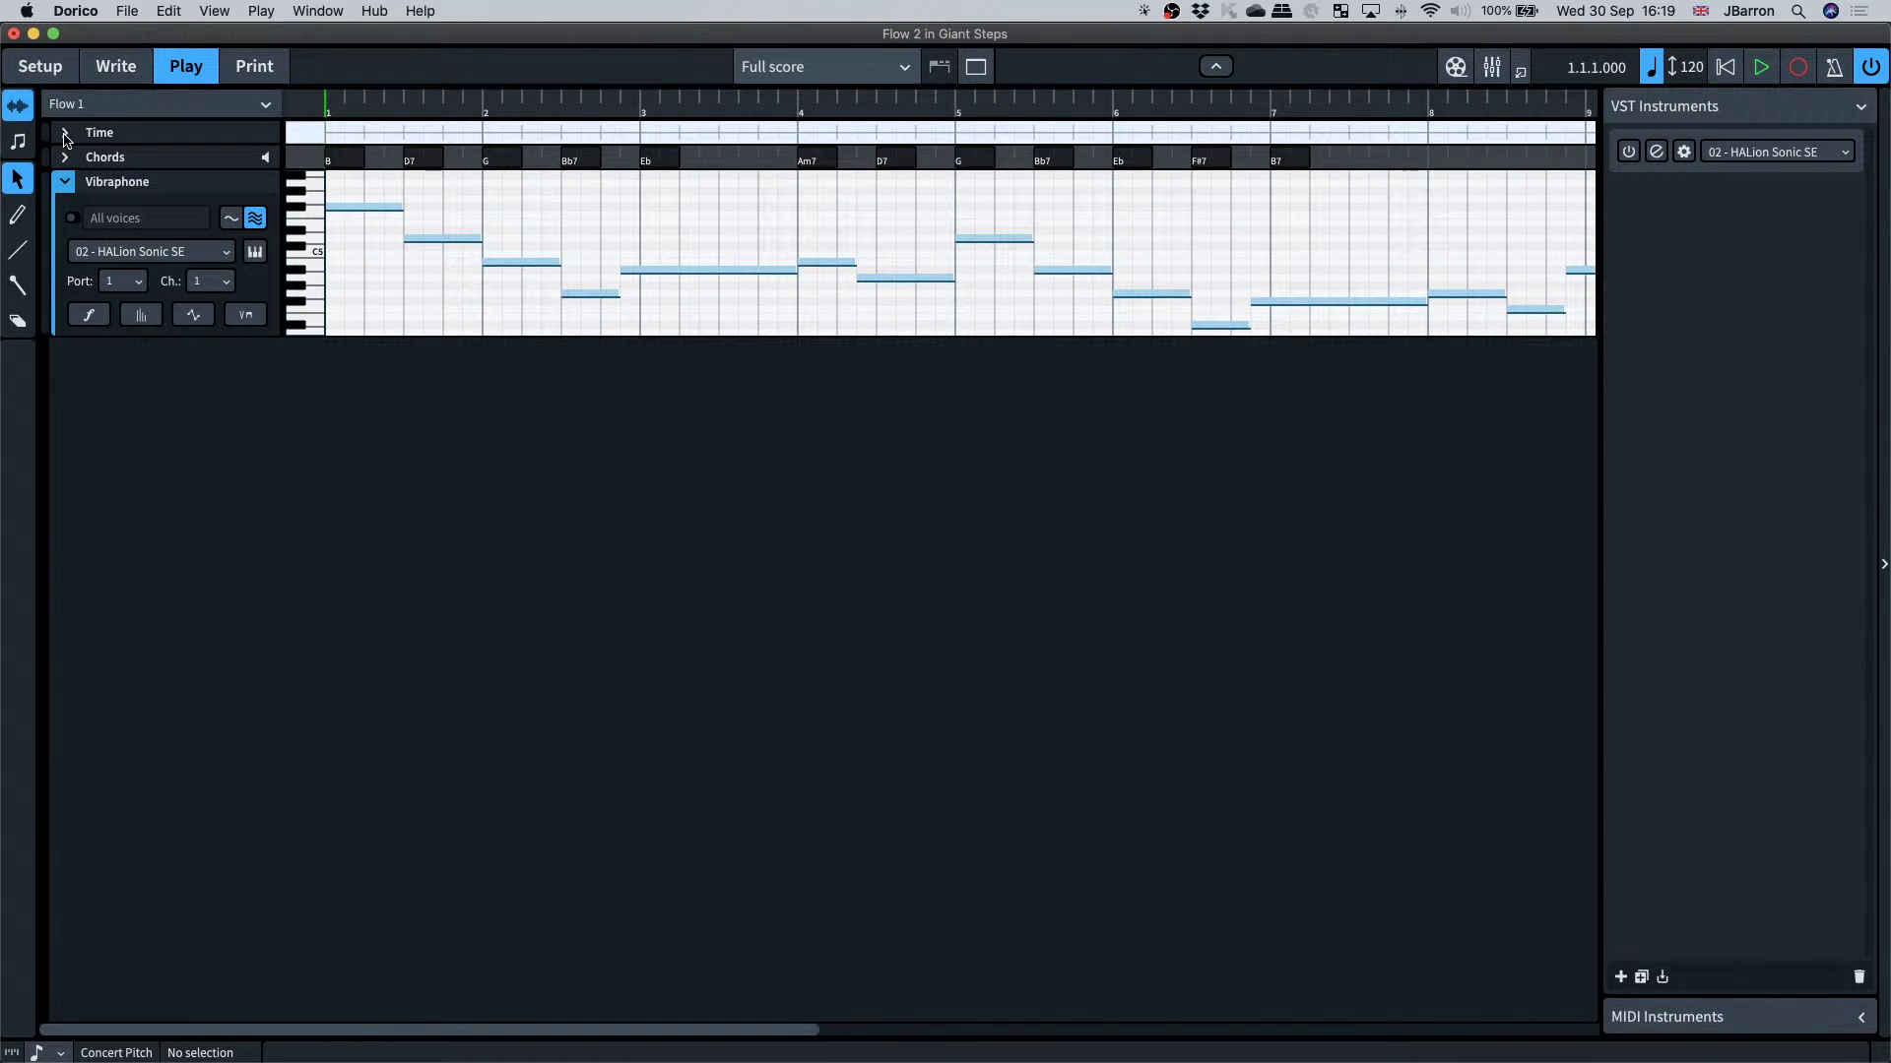
click(65, 133)
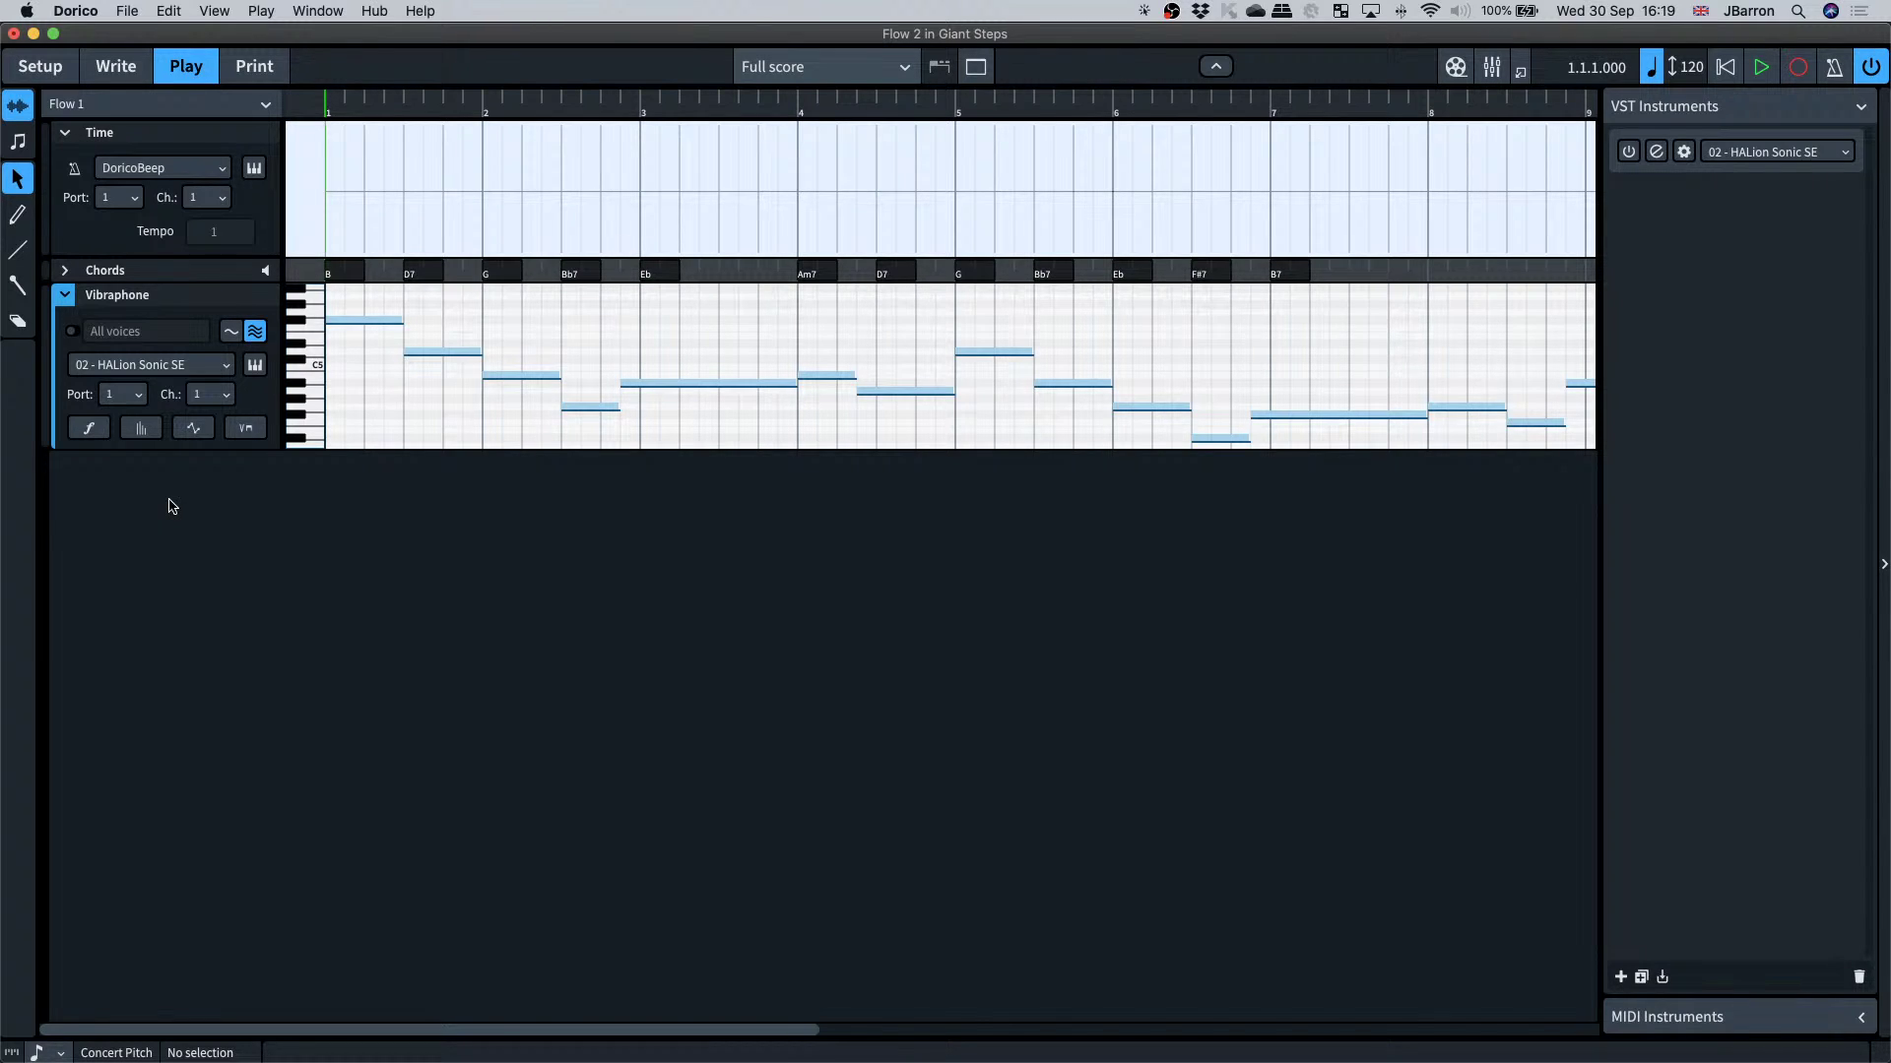
click(88, 427)
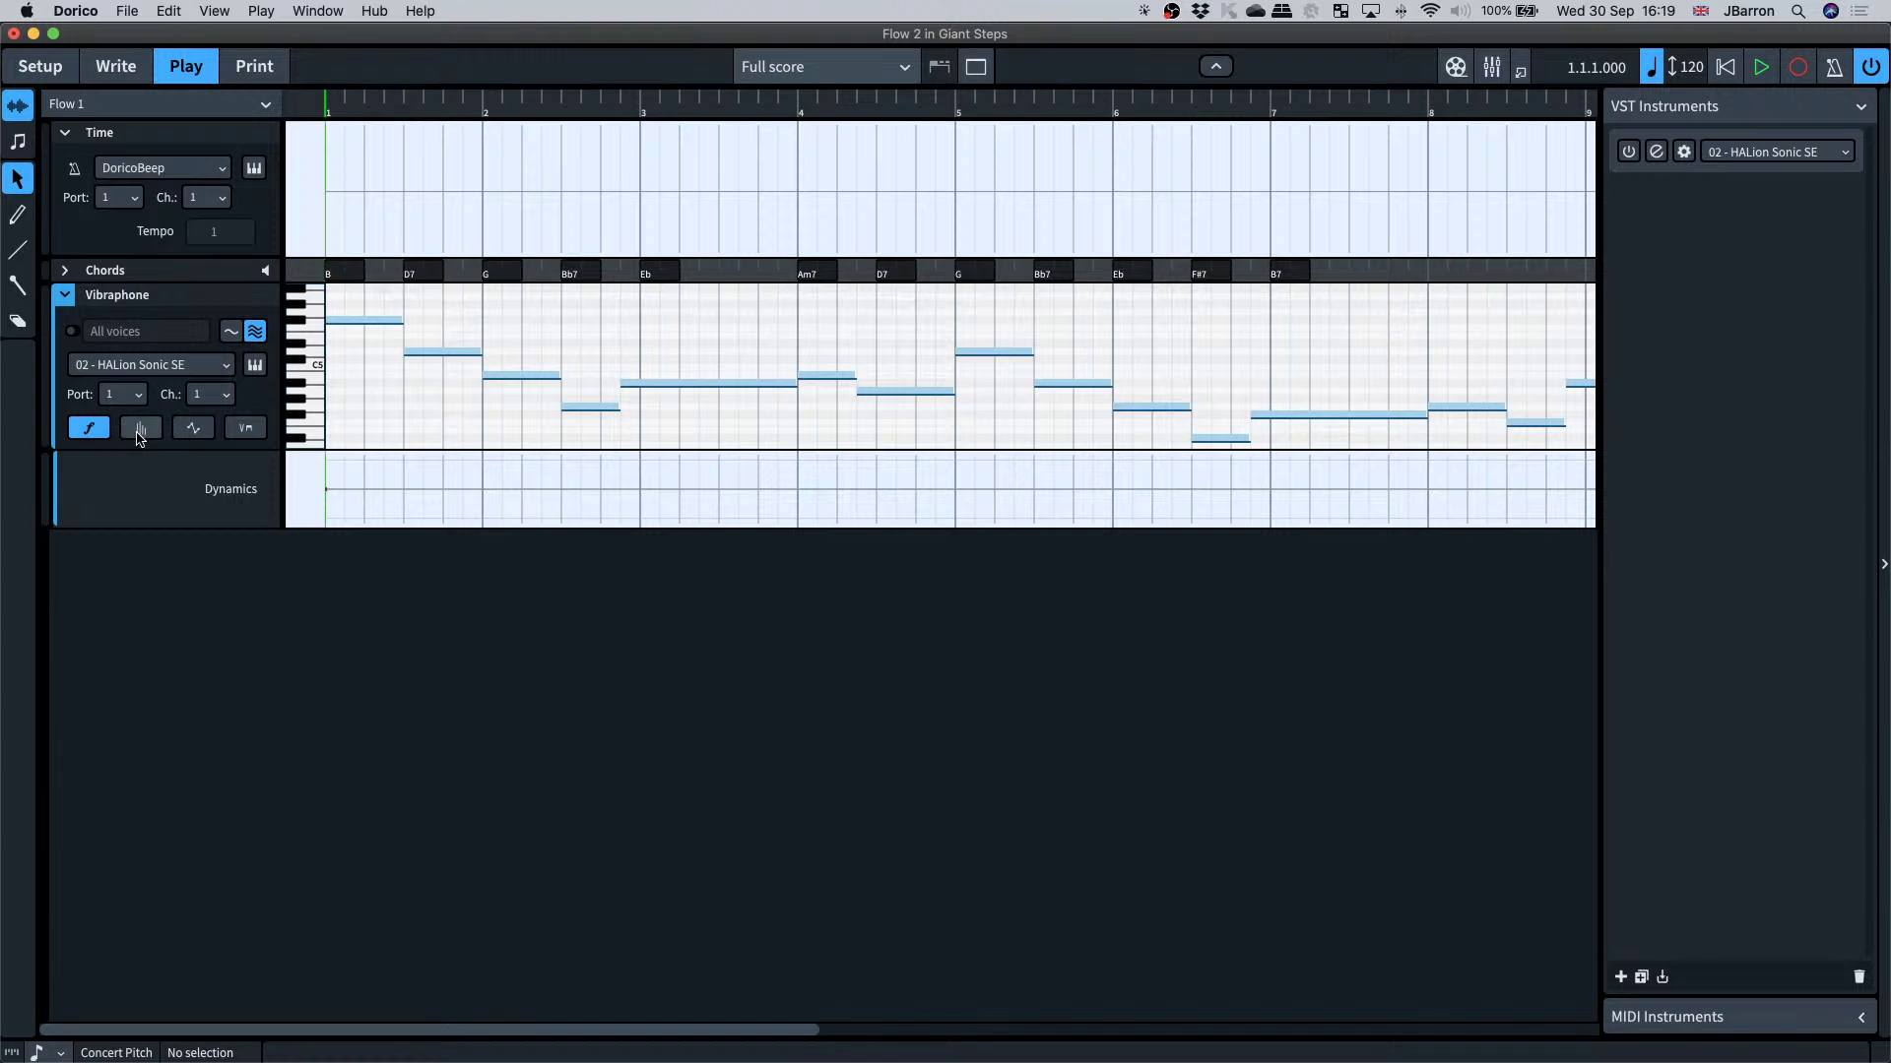
click(140, 436)
click(192, 428)
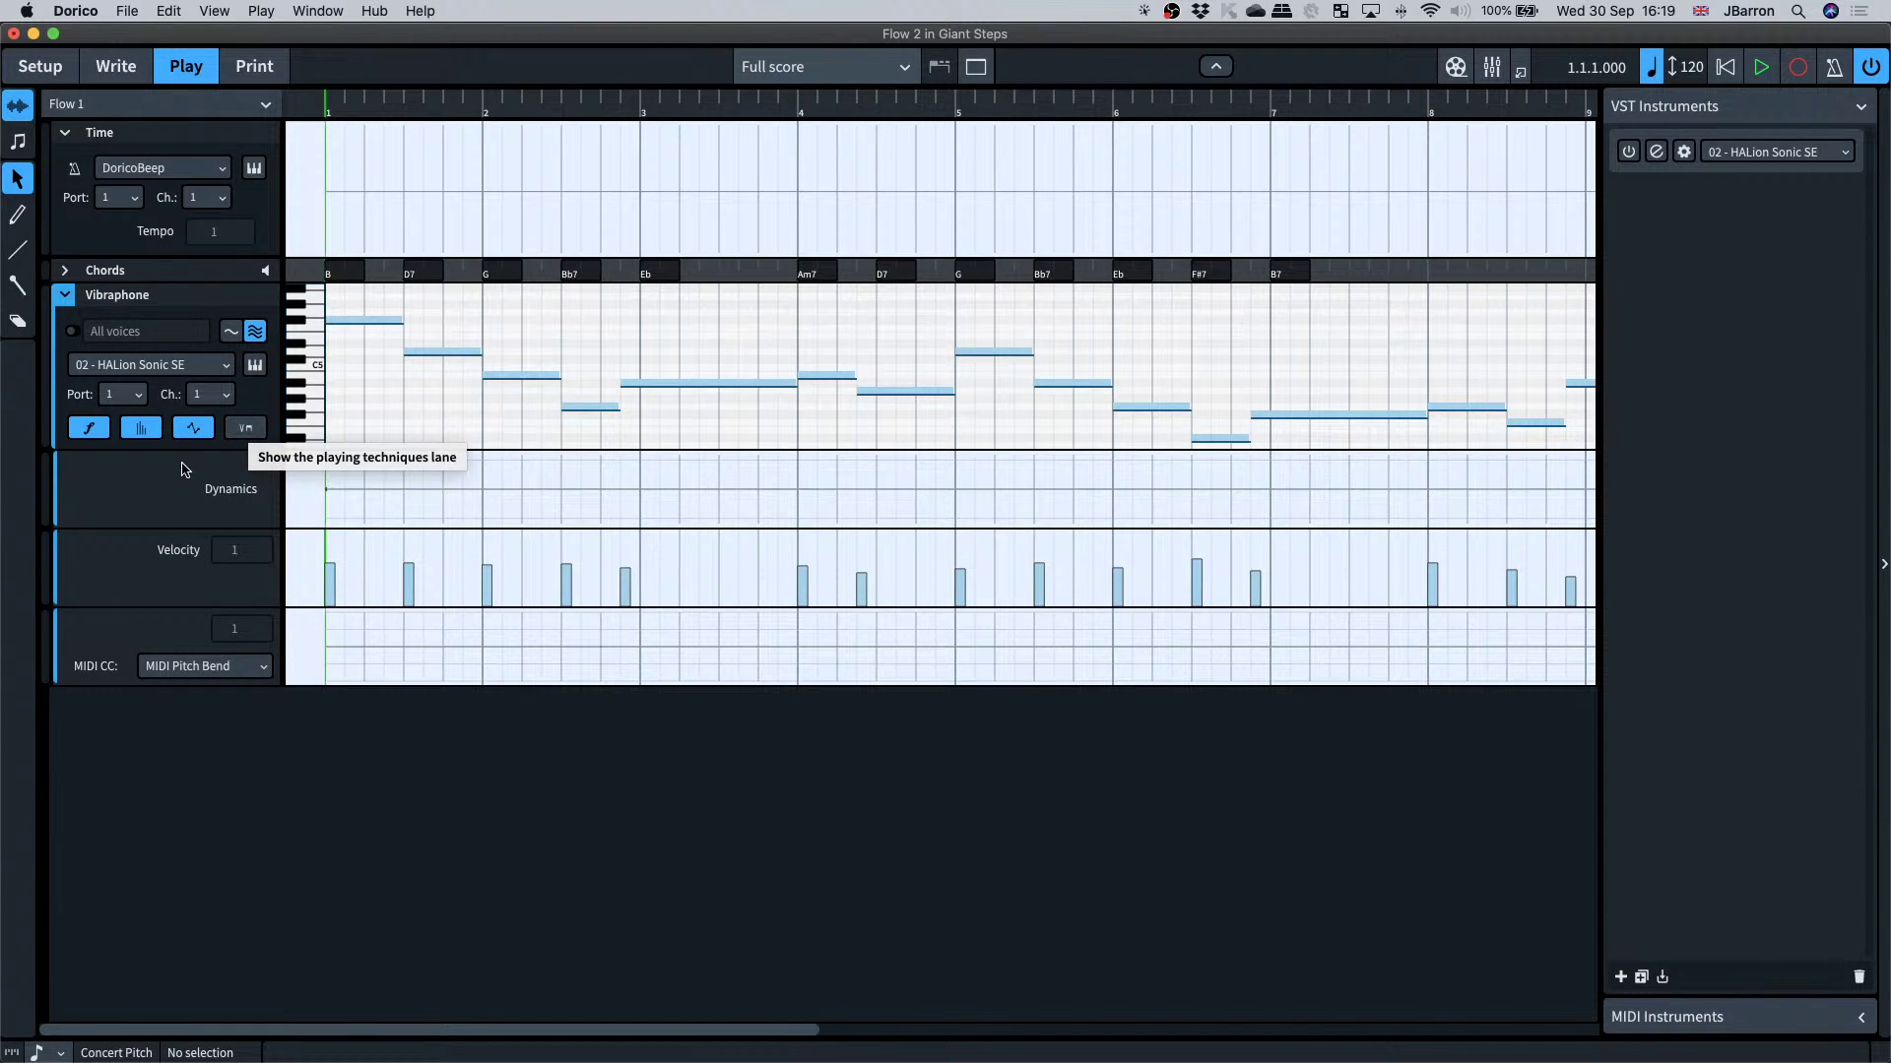
- Expand the Chords track and route its playback to 02 - HALion Sonic SE
click(65, 272)
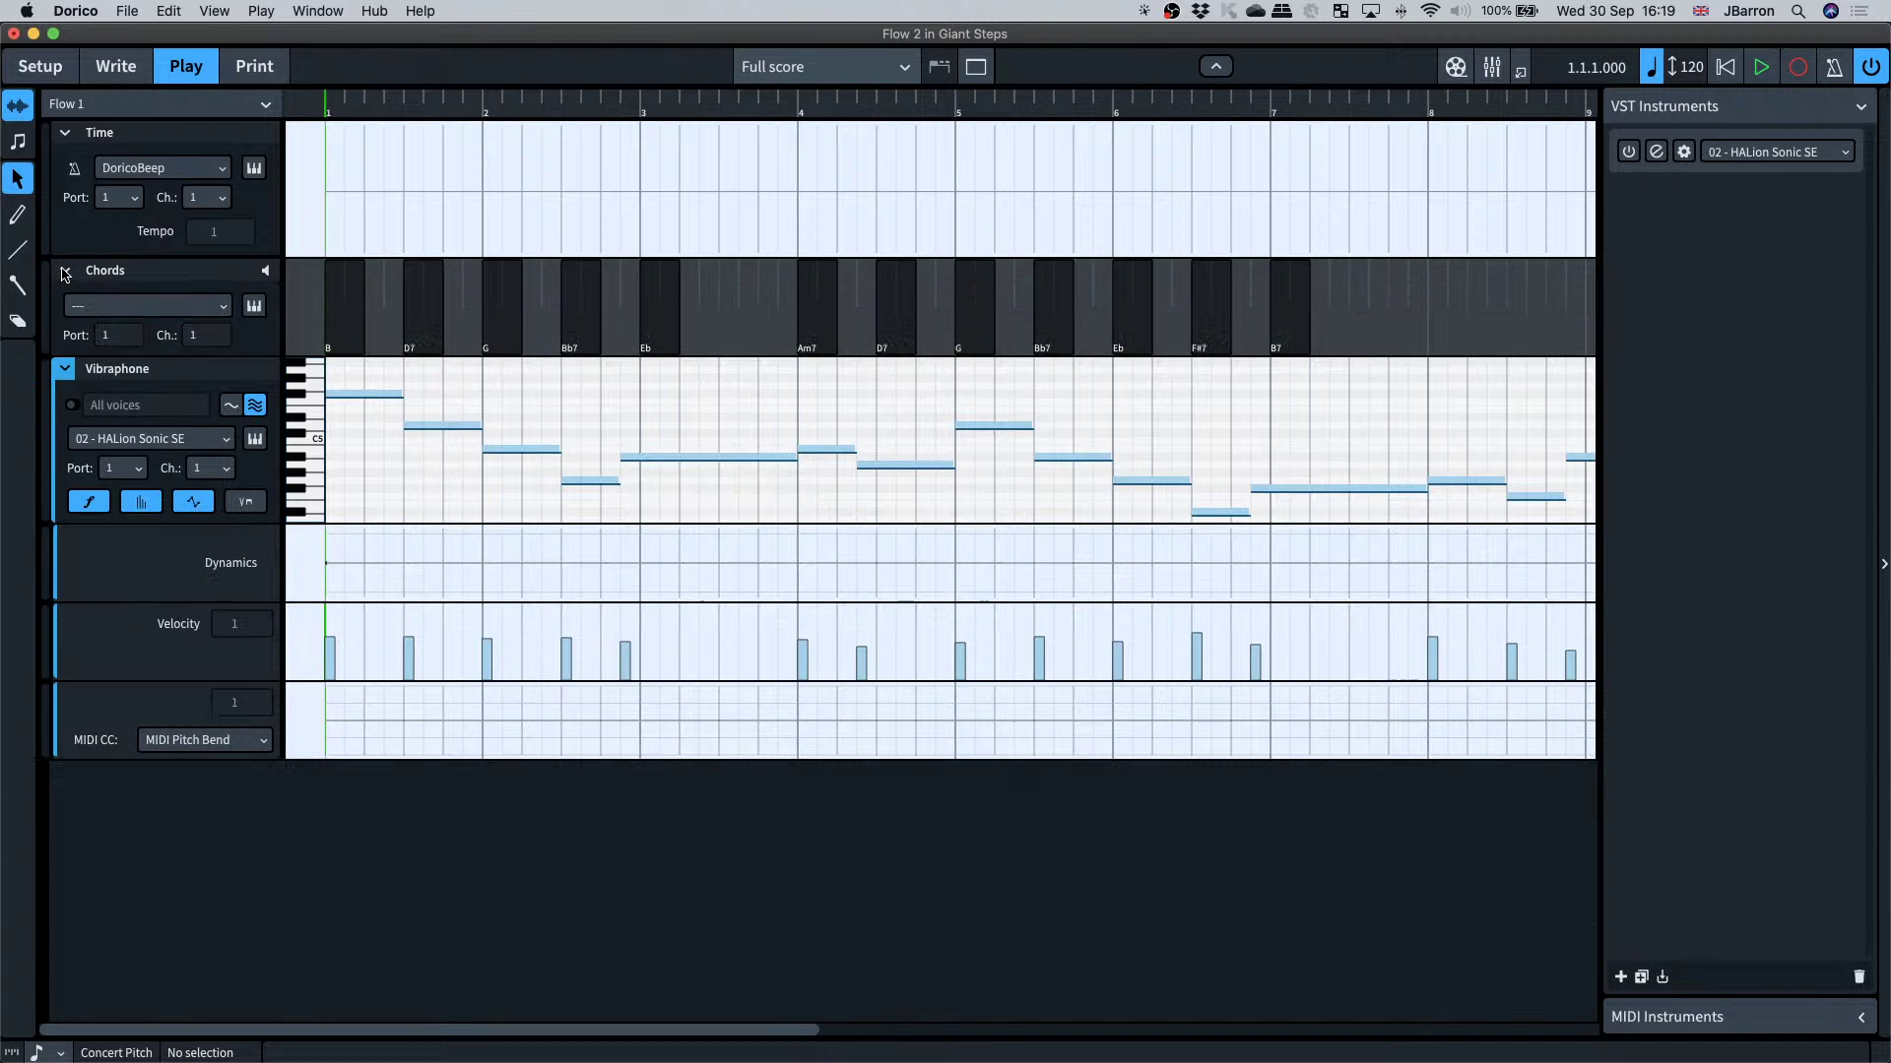
click(115, 307)
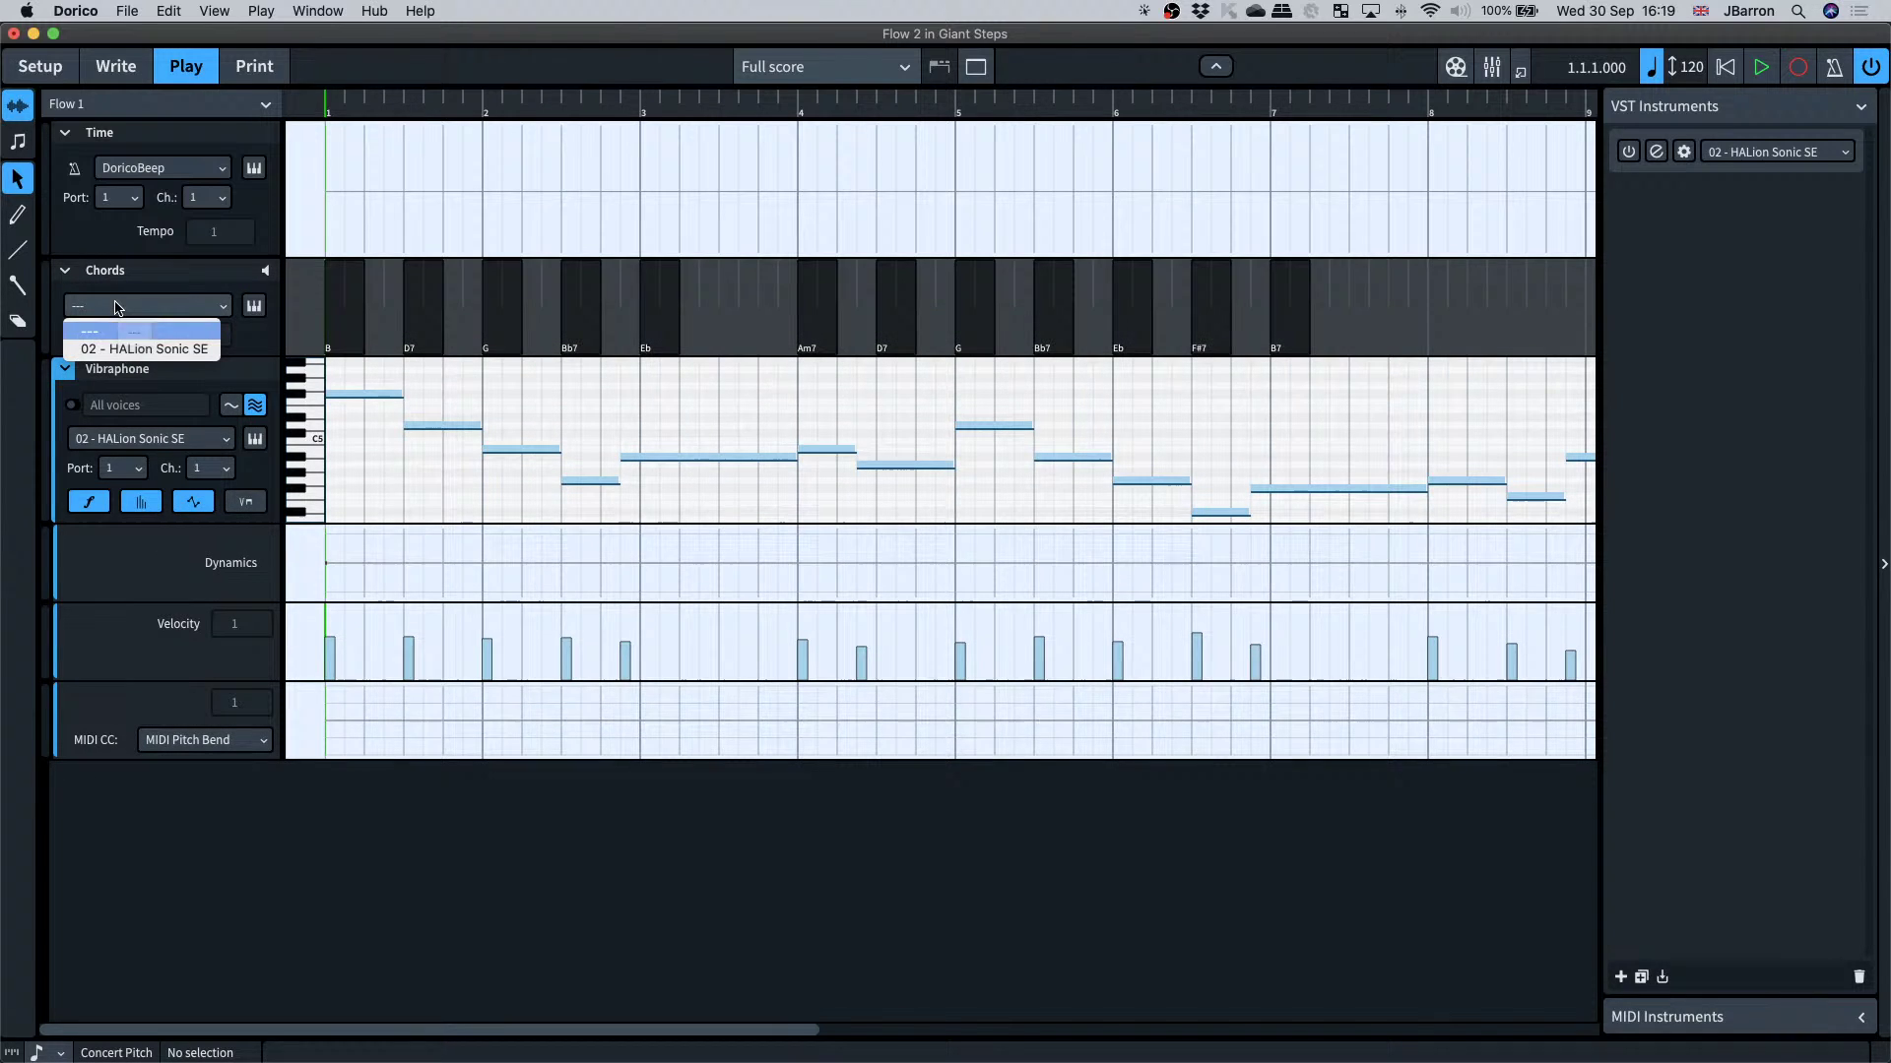
click(120, 356)
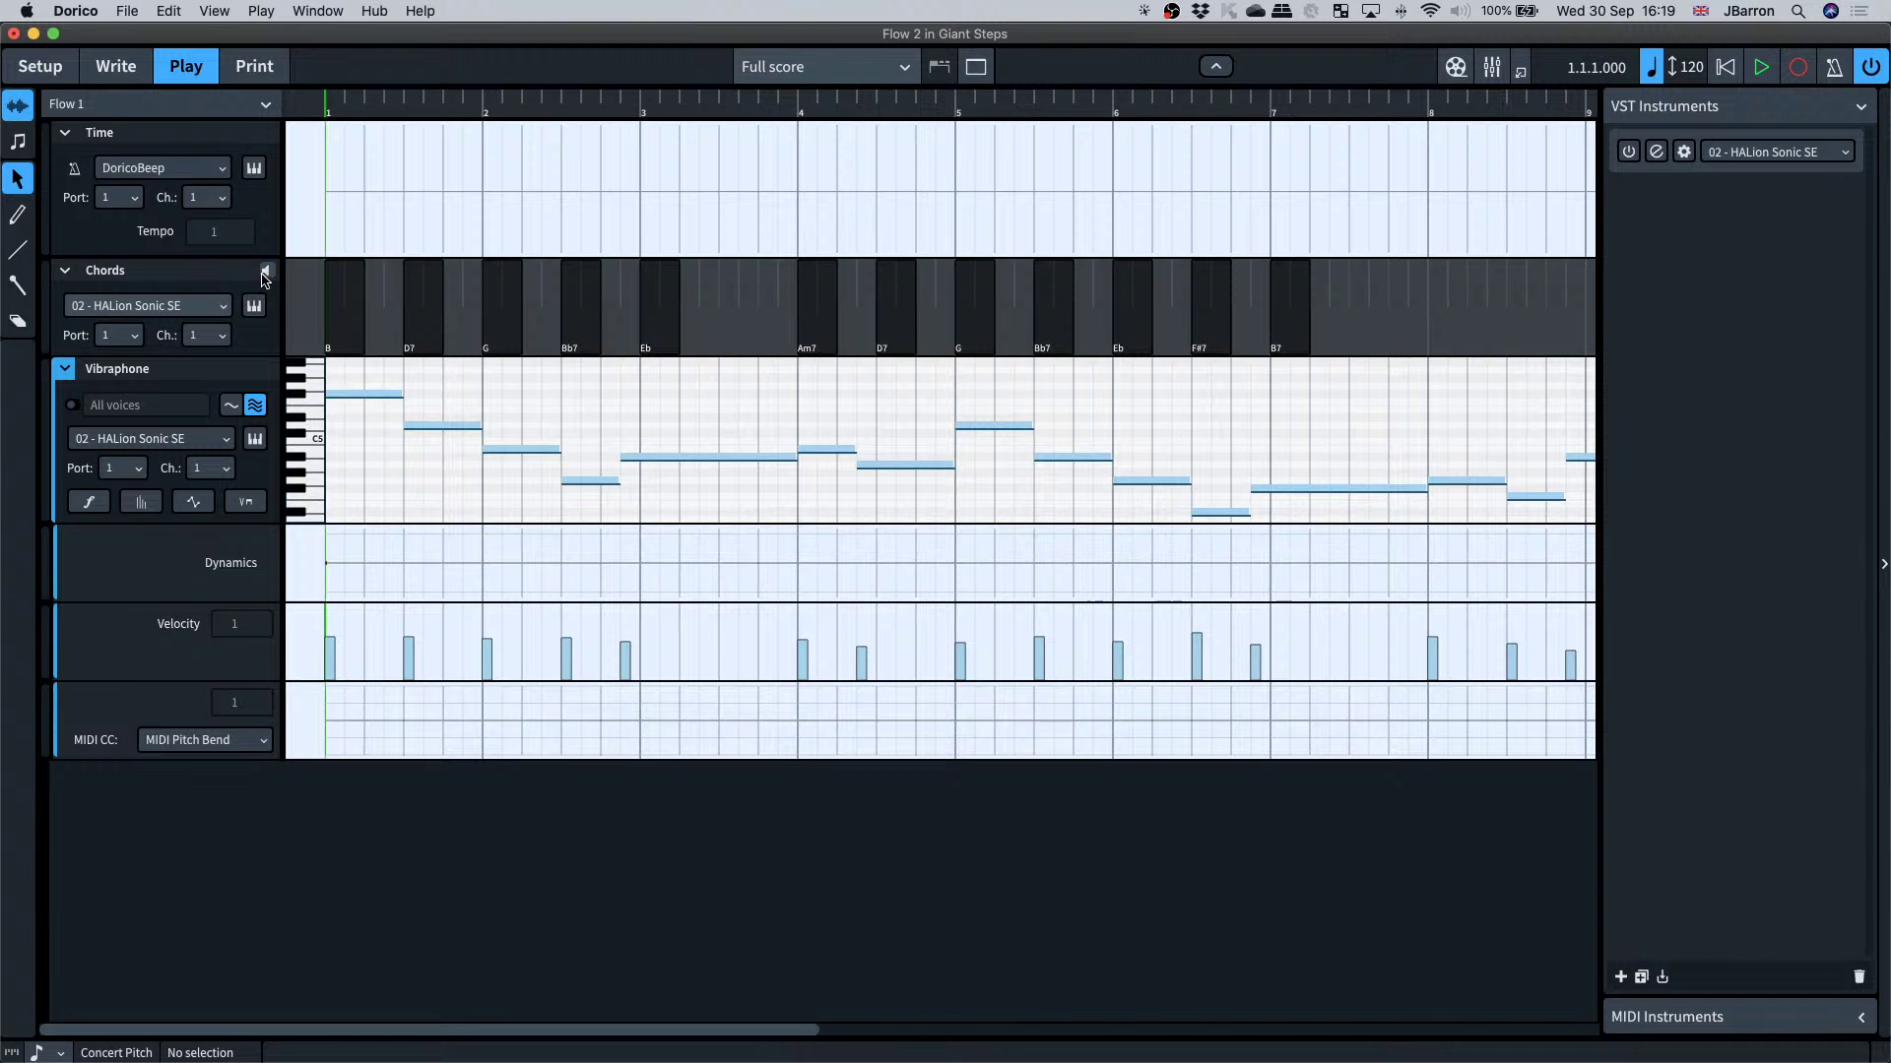
- Audition the chord symbols from B to E♭ on the first system in Write mode and return to Play mode
key(super+2)
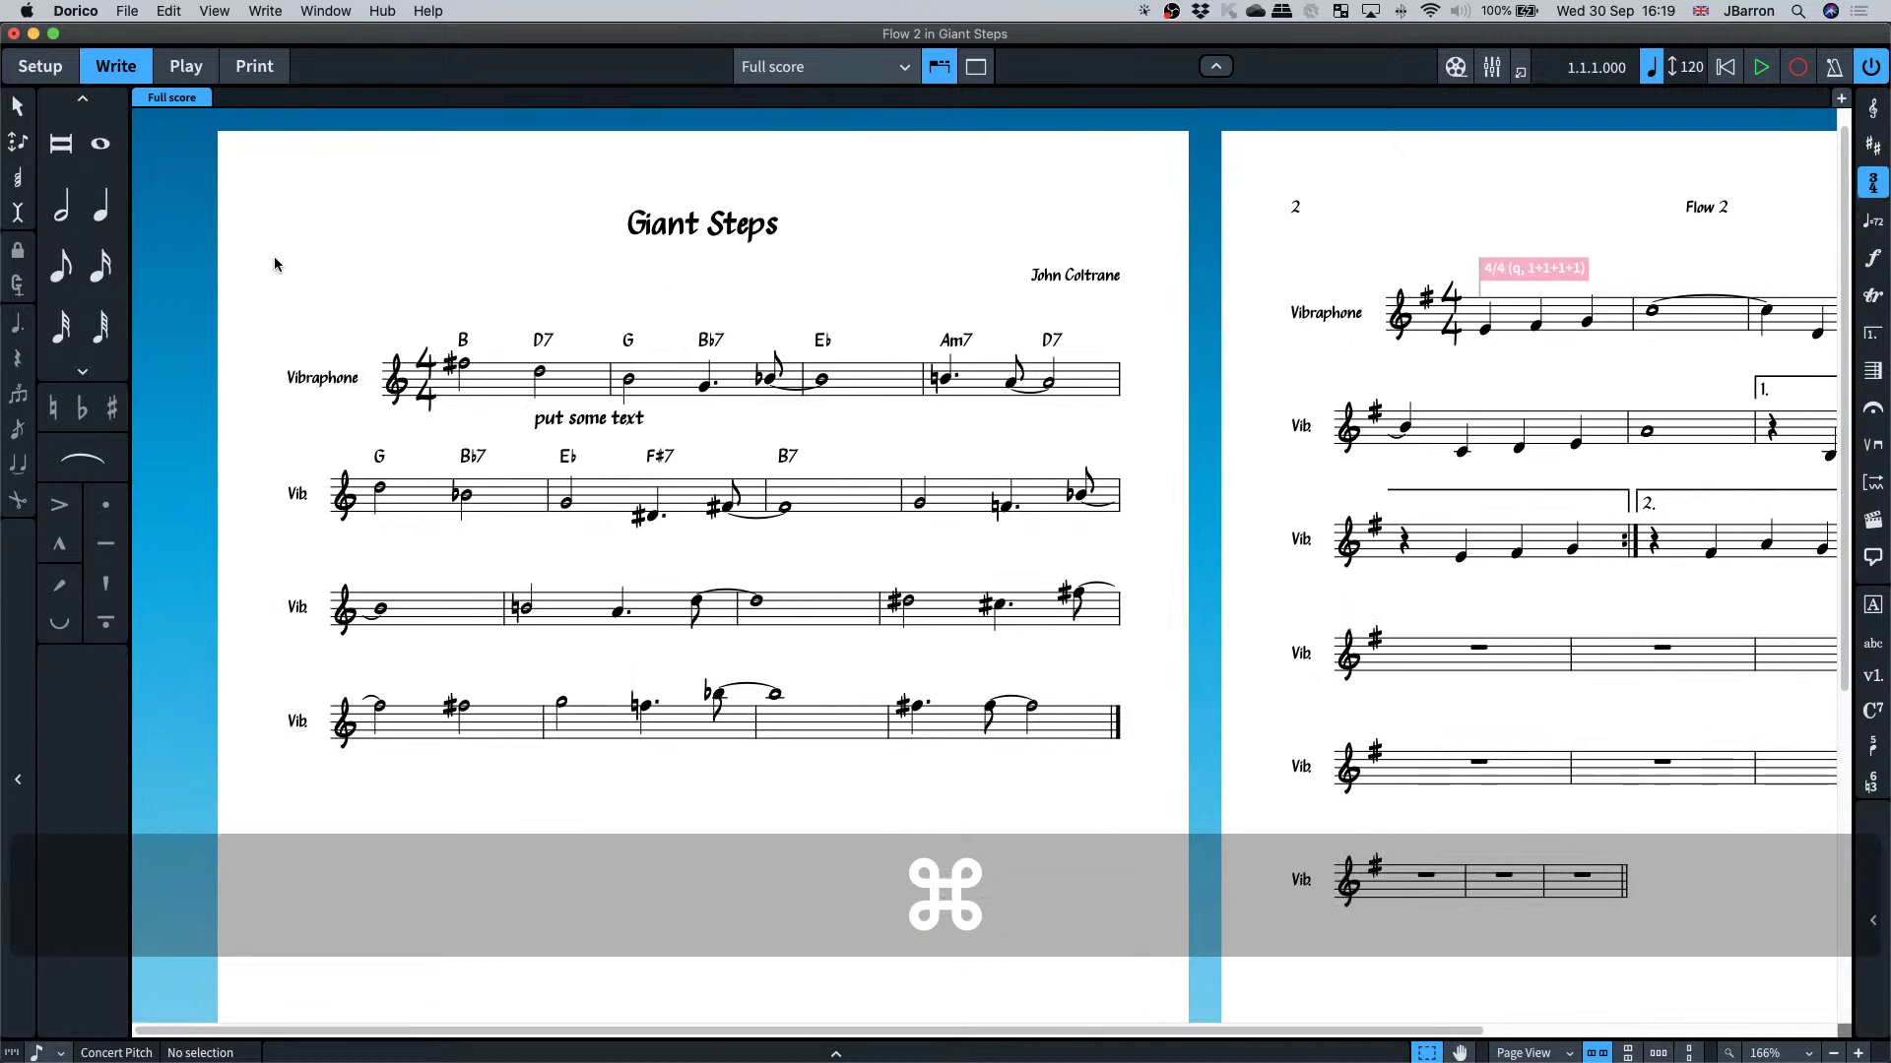
click(460, 342)
click(542, 341)
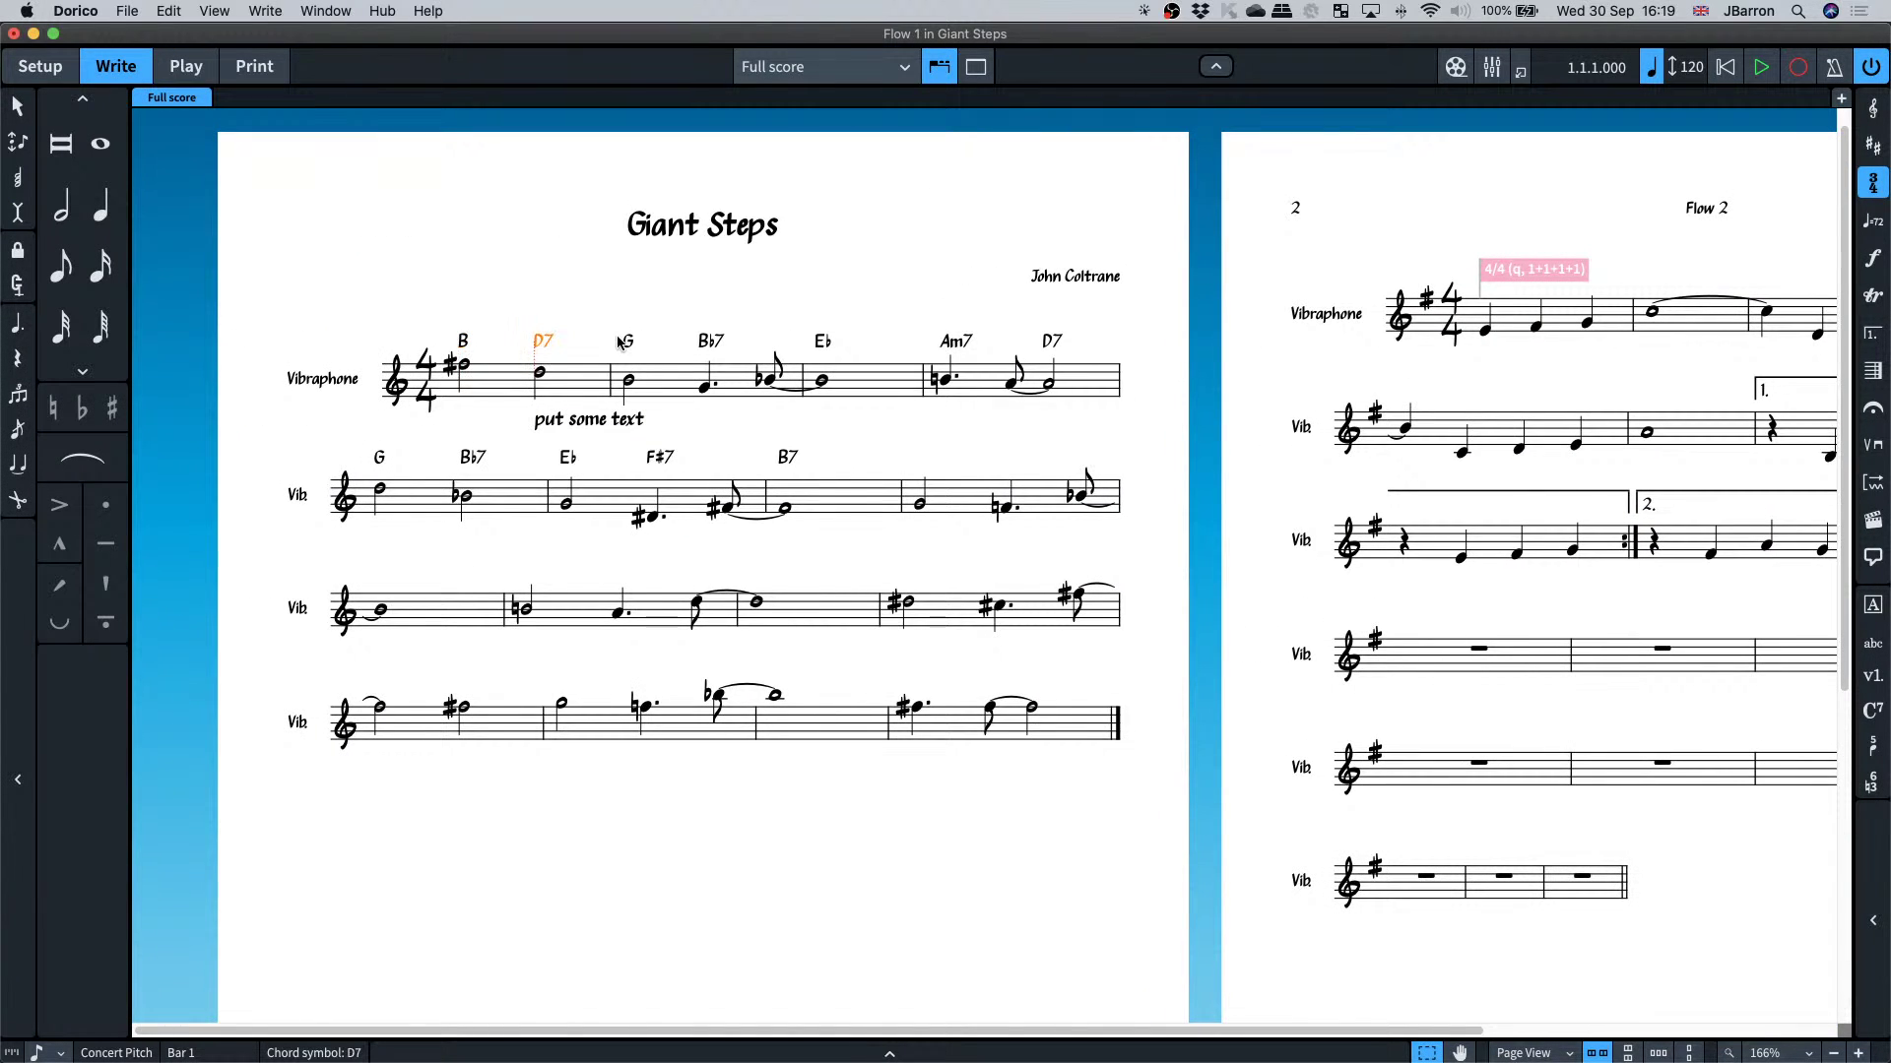
click(629, 344)
click(711, 341)
click(822, 341)
key(super+4)
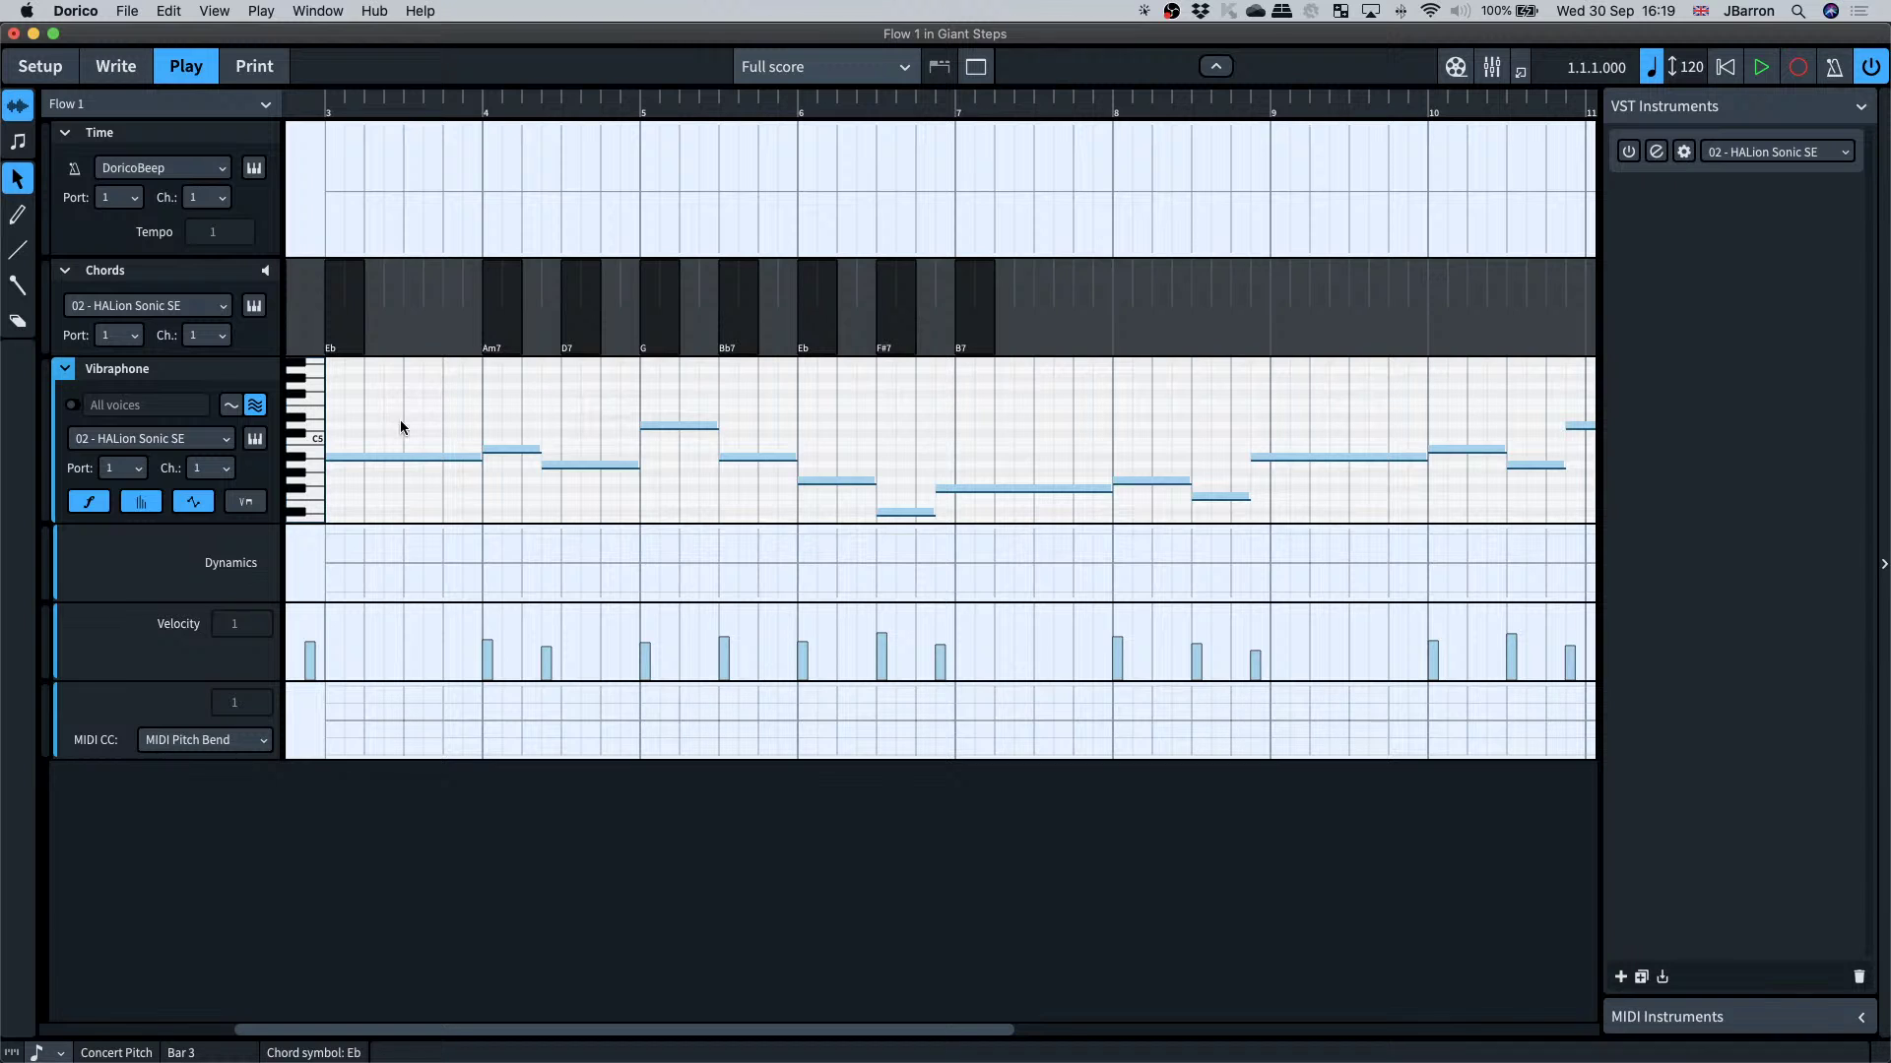
key(super+2)
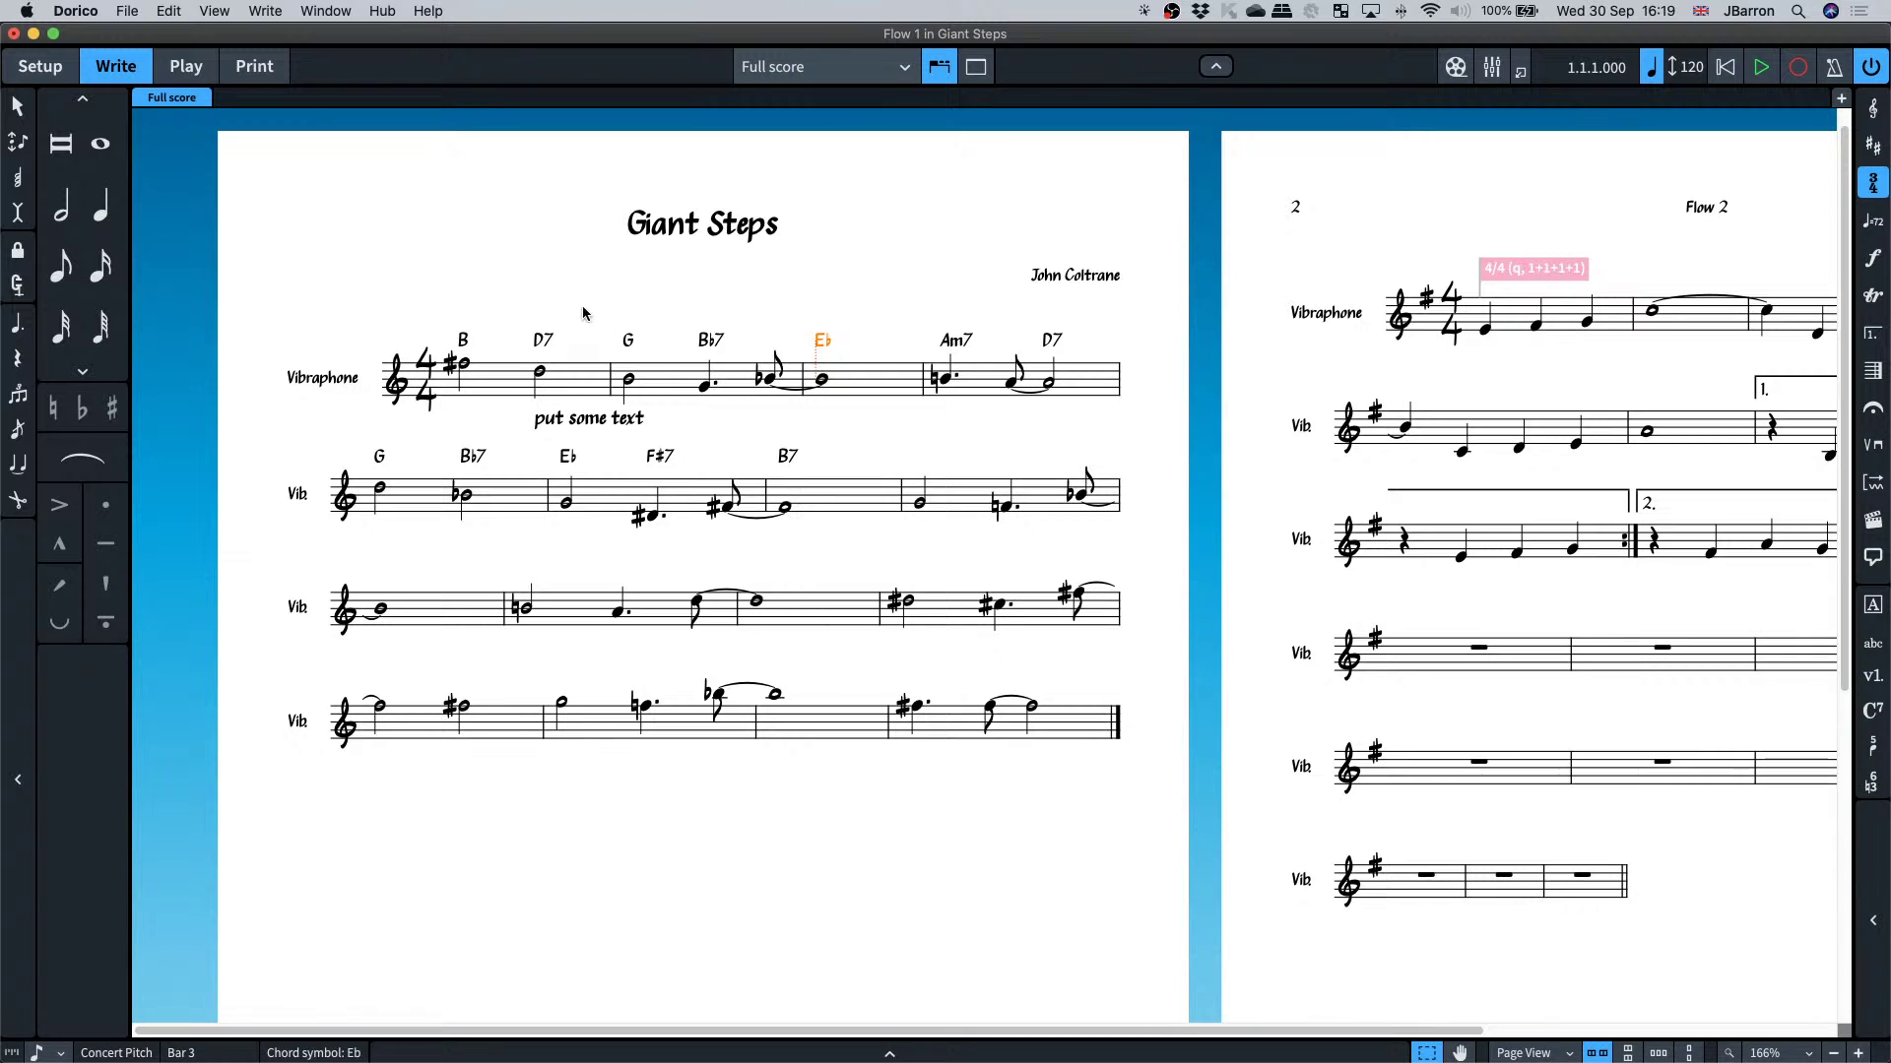
click(533, 264)
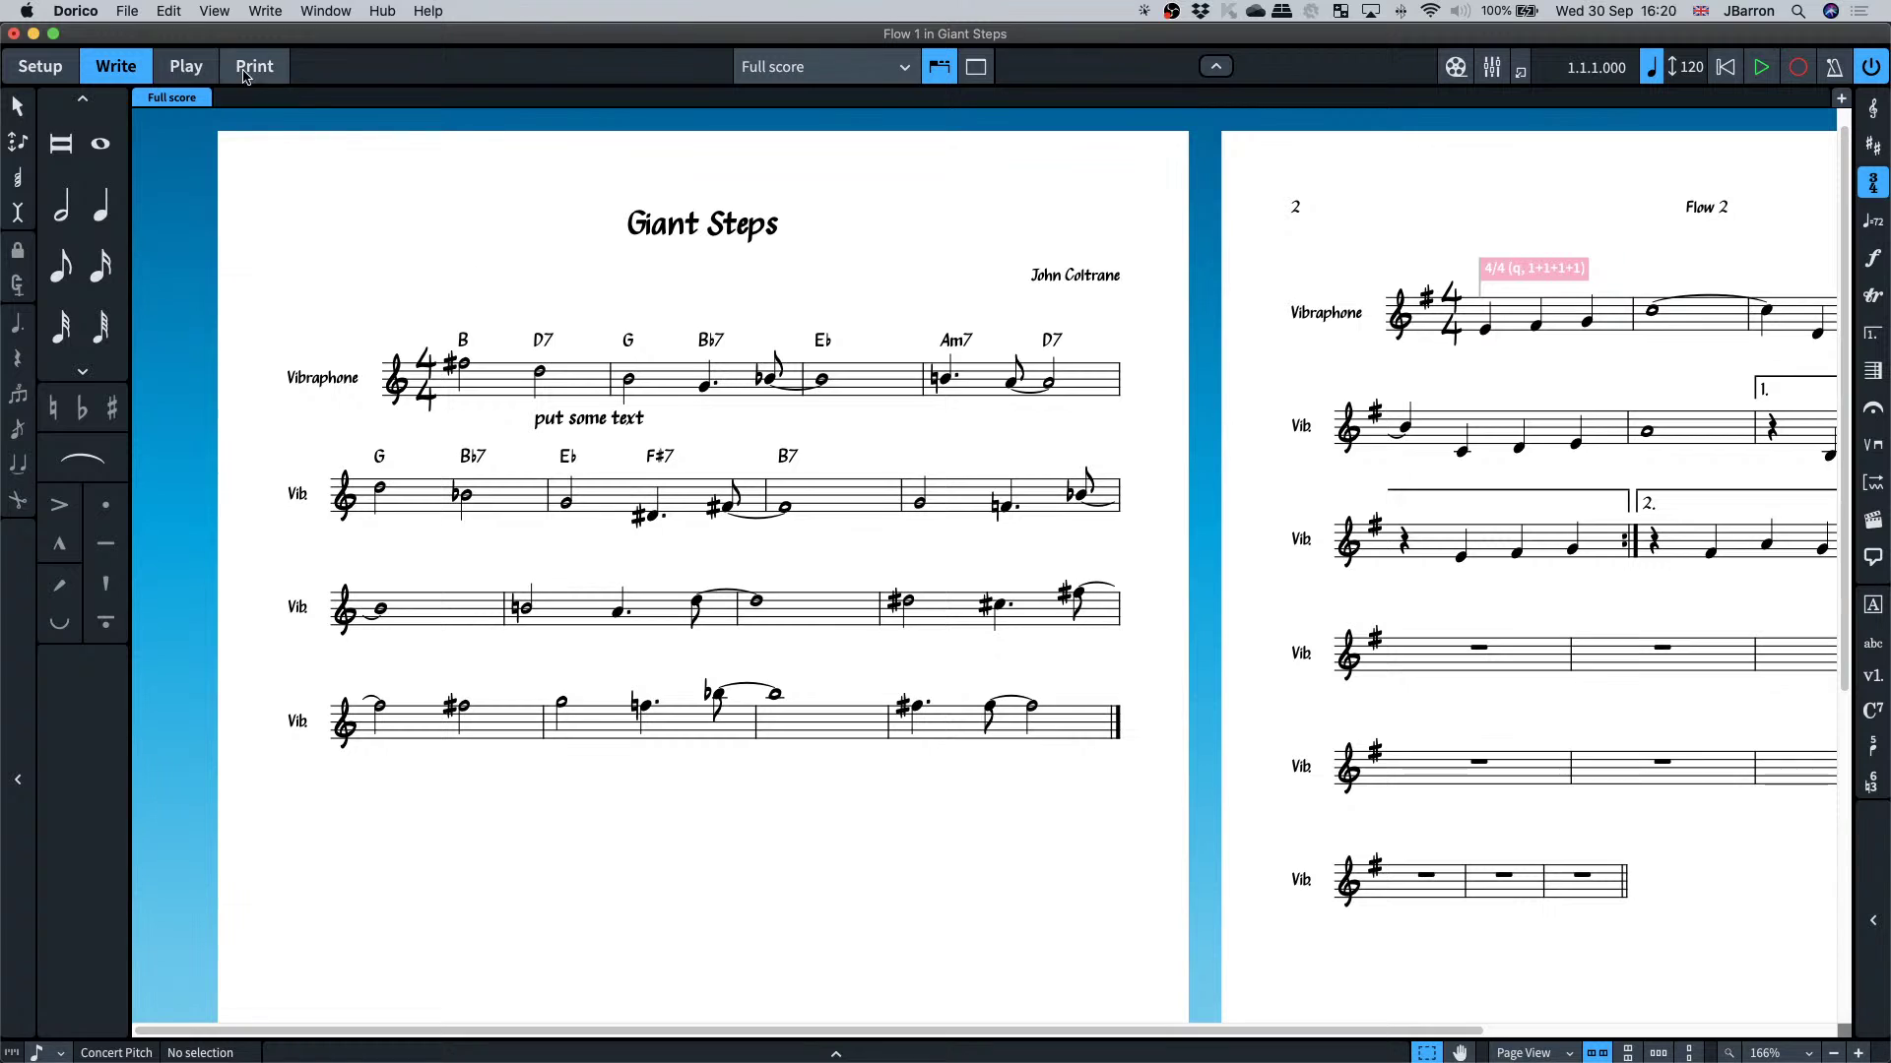
click(169, 11)
mouse_move(251, 143)
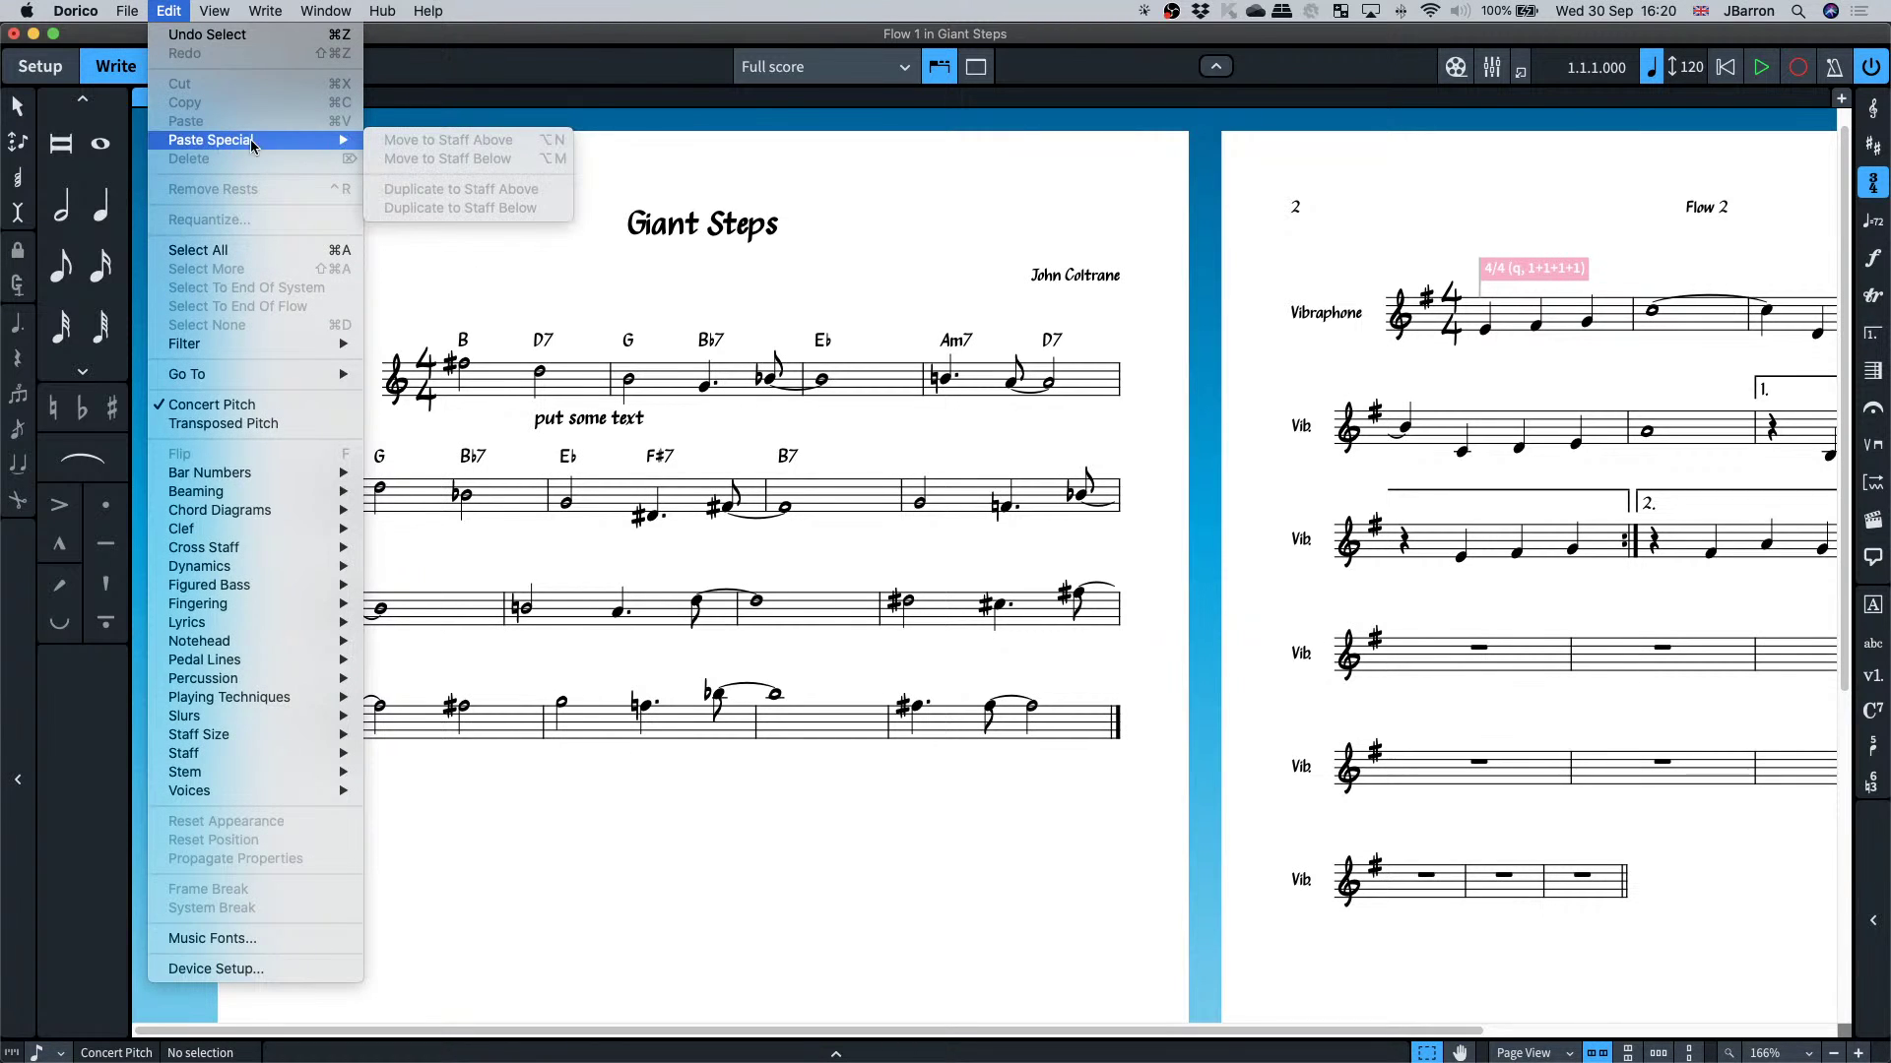
click(465, 276)
- Add a new solo player holding a Piano in Setup mode
key(super+1)
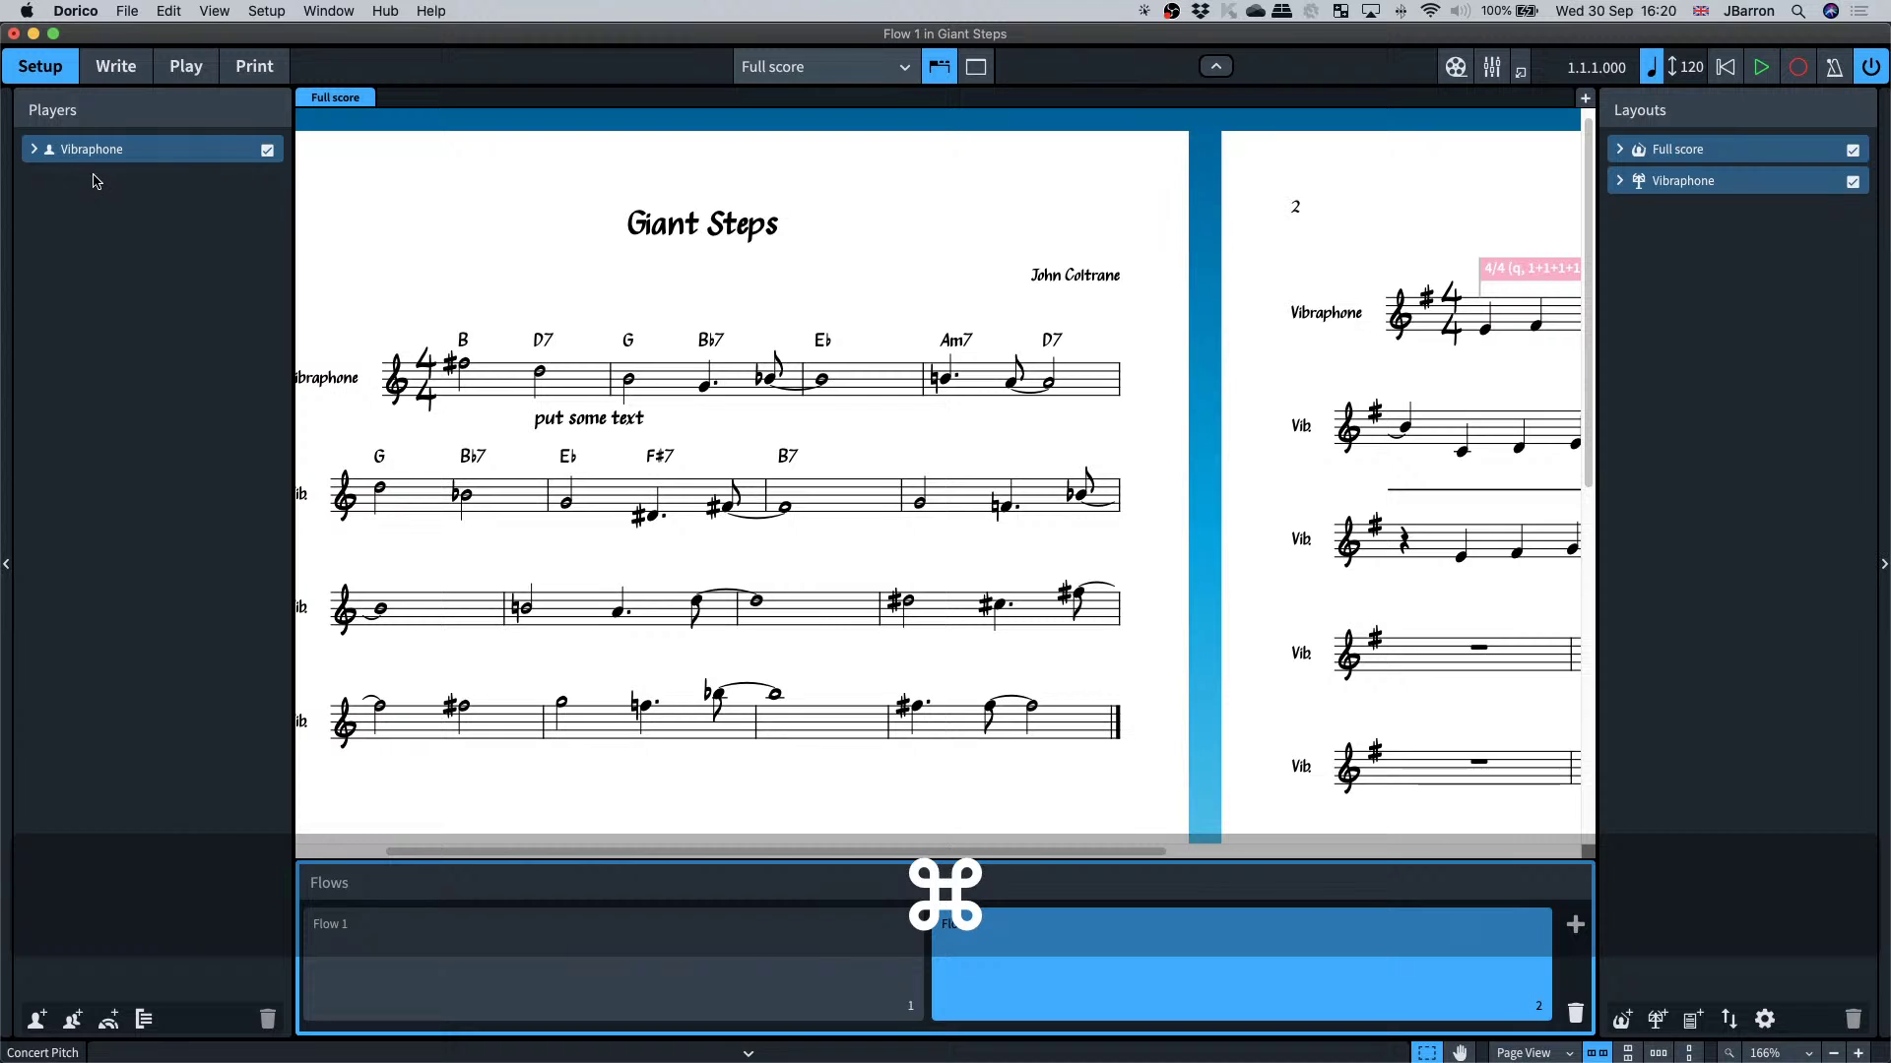
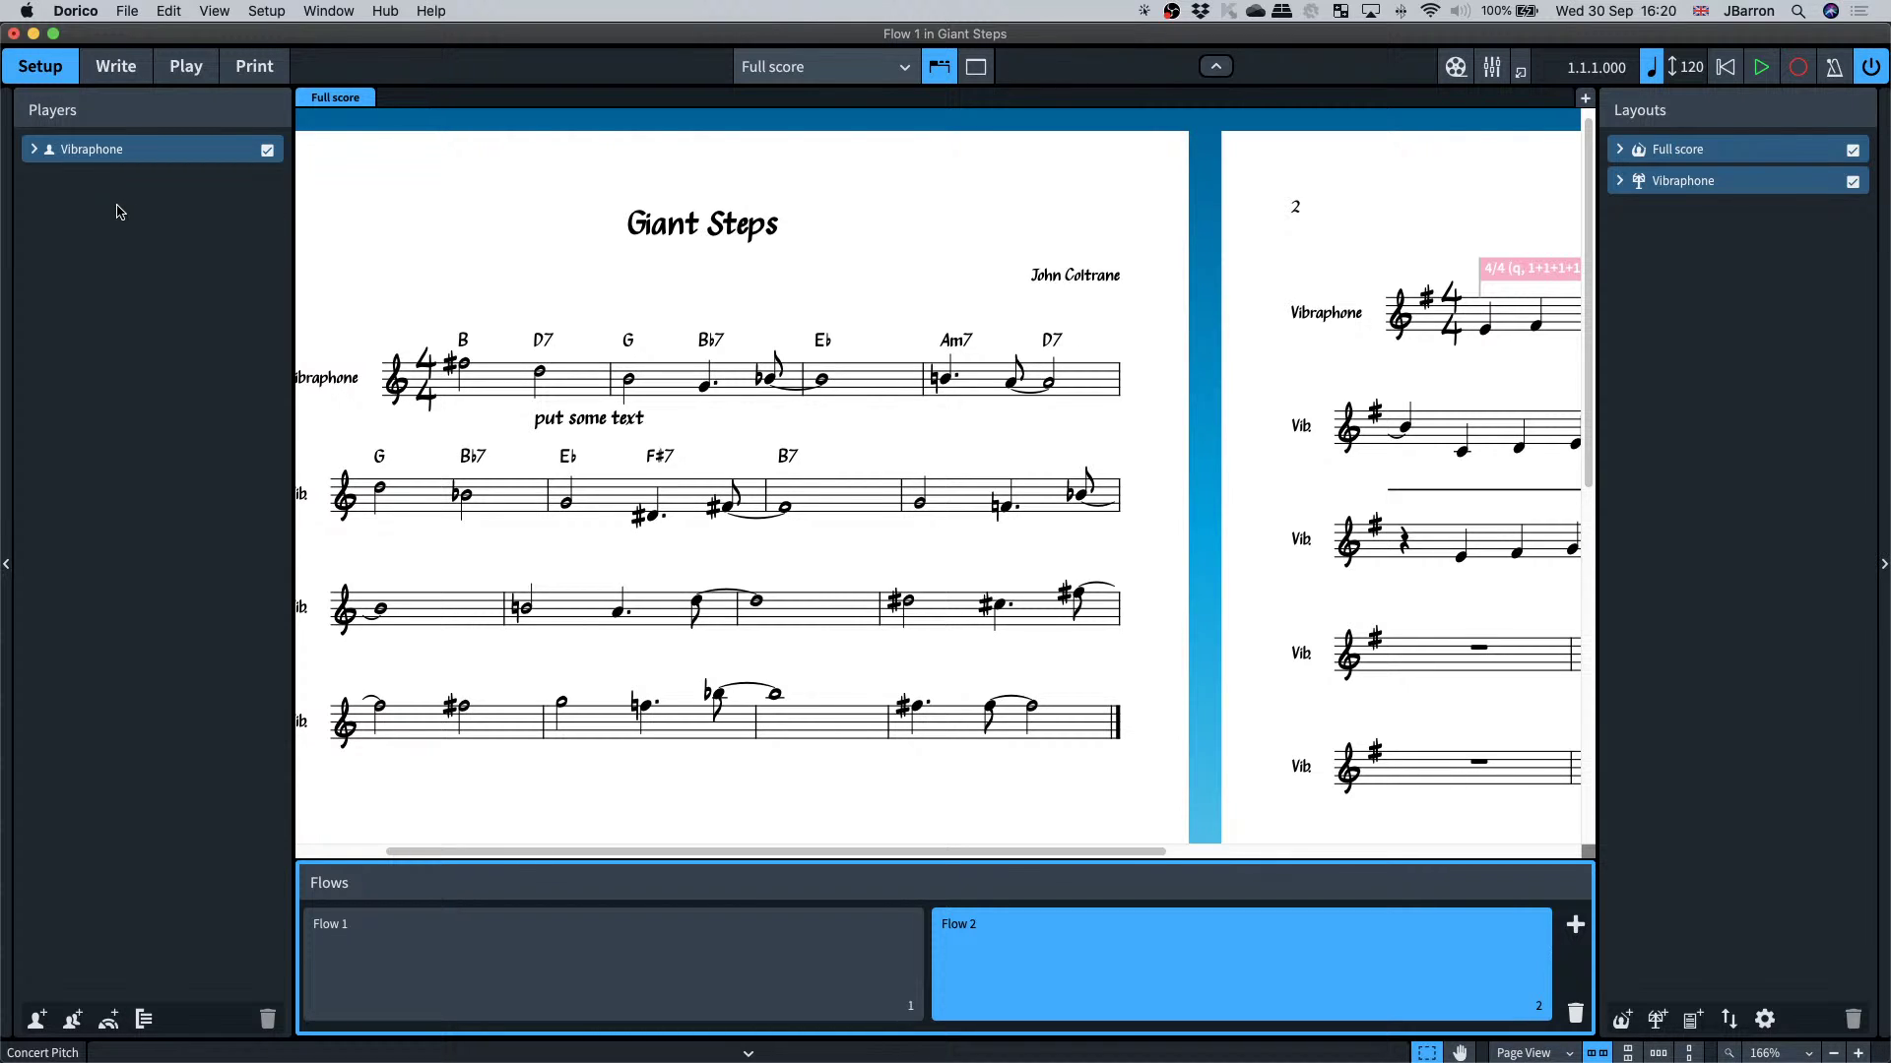
key(shift+p)
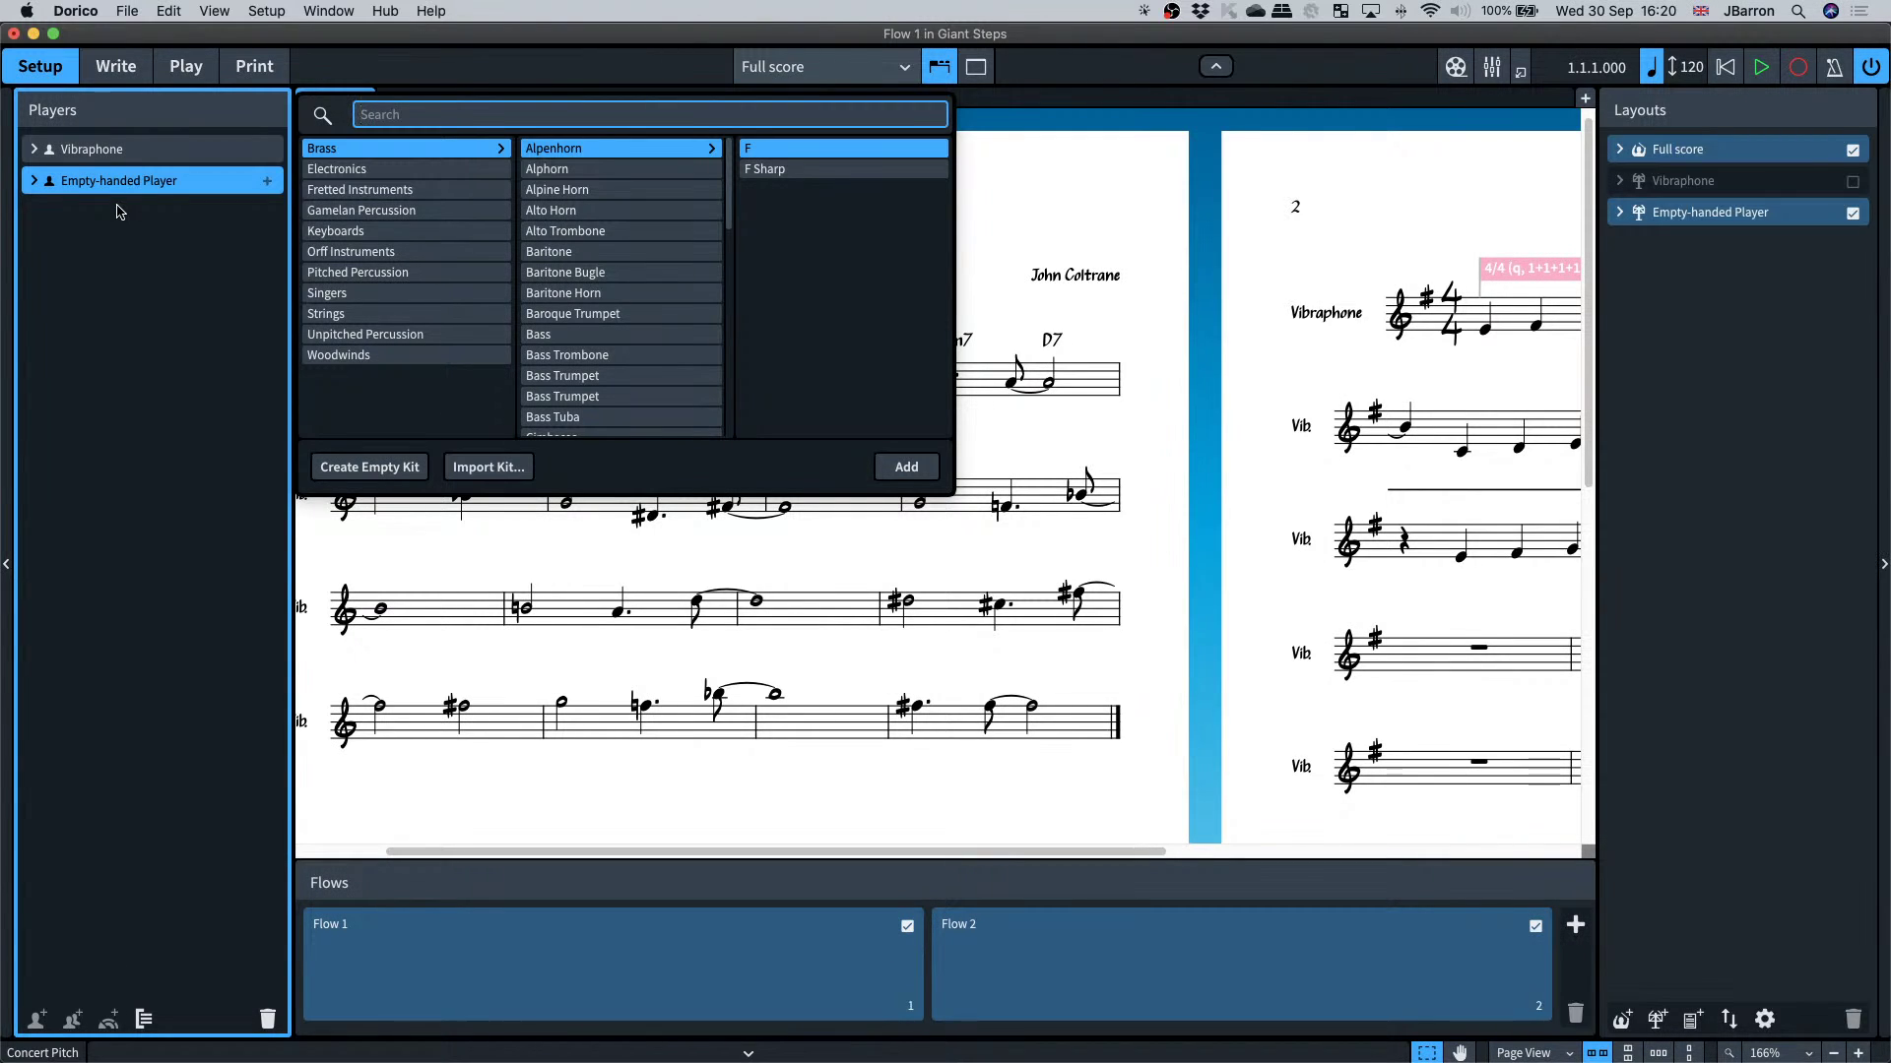
text(piano)
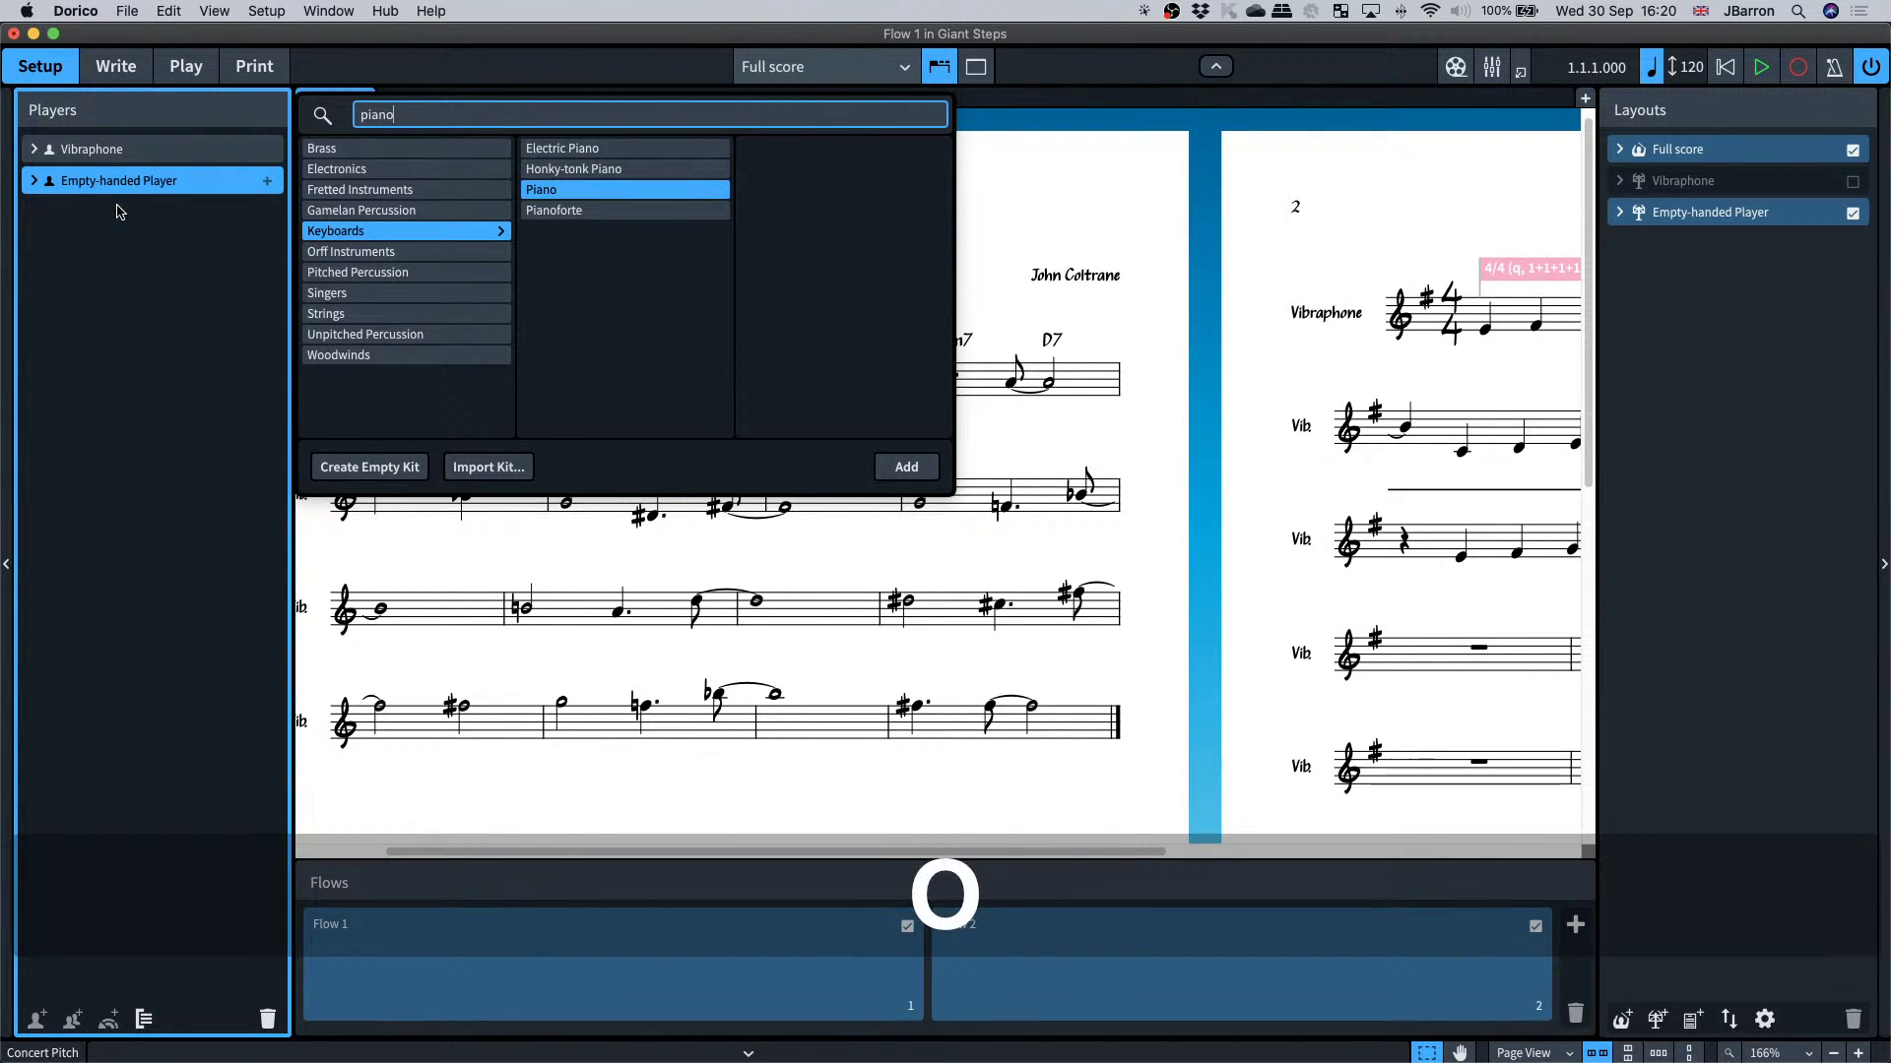
key(Return)
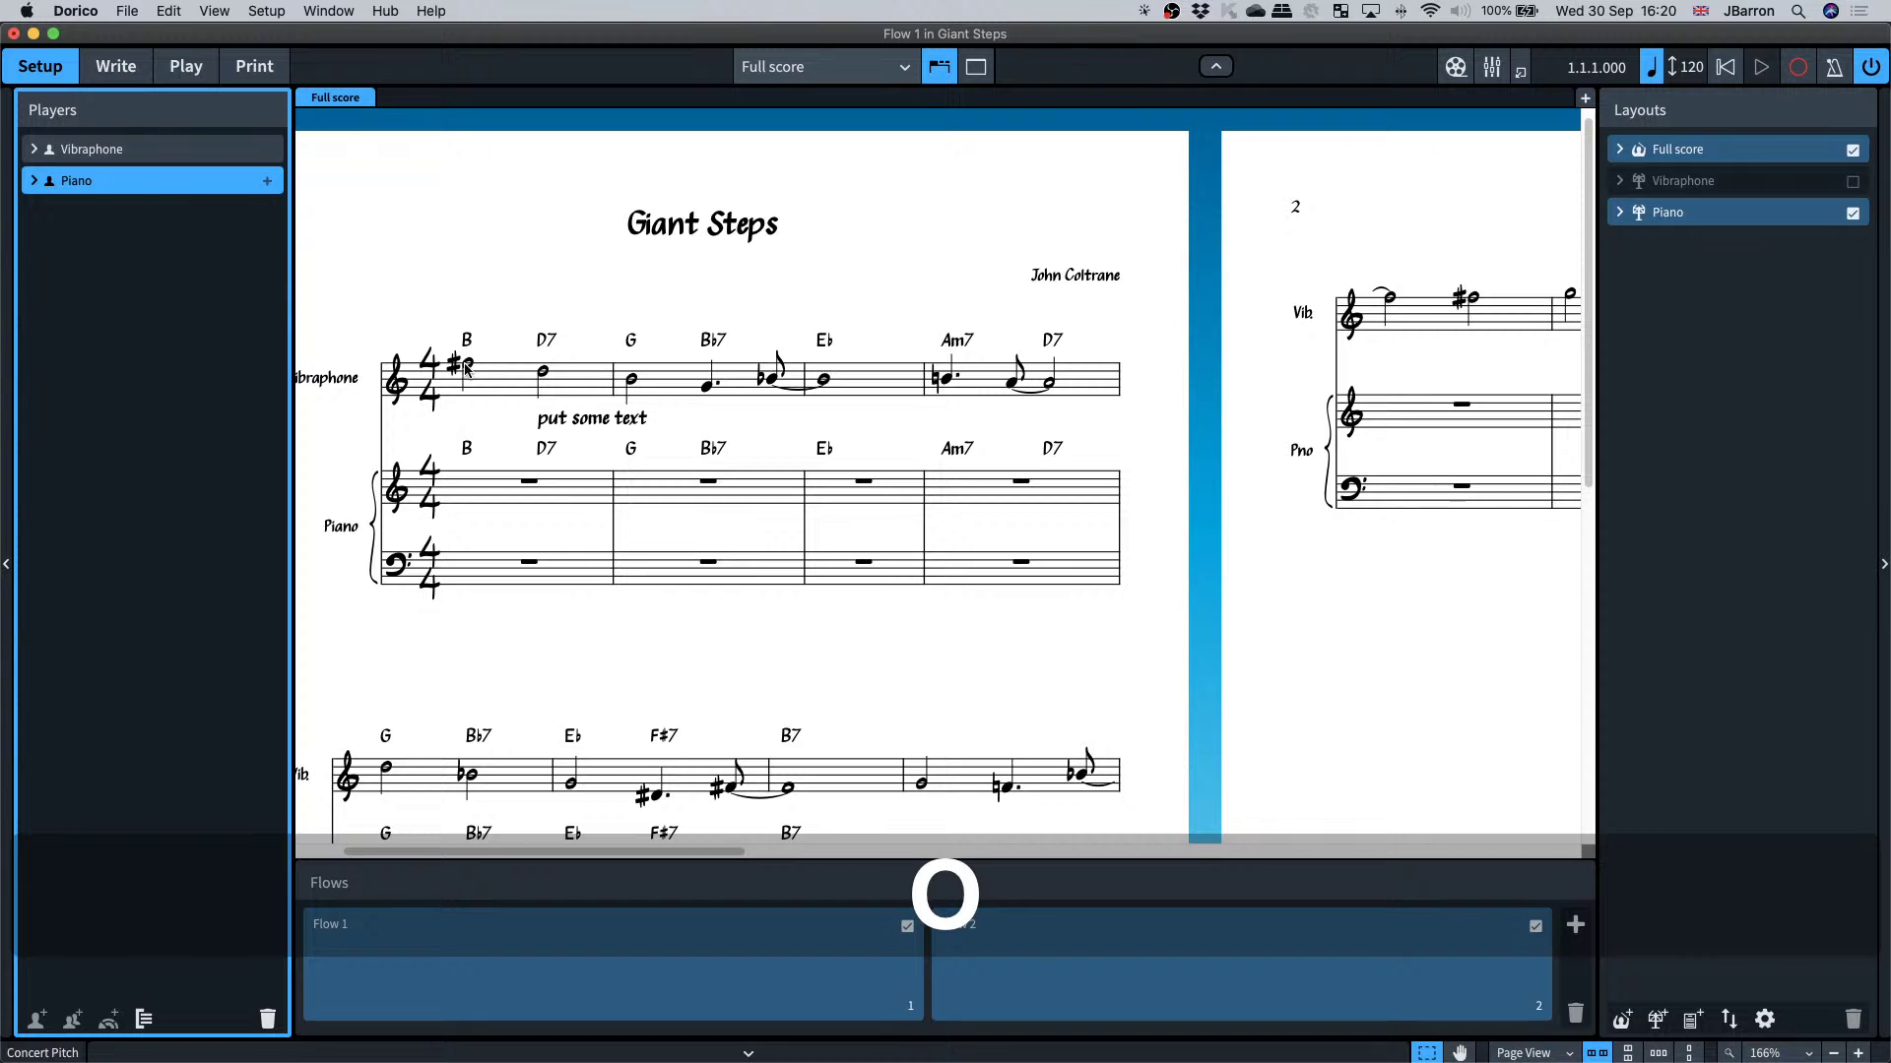
- In Write mode, duplicate the entire first-flow vibraphone part, bars 1–16, to the piano staff below
key(super+2)
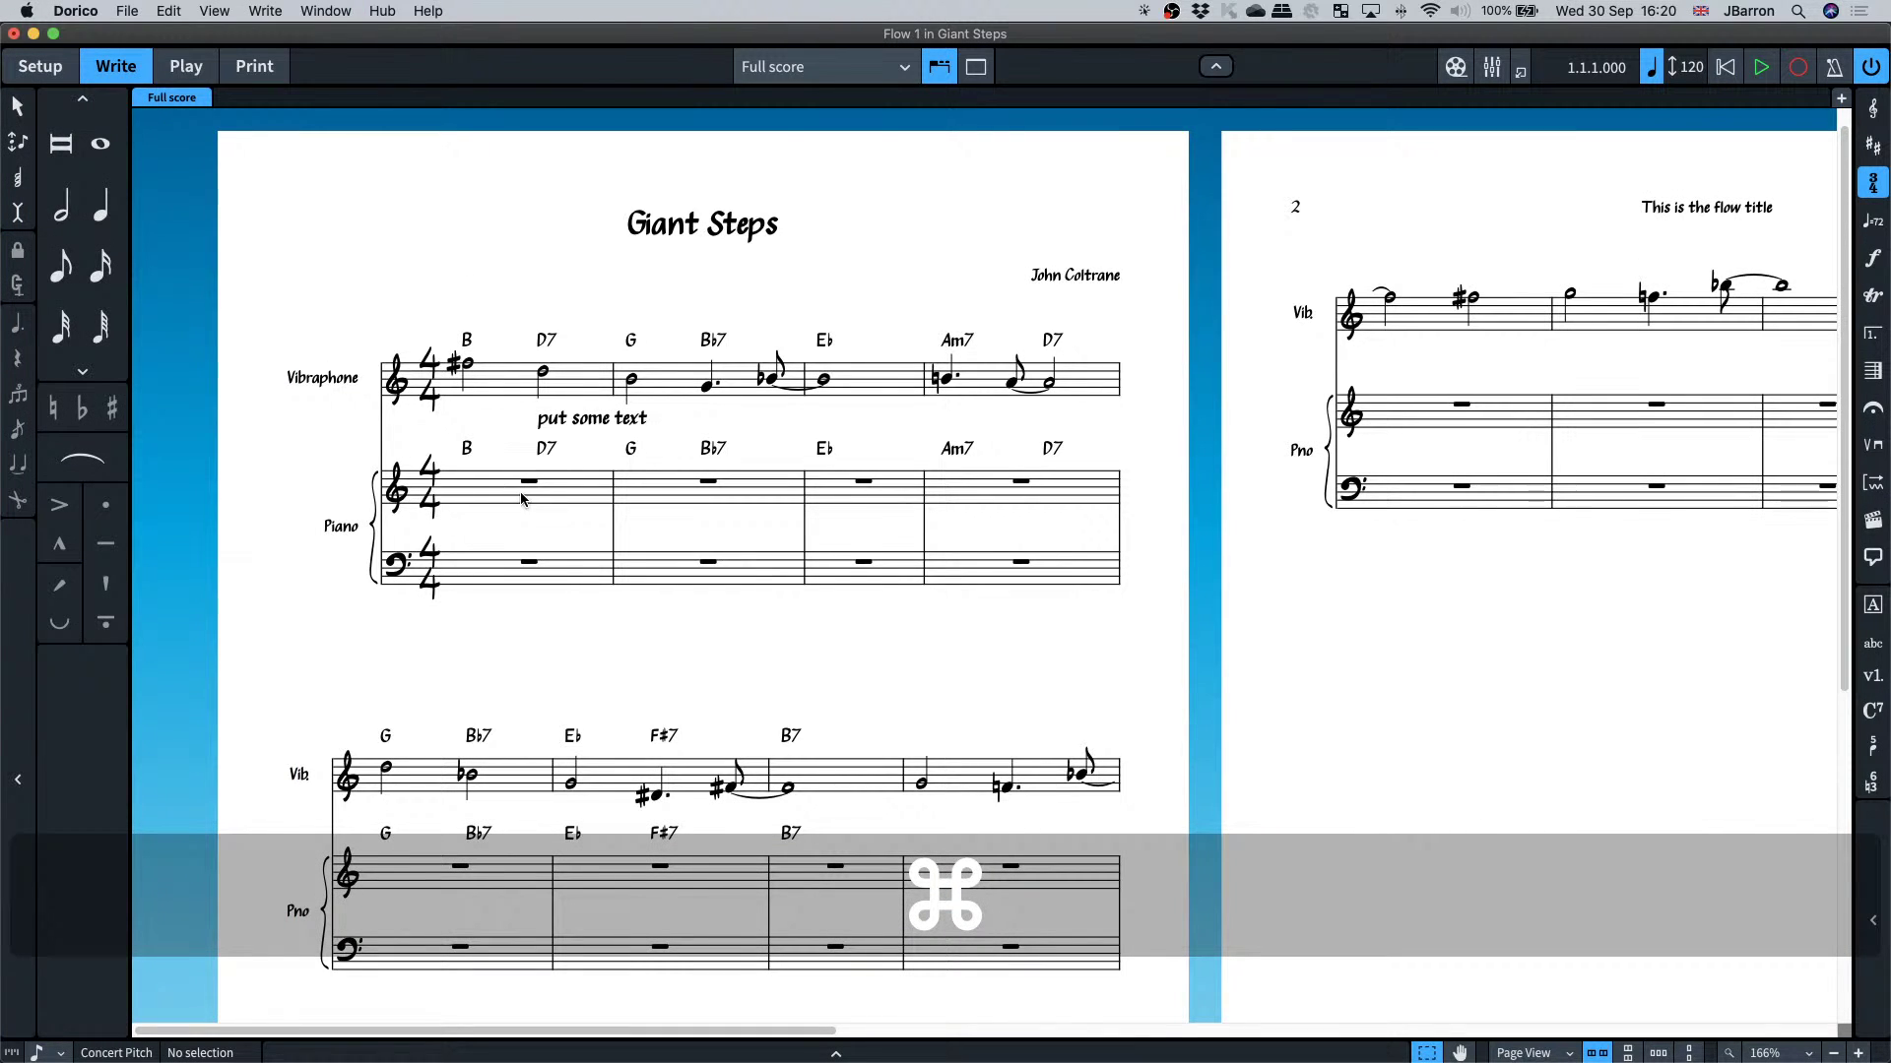
click(486, 396)
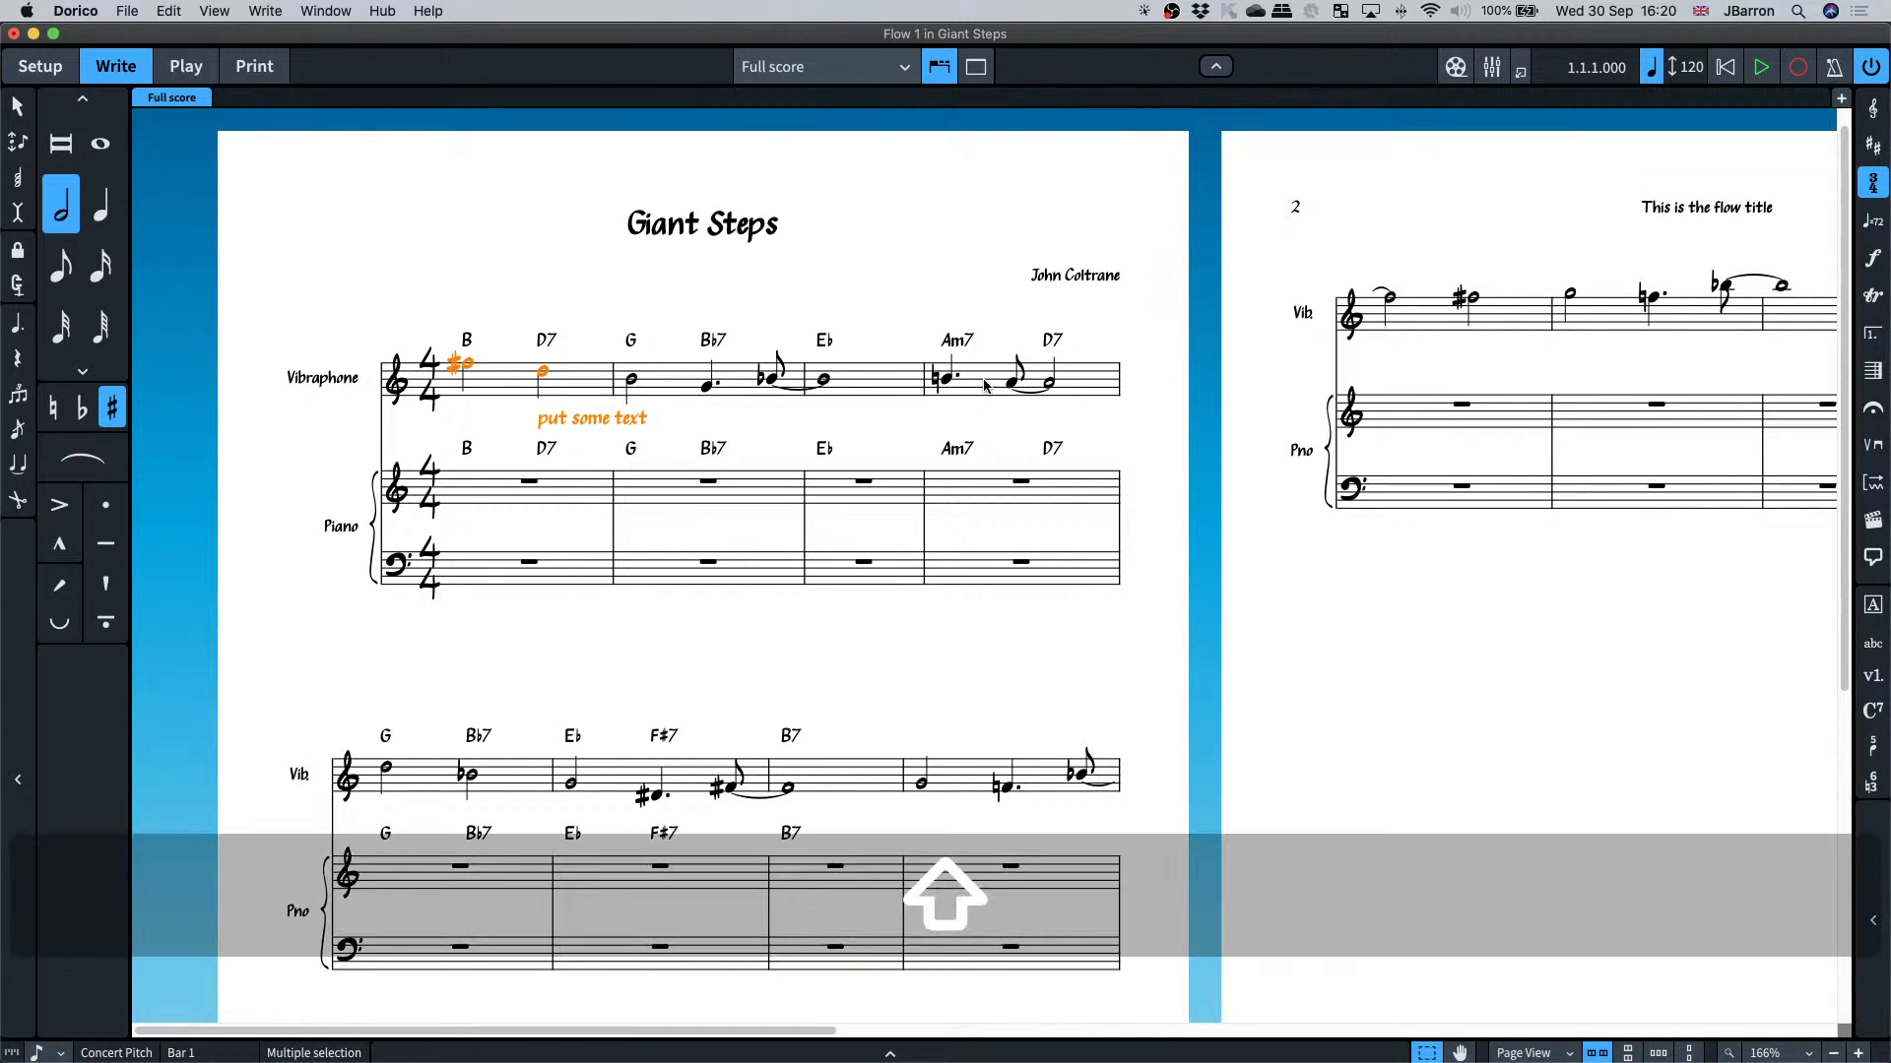
shift+click(986, 386)
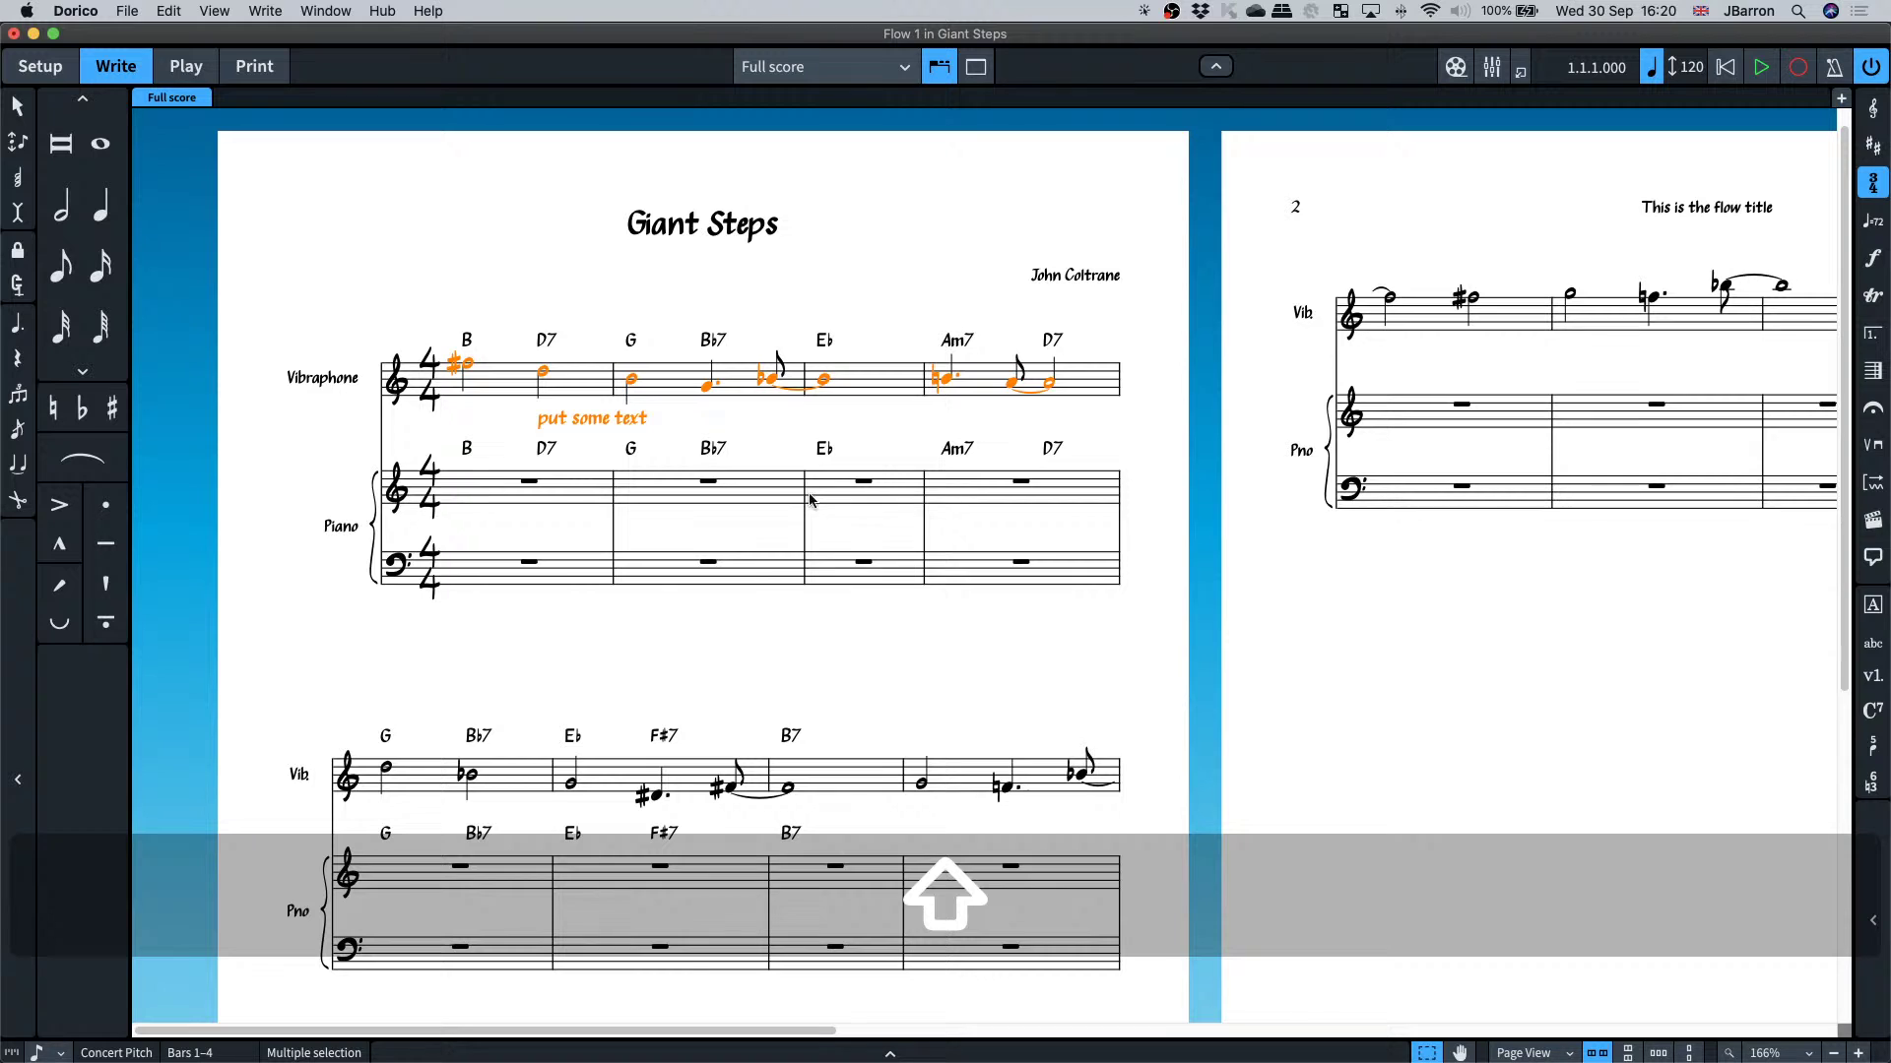
key(super+shift+End)
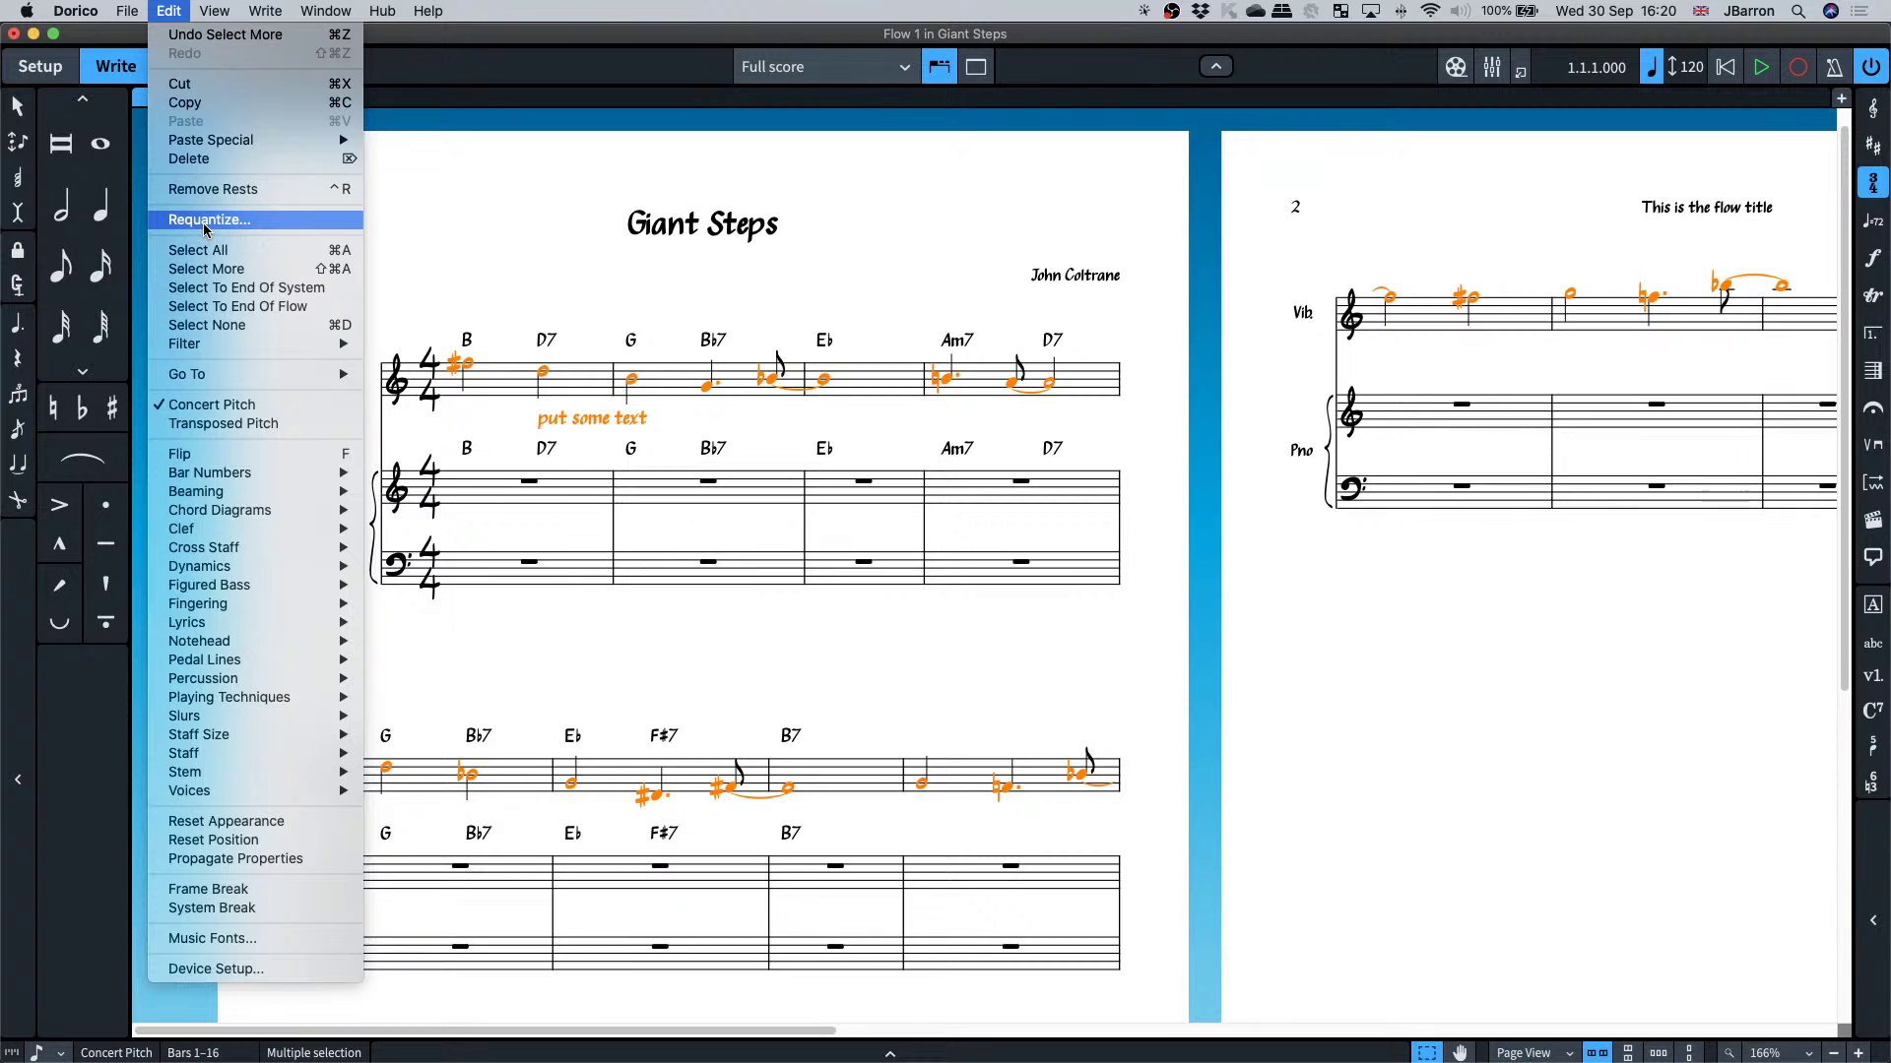
mouse_move(226, 140)
click(423, 210)
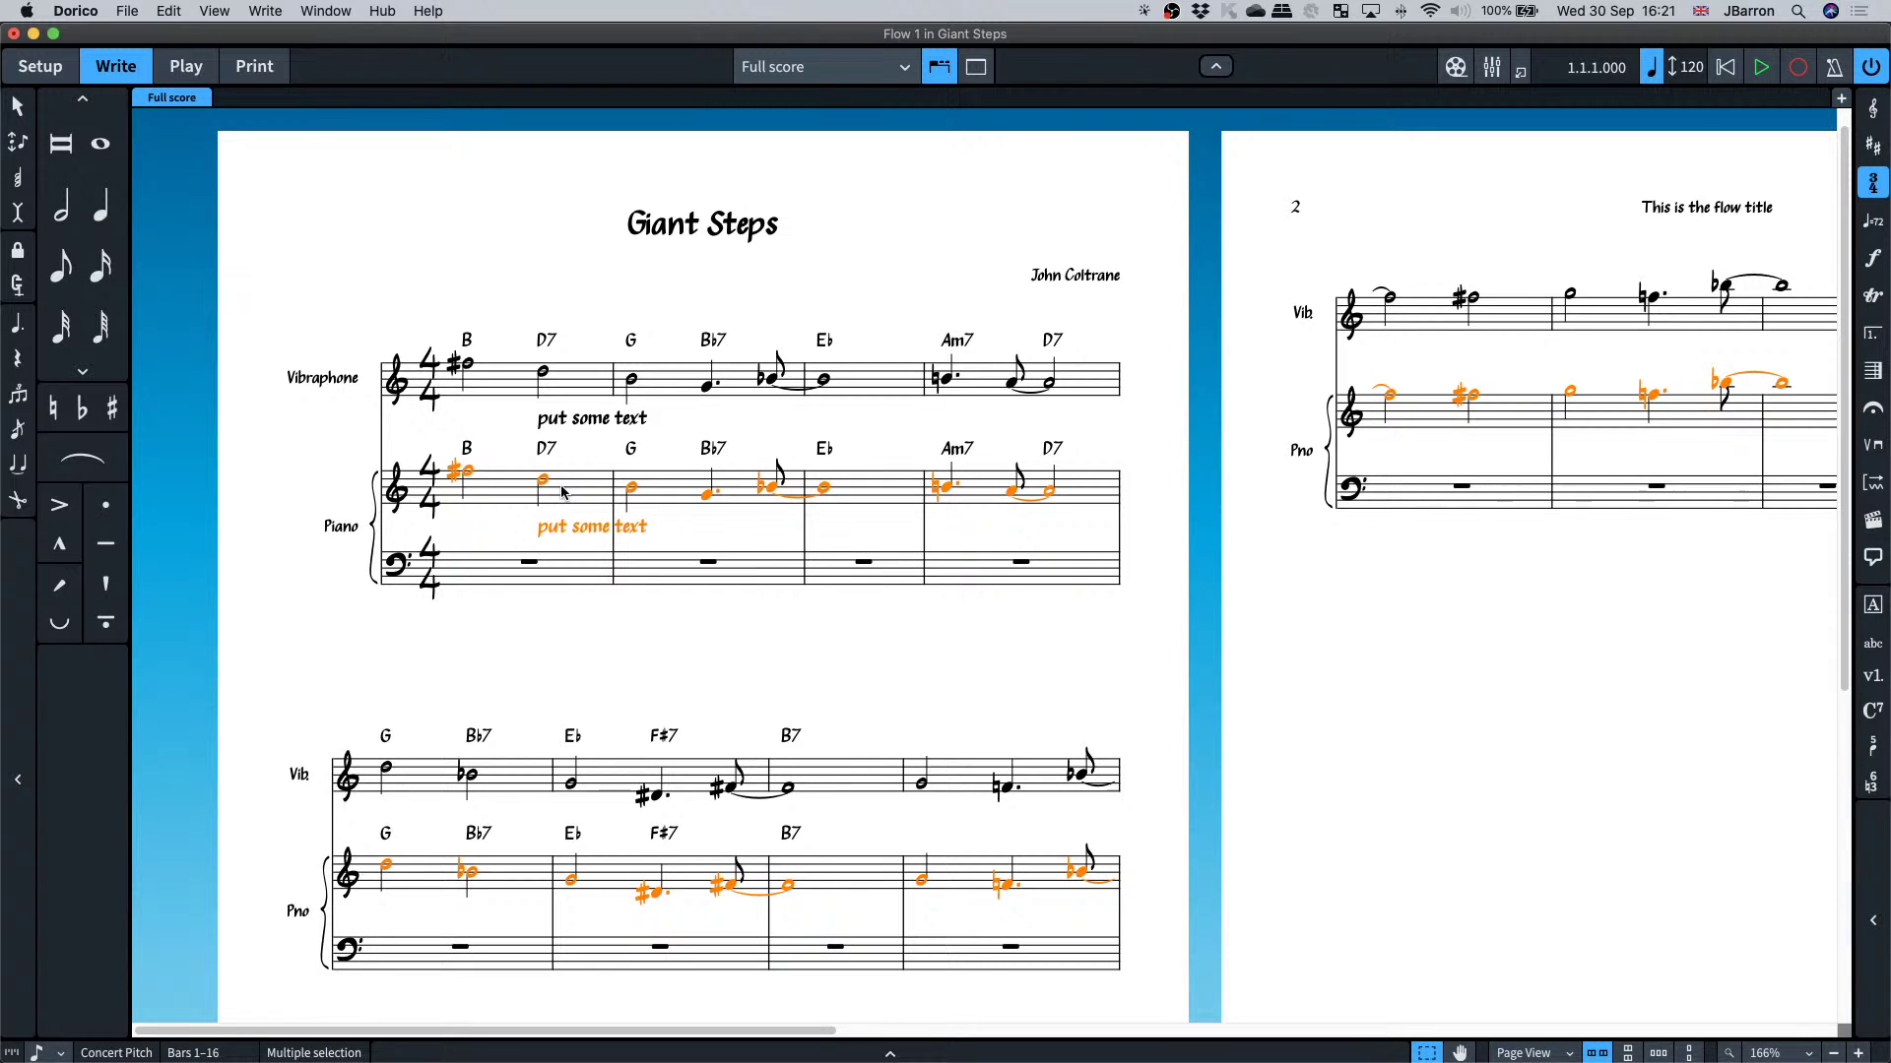
click(170, 13)
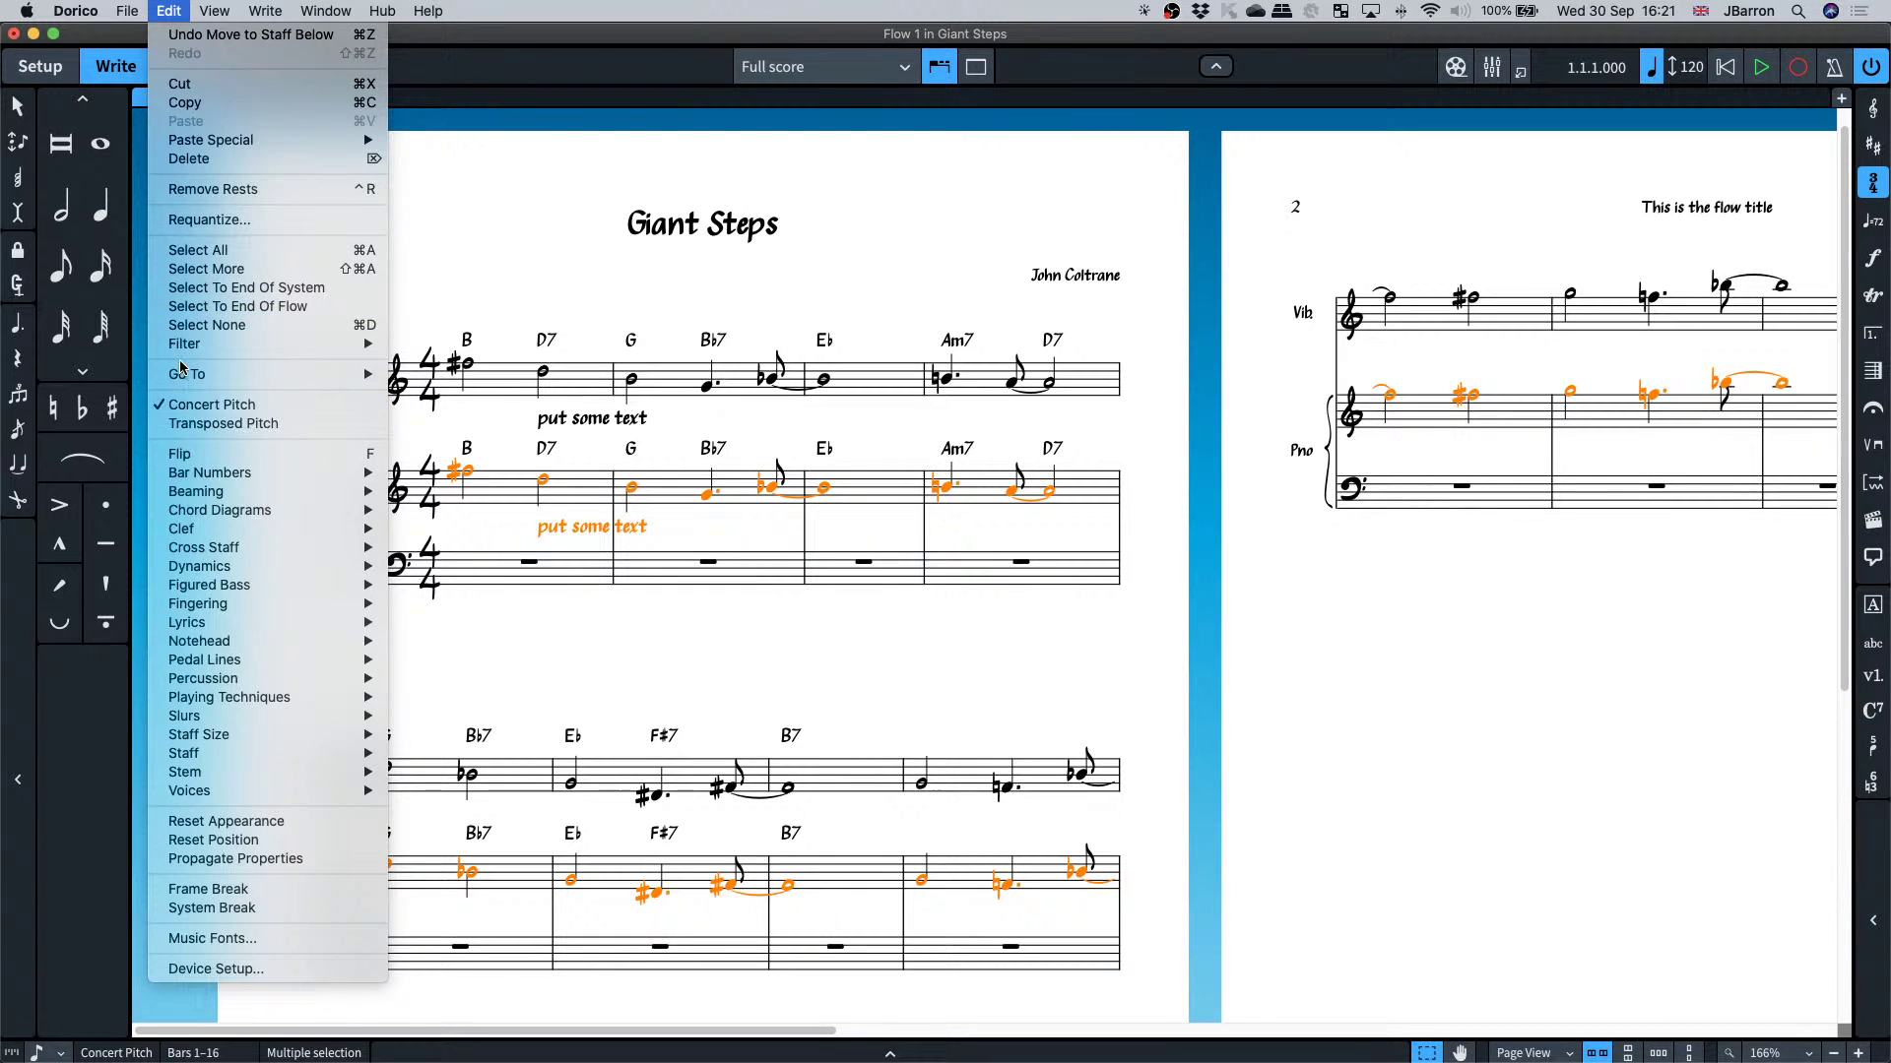
mouse_move(187, 344)
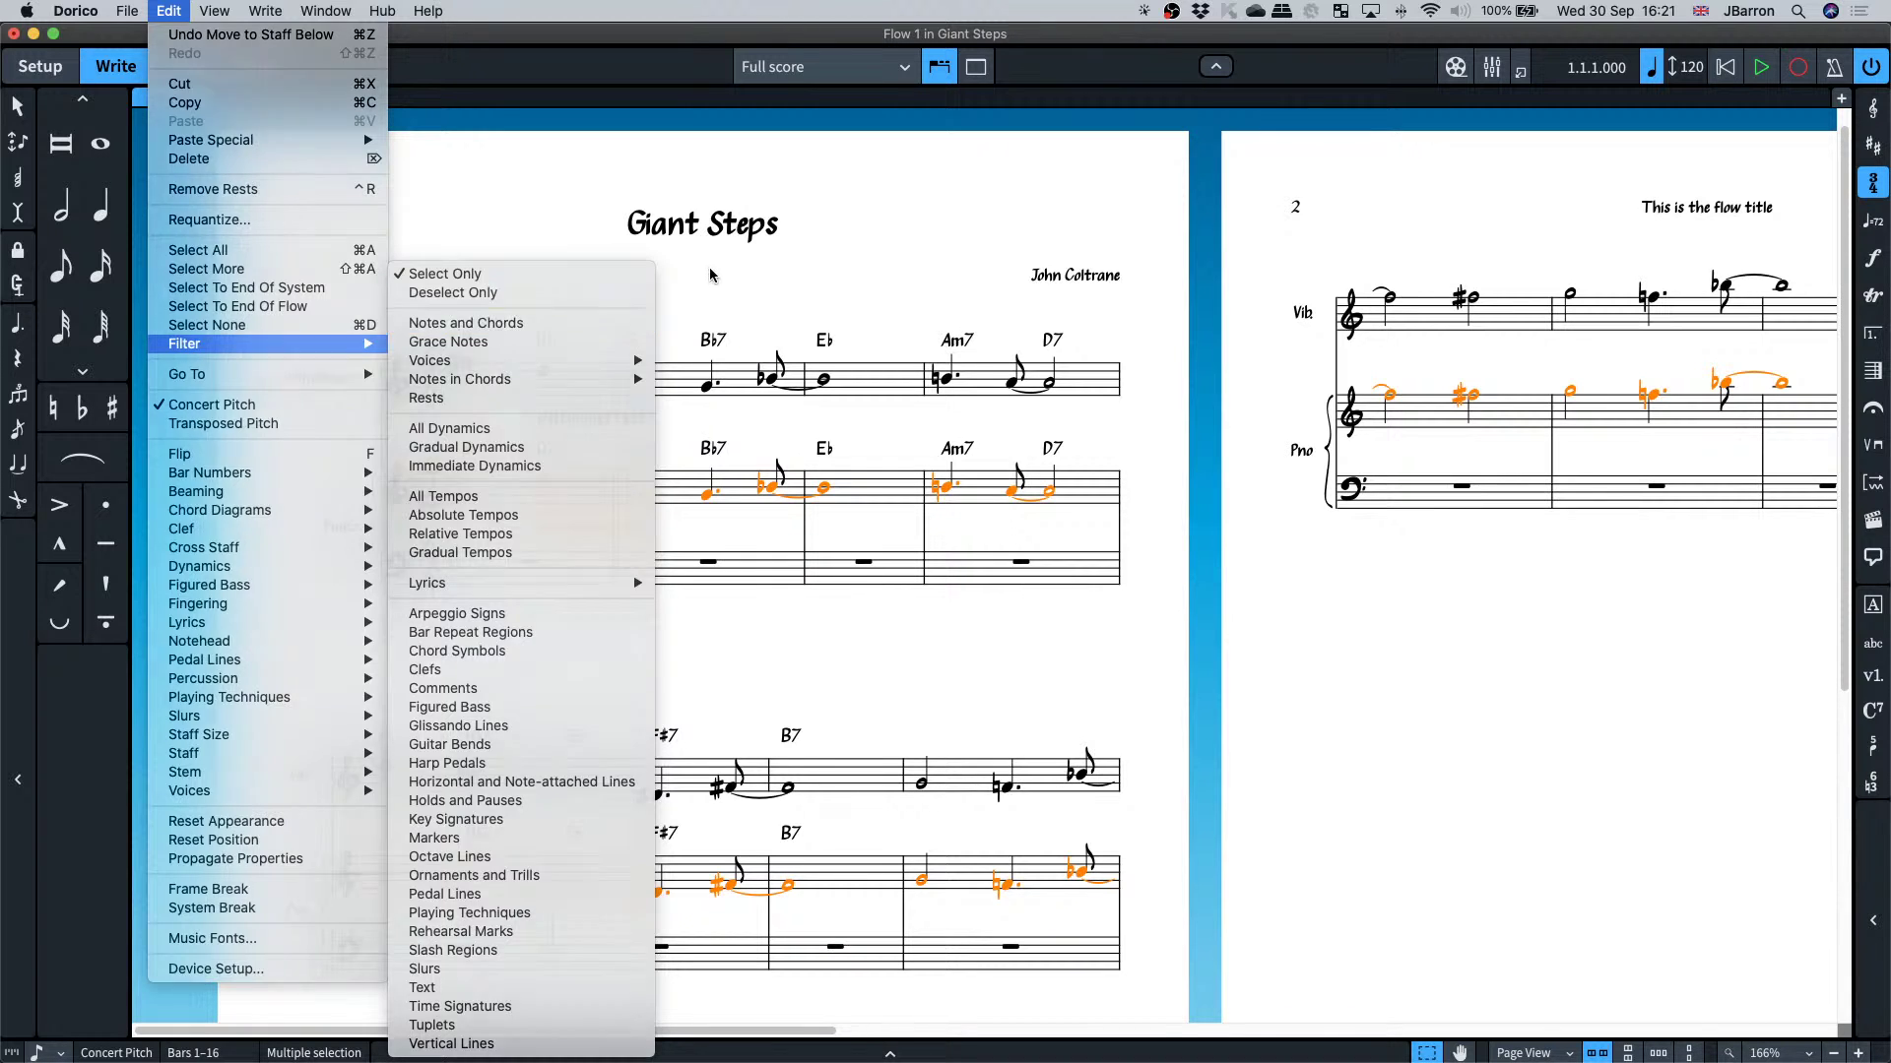
click(719, 443)
- Change the piano's E♭ chord symbol in bar 3 to Eb7 as a local chord symbol for the piano only
scroll(719, 443, up, 5)
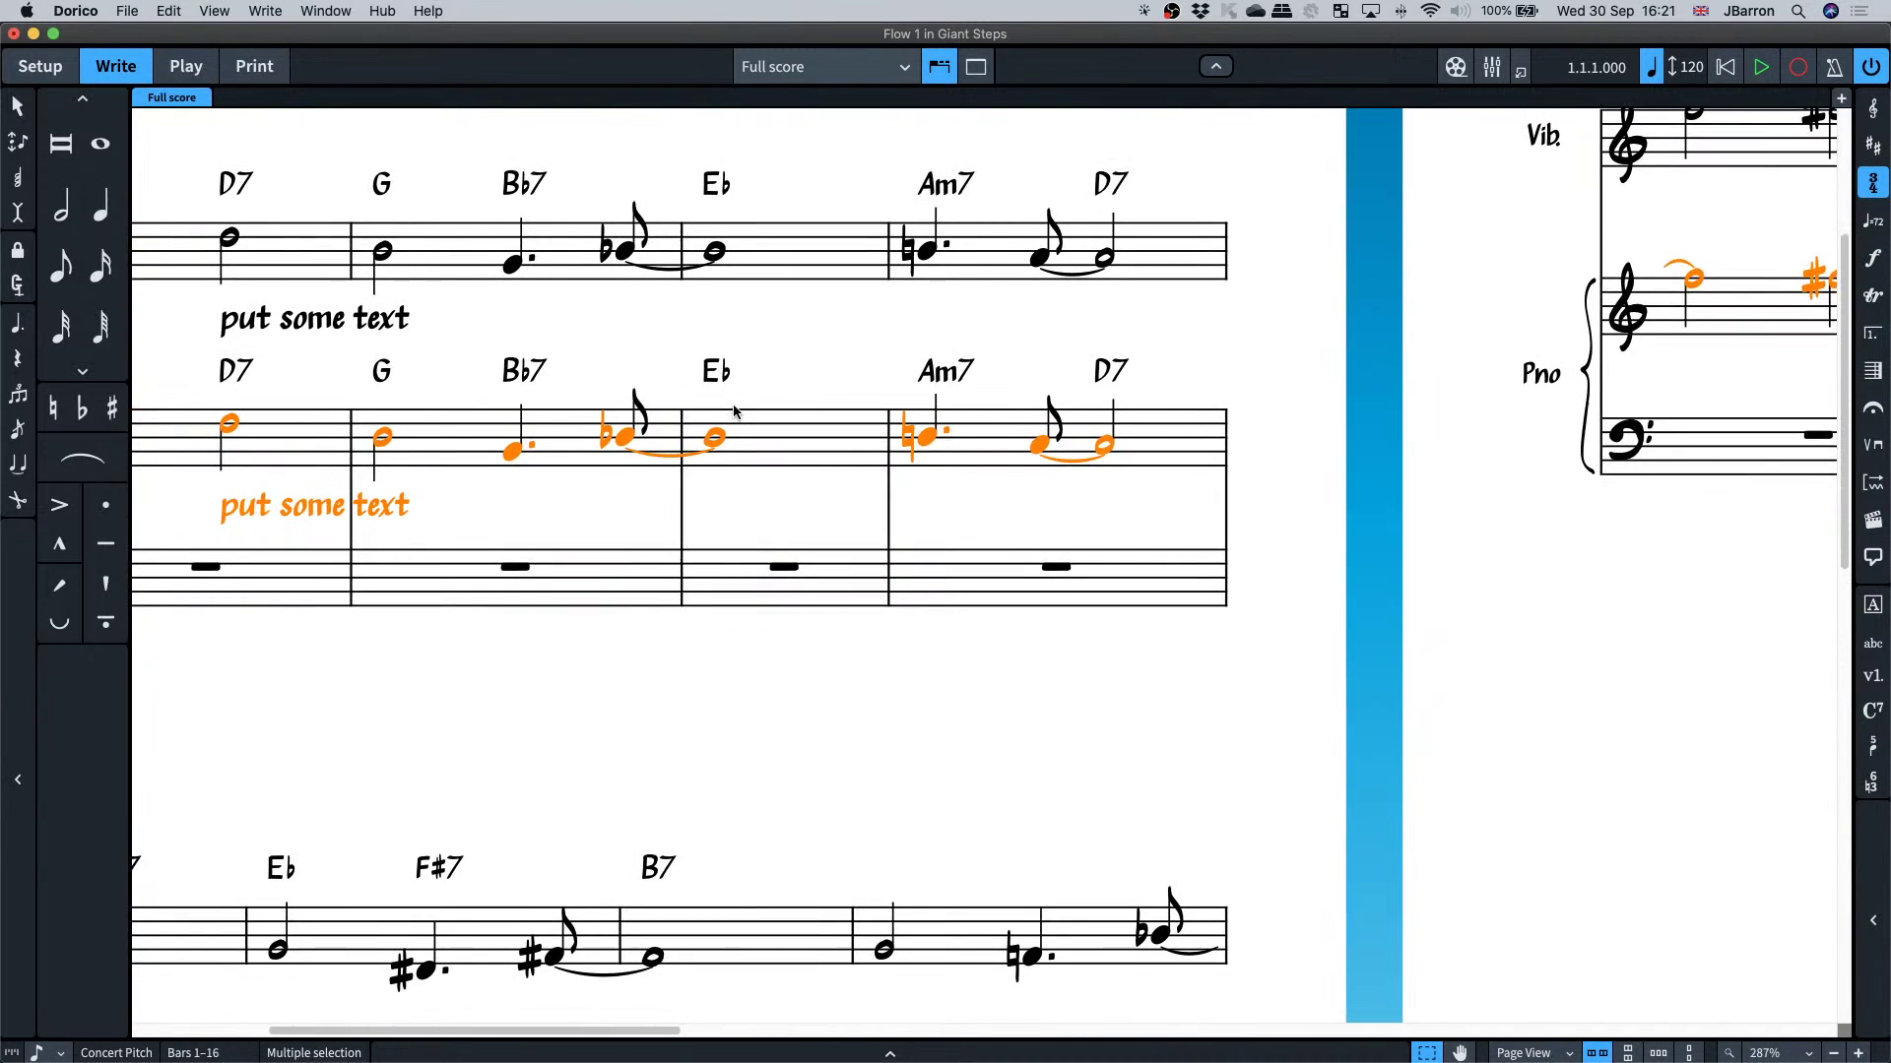
click(922, 374)
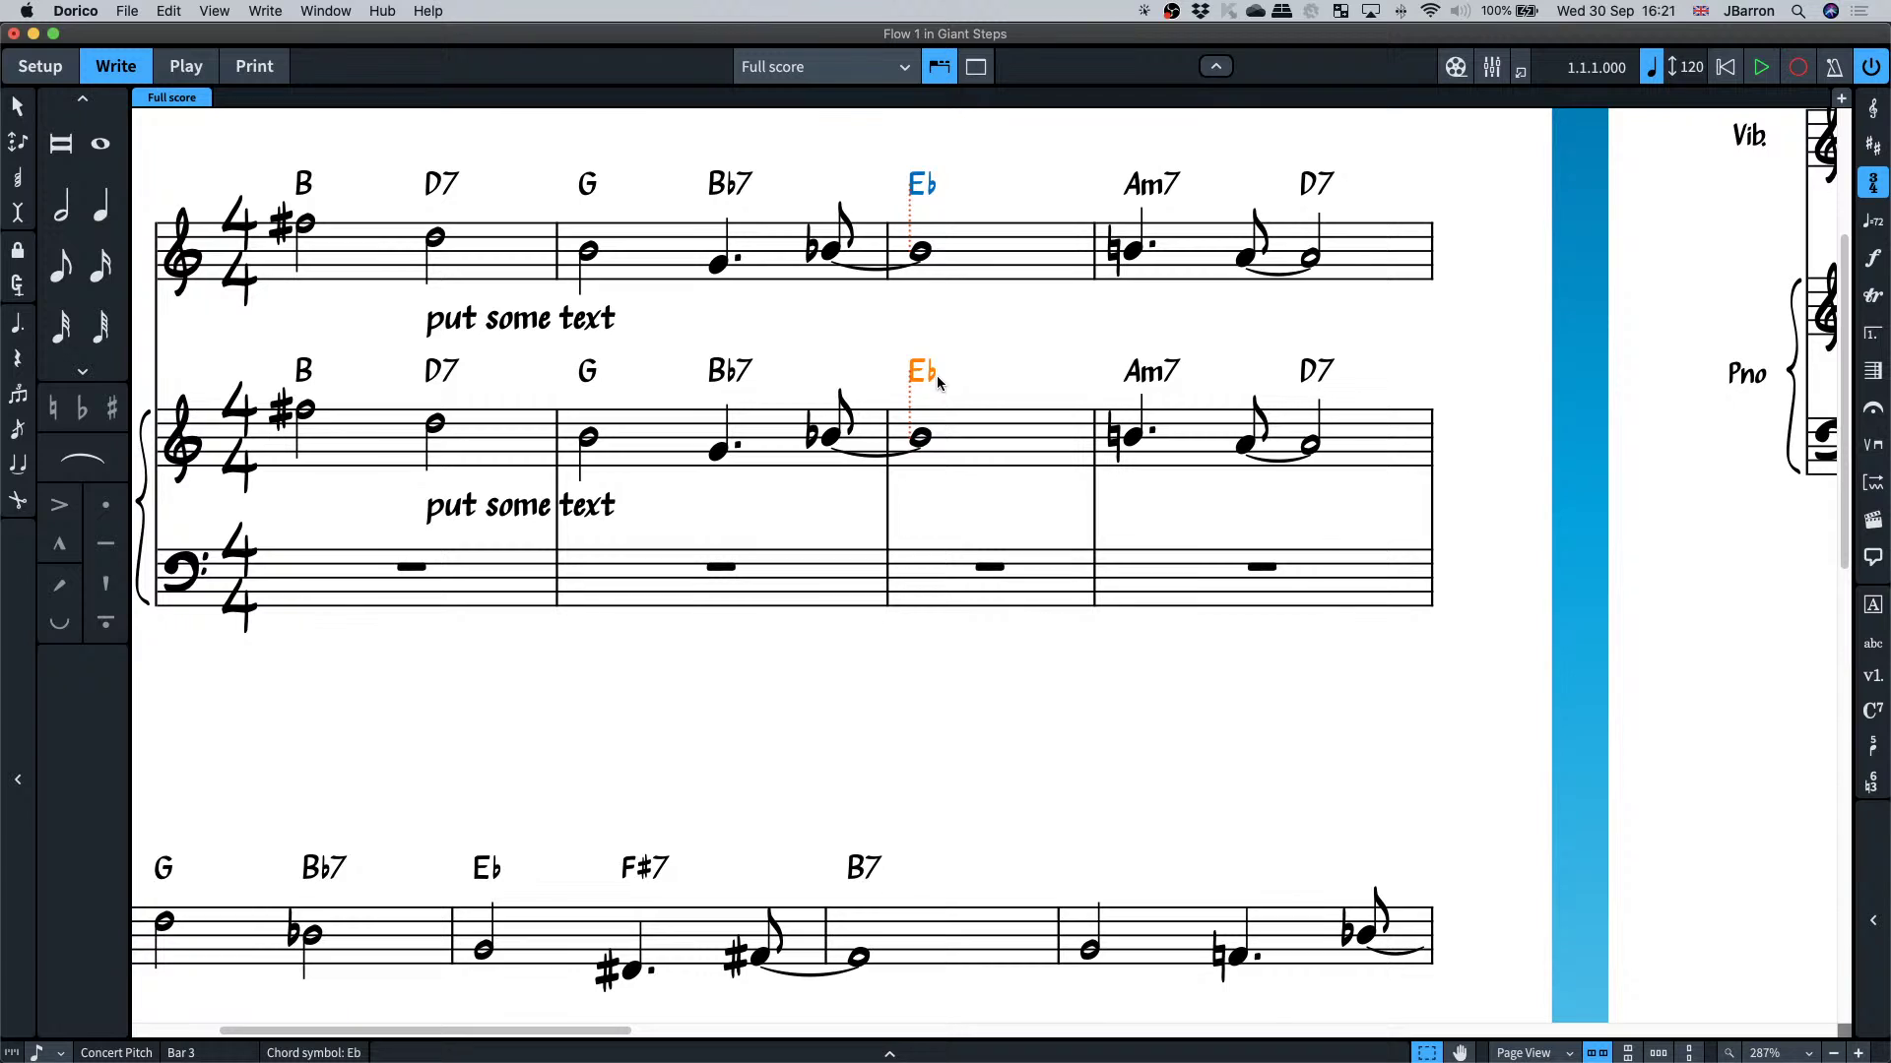
key(Return)
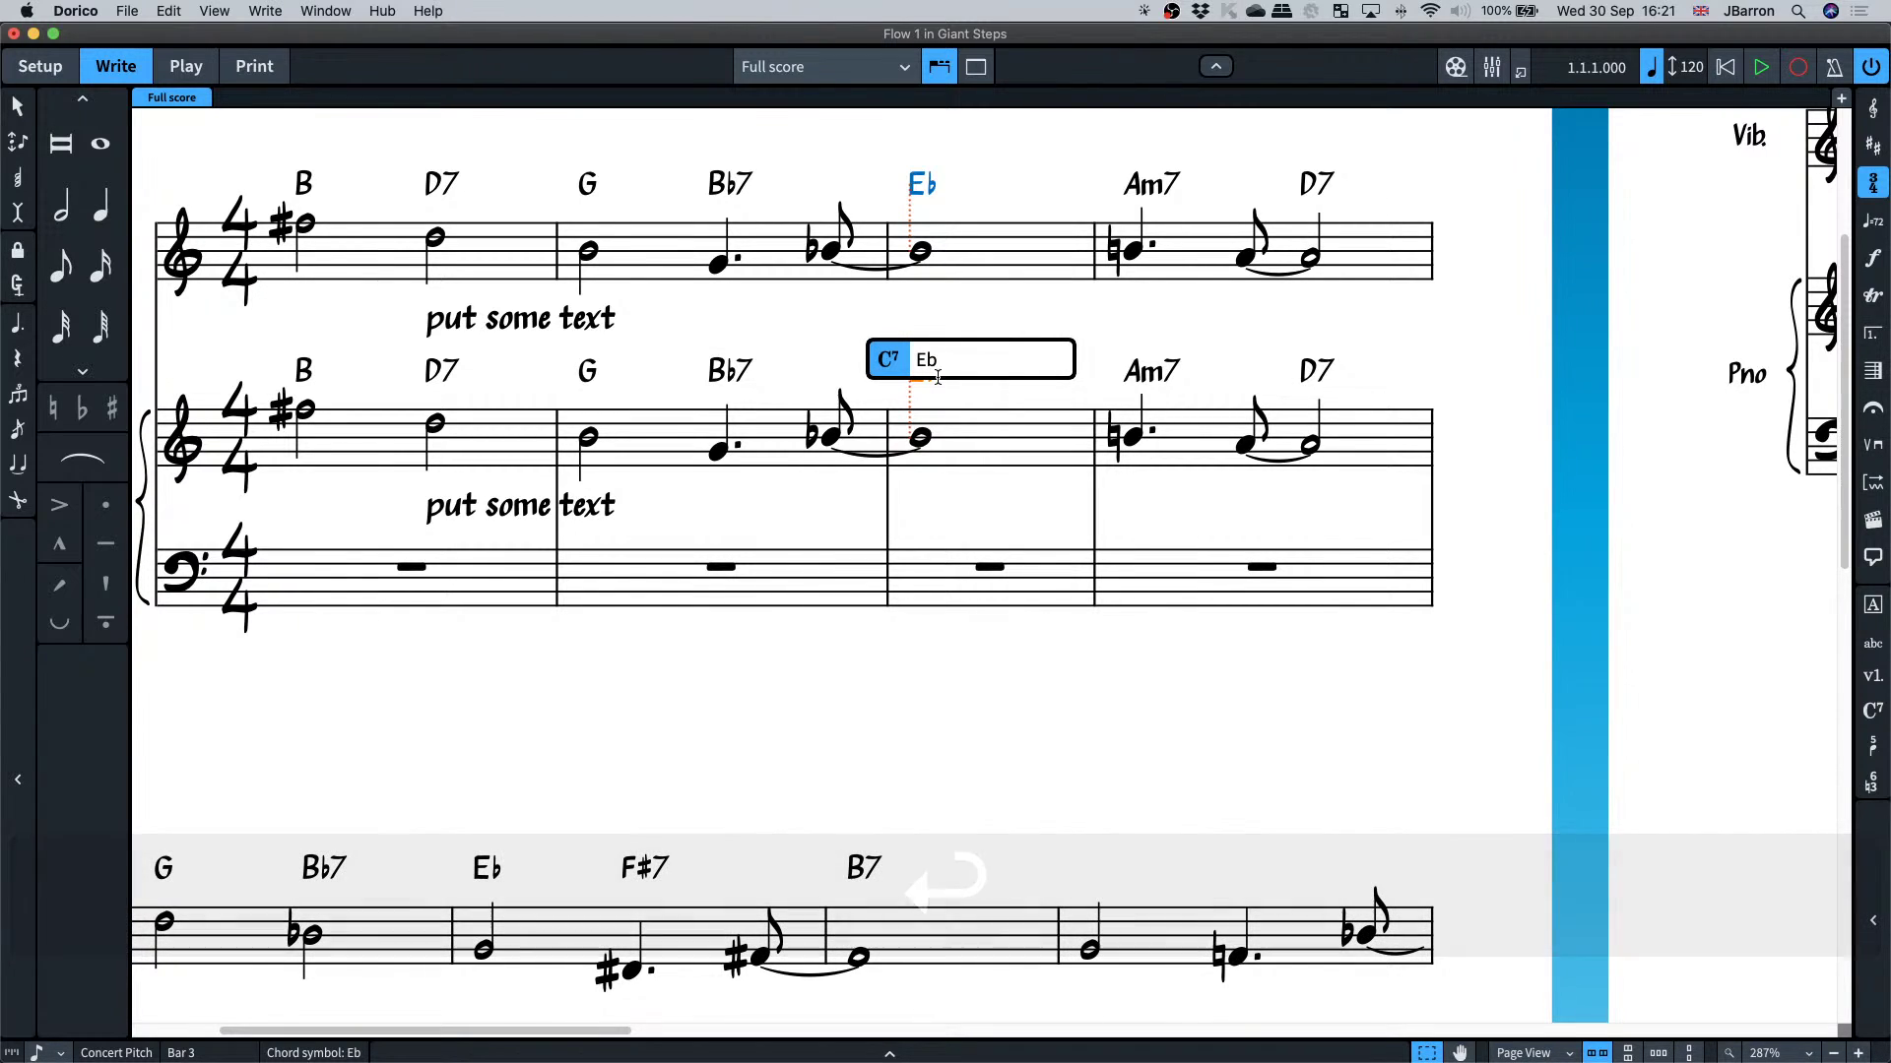
key(alt)
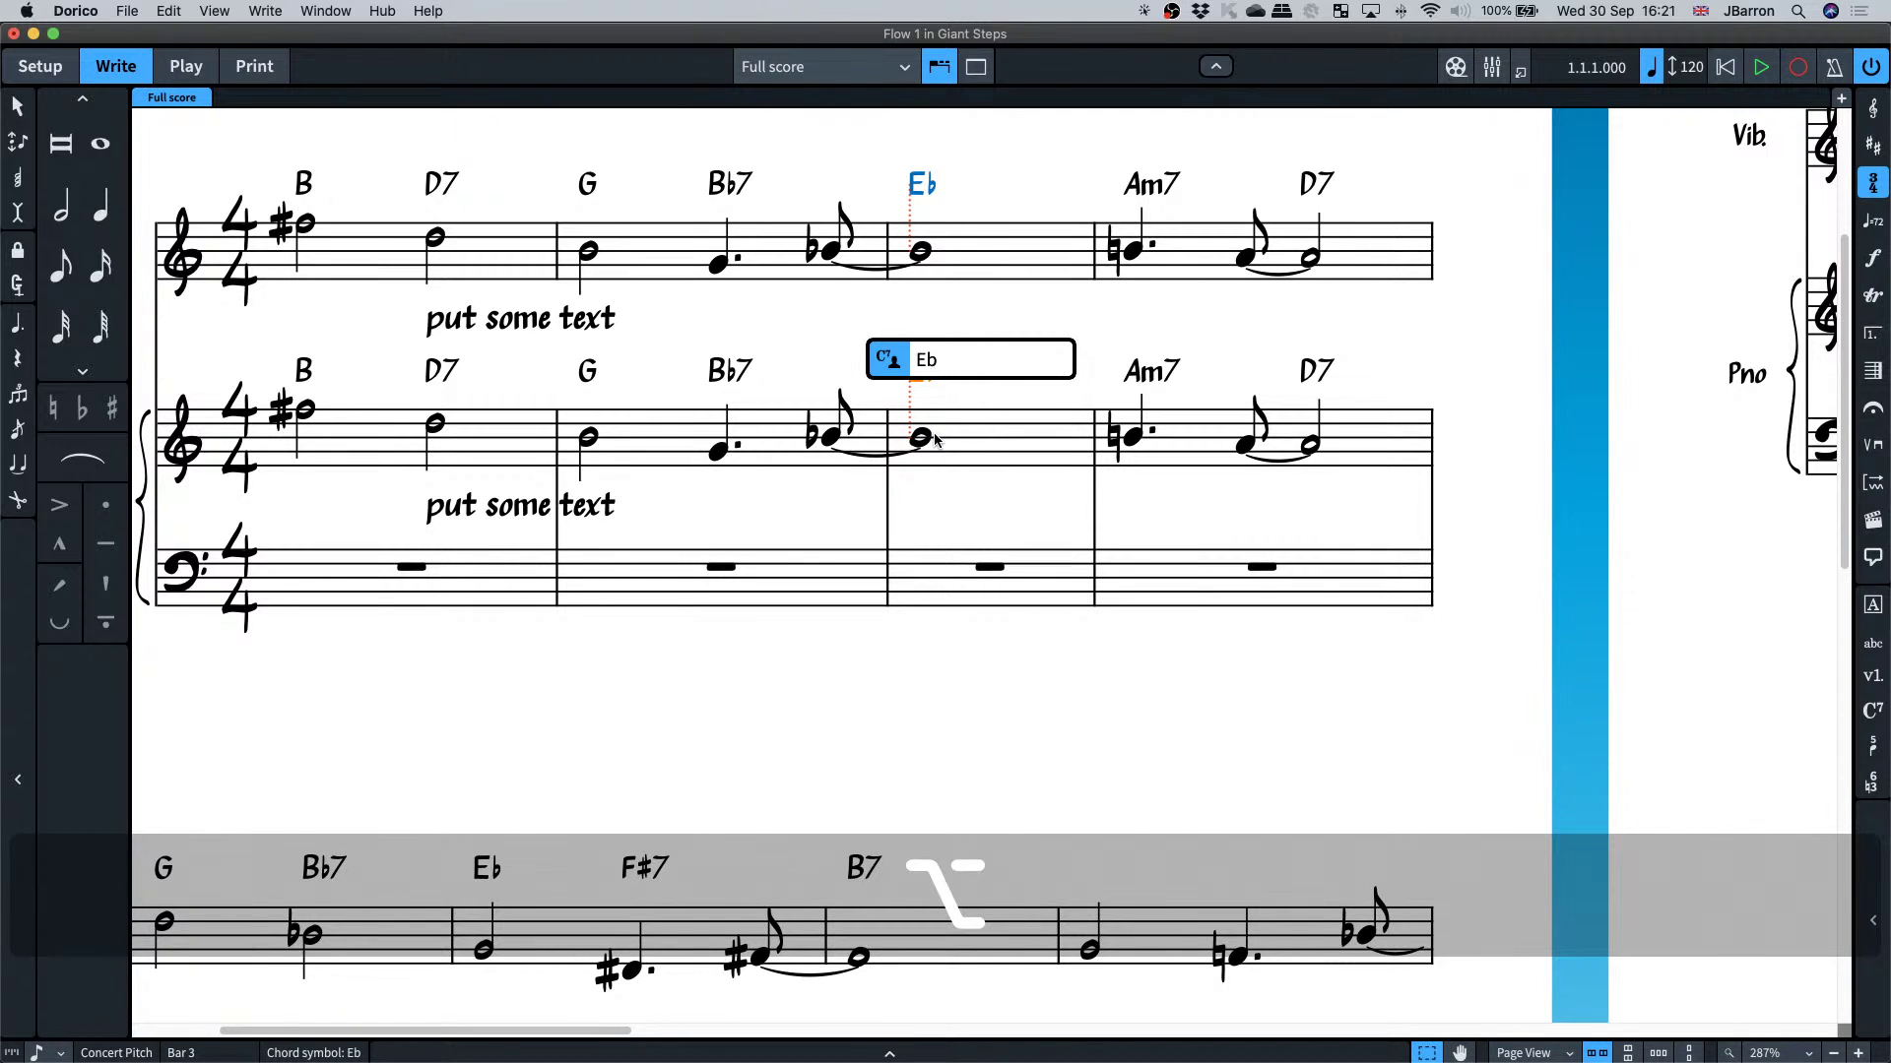
text(7)
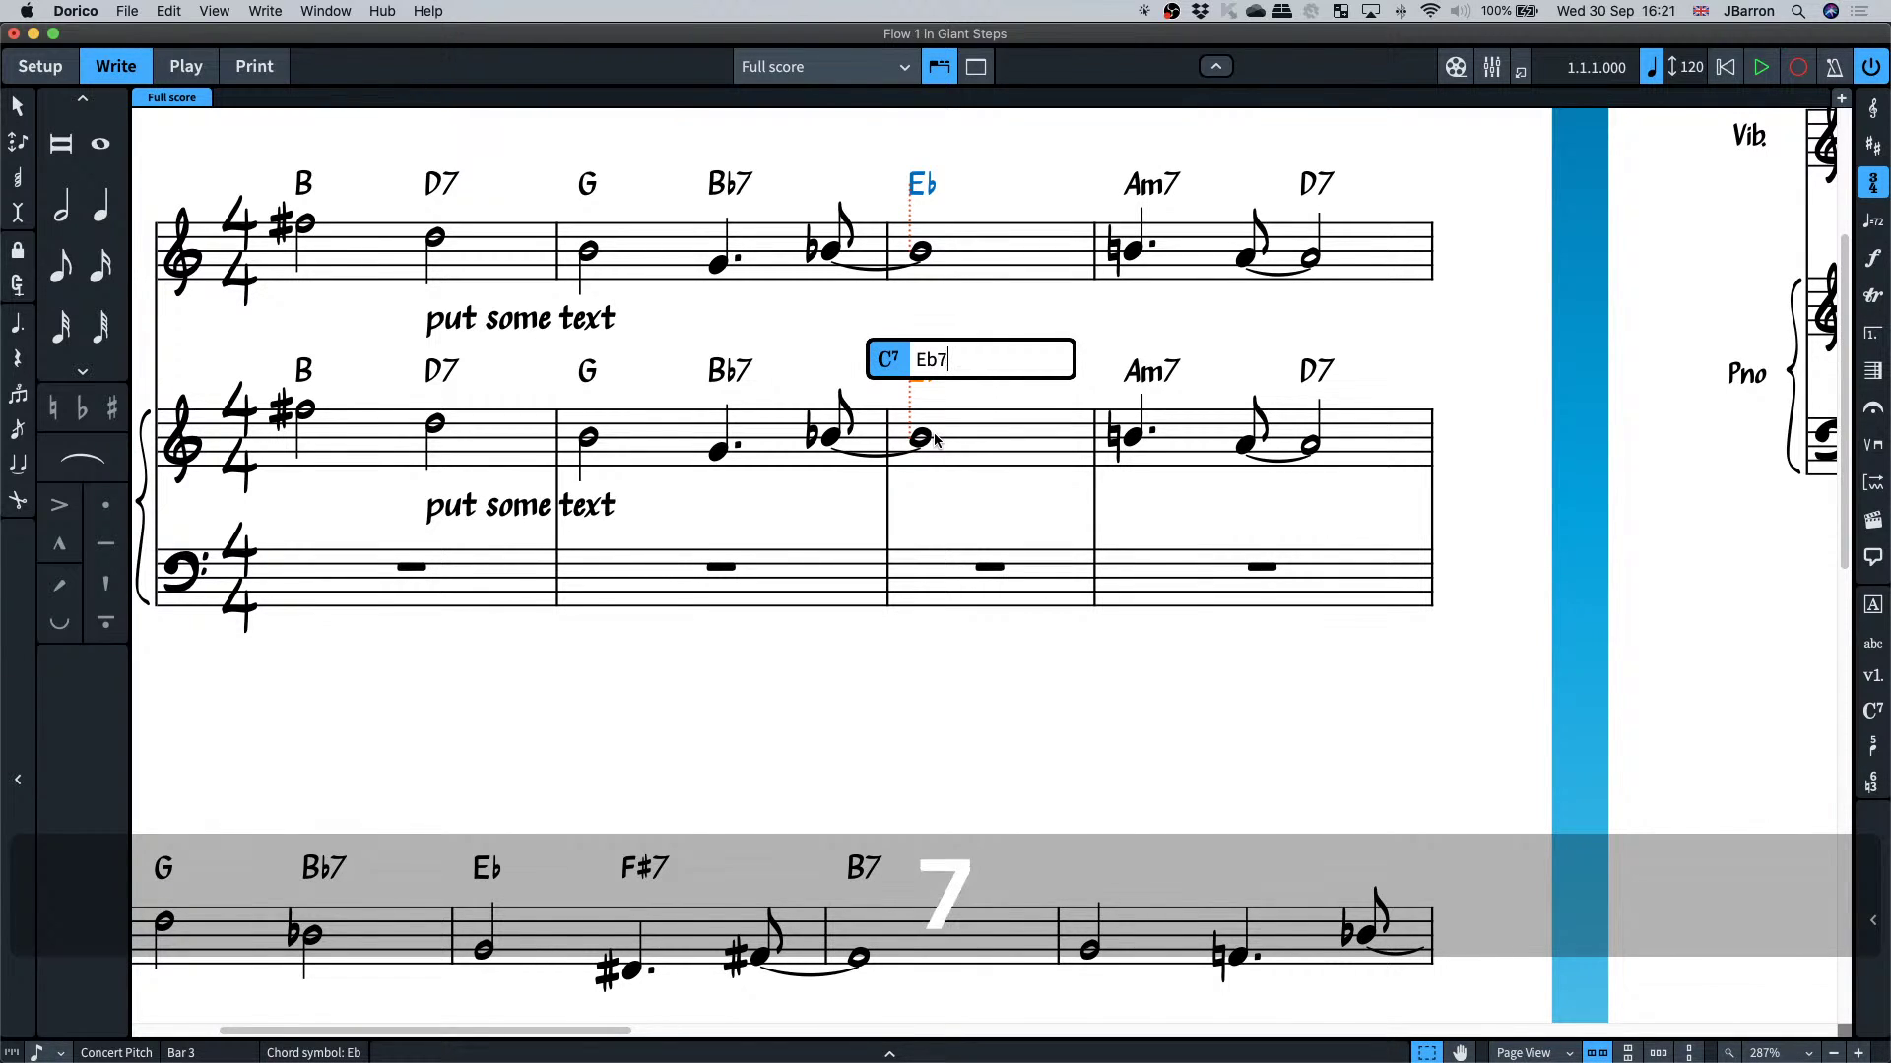
key(alt+Return)
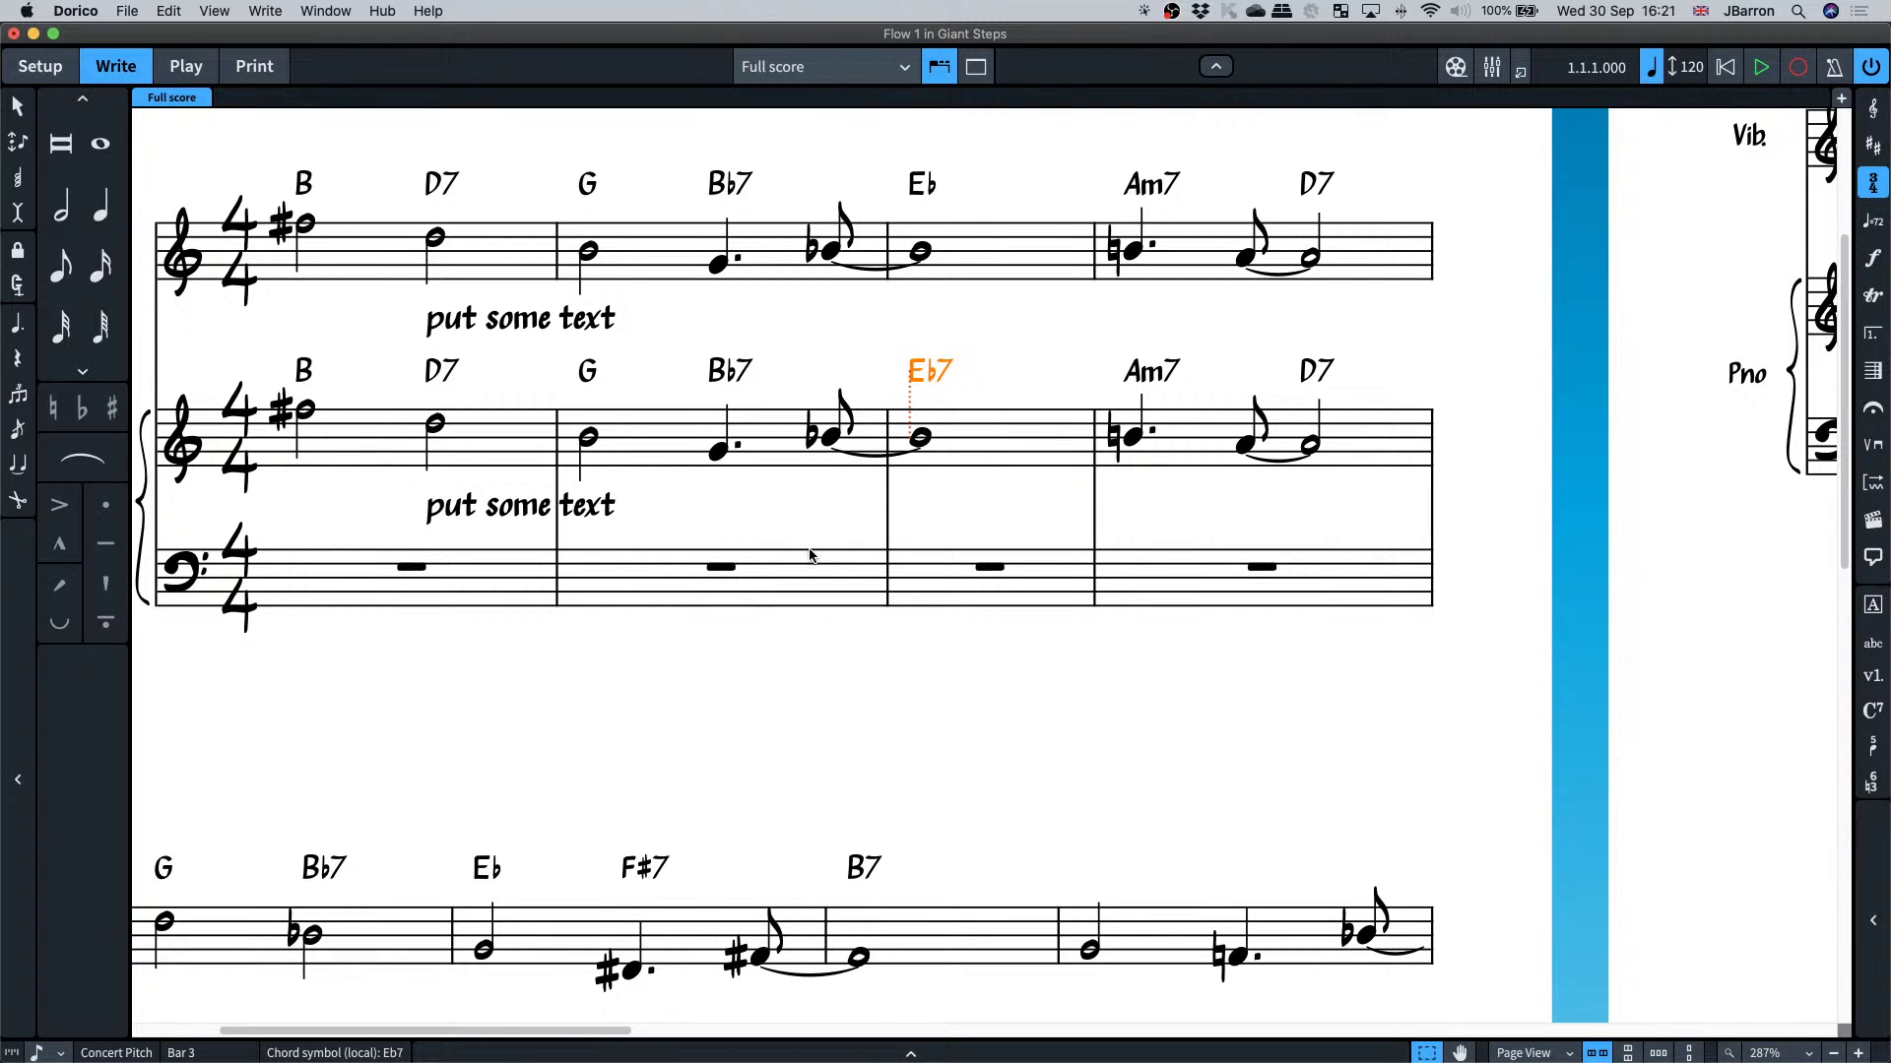
- Add a slash region to the piano's upper staff from the second half of bar 13 through bar 16
scroll(809, 556, down, 5)
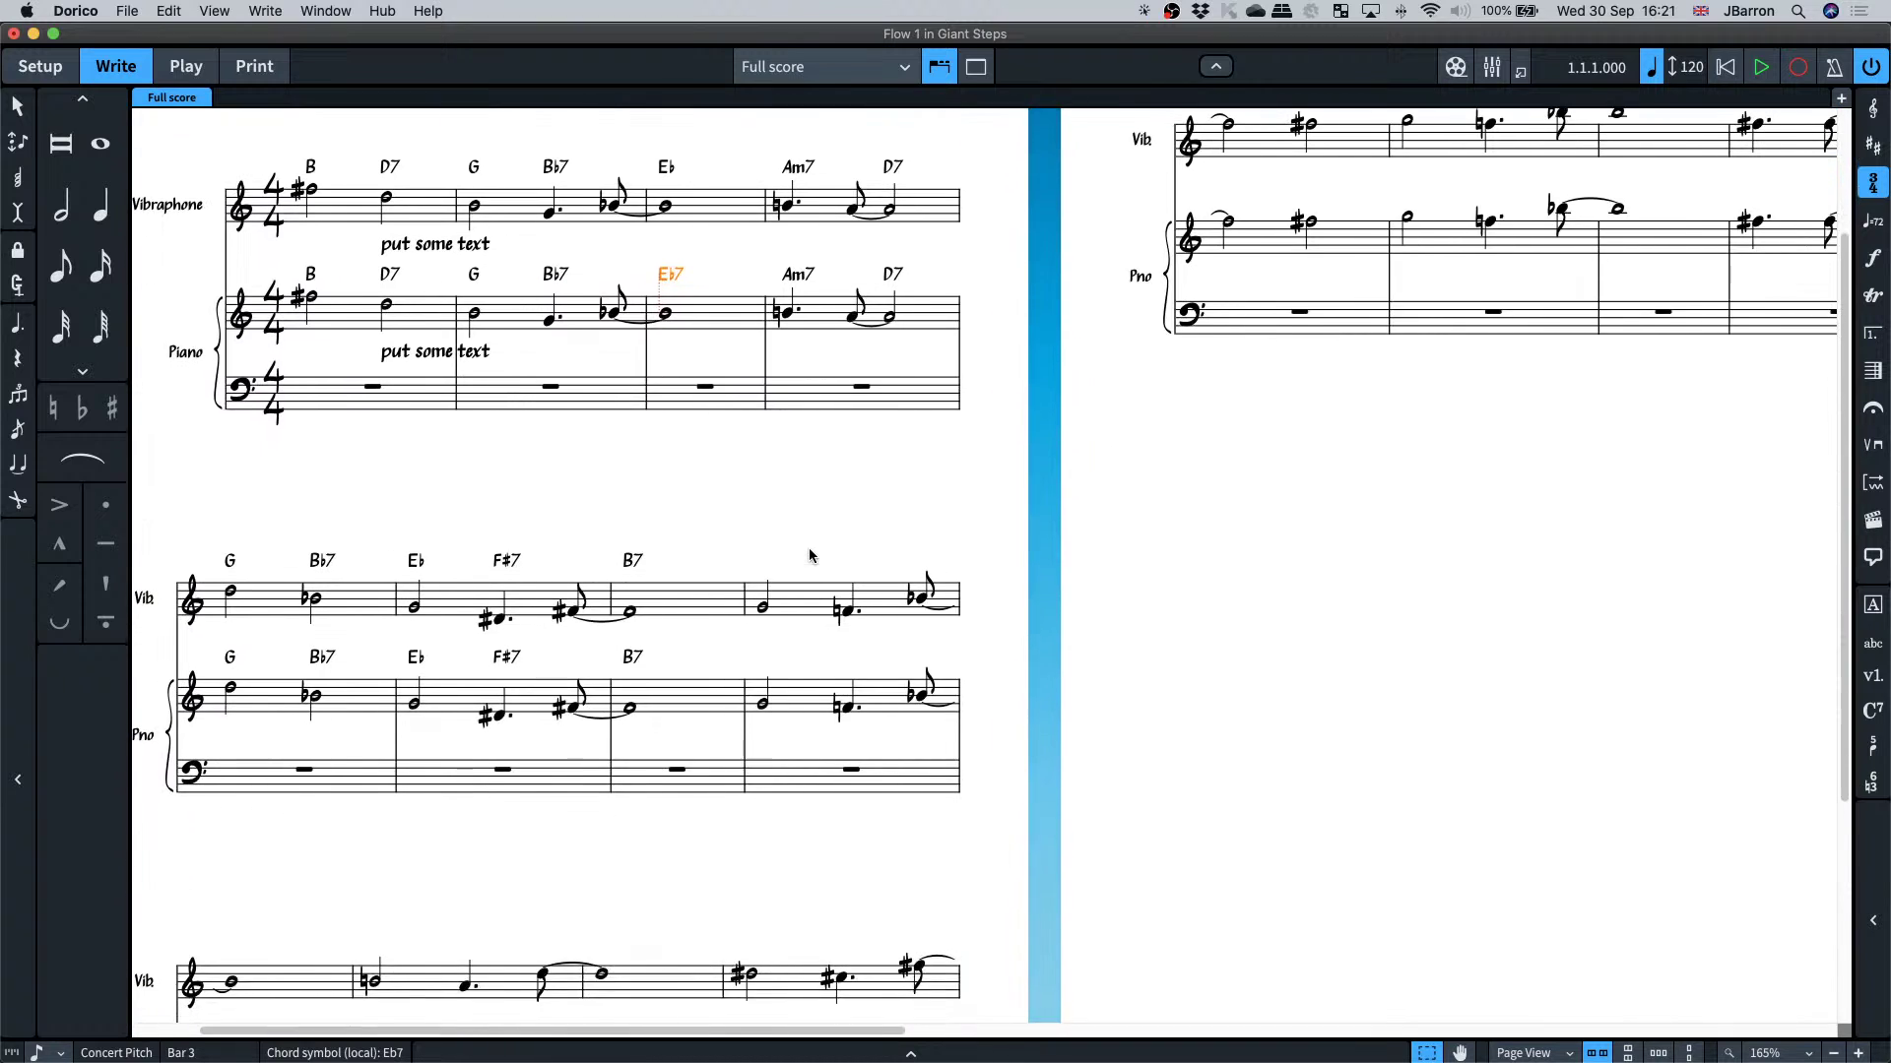
scroll(809, 555, up, 4)
scroll(810, 556, right, 5)
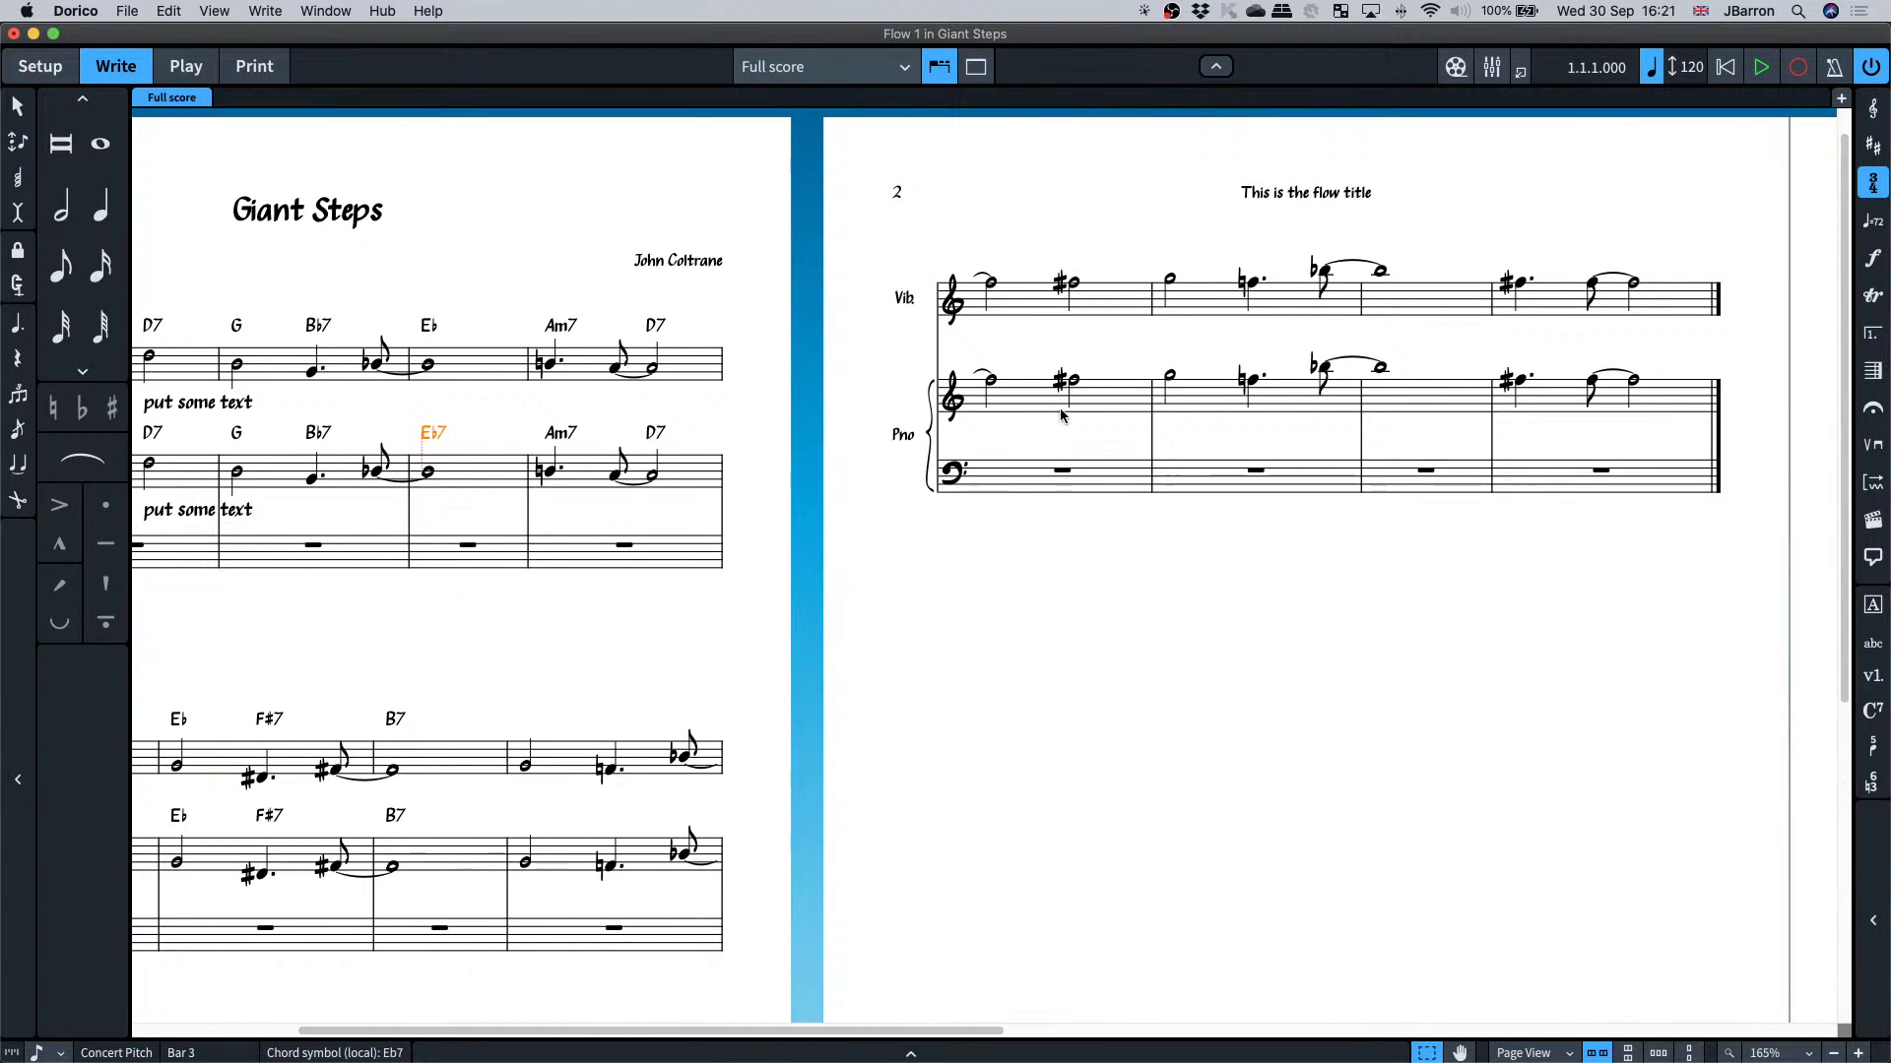
click(1066, 381)
shift+click(1537, 407)
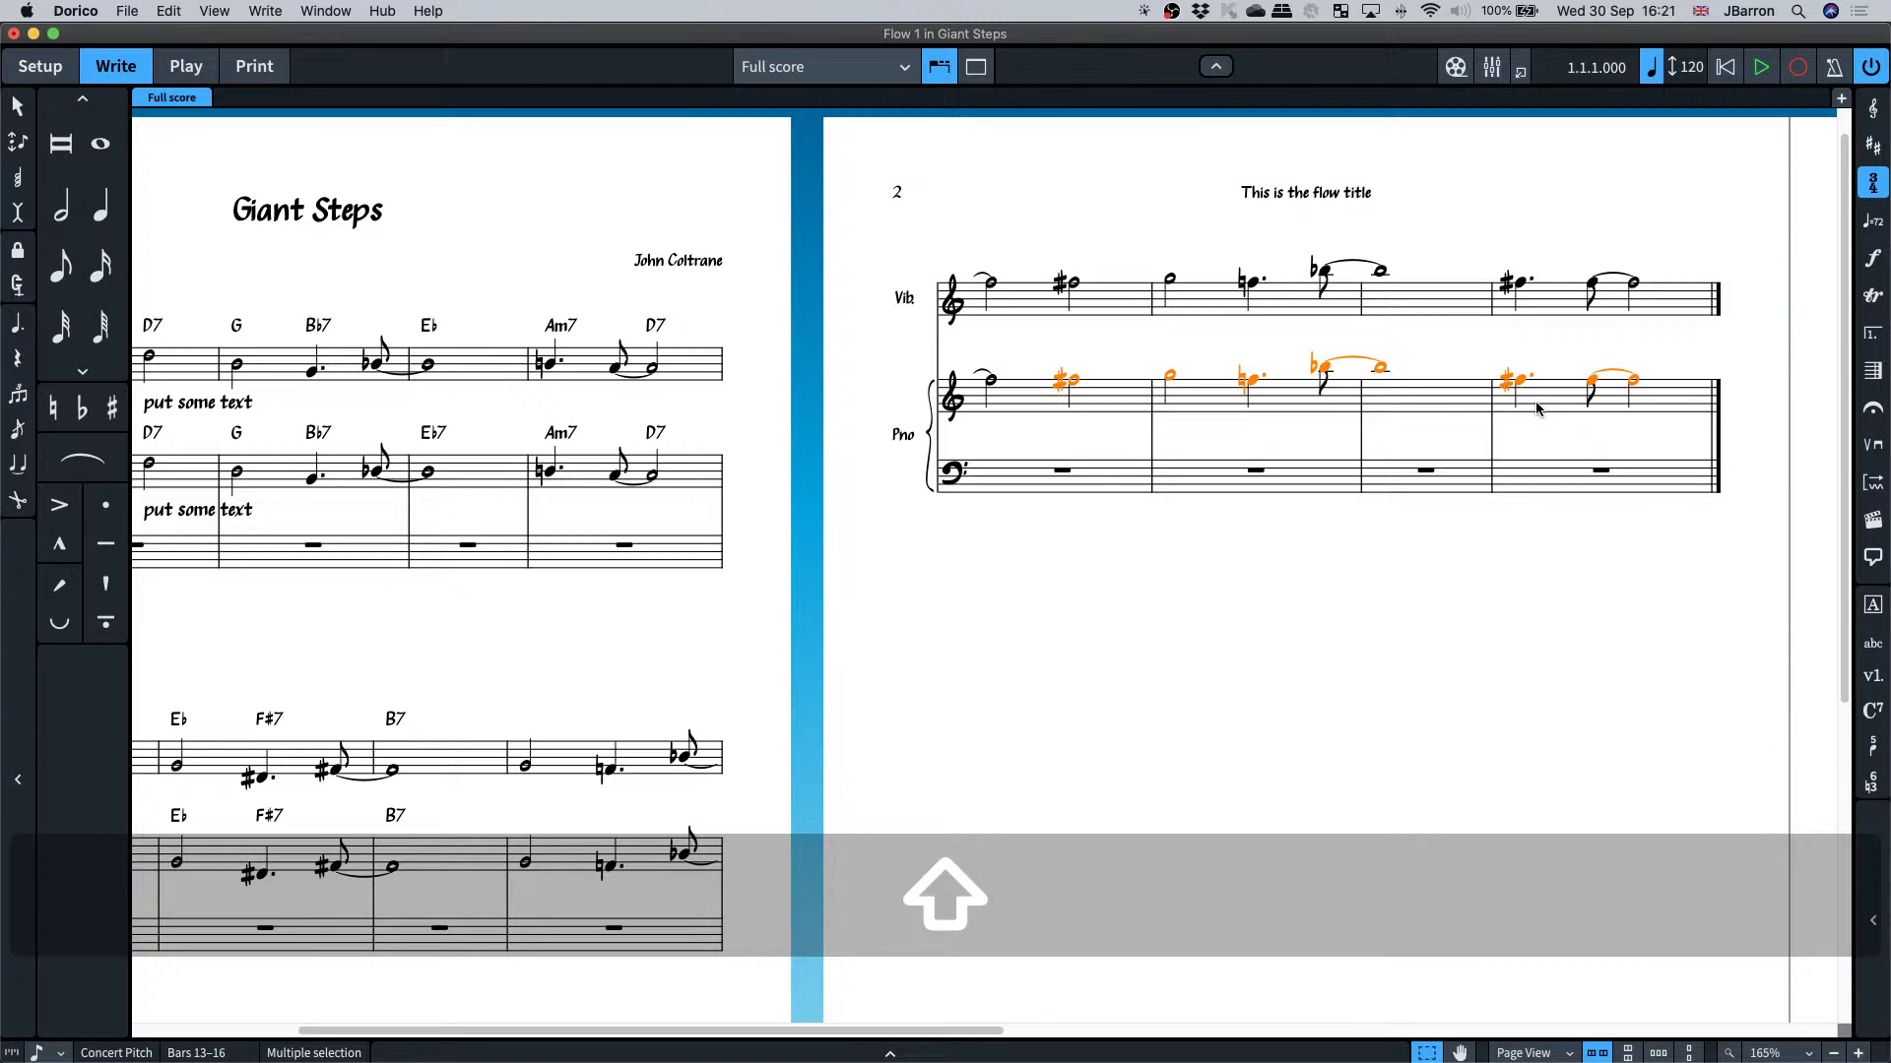
key(shift+r)
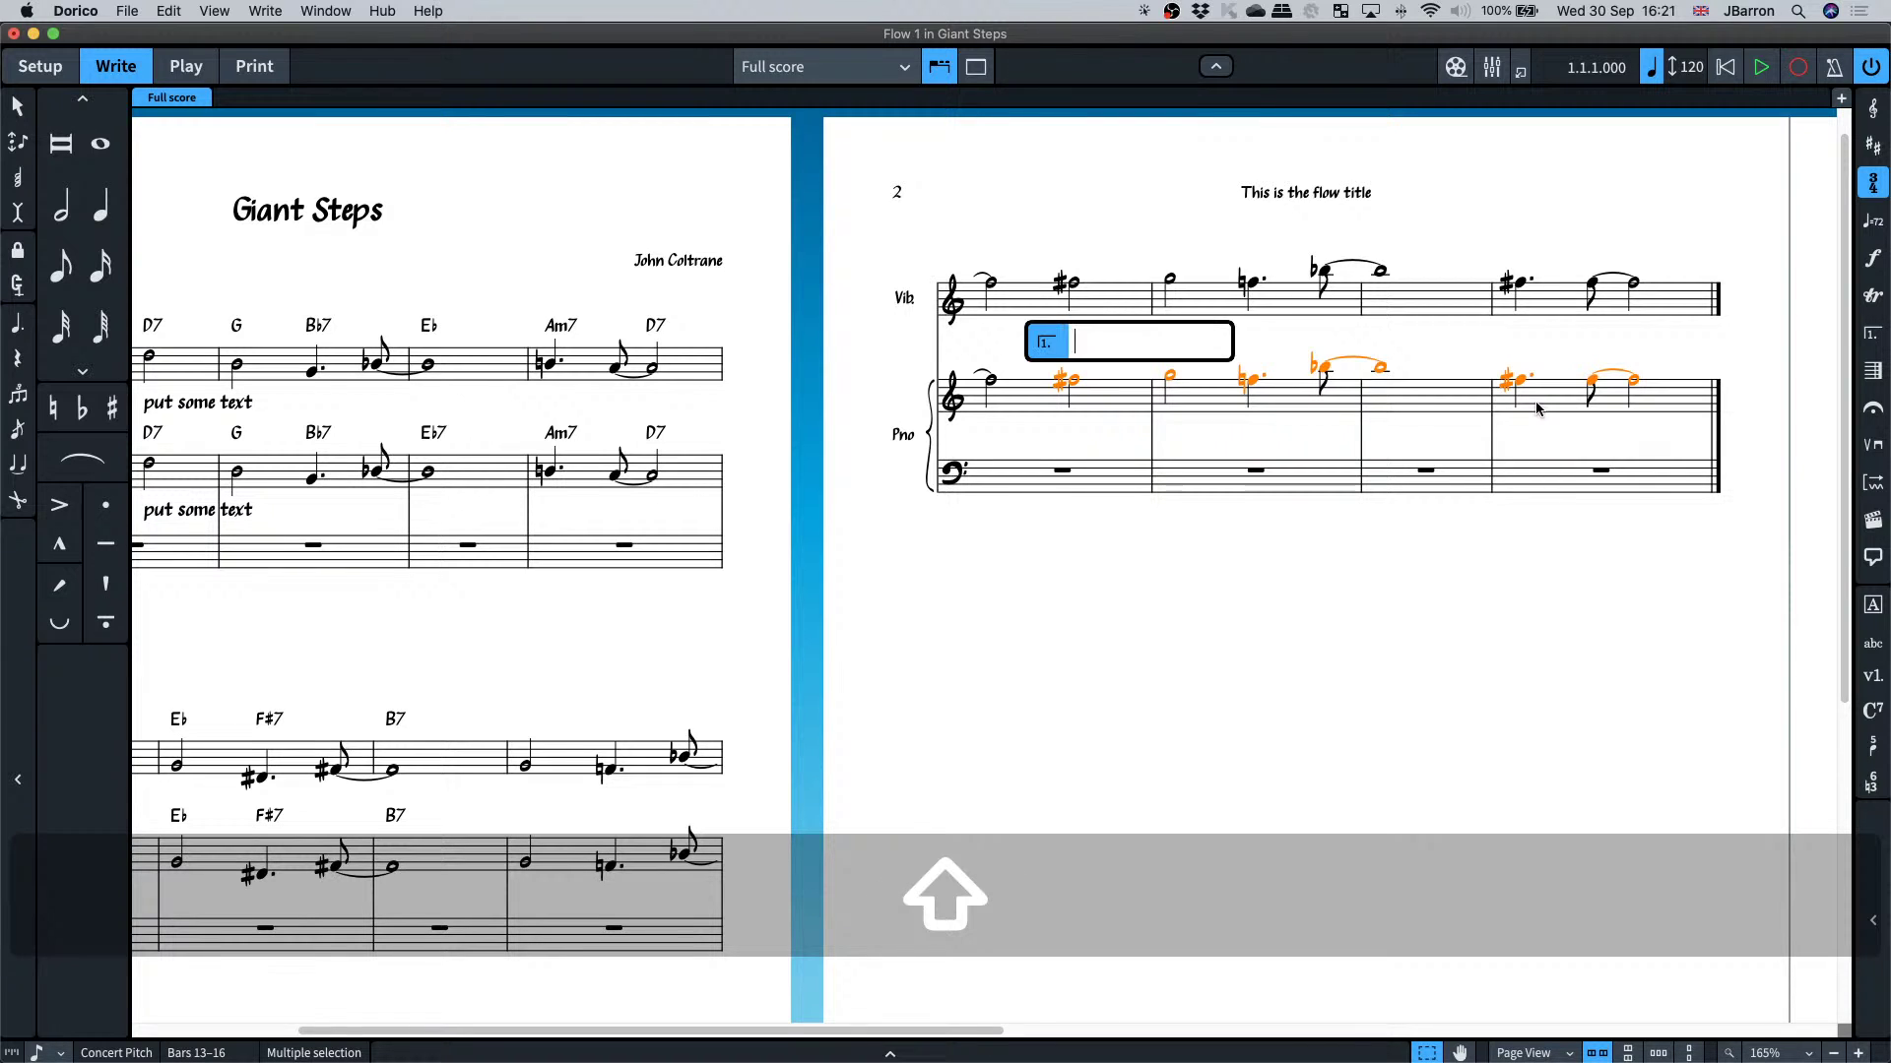
text(slash)
key(Return)
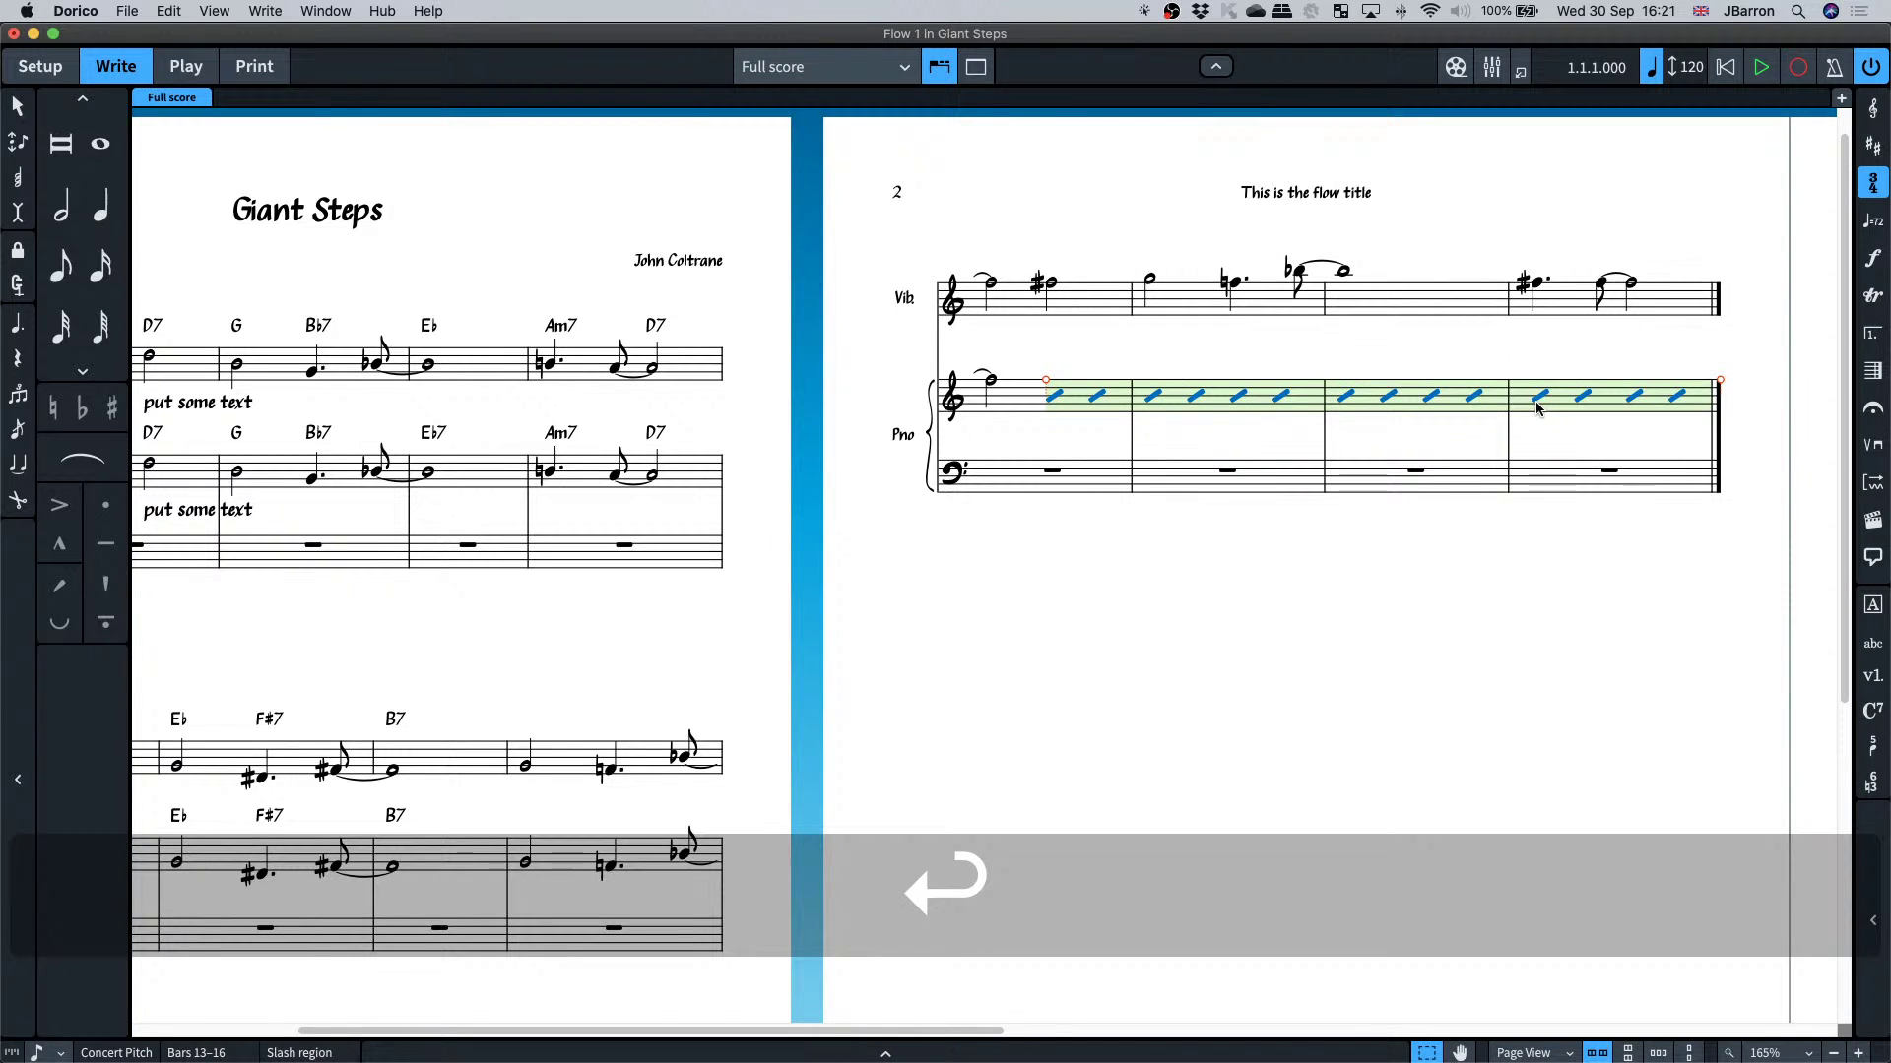
- Play back from the slash region in bar 13, then repeat with the piano's lower staff included in the selection
click(1029, 404)
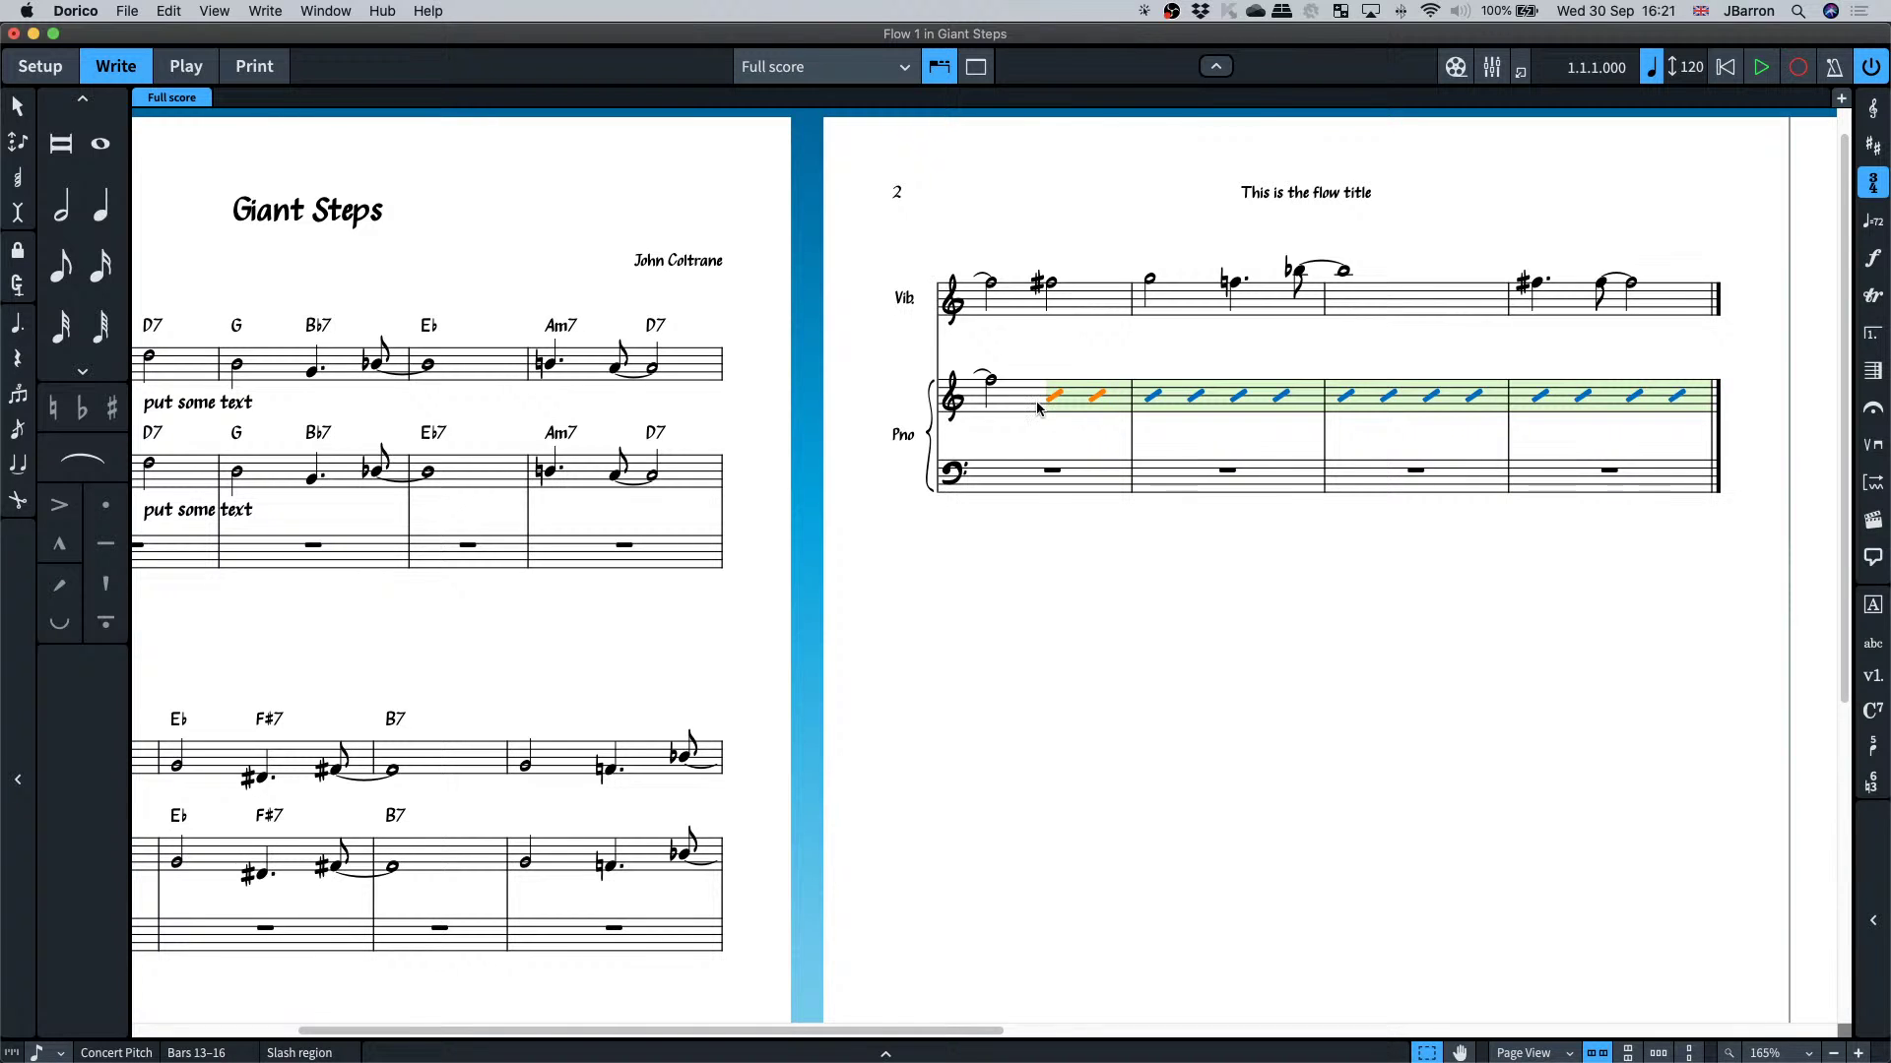
key(p)
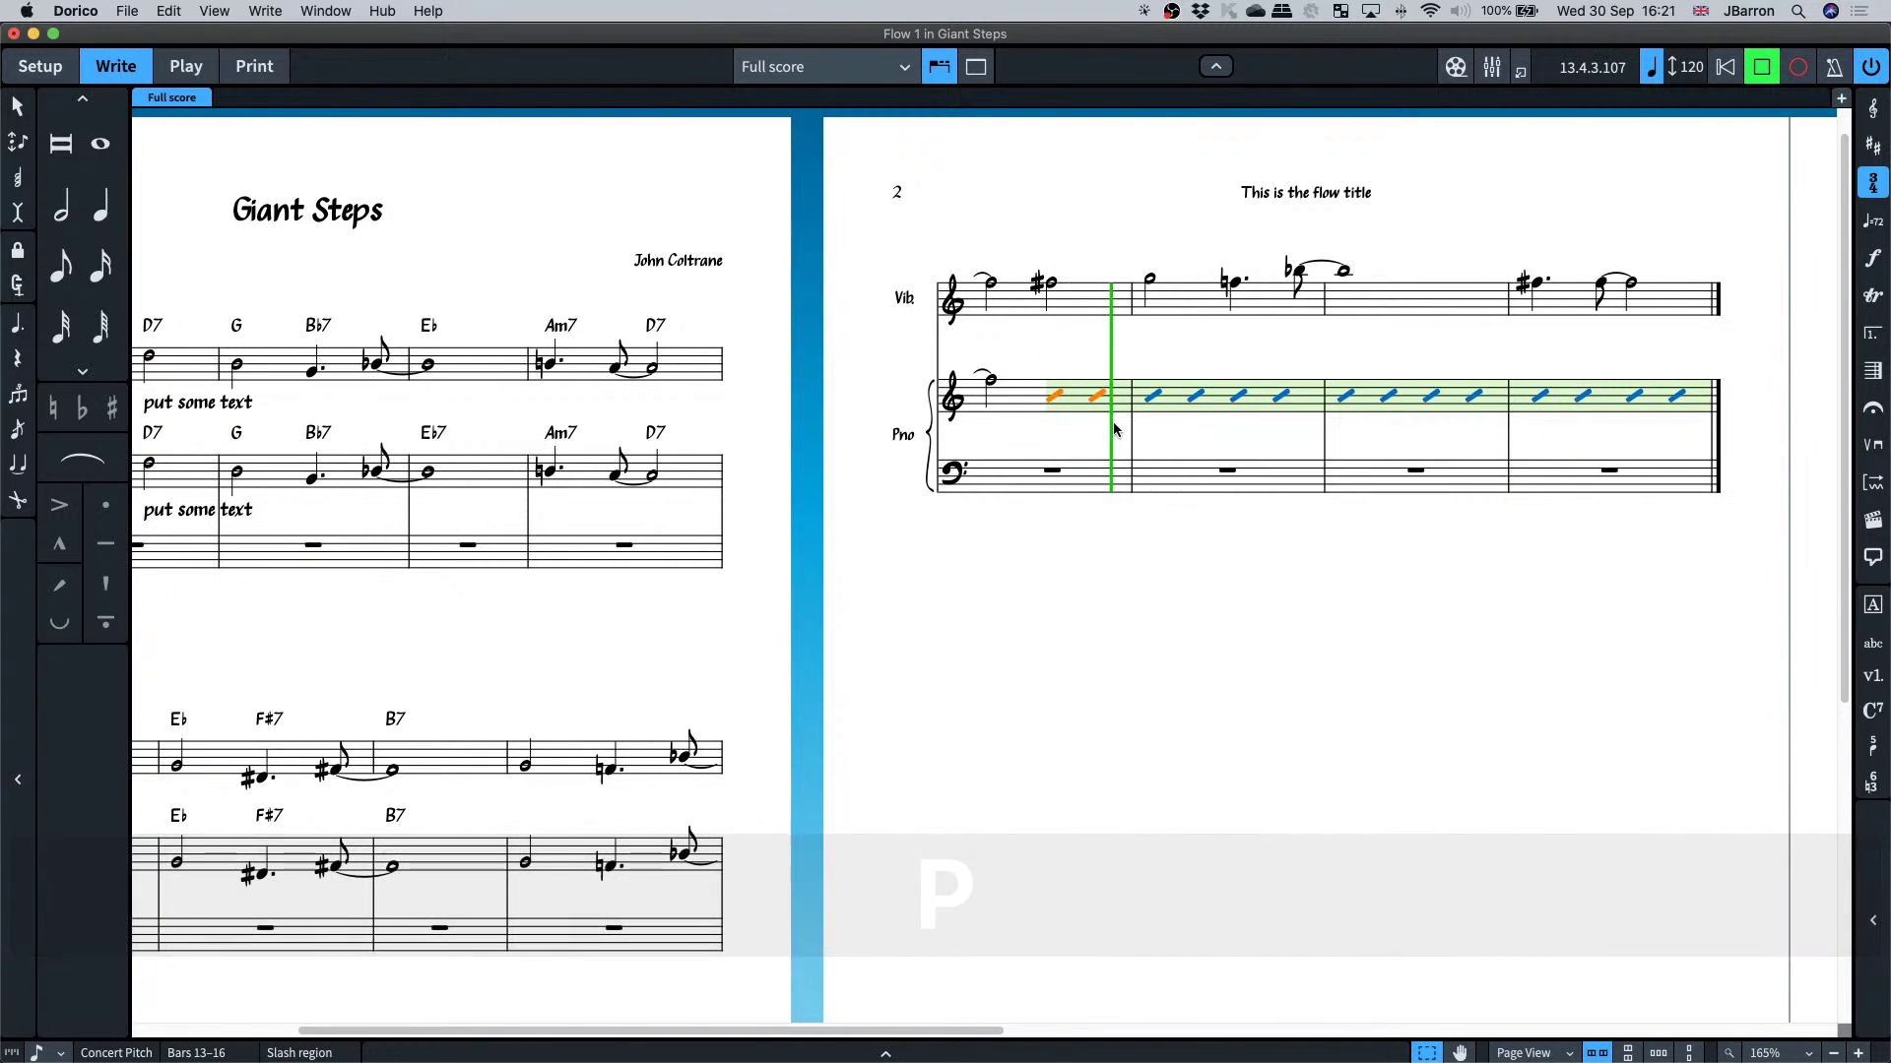
key(space)
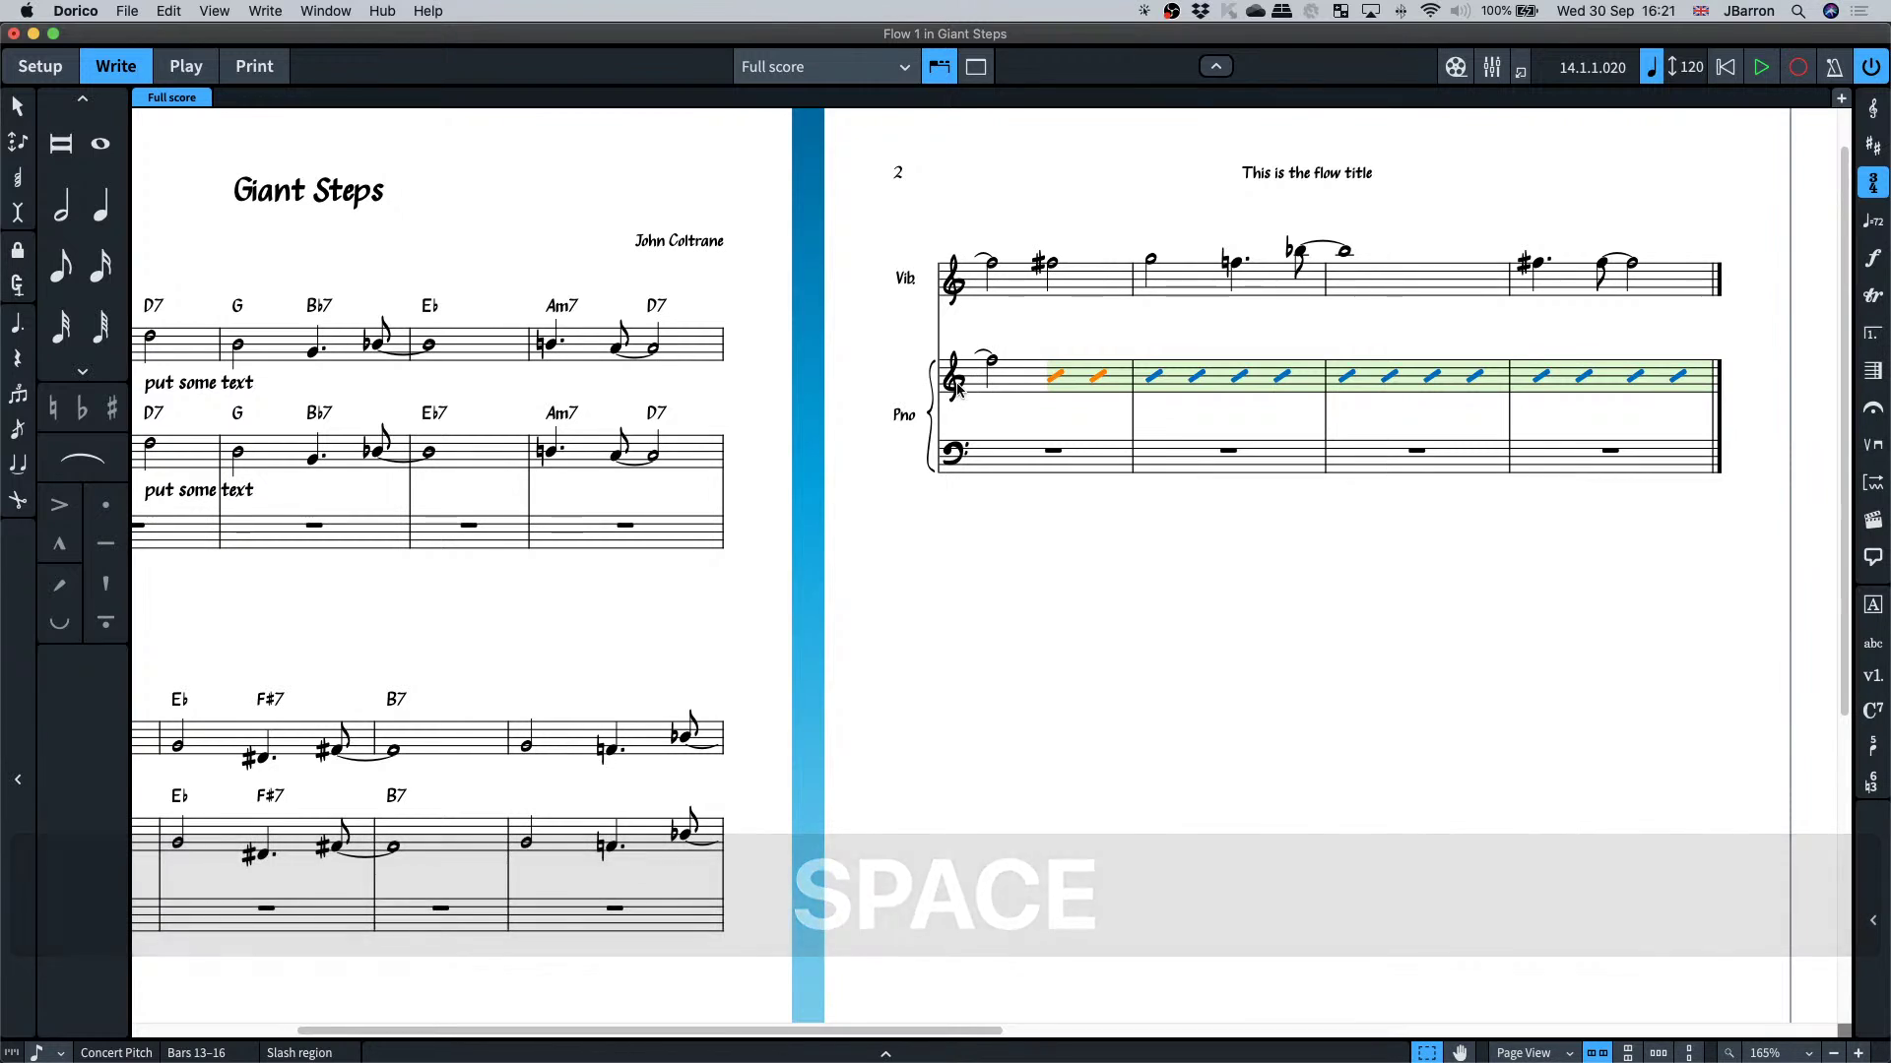
shift+click(1026, 411)
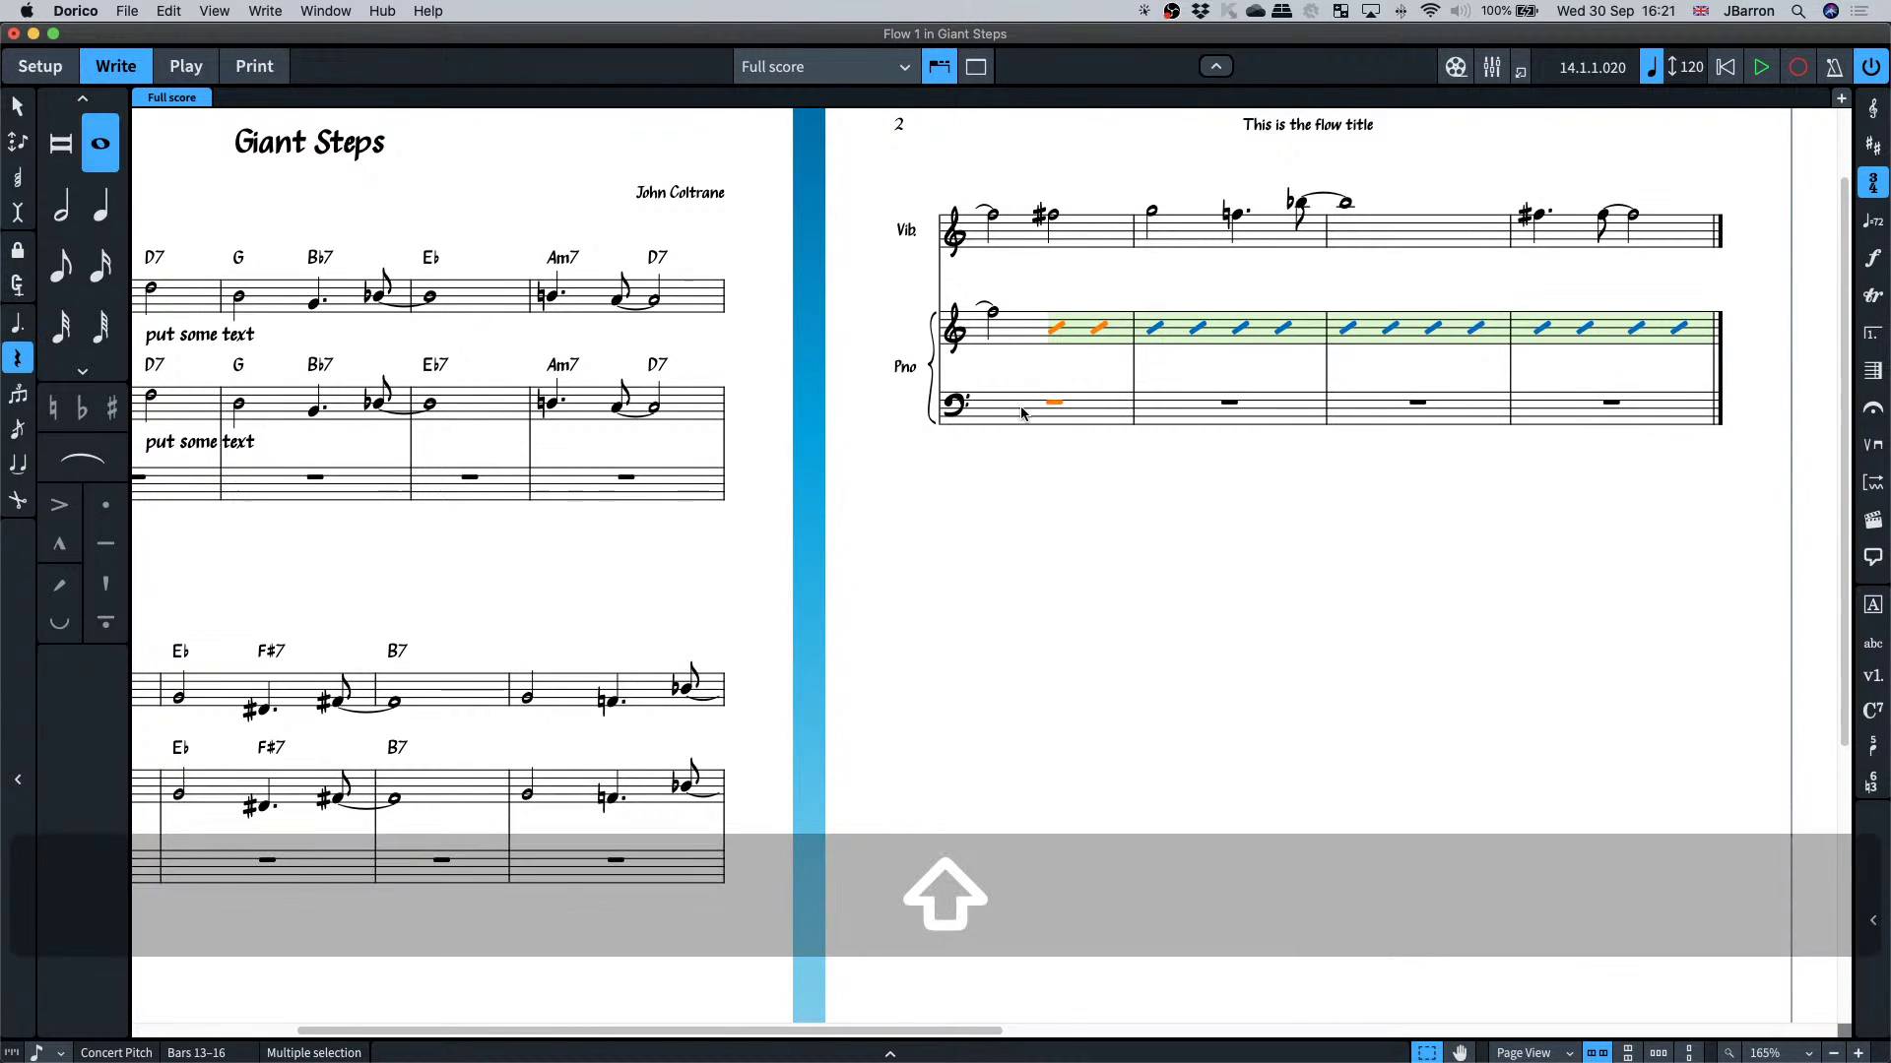
key(p)
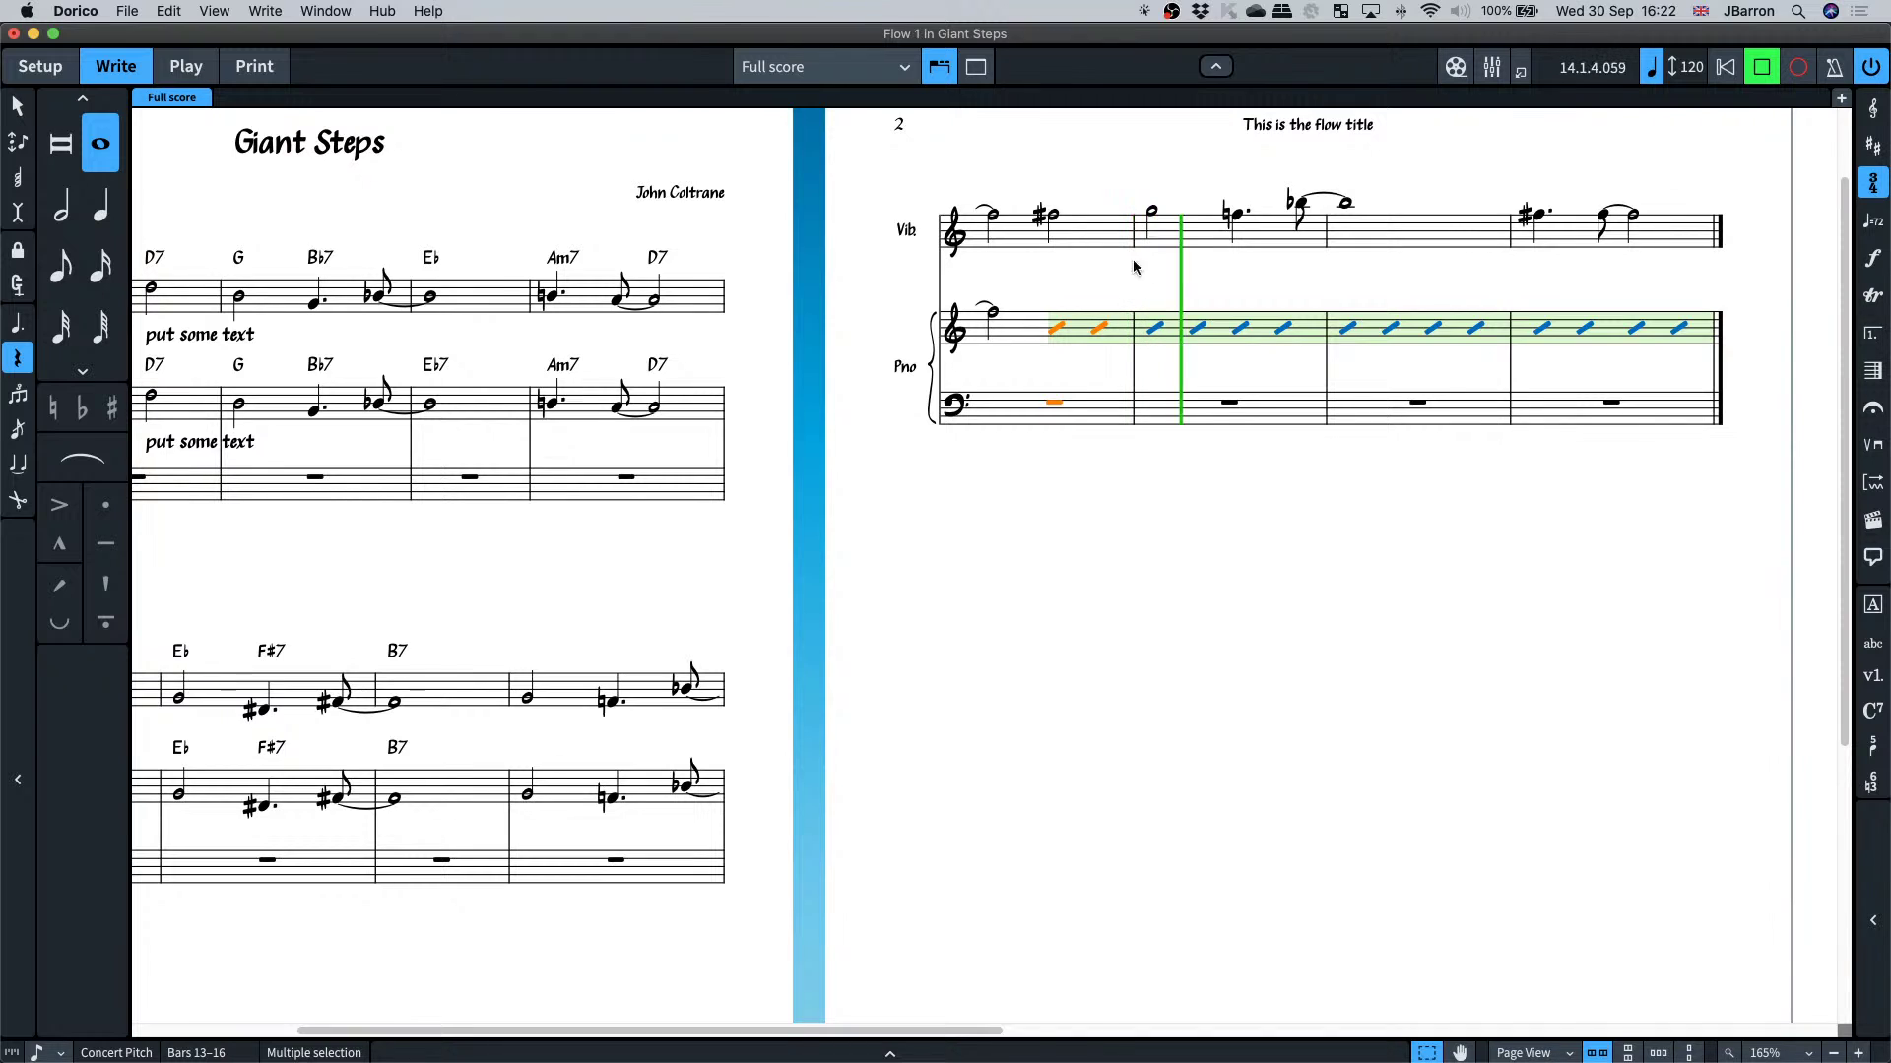
key(space)
- Delete the vibraphone notes from the second half of bar 13 through bar 16
click(1046, 214)
shift+click(1558, 239)
key(BackSpace)
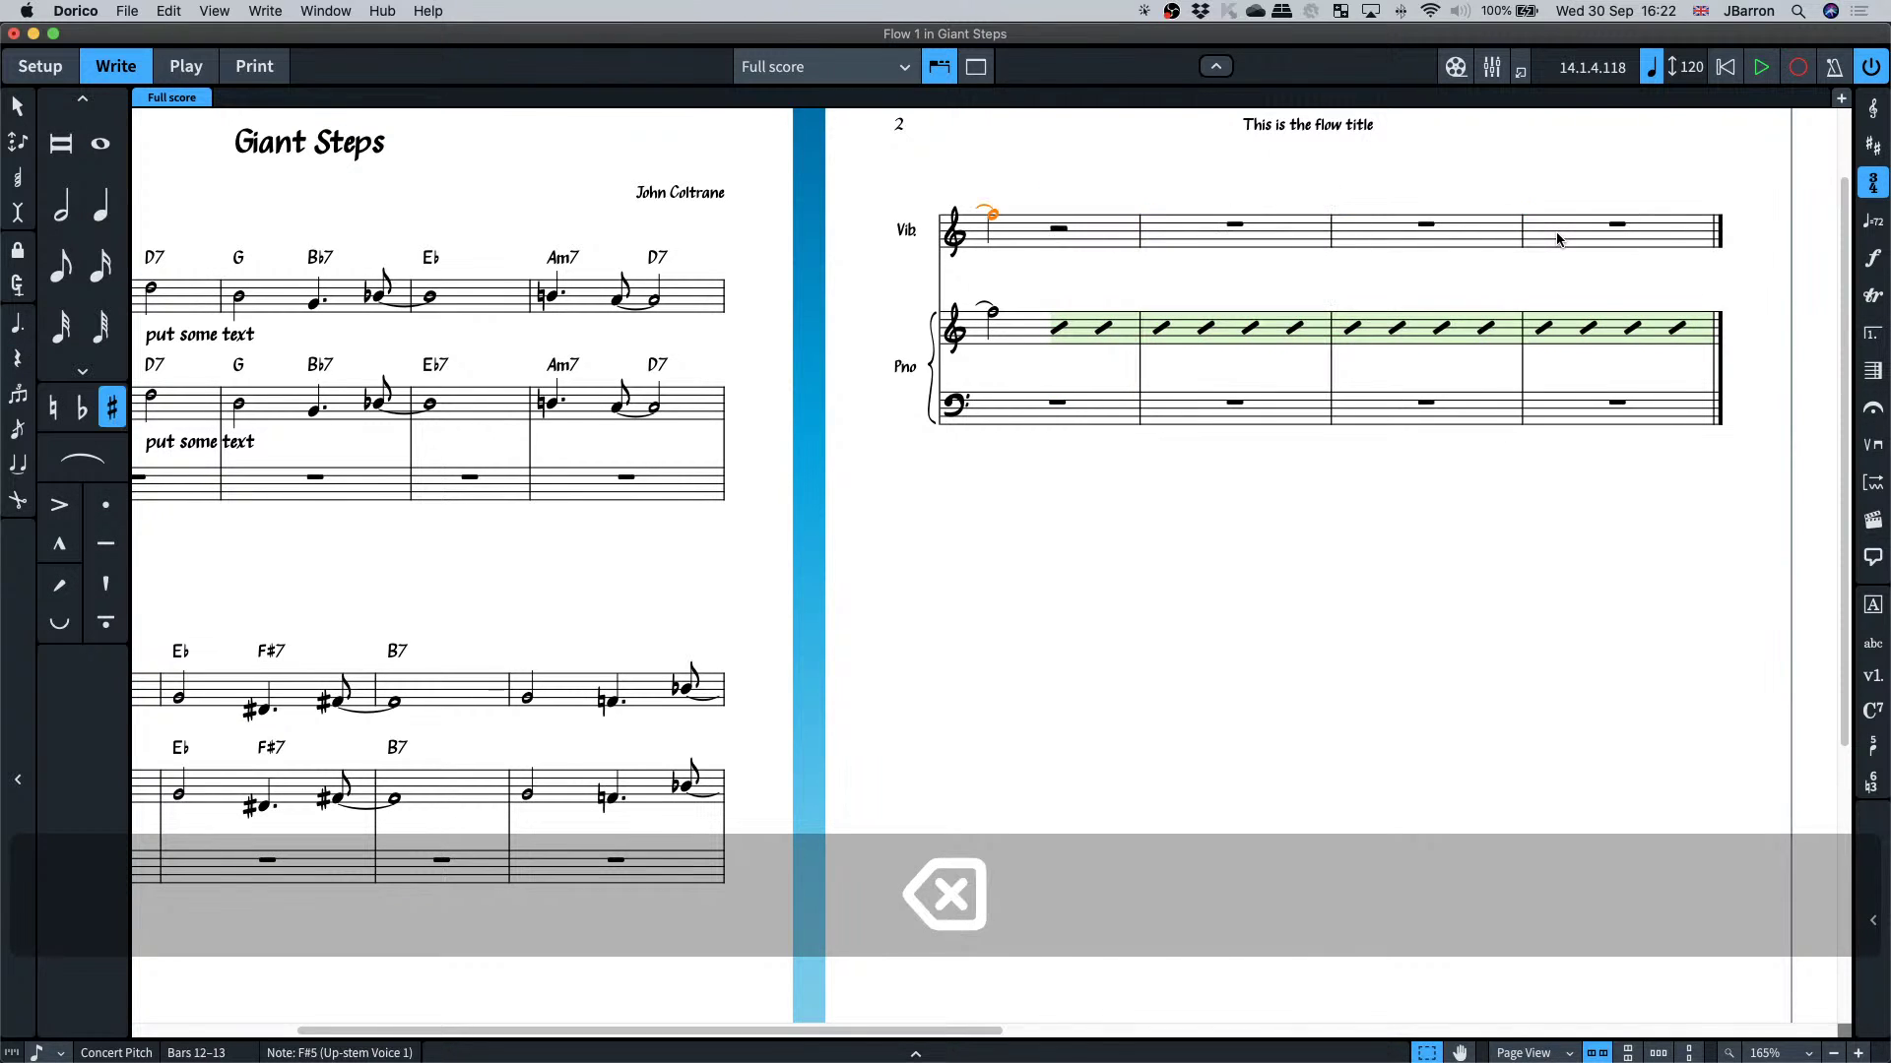
- Play back both piano staves from the slash region in bar 13 and restore the previous note selection
click(1013, 349)
shift+click(1013, 411)
key(p)
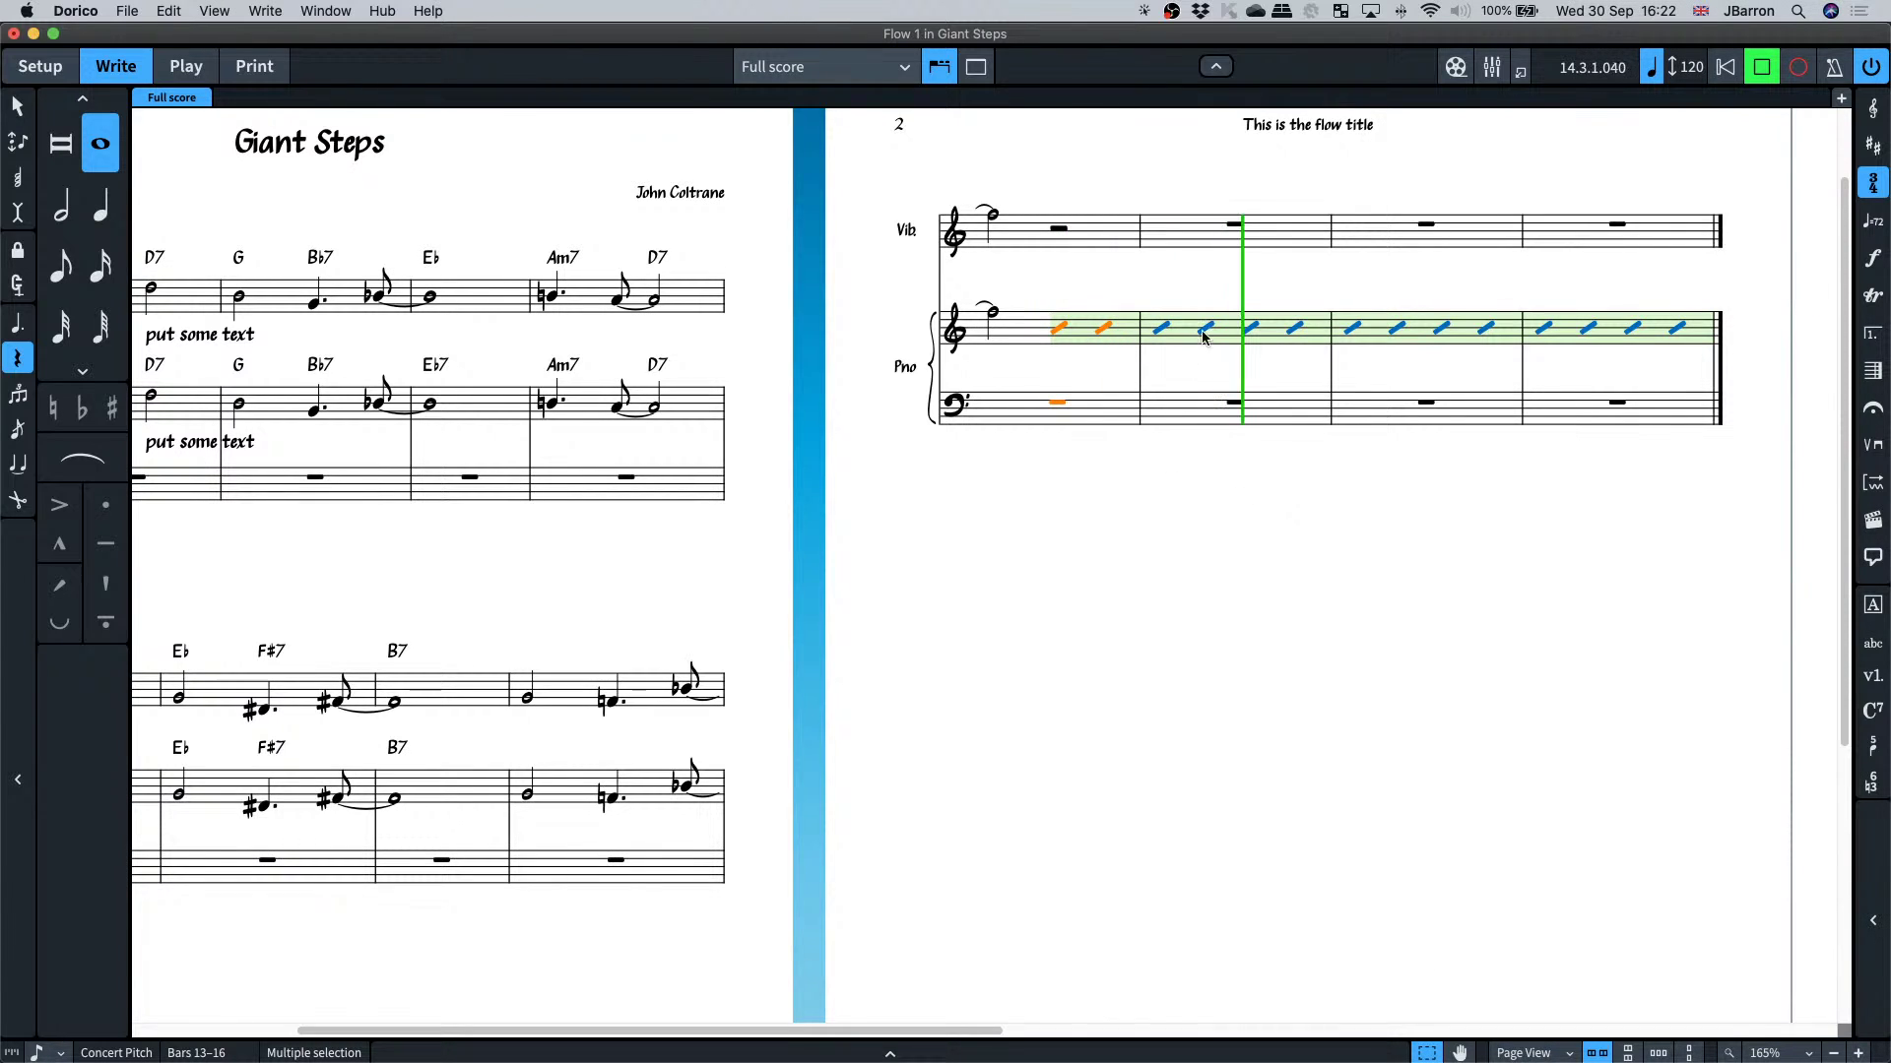
key(space)
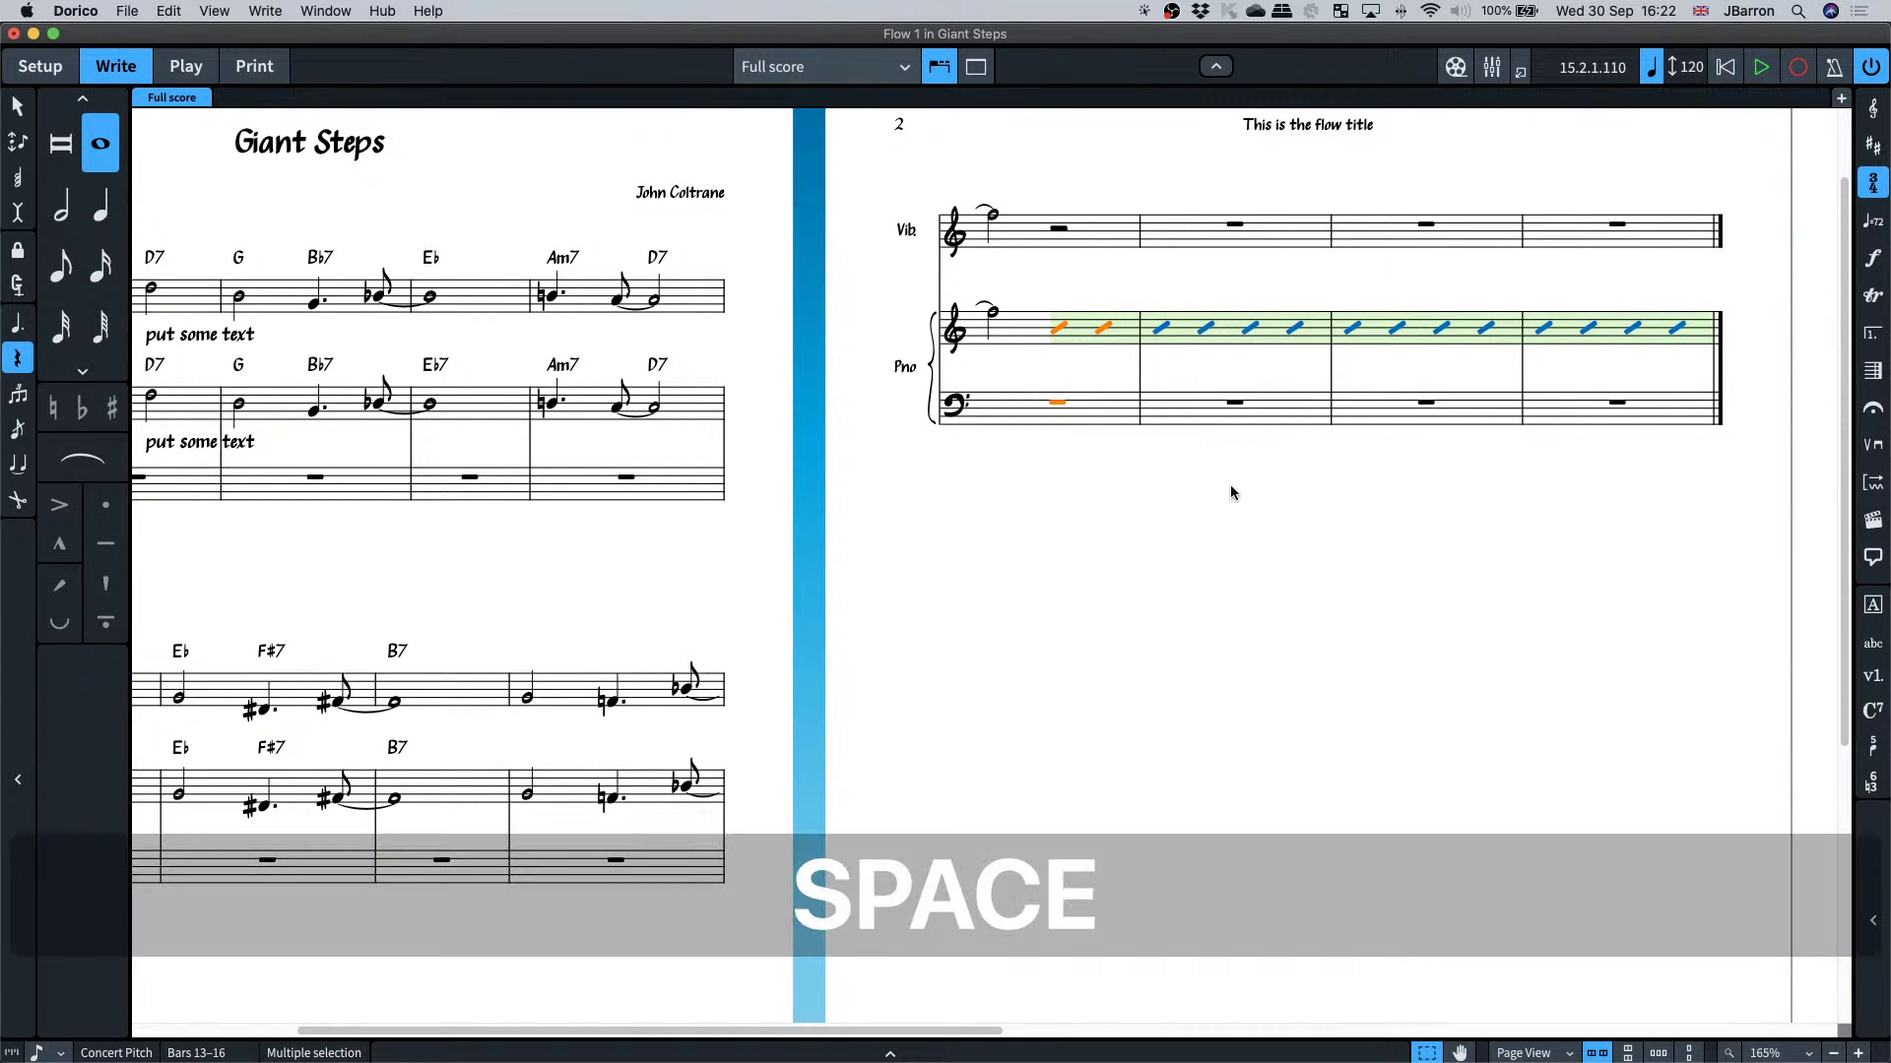
key(super+Up)
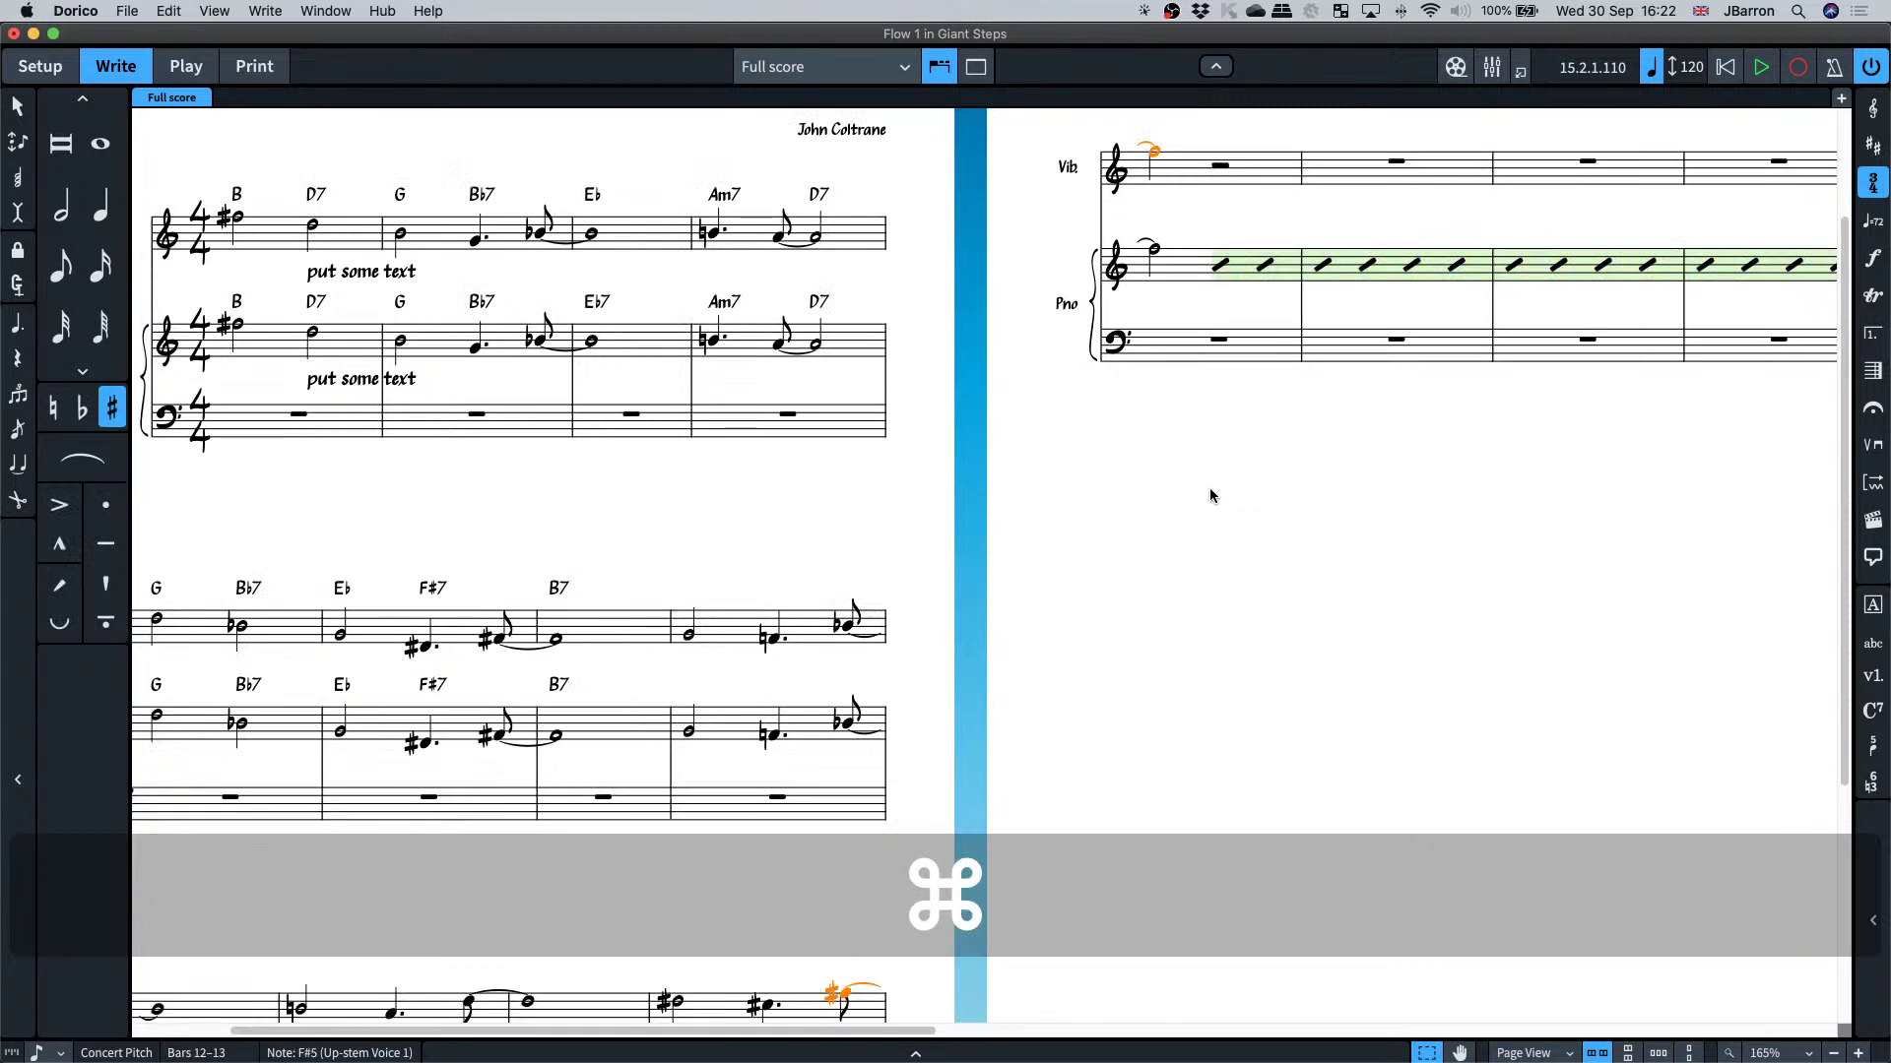
- Restore the deleted vibraphone notes in bars 13 through 16 and clear the selection
key(super+v)
key(Escape)
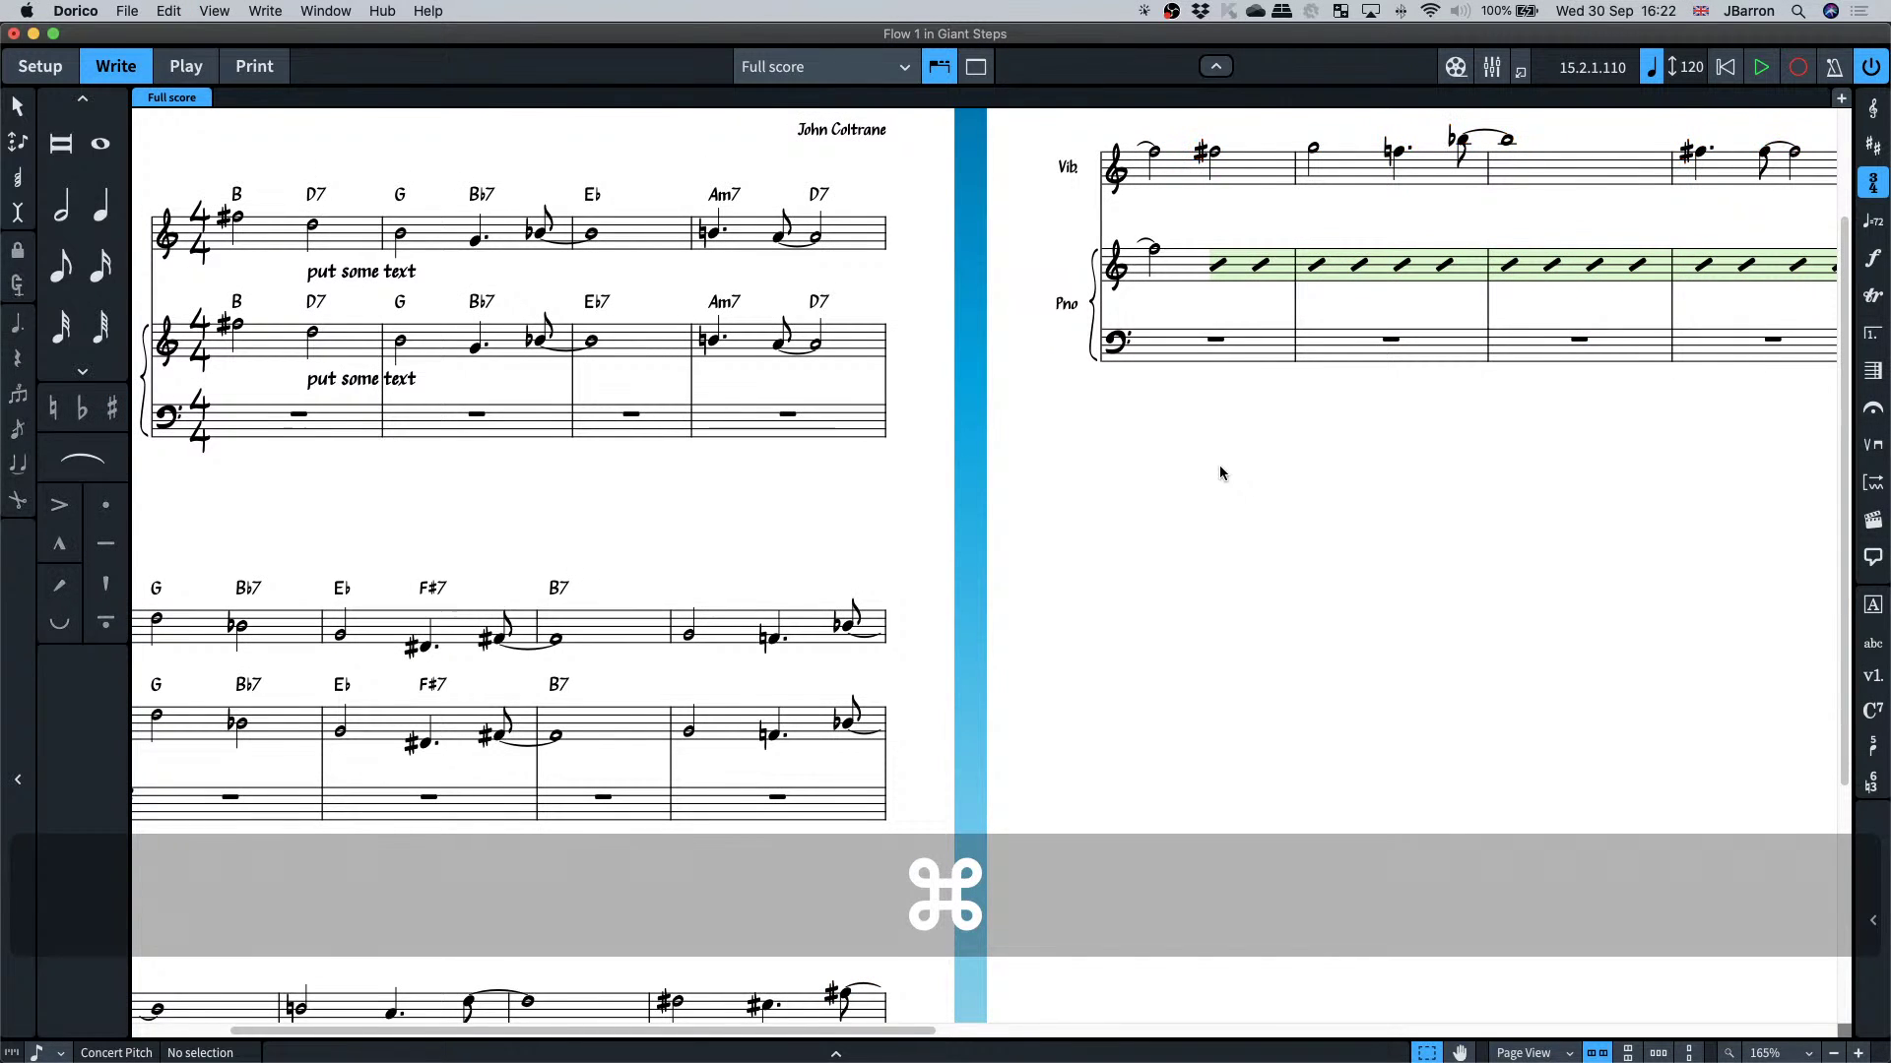
- Add a Drum Set (Basic) as a second instrument for the piano player in Setup mode
scroll(1219, 473, up, 1)
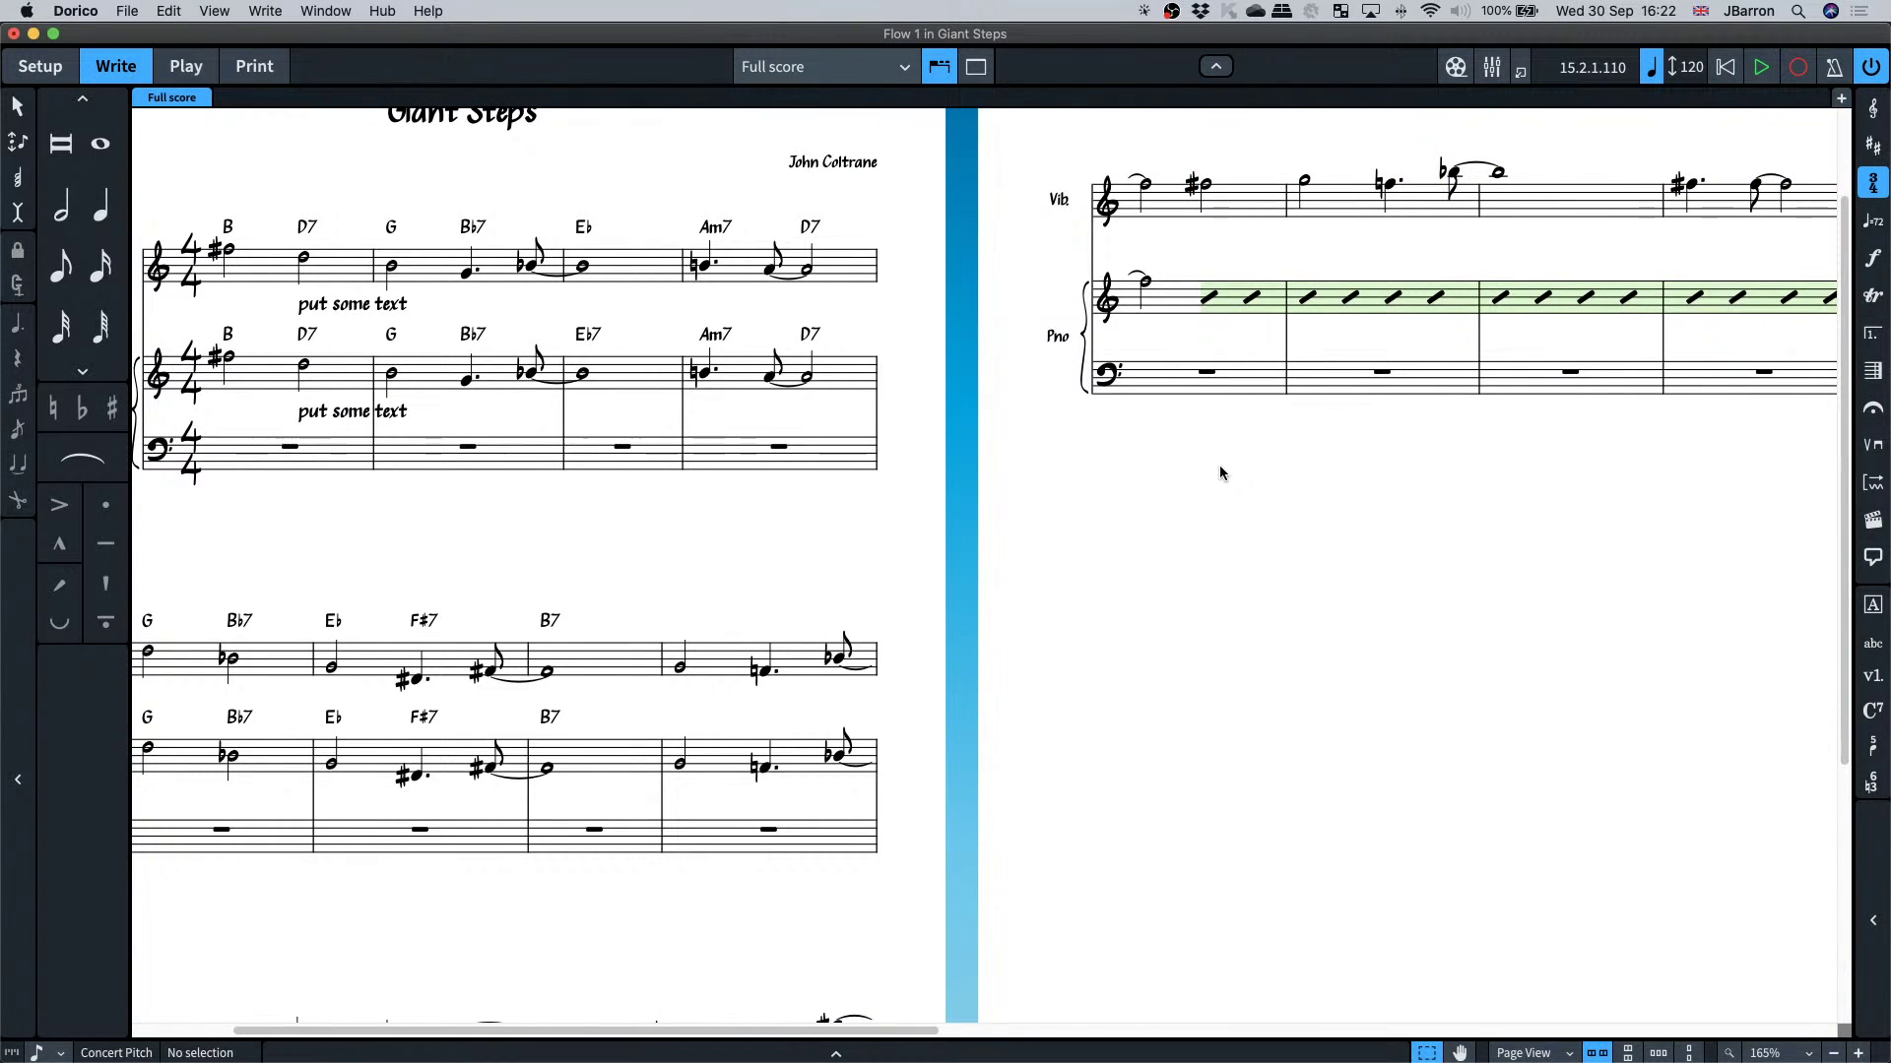
scroll(1219, 473, left, 2)
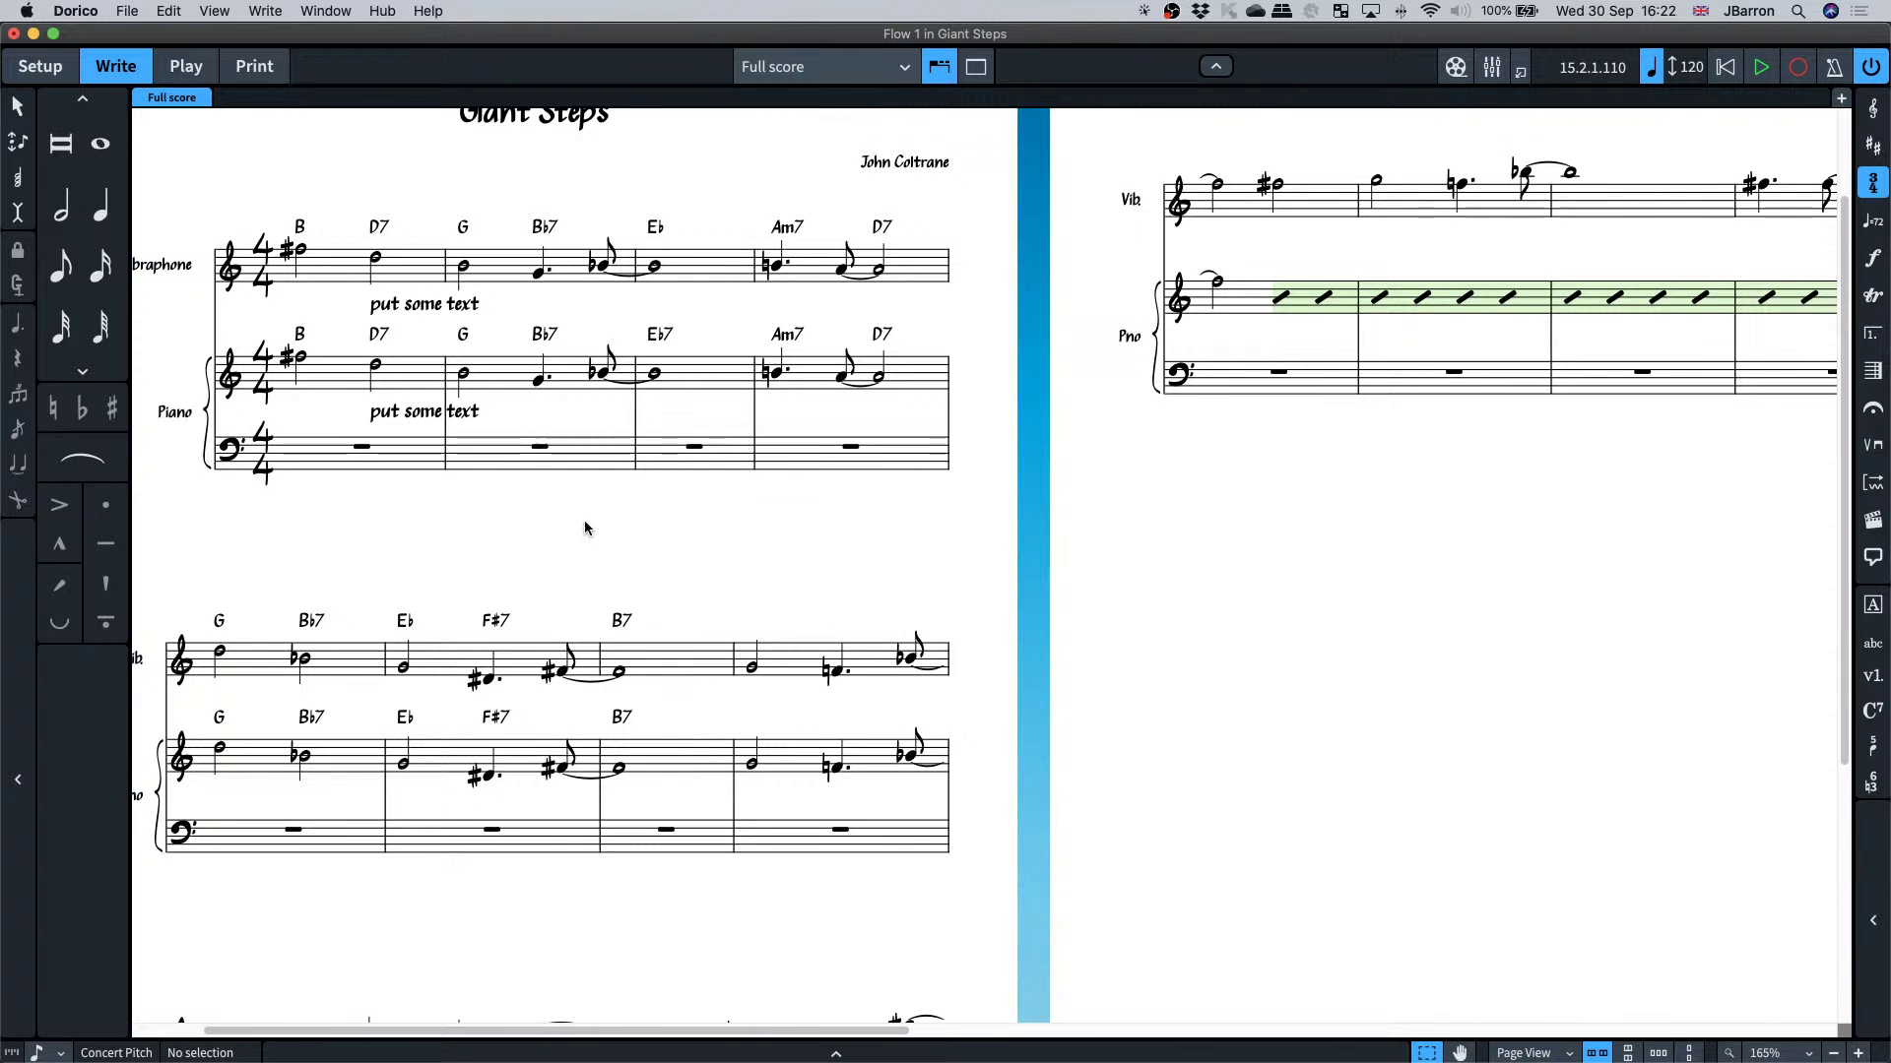
scroll(586, 528, left, 3)
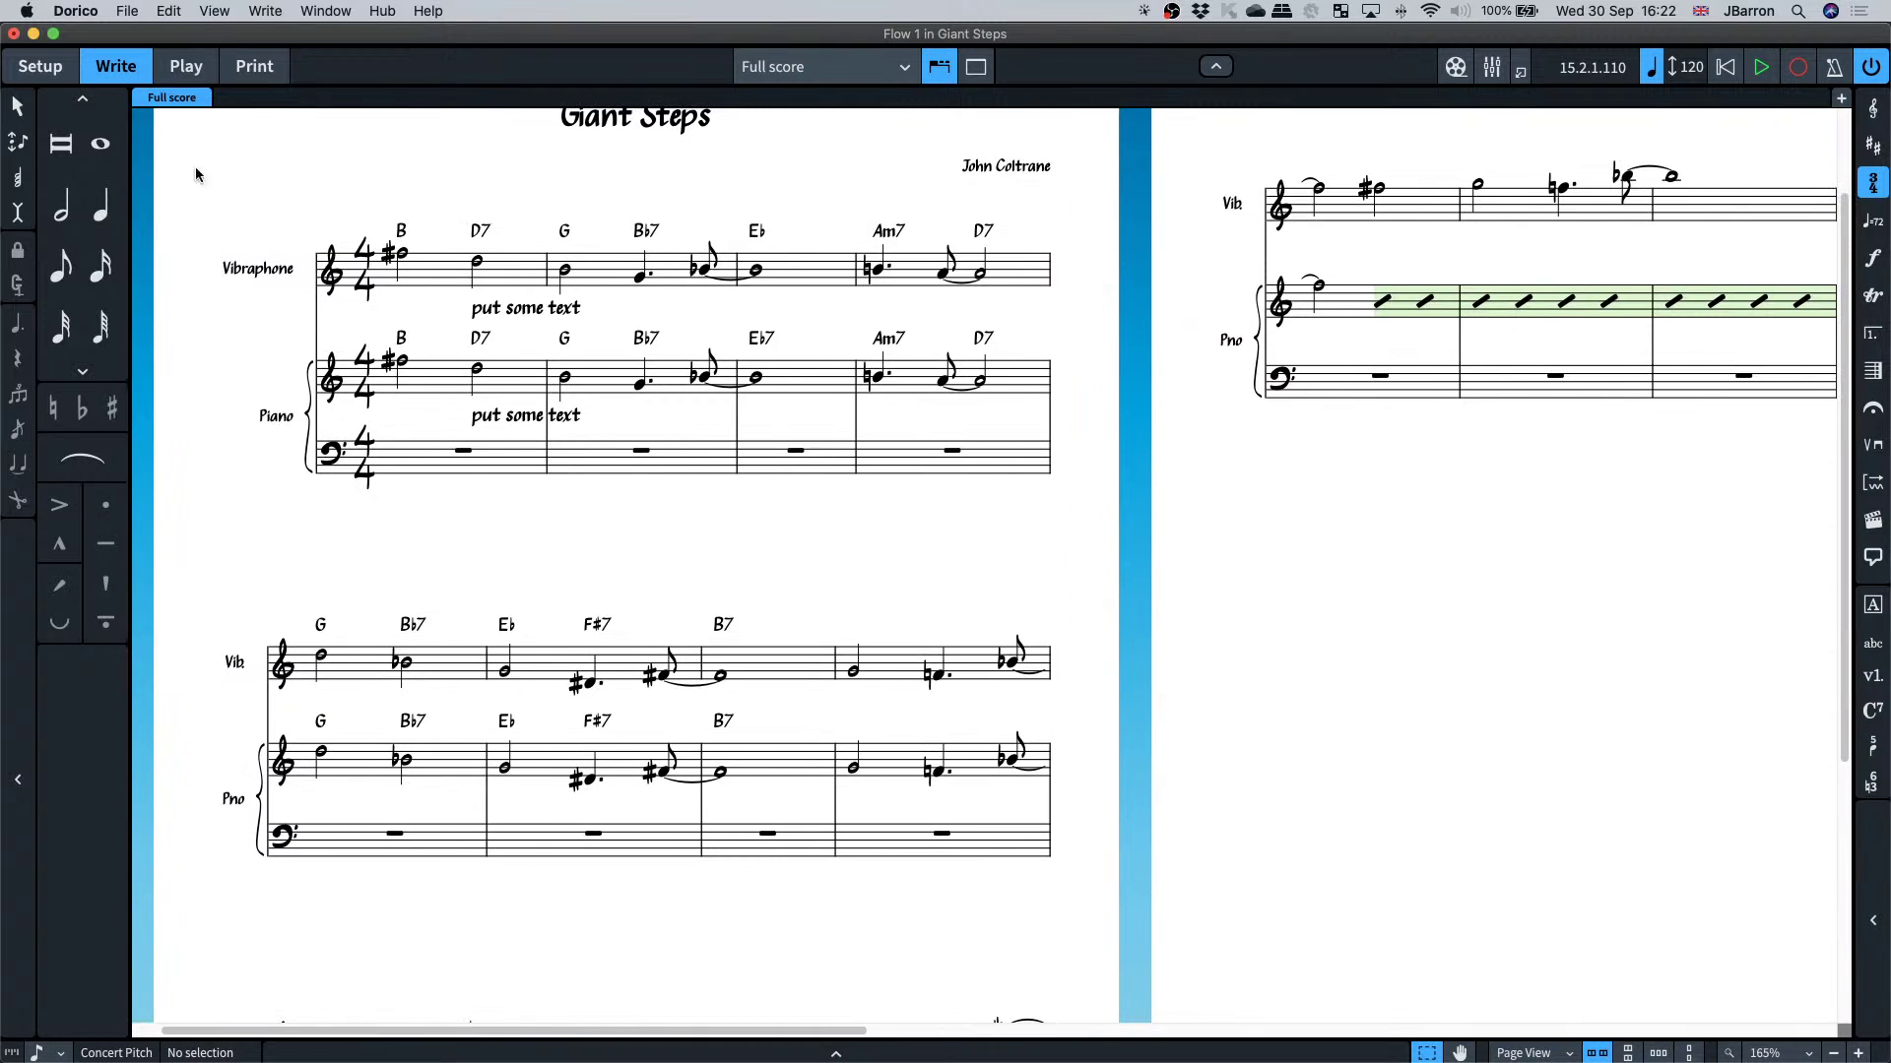
click(39, 66)
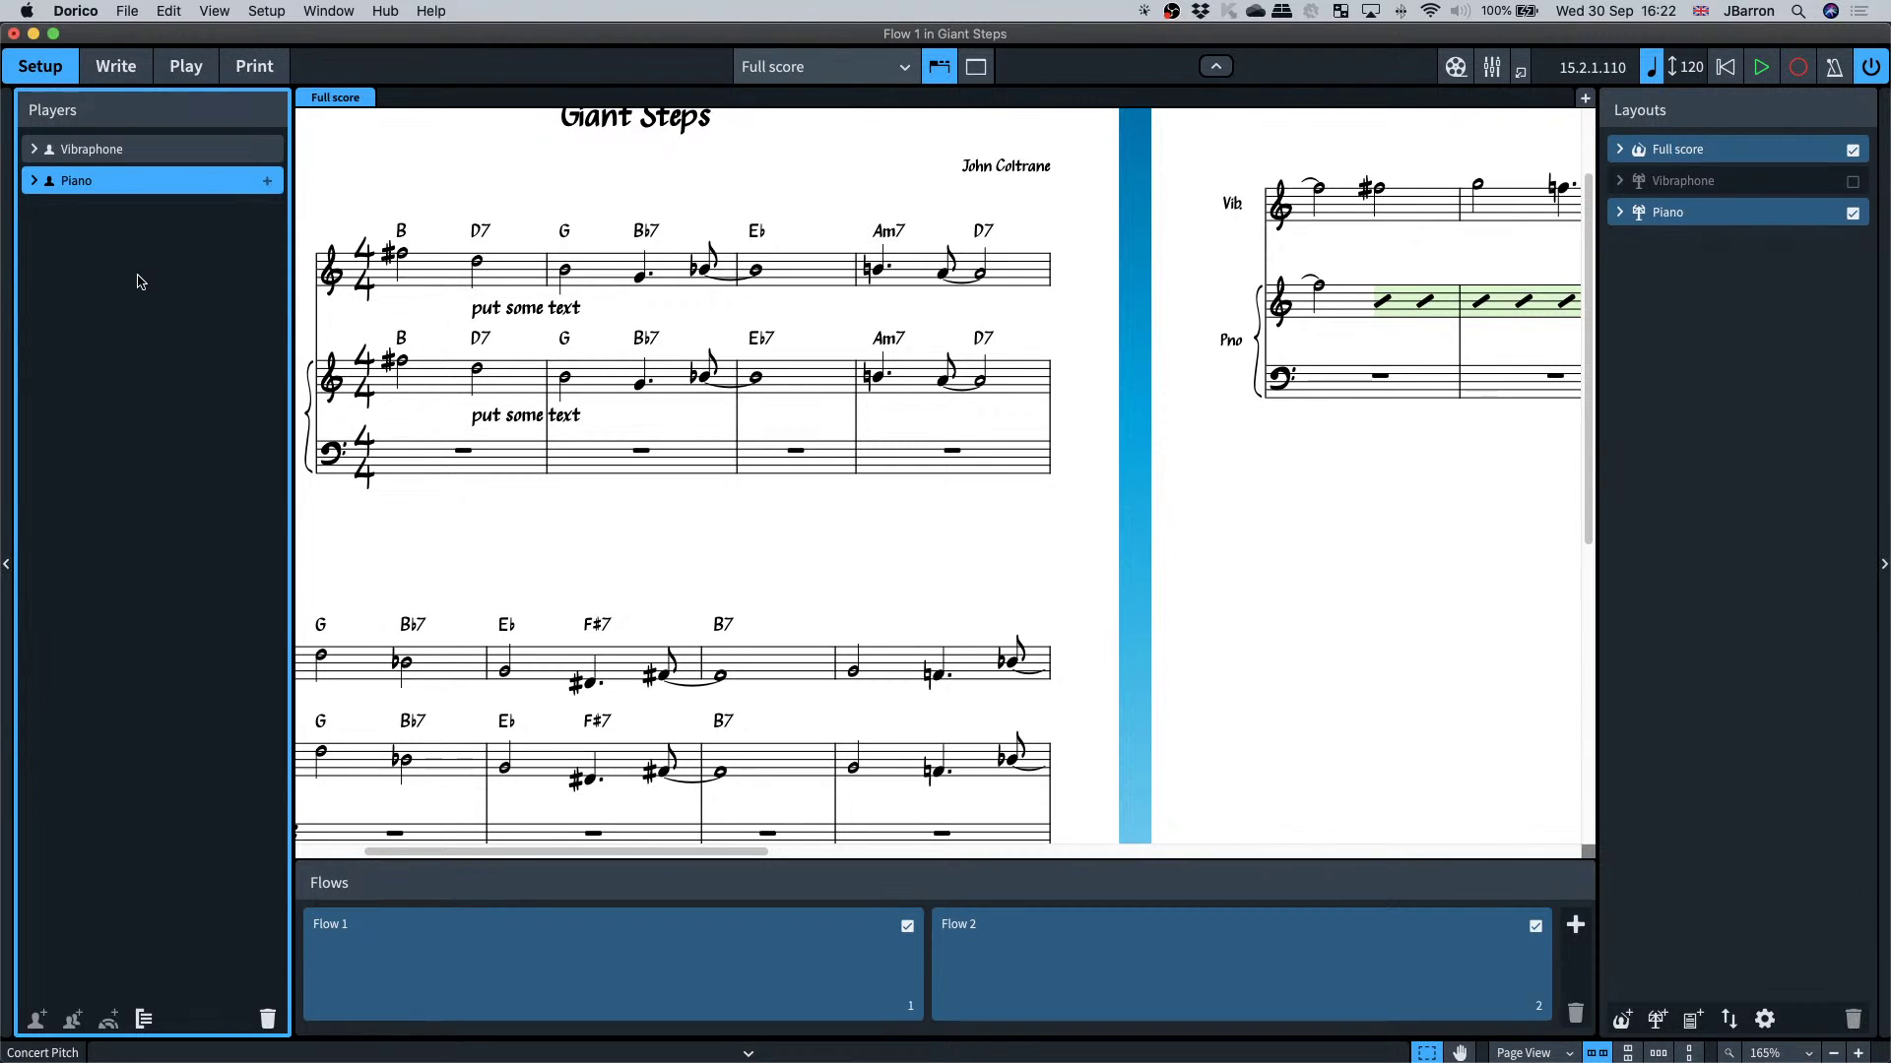
scroll(597, 448, left, 3)
scroll(596, 449, up, 2)
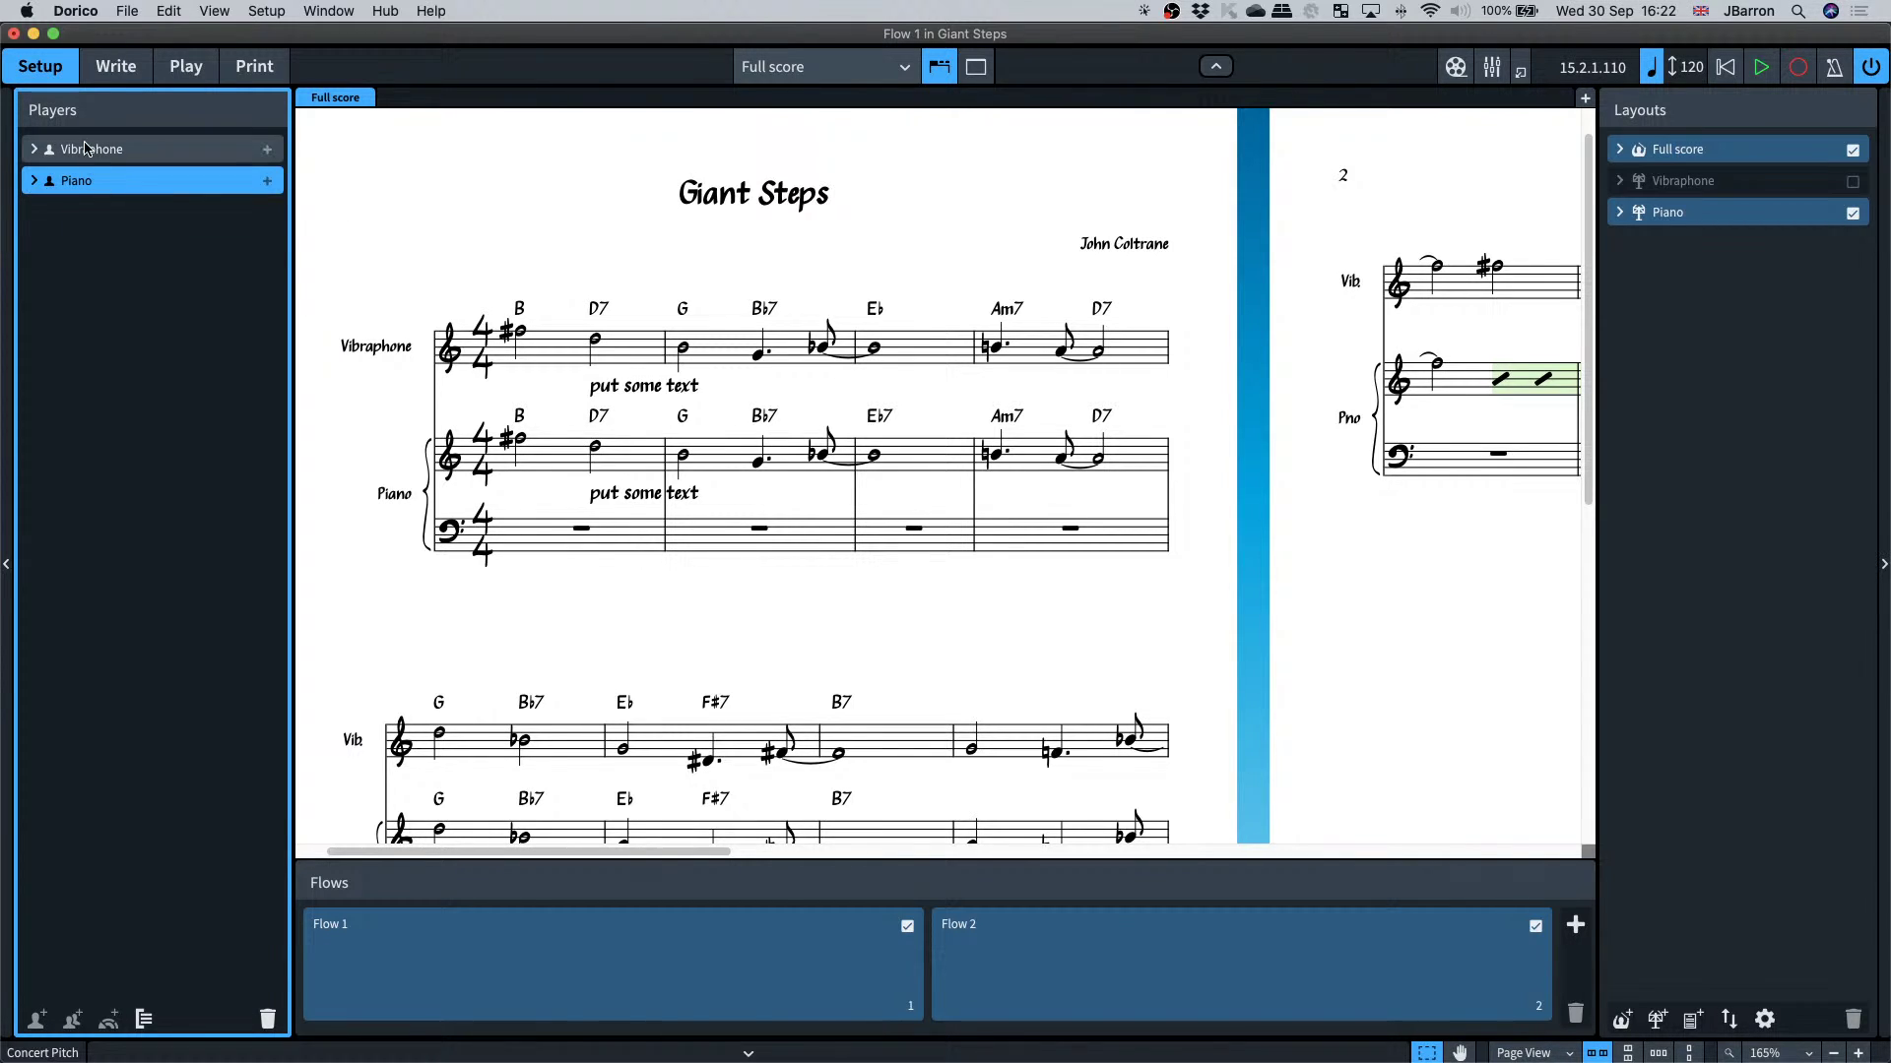
click(266, 184)
text(drum)
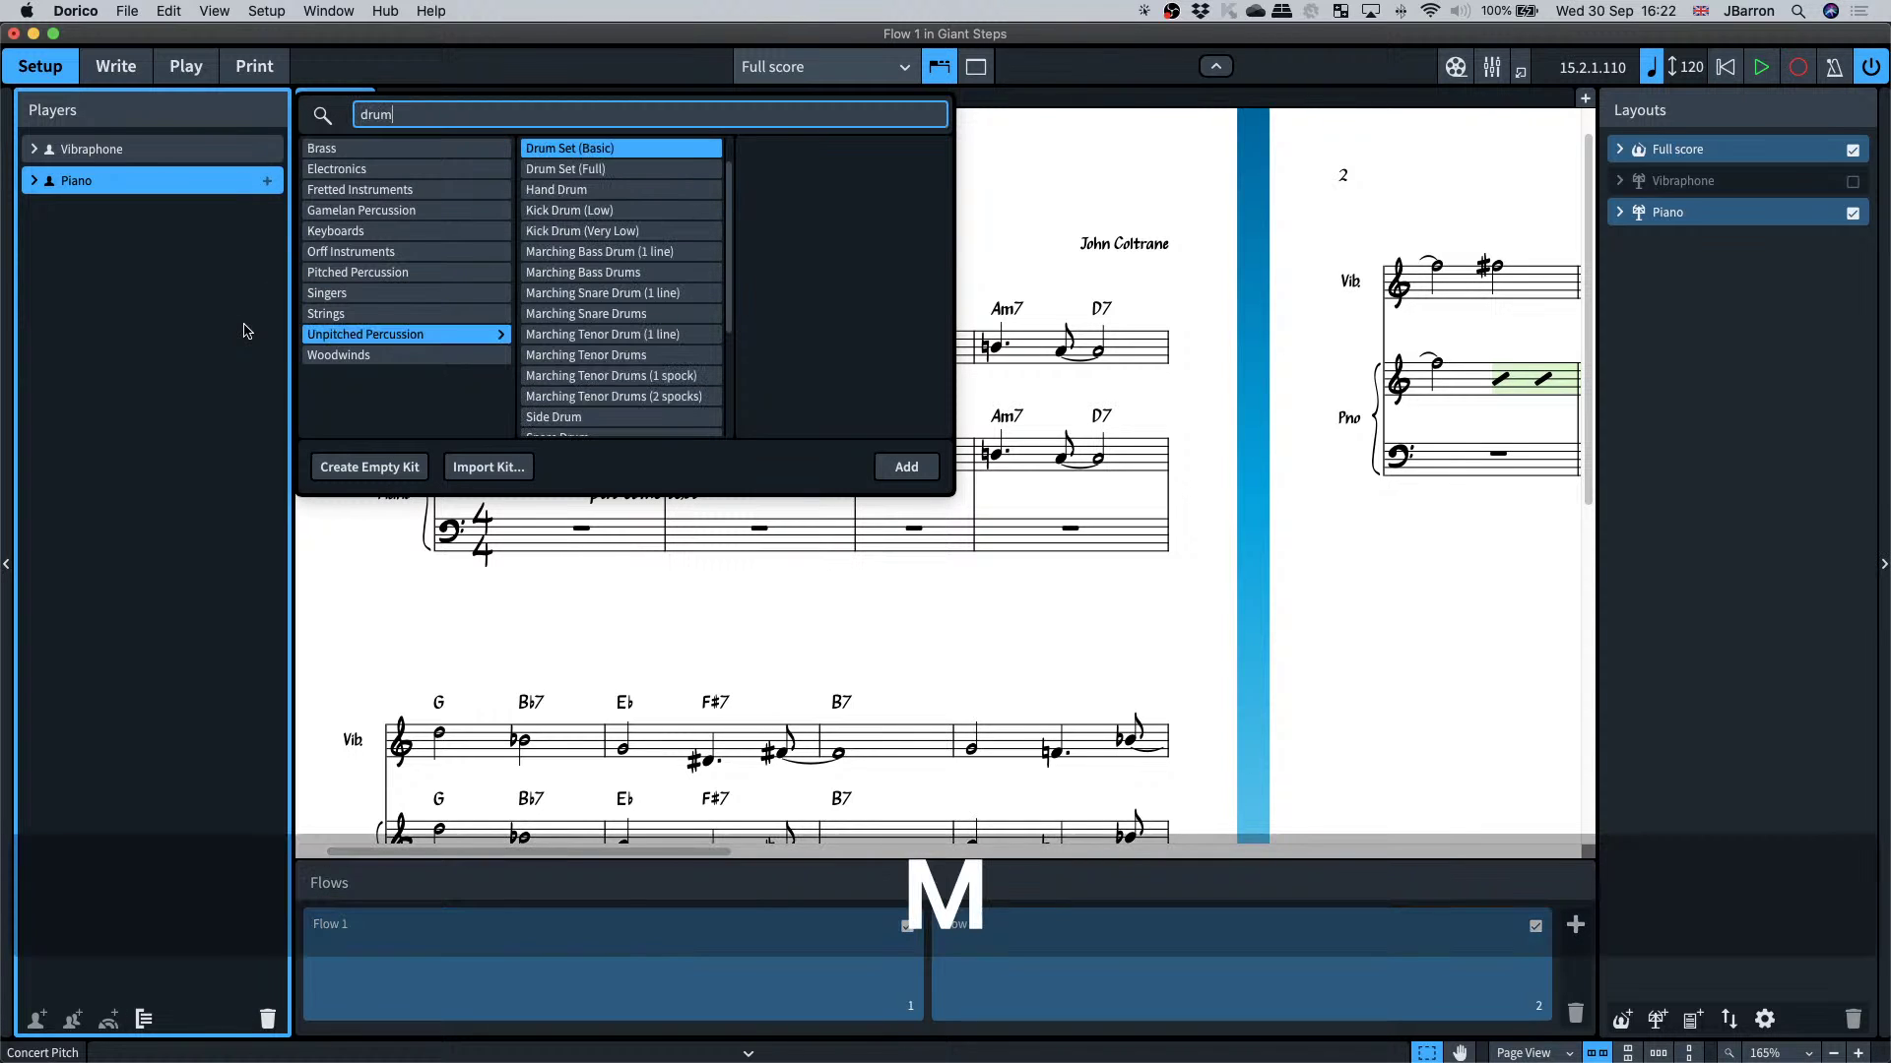
key(Return)
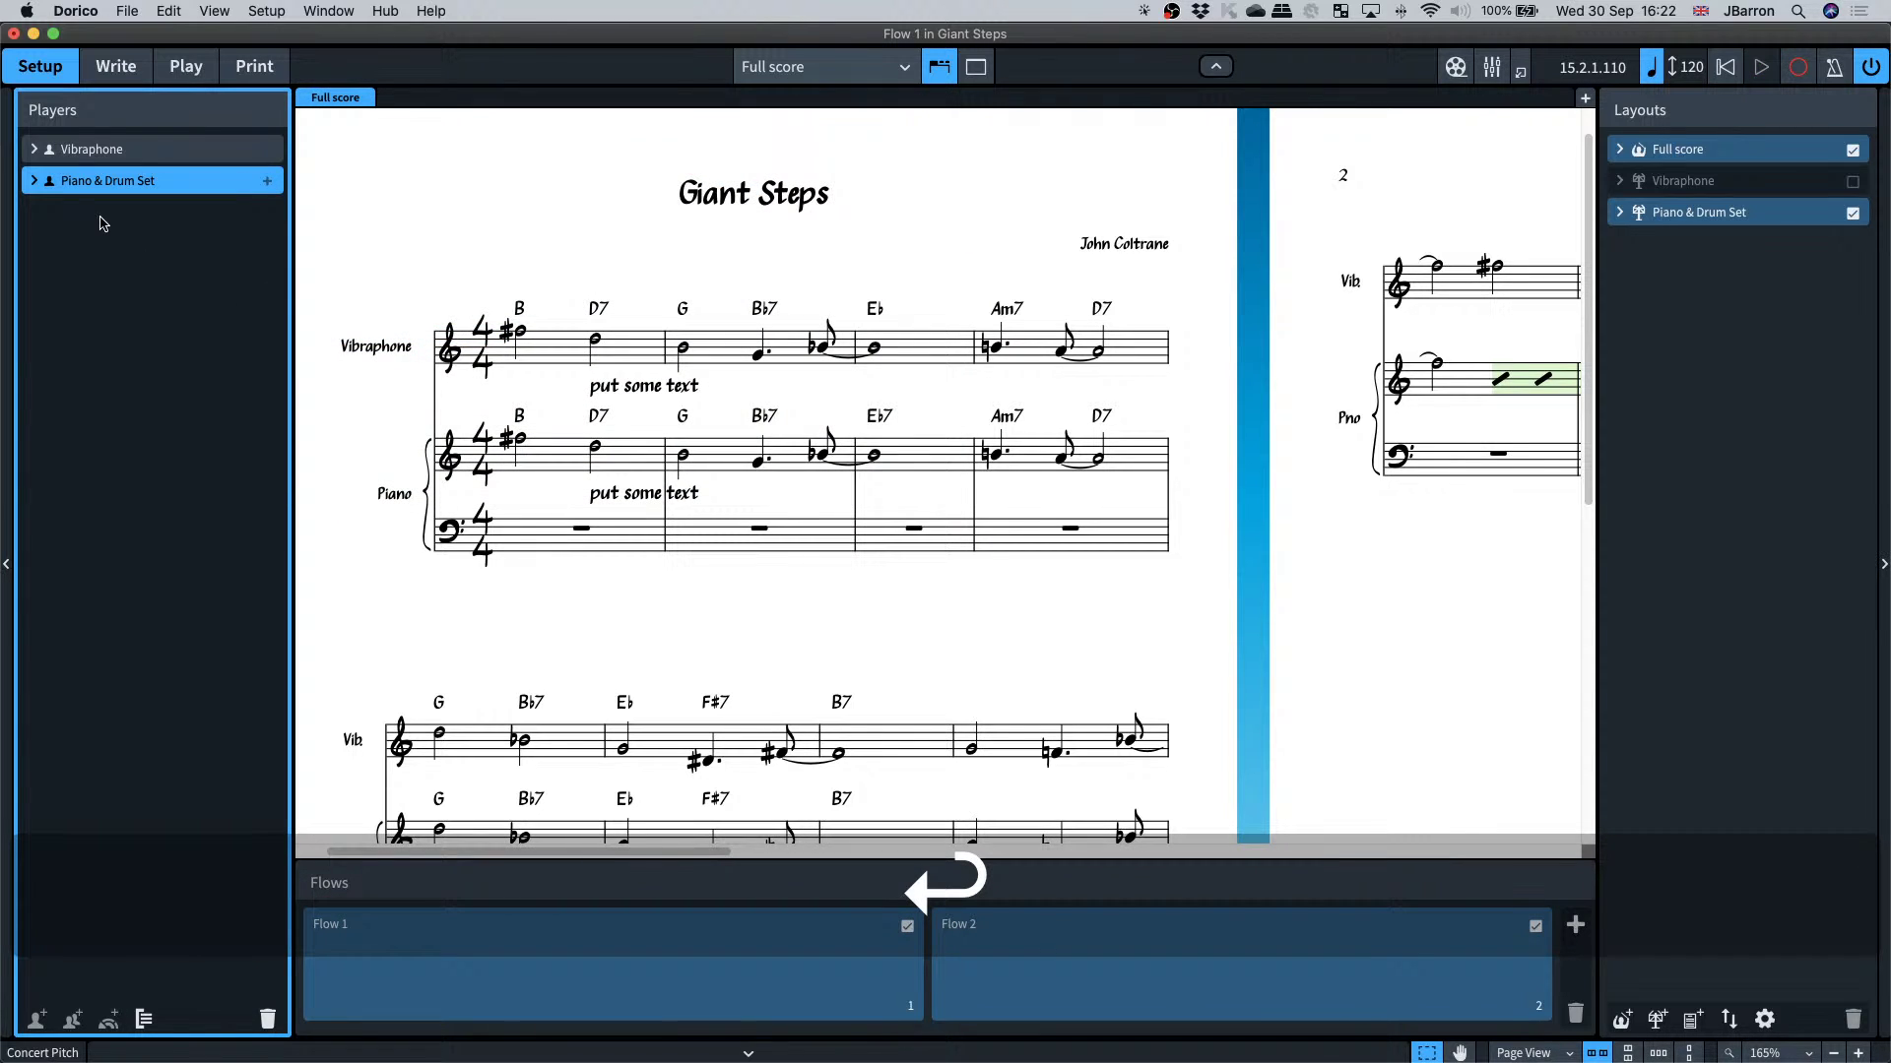
- Add a B Flat trumpet as a third instrument for the player holding piano and drum set
key(space)
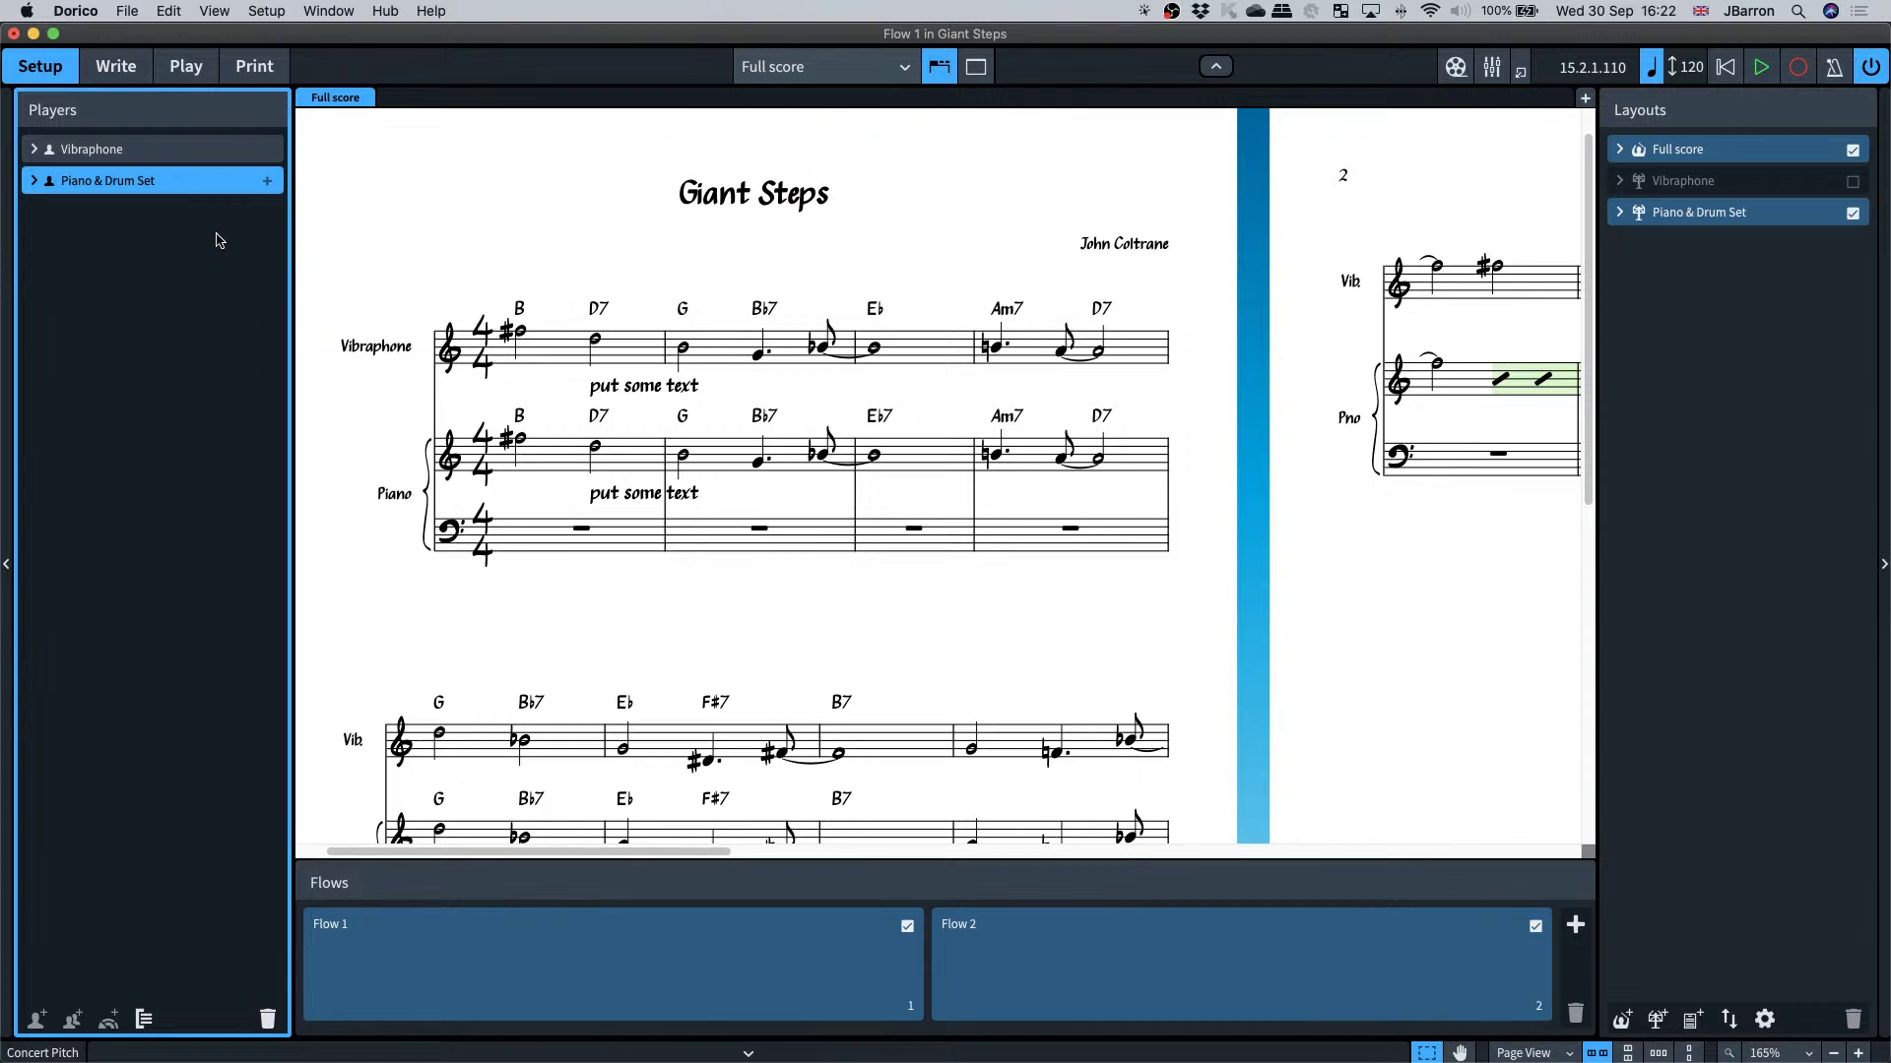
key(shift+i)
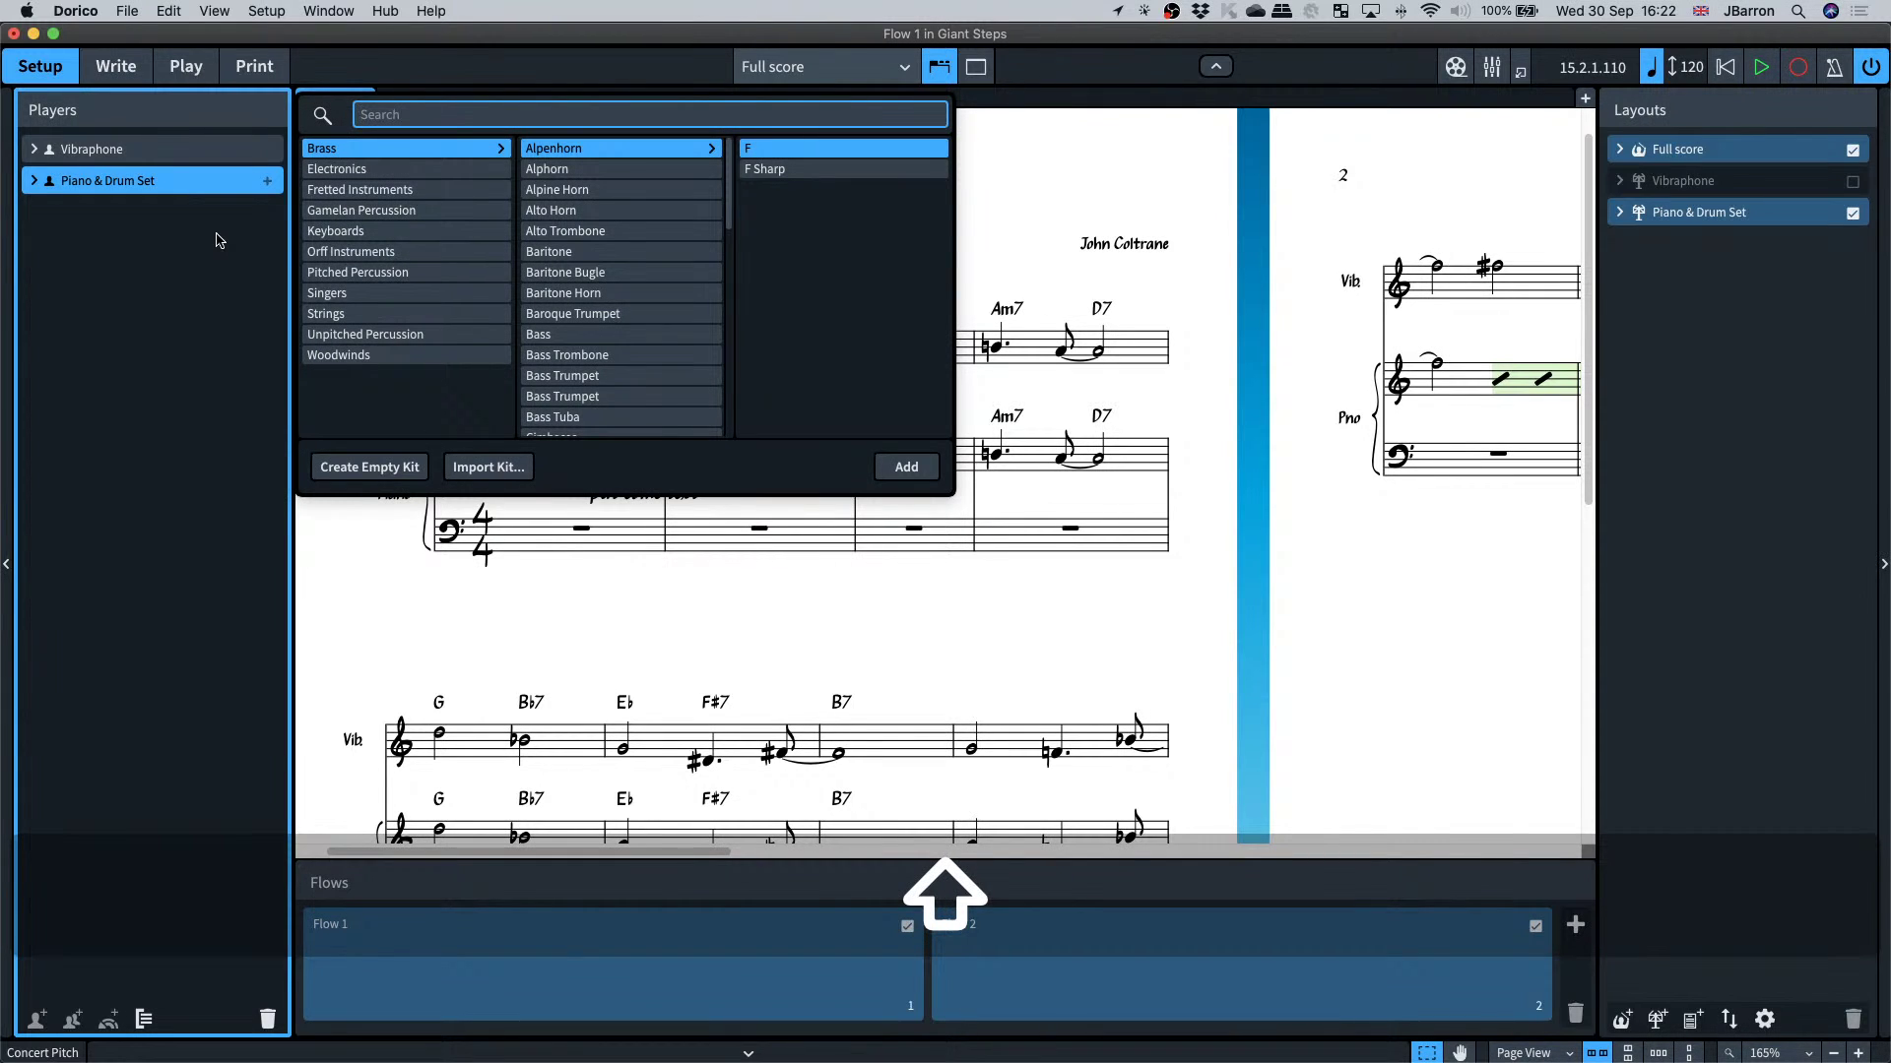
text(trumpet)
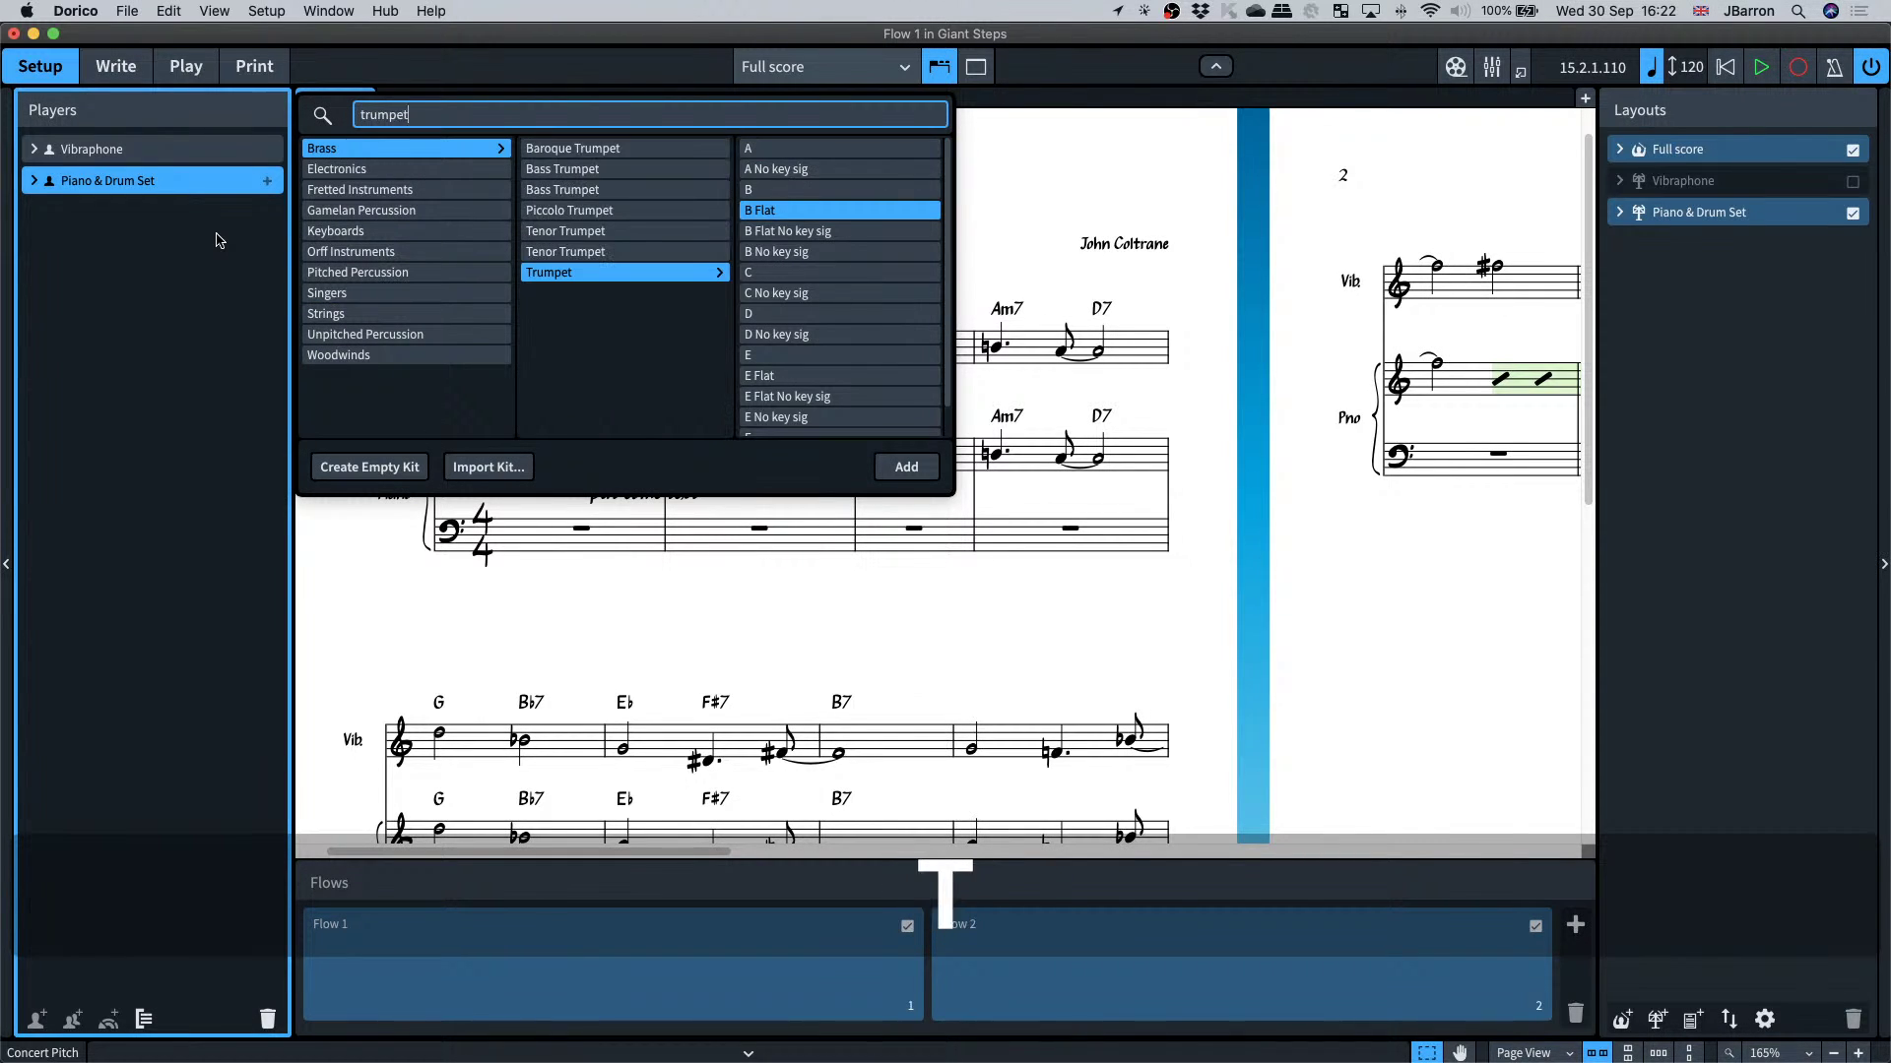
key(Return)
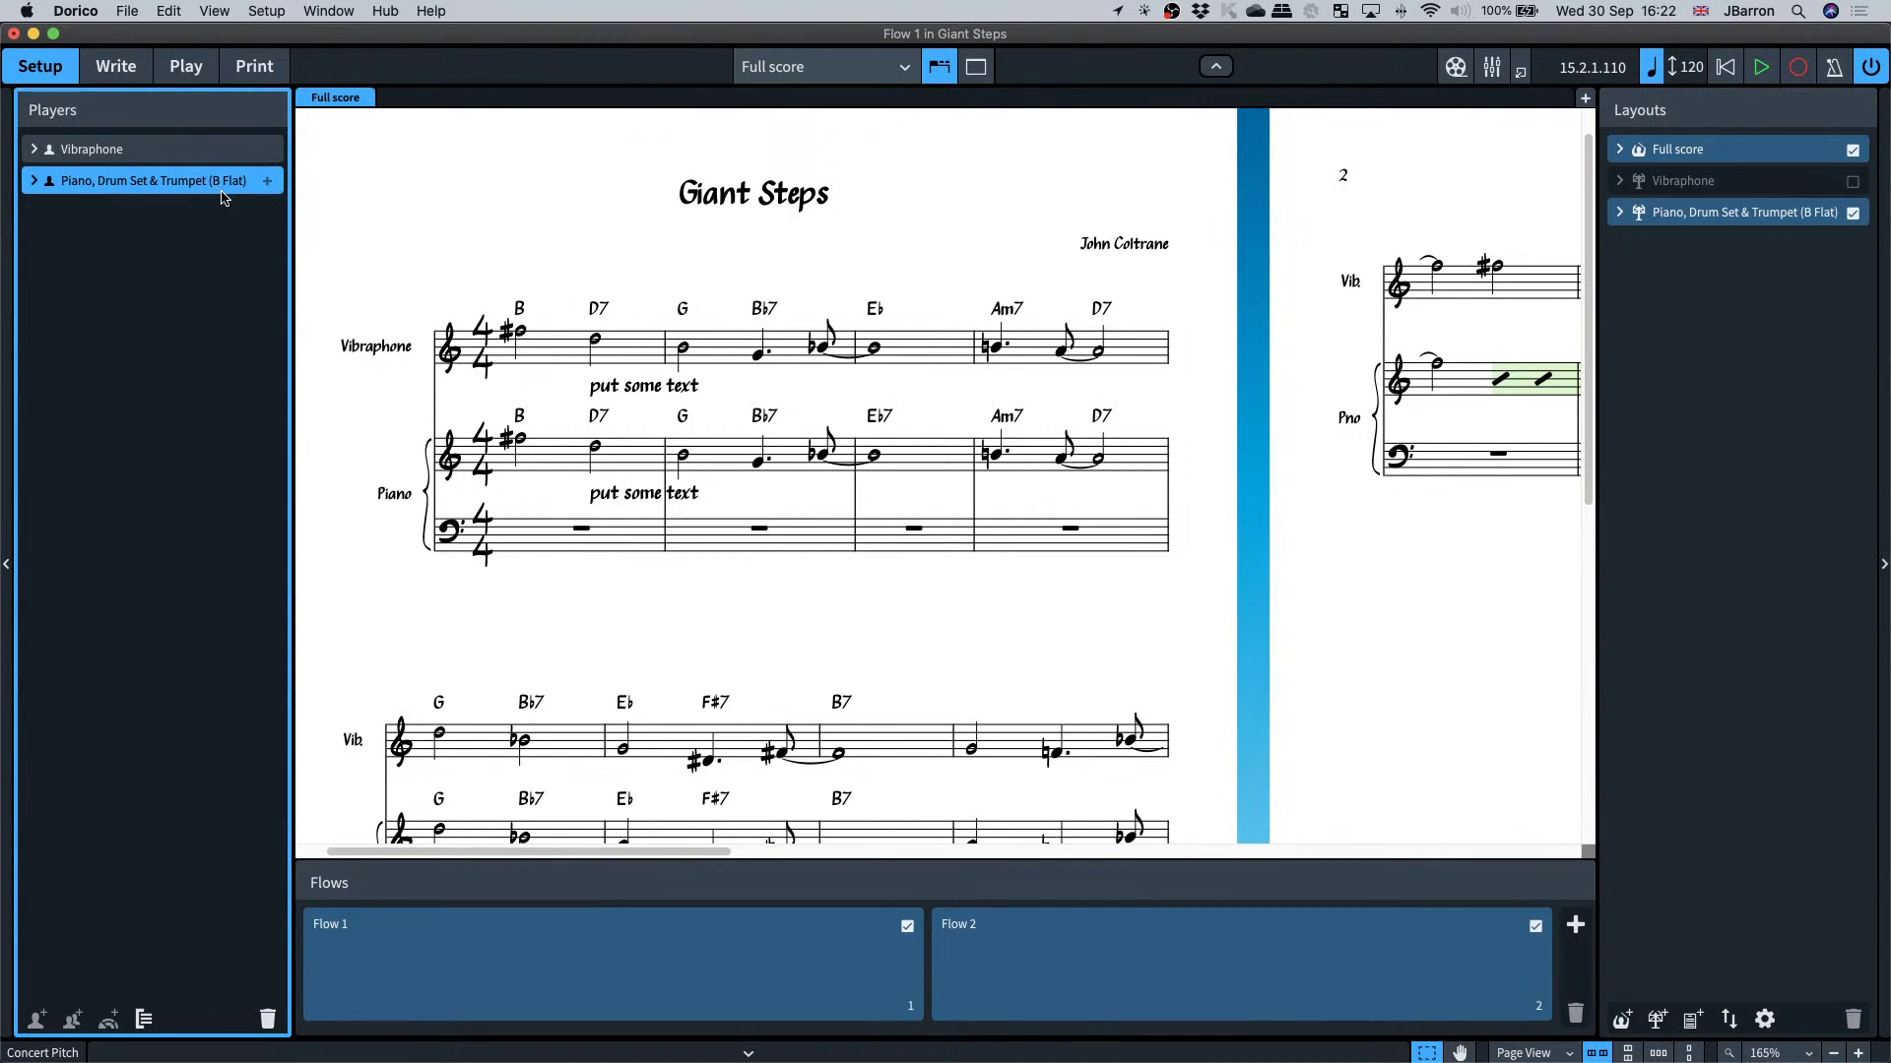
- Return to Write mode and show the full score in Galley View
key(super+2)
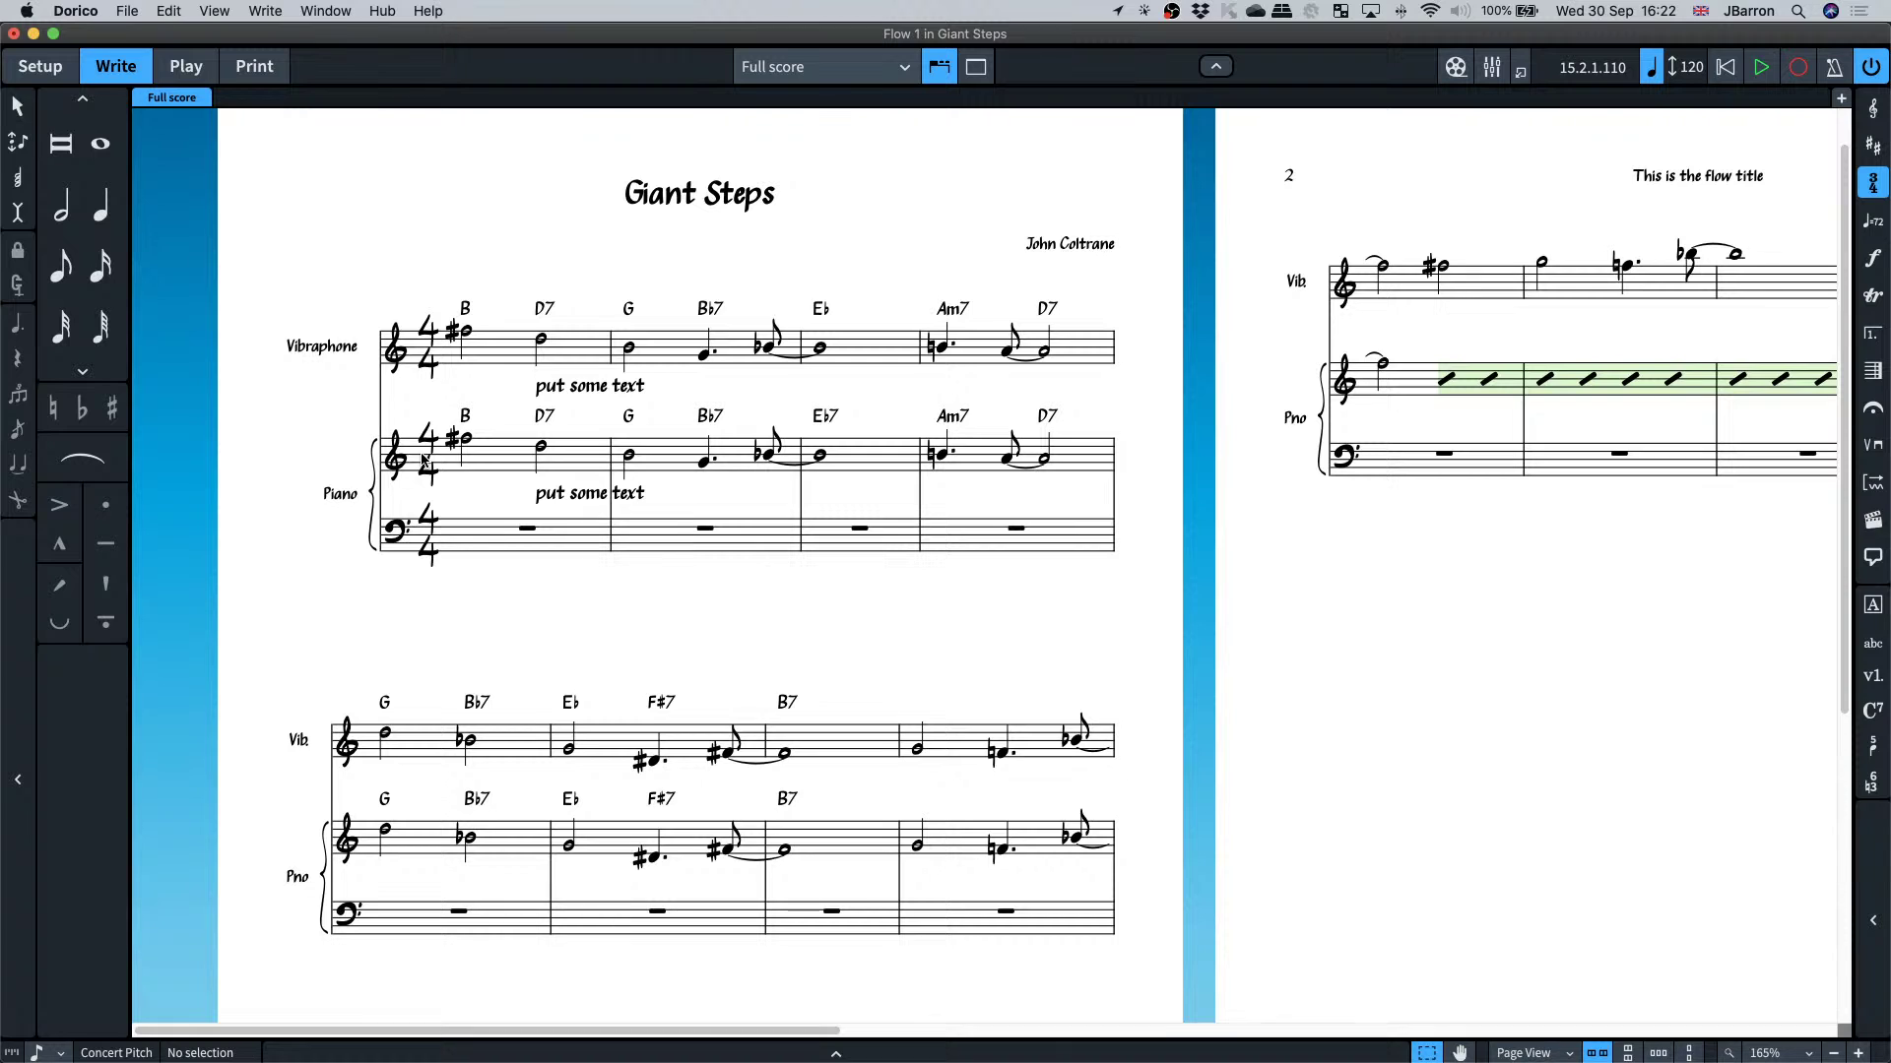
key(alt+super)
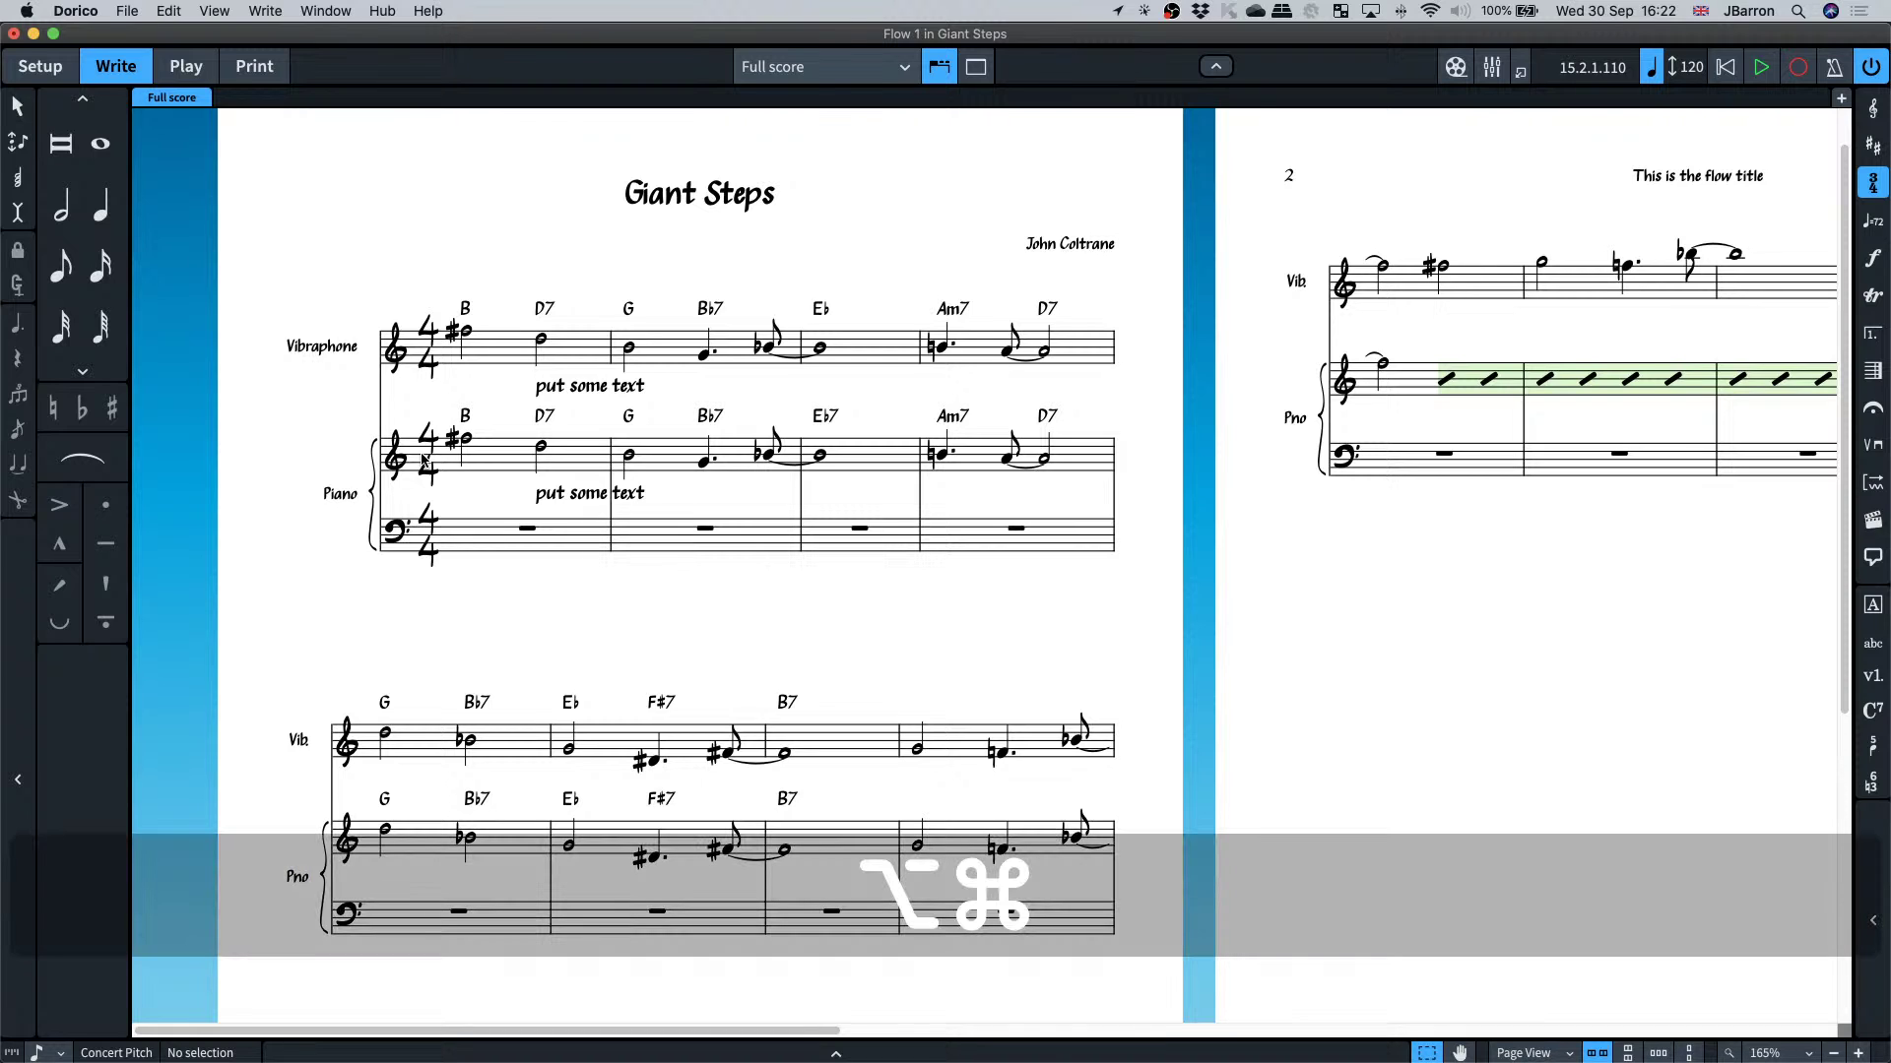
click(217, 11)
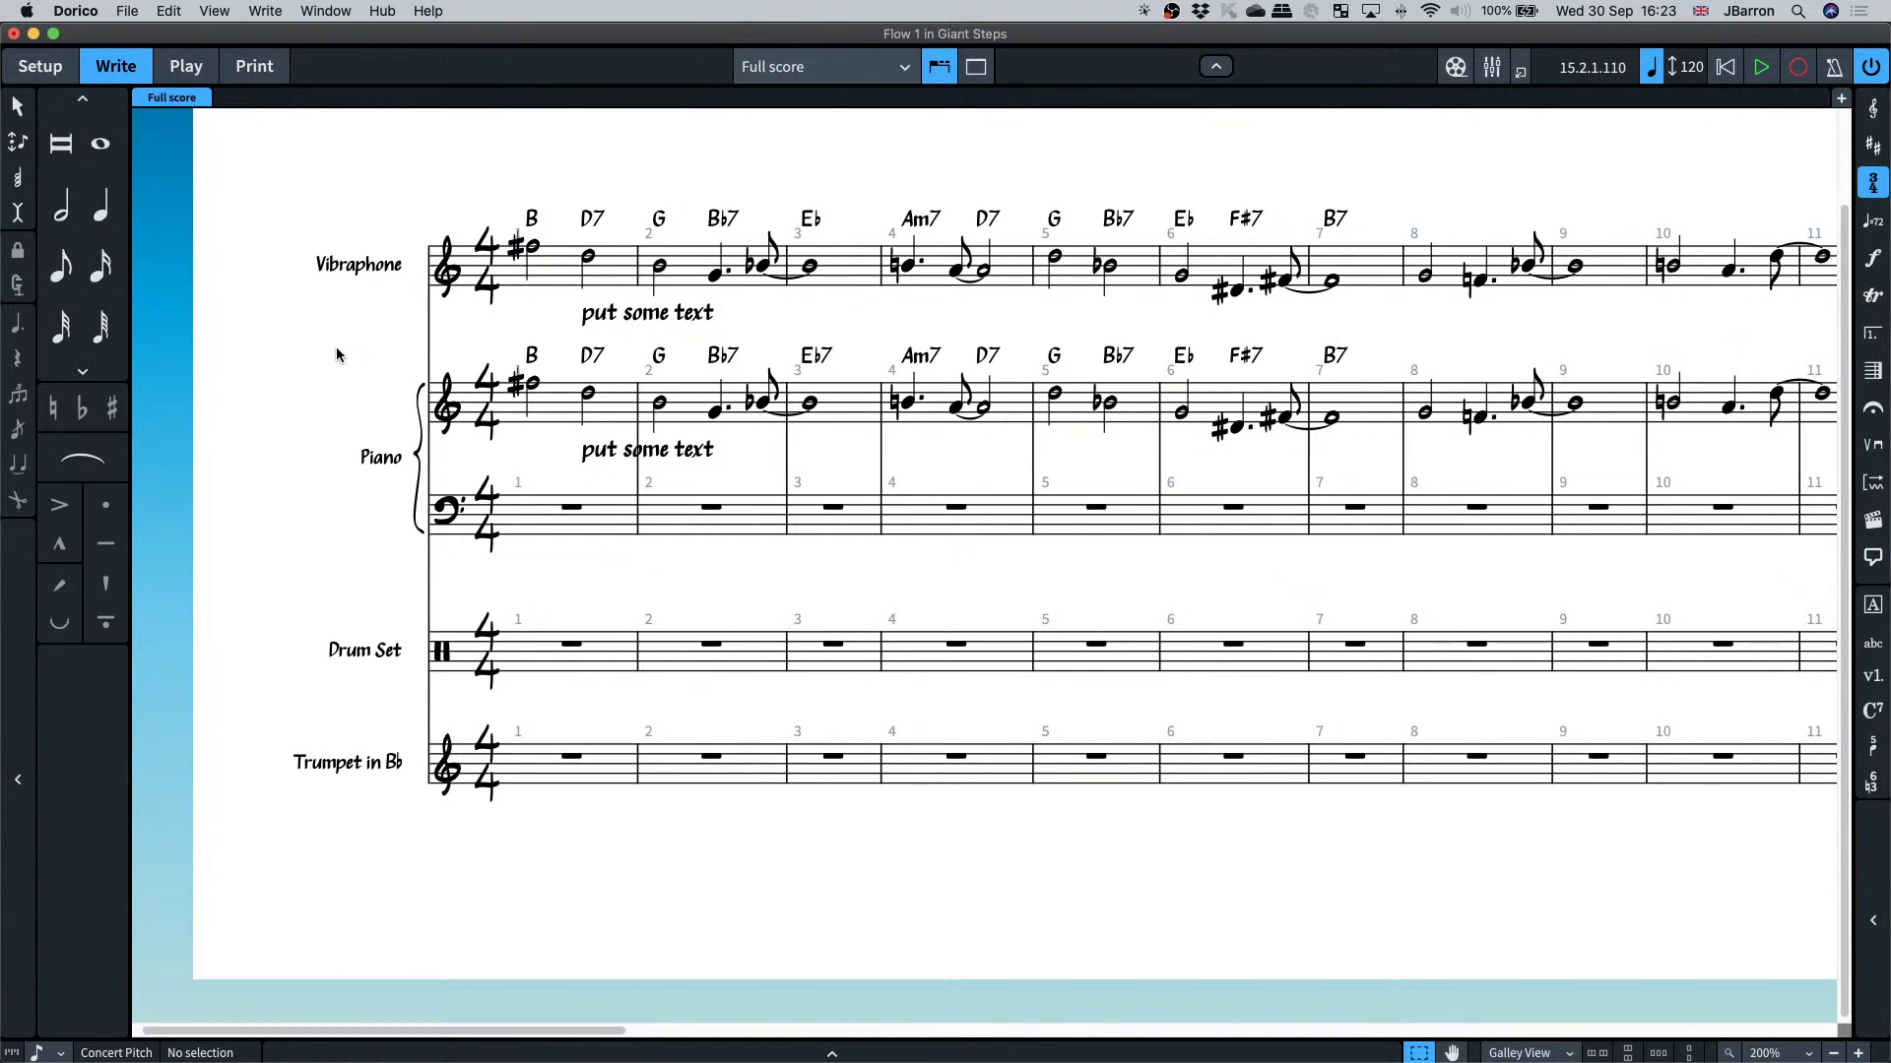
- Preview the Vibraphone, the combined Piano, Drum Set & Trumpet, and the Full score layouts in Print mode
click(253, 69)
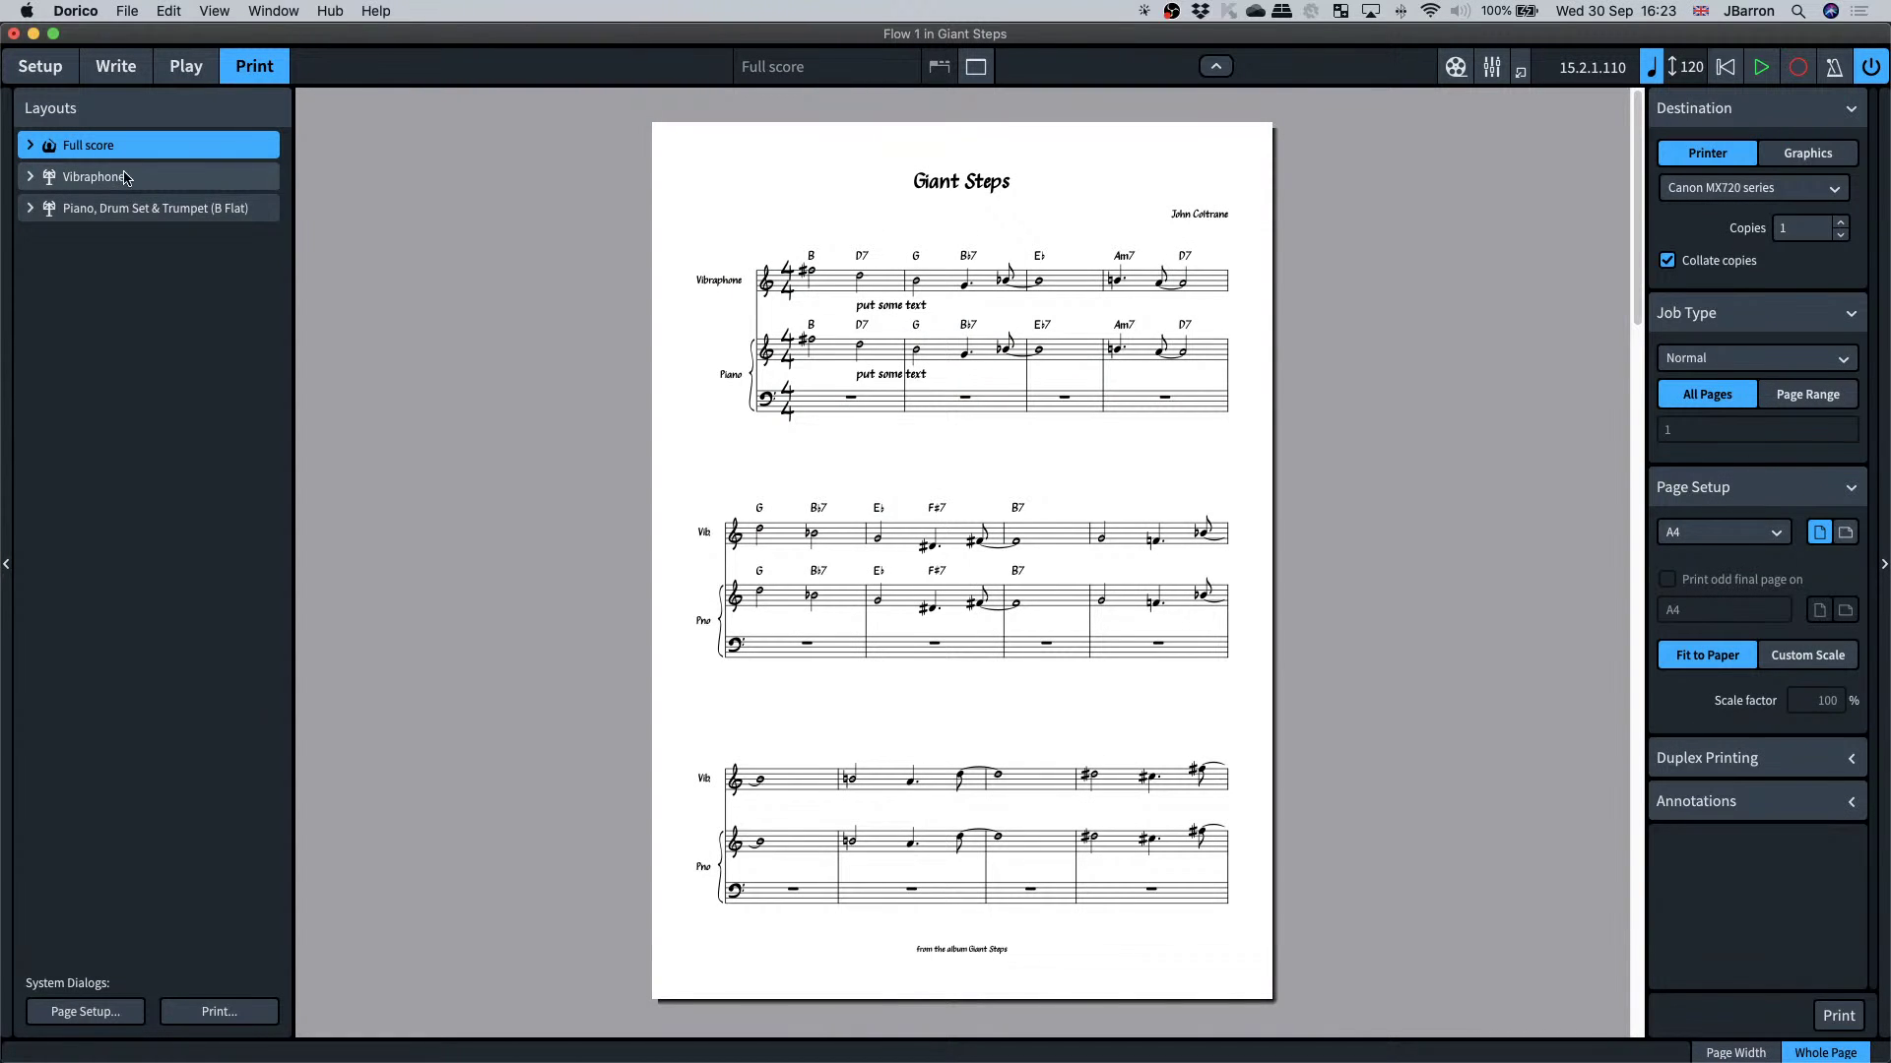
click(128, 178)
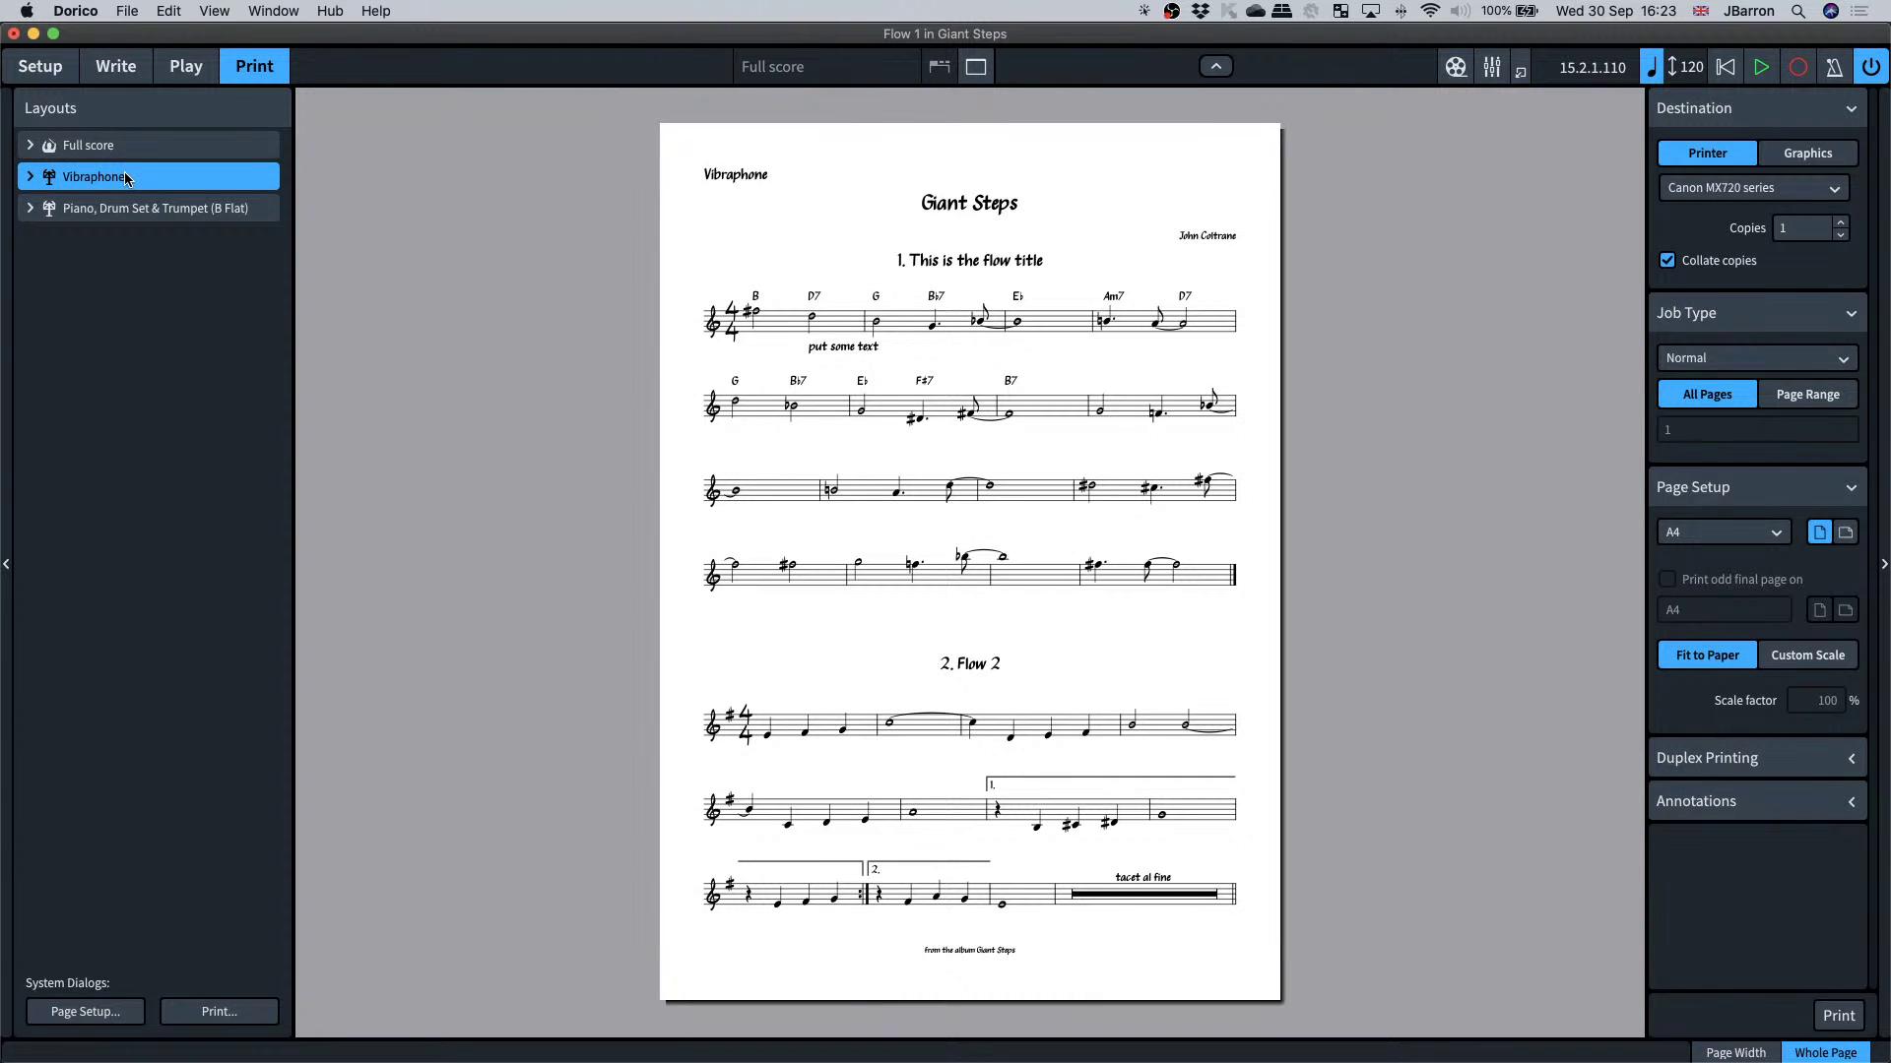
click(132, 211)
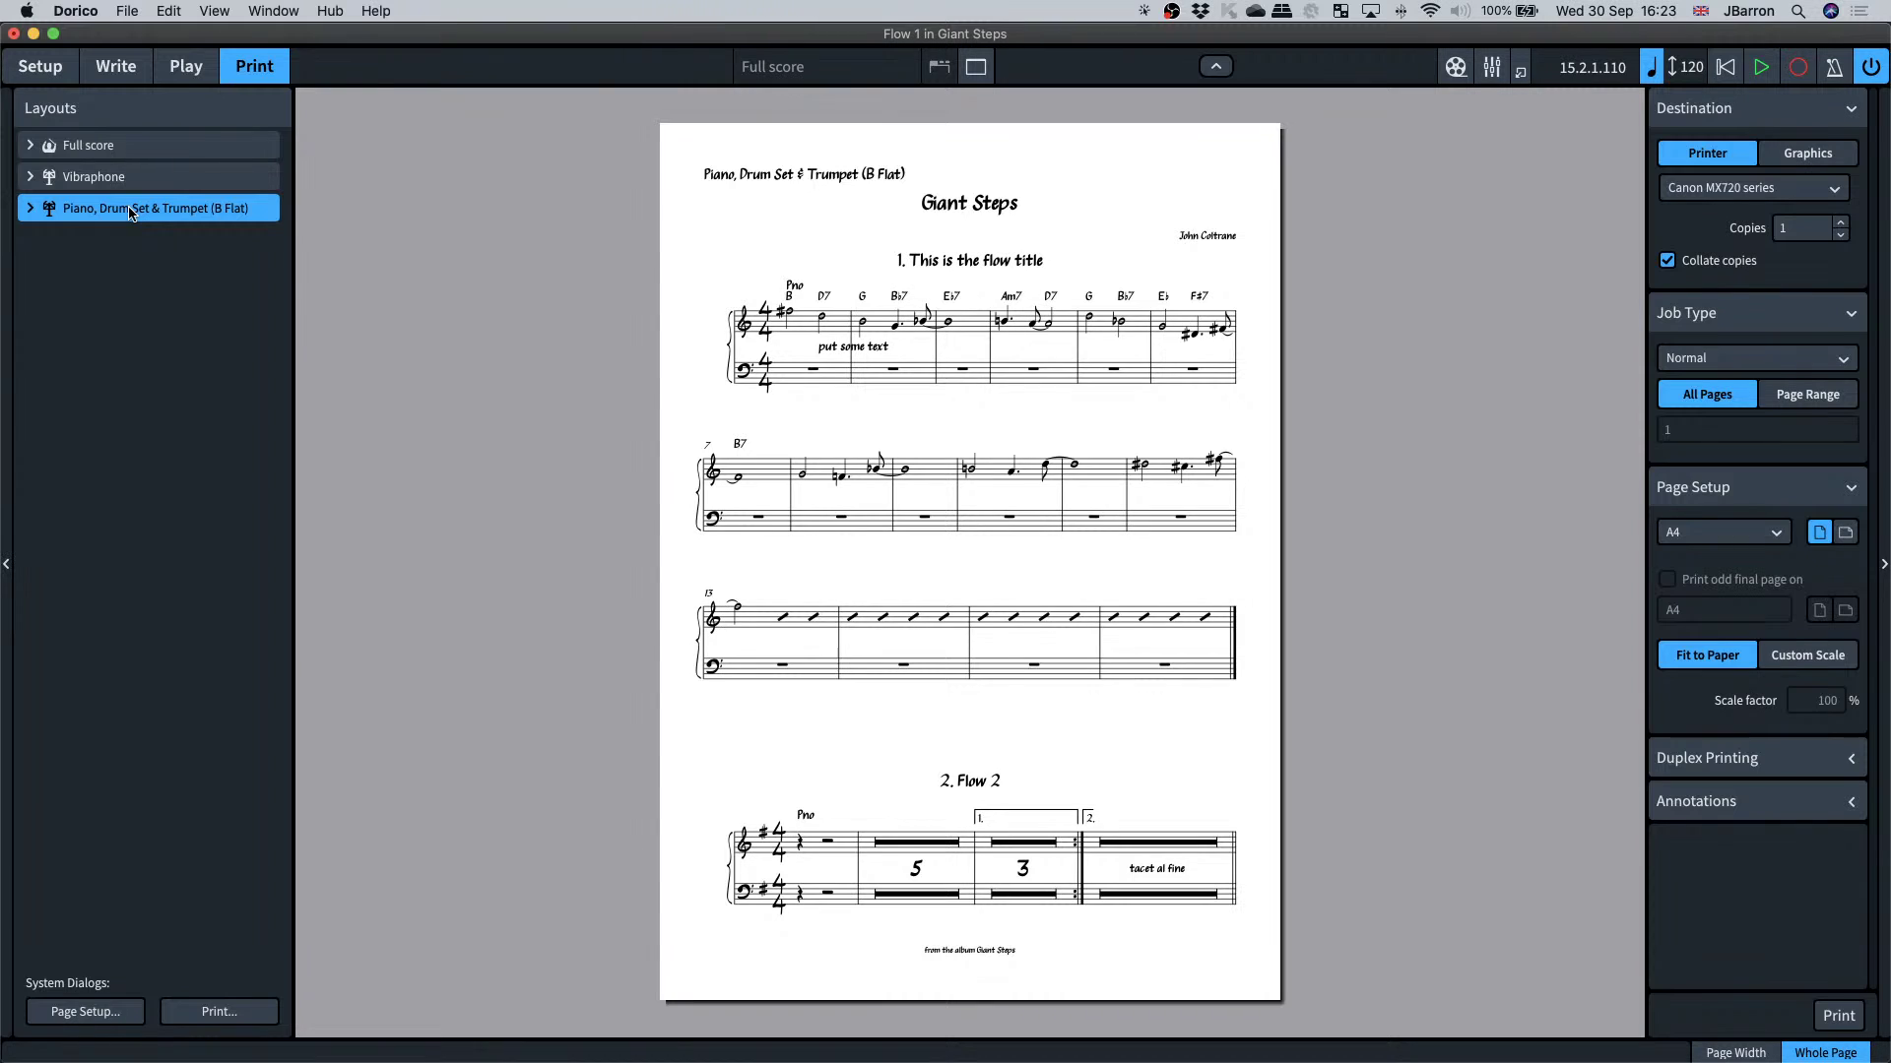
click(113, 179)
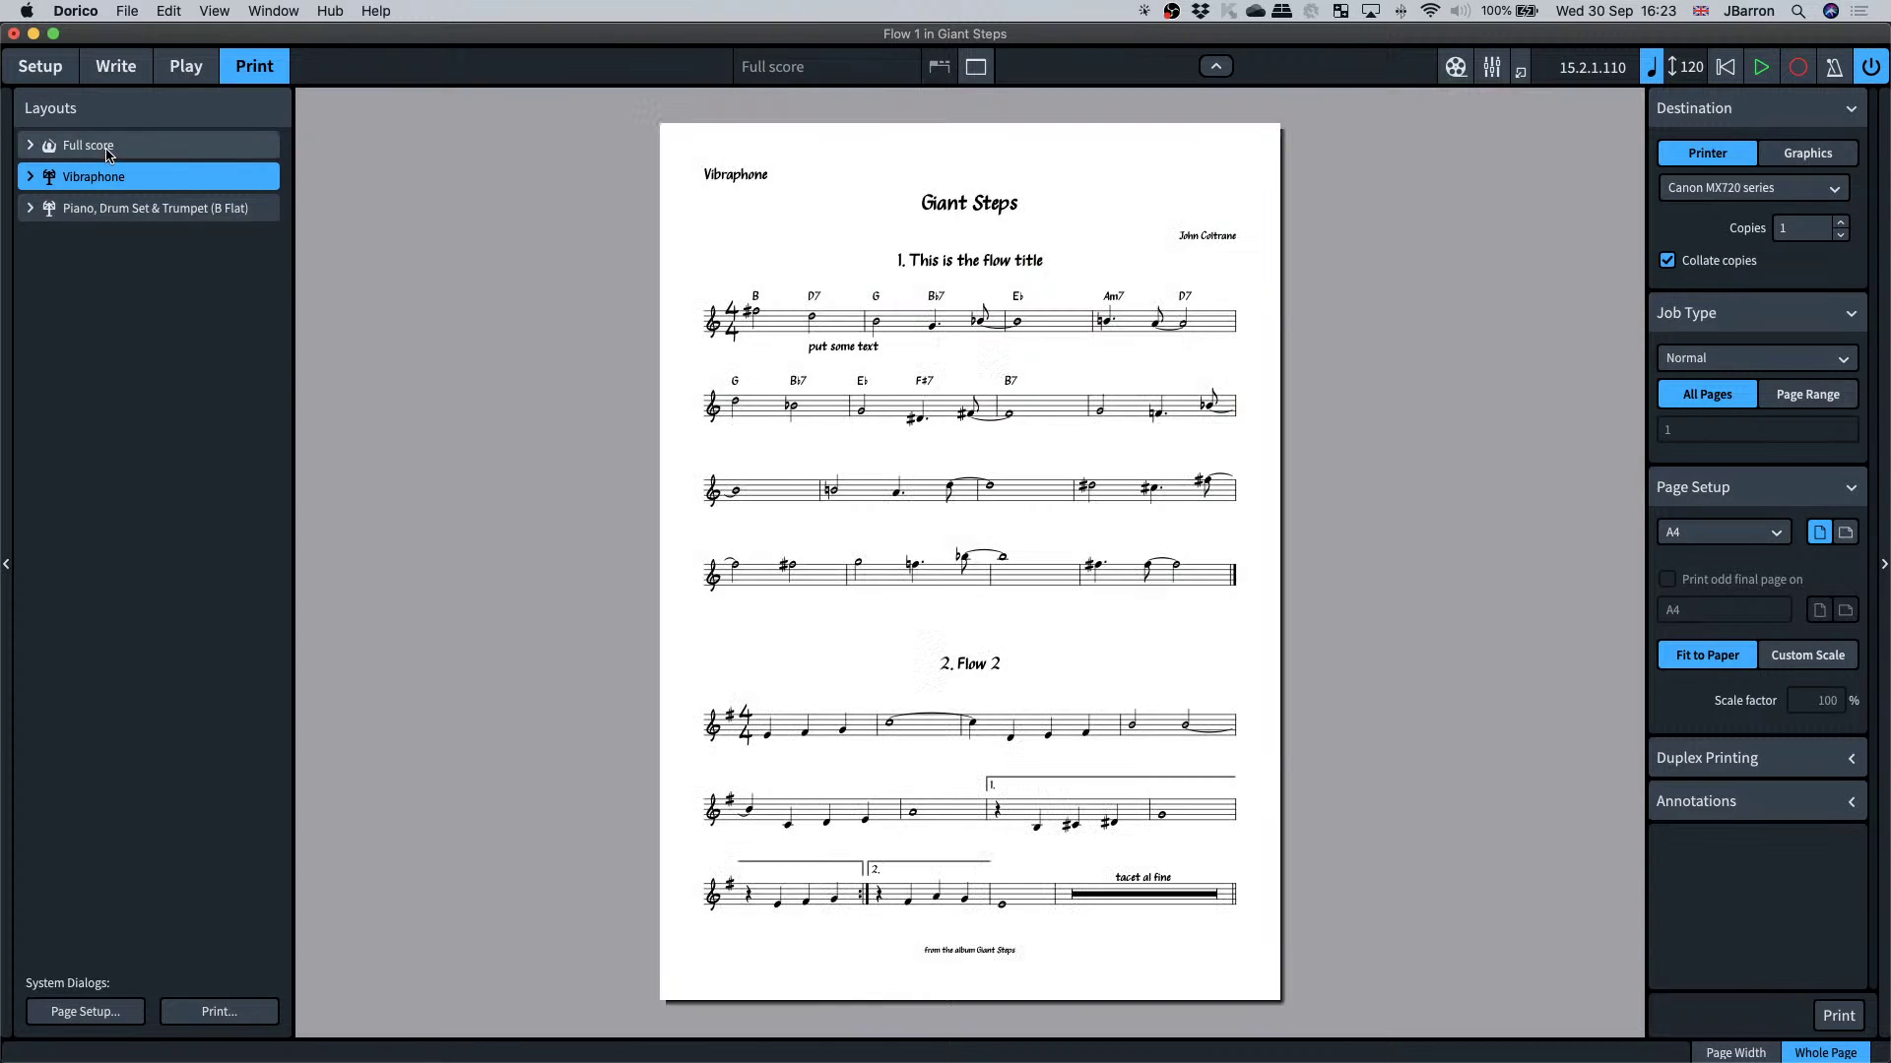
click(108, 150)
- Duplicate the vibraphone music of bars 1 through 16 onto the trumpet staff in Write mode
click(115, 68)
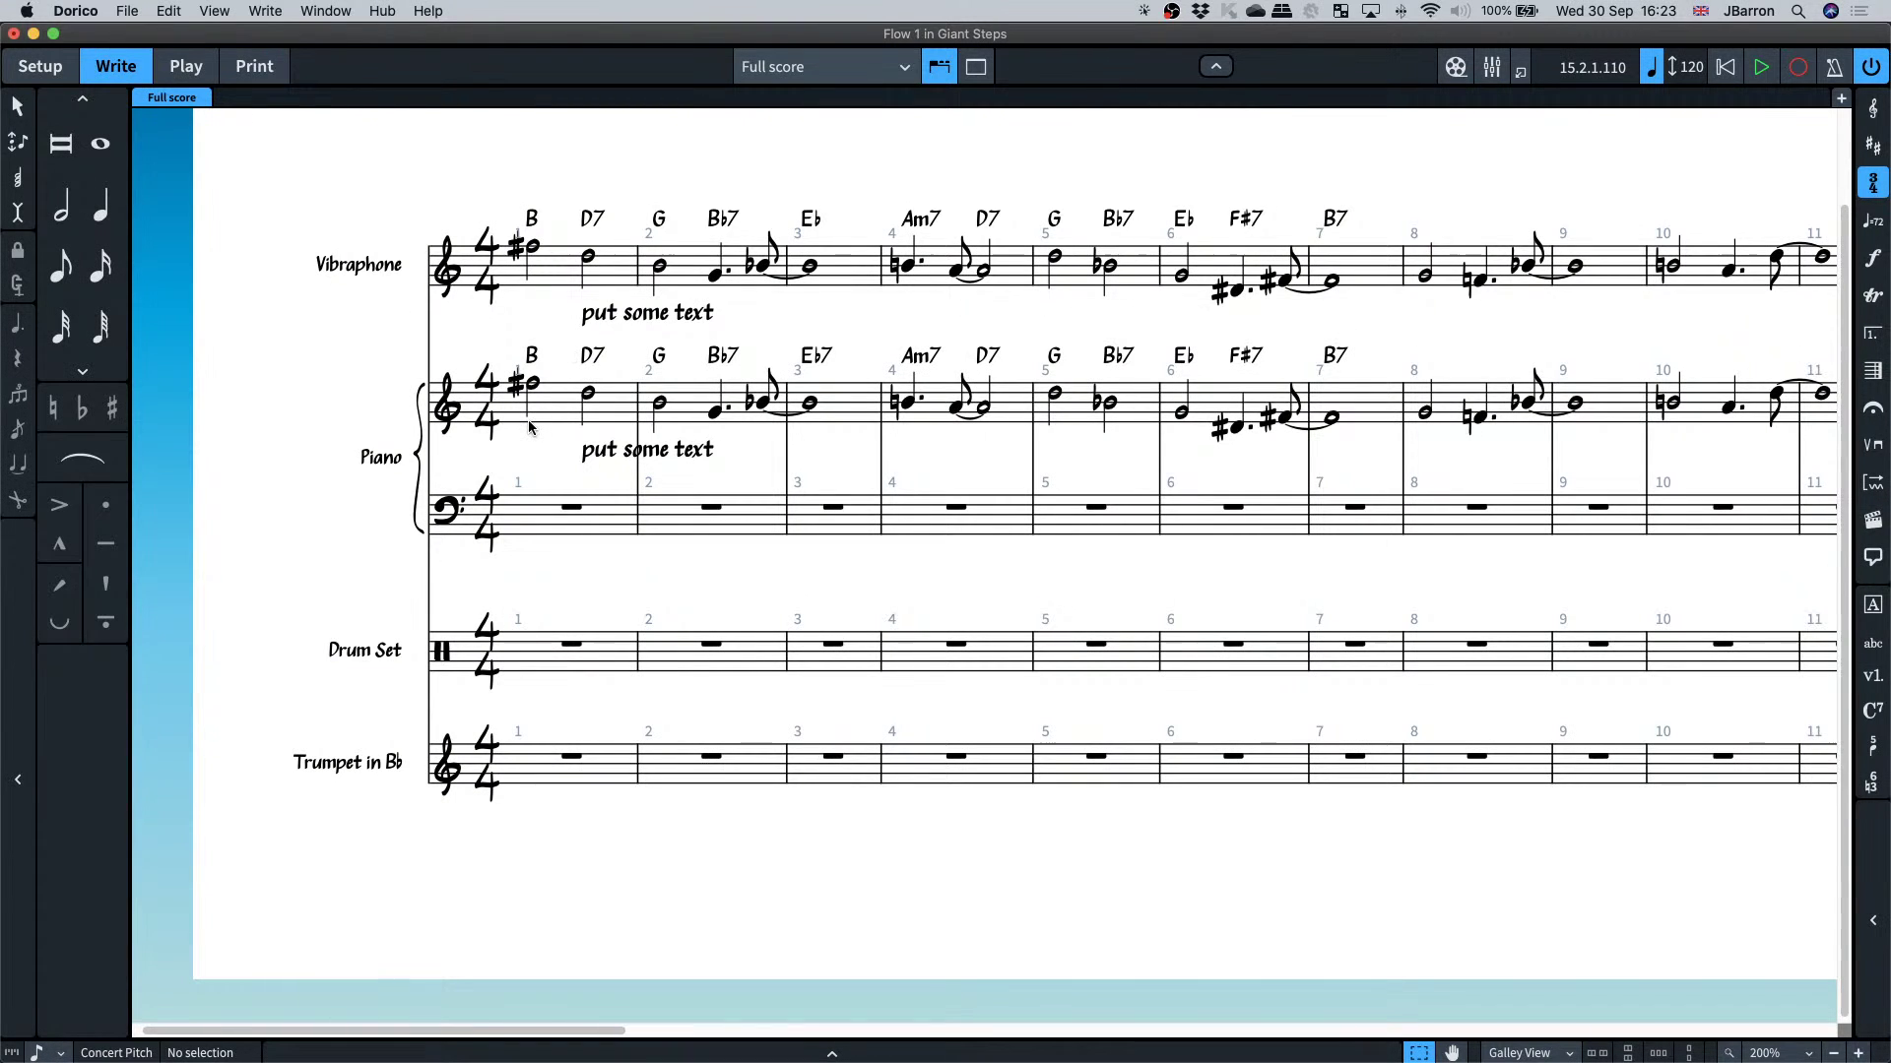
click(547, 275)
key(super+shift+End)
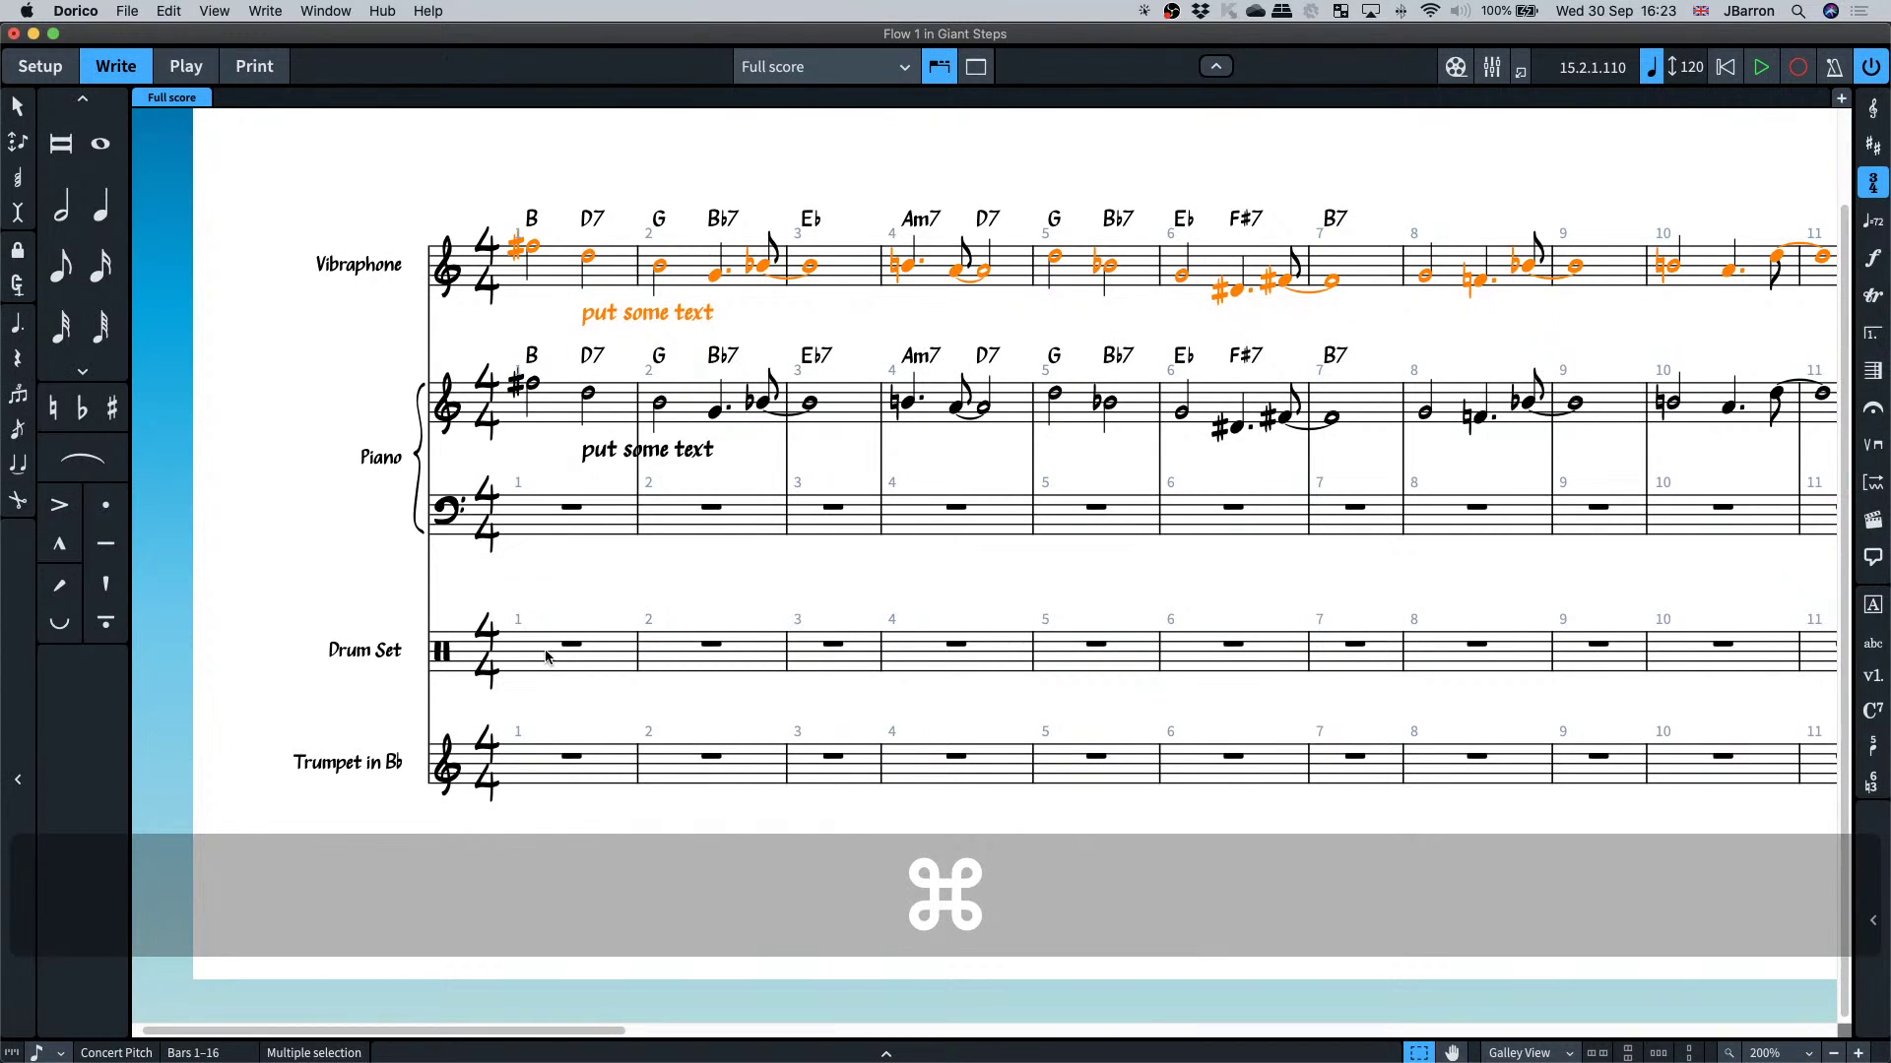
alt+click(512, 758)
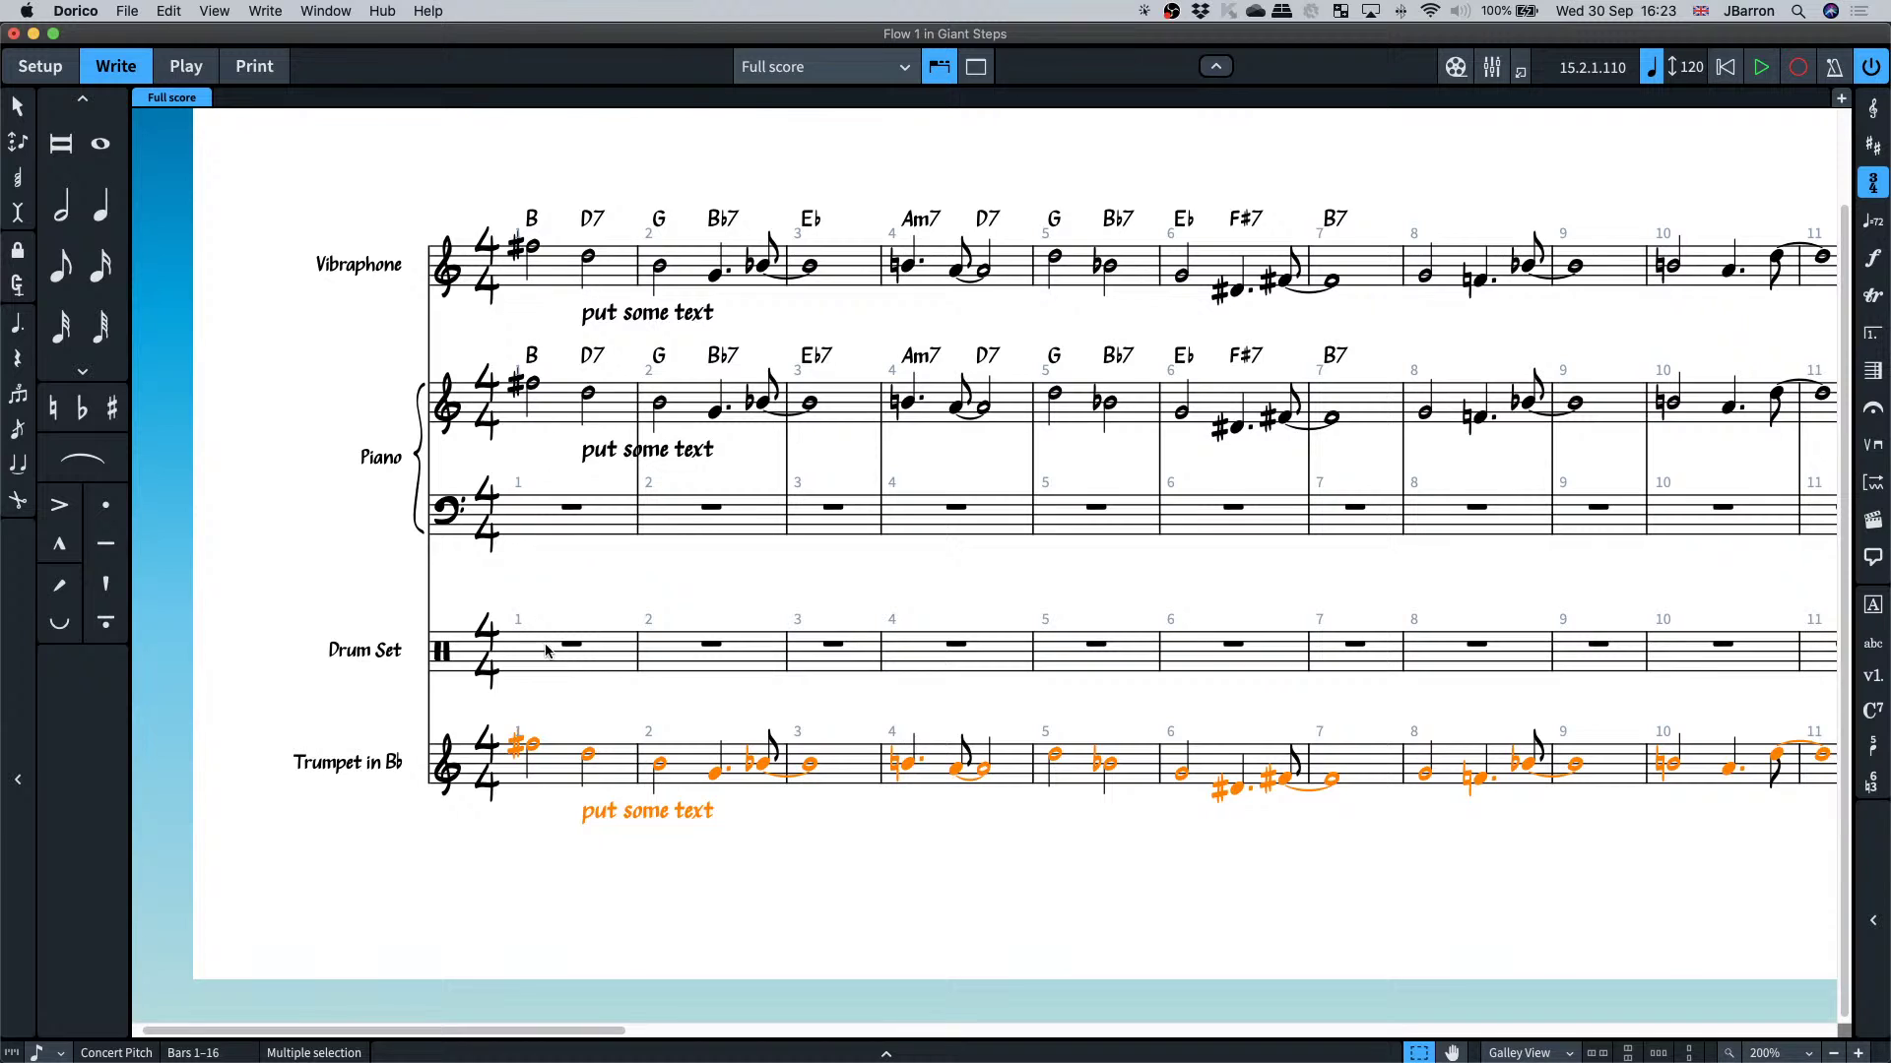
- Delete the "put some text" staff text below the trumpet staff in bar 1
scroll(529, 750, down, 1)
click(598, 816)
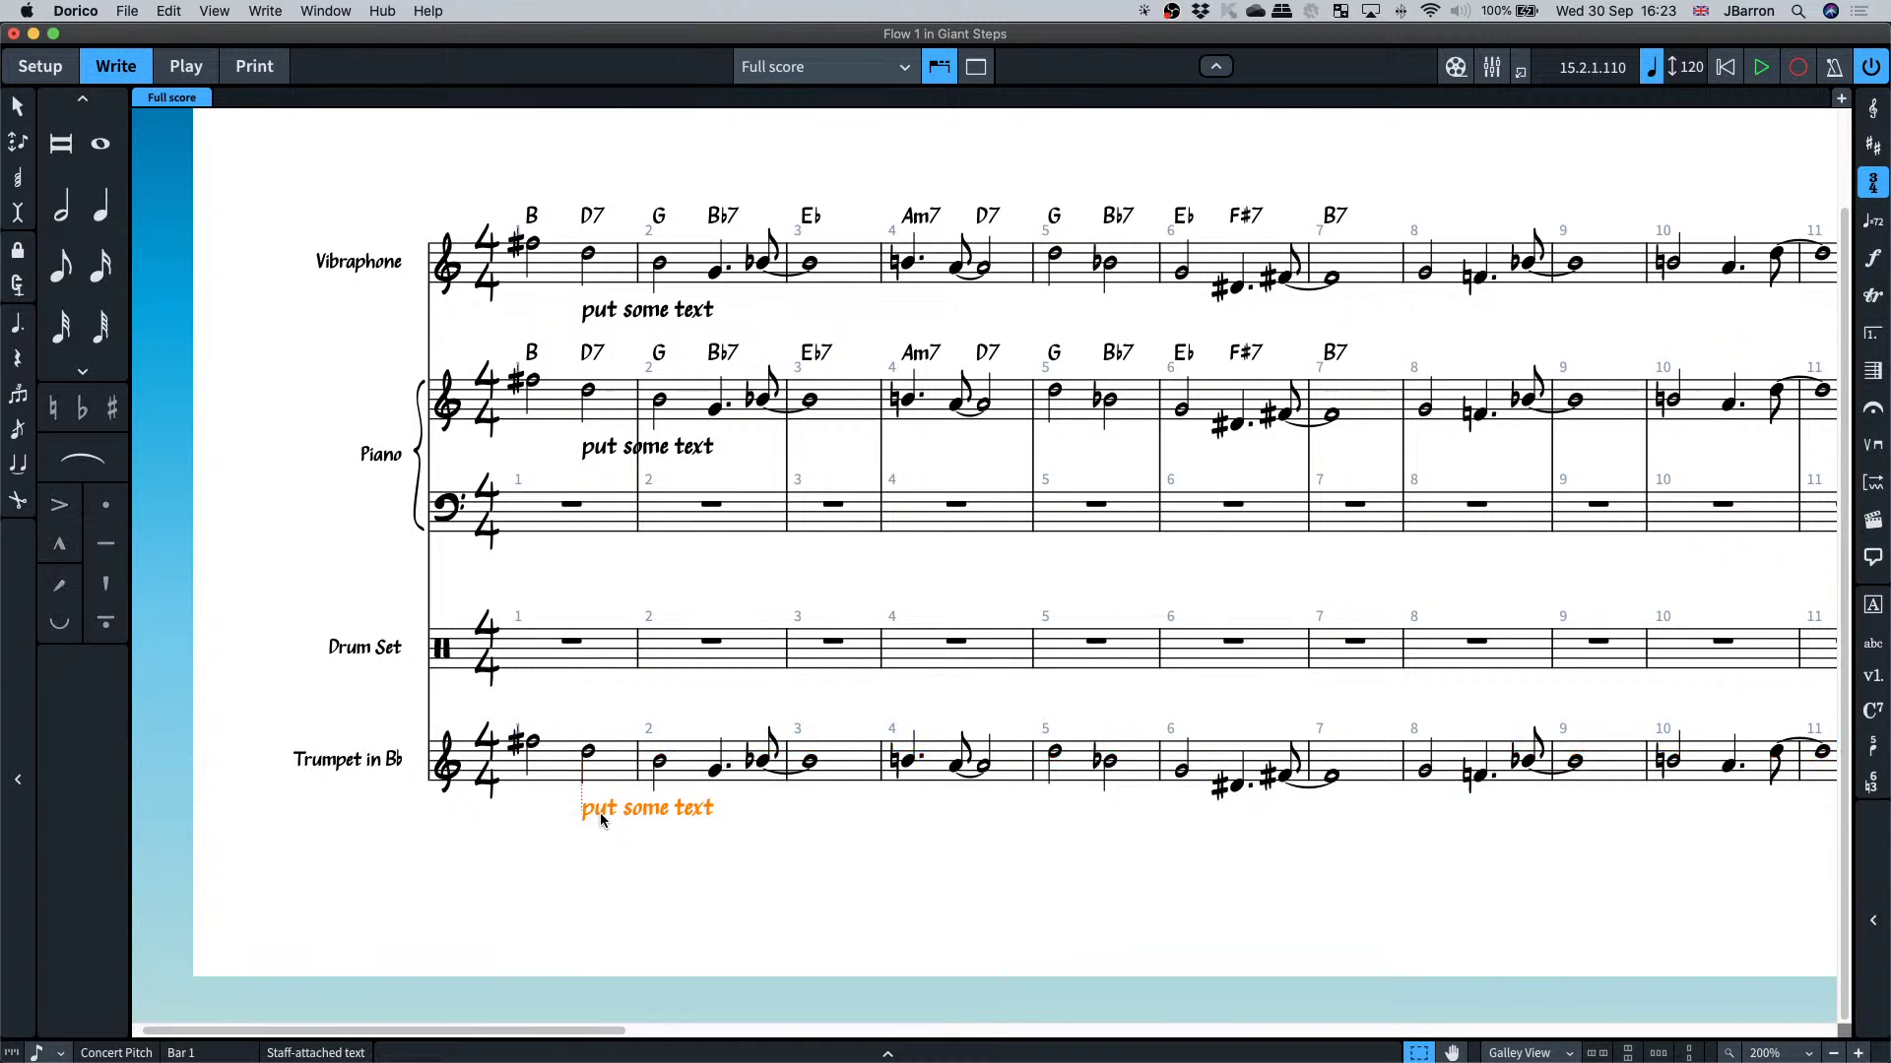
key(BackSpace)
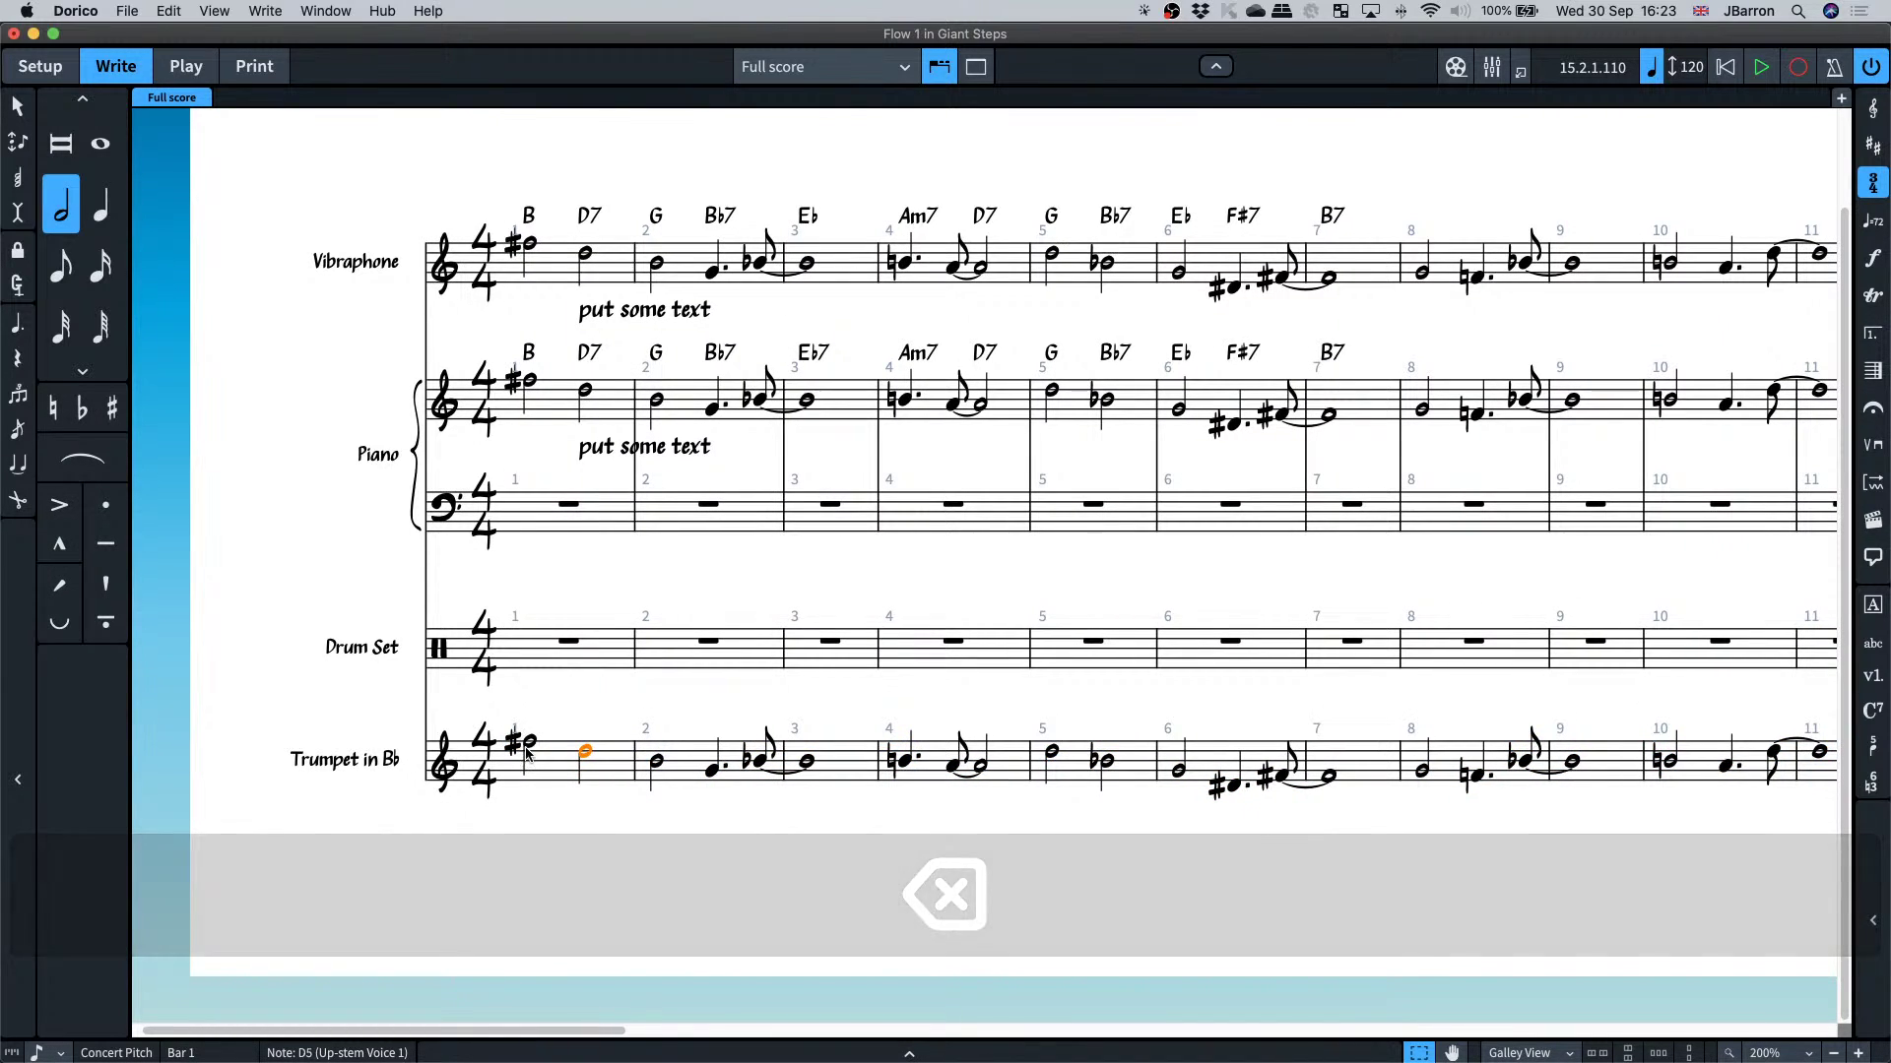
- View the combined piano, drum set and trumpet part starting from the trumpet's first note, and return to the full score
click(530, 748)
key(w)
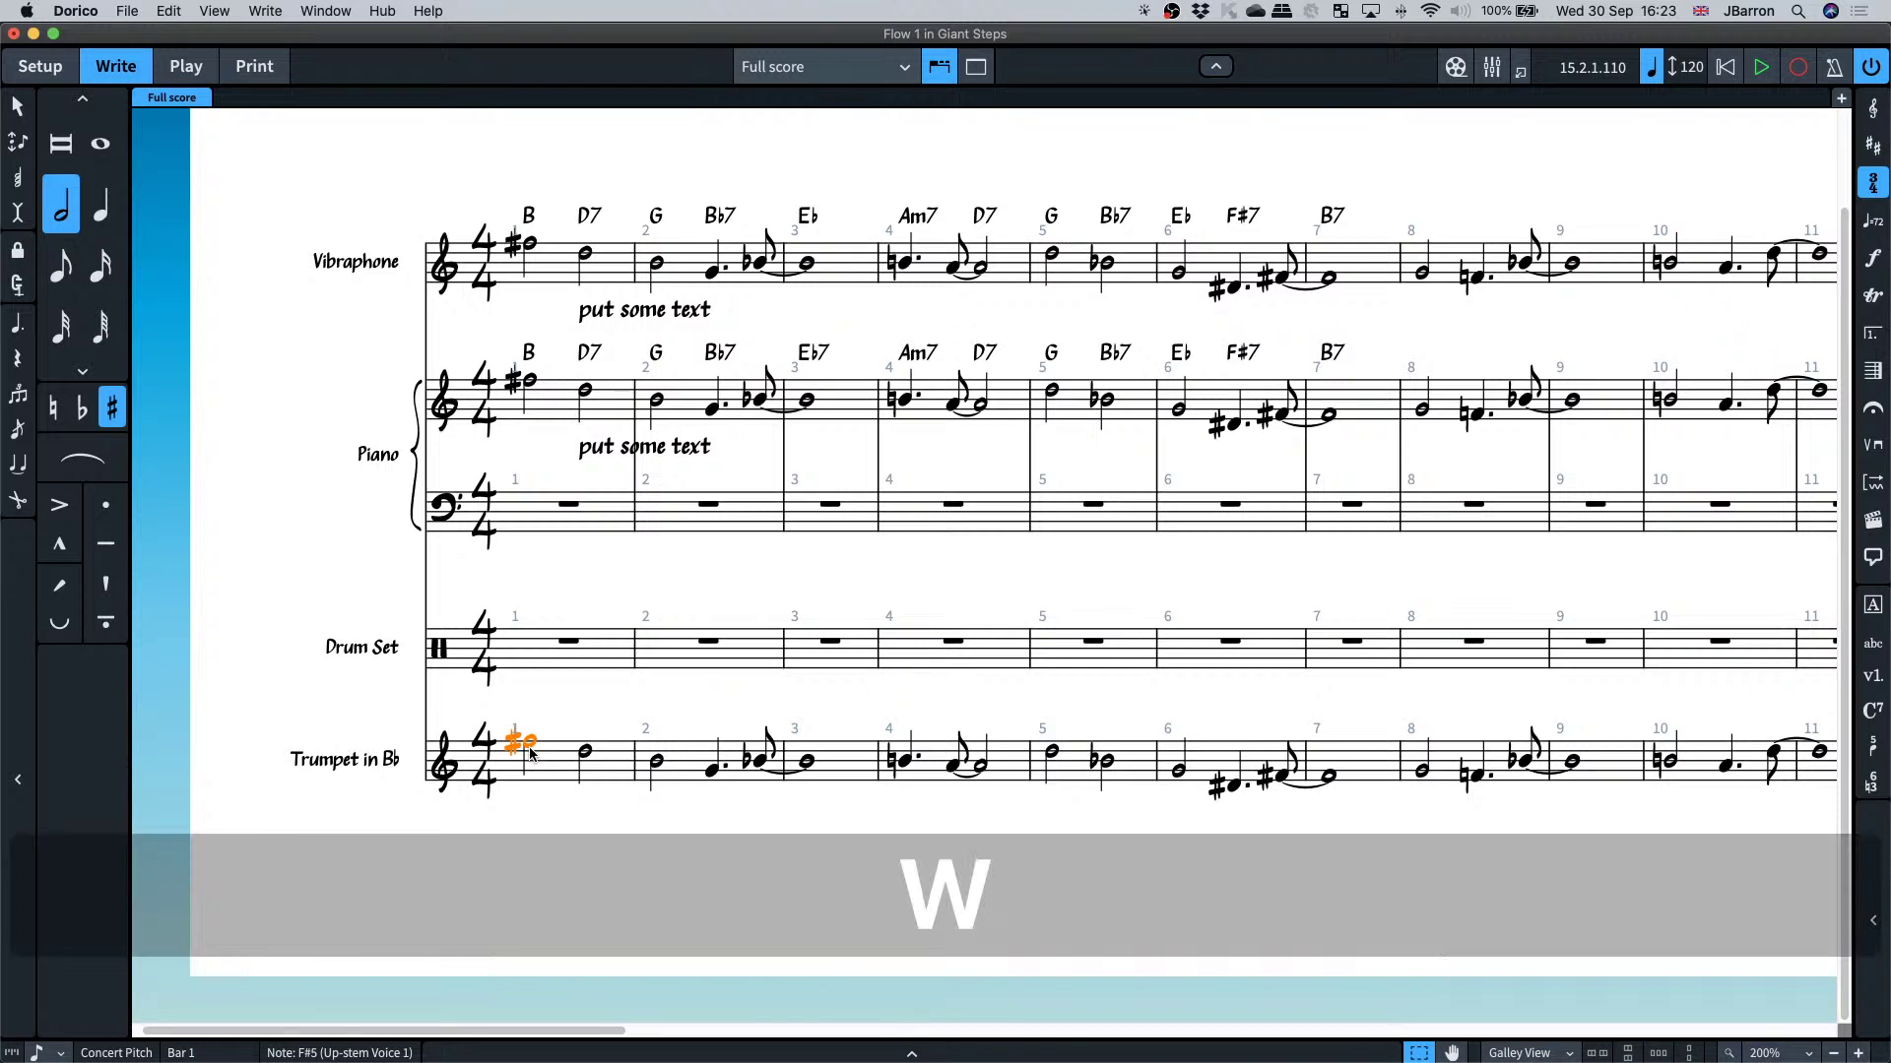
scroll(552, 334, up, 2)
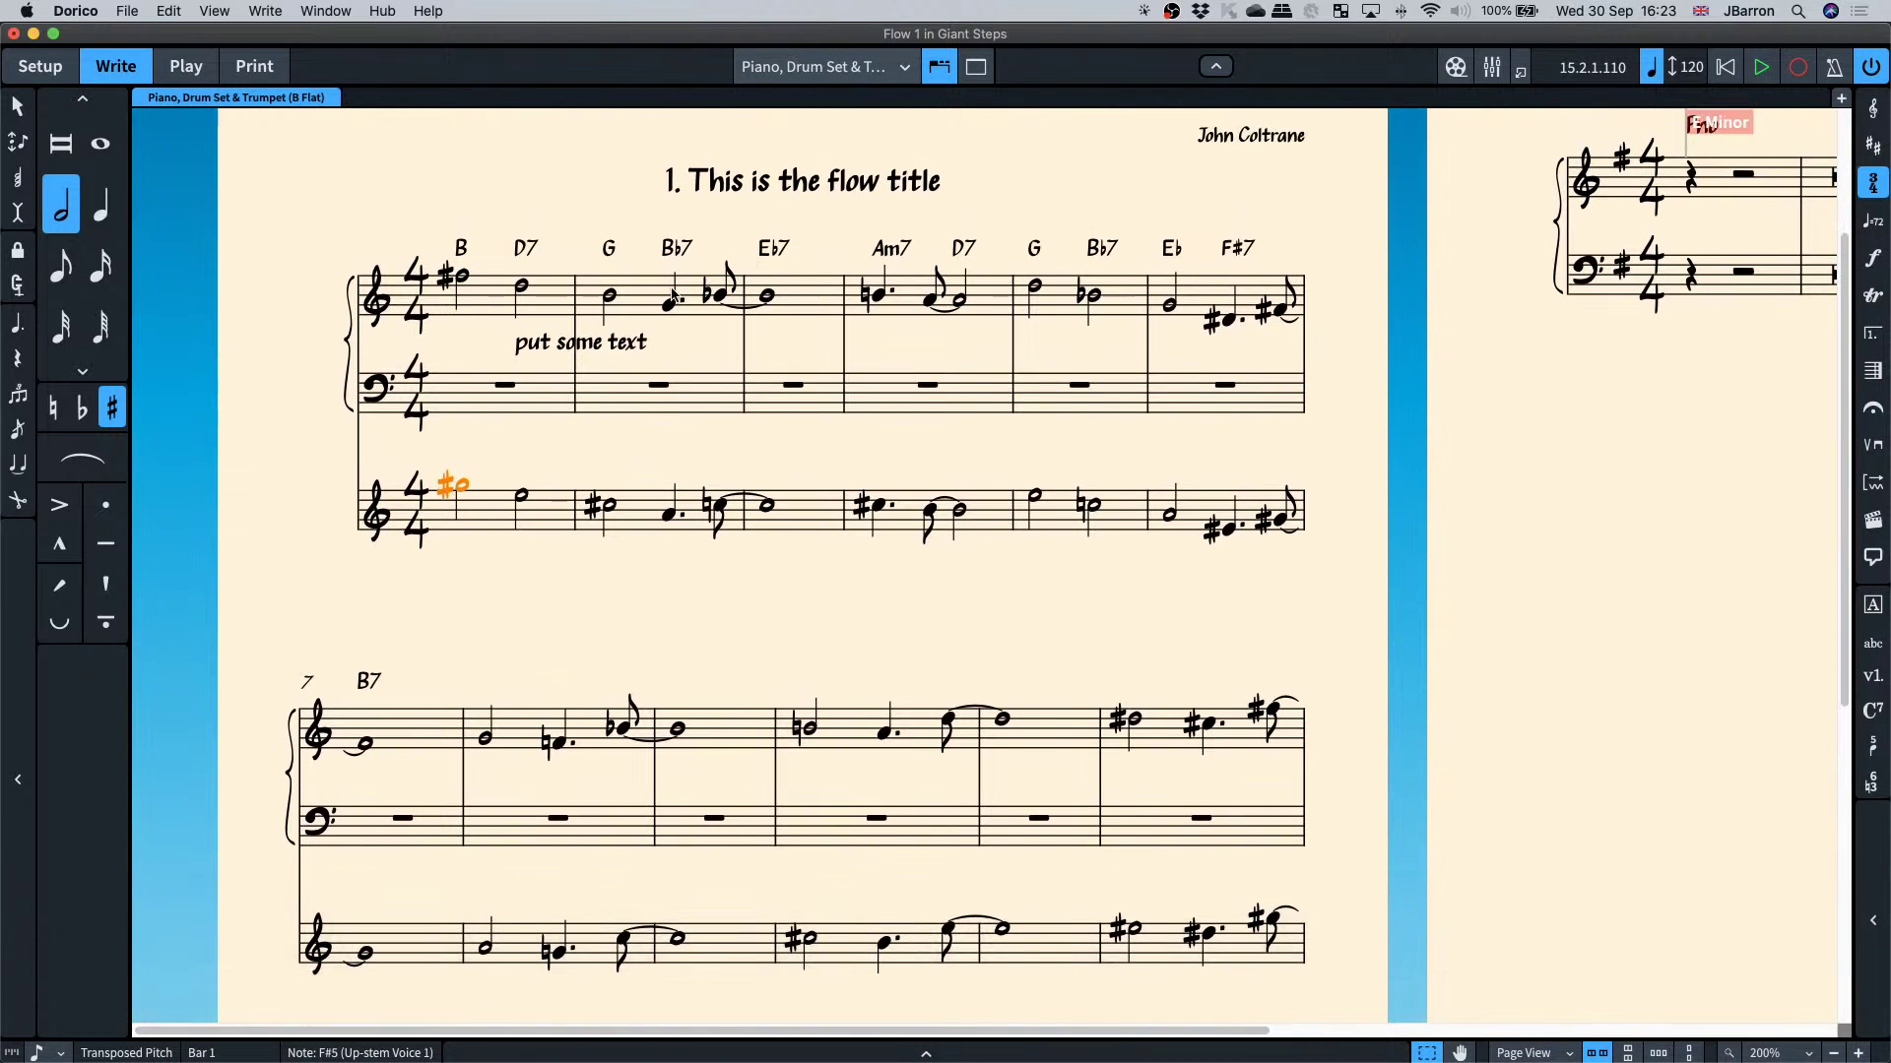
scroll(1030, 321, up, 2)
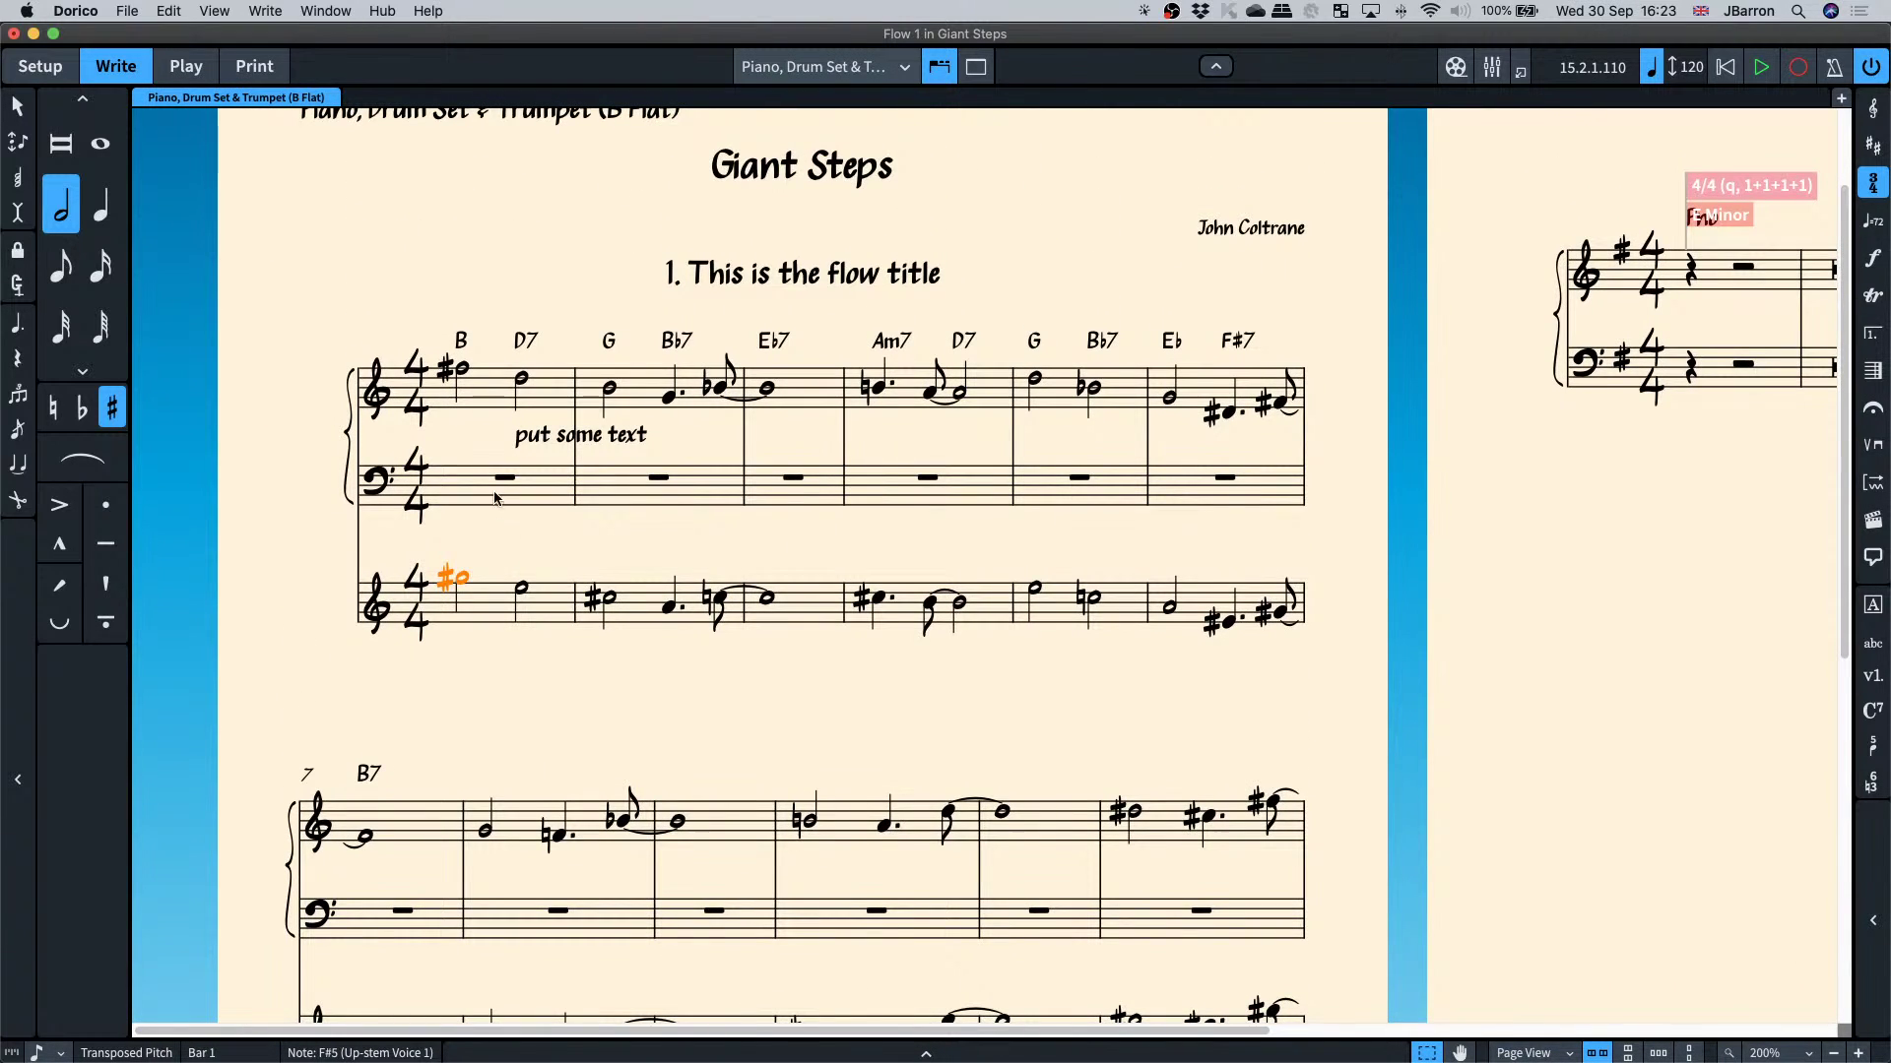
scroll(505, 554, up, 1)
key(w)
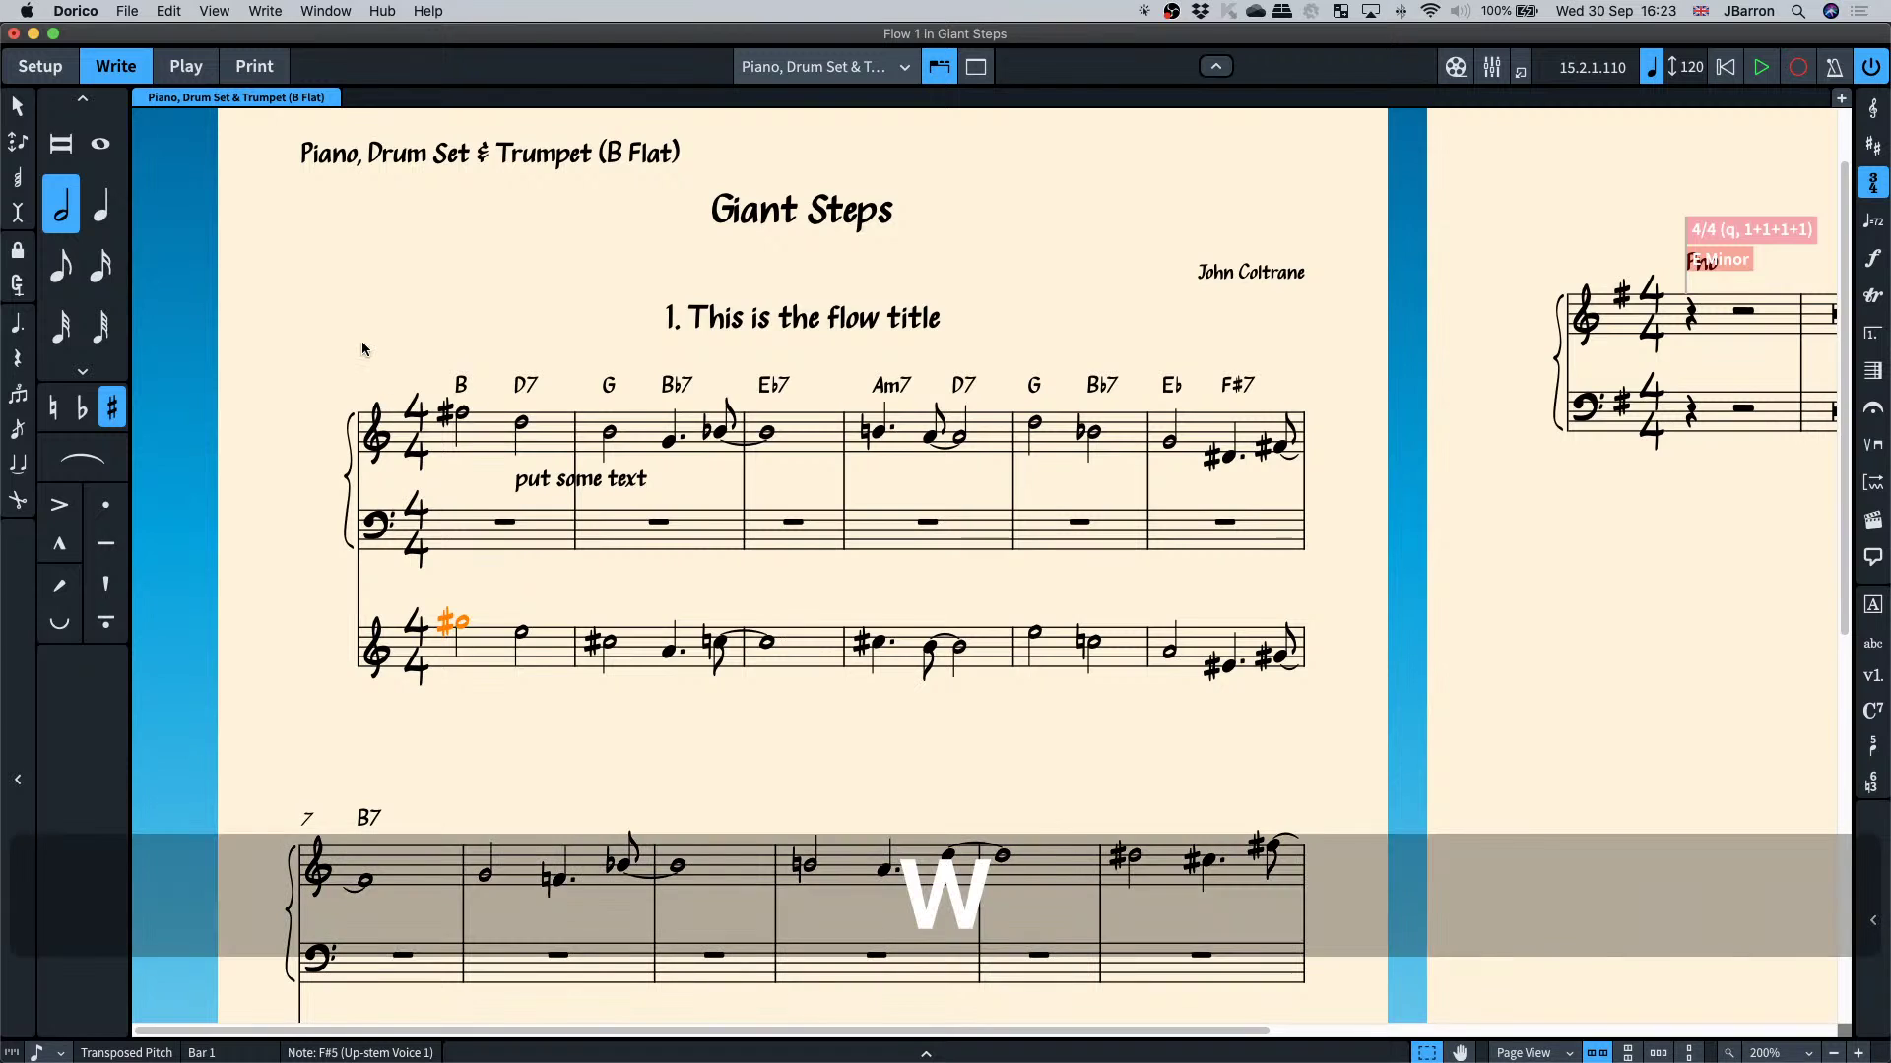
- Swap the B Flat trumpet and the vibraphone between the two players in Setup mode and show both players' instruments
key(super+1)
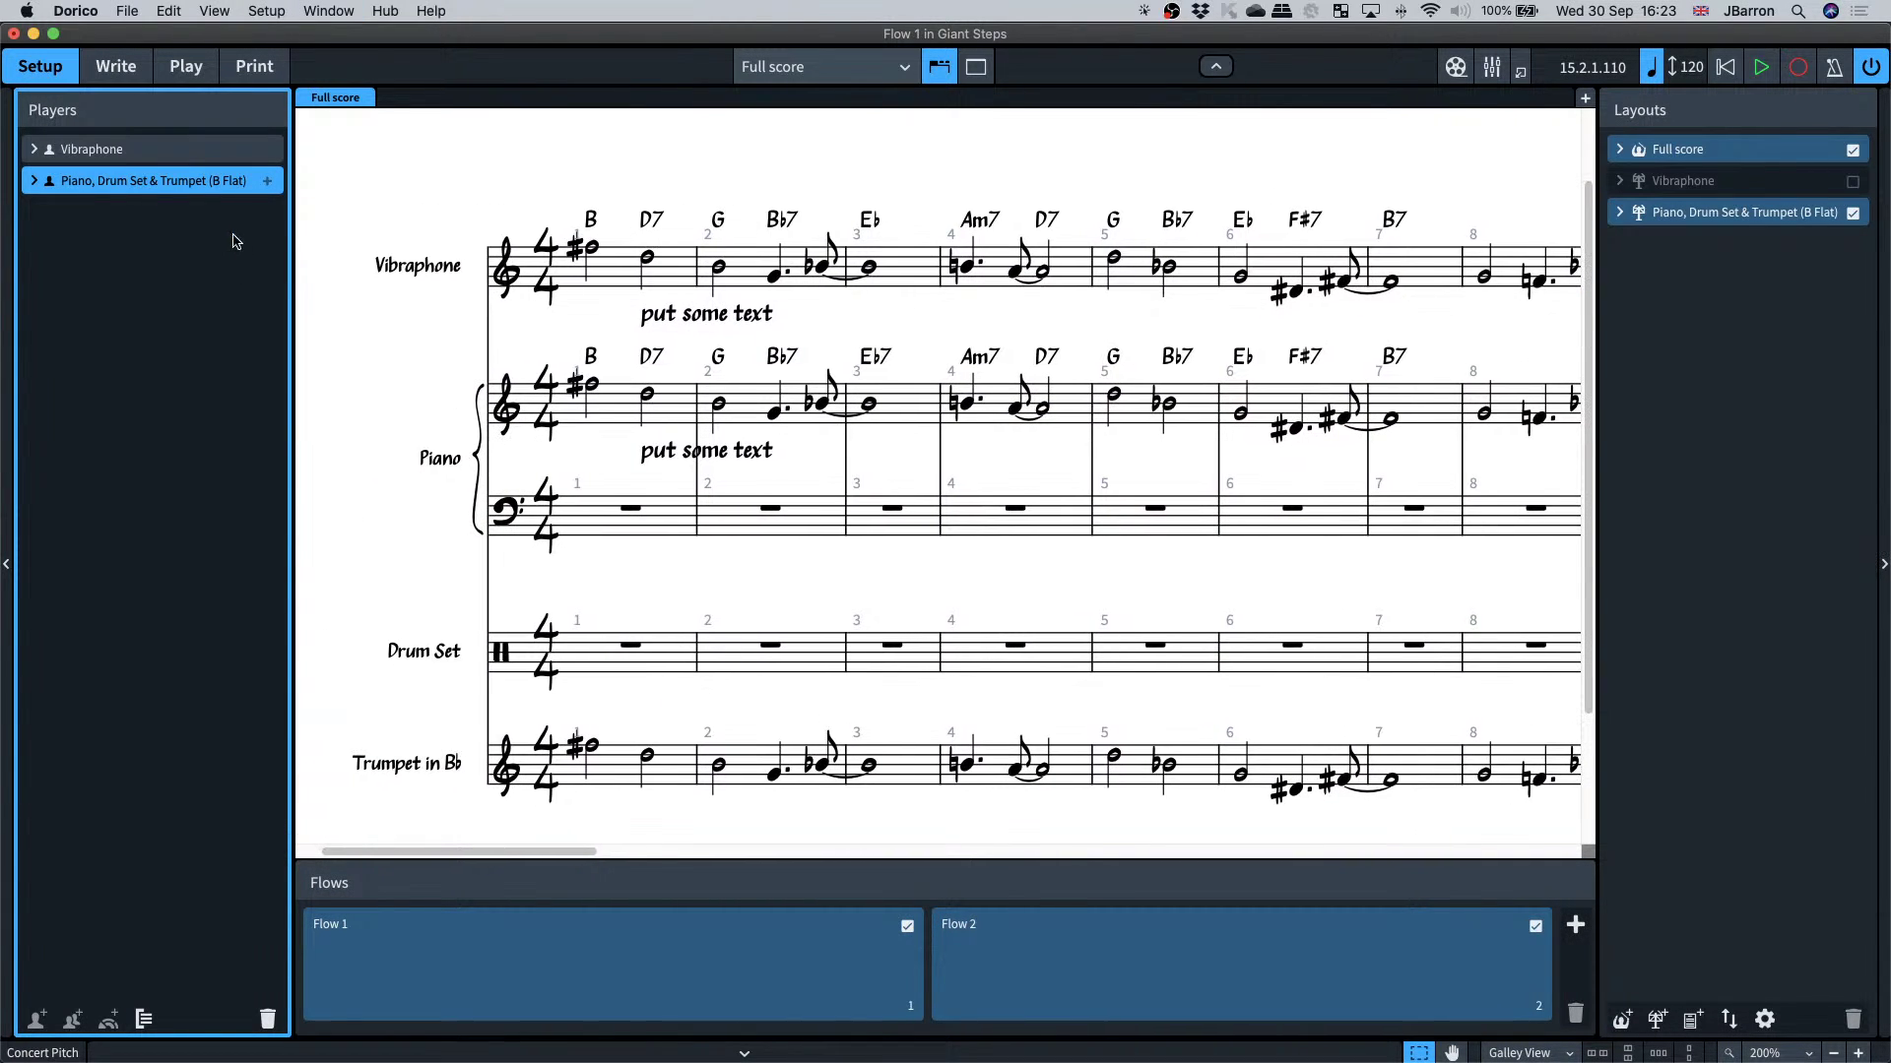
click(34, 180)
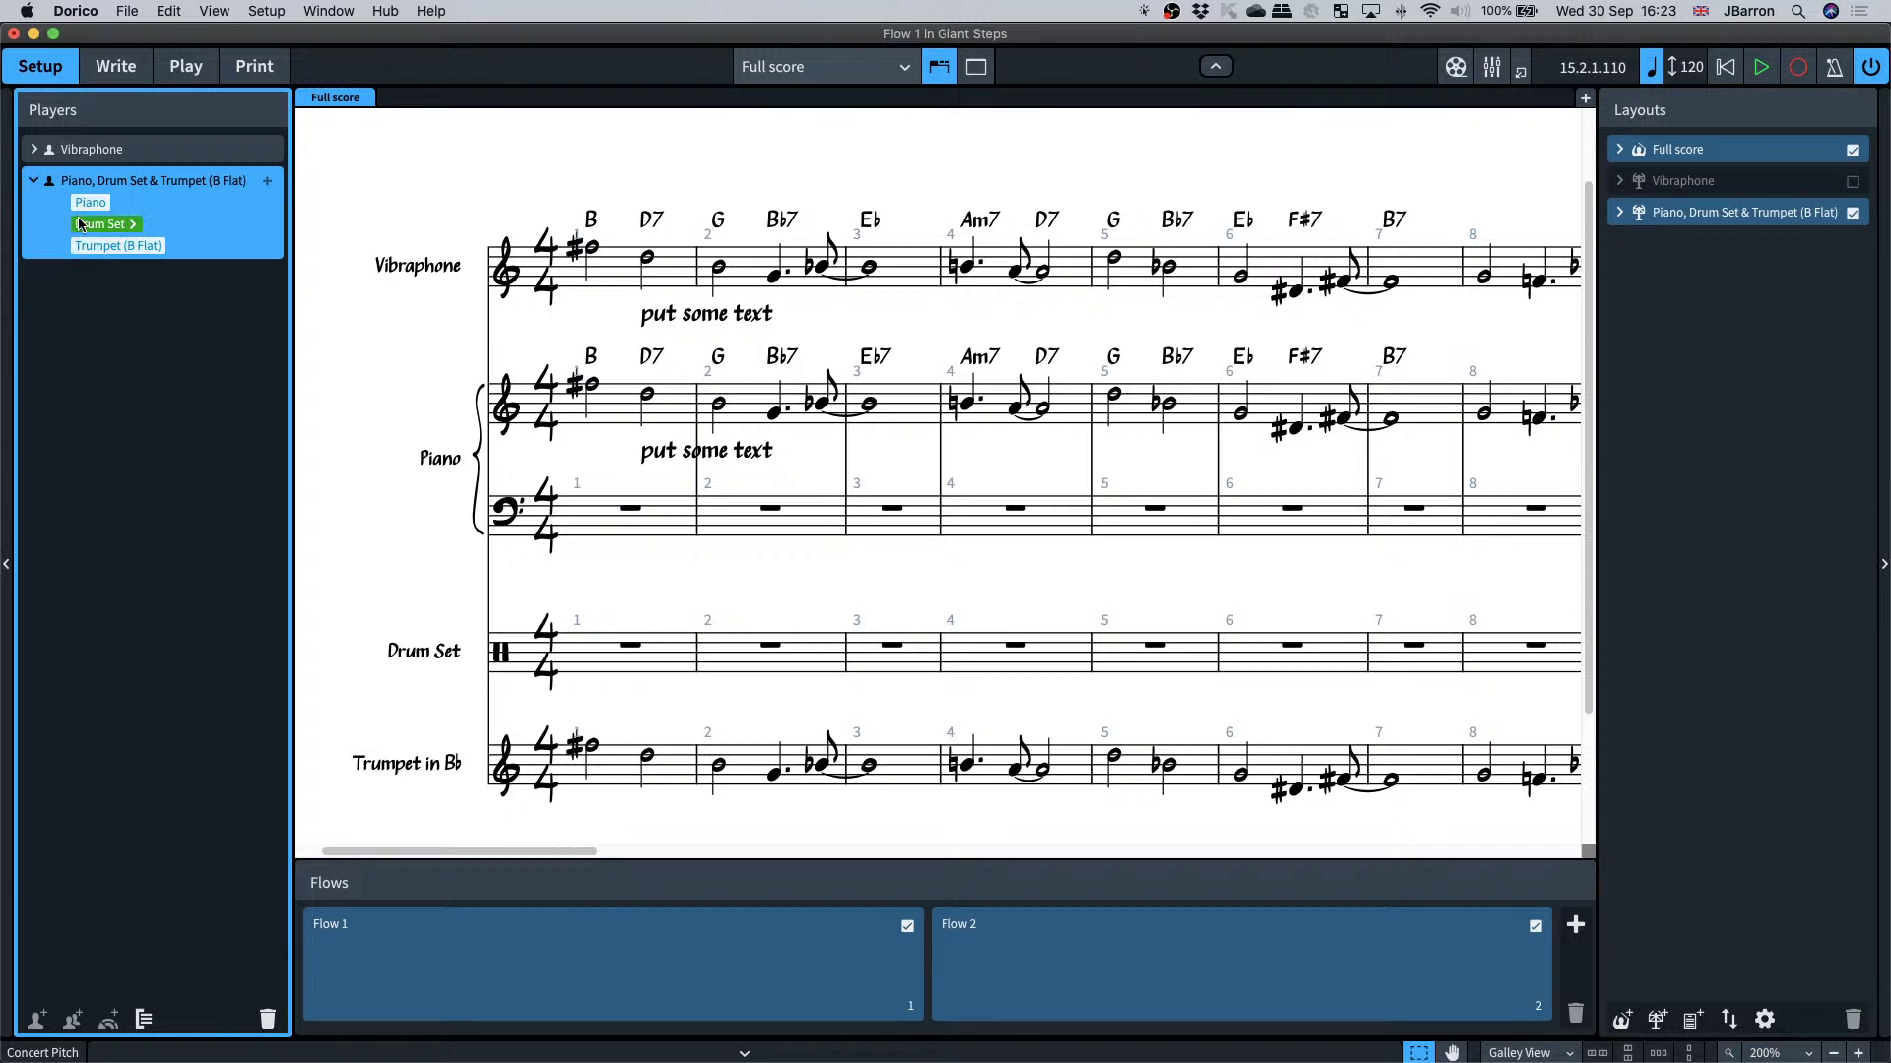
drag(87, 247, 148, 228)
click(34, 148)
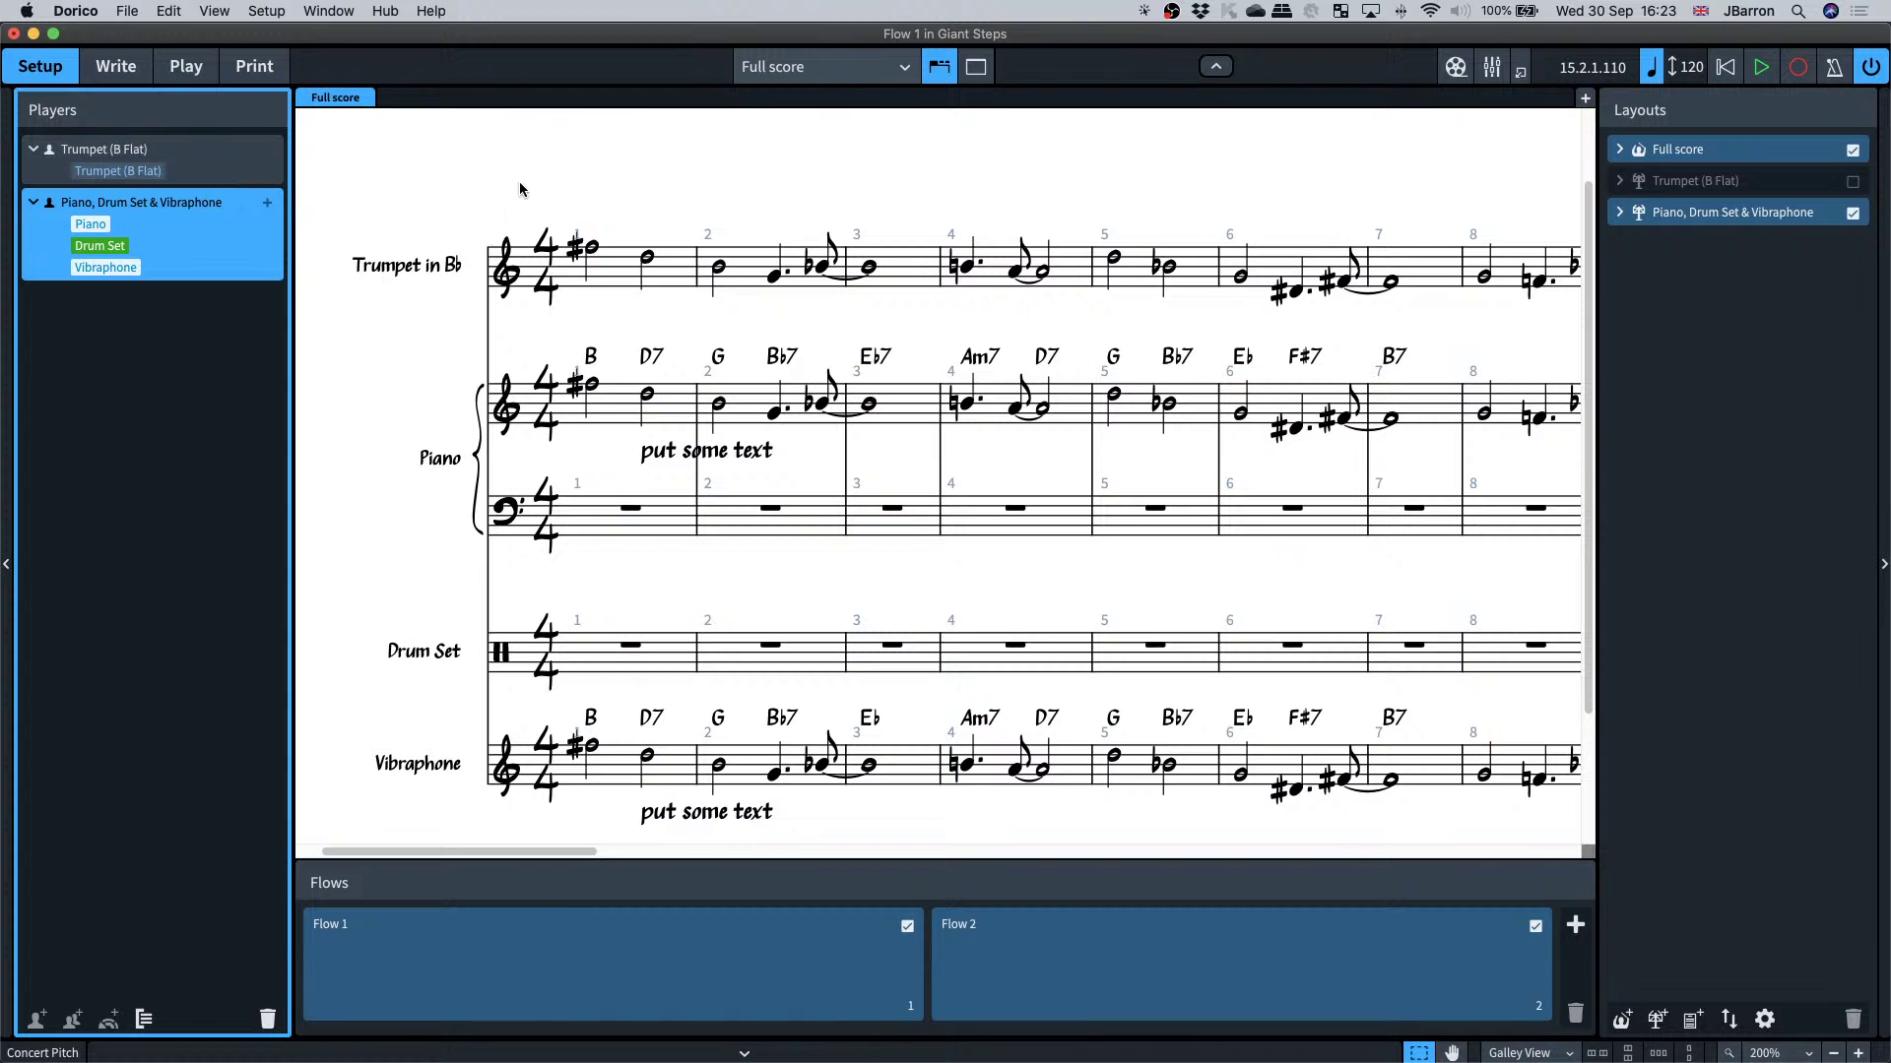
- Open the trumpet's part layout in Write mode and look through both flows in transposed pitch
key(super+2)
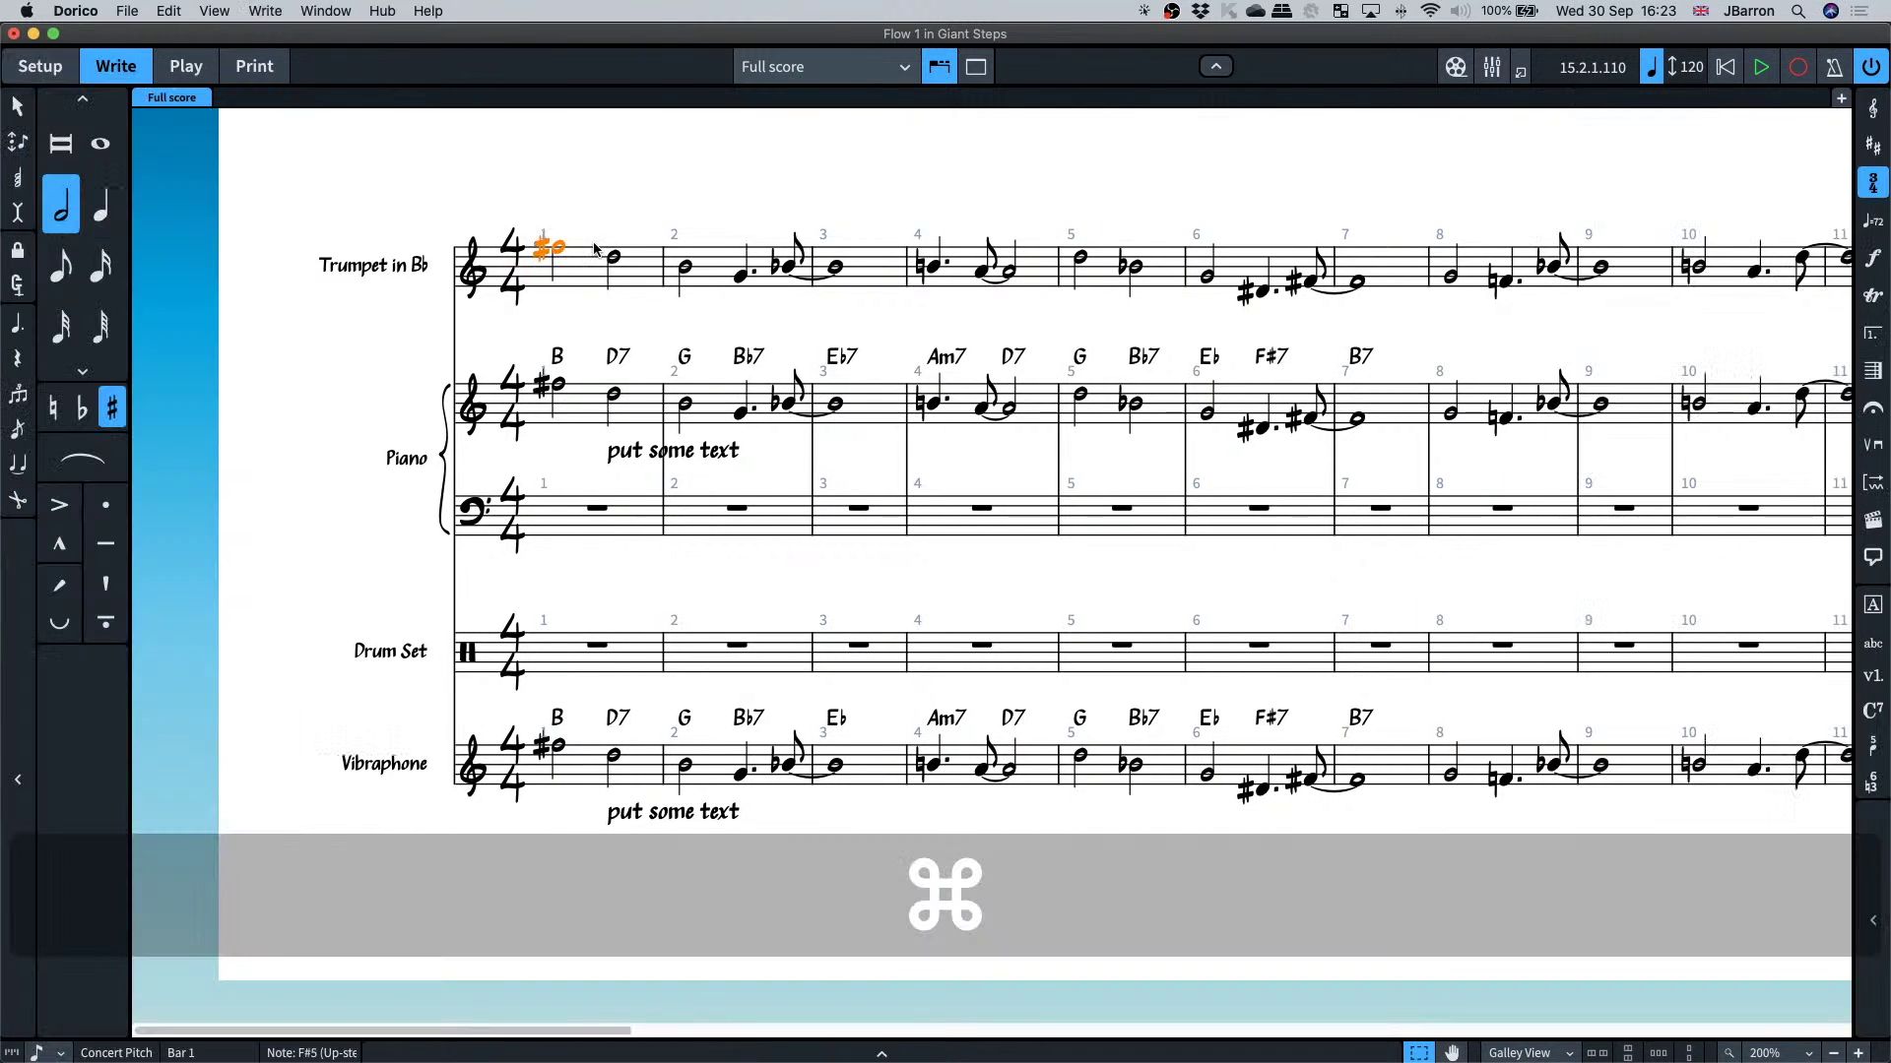
key(w)
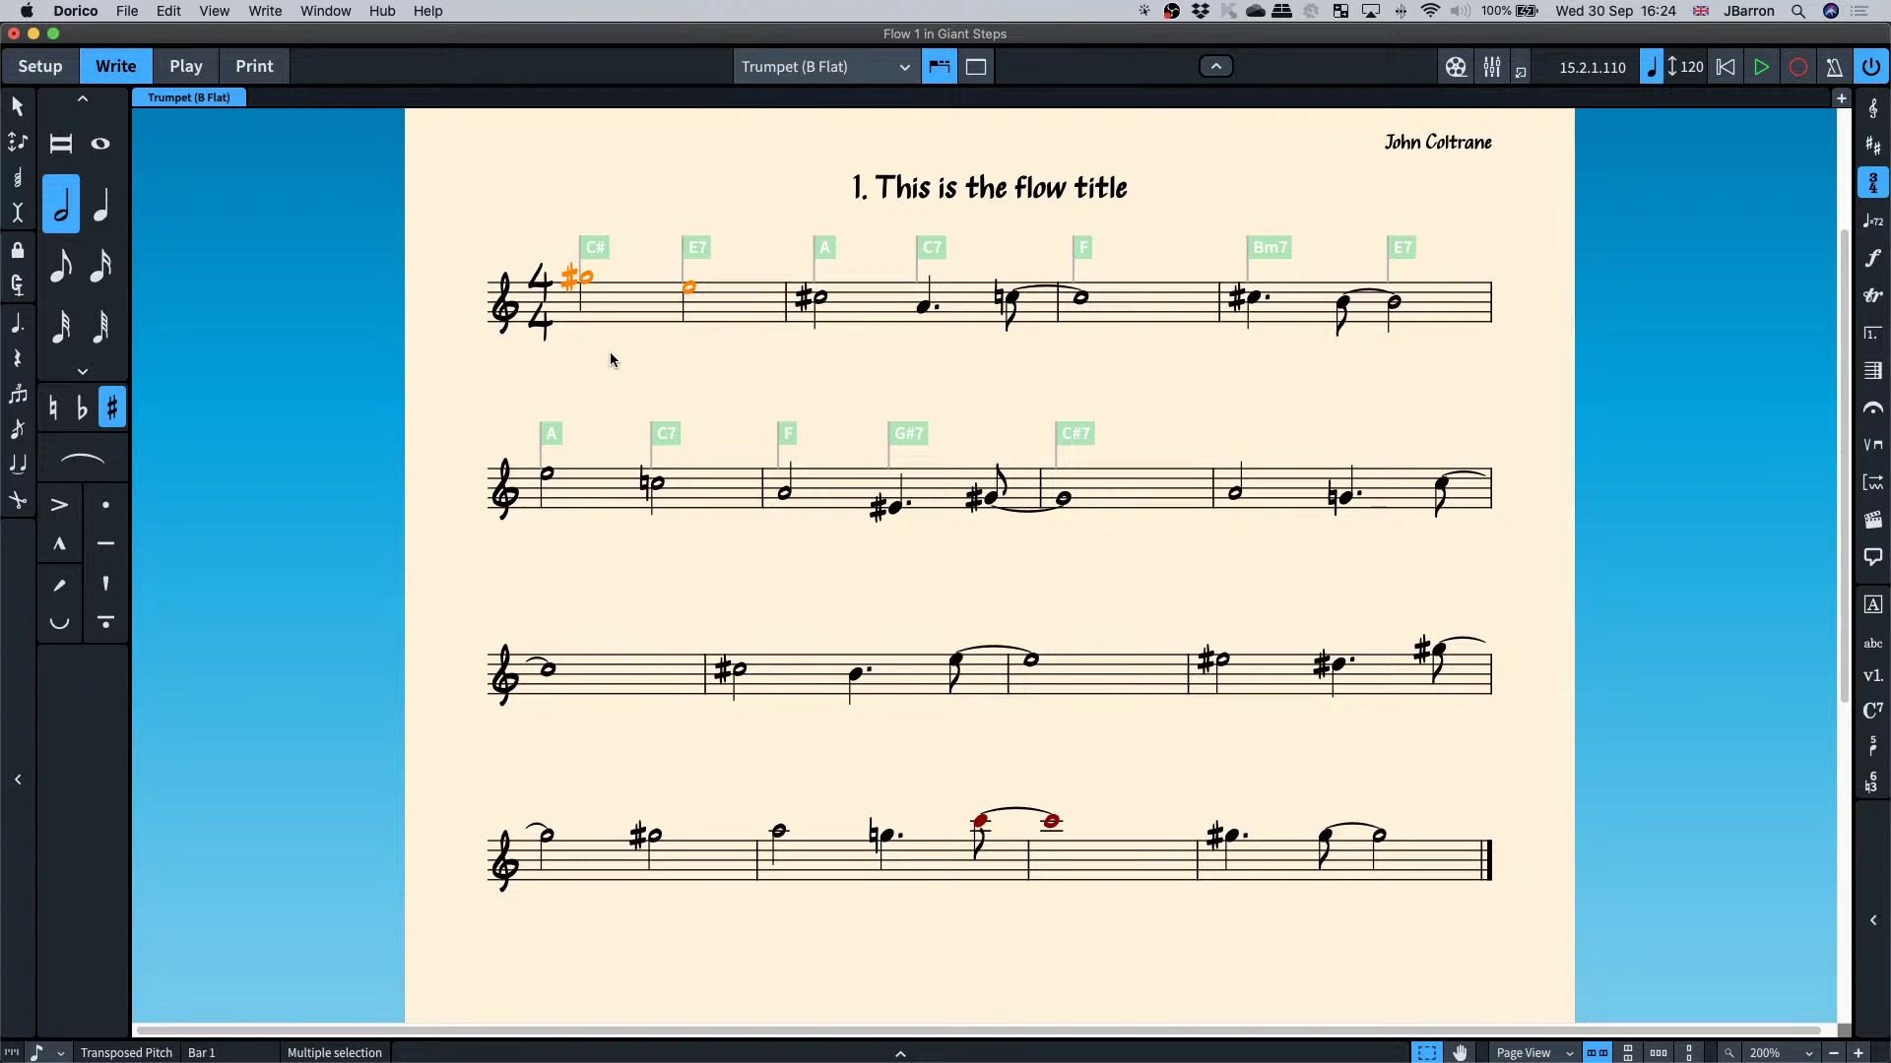
click(586, 285)
scroll(670, 681, down, 6)
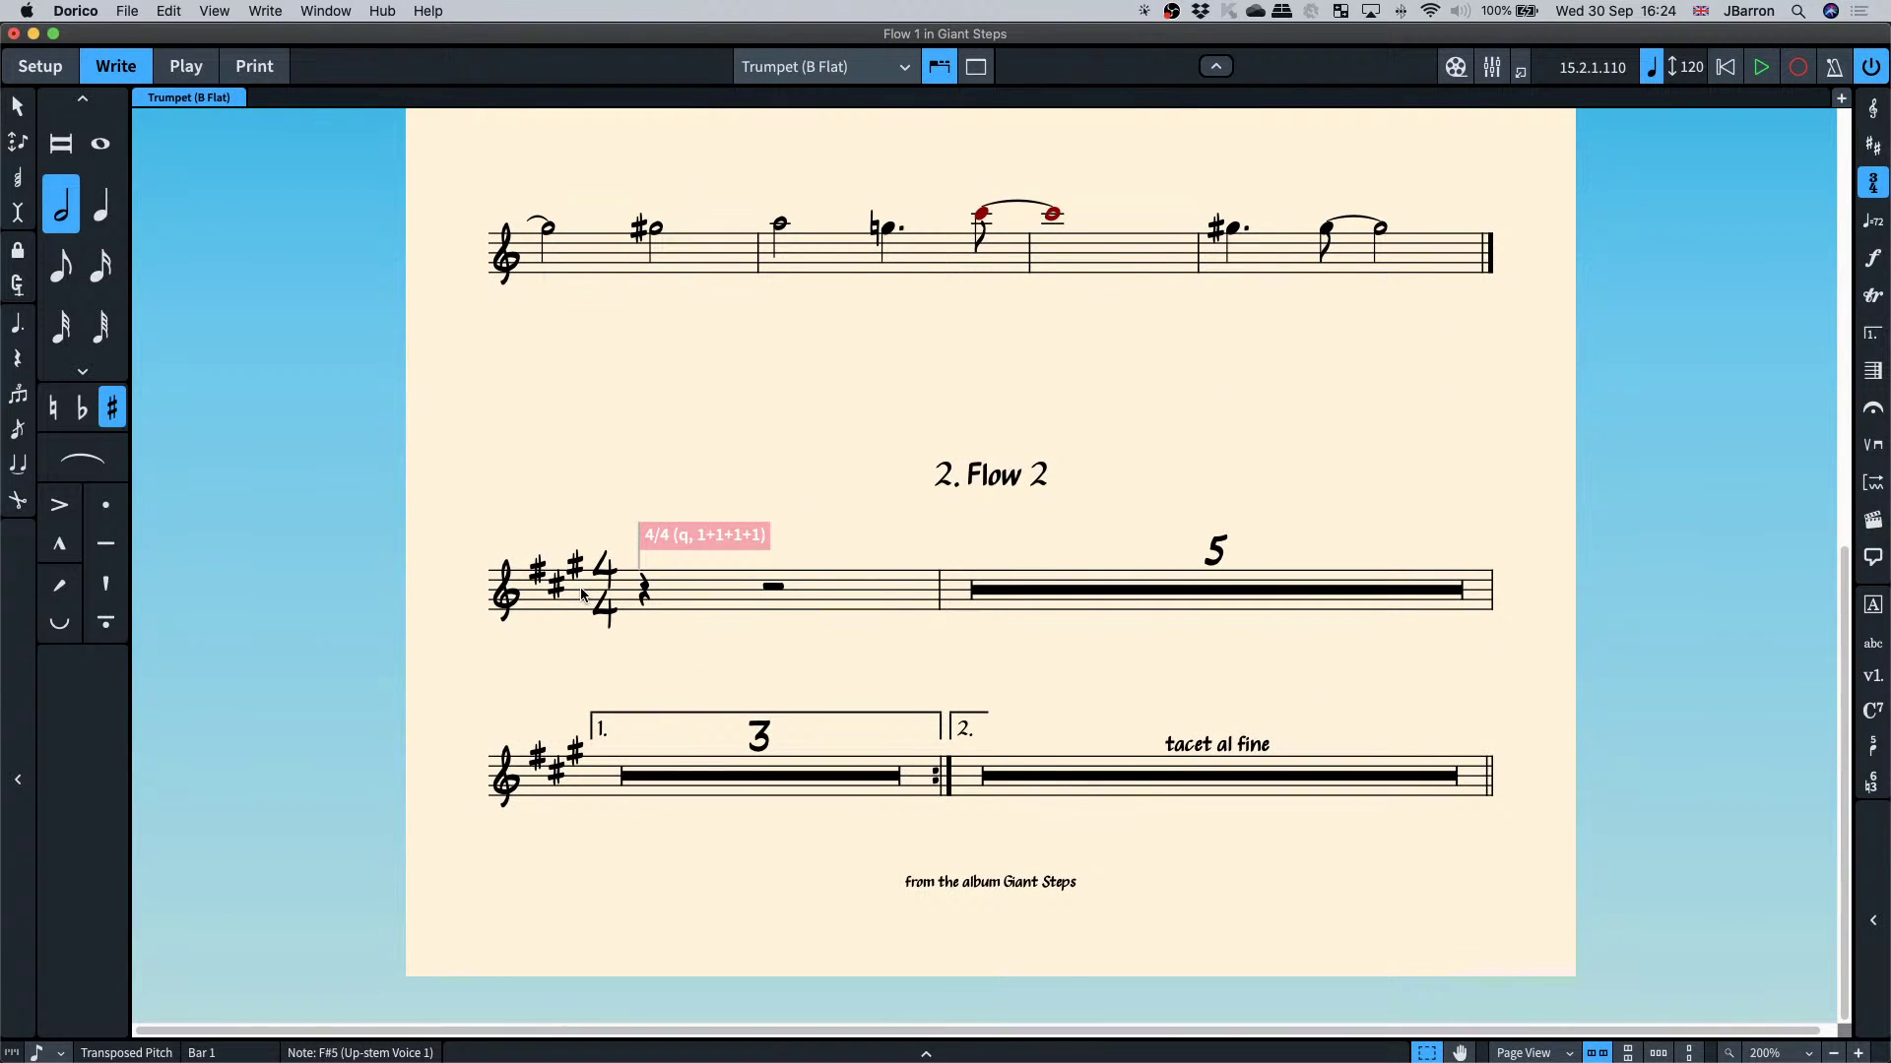
scroll(581, 594, up, 10)
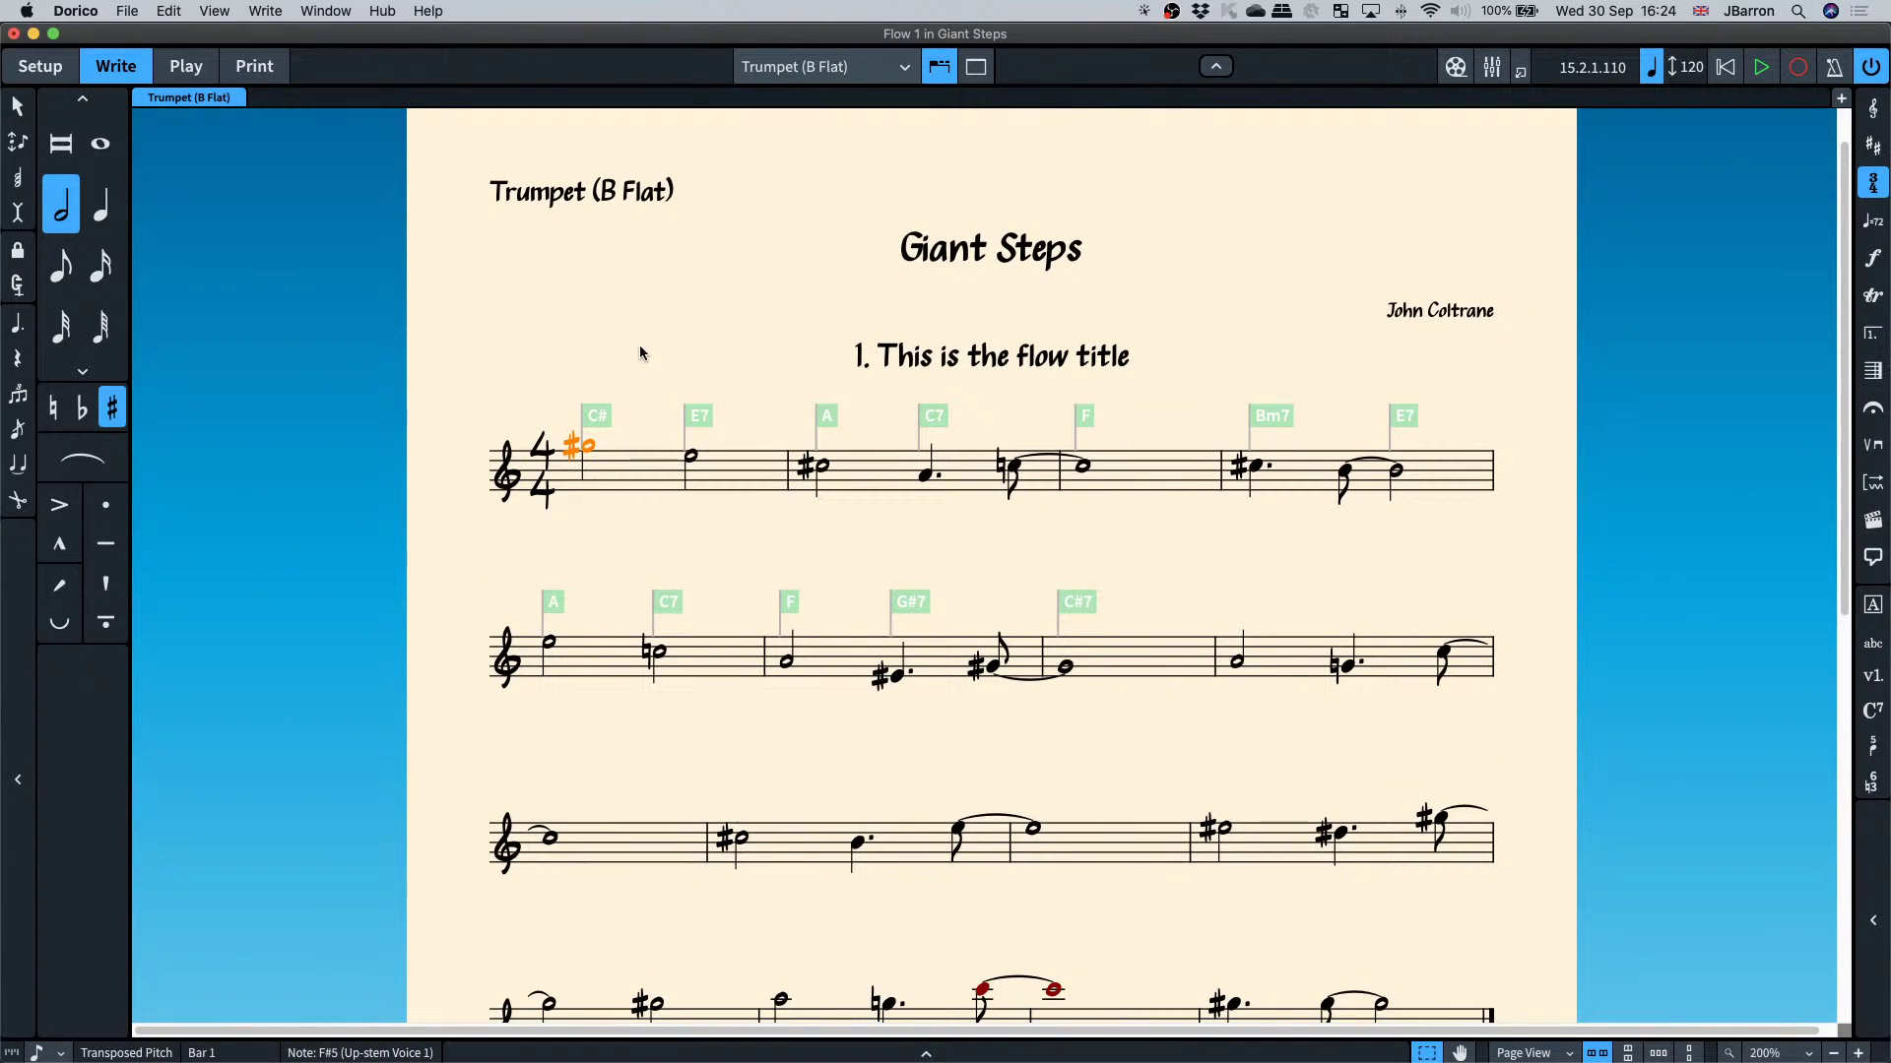
key(super+1)
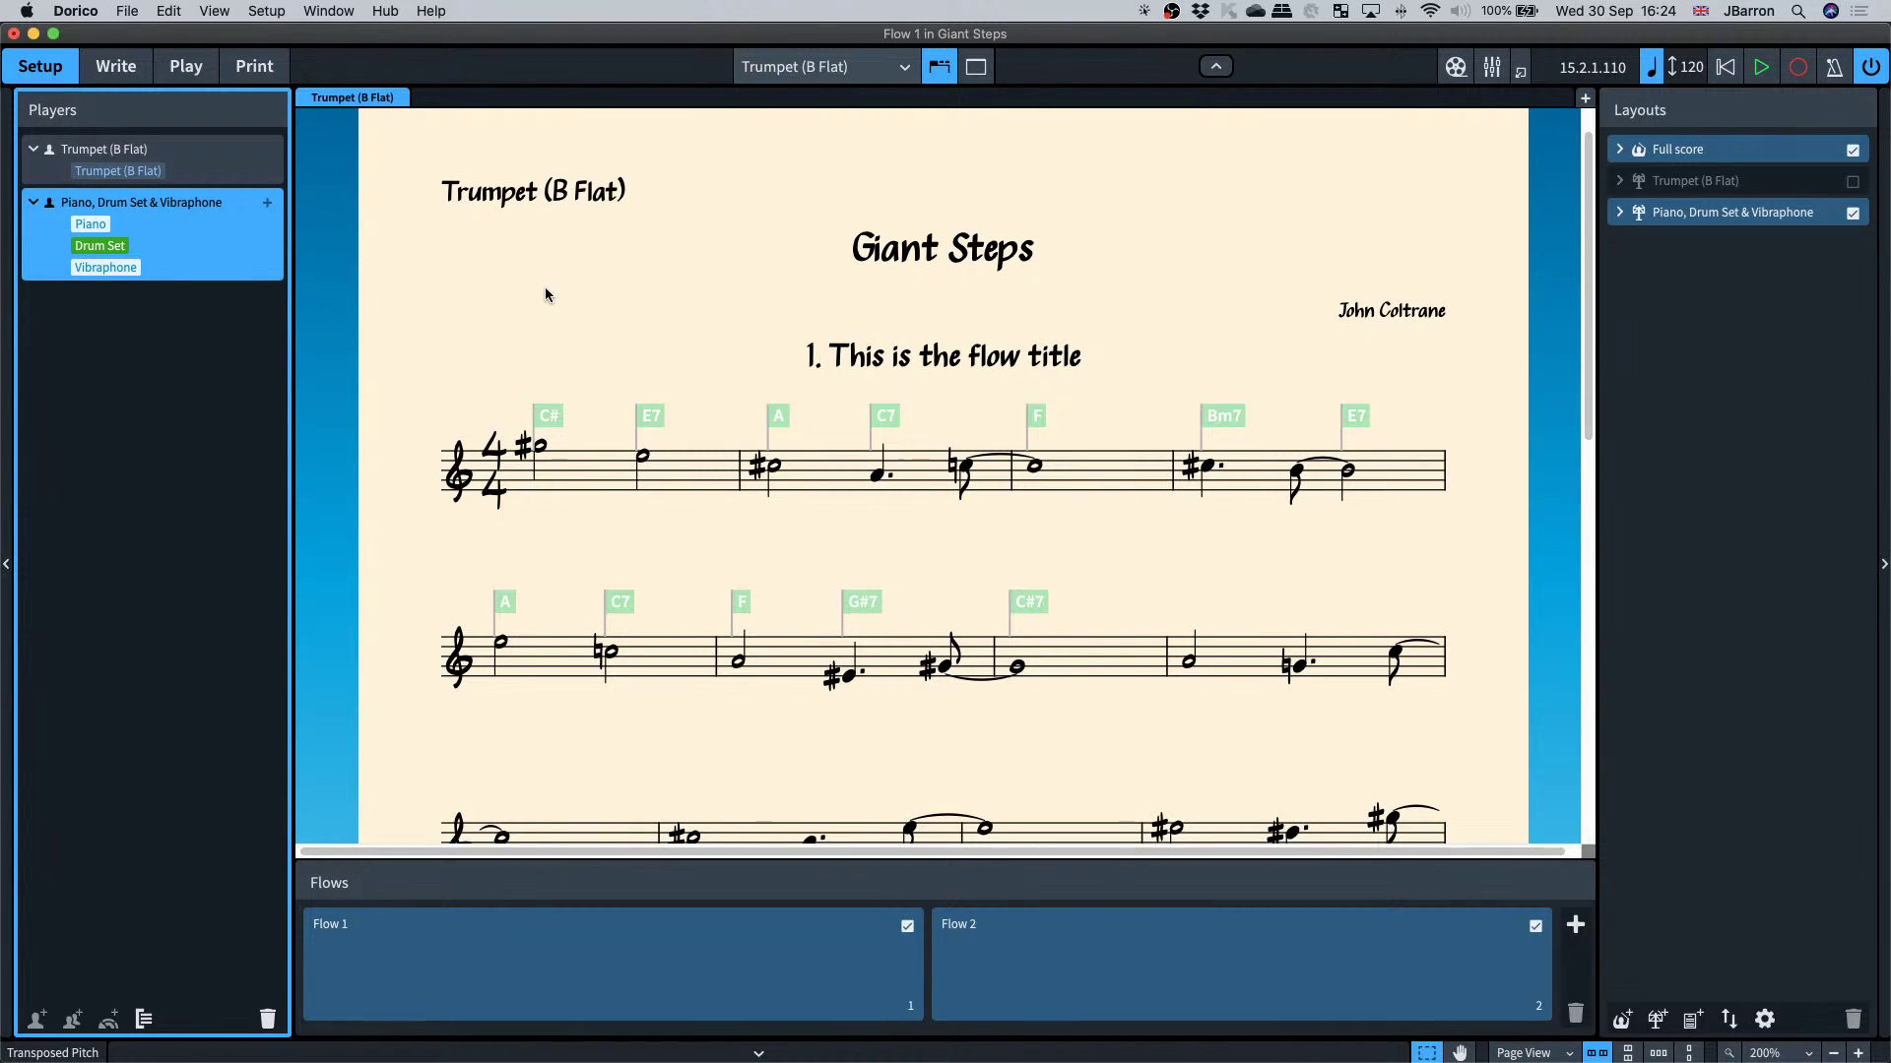
double_click(125, 155)
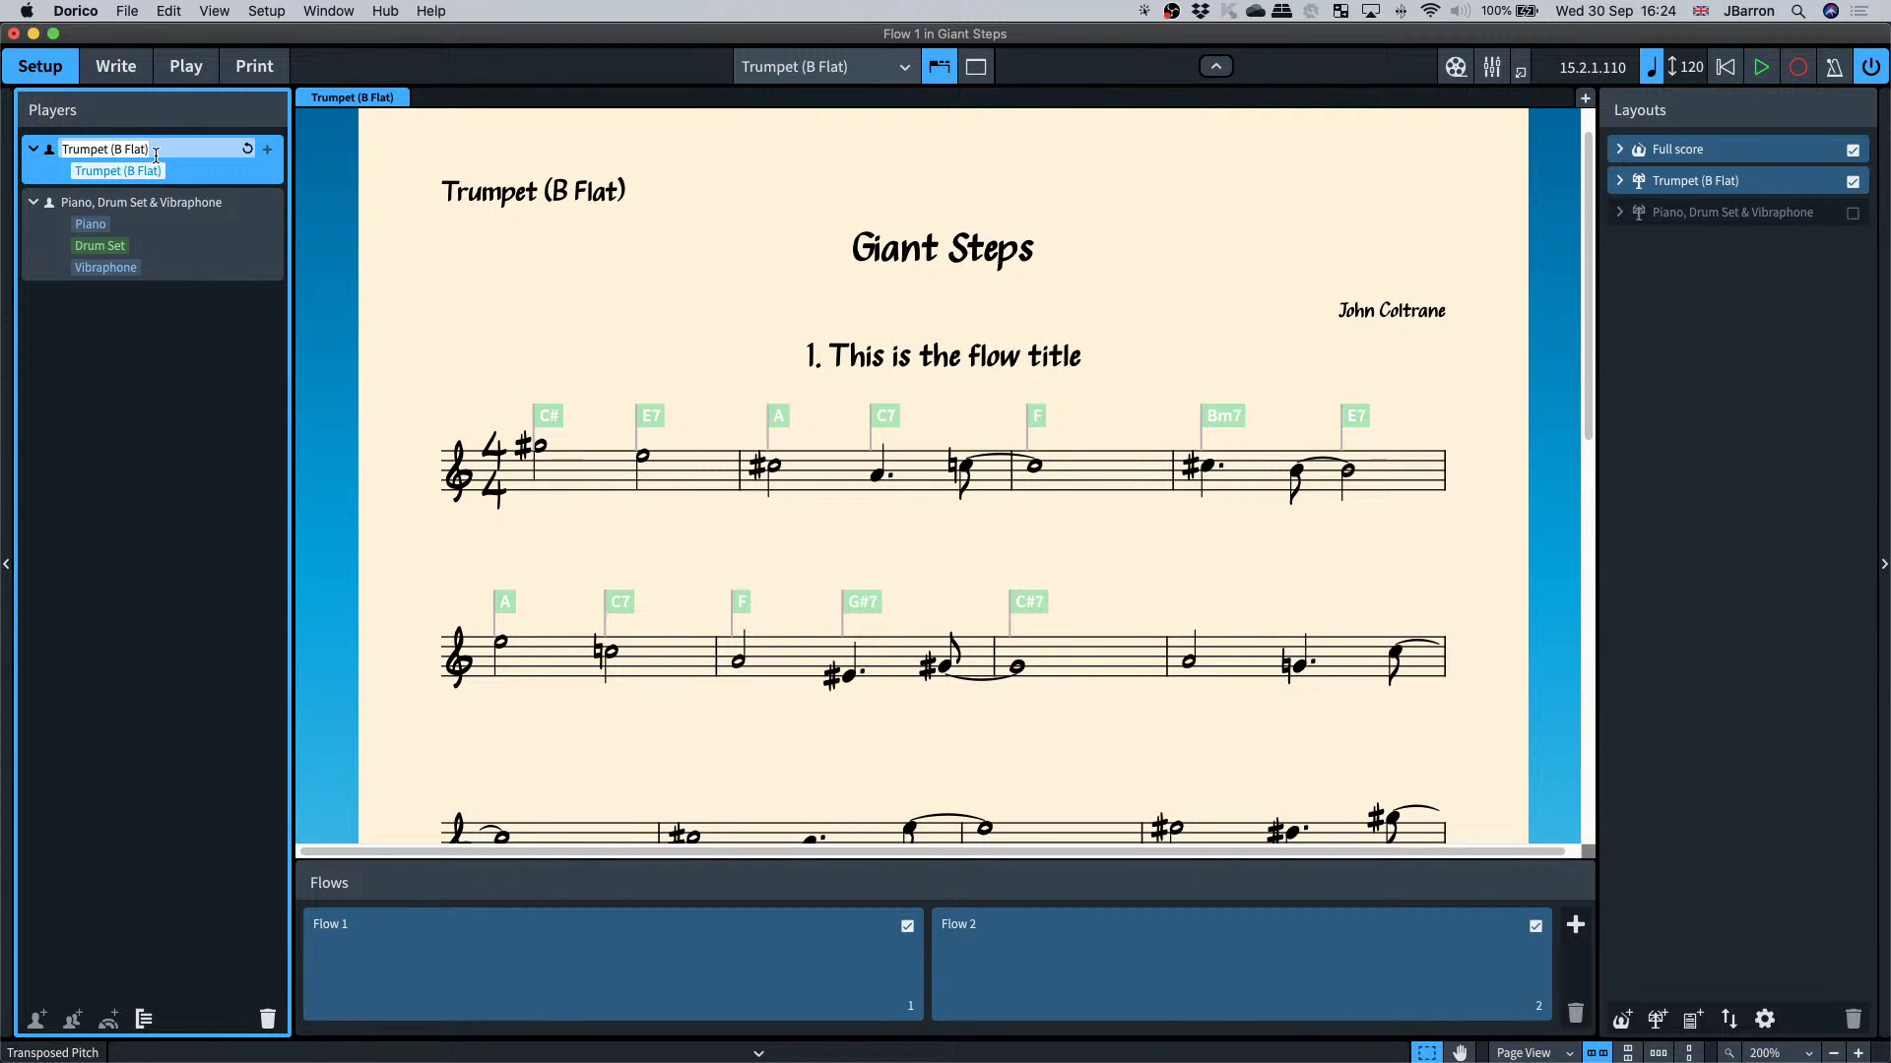
key(Right)
key(BackSpace)
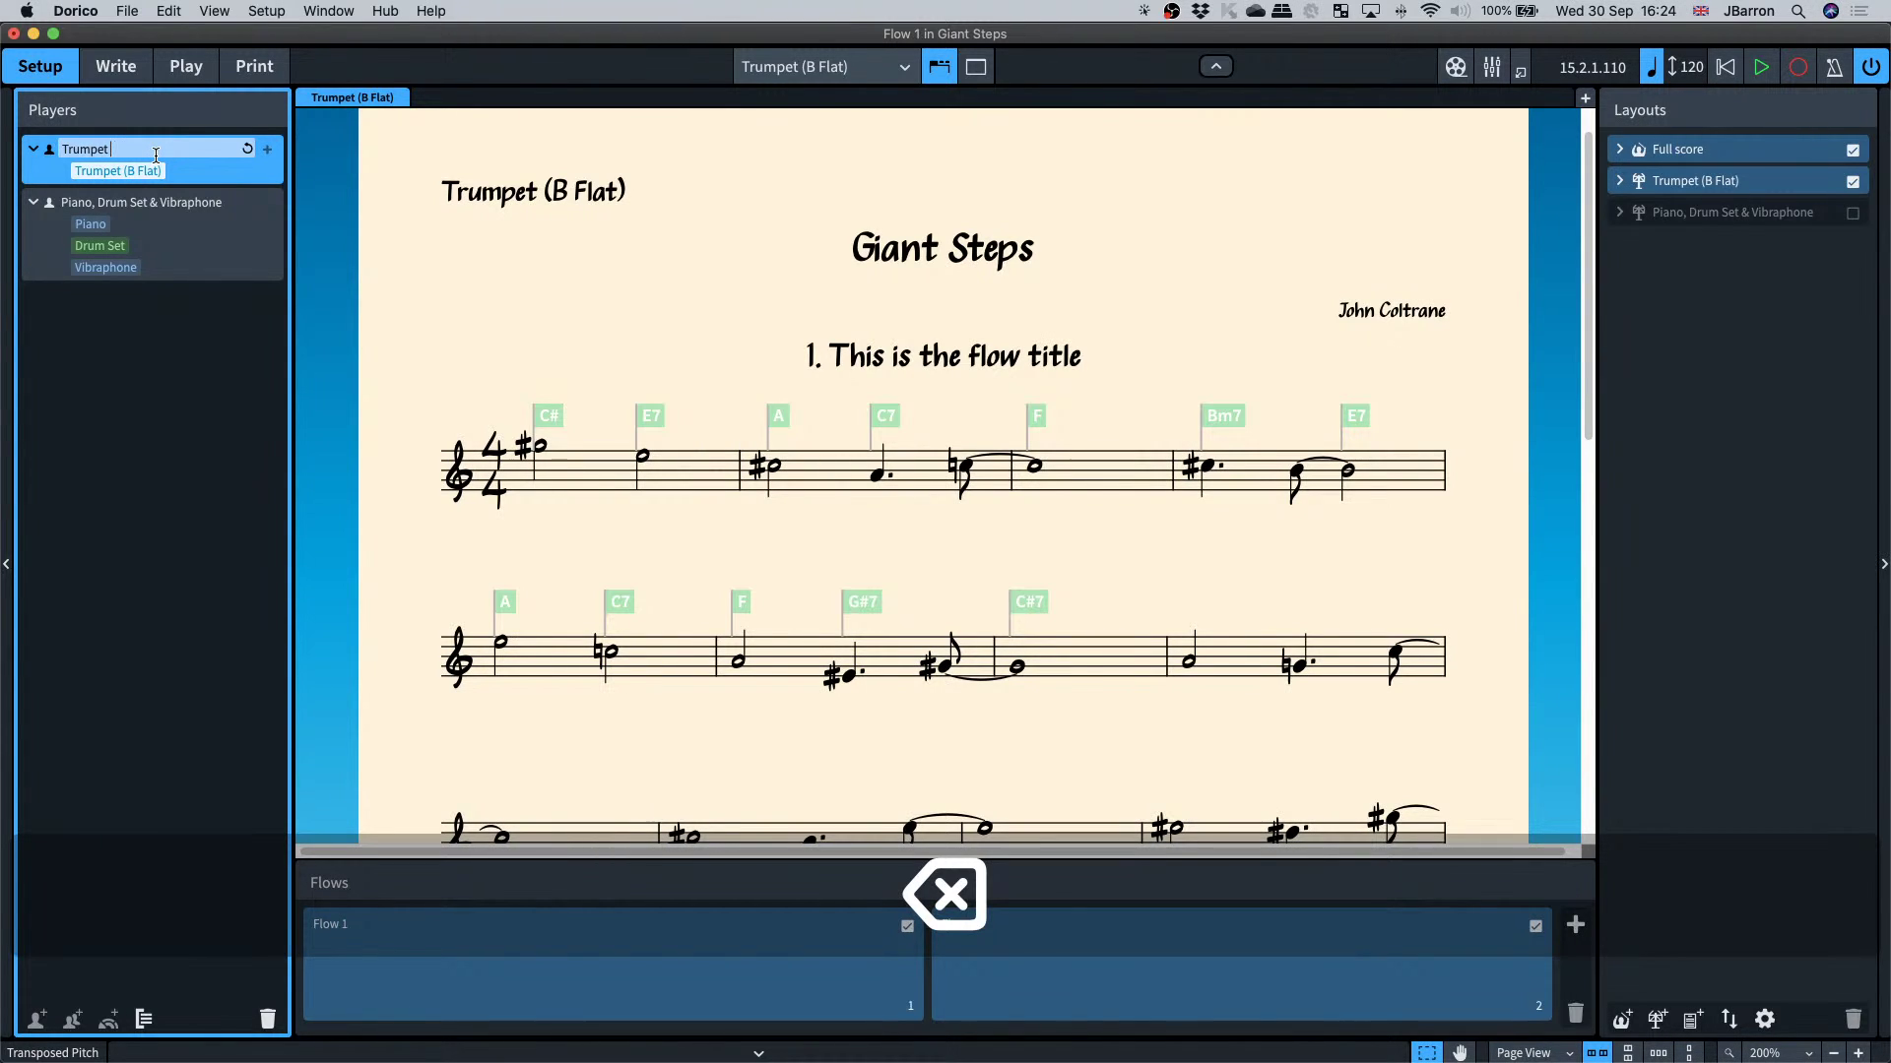
text({})
key(Left)
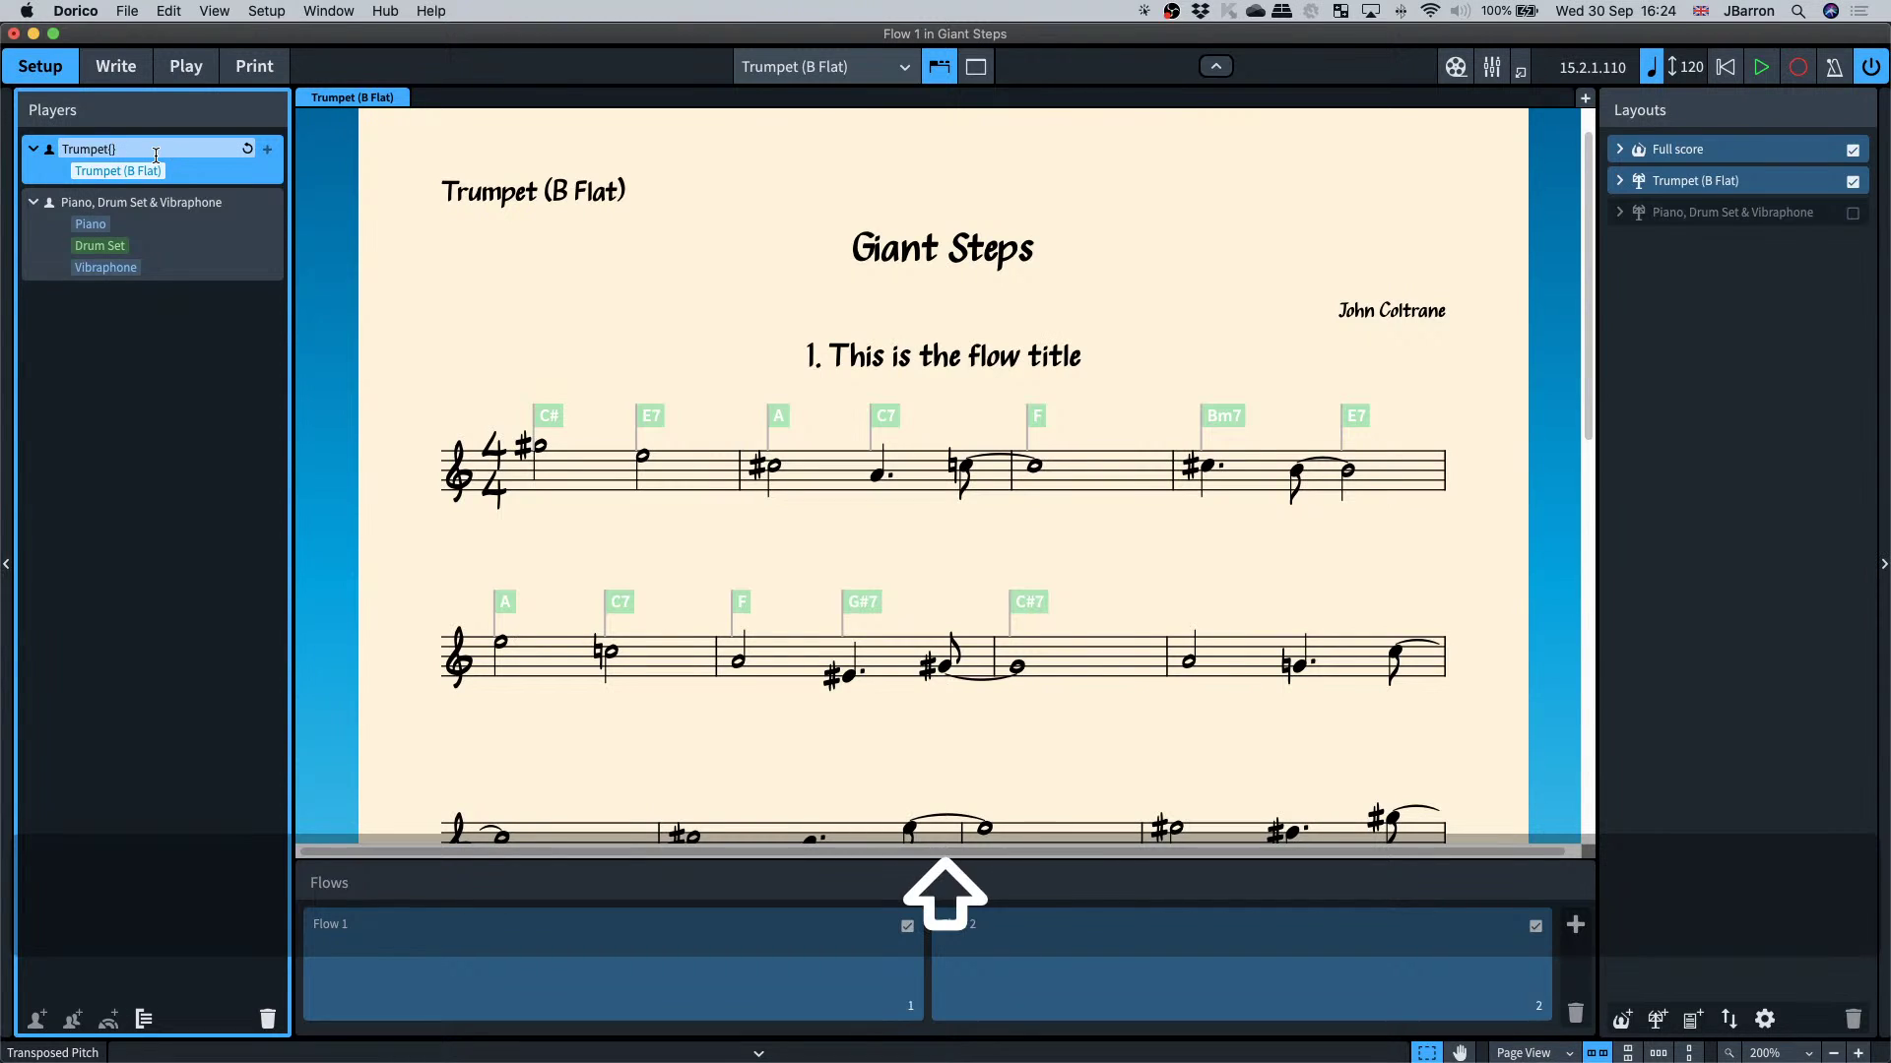
text(@@)
key(Left)
text(flat)
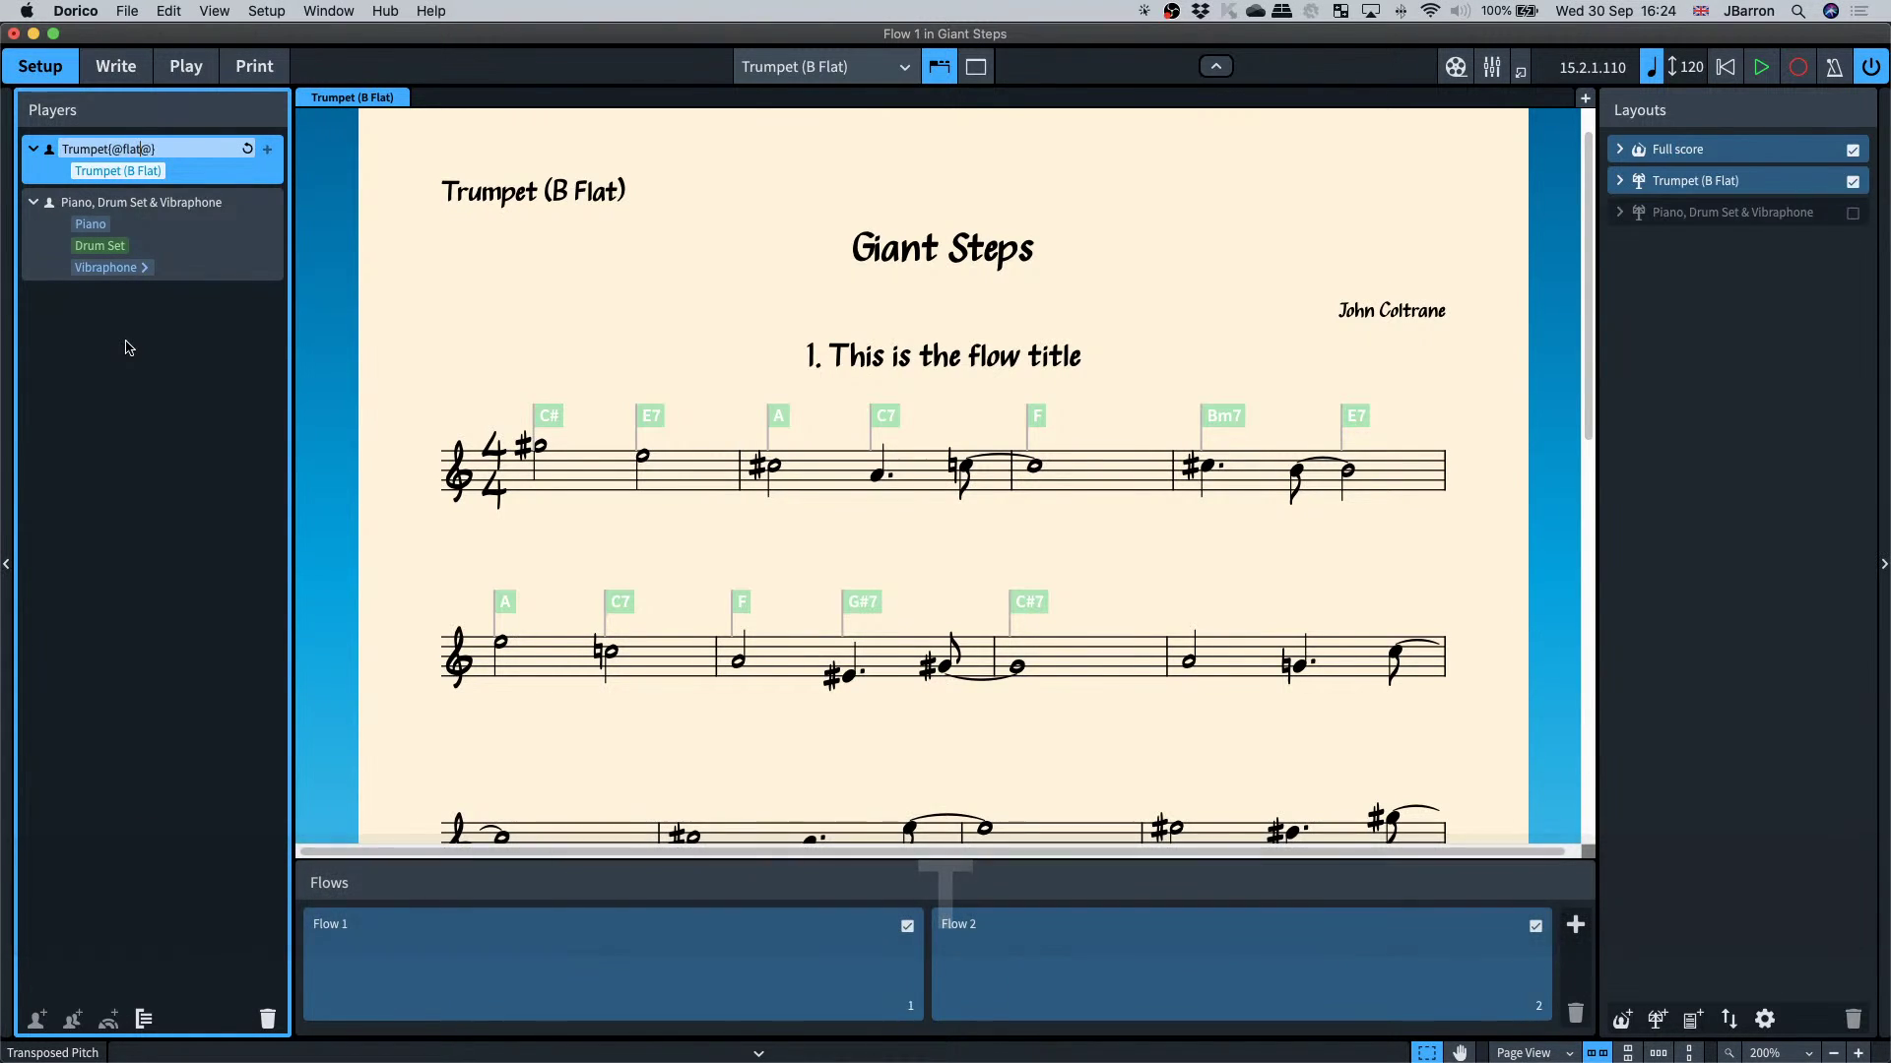
key(Left)
key(Left)
text(B)
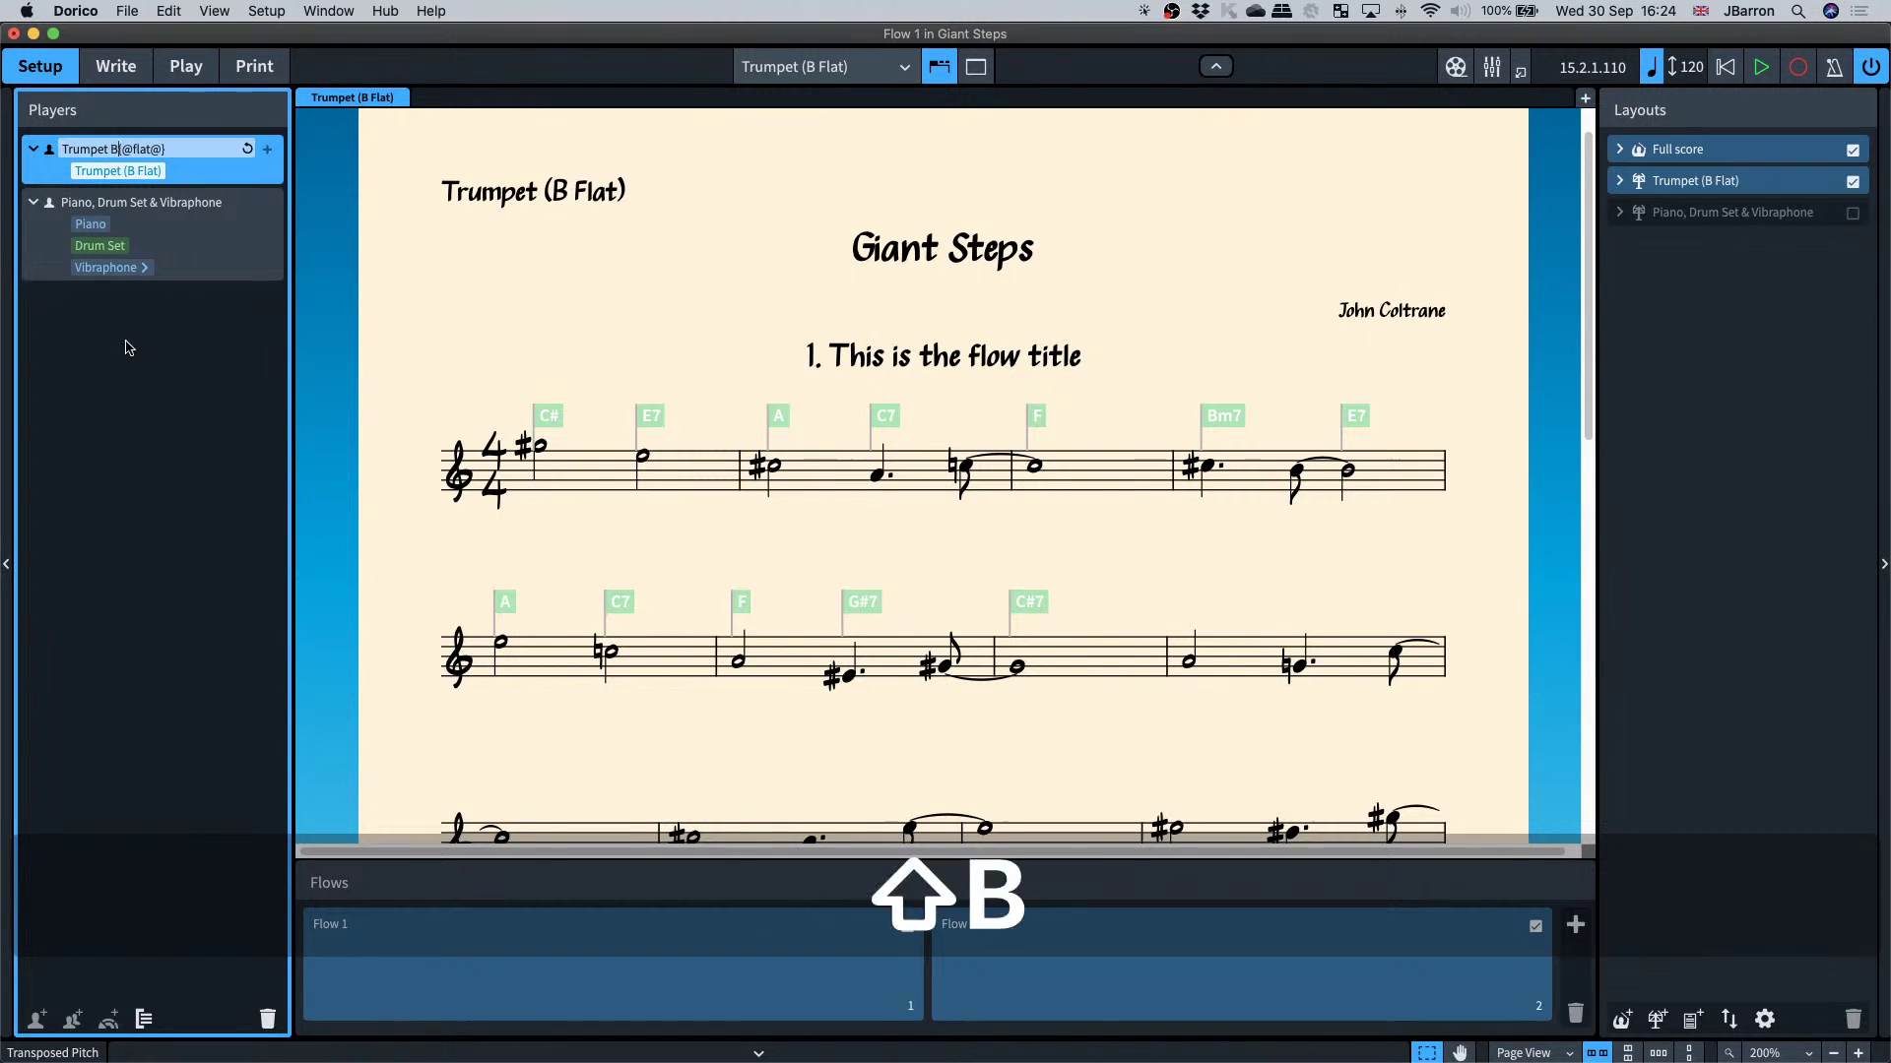
key(Return)
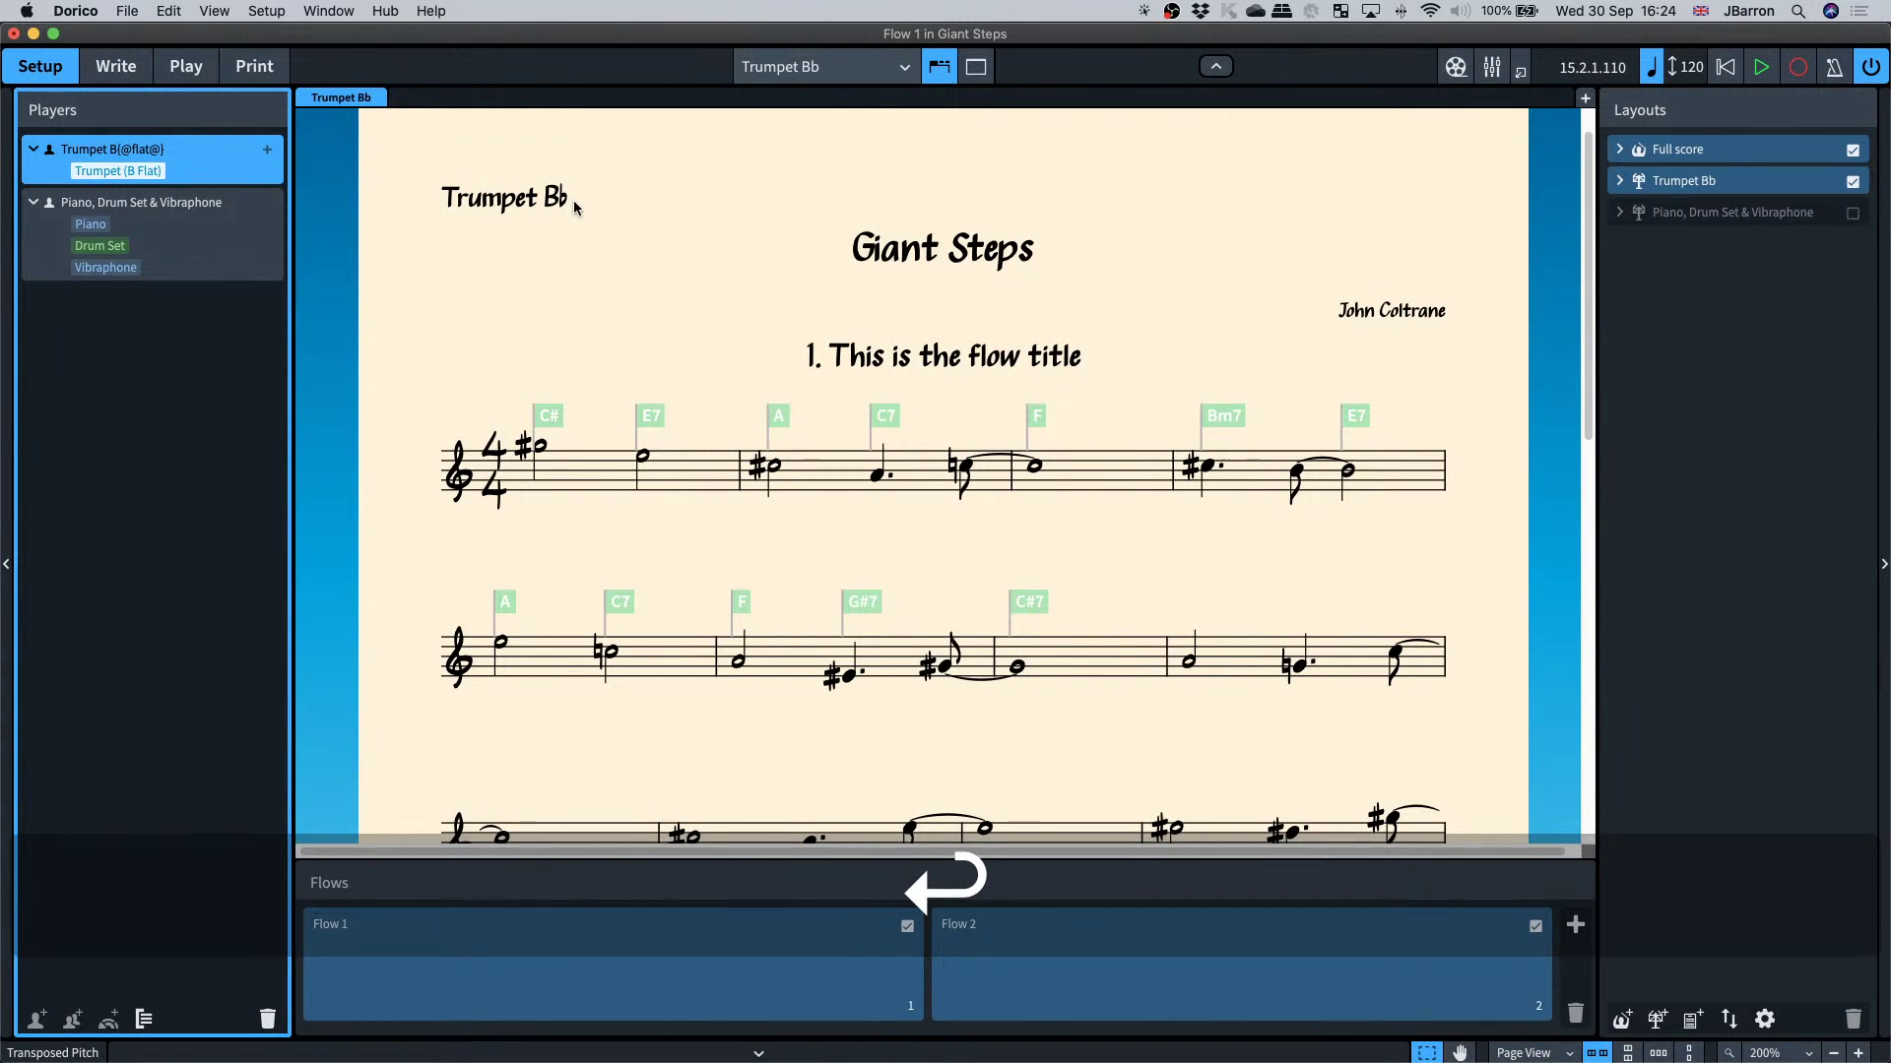
- Rename the trumpet player as Lead
double_click(158, 152)
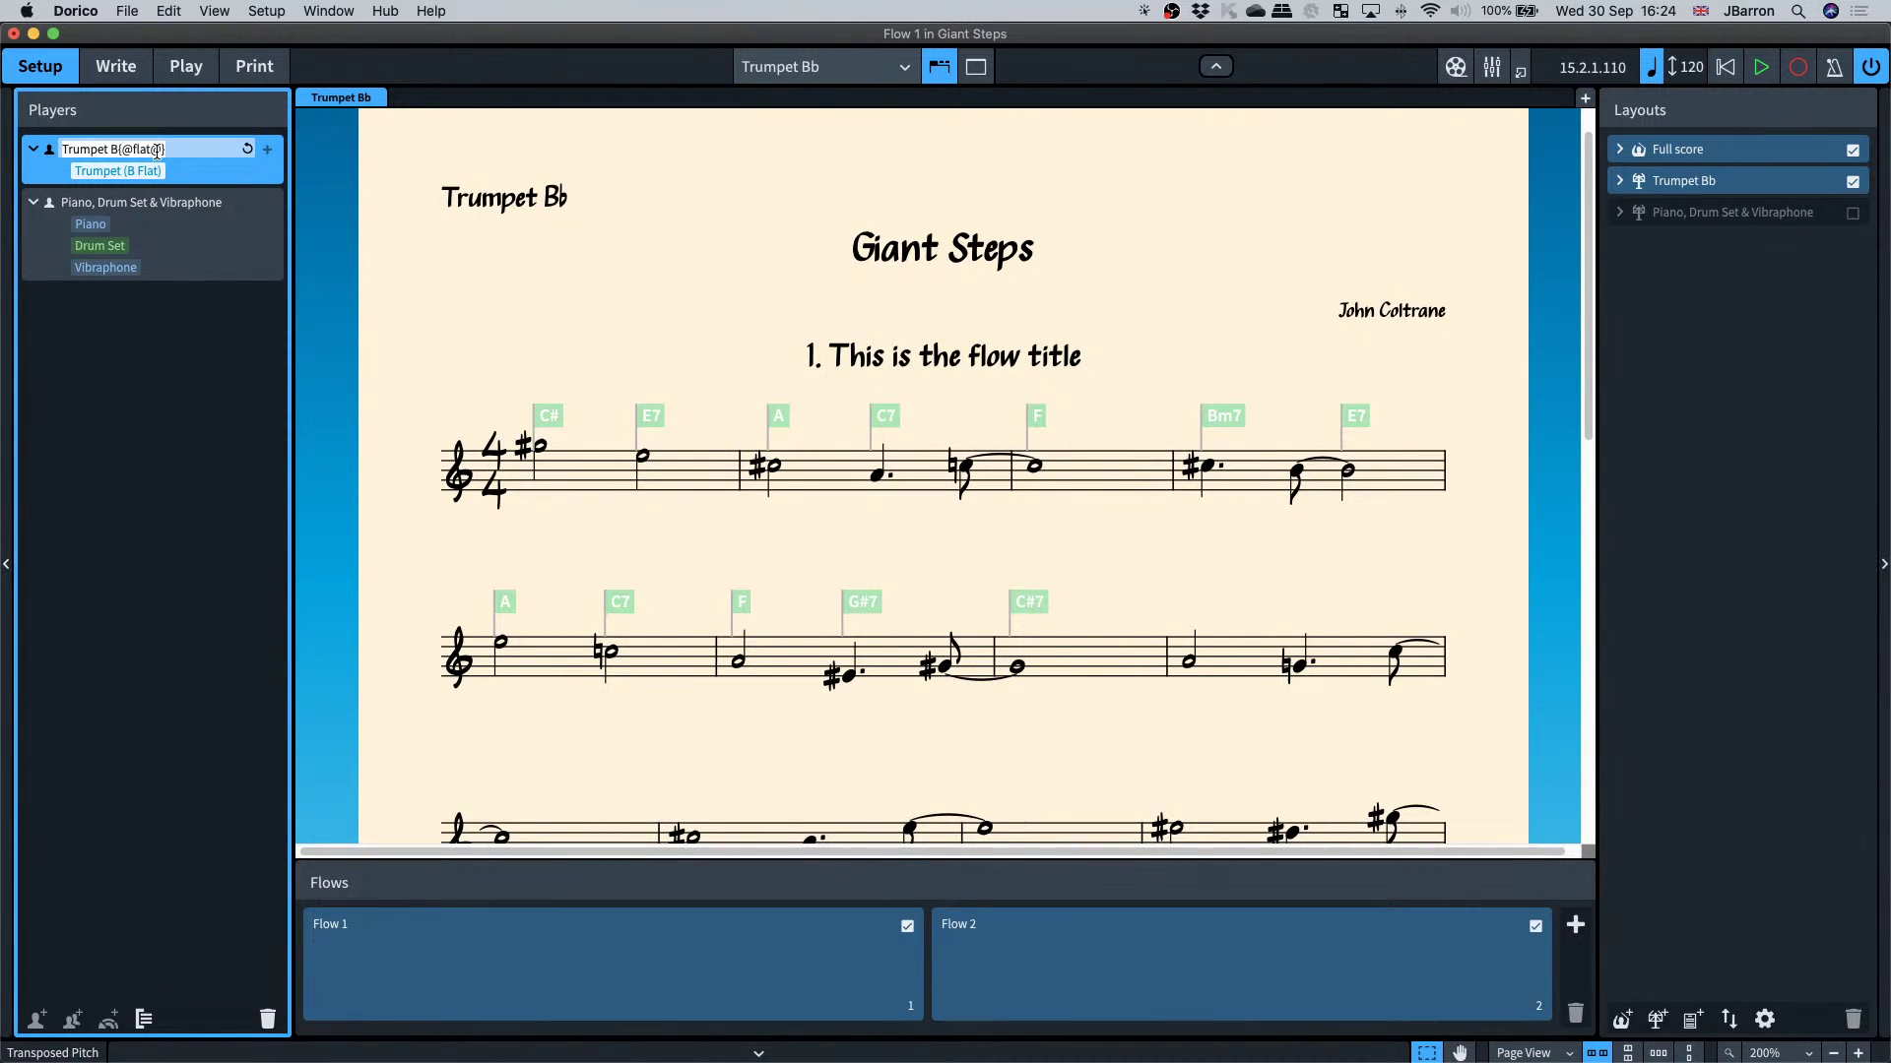
text(Lead)
click(425, 258)
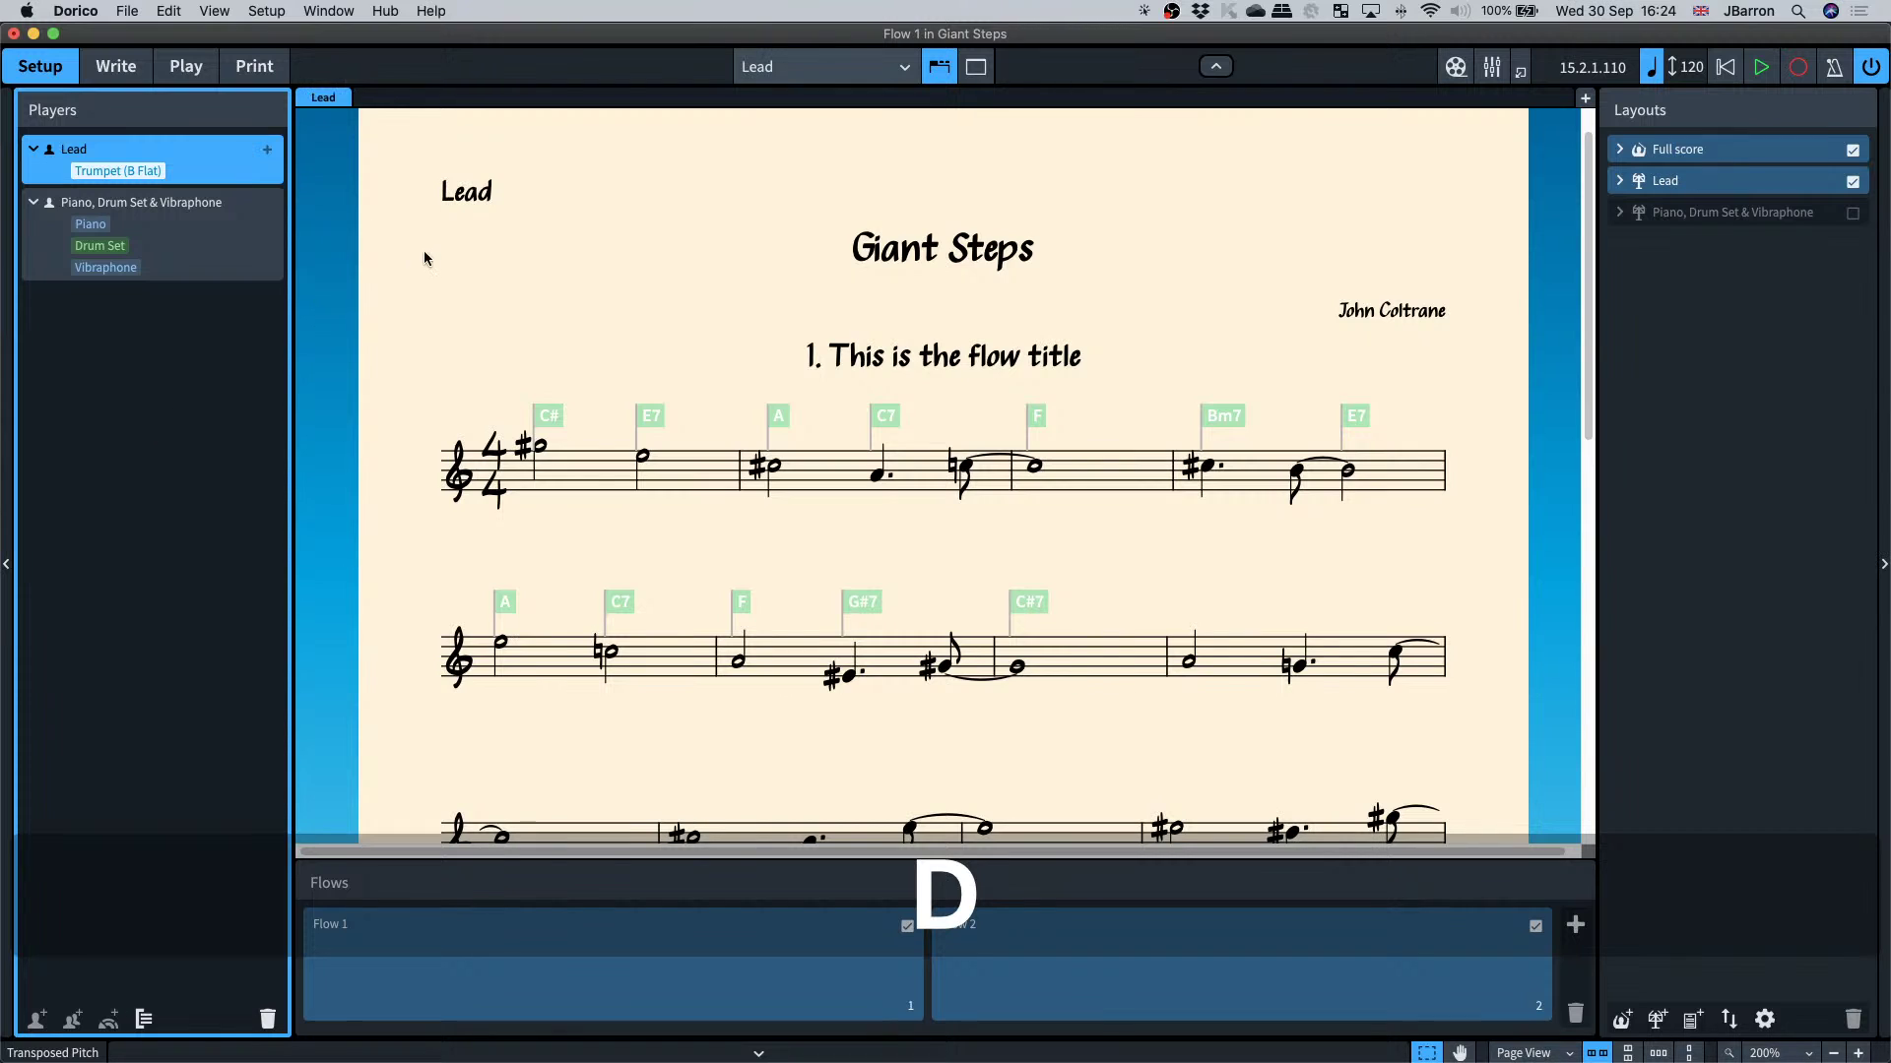
- Undo the name changes made to the trumpet player
double_click(92, 149)
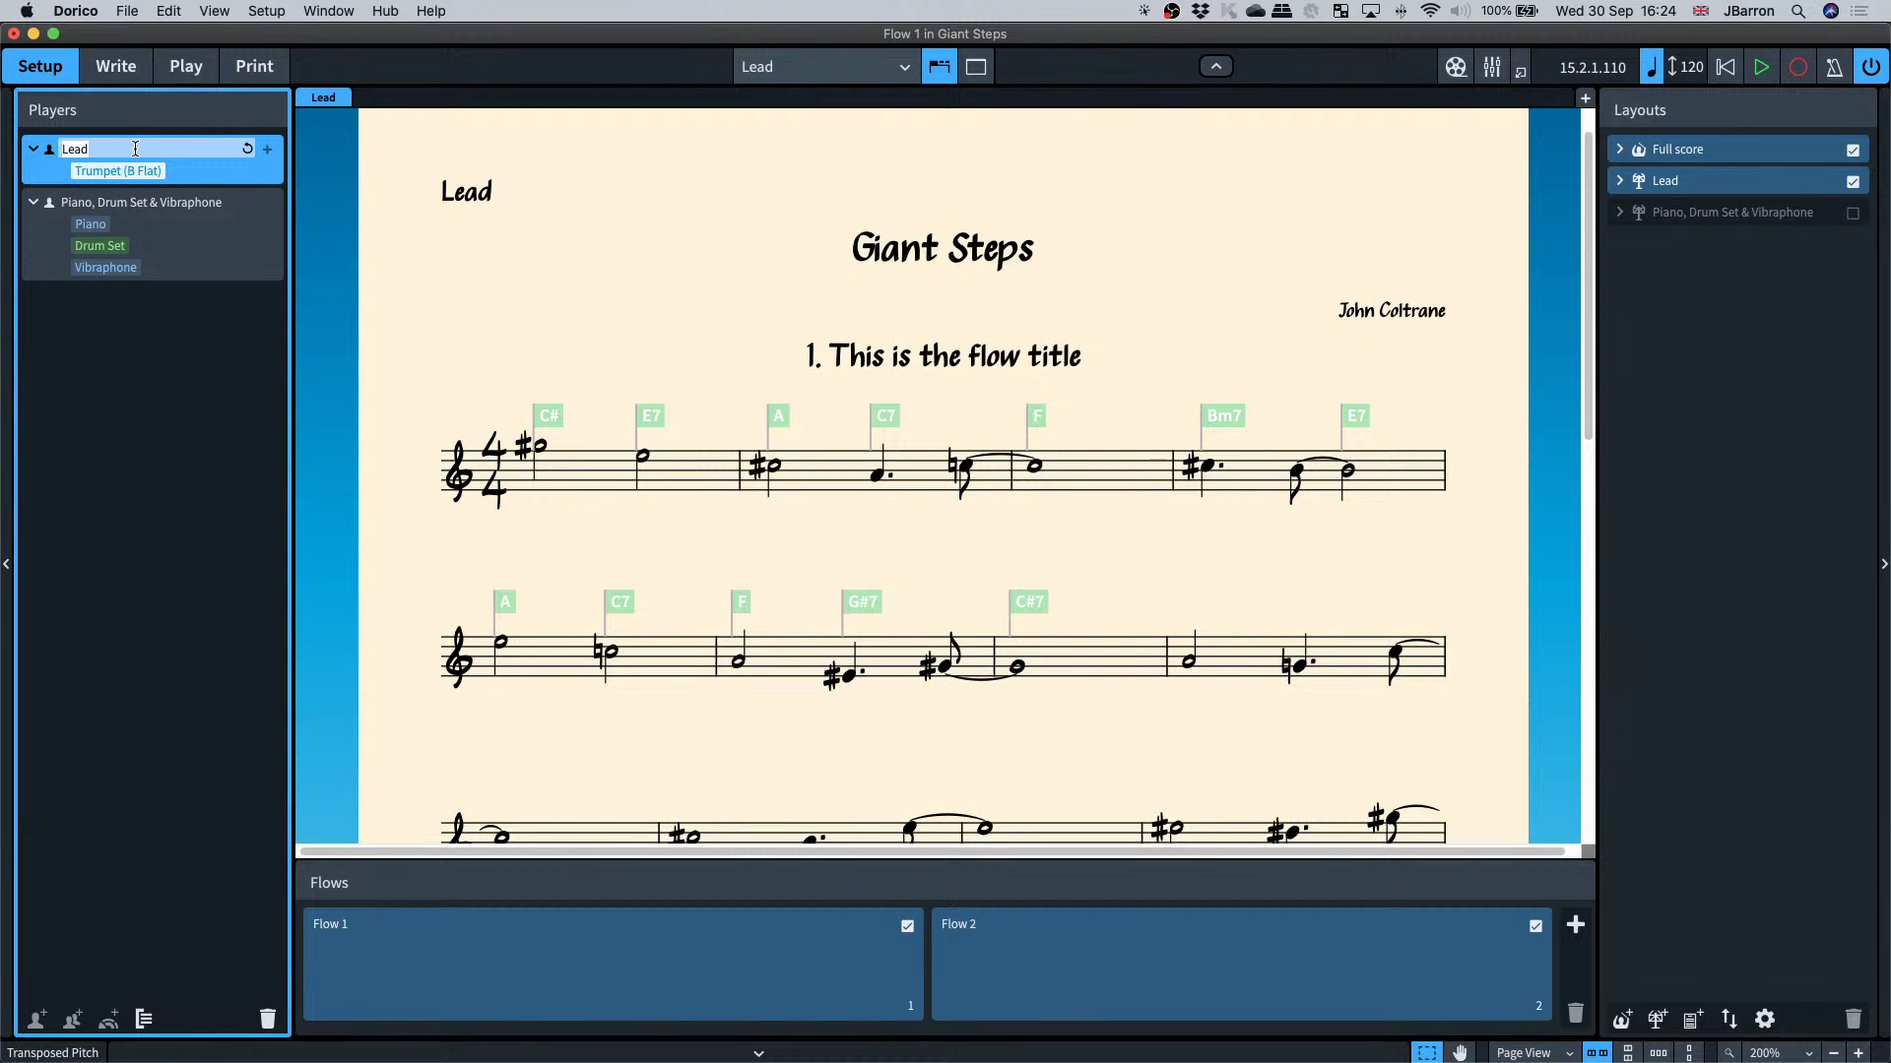
key(Escape)
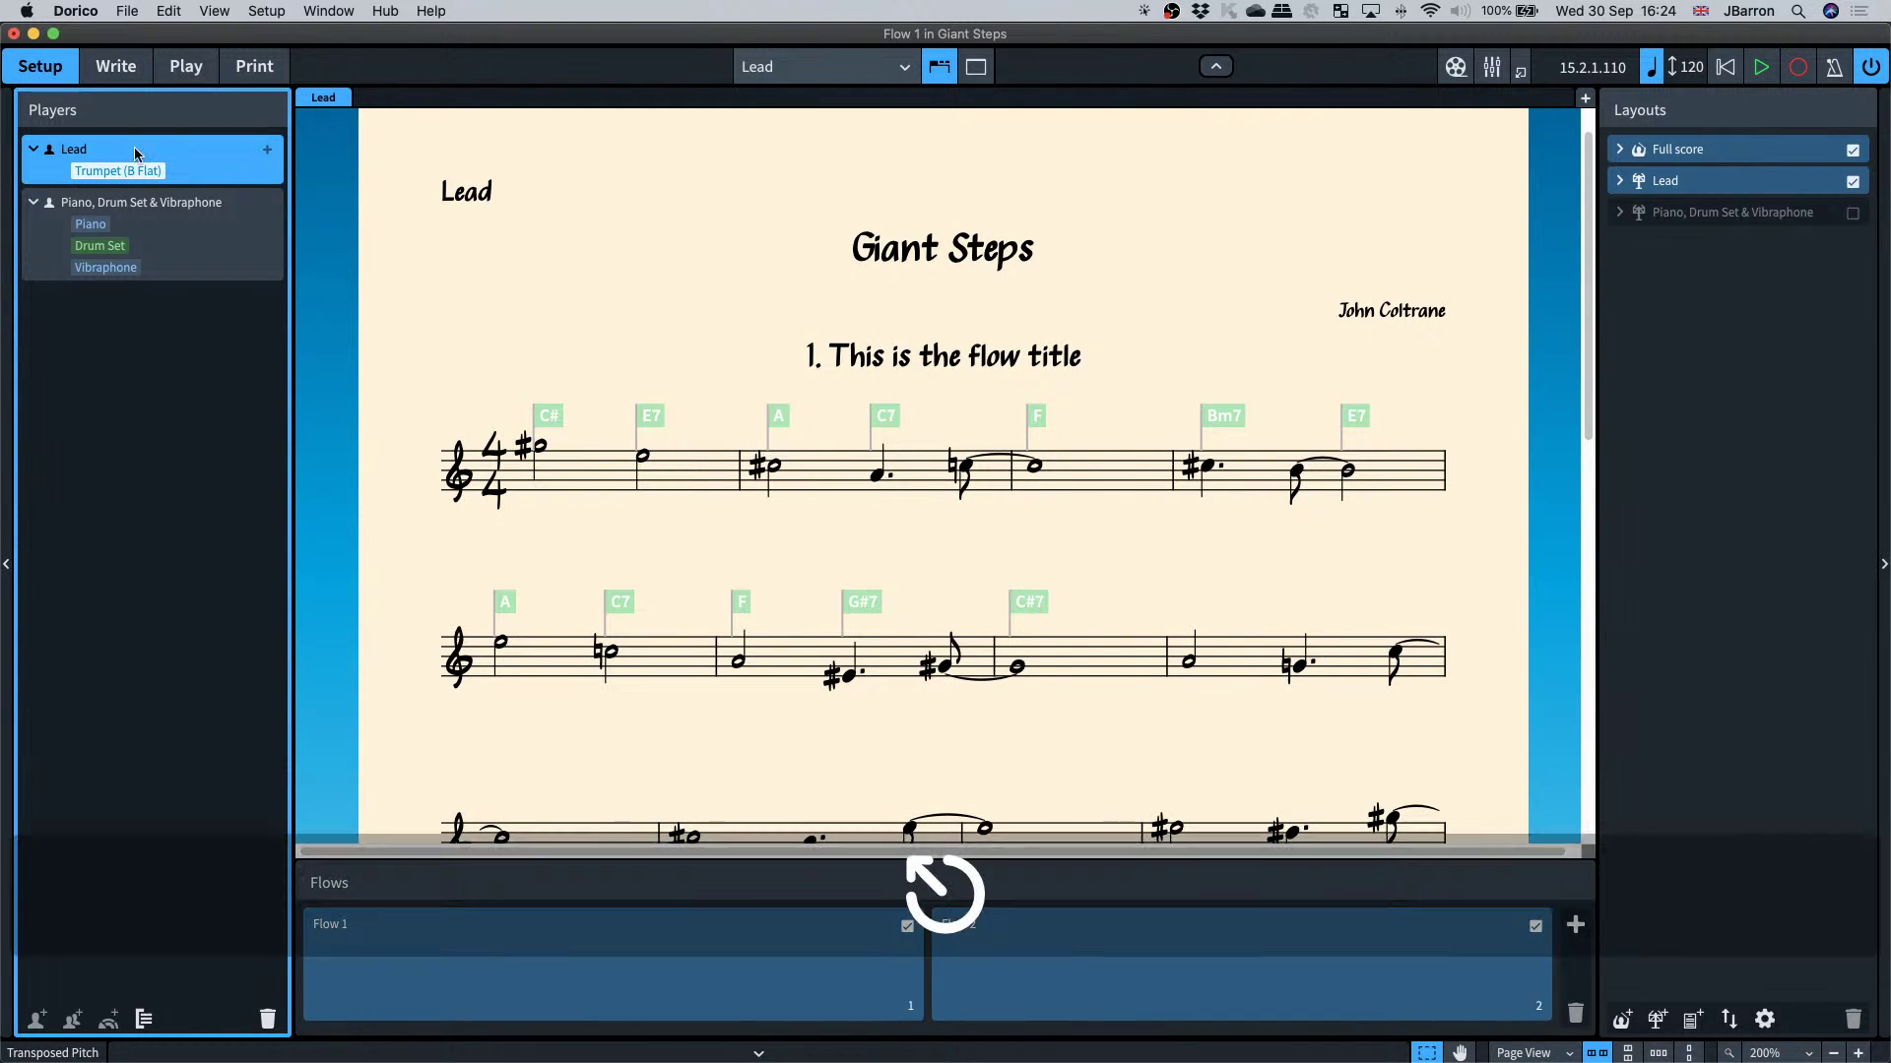
key(super+z)
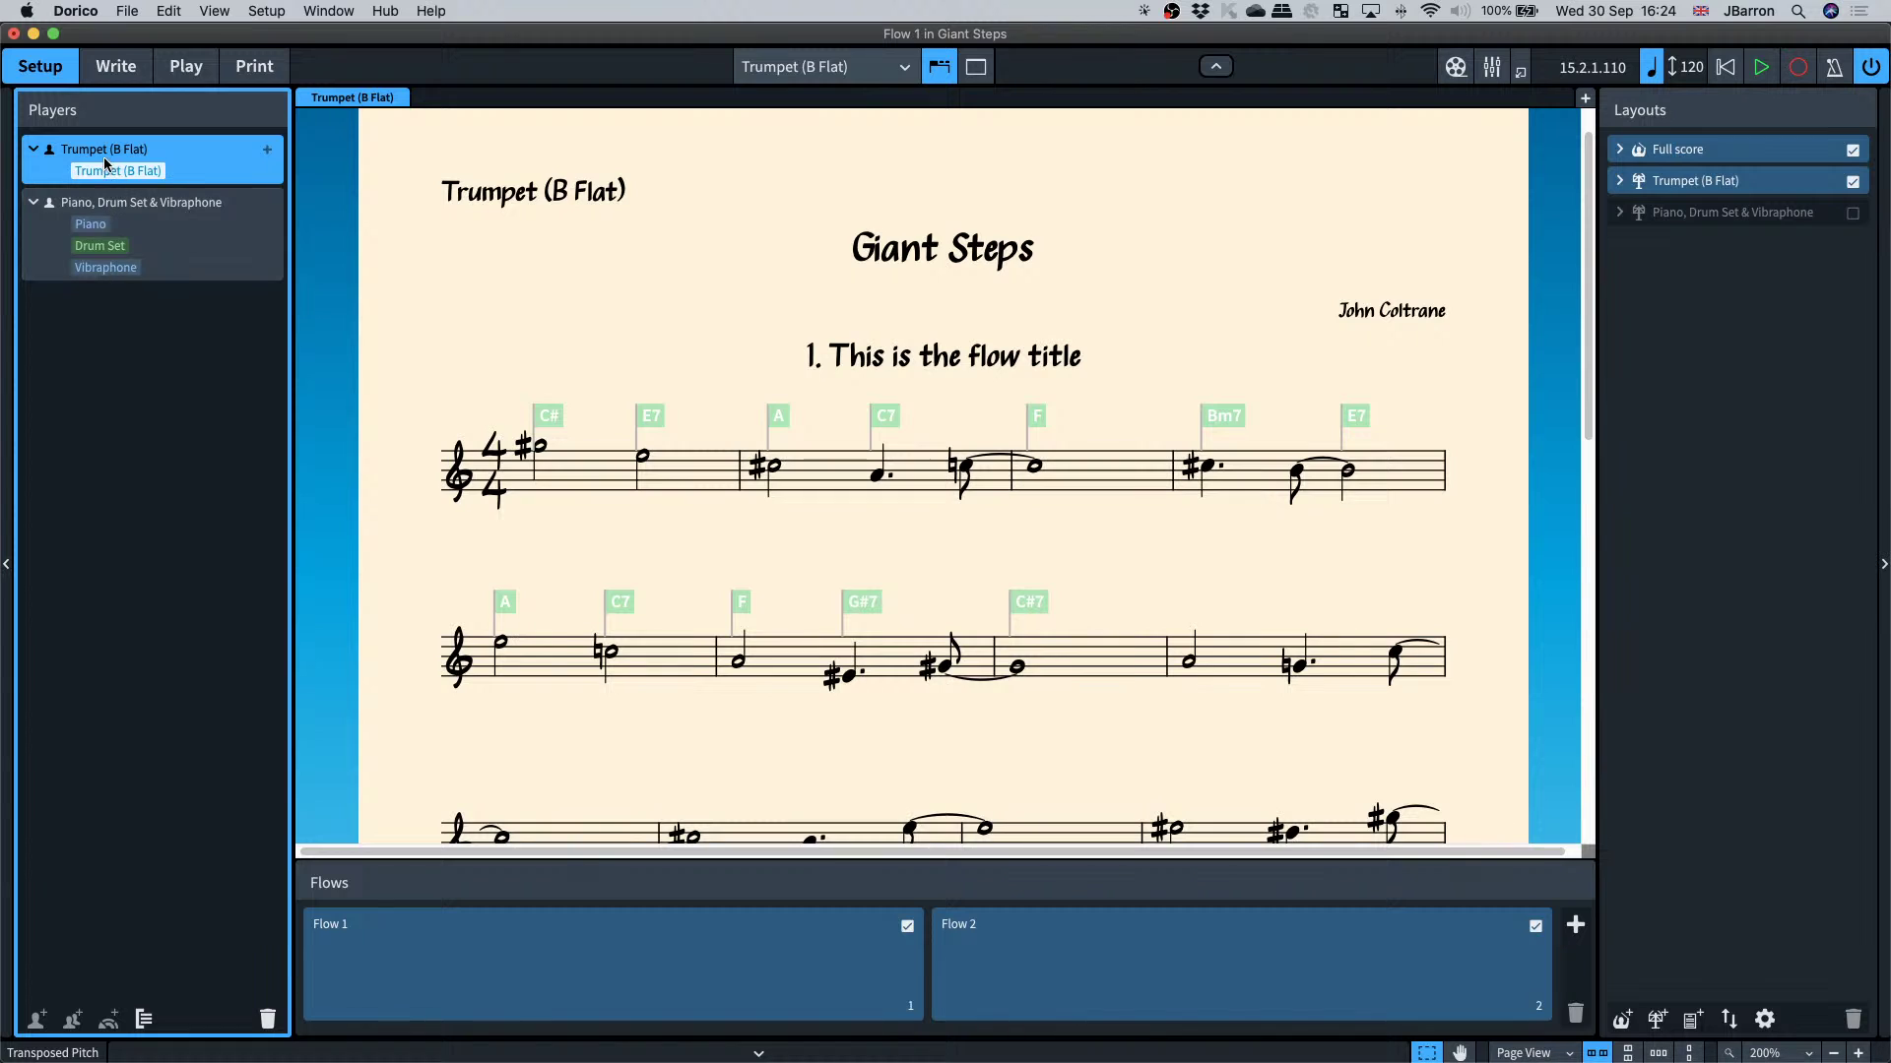
- Show the Giant Steps full score in Write mode, and switch to the beginning of the Autumn Leaves v2 full score
click(118, 69)
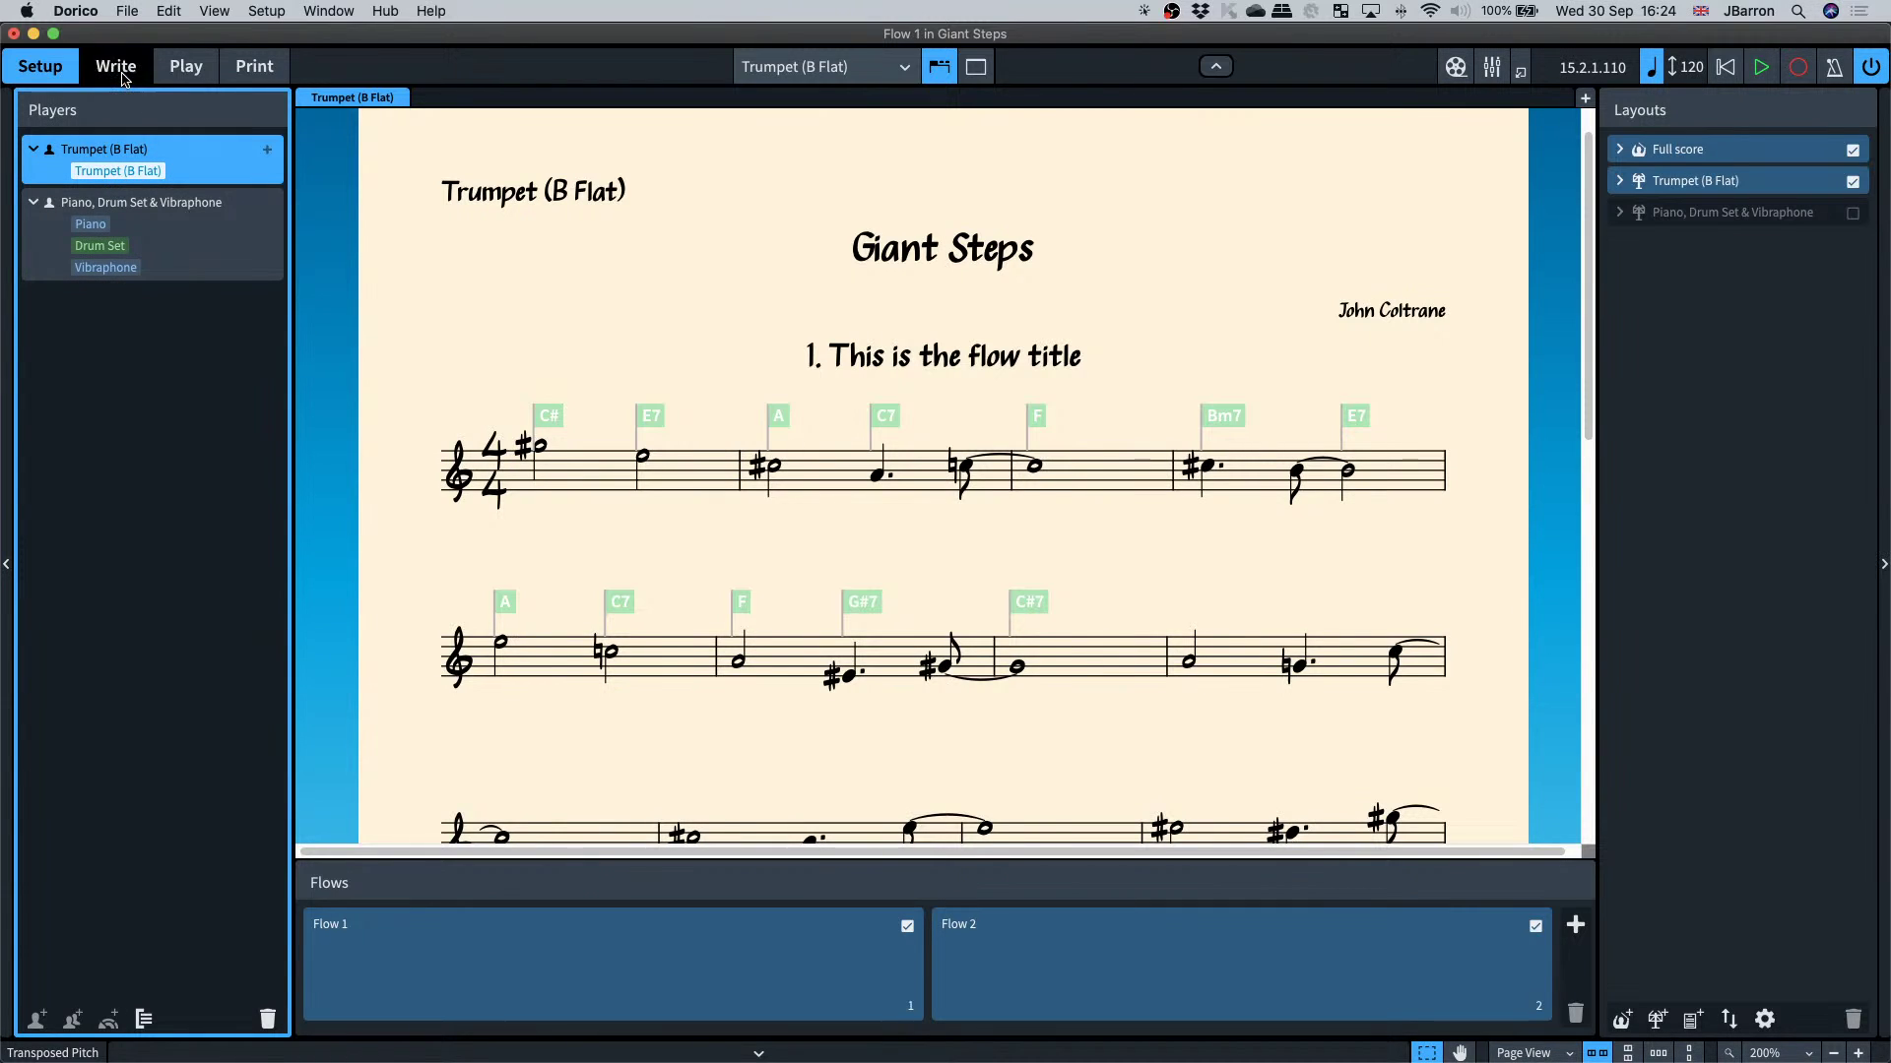
key(w)
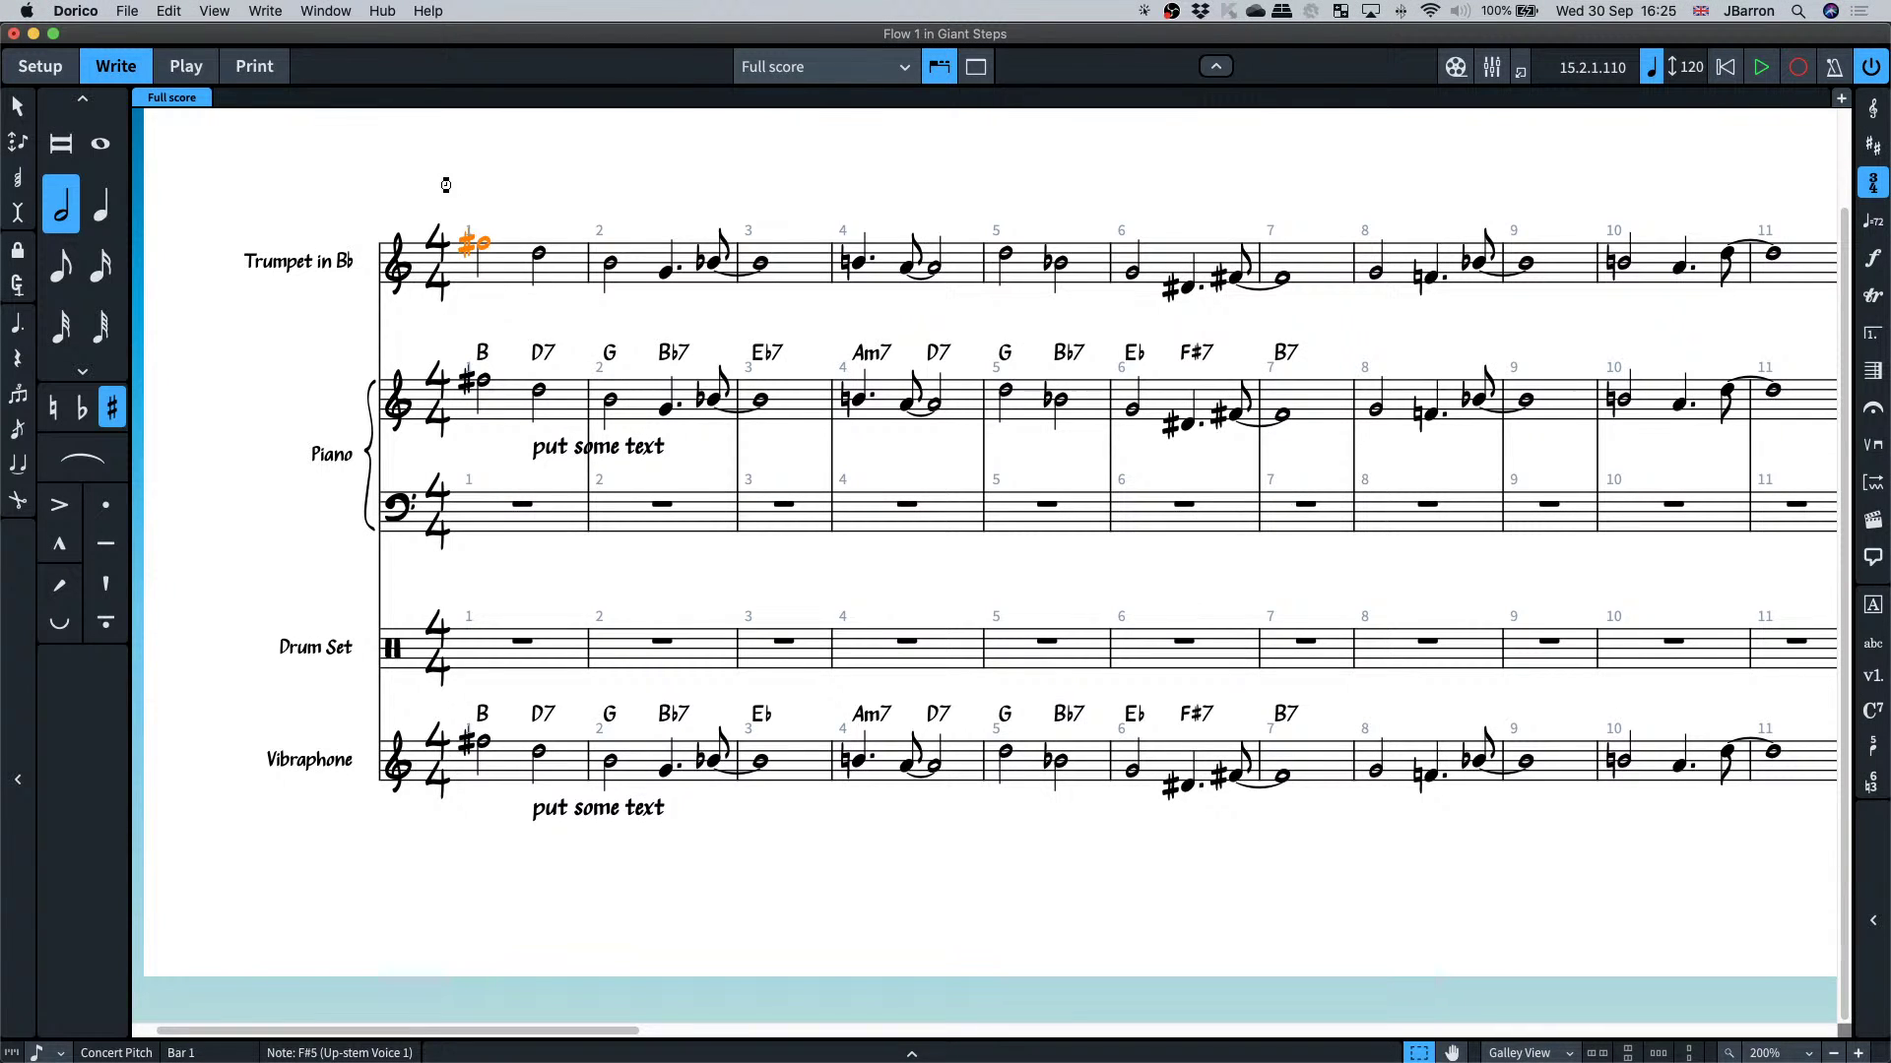
key(super+grave)
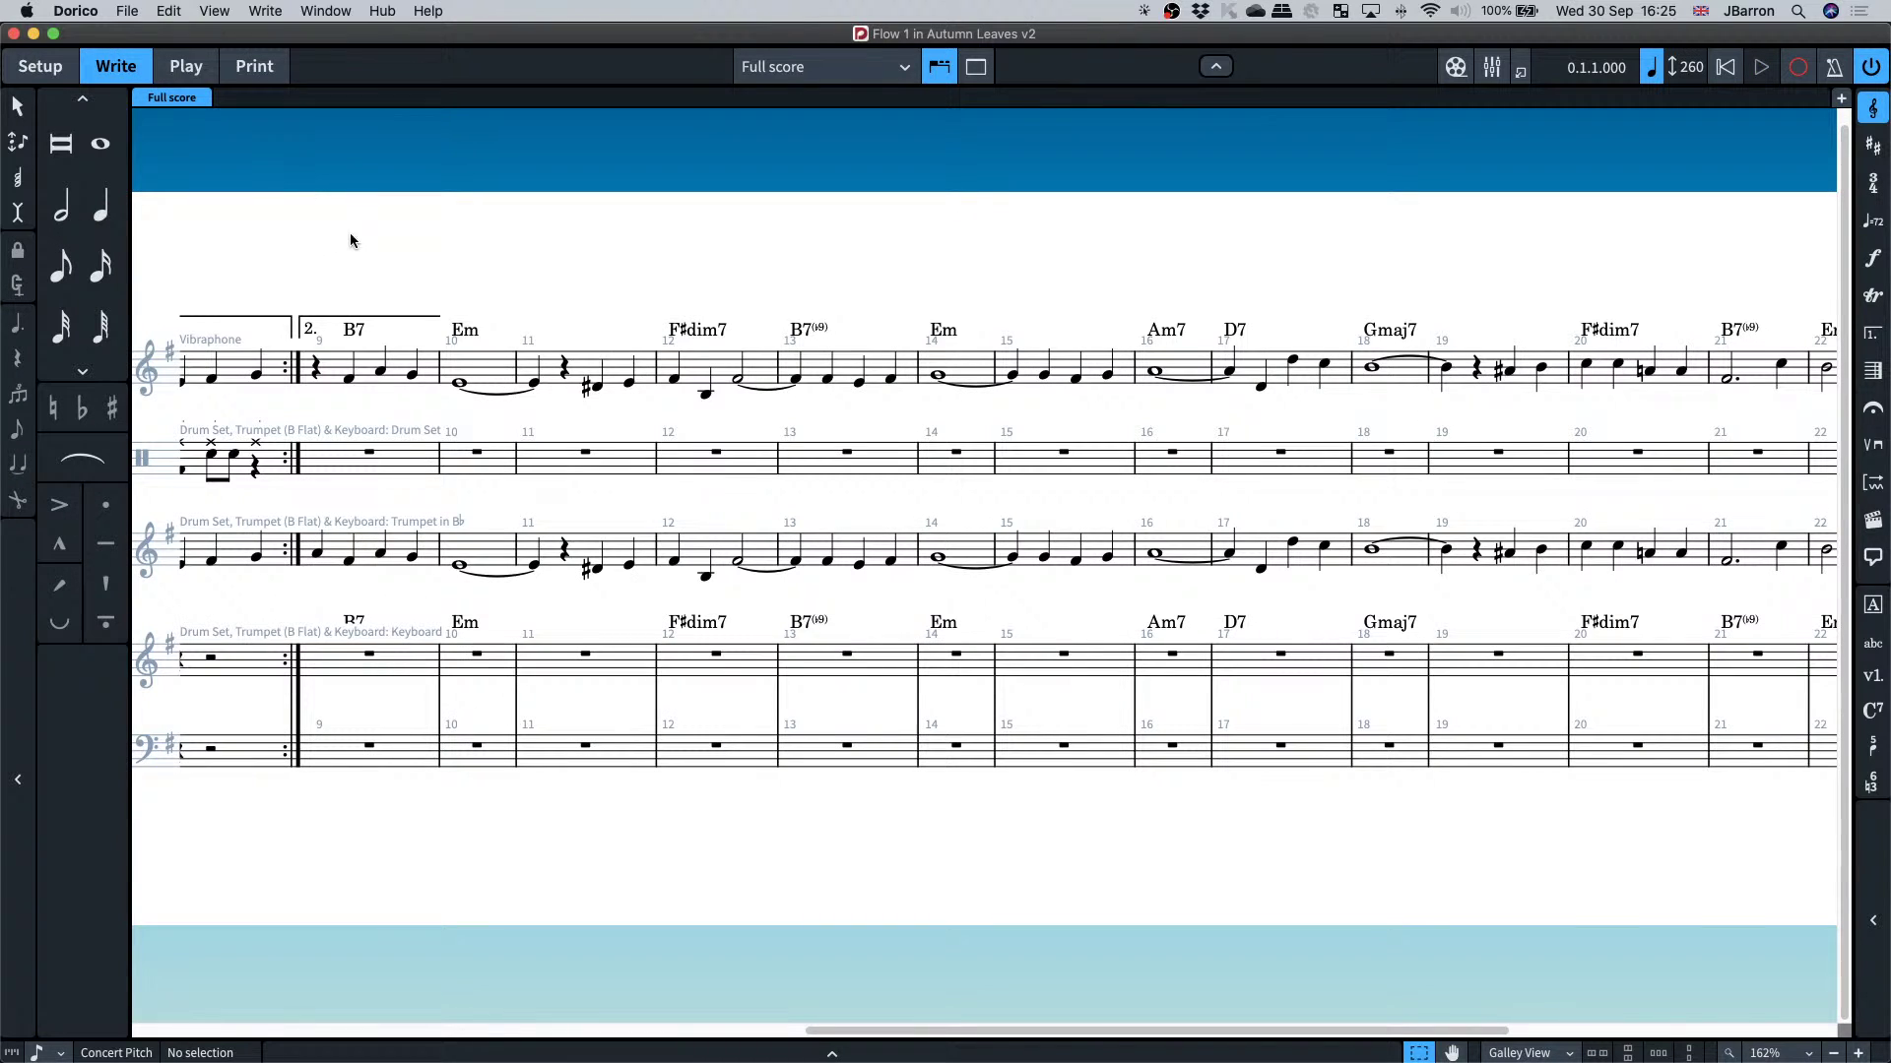
scroll(350, 233, left, 15)
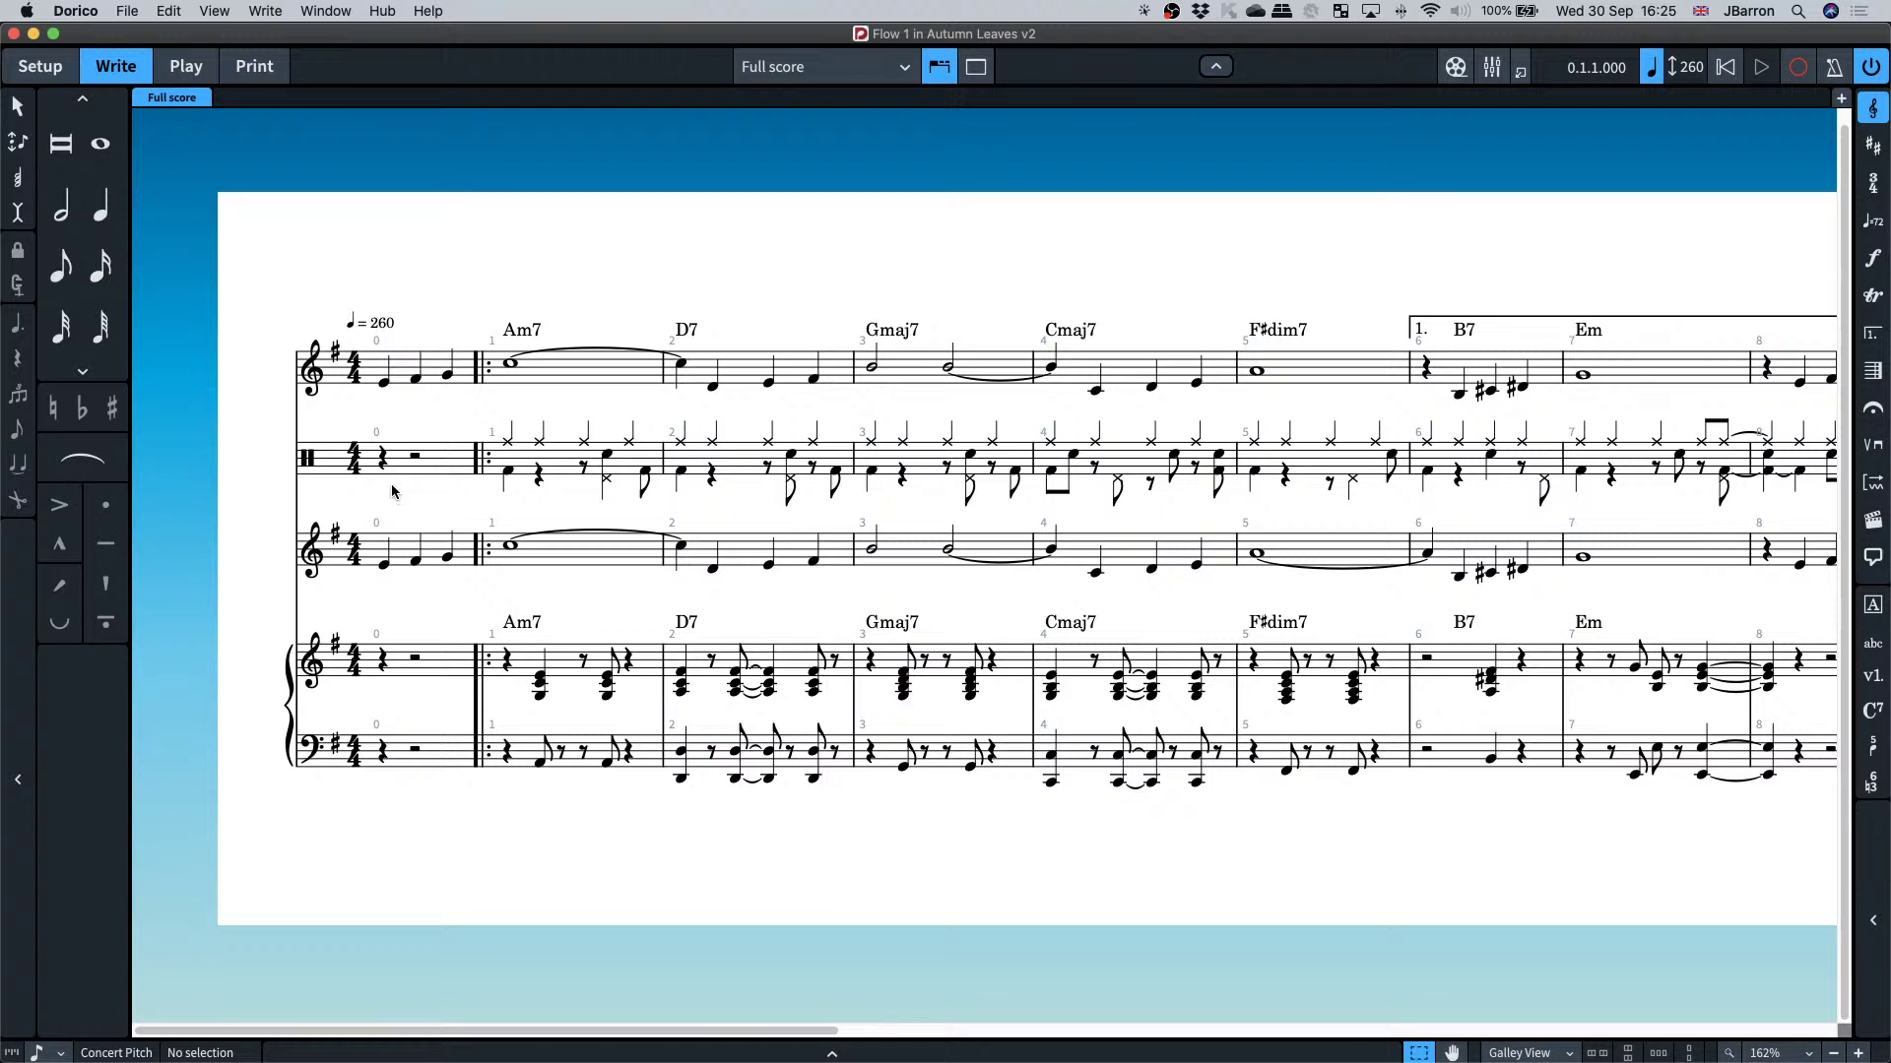
- Show both players' instruments in Setup mode and rename the player holding the vibraphone as Lead
key(space)
key(super+1)
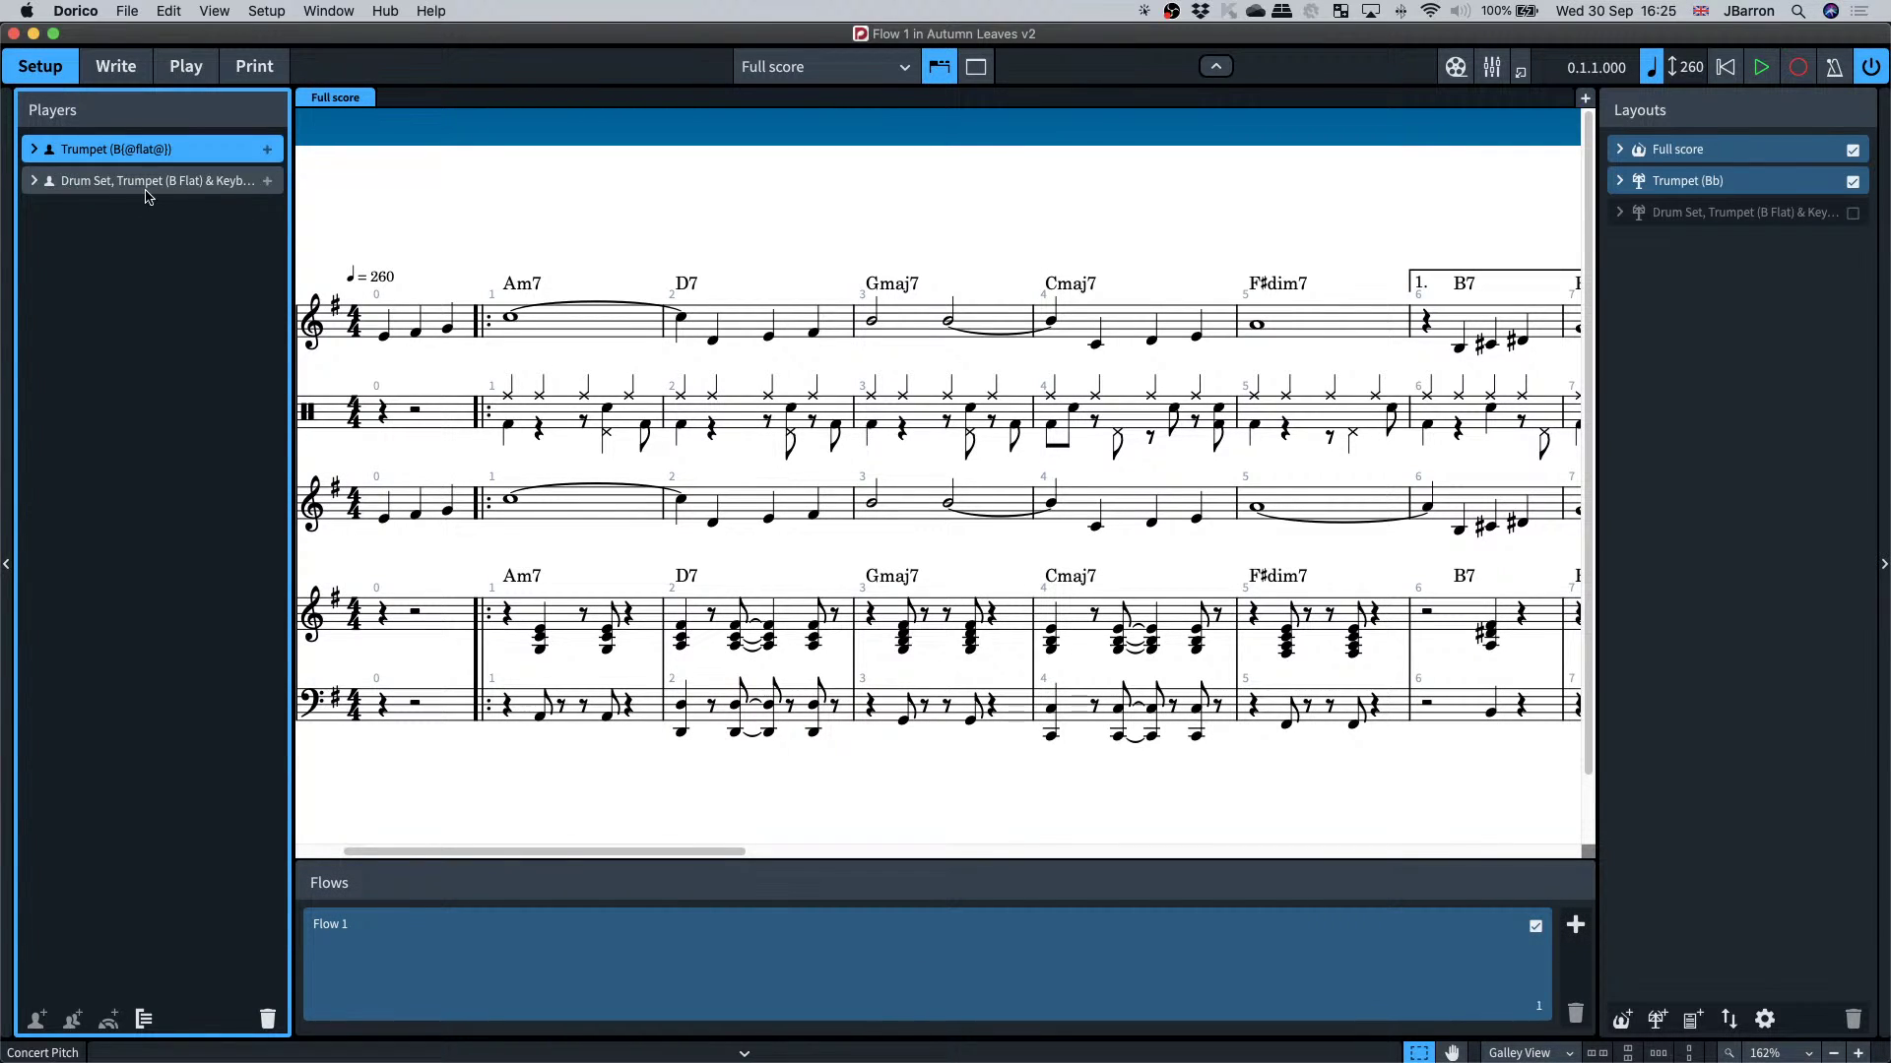
click(34, 181)
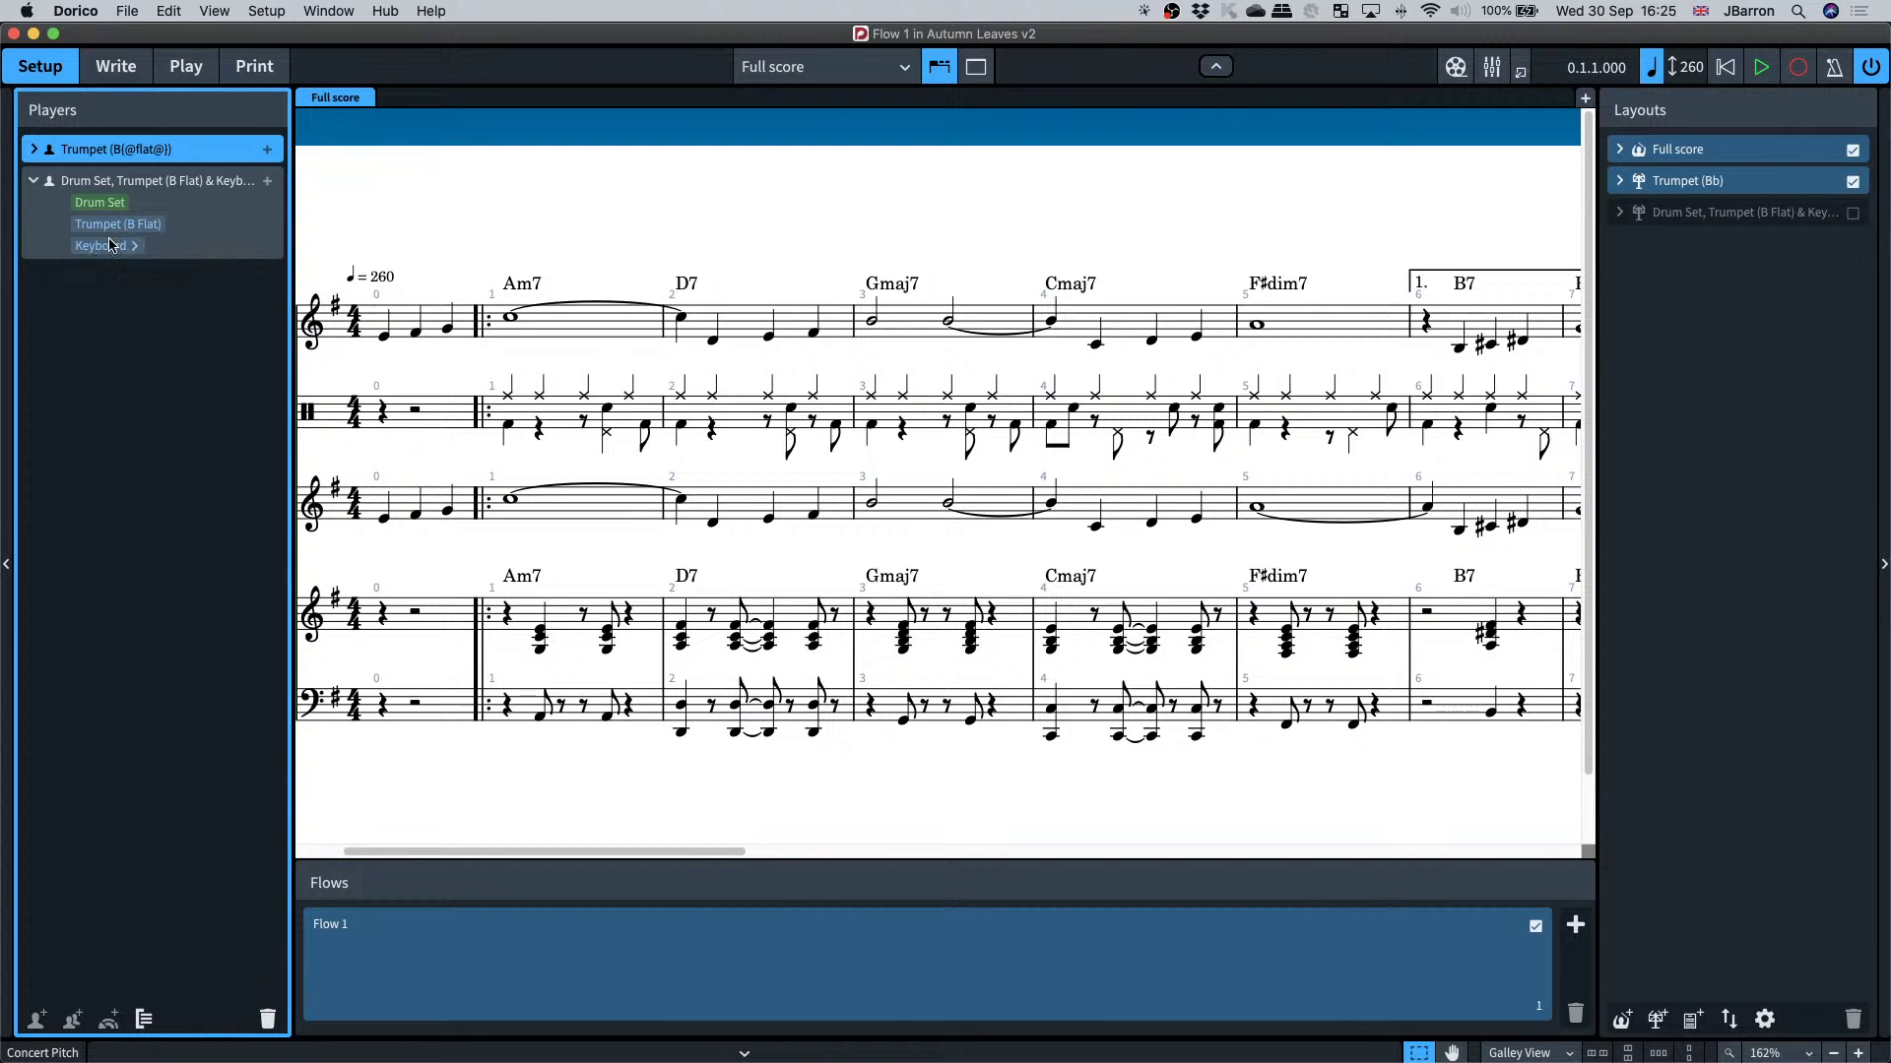
click(35, 150)
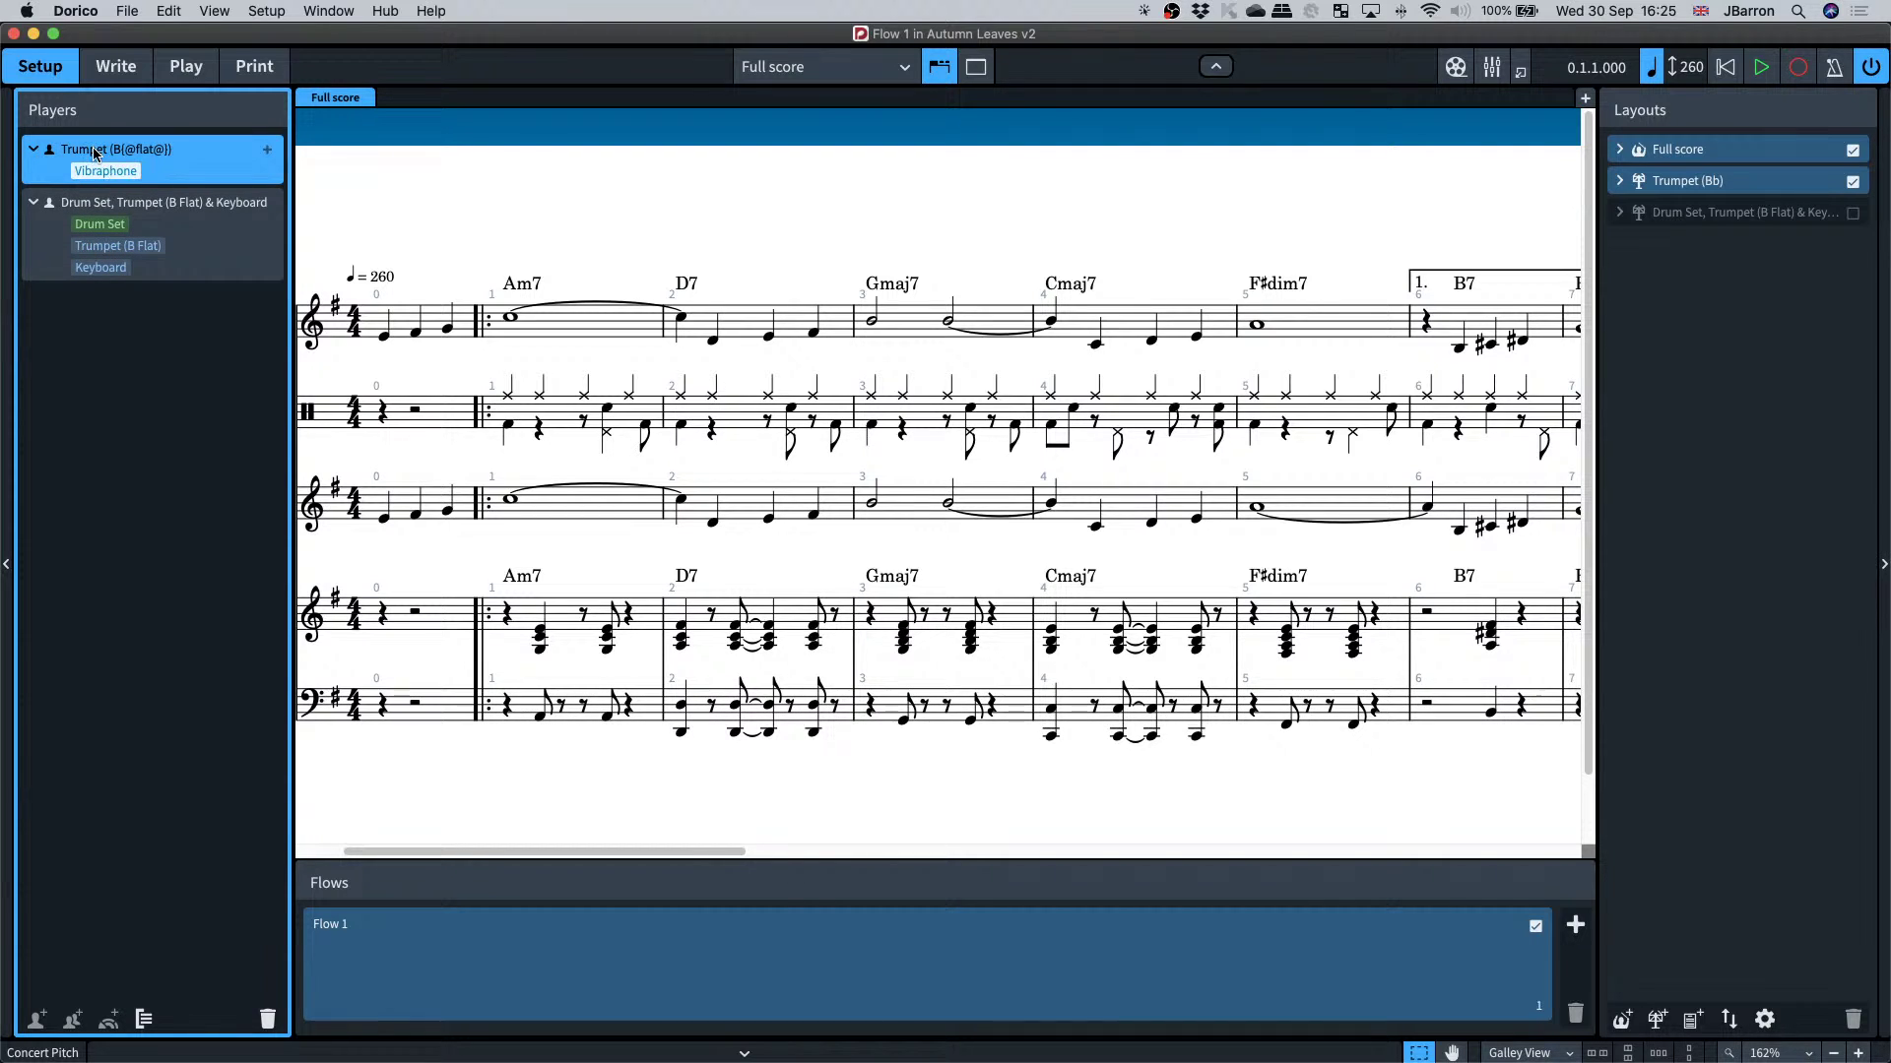
double_click(93, 153)
text(Lead)
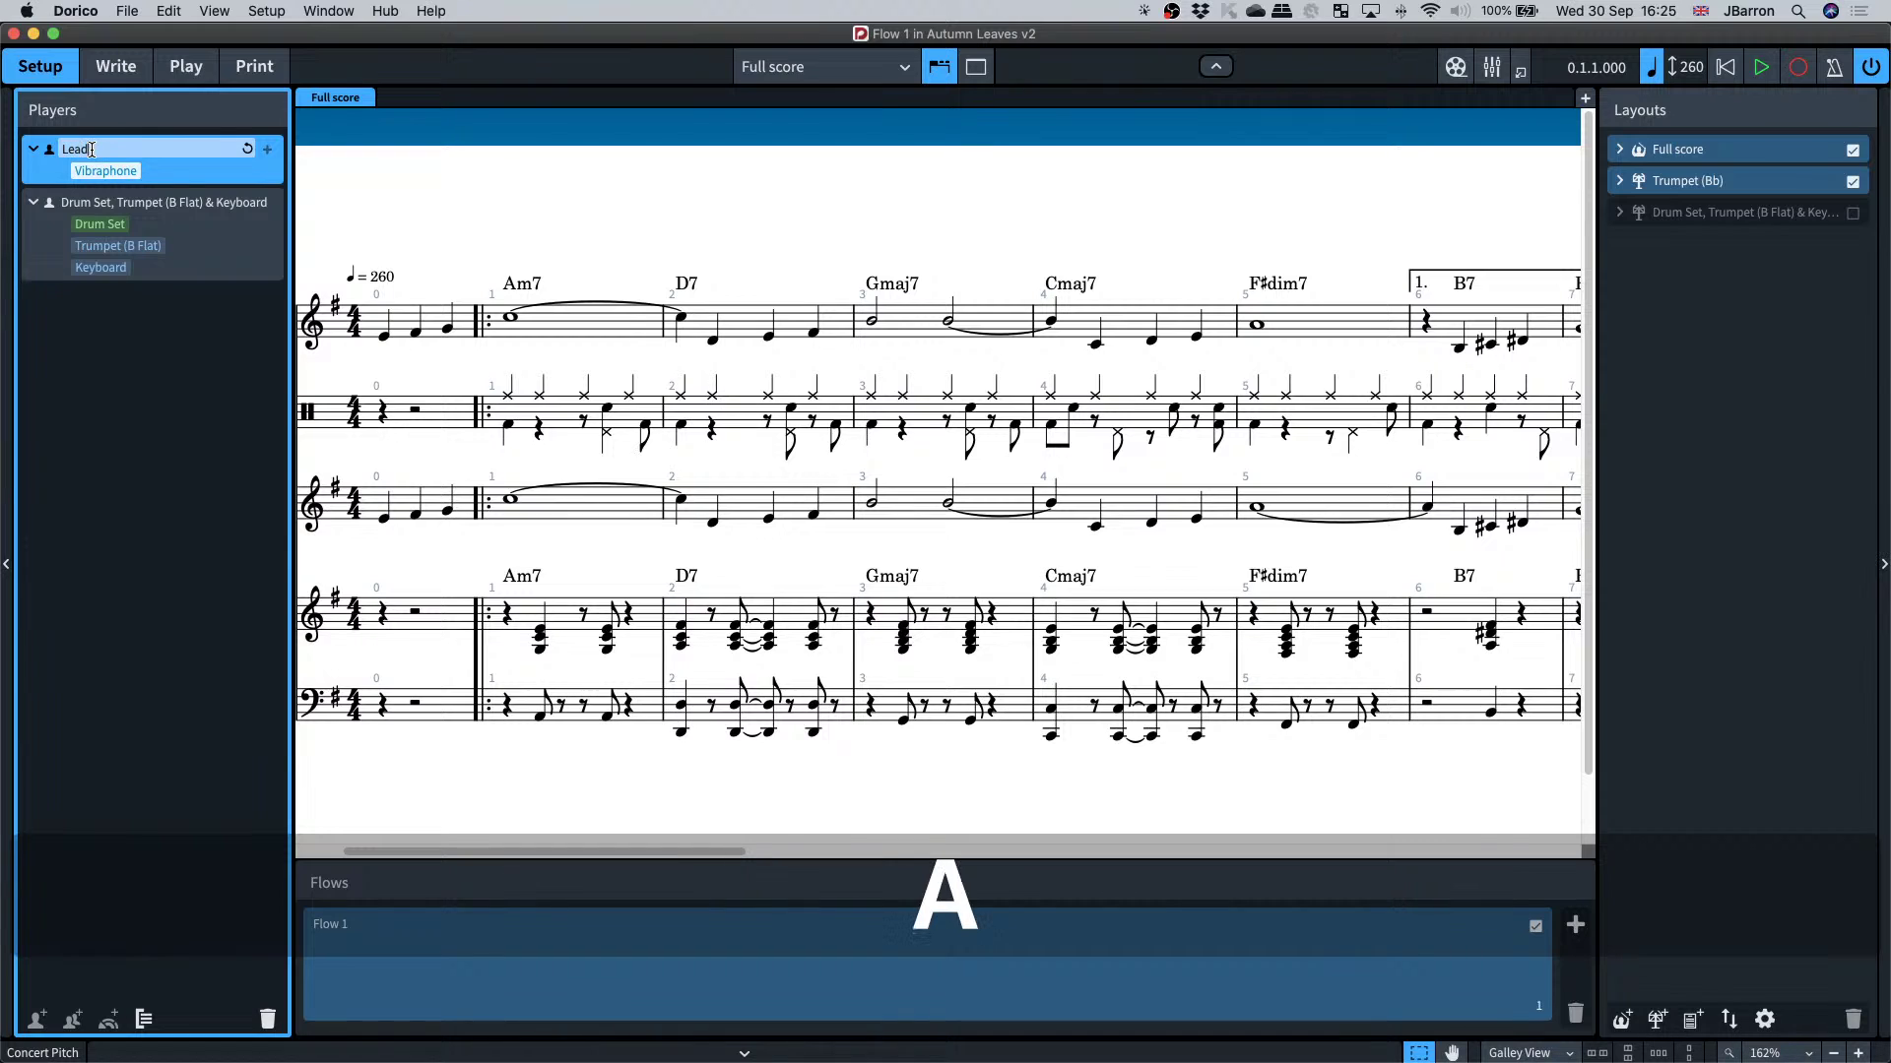
key(Return)
- Return to Write mode and check the layouts available in the project
key(super+2)
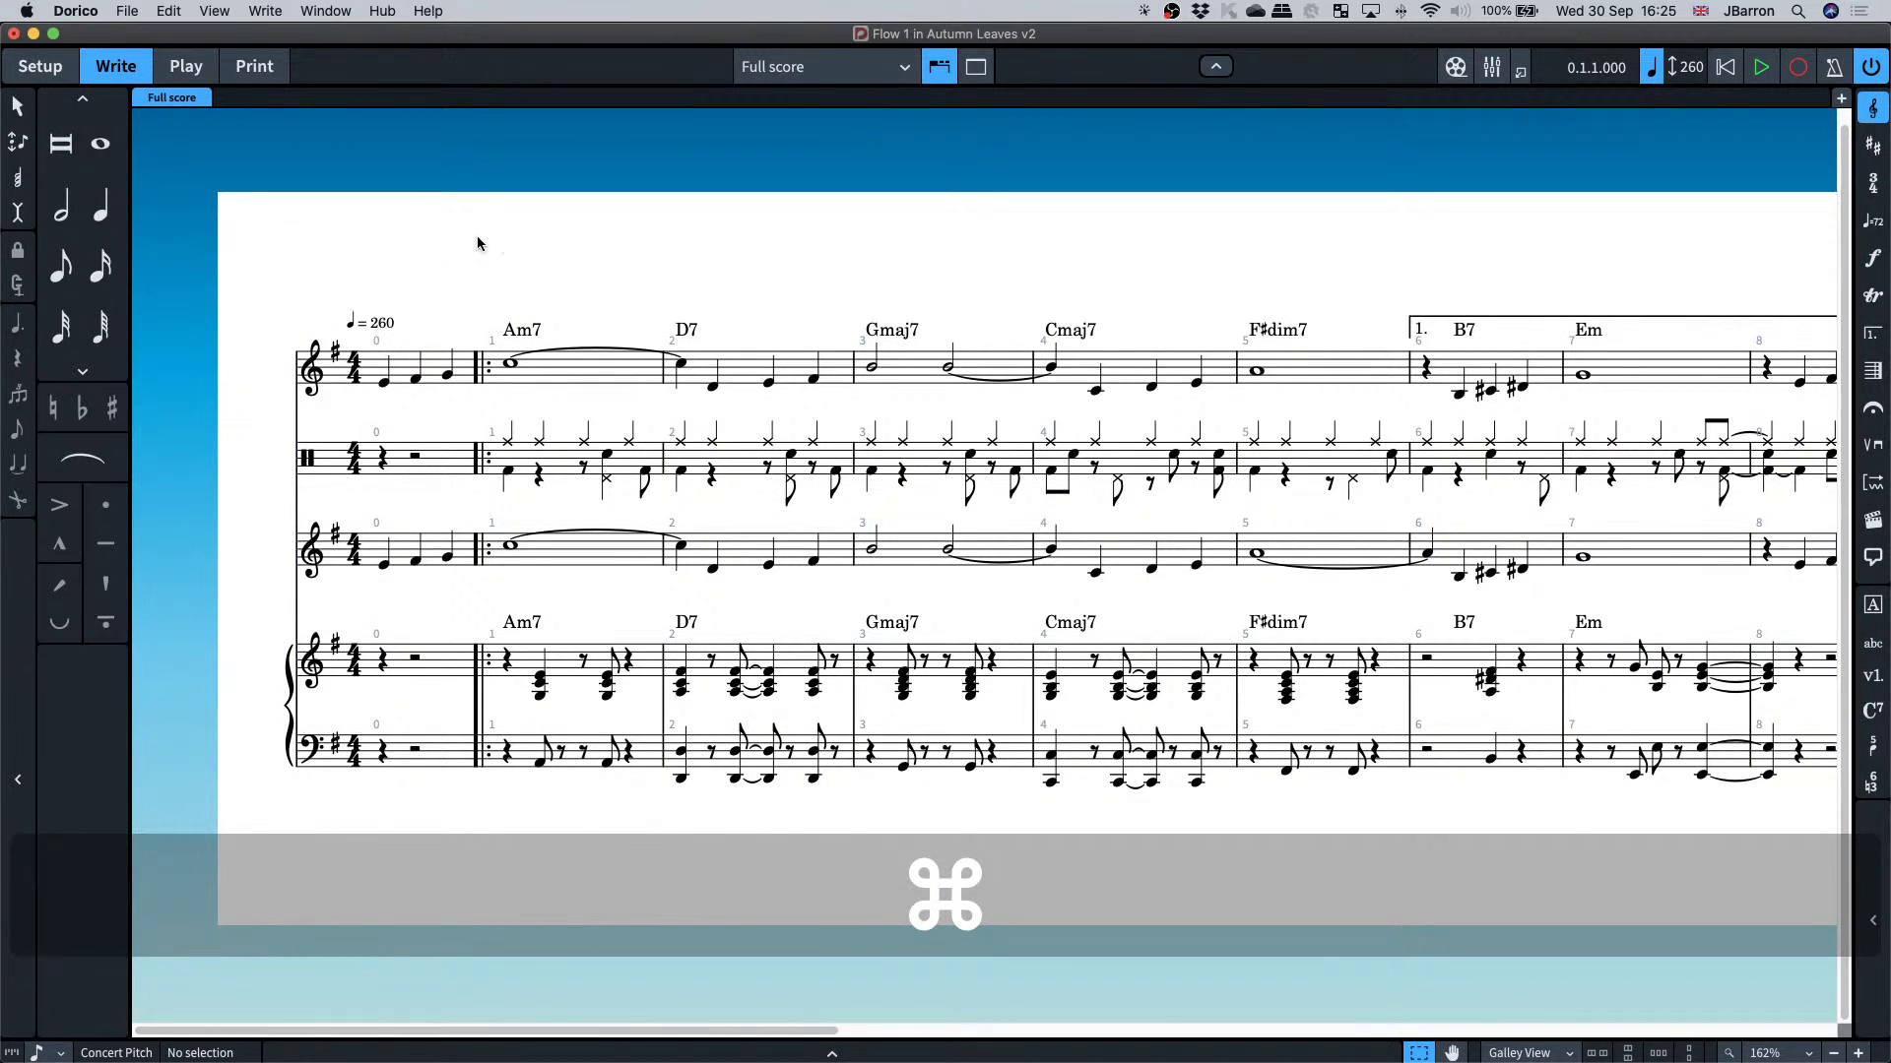
click(781, 69)
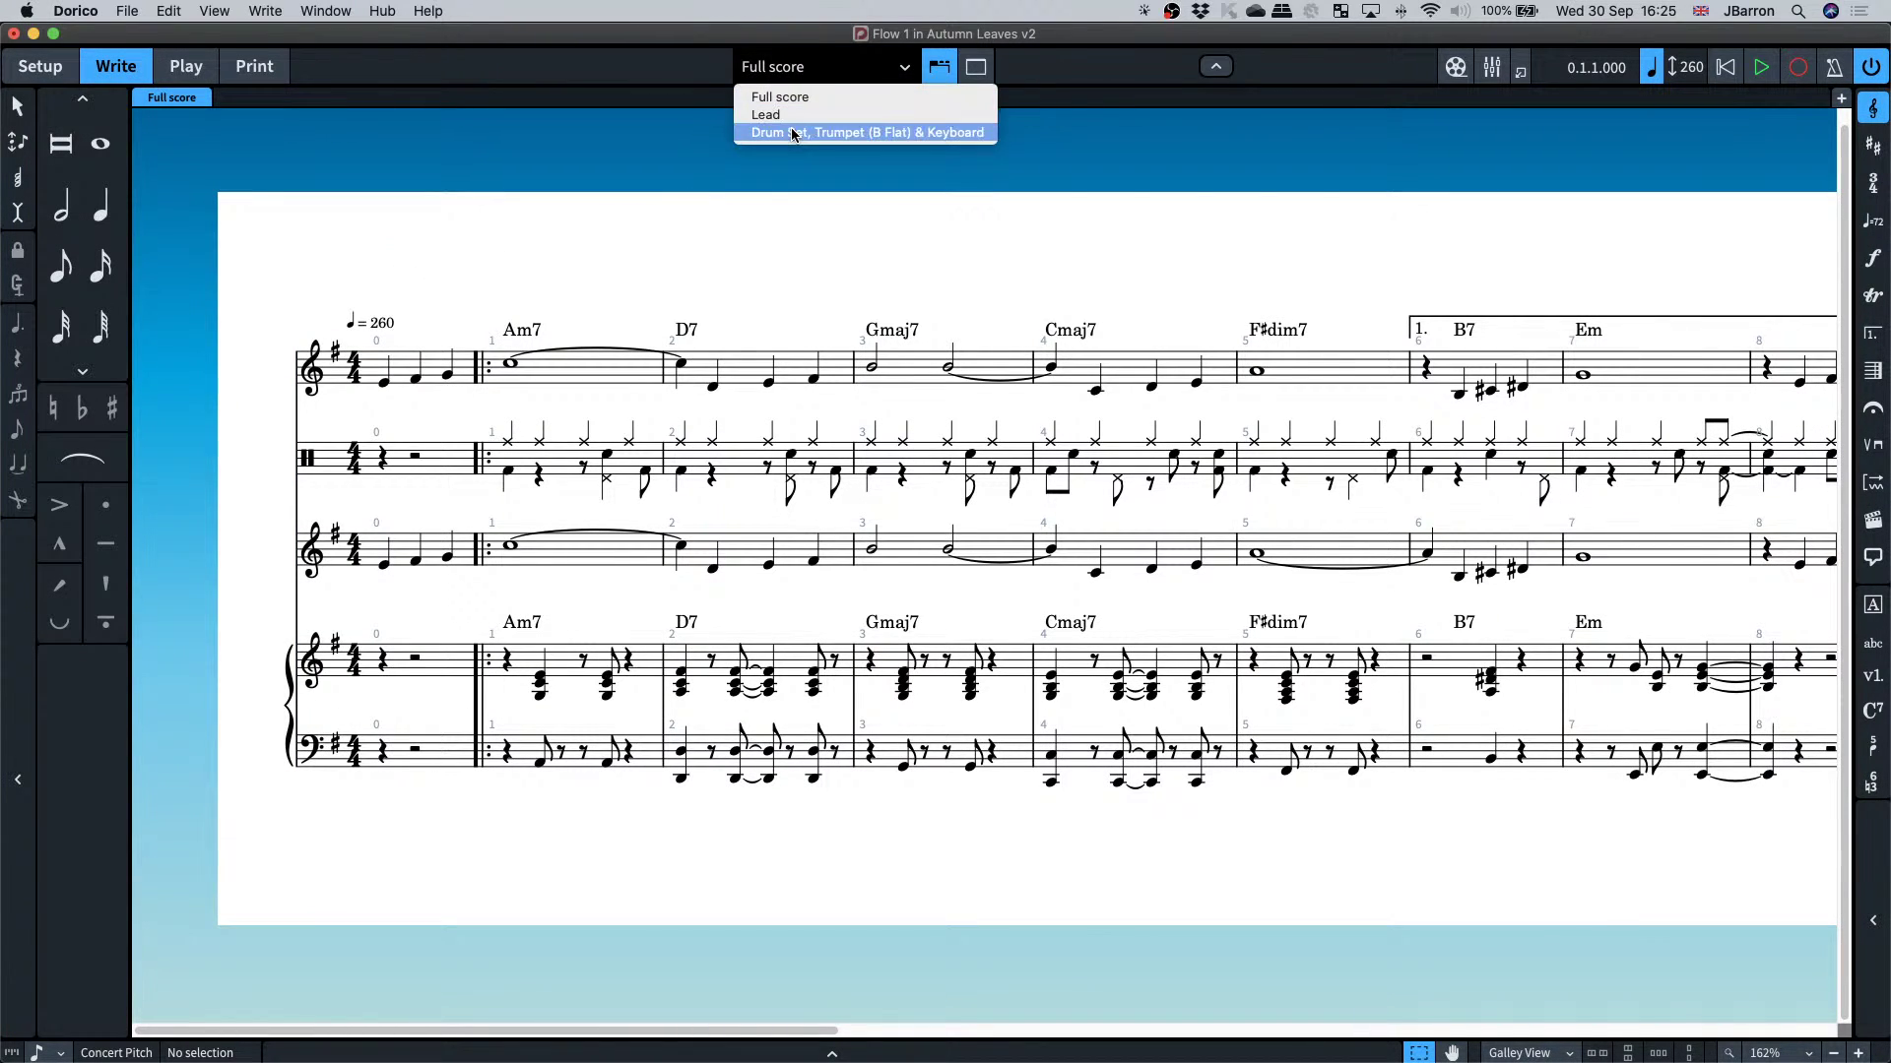
click(740, 244)
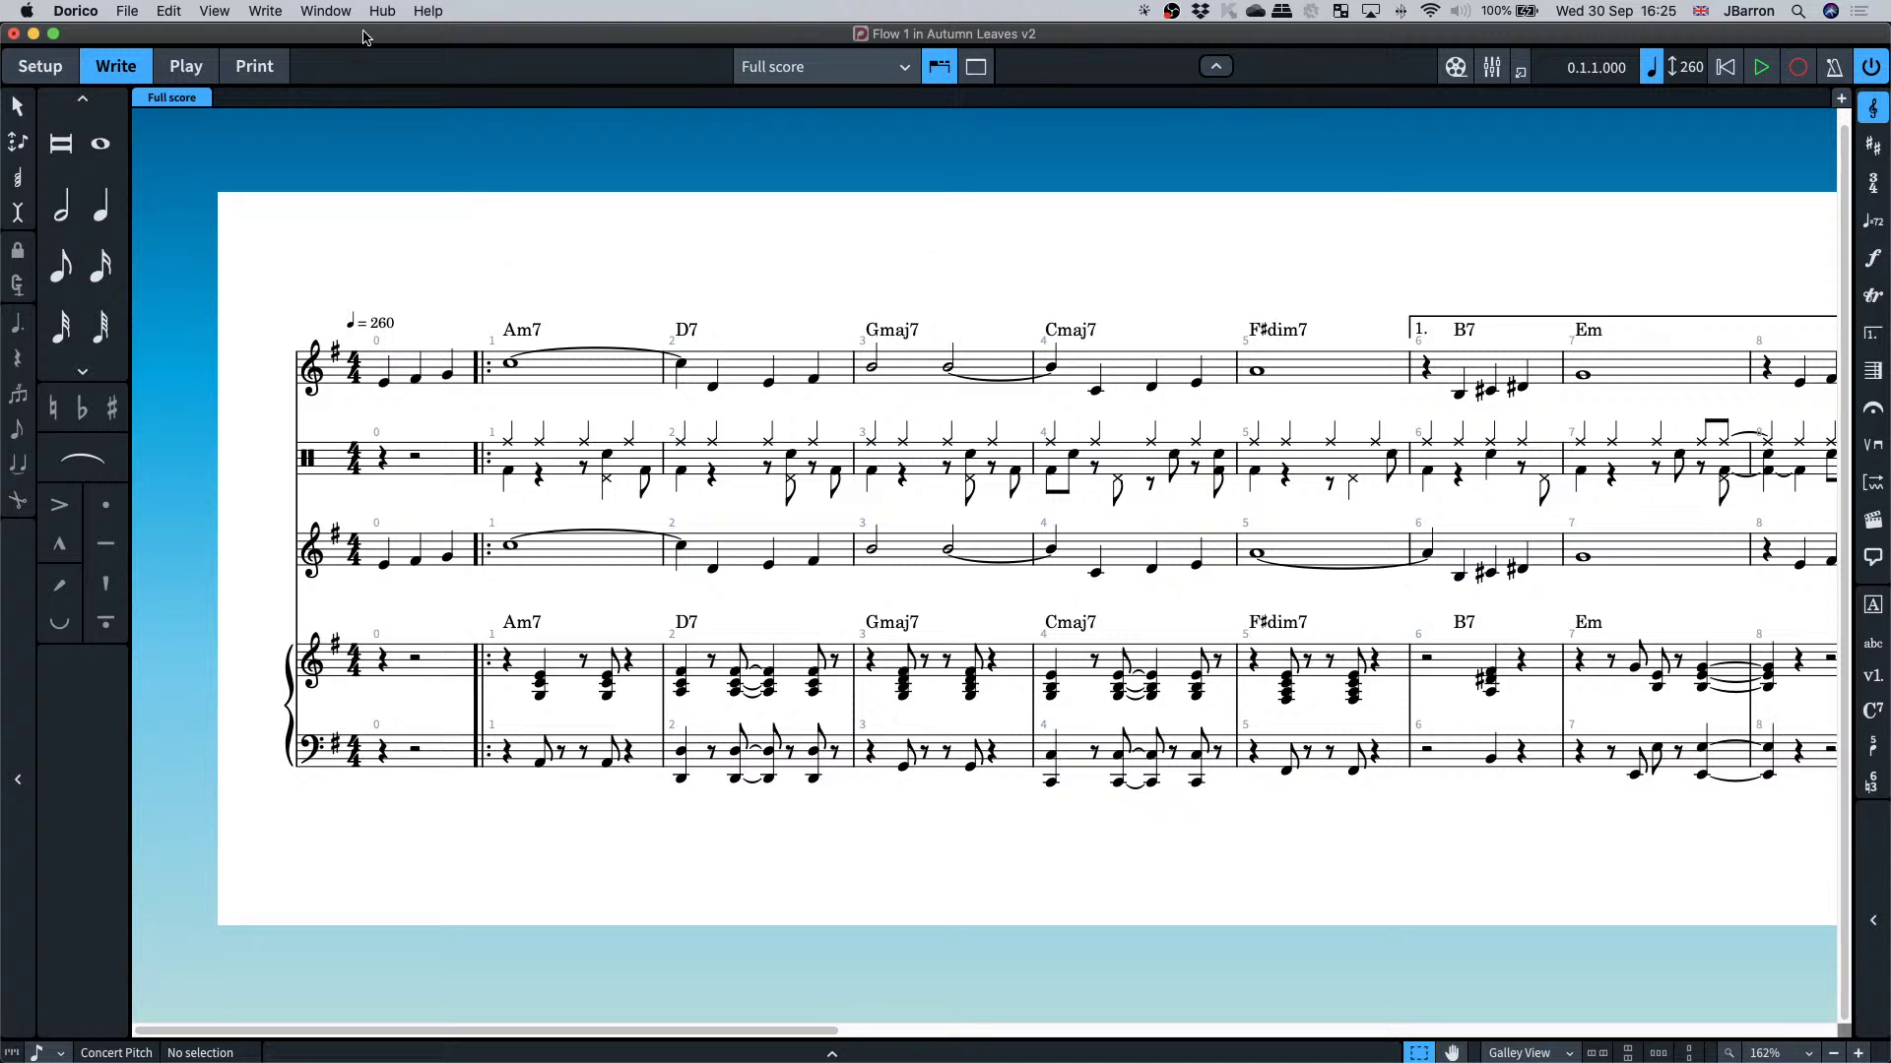
- Switch the Autumn Leaves full score to page view and show its signposts at the start of the first system
click(229, 11)
click(224, 35)
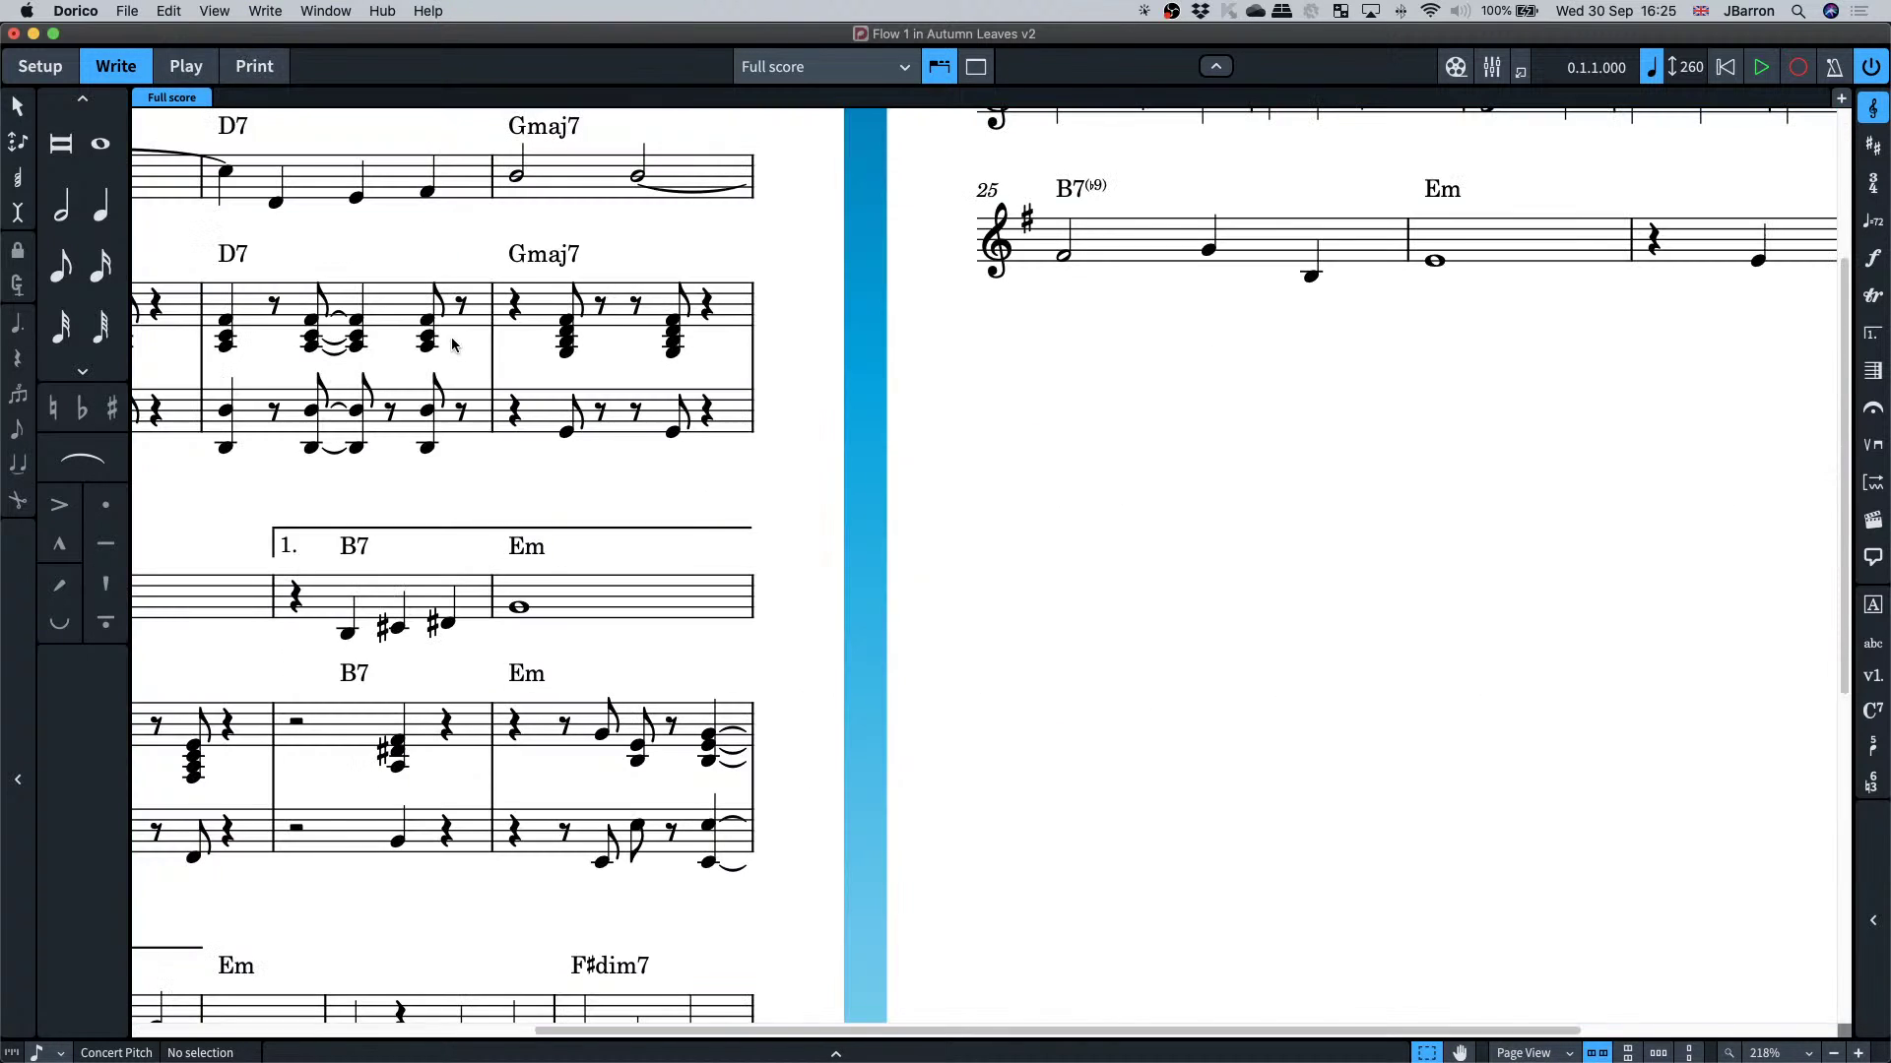
key(super+minus)
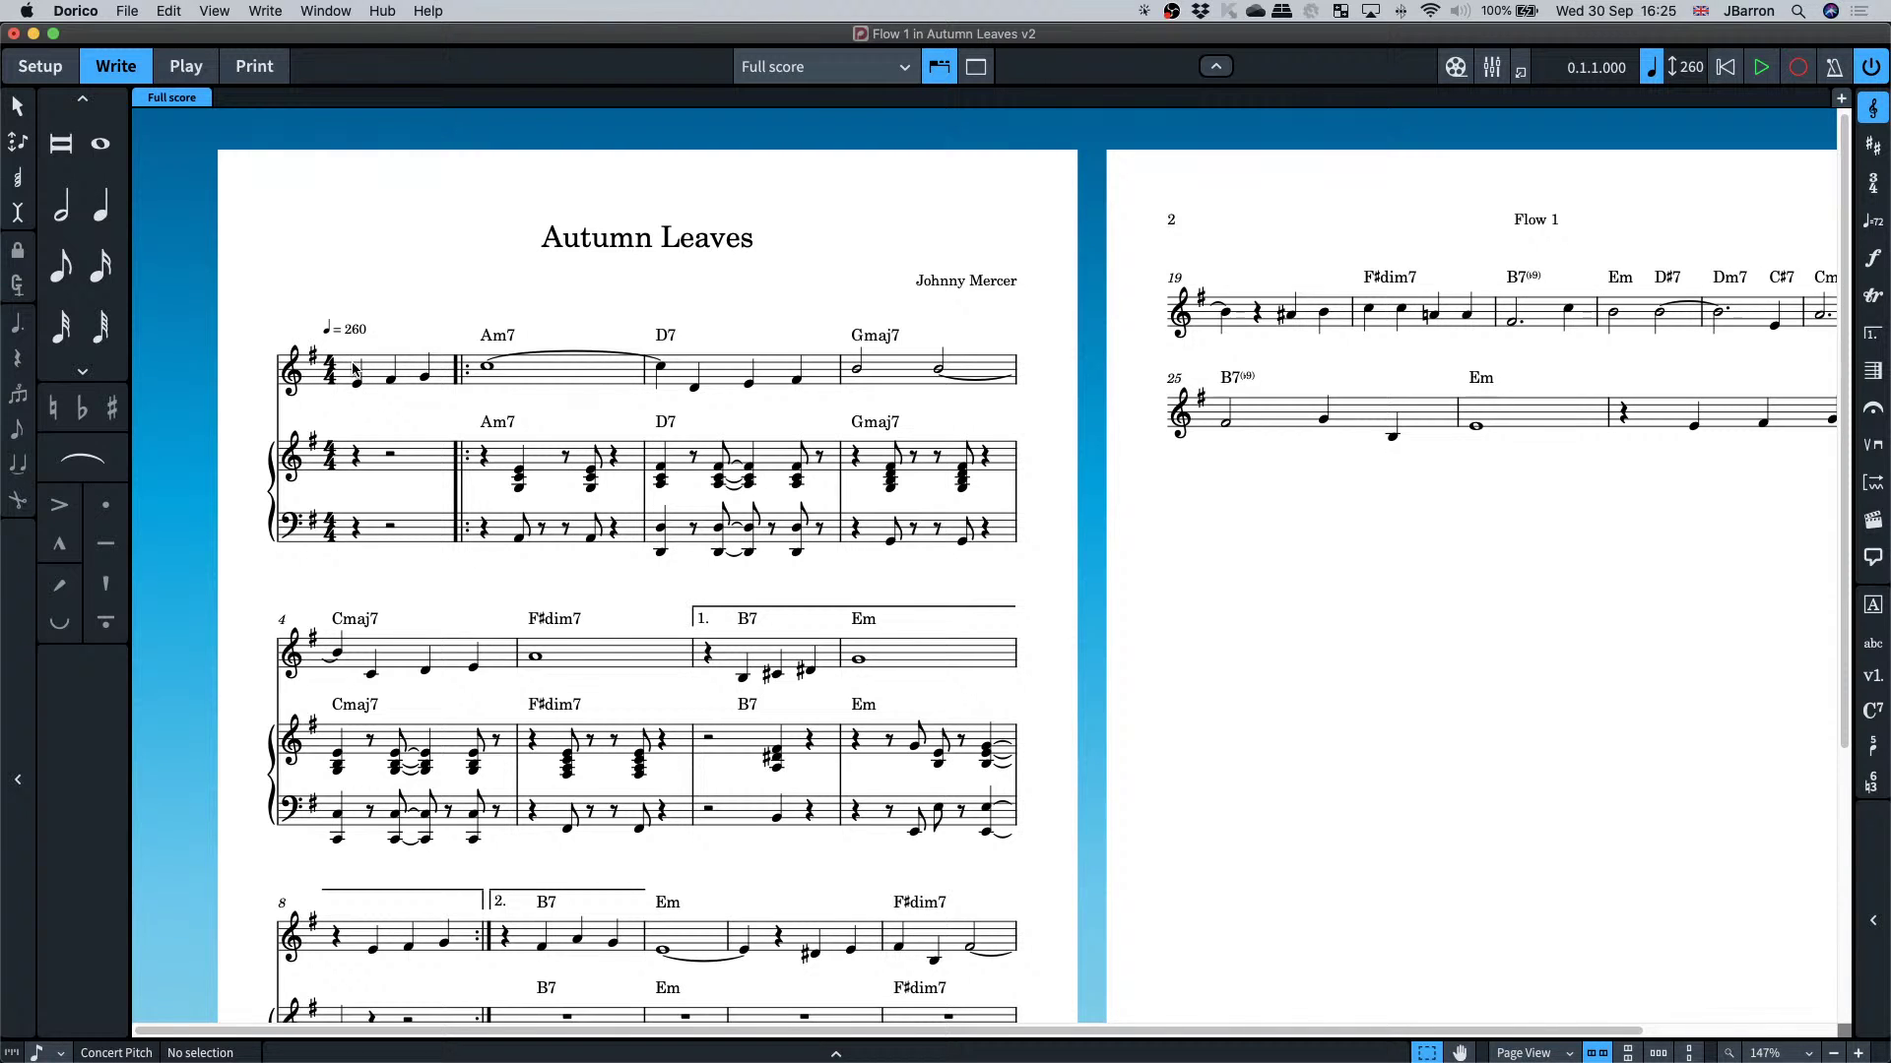
key(alt+super+k)
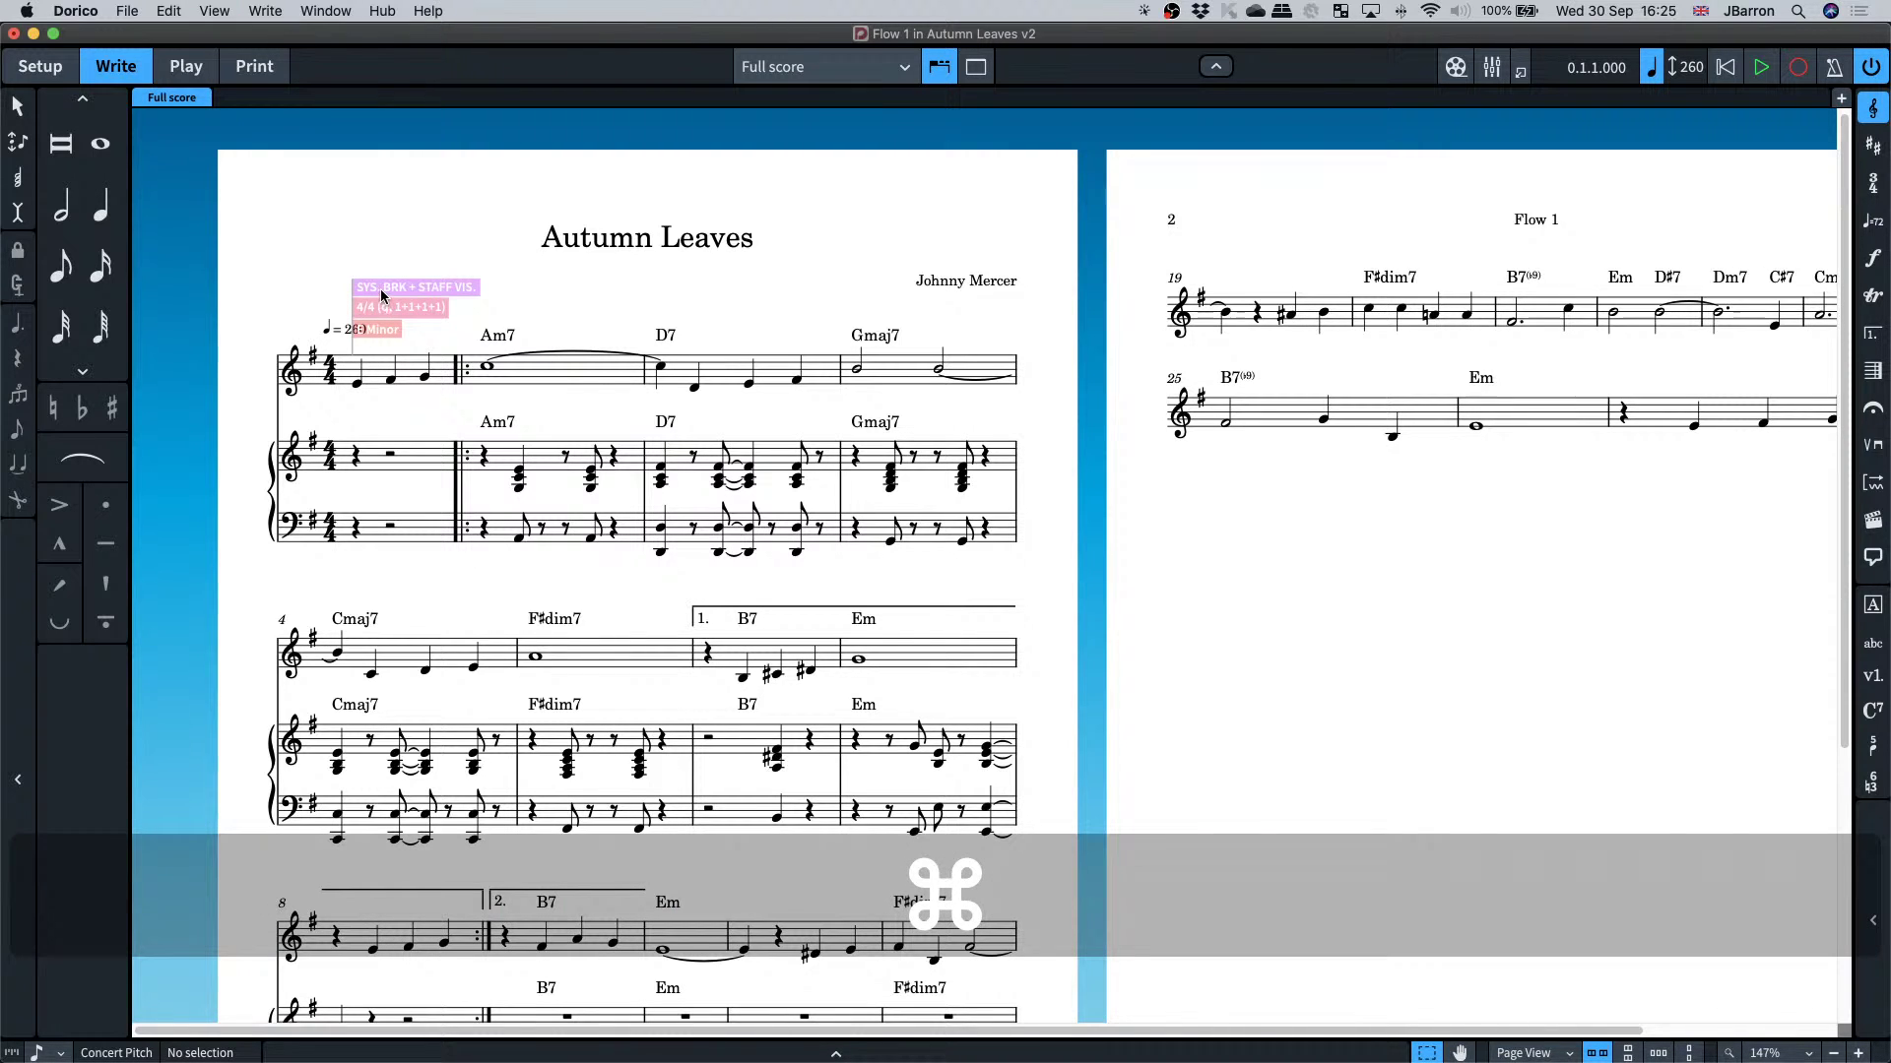
key(super+equal)
scroll(345, 482, up, 5)
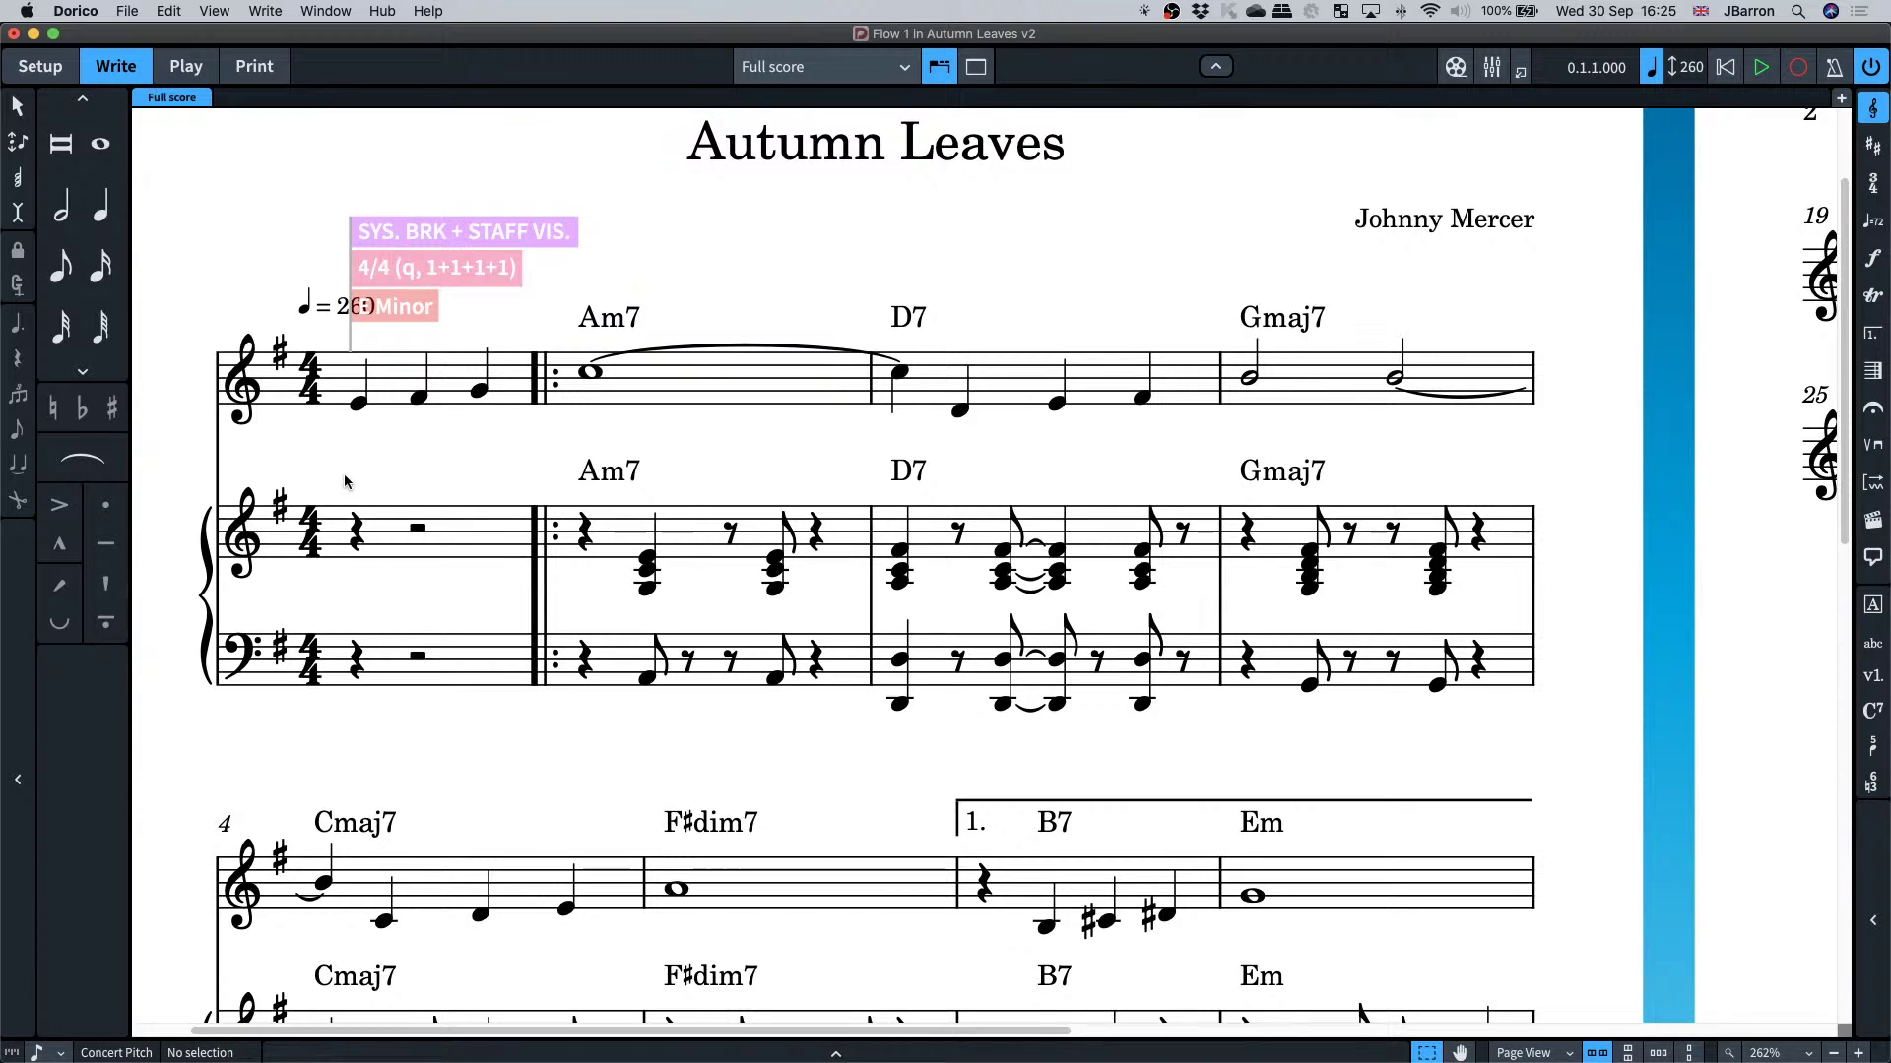
- Select the first pickup note in the vibraphone staff and look at the Frame Break and System Break commands
click(358, 401)
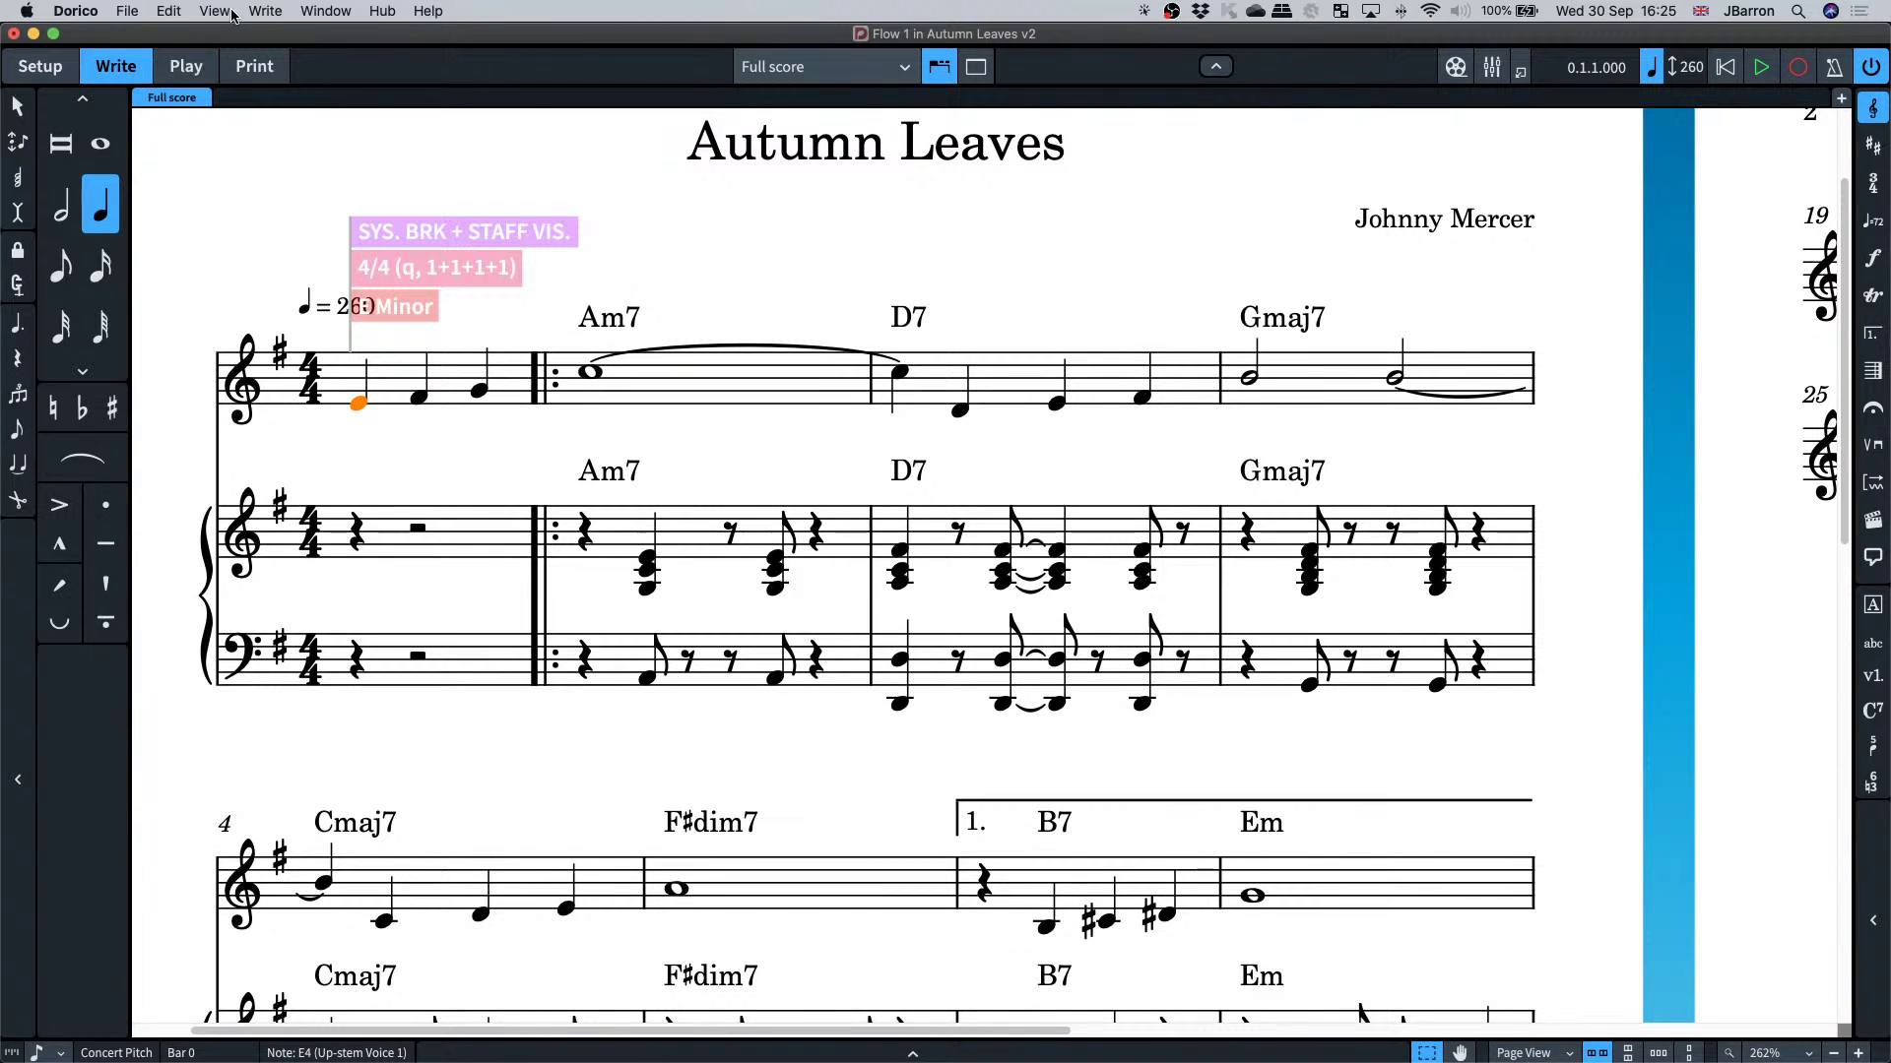
click(170, 11)
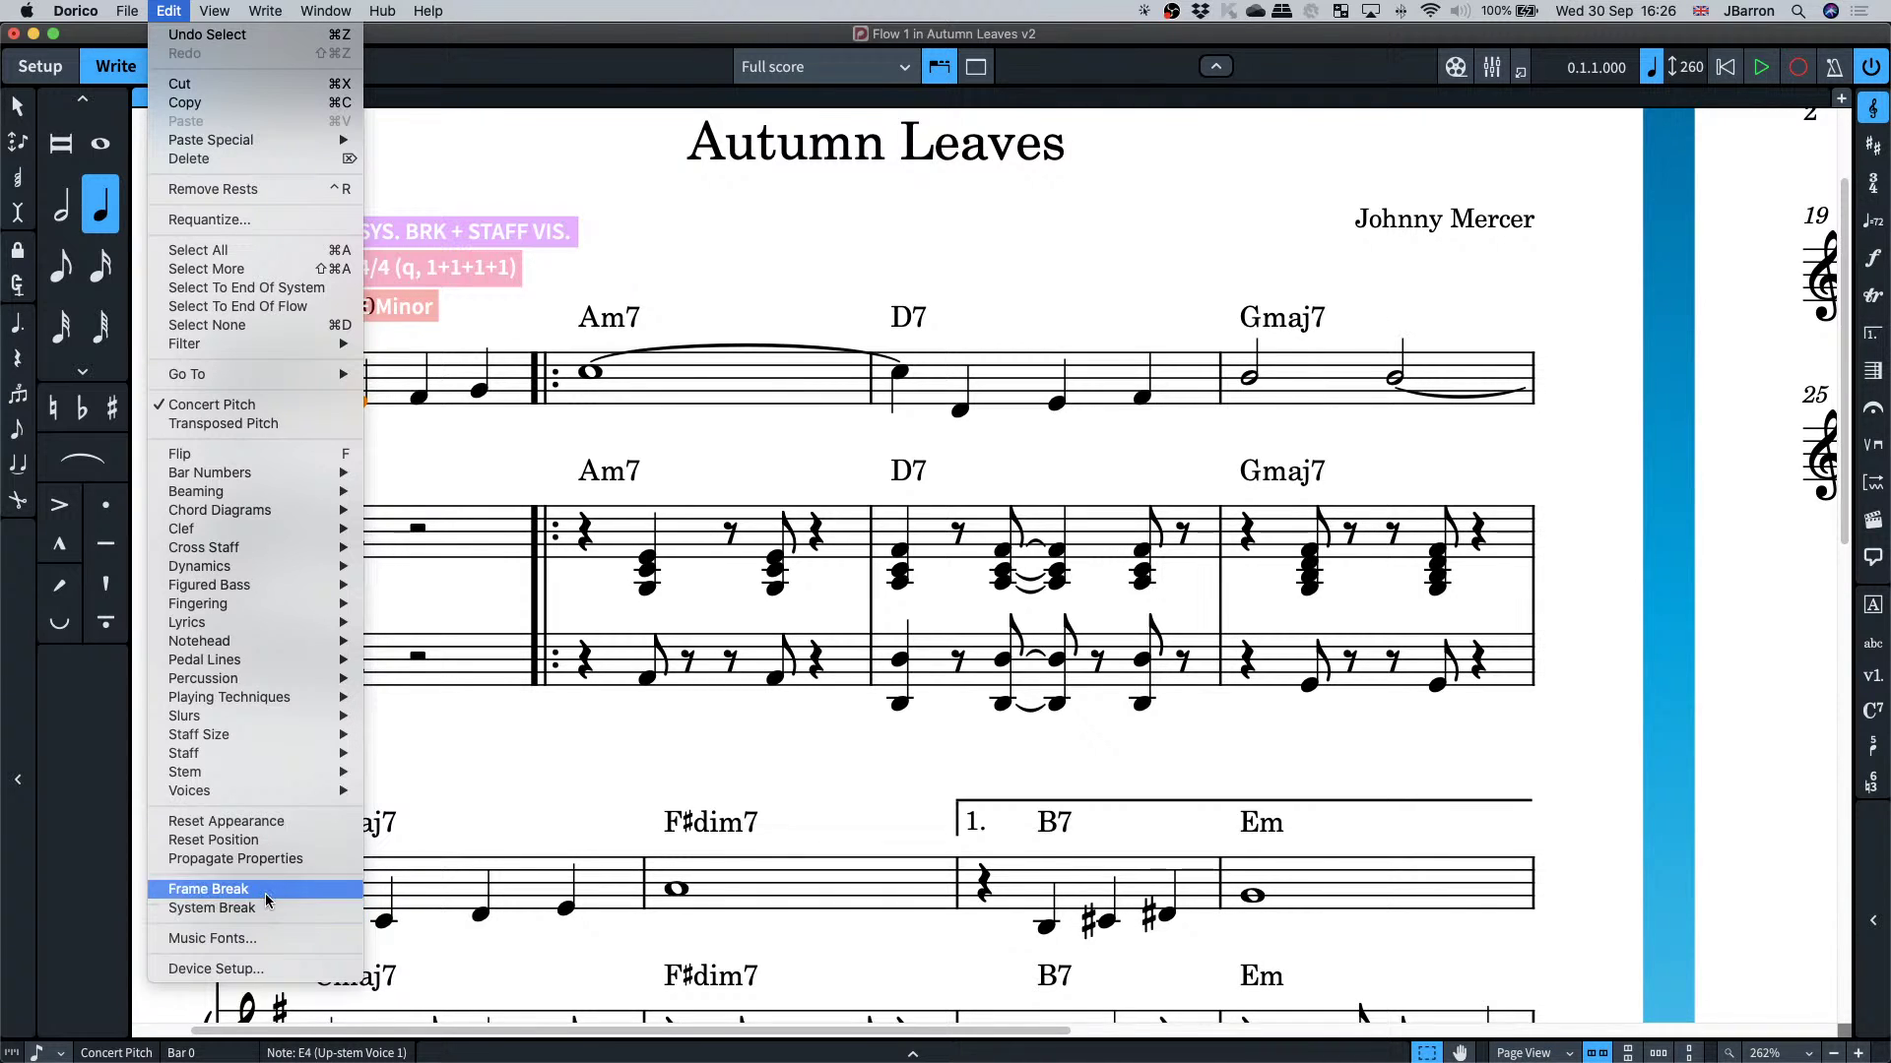
click(445, 382)
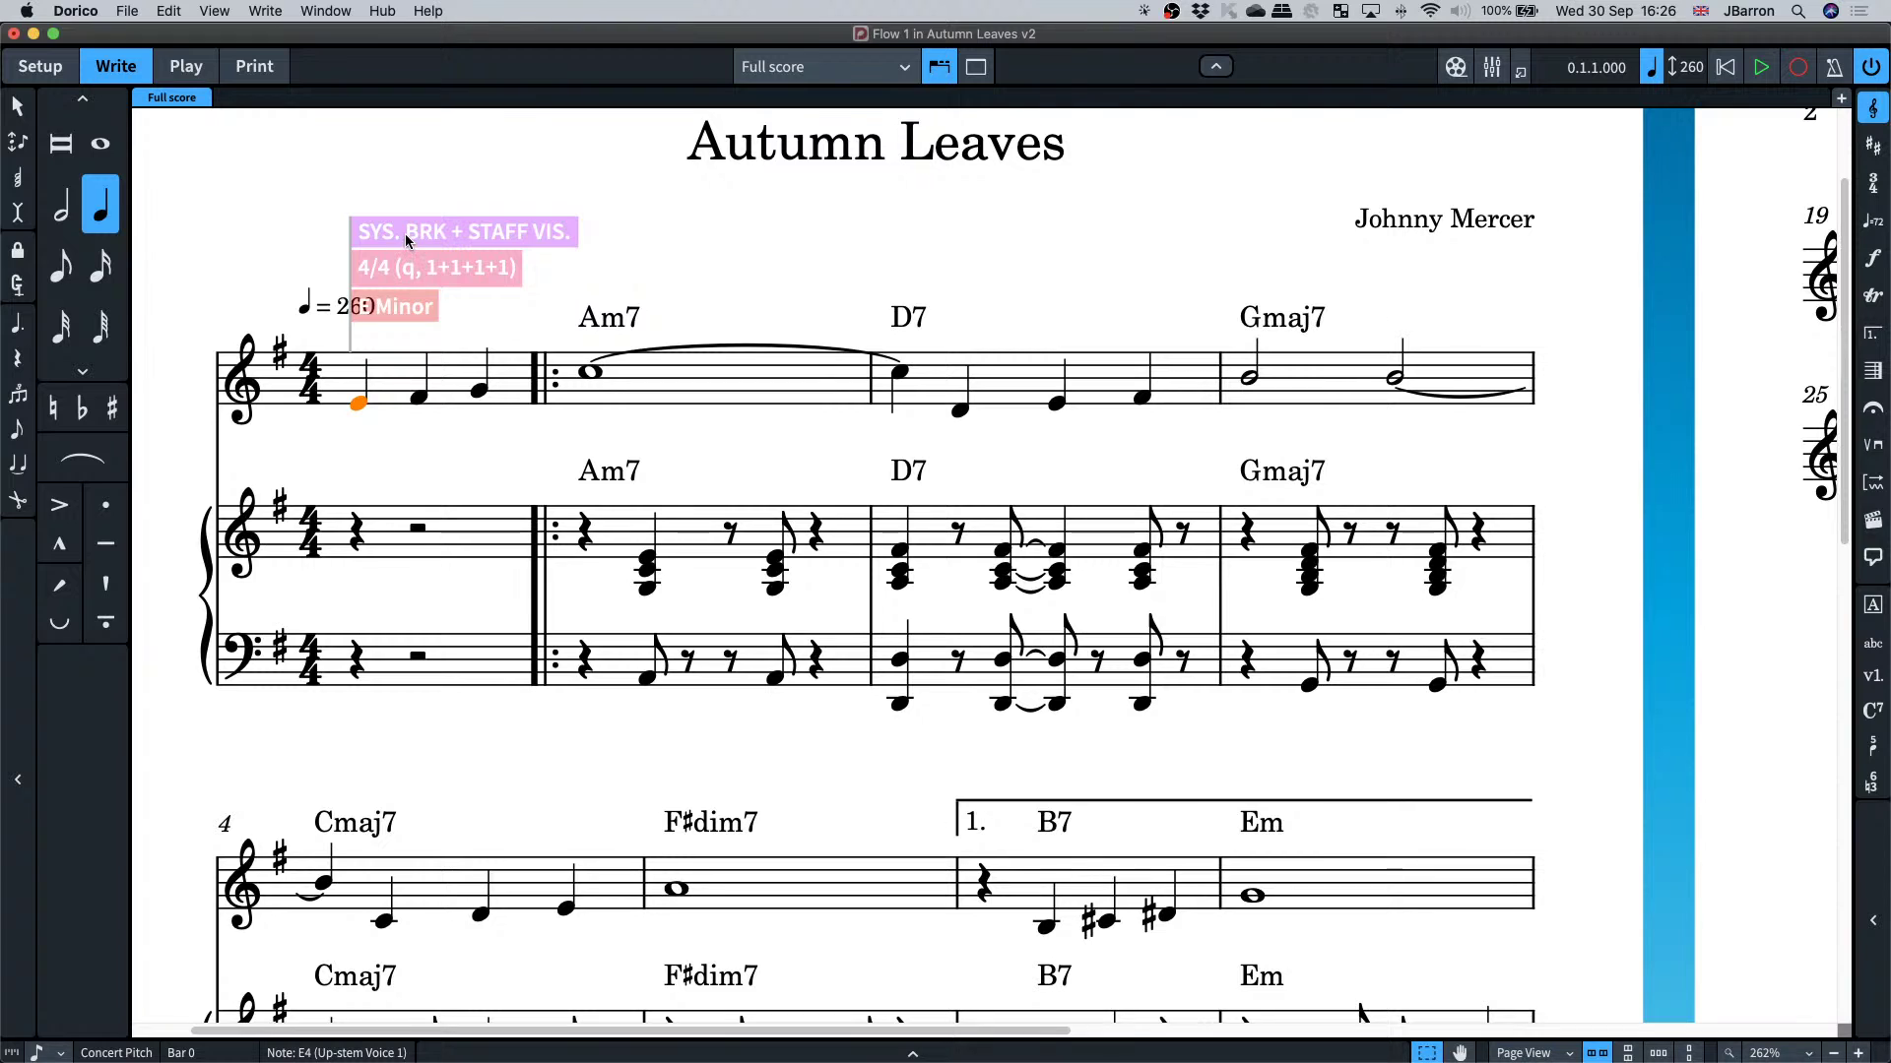
- Hide the Drum Set, Trumpet (B Flat) & Keyboard player from the opening system break using Manual Staff Visibility
click(410, 231)
key(Return)
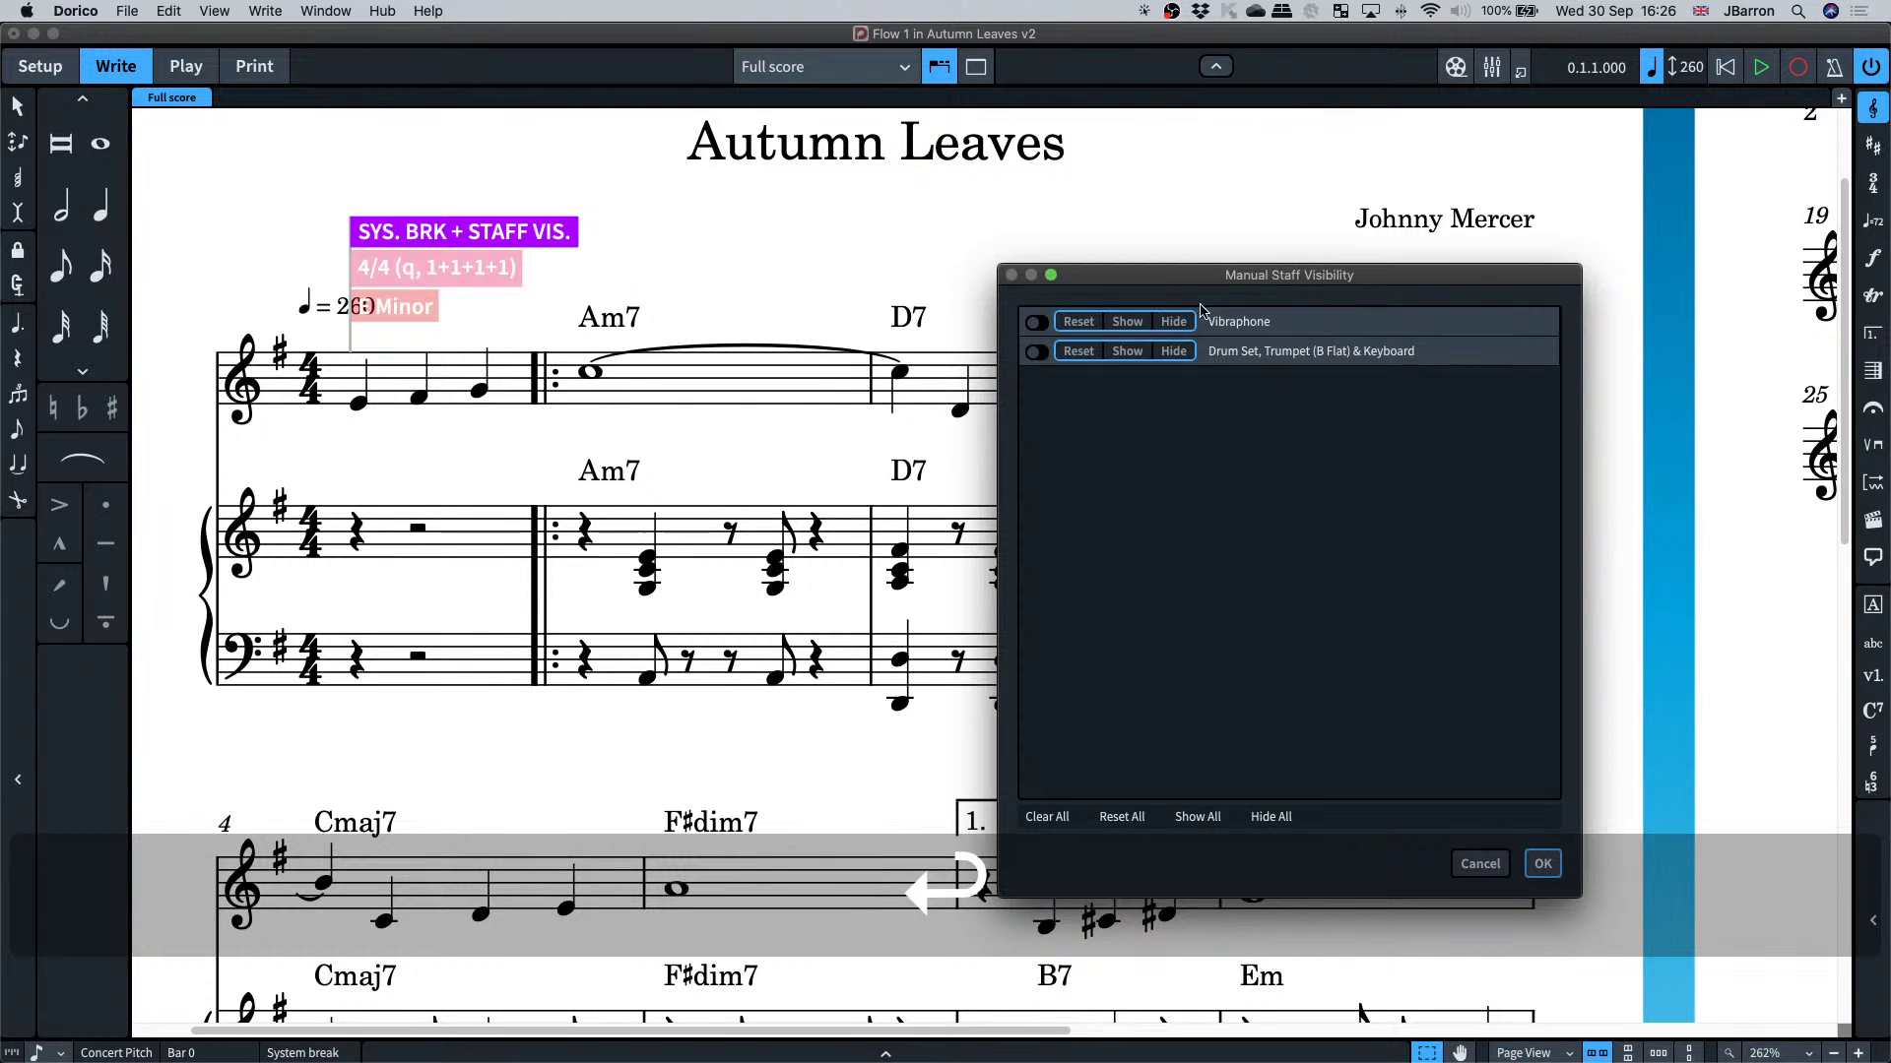
drag(1046, 242, 1006, 235)
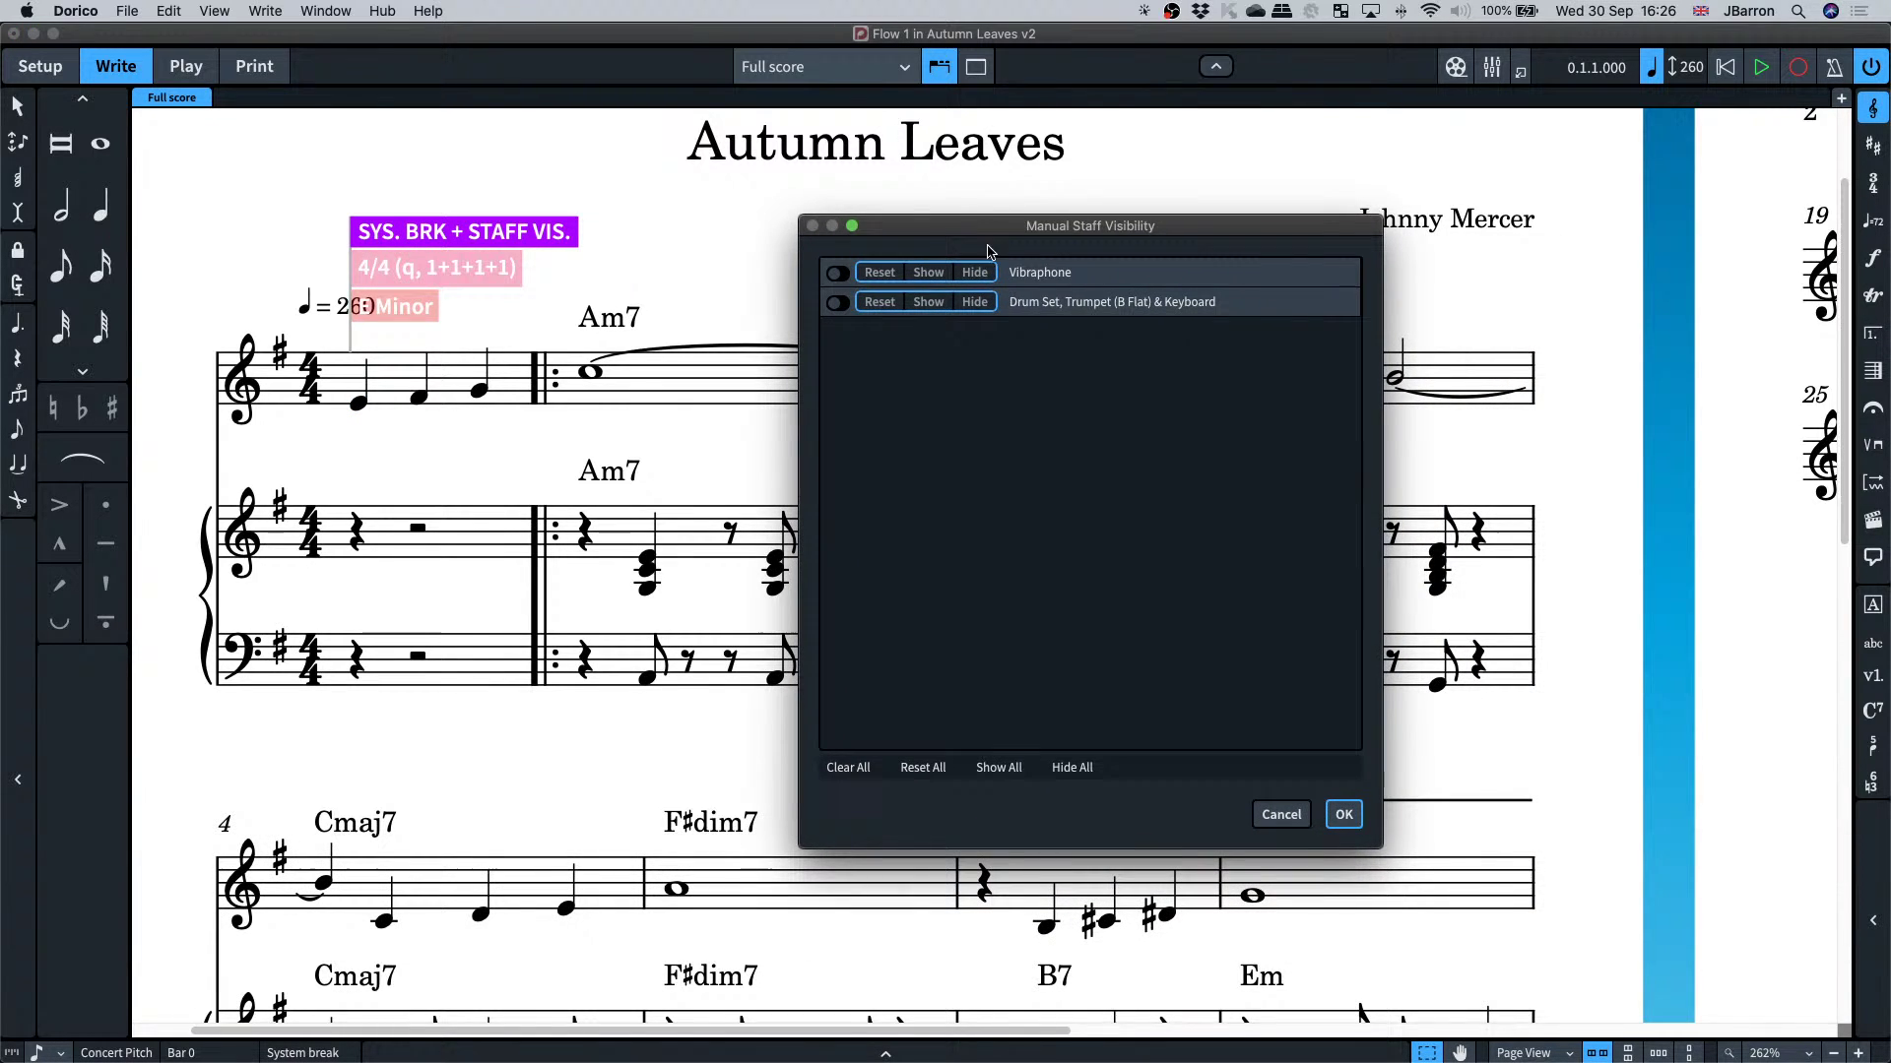
click(838, 302)
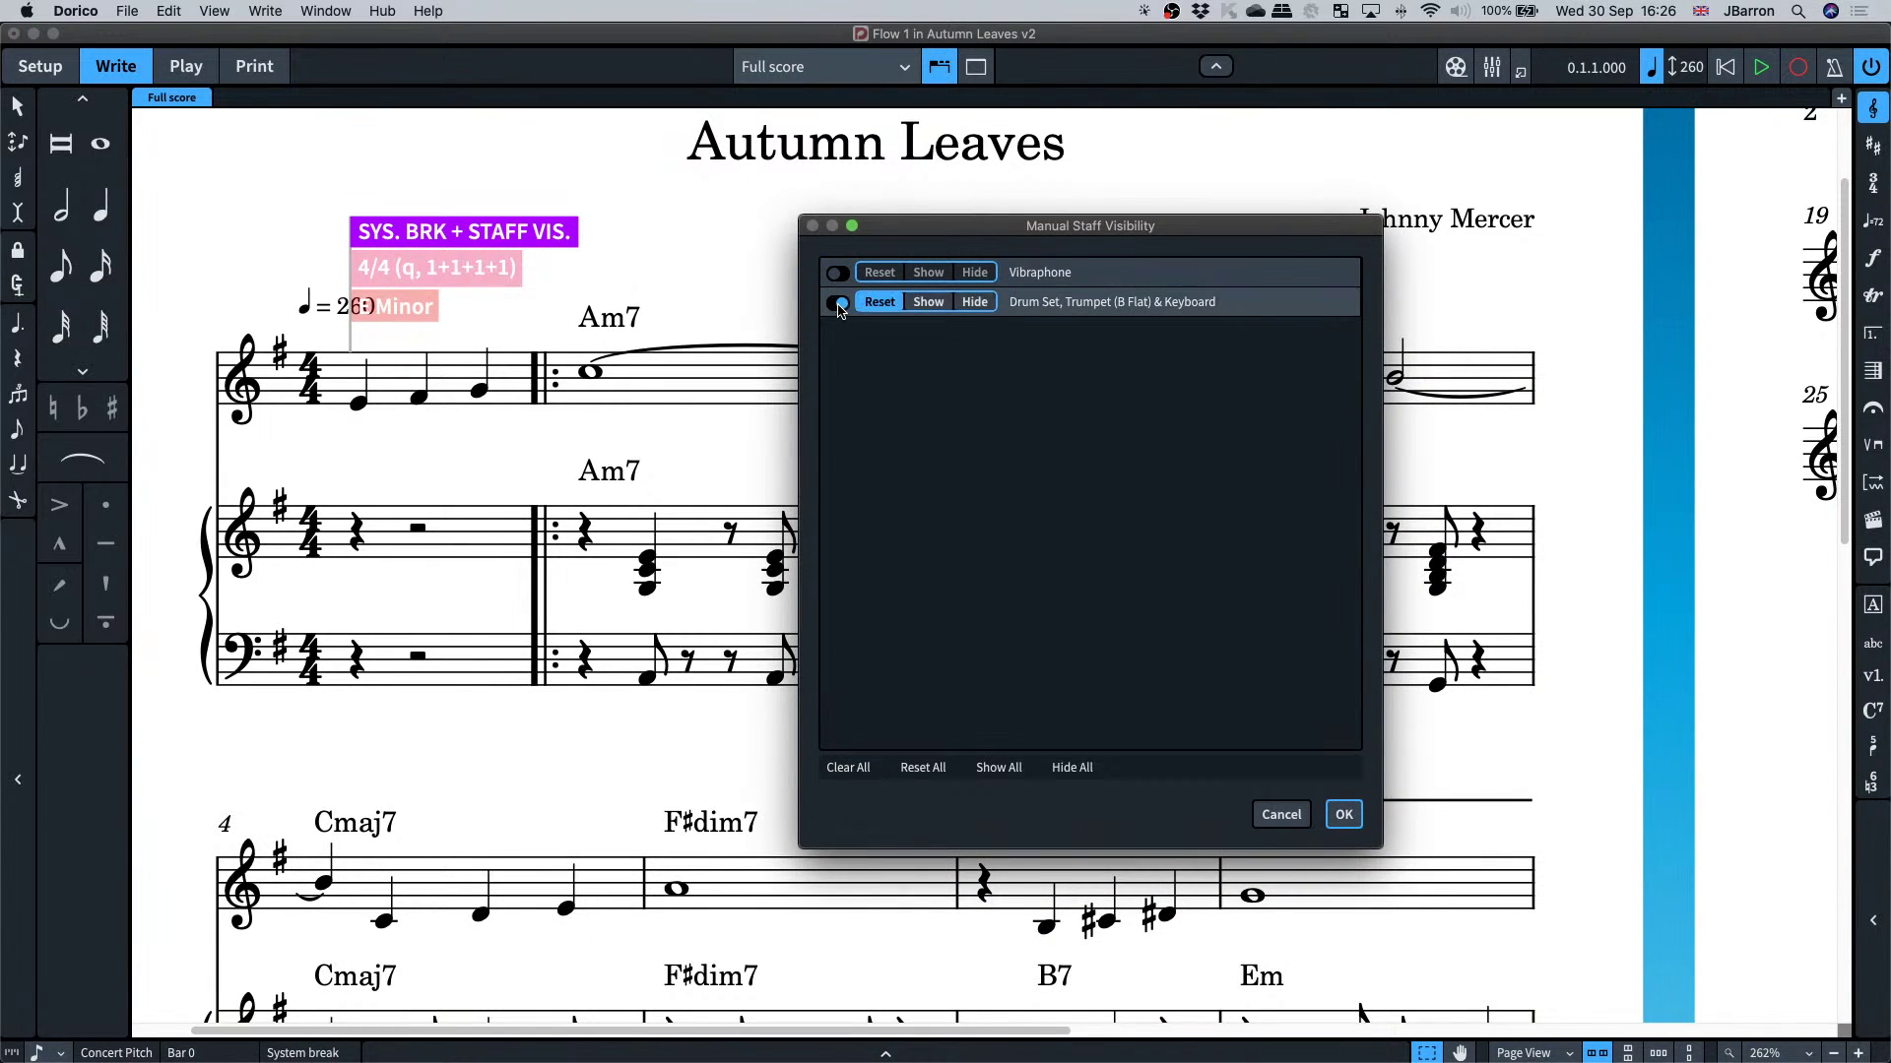
click(975, 302)
click(1344, 814)
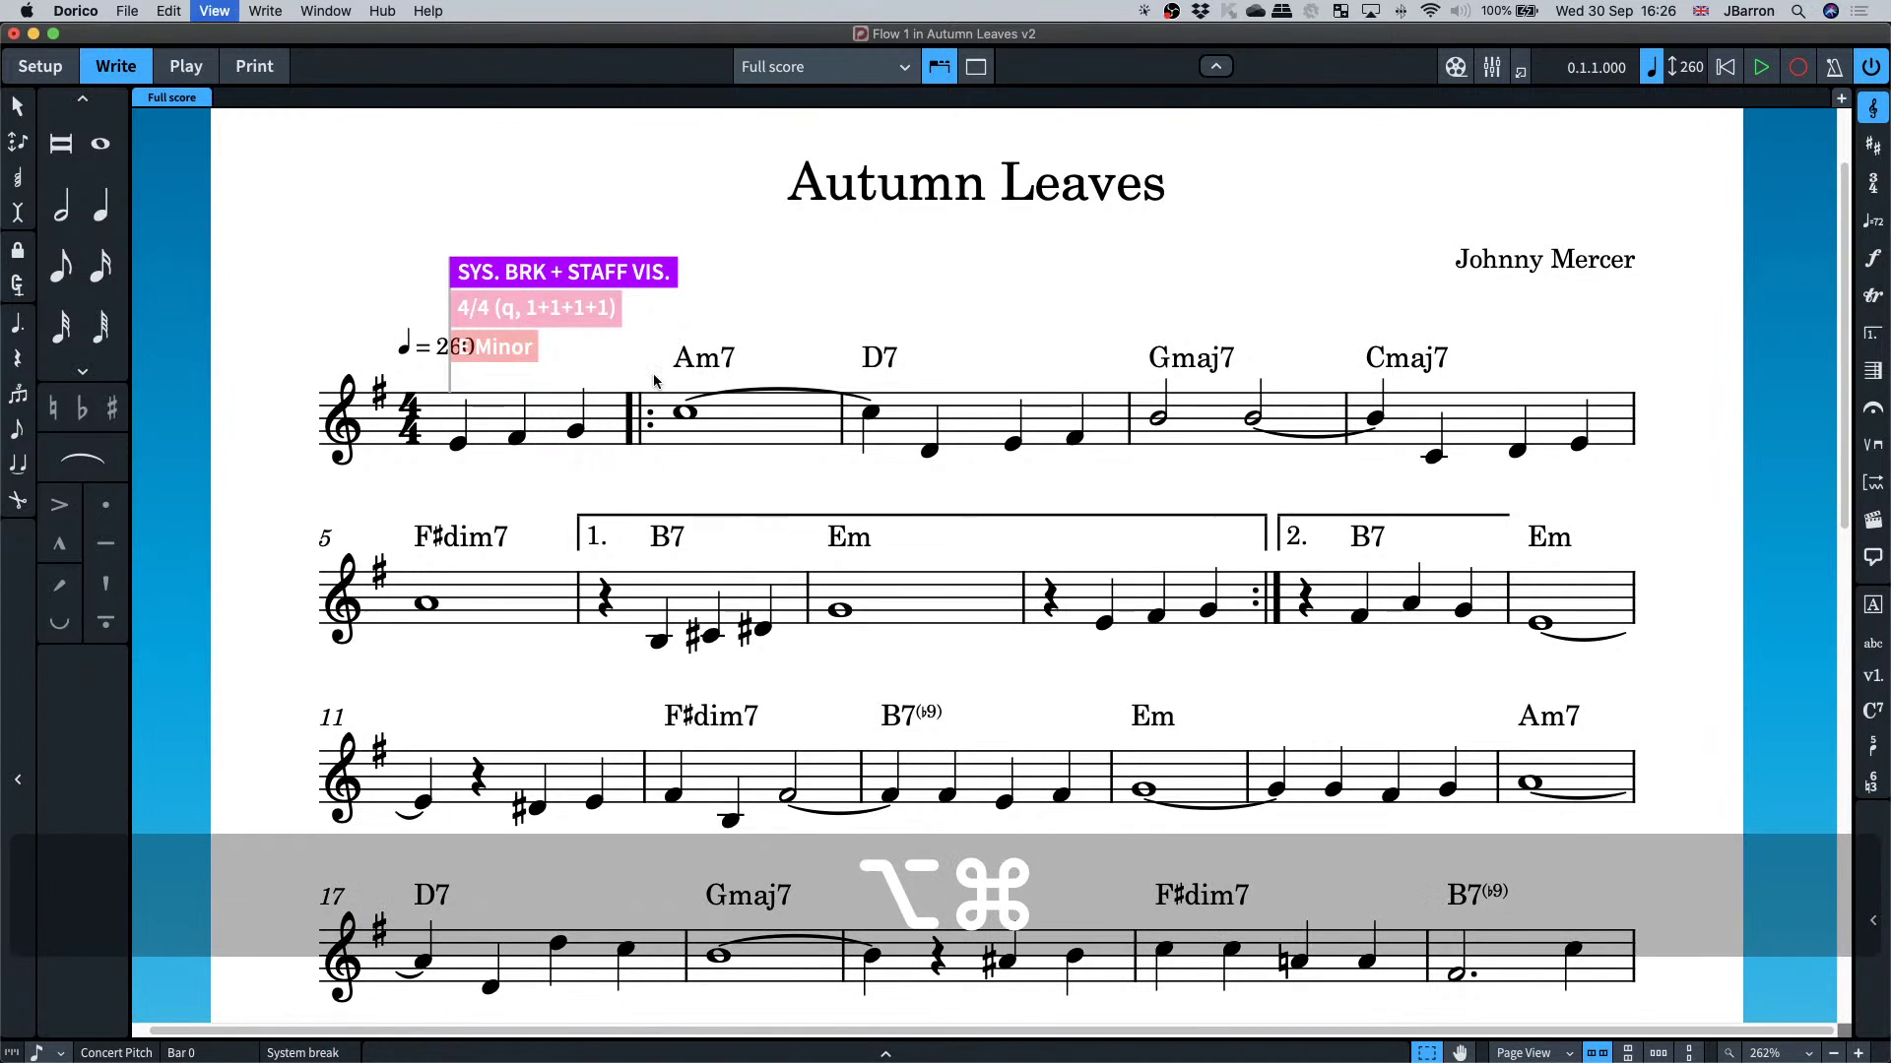
- Hide the signposts in the full score and show the whole first page
key(alt+super+p)
key(super+minus)
scroll(529, 347, down, 1)
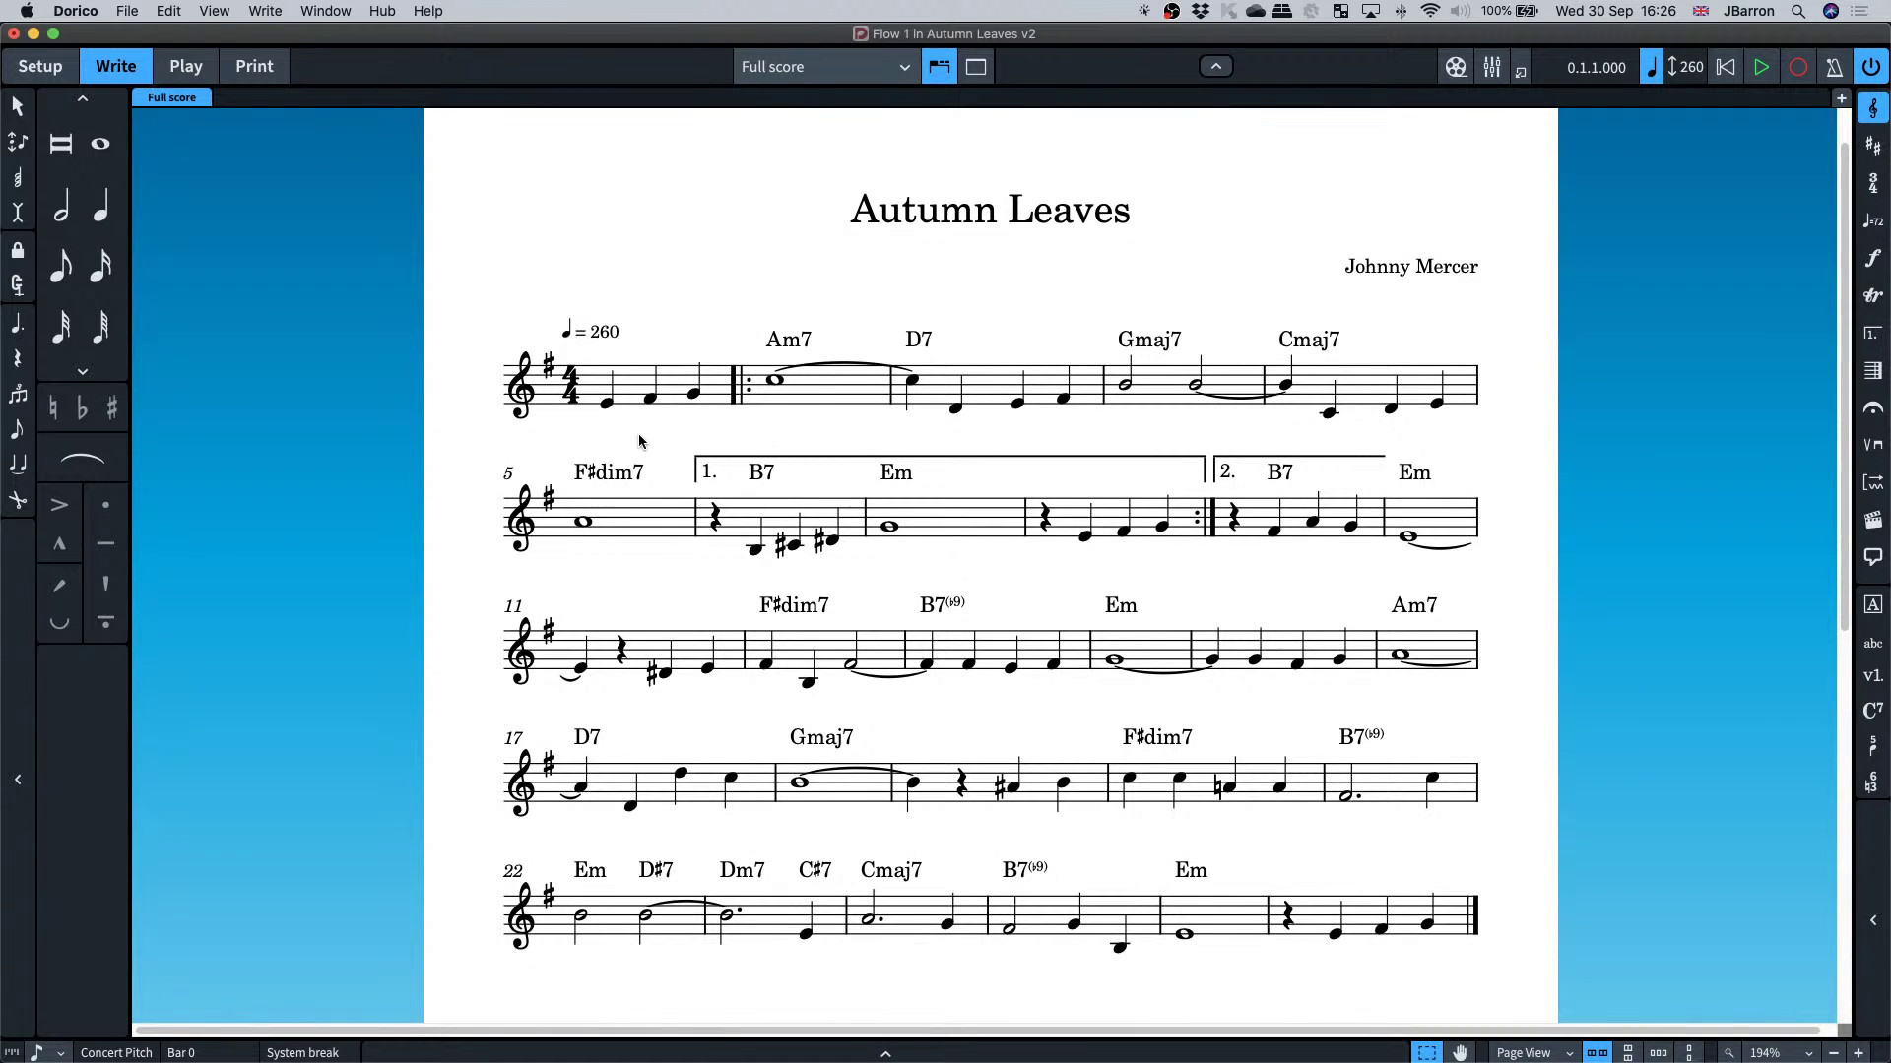
scroll(638, 441, down, 3)
scroll(581, 336, up, 4)
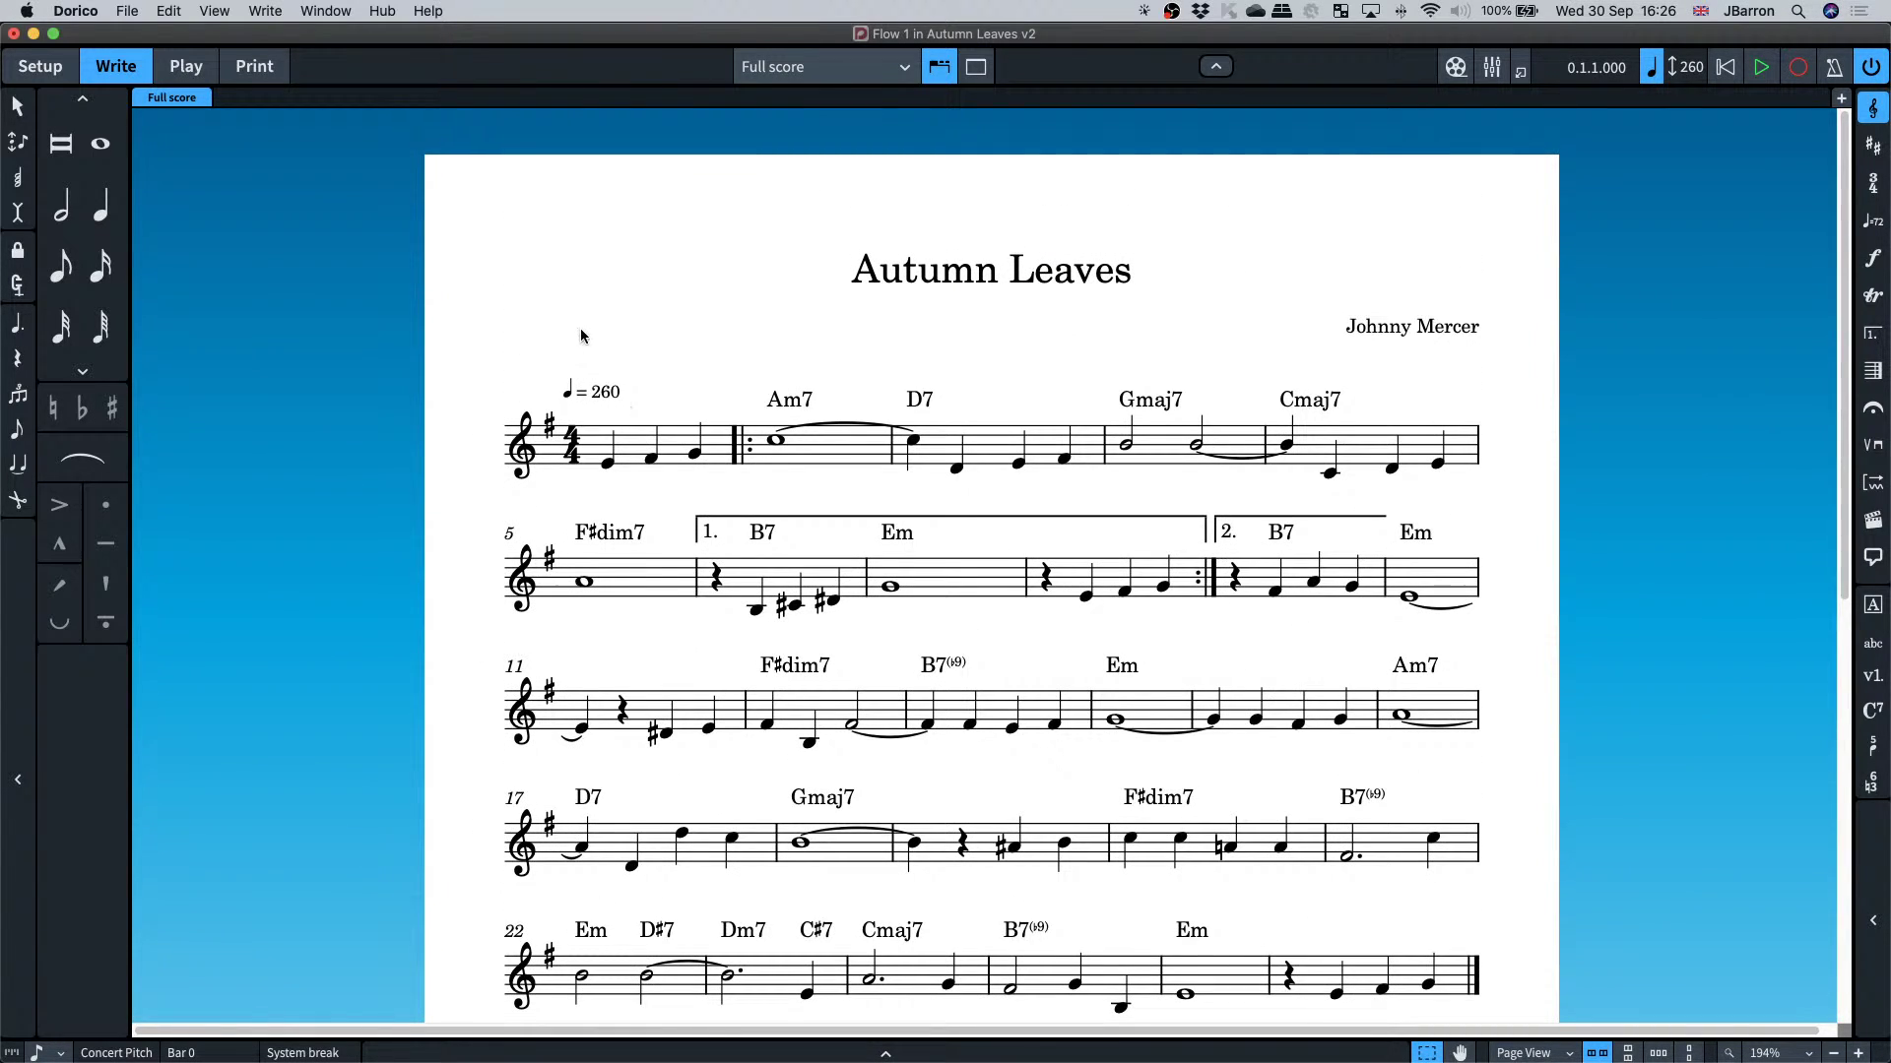
- Play the piece from the beginning into the first ending, and check the players and their instruments in Setup mode
key(alt+shift+space)
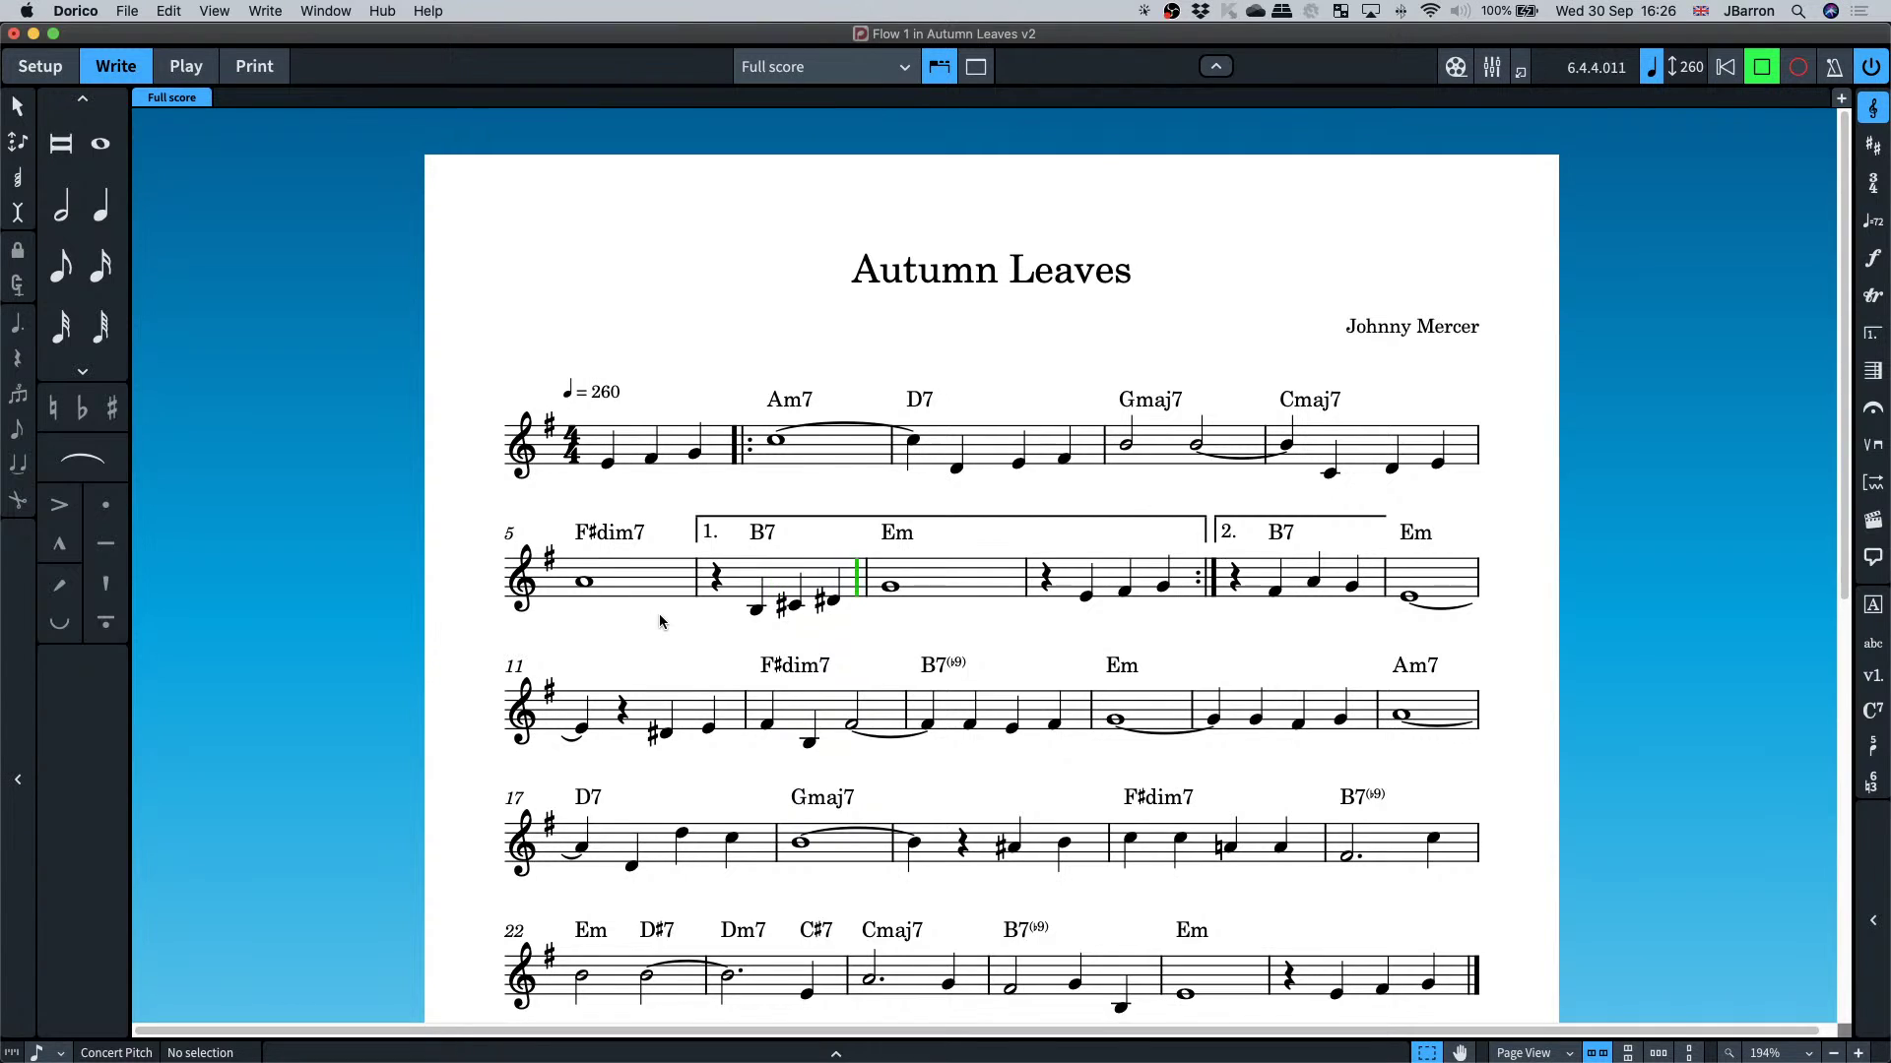
key(space)
key(super+1)
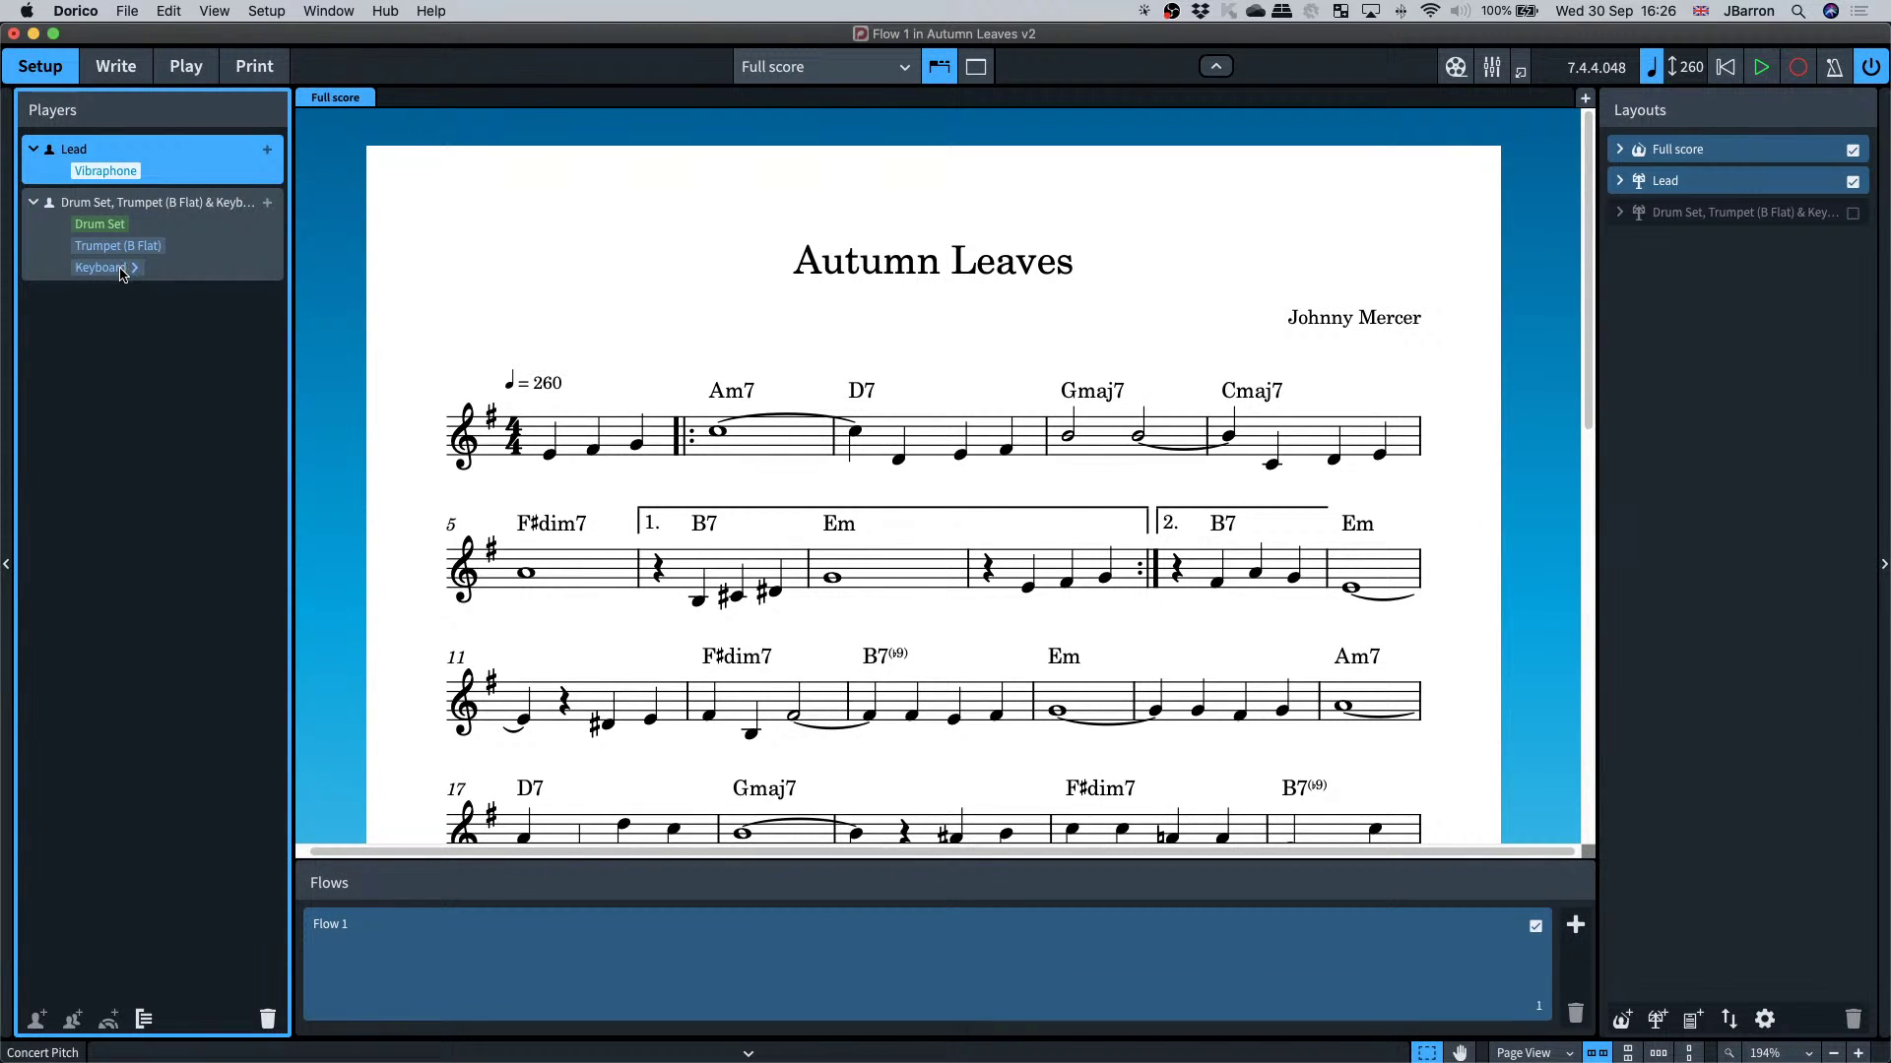
key(super+2)
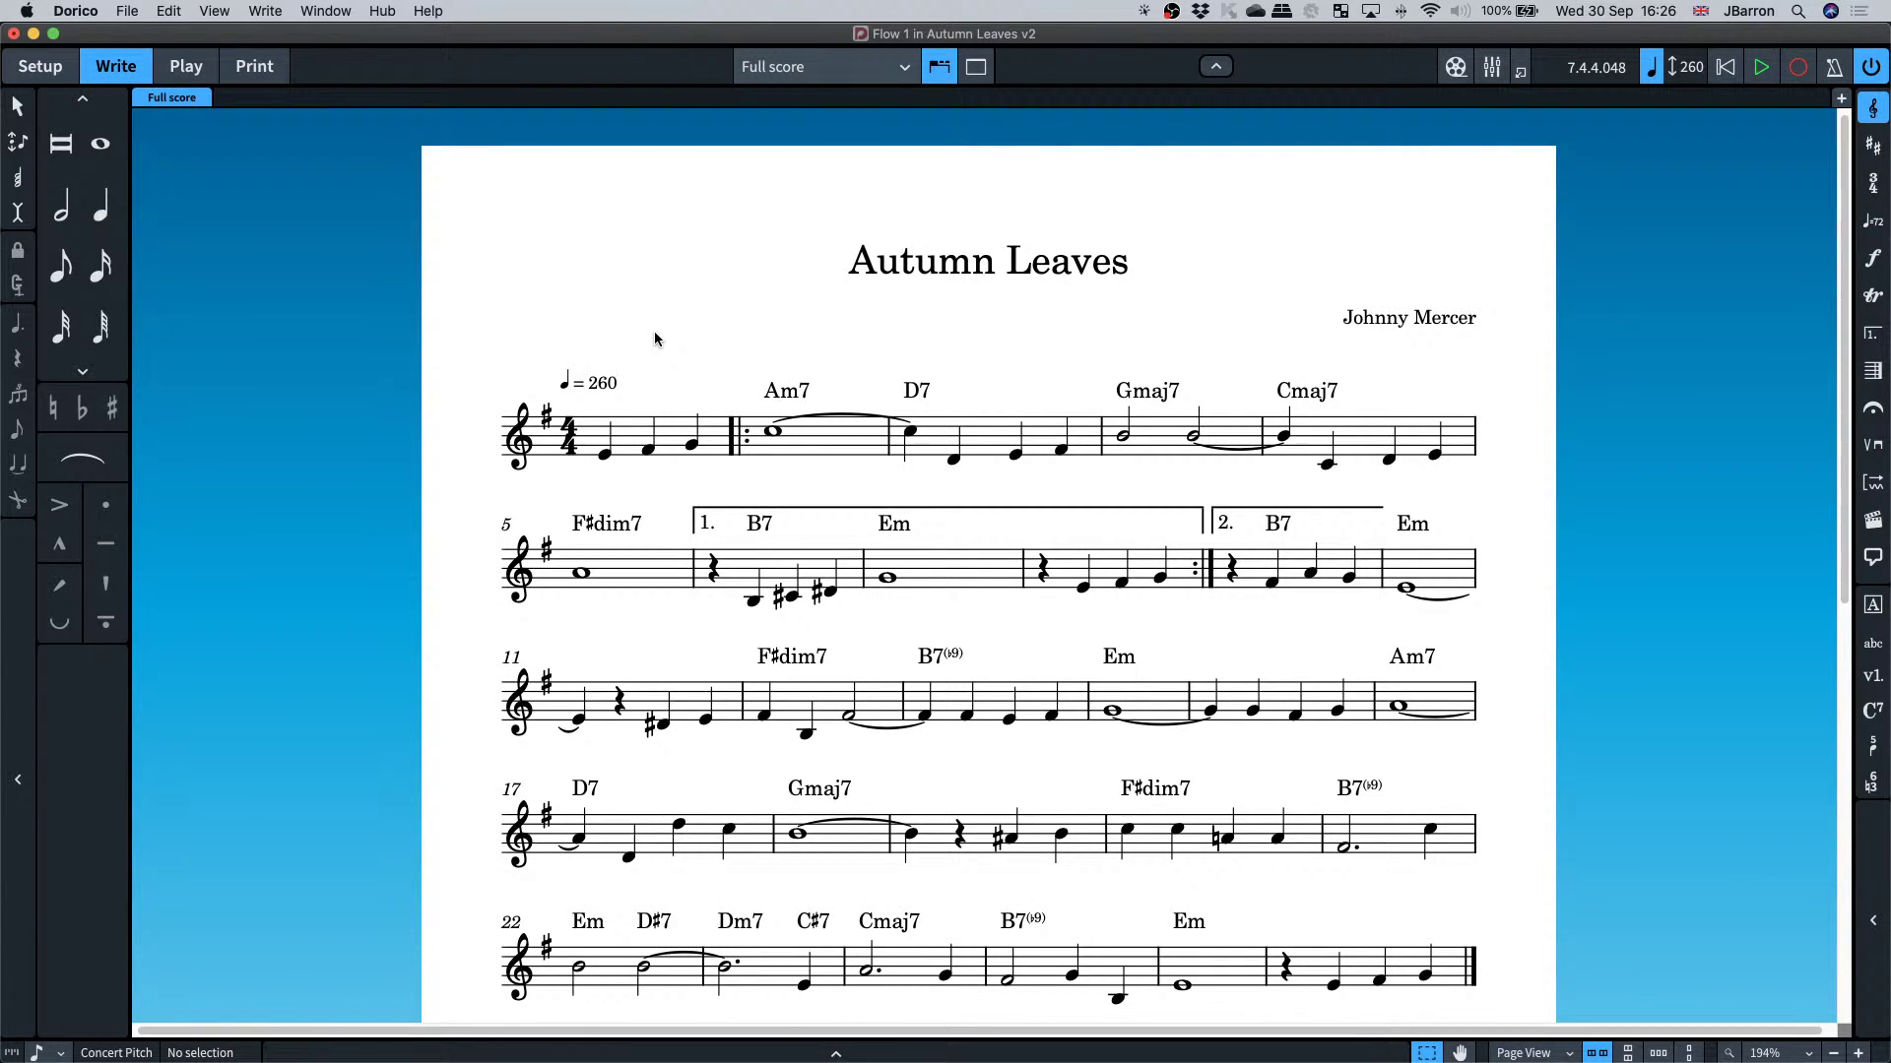
click(126, 12)
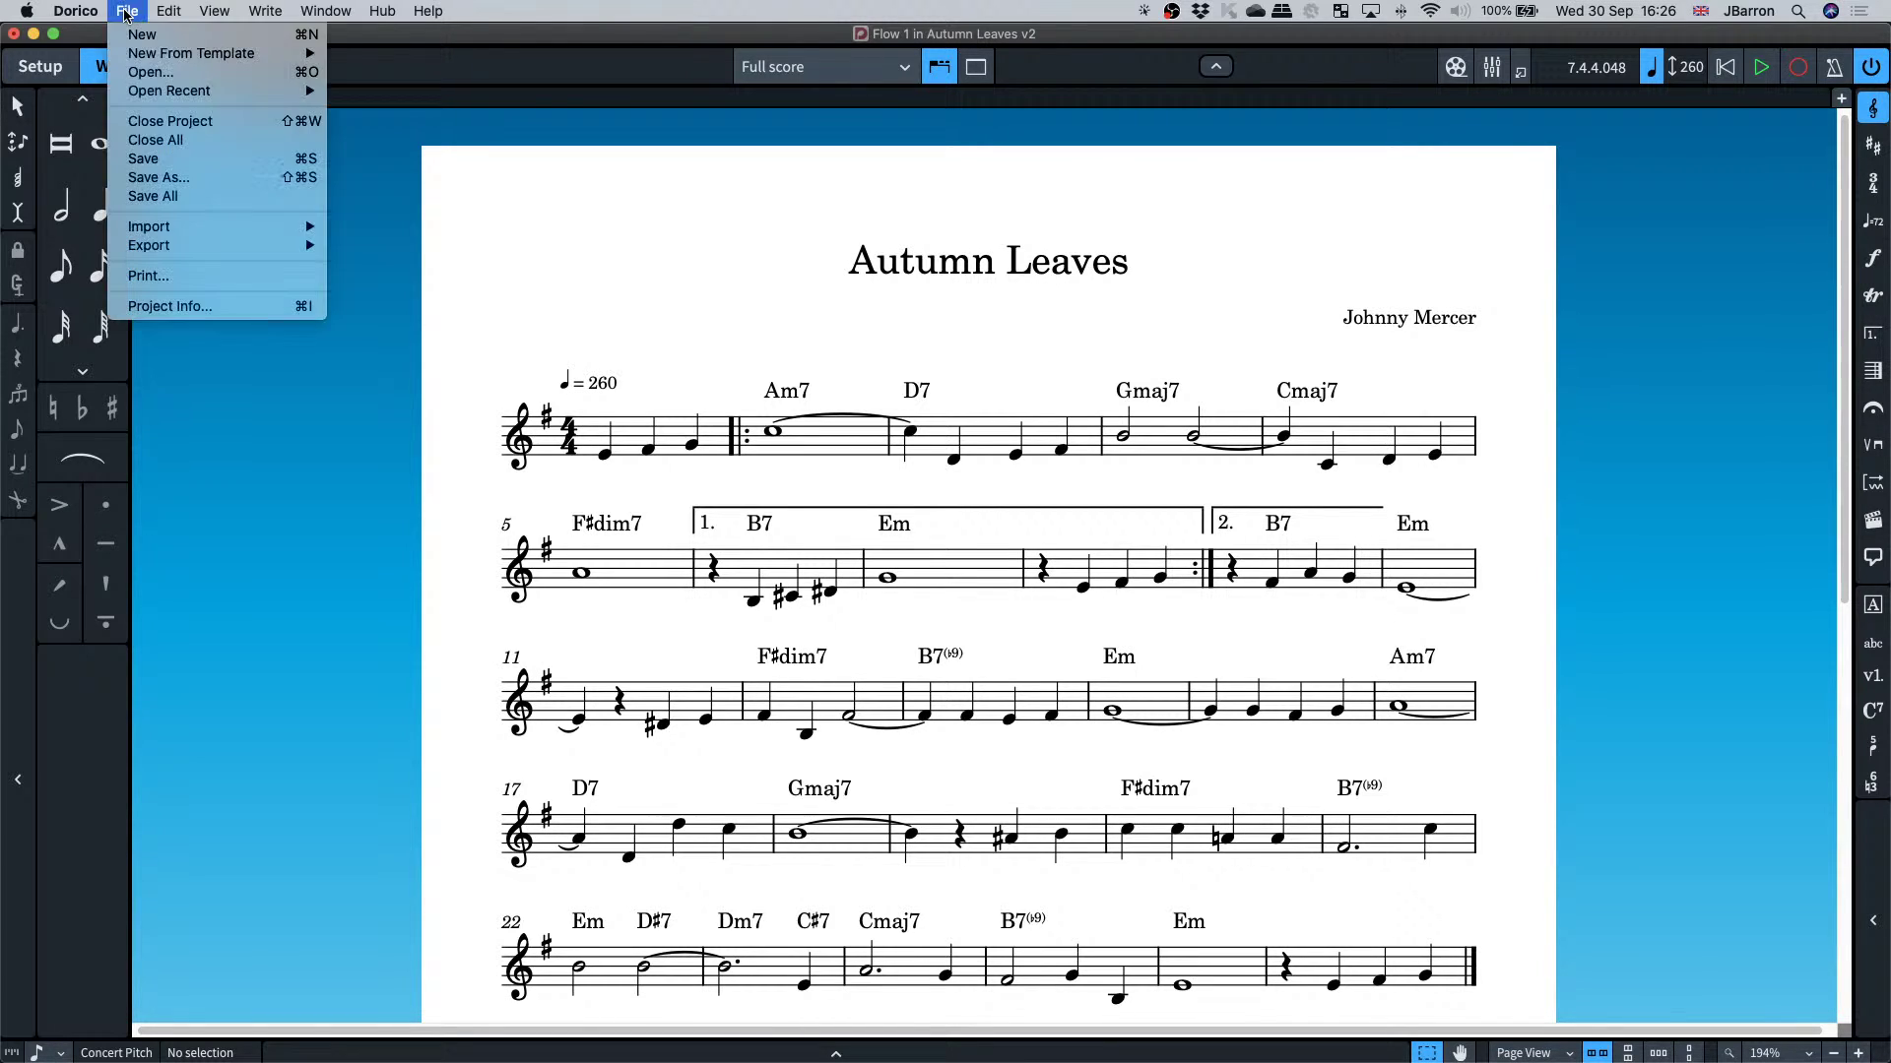
mouse_move(197, 229)
mouse_move(264, 247)
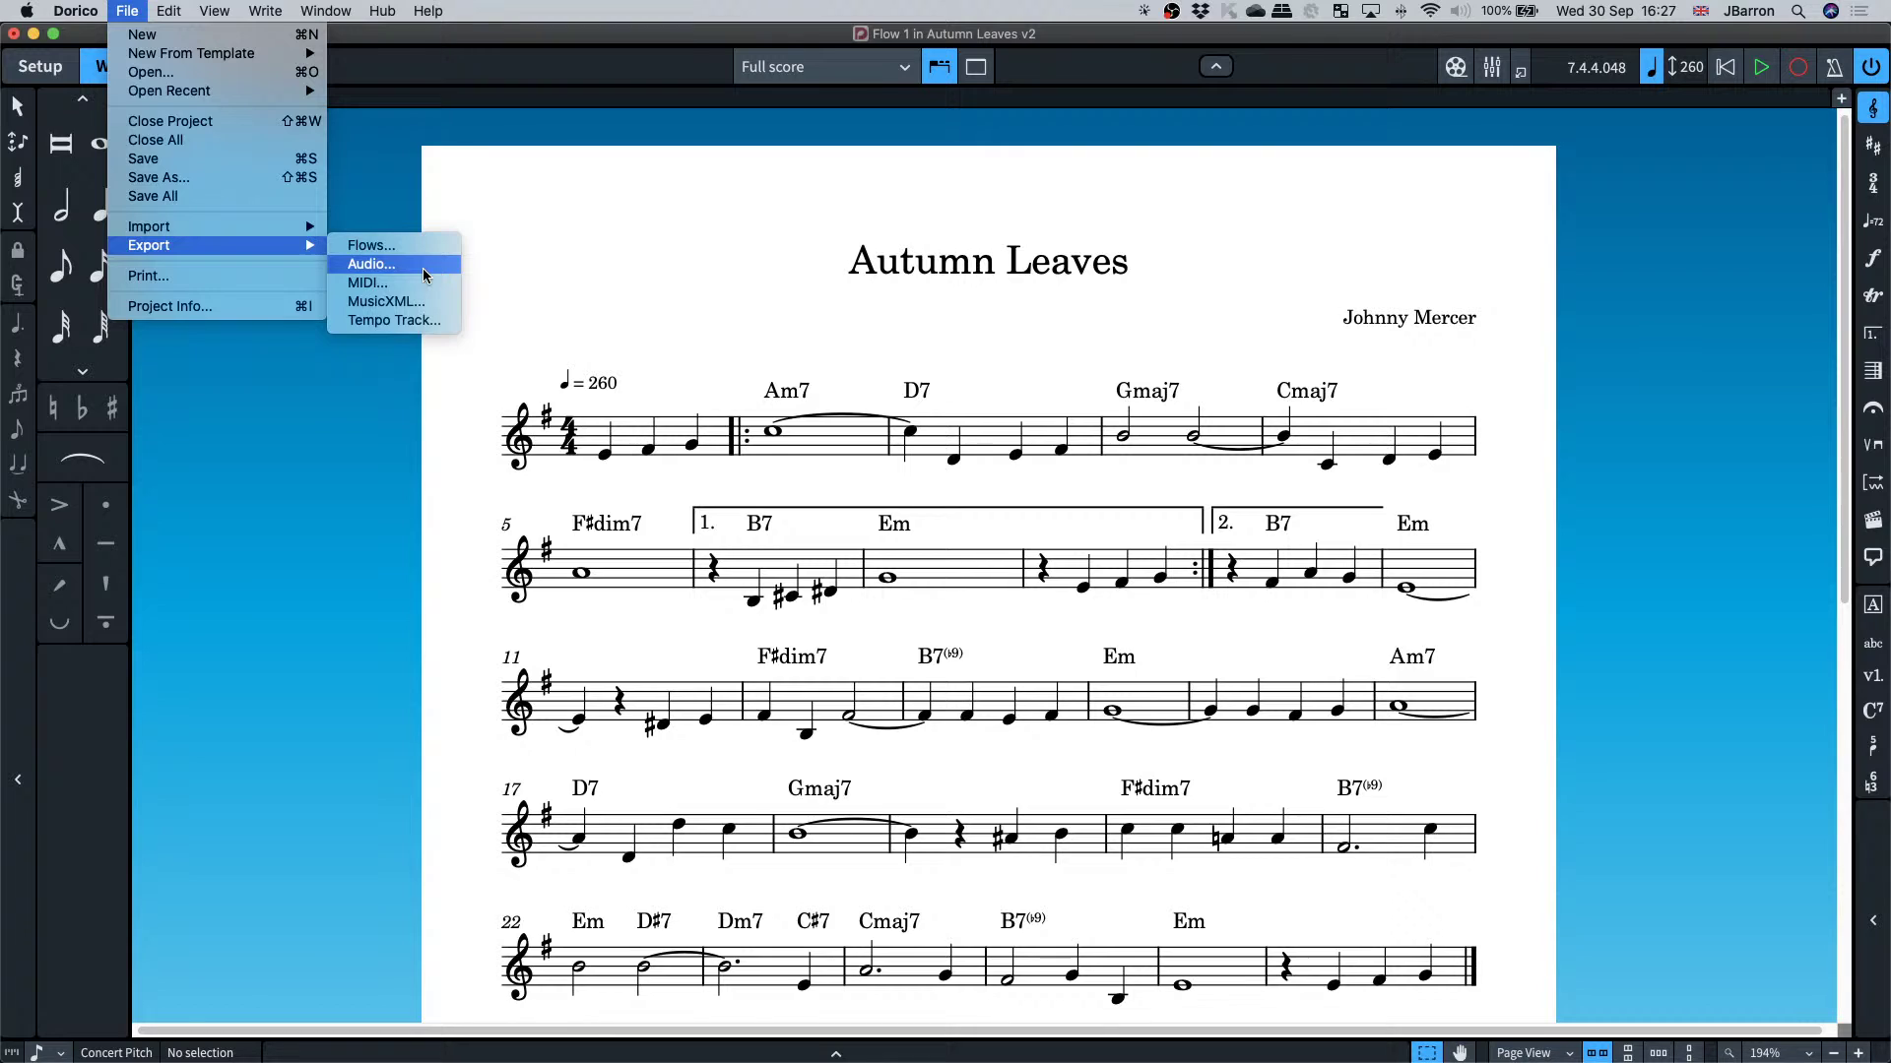
click(654, 287)
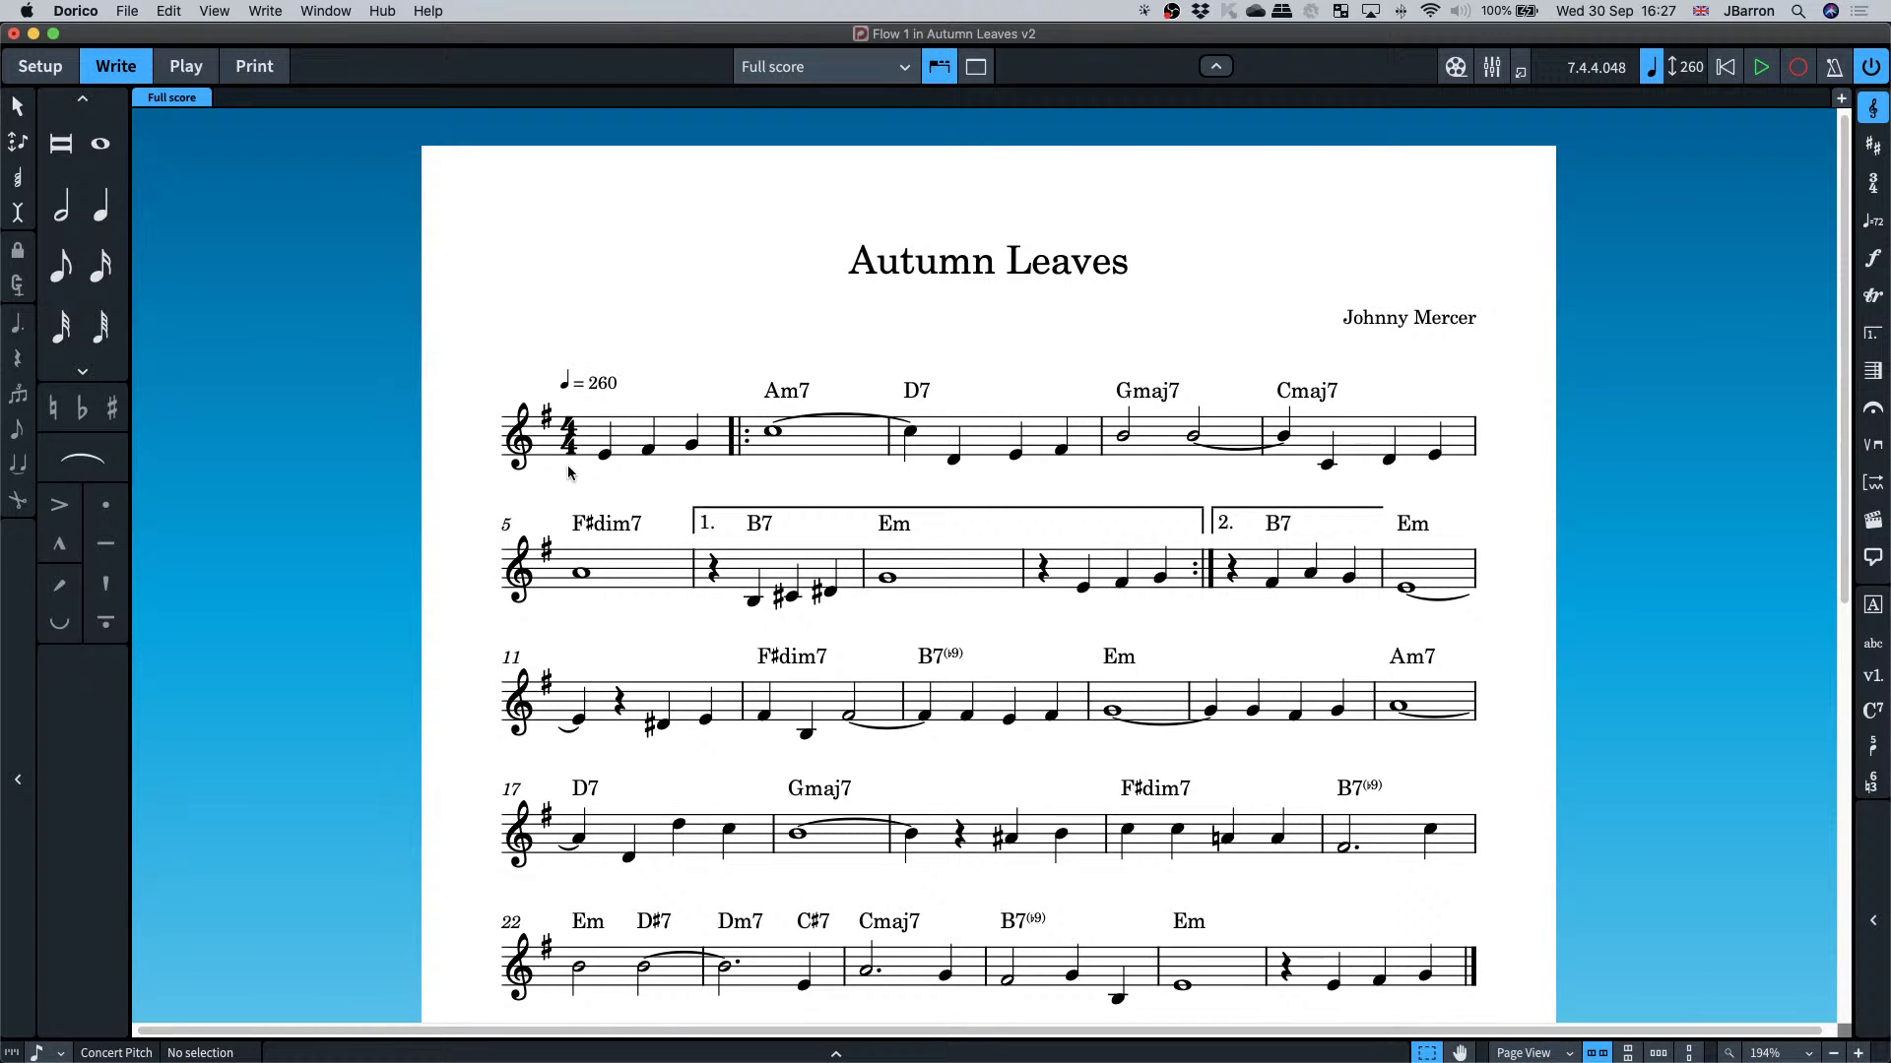
- Show the signposts and examine all instruments' staves in galley view, returning to page view at the end
key(alt+super+s)
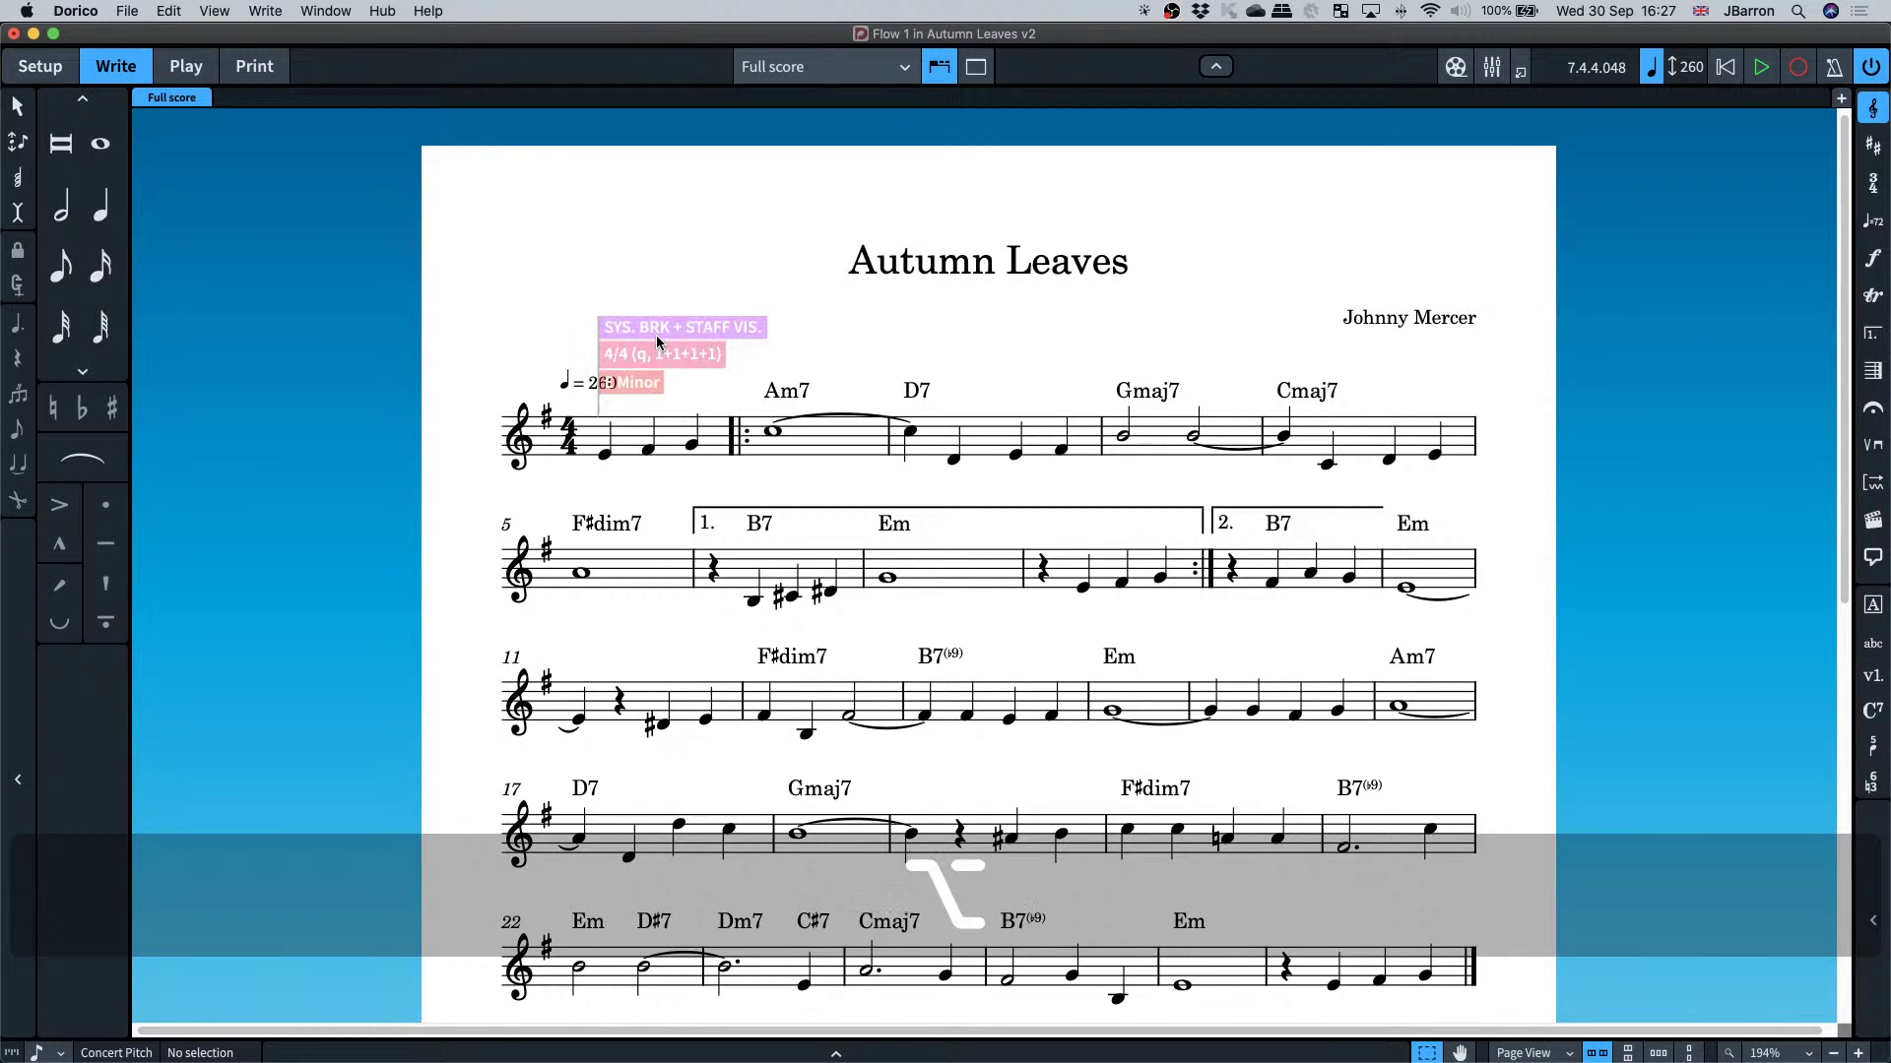
click(655, 330)
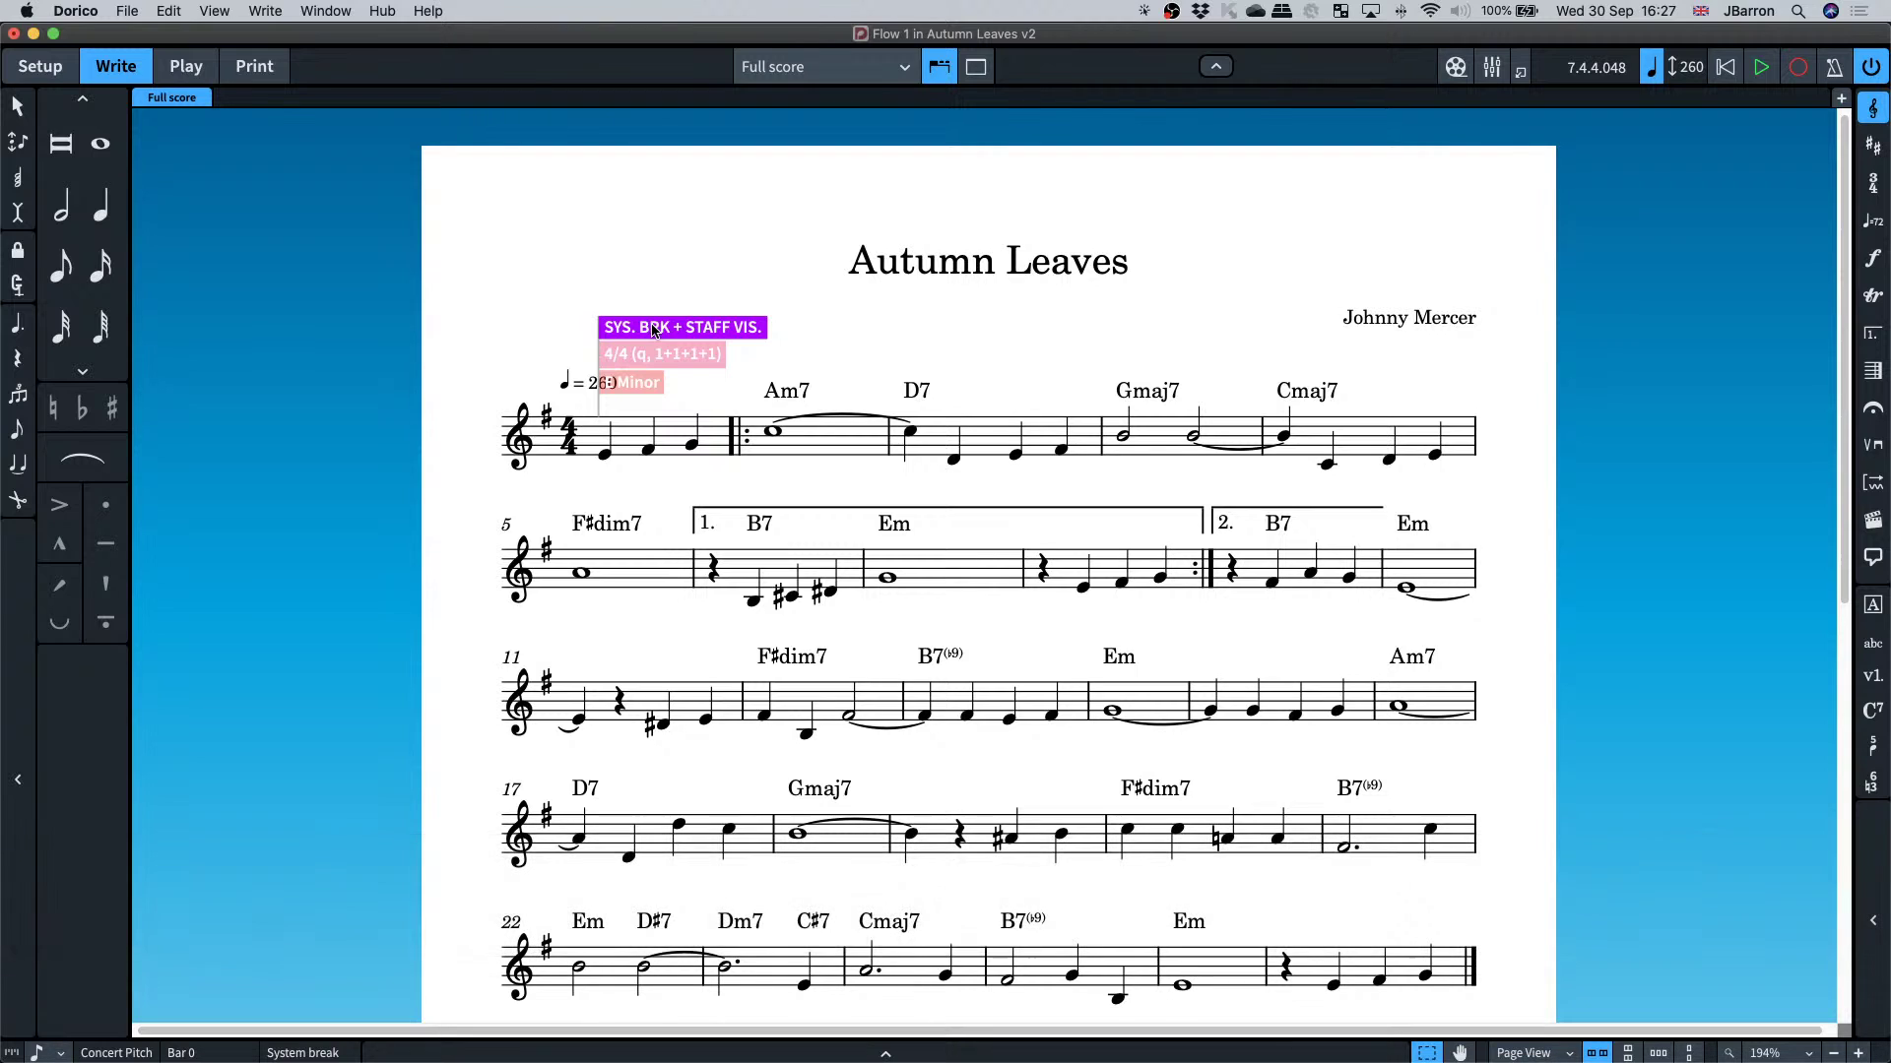
click(569, 292)
key(alt+super+2)
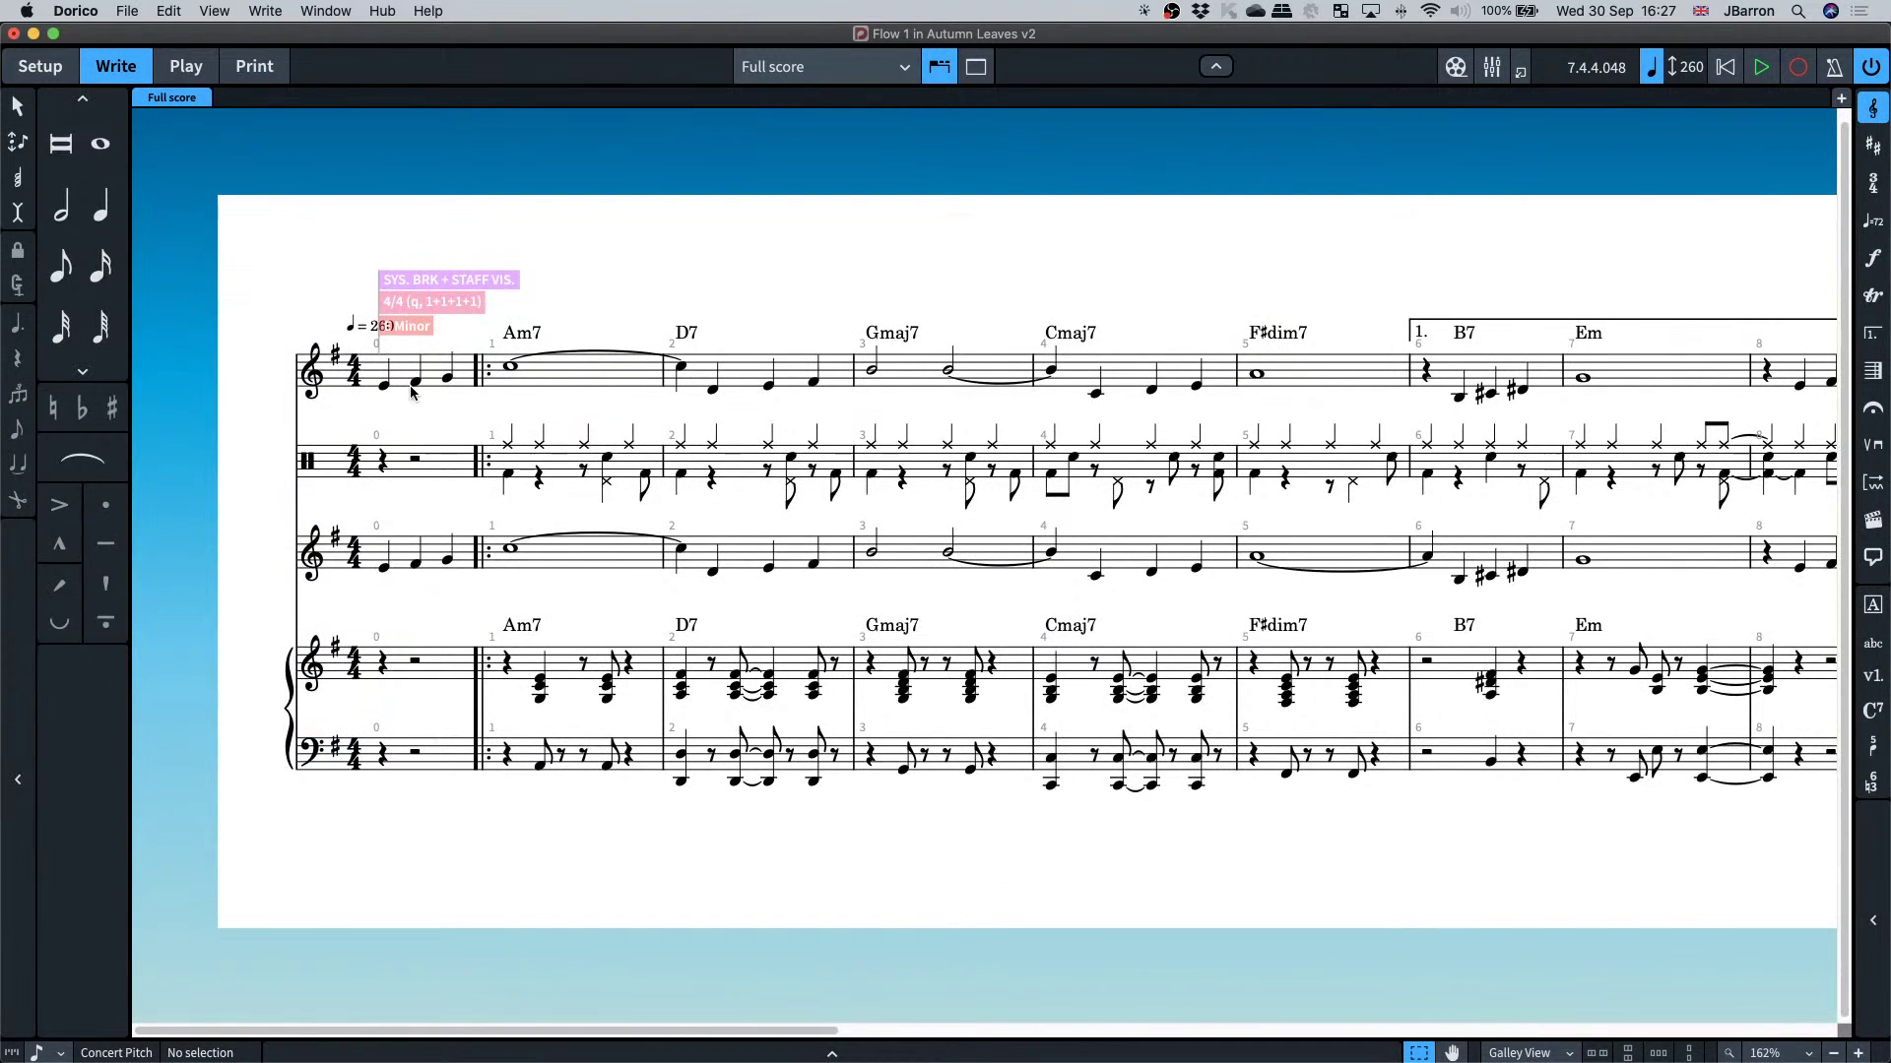
scroll(896, 529, right, 10)
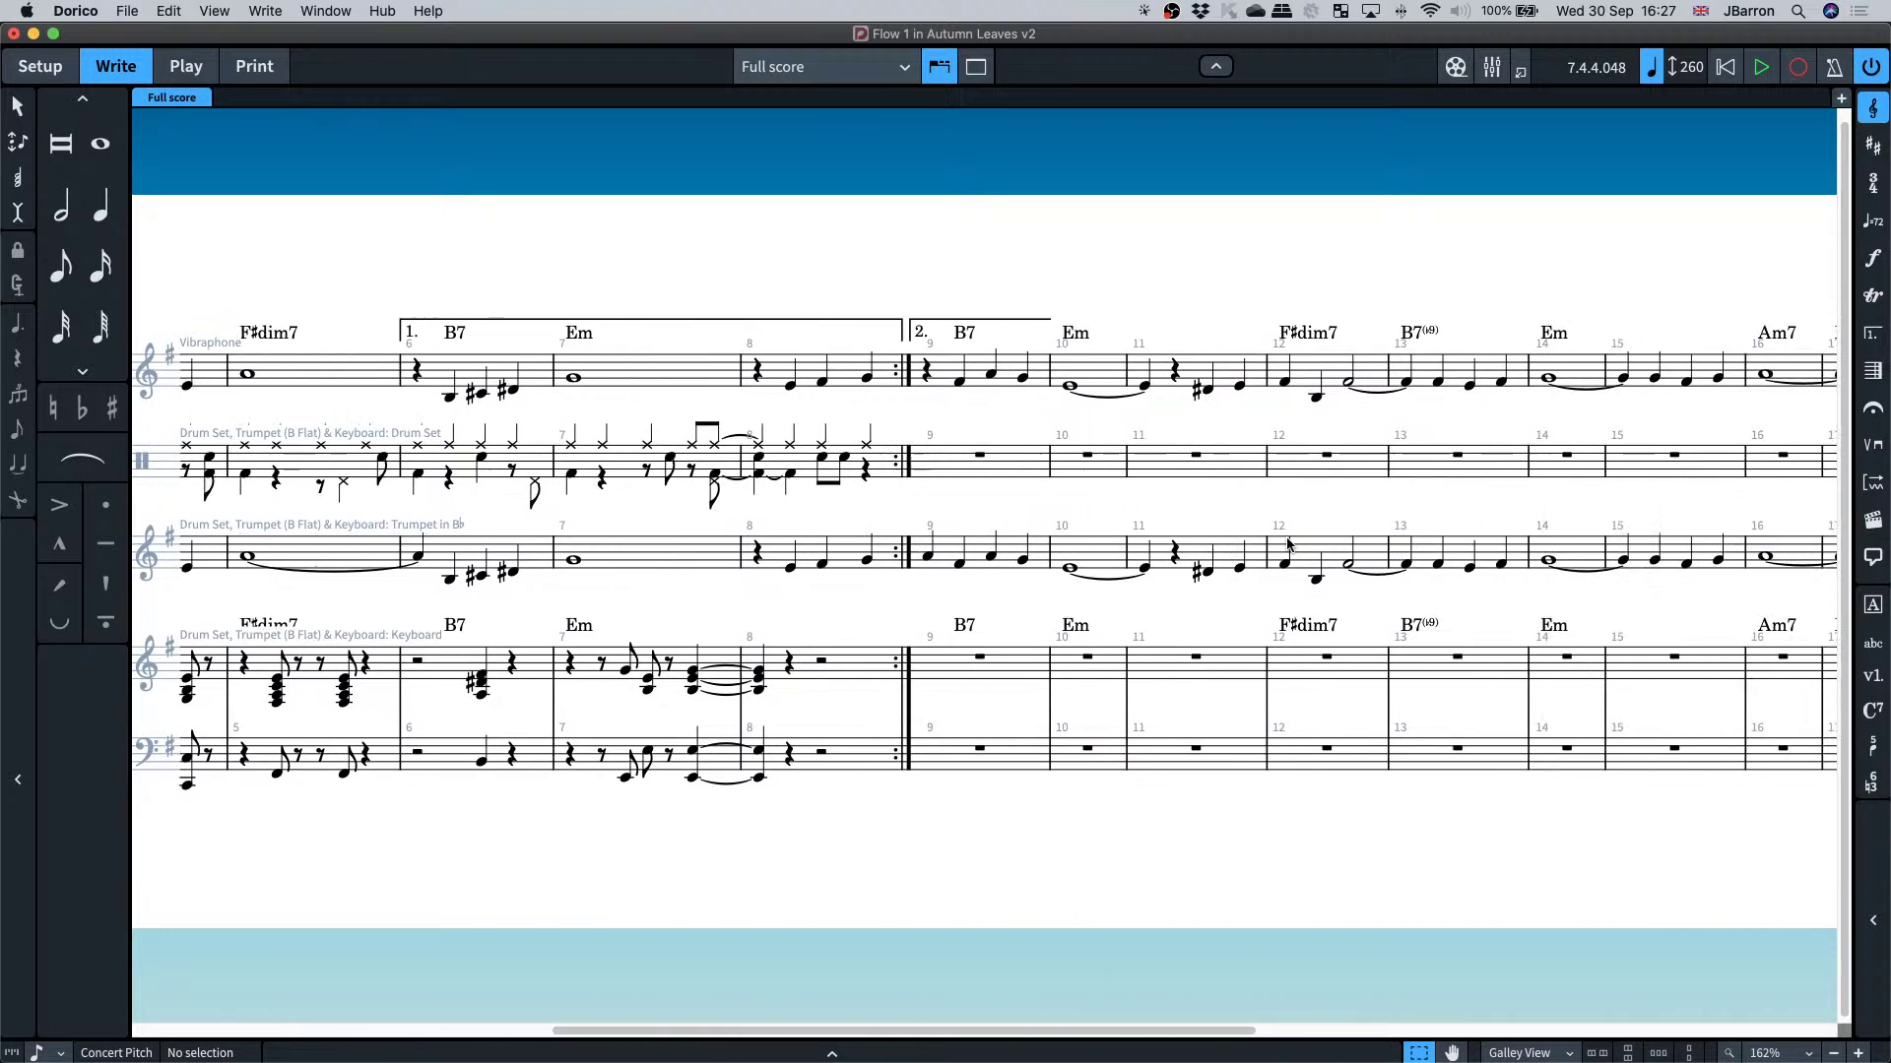
scroll(1288, 543, right, 4)
scroll(1288, 544, left, 4)
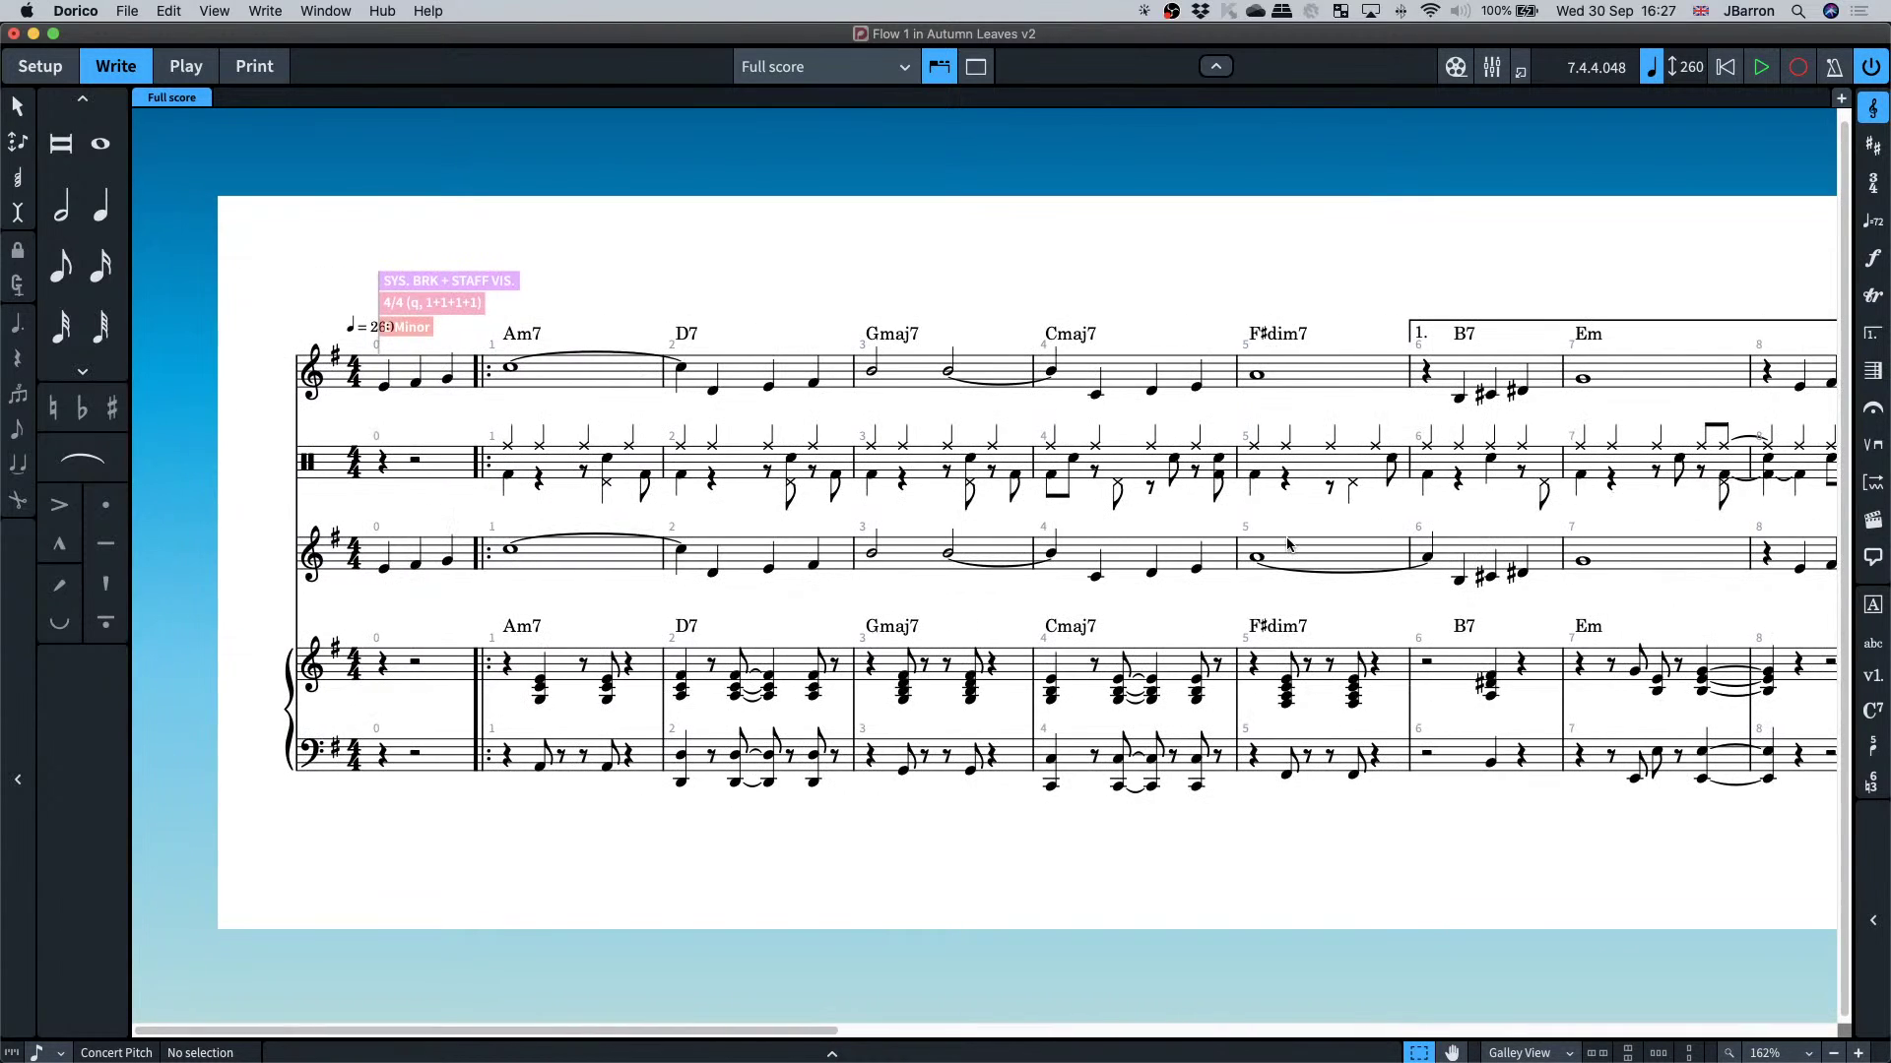
key(alt+super+1)
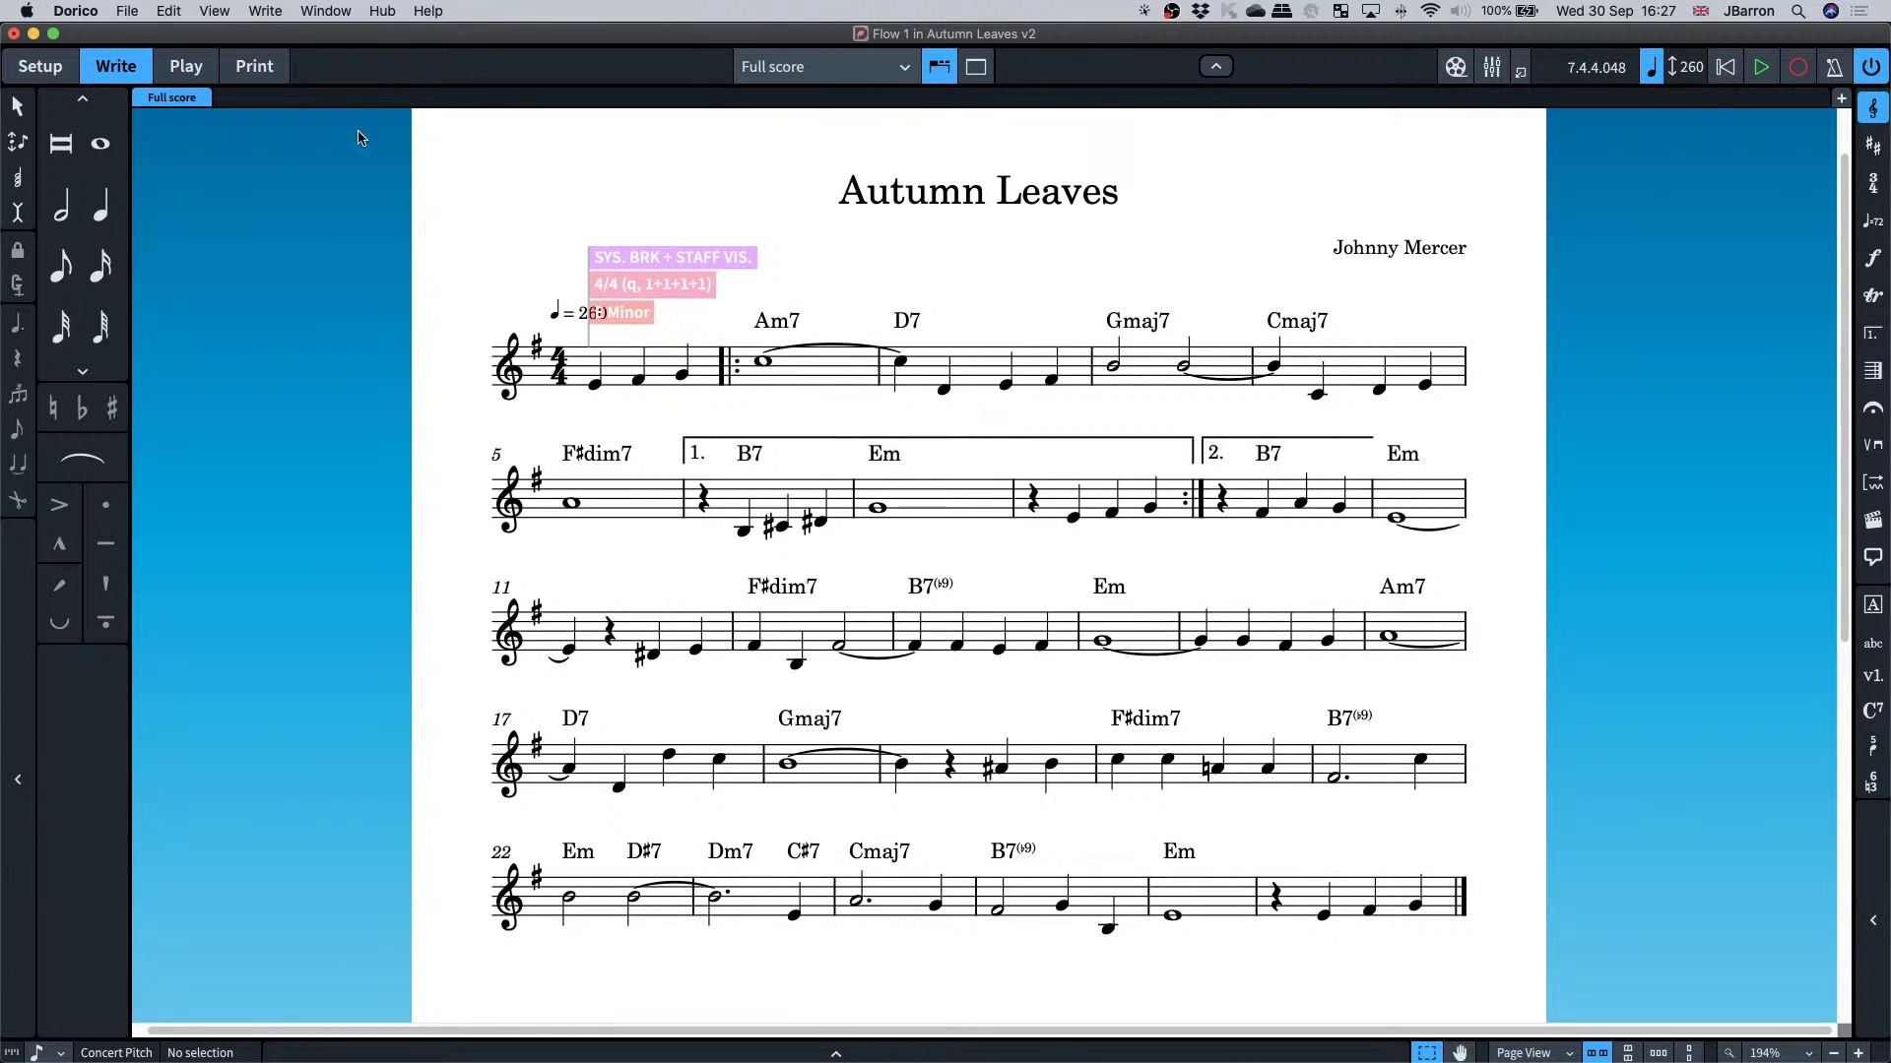
- Preview the full score, Lead, and Drum Set, Trumpet (B Flat) & Keyboard layouts in Print mode
click(254, 66)
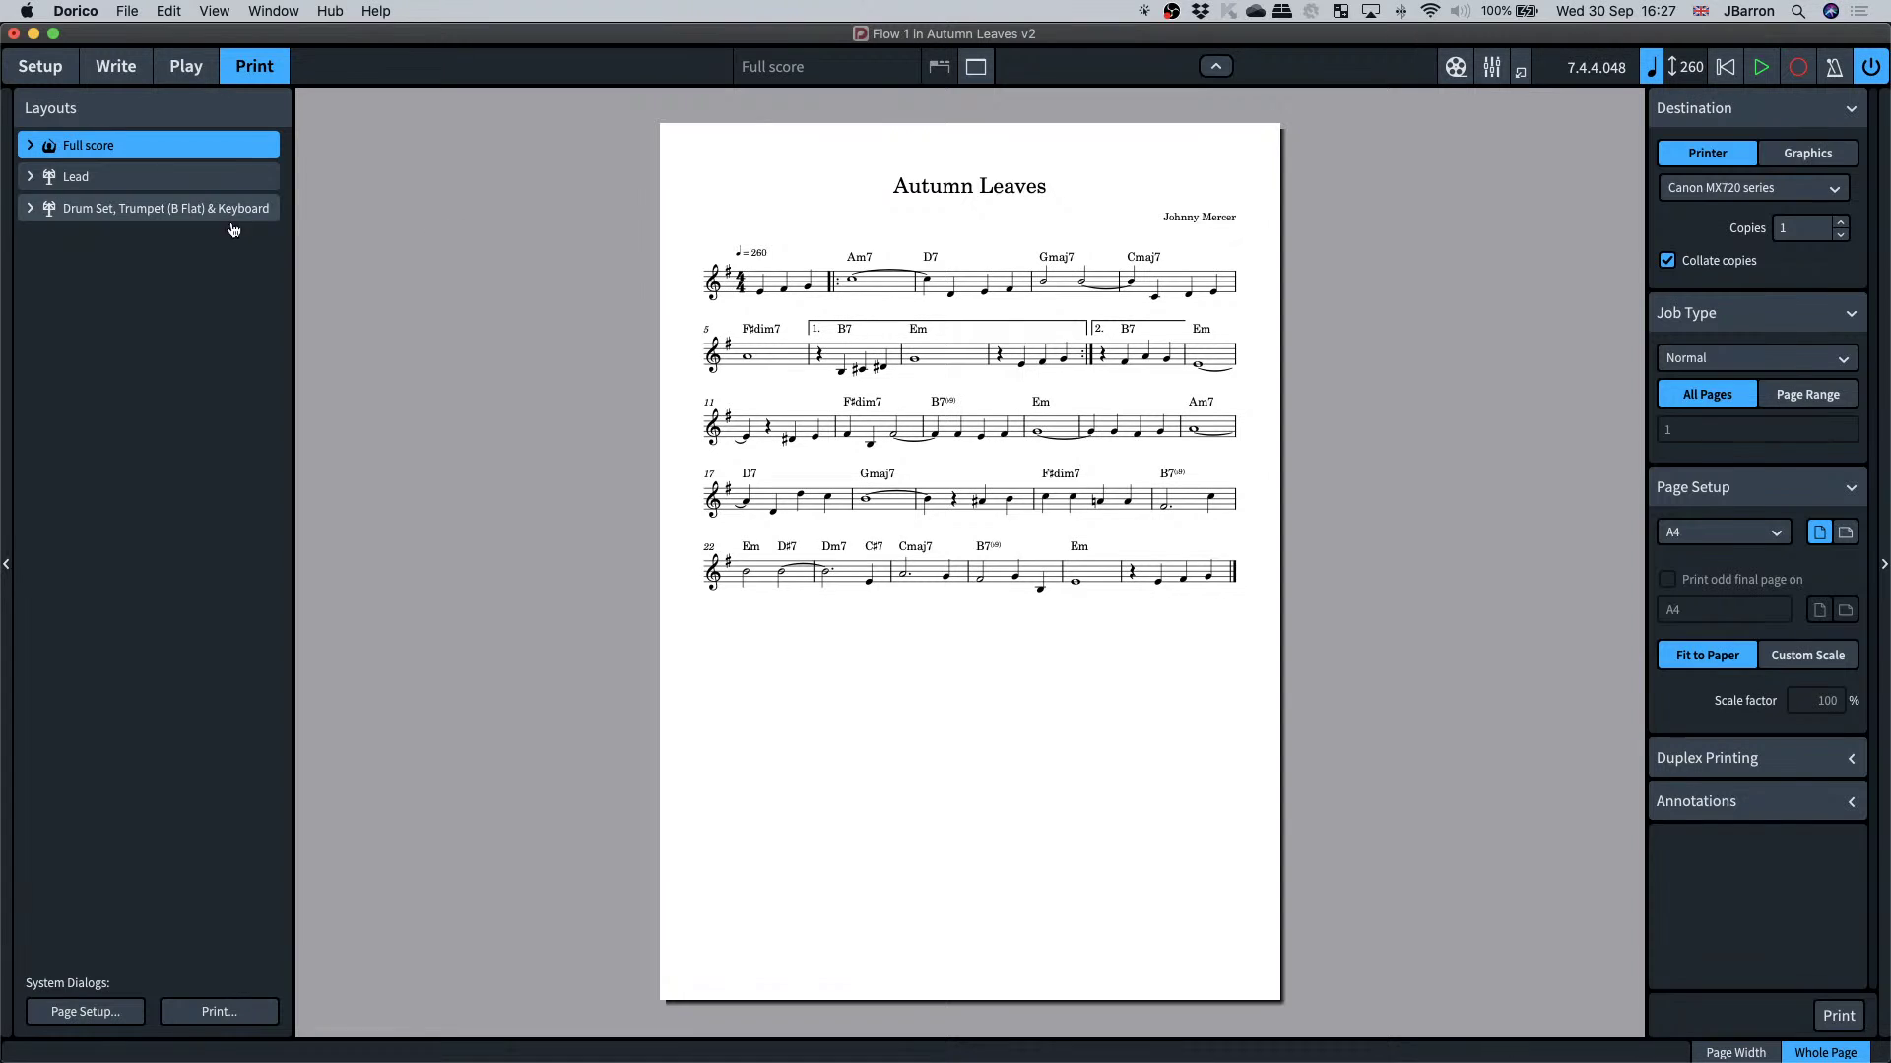
click(95, 174)
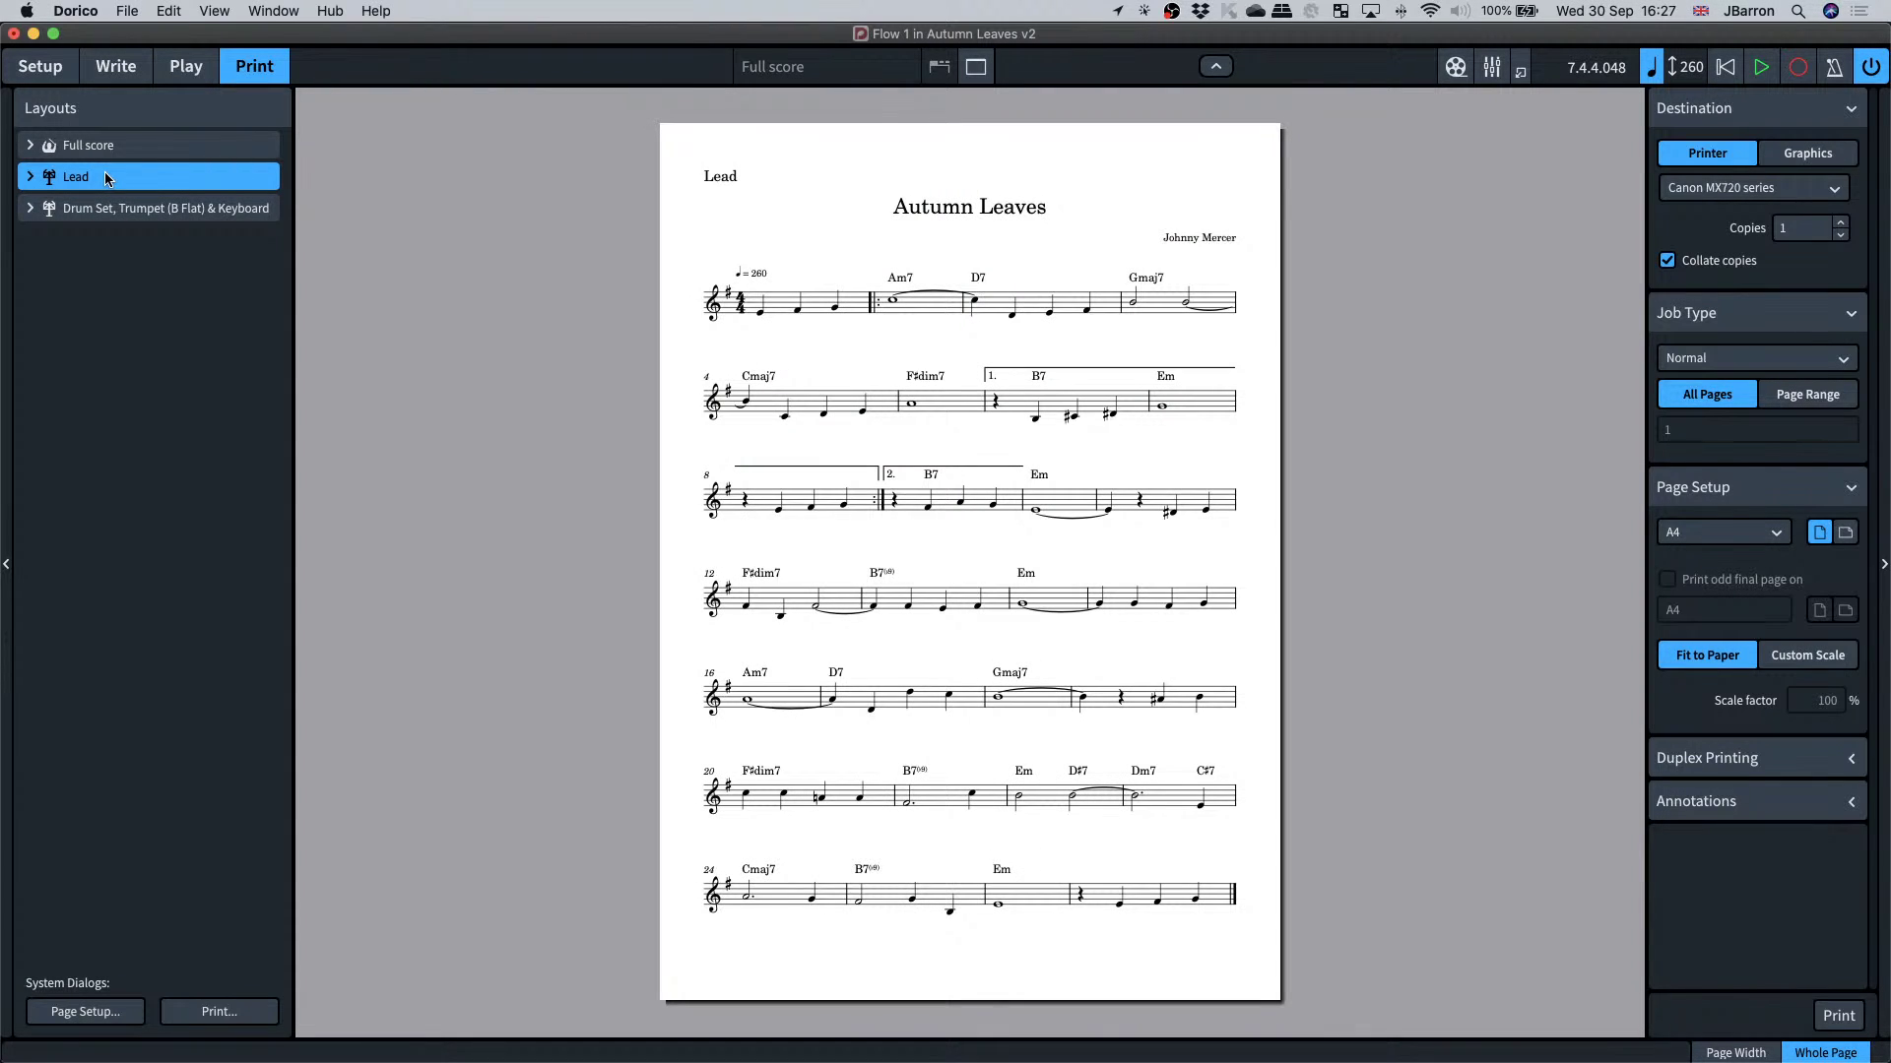
click(100, 147)
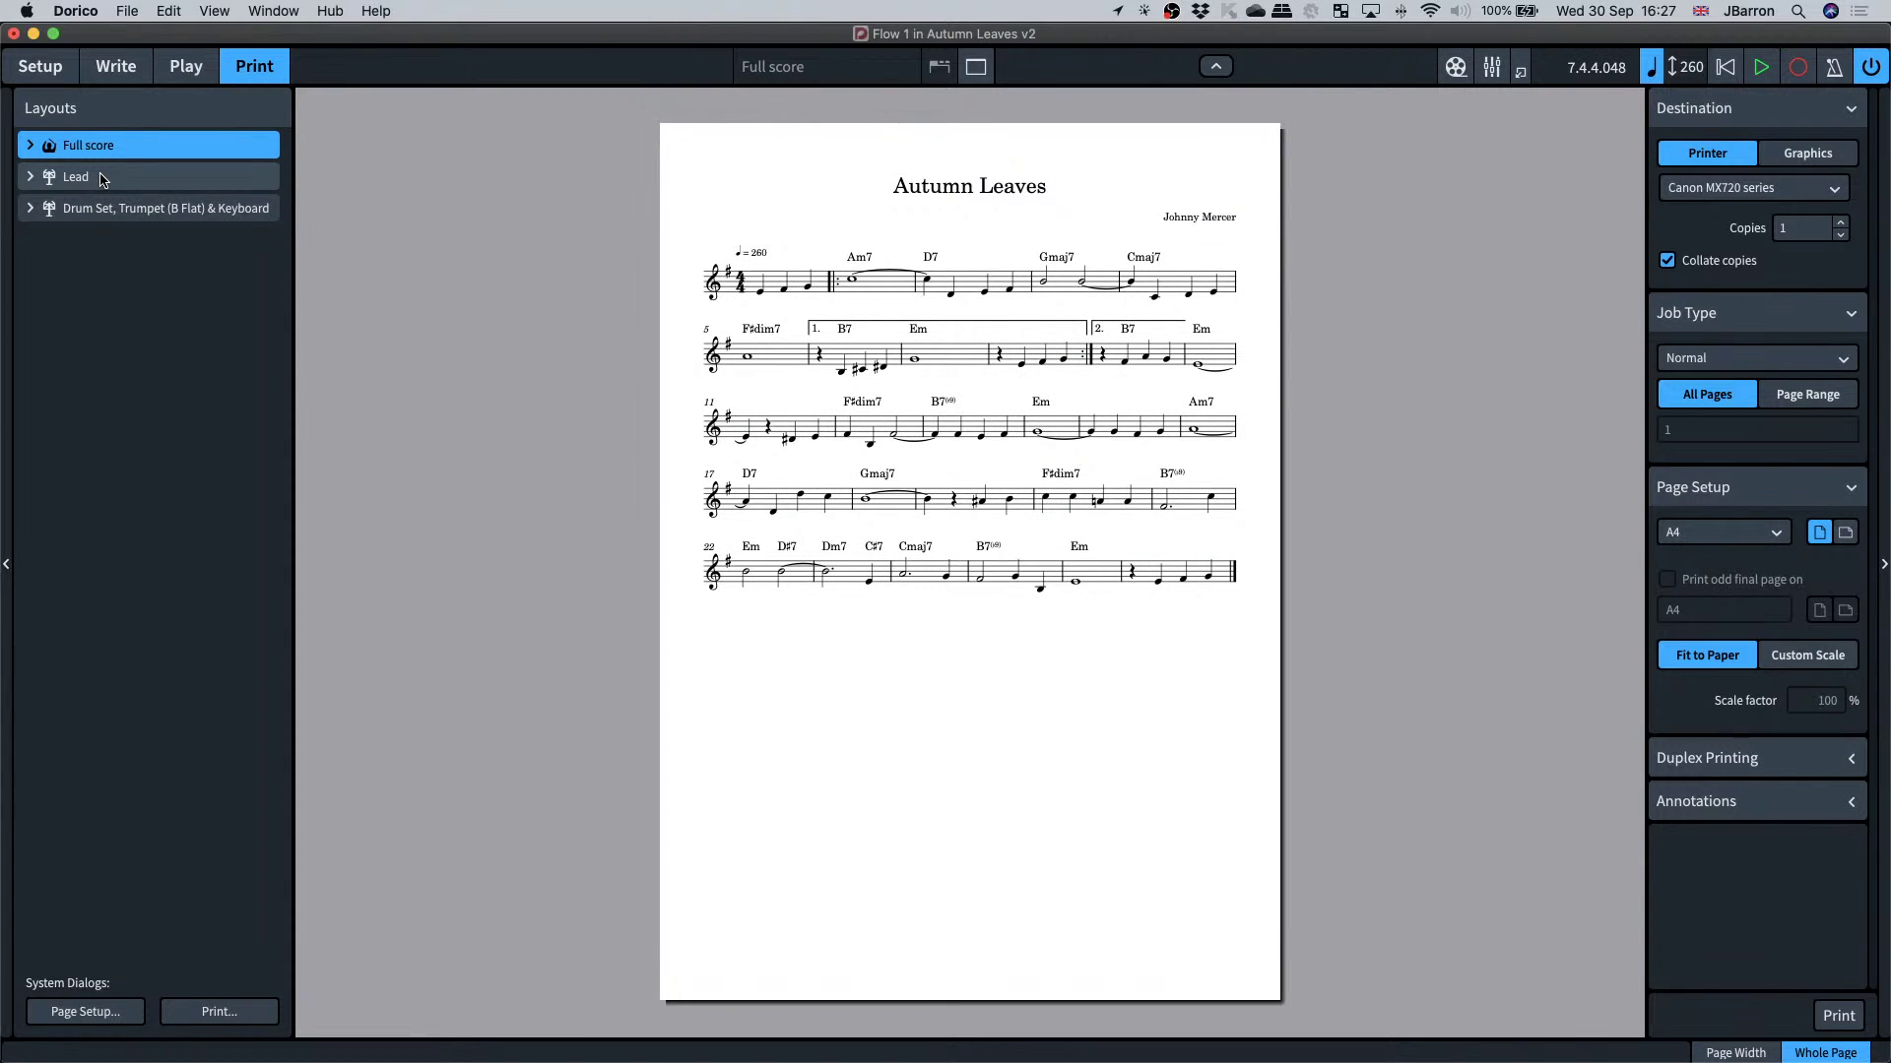
click(114, 217)
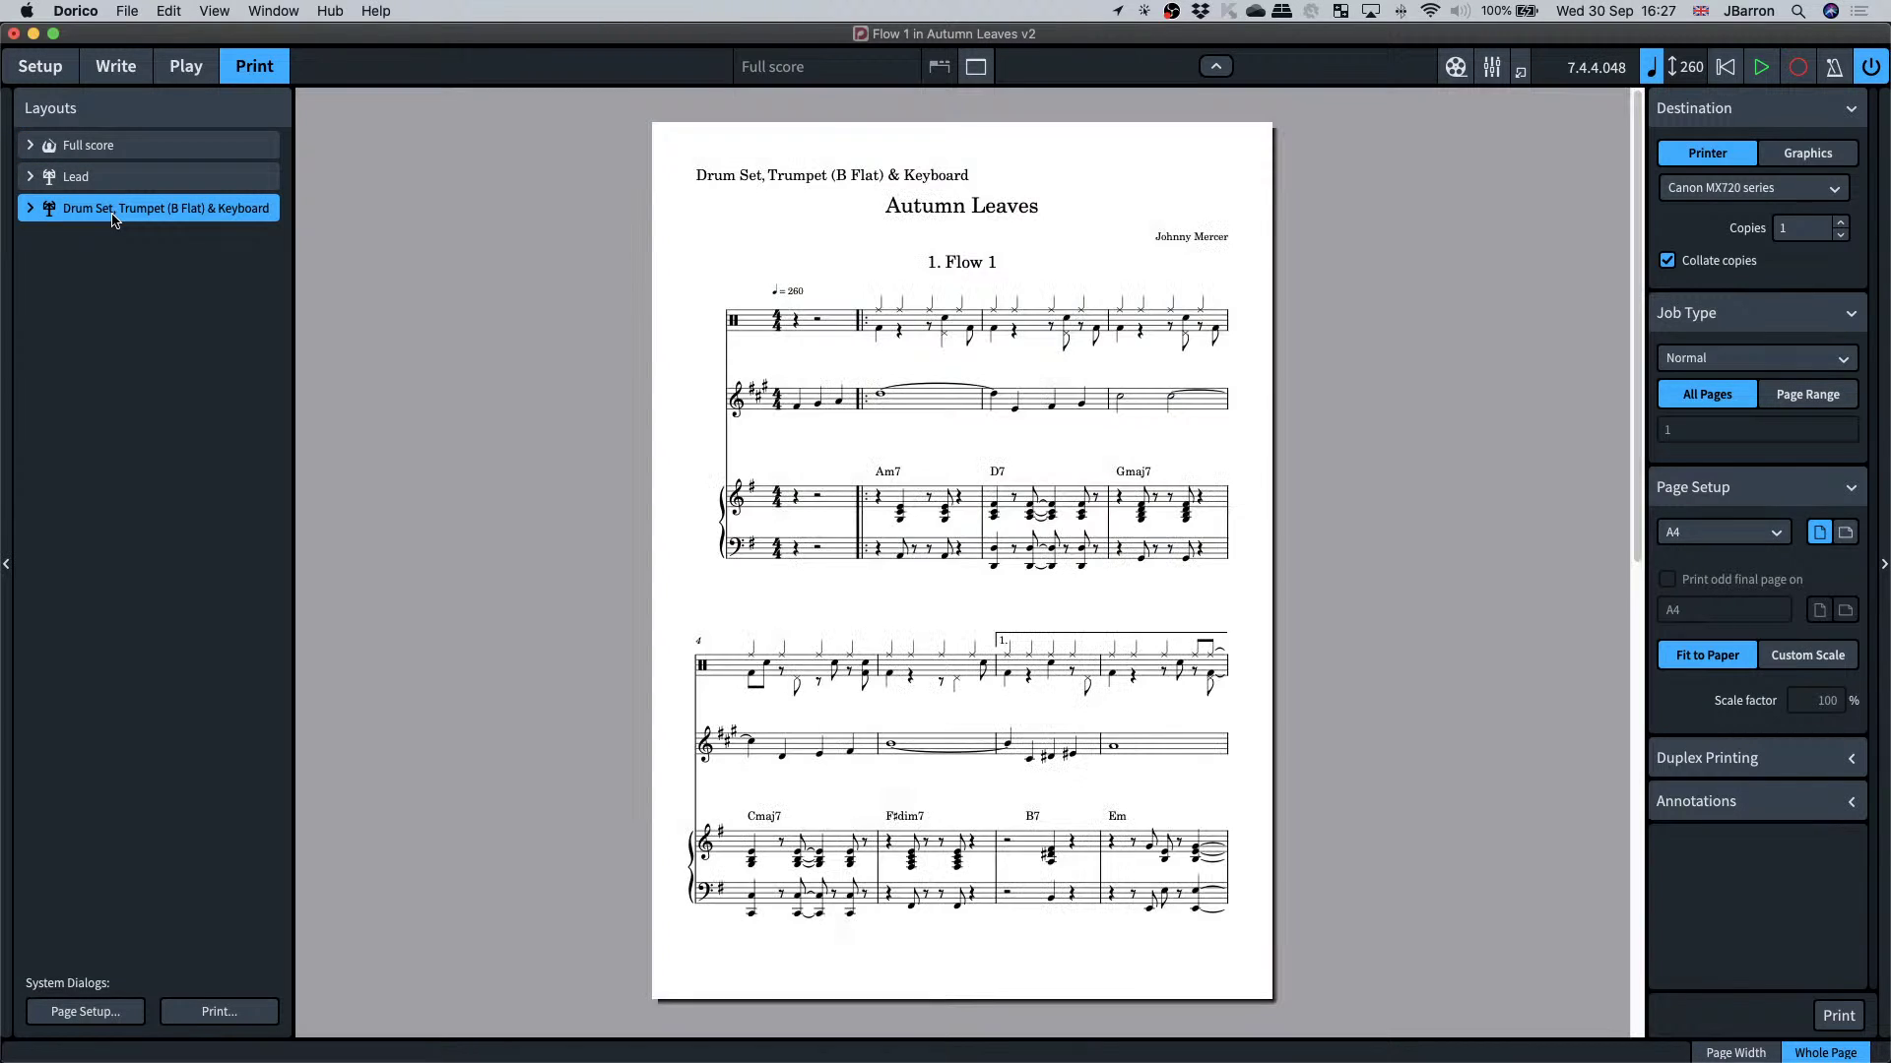
click(109, 149)
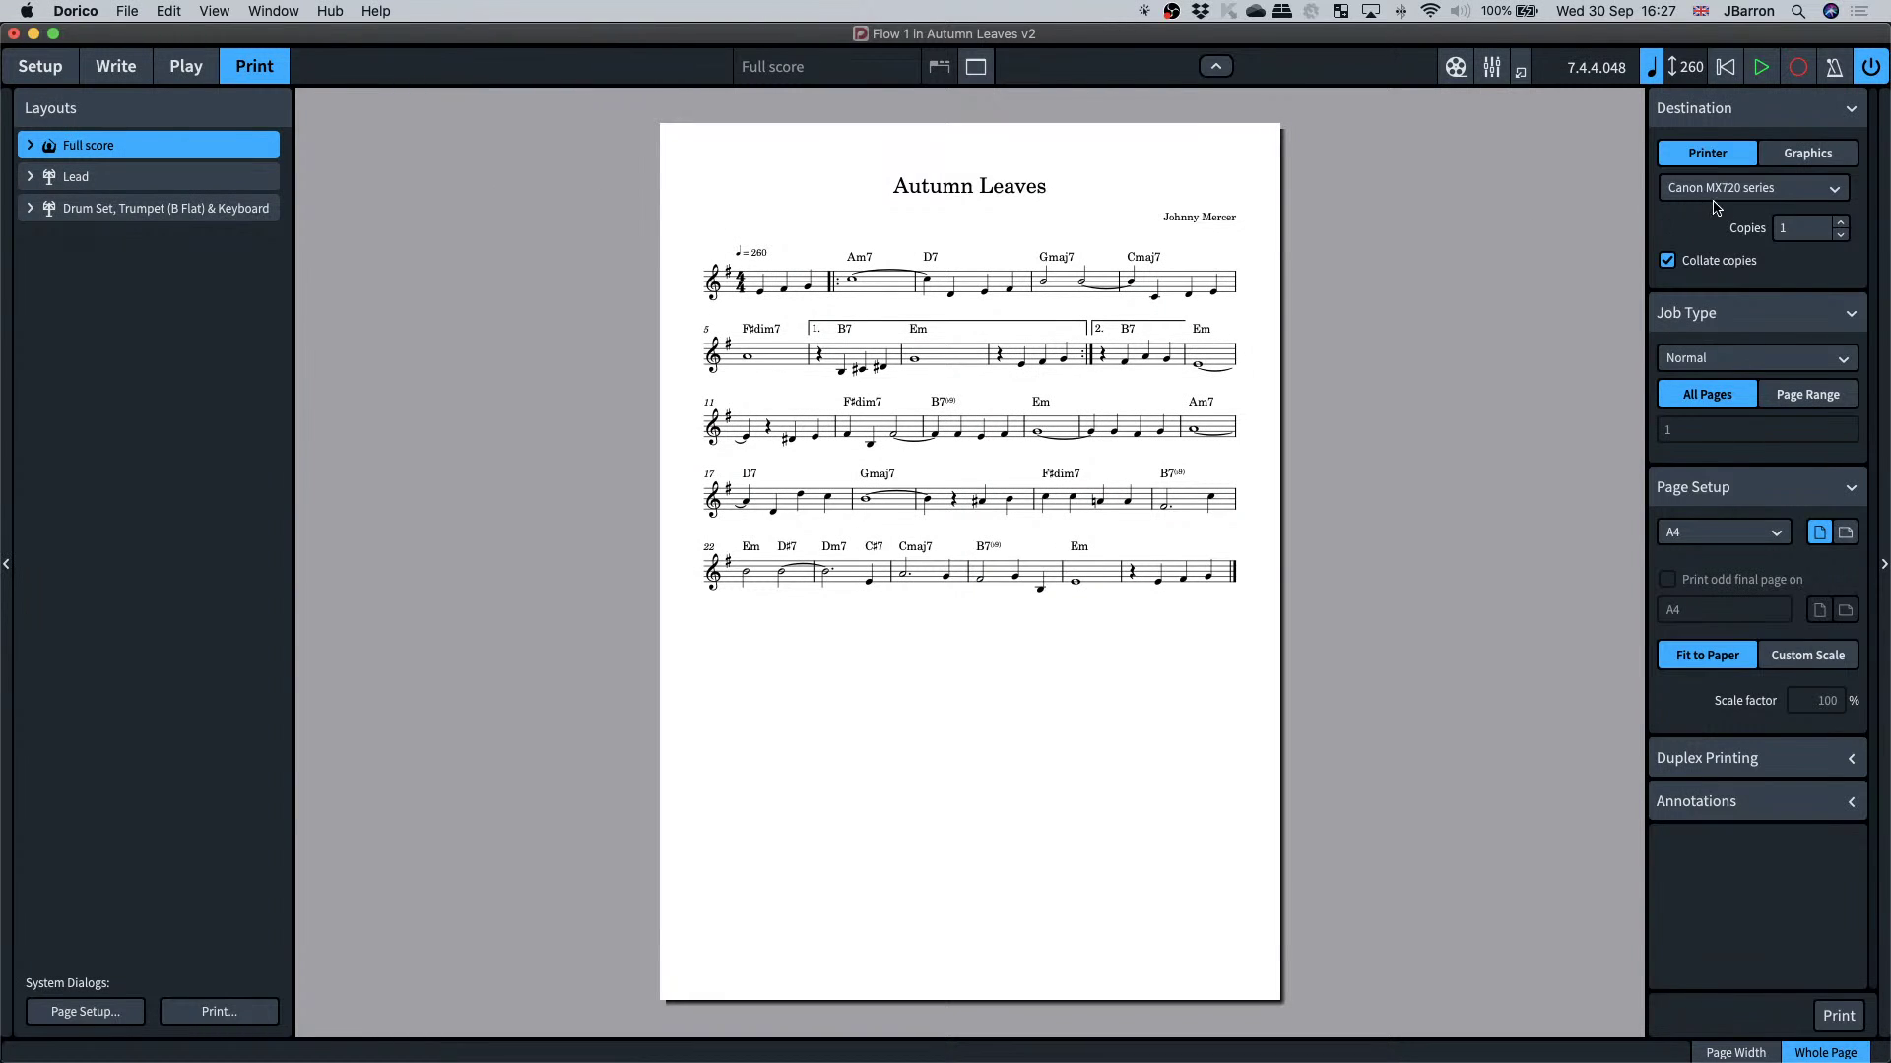
- Check the graphics export settings for the full score, preview the Lead layout, and return to Write mode
click(1805, 155)
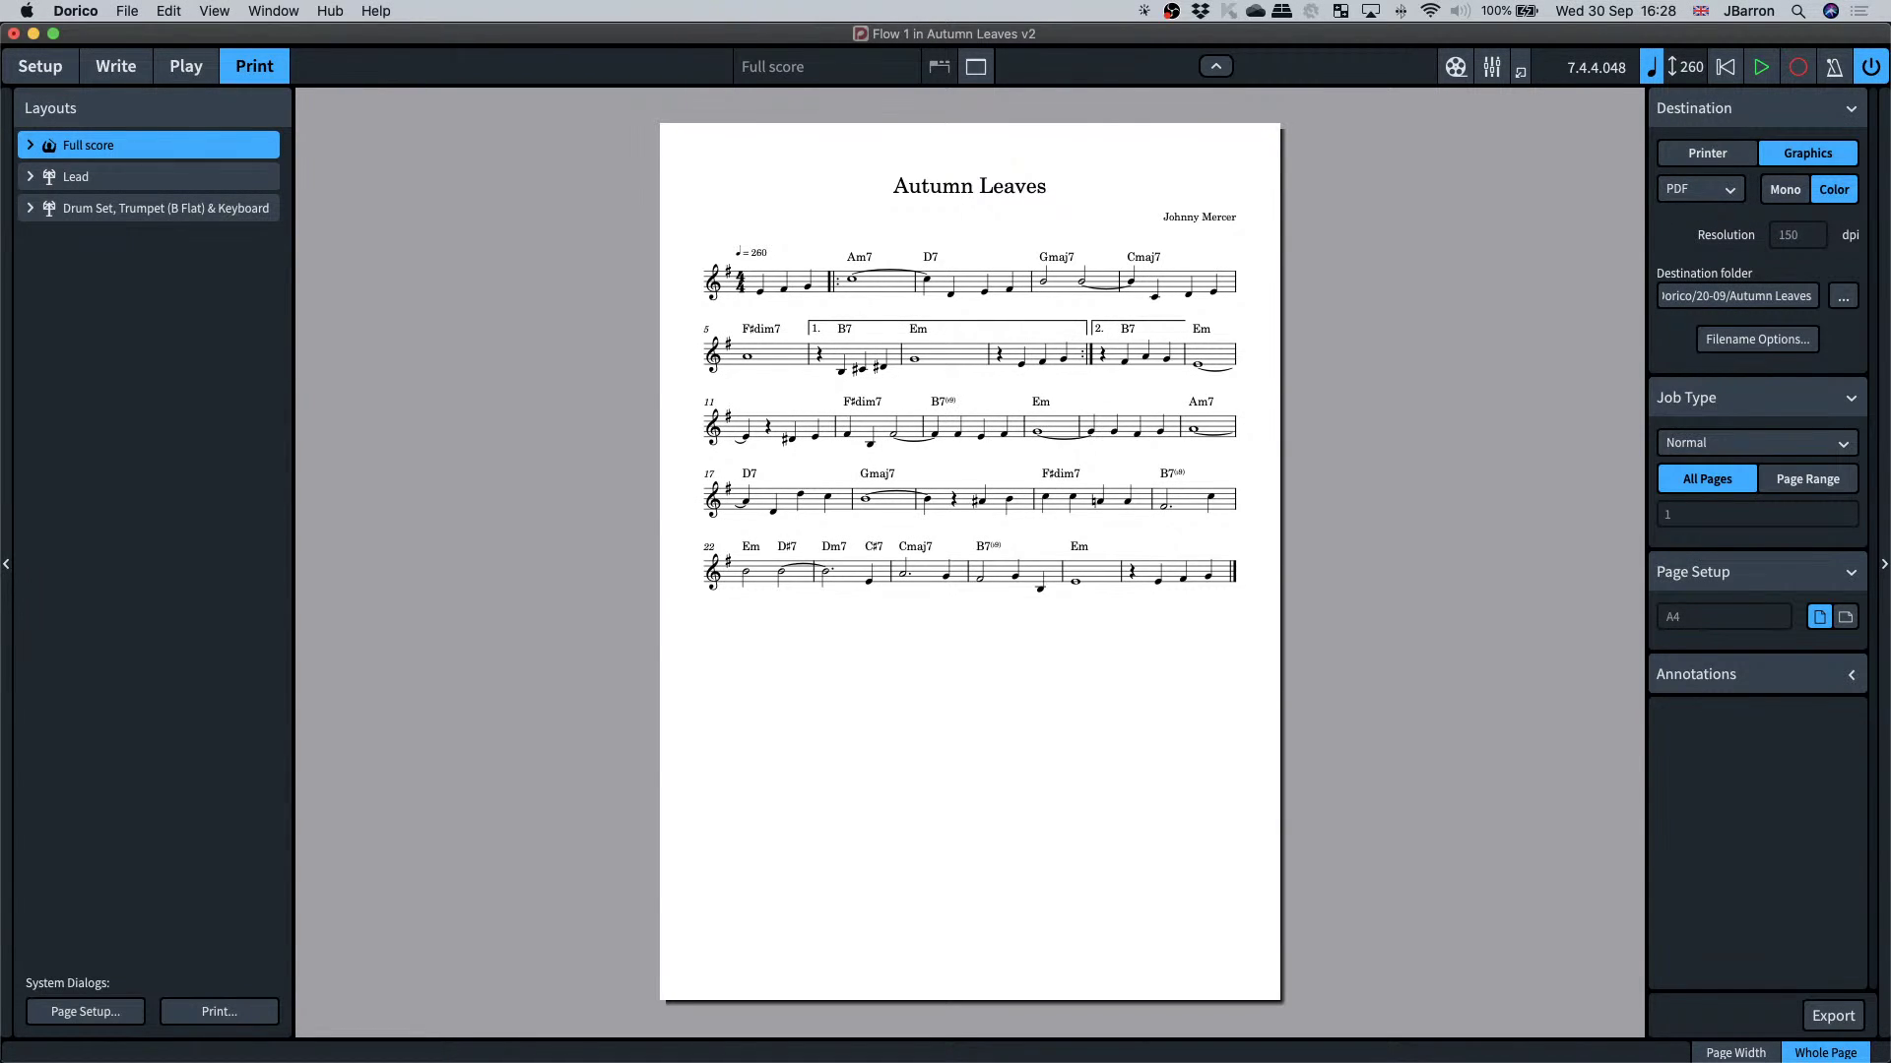
click(111, 178)
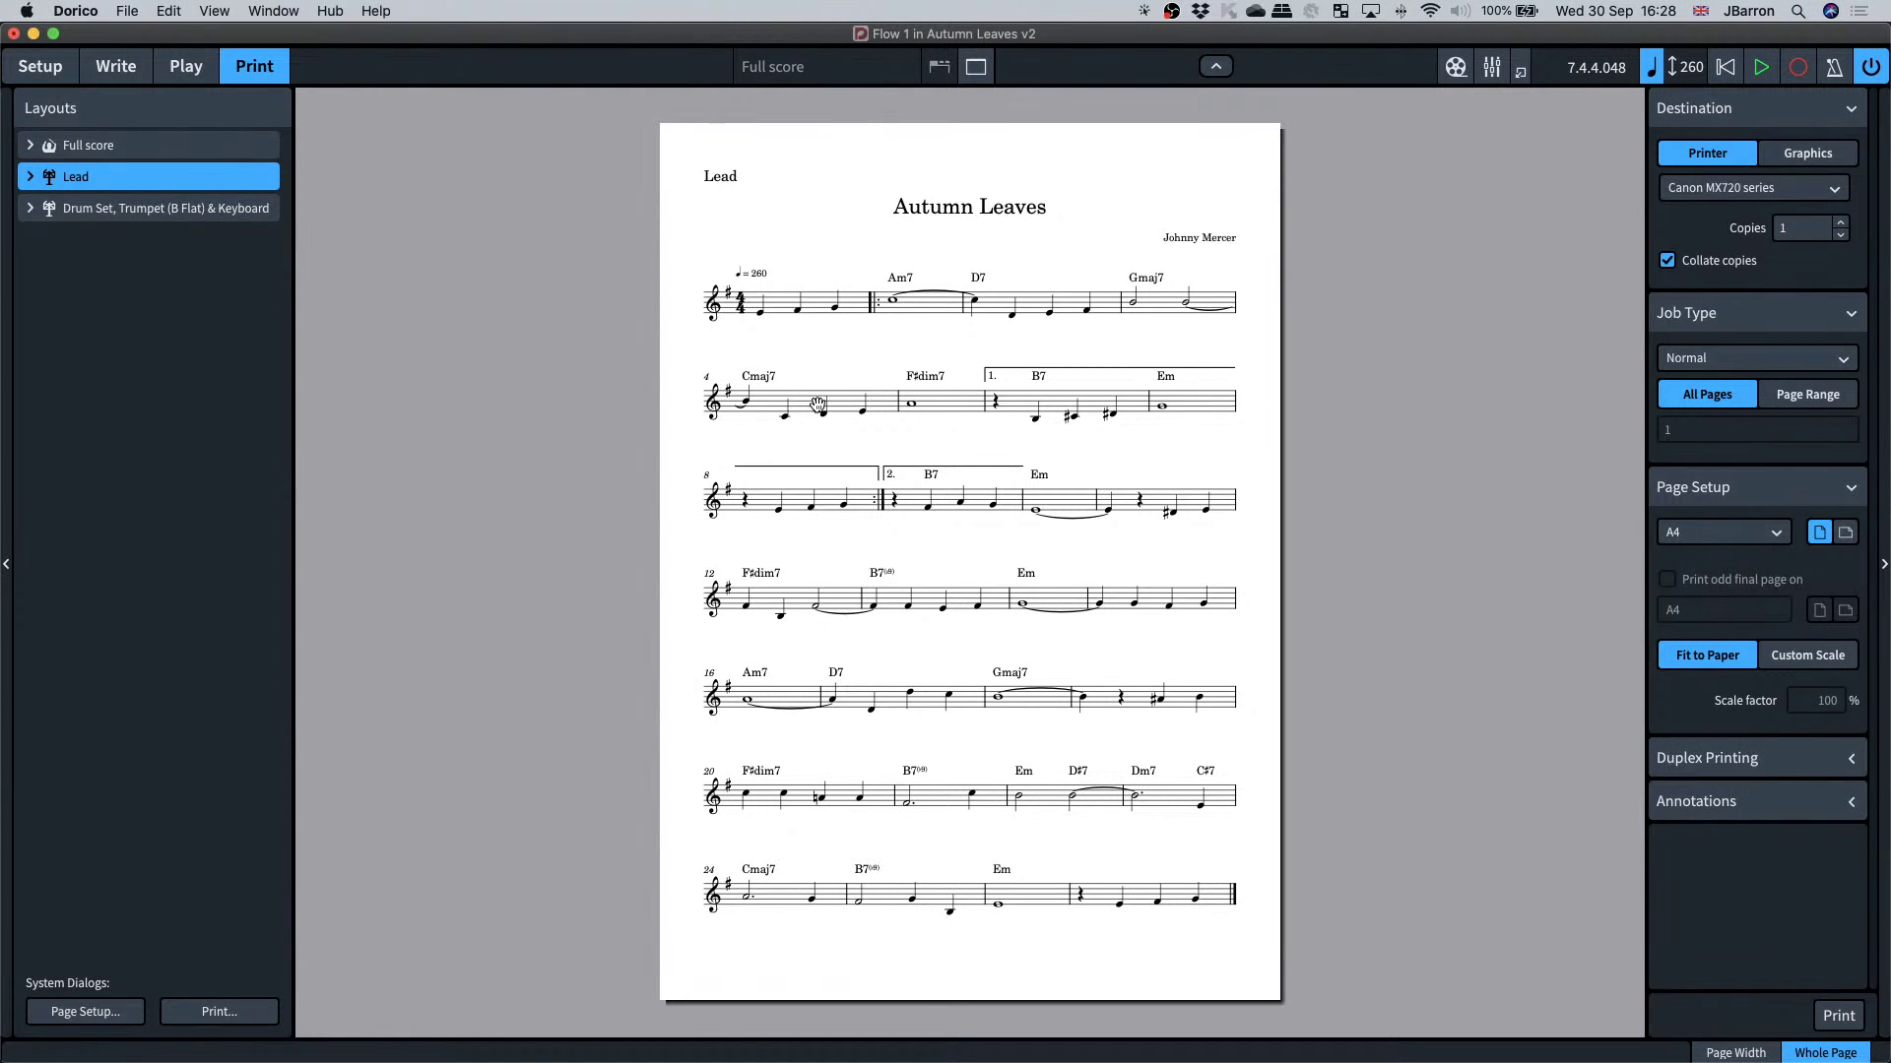
key(super+2)
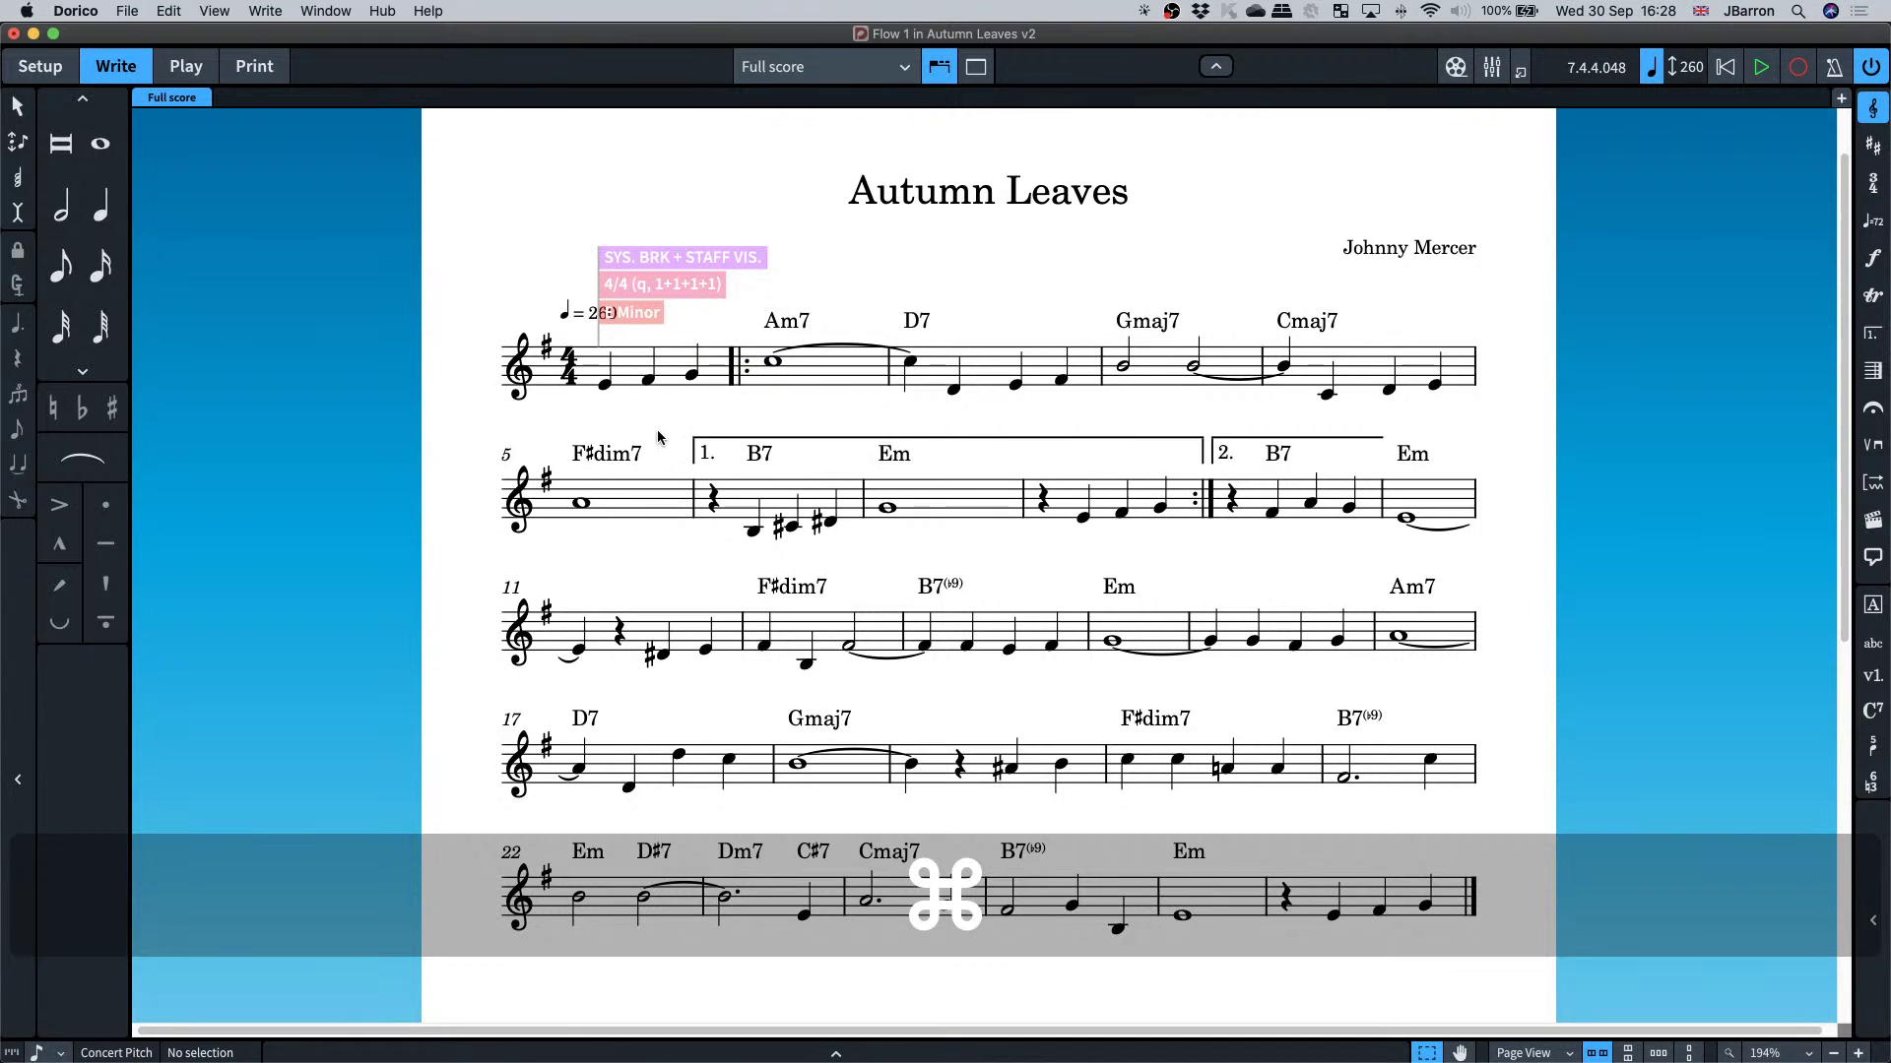
- Examine the ideal gaps between staves and systems in the full score's vertical spacing layout options
key(super+shift+l)
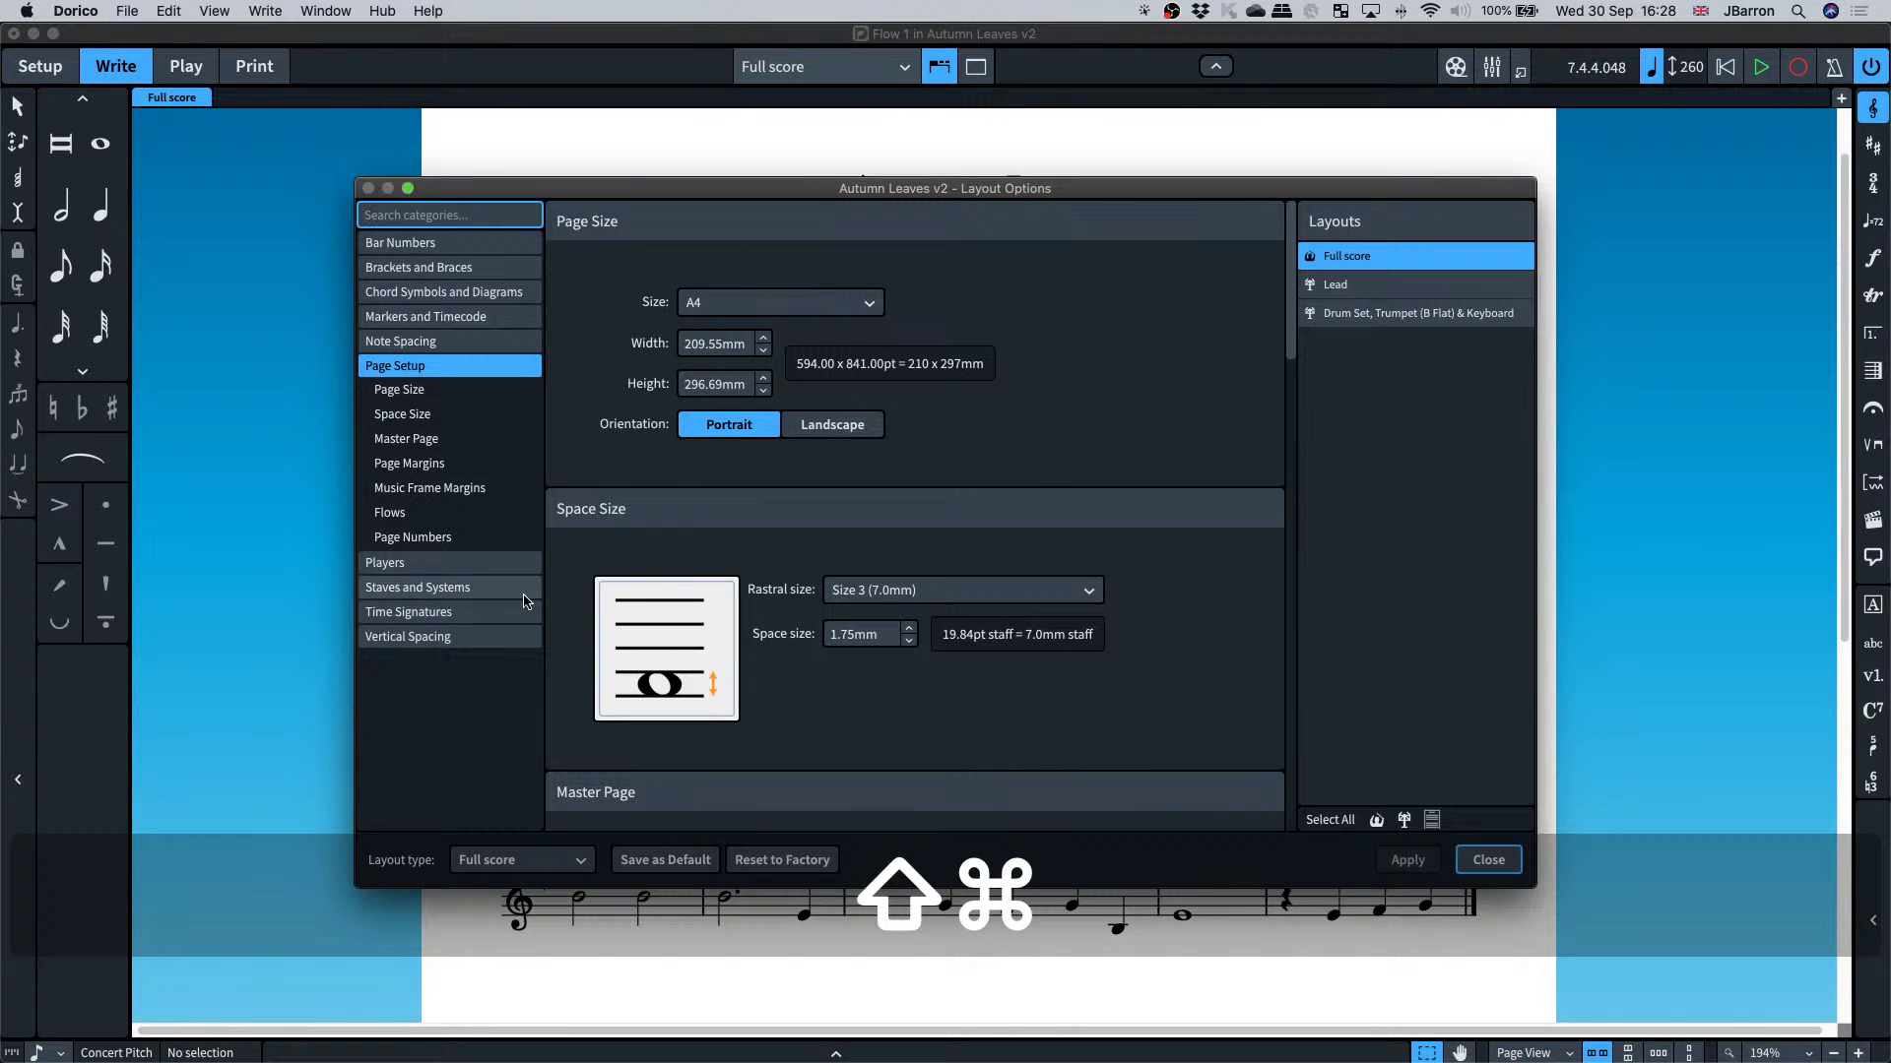
click(431, 637)
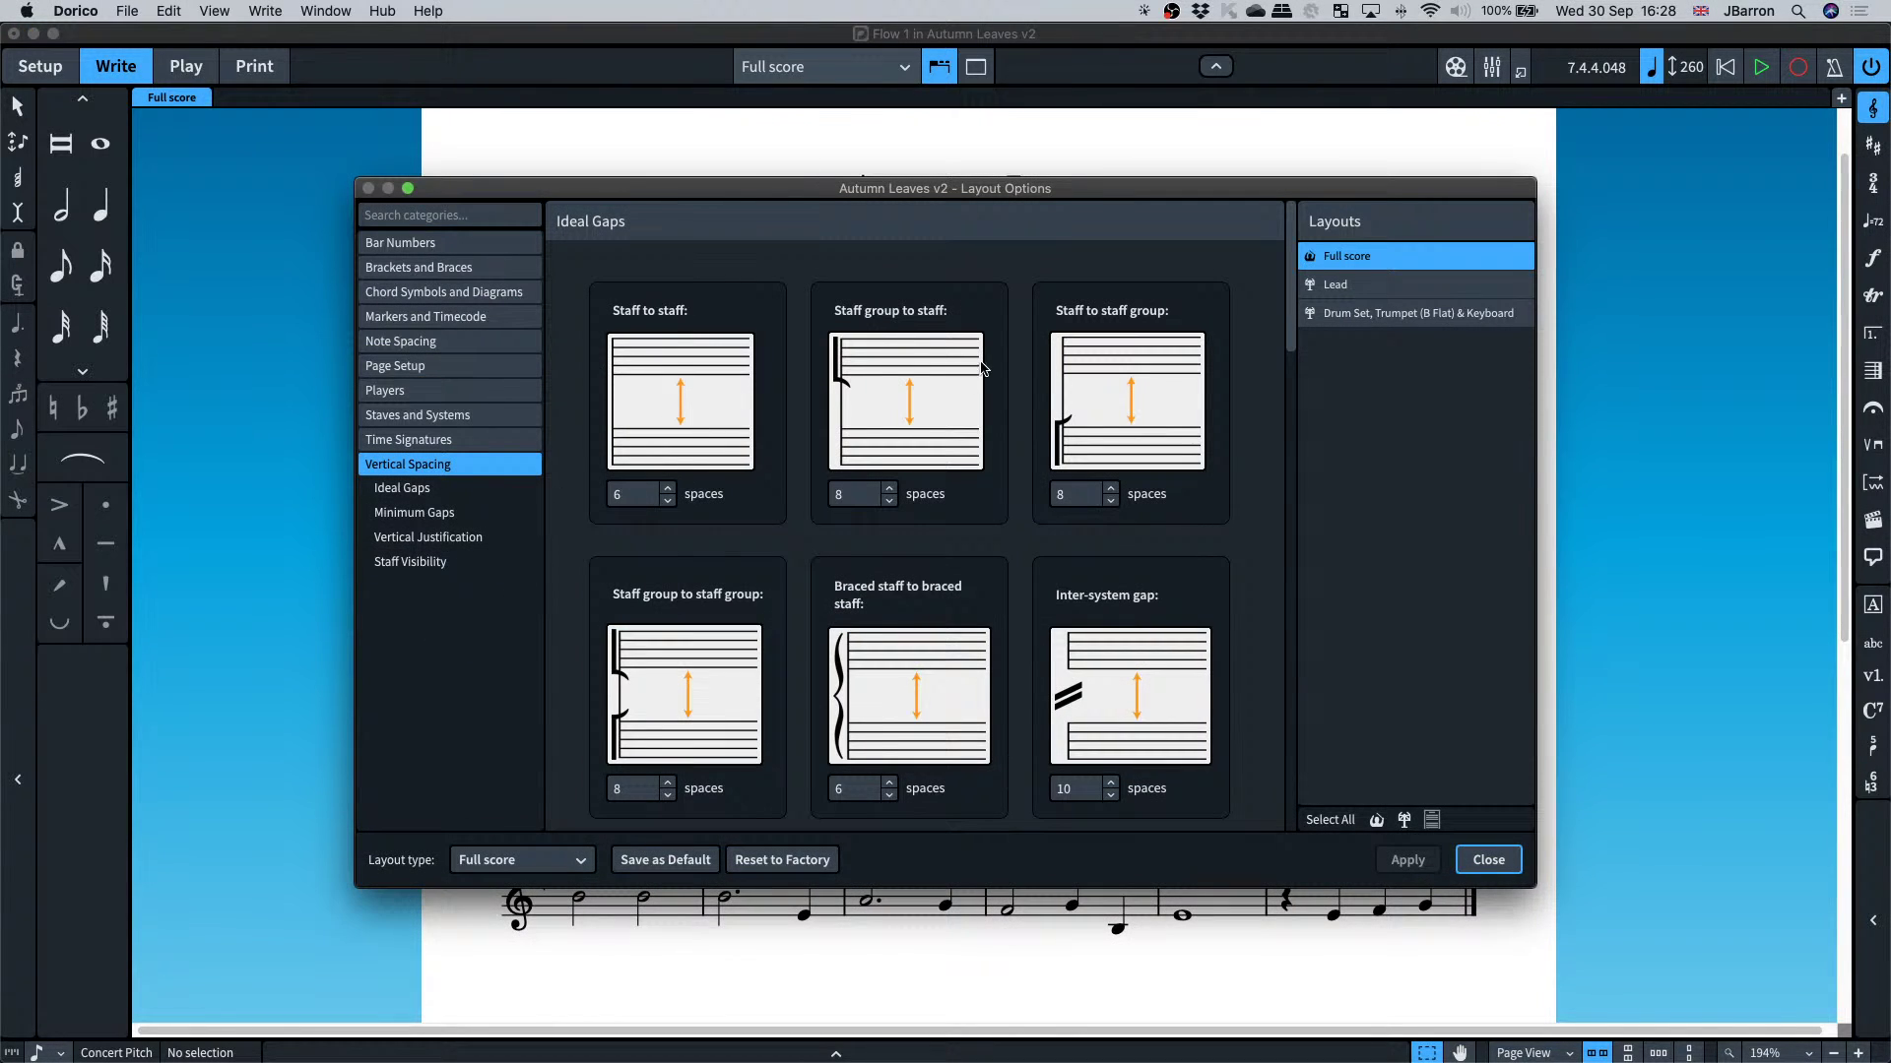
scroll(1019, 683, down, 2)
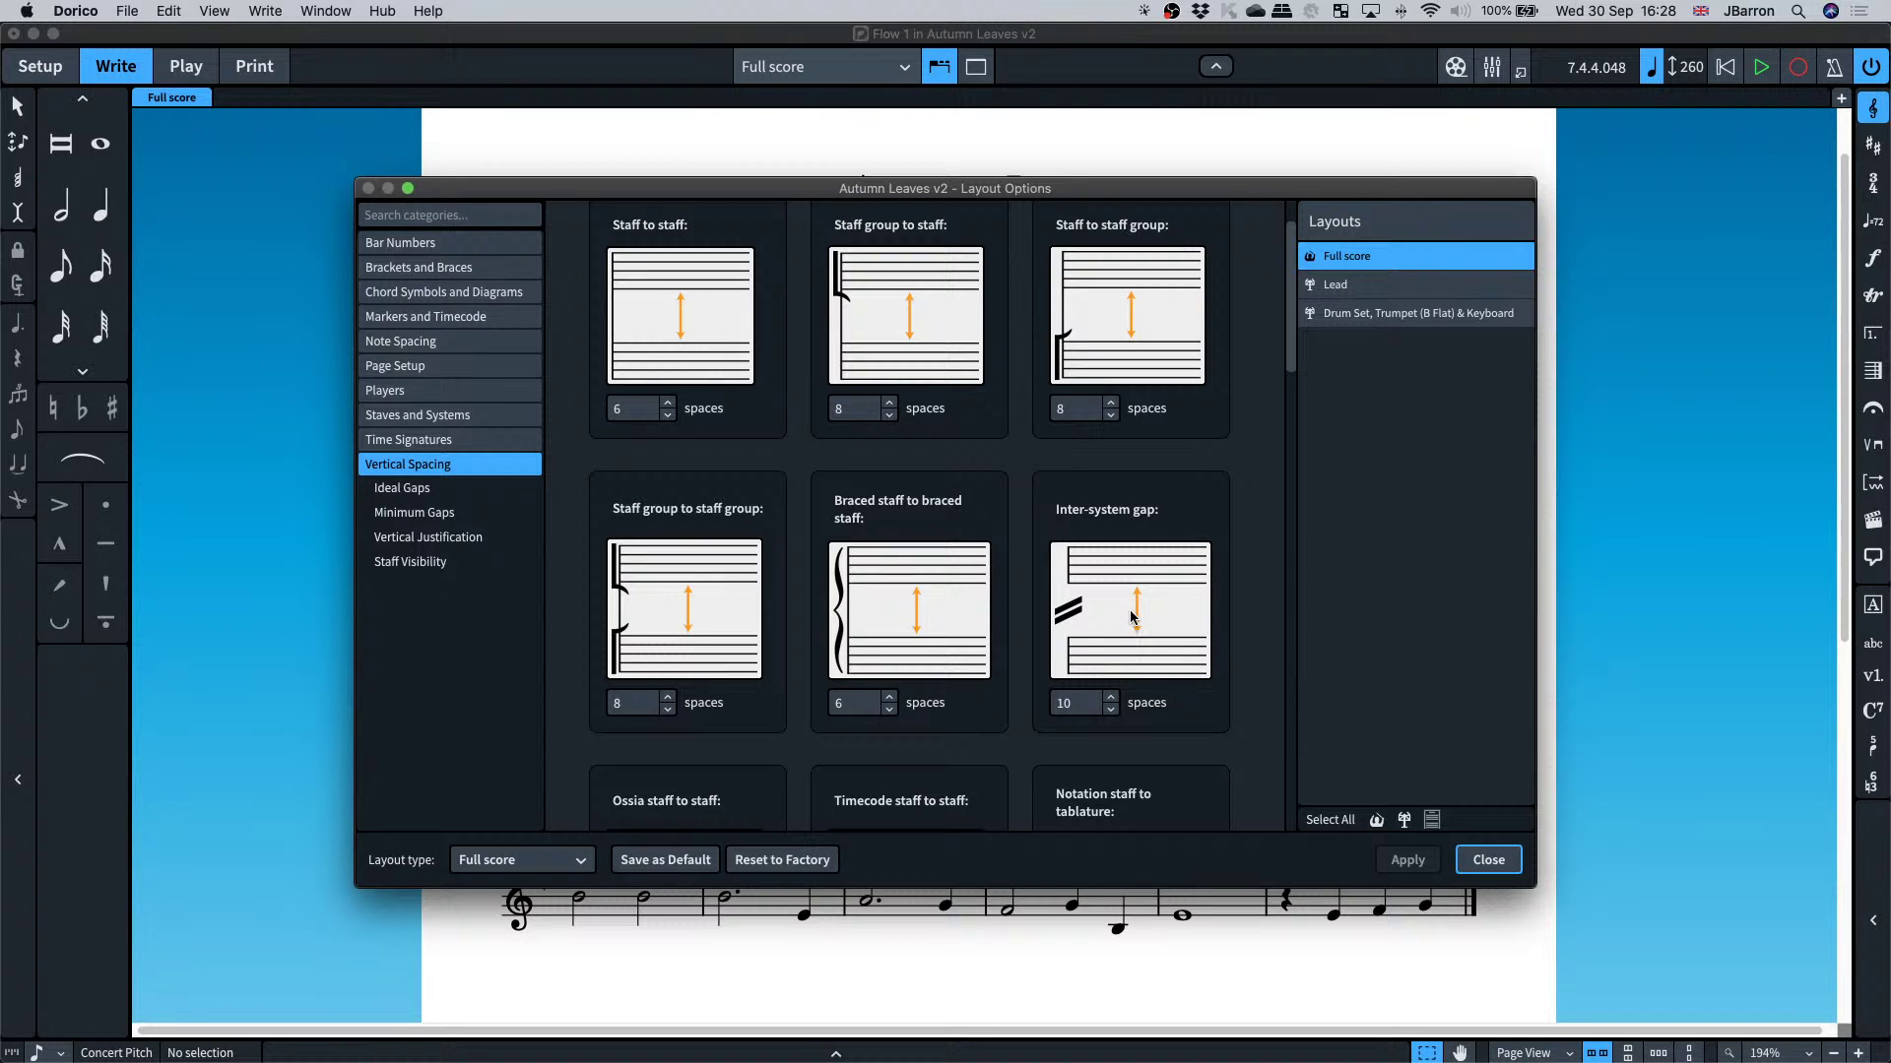
click(1488, 860)
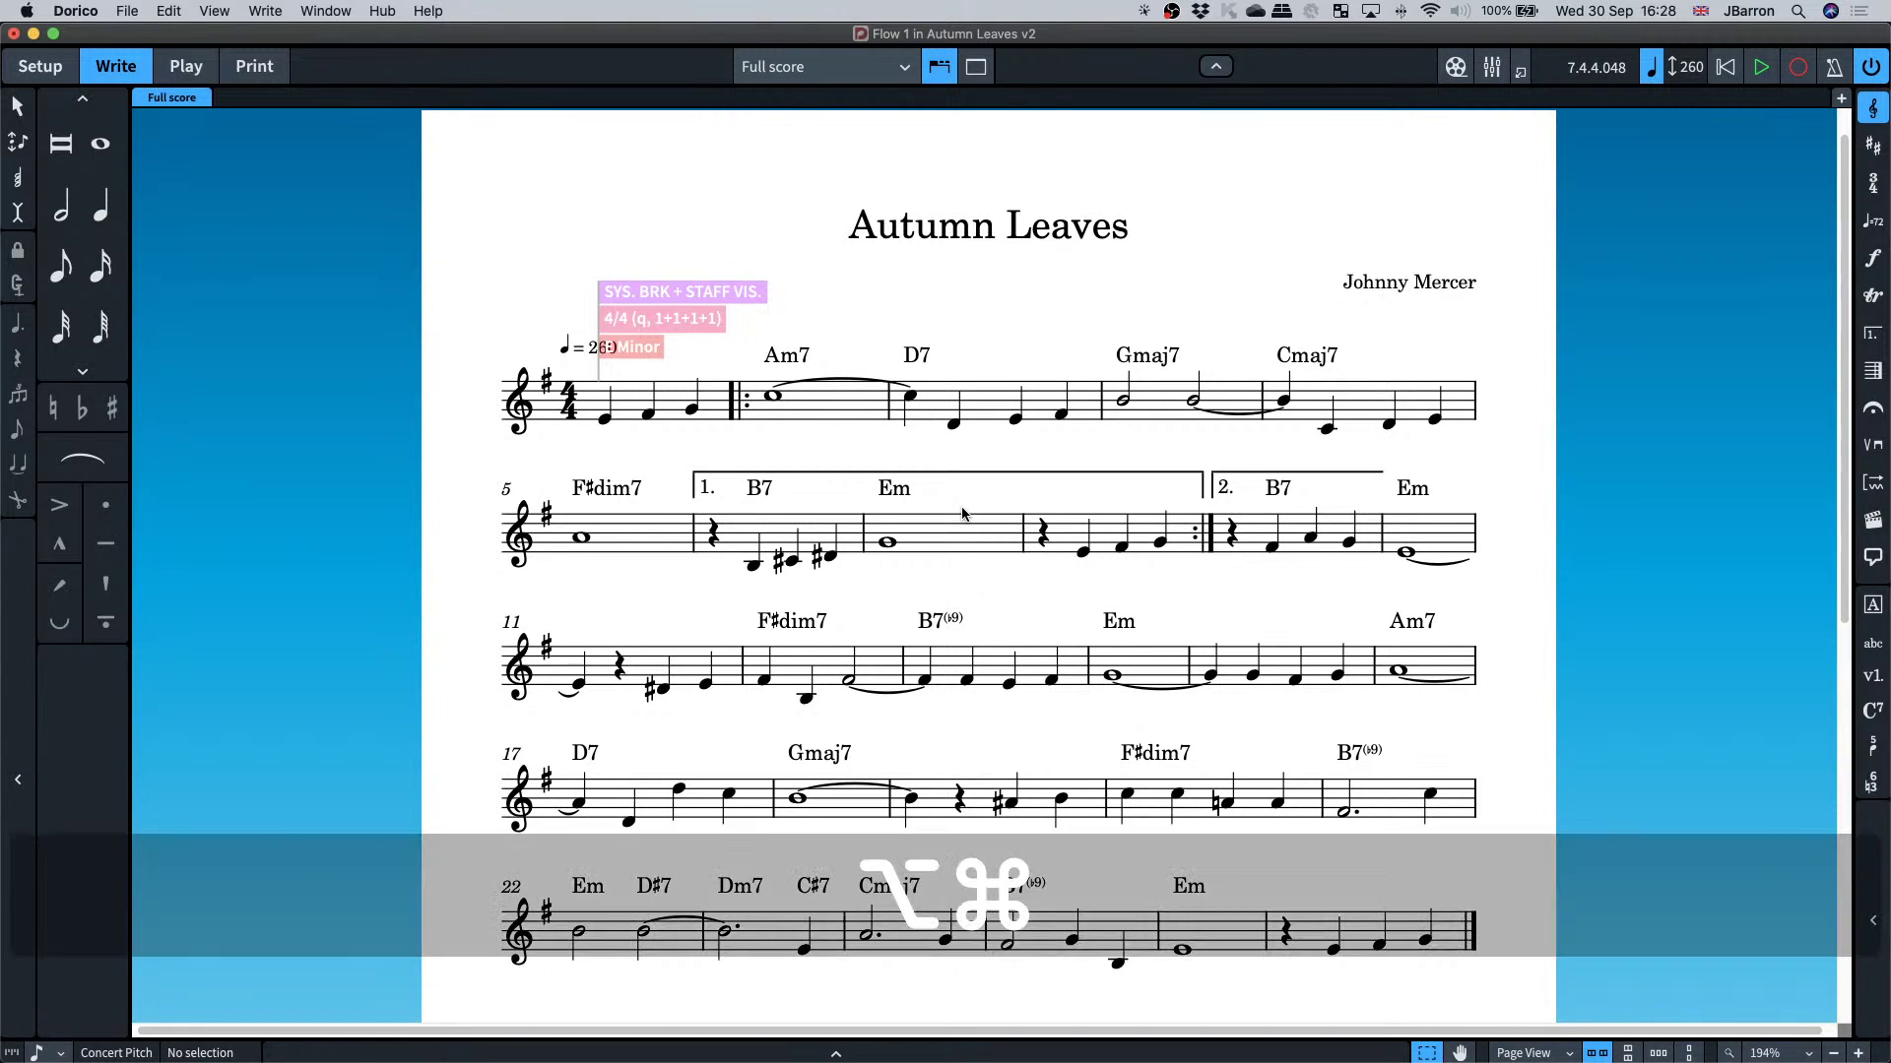
- Hide the signposts and add a slur from the pickup's first E to the tied C that starts in bar 1
key(alt+super+s)
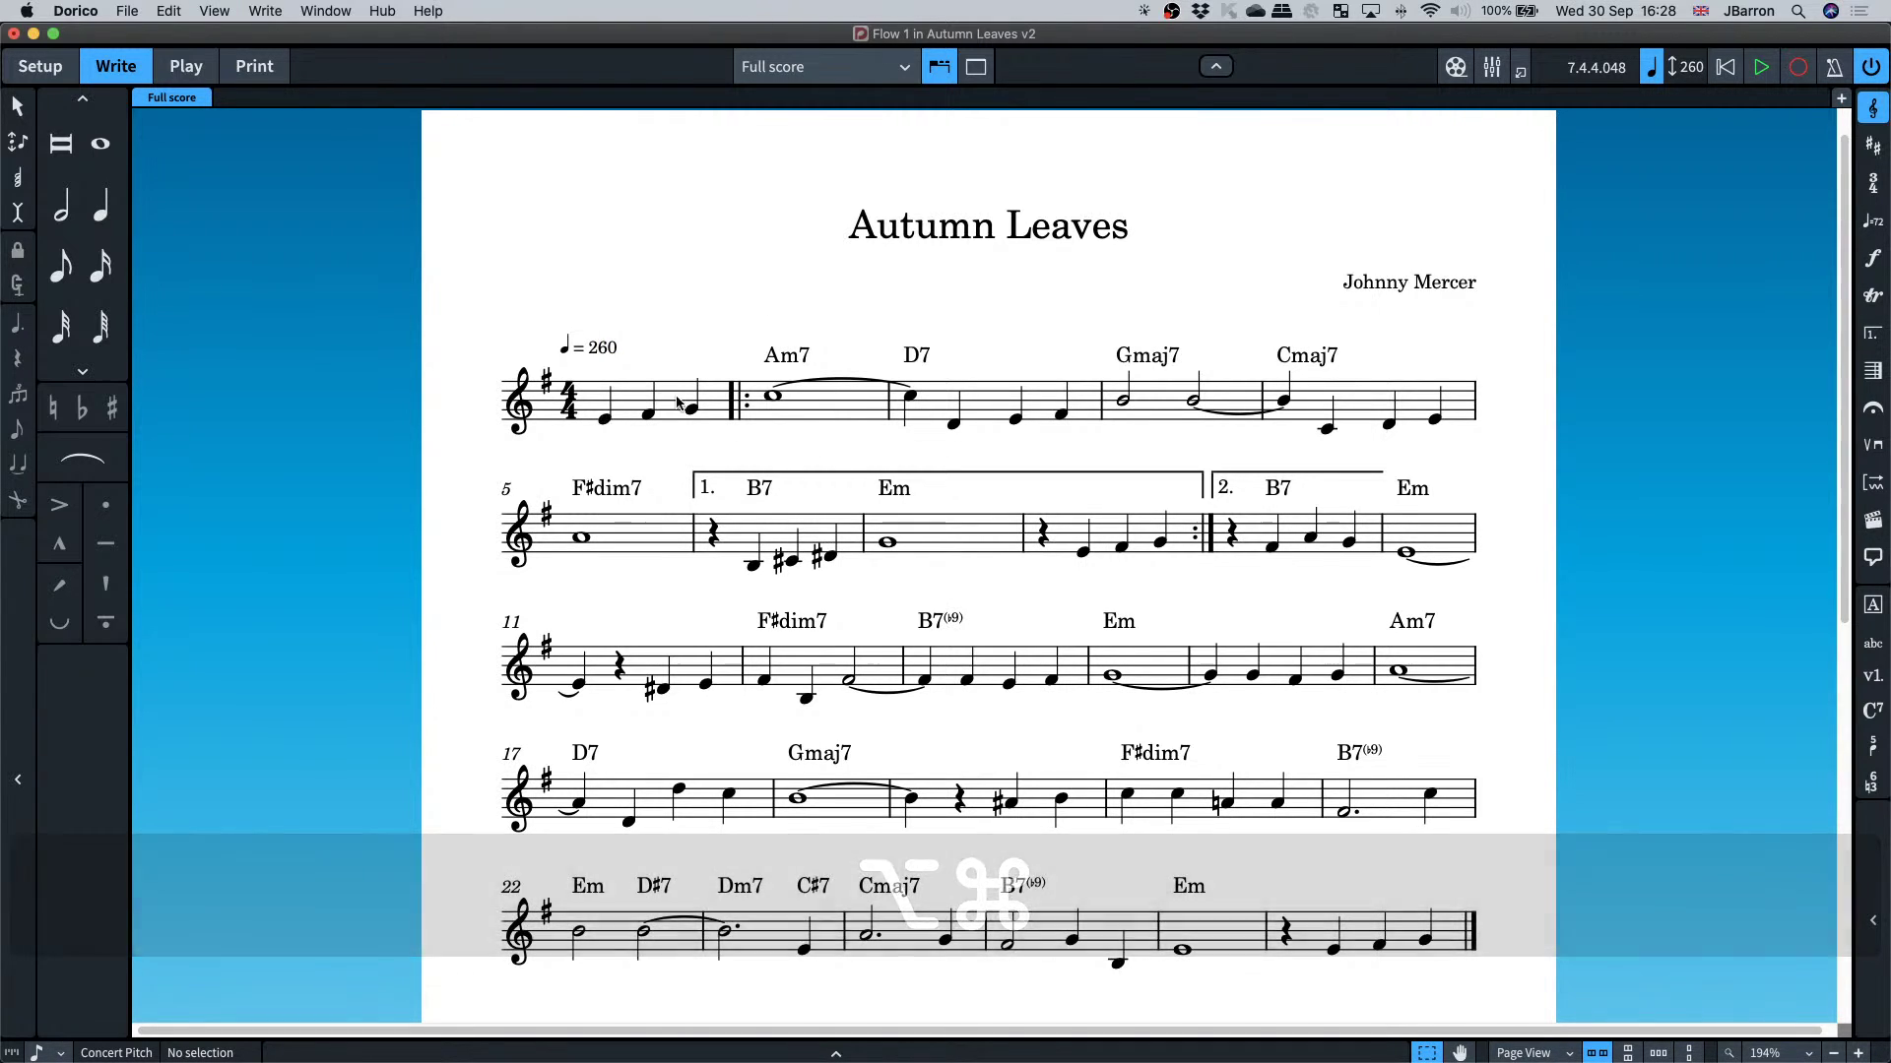
click(604, 417)
shift+click(775, 398)
key(s)
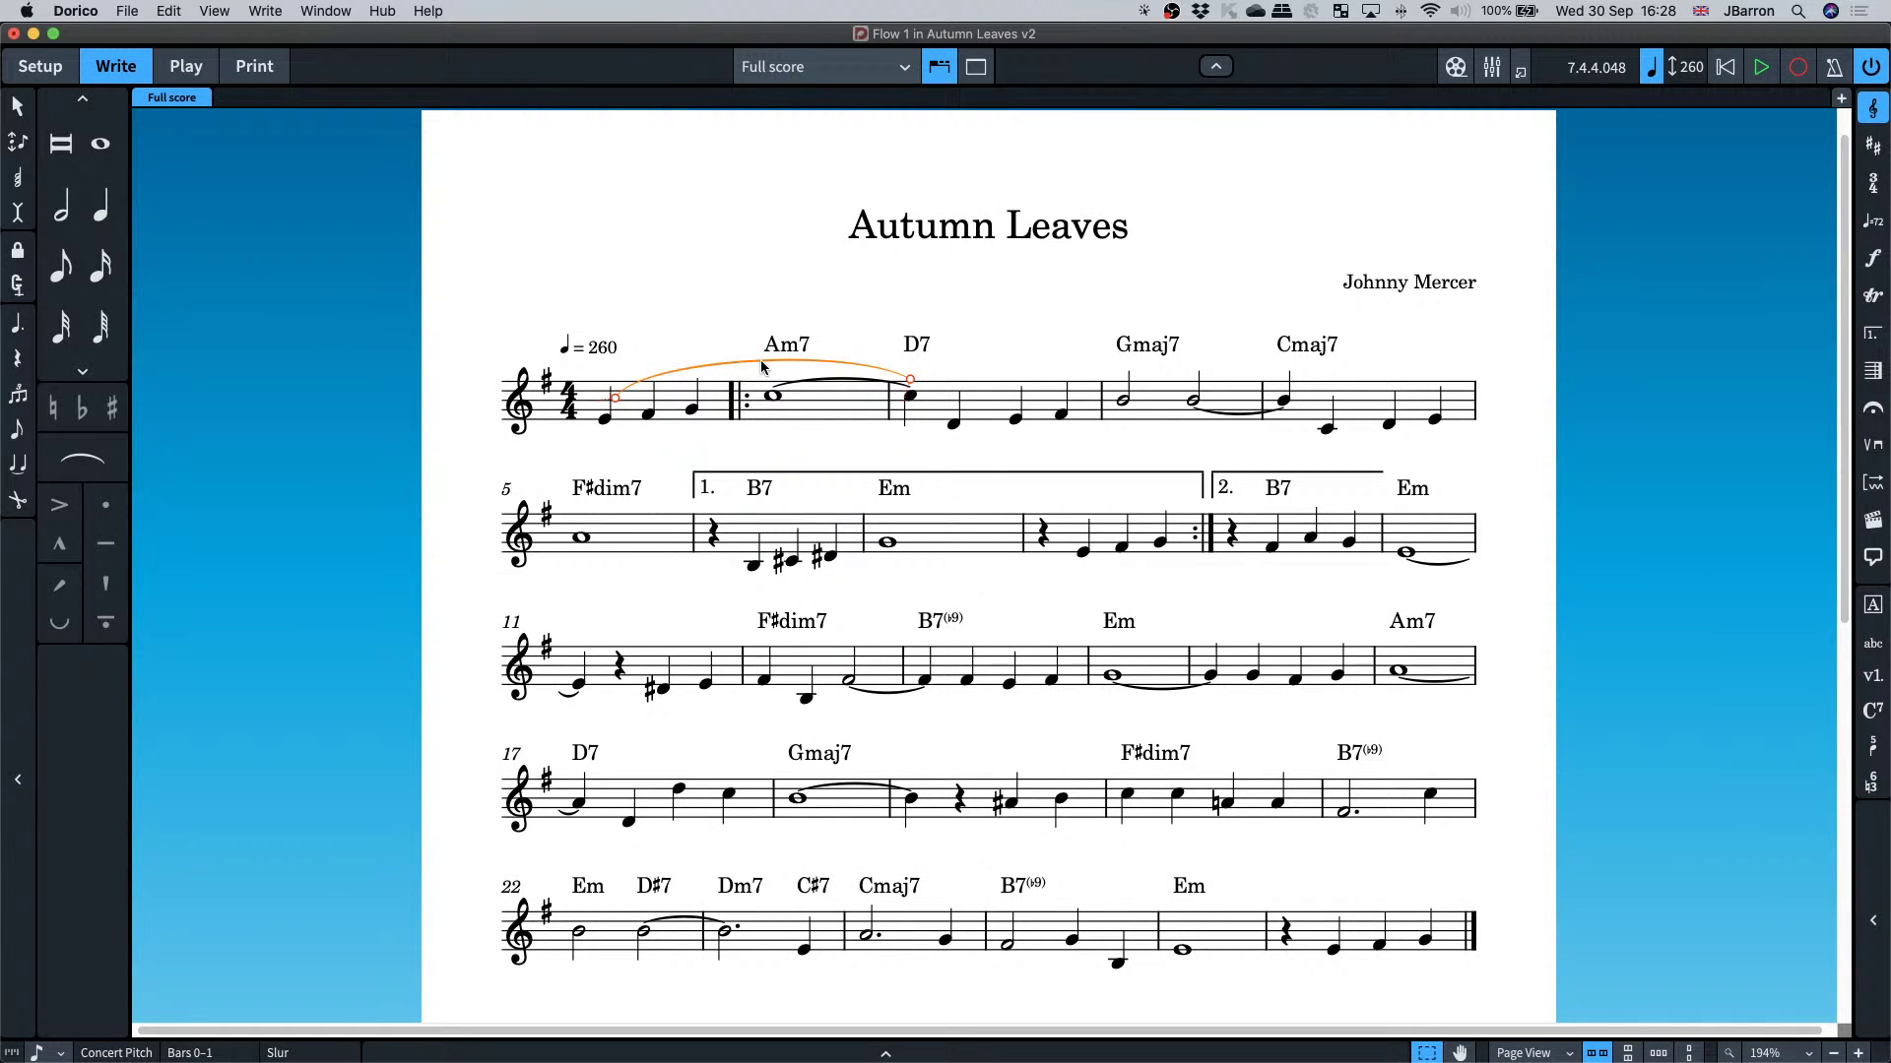
click(441, 218)
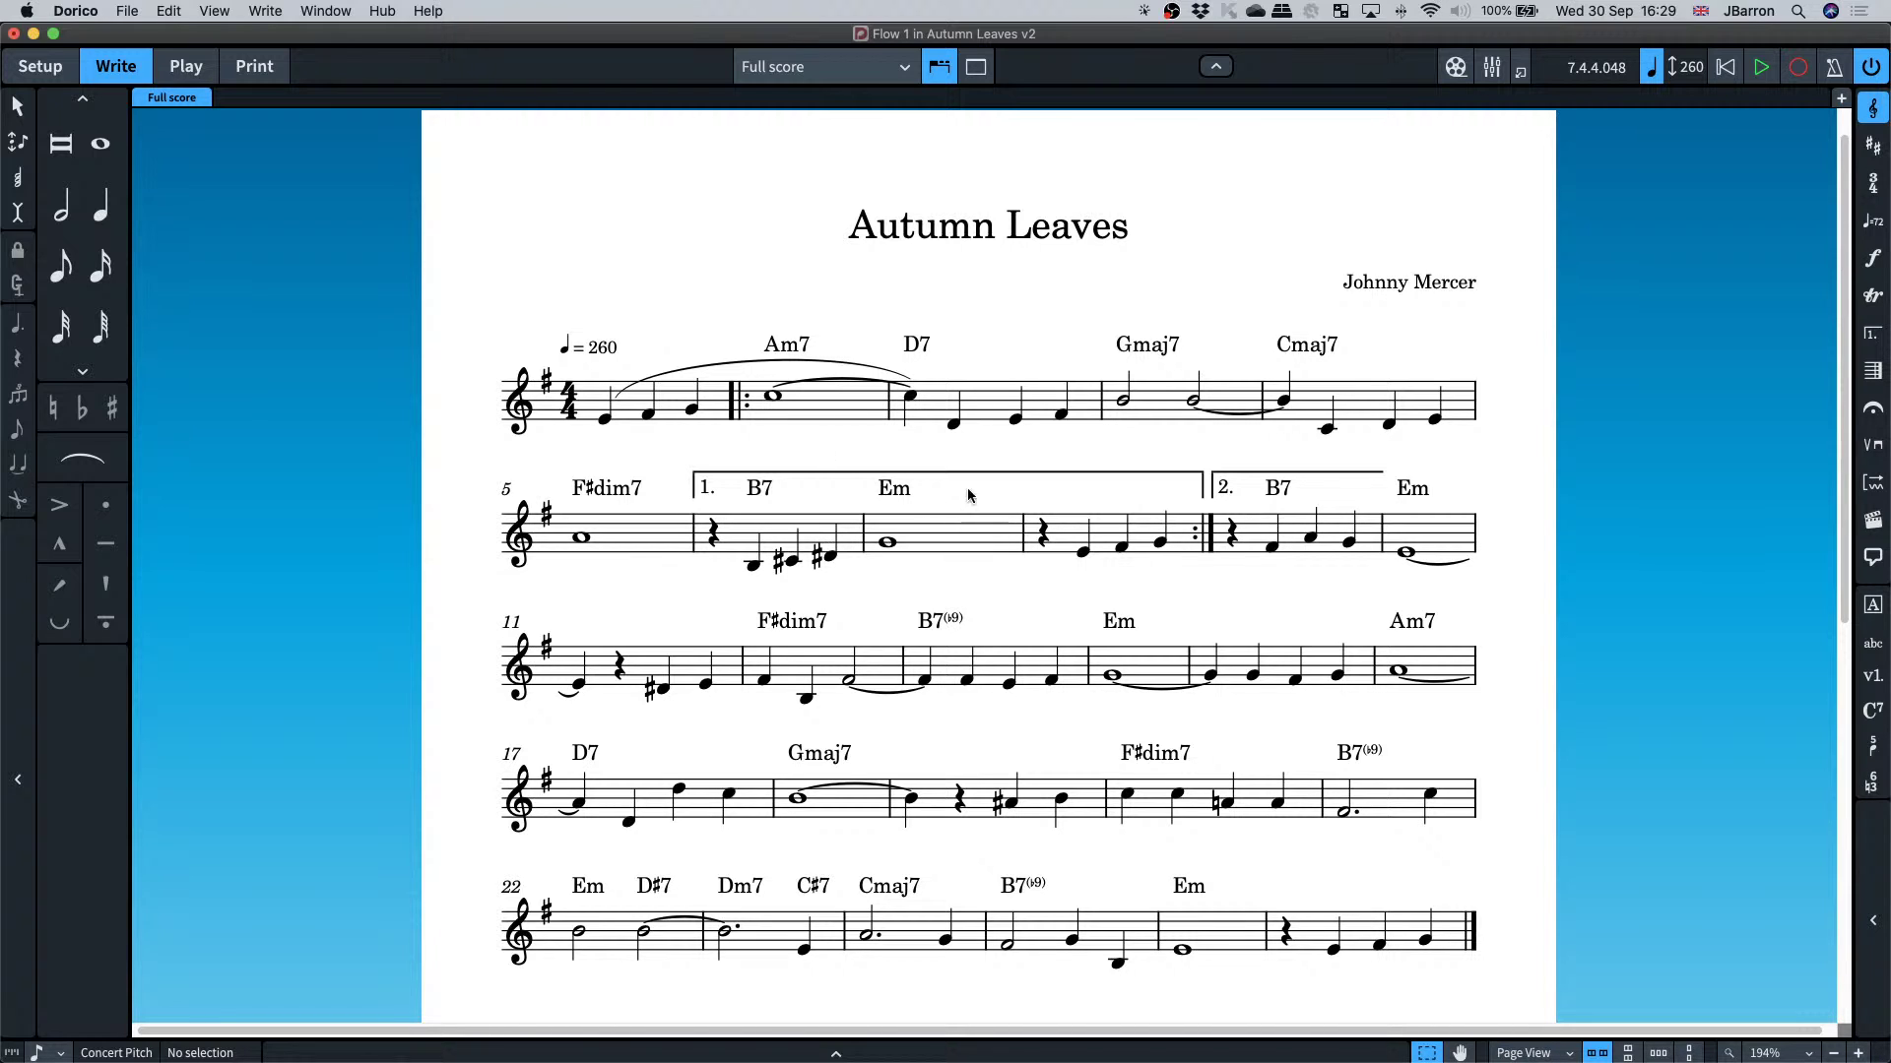
- Shorten the last three quarter notes of bar 2, D, E and F♯, to eighth notes
scroll(988, 416, down, 2)
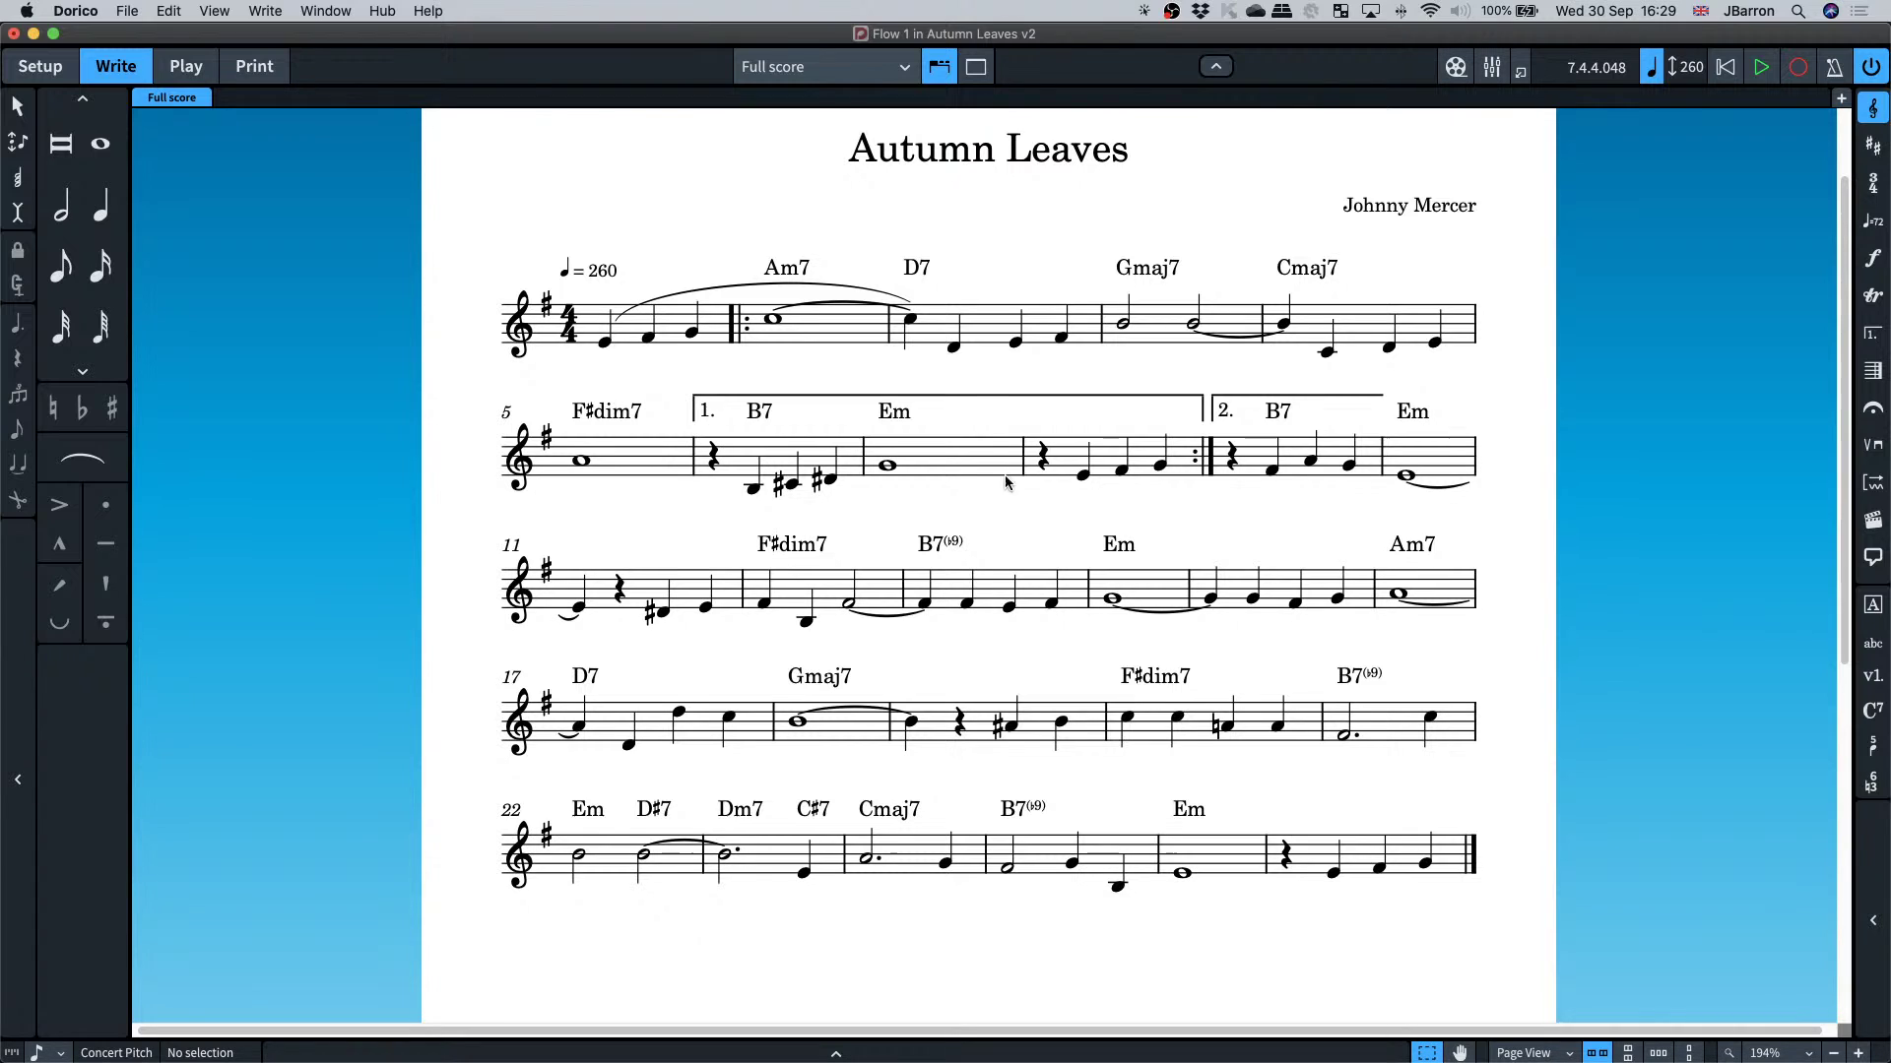
click(954, 346)
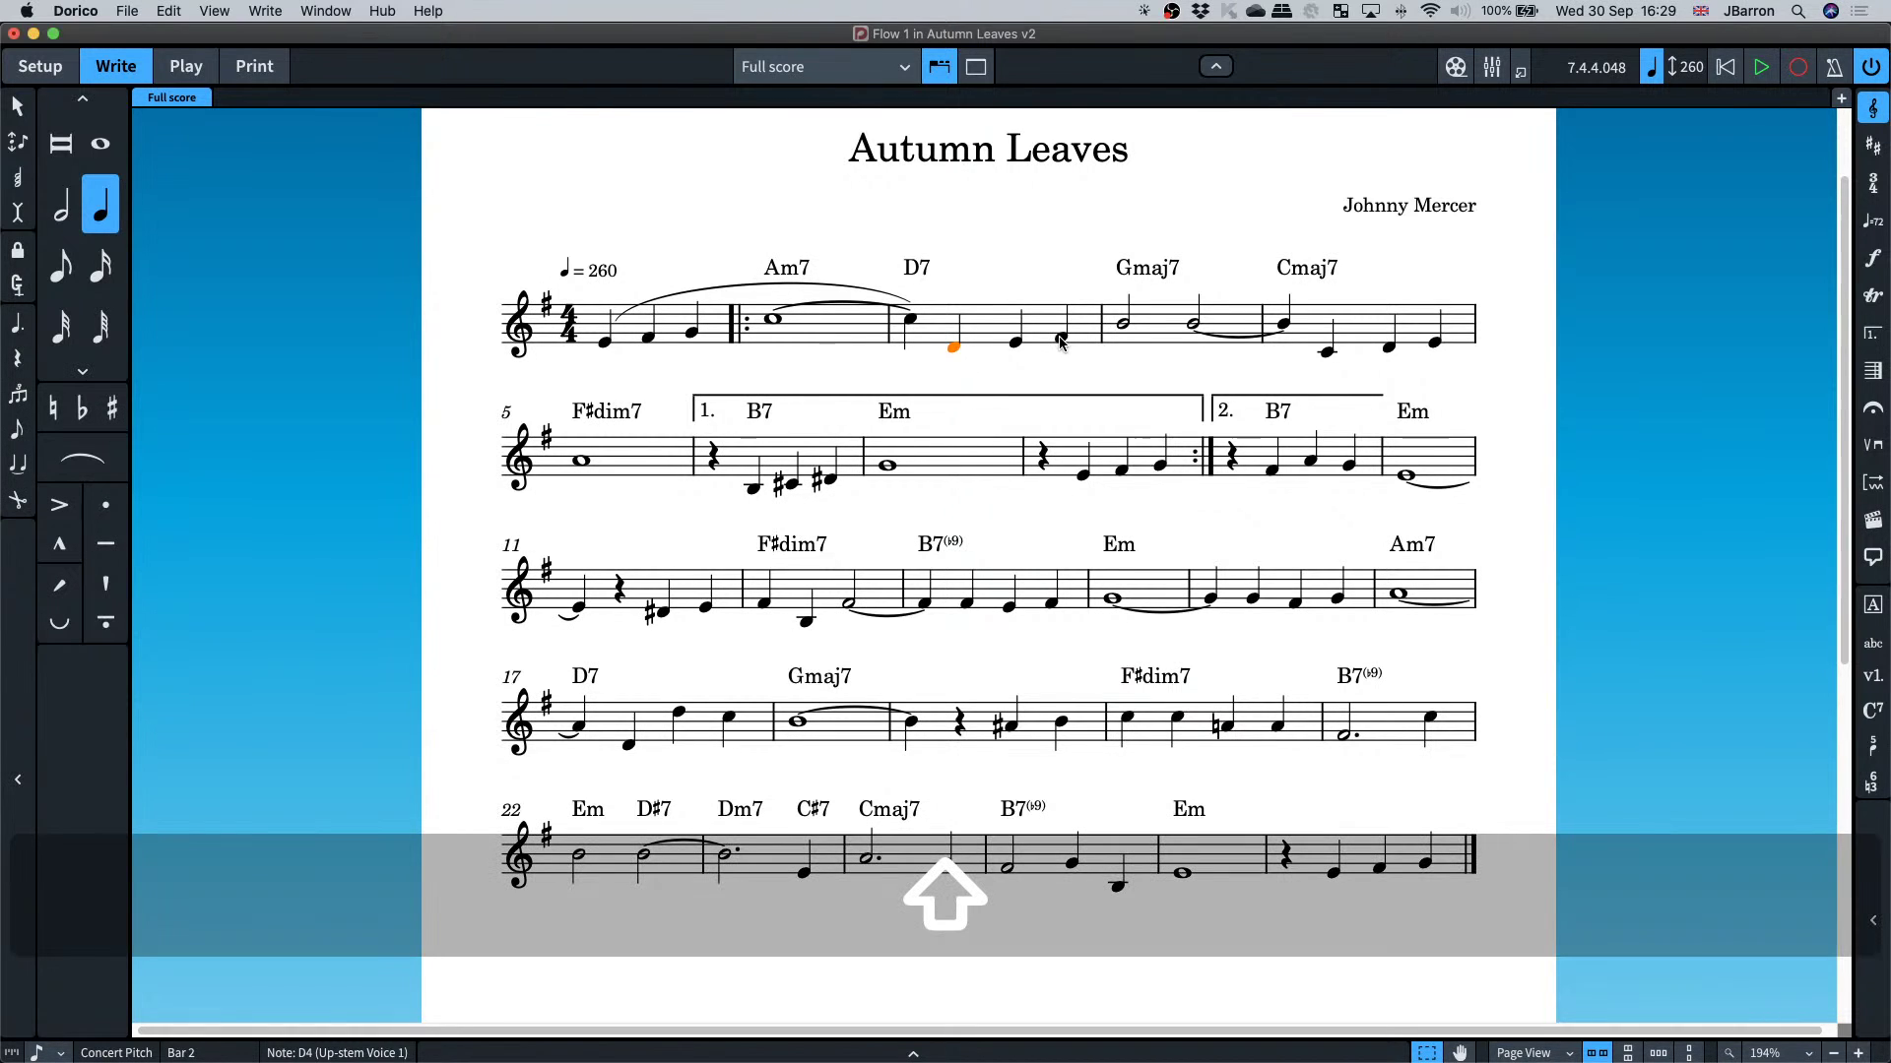
shift+click(1062, 340)
scroll(1060, 342, up, 5)
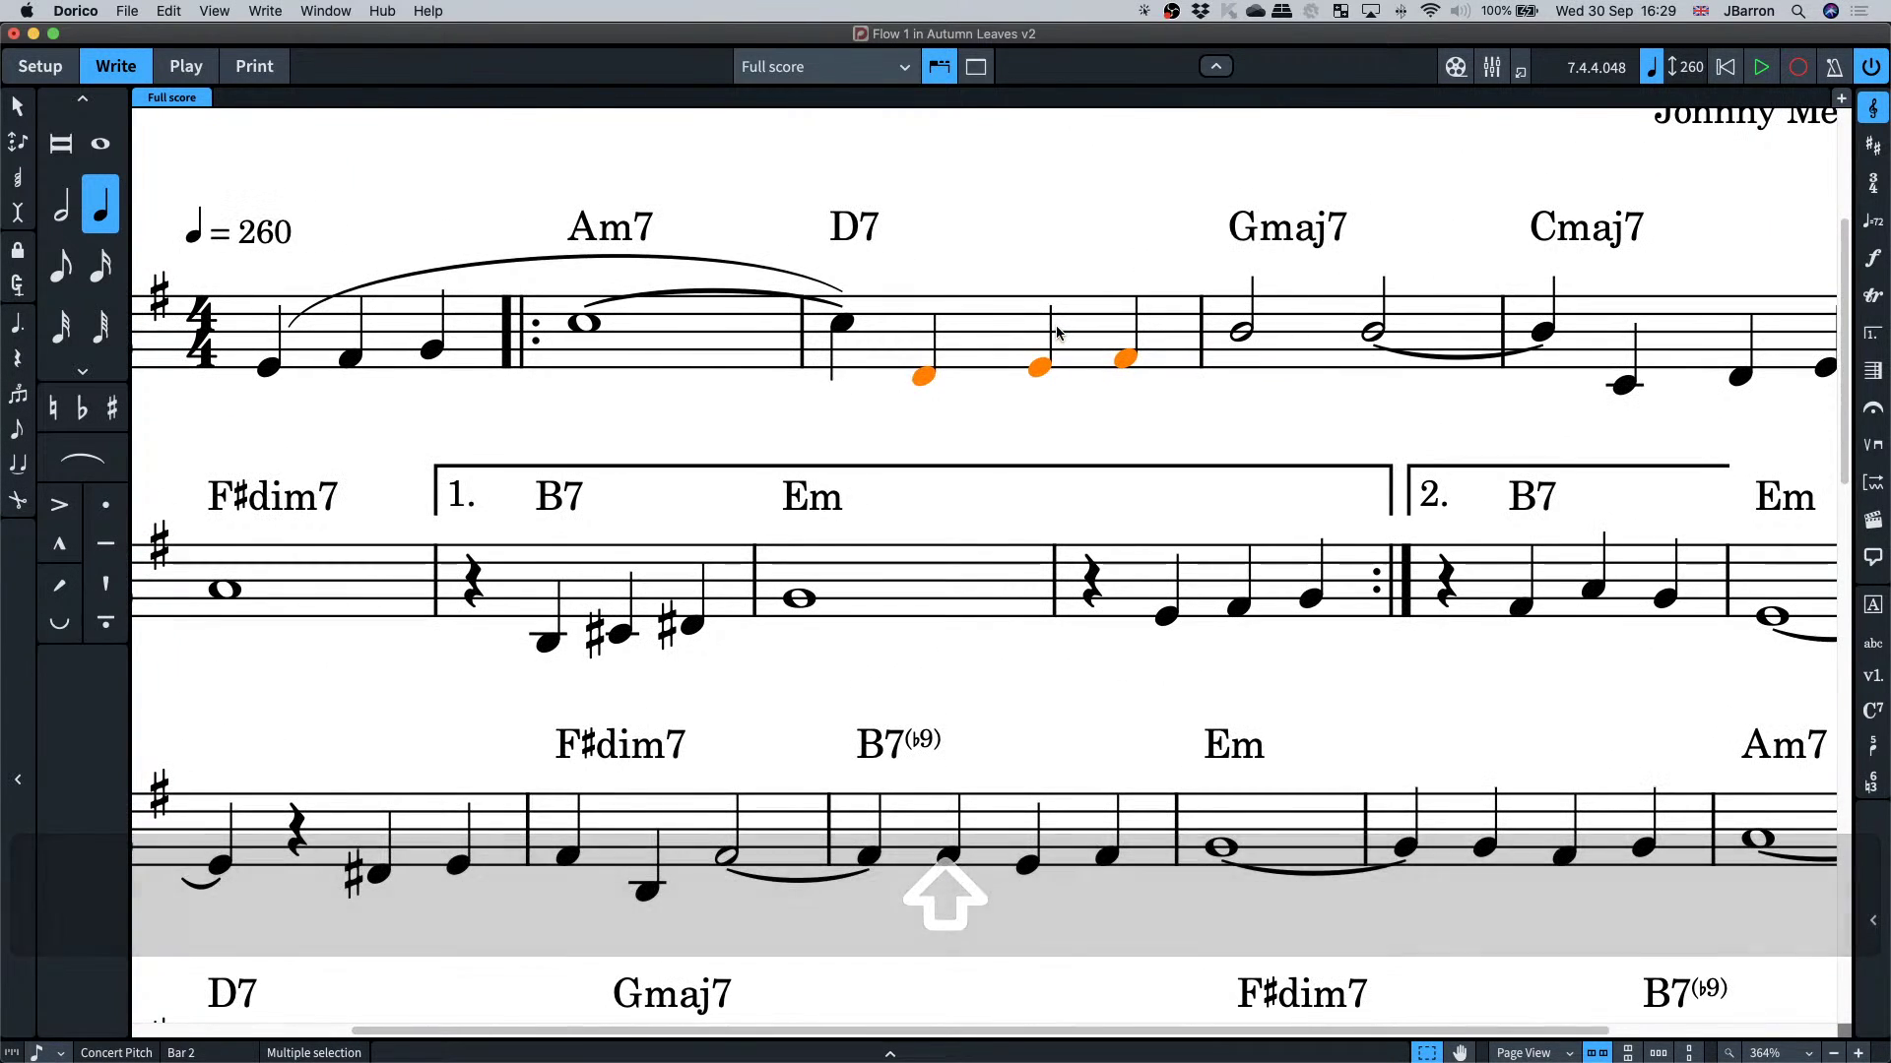
key(4)
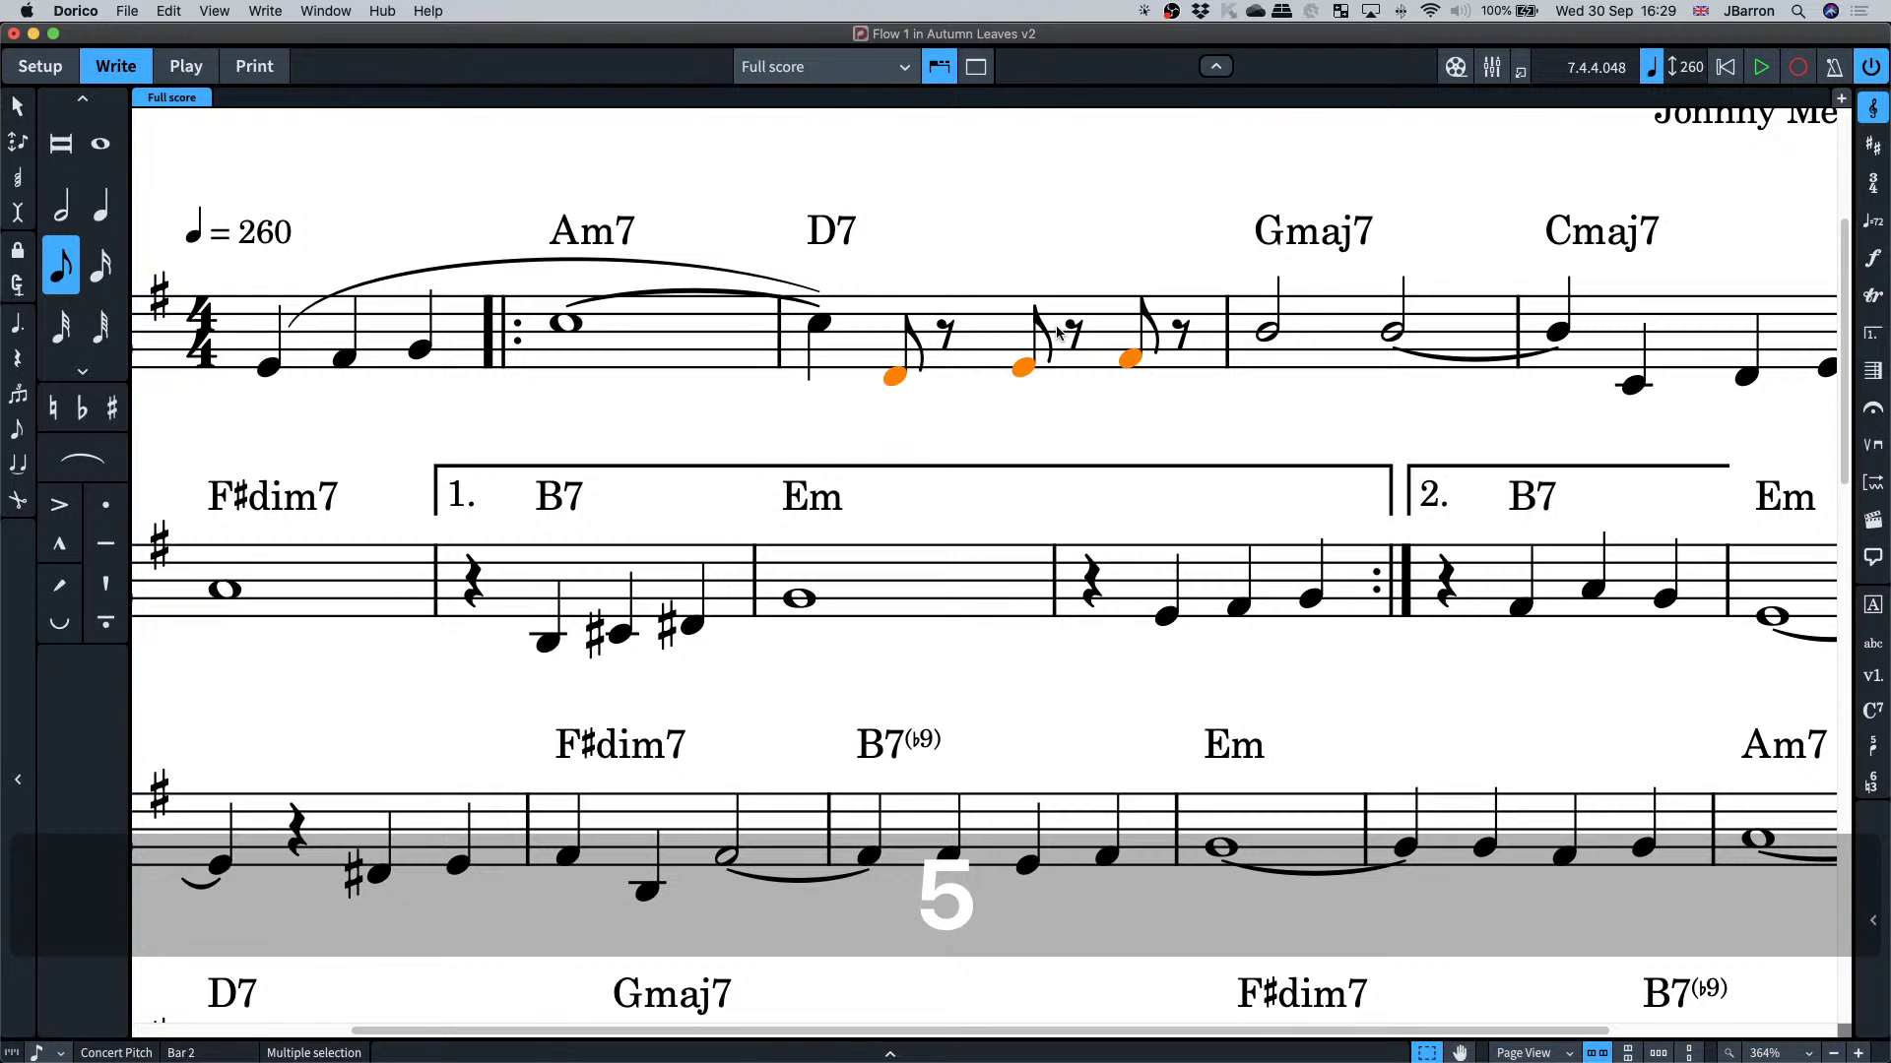
- Repeat each of the D, E and F♯ eighth notes in bar 2 in place of the rests that follow them
key(Left)
key(Right)
key(r)
key(Right)
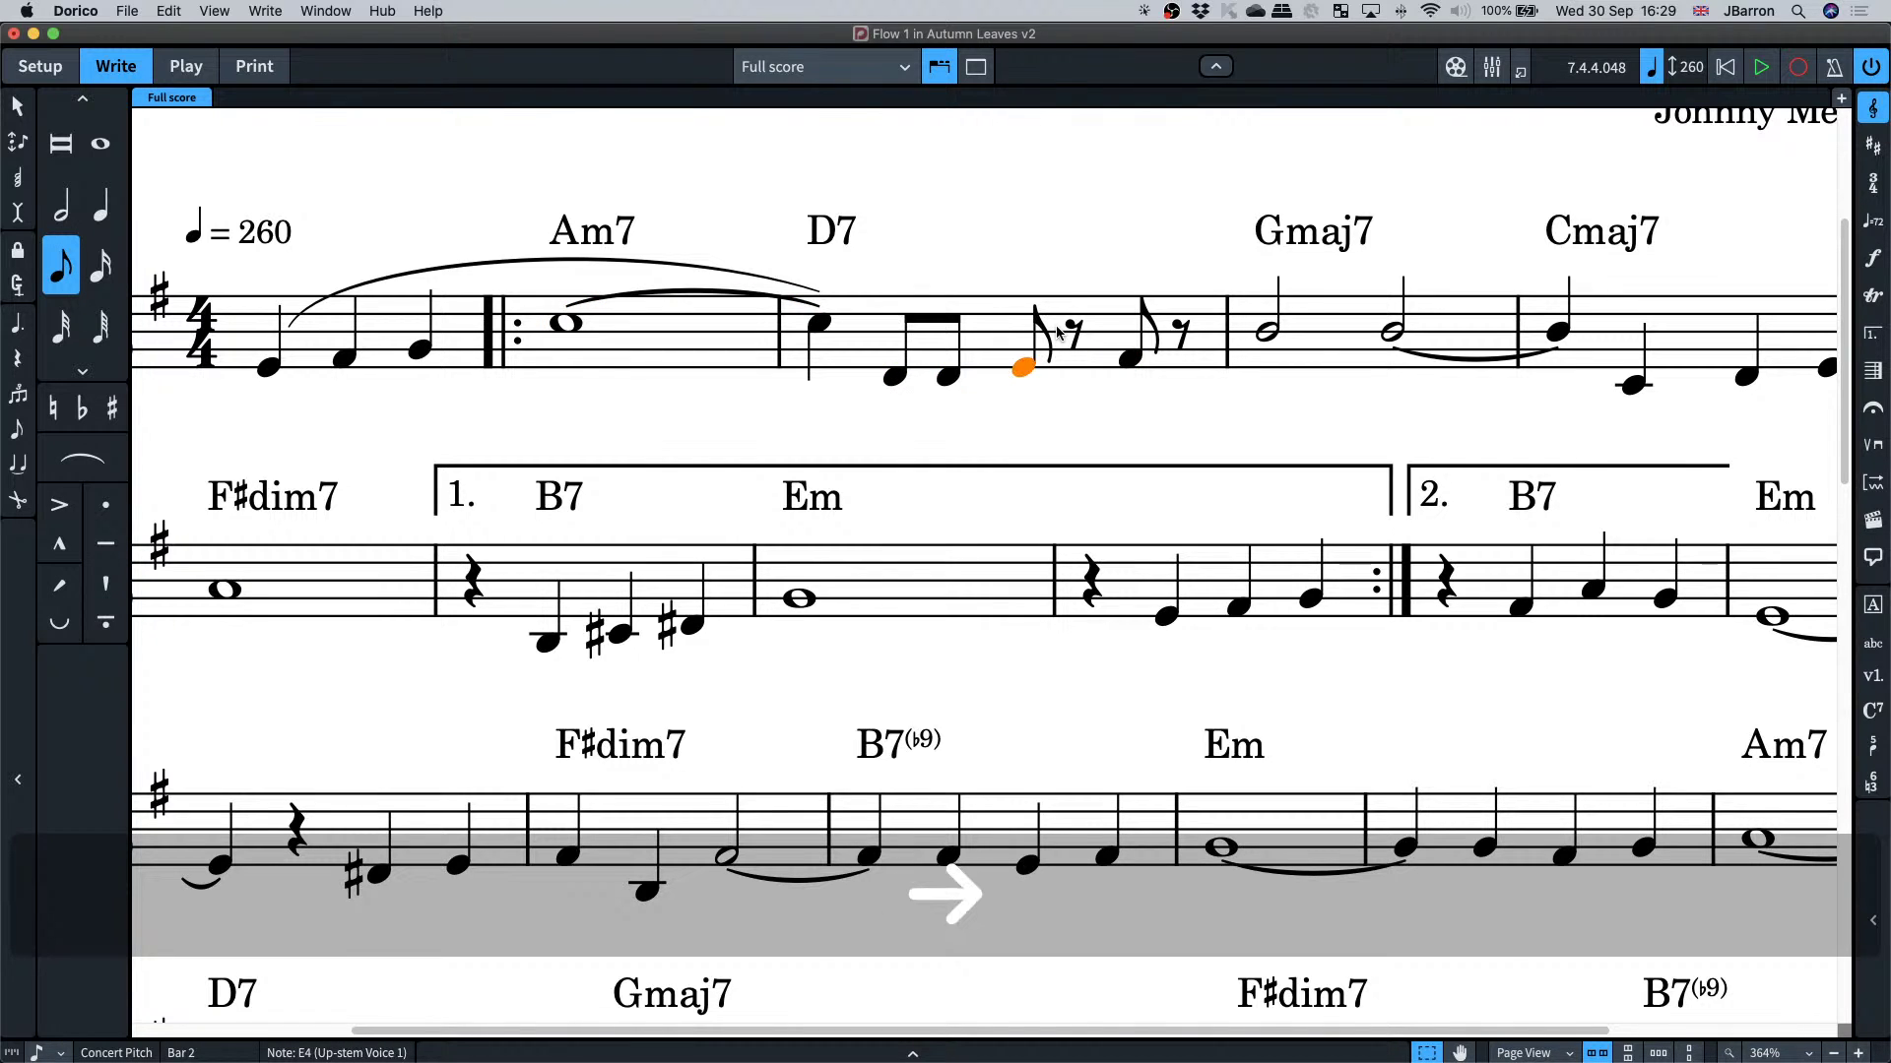
key(r)
key(Right)
key(r)
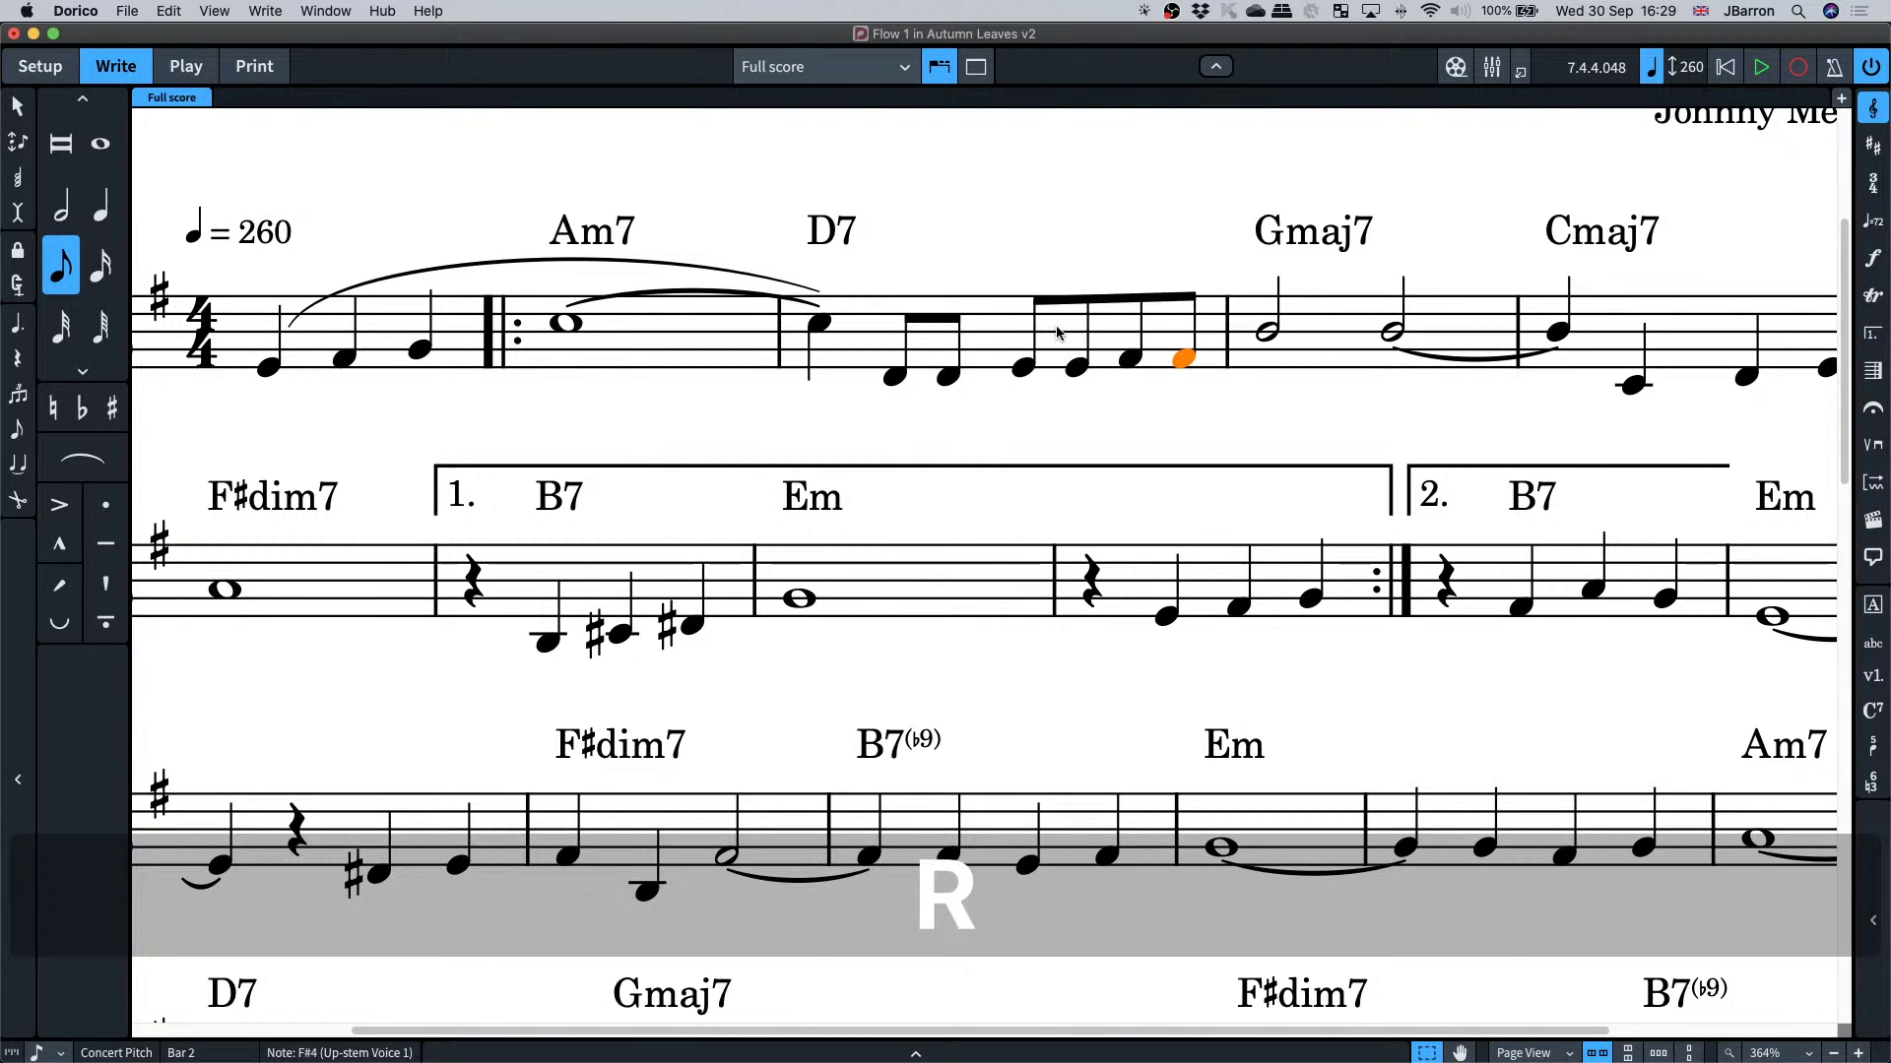
- Examine the beaming options available for the first F♯ eighth note in bar 2
click(1131, 358)
right_click(1133, 404)
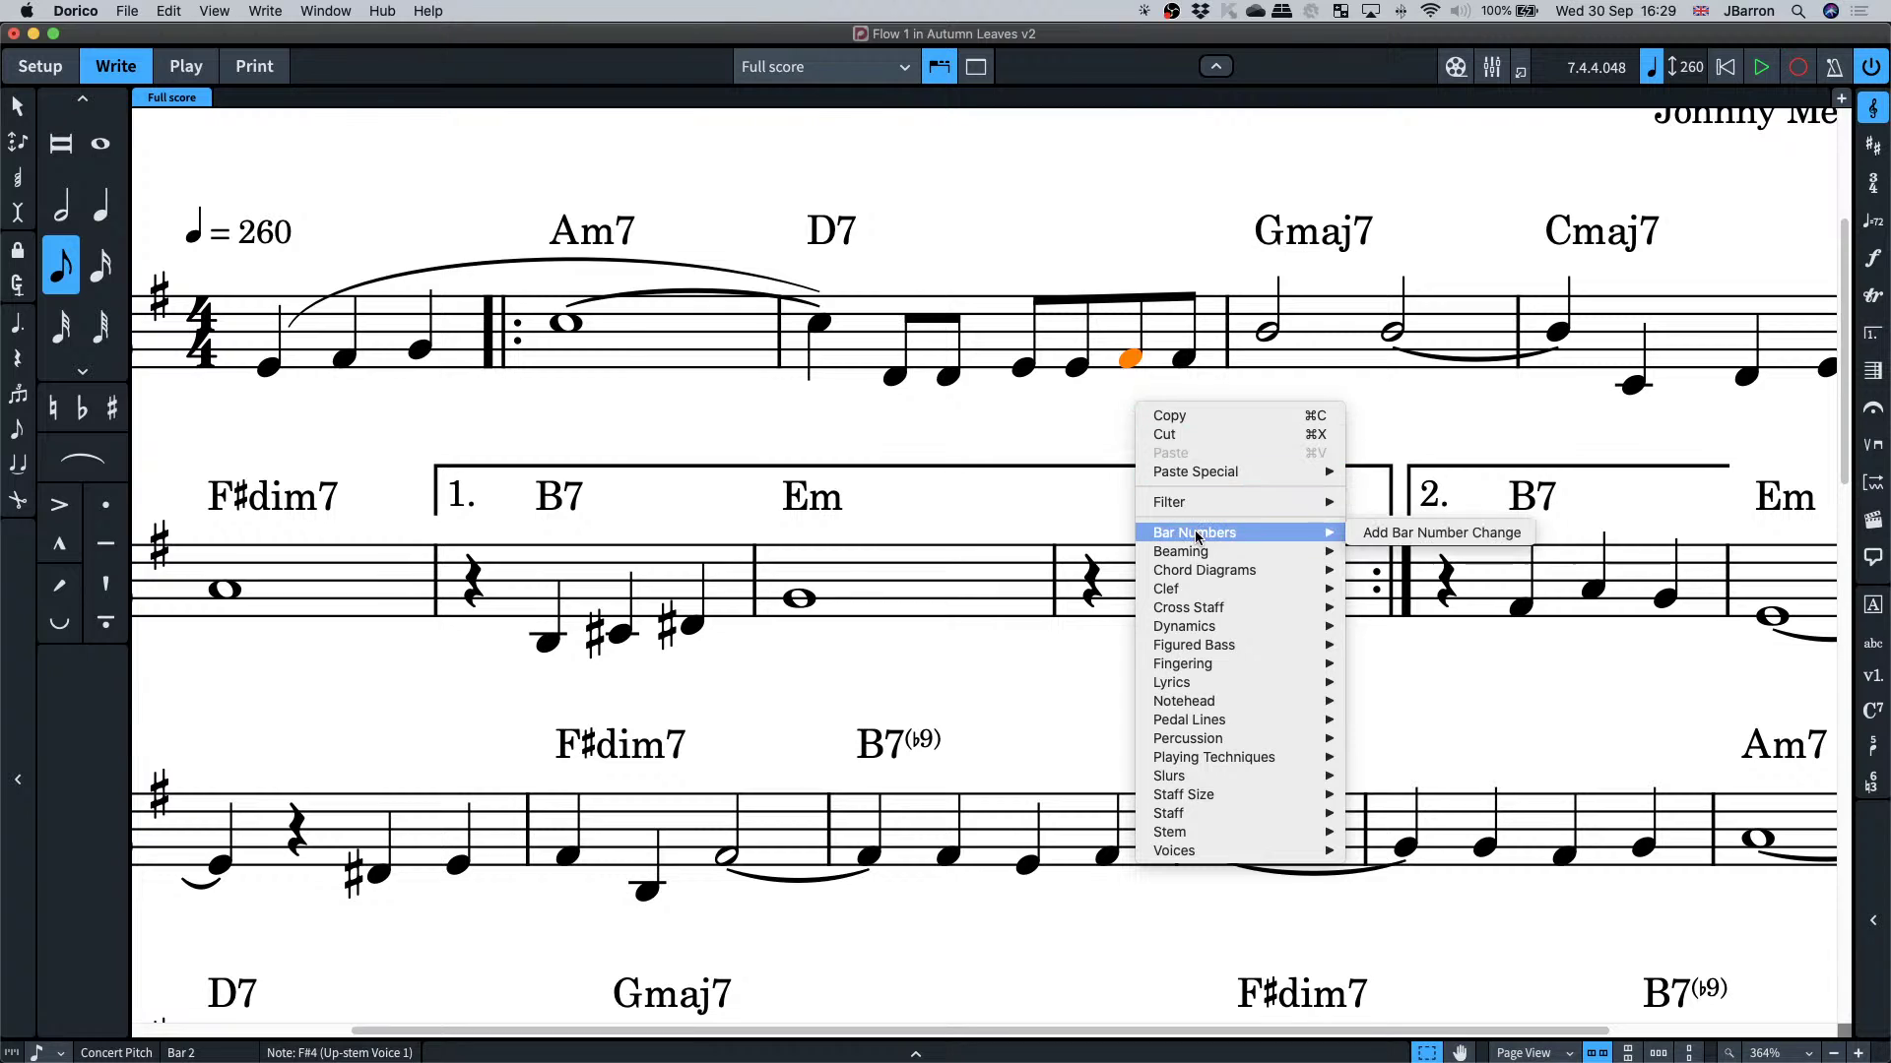
mouse_move(1203, 553)
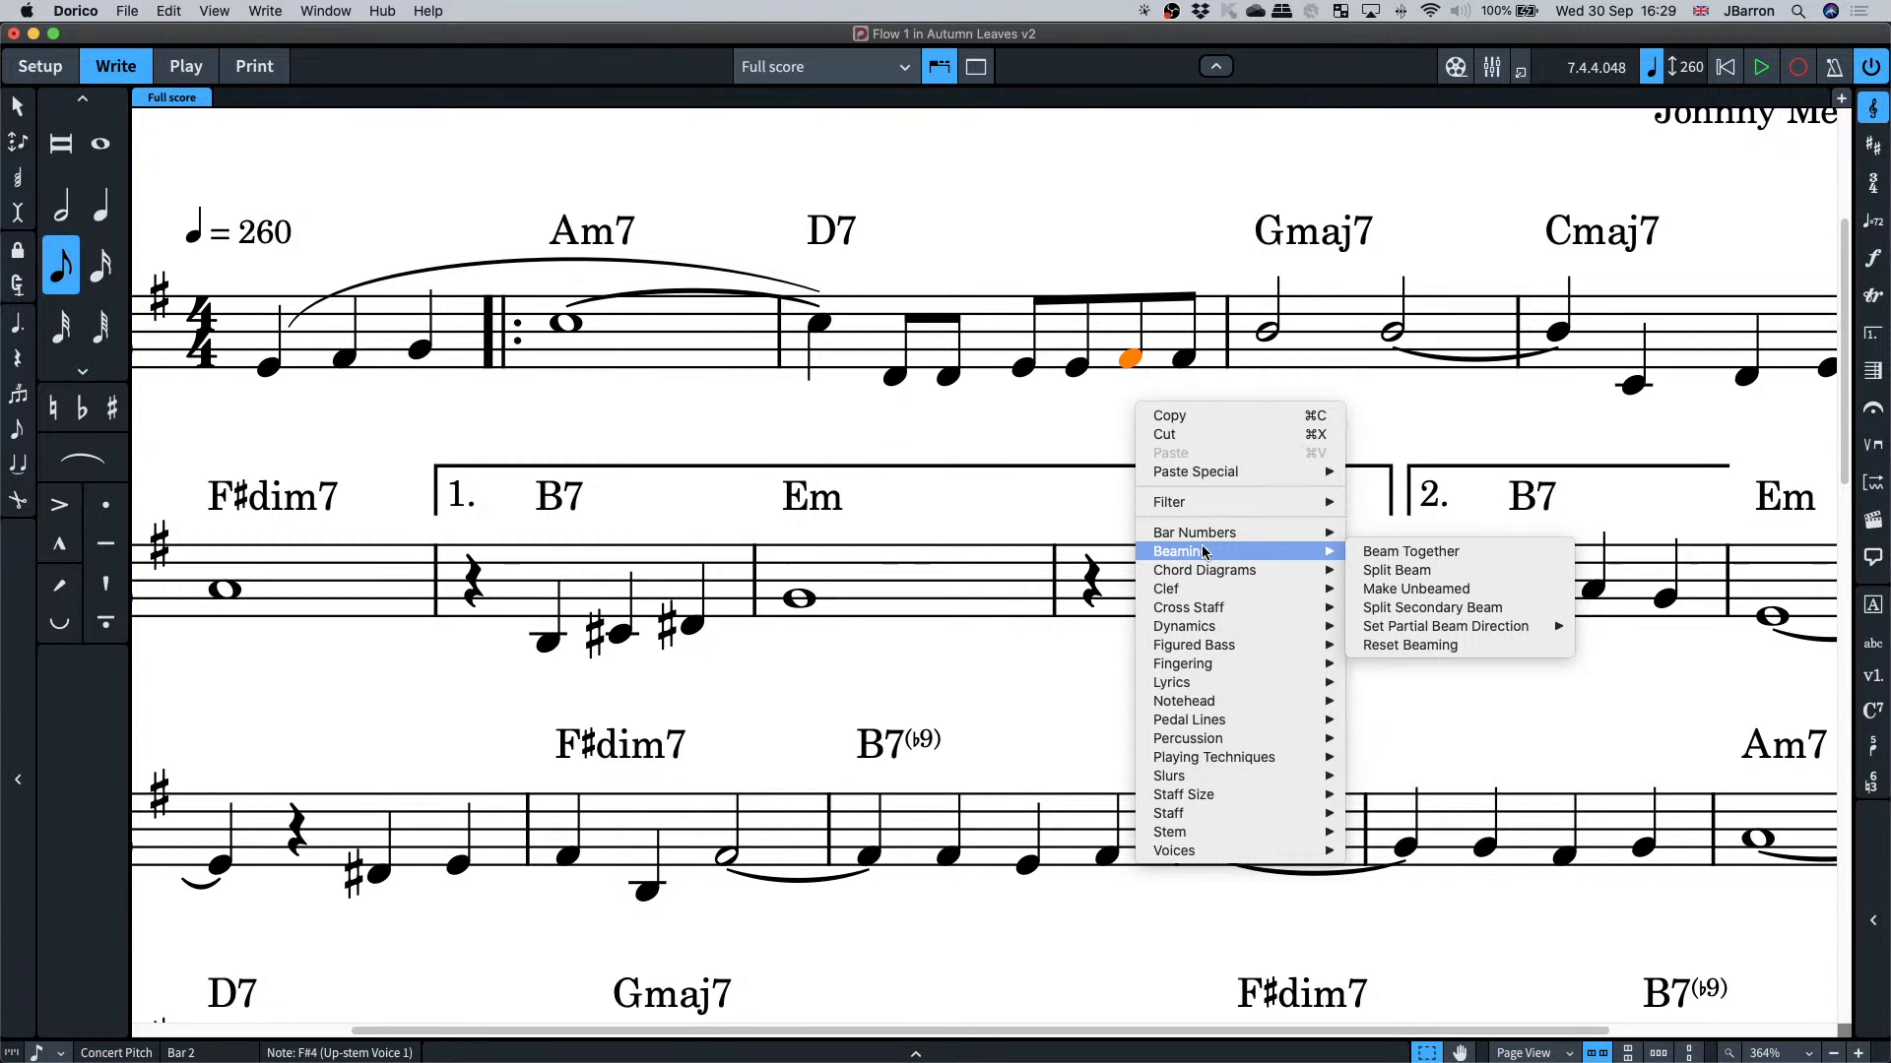
key(Escape)
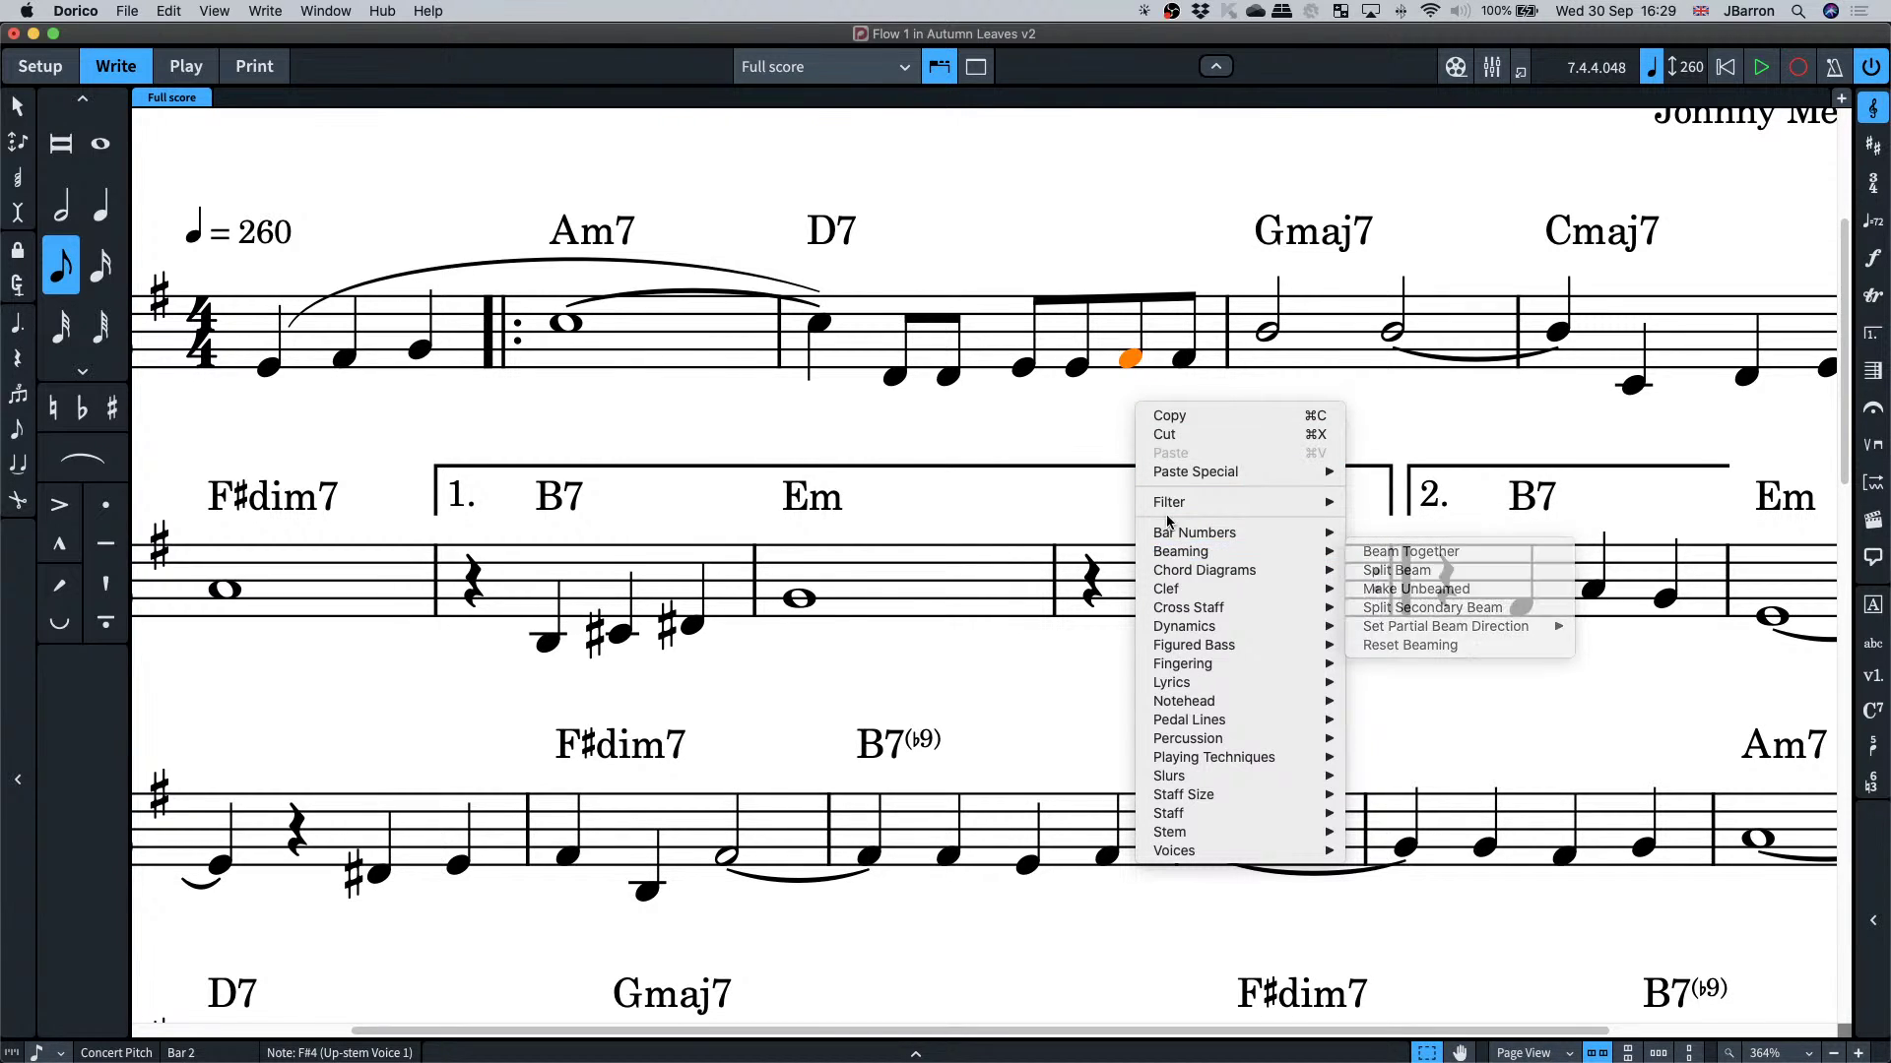
scroll(781, 418, left, 3)
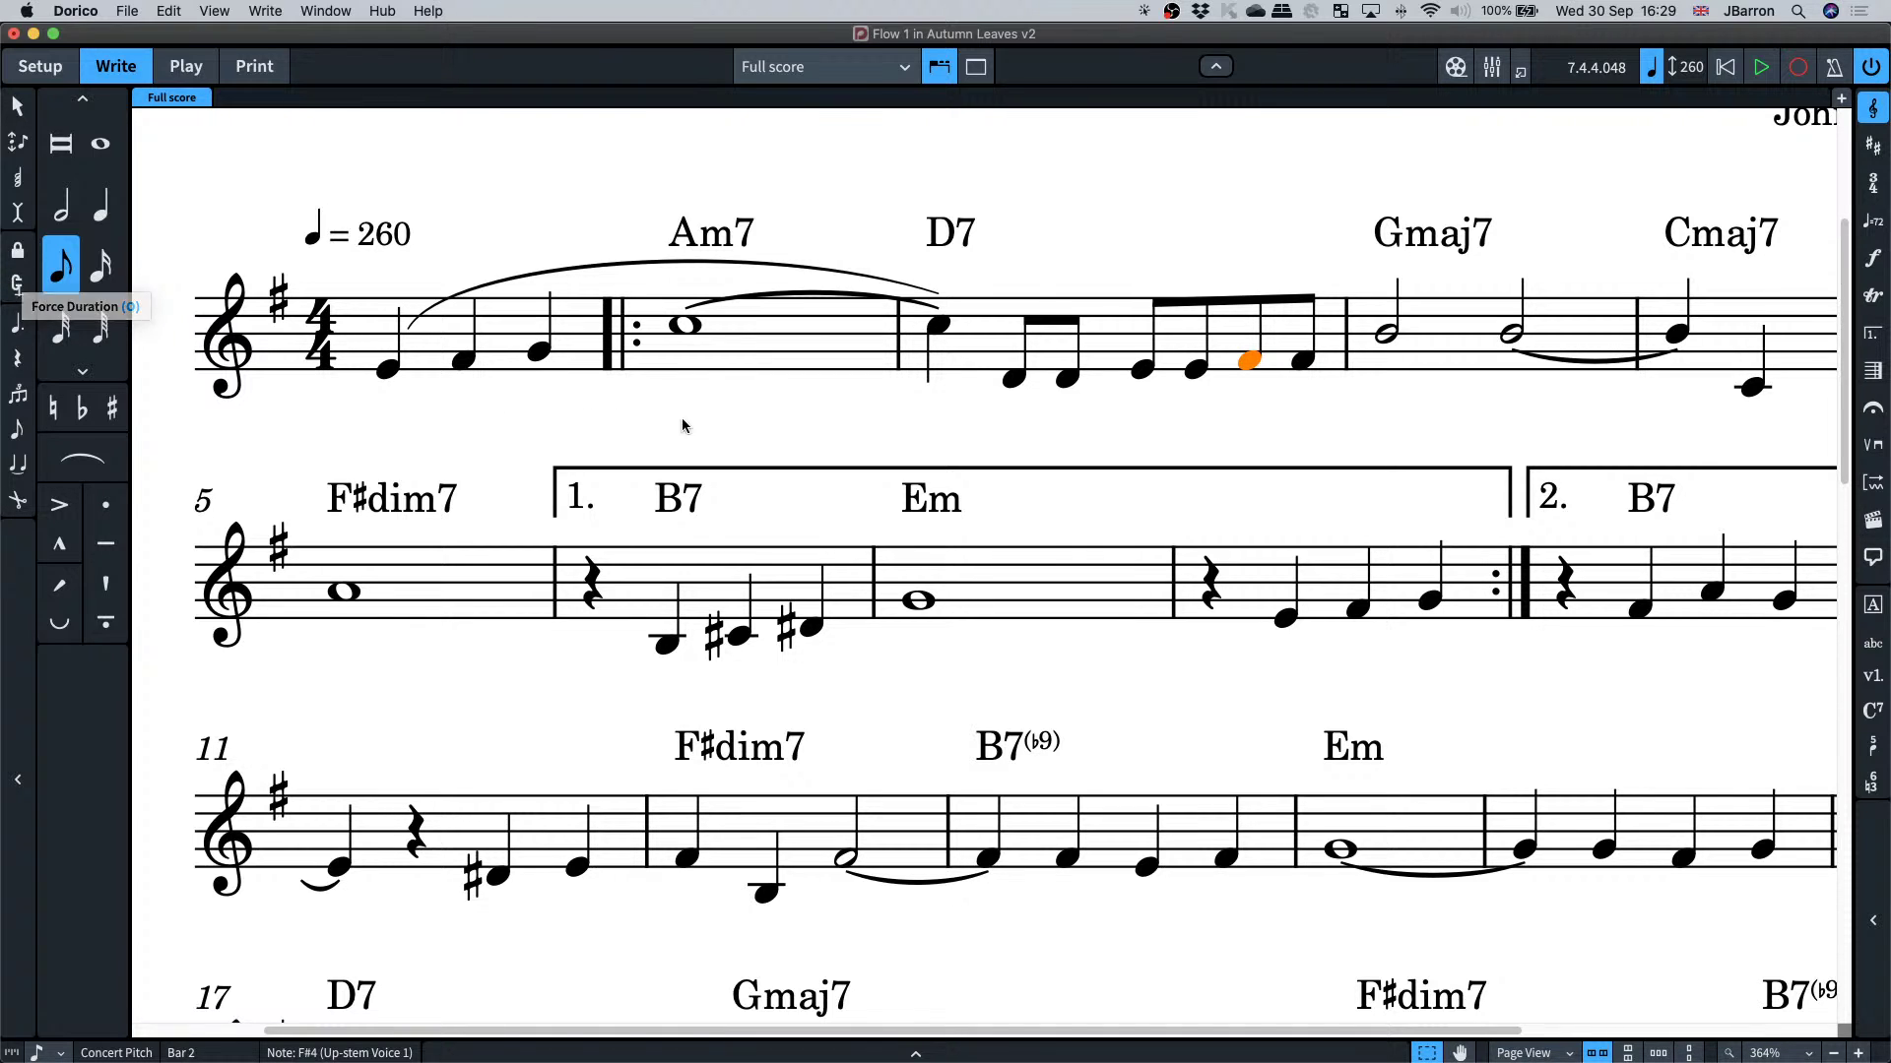
key(Escape)
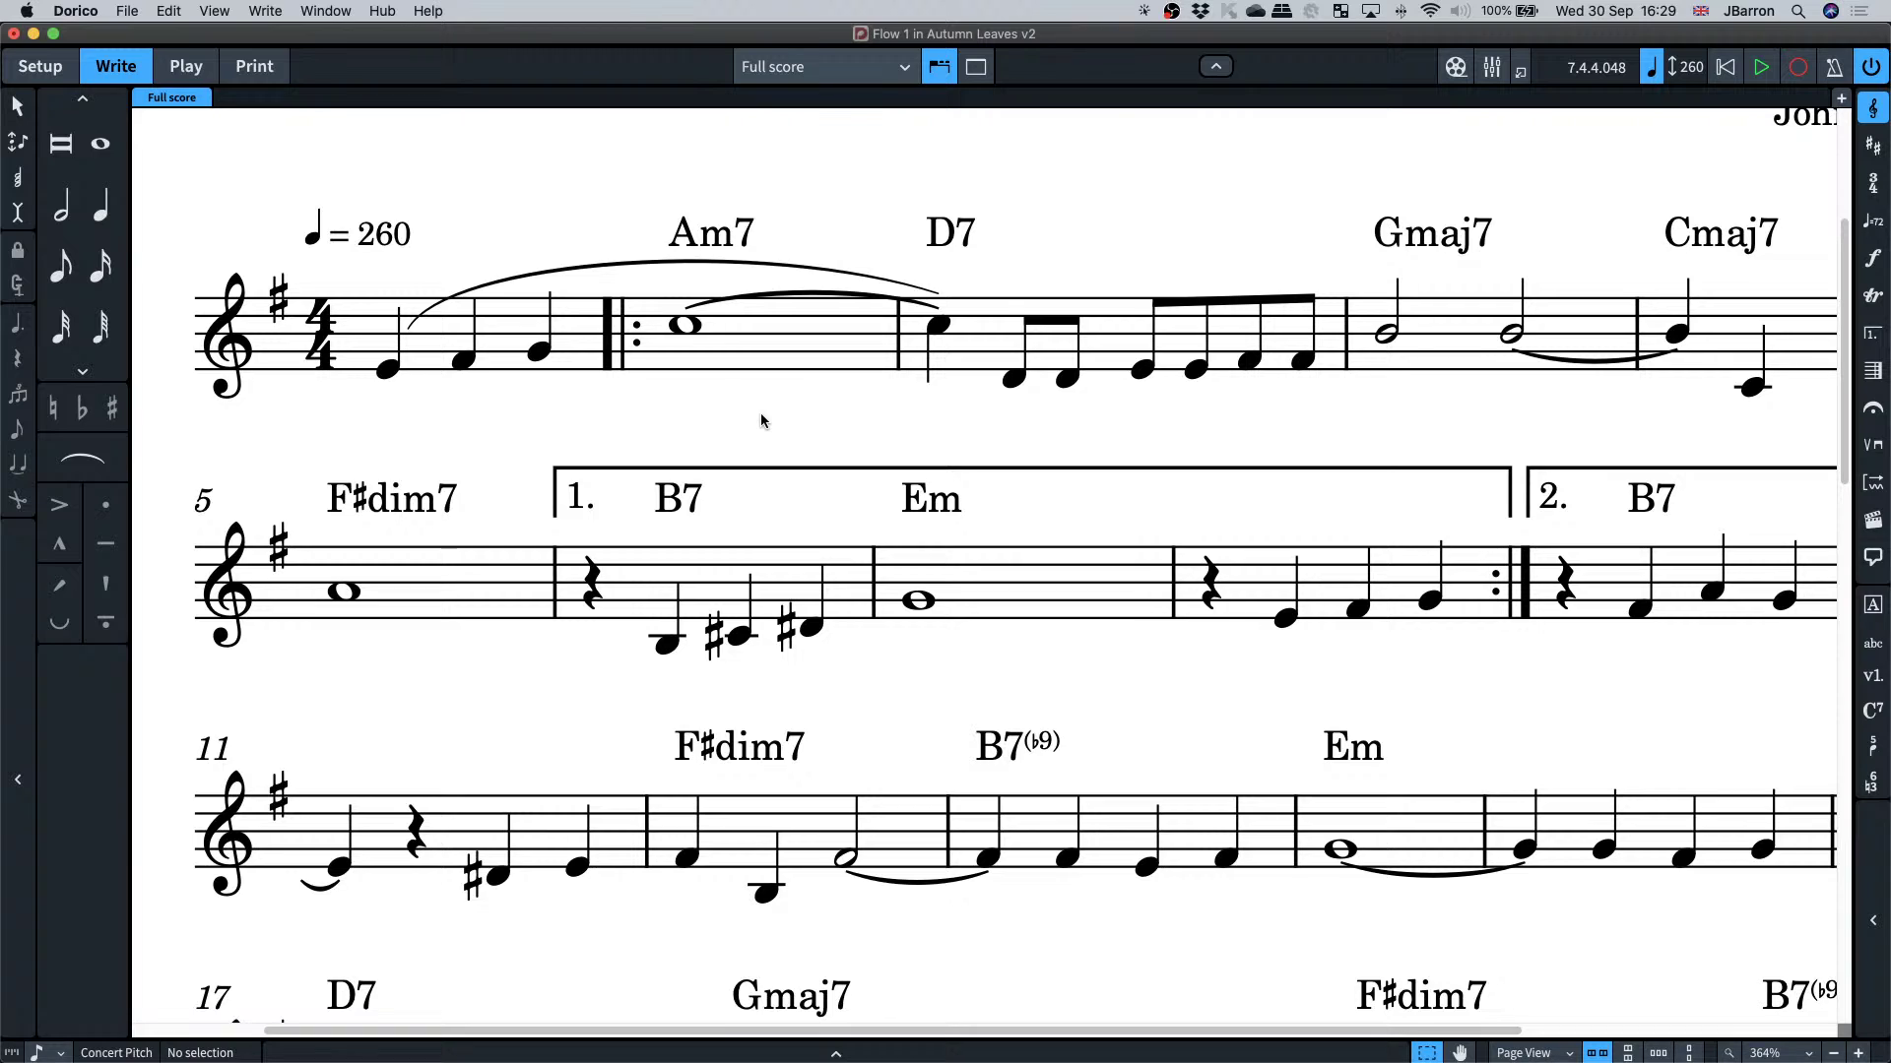
- Flip the slur that starts on the pickup's E below the staff and back above it
click(598, 264)
key(f)
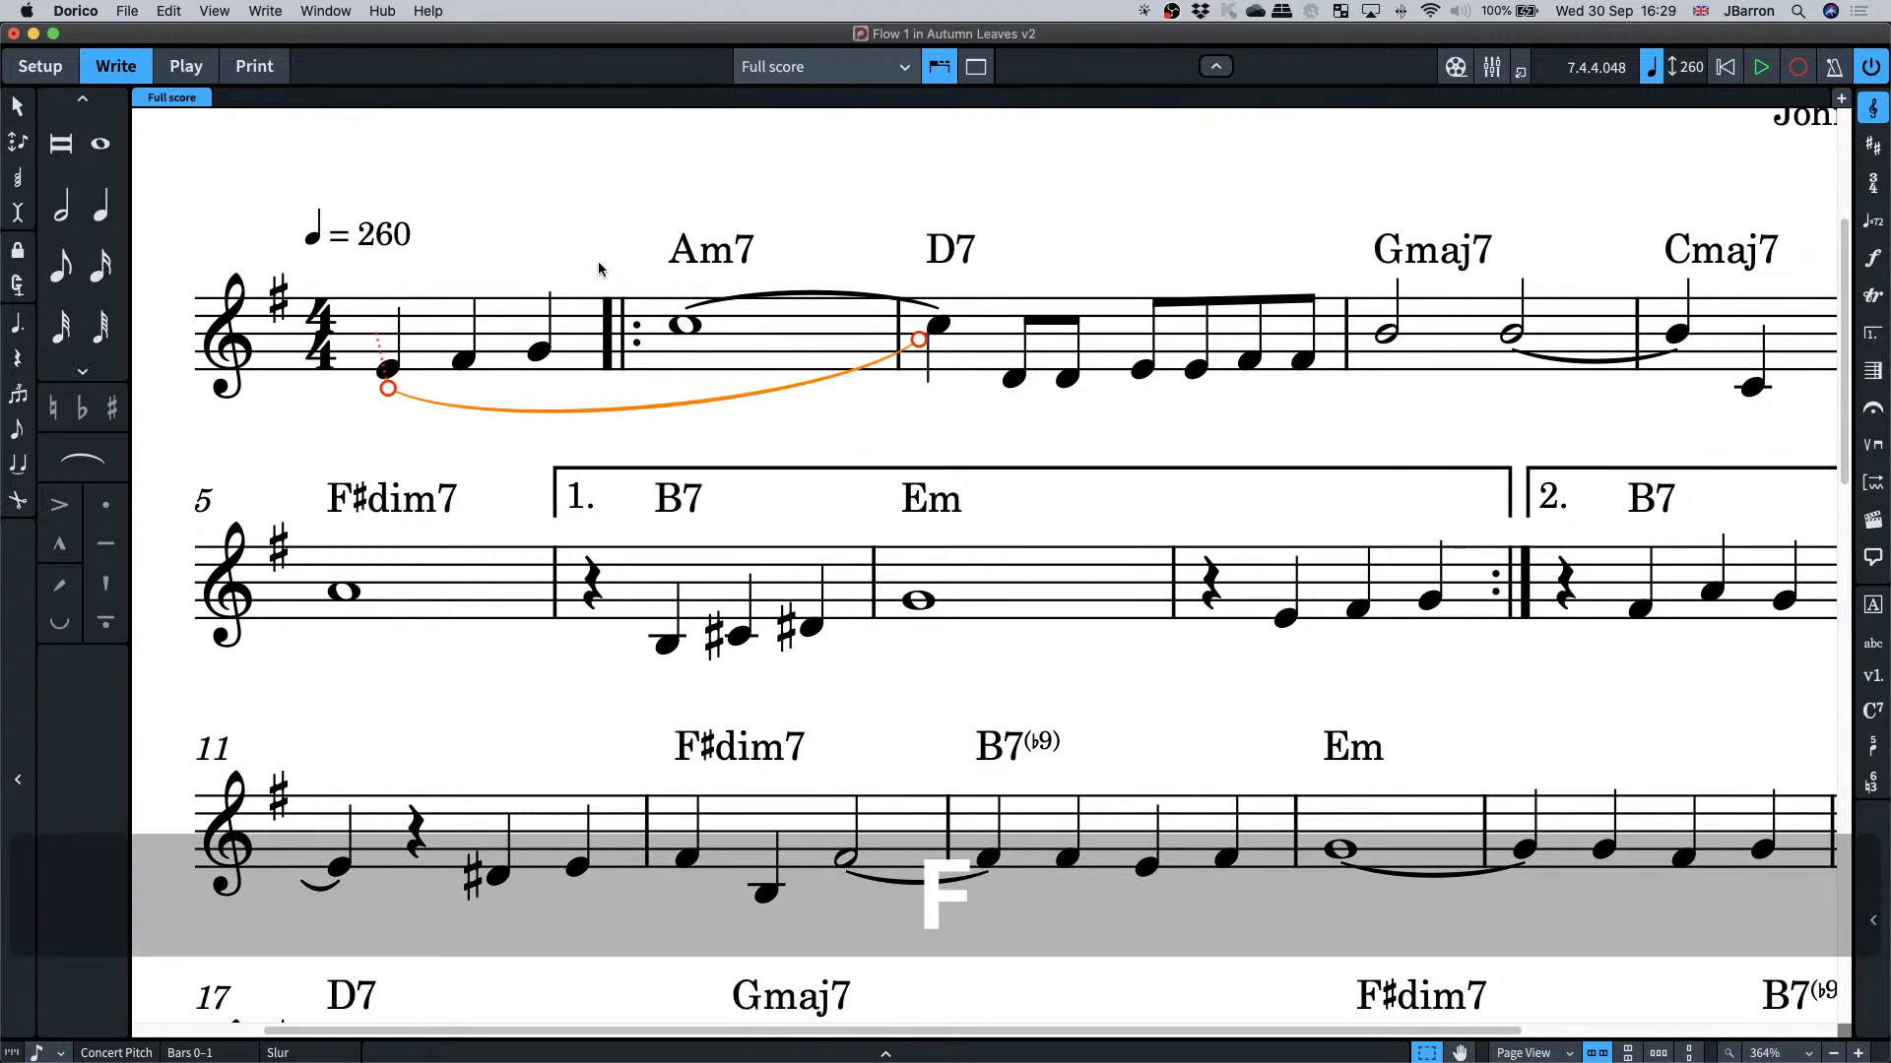
key(f)
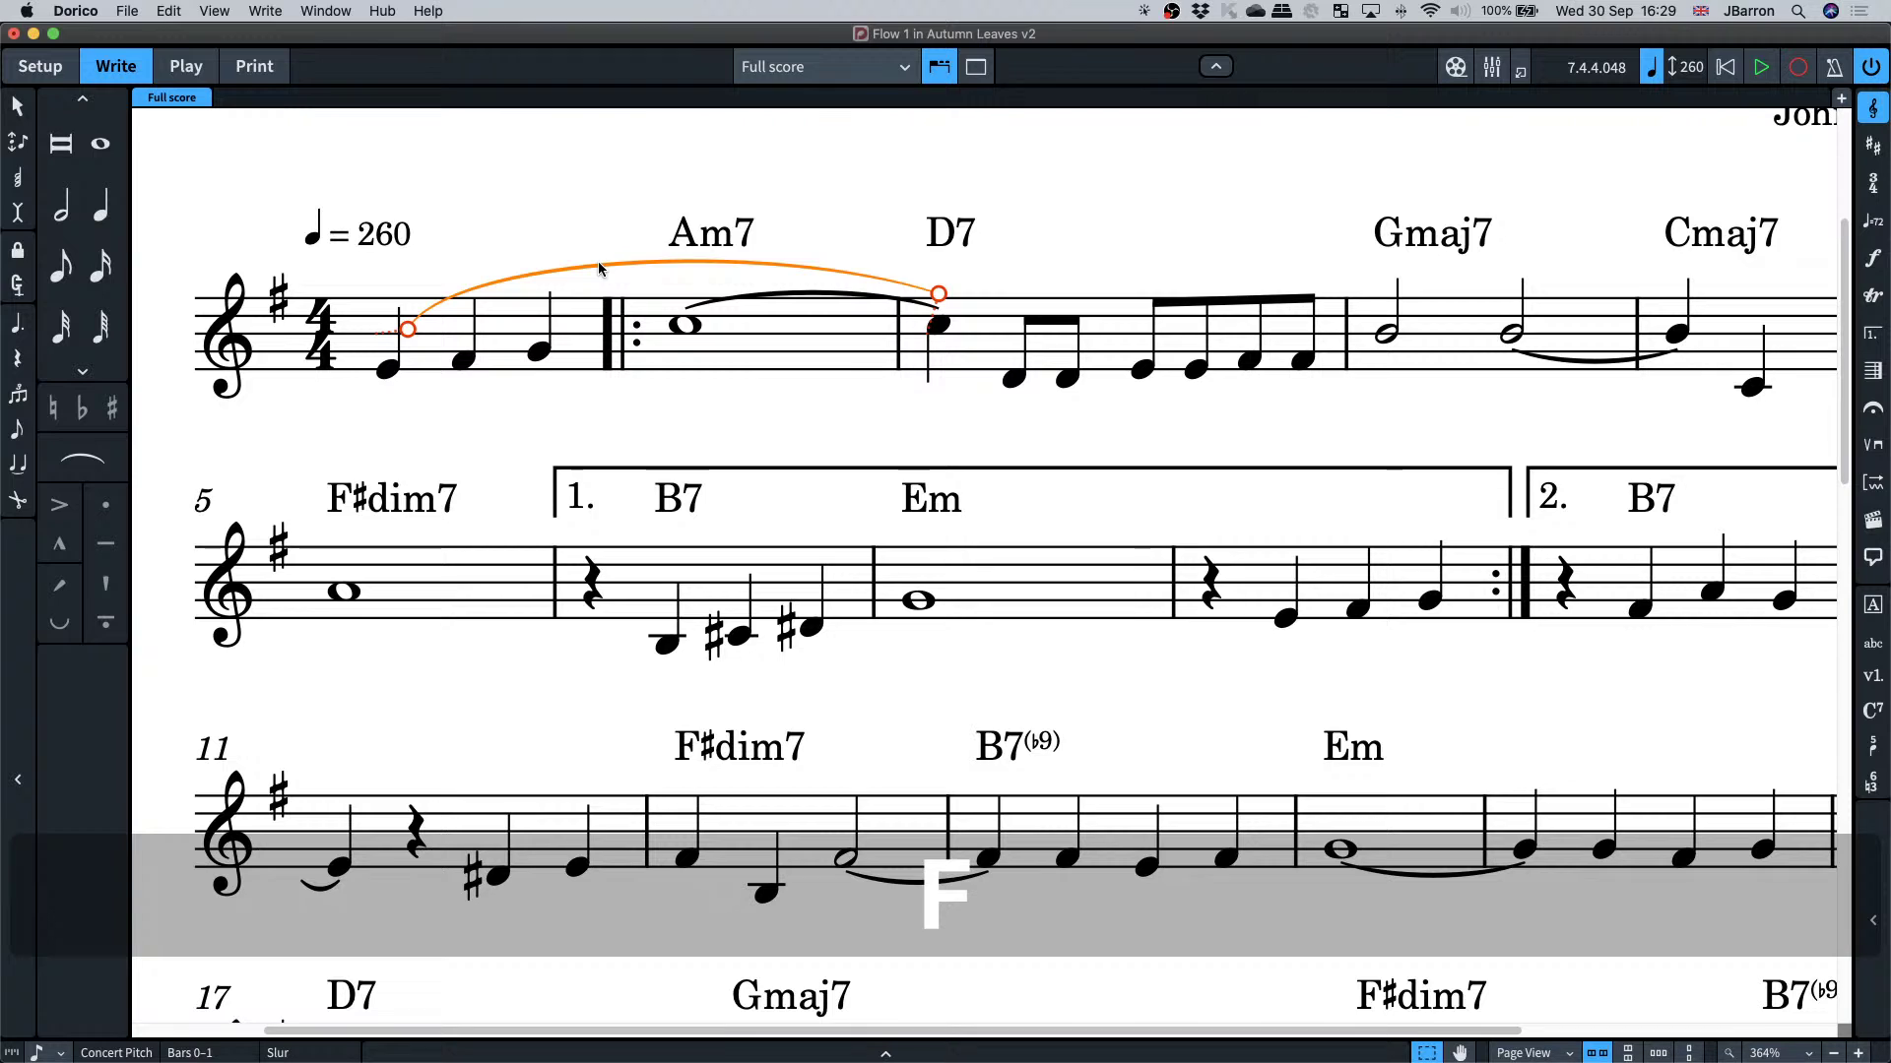
- Examine the properties of the opening slur and of the first D eighth note in bar 2
key(super+8)
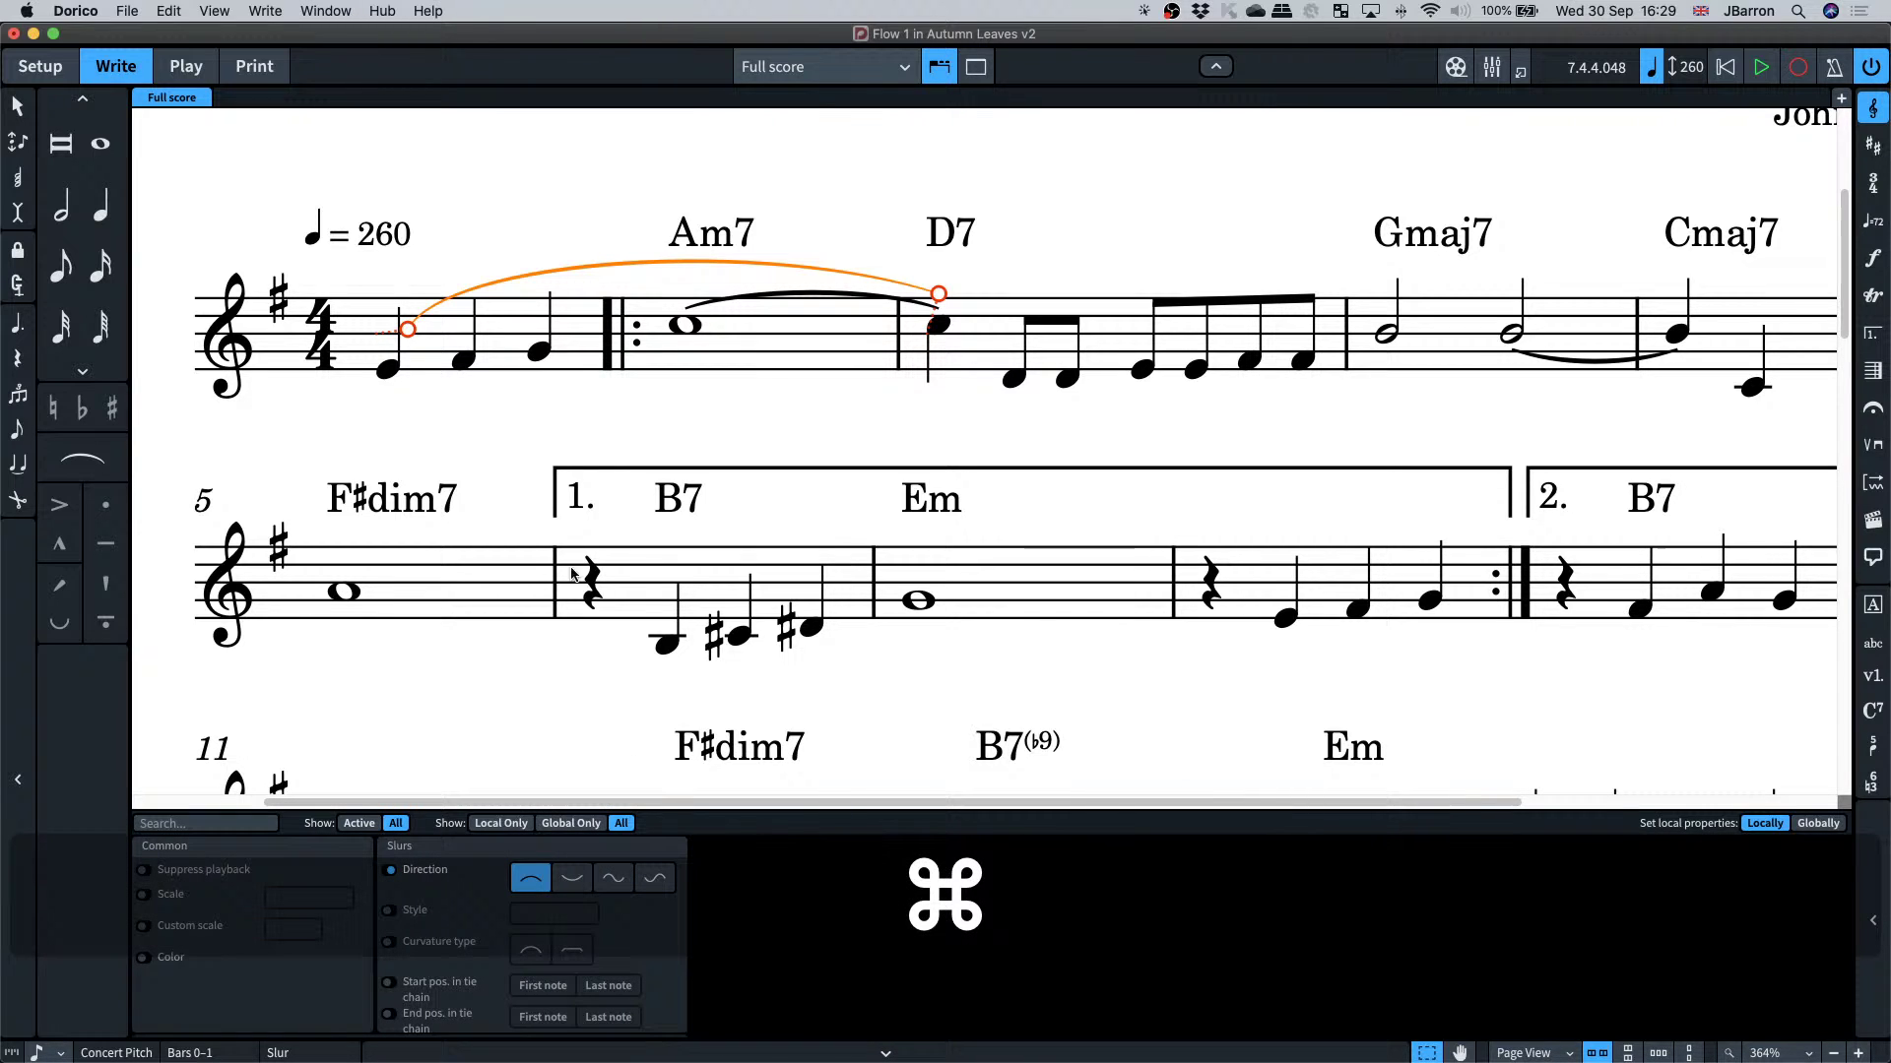
drag(566, 384, 374, 295)
click(1015, 377)
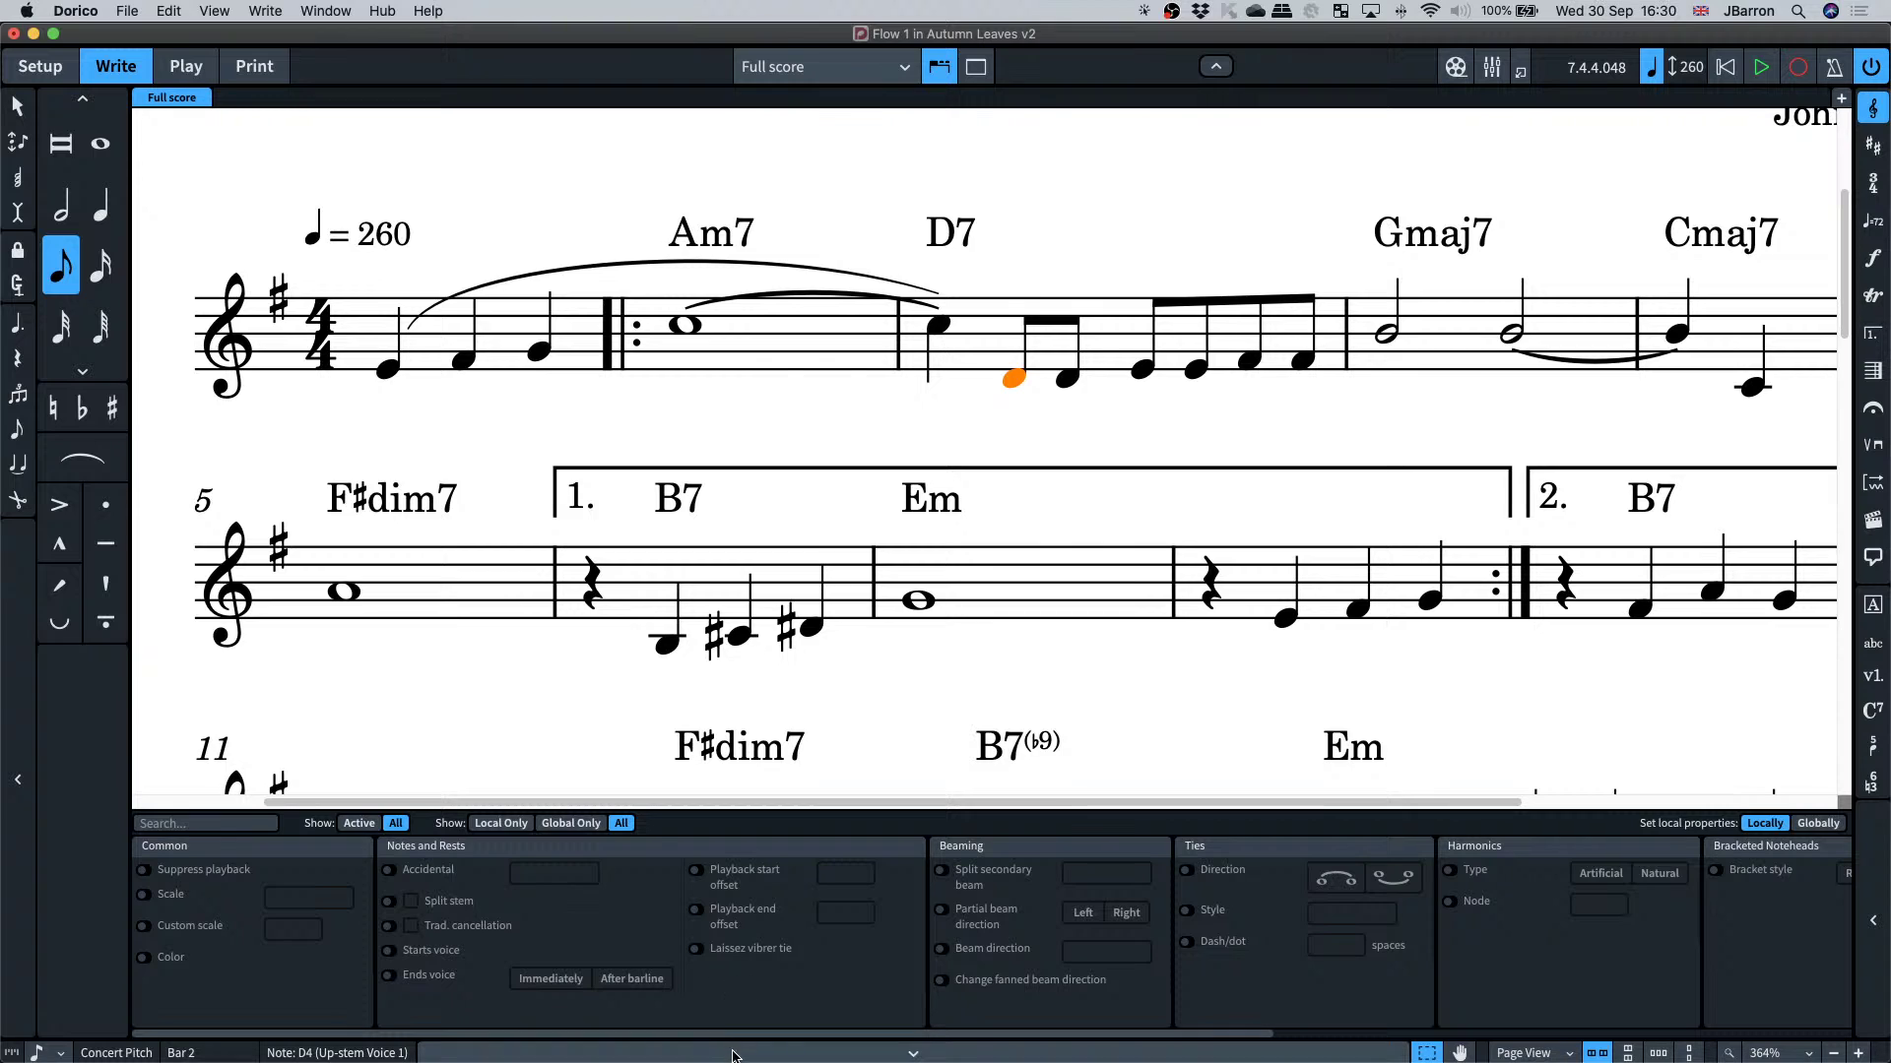
click(734, 1055)
click(733, 1056)
key(super+8)
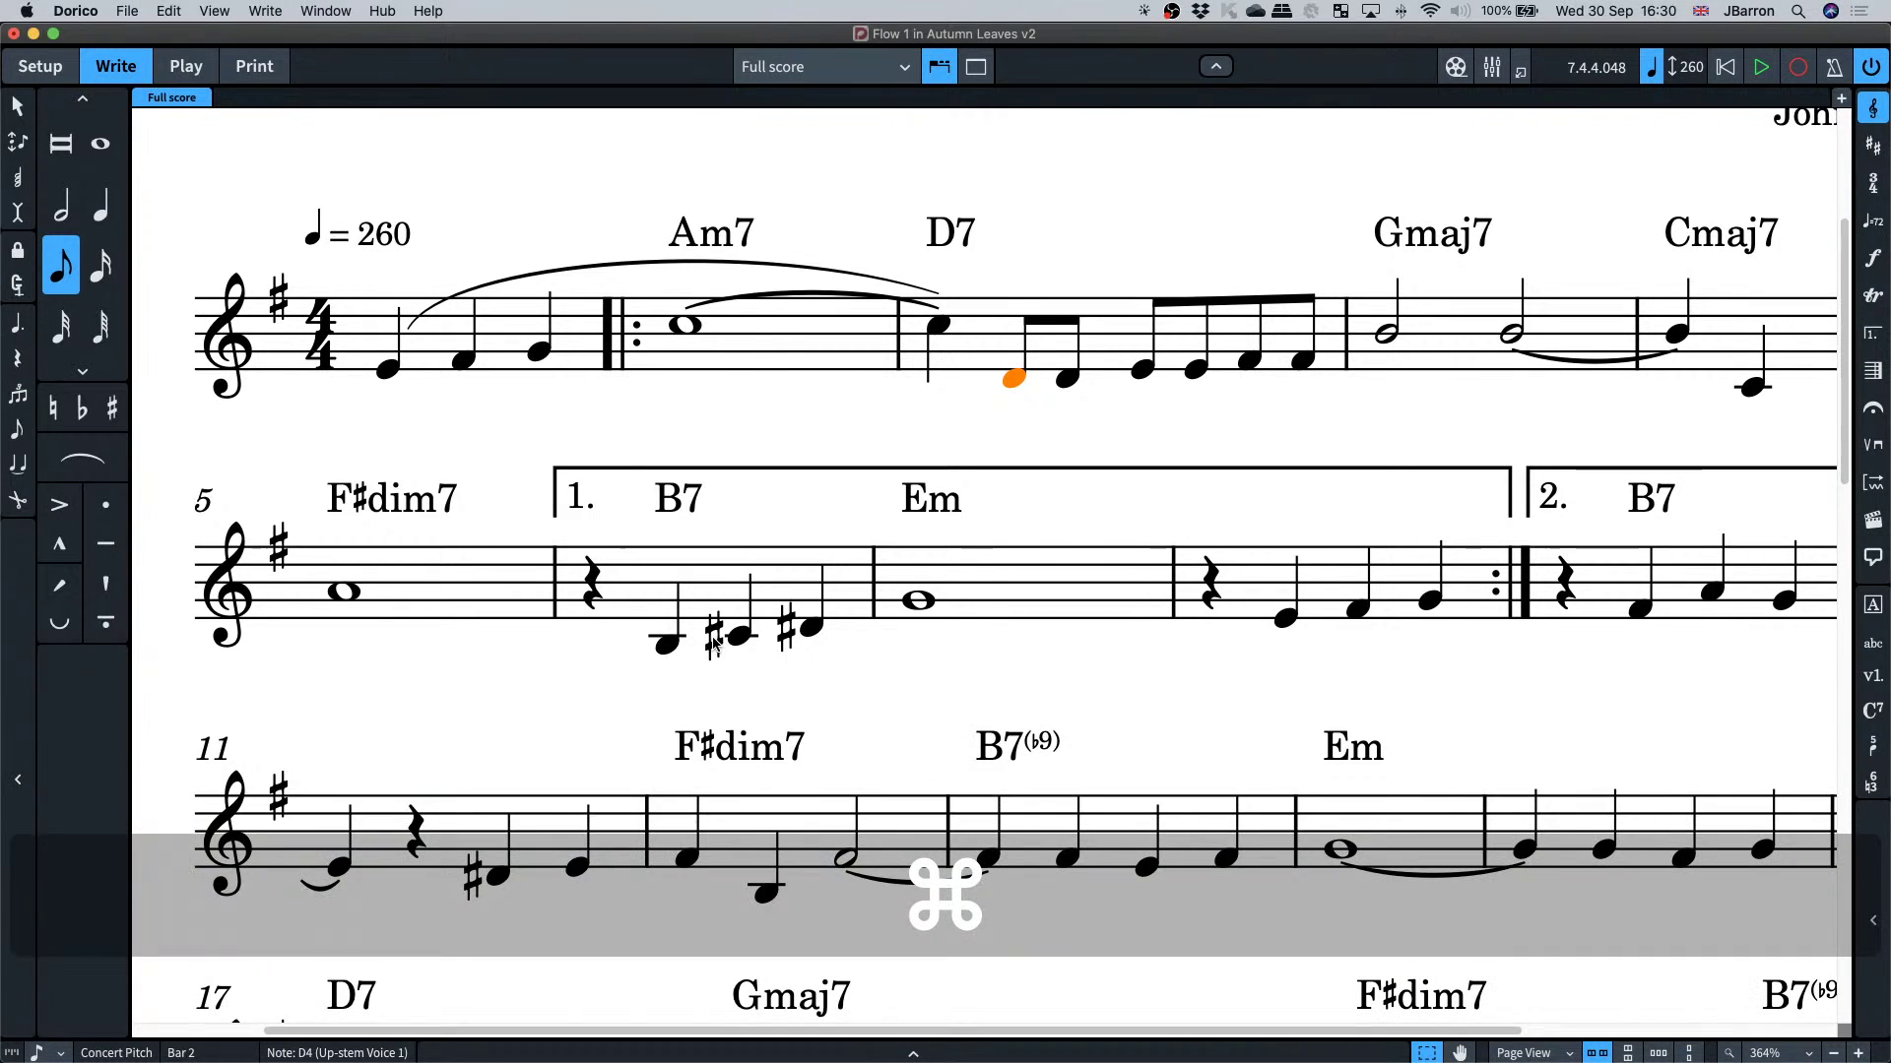
key(super+8)
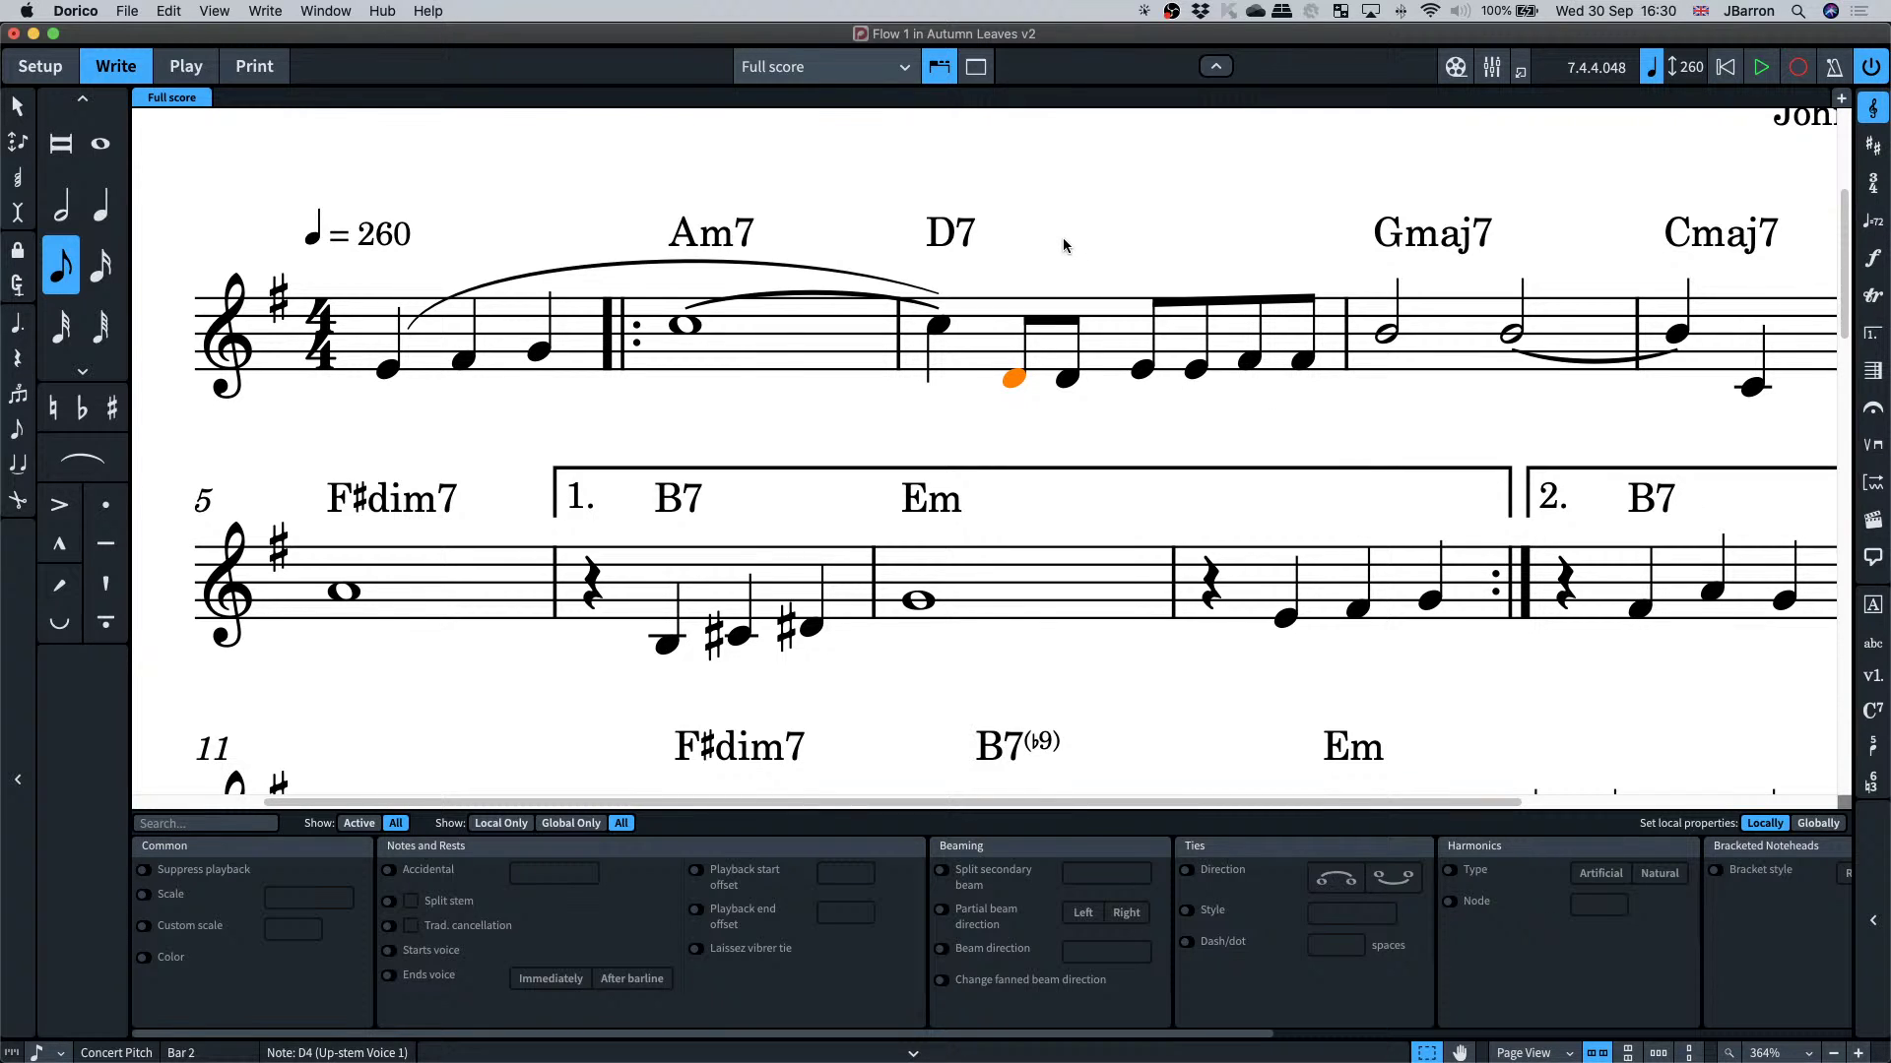
key(Escape)
key(cmd+8)
- Add an Electric Guitar with standard guitar tuning to the Lead player, alongside the Vibraphone
key(cmd+1)
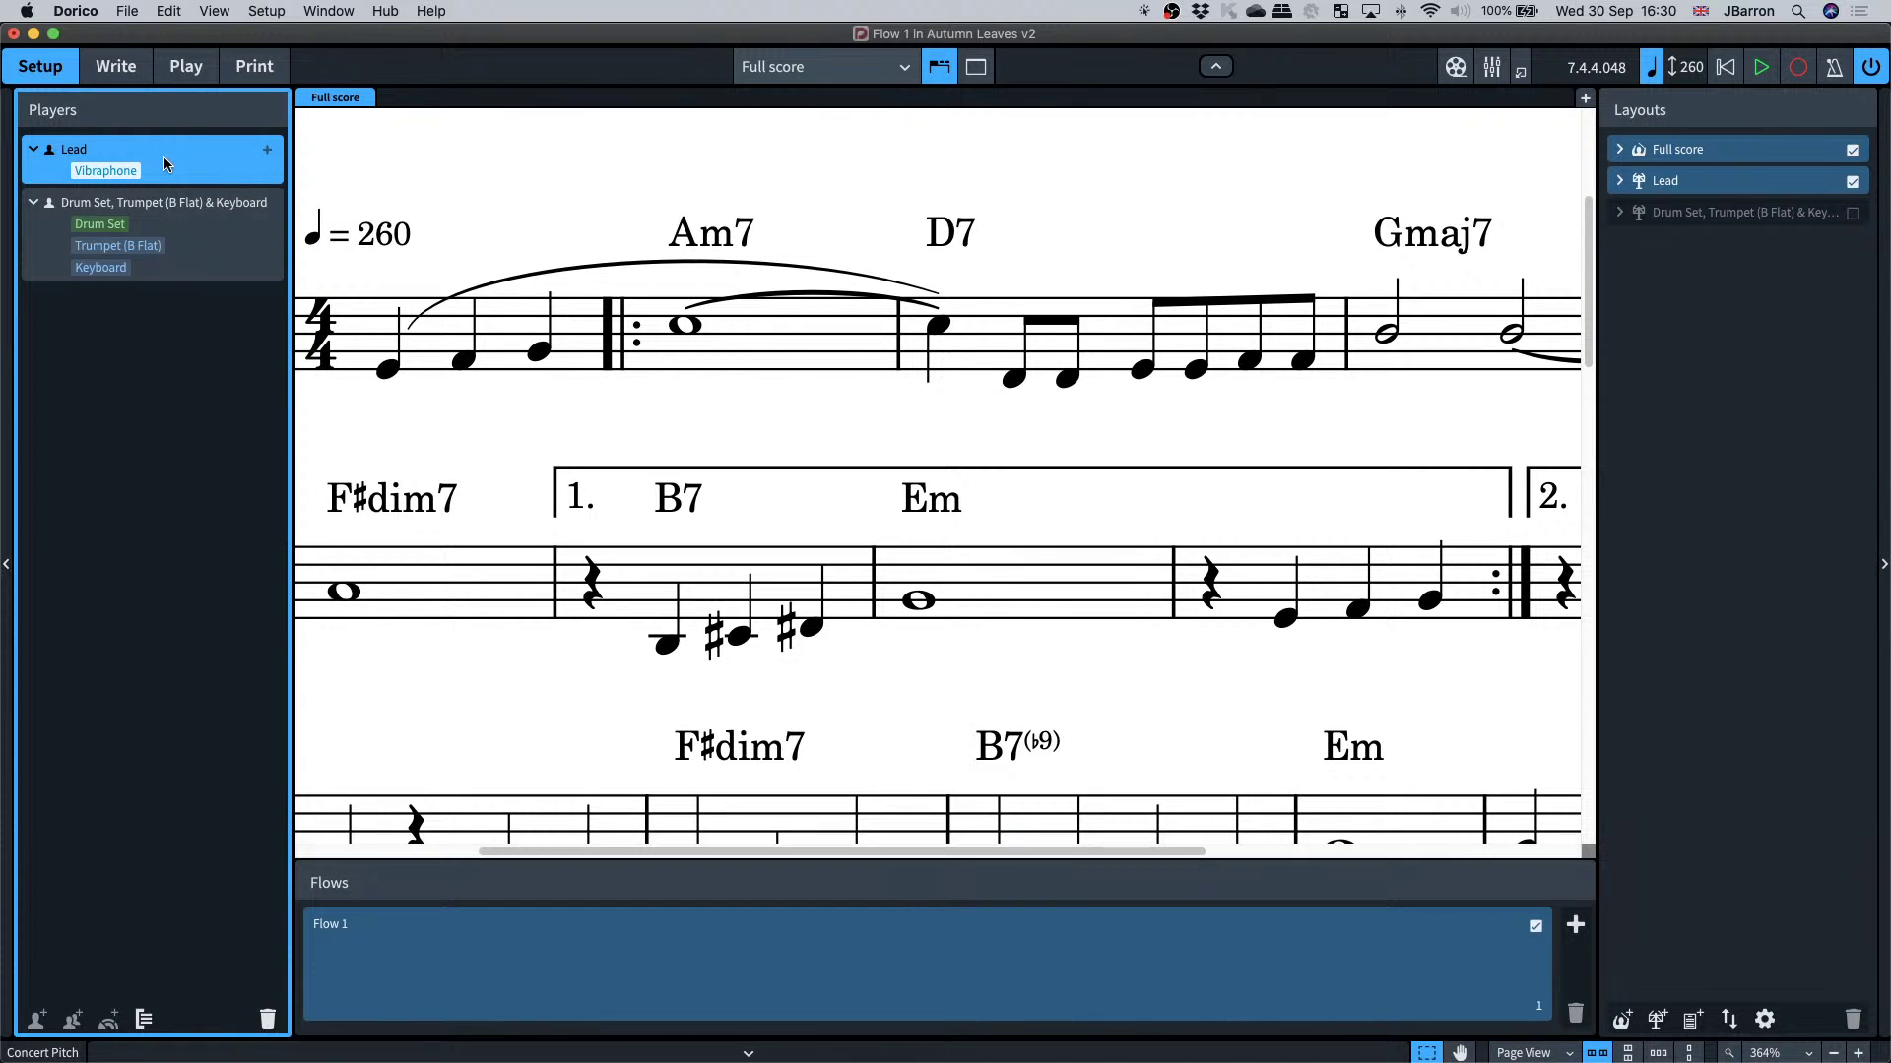
key(shift+i)
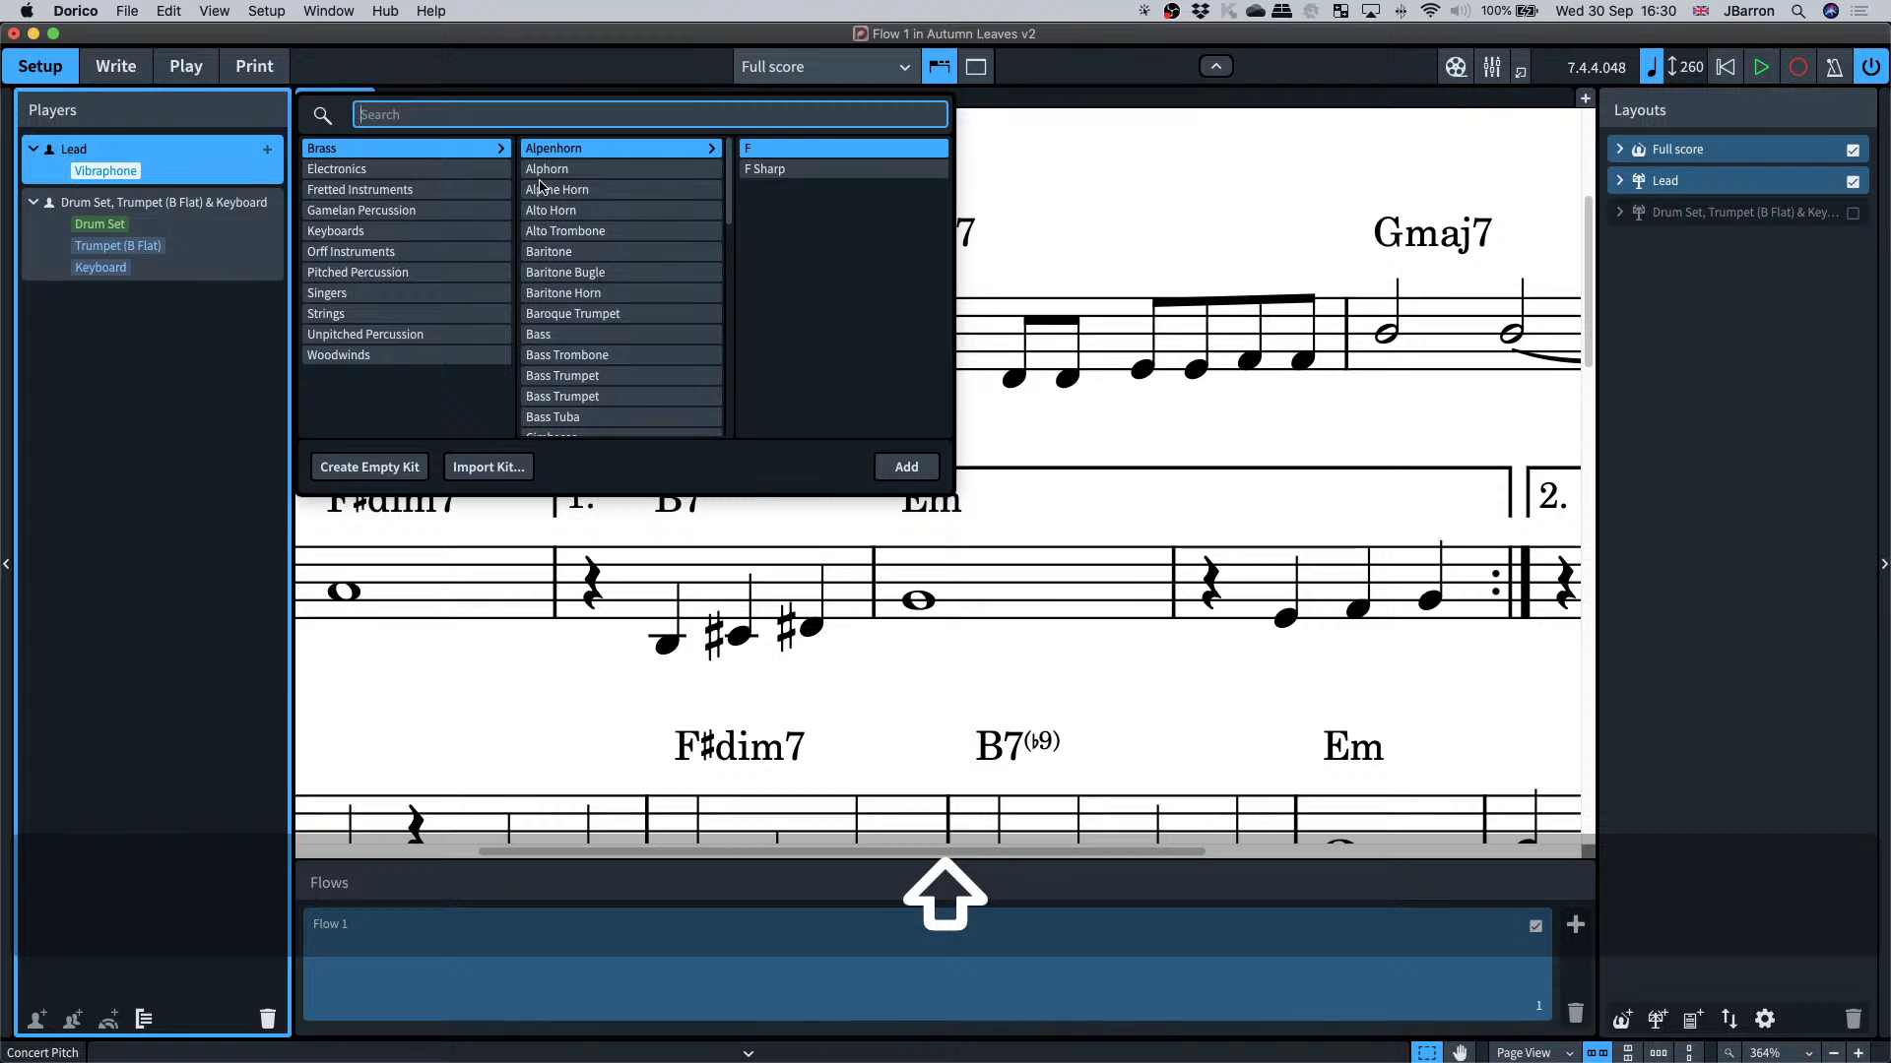
text(electr)
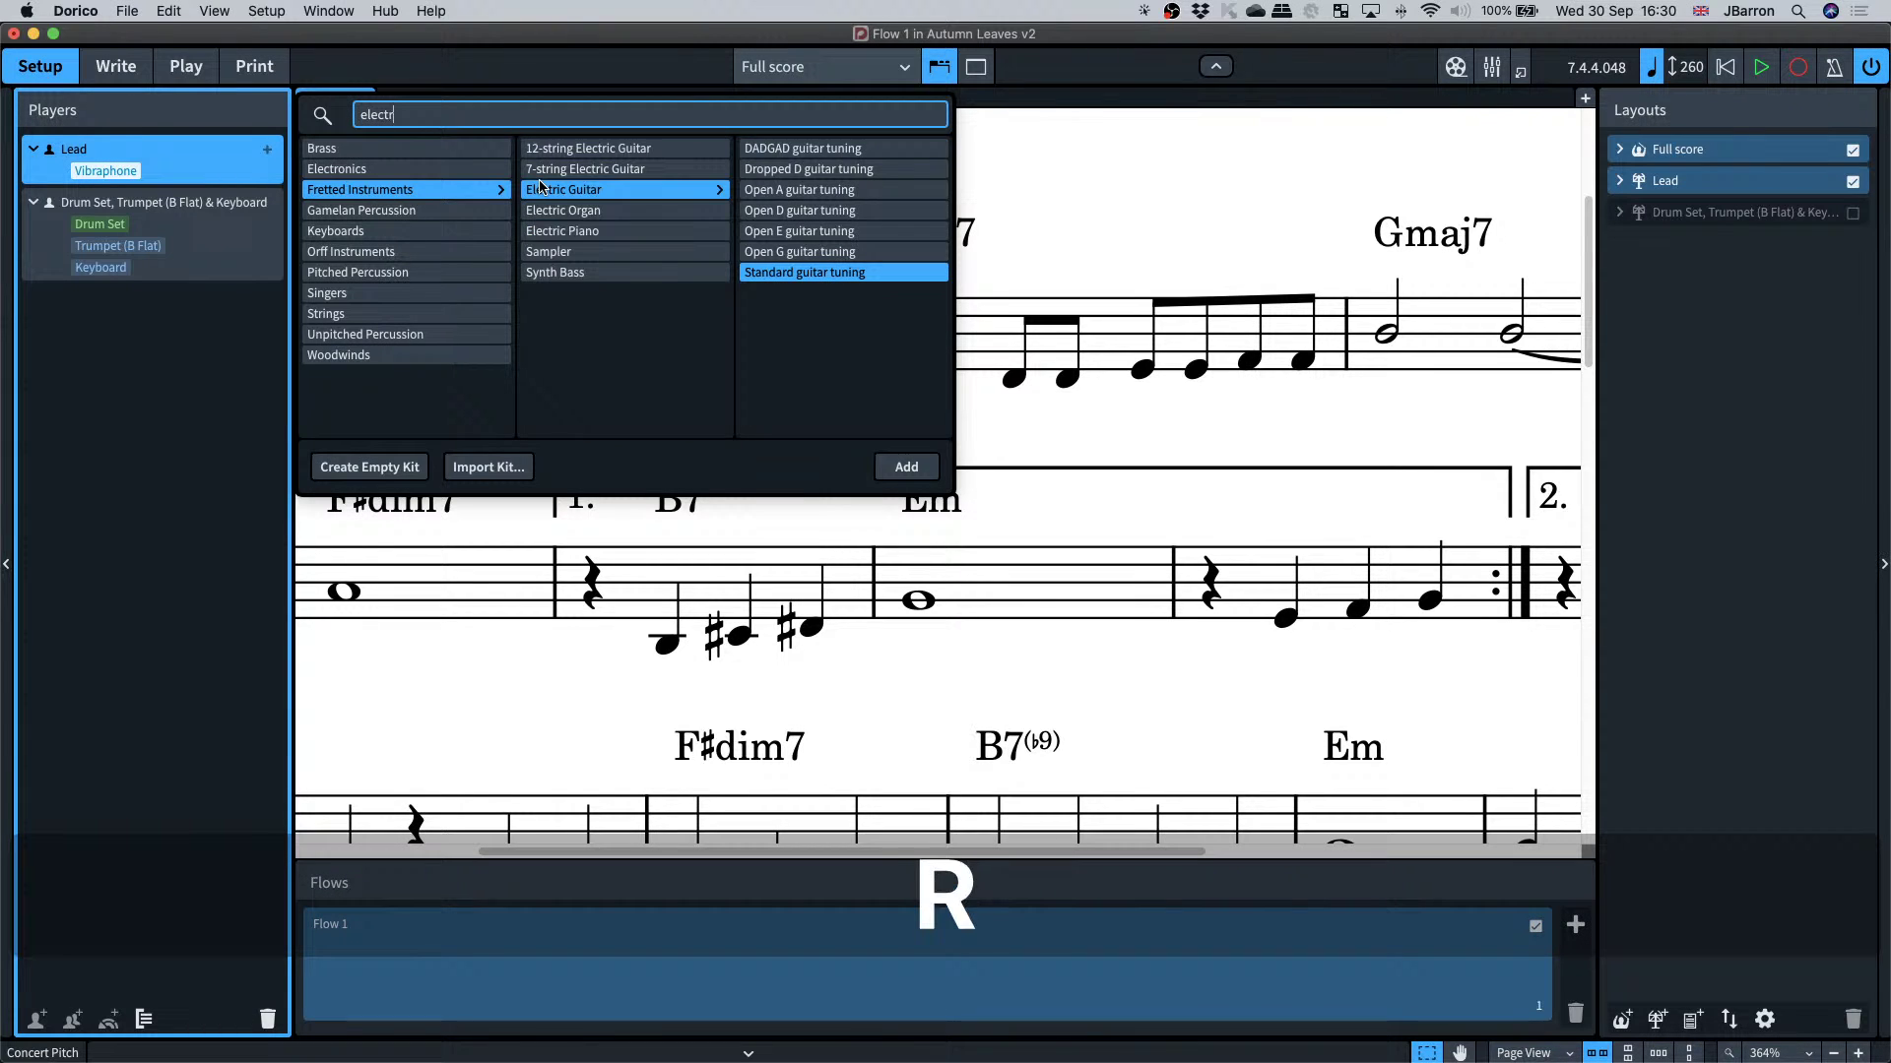
key(Return)
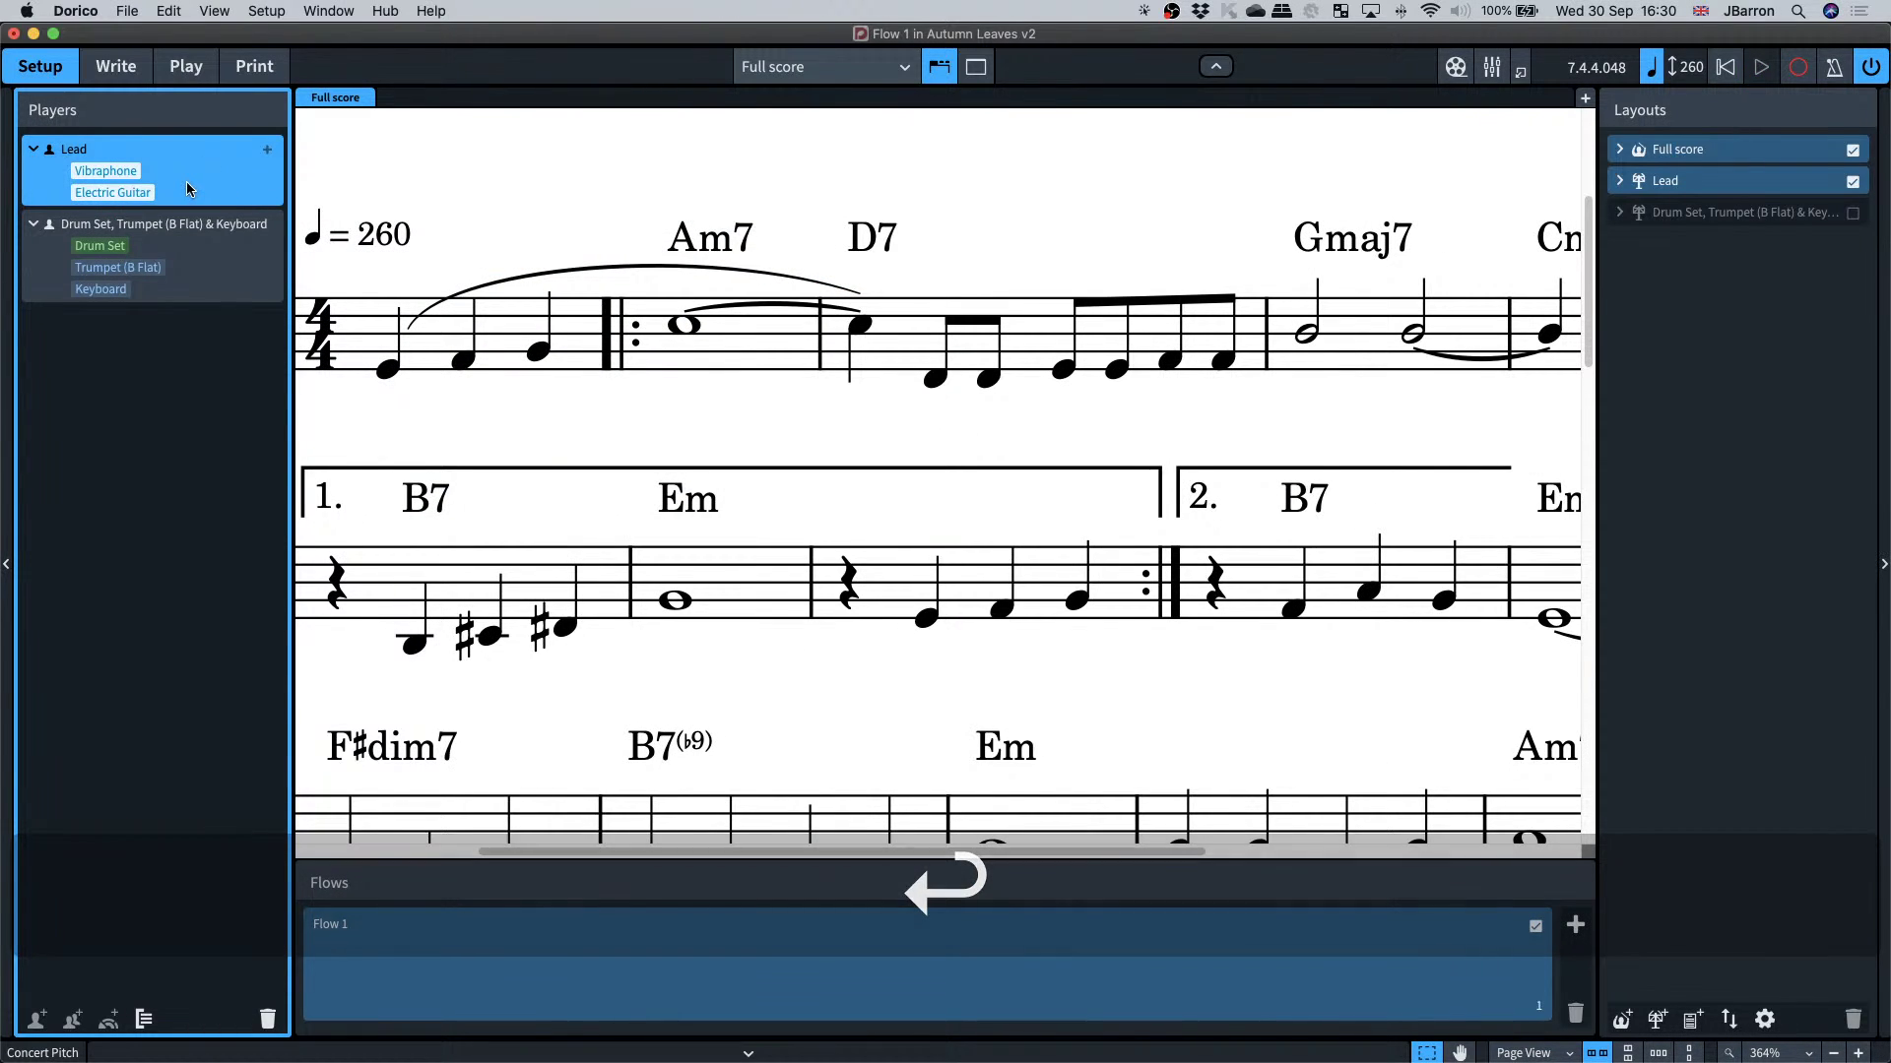
mouse_move(106, 174)
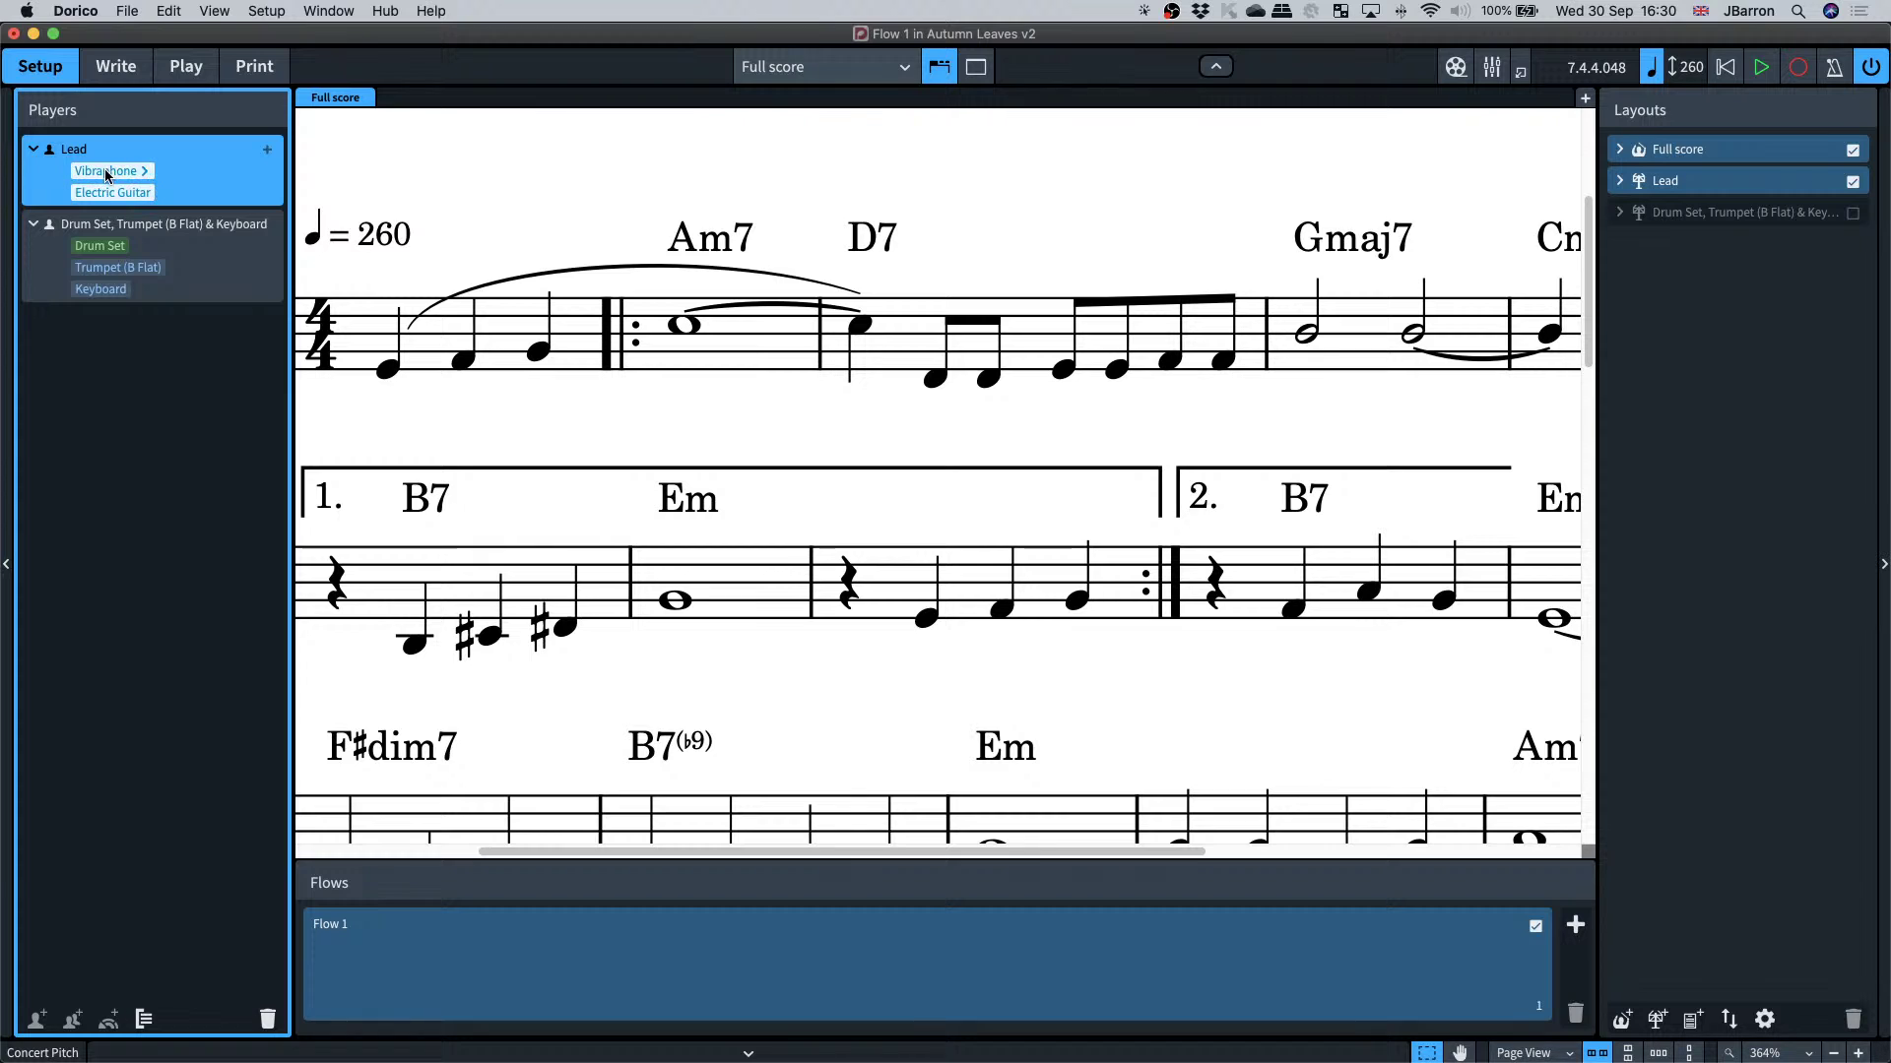
- In galley view, copy the entire vibraphone melody, including its slur, to the empty electric guitar staff below
key(super+2)
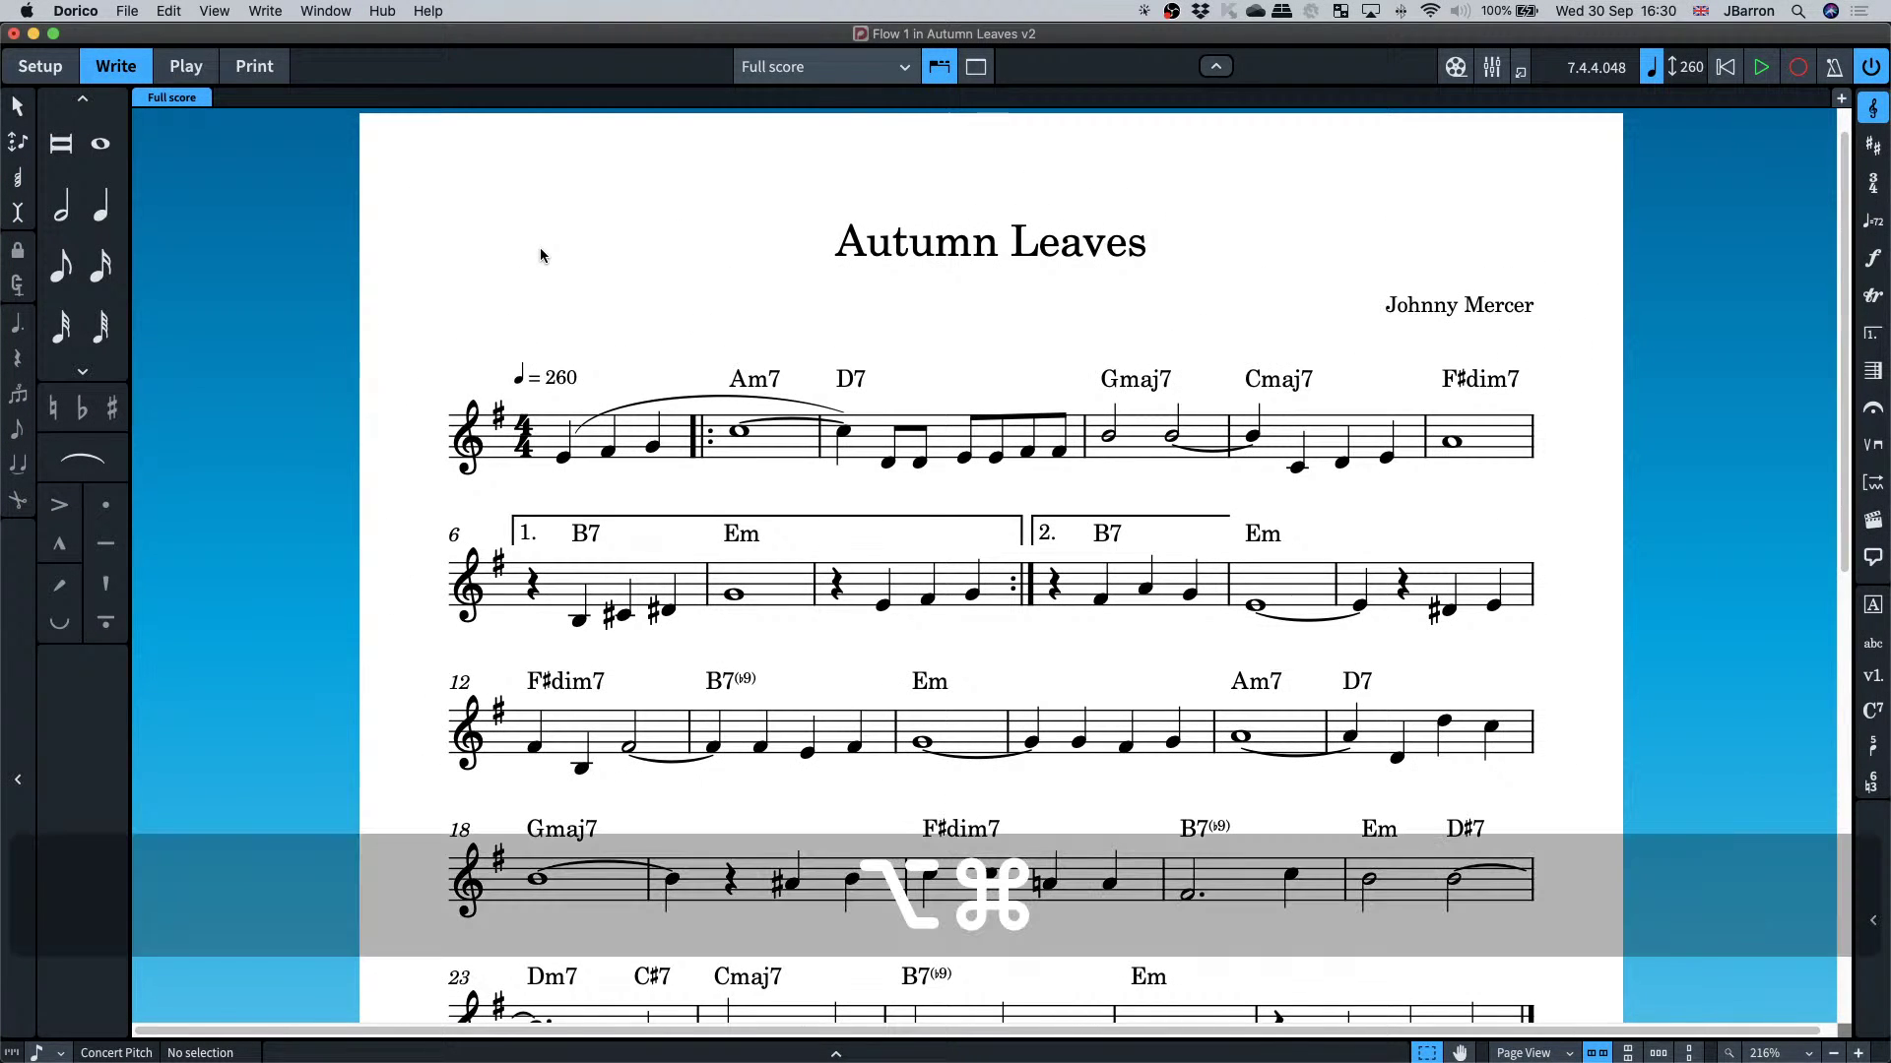
key(alt+super+2)
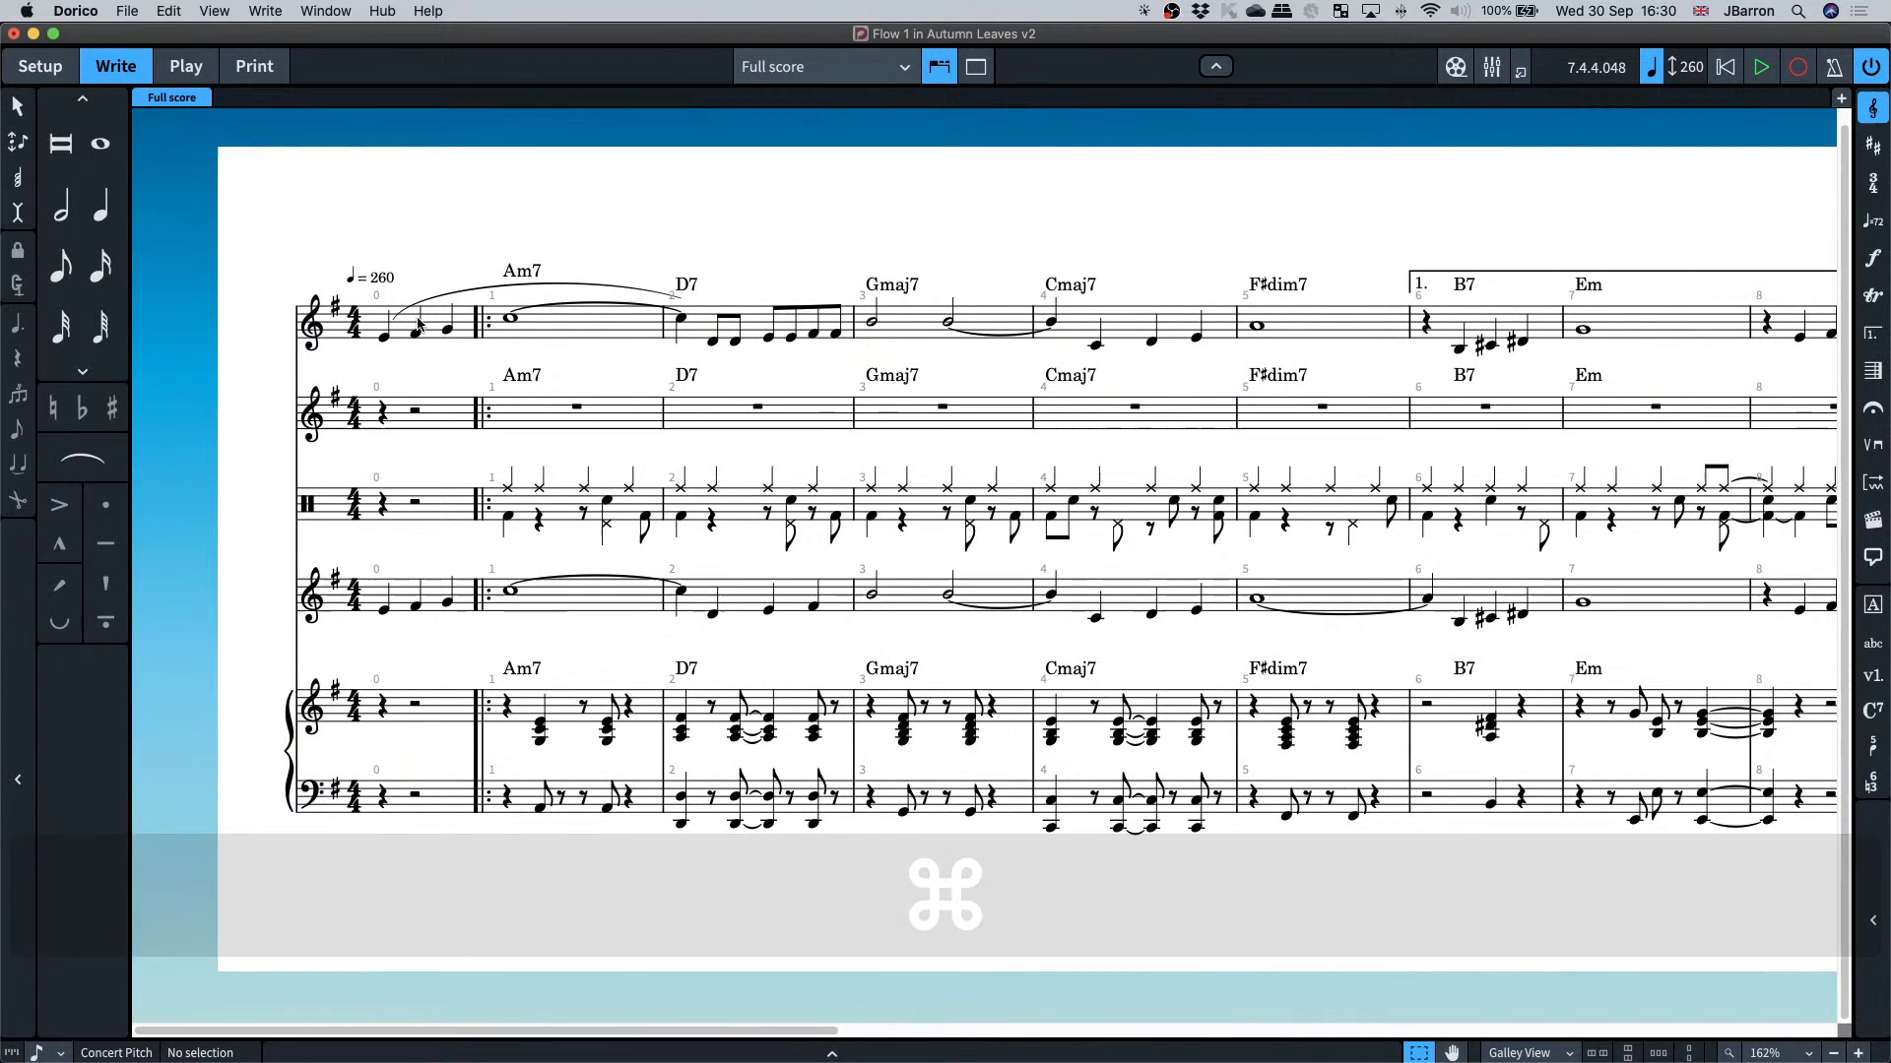
click(409, 328)
key(super+shift+a)
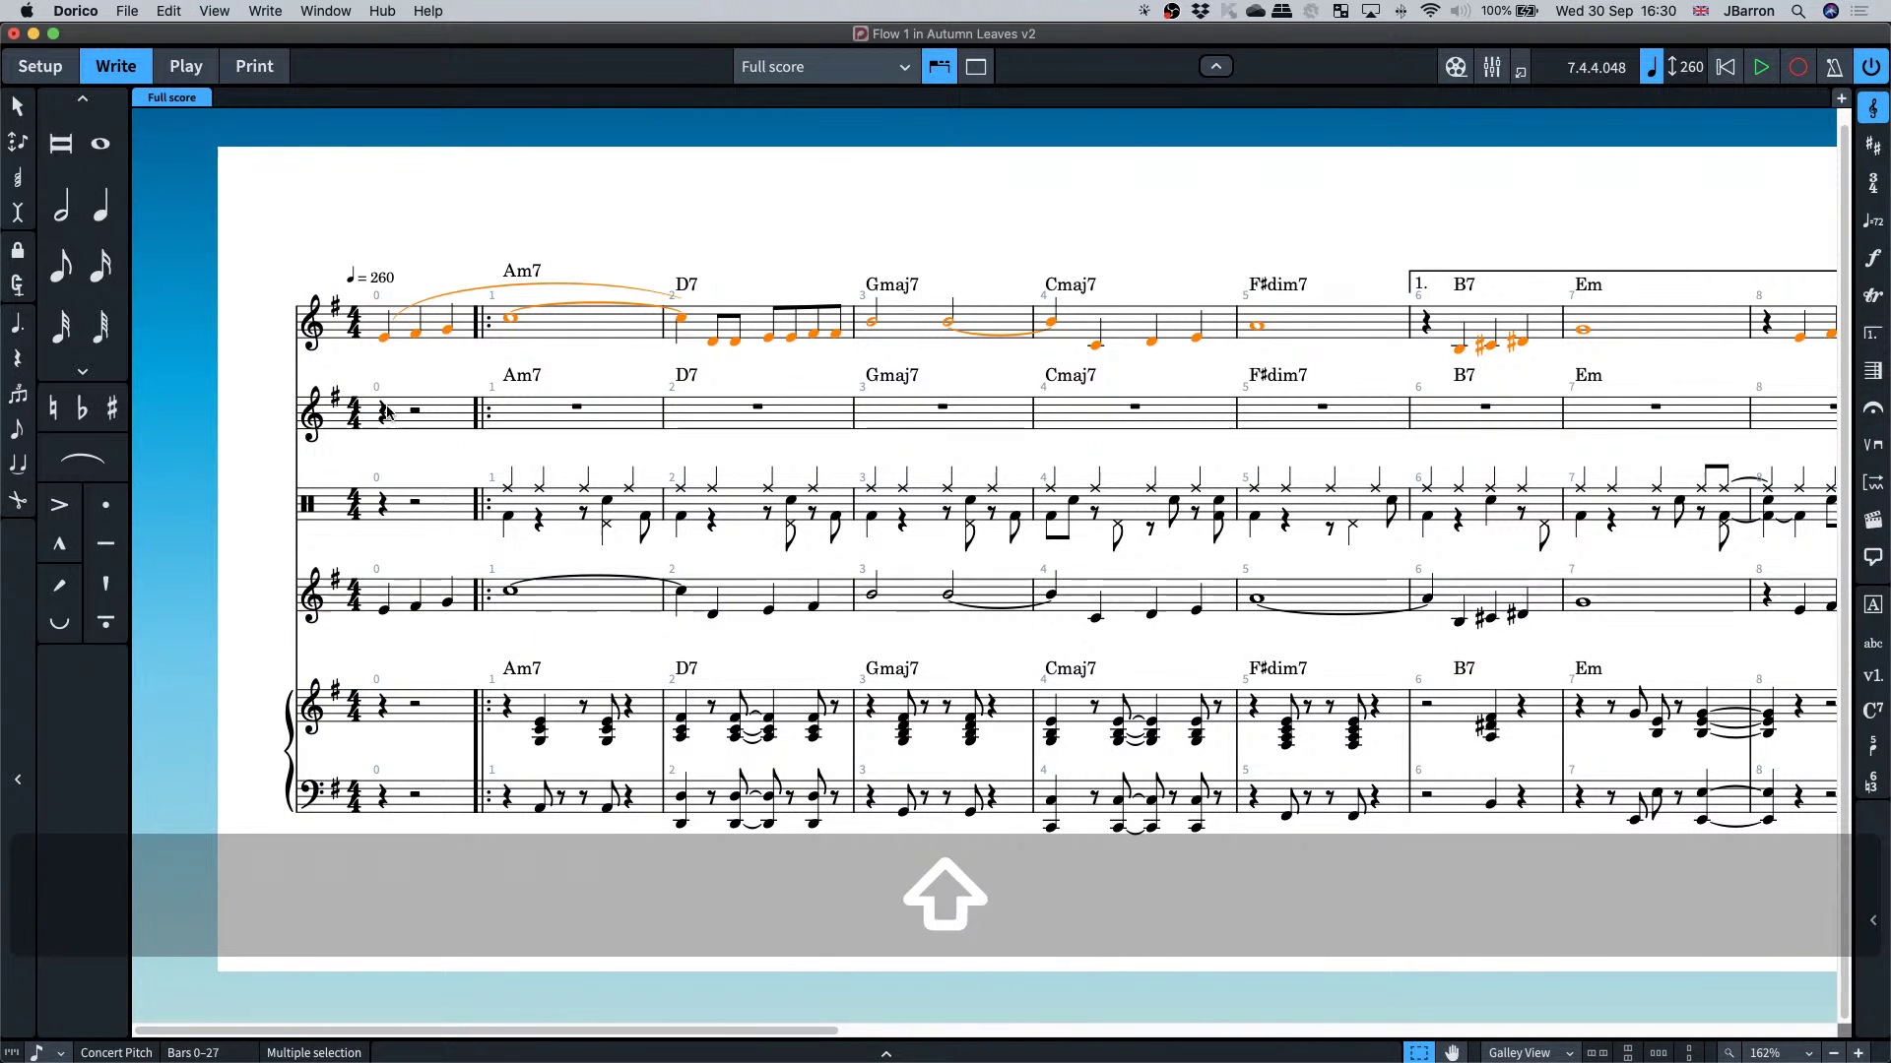
key(alt+m)
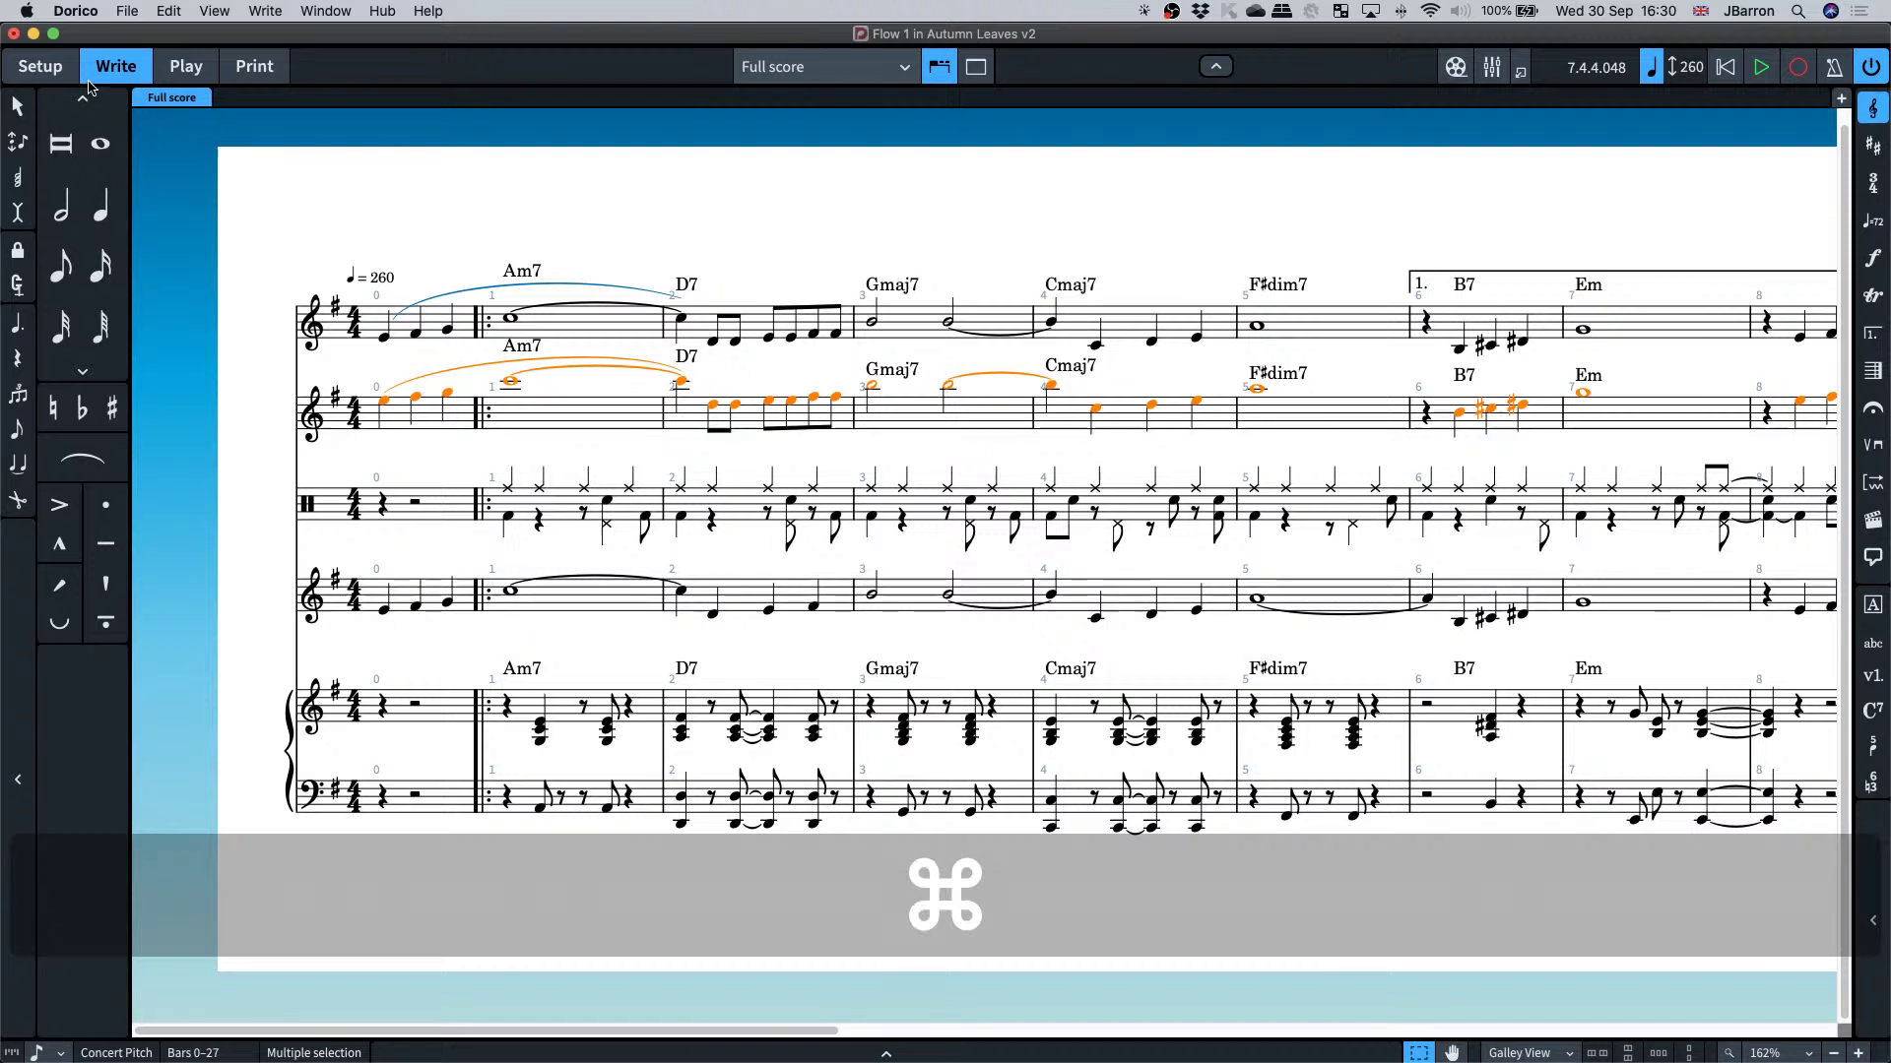
- Move the Vibraphone from the Lead player to the Drum Set, Trumpet and Keyboard player, and return the full score to page view
key(super+1)
drag(88, 177, 118, 224)
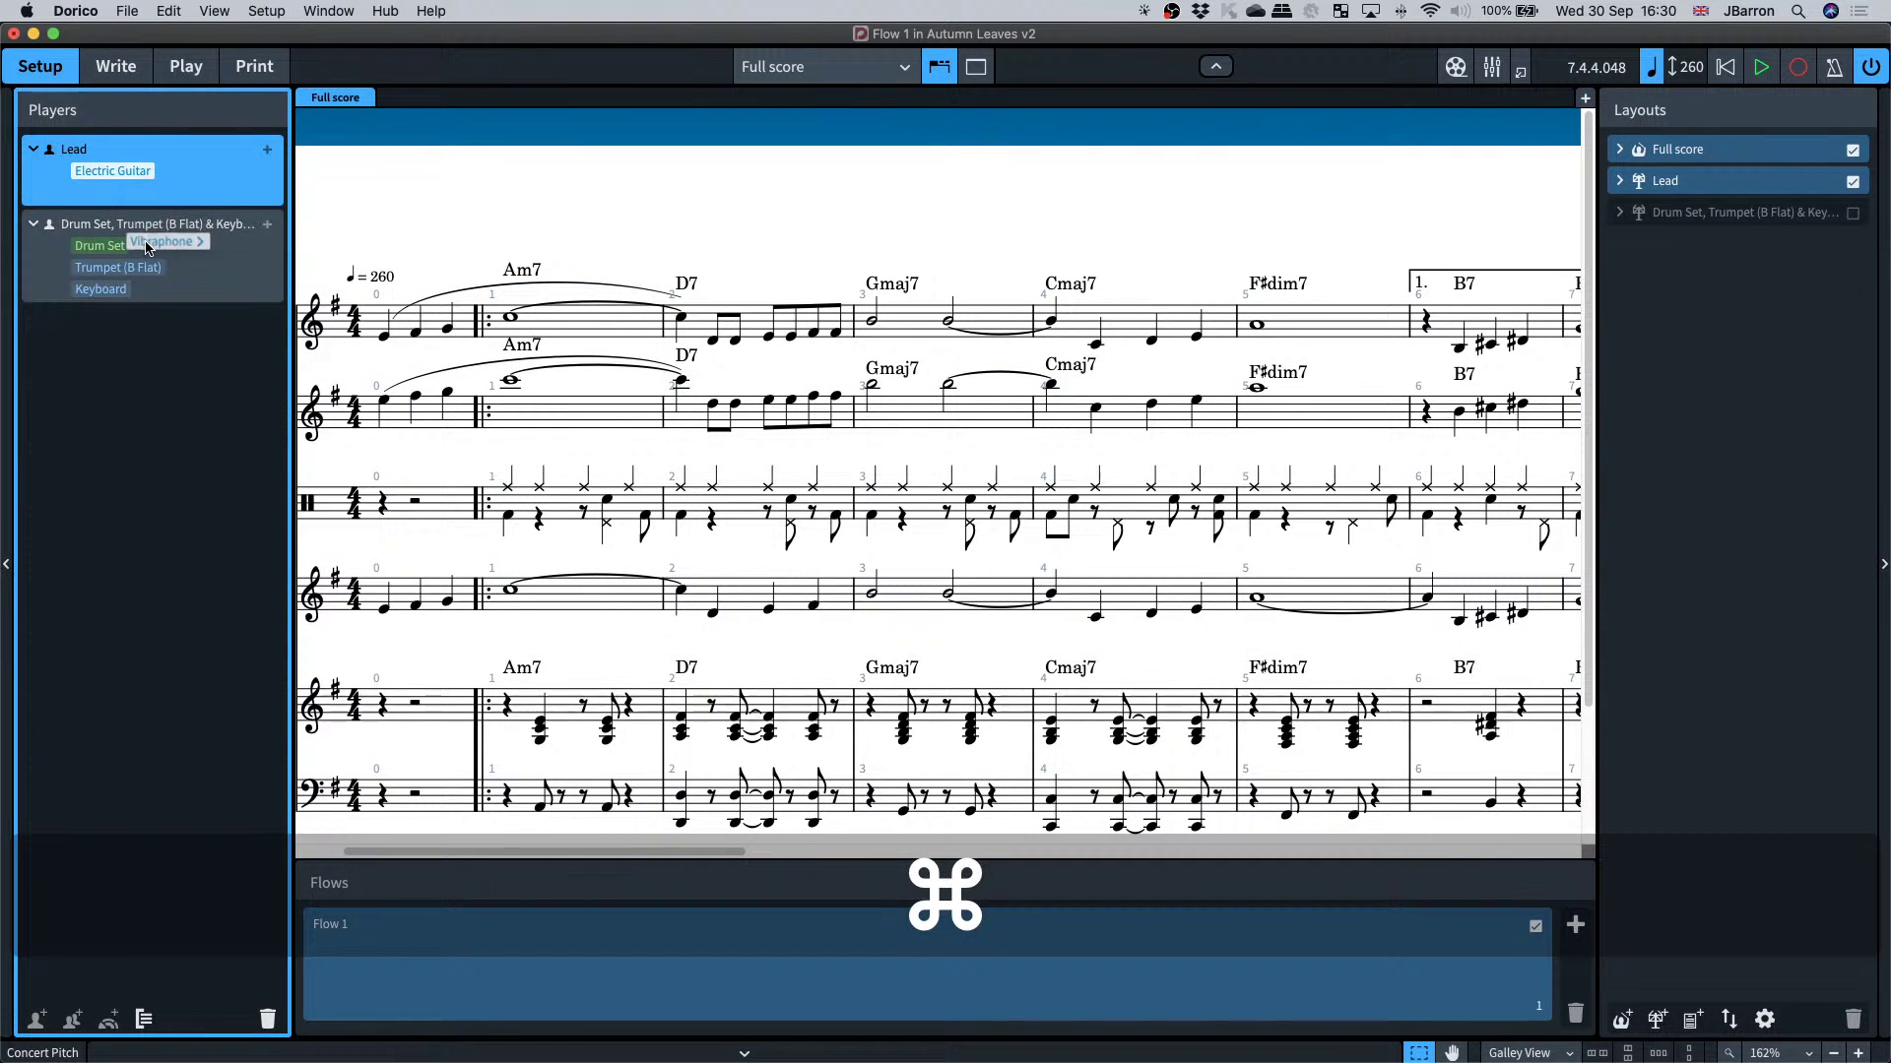
key(super+2)
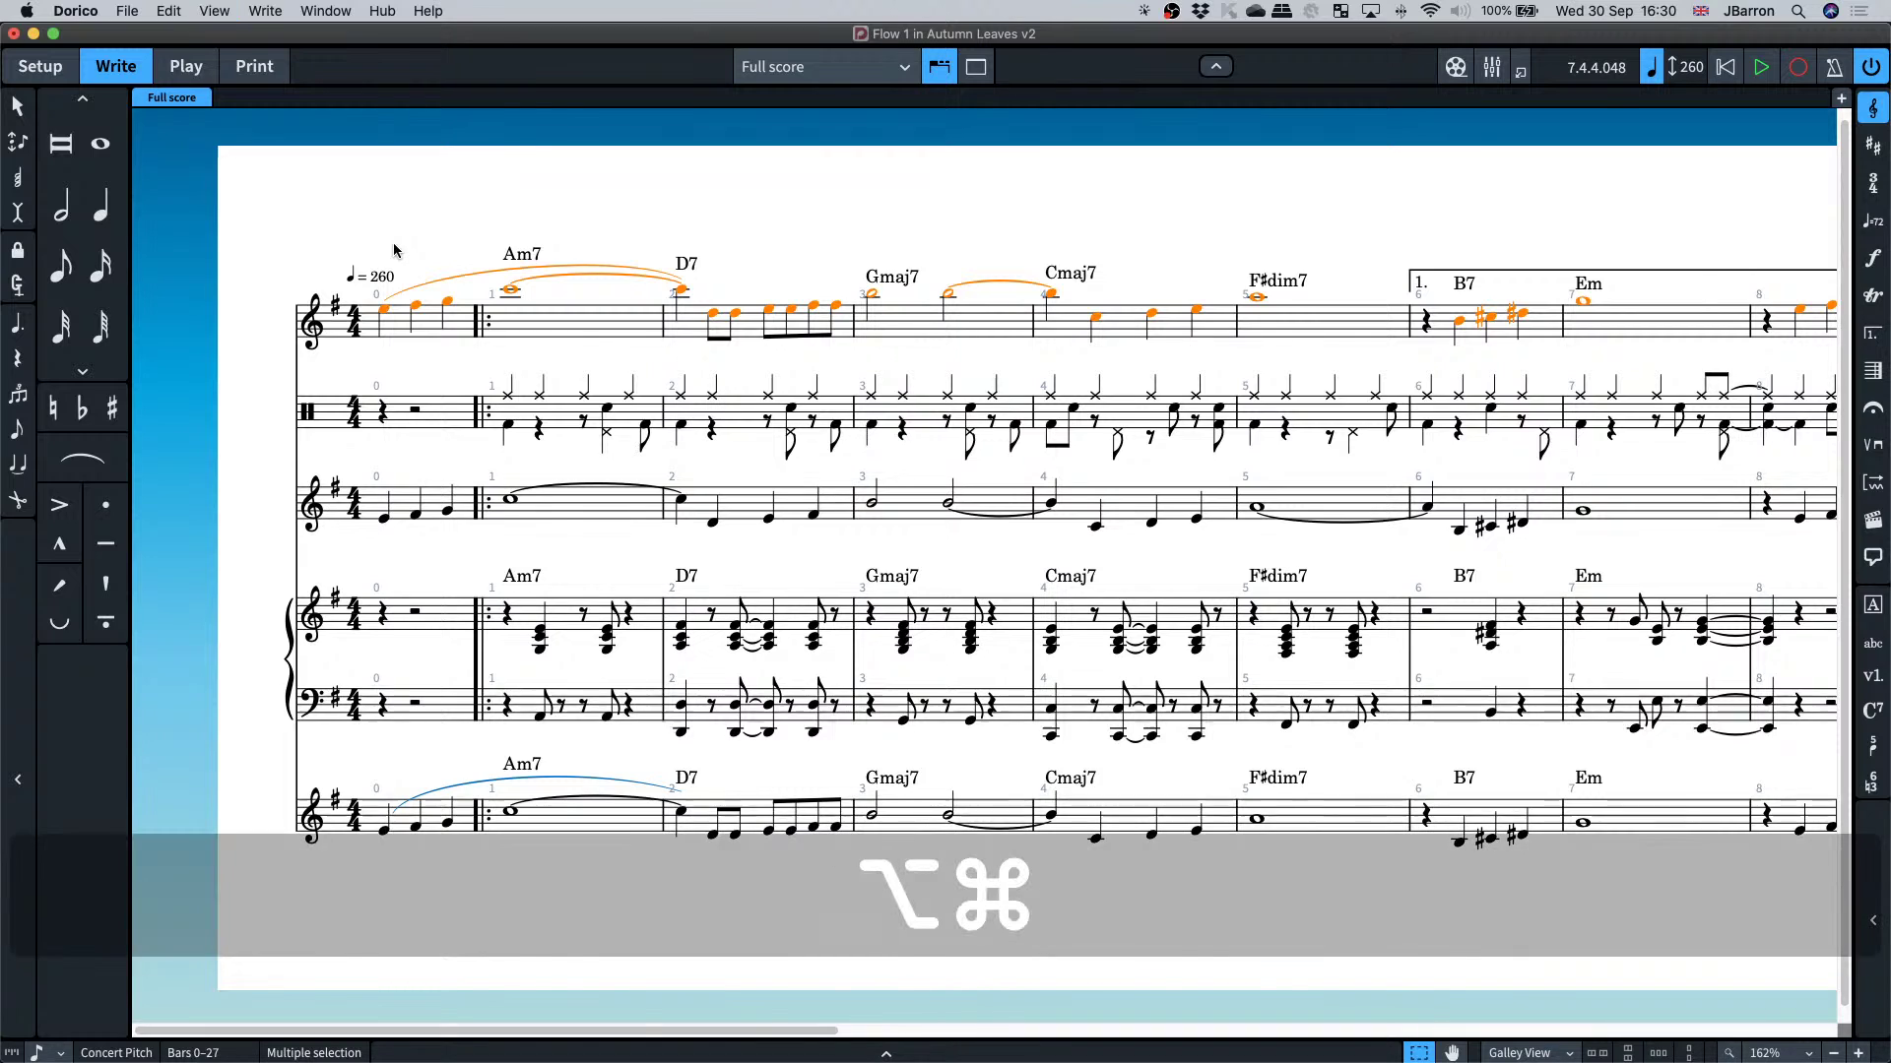
key(alt+super+1)
key(Escape)
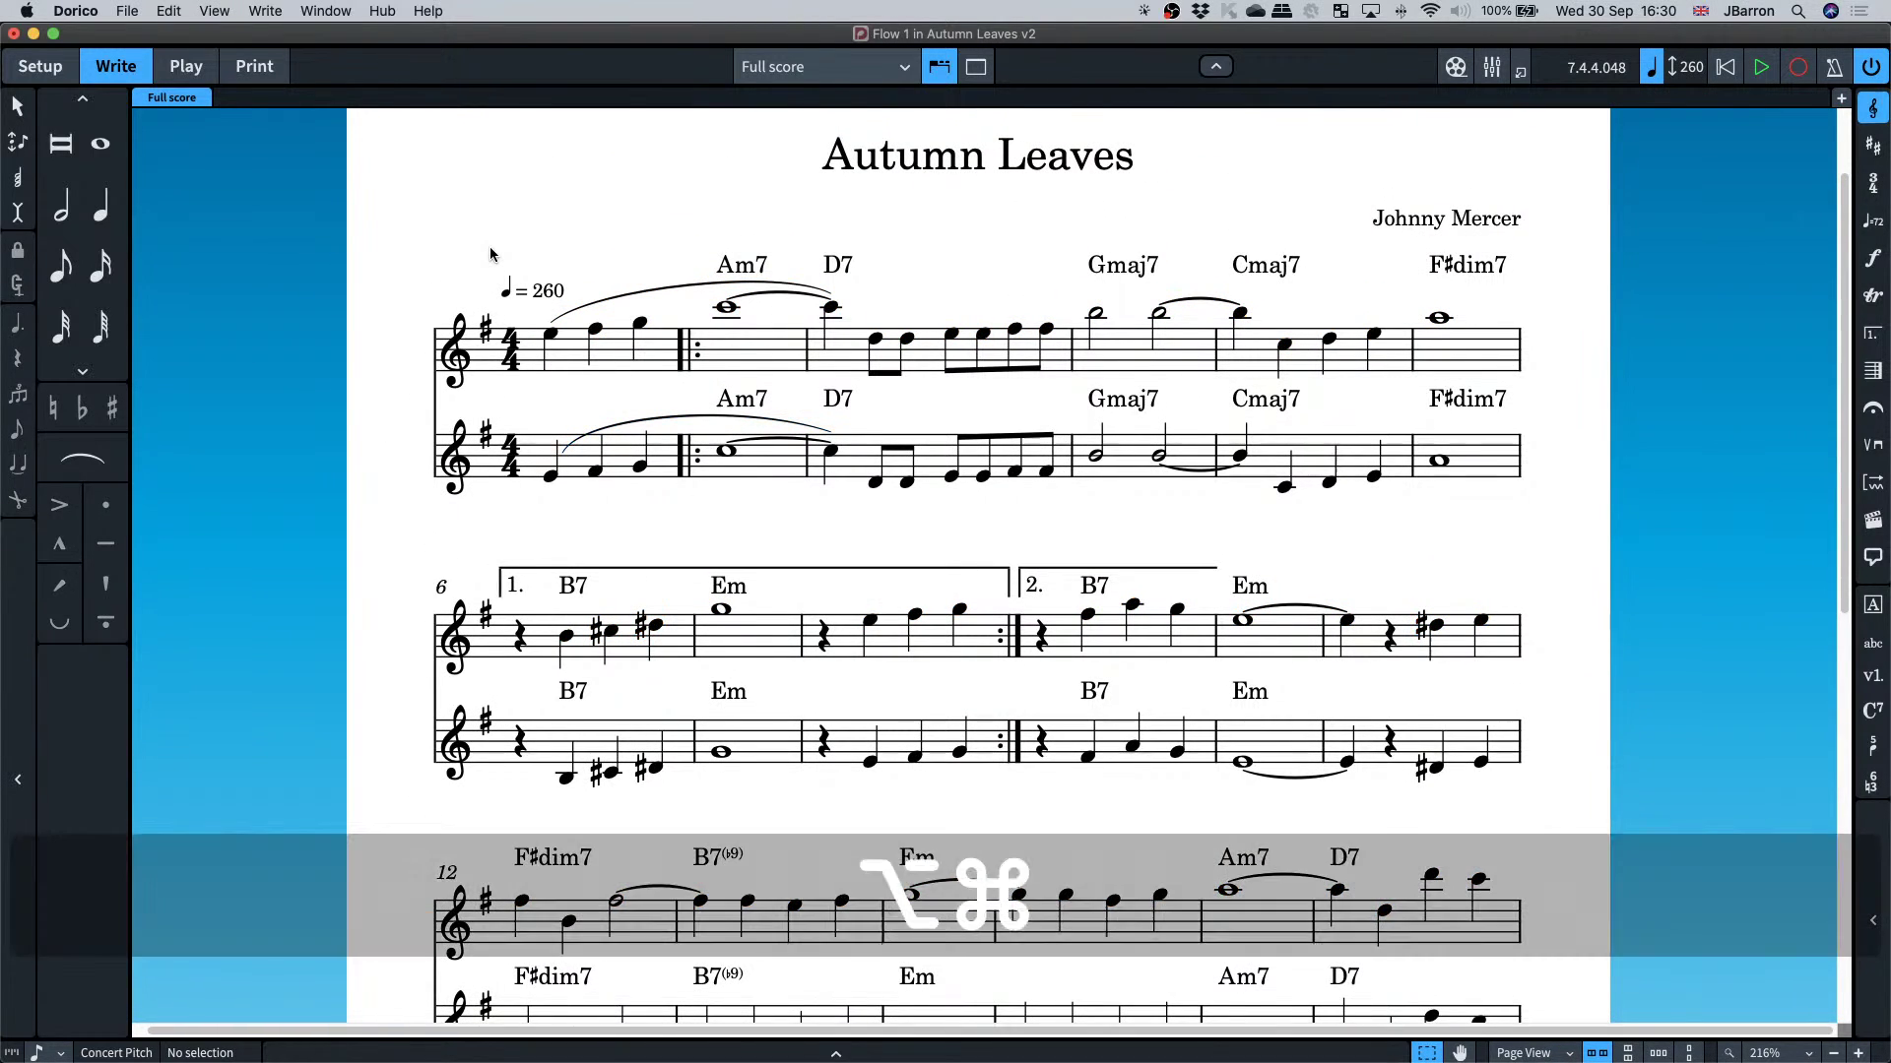
- Review the electric guitar melody in the Lead part layout and compare it with the full score
key(super+1)
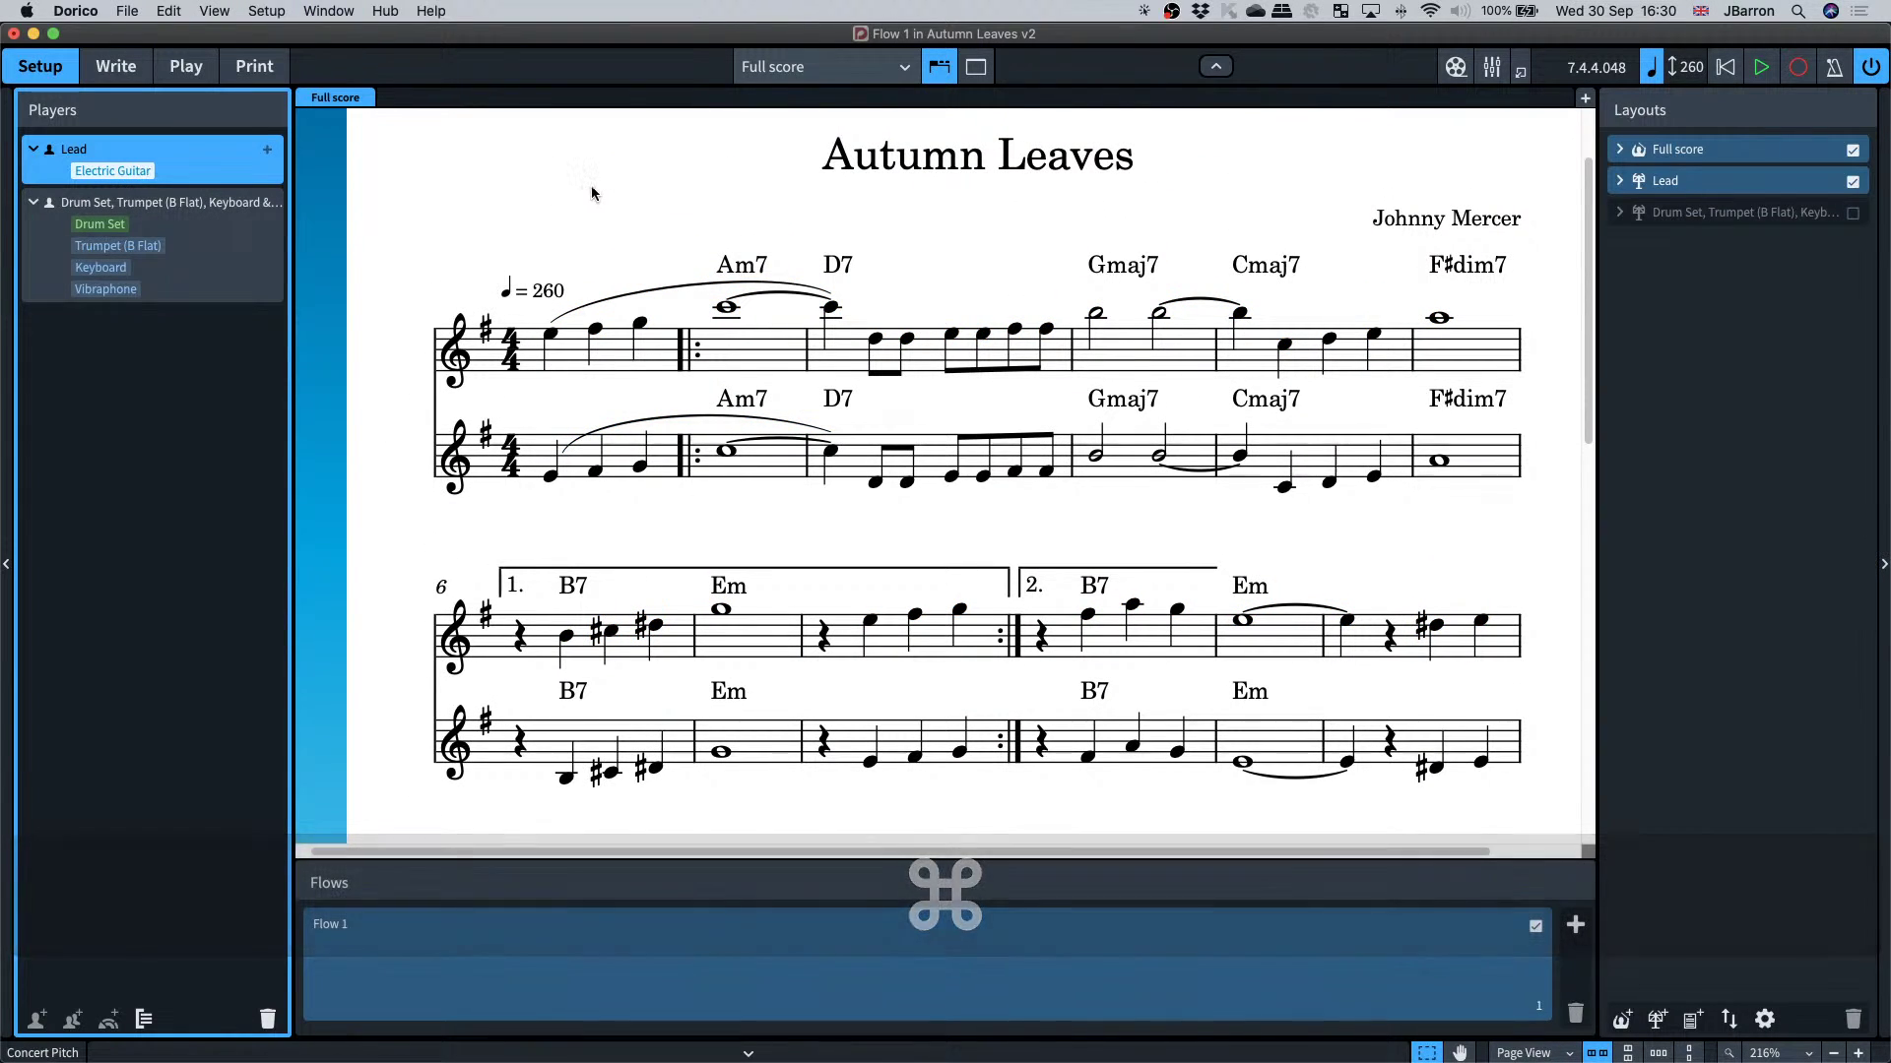
click(779, 78)
click(778, 113)
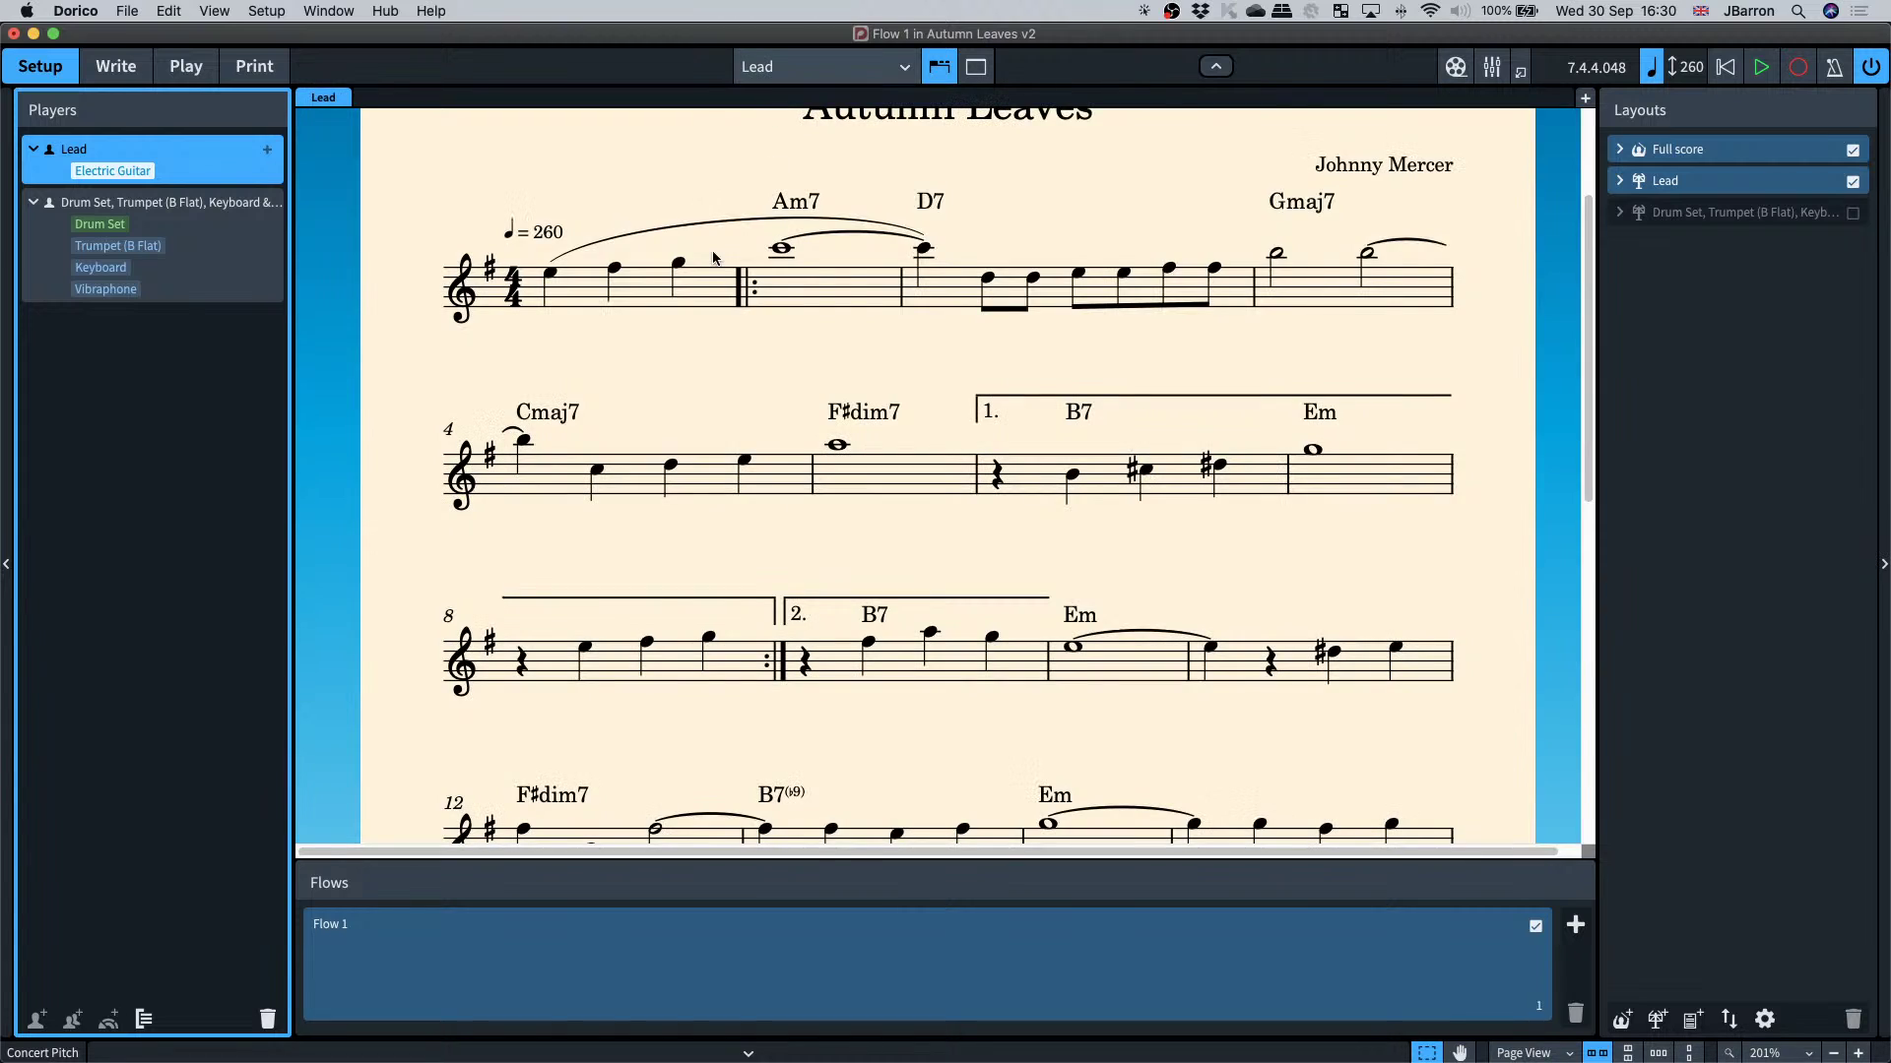
scroll(672, 269, up, 3)
click(764, 79)
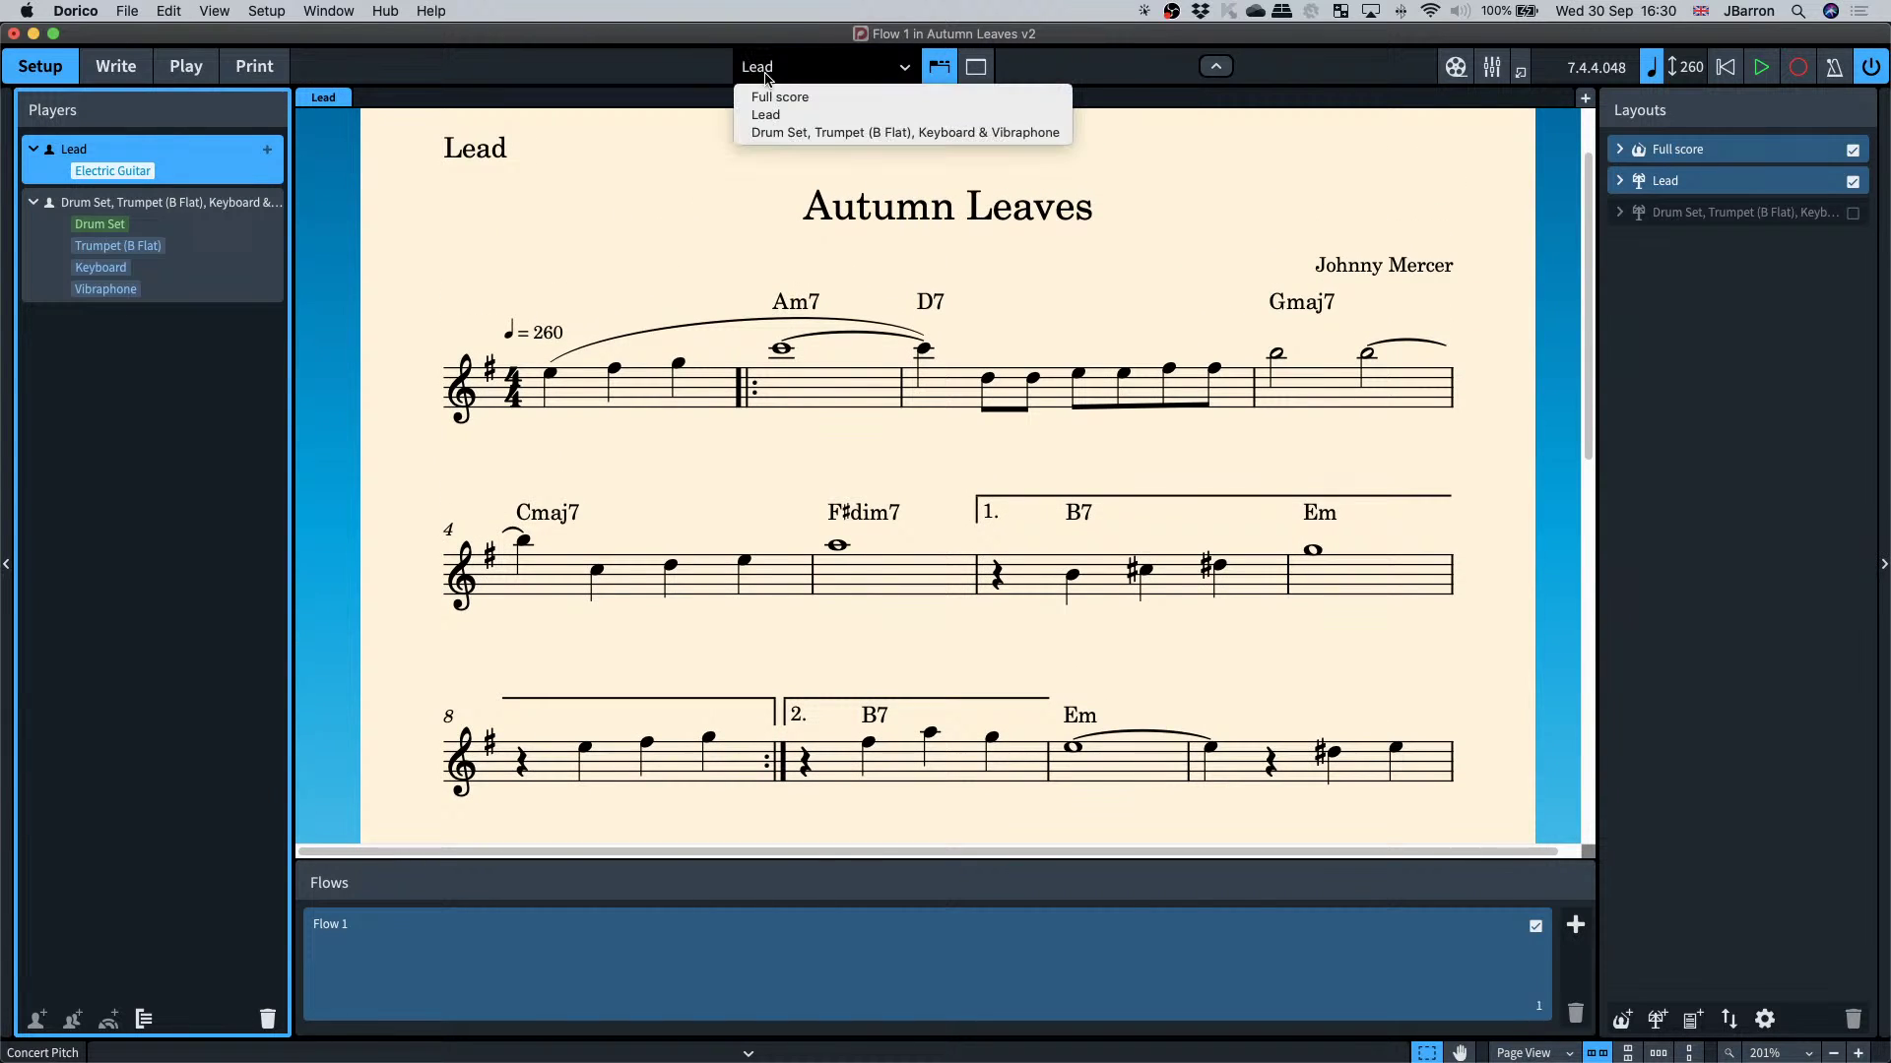
click(761, 94)
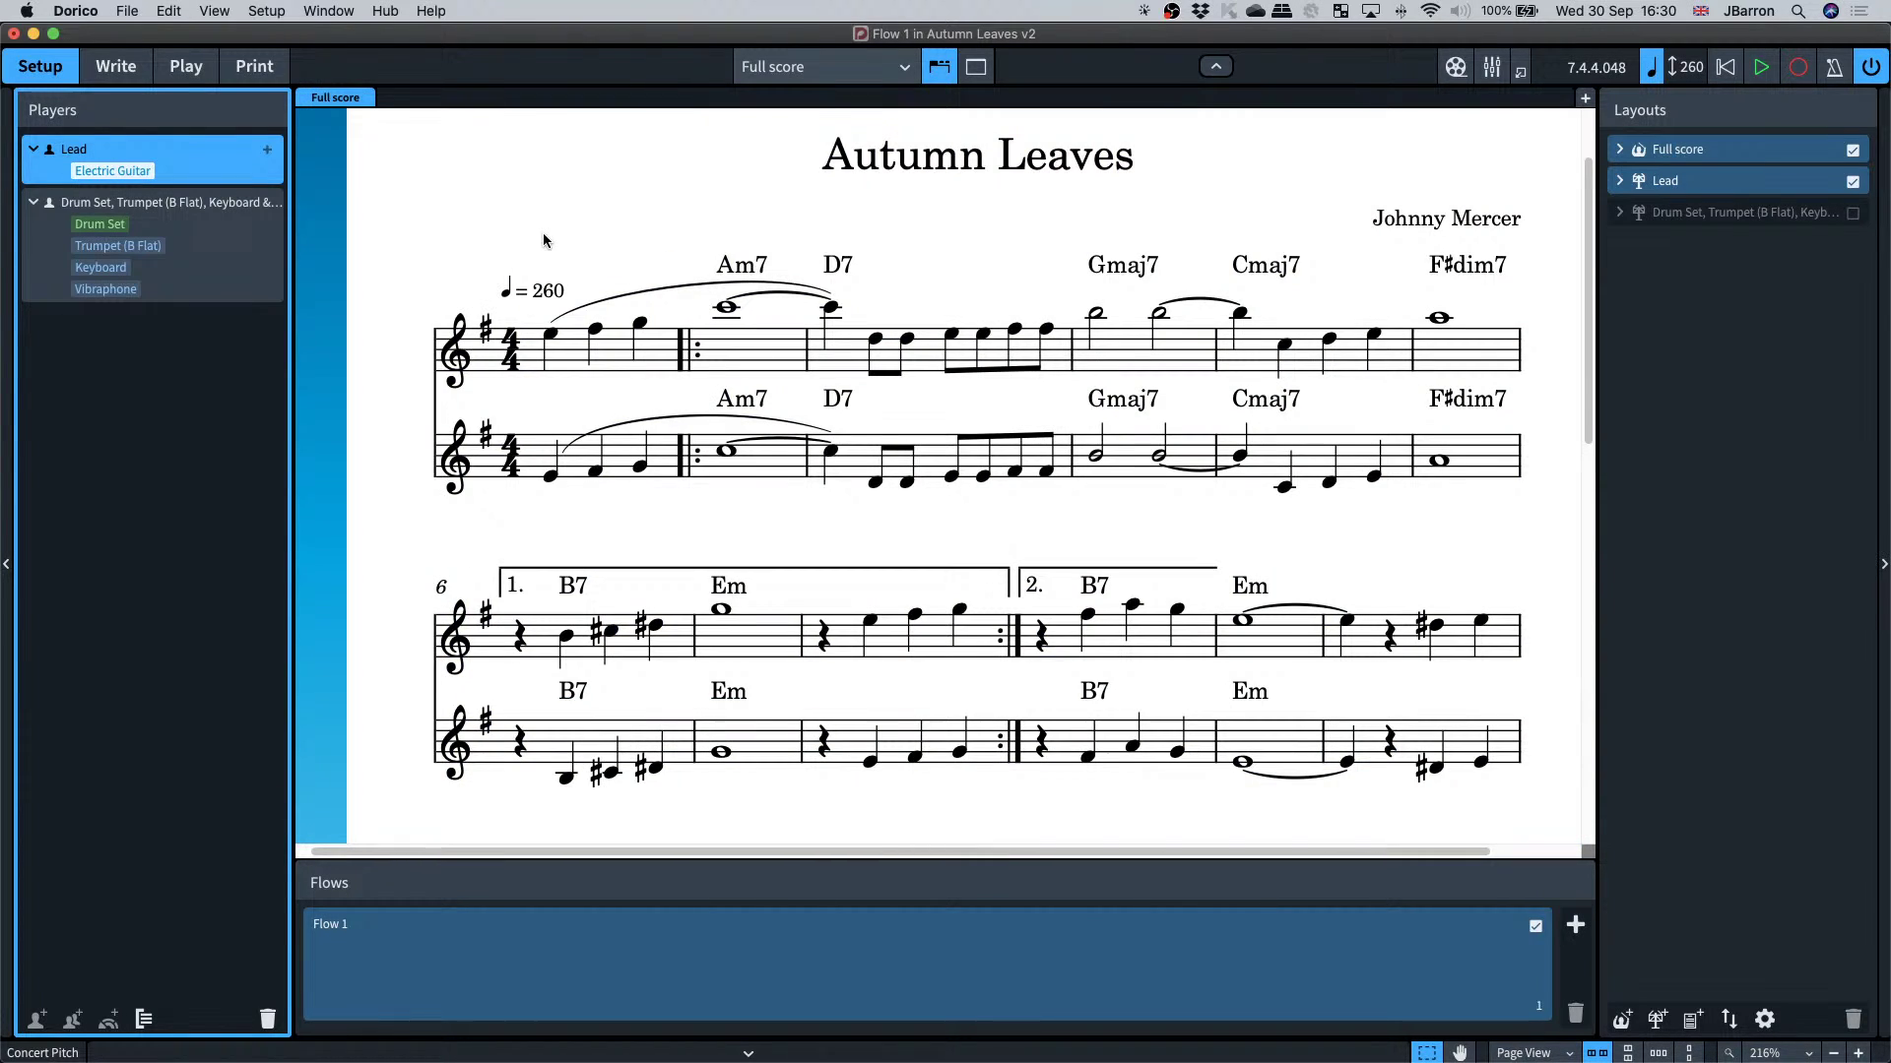
key(super+2)
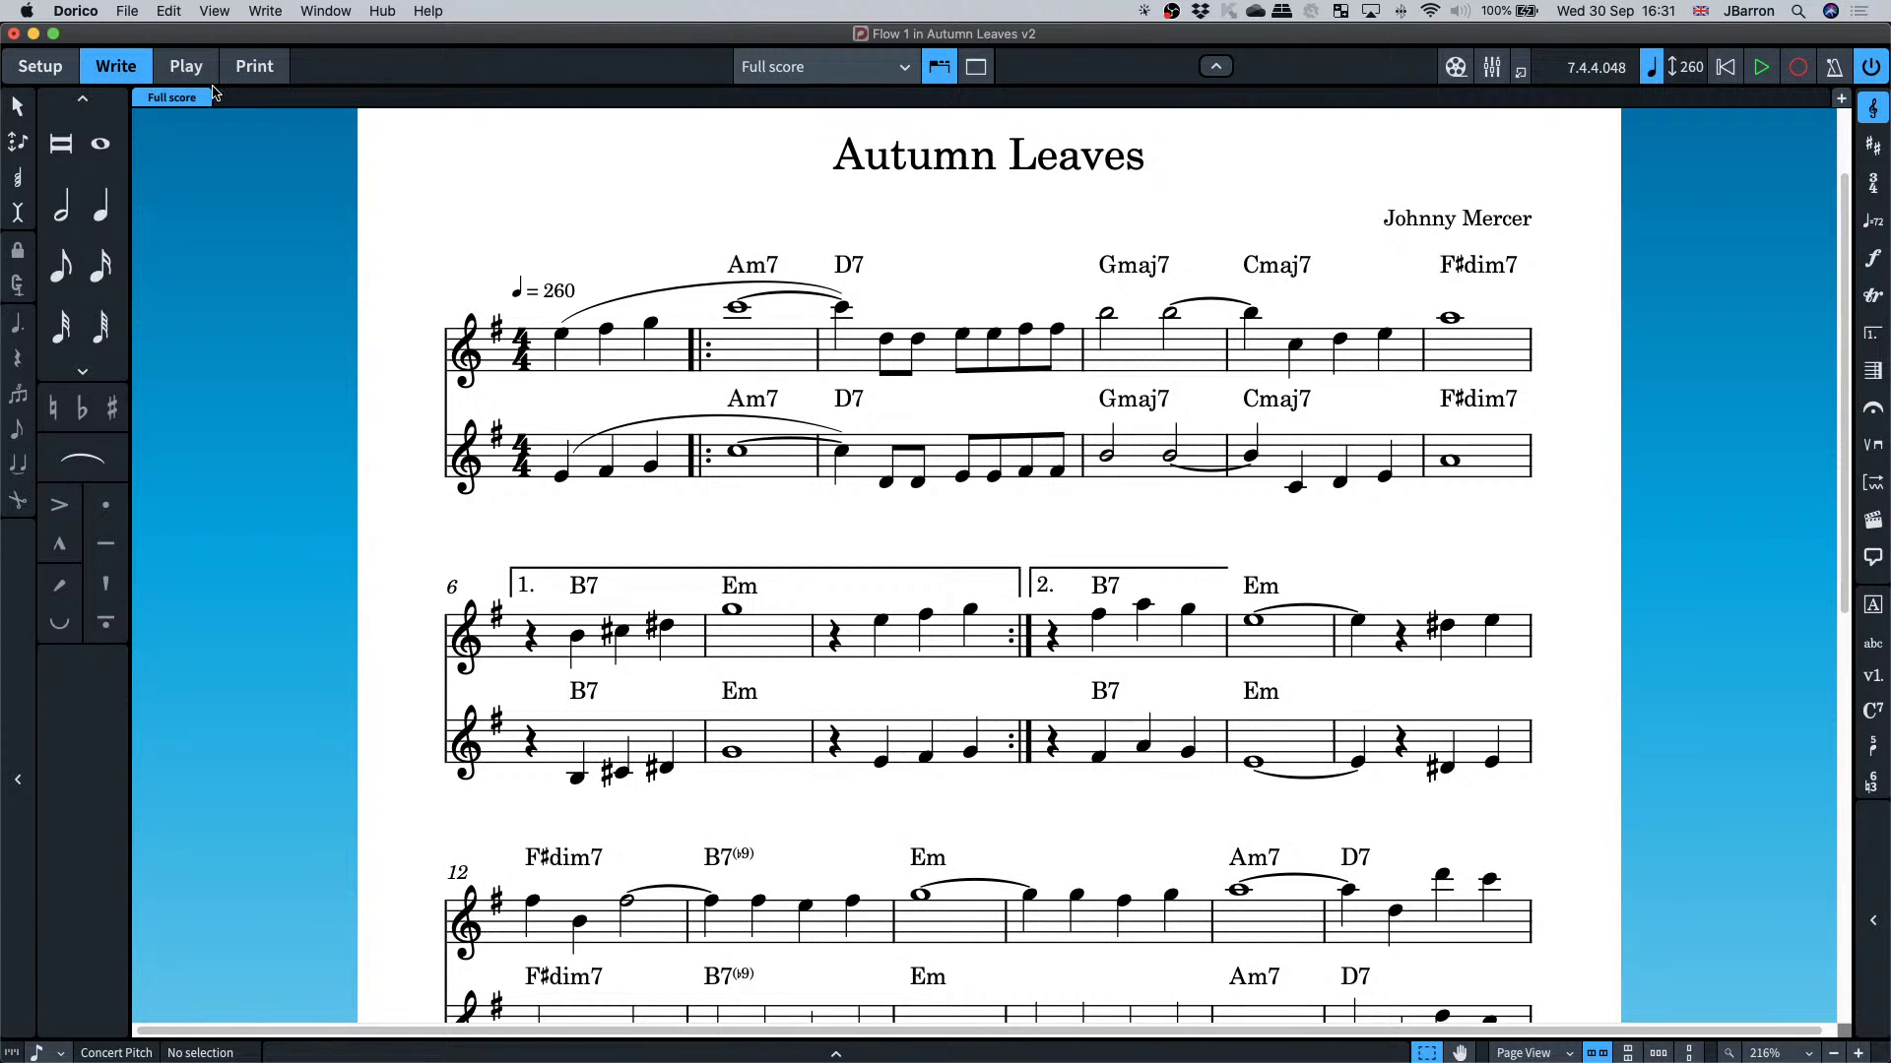
key(super+1)
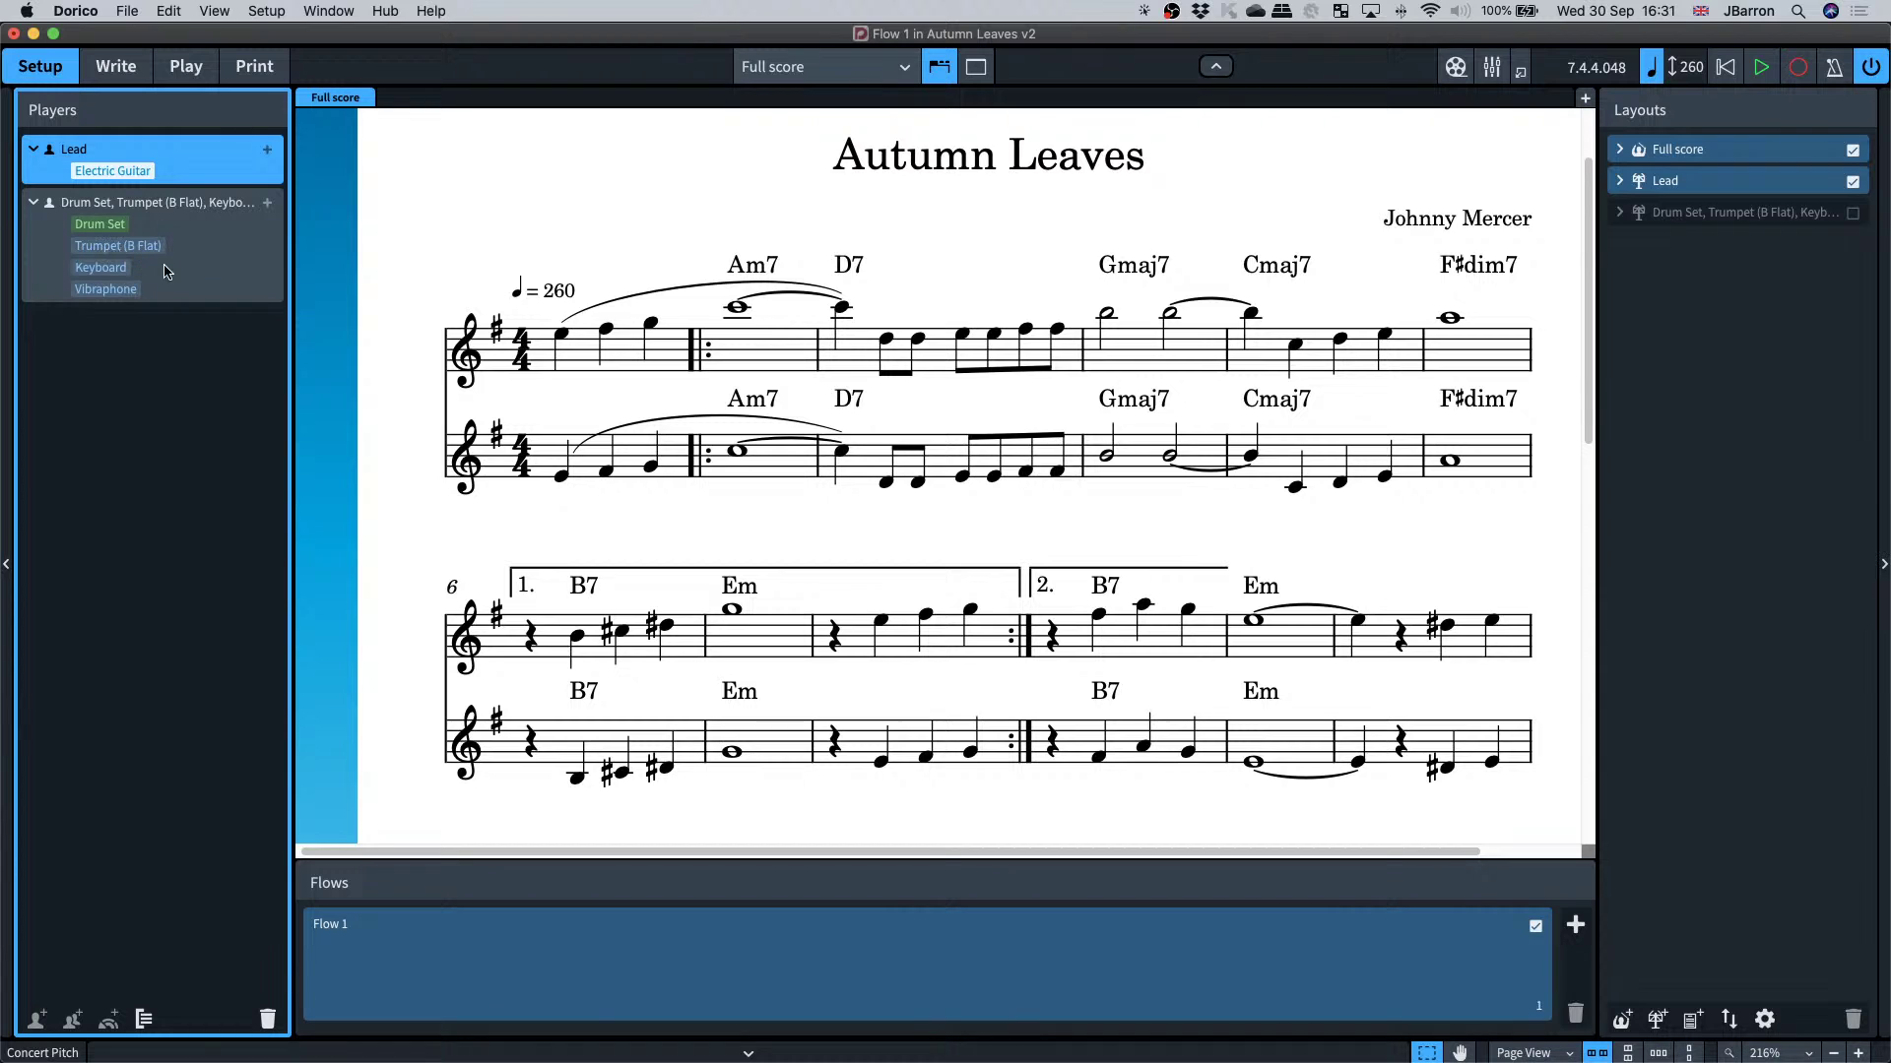
- Switch to the Giant Steps project and delete the Piano, Drum Set & Vibraphone player only, keeping its part layout
click(329, 11)
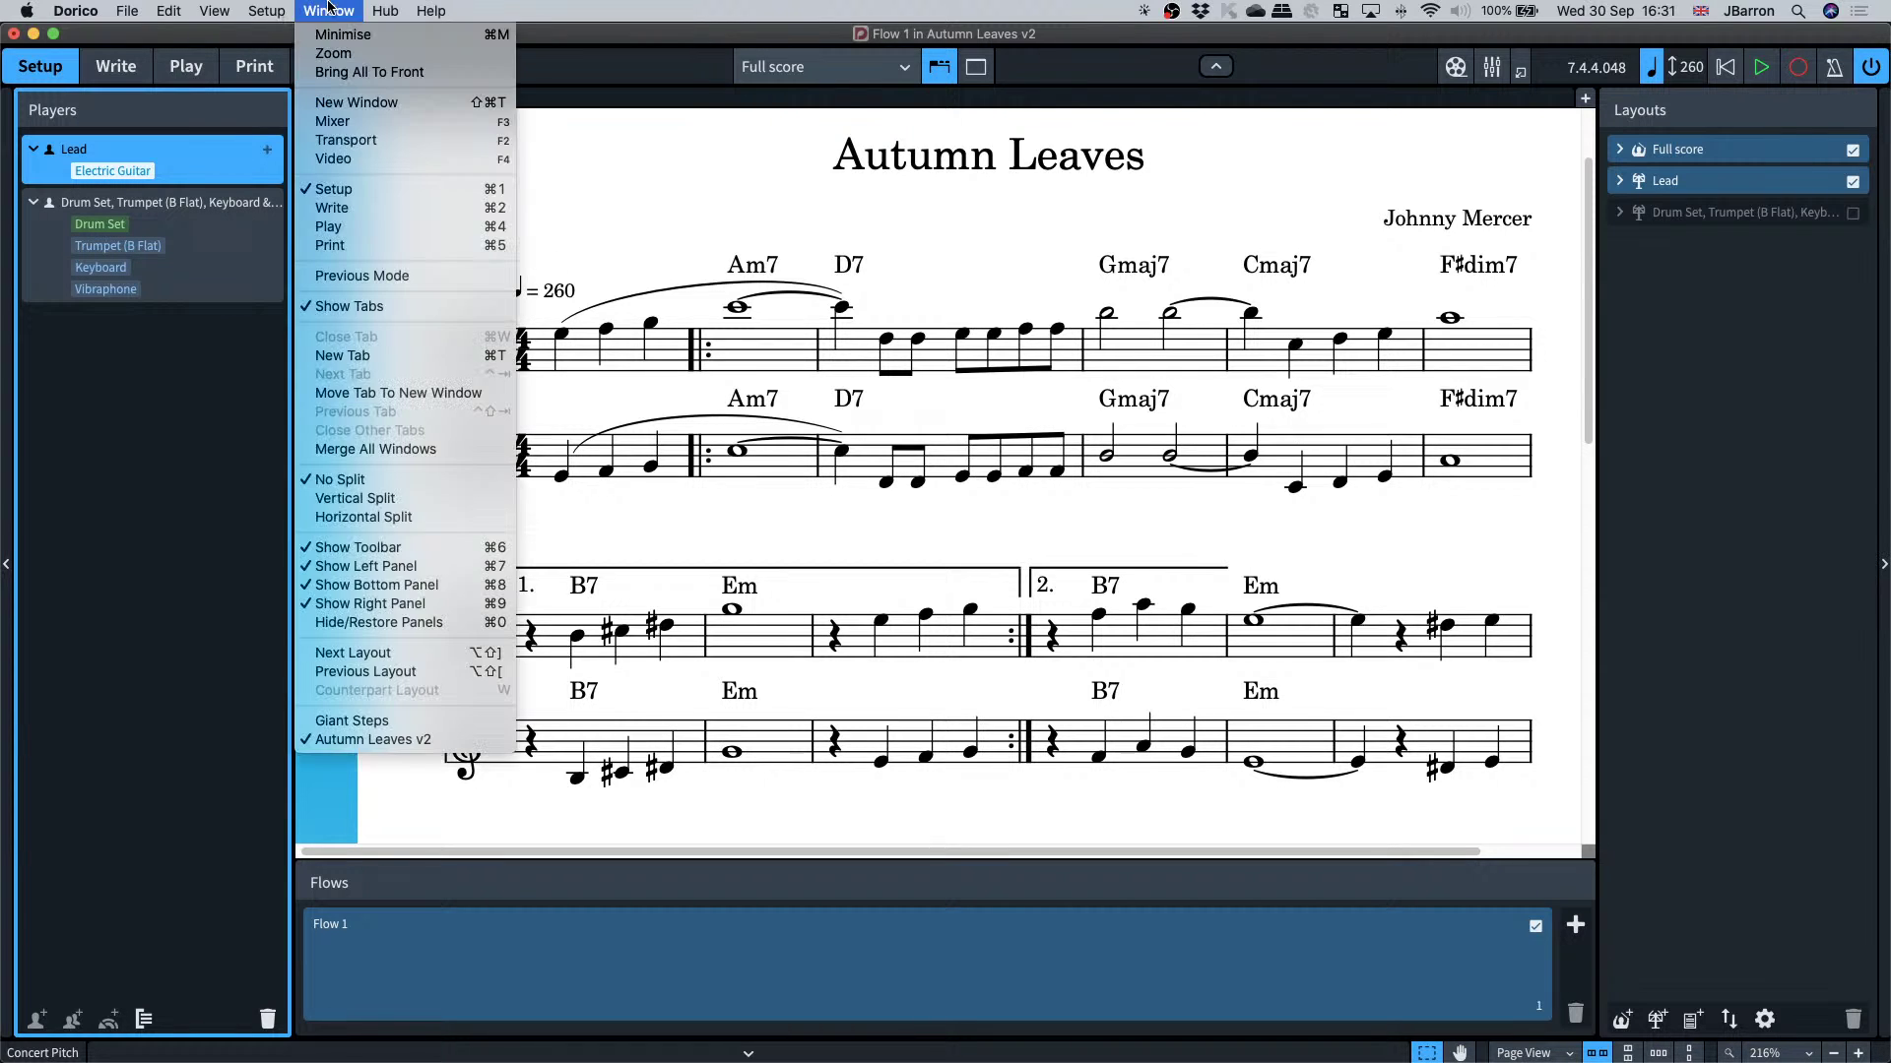
click(343, 722)
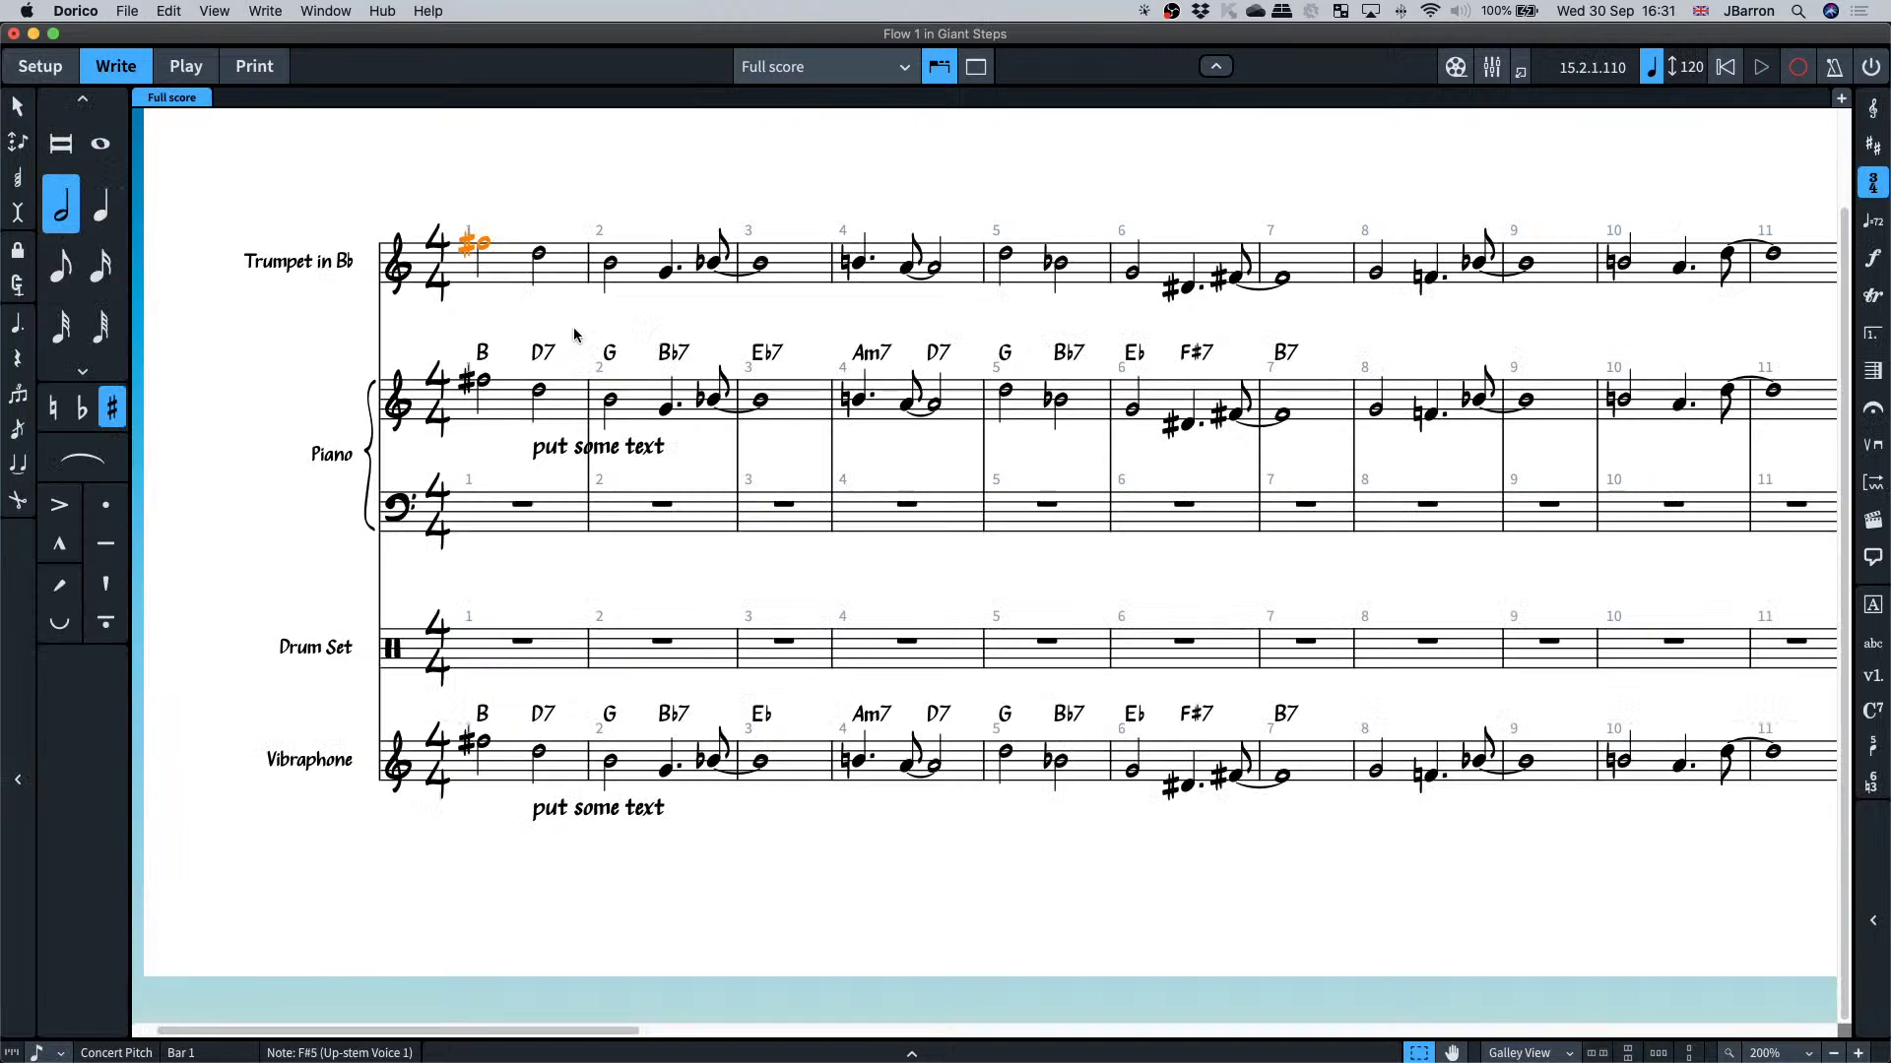
key(super+1)
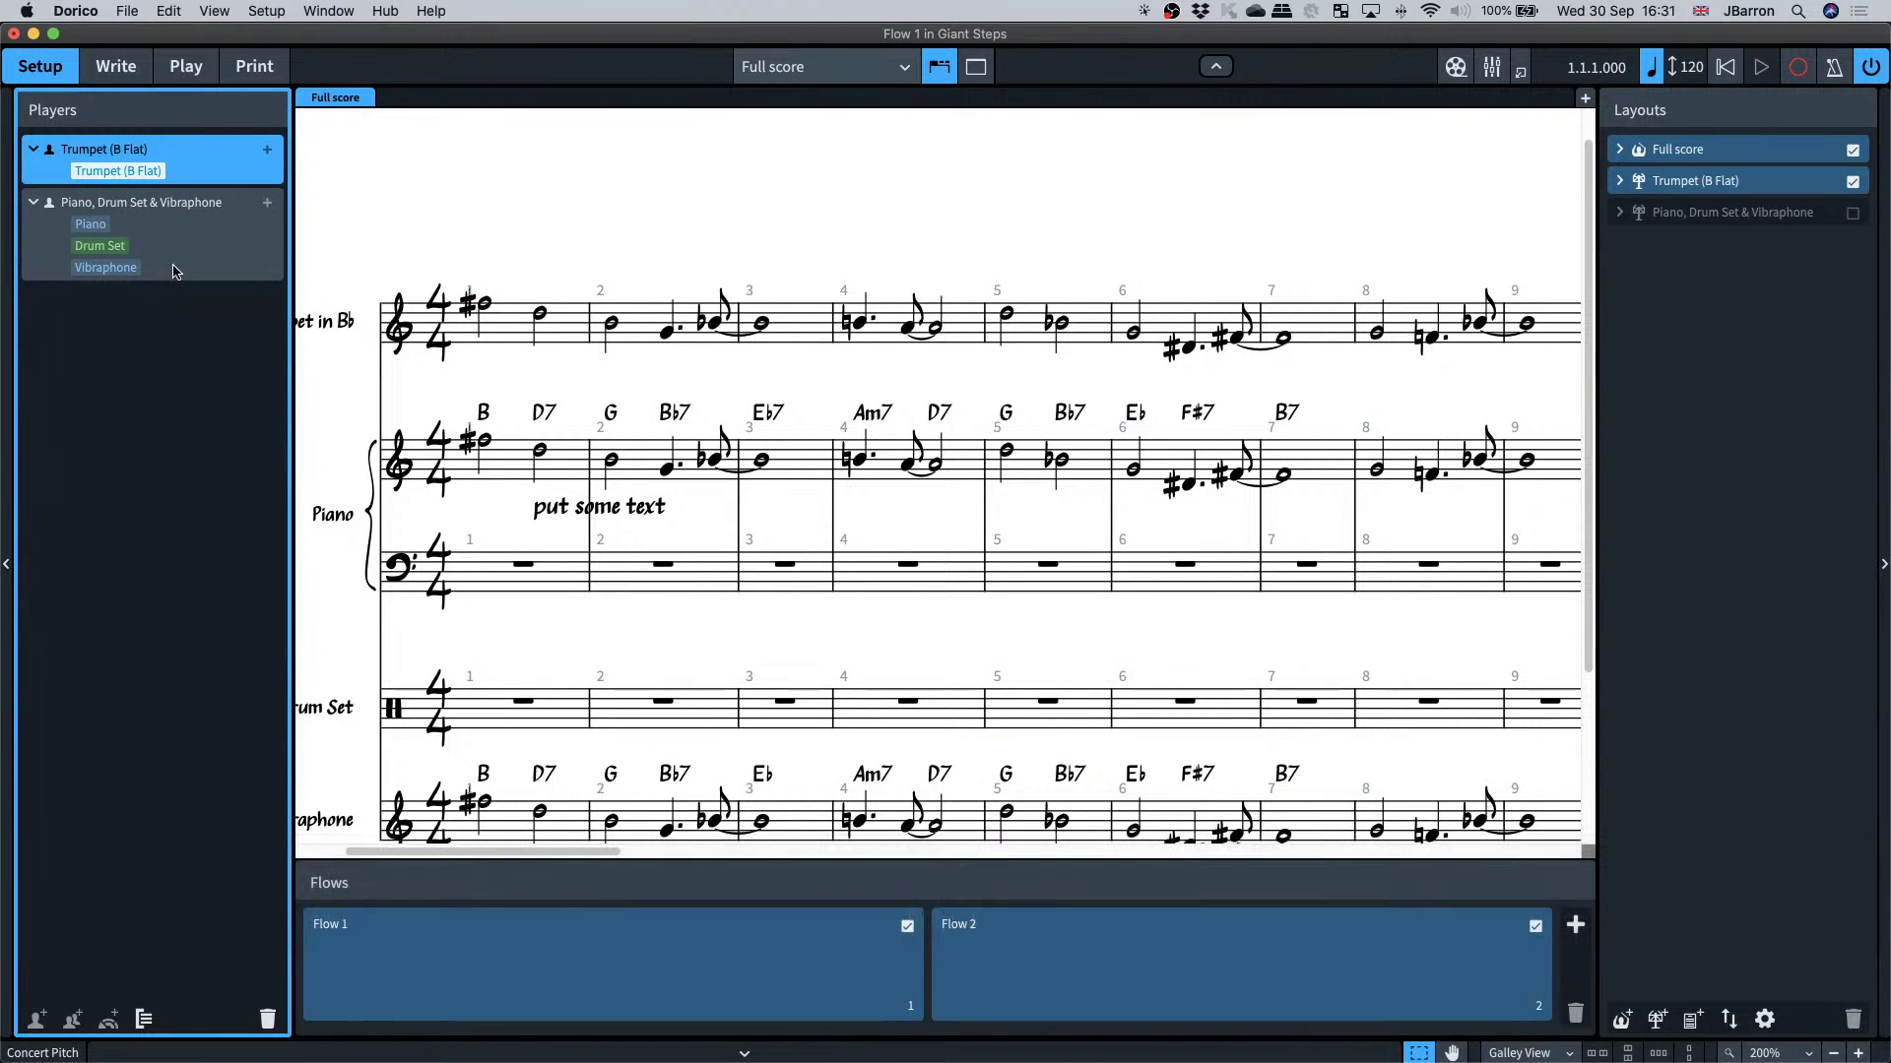
right_click(182, 237)
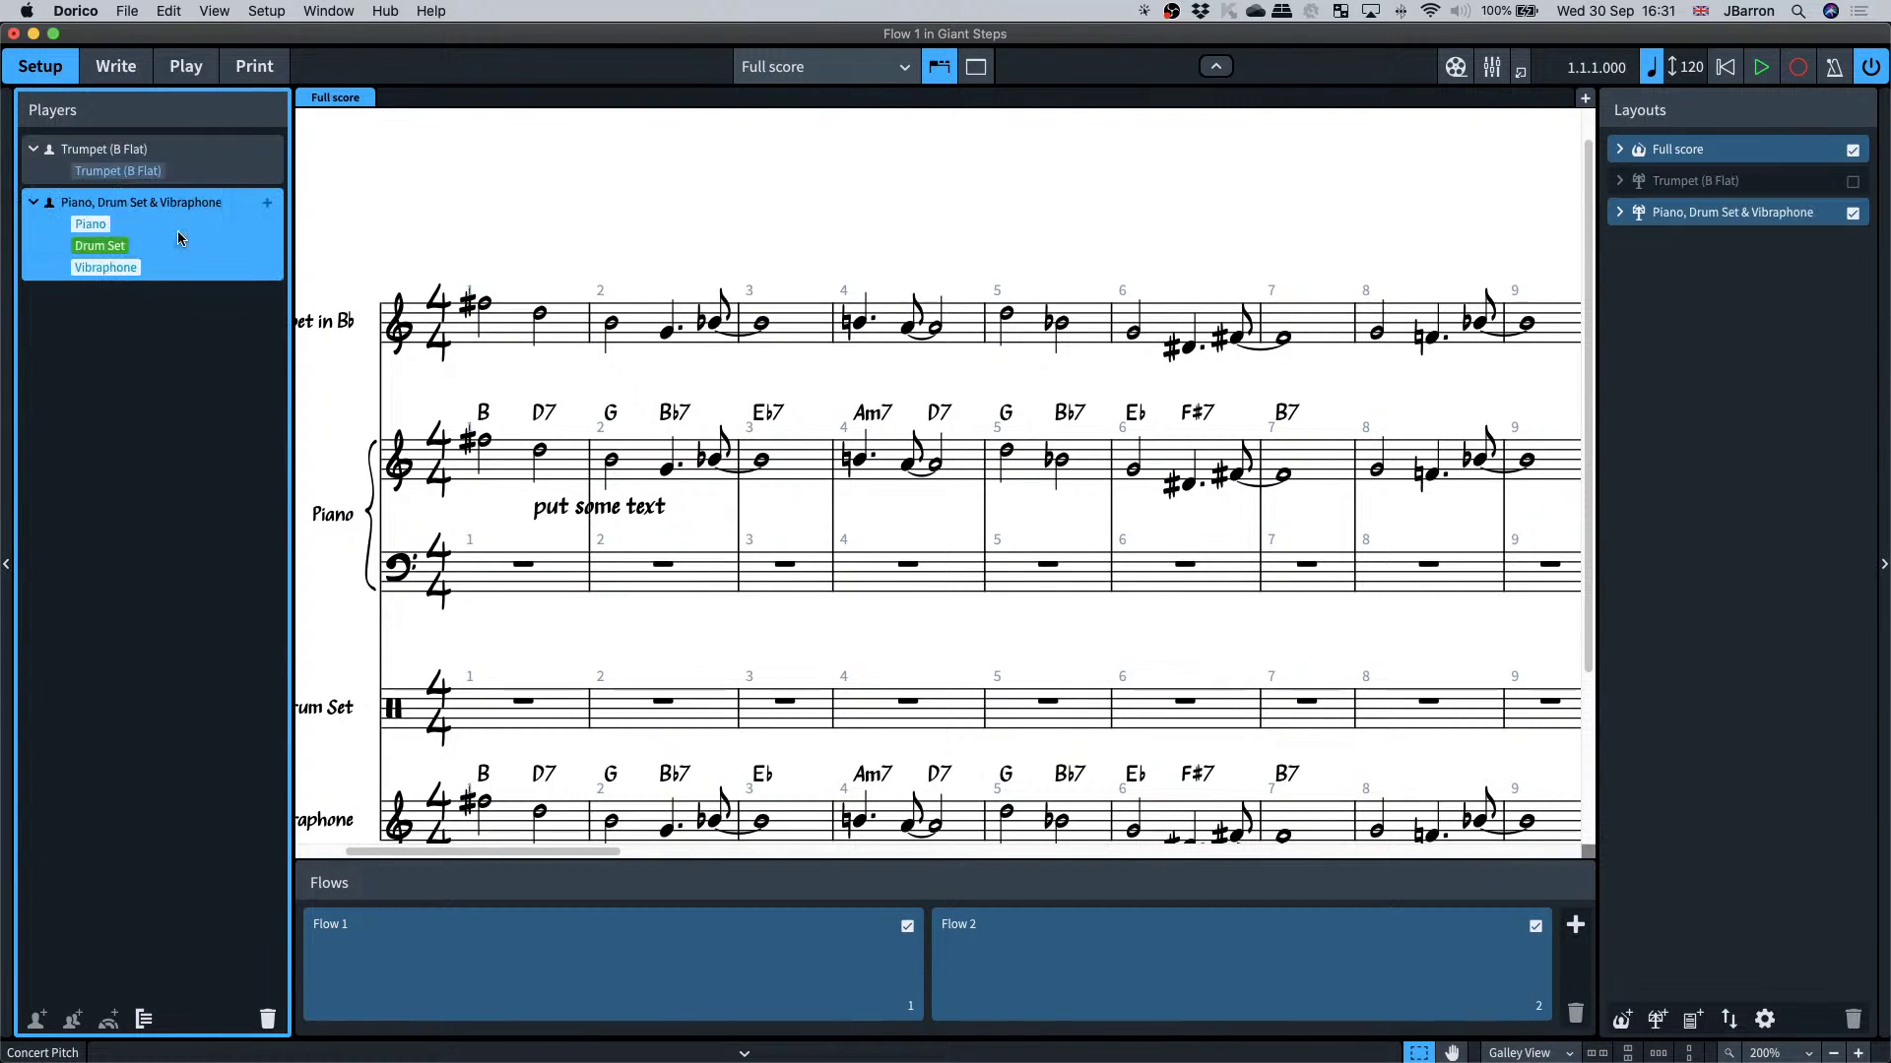
mouse_move(237, 341)
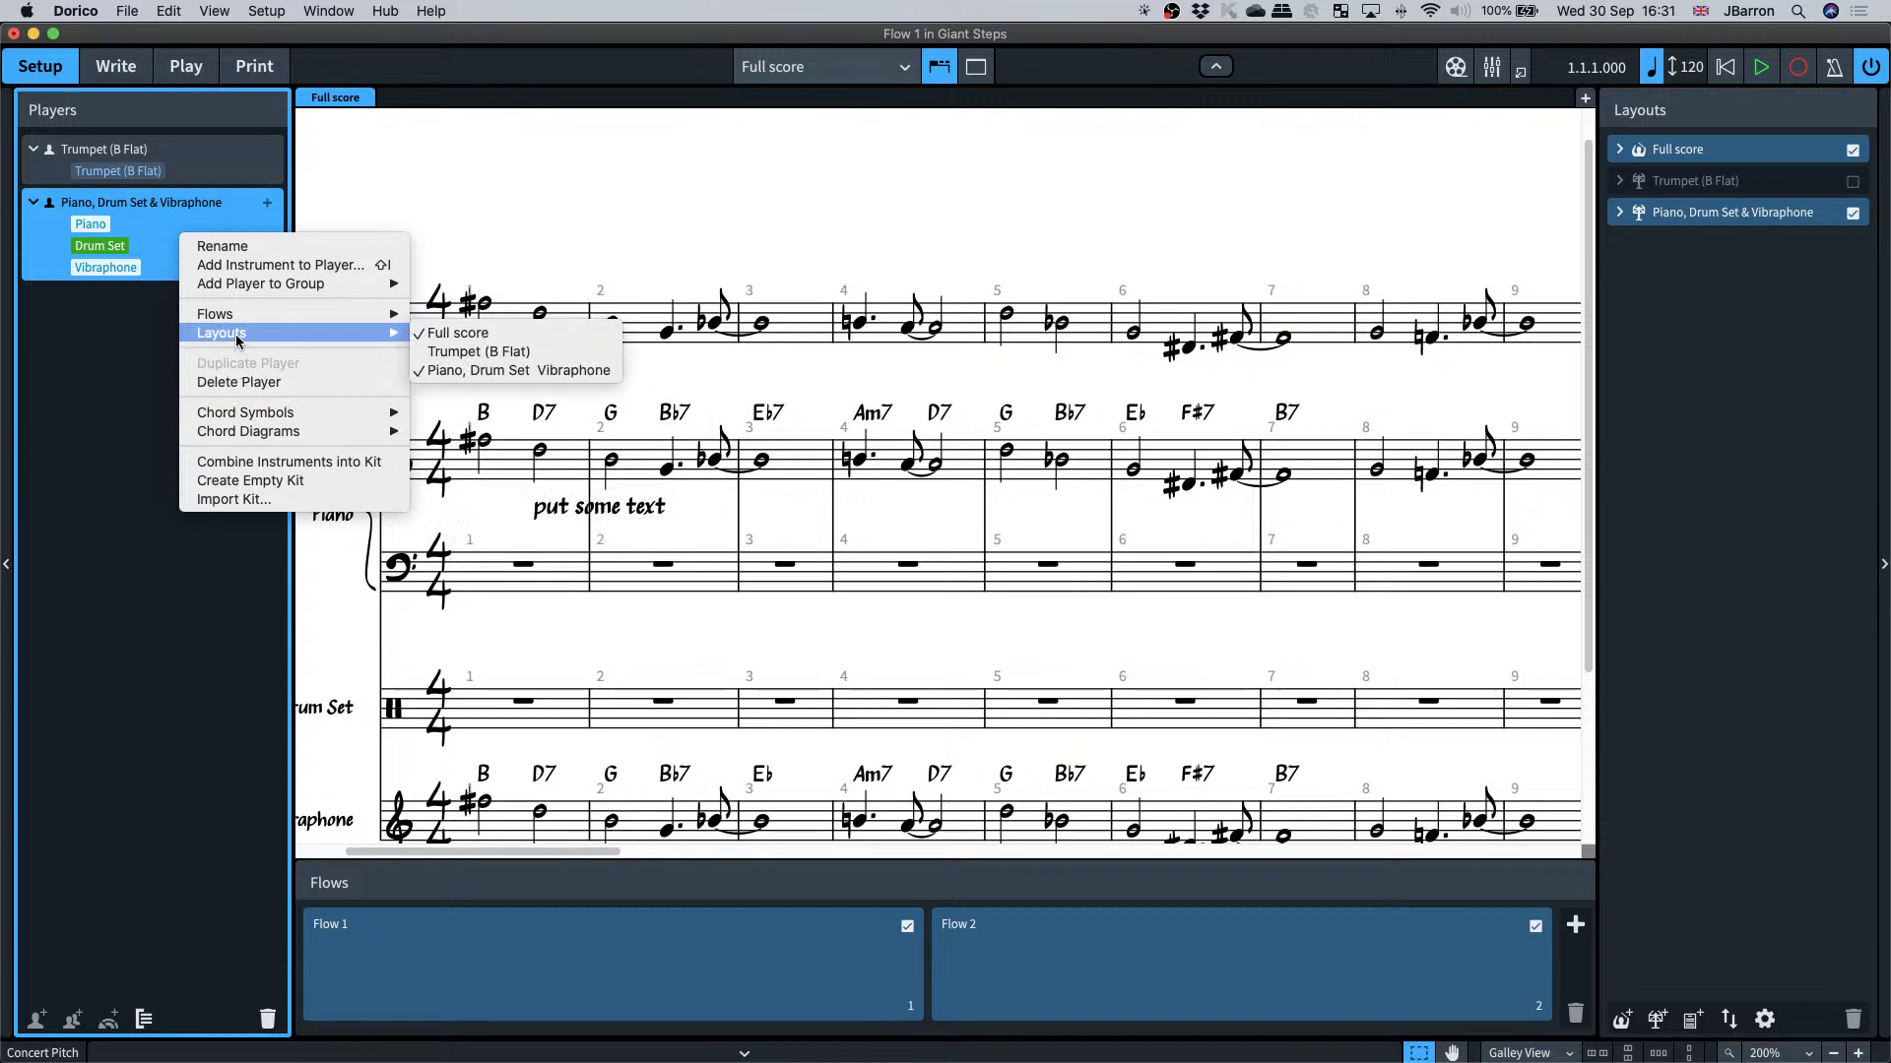
click(239, 382)
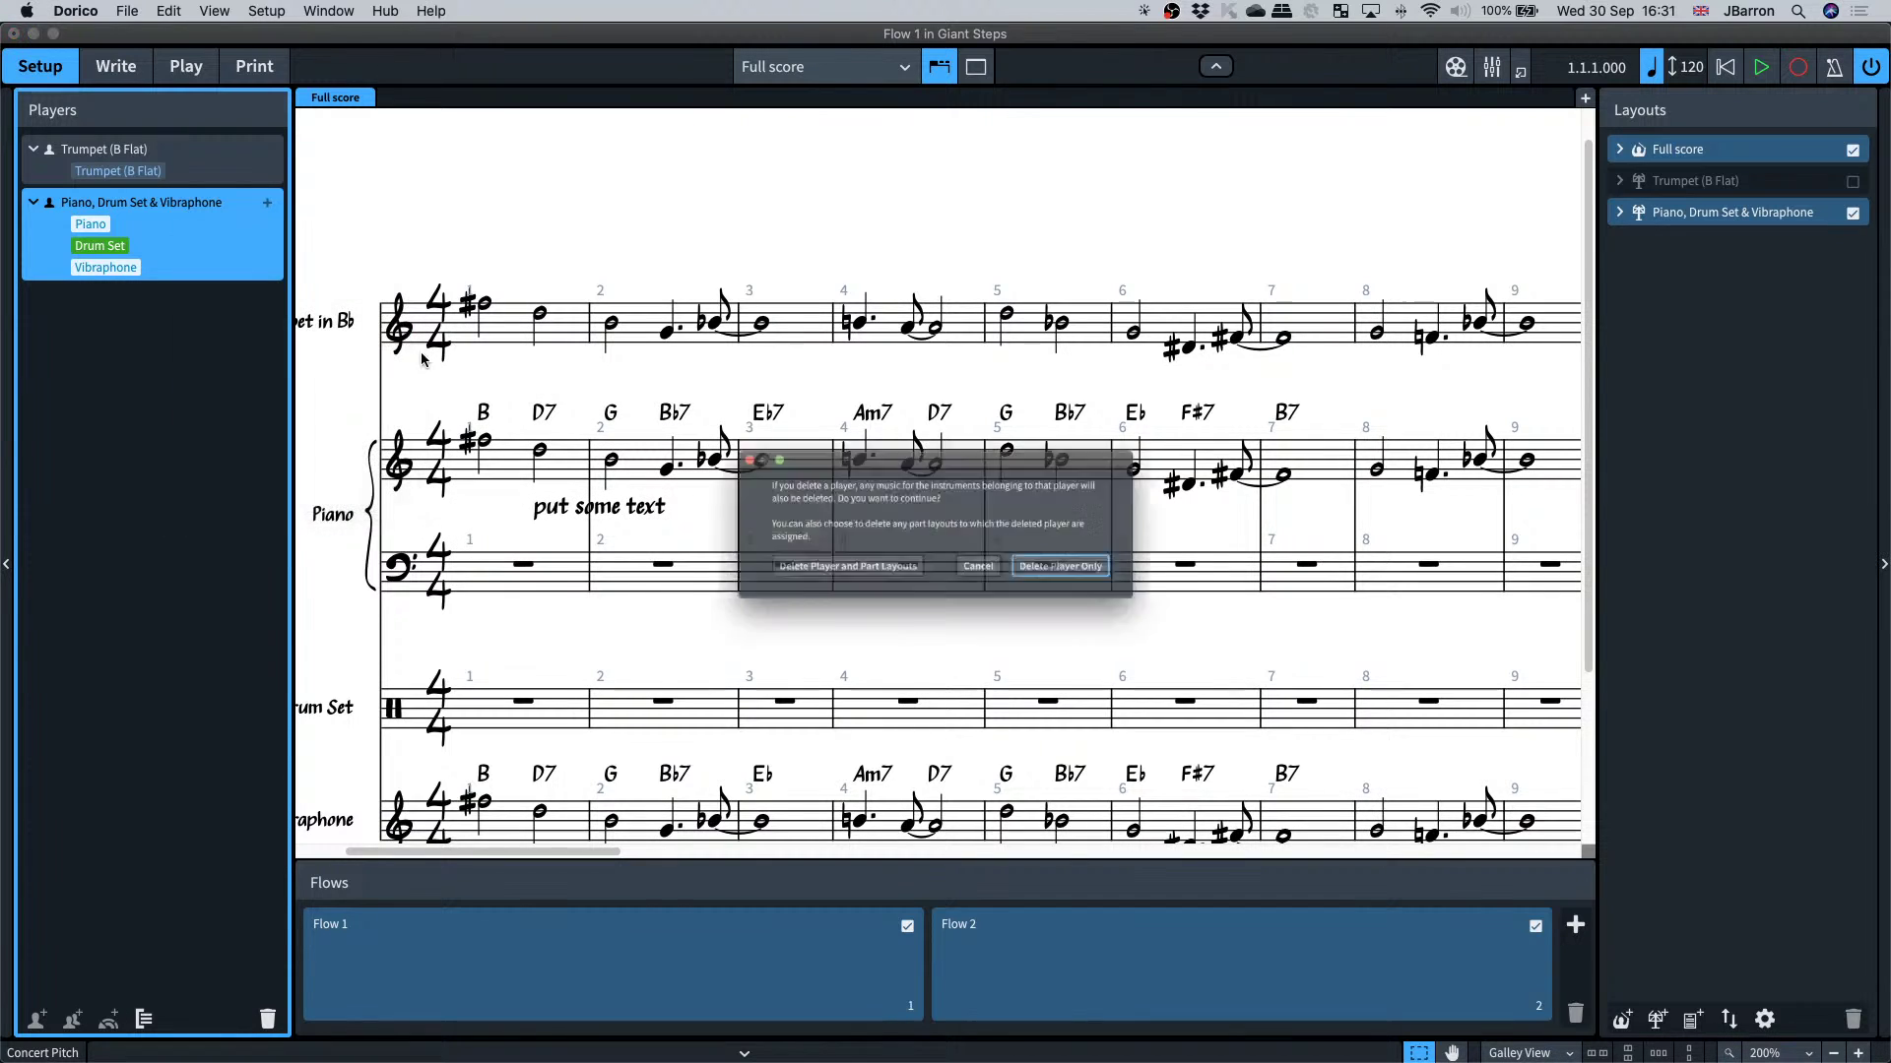
click(1093, 581)
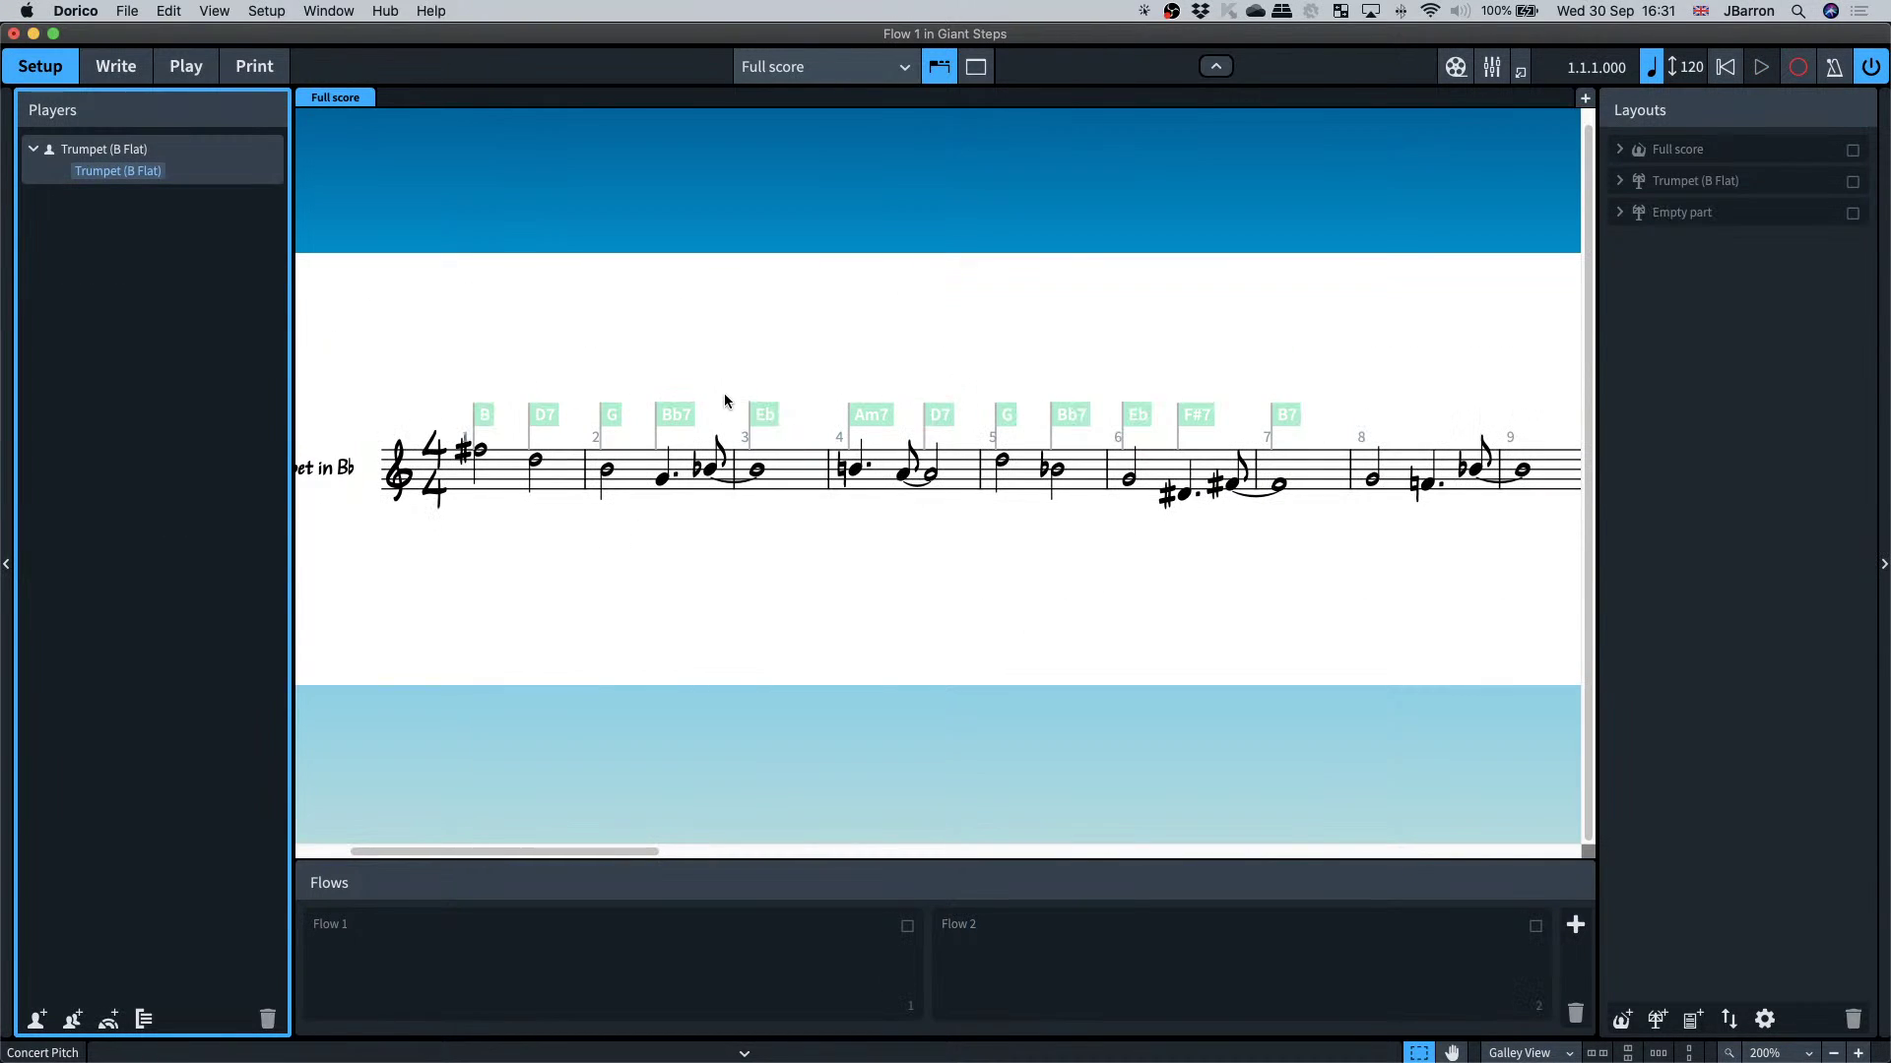
- Add a new solo player holding an Electric Guitar with standard guitar tuning
key(super+2)
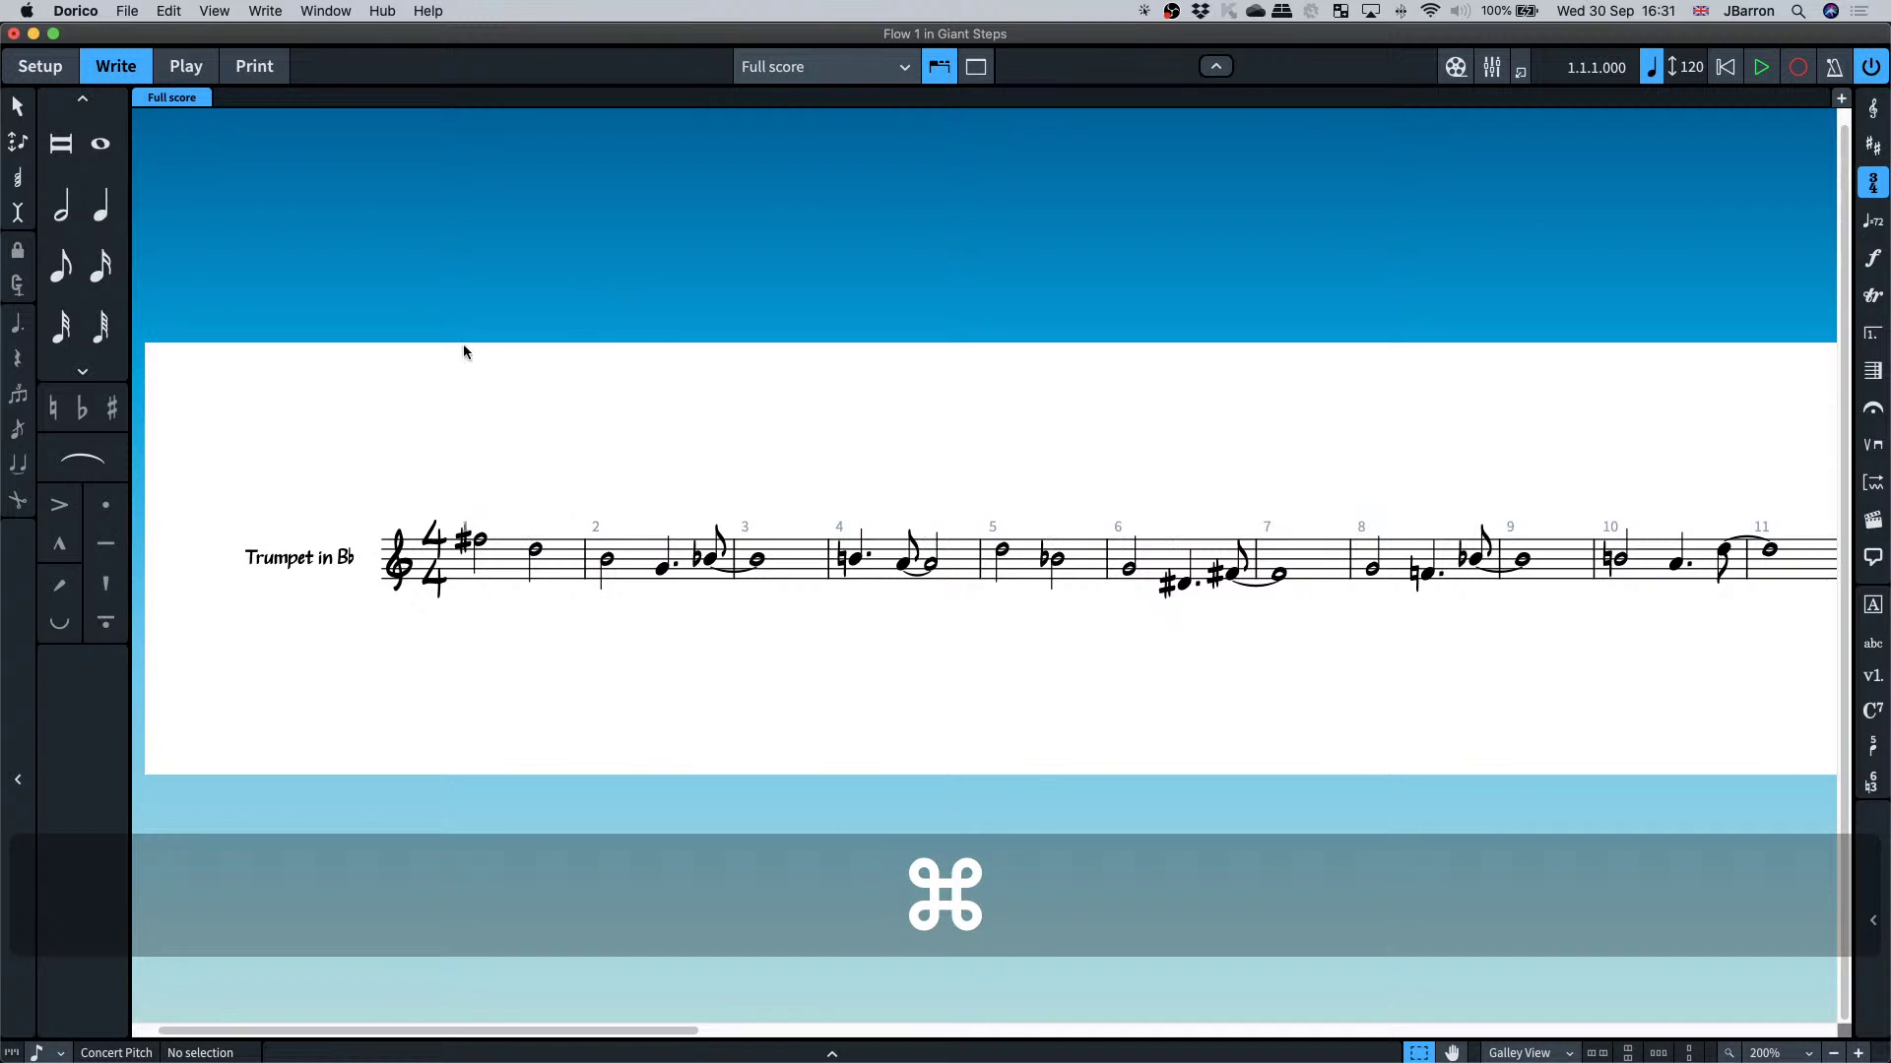
key(super+1)
key(shift+p)
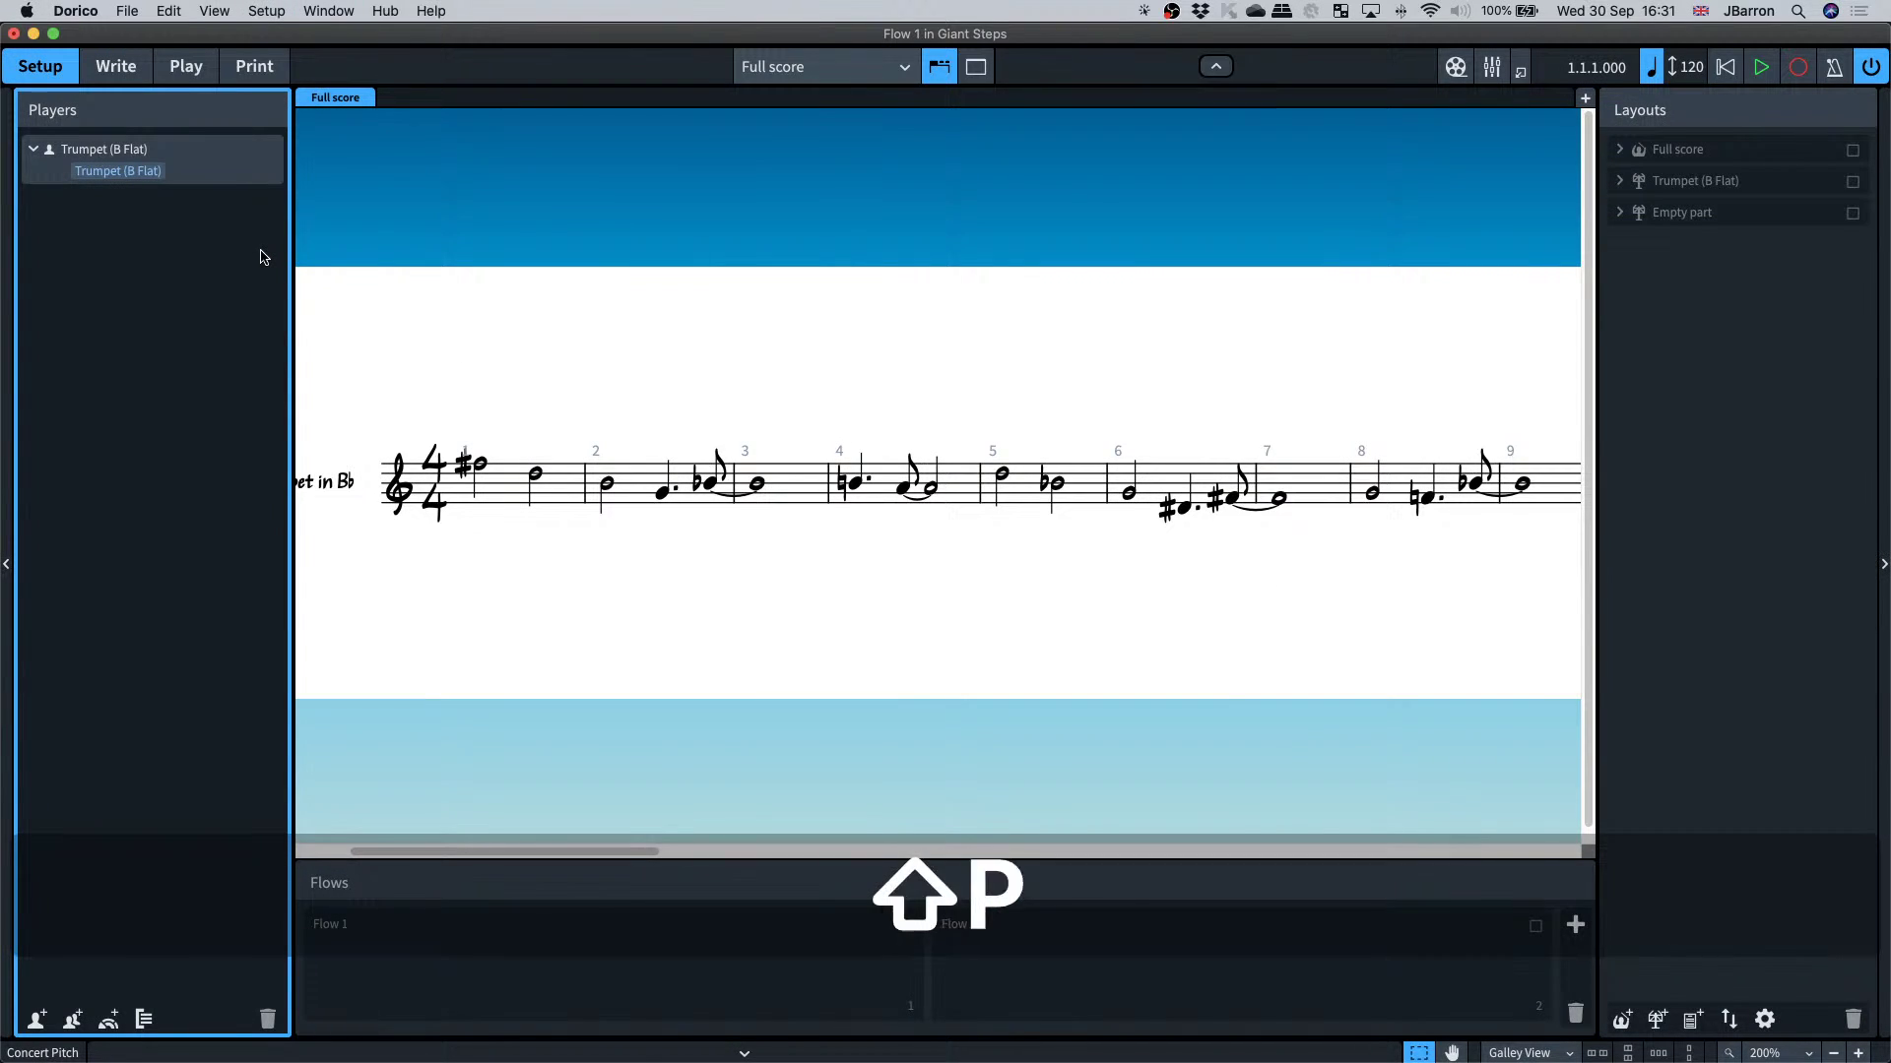
text(Electr)
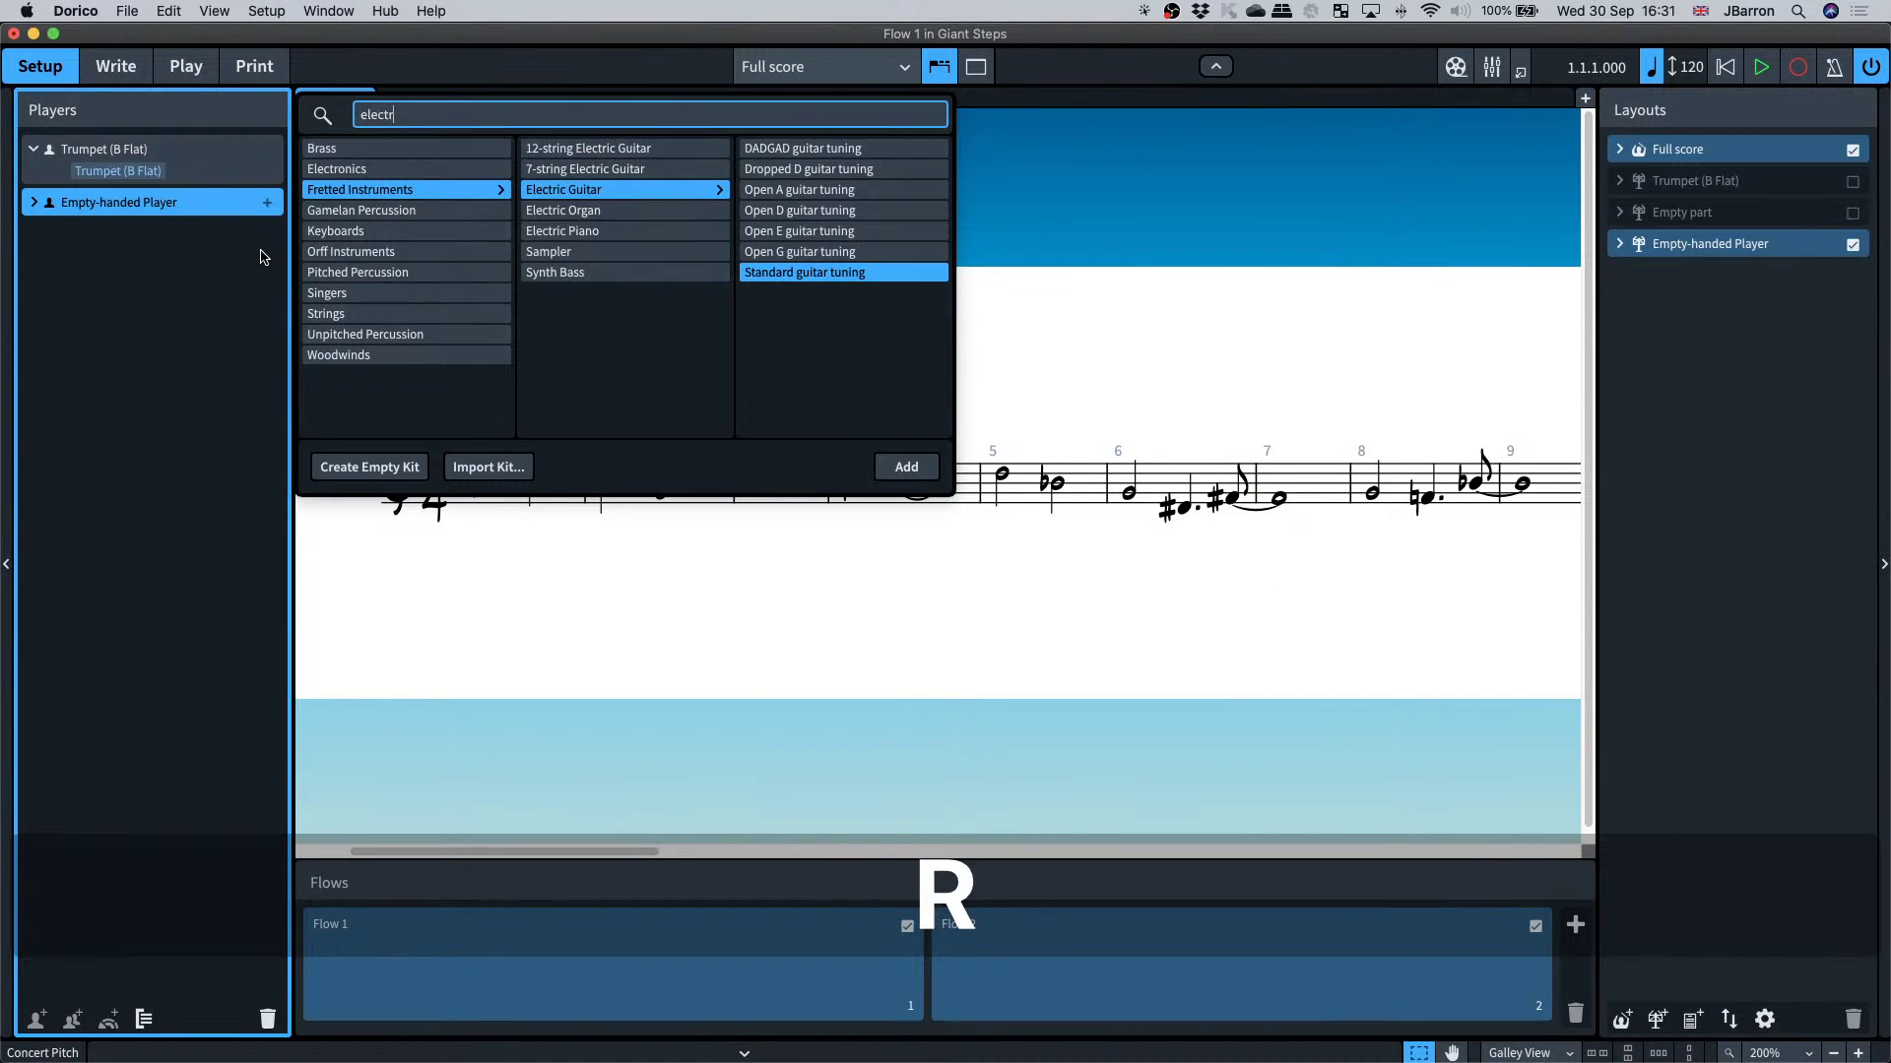
key(Return)
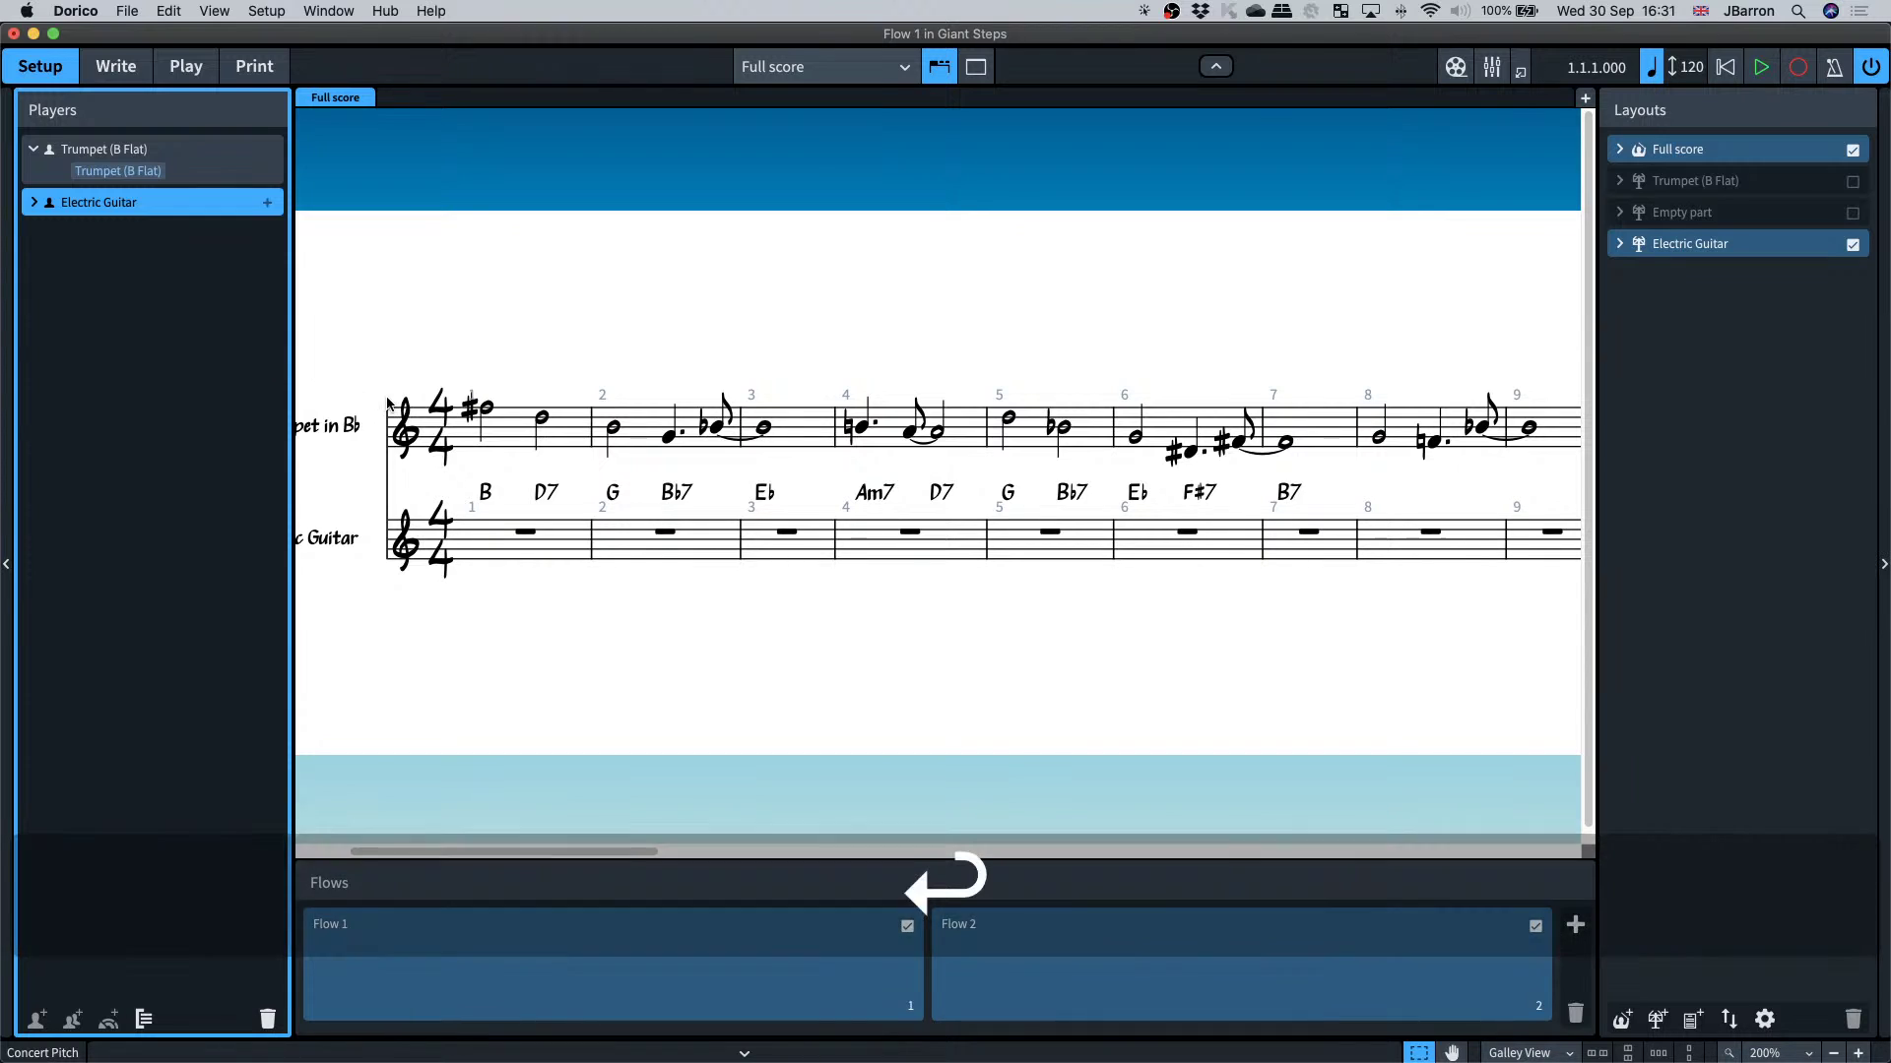
- Copy the entire trumpet melody to the empty Electric Guitar staff and transpose the copied notes down an octave
key(super+2)
click(507, 496)
key(shift+super+End)
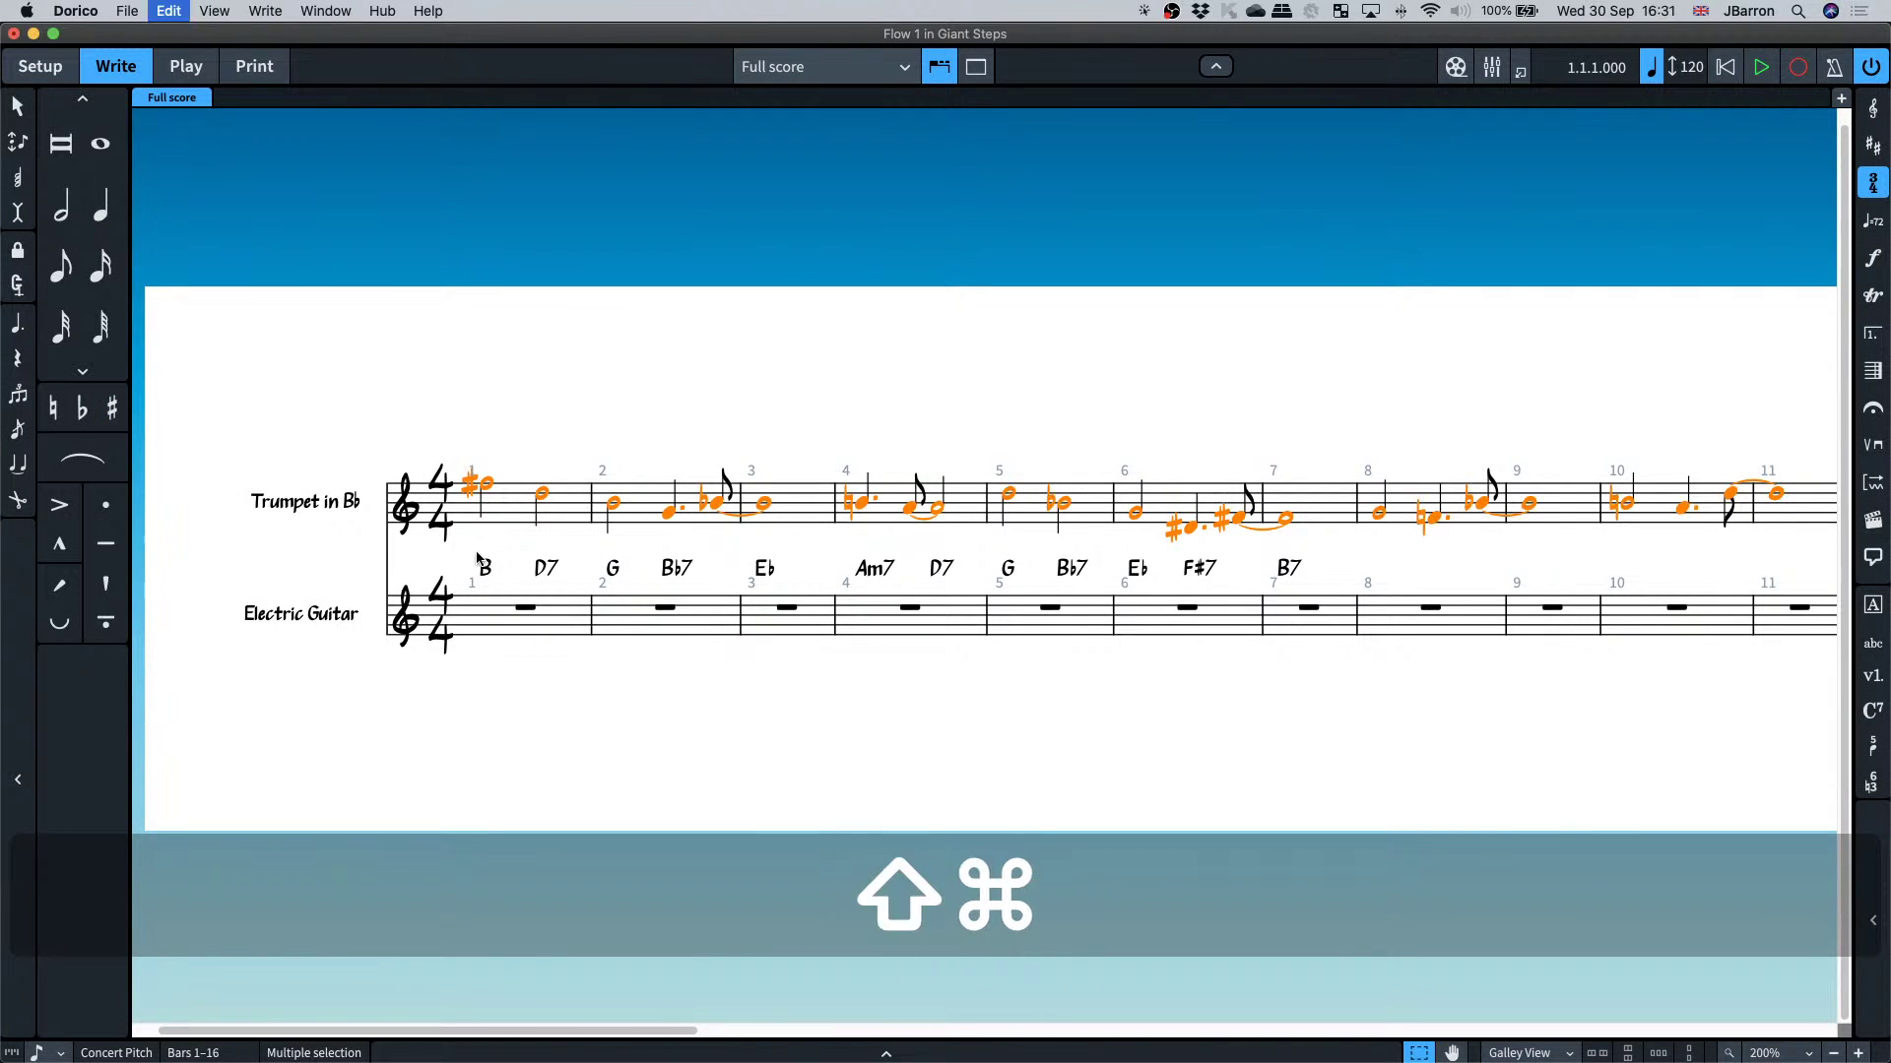
alt+click(471, 603)
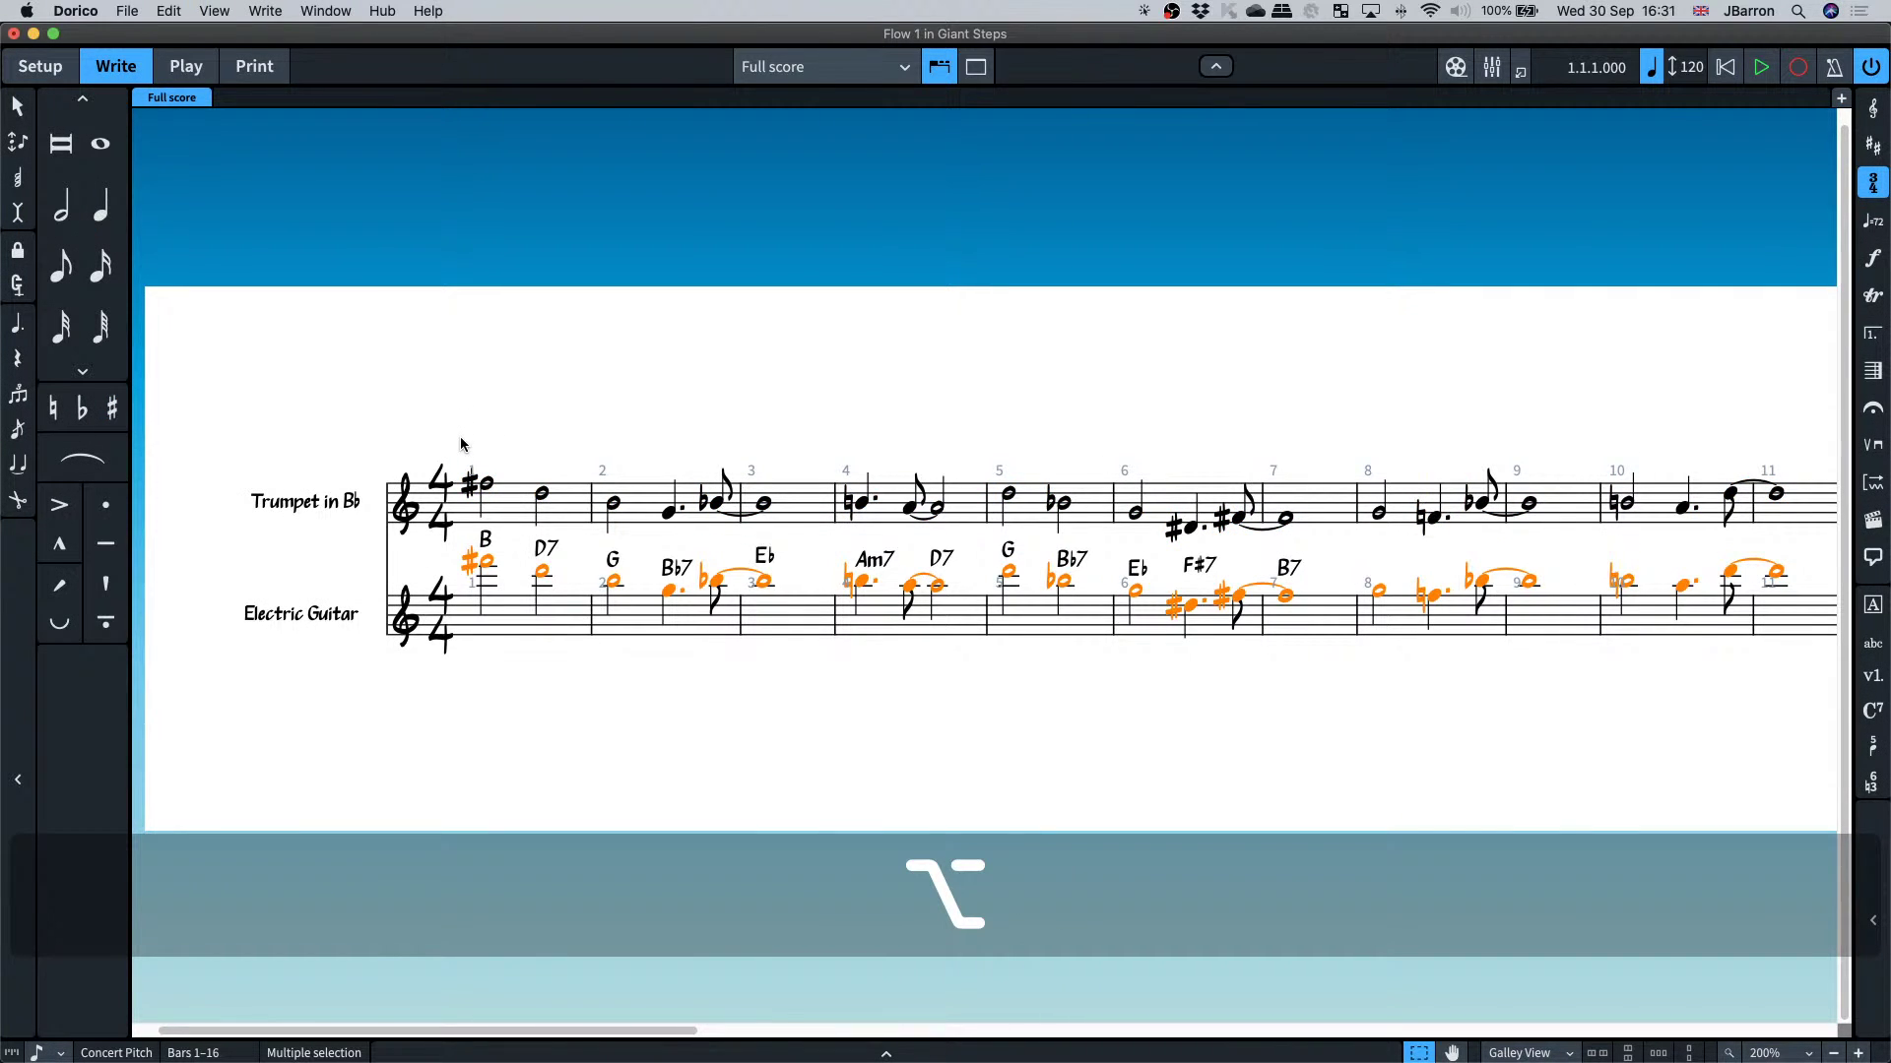
key(alt+super+Down)
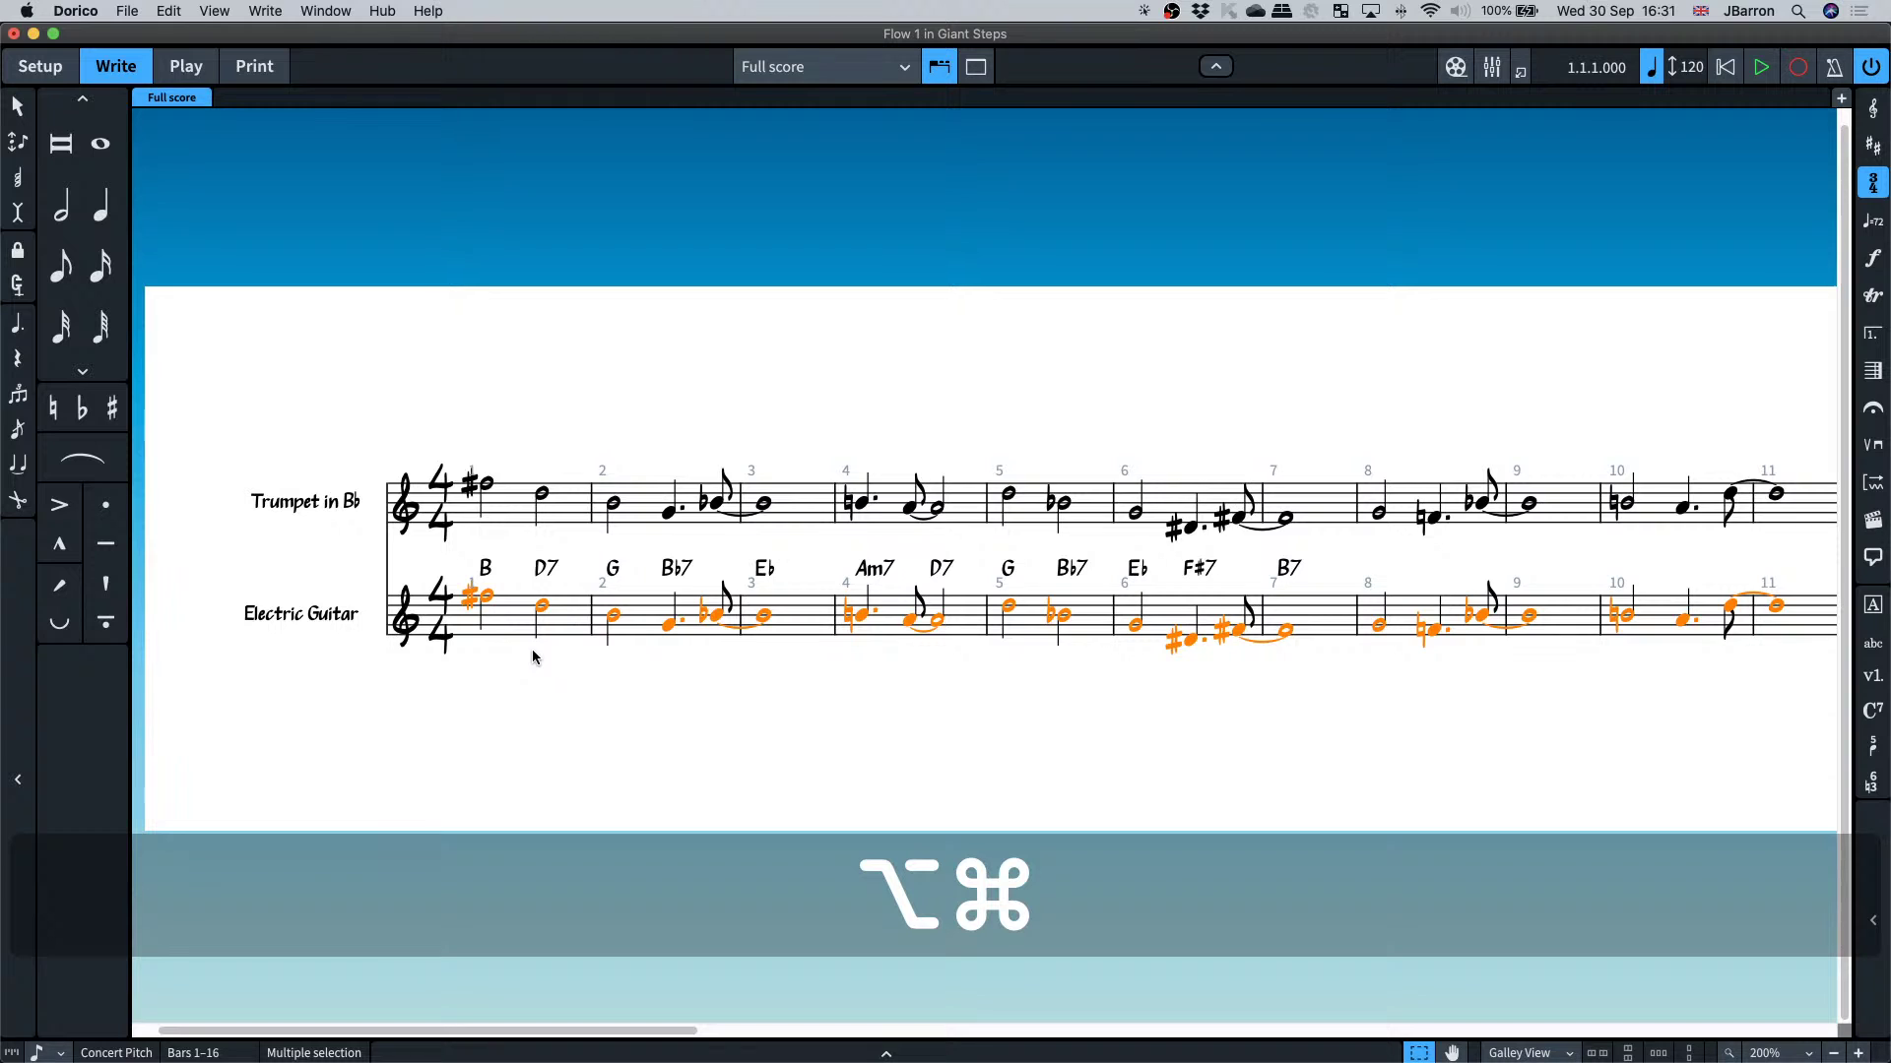
scroll(532, 646, up, 2)
key(Escape)
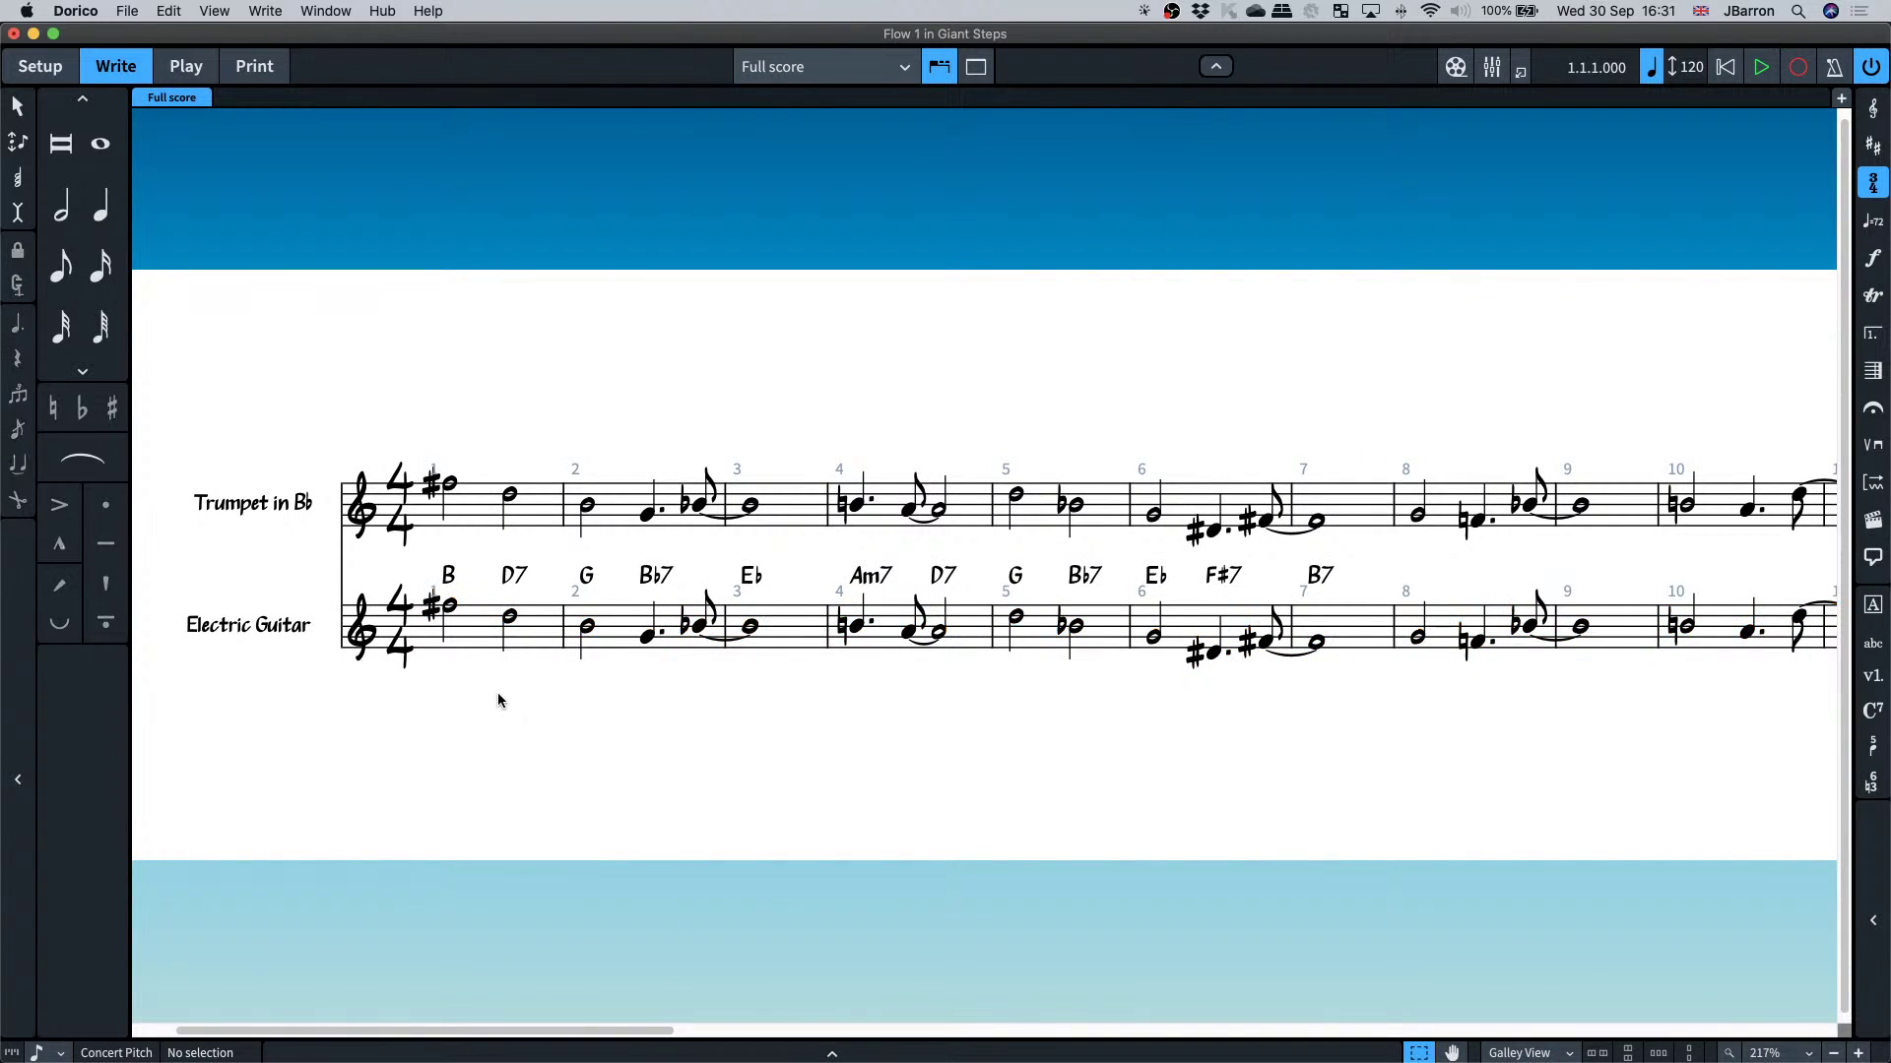
- Set the Electric Guitar in the Full score layout to notation and tablature, with rhythms shown in the tablature
key(shift+super+l)
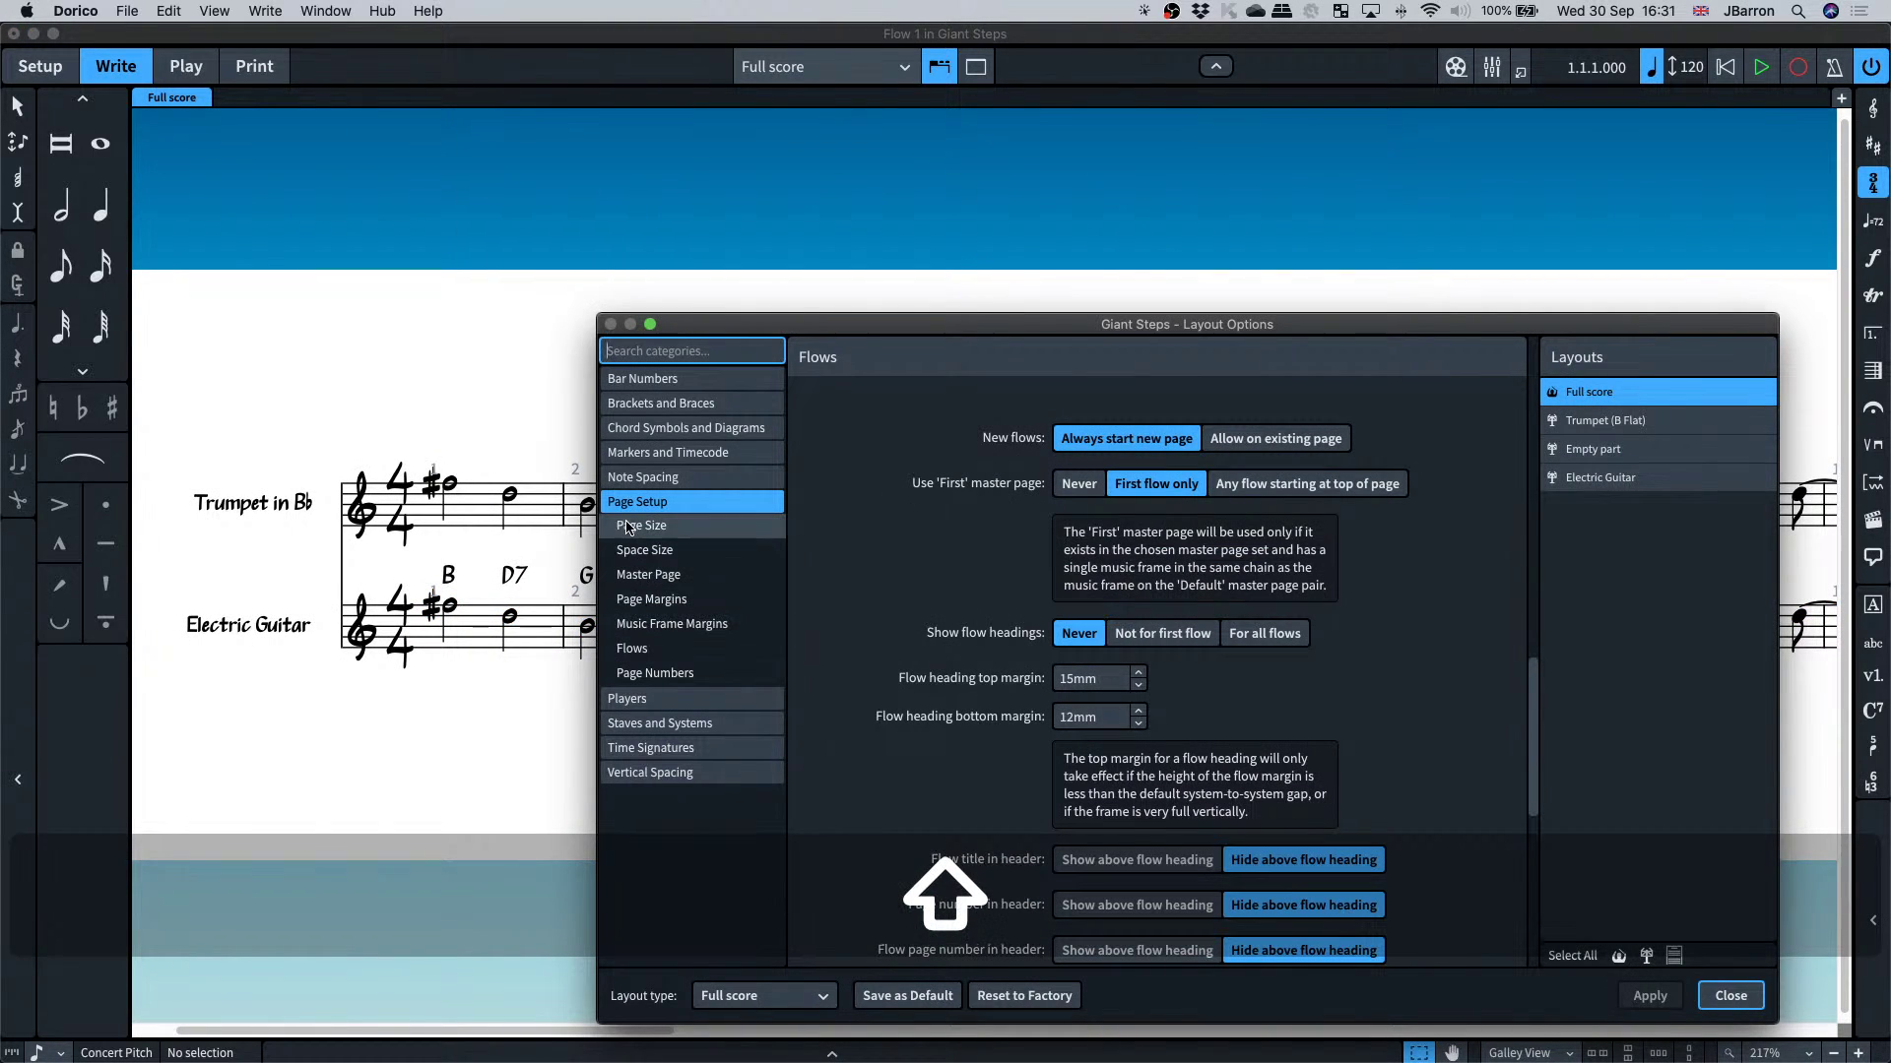
click(648, 698)
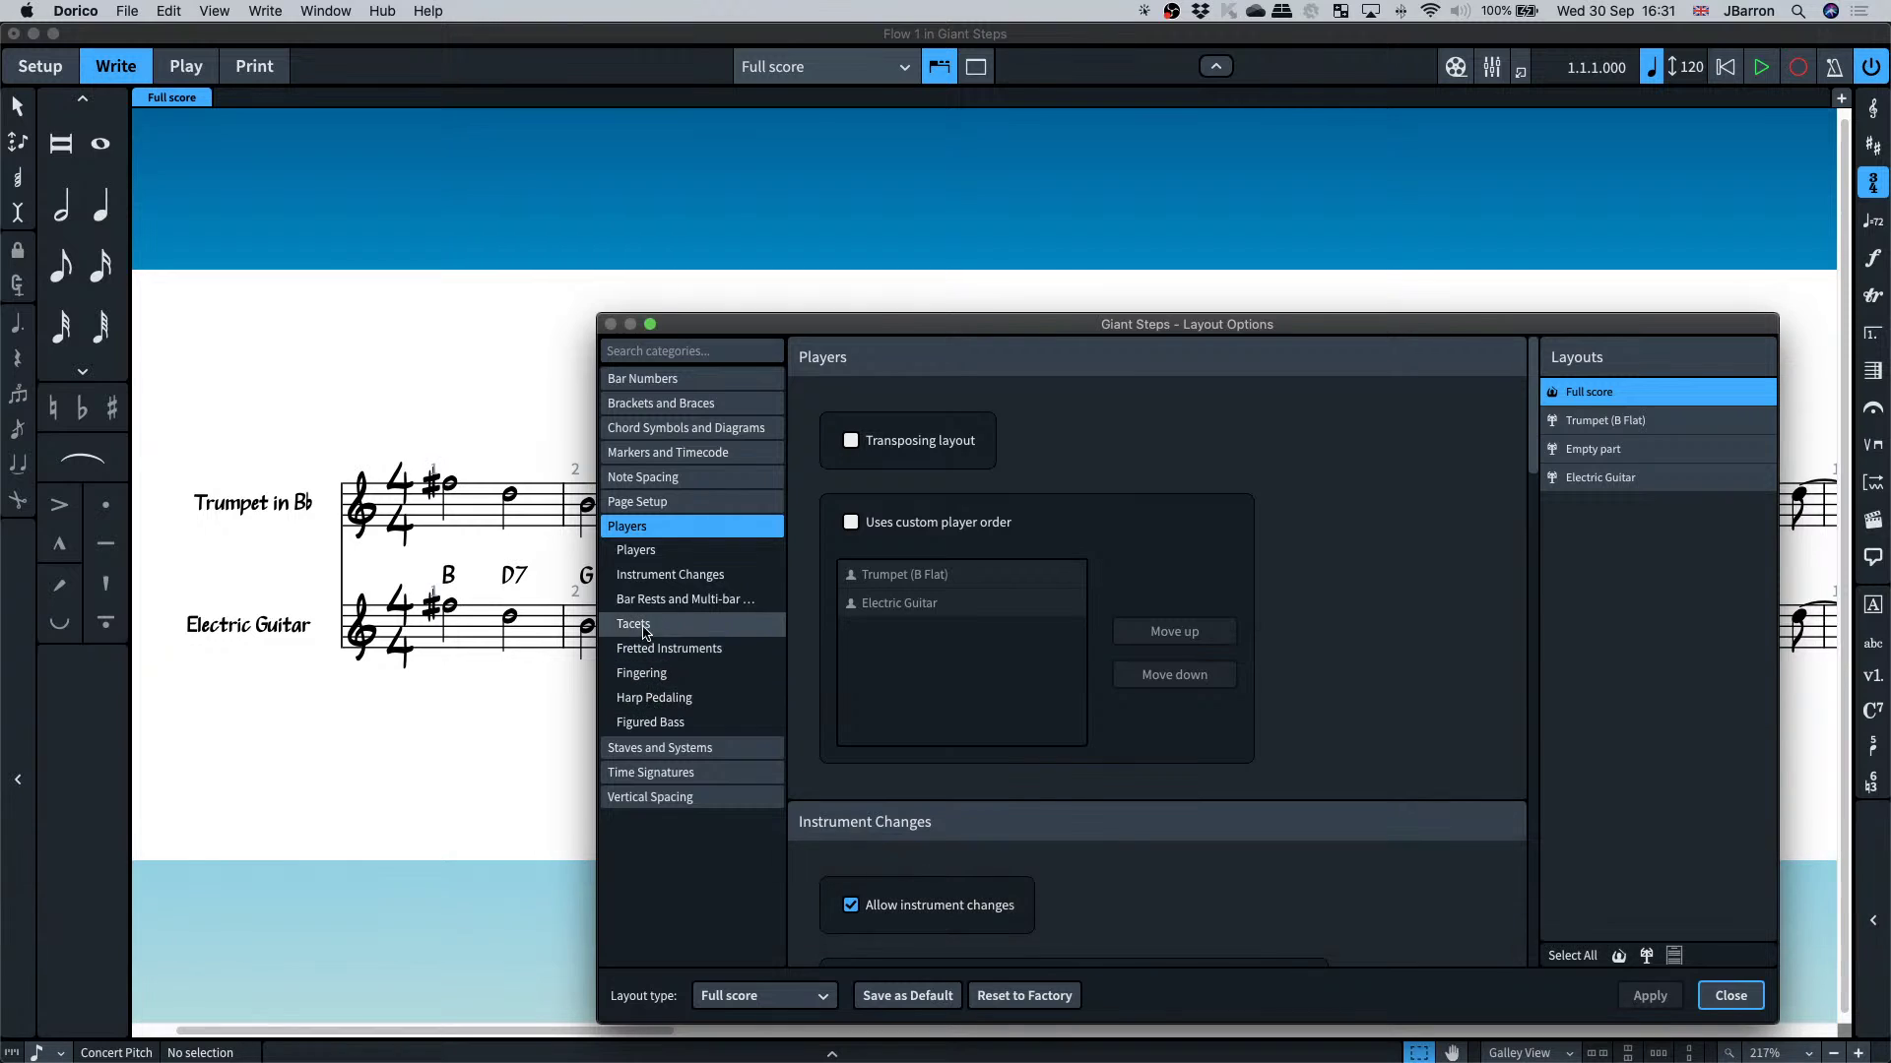
click(647, 650)
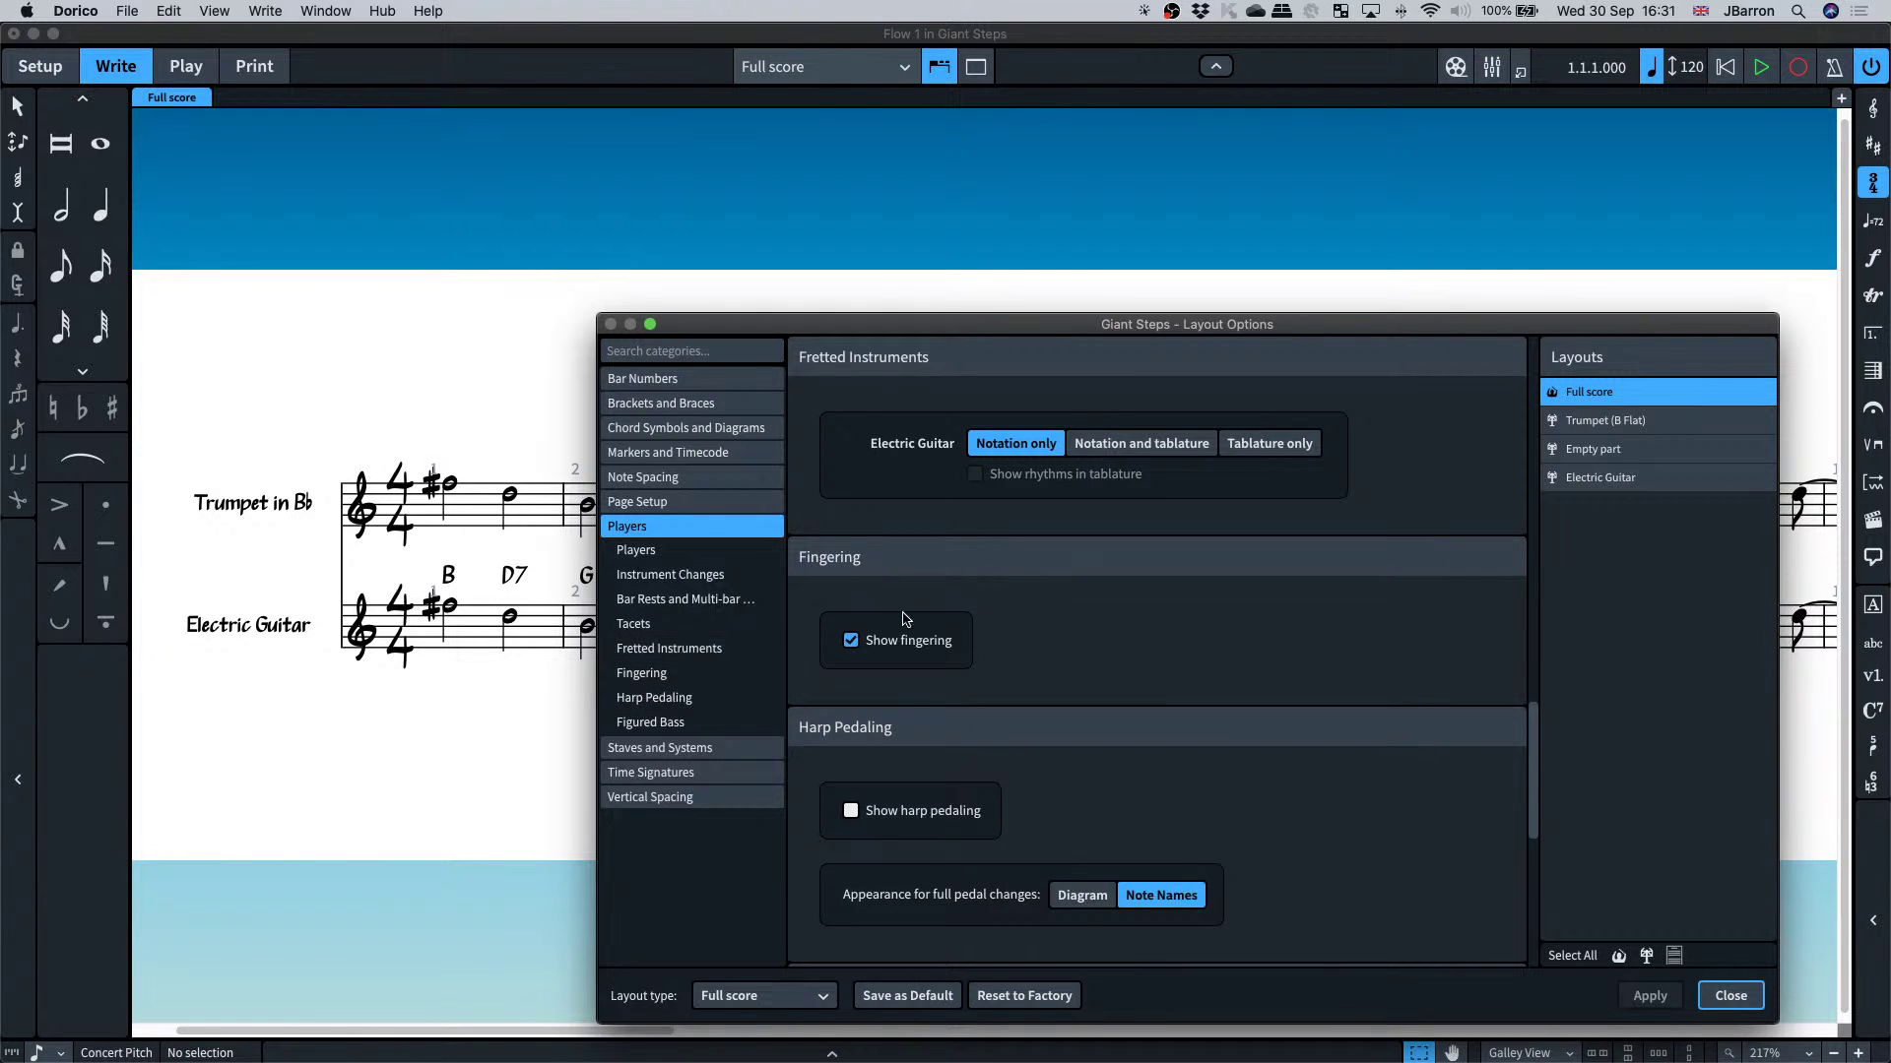
click(1118, 451)
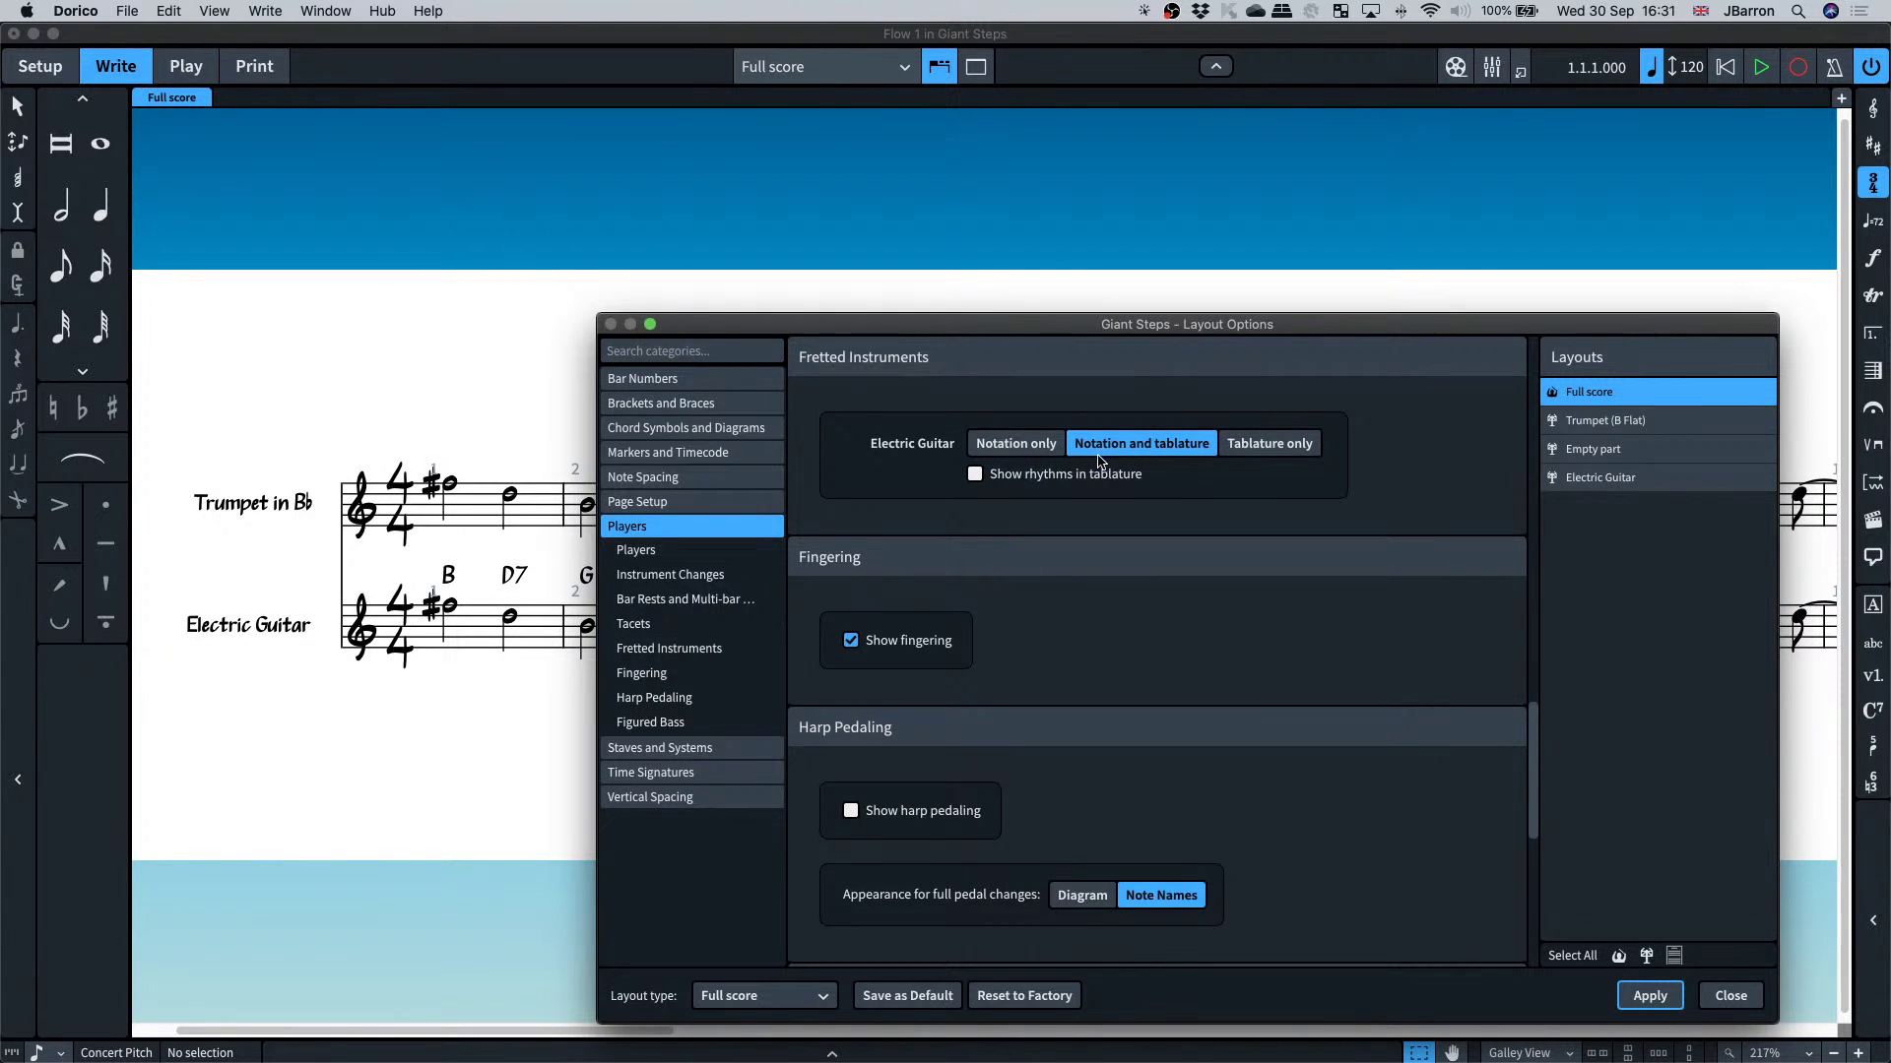
click(1645, 998)
click(1721, 1000)
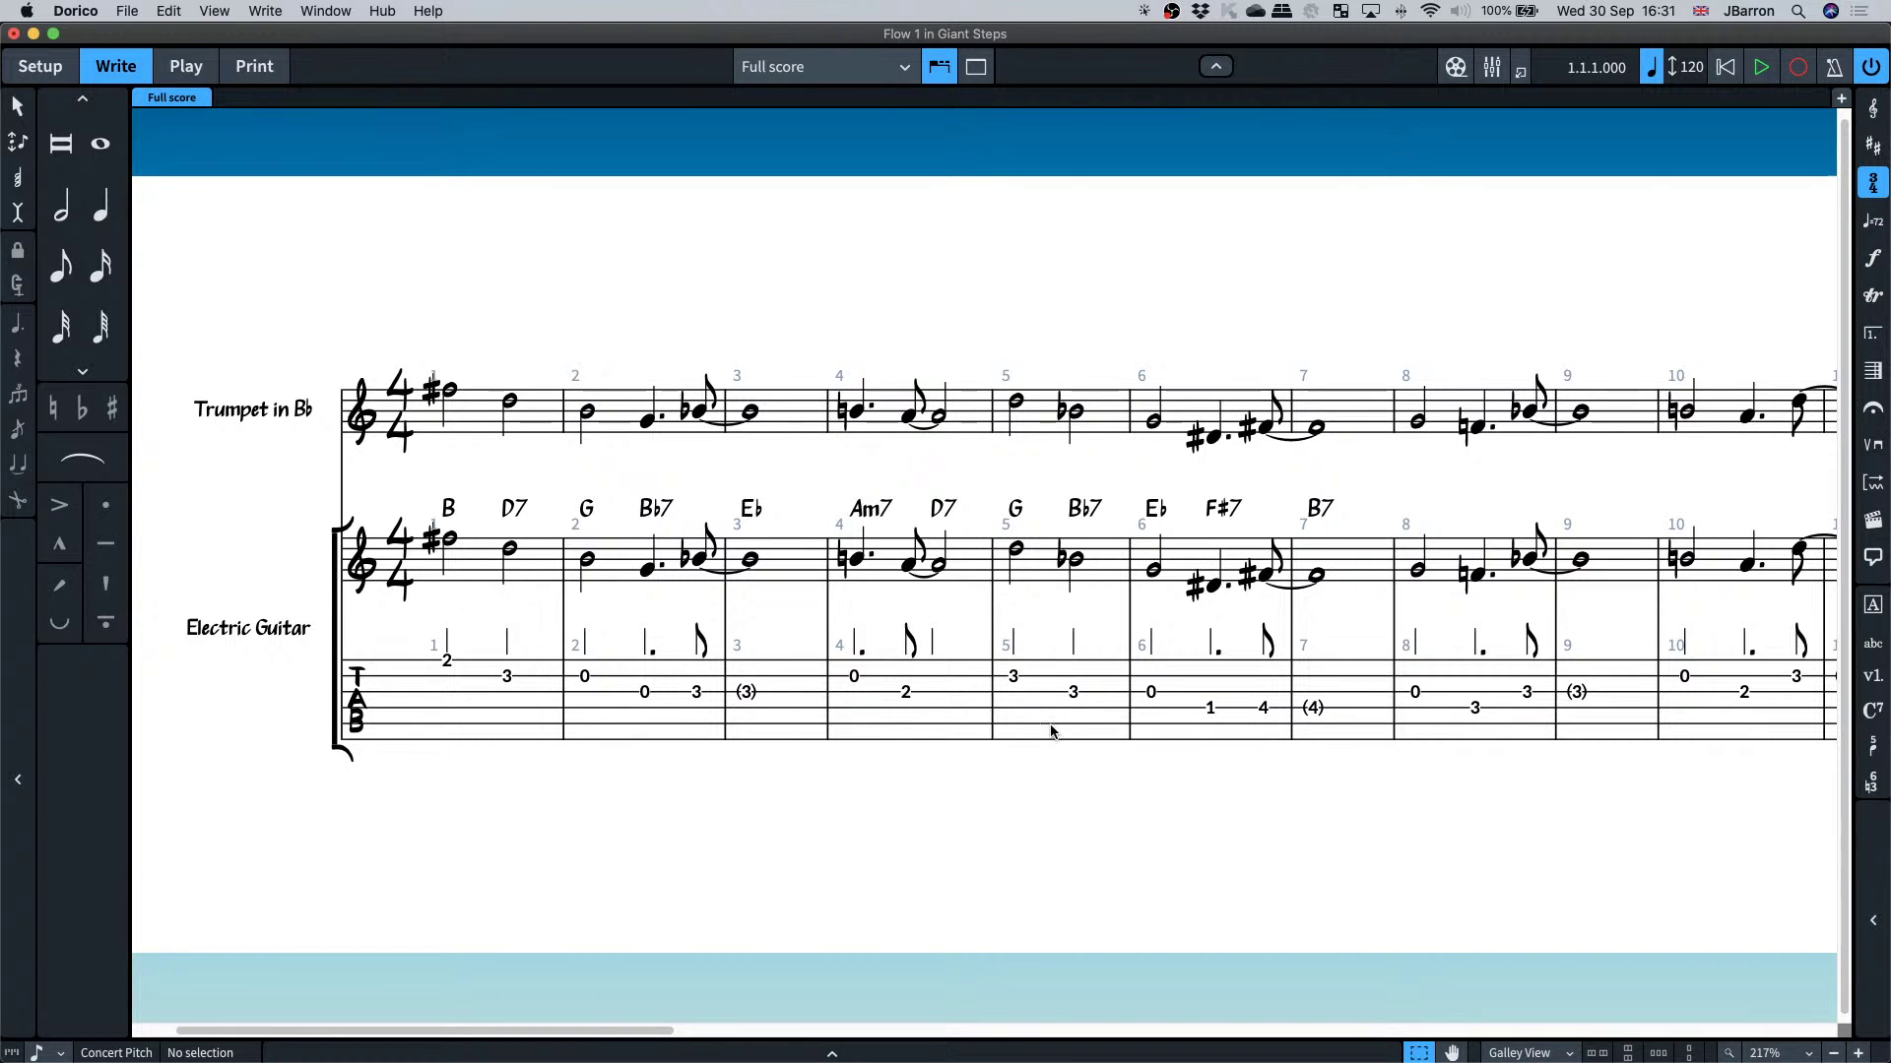
- Examine the guitar tablature in the score and the Full score layout's fretted instrument options
key(super+equal)
key(super+minus)
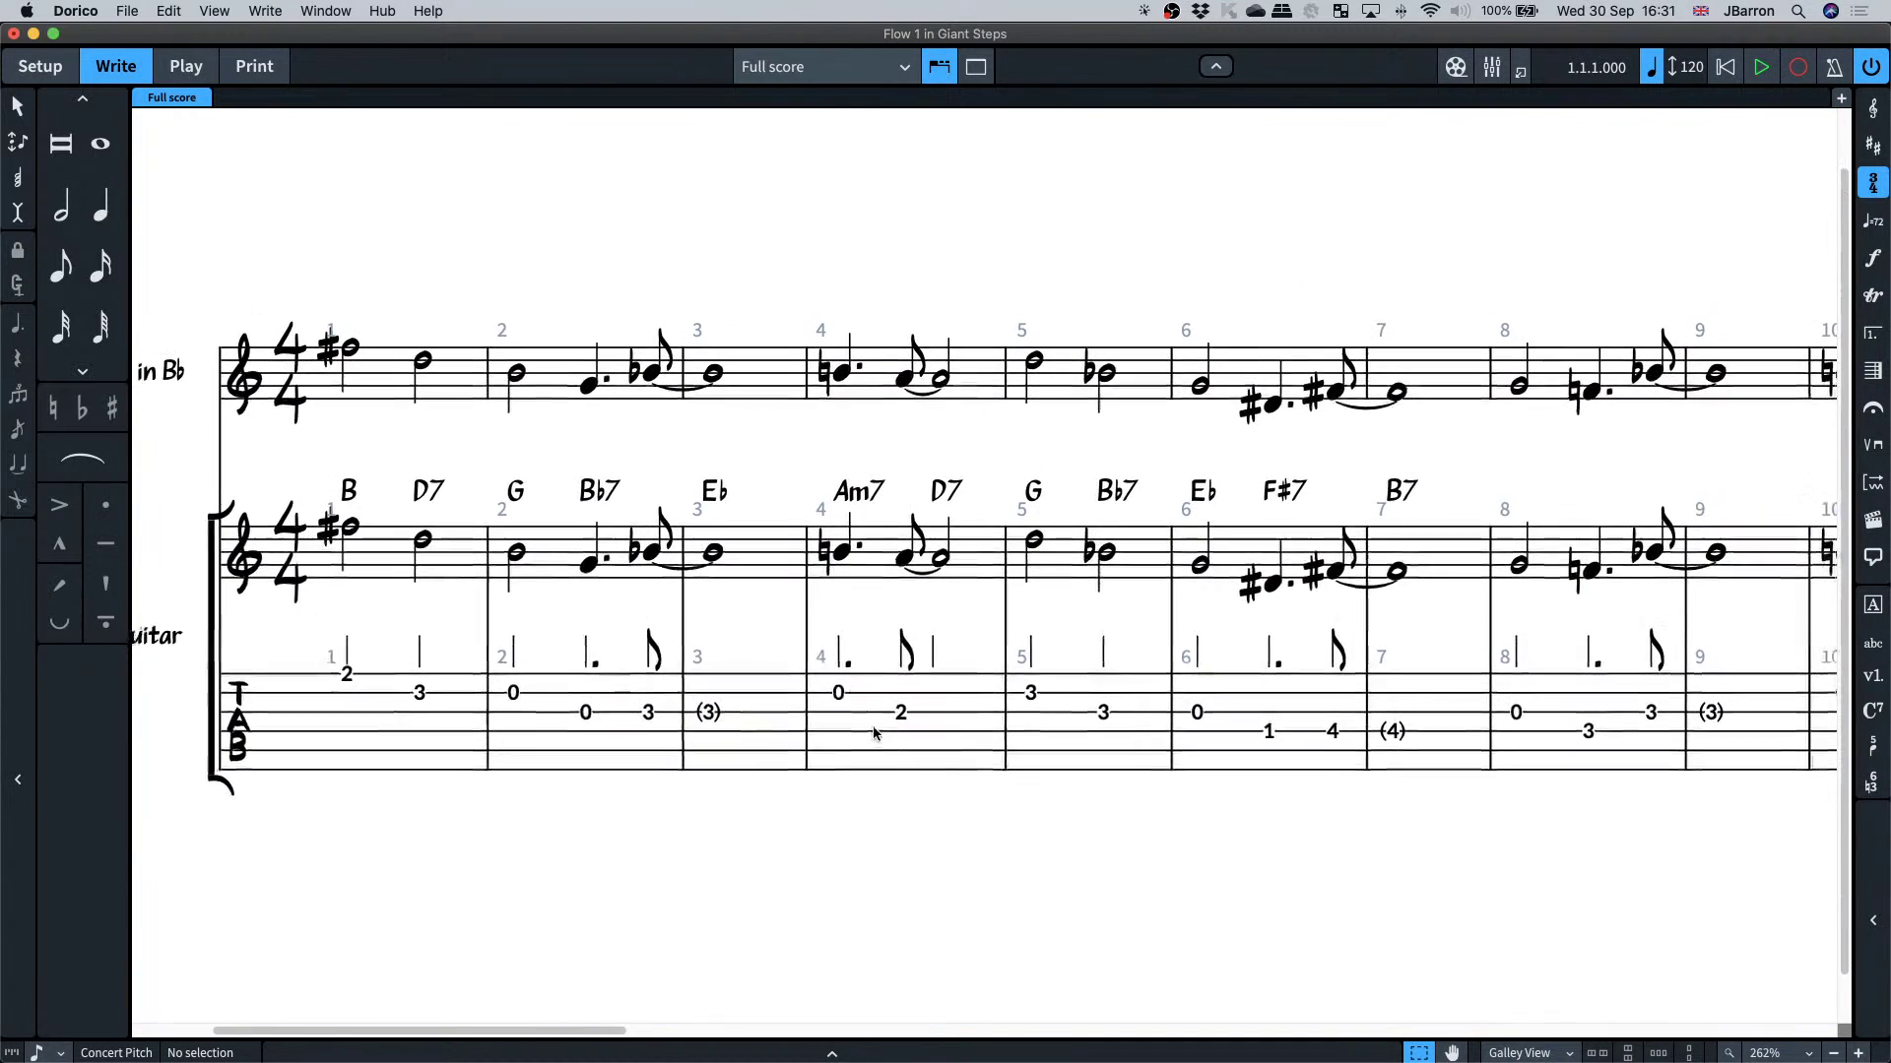
scroll(552, 618, left, 1)
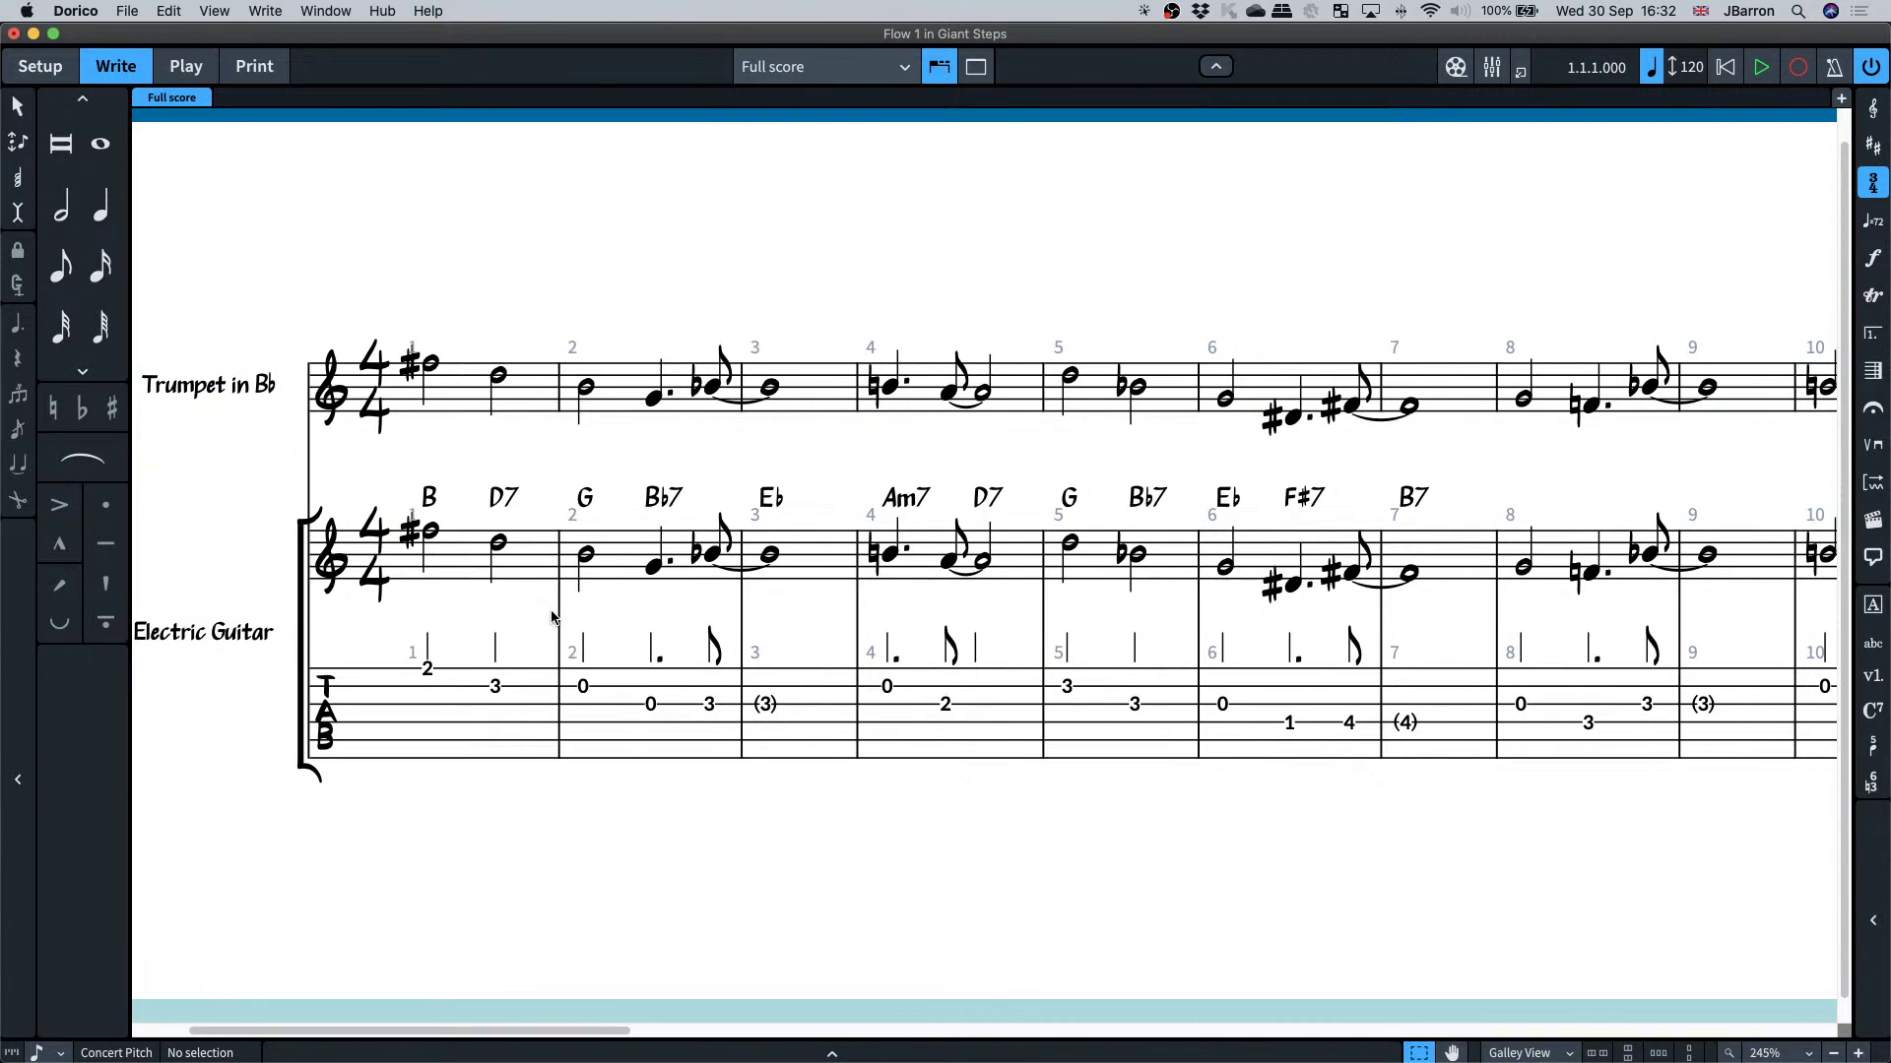
key(super+shift+l)
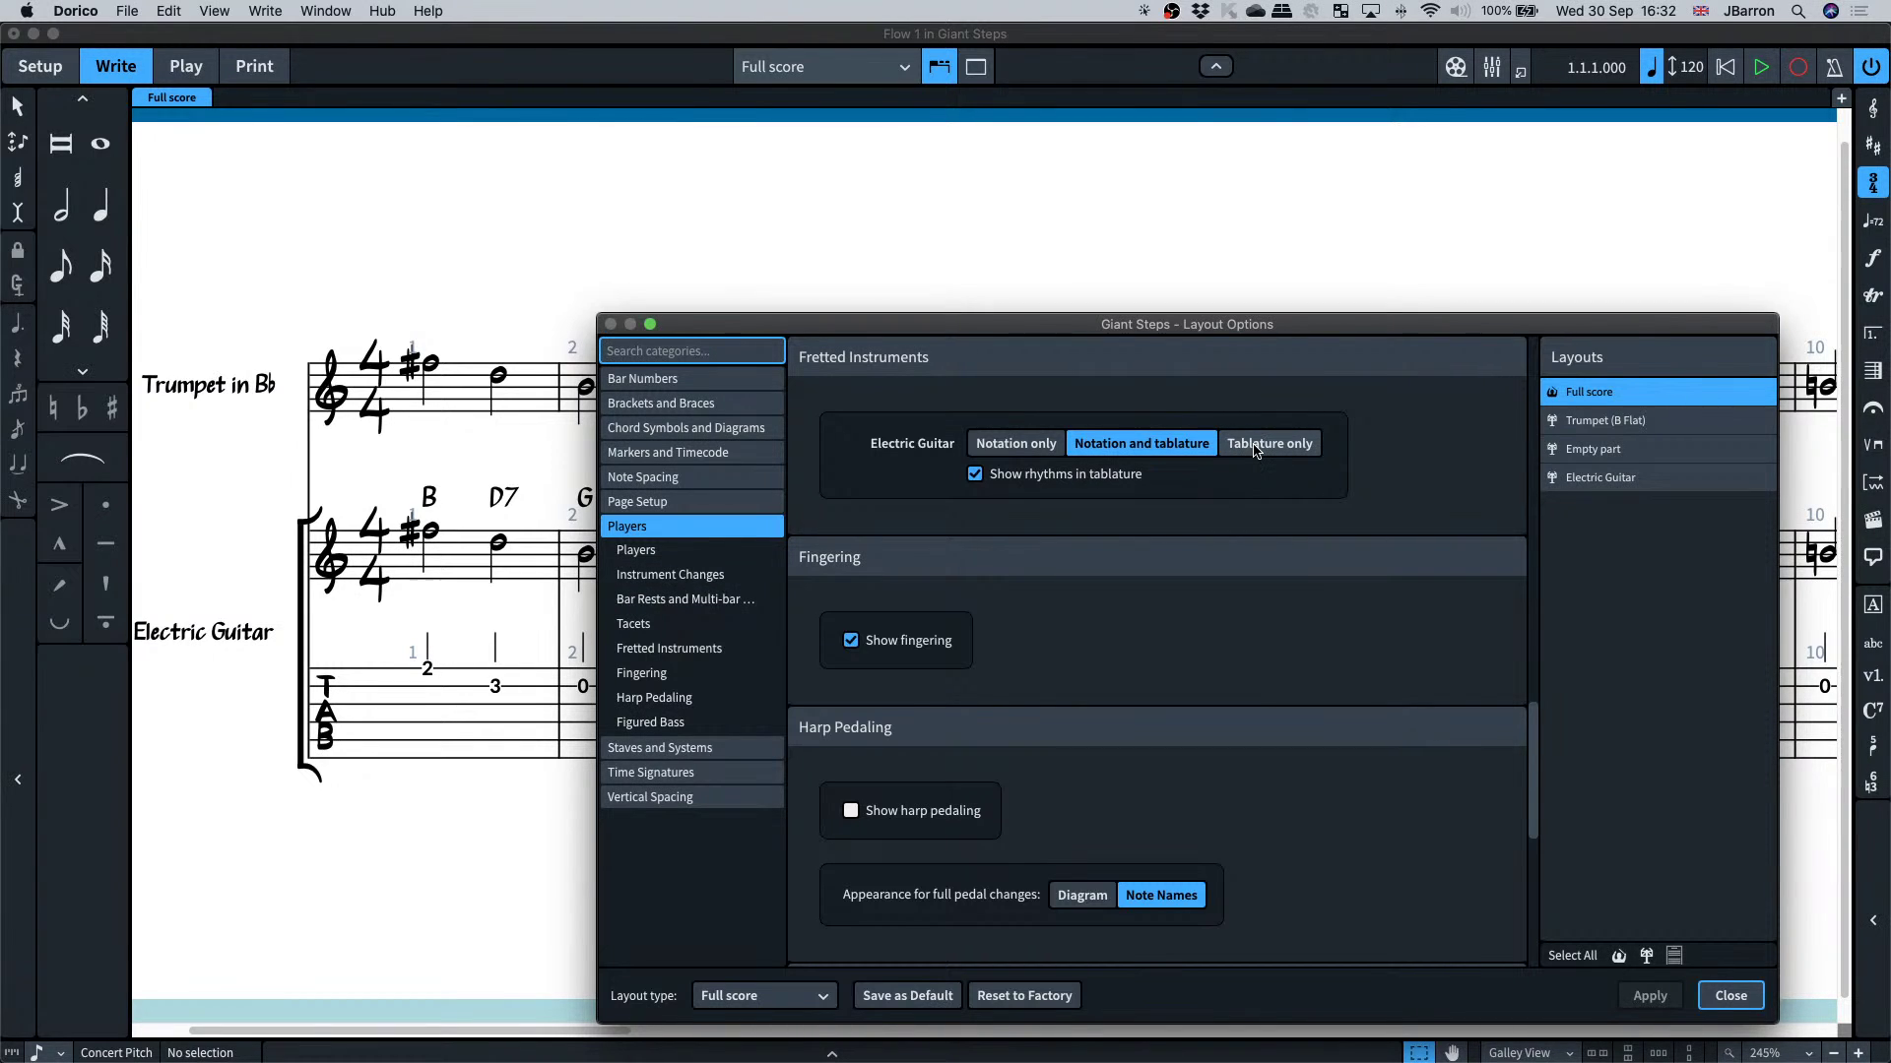
click(1730, 997)
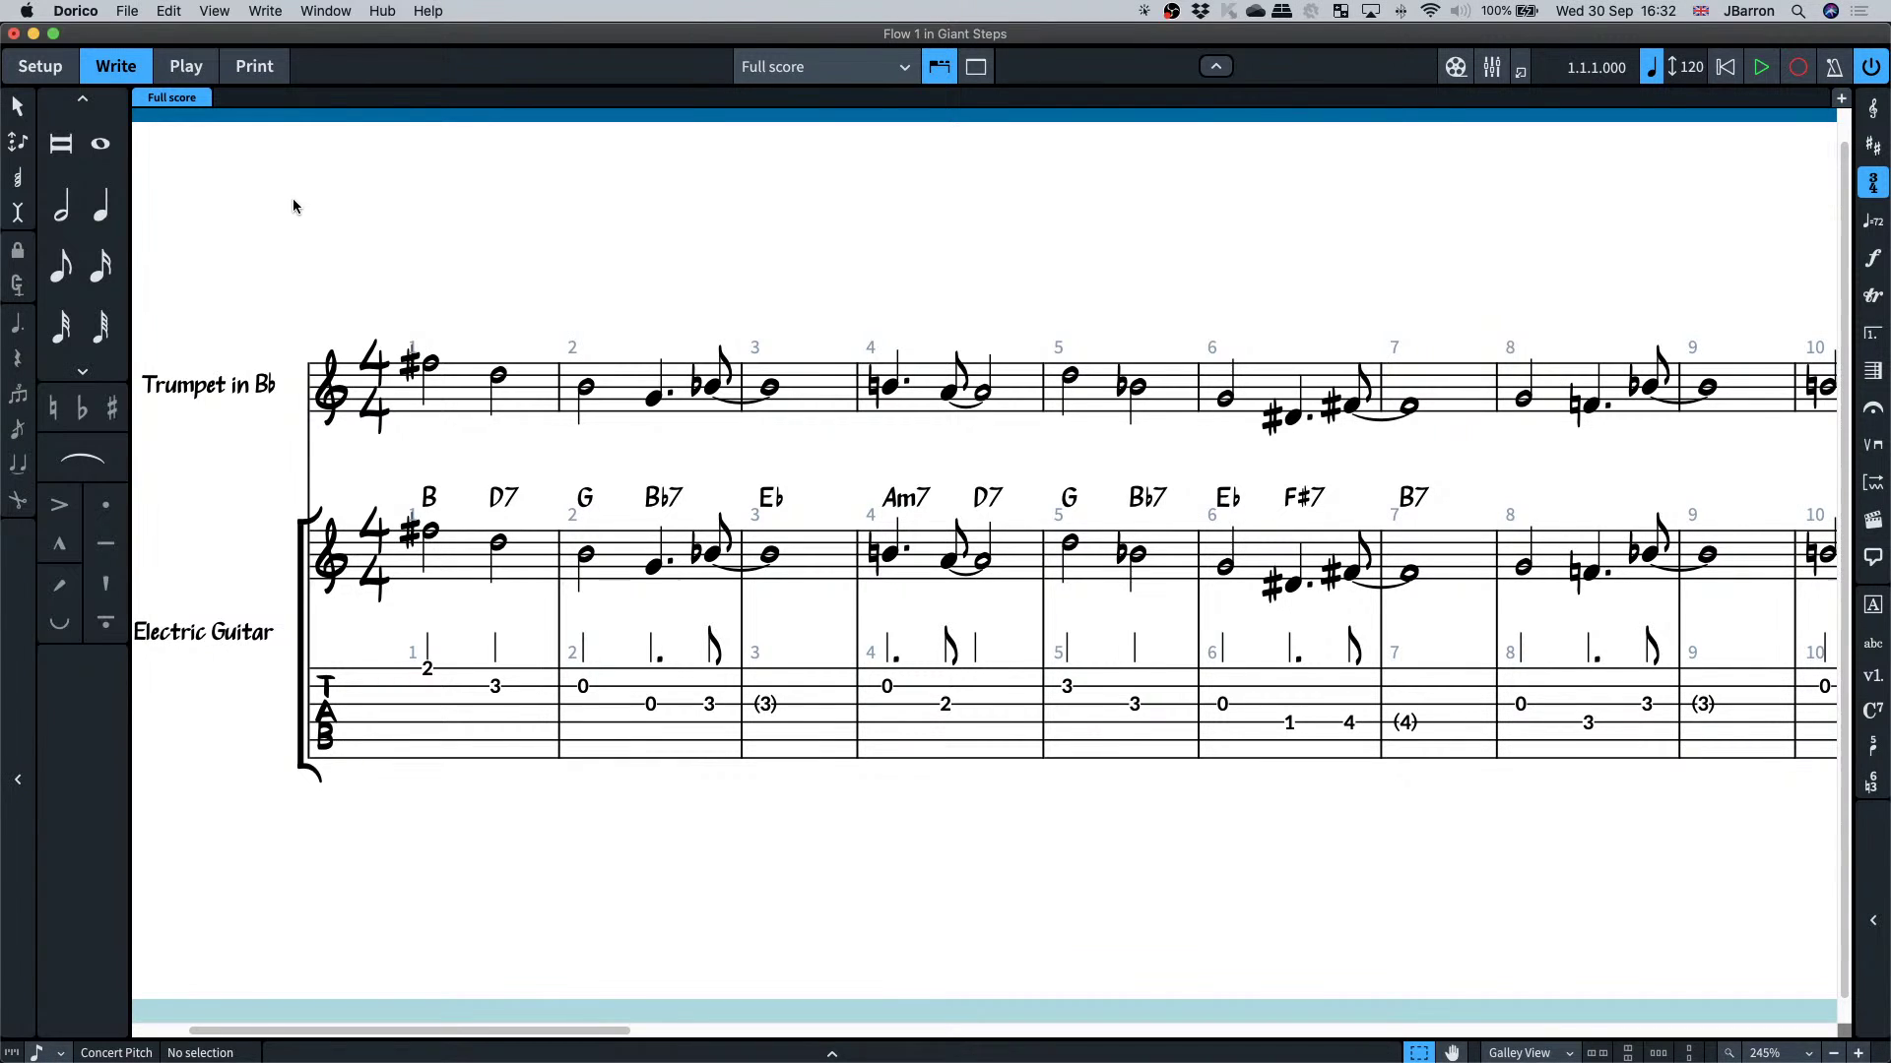
- Change the Trumpet (B Flat) player's instrument to the Lead singer
key(super+1)
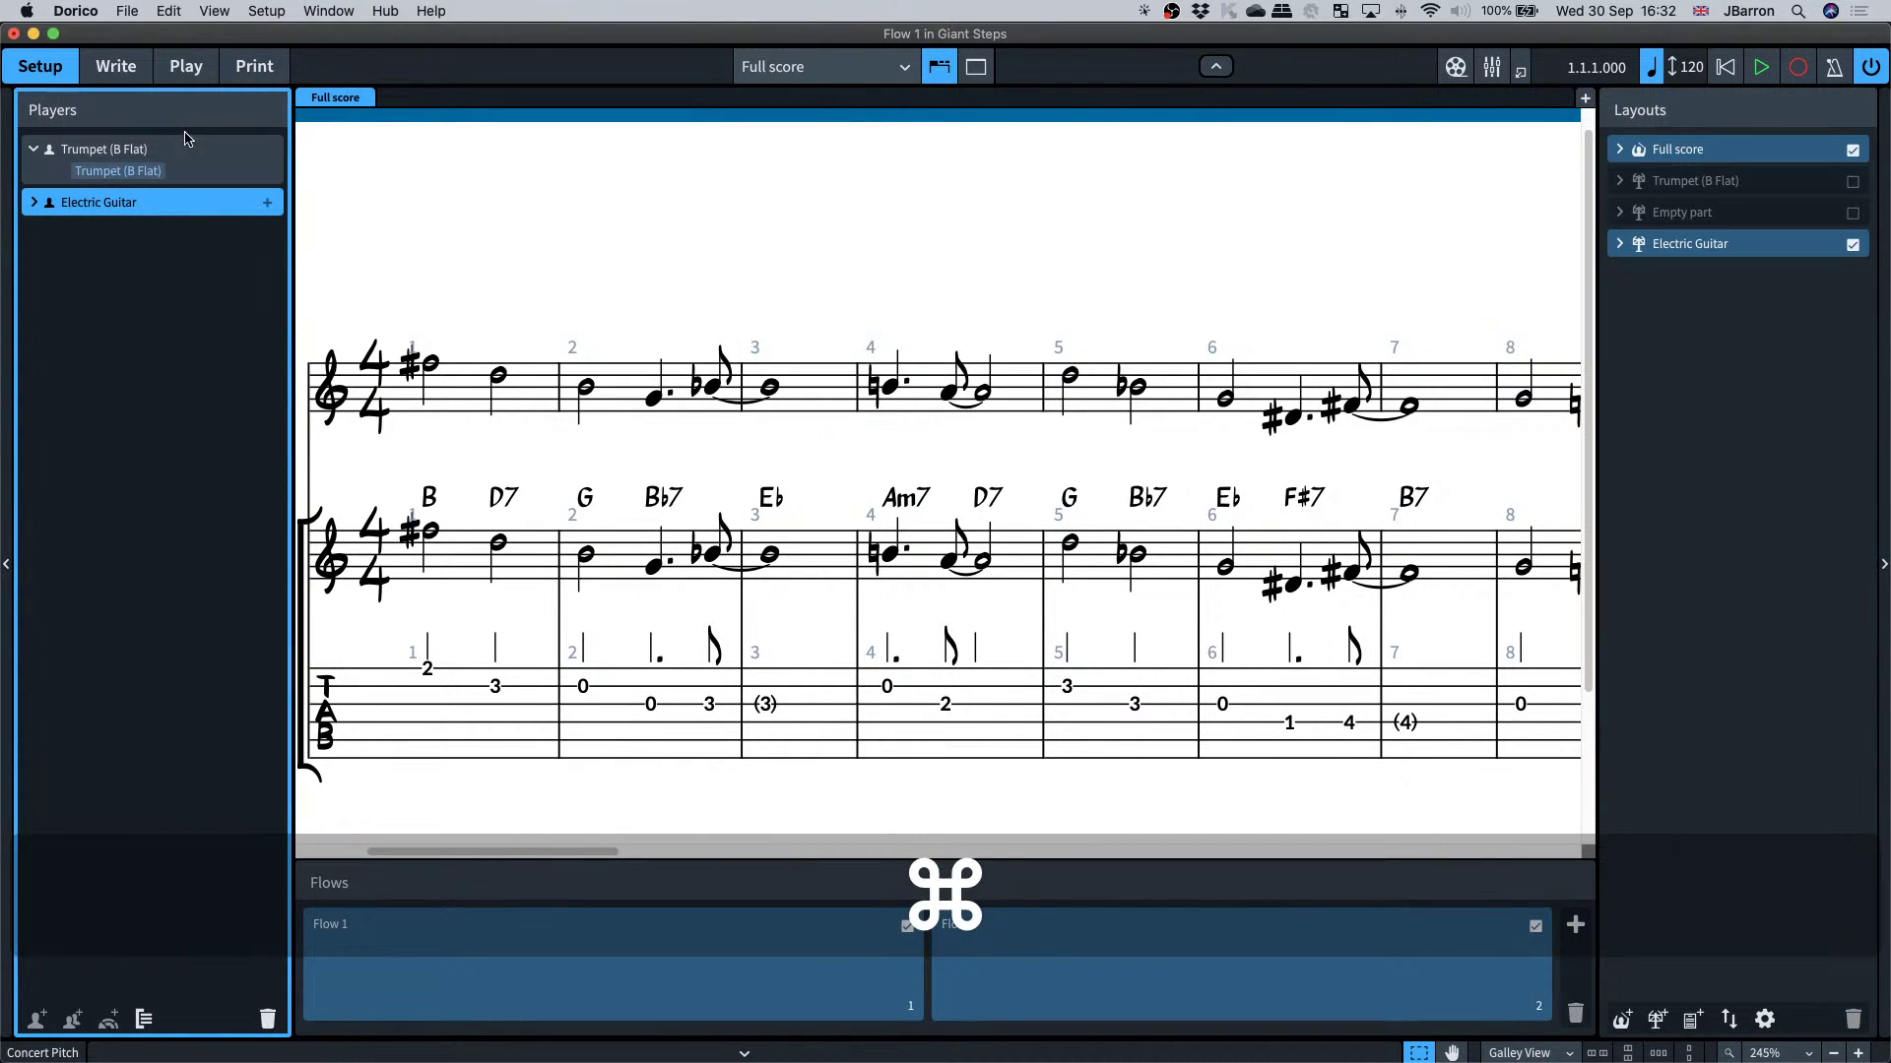
mouse_move(166, 175)
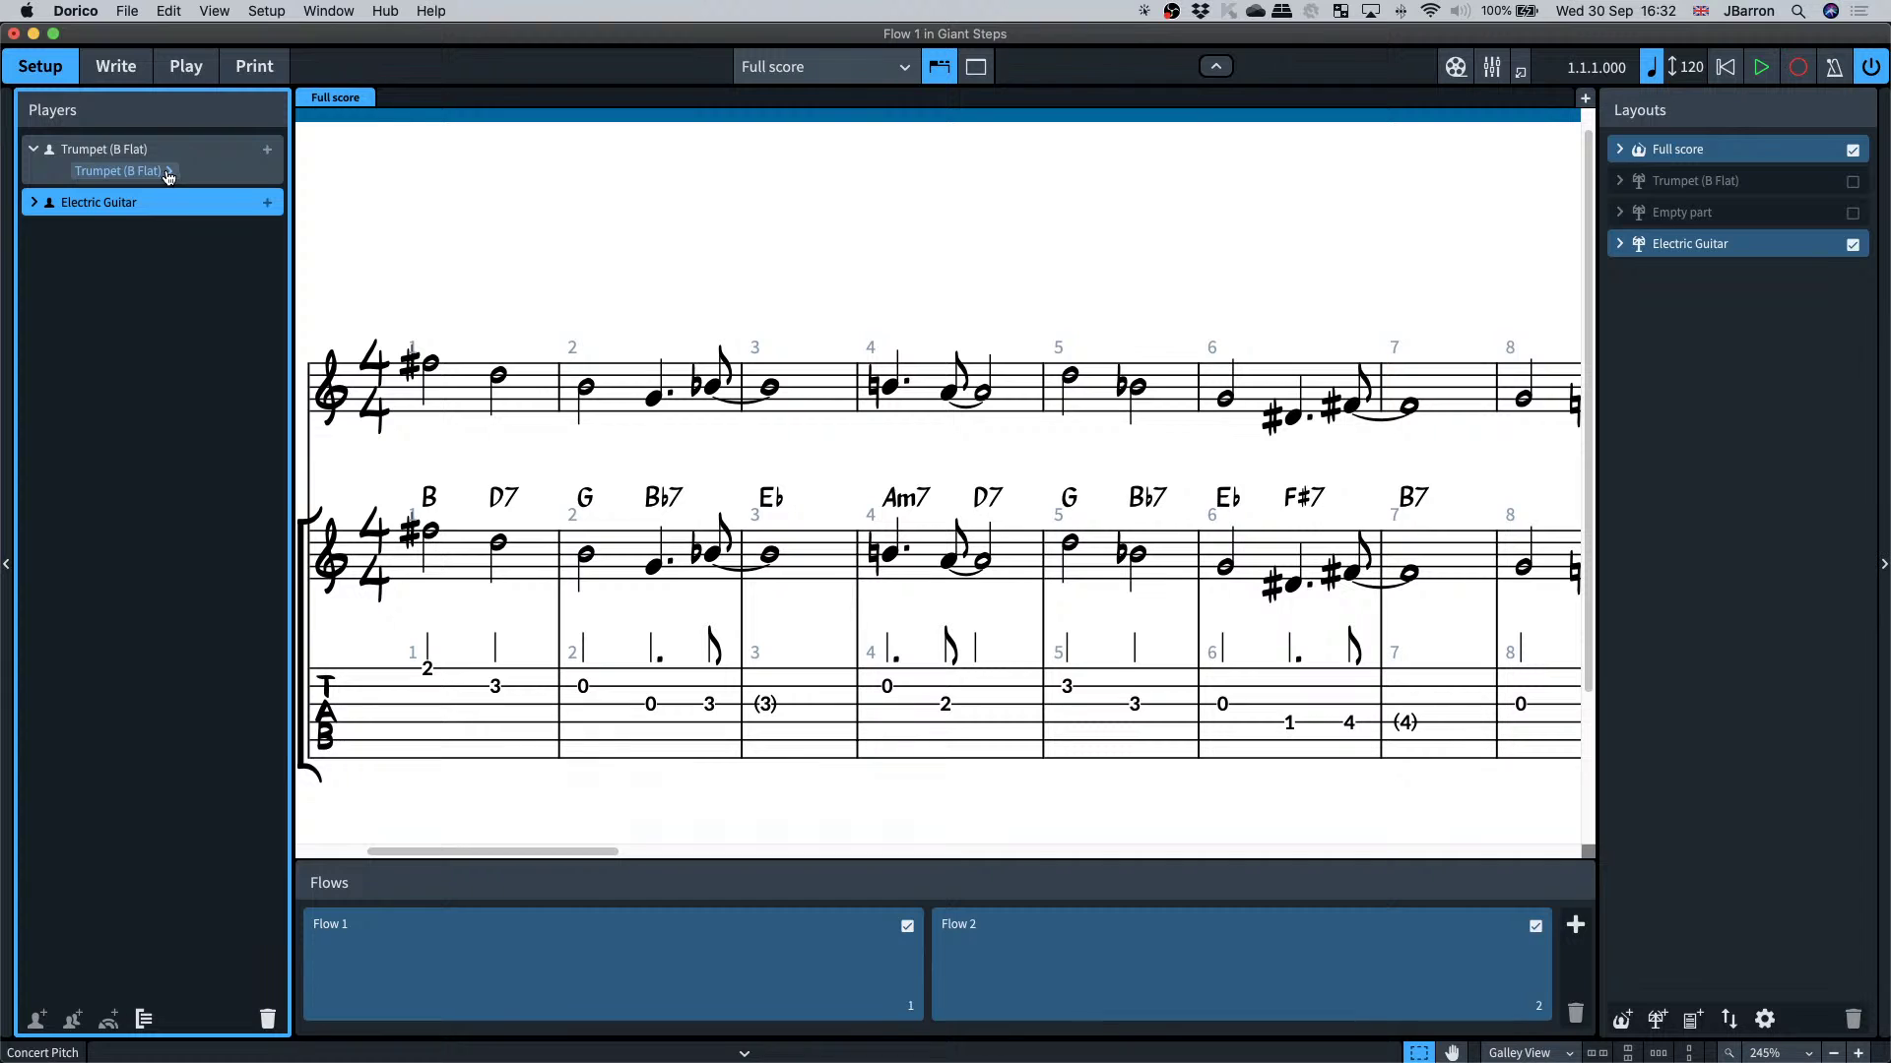
click(172, 177)
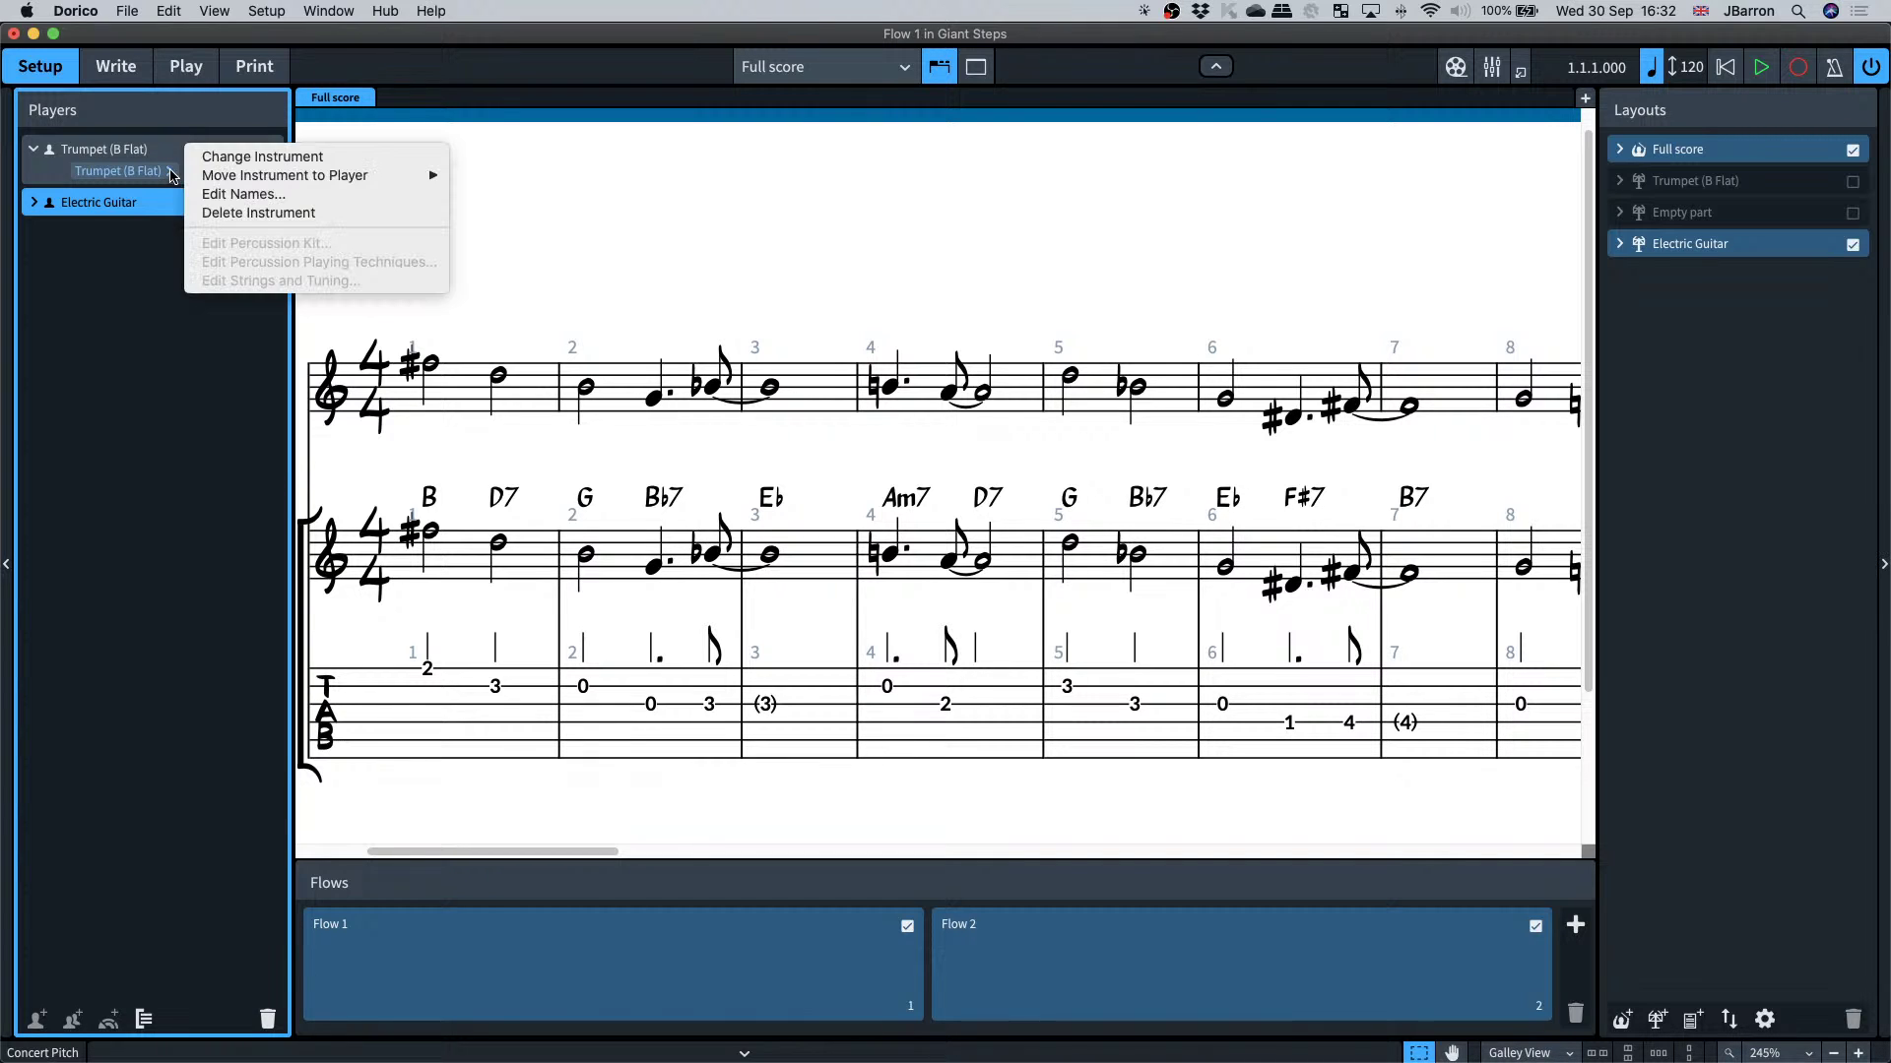
click(207, 156)
text(lead)
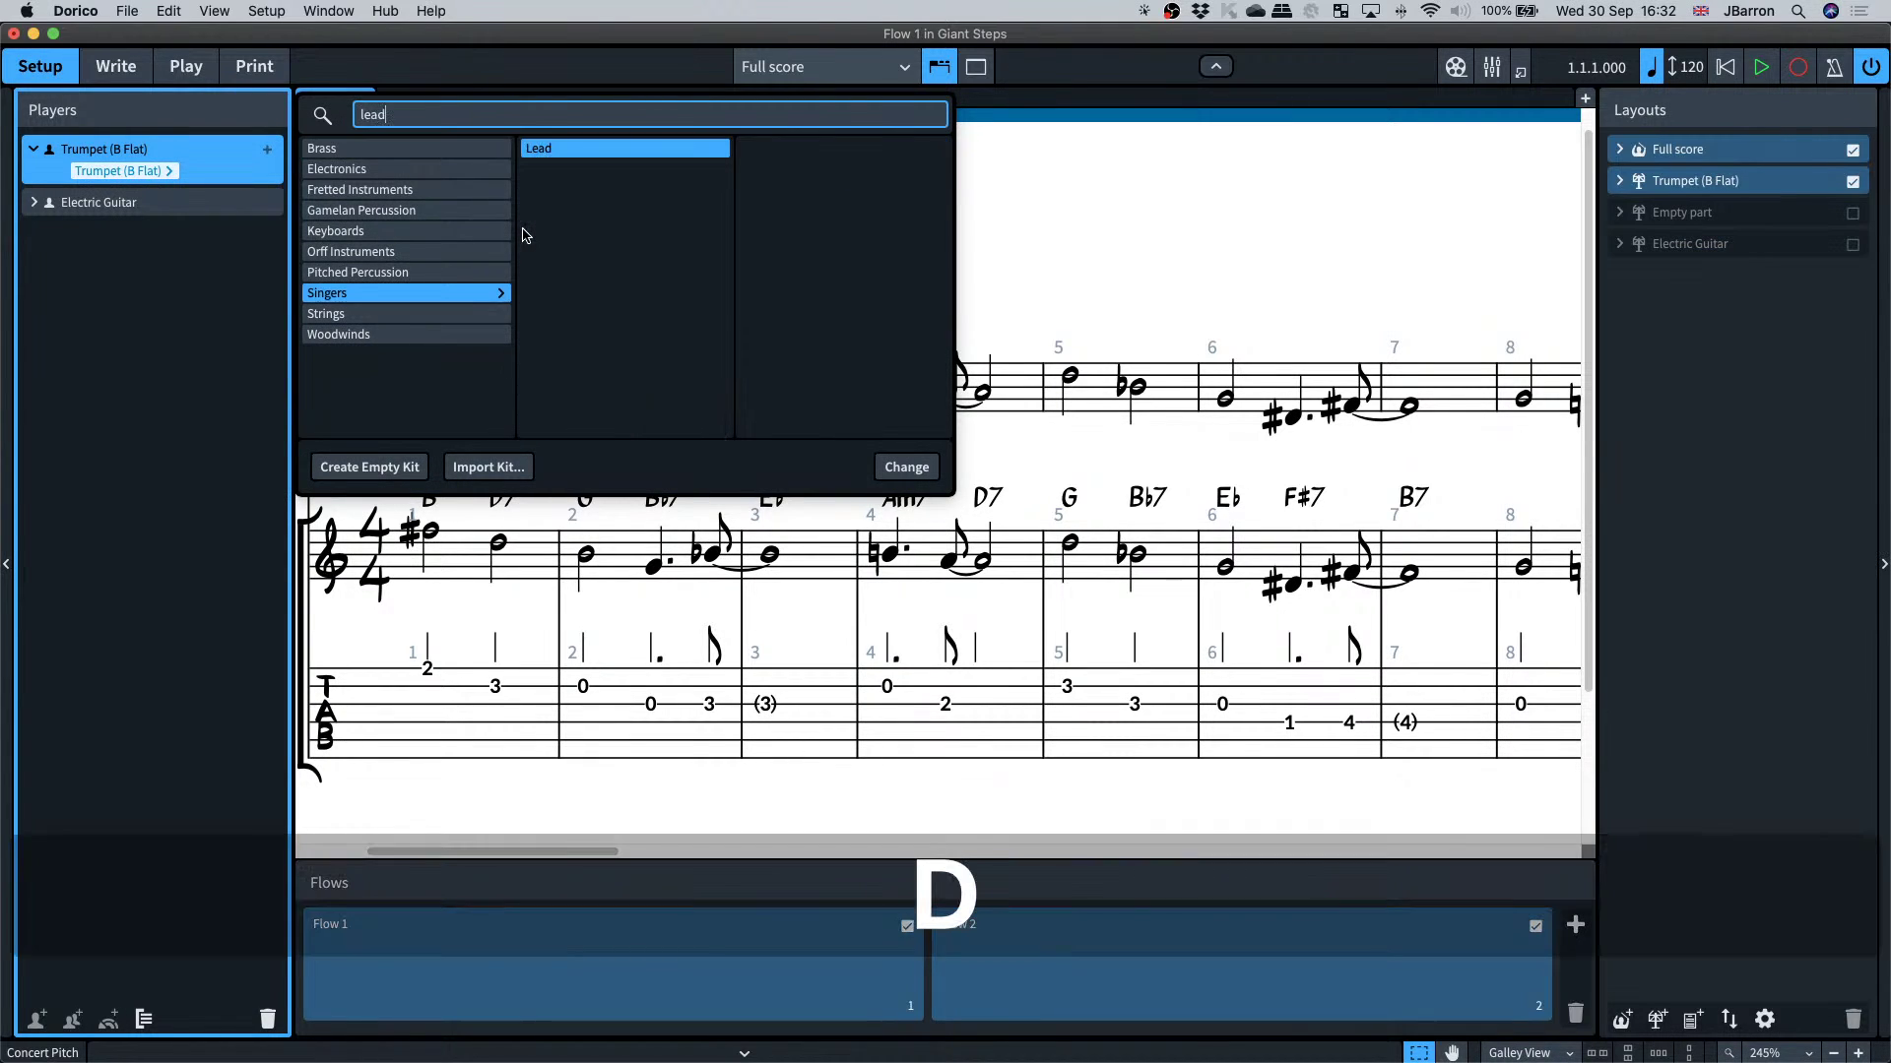
key(Return)
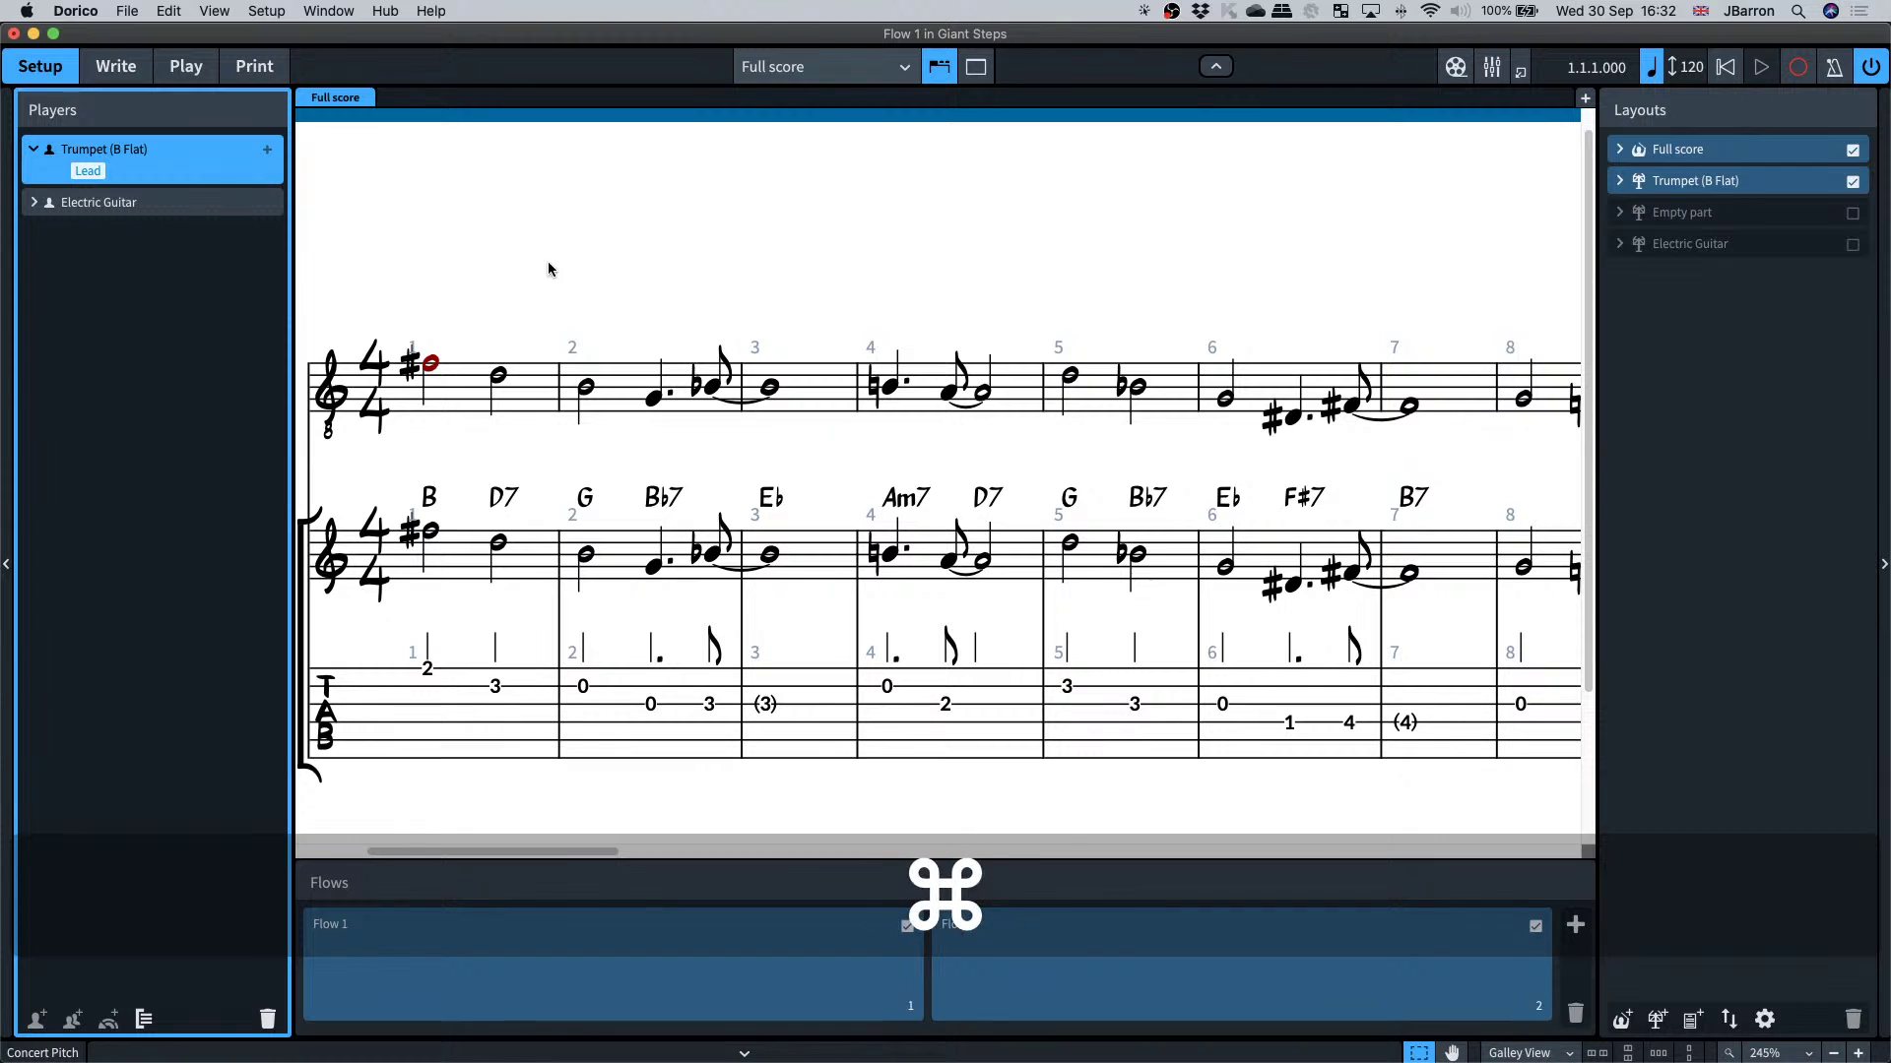
- Enter the lyrics "Life when" beneath the two notes of bar 1 on the Lead staff
key(super+2)
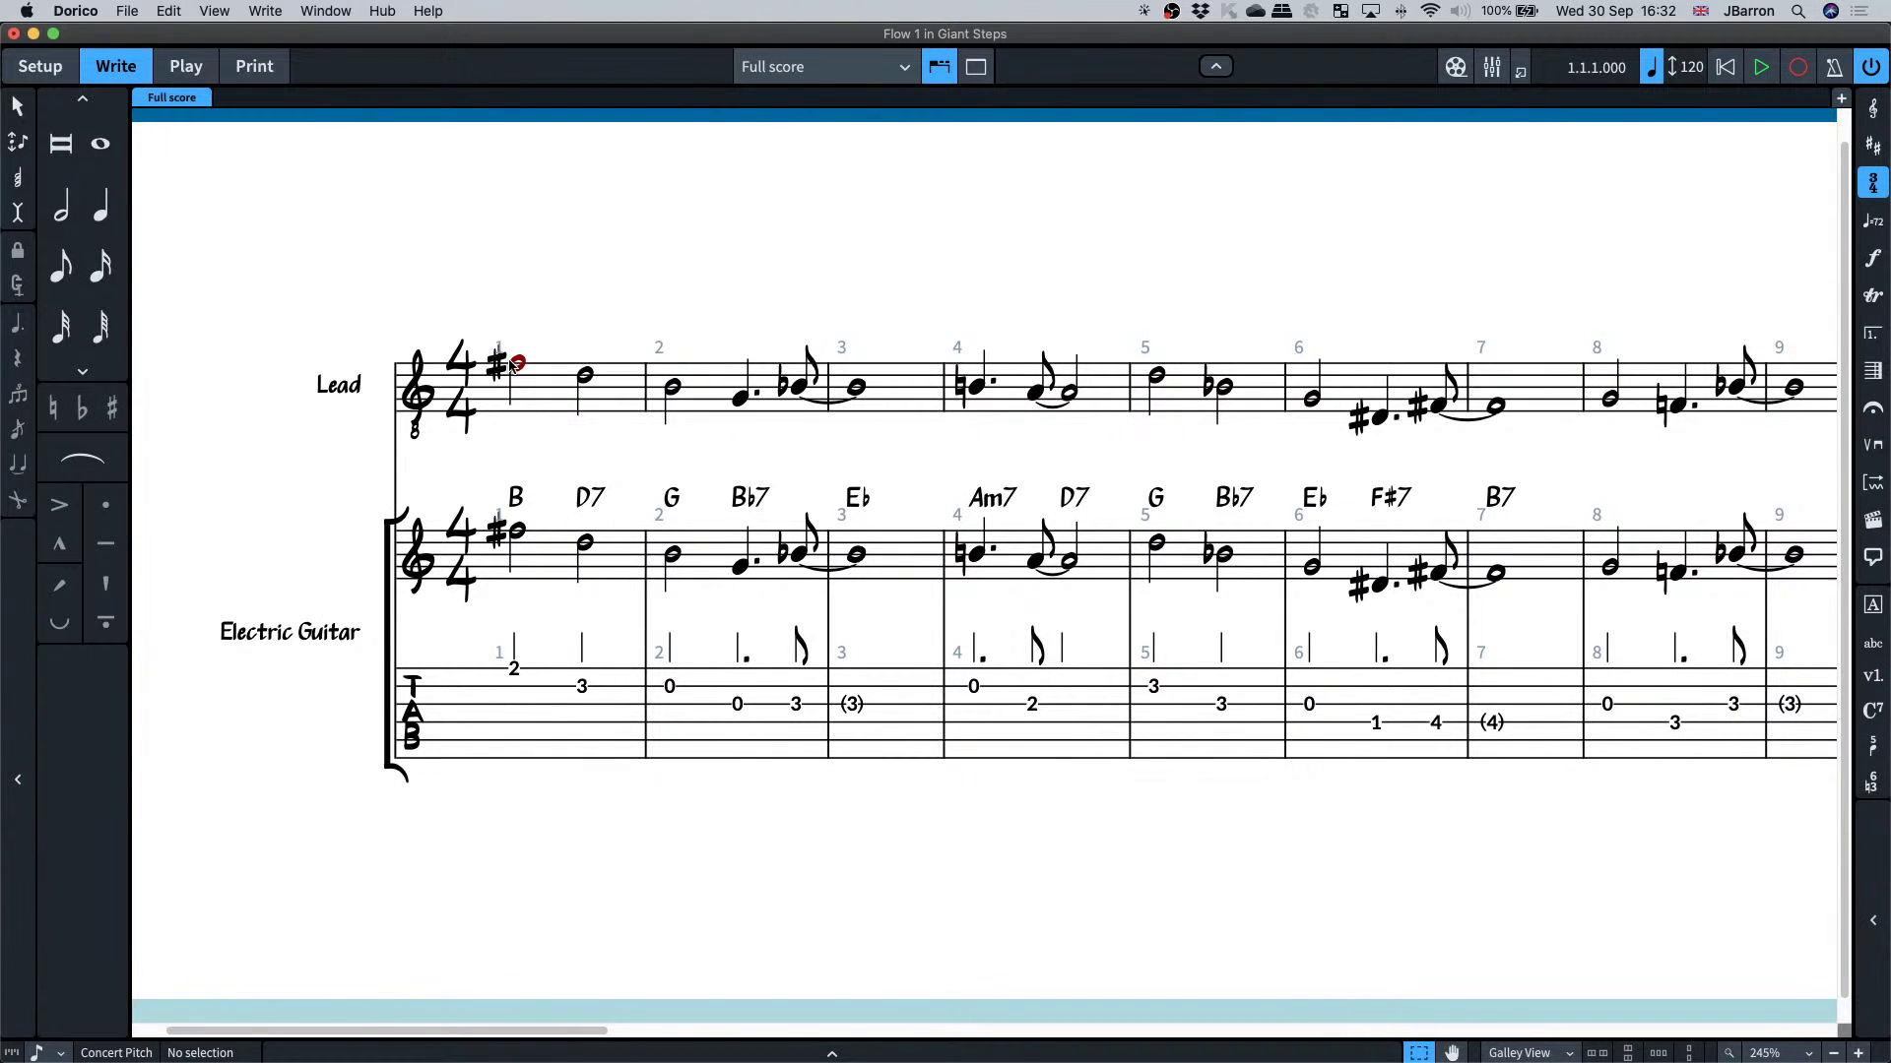
click(517, 364)
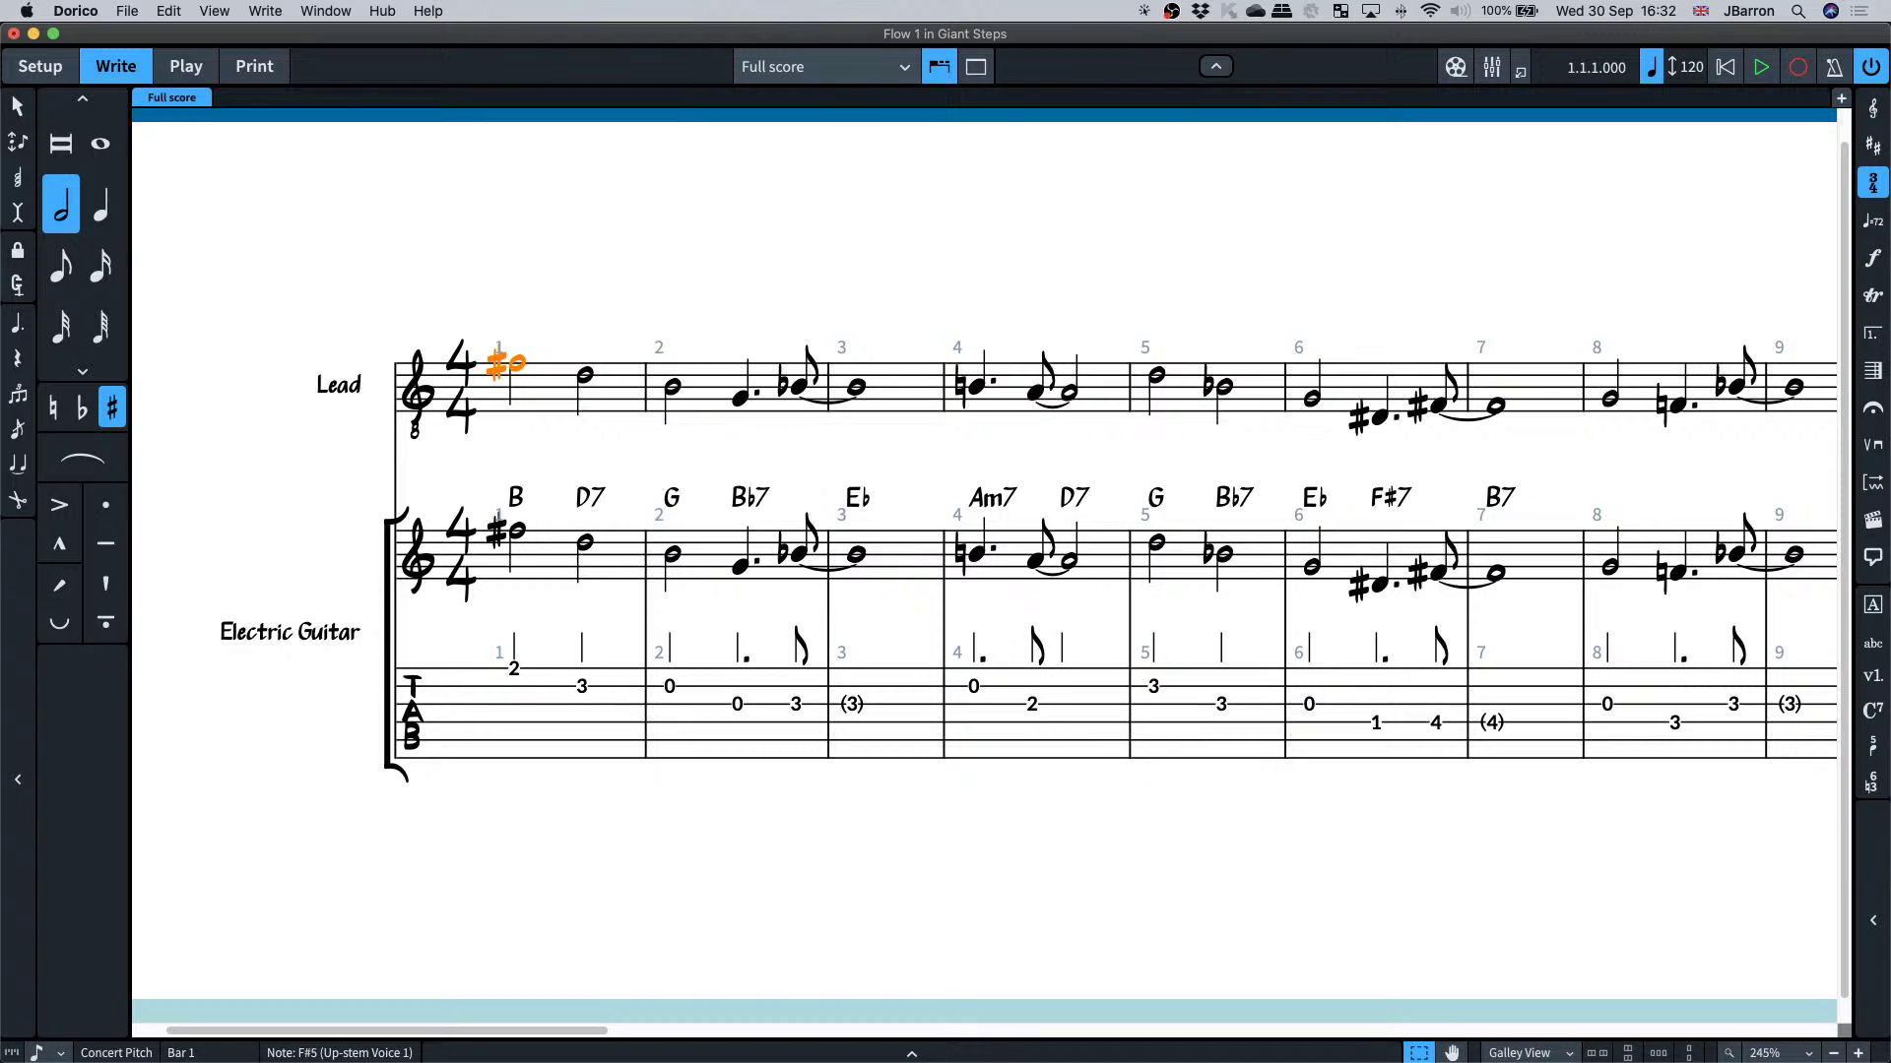
key(shift+f)
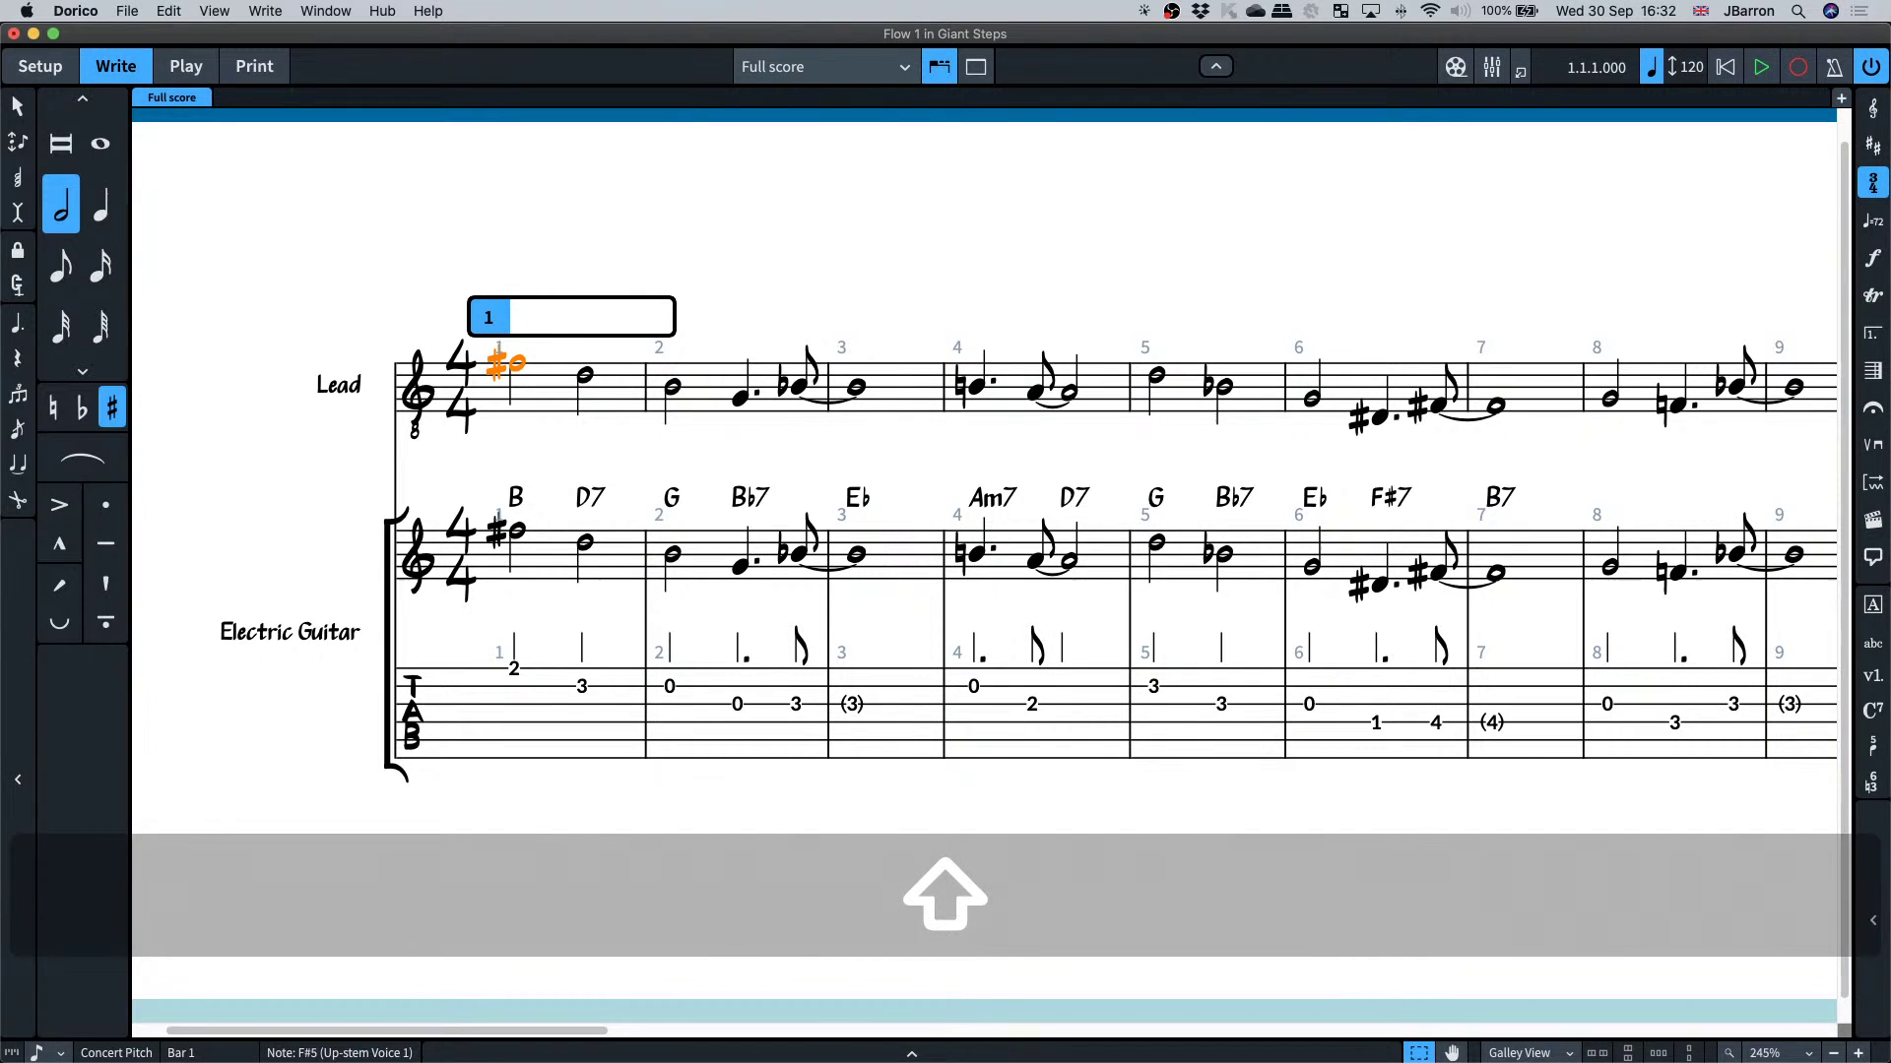
text(Life when)
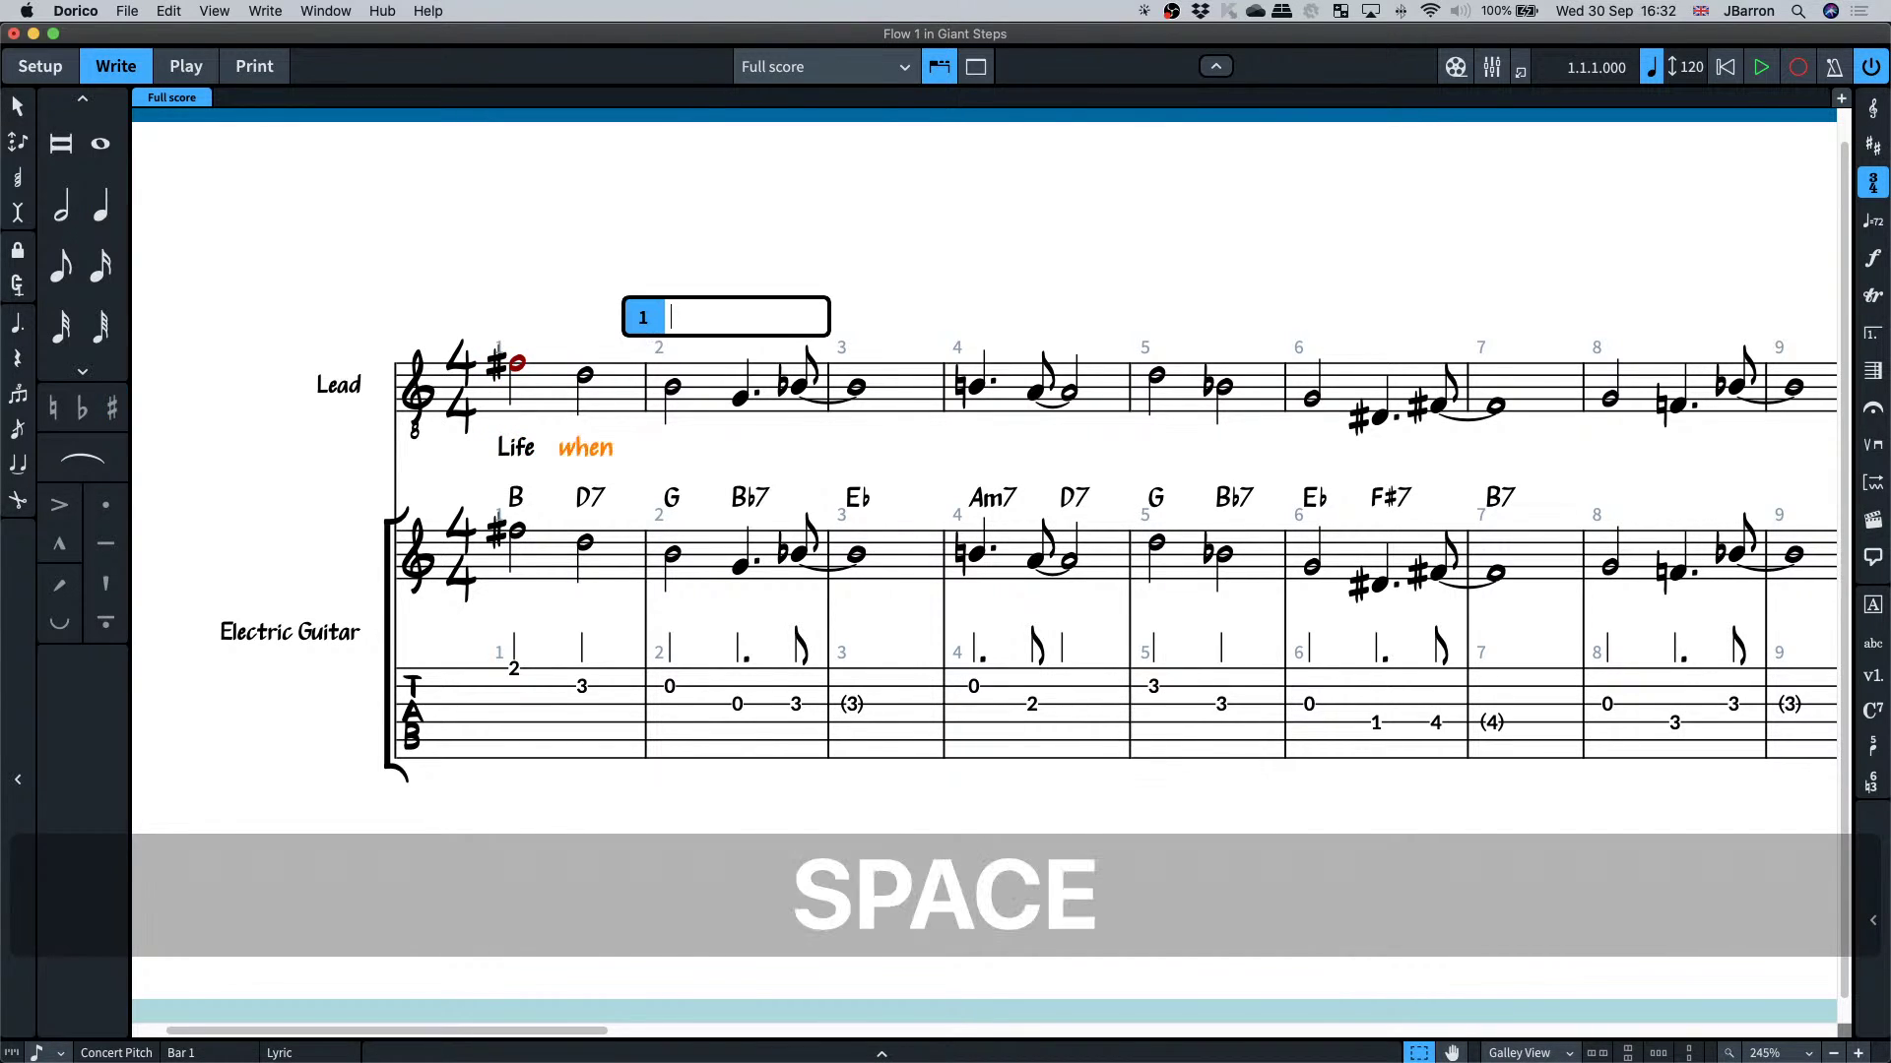
key(Escape)
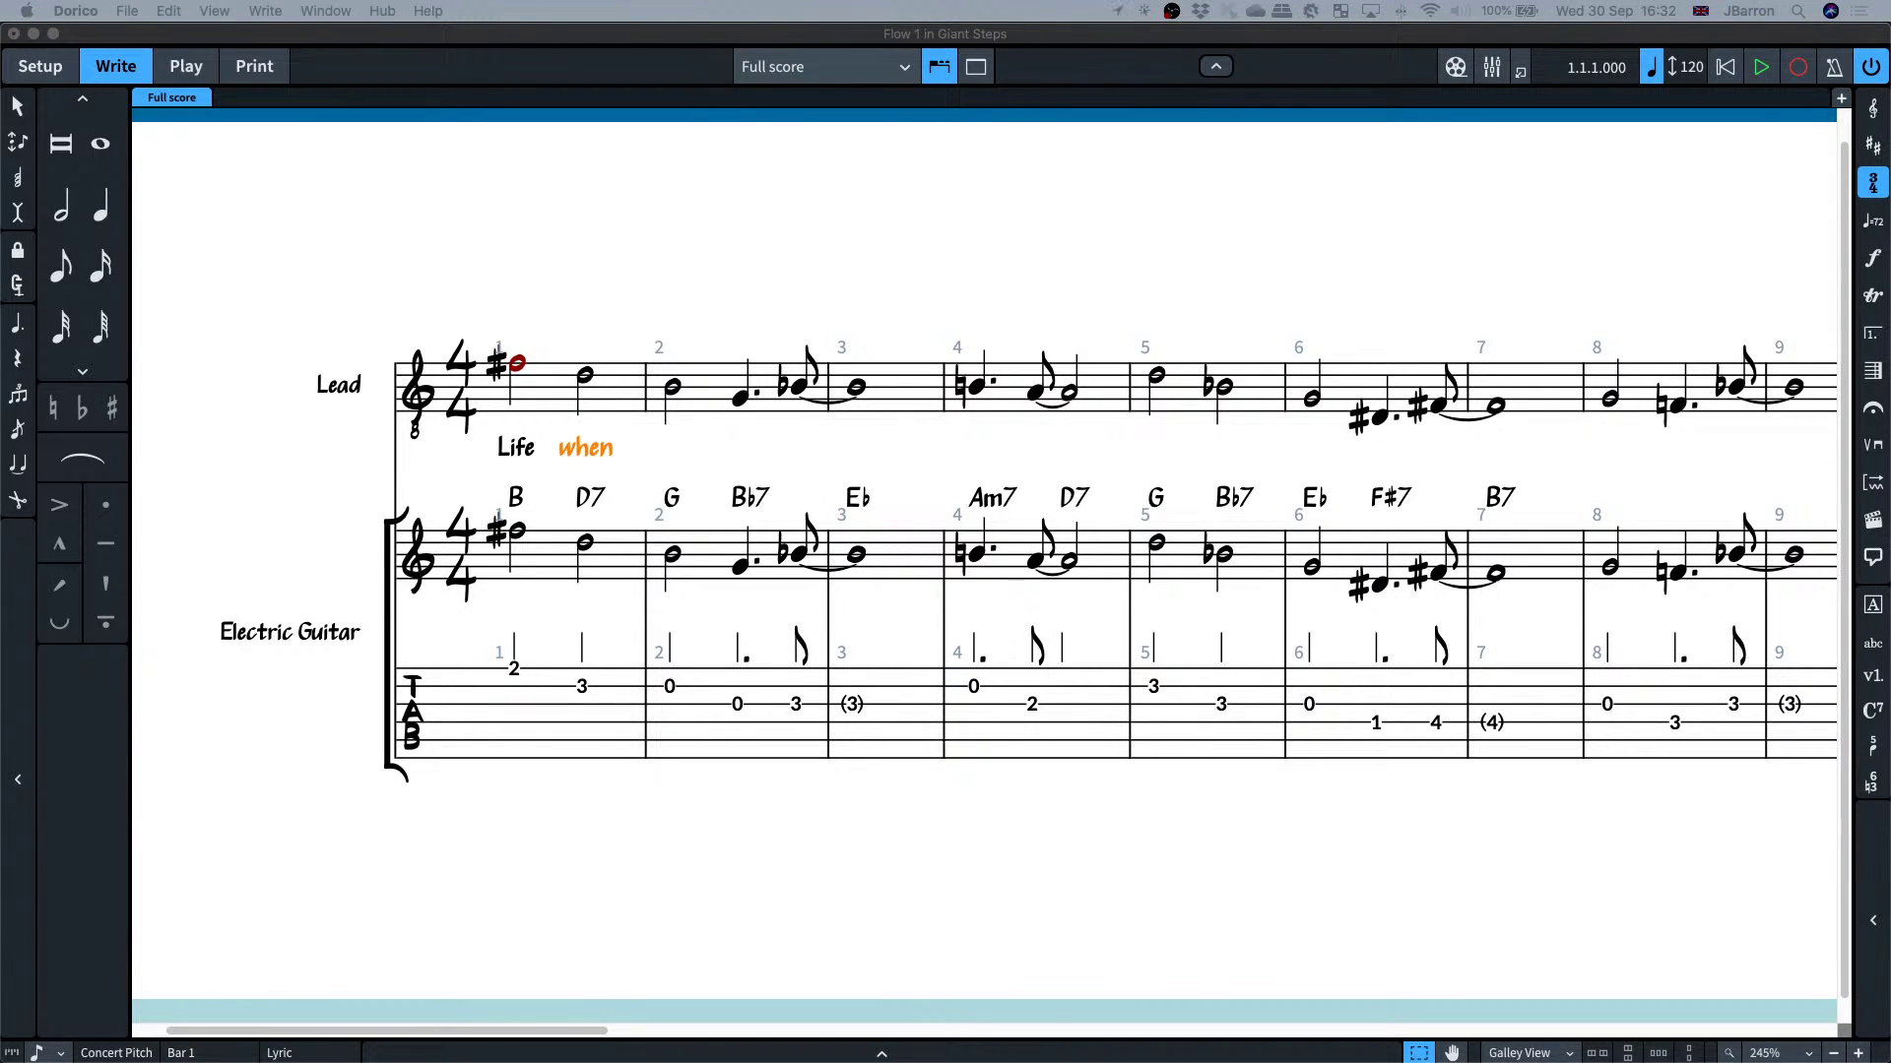
click(670, 394)
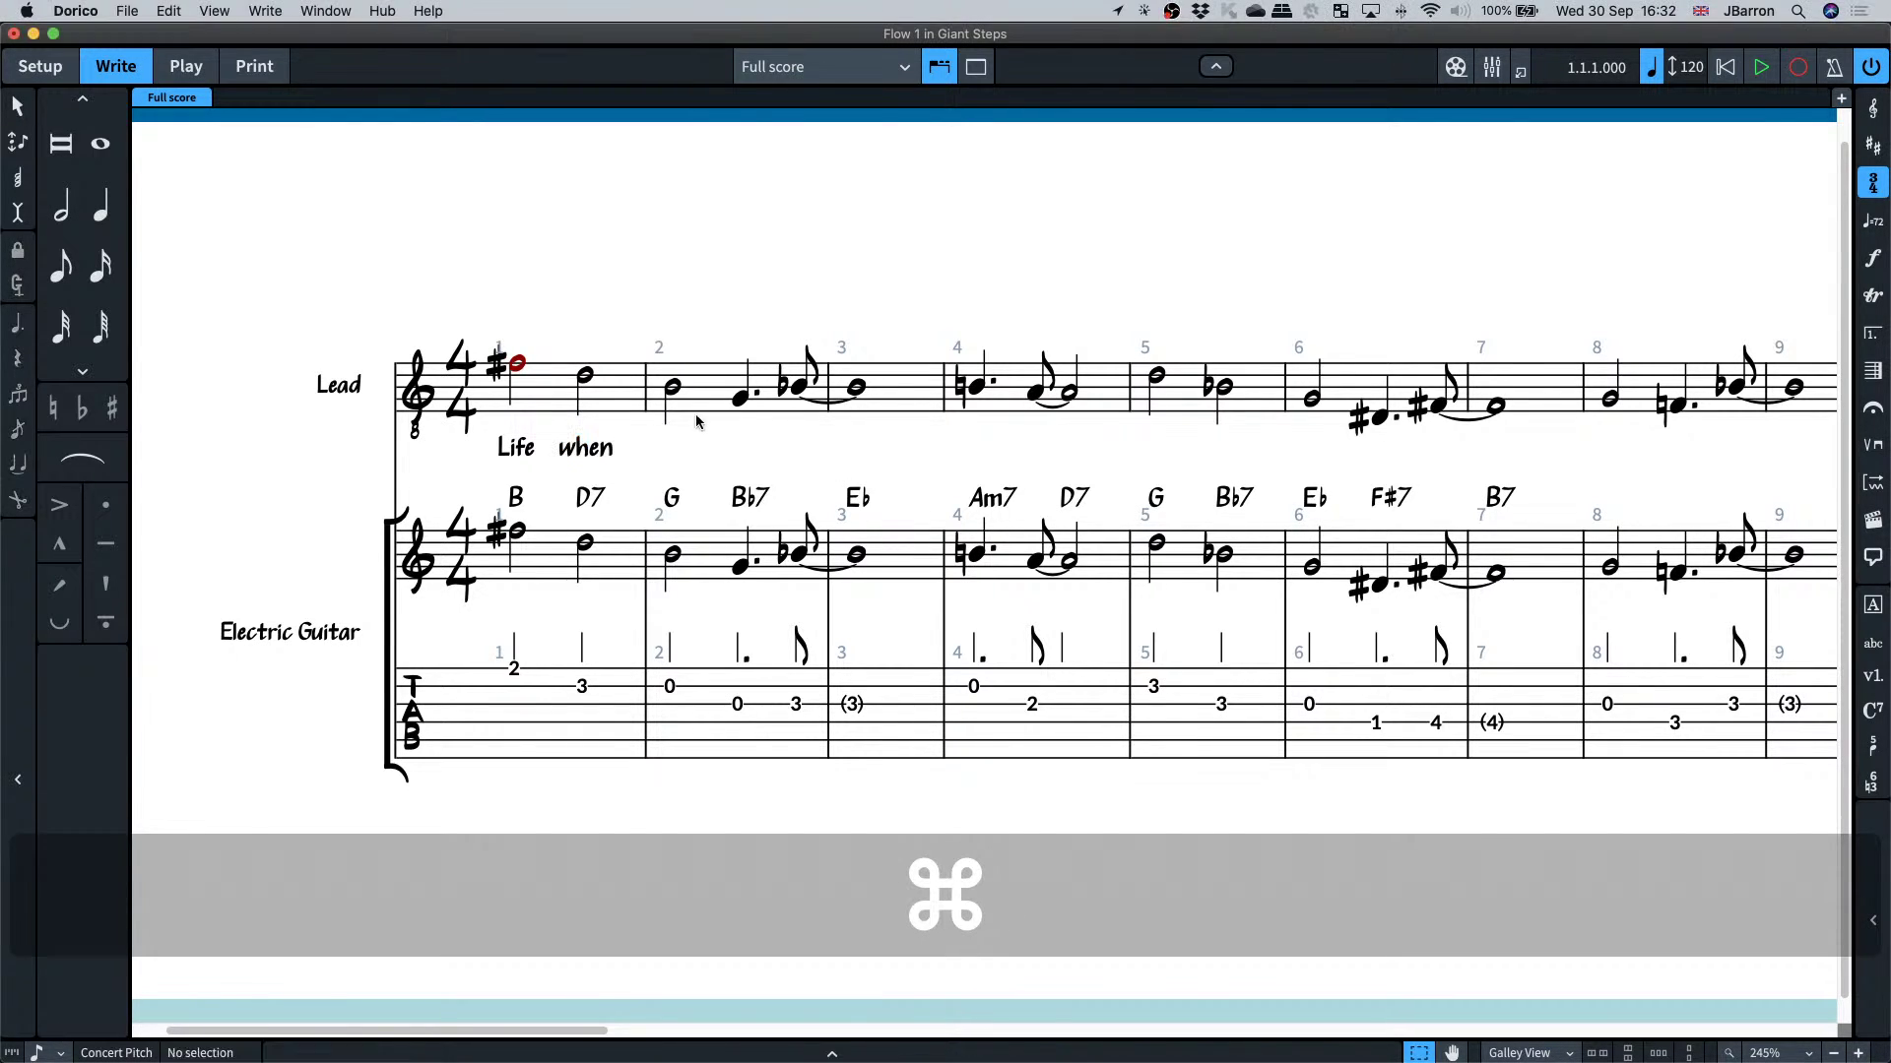
- Add the lyrics "we were kids Was like play-ing gi-" to the Lead staff from bar 2 to the start of bar 6
click(670, 394)
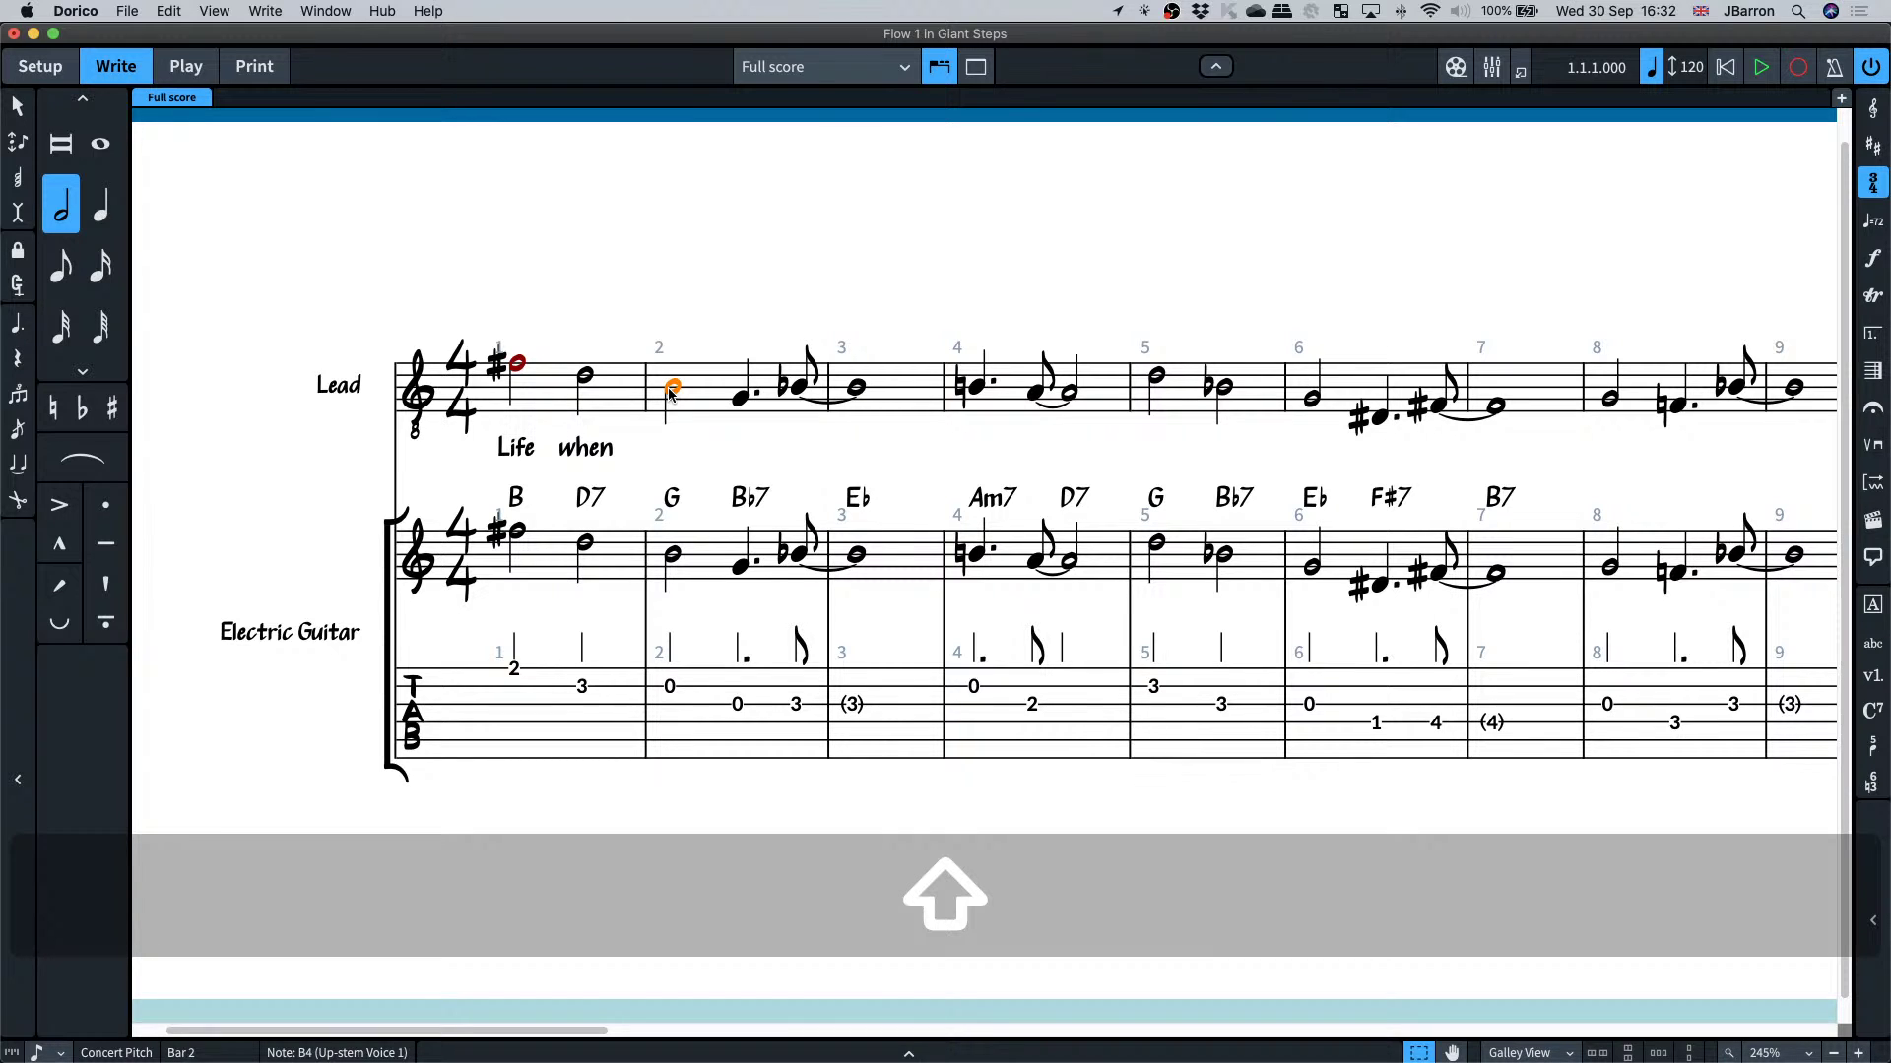
key(shift+l)
text(we were)
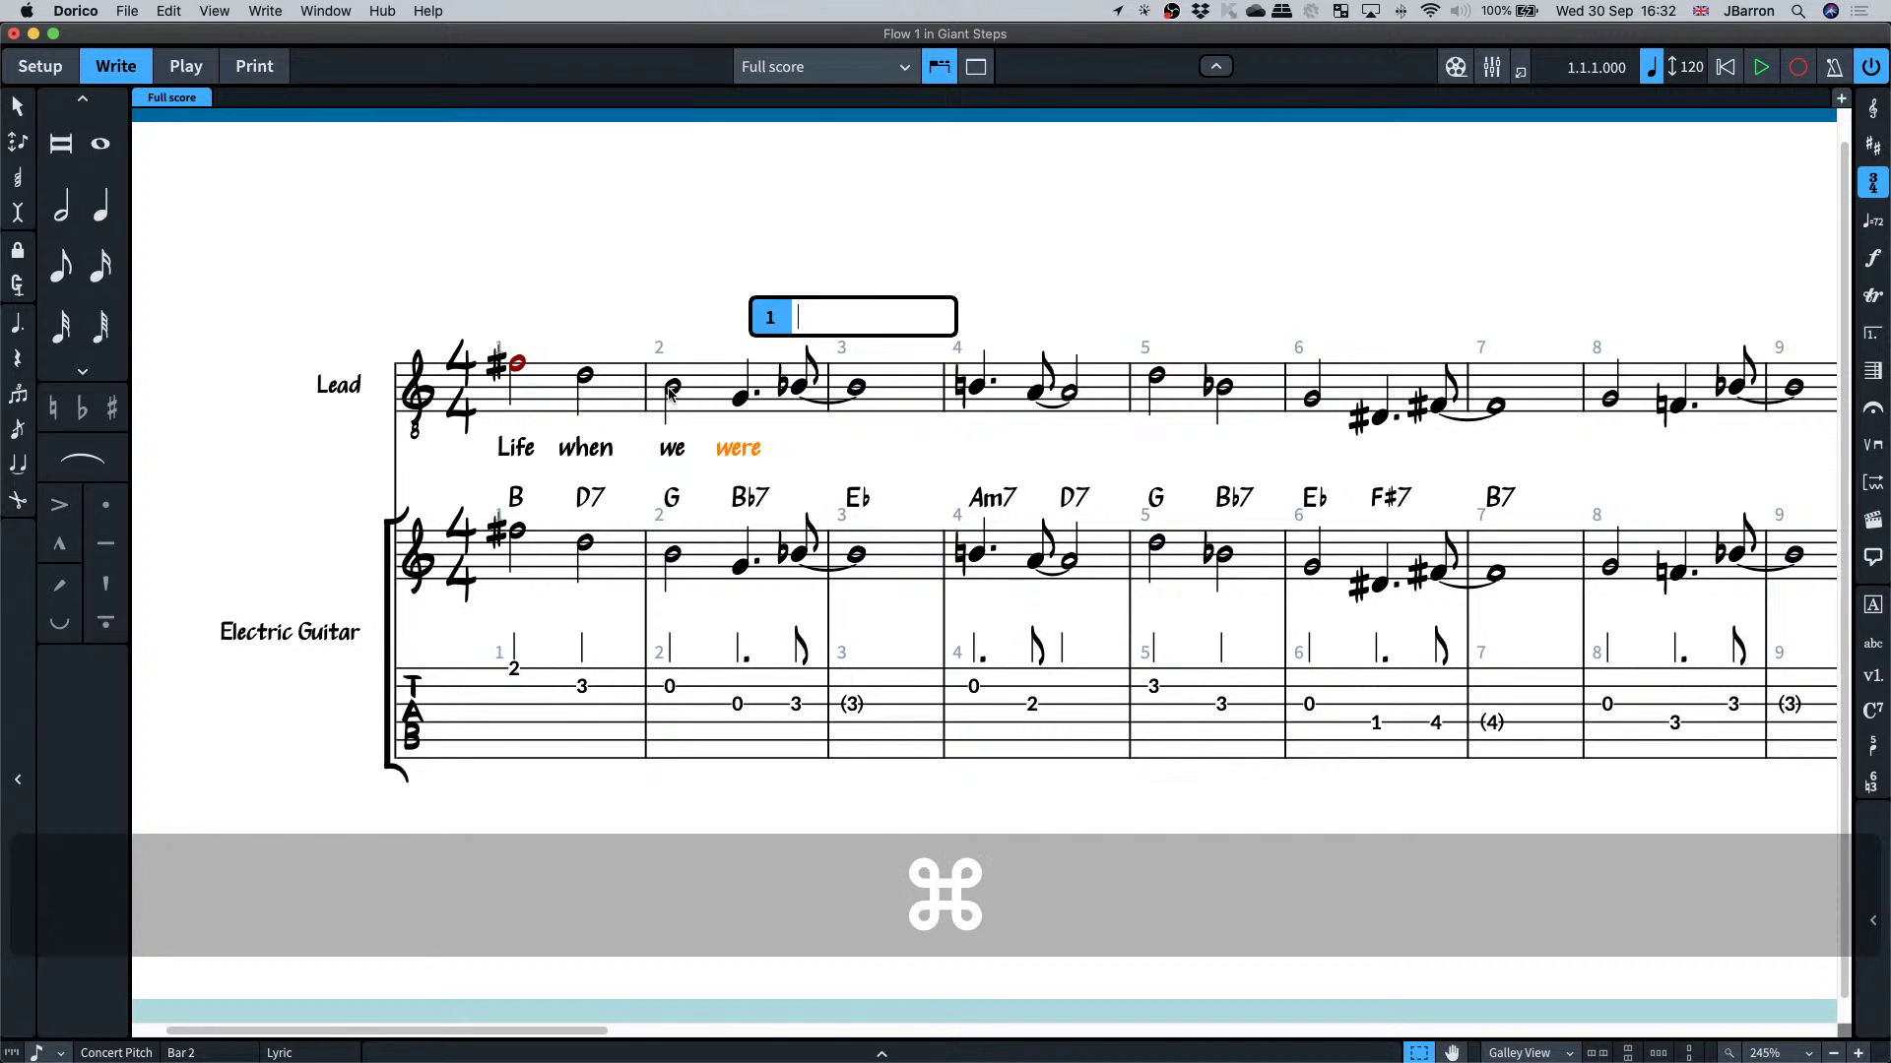
text( kids Was like)
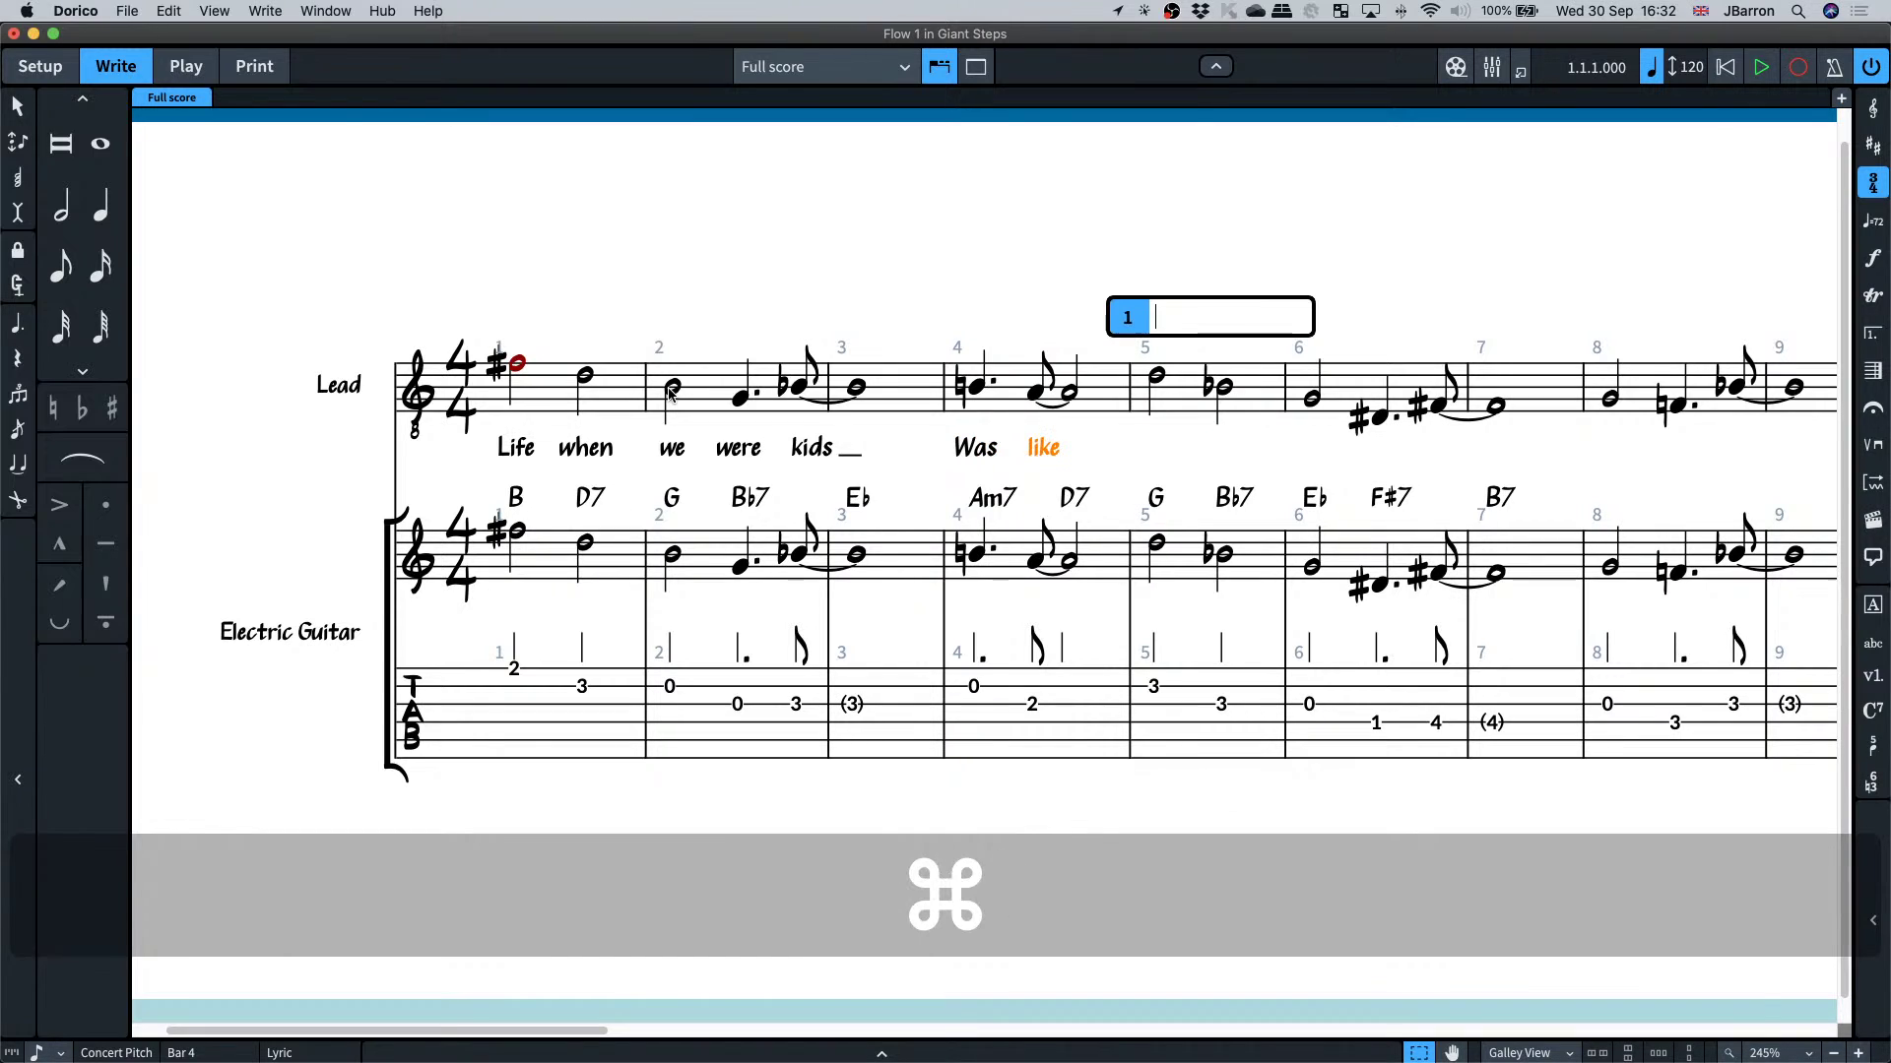
text( play-ing gi)
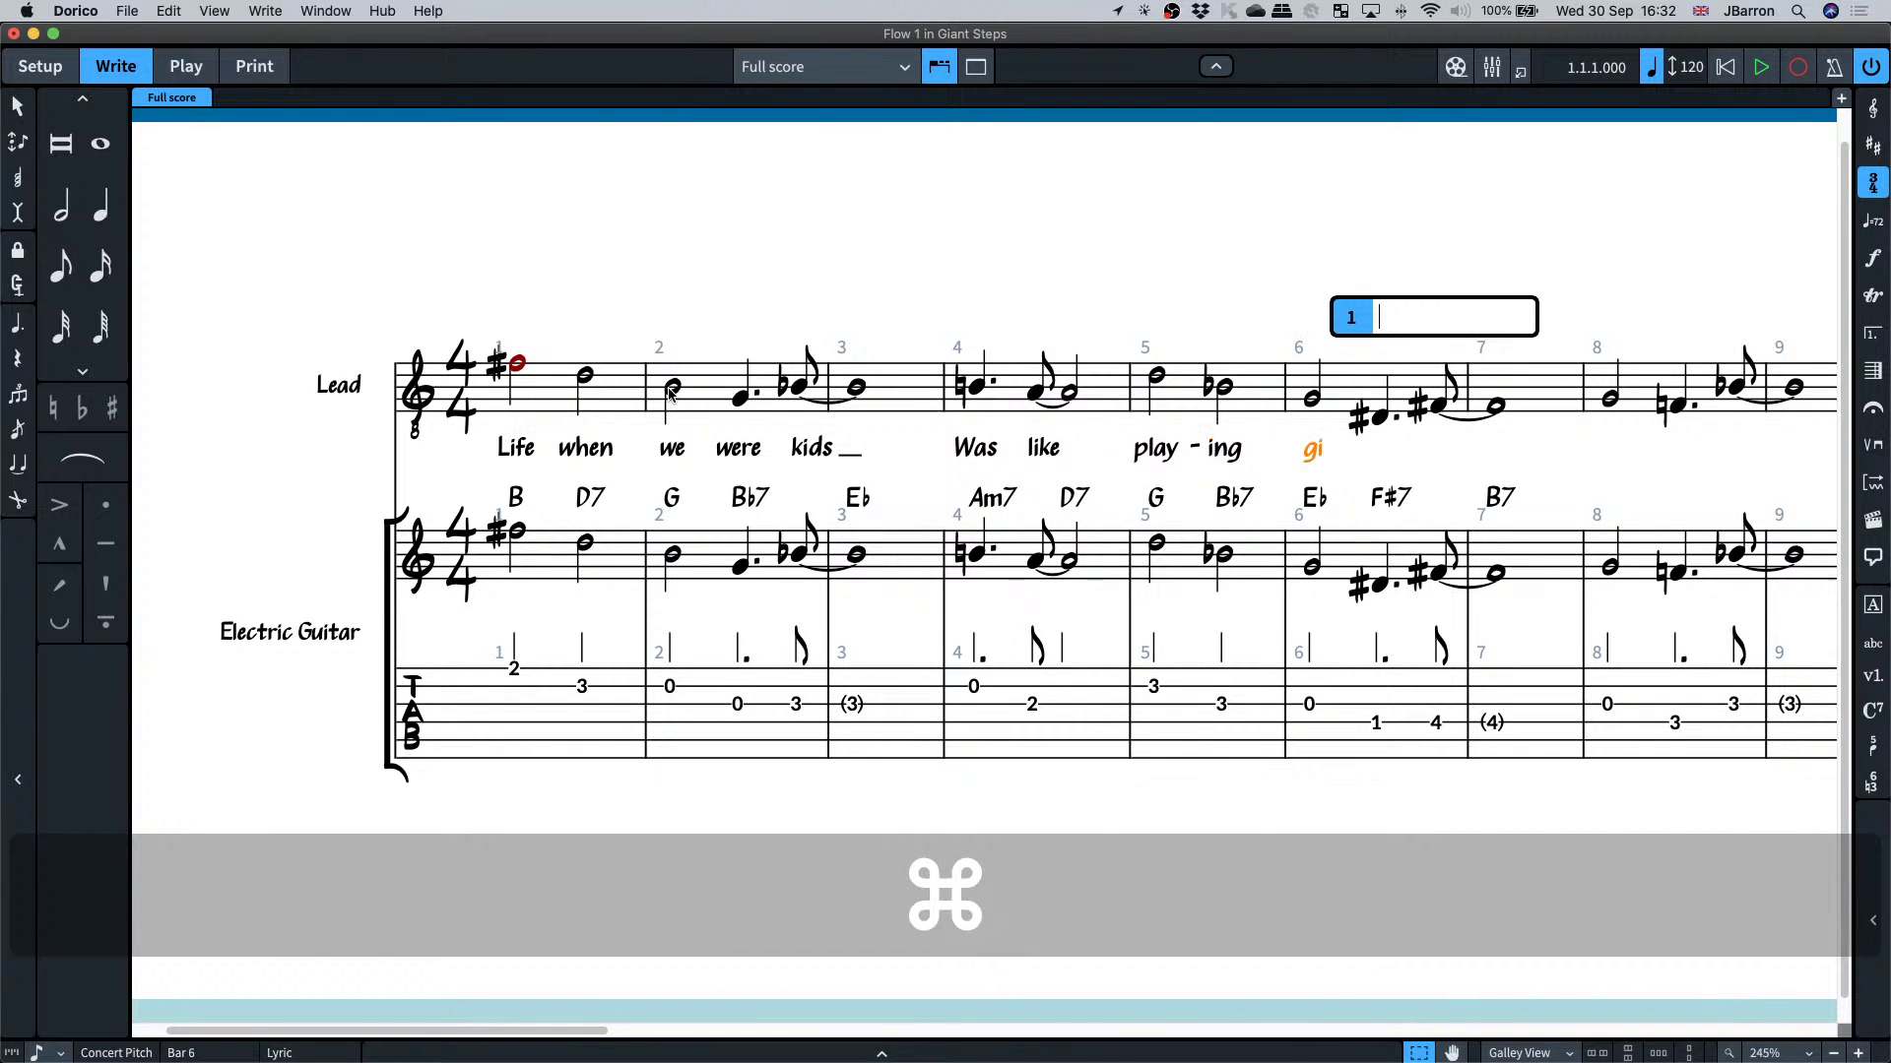
- Continue pasting the copied lyrics "-ant steps We were told" beneath the Lead melody through bars 6 to 9
key(super+v)
key(super+v)
key(super+v)
key(super+v)
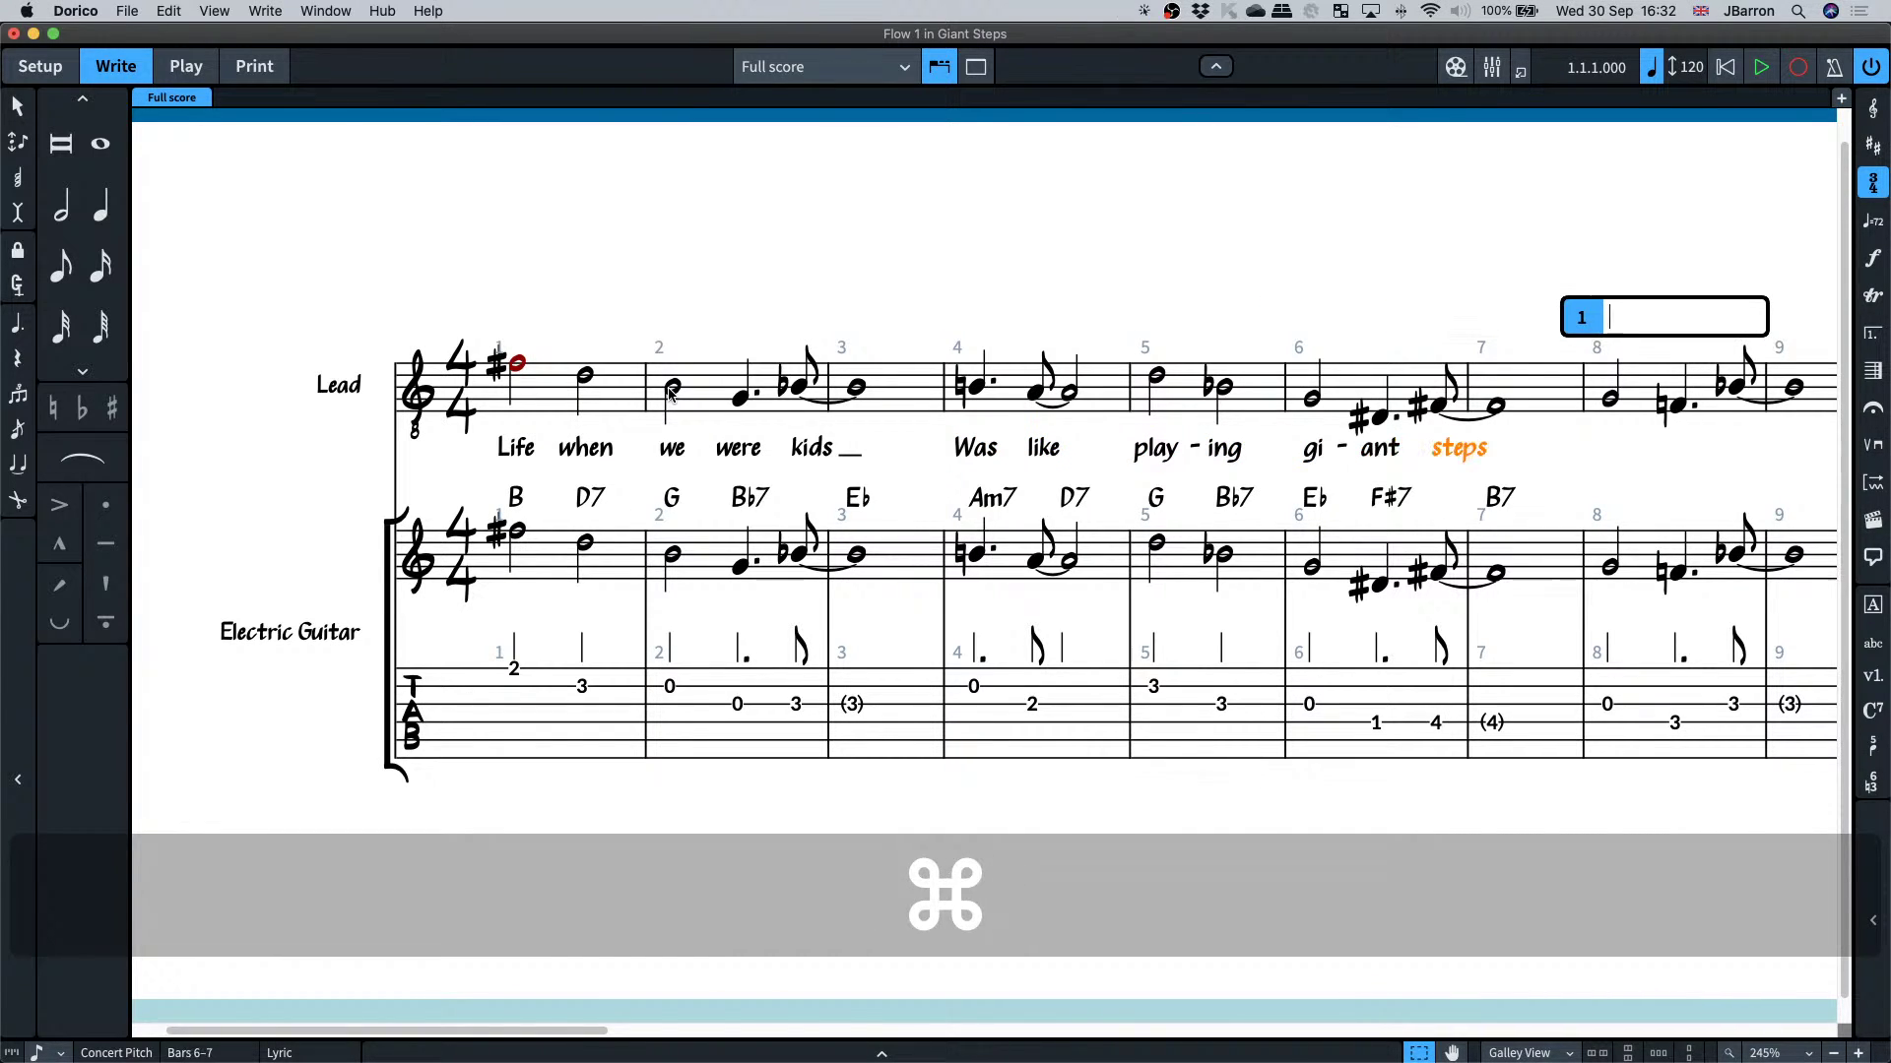
key(super+v)
key(super+v)
key(super+v)
key(super+v)
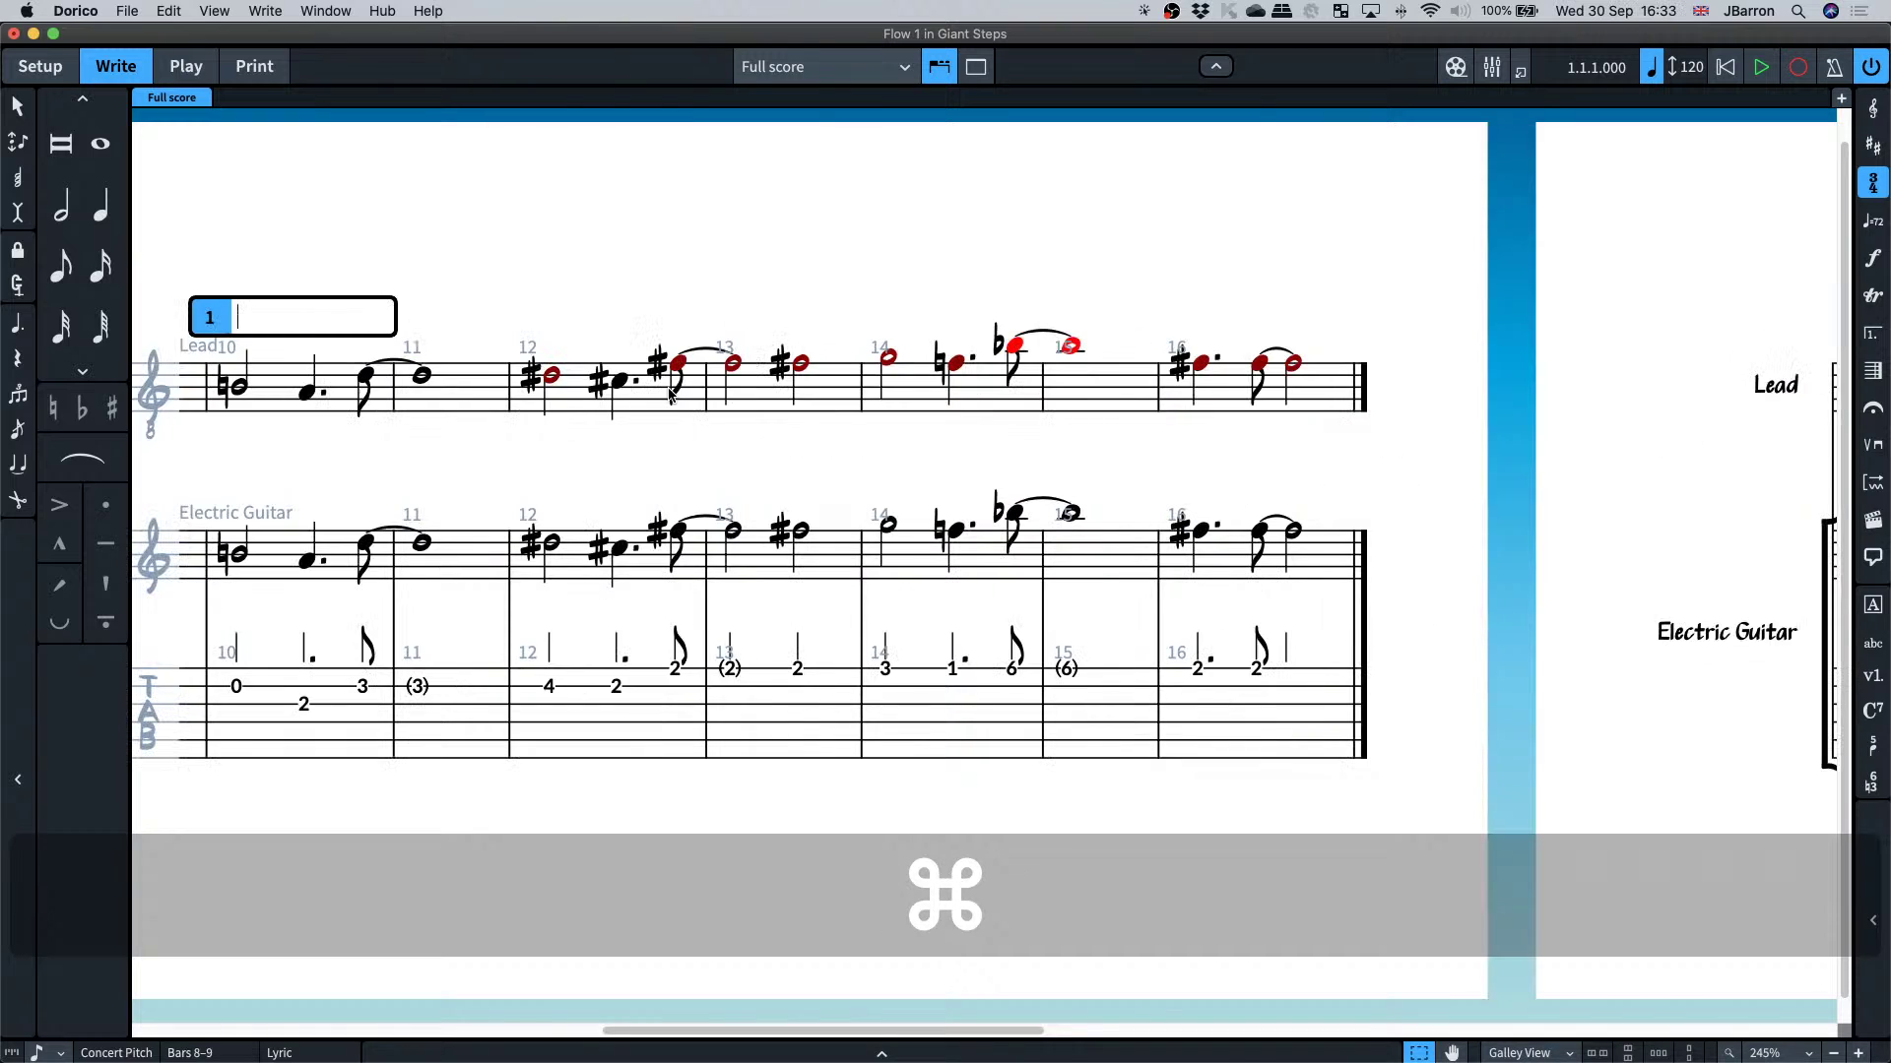
- Paste the remaining lyrics "To ad-vance To ob-ey Take a chance You're it" beneath the Lead notes in bars 10 to 16
key(super+v)
key(super+v)
key(super+v)
key(super+v)
key(super+v)
key(super+v)
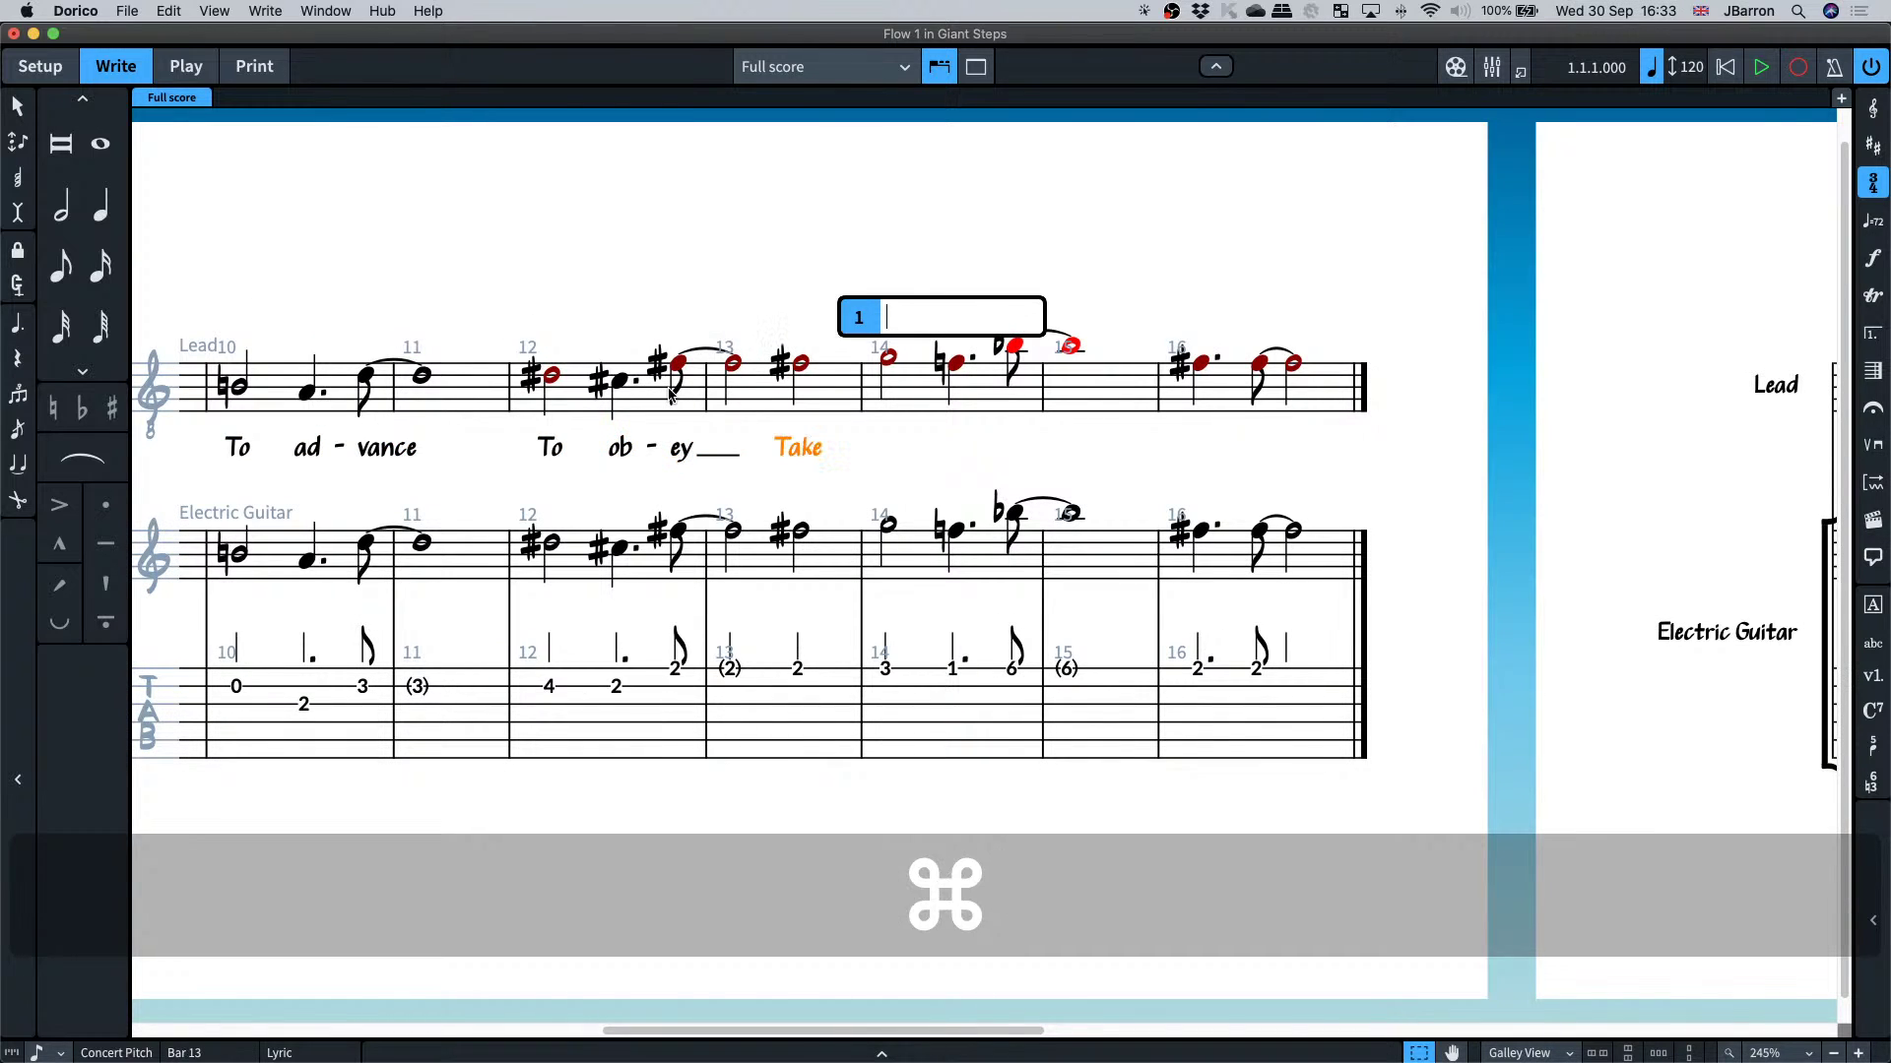
key(super+v)
key(super+v)
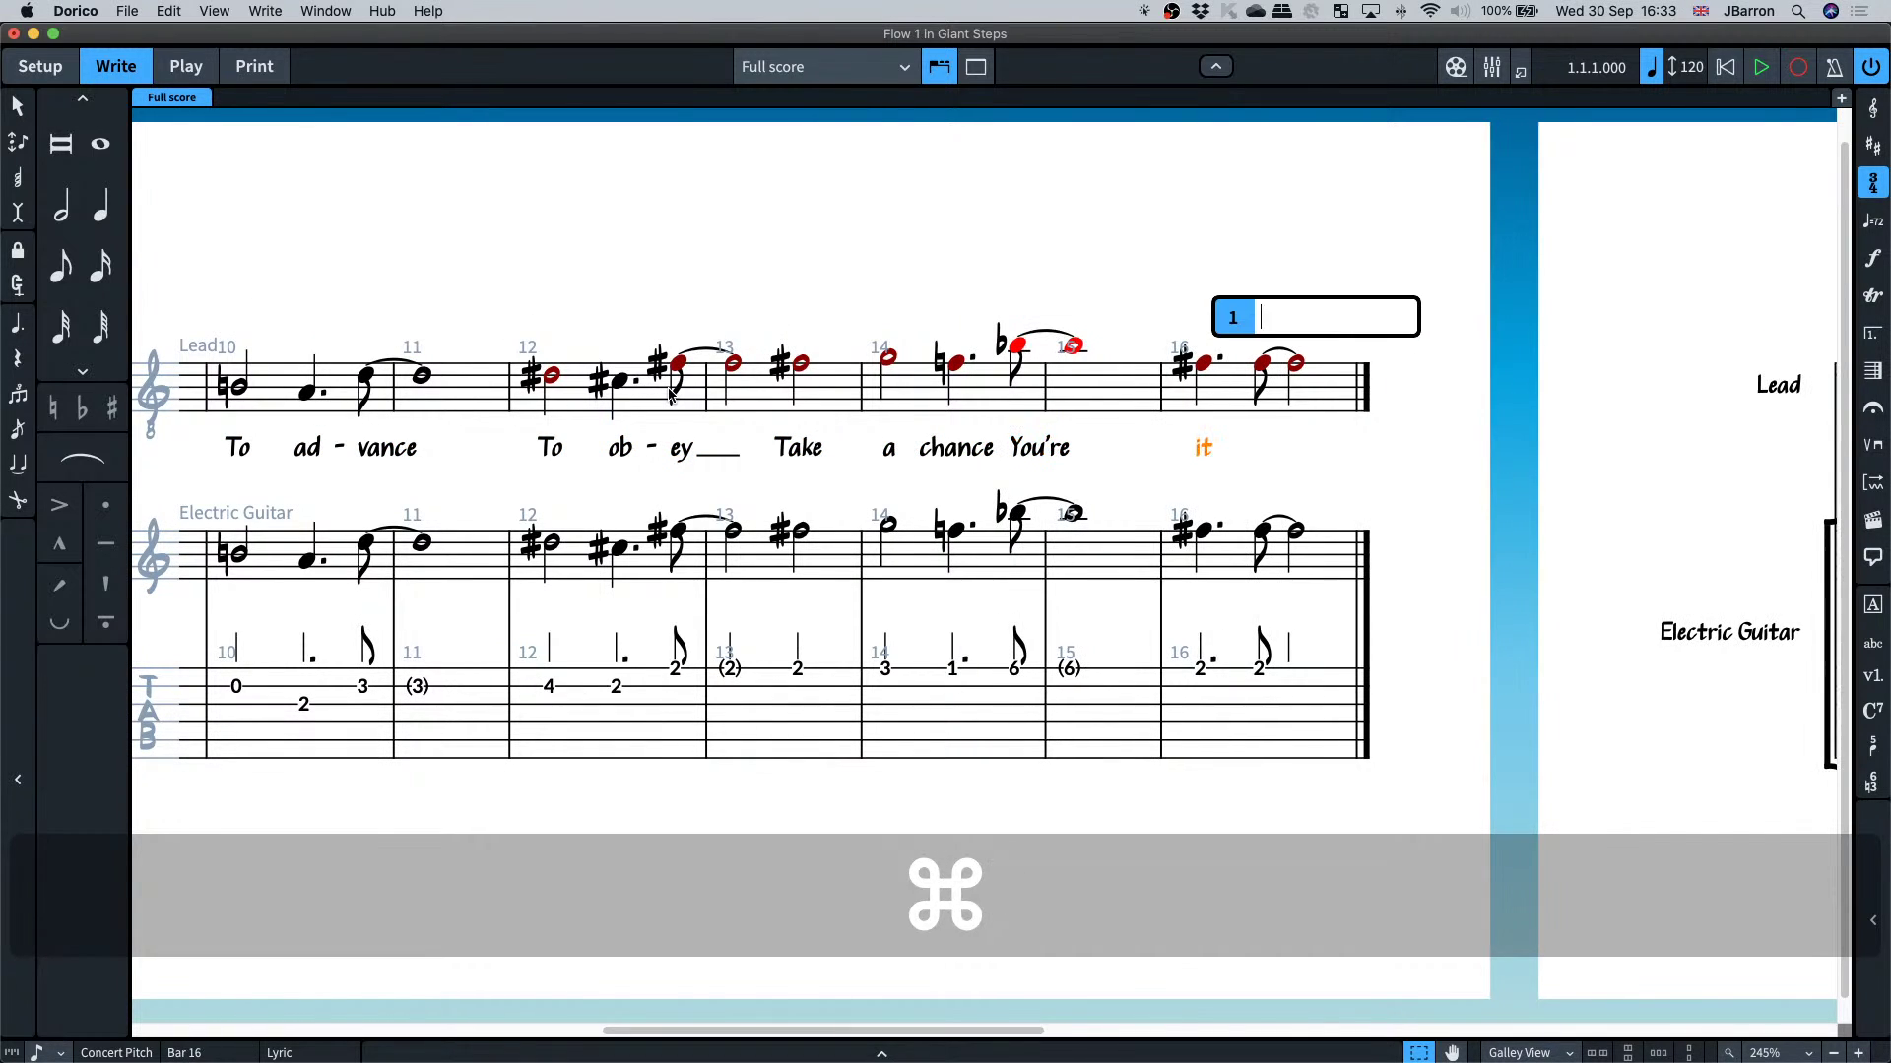
key(Escape)
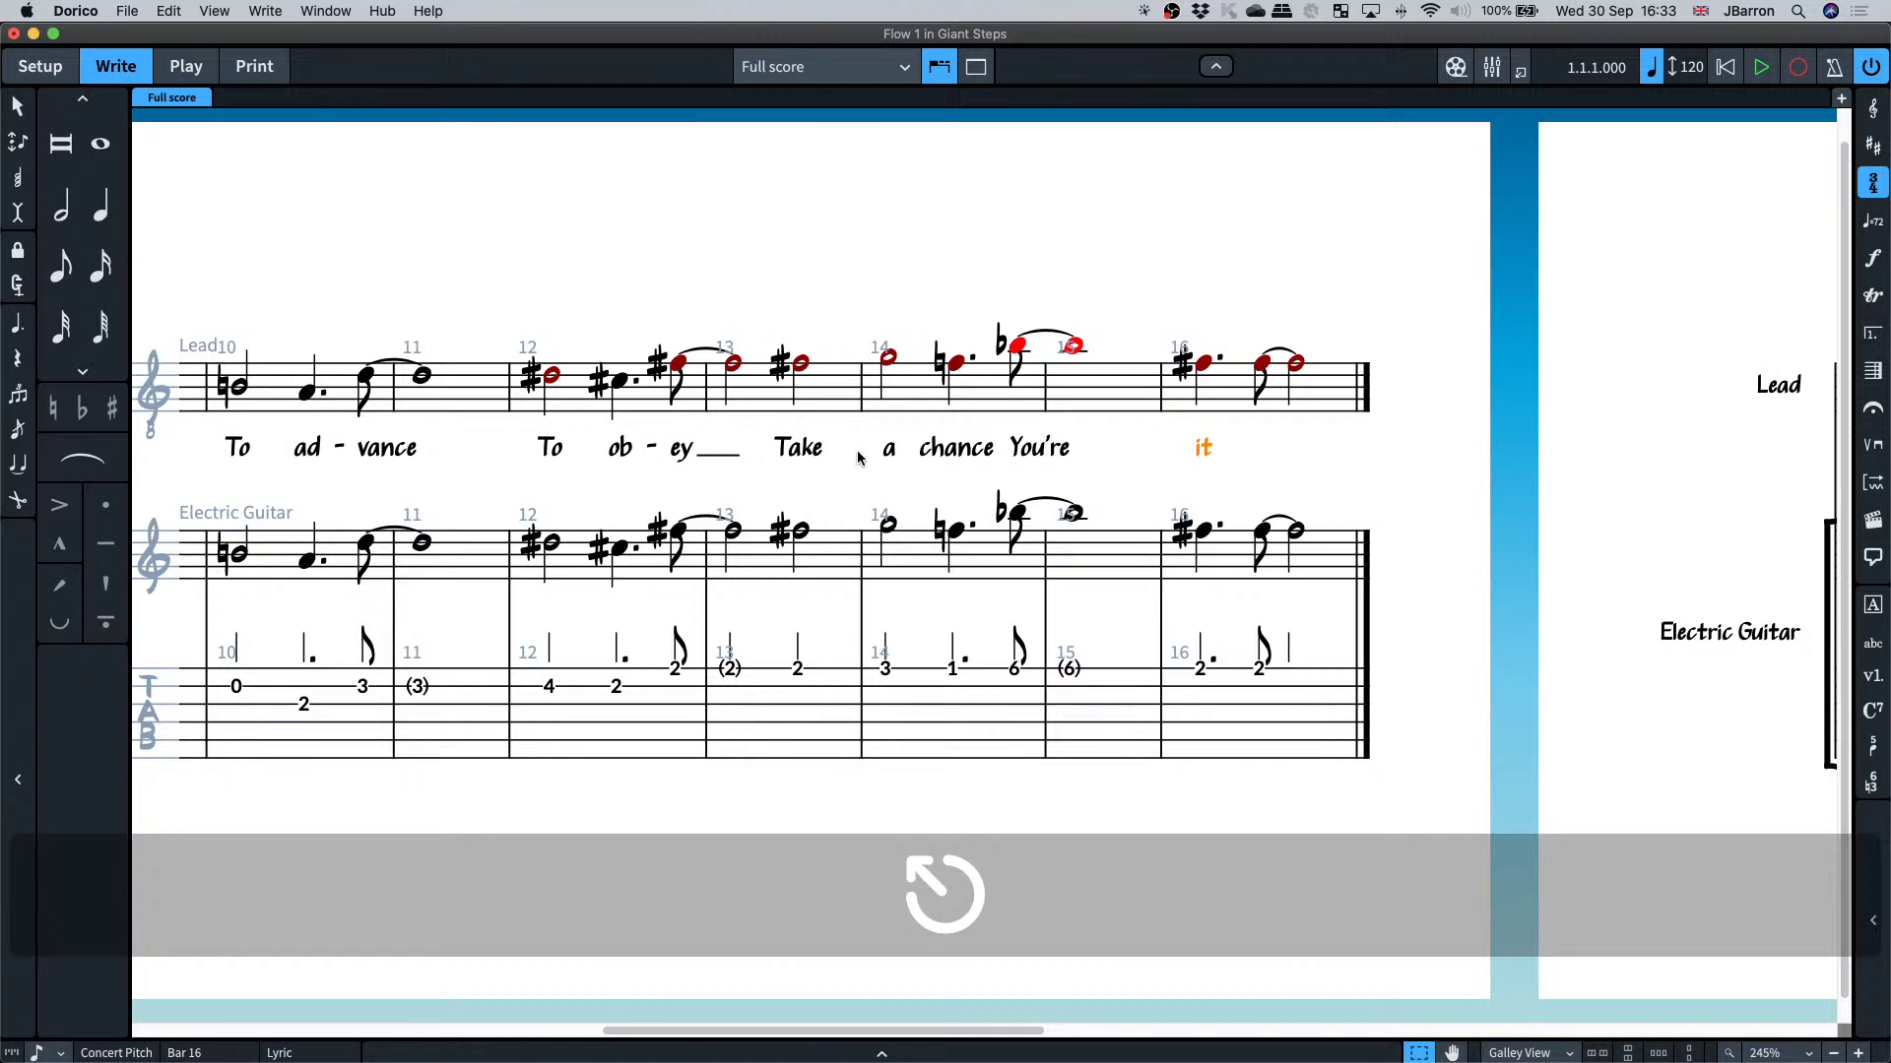
- Shift the syllables "Take a chance You're it" together to later rhythmic positions so that "Take" starts on the first note of bar 14
click(809, 450)
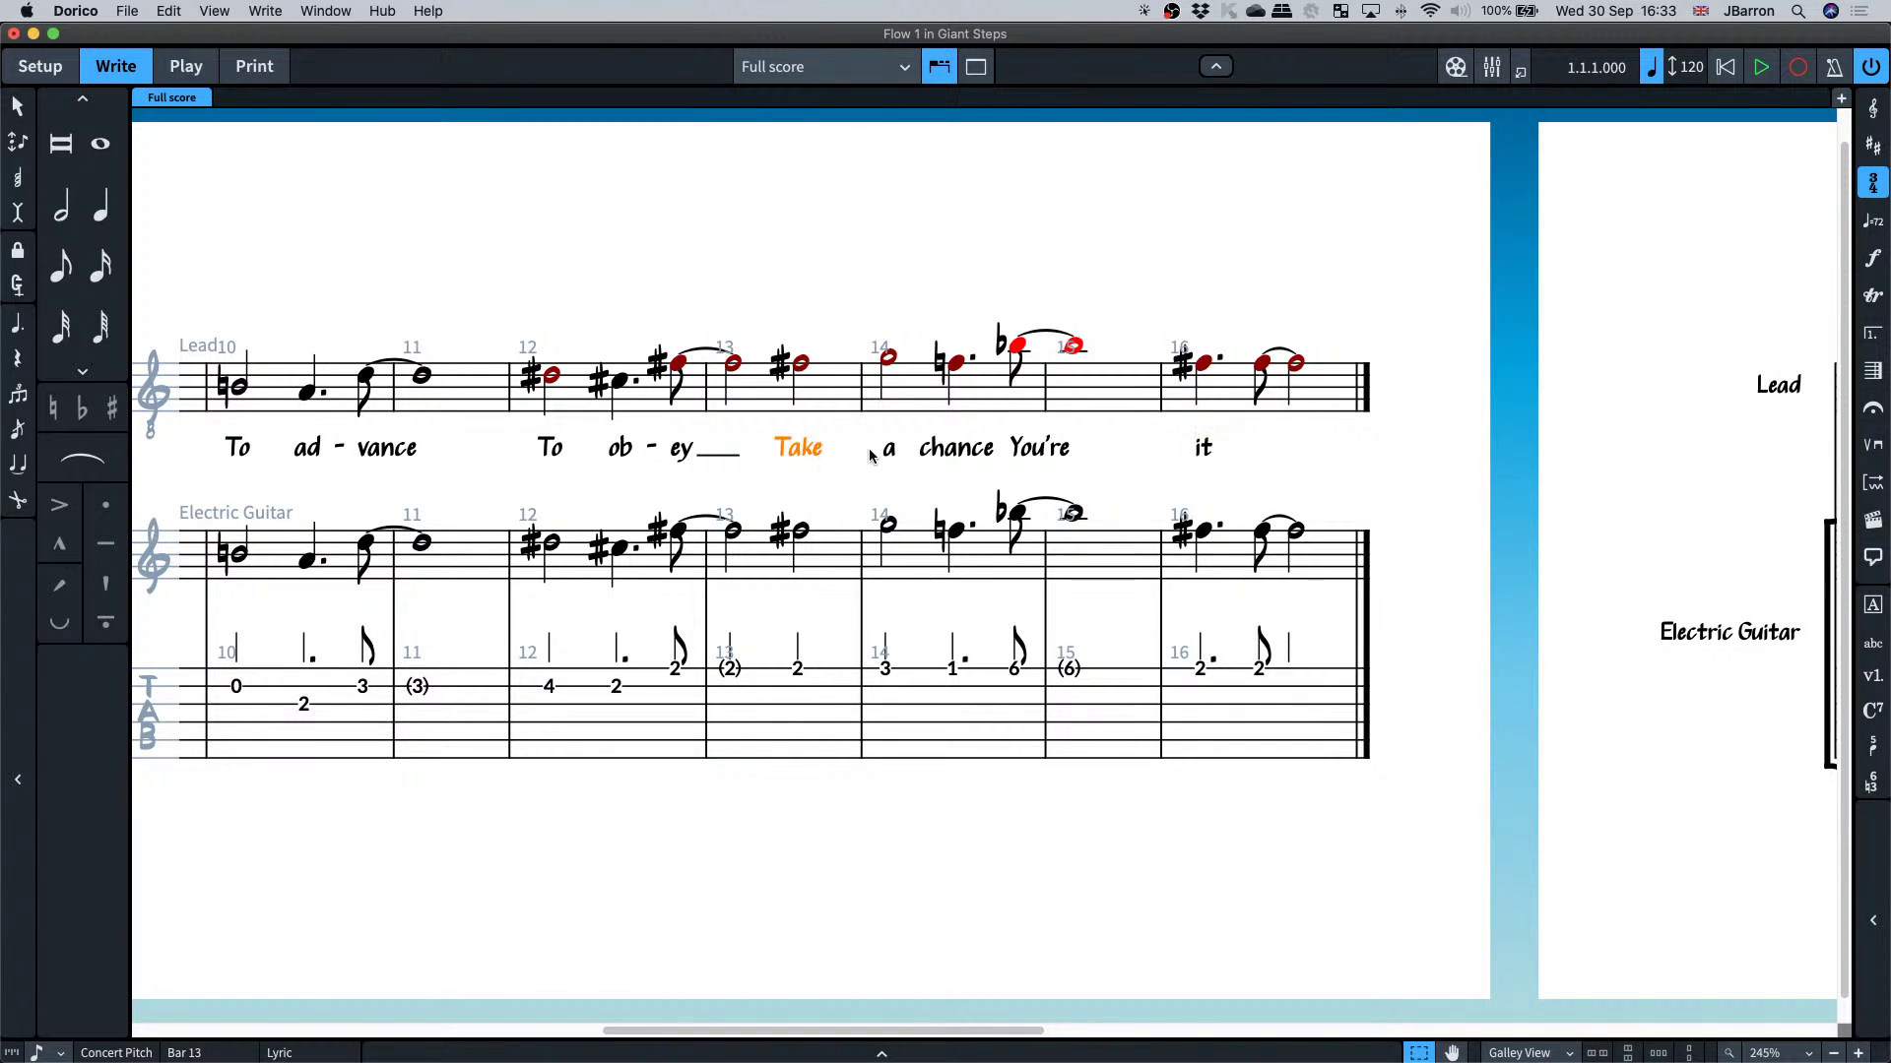
super+click(889, 448)
super+click(964, 461)
super+click(1042, 455)
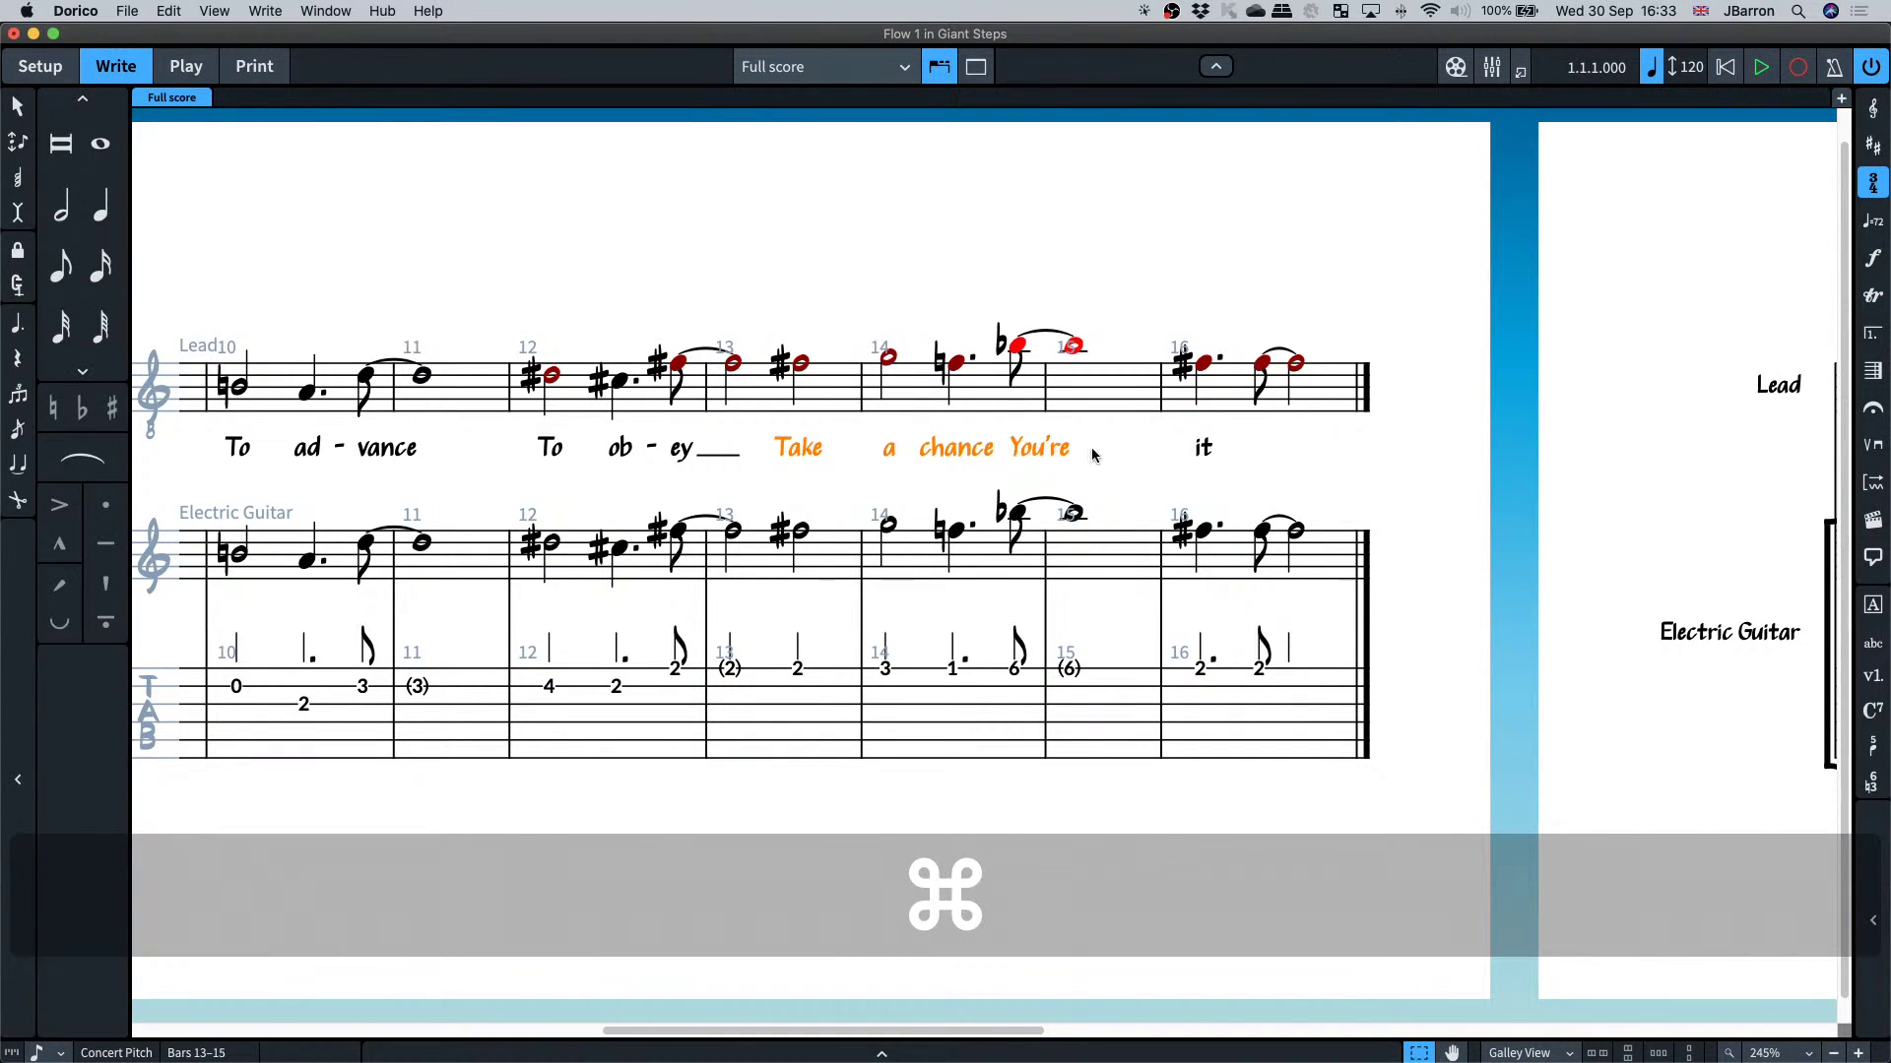
super+click(1203, 453)
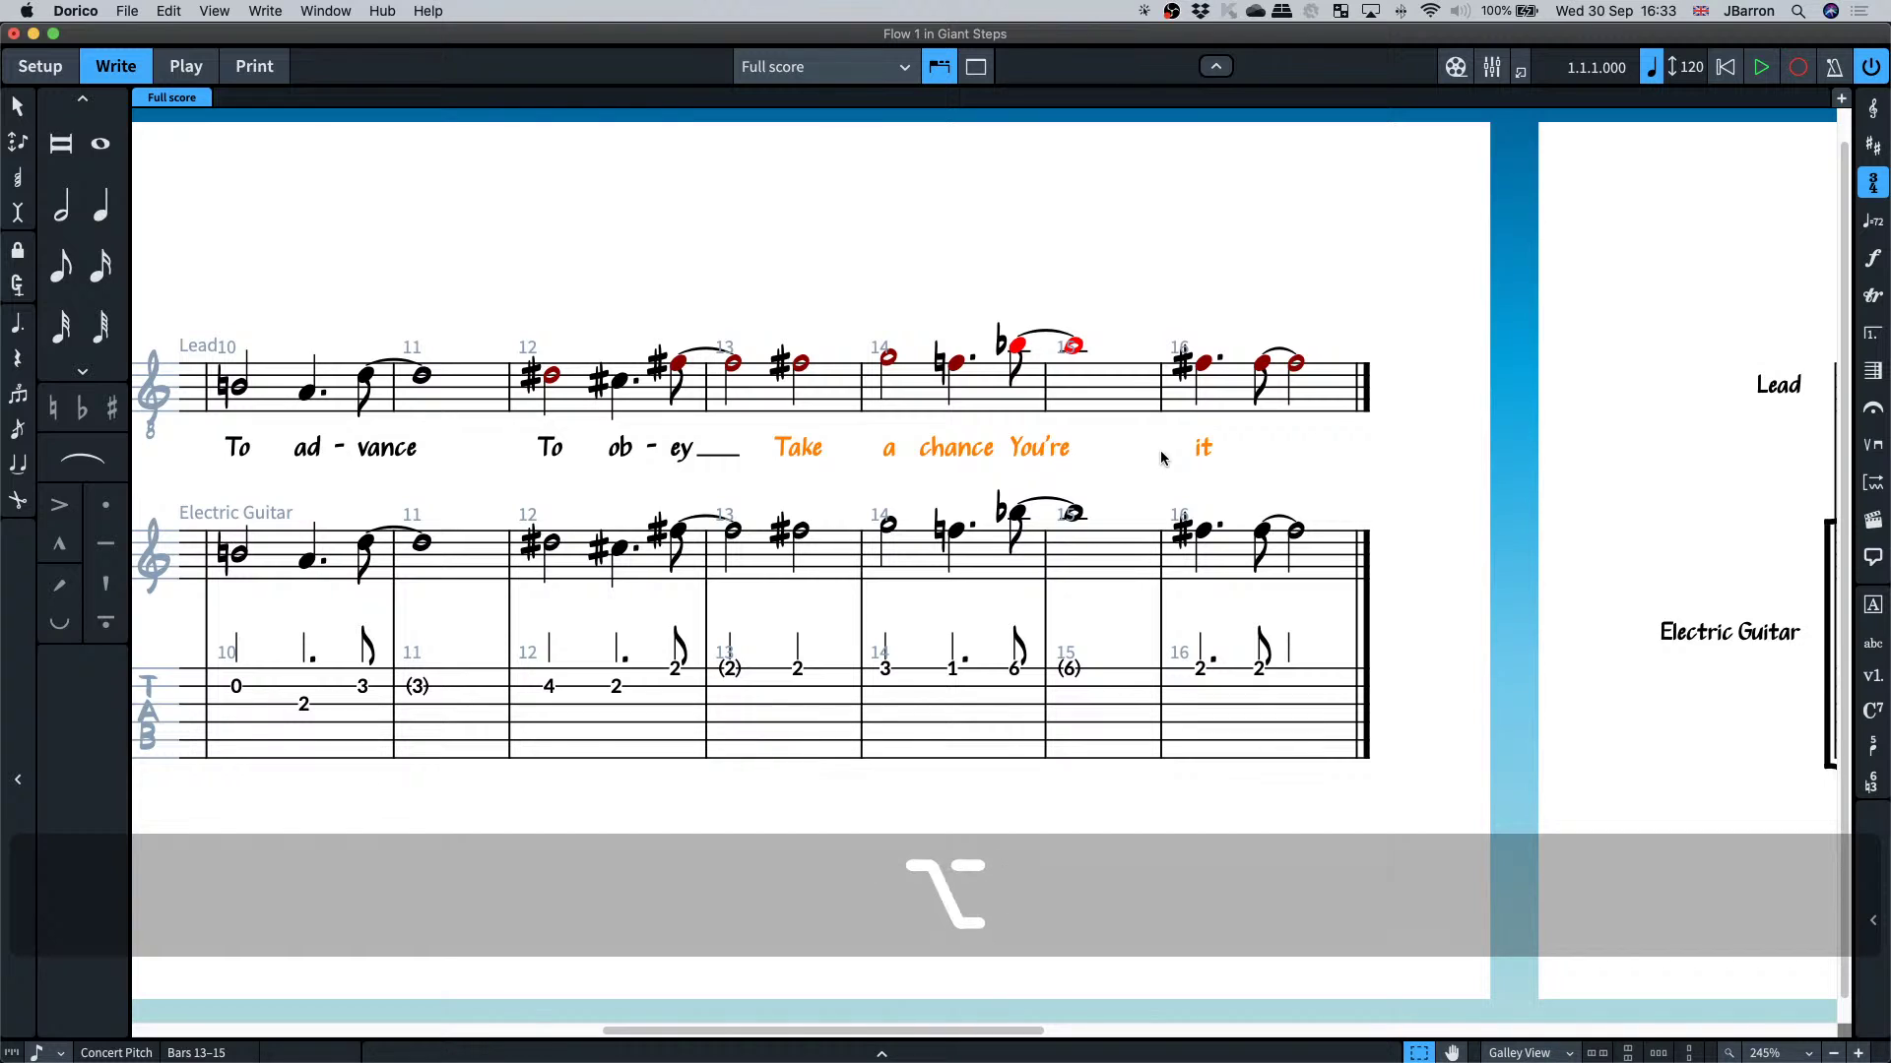
key(alt+Right)
key(alt+Right)
key(alt+Right)
key(alt+Right)
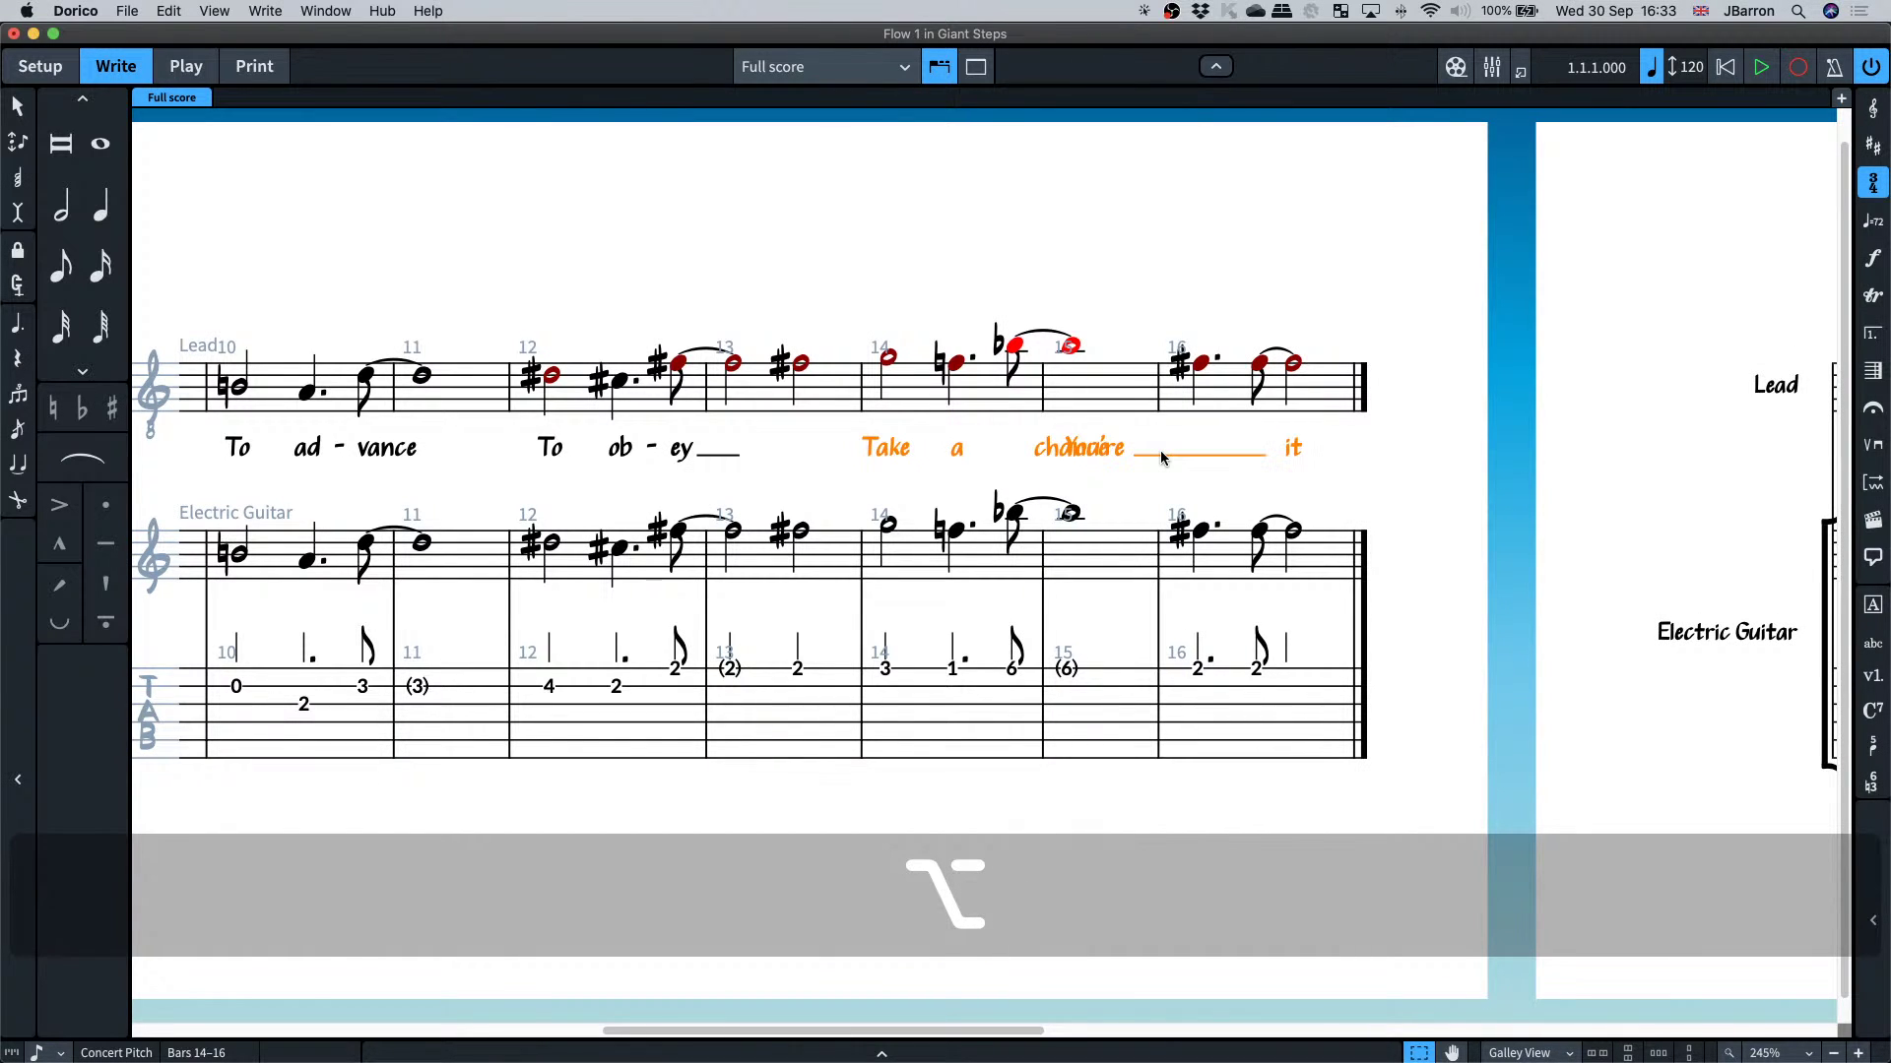
- Nudge the misplaced "You're" syllable further along, then clear its text to remove it from bar 15
click(825, 453)
scroll(824, 453, left, 2)
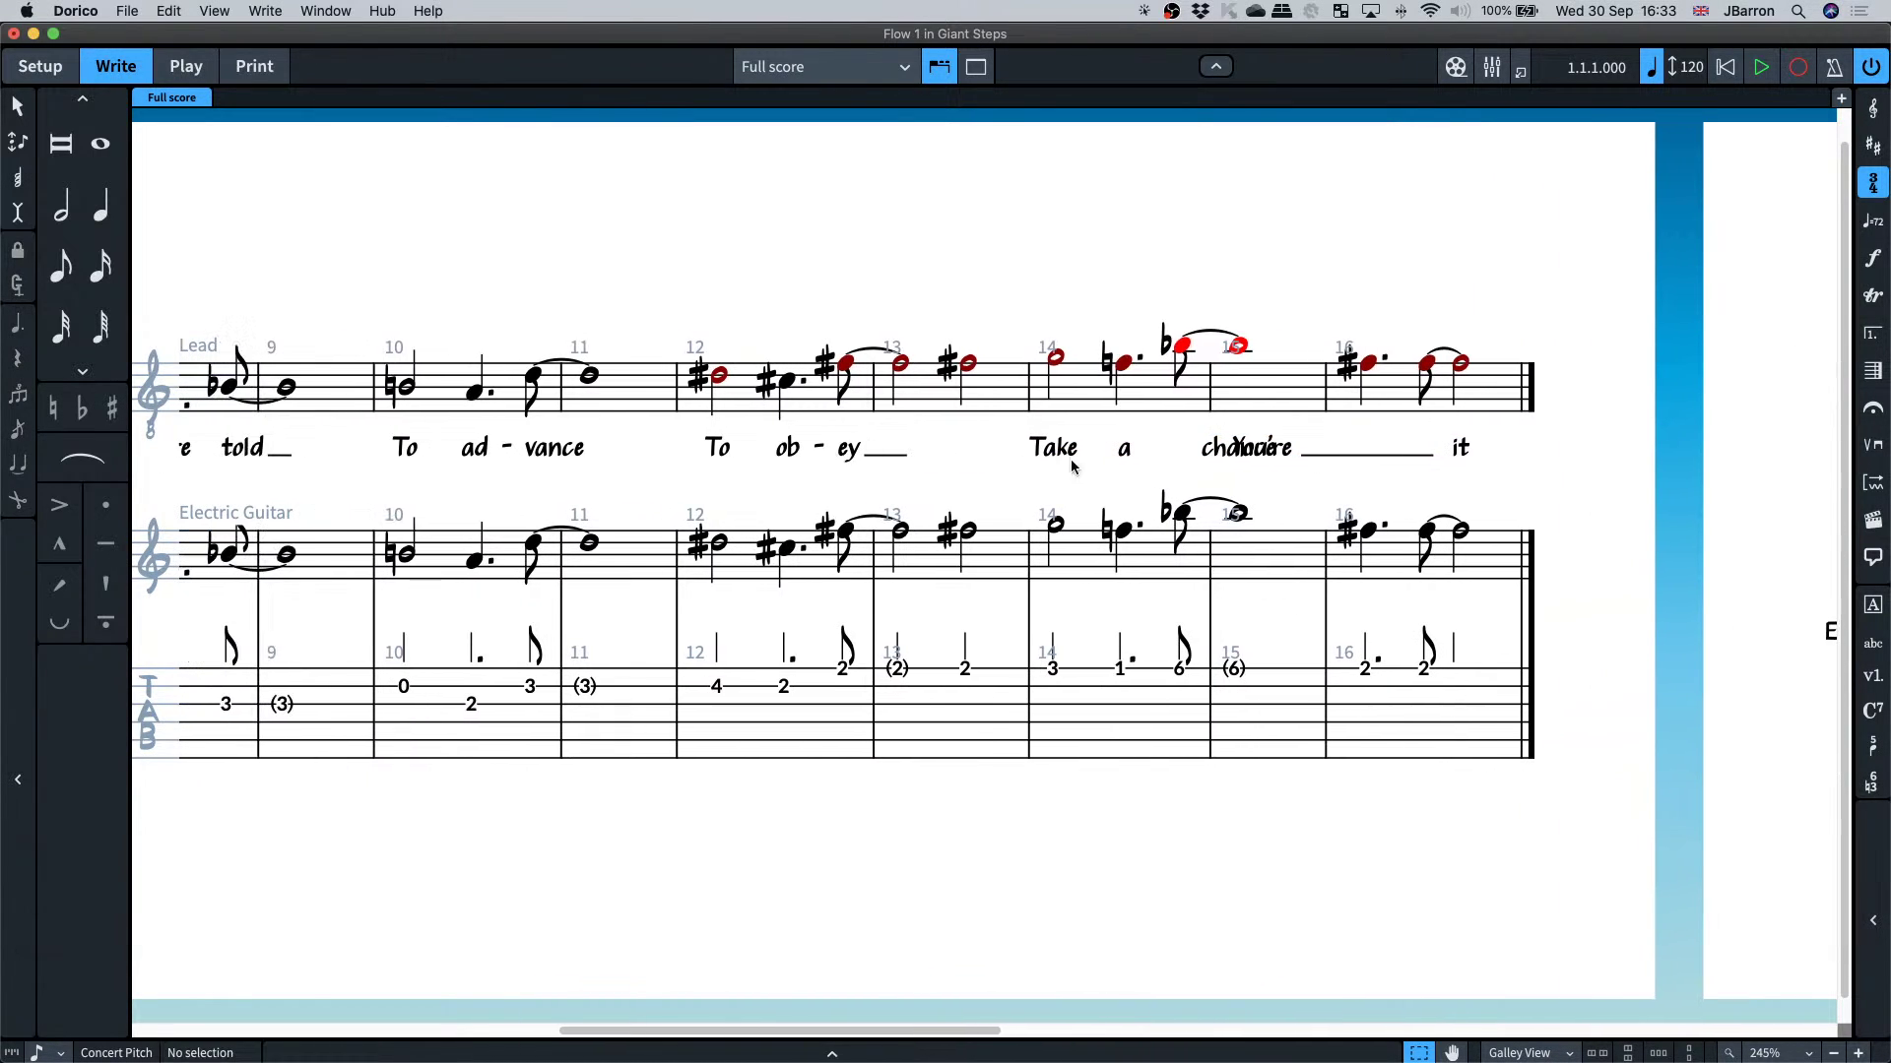
click(1279, 454)
key(alt+Right)
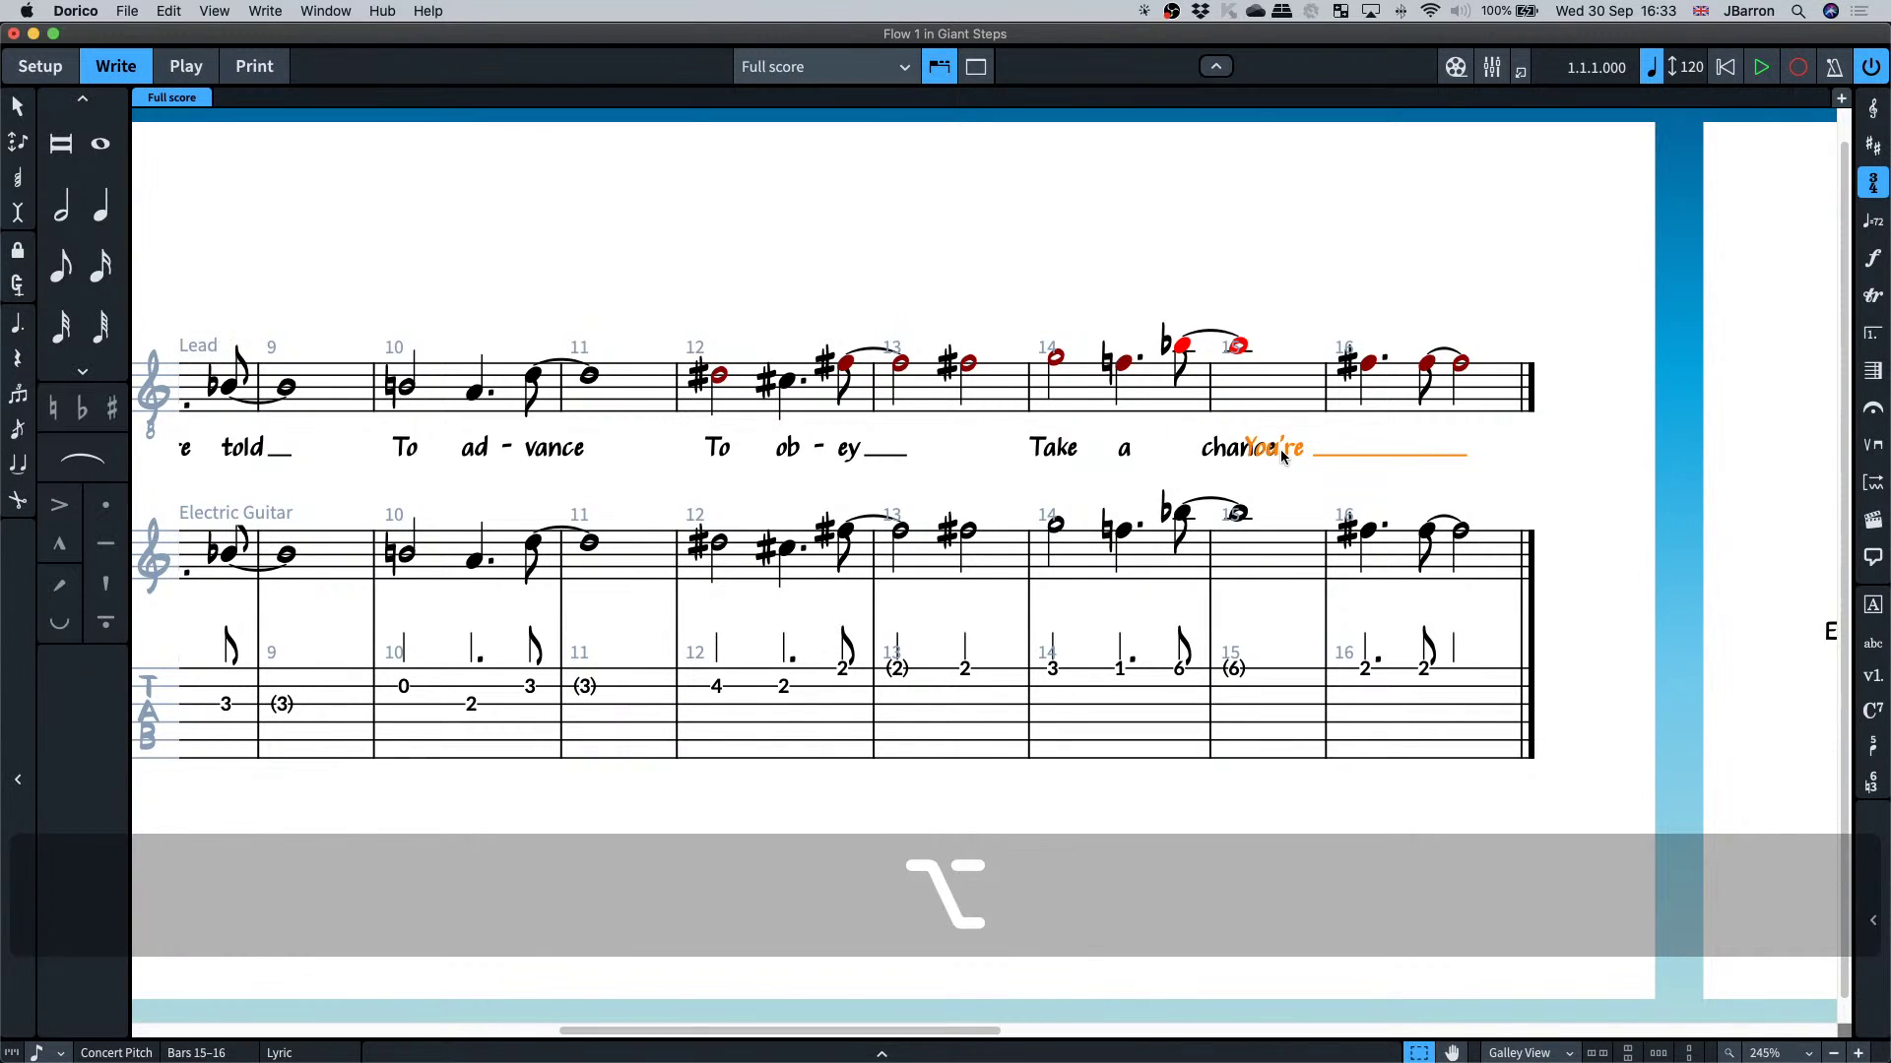
key(Return)
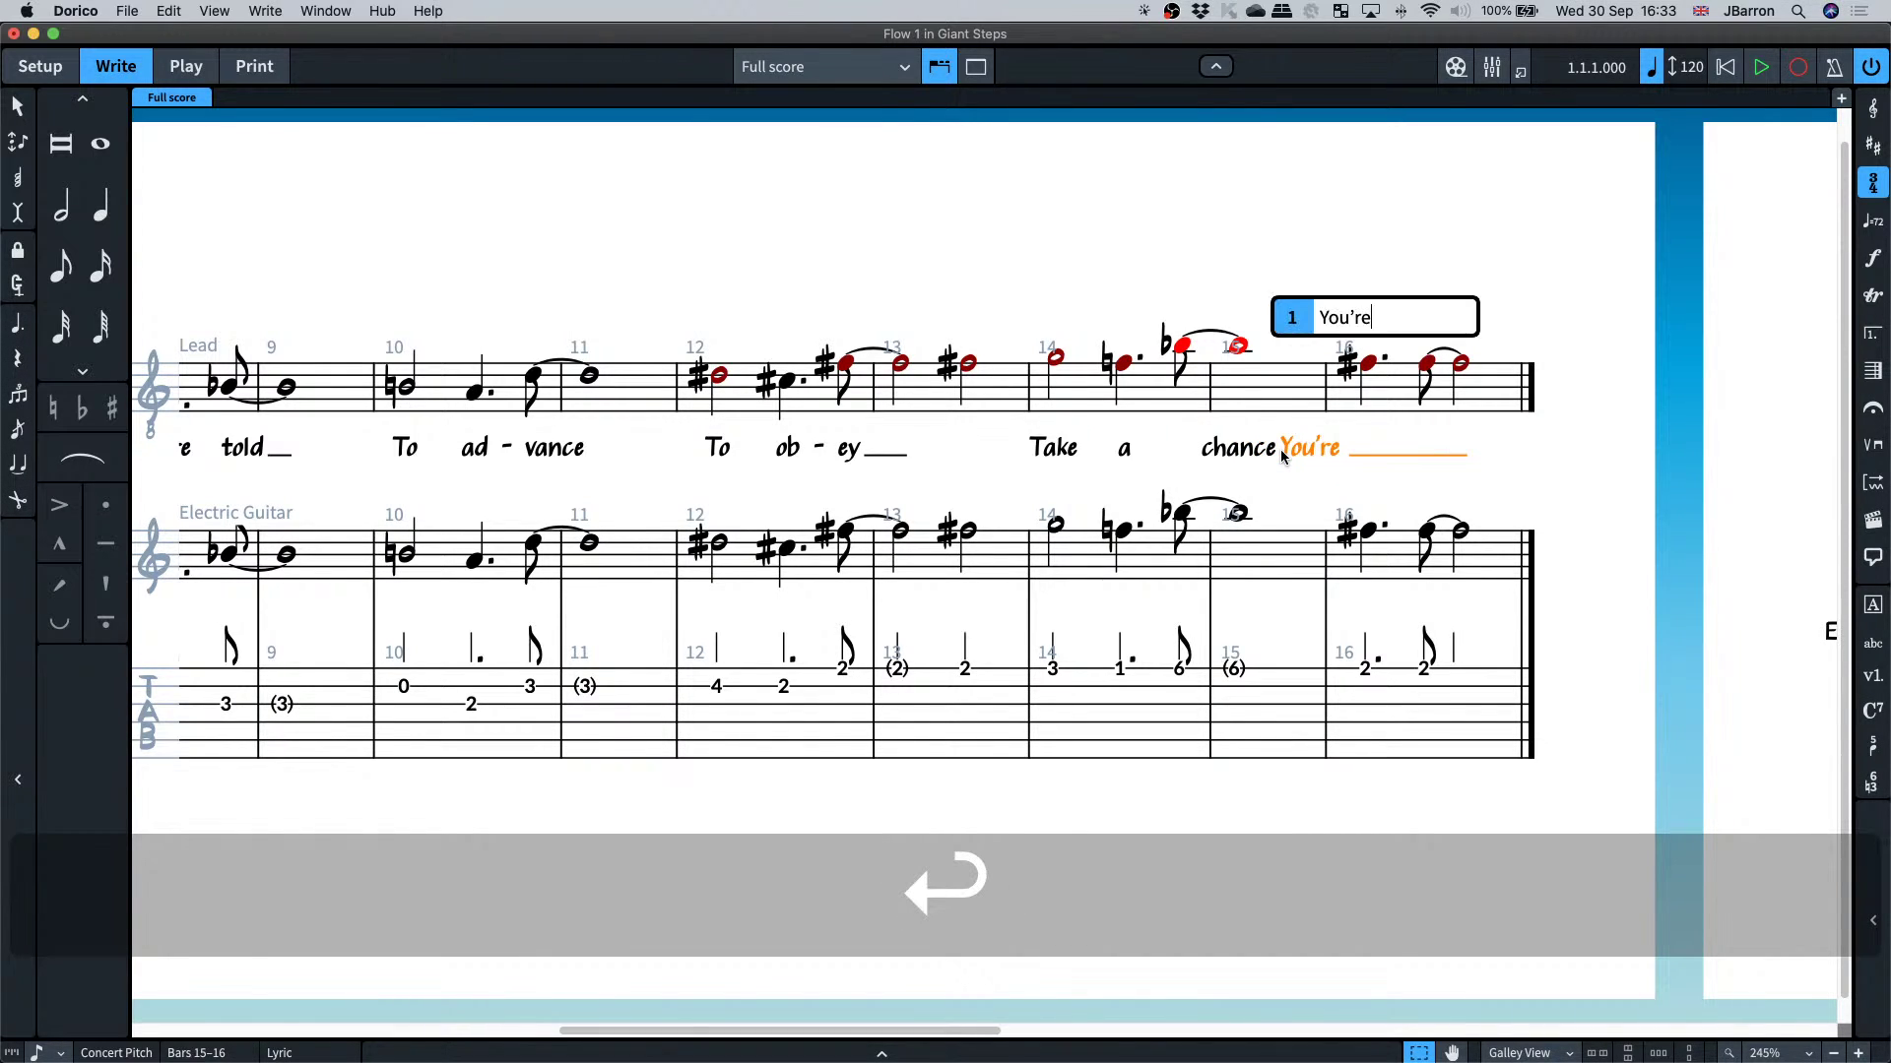
key(BackSpace)
key(BackSpace)
key(BackSpace)
key(BackSpace)
key(BackSpace)
key(BackSpace)
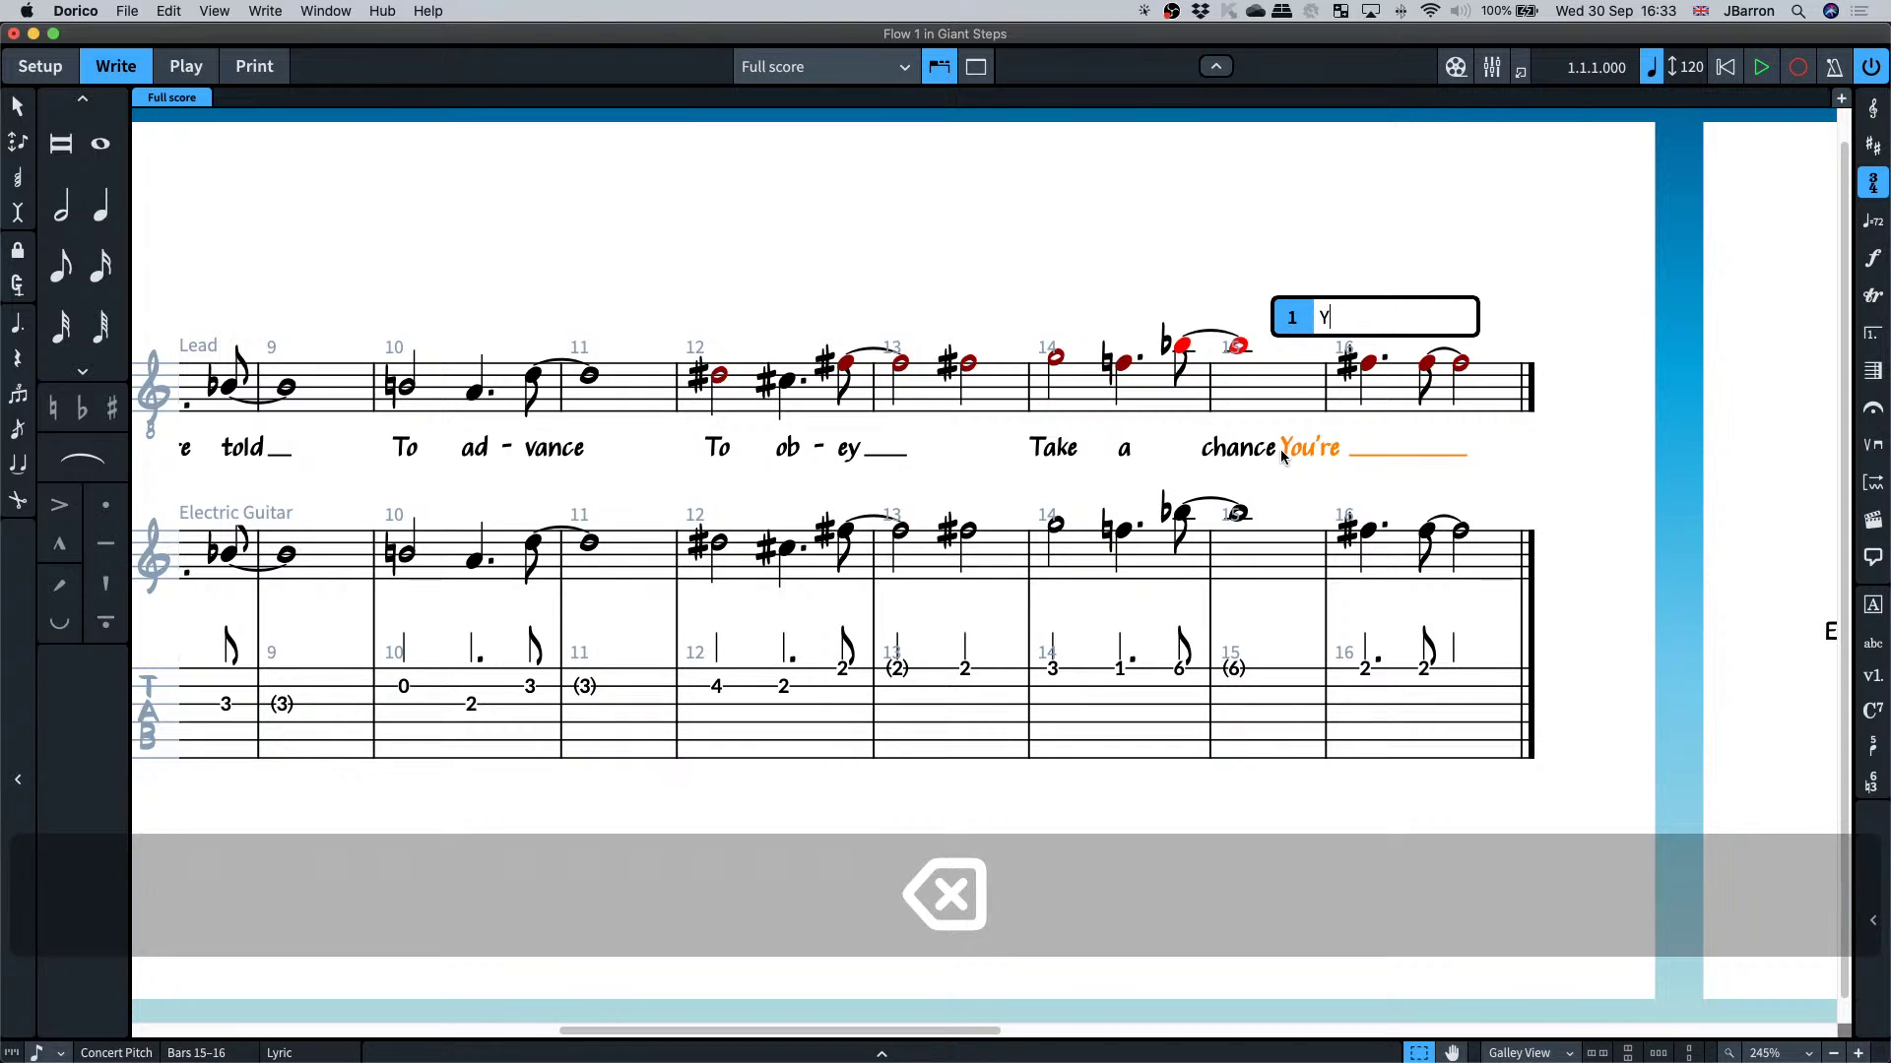
key(Tab)
- Enter the lyrics "You're it" beneath the bar 16 notes on the Lead staff
click(1368, 364)
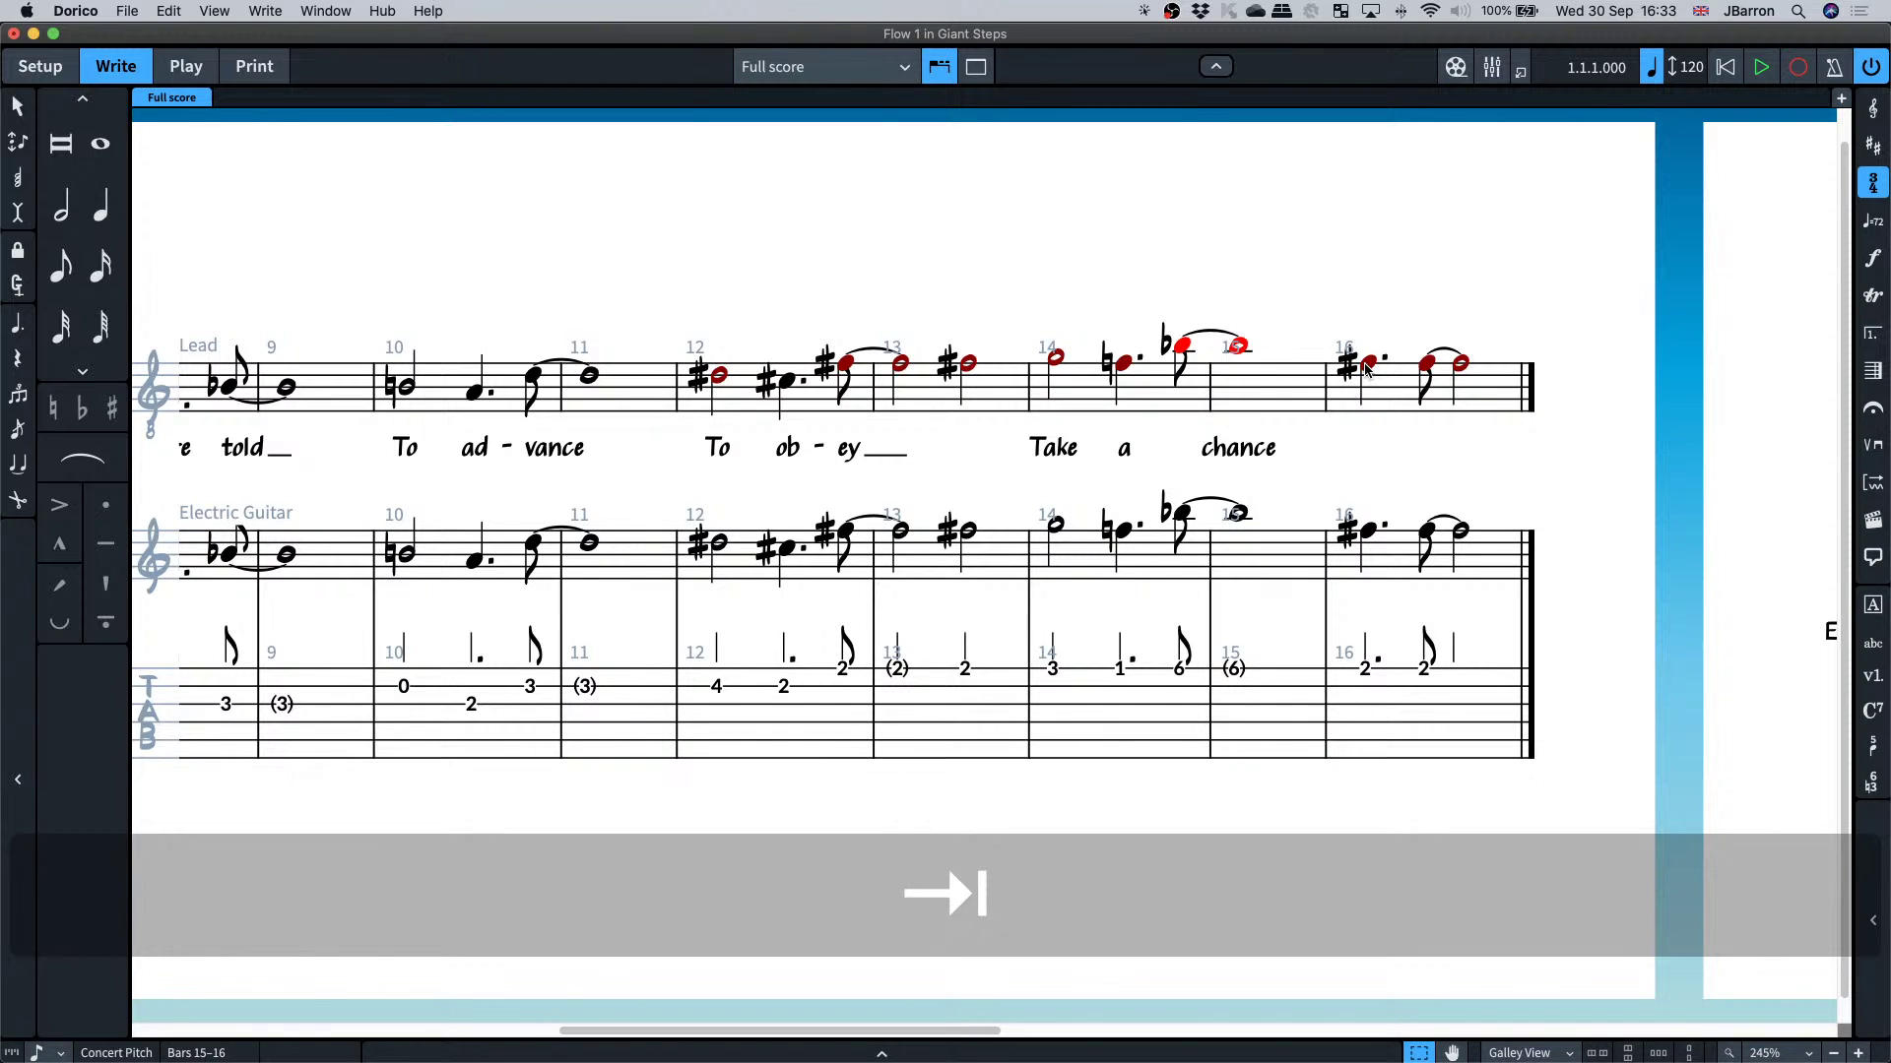
key(shift+l)
text(You're)
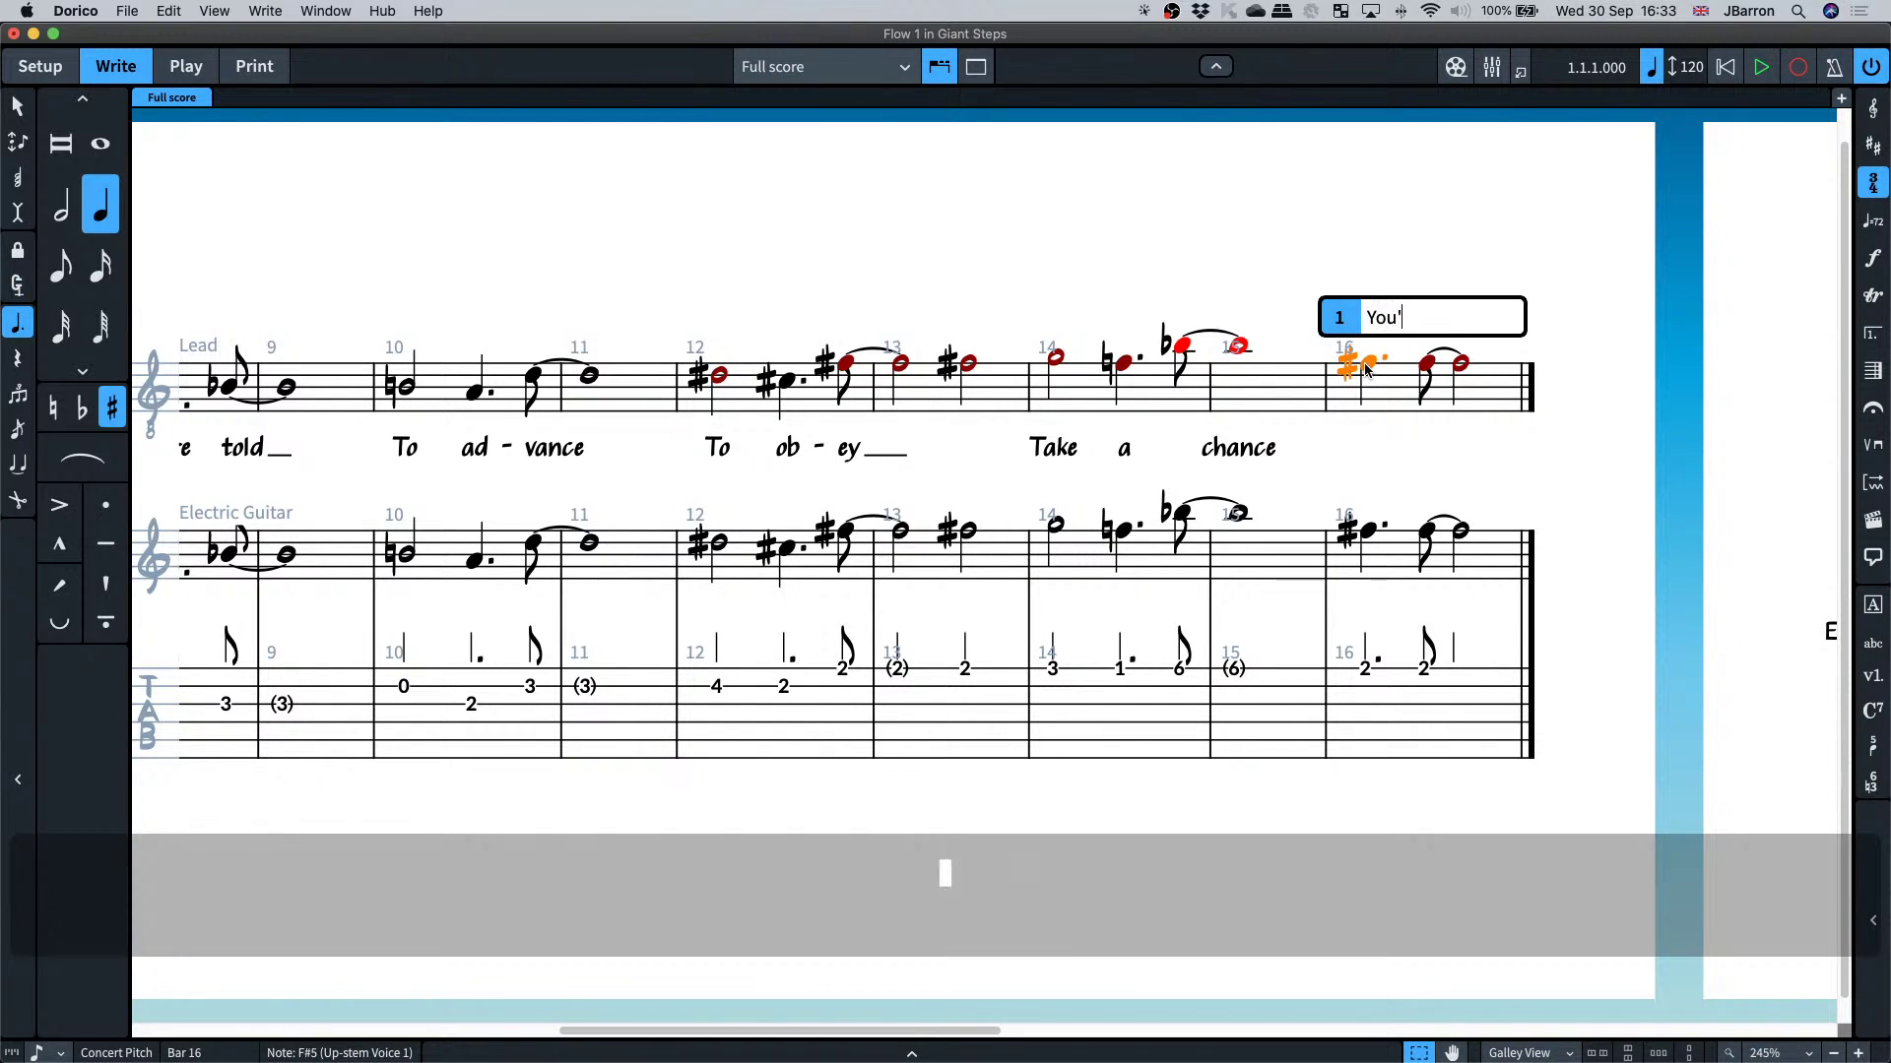
key(space)
text(it)
key(space)
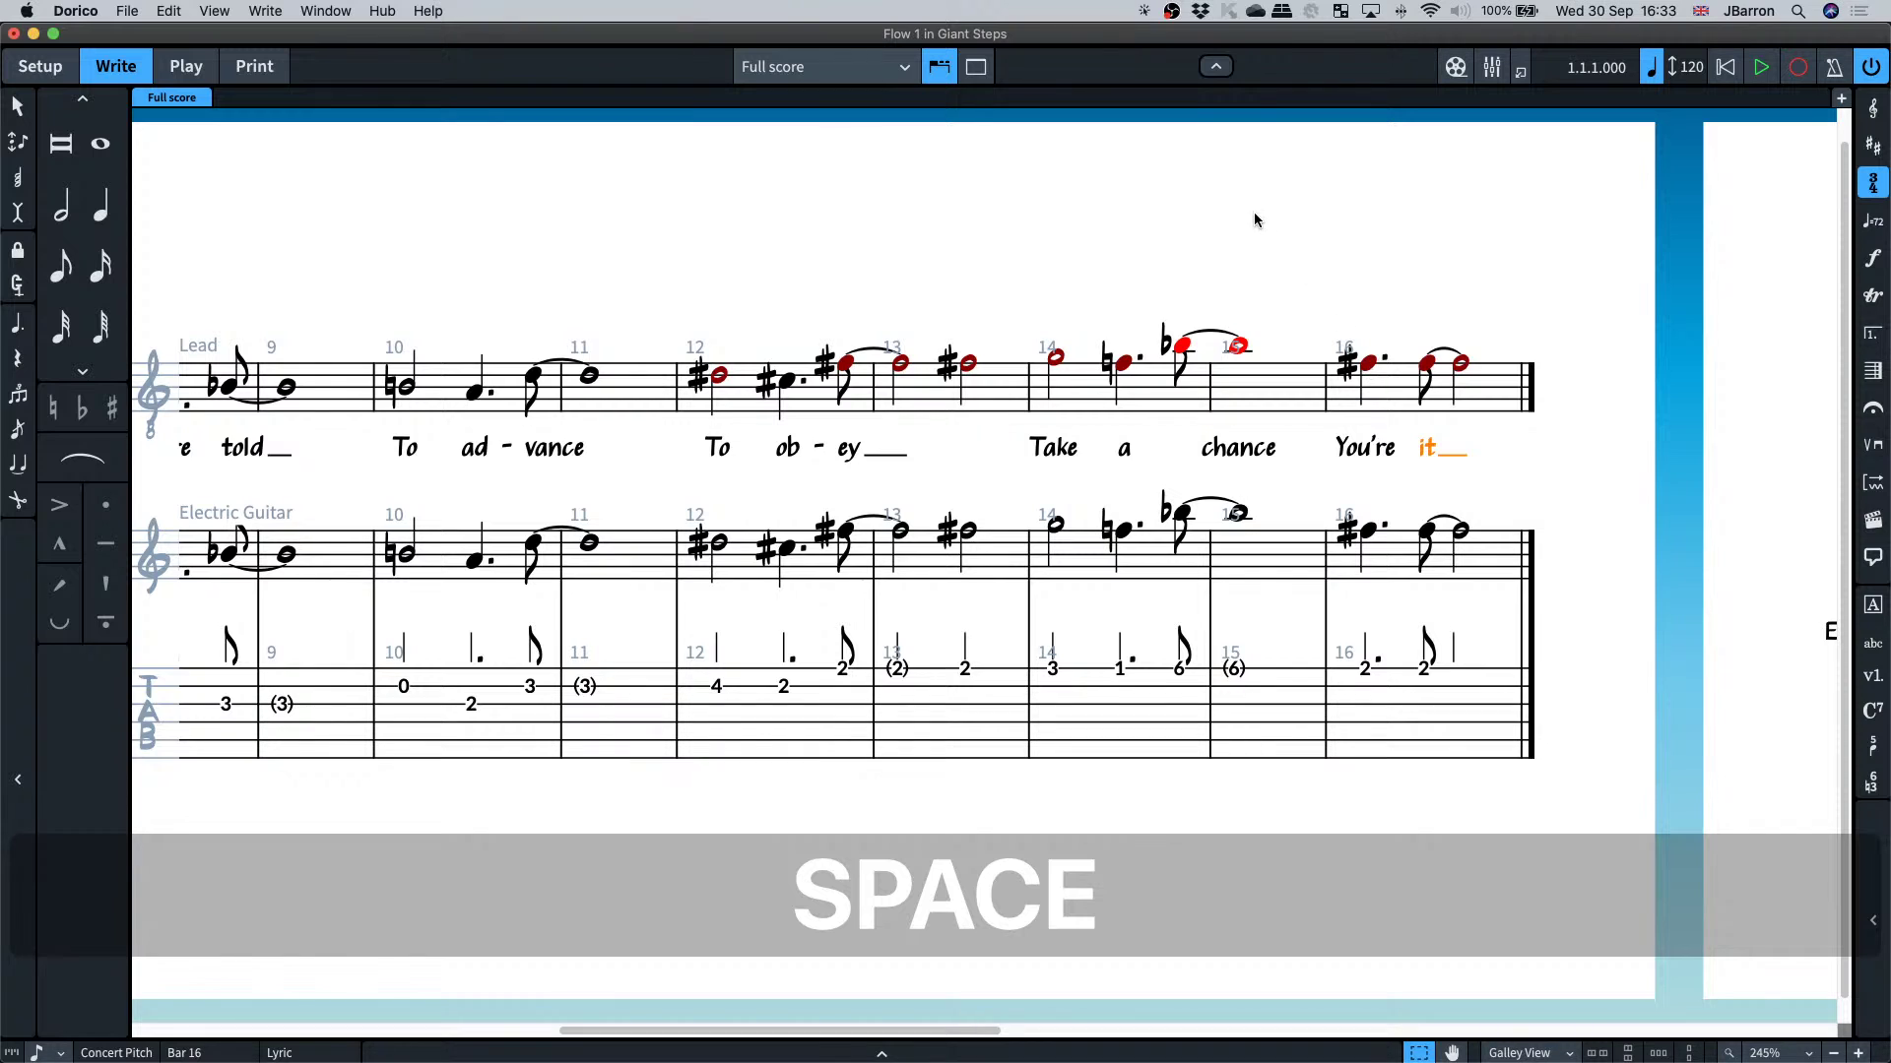
- Add "Verse 2" as lyric line 2 below the first two notes of bar 12 and check its lyric properties
scroll(1255, 210, left, 5)
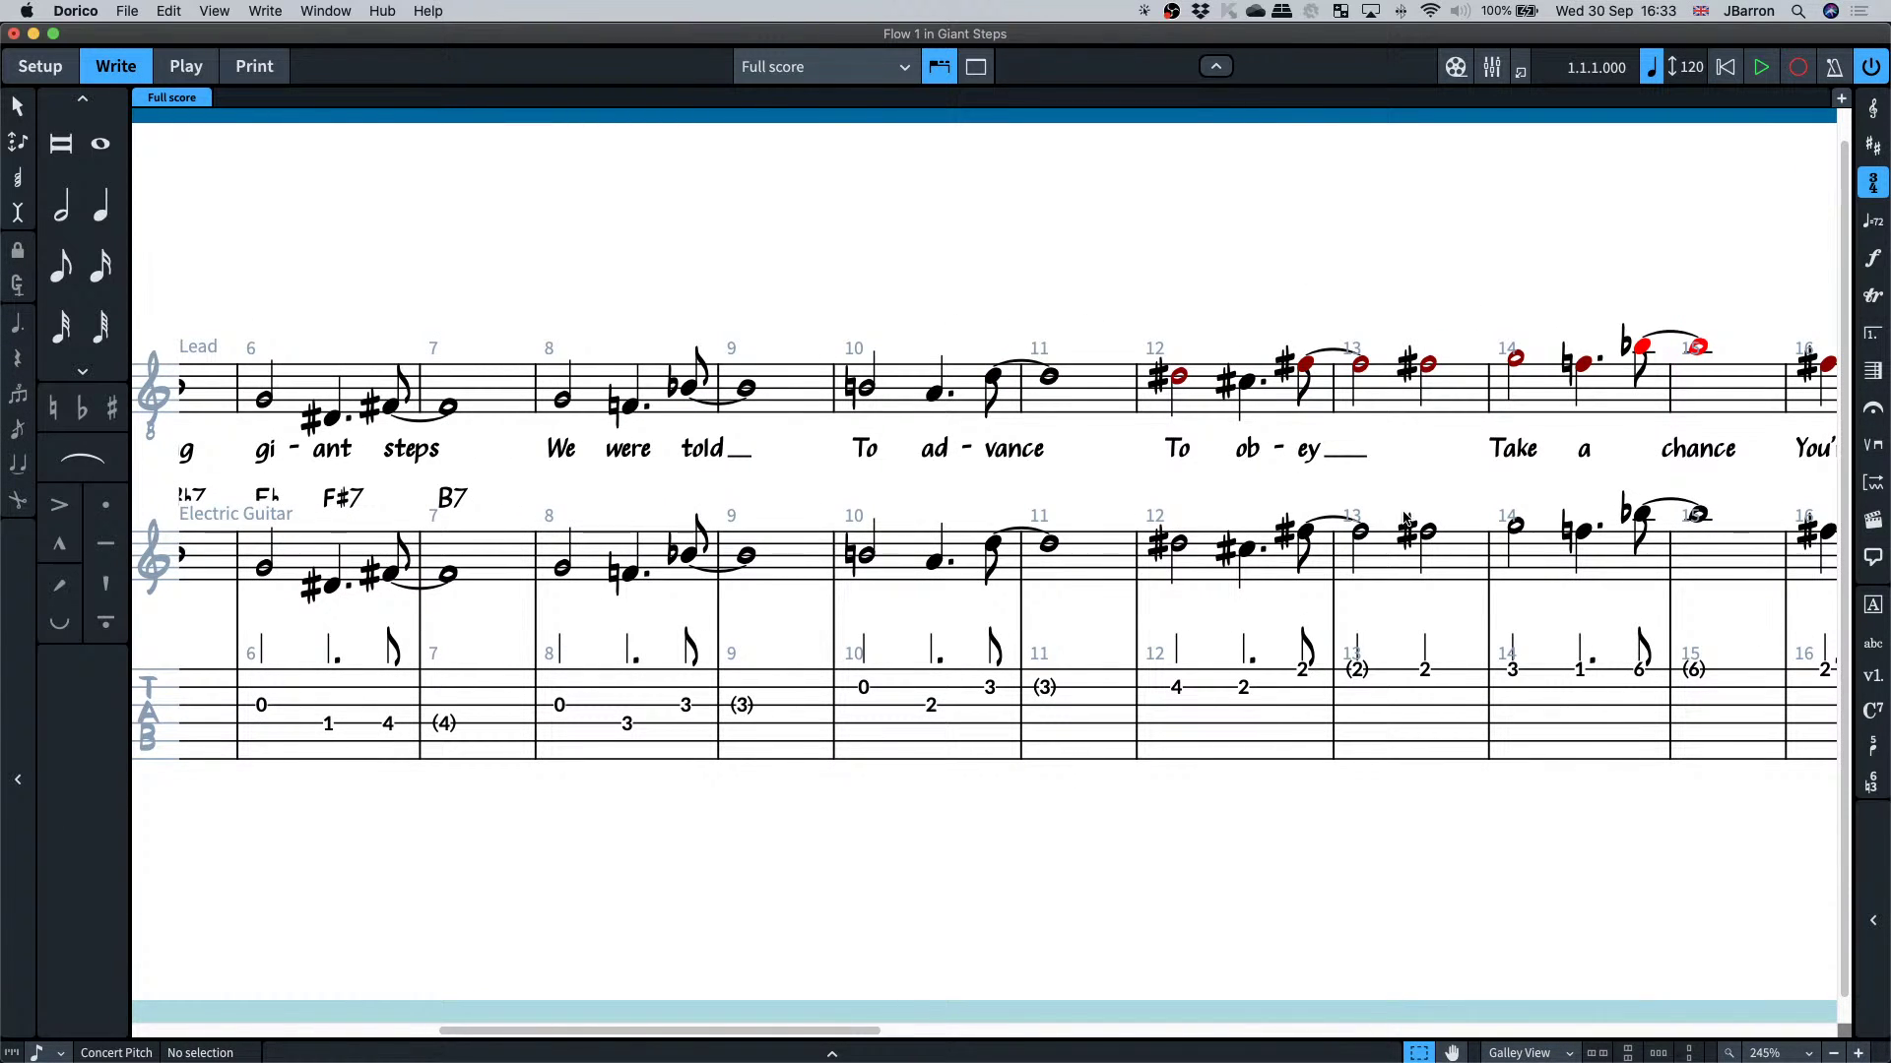
click(1179, 449)
key(Return)
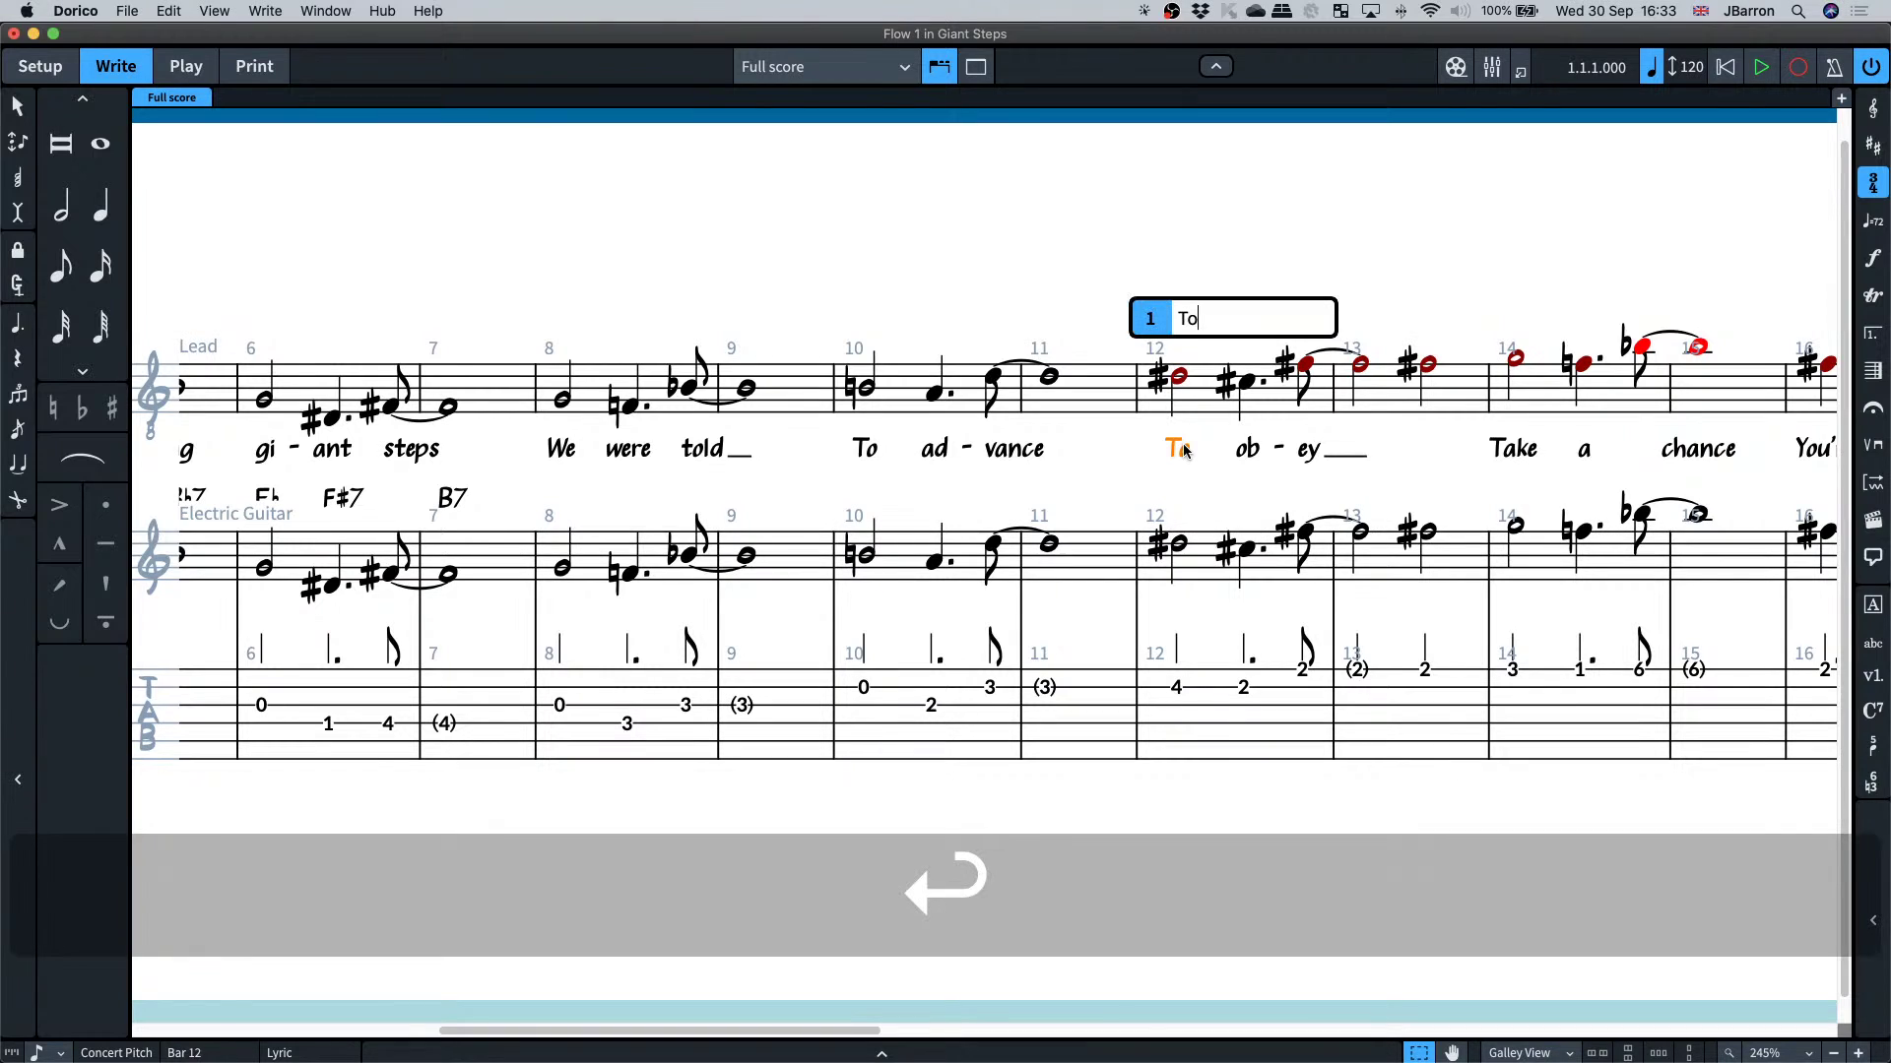
key(Down)
key(Up)
key(Up)
key(Up)
key(Up)
key(Down)
text(Verse)
key(space)
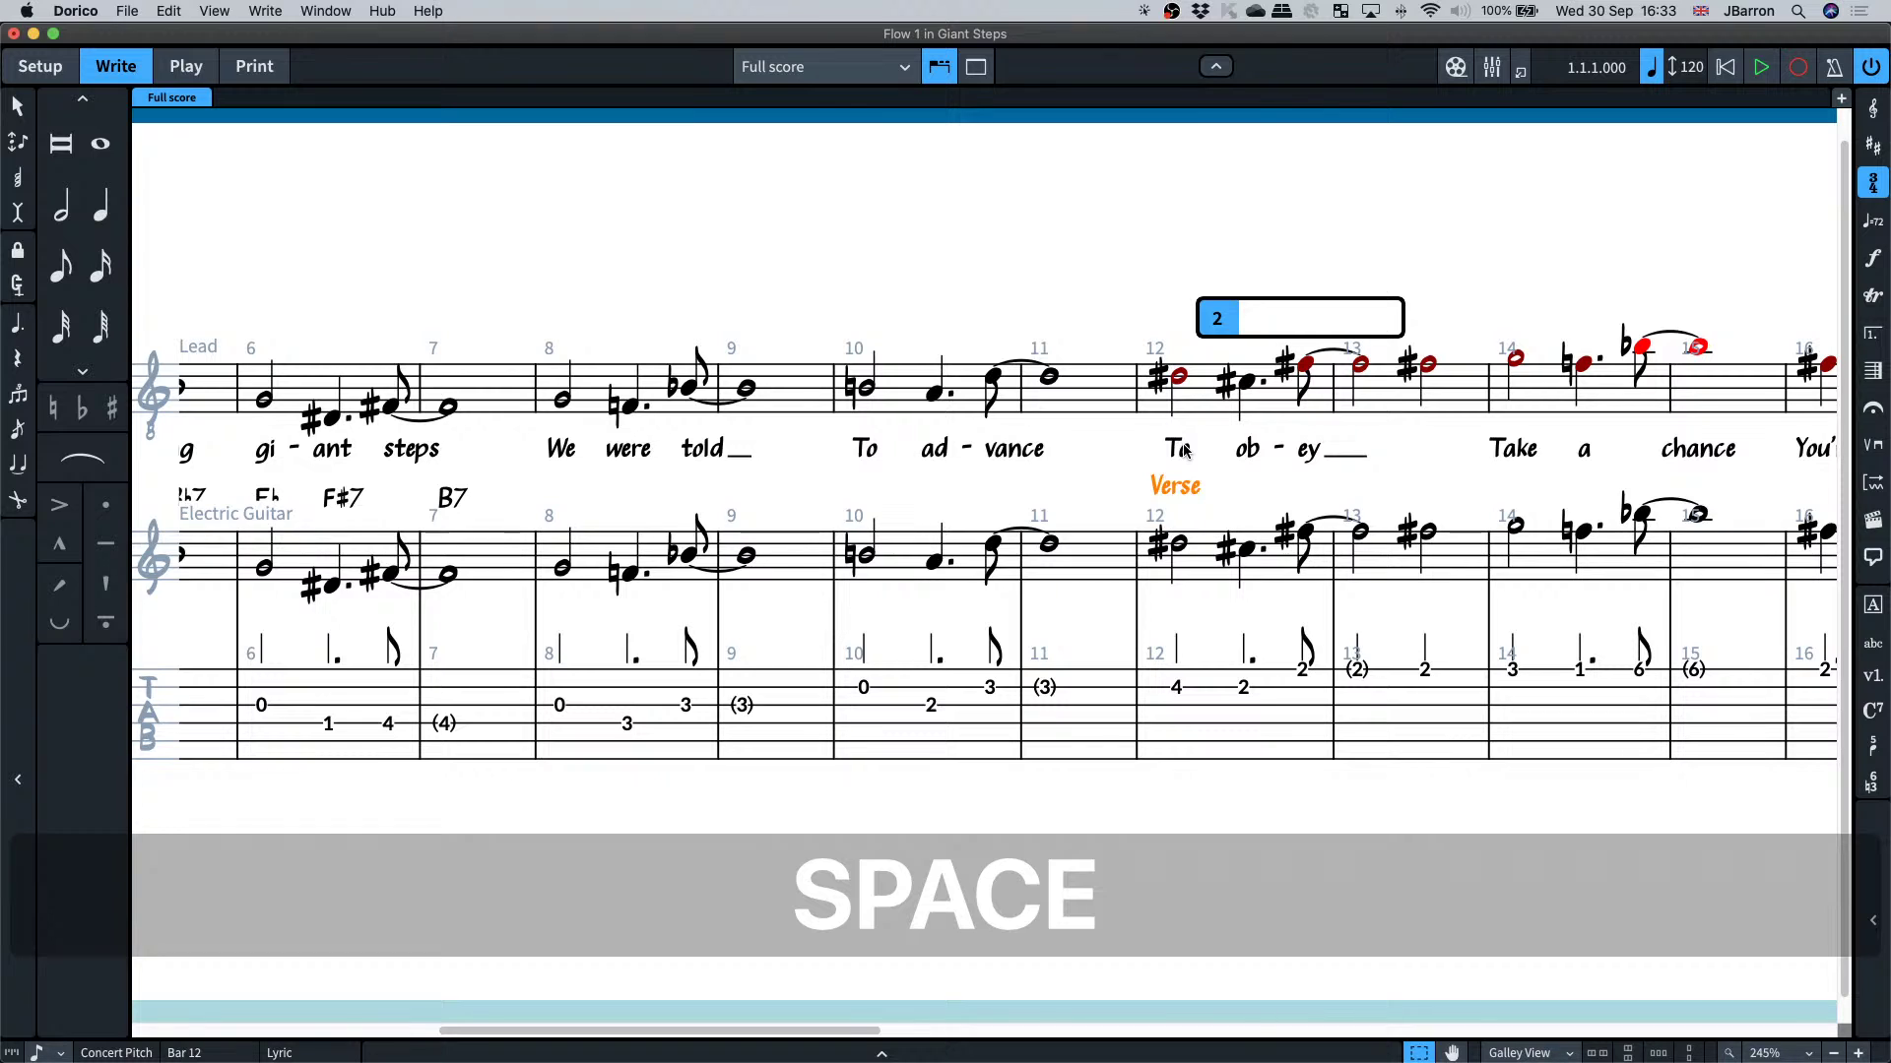
text(2)
key(Return)
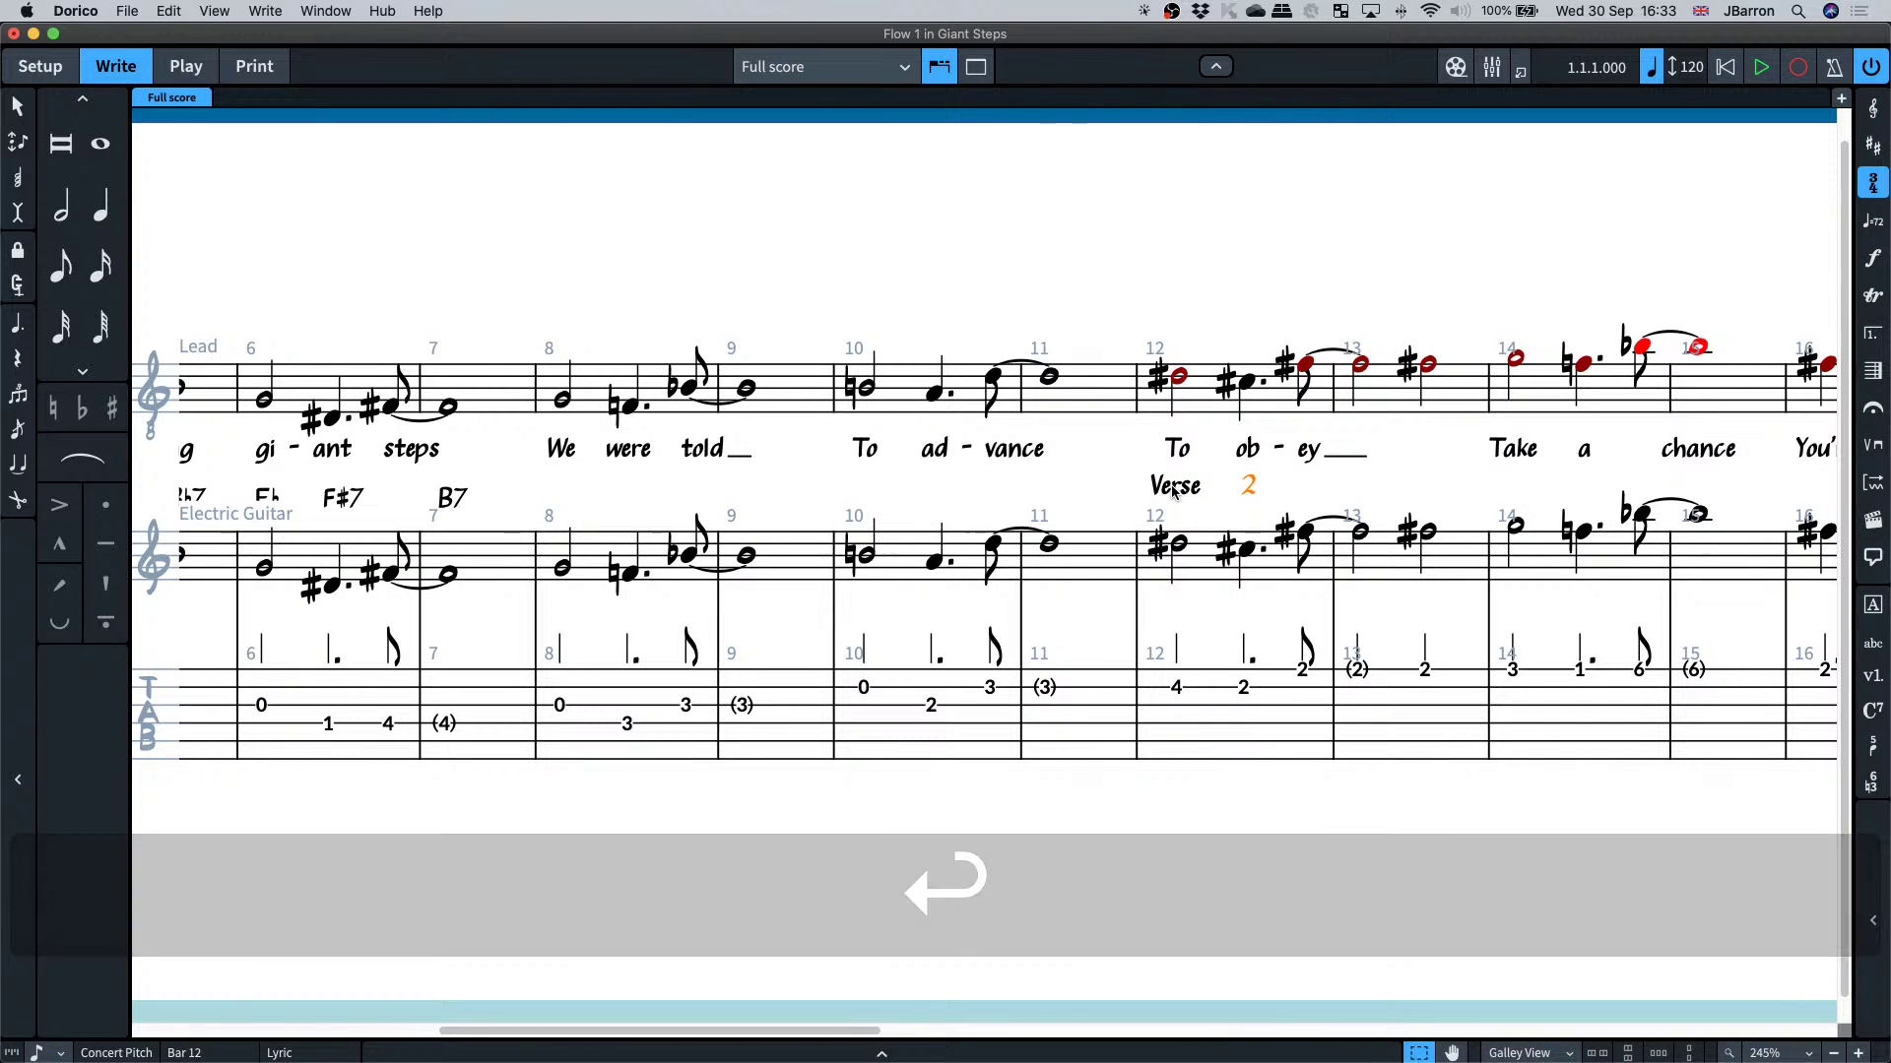
key(super+8)
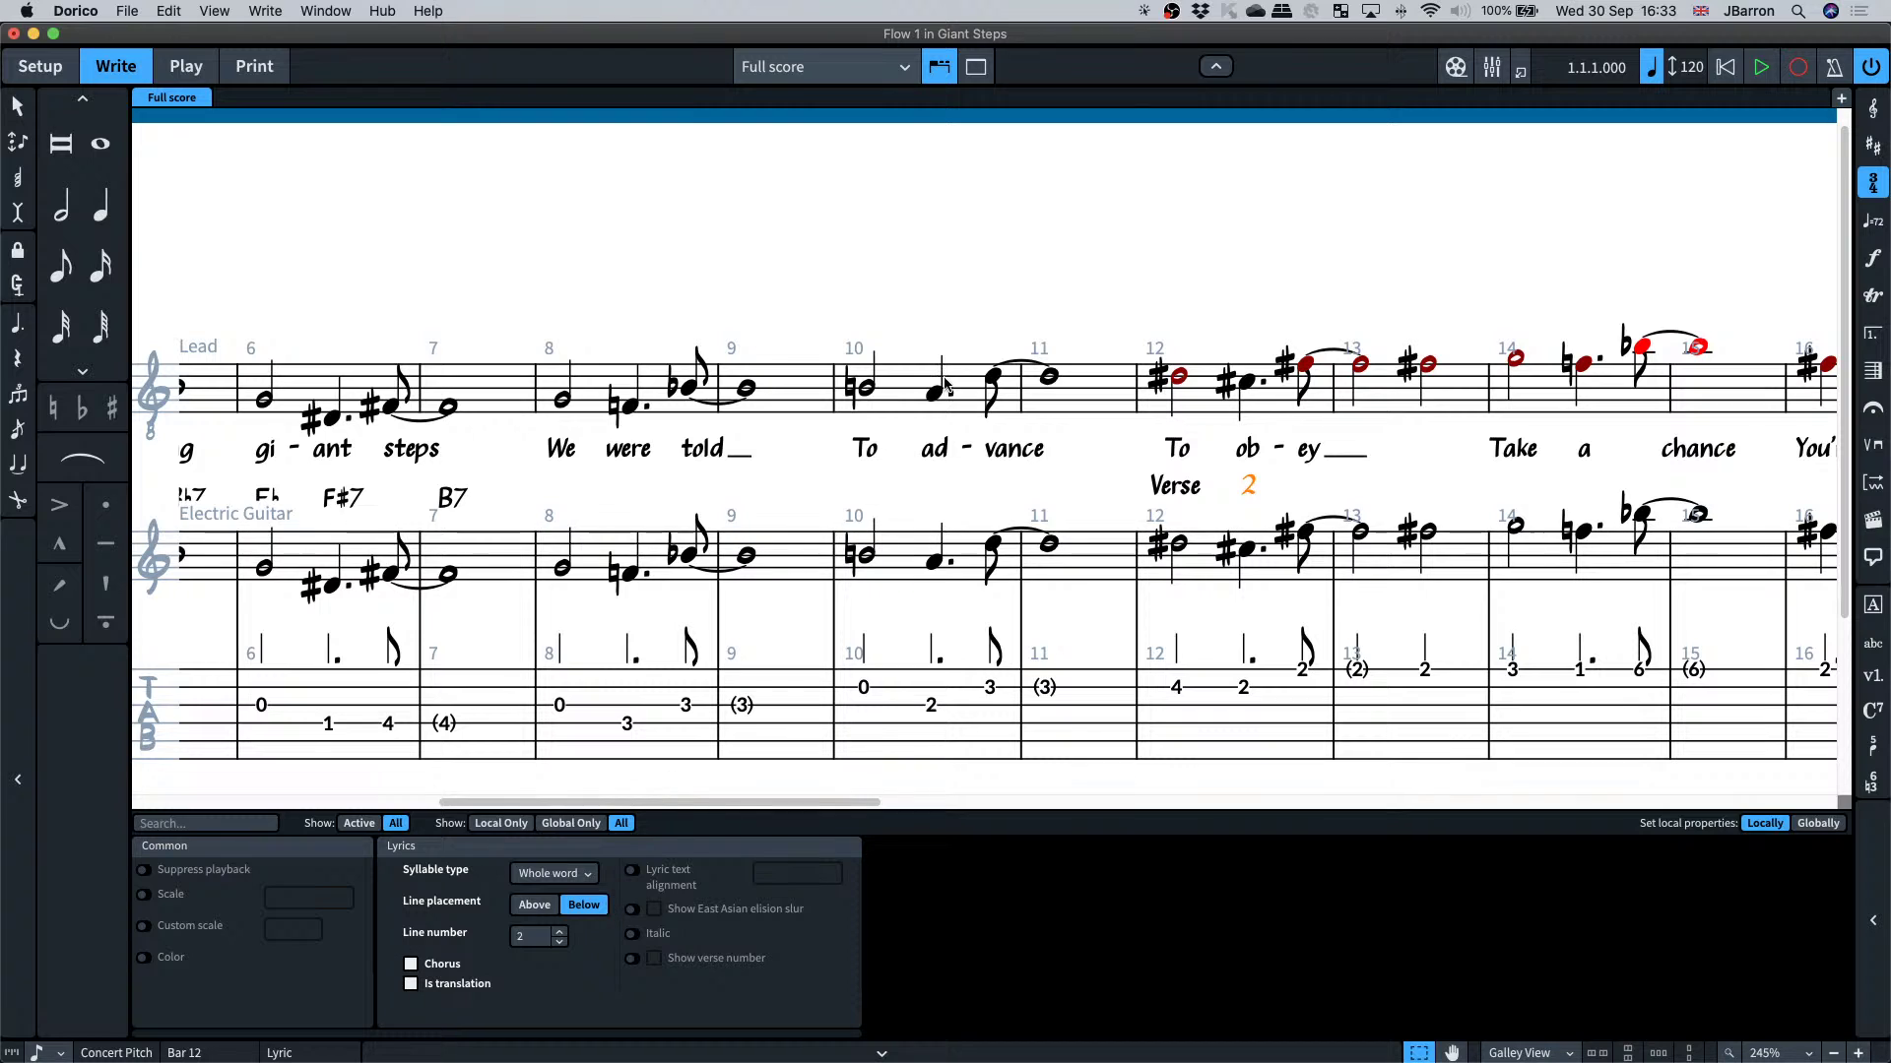
key(super+8)
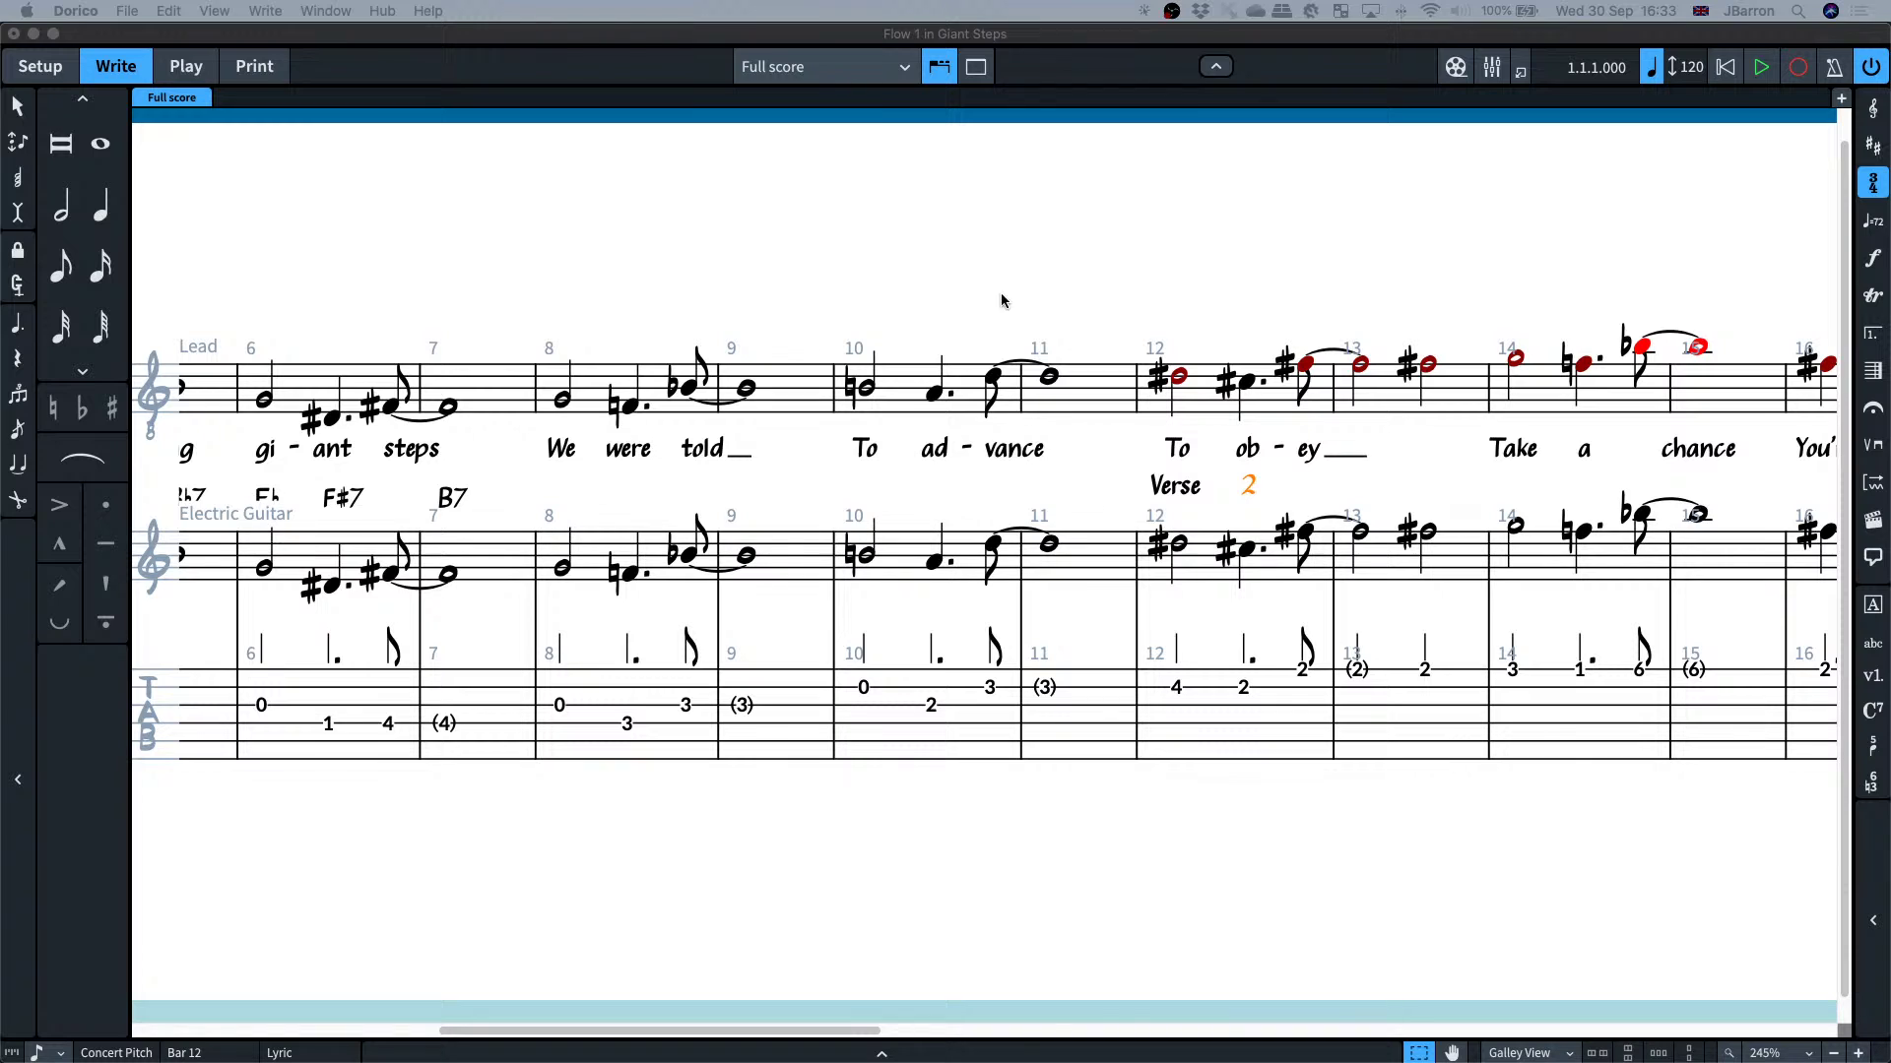
- Examine the sounds loaded in the HALion Sonic SE instrument in Play mode and close its window
click(801, 252)
click(186, 66)
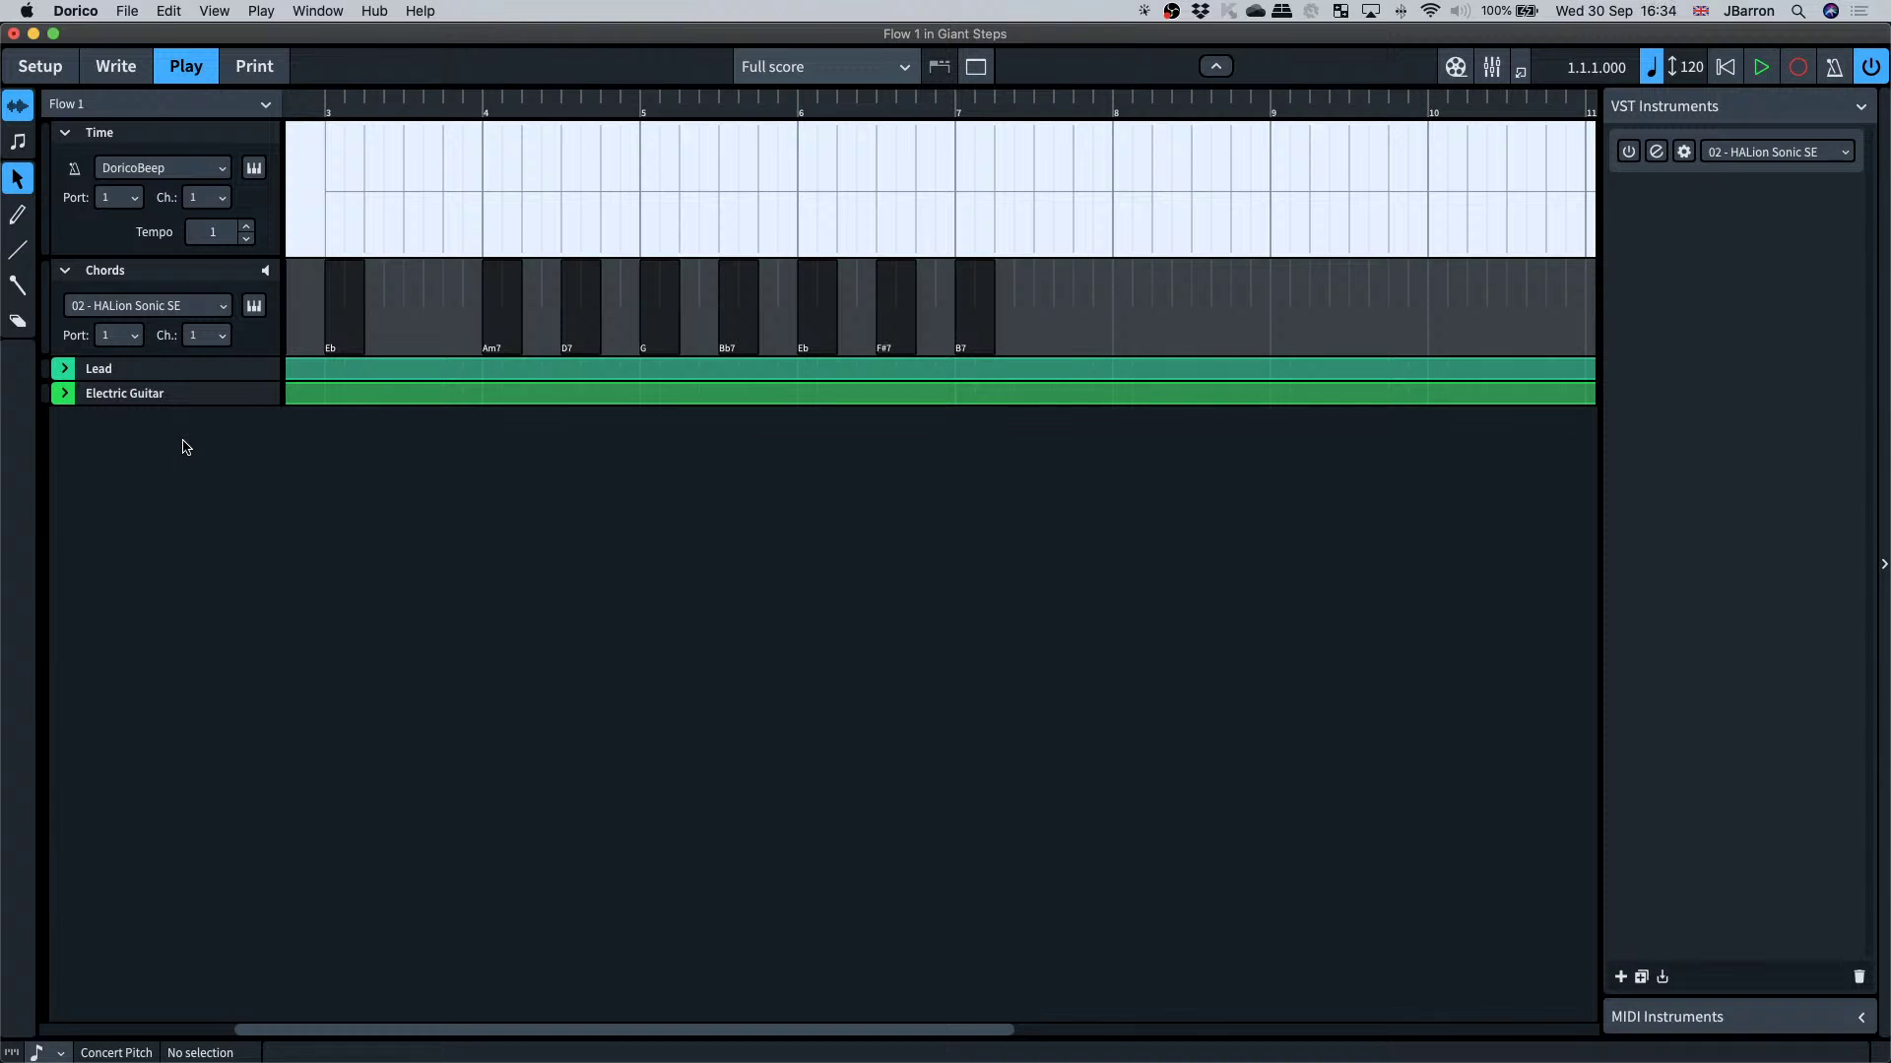
click(1657, 154)
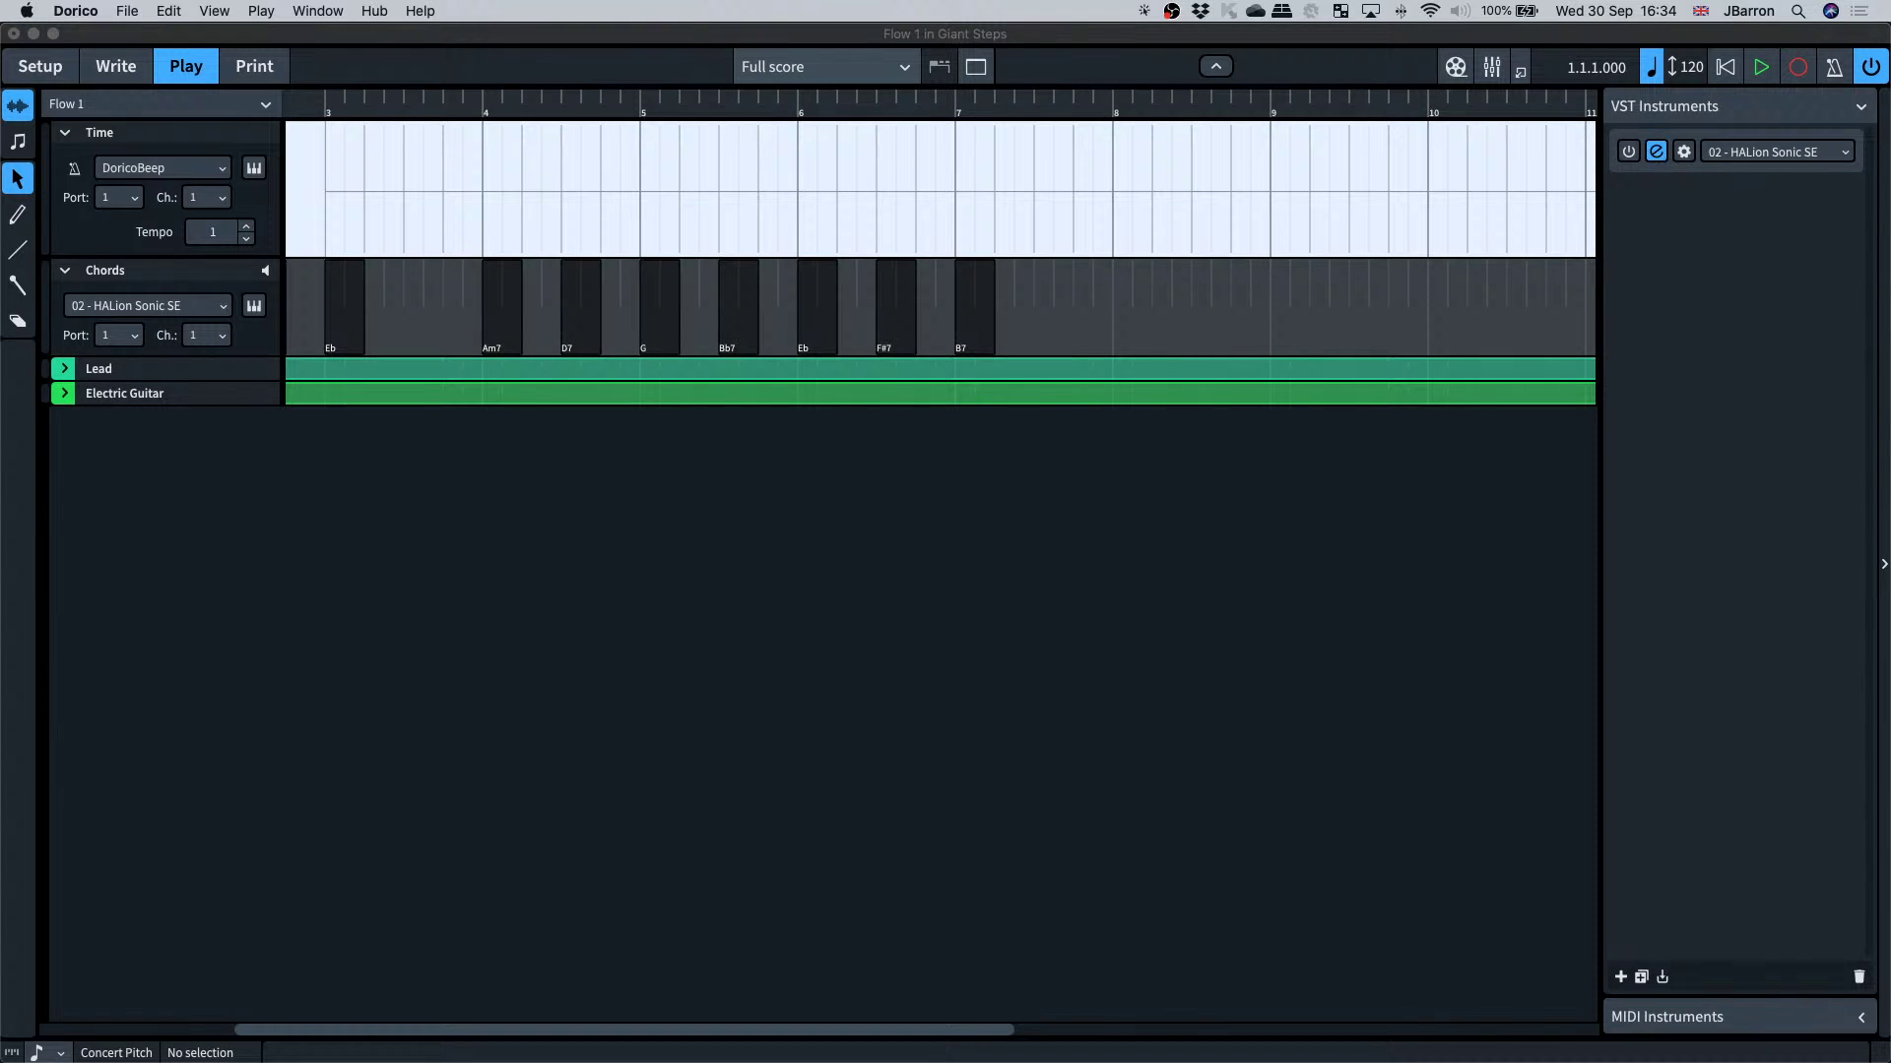
drag(1191, 345, 1132, 260)
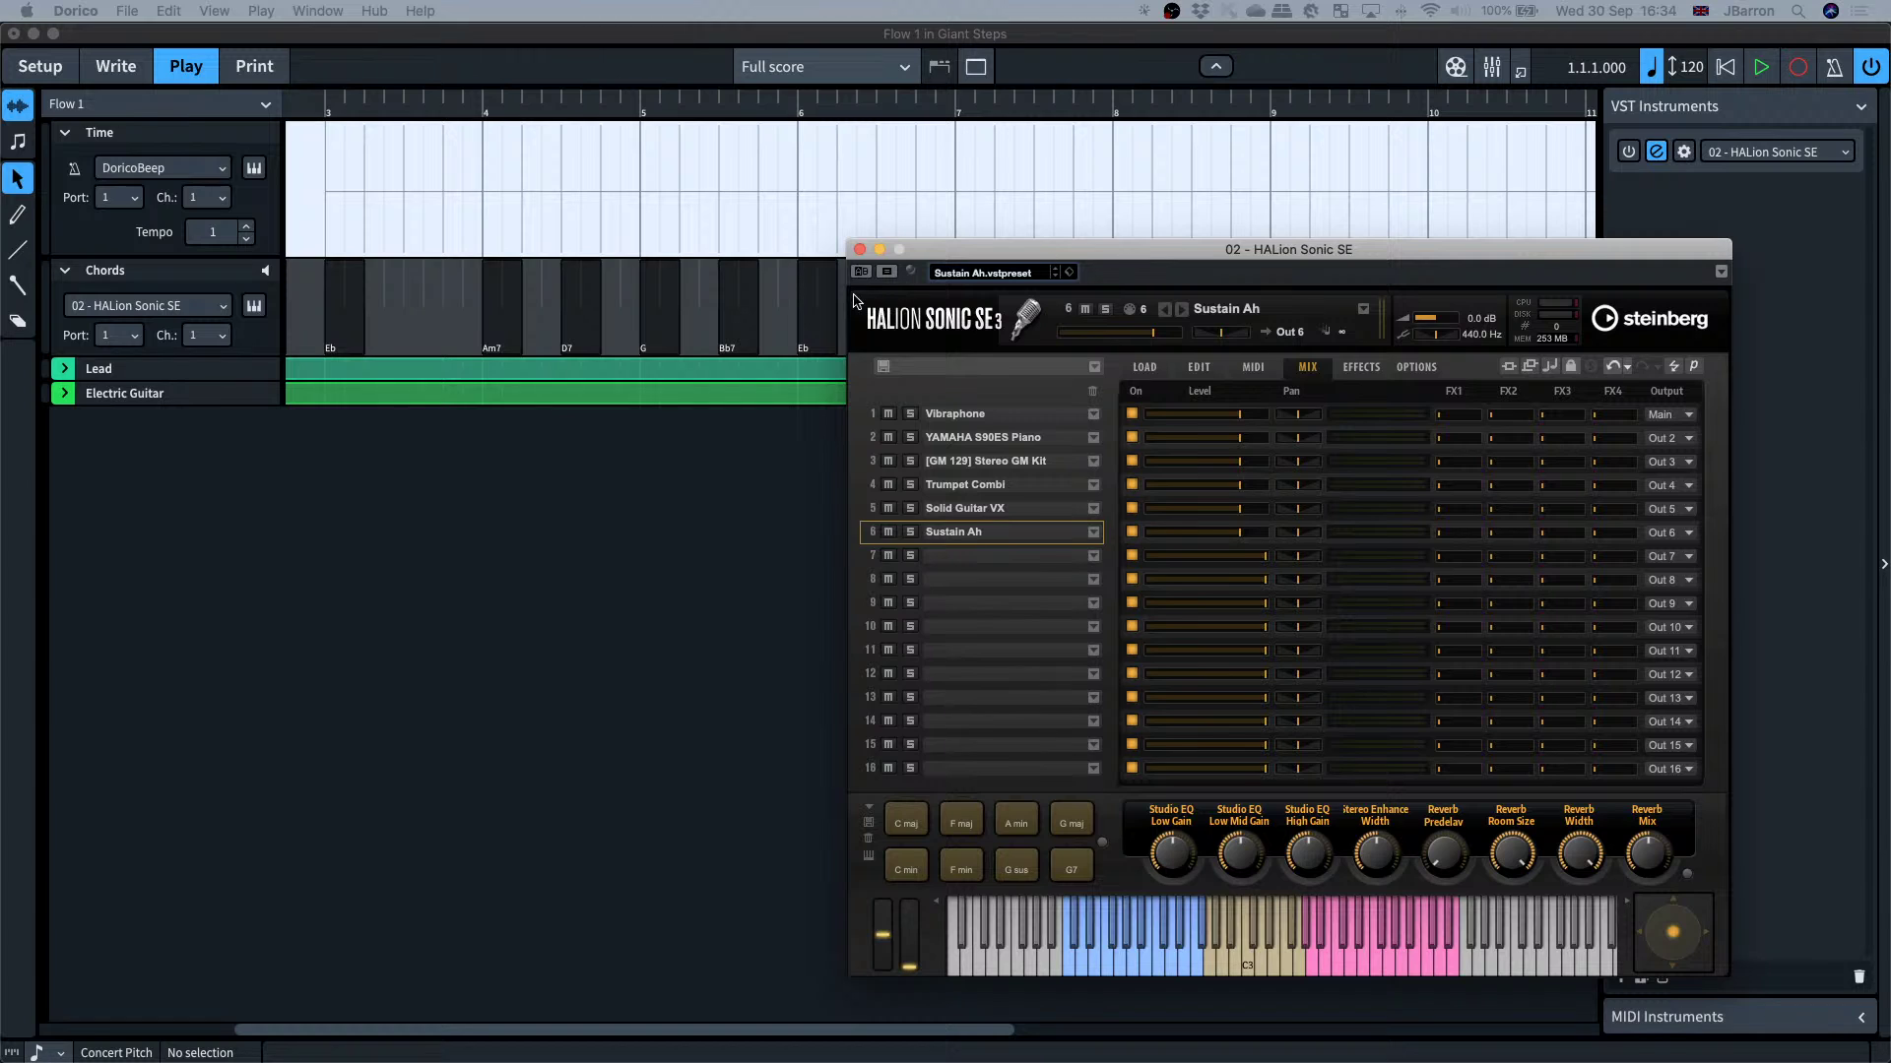
click(858, 254)
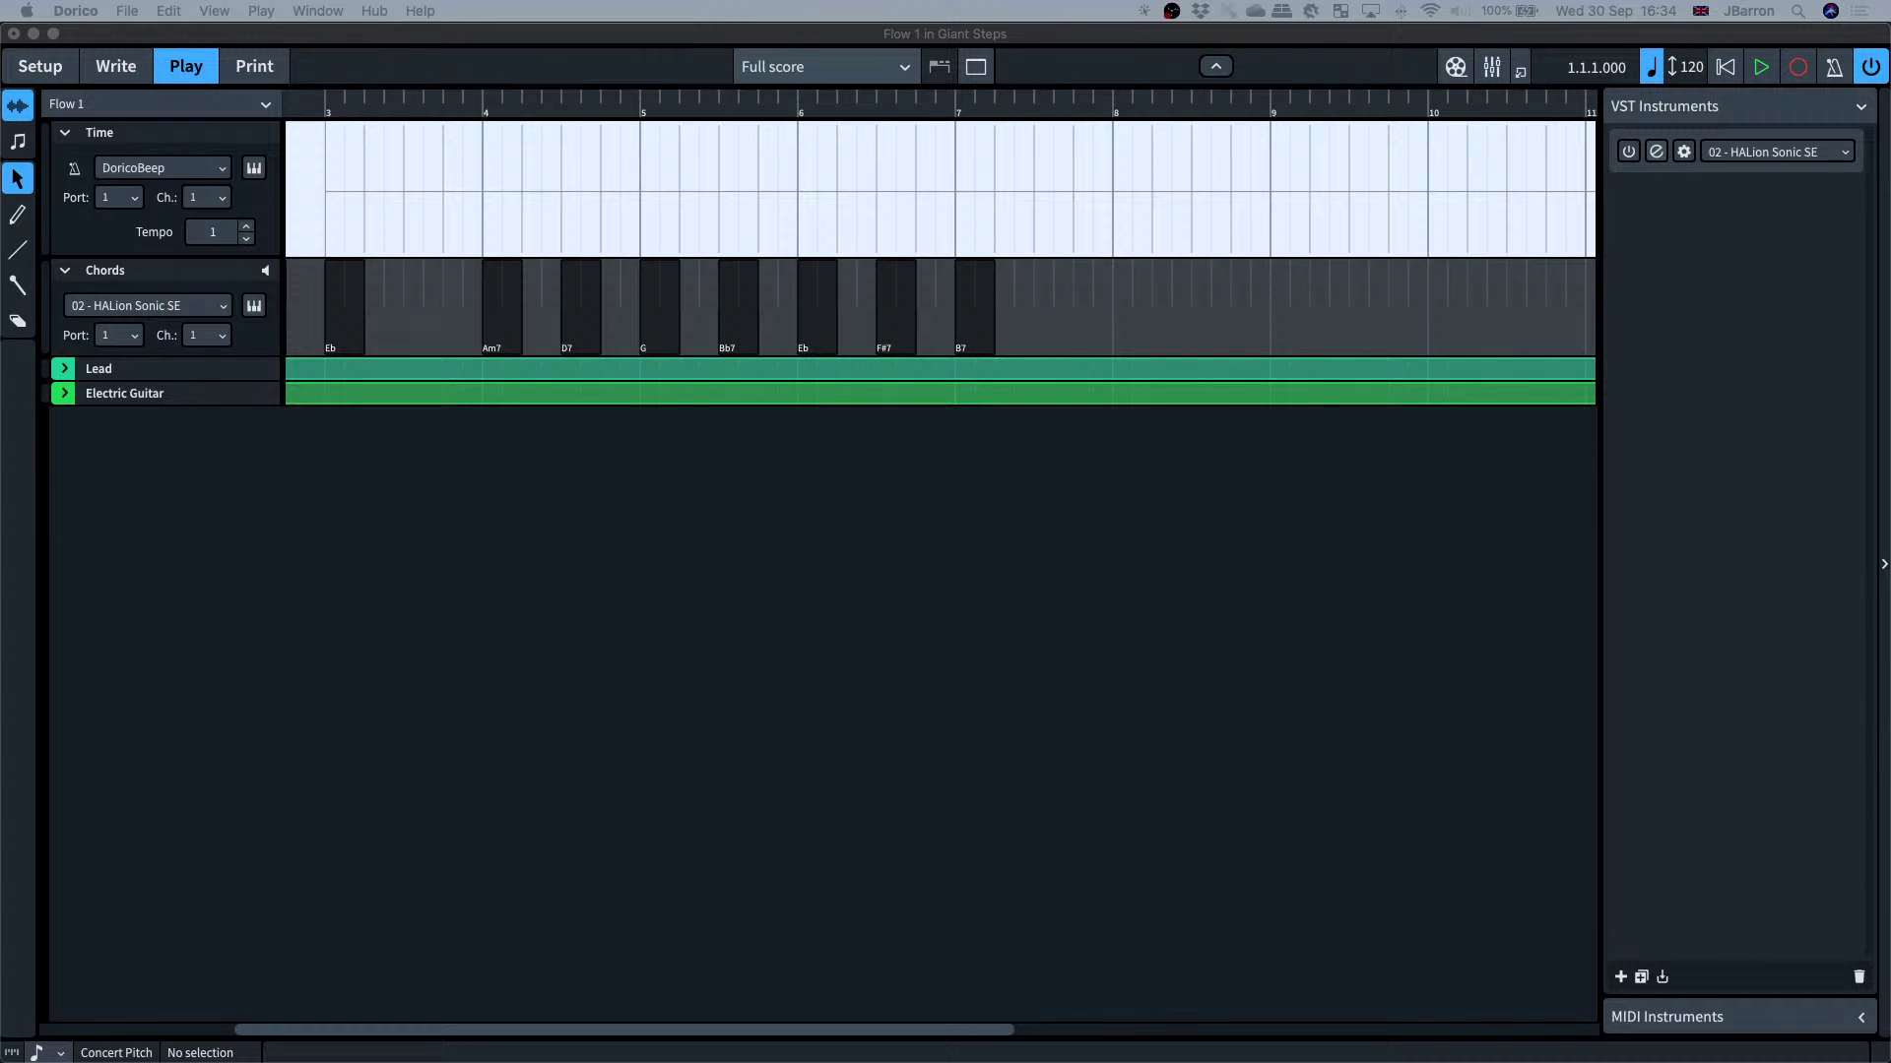
- Switch to the Ave Maria project, view its players and layouts in Setup mode, and return to Write mode
key(super+Tab)
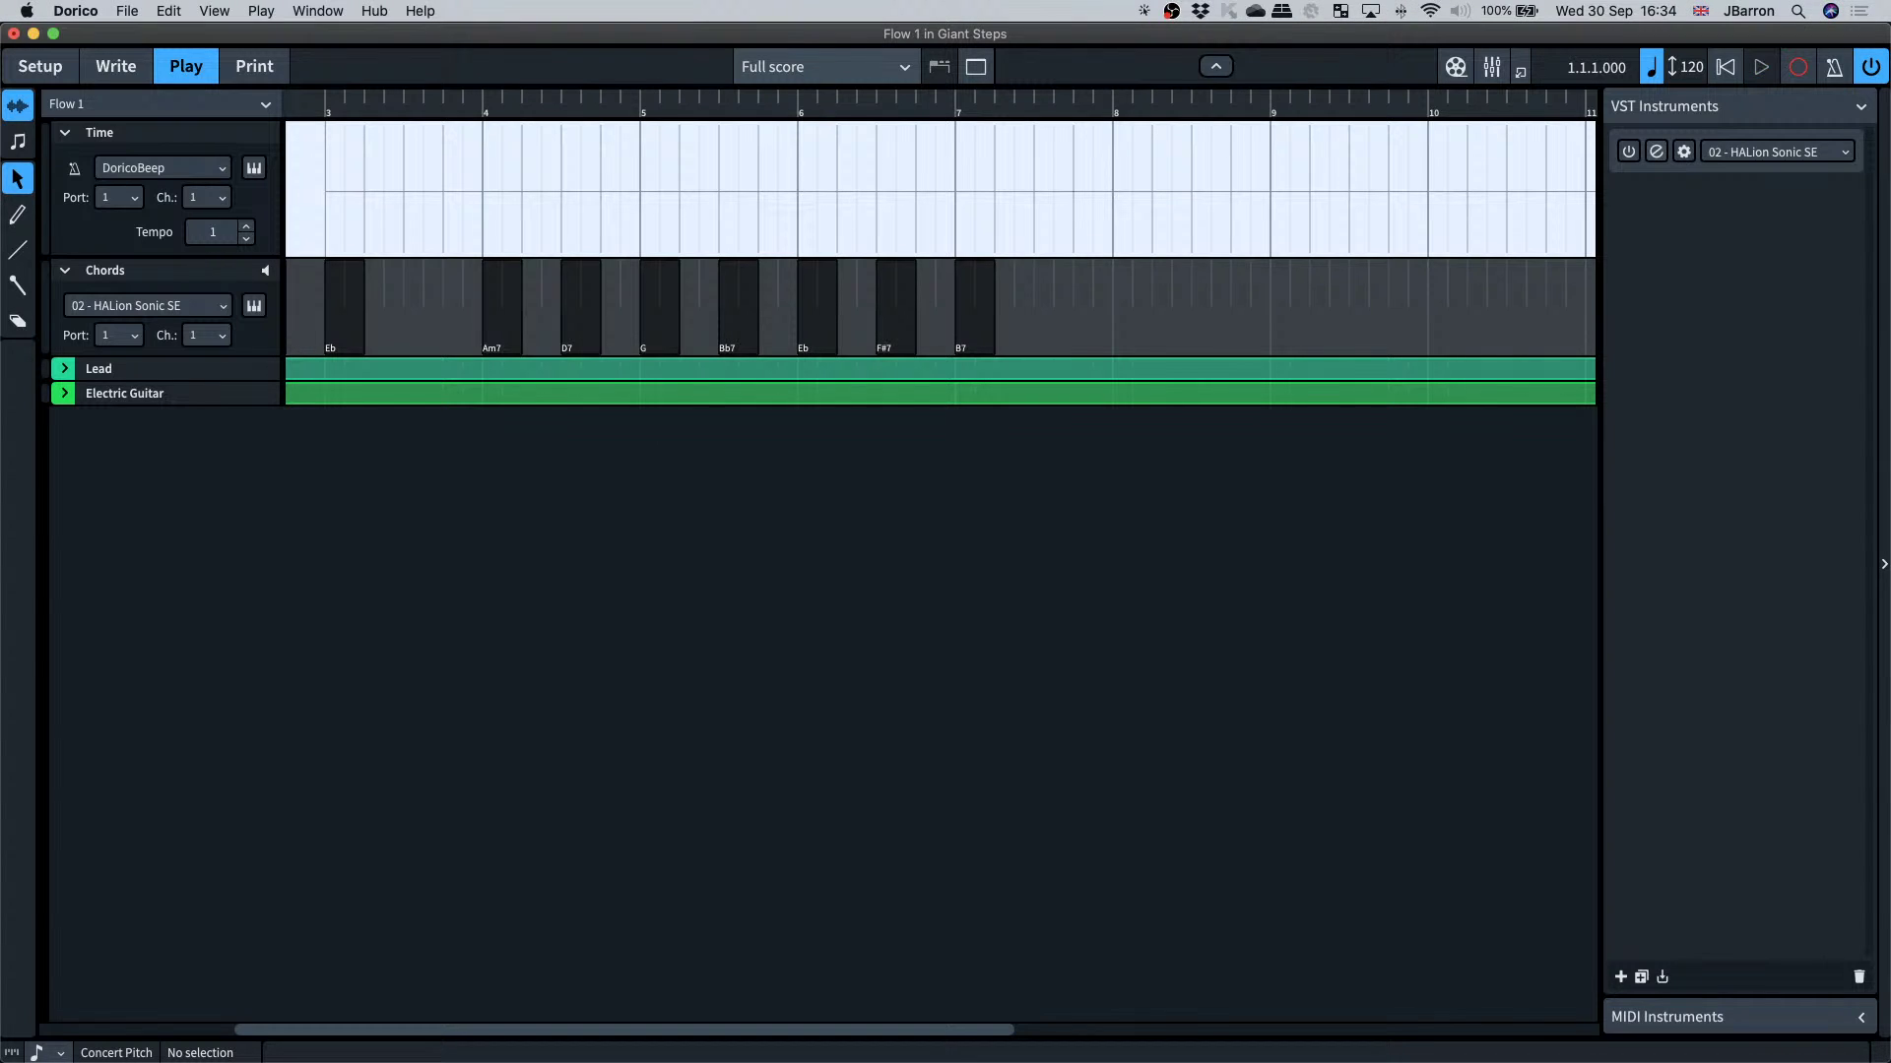
key(super+grave)
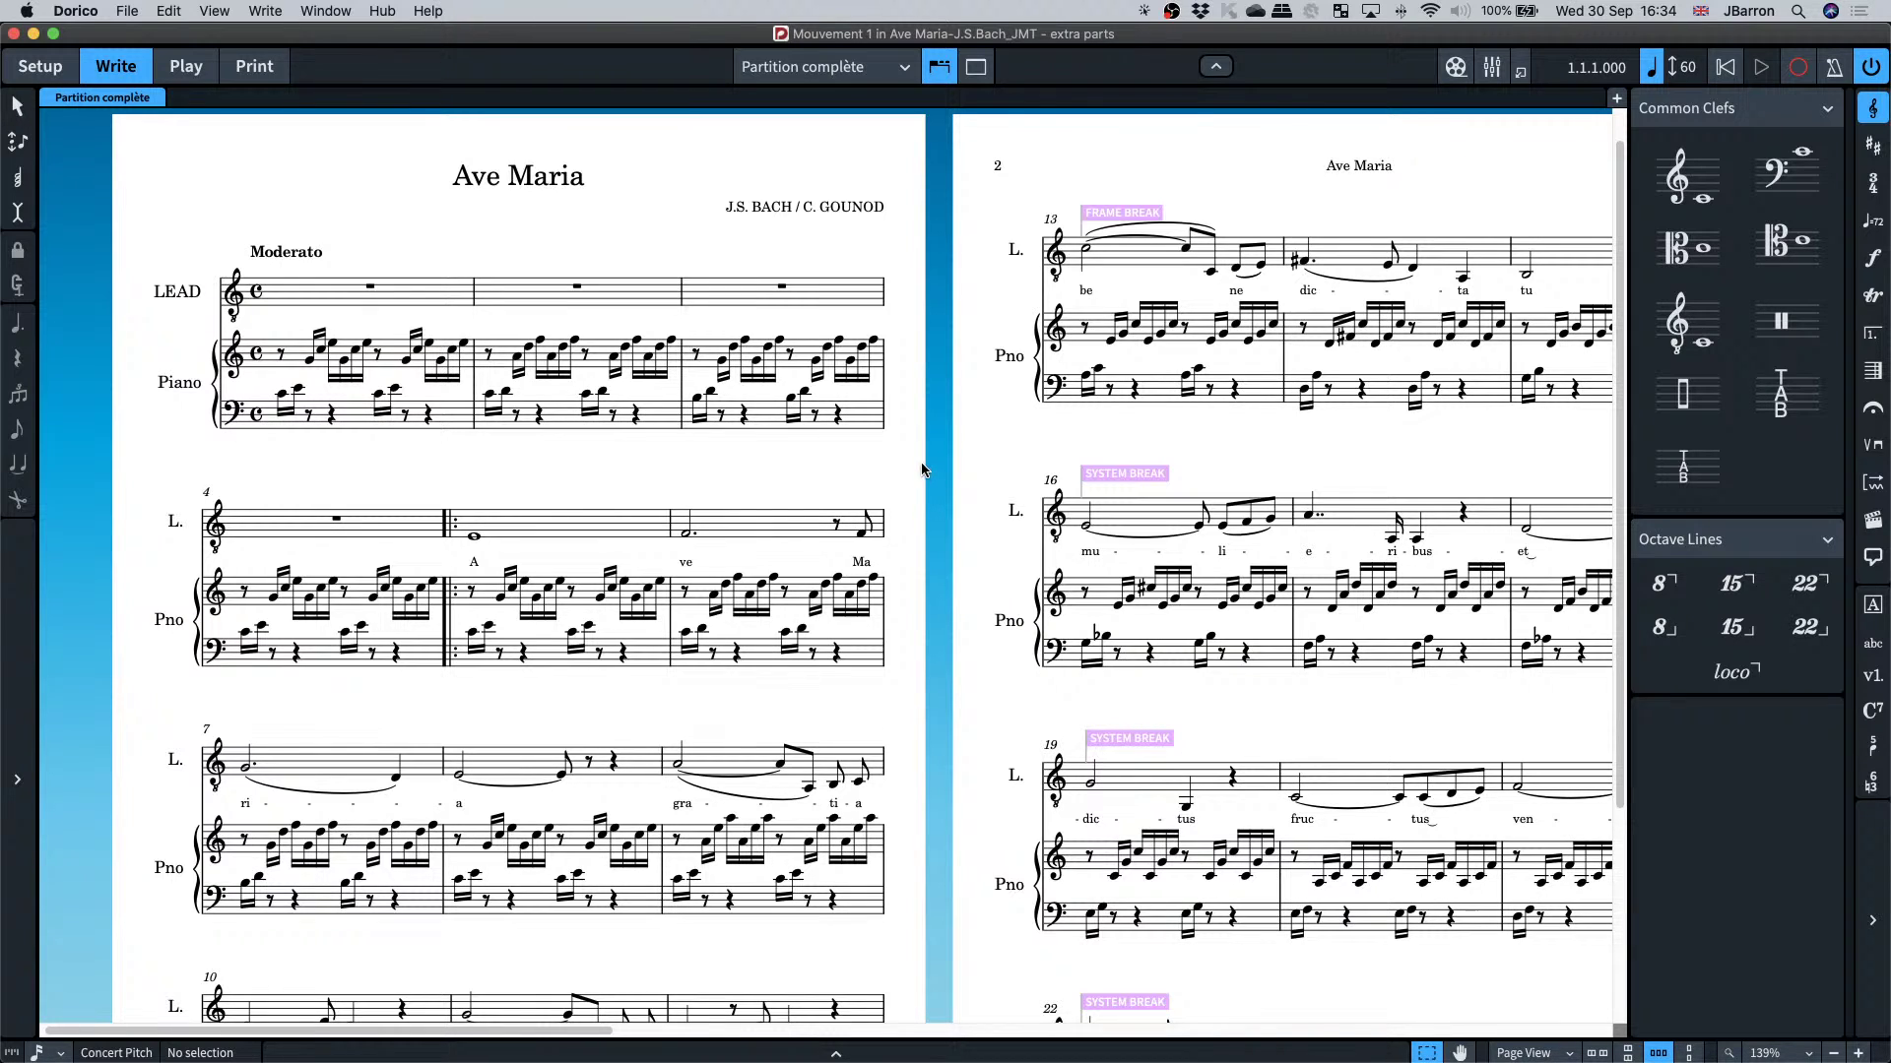
key(space)
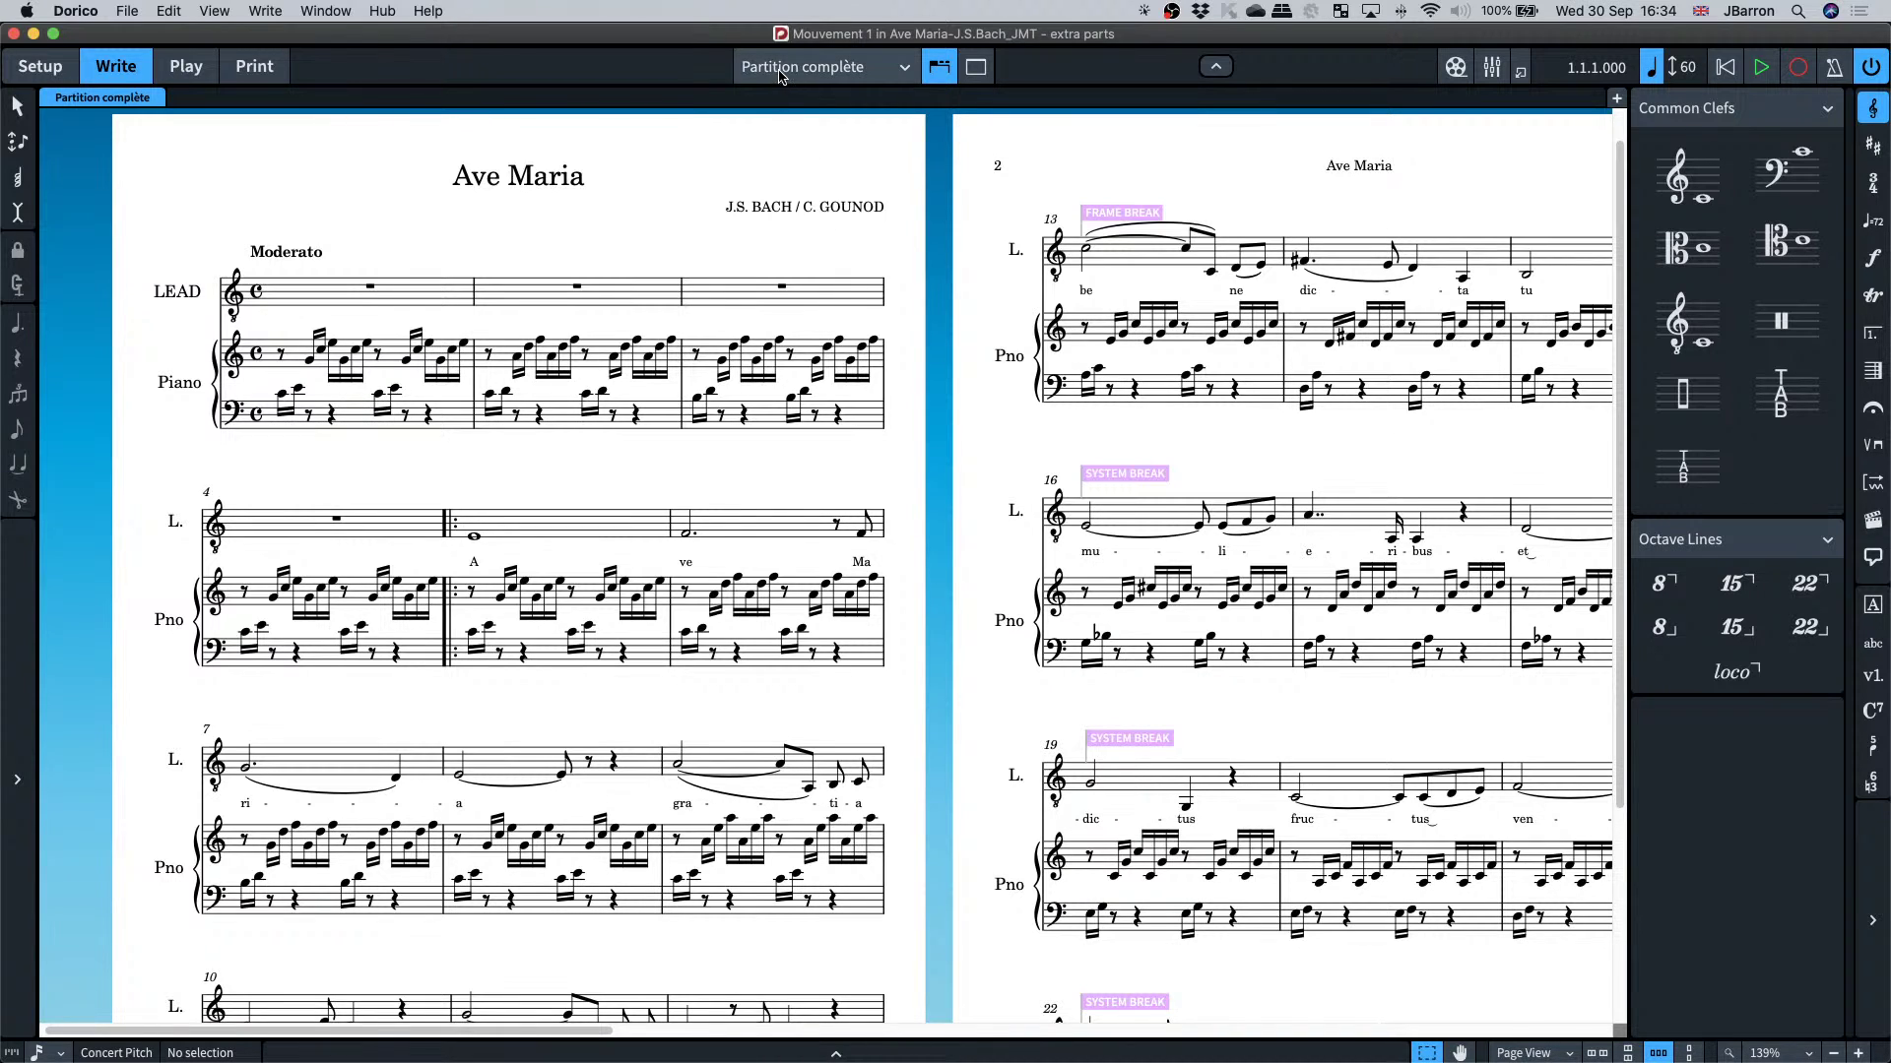
key(super+1)
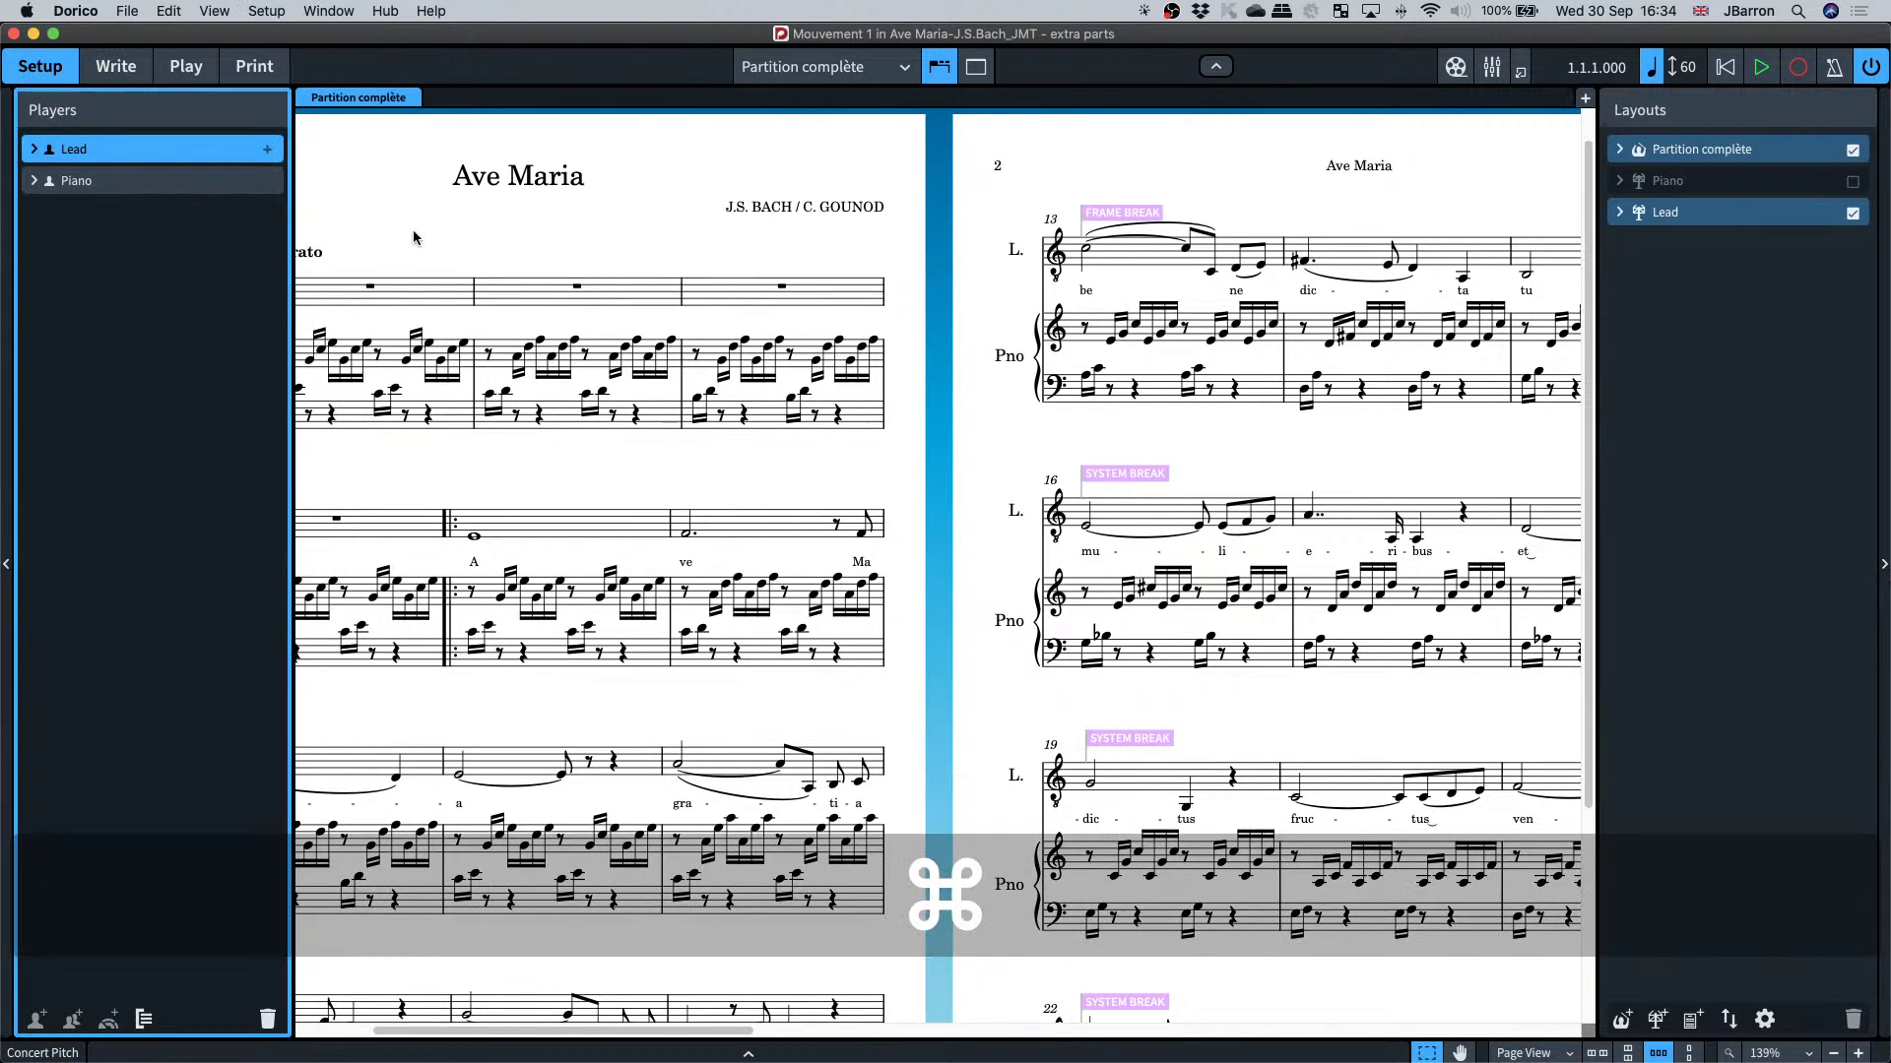
key(super+2)
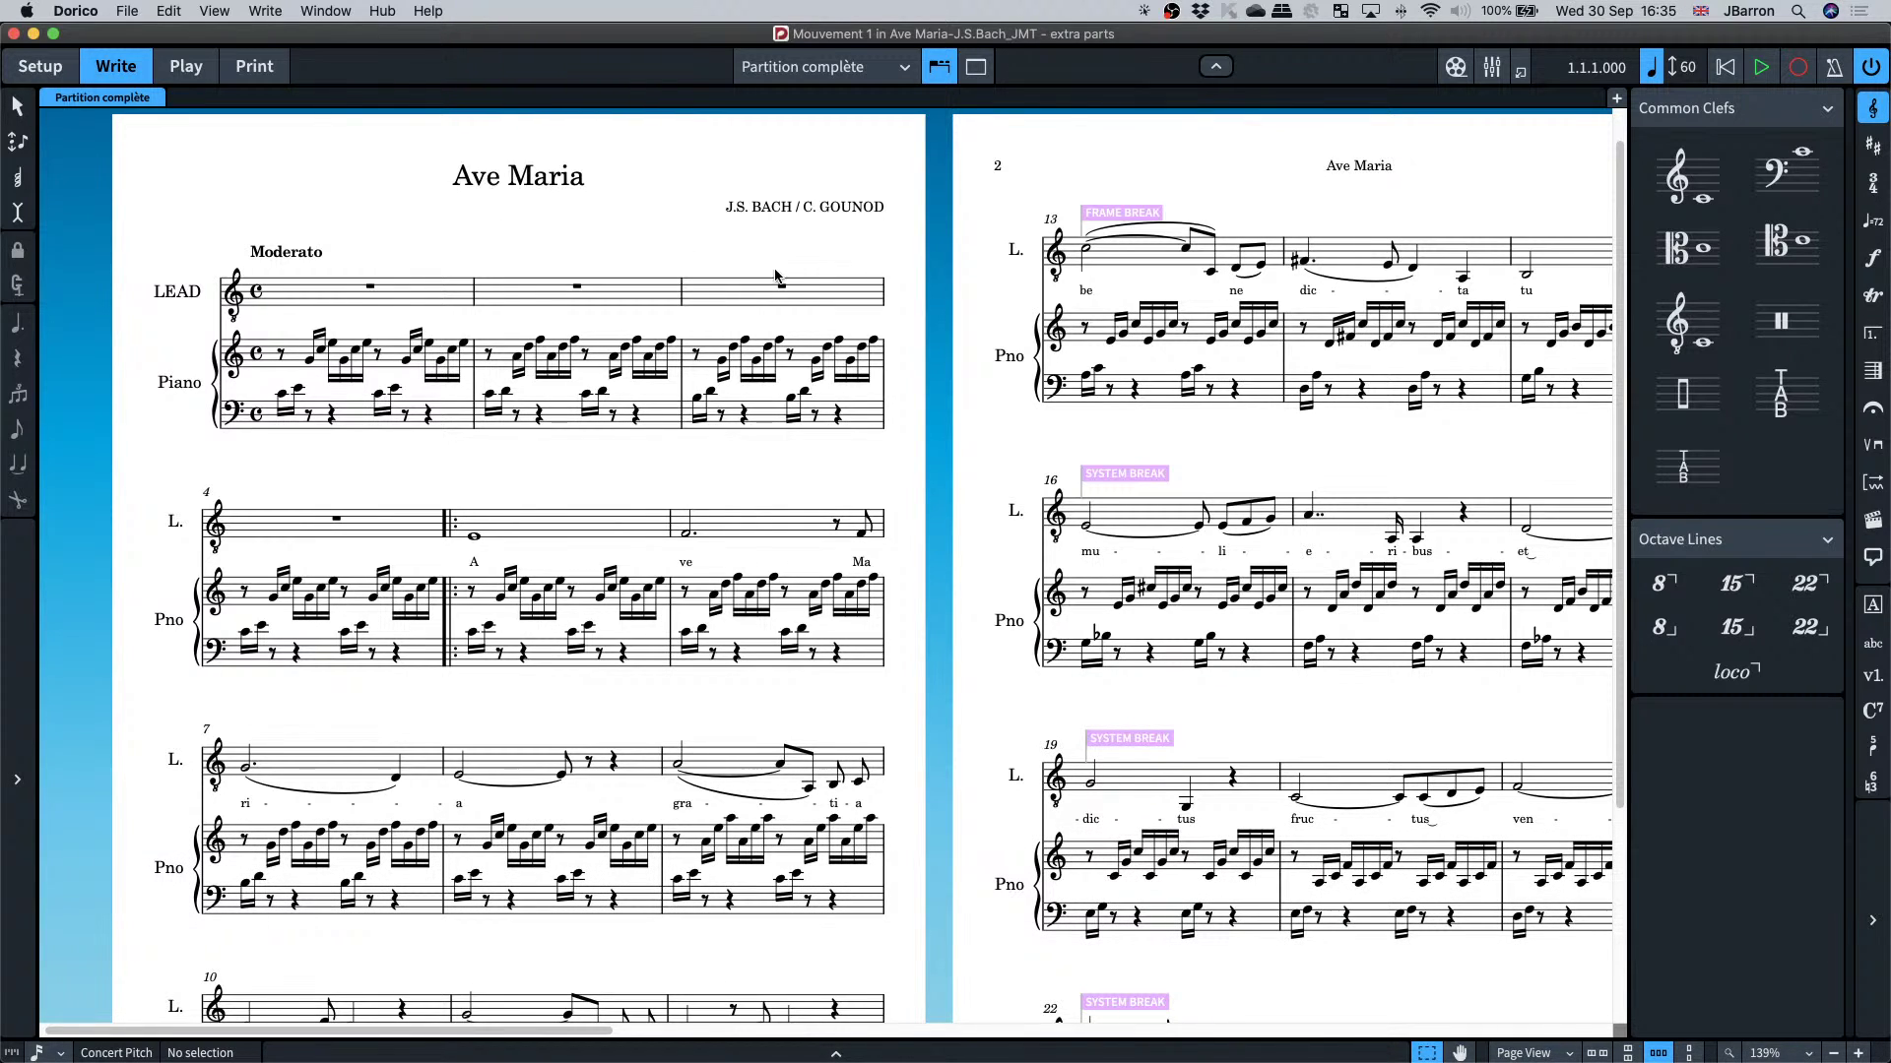
- Examine the sounds loaded in the Ave Maria project's 02 - HALion Sonic SE instrument in Play mode and return to Write mode
scroll(799, 398, down, 3)
scroll(800, 399, up, 3)
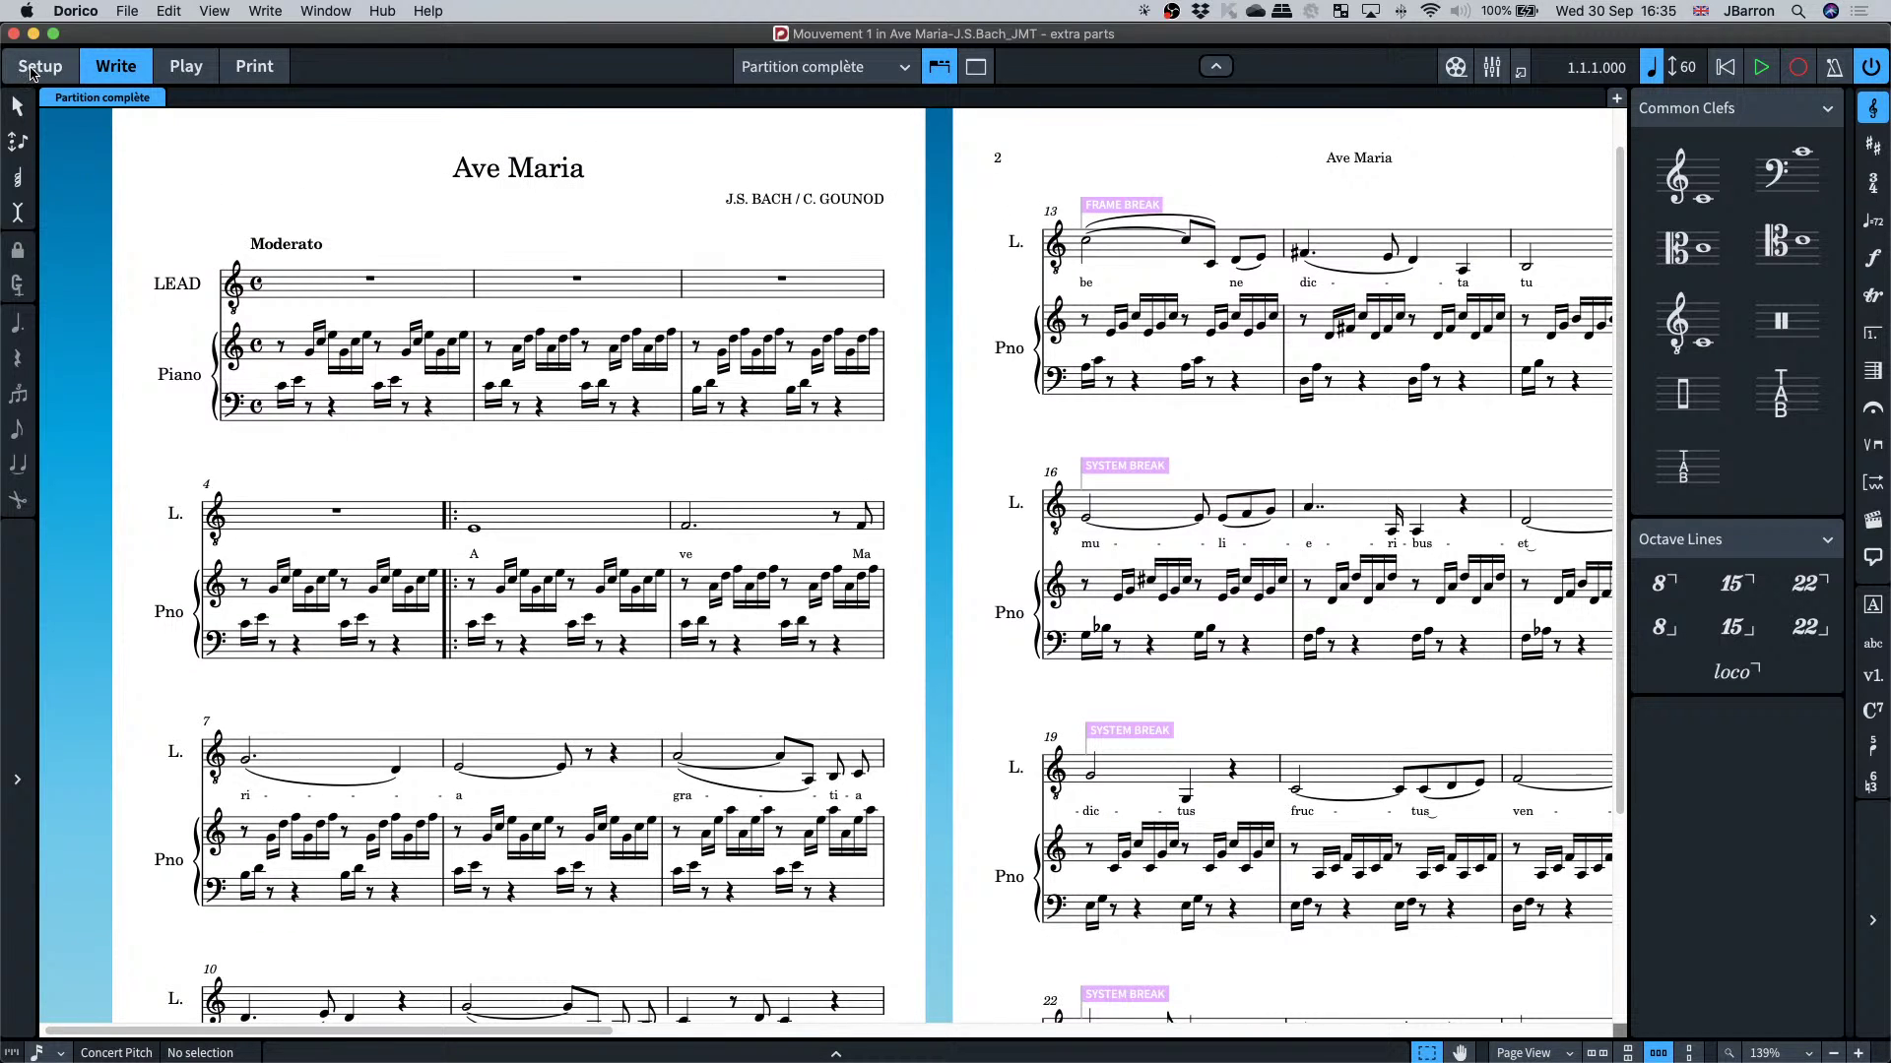
click(39, 66)
click(116, 66)
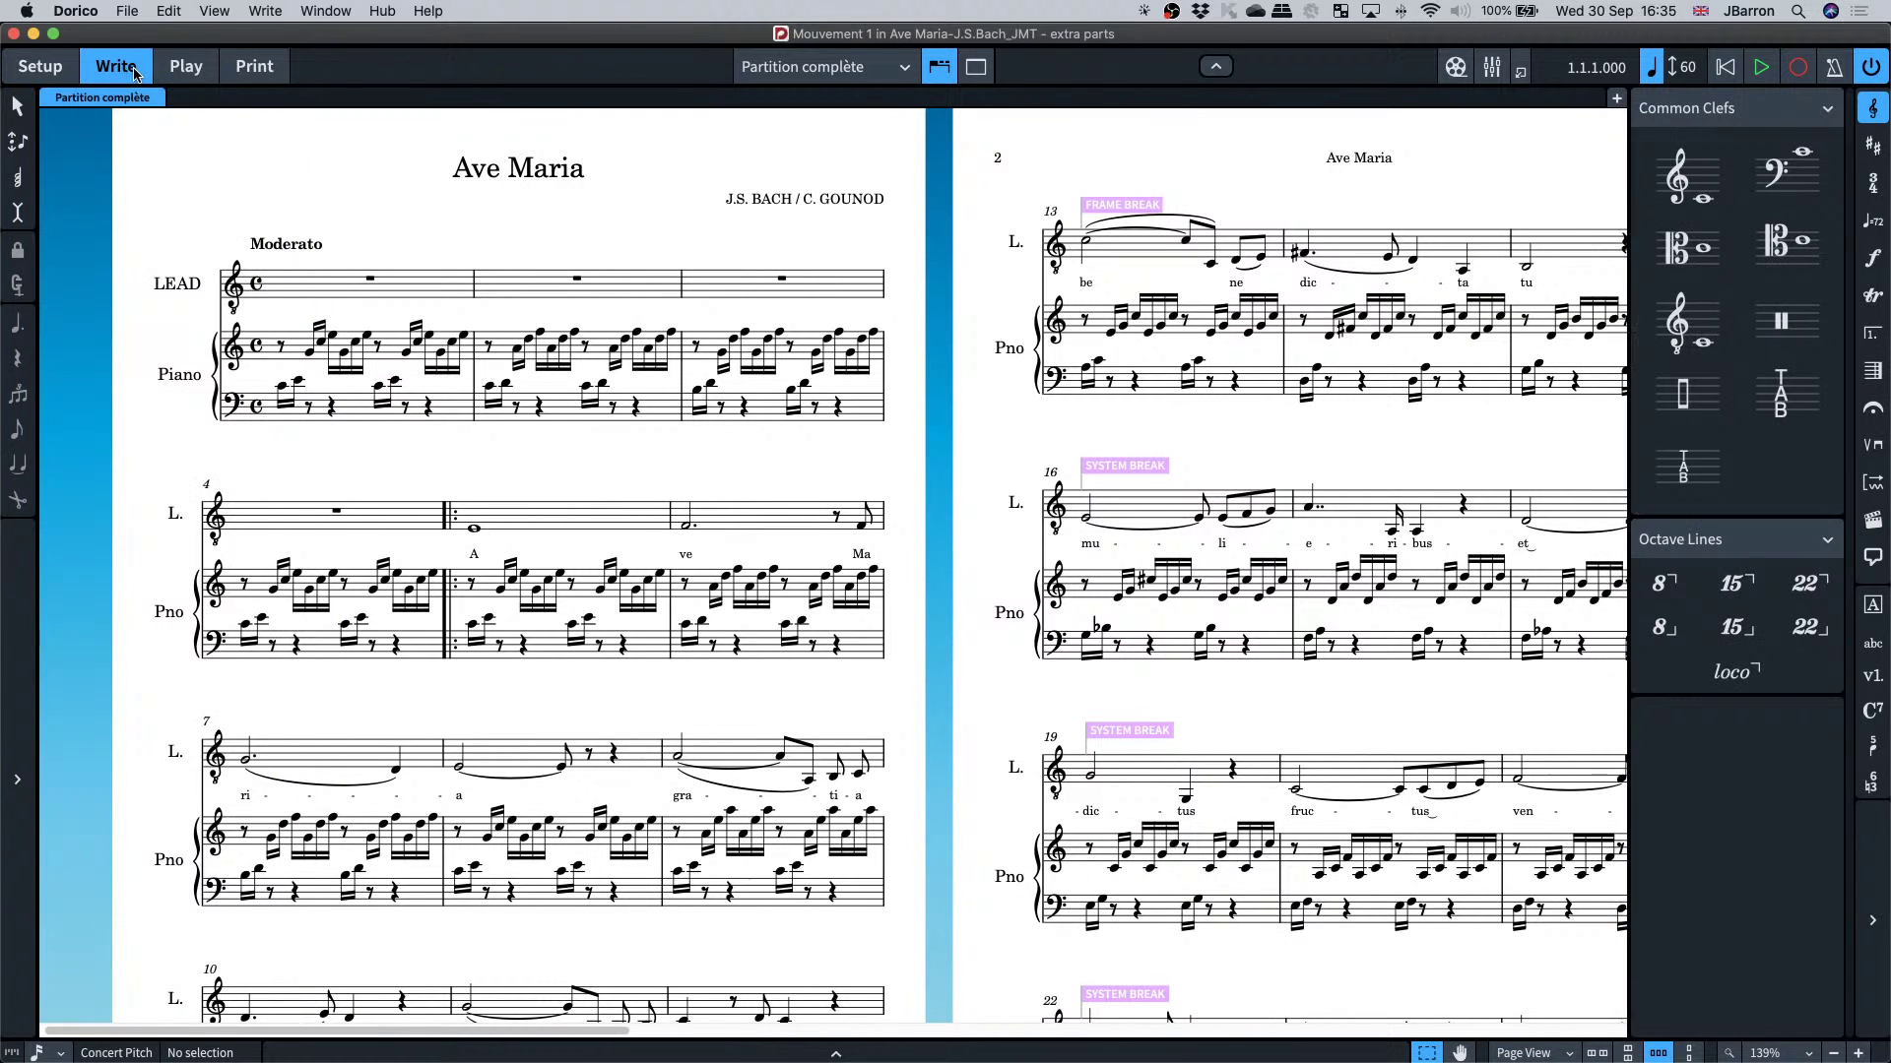
click(185, 66)
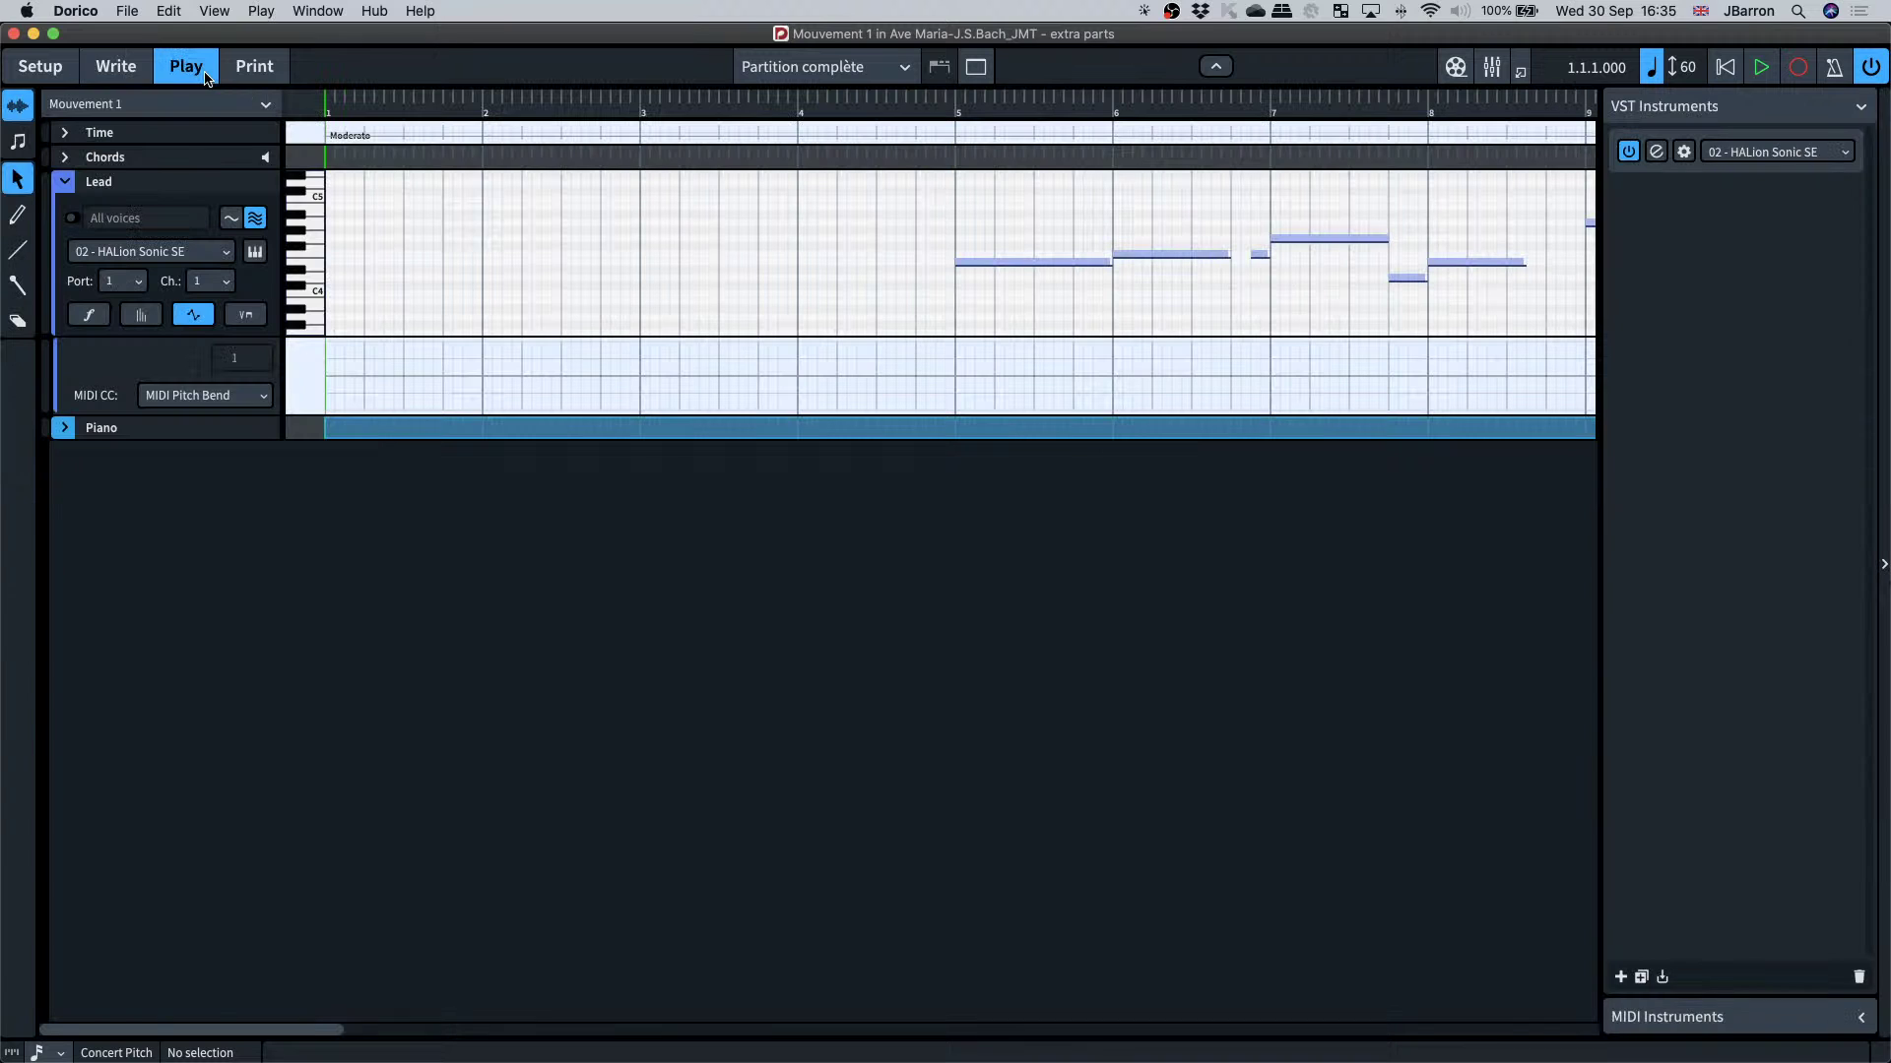
click(1655, 153)
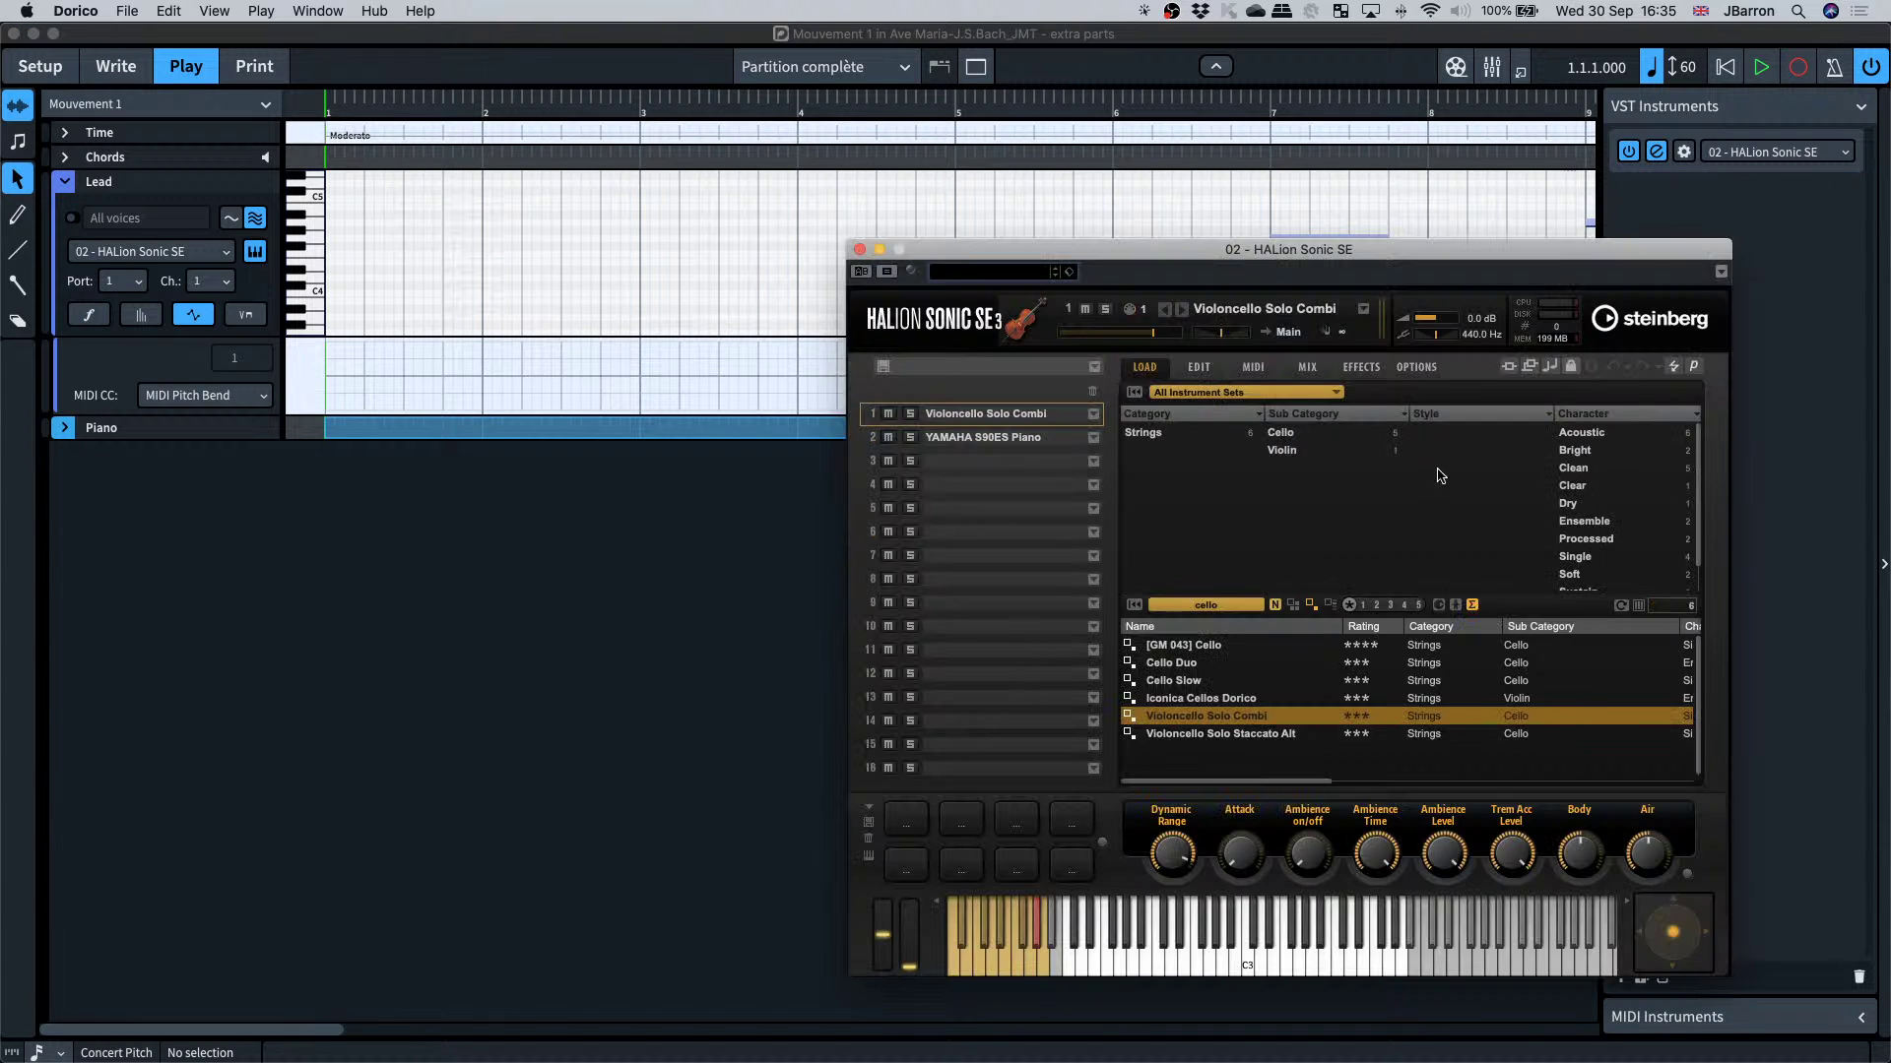
click(858, 249)
key(super+2)
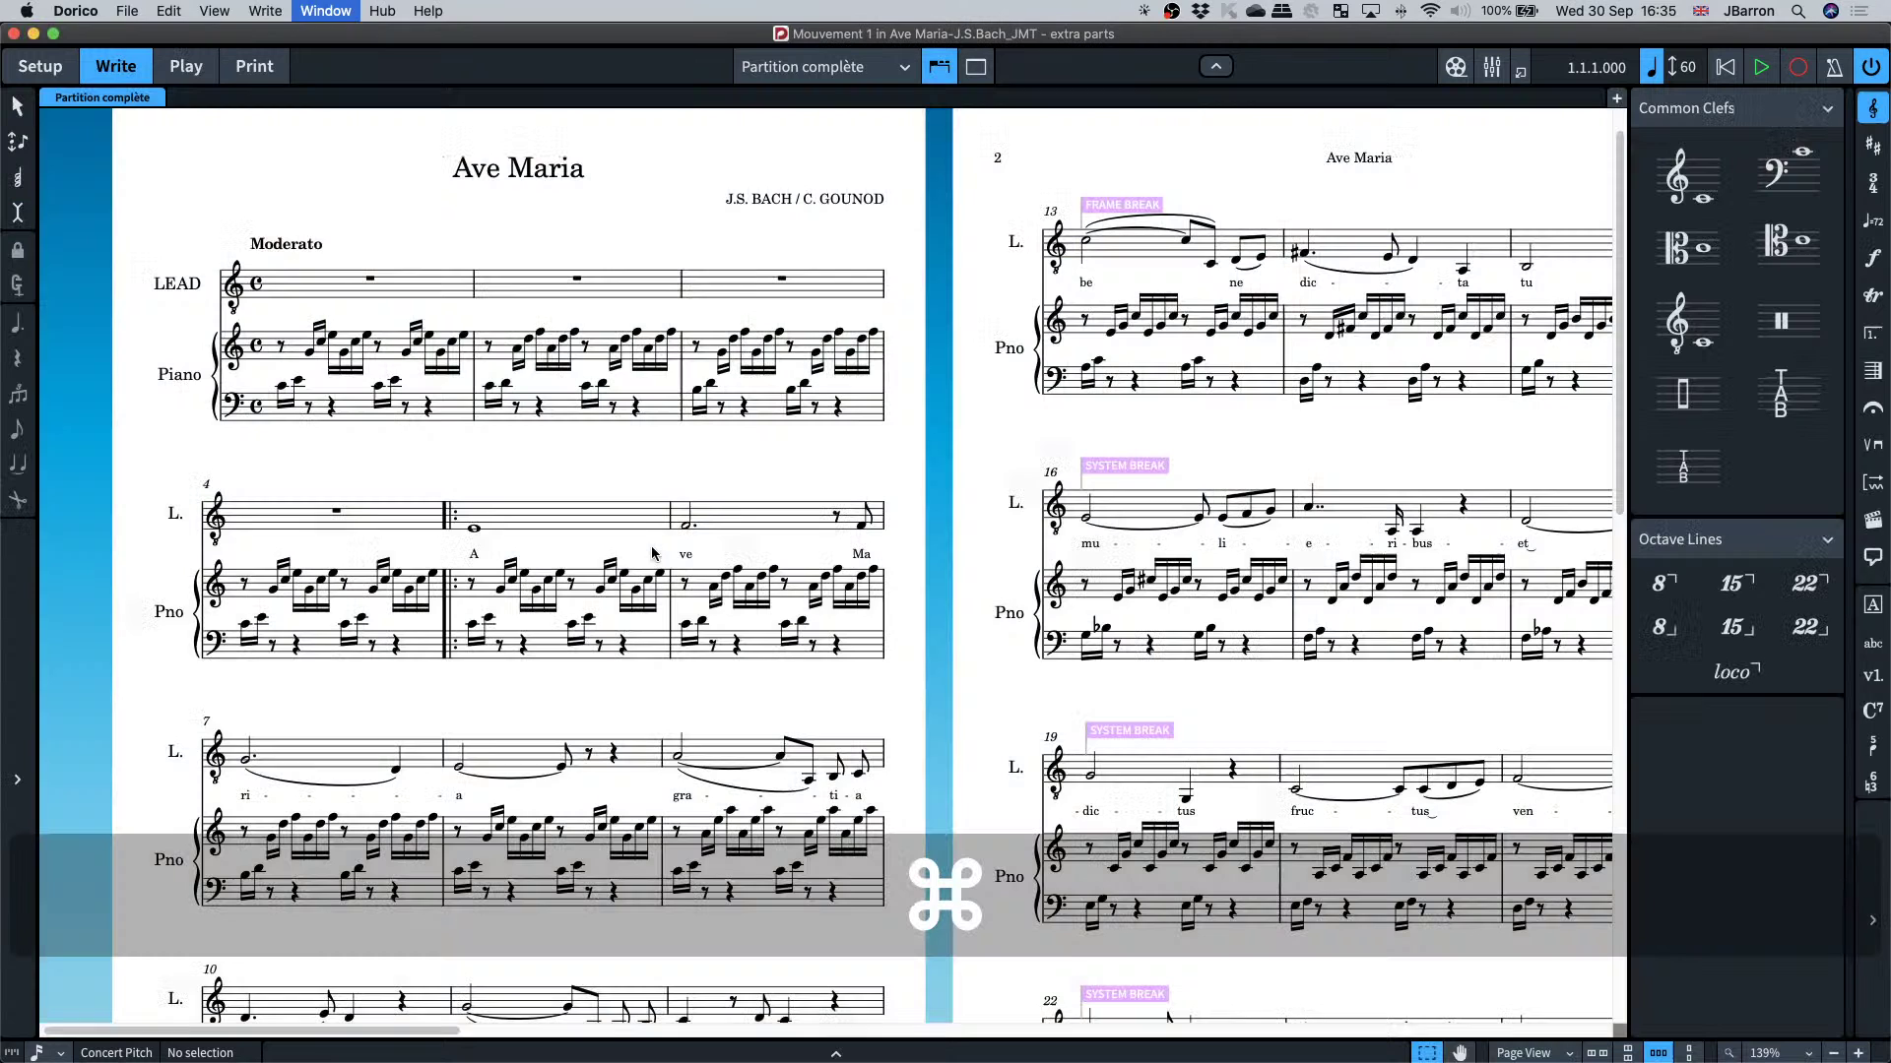
- Play the score from the Lead's whole note in bar 5, switch to the Lead layout, and stop playback
click(475, 530)
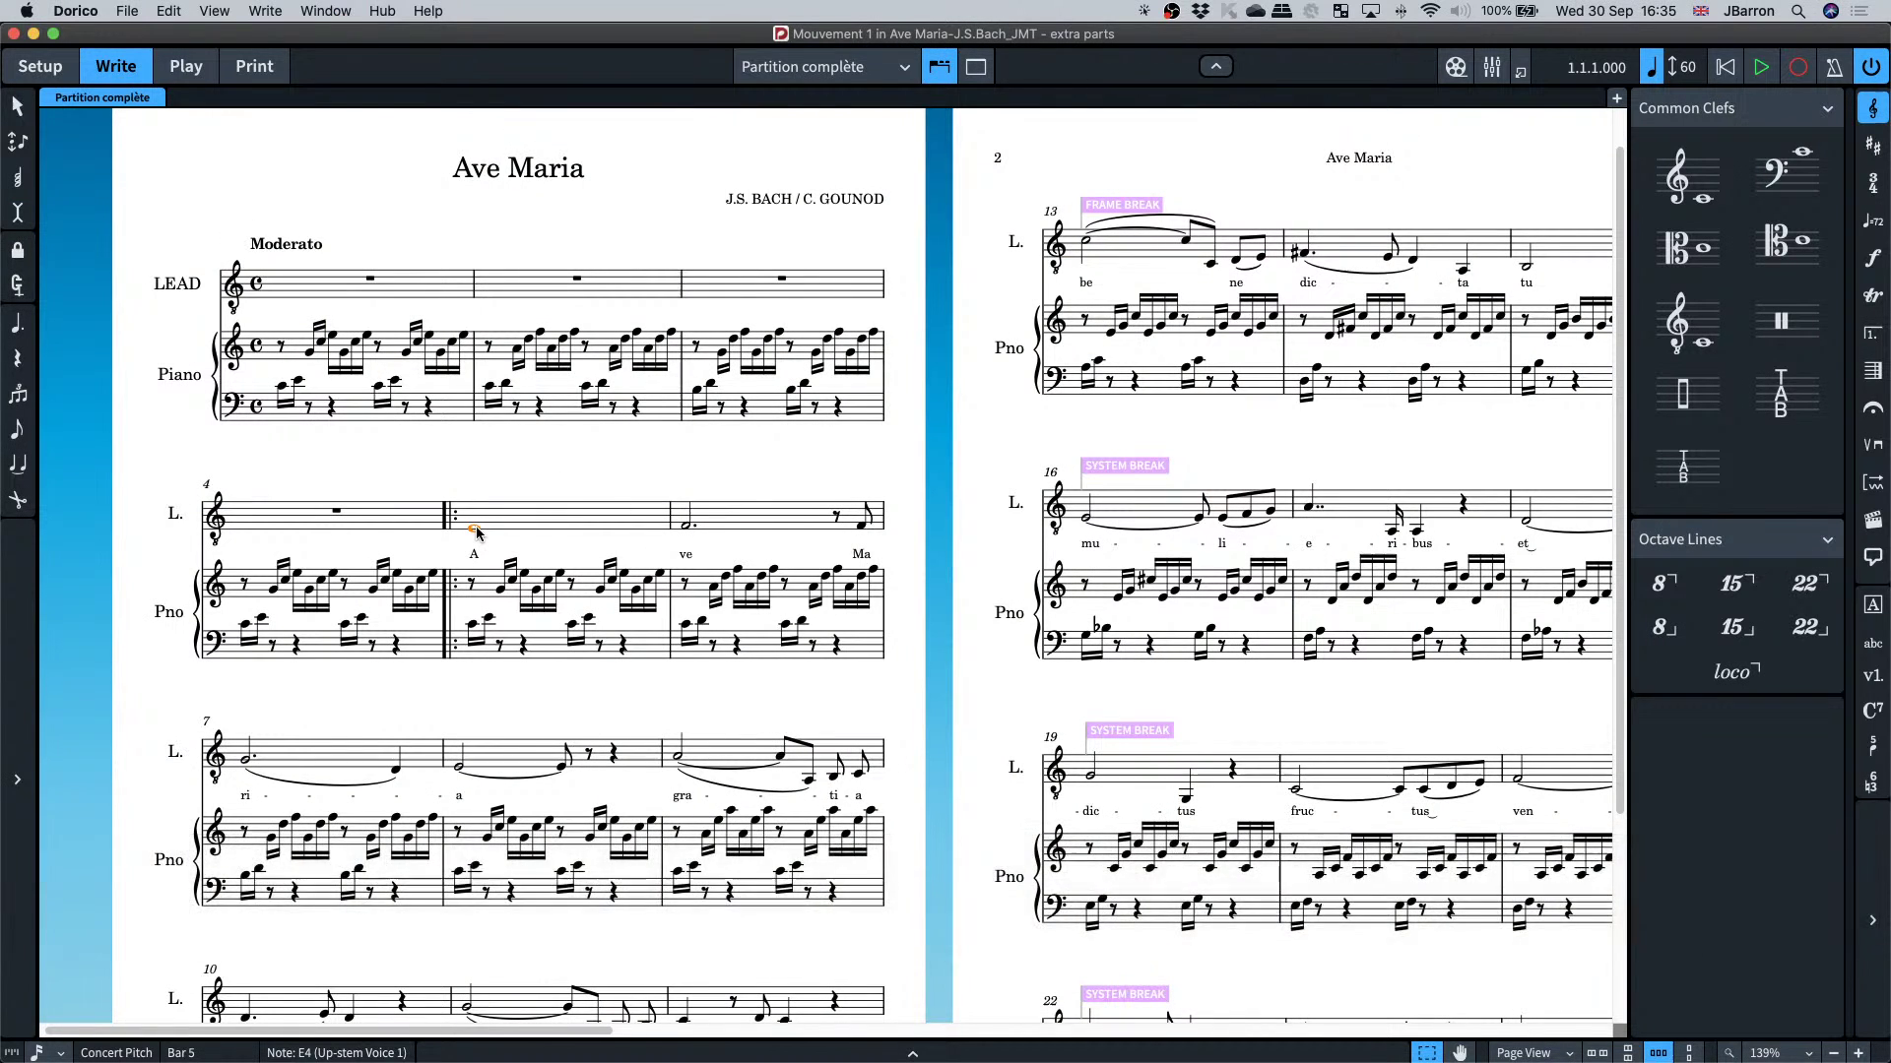
key(p)
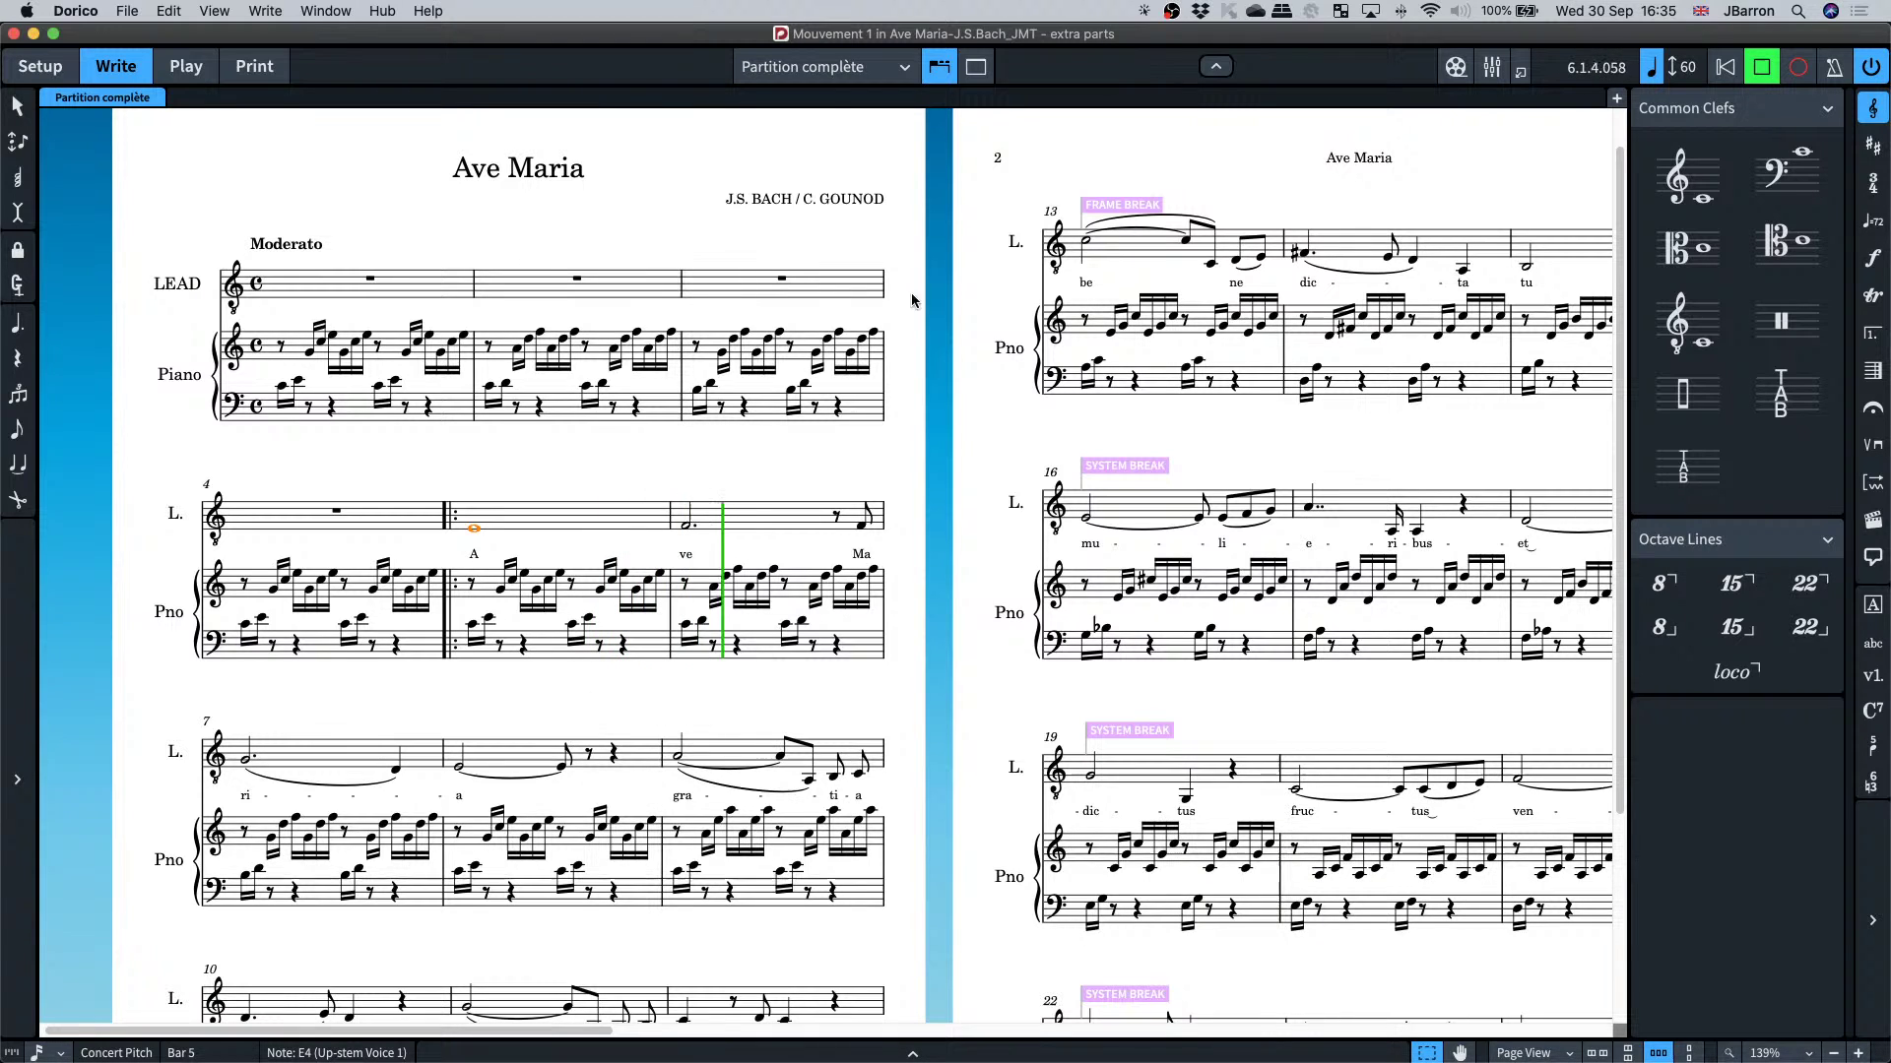
click(825, 66)
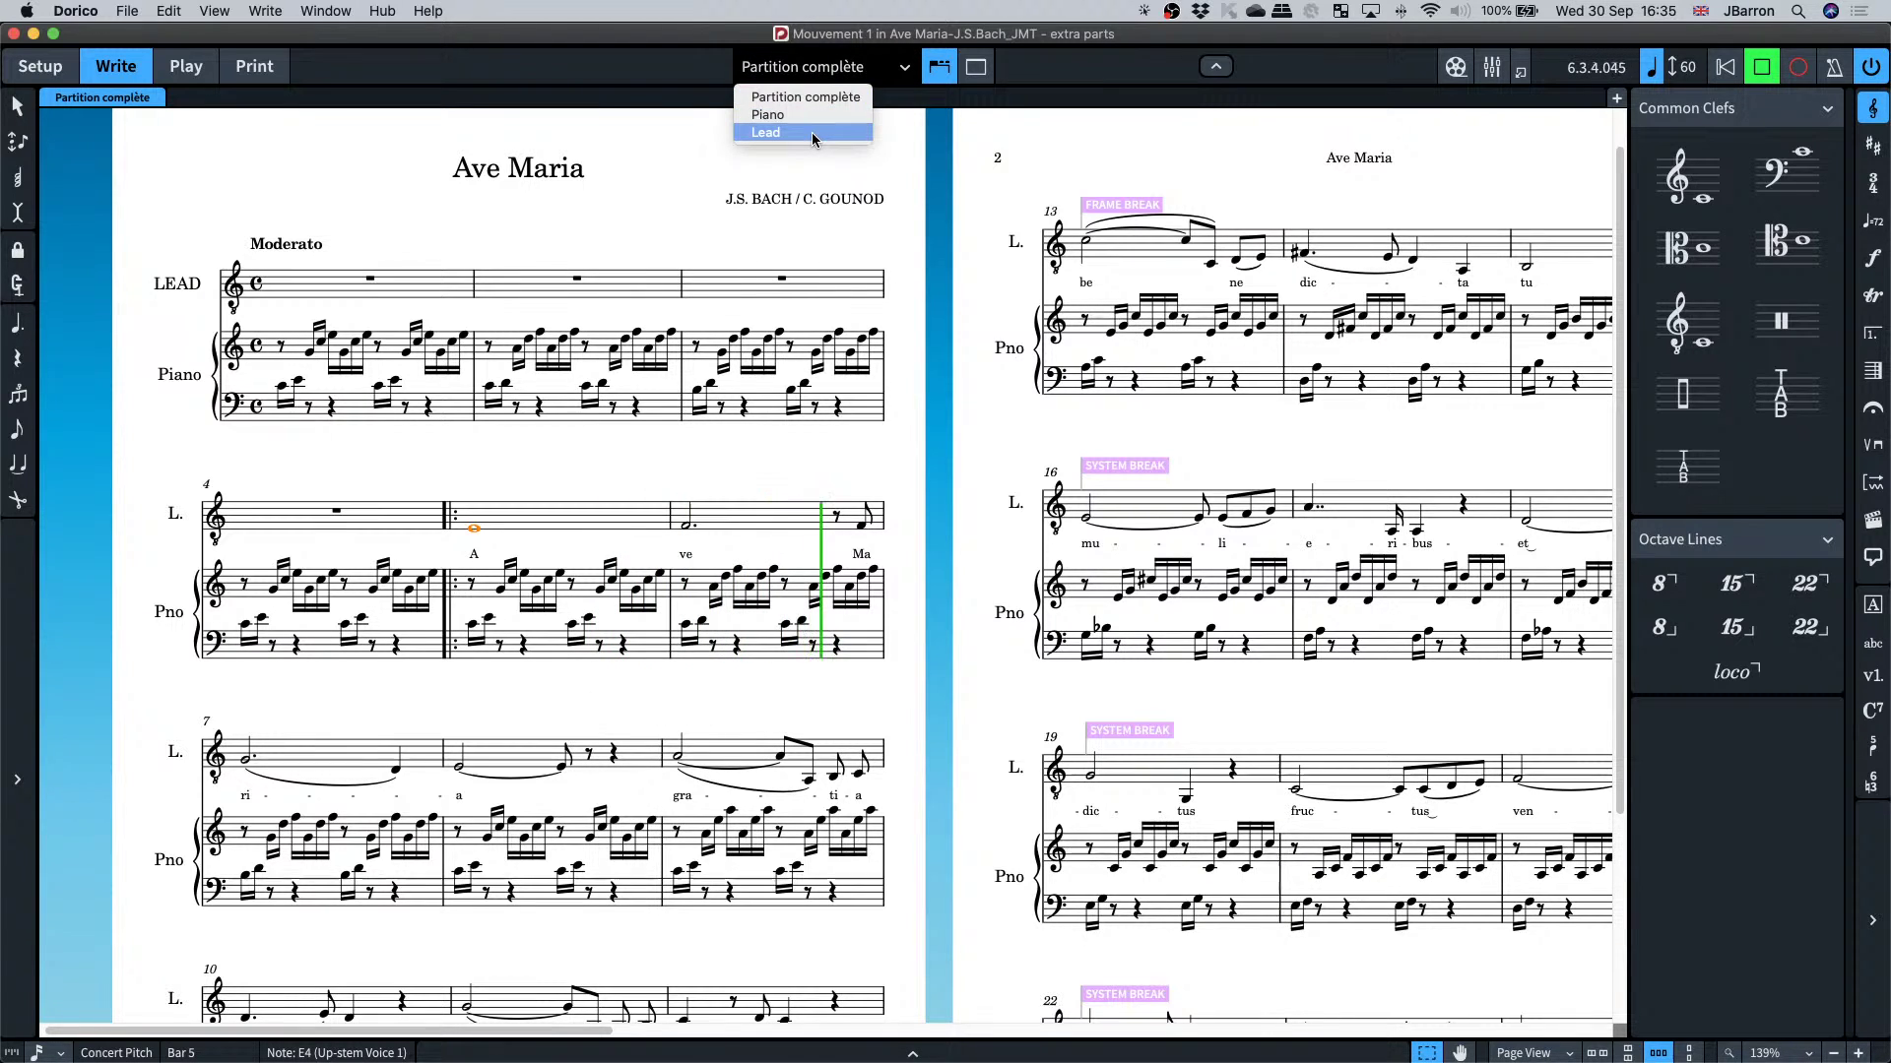
click(813, 137)
key(space)
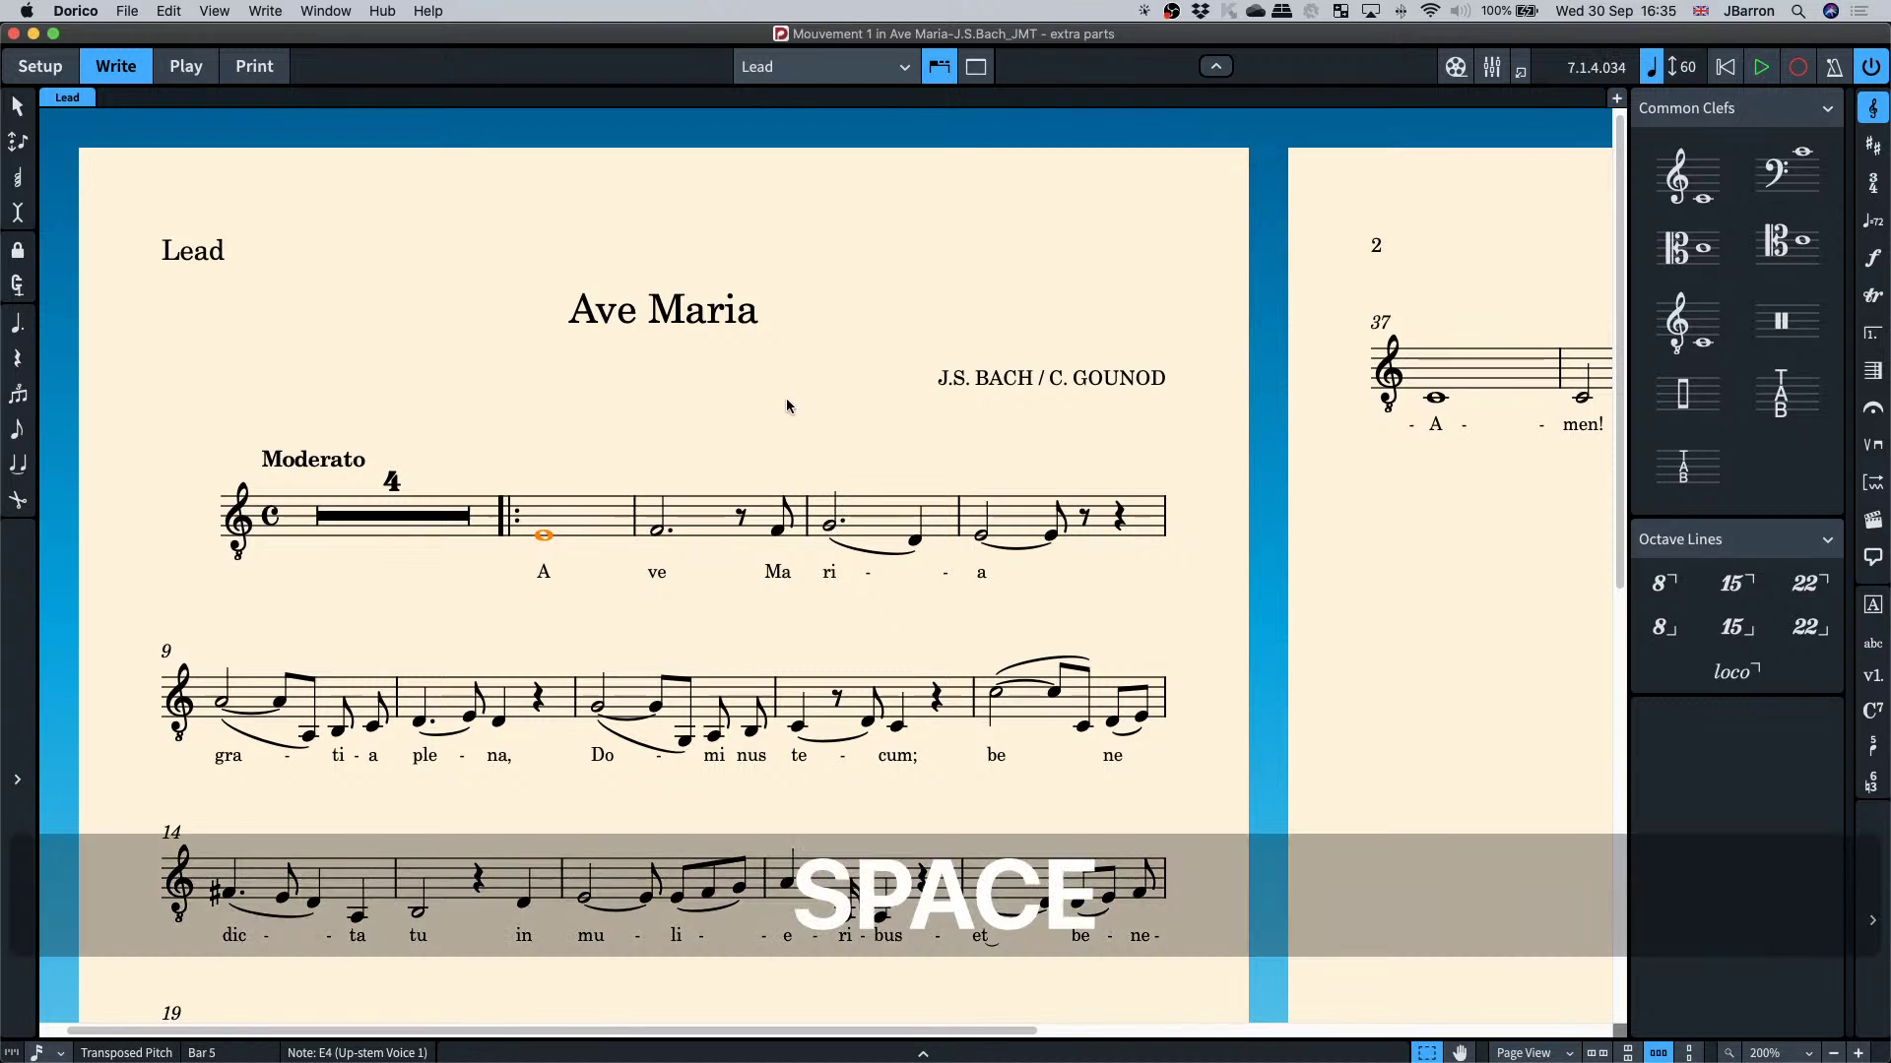
- Return to the Partition complète layout and view the Mixer channels before closing the Mixer
click(641, 406)
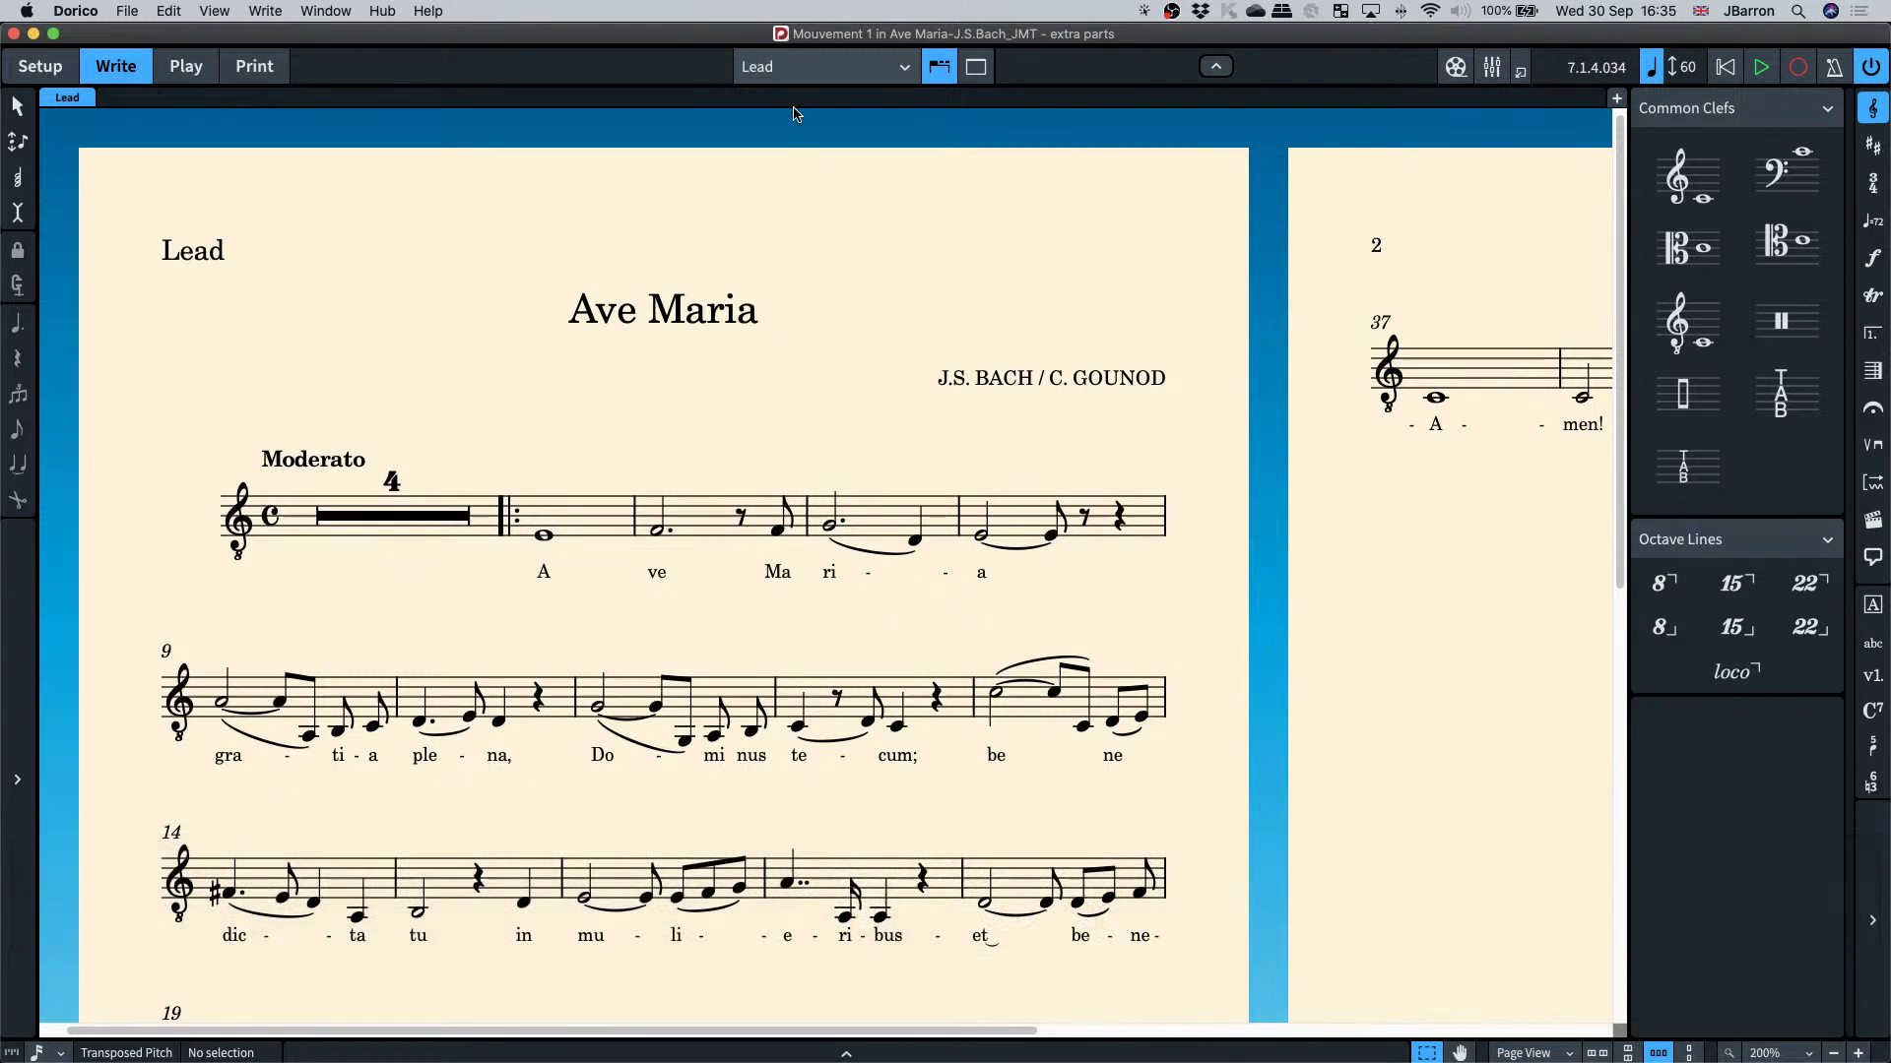
click(791, 67)
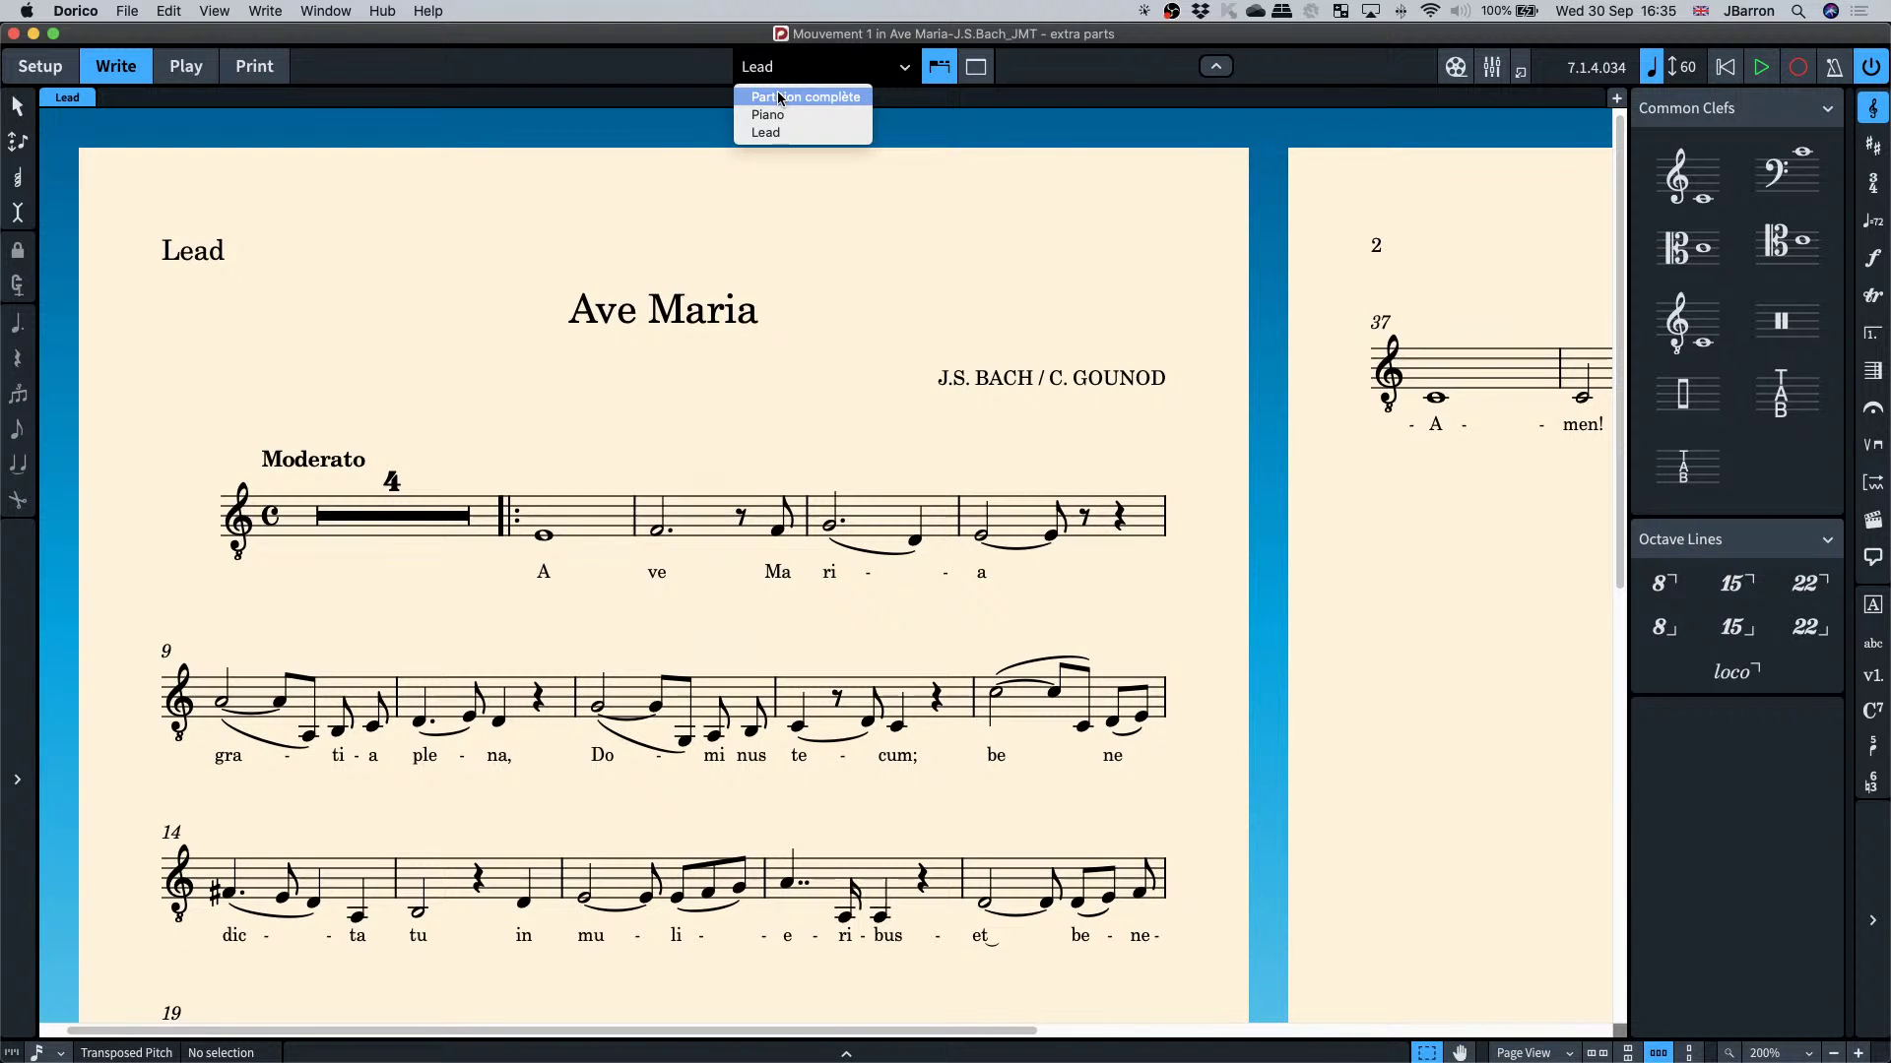
click(779, 98)
key(F3)
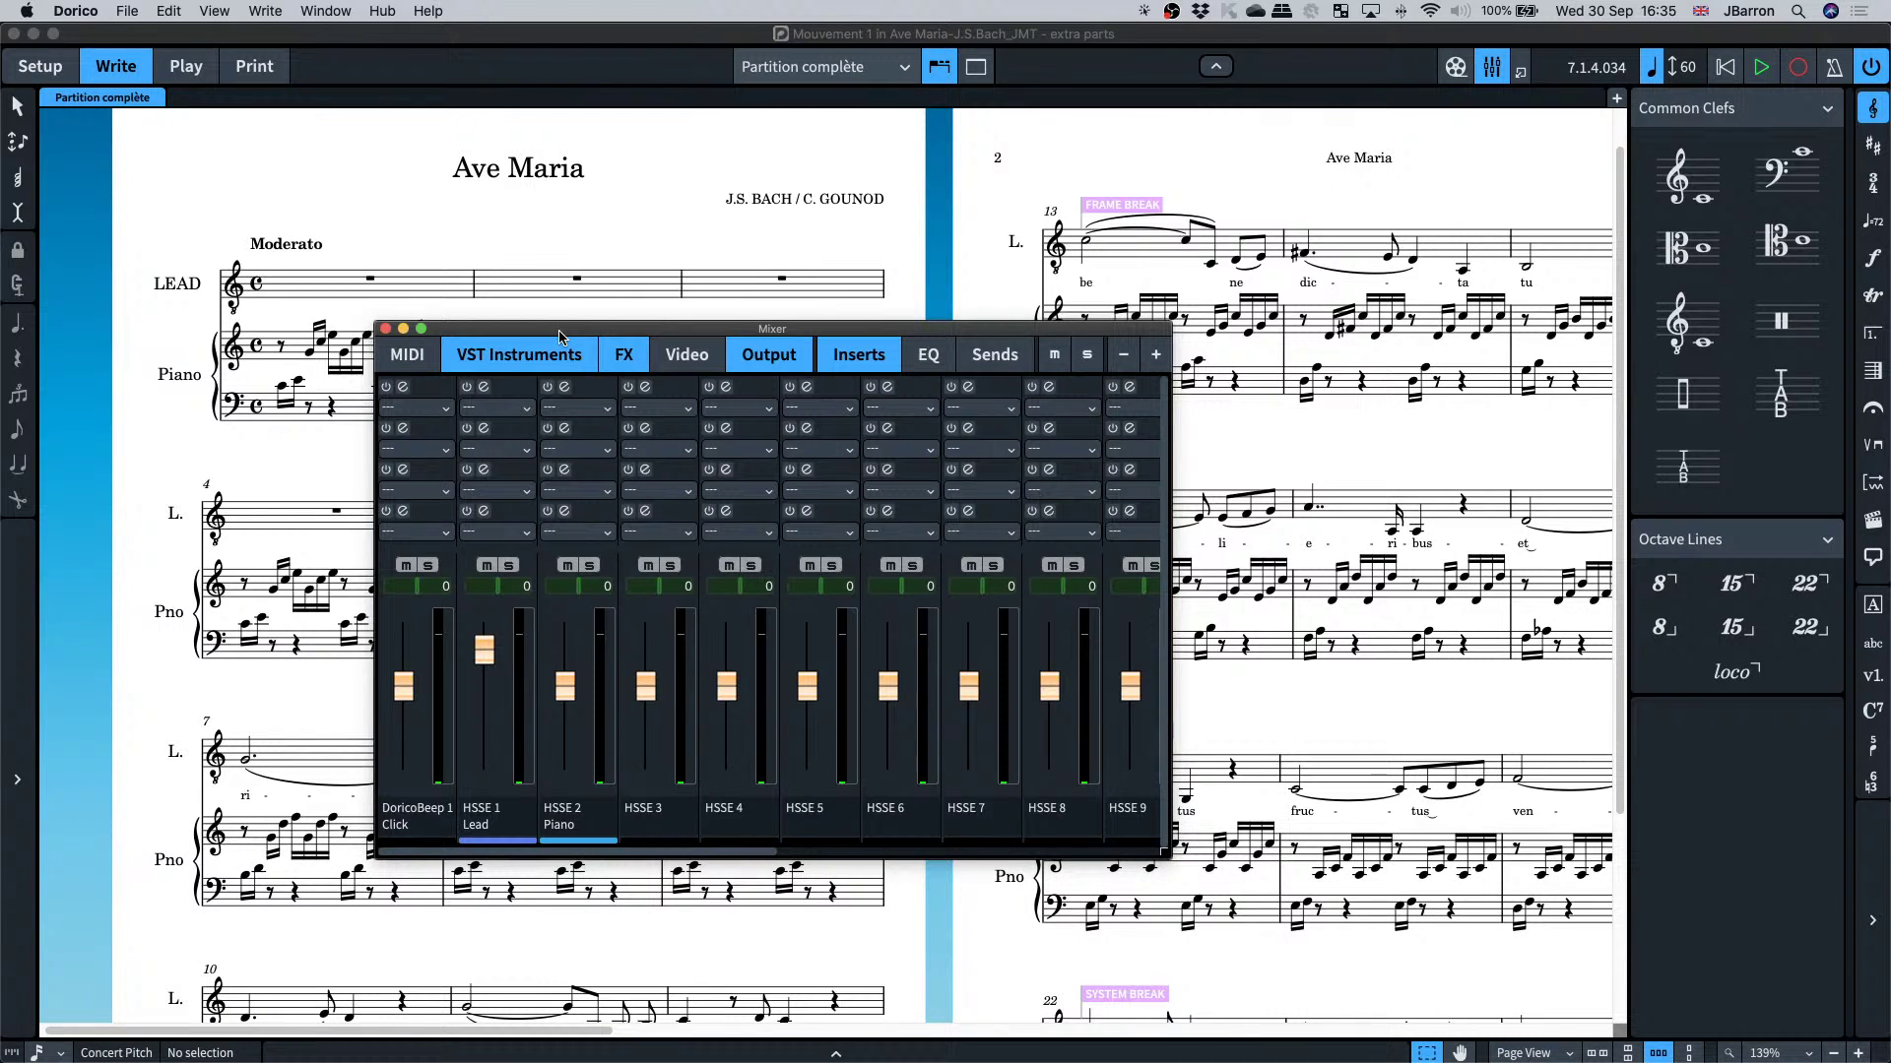
key(F3)
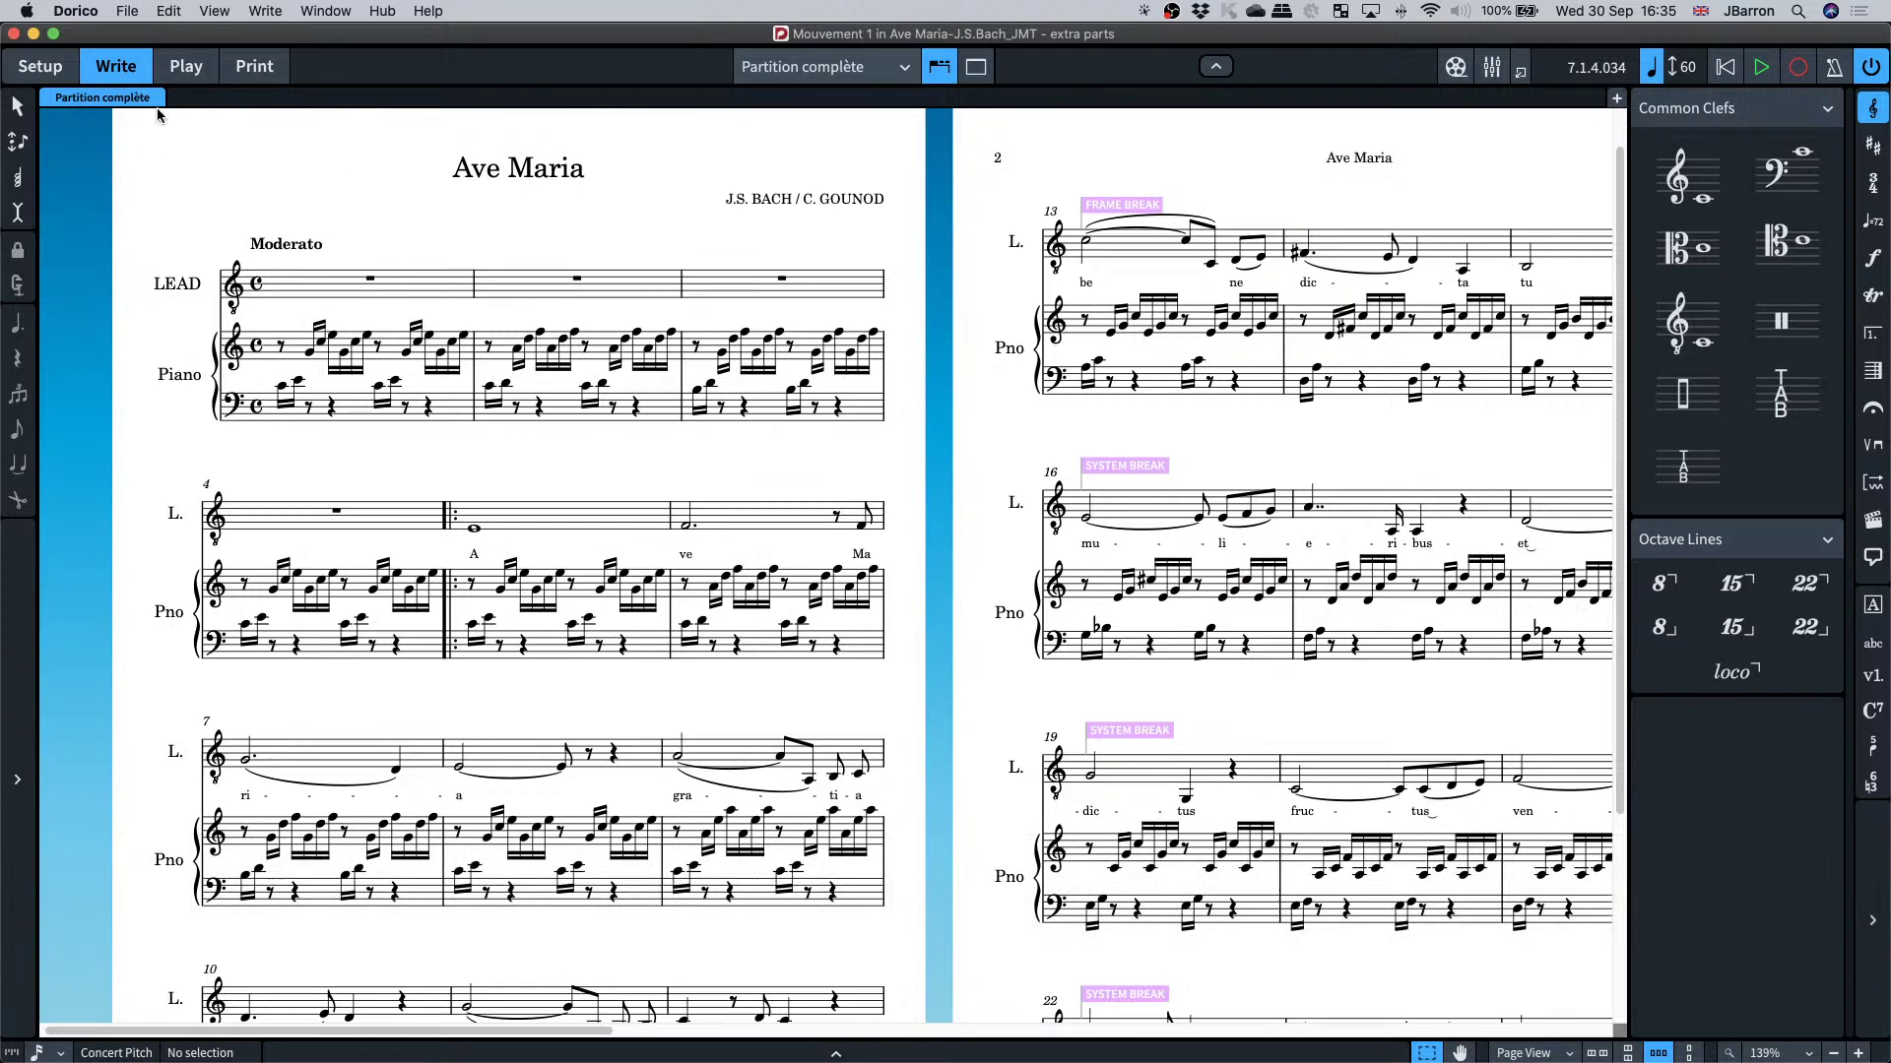
- Create a new part layout in Setup mode and assign both the Lead and Piano players to it
key(super+1)
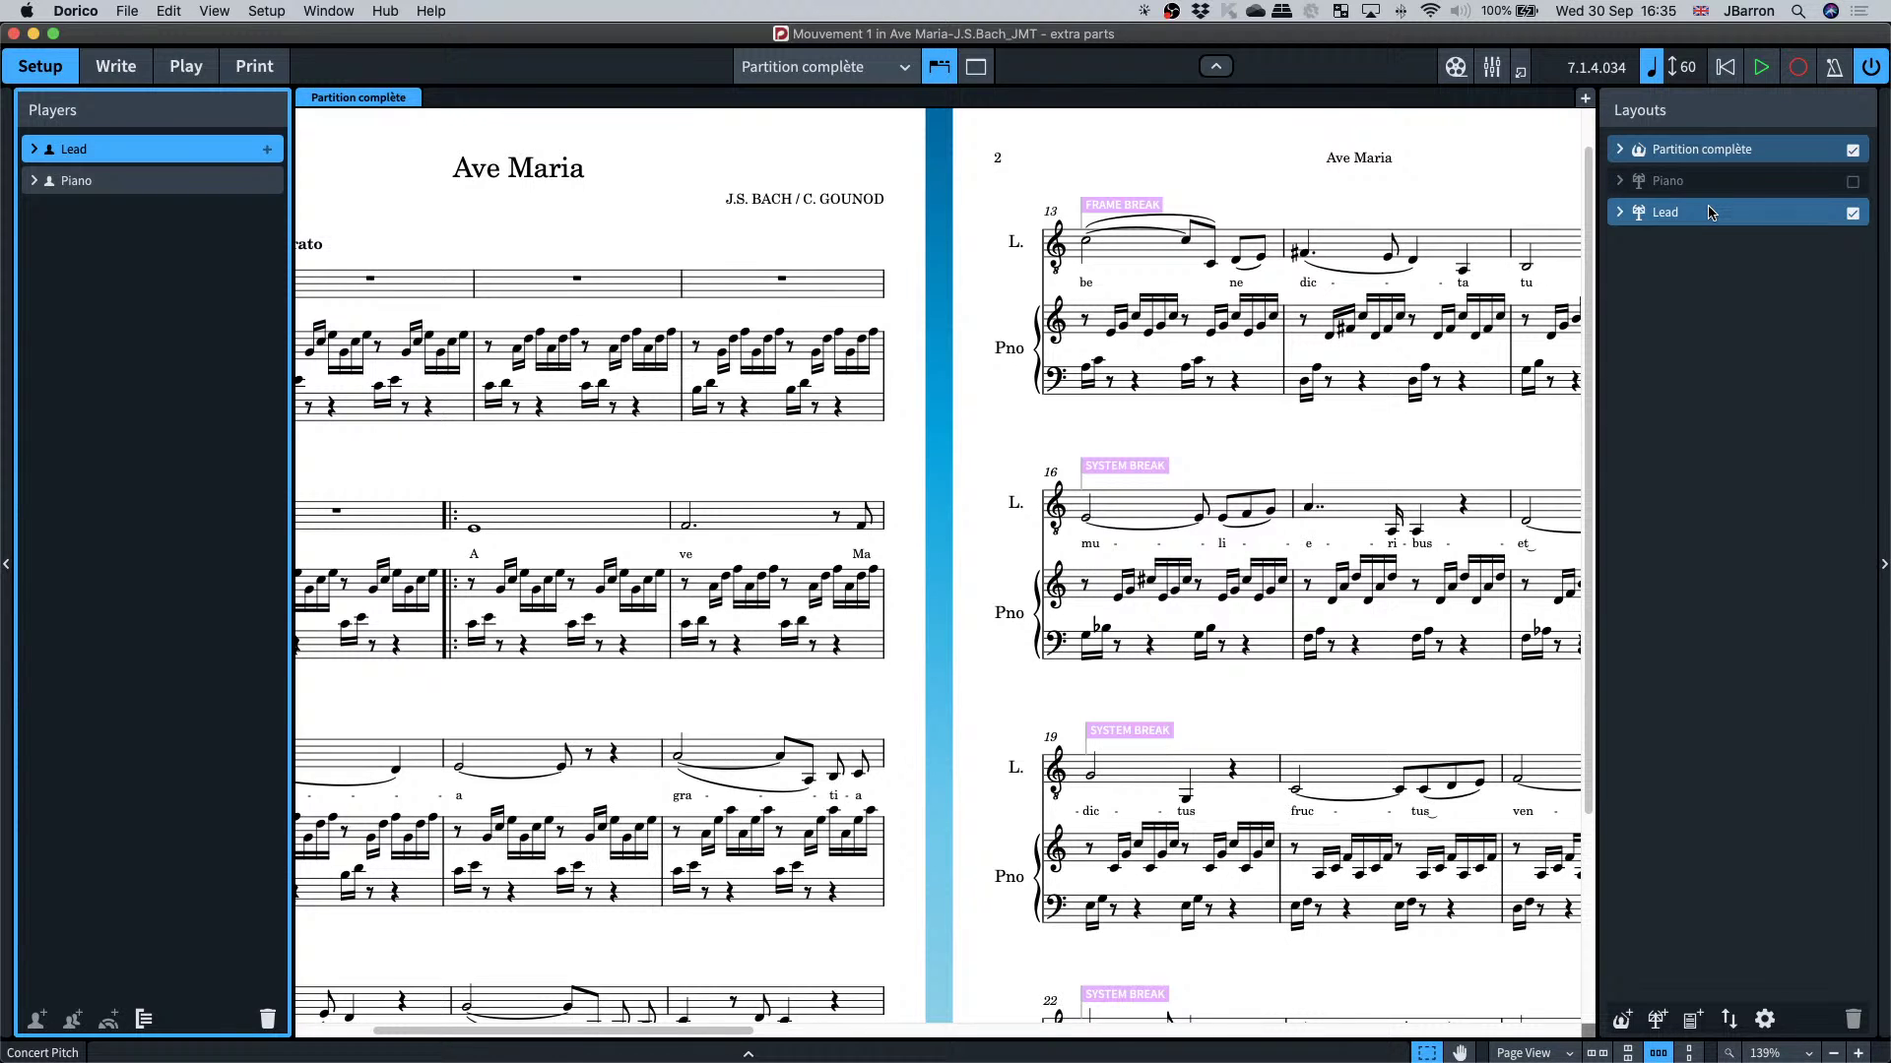
scroll(817, 132, left, 5)
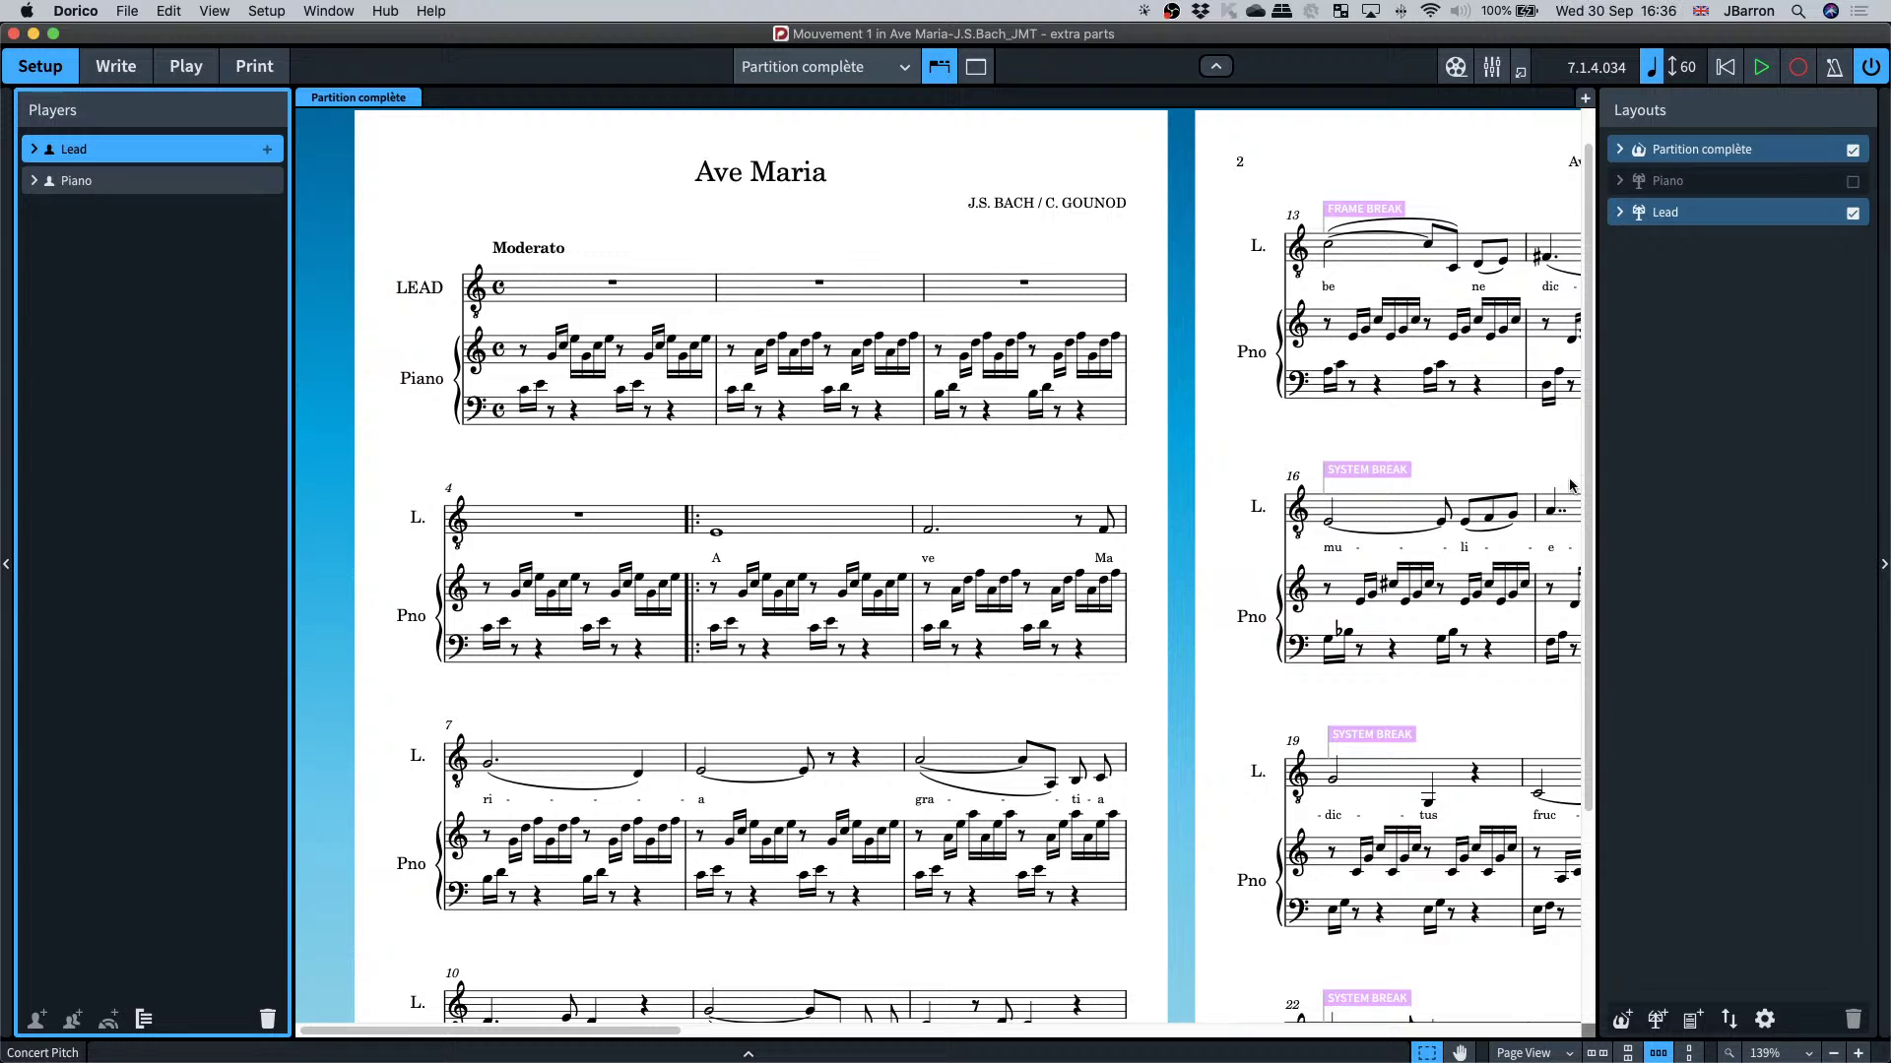
click(1662, 1024)
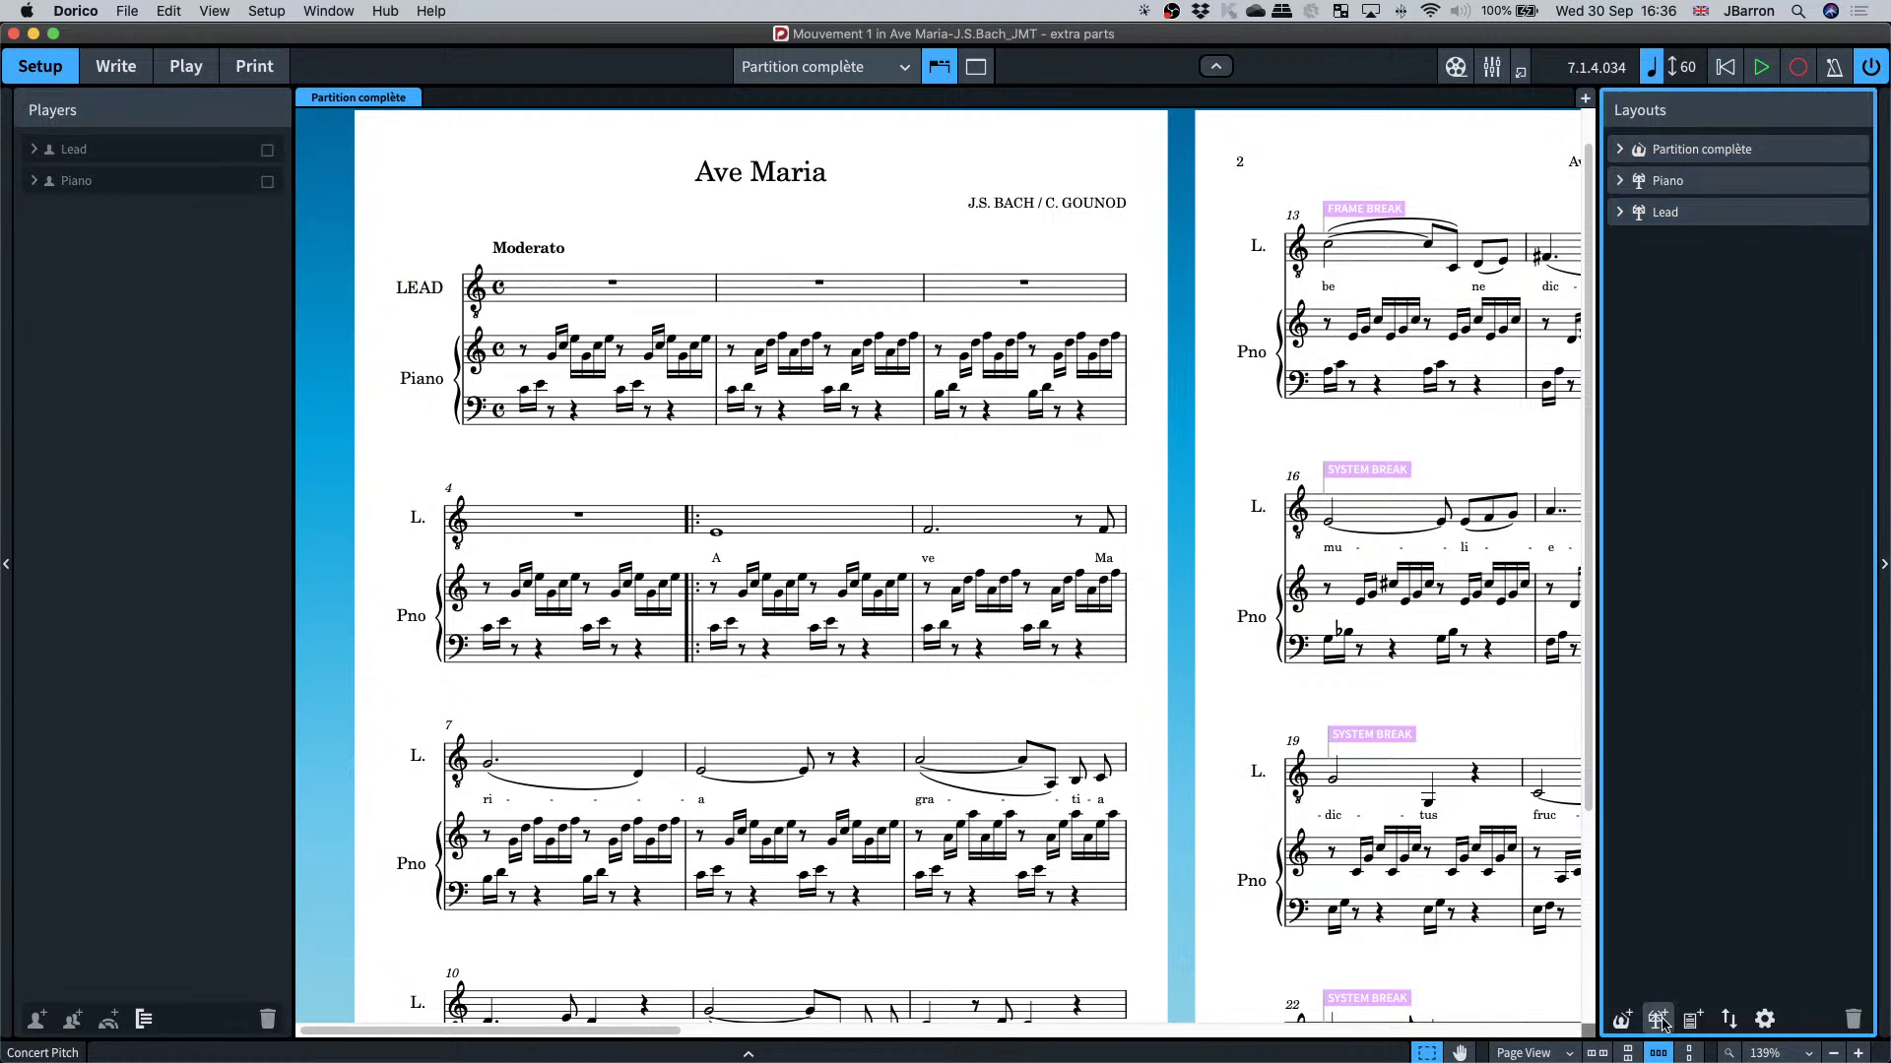
click(1660, 1023)
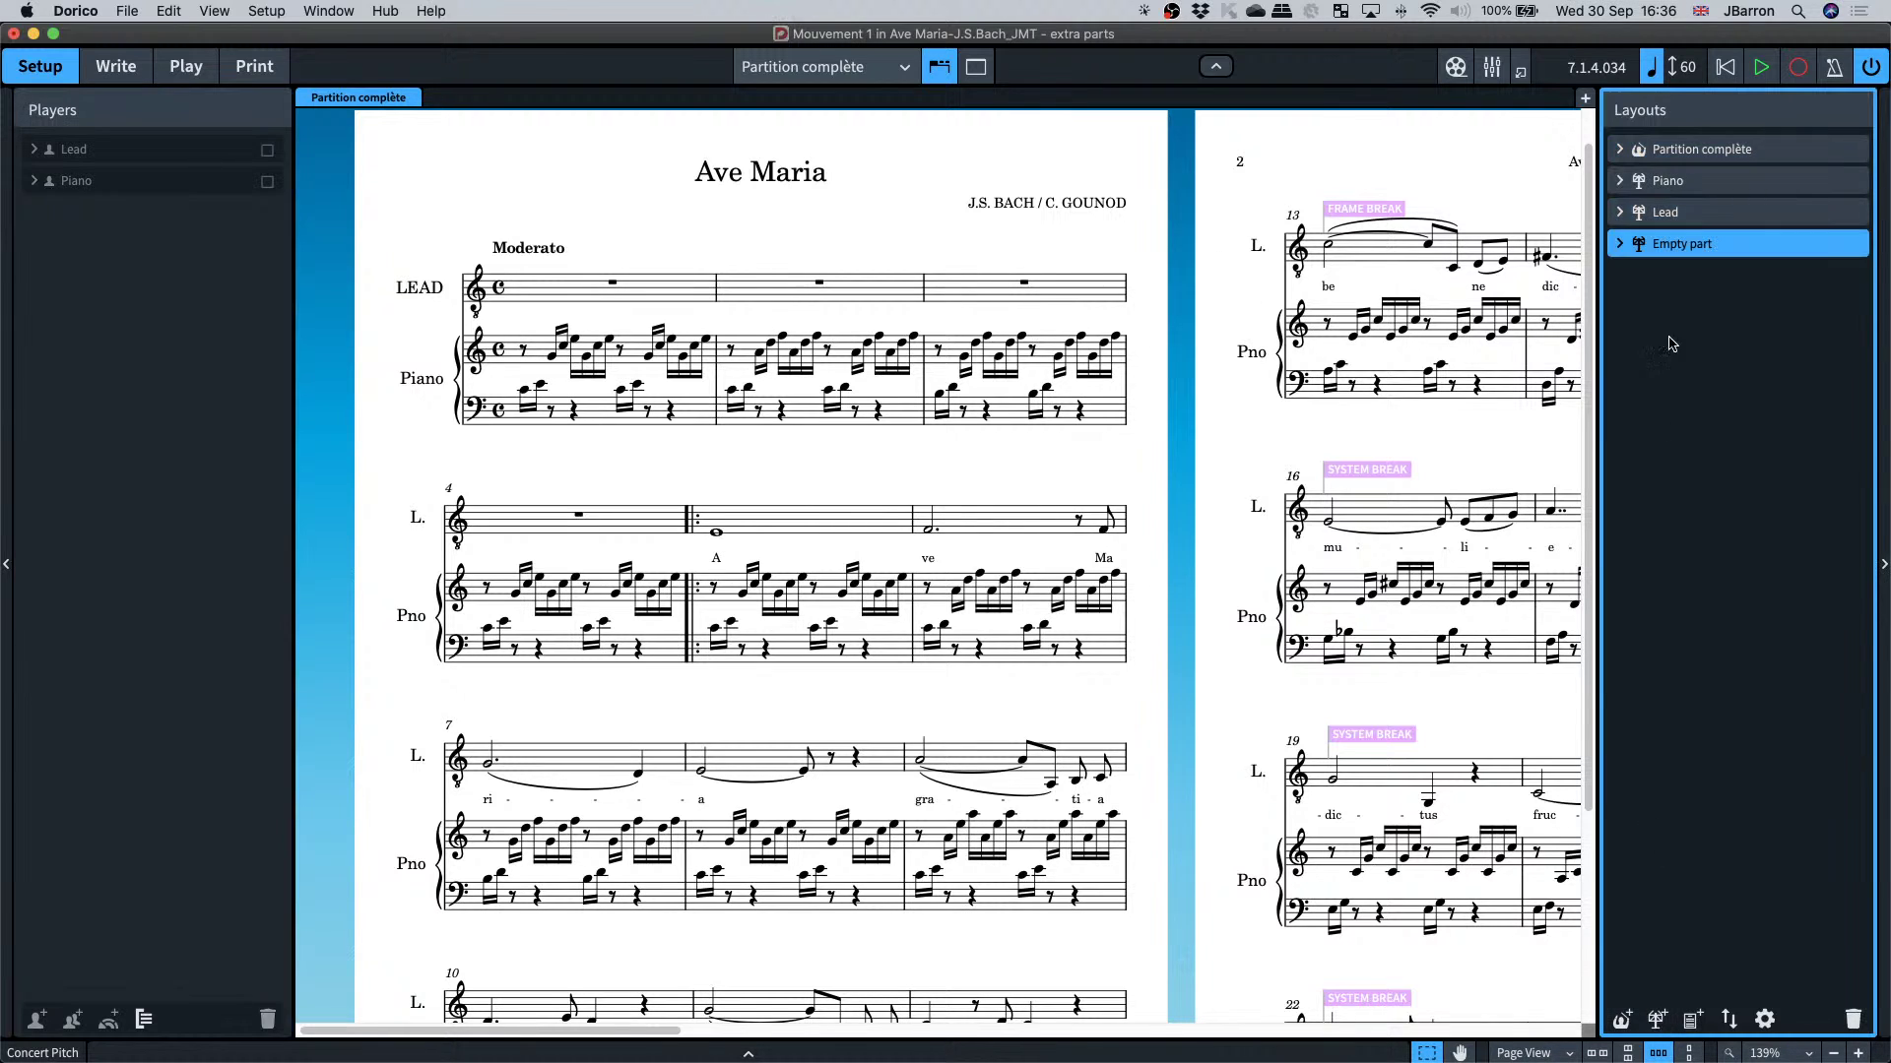
click(267, 151)
click(267, 181)
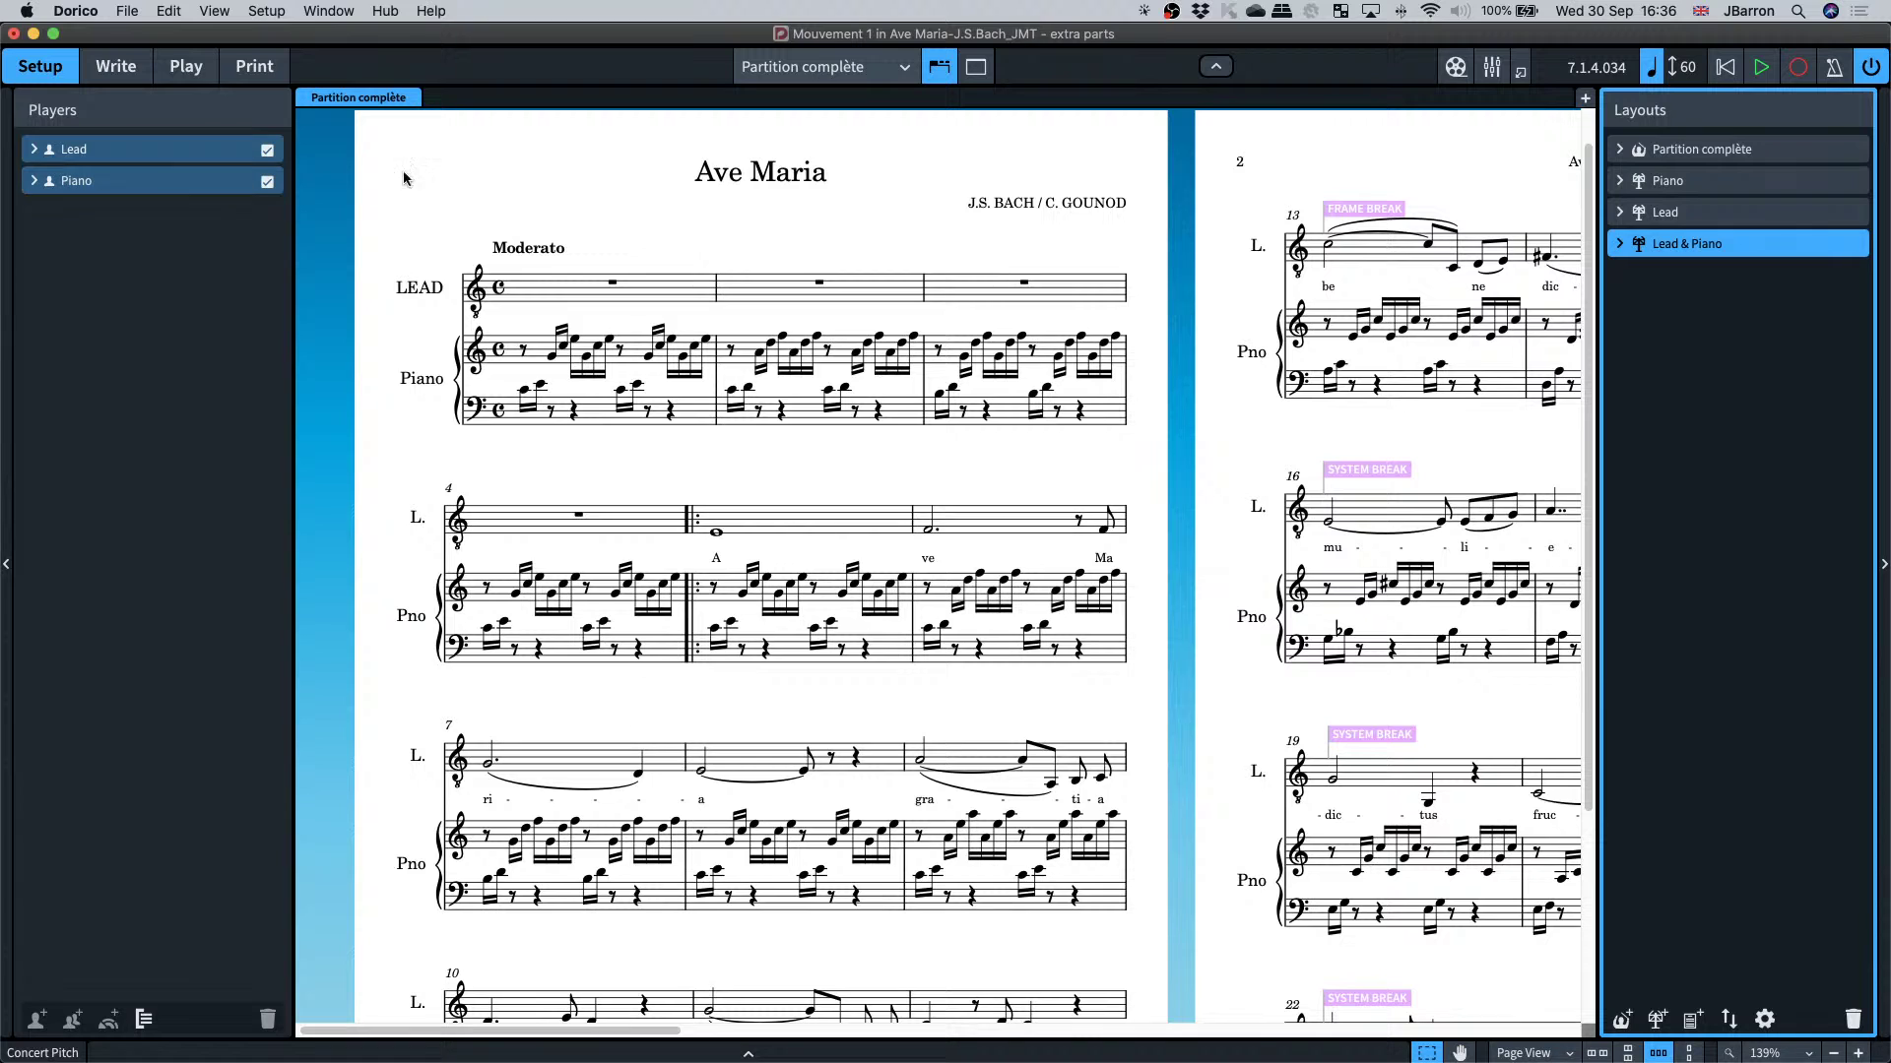
- Show the Lead & Piano layout in Write mode and view its first pages
click(787, 67)
click(918, 198)
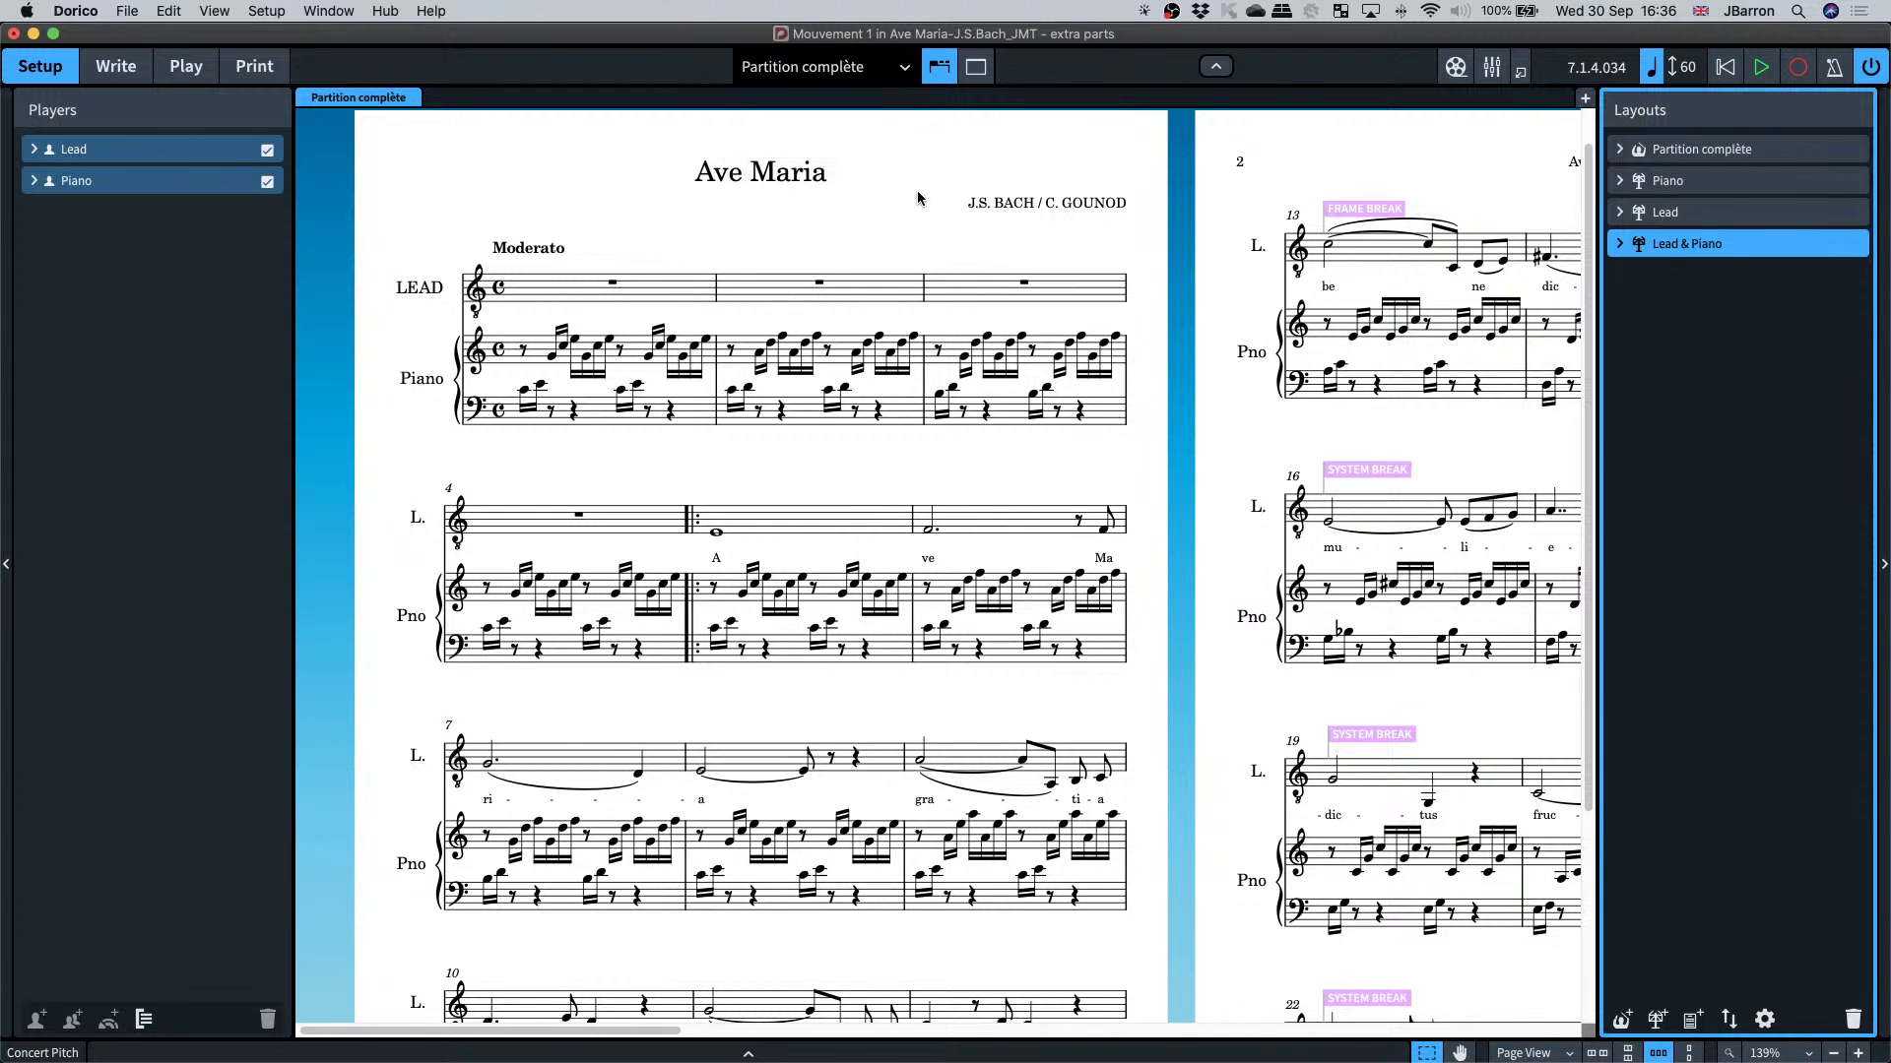
key(super+2)
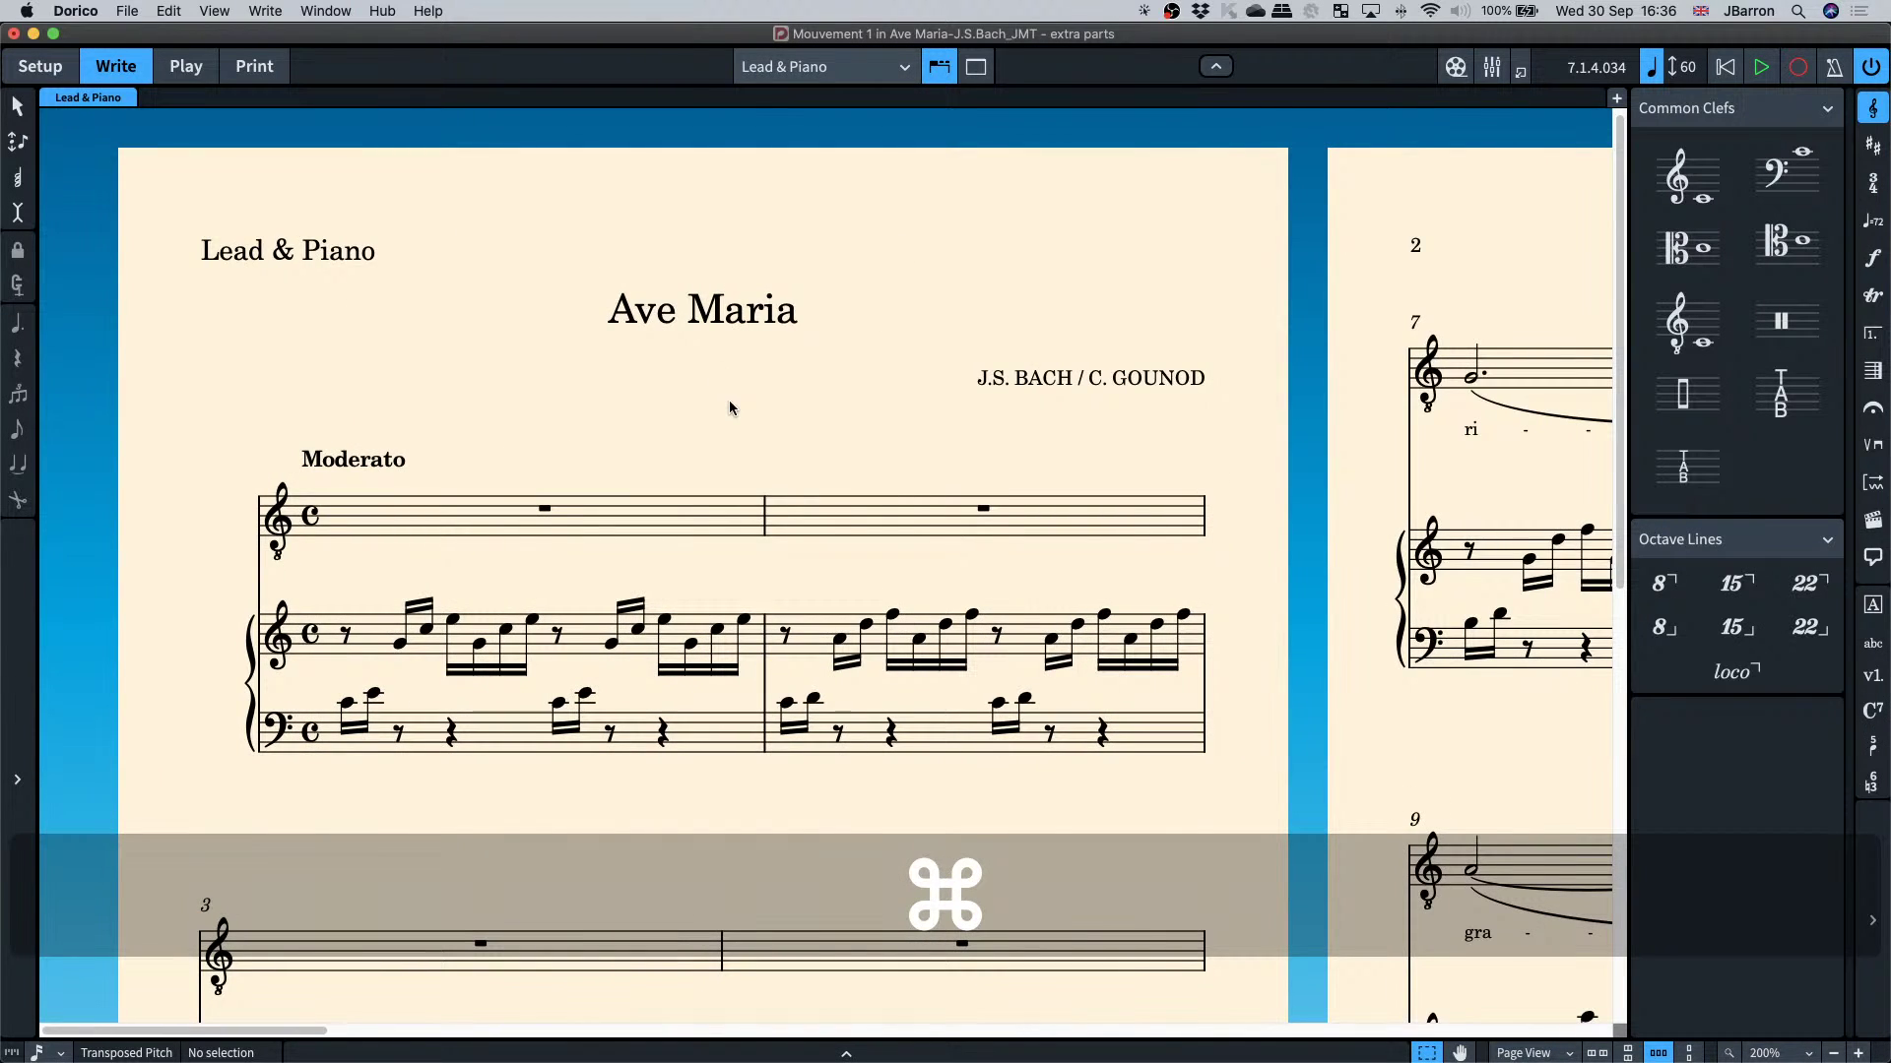
scroll(729, 399, down, 5)
scroll(731, 410, down, 3)
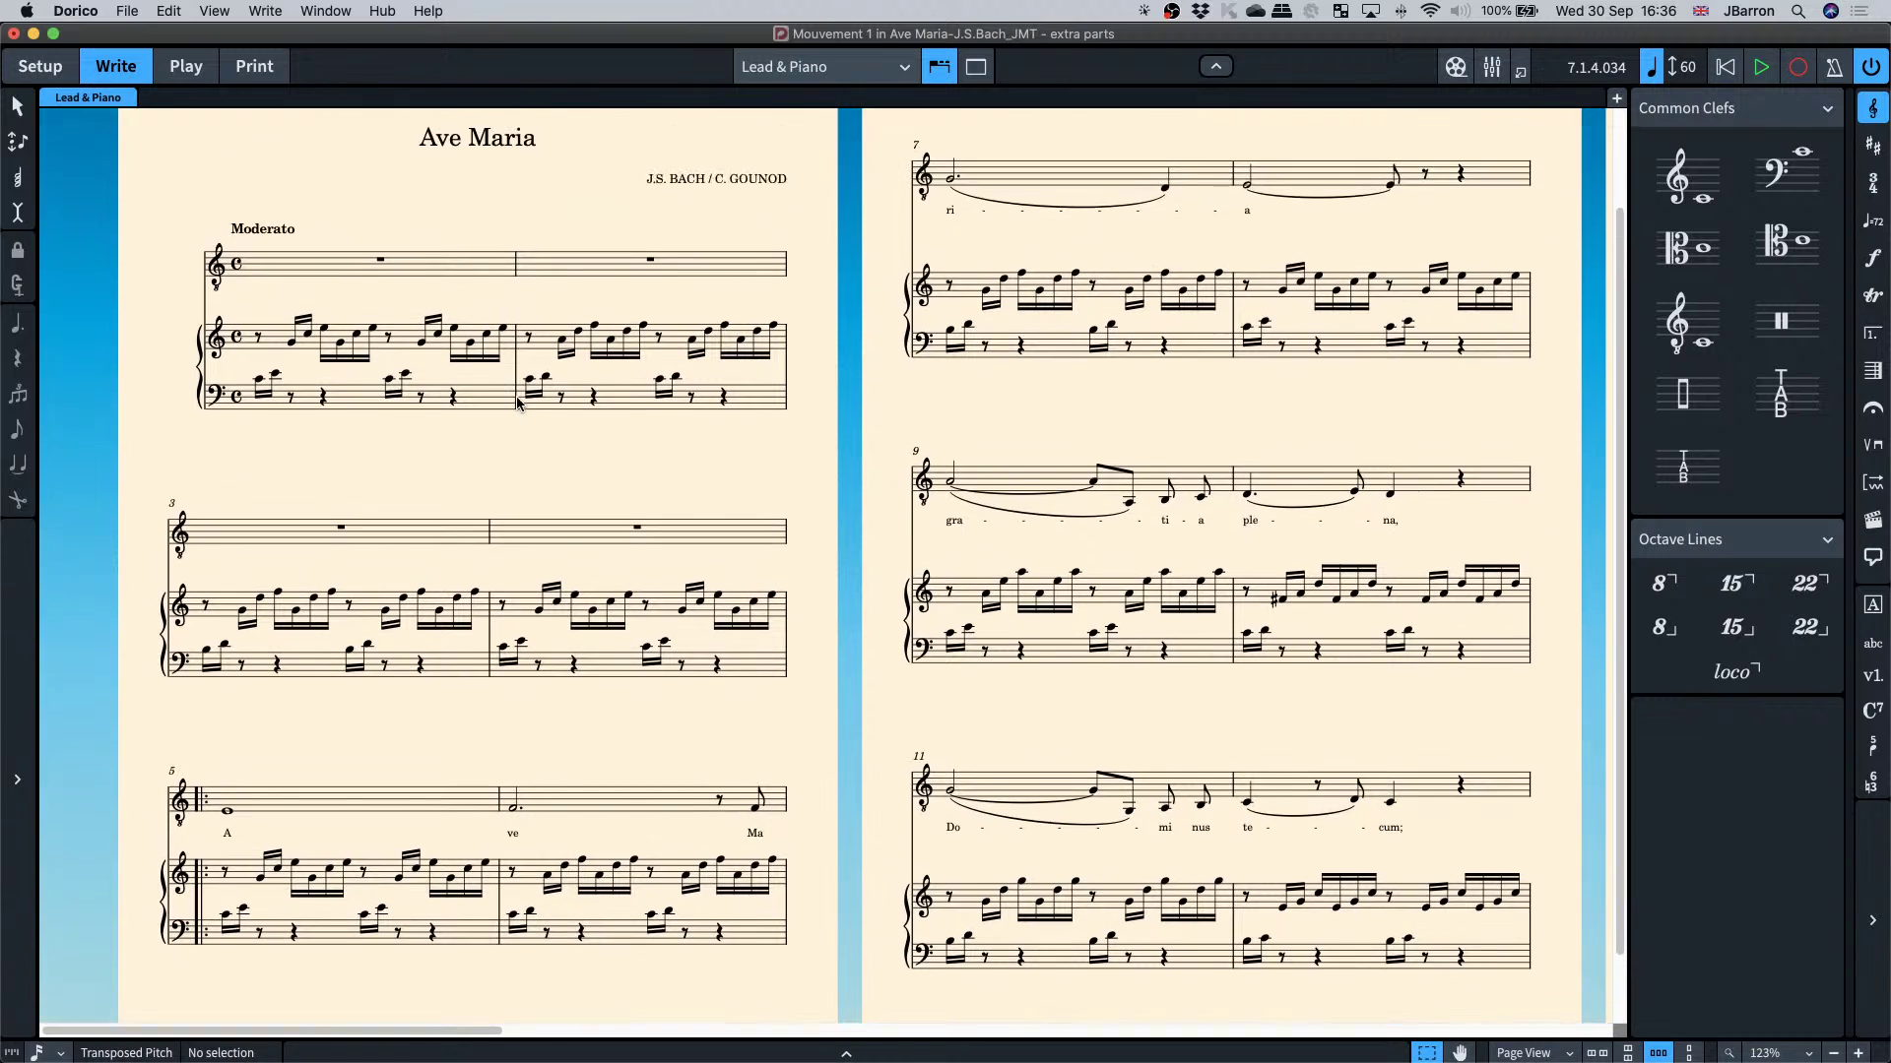
scroll(519, 399, up, 3)
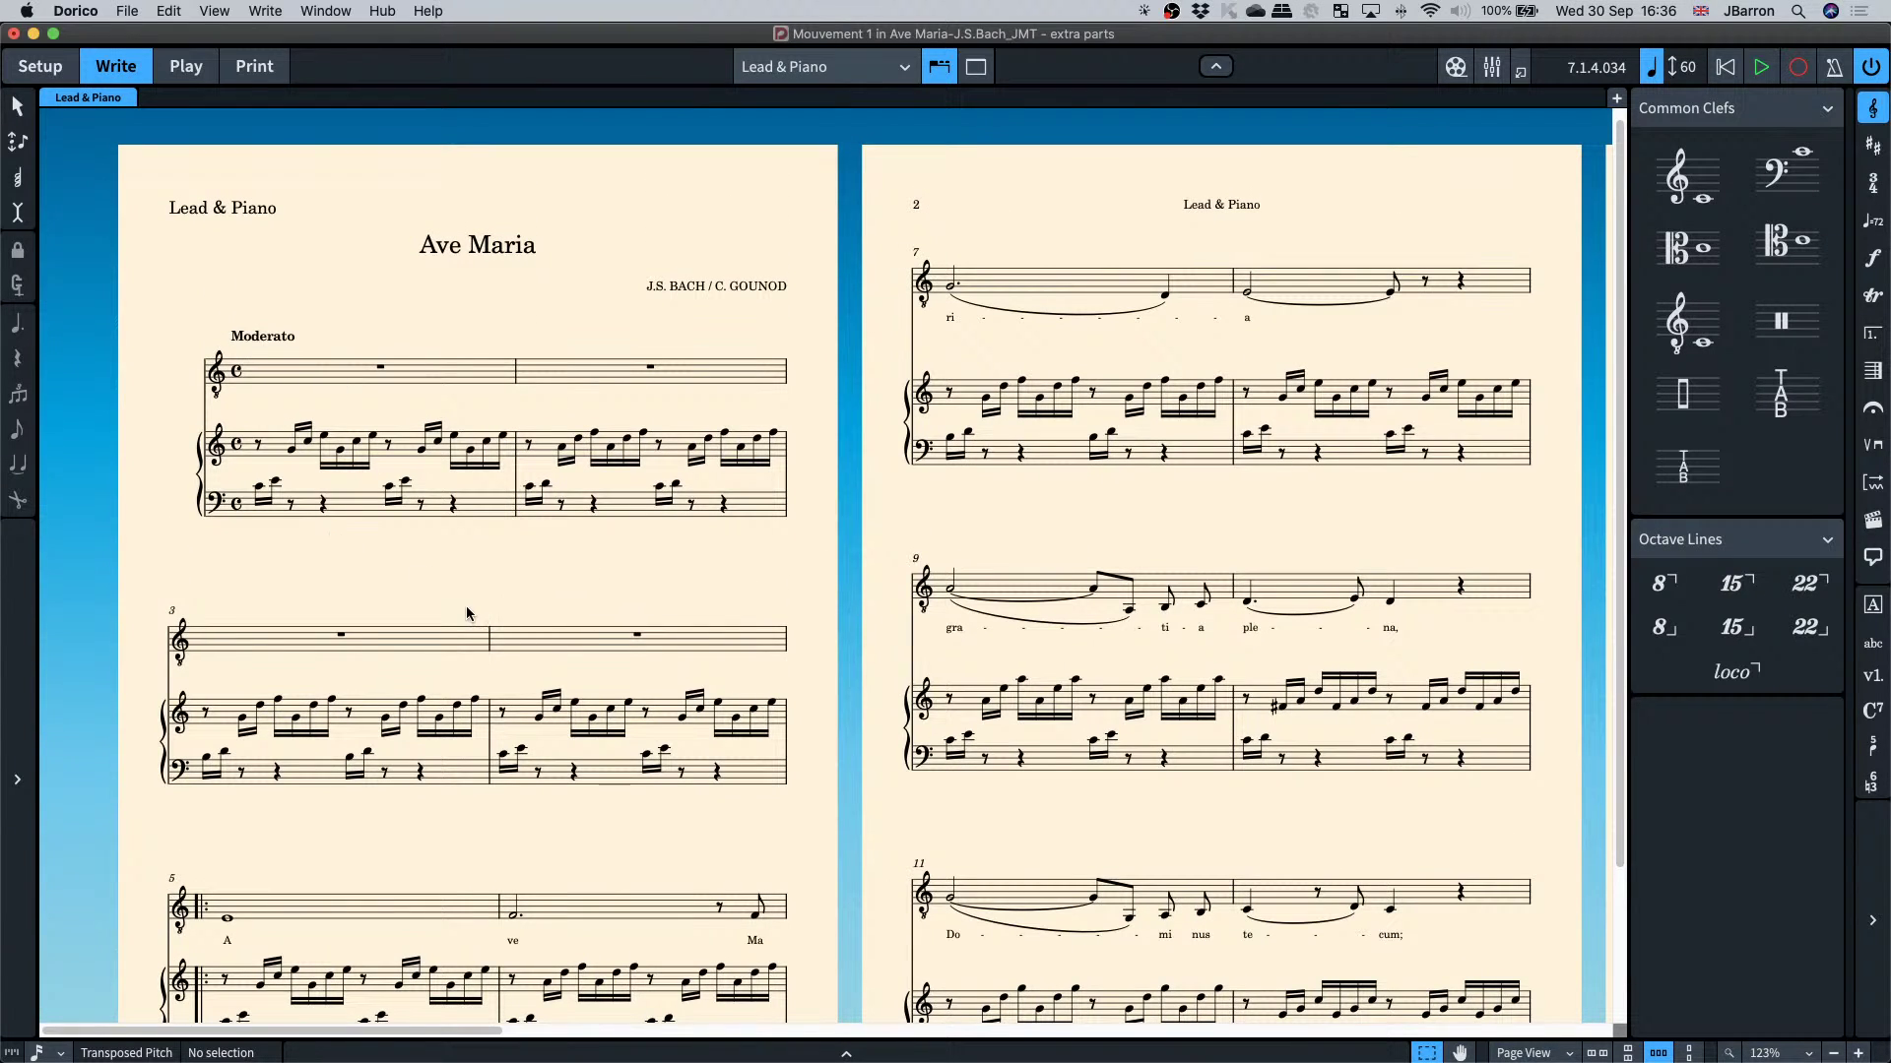
- Set Hide empty staves to All systems for the Lead & Piano layout and review its pages
key(super+shift+l)
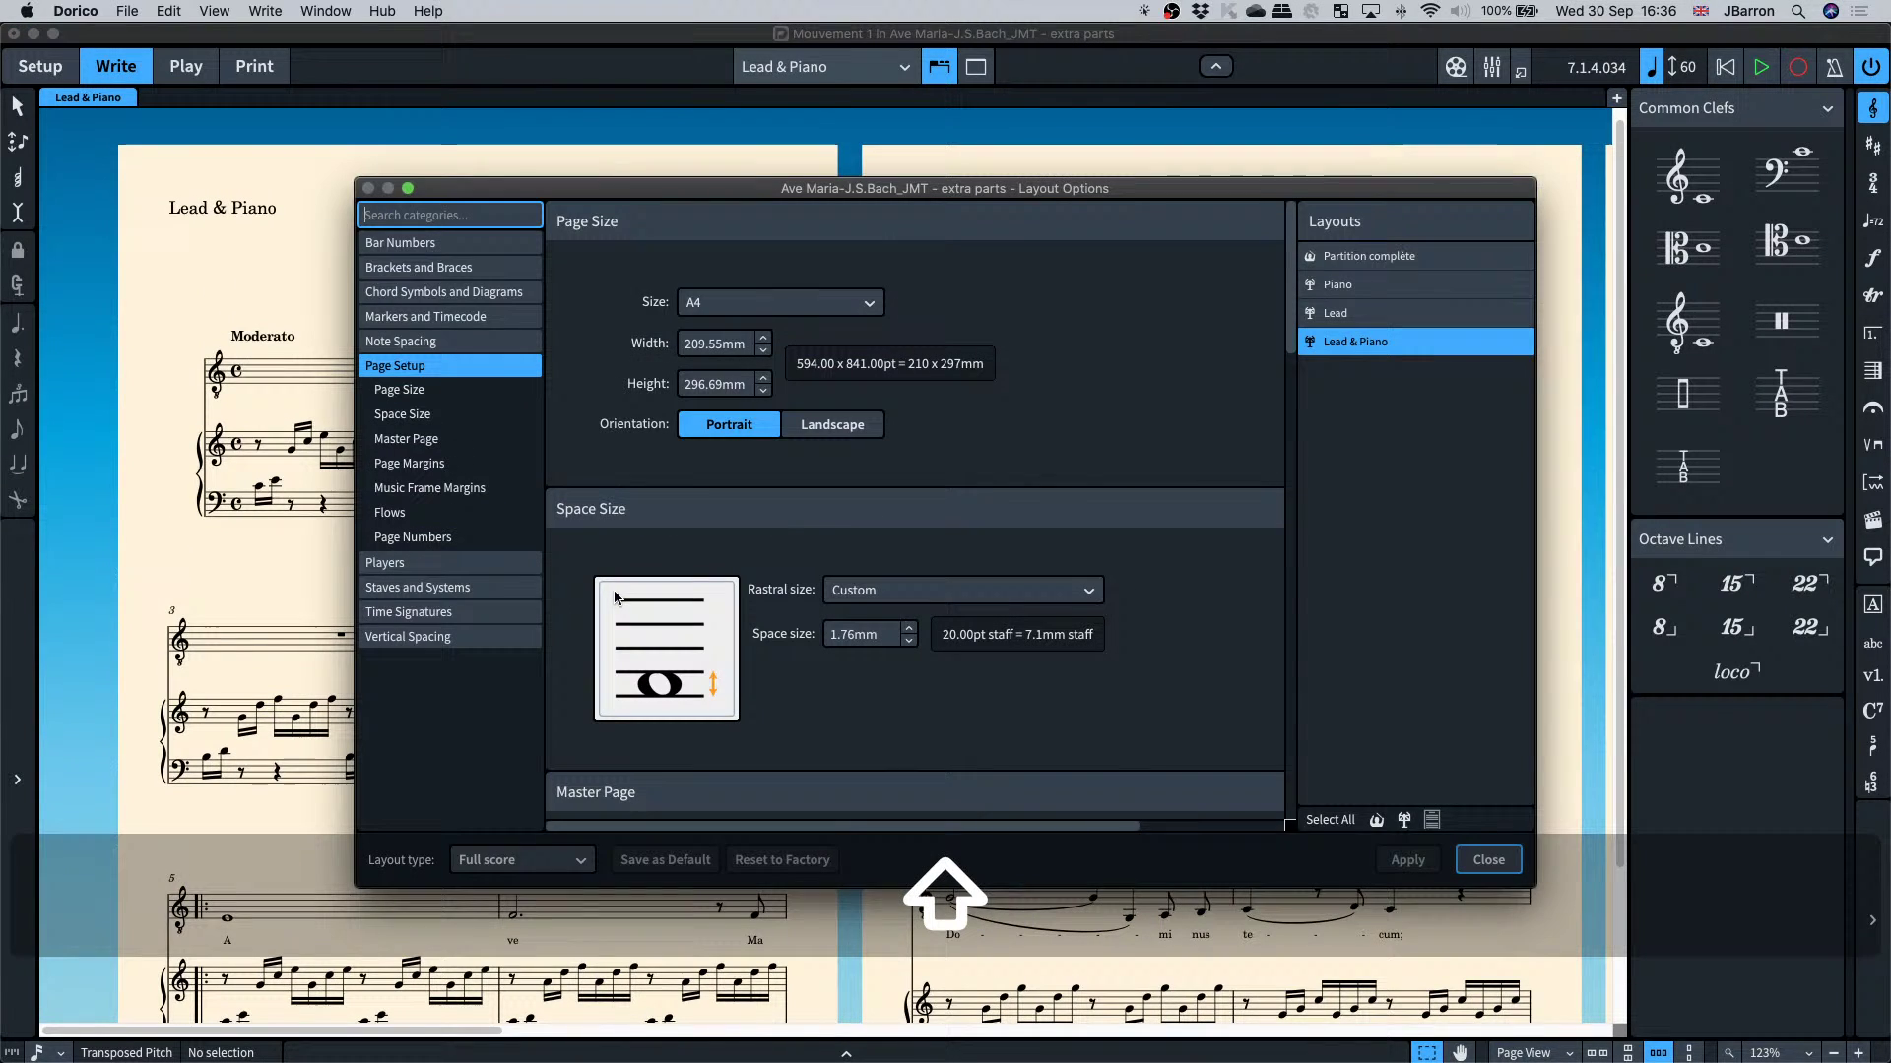
click(416, 638)
click(410, 561)
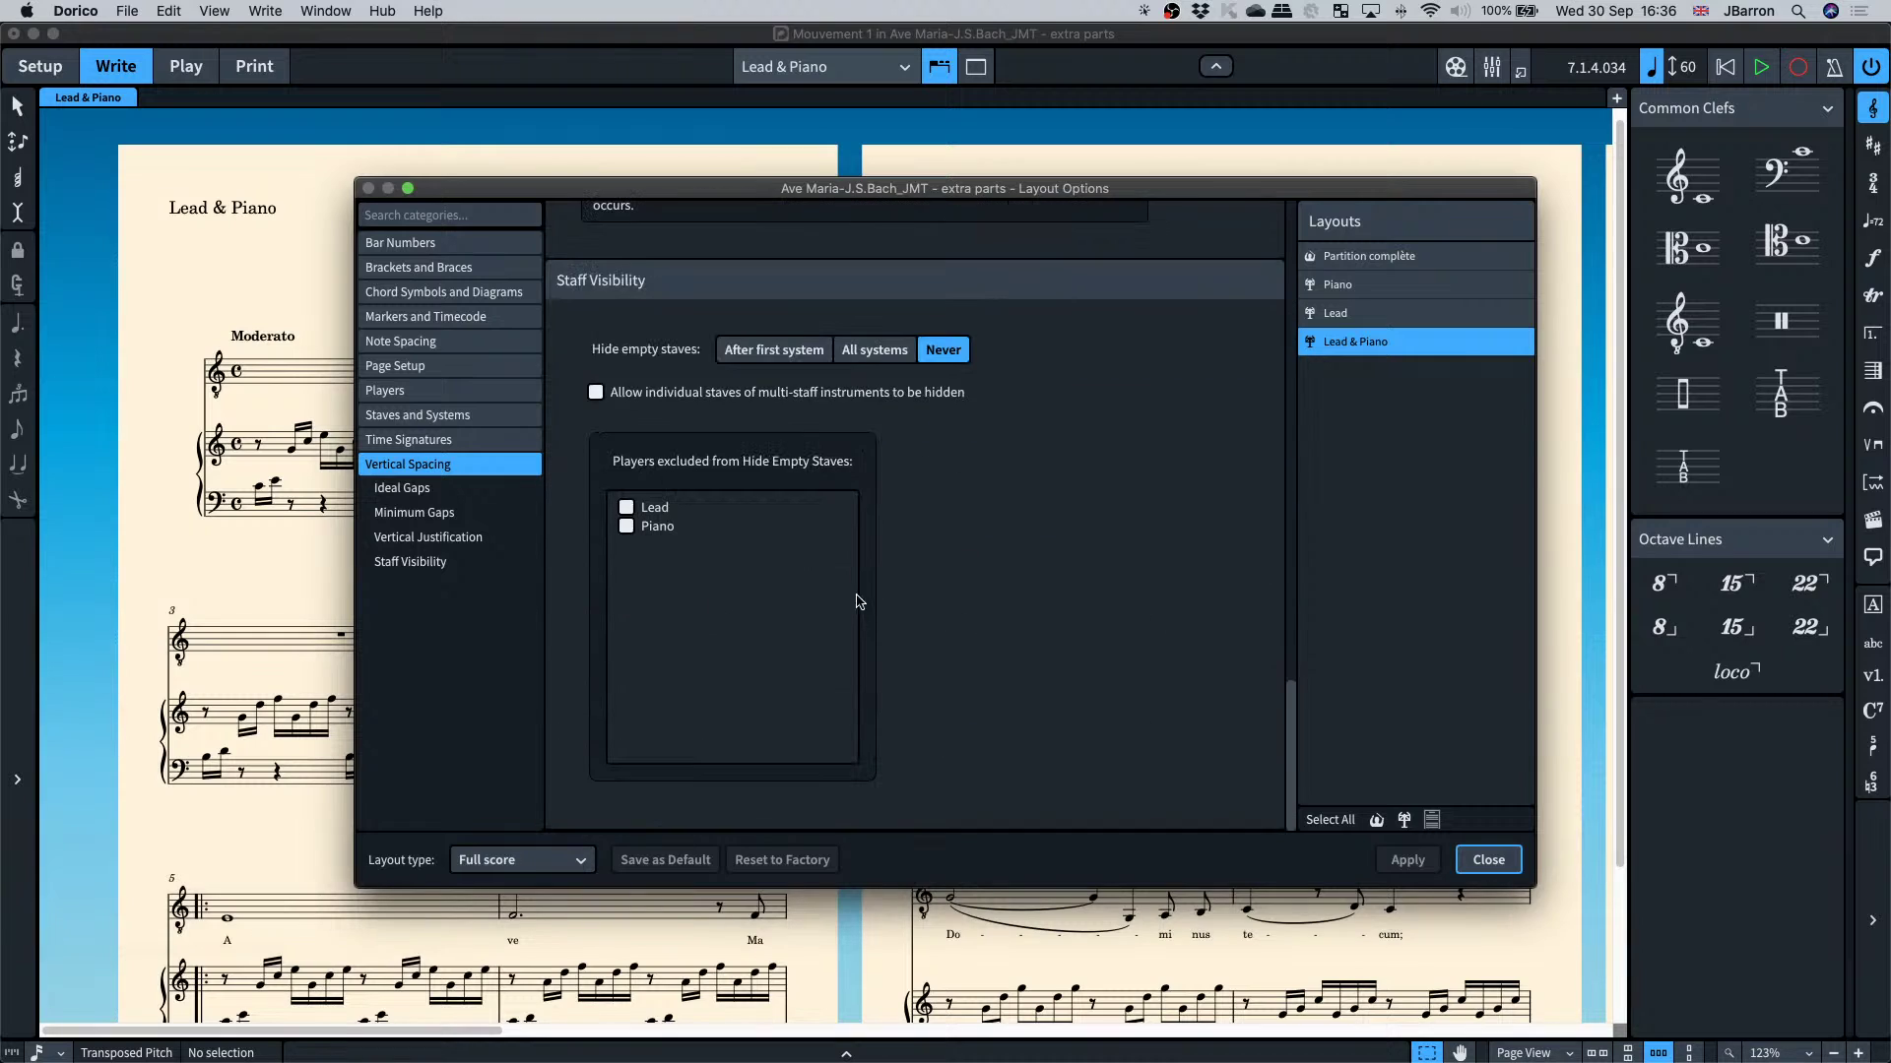
click(857, 353)
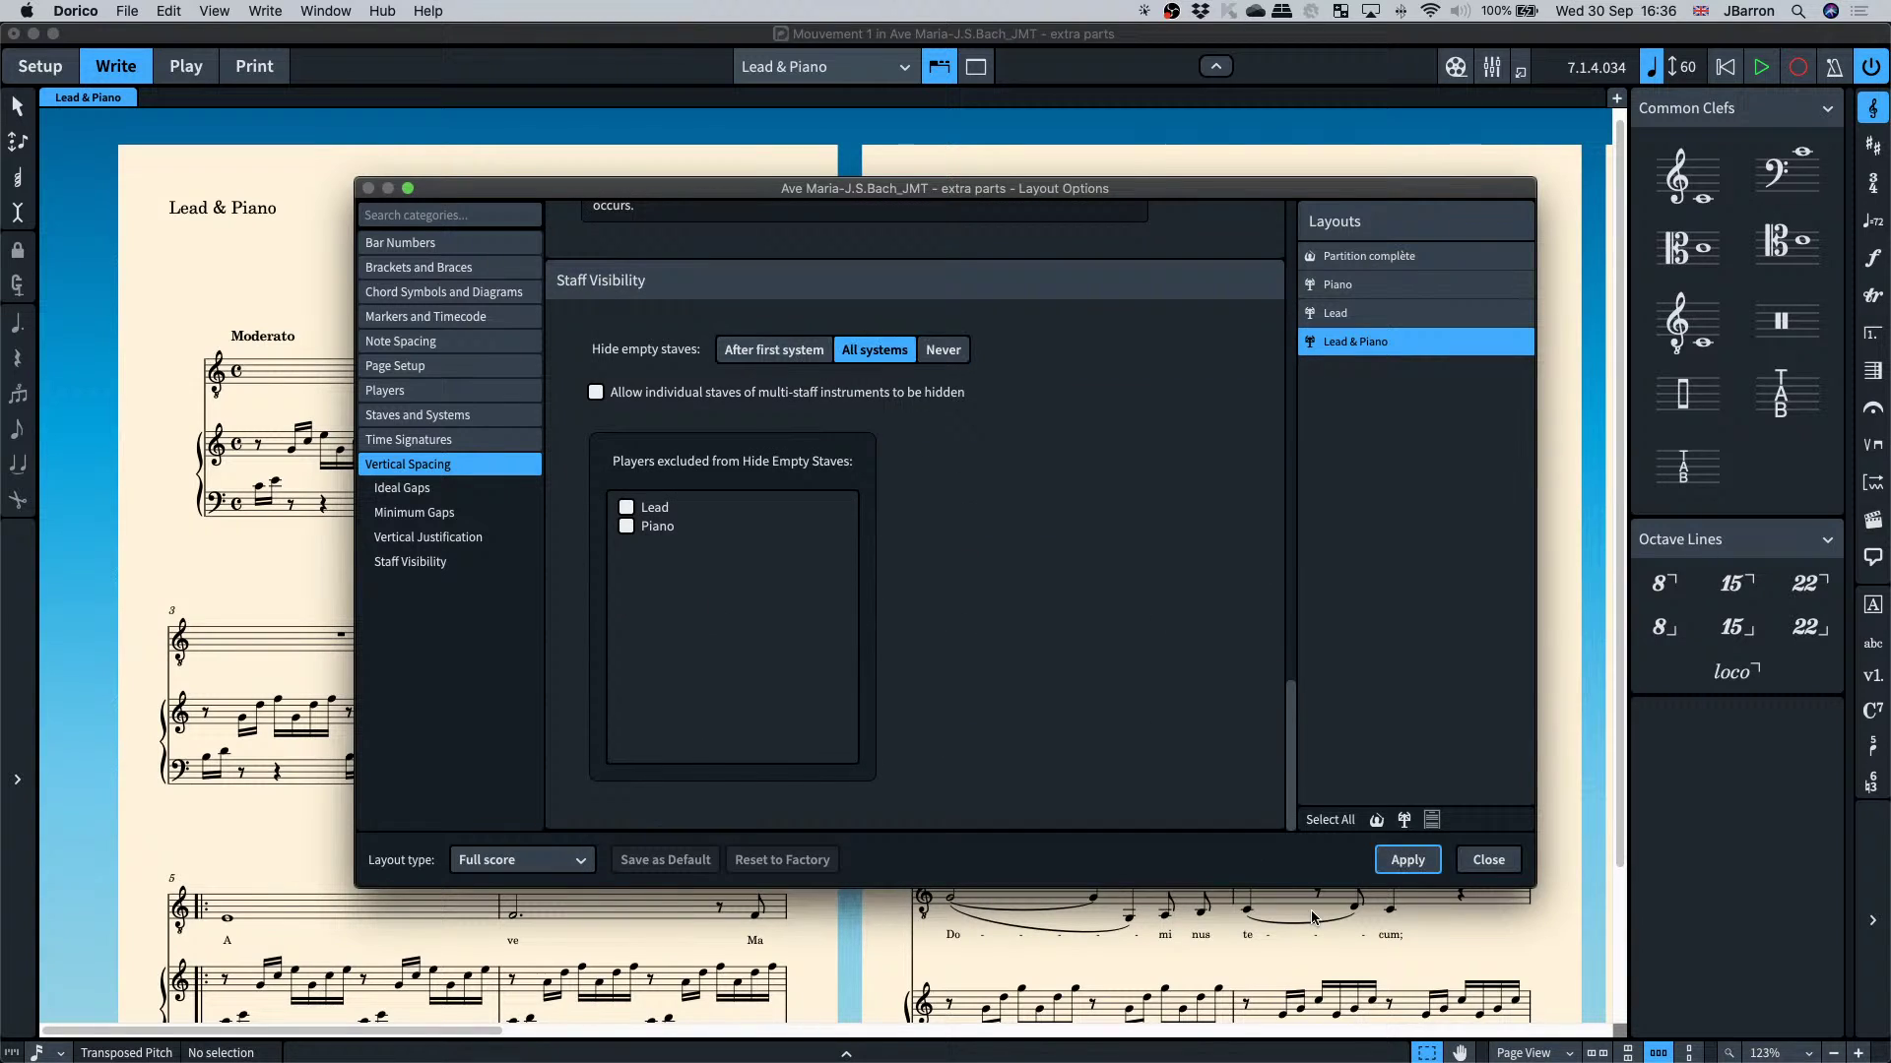
click(1489, 860)
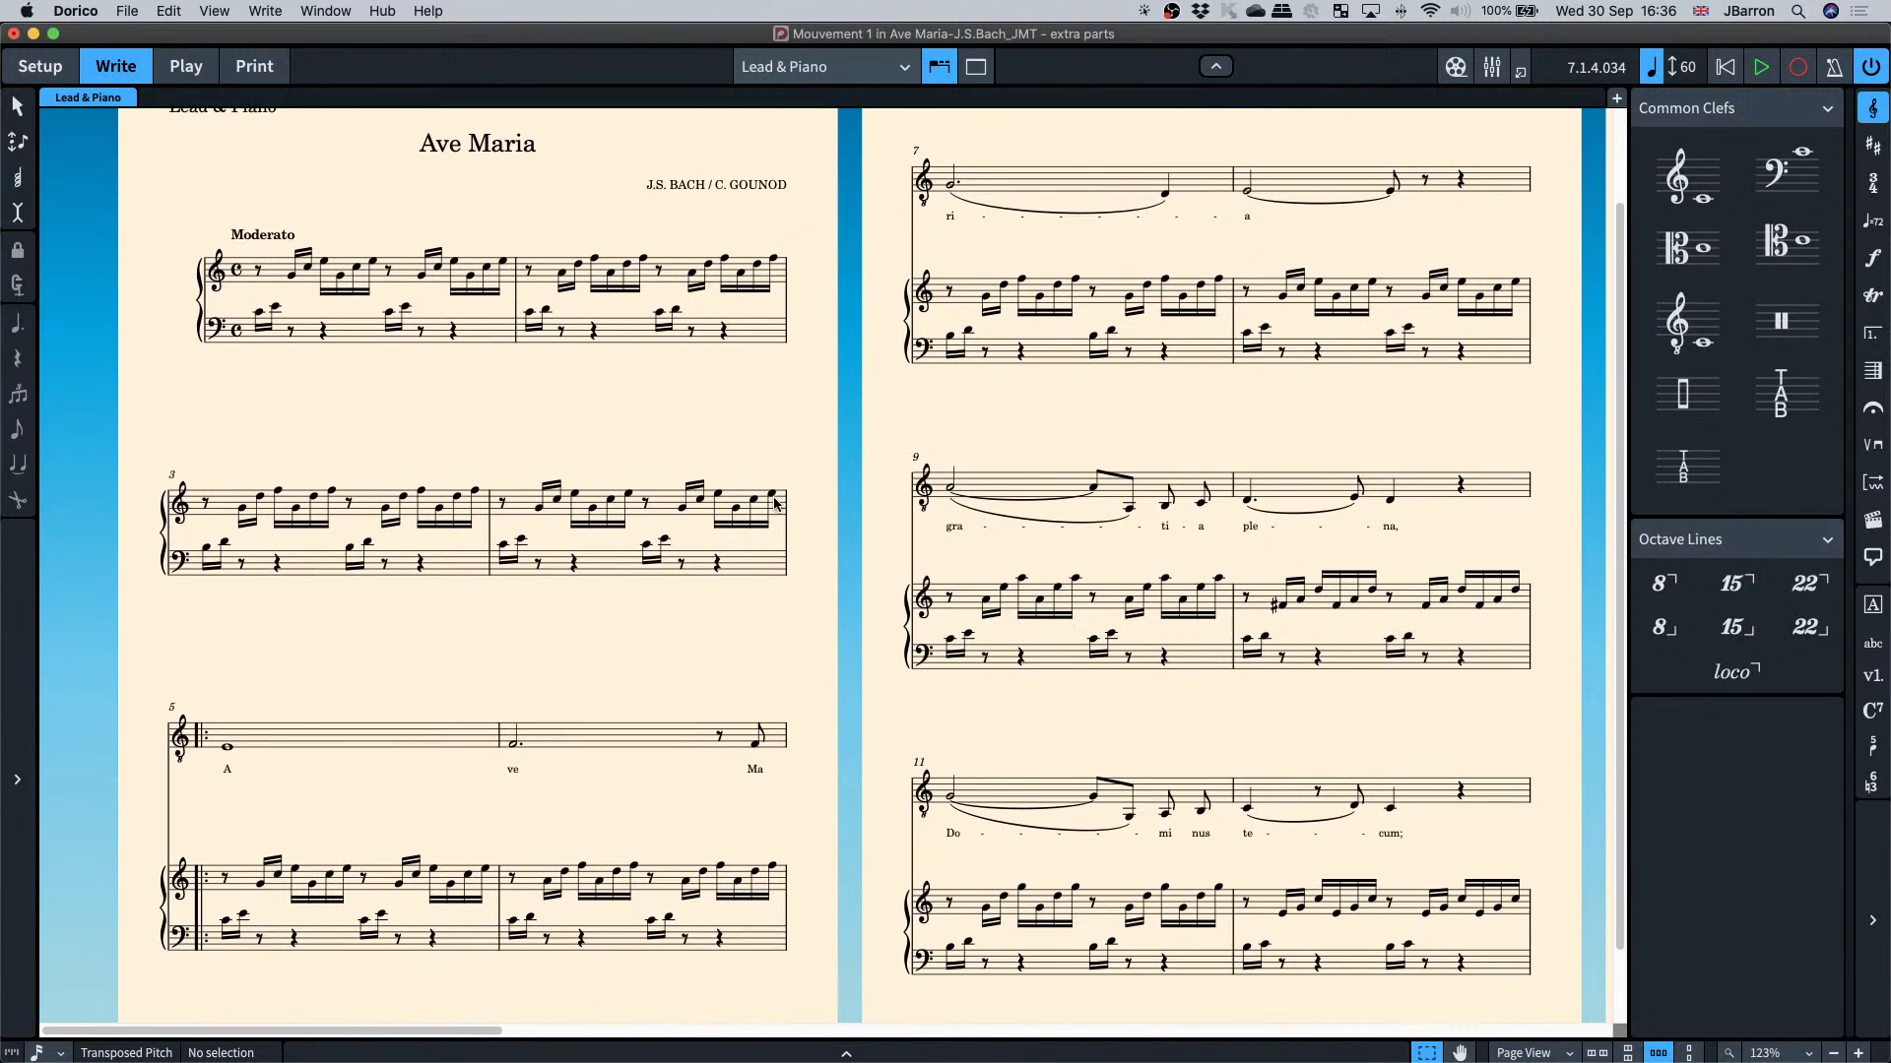
scroll(772, 502, up, 2)
scroll(1043, 502, right, 10)
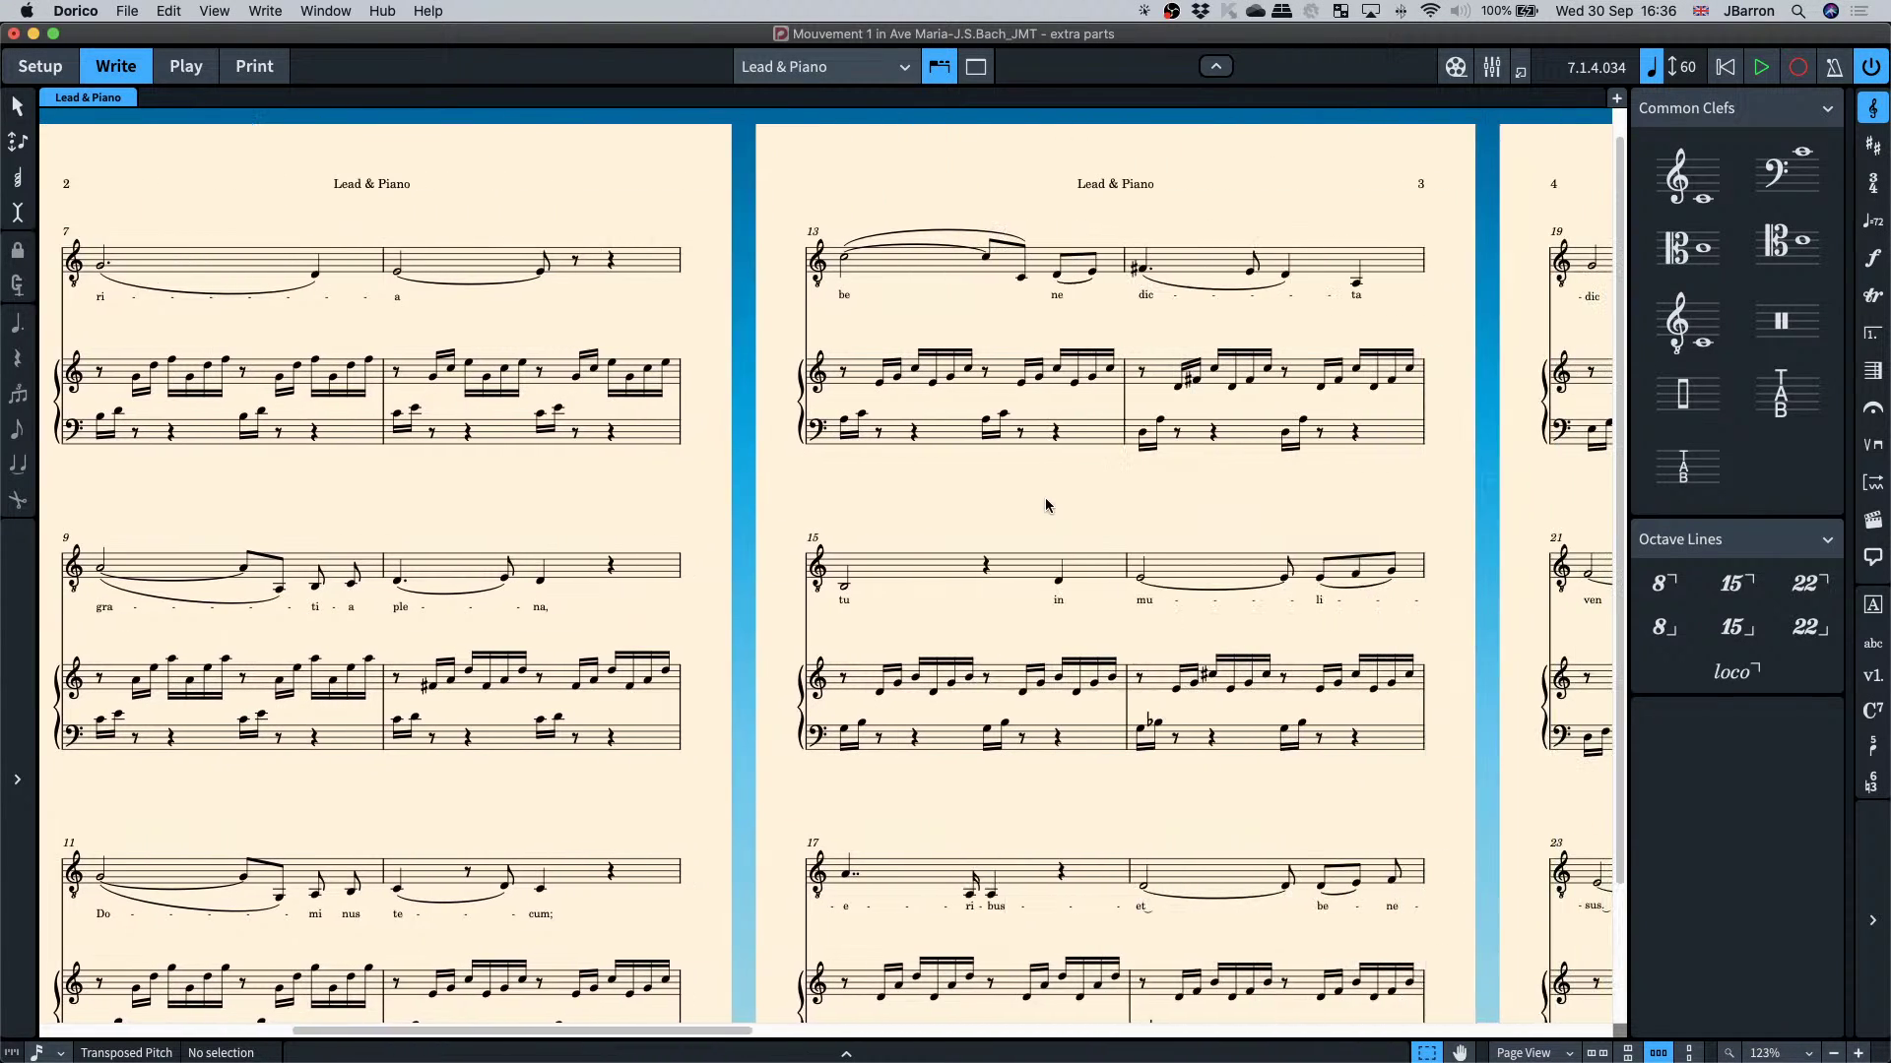
scroll(1046, 506, right, 10)
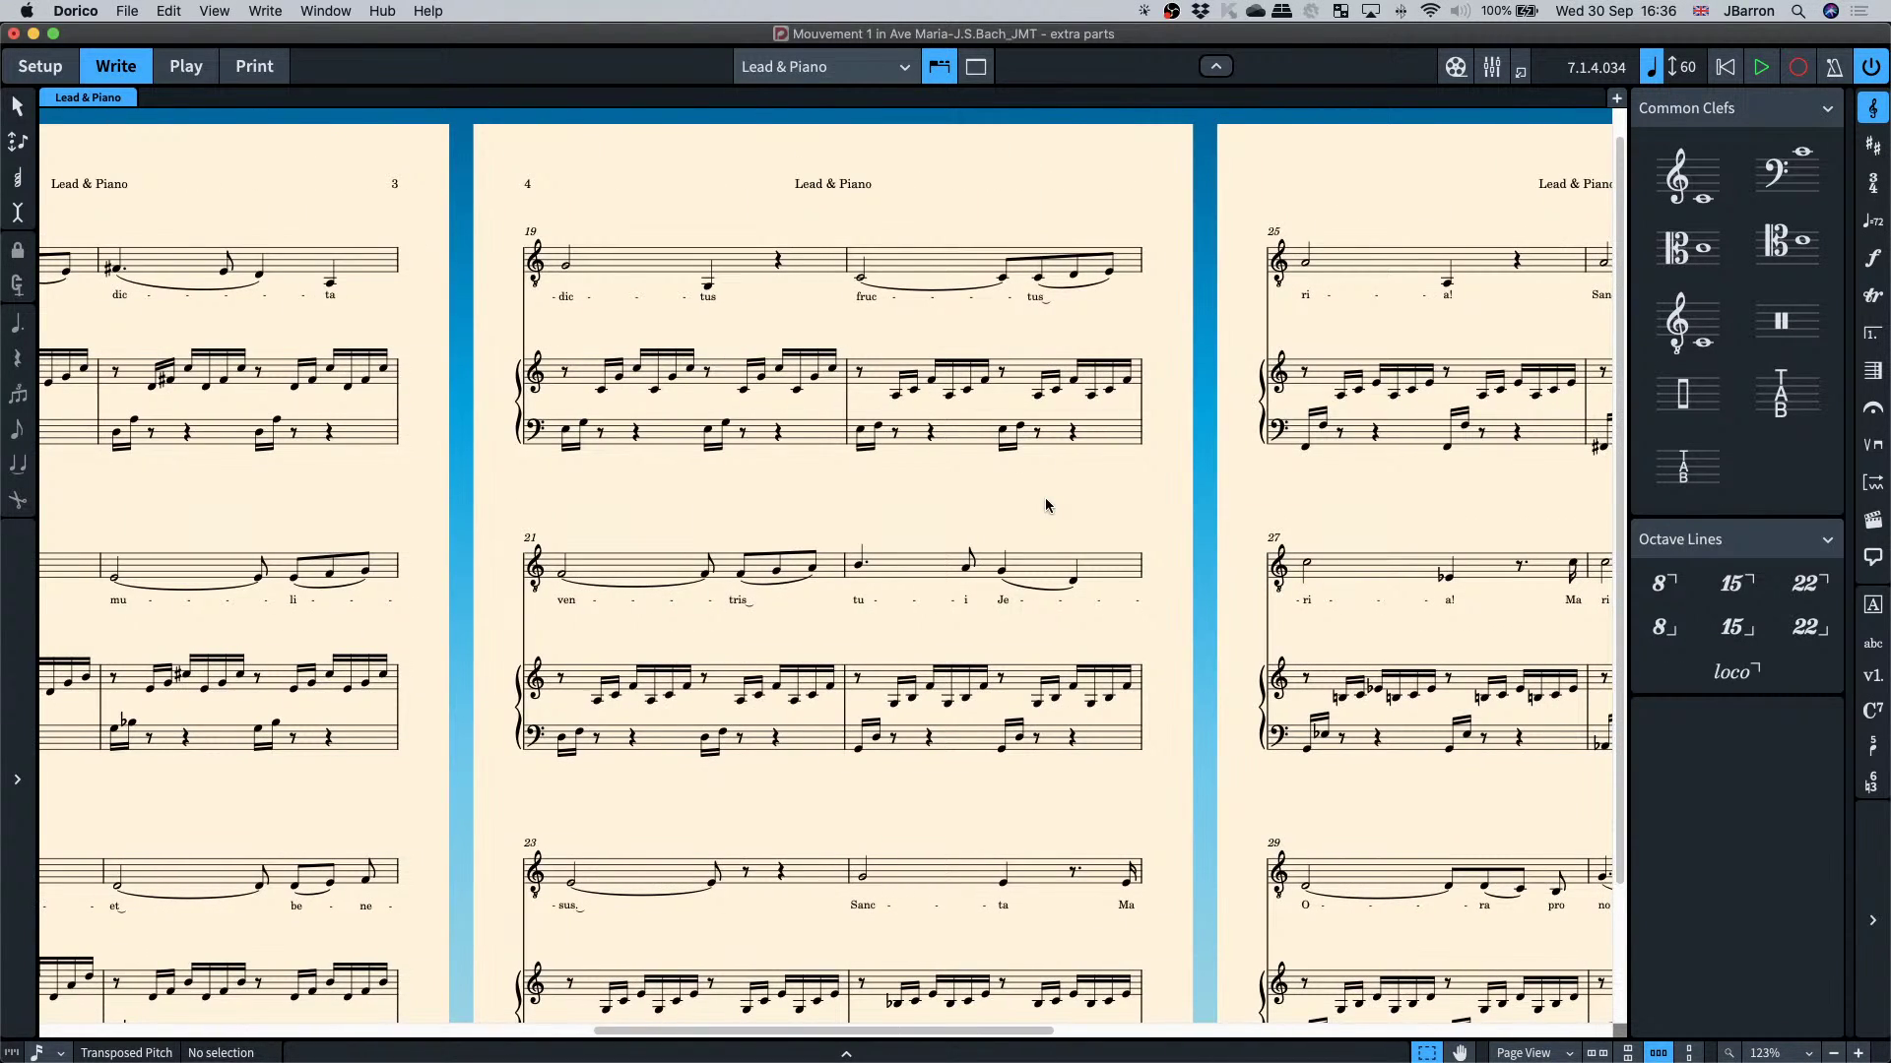
scroll(1046, 505, right, 15)
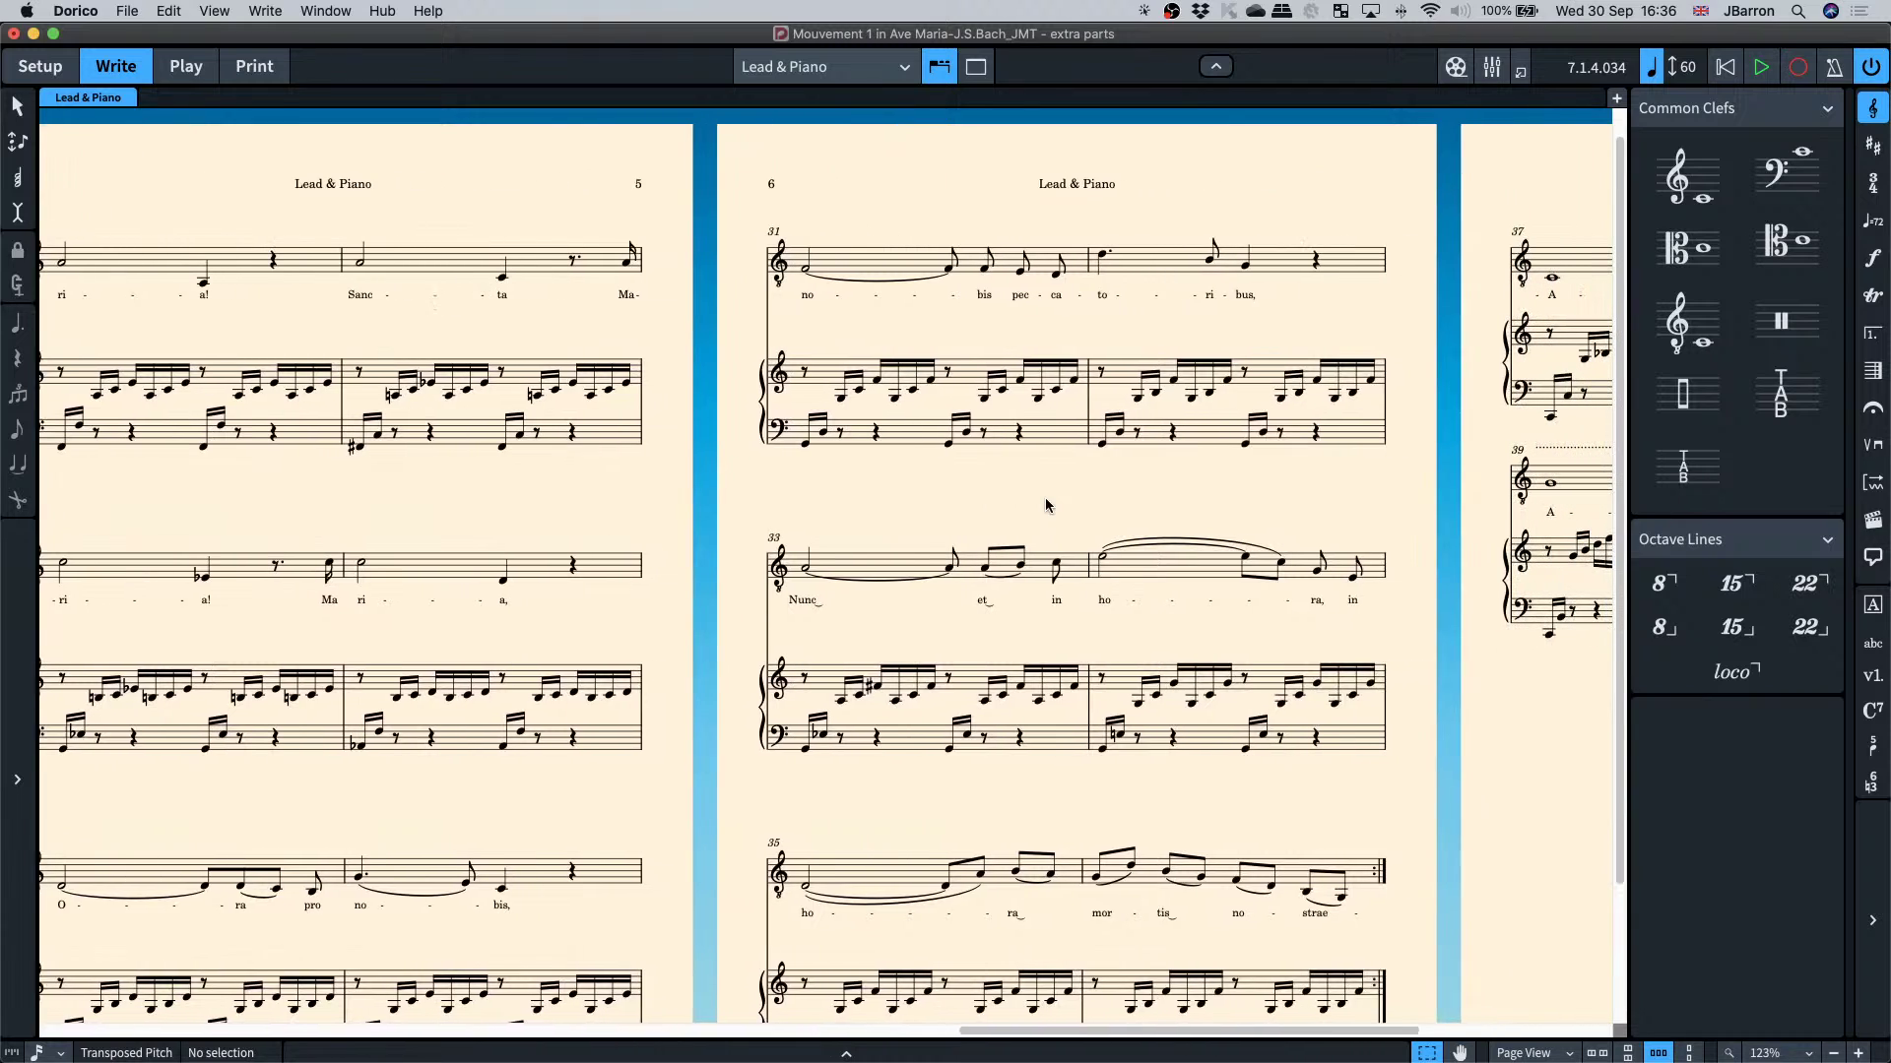
scroll(1046, 505, right, 1)
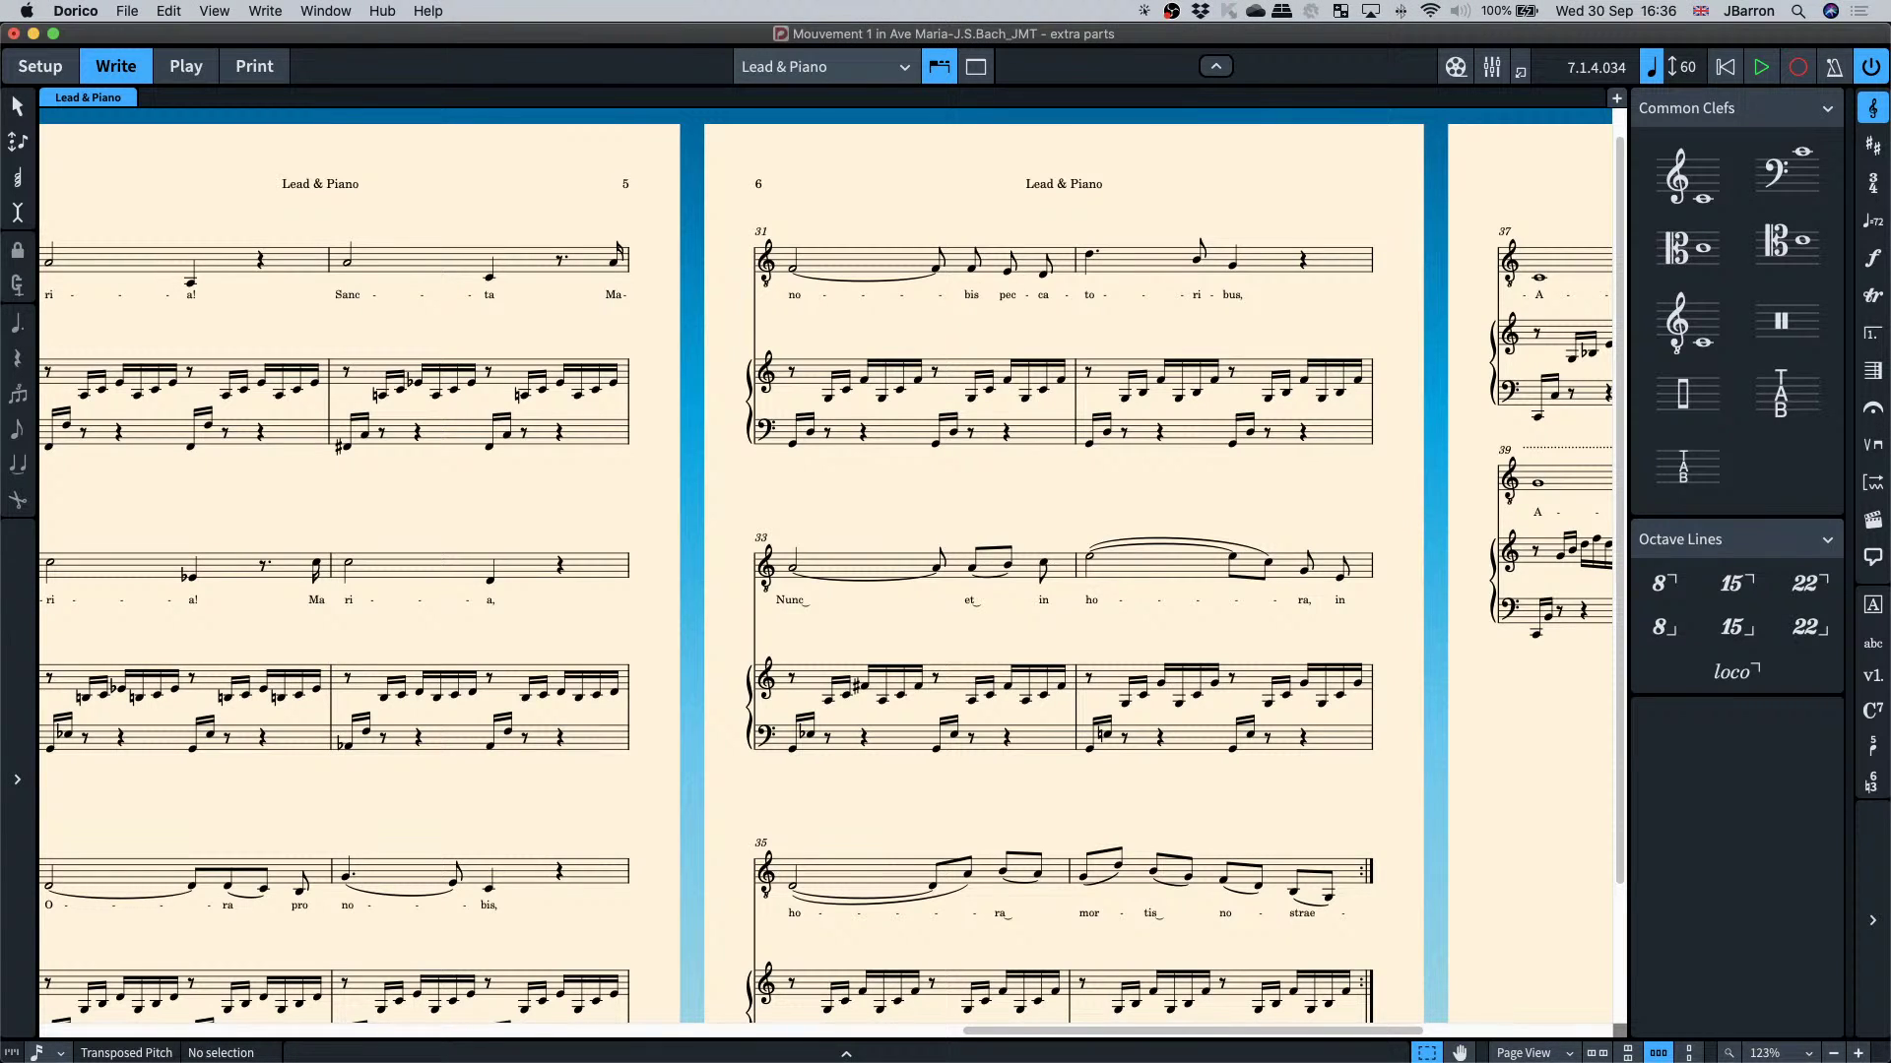
- Switch to the Exercise 3-6 project, hide the notations panel, and select the flat whole note in bar 3 of exercise A's first system
key(super+grave)
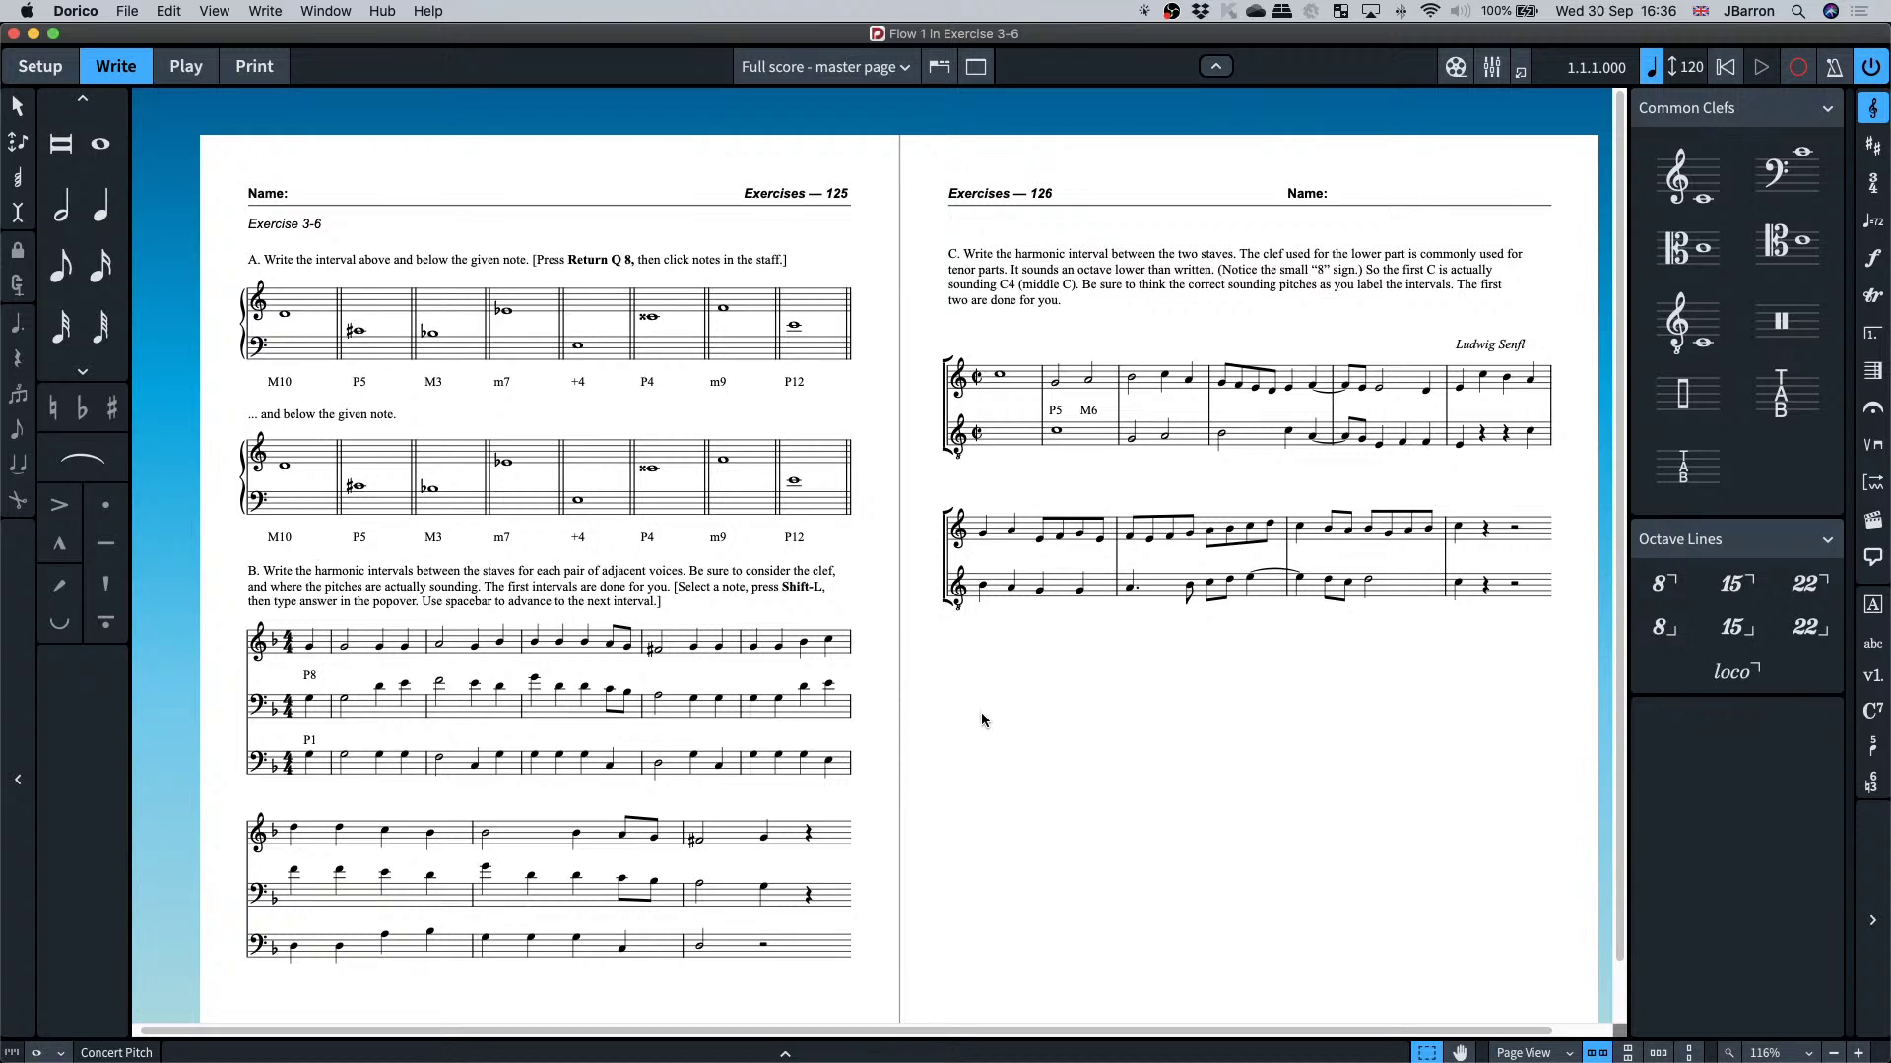
key(super)
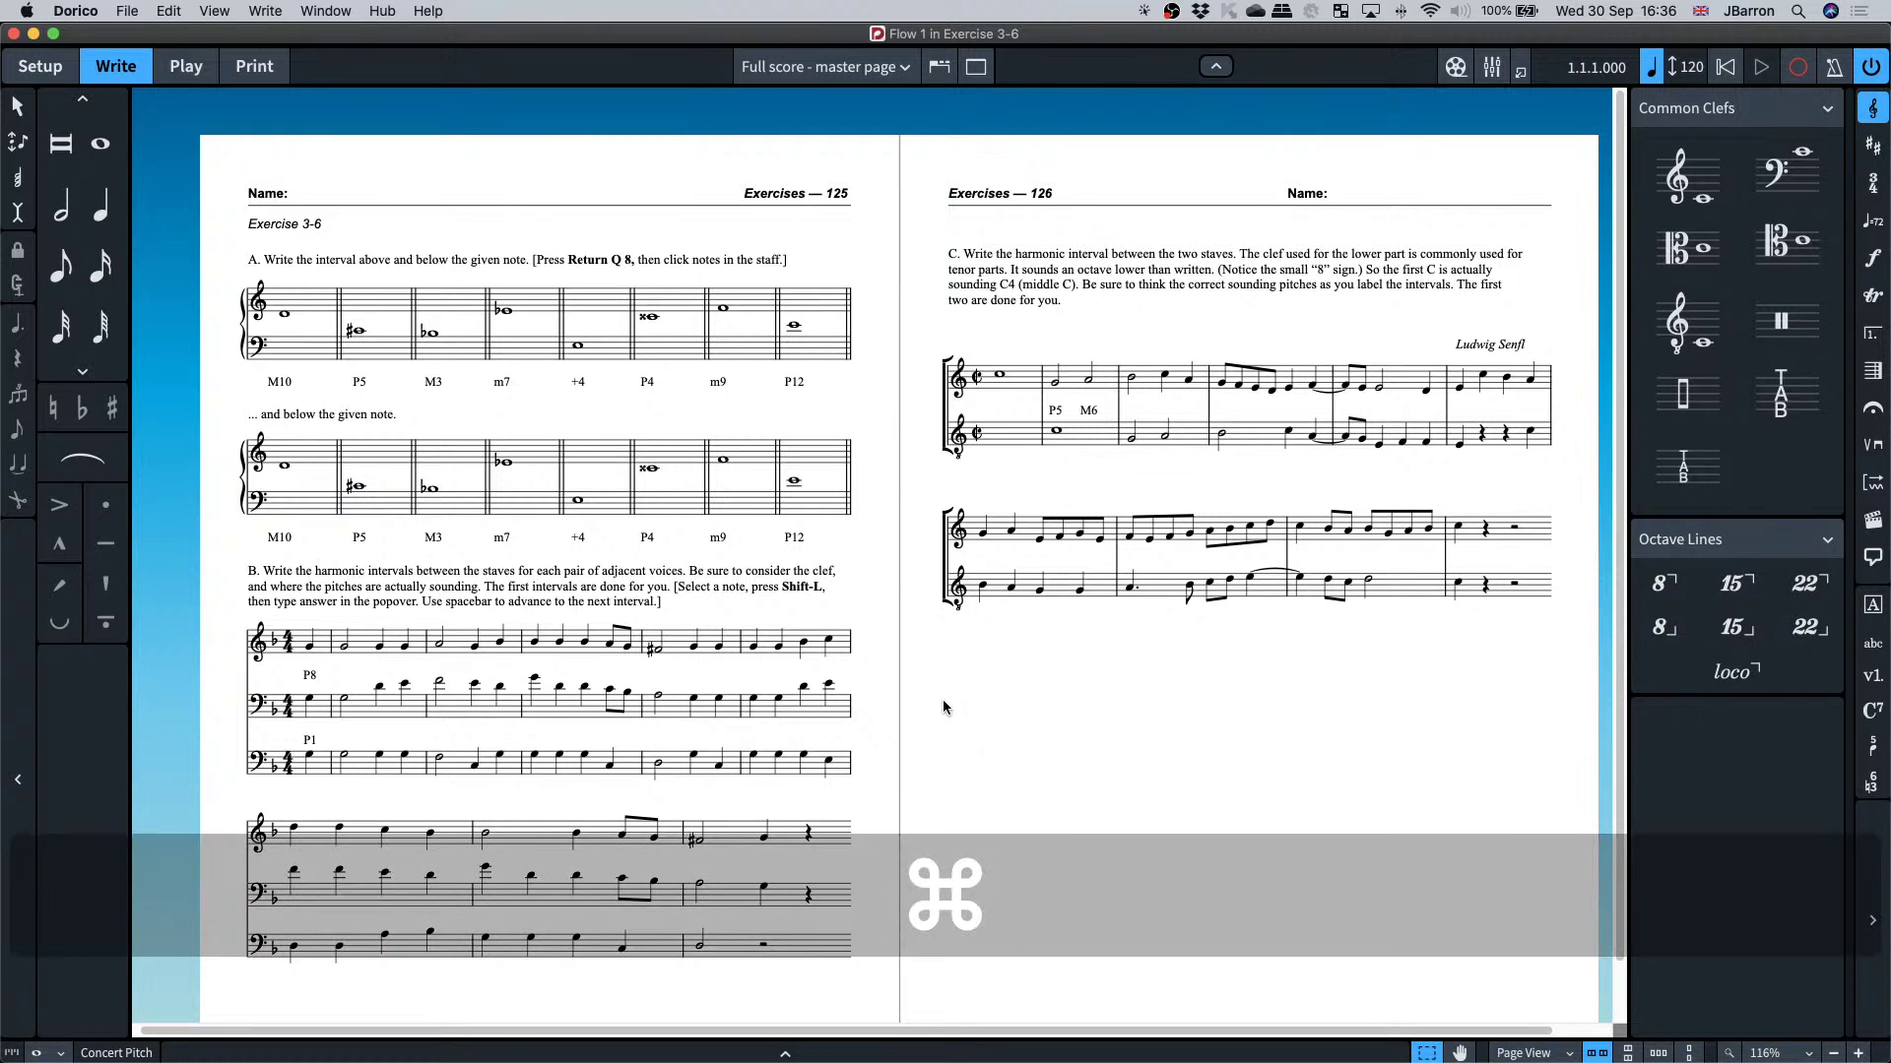
key(super+9)
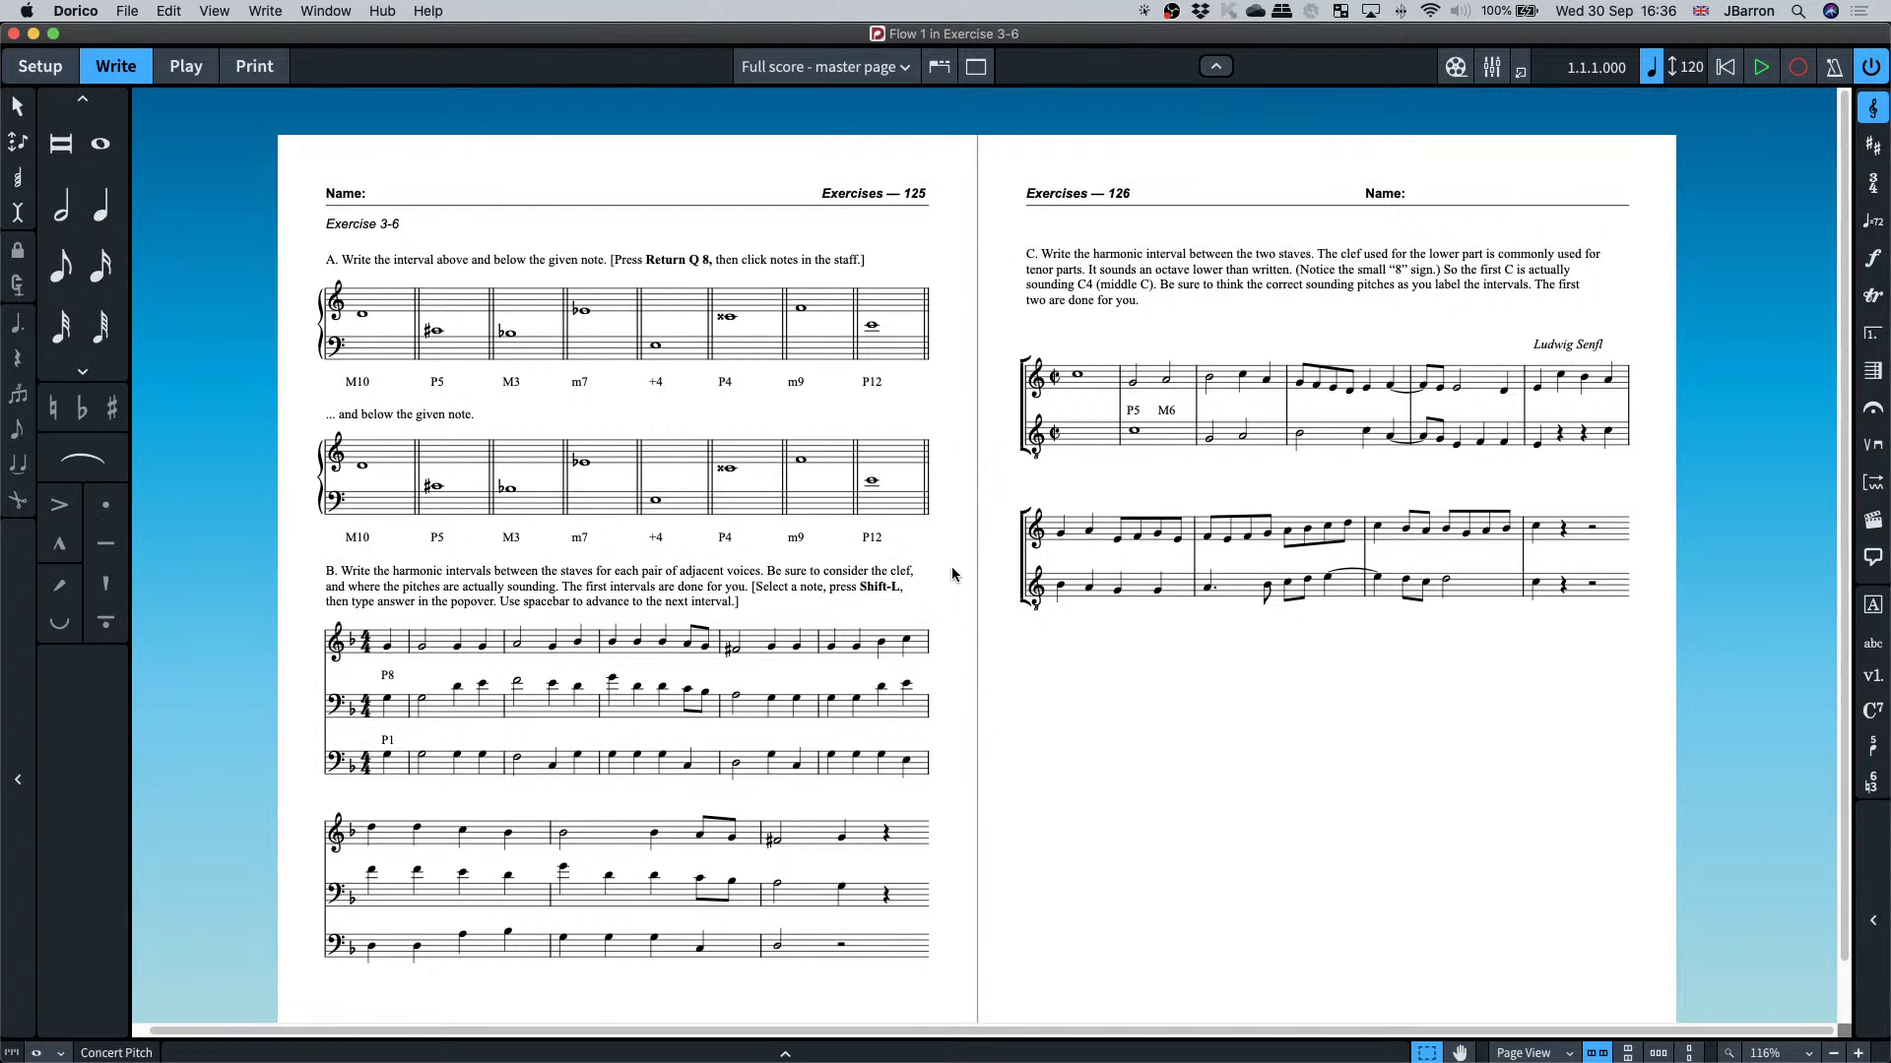
scroll(952, 574, up, 3)
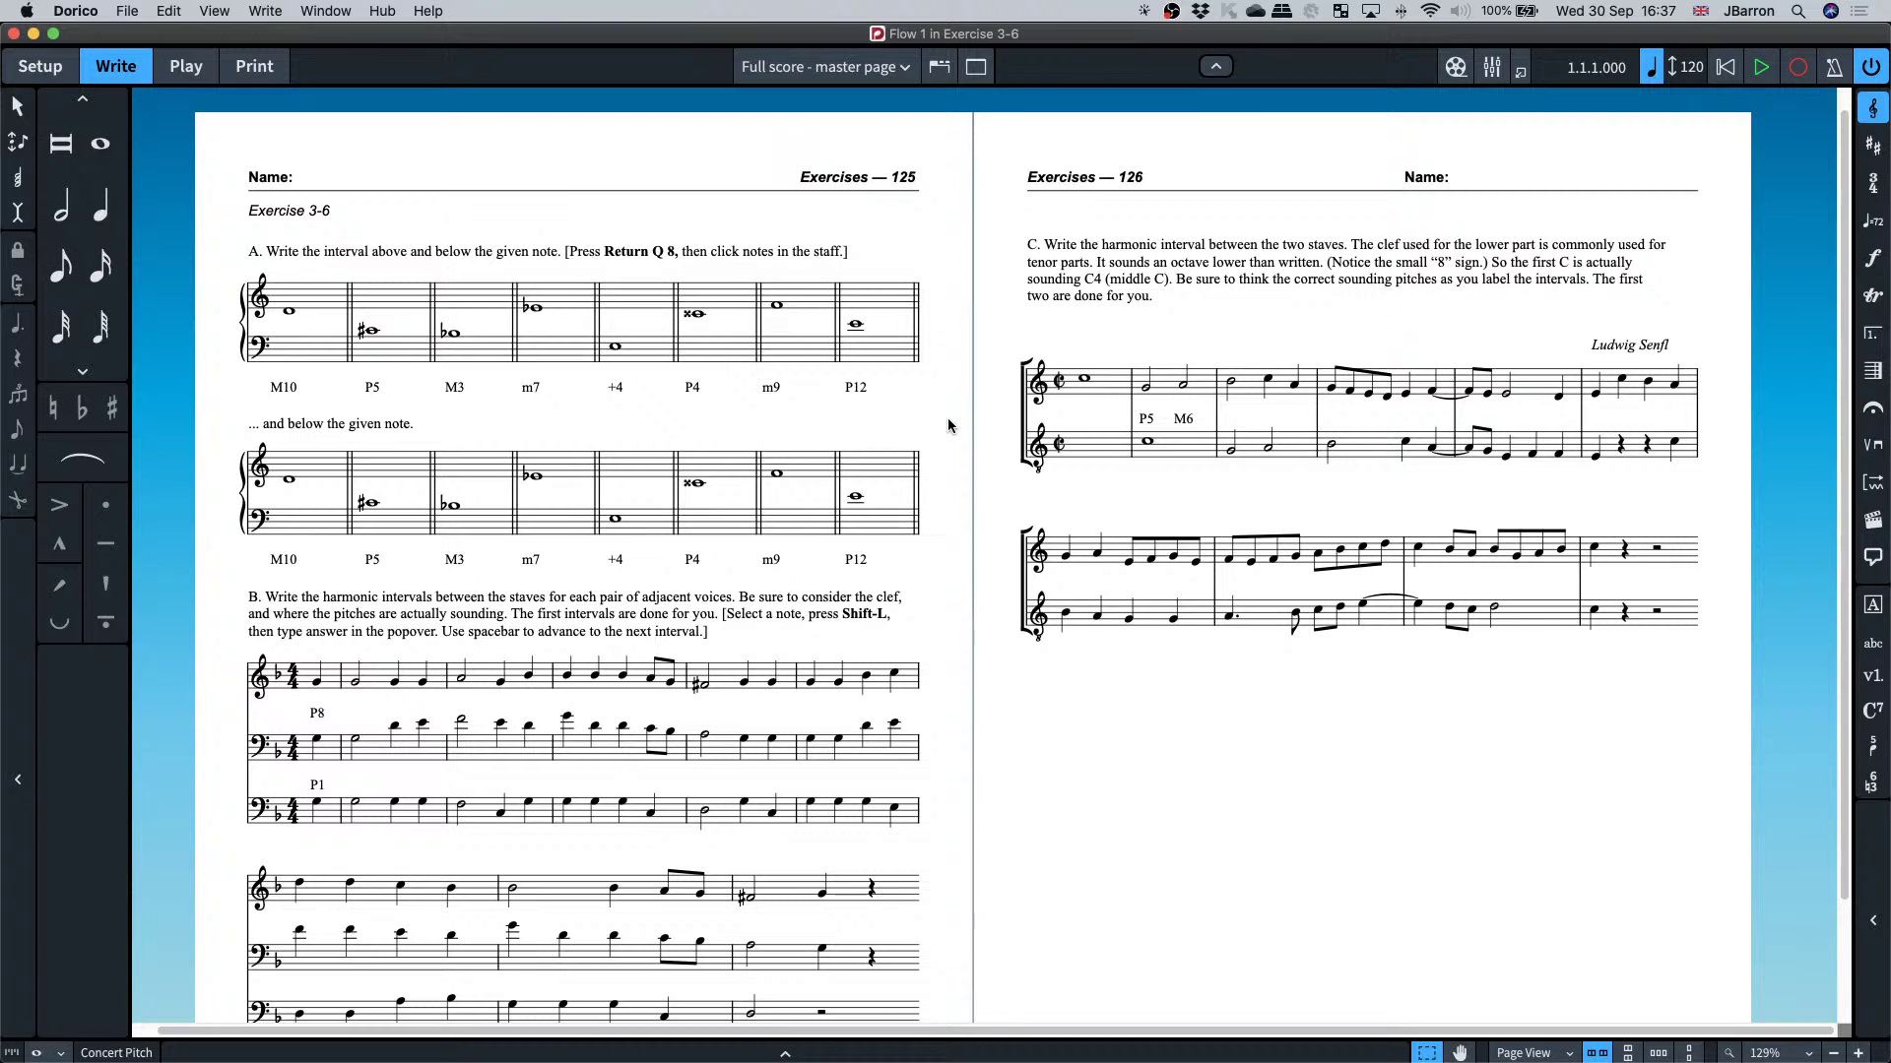
click(453, 337)
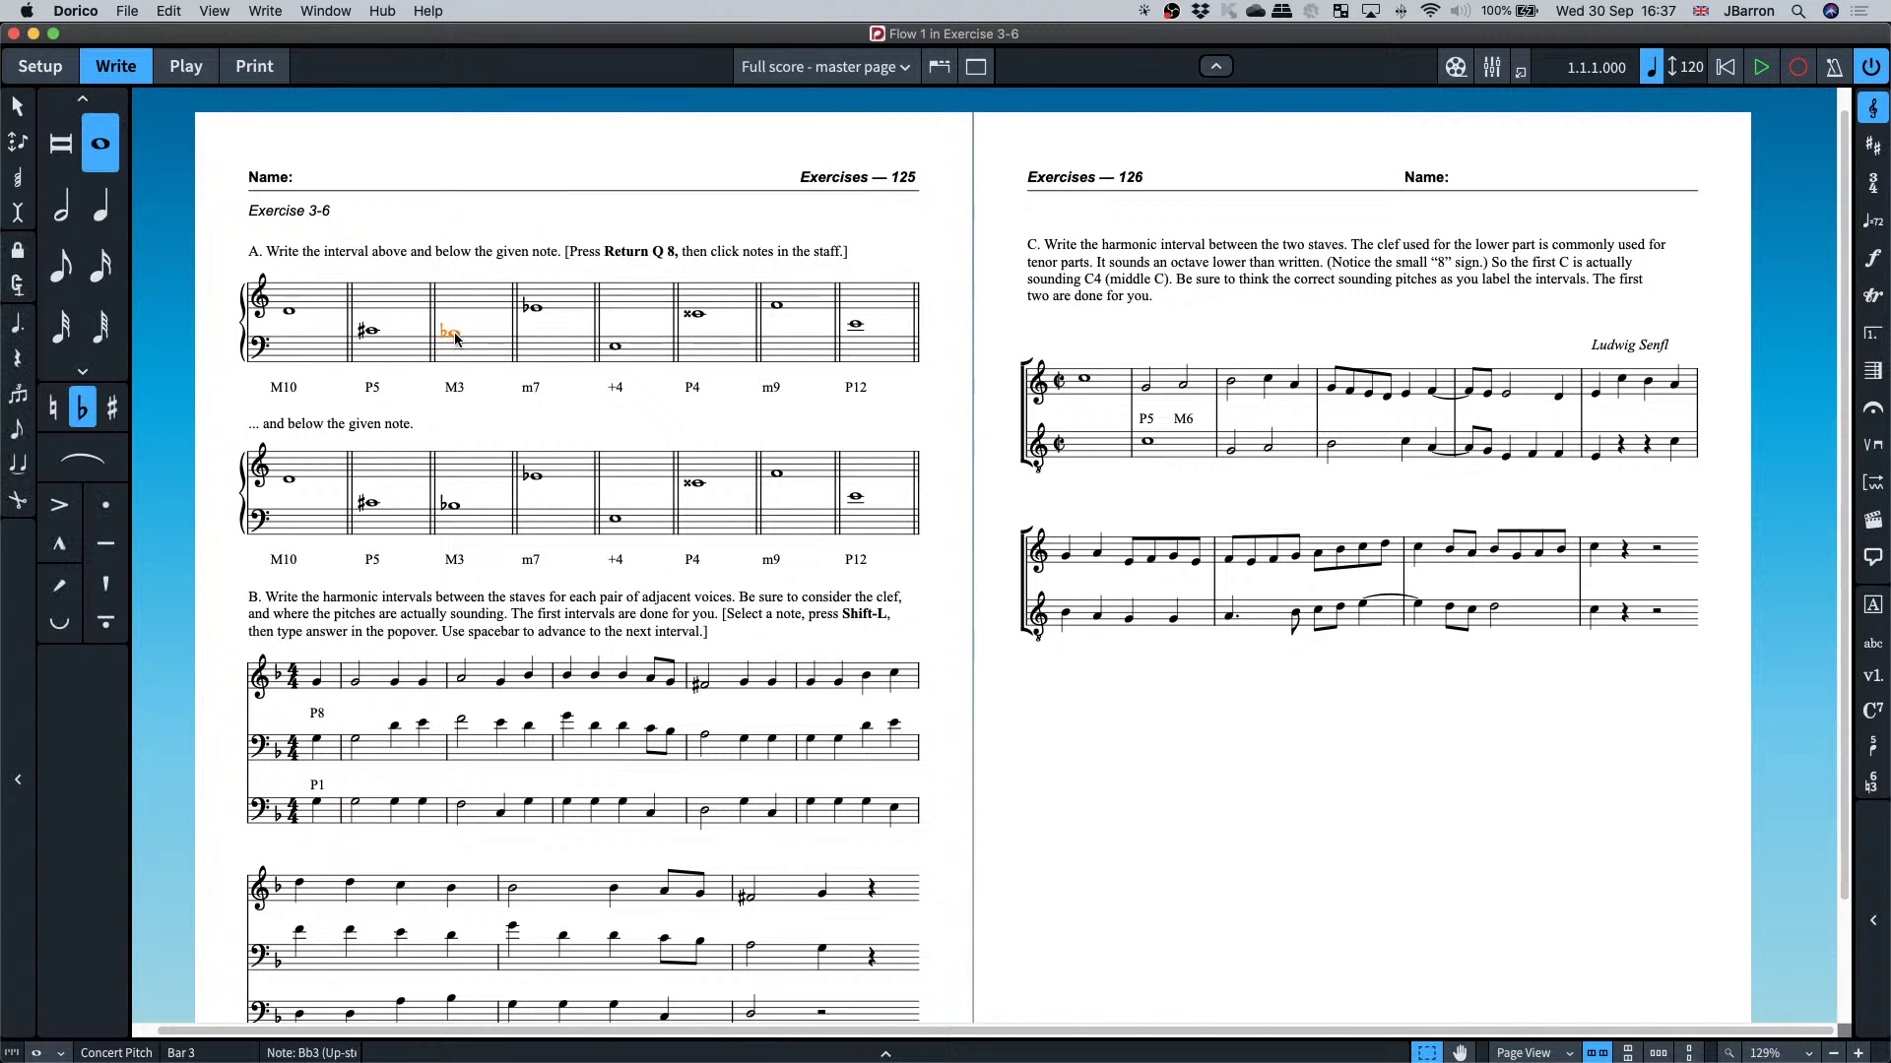
- Examine exercises A and B on worksheet page 125, selecting the given whole notes in bars 3 to 5 of the first system
click(535, 309)
click(614, 346)
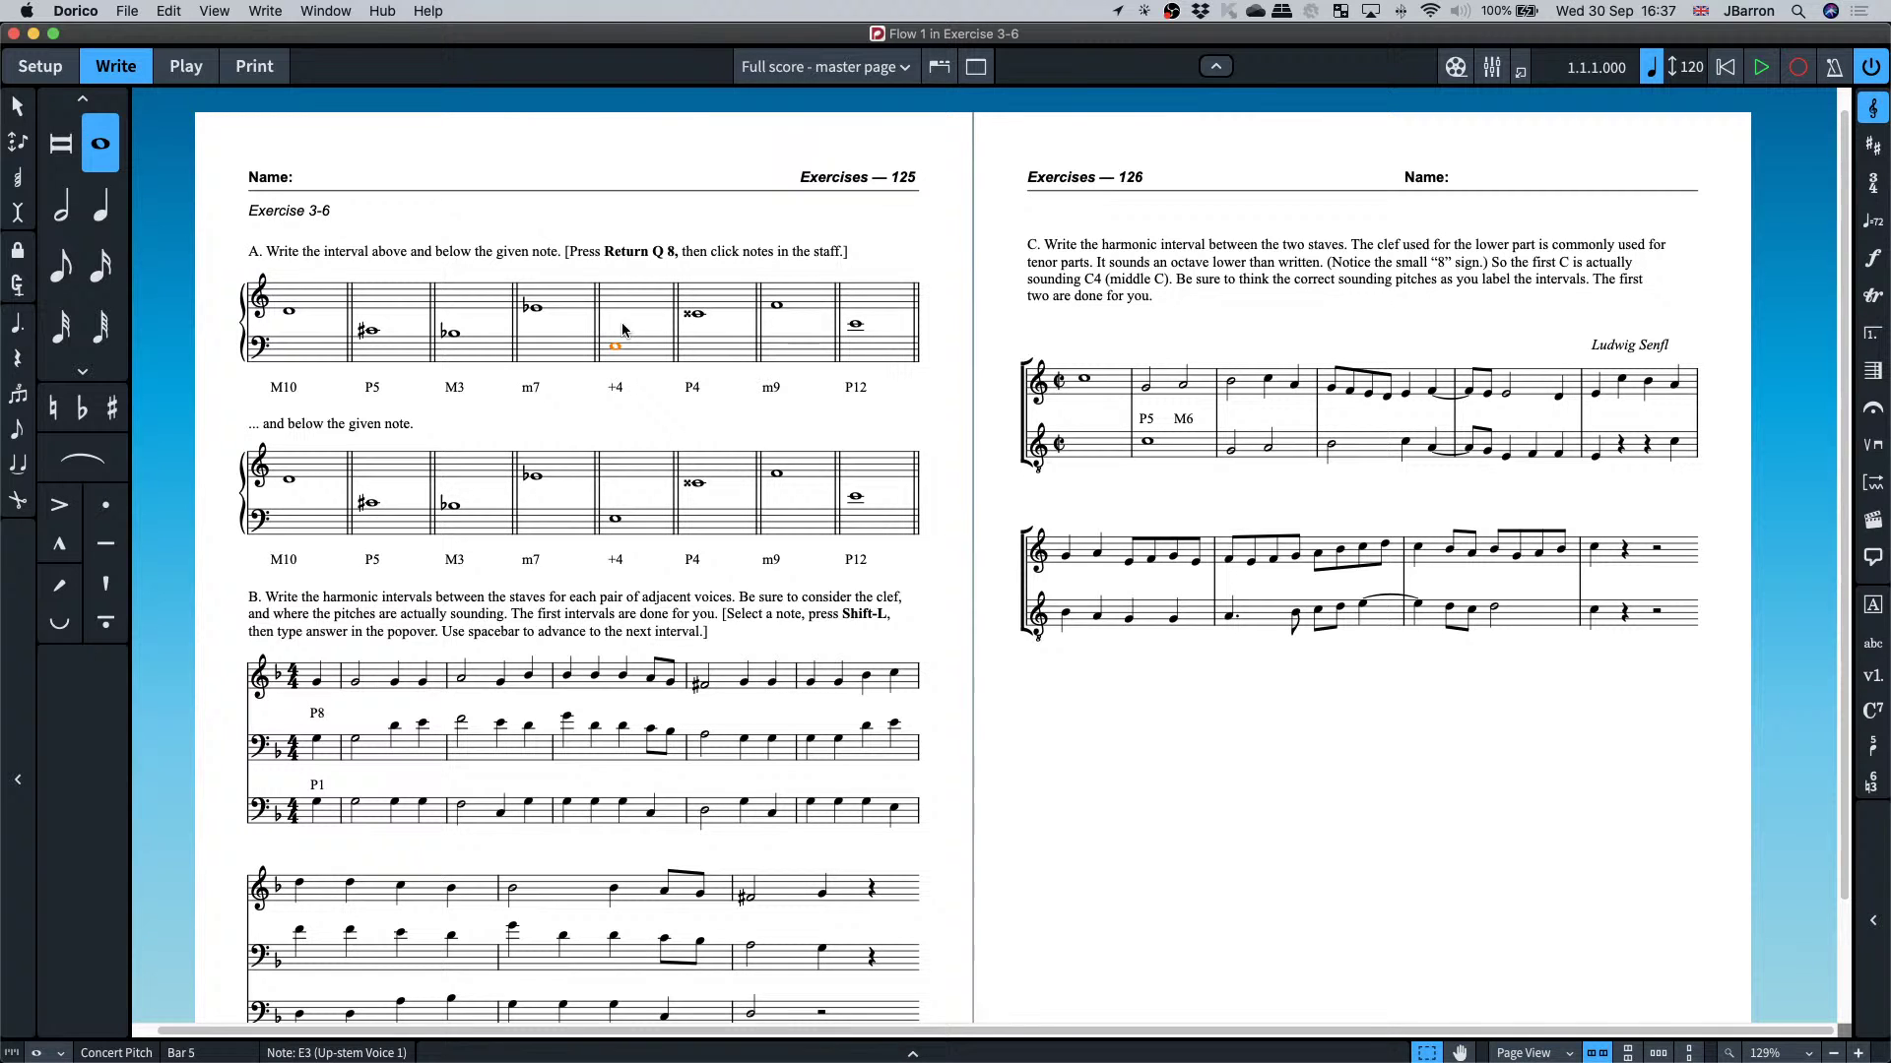
key(super+equal)
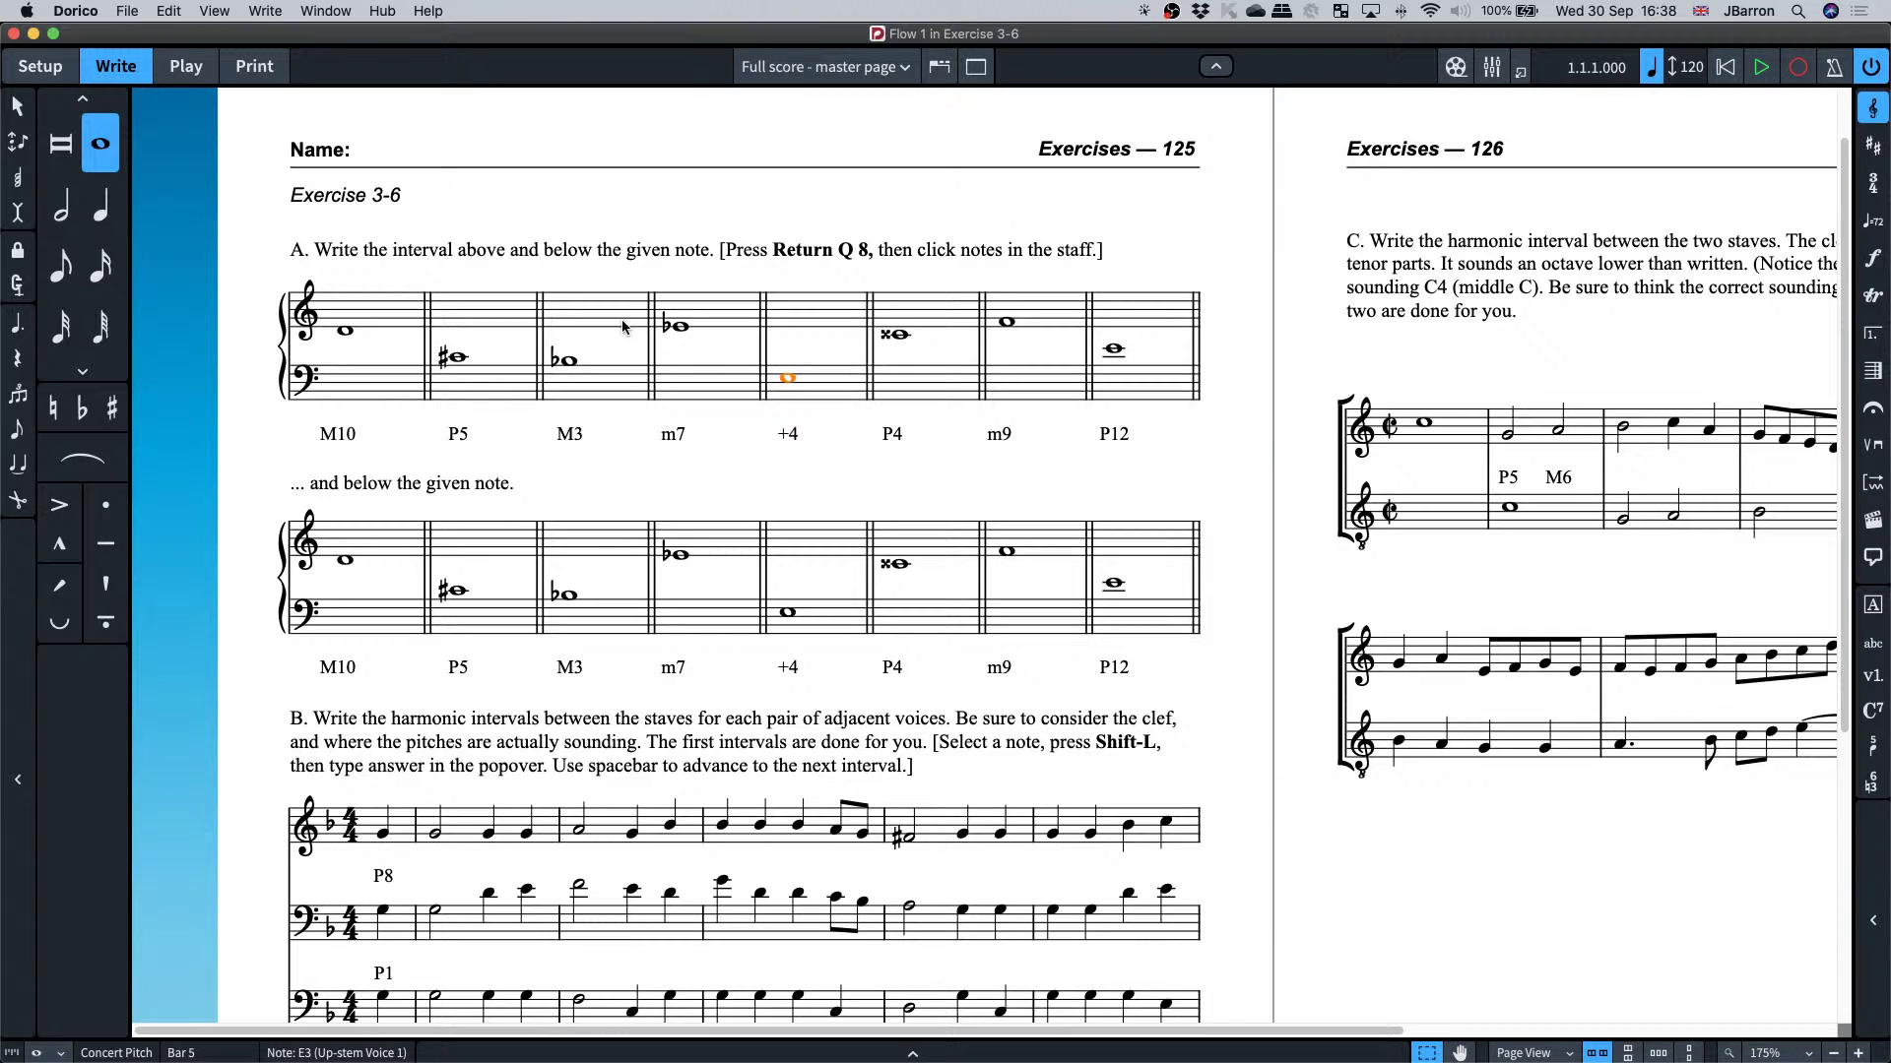
click(568, 362)
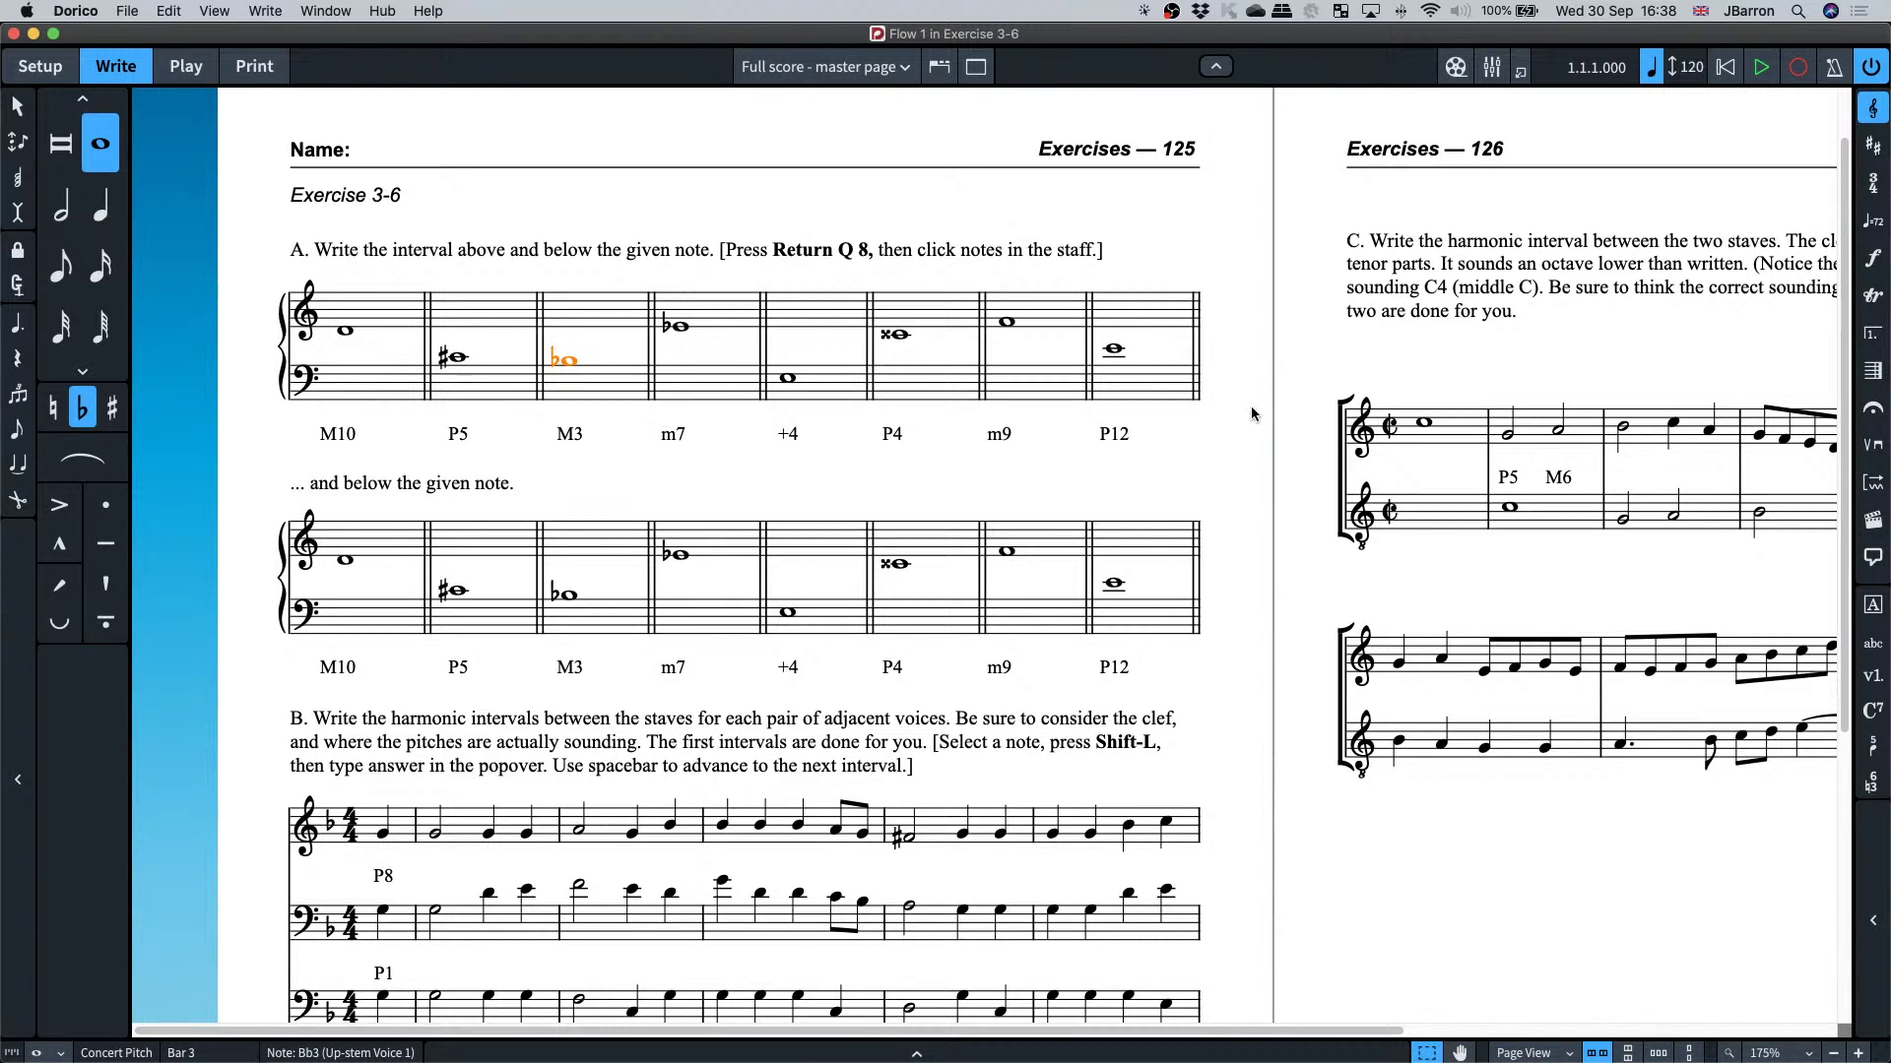
scroll(1217, 516, down, 3)
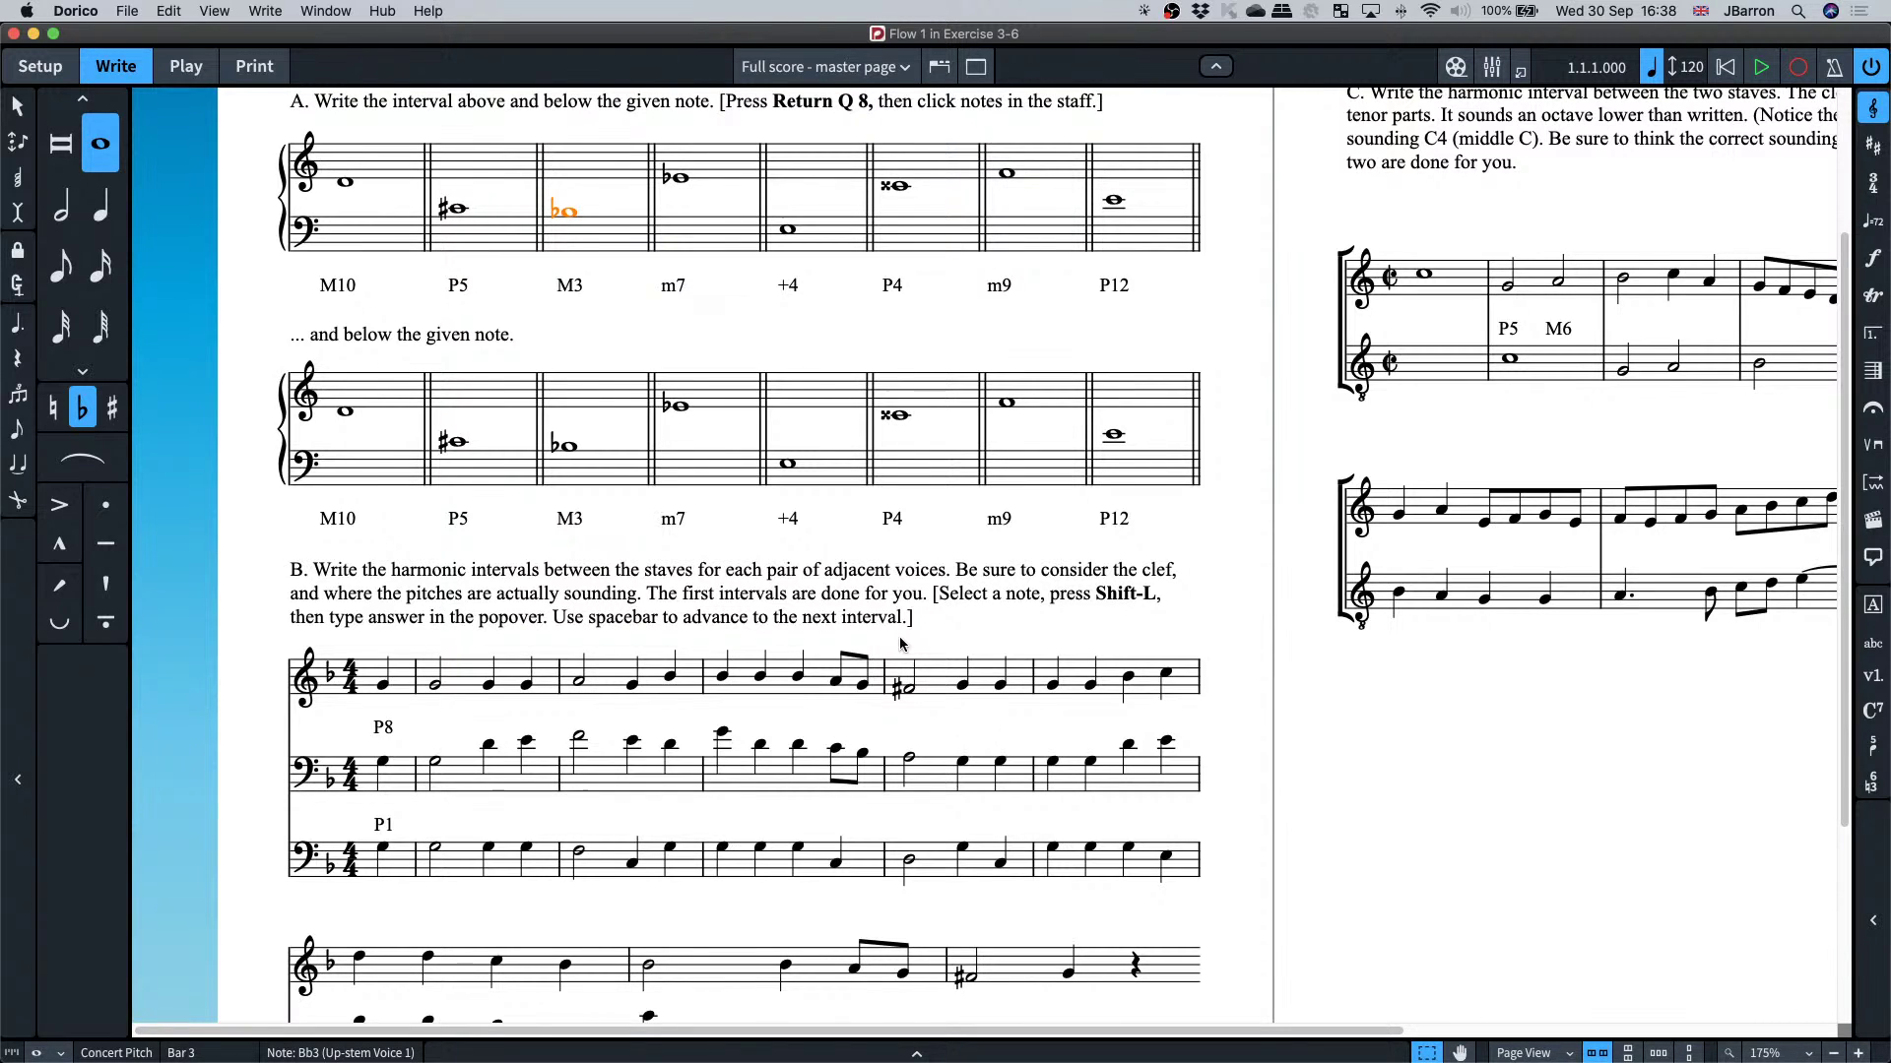
scroll(1042, 635, up, 3)
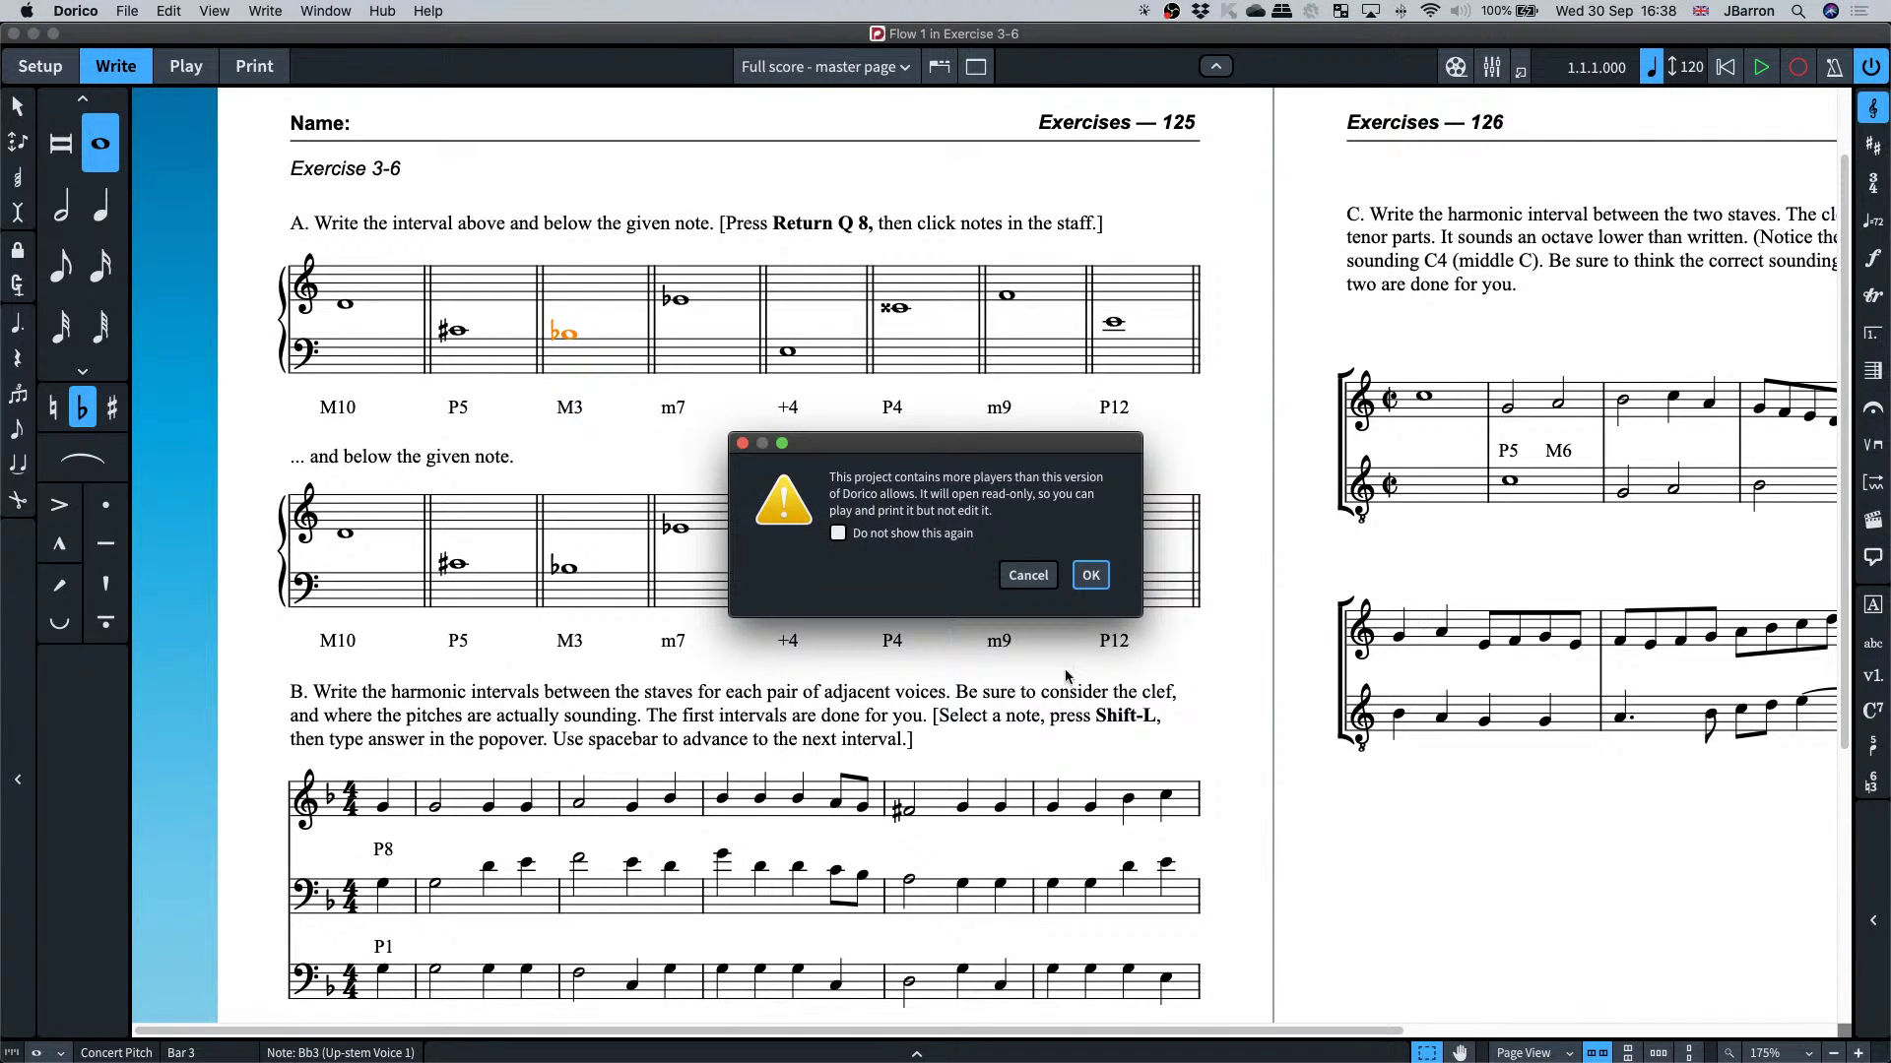
- Open the For The Beauty Of The Earth excerpt as read-only, check its players in Setup mode, and return to Write mode
drag(904, 444, 848, 406)
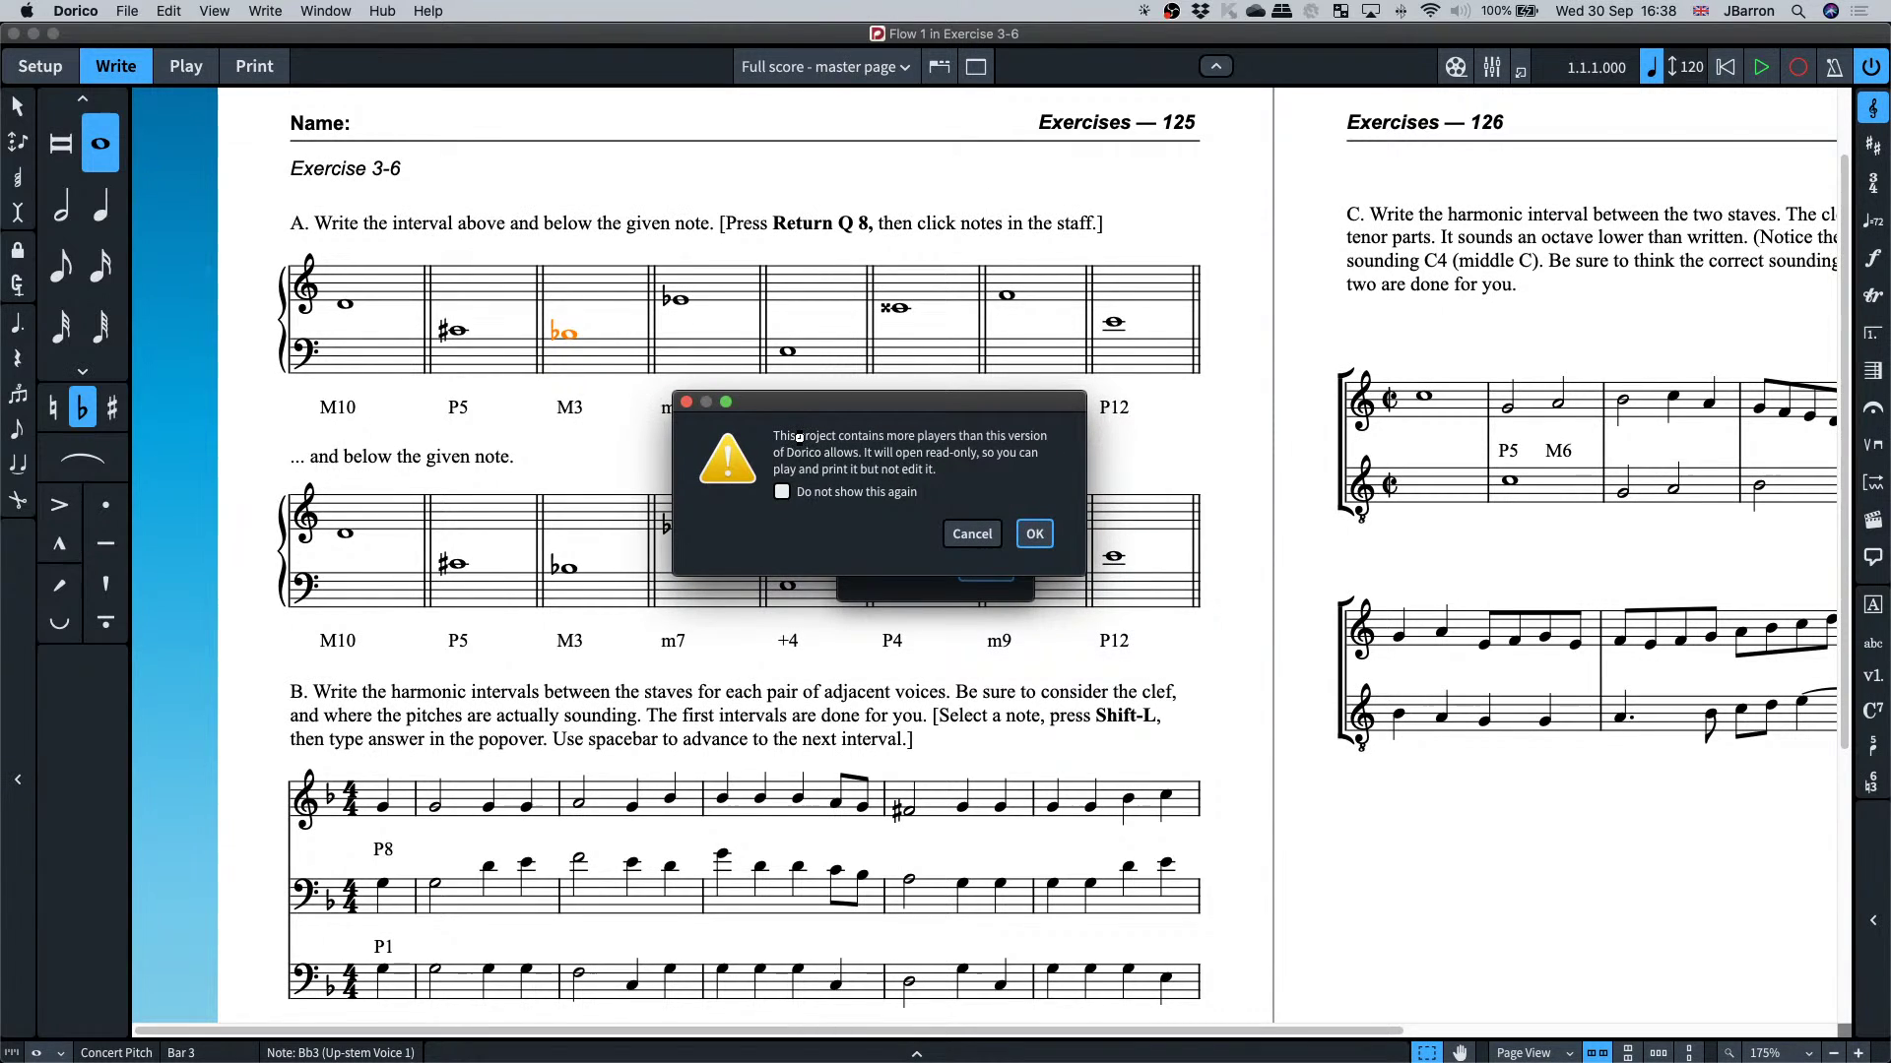
click(1036, 535)
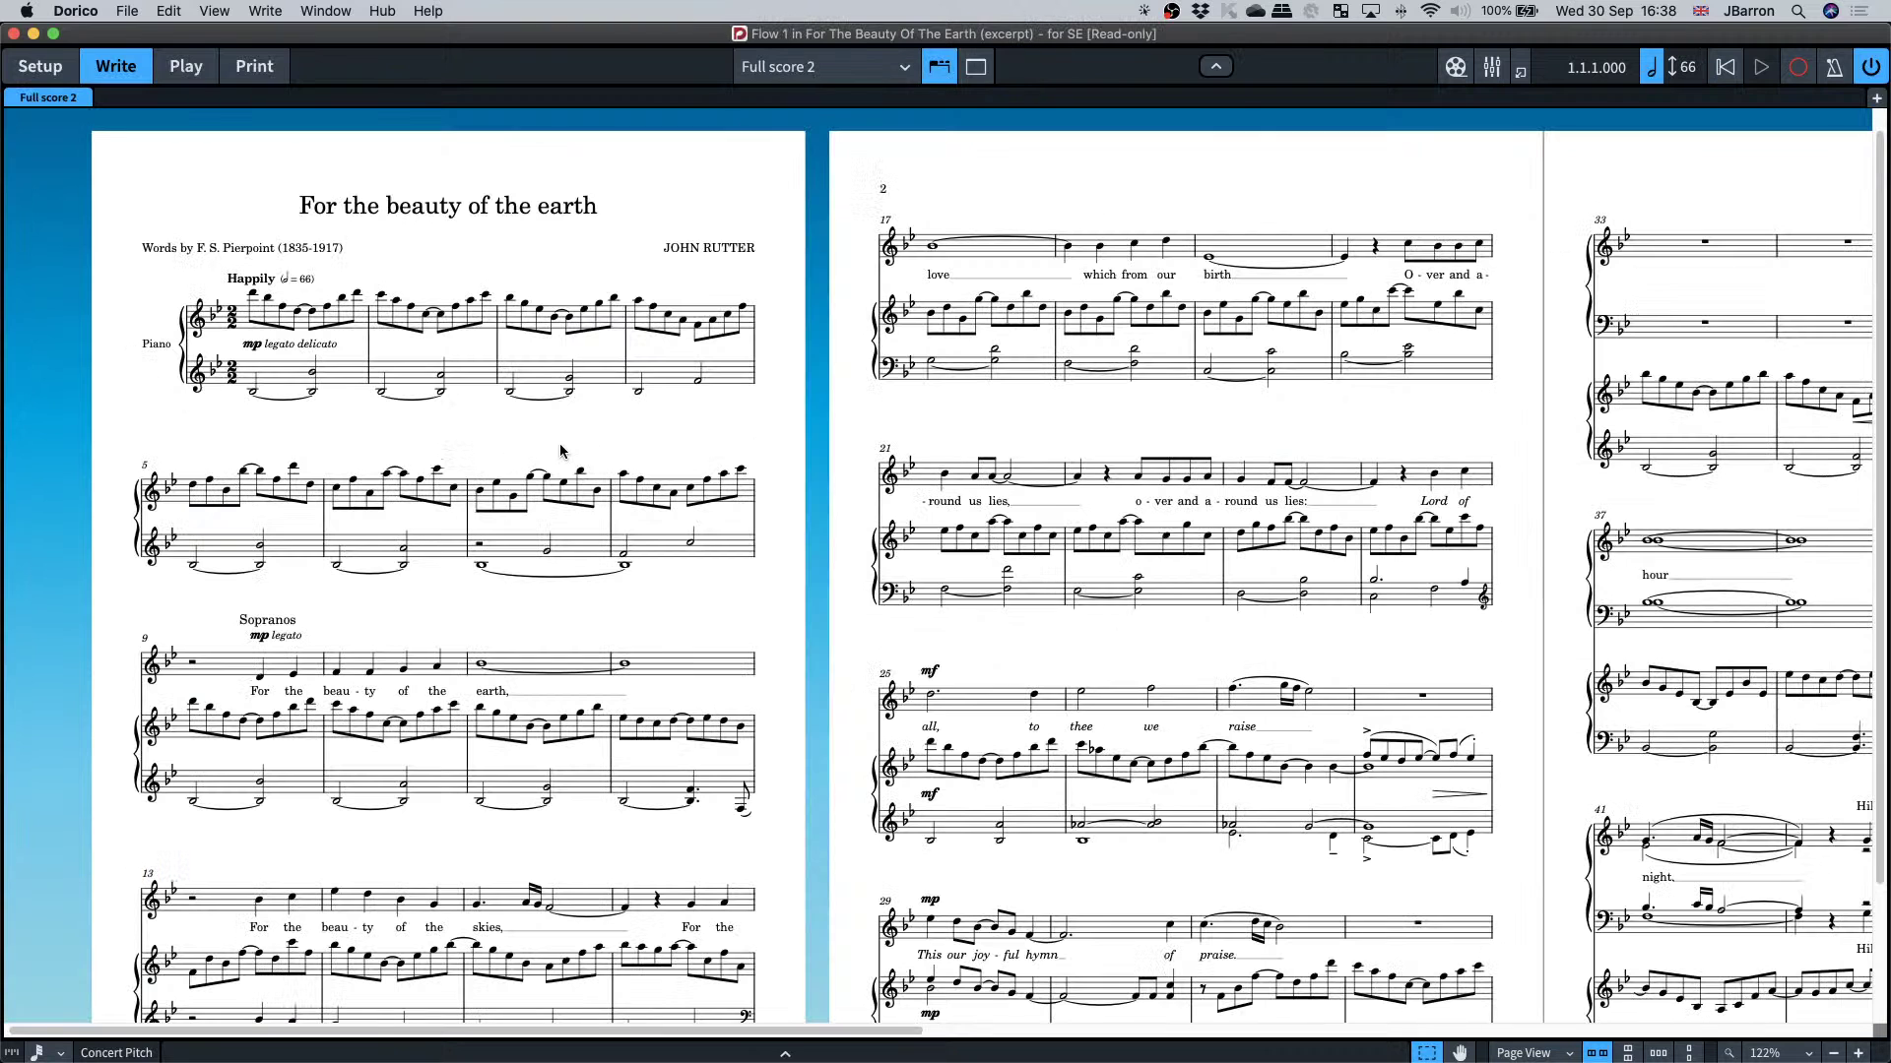
click(38, 67)
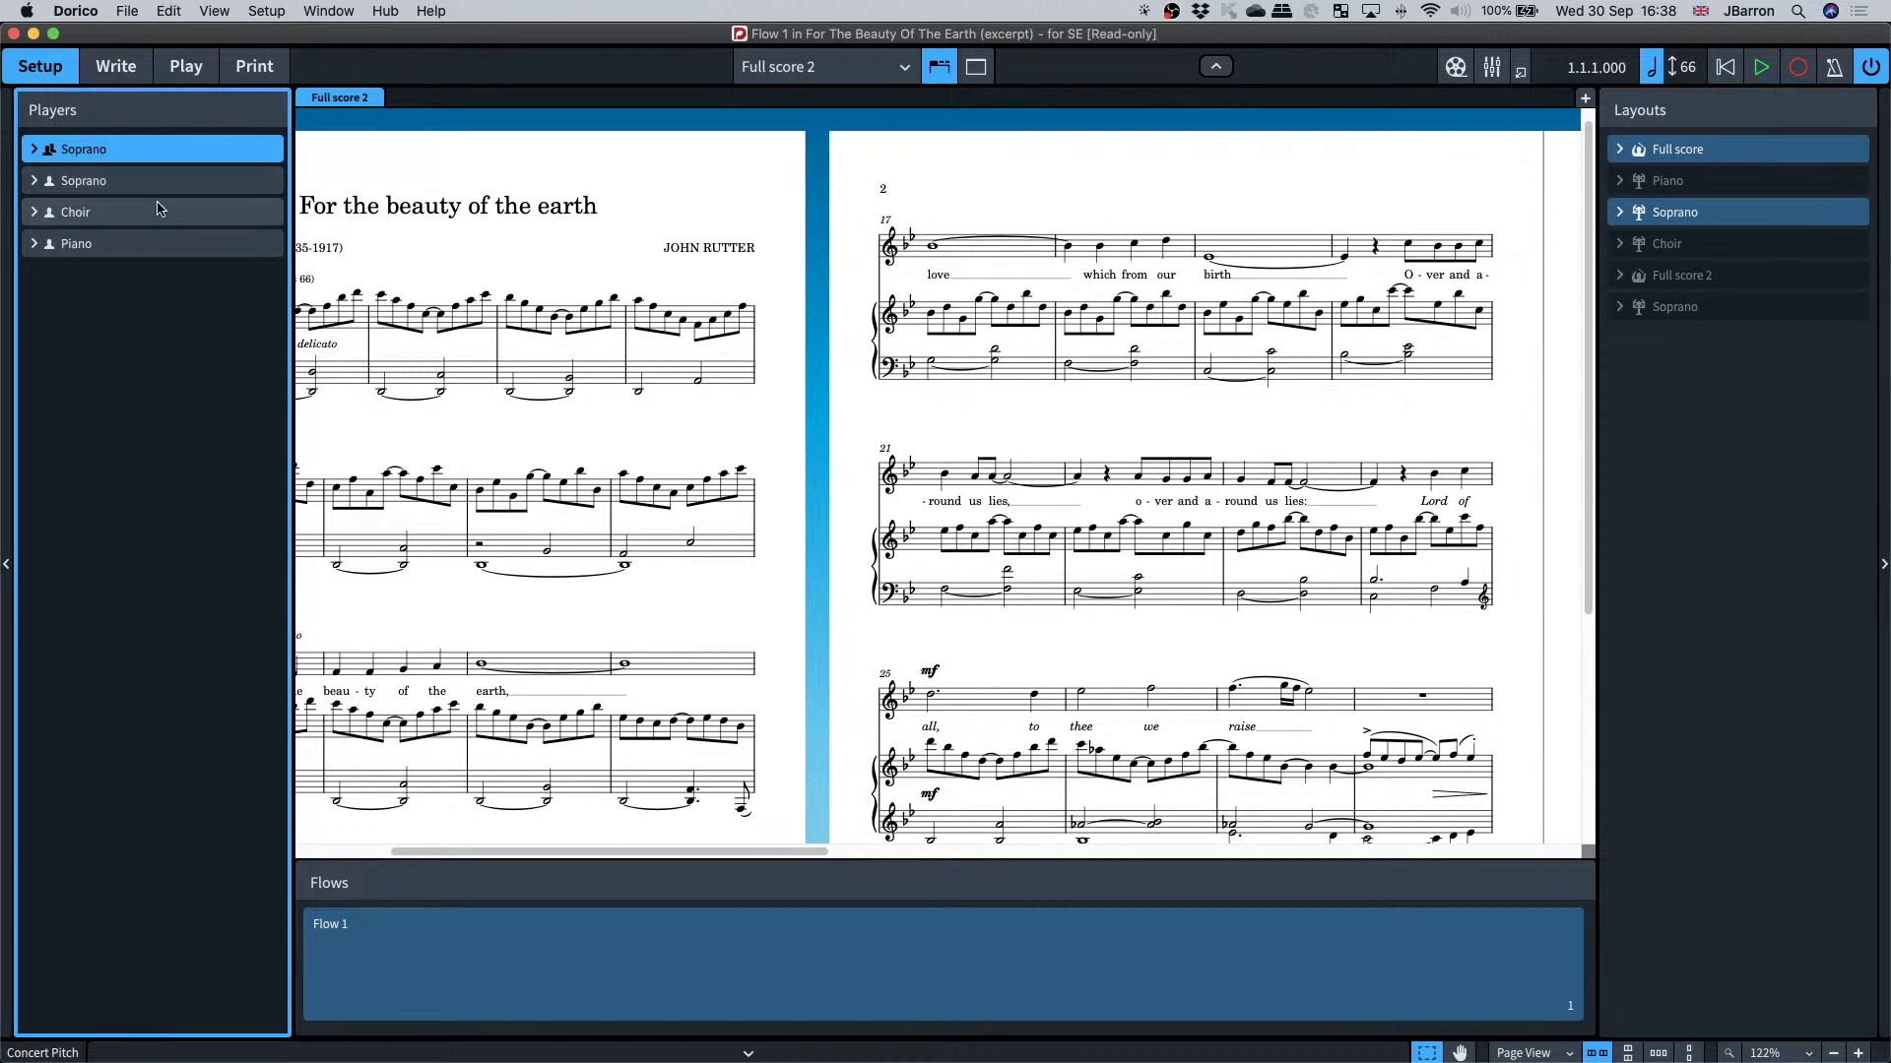
key(super+2)
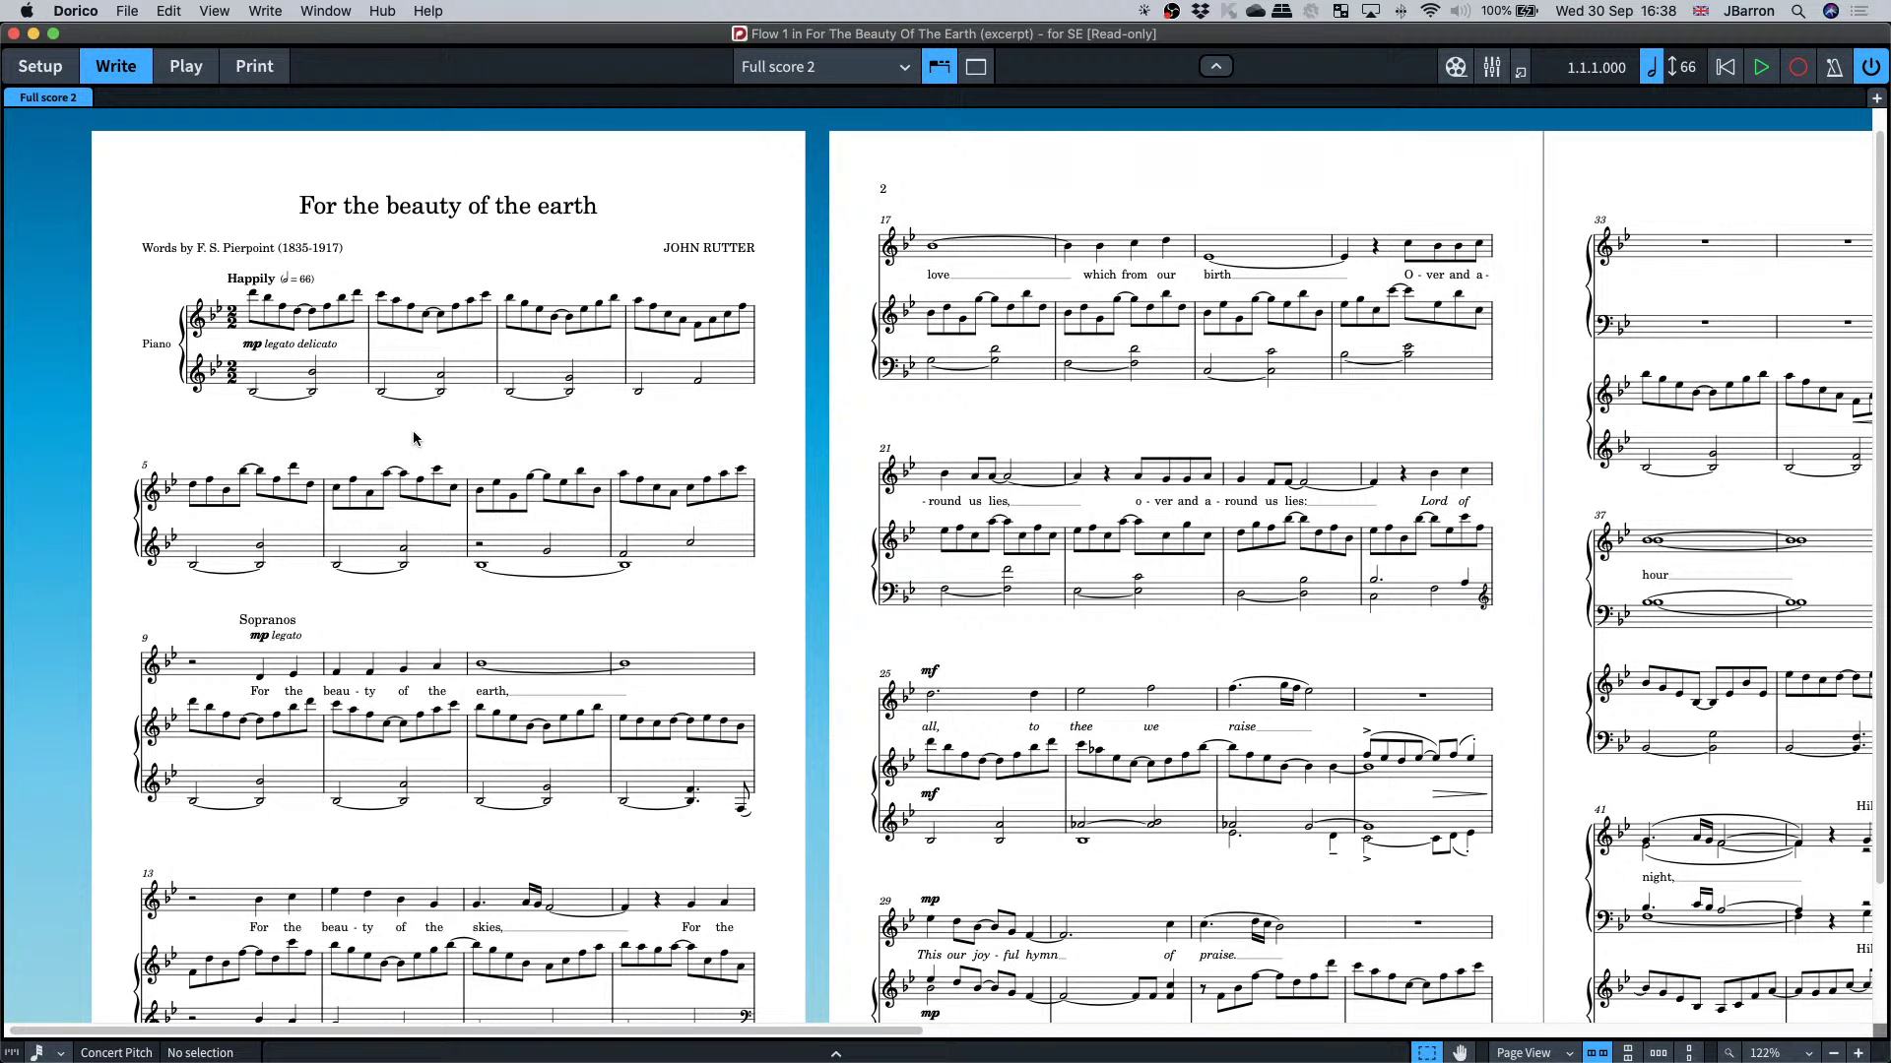
- Play the score from the start of the flow, view the Mixer briefly during playback, and stop playback
key(super+equal)
scroll(411, 438, up, 3)
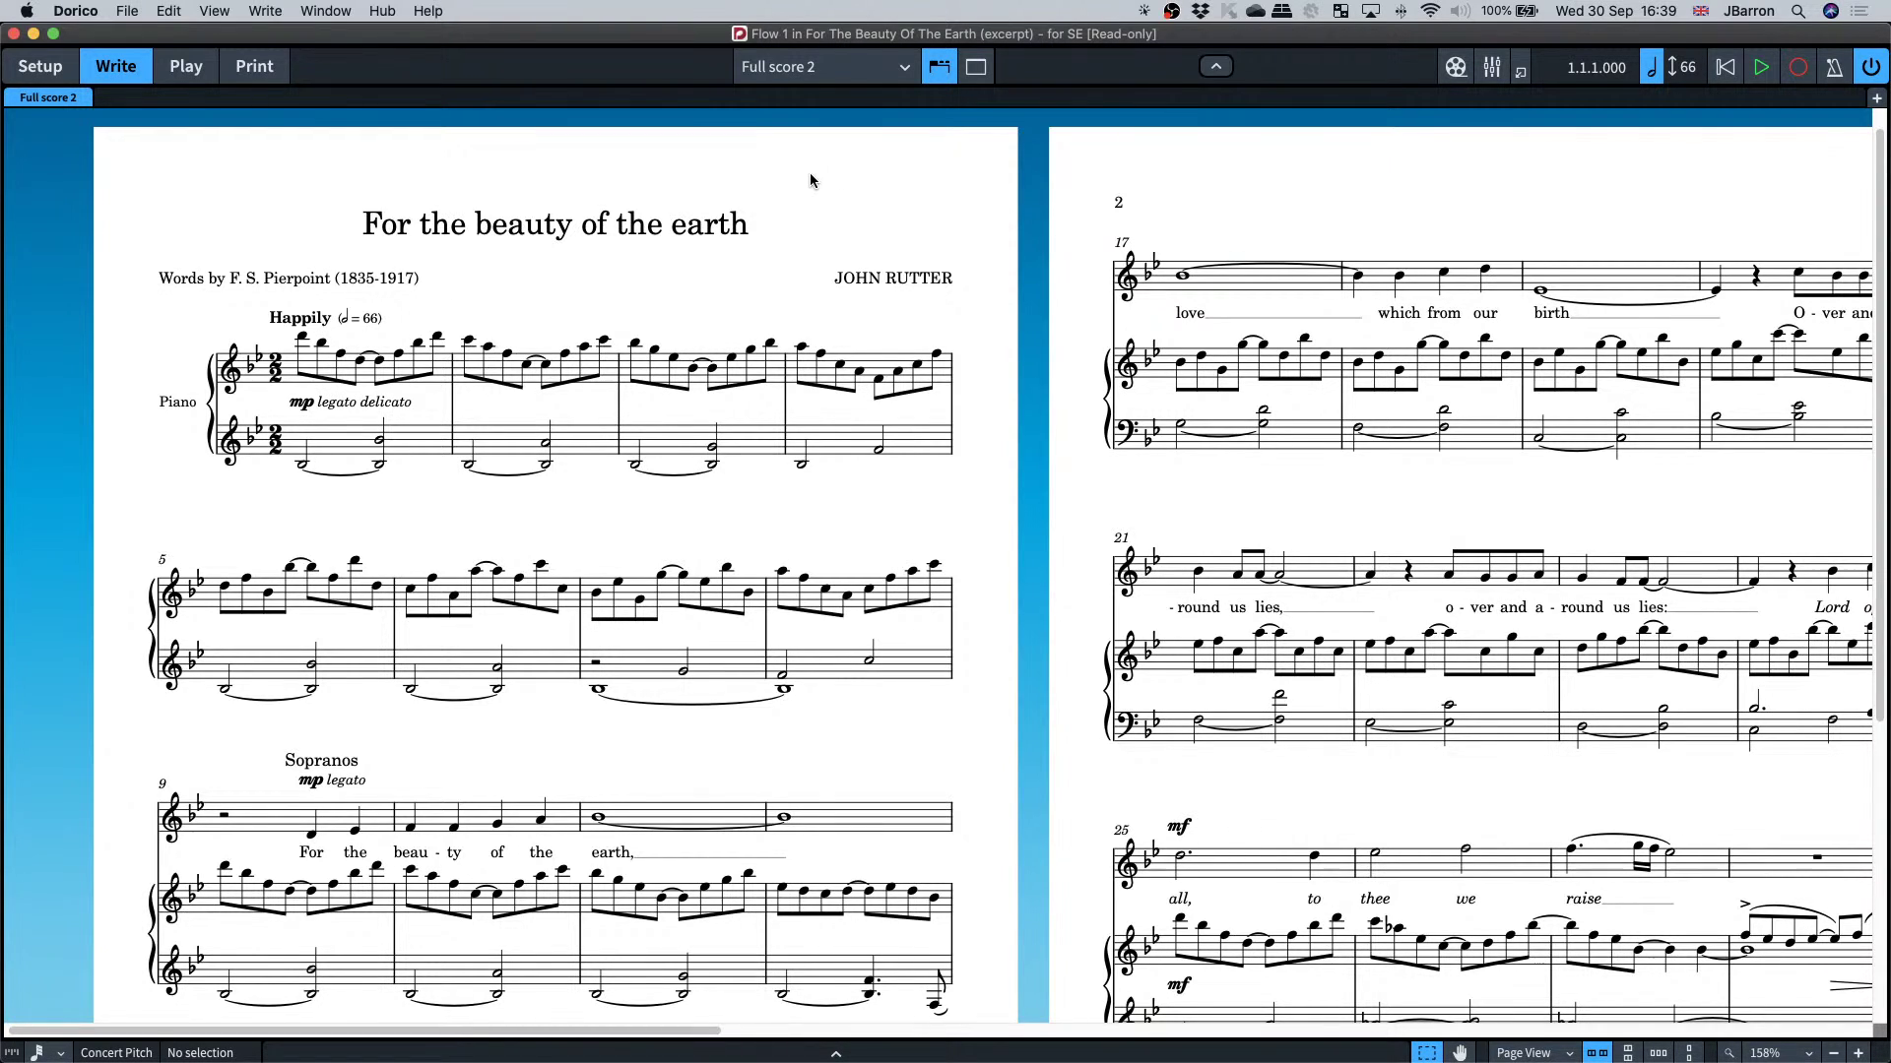
key(alt+shift+space)
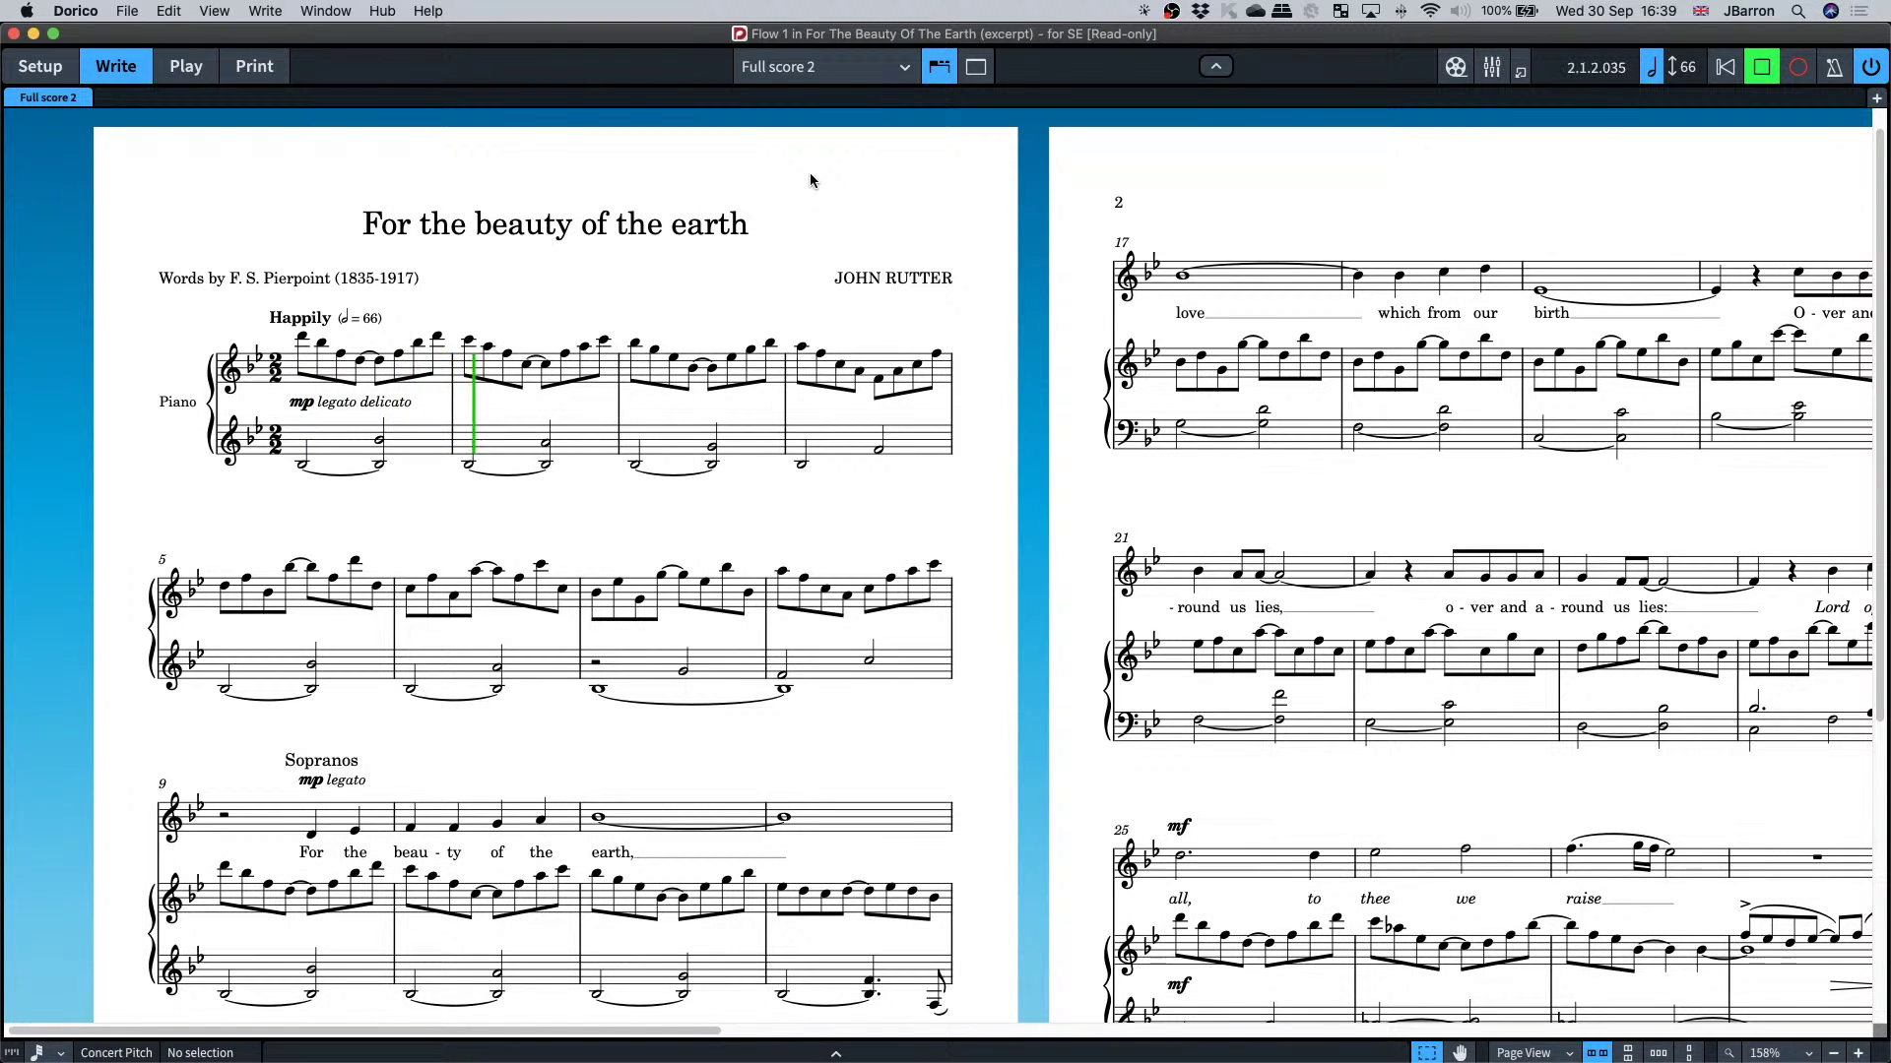
scroll(736, 596, down, 2)
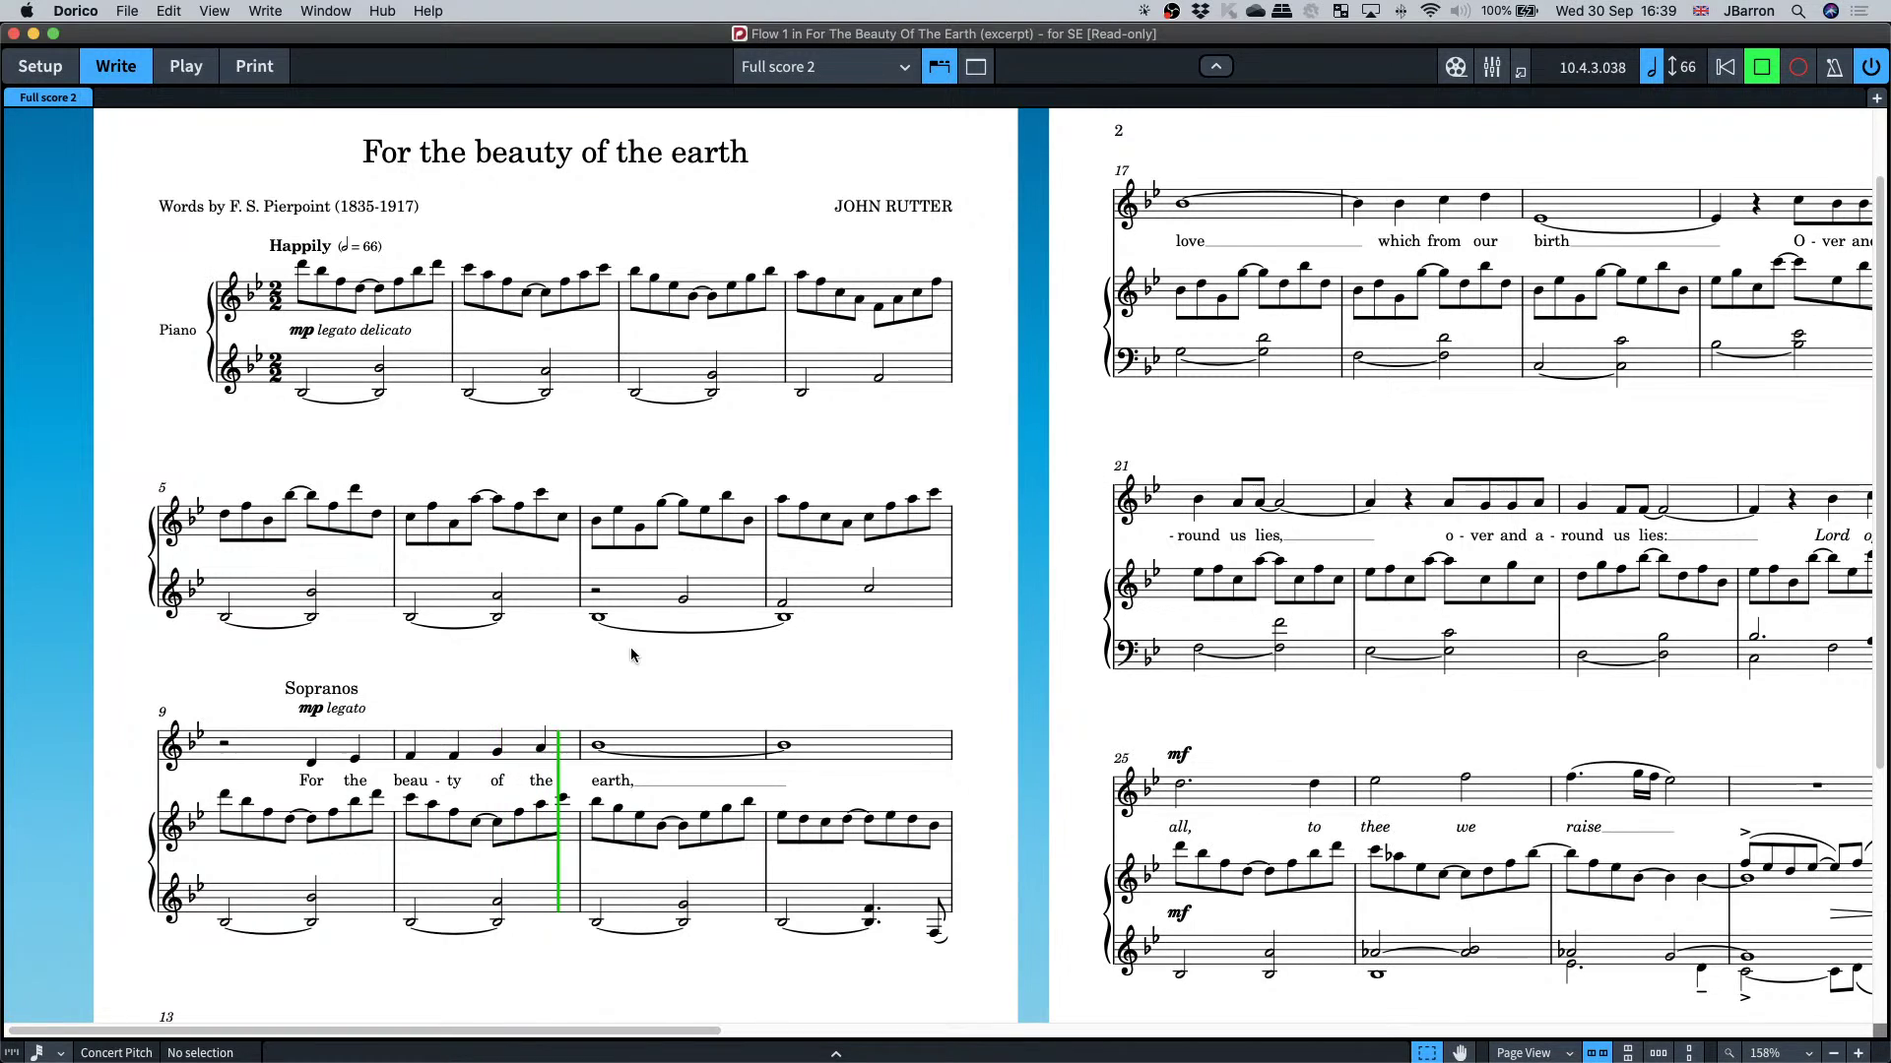
key(F3)
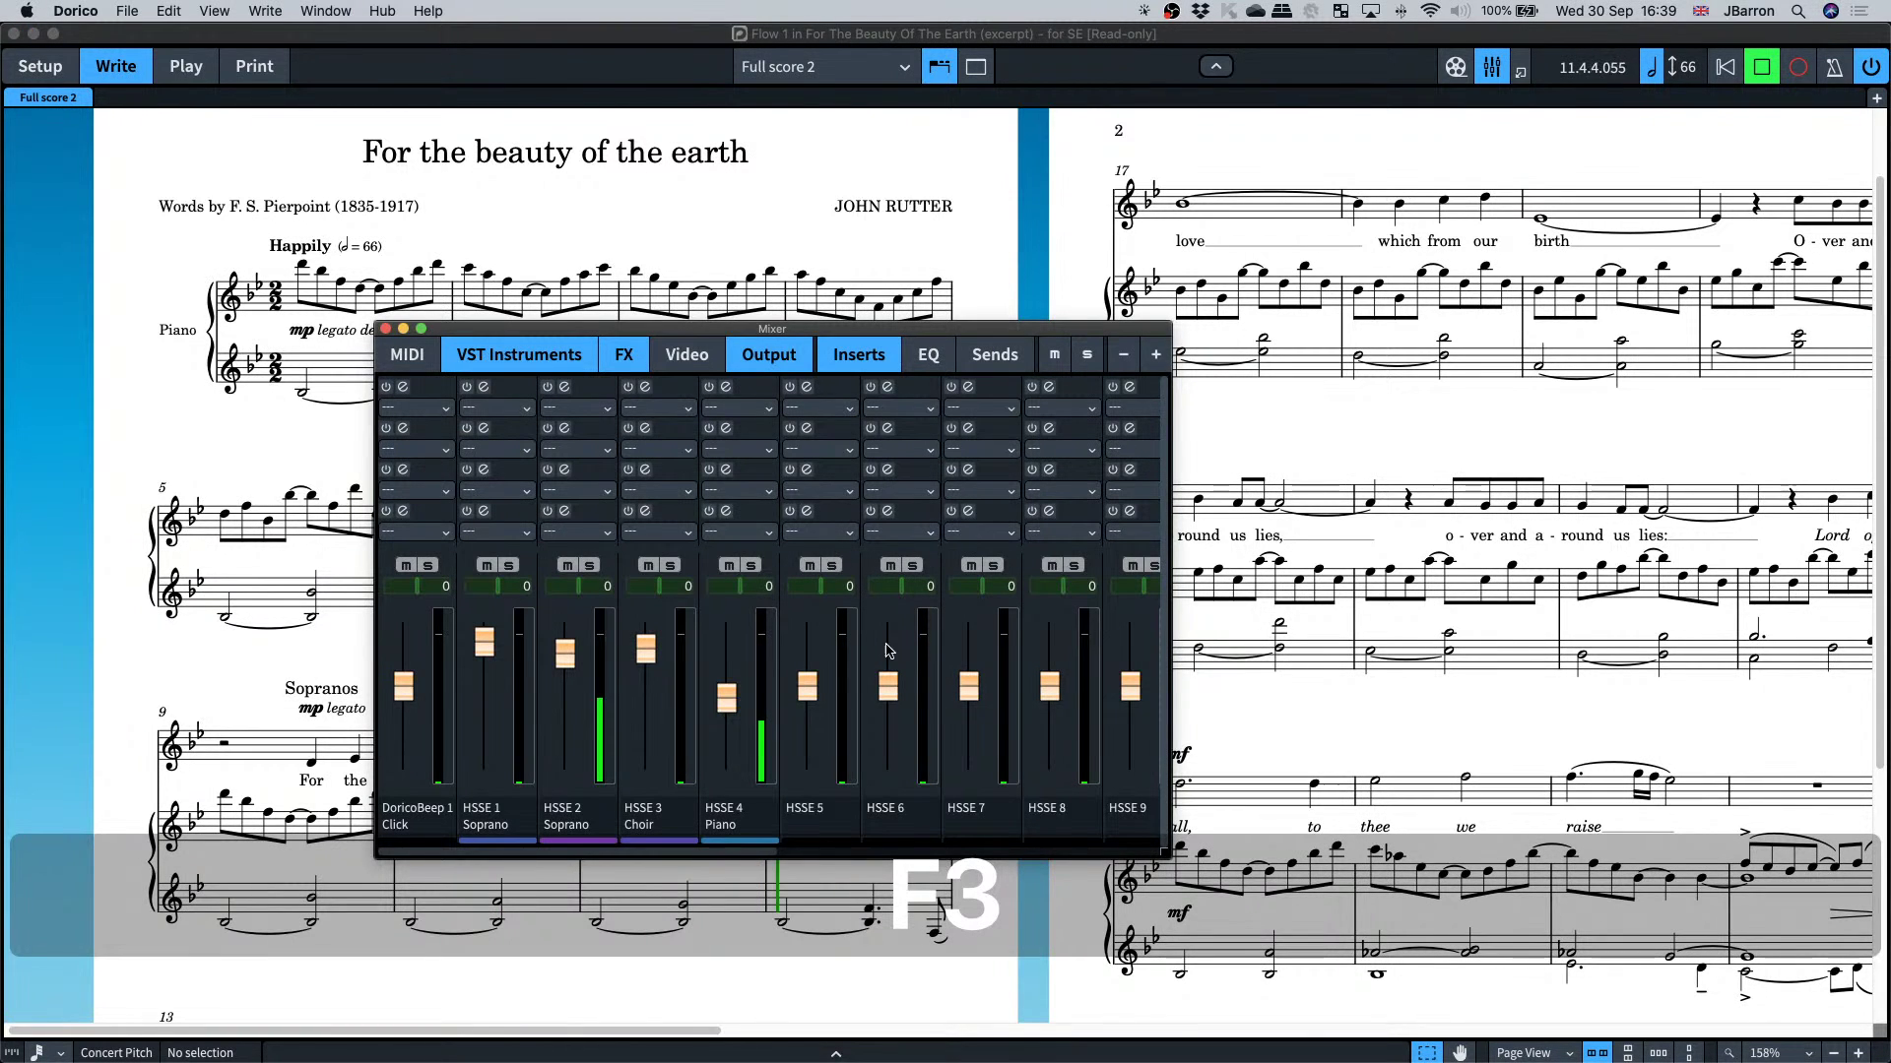
key(F3)
key(space)
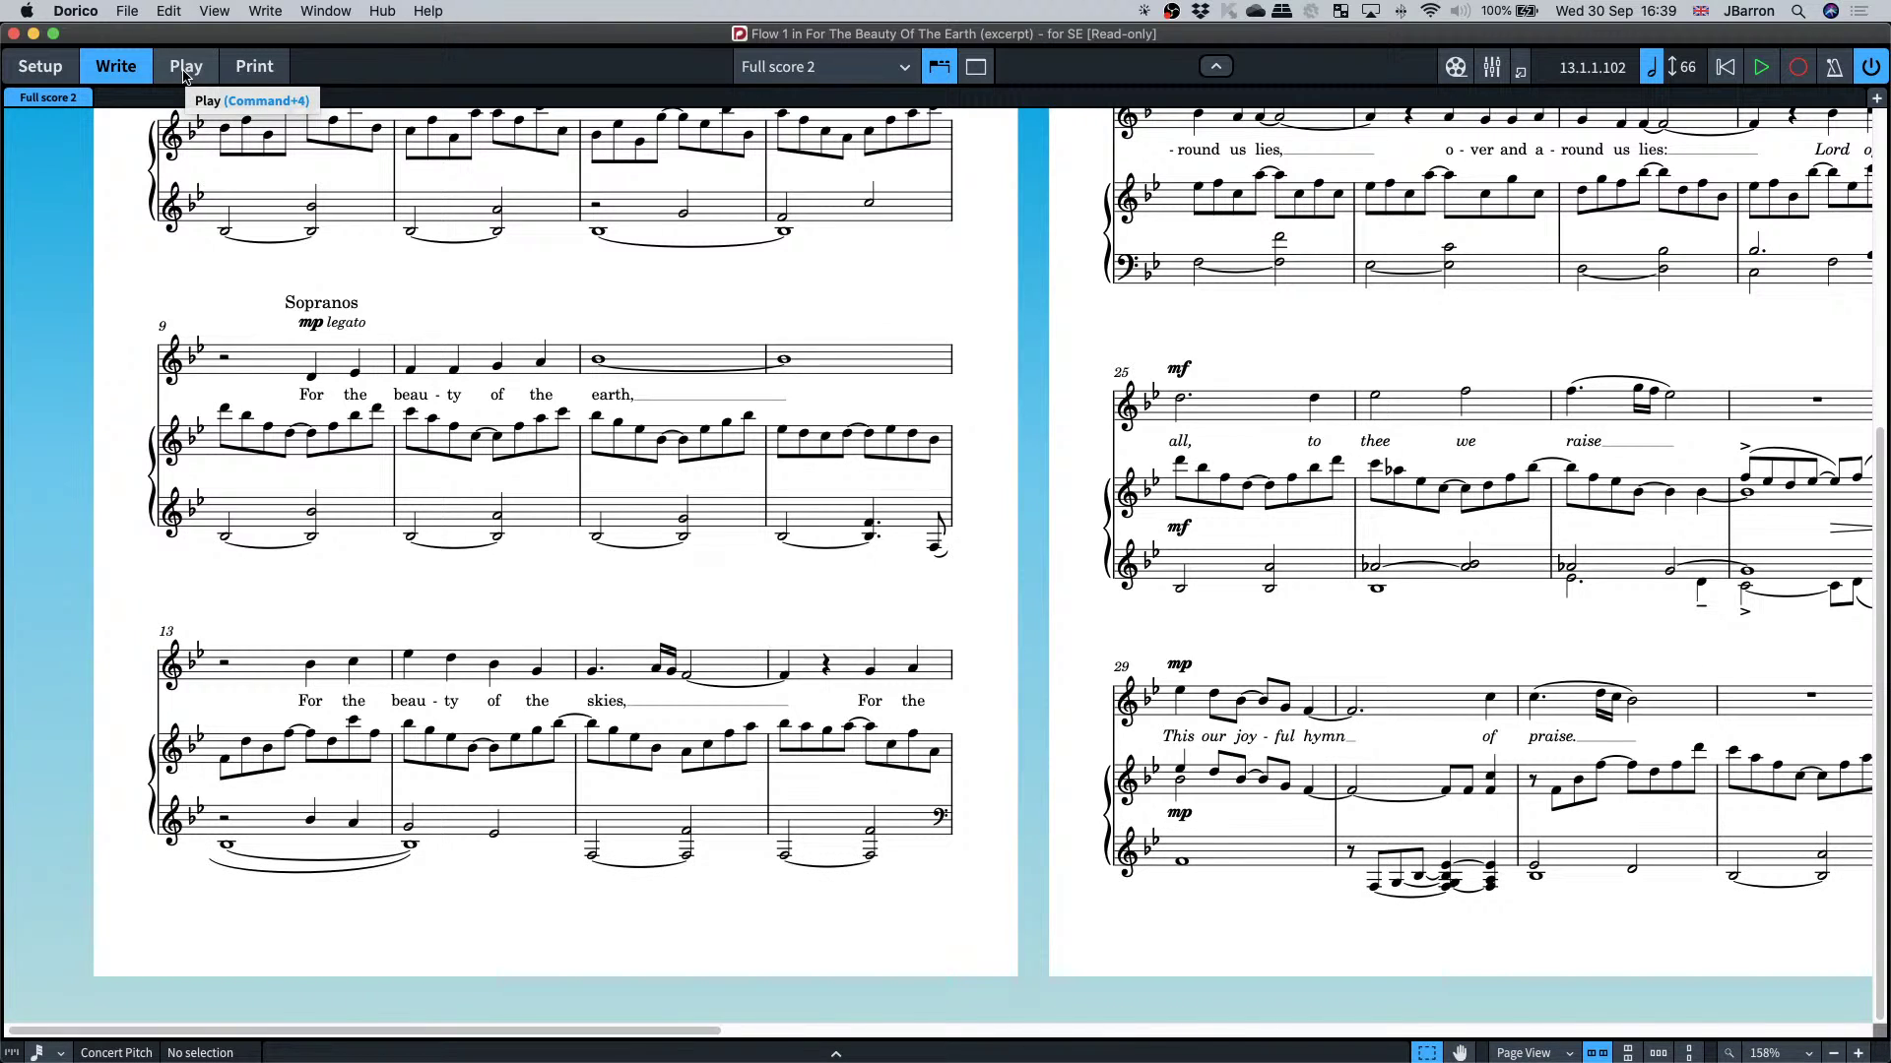
- Review the available playback templates in Play mode, highlight HSSE (SE), and close the list without applying a template
click(185, 67)
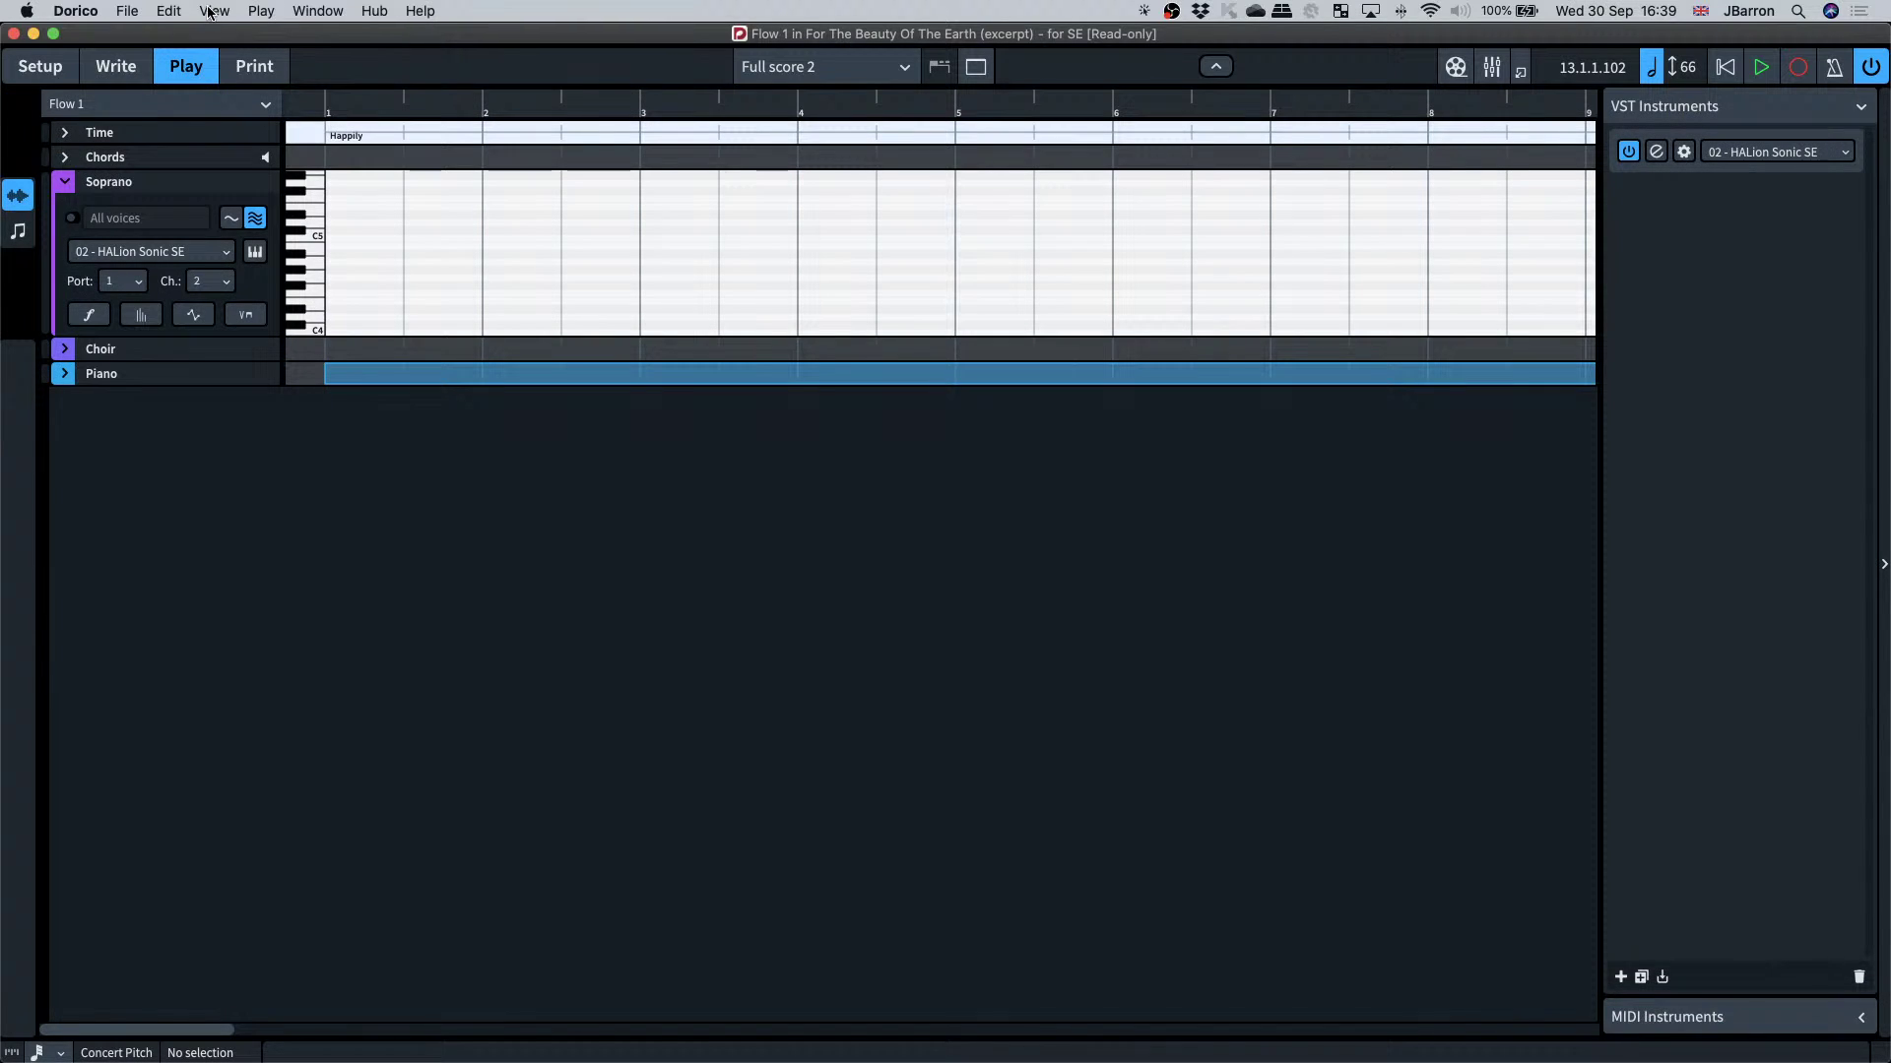
click(261, 12)
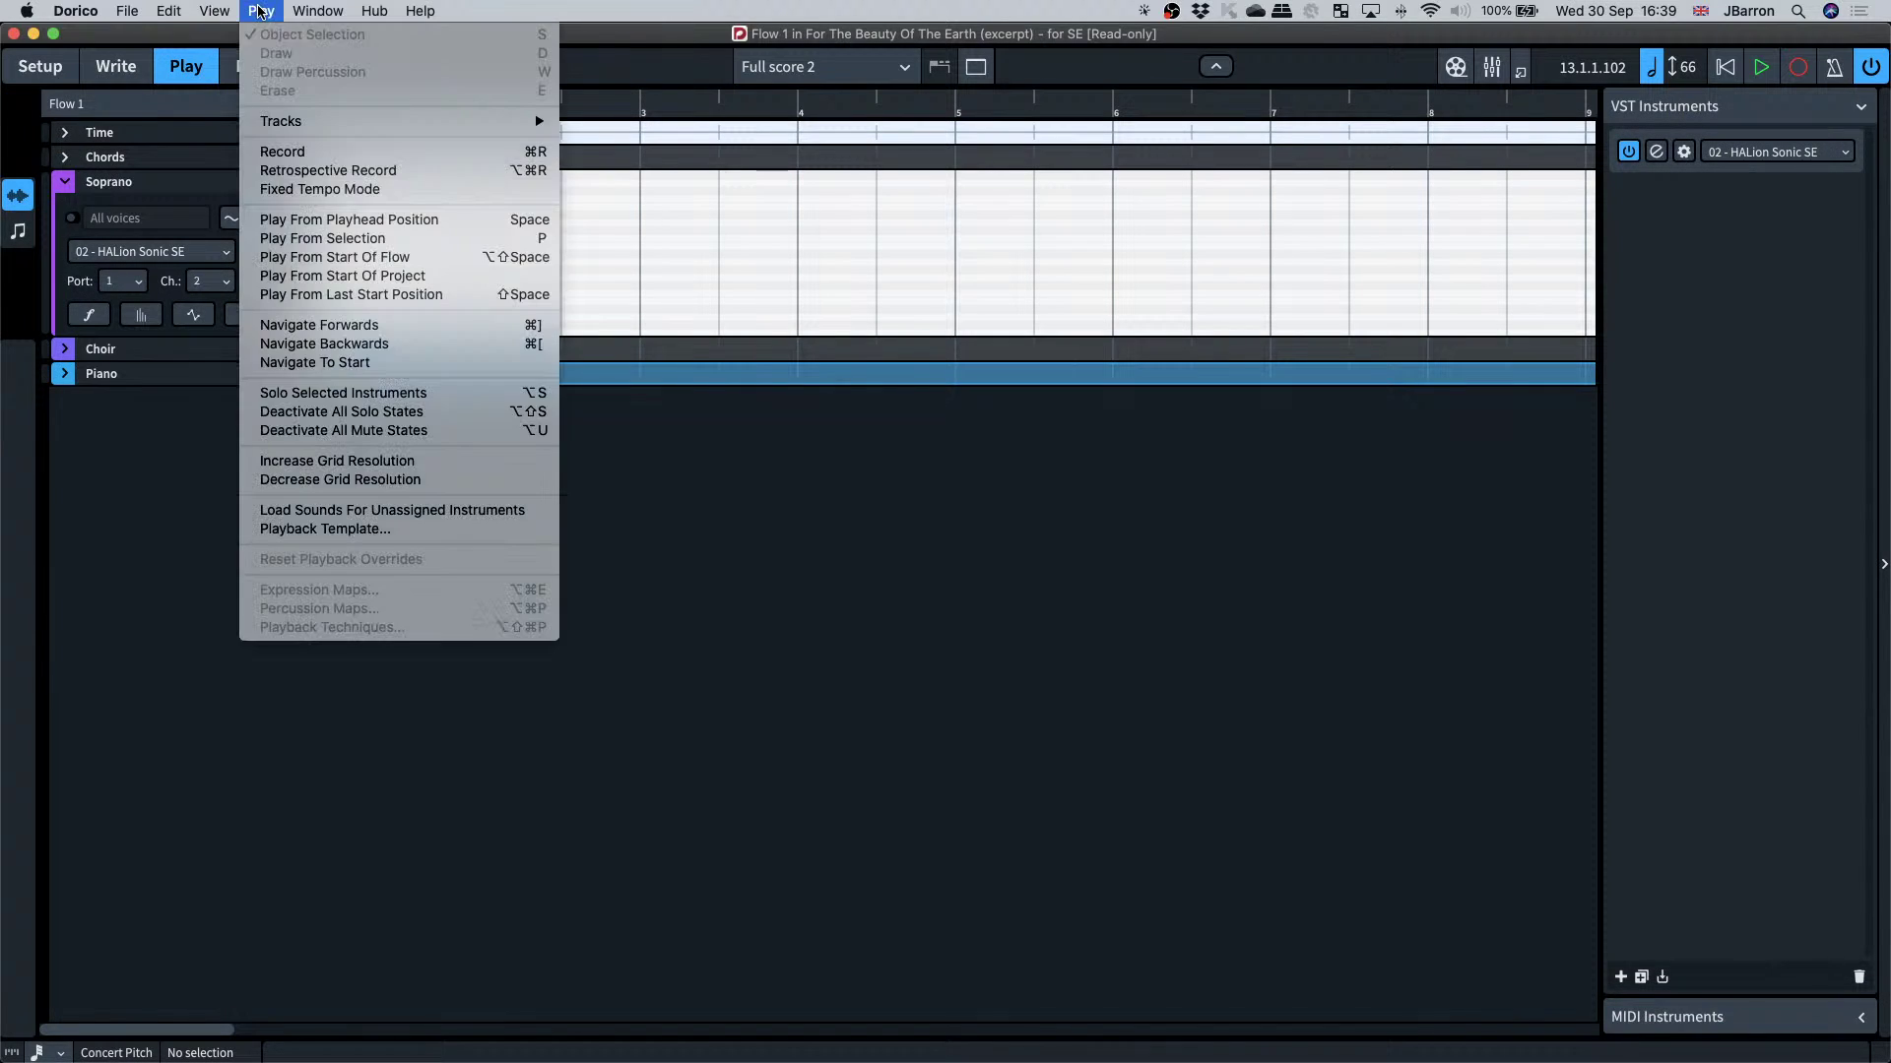
click(324, 530)
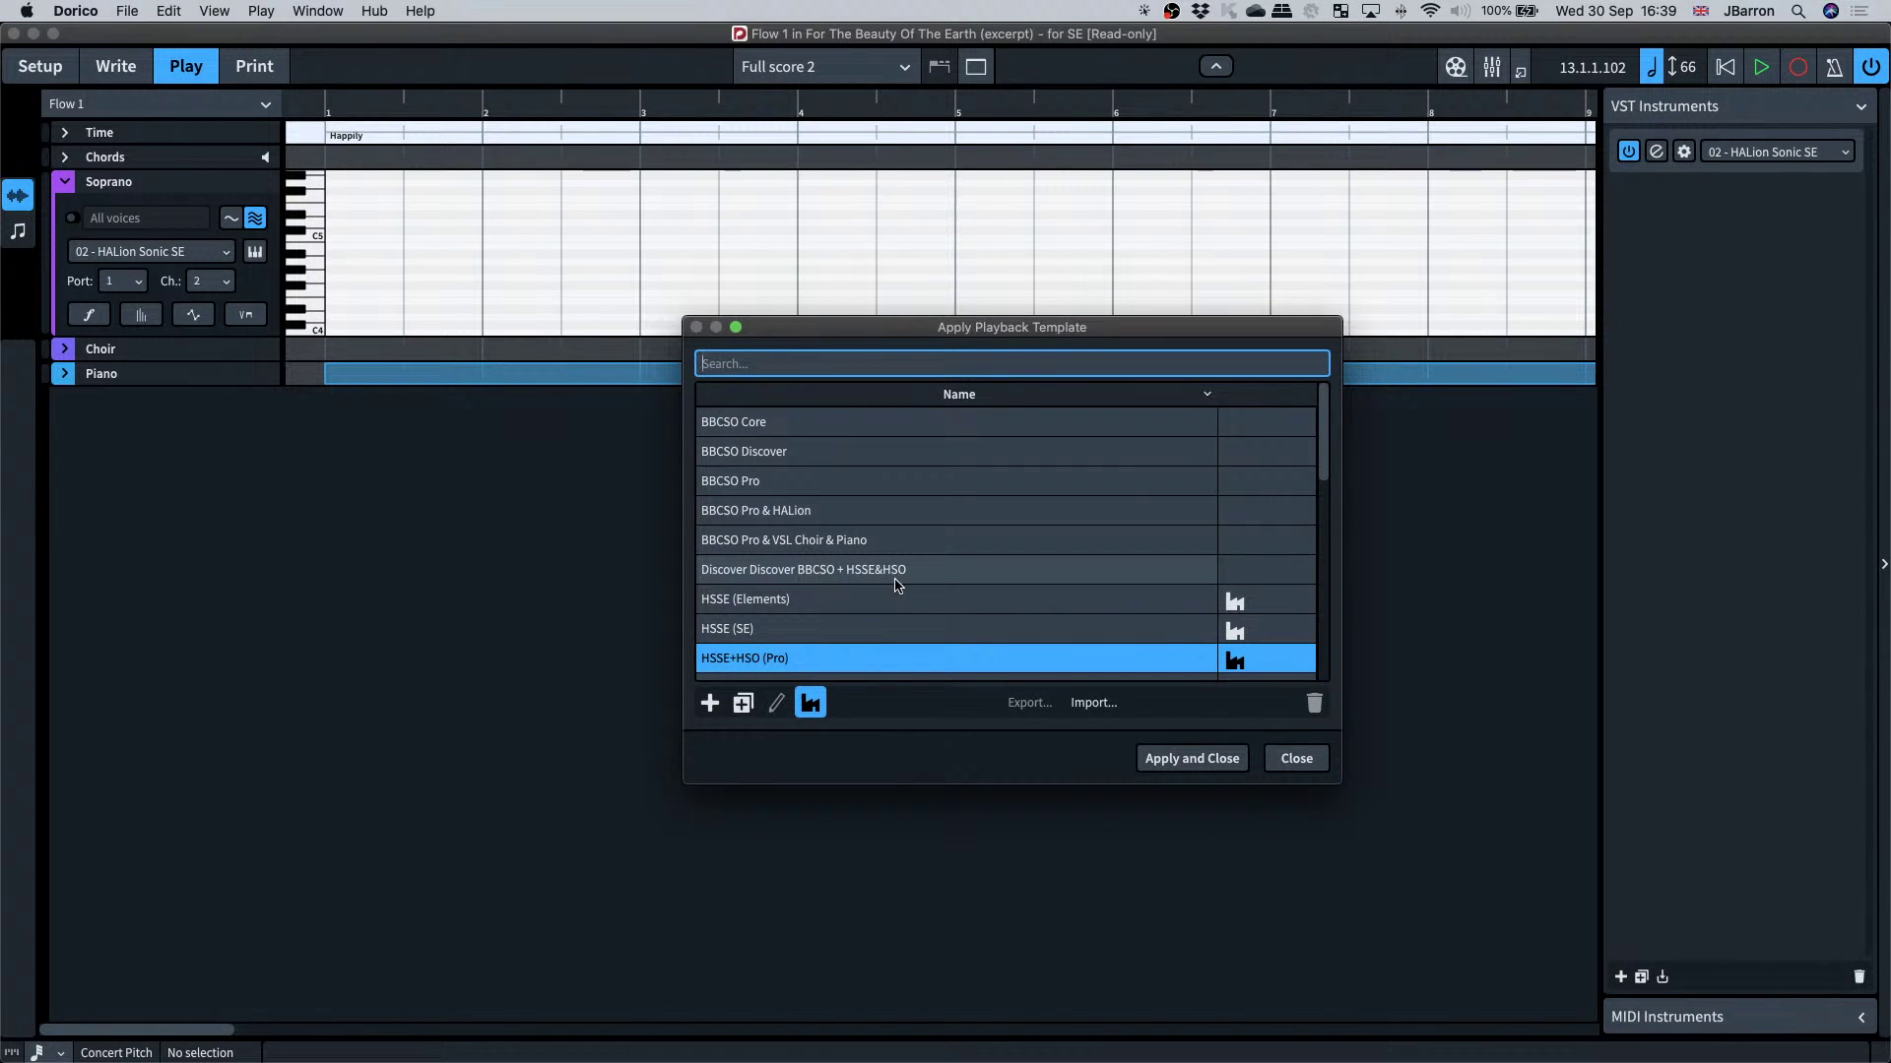
scroll(894, 581, down, 2)
scroll(895, 581, down, 1)
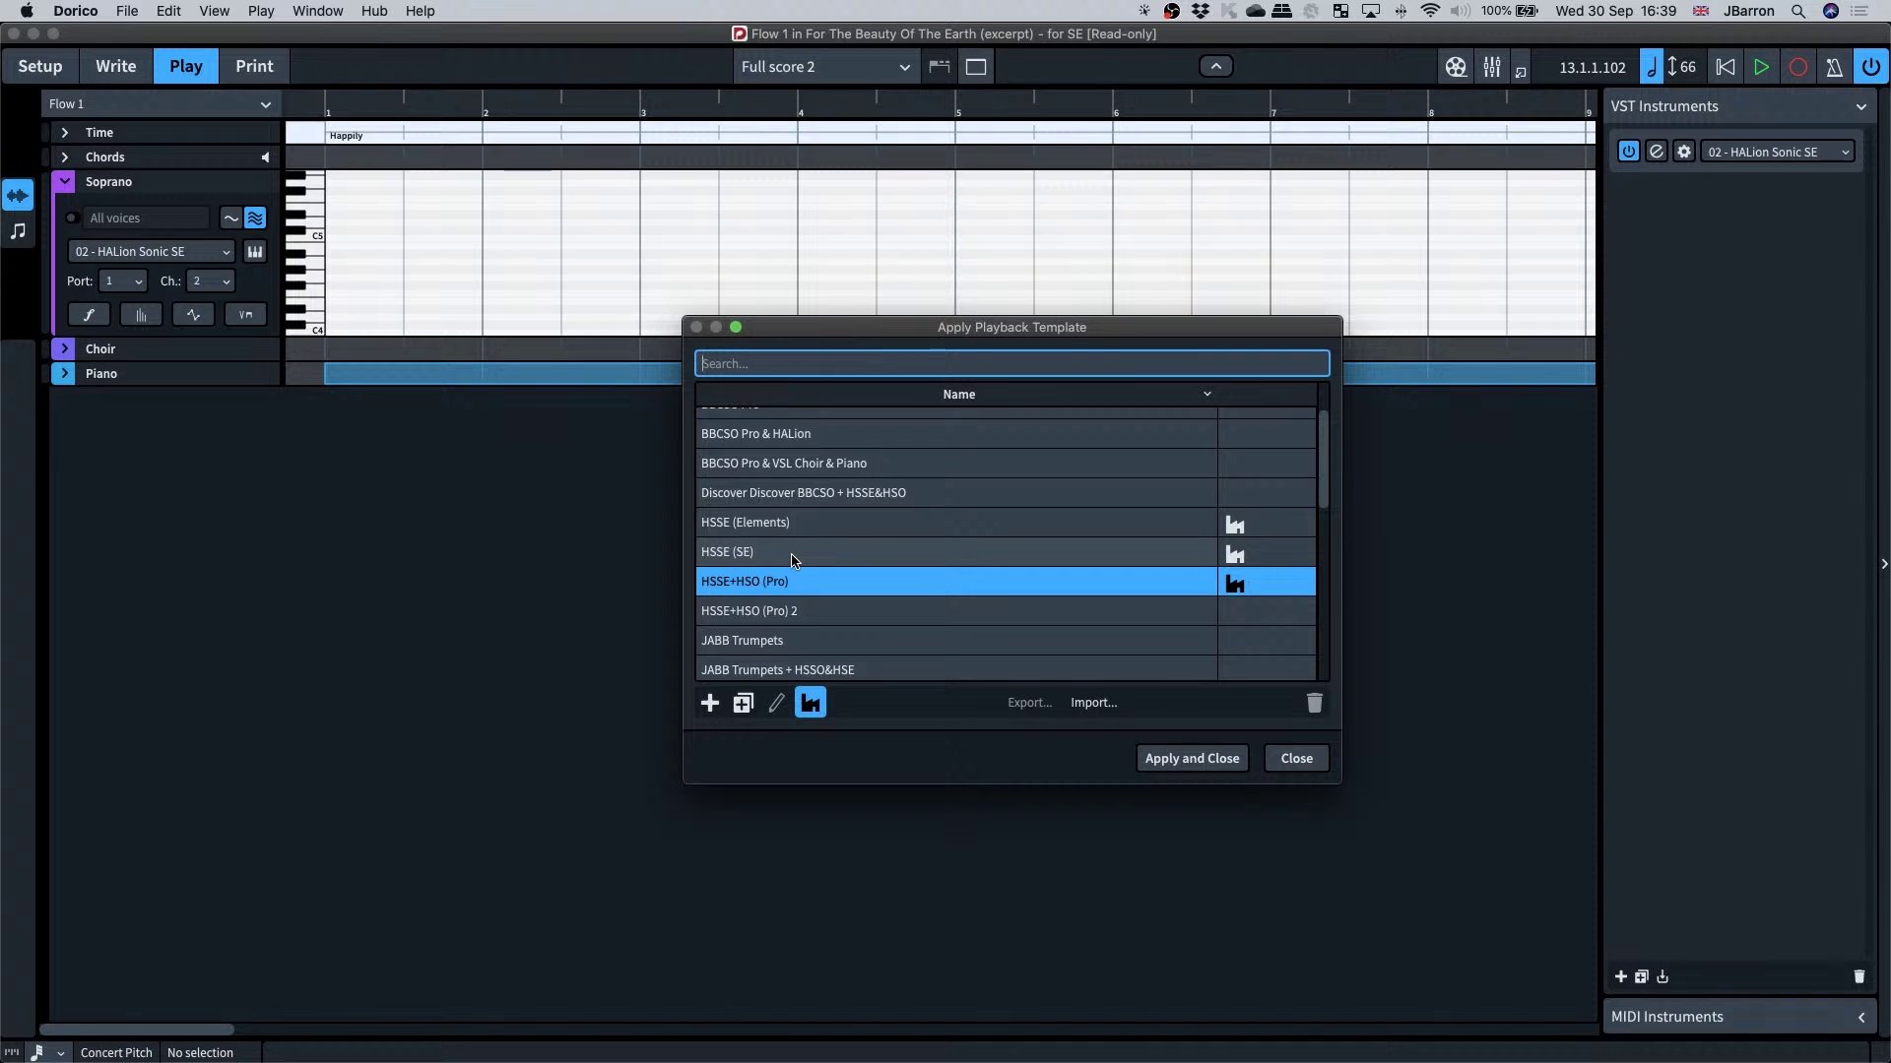
click(794, 560)
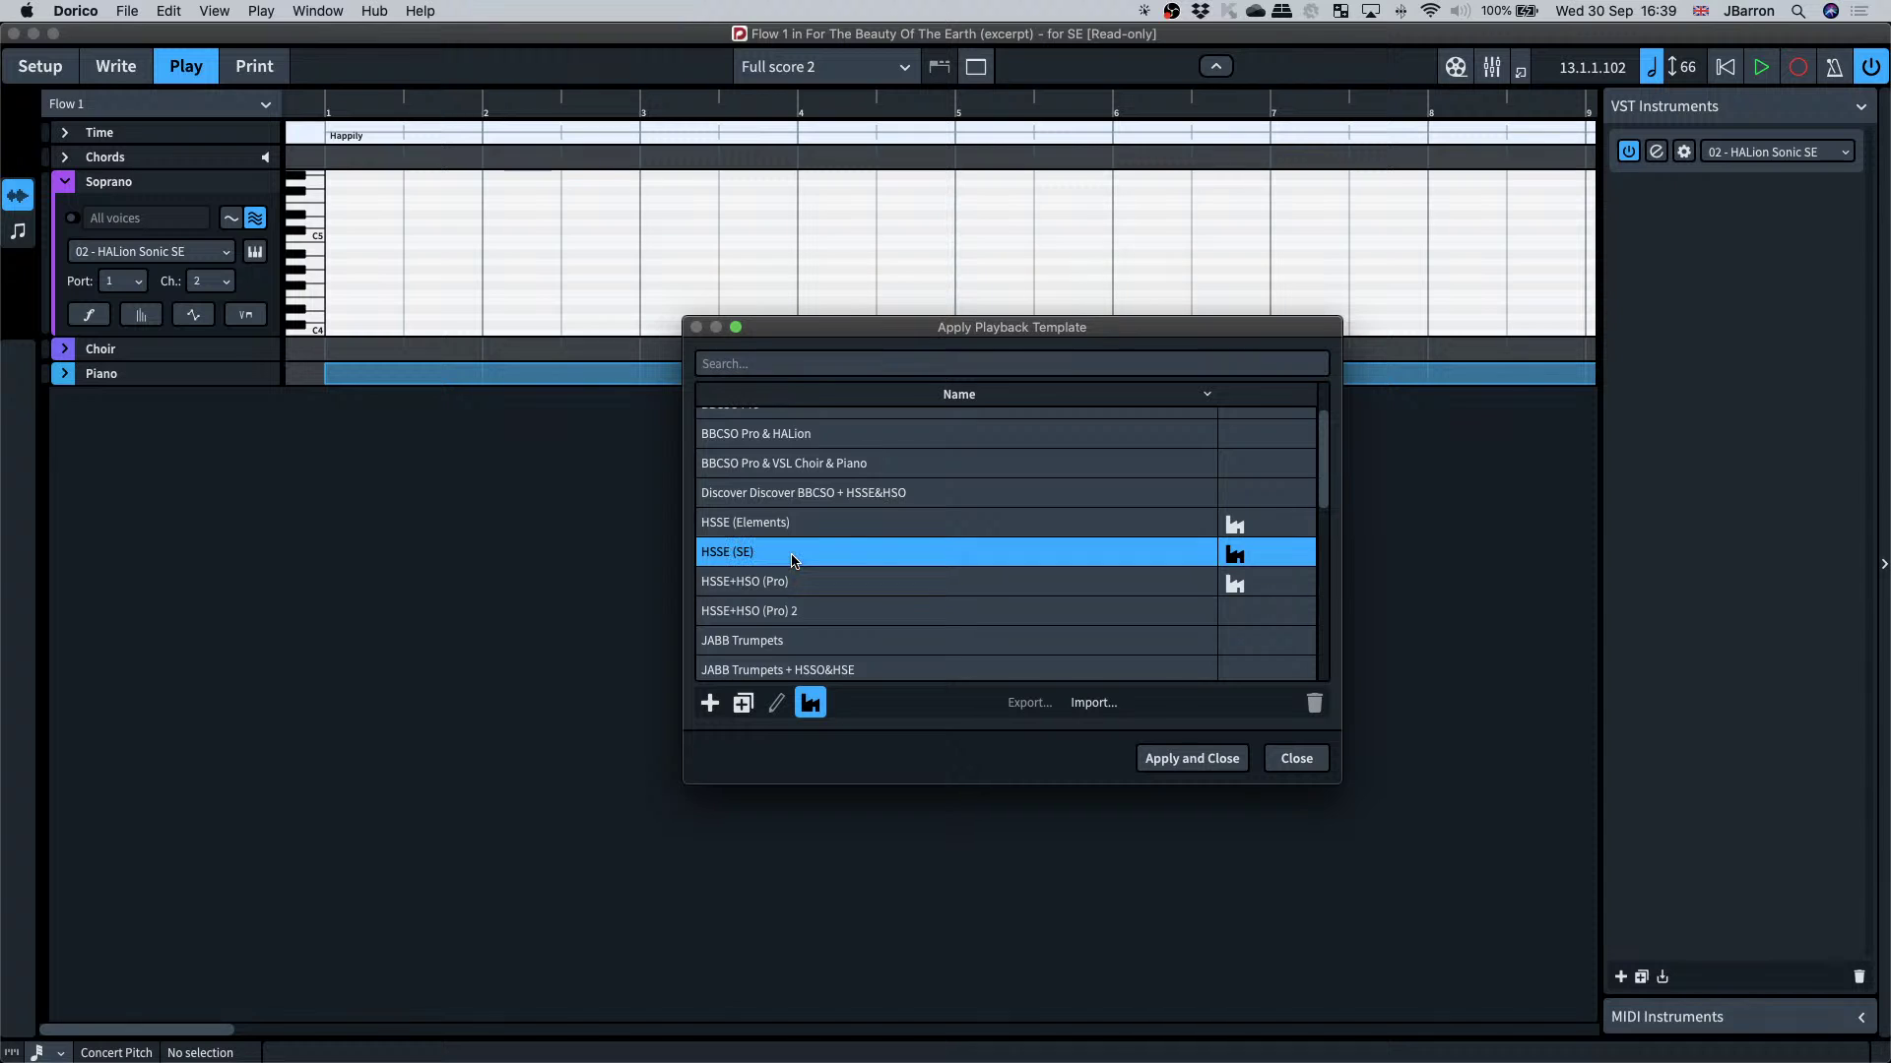
click(1310, 768)
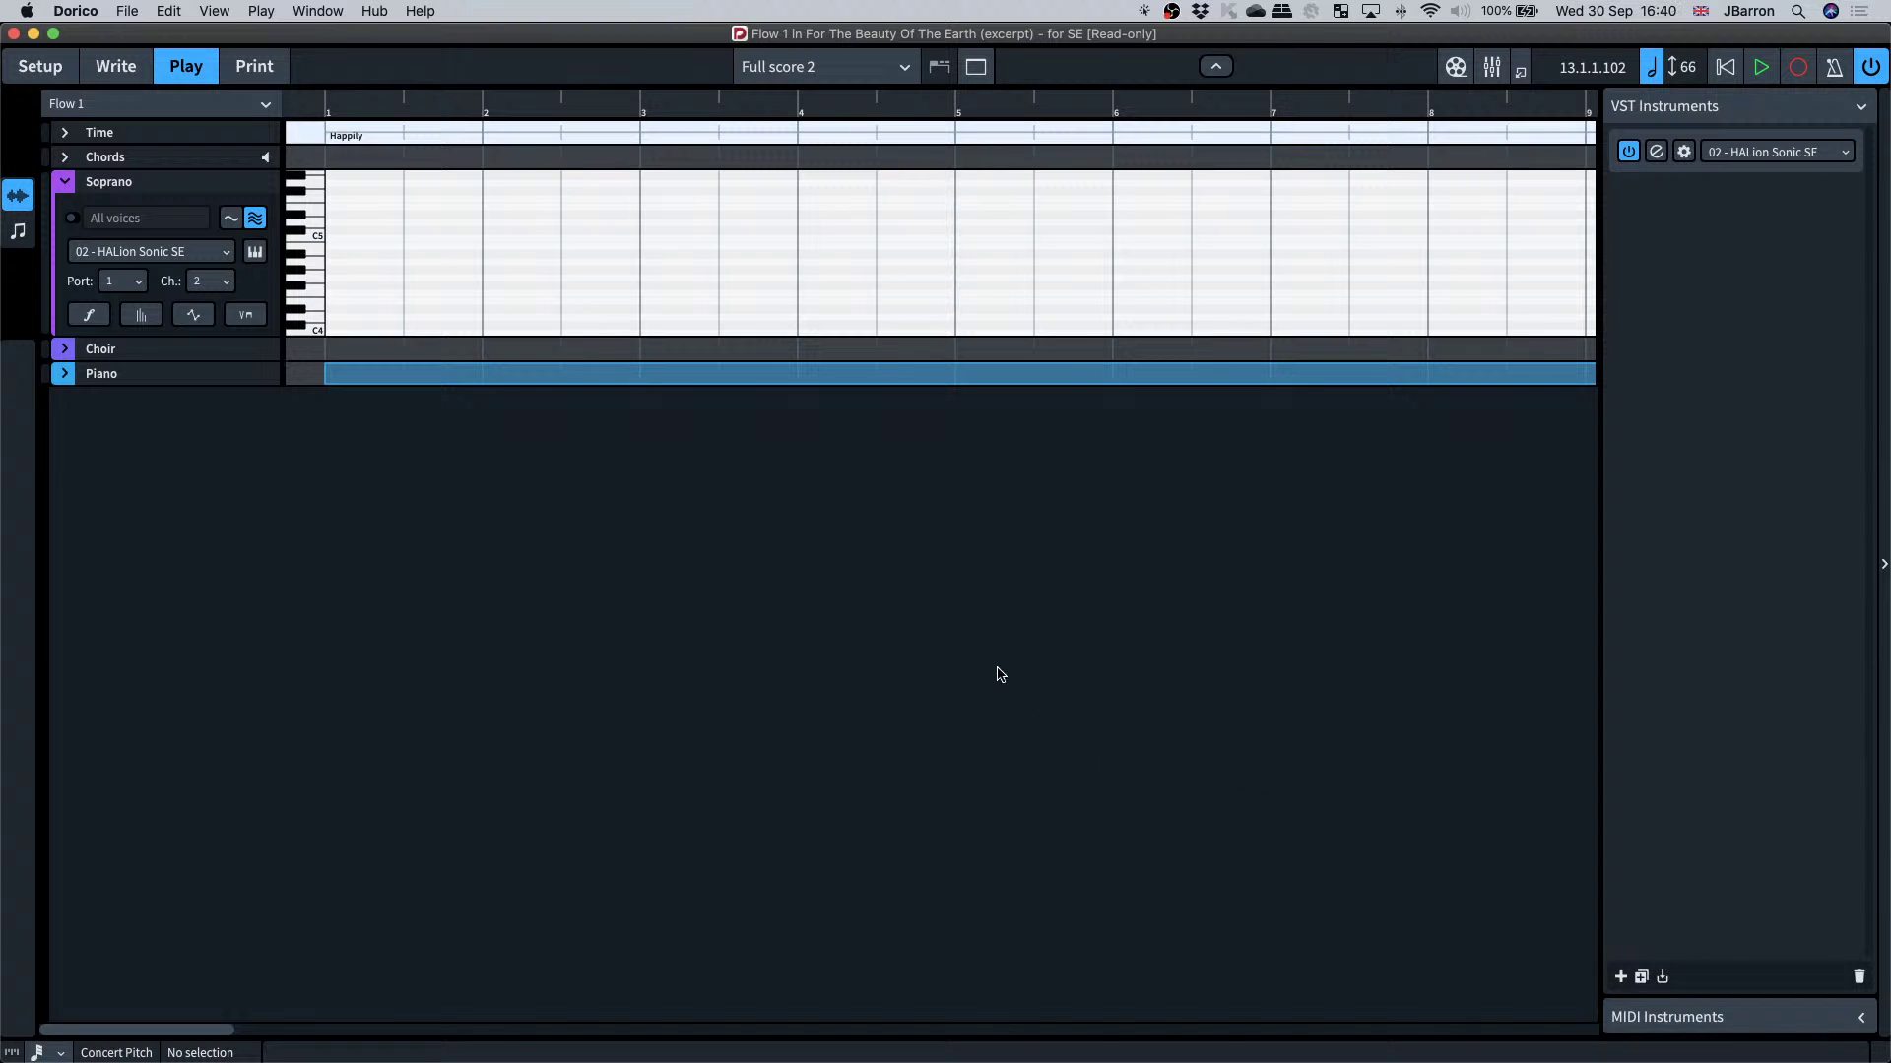
- Return to Write mode, check the Mixer channels, and play the score from the playhead at bar 13 before stopping
key(super+2)
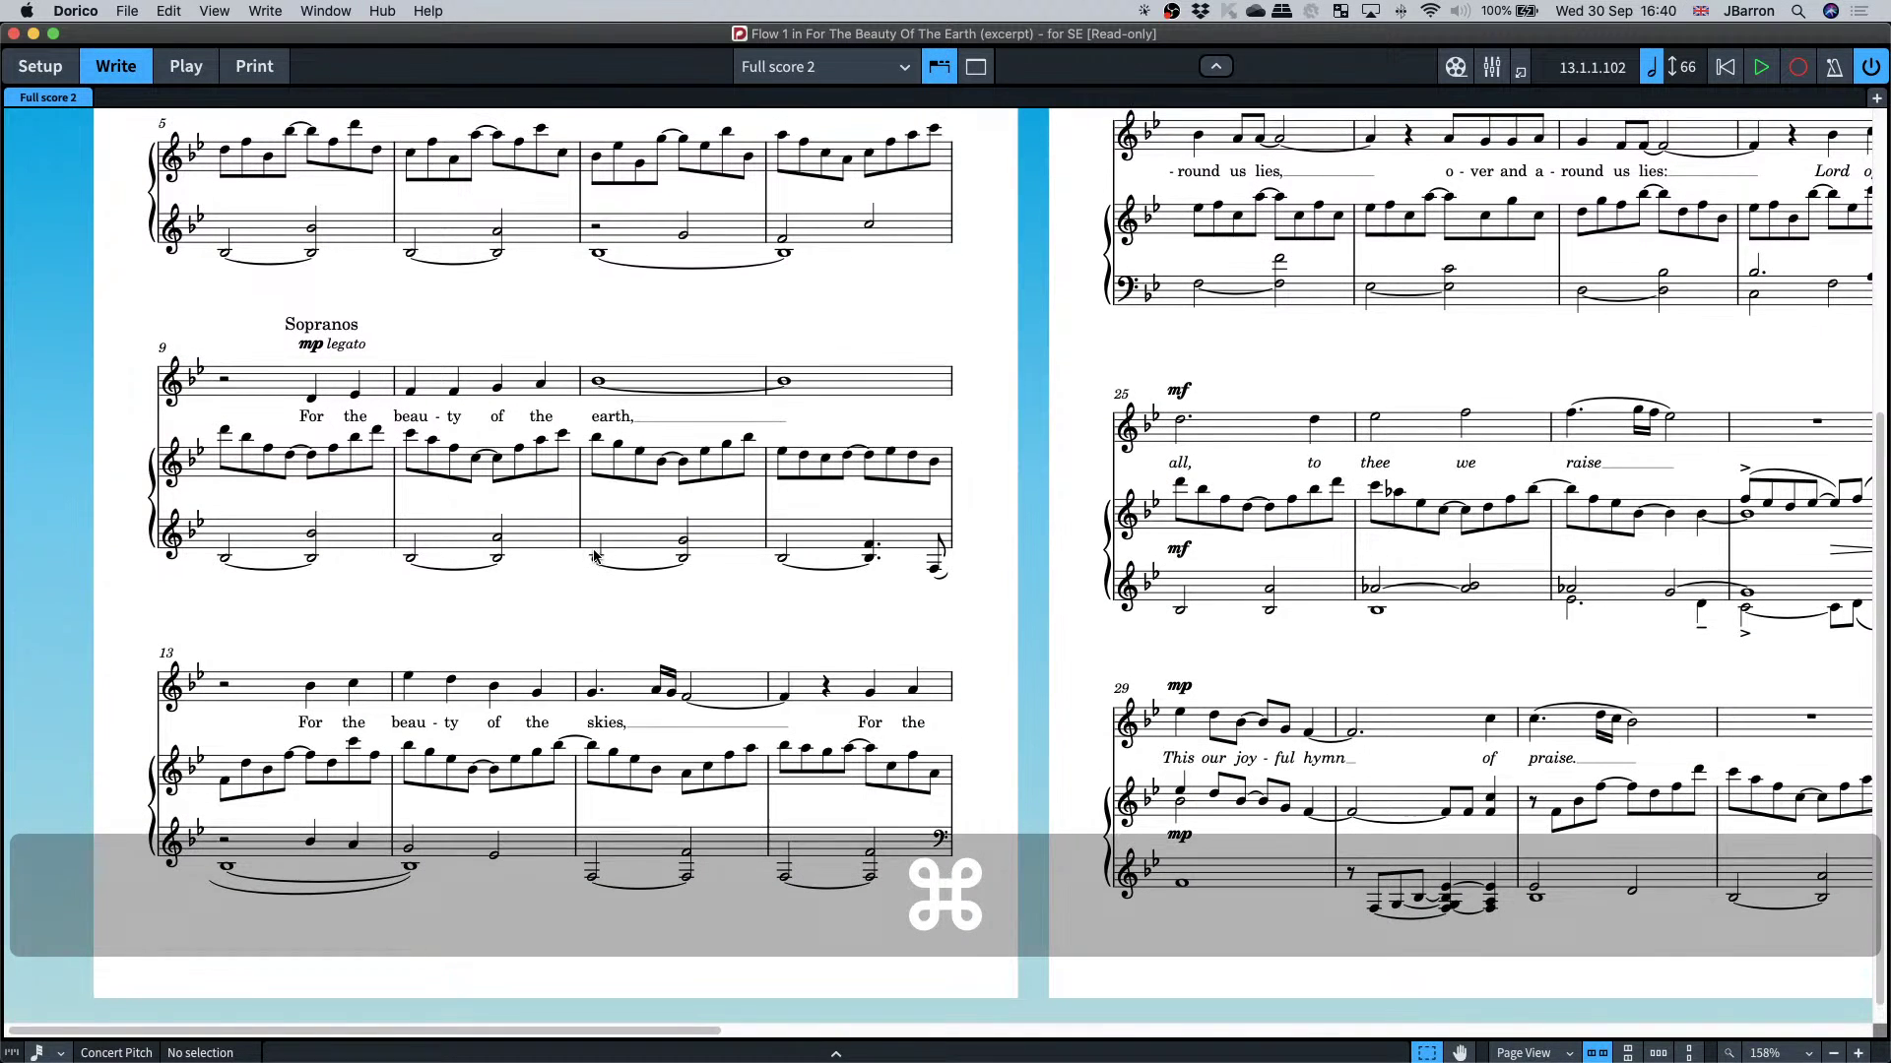
key(F3)
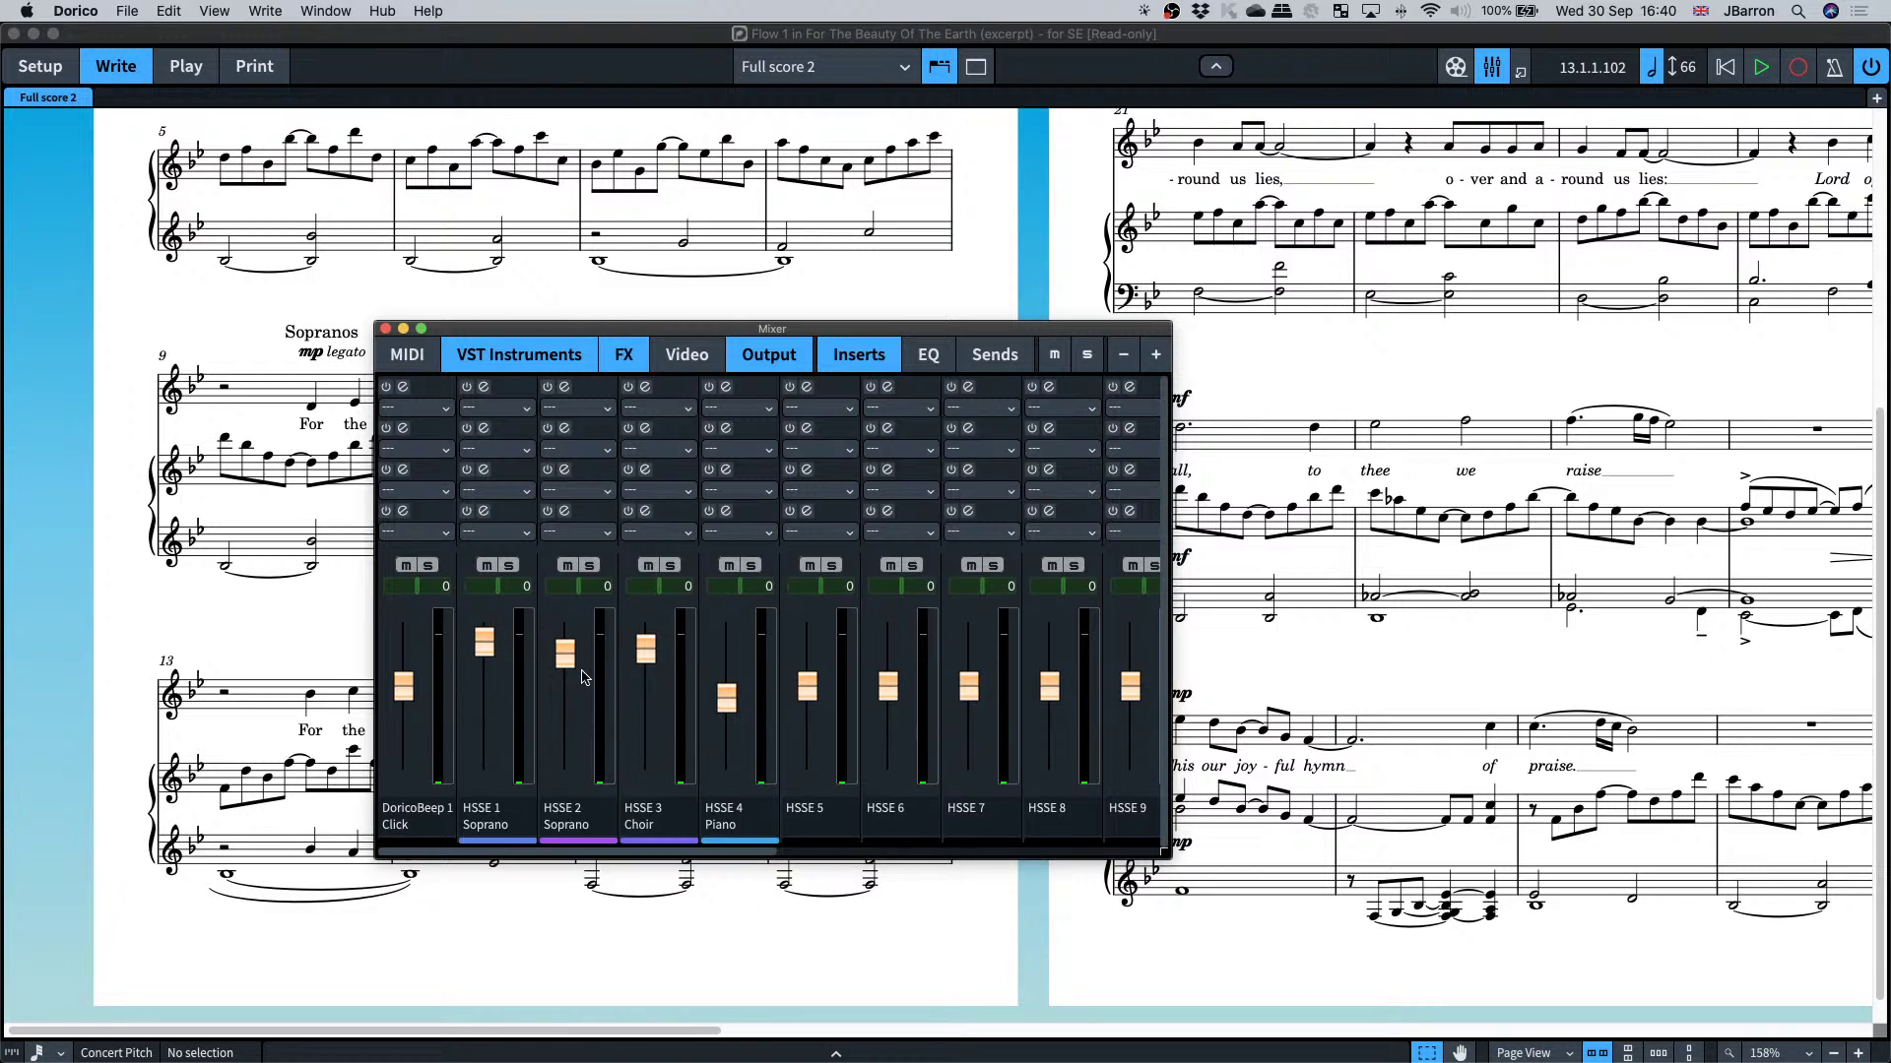
key(F3)
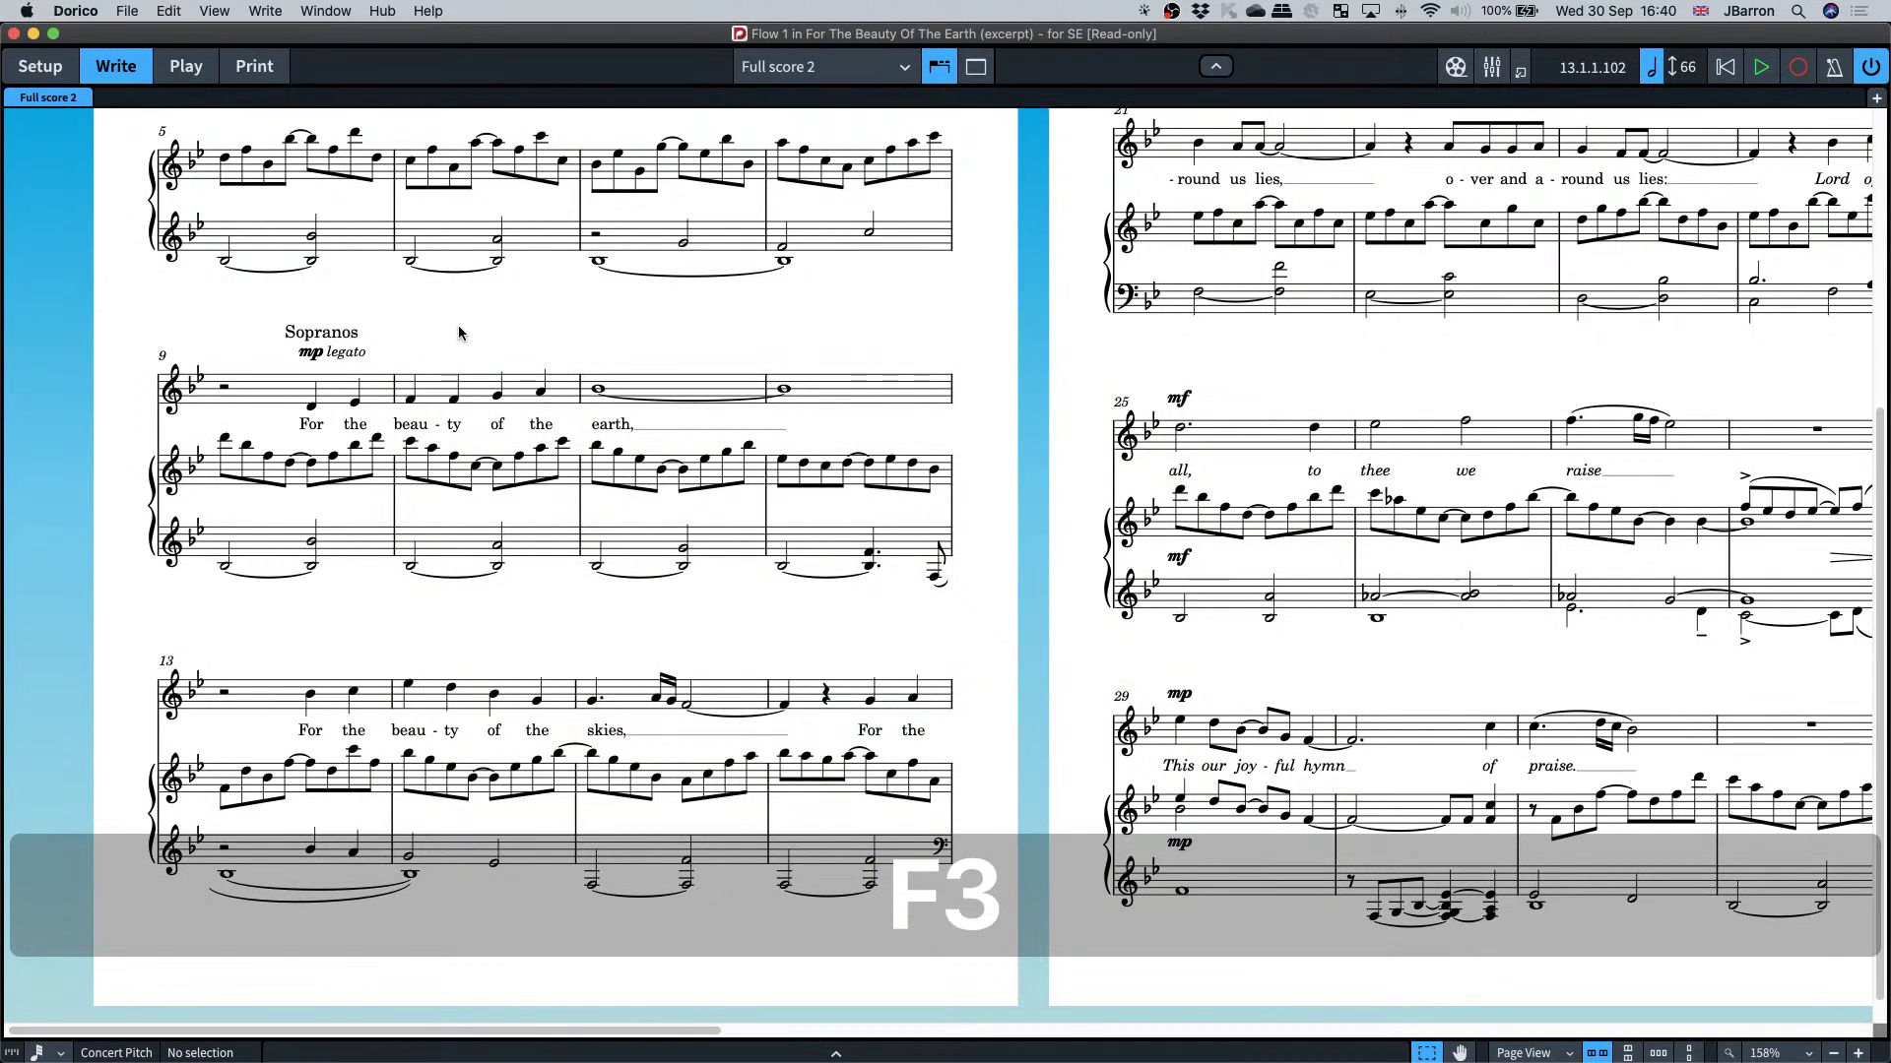
scroll(459, 332, up, 2)
key(space)
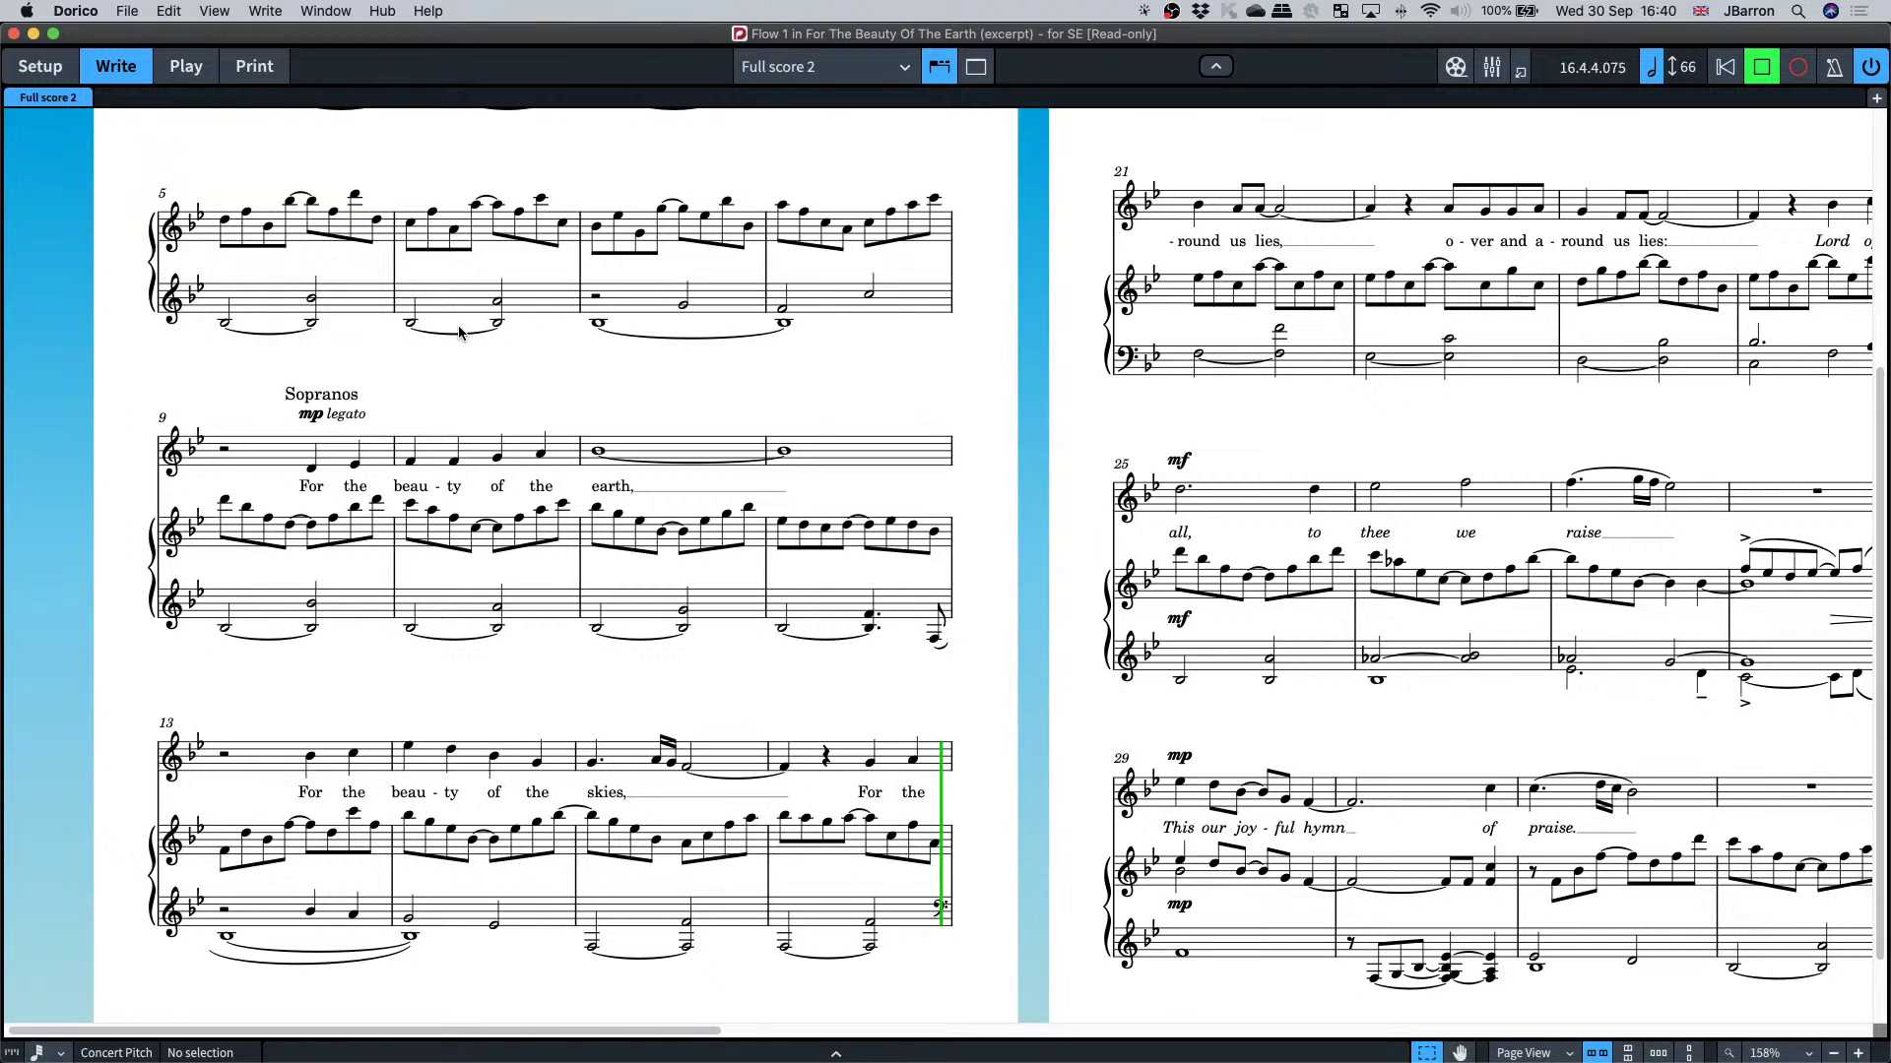
key(space)
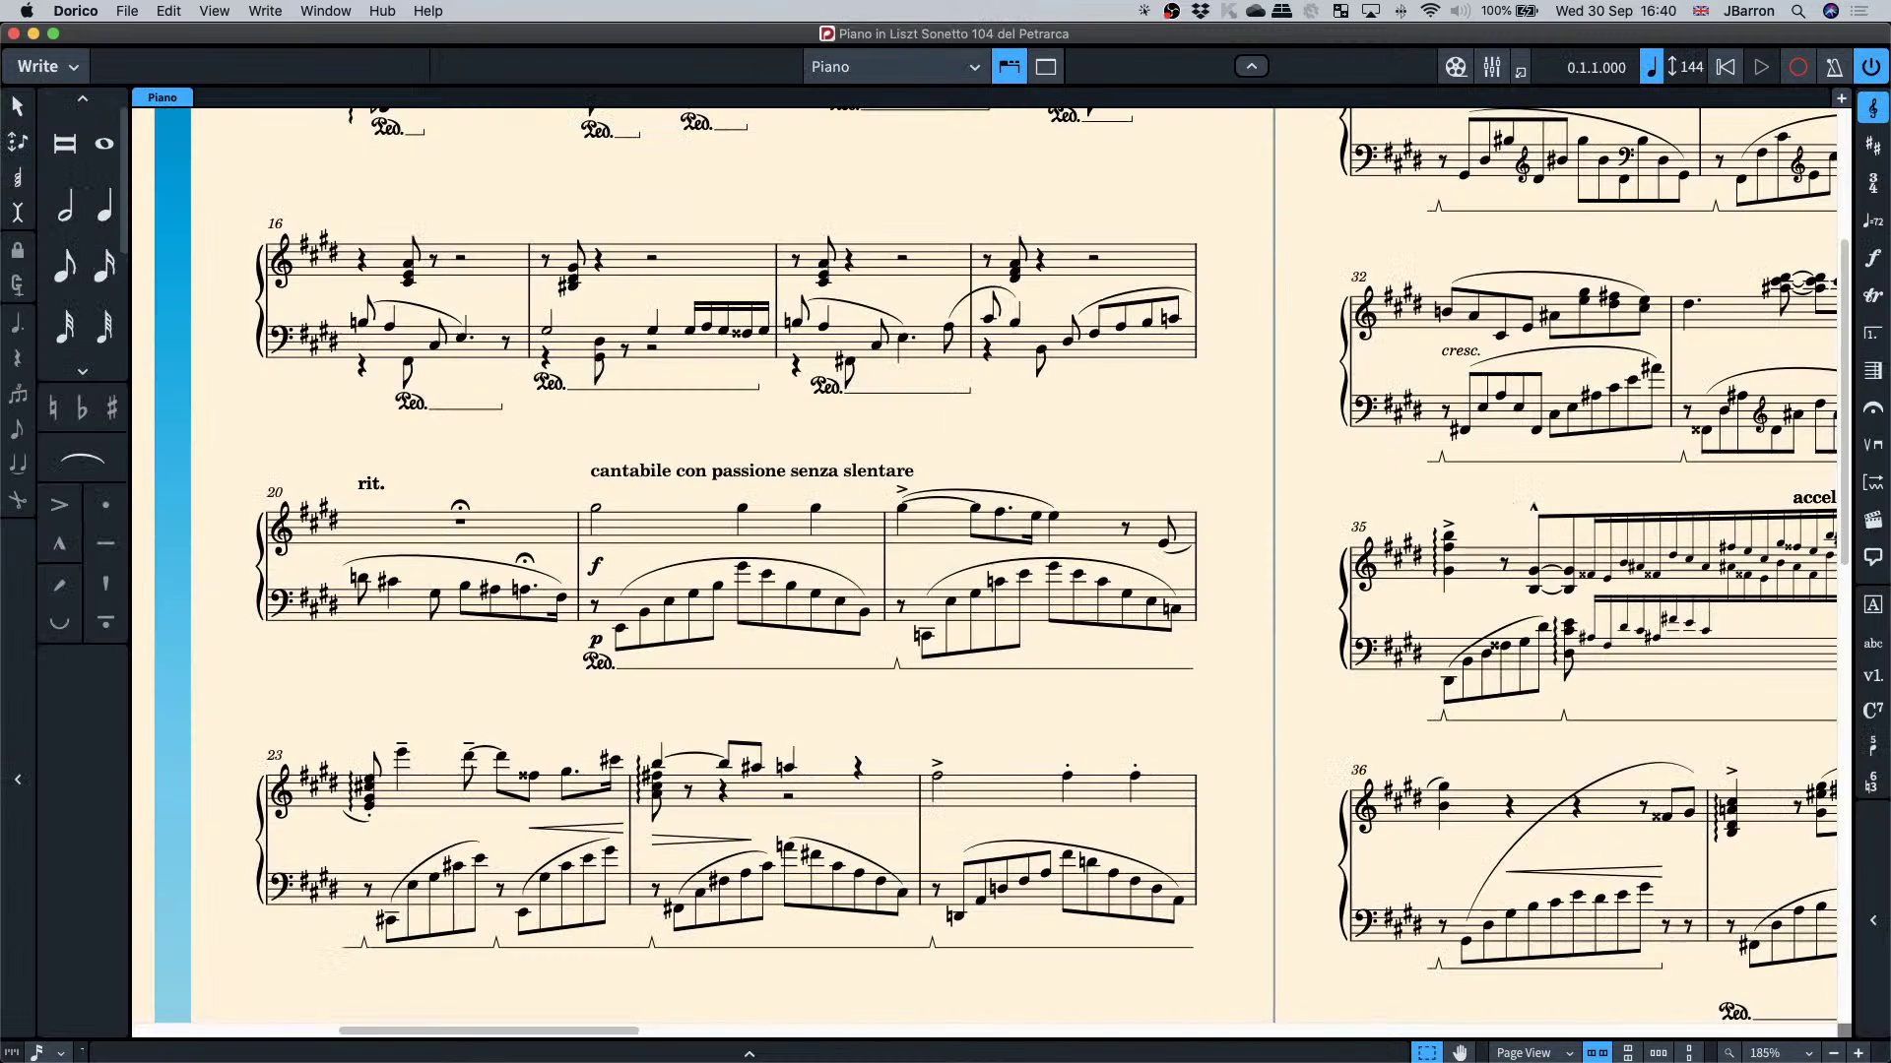
- In the Liszt Sonetto 104 del Petrarca project, dismiss the HALion Sonic SE window and play from bar 21's first treble note, then stop
scroll(1041, 603, right, 3)
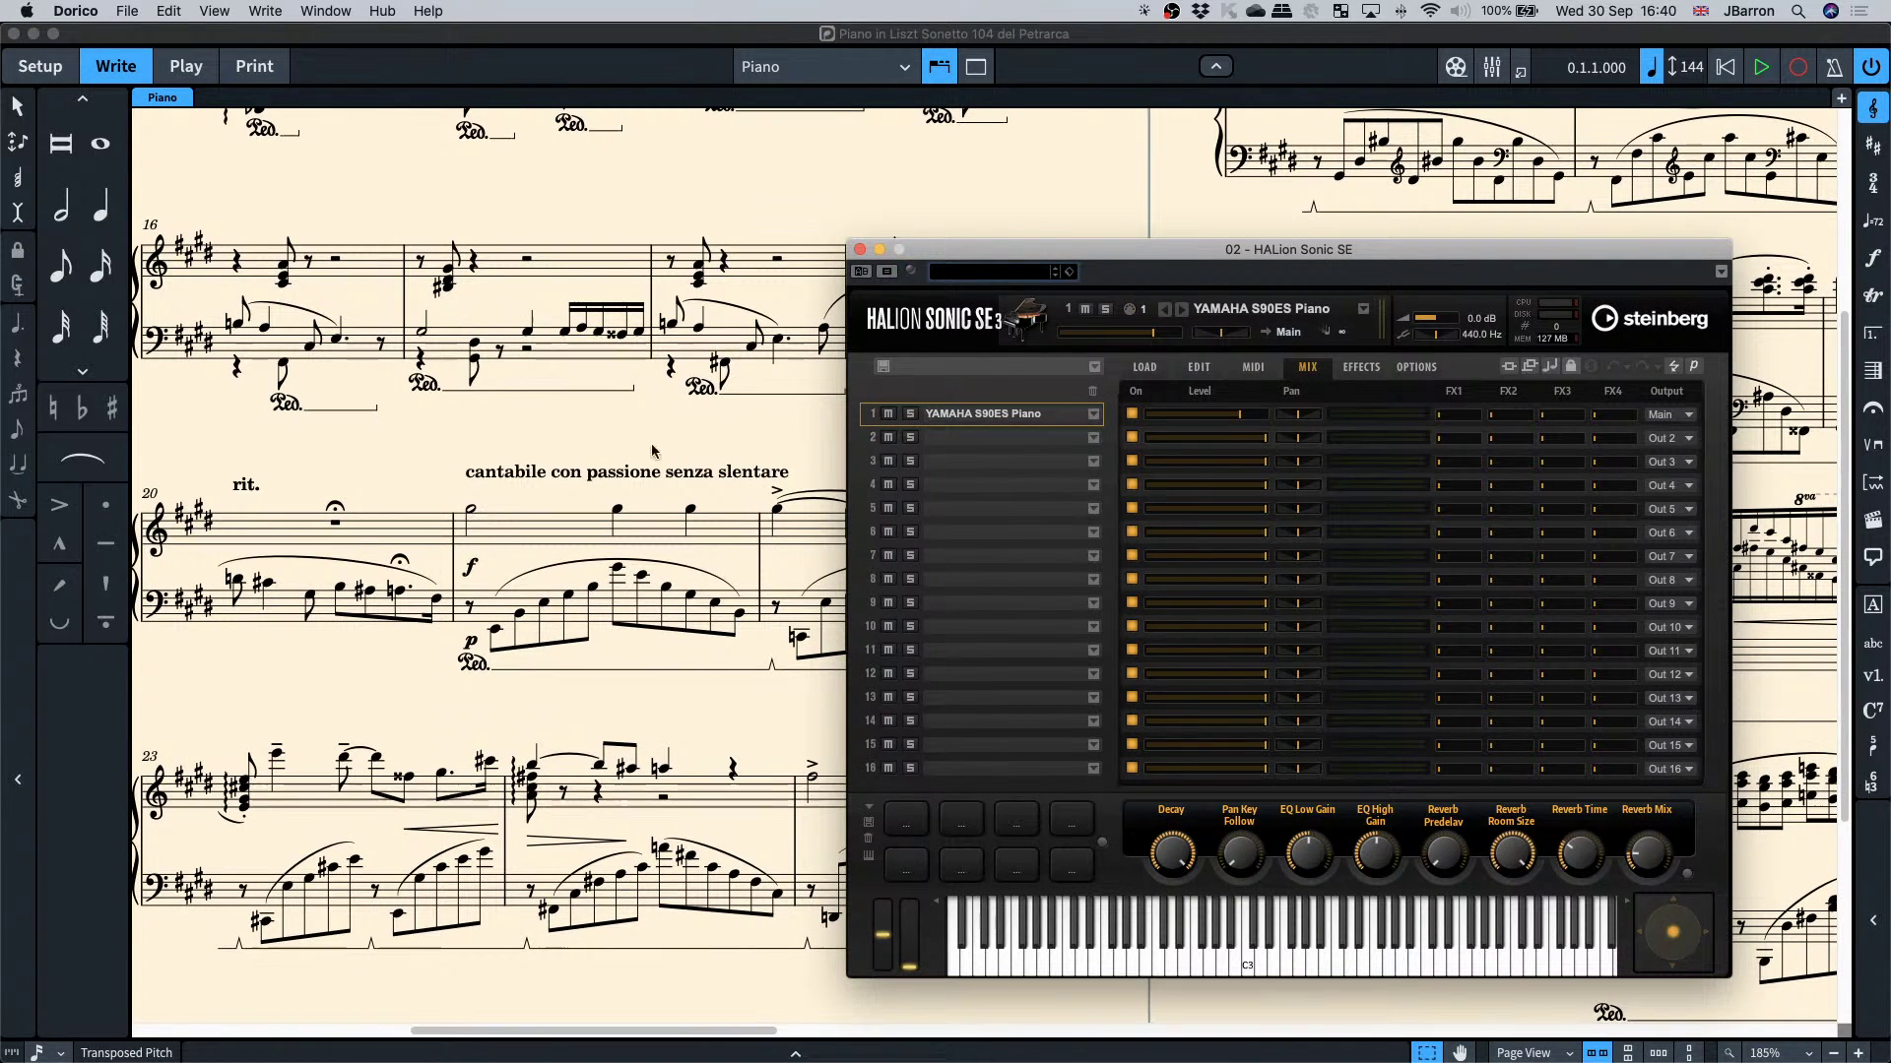
click(882, 254)
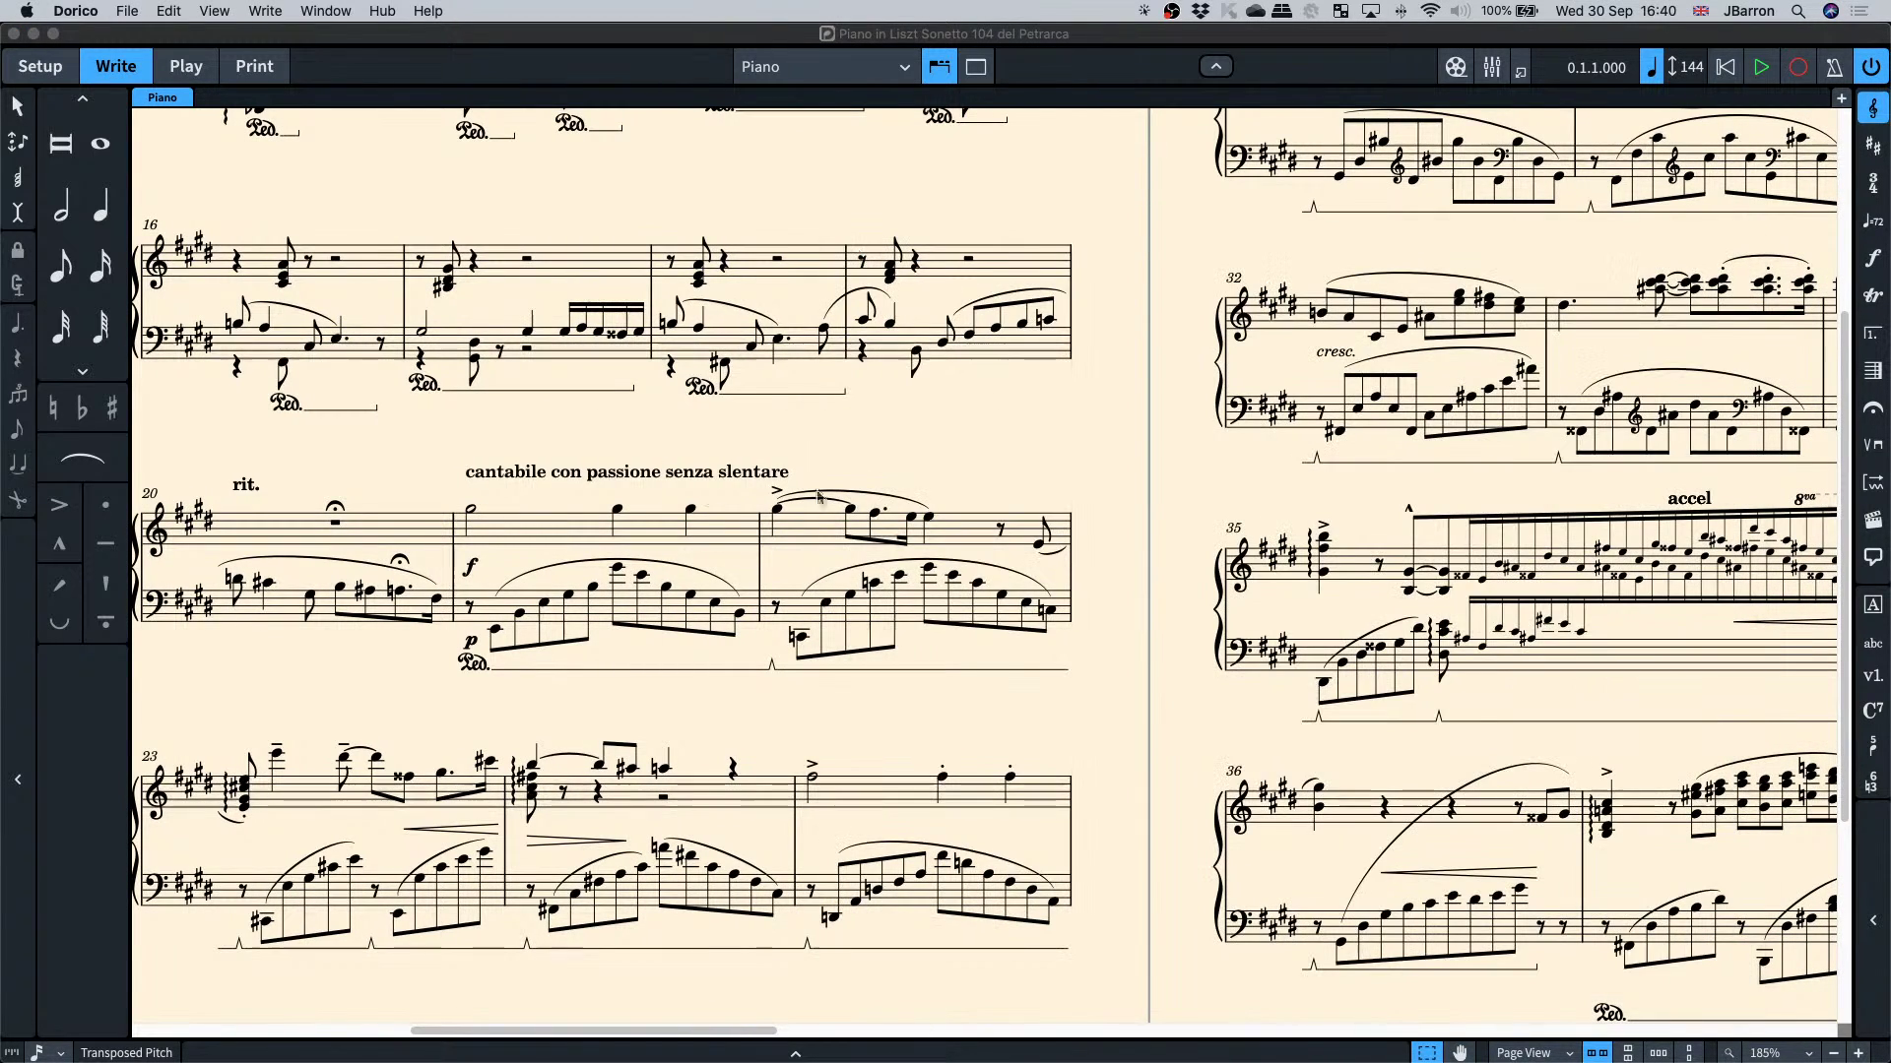
click(470, 511)
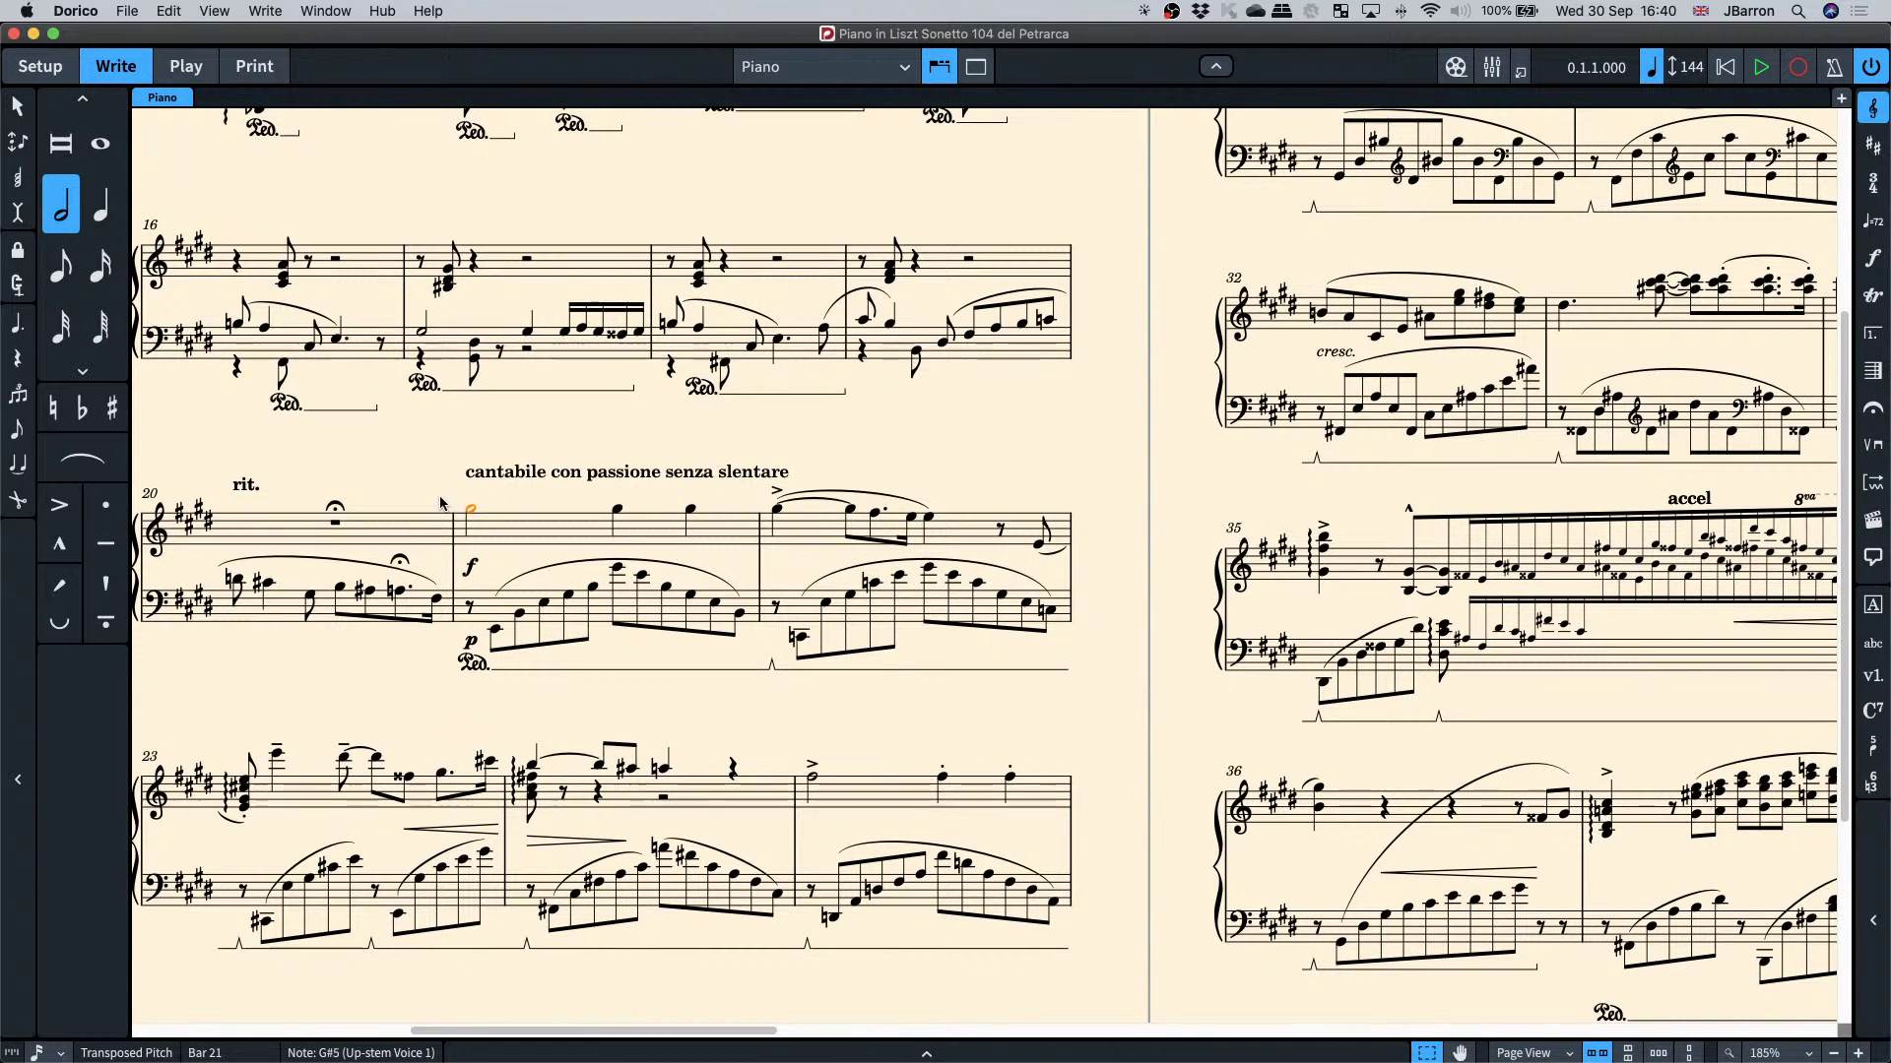
click(42, 74)
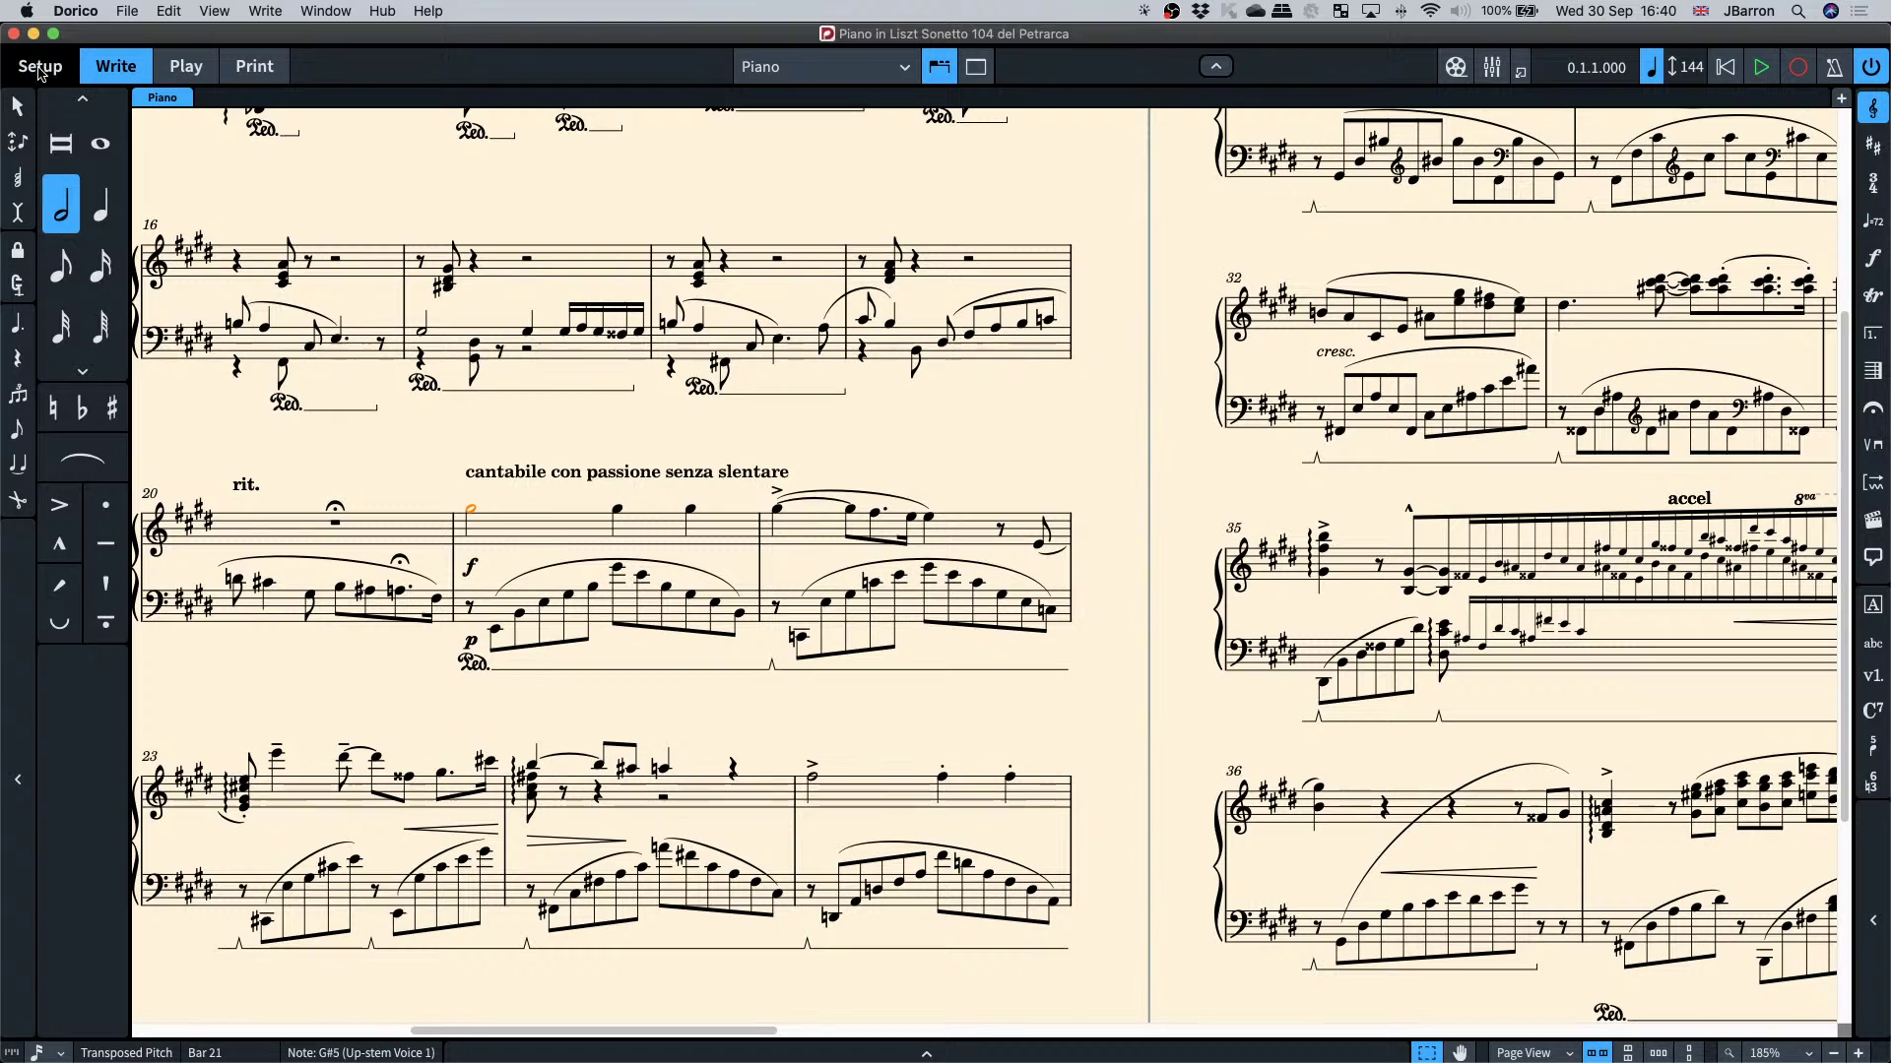
click(105, 67)
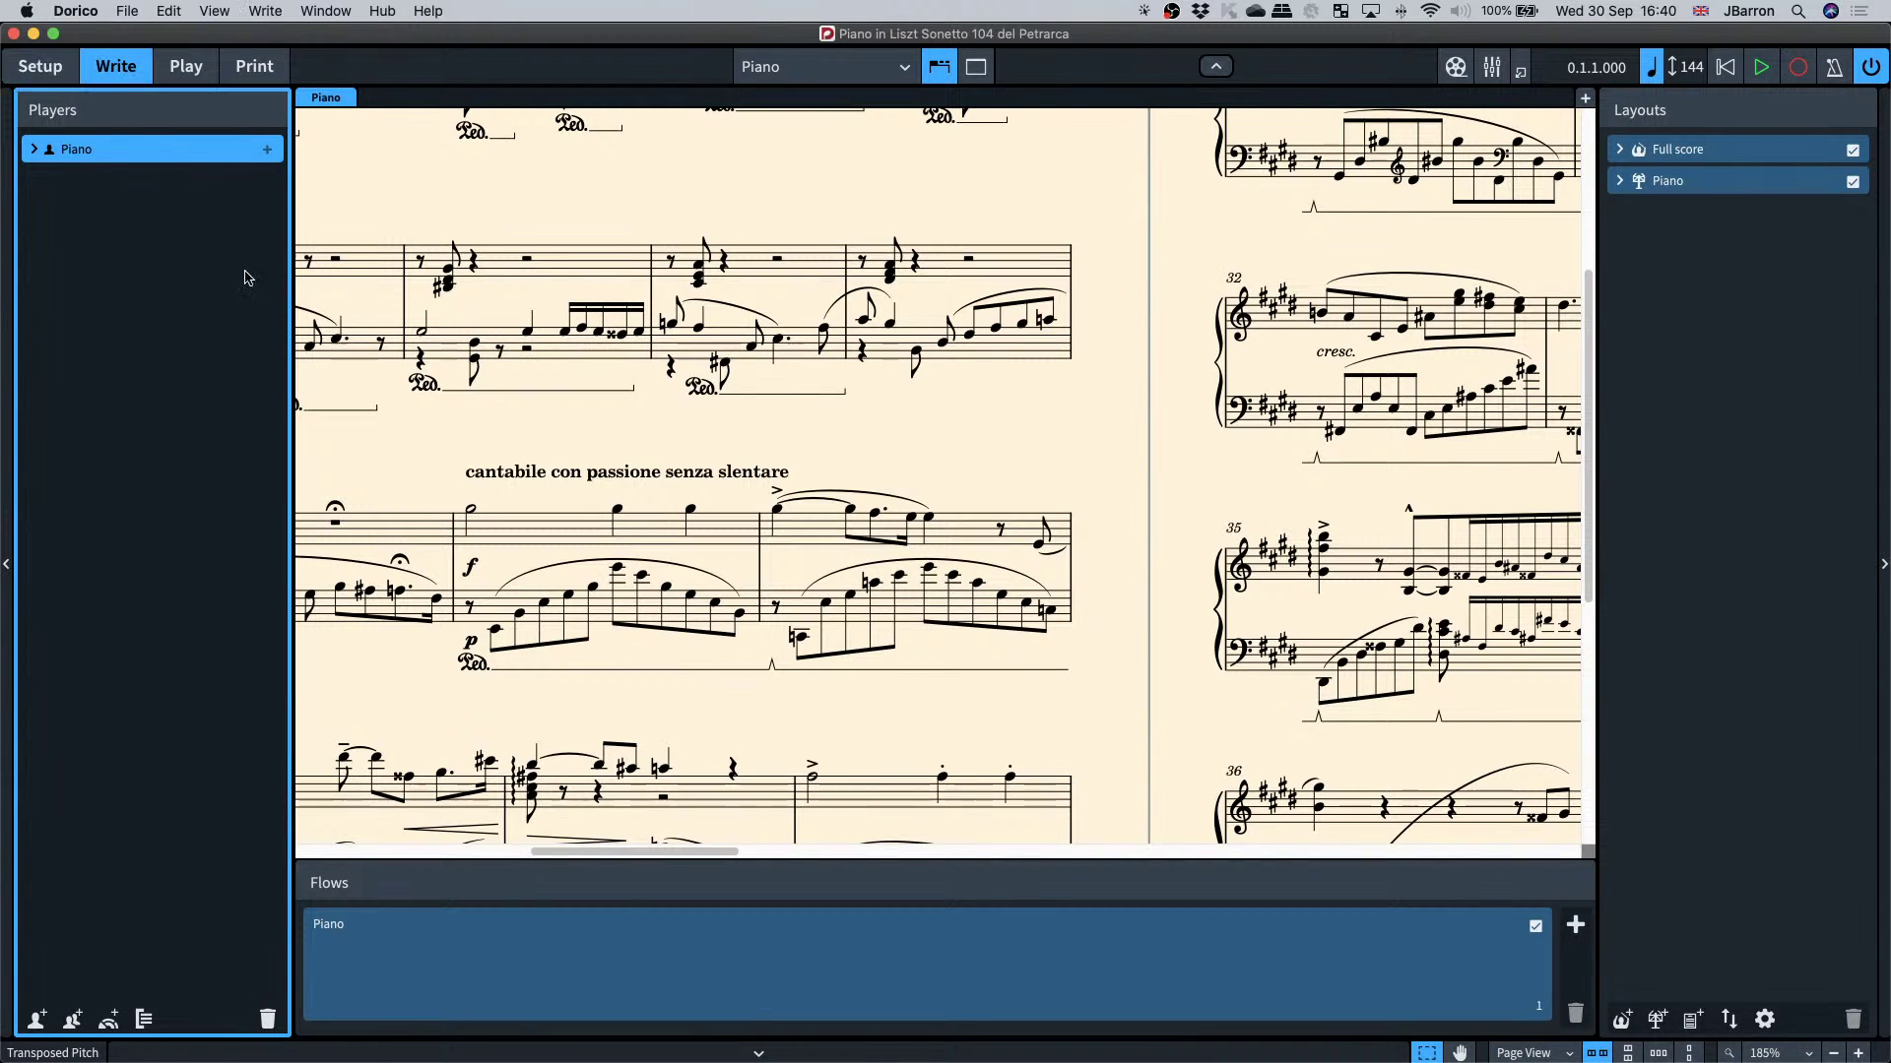
click(469, 509)
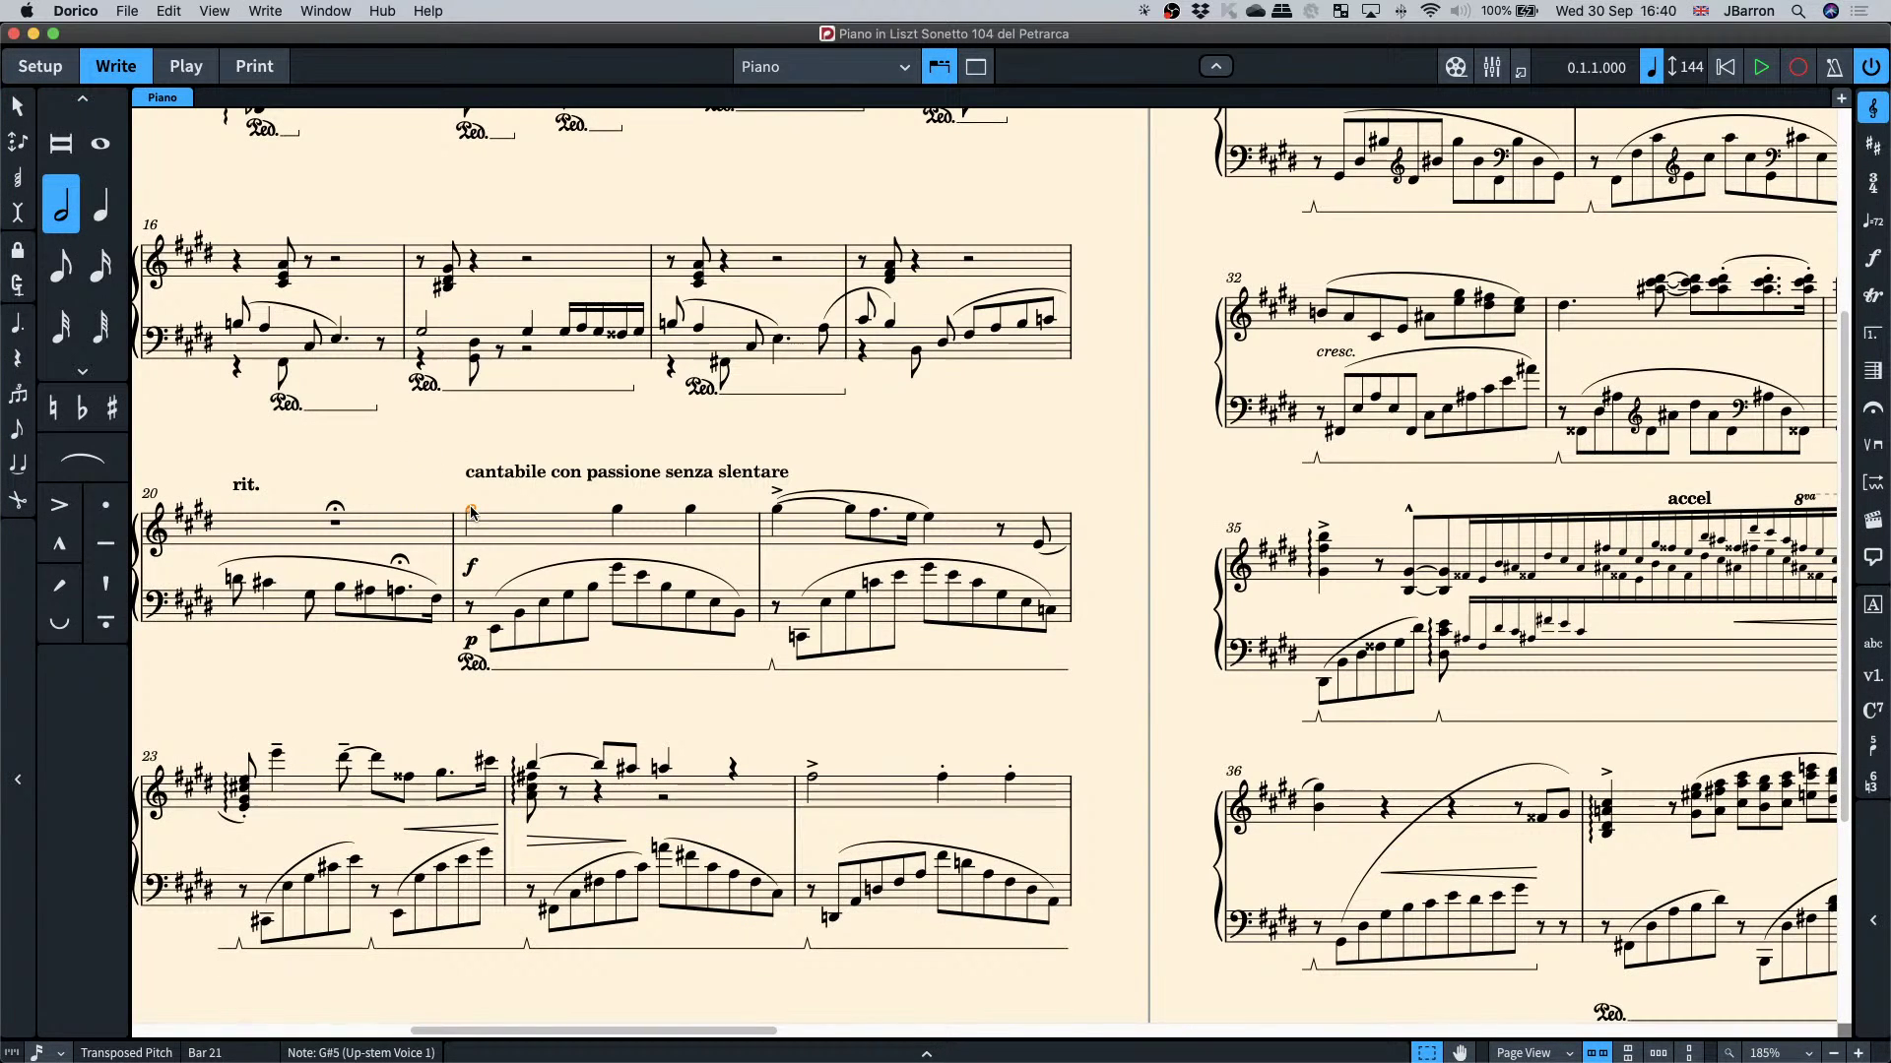
key(p)
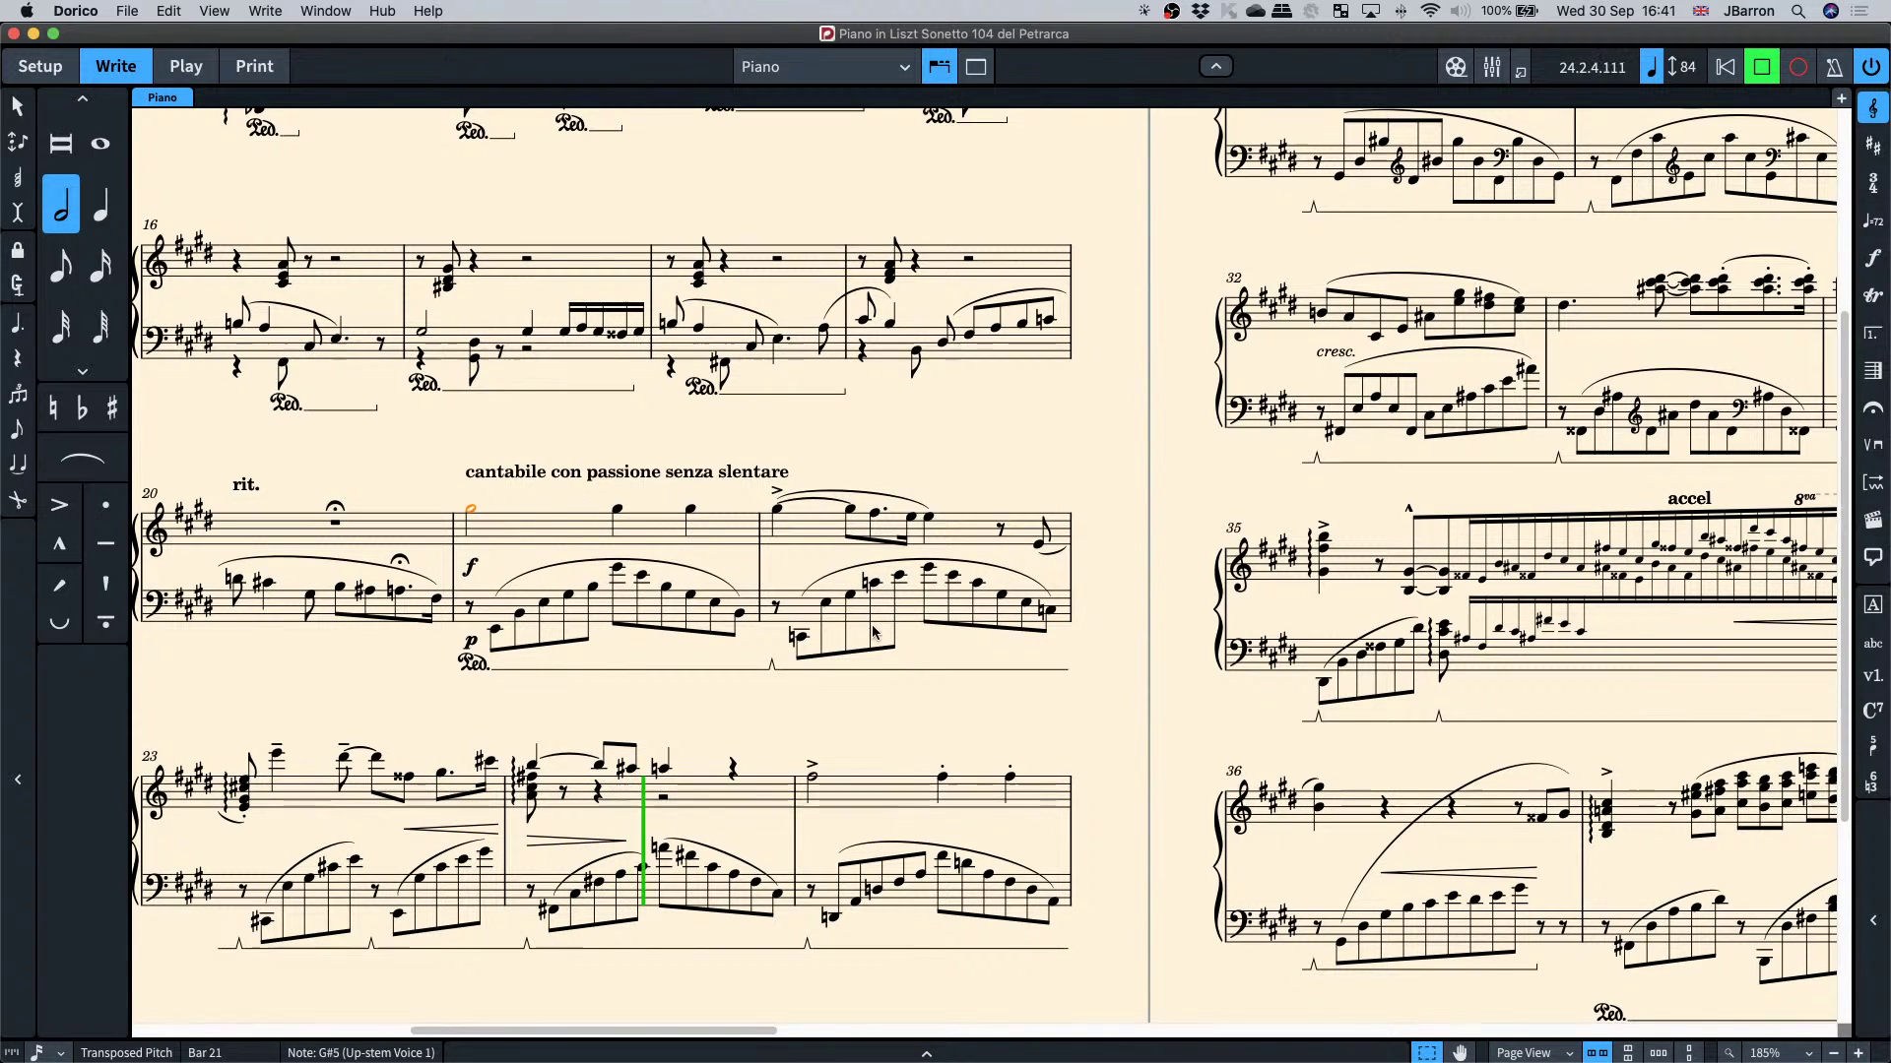
key(space)
- Play the Liszt piano score from the accented first chord of bar 35 and follow the playback
scroll(1135, 563, up, 5)
scroll(1136, 563, right, 8)
scroll(1135, 563, down, 3)
scroll(1136, 563, right, 5)
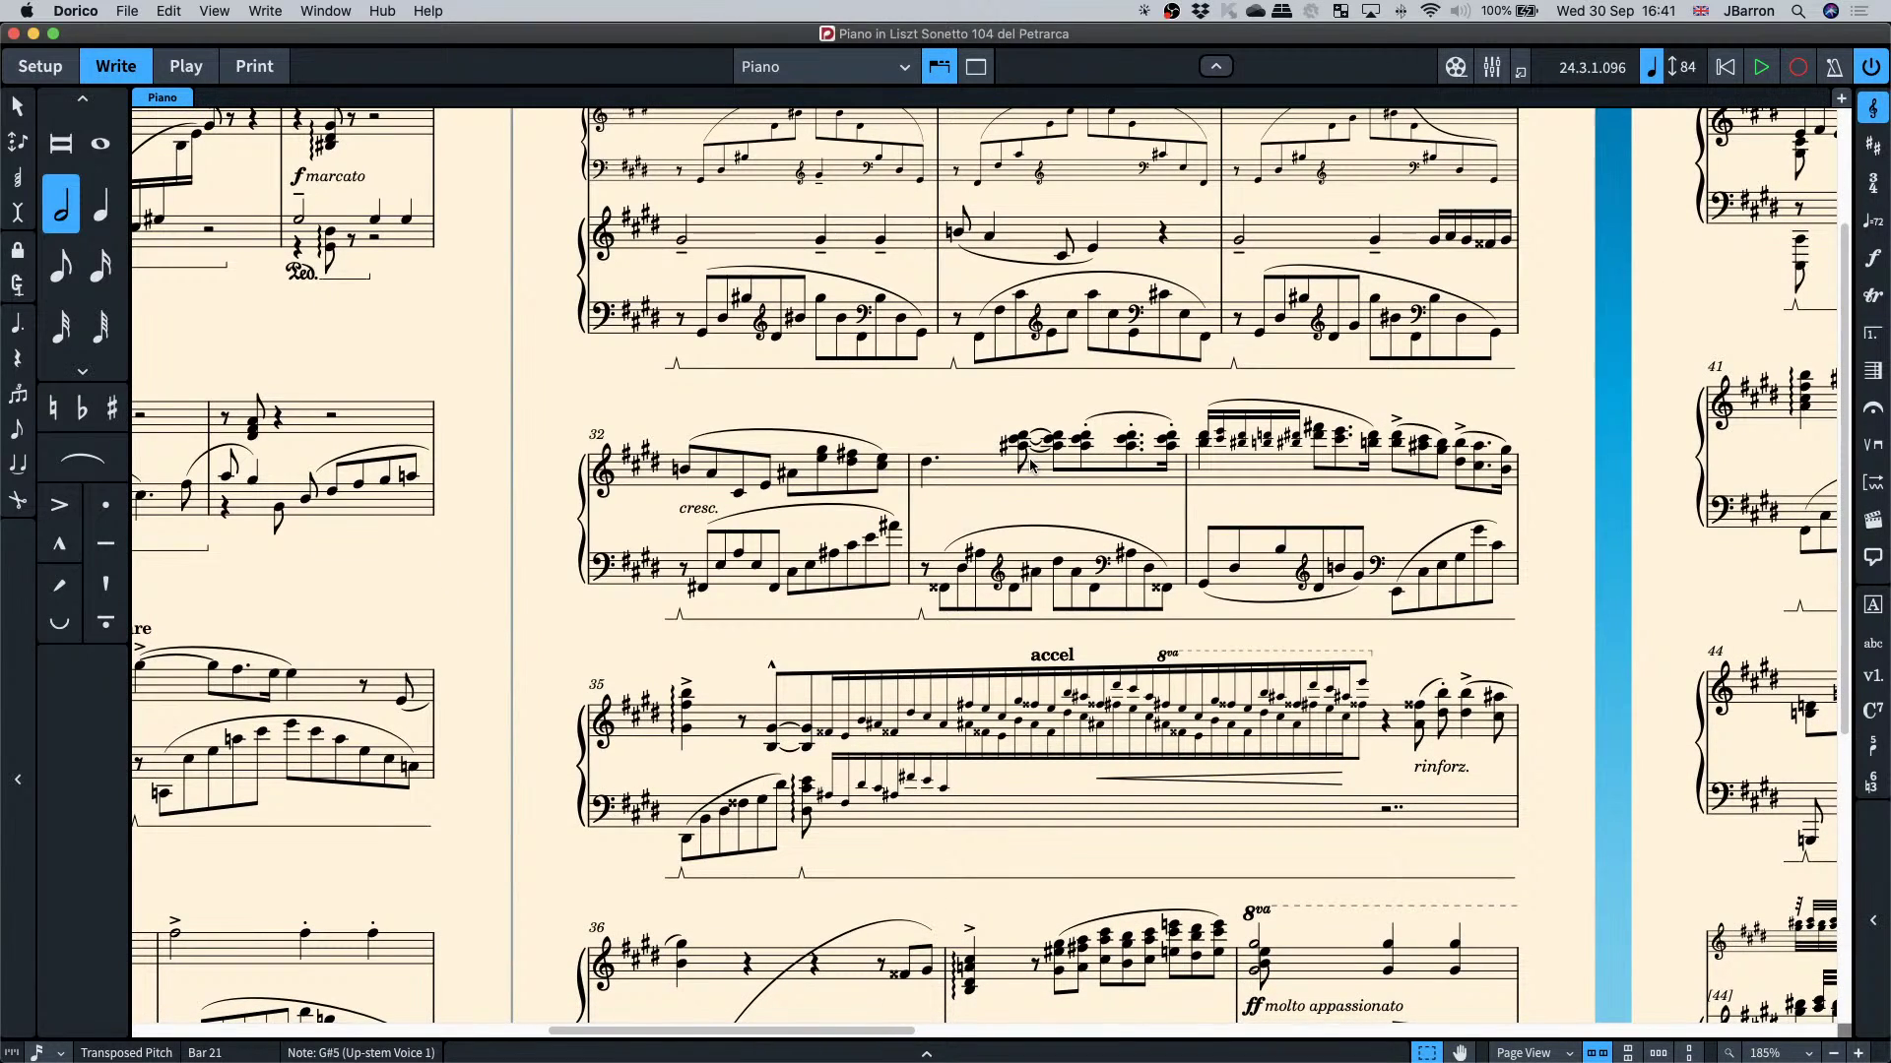
click(686, 697)
key(p)
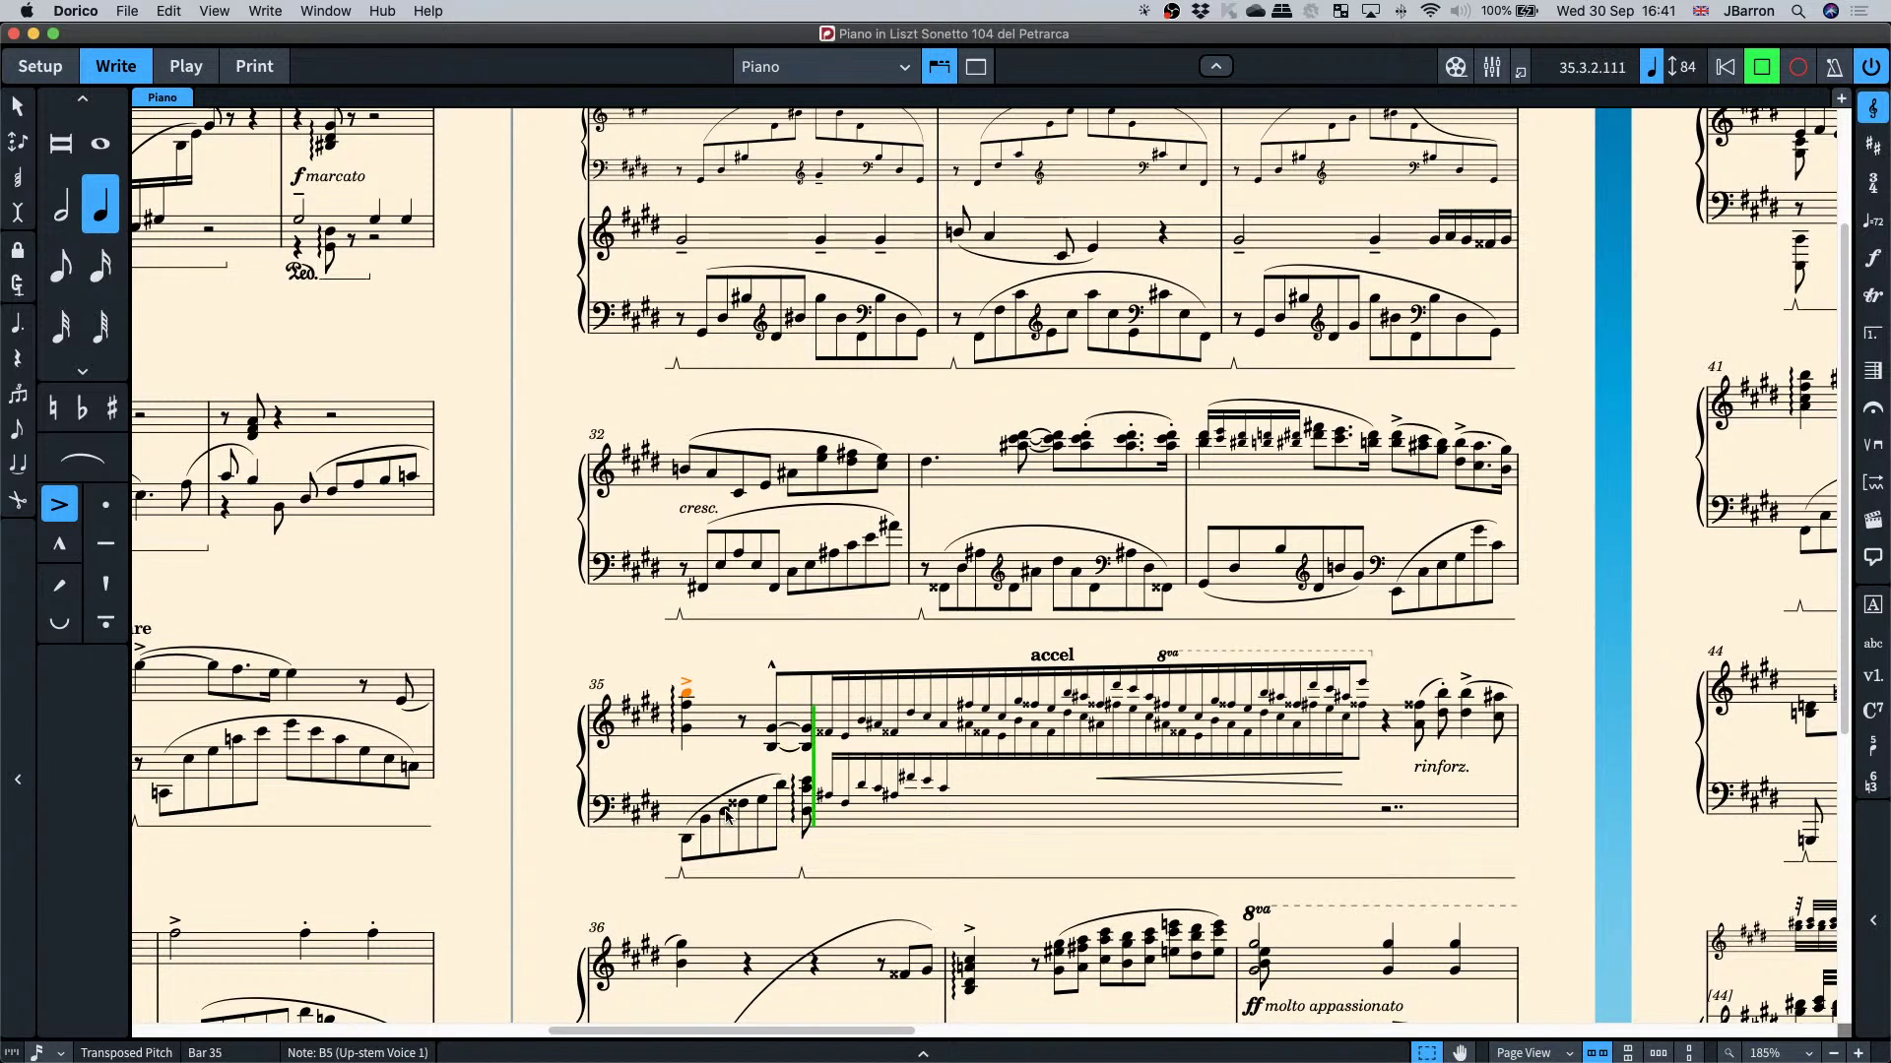
scroll(887, 847, down, 5)
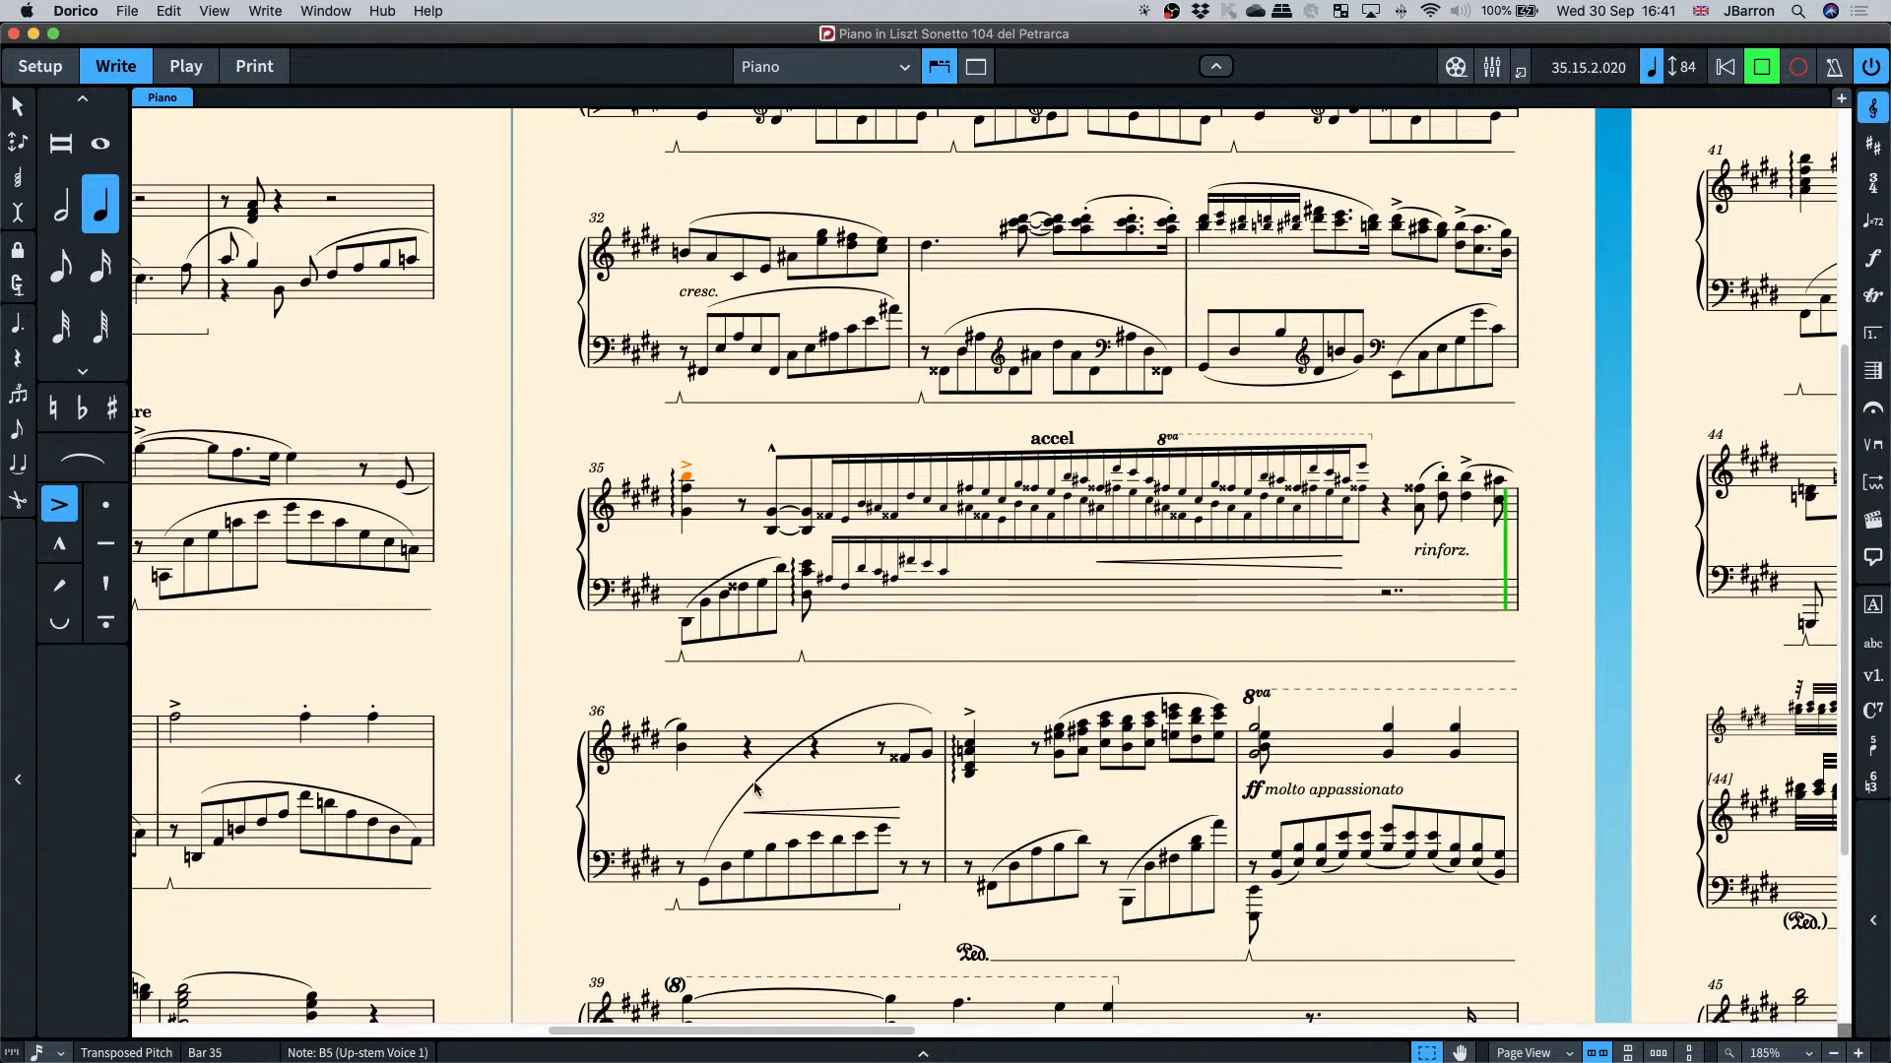
- Stop the Liszt playback, clear the selection, and open the Akinola Dorico Prelude project as read-only in a maximized window
key(space)
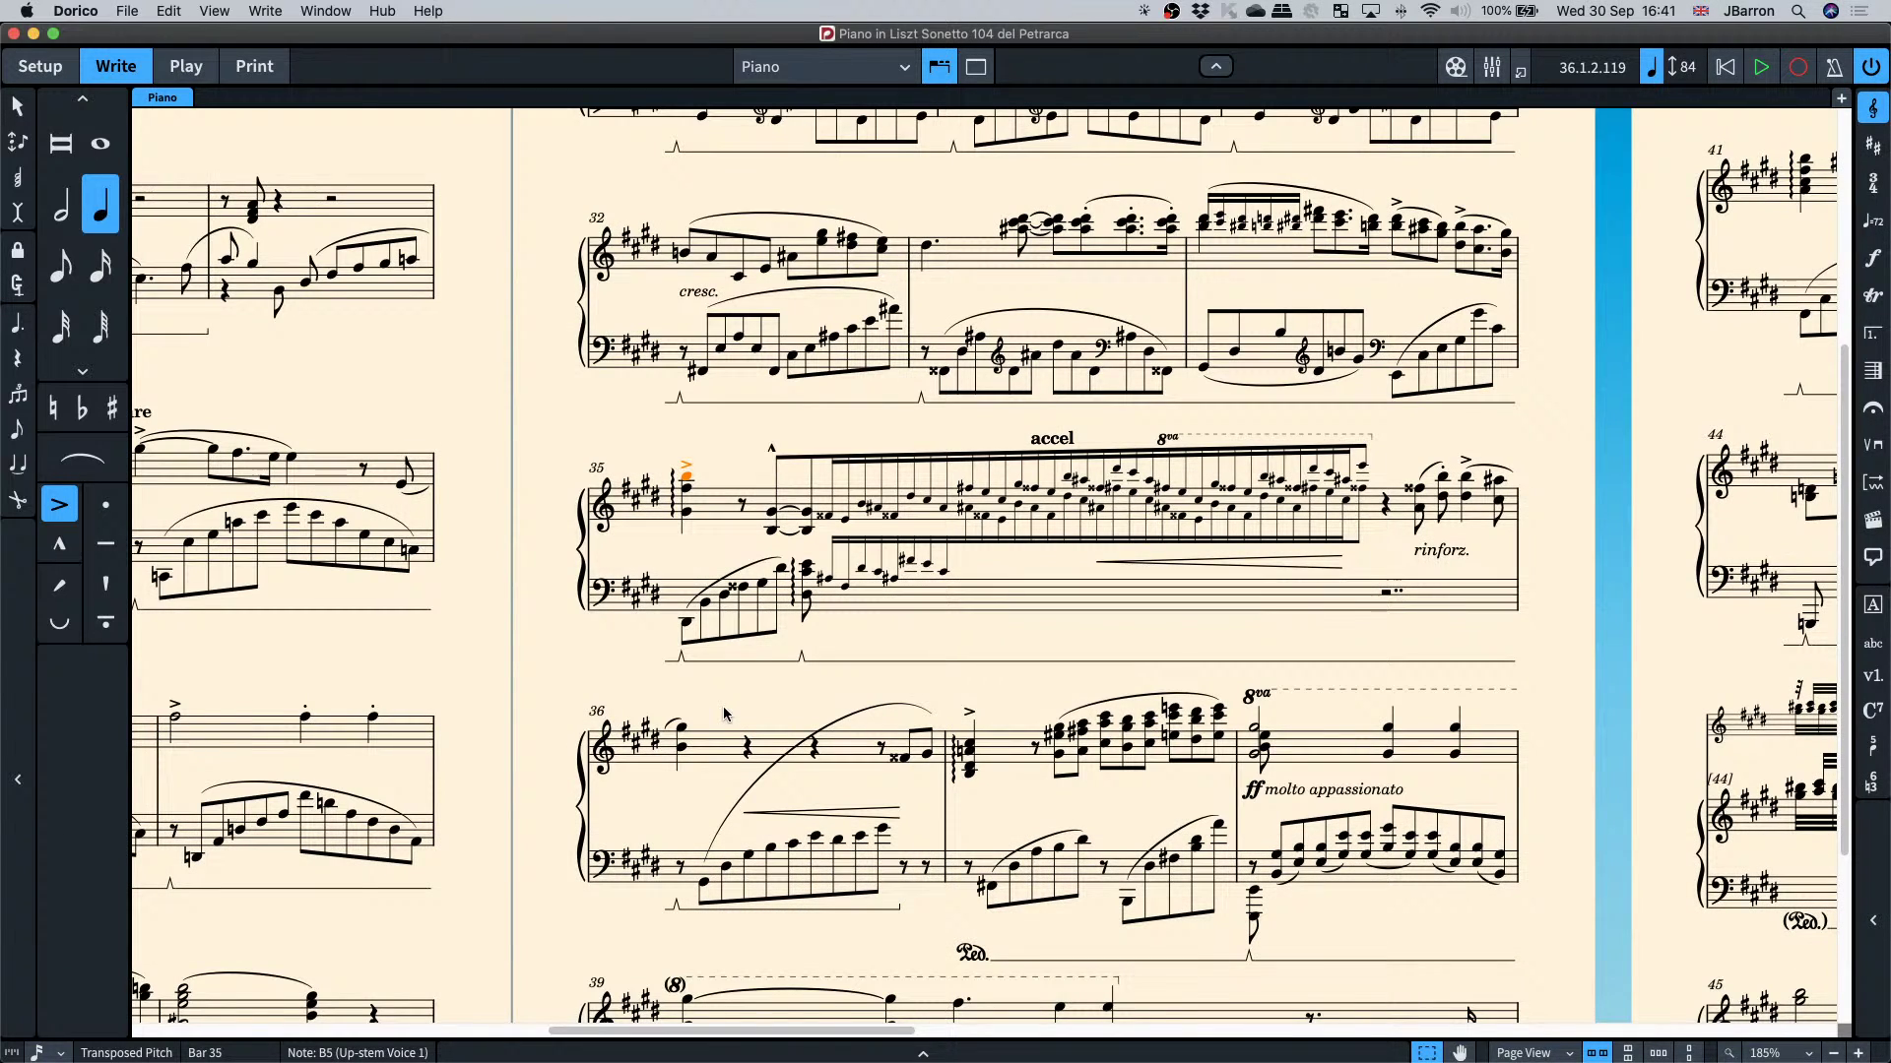
key(Escape)
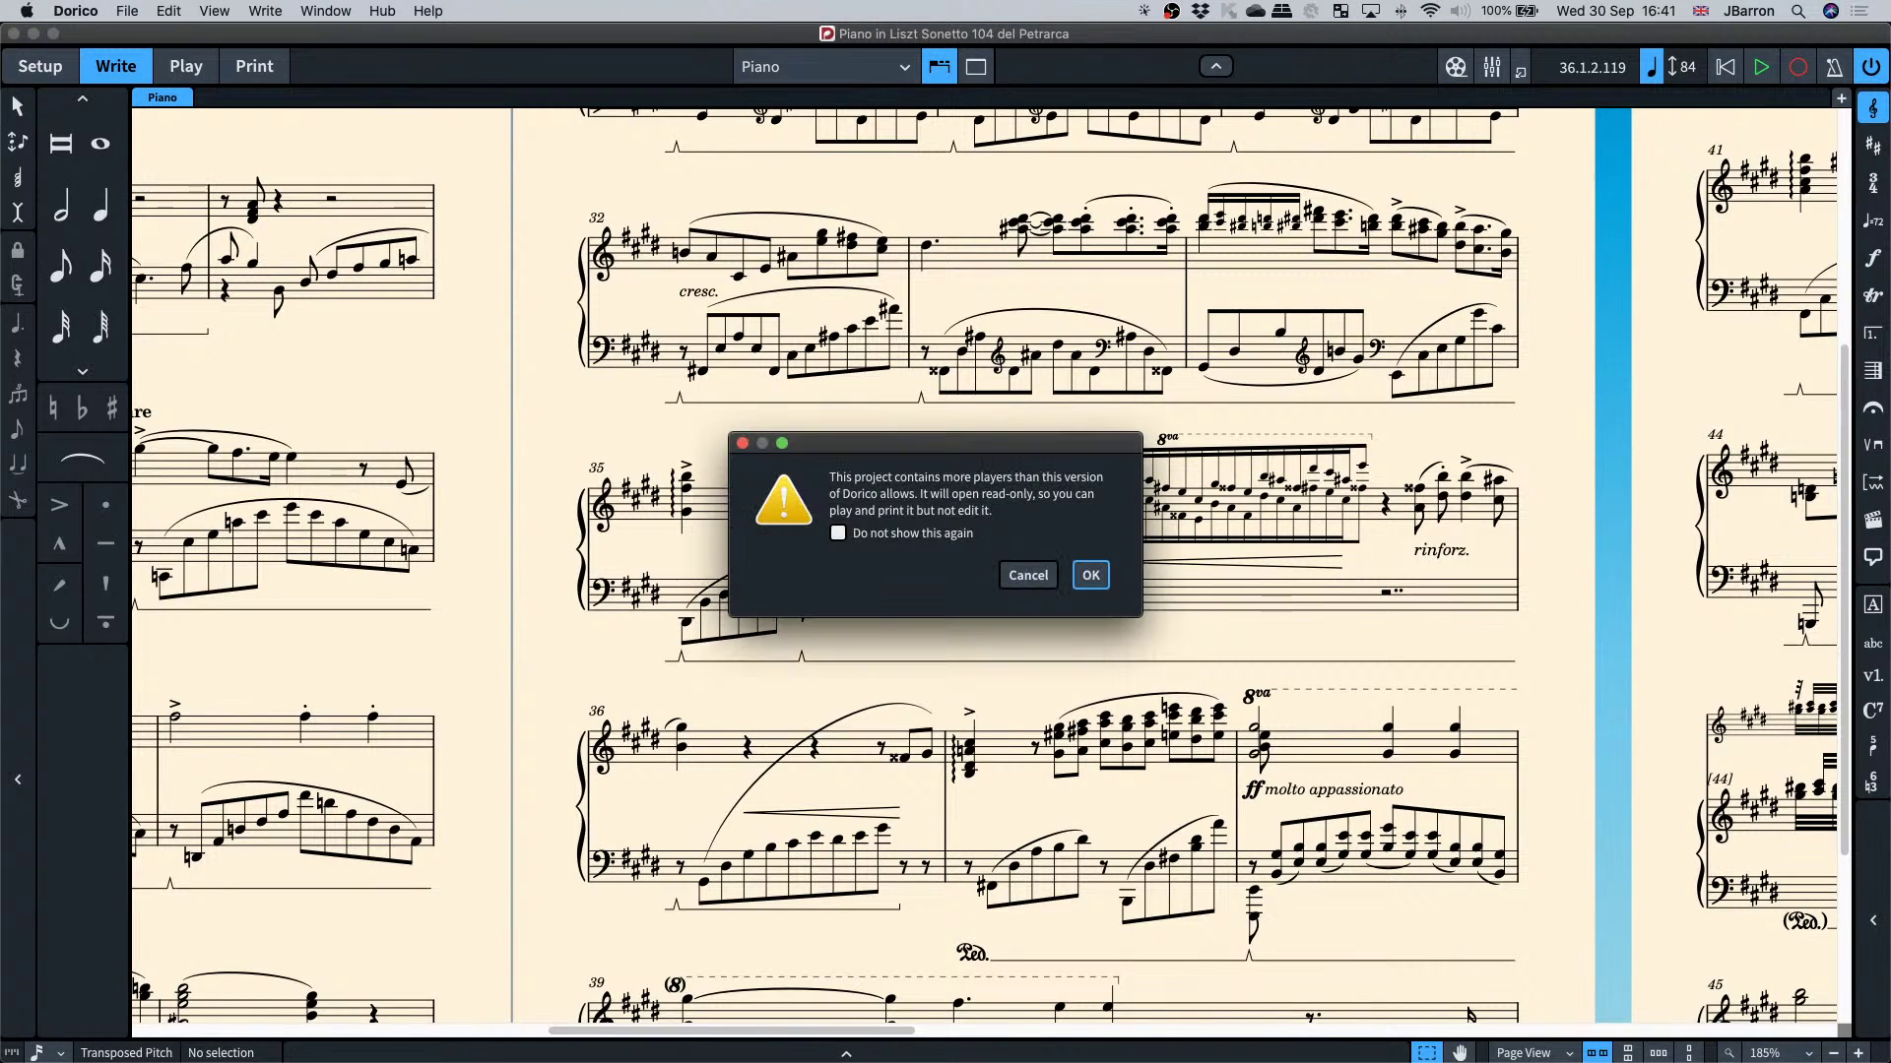
click(1091, 575)
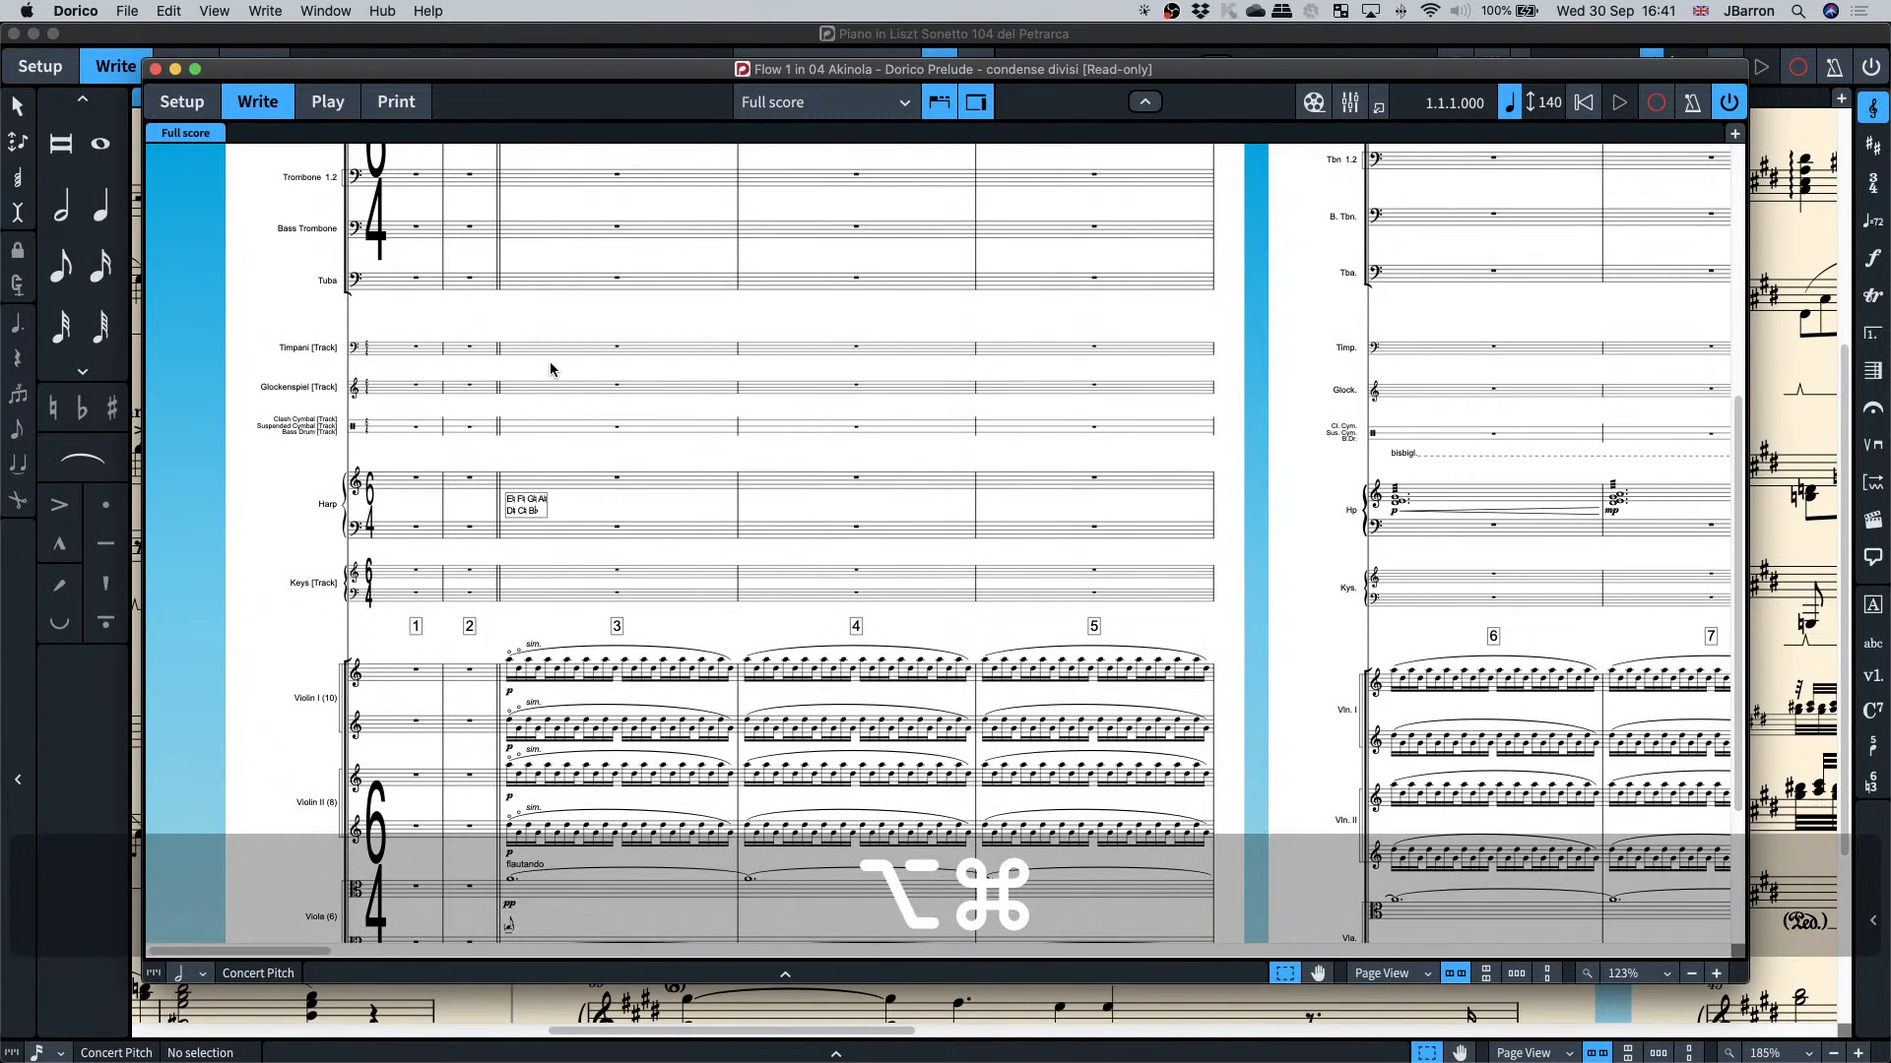
alt+double_click(240, 73)
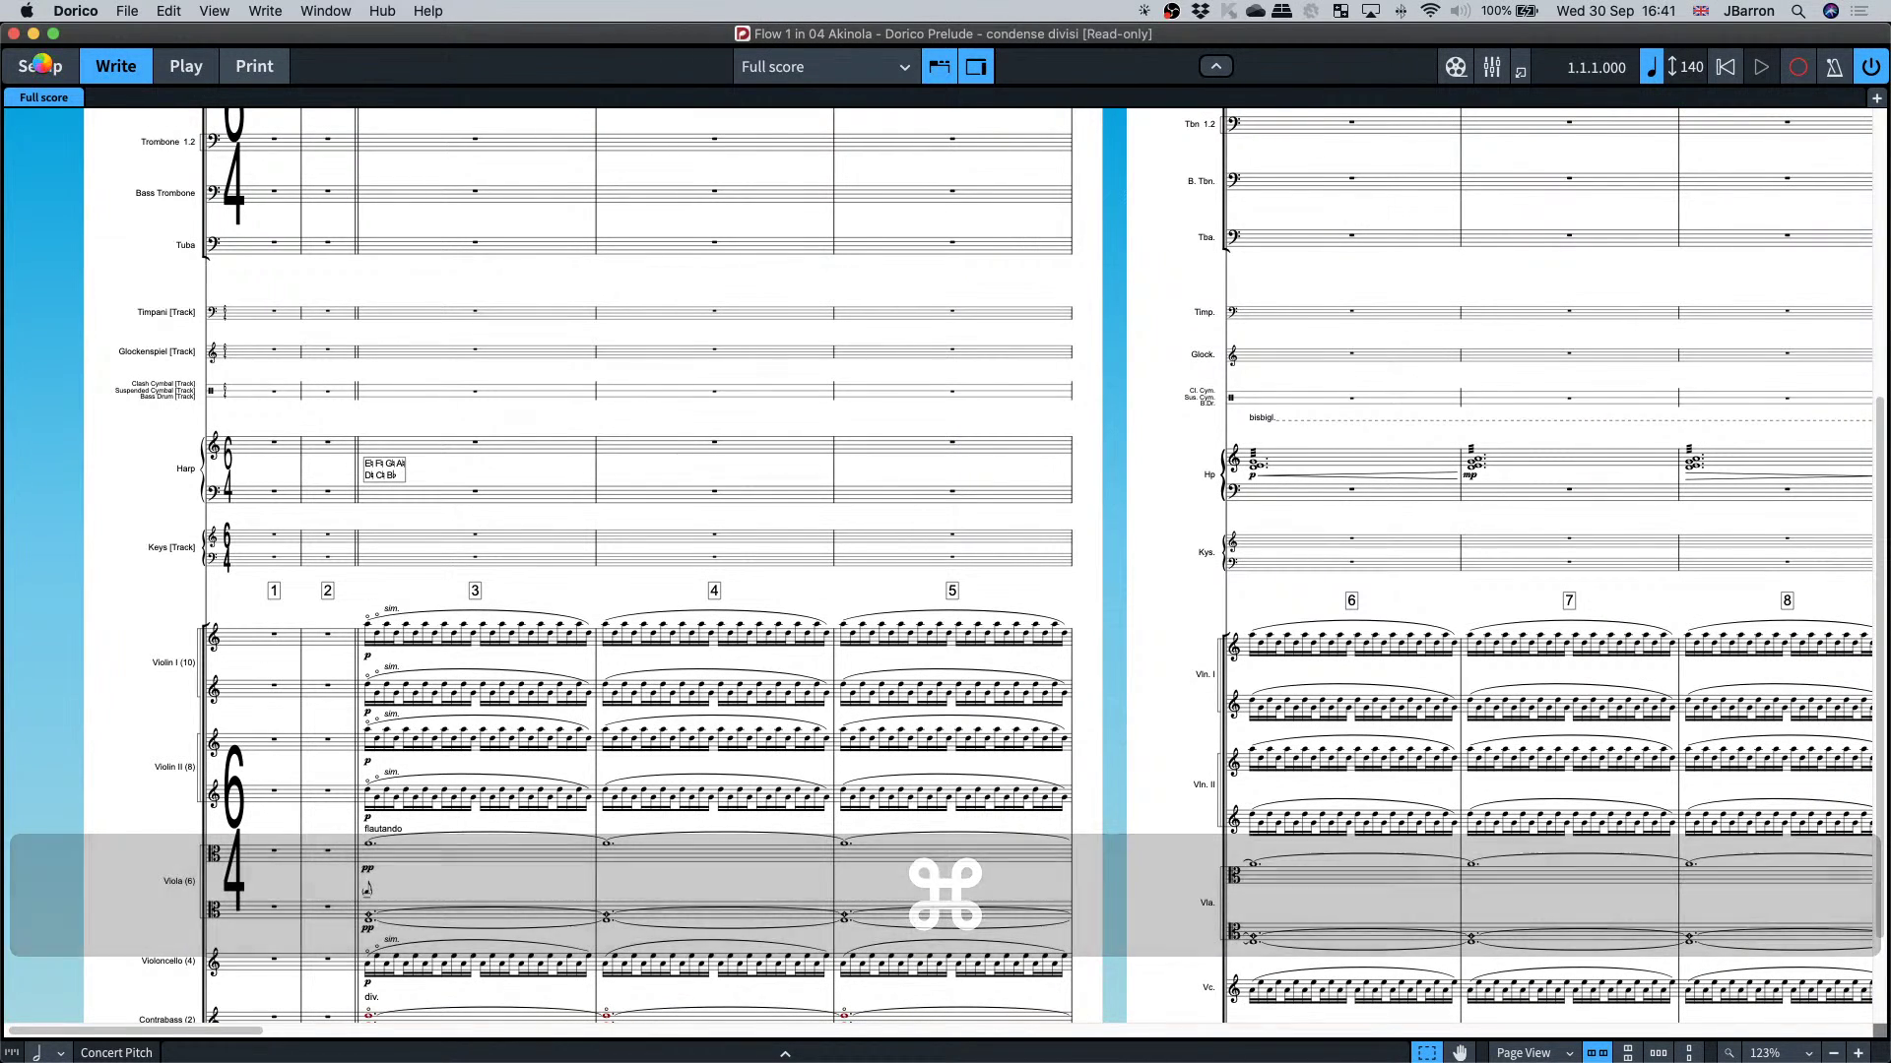
- Check the orchestral project's player list in Setup mode and preview the Bassoon 1 layout in Print mode, ending in Write mode
key(super+1)
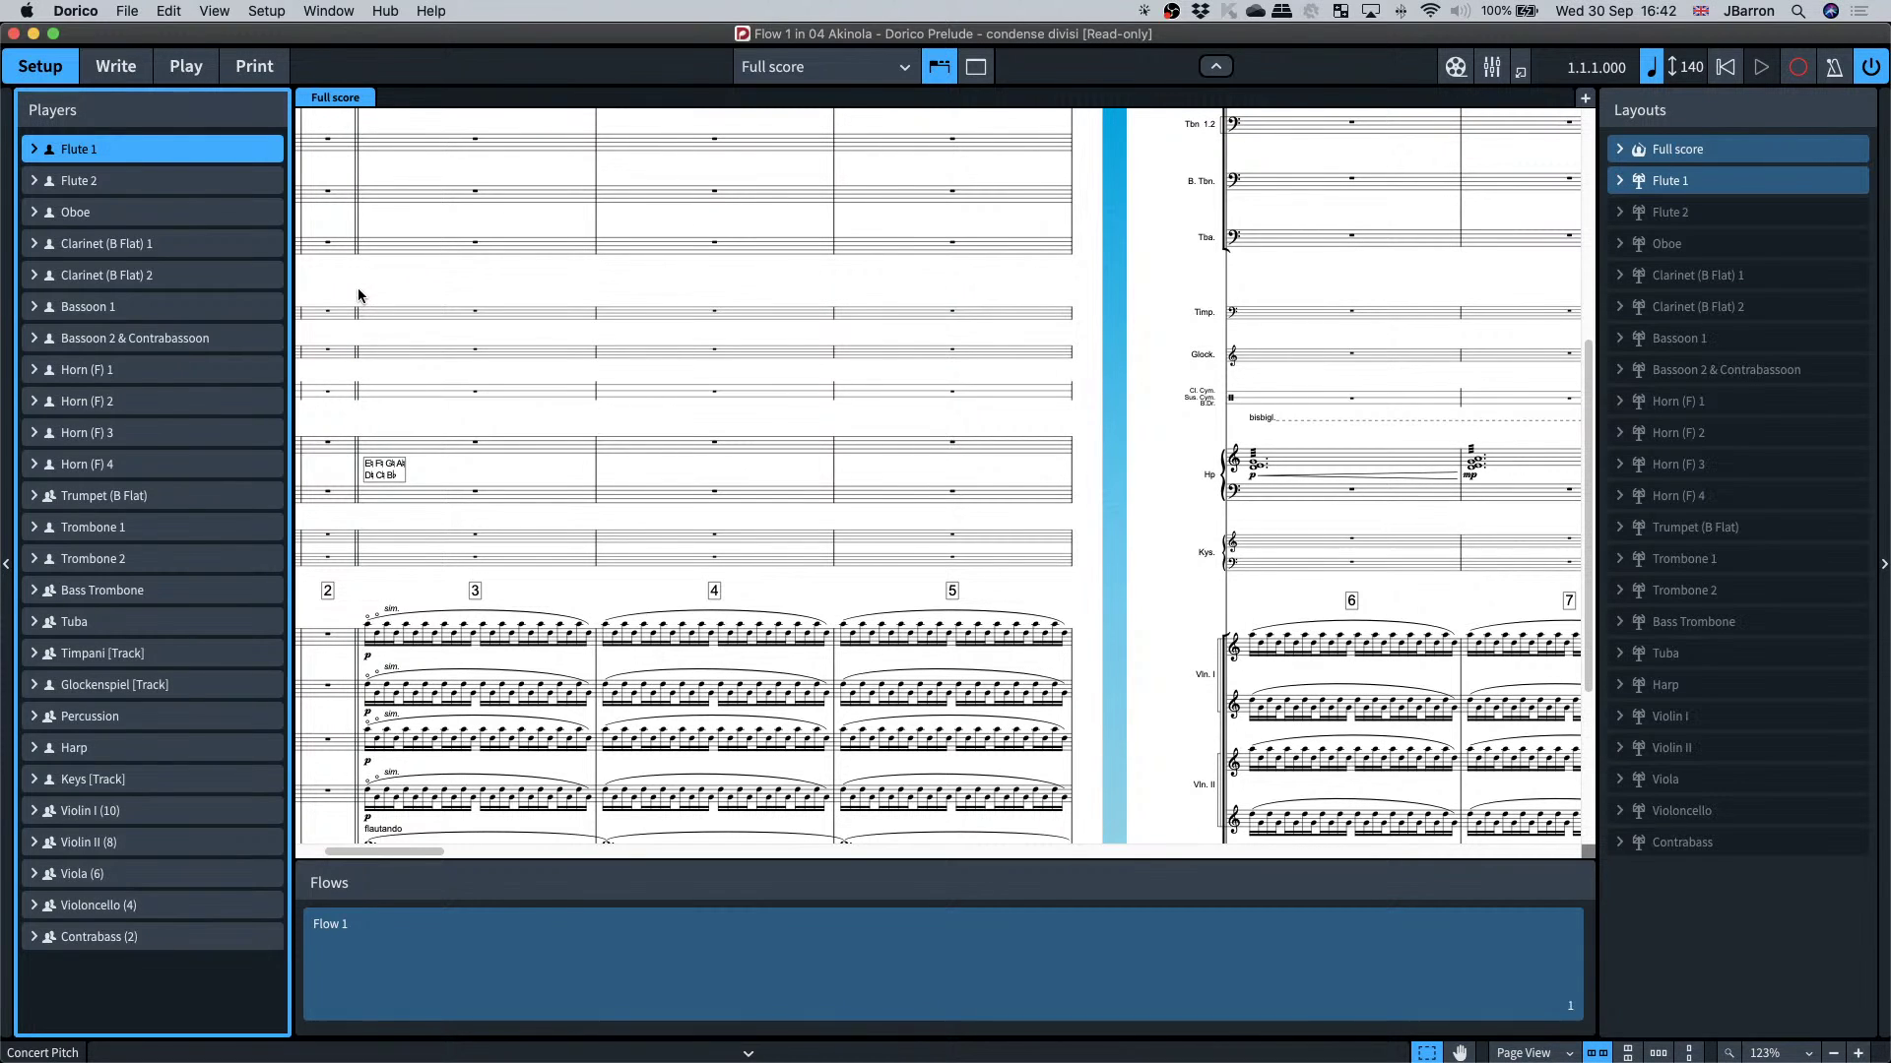
key(super+2)
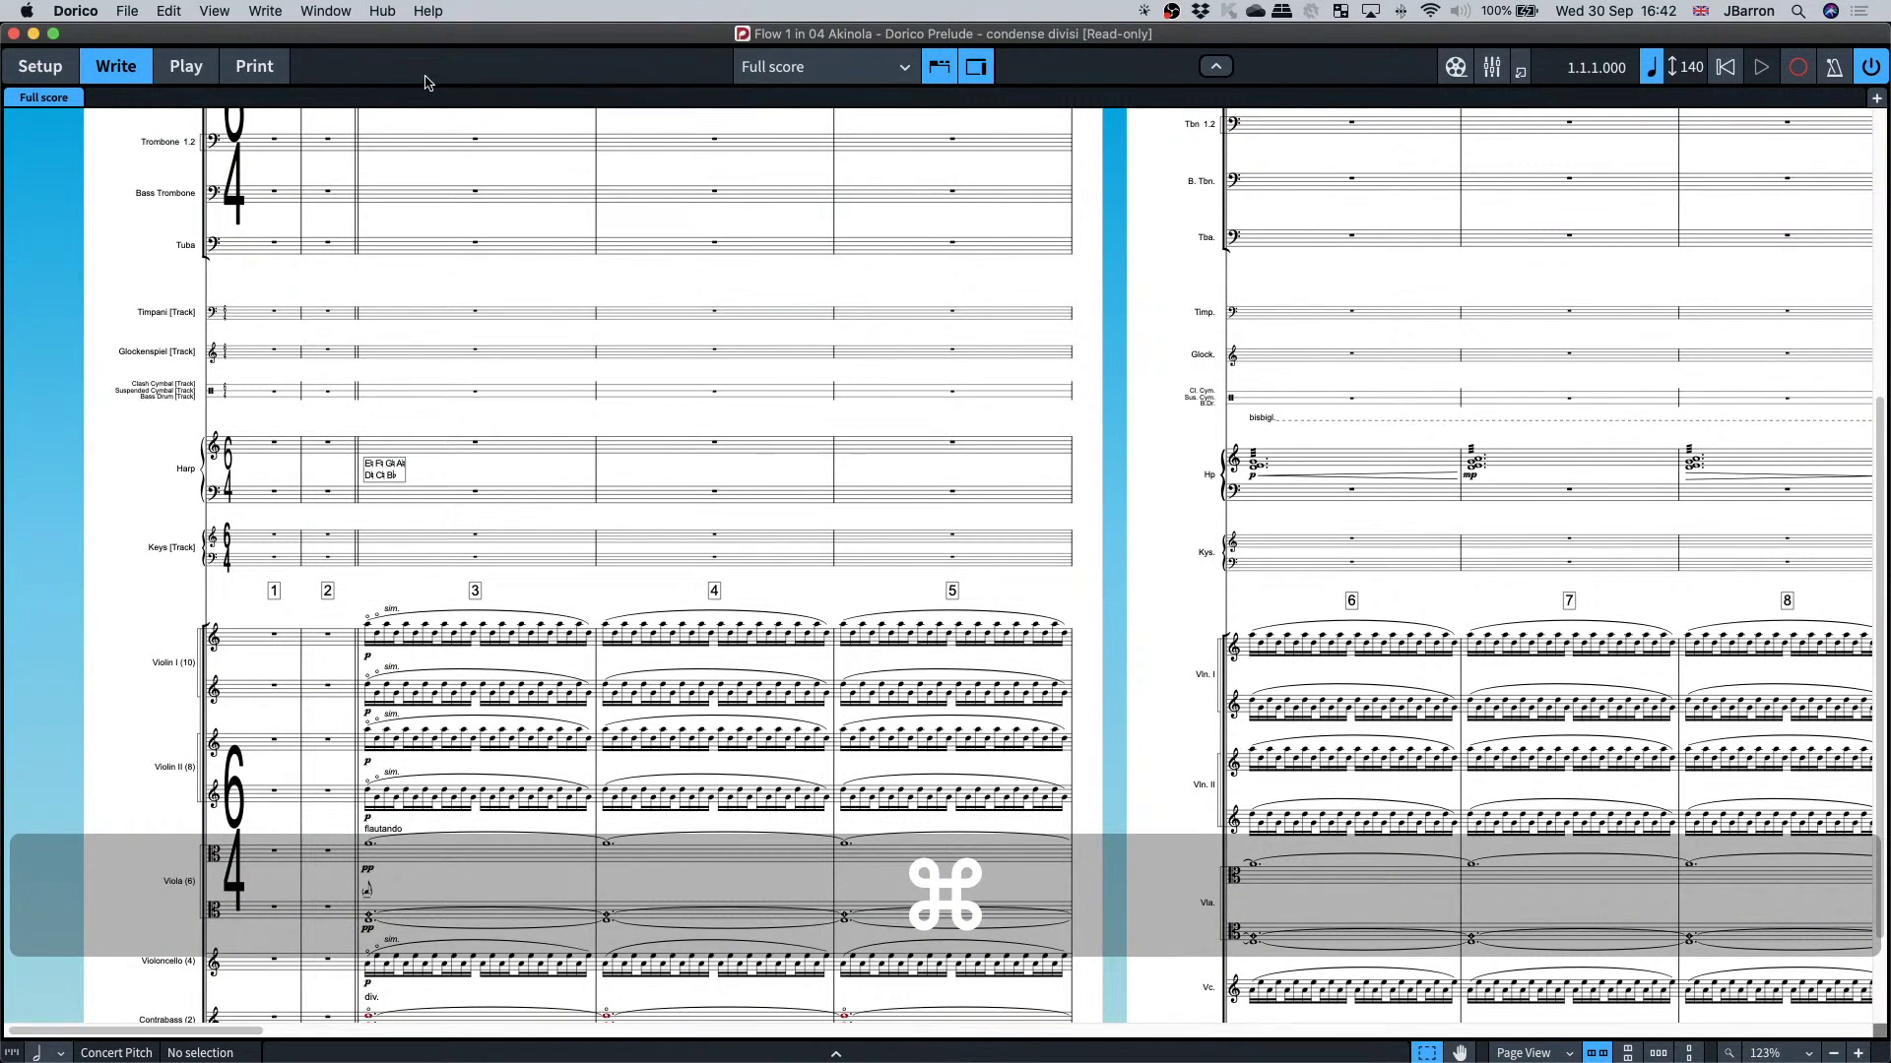
click(281, 69)
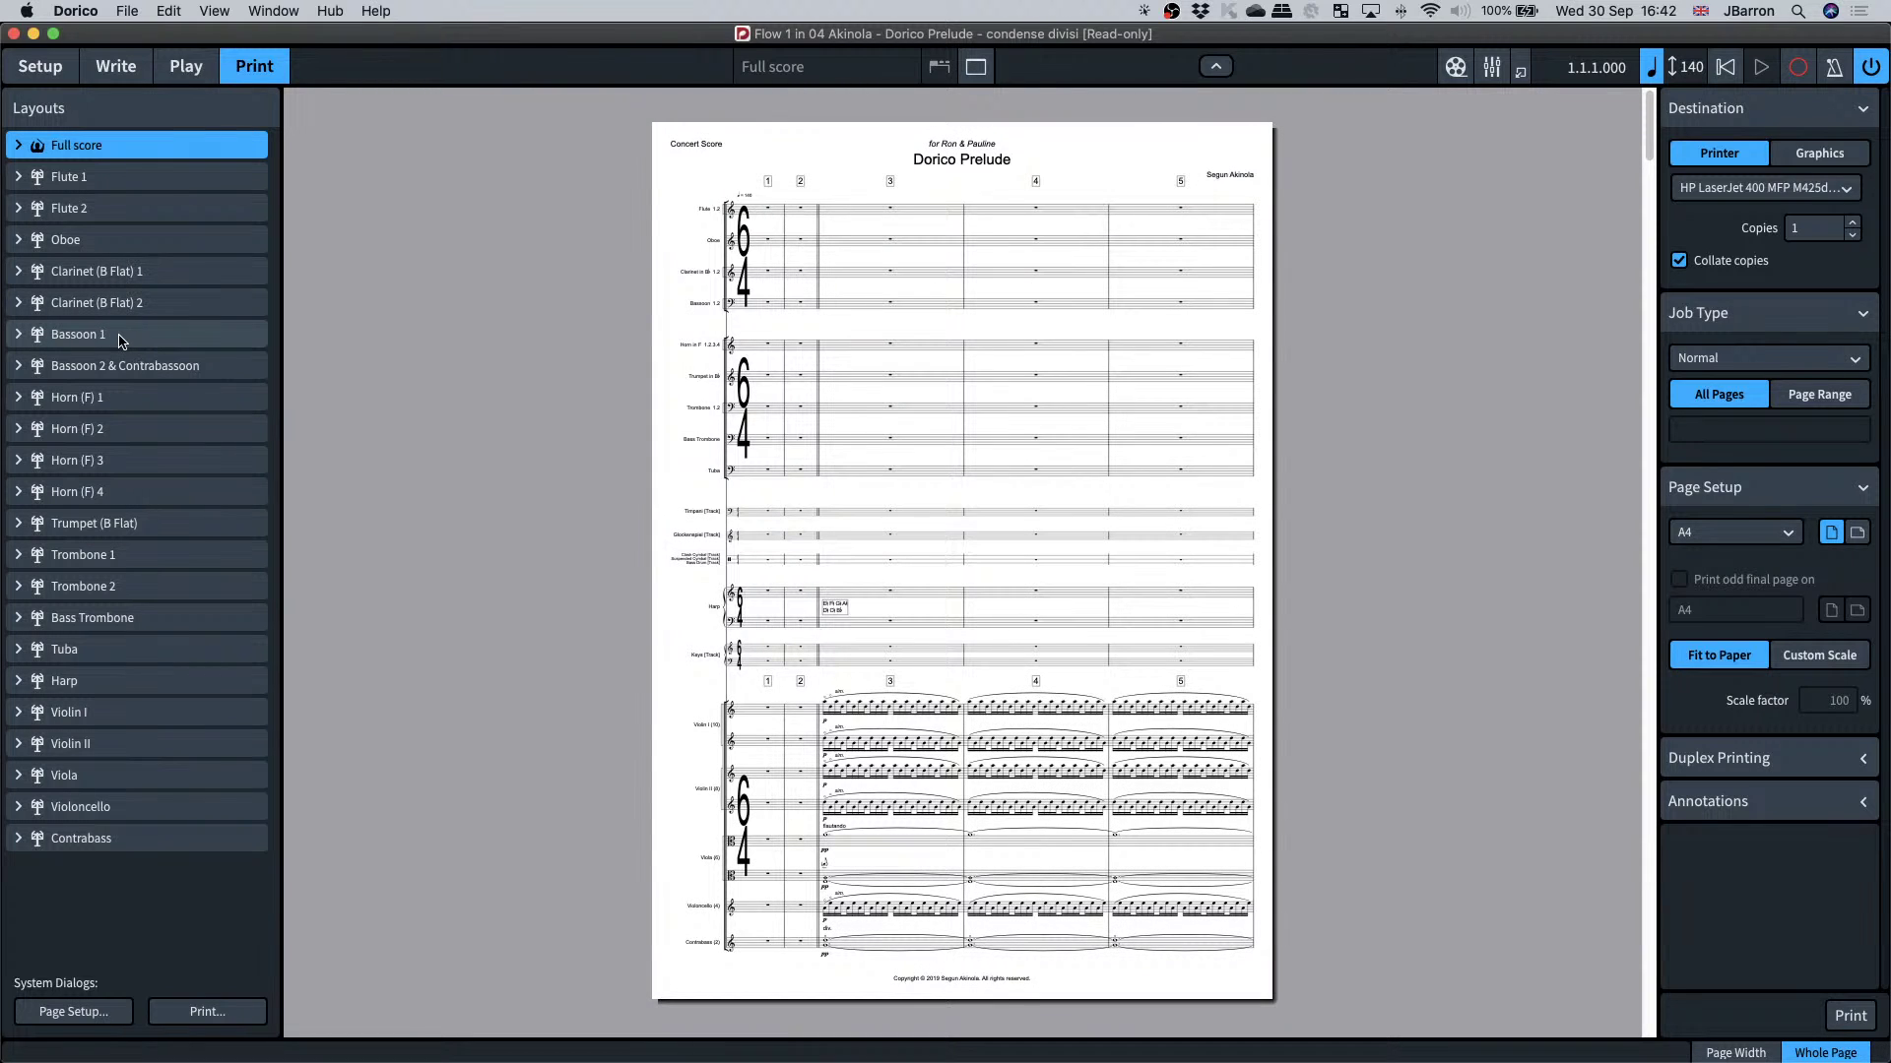
click(119, 337)
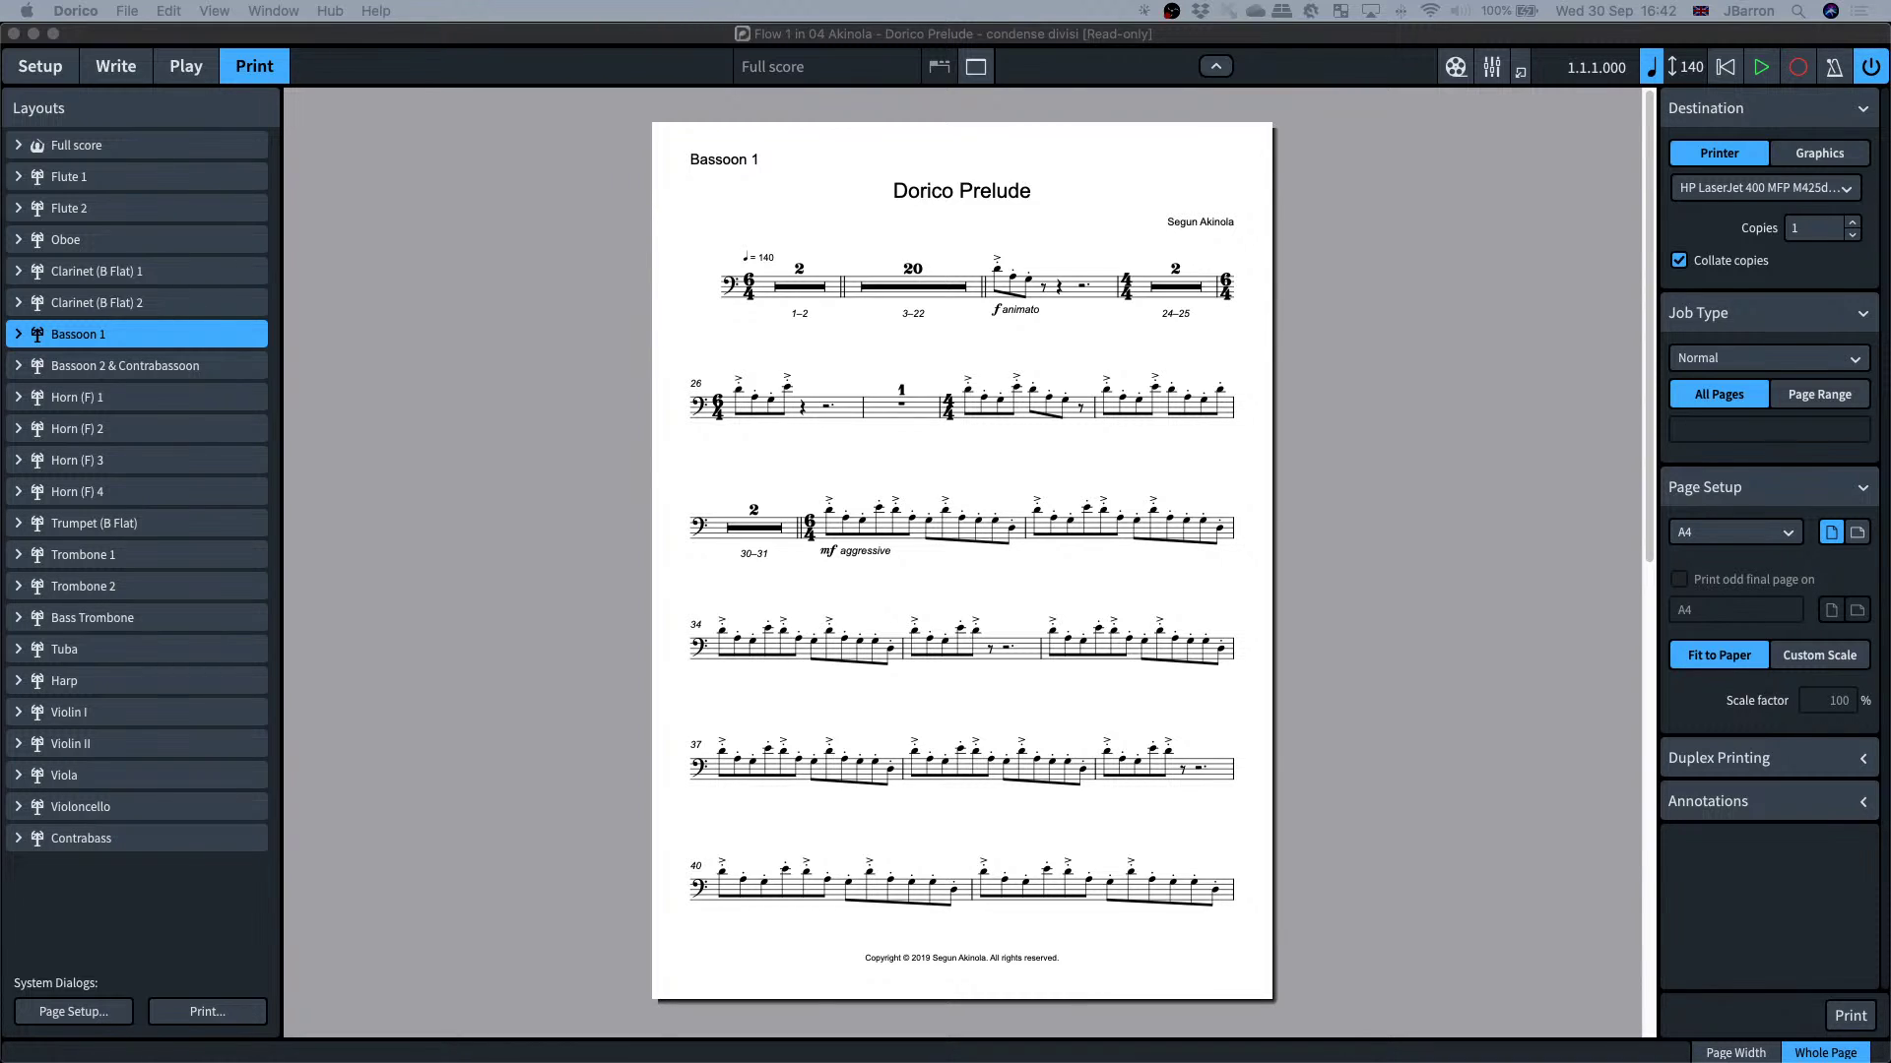
click(423, 323)
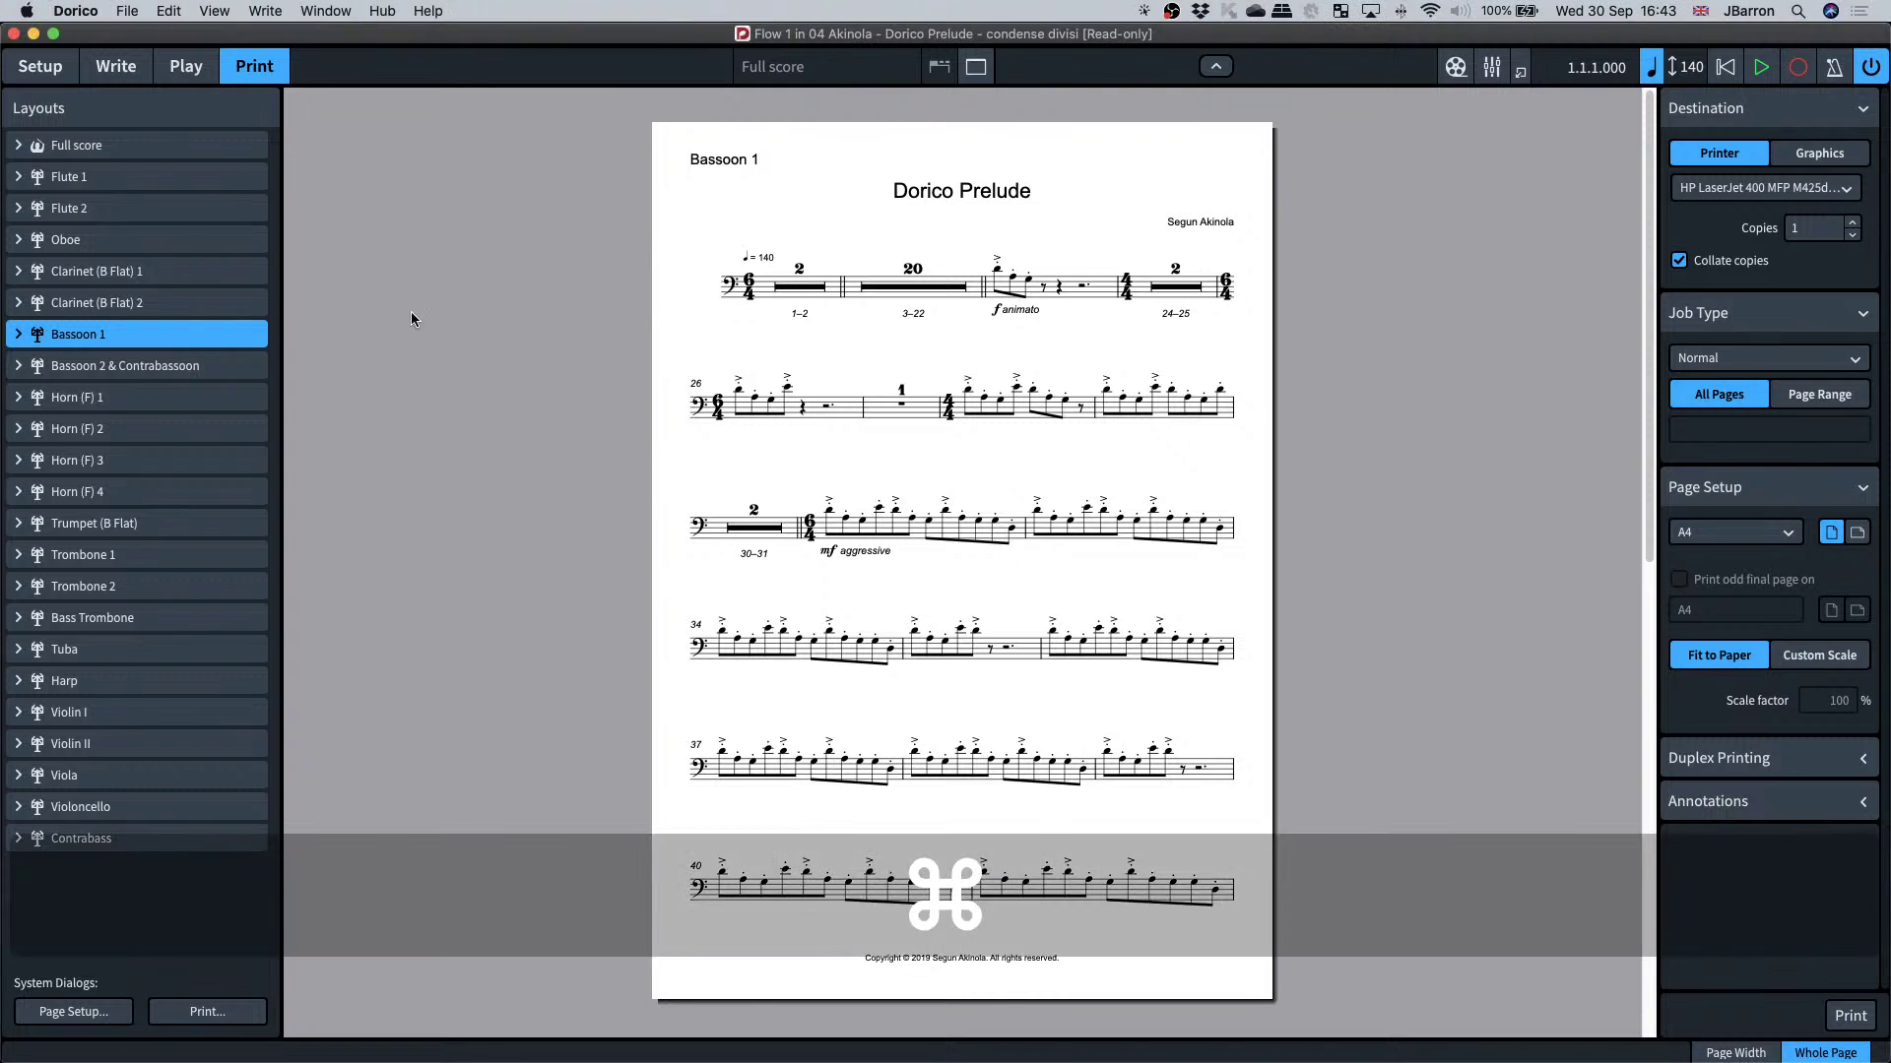
key(super+2)
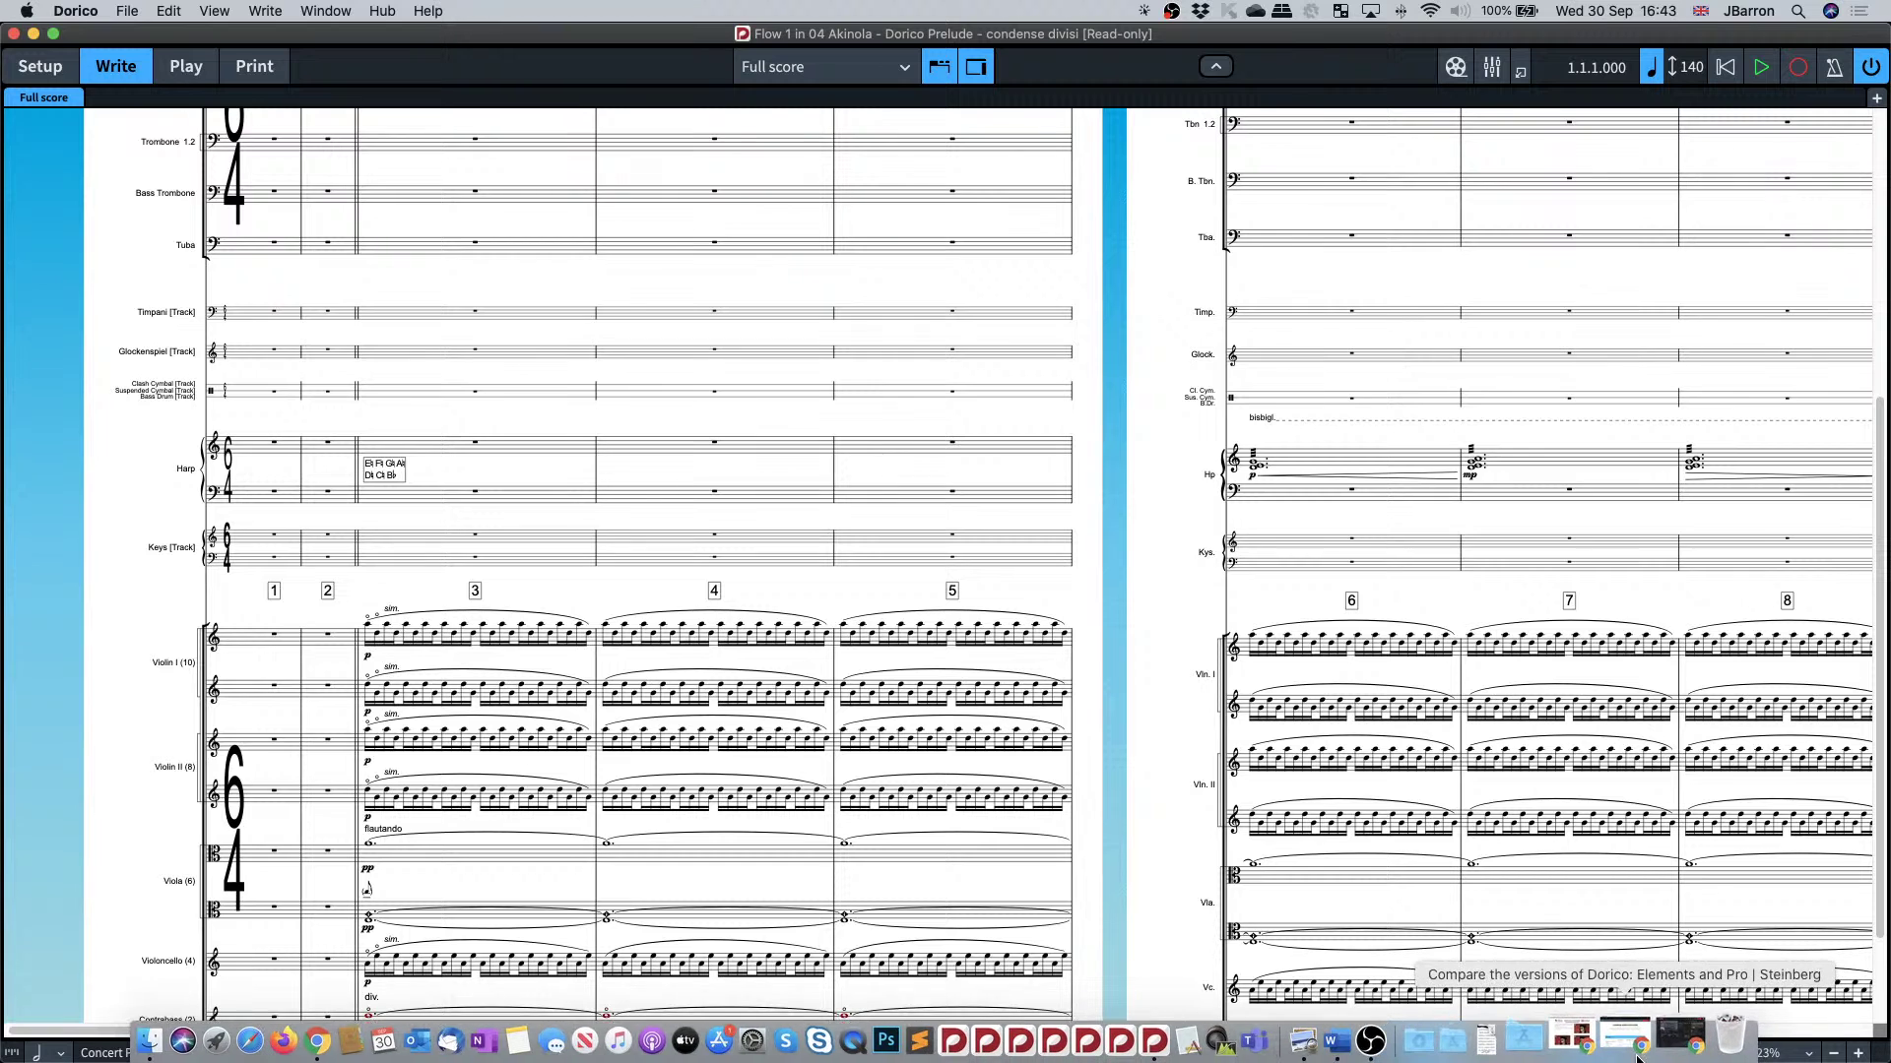
- Switch to Chrome's Compare Dorico Editions page and check the maximum number of players per edition under Notations
click(1635, 1047)
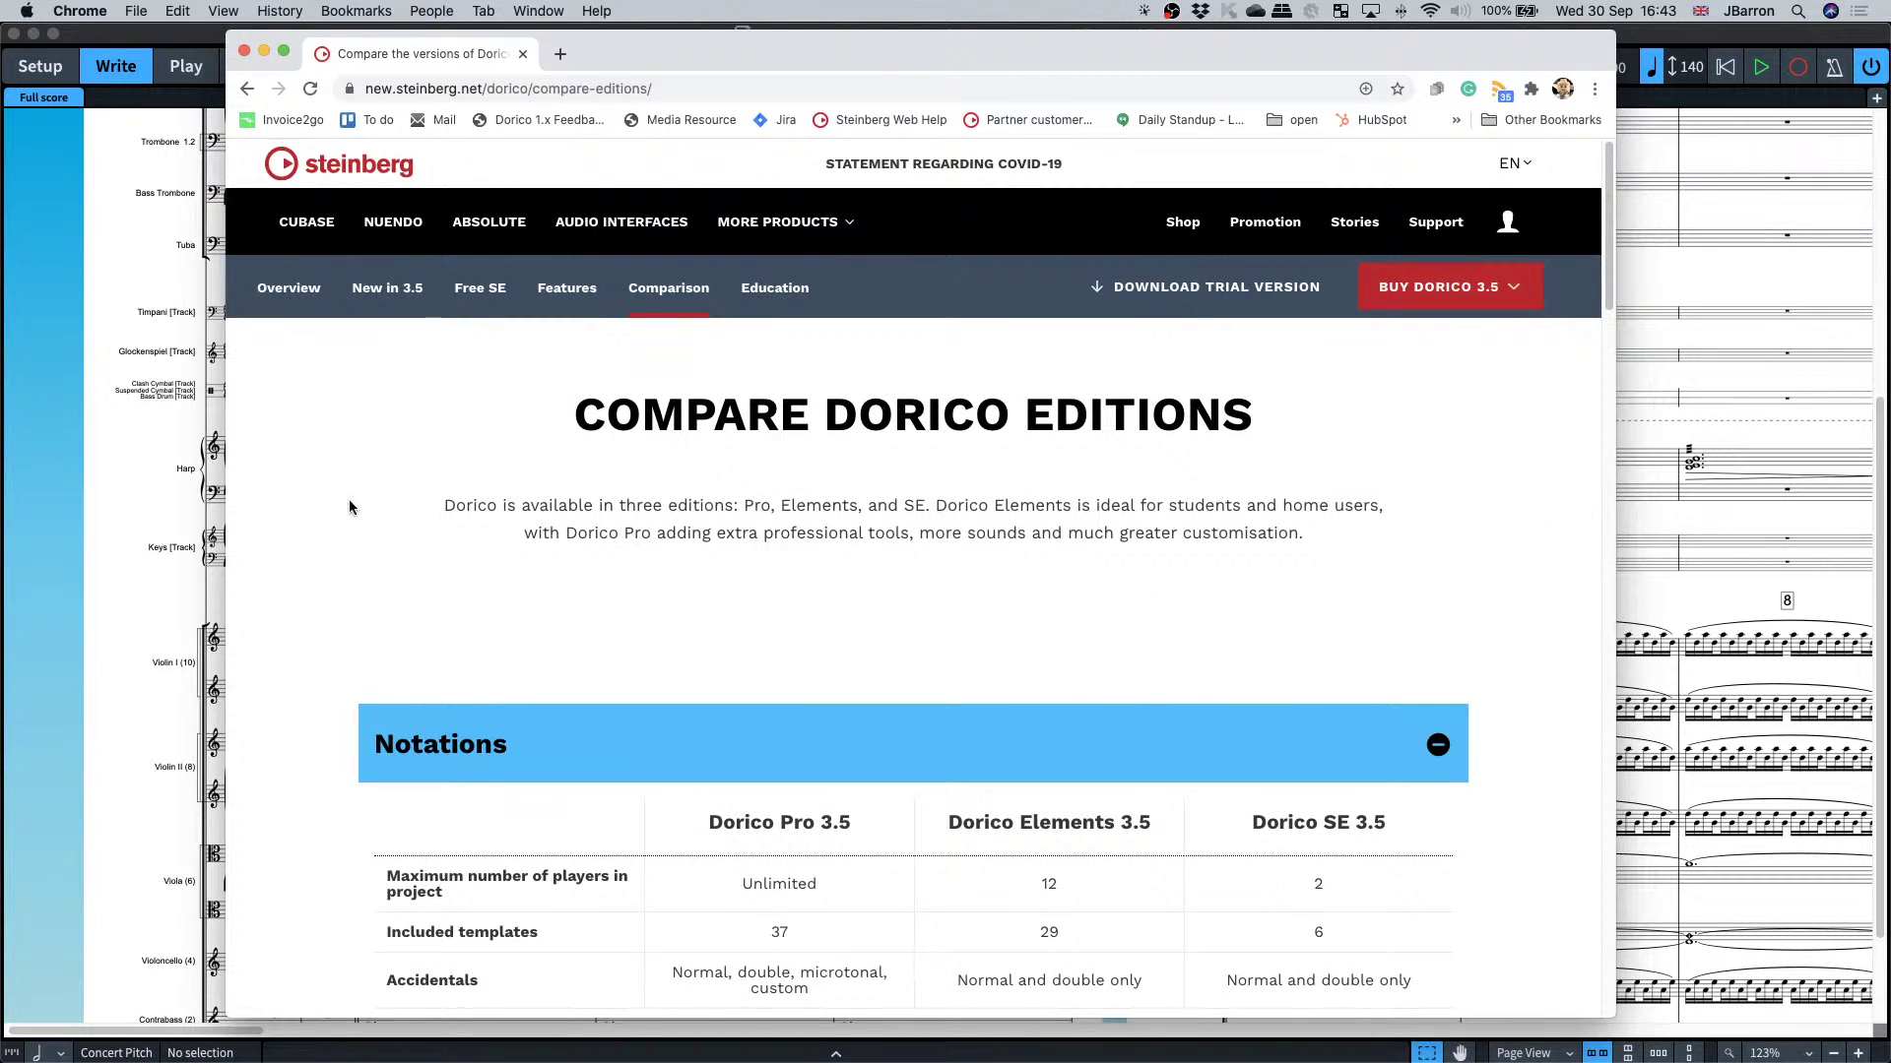
scroll(299, 553, down, 4)
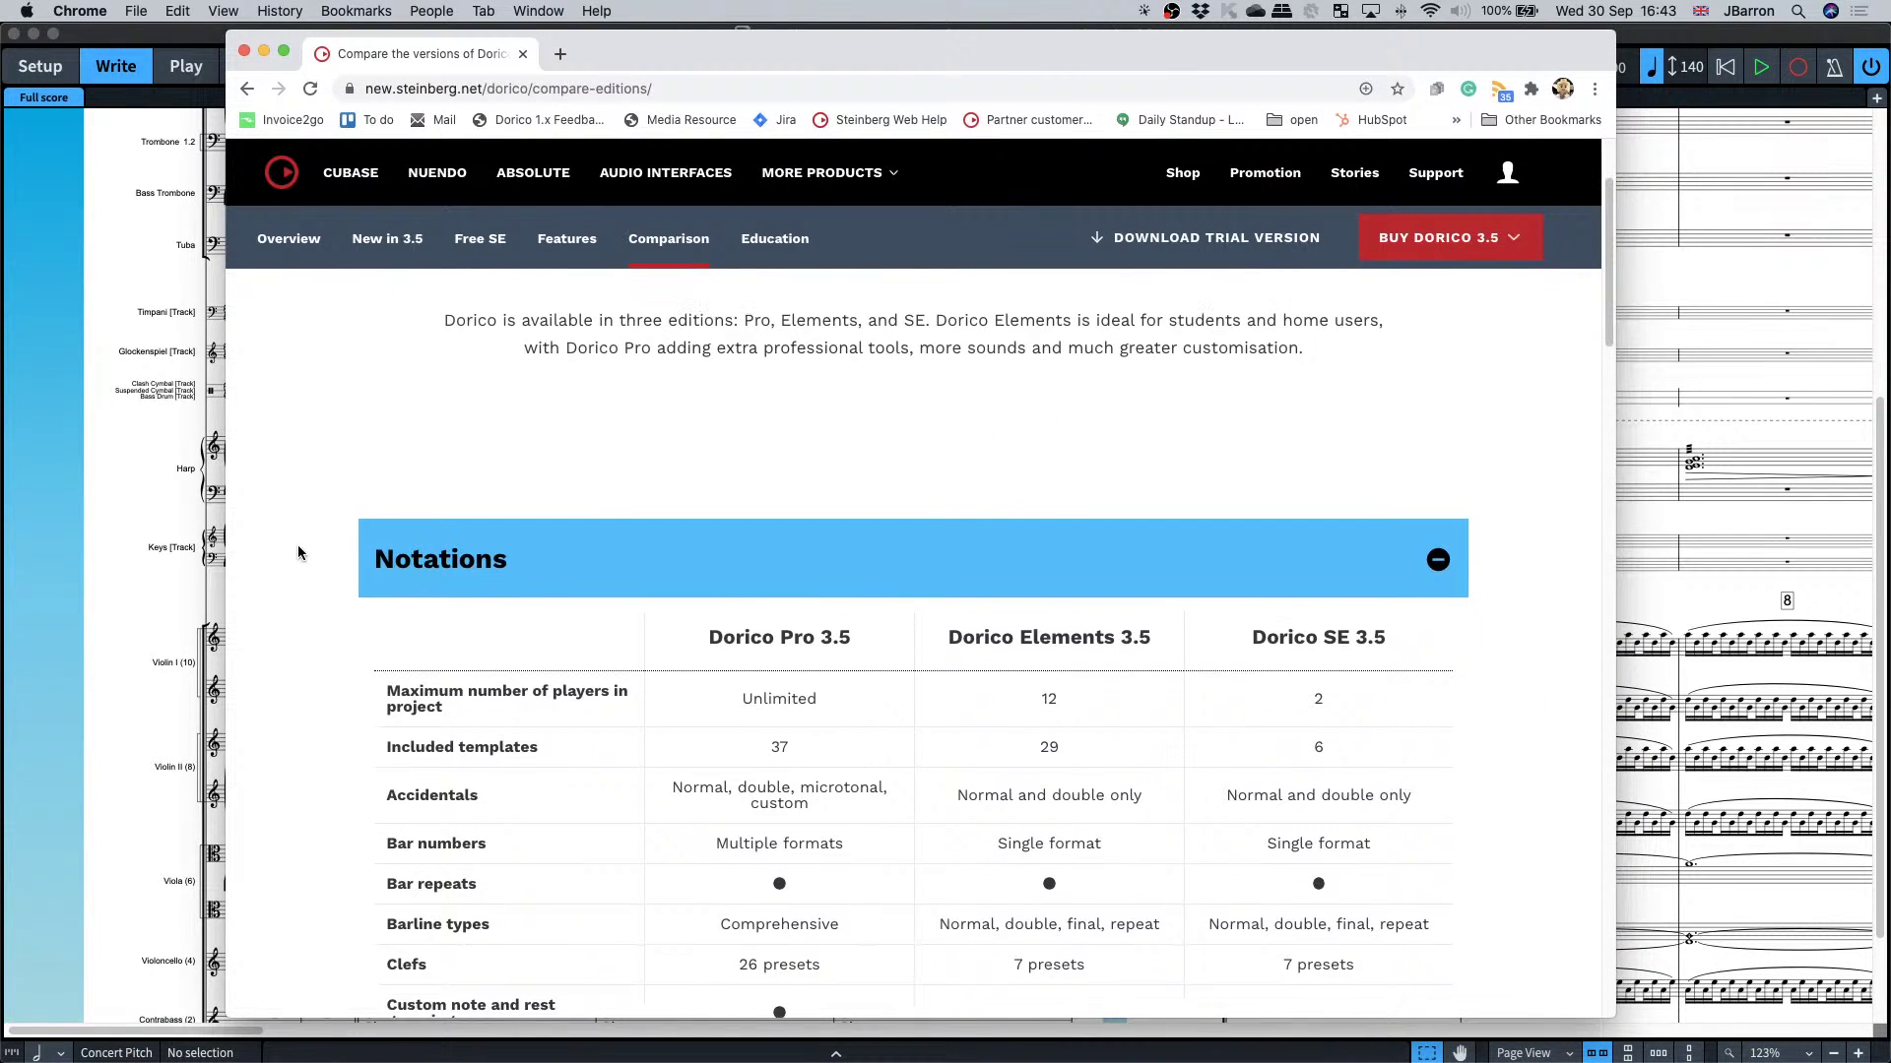
scroll(298, 552, up, 3)
scroll(298, 552, down, 8)
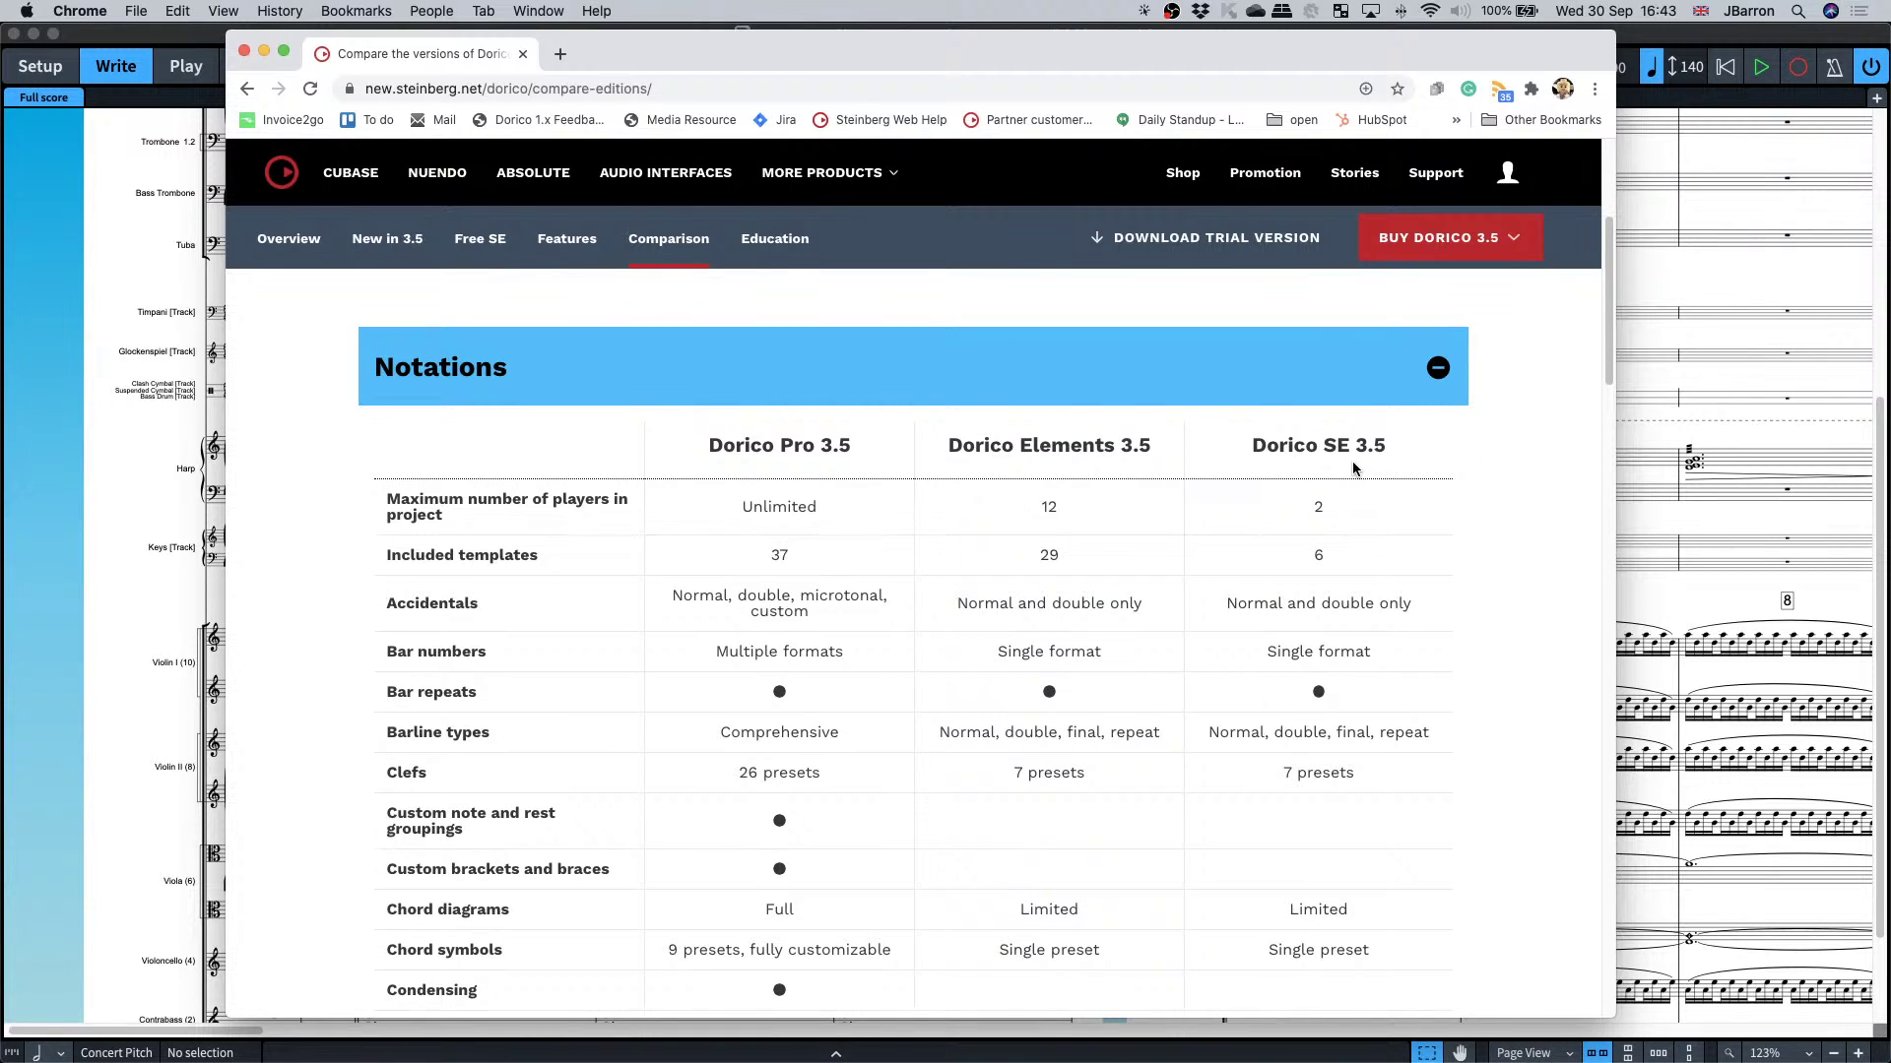
scroll(1351, 461, down, 1)
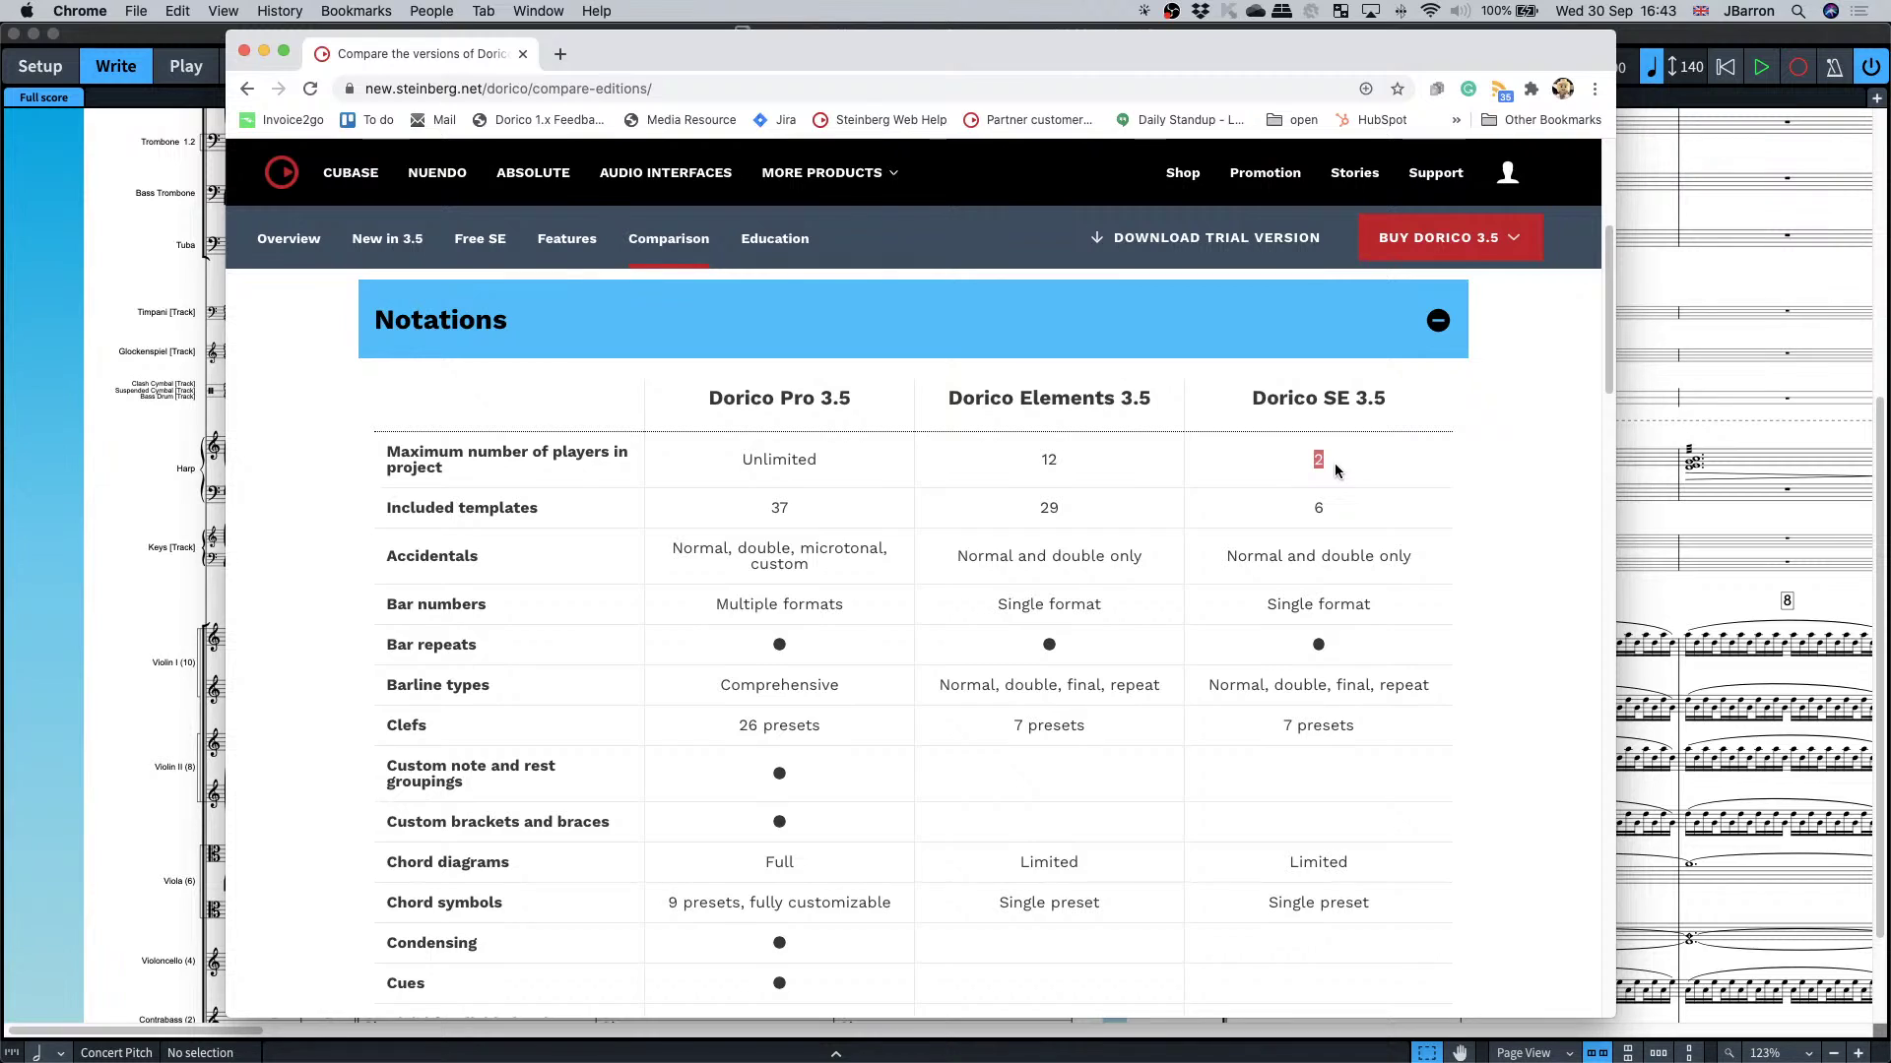
click(1312, 465)
scroll(1502, 562, down, 1)
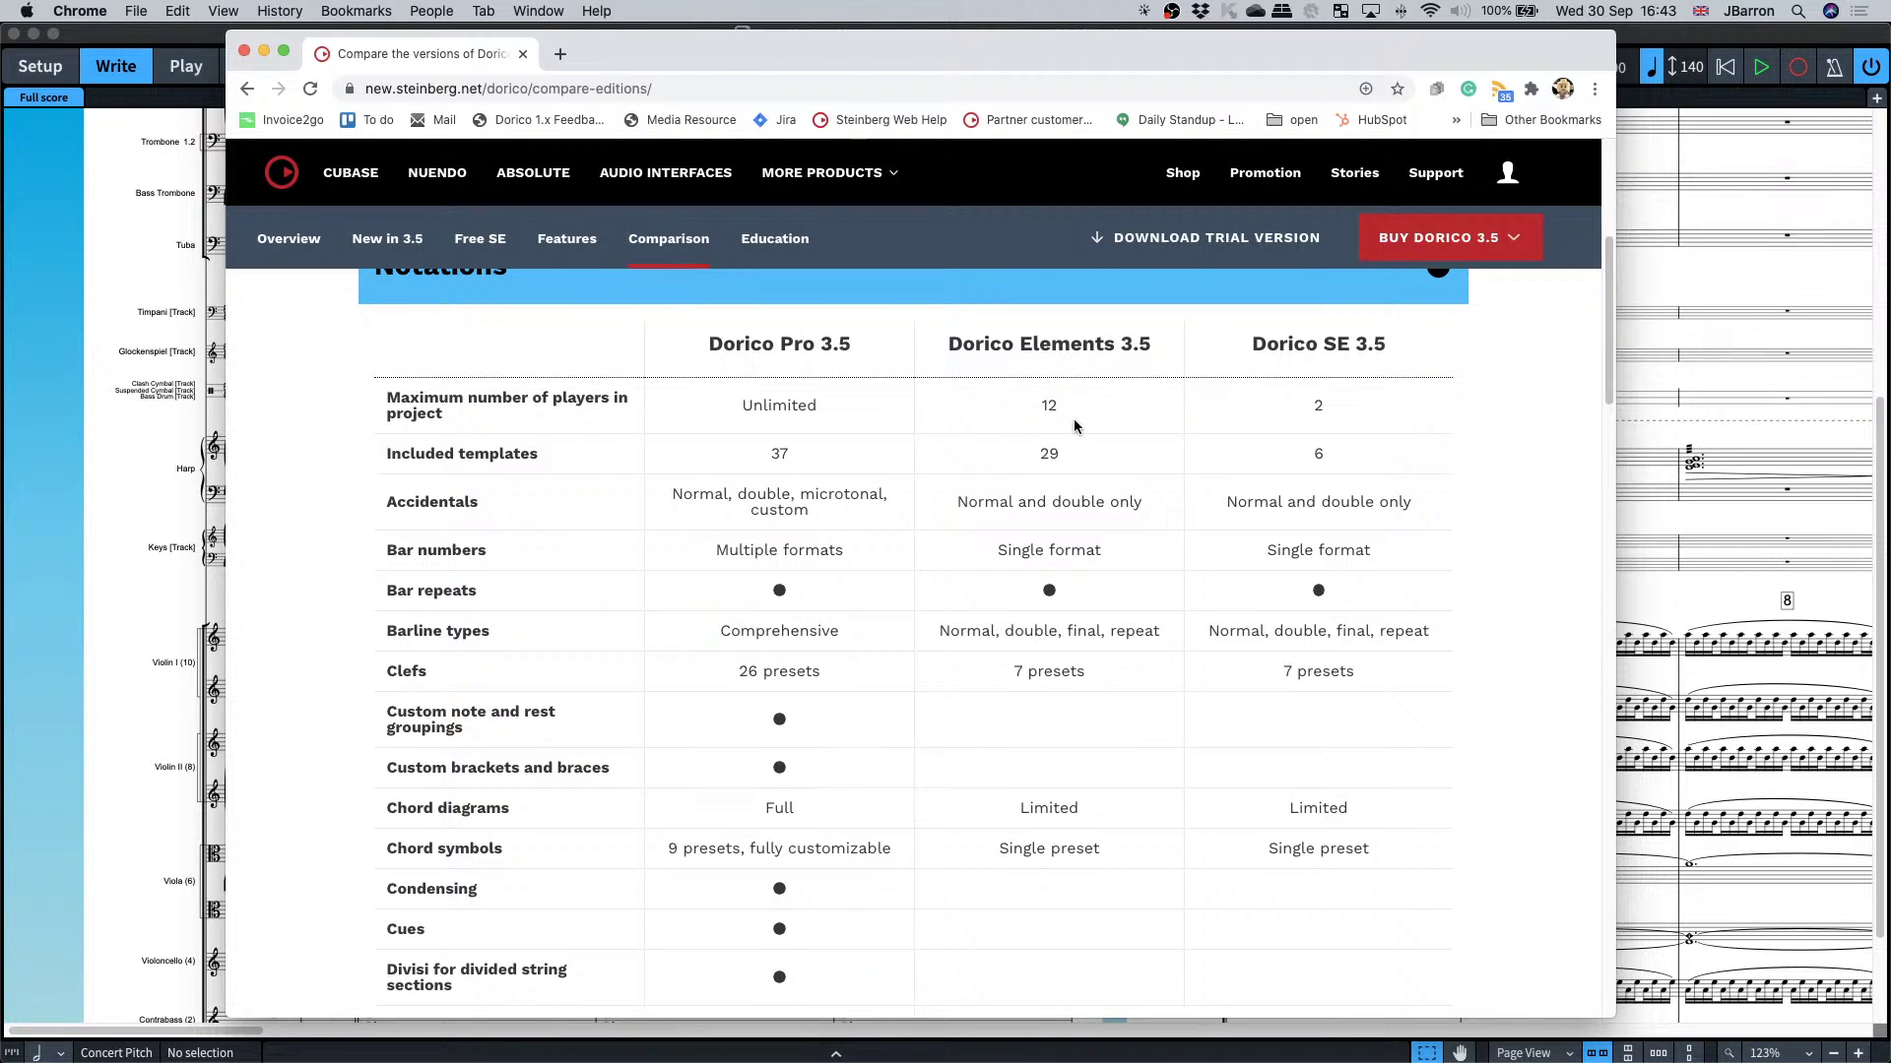
- Compare the remaining Notations features across Dorico Pro, Elements and SE, down to unpitched percussion
scroll(1511, 542, down, 3)
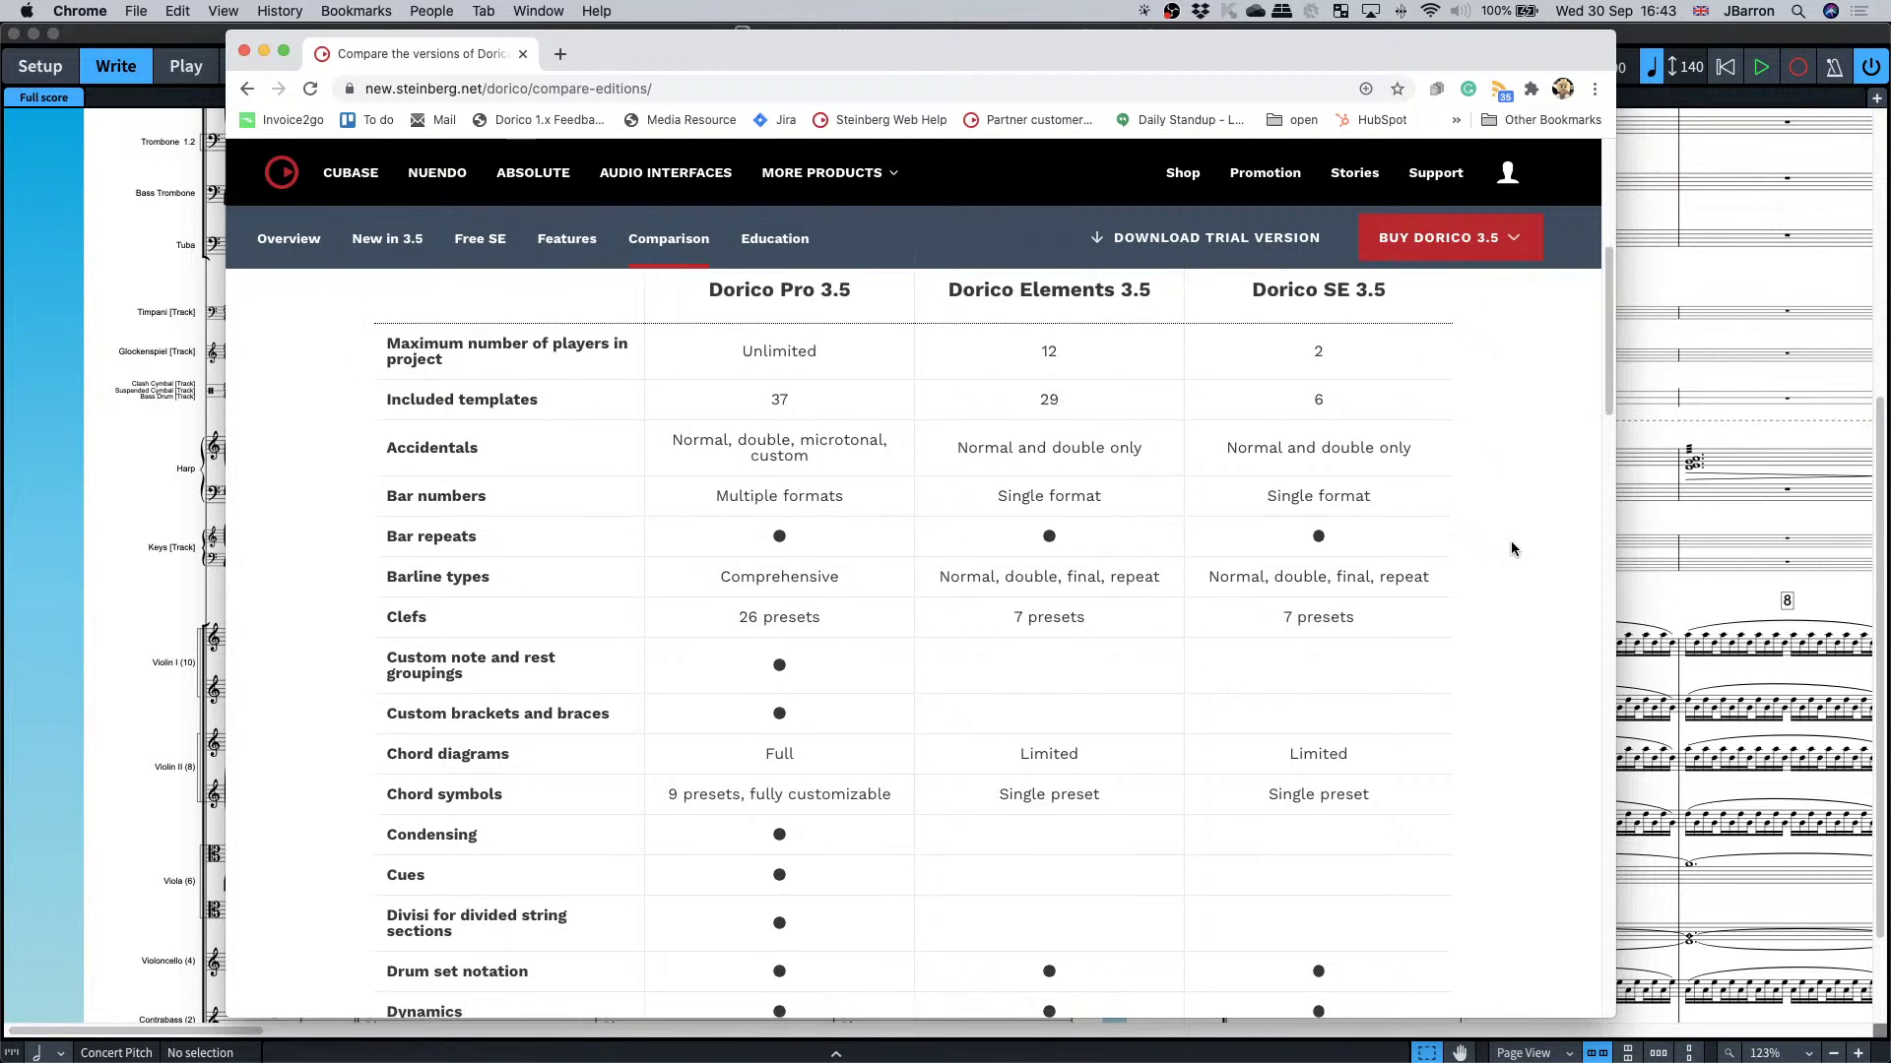
scroll(1511, 543, down, 10)
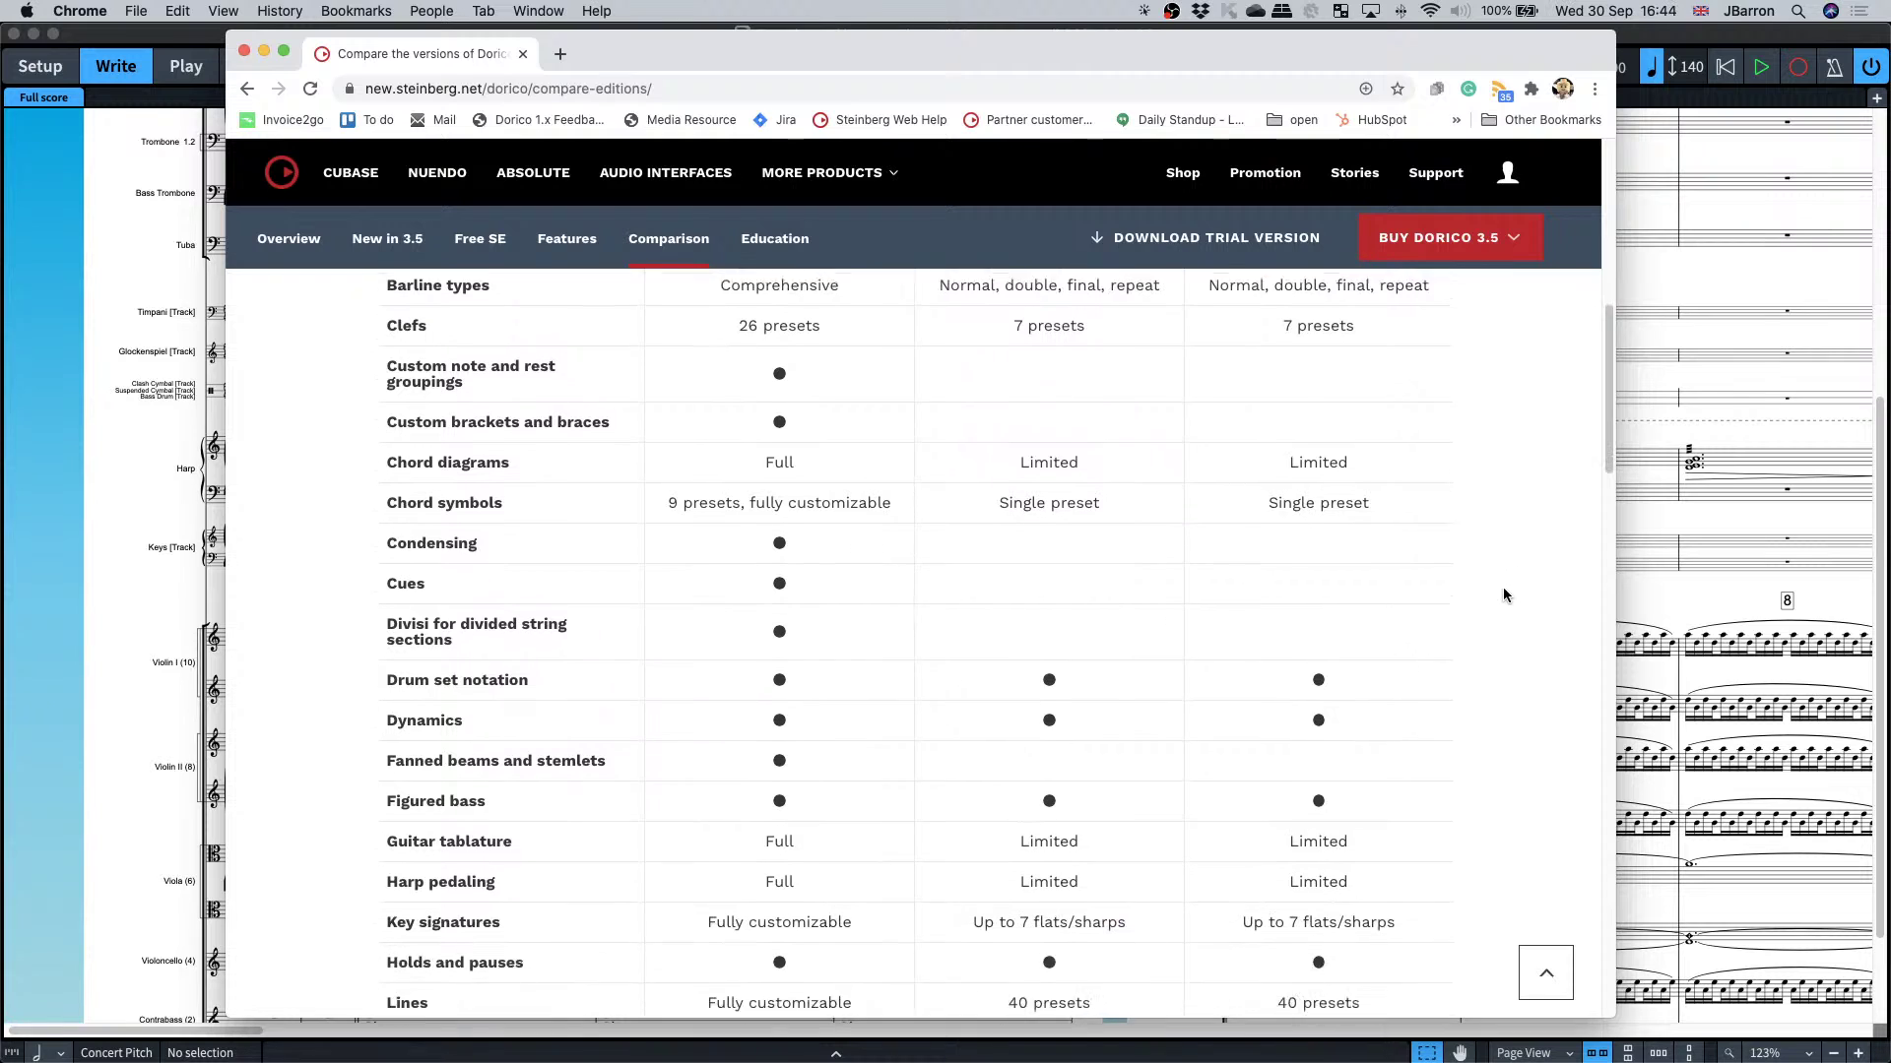
scroll(1500, 602, down, 2)
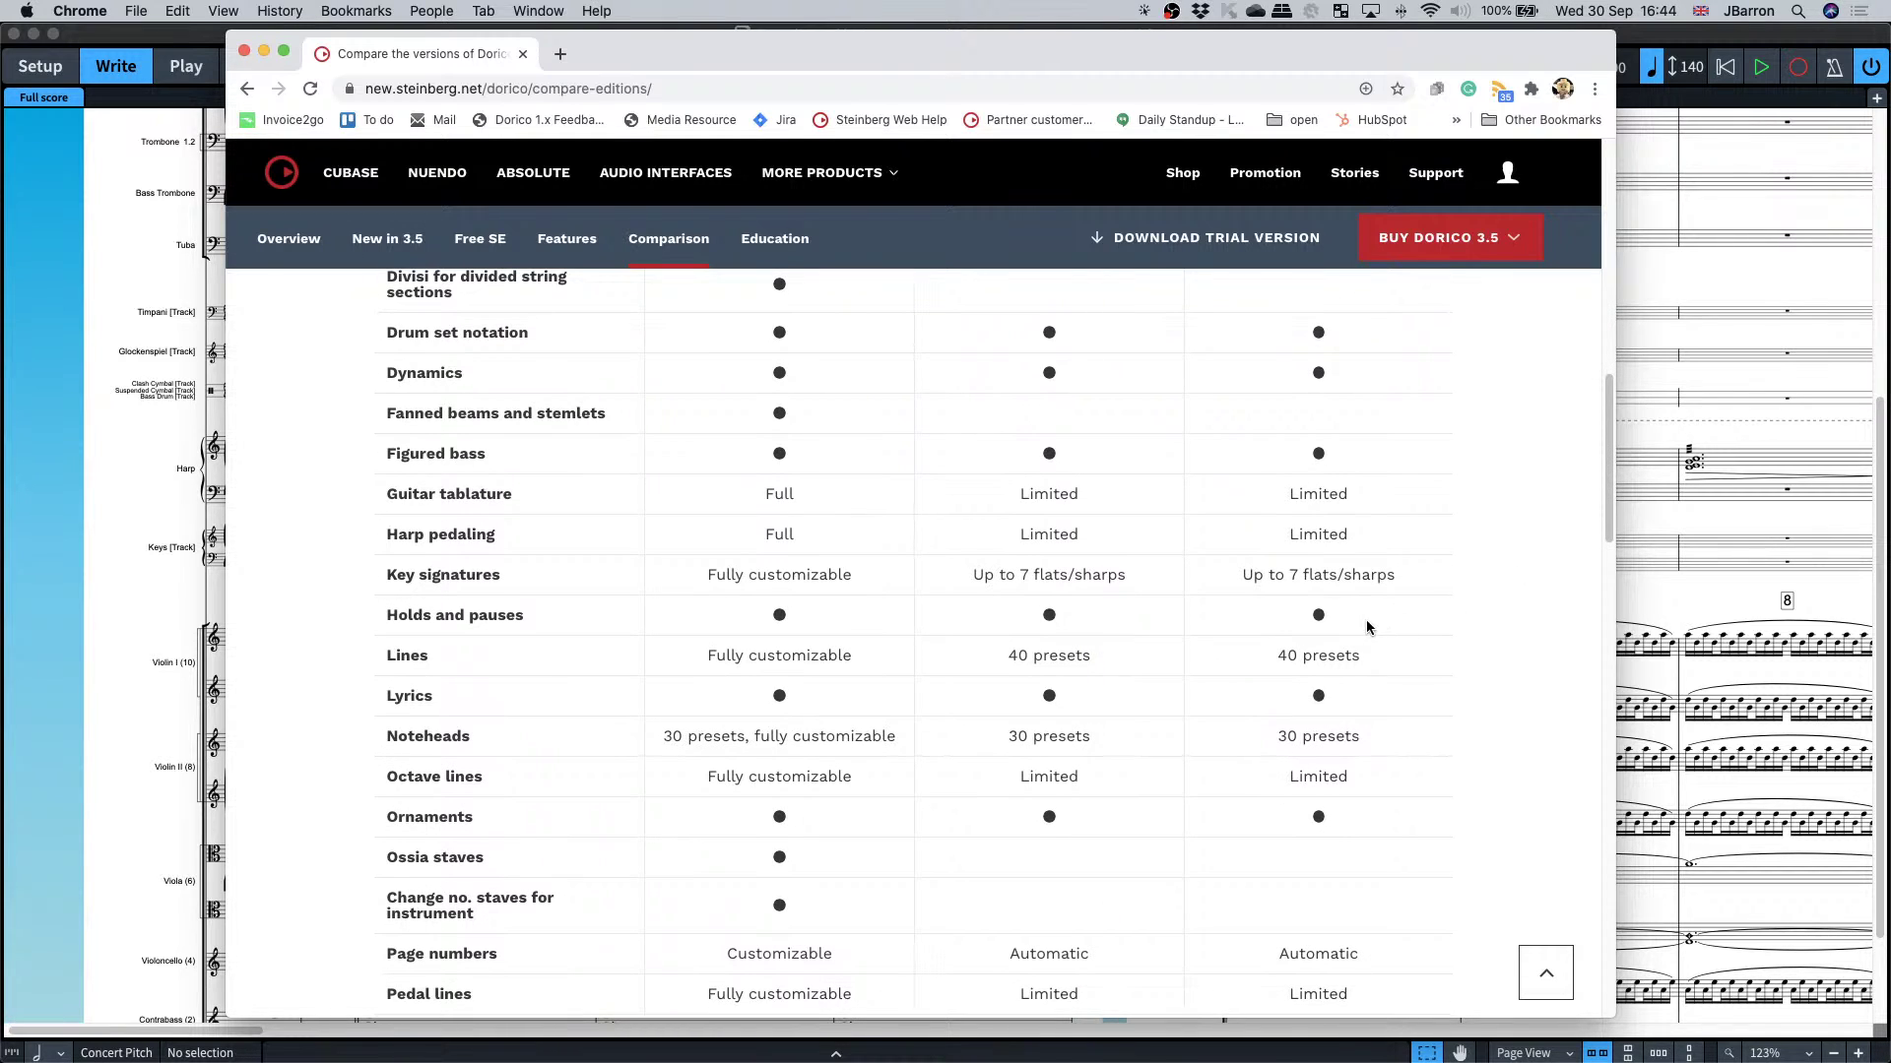
scroll(1231, 605, down, 6)
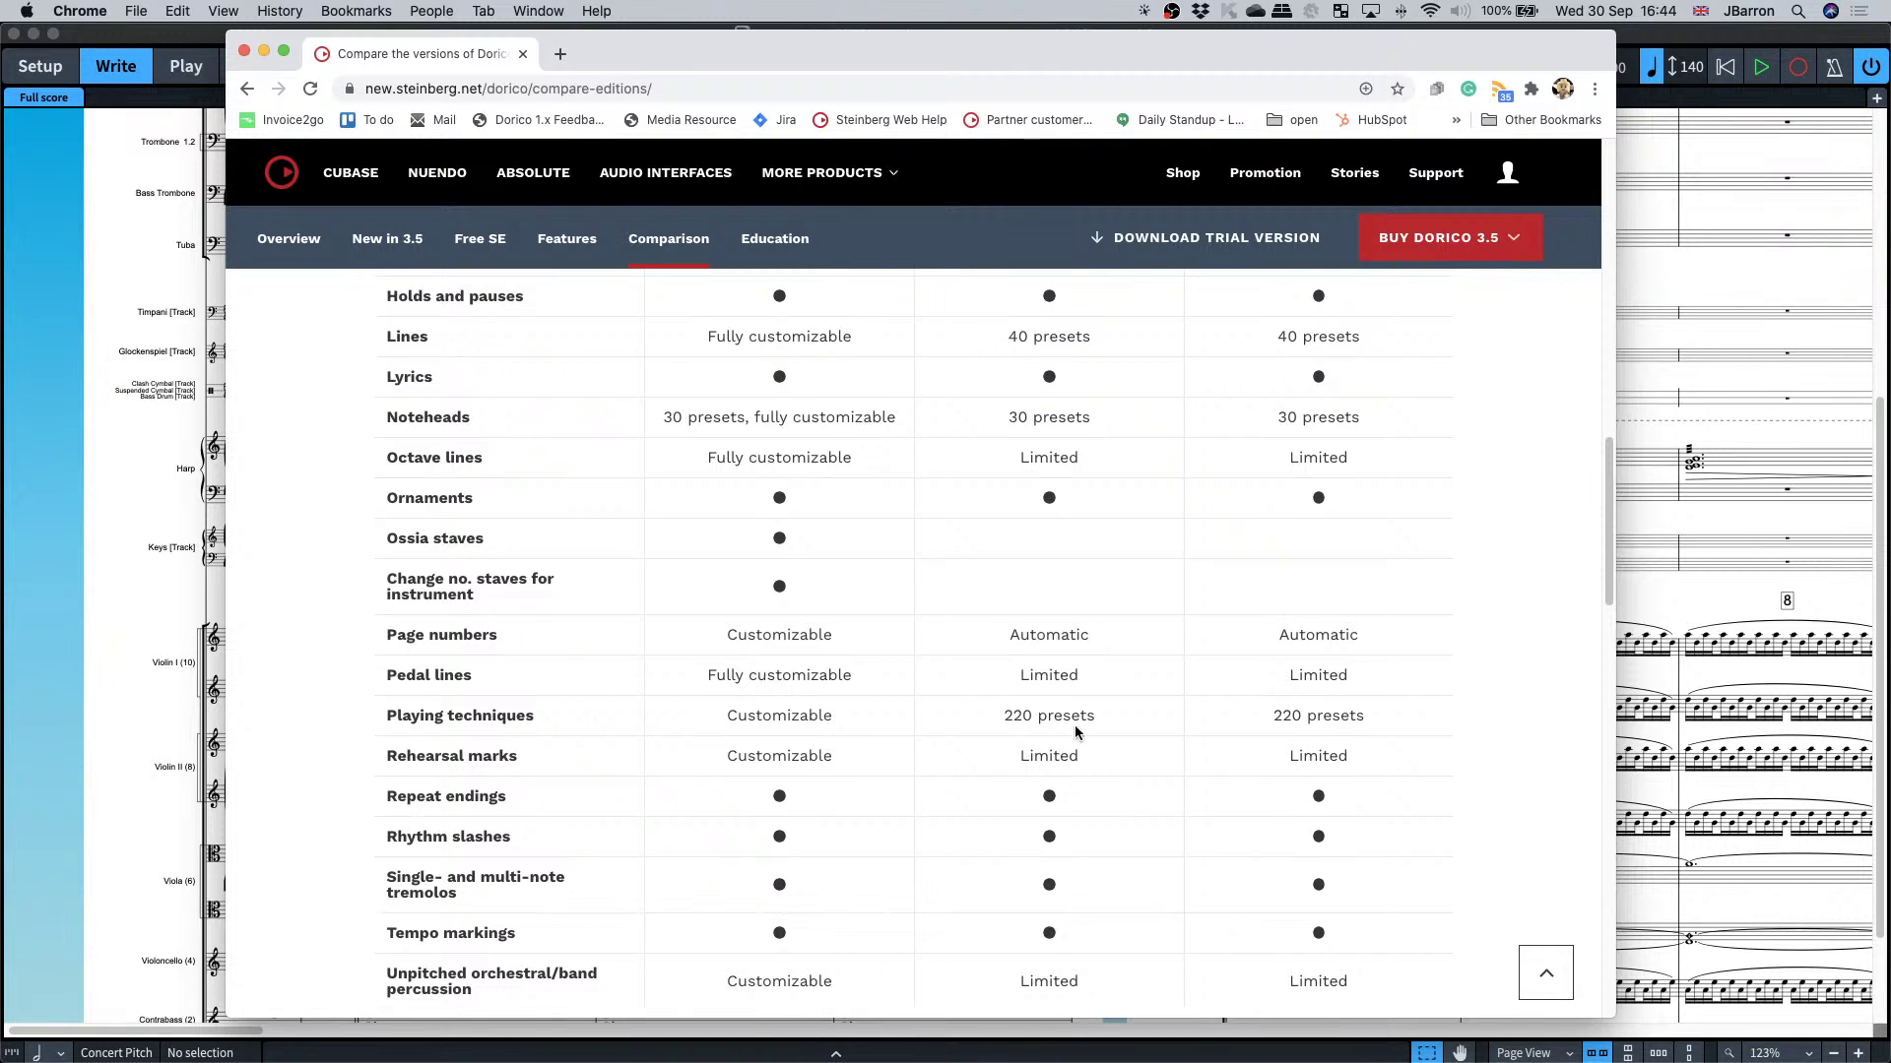
scroll(1467, 778, down, 1)
scroll(1479, 782, down, 7)
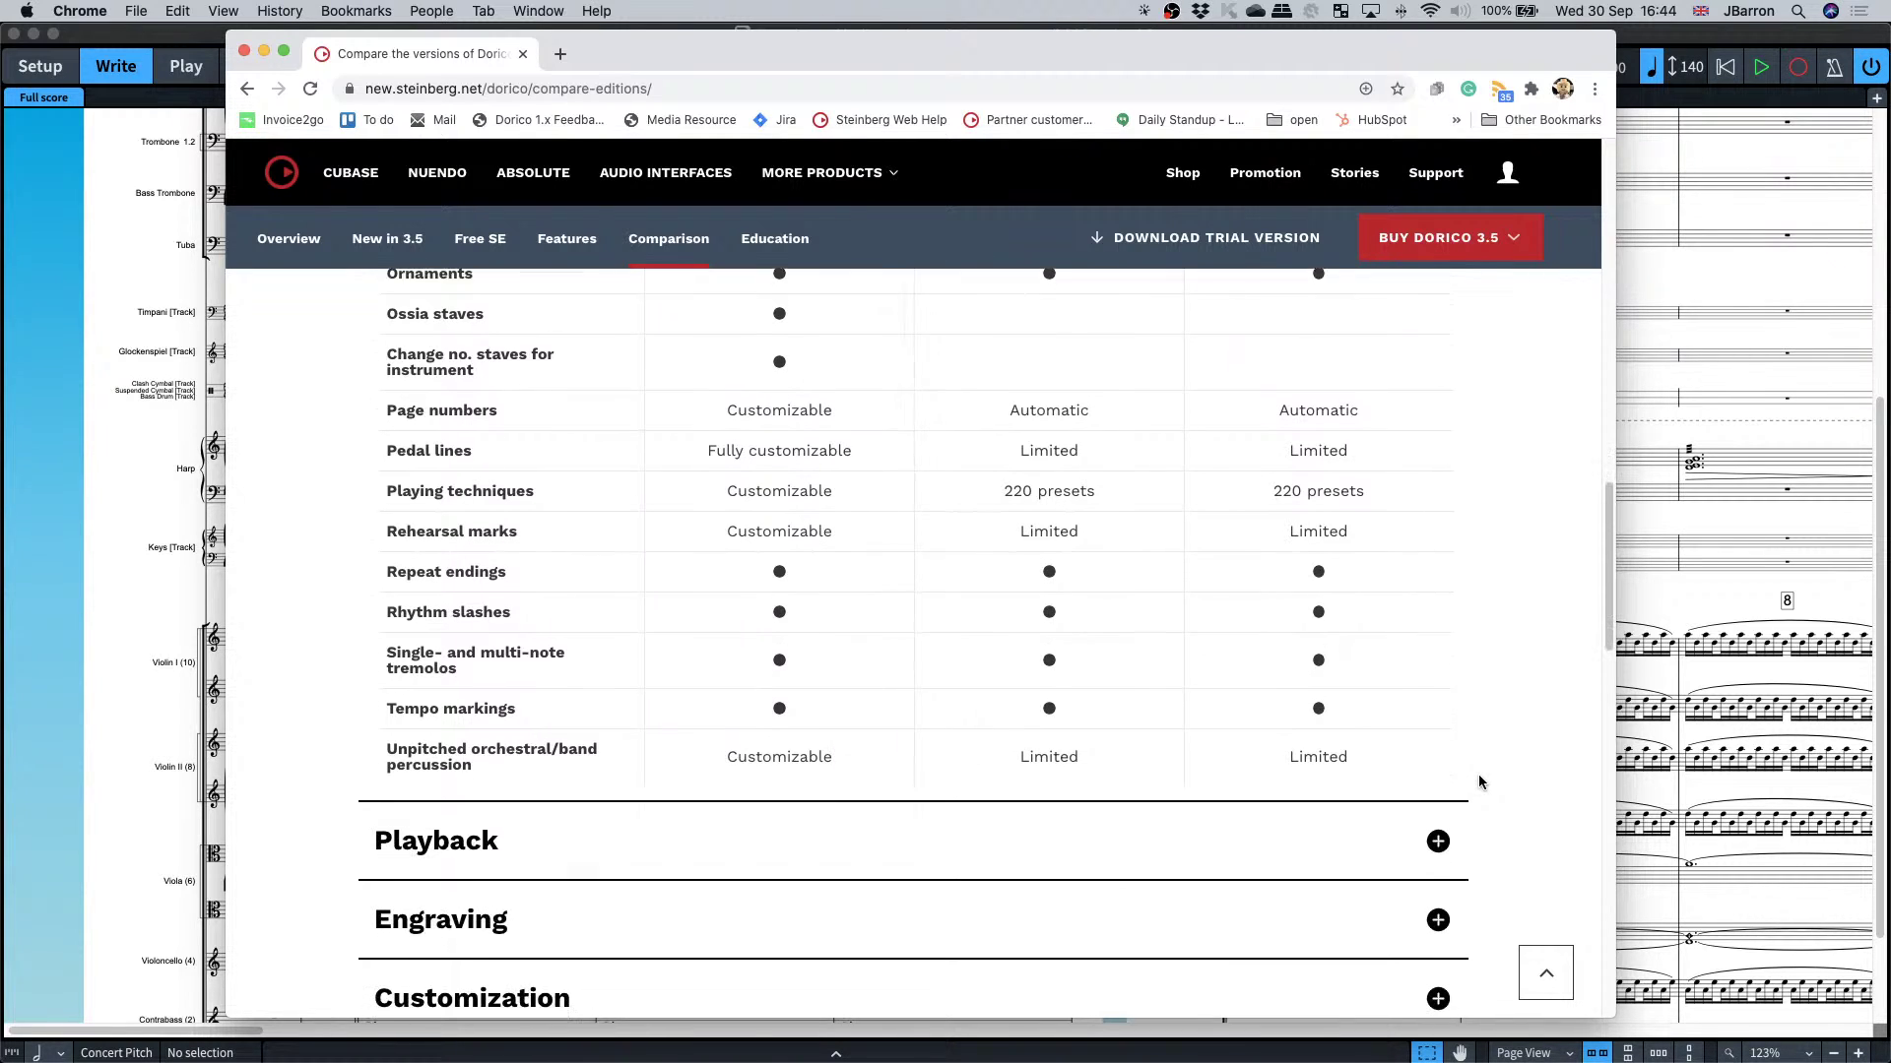
scroll(1516, 759, down, 2)
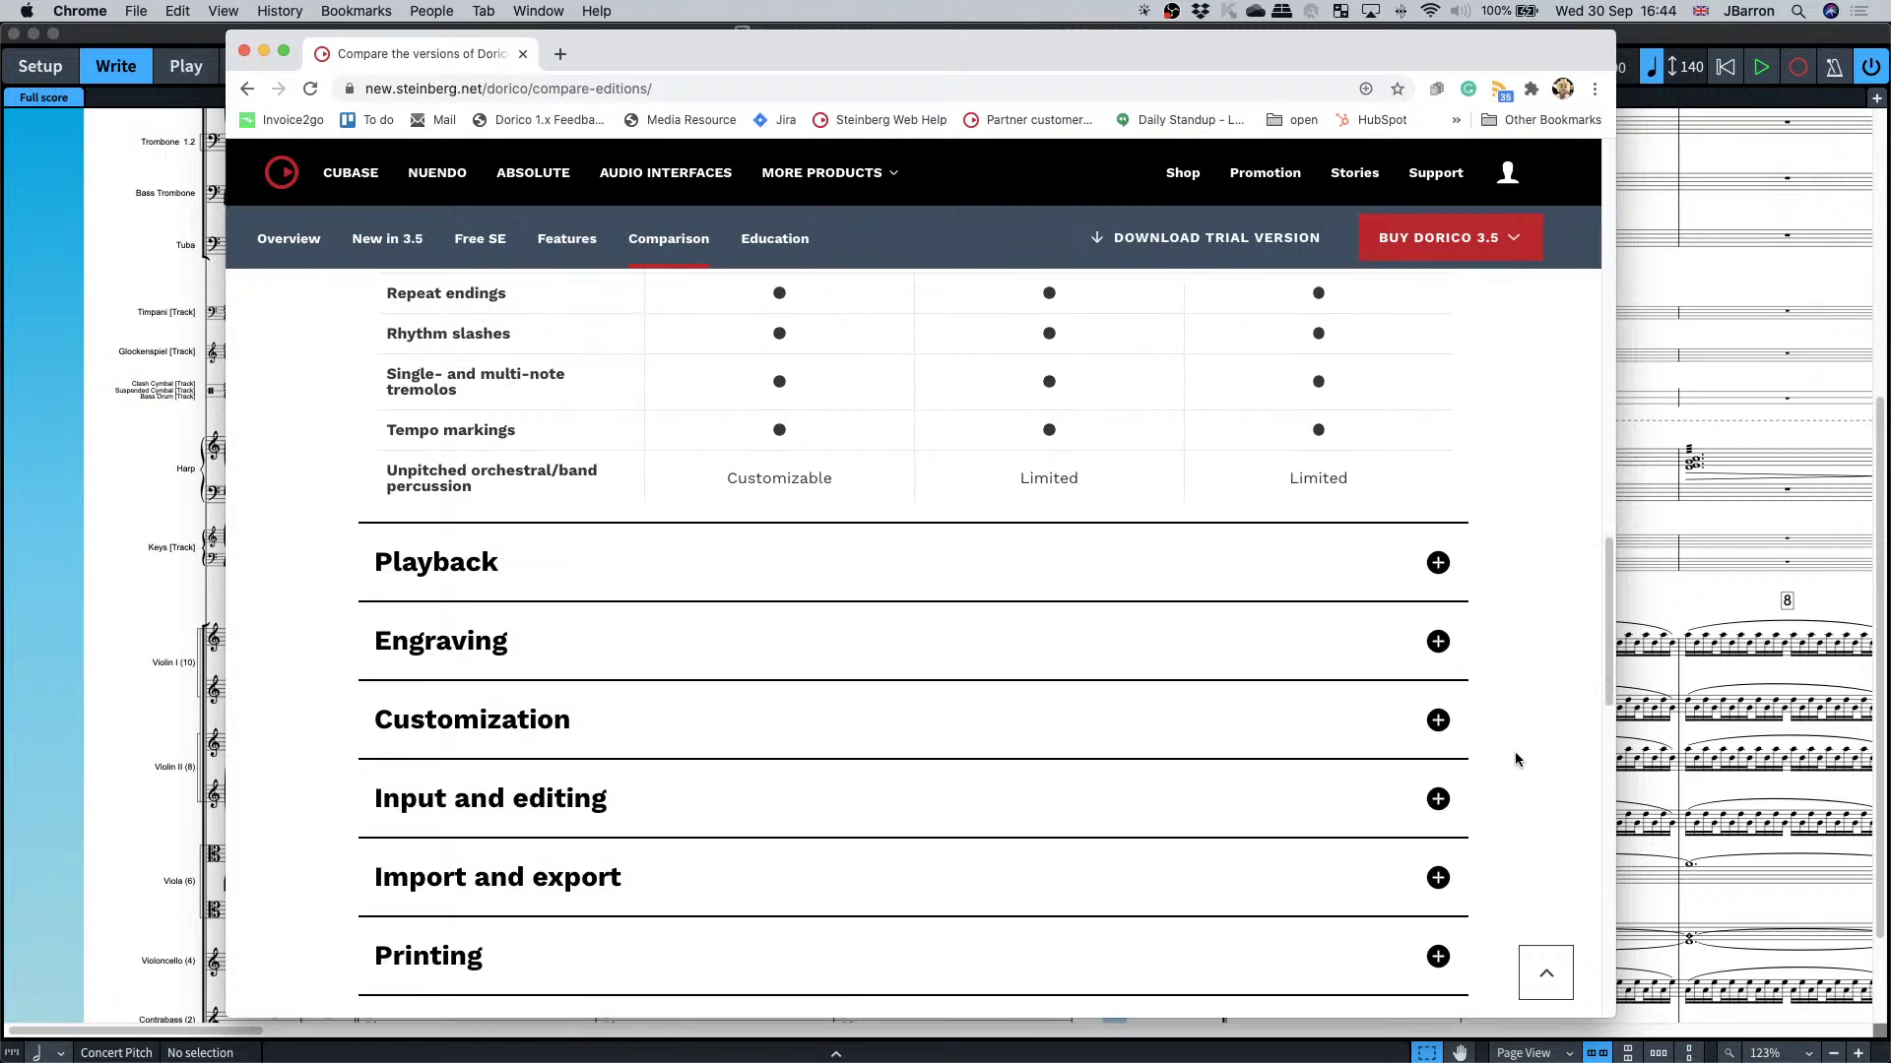
- Expand the Playback section and compare included sounds and playback features across the three editions
click(1437, 563)
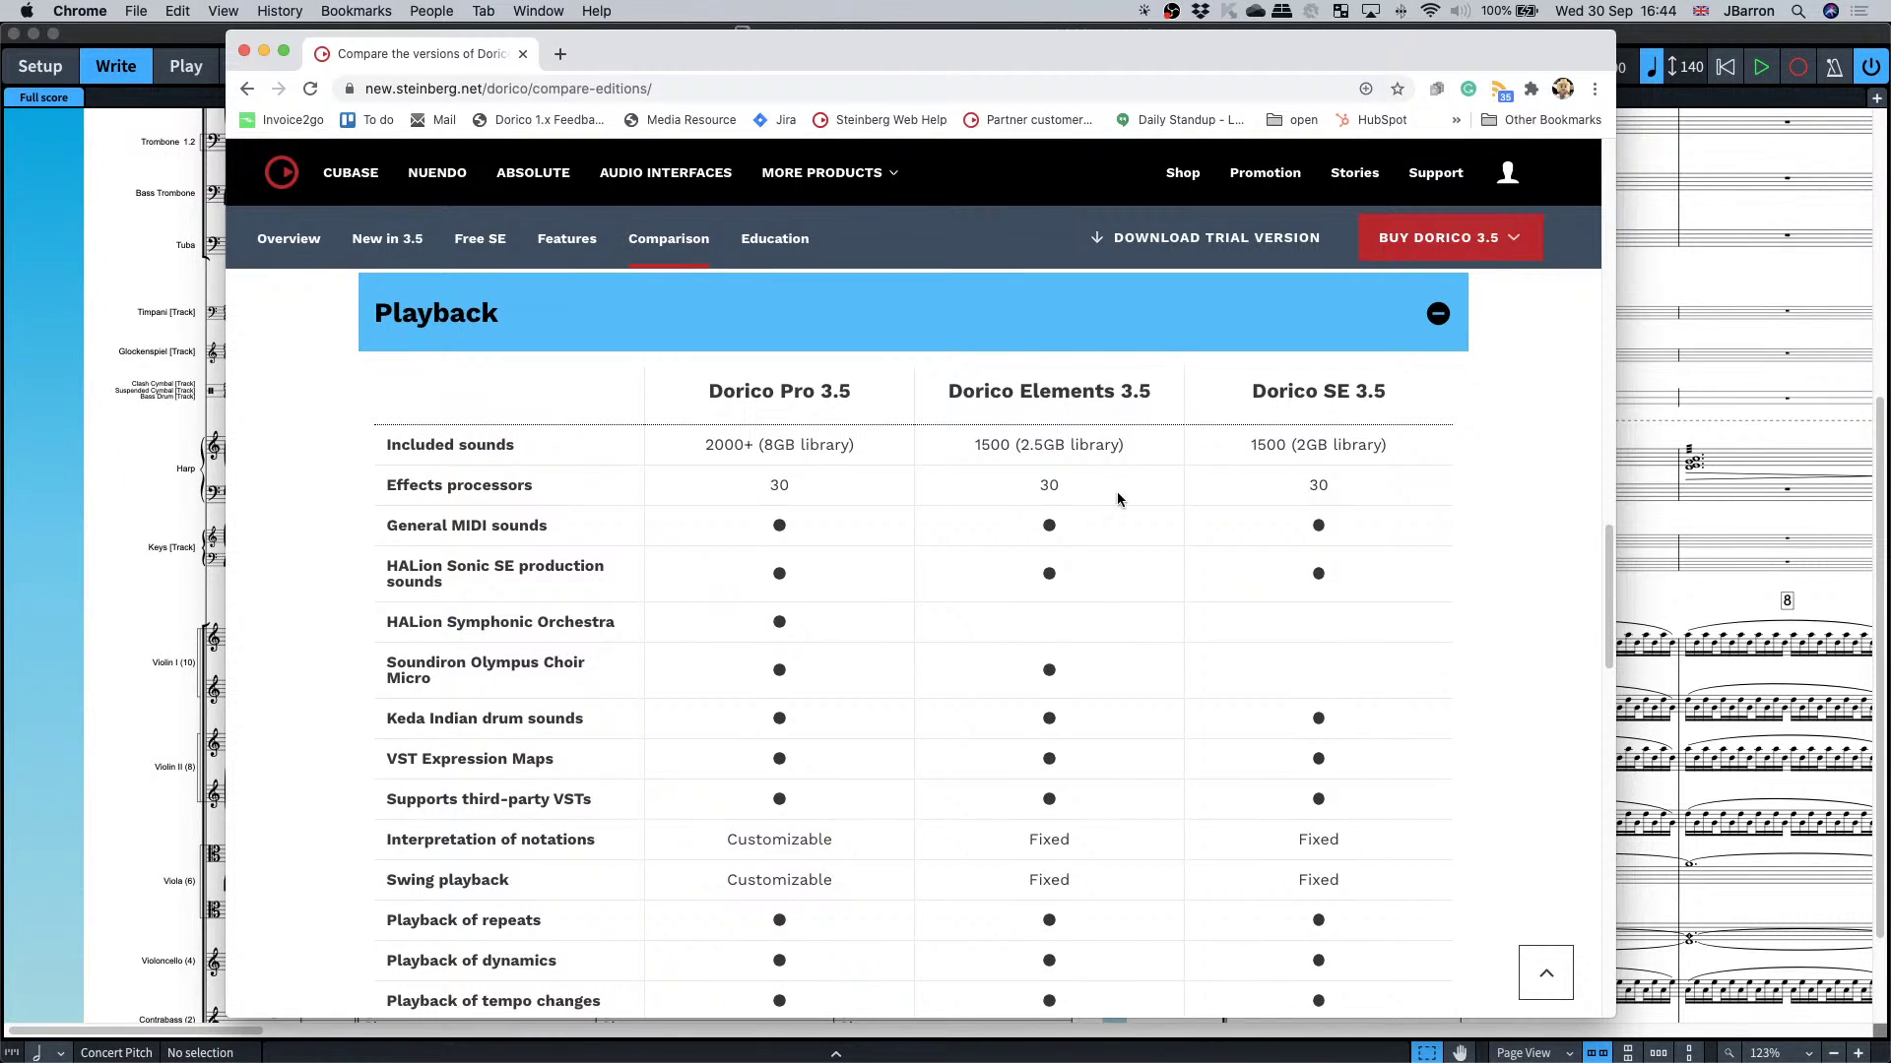
scroll(1270, 630, down, 3)
scroll(1275, 633, up, 2)
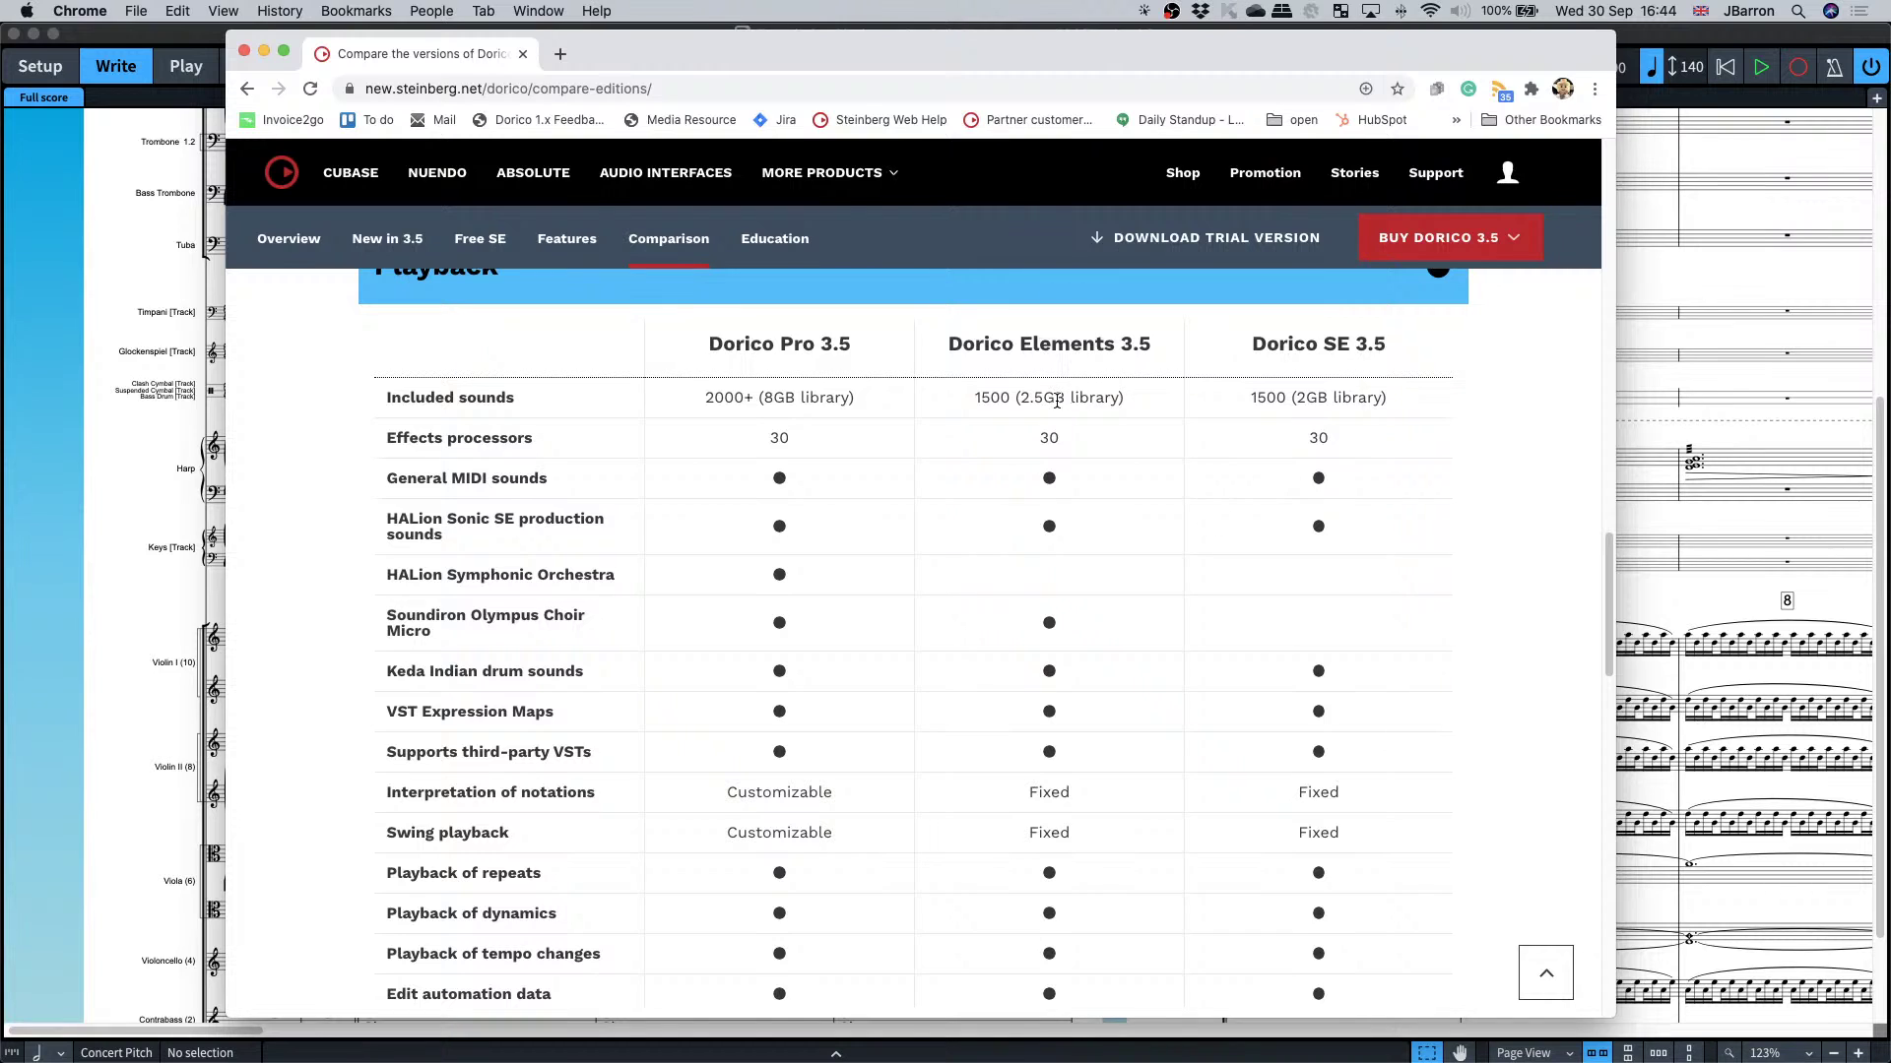
scroll(1309, 620, down, 5)
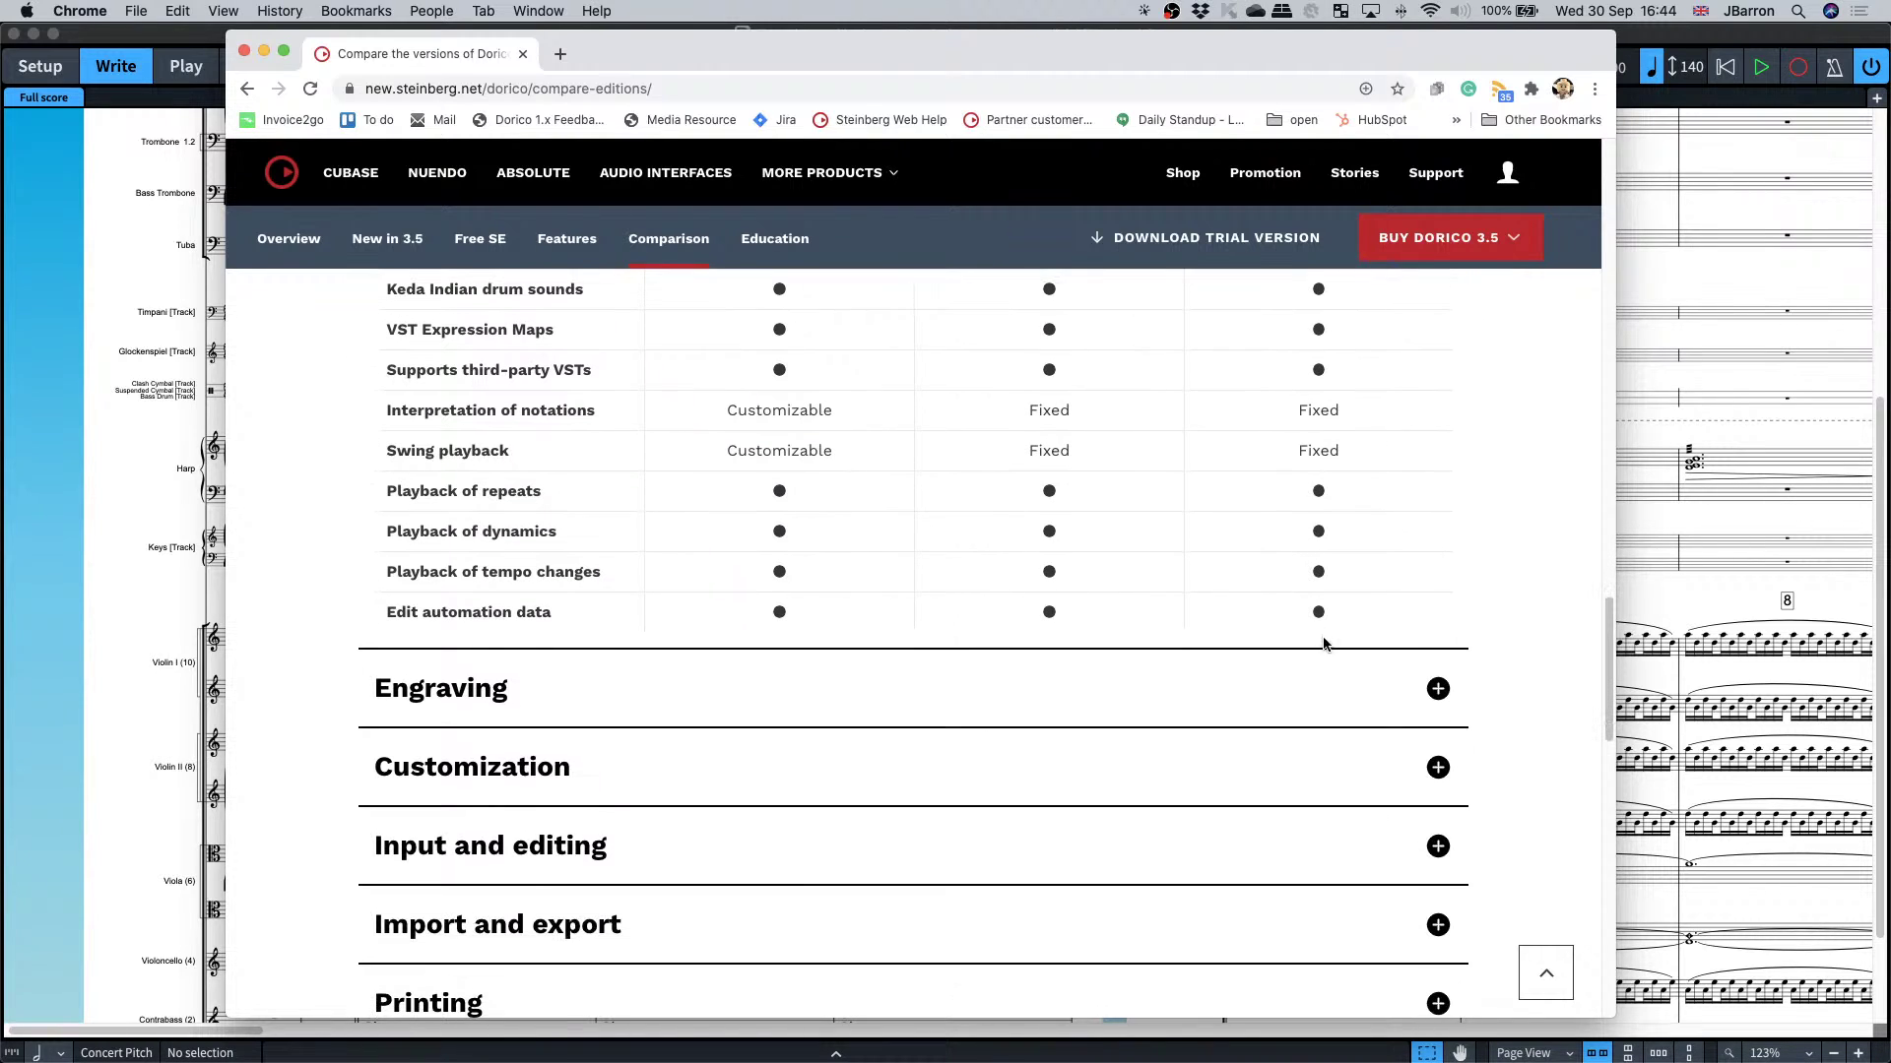
- Review the Engraving and Customization comparisons, expanding and collapsing each section in turn
click(1325, 674)
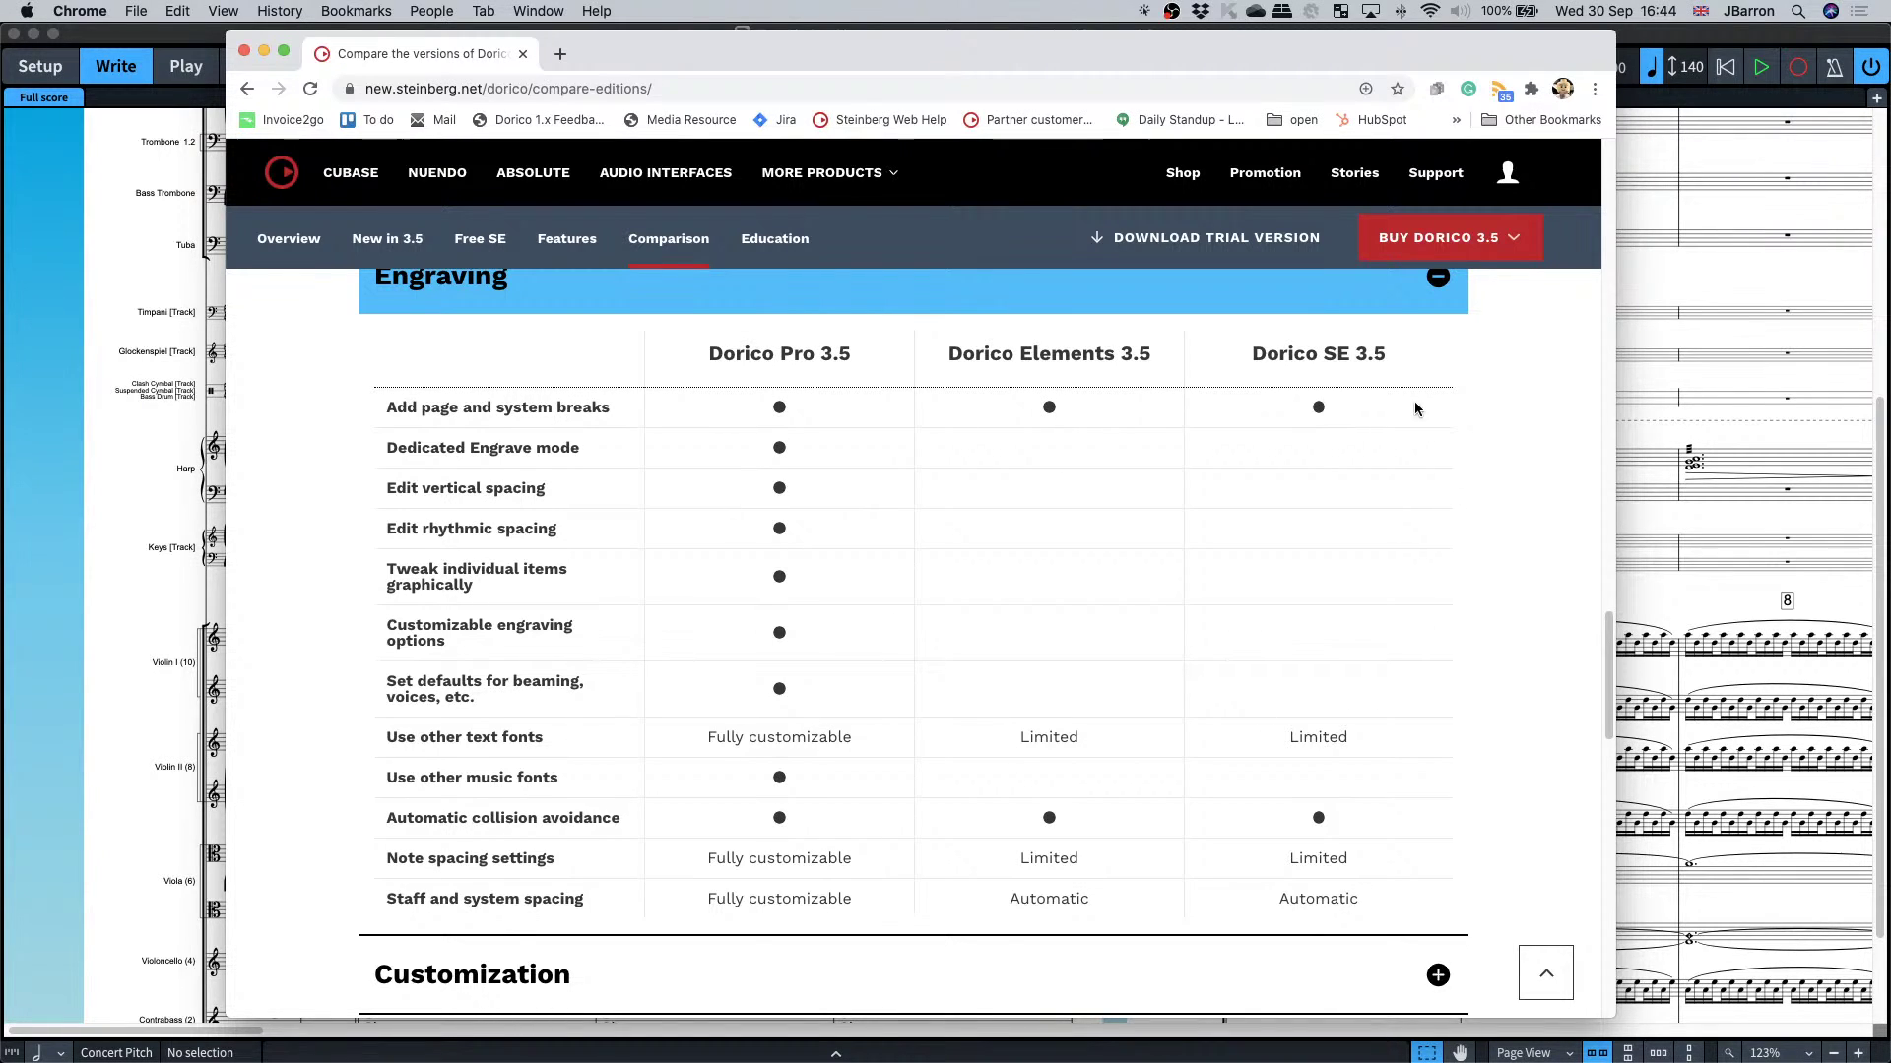
click(1379, 305)
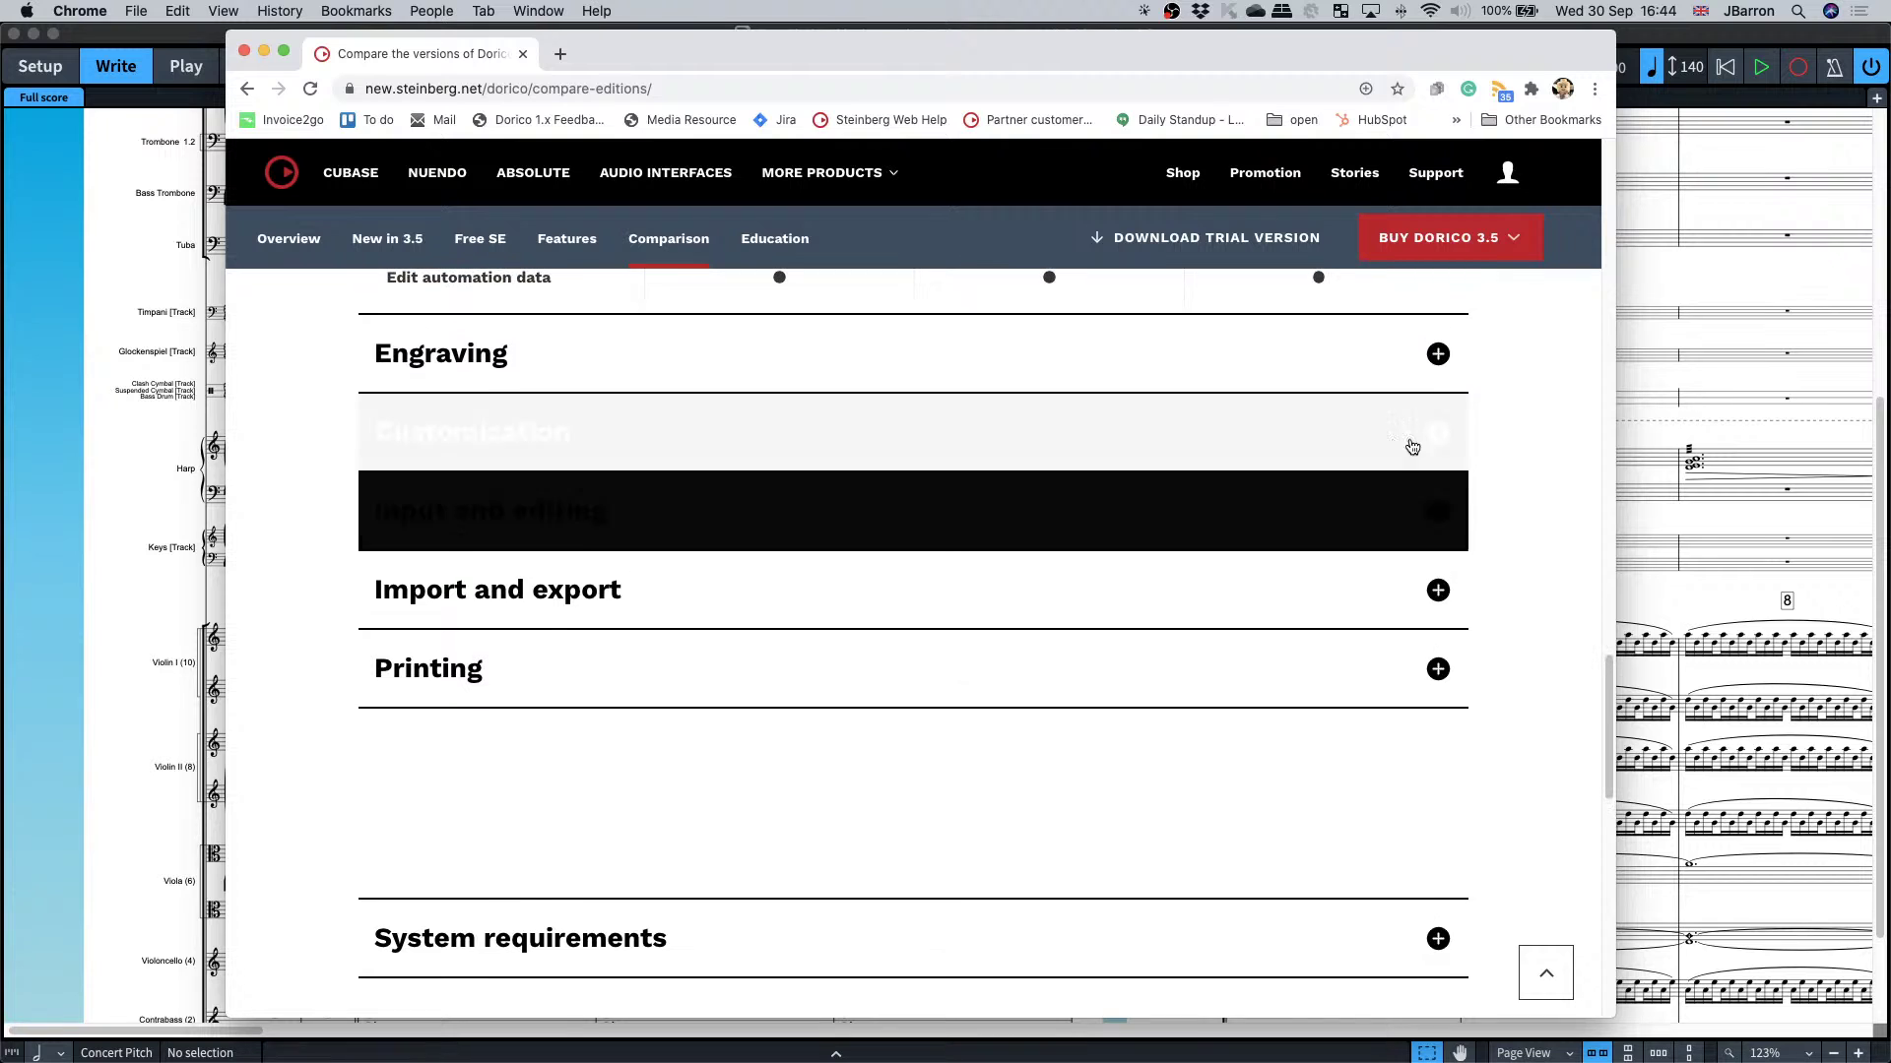
click(1372, 447)
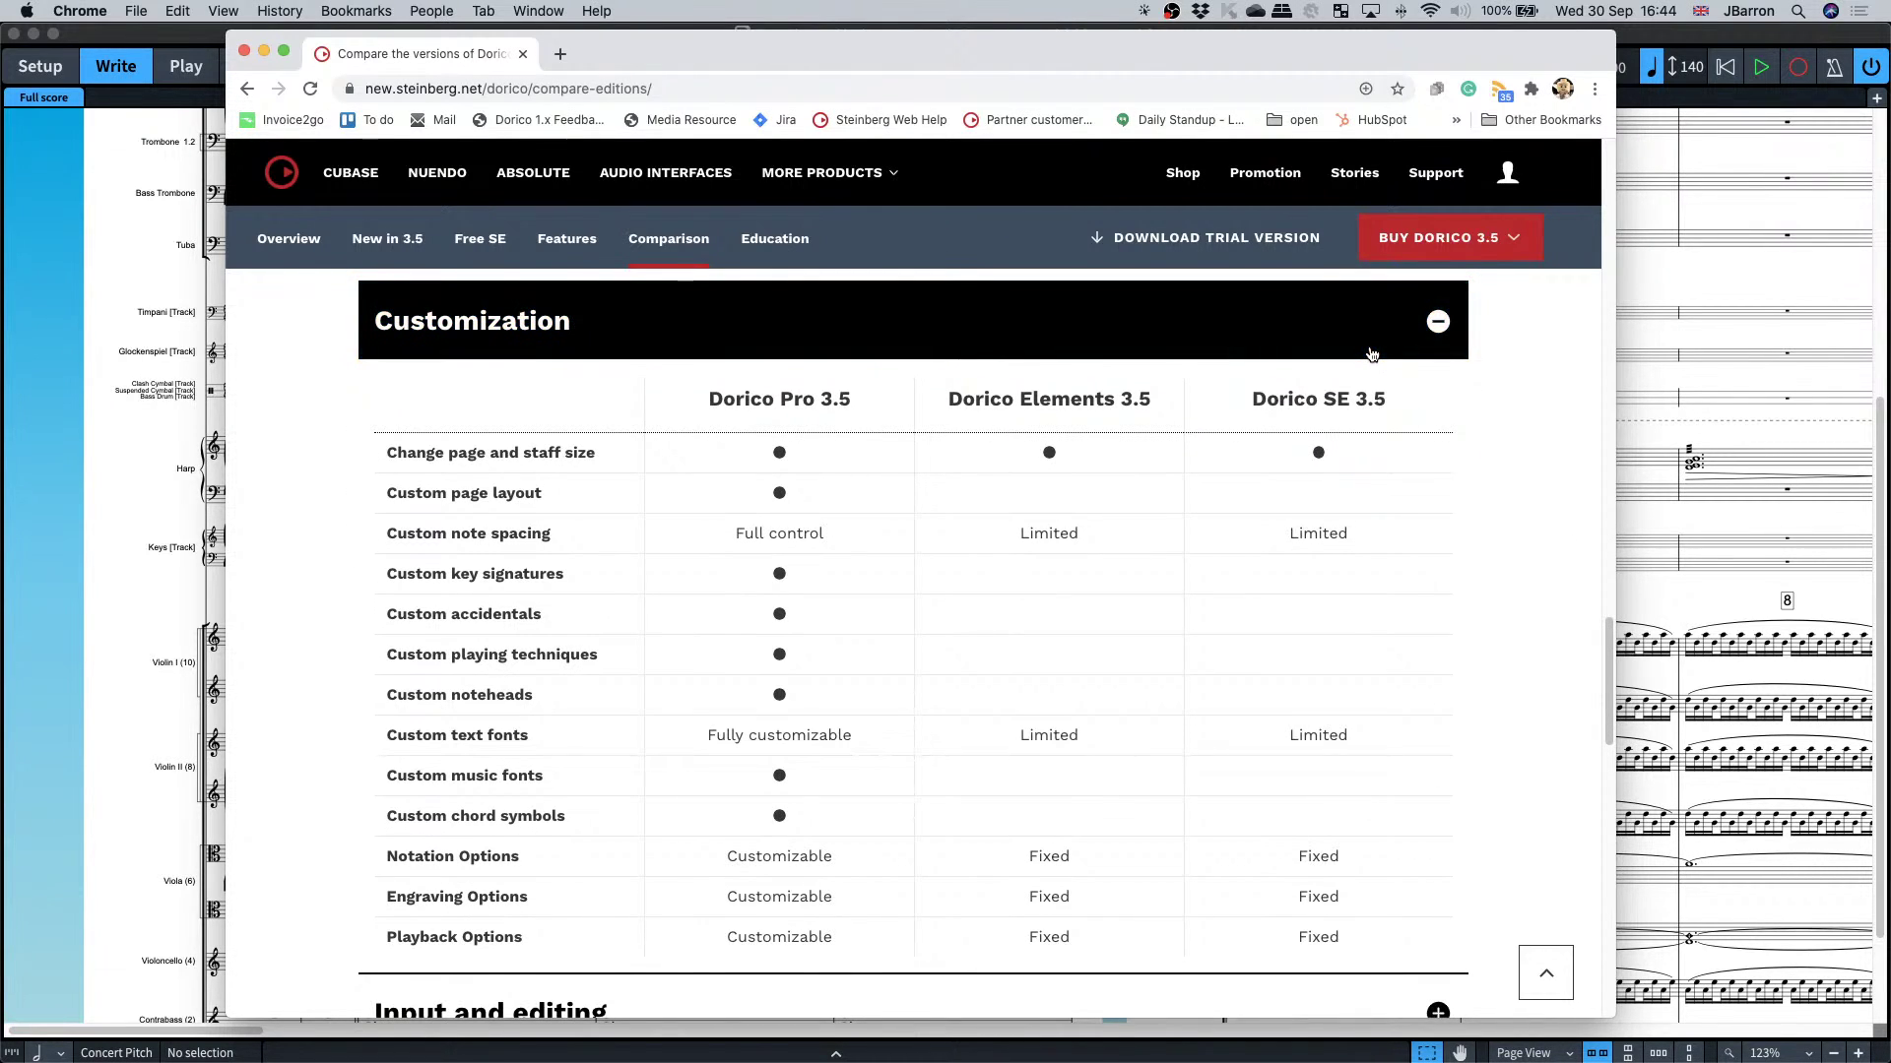
click(1372, 353)
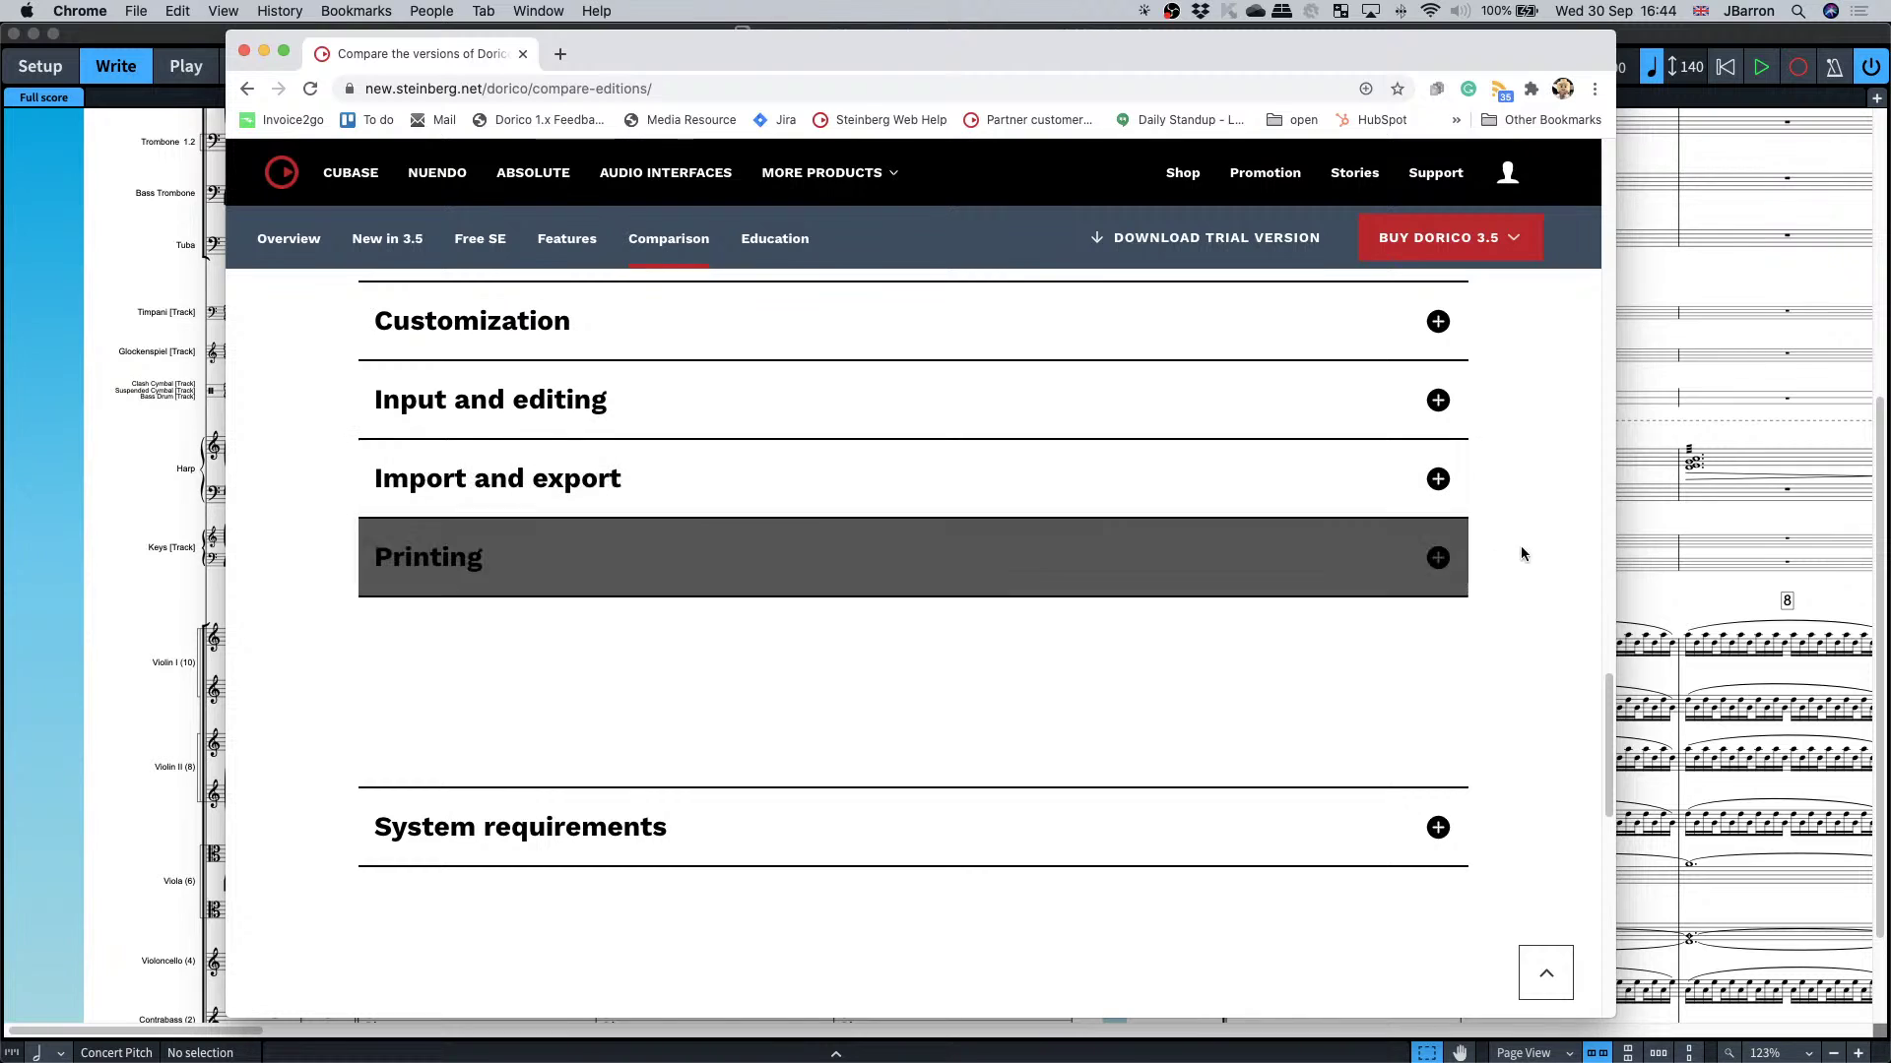
- Review the page introduction and first Notations rows again, and switch back to the Dorico Prelude full score
scroll(1529, 512, up, 3)
scroll(1529, 508, up, 15)
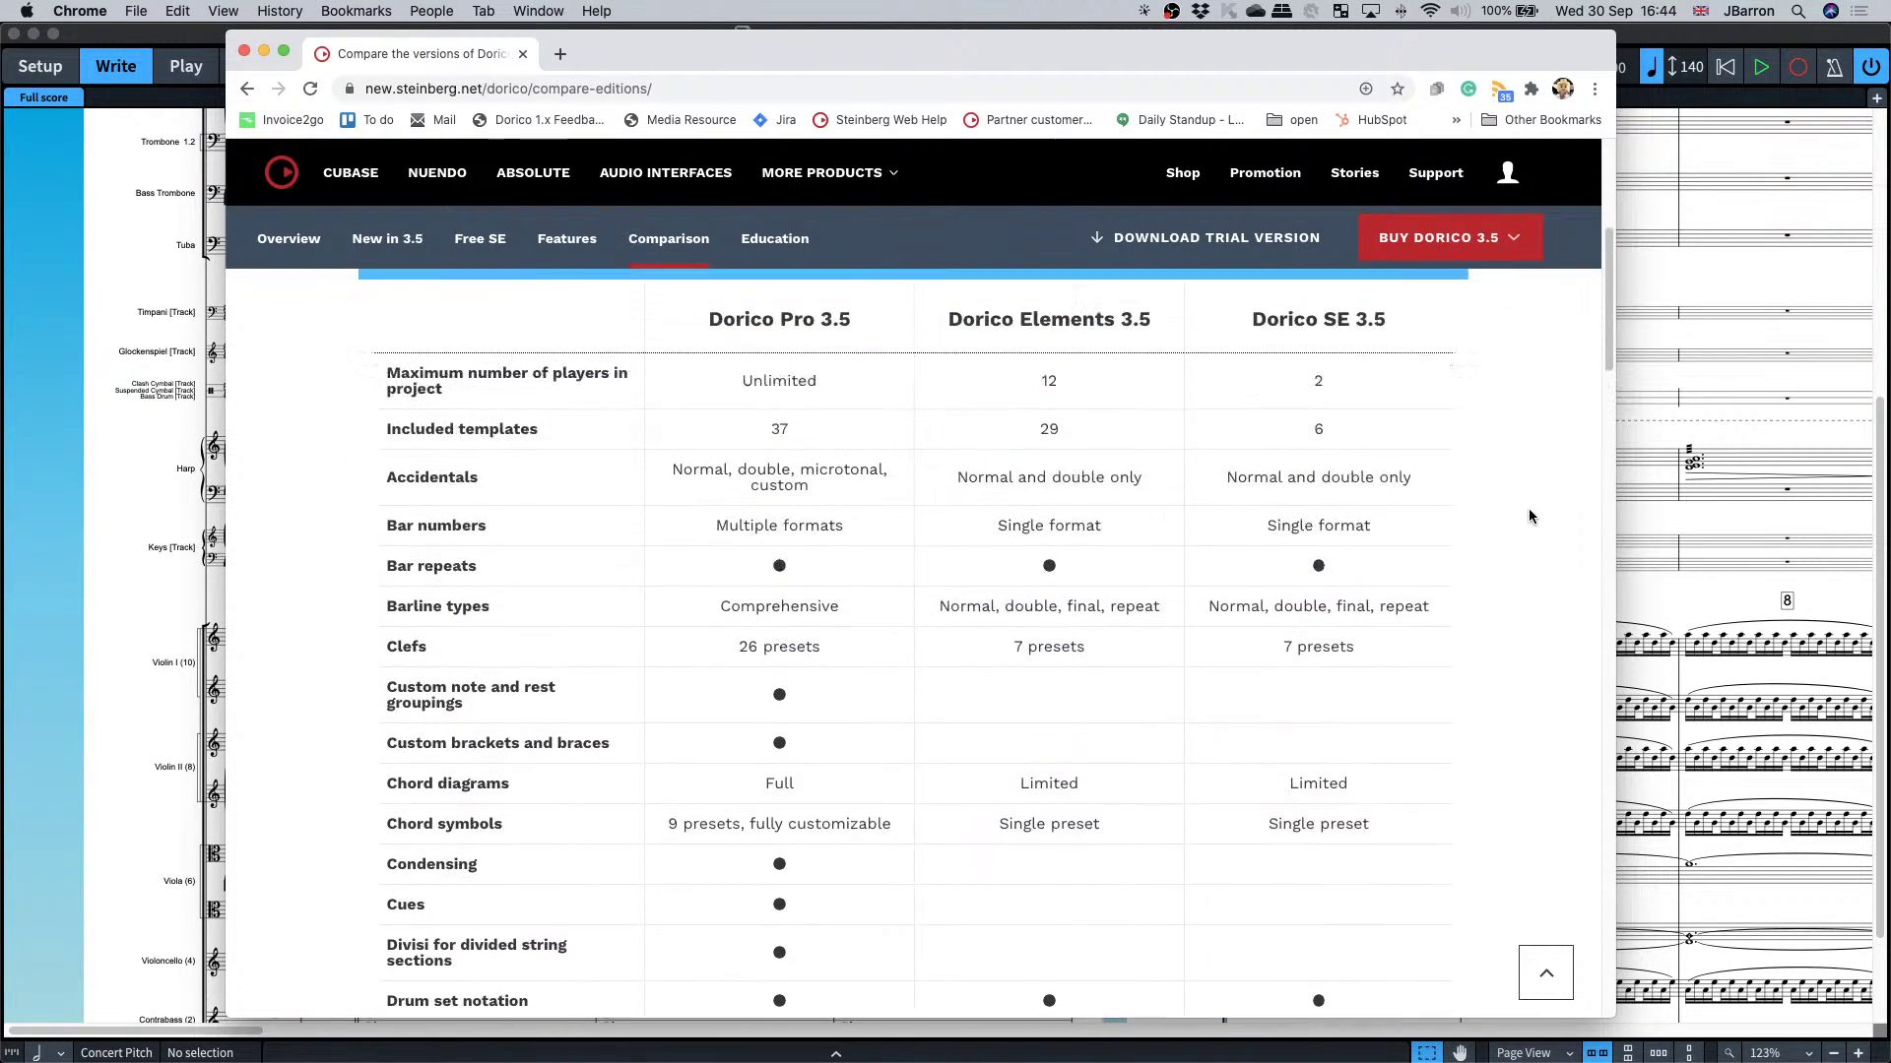
scroll(1528, 516, up, 1)
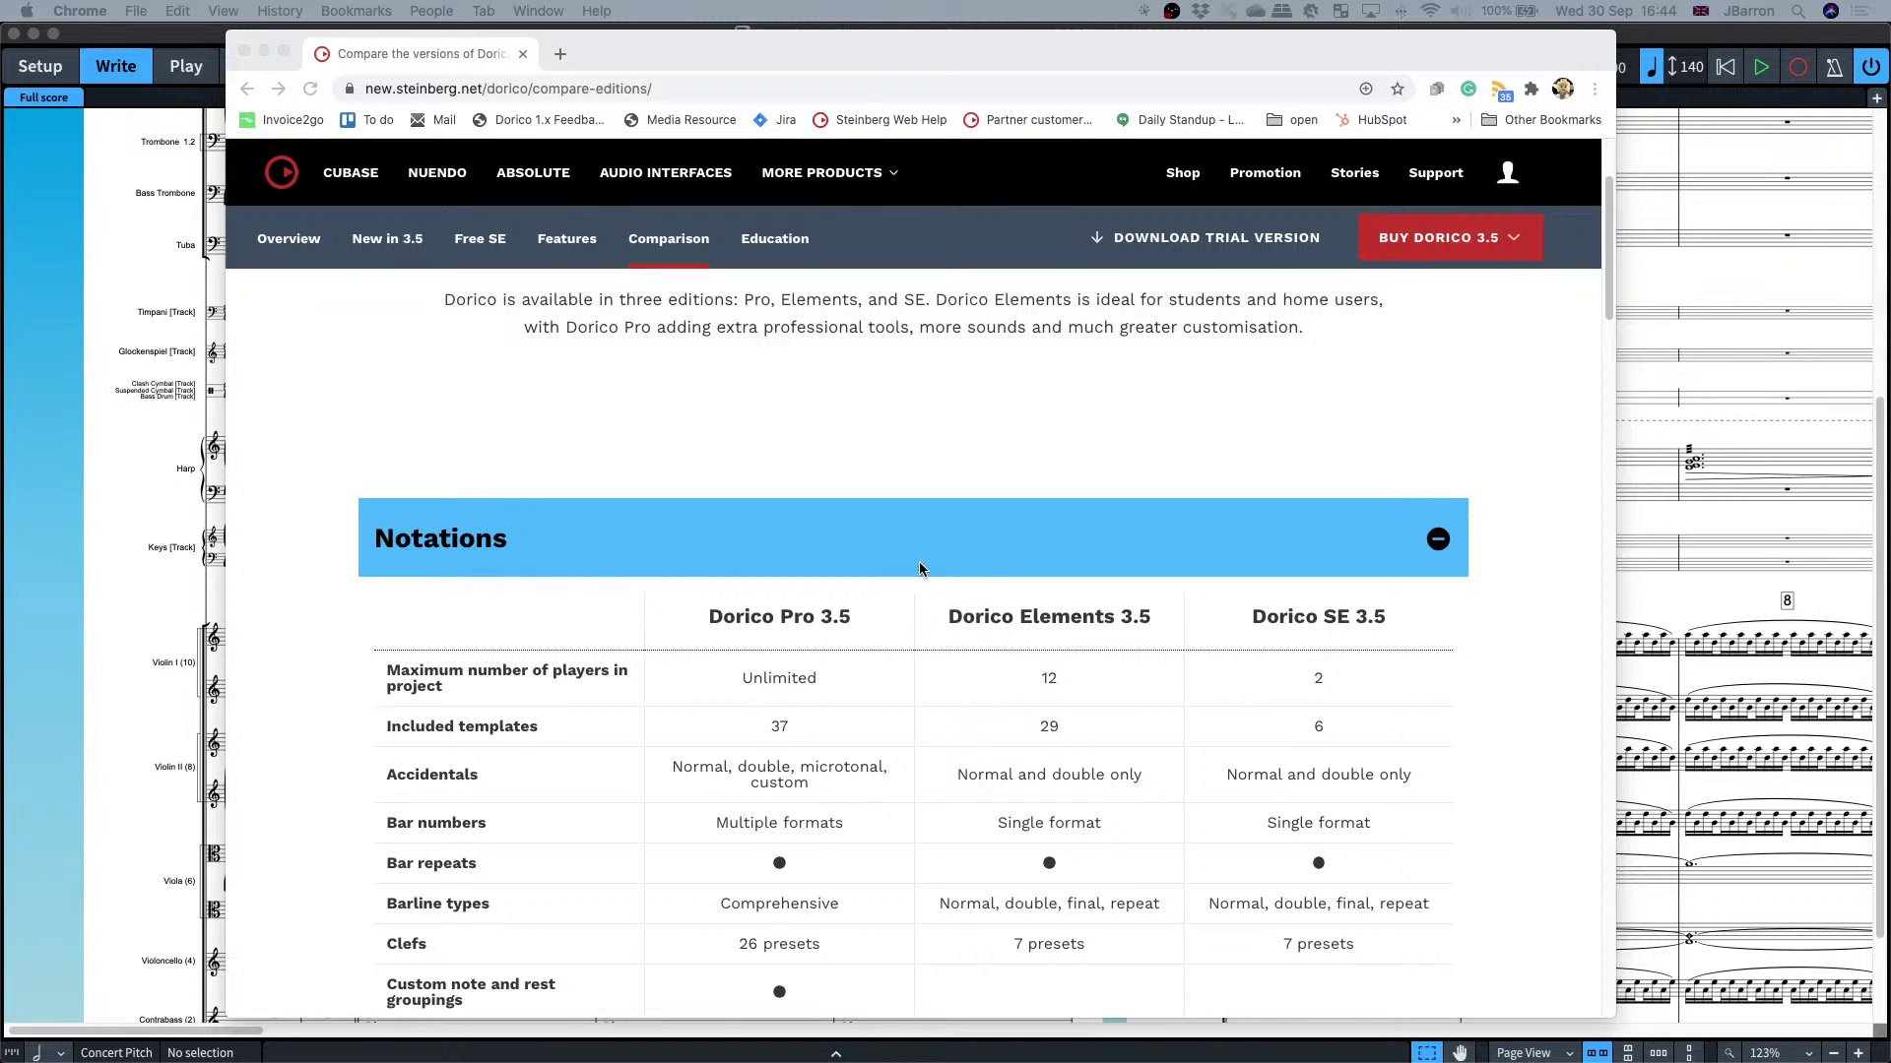
scroll(1060, 638, down, 3)
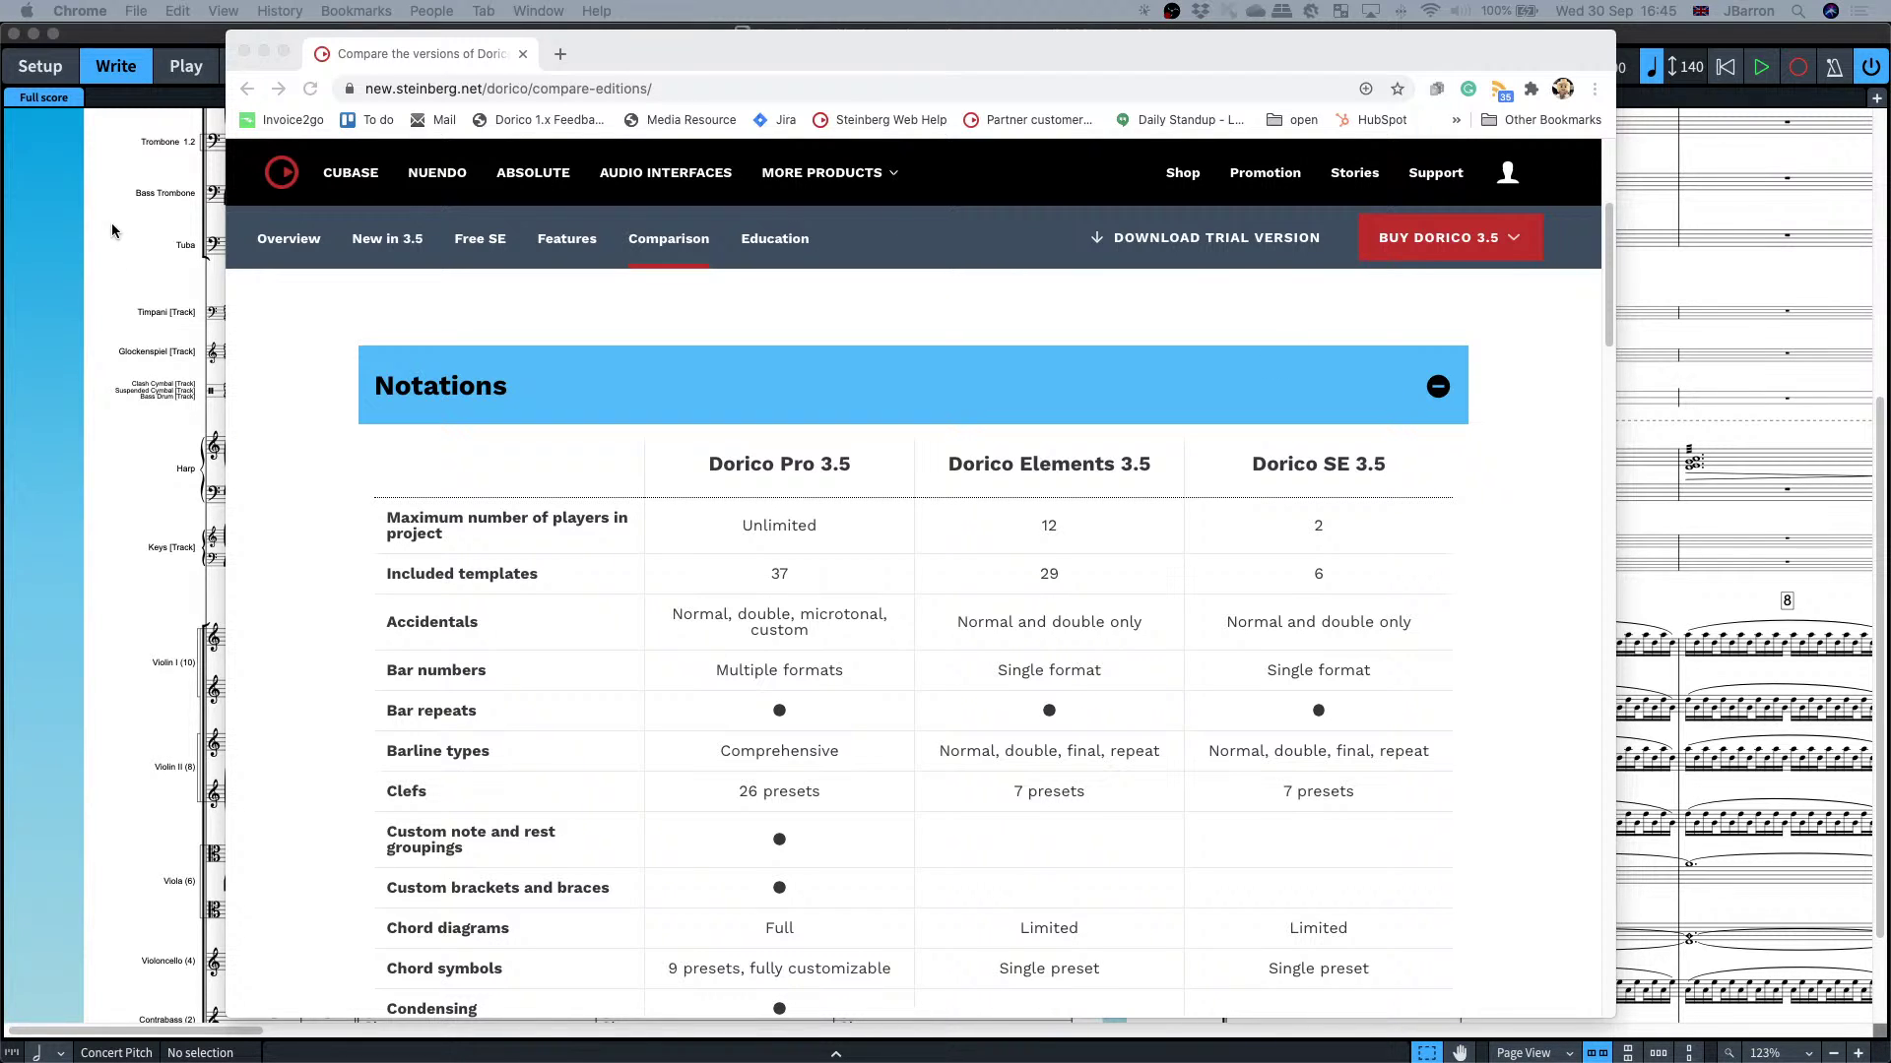
scroll(329, 446, up, 3)
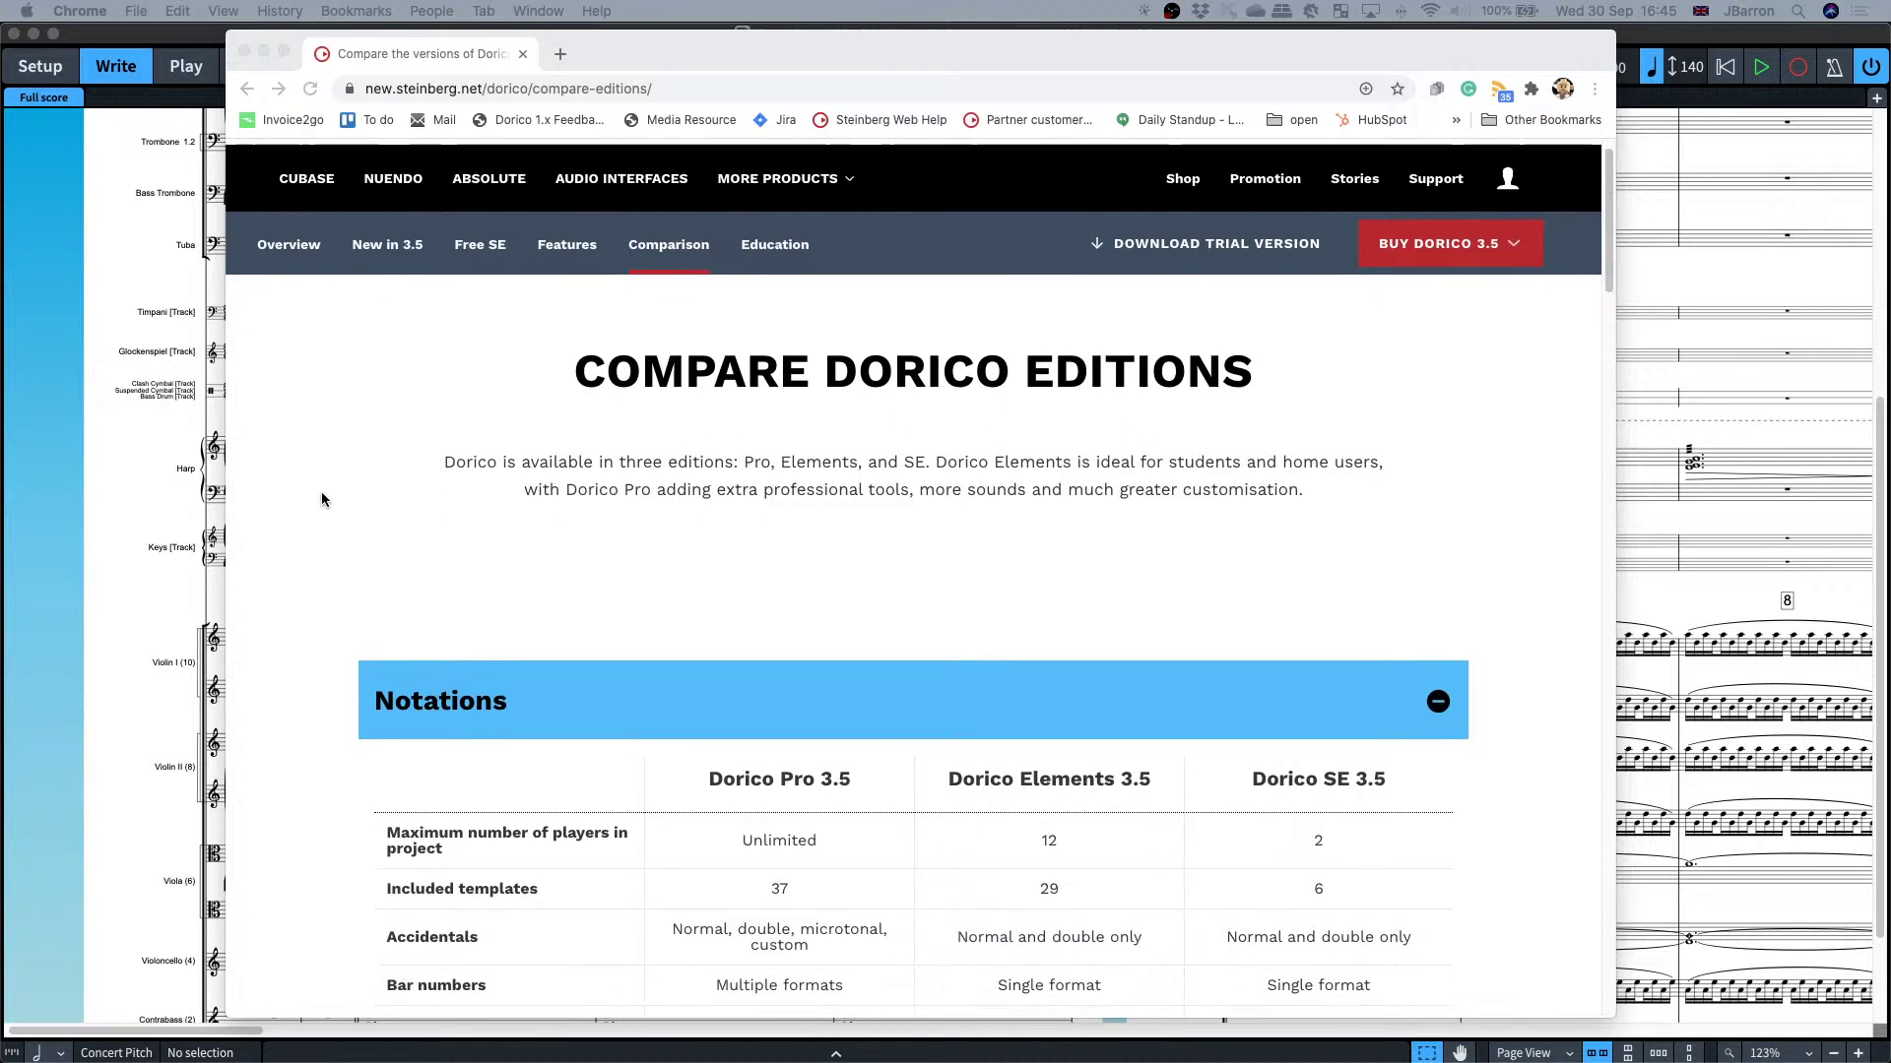
scroll(322, 499, down, 2)
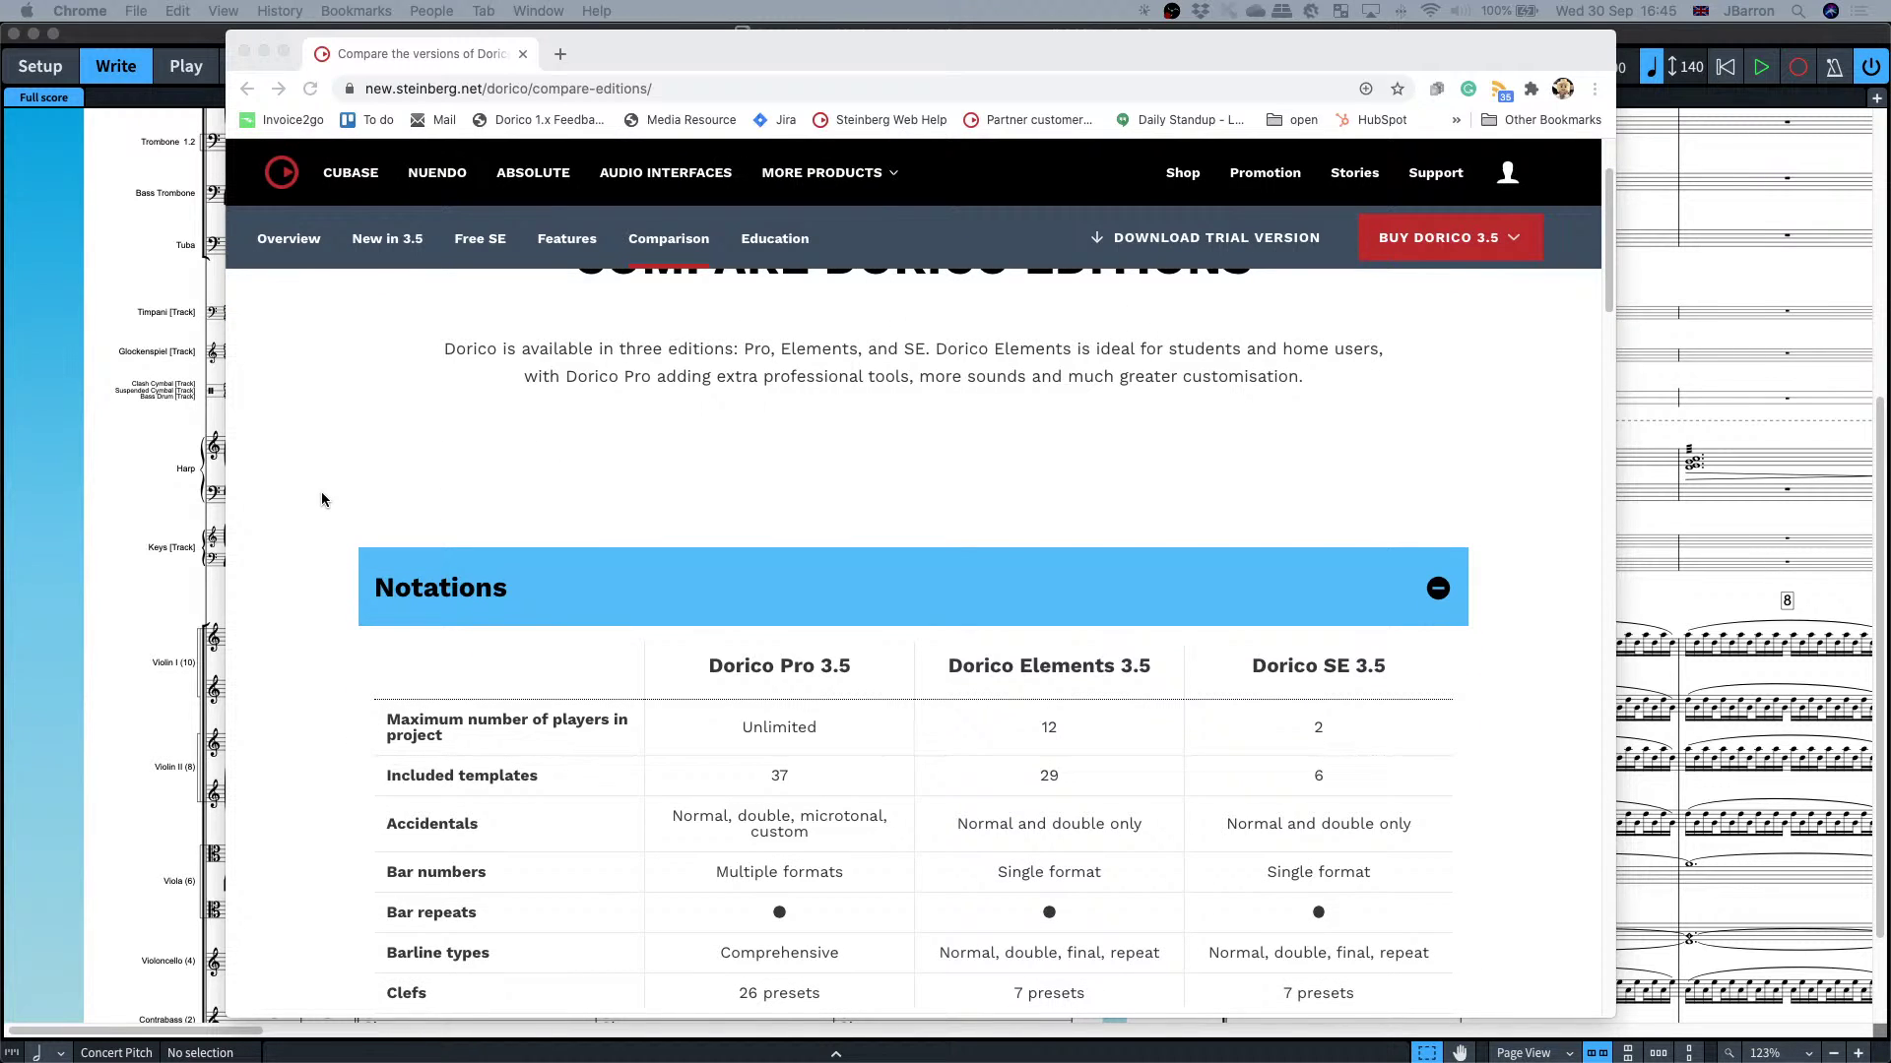
scroll(321, 498, down, 3)
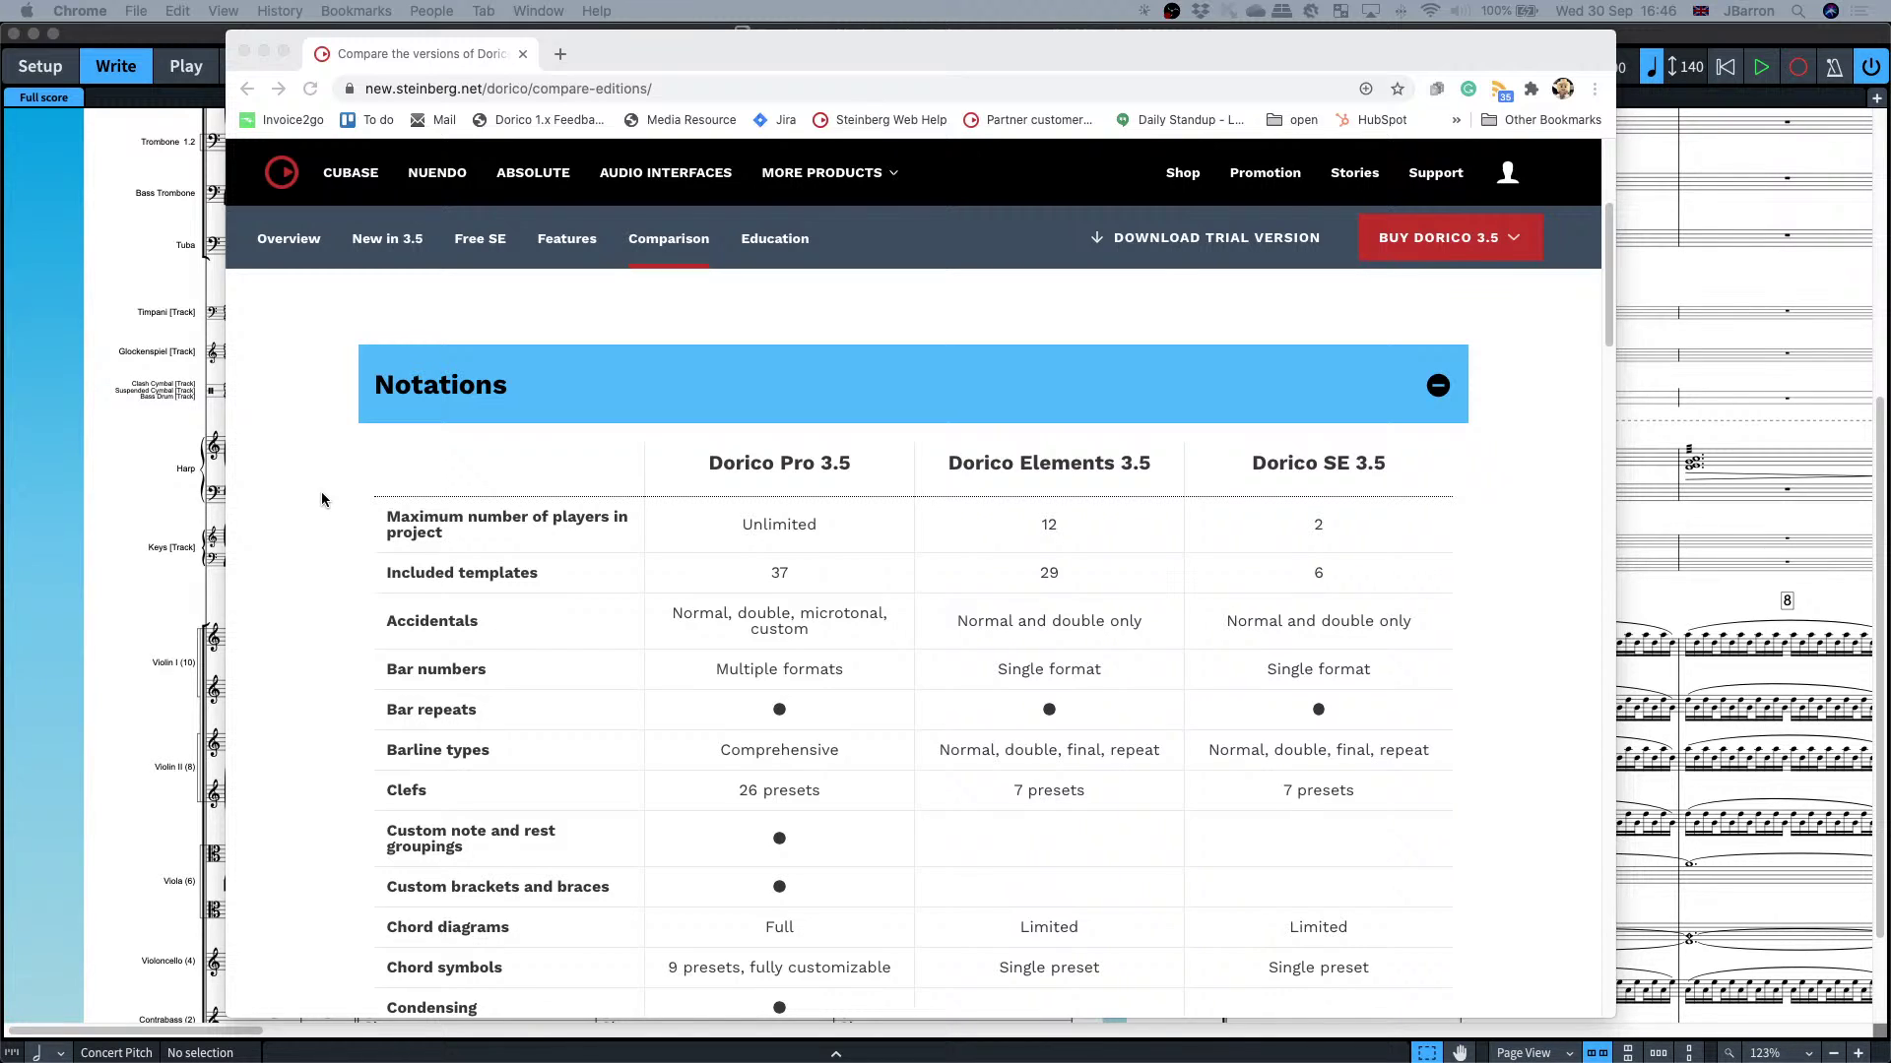
click(110, 258)
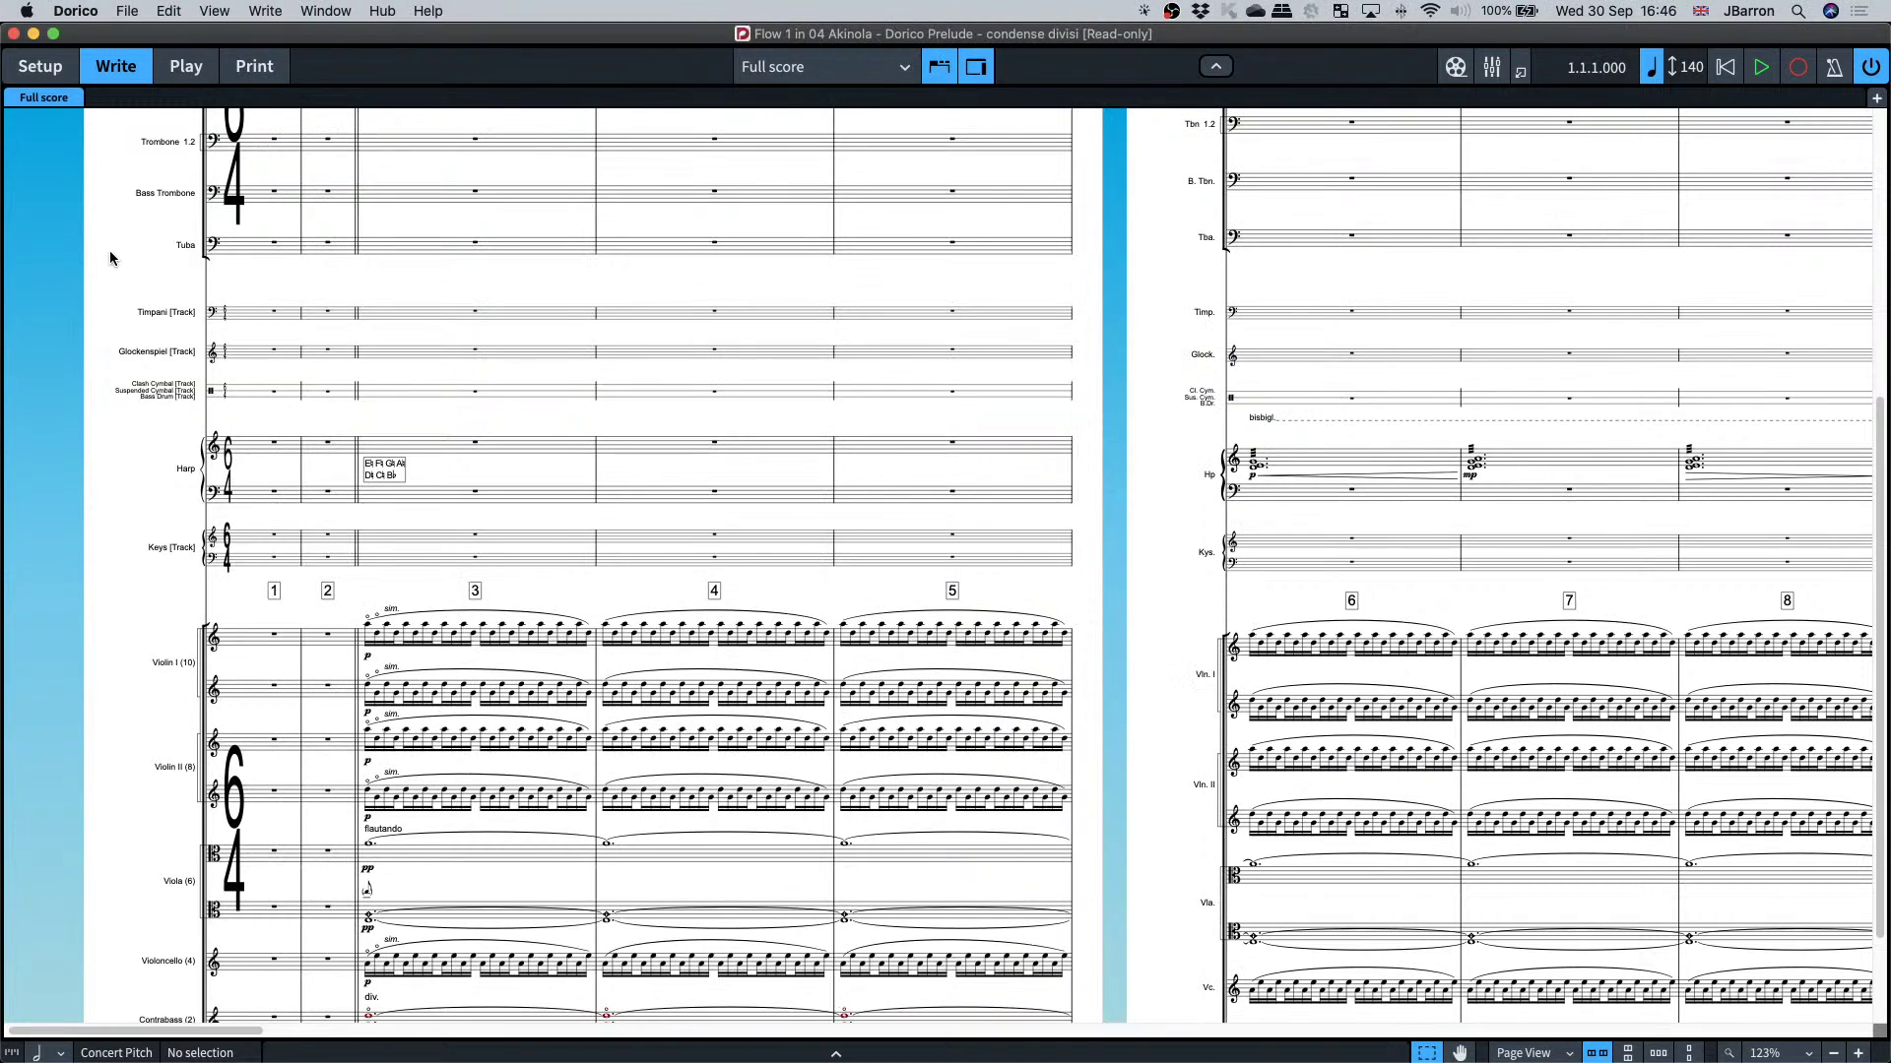
- Show the Dorico Prelude score's players and layouts in Setup mode and look through the list of open projects
key(super+1)
key(shift+p)
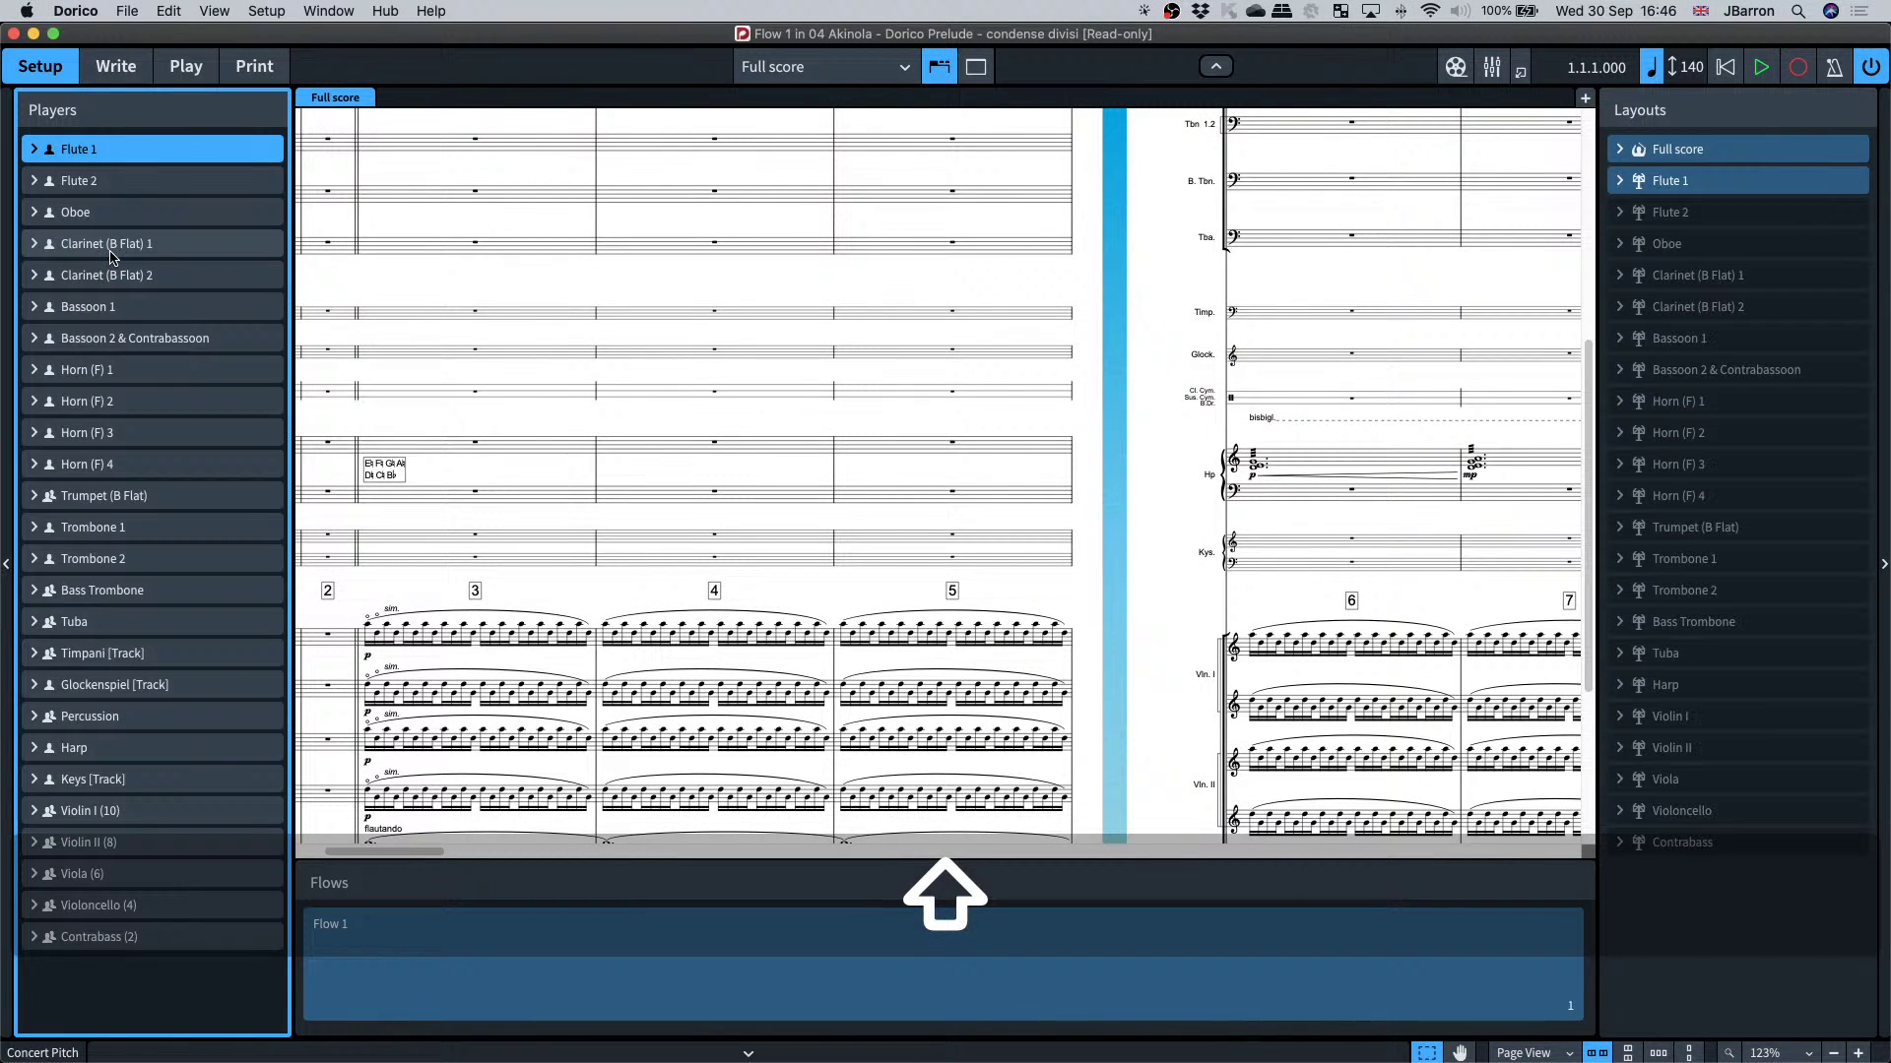
click(329, 11)
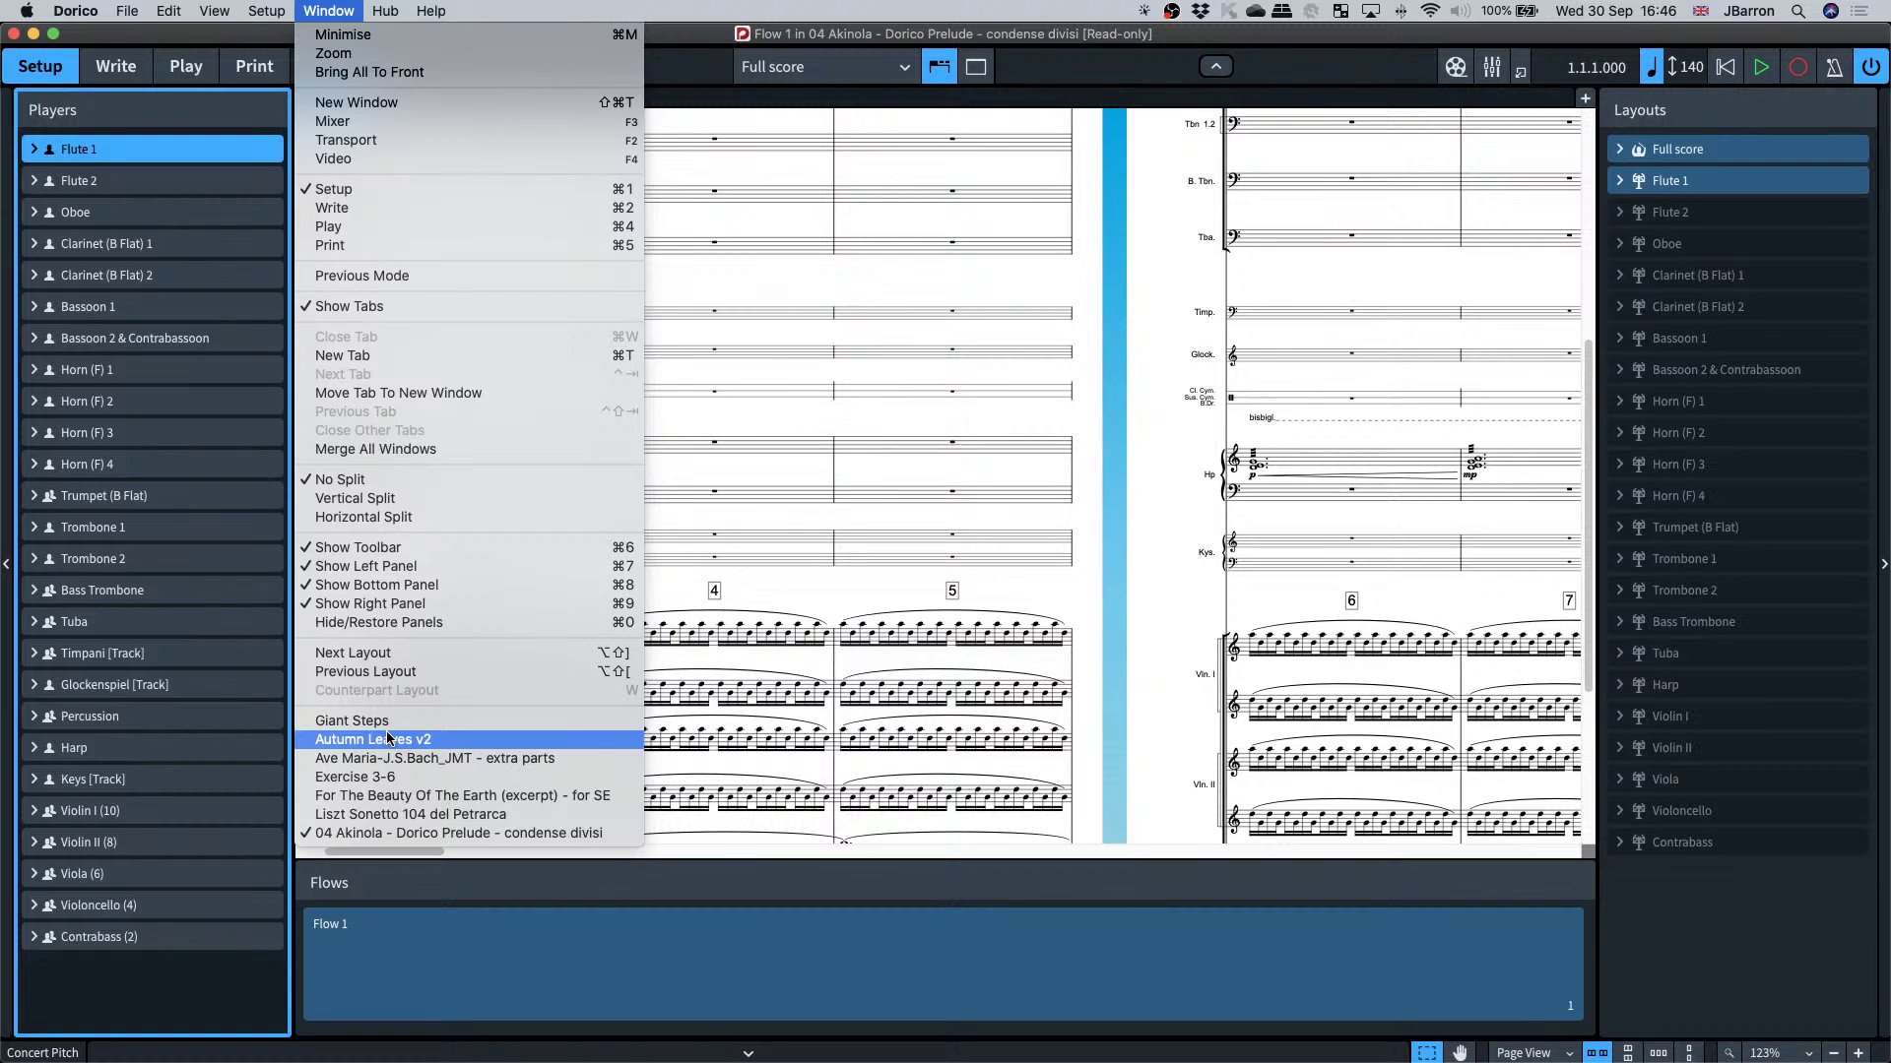
key(Escape)
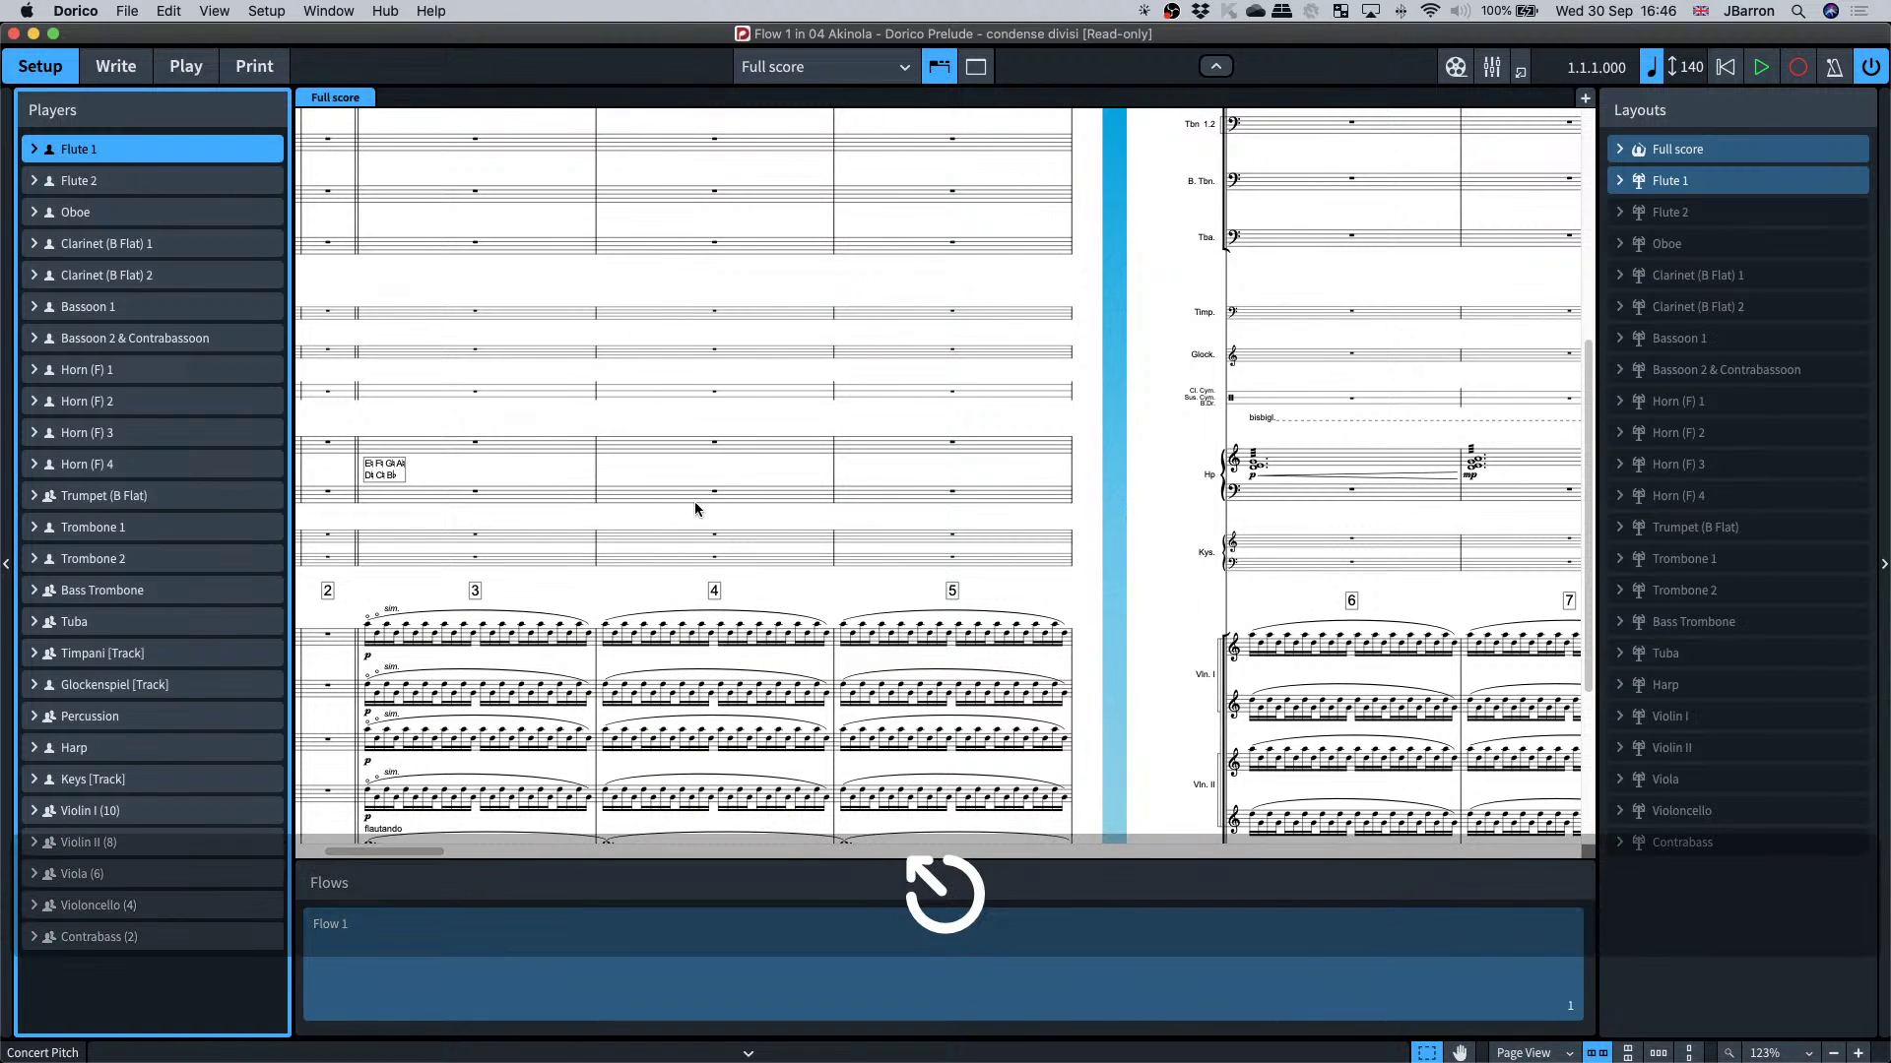
- Create a new project and add a solo player holding a Horn, F Treble Clef Part
key(super)
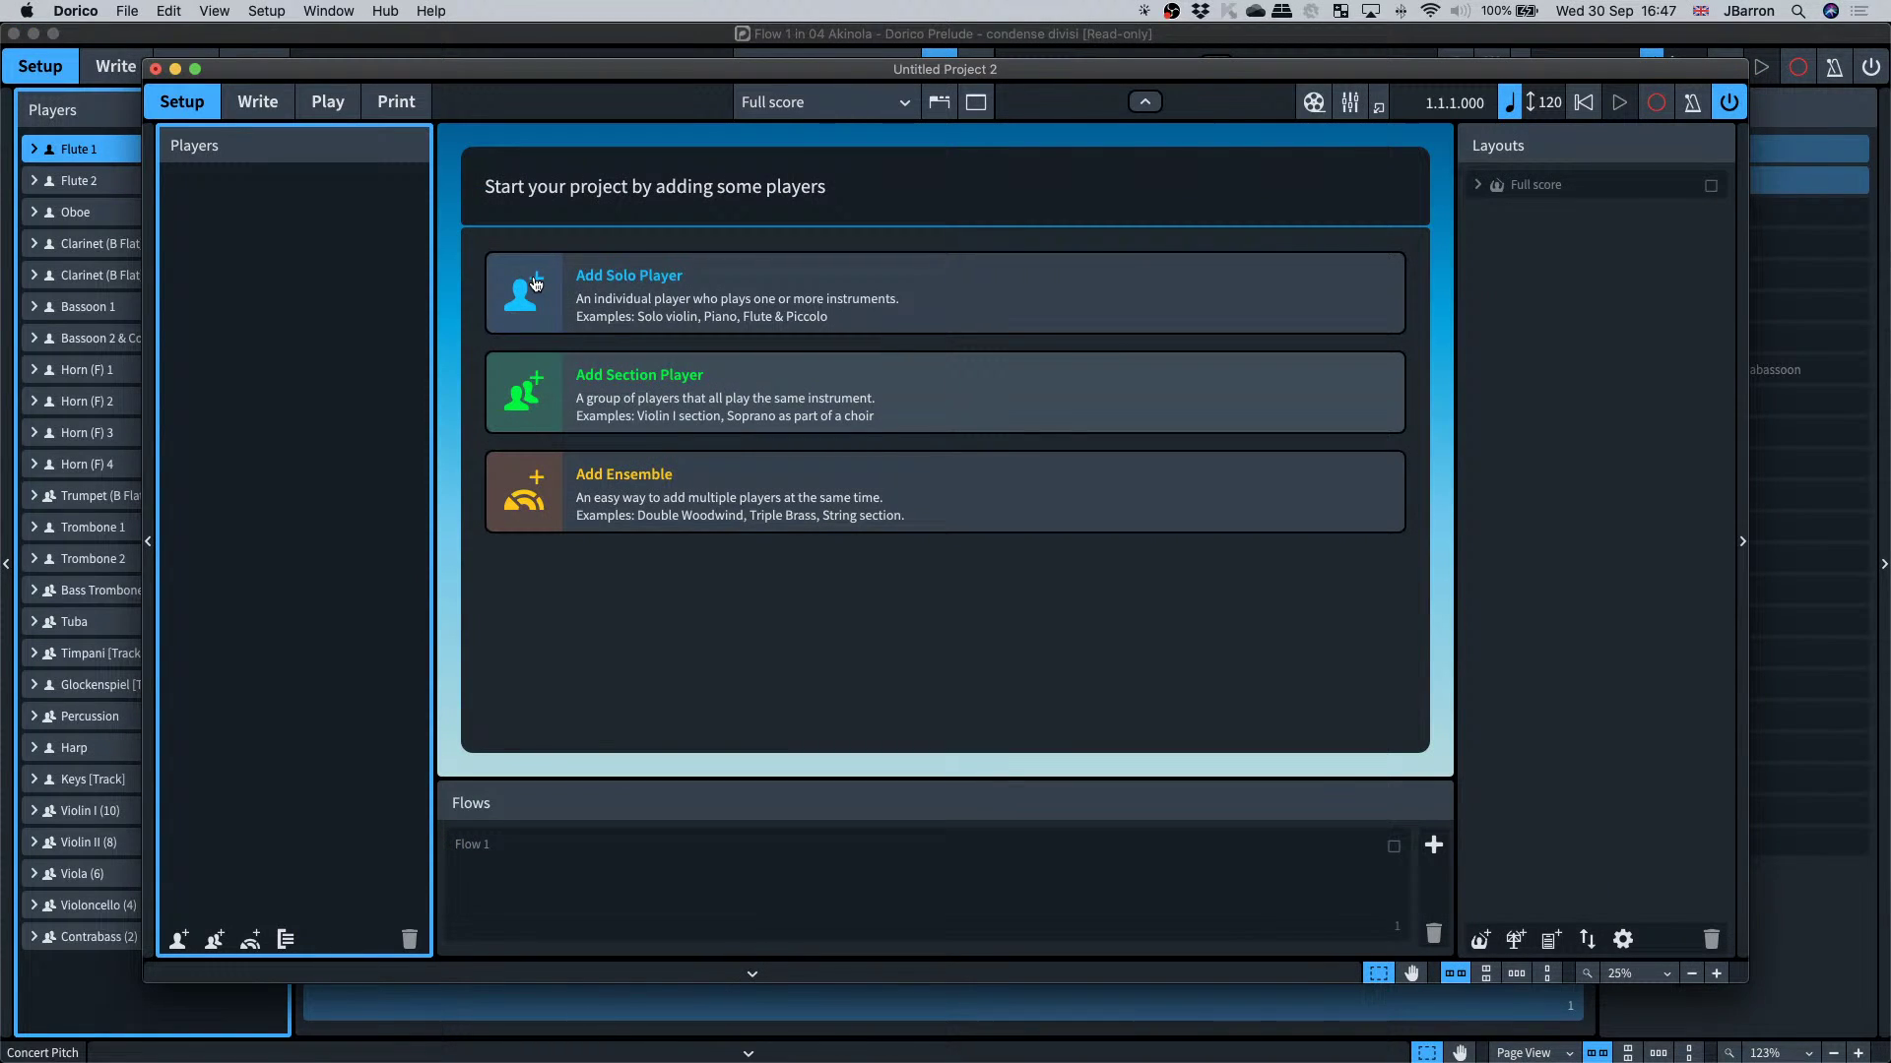
click(536, 284)
text(hor)
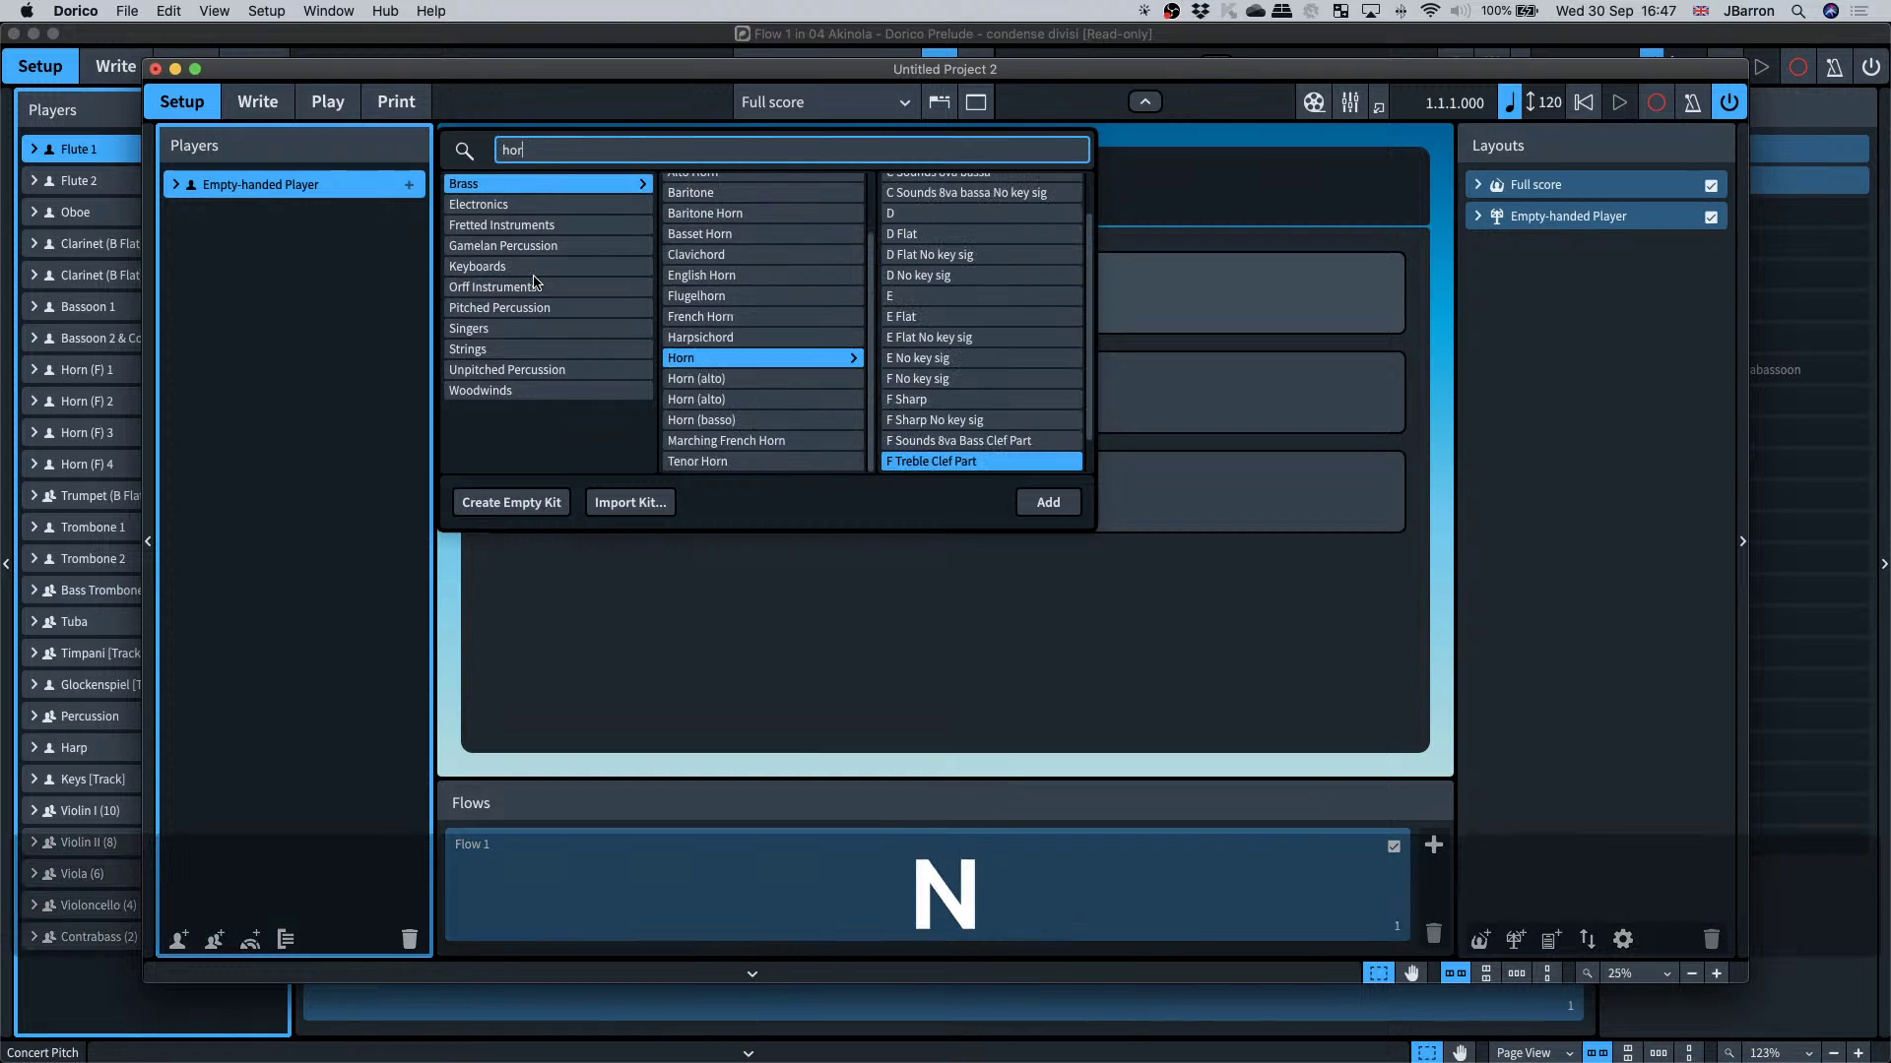
text(n)
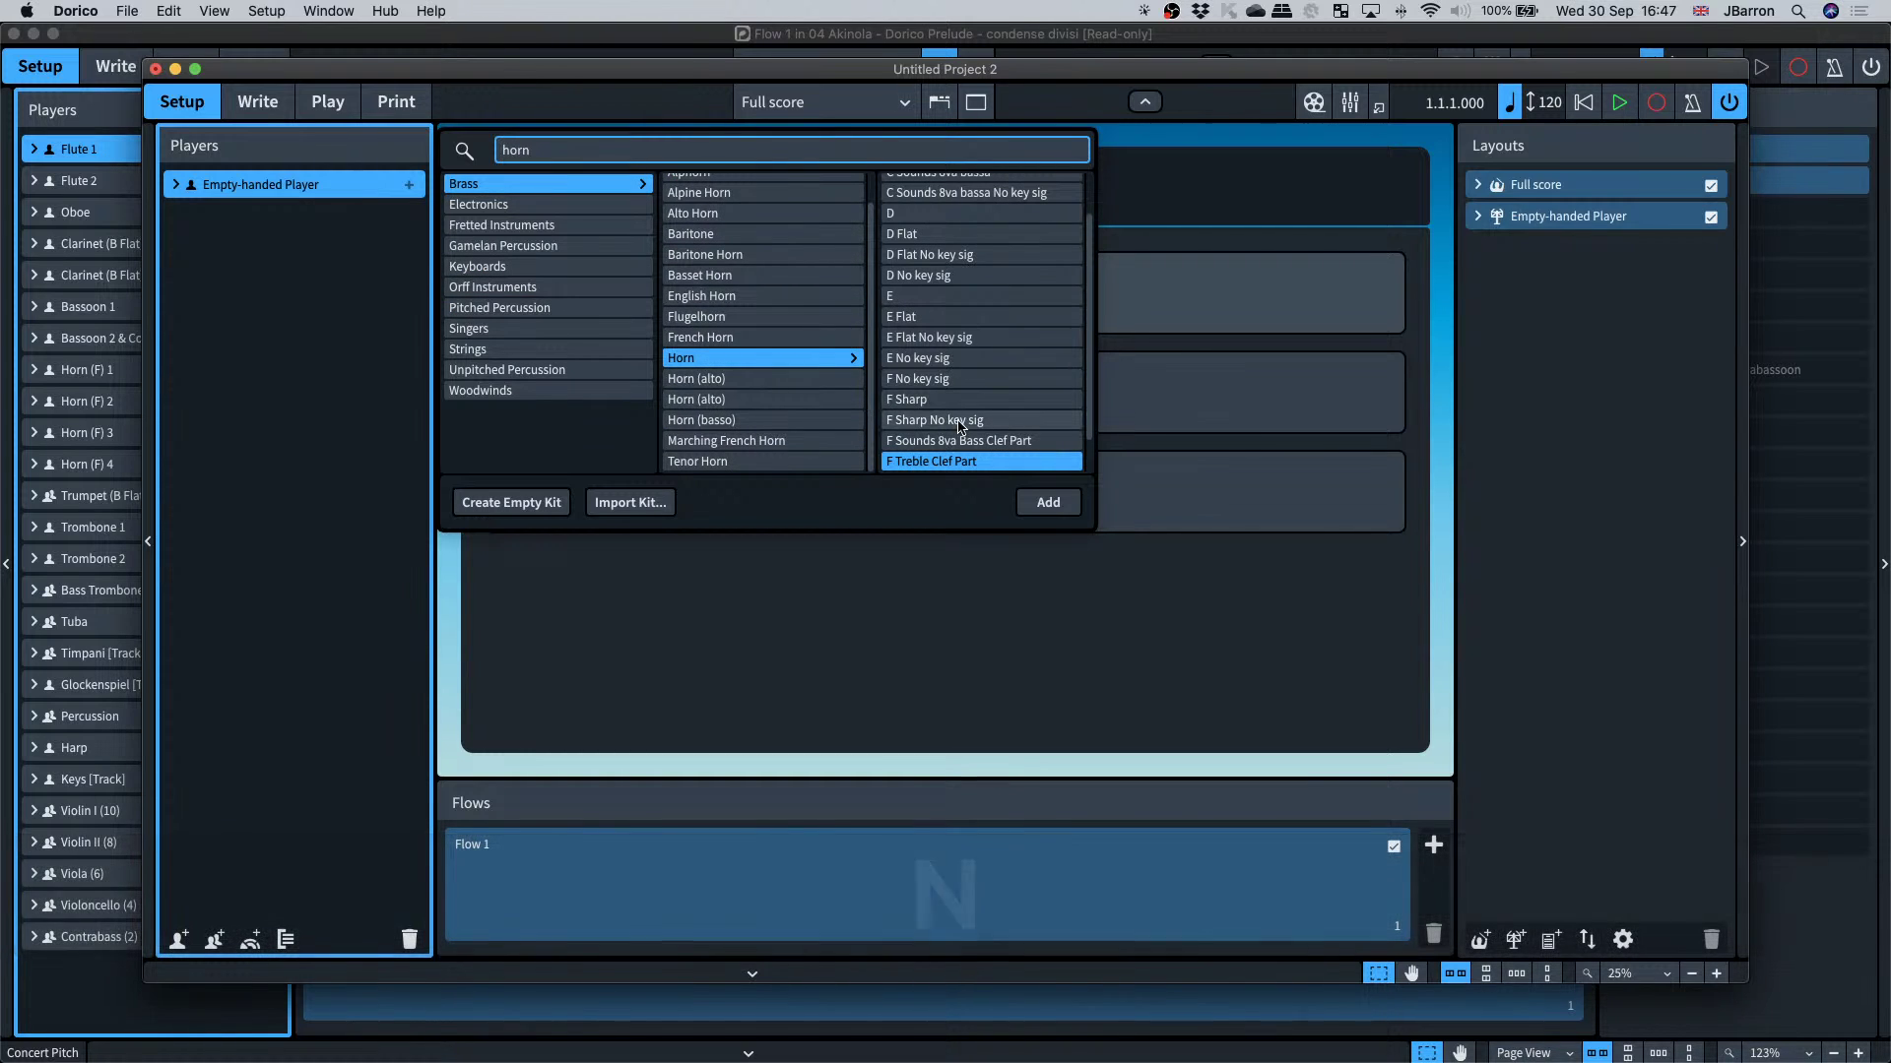
scroll(958, 426, down, 2)
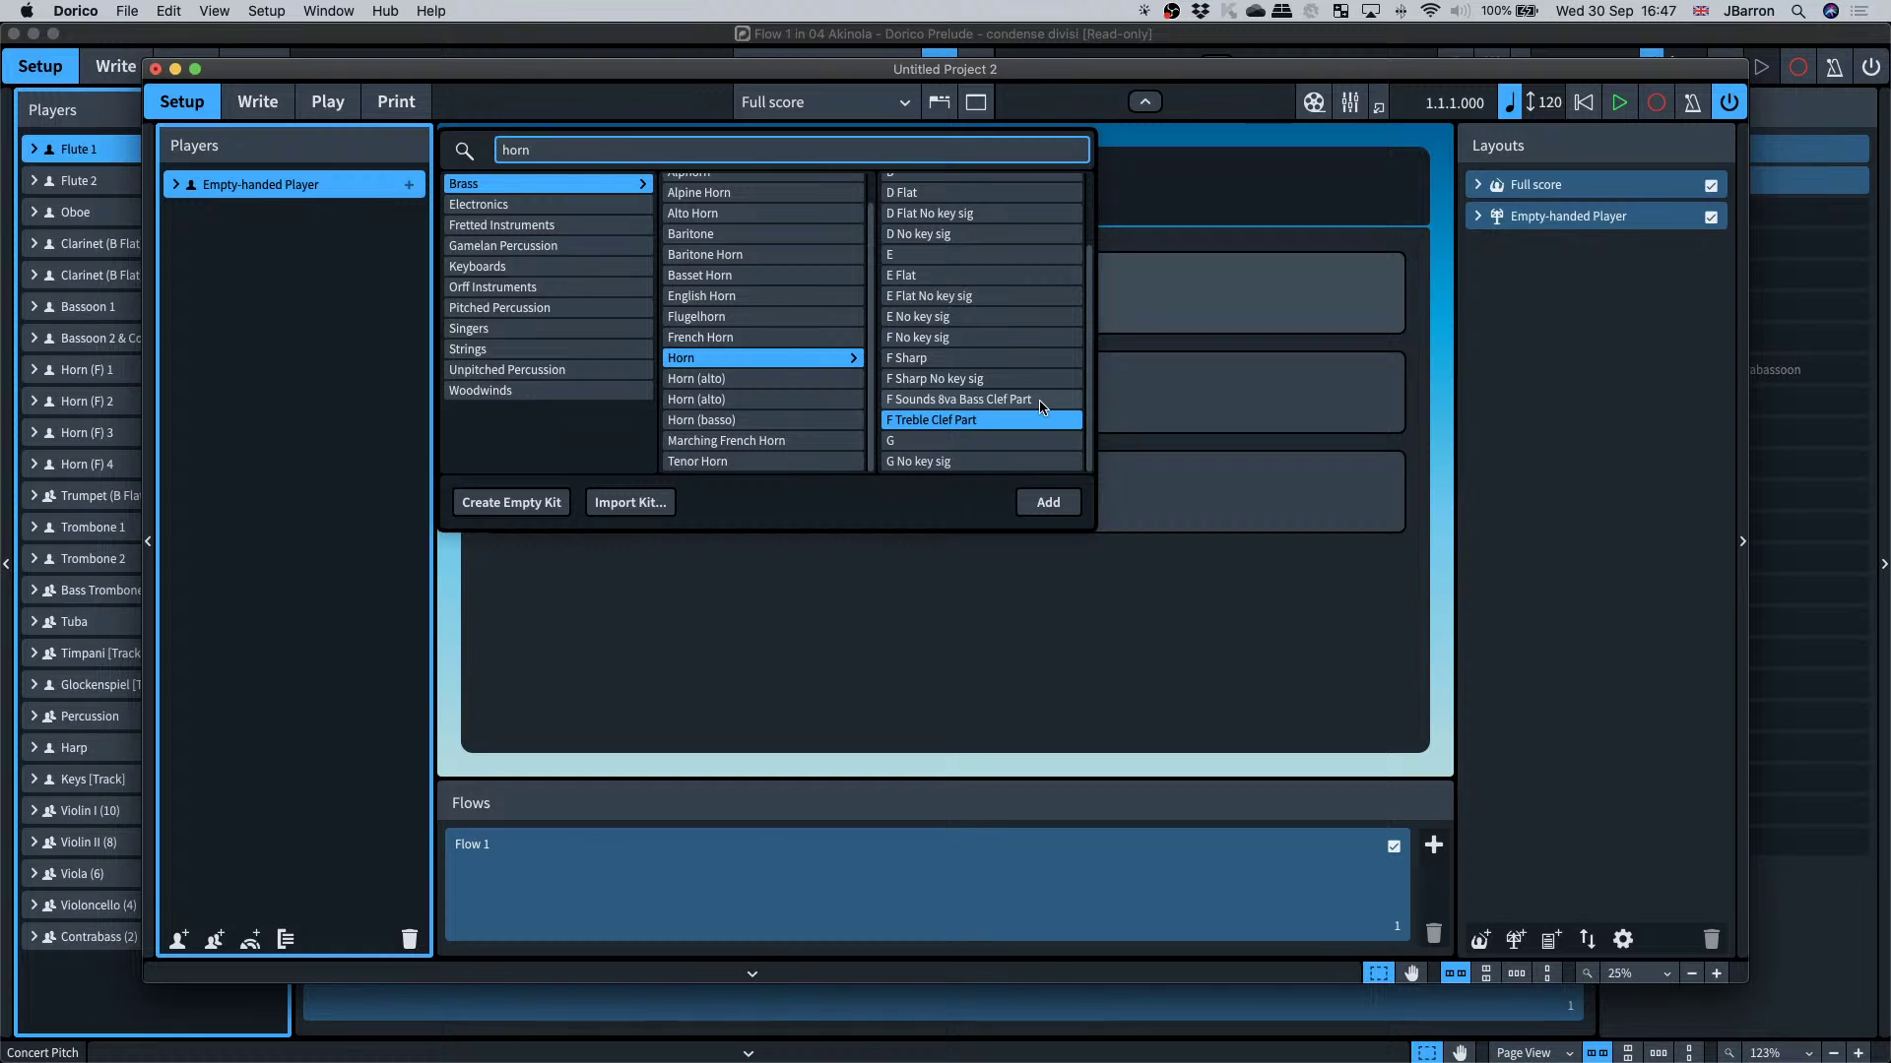
click(1036, 503)
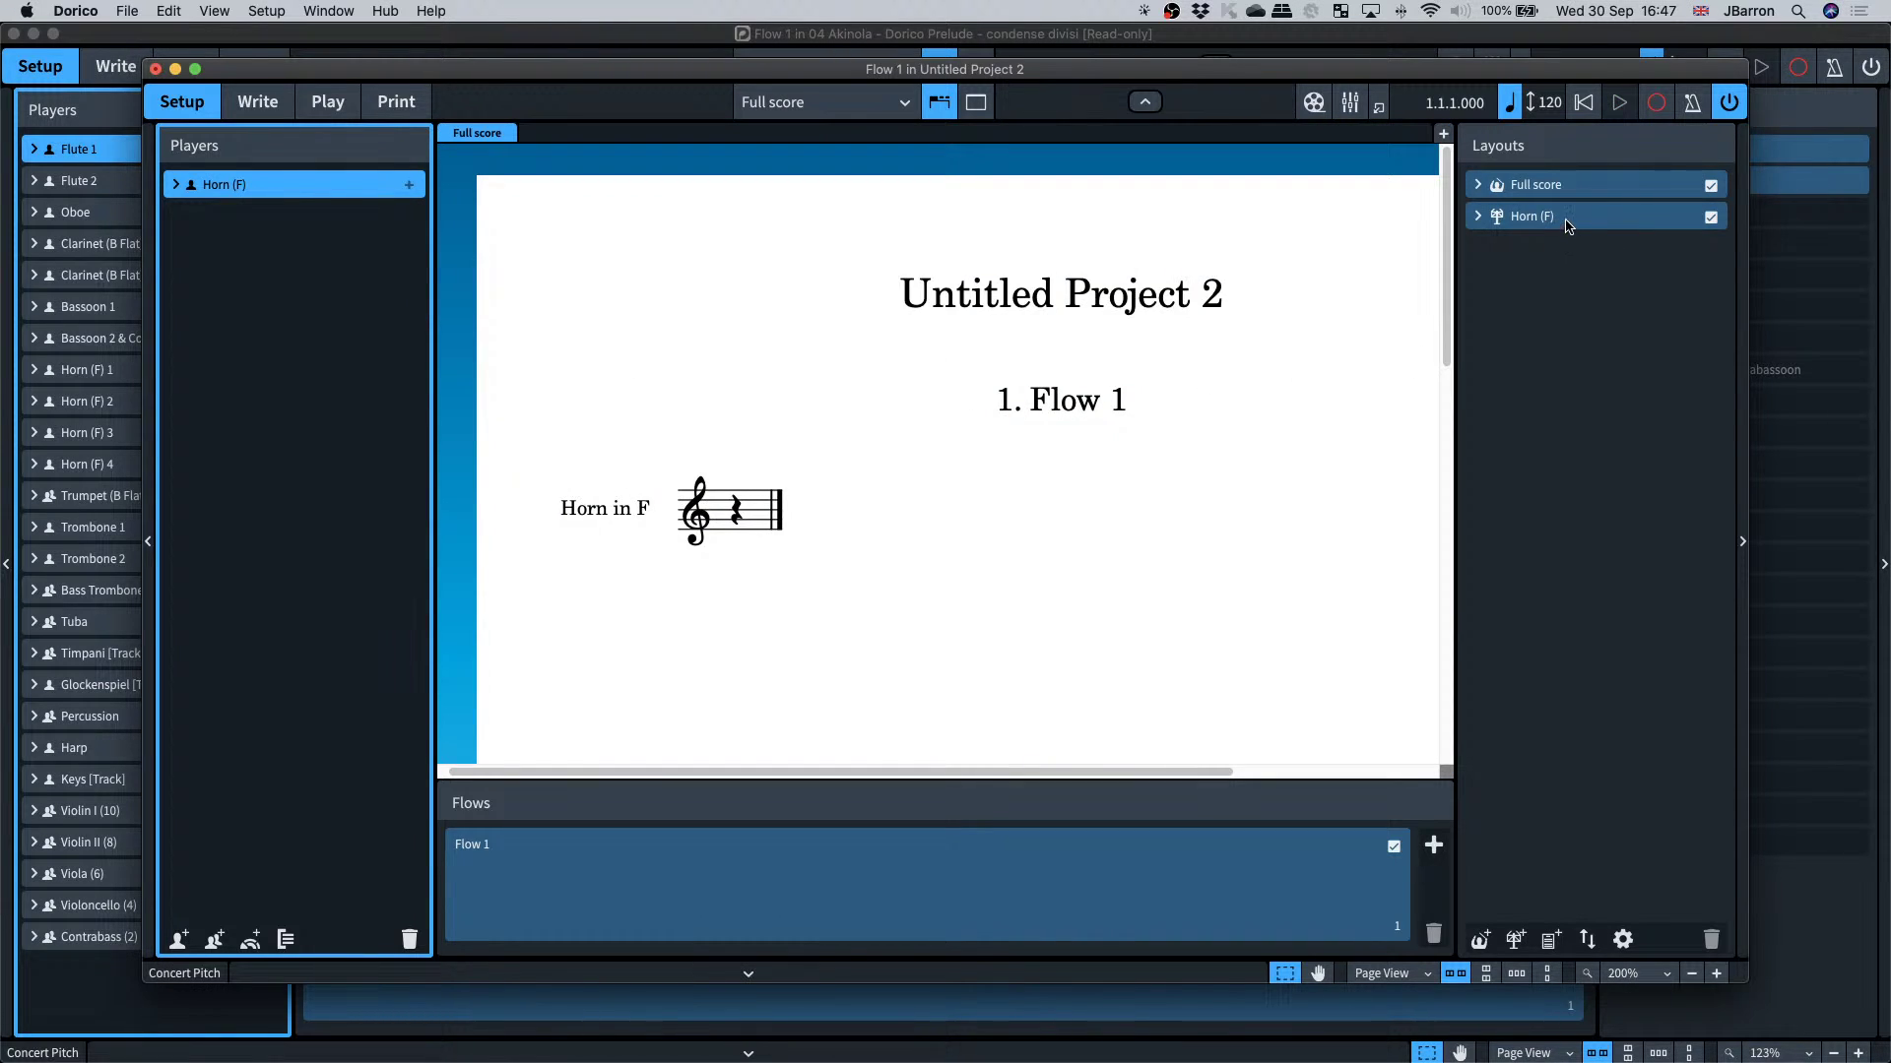
- Look over the commands available for the Horn (F) part layout without applying any
click(1570, 221)
right_click(1571, 226)
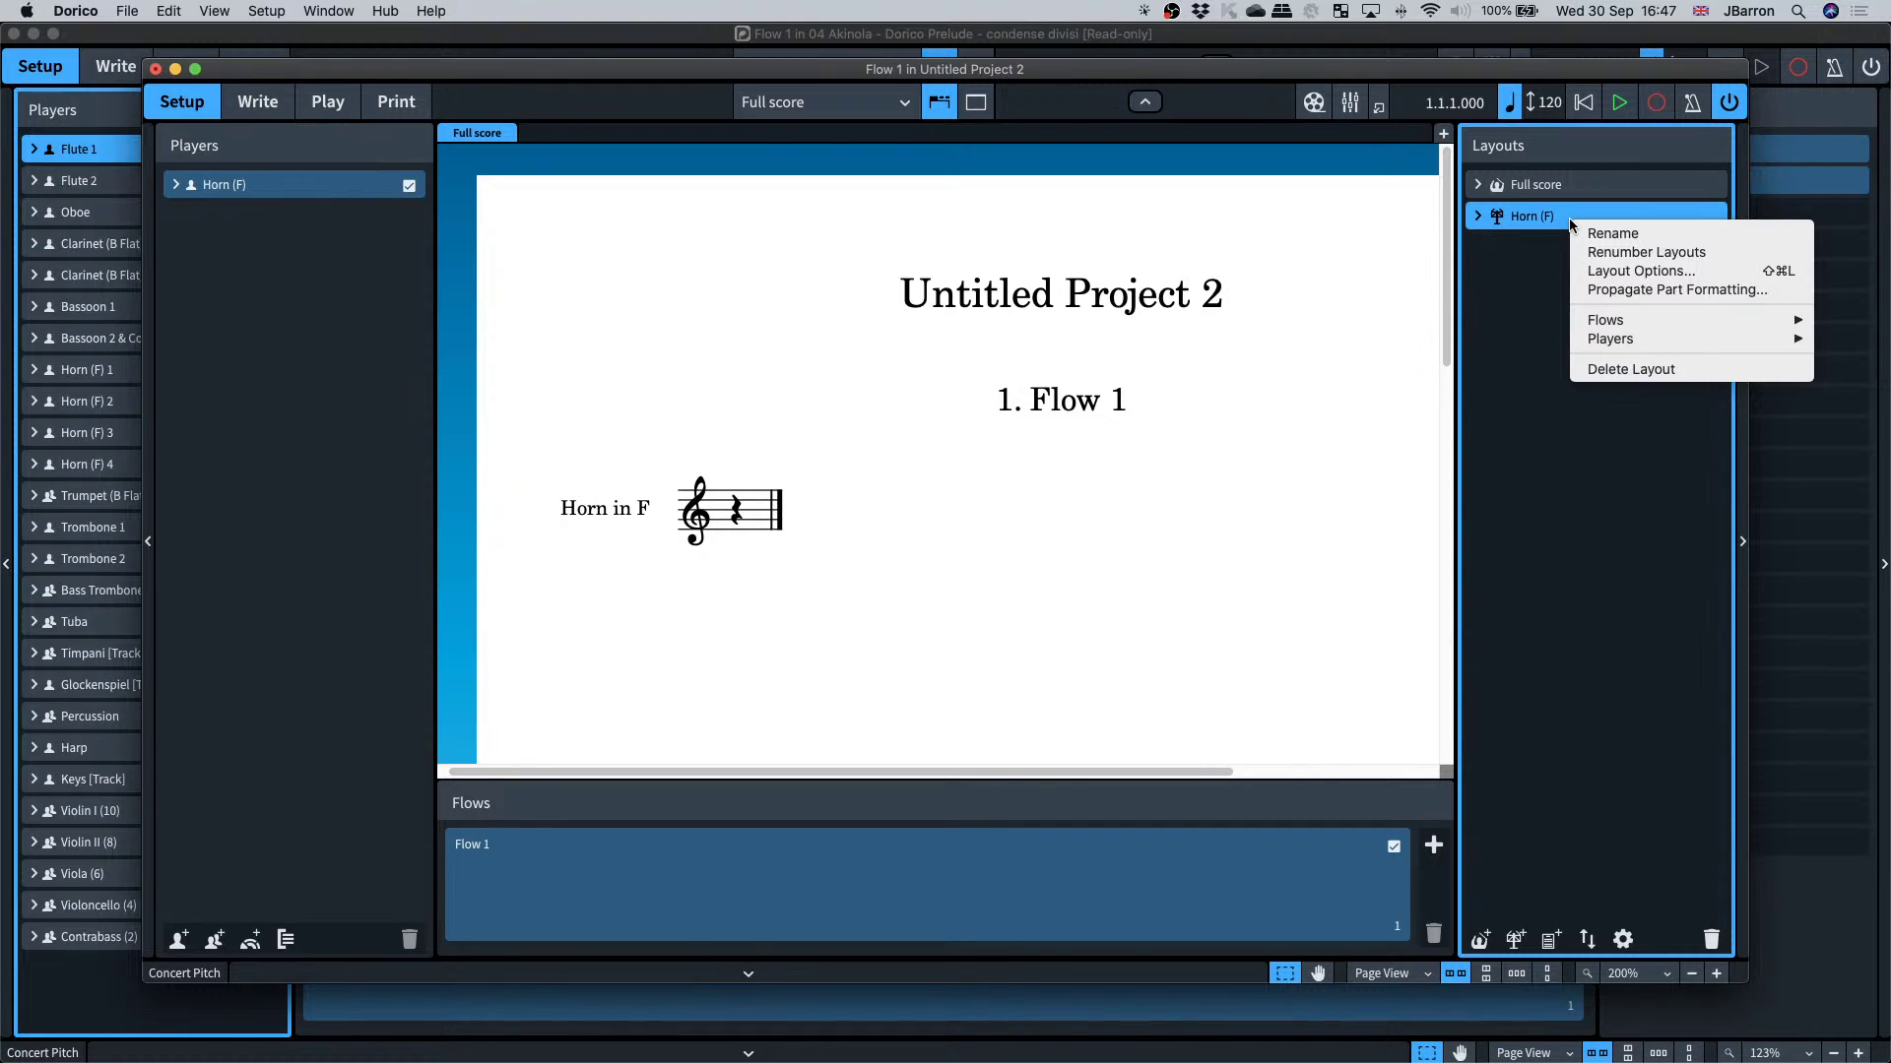
click(1549, 403)
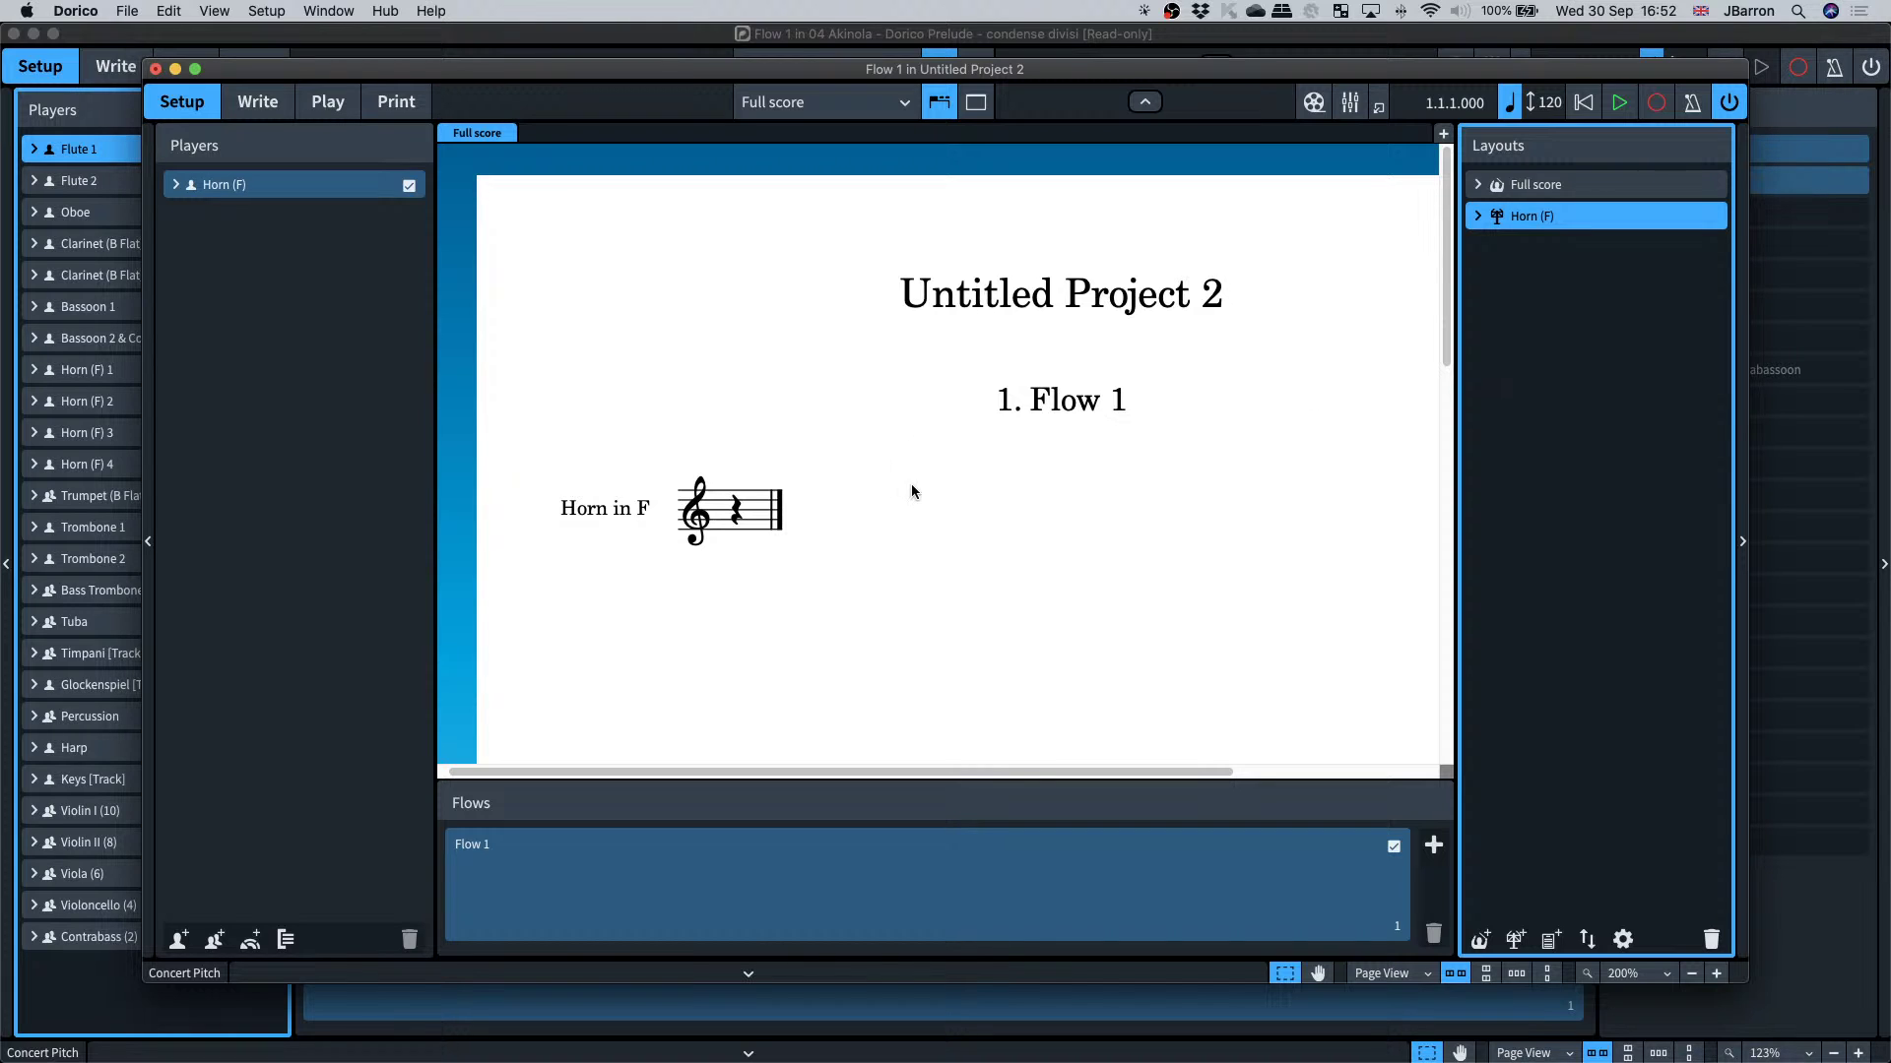
- In Write mode, attach a comment reading "Add a comment" to the rest in bar 1 of the horn staff
click(236, 102)
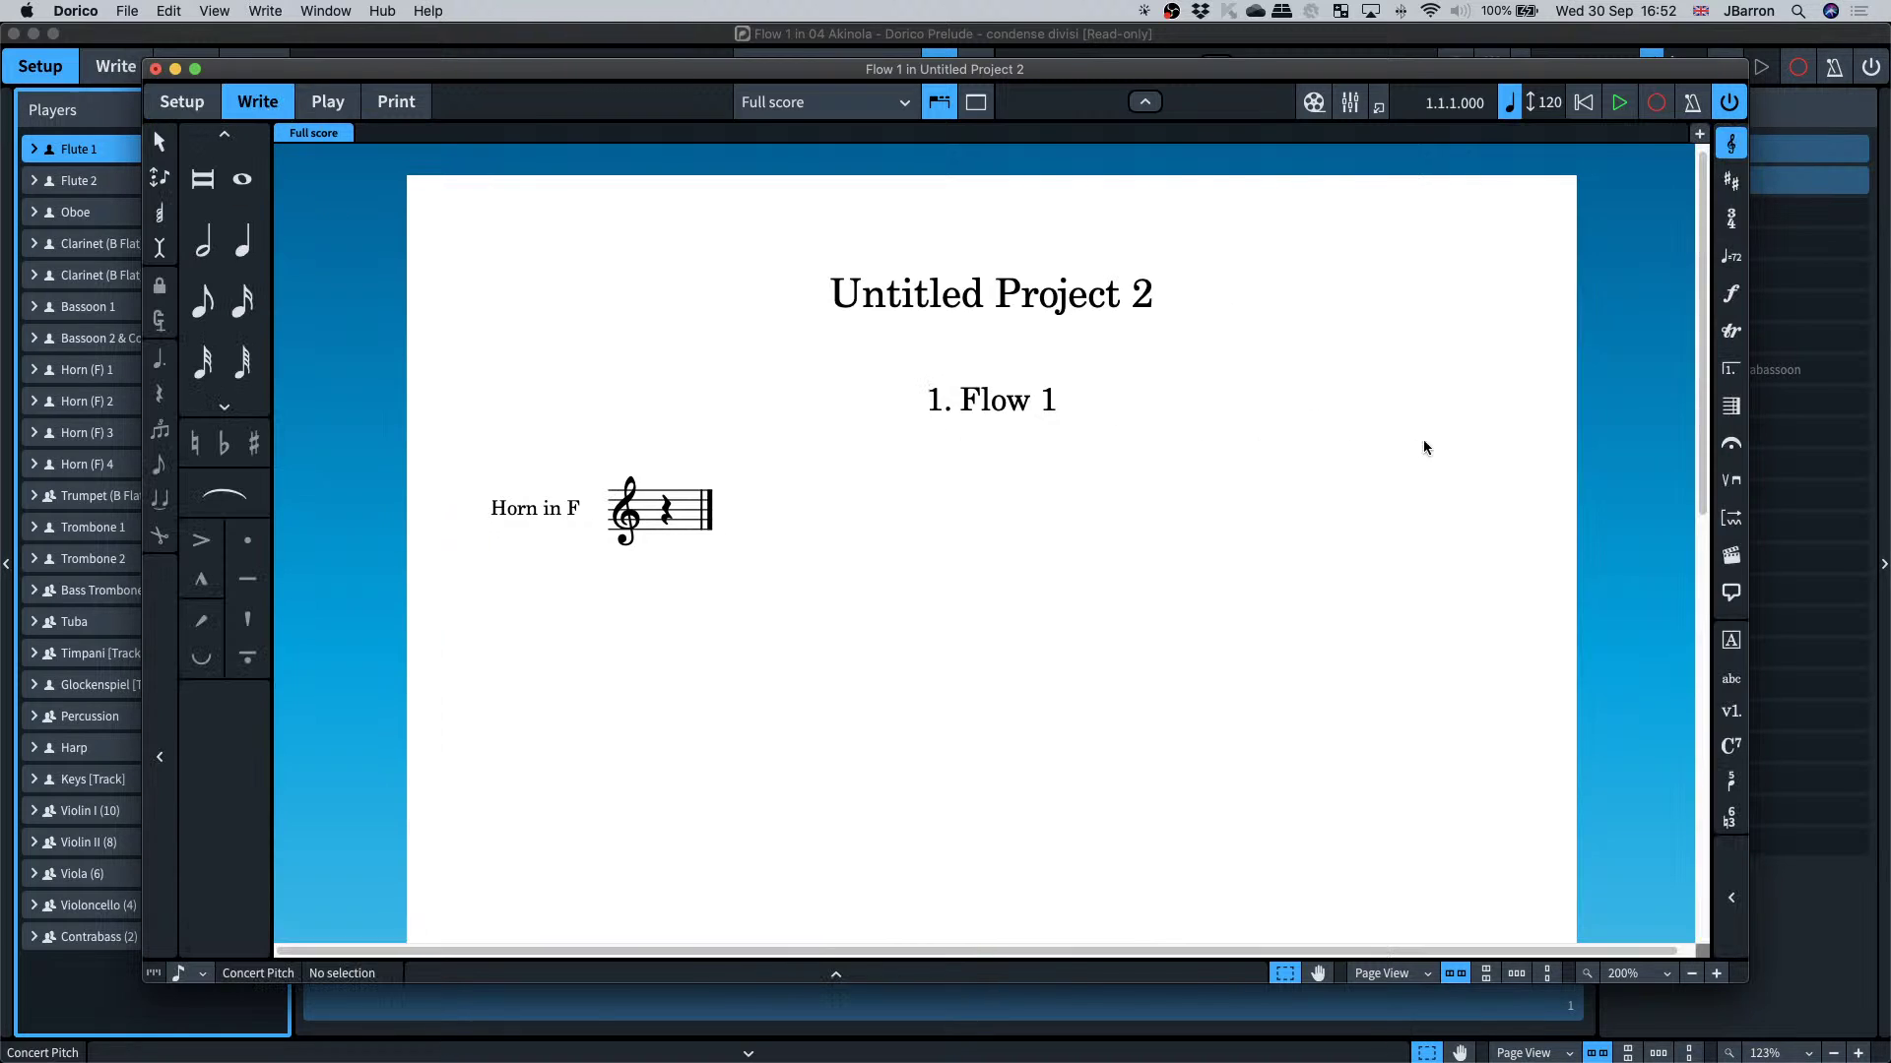
click(1730, 594)
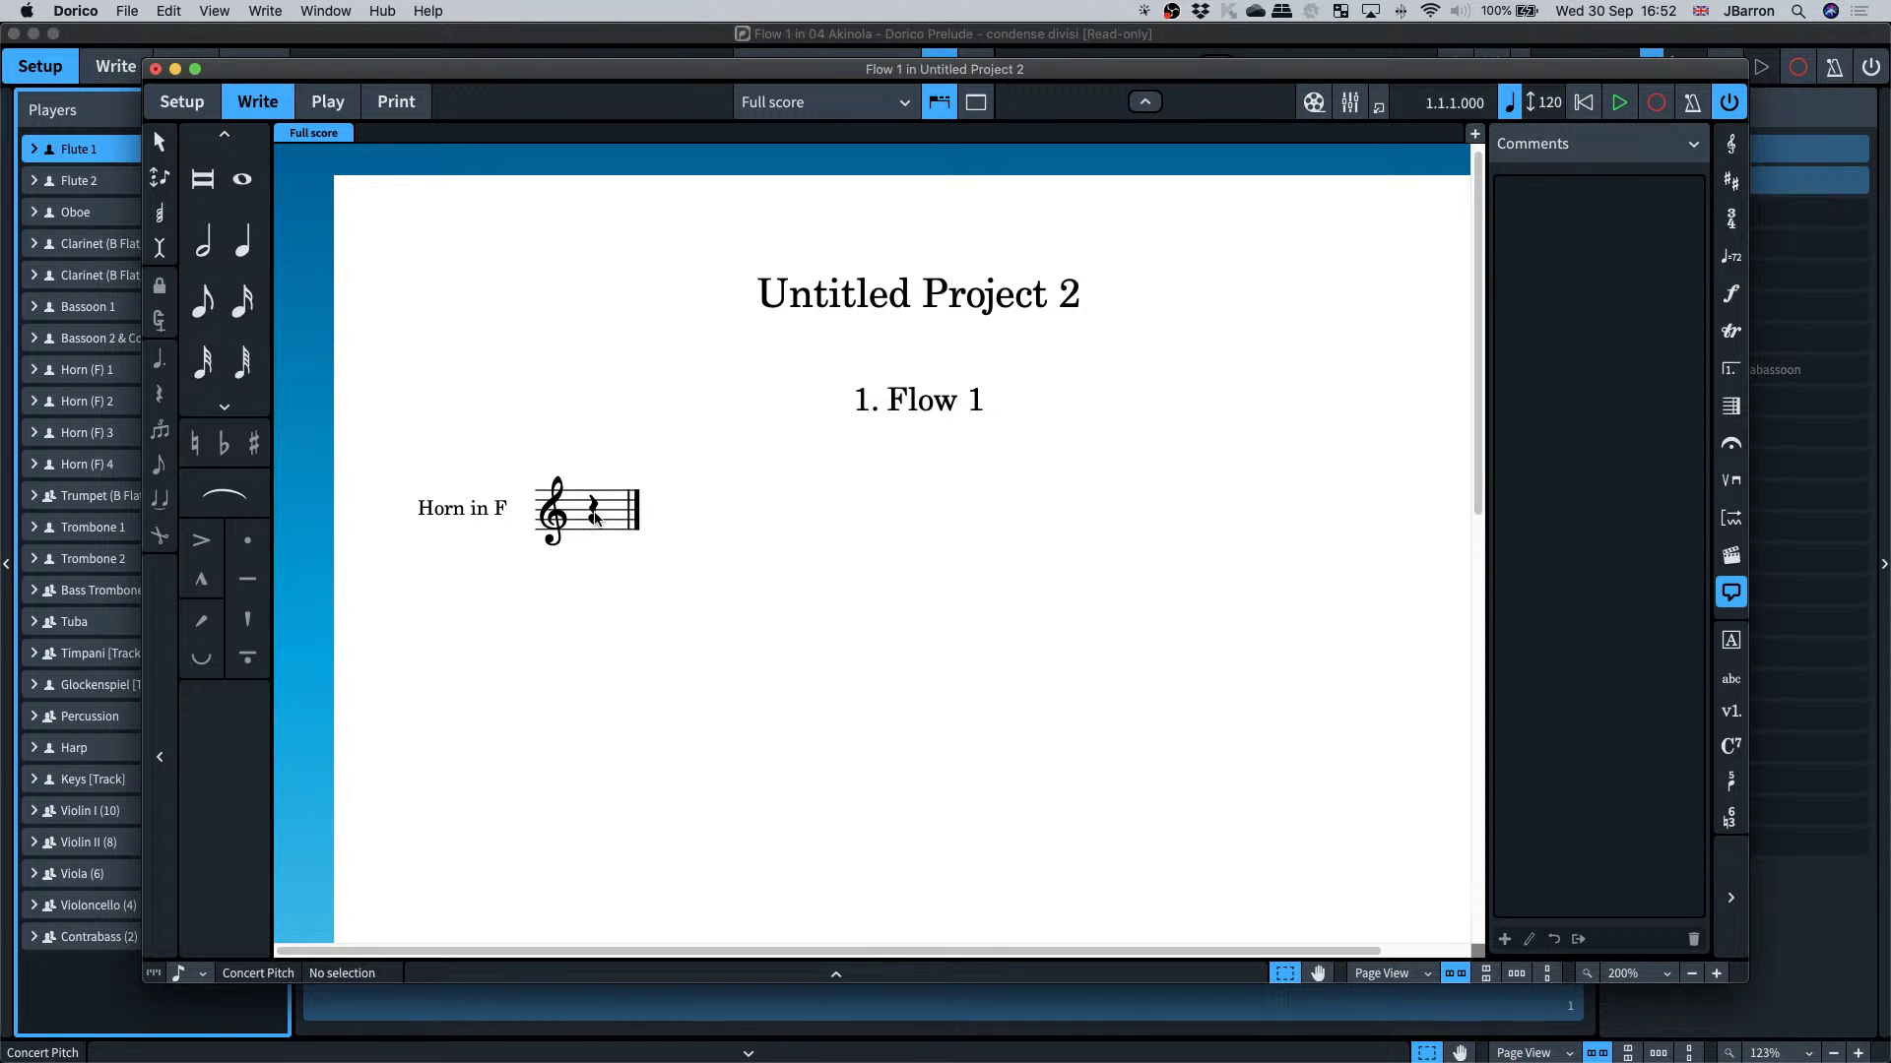
click(595, 514)
click(1505, 940)
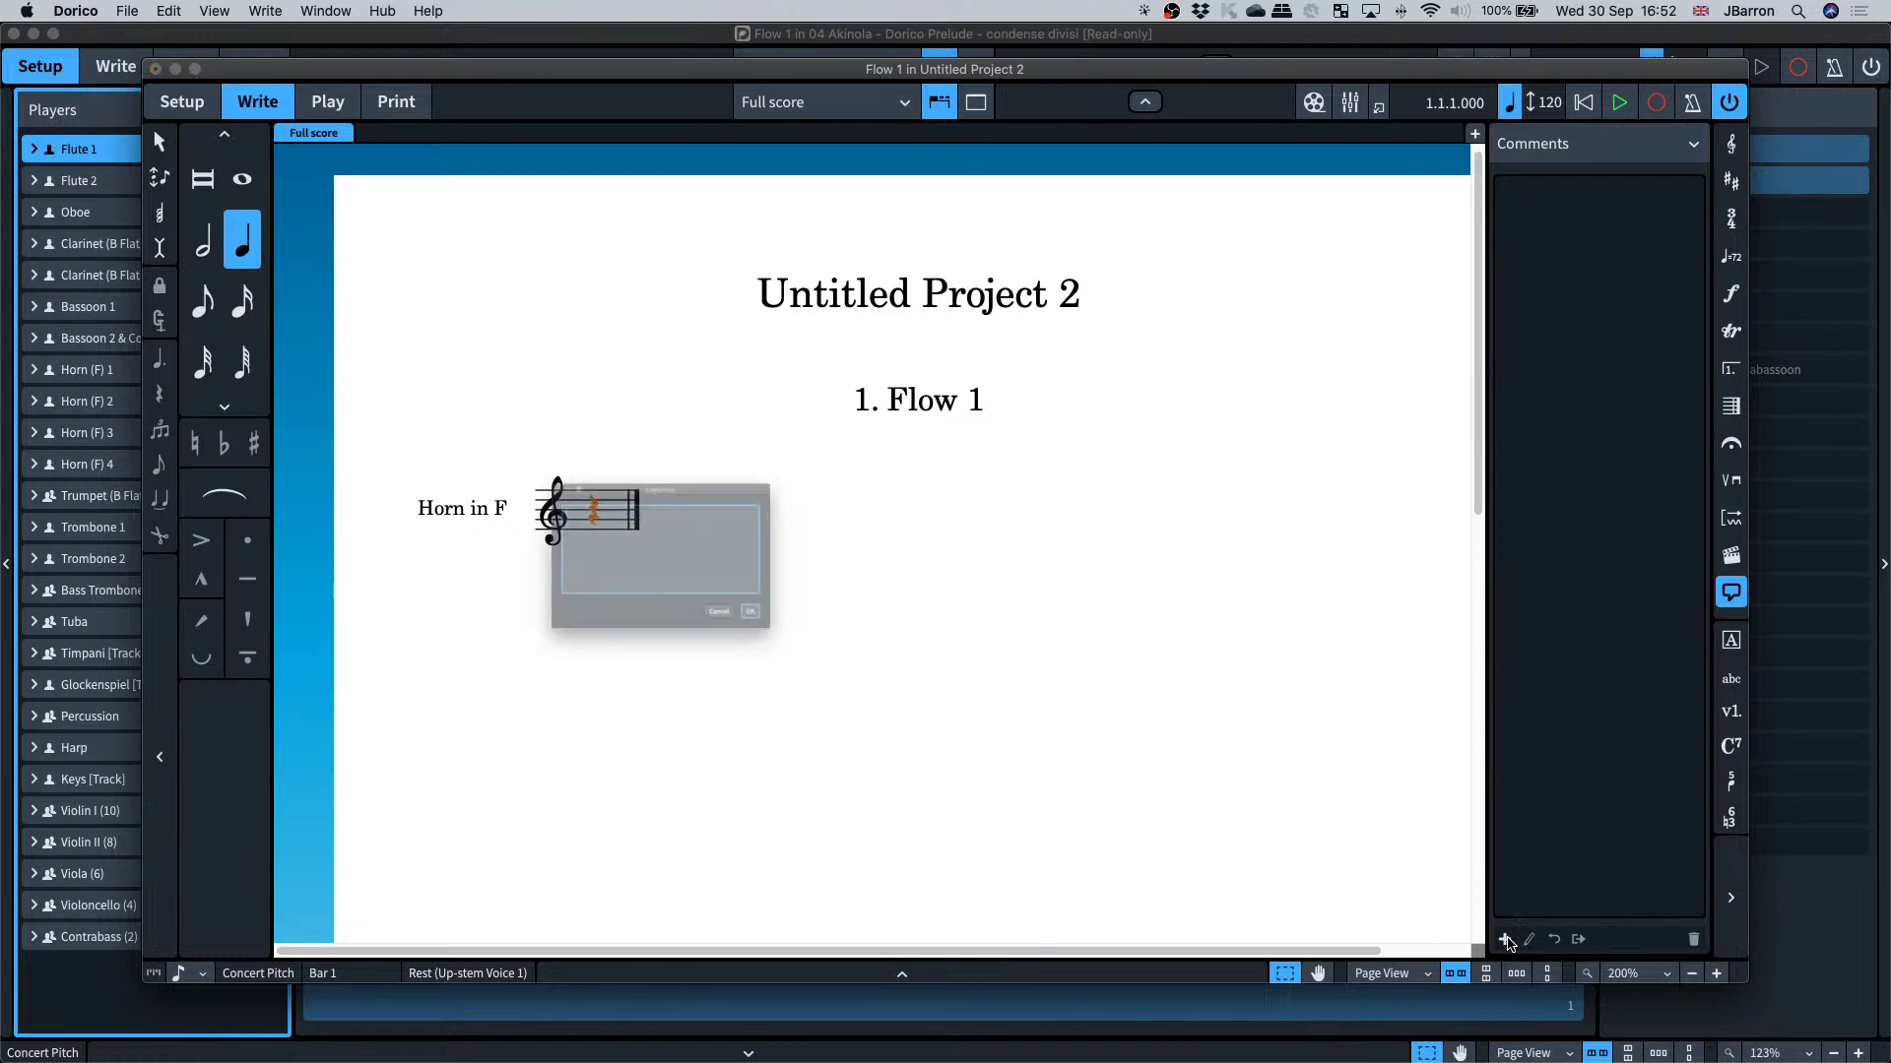
text(Add)
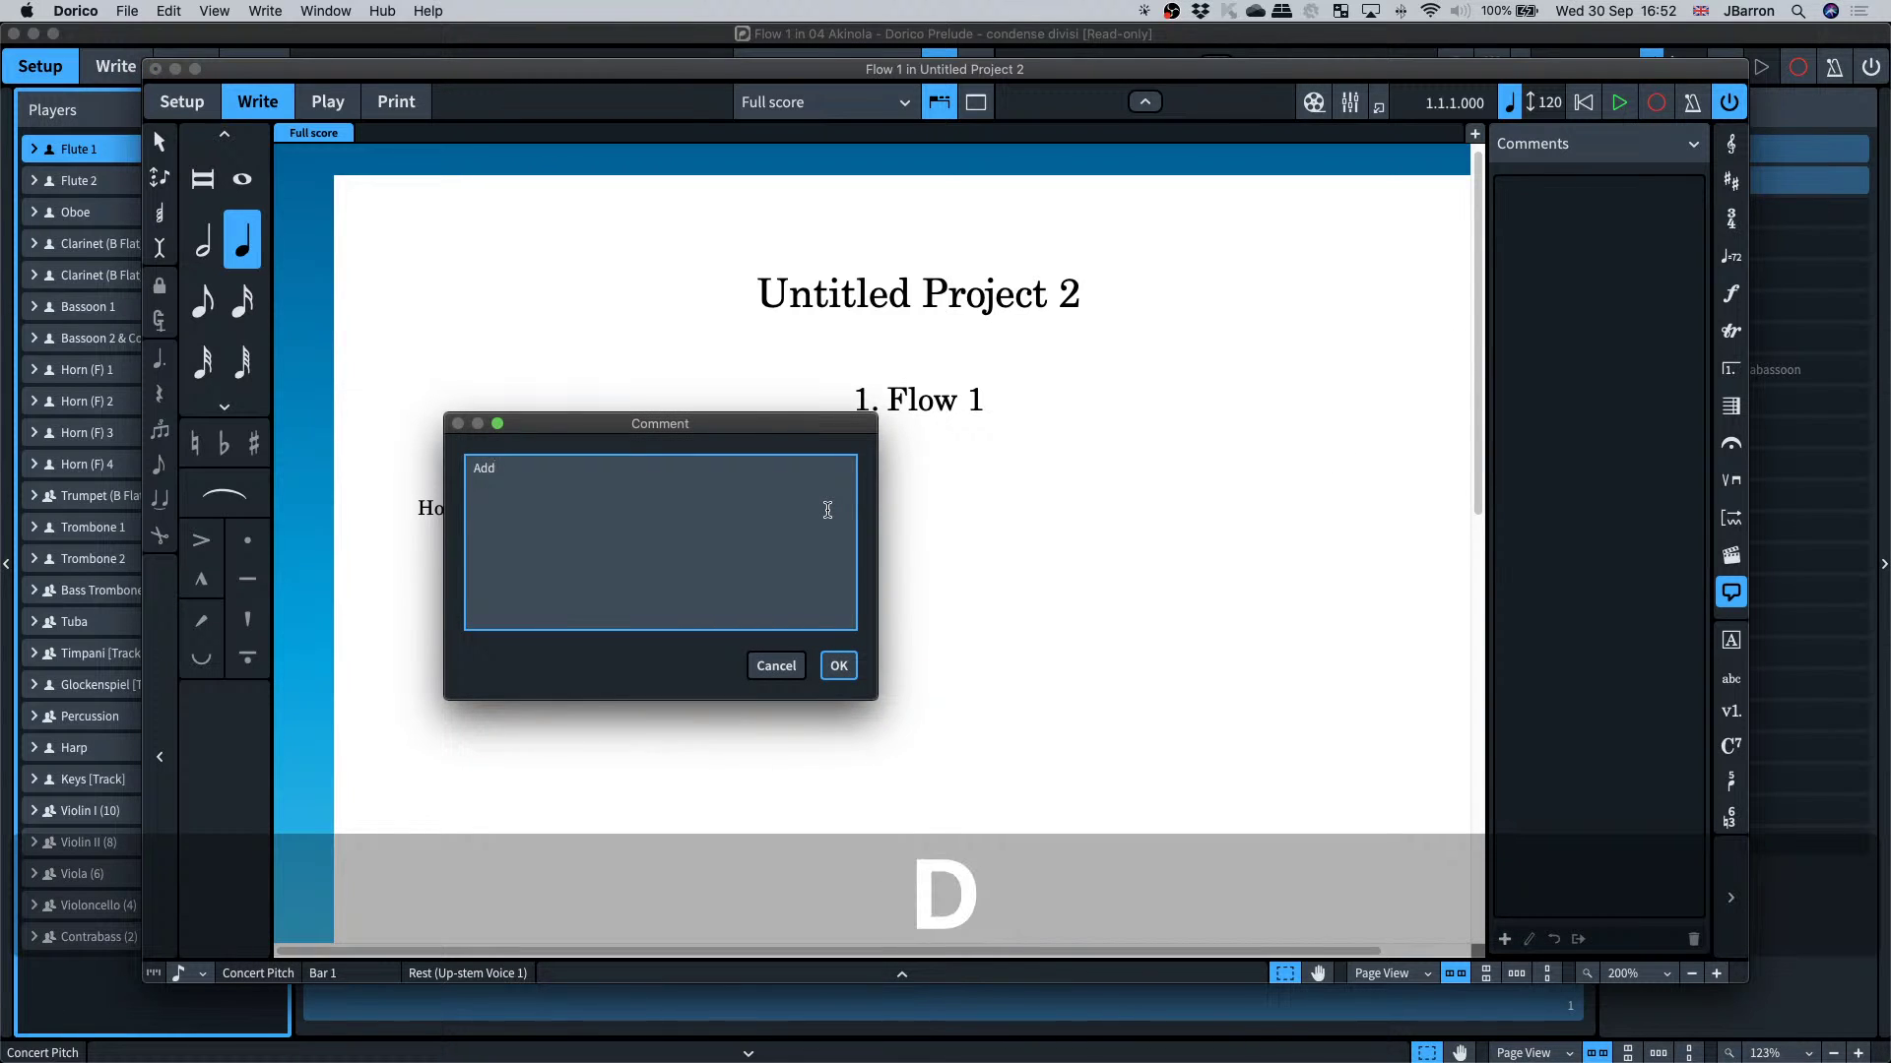
text( a comment)
key(Return)
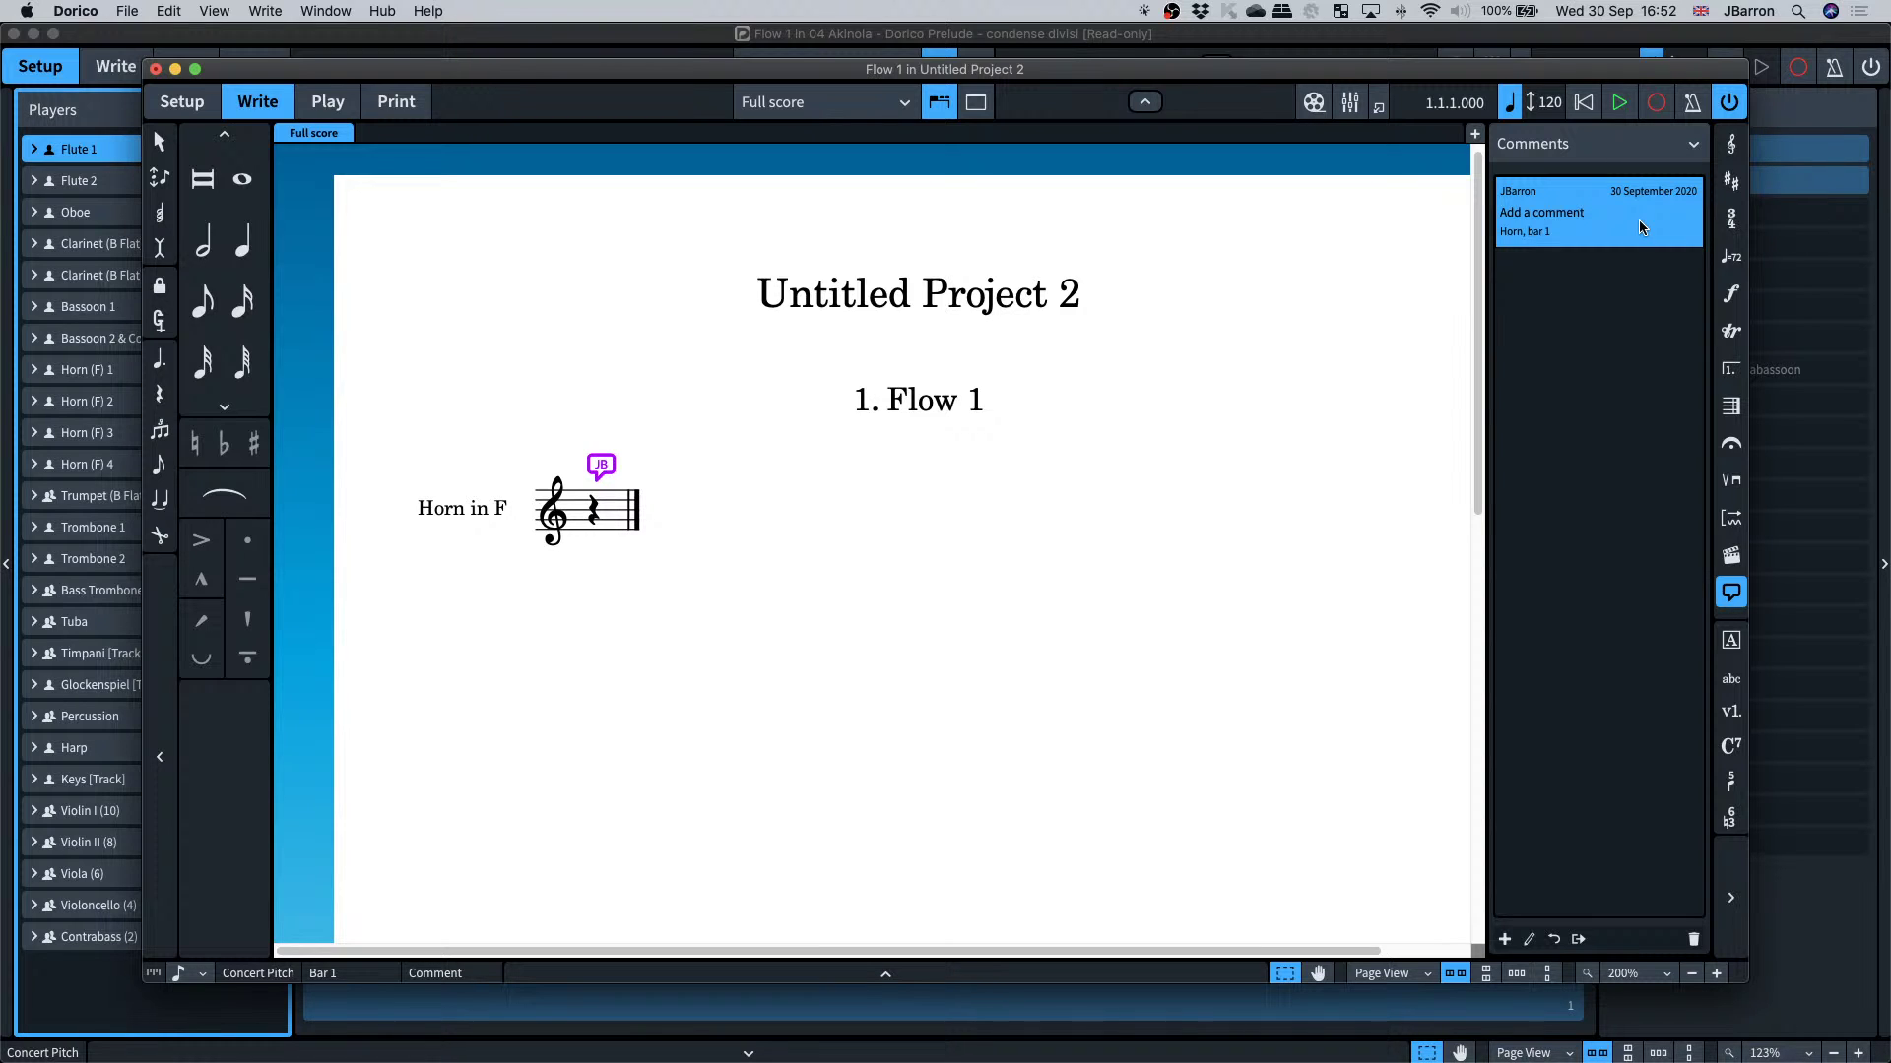
- Bring the Dorico Prelude score forward, return it to Write mode and toggle its panels between hidden and restored
click(665, 33)
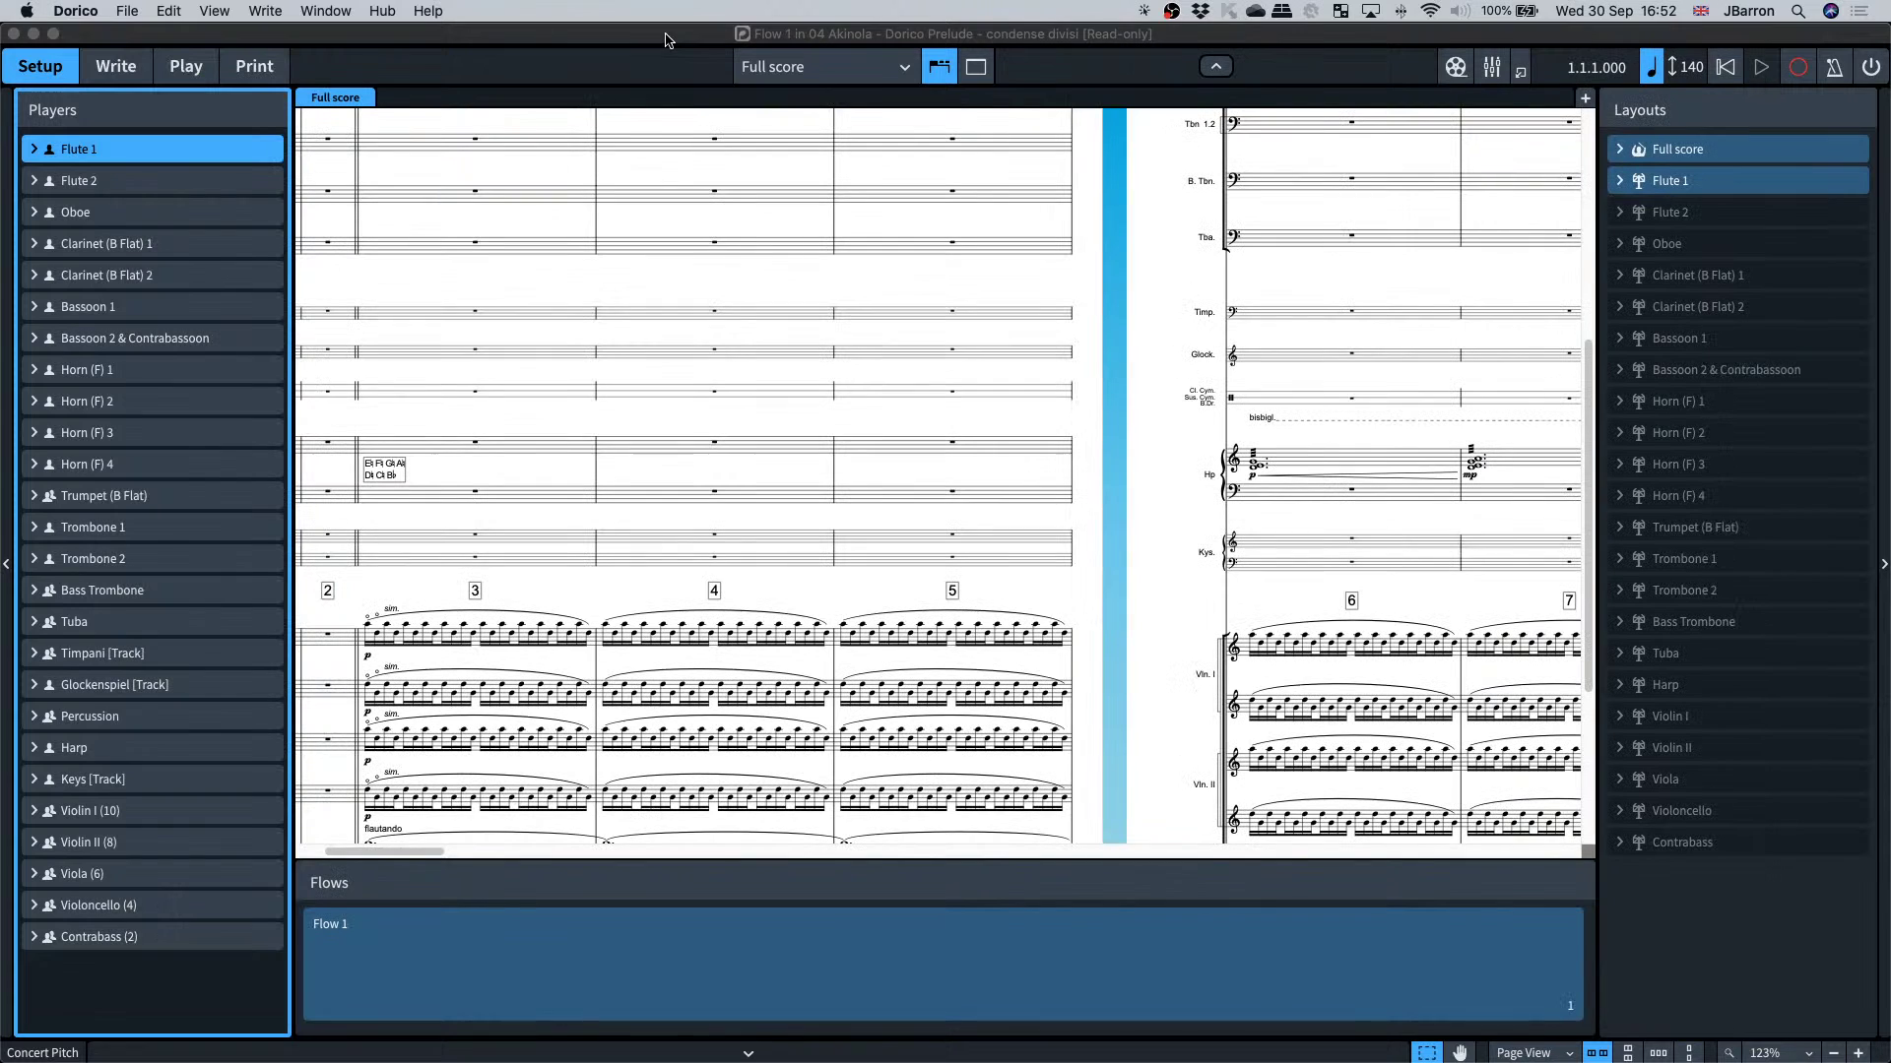
key(super+2)
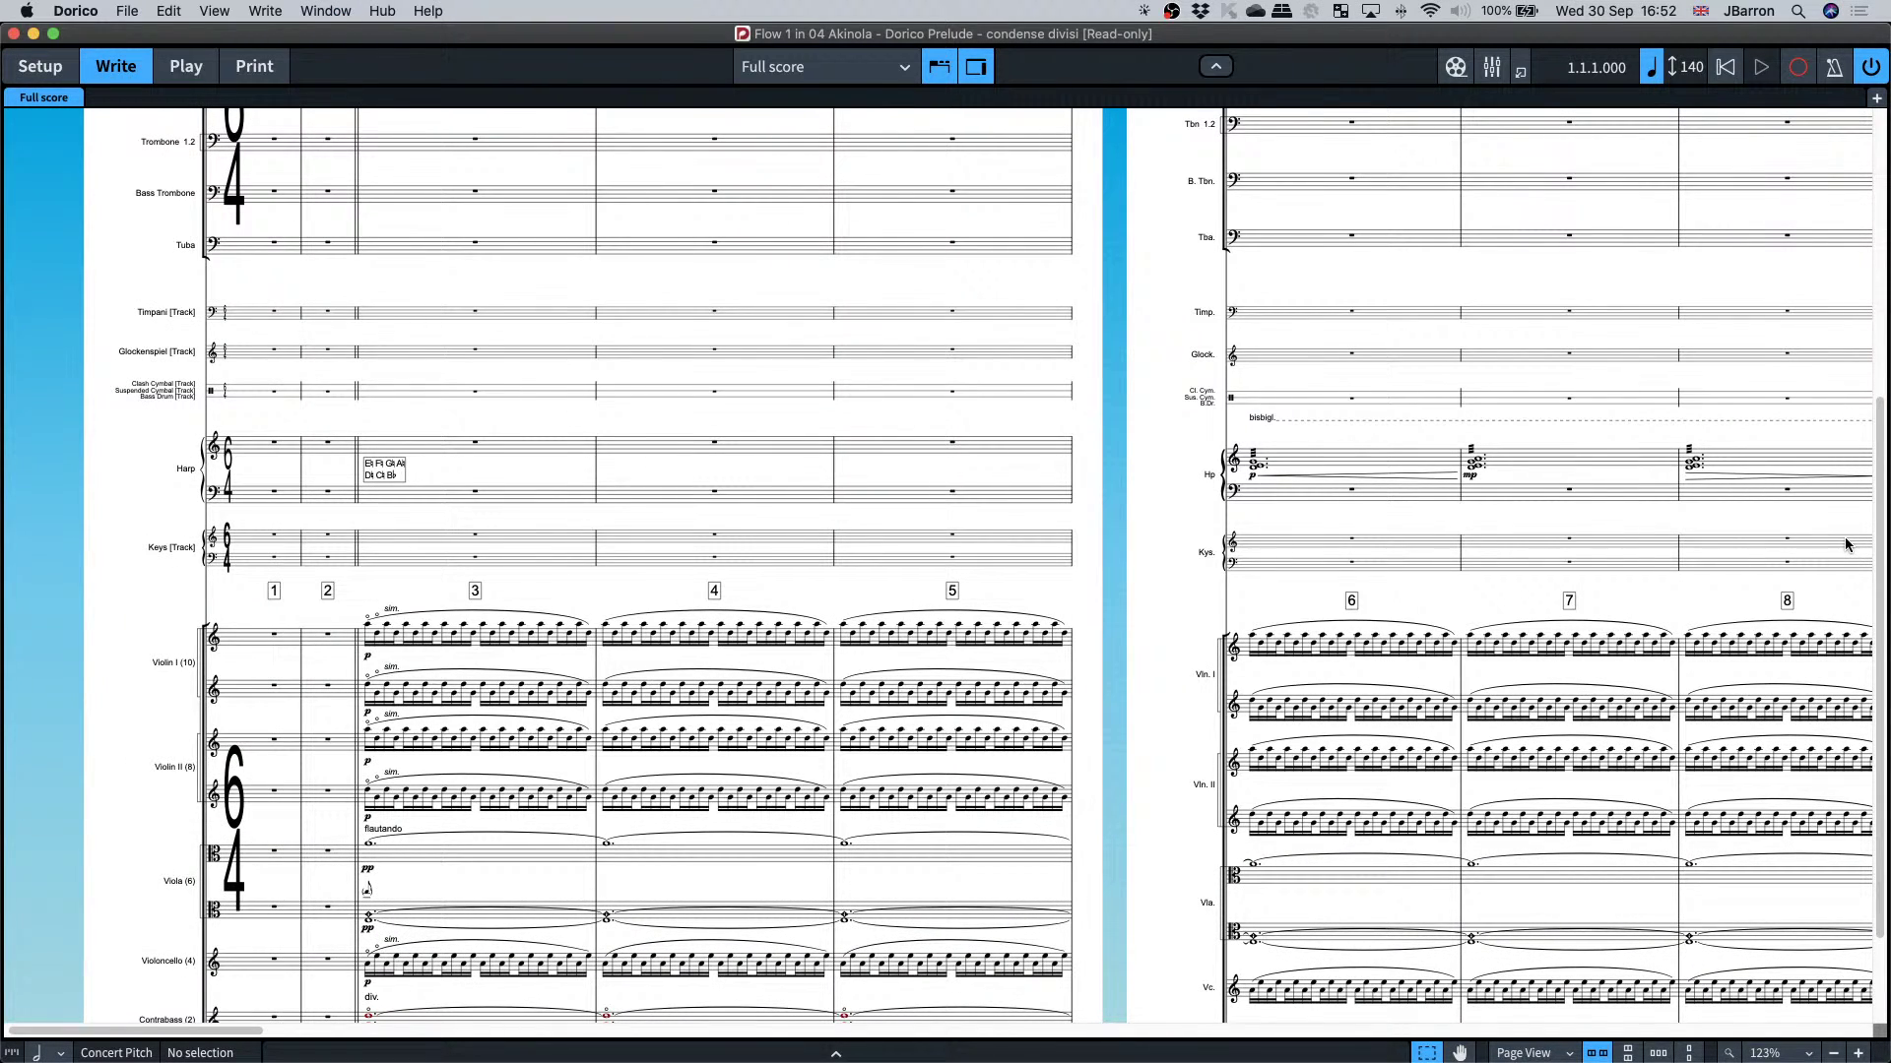
key(space)
key(super+0)
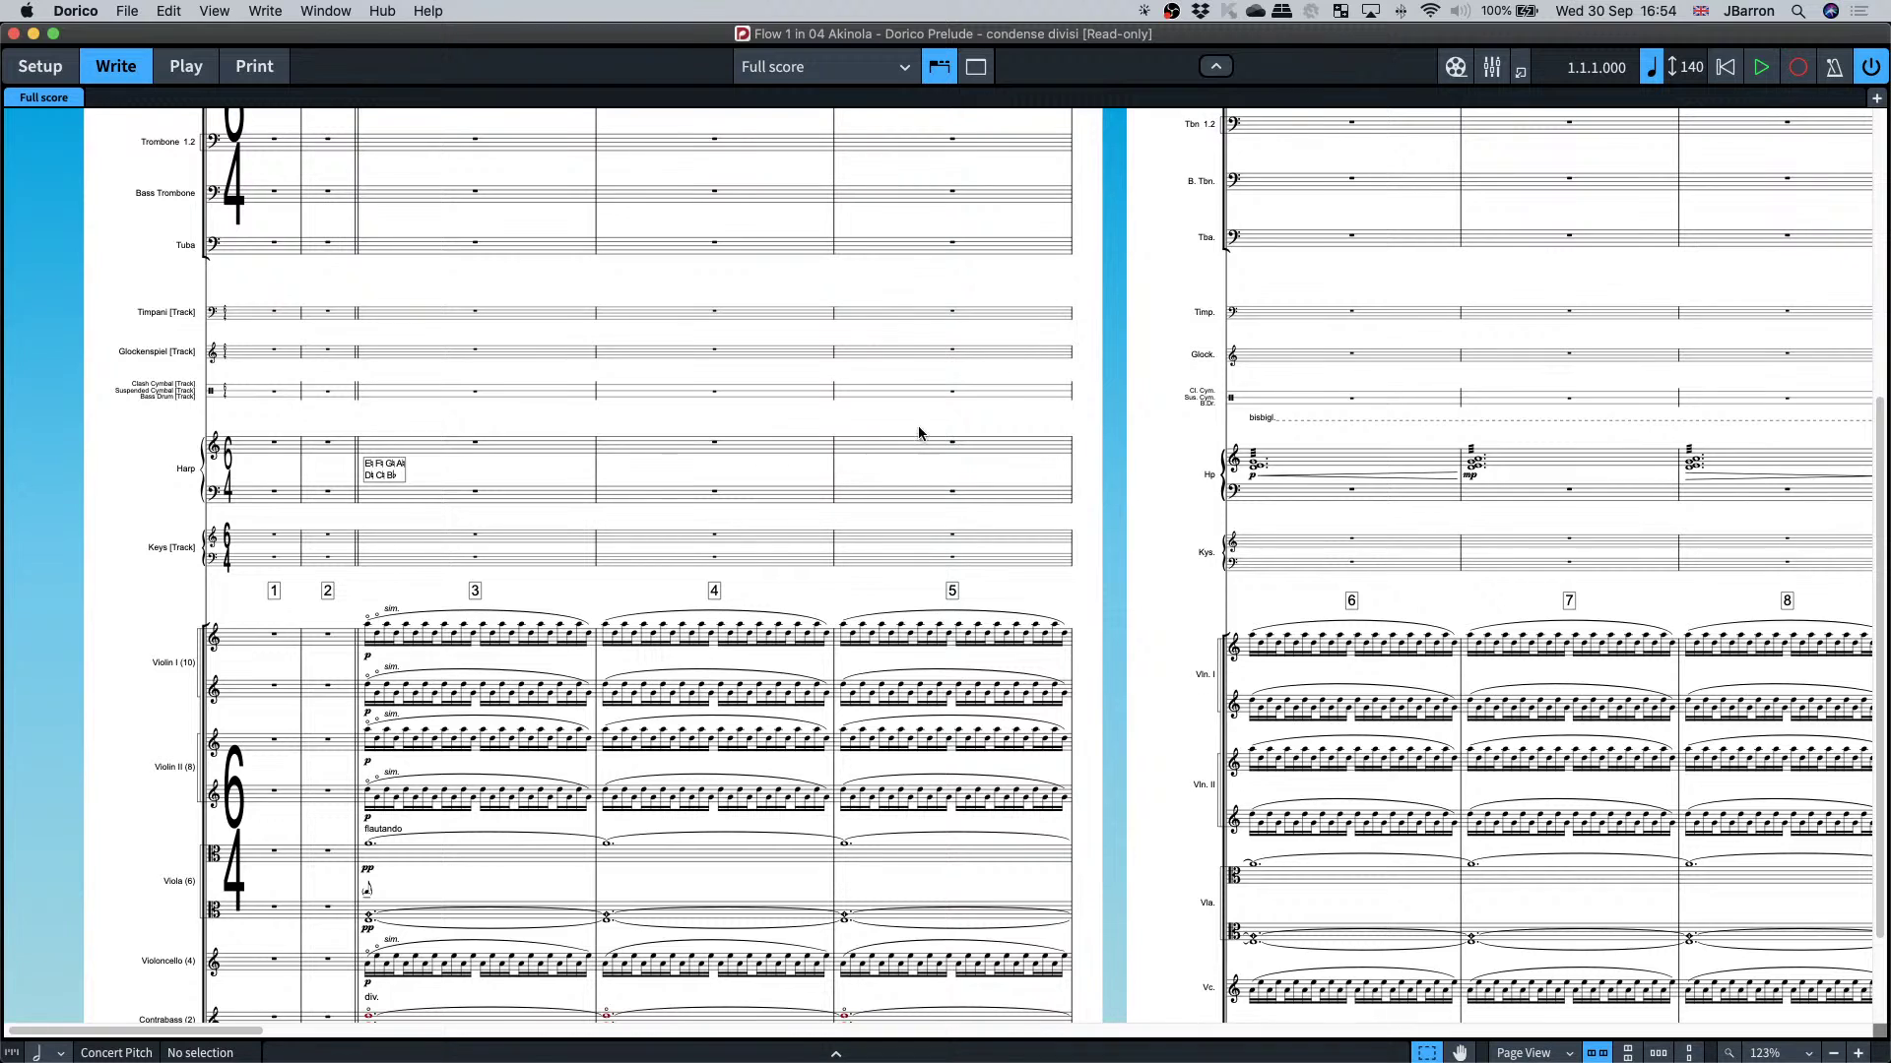
- Switch to Untitled Project 2 and check which staff commands are offered for the rest in bar 1
click(317, 12)
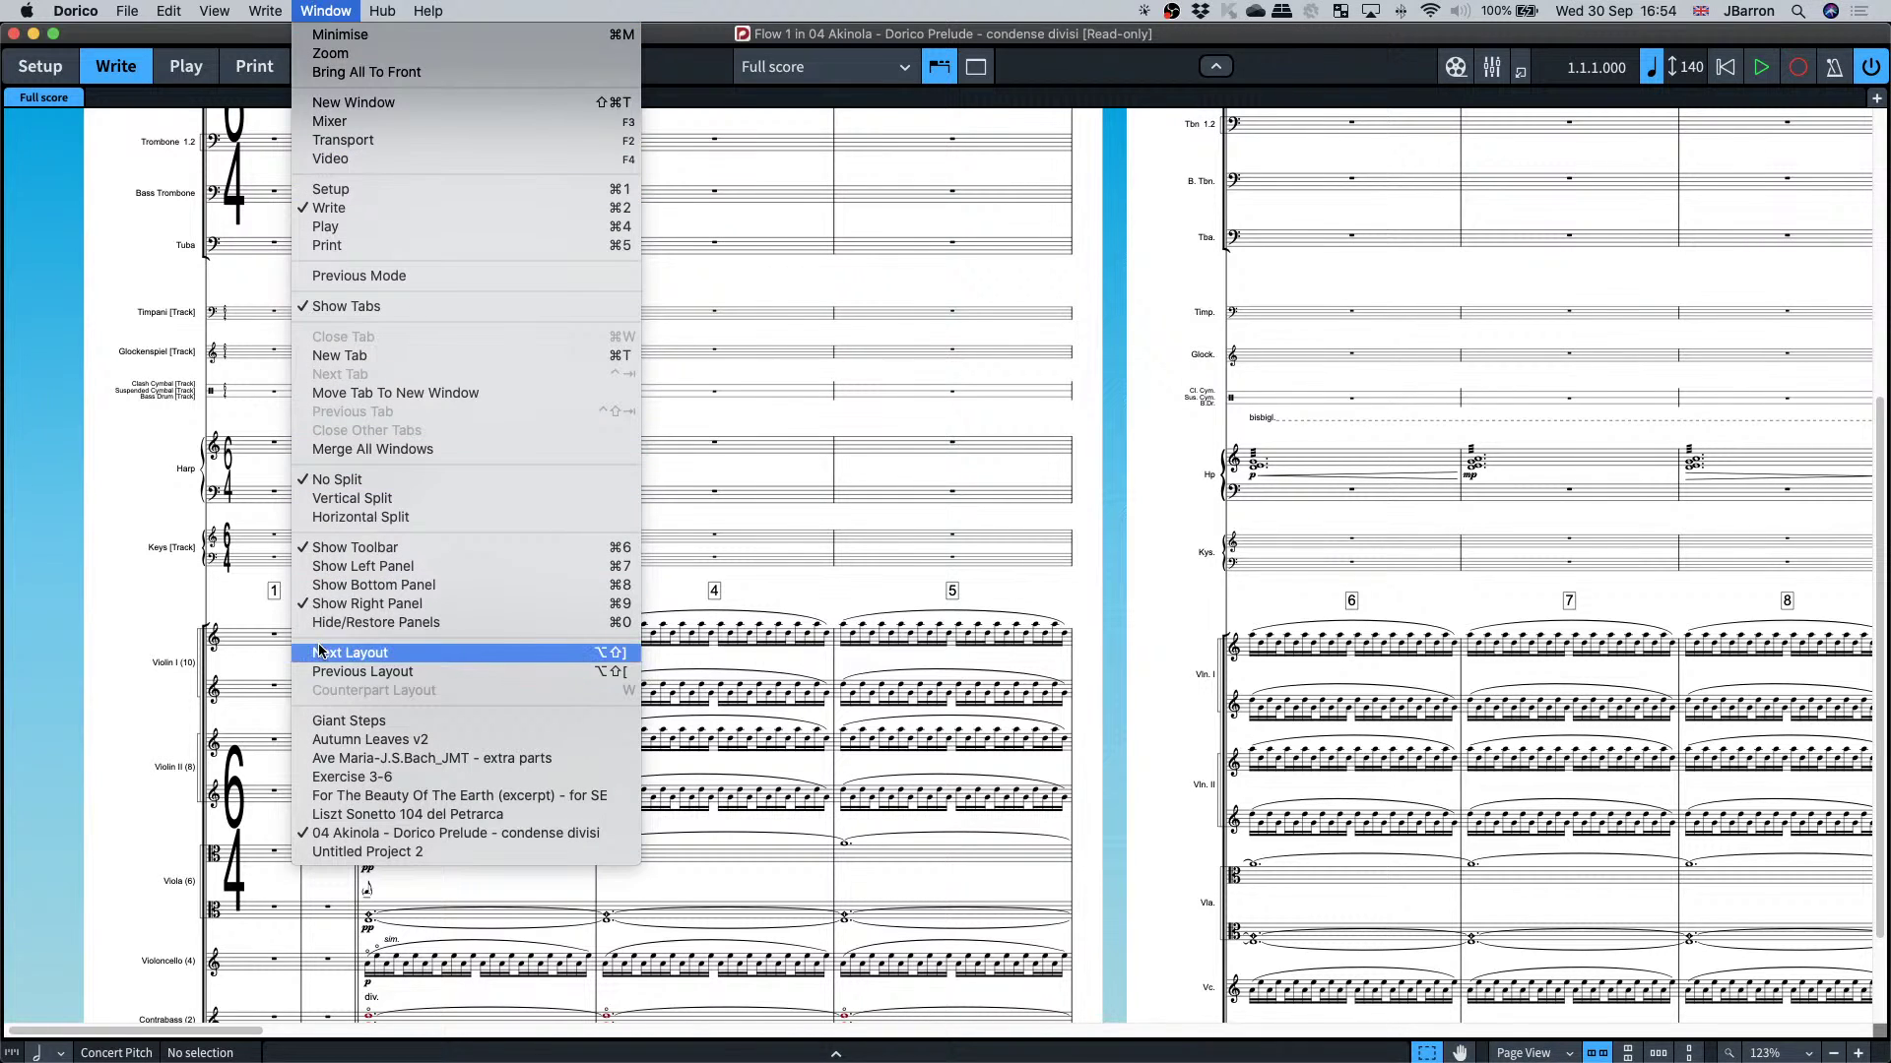
click(340, 852)
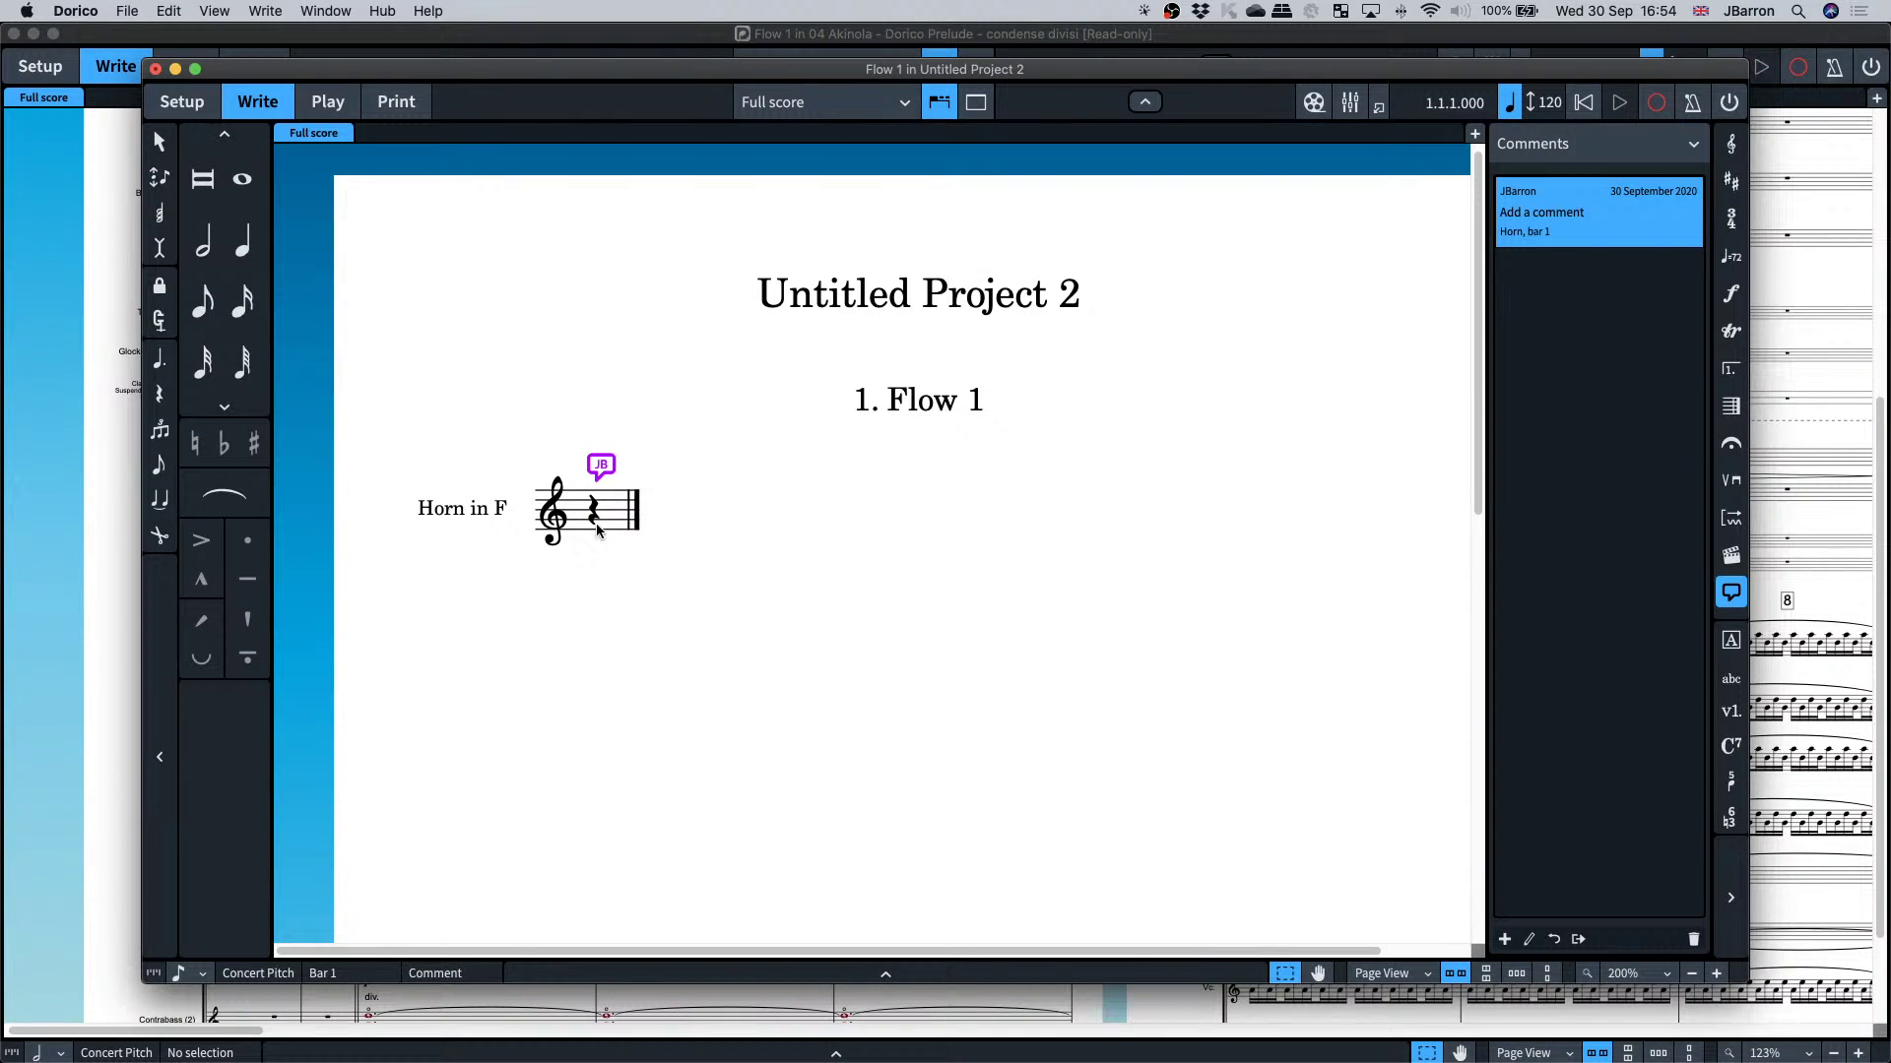
click(594, 510)
right_click(602, 513)
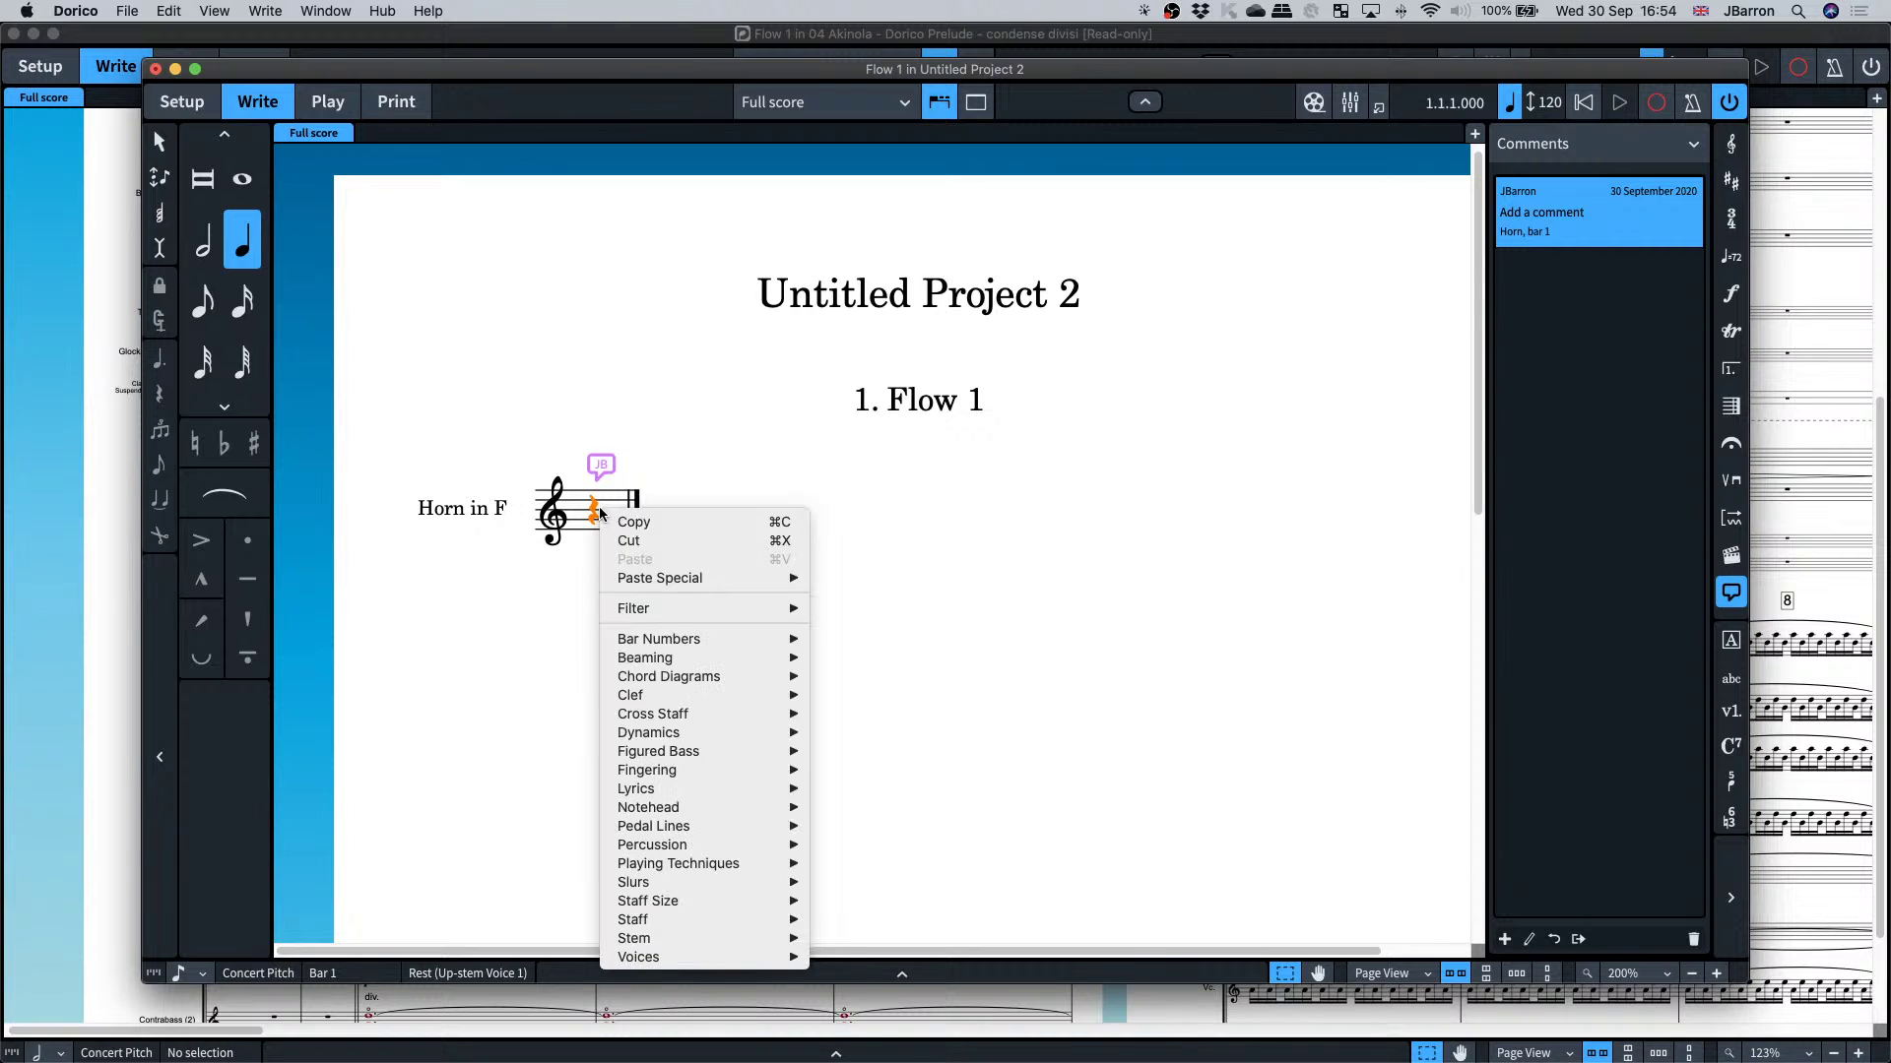
mouse_move(646, 924)
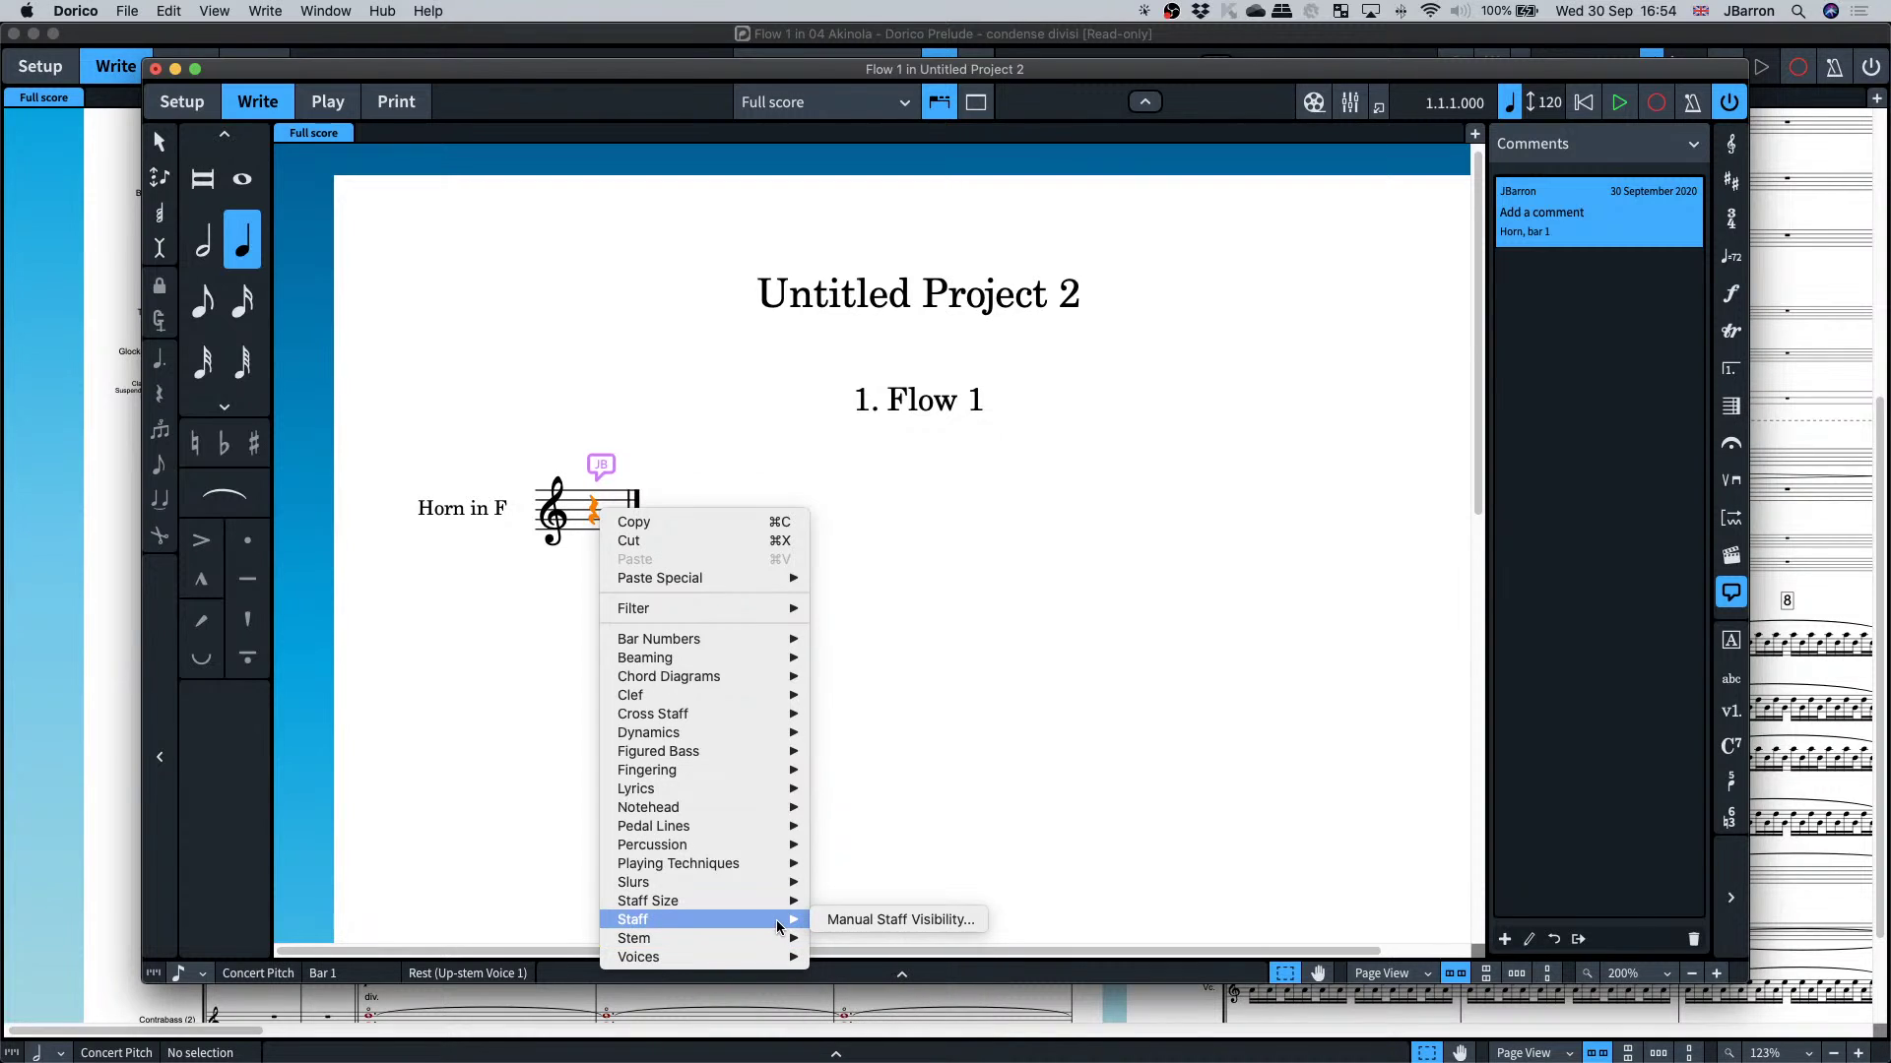
click(933, 825)
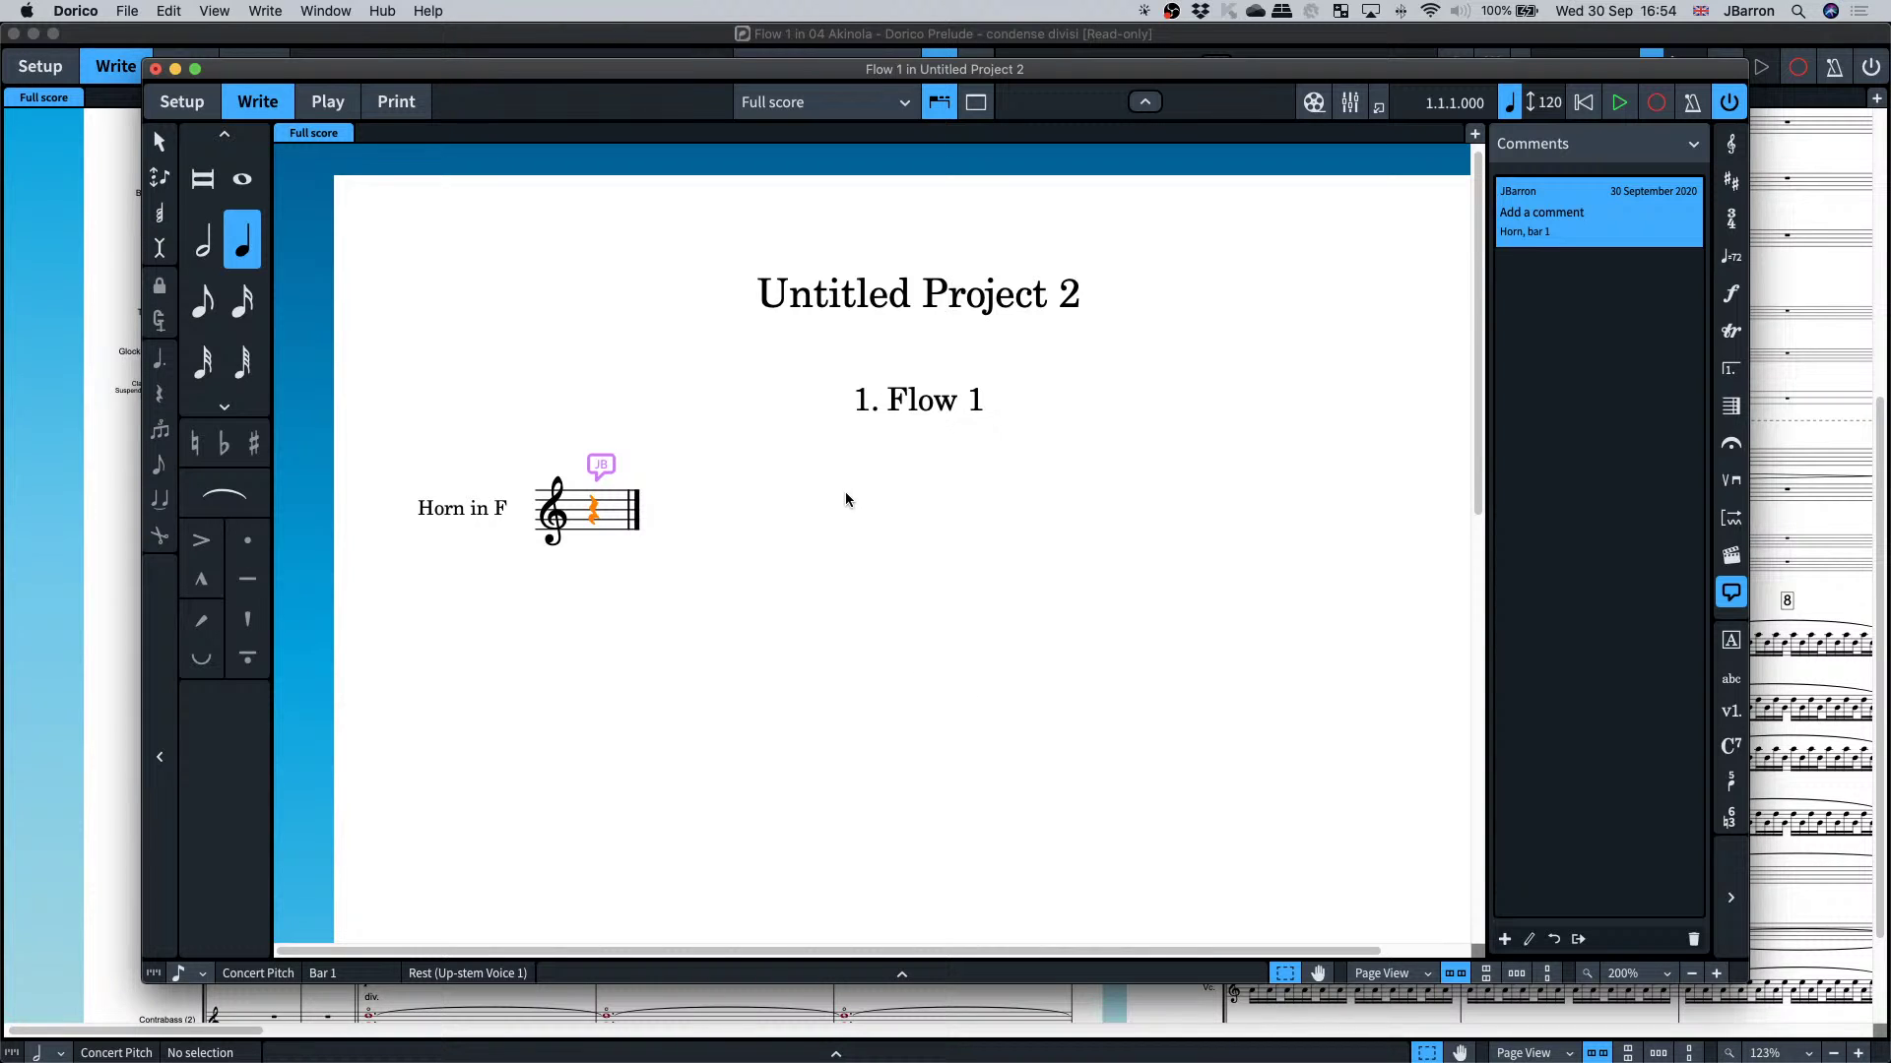
- Review the allowed and blocked VST plug-ins and the audio engine data options in Preferences, and close it
key(super+comma)
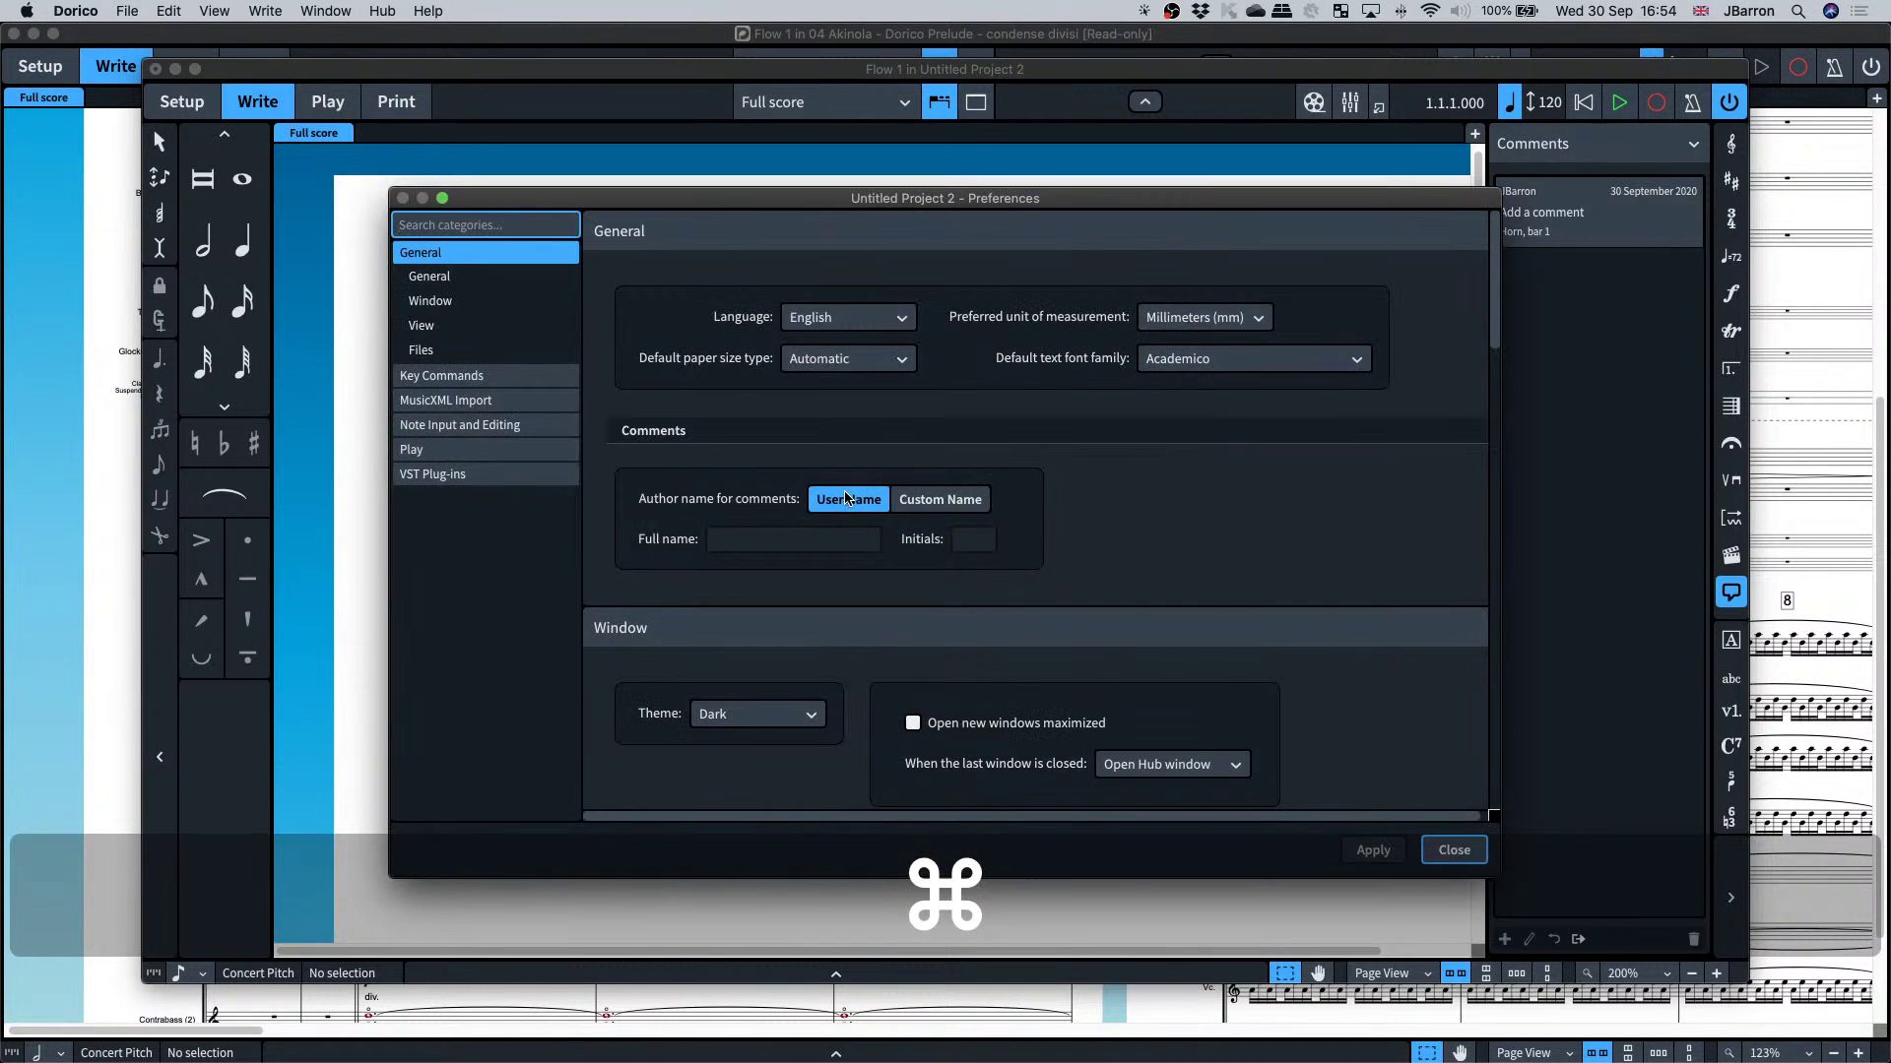
click(419, 479)
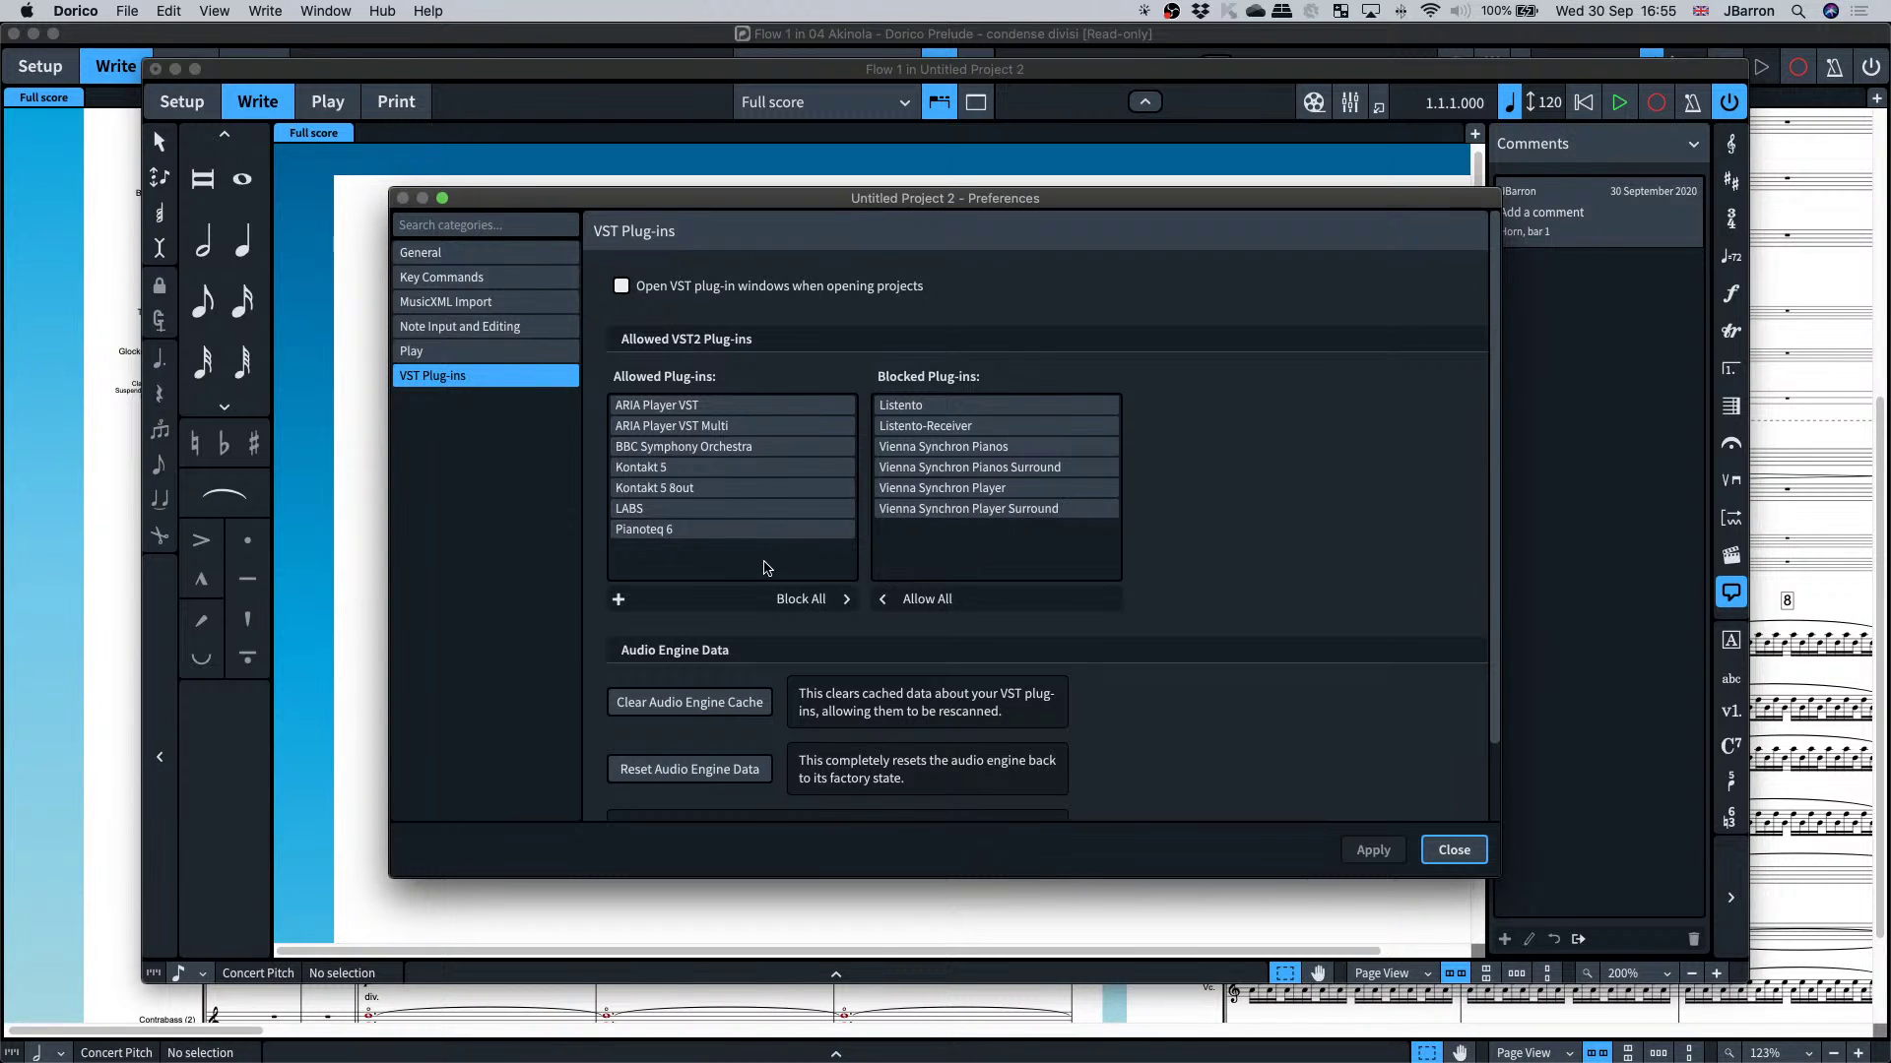
scroll(1203, 668, down, 2)
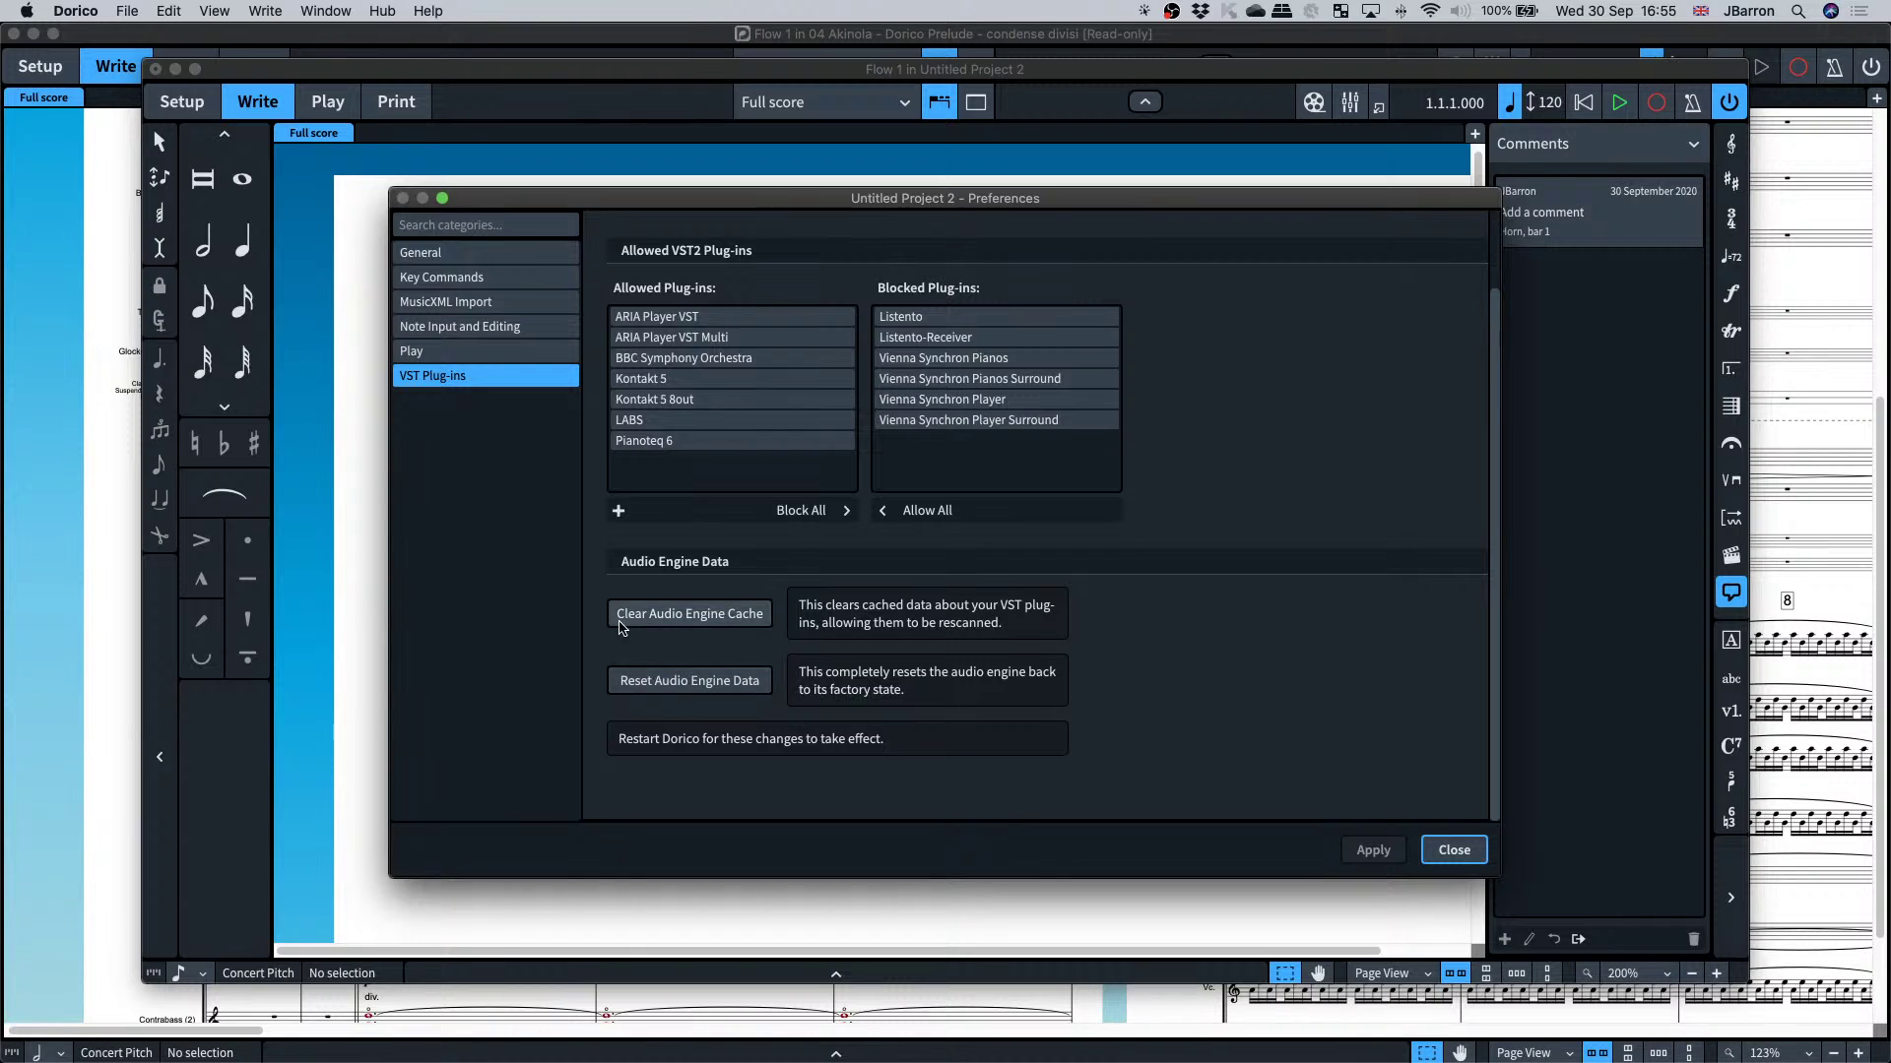
click(1455, 851)
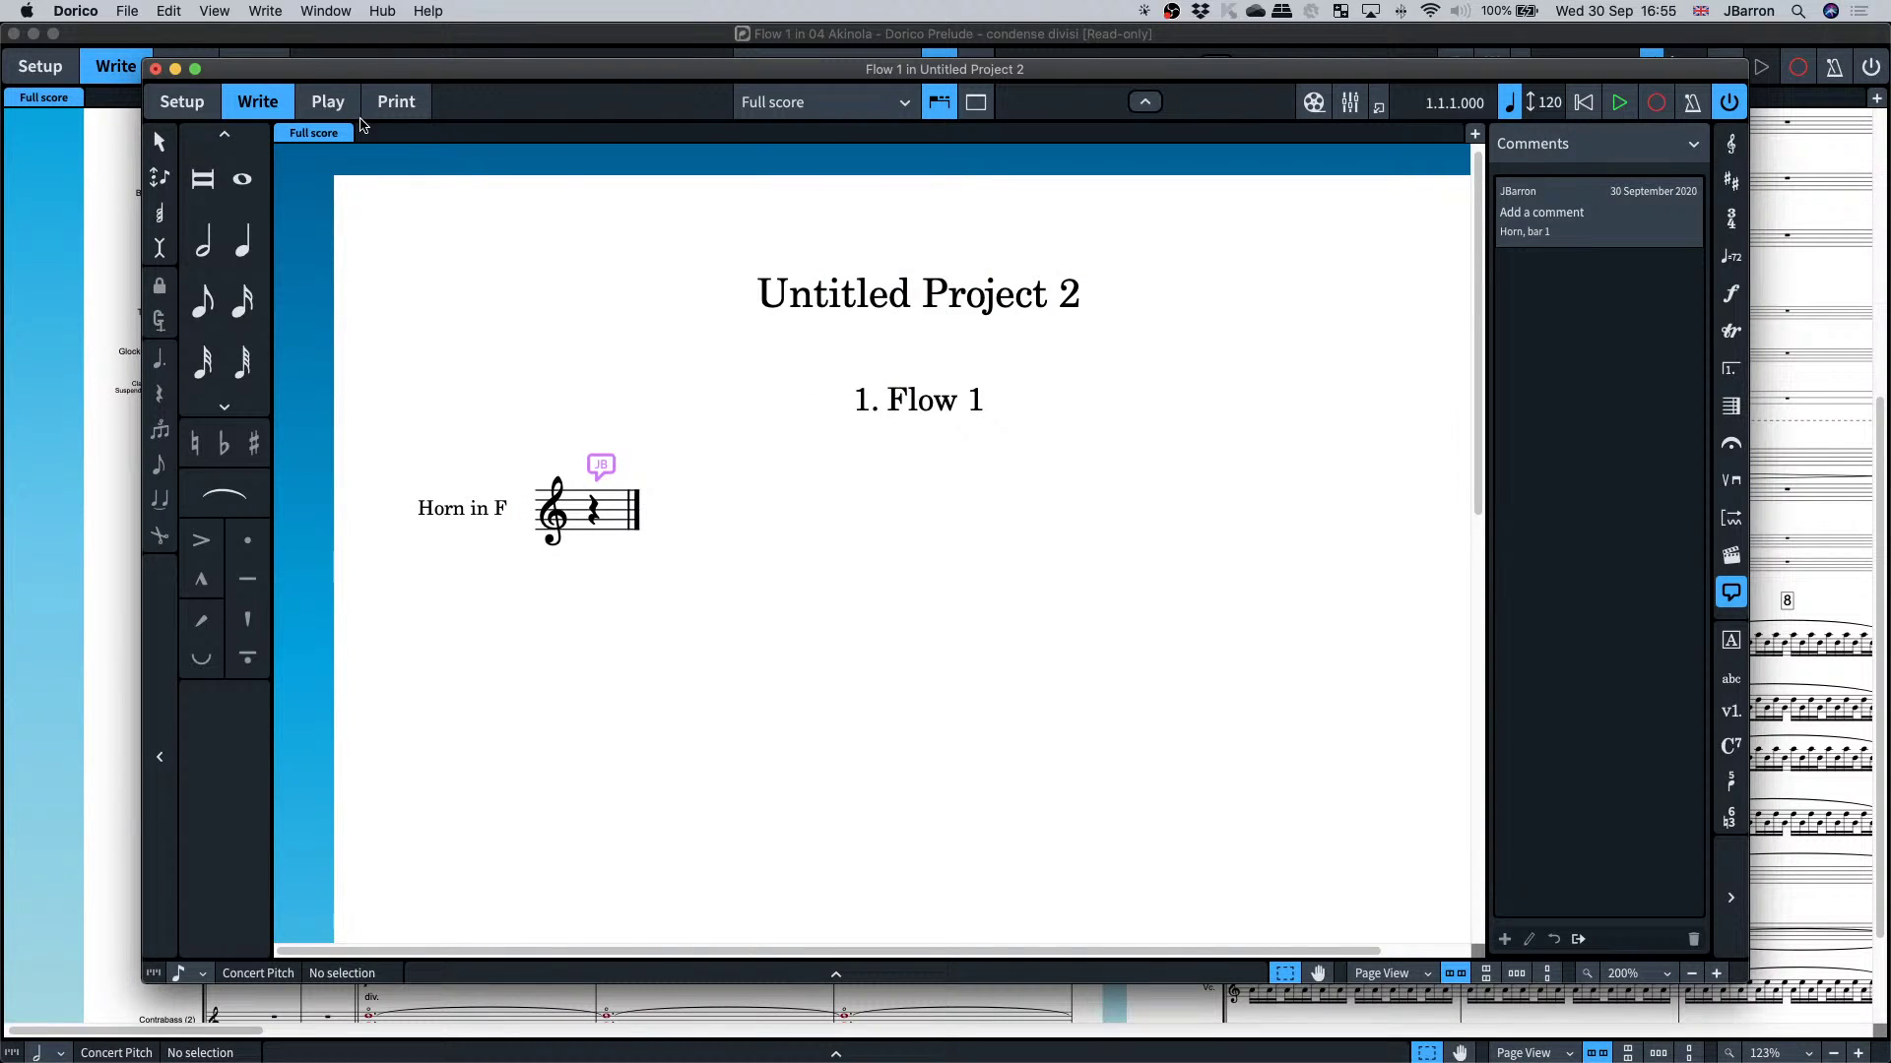
- Apply the NotePerformer playback template to Untitled Project 2 in Play mode
click(328, 103)
click(261, 11)
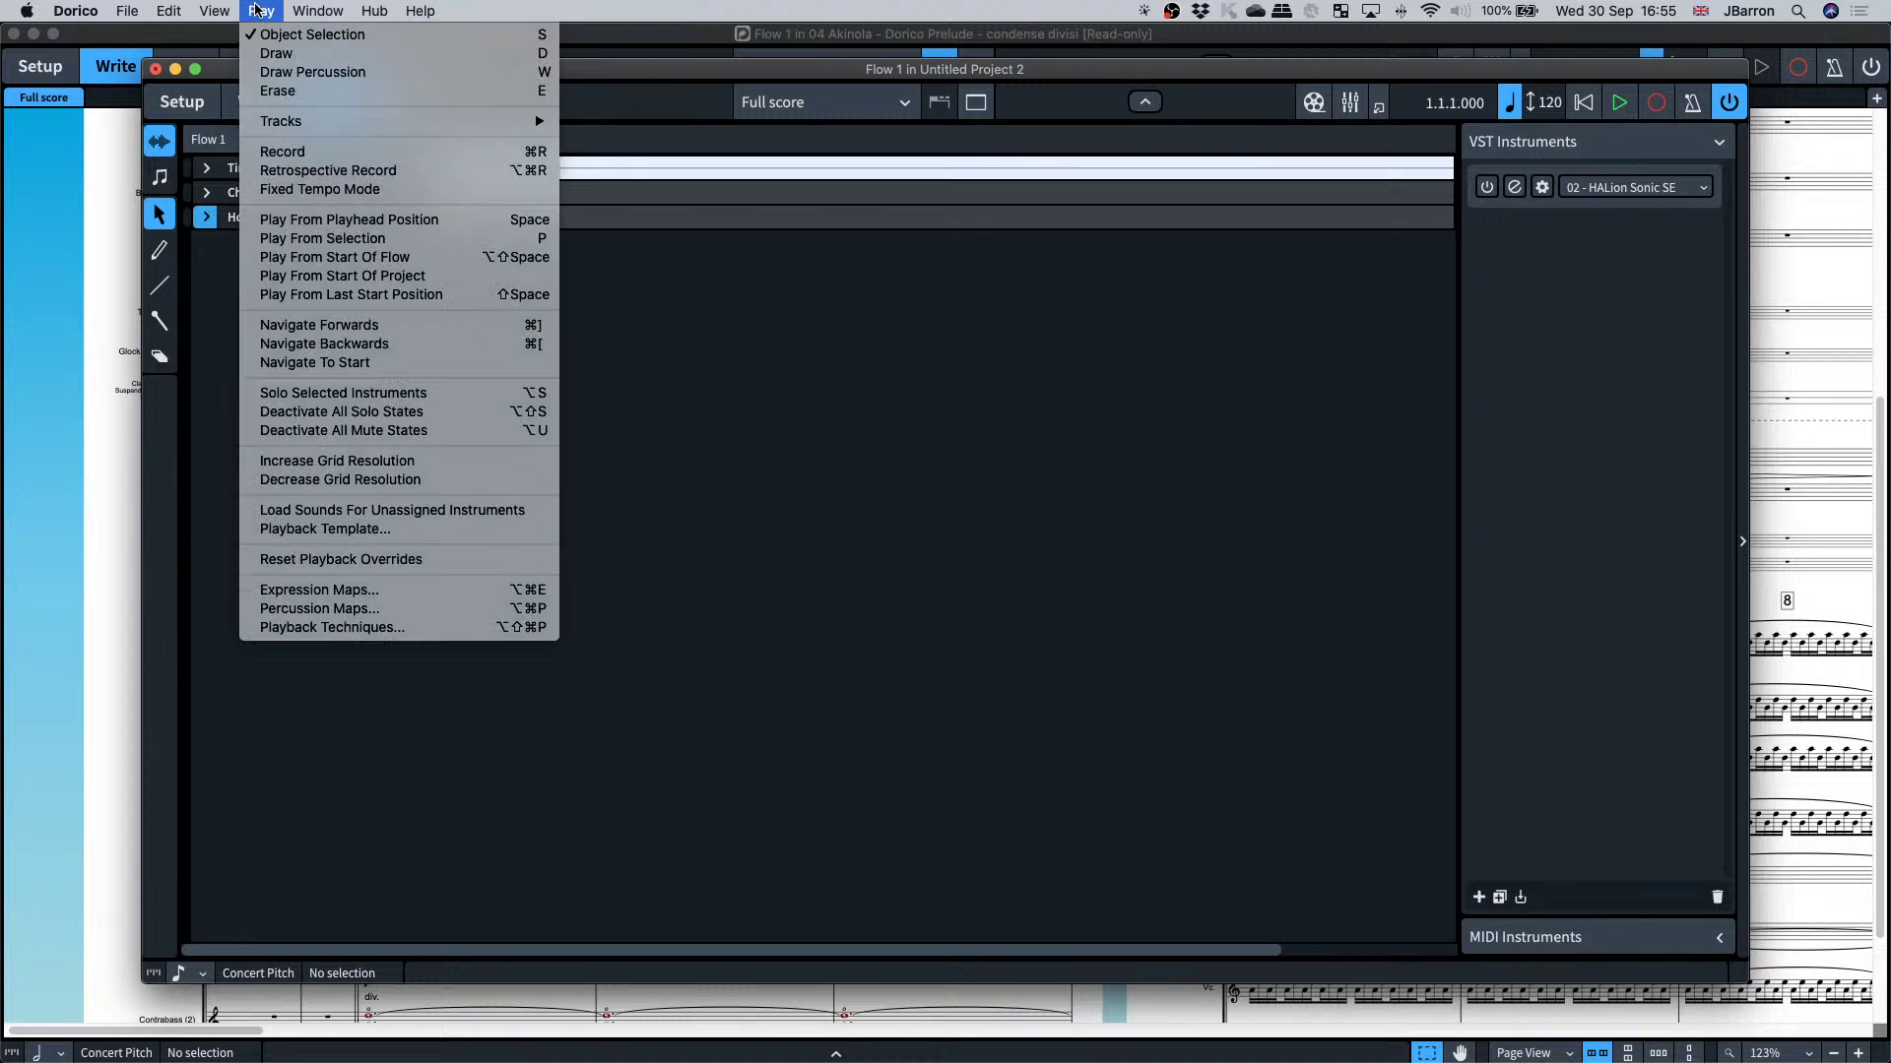
click(362, 529)
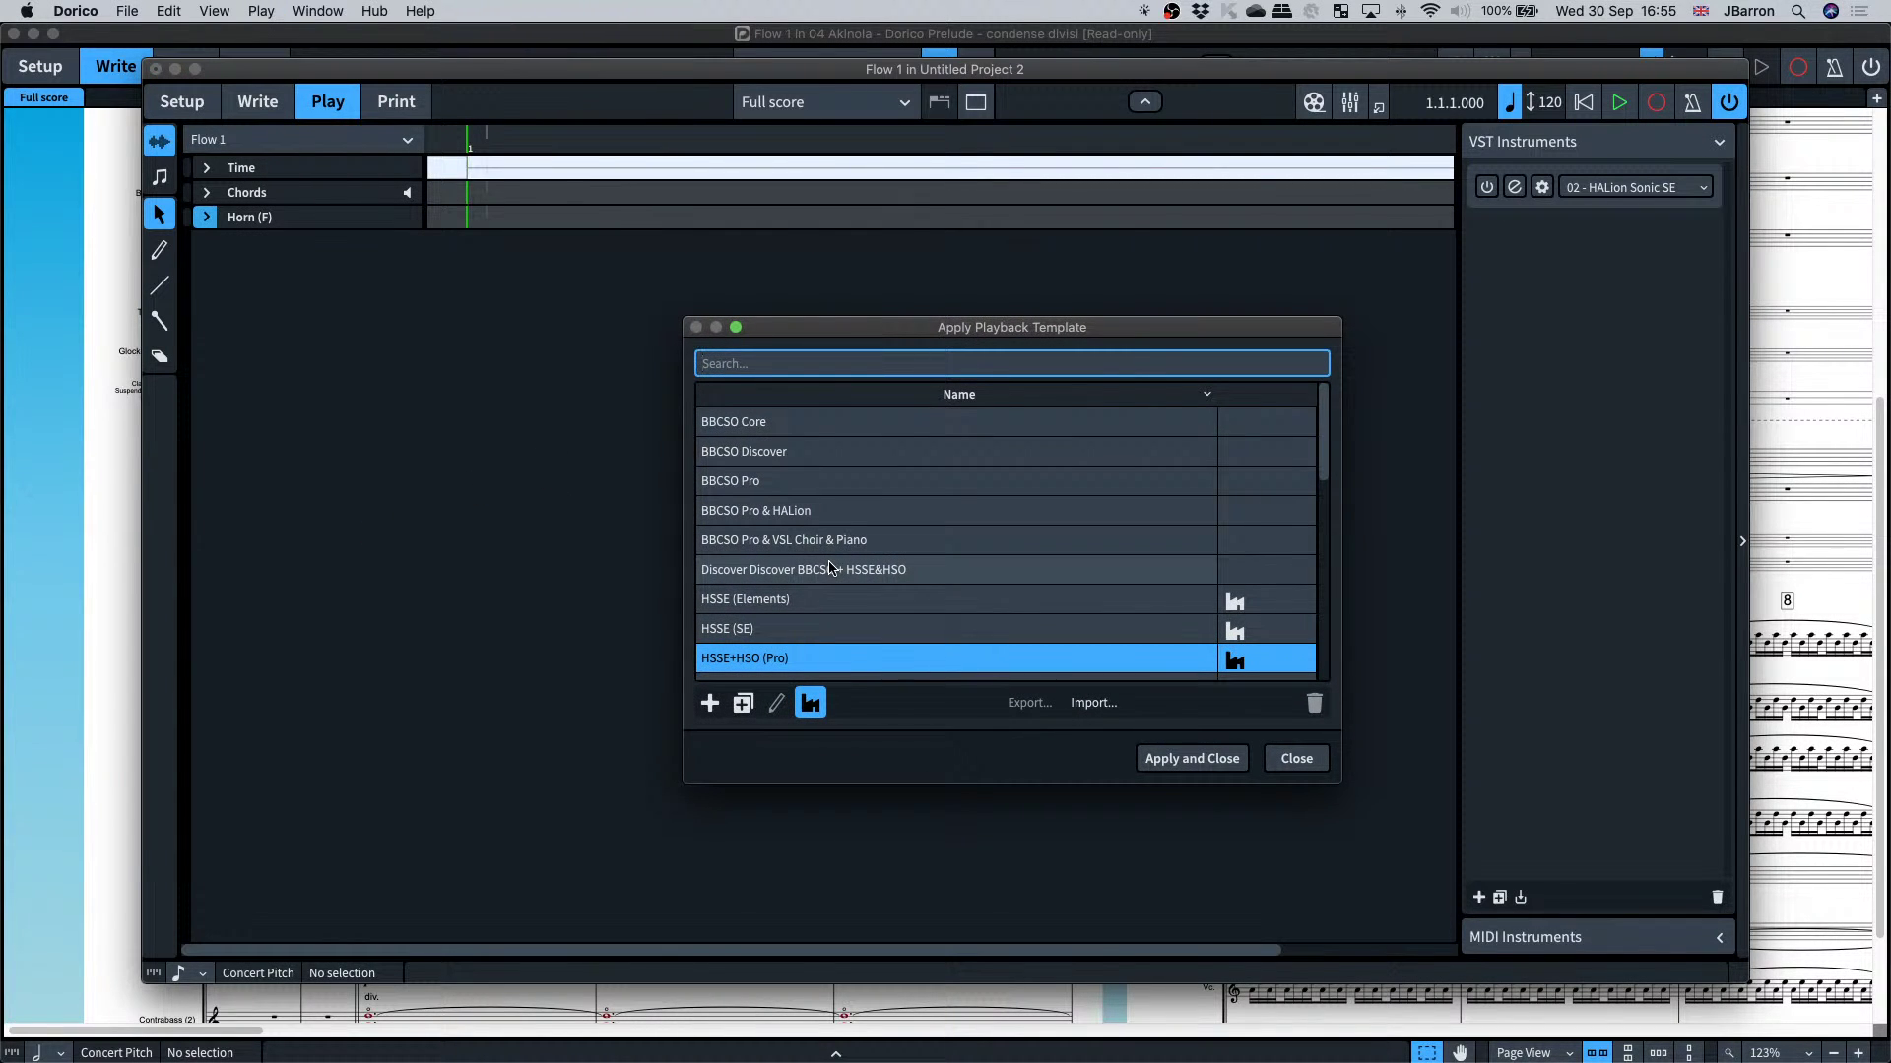
scroll(830, 568, down, 5)
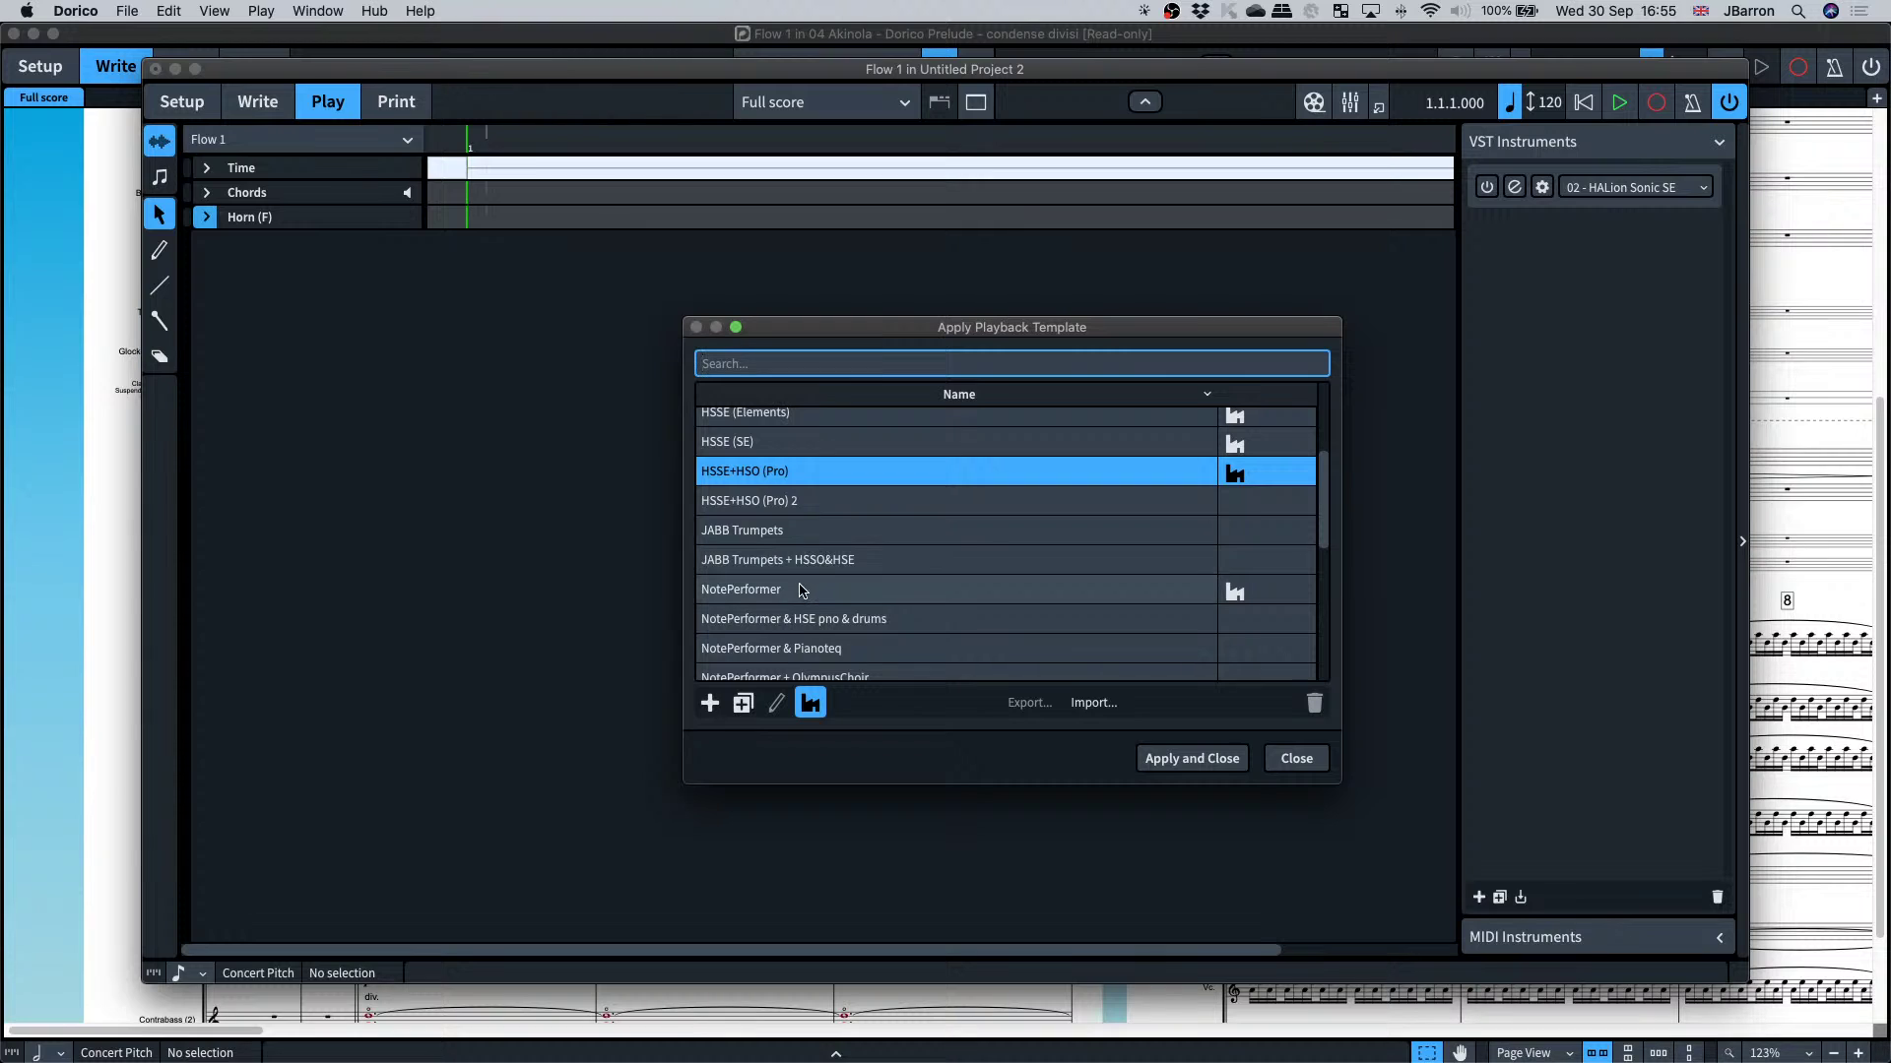
click(800, 590)
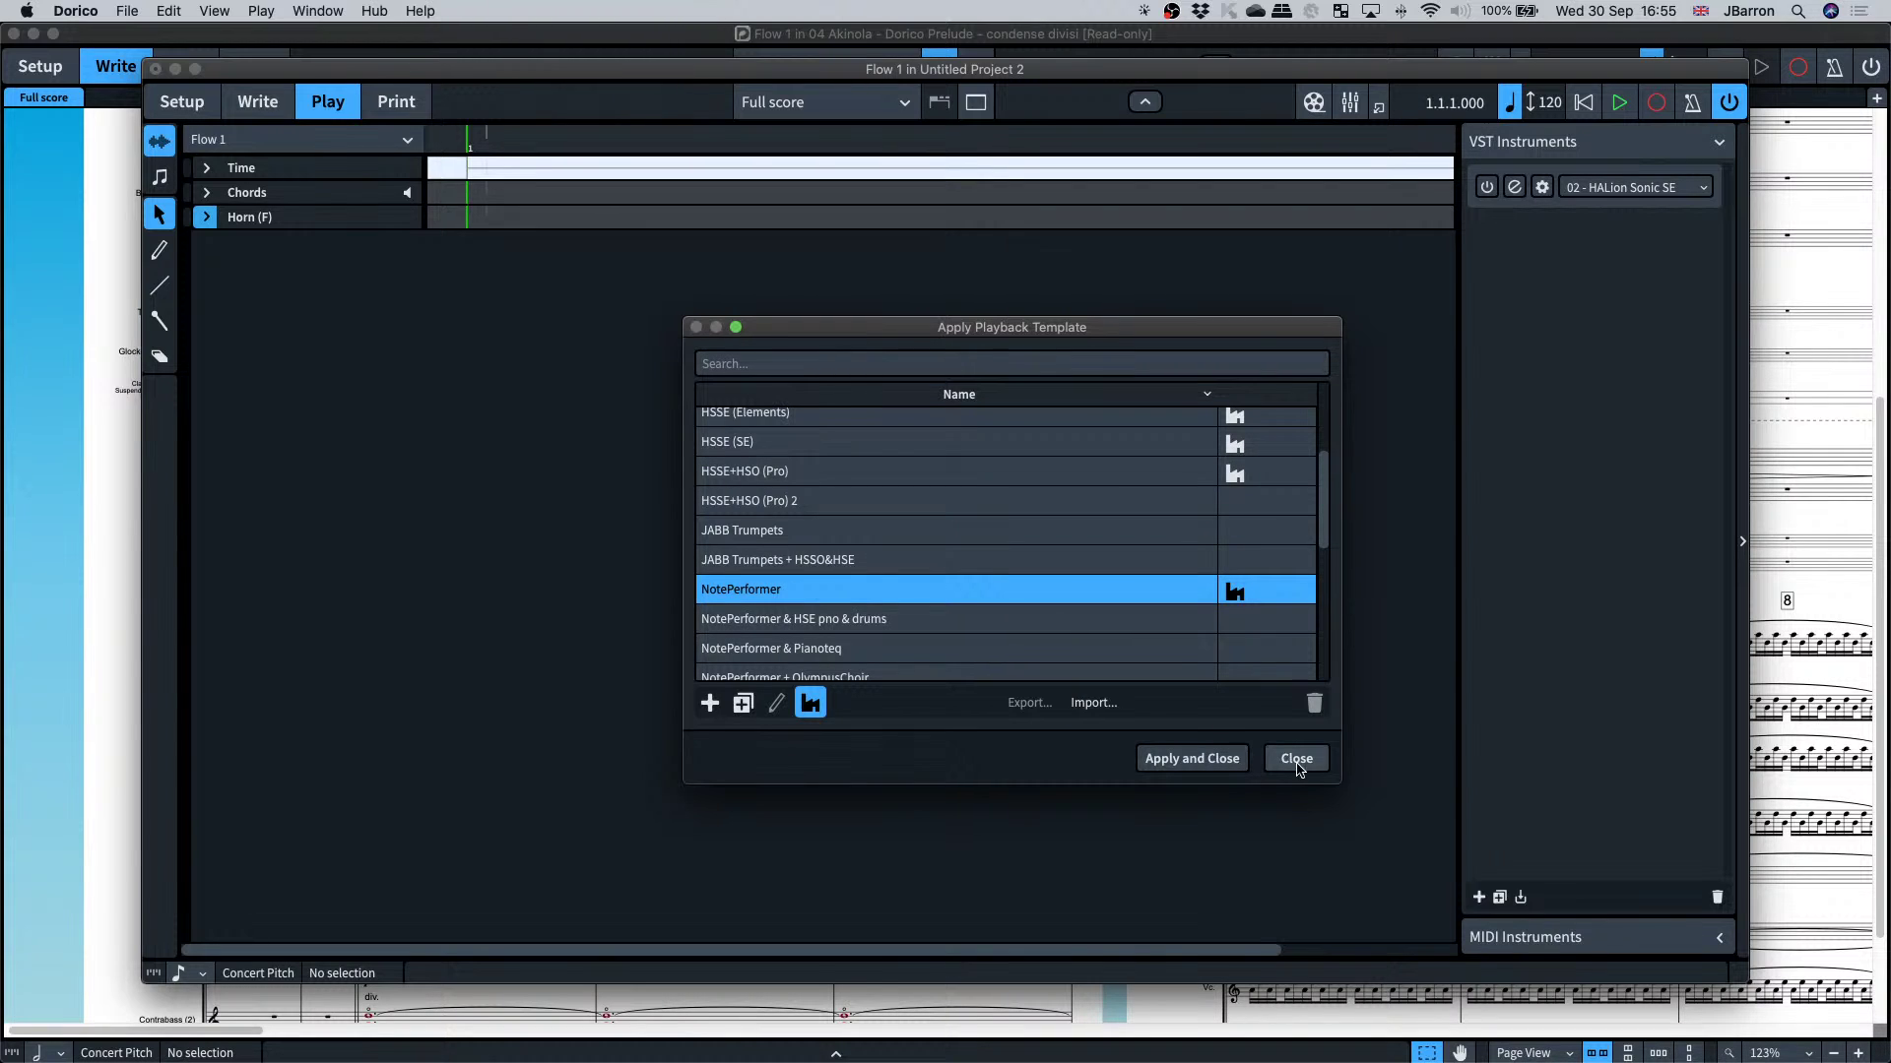
click(1200, 766)
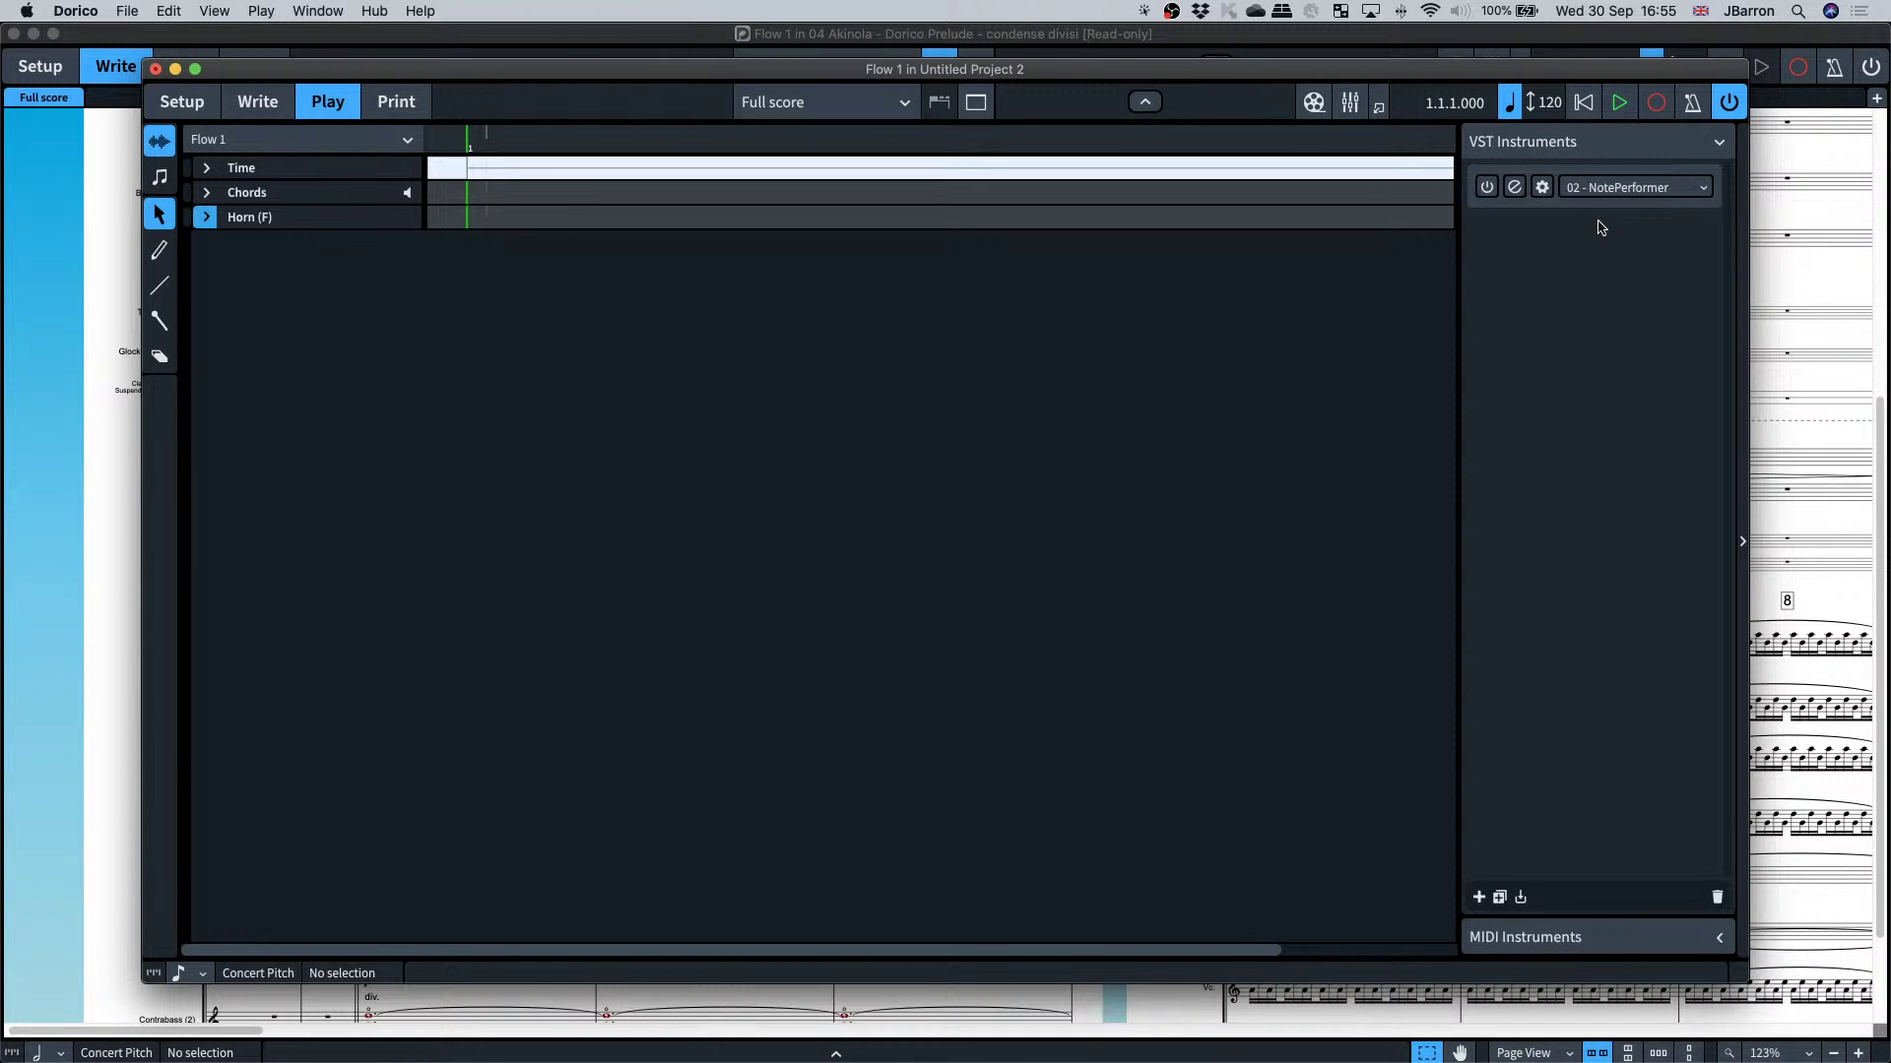
- Return to Write mode and delete the comment above the rest in bar 1 of the horn staff
key(super+2)
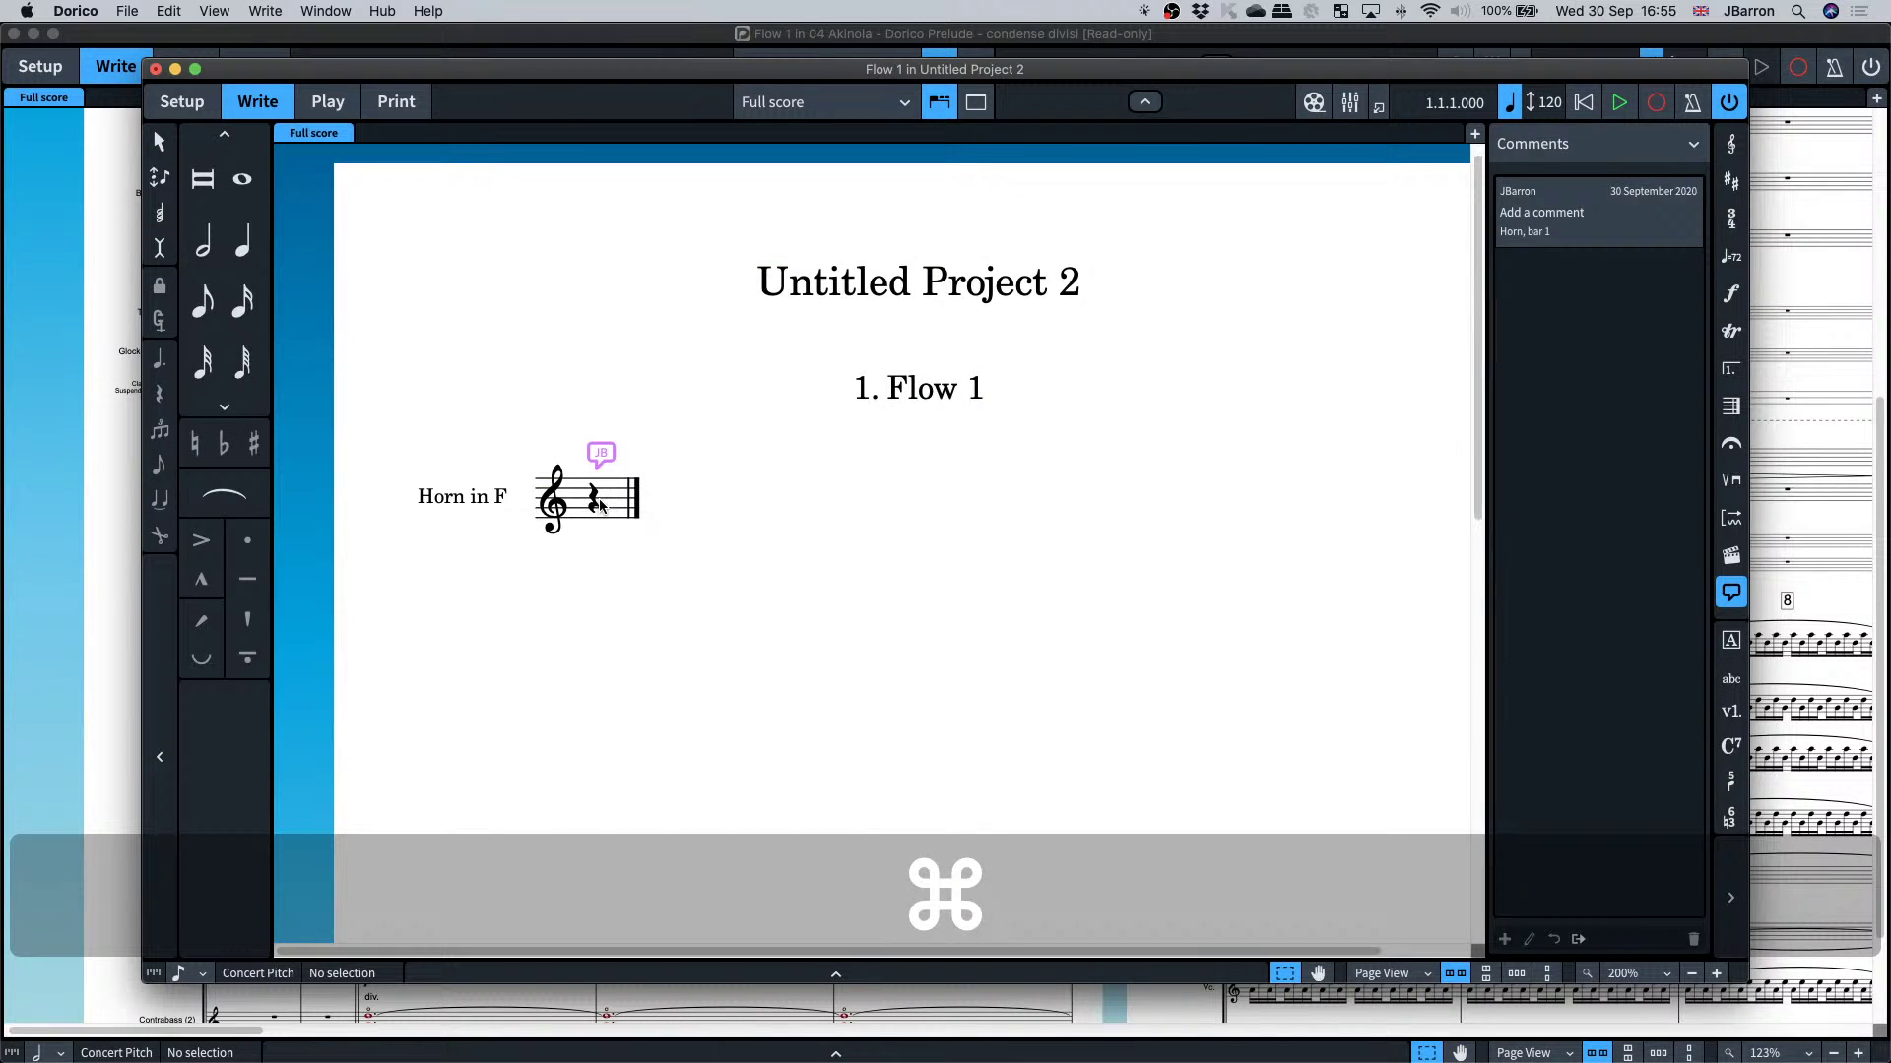
click(598, 502)
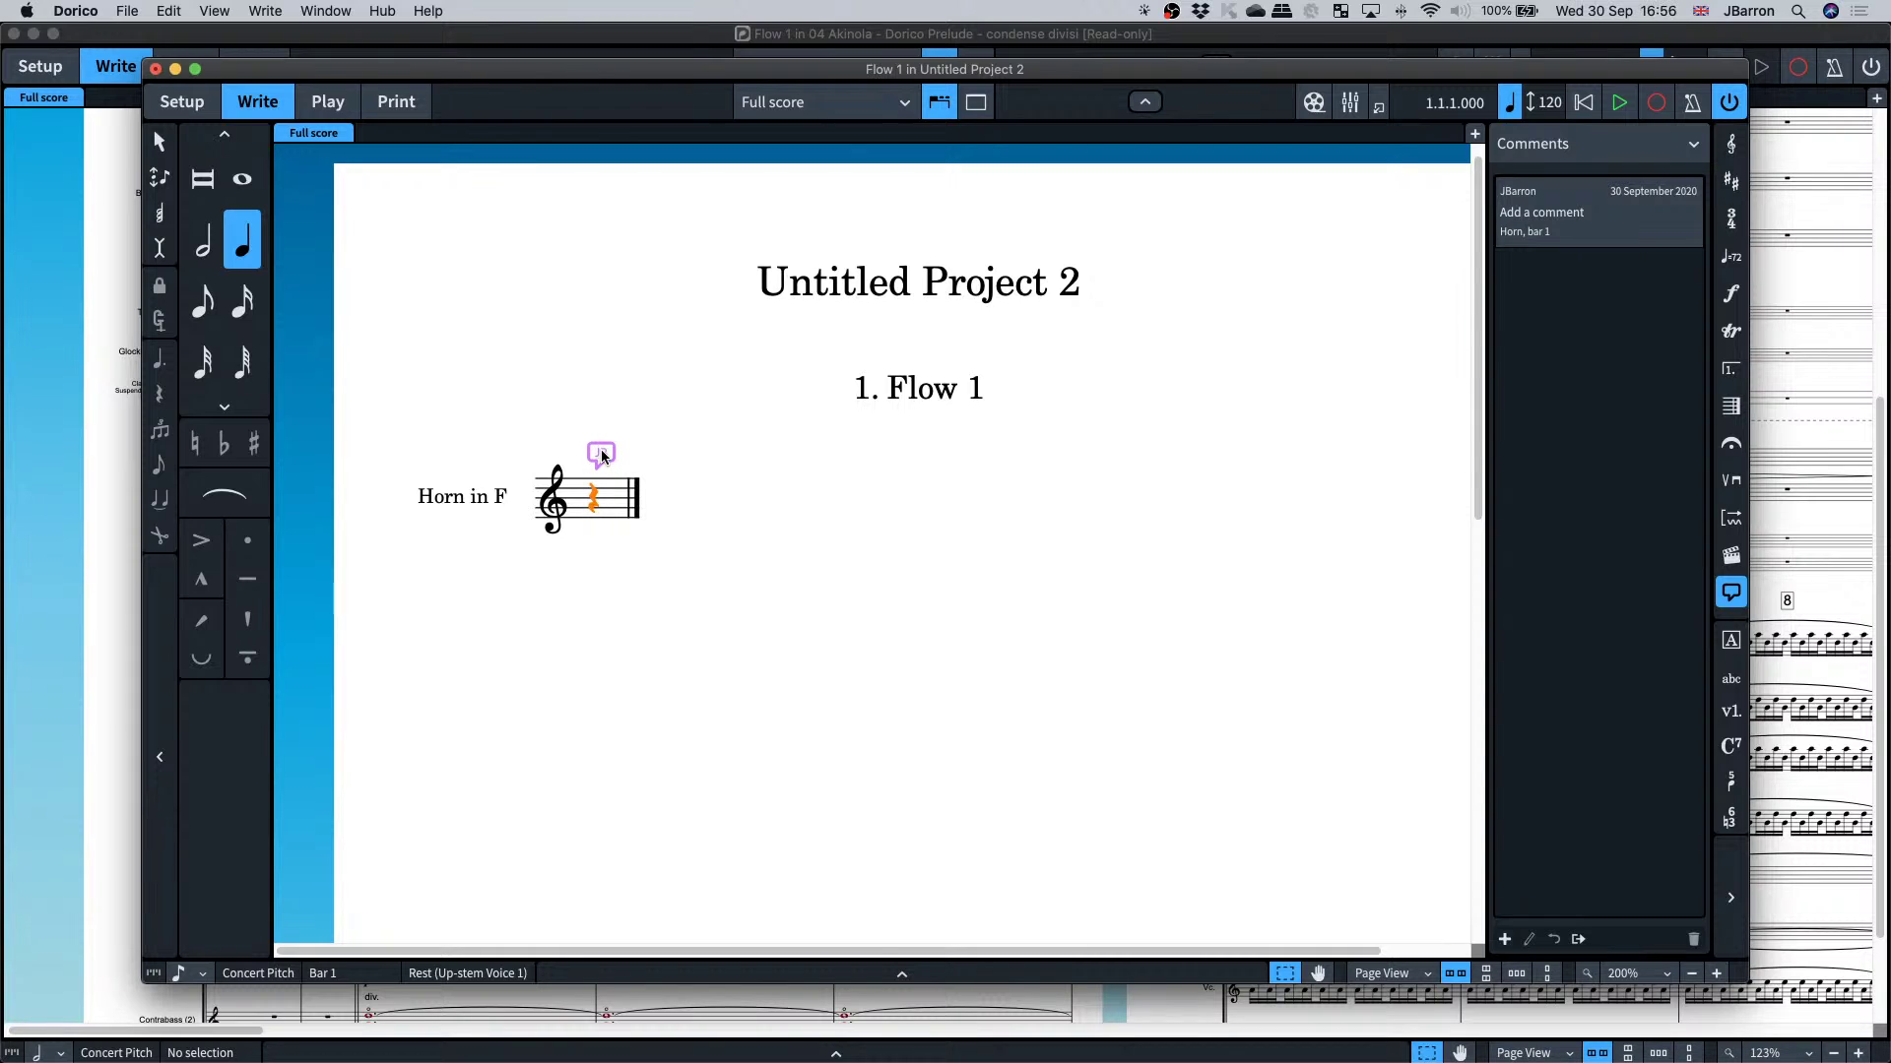
key(BackSpace)
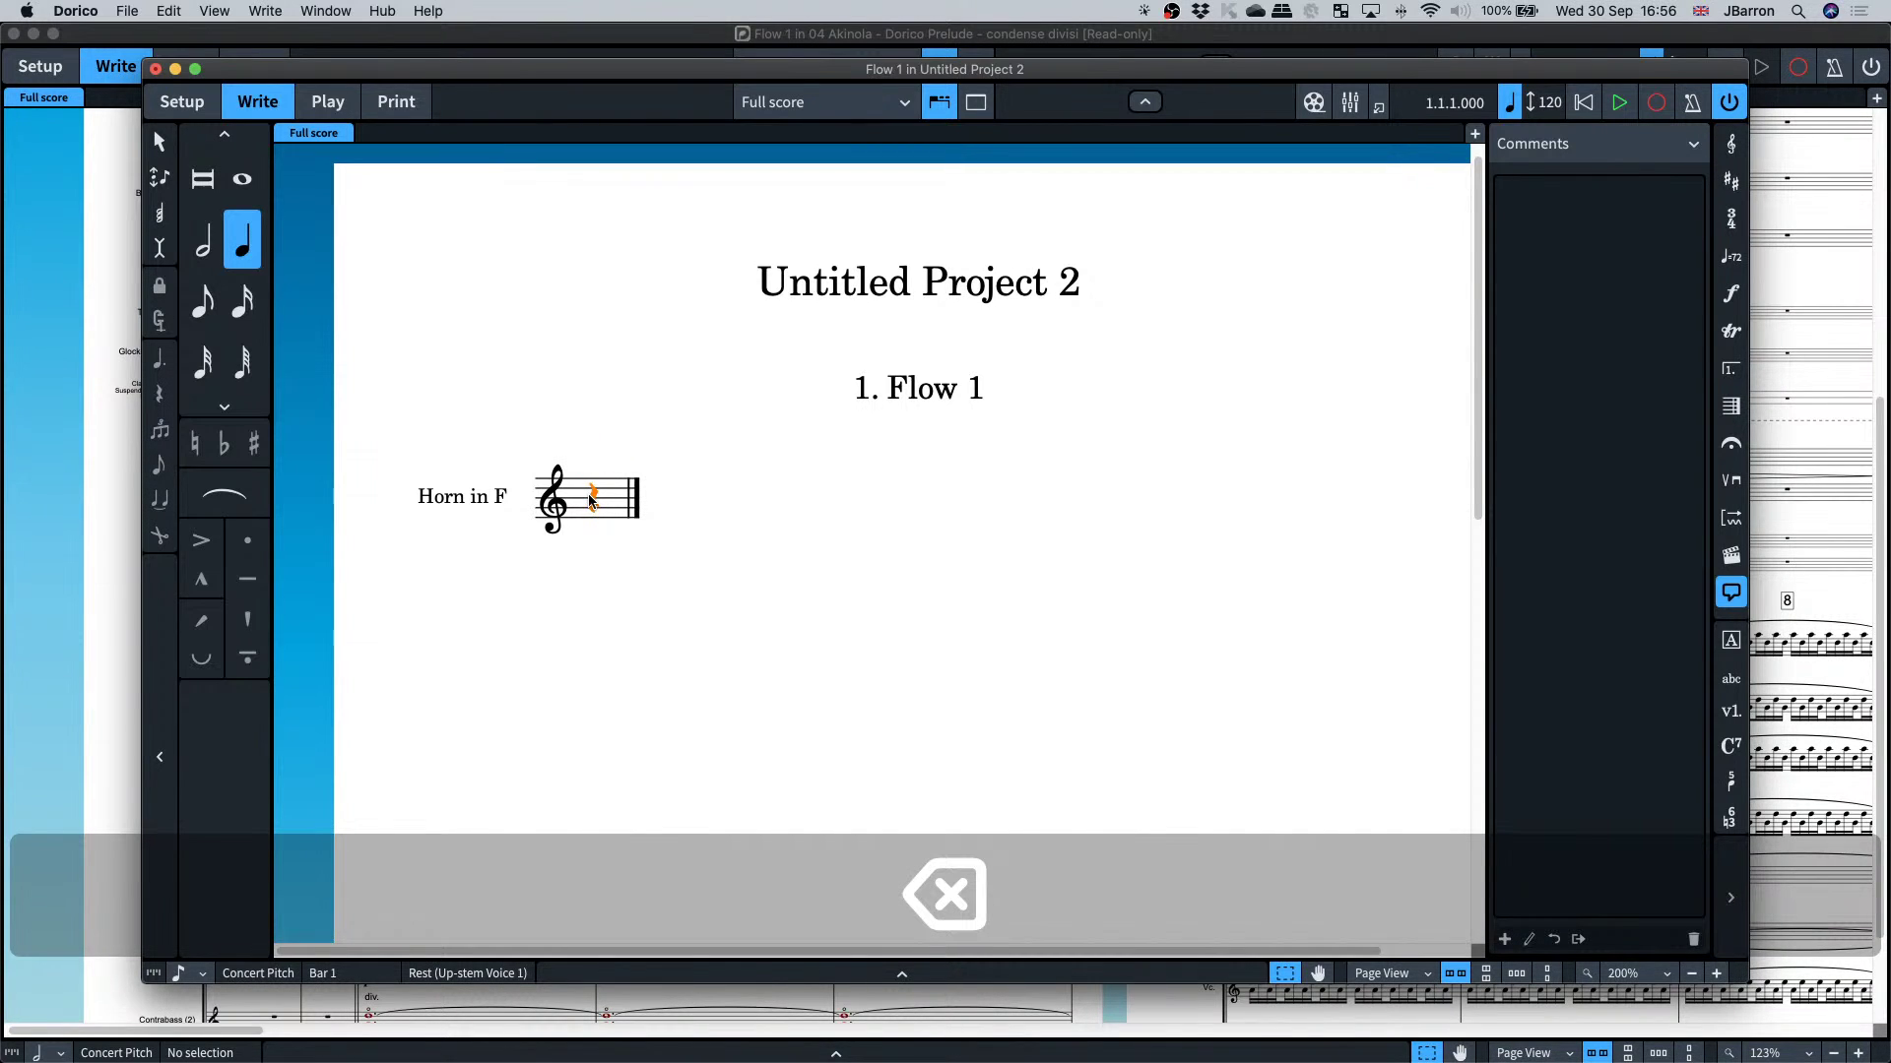
- Enter the quarter notes D, E, C and F in bar 1 of the horn staff
key(Return)
key(f)
key(e)
key(c)
key(f)
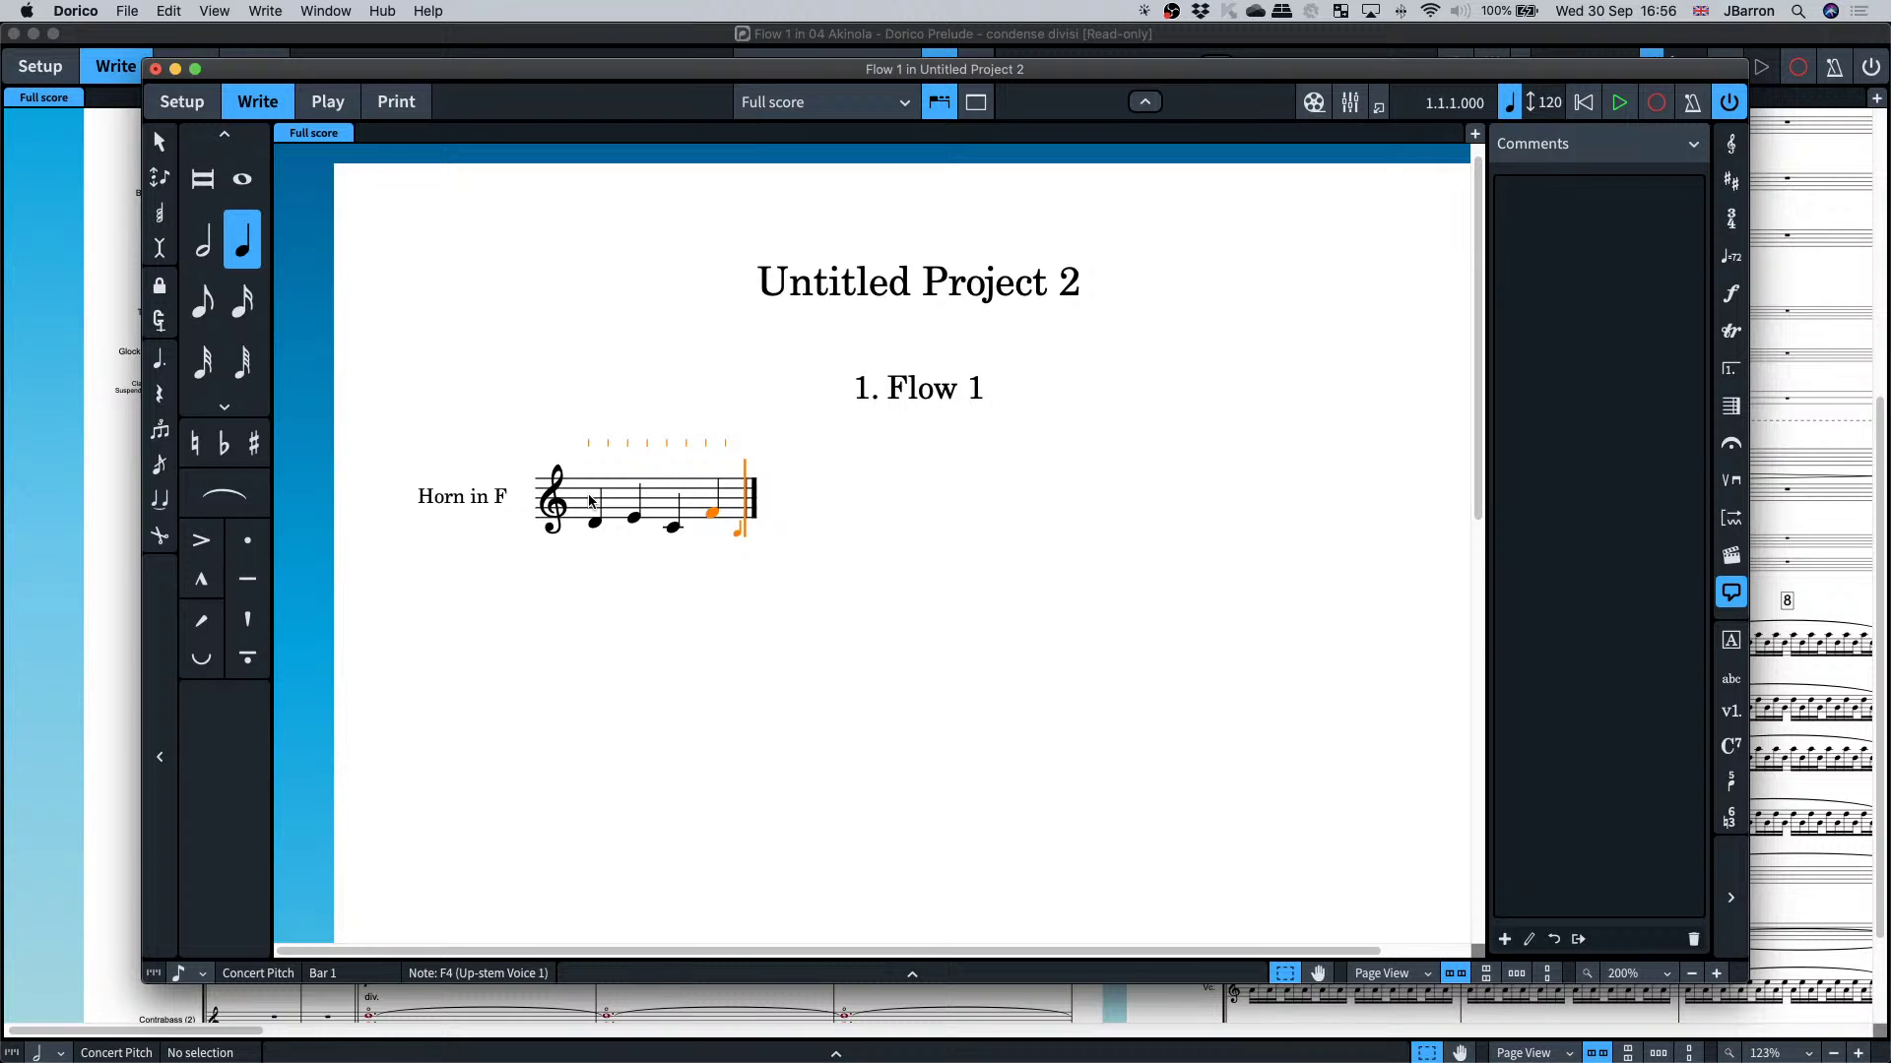
- Try transposing the last note, an F, up to F sharp and back down to F natural
key(alt)
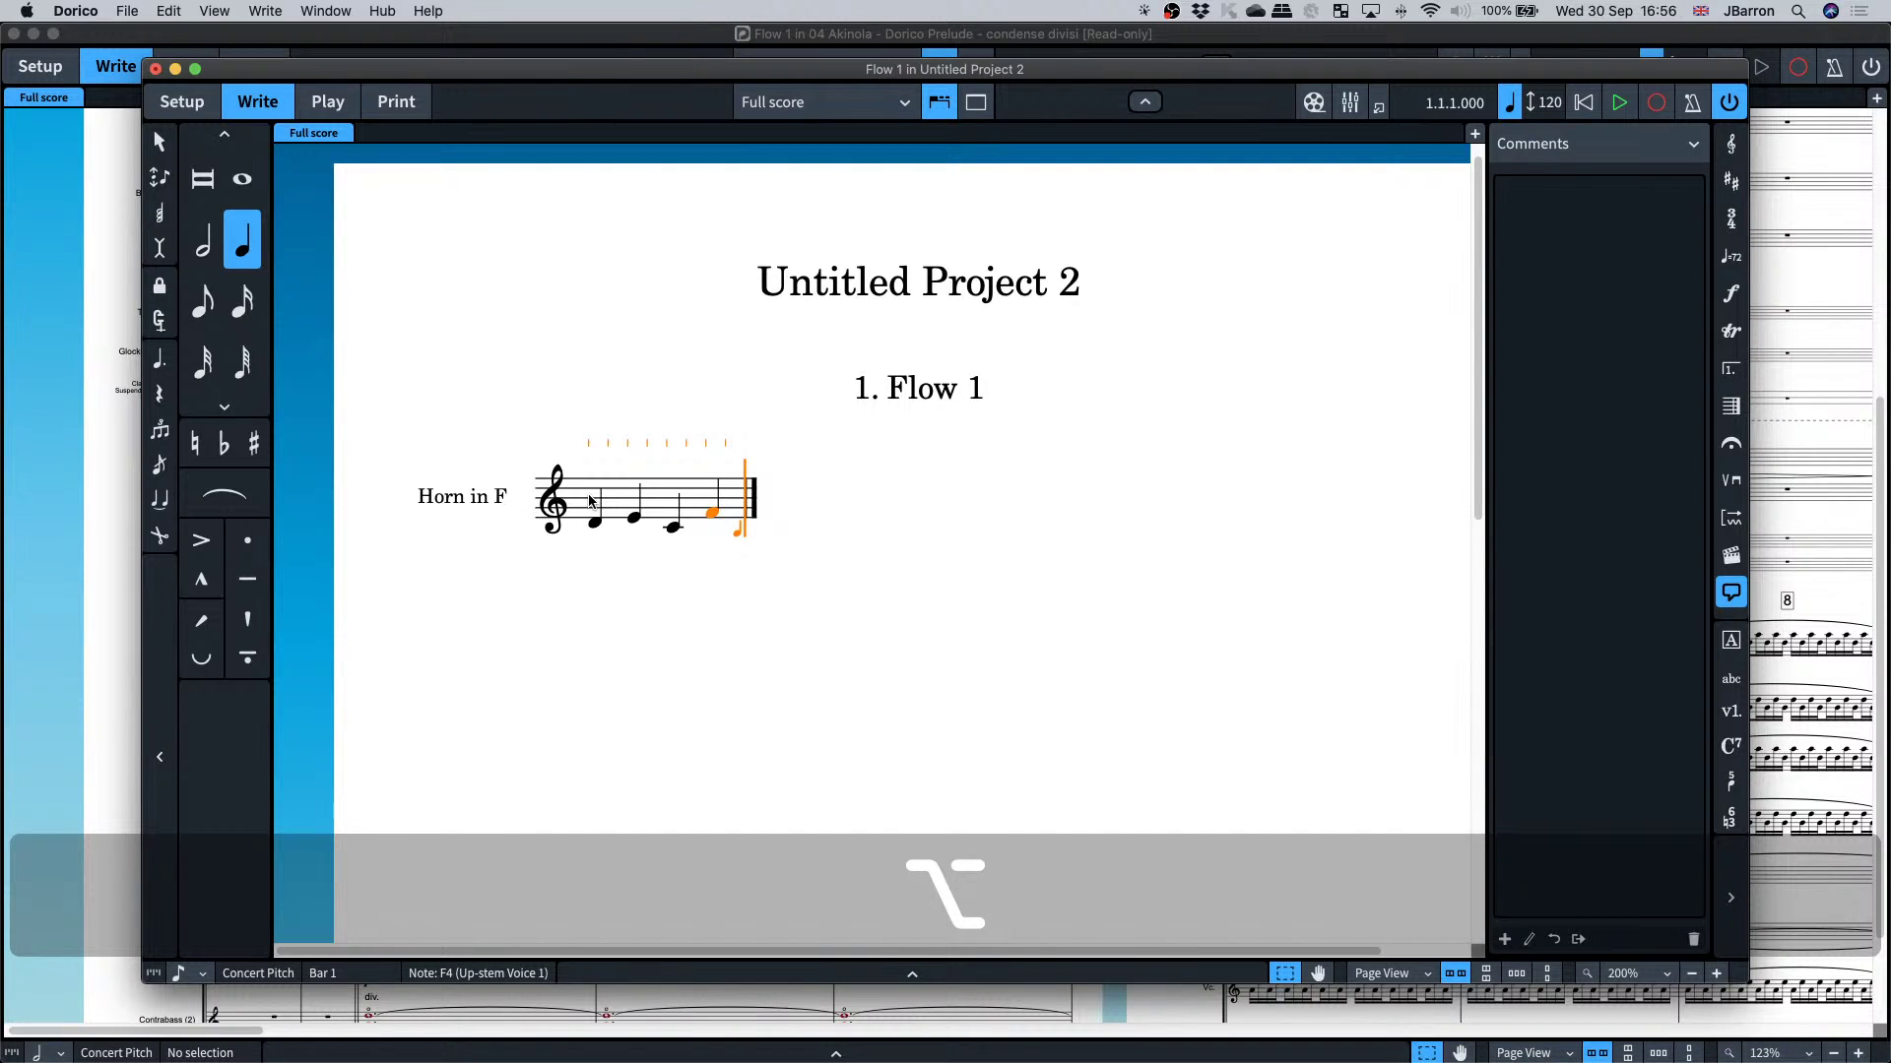
key(super)
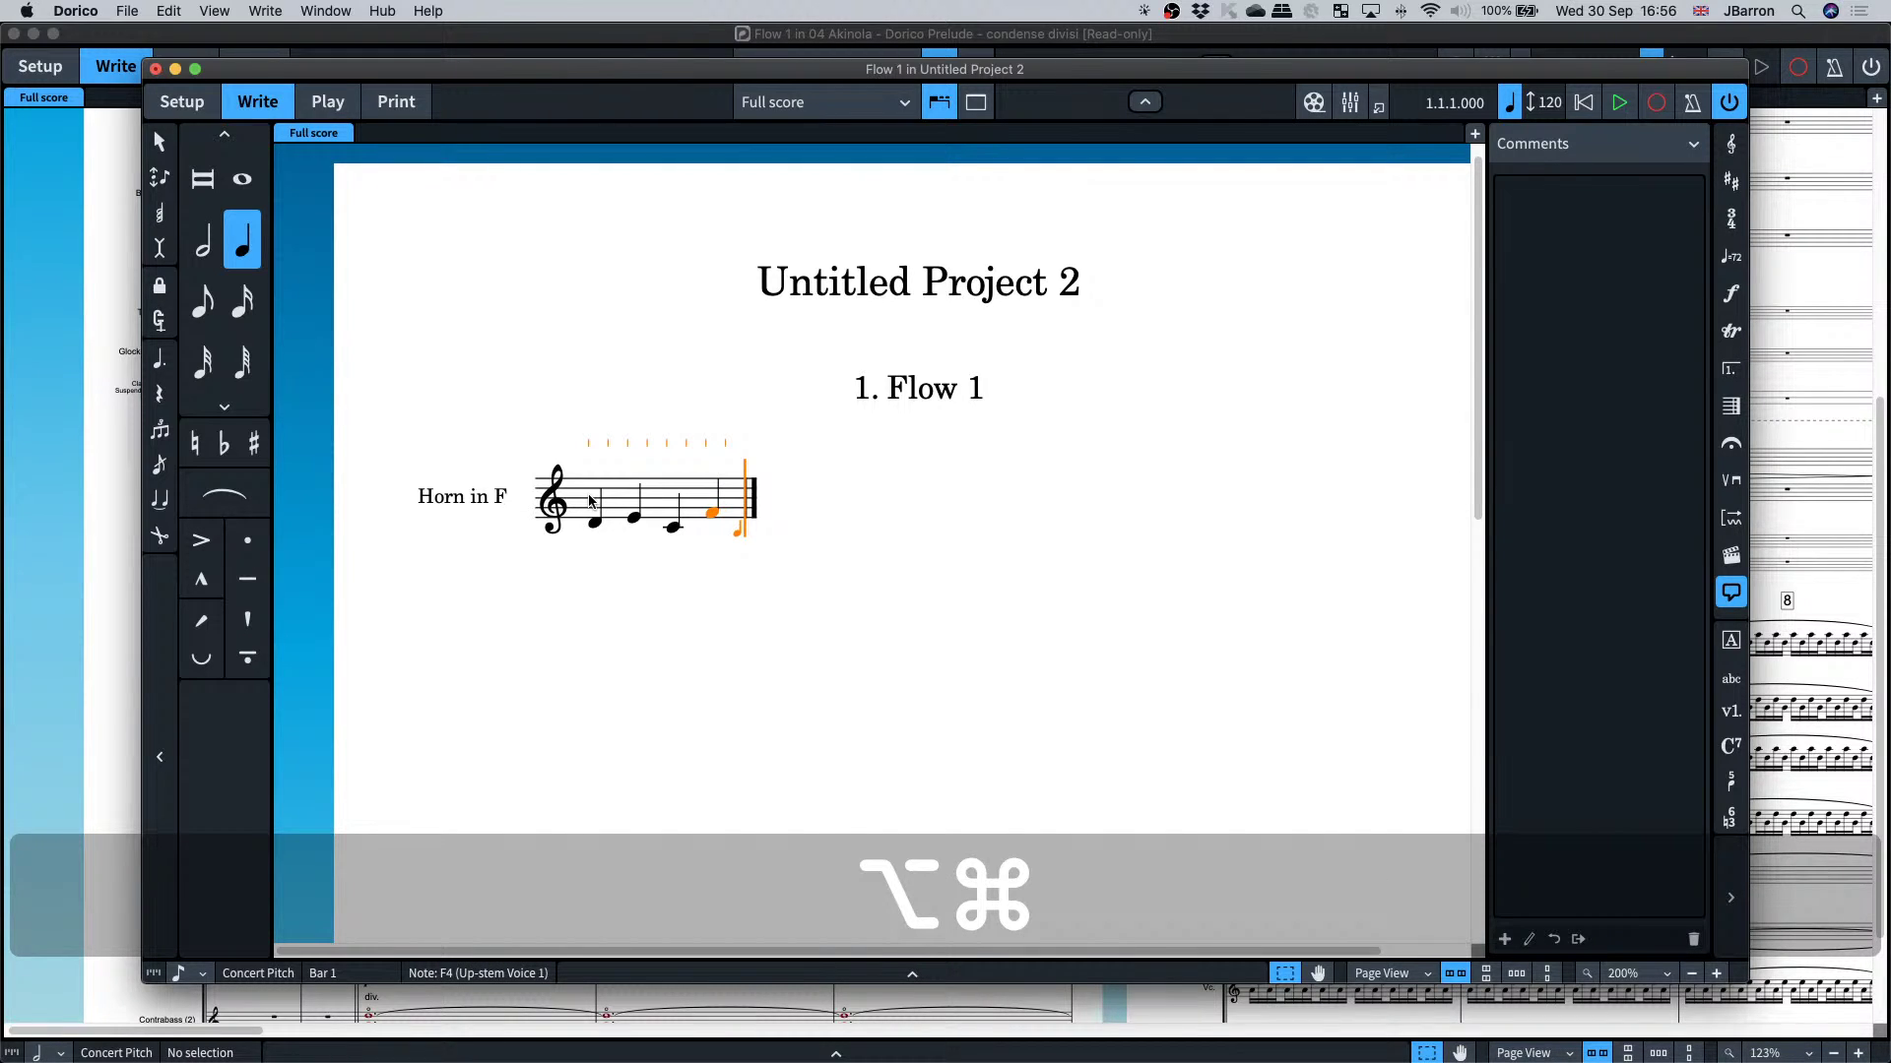
key(alt+super+Up)
key(alt+super+Down)
key(alt+shift+Up)
key(alt+shift+Up)
key(alt+shift+Up)
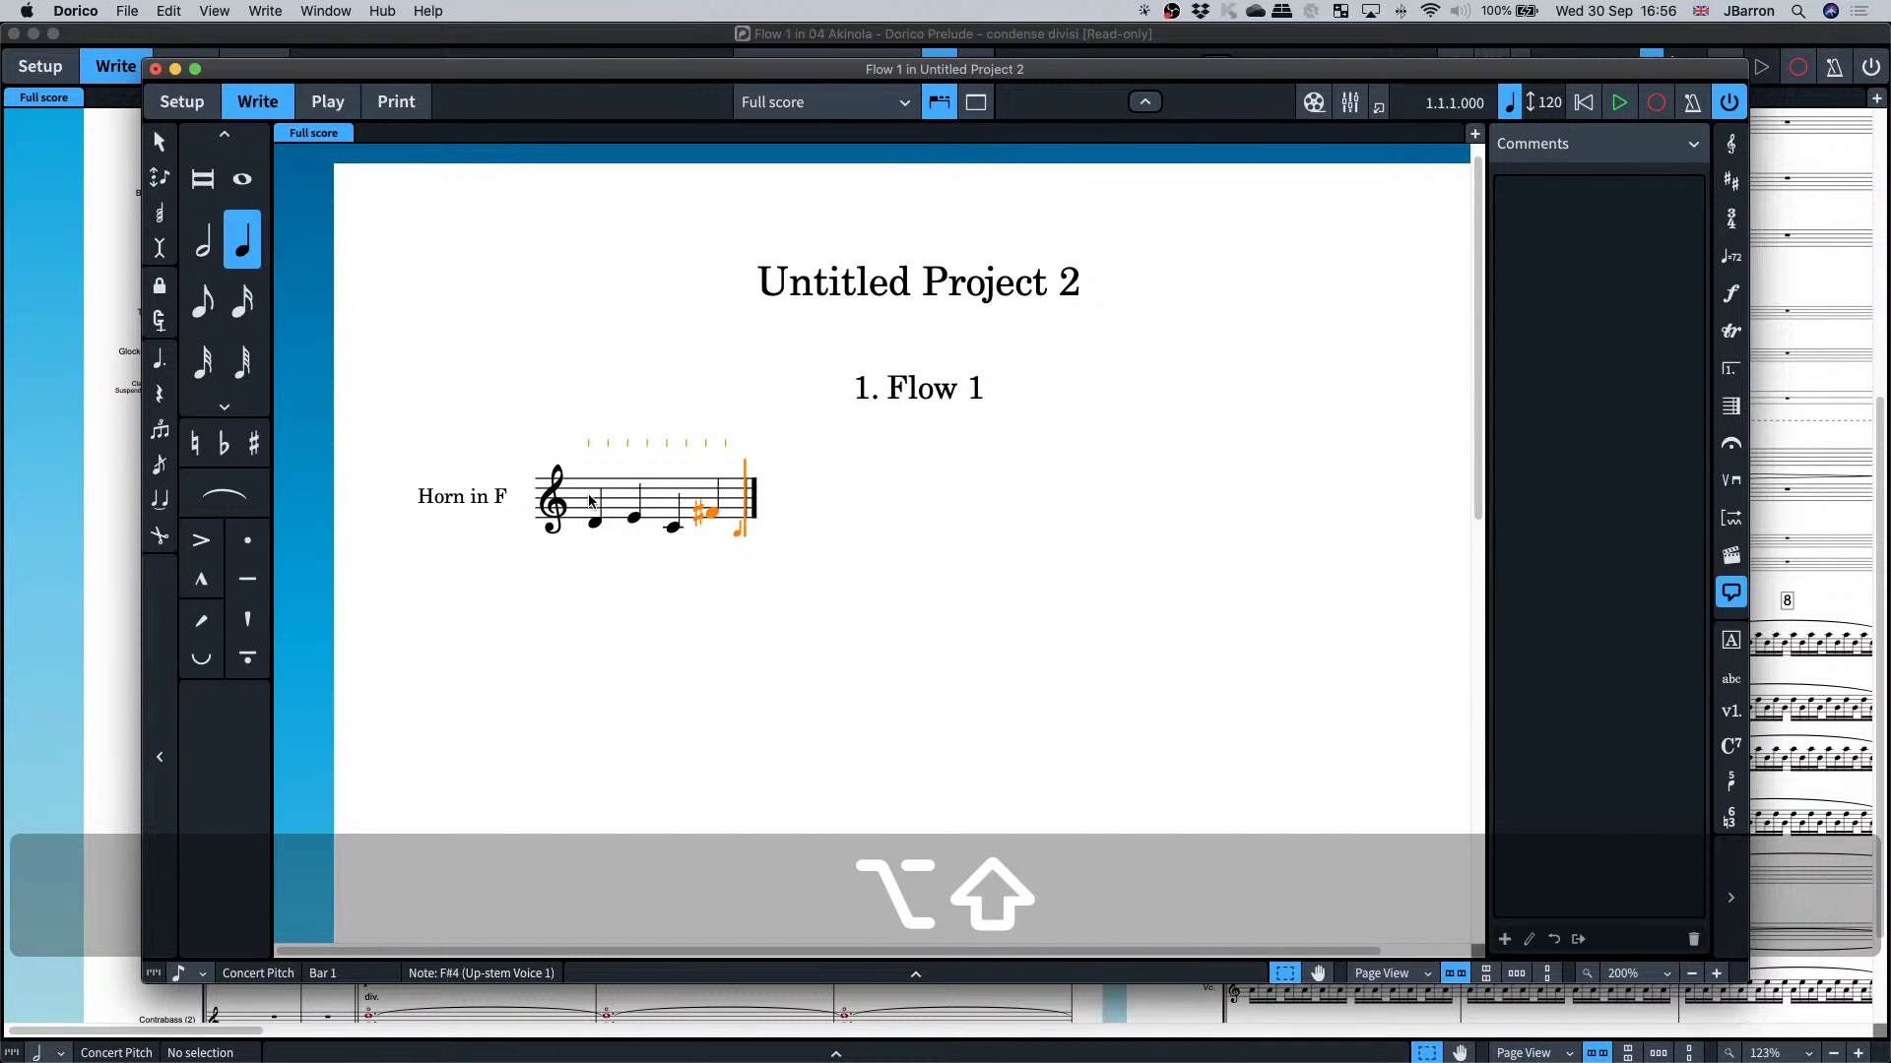
key(alt+shift+Down)
key(alt+shift+Down)
key(alt+shift+Down)
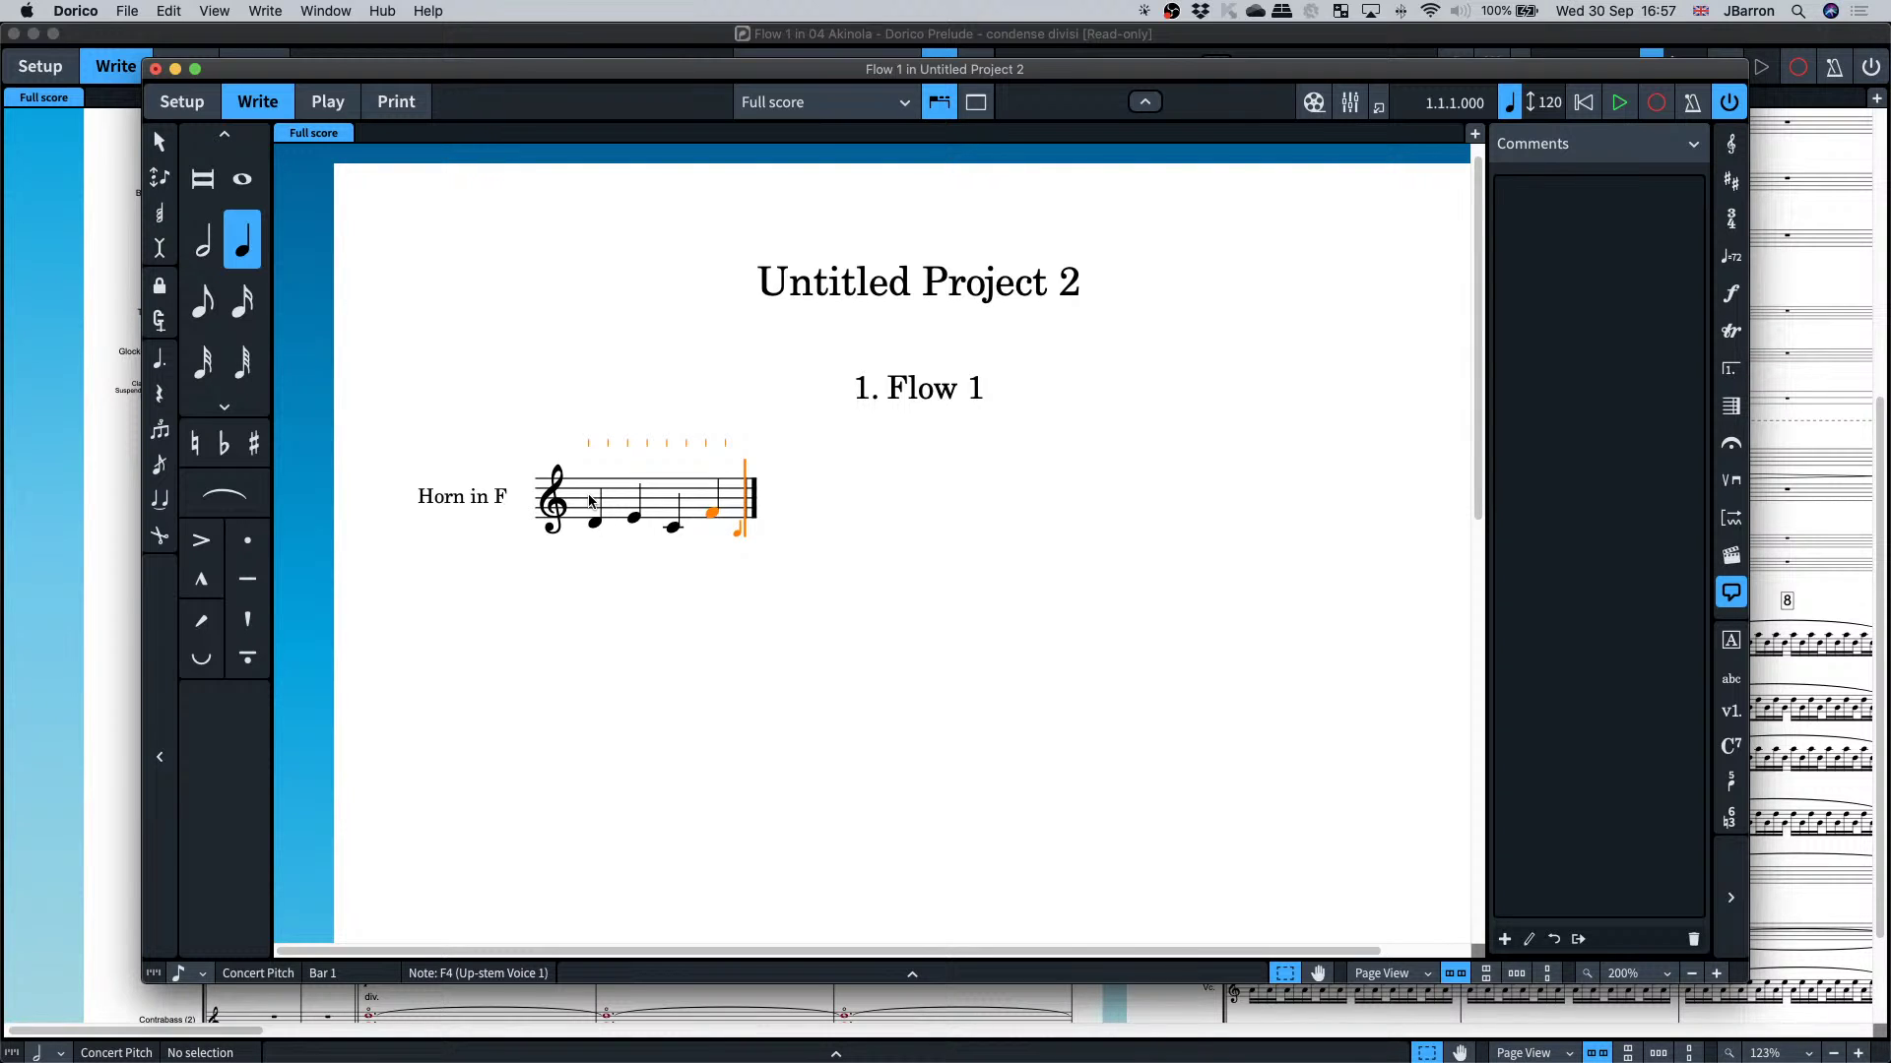
key(Escape)
- Check figured bass entry and text entry on the last horn note without adding anything
key(shift+b)
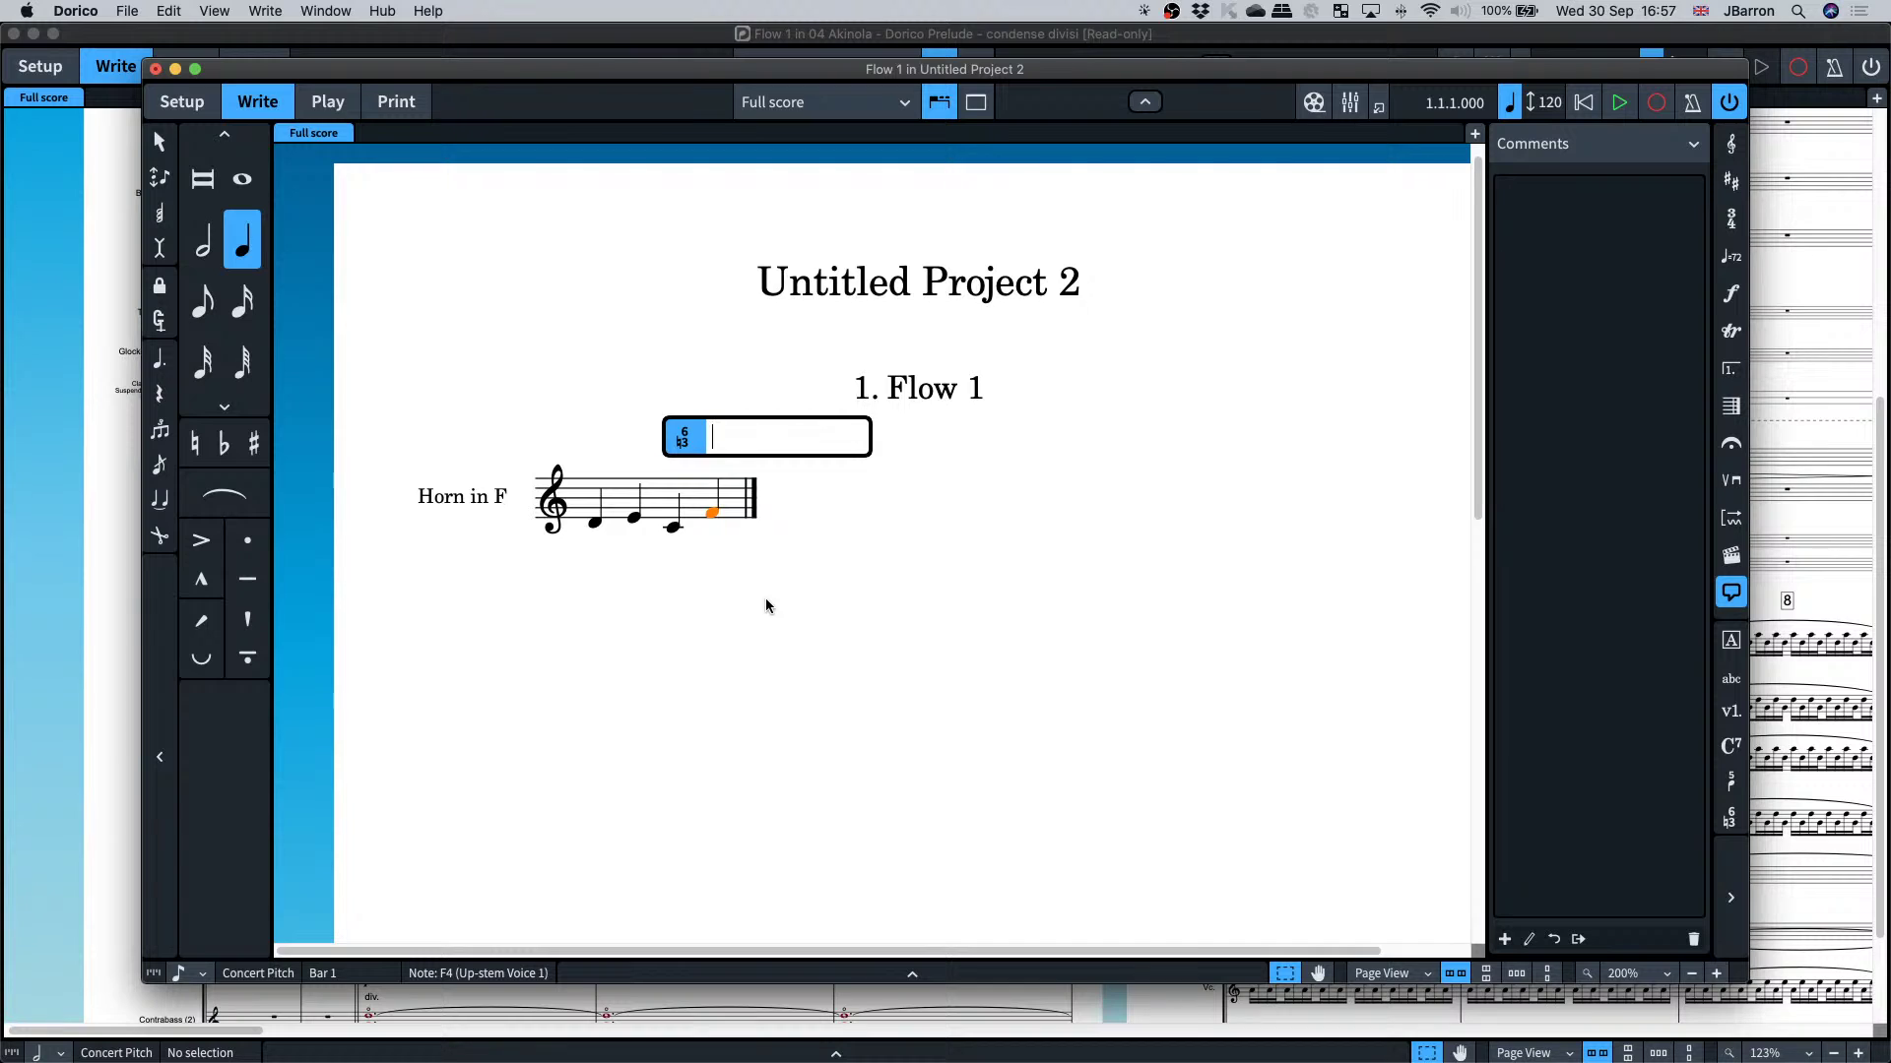
key(Escape)
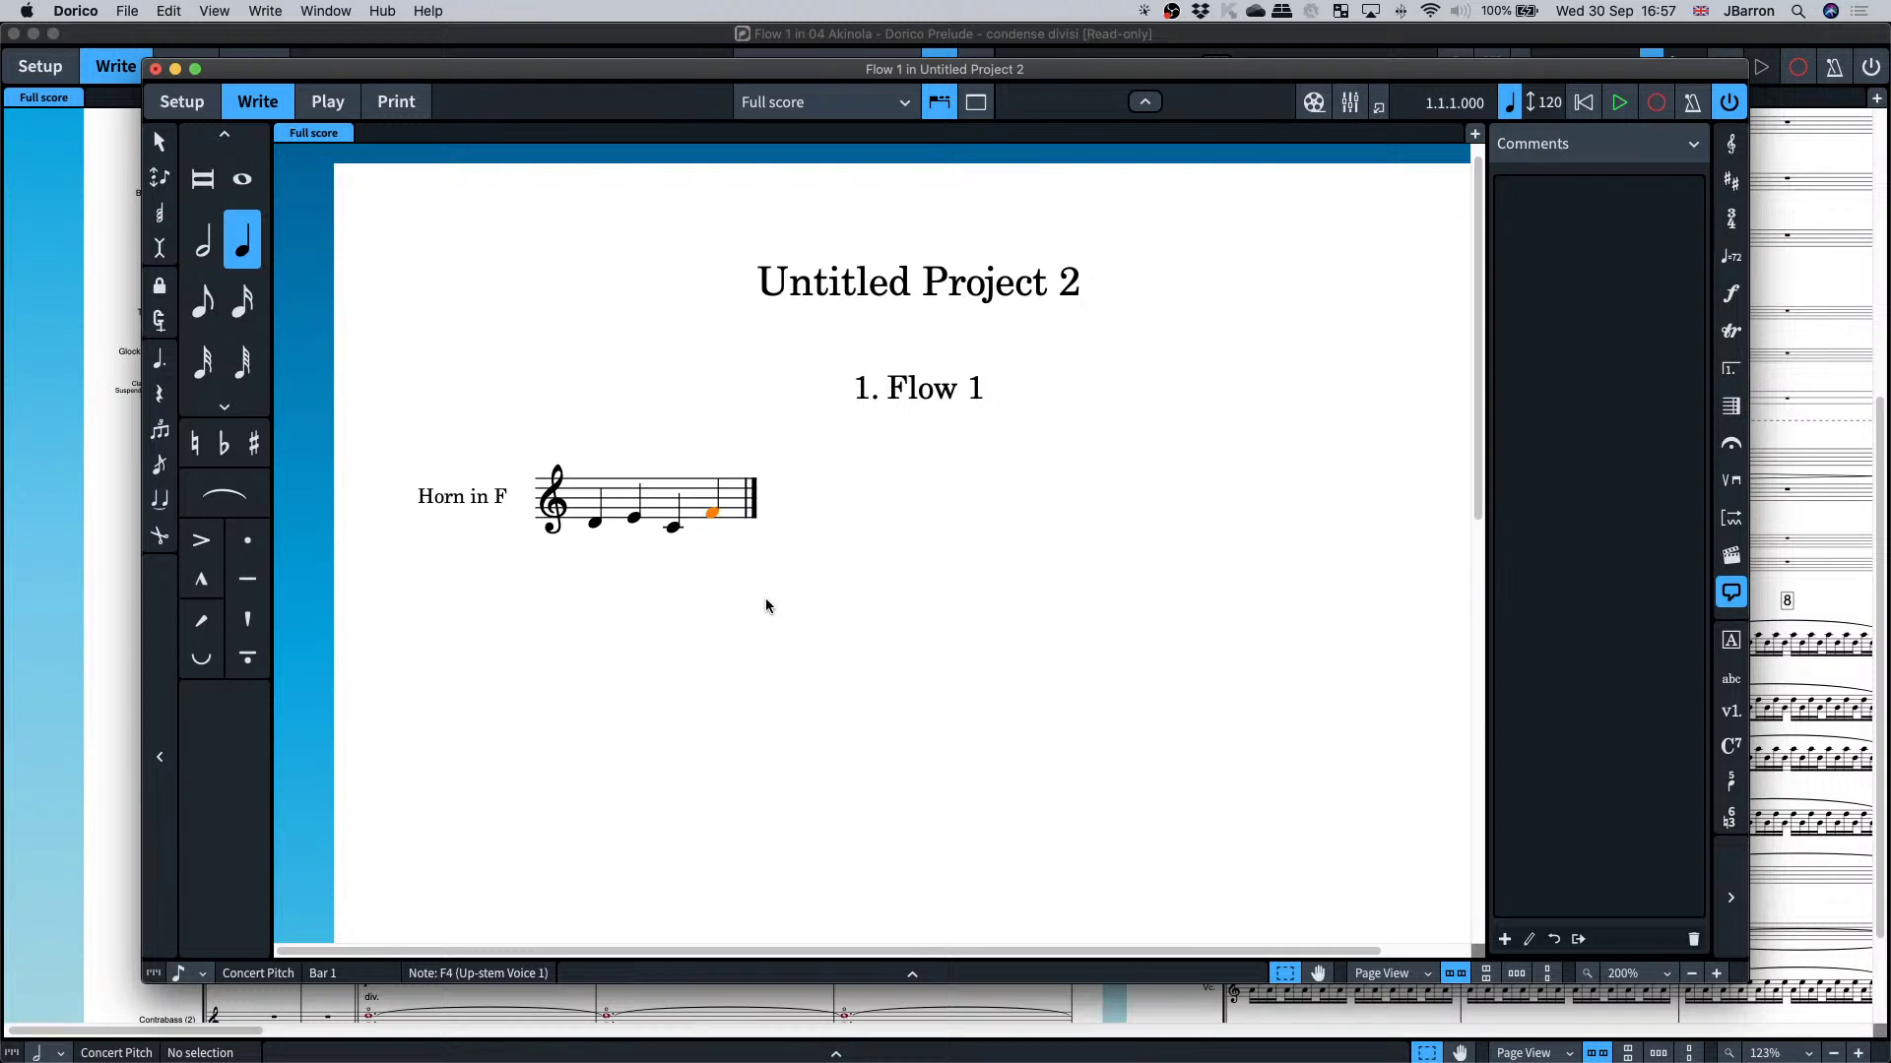
key(shift+x)
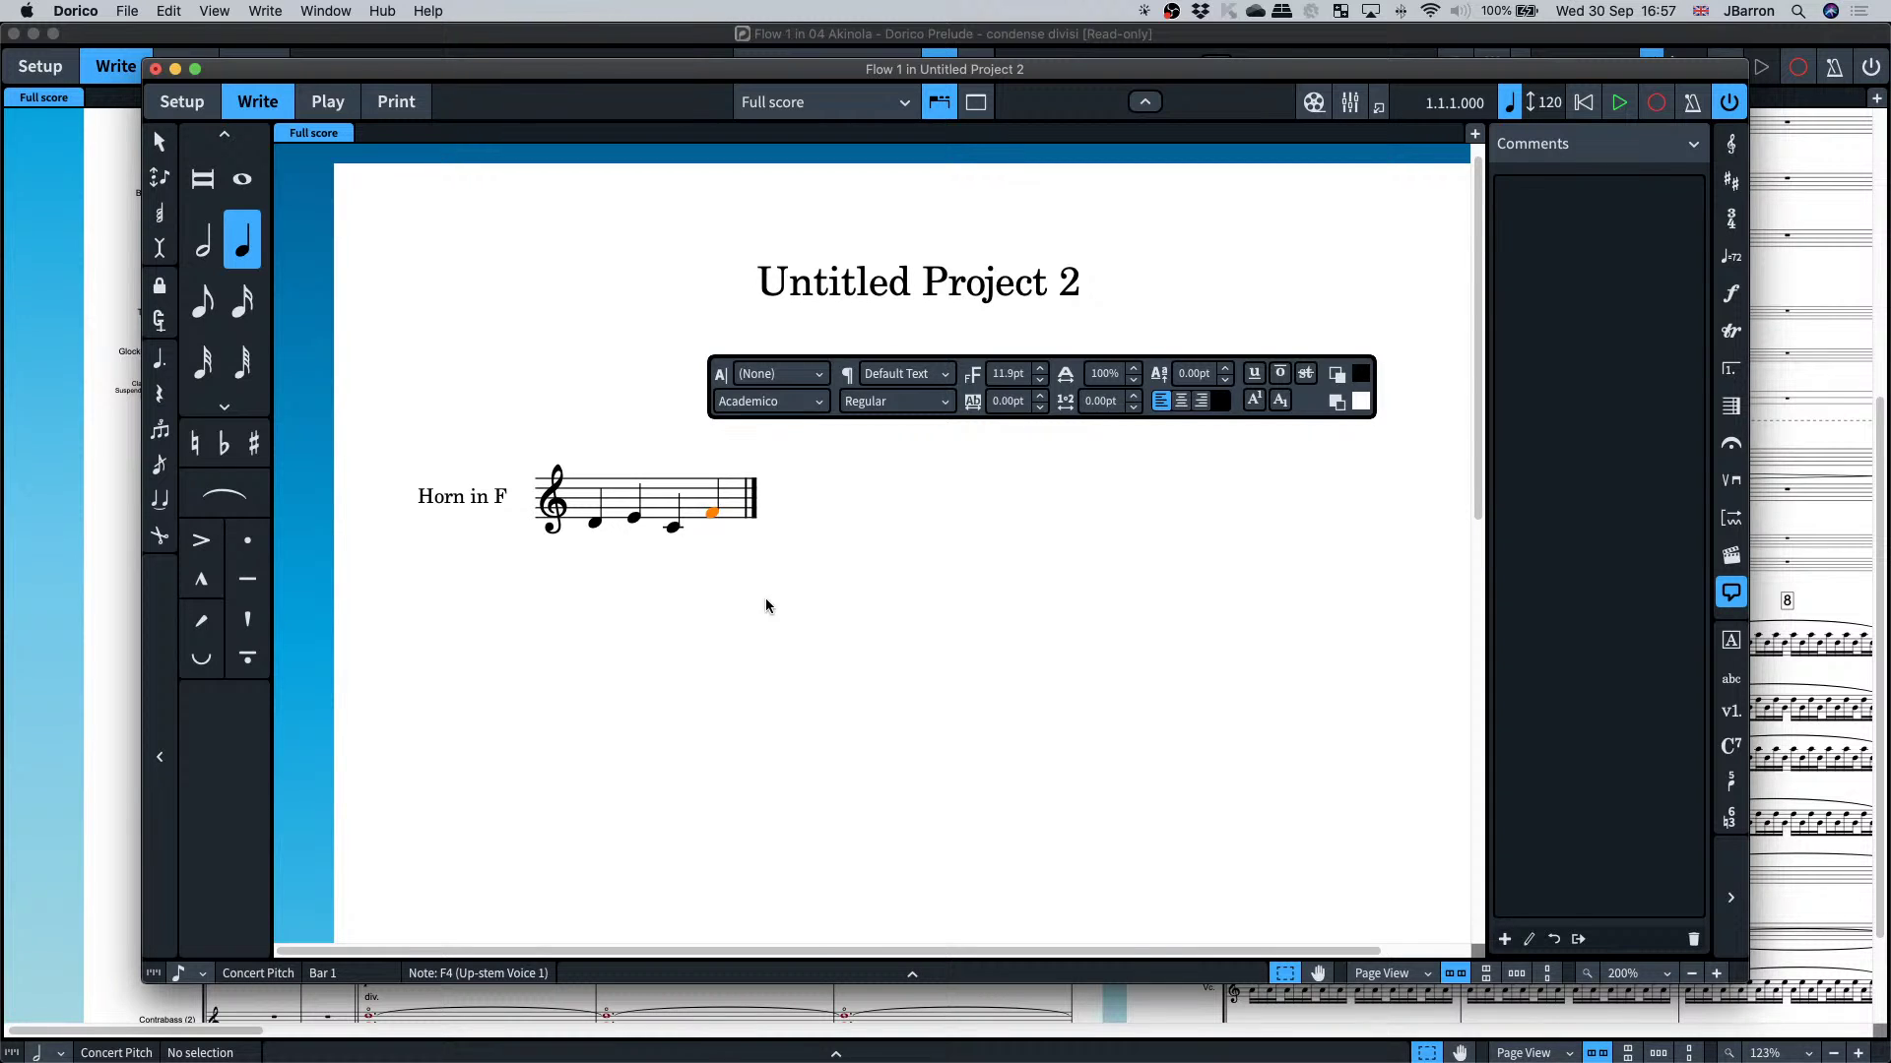
key(Escape)
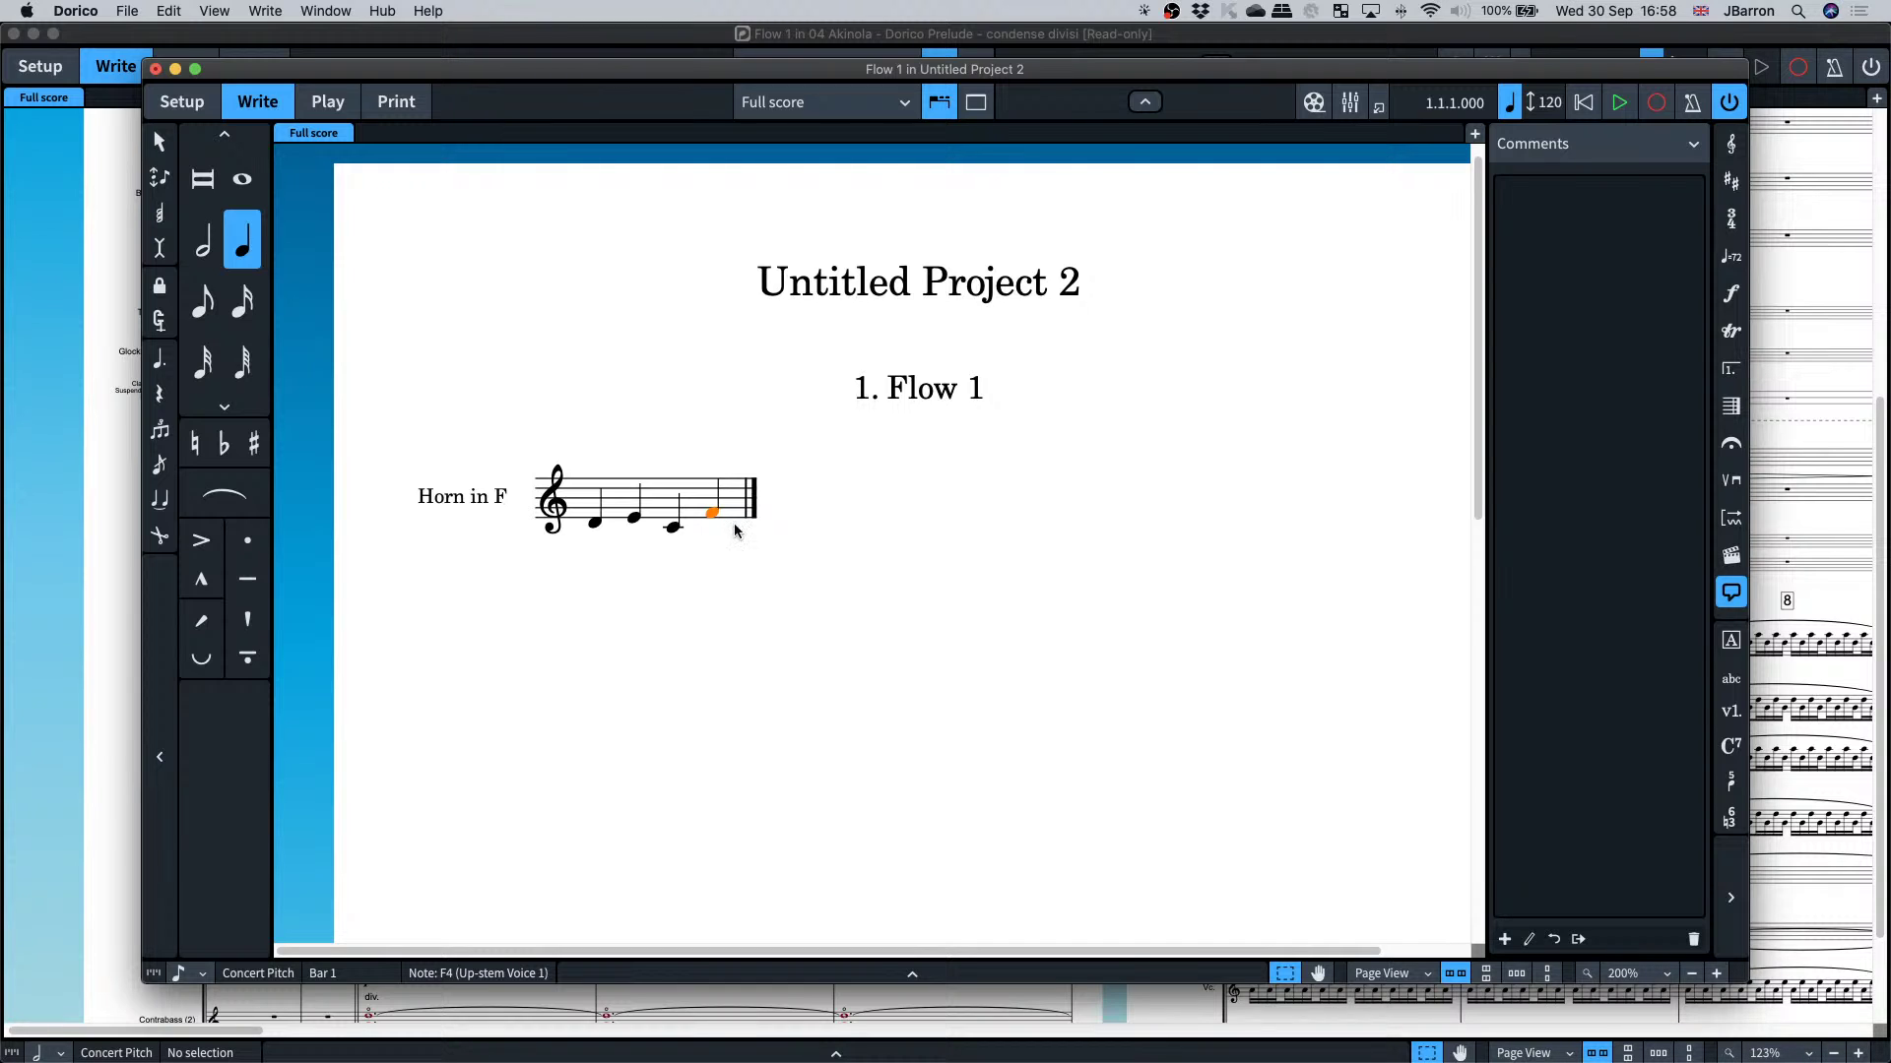
- Play back the condense divisi Prelude score and return to Untitled Project 2
click(419, 43)
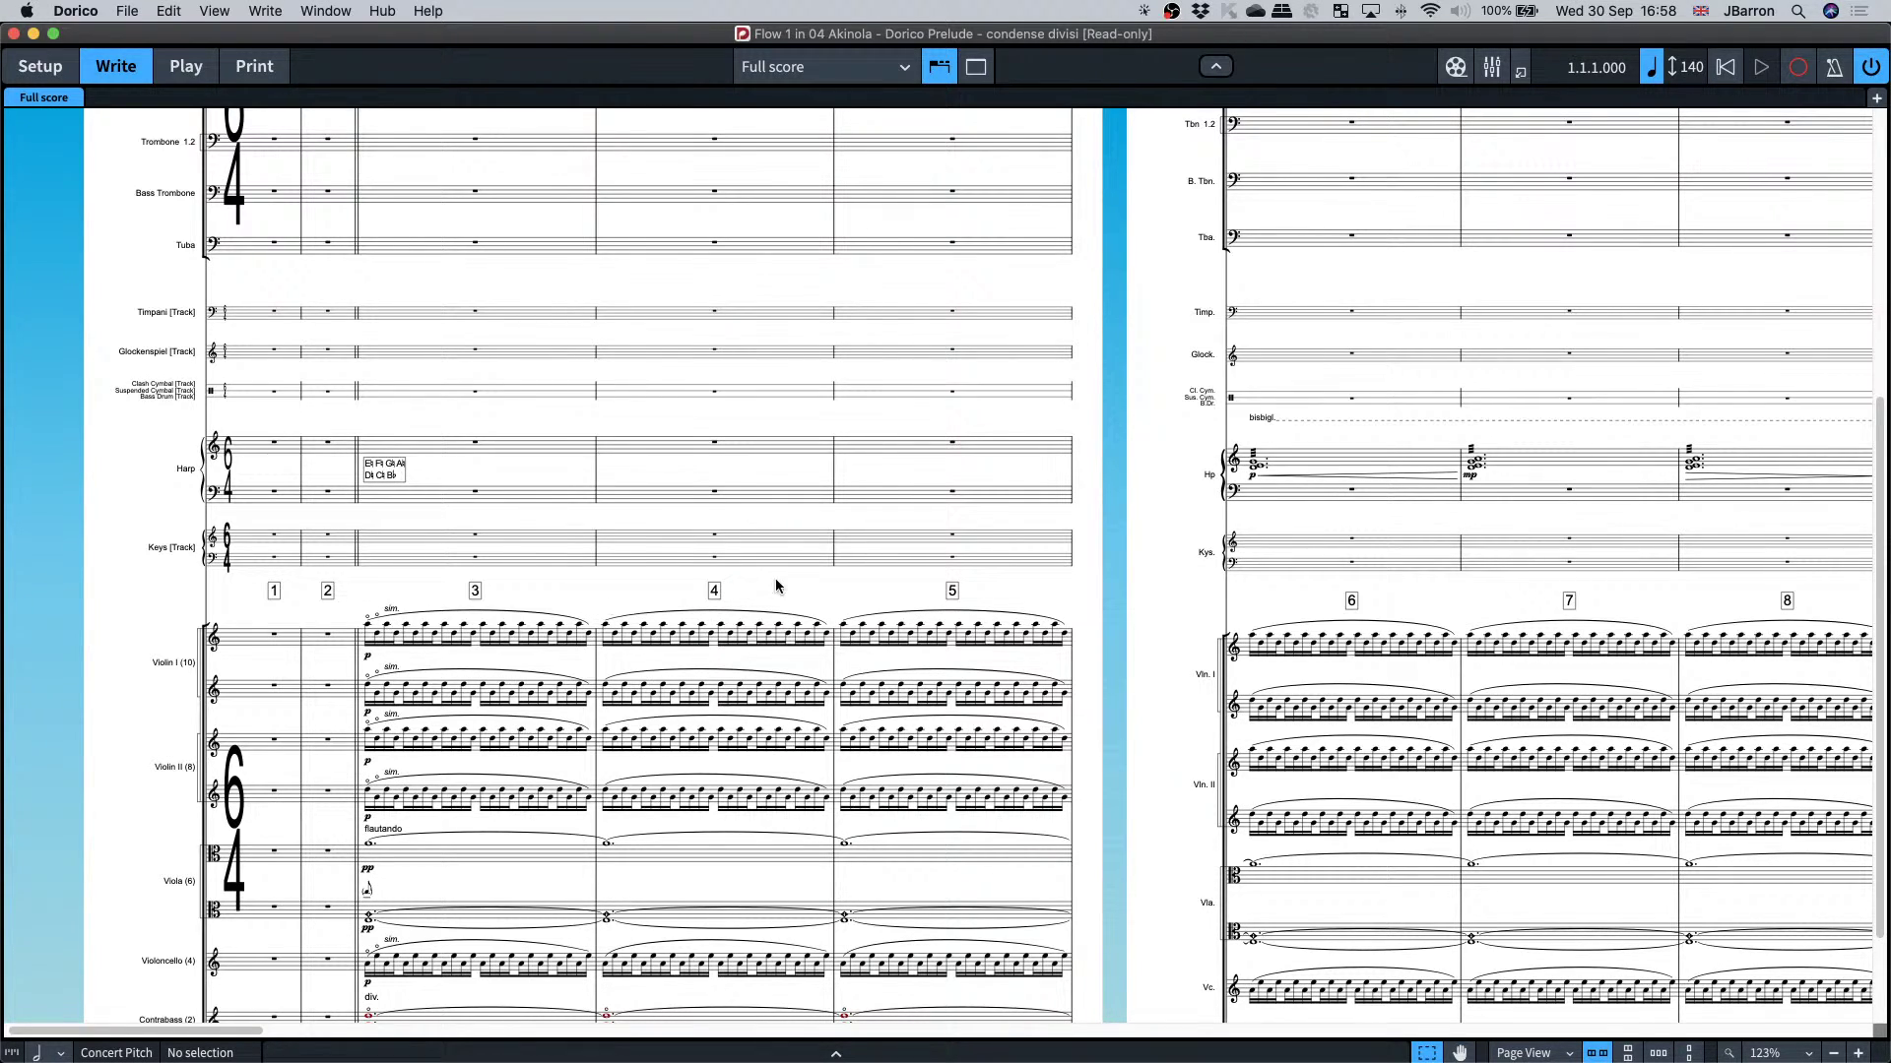
key(space)
click(325, 11)
click(367, 852)
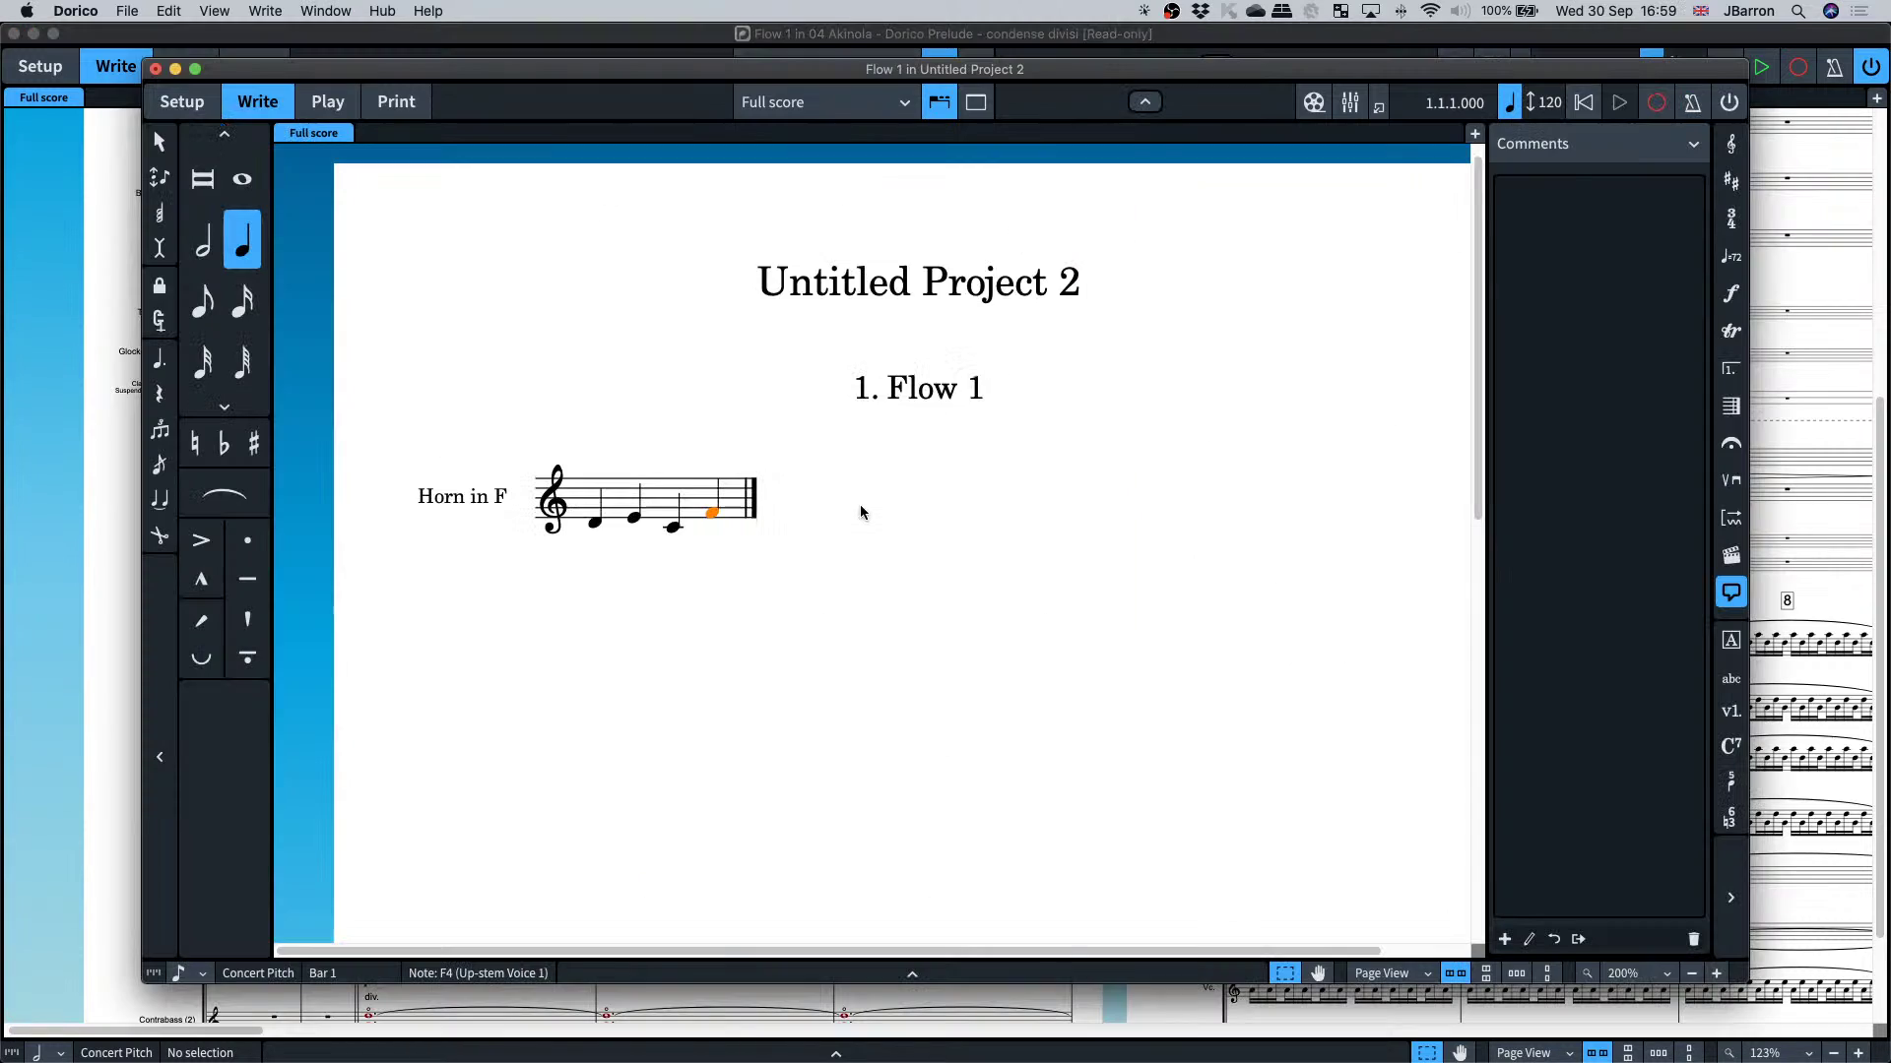
- Insert an additional quarter note C before the third note of the horn staff in Insert mode
click(672, 527)
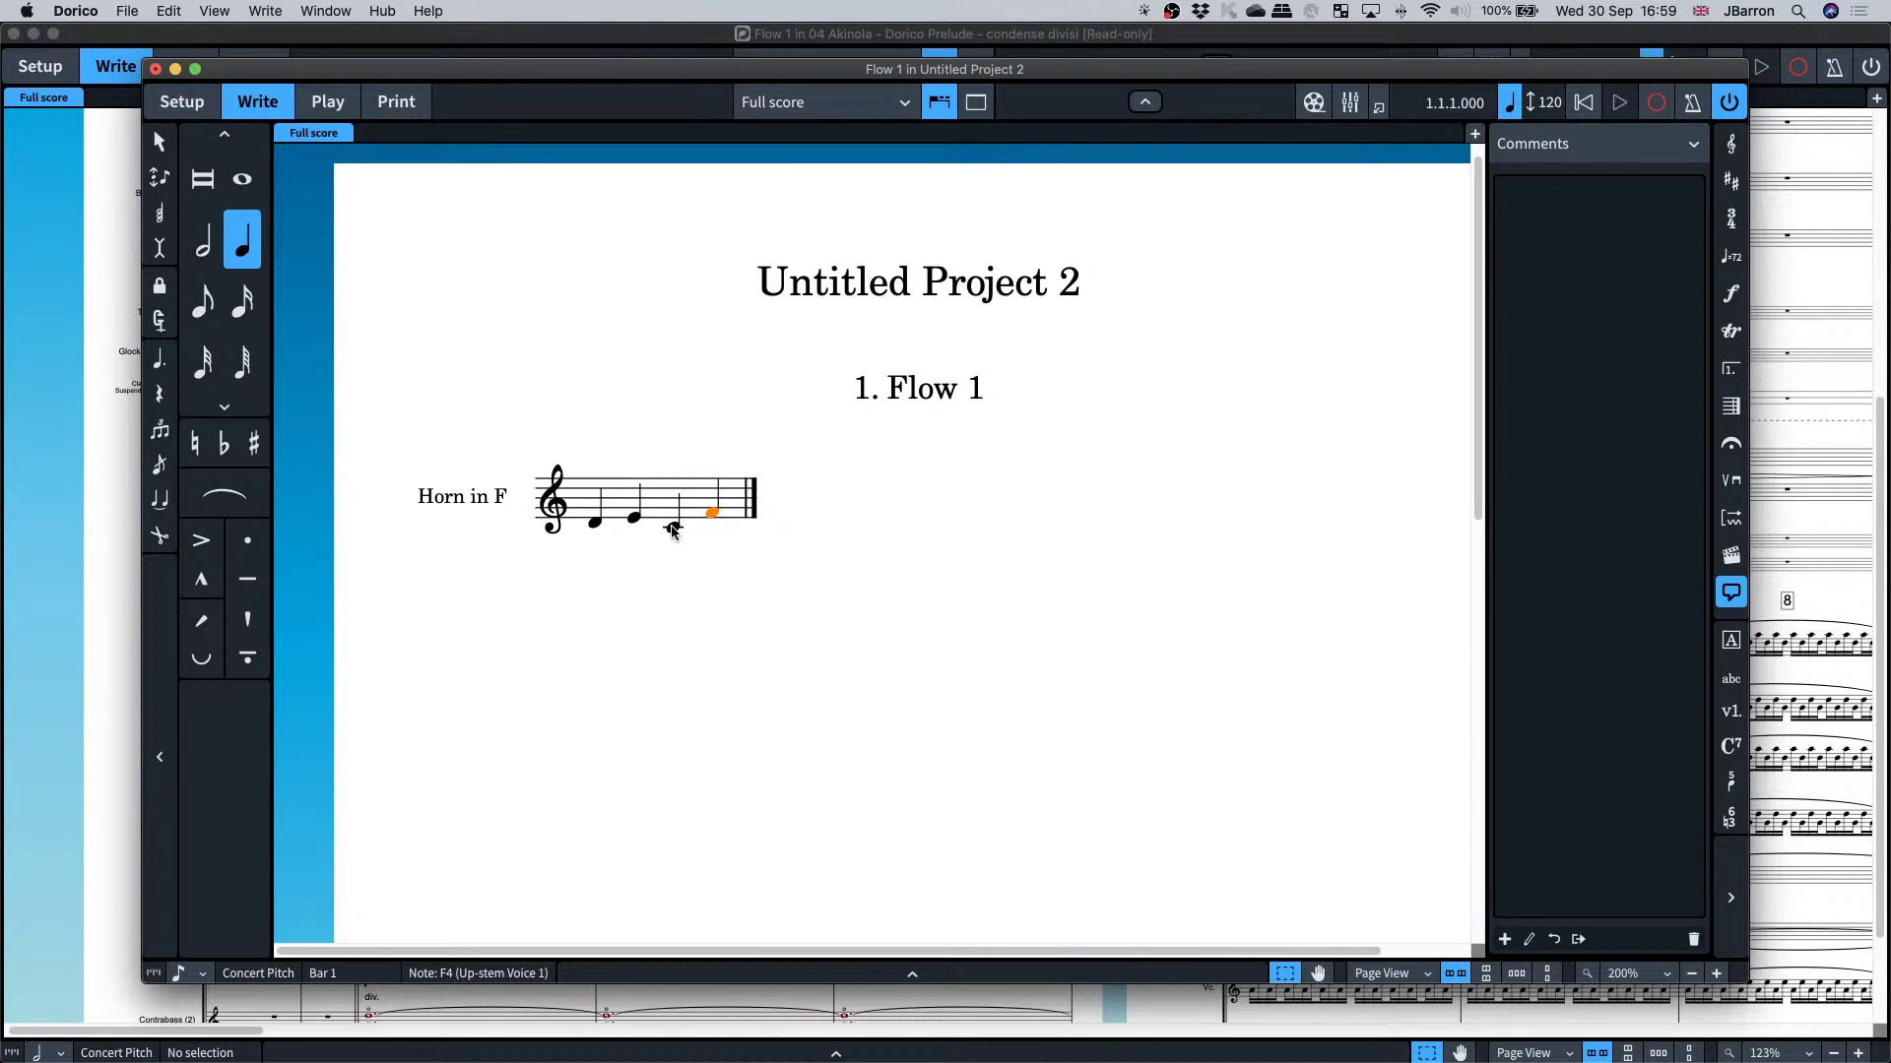
key(Return)
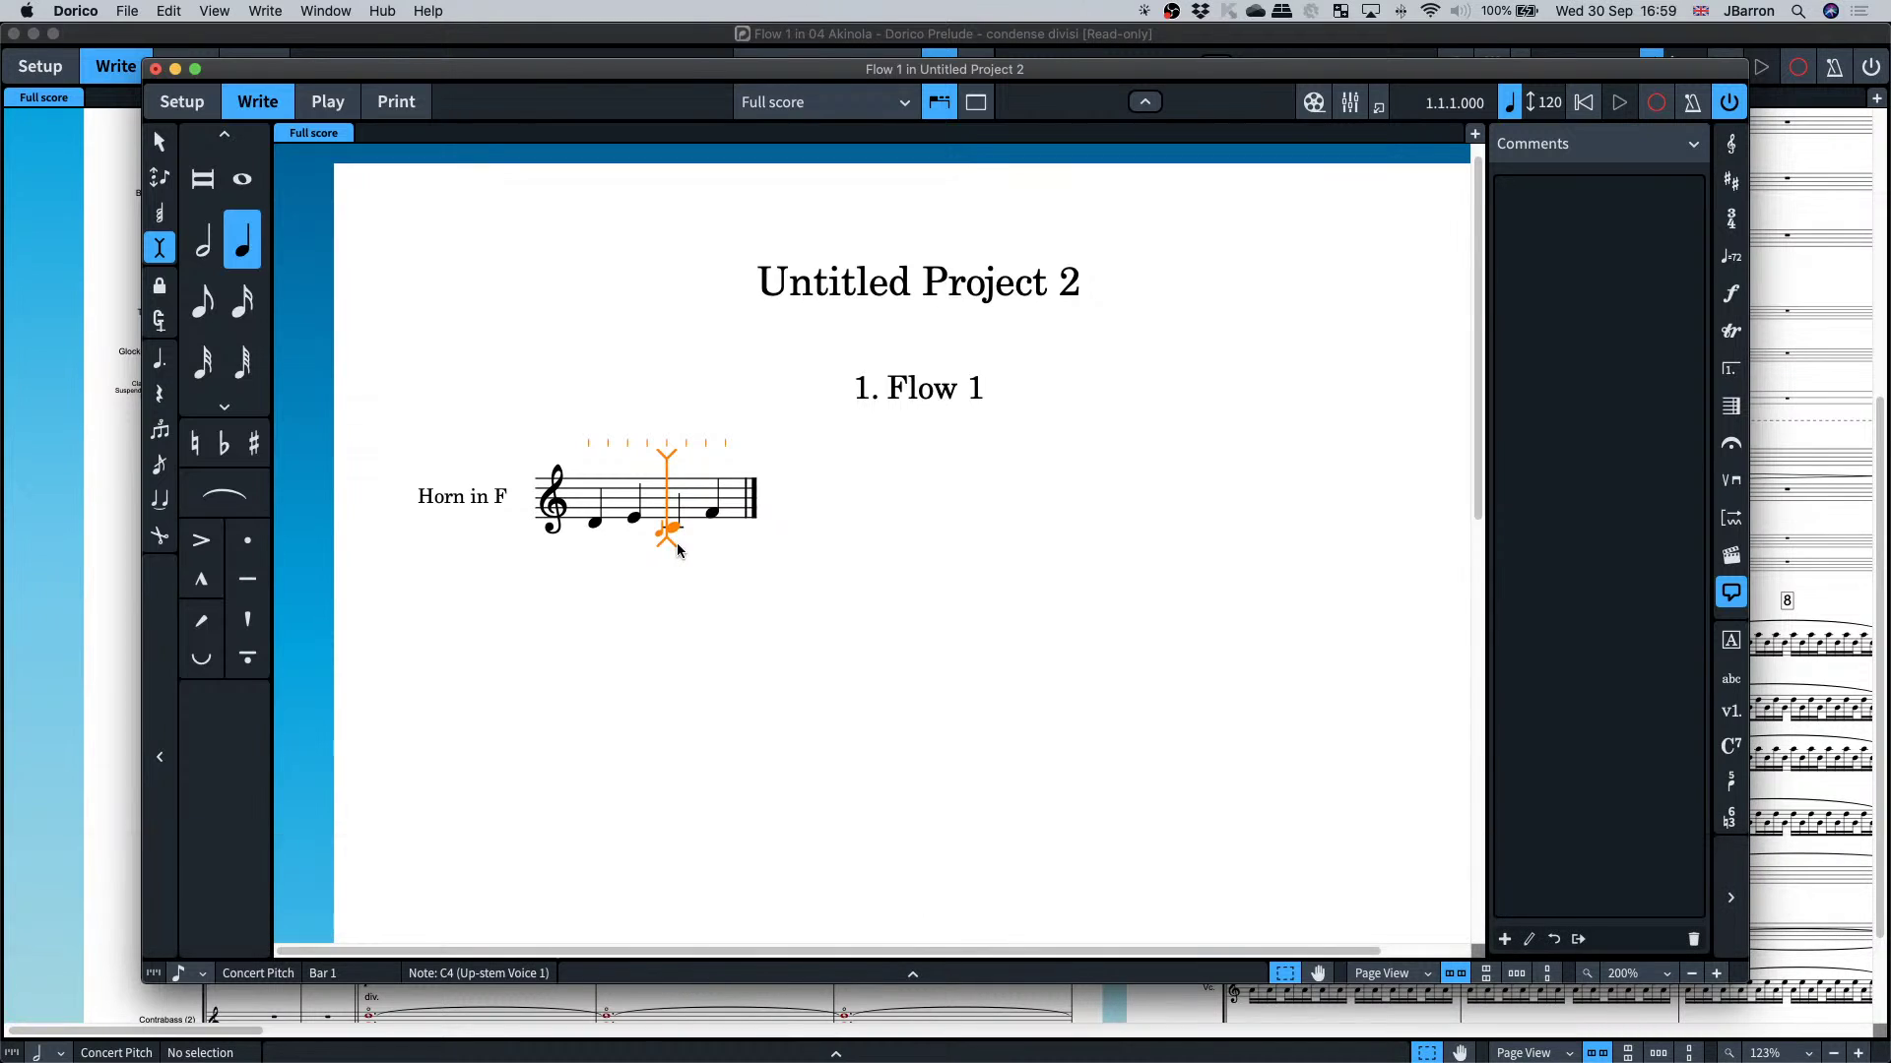
key(c)
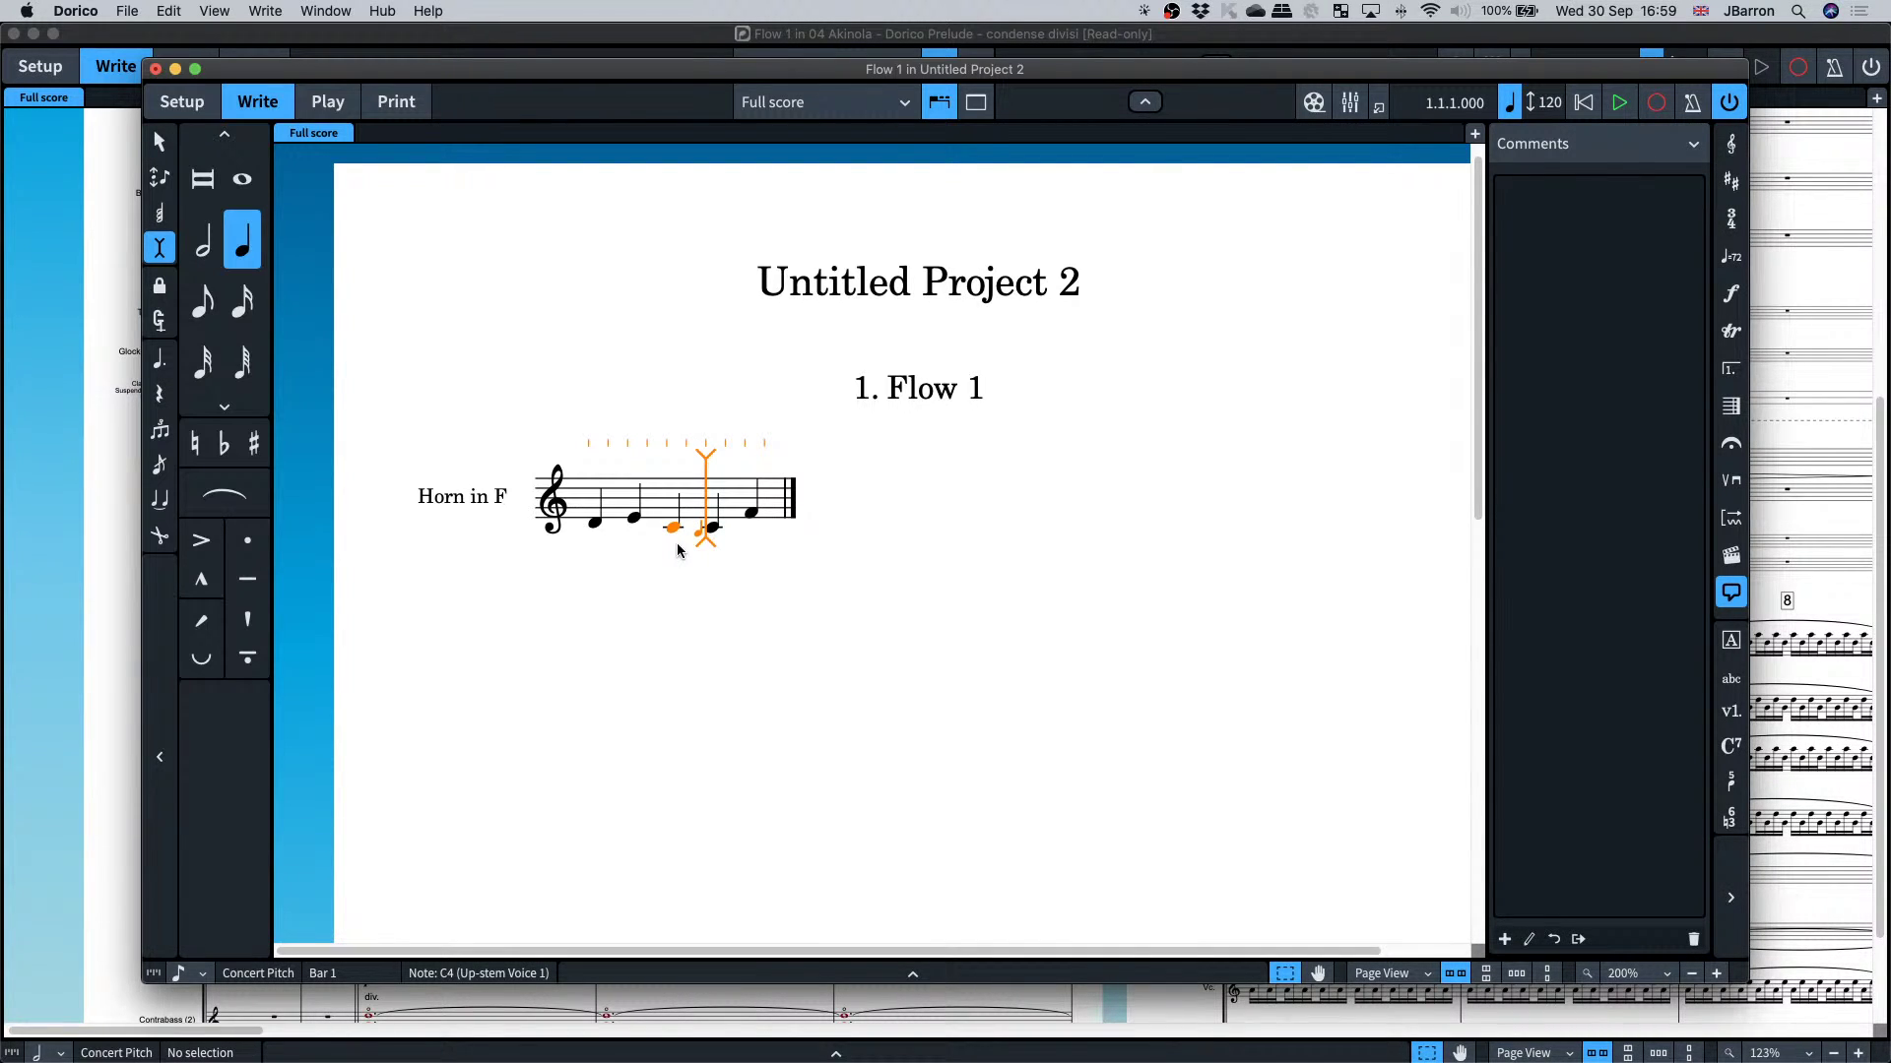
- Stack C5 and E5 on the second low C as a chord, and undo the F5 added above the following note
key(q)
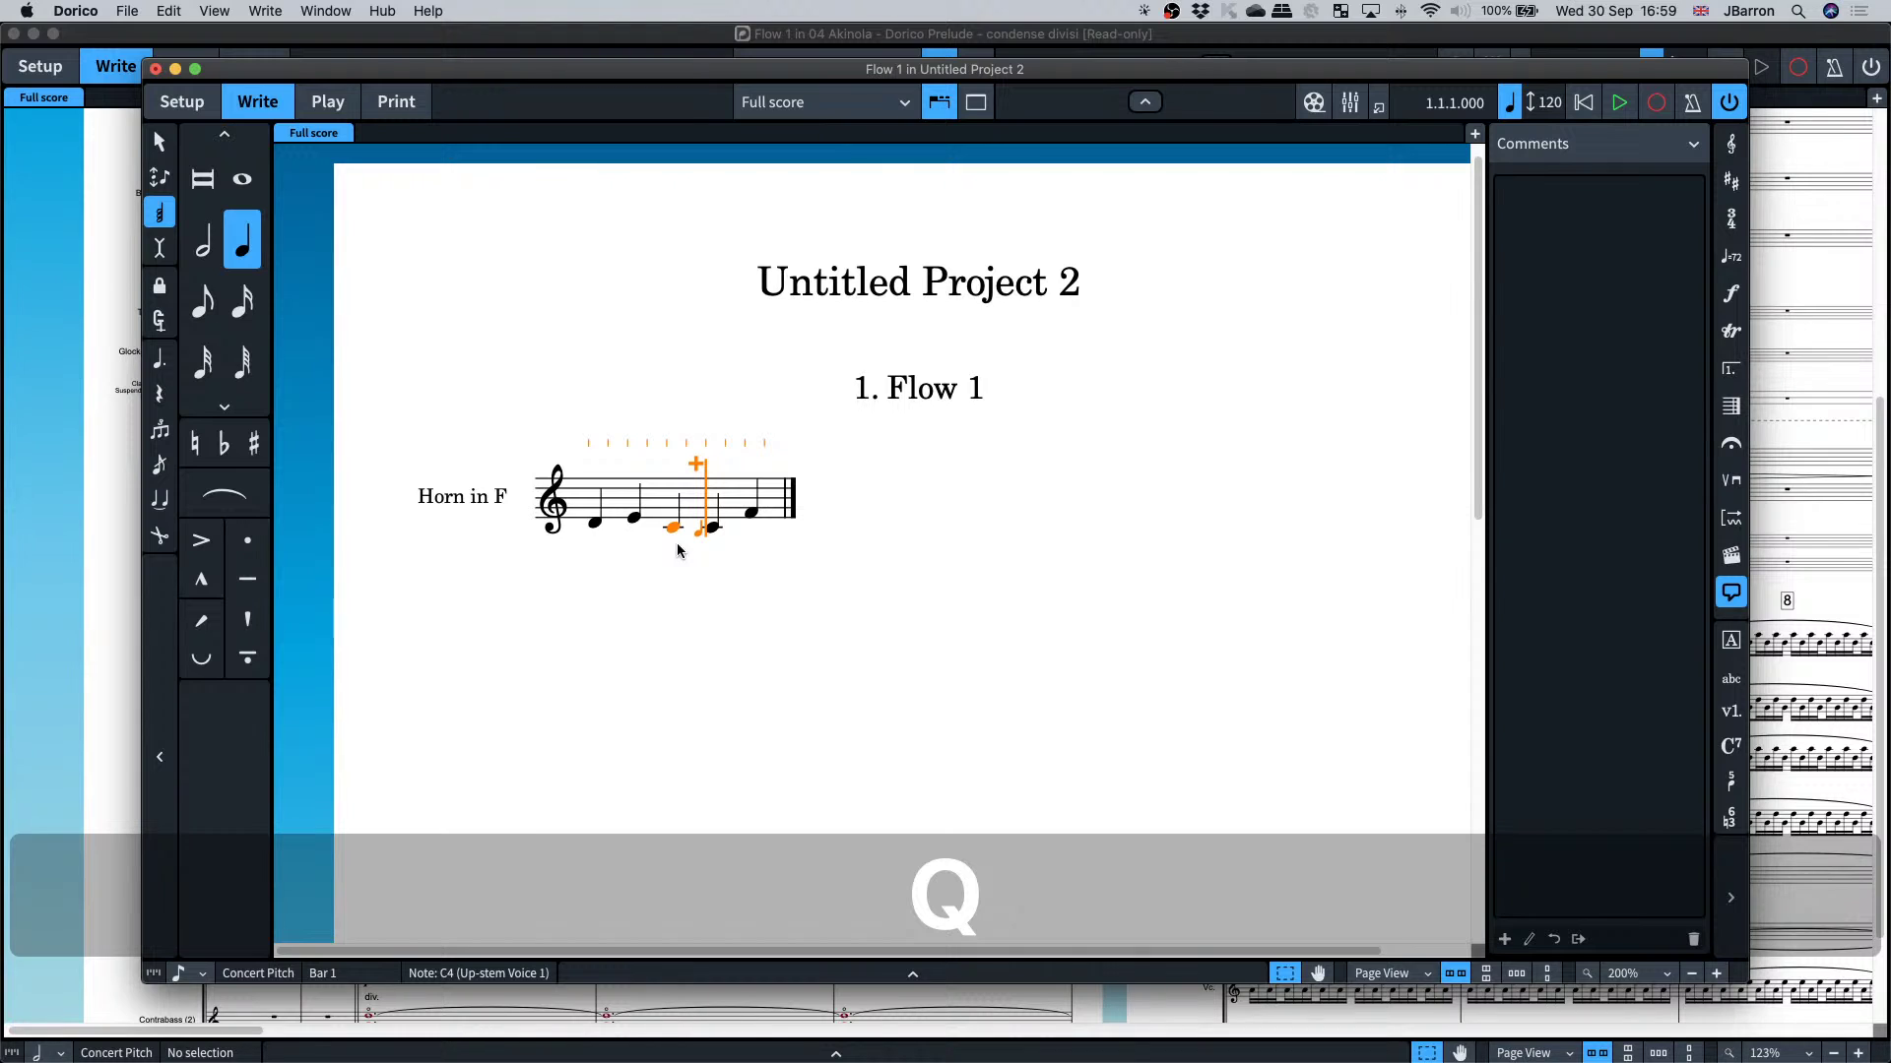
key(c)
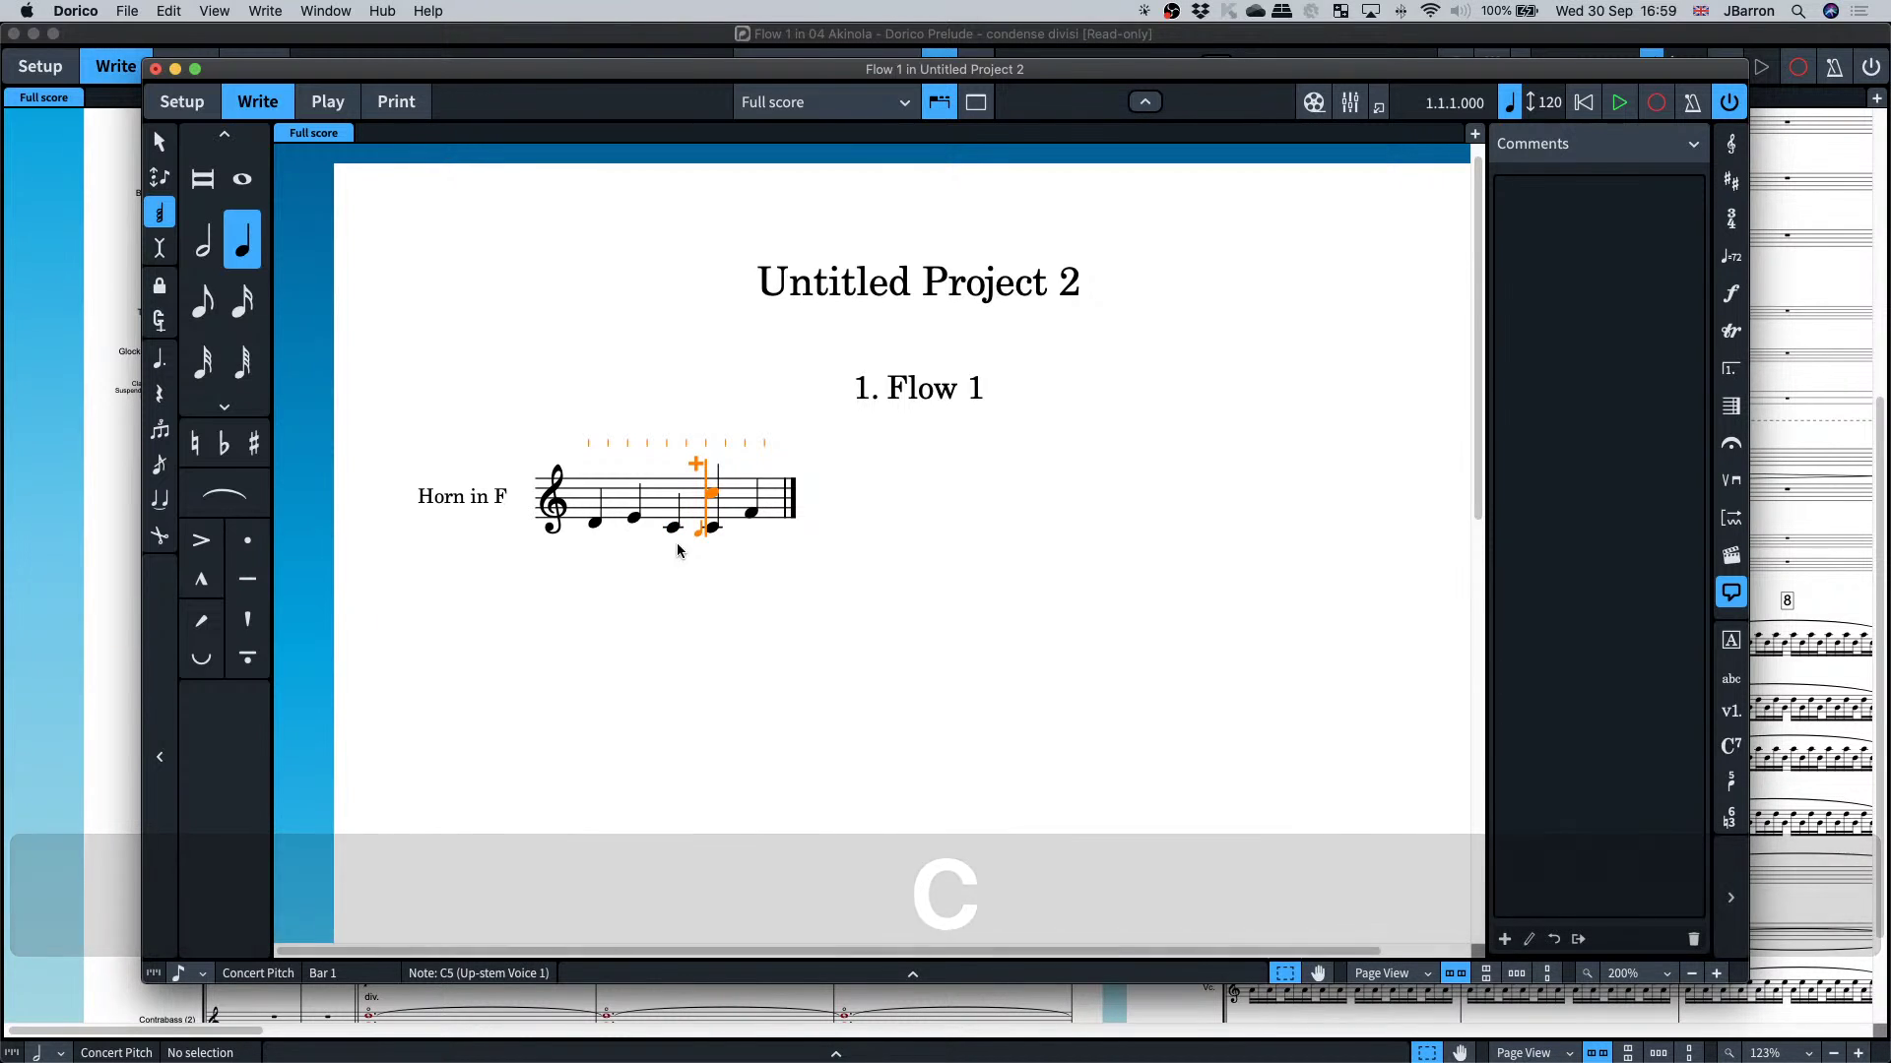
key(e)
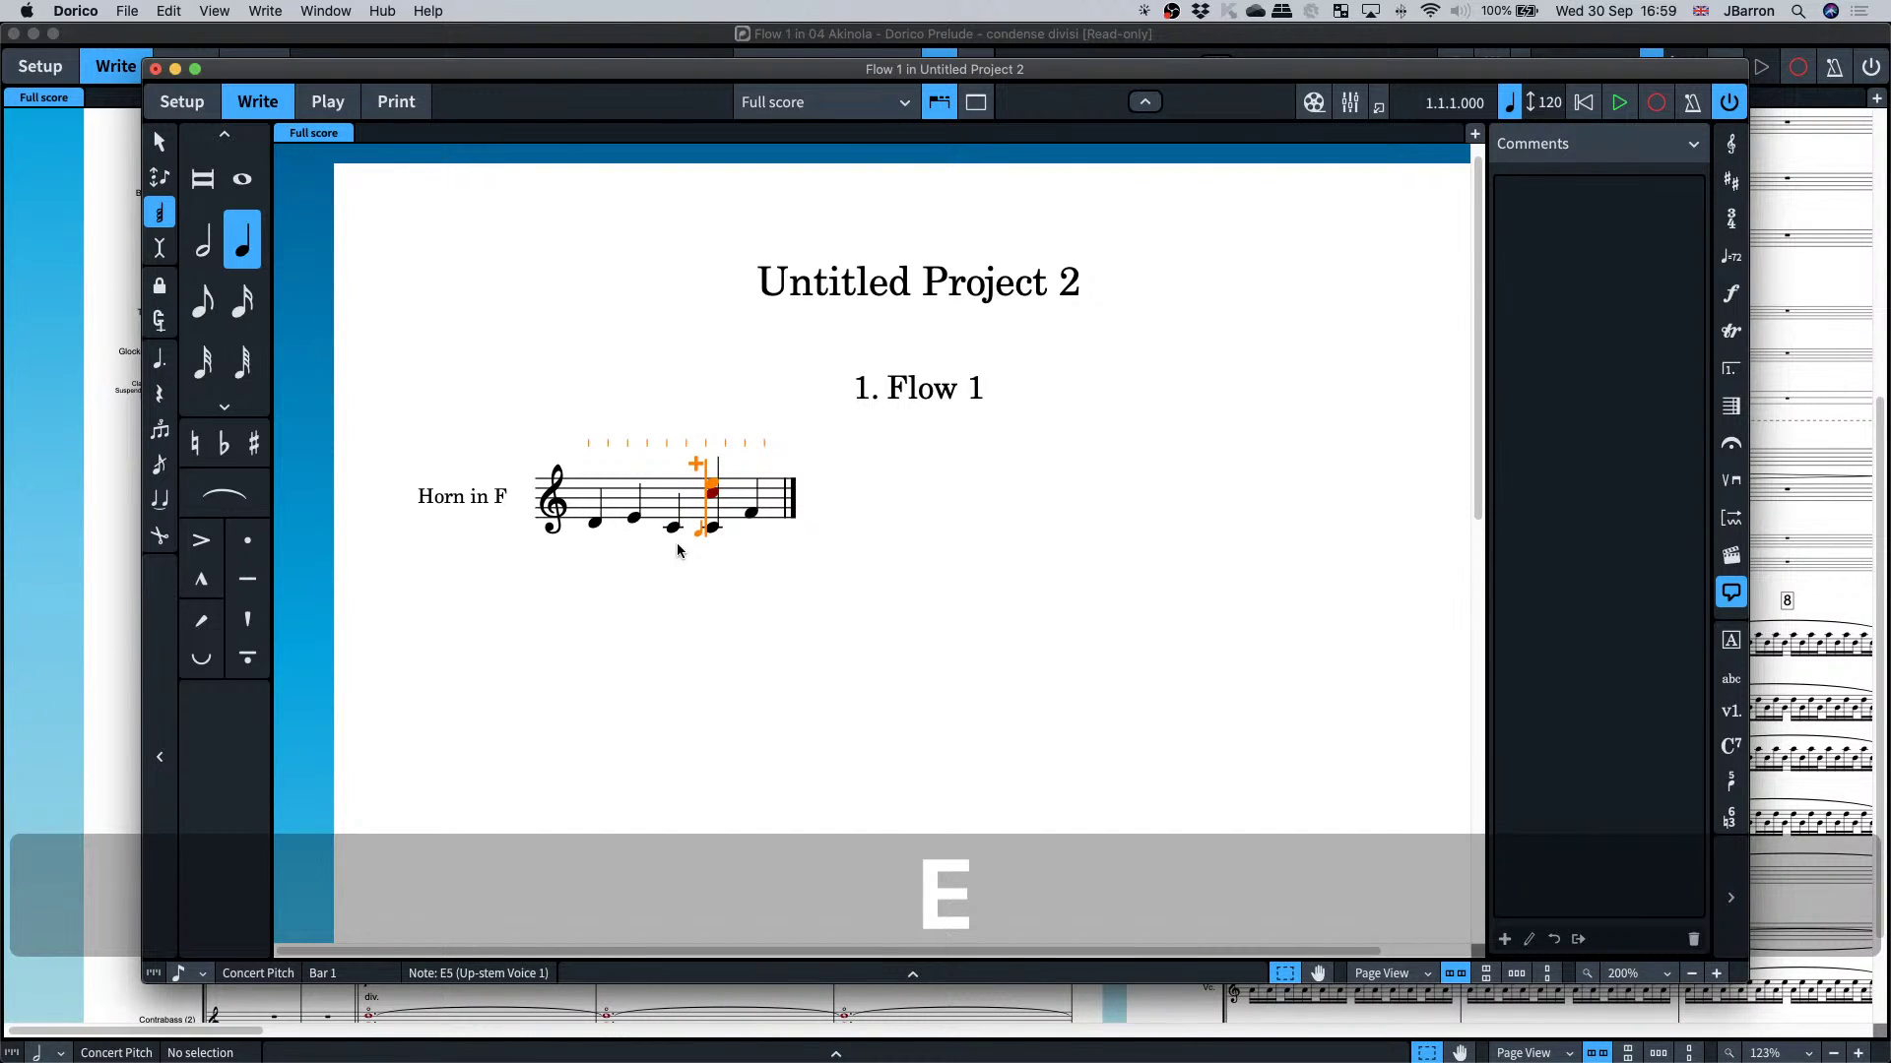
key(Right)
key(Right)
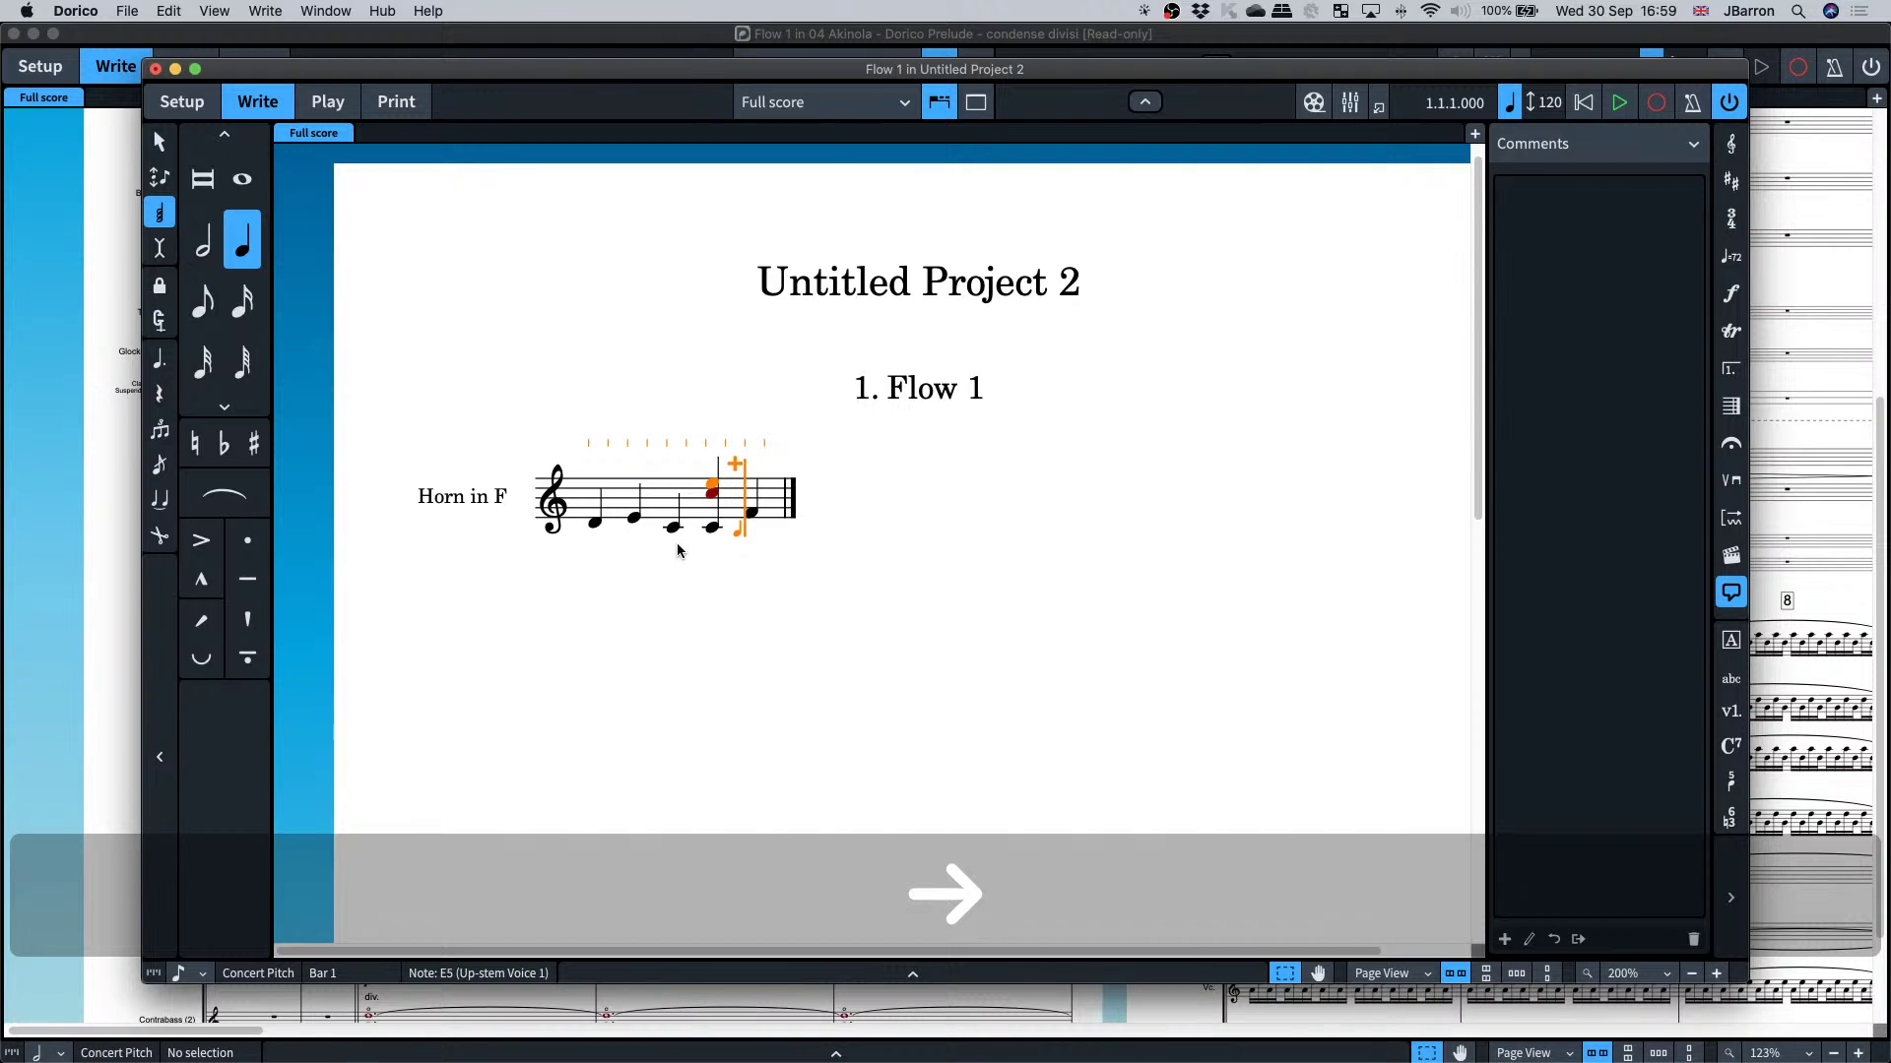
key(f)
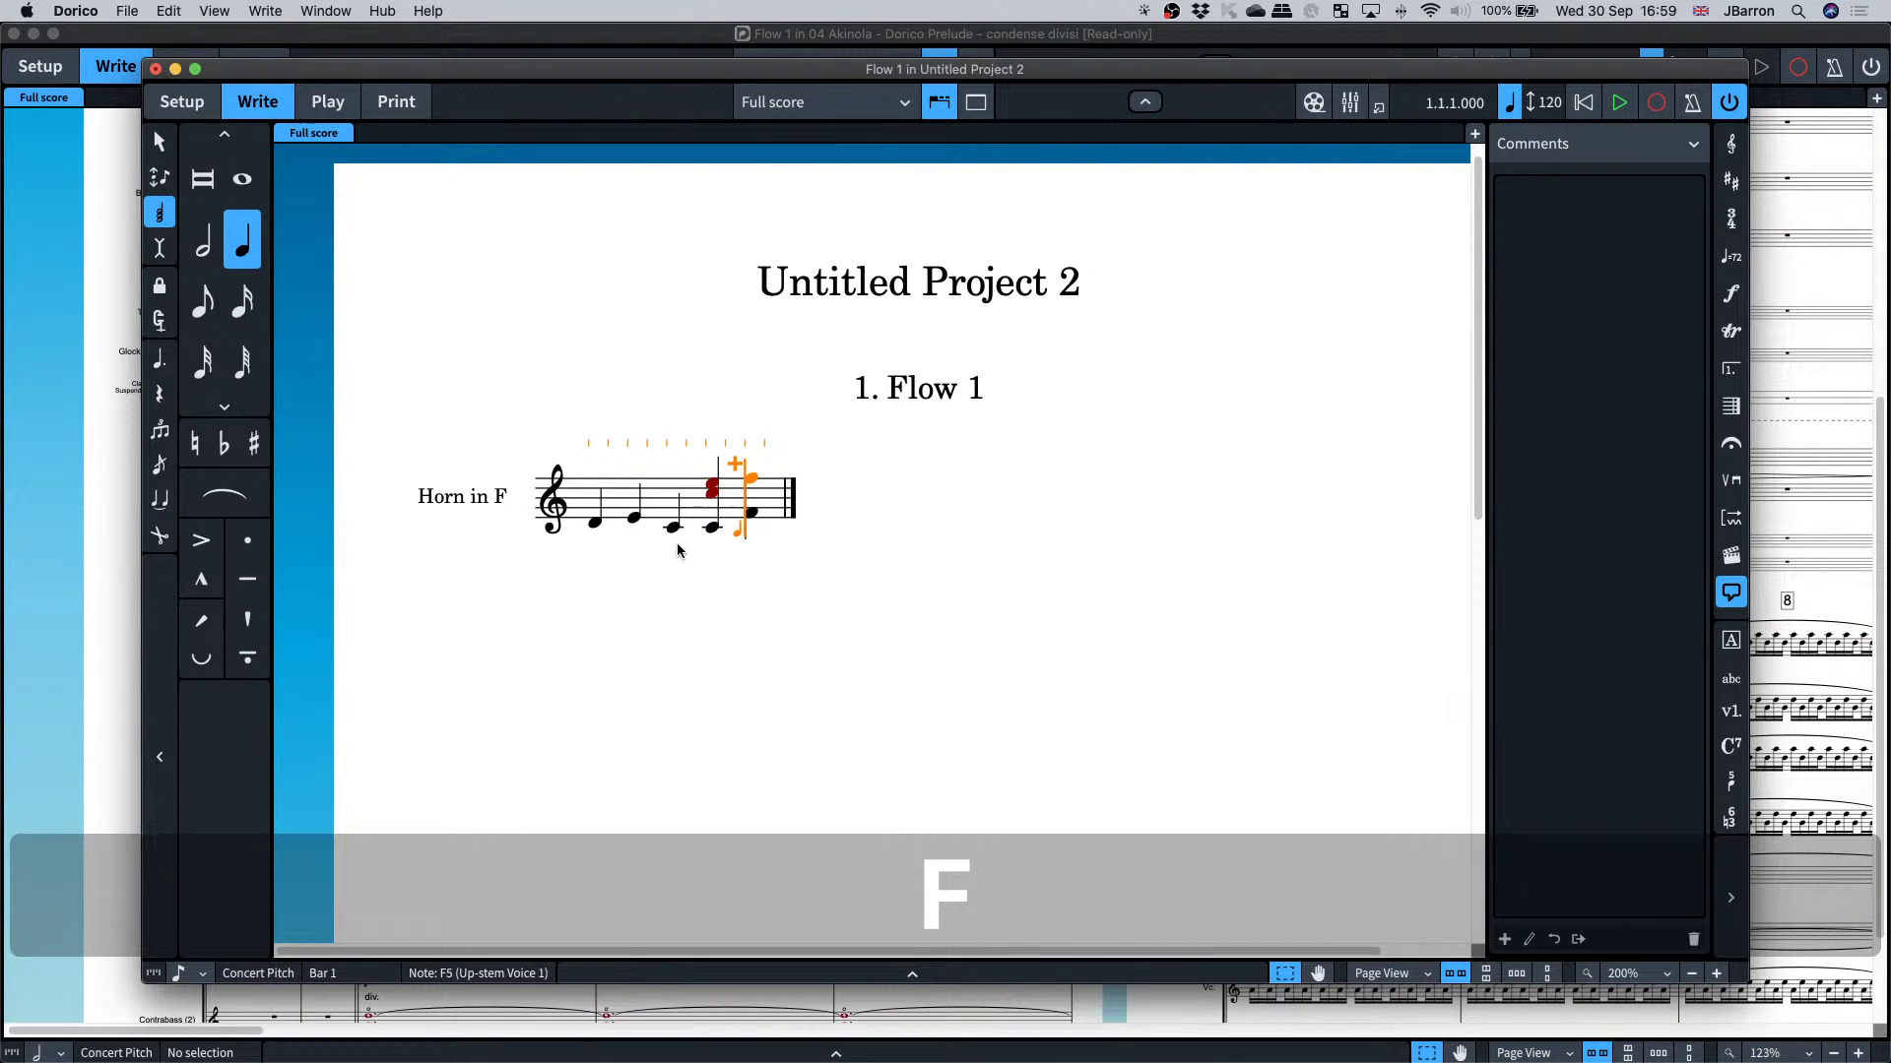
key(super+z)
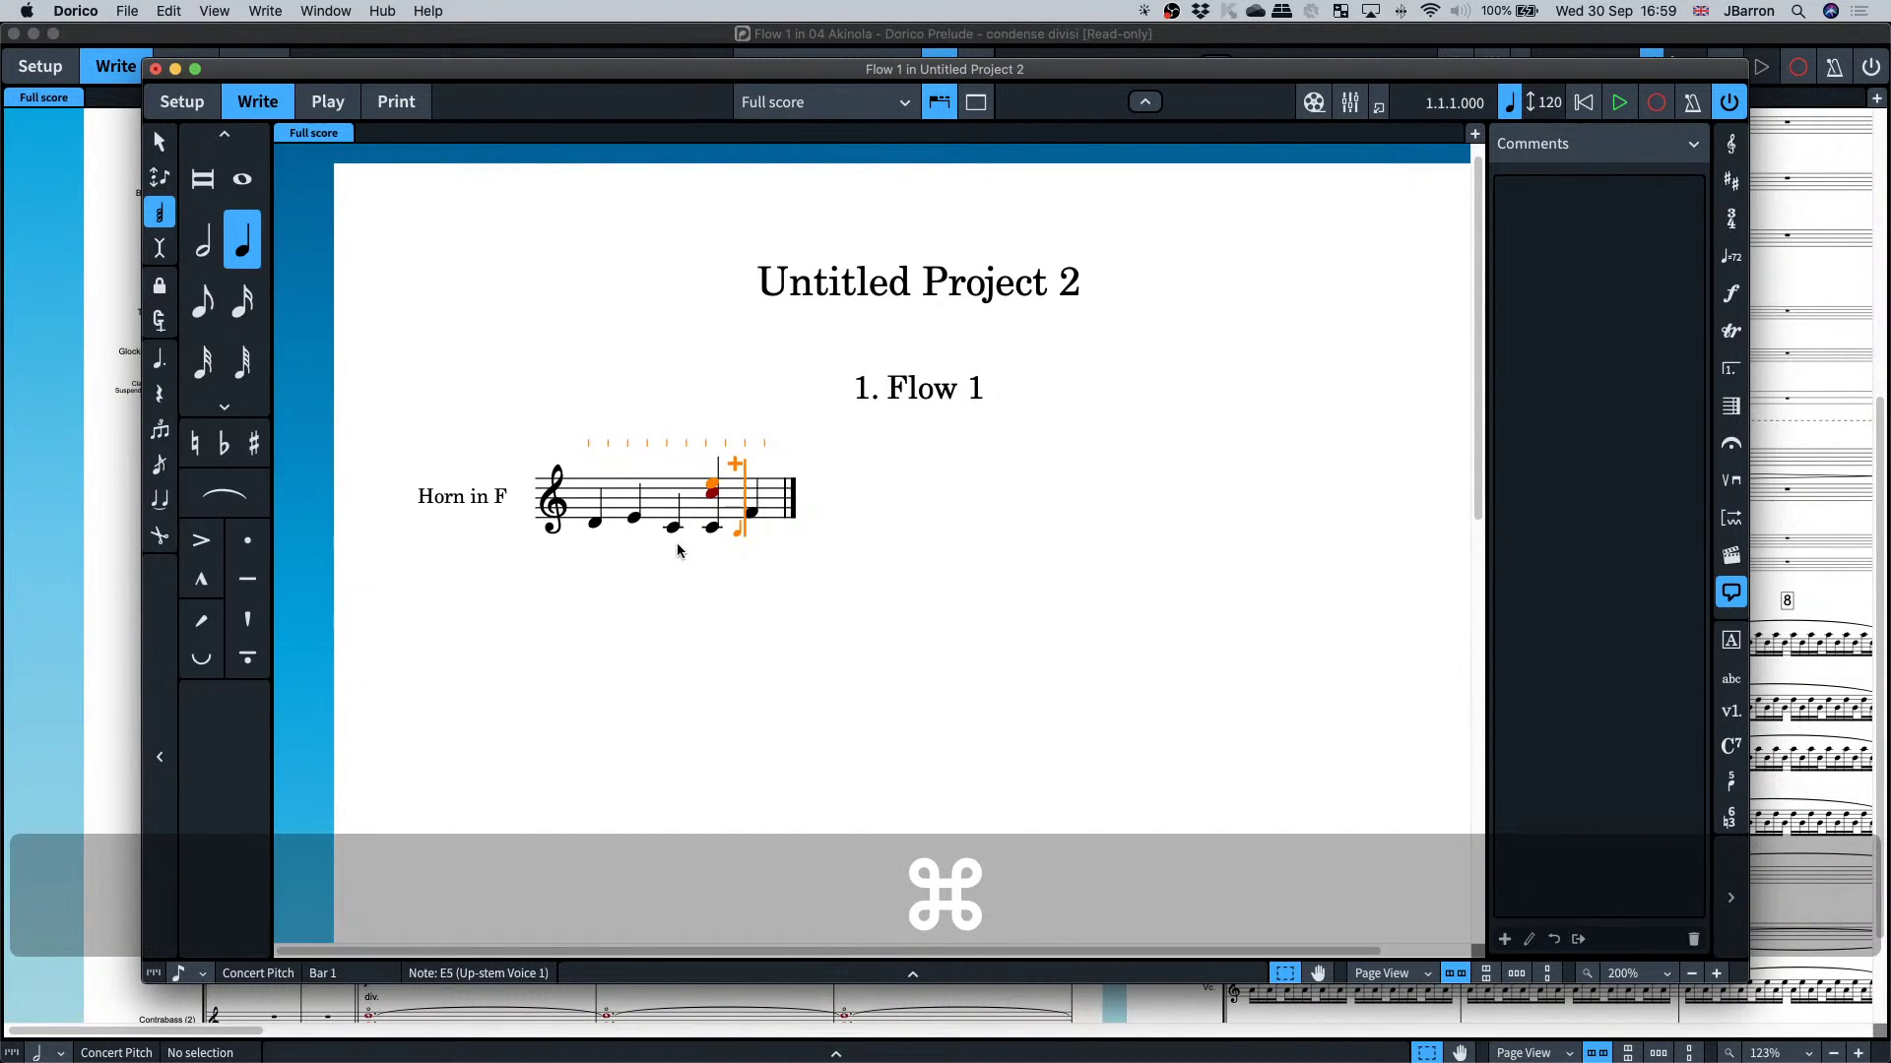
- Toggle note input between Insert mode and Chord mode, ending in Chord mode
key(i)
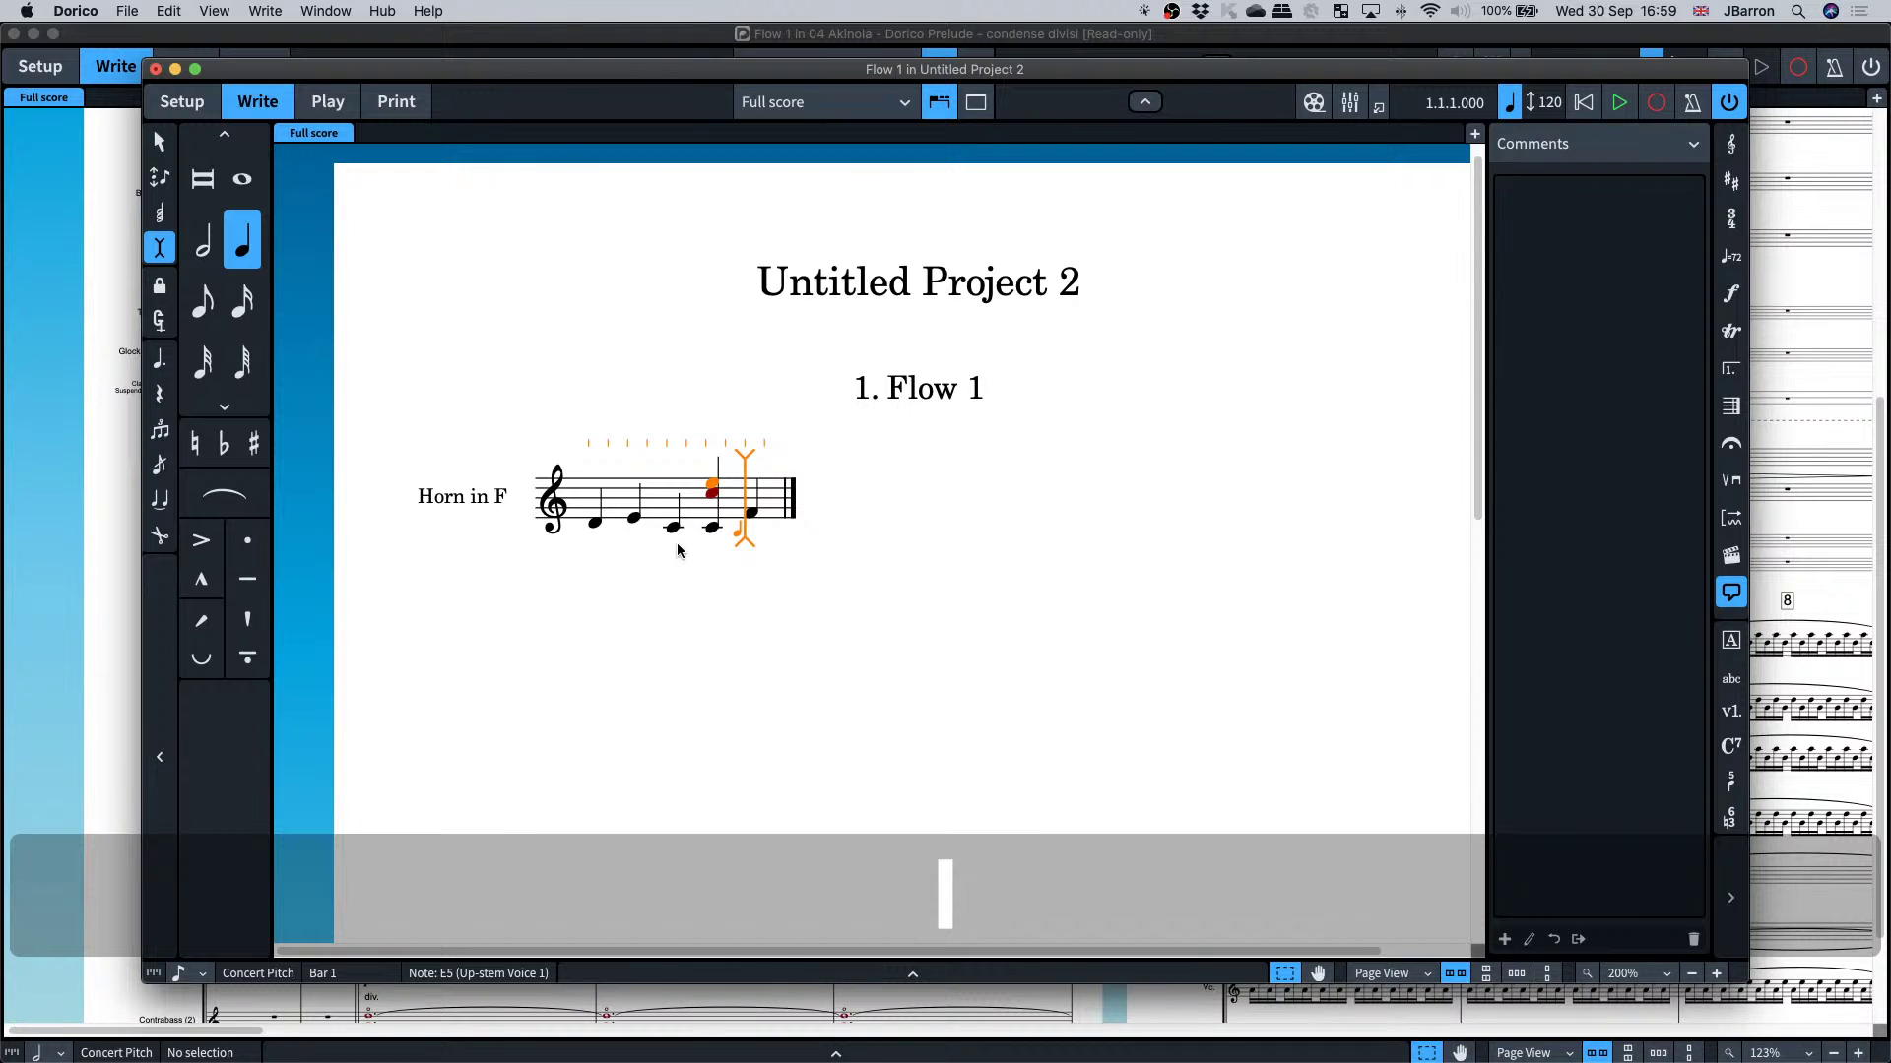
key(q)
key(i)
key(q)
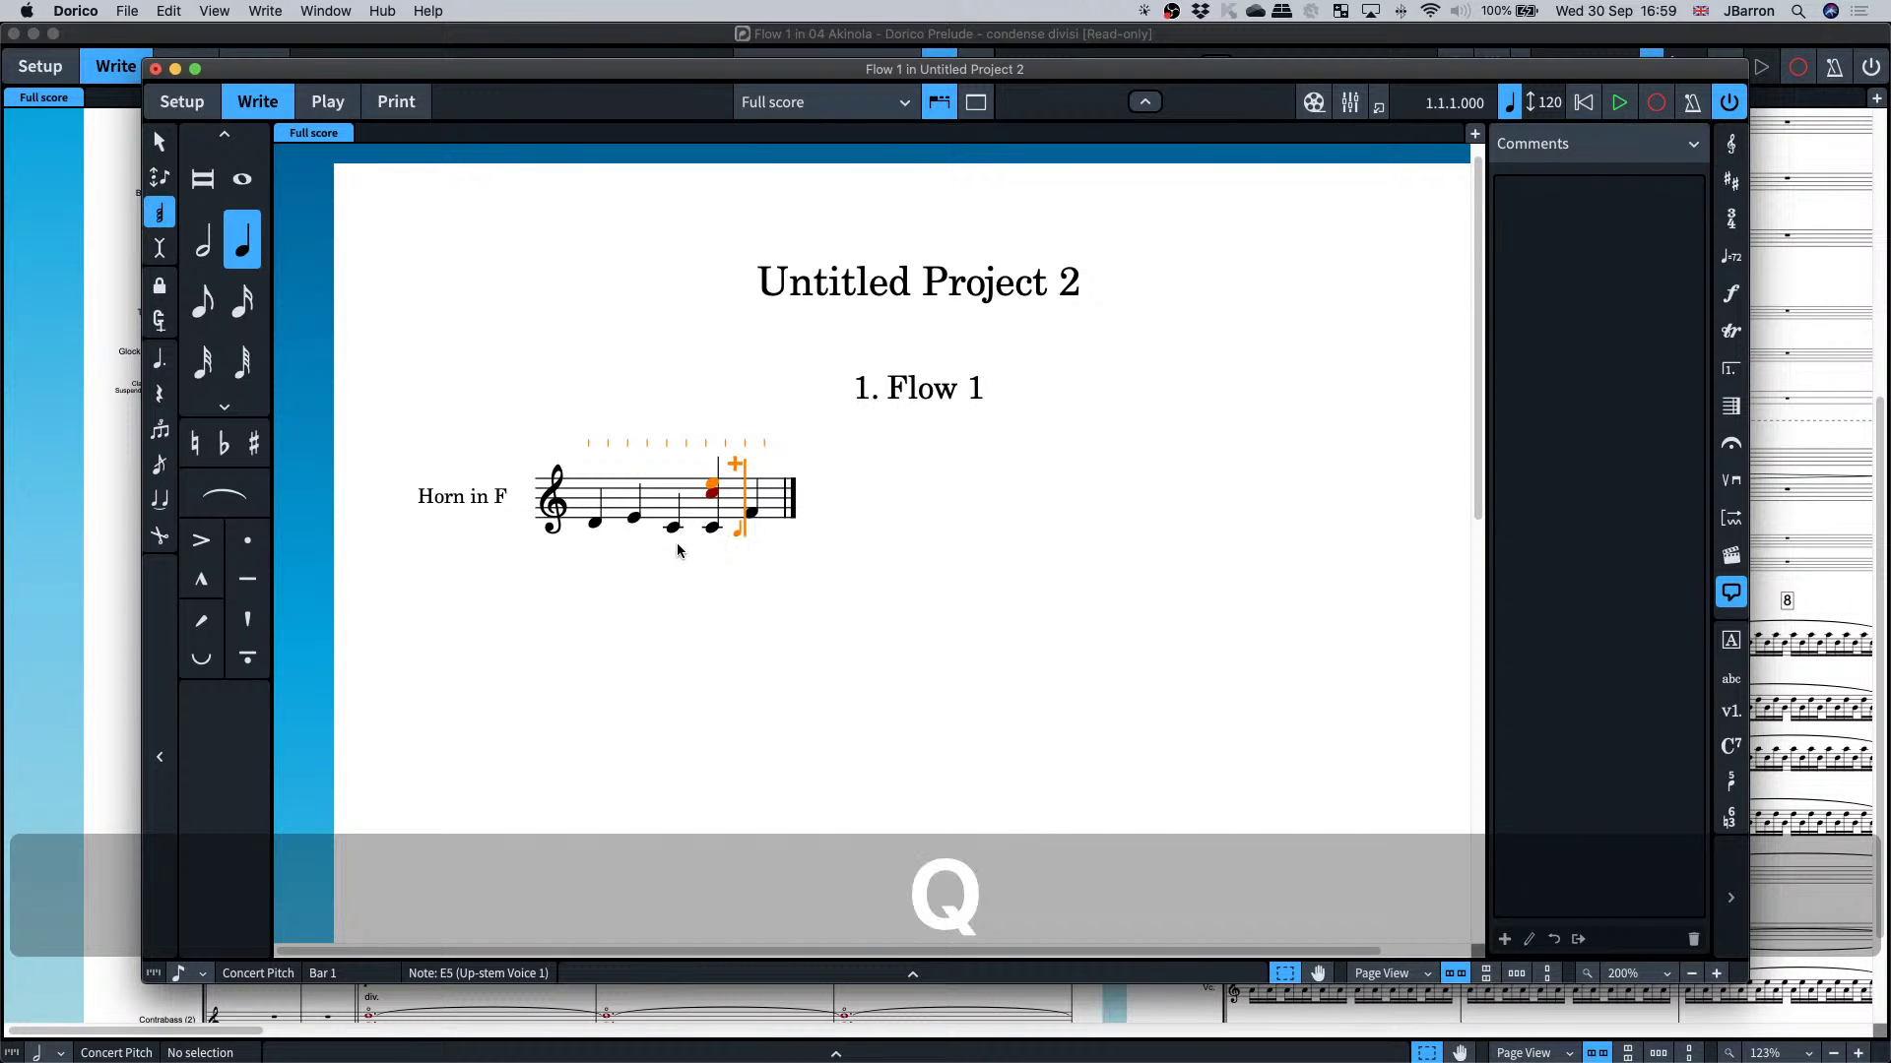
- Insert a quarter-note chord of F4, A4, C5 and E5 before the final F in Insert mode
key(i)
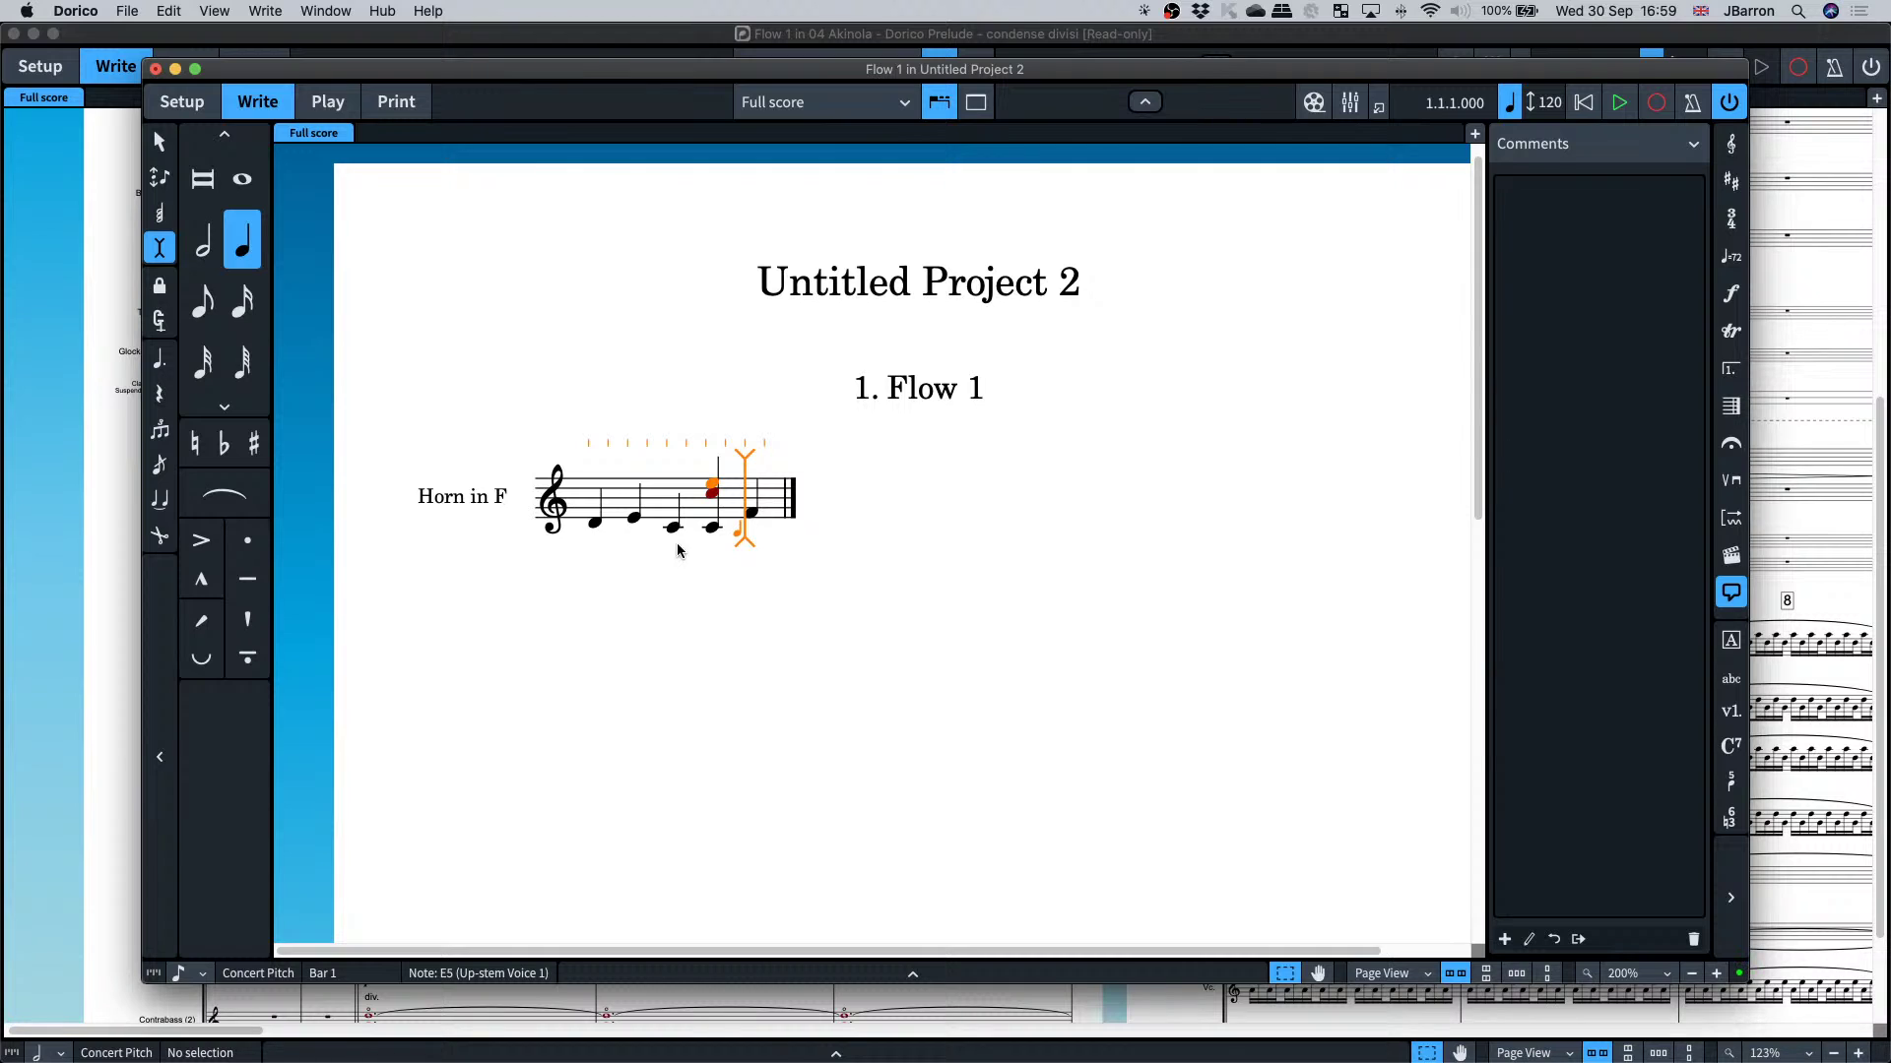
key(f)
key(shift+alt+a)
key(shift+alt+c)
key(shift+alt+e)
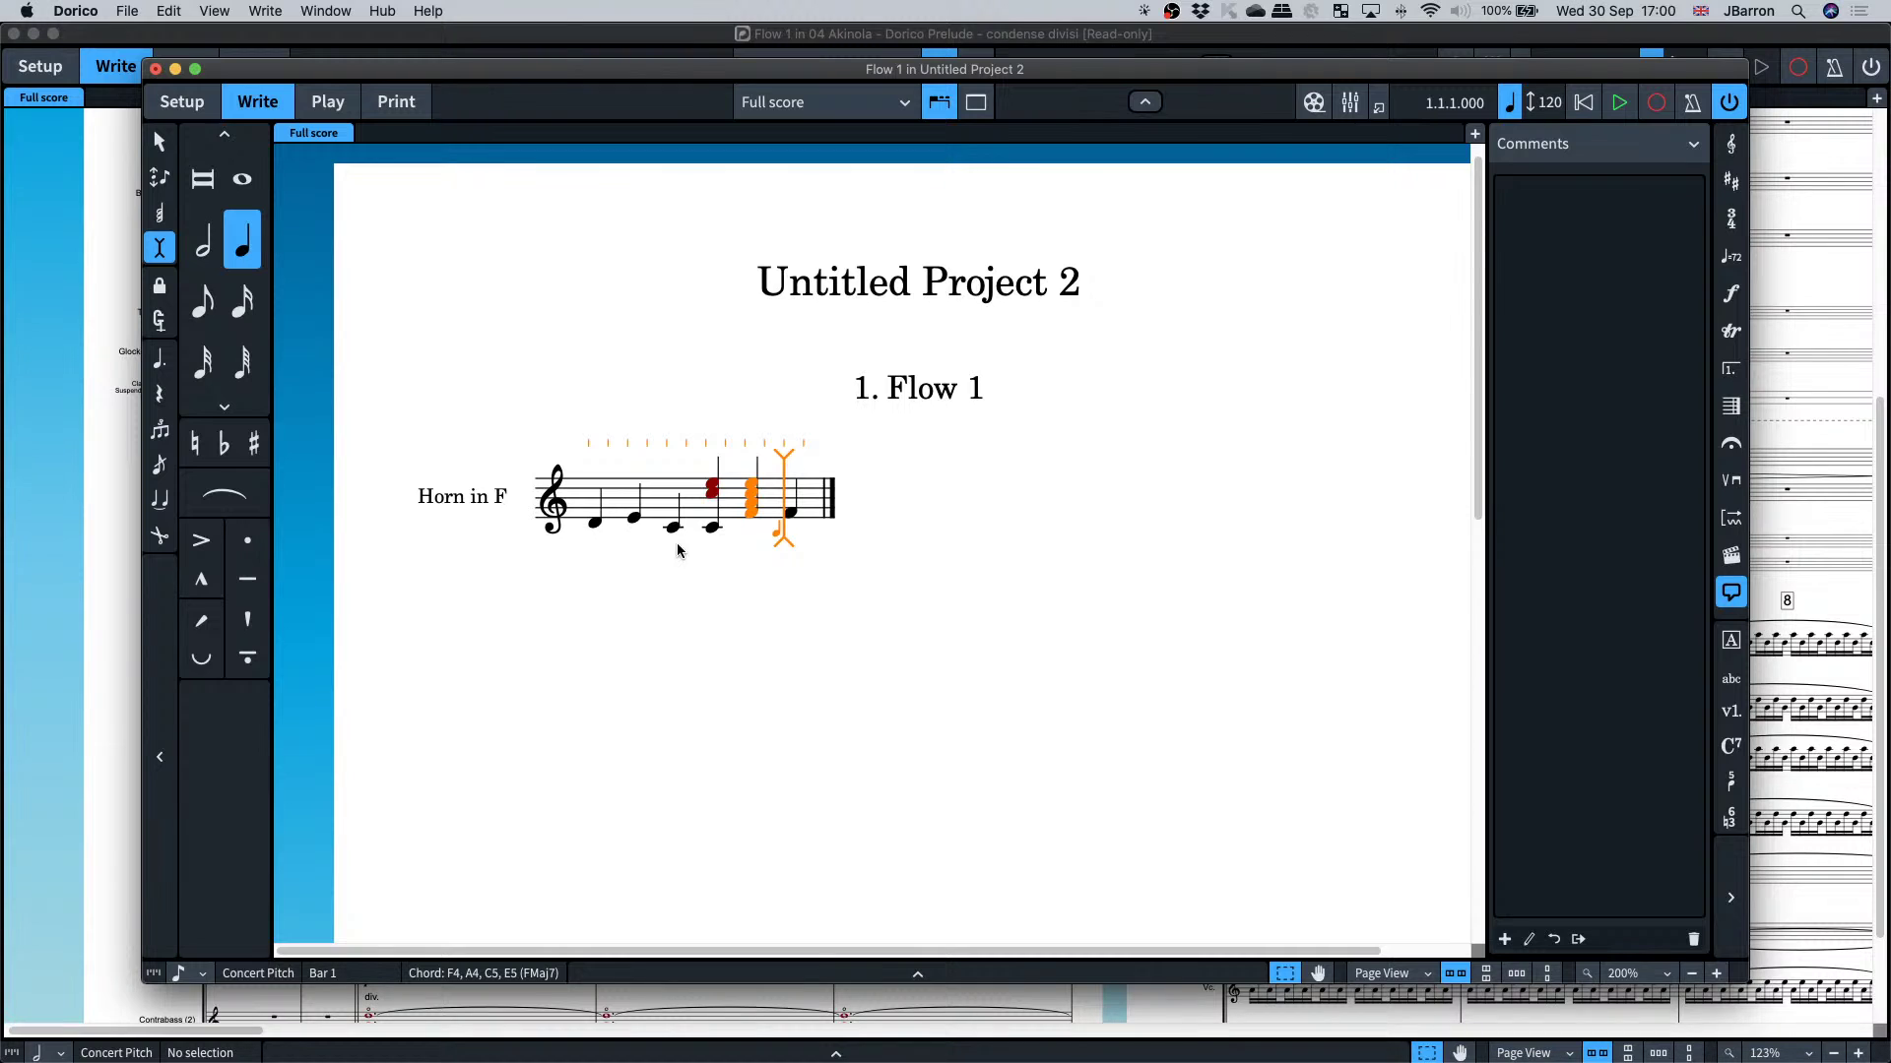
key(Escape)
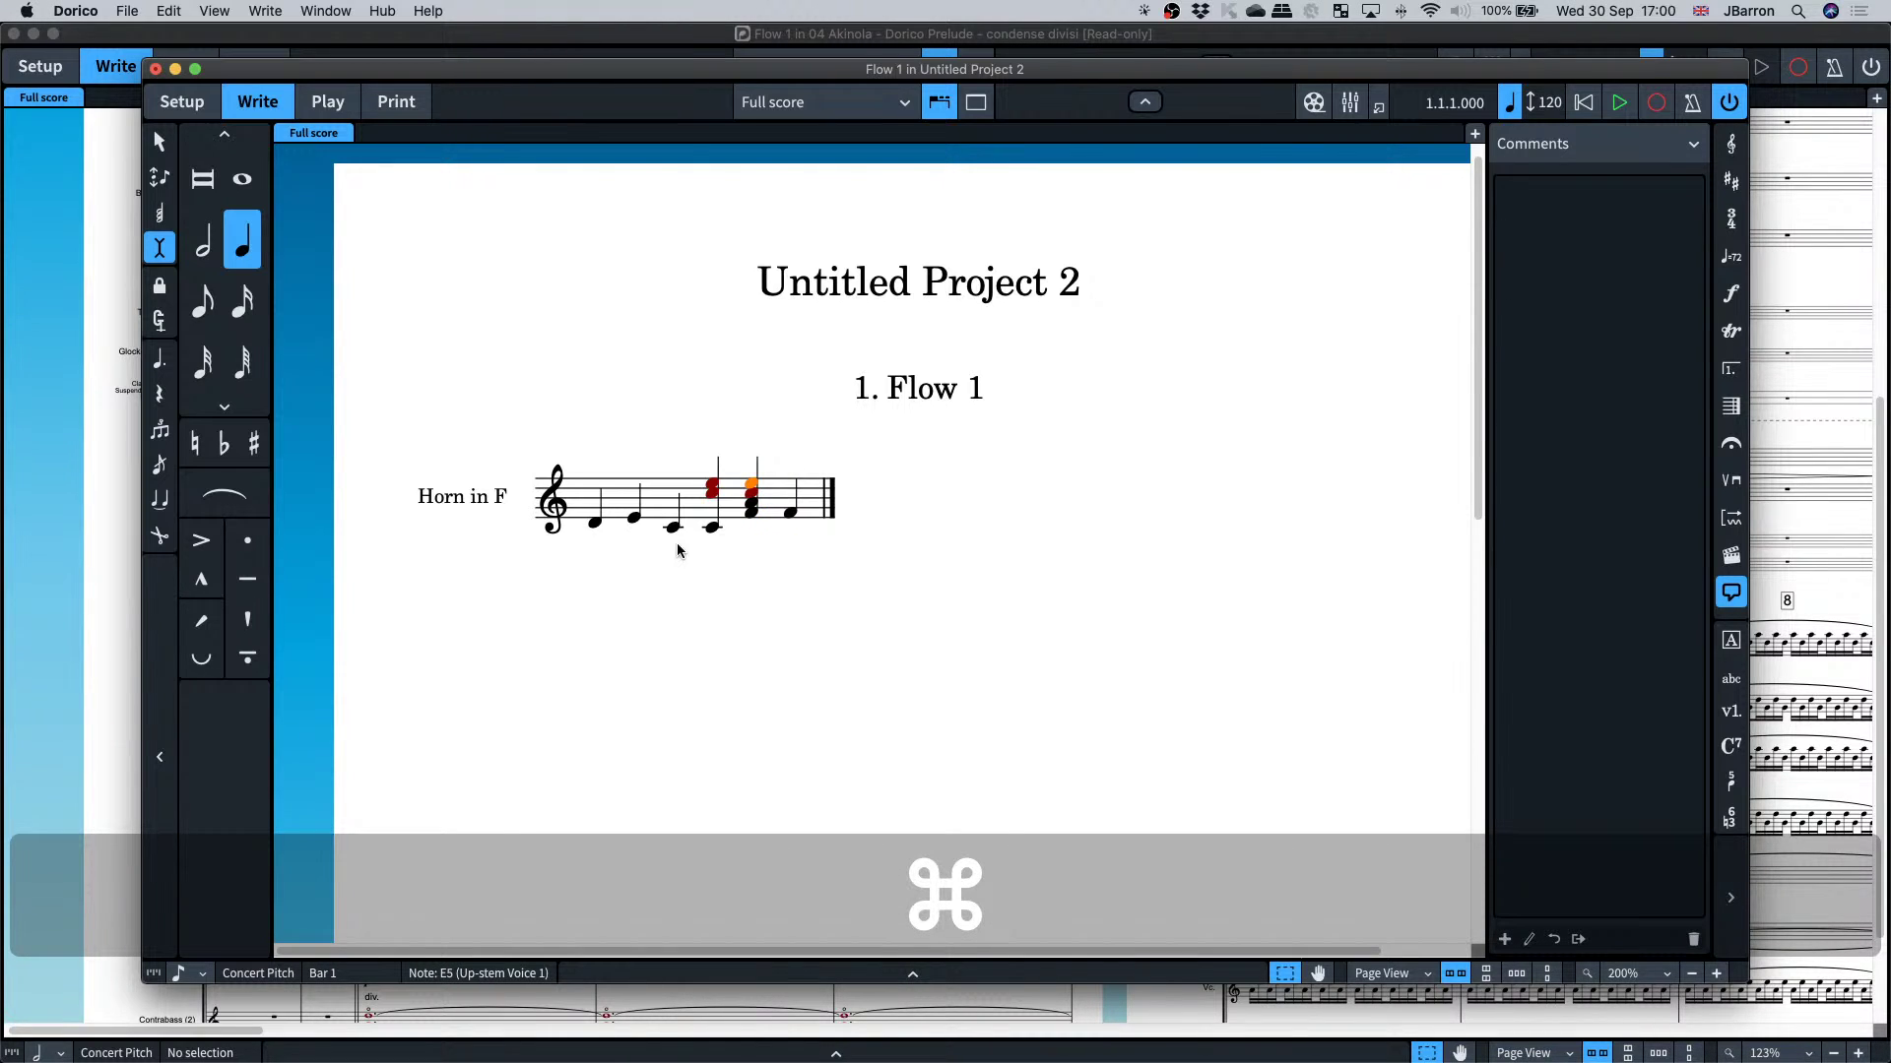
- Add a 4/4 time signature at the first note of the horn staff
click(595, 523)
key(shift+m)
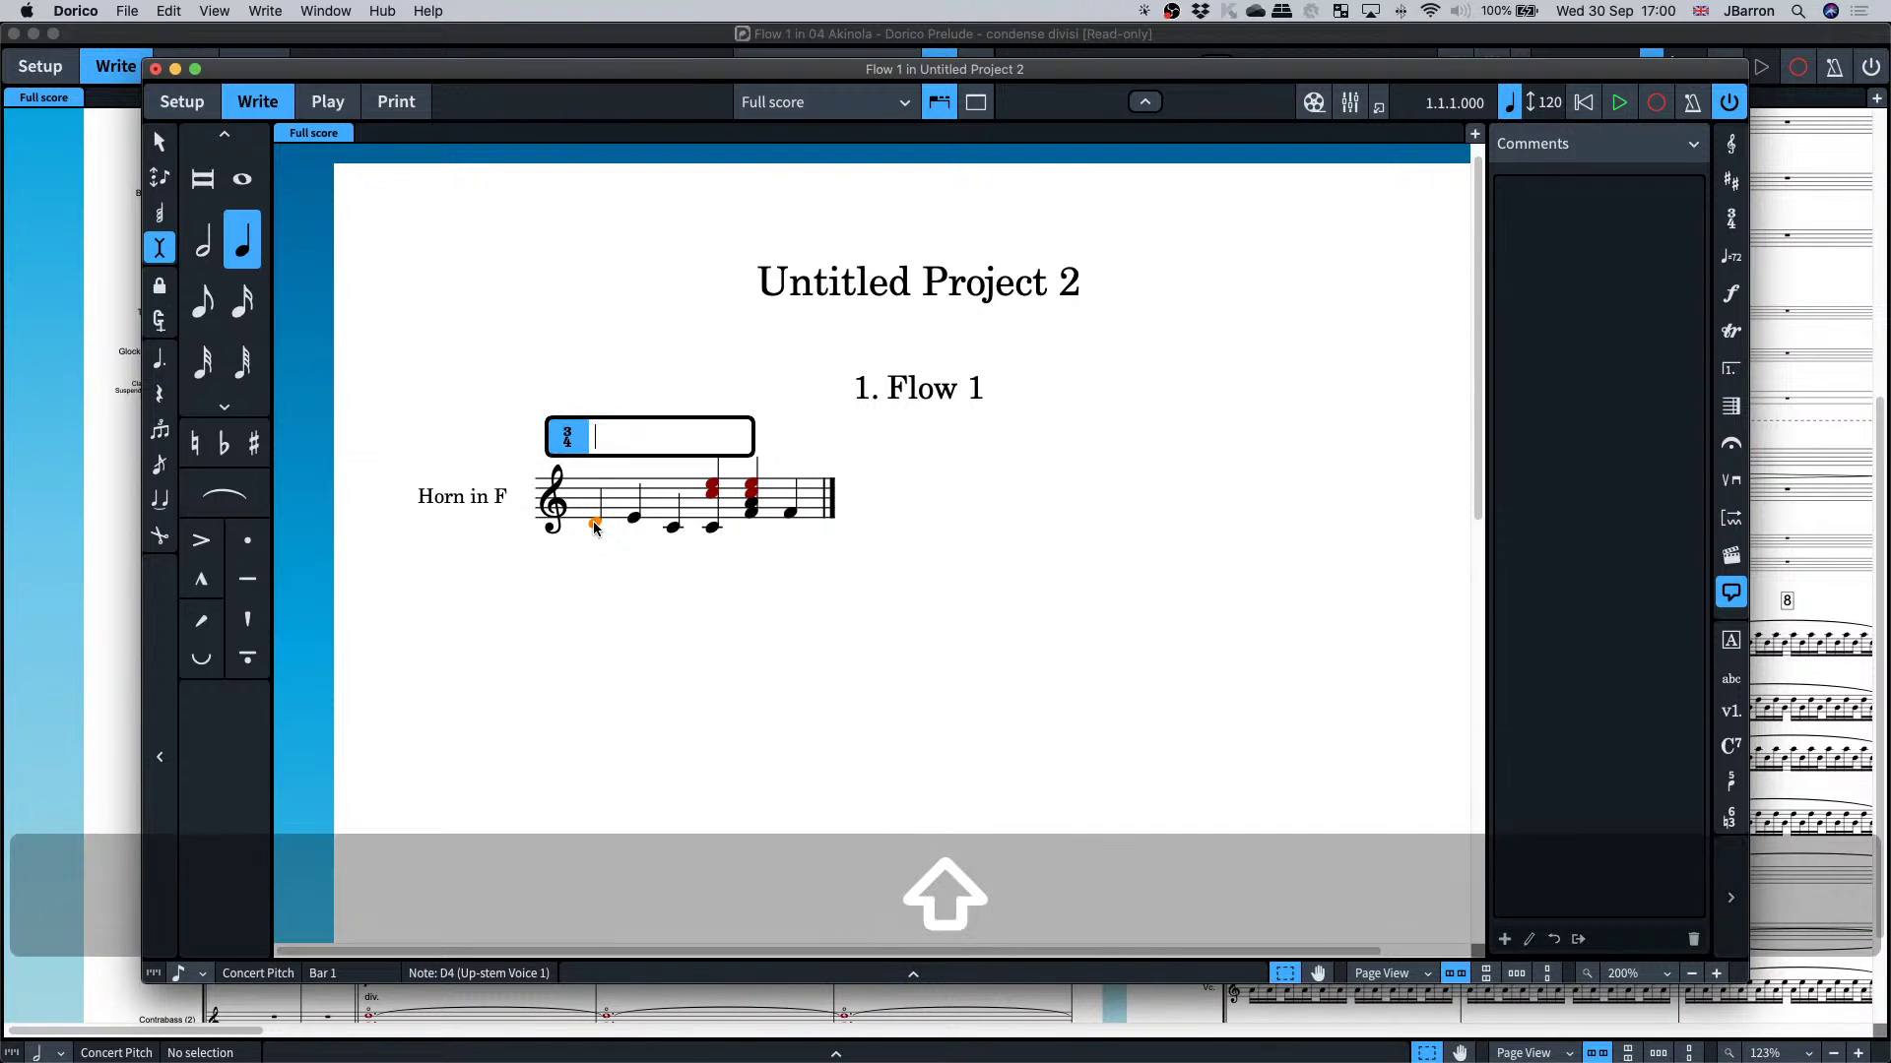
text(4/4)
key(Return)
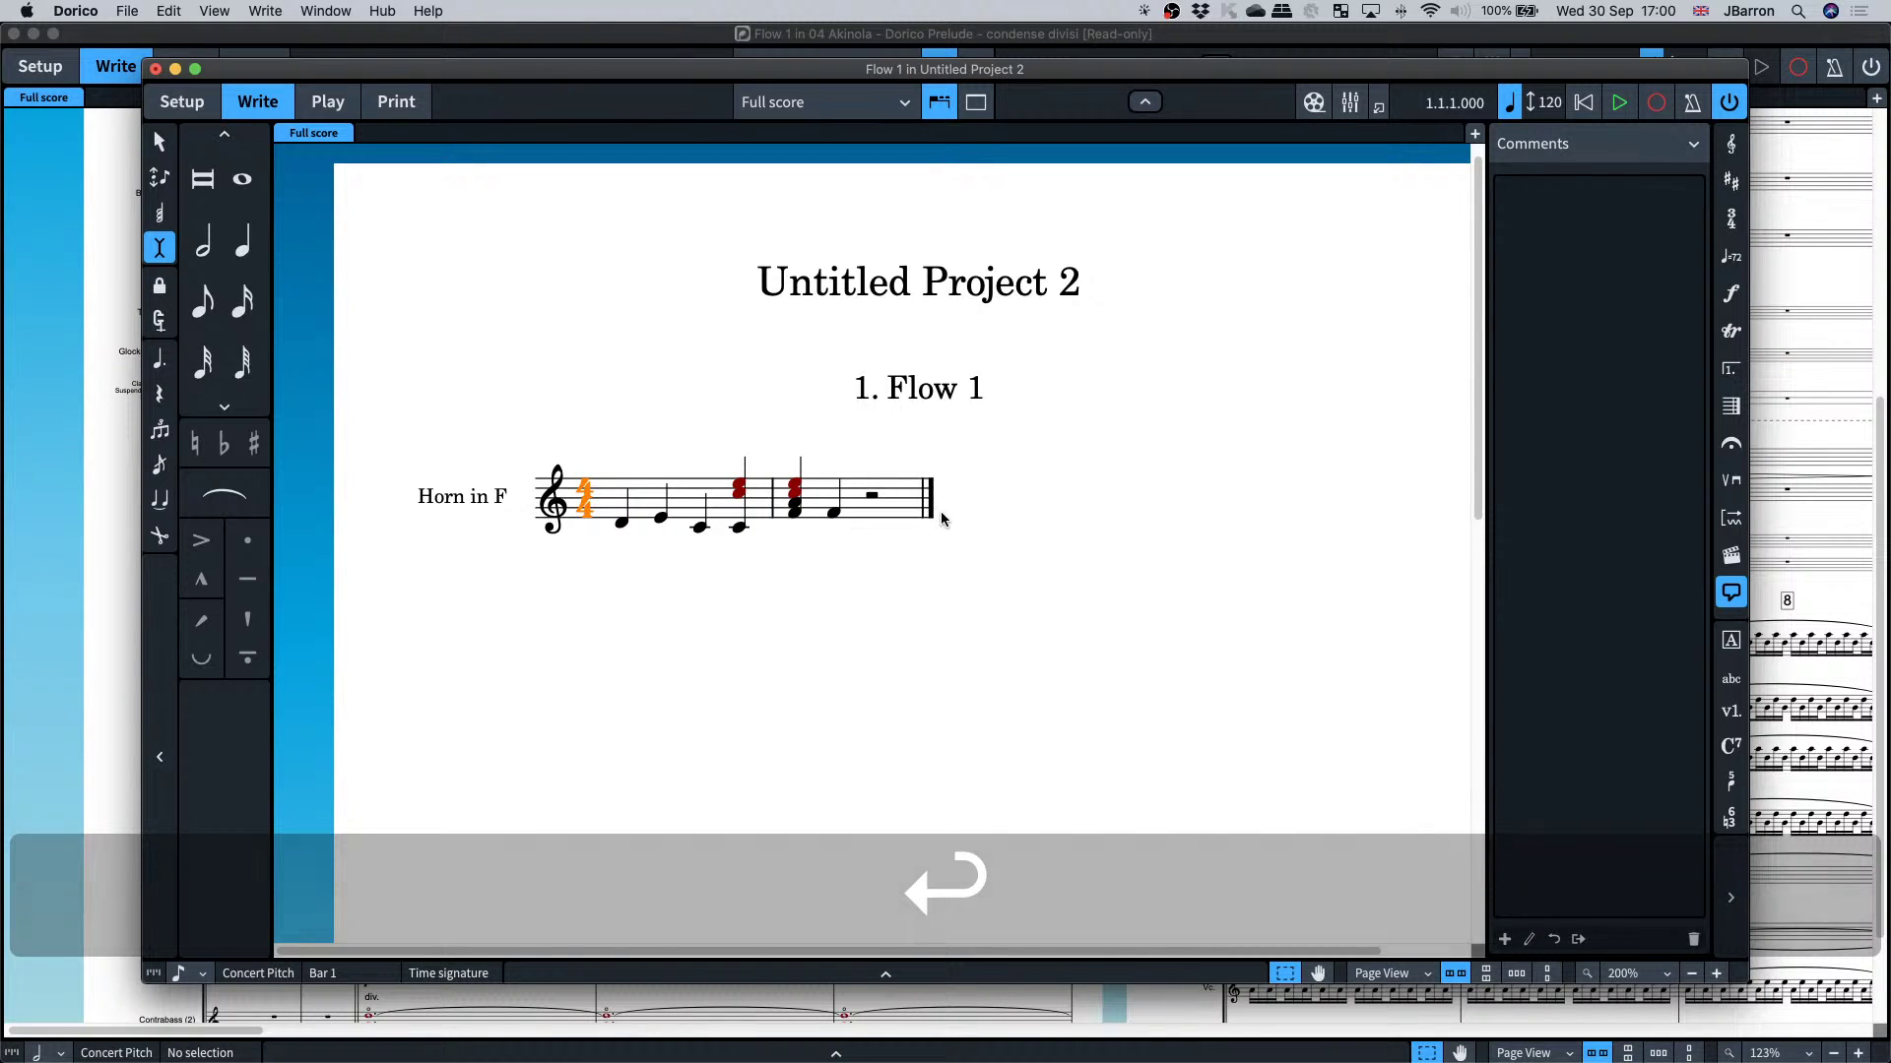
- Add 2 empty bars at the end of the flow and show the system track
key(shift+b)
text(2)
key(Return)
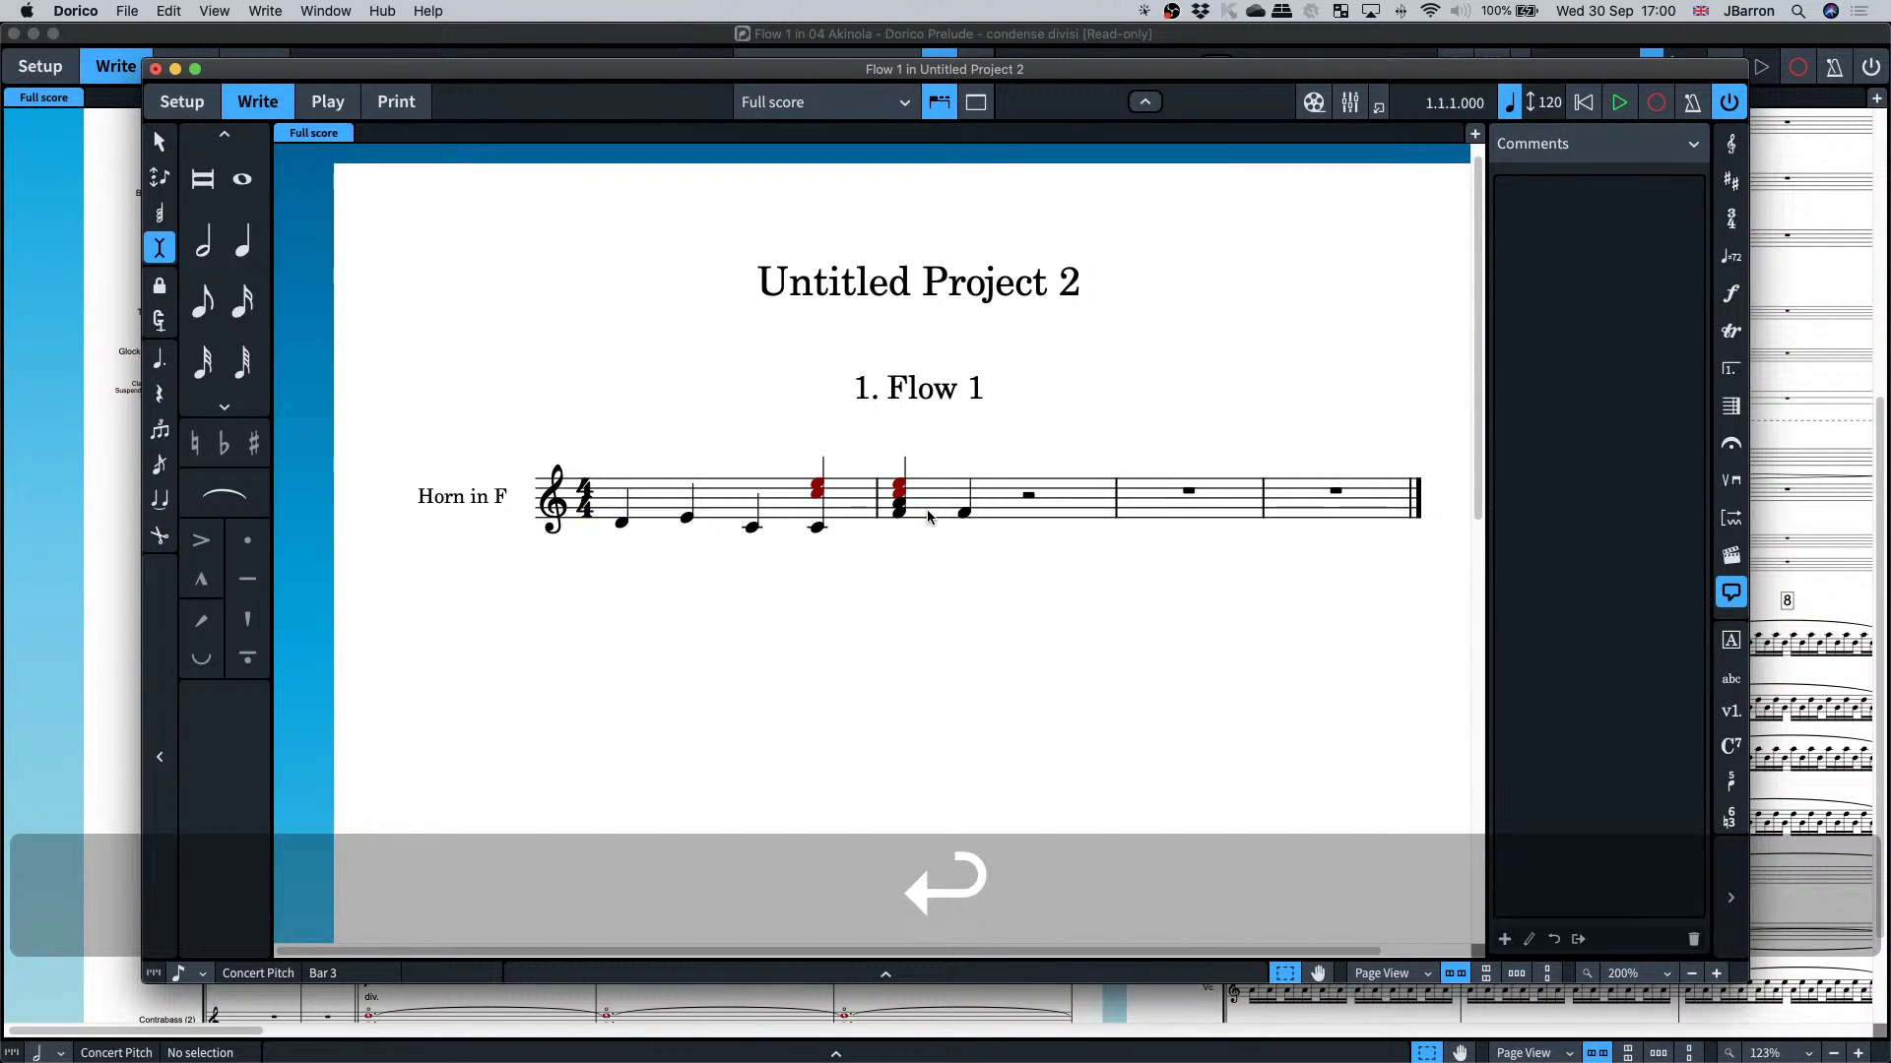
key(alt)
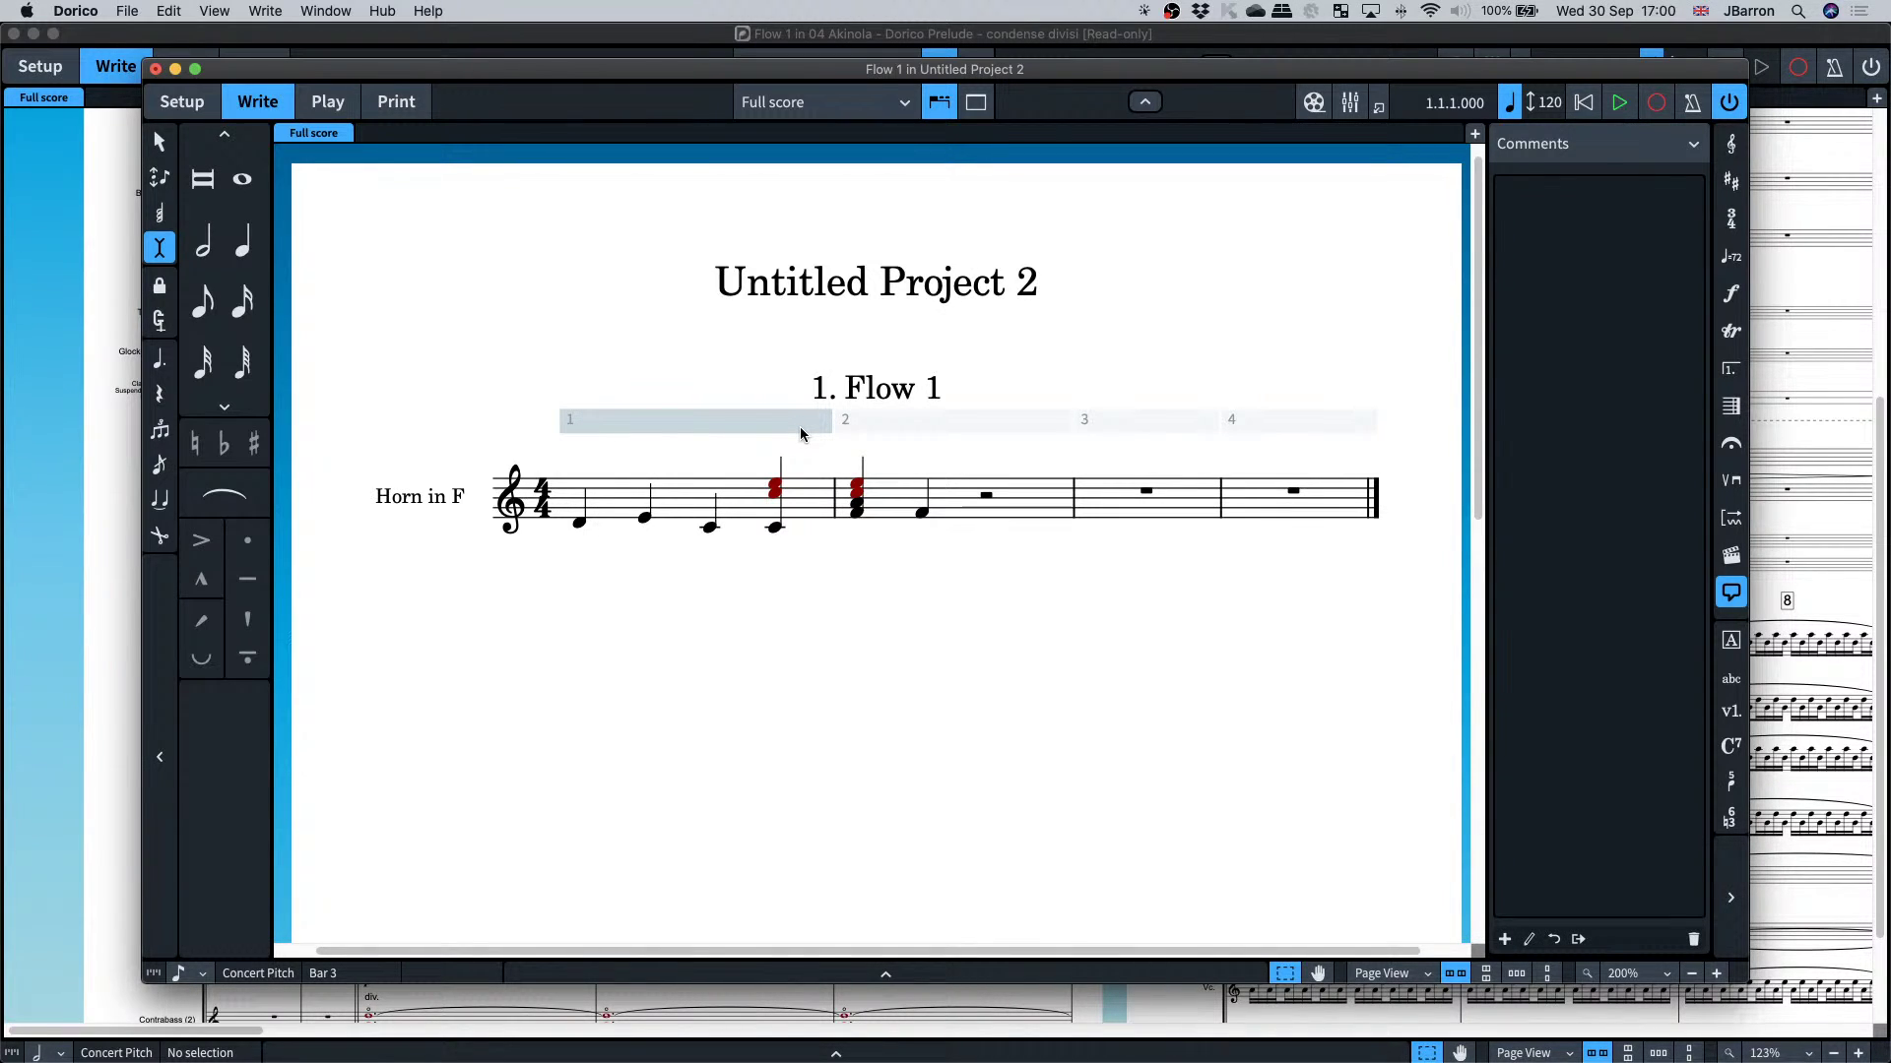
- Add a rehearsal mark and a double barline at the start of bar 3
click(1099, 498)
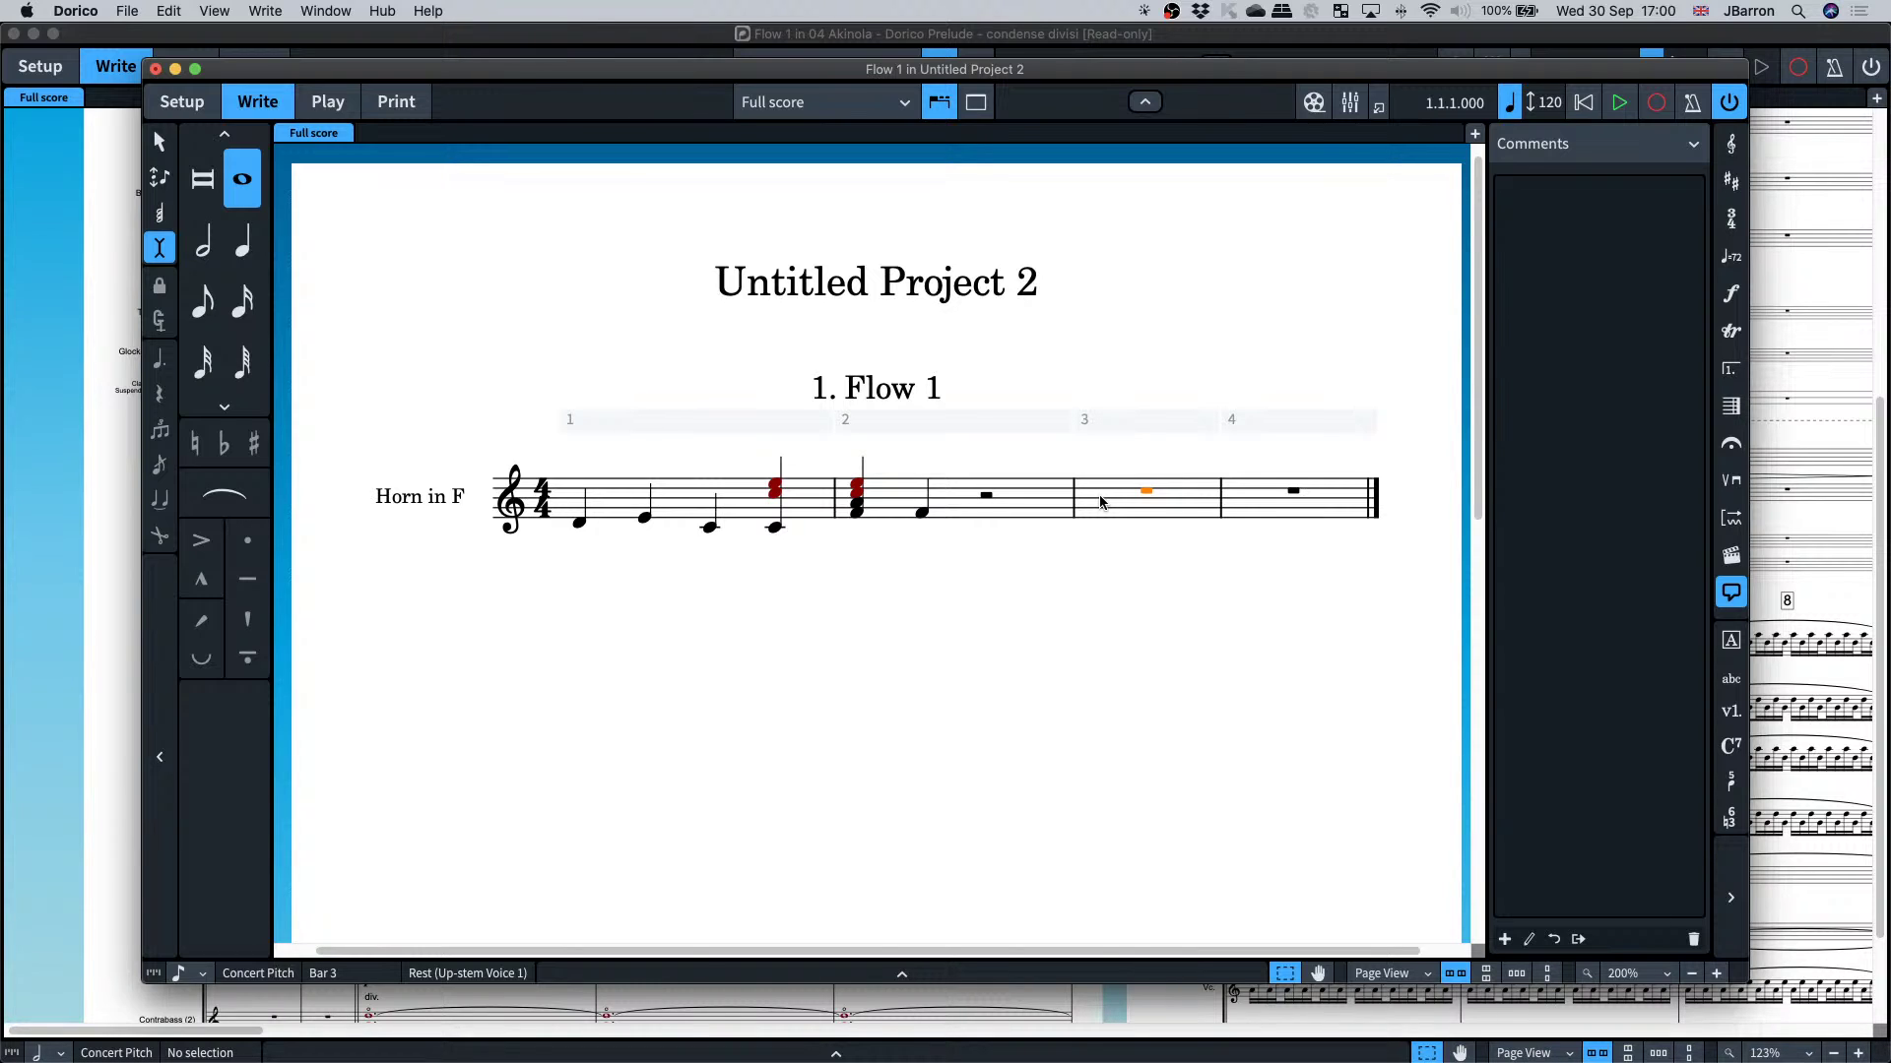
key(shift+a)
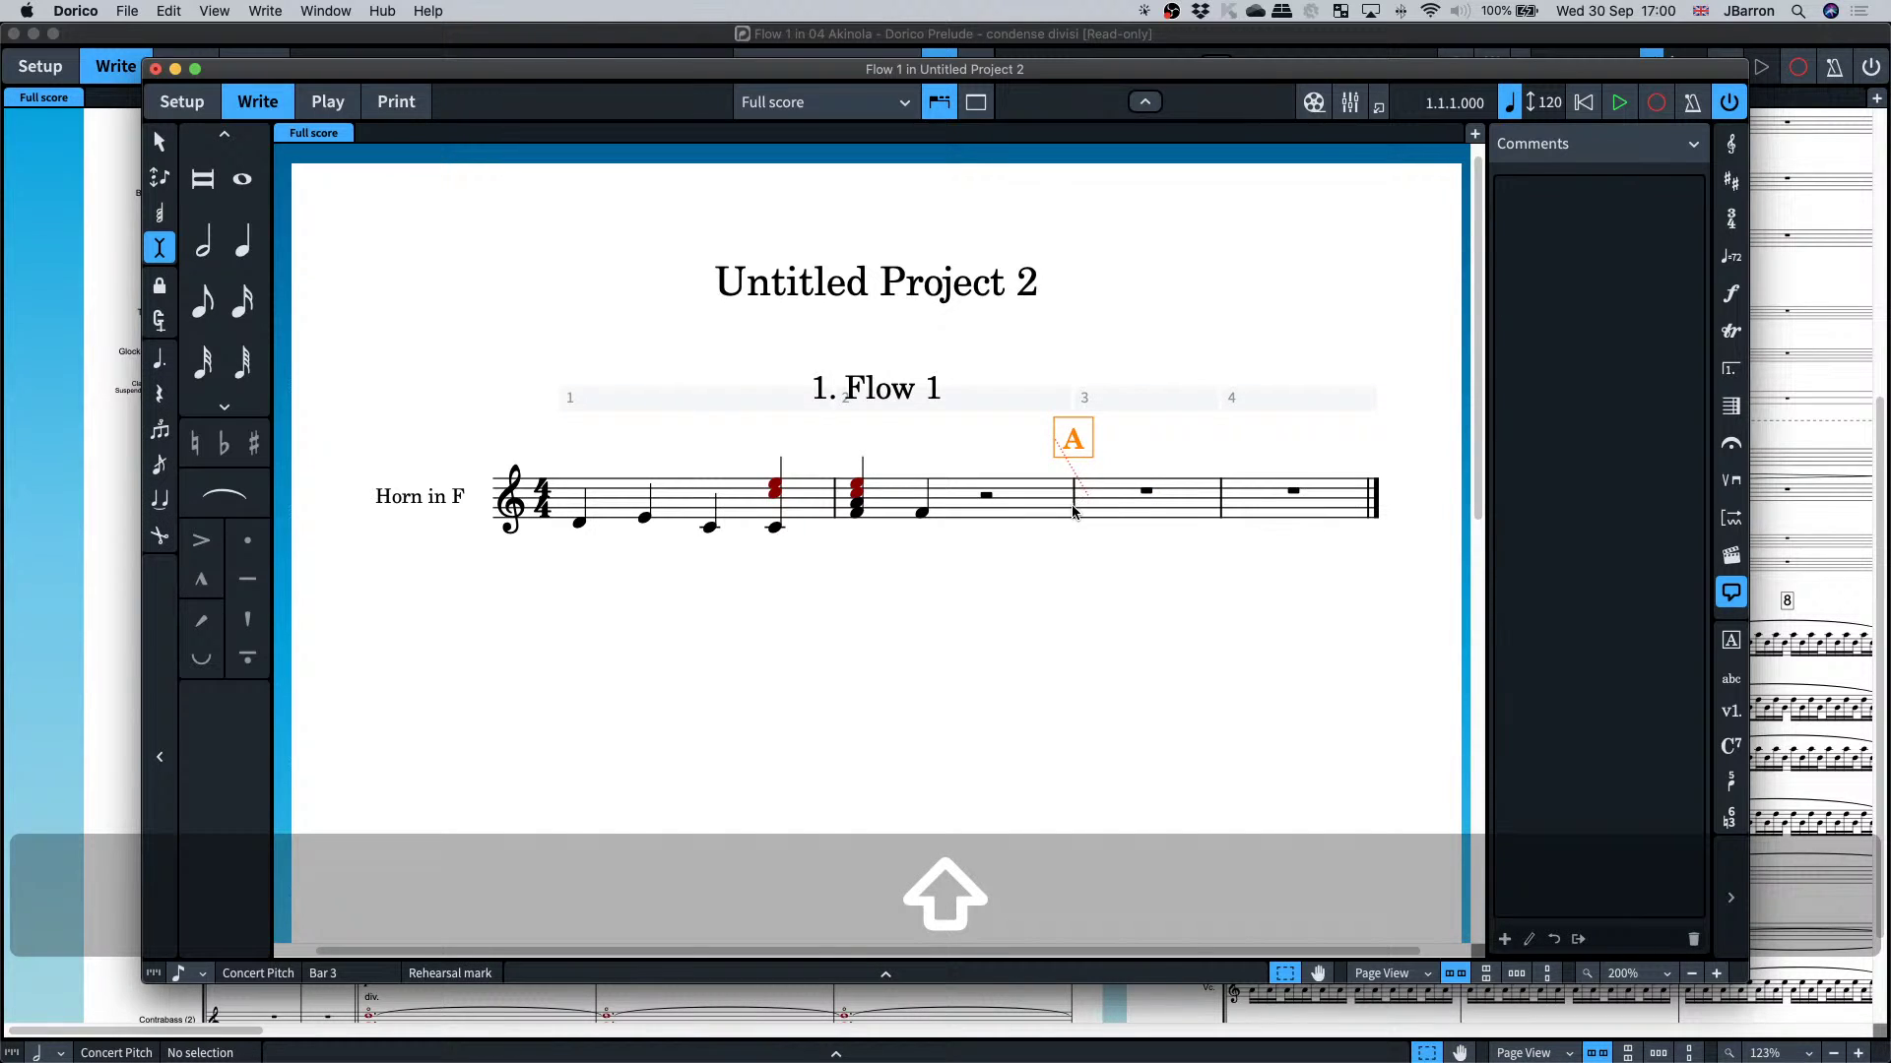
click(1073, 511)
key(shift+b)
text(||)
key(Return)
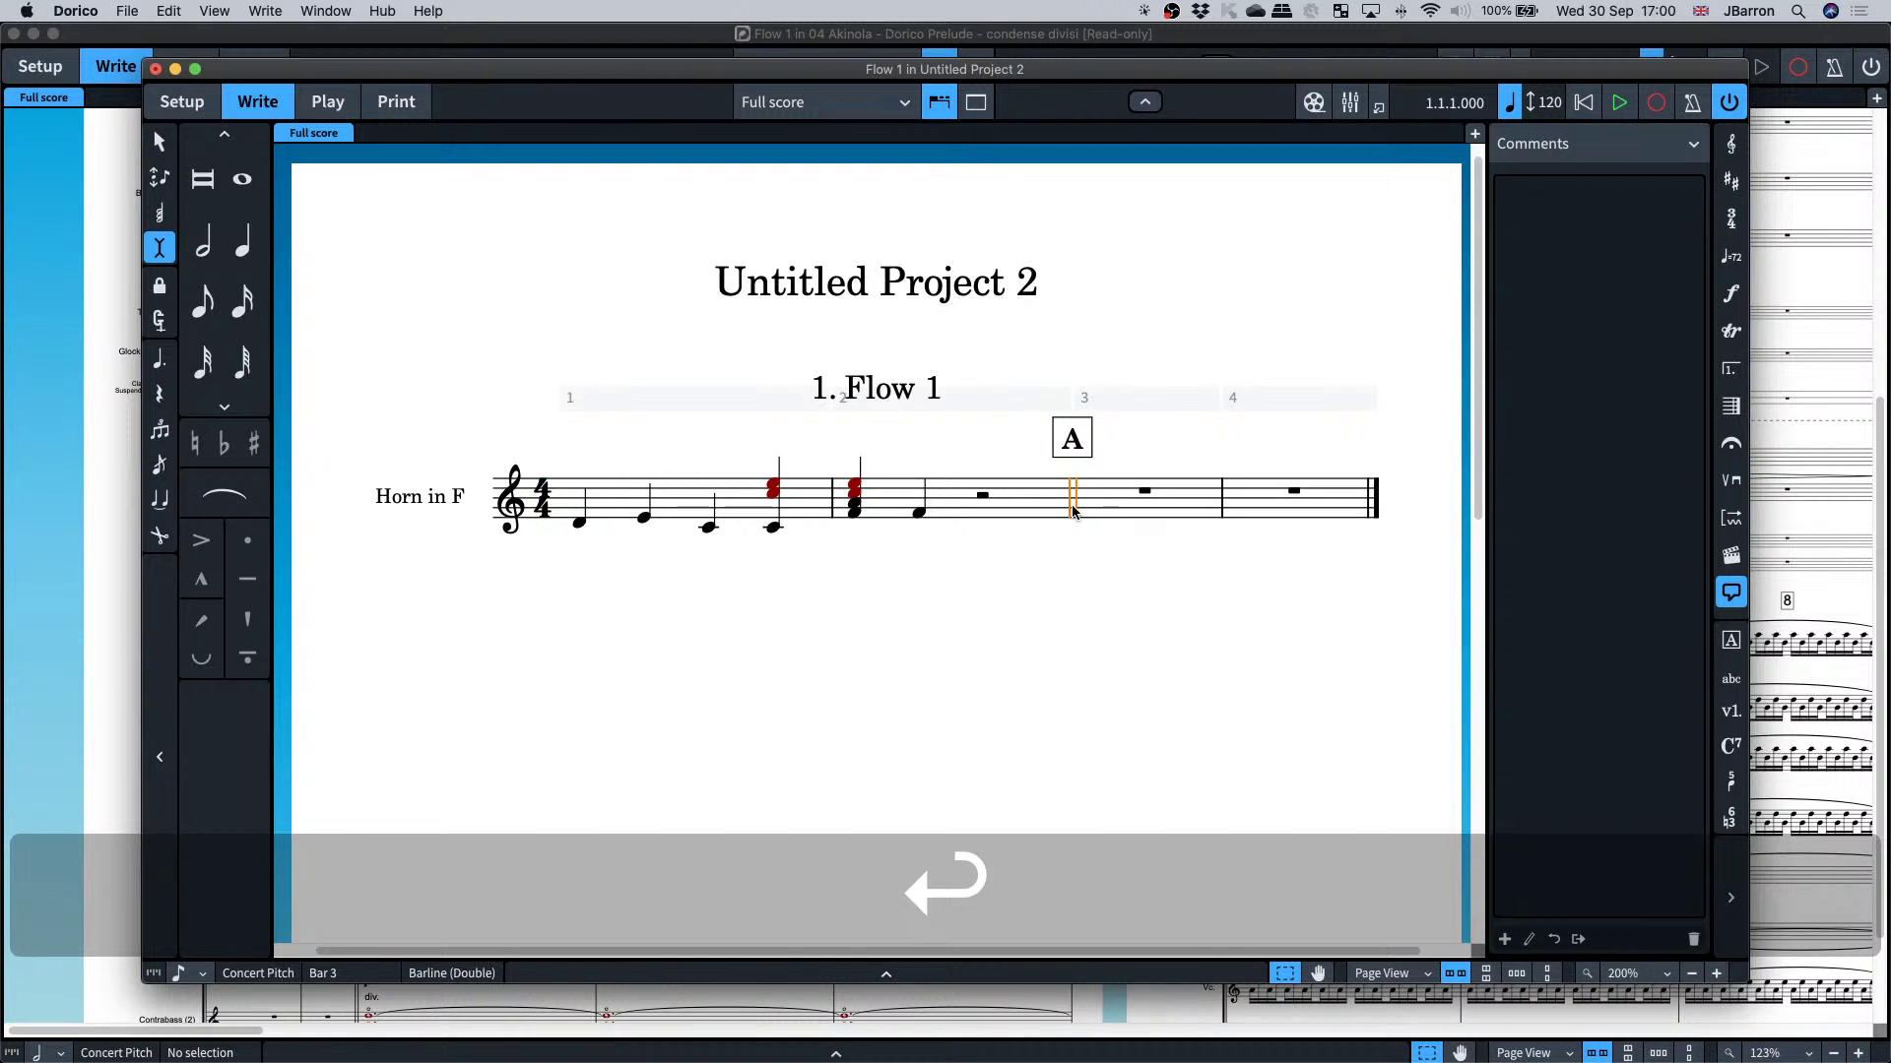
- Insert the eighth notes D, E, C and F before the chord on beat 4 of bar 1
click(764, 498)
key(shift+Left)
key(shift+Left)
key(shift+Left)
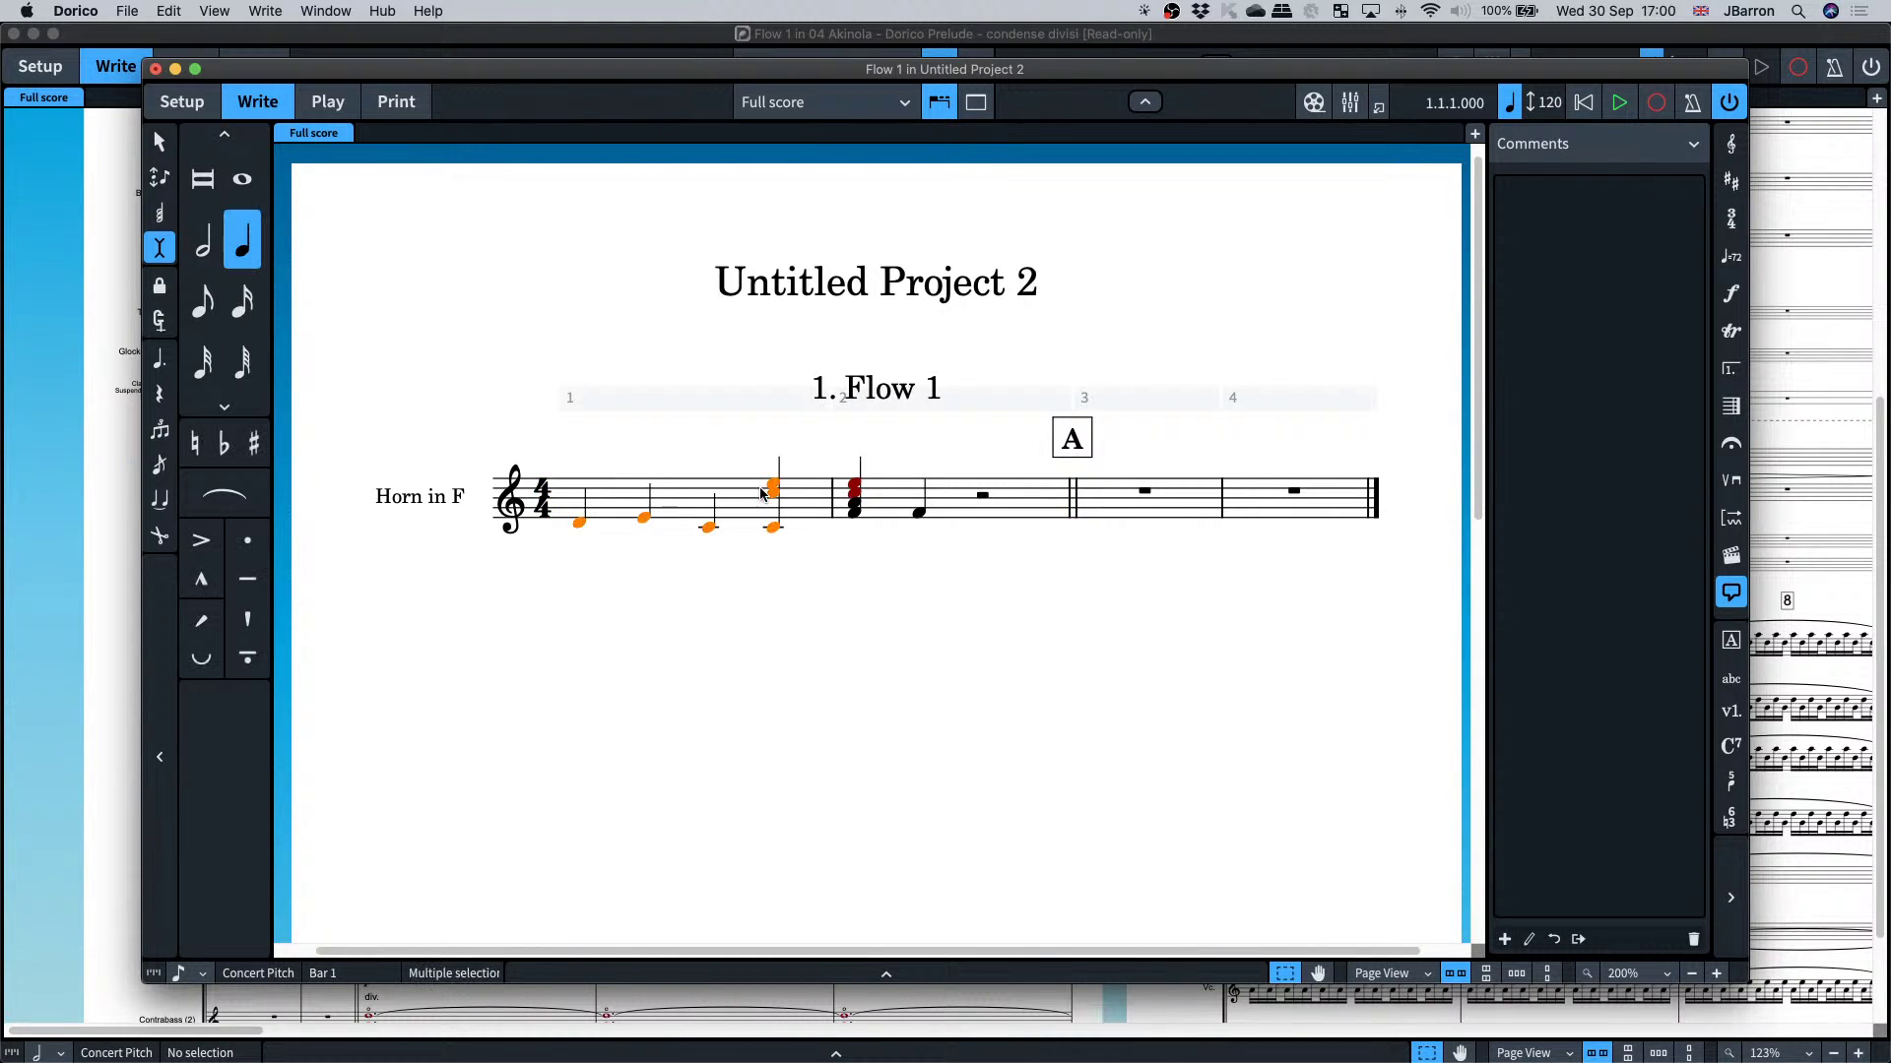
key(Return)
key(5)
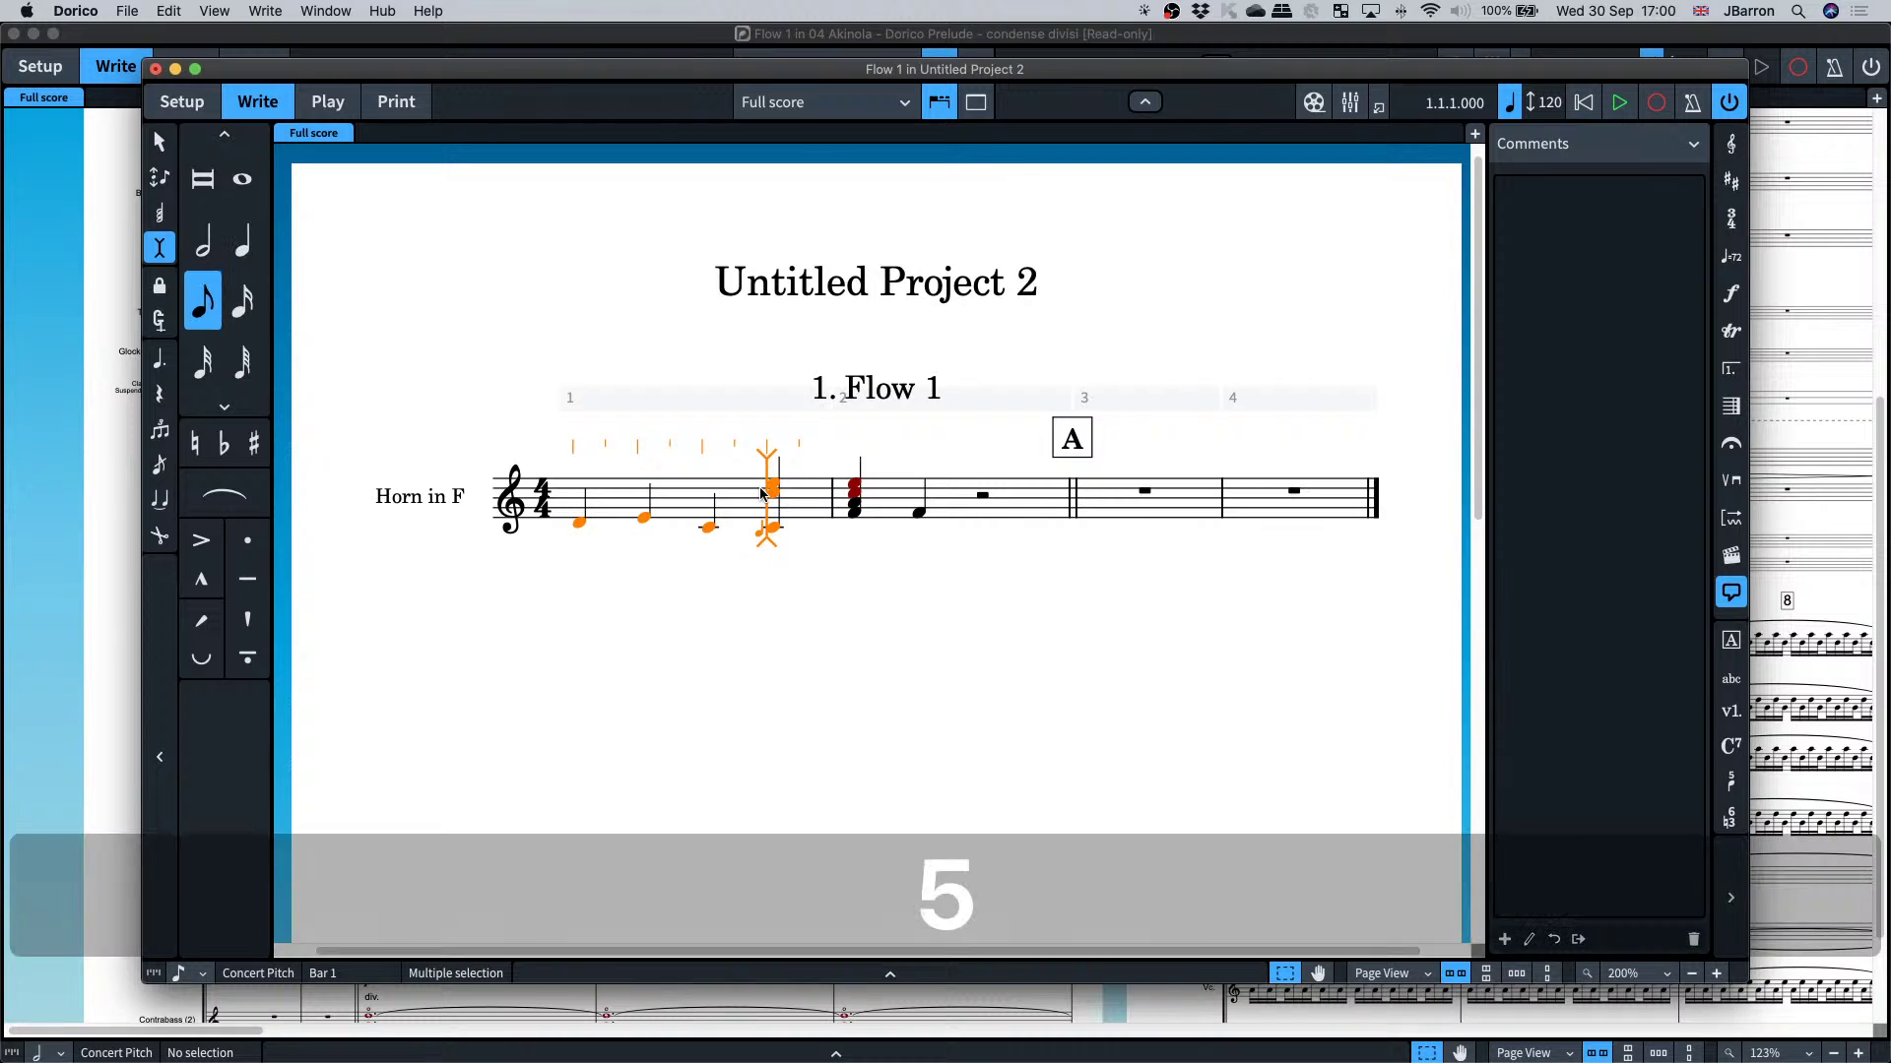
key(c)
key(f)
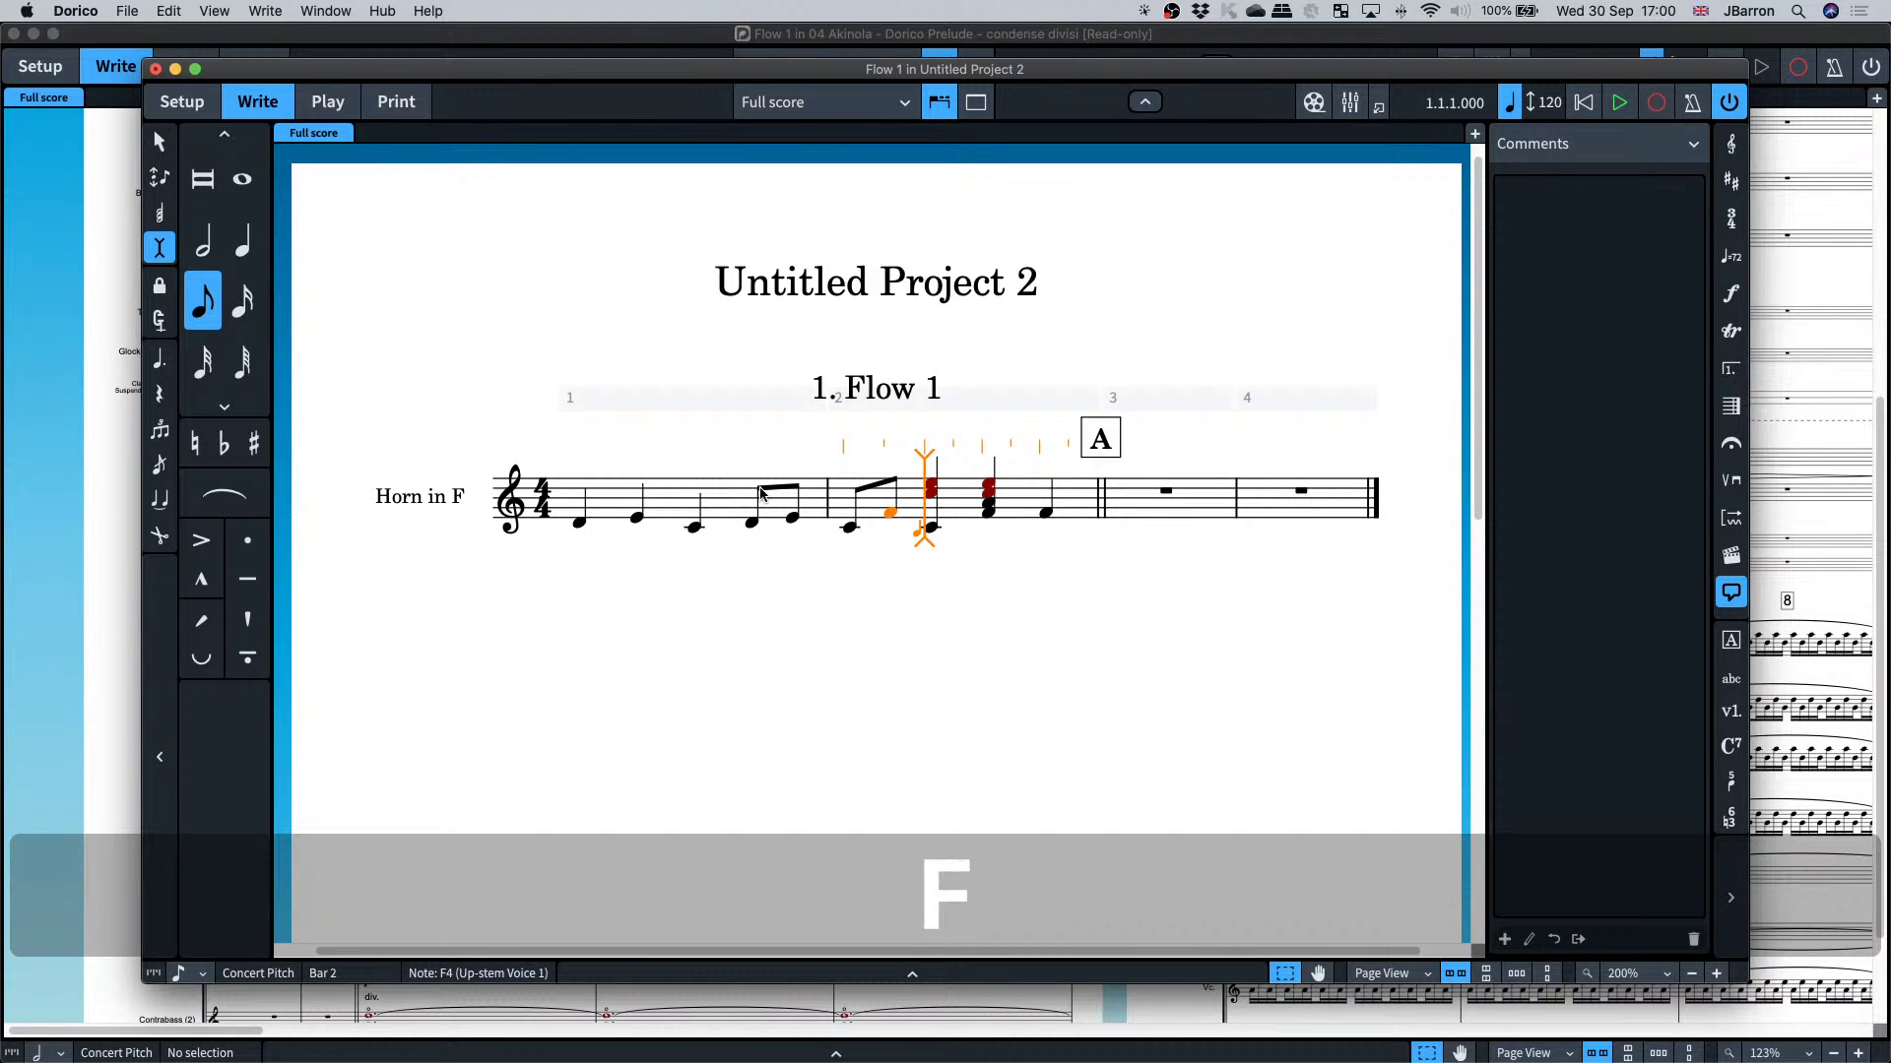
- Try inserting empty beats in bar 1 after extending a partial-bar selection from beat 3 on the system track
key(super+z)
key(Escape)
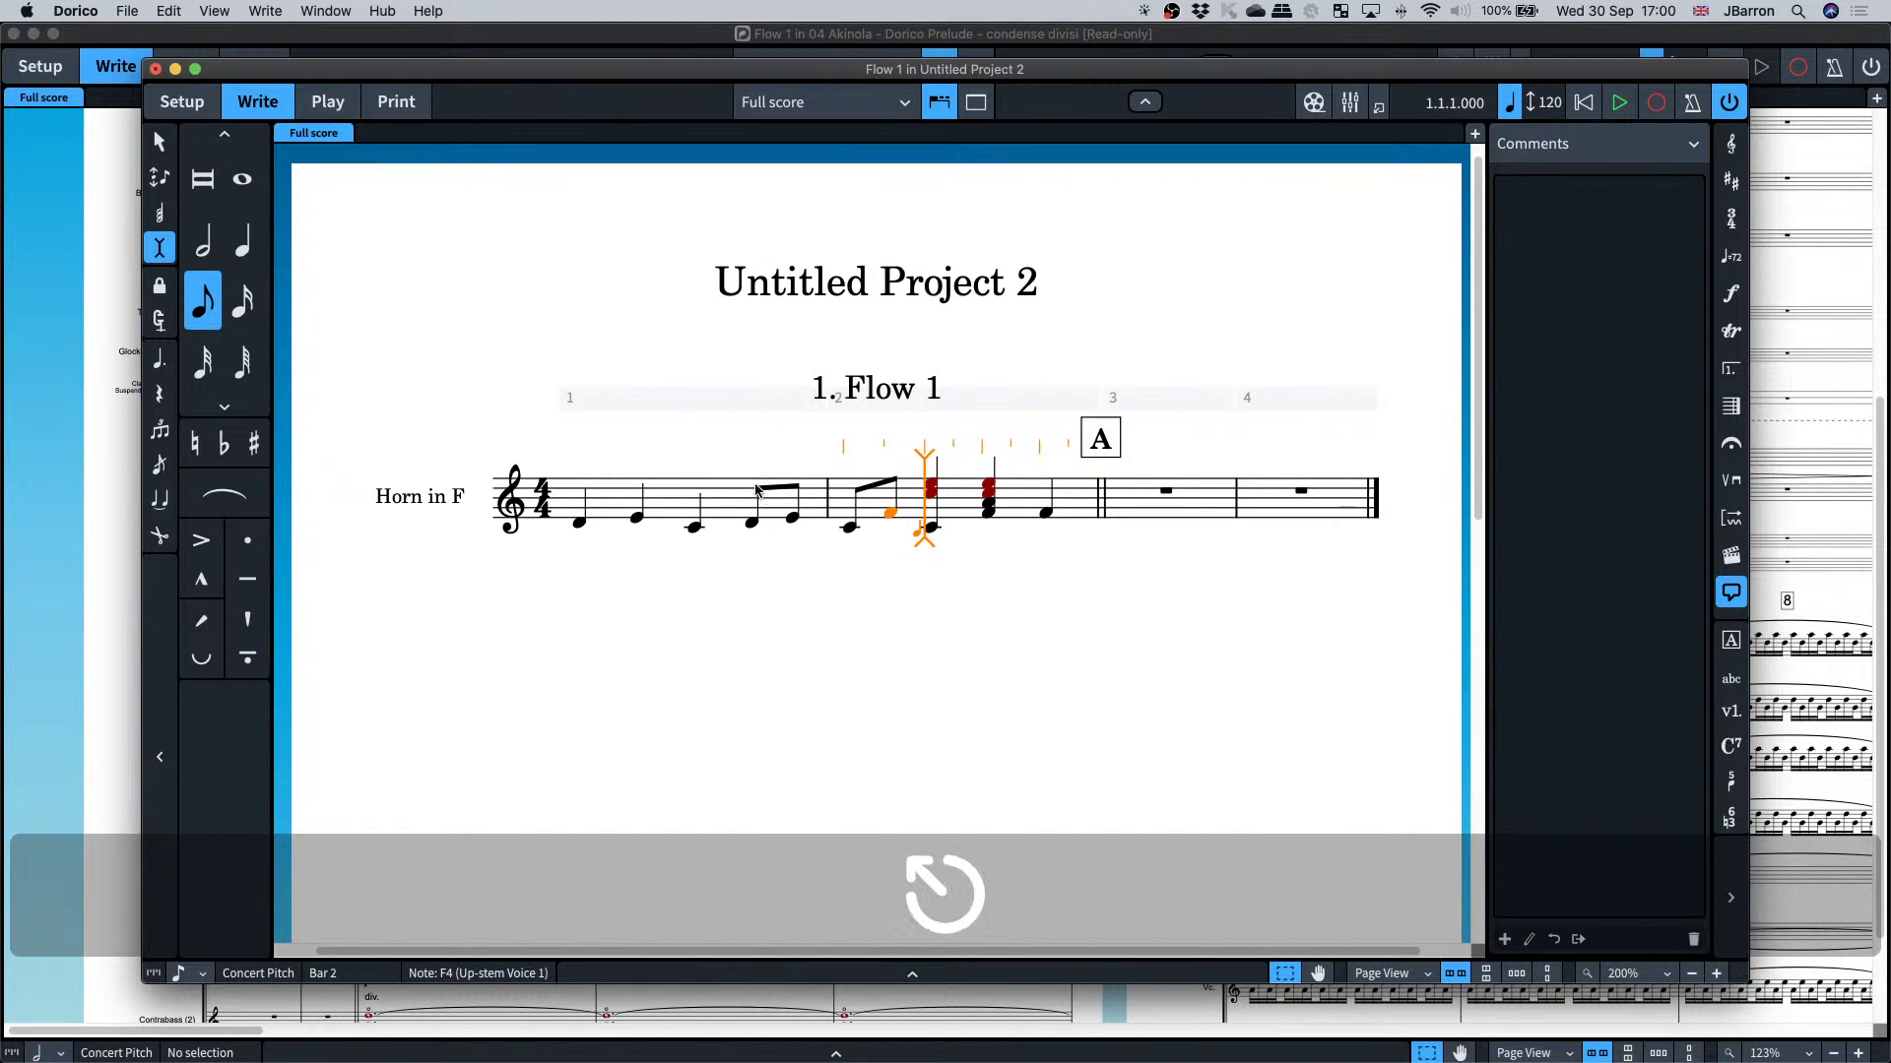
click(723, 400)
click(717, 418)
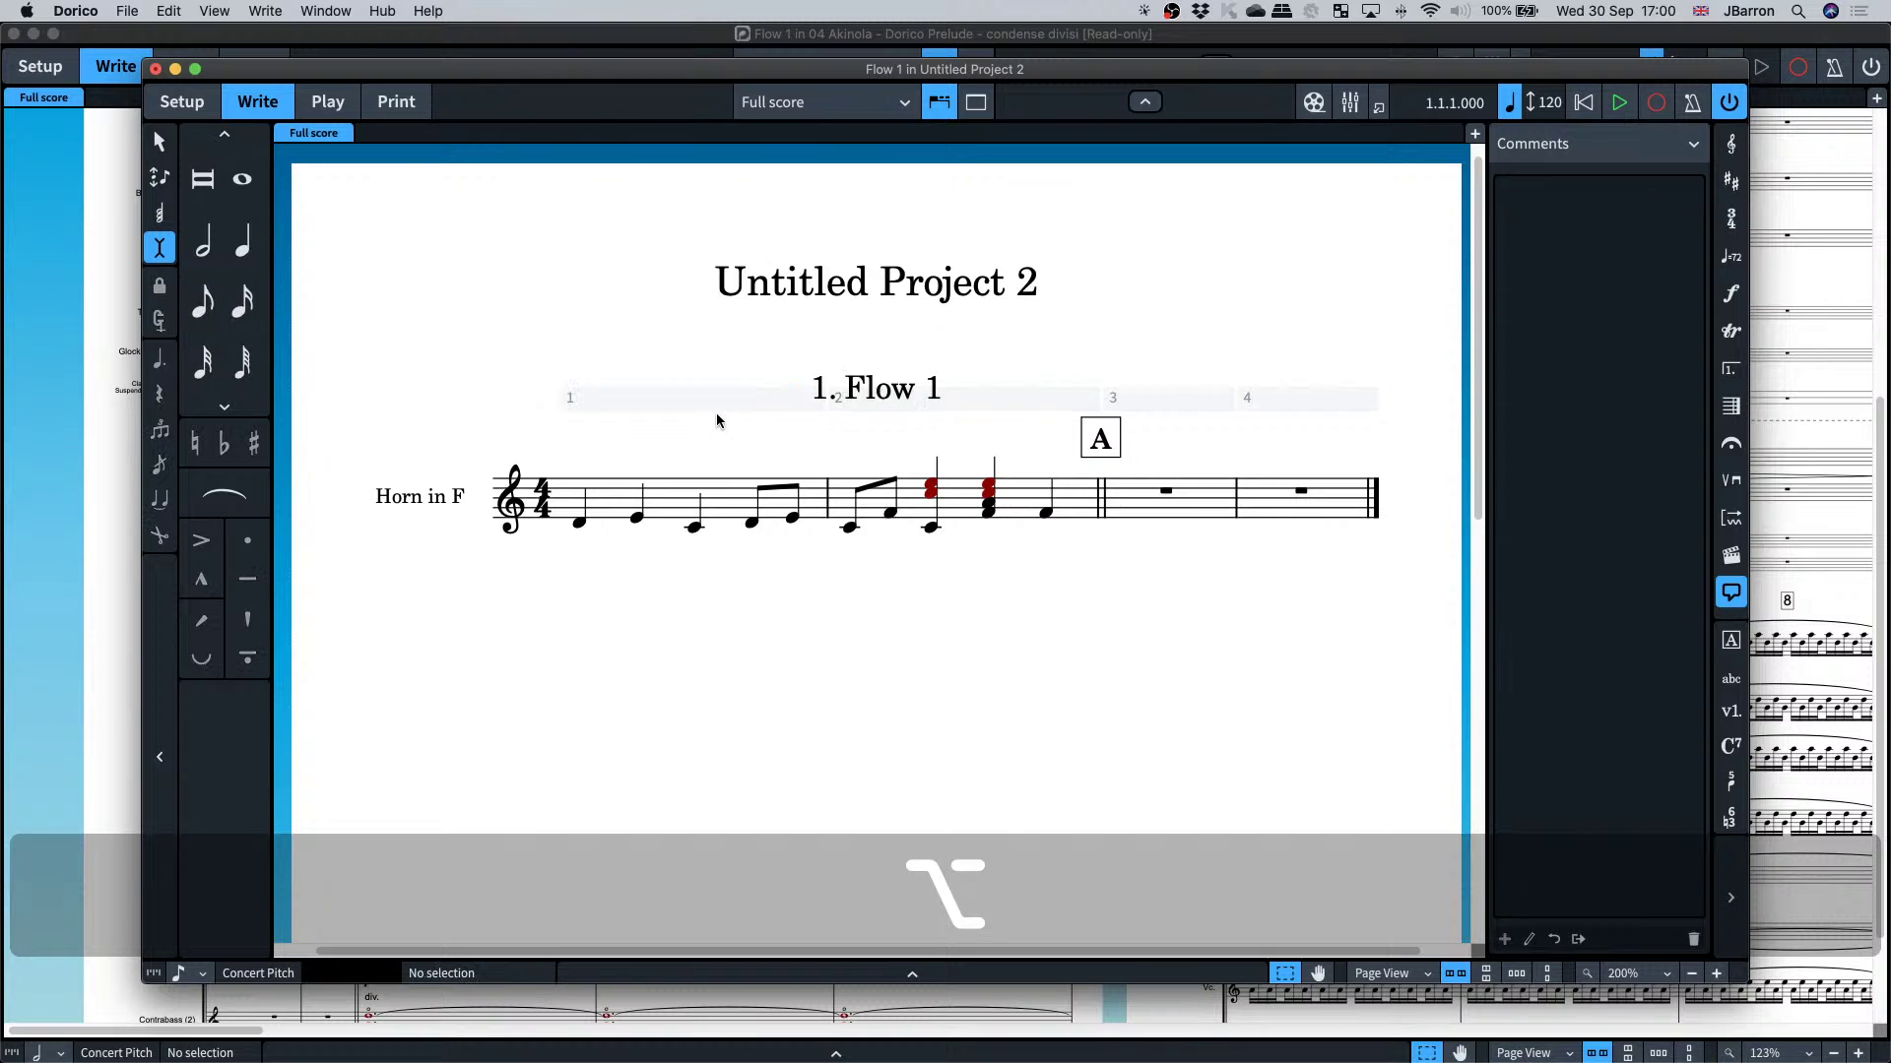
drag(713, 400, 754, 402)
mouse_move(786, 375)
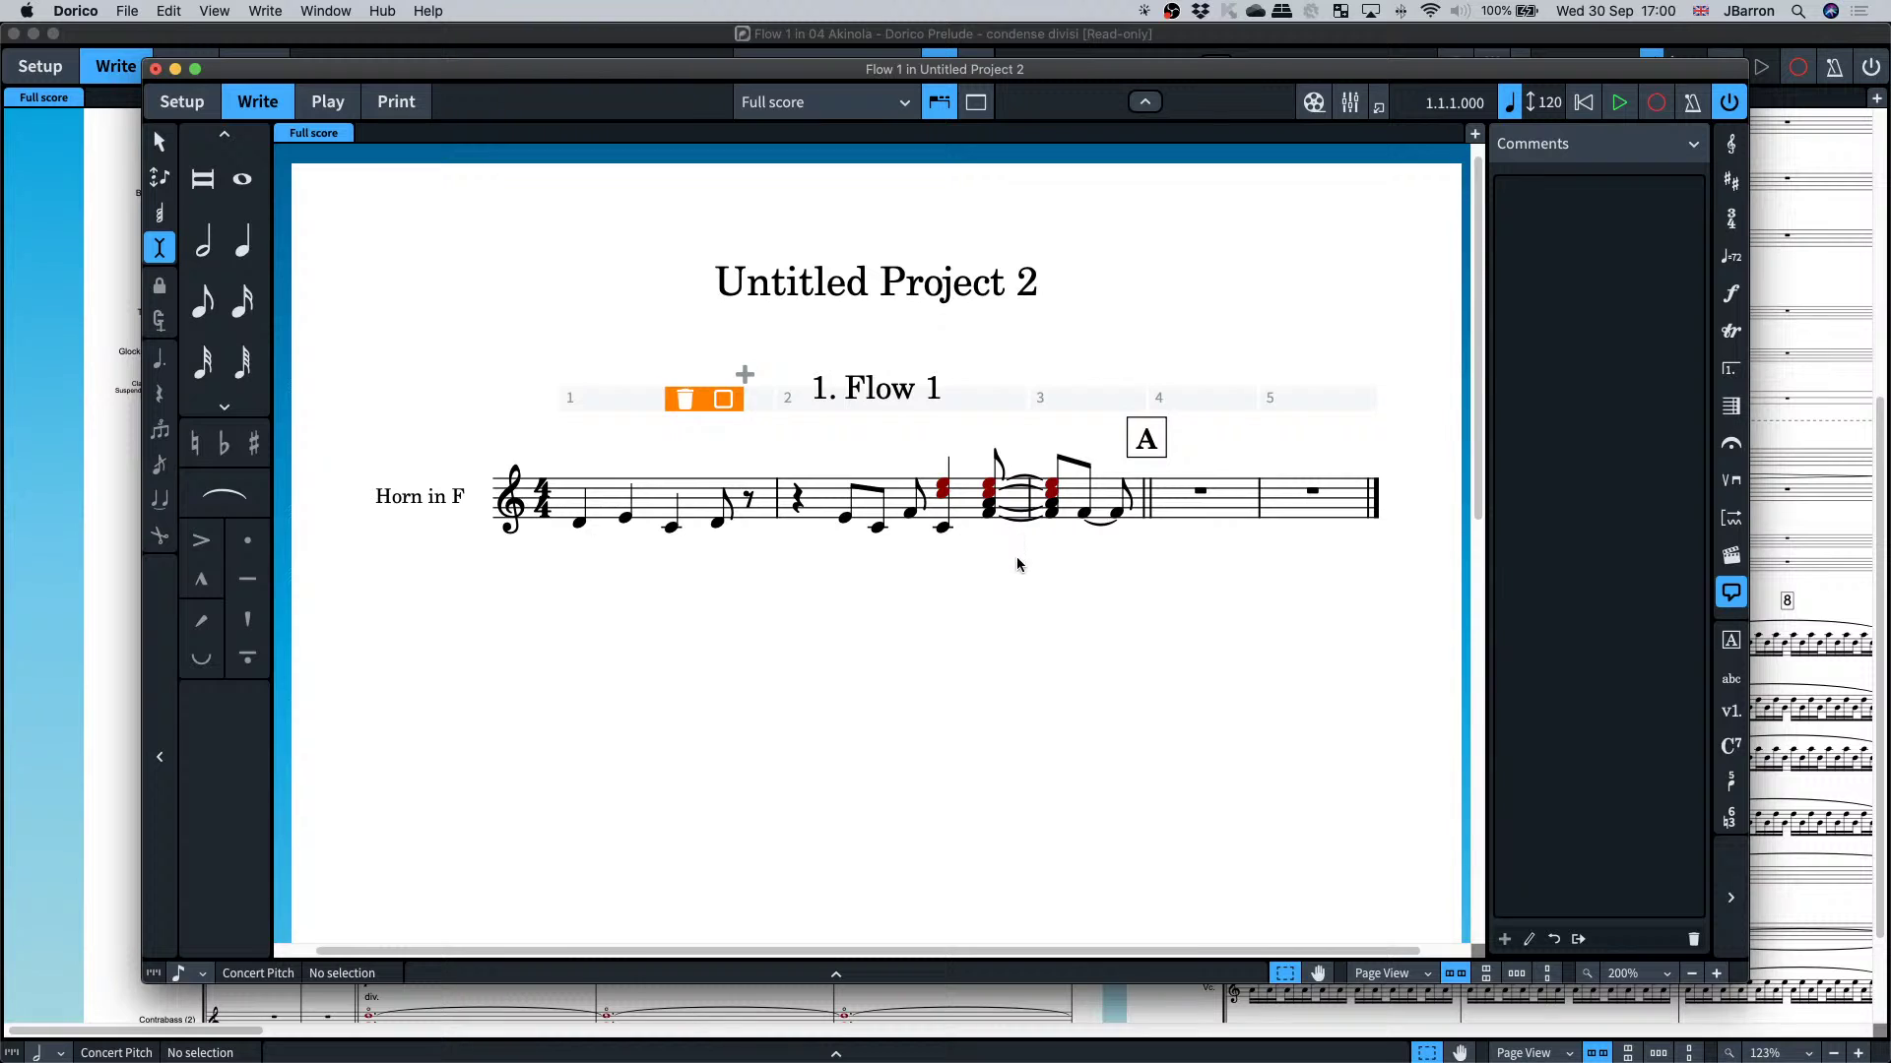
key(super+z)
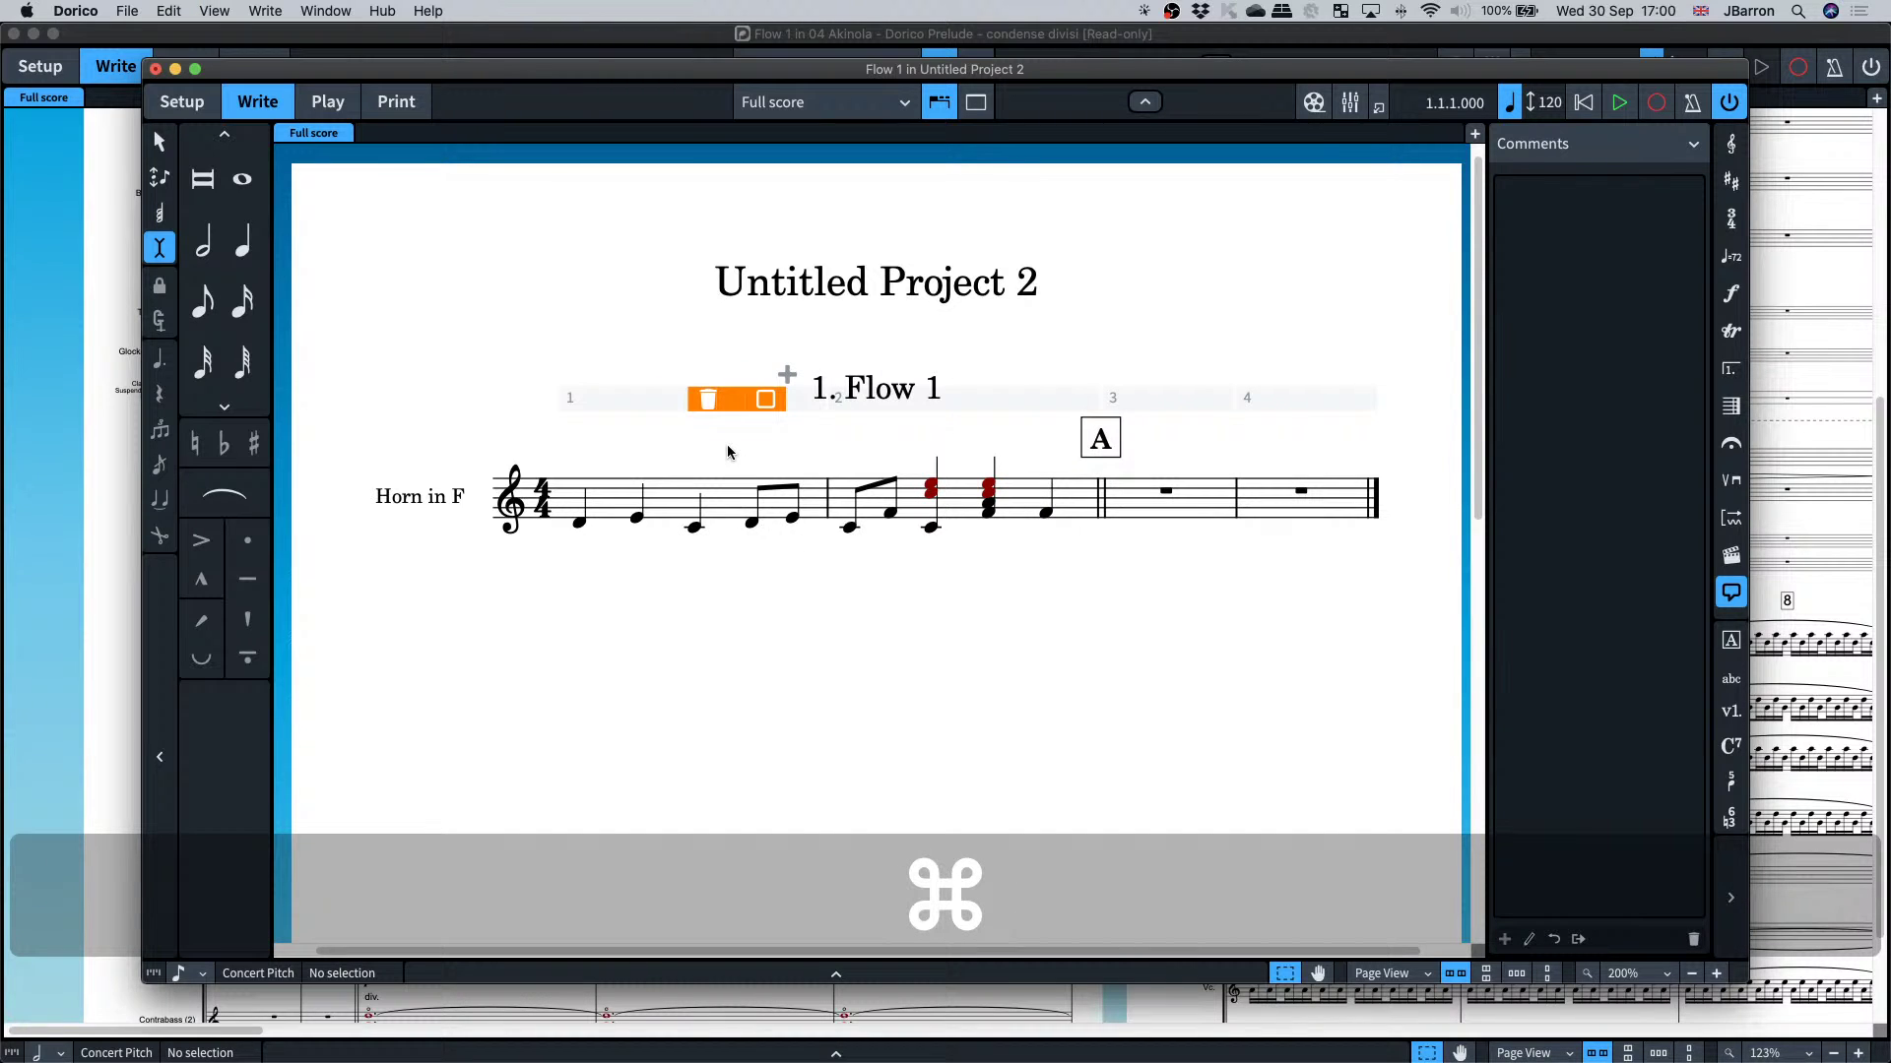
- Select all of bar 1, then only beats 3 and 4, on the system track, and hide the track
key(i)
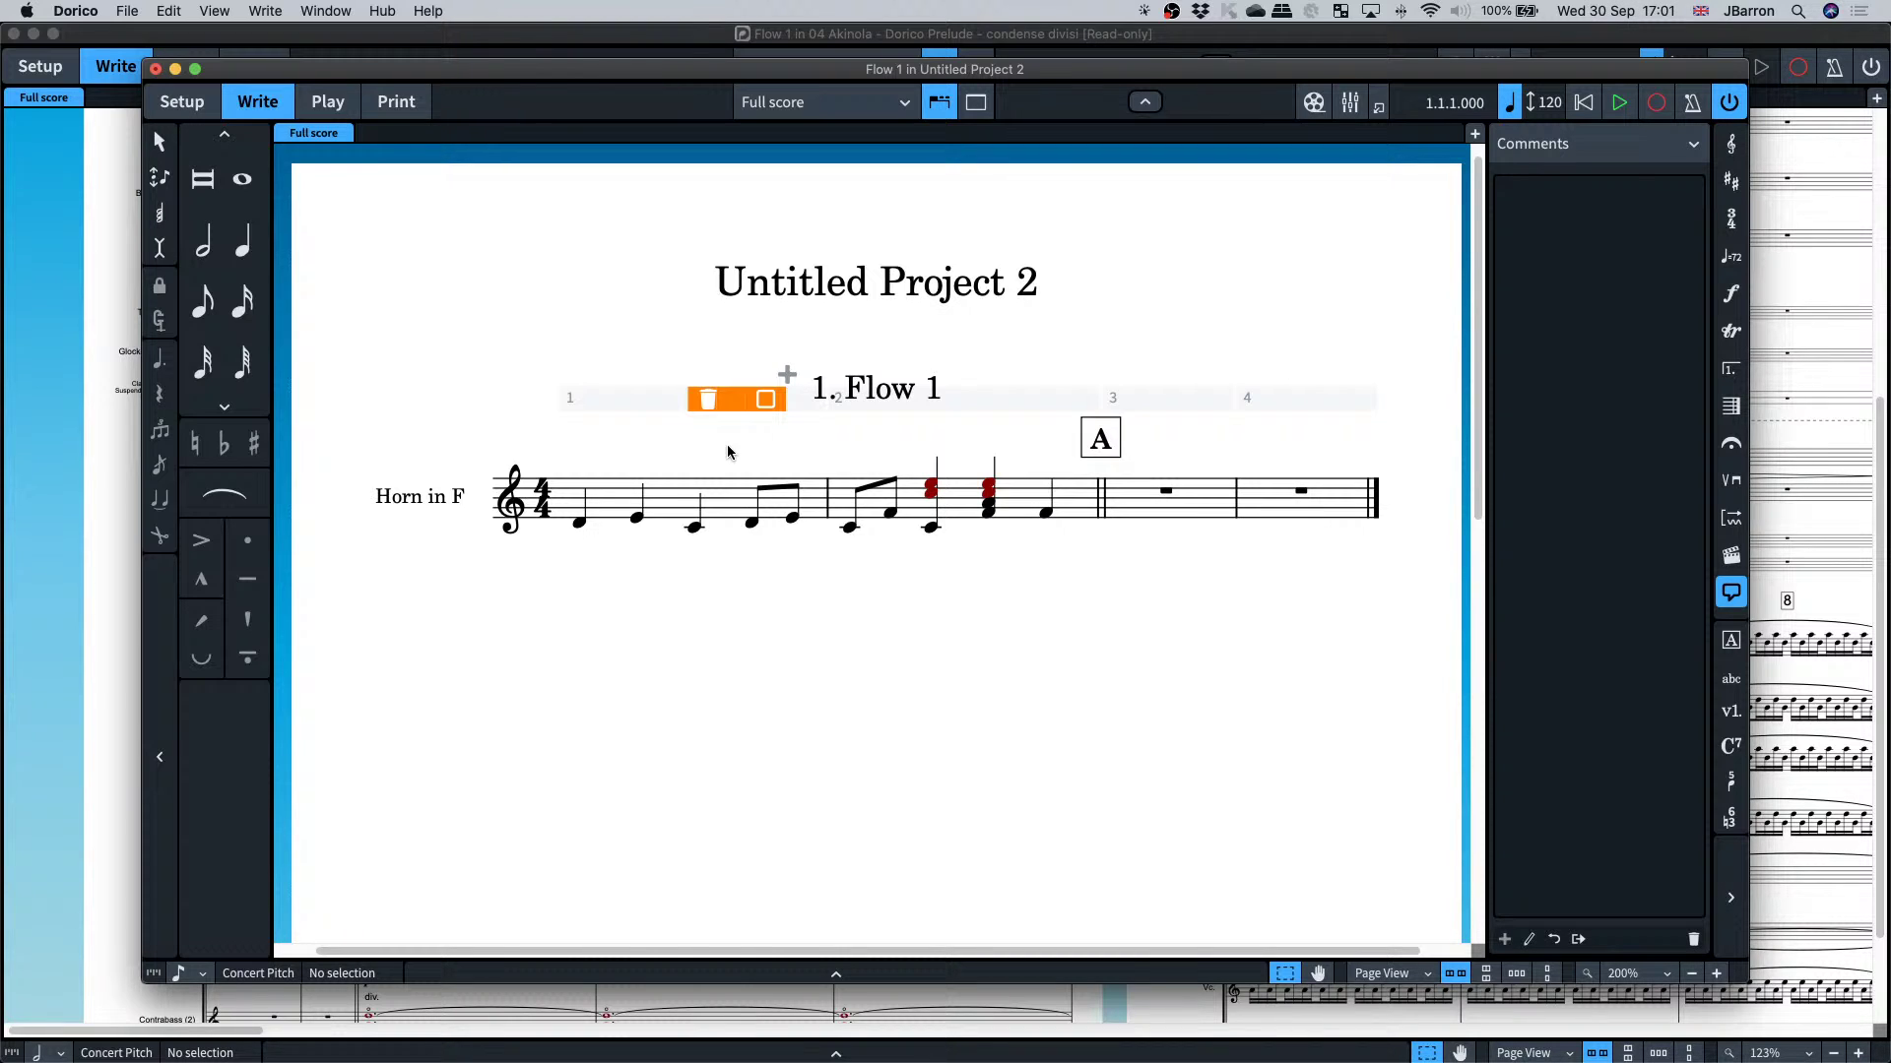
key(Escape)
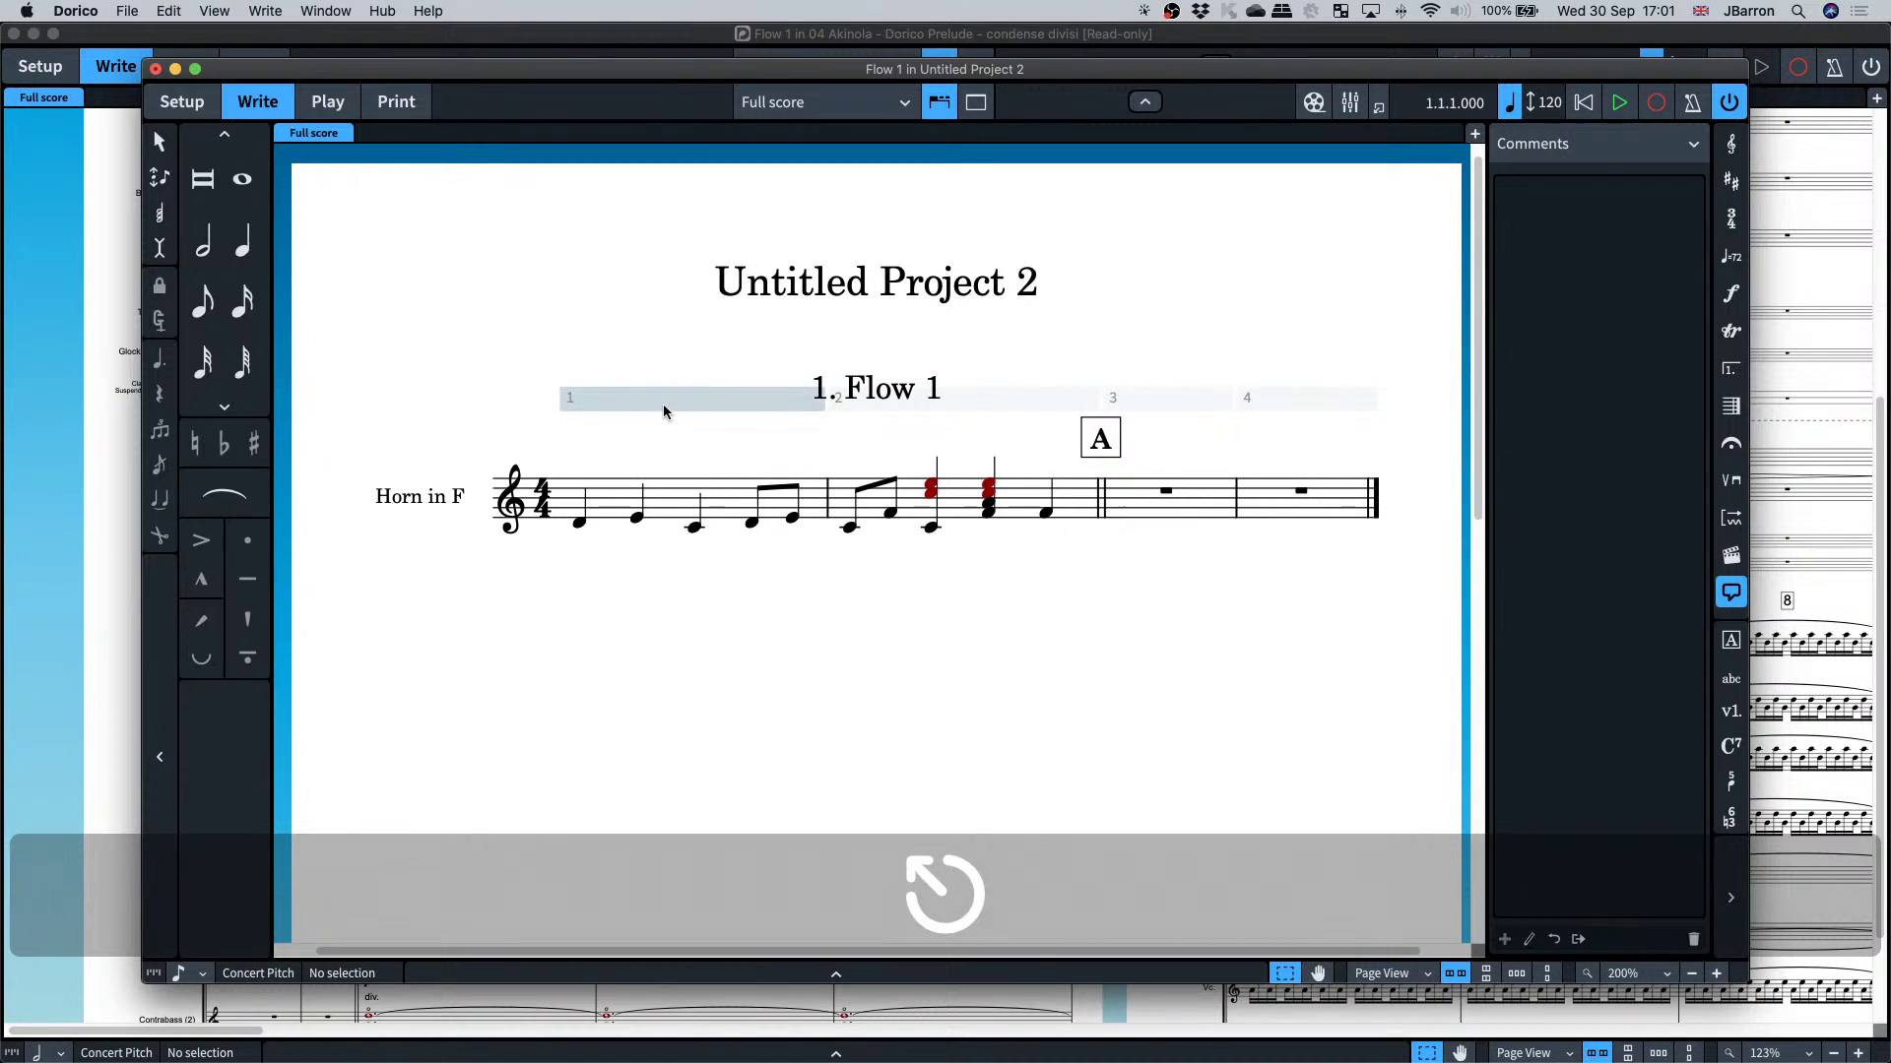
click(666, 410)
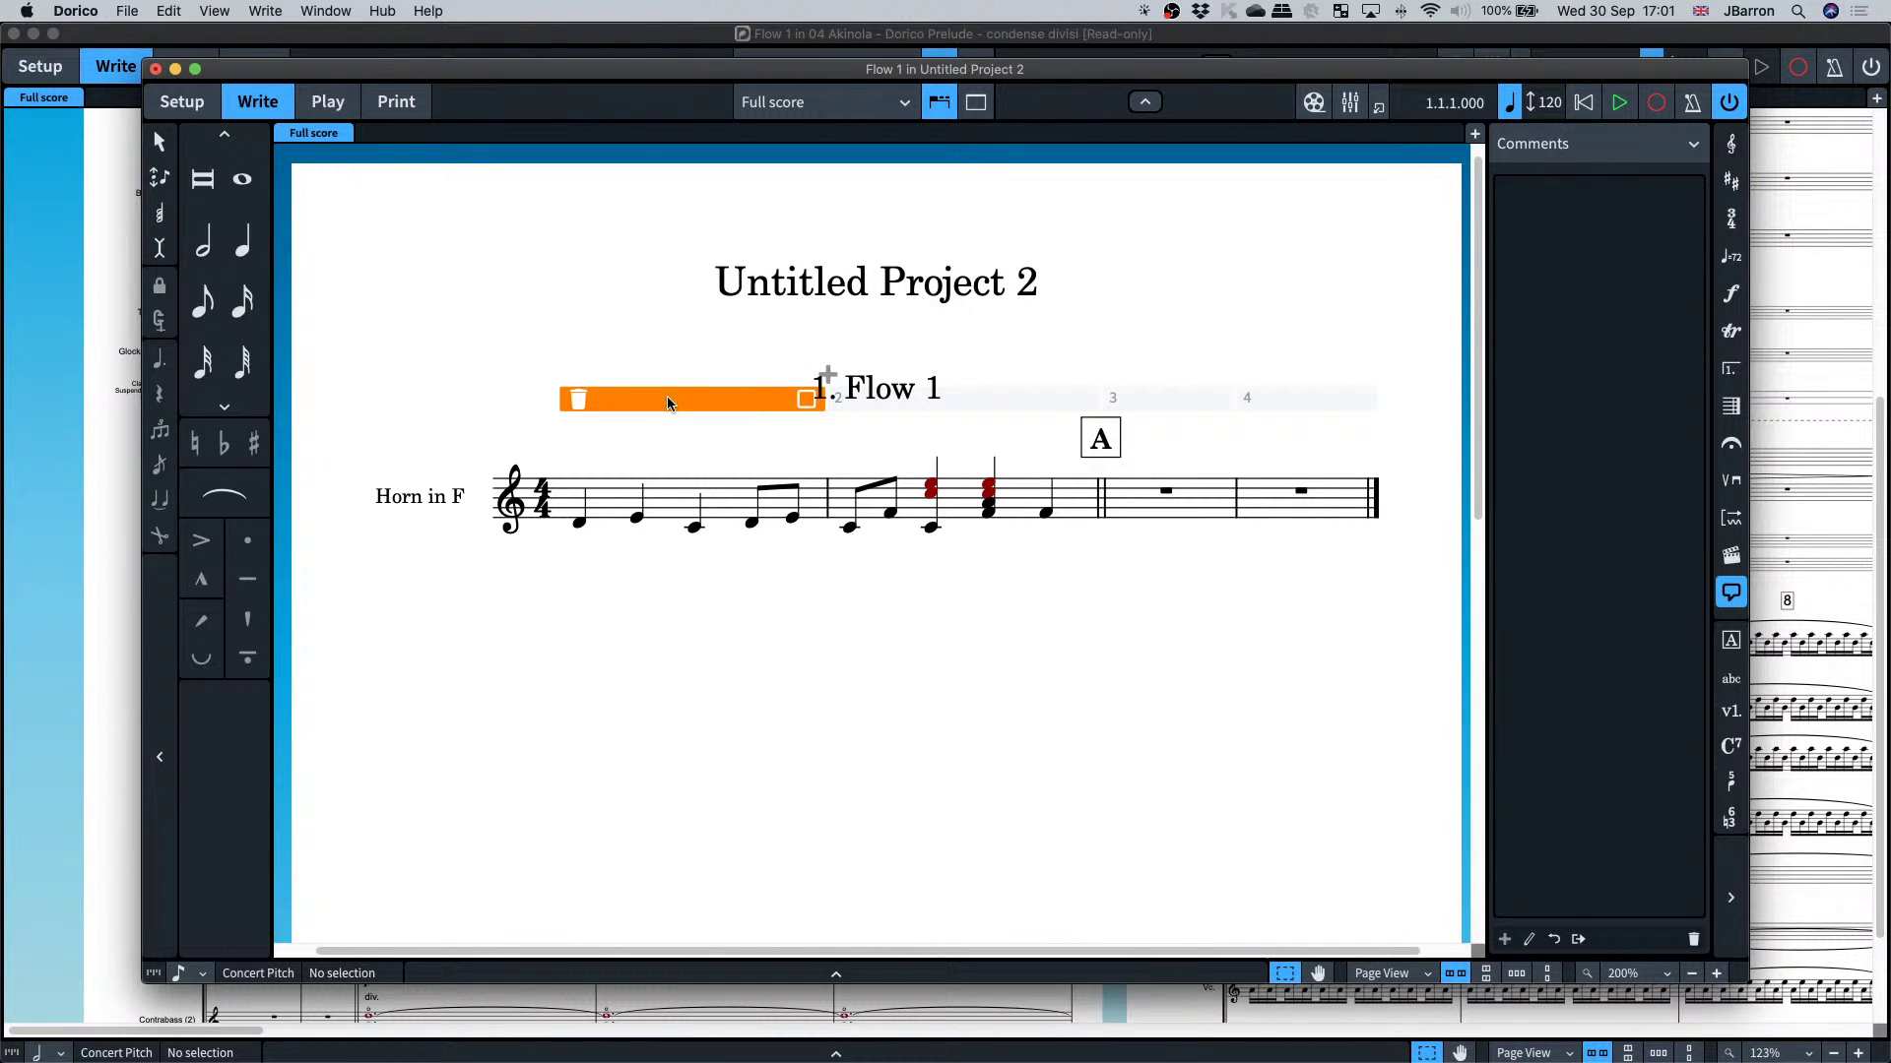
click(680, 439)
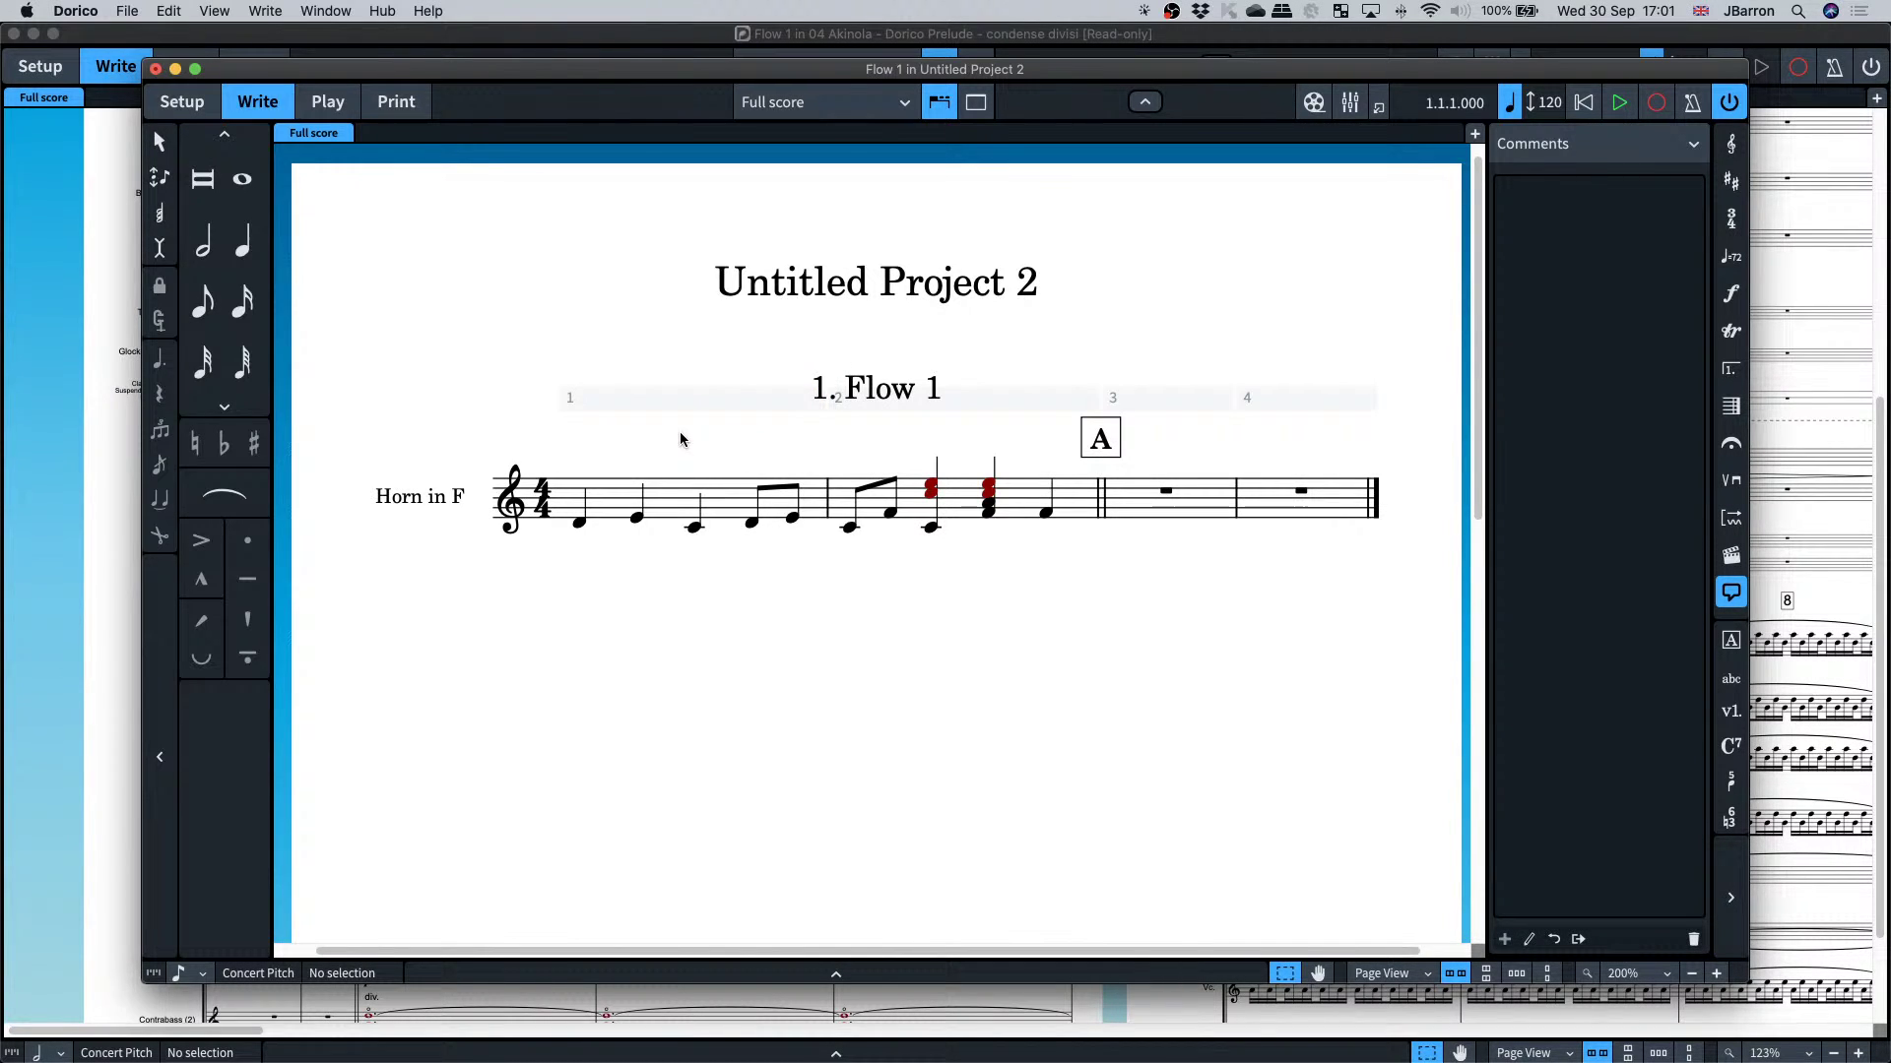
key(alt)
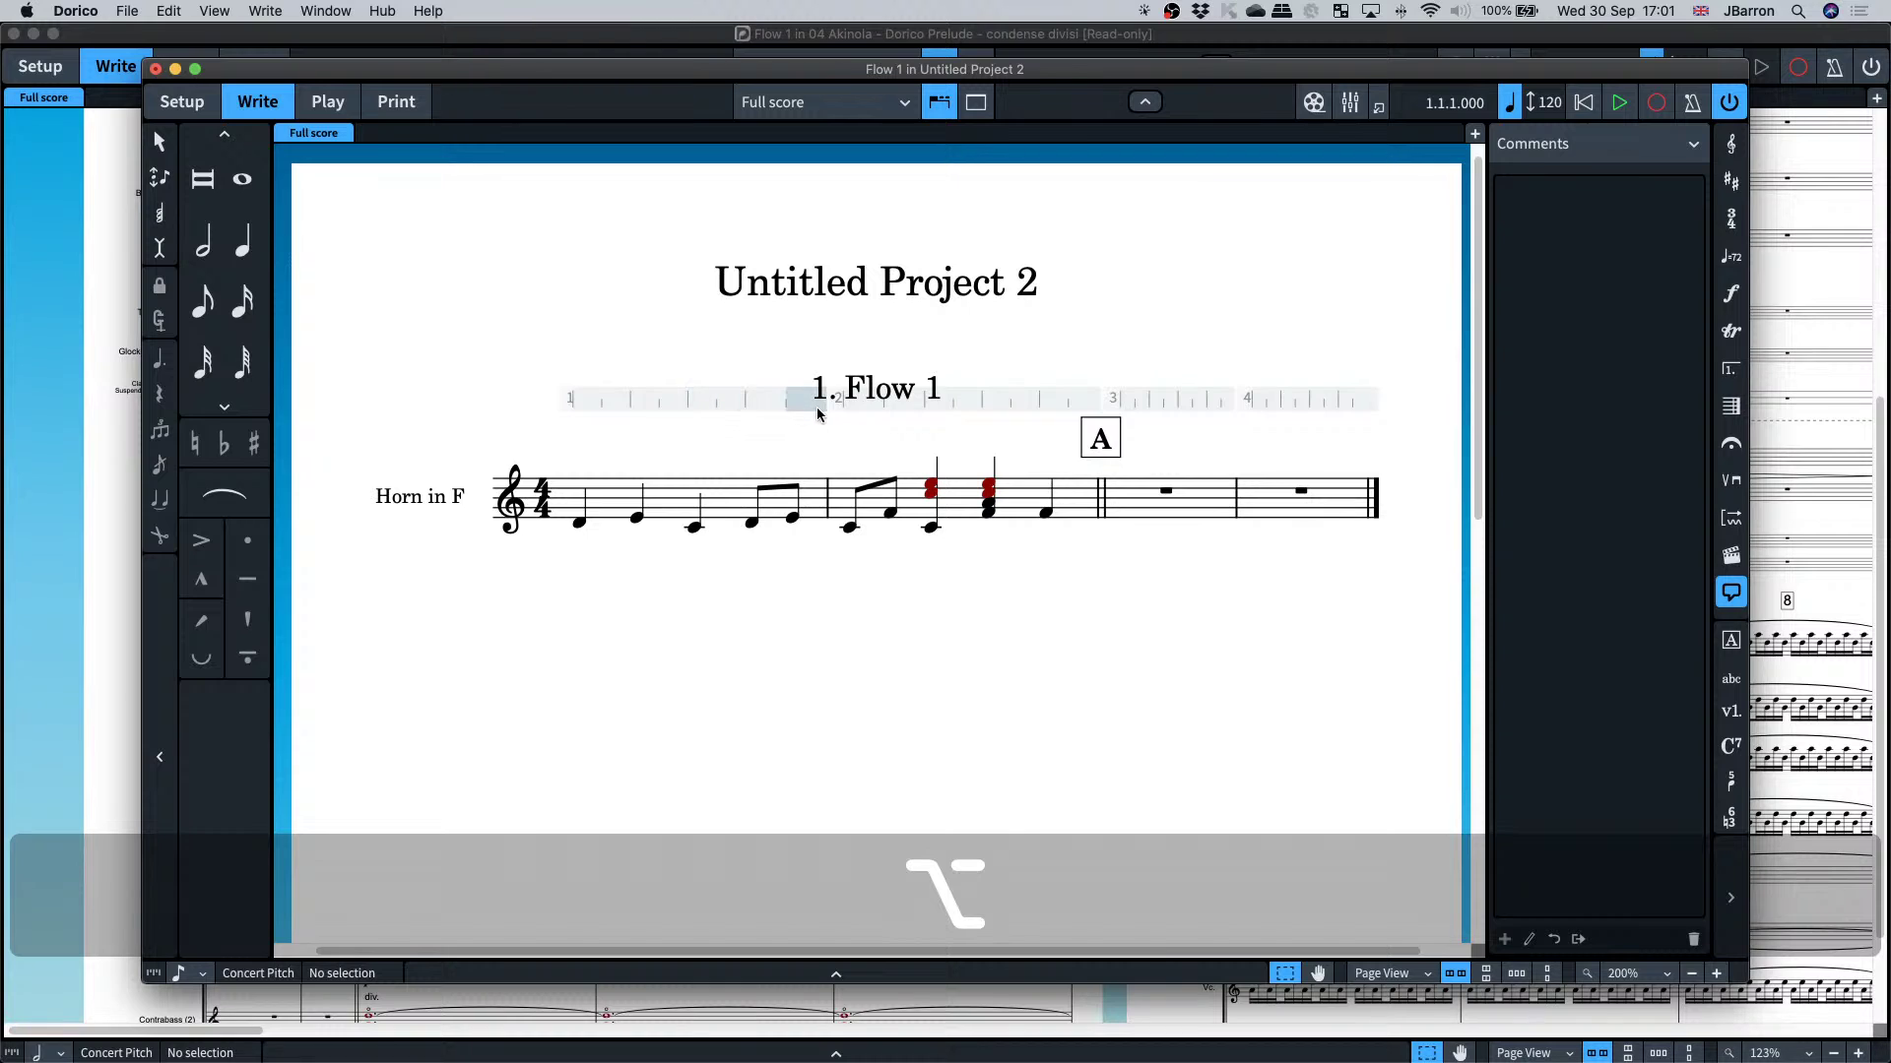
alt+click(696, 410)
drag(696, 412, 795, 407)
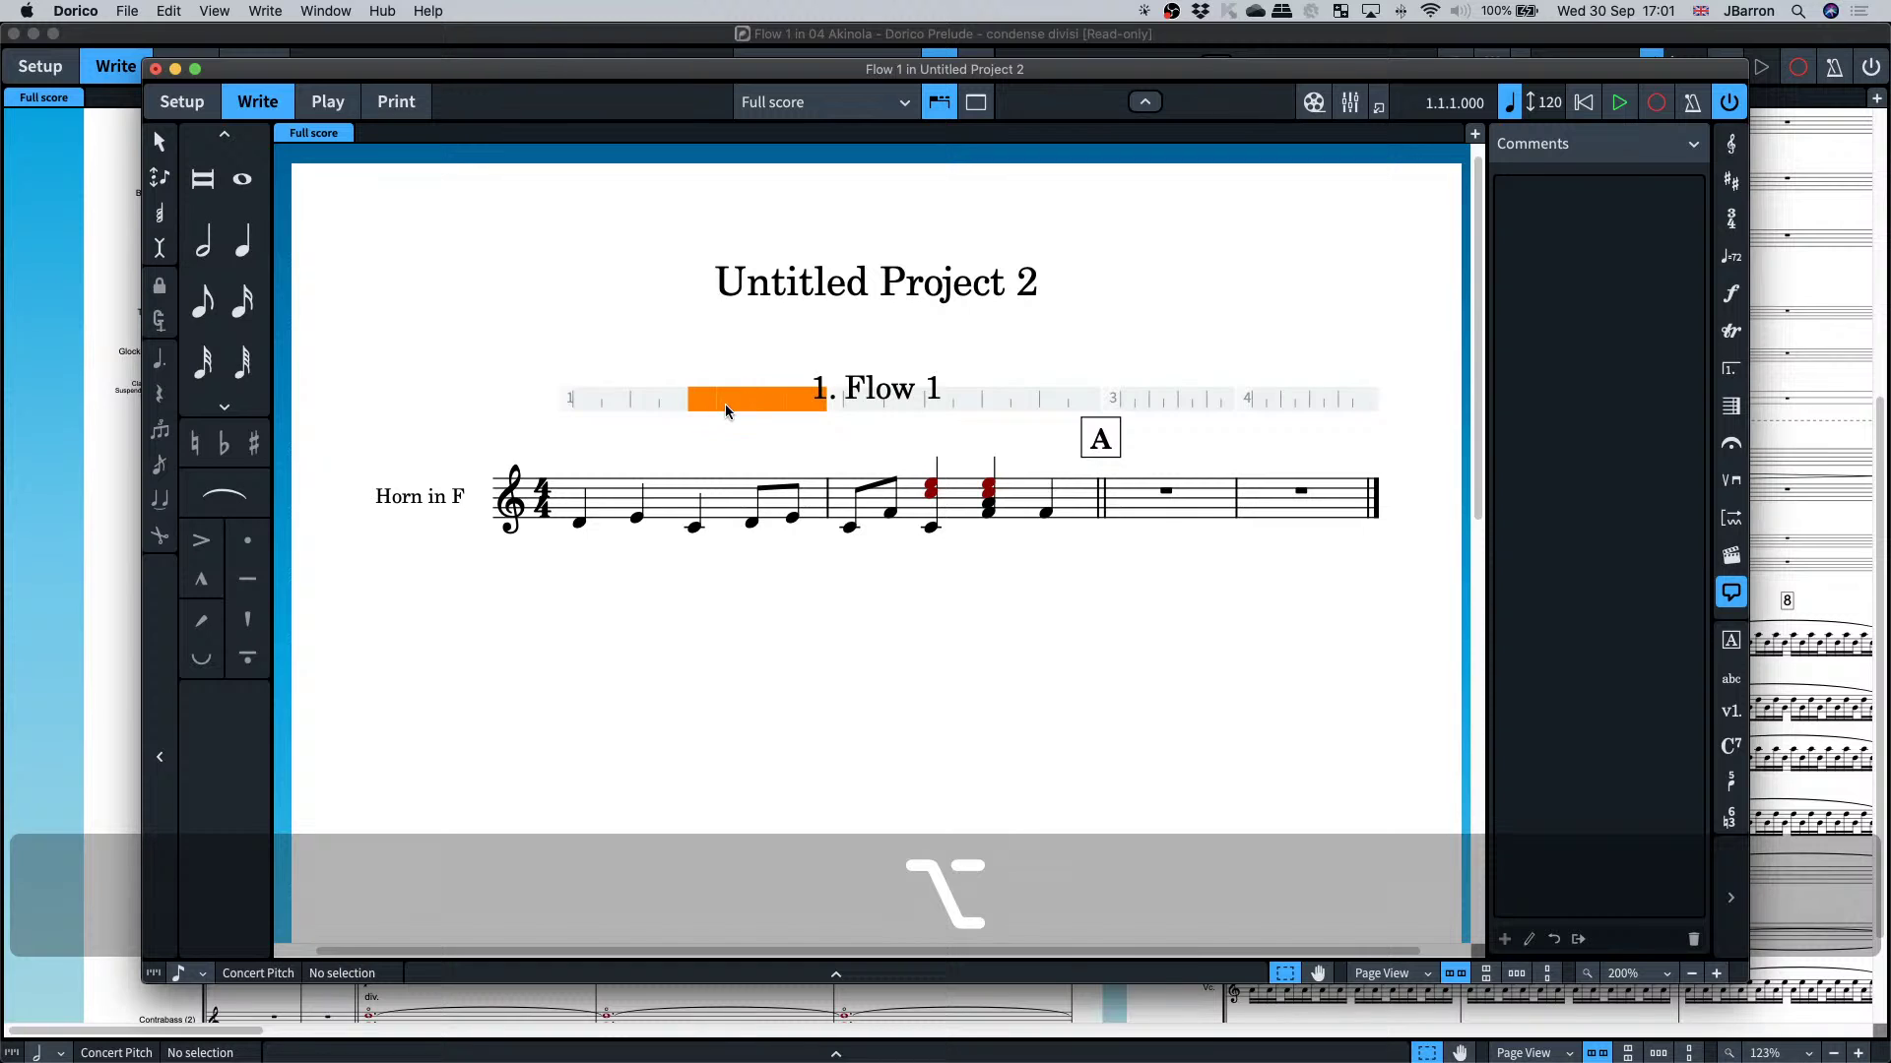
key(Escape)
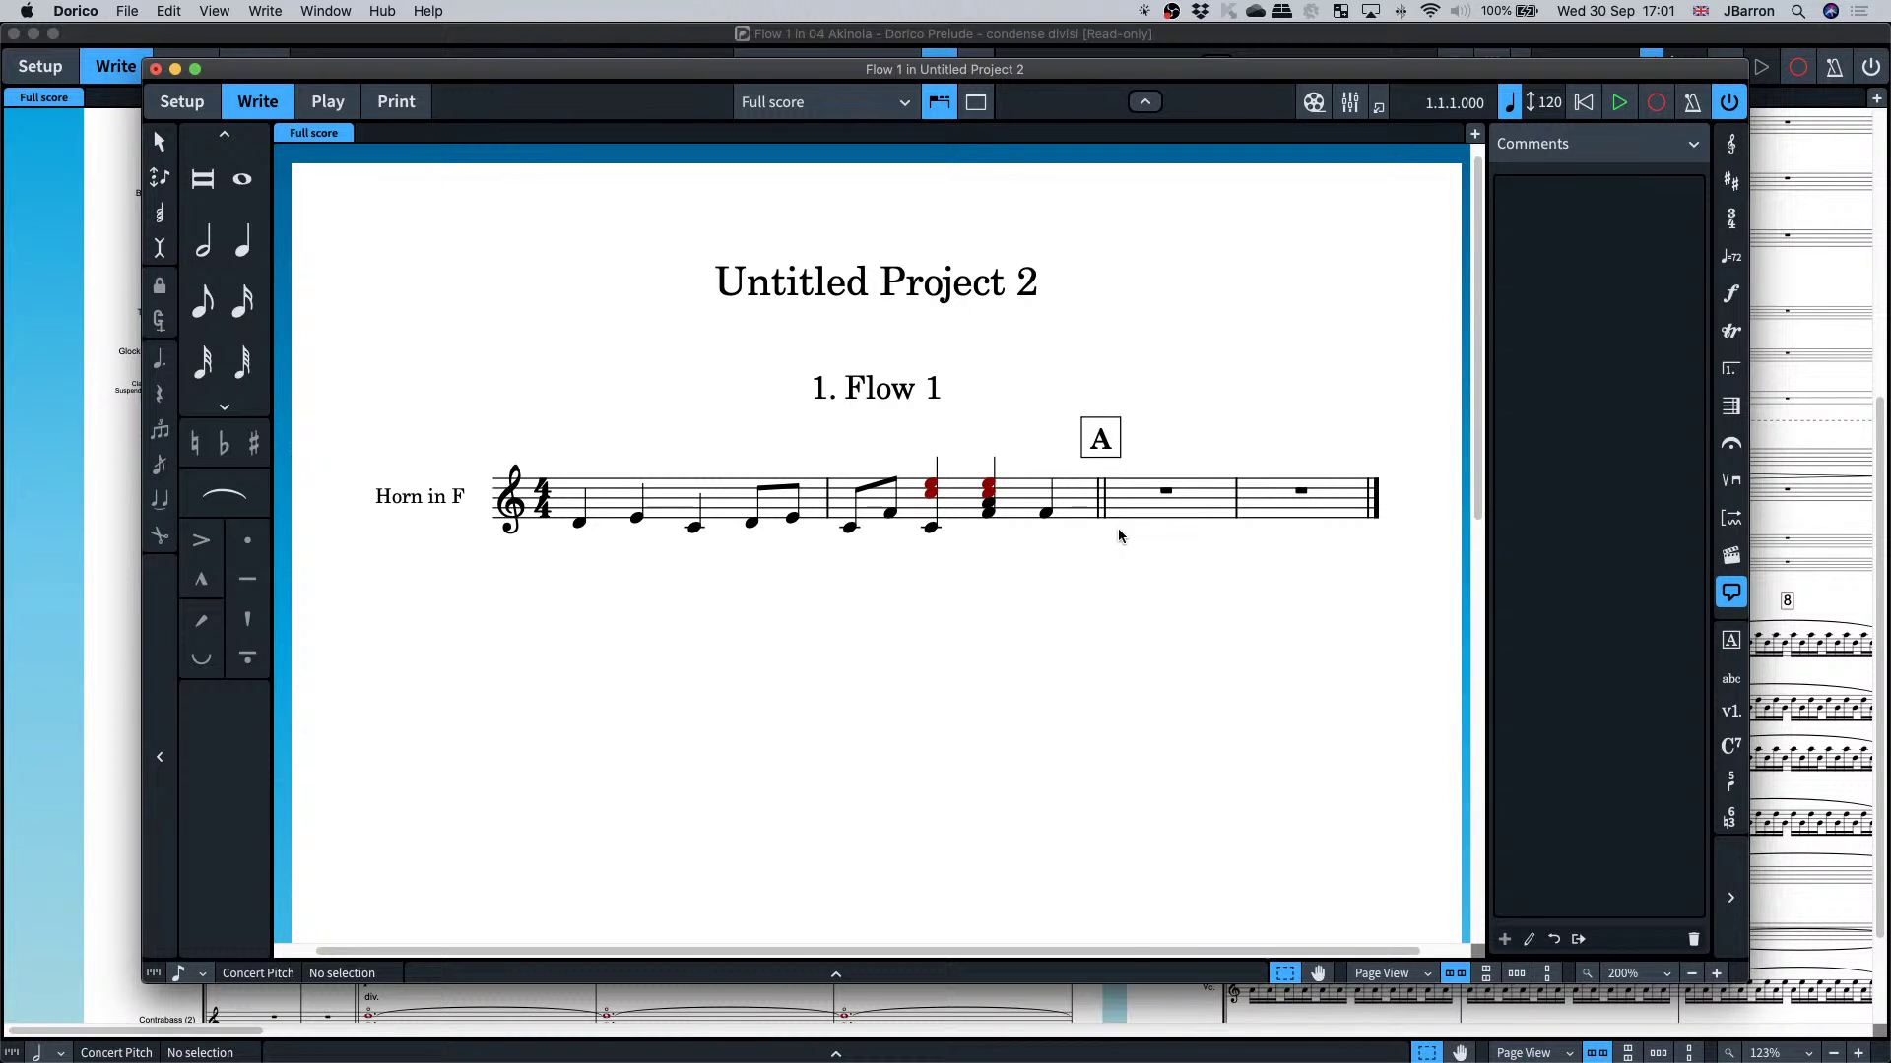
- Add a bass clef at the start of bar 3 of the horn staff and show its properties
click(1125, 502)
key(shift+n)
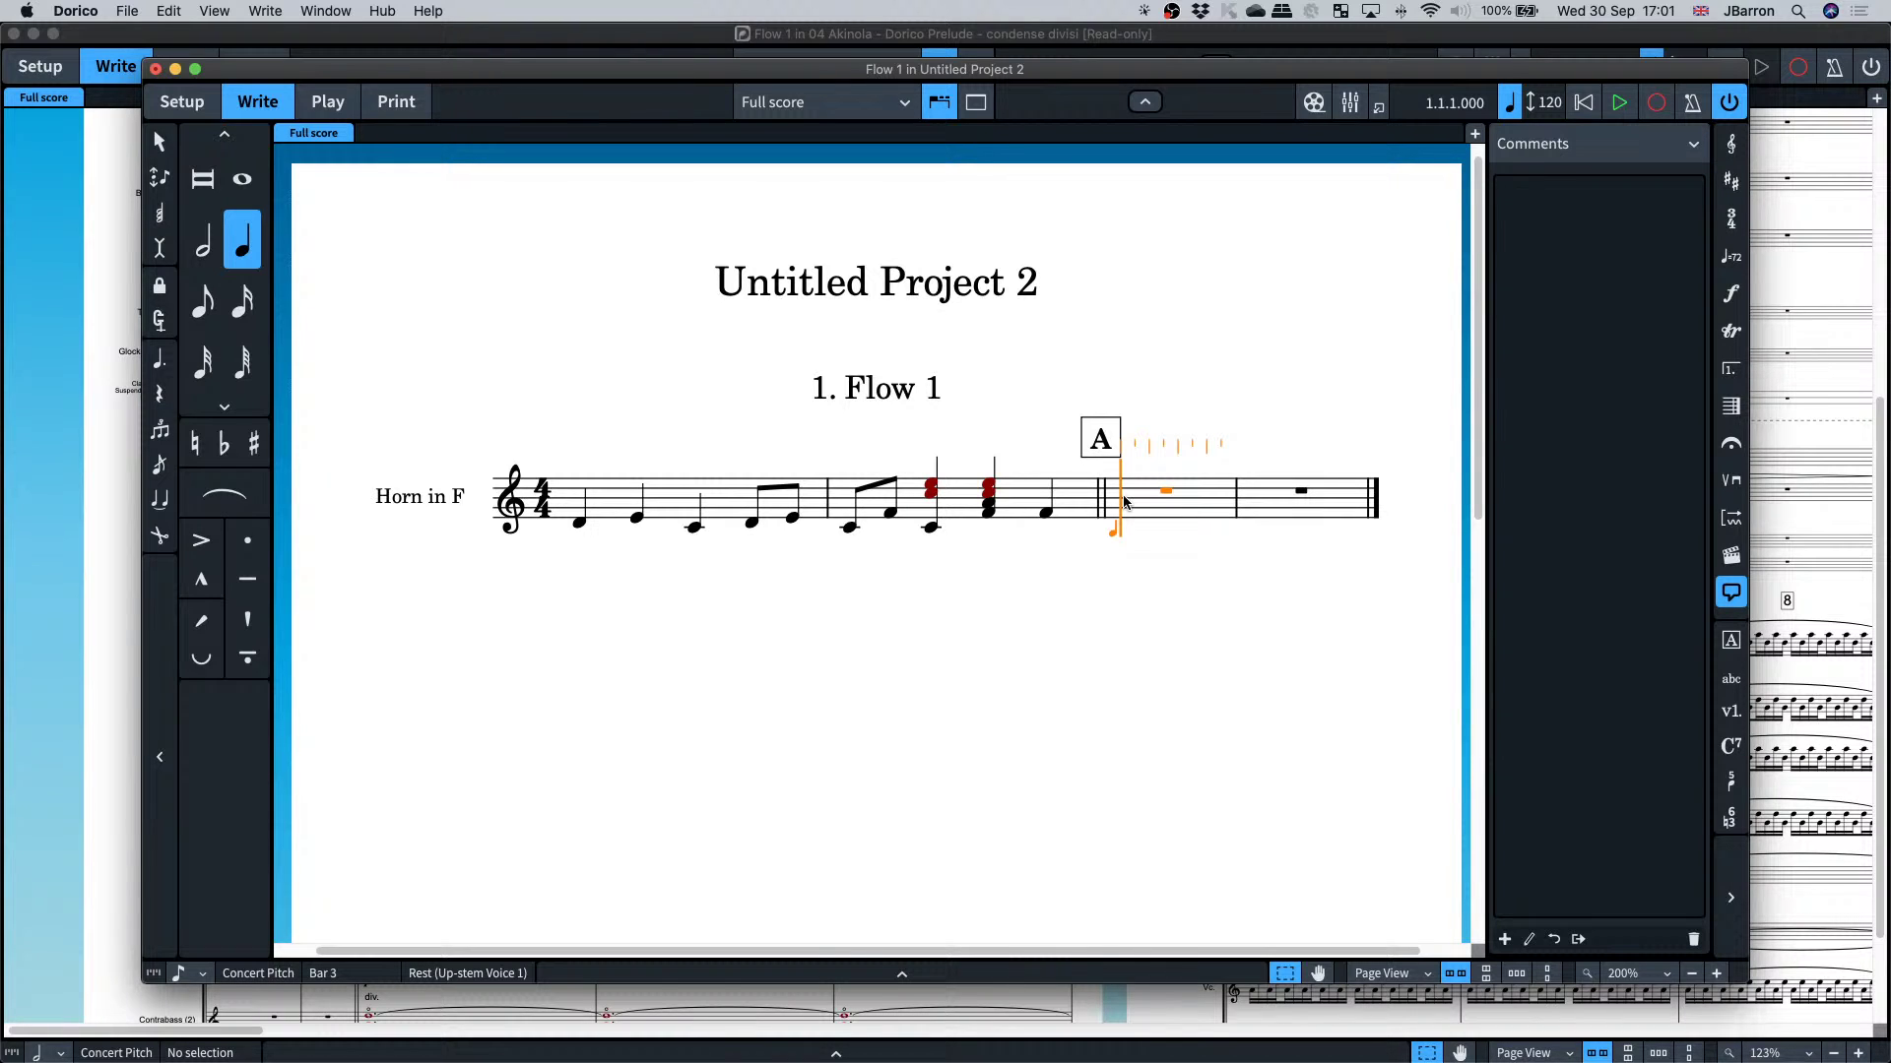
key(shift+c)
text(f)
key(Return)
key(Escape)
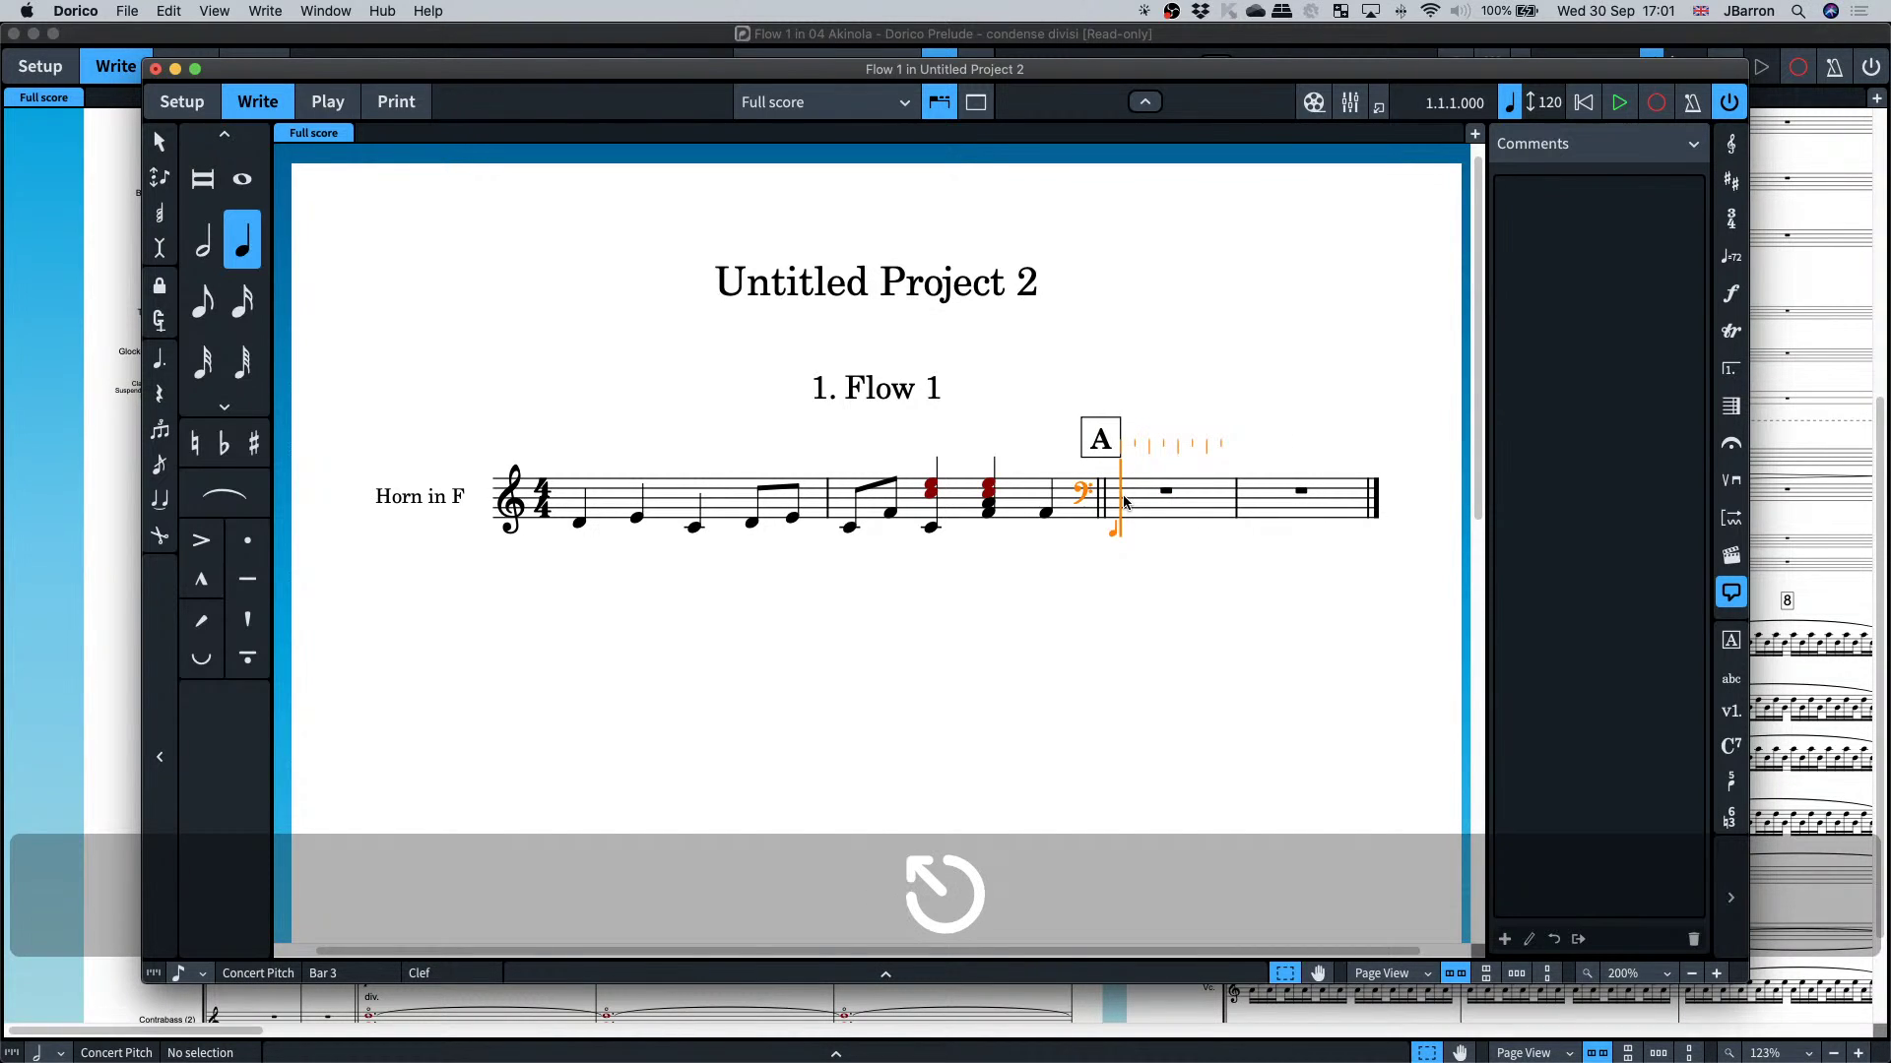
key(super+8)
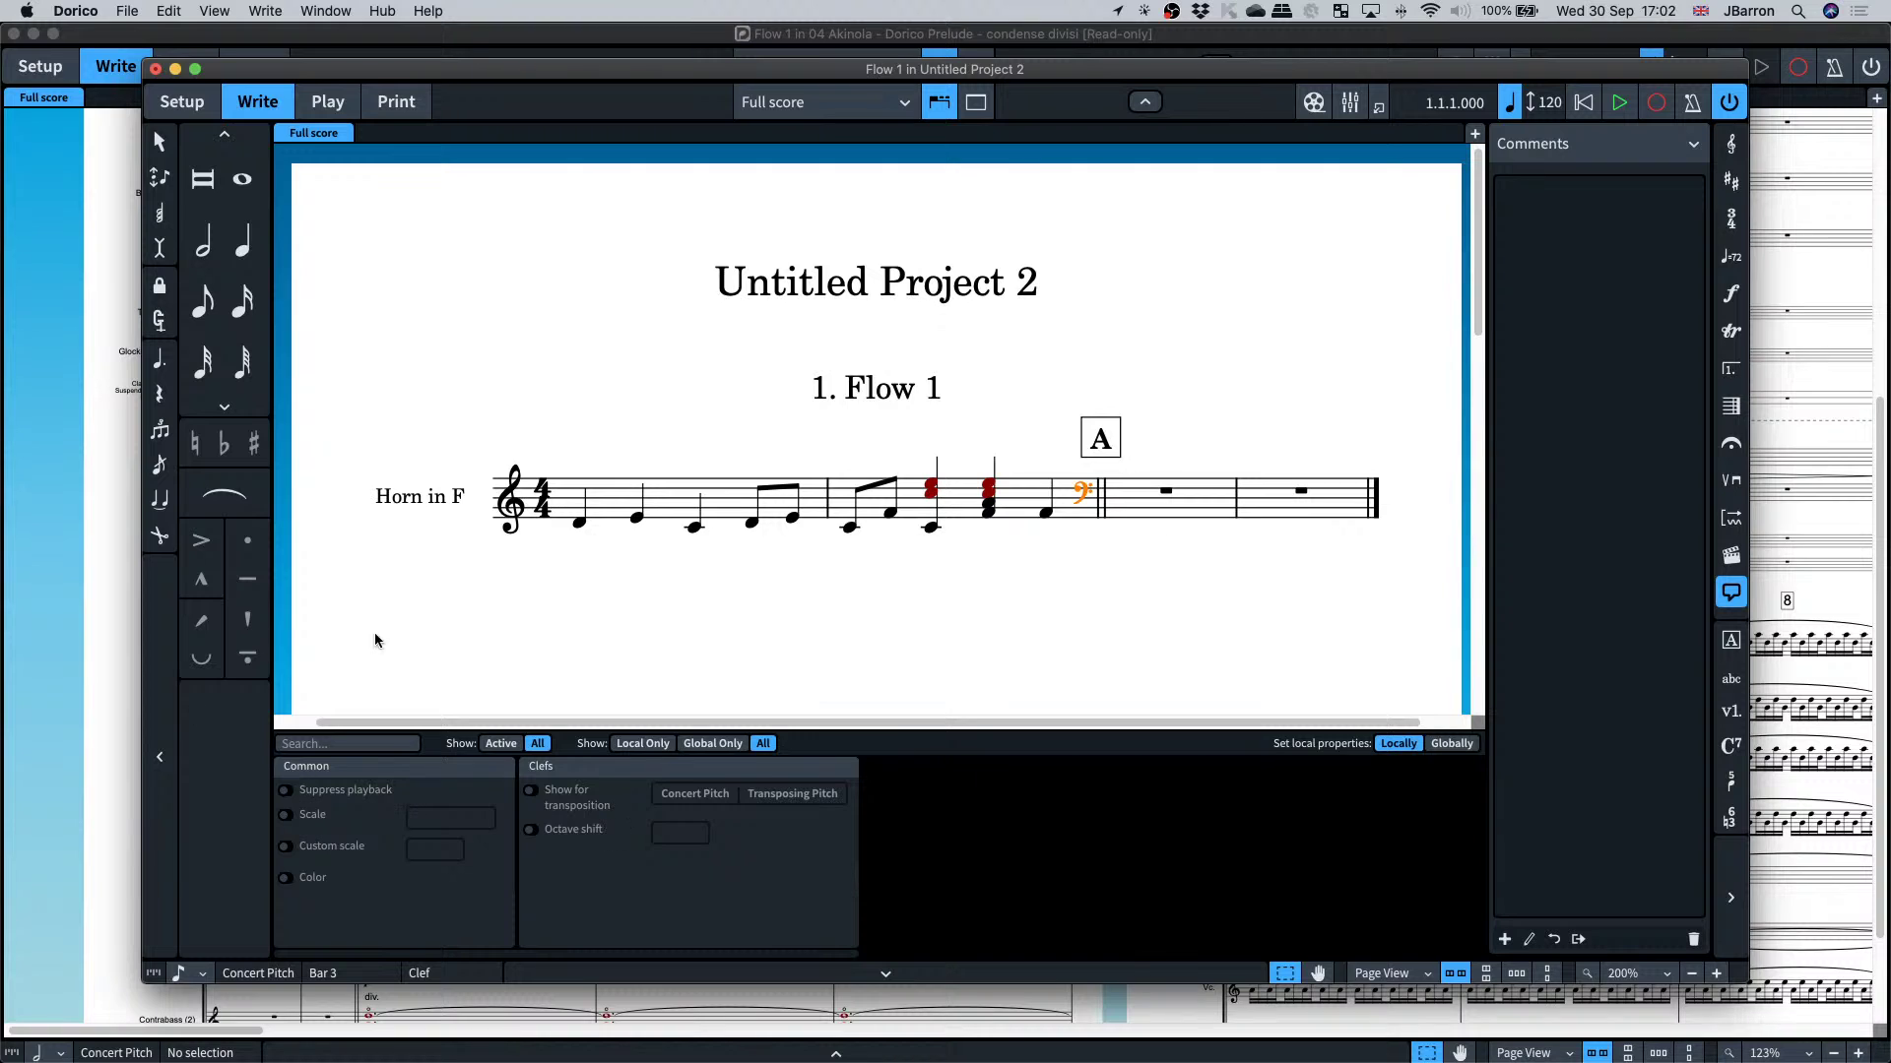
click(558, 387)
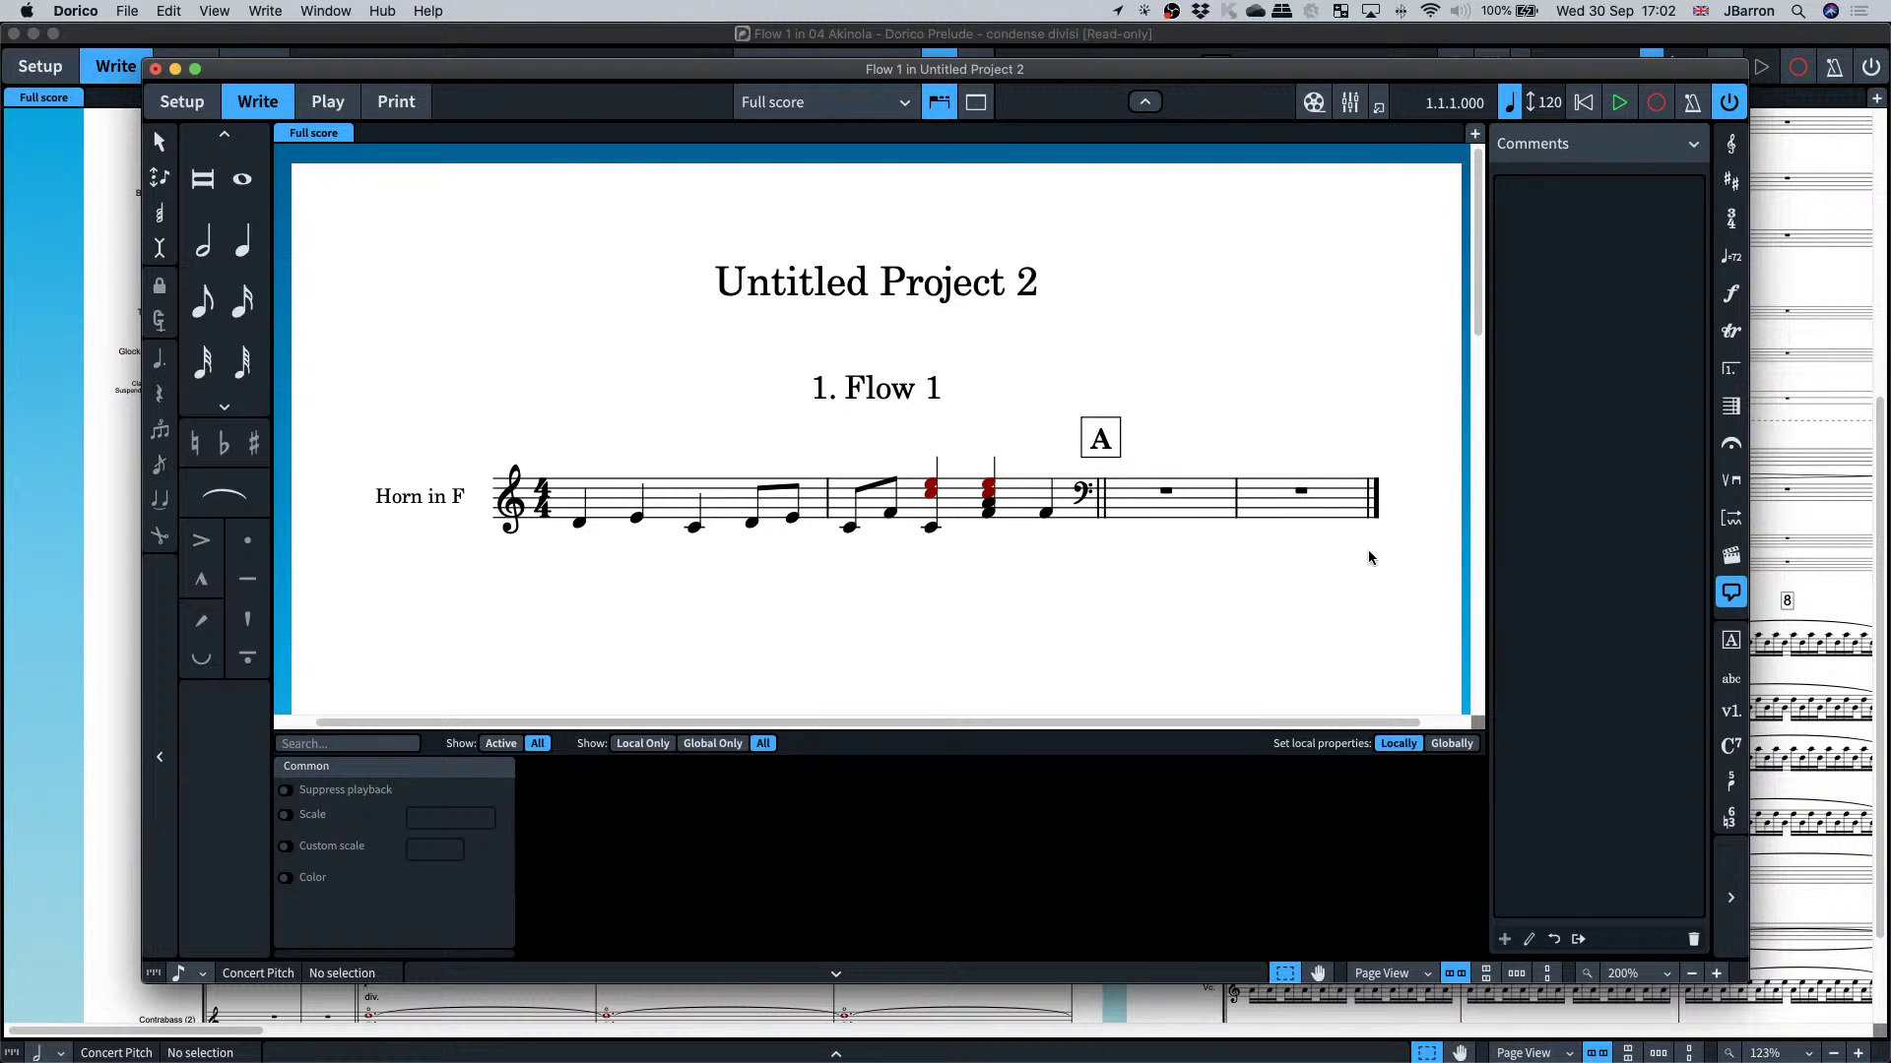
- Add more than 30 empty bars at the end of the flow and hide the properties
click(1371, 507)
key(shift+b)
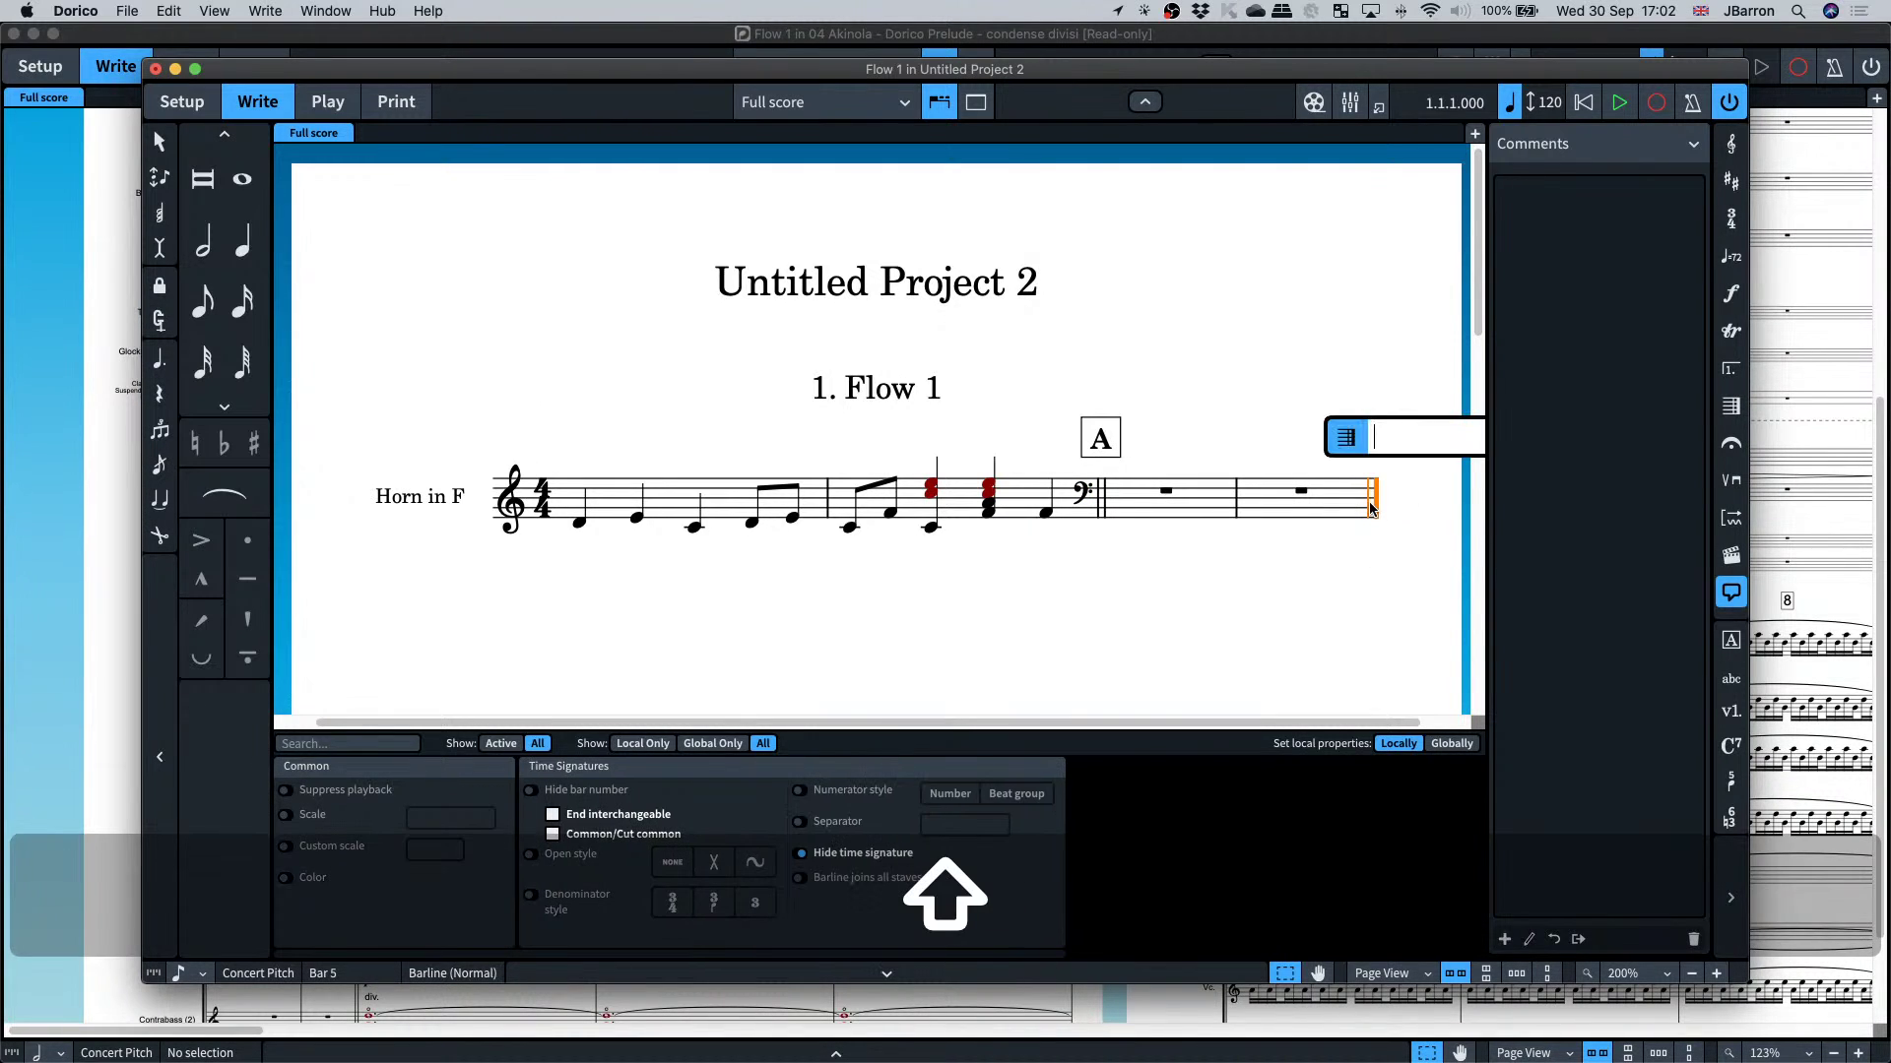
text(12)
key(Return)
key(super+8)
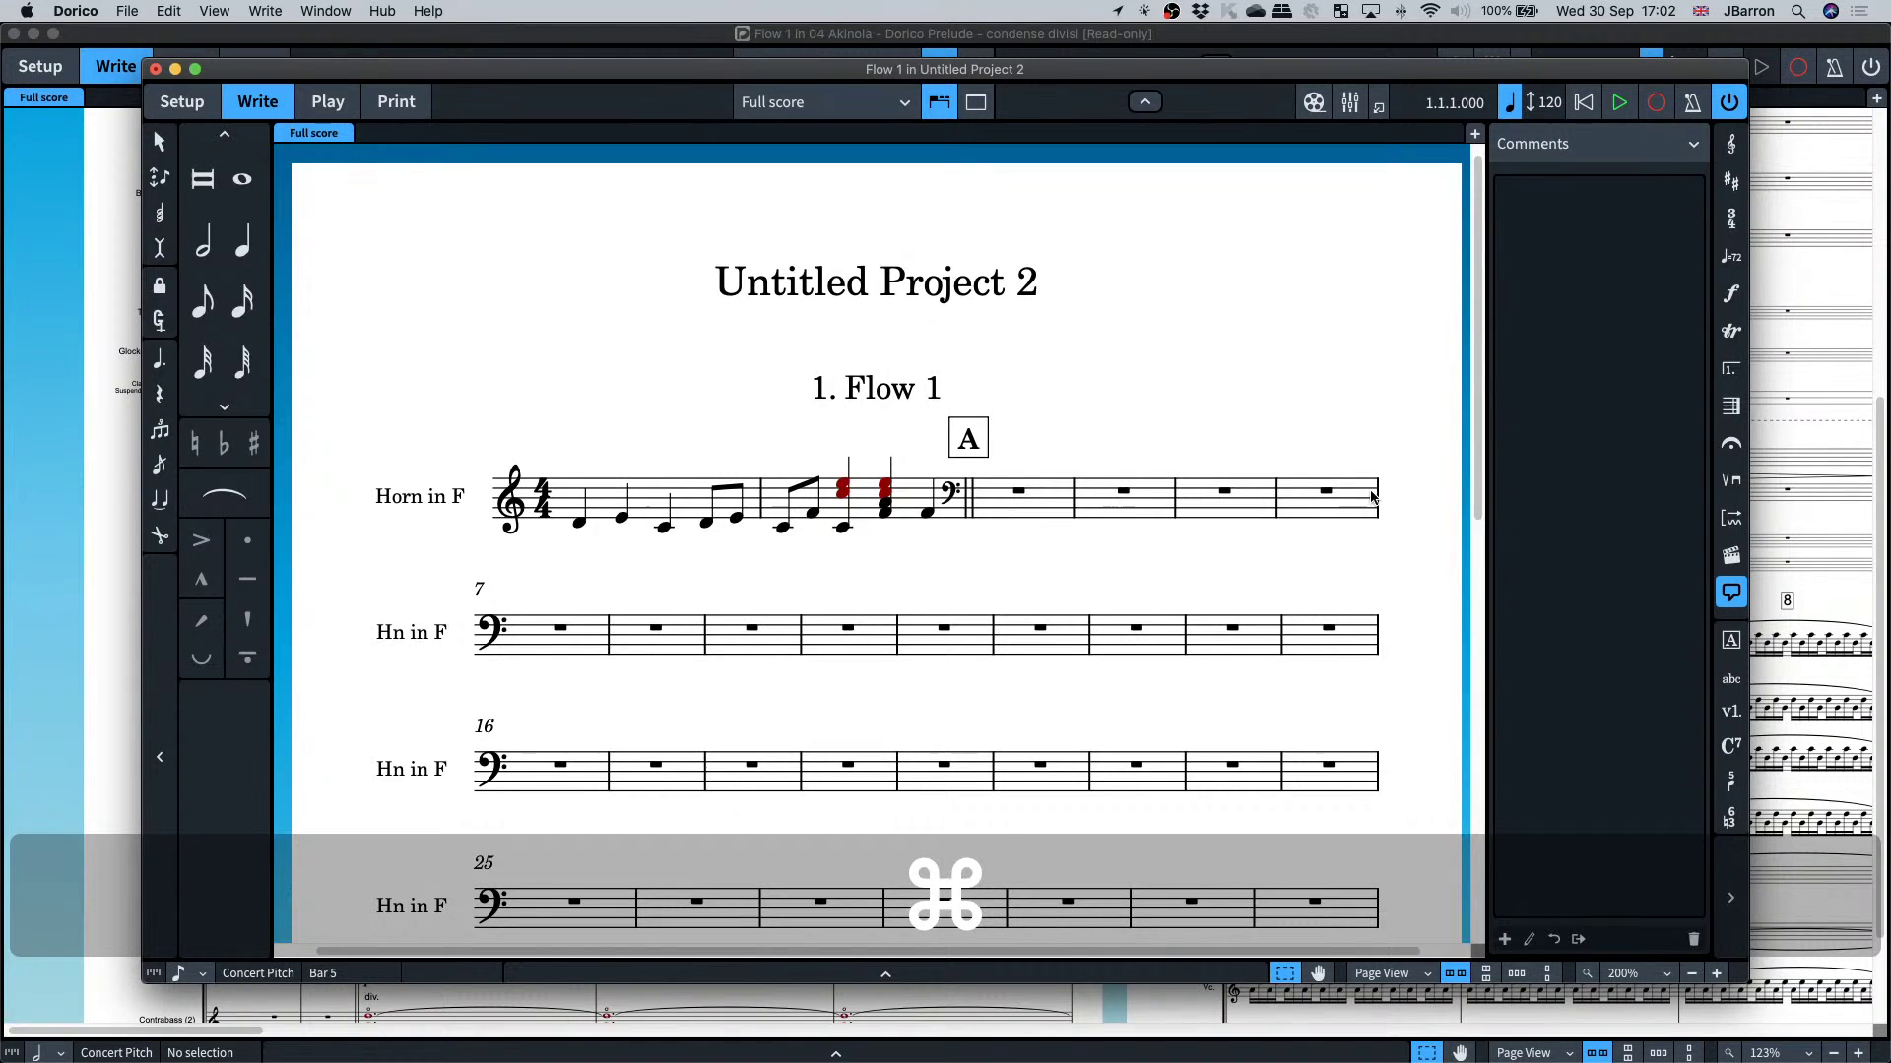
- Compare the bar rest and multi-bar rest layout options of the Full score and Horn (F) layouts
key(super+shift+l)
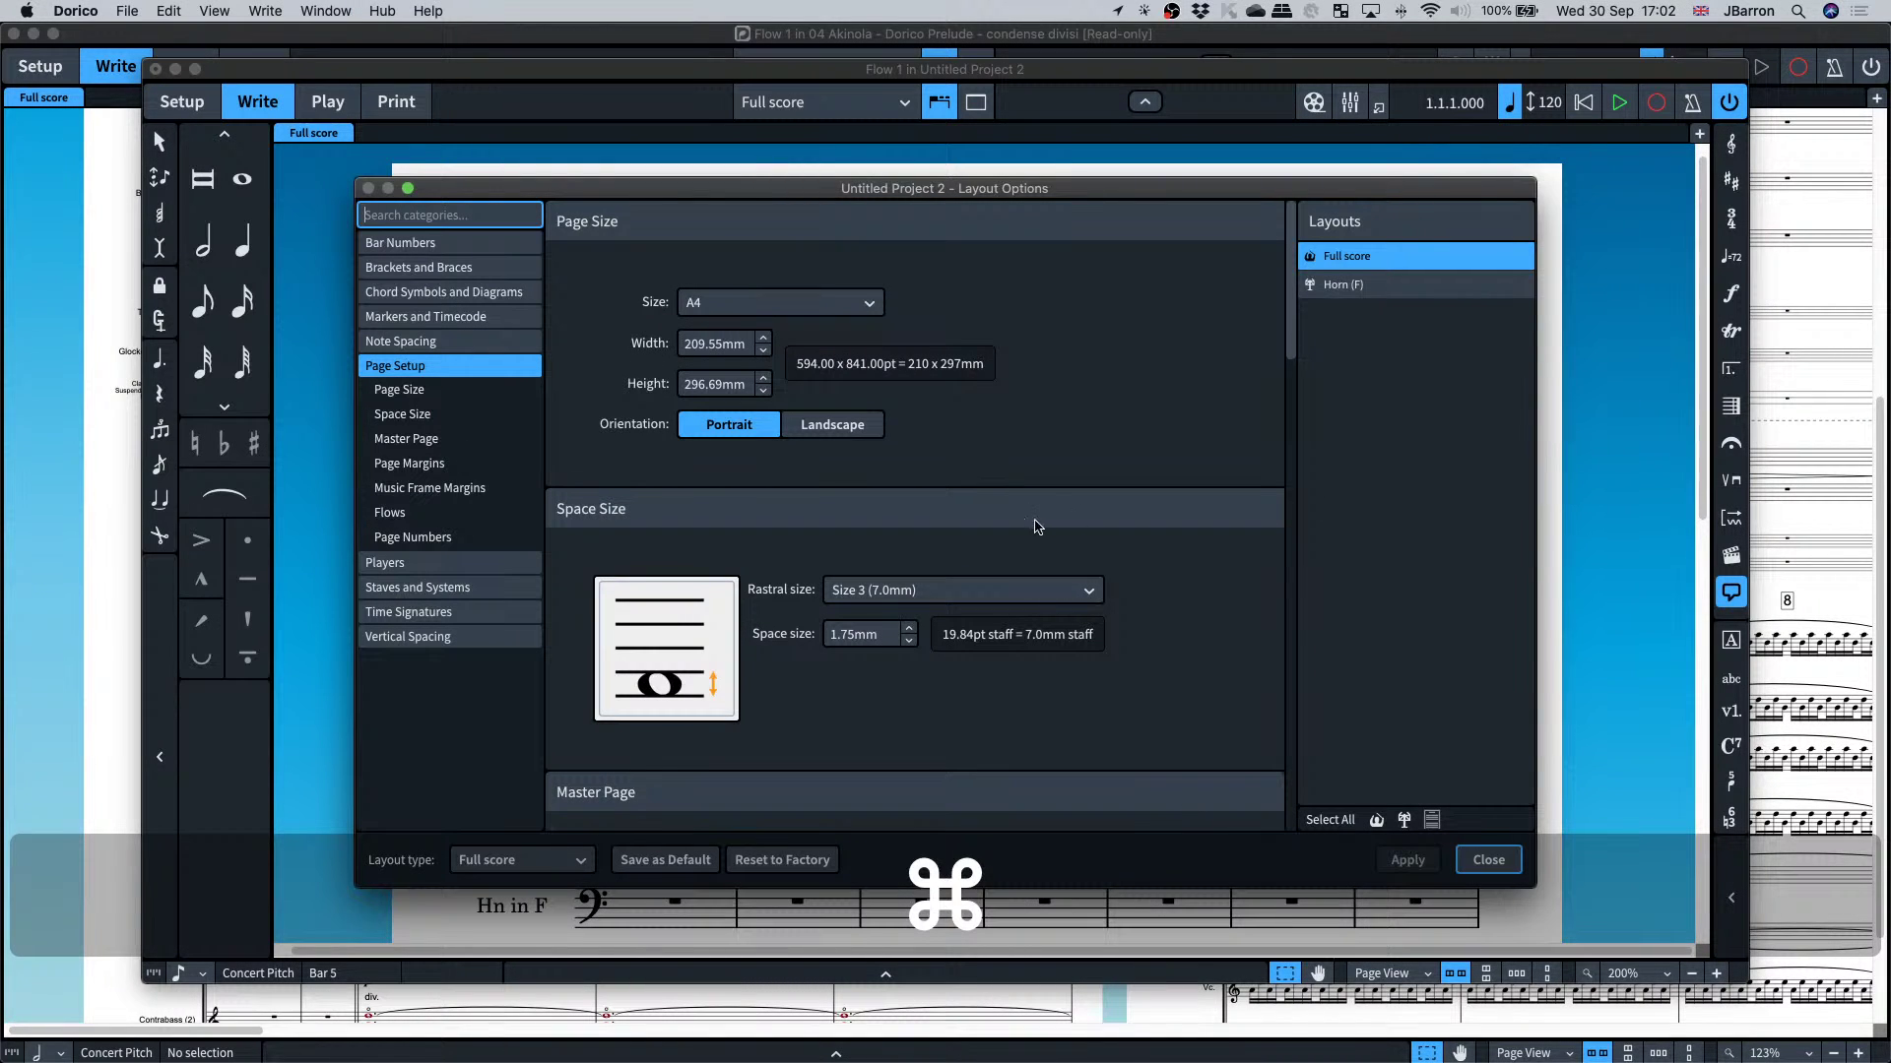
click(439, 571)
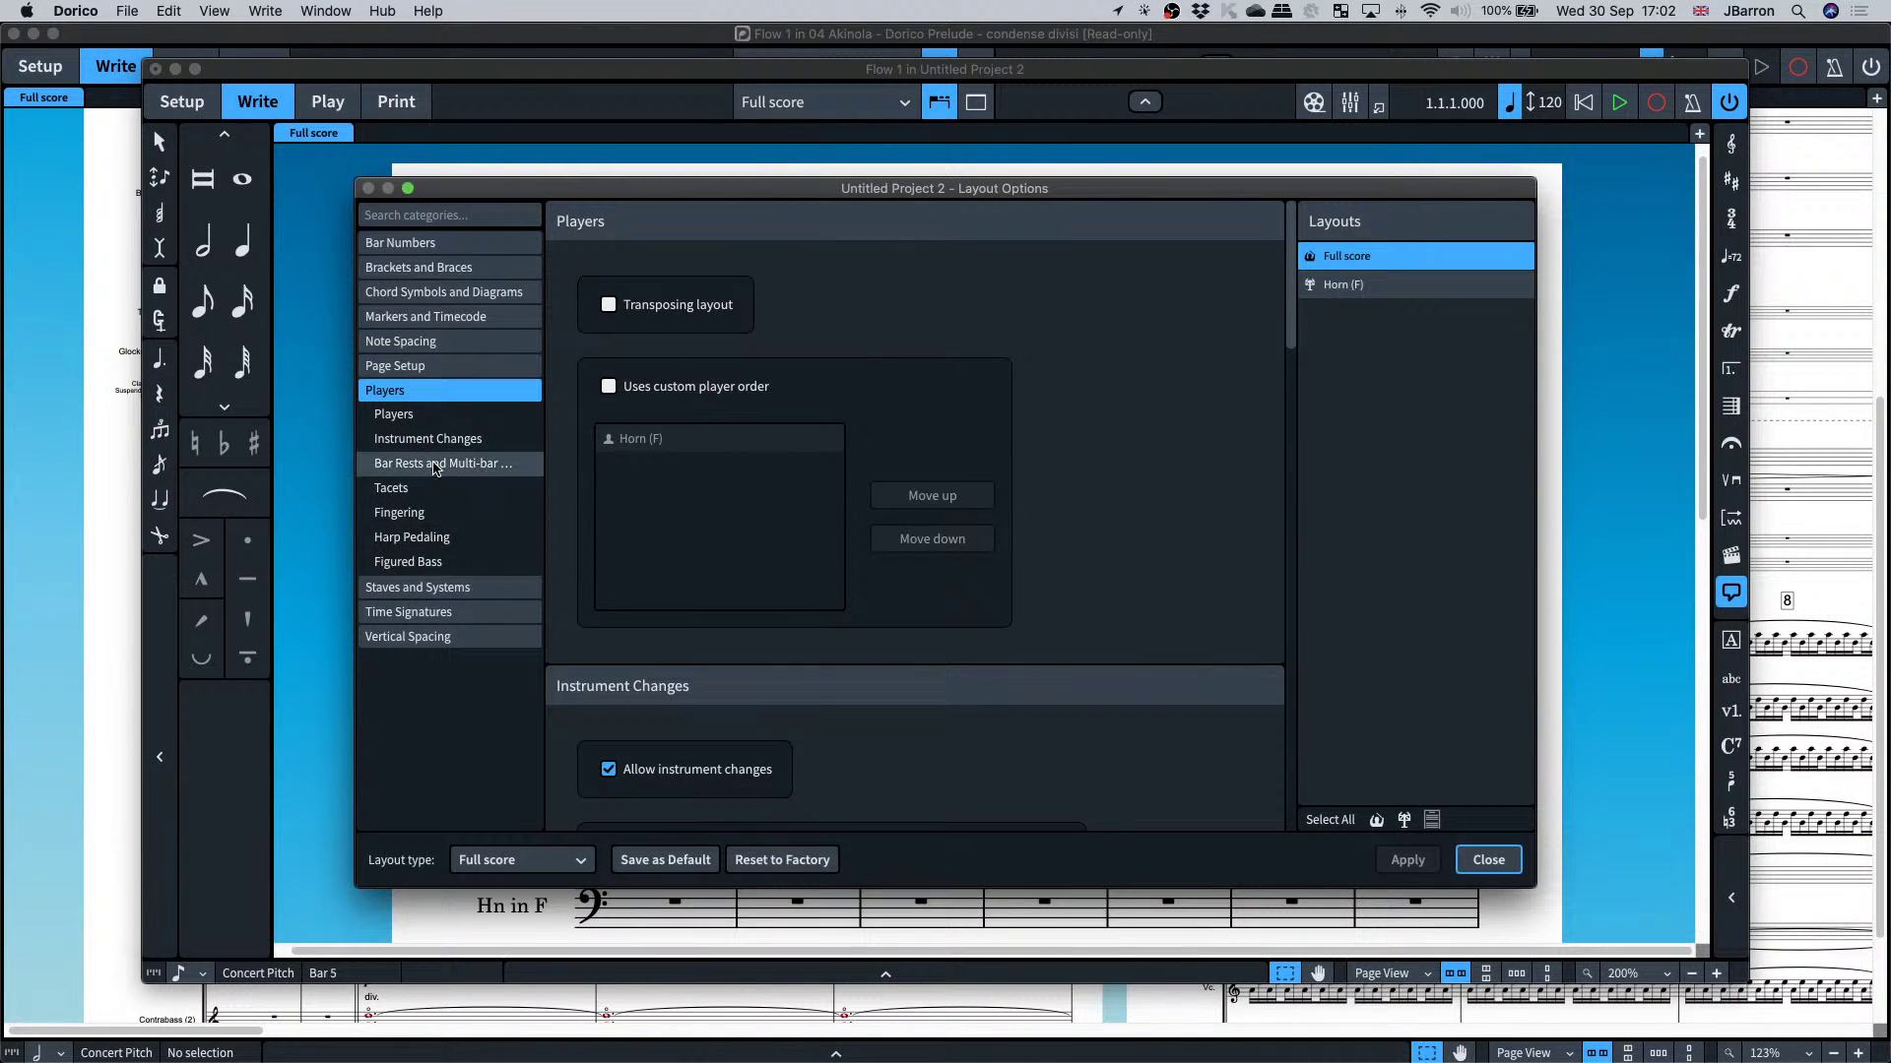
click(433, 465)
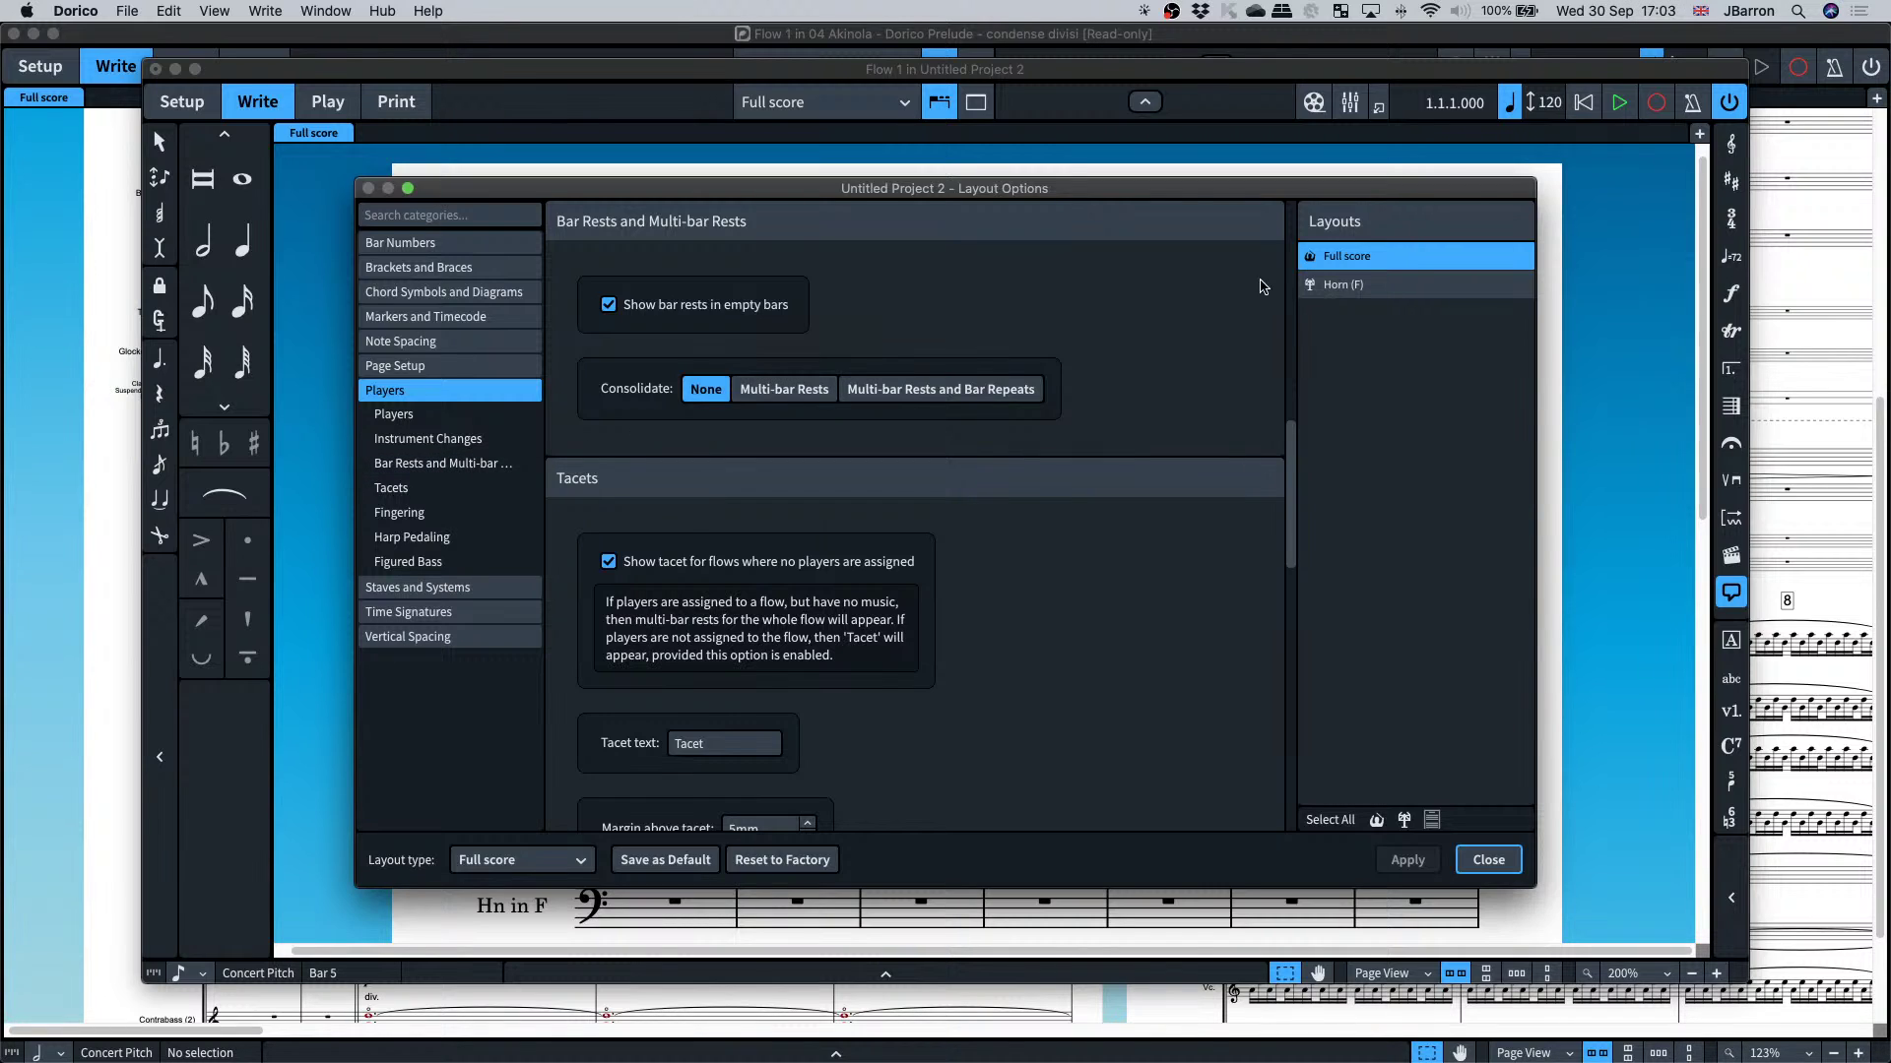
click(1365, 284)
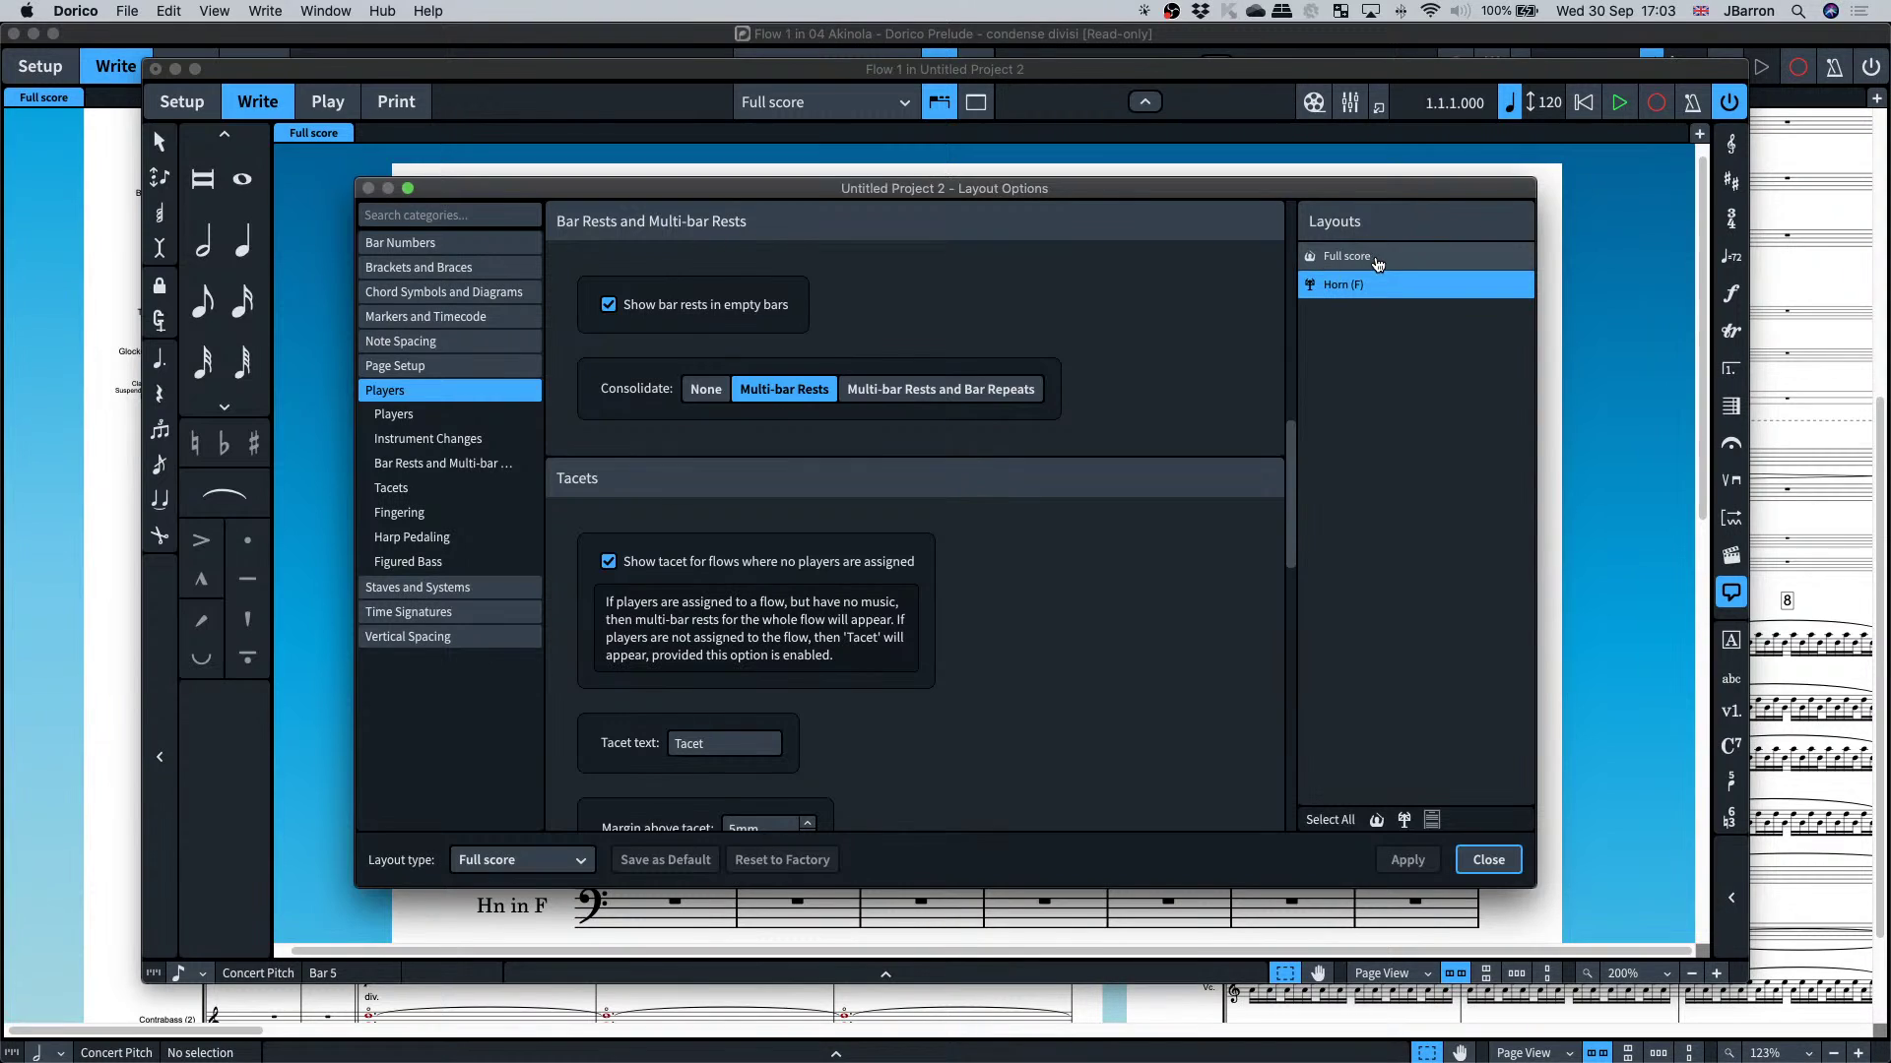
click(1369, 256)
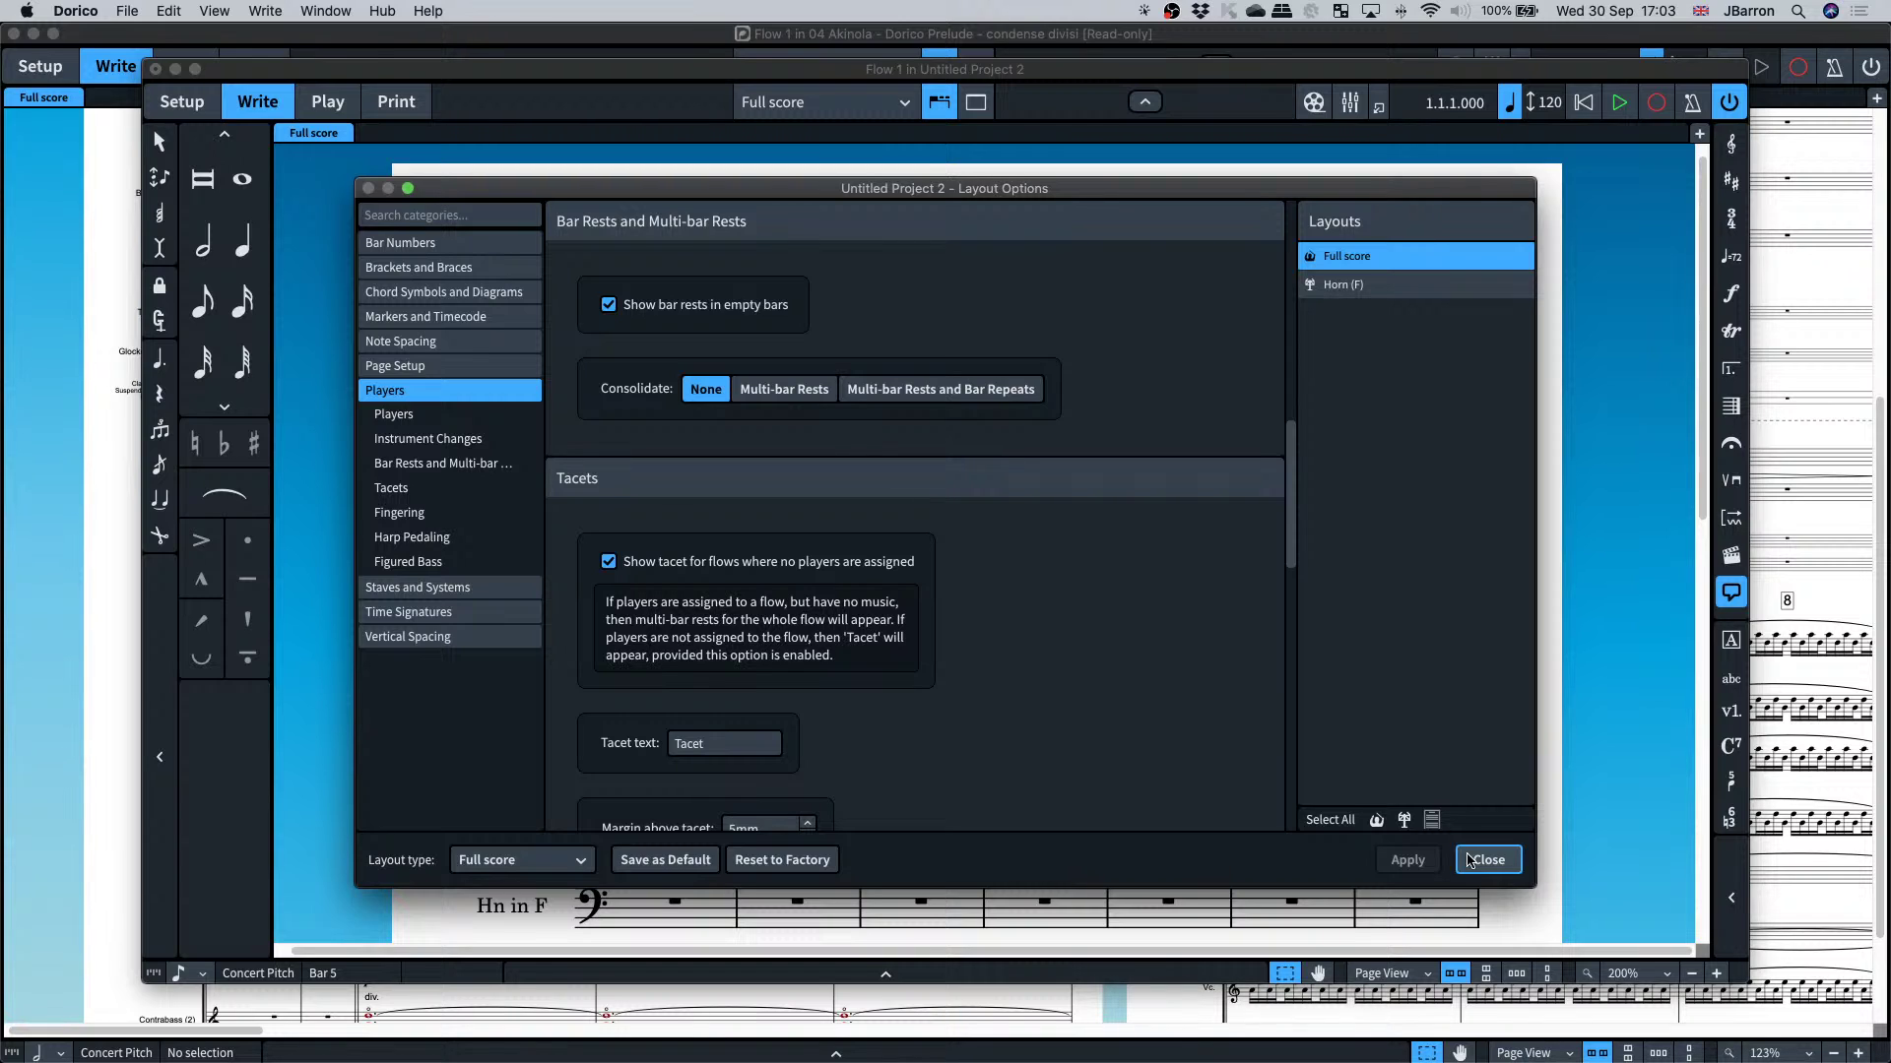
click(1486, 860)
- Switch to Setup mode and examine the Horn (F) layout's transposition and instrument change options
key(super+1)
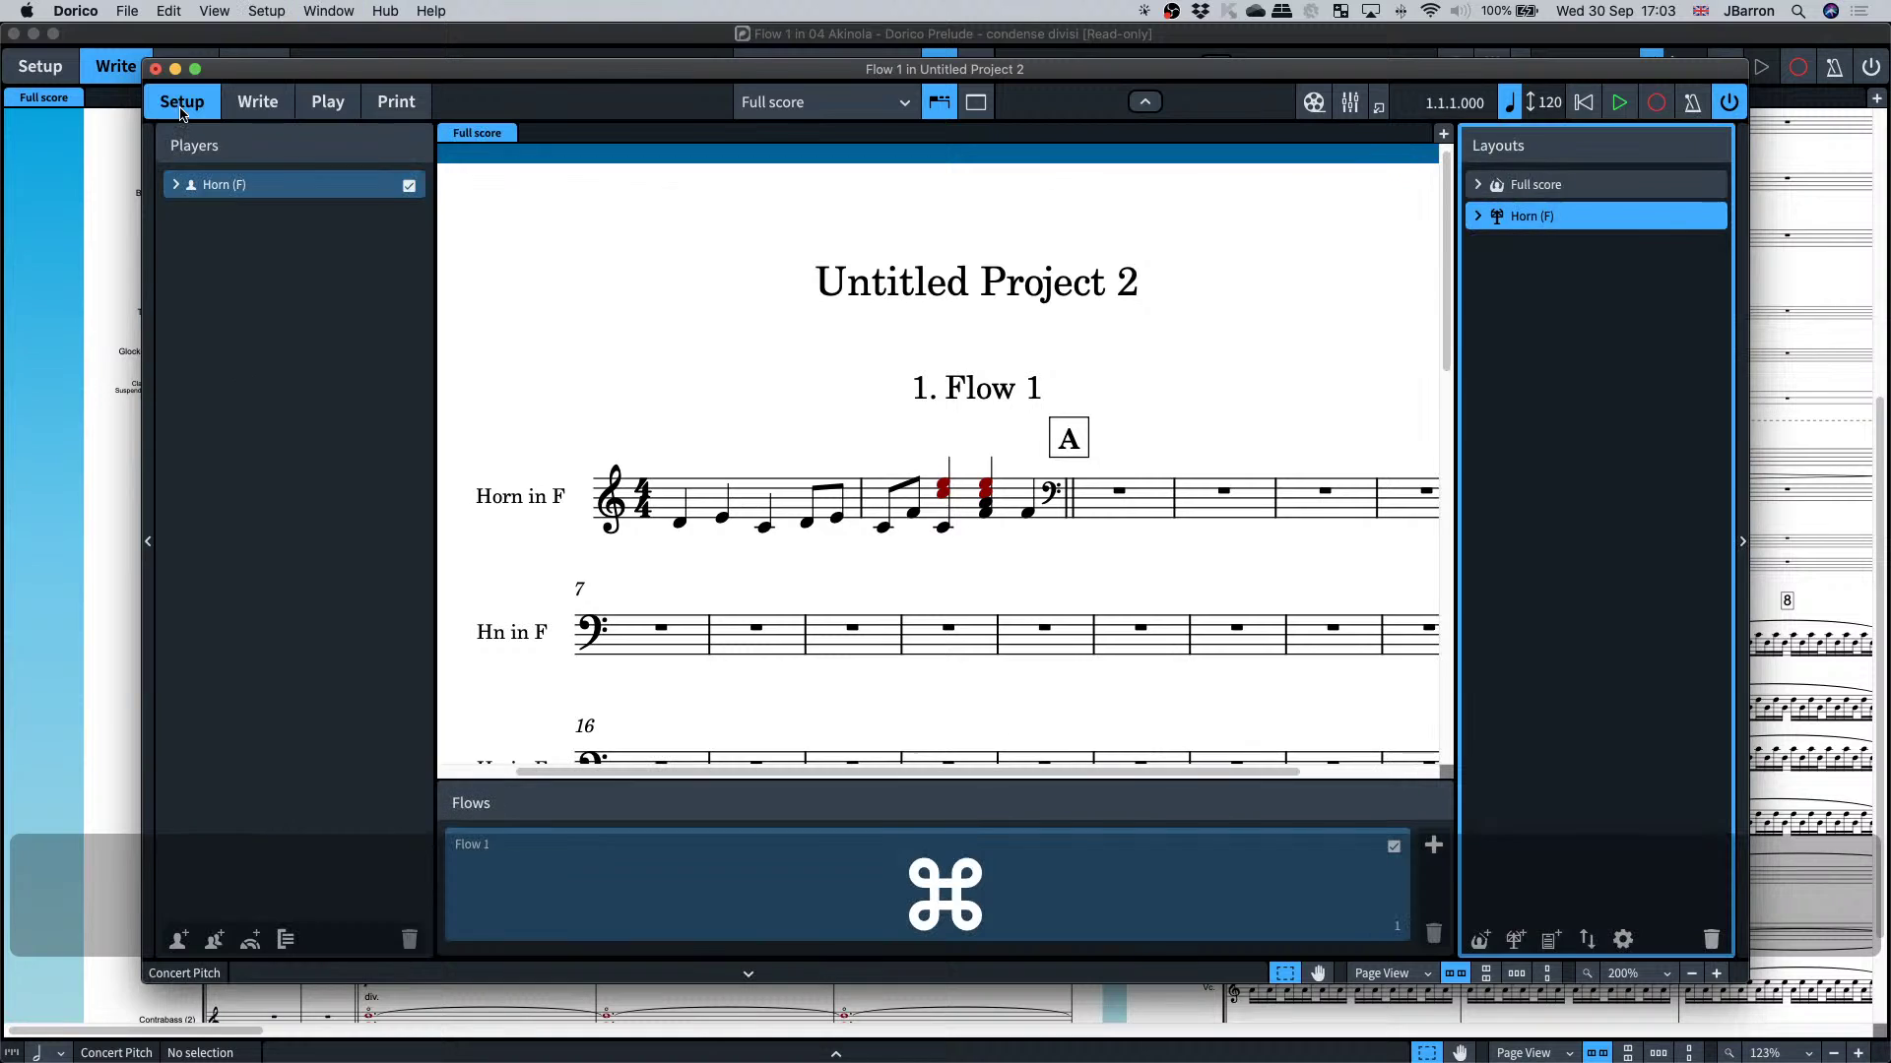
key(alt+super+m)
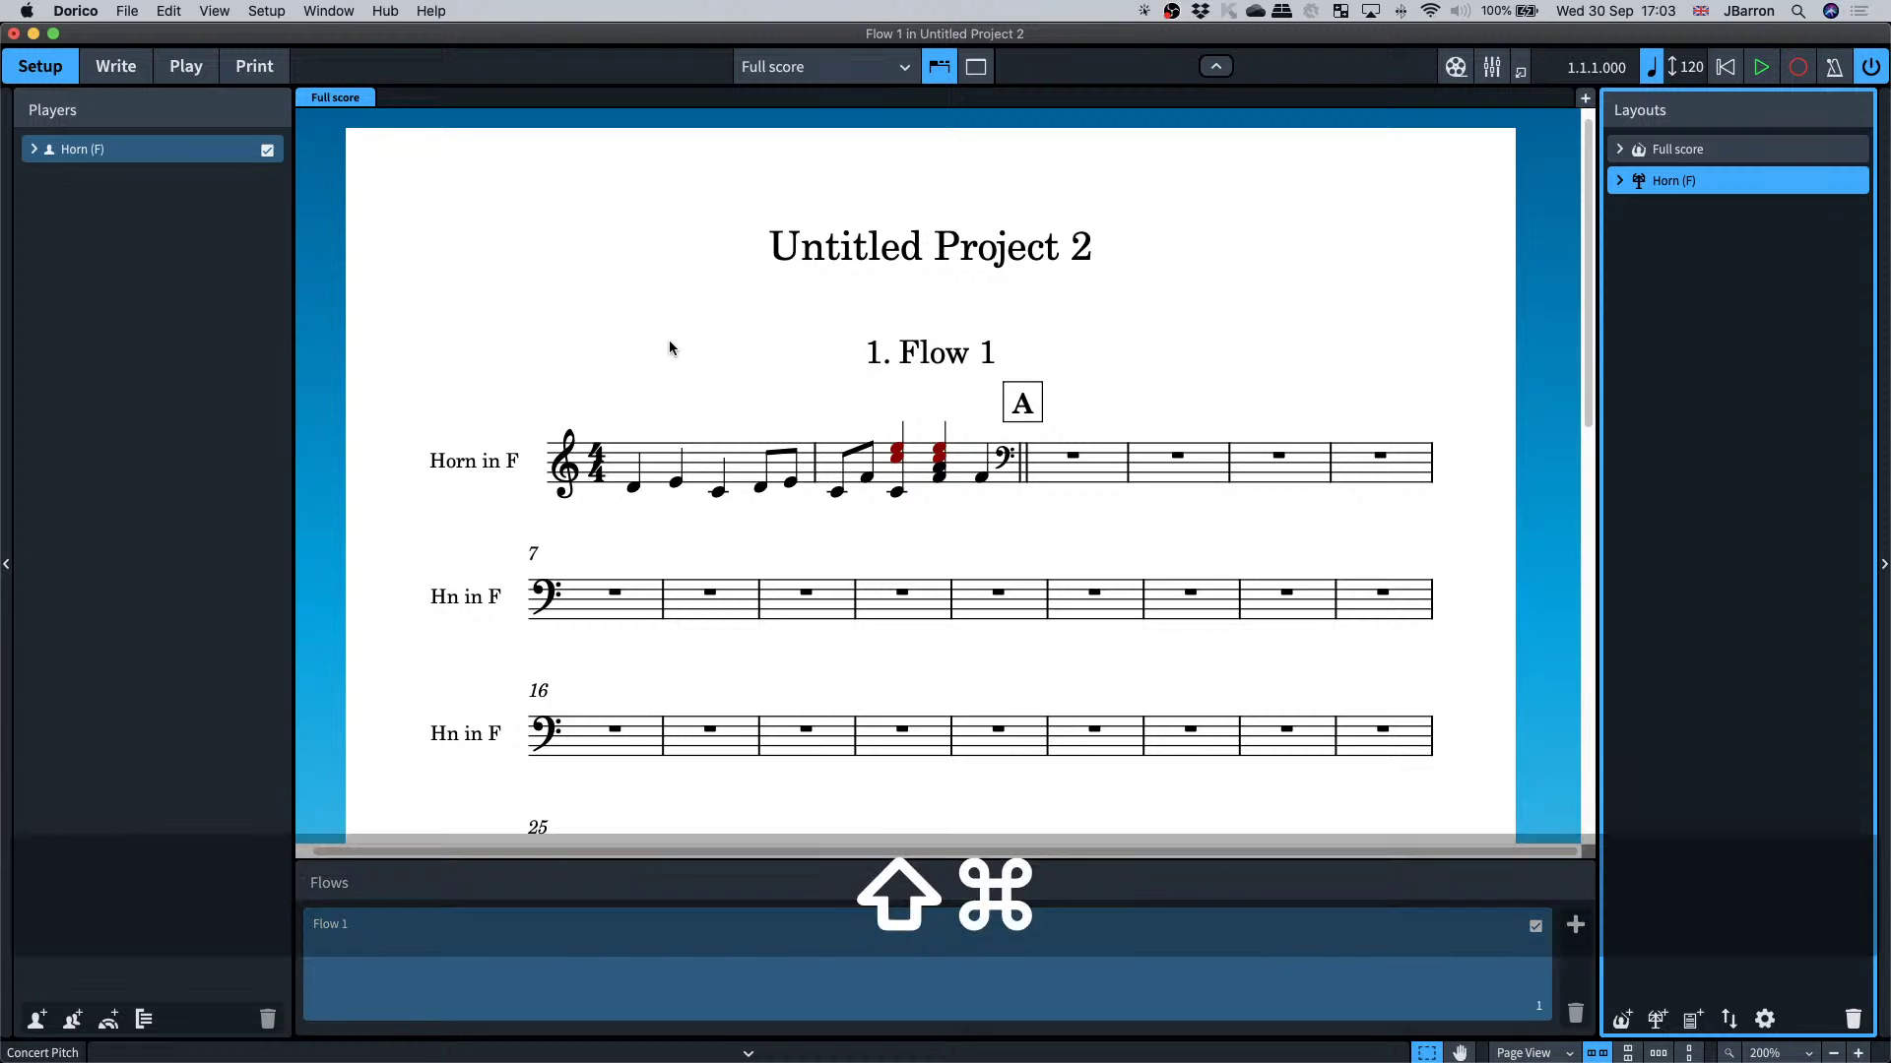
key(super+shift+l)
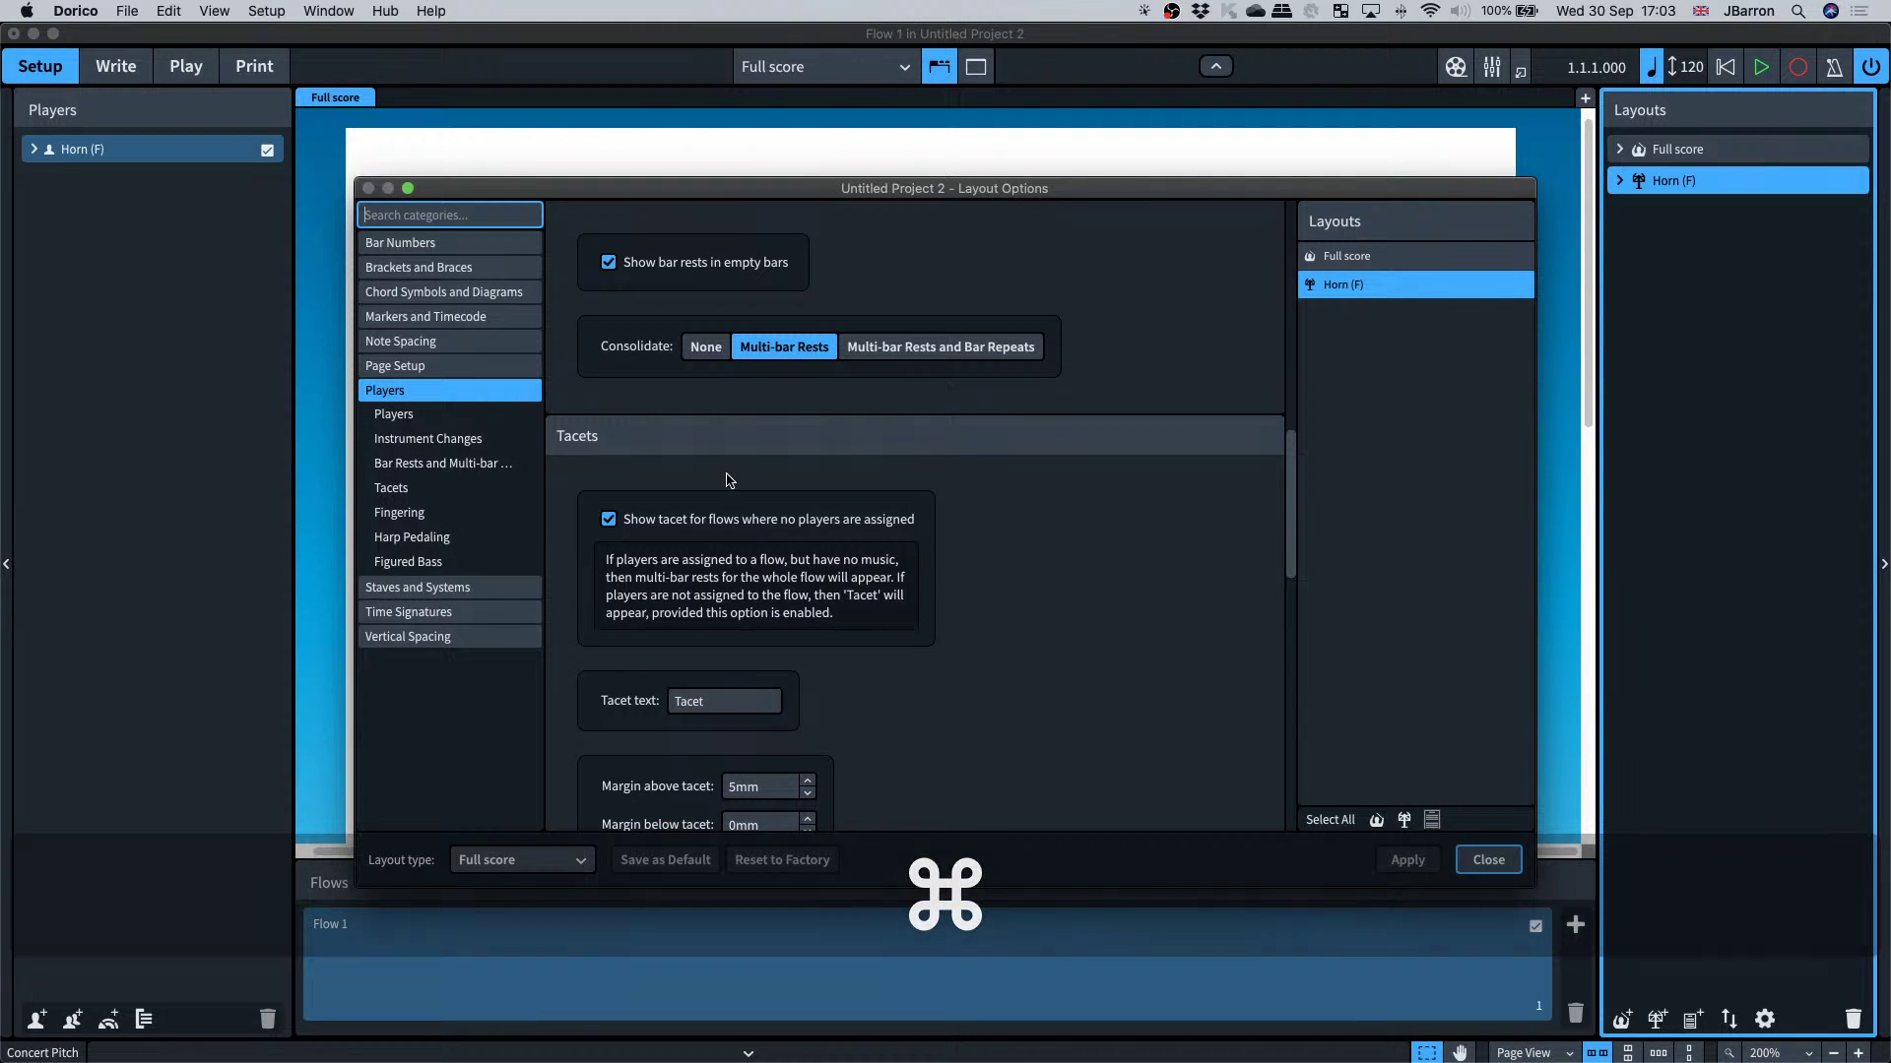
scroll(967, 483, up, 5)
scroll(967, 483, up, 6)
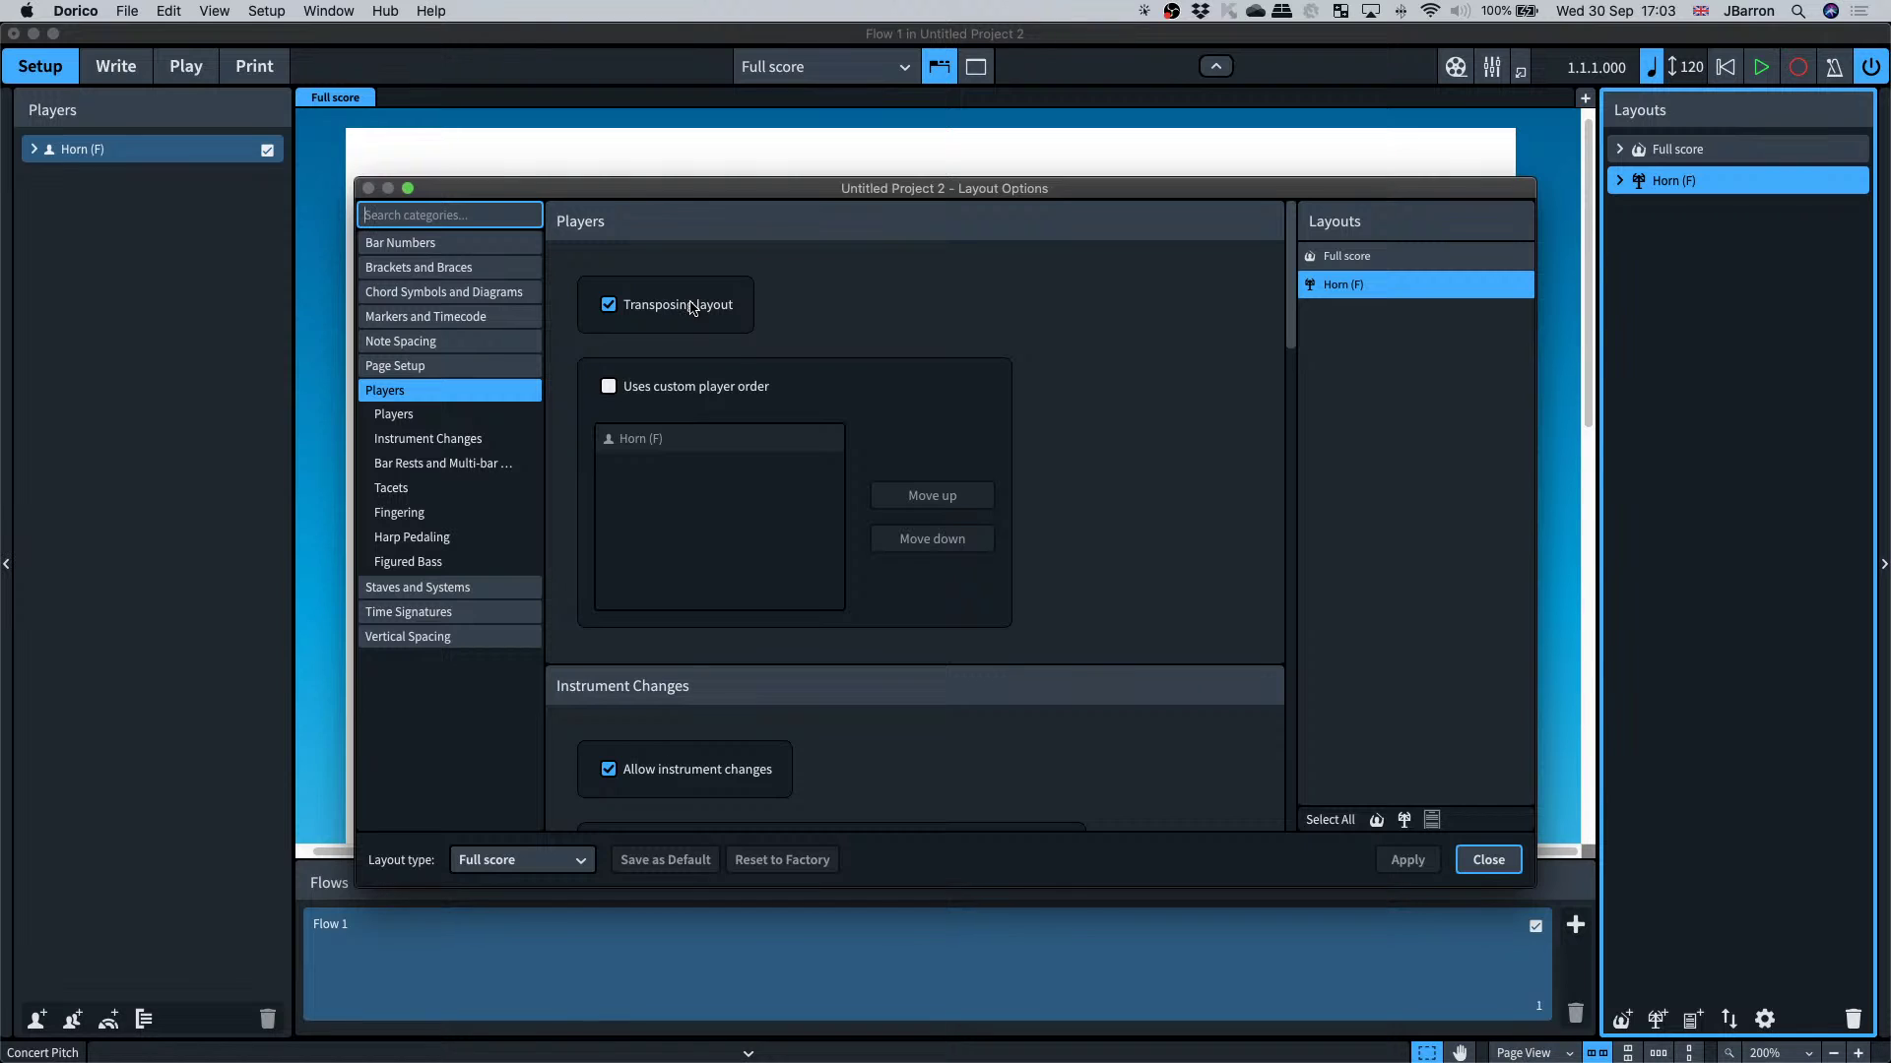
scroll(1142, 473, down, 5)
scroll(1146, 472, down, 1)
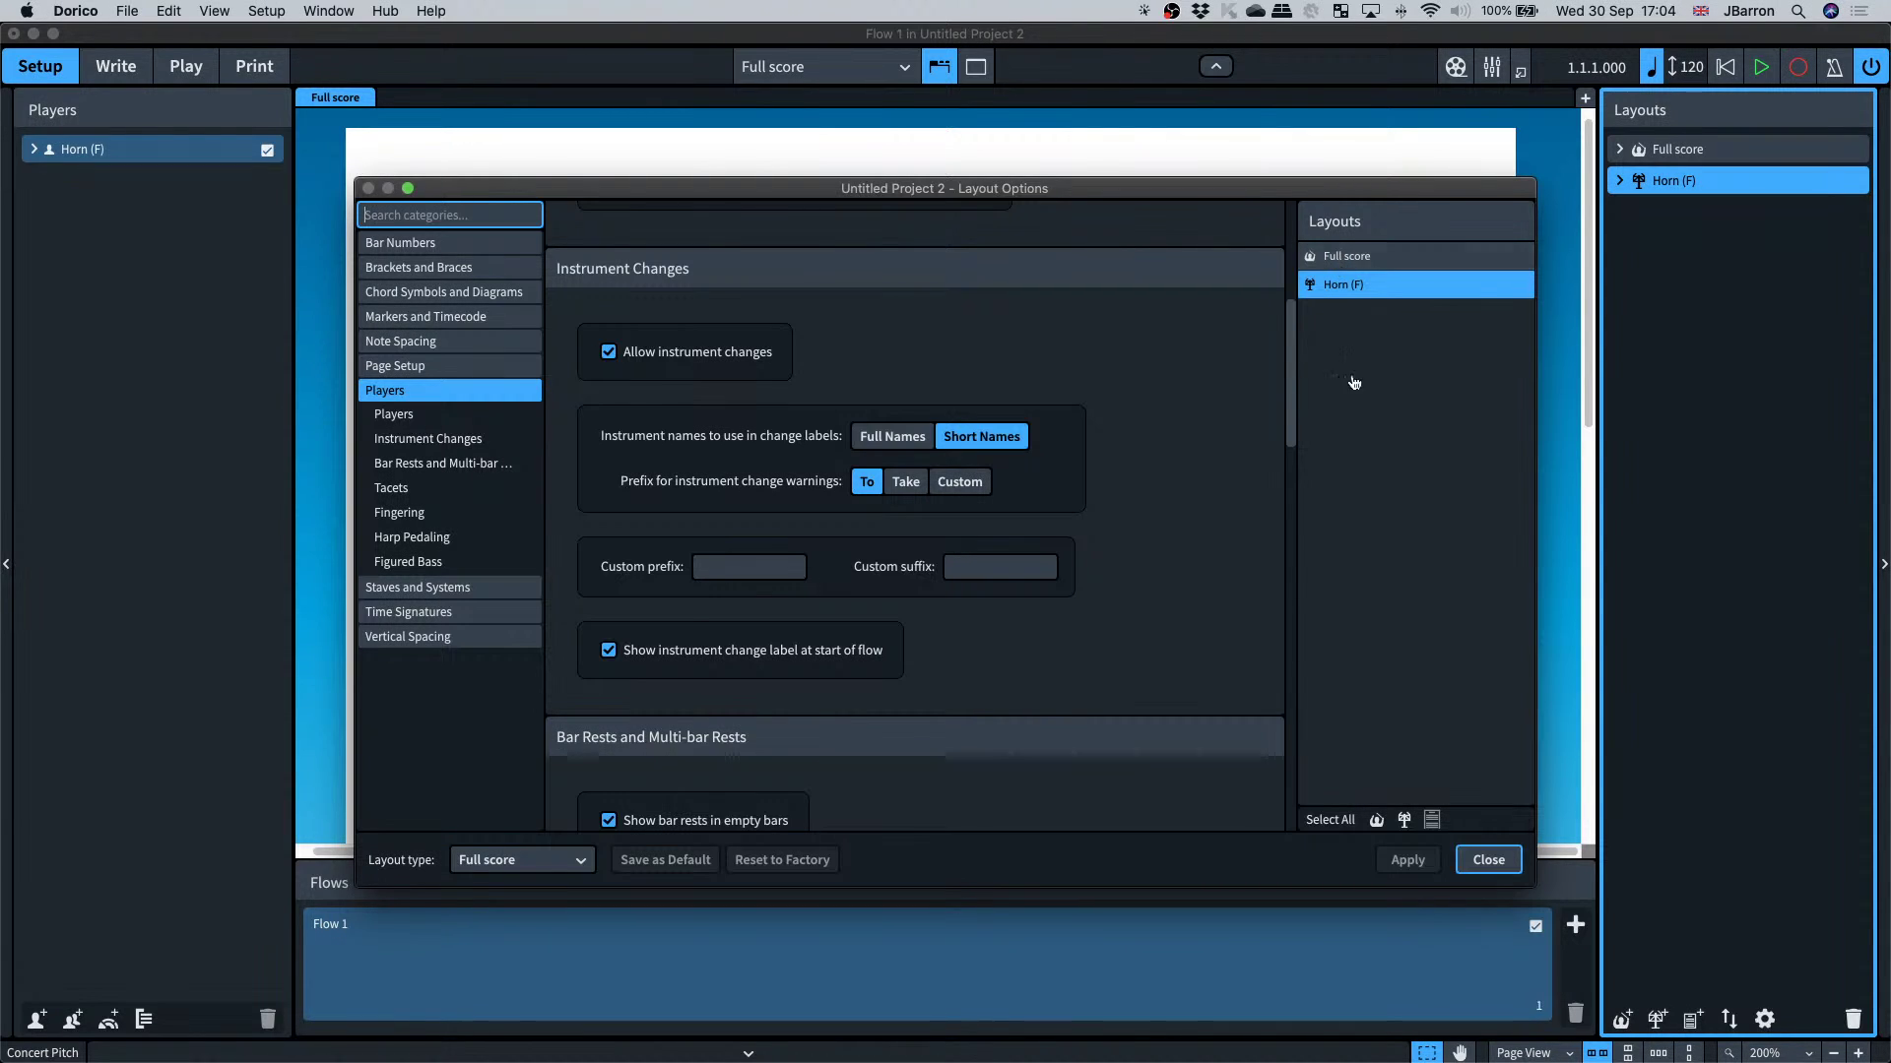
click(1488, 860)
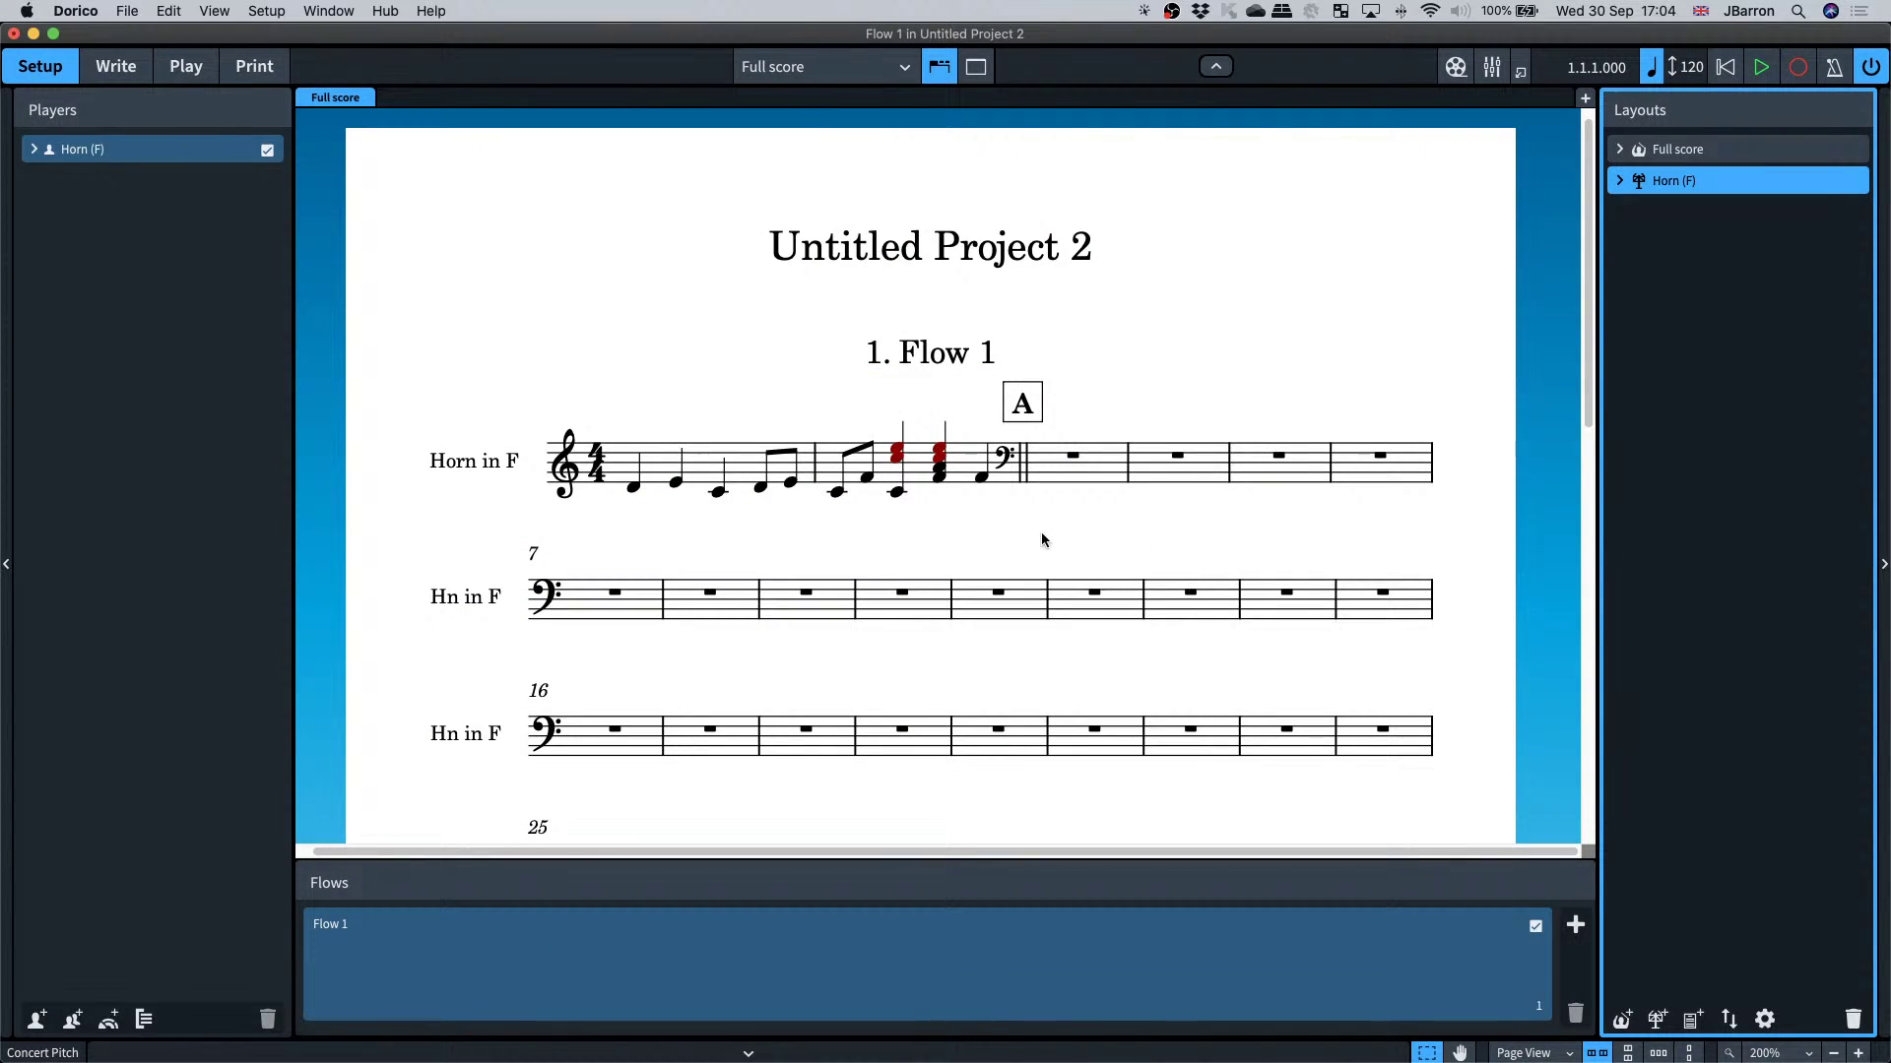
- Return to Write mode and bring up the open Giant Steps project
key(super+2)
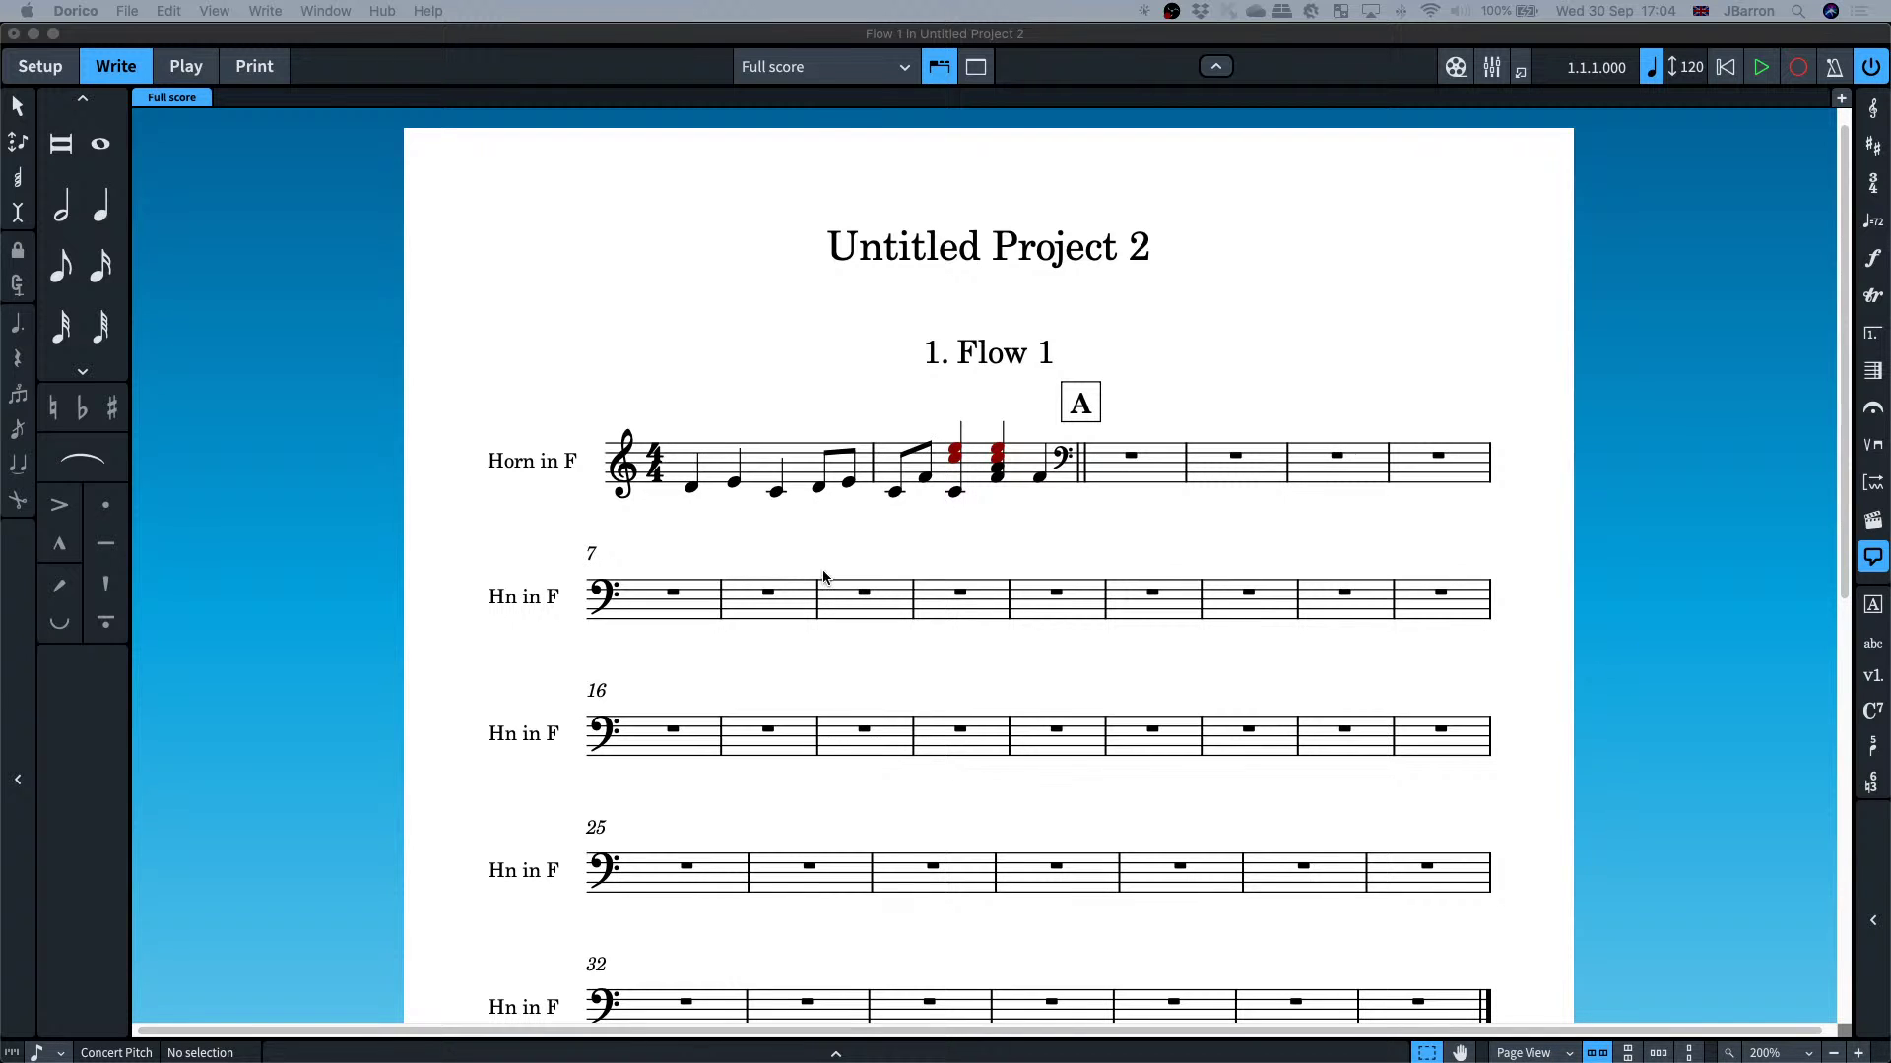
click(722, 349)
click(307, 12)
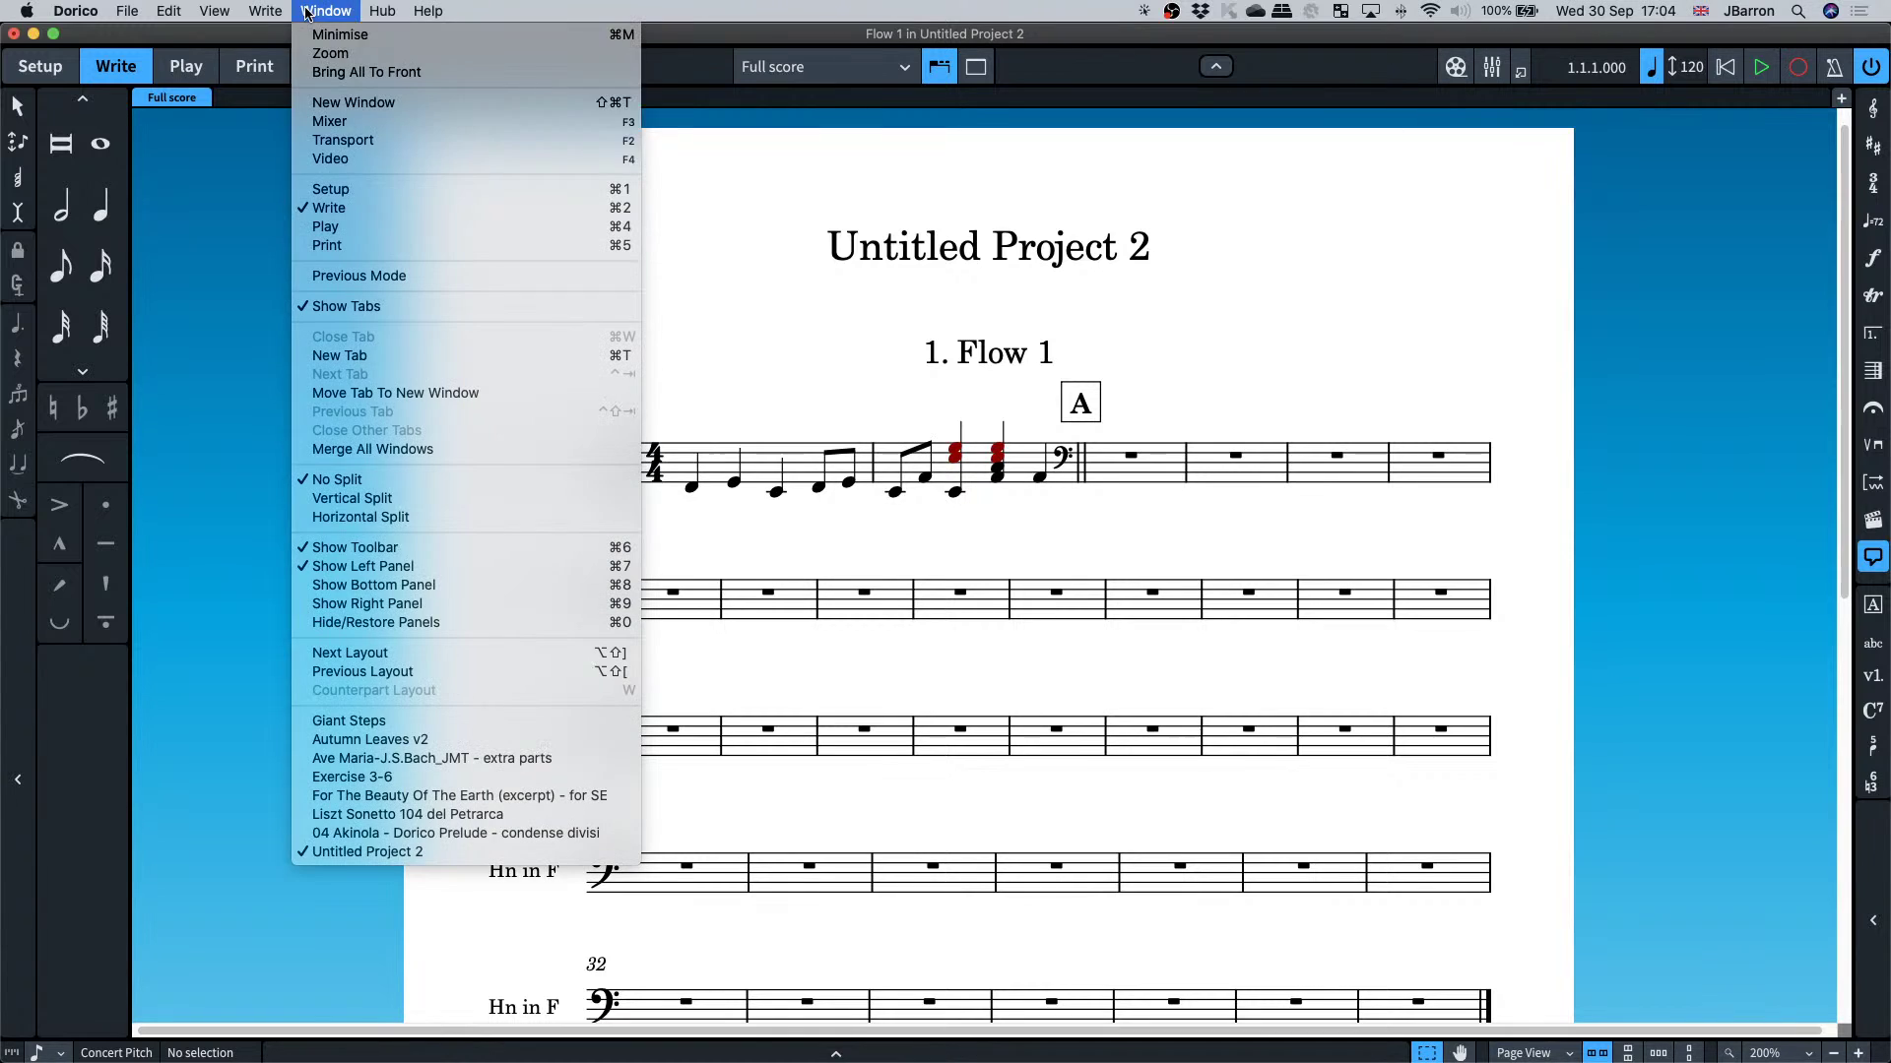
click(385, 722)
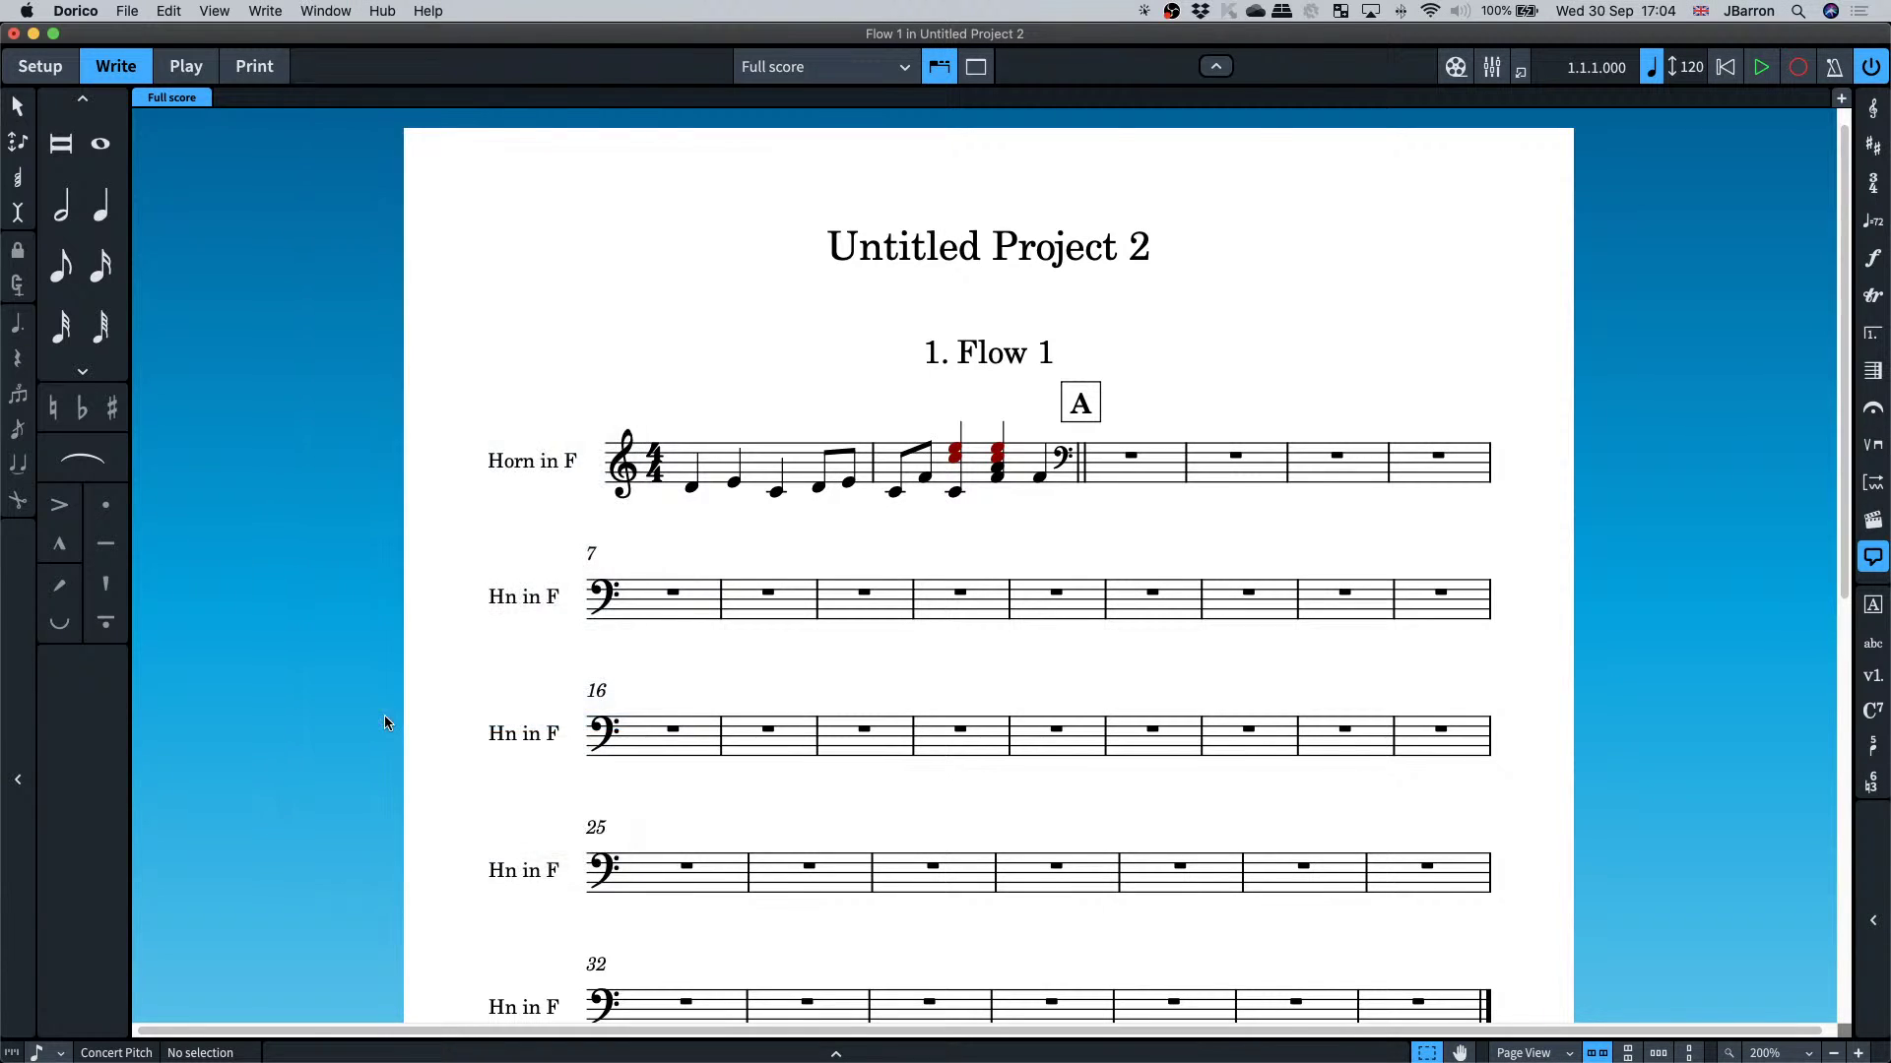
key(super+2)
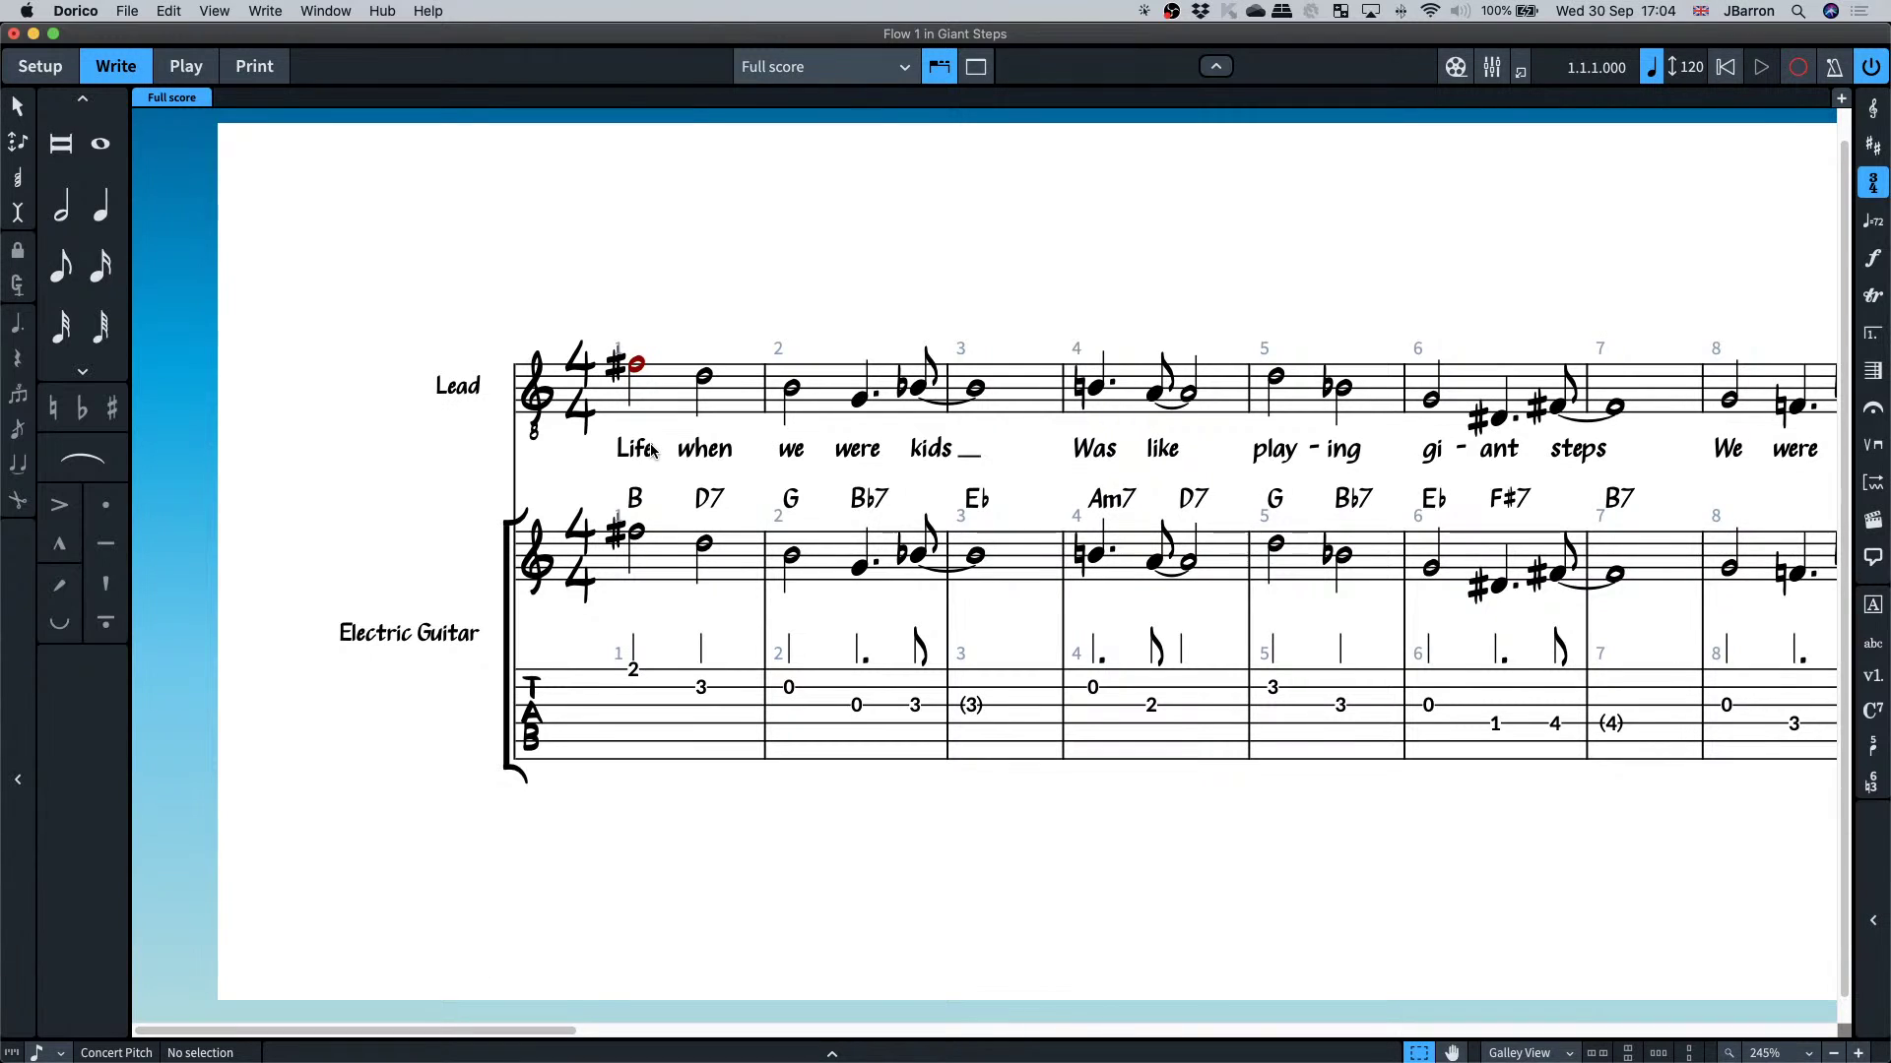
- Show the Giant Steps full score in Page View
key(alt)
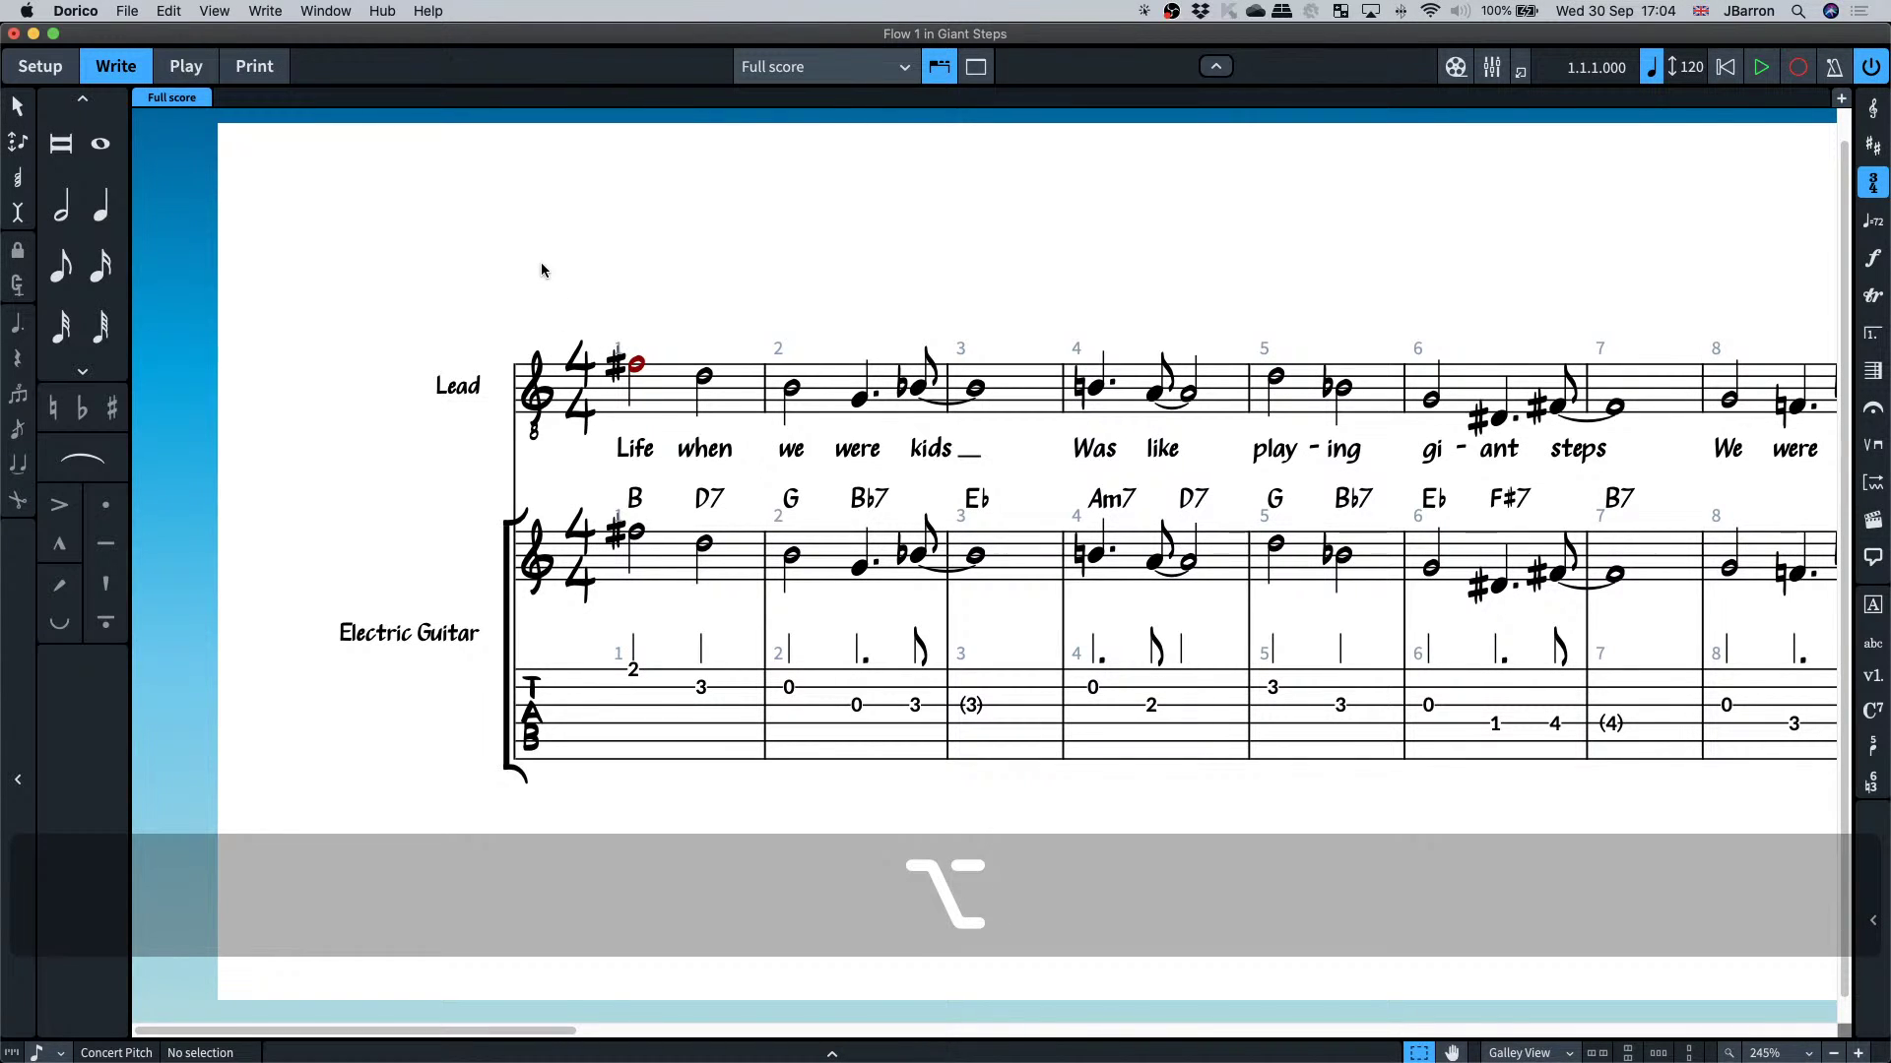
key(super)
key(alt+super+1)
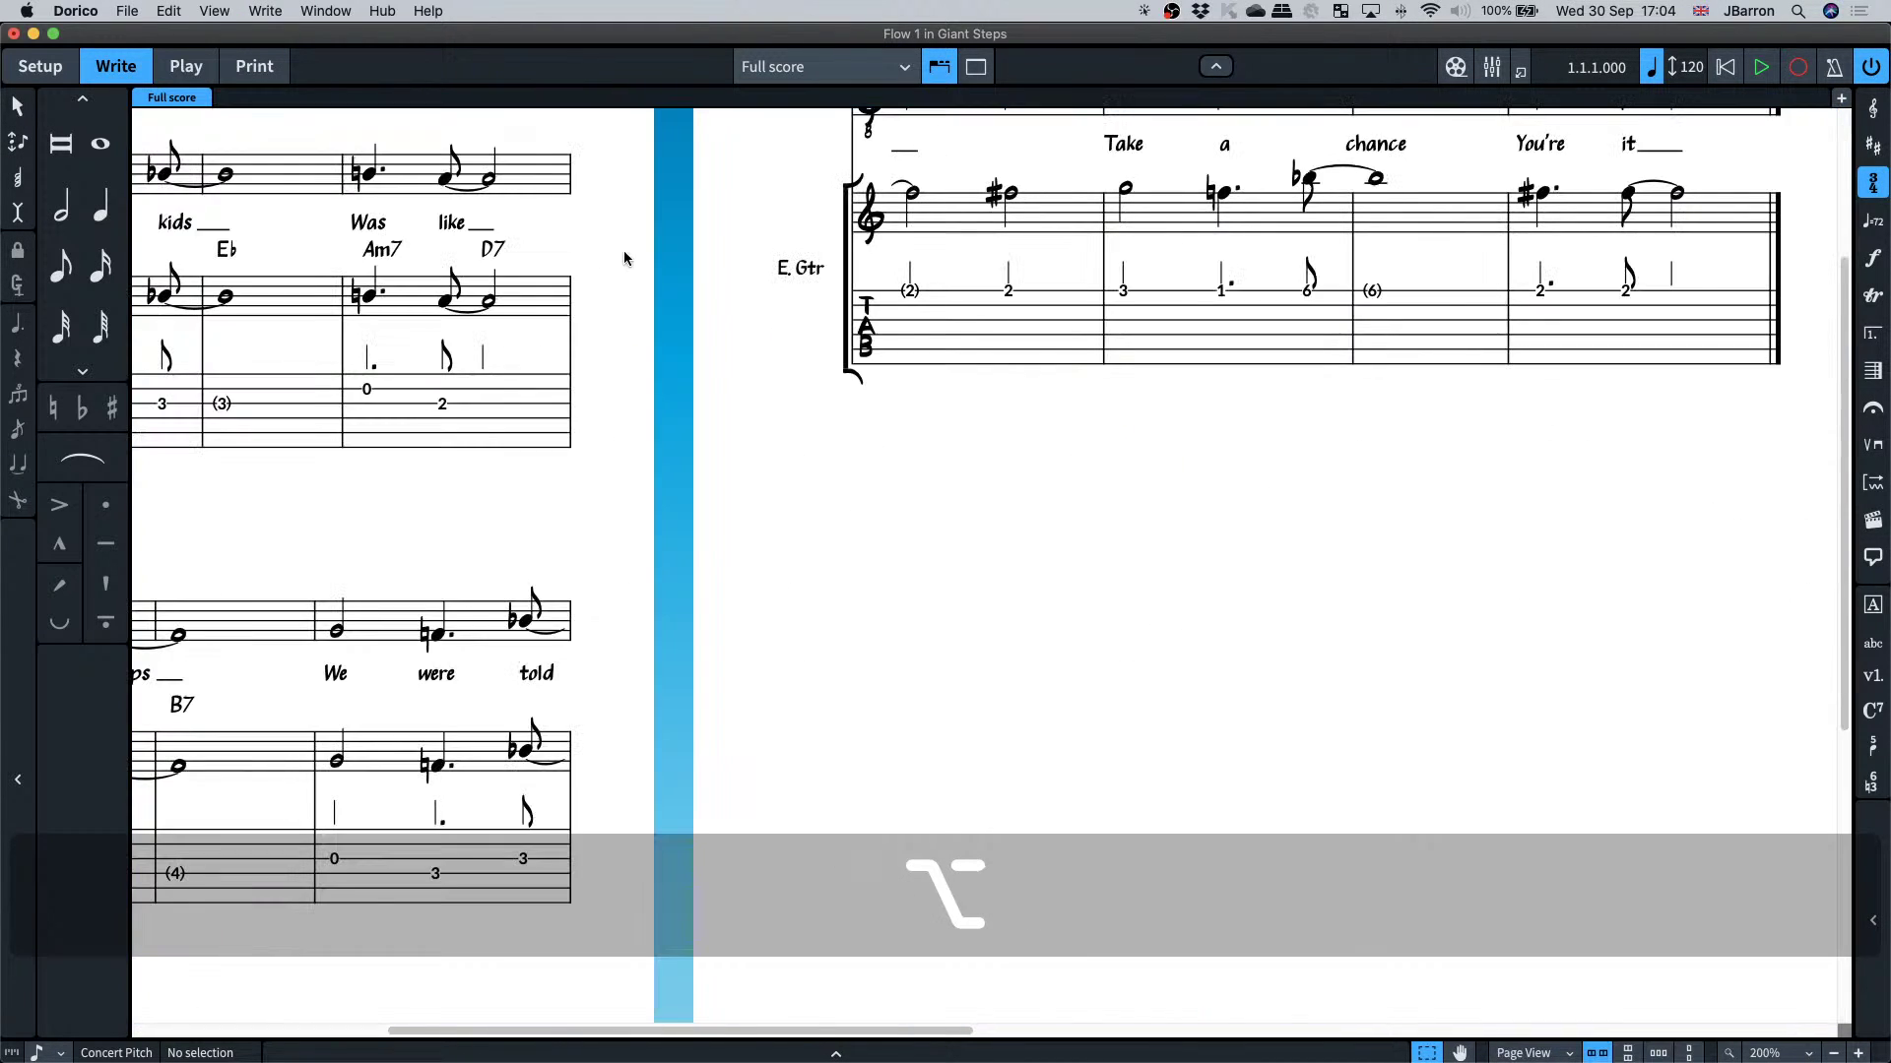